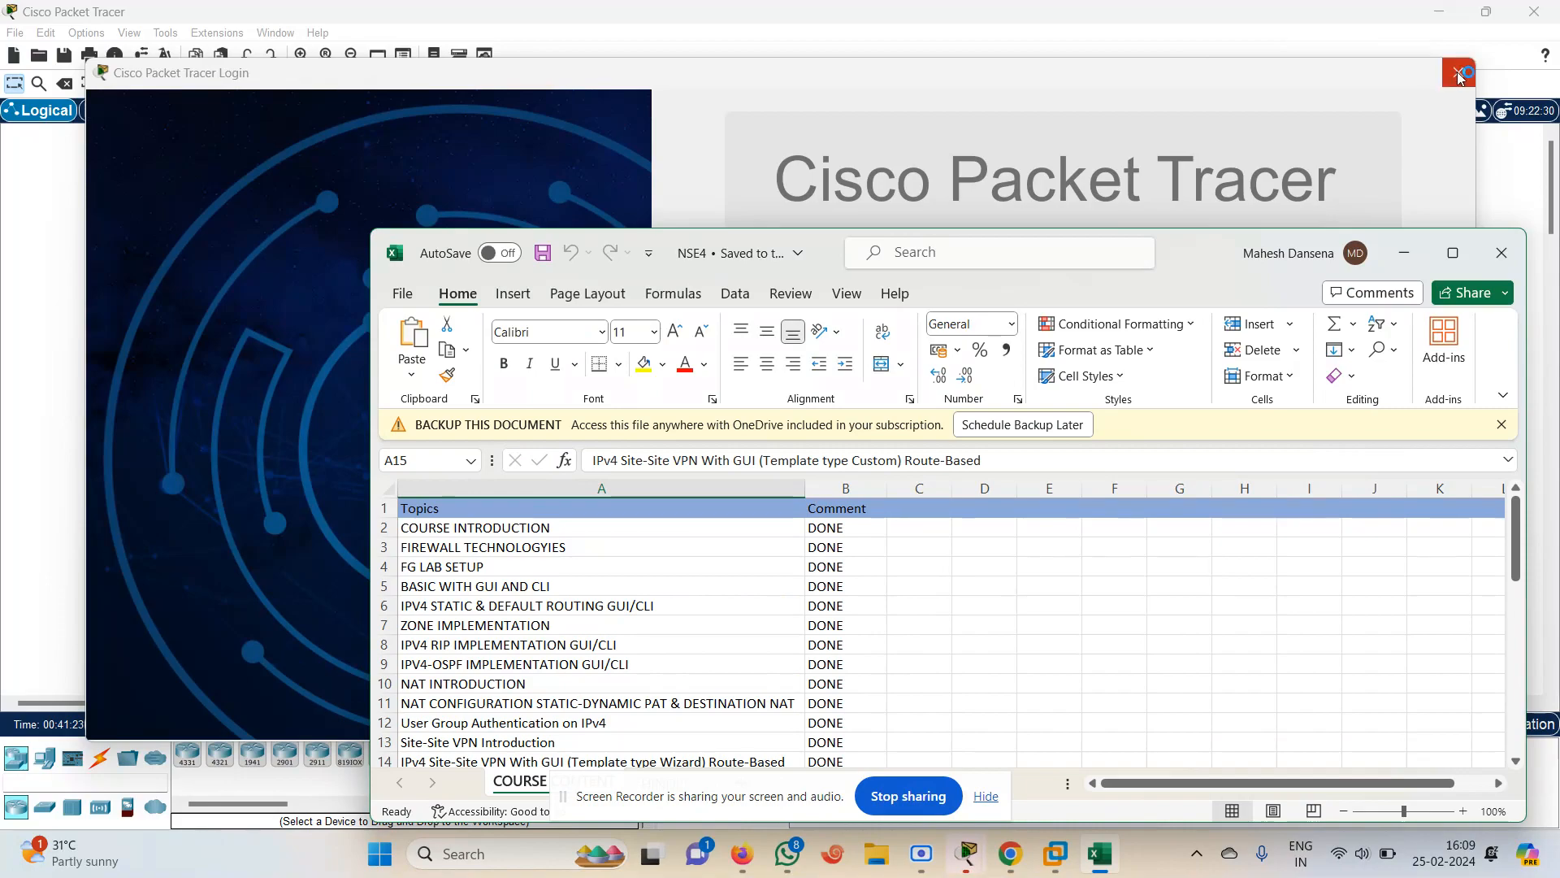
Review the course topics and their completion status on the HINDI sheet of the NSE4 workbook
left_click(1458, 73)
left_click(878, 452)
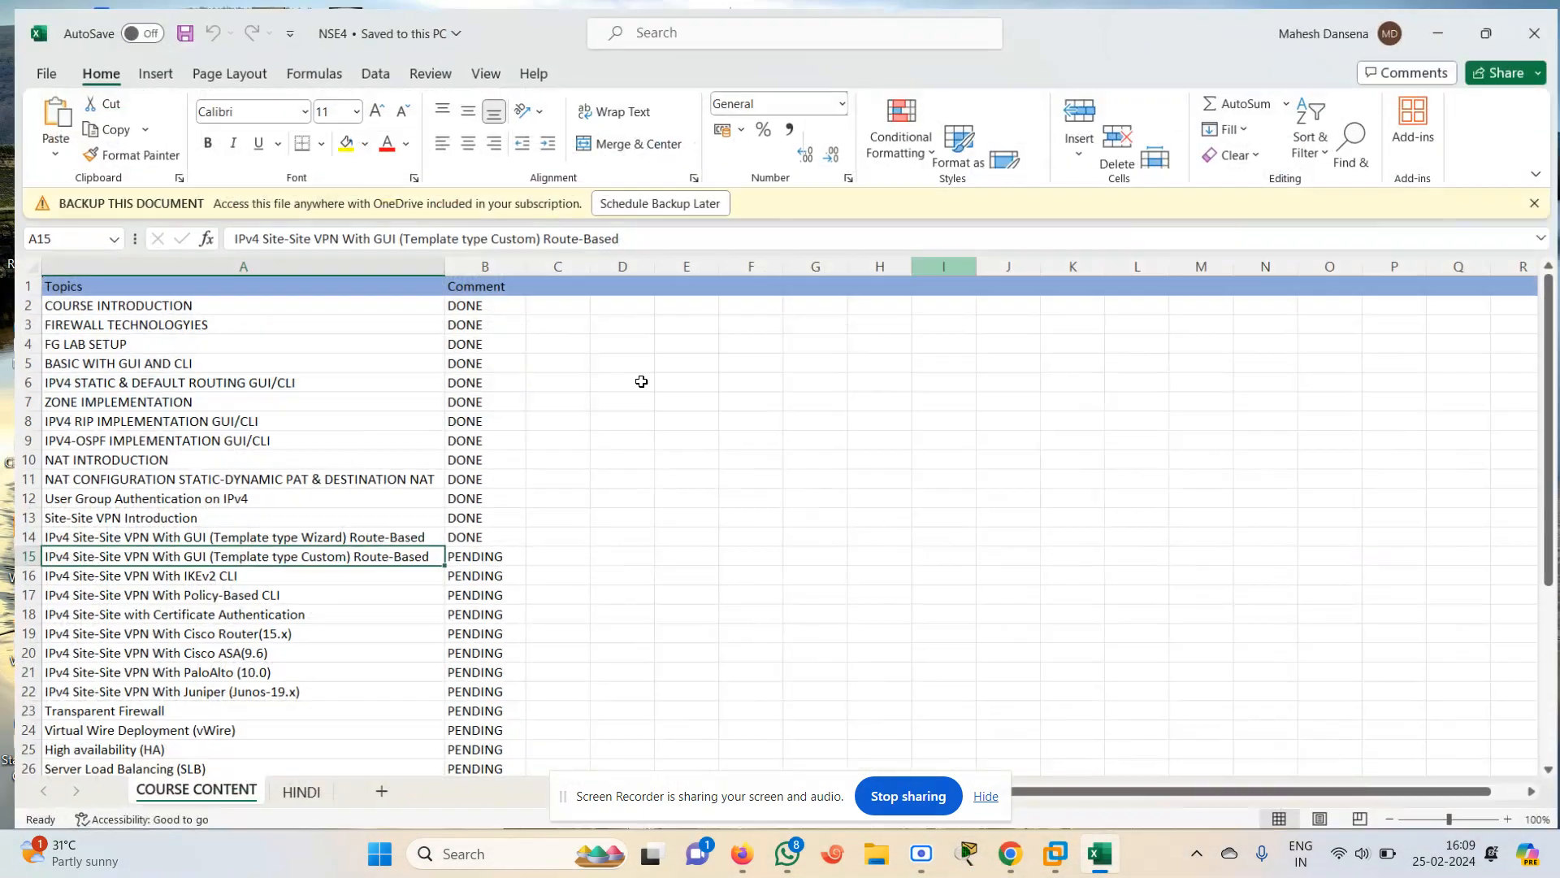
left_click(1450, 256)
left_click(289, 791)
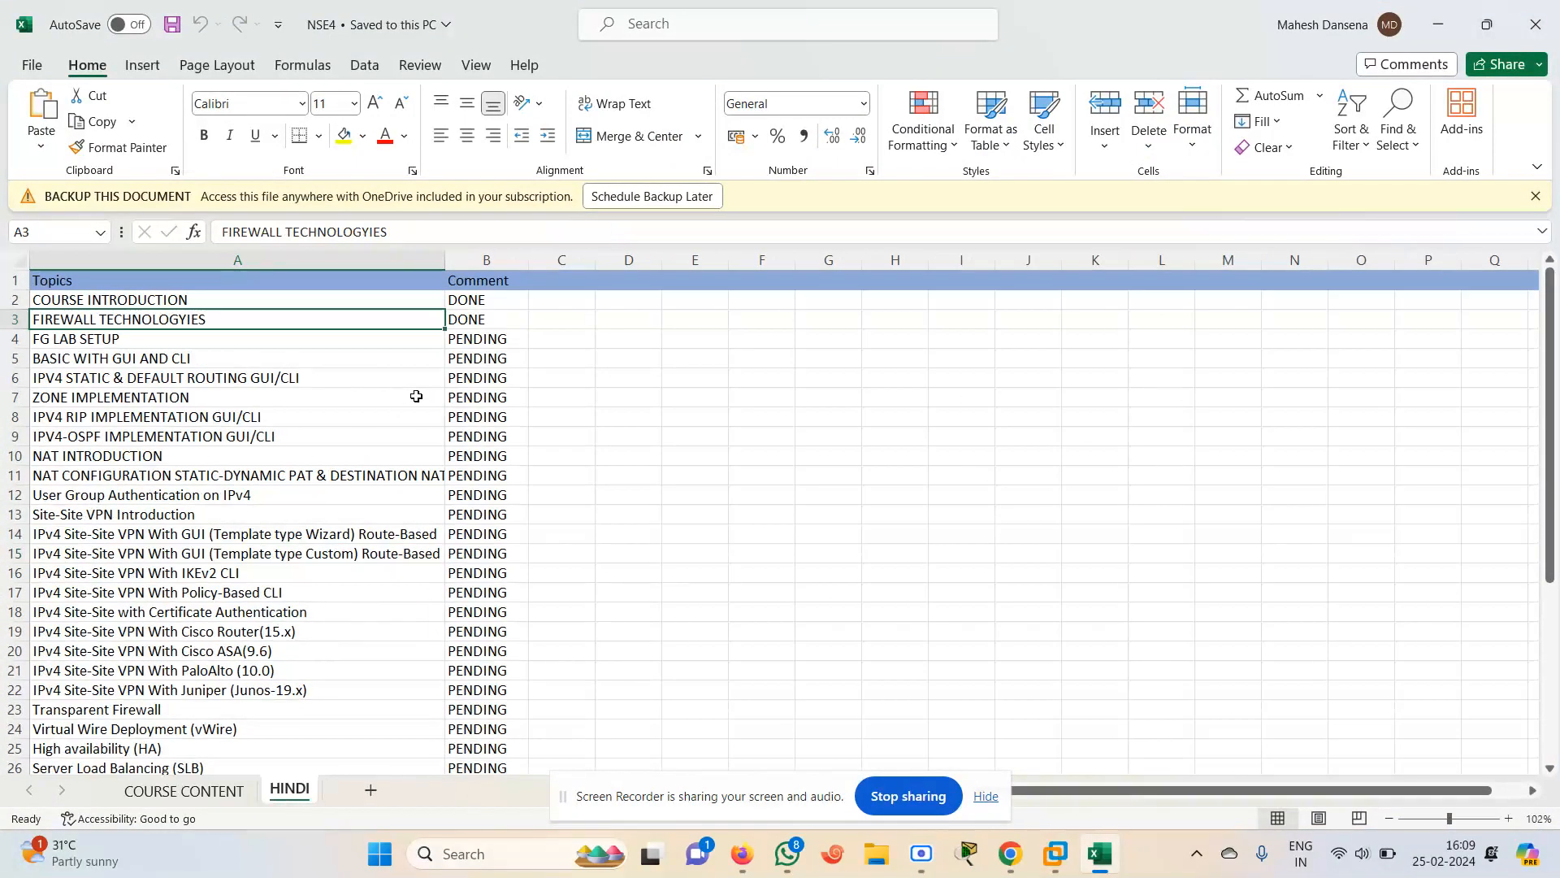
left_click(148, 302)
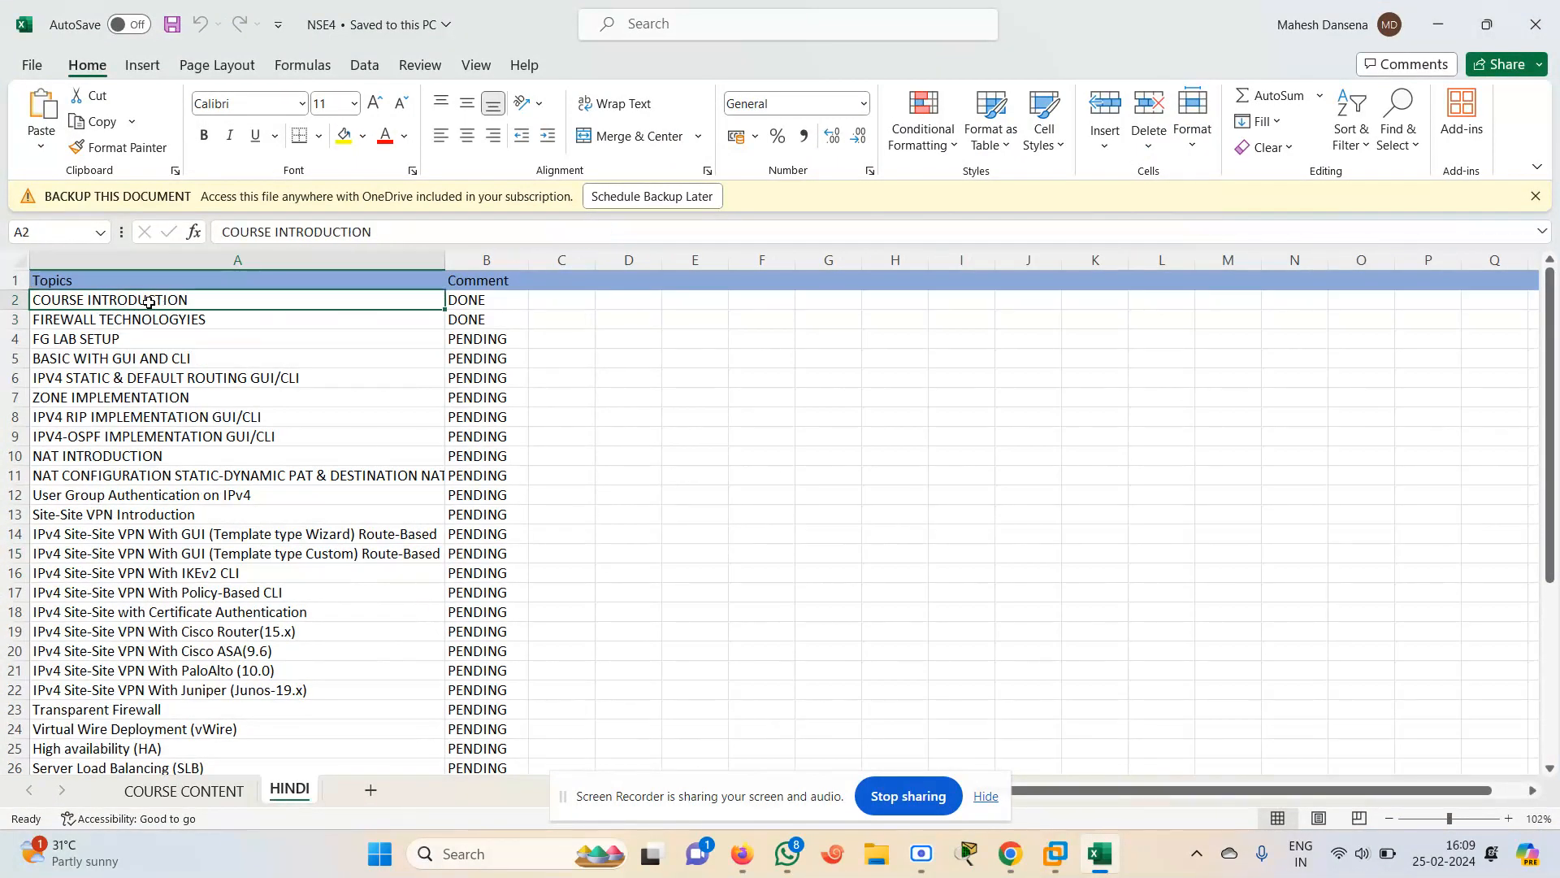
key("Down")
key("Down")
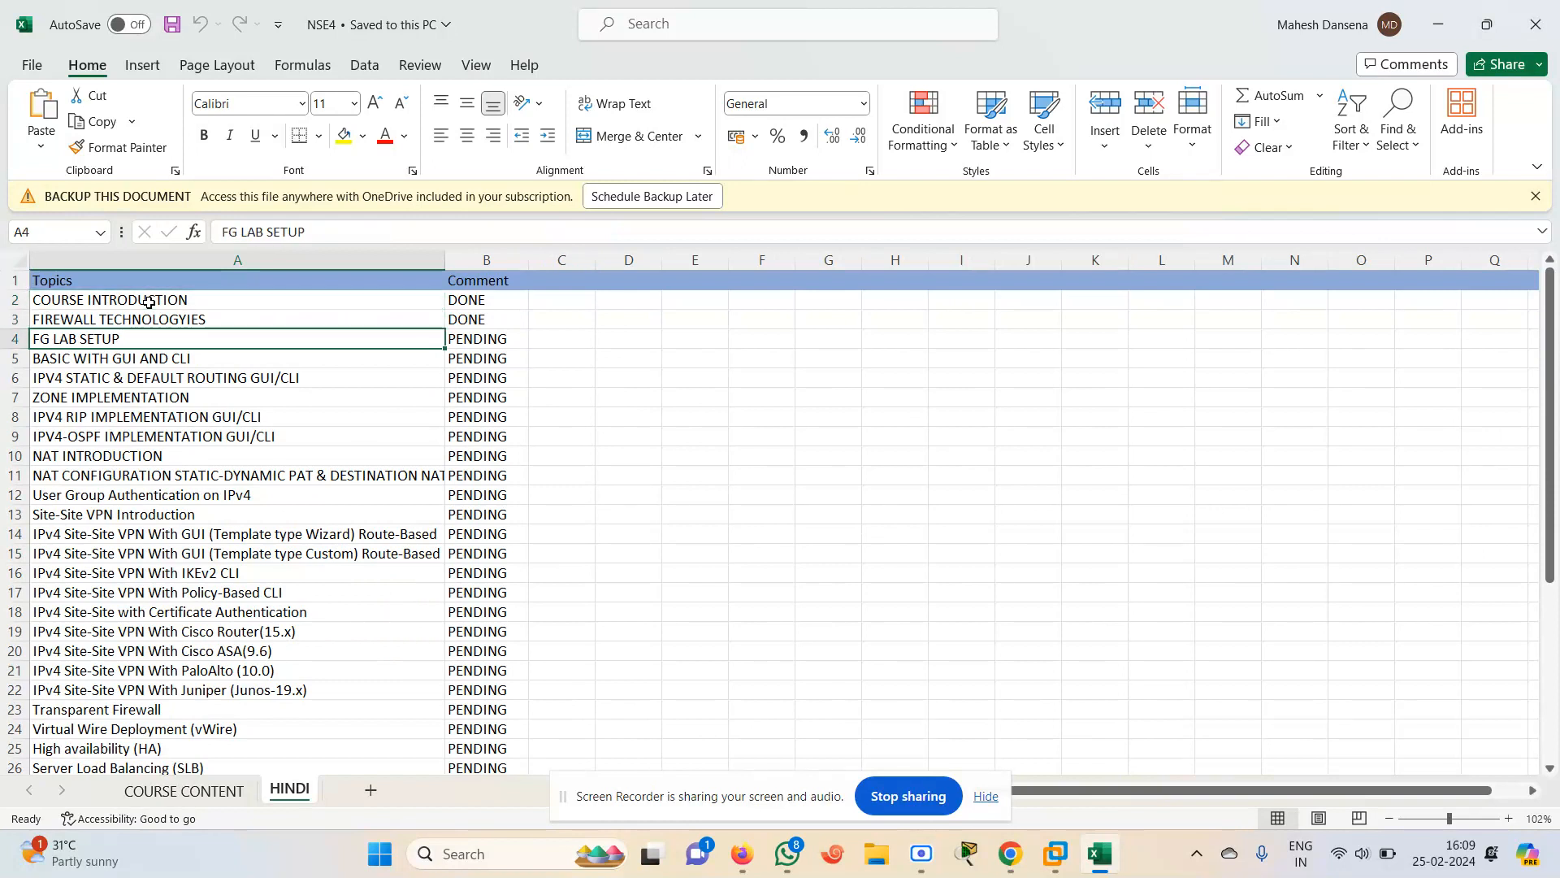
key("Right")
key("Left")
key("Right")
key("Left")
key("Down")
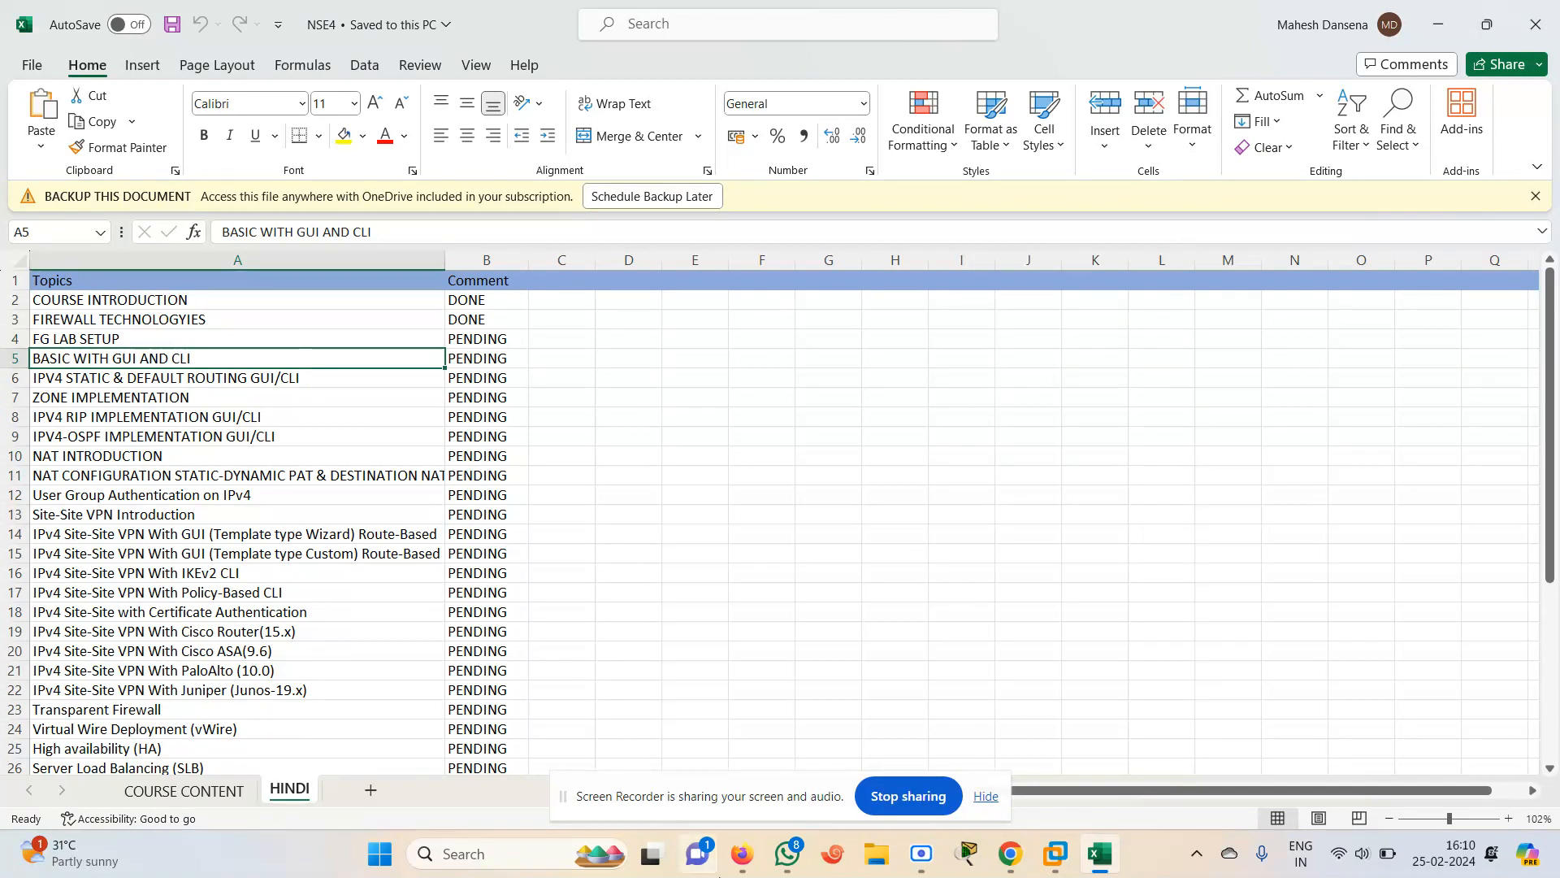
mouse_move(743, 855)
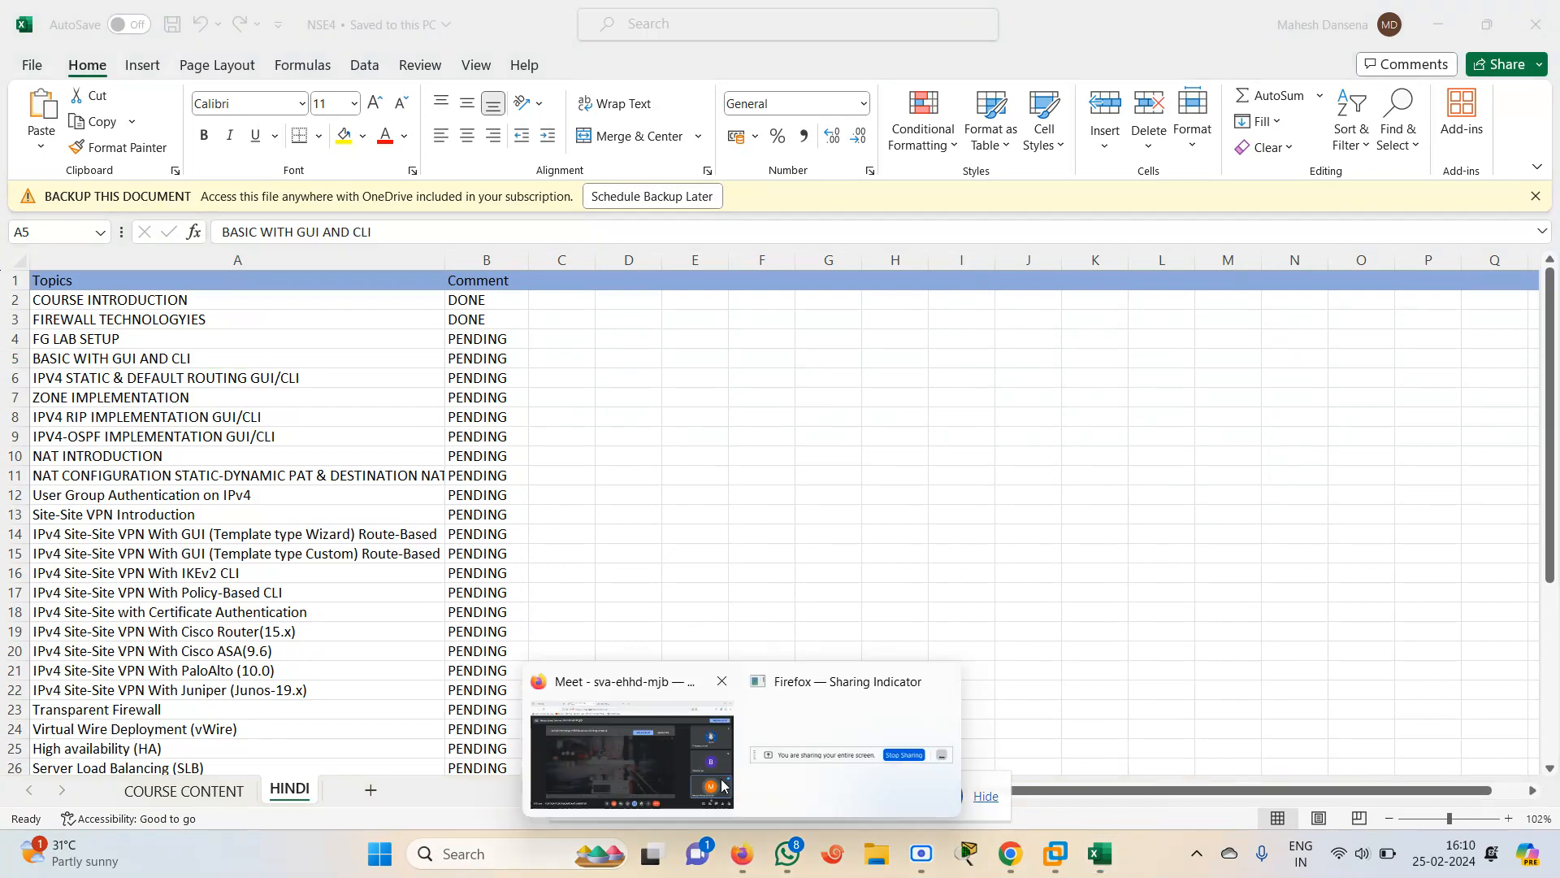
left_click(626, 752)
left_click(642, 26)
left_click(751, 22)
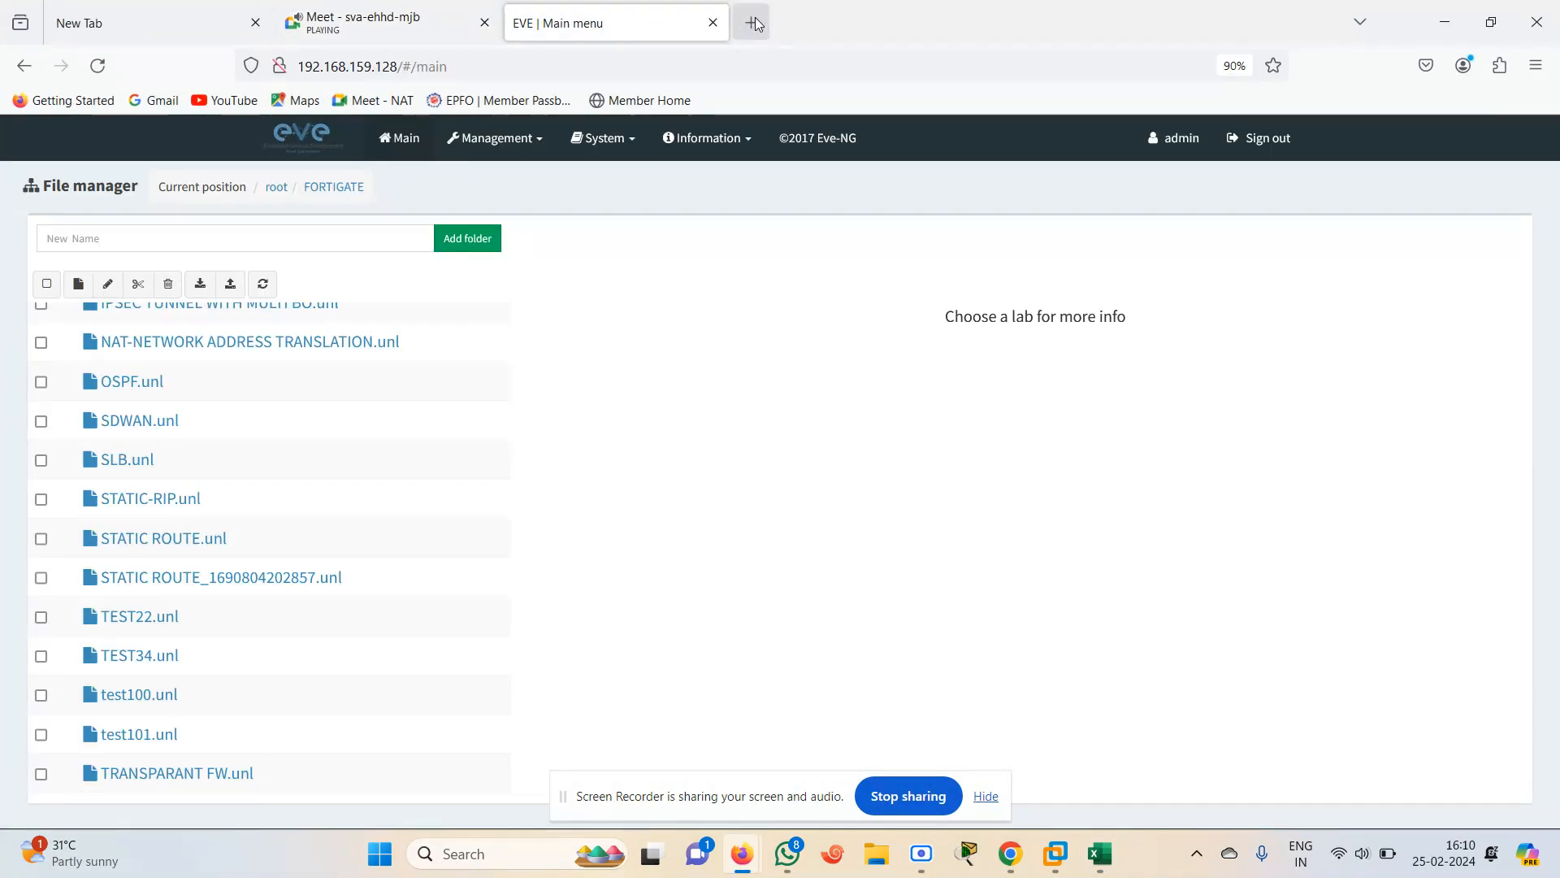
type("ww")
key("Return")
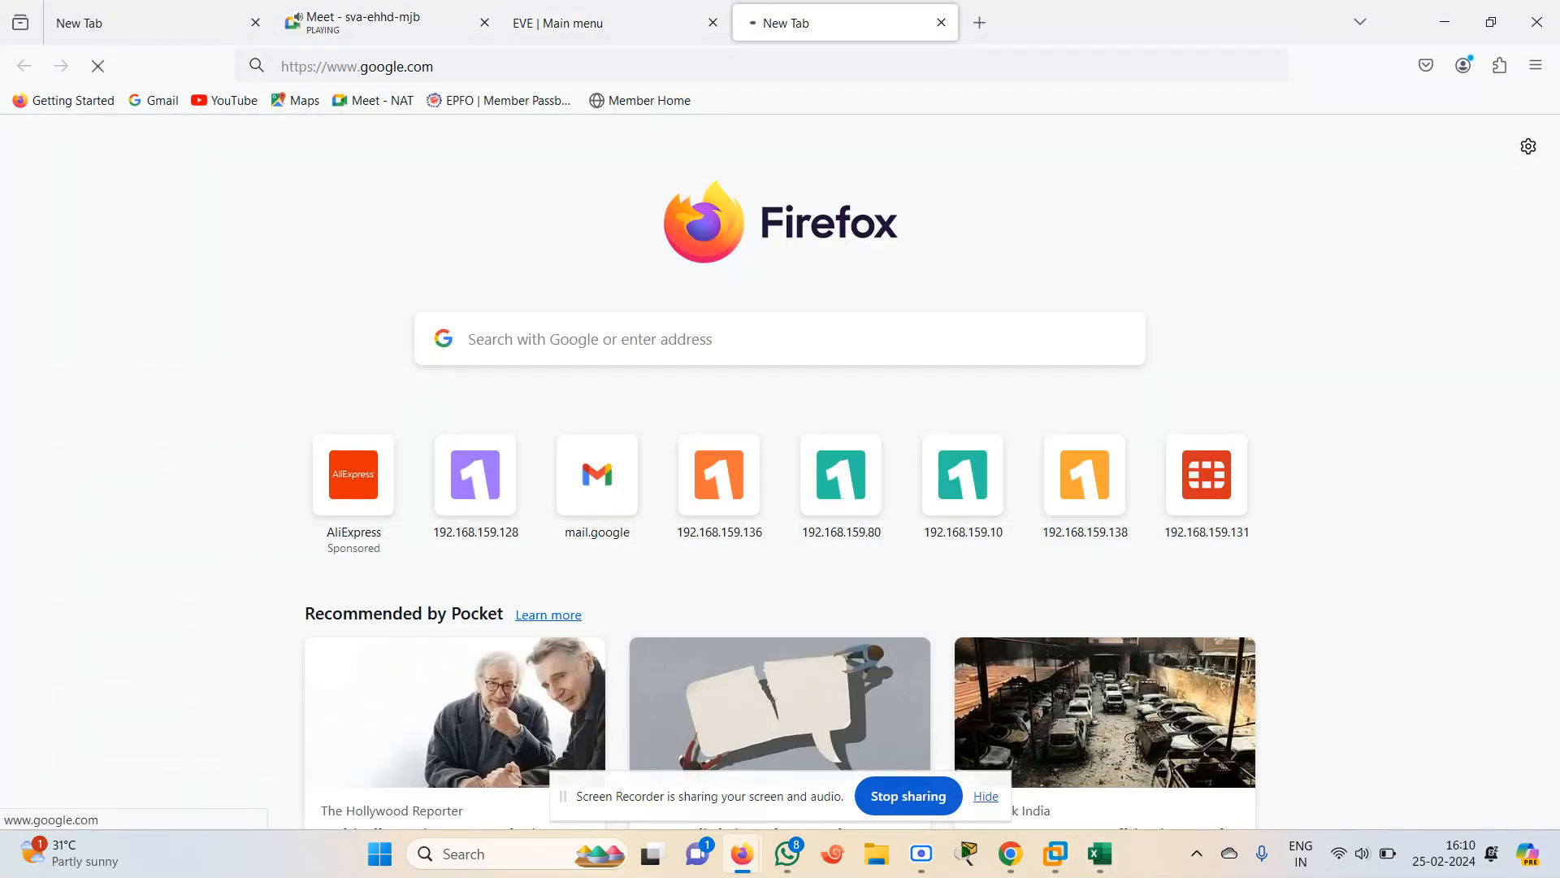
Open YouTube from the Google apps launcher
left_click(1477, 146)
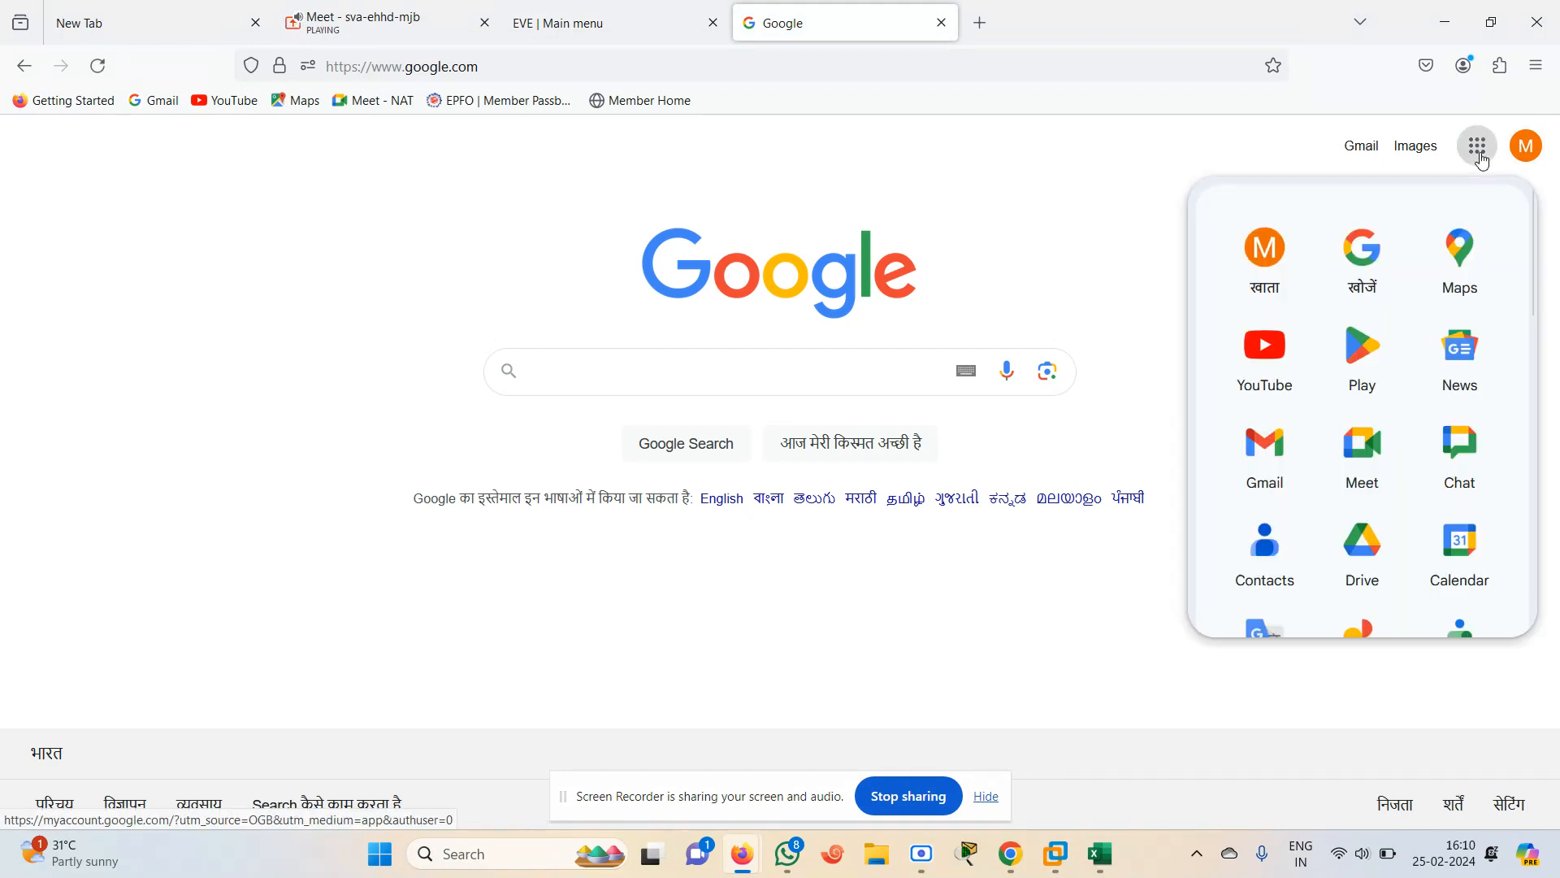
mouse_move(788, 853)
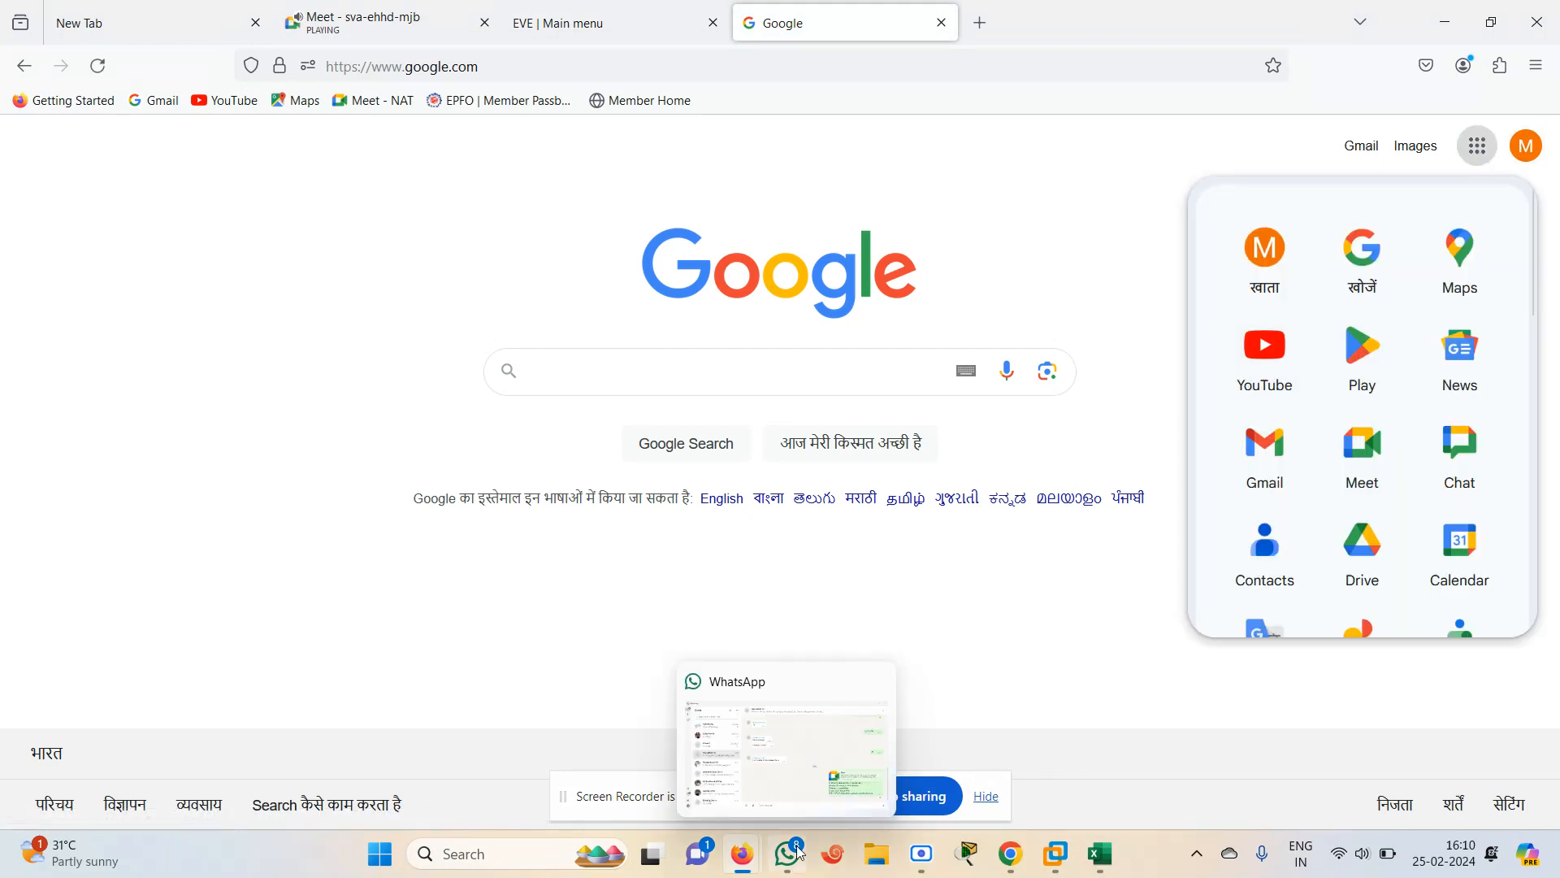
left_click(908, 851)
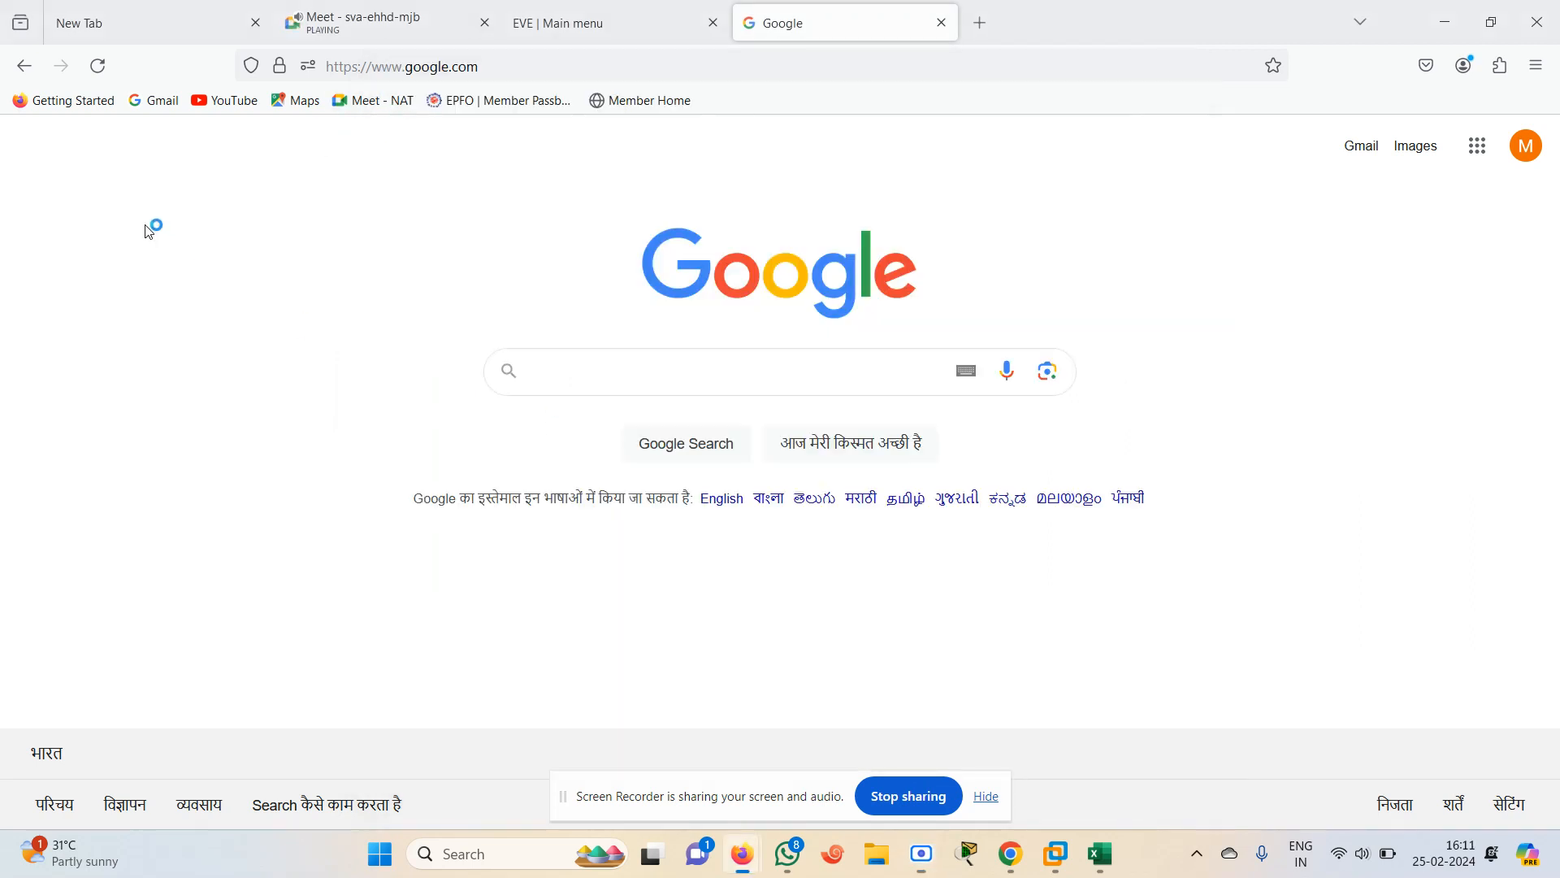
left_click(149, 227)
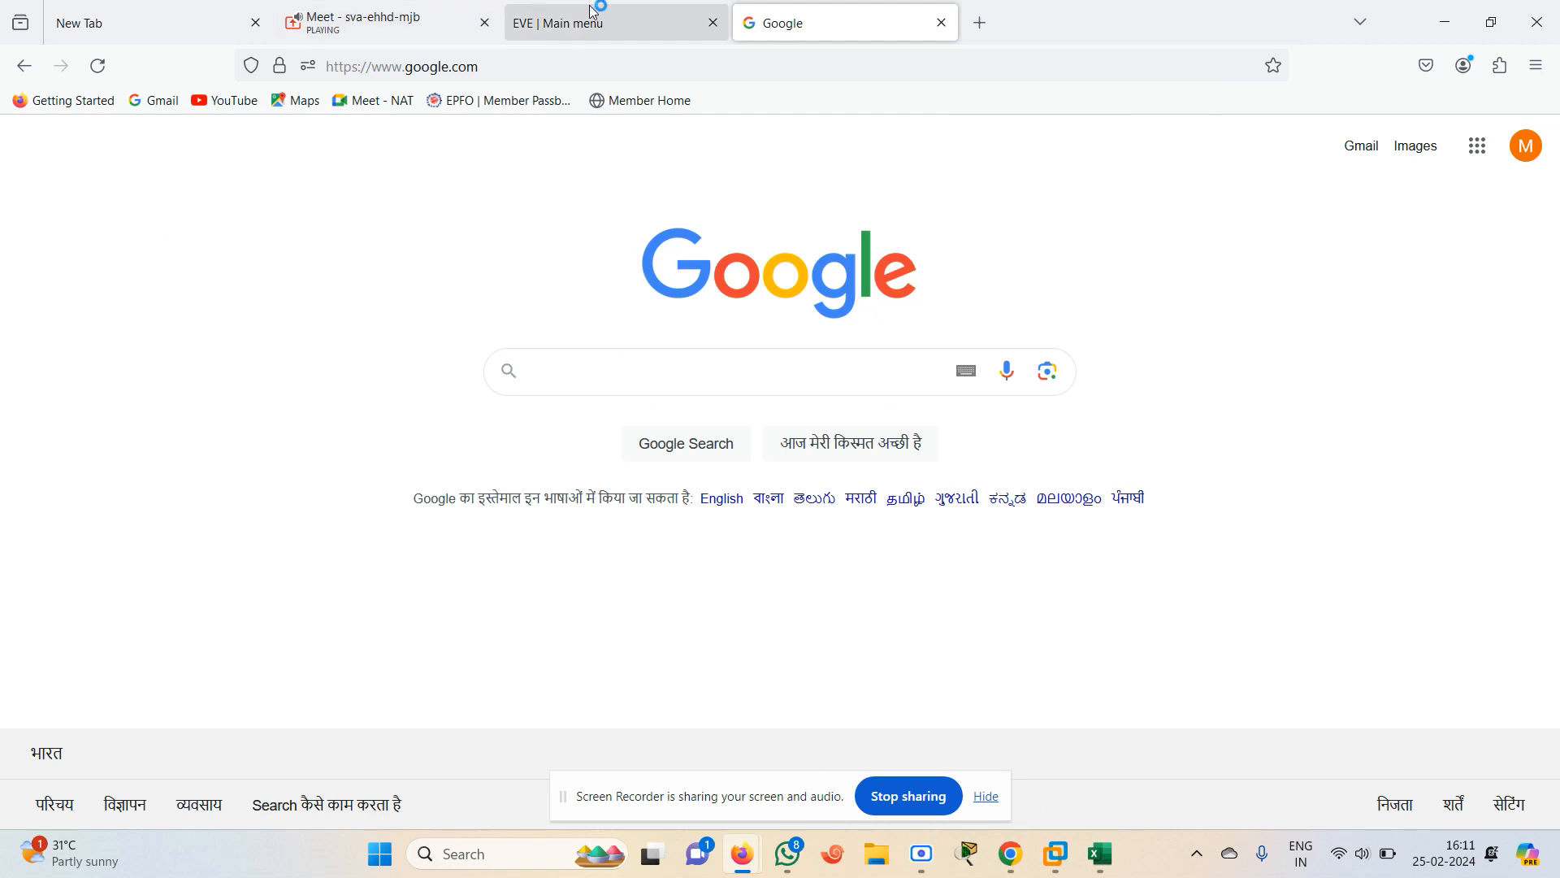
left_click(1490, 147)
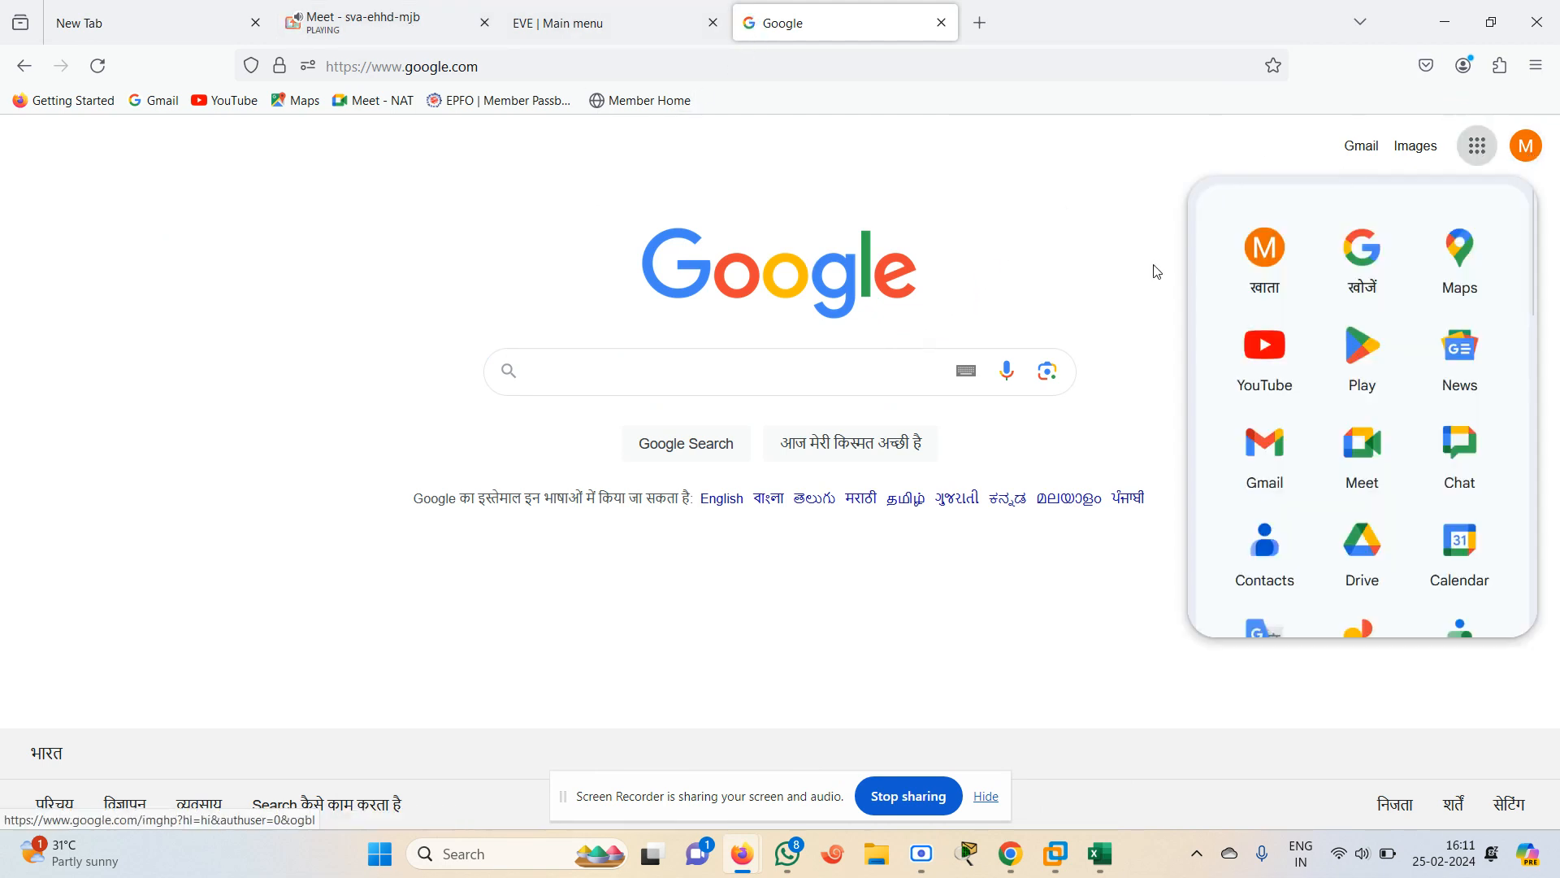
left_click(1266, 358)
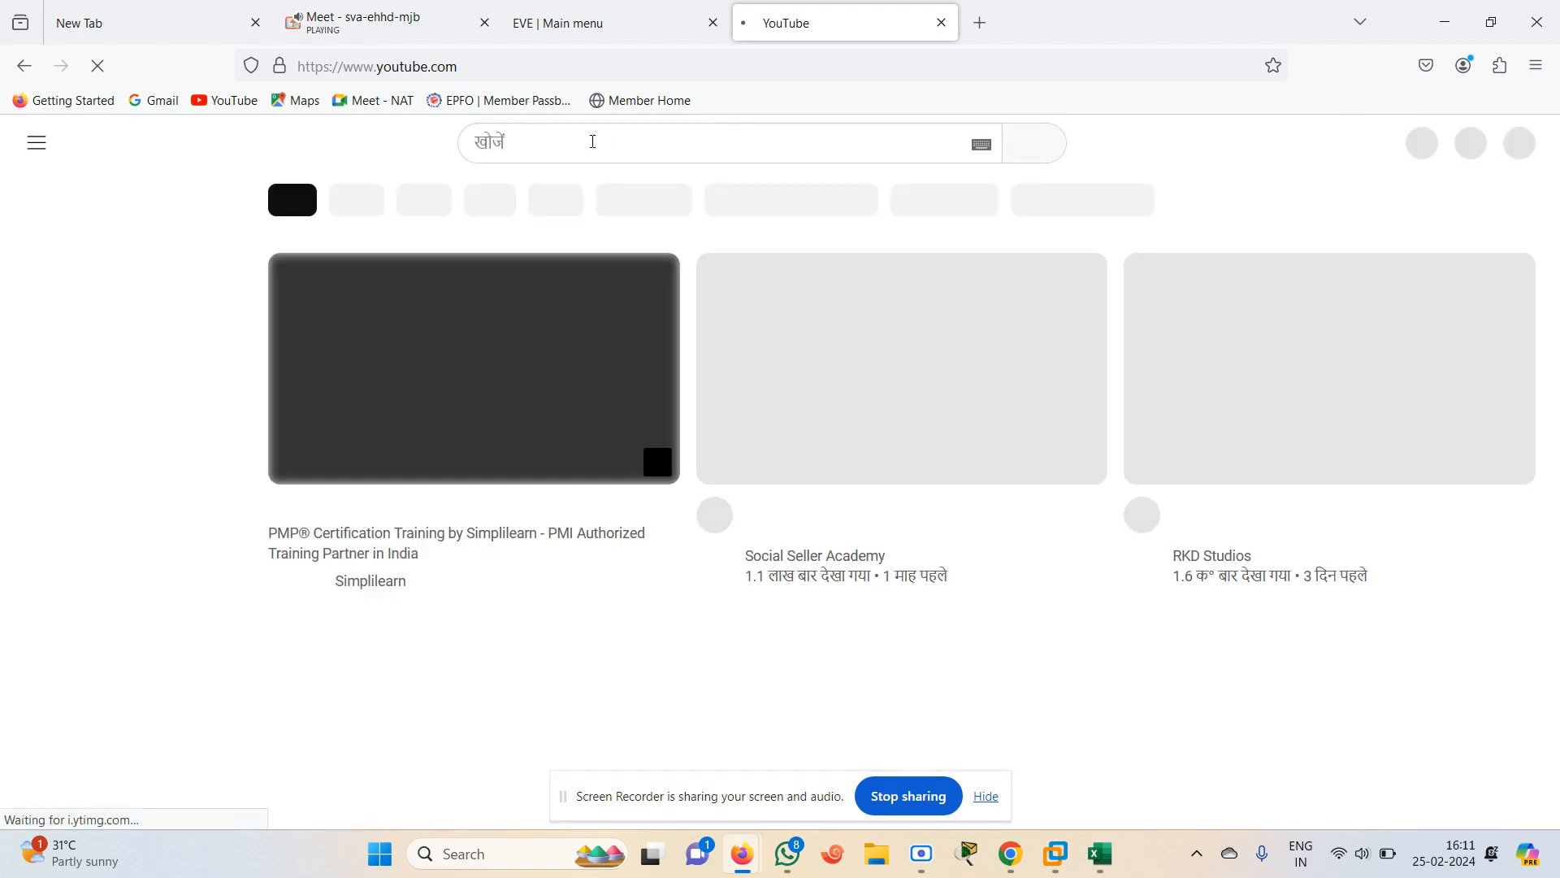
Search YouTube for firewallcafe
left_click(596, 143)
type("fir4")
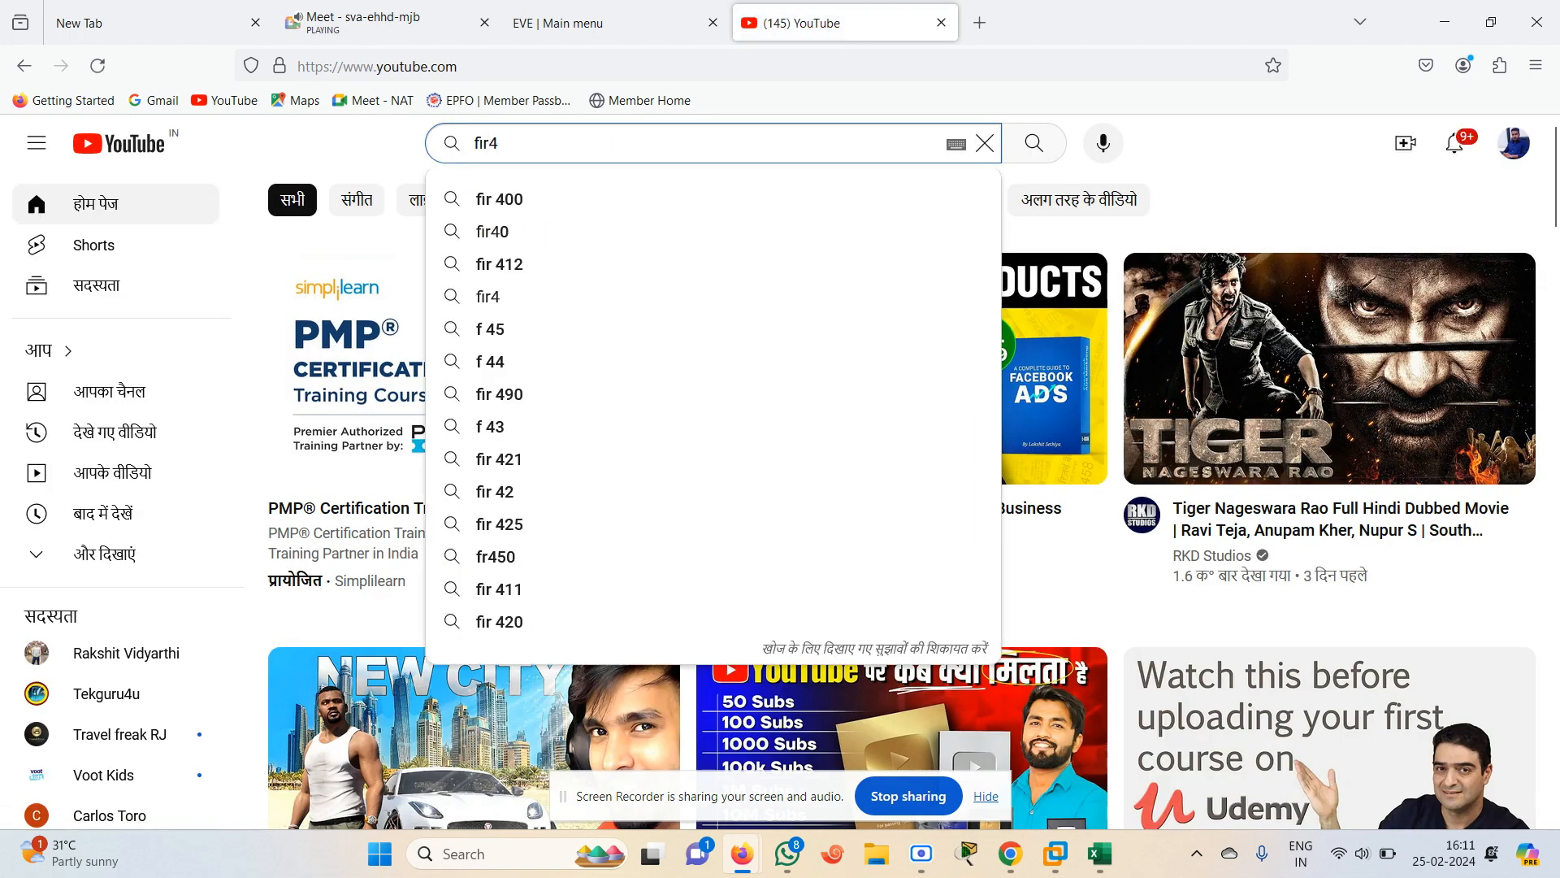
key("BackSpace")
type("e")
key("Down")
key("Return")
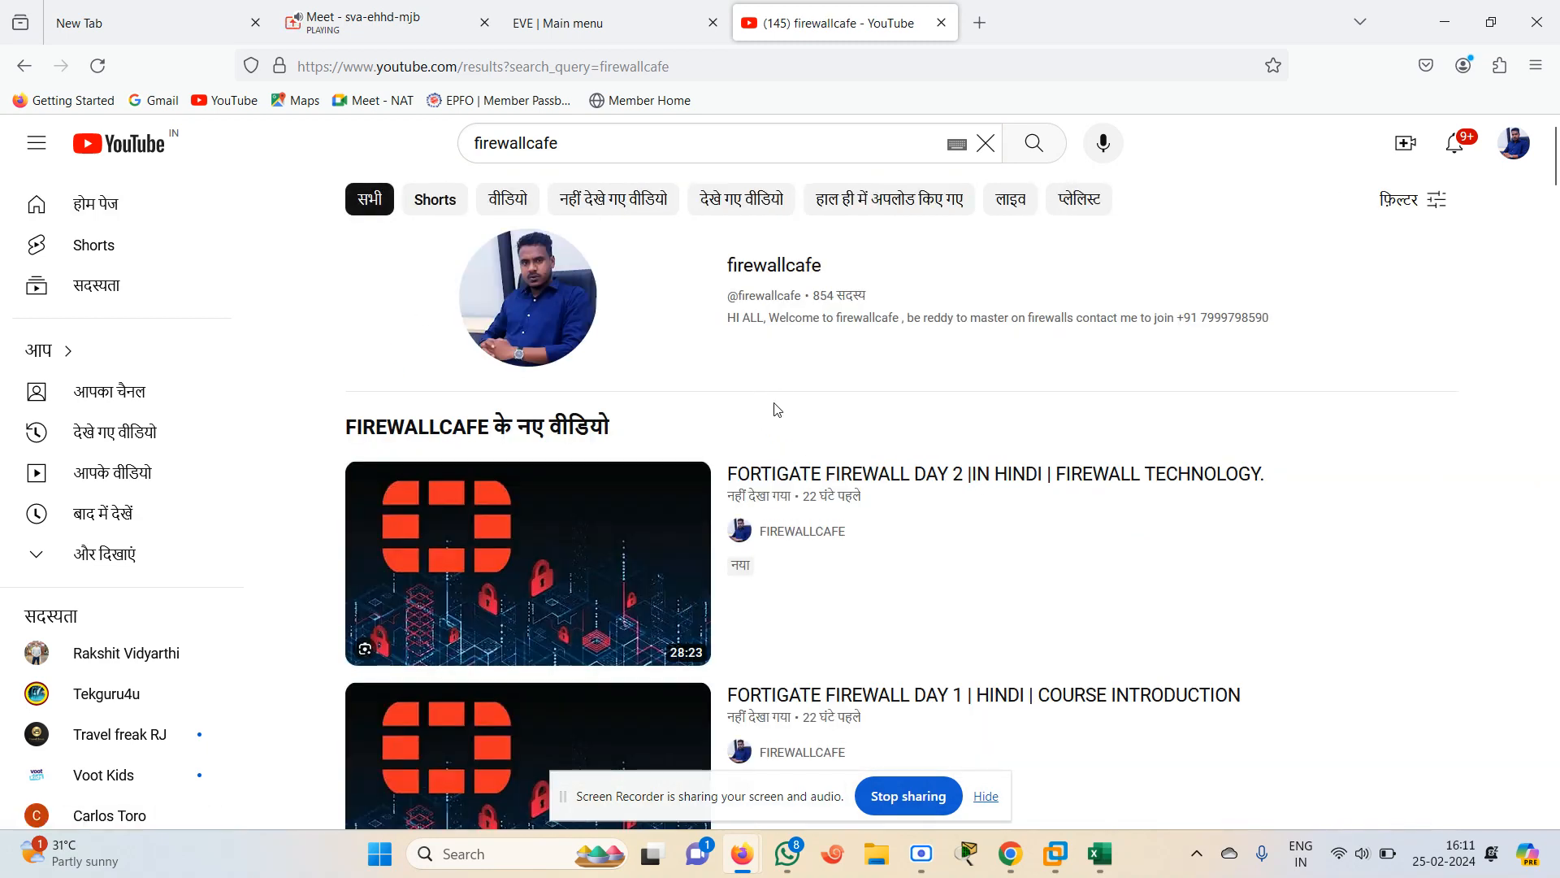
Open the firewallcafe channel's EVENG LAB SETUP playlist and start its first video
left_click(773, 319)
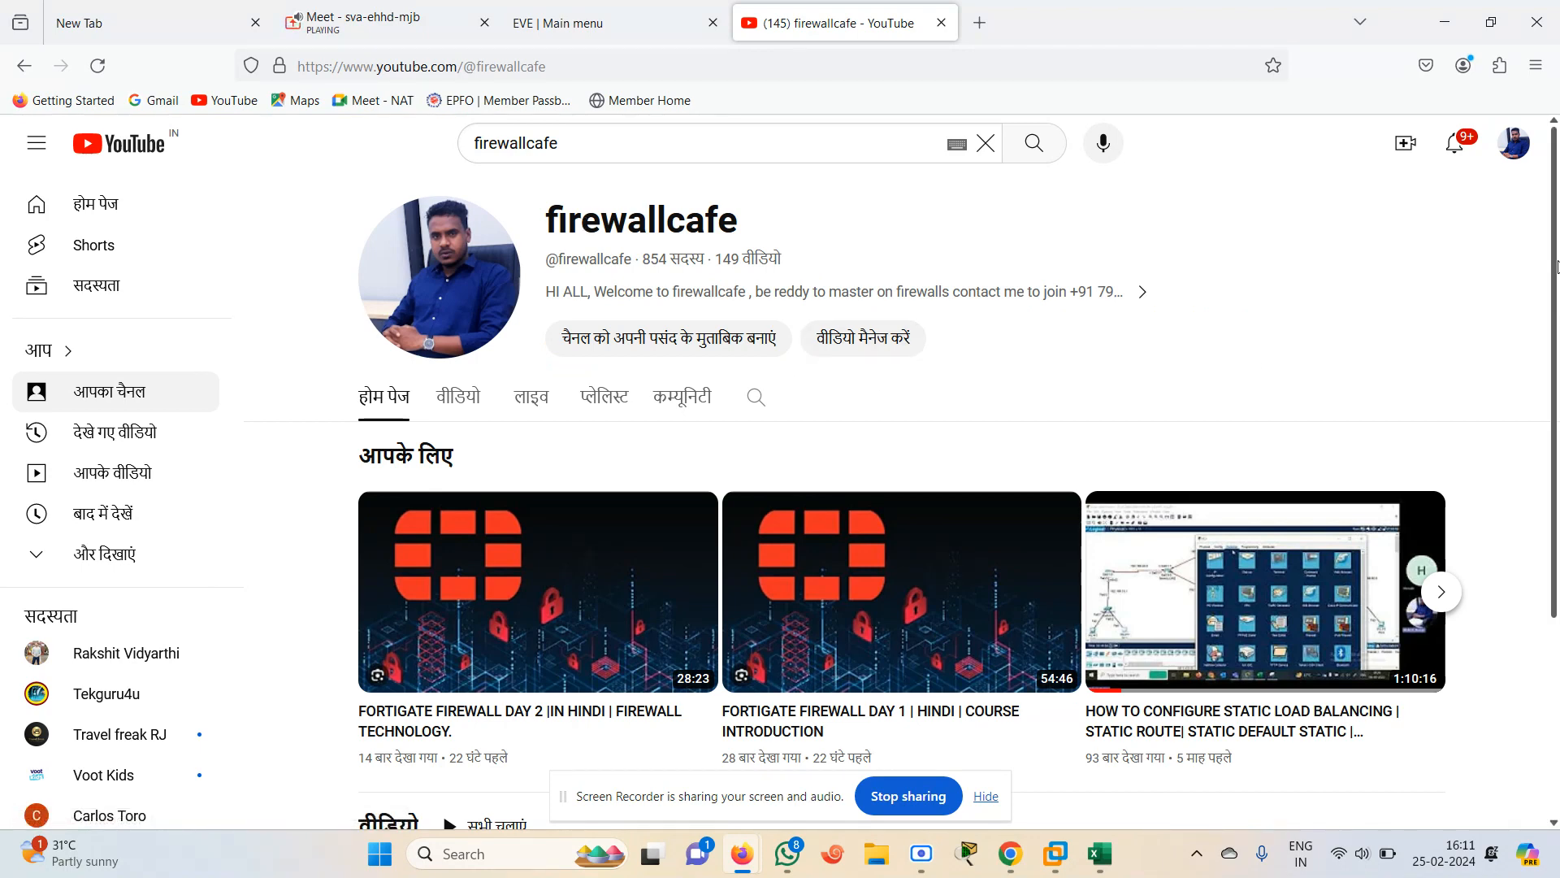
scroll(1557, 266, "down", 1)
left_click(603, 336)
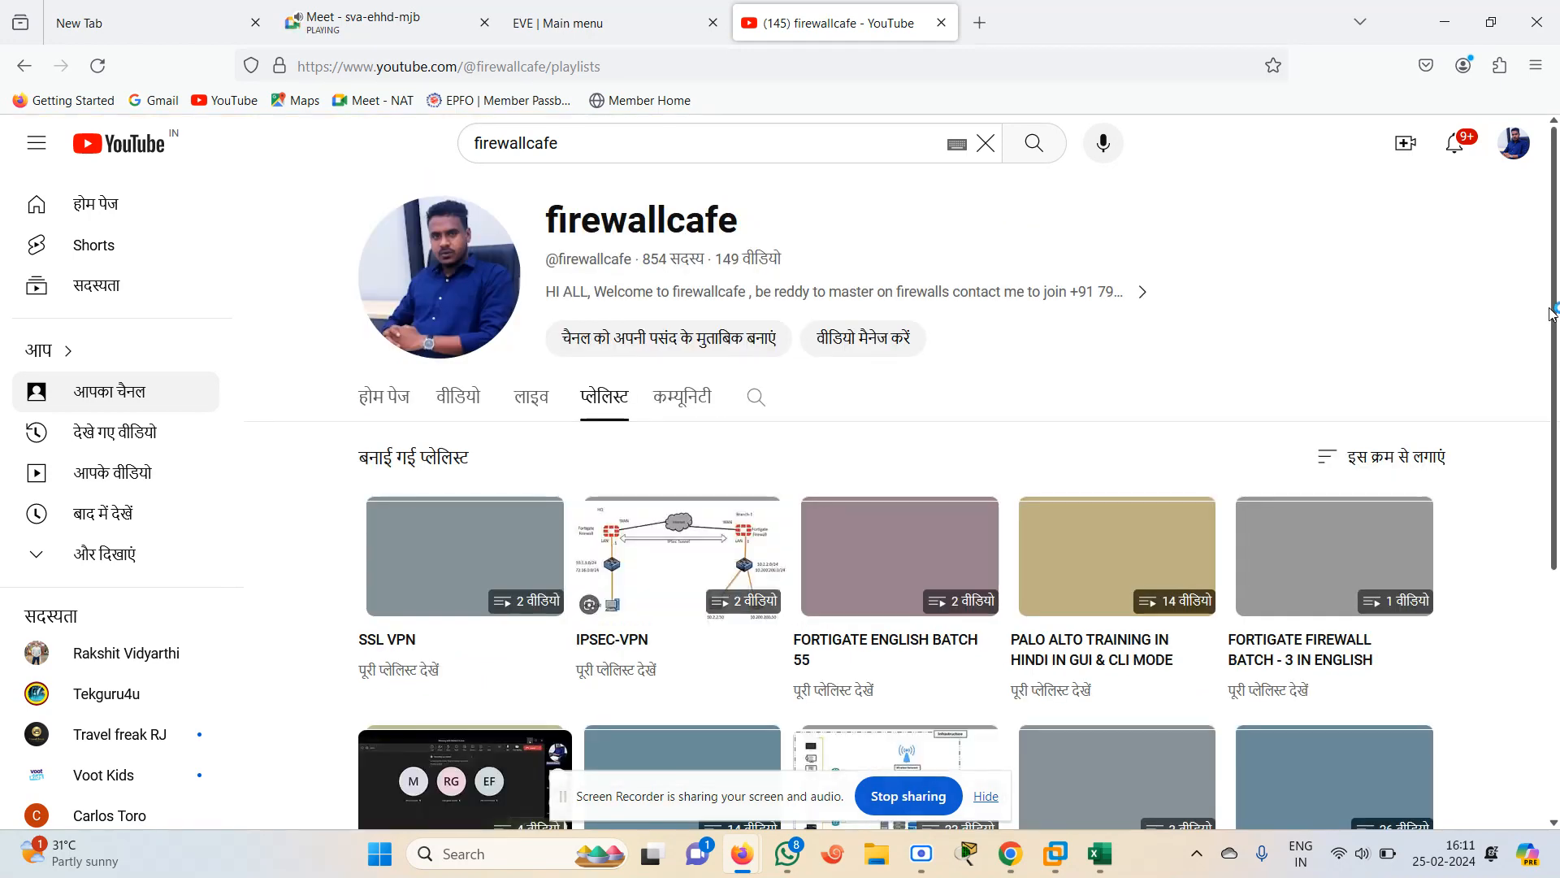
scroll(1556, 406, "down", 3)
scroll(1556, 500, "down", 1)
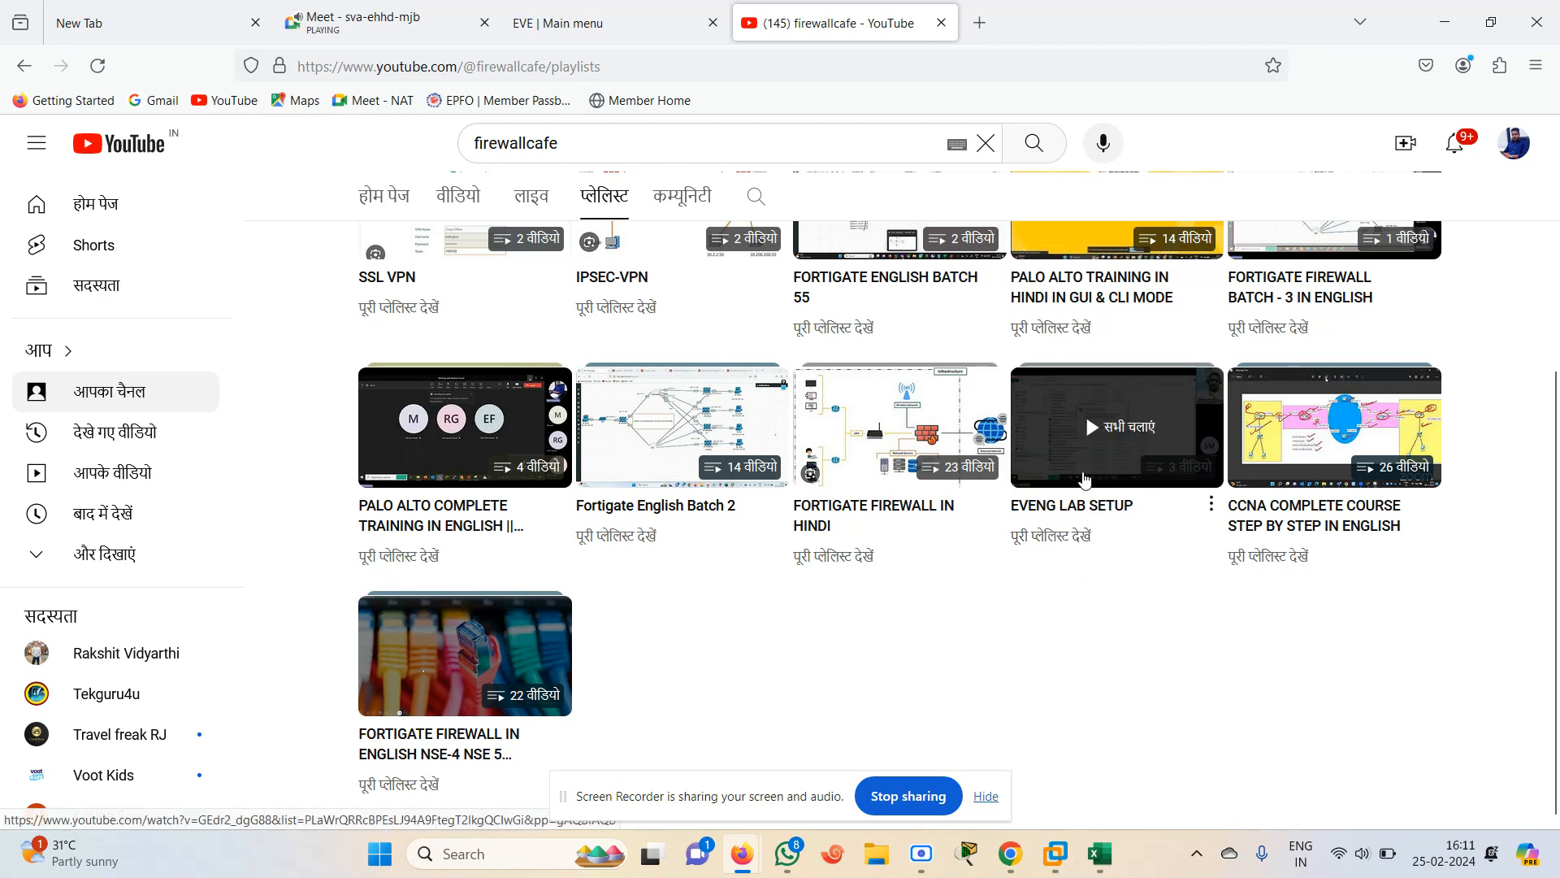
left_click(1055, 538)
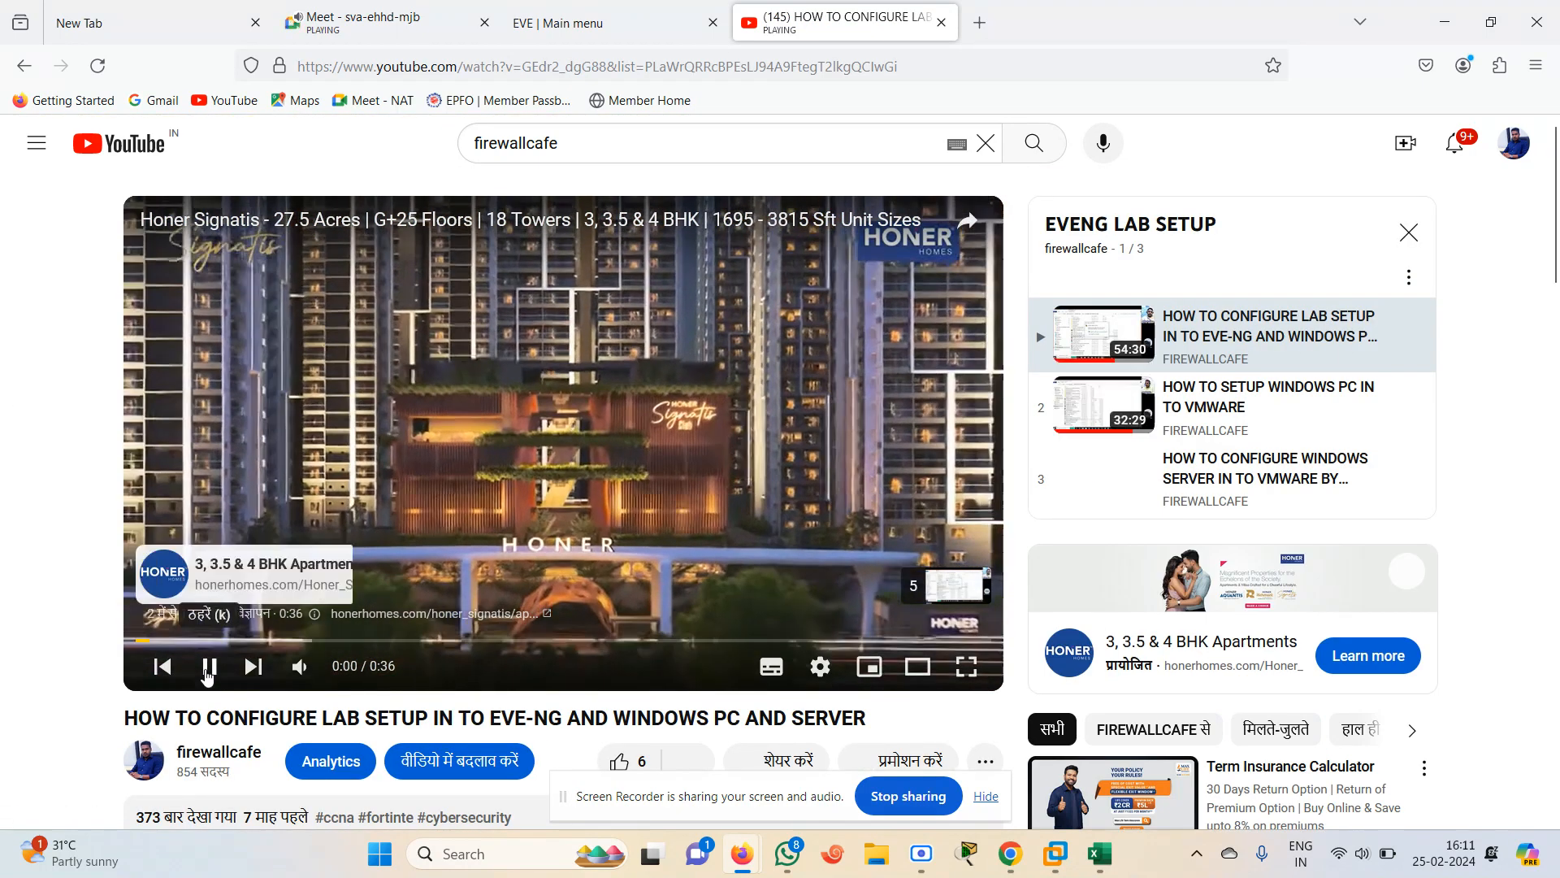
left_click(207, 669)
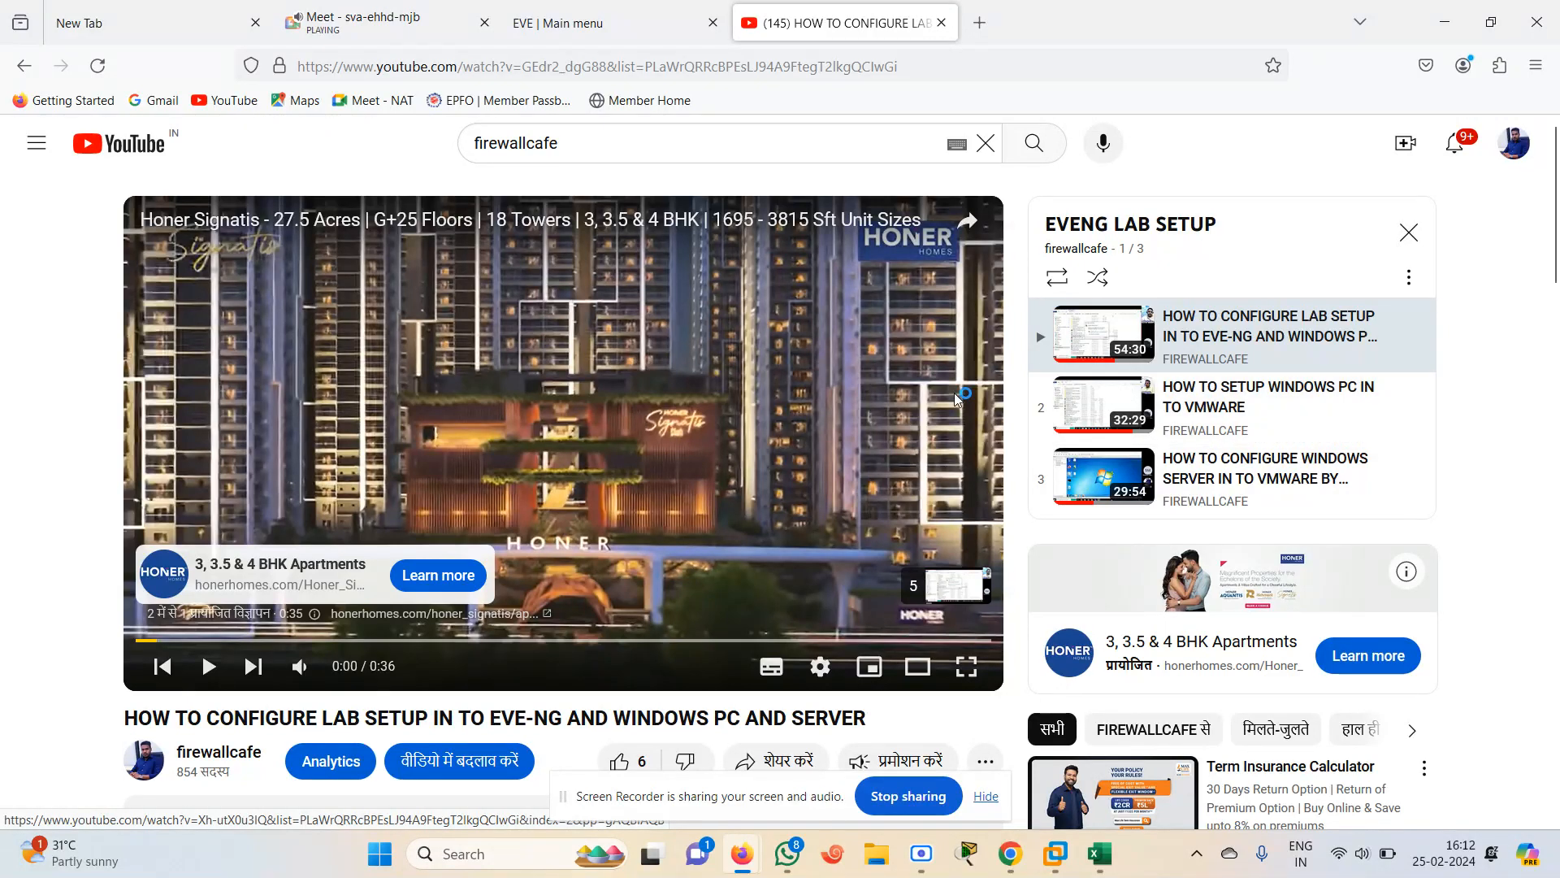
Sign out of the EVE-NG web interface
left_click(580, 13)
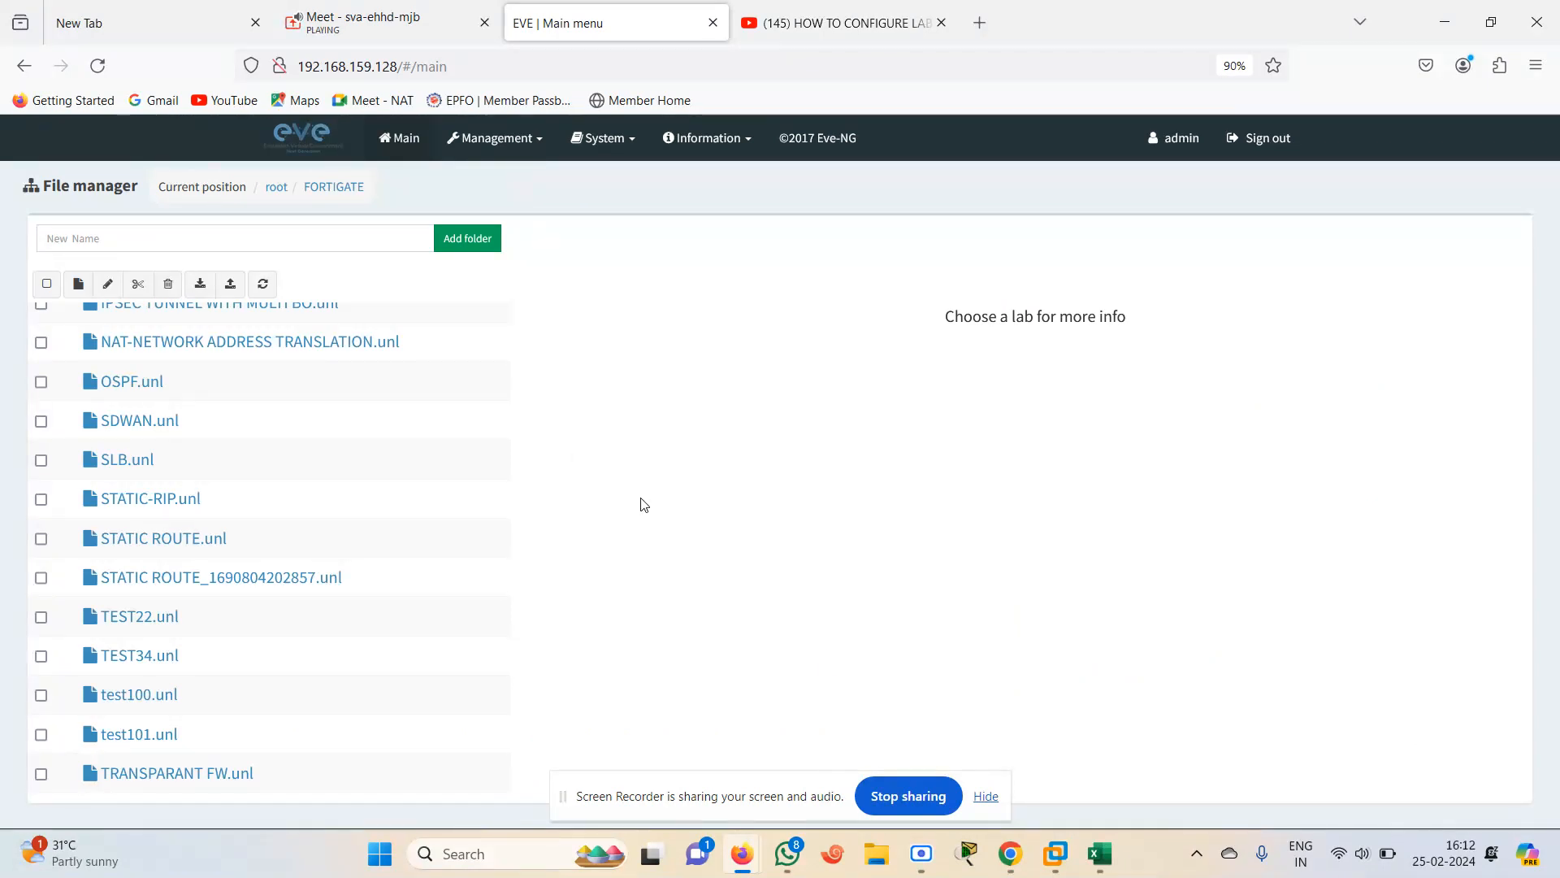
left_click(986, 797)
mouse_move(443, 559)
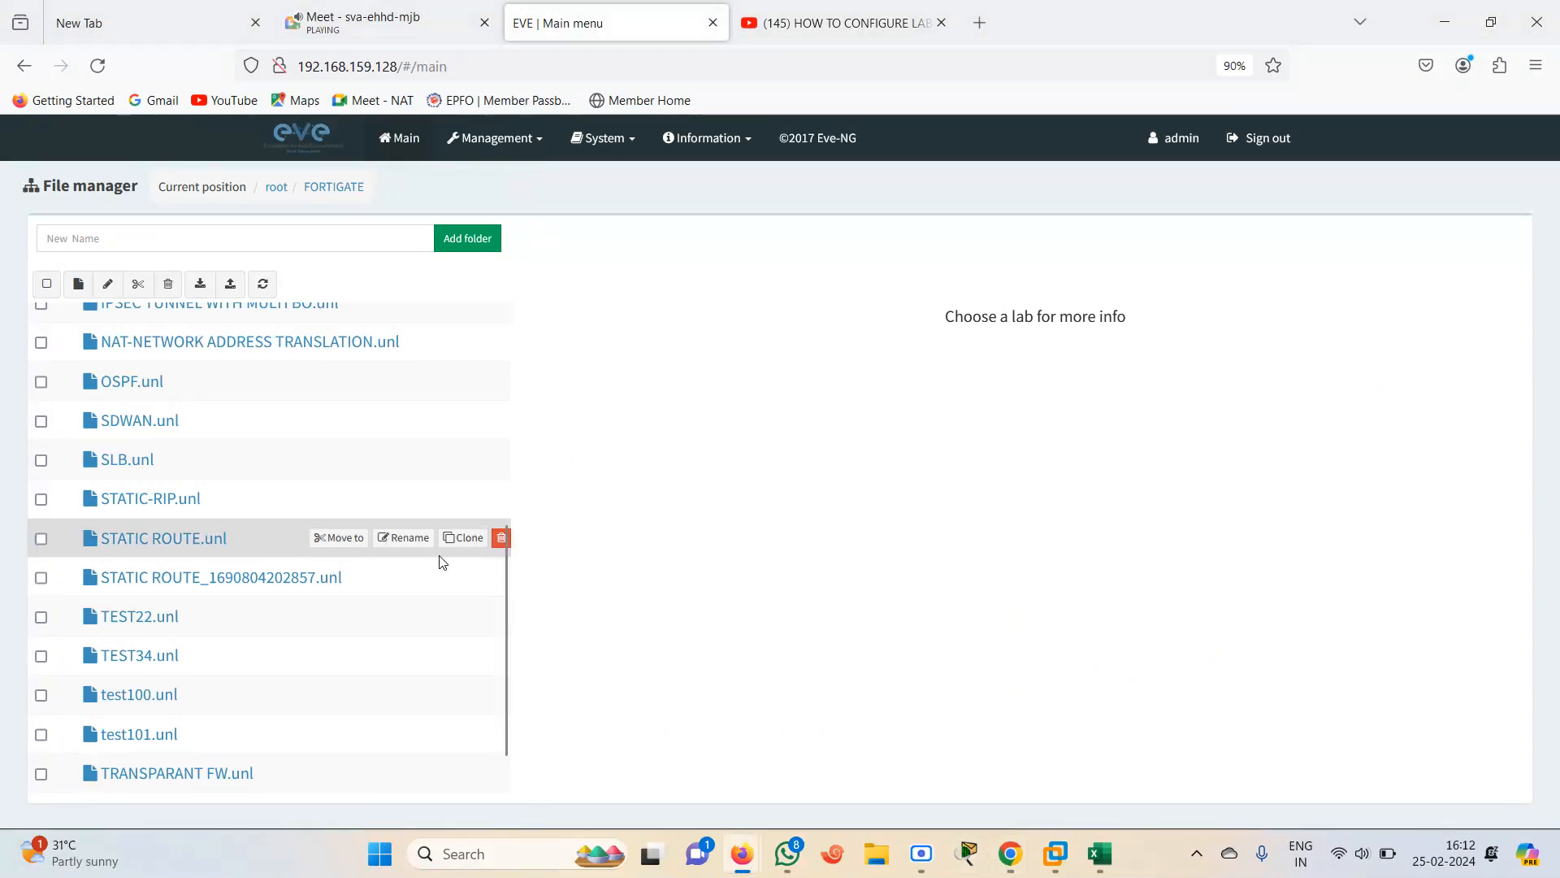
mouse_move(498, 616)
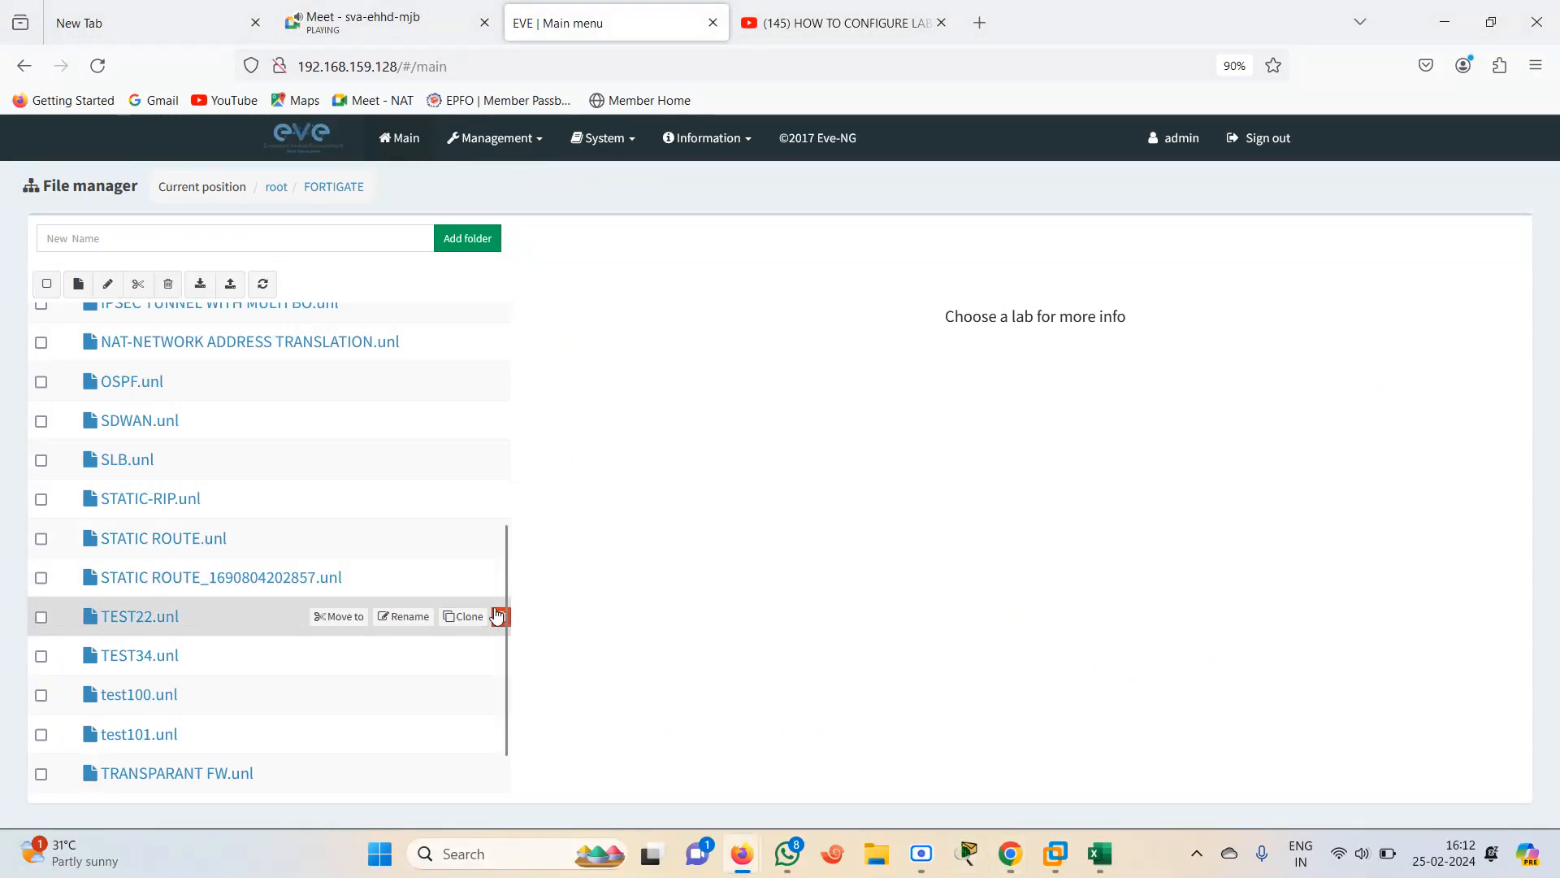
left_click_drag(509, 616, 509, 411)
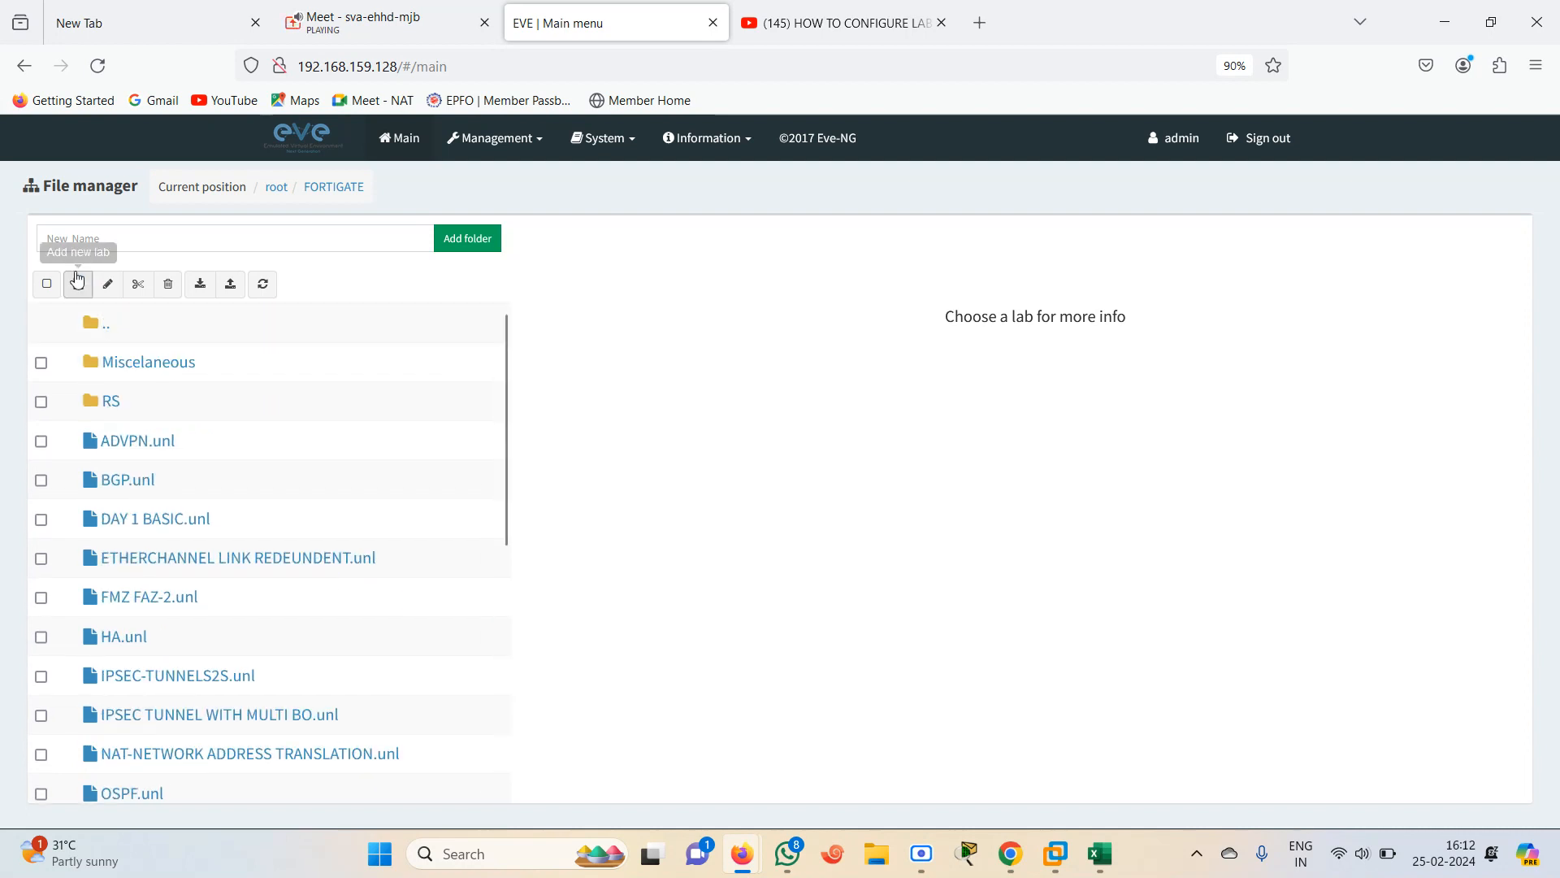
mouse_move(457, 549)
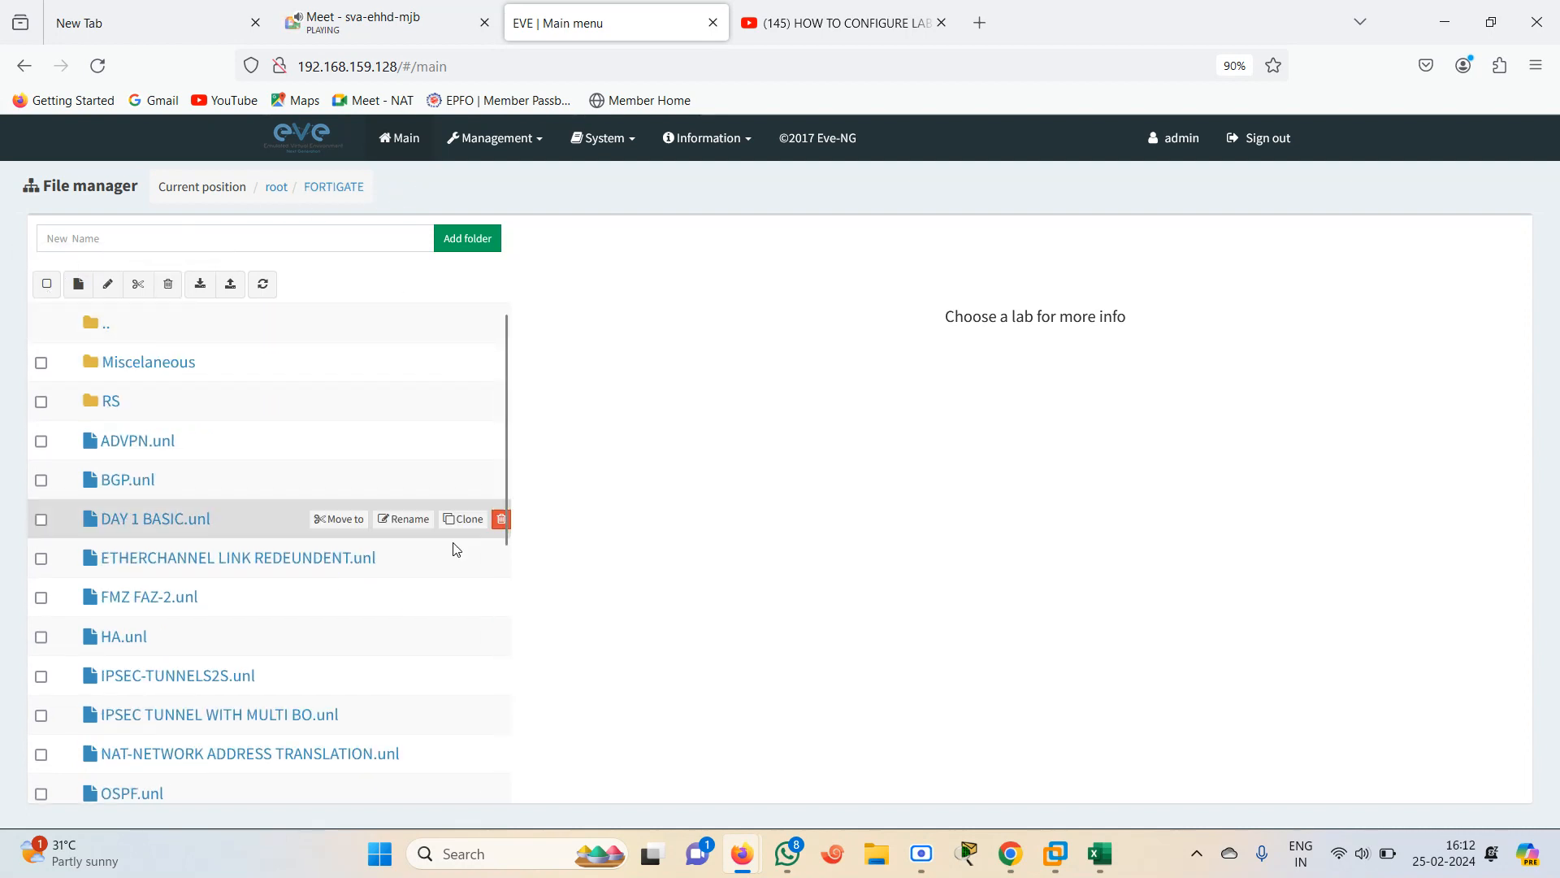
left_click(1241, 150)
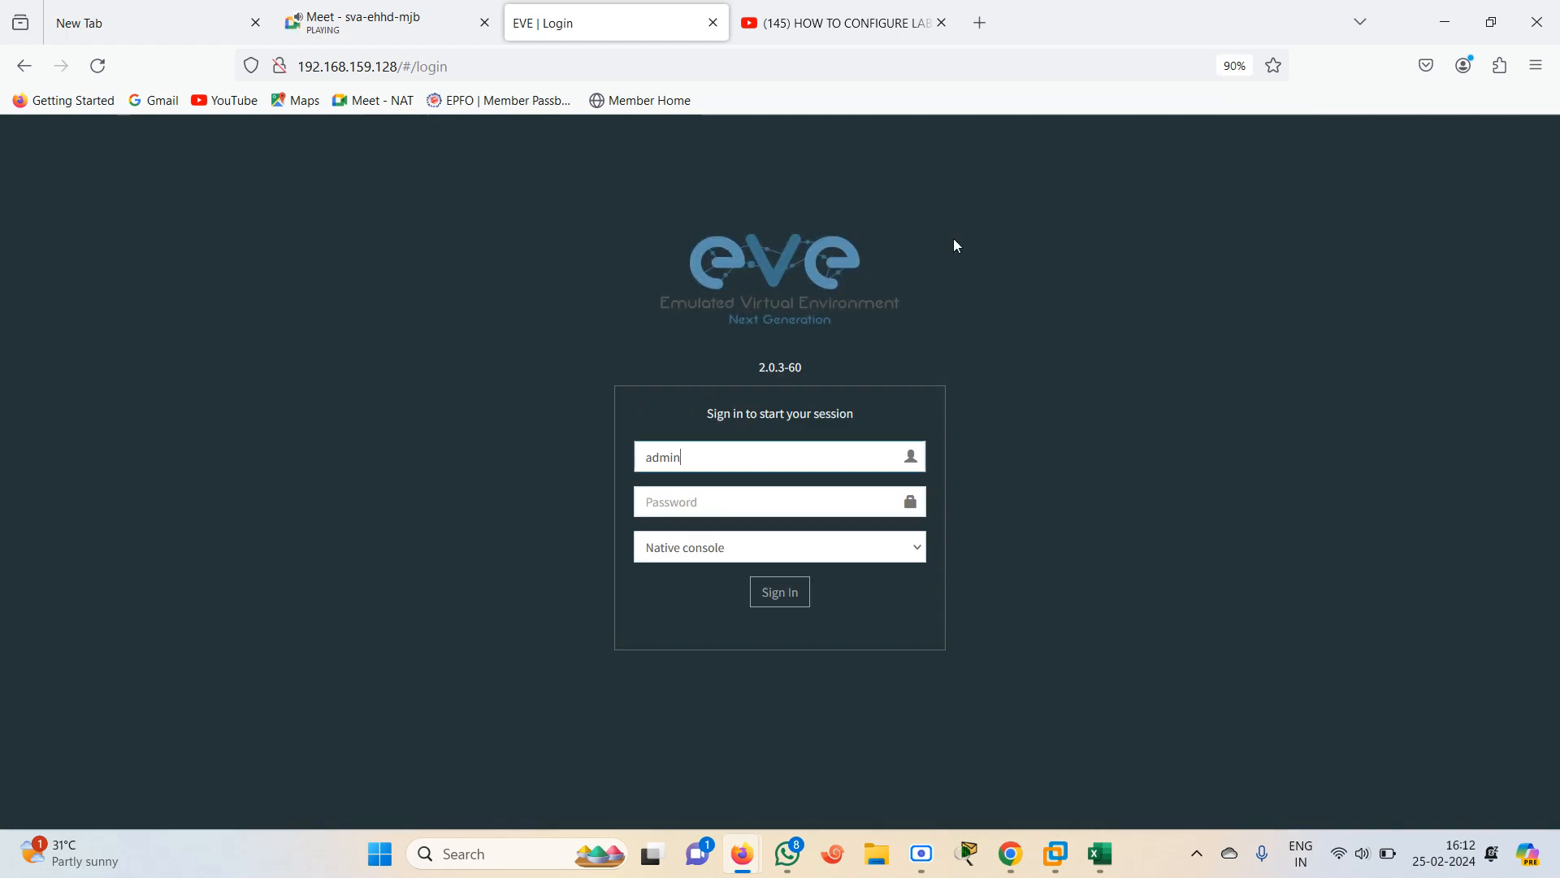
Check the 1-EVE LITE virtual machine console in VMware Workstation
mouse_move(1055, 853)
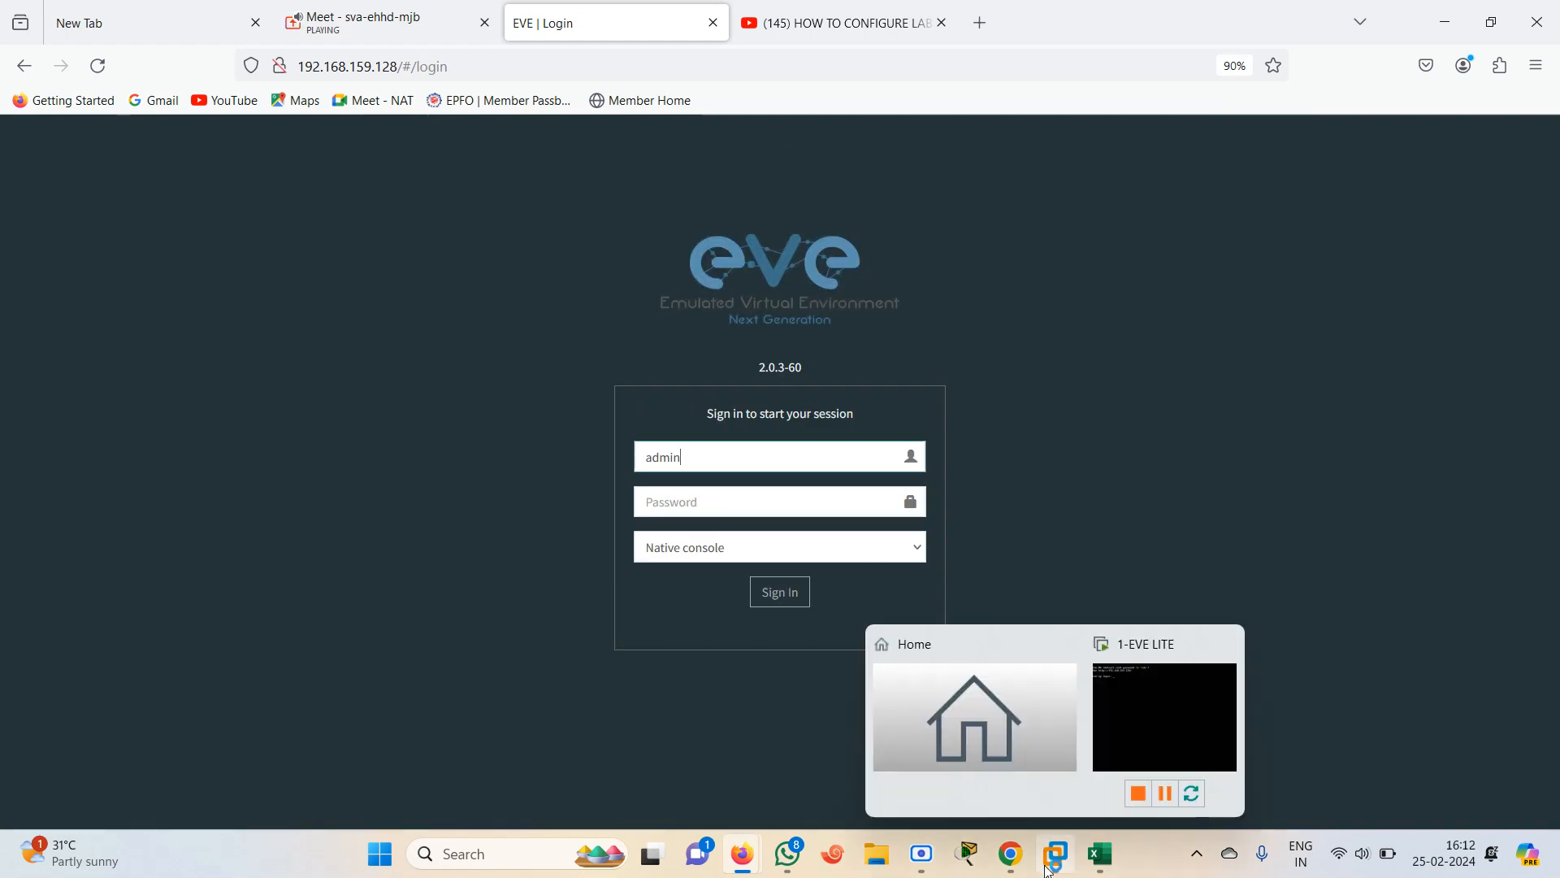
left_click(1134, 748)
left_click(1437, 10)
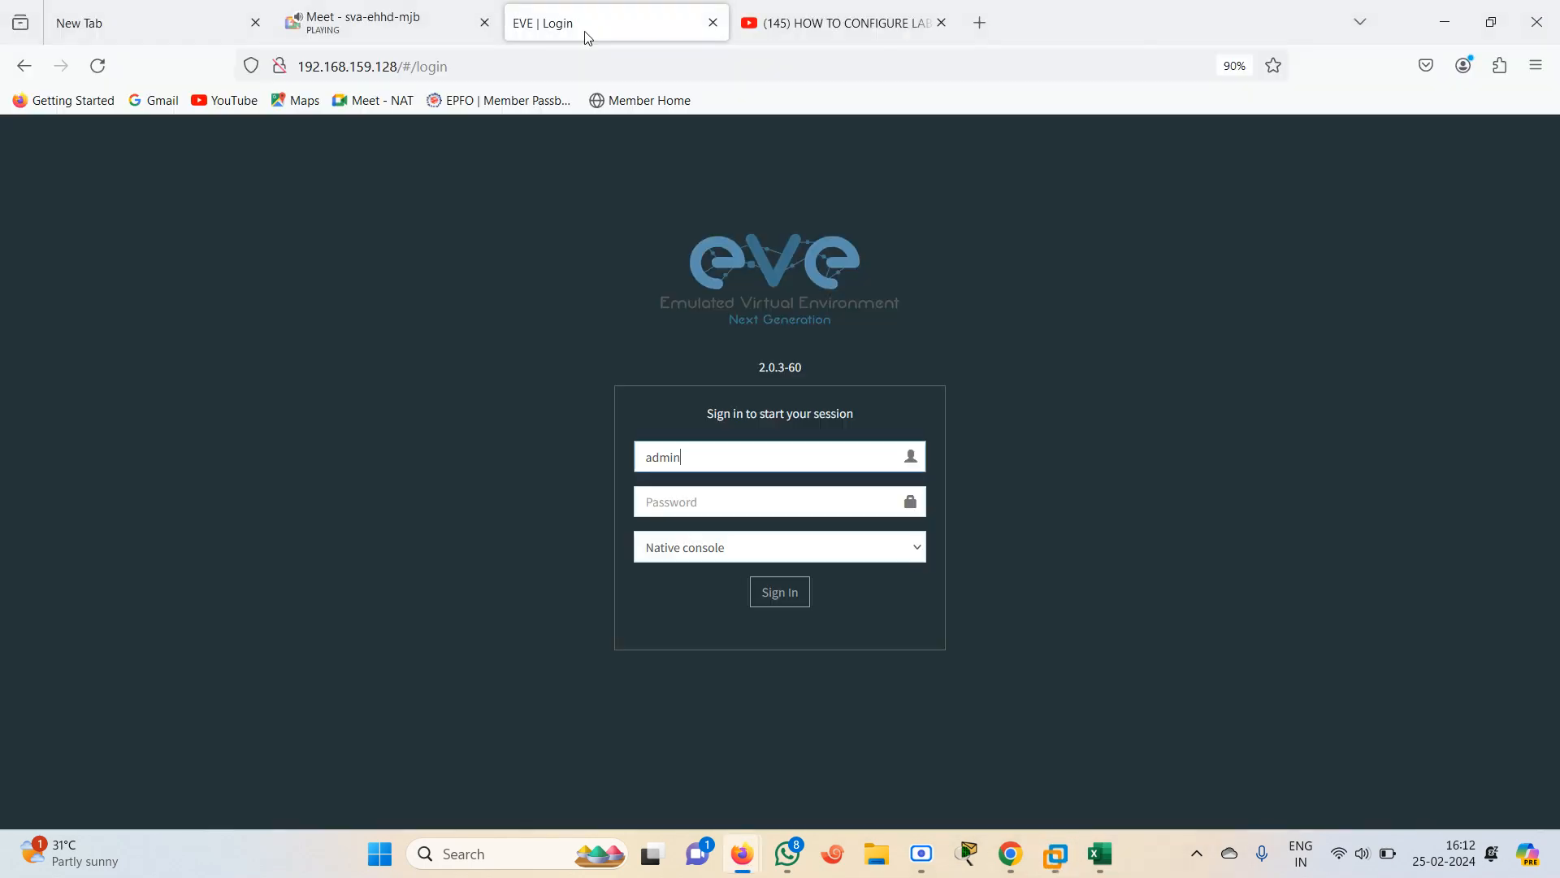
left_click(382, 23)
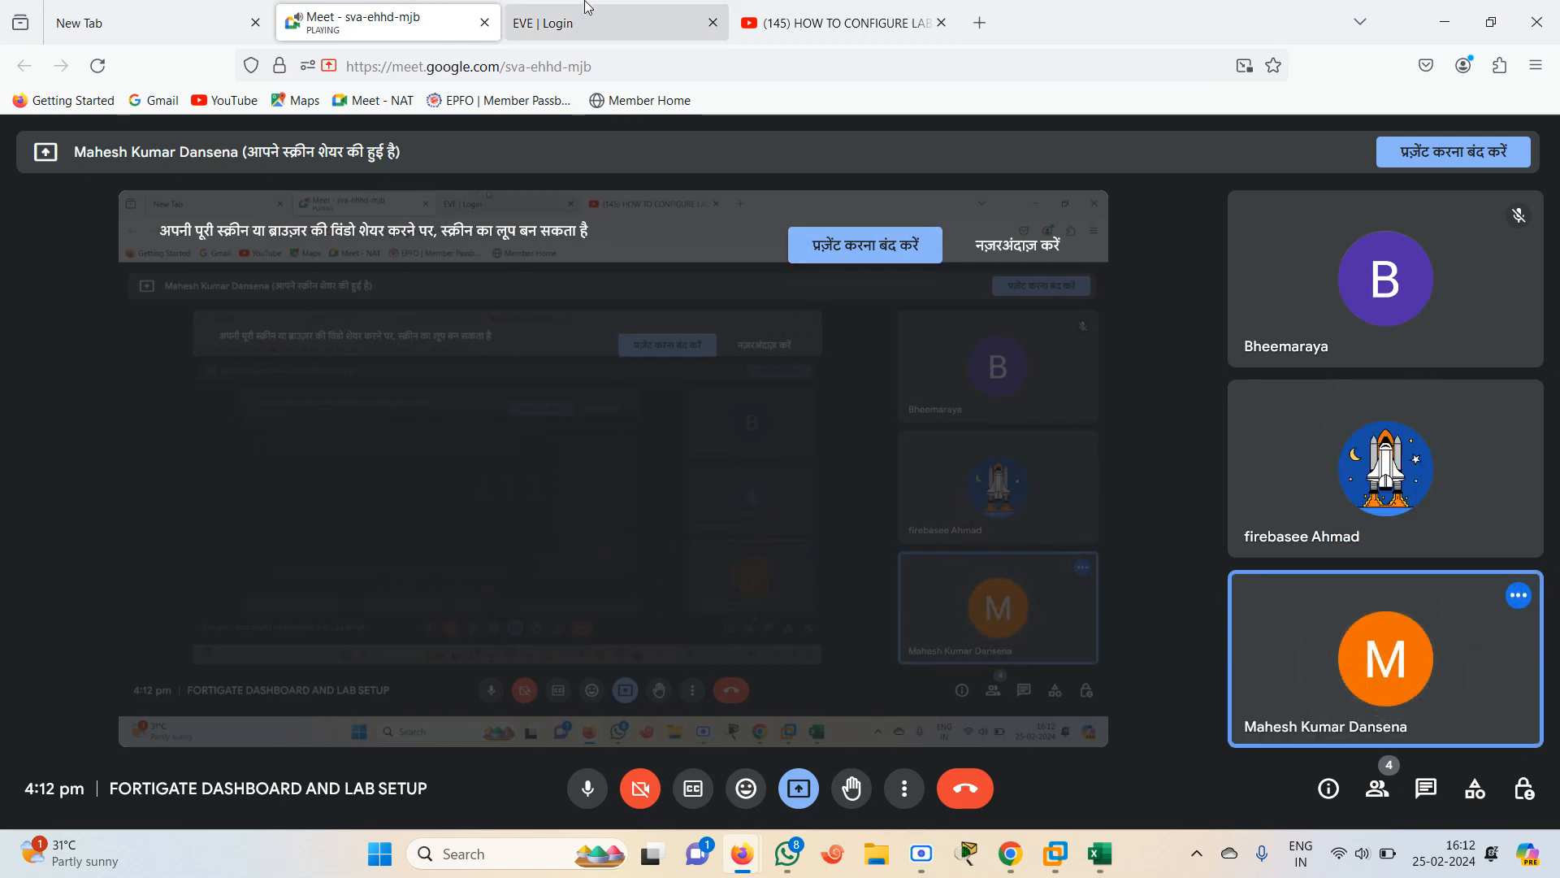
left_click(614, 12)
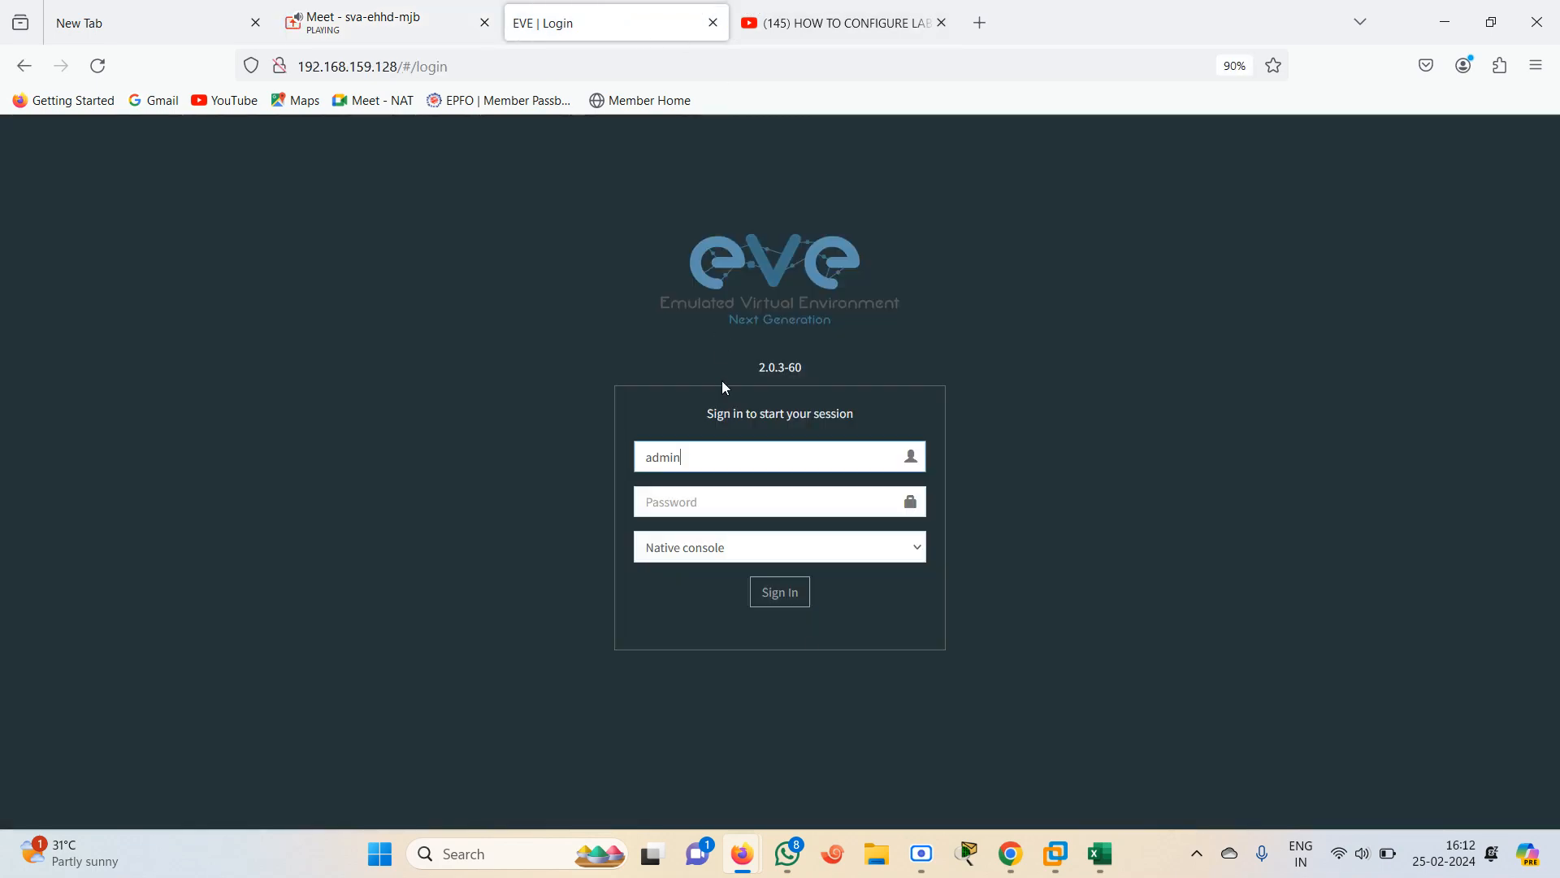
mouse_move(1057, 867)
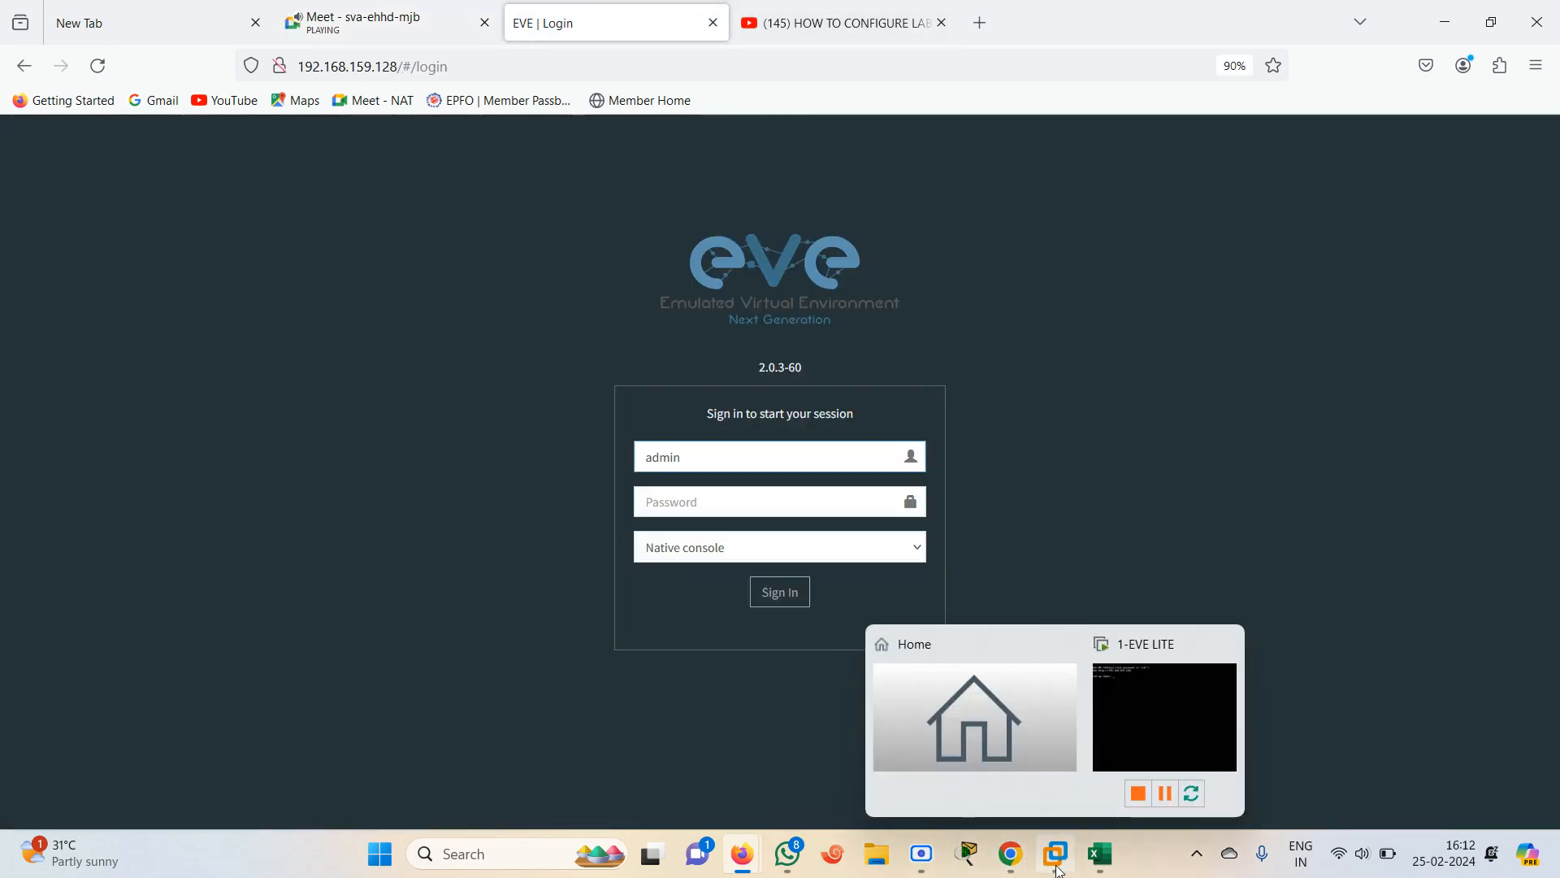
left_click(1134, 700)
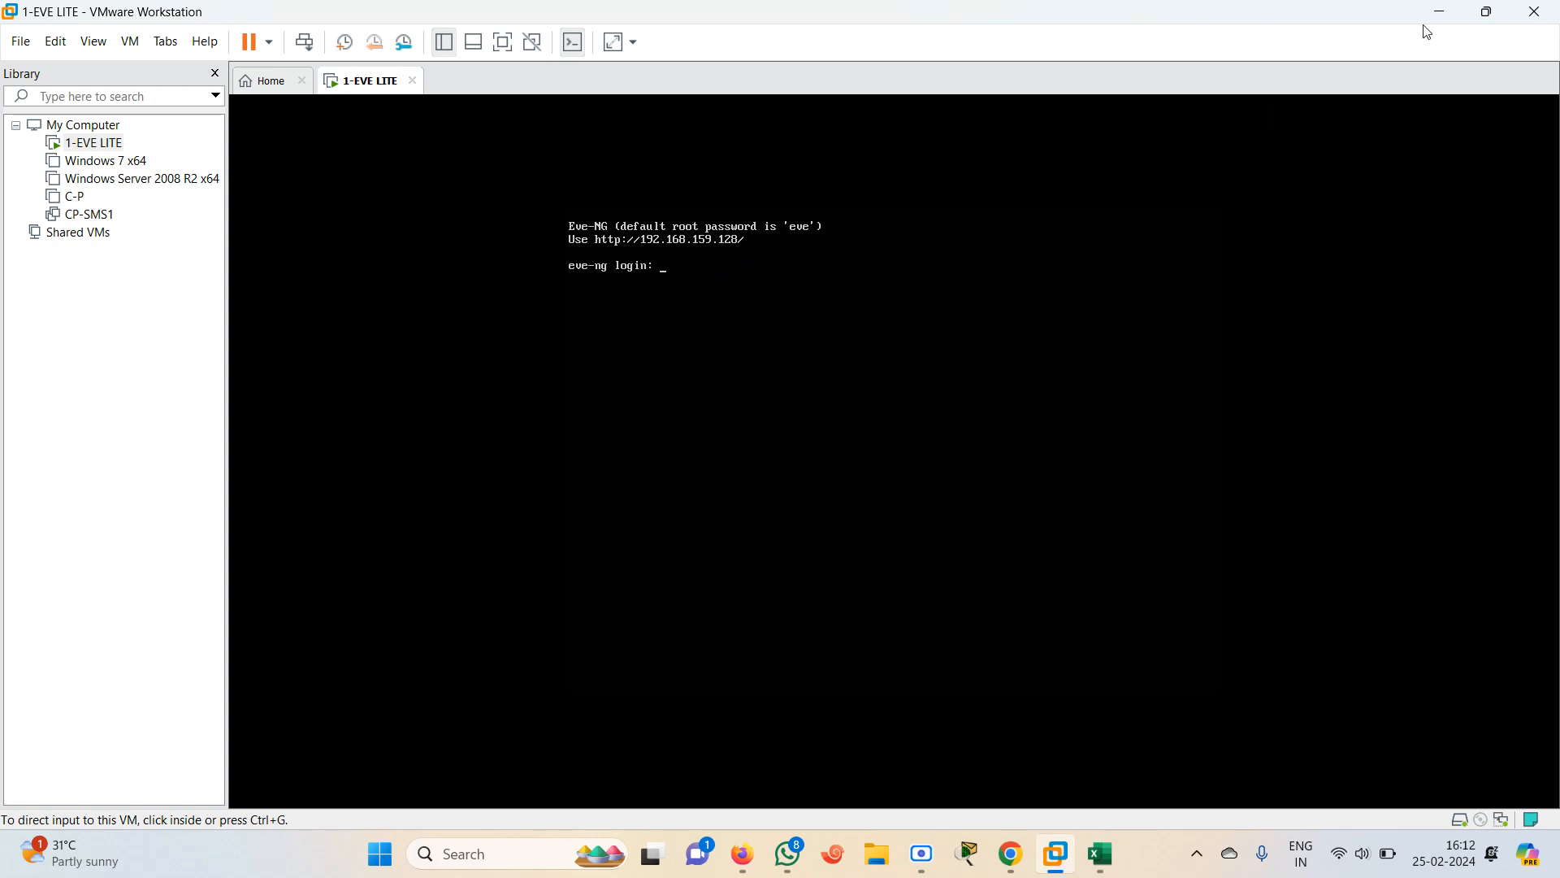
left_click(1441, 11)
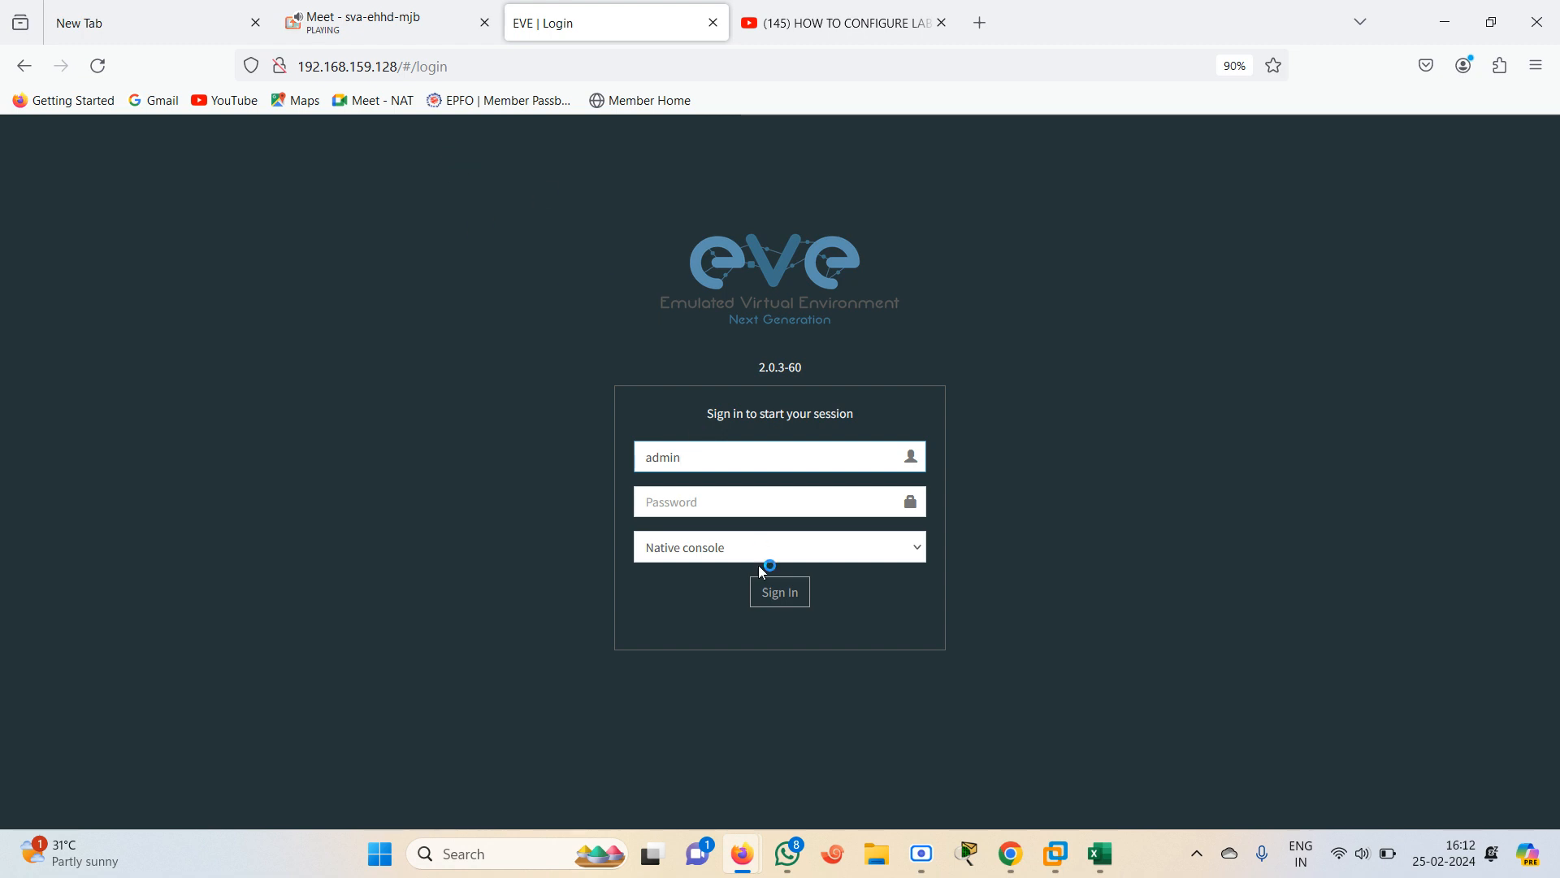
Sign in to EVE-NG as admin with the account password, declining to save the password in the browser
left_click(646, 502)
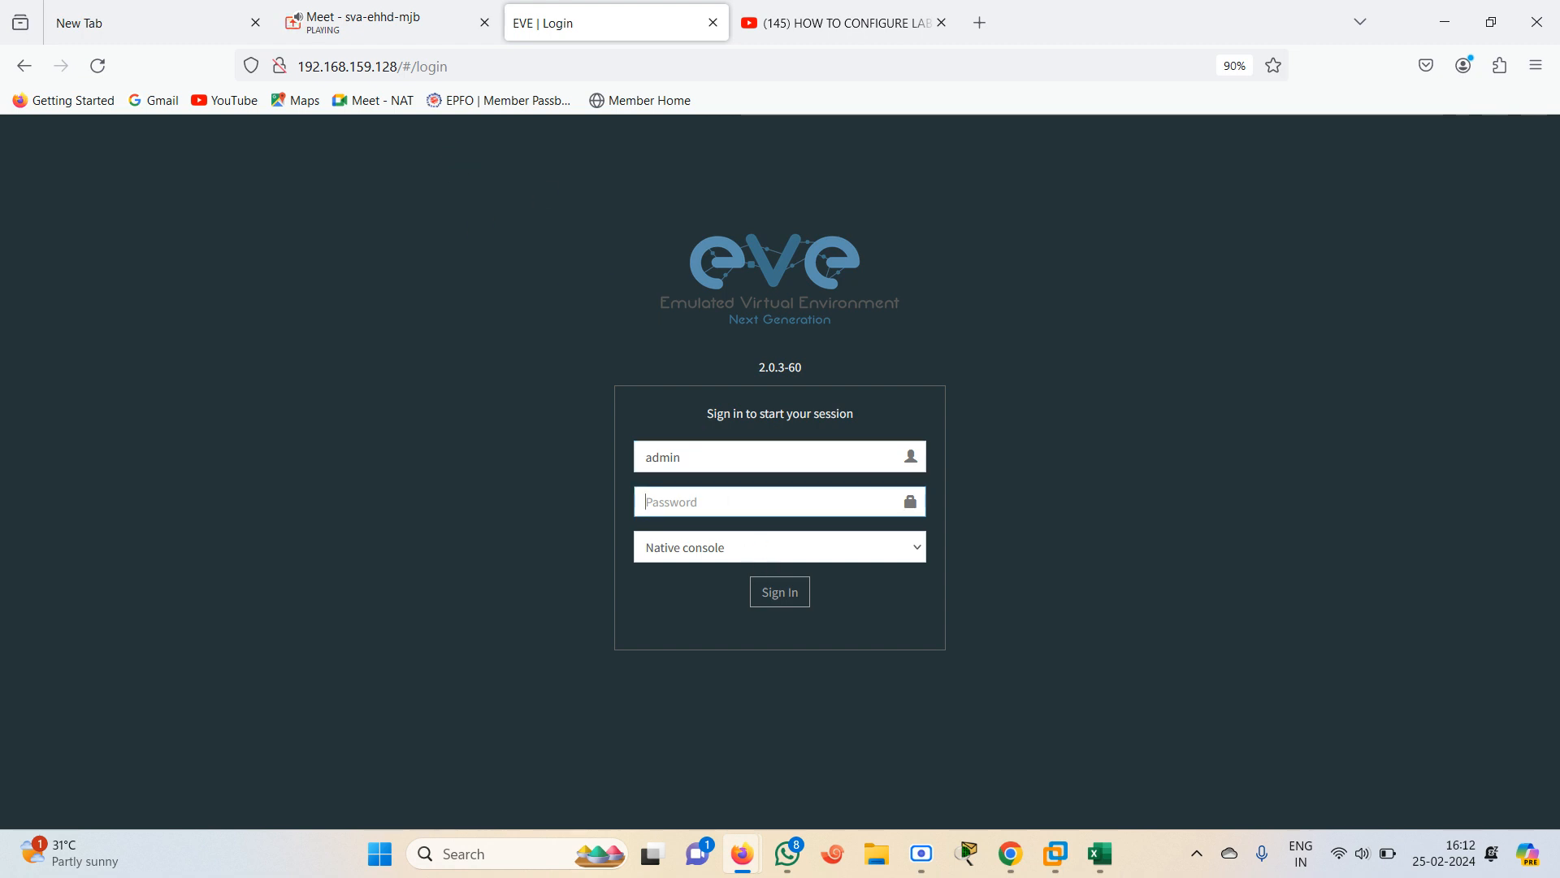
type("eve")
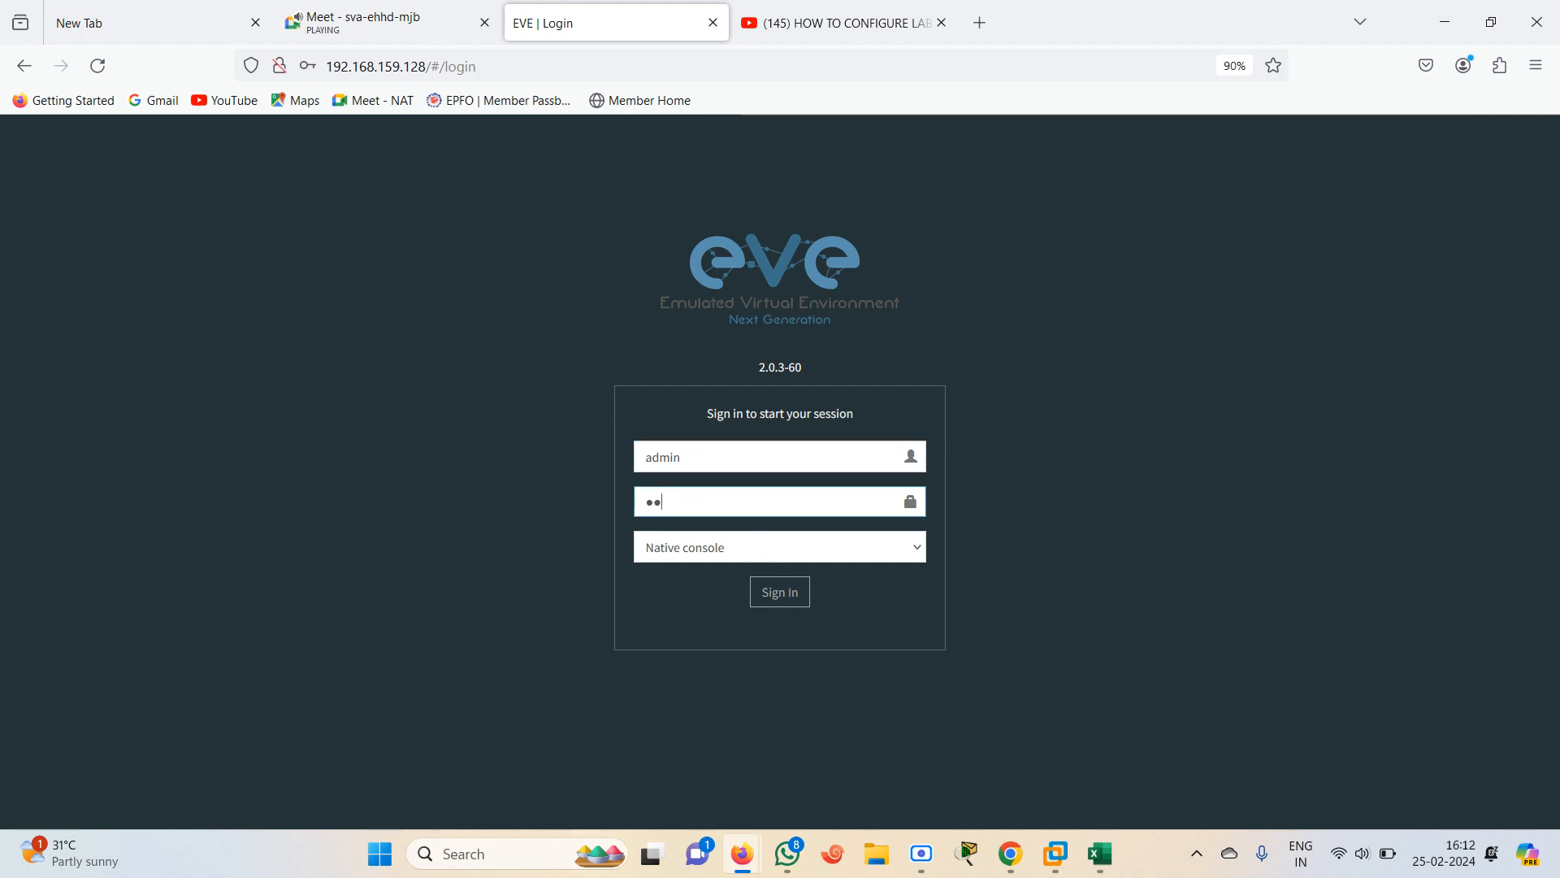
key("Return")
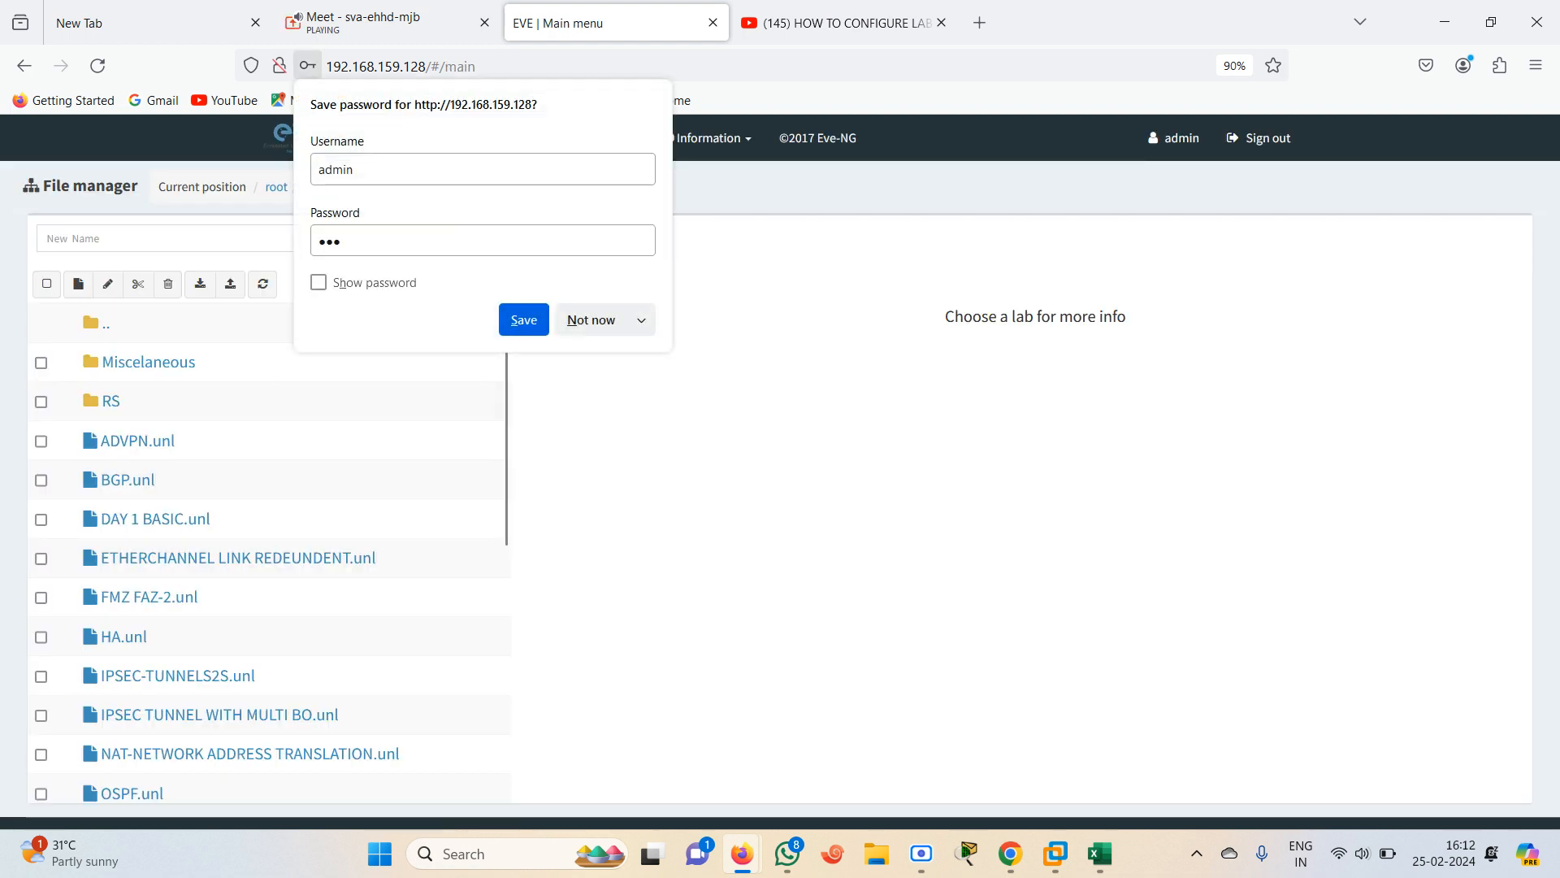
left_click(589, 321)
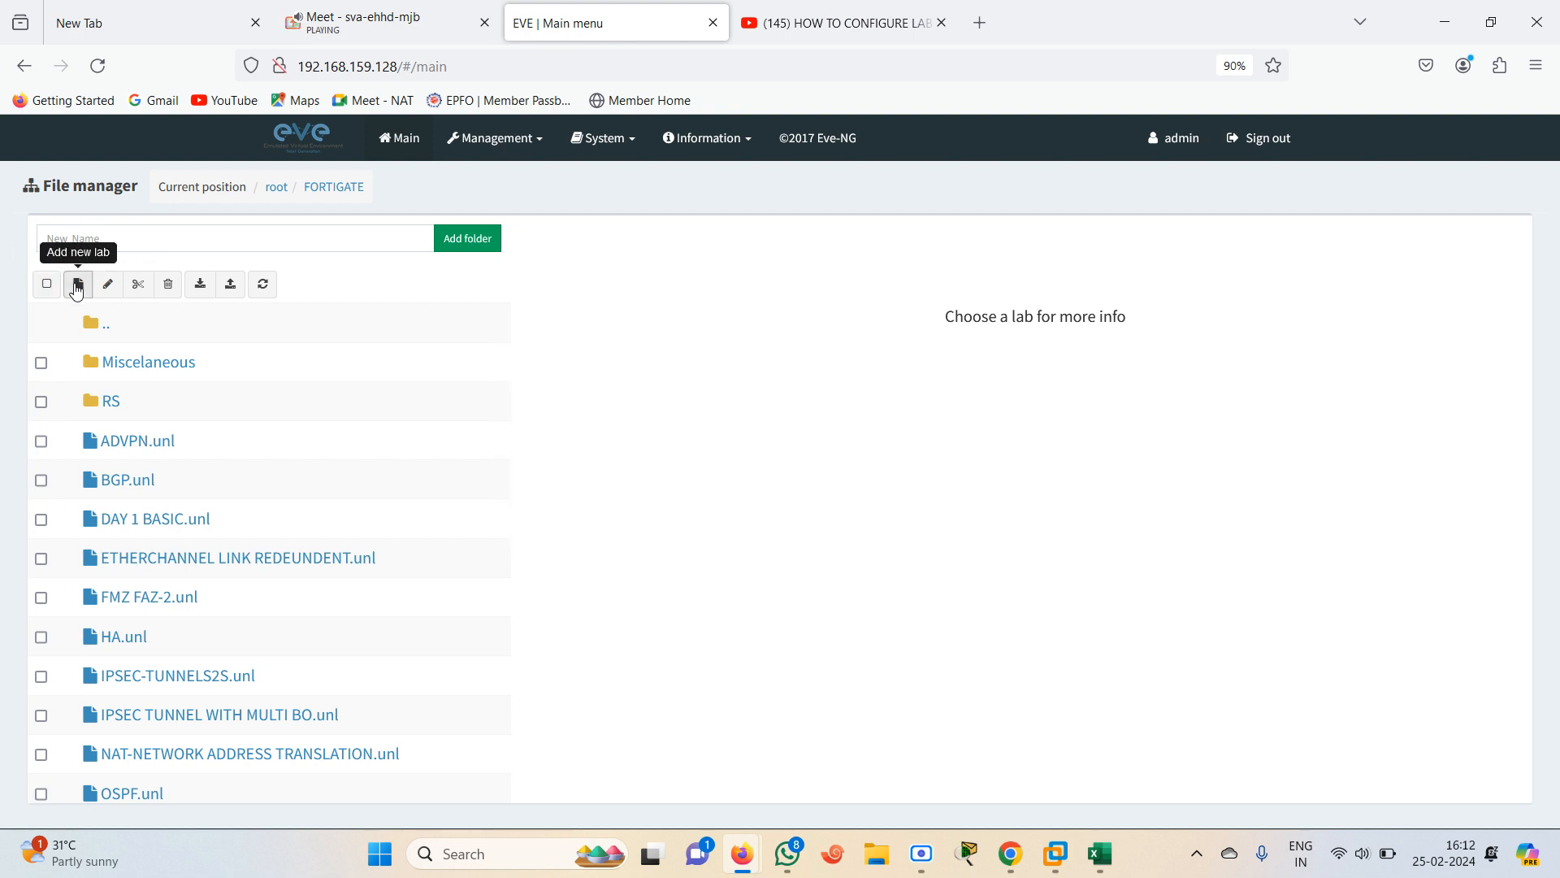
Create a new lab named BASIC SETUP in the FORTIGATE folder
left_click(80, 286)
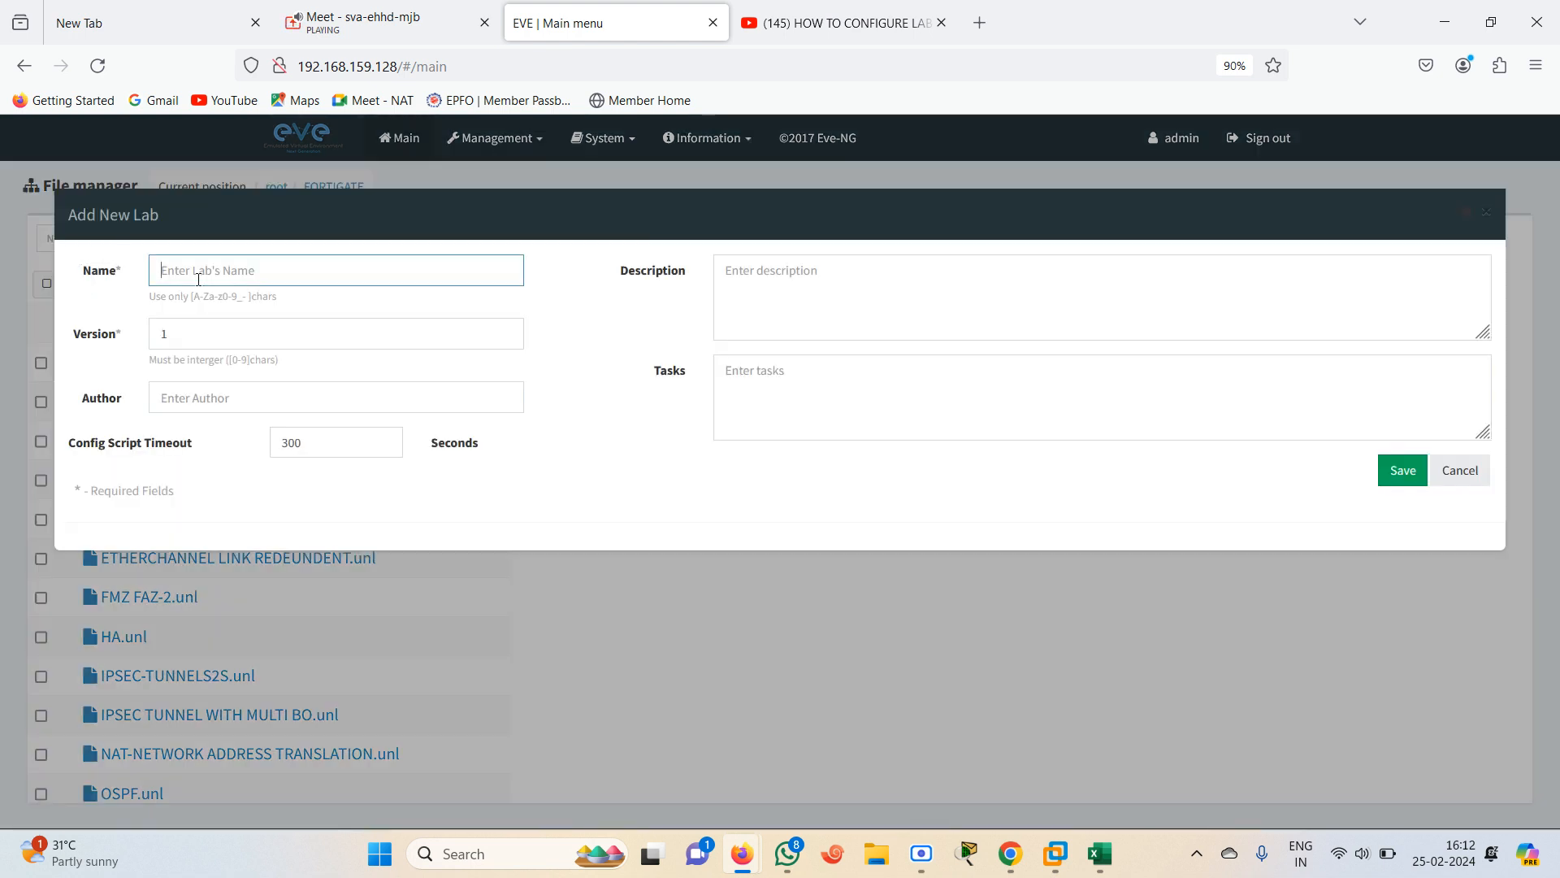
left_click(291, 273)
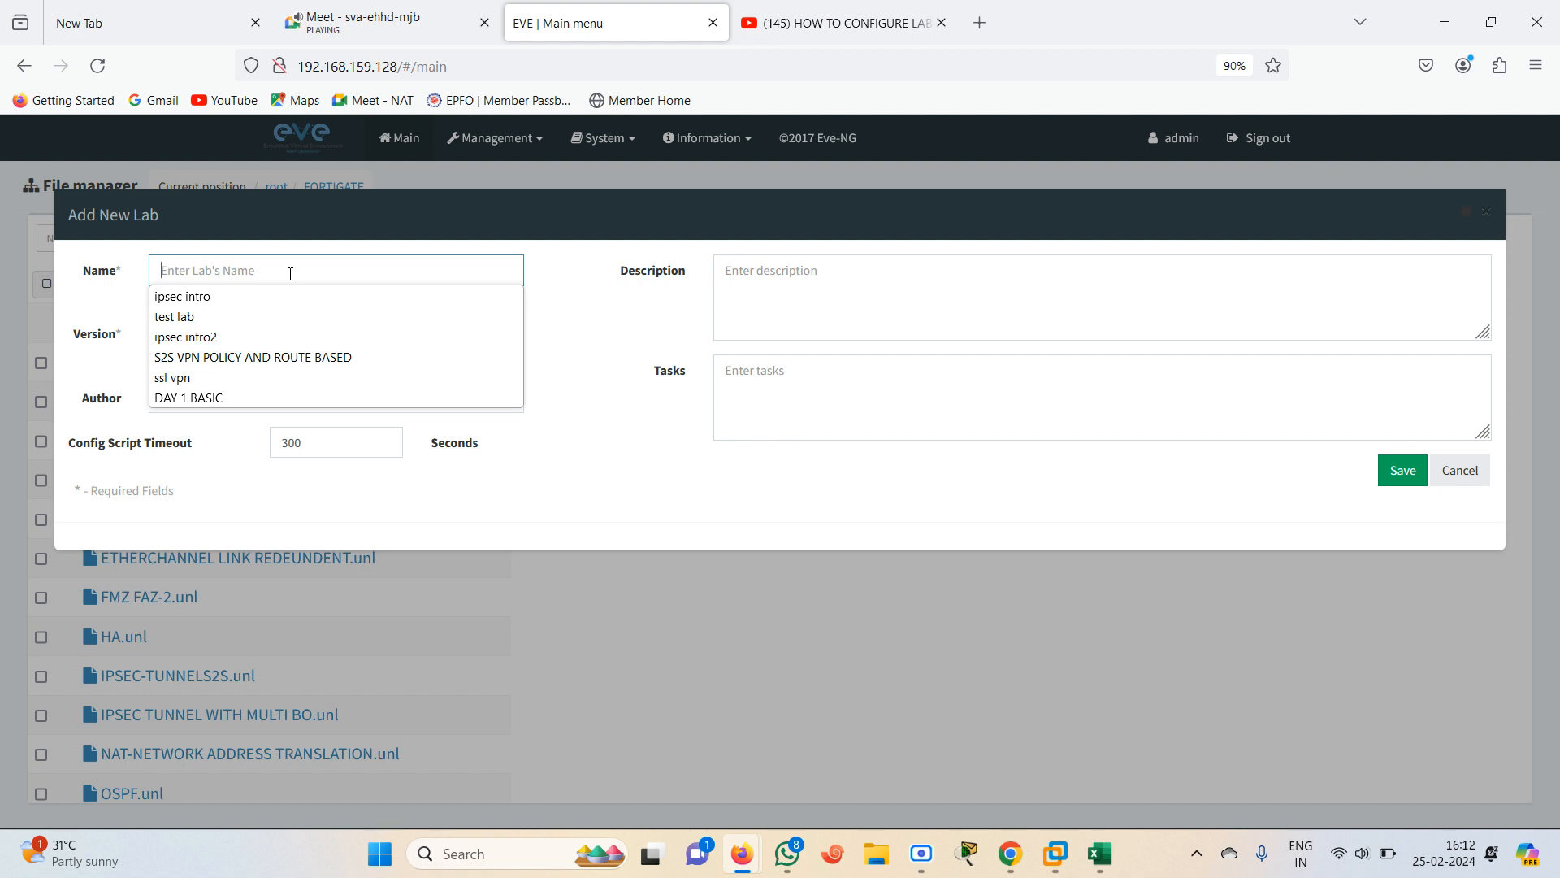
type("BASIC")
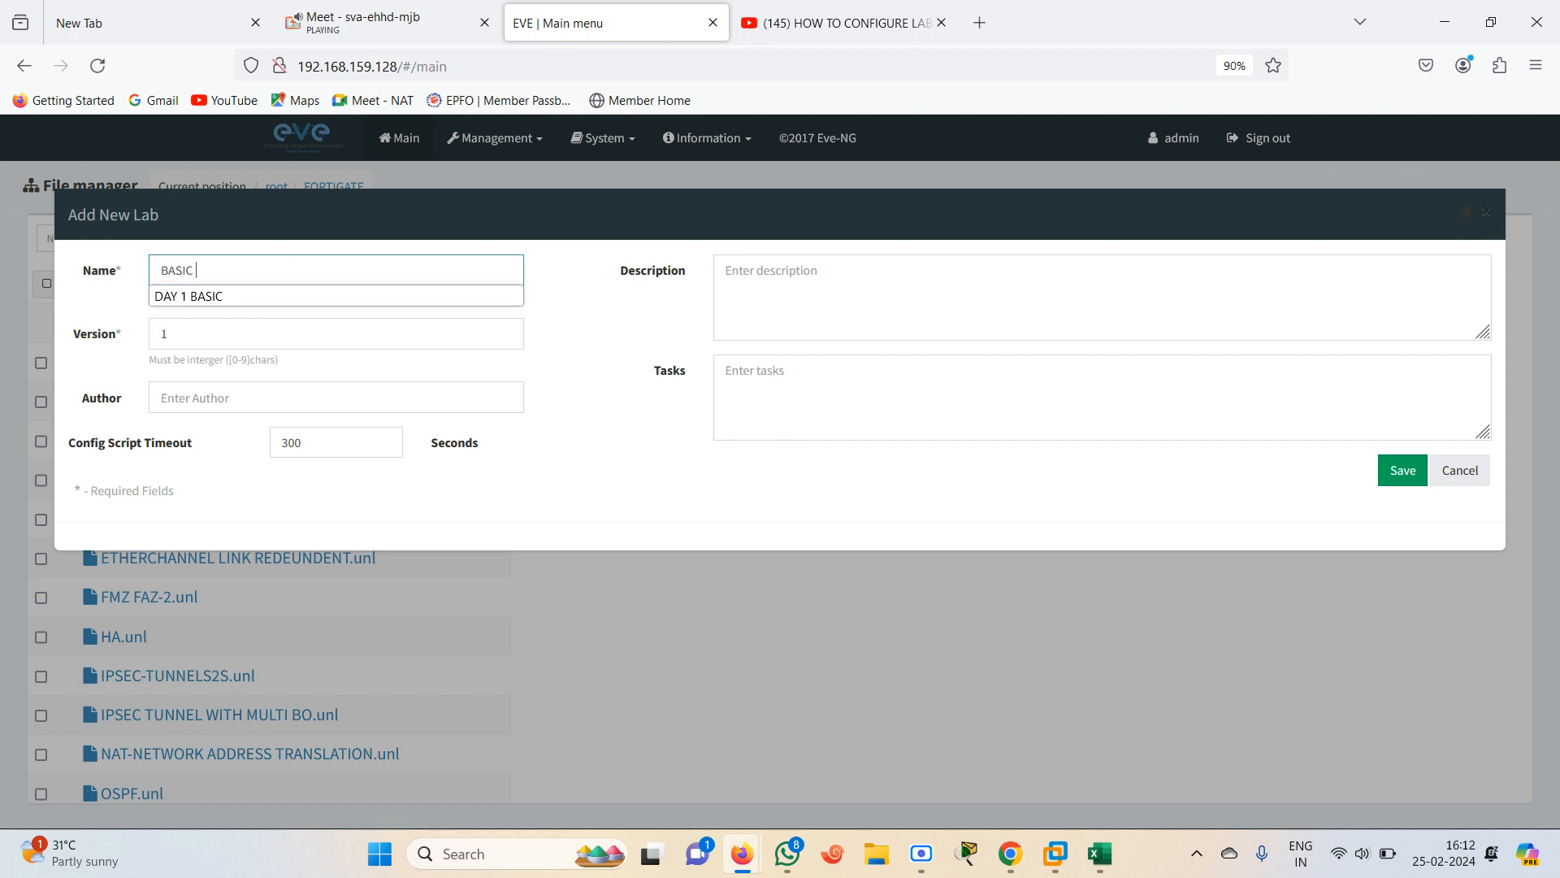
type(" SETUP")
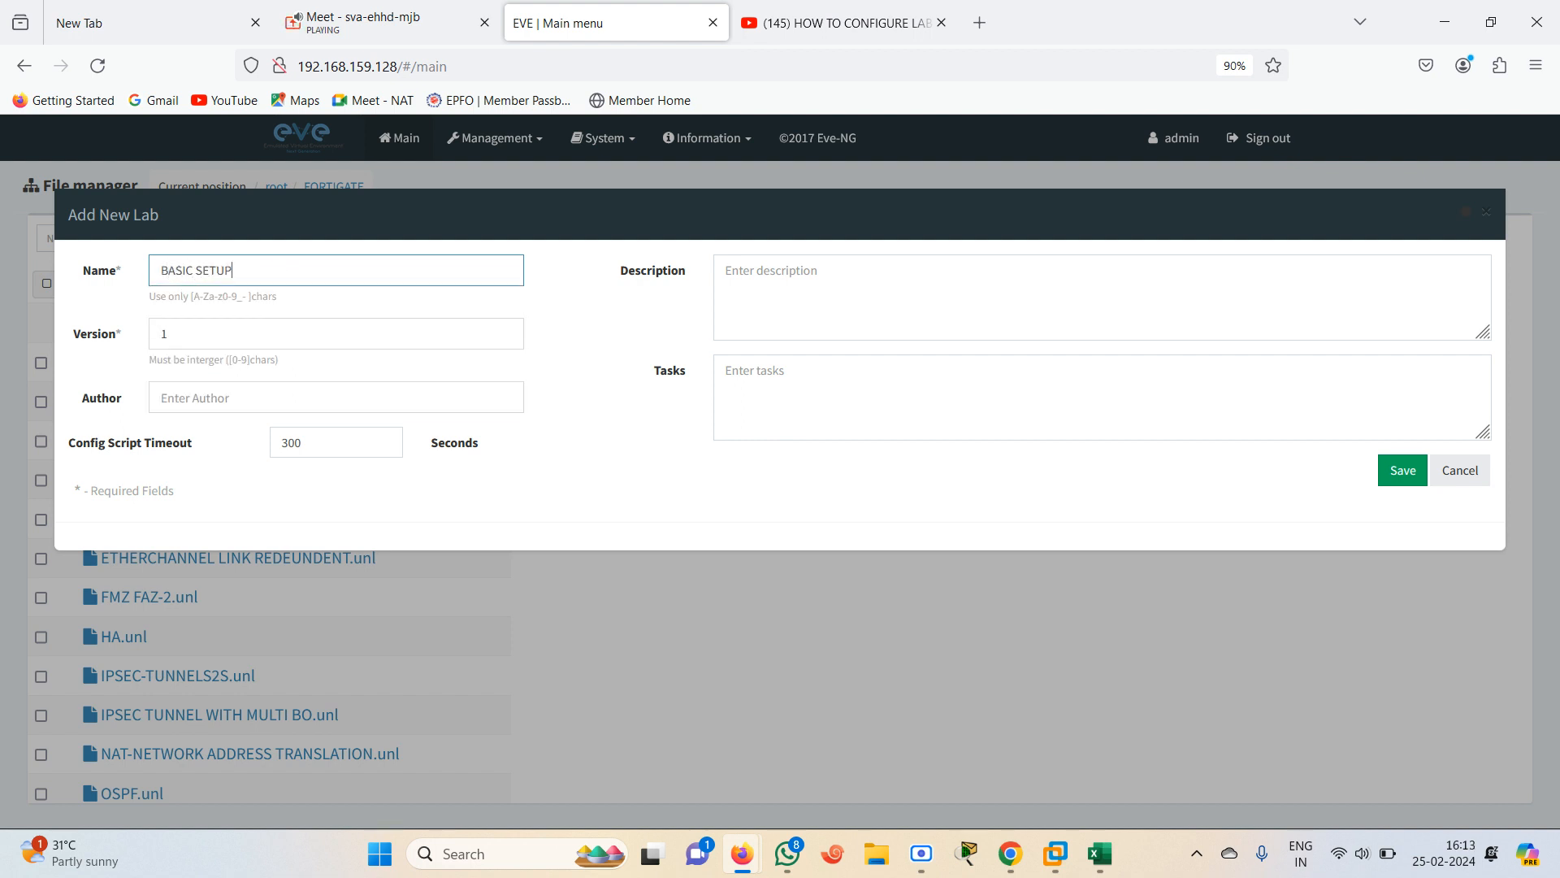
left_click(1401, 471)
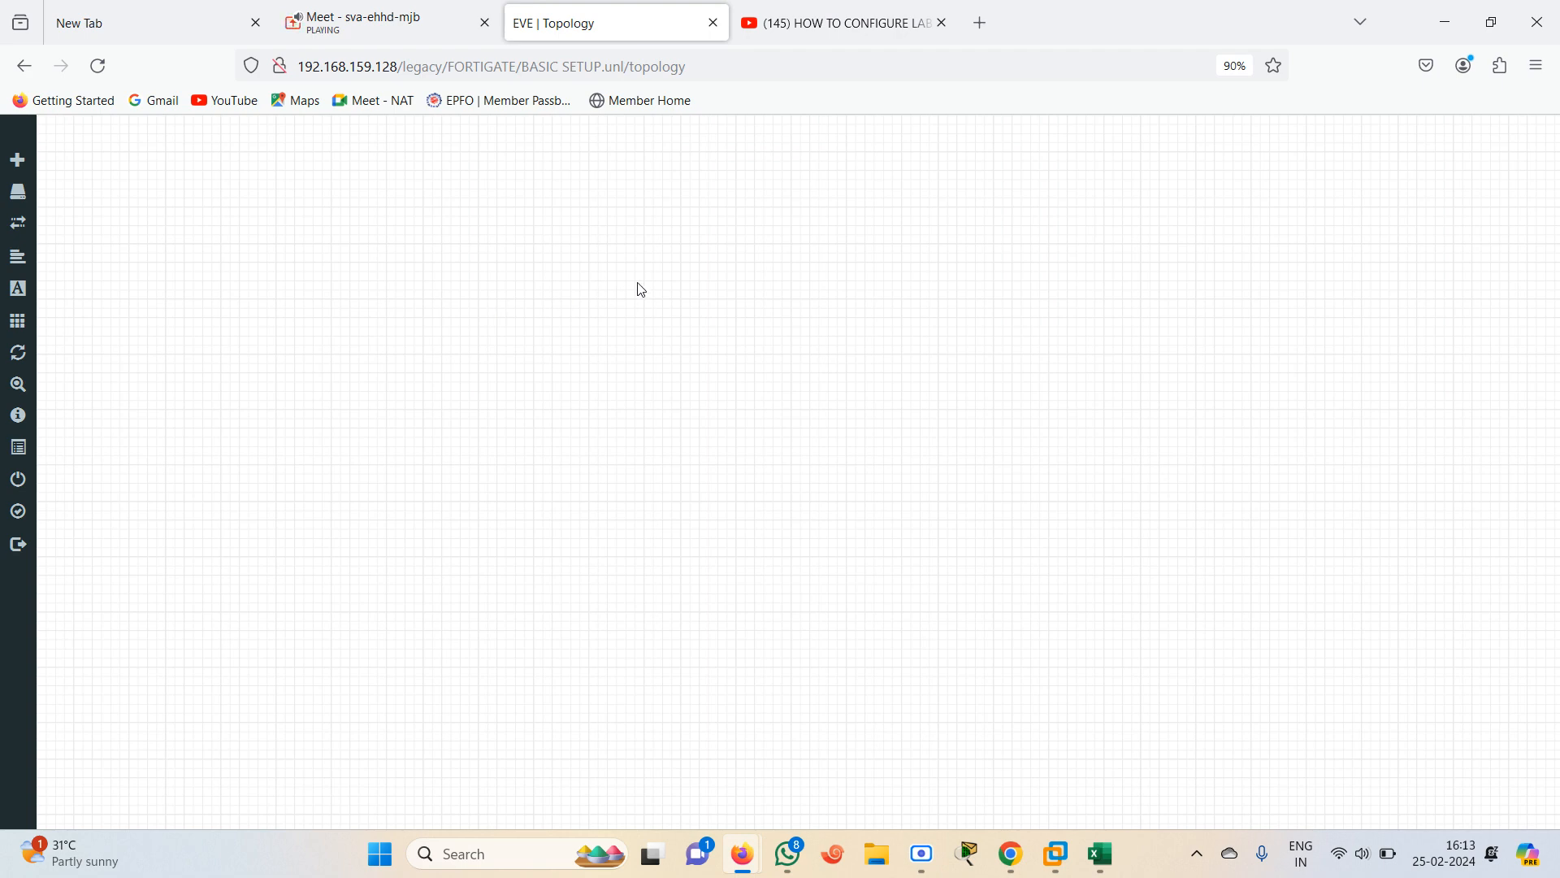
Switch to the Google Meet call and mute a participant's microphone for everyone
left_click(390, 20)
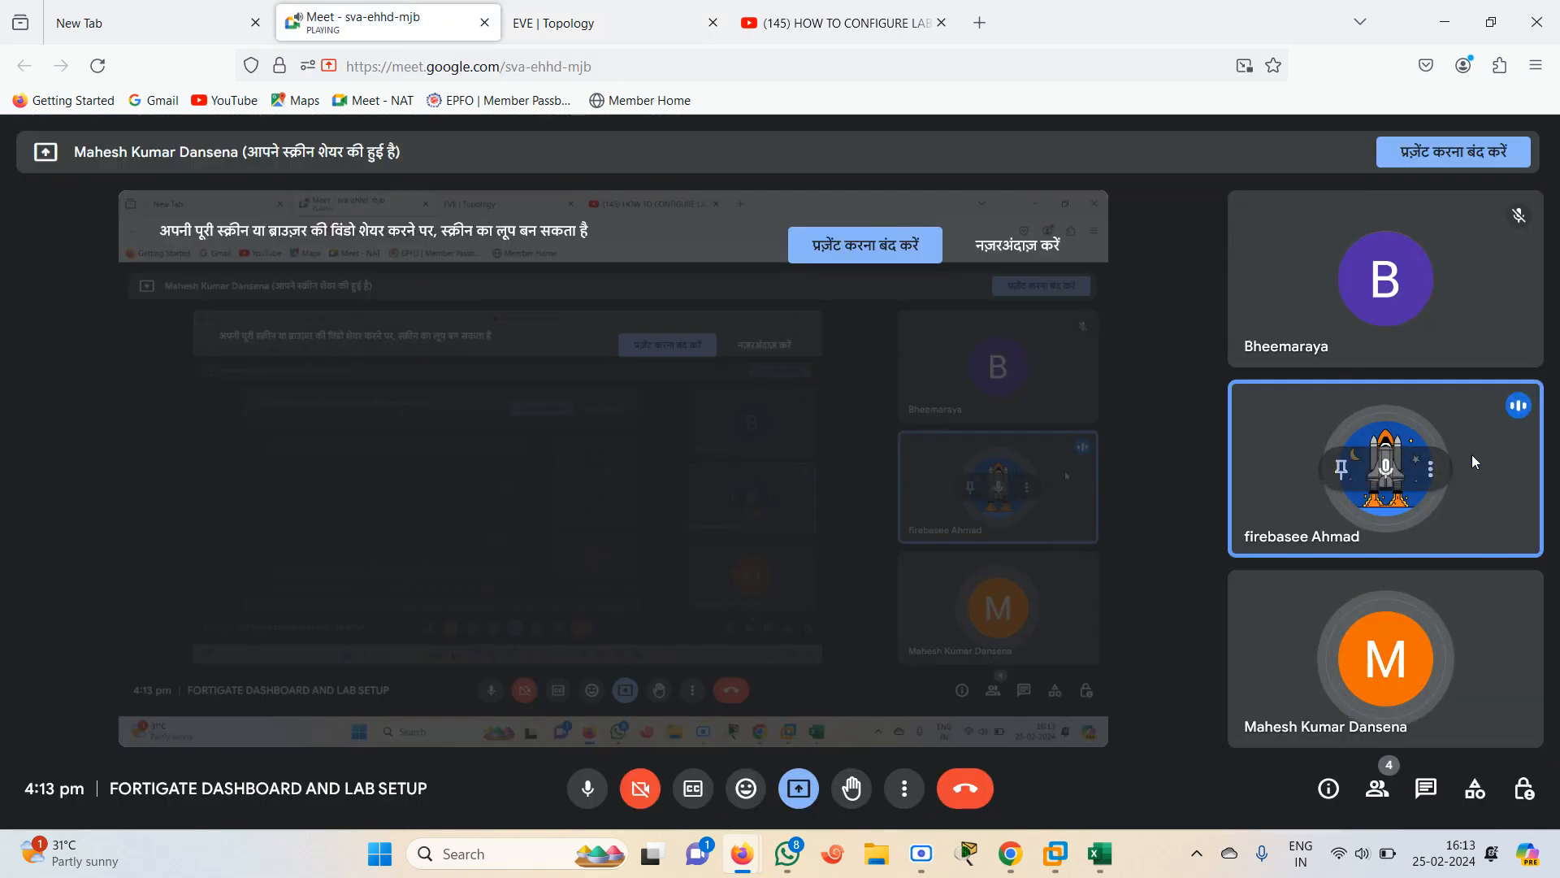
left_click(1428, 469)
left_click(1387, 468)
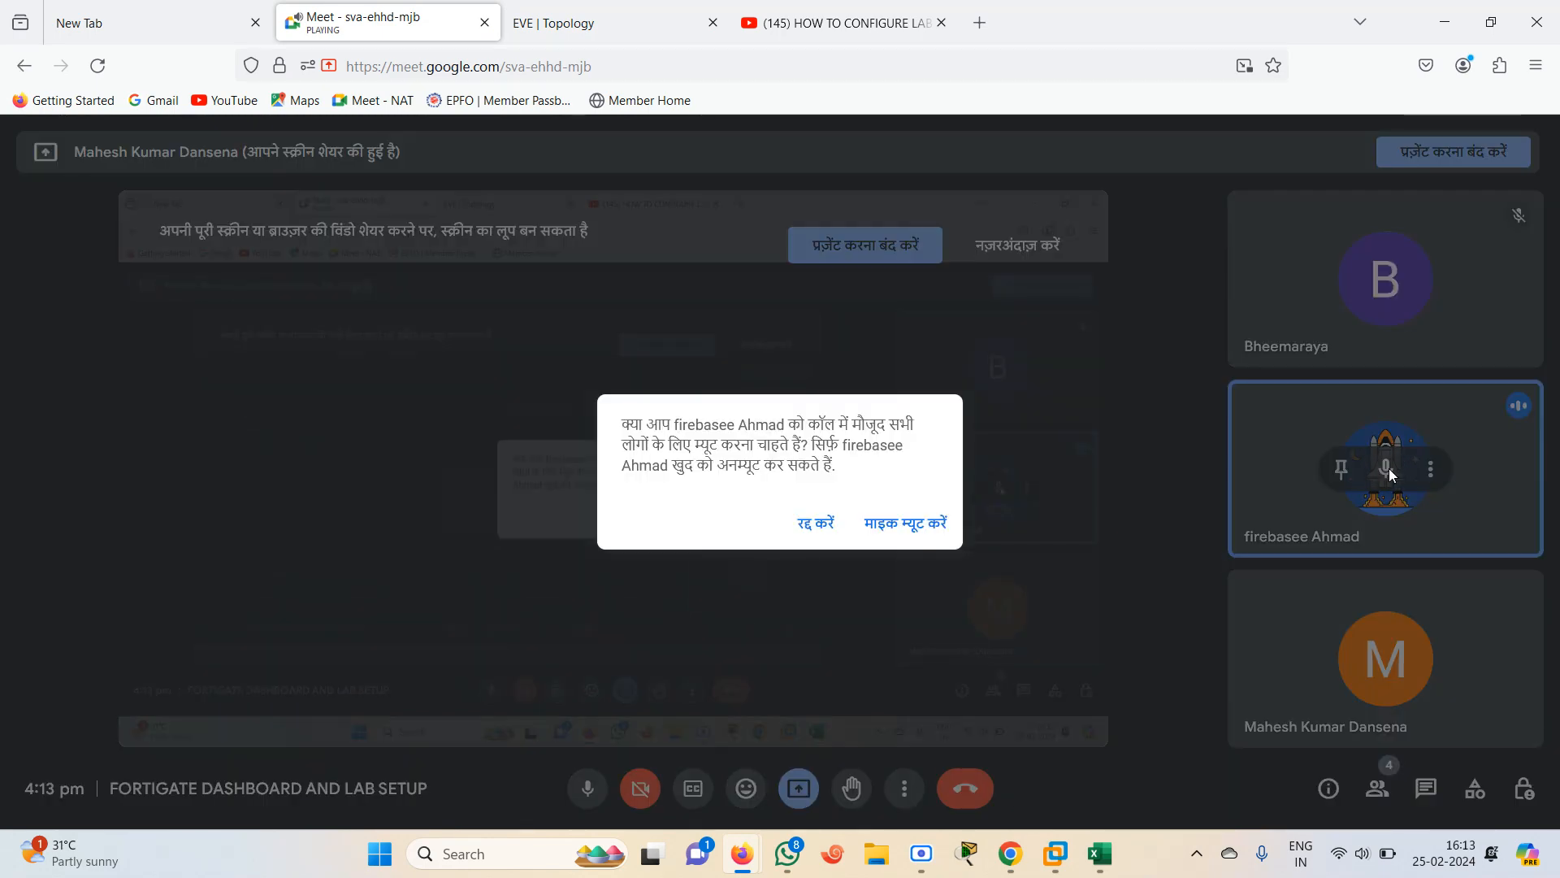
left_click(918, 524)
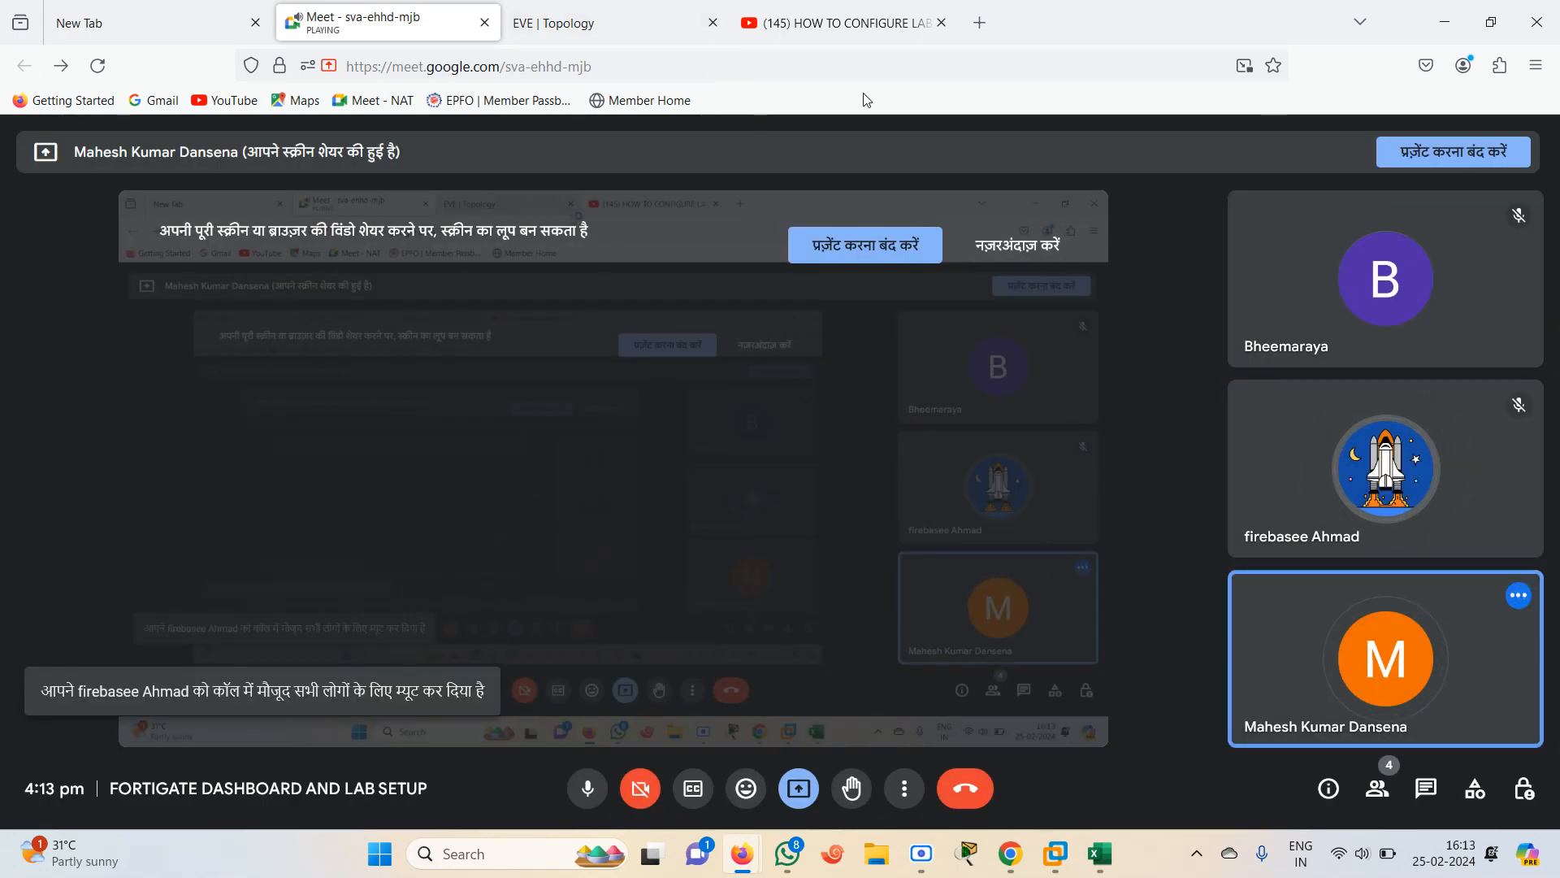
Add a Fortinet FortiGate node with 6 Ethernet interfaces to the lab and move it to the canvas centre
left_click(608, 13)
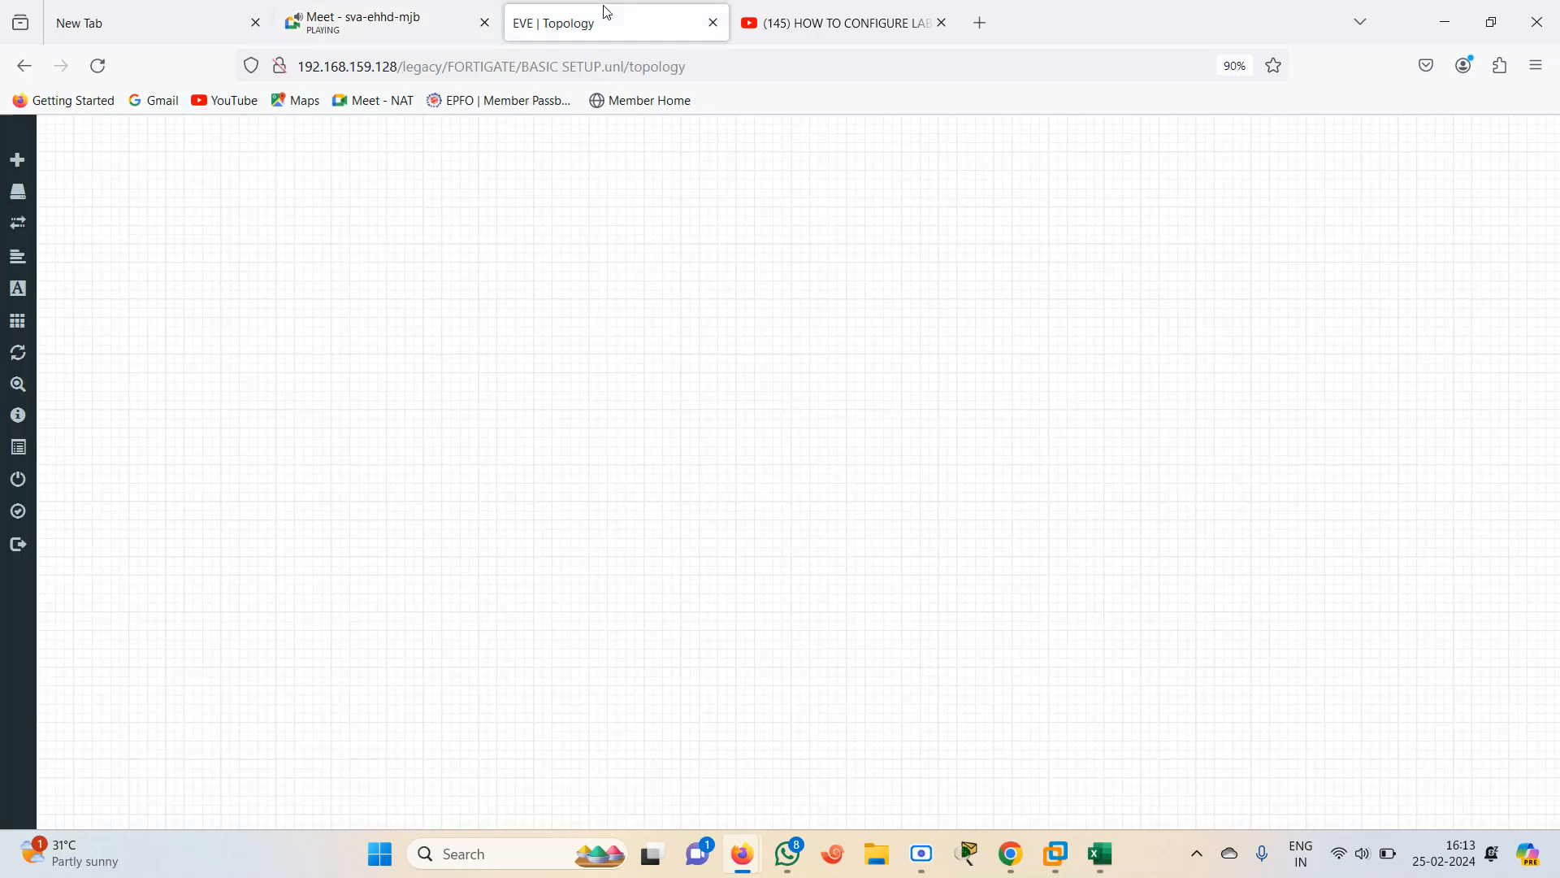
mouse_move(18, 300)
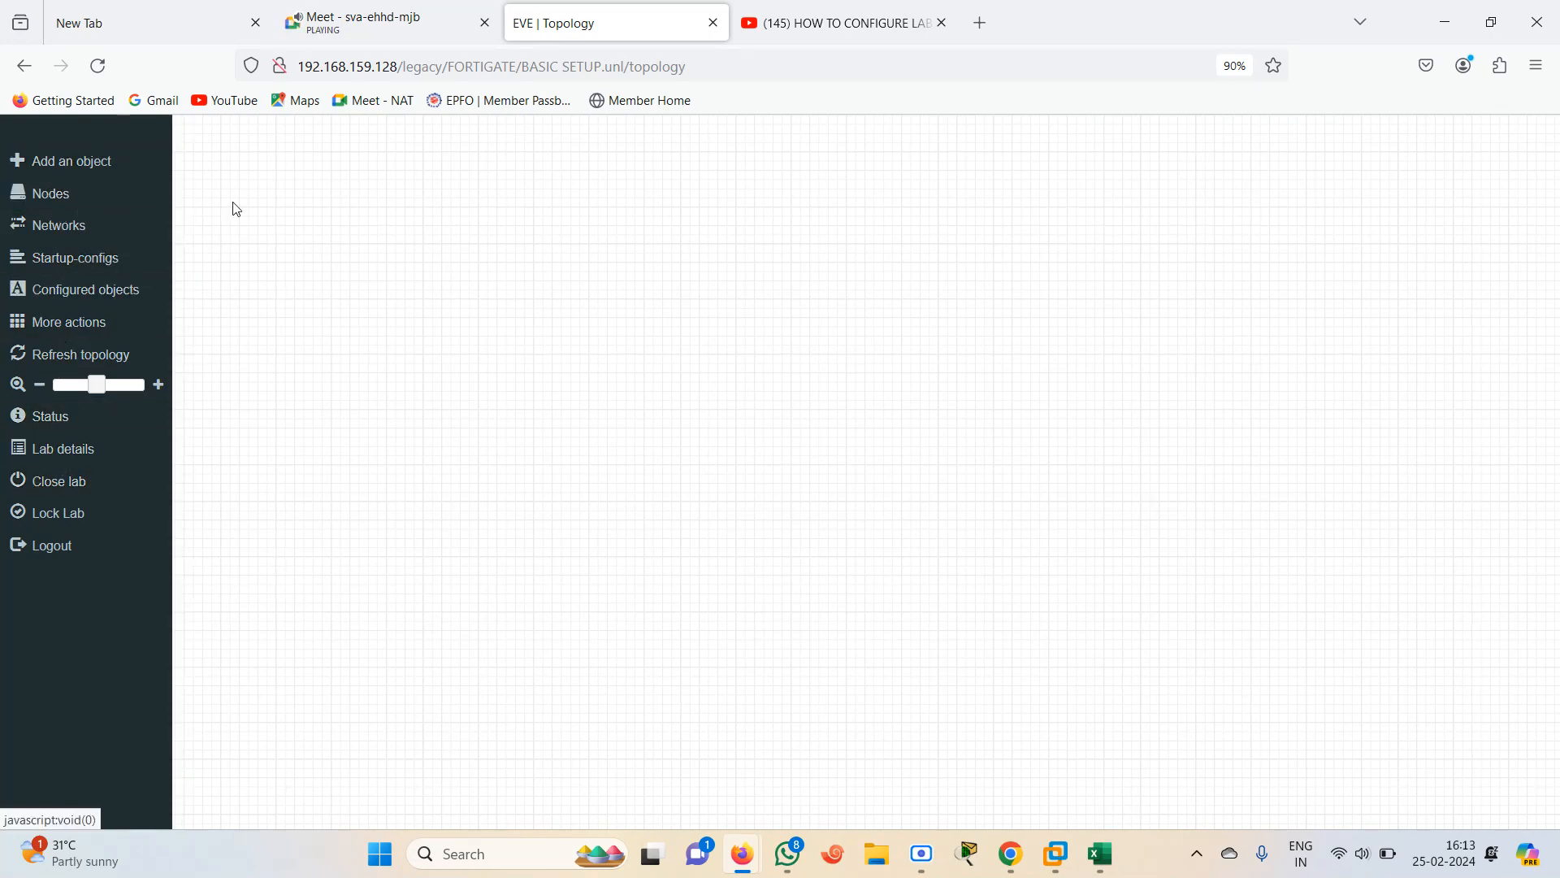
right_click(350, 242)
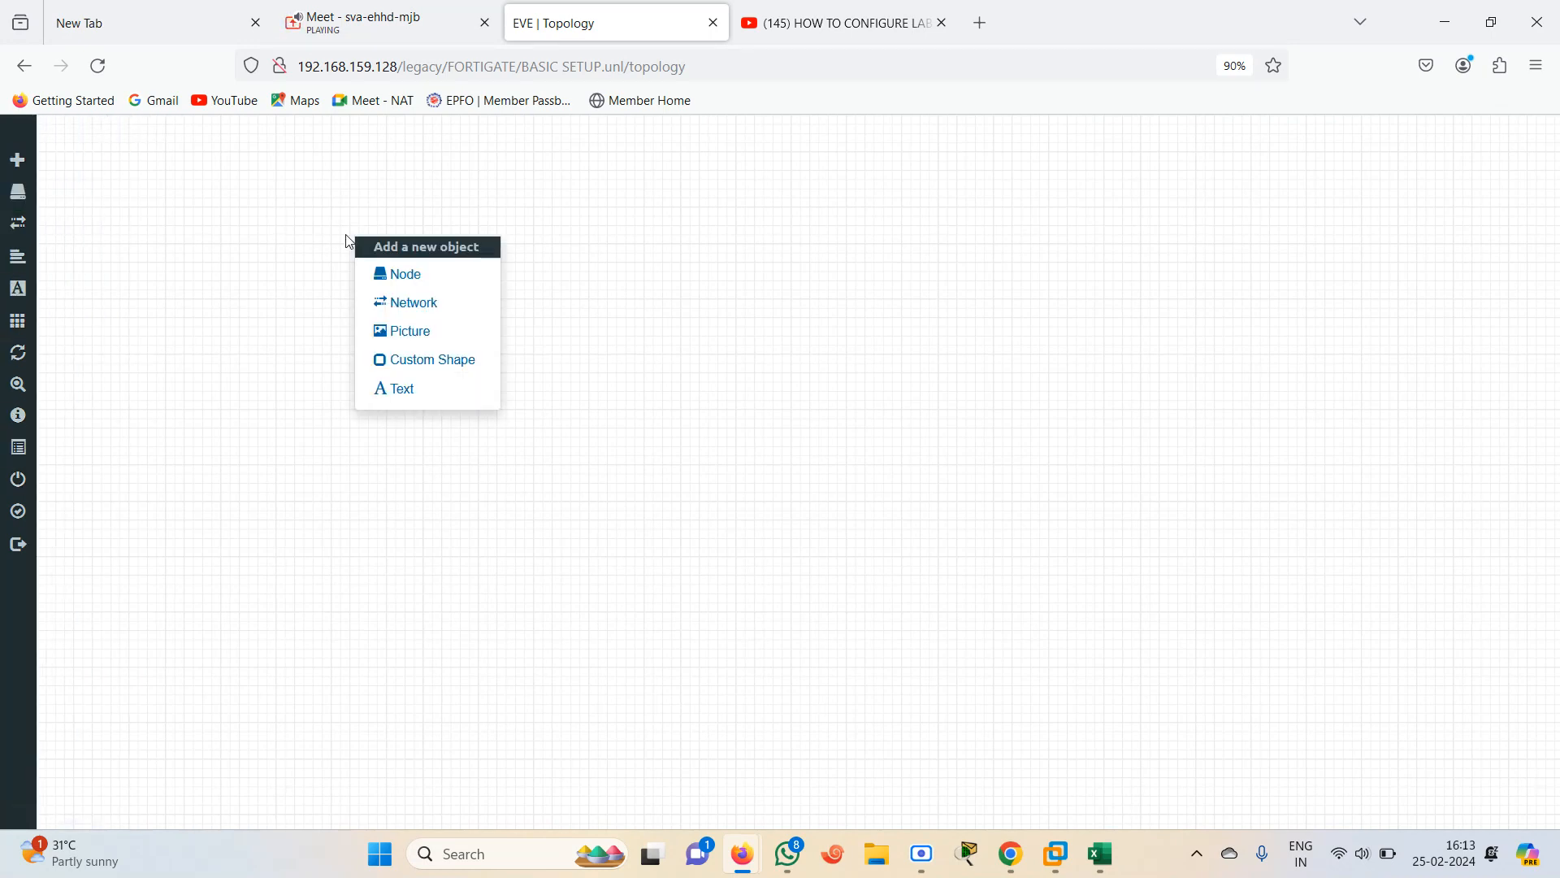
left_click(421, 273)
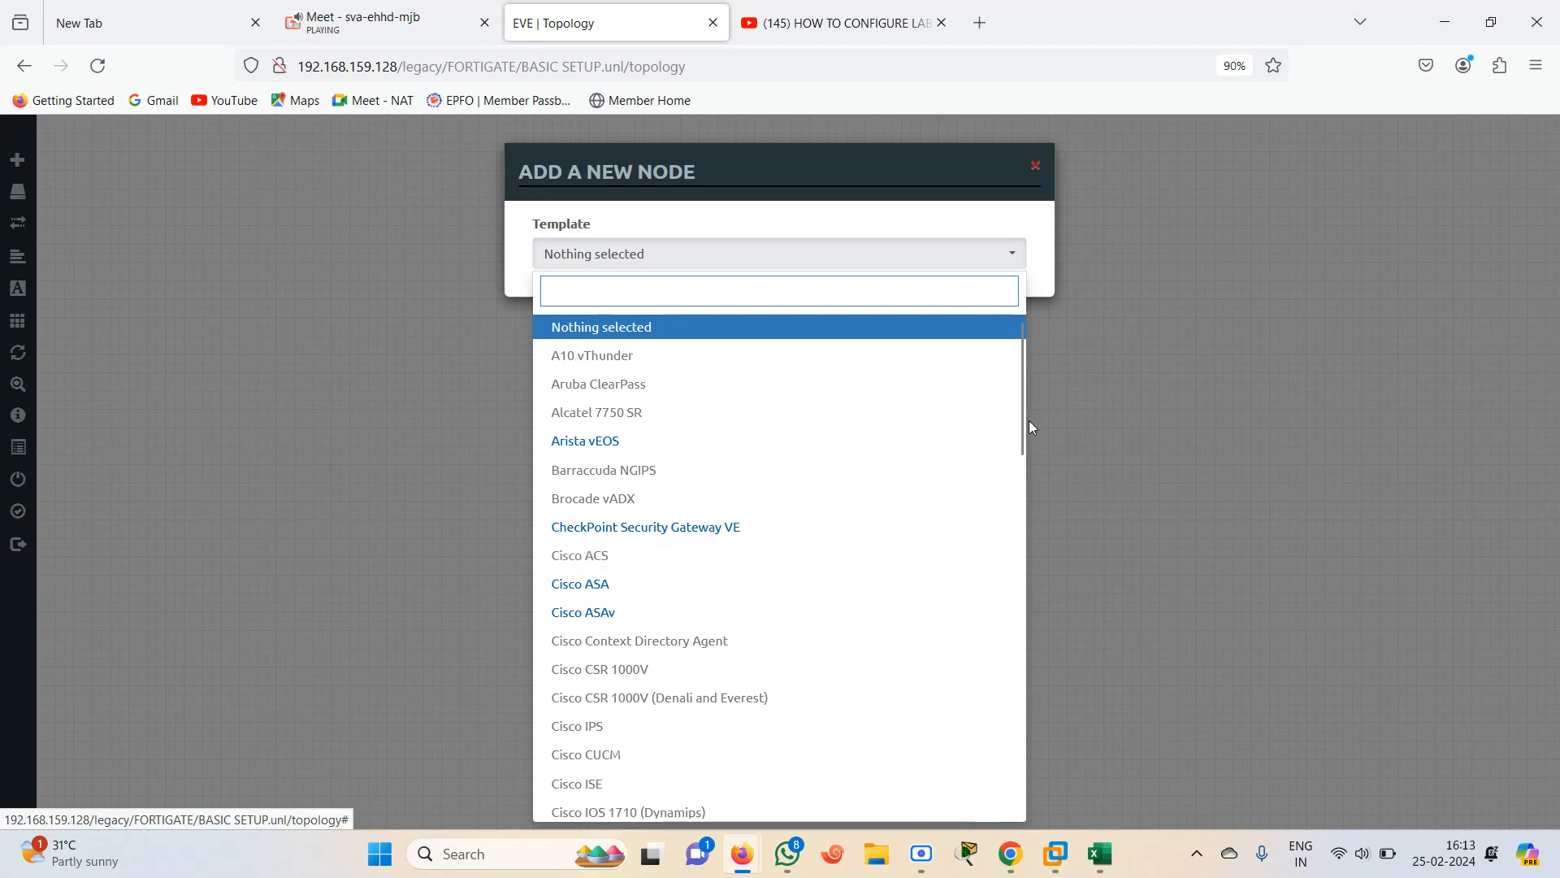
left_click_drag(1019, 454, 999, 352)
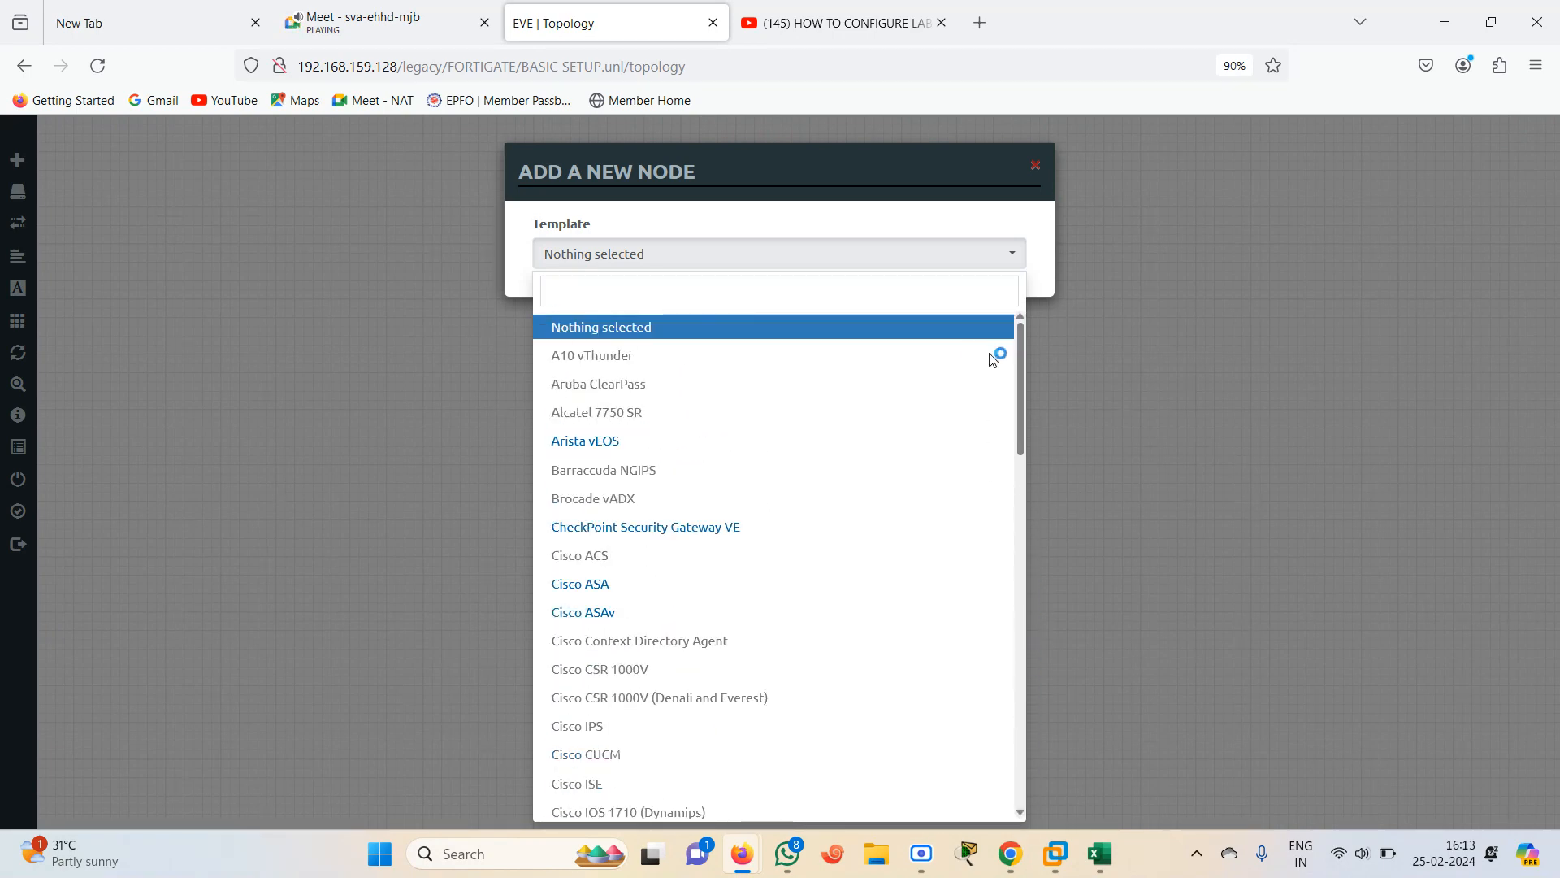
left_click(708, 299)
type("FOR")
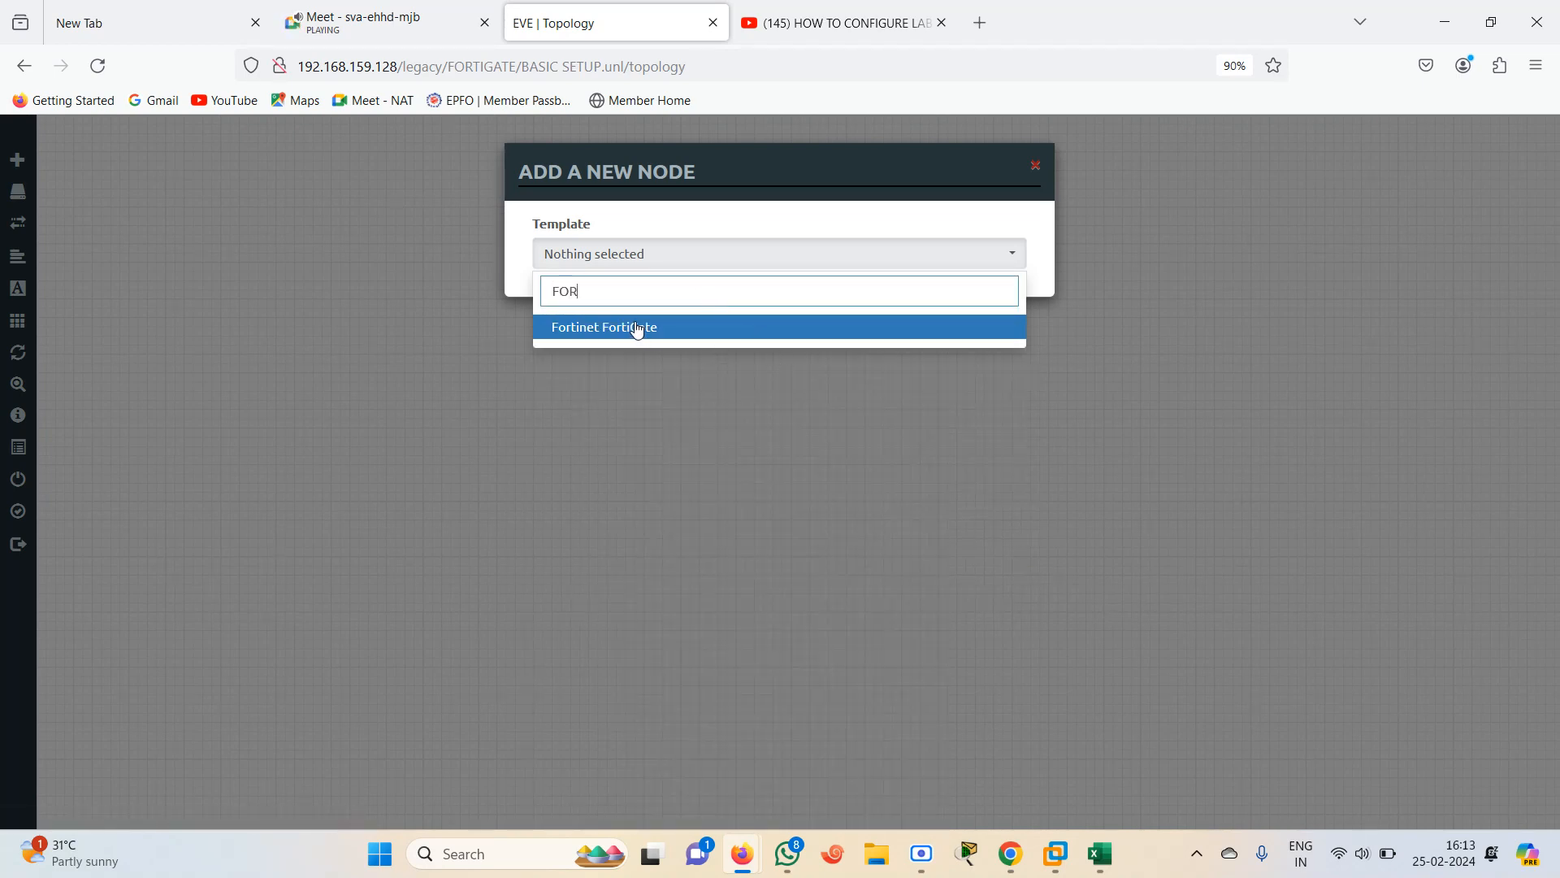
left_click(638, 328)
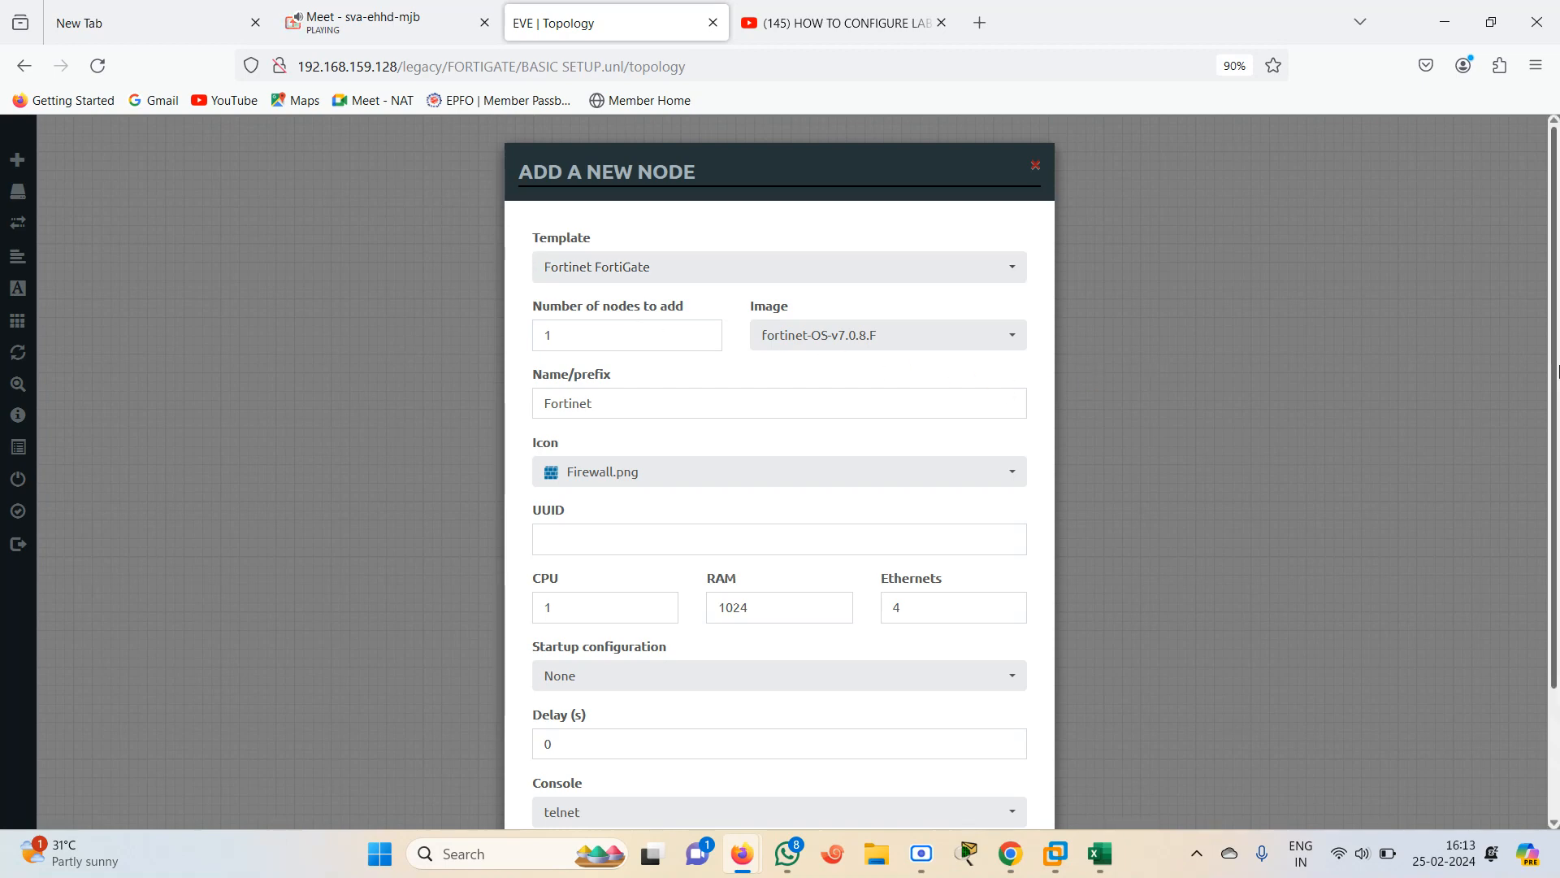
scroll(1226, 538, "down", 2)
left_click(932, 448)
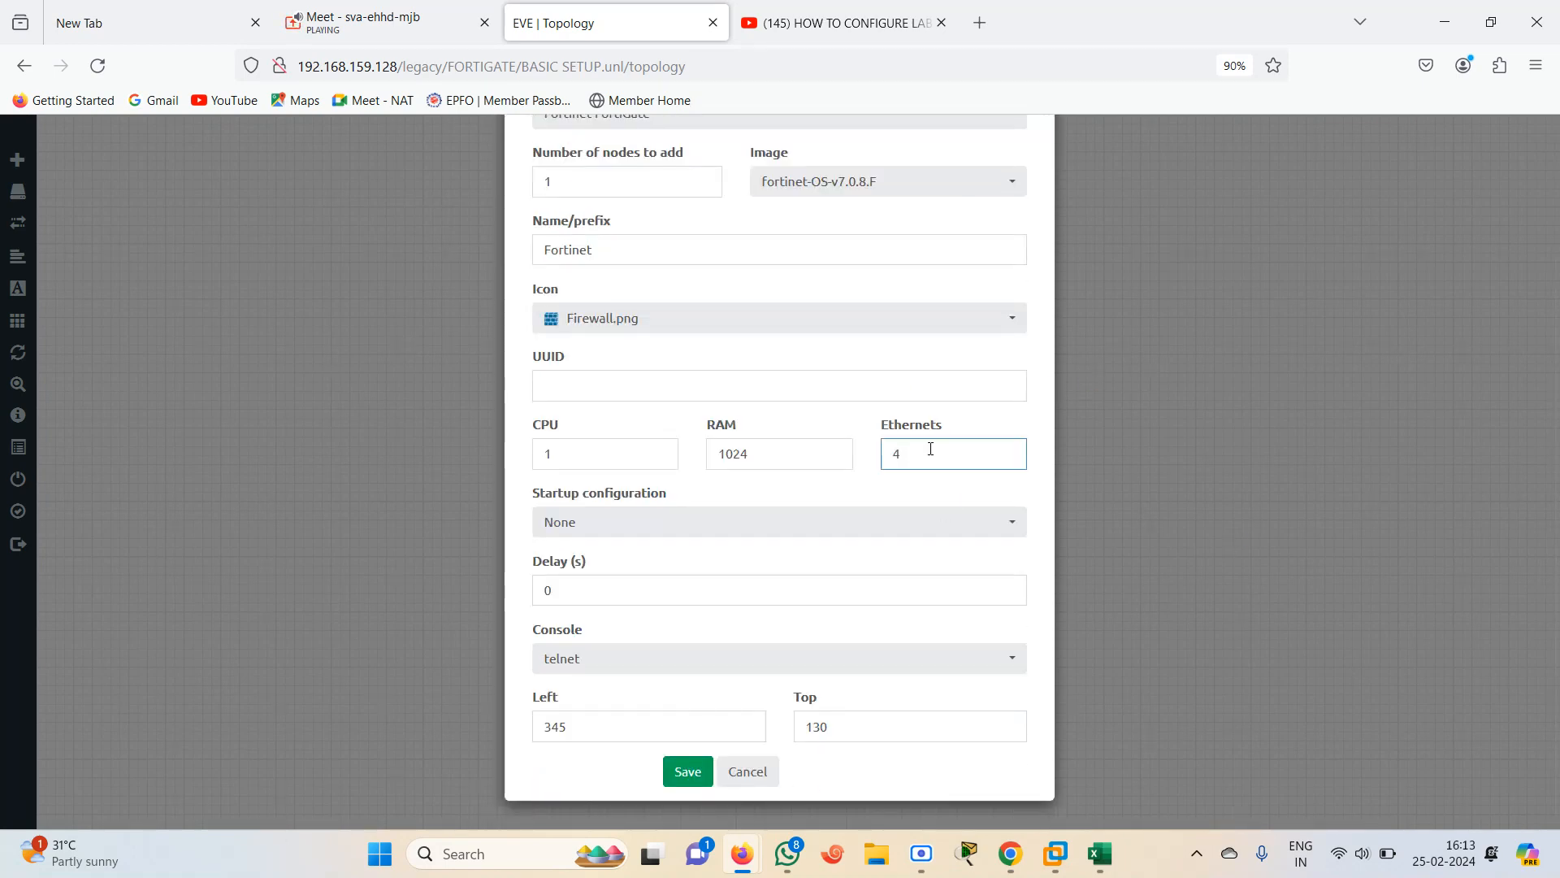
type("6")
left_click(687, 771)
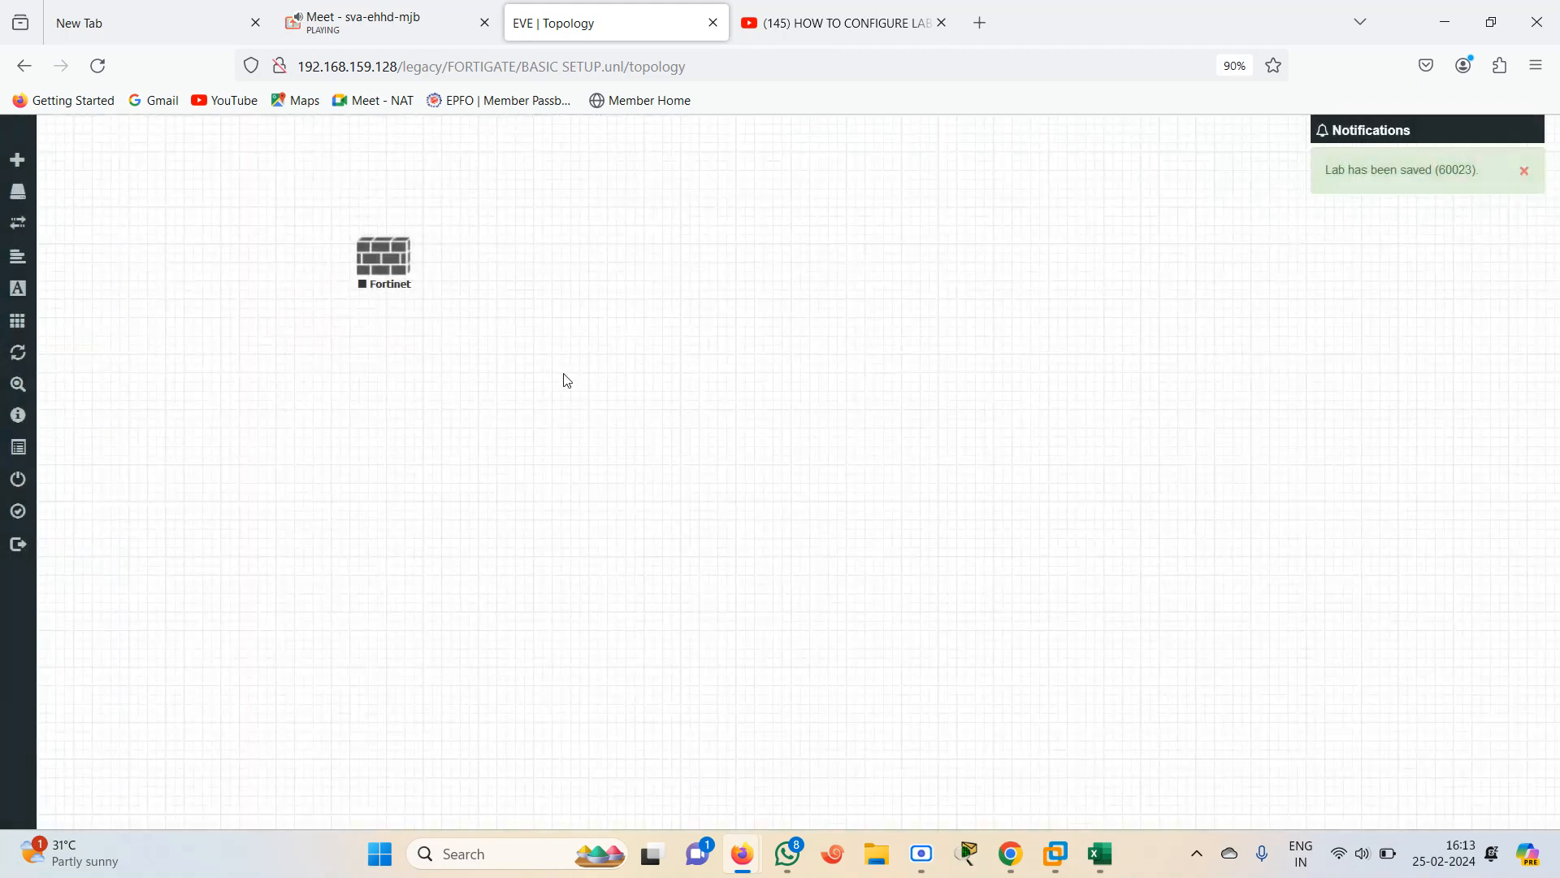
left_click_drag(390, 282, 661, 383)
Add four Cisco IOS 3725 (Dynamips) router nodes to the topology
right_click(440, 495)
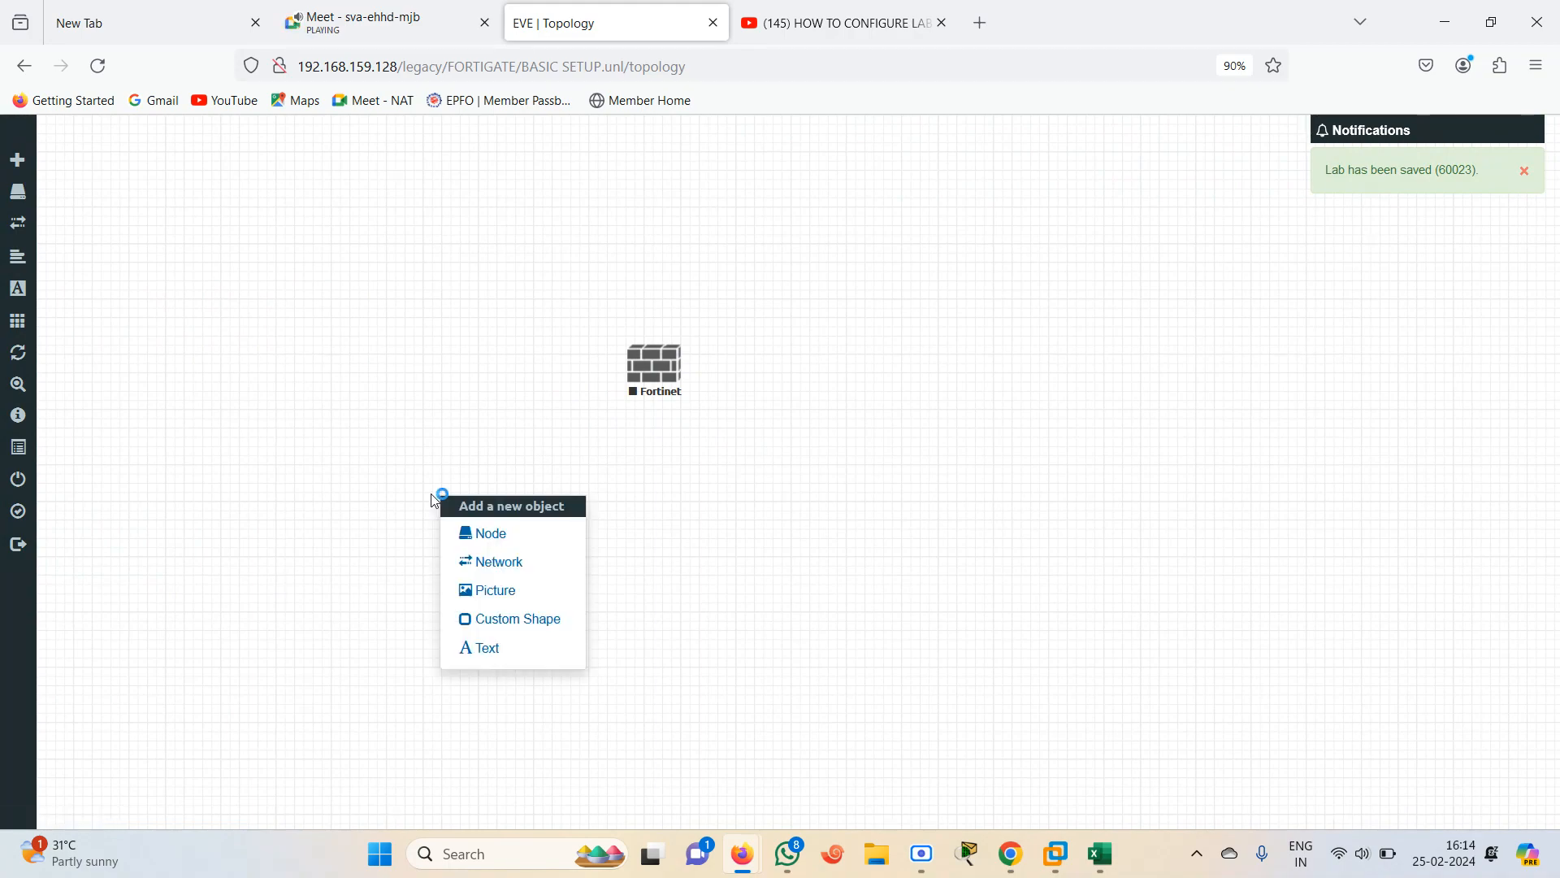
left_click(490, 537)
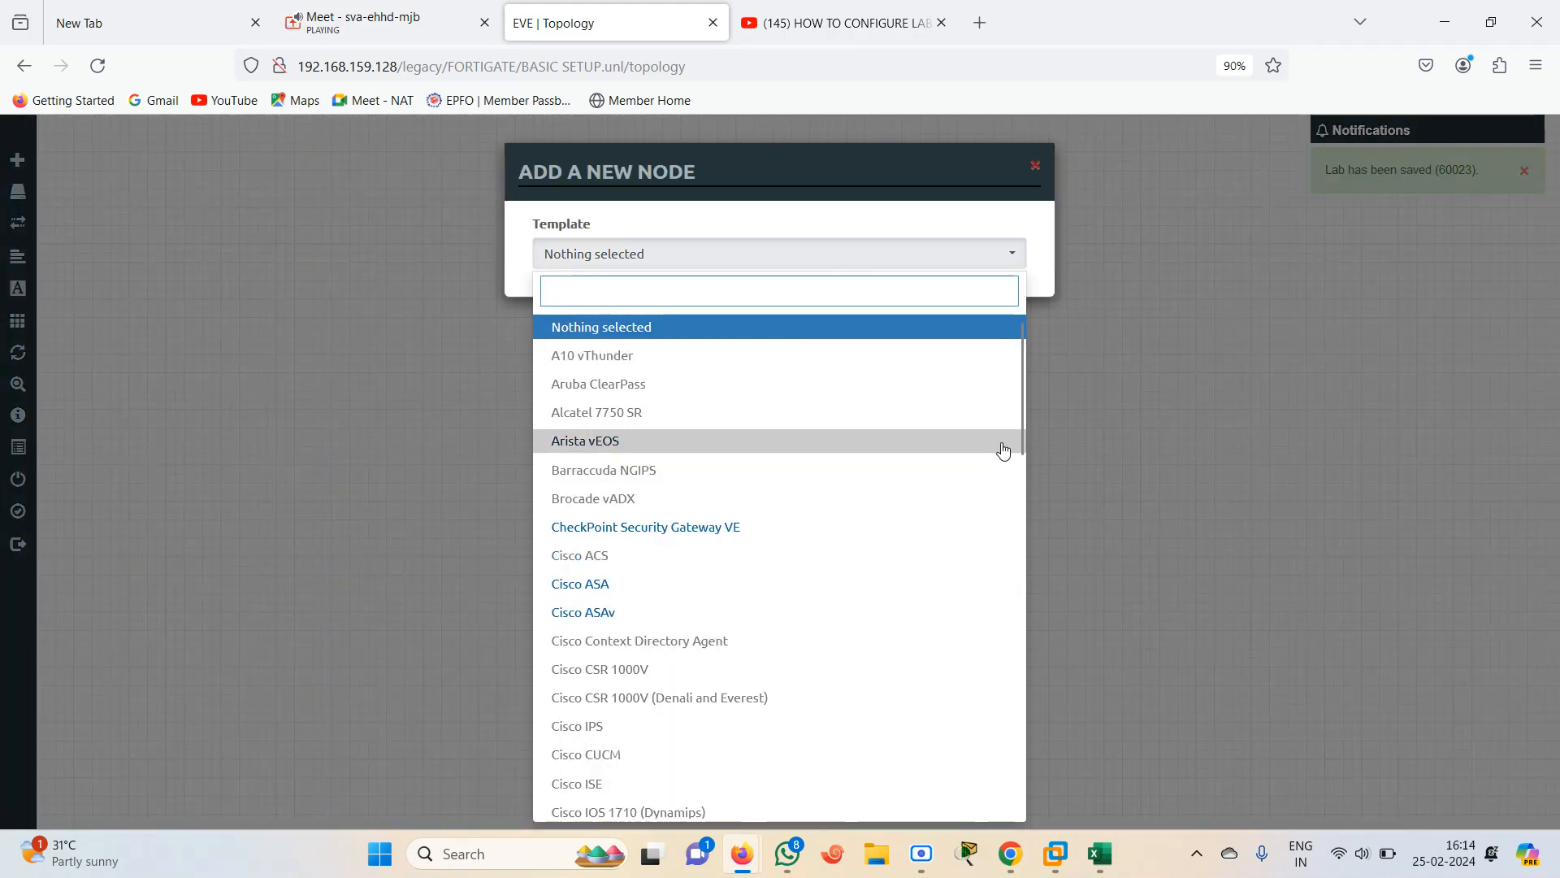
left_click_drag(1022, 434, 1021, 508)
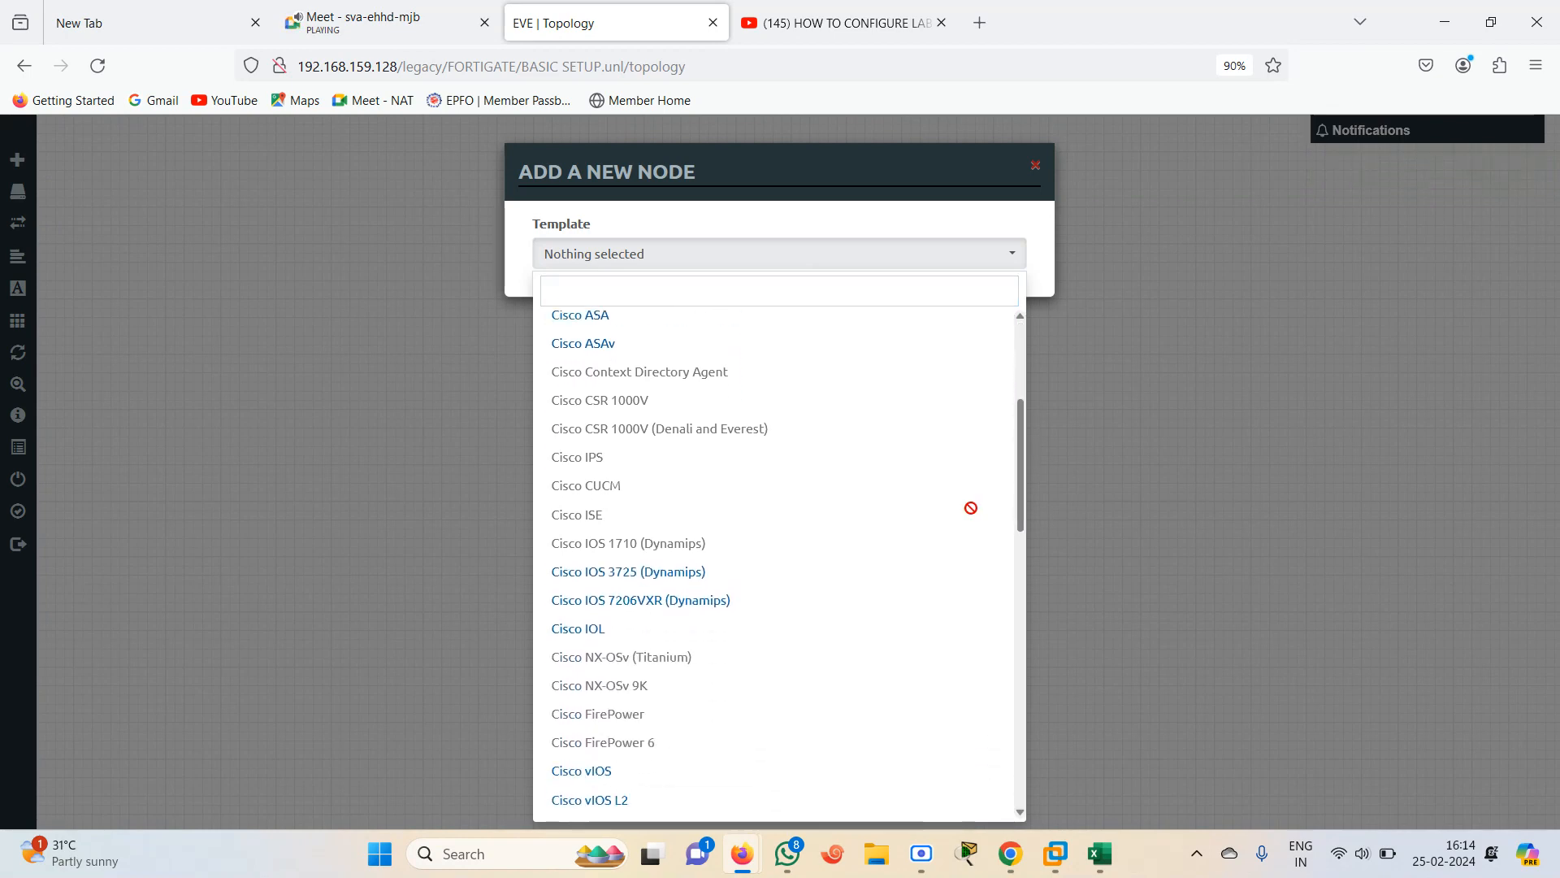
left_click(662, 573)
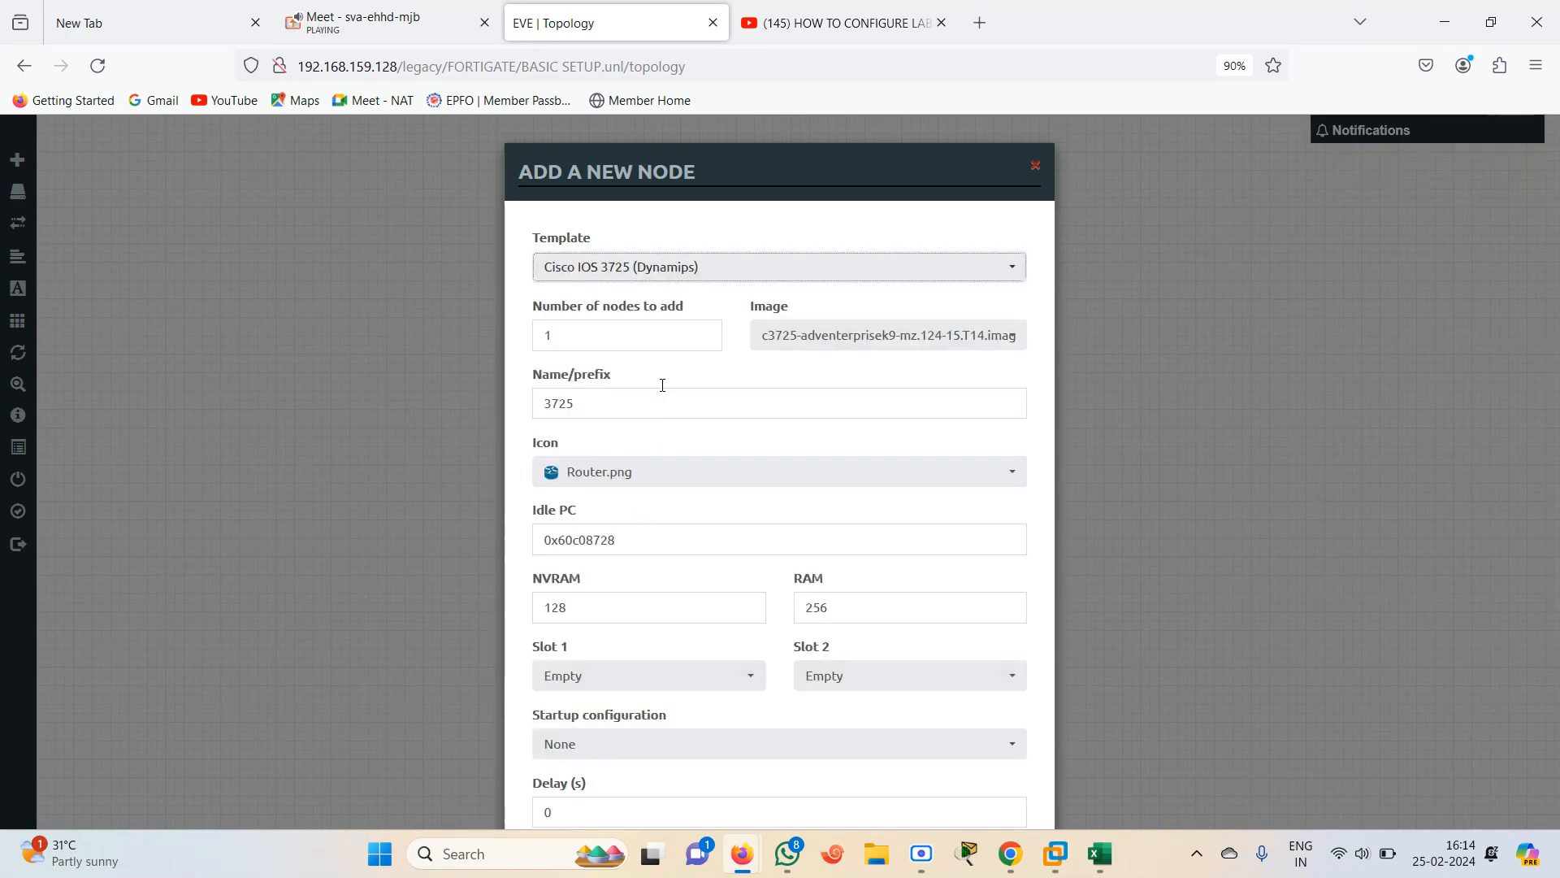
left_click(595, 340)
key("BackSpace")
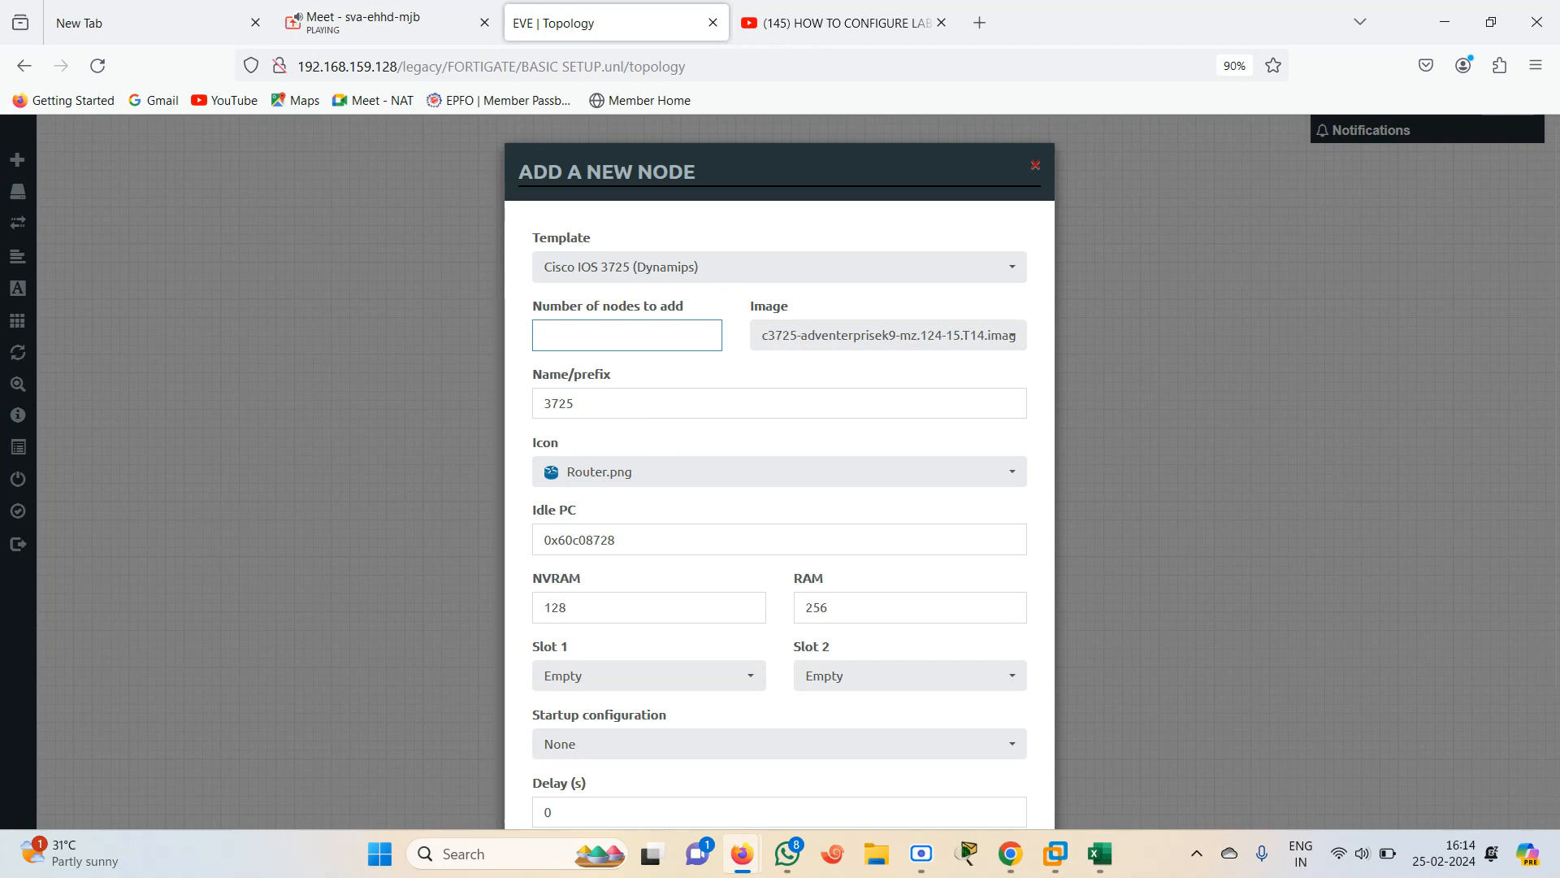
scroll(749, 816, "down", 2)
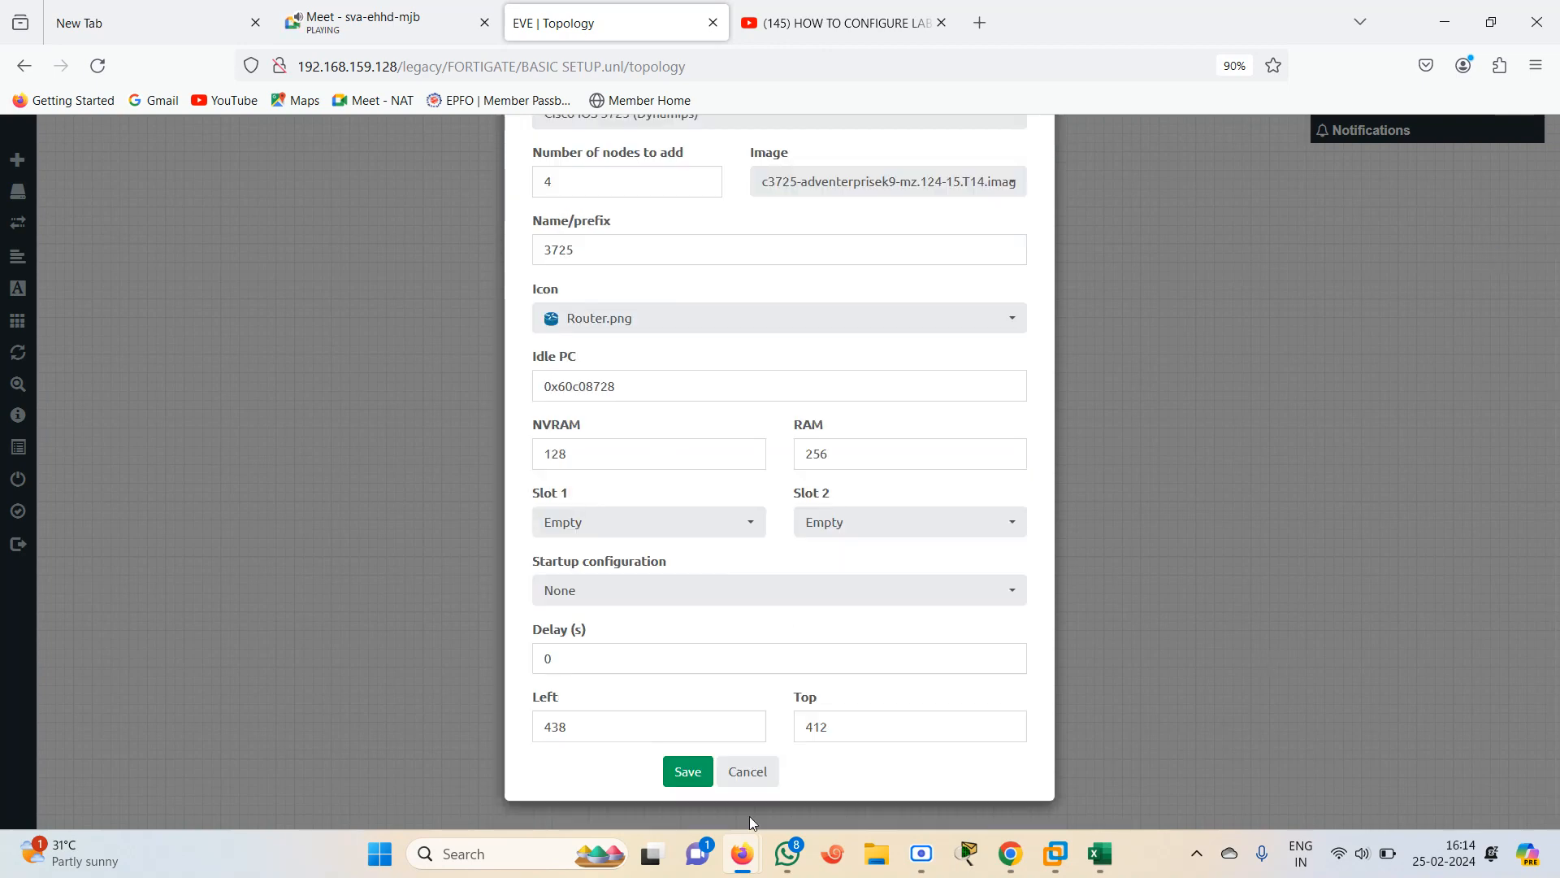
left_click(704, 773)
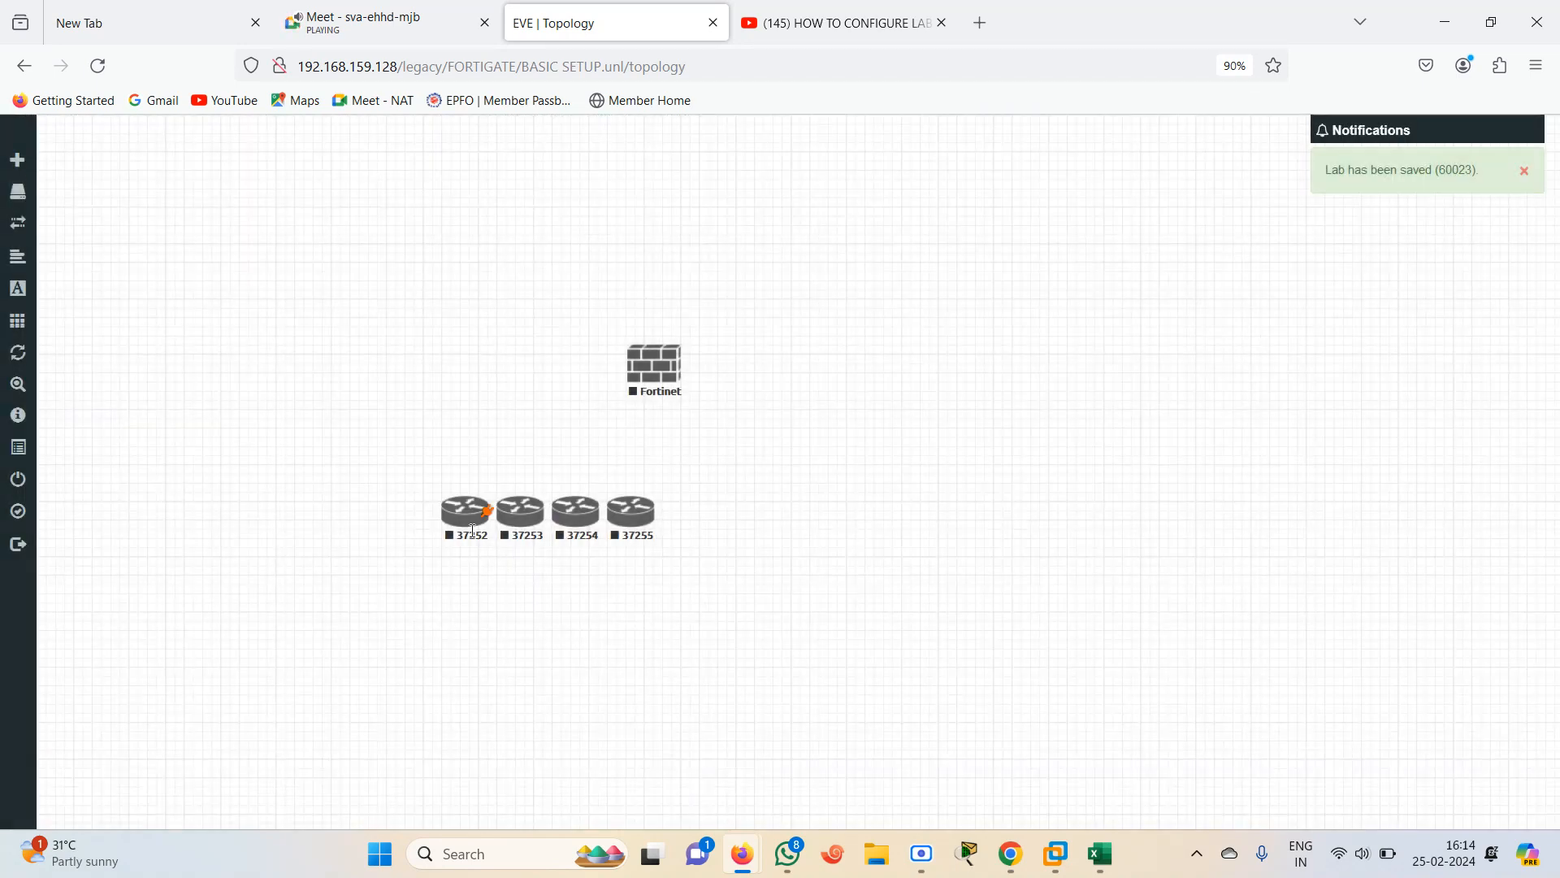
Arrange the four routers around the firewall: one left, one above, one right and one below
left_click_drag(473, 530, 299, 400)
left_click_drag(520, 520, 646, 152)
left_click_drag(576, 520, 1034, 378)
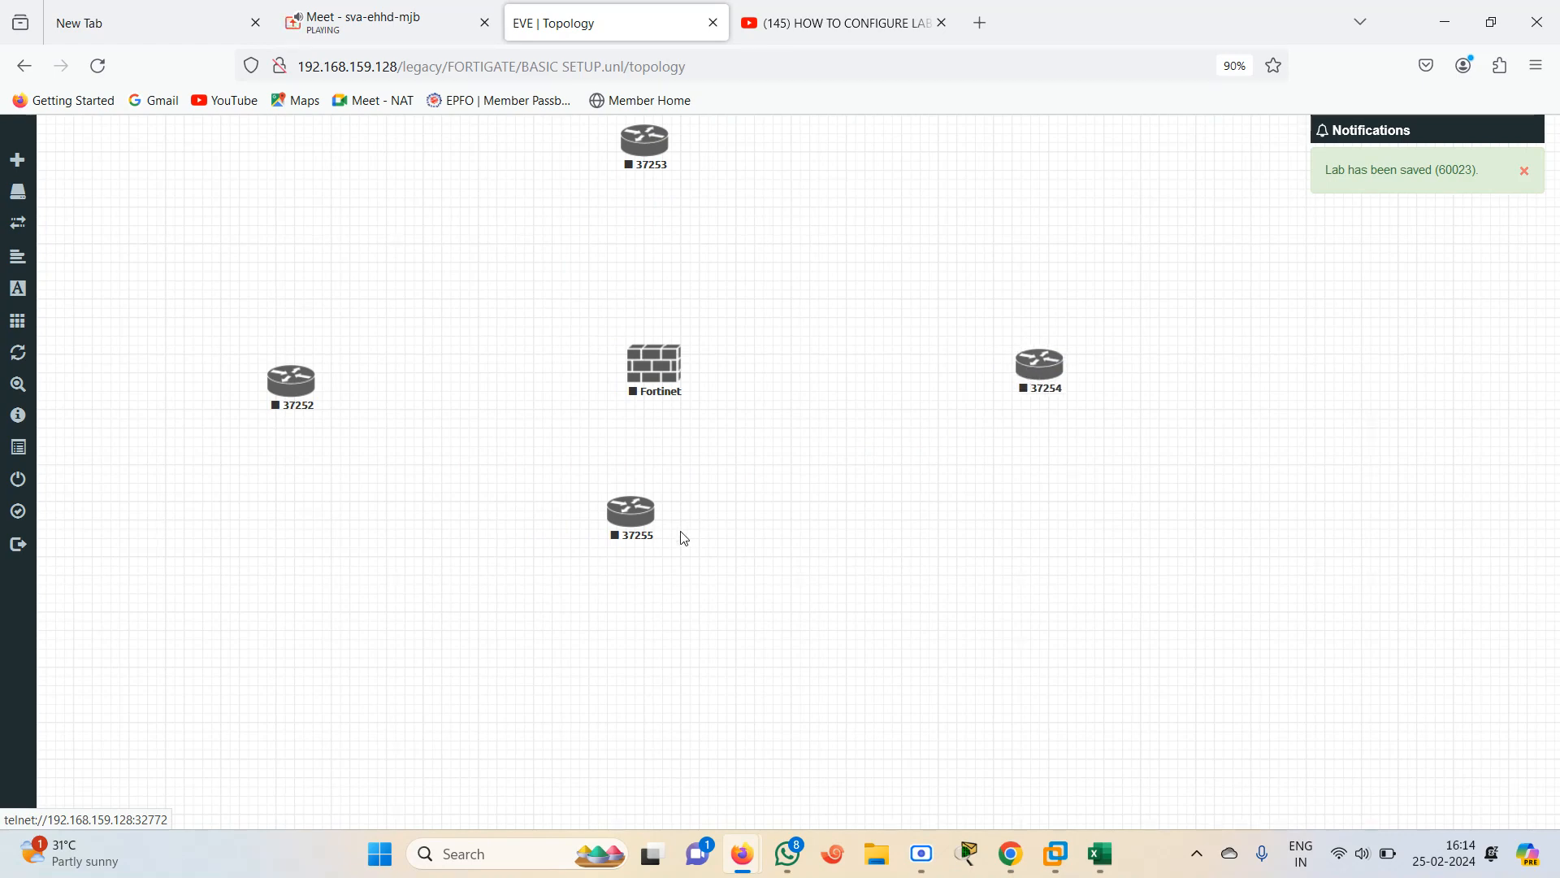
left_click_drag(632, 520, 674, 680)
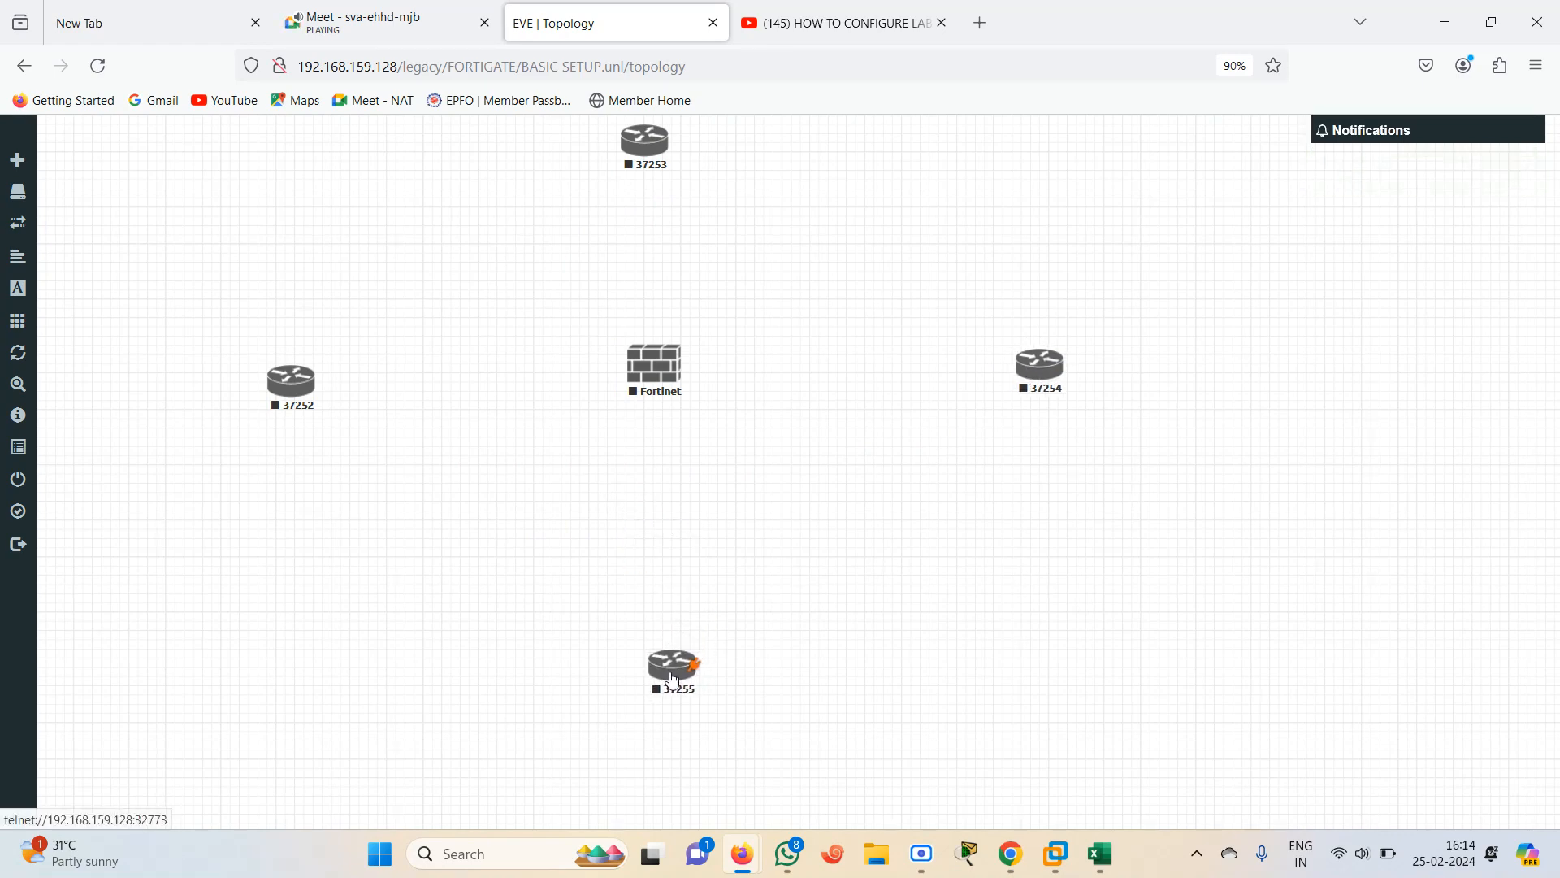
Connect router 37252 fa0/0 to Fortinet port1, and Fortinet port2 to router 37253 fa0/0
left_click_drag(293, 393, 647, 375)
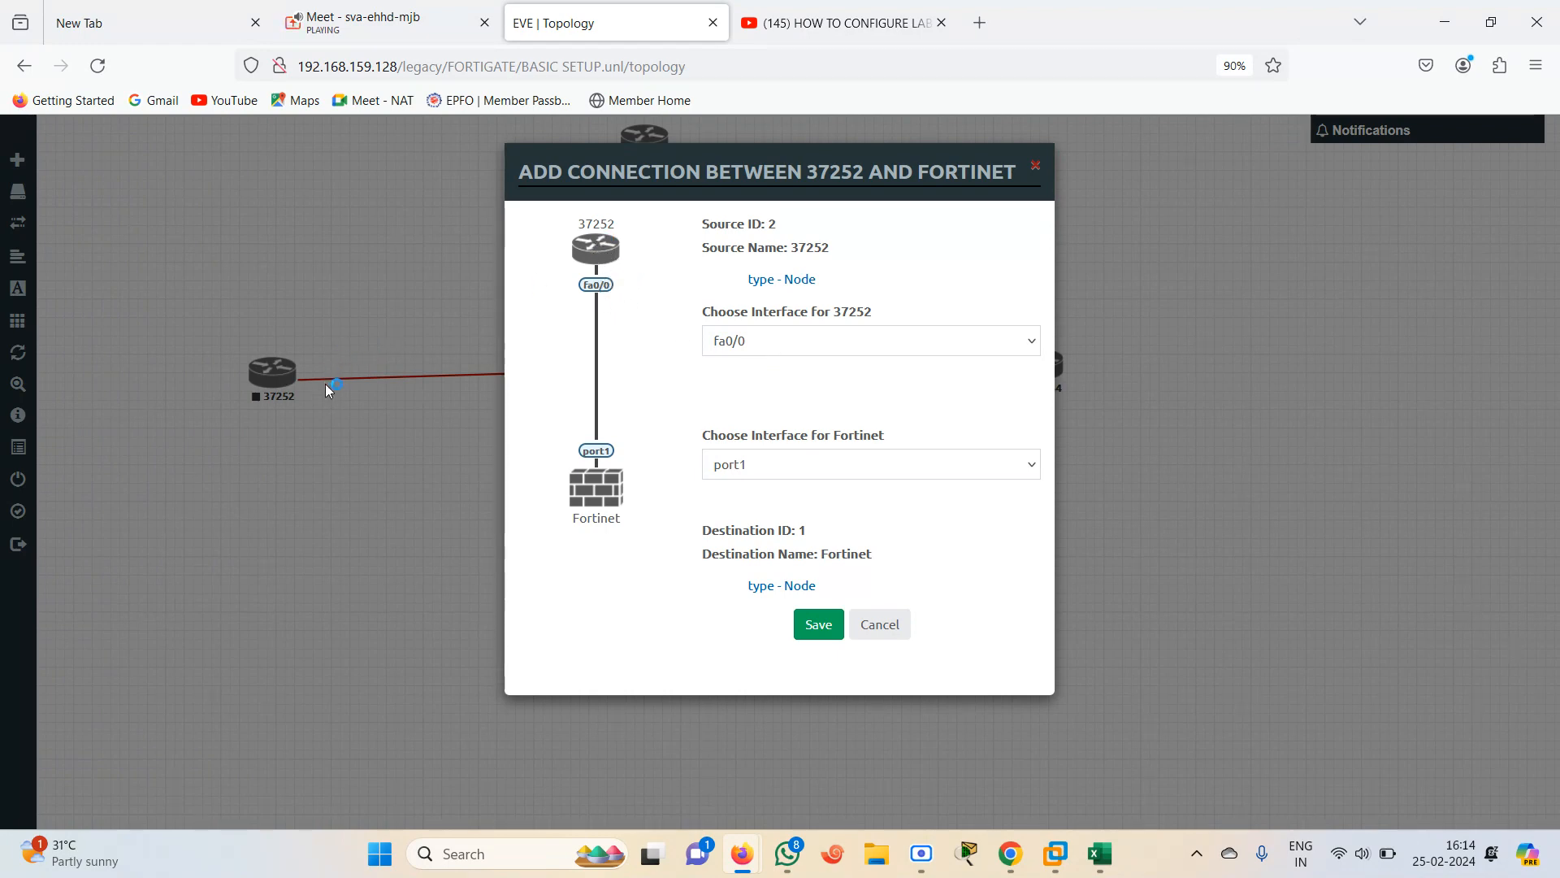
left_click(818, 625)
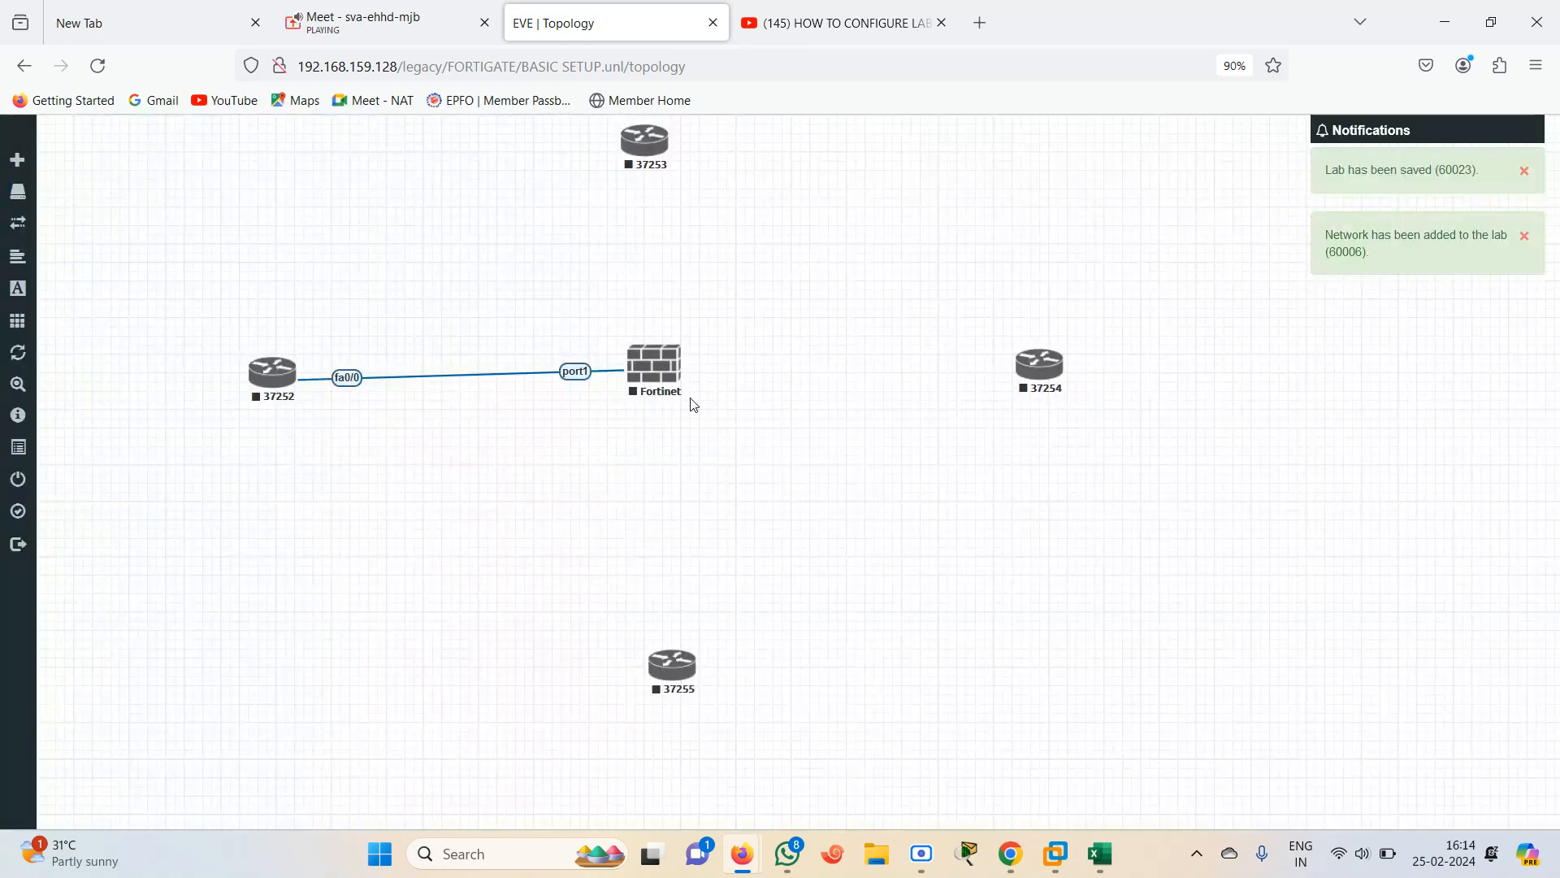
left_click_drag(690, 360, 644, 143)
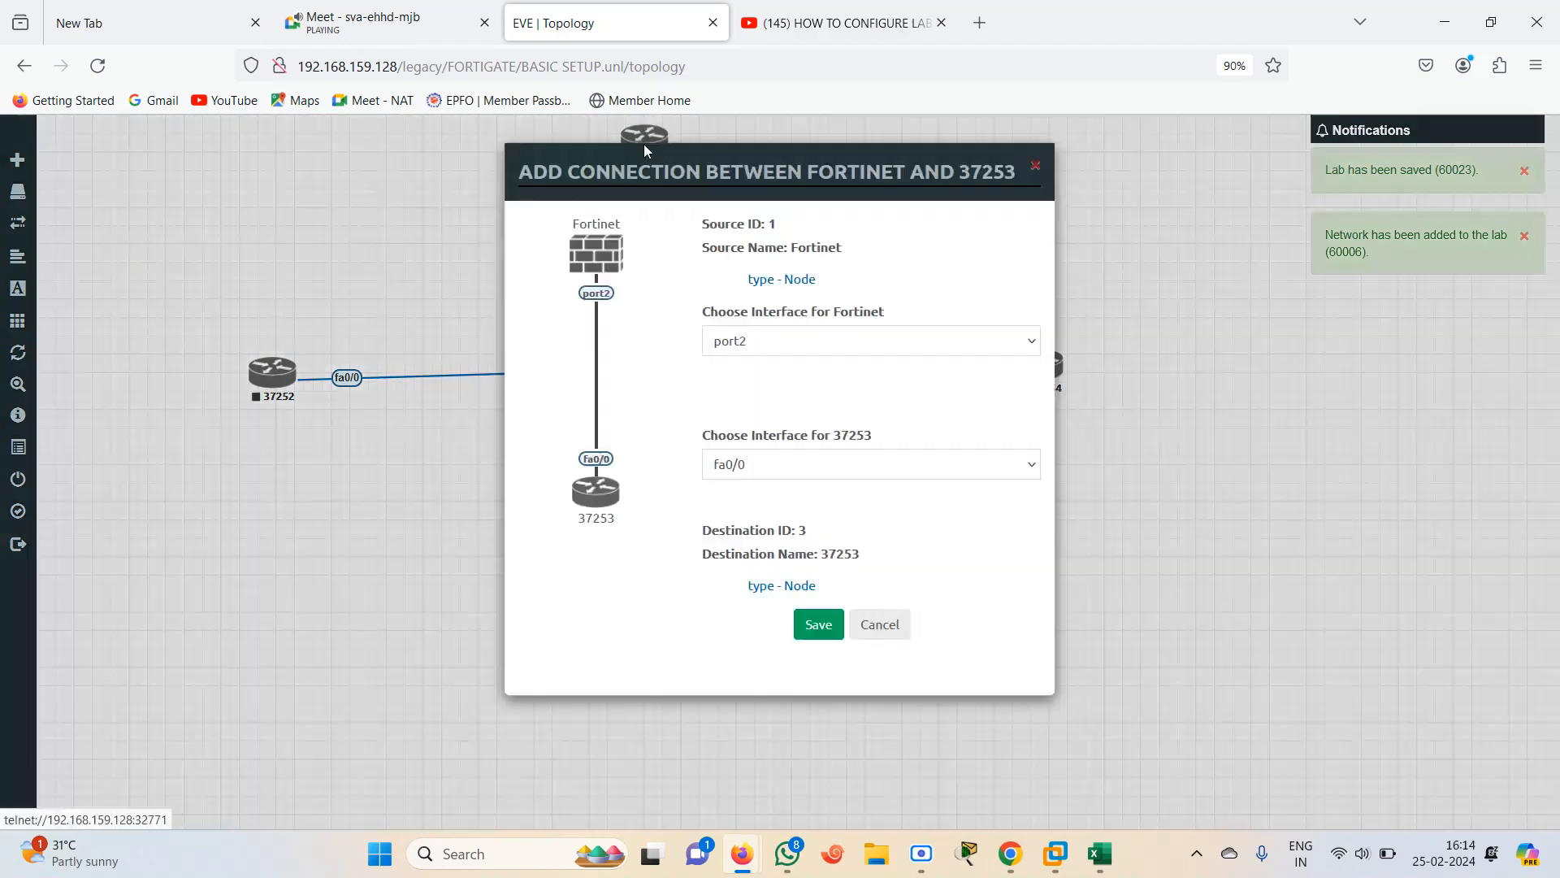
left_click(811, 626)
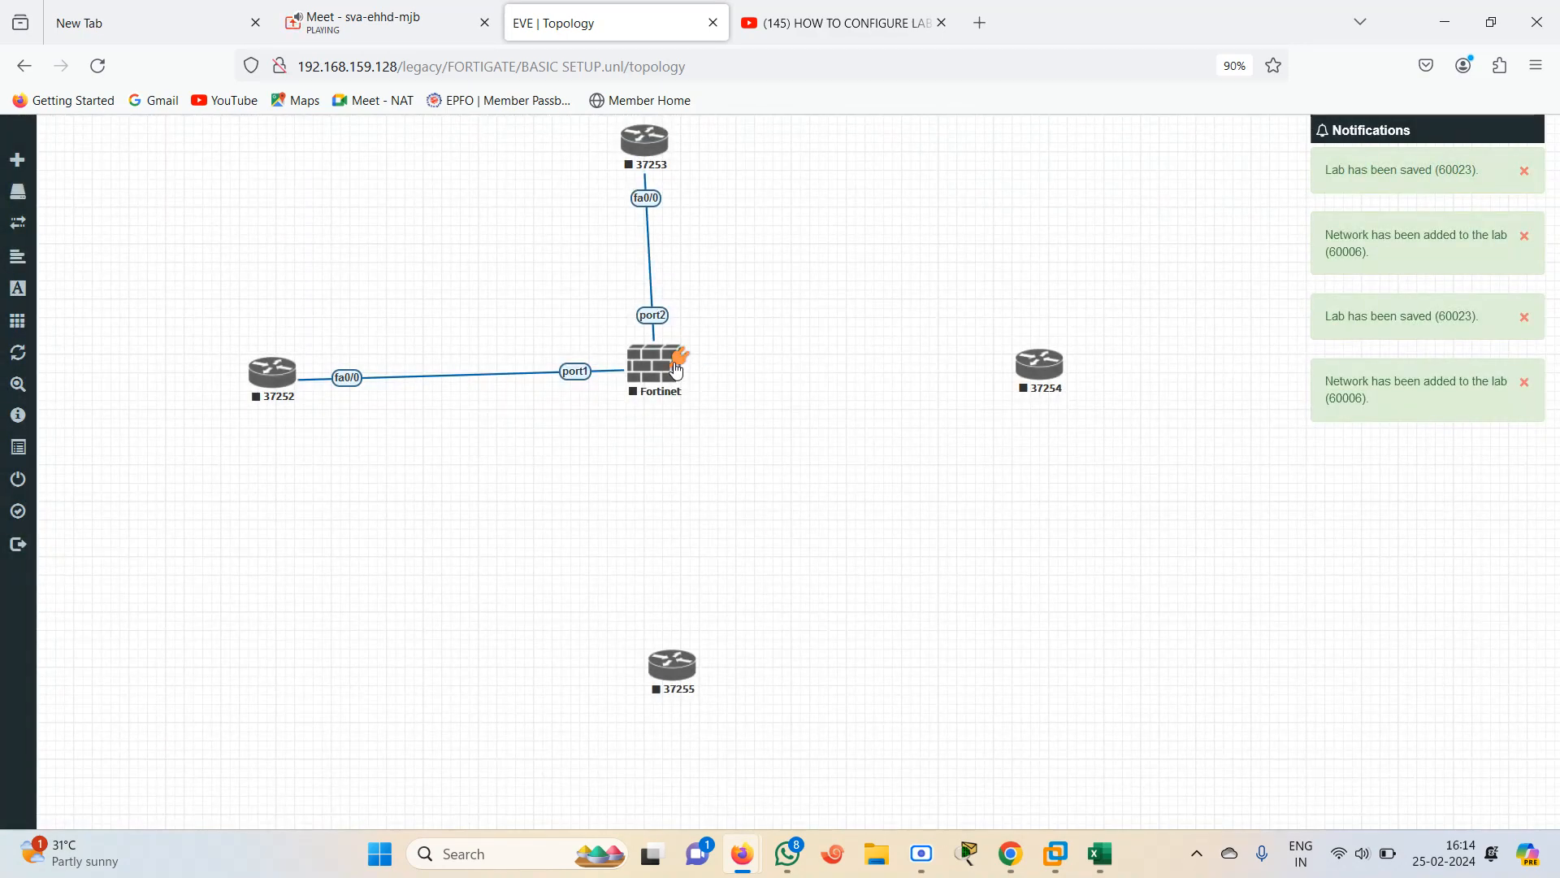
Connect Fortinet port3 to router 37254 fa0/0, and Fortinet port4 to router 37255 fa0/0
left_click_drag(677, 371, 1040, 366)
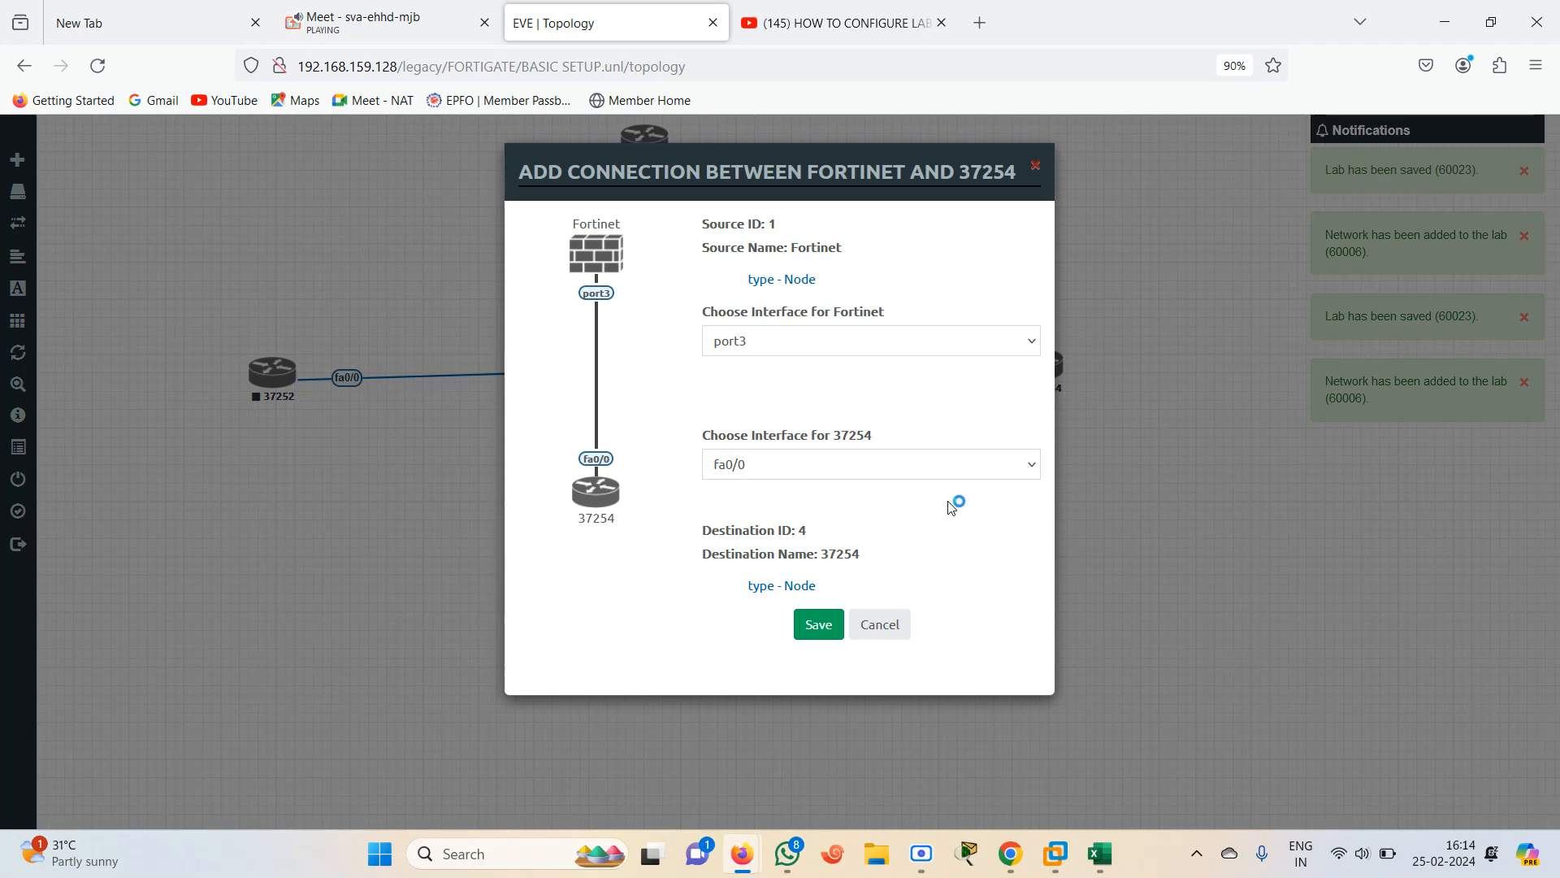
left_click(815, 632)
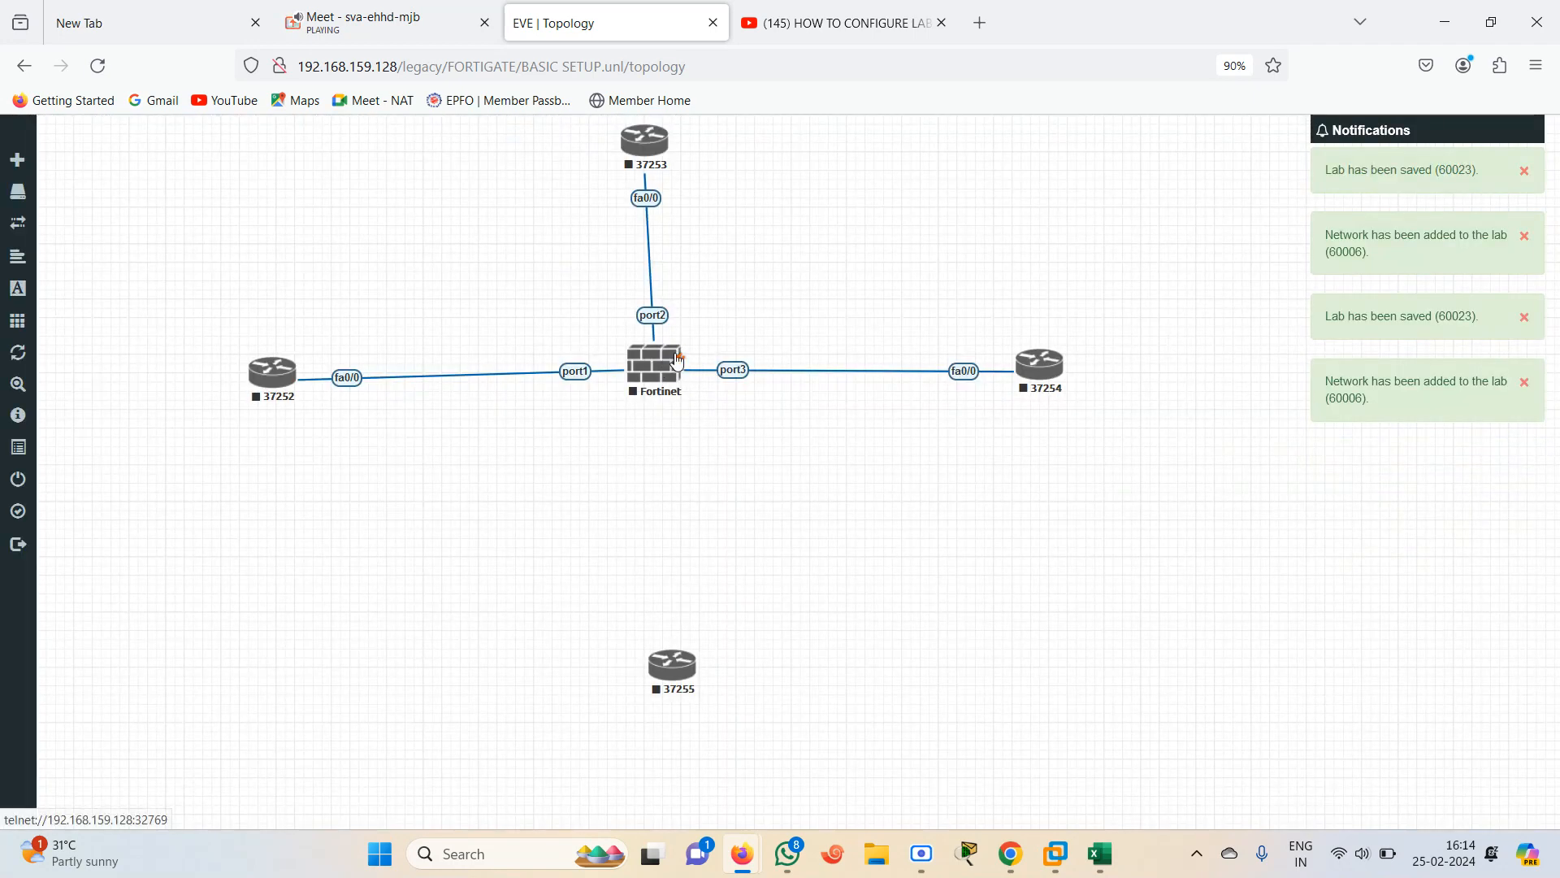
left_click_drag(679, 362, 674, 681)
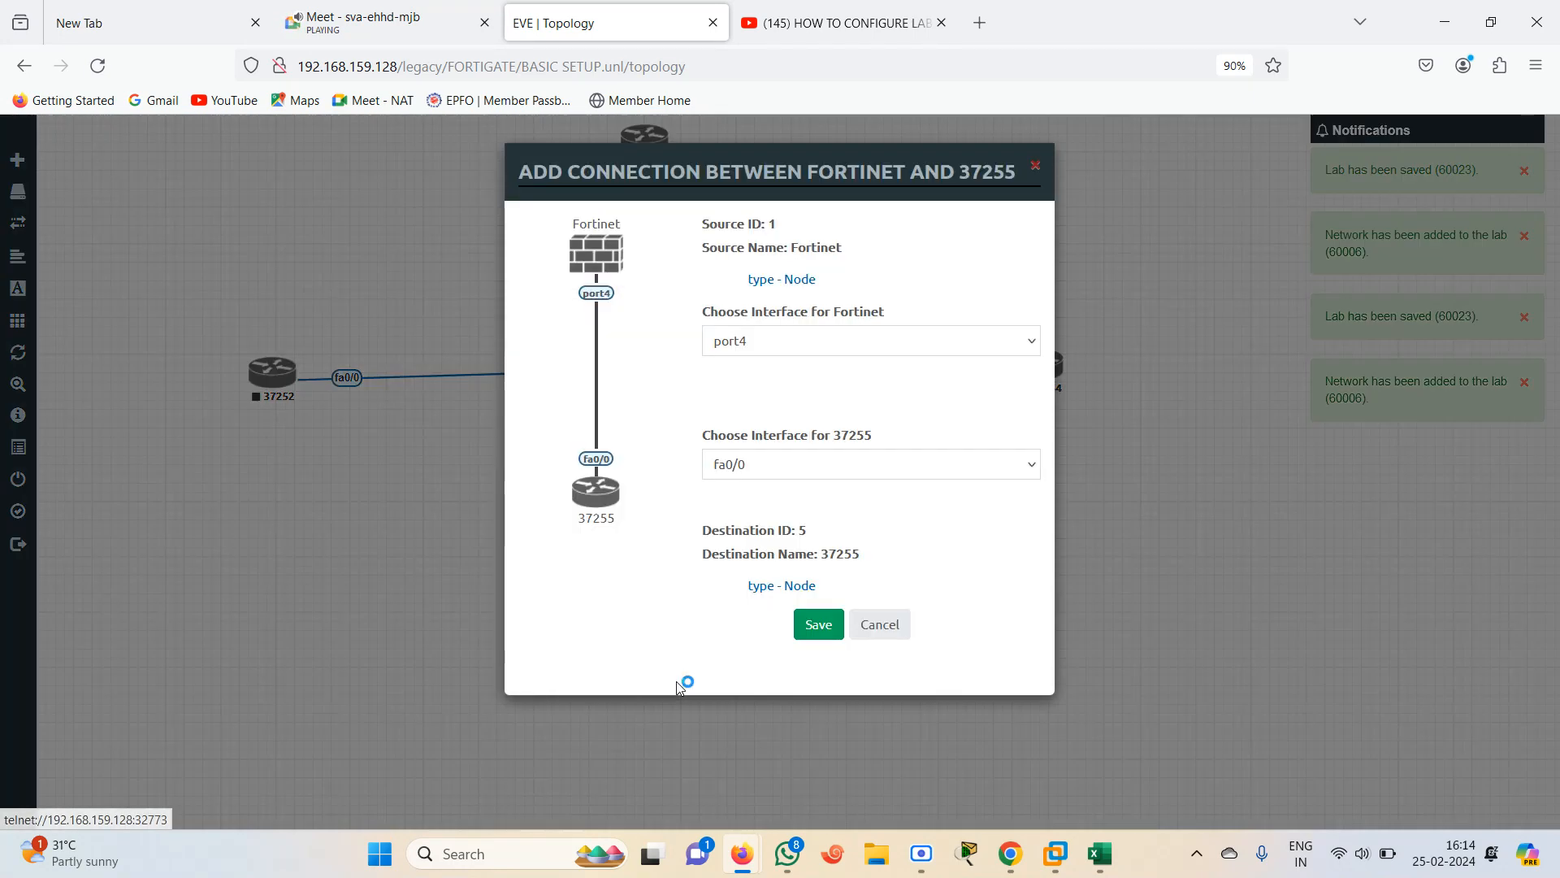
left_click(817, 626)
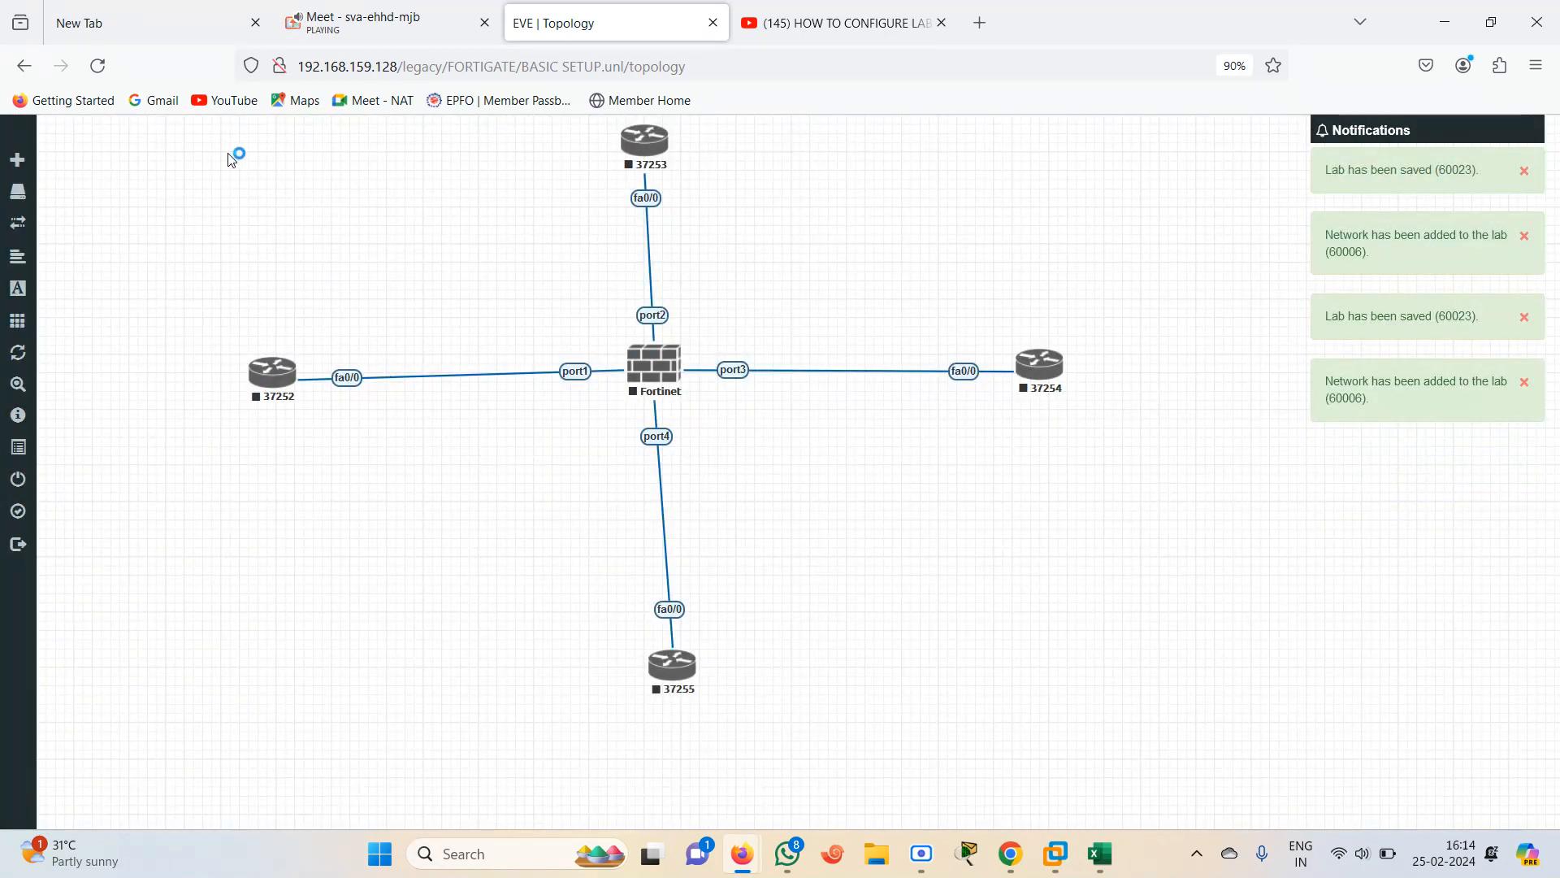
Reposition the four routers closer to the firewall to tidy the cross-shaped topology
left_click_drag(647, 661, 623, 589)
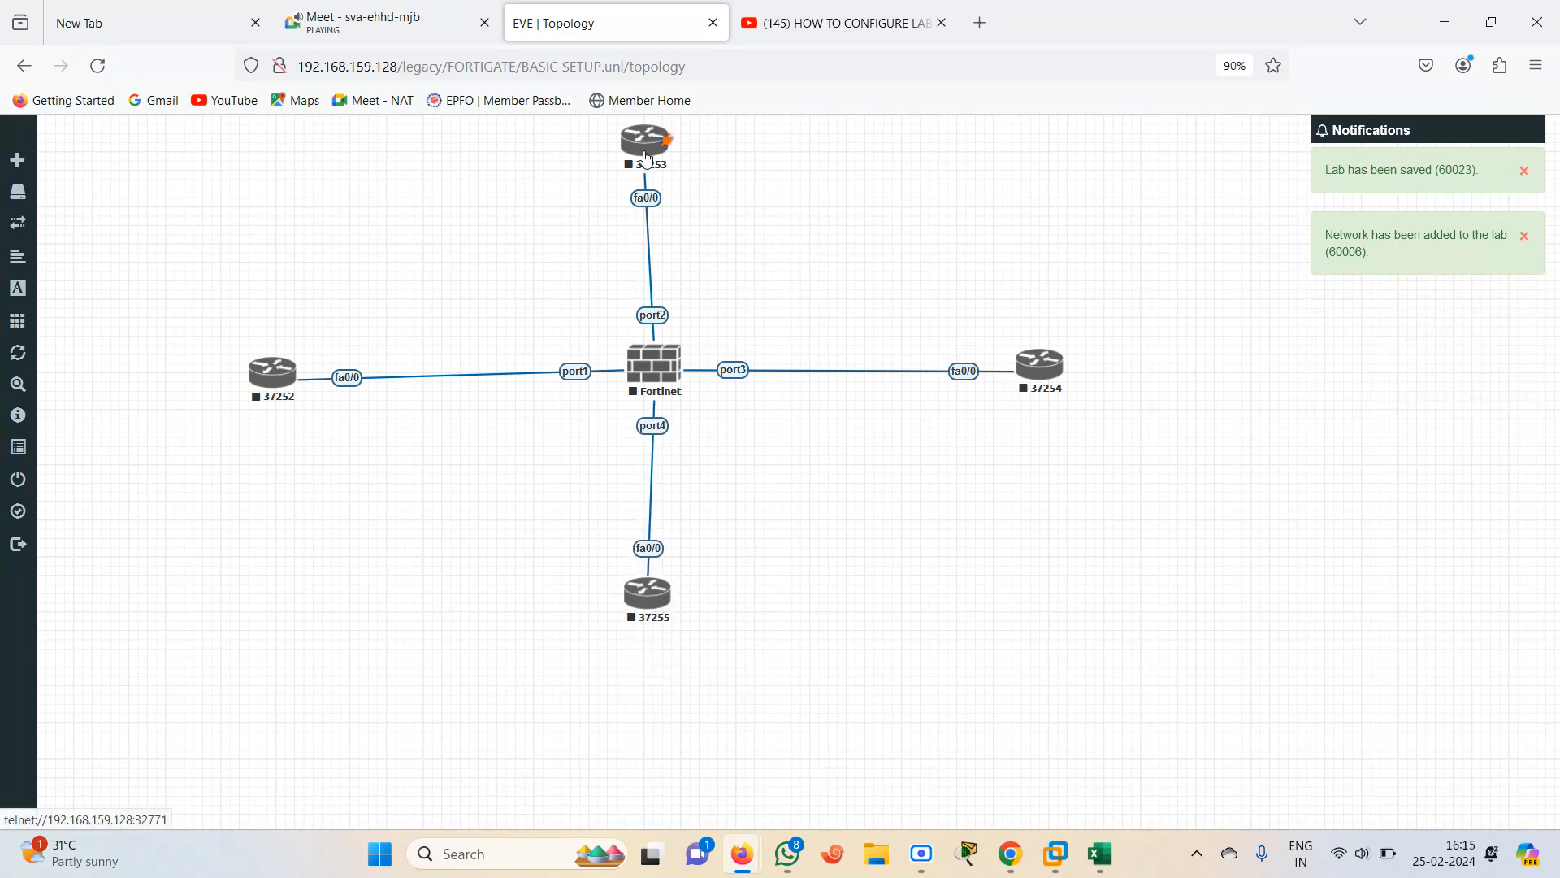
left_click_drag(649, 159, 652, 181)
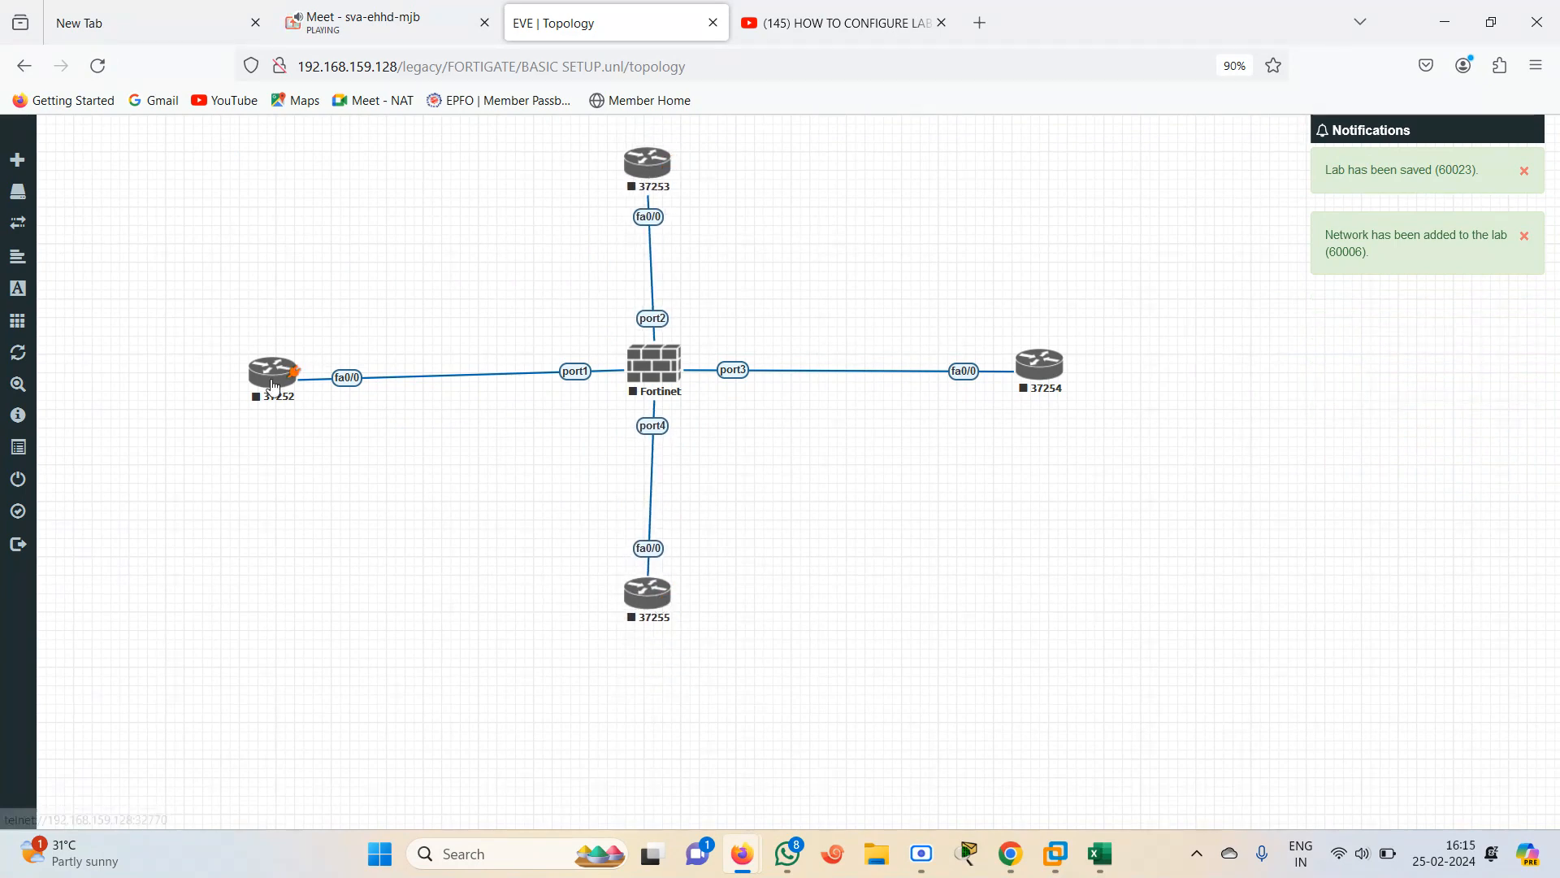
left_click_drag(274, 382, 347, 378)
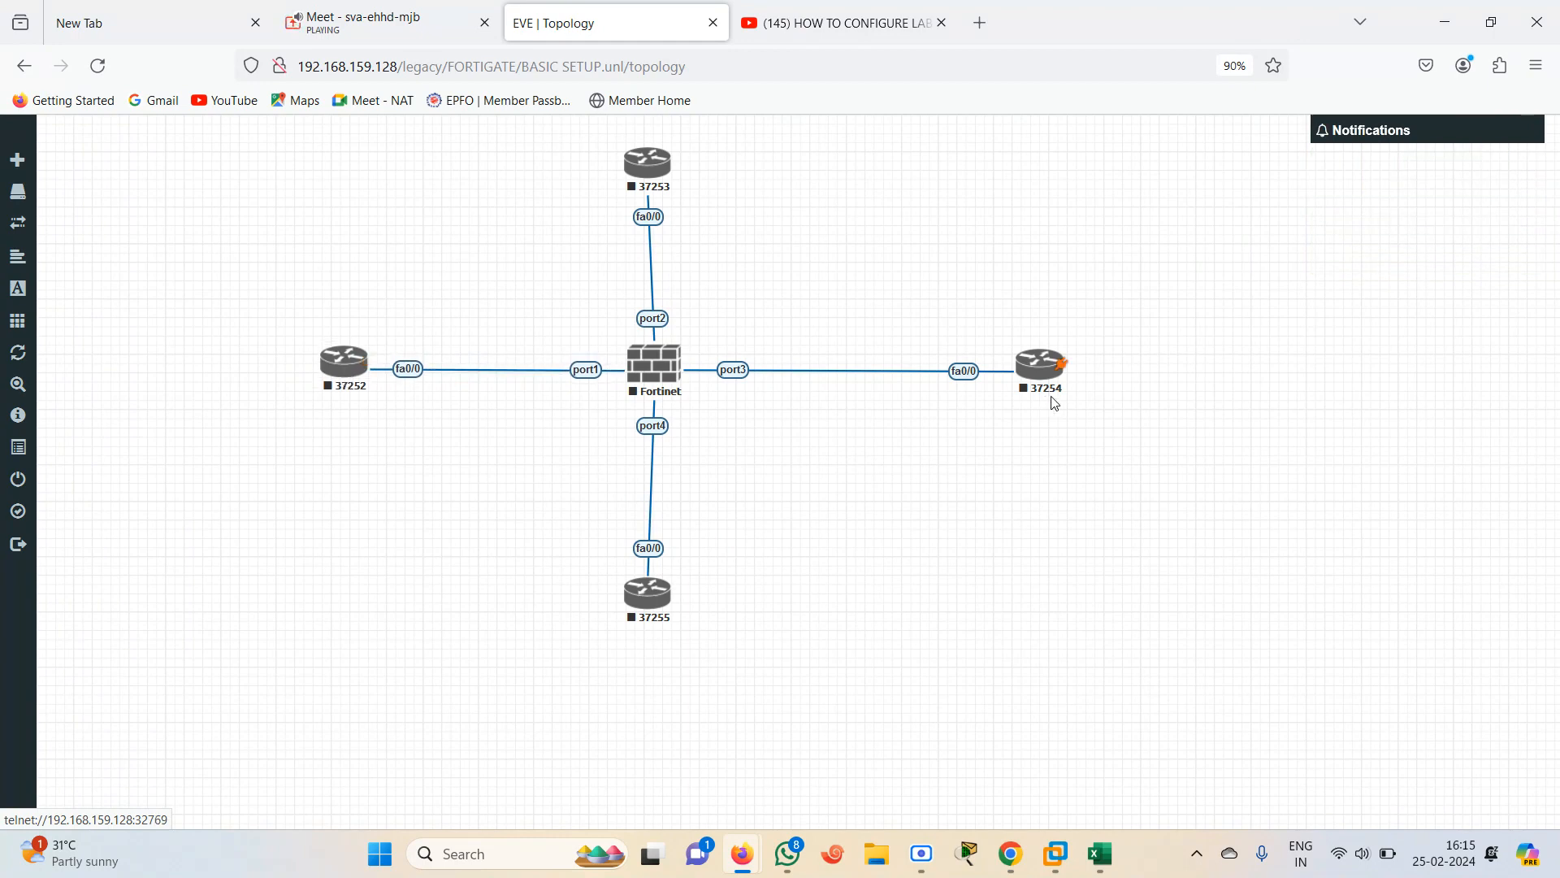
left_click_drag(1057, 370, 983, 373)
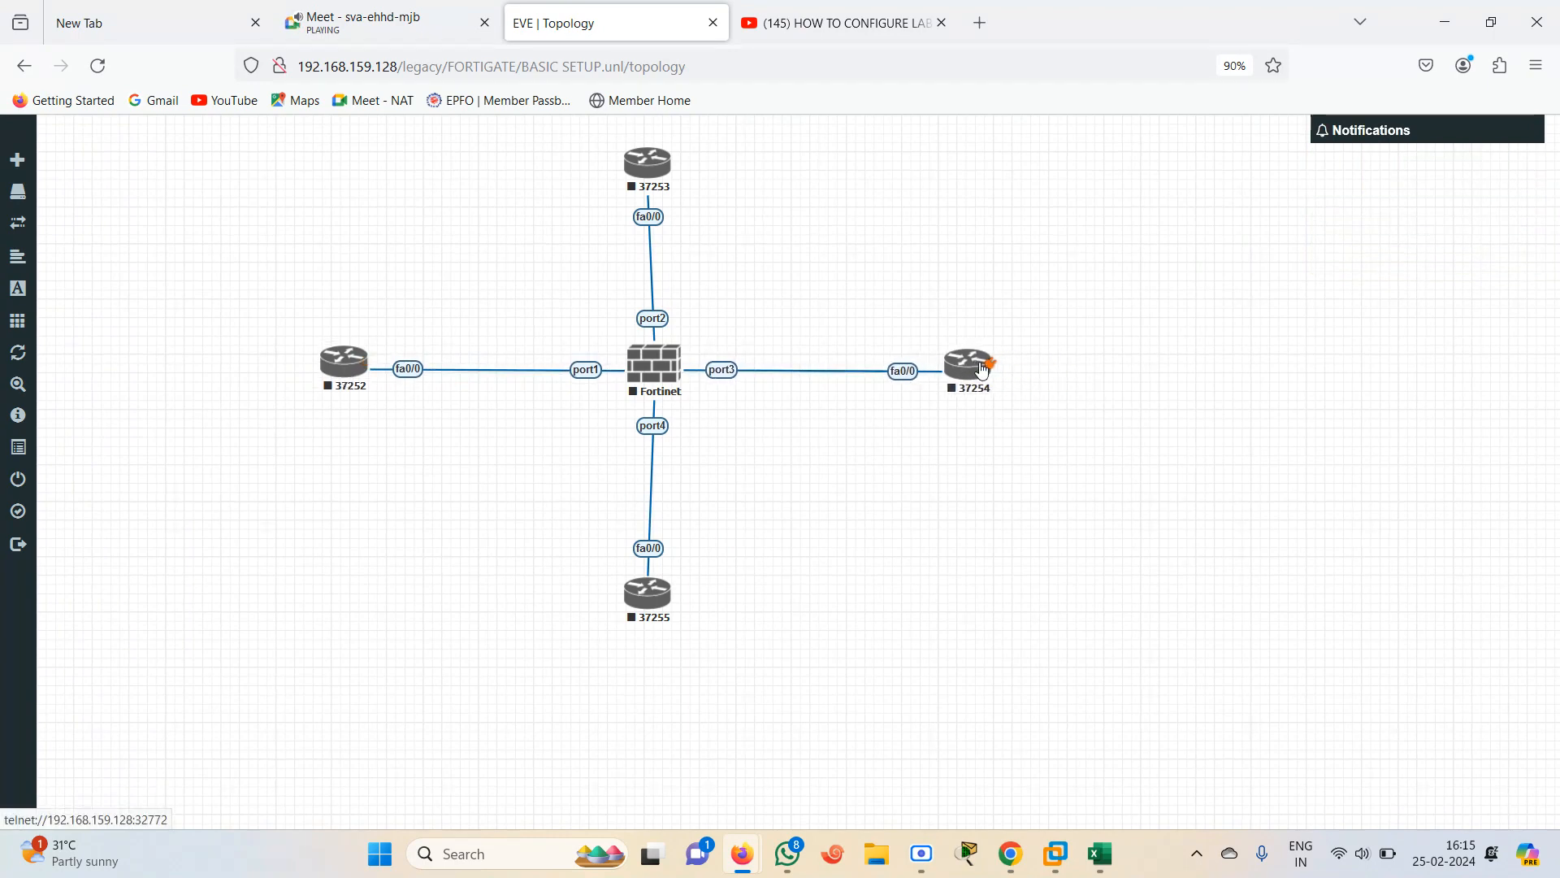
left_click_drag(644, 609, 650, 602)
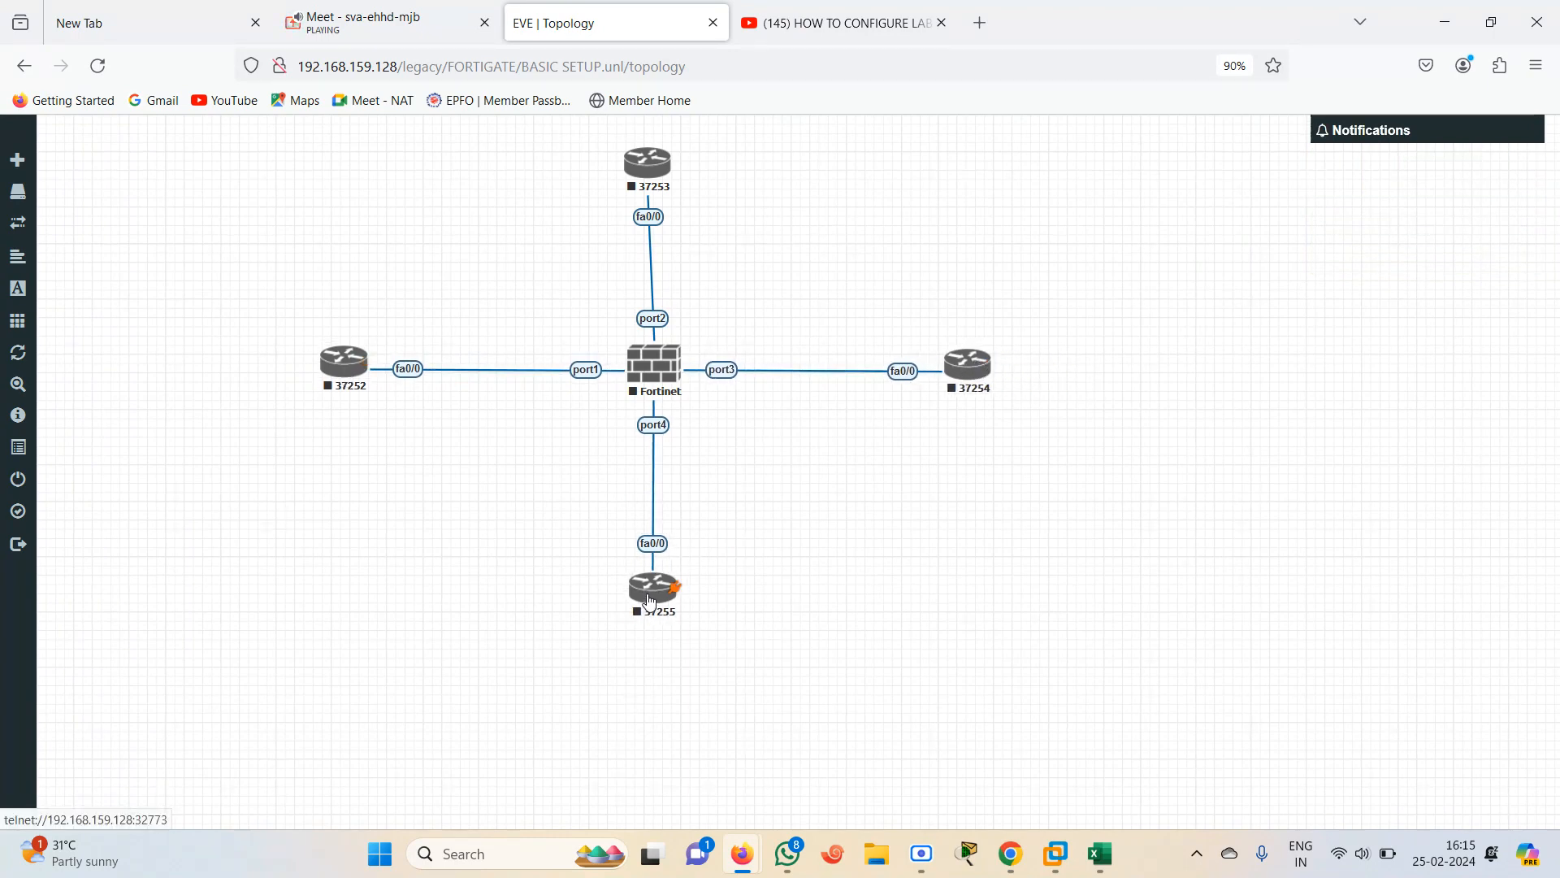
Add a new network named Net of type Cloud0 to the lab
right_click(811, 536)
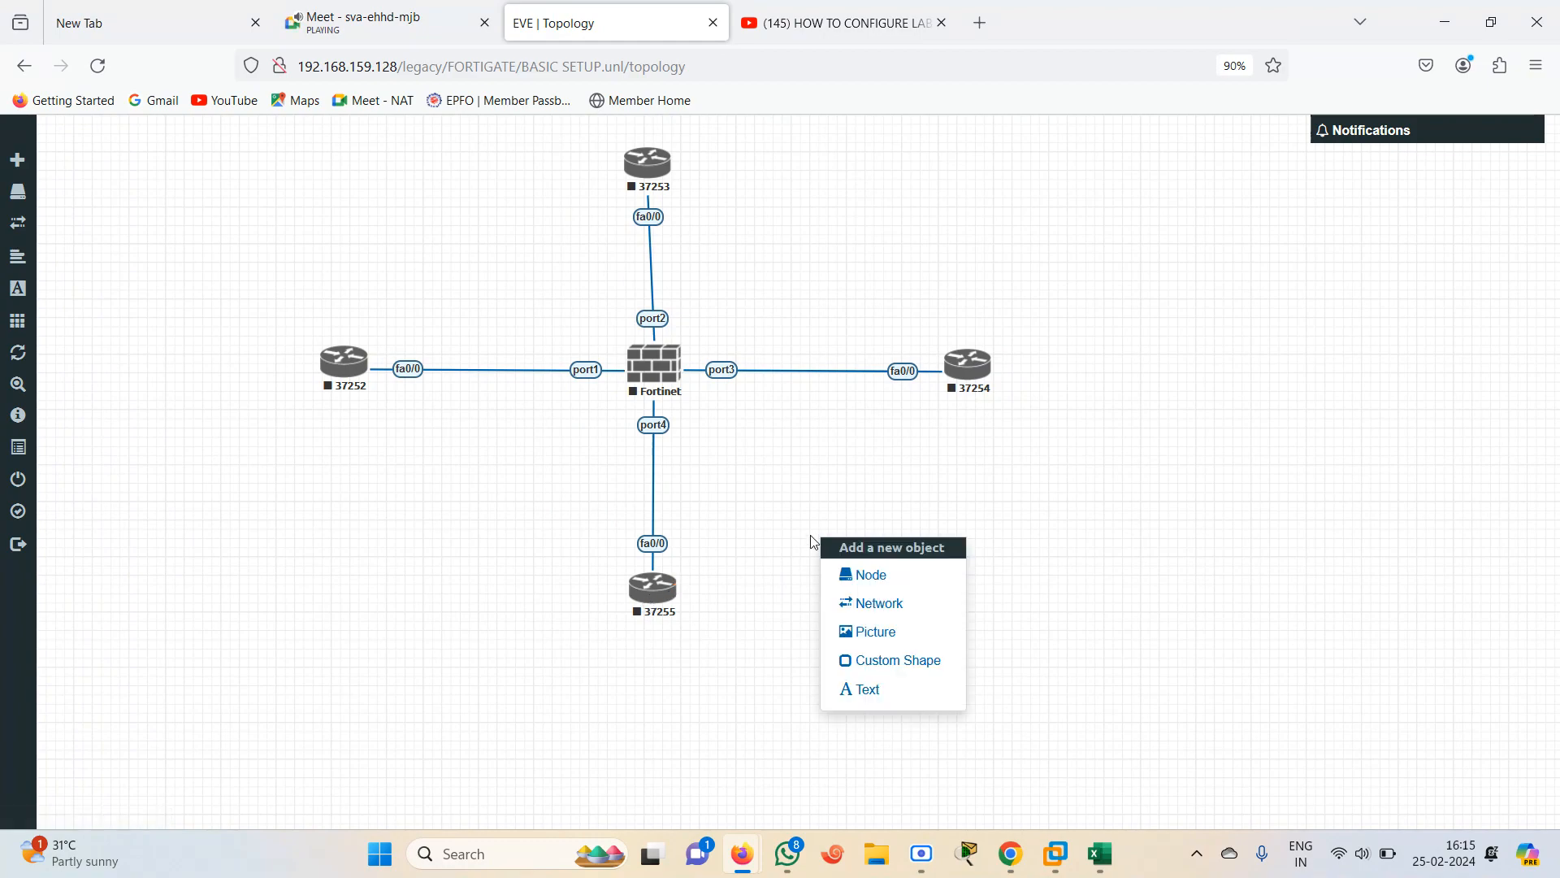
left_click(878, 605)
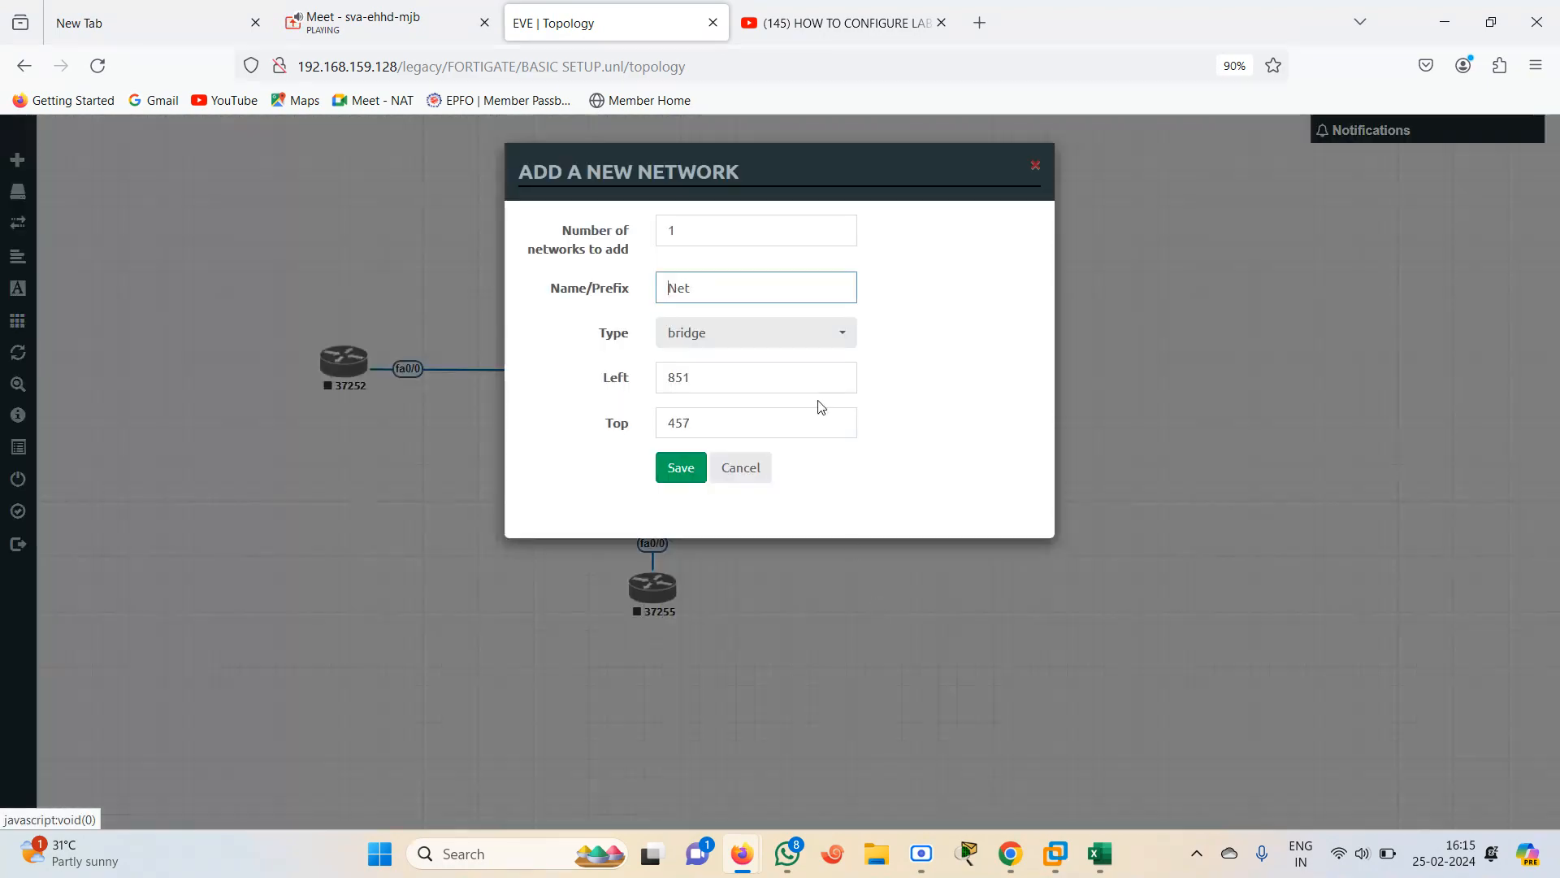
left_click(817, 342)
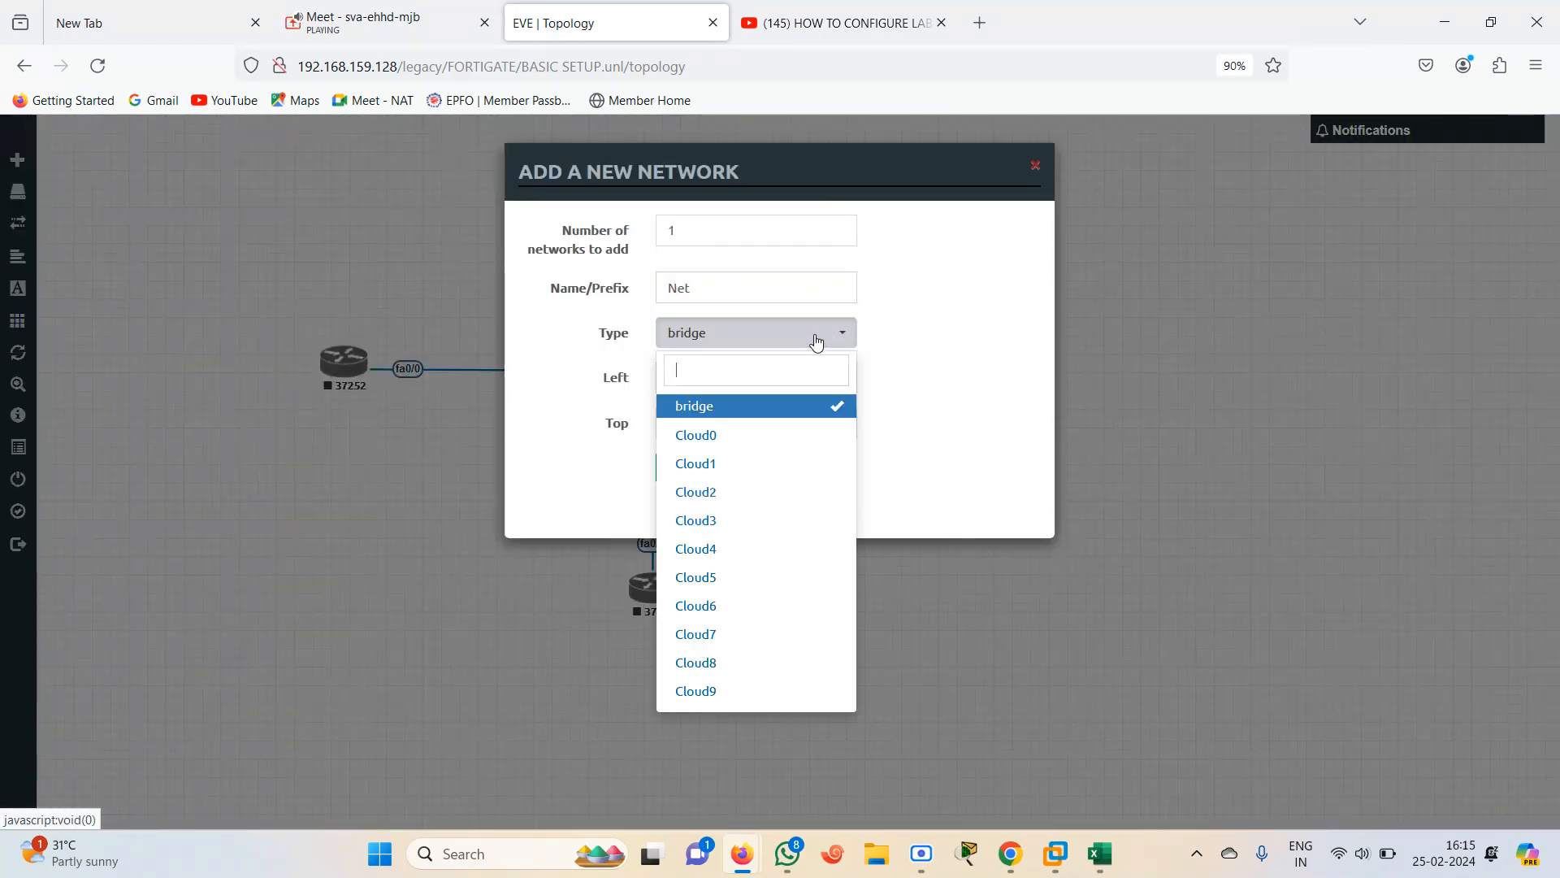
left_click(697, 436)
left_click(679, 470)
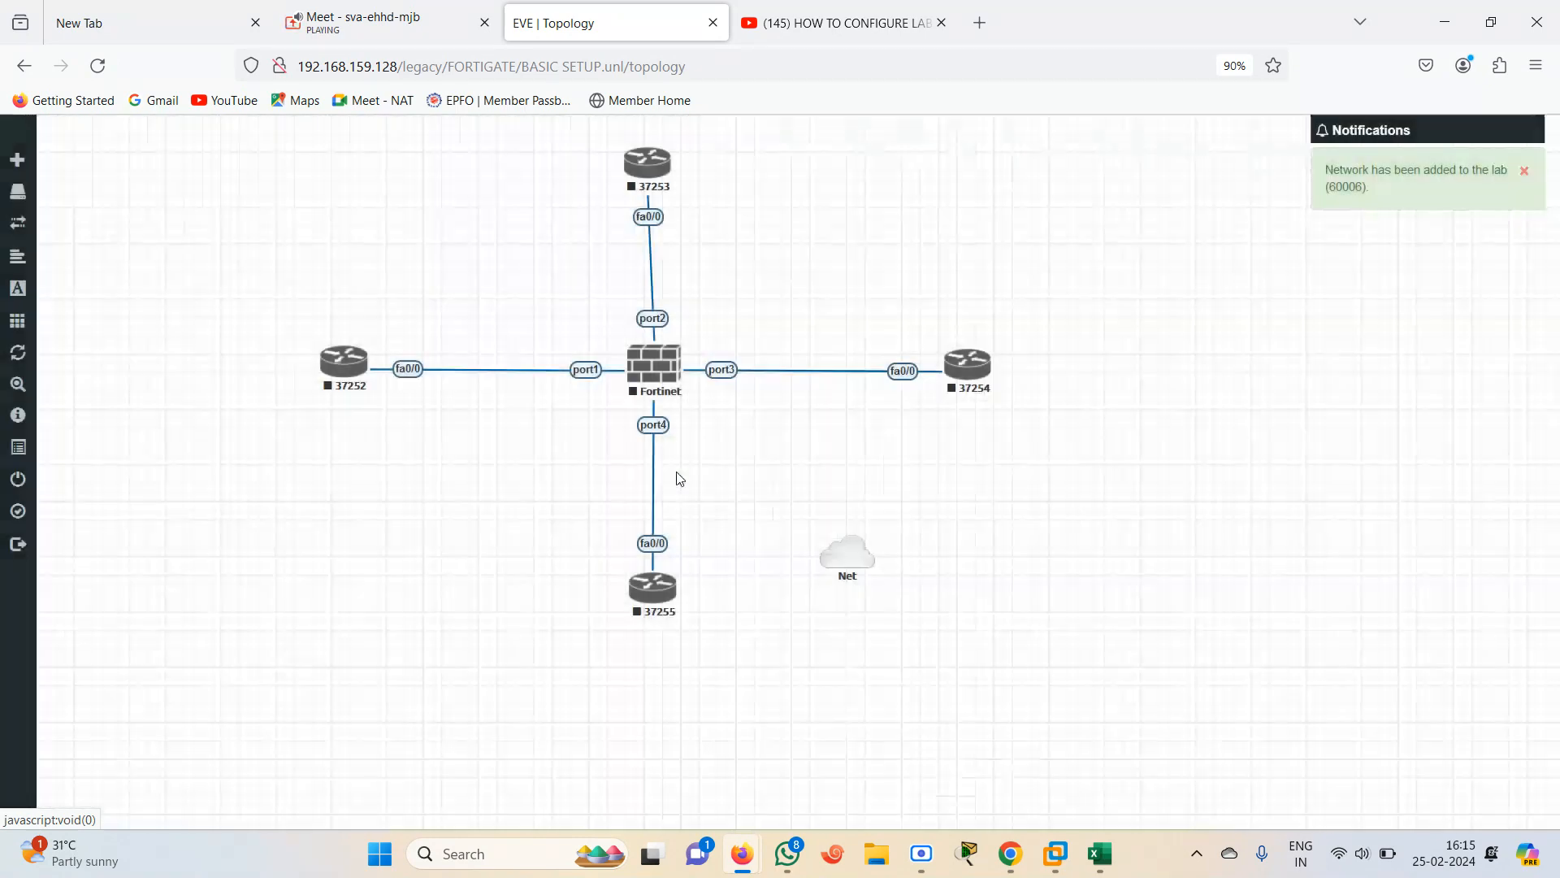
Connect the Net cloud to Fortinet port5 and nudge the cloud slightly
left_click_drag(866, 569, 655, 366)
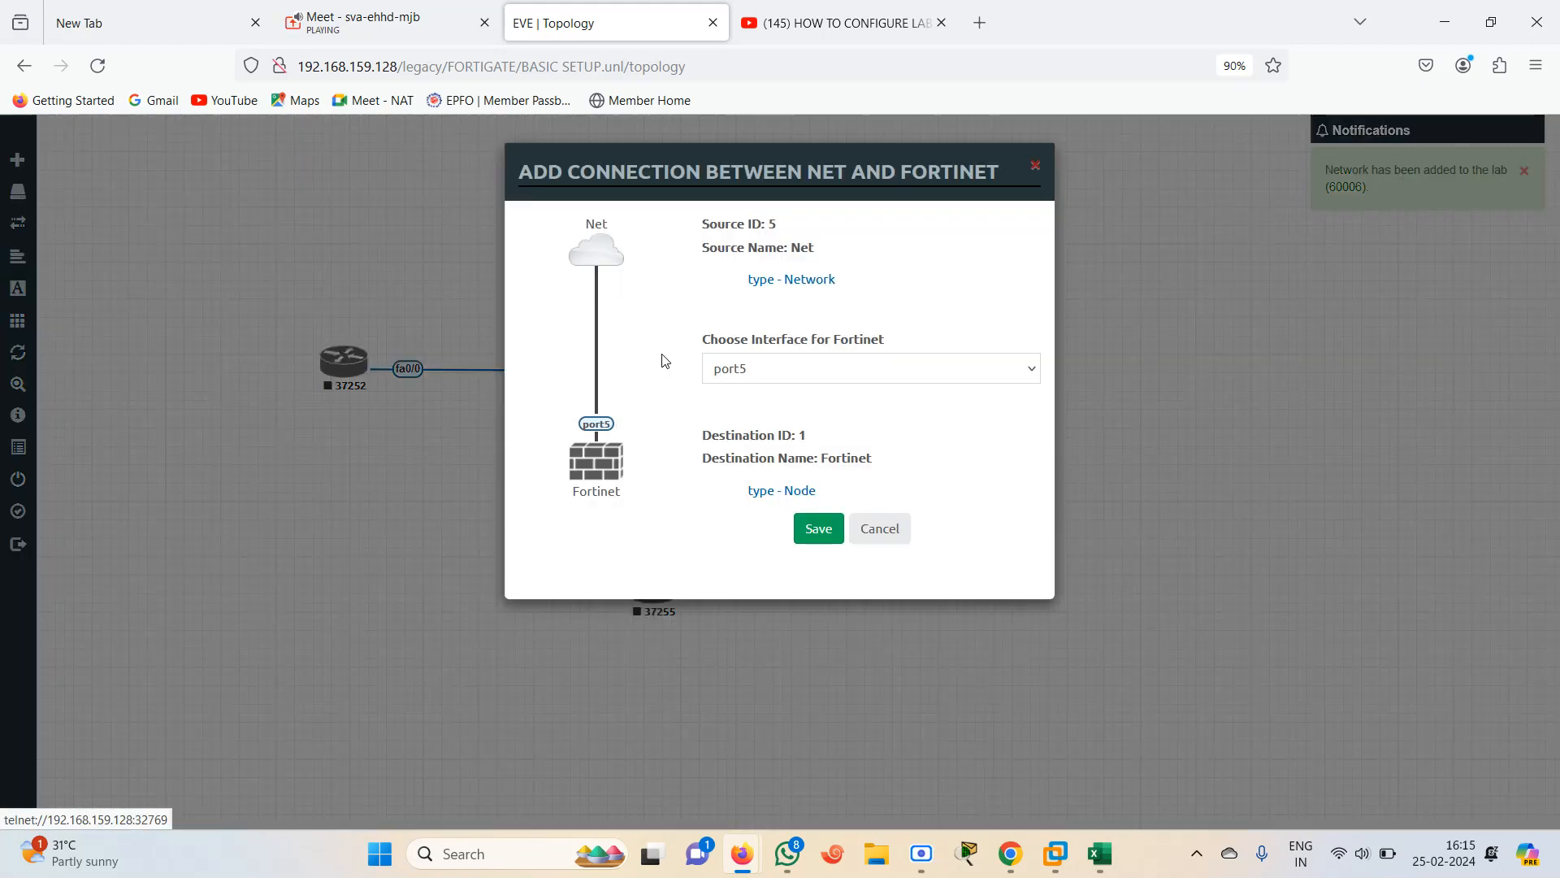
left_click(815, 530)
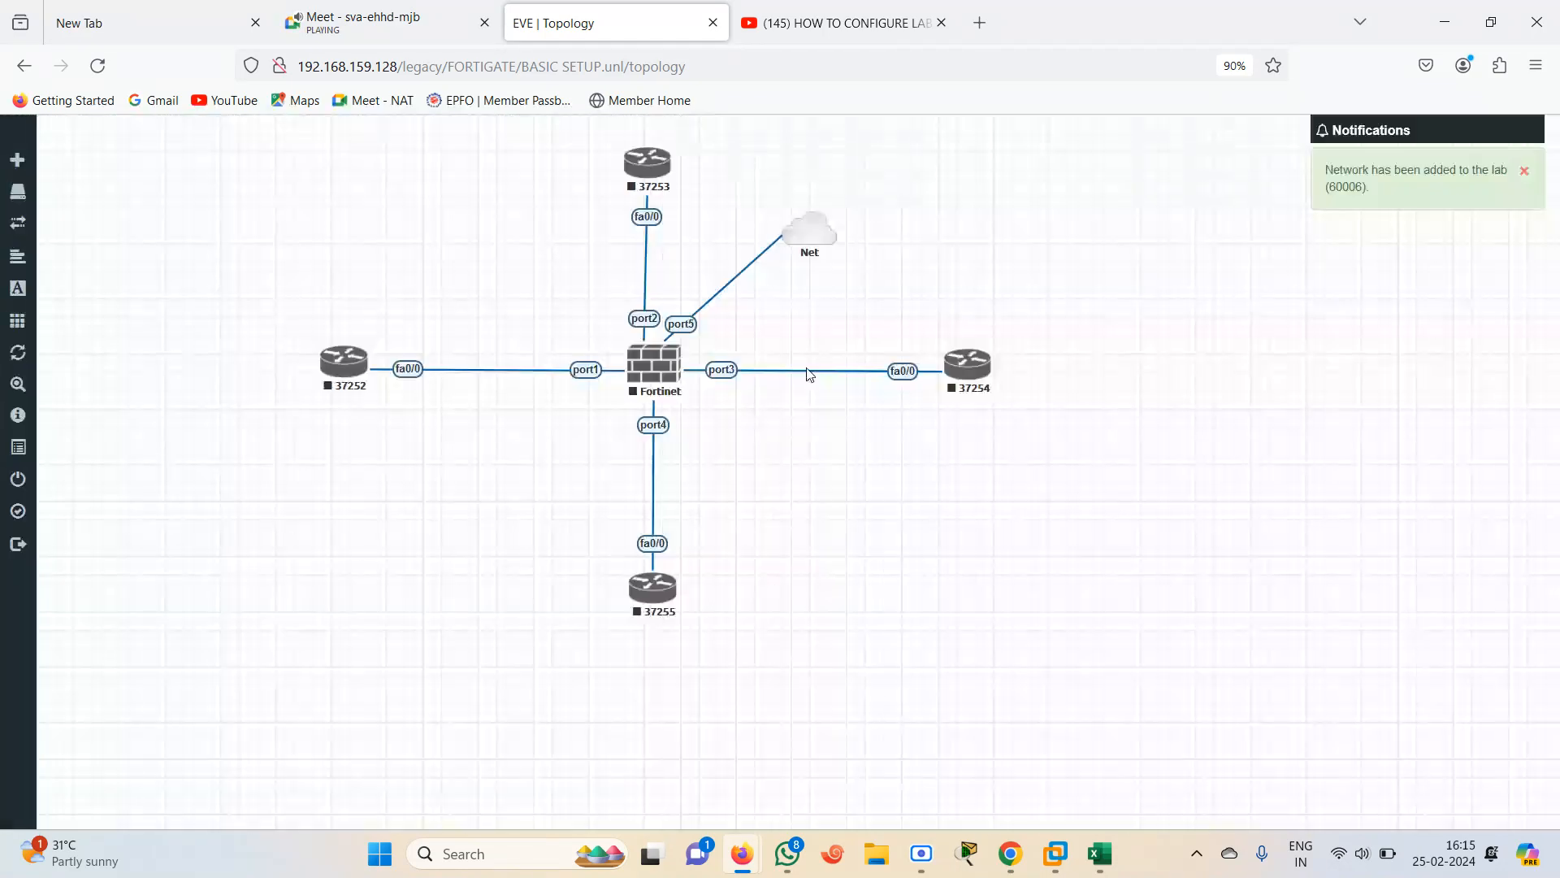
left_click_drag(810, 242, 830, 233)
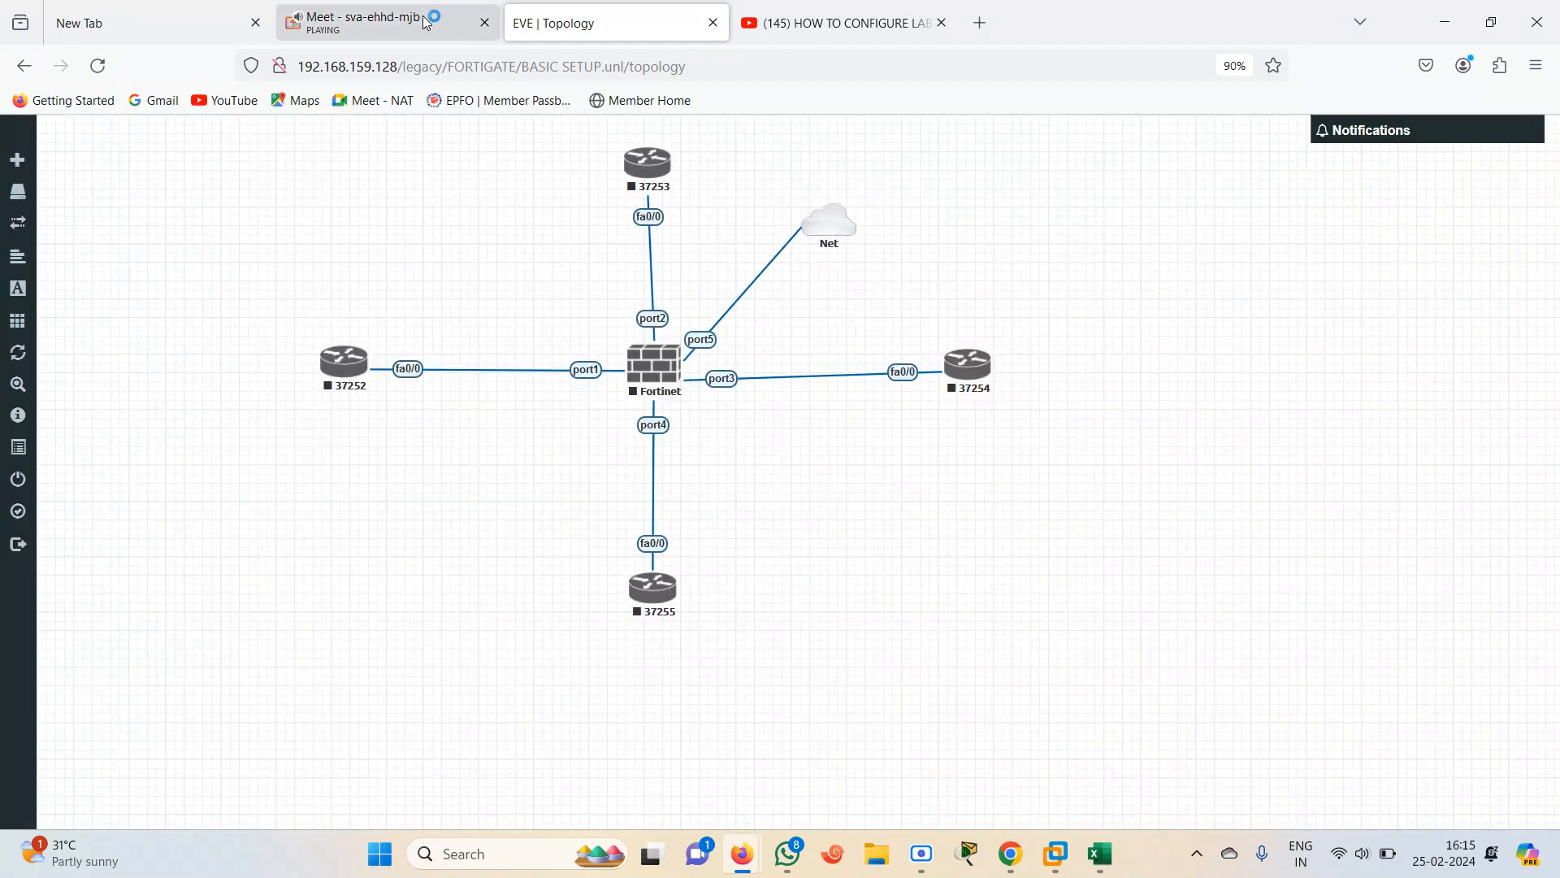
left_click(410, 22)
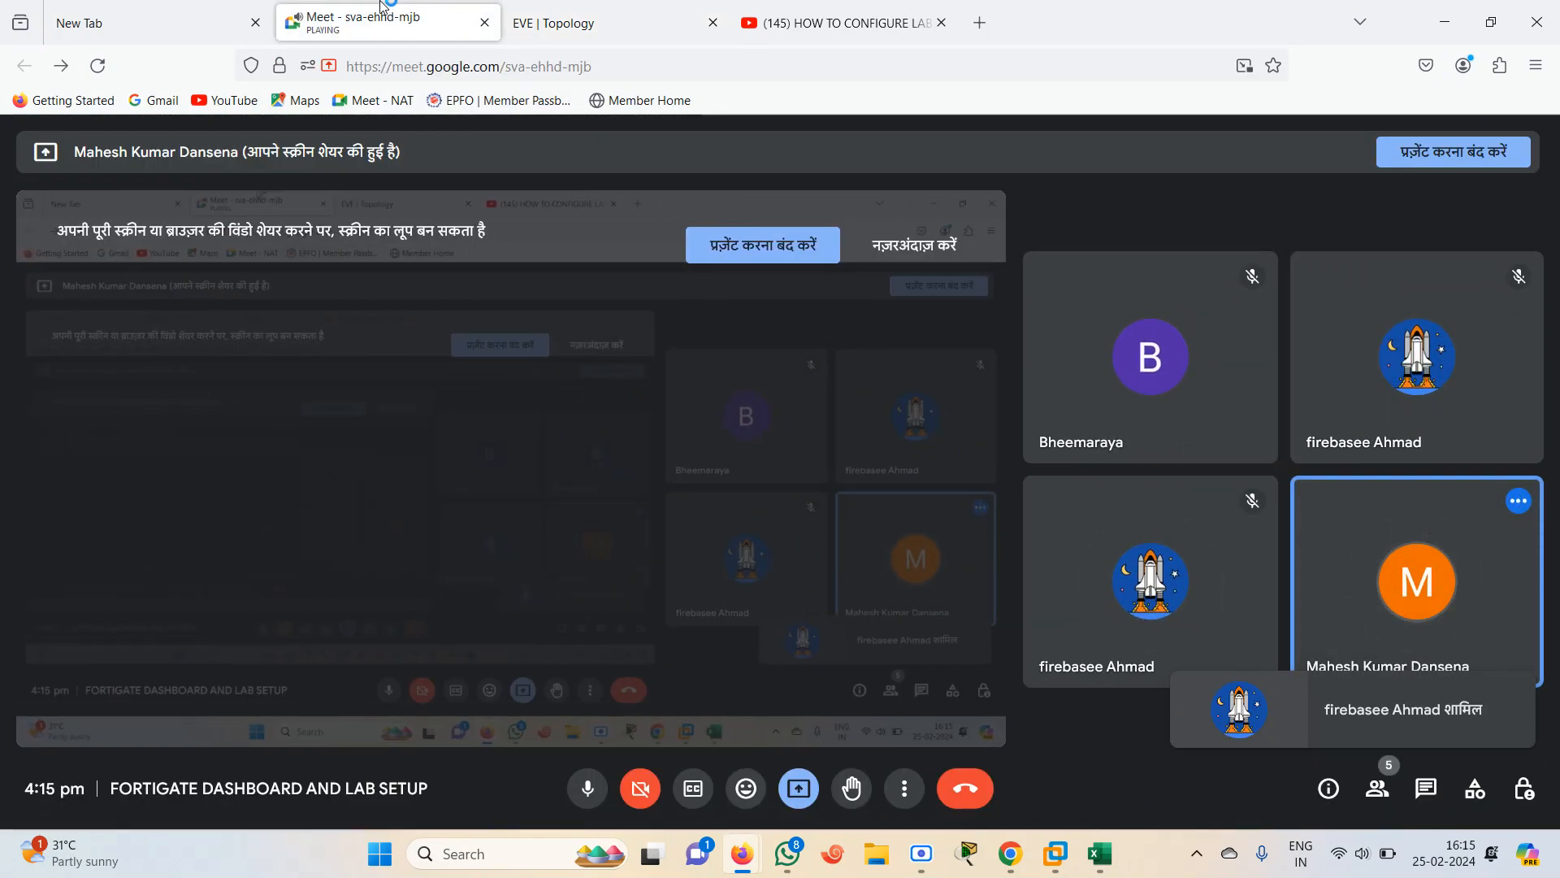
left_click(560, 22)
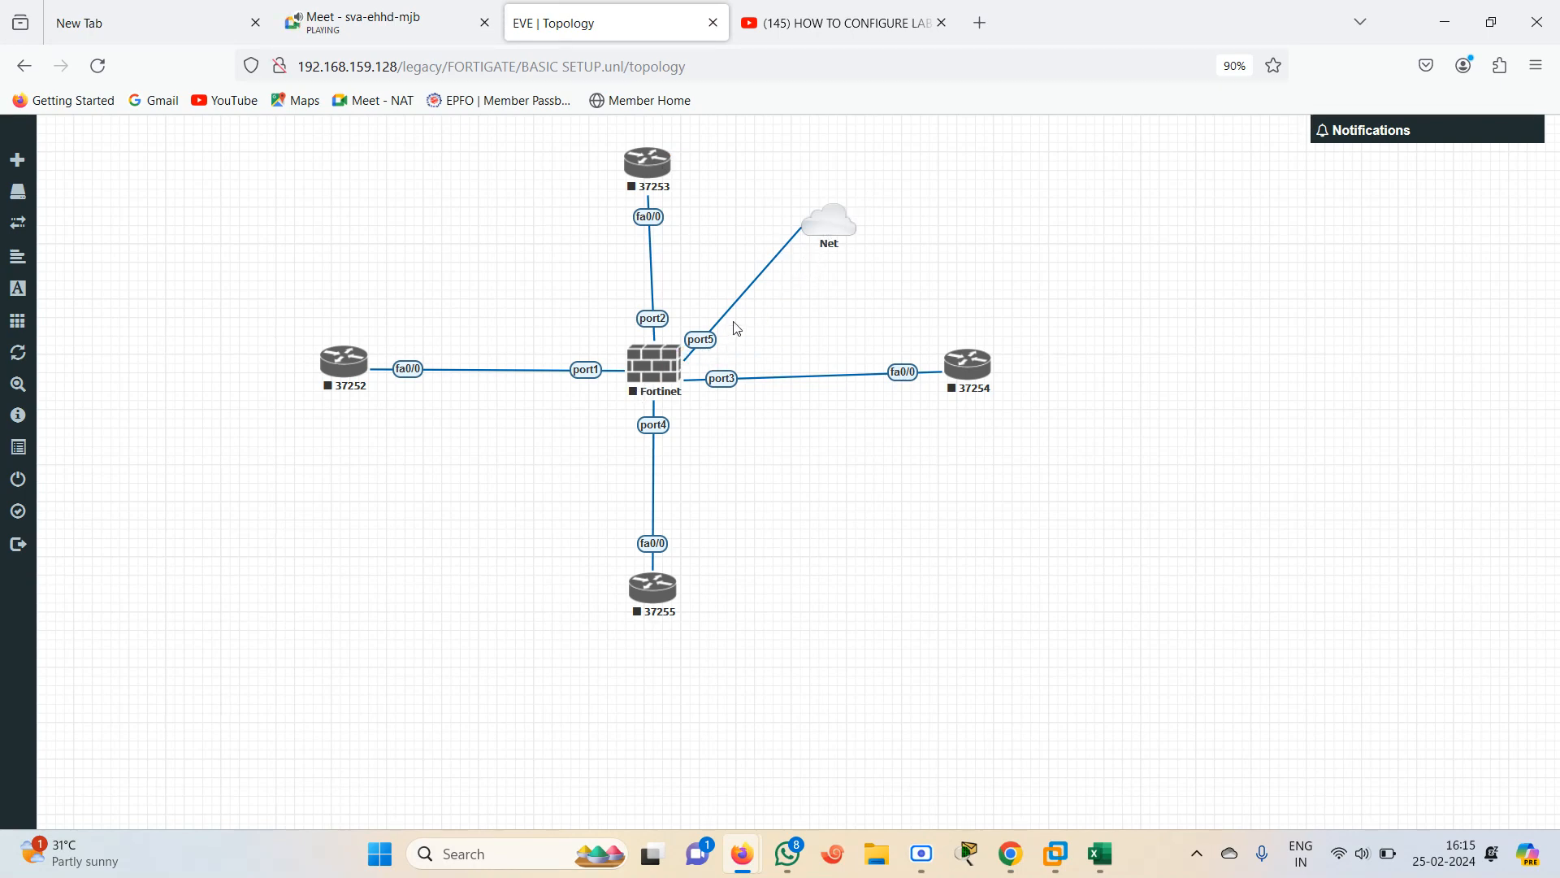
Start all nodes in the lab
mouse_move(18, 384)
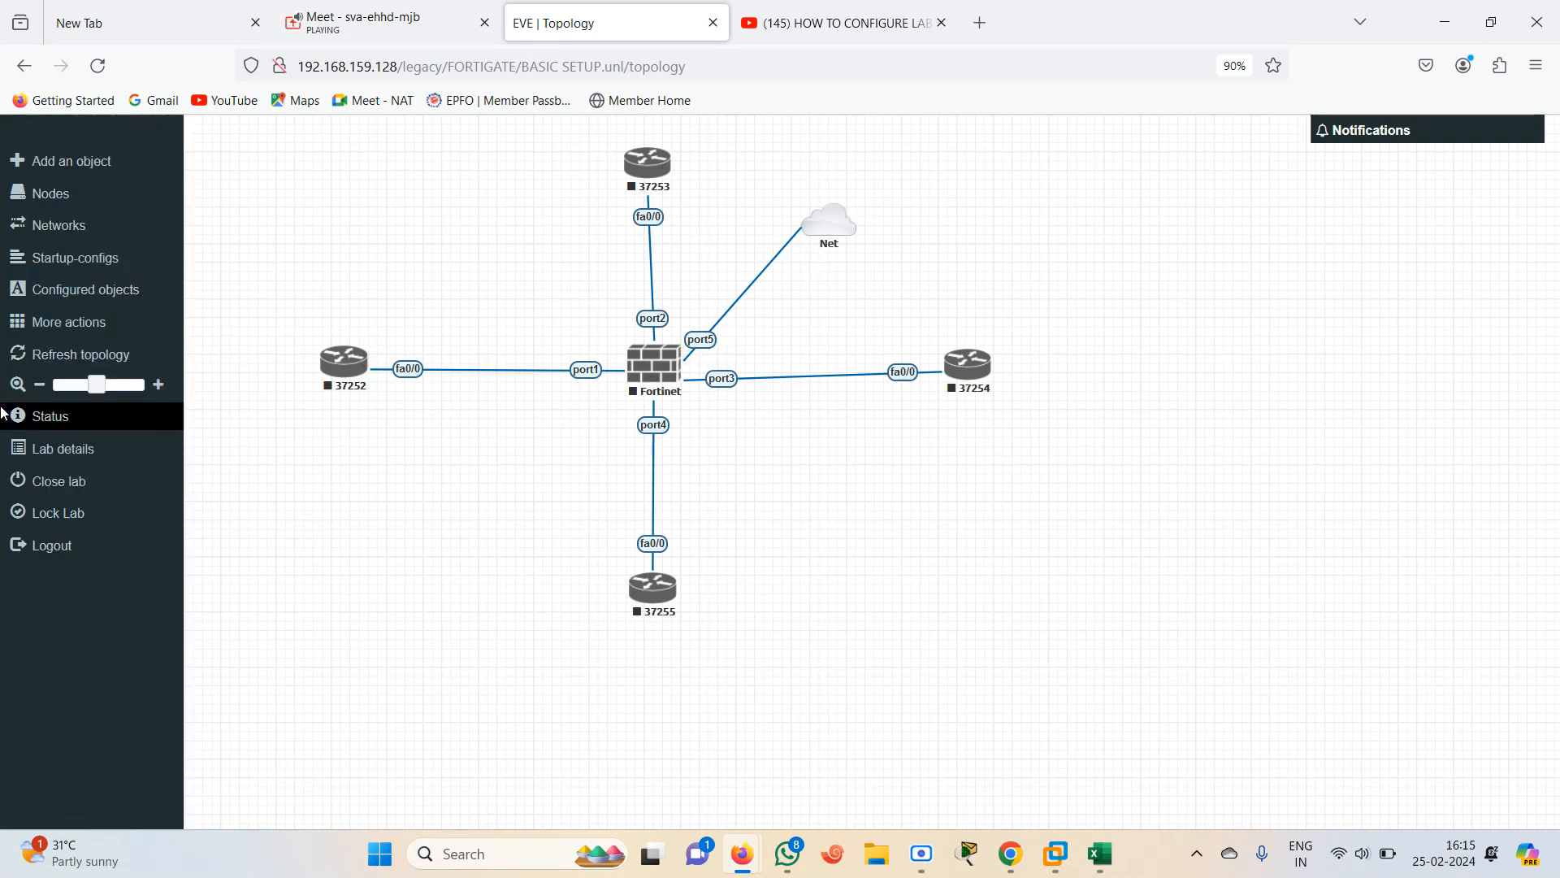
left_click(65, 325)
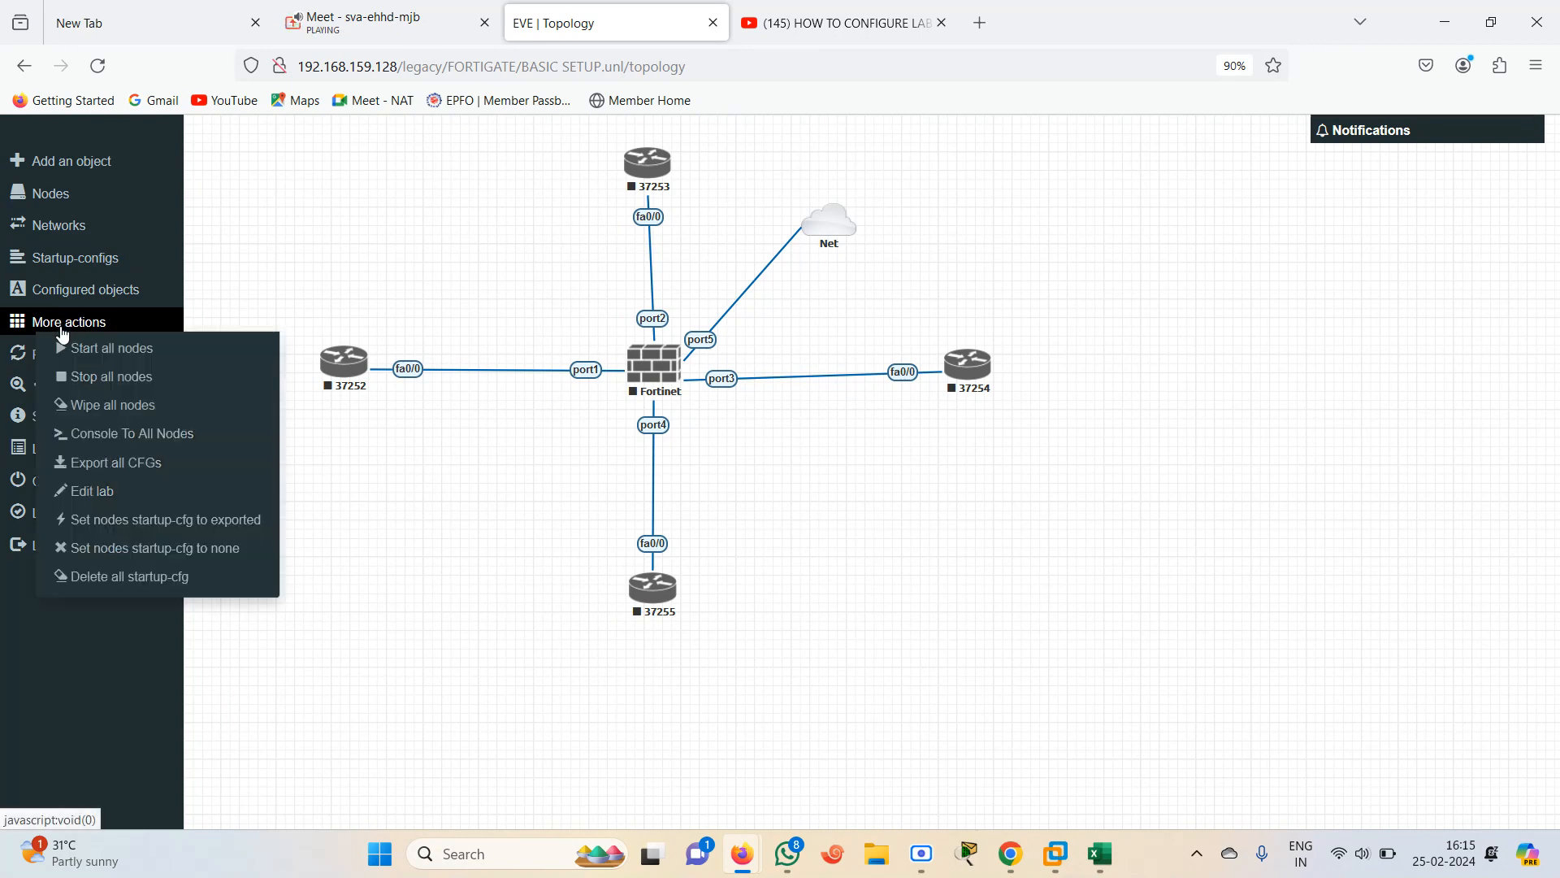
left_click(135, 350)
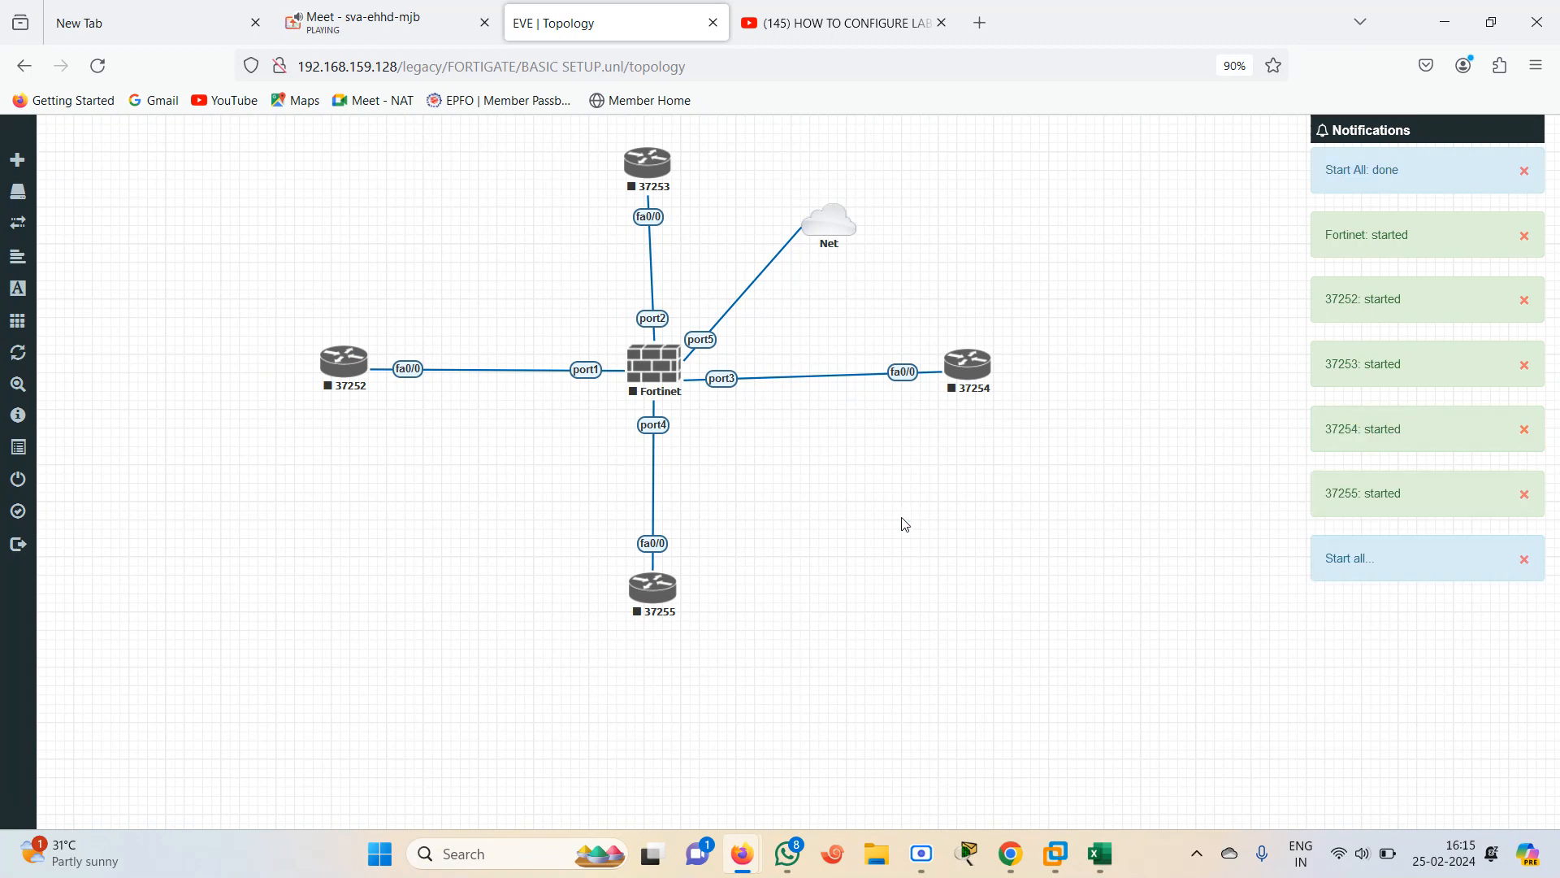
Add a text label 192.168.1.1 and place it below router 37252
right_click(326, 502)
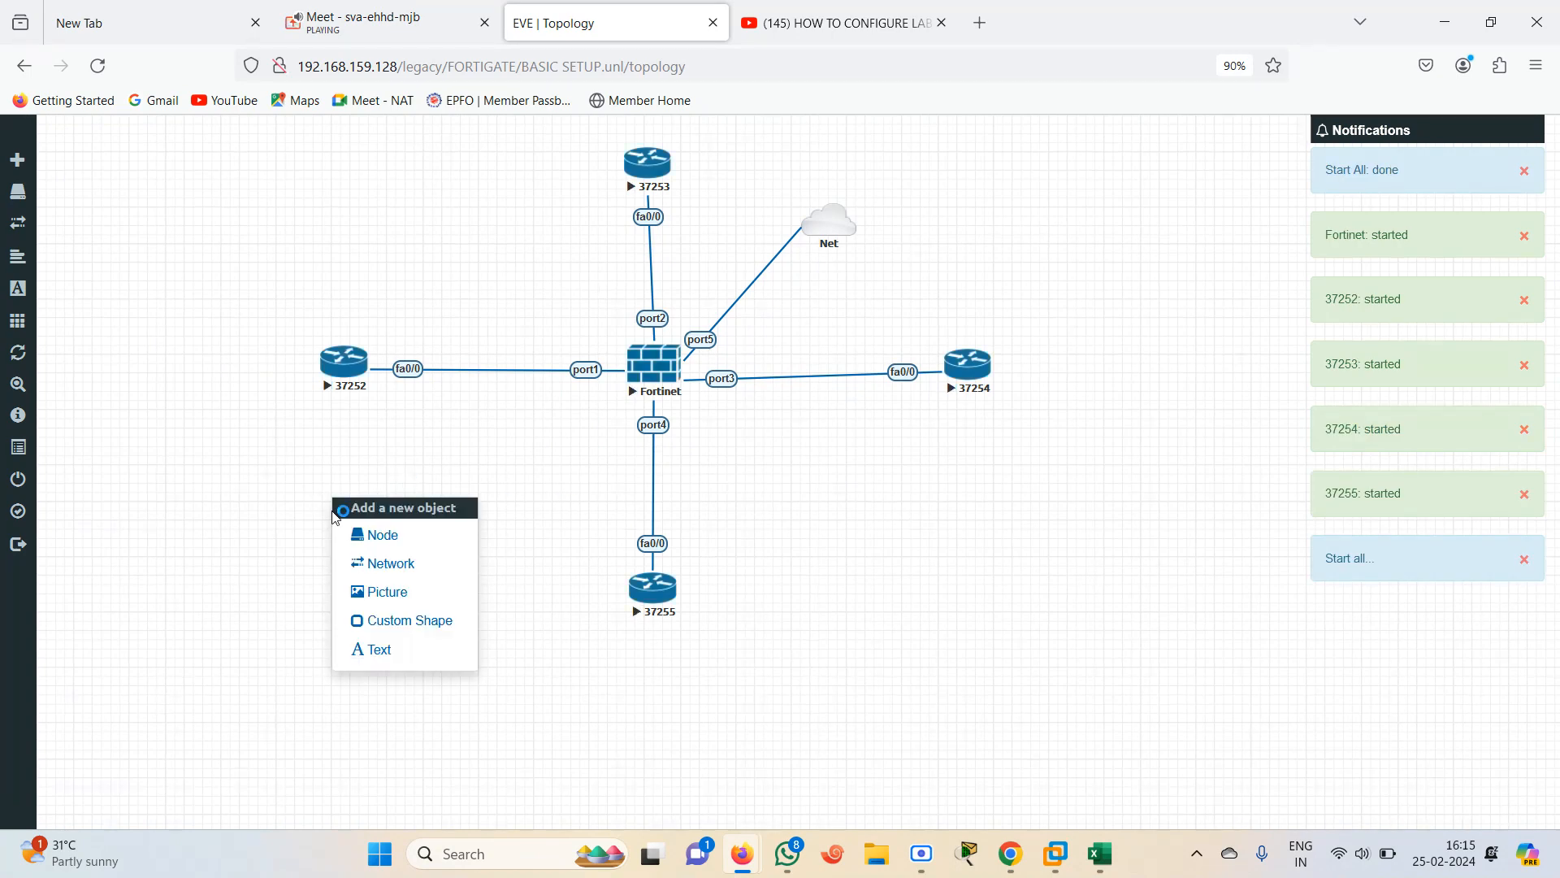
left_click(375, 650)
type("192.168.1.1")
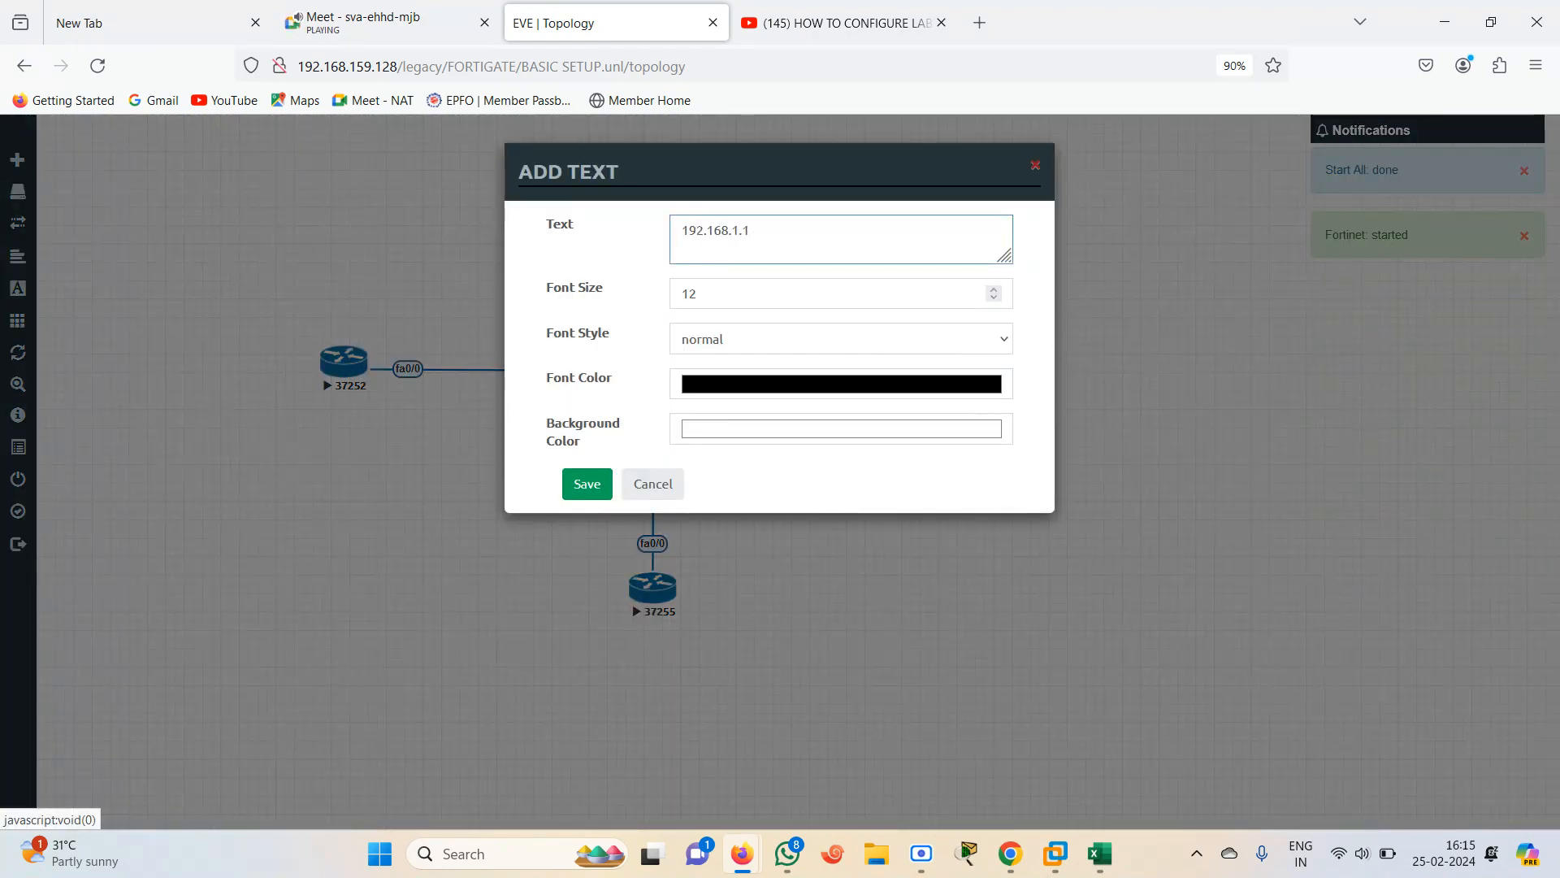
left_click(584, 491)
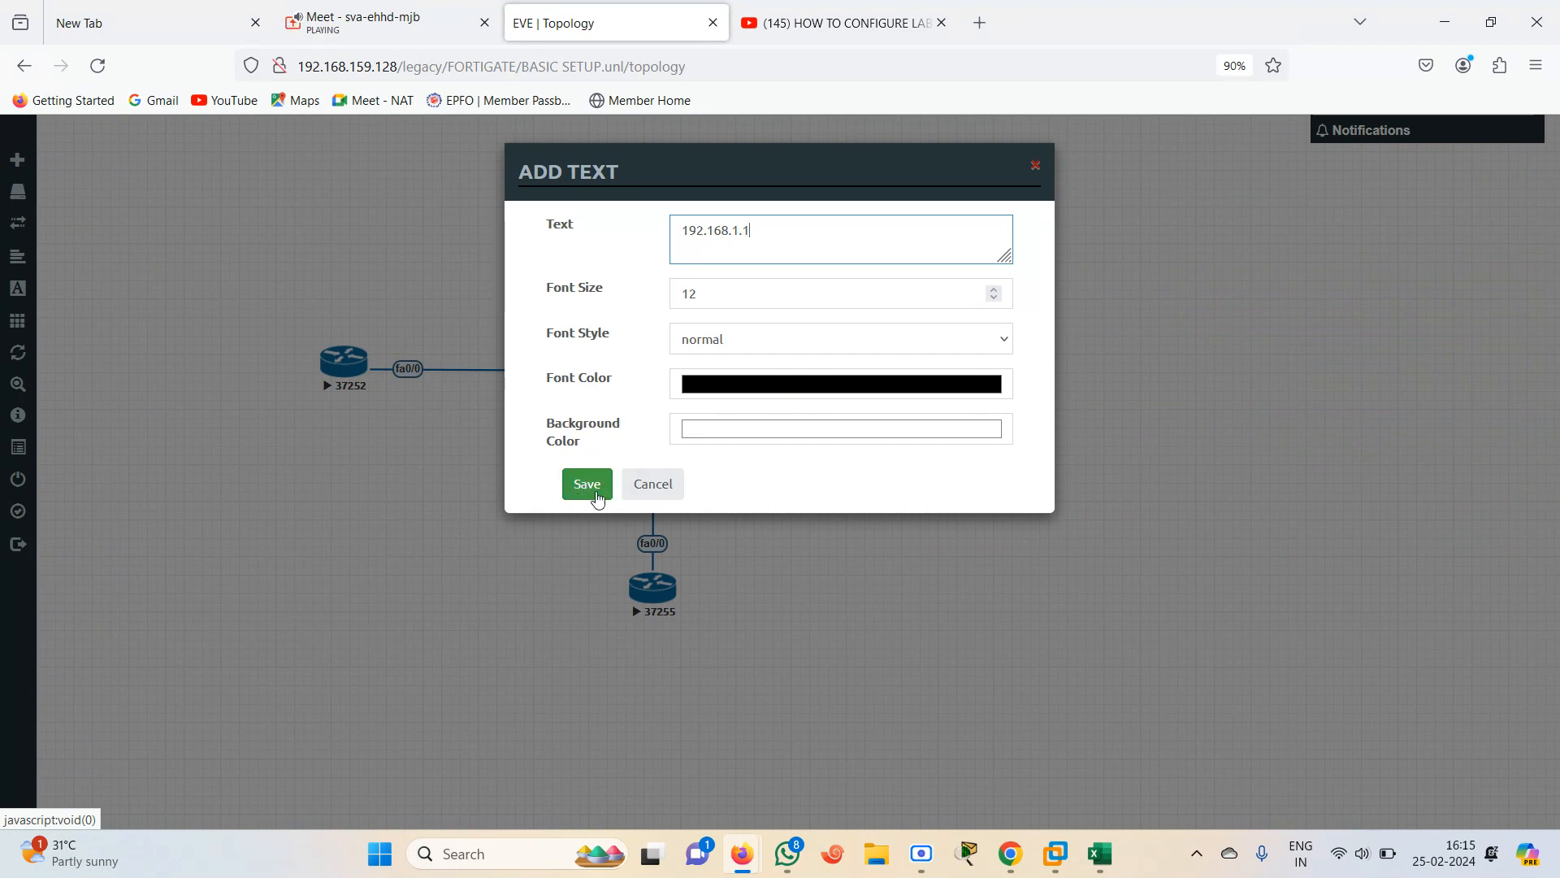
key("ctrl+a")
key("ctrl+c")
left_click(592, 491)
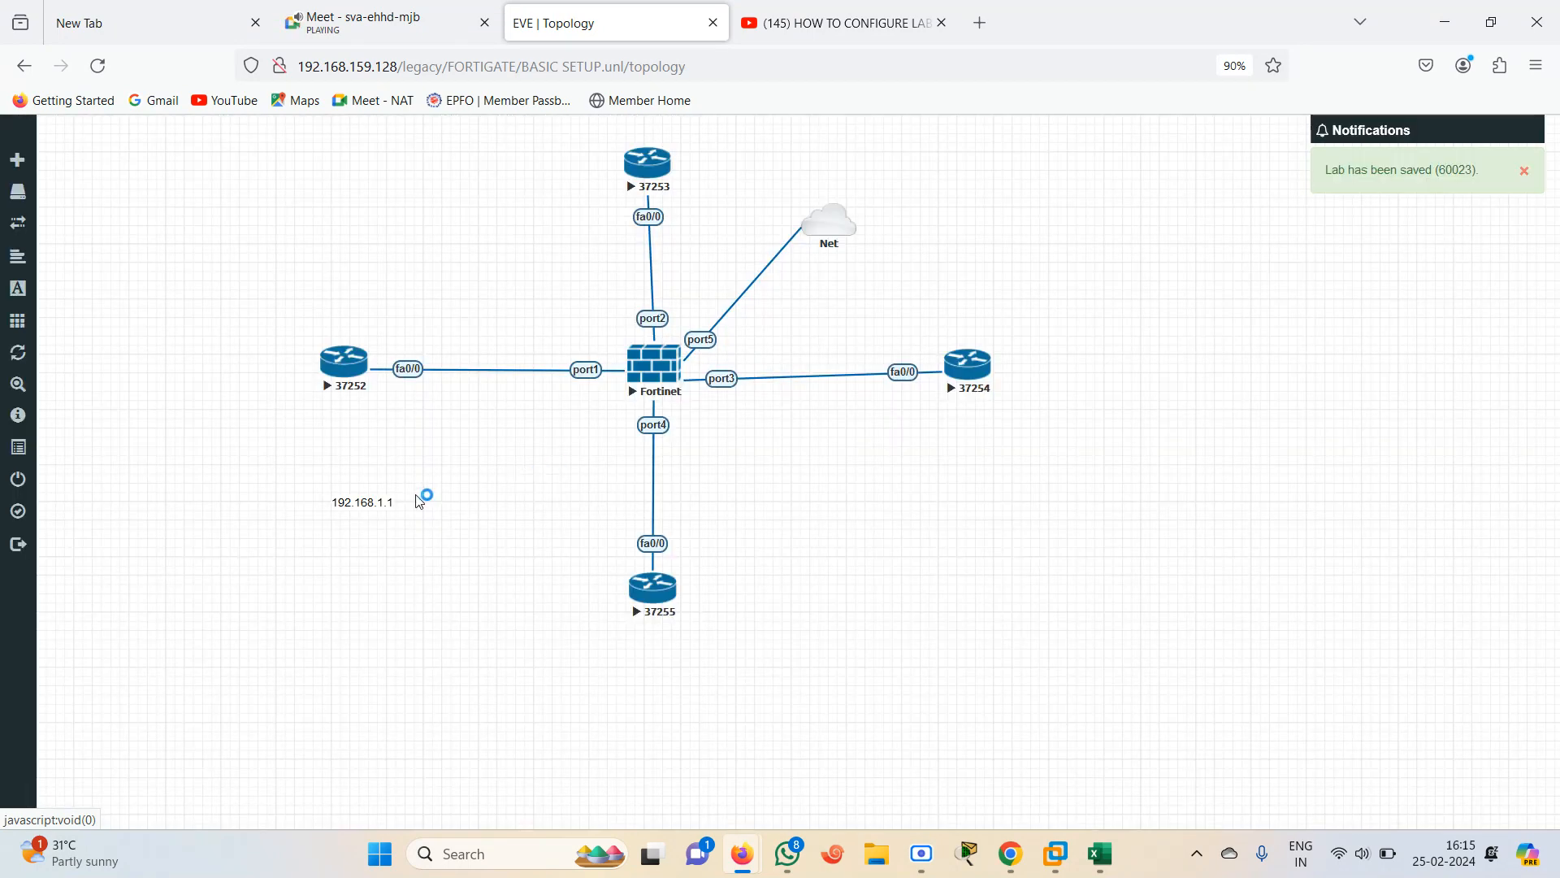
left_click_drag(359, 503, 361, 411)
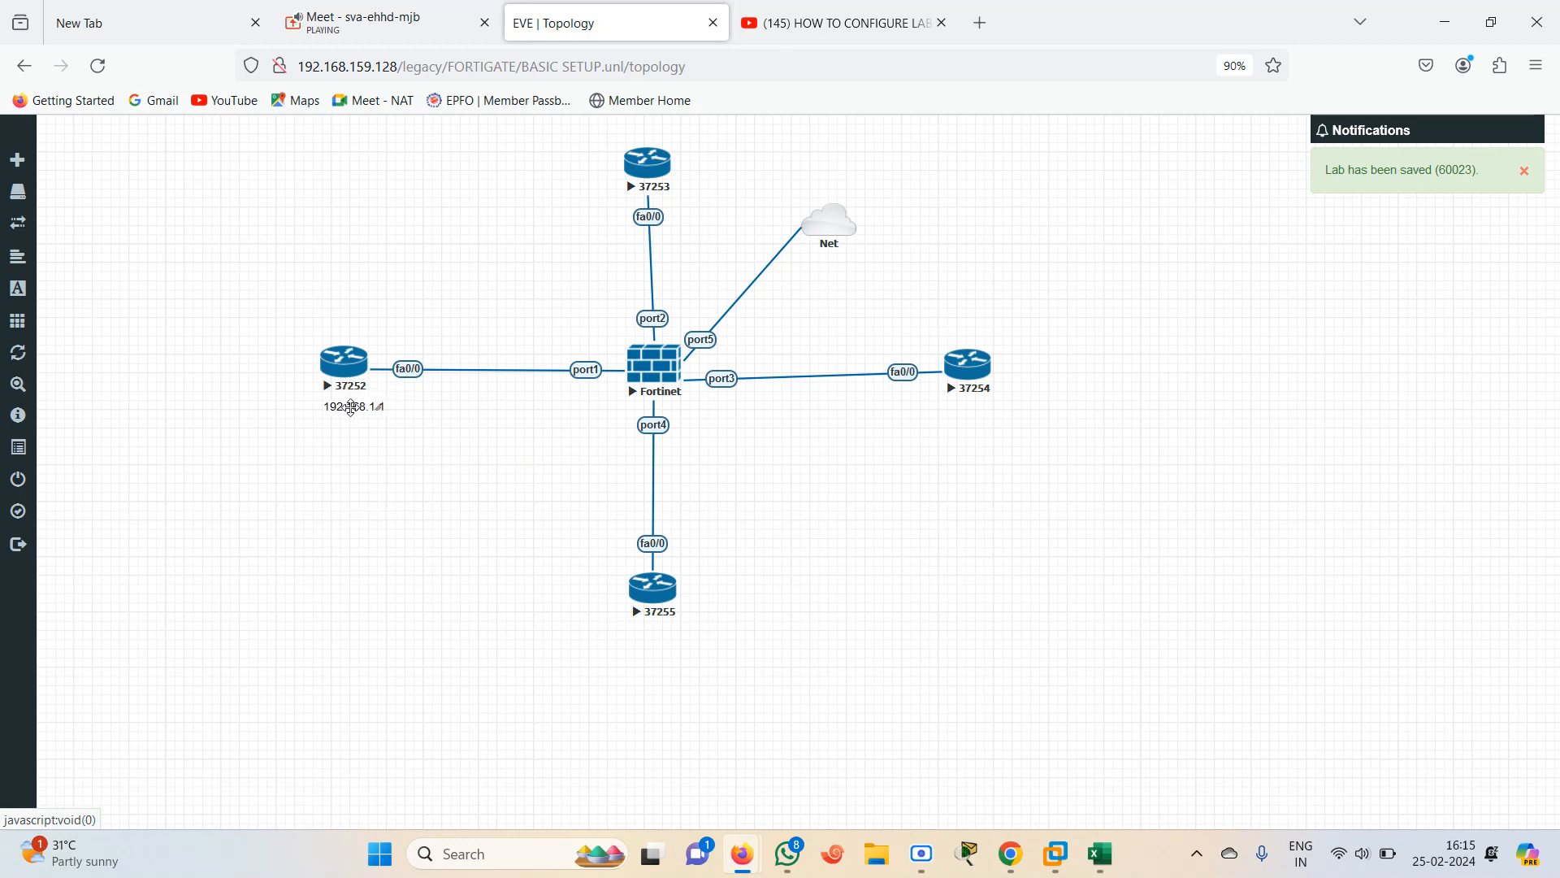
Add a text label 192.168.1.2/24 and place it beside the firewall's port1 link
right_click(496, 303)
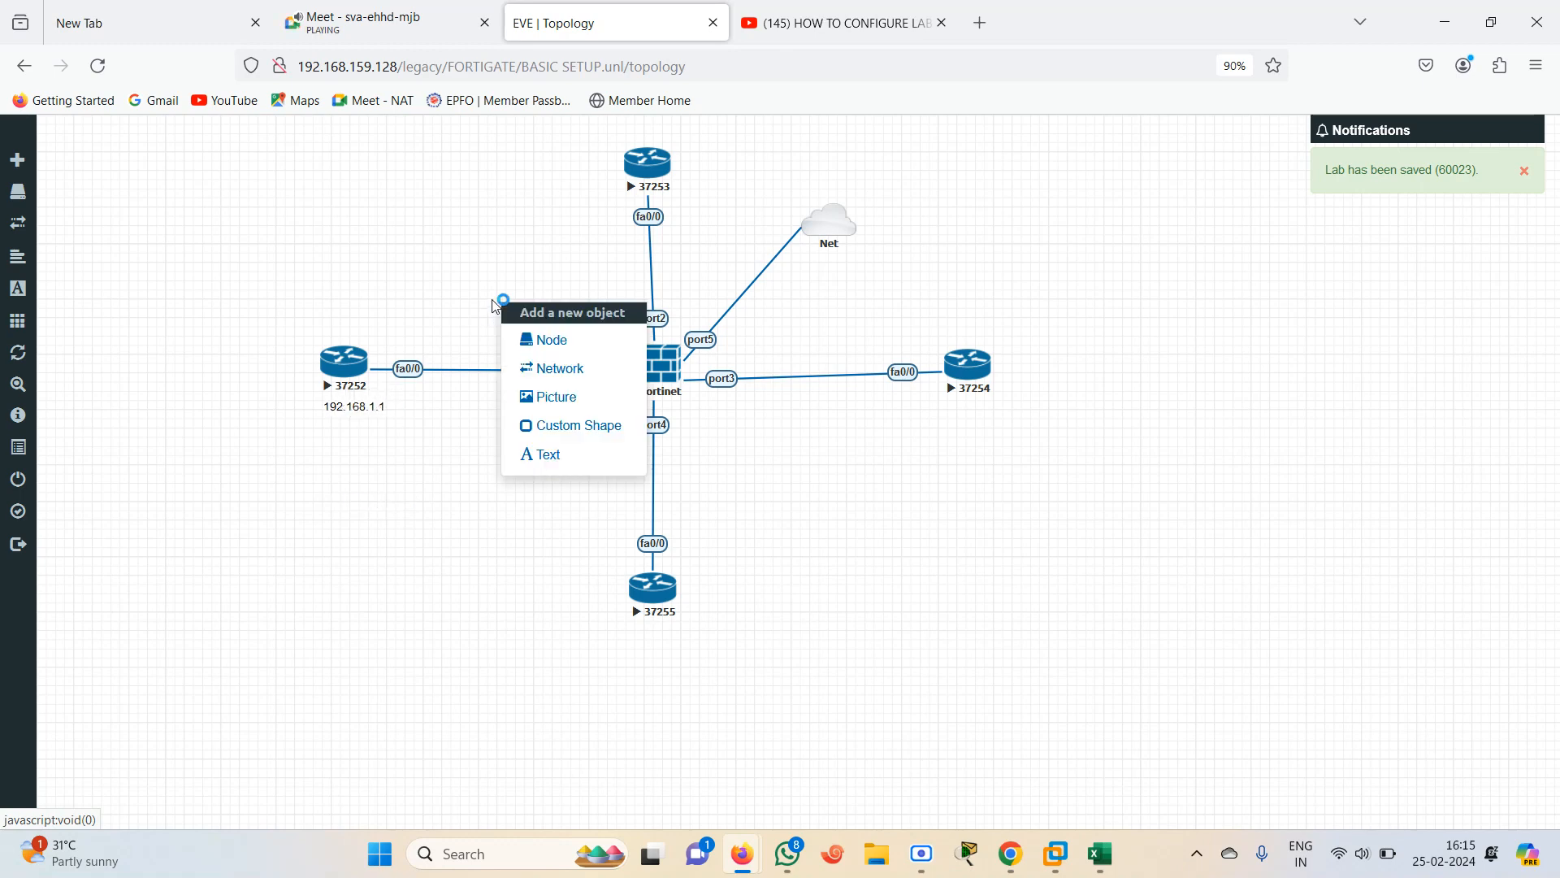
left_click(562, 456)
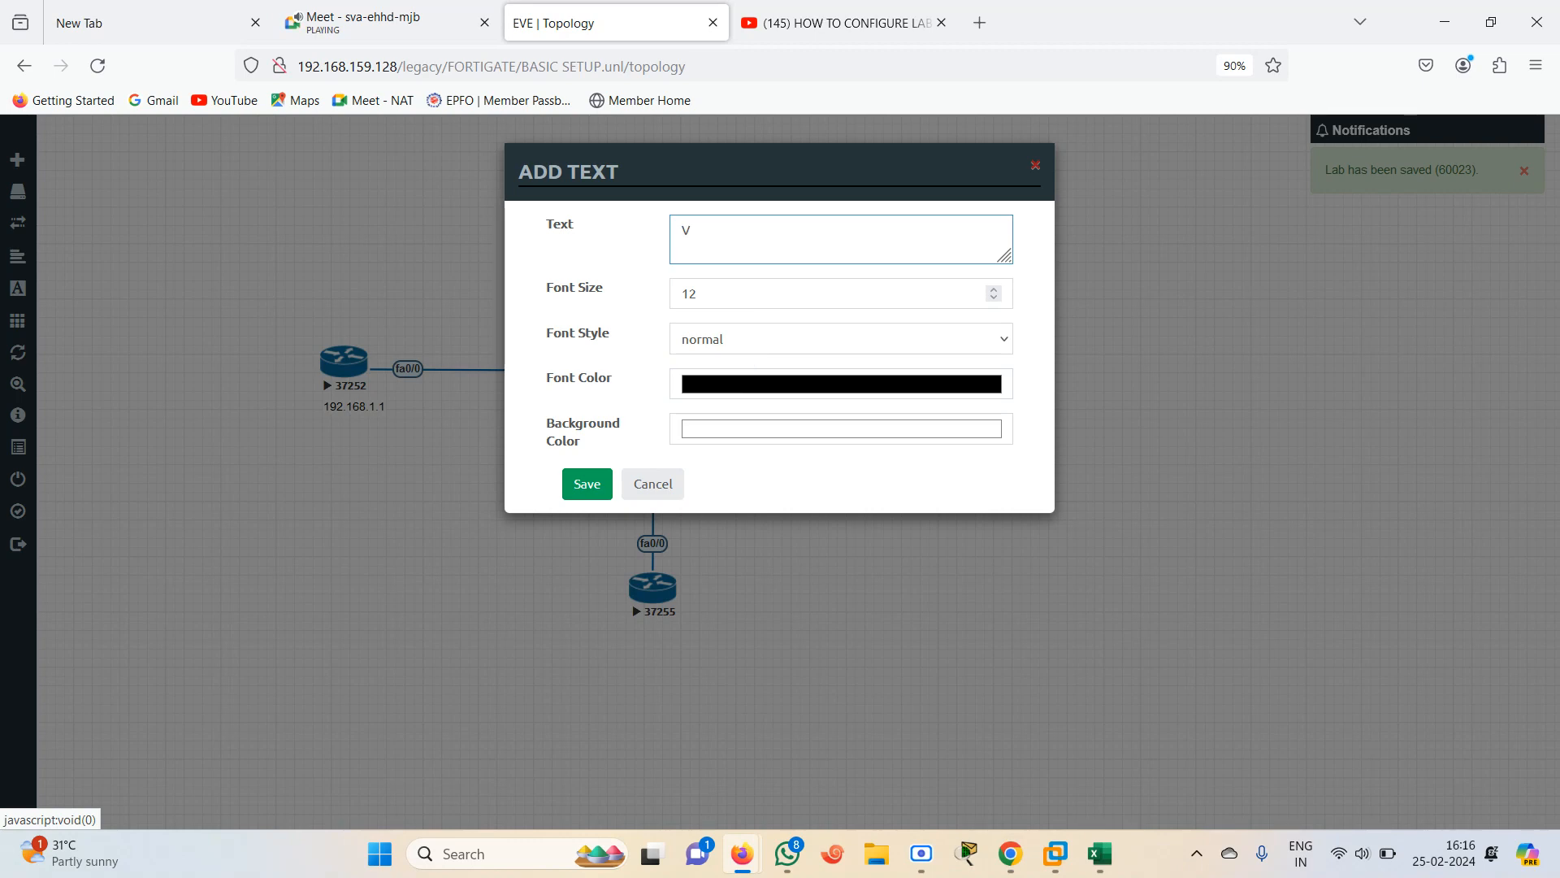
key("ctrl+v")
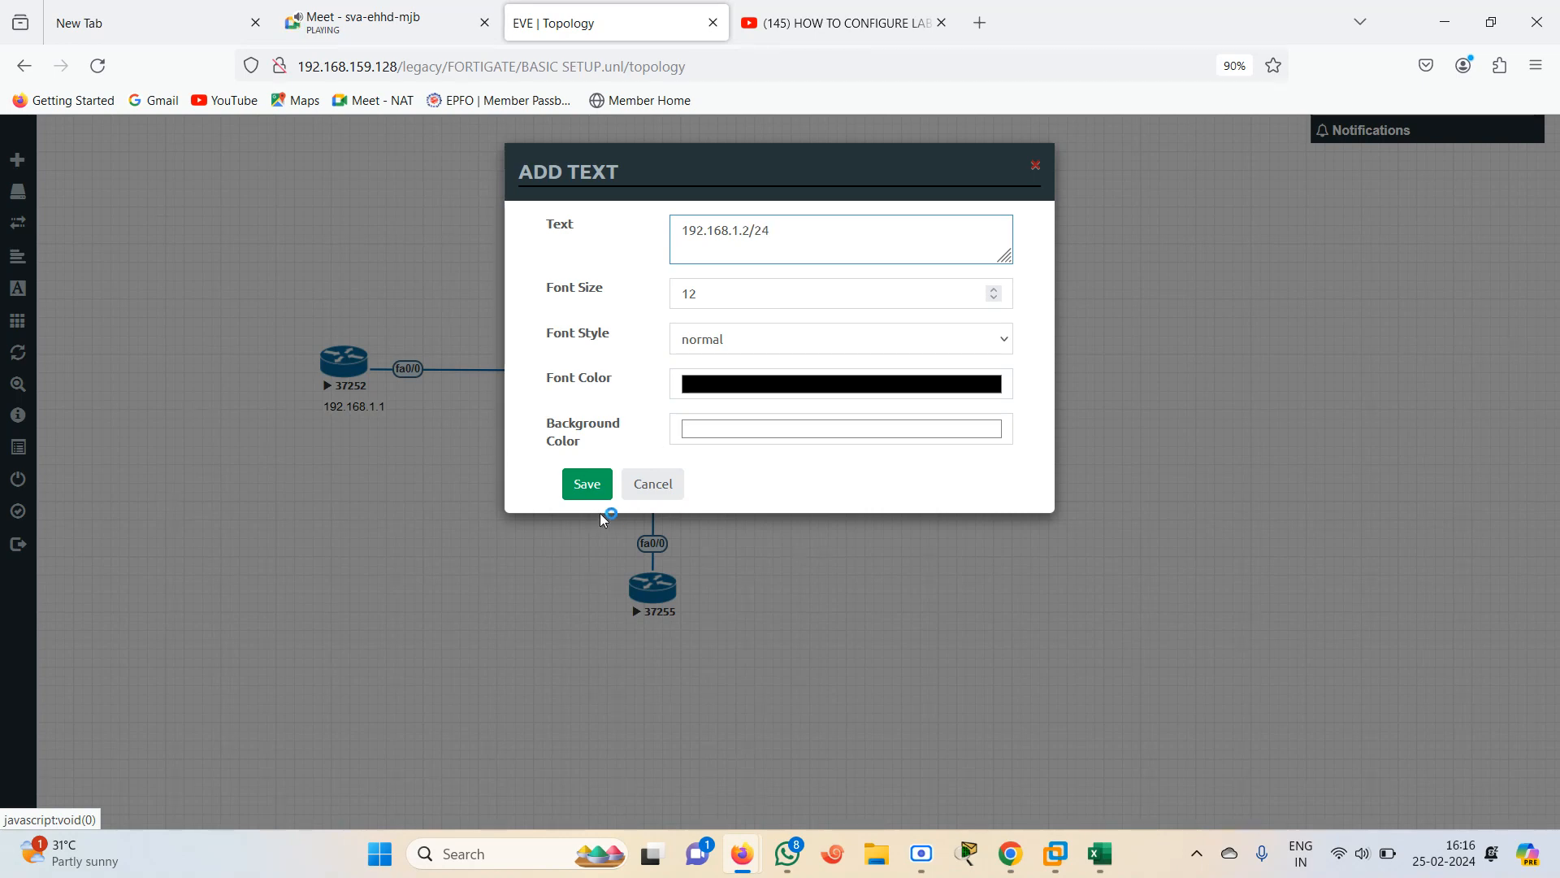
left_click(578, 485)
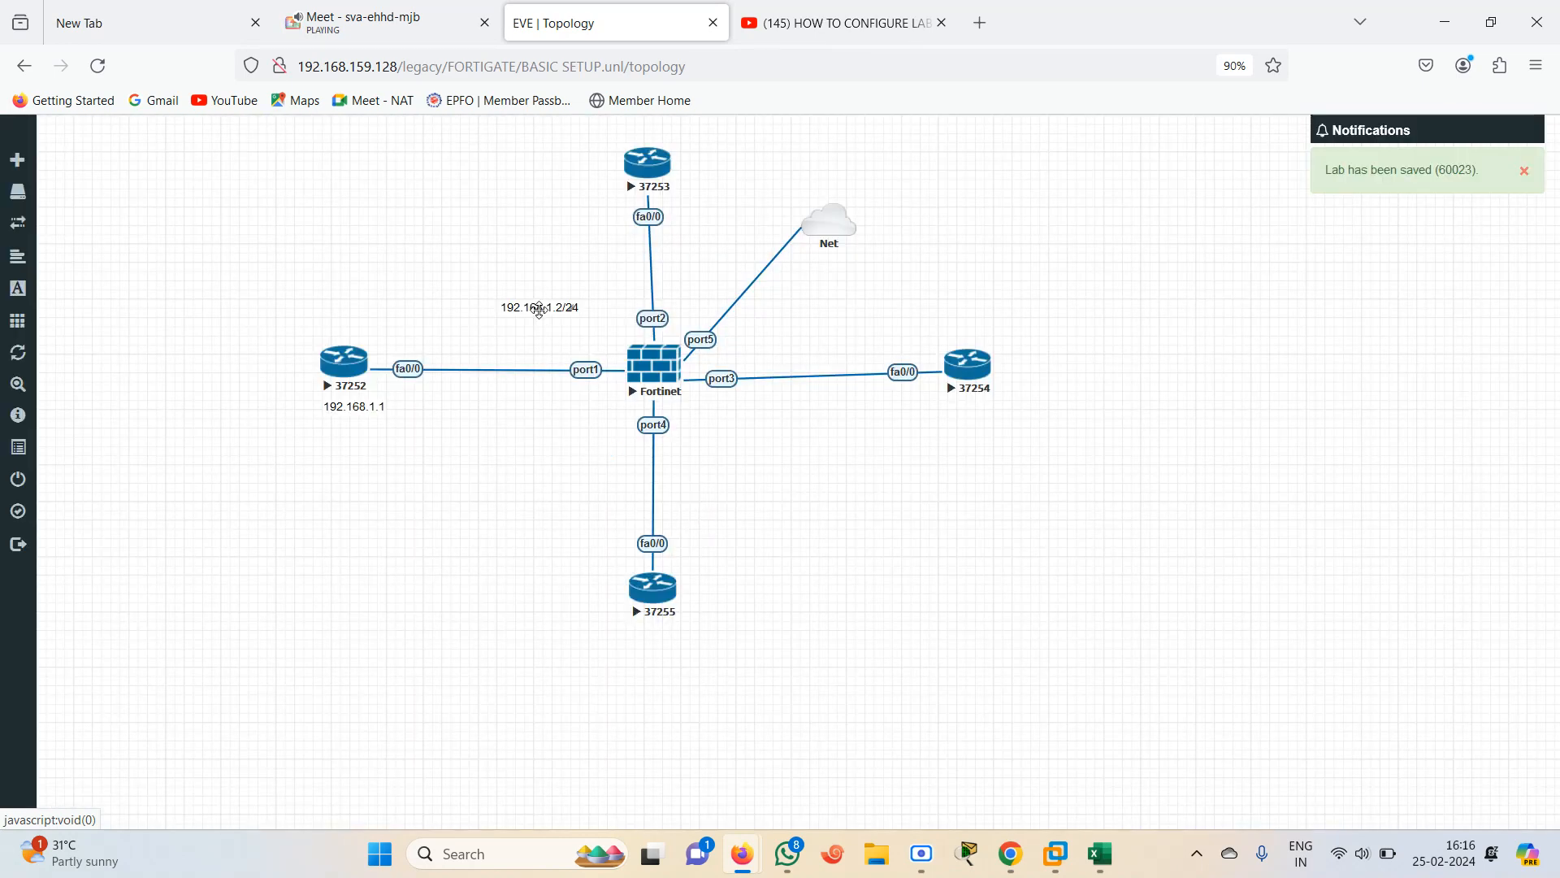
left_click_drag(540, 311, 568, 408)
Add a text label 192.168.2.1/24 and place it below router 37253
right_click(550, 254)
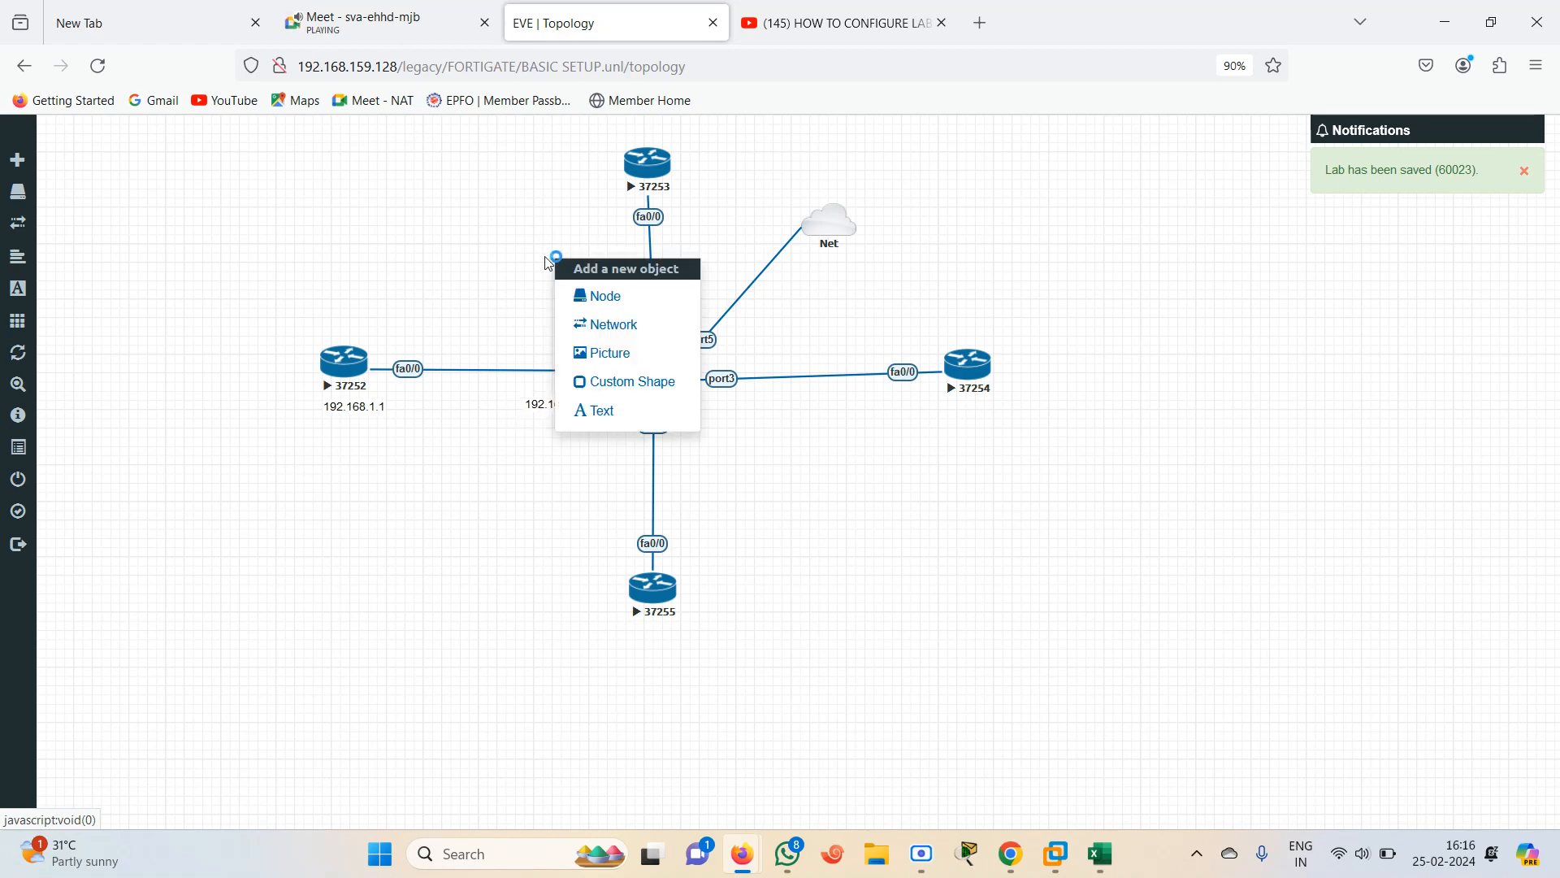
left_click(597, 411)
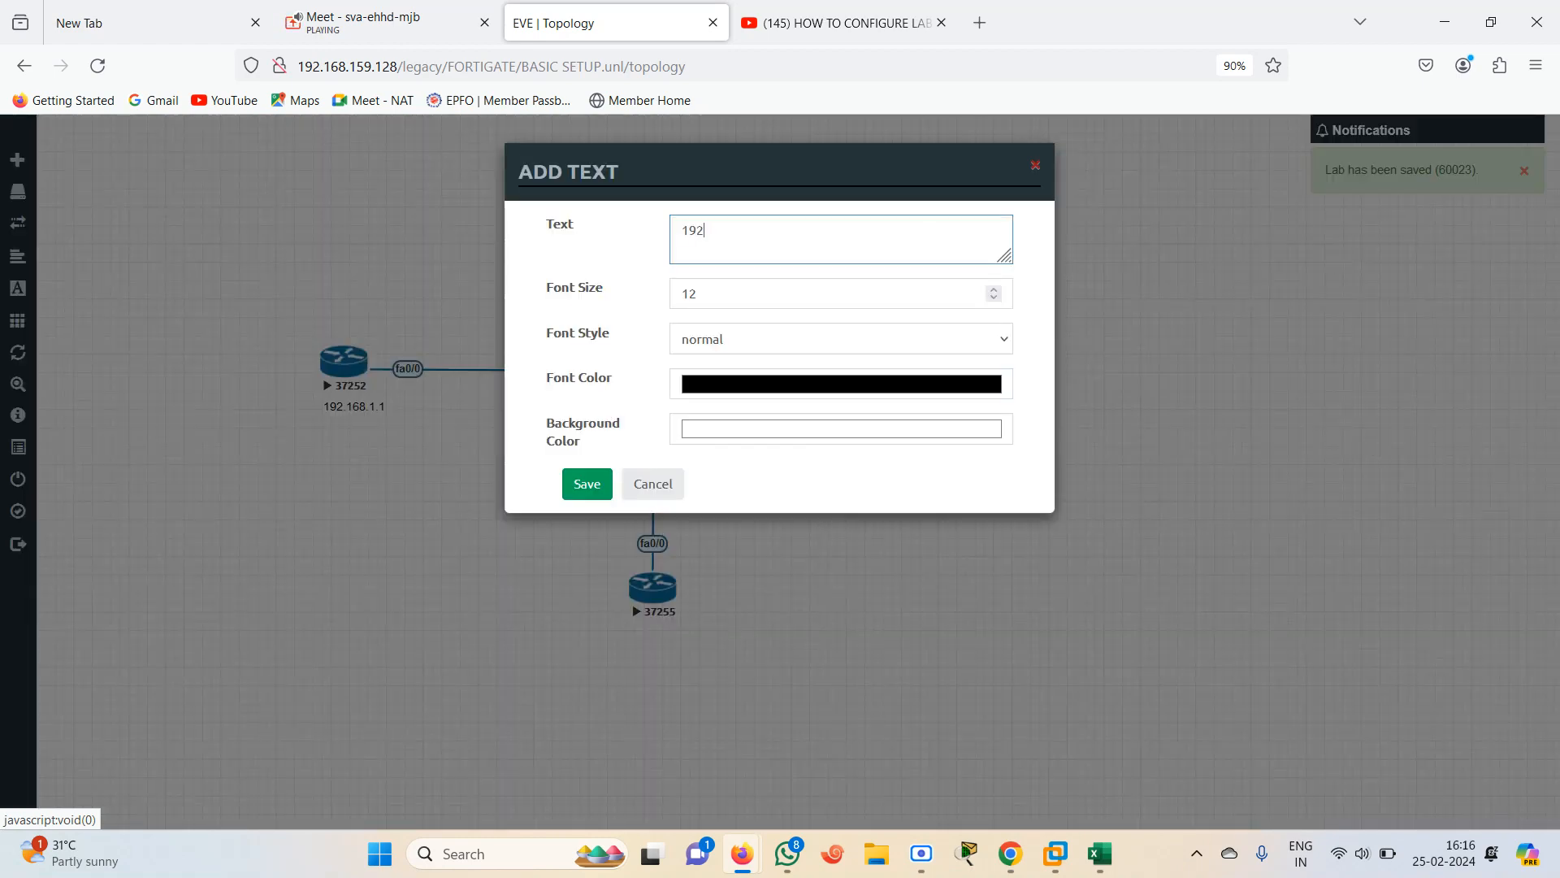
type("192.168.2.1/24")
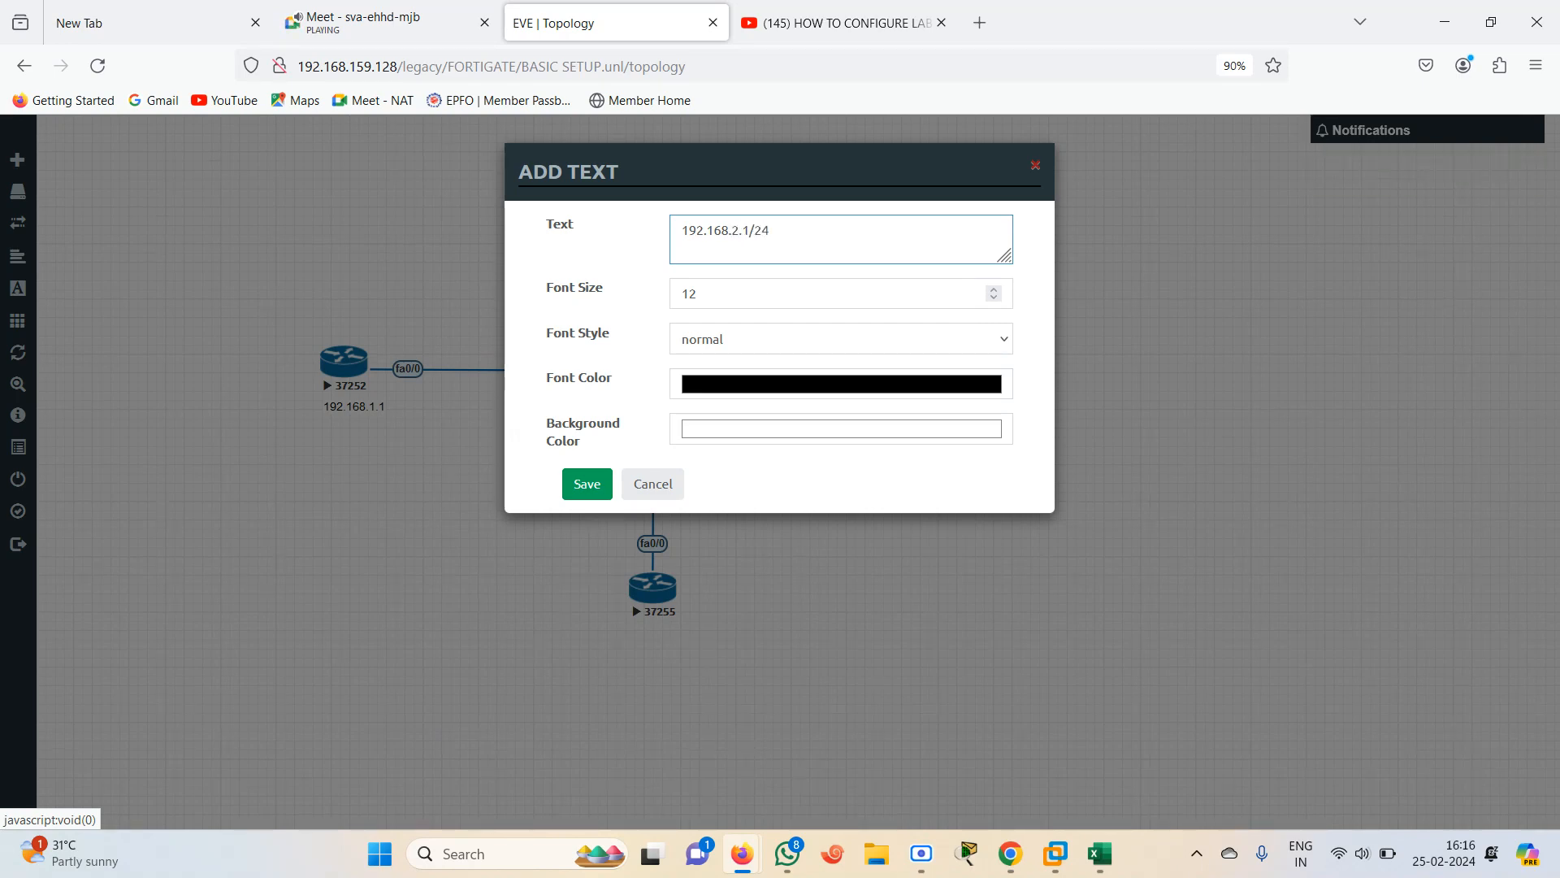
left_click(577, 487)
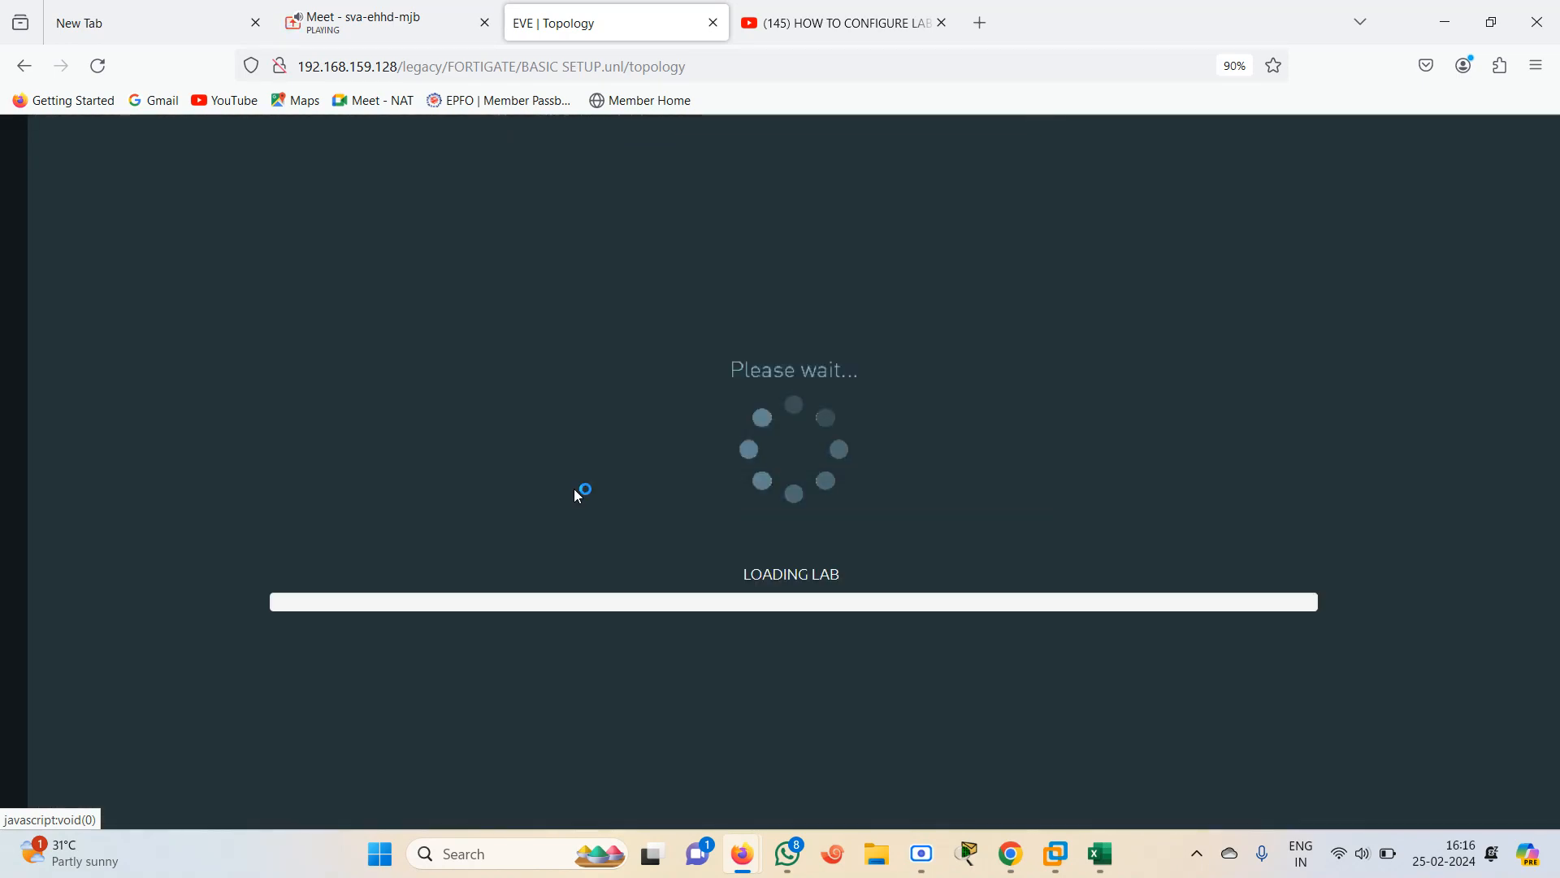
left_click_drag(590, 266, 583, 203)
Add a text label 192.168.2.2/24 beside the firewall's port2 link, and nudge the 192.168.2.1/24 label under router 37253
right_click(542, 277)
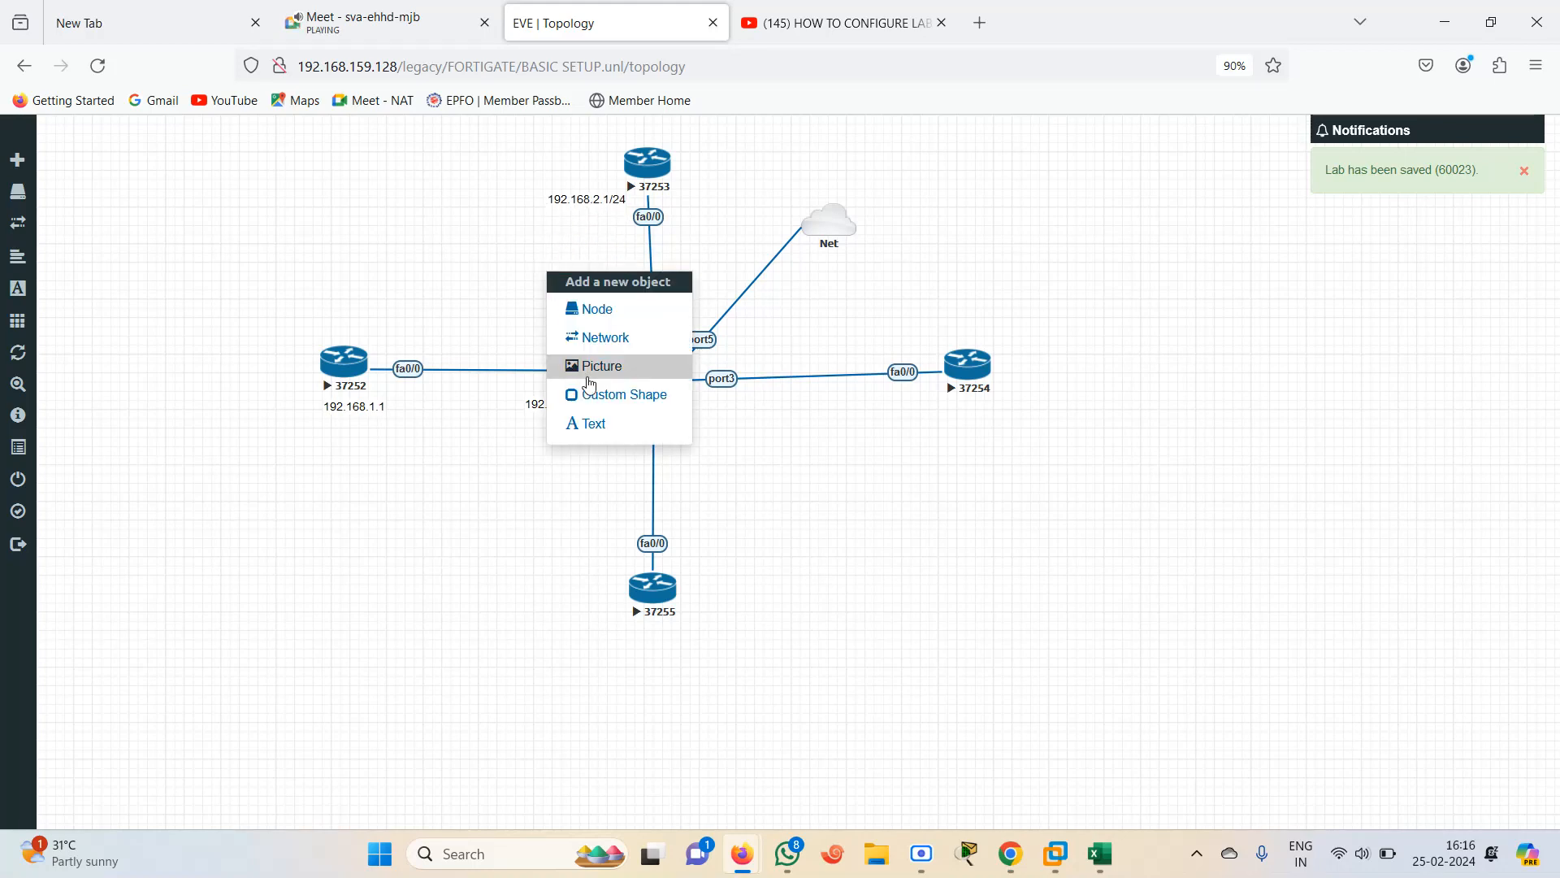
left_click(597, 427)
type("1921")
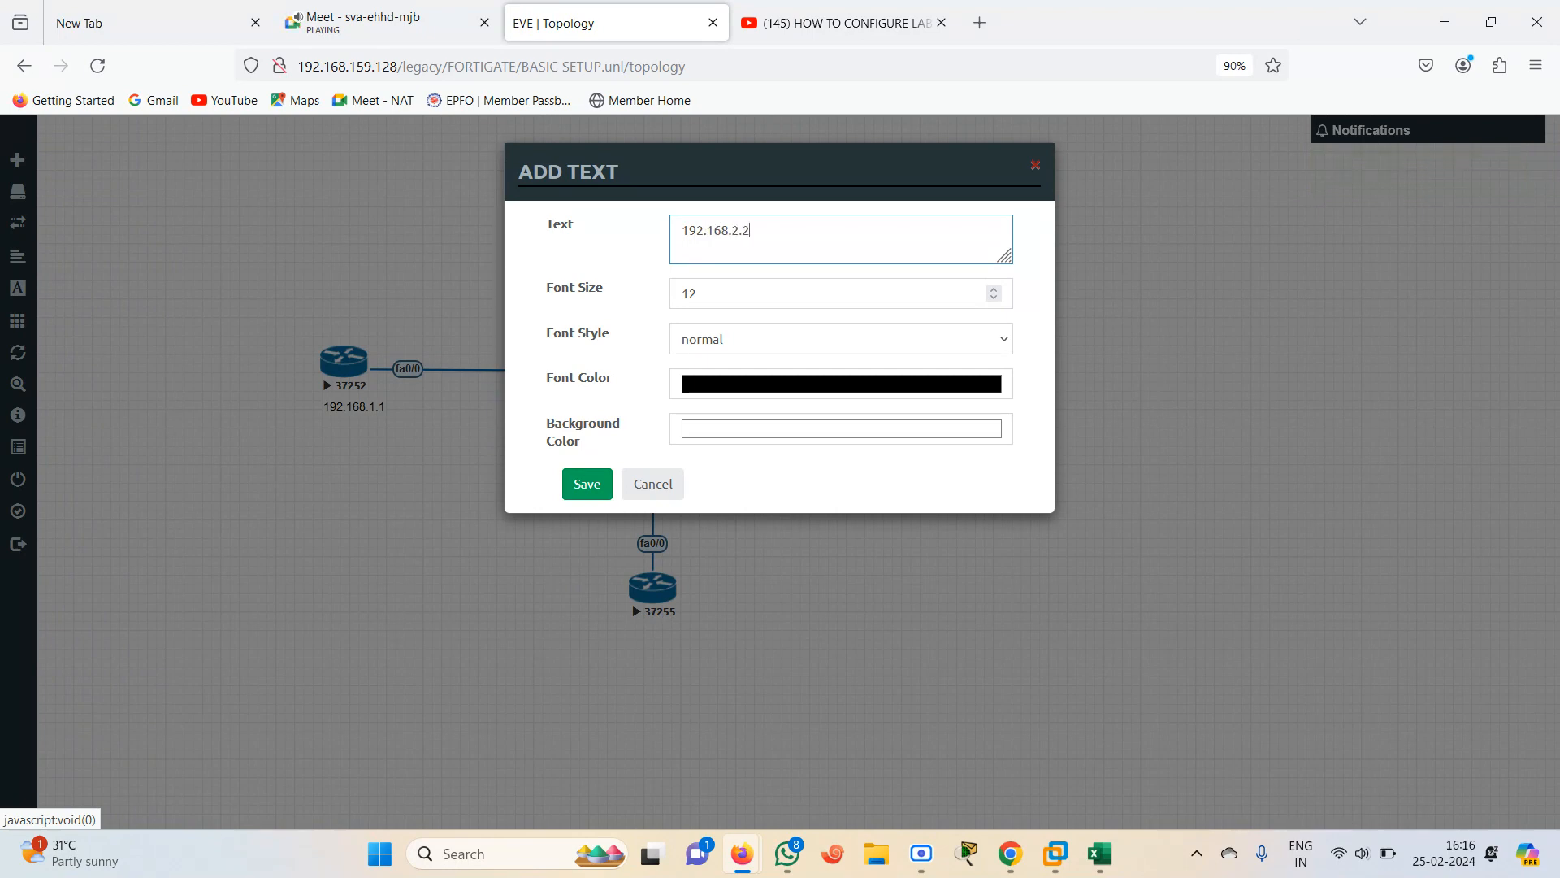
type("24")
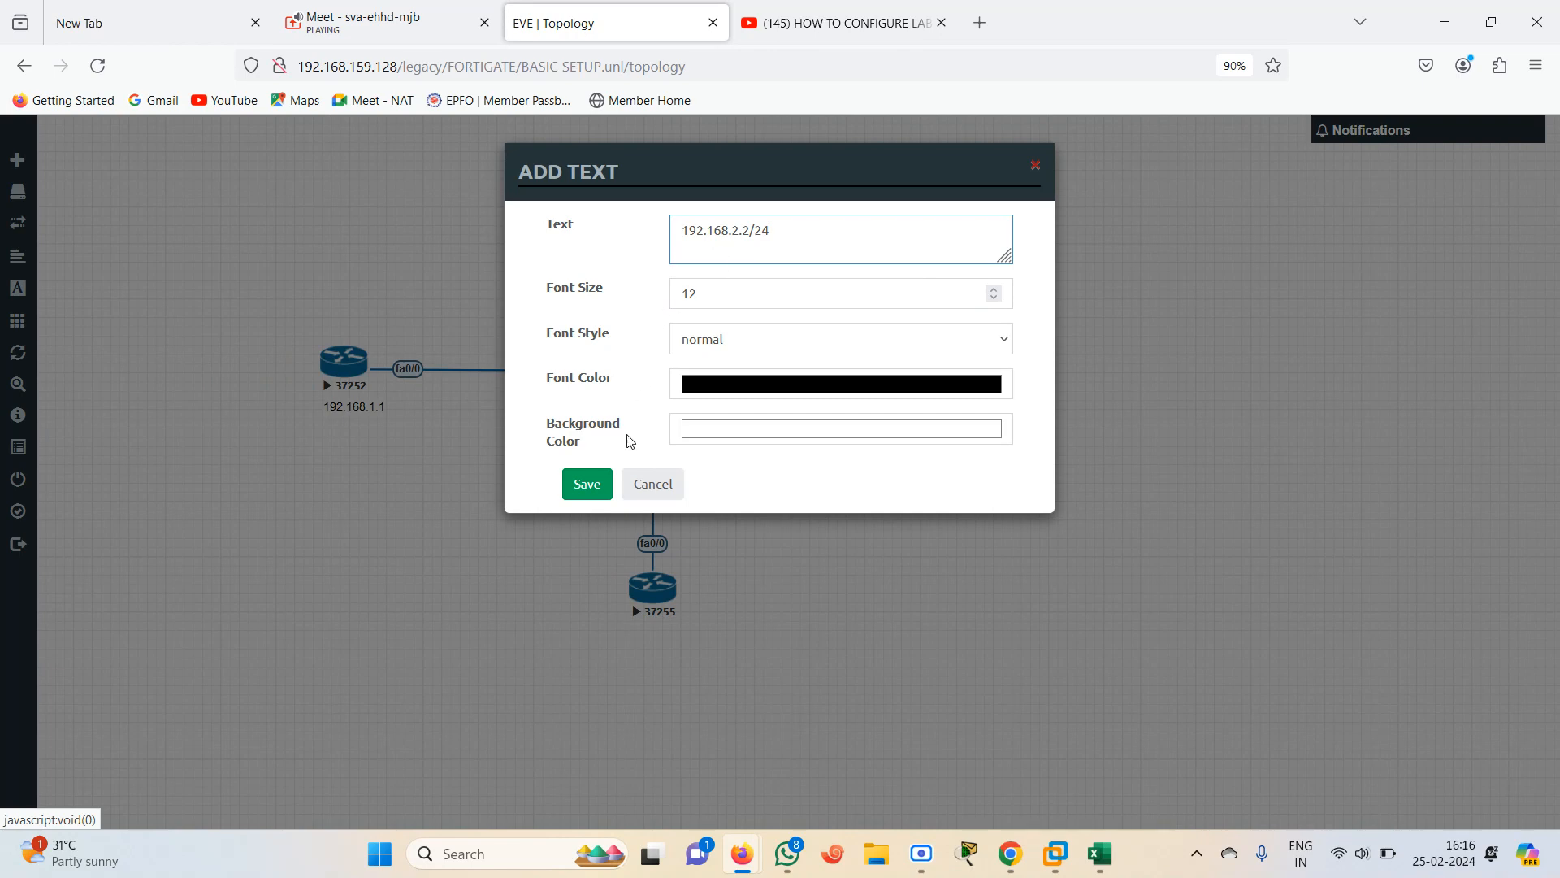
left_click(585, 485)
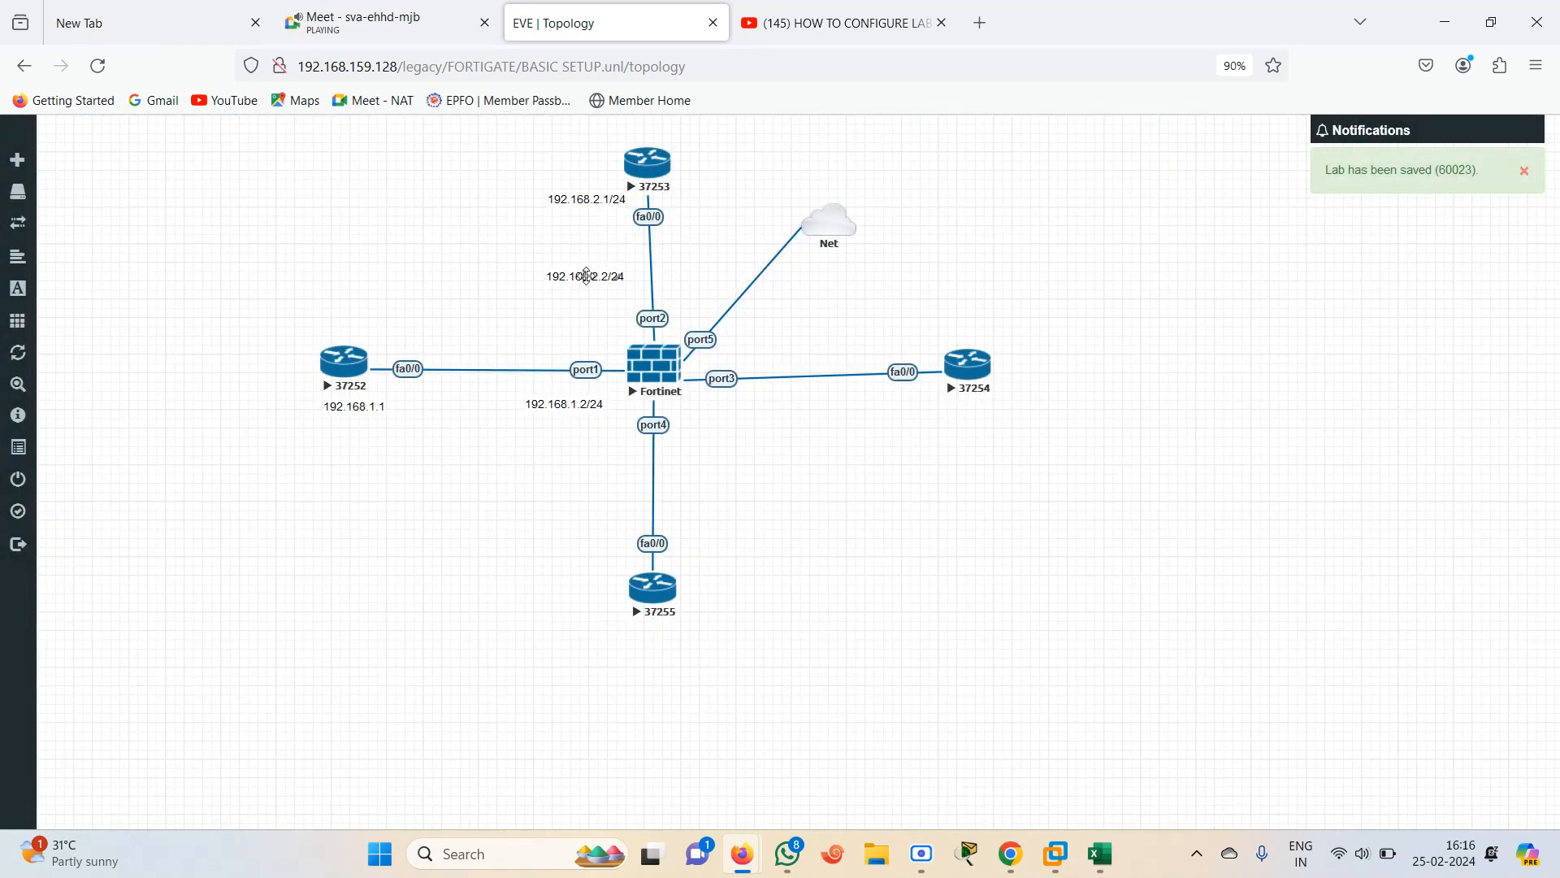
left_click_drag(587, 276, 650, 296)
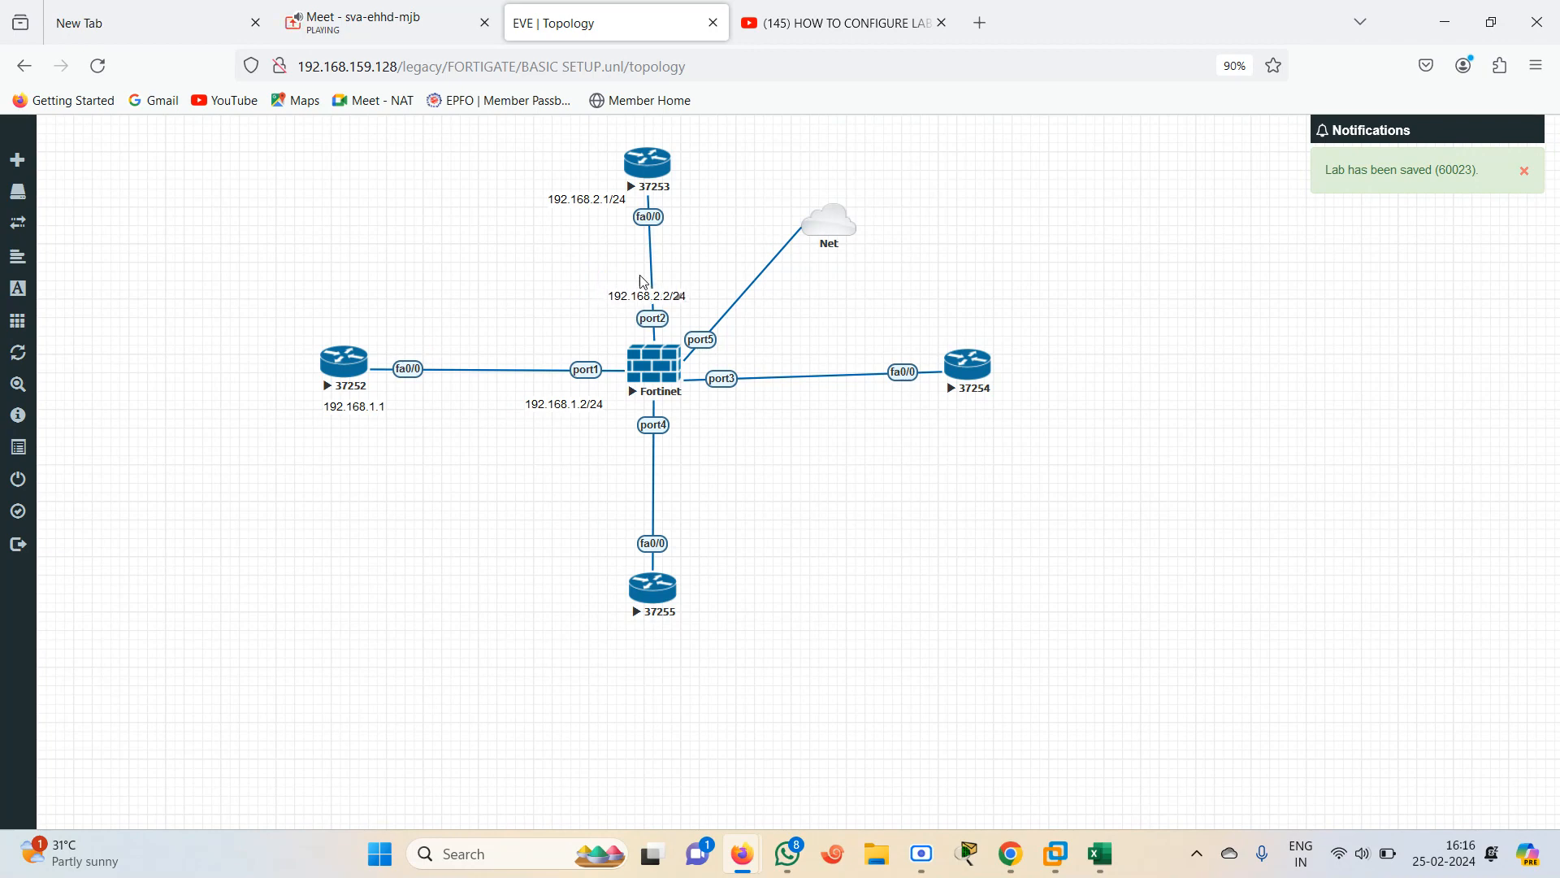
mouse_move(587, 198)
left_mouse_down()
mouse_move(687, 204)
mouse_move(656, 185)
mouse_move(606, 198)
left_mouse_up()
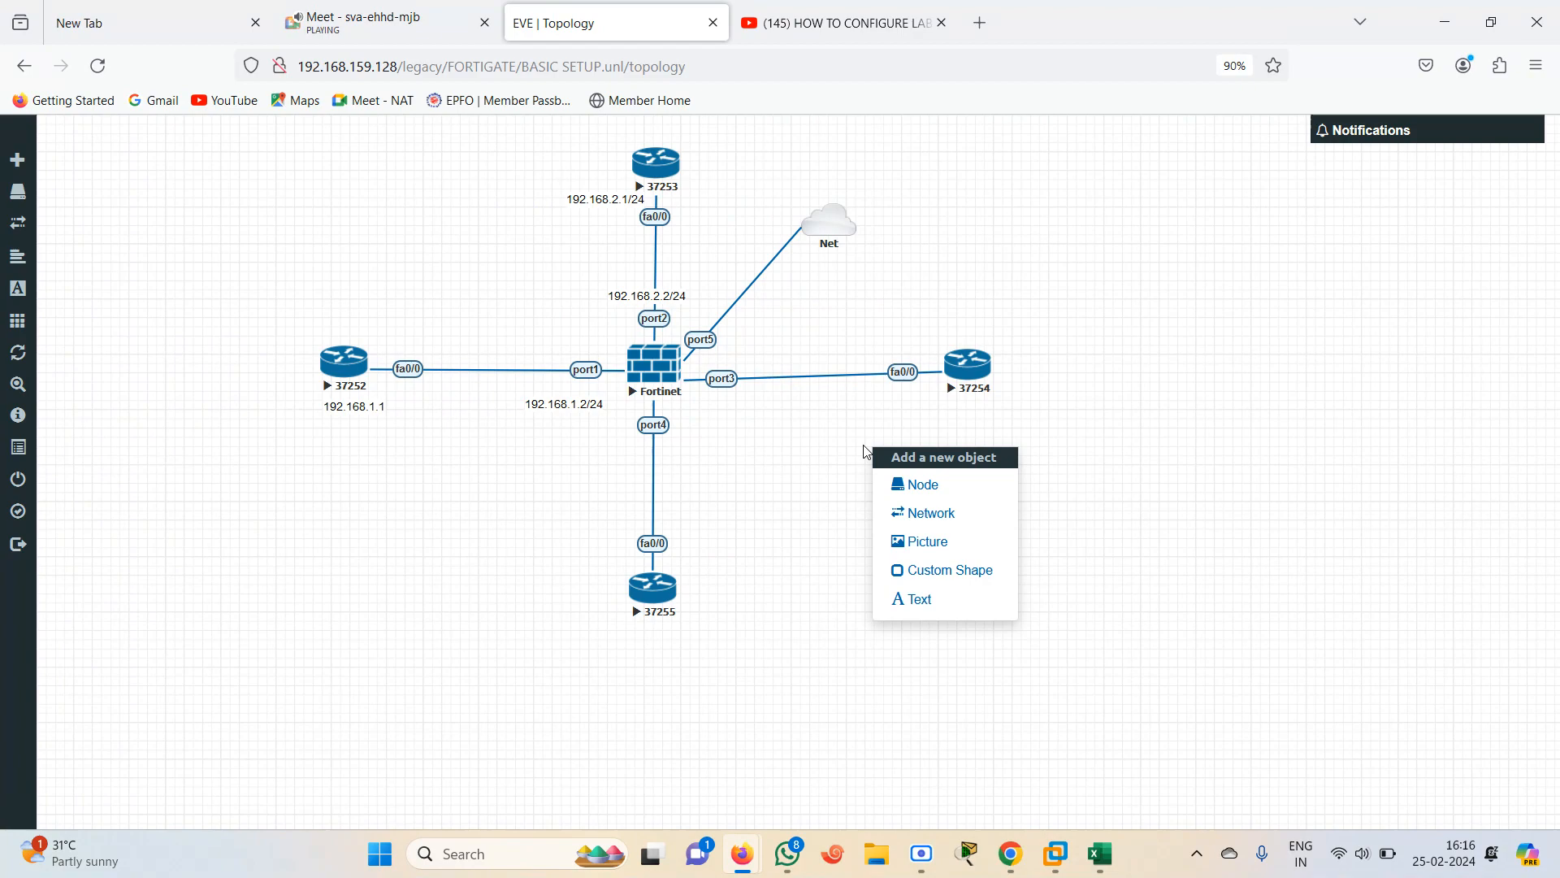
Add a text label 192.168.3.1/24 and place it below router 37254
left_click(914, 599)
type("192.168.3.")
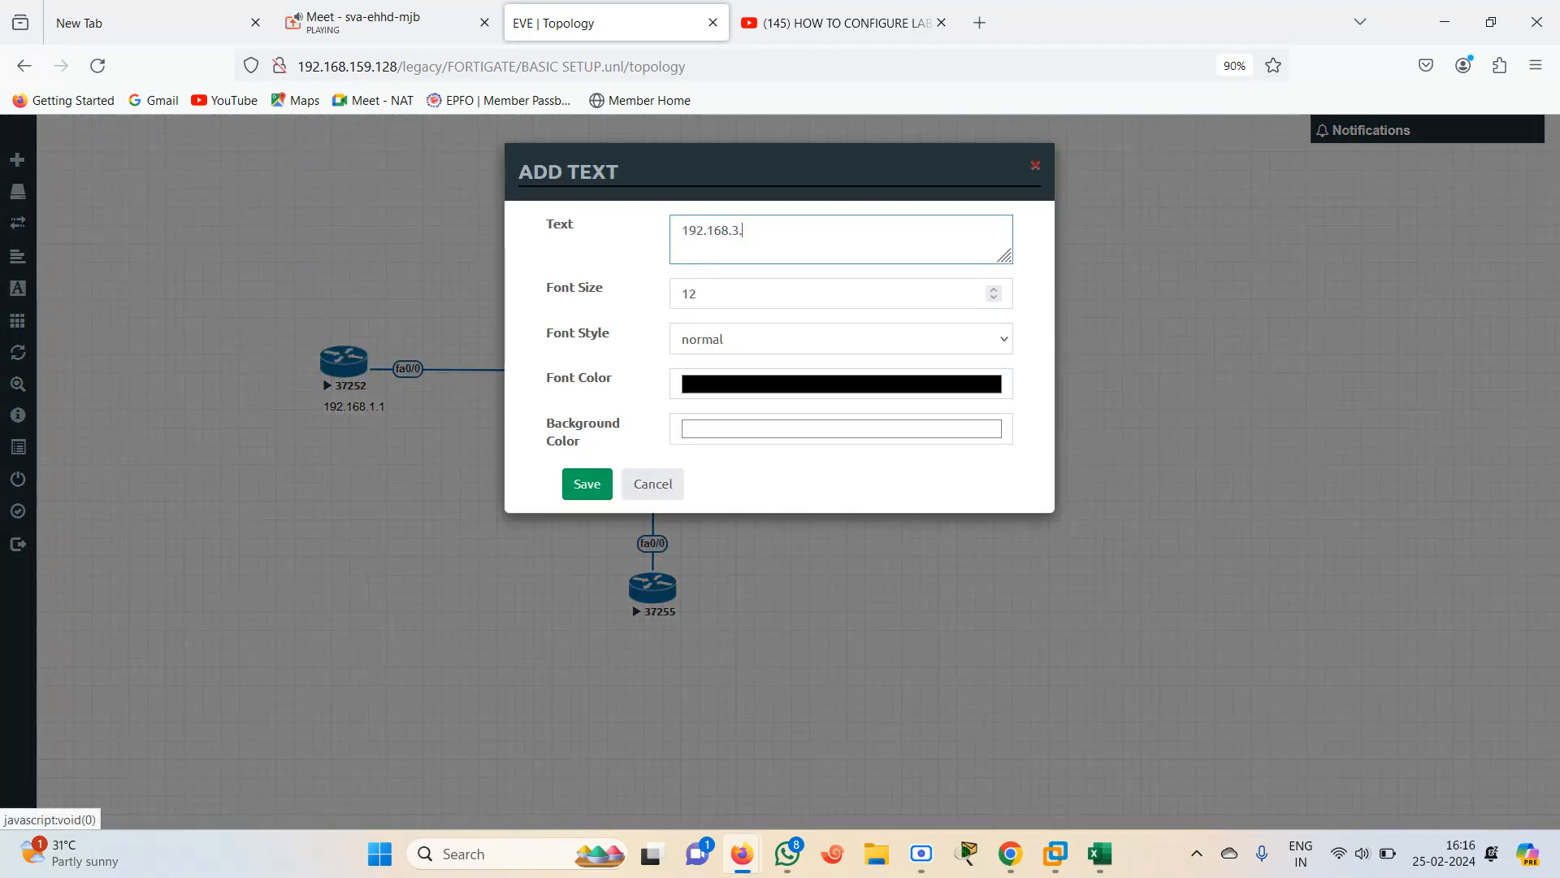
type("1/24")
left_click(588, 485)
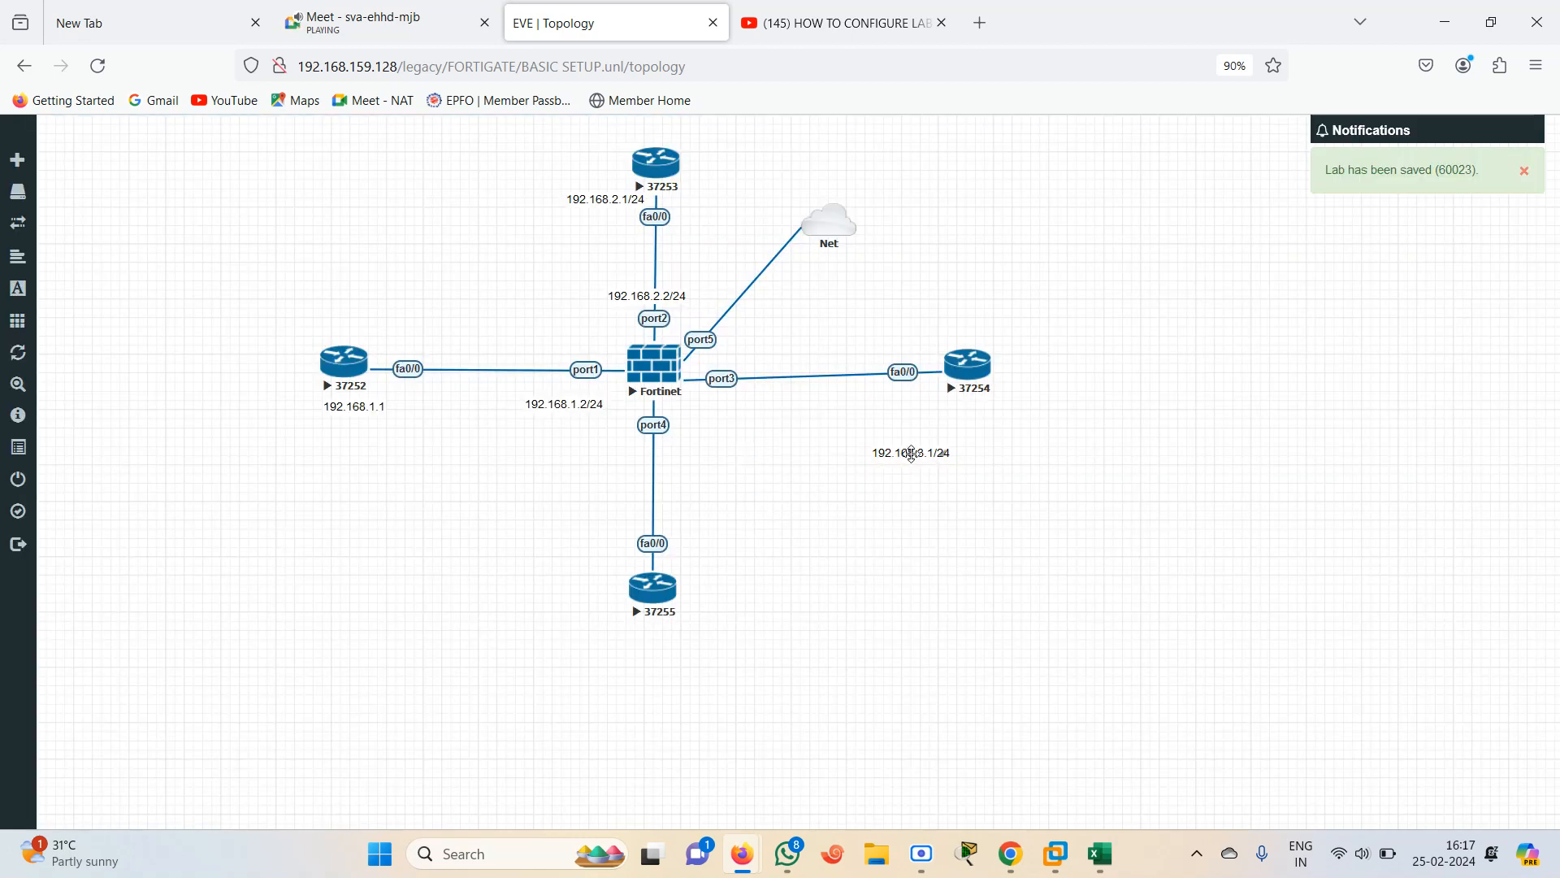
left_click_drag(912, 453, 946, 406)
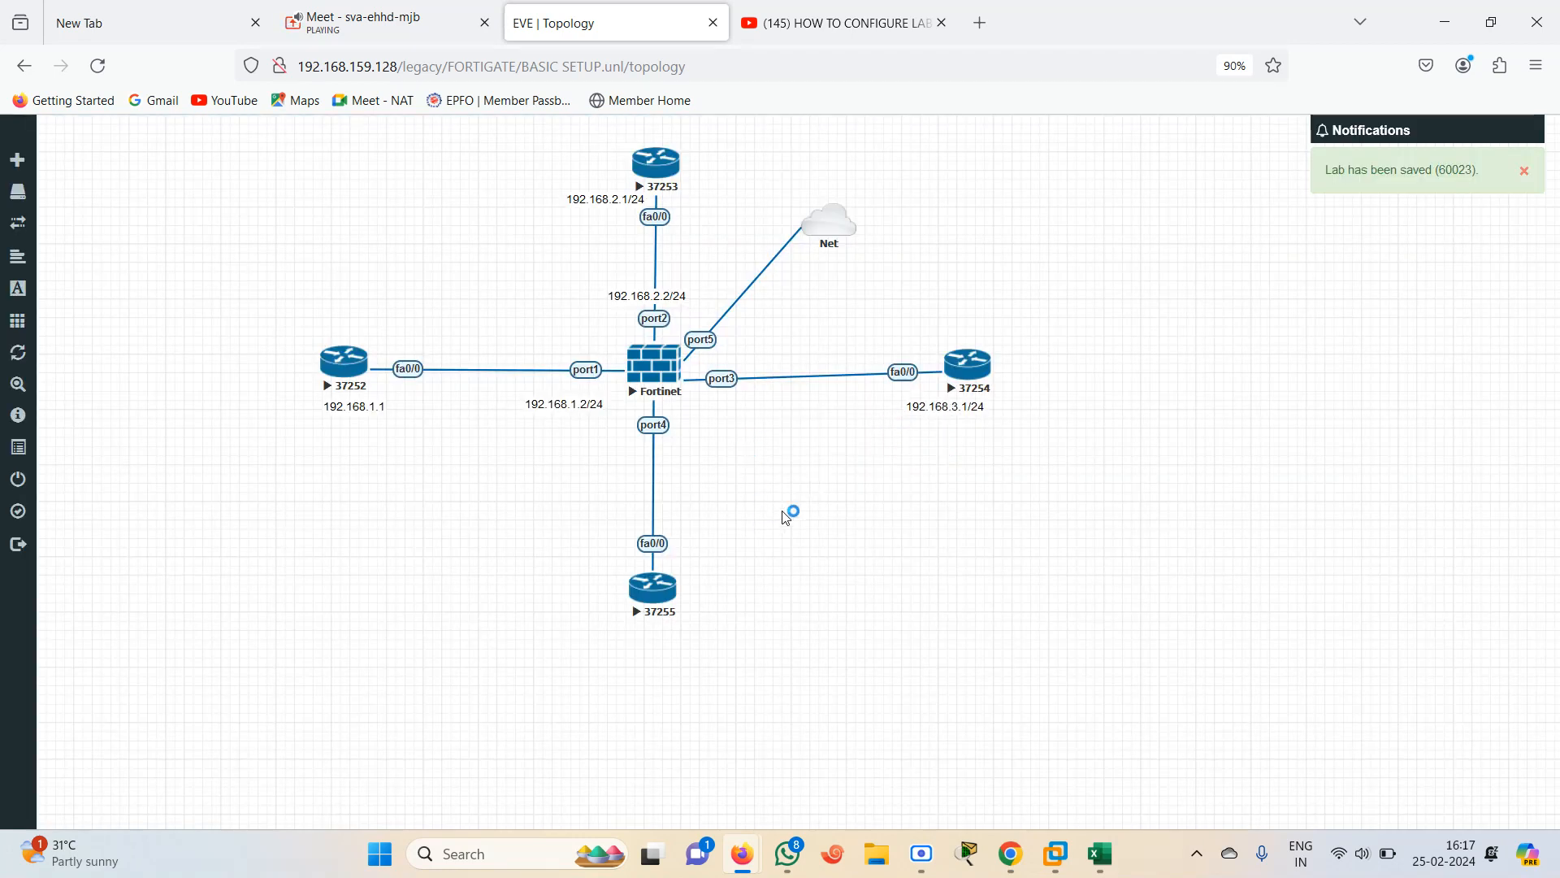
Add a text label 192.168.3.2/24 and place it beside the firewall's port3 link
right_click(786, 517)
left_click(837, 665)
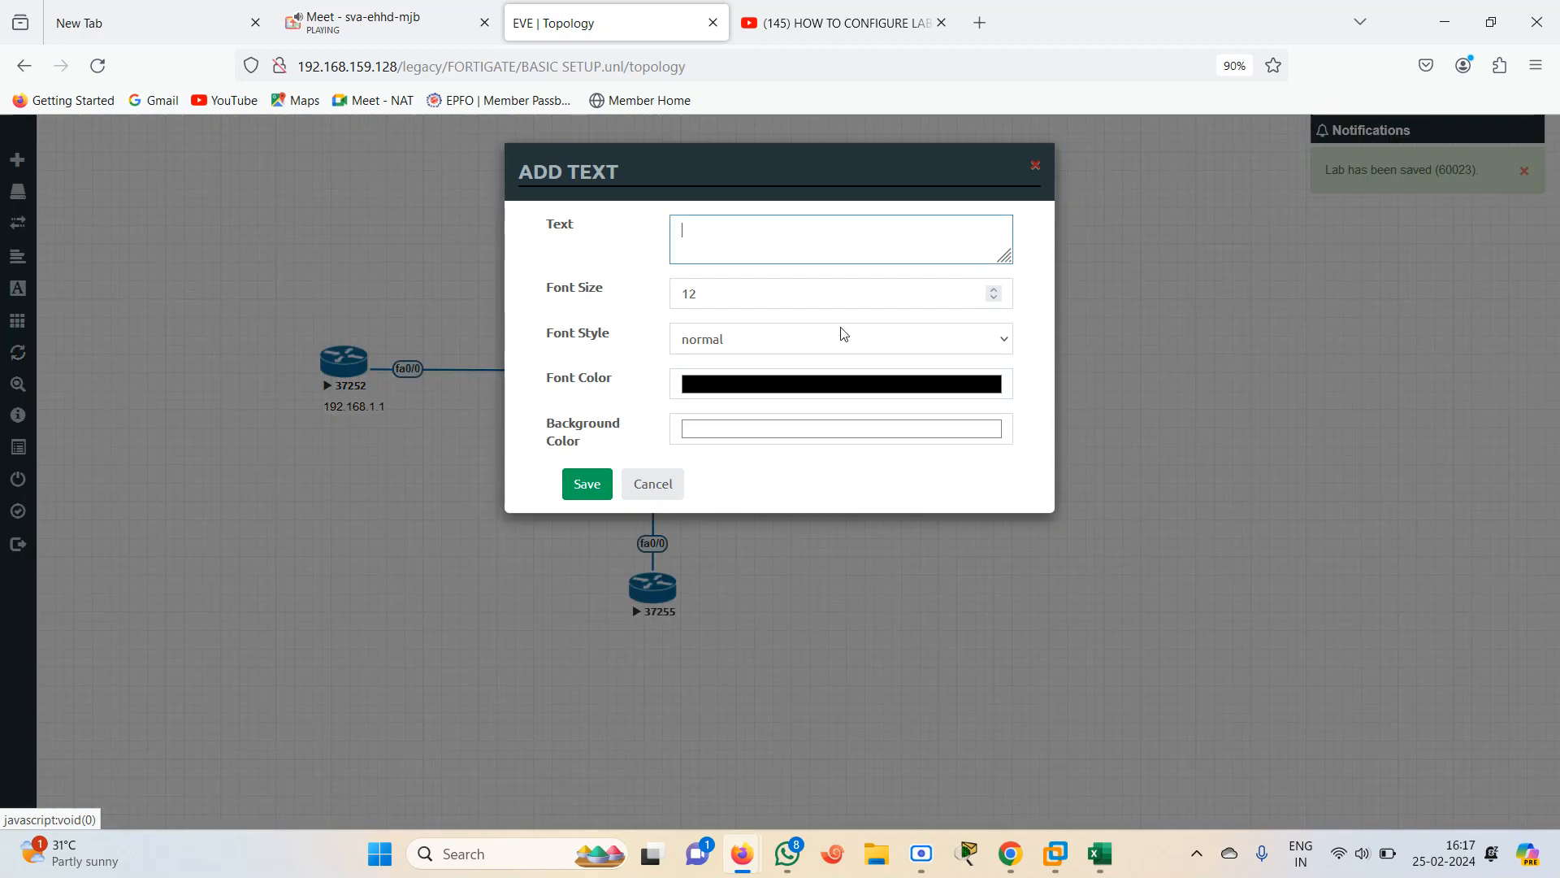
type("192.168.")
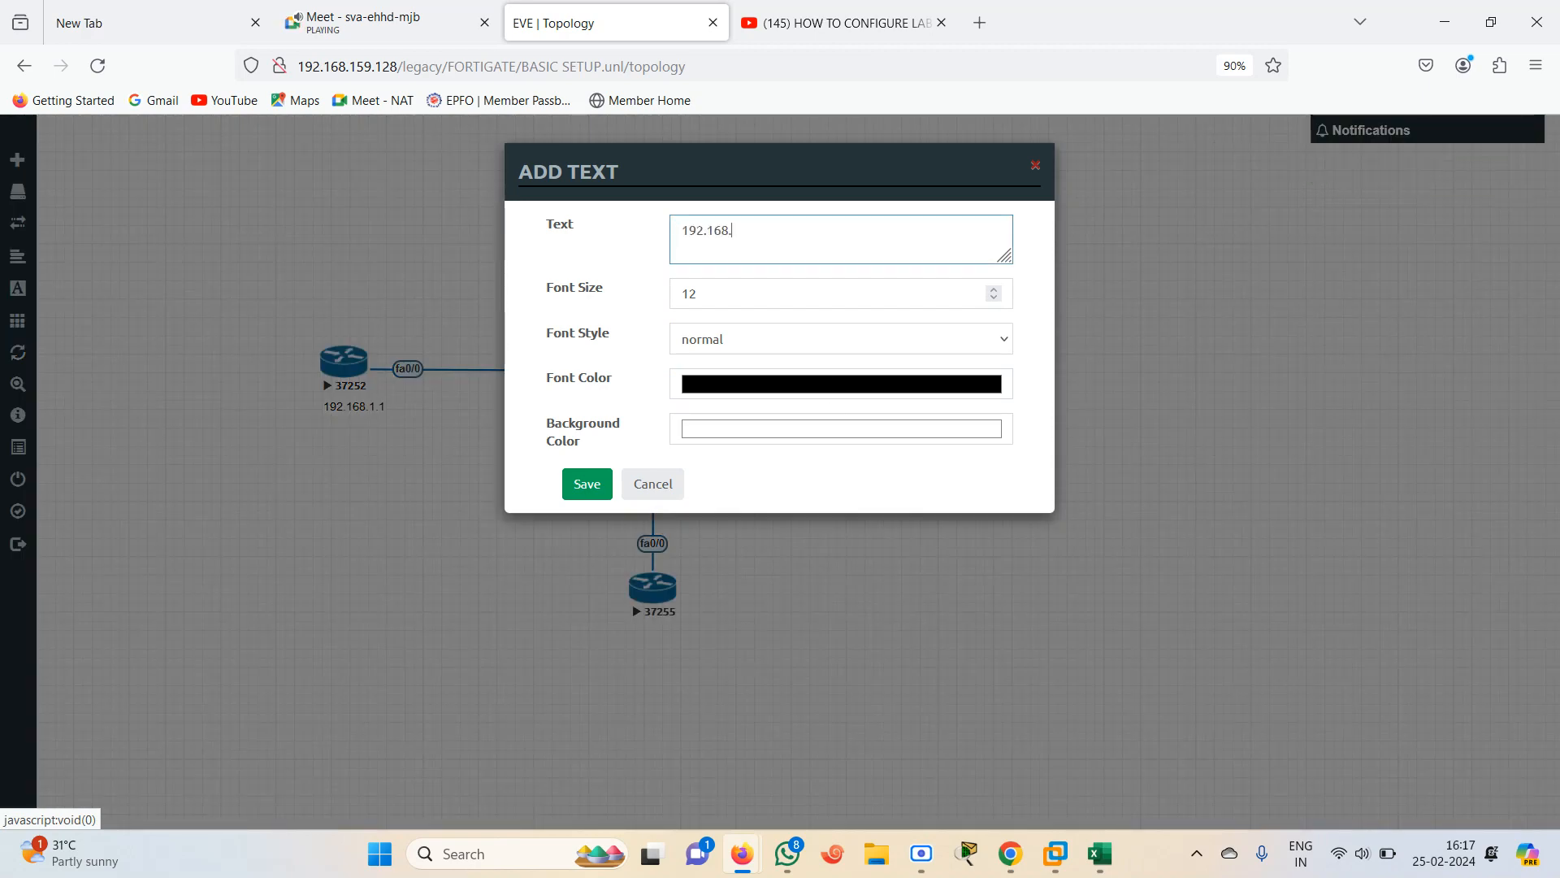
type("3.2/24")
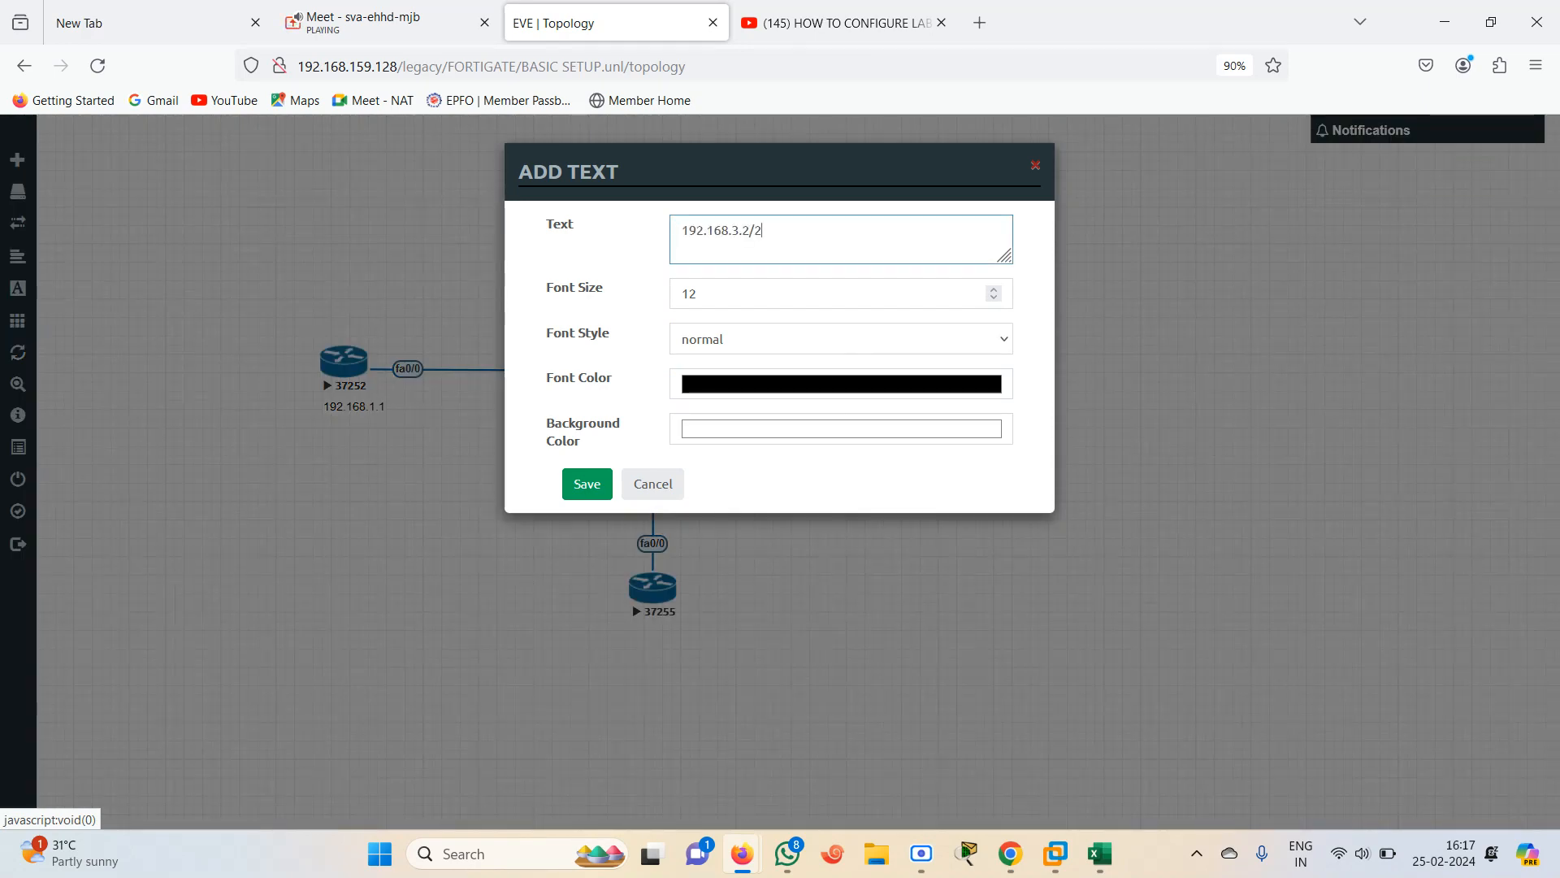
left_click(568, 485)
left_click_drag(824, 522, 733, 410)
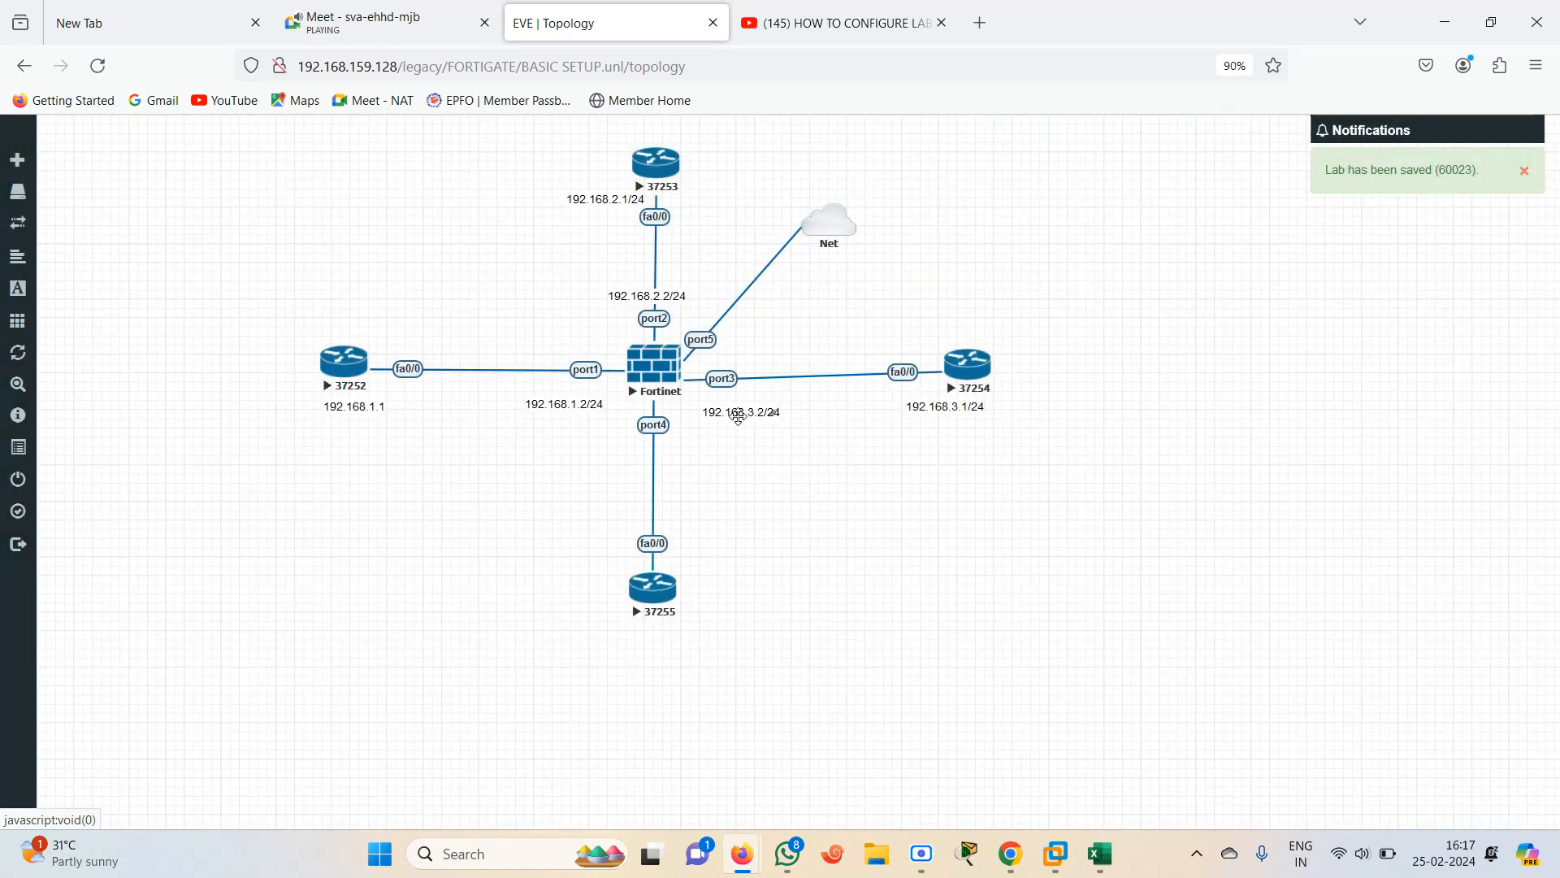
Add a text label 192.168.4.1/24 and place it beside router 37255
right_click(533, 575)
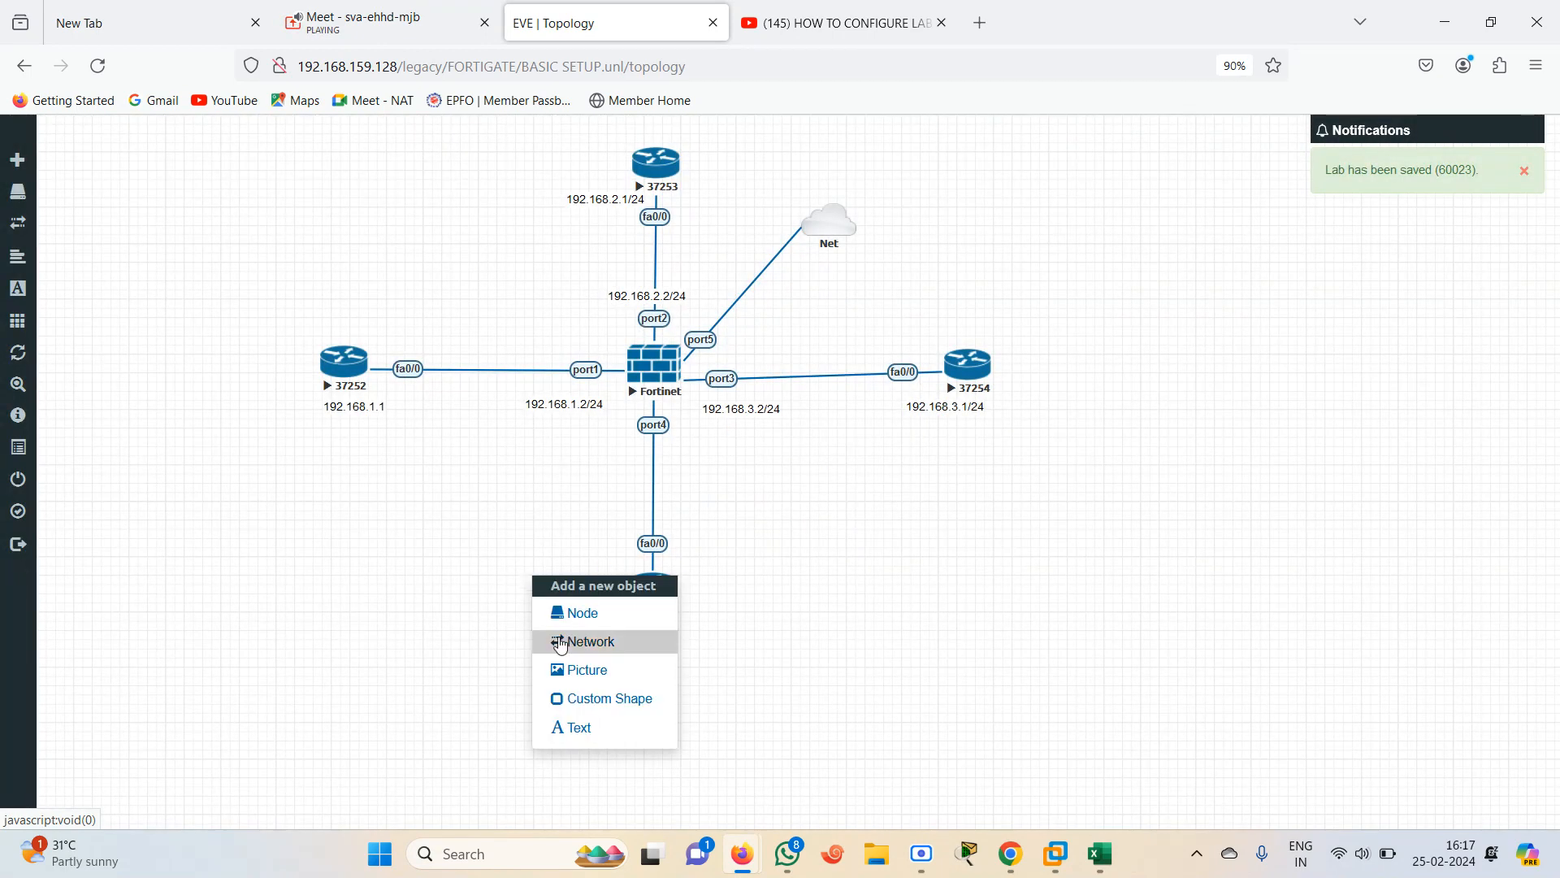
left_click(573, 726)
type("192.168.4.1")
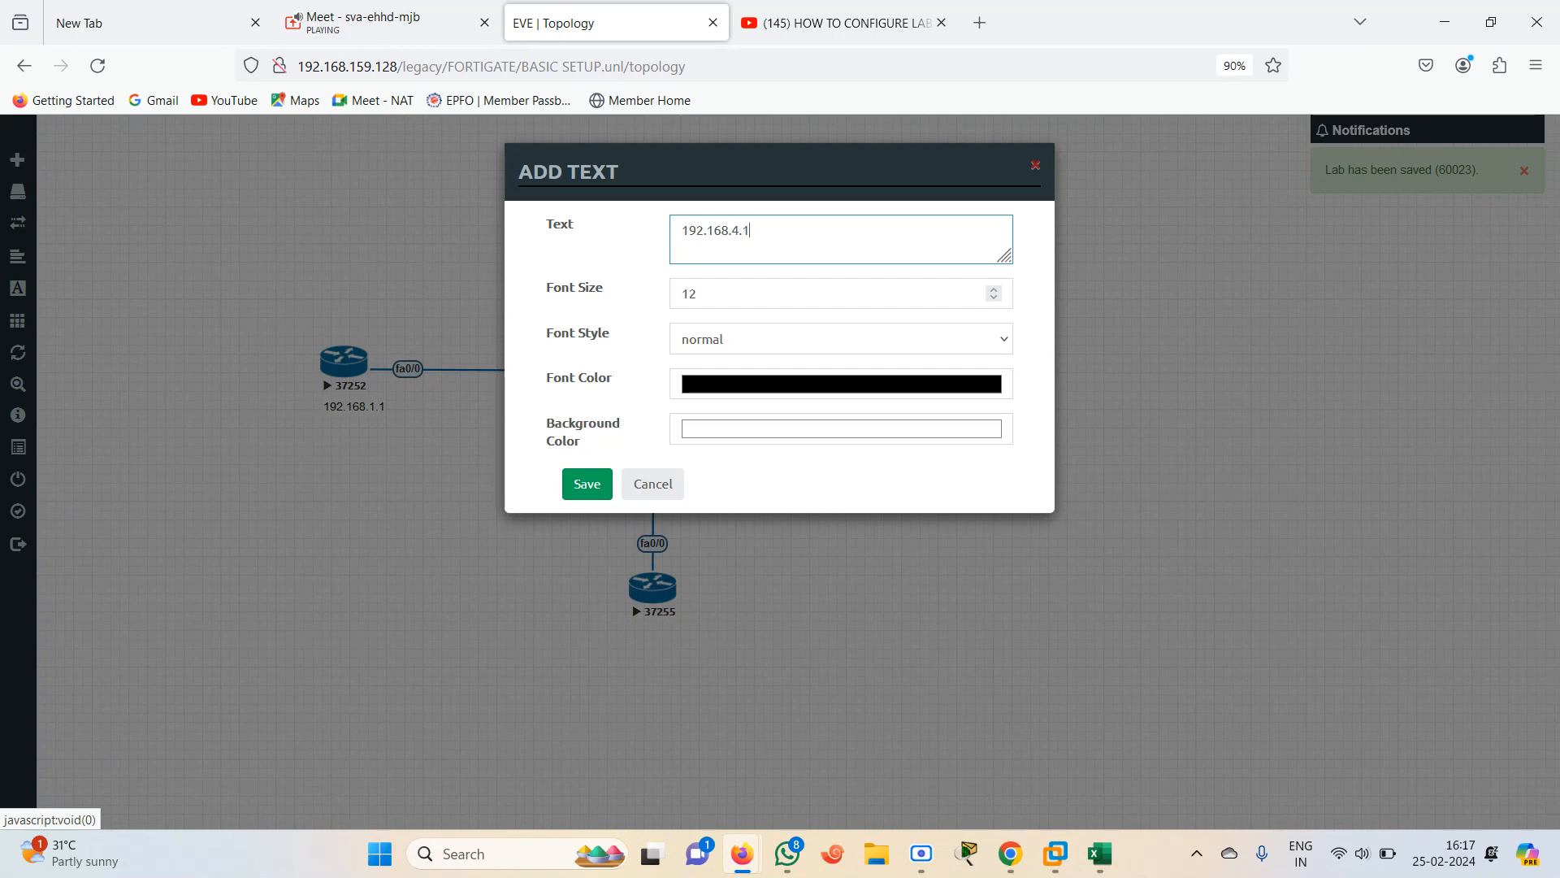
type("/24")
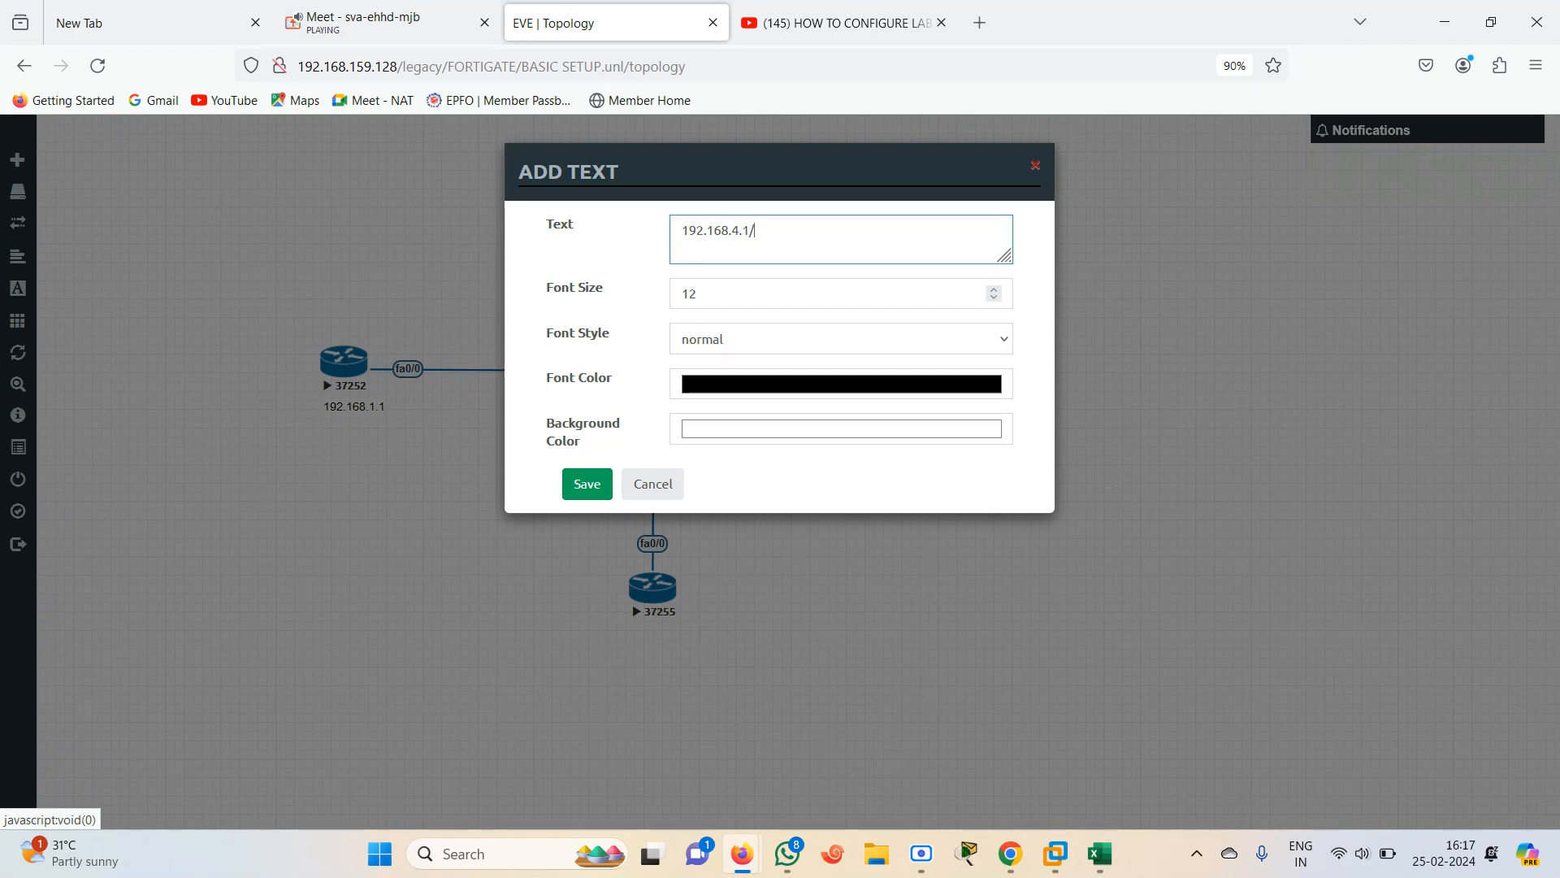
left_click(588, 488)
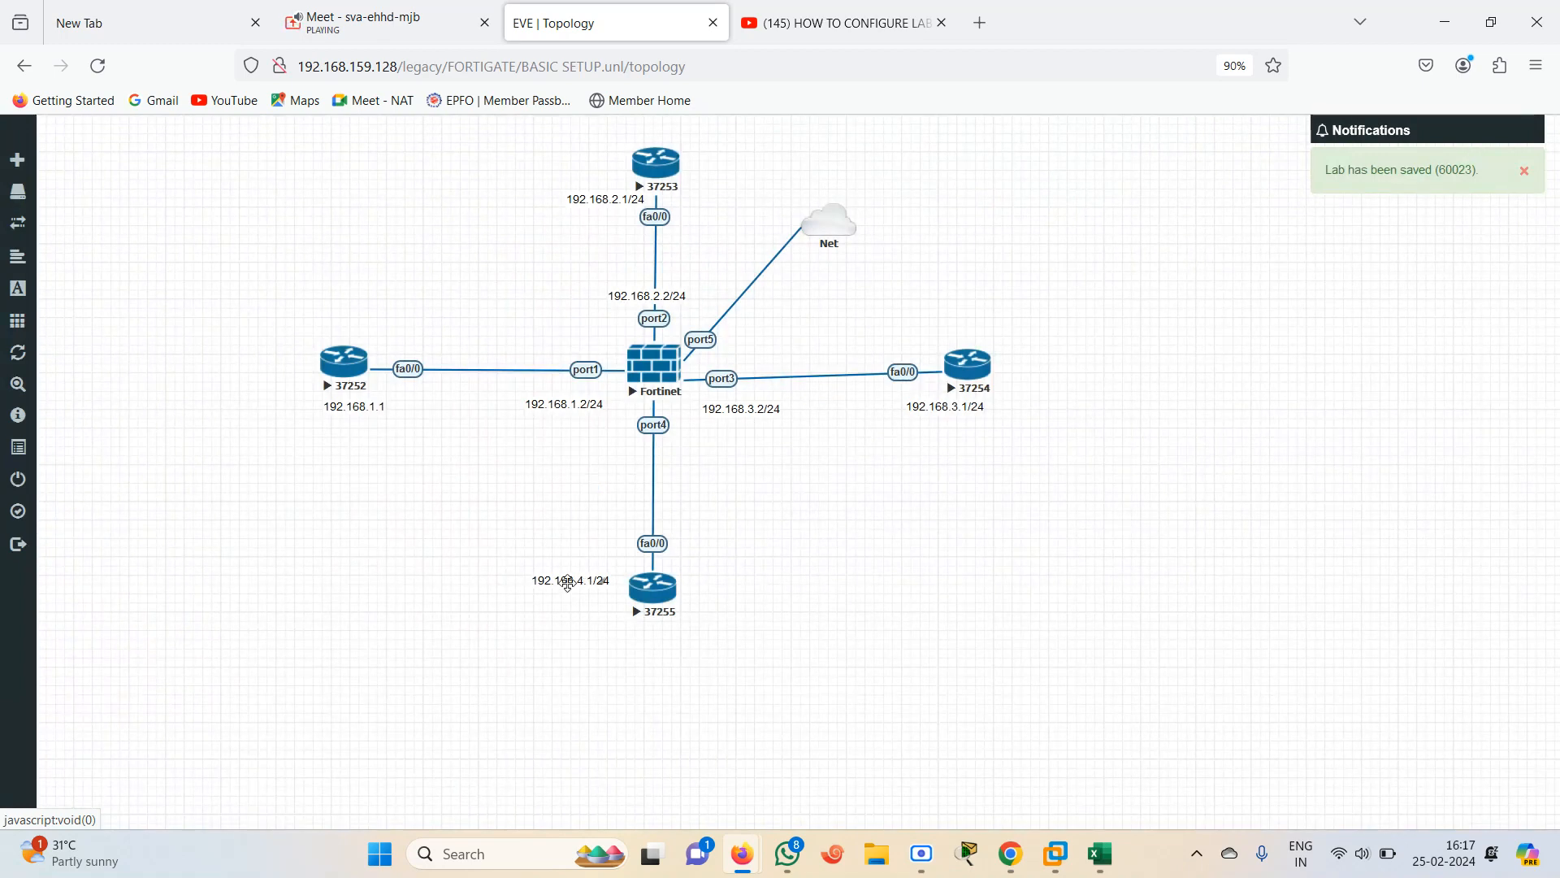
left_click_drag(568, 584, 723, 567)
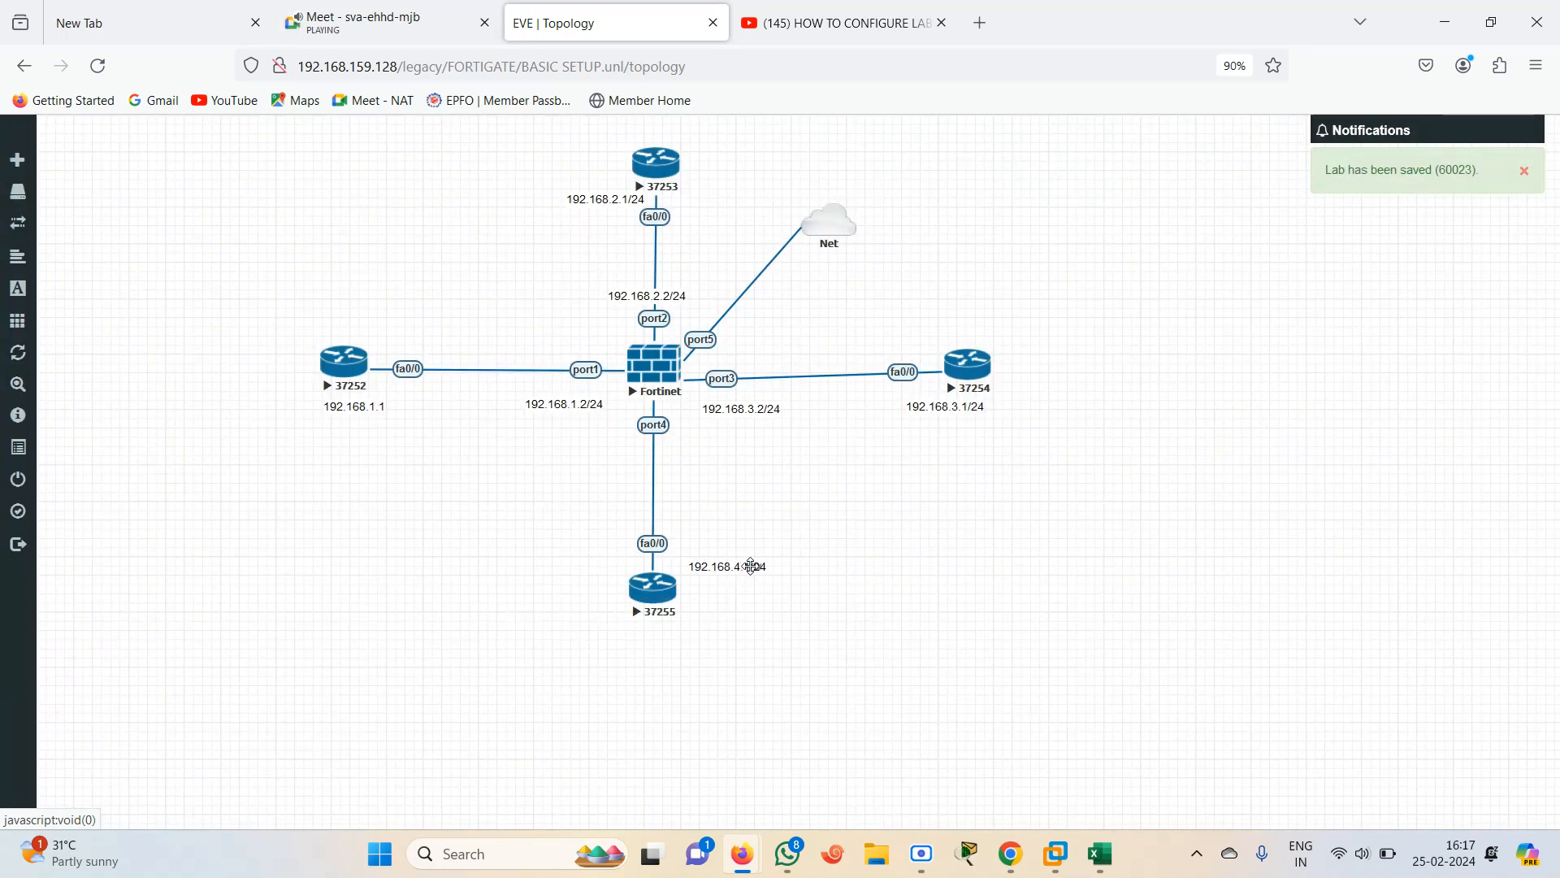
Duplicate the 192.168.4.1/24 label, move one copy beside the port4 link and edit it to read 192.168.4.2/24
right_click(752, 567)
left_click(799, 603)
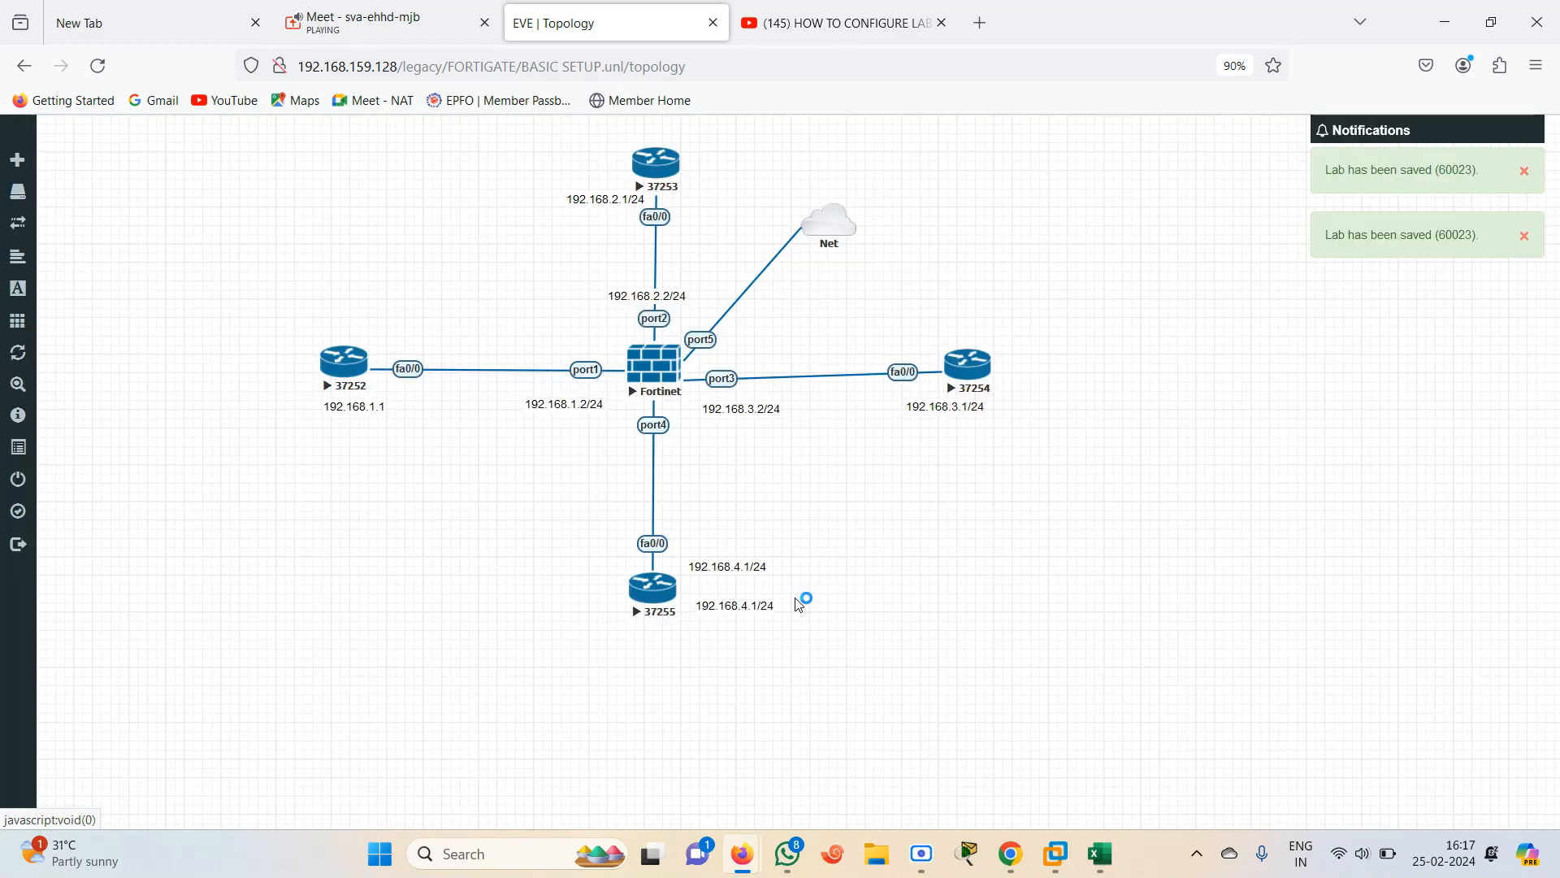
left_click_drag(725, 567, 655, 447)
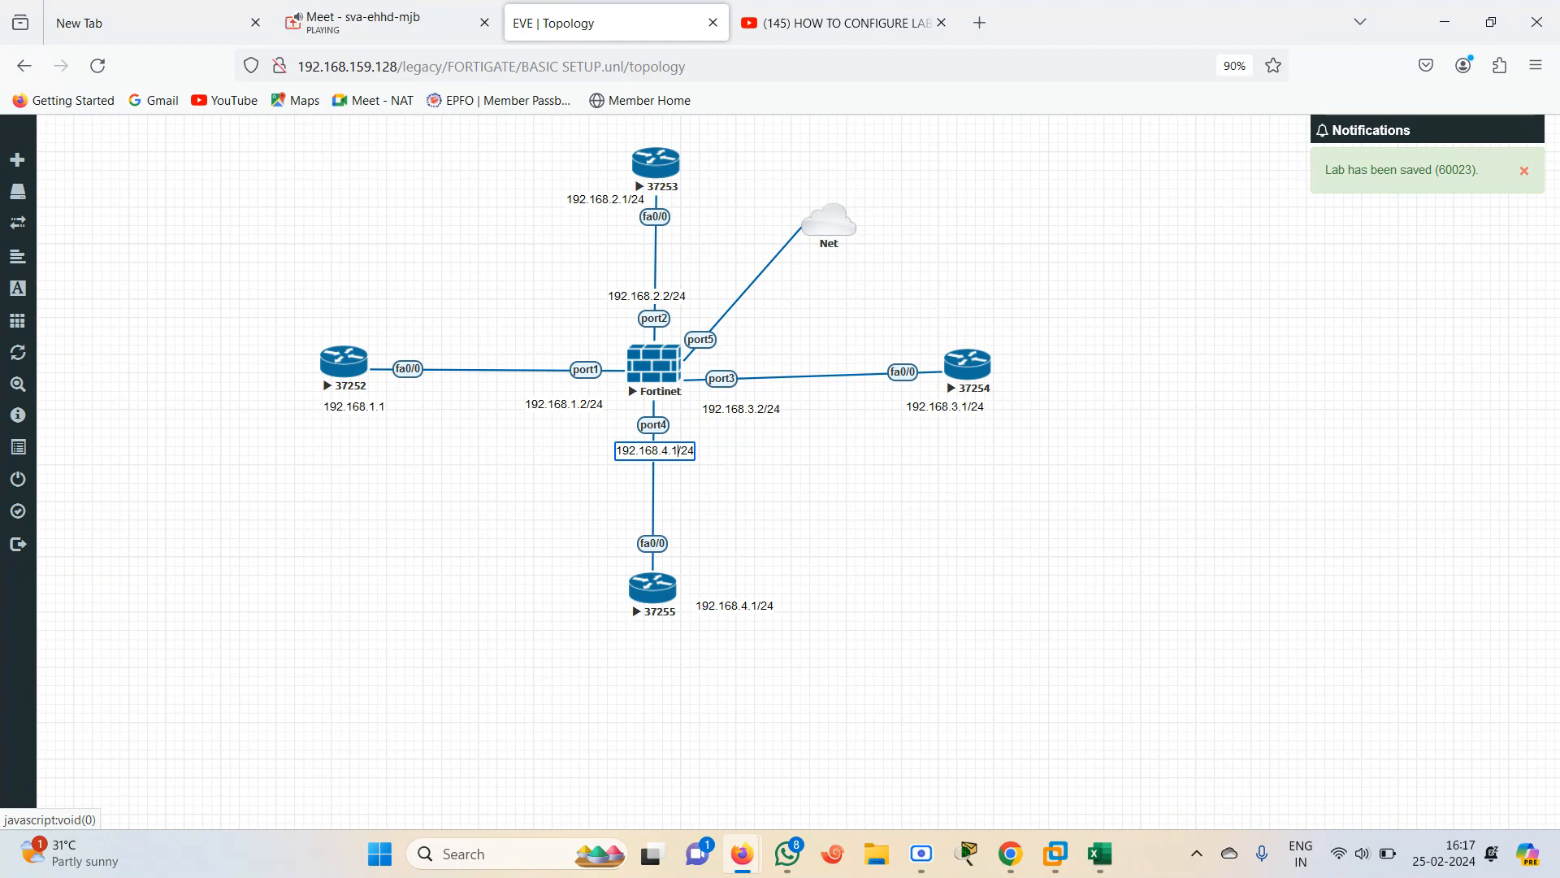
type("2")
key("BackSpace")
key("BackSpace")
type("2")
left_click(835, 538)
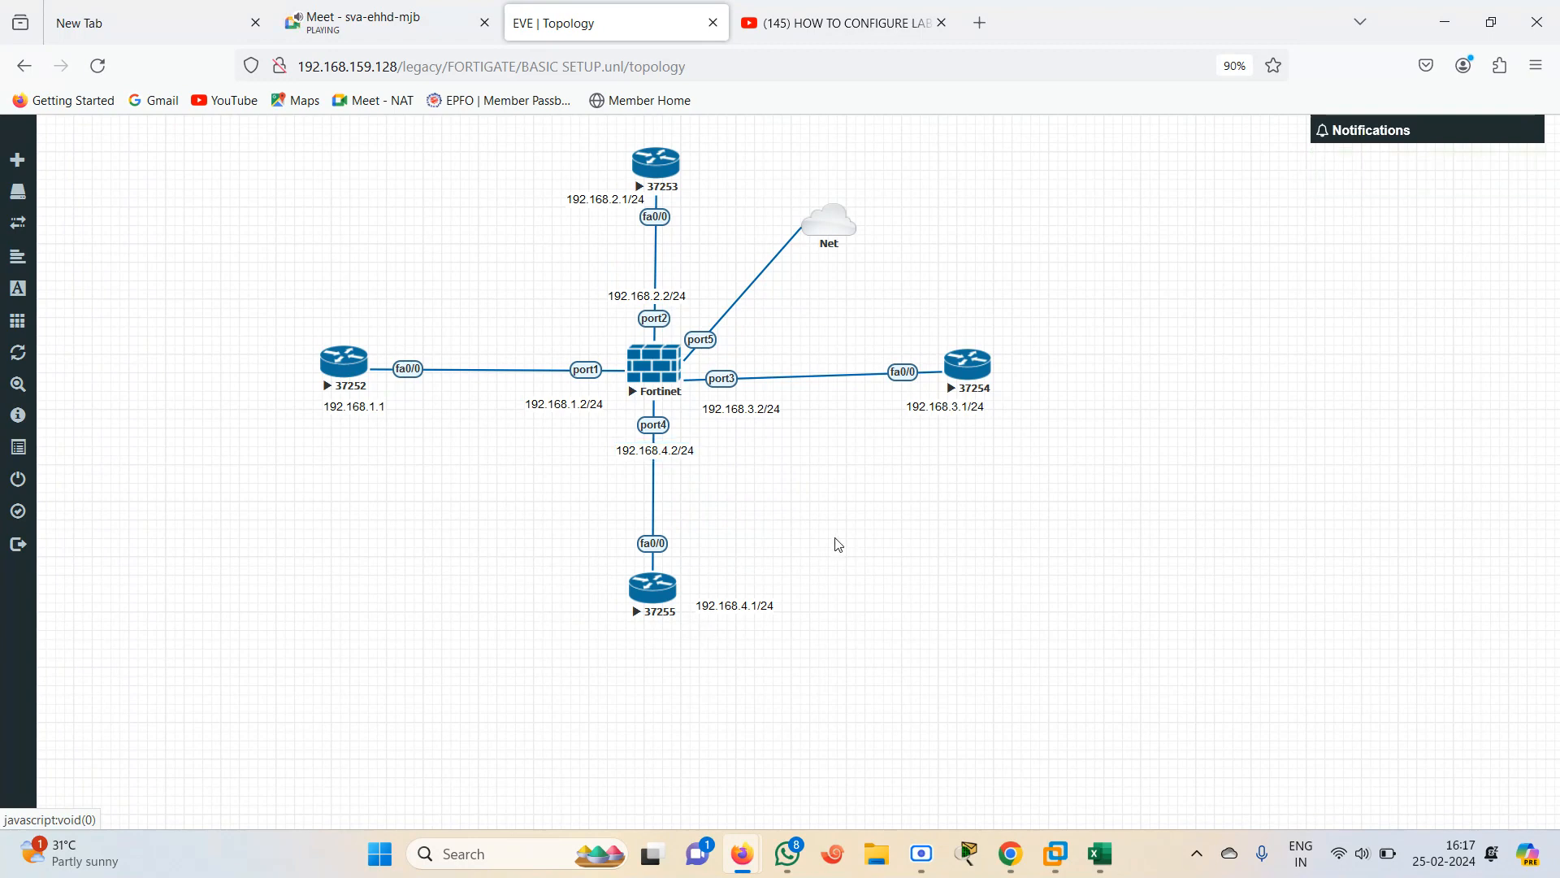
Move the Net cloud up and right, and open the FortiGate's telnet console in Xshell.exe
left_click_drag(841, 218, 883, 192)
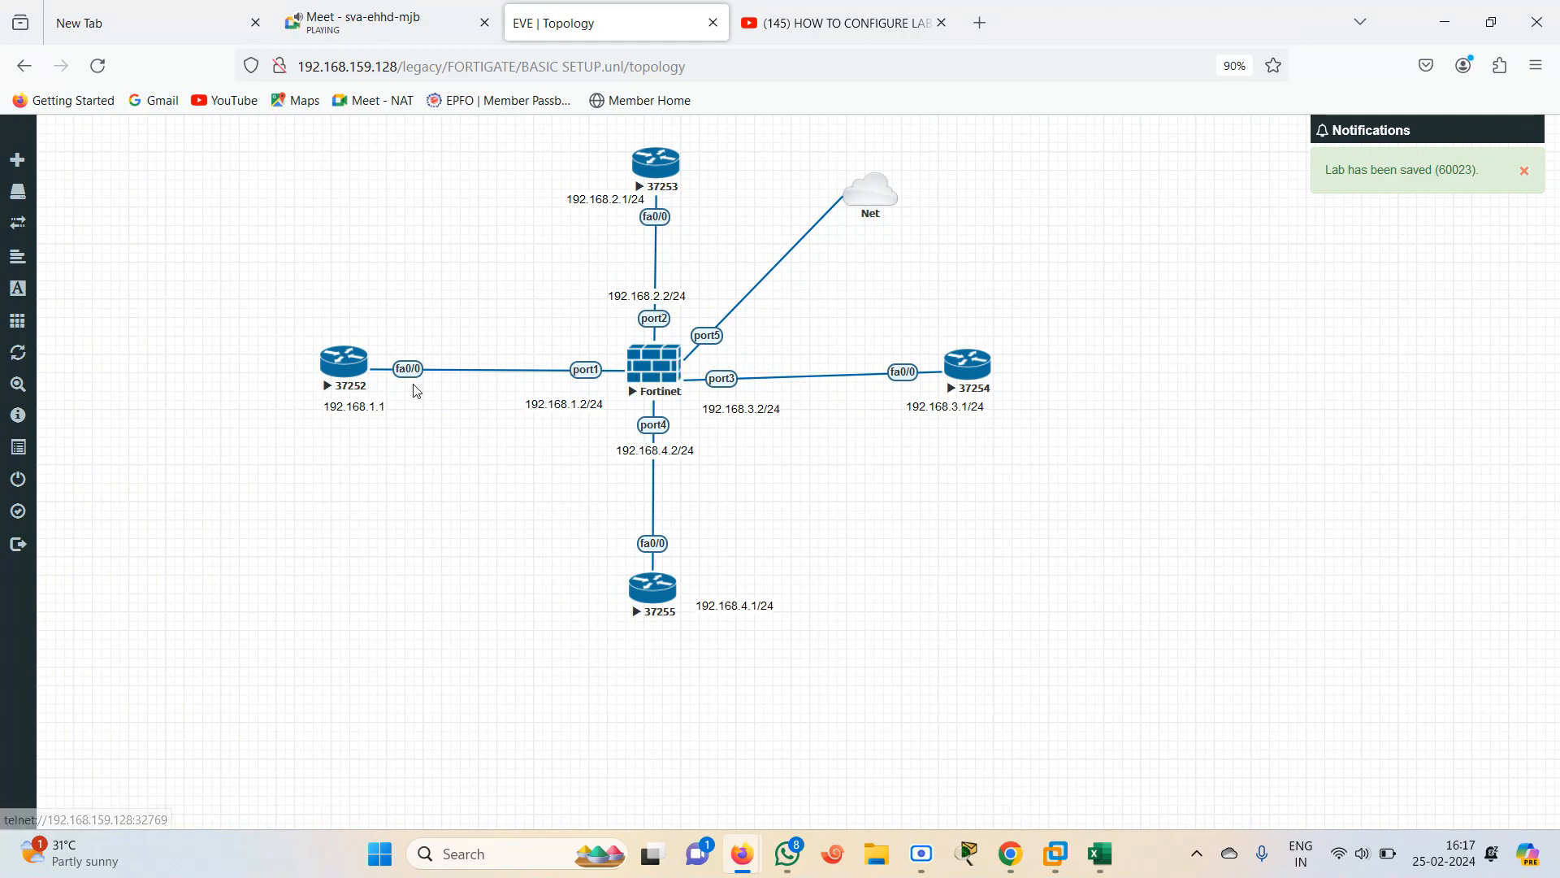
left_click(646, 380)
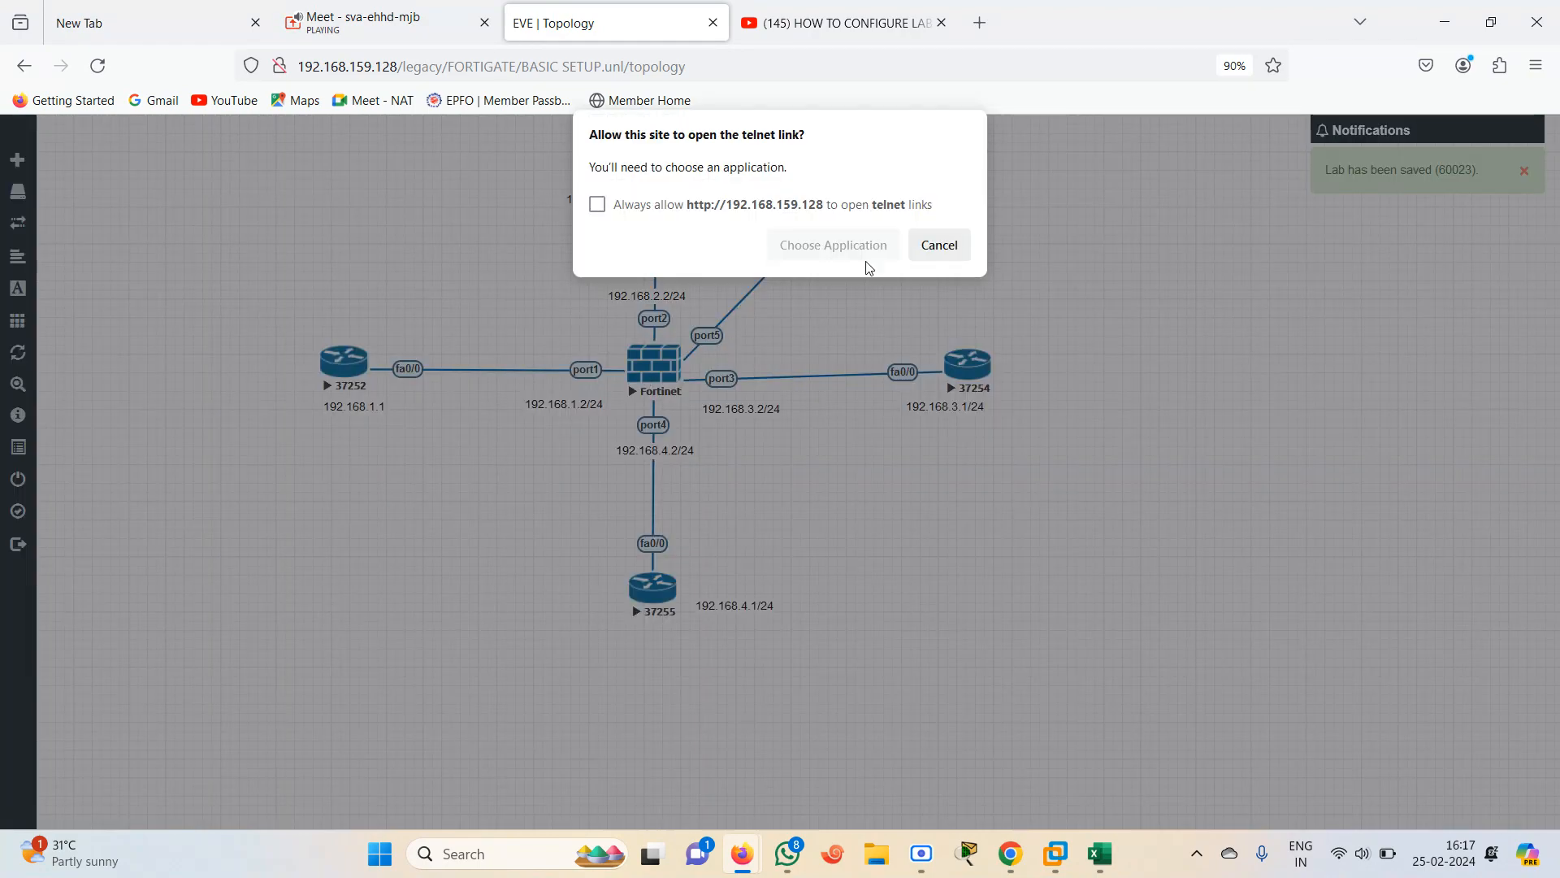
left_click(837, 245)
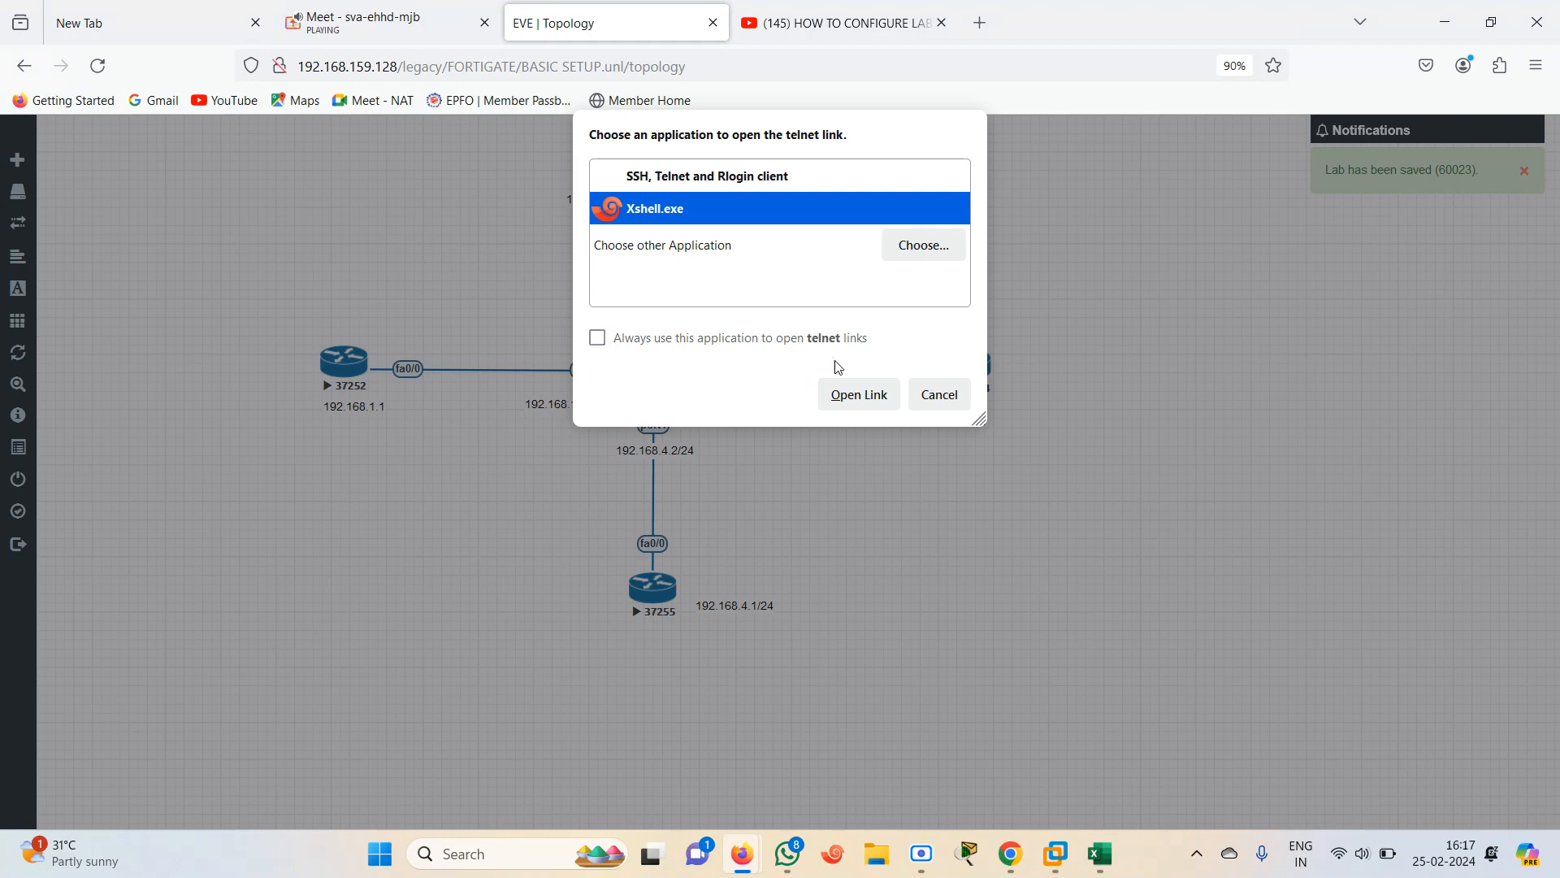
left_click(854, 401)
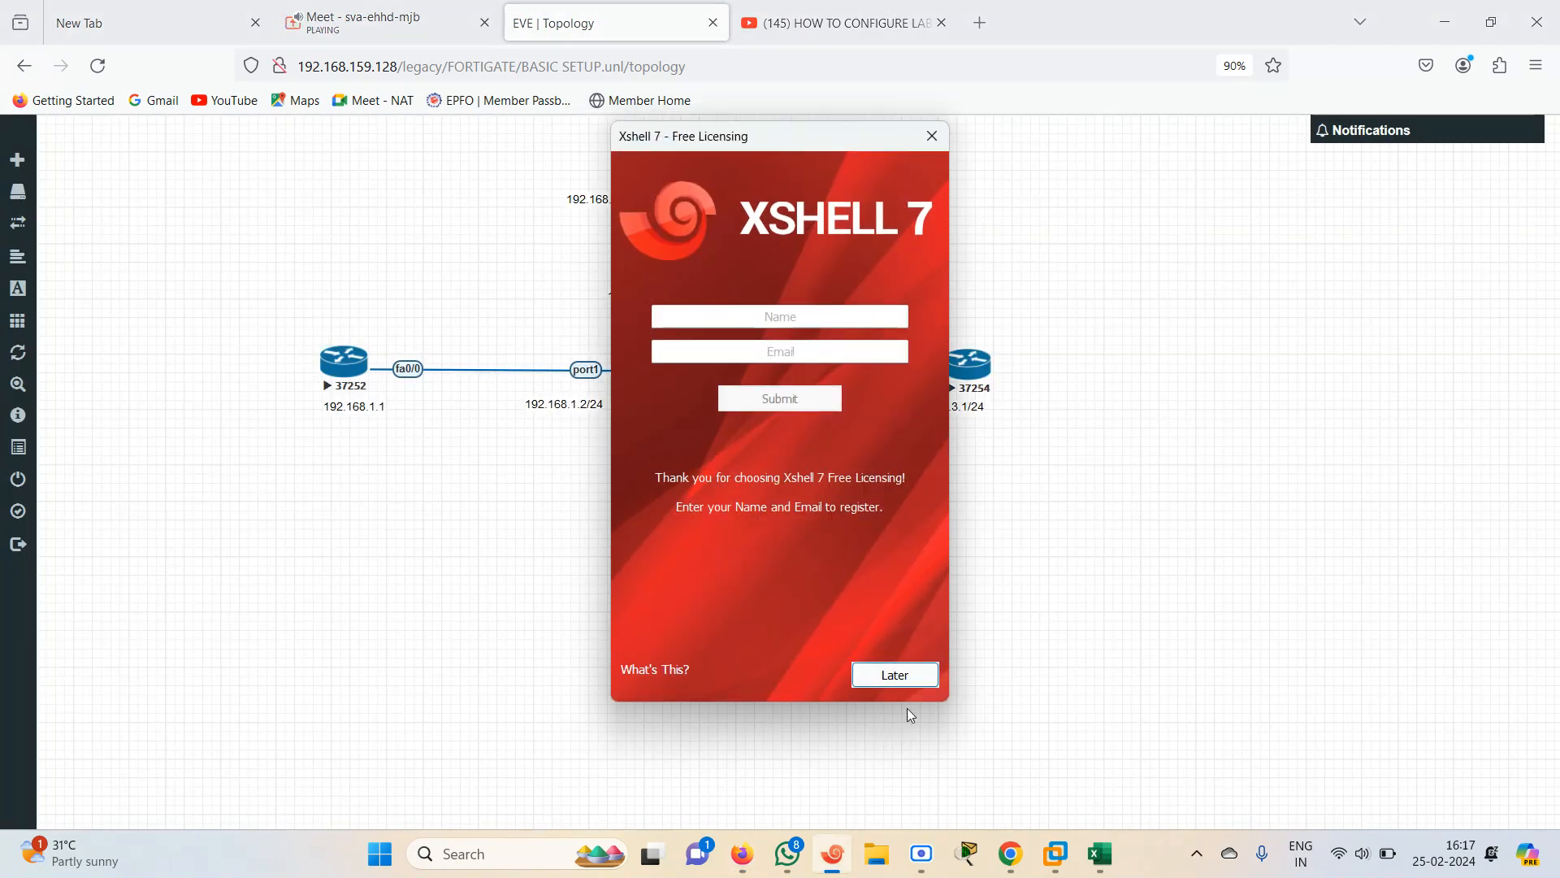
left_click(893, 676)
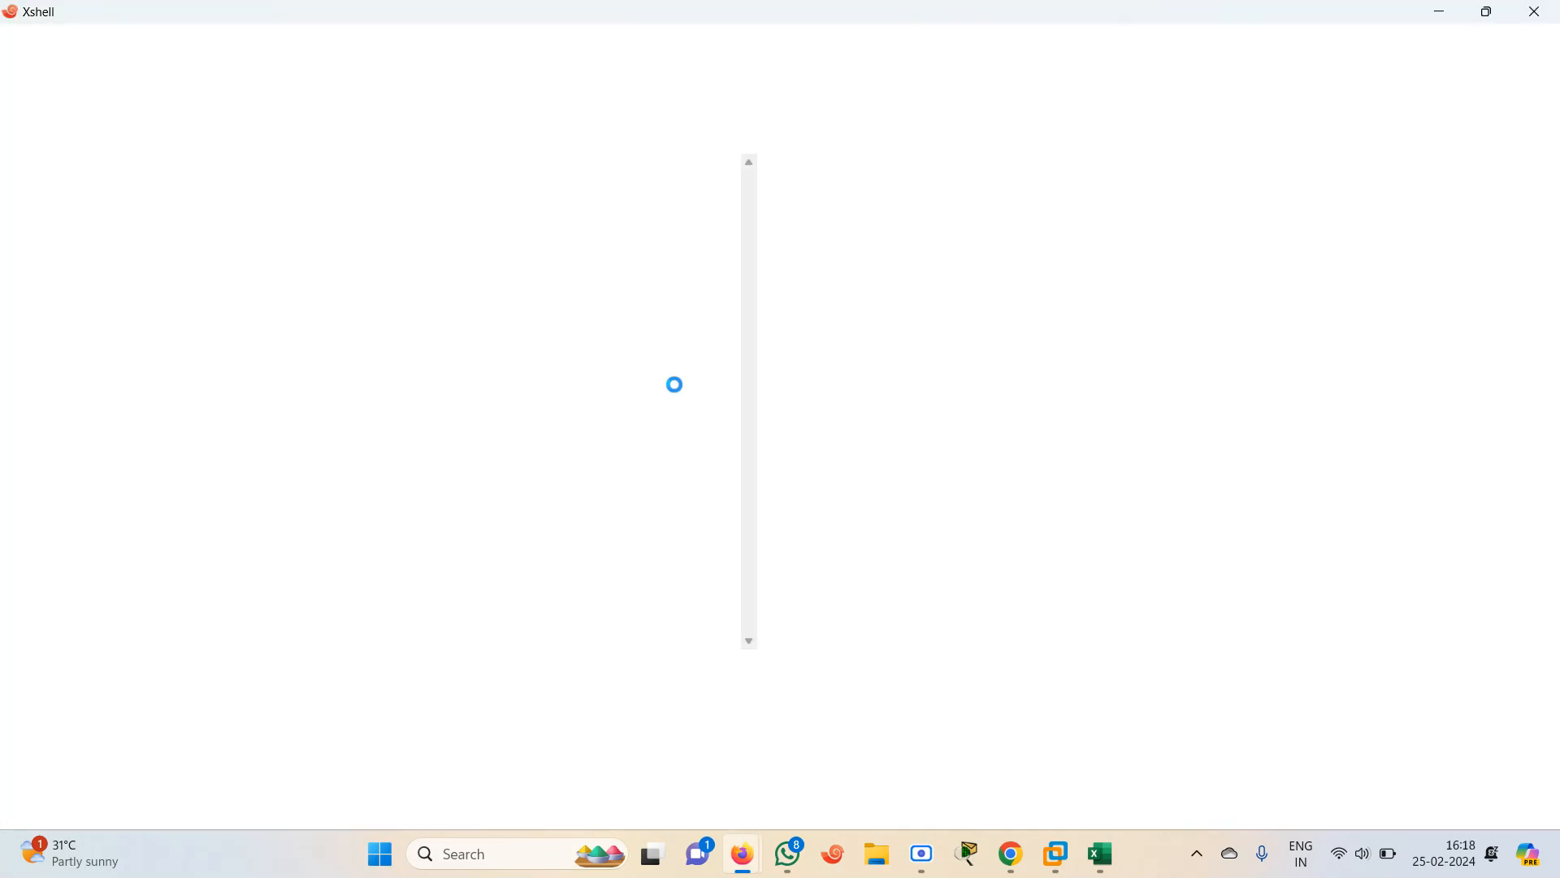
Log in to the FortiGate console as admin and enter and confirm a new admin password when prompted
key("Return")
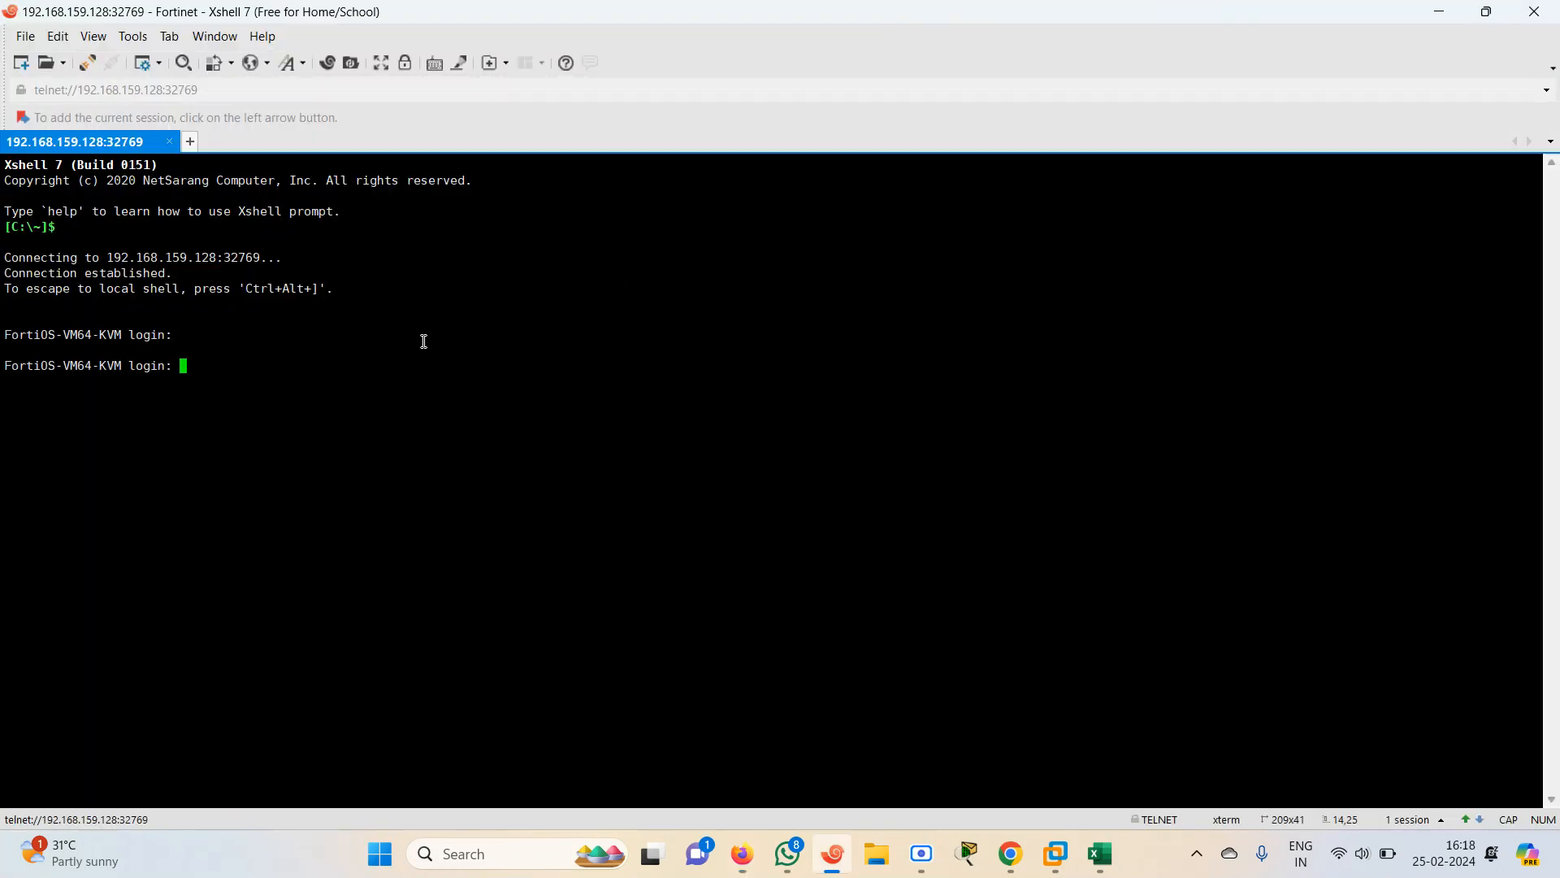
type("admin")
key("Return")
key("Return")
key("Return")
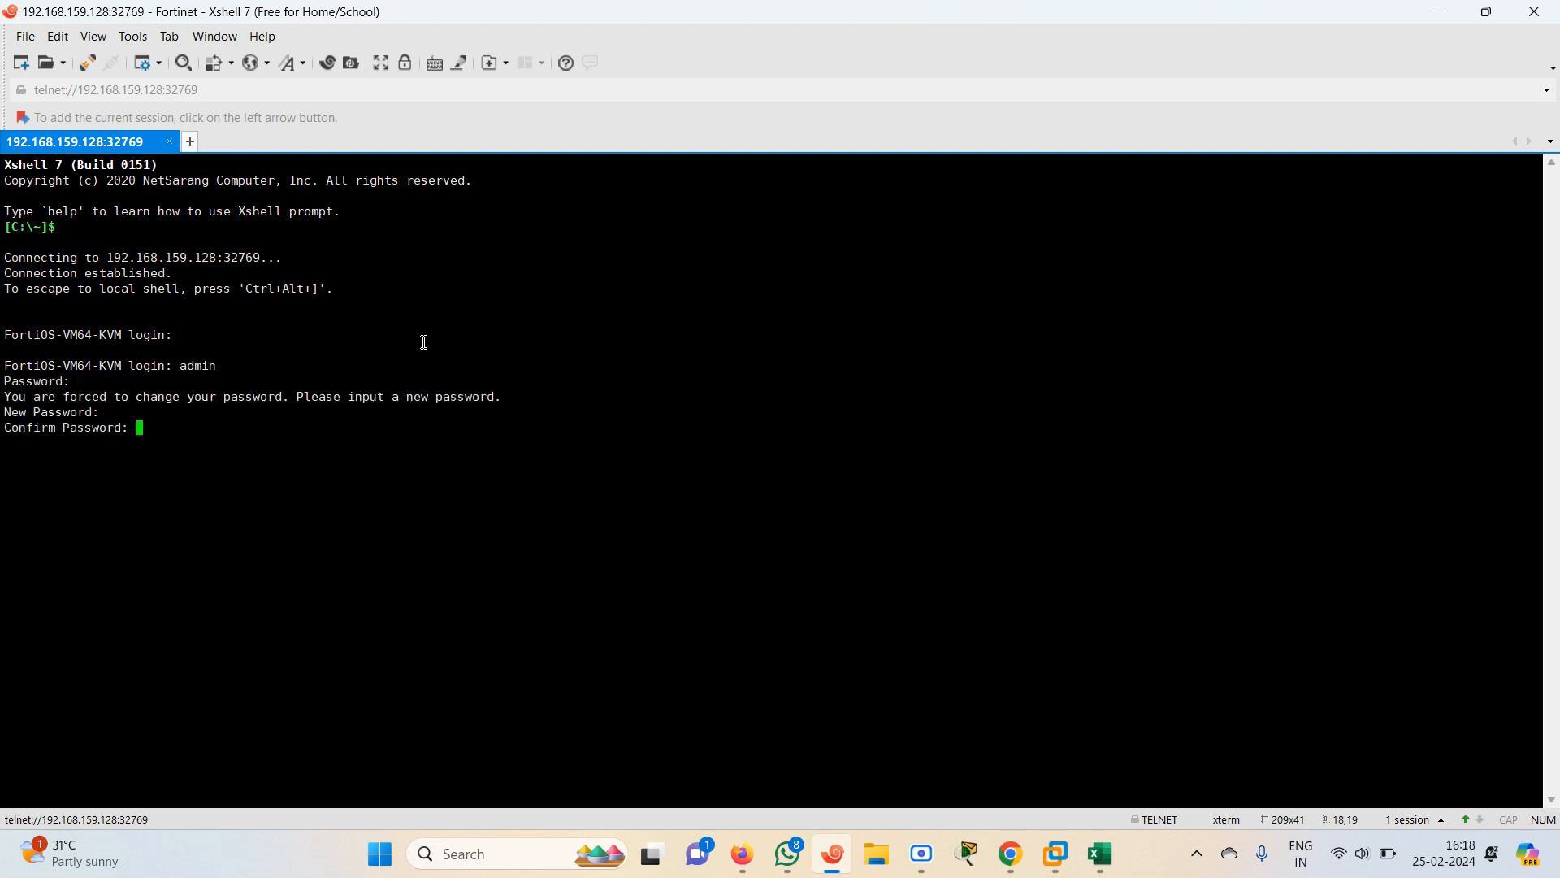
key("Return")
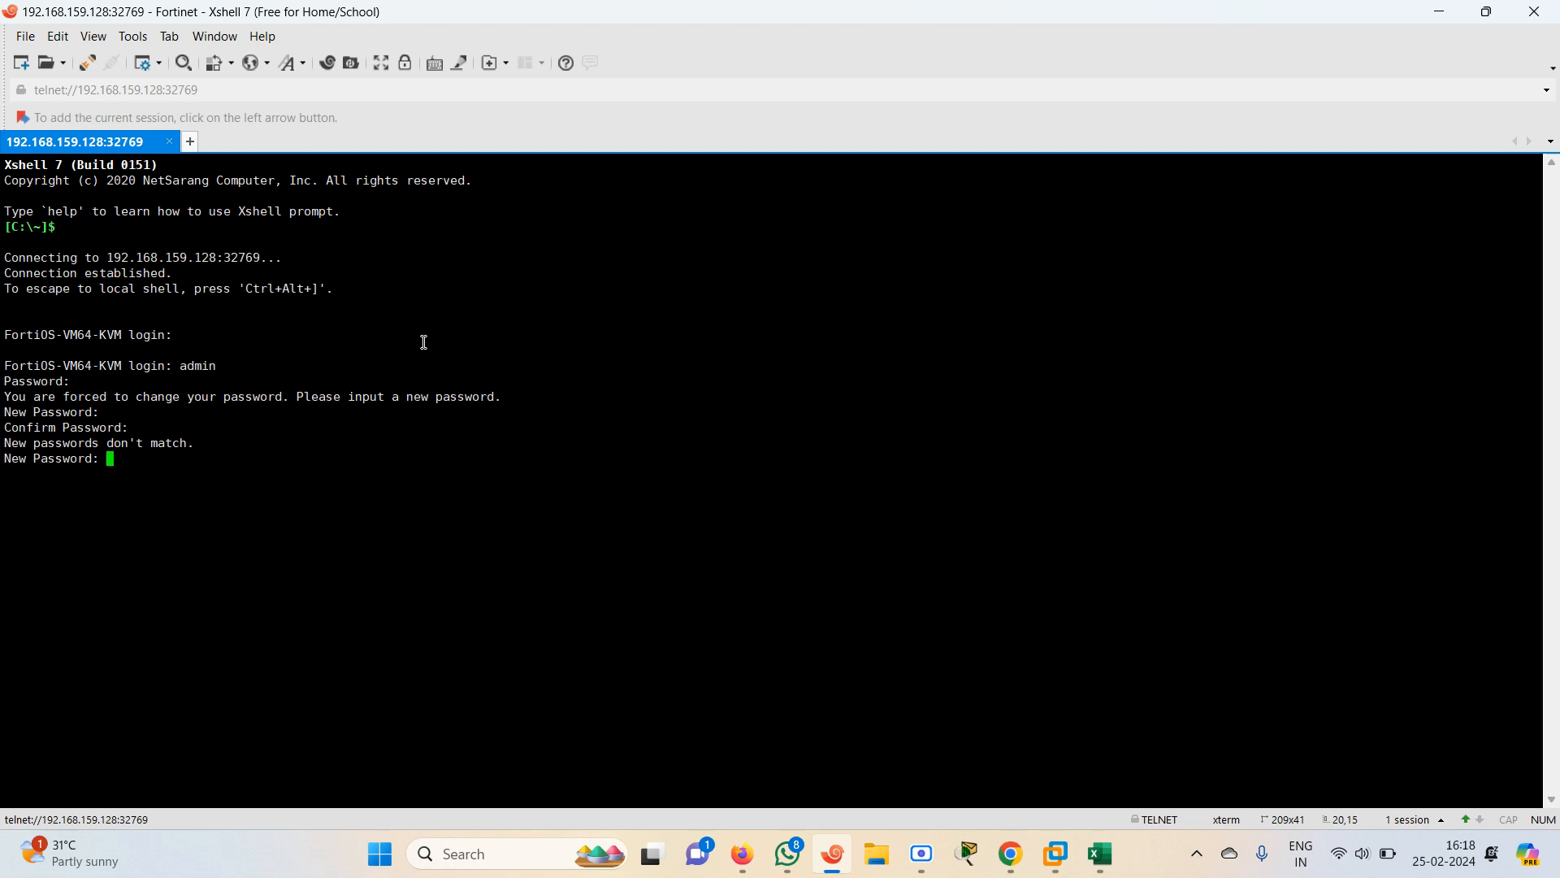
key("Return")
key("Return")
key("Return")
key("Return")
key("Return")
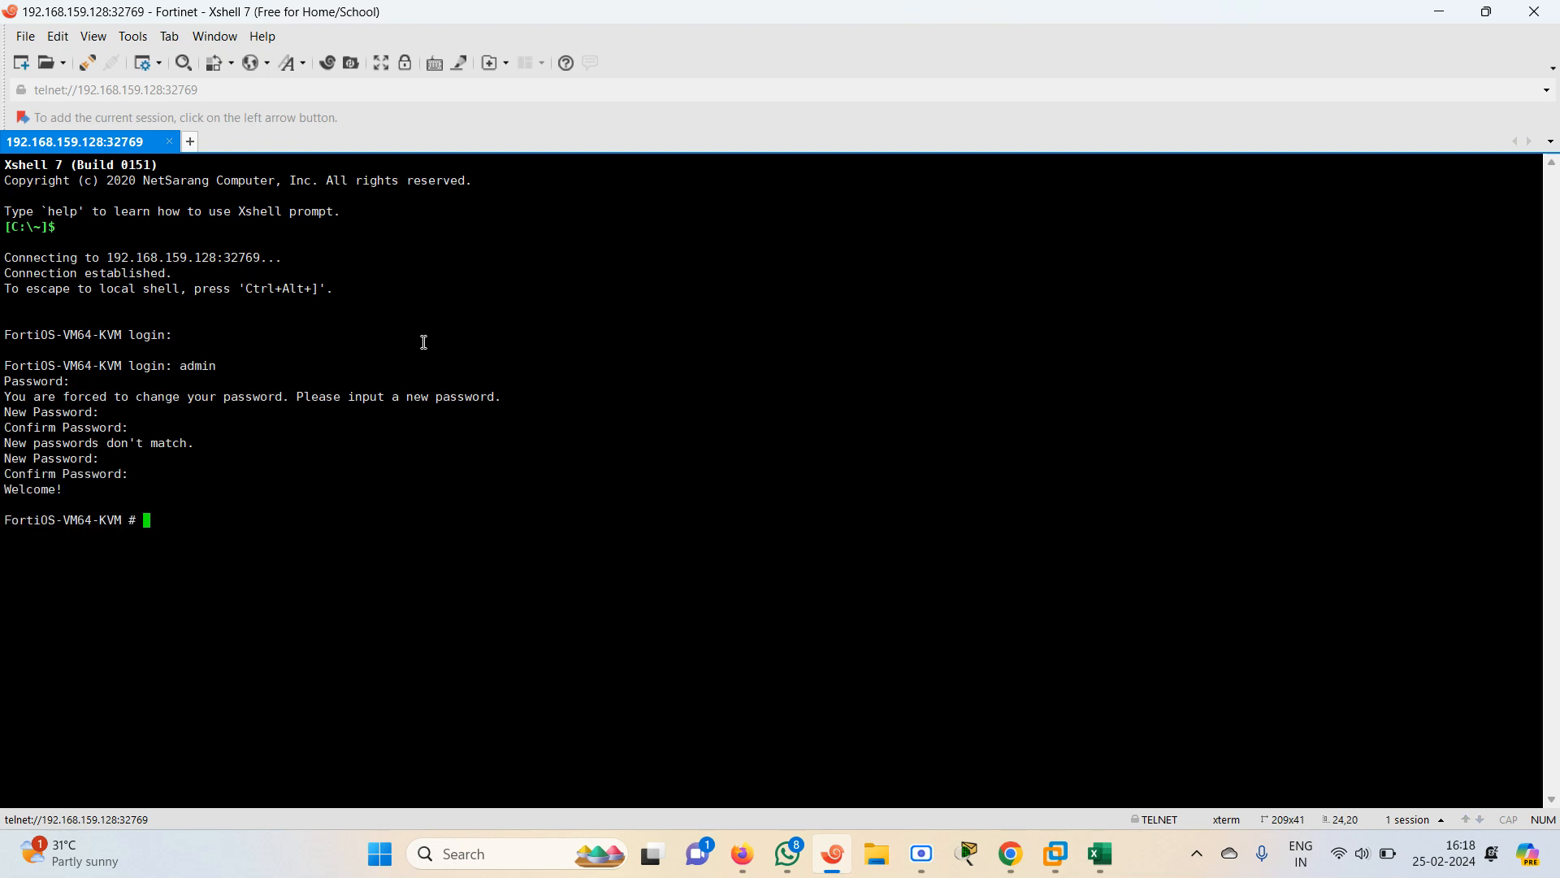
List the FortiGate's system interfaces with show system interface and examine the port5 and mgmt entries
type("show system interface")
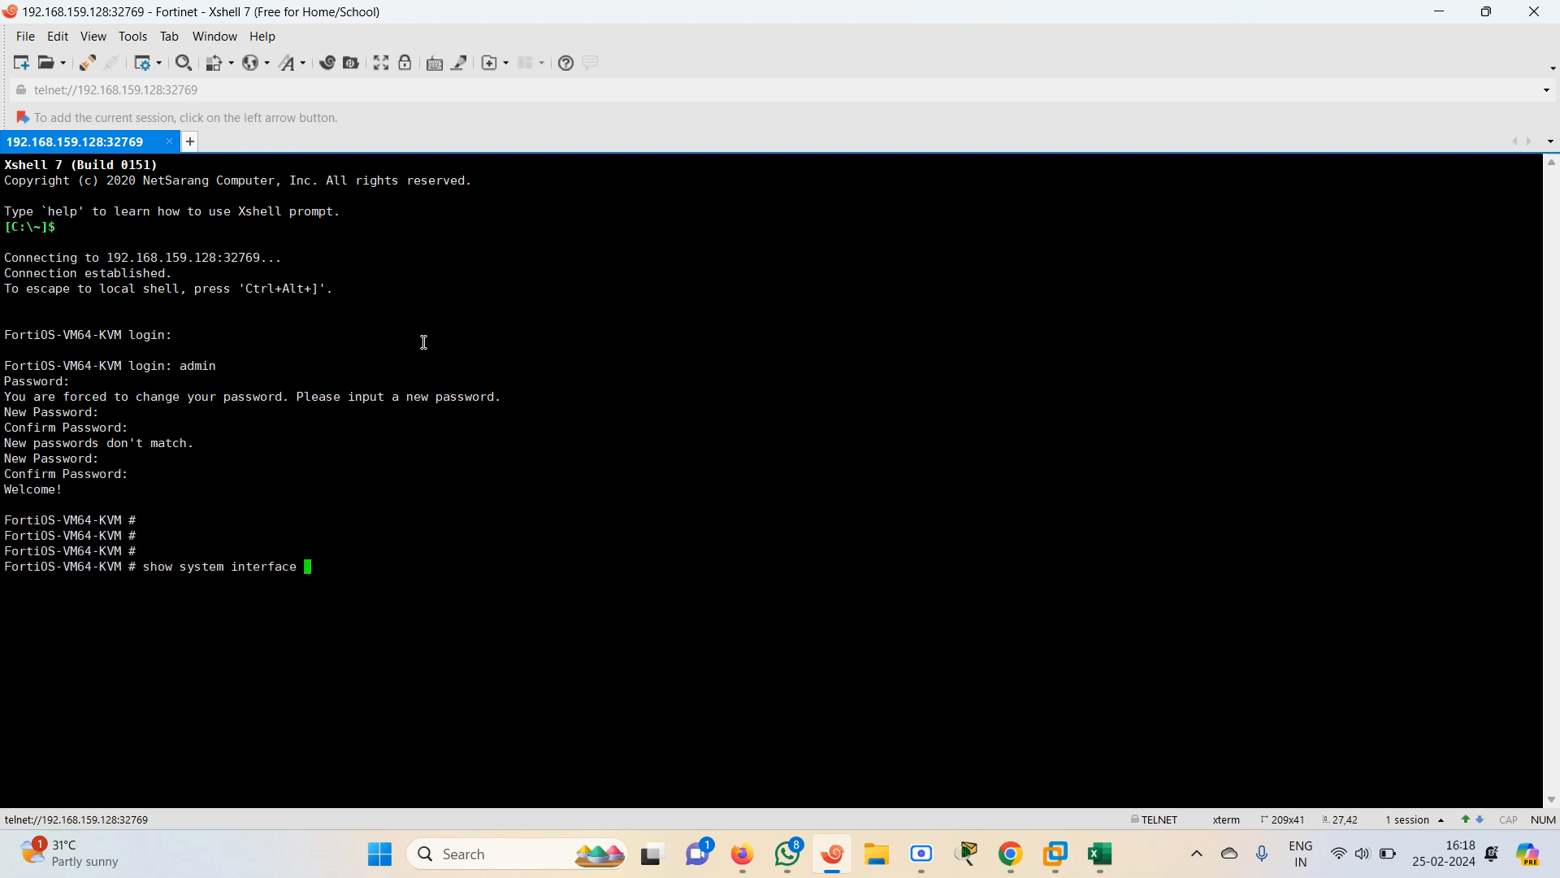
key("question")
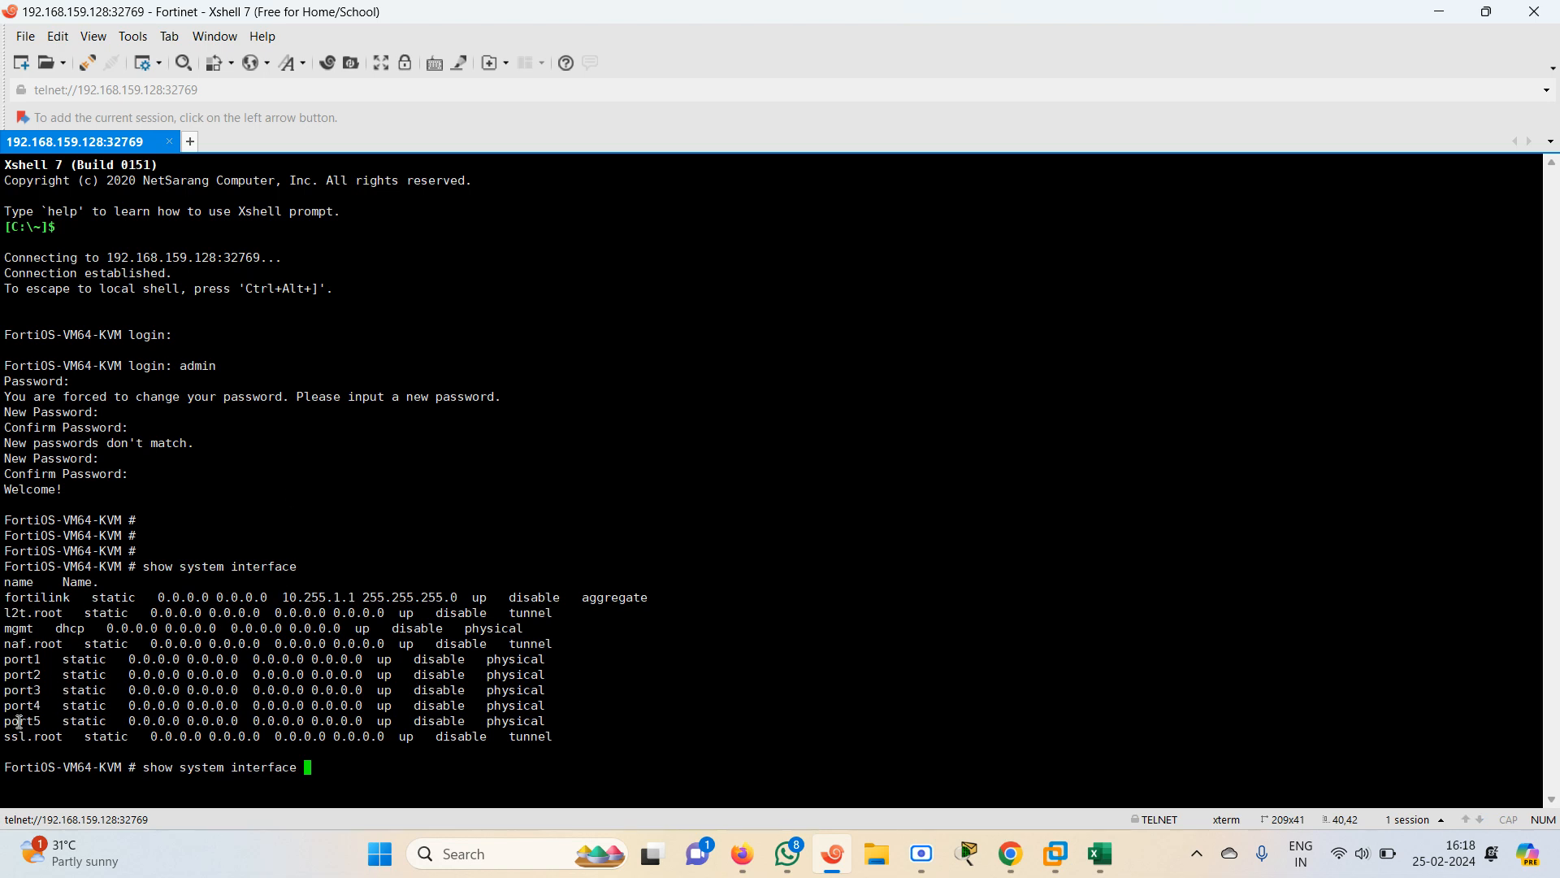
left_click_drag(18, 724, 554, 723)
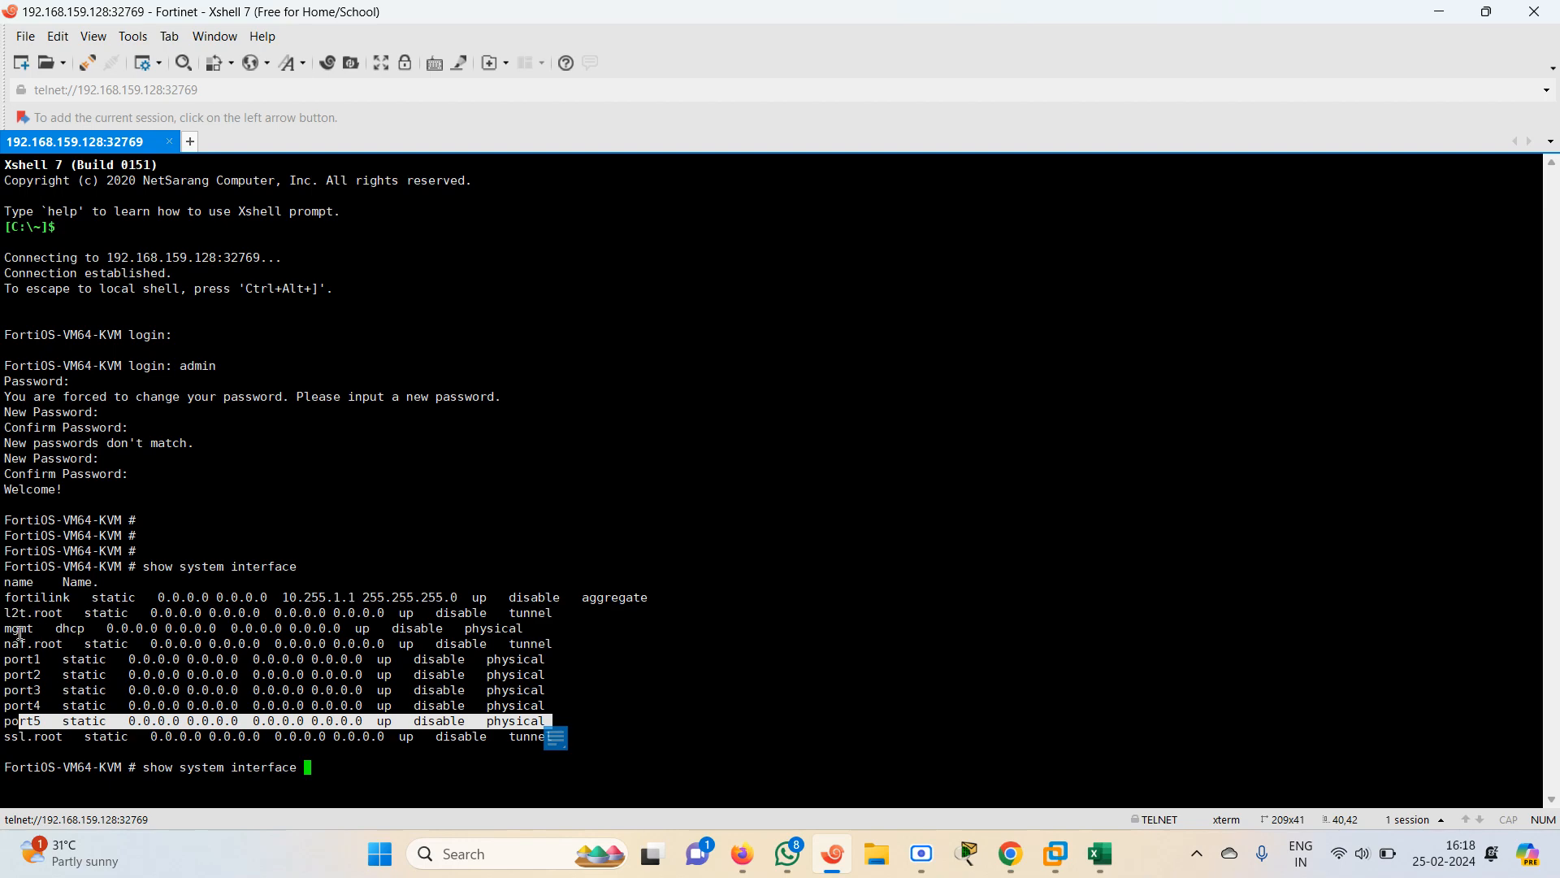
left_click_drag(4, 631, 538, 630)
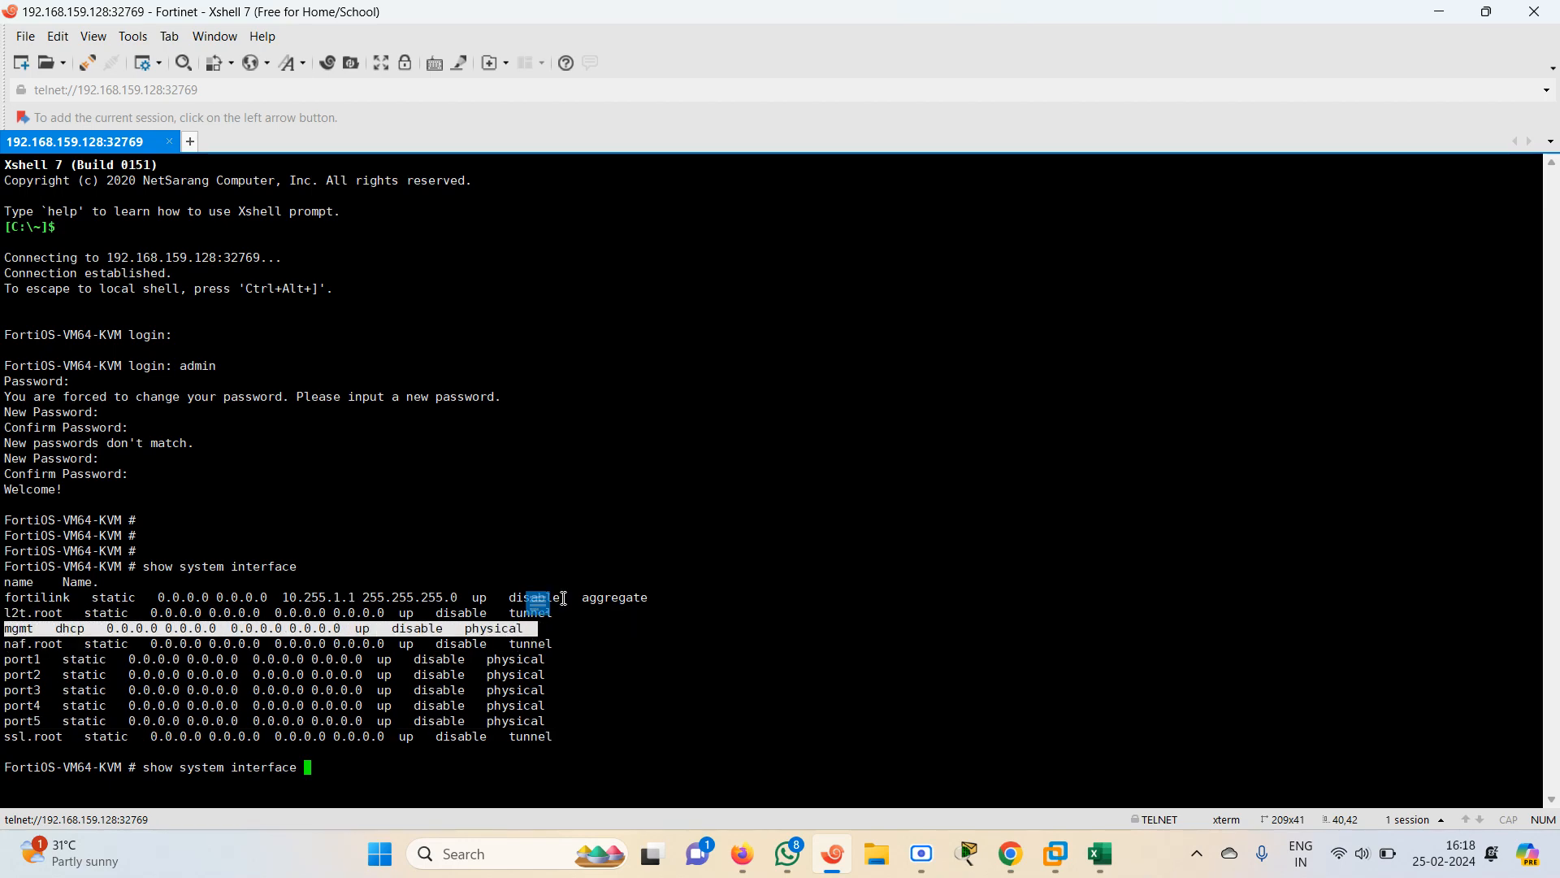
left_click(1439, 17)
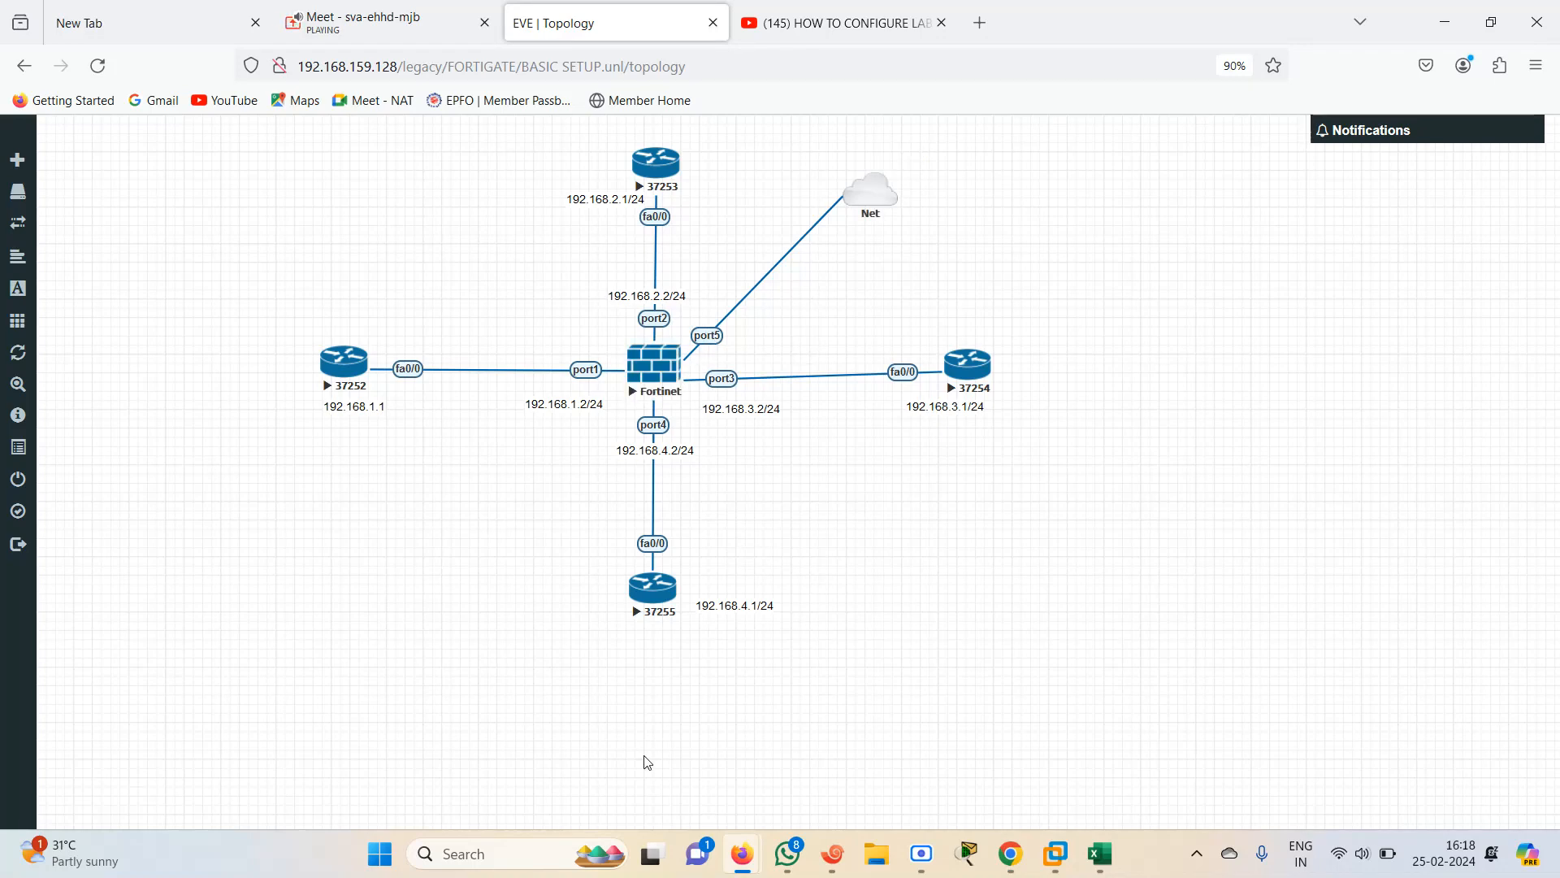
In the FortiGate console, configure port5 for DHCP mode with ping, https and http administrative access
left_click(833, 853)
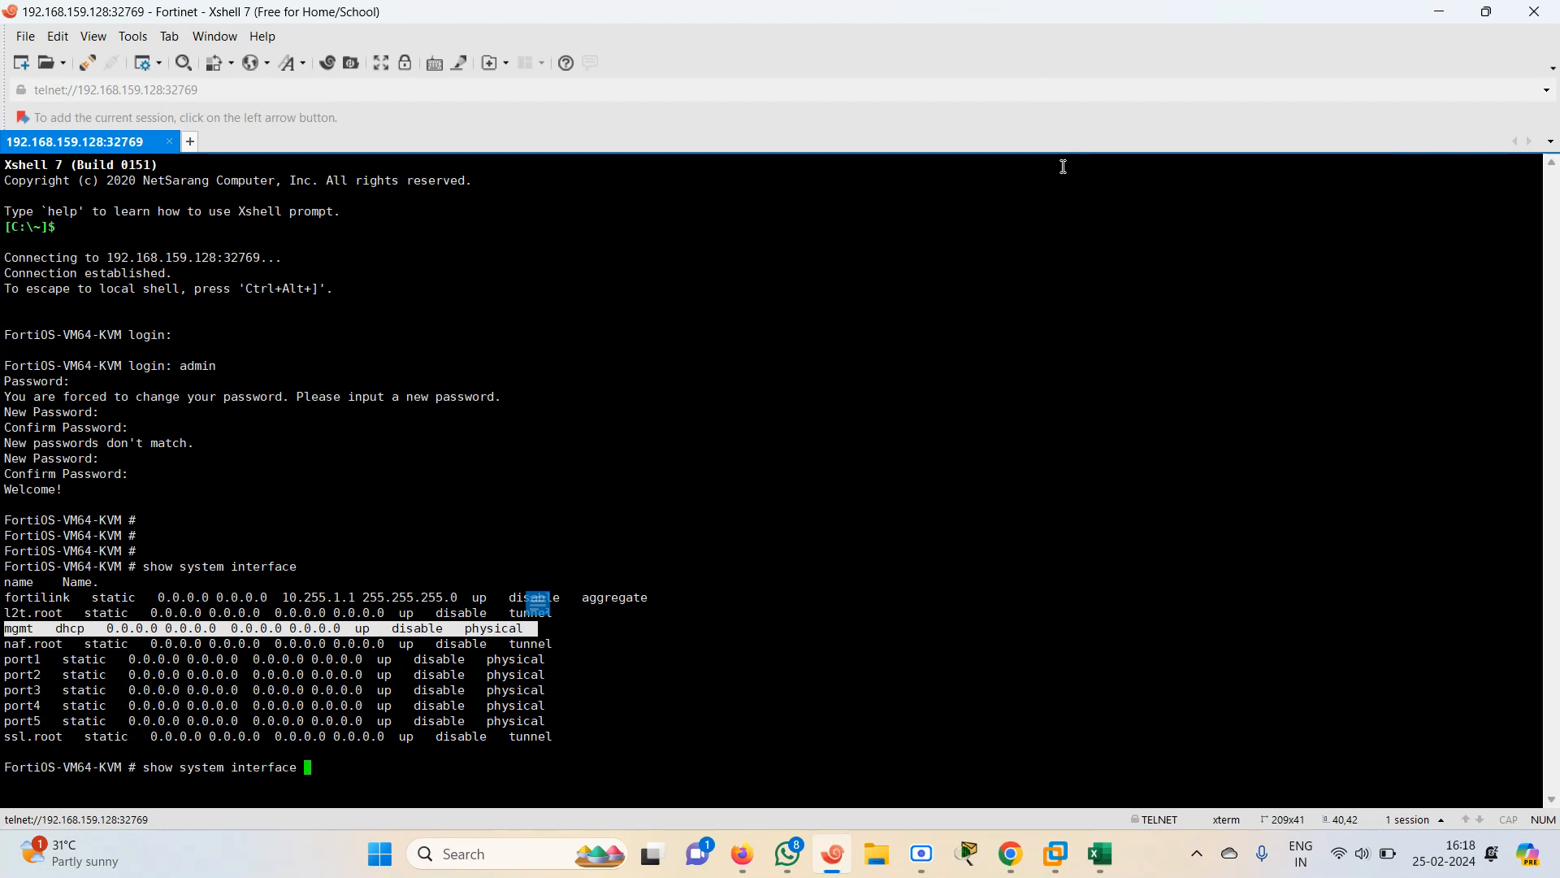
key("BackSpace")
key("BackSpace")
key("BackSpace")
key("BackSpace")
key("BackSpace")
key("BackSpace")
key("BackSpace")
key("BackSpace")
key("BackSpace")
key("BackSpace")
key("BackSpace")
key("BackSpace")
key("BackSpace")
key("BackSpace")
key("BackSpace")
key("BackSpace")
key("BackSpace")
key("BackSpace")
key("BackSpace")
key("BackSpace")
key("BackSpace")
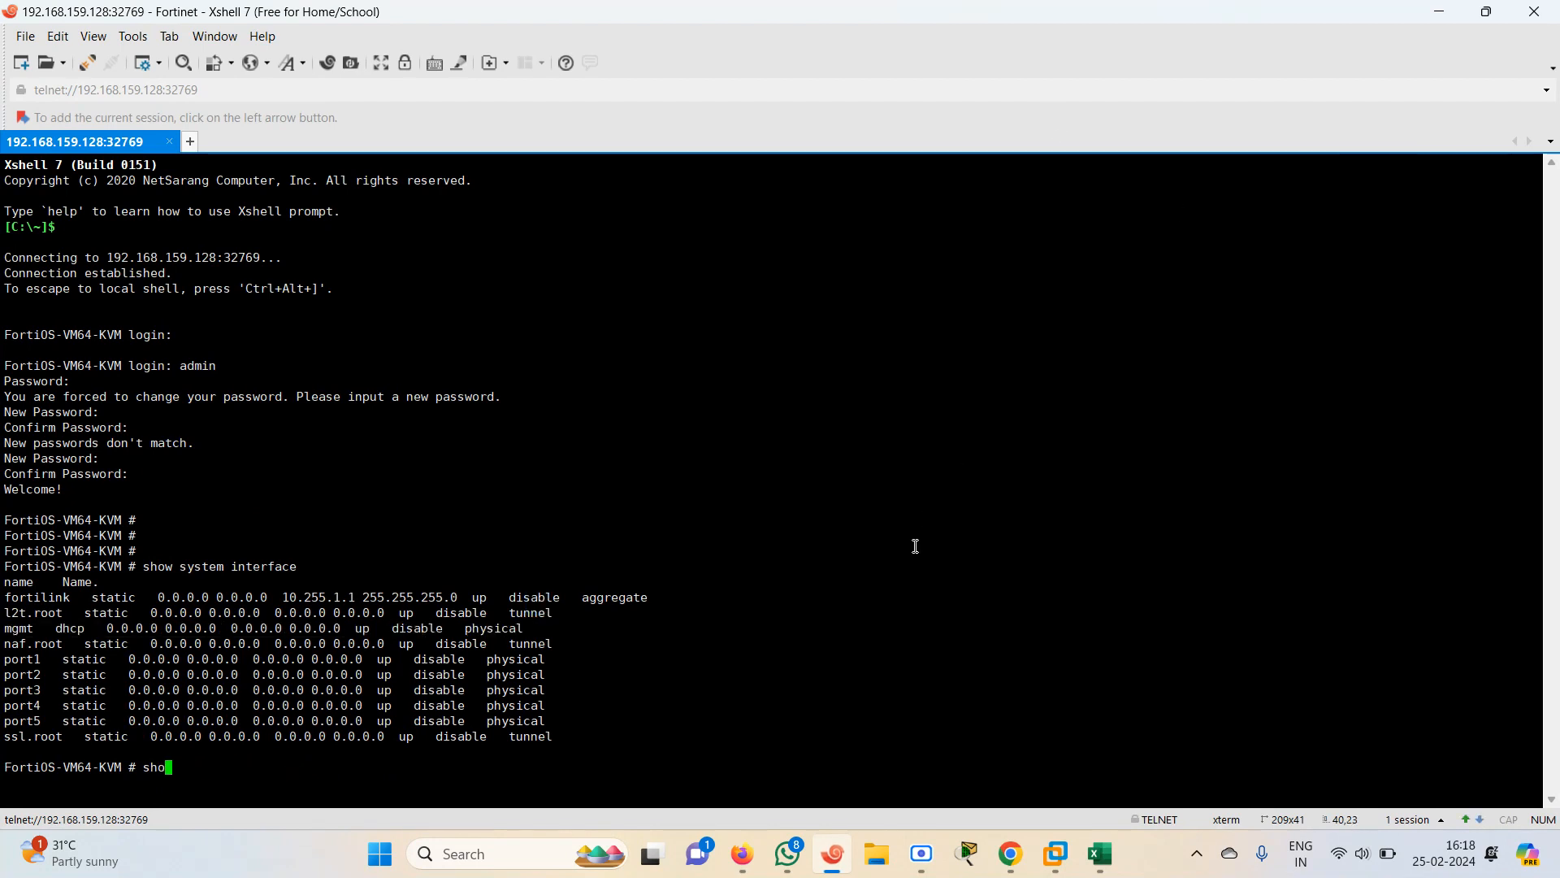
type("config ")
type("sh")
type("stem interface")
key("Return")
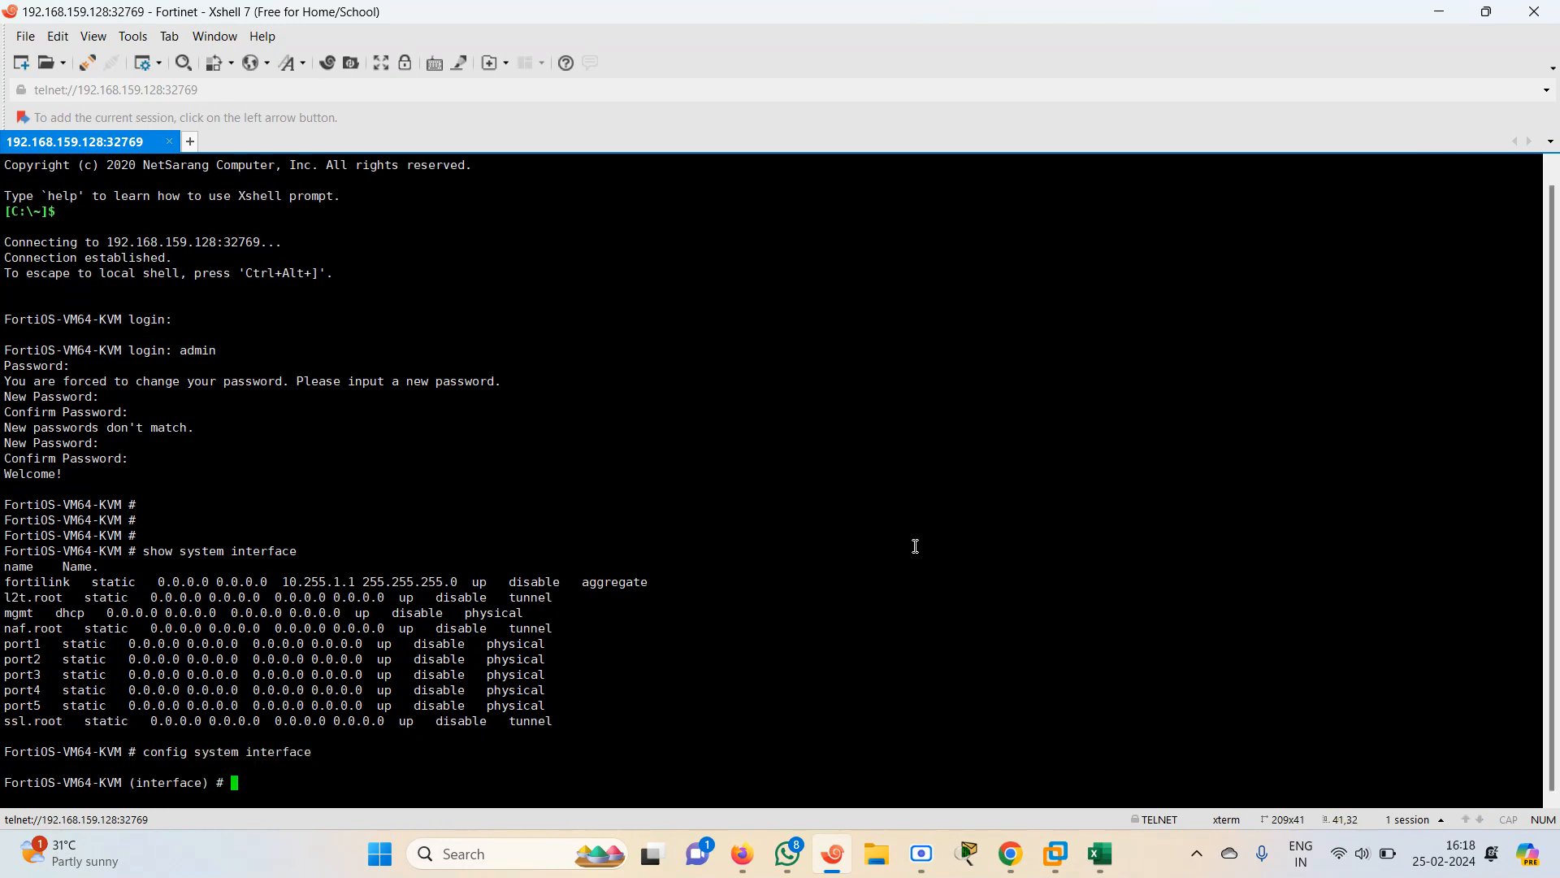
type("edit  port1")
key("Return")
key("Return")
type("s")
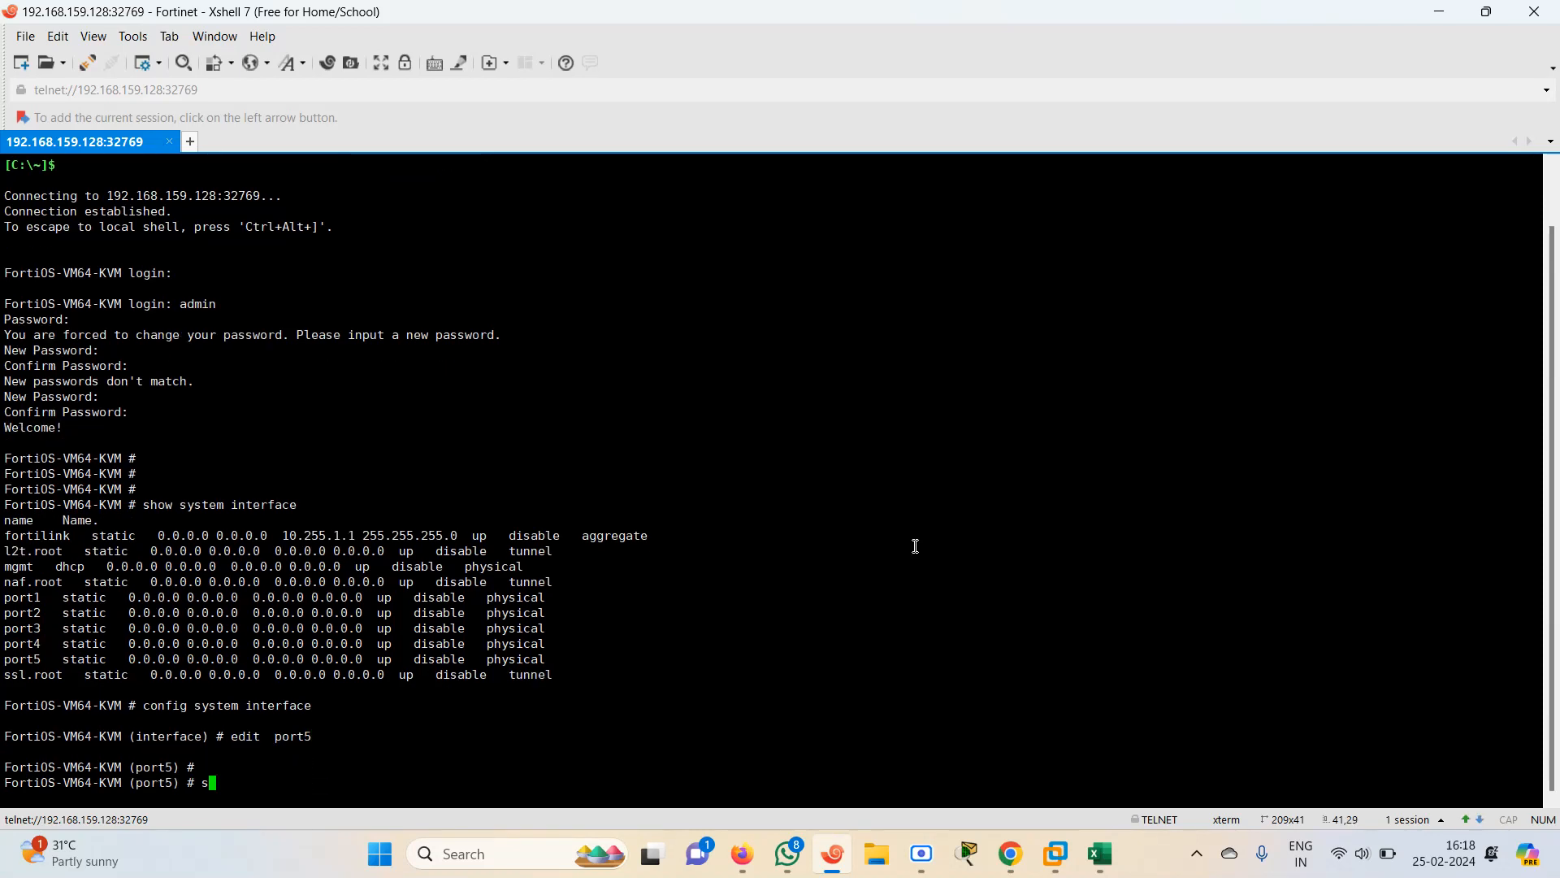
type("et mode dhcp")
key("Return")
type("set")
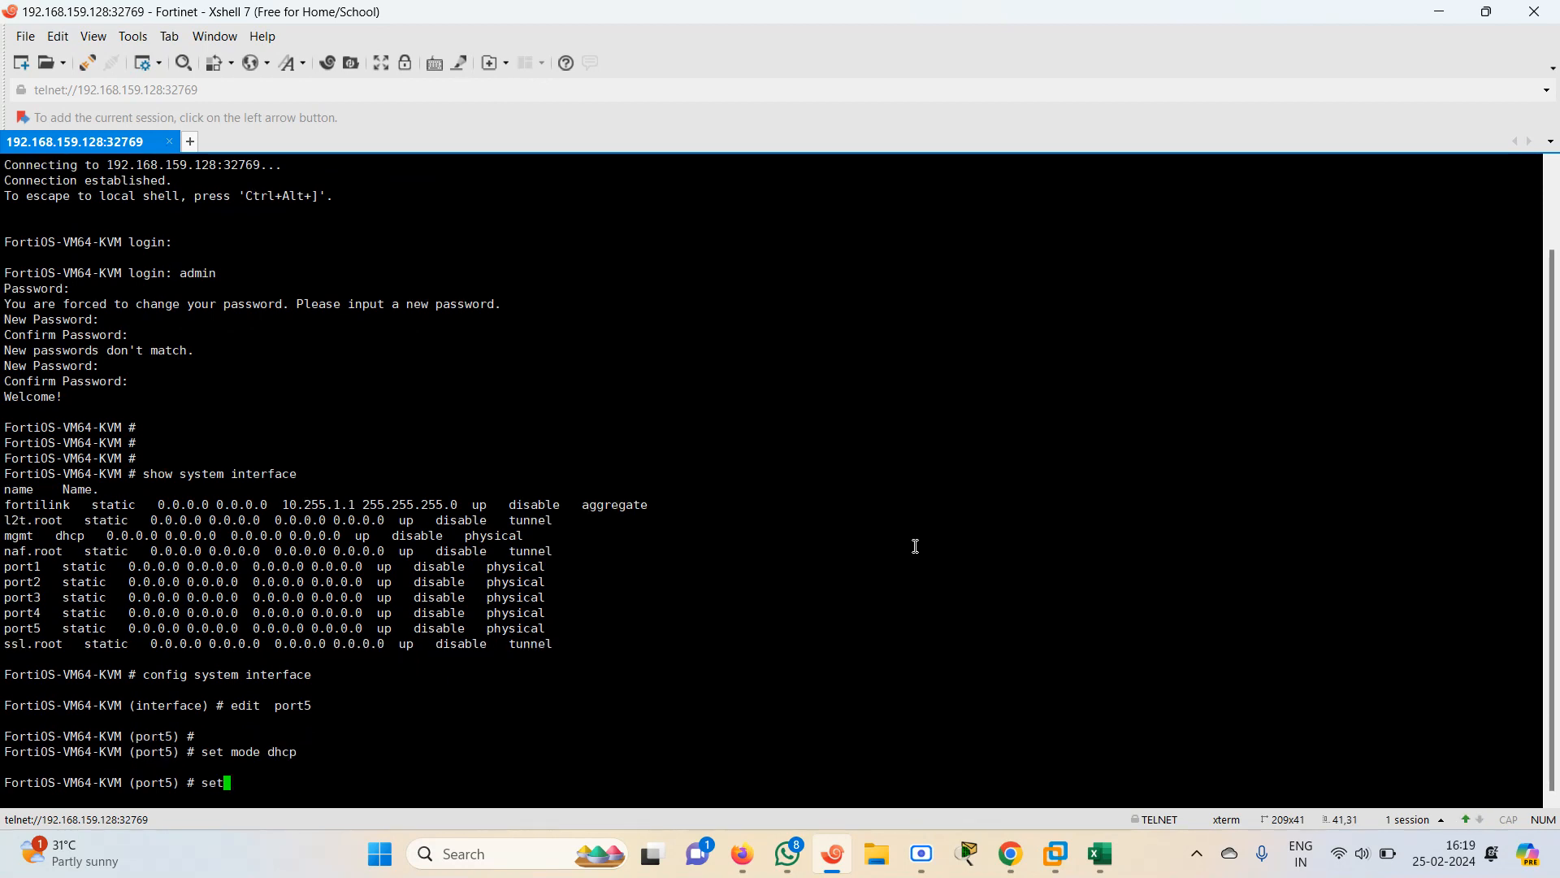
type(" allowaccess ping  https http")
key("Return")
key("Return")
type("end")
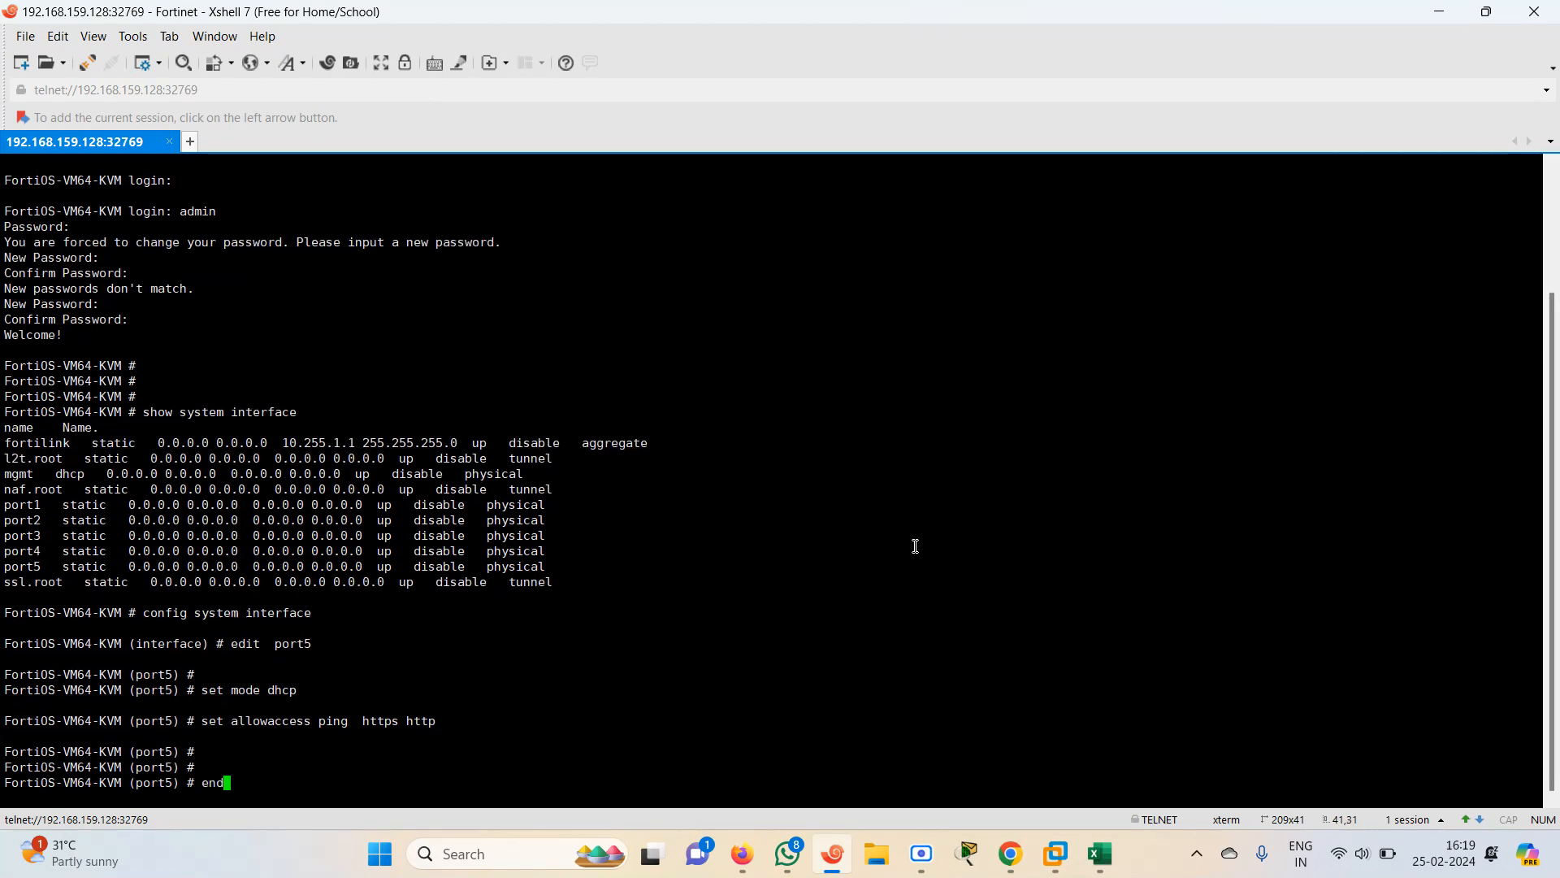
key("Return")
key("Return")
key("Return")
key("Return")
key("Return")
key("Return")
List the system interfaces several times to check port5's settings
type("show system interface")
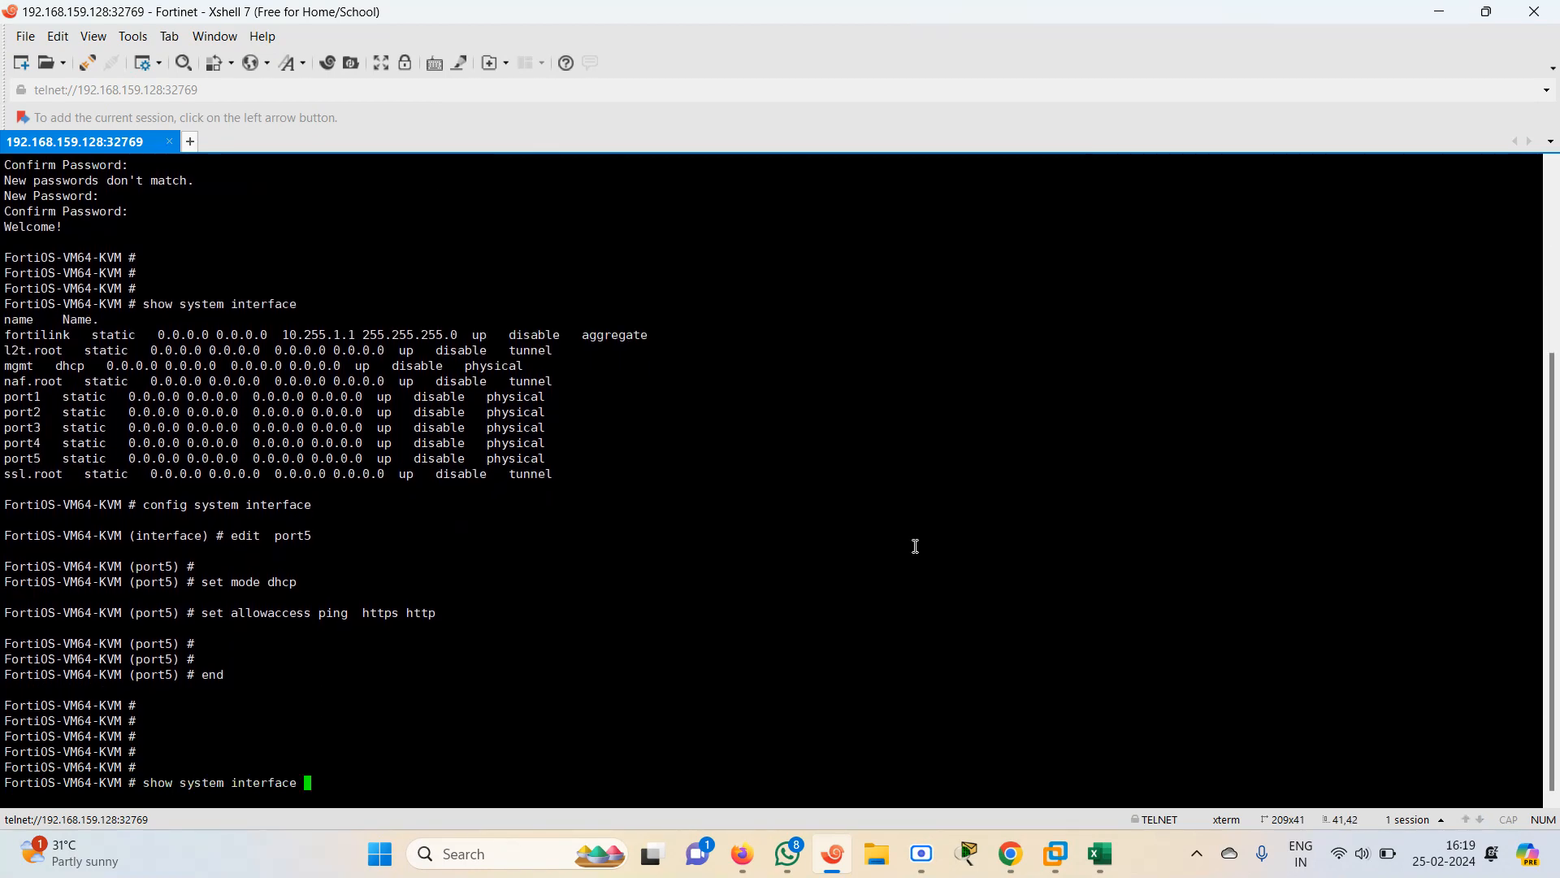
key("Return")
key("Up")
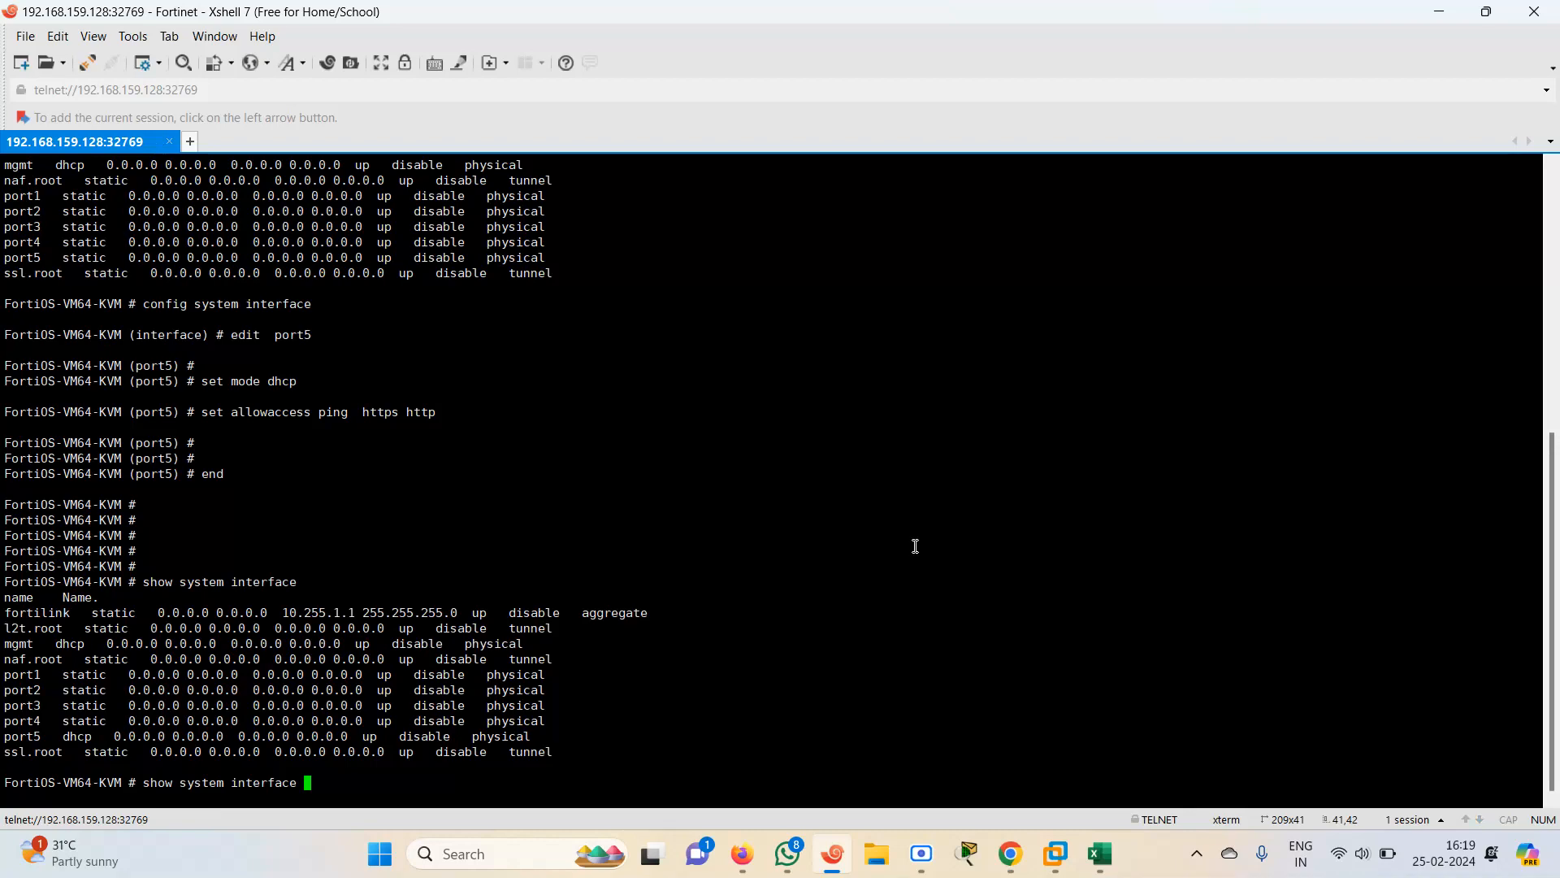
key("Return")
key("Up")
key("Return")
key("Up")
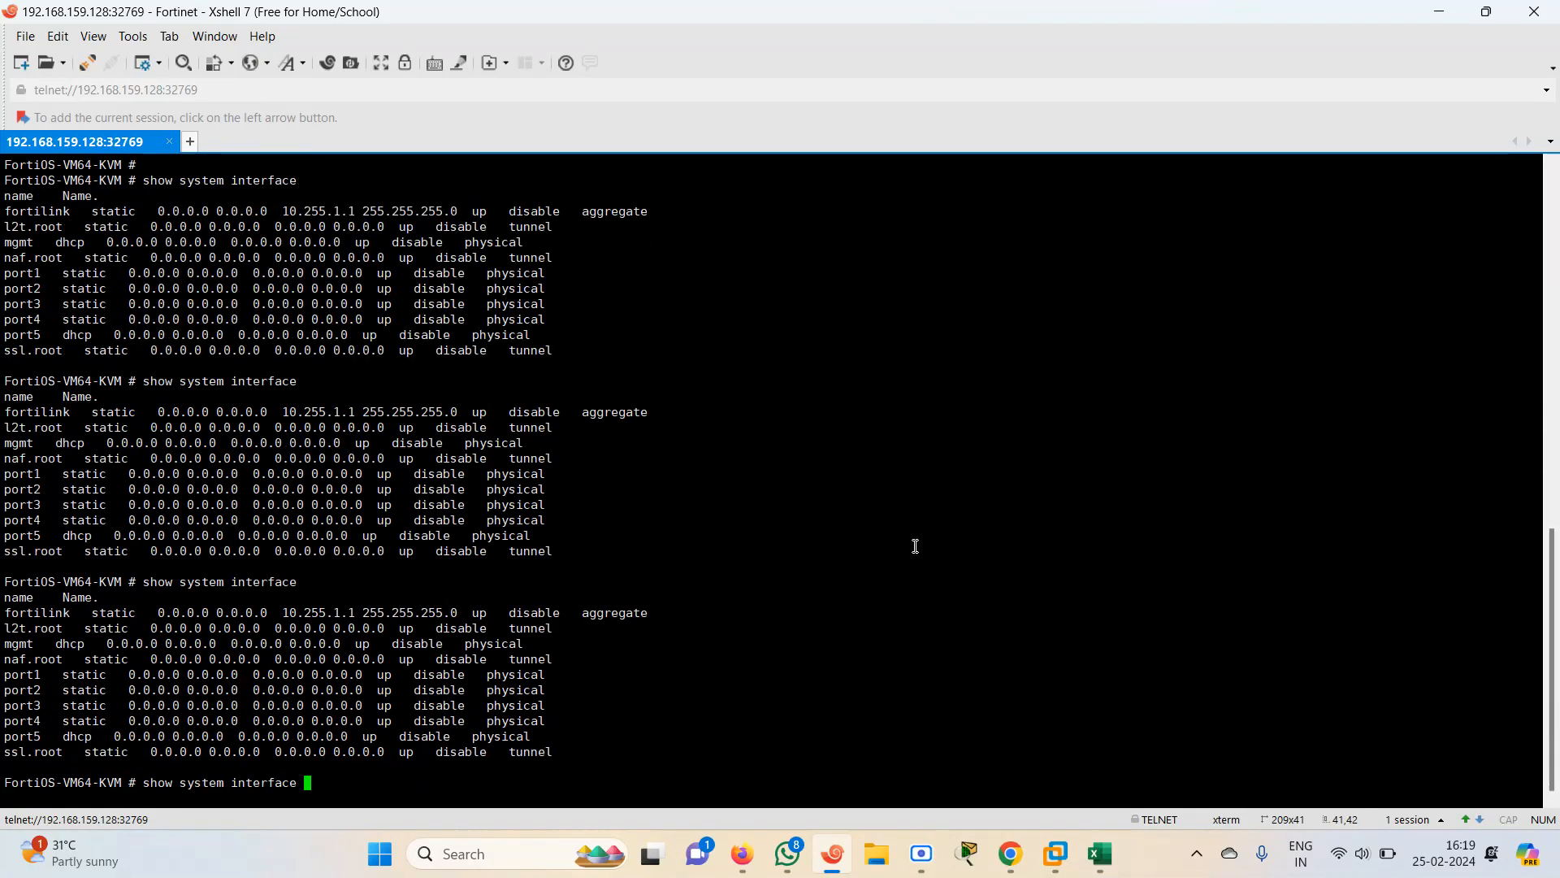
key("Return")
key("Up")
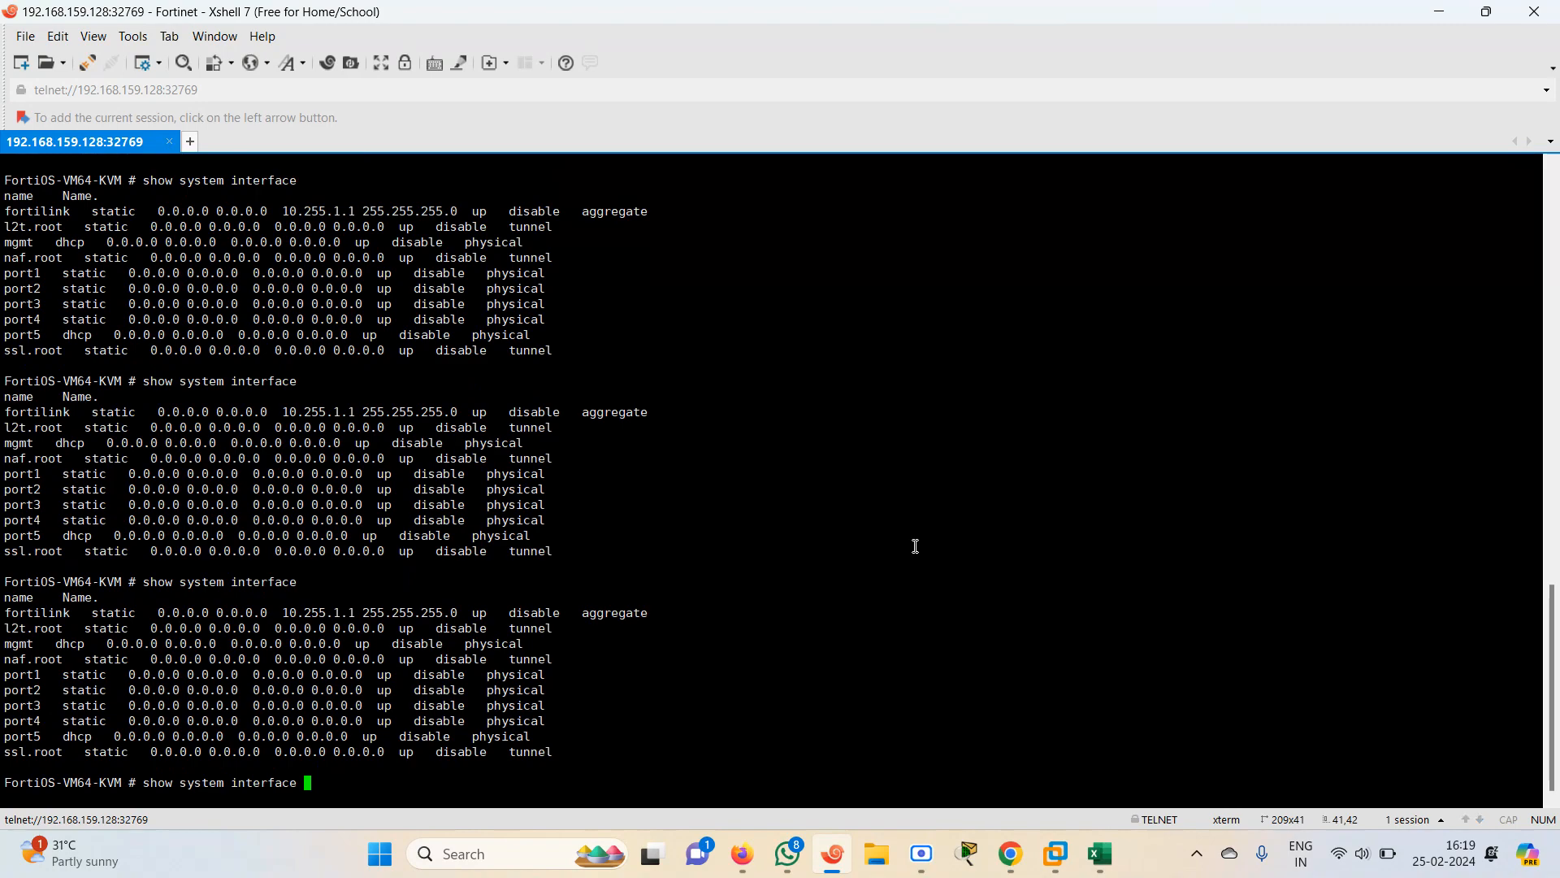
key("ctrl+a")
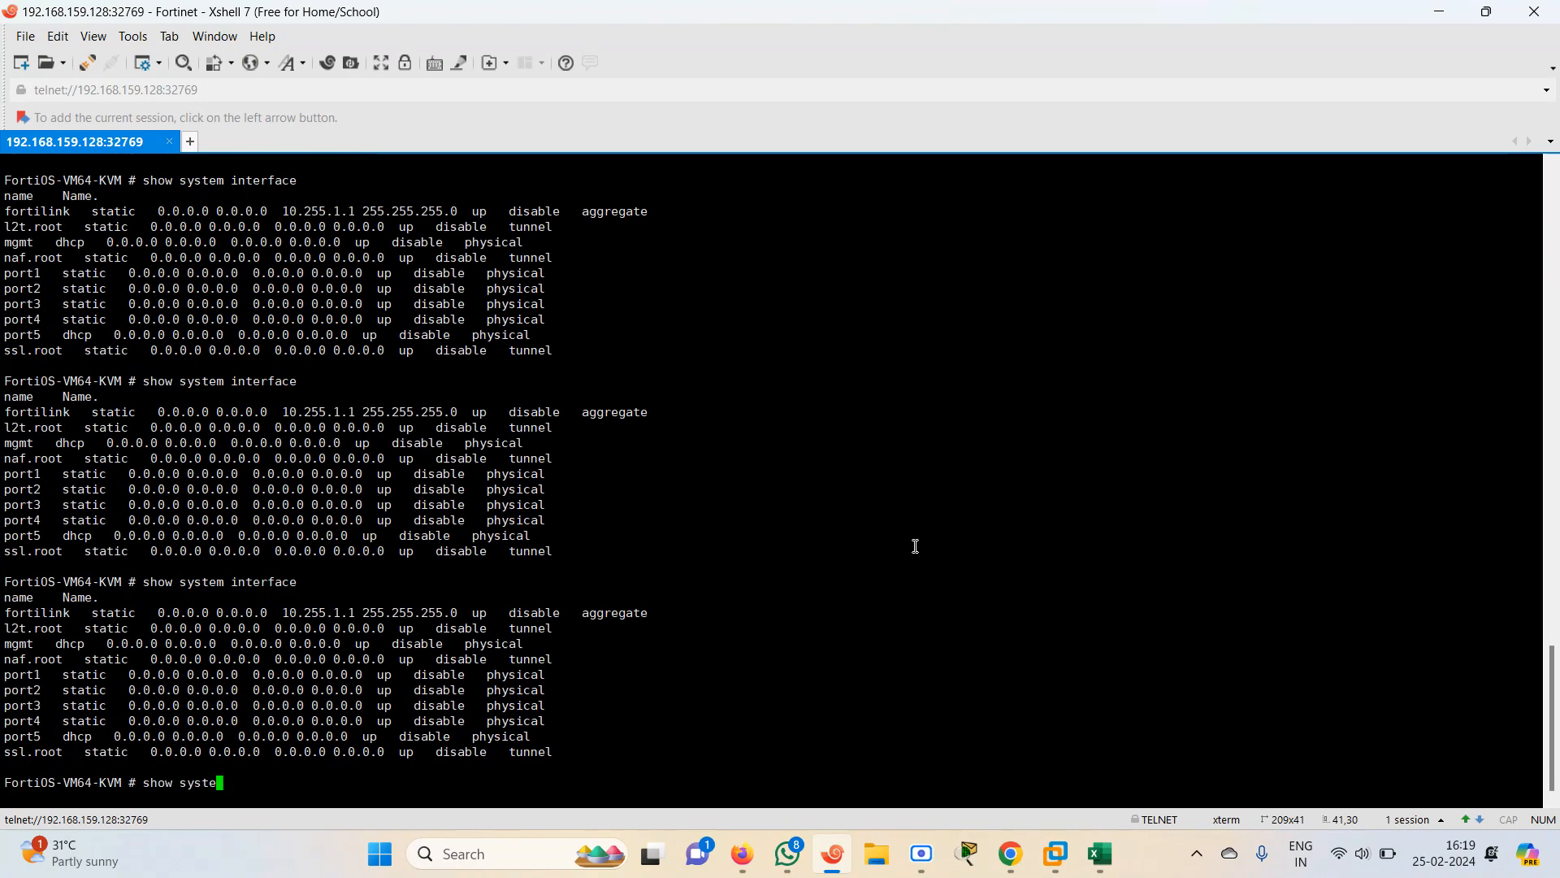
key("ctrl+e")
mouse_move(1554, 760)
left_mouse_down()
mouse_move(1556, 285)
mouse_move(1554, 763)
left_mouse_up()
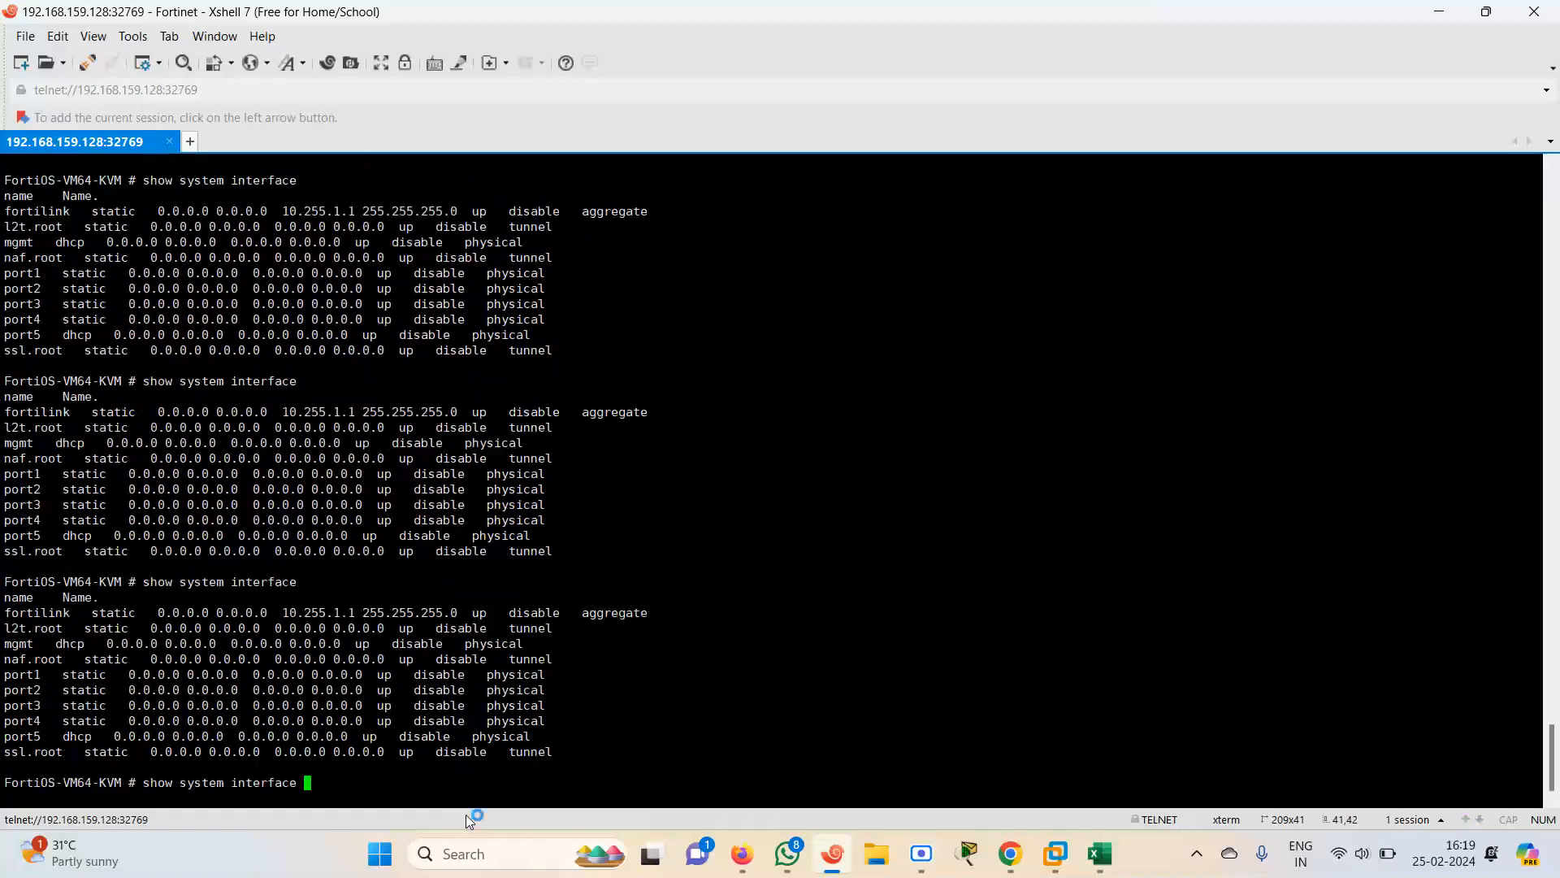
Edit port1 in the system interface configuration, setting static mode and ping access
key("BackSpace")
key("BackSpace")
key("BackSpace")
key("BackSpace")
key("BackSpace")
key("BackSpace")
key("BackSpace")
key("BackSpace")
key("BackSpace")
key("BackSpace")
key("BackSpace")
key("BackSpace")
key("BackSpace")
key("BackSpace")
key("BackSpace")
key("BackSpace")
key("BackSpace")
key("BackSpace")
key("BackSpace")
key("BackSpace")
type("config system interface")
key("Return")
type("edit port1")
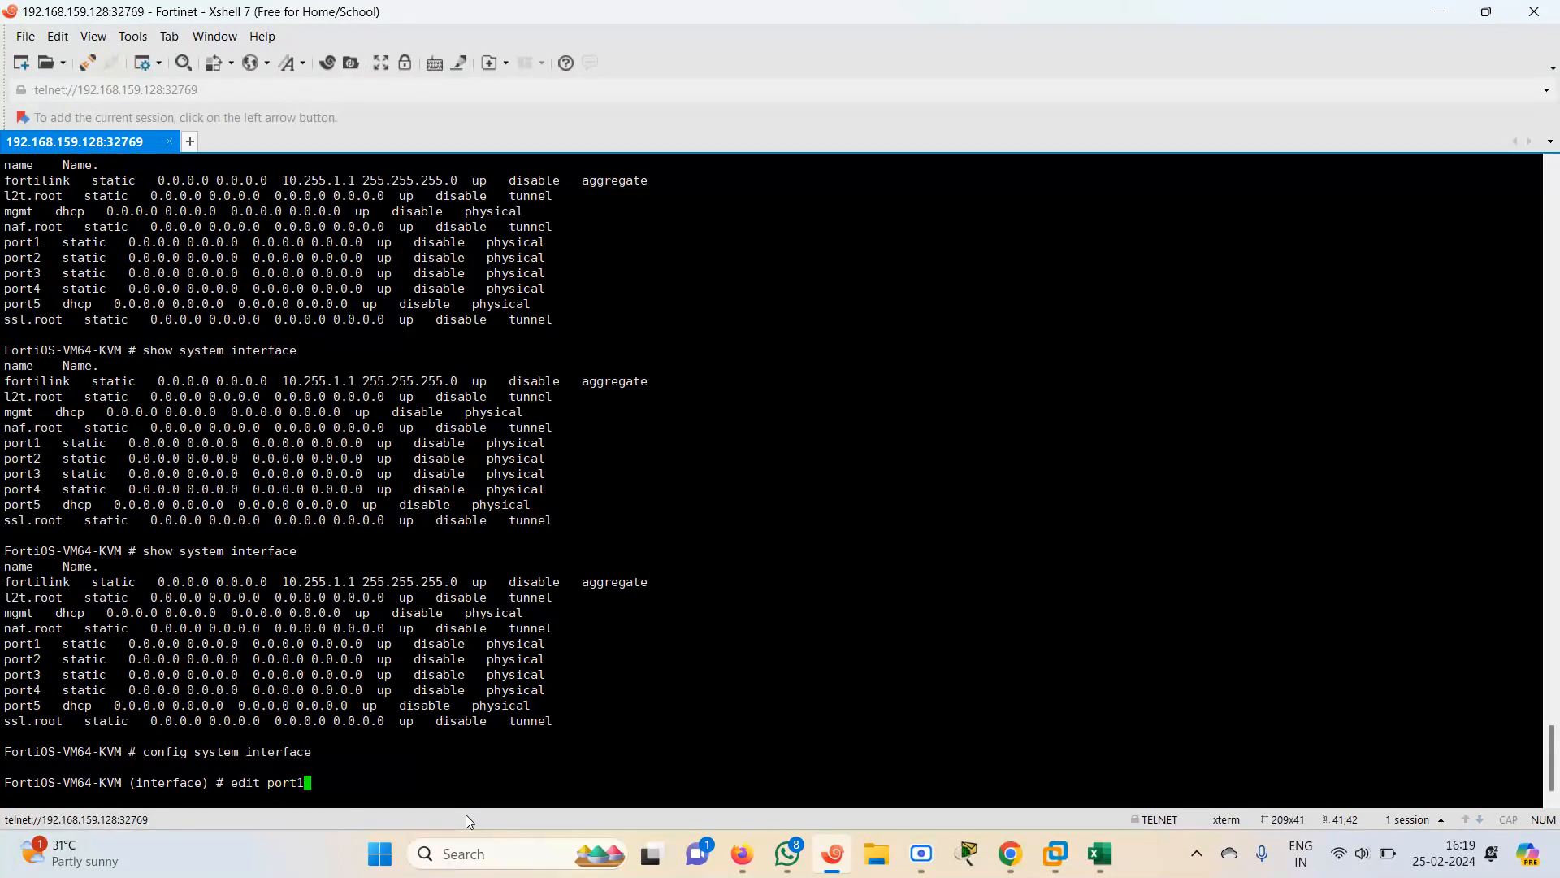
key("Return")
key("Return")
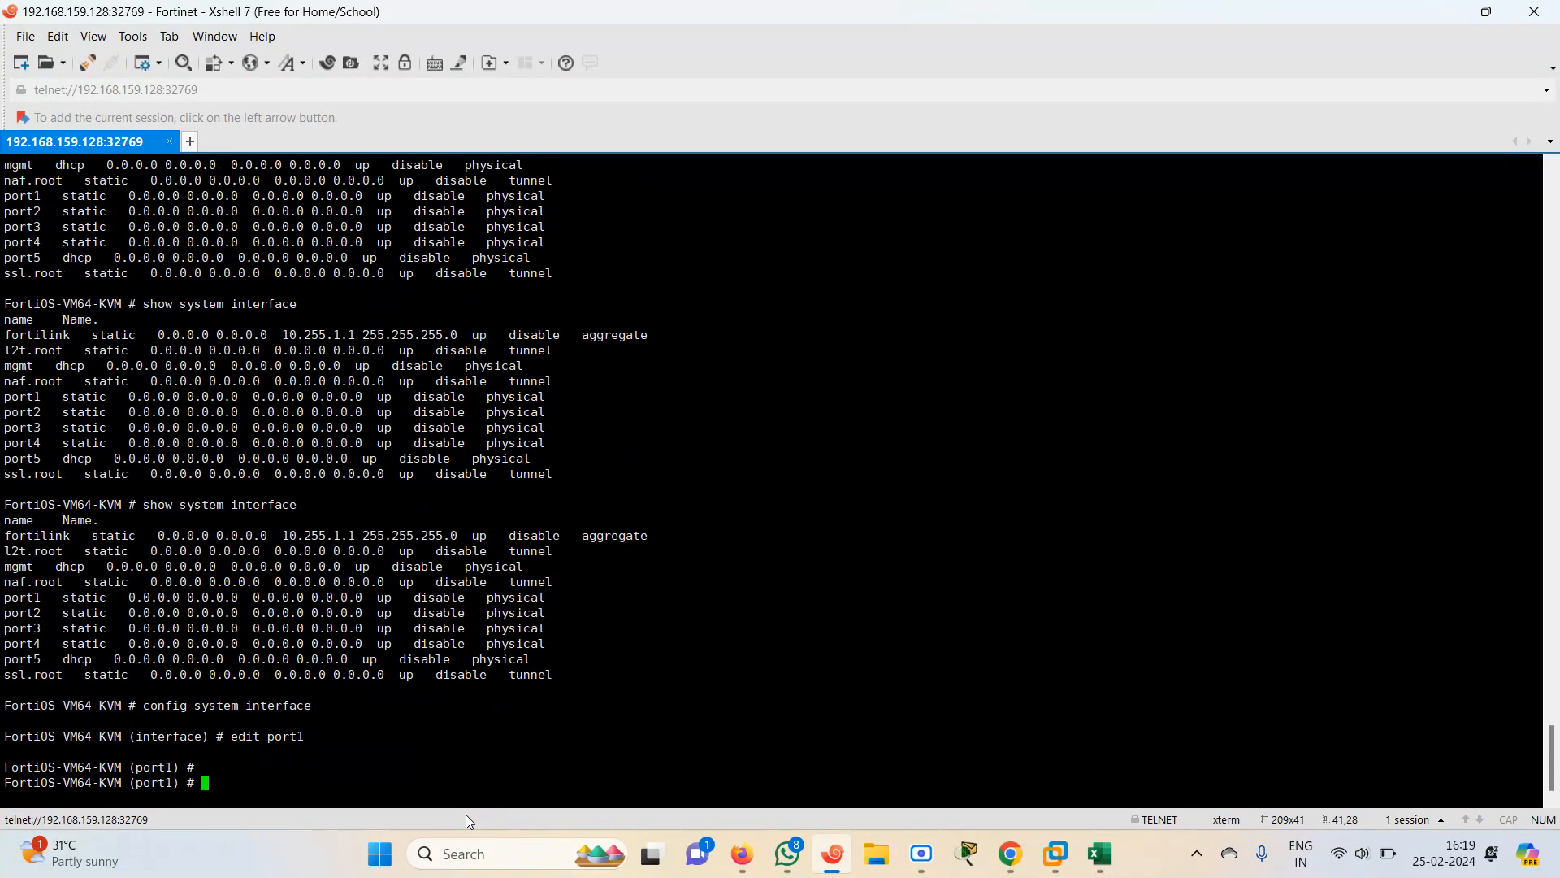
type("set mode static")
key("Return")
key("Return")
key("Return")
key("Return")
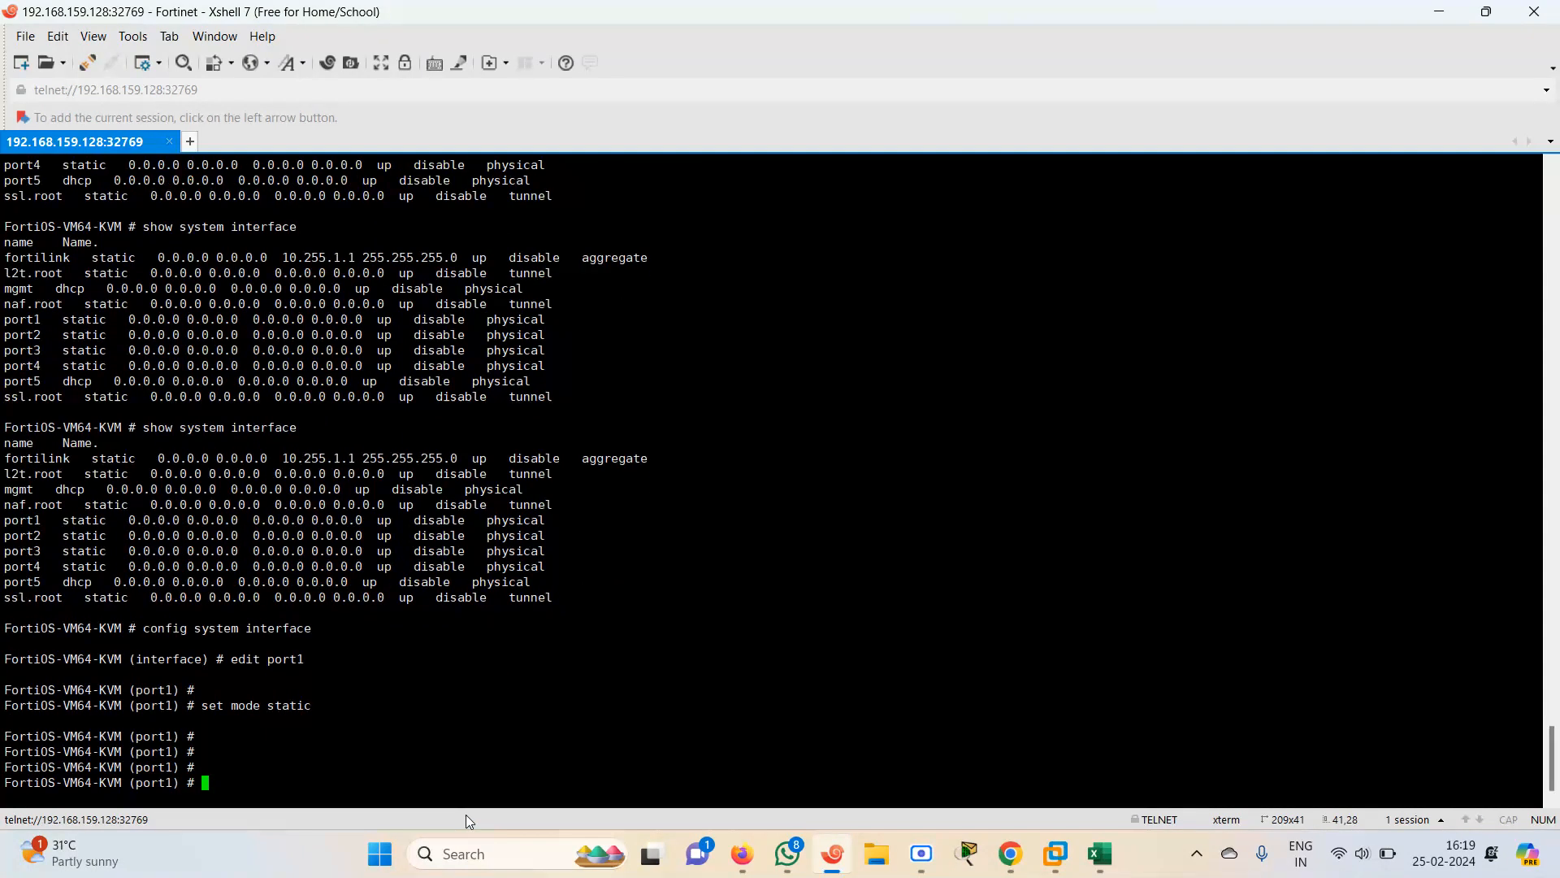
type("set allowaccess ping")
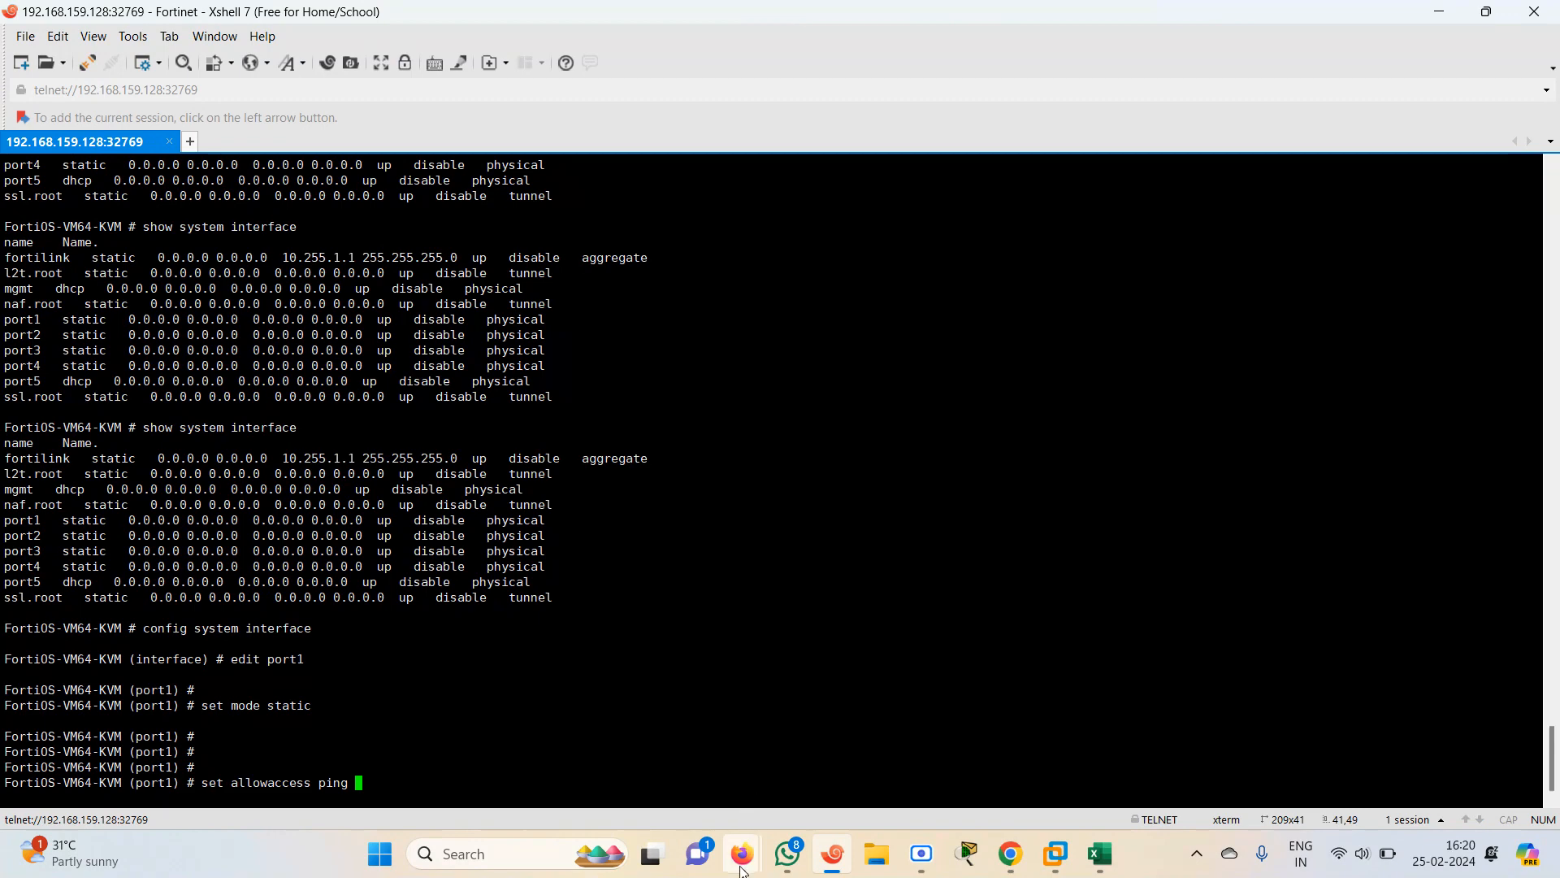
Check port1's label in the topology and assign port1 the IP address 192.168.1.2/24, then end the configuration
mouse_move(742, 869)
left_click(648, 768)
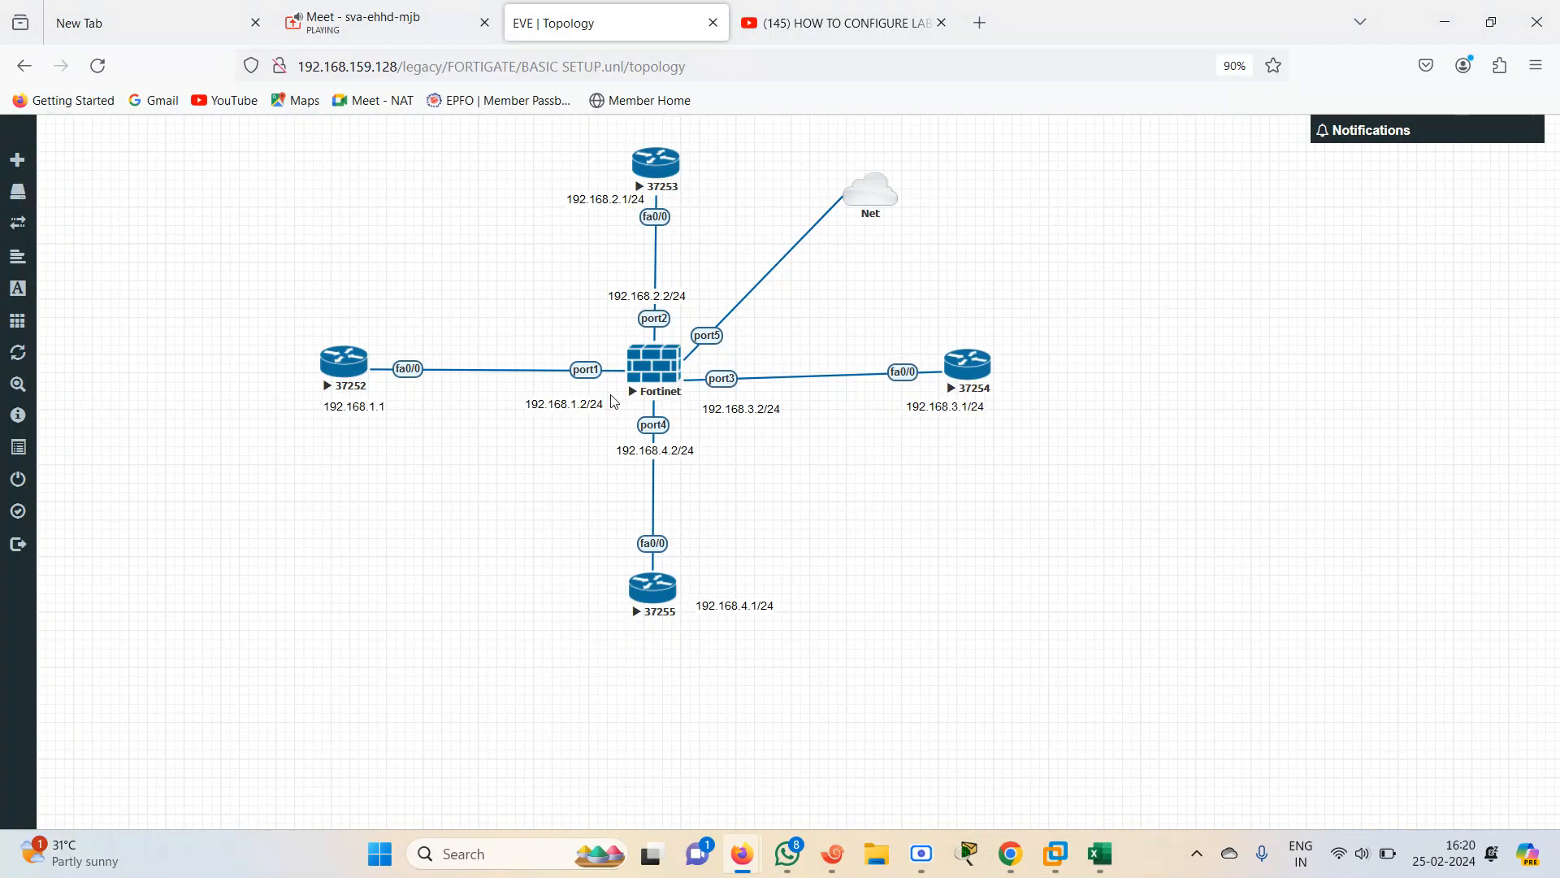
left_click(833, 853)
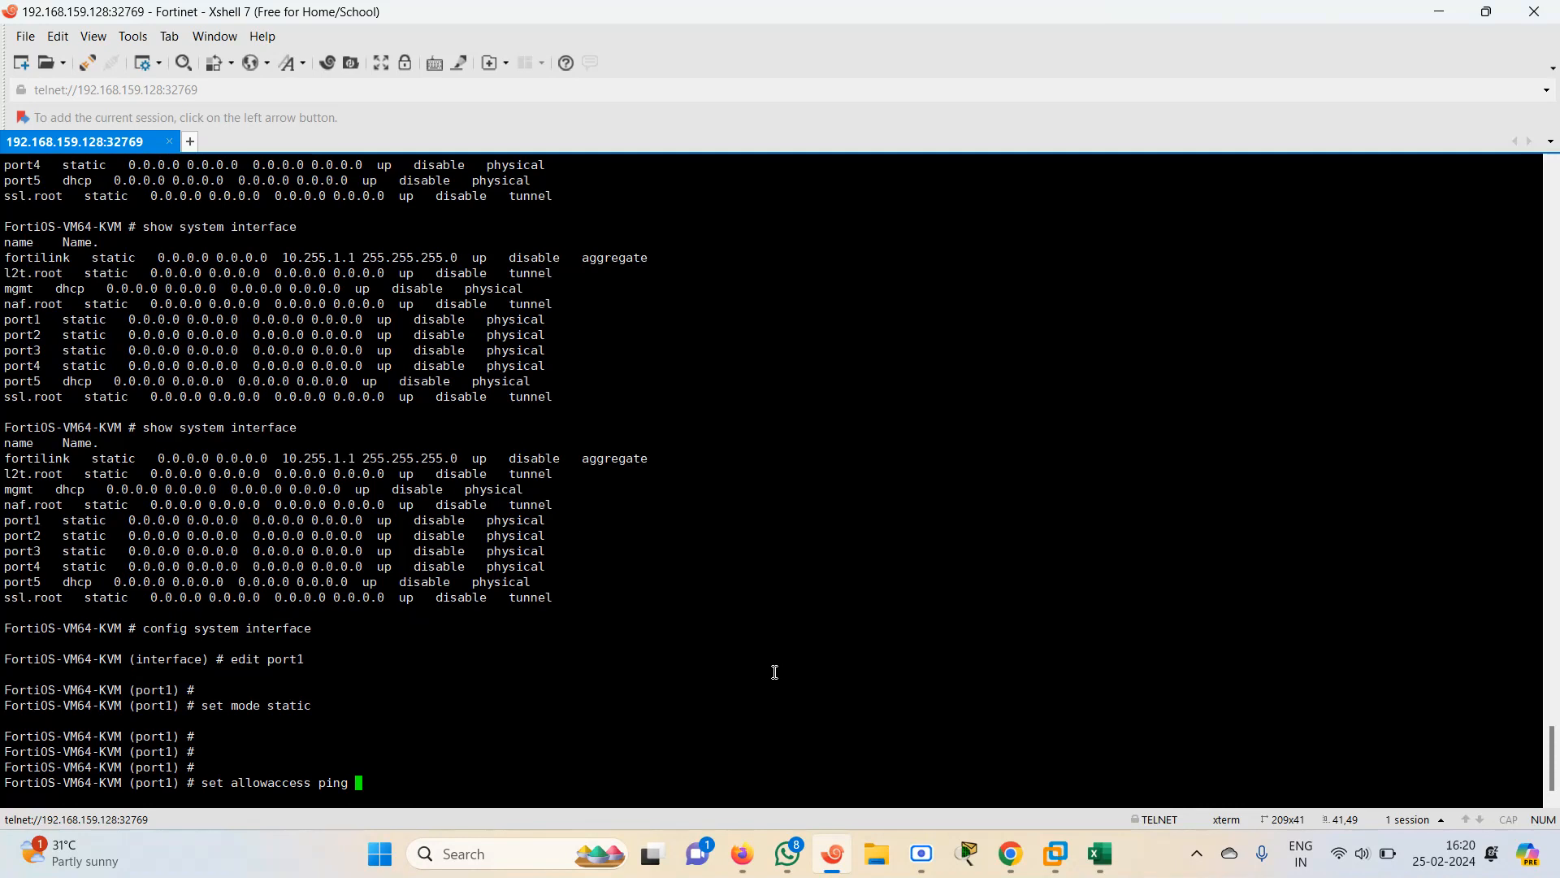
key("Return")
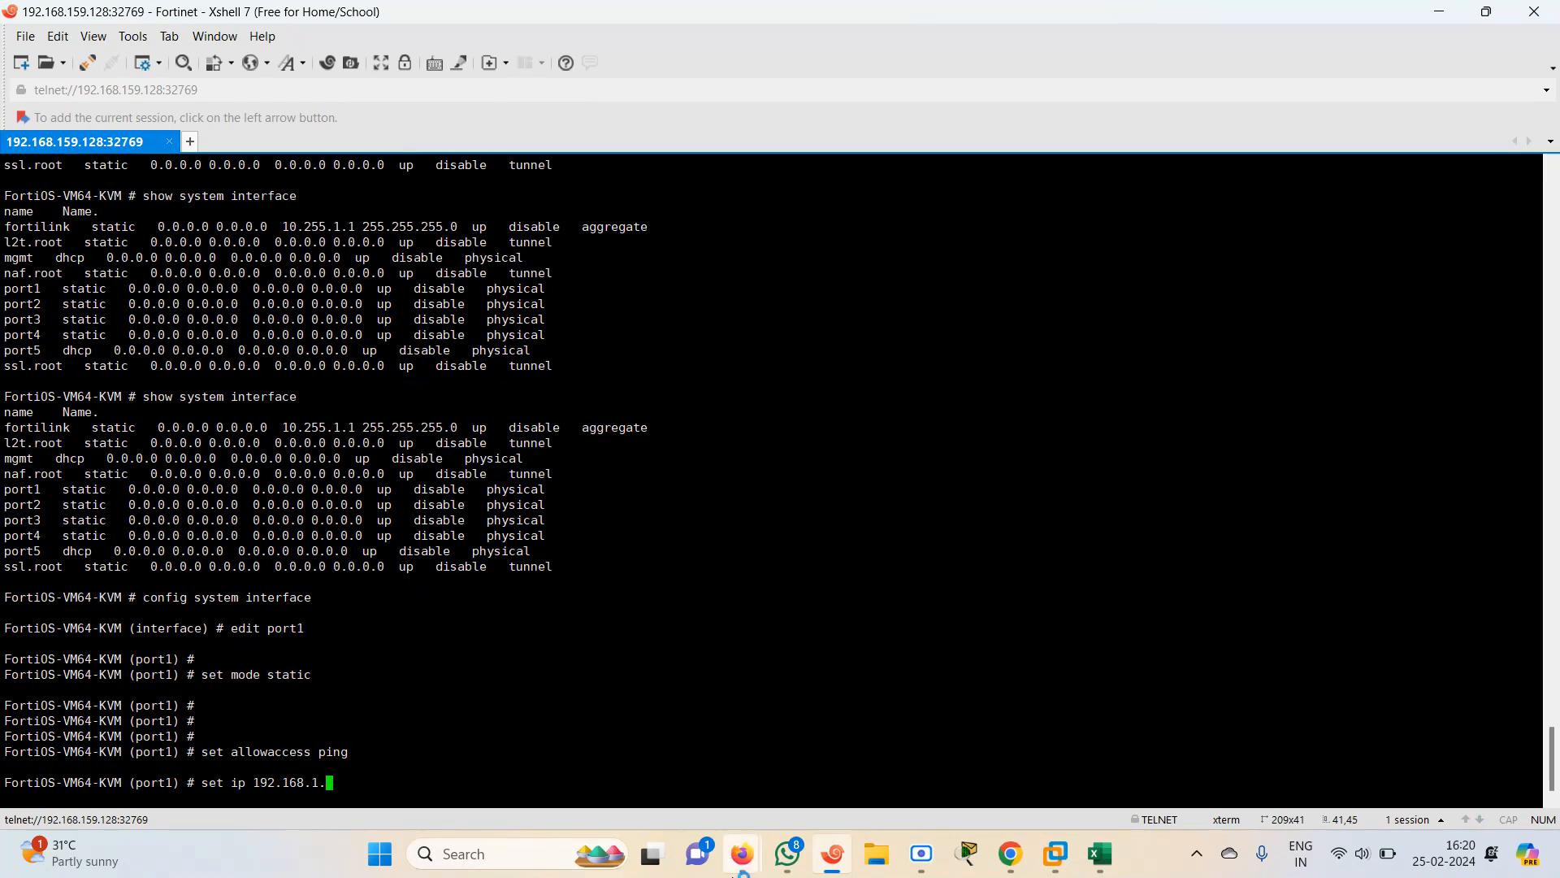
left_click(654, 785)
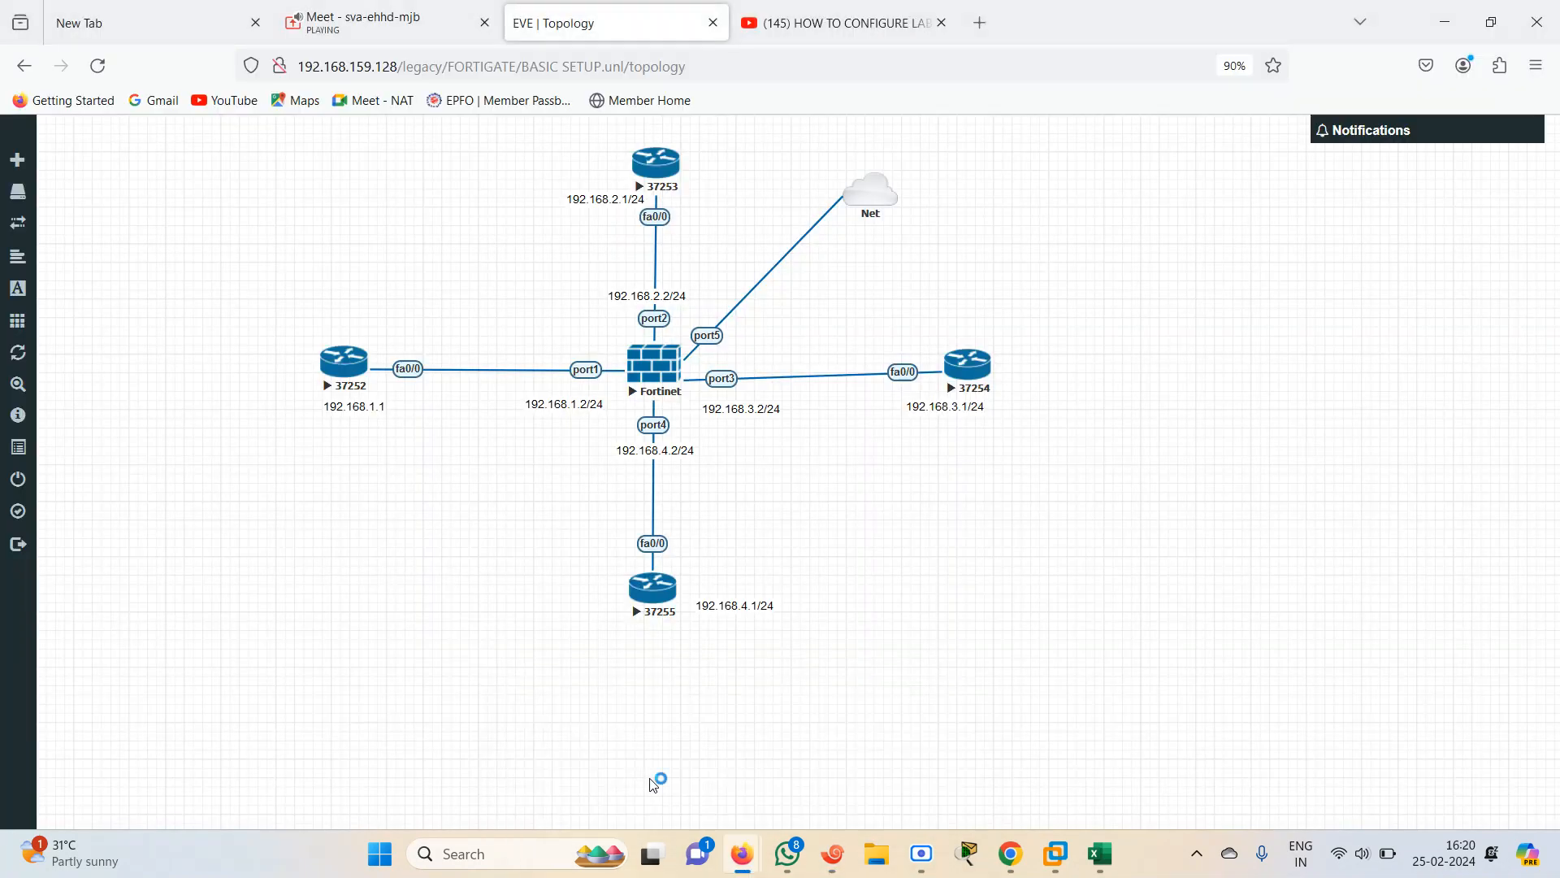
left_click(832, 853)
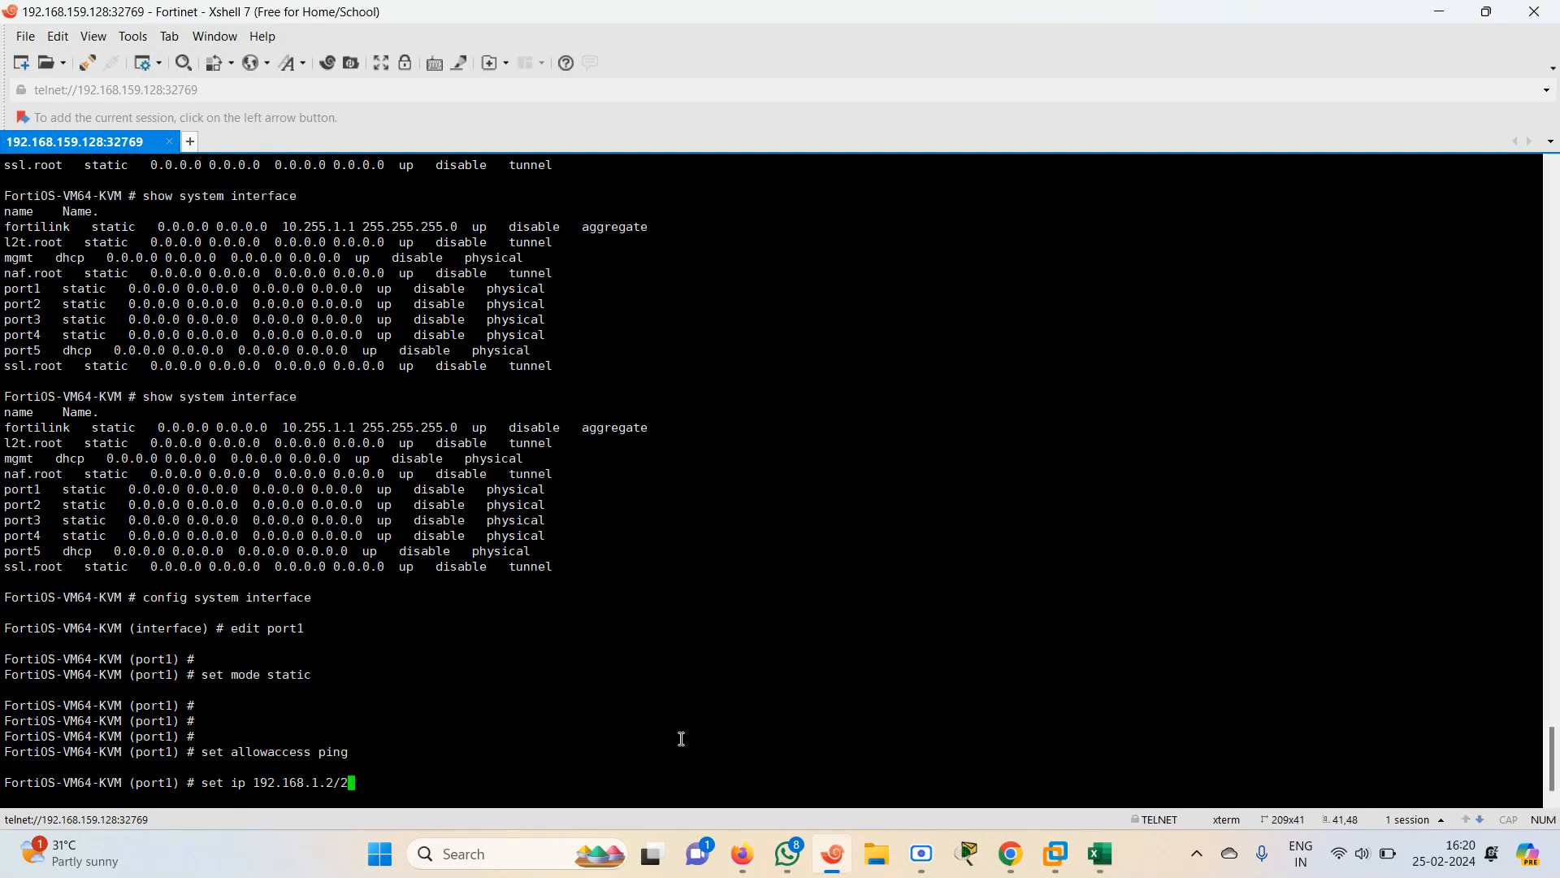
key("Return")
key("Return")
key("Return")
type("end")
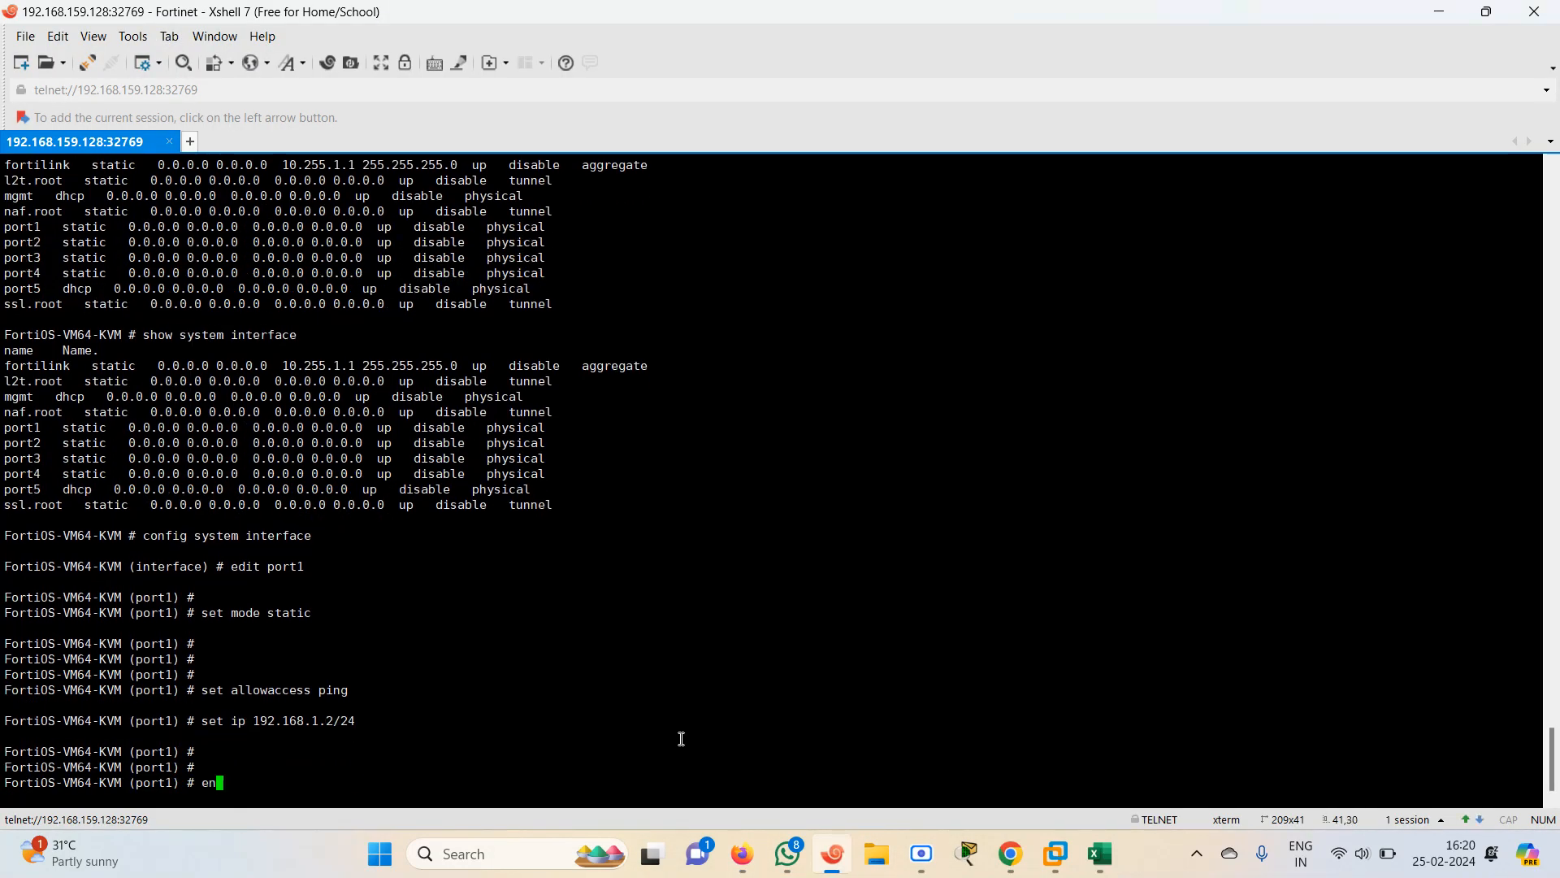
key("Return")
List the system interfaces repeatedly to check port1's new address
type("show system interface")
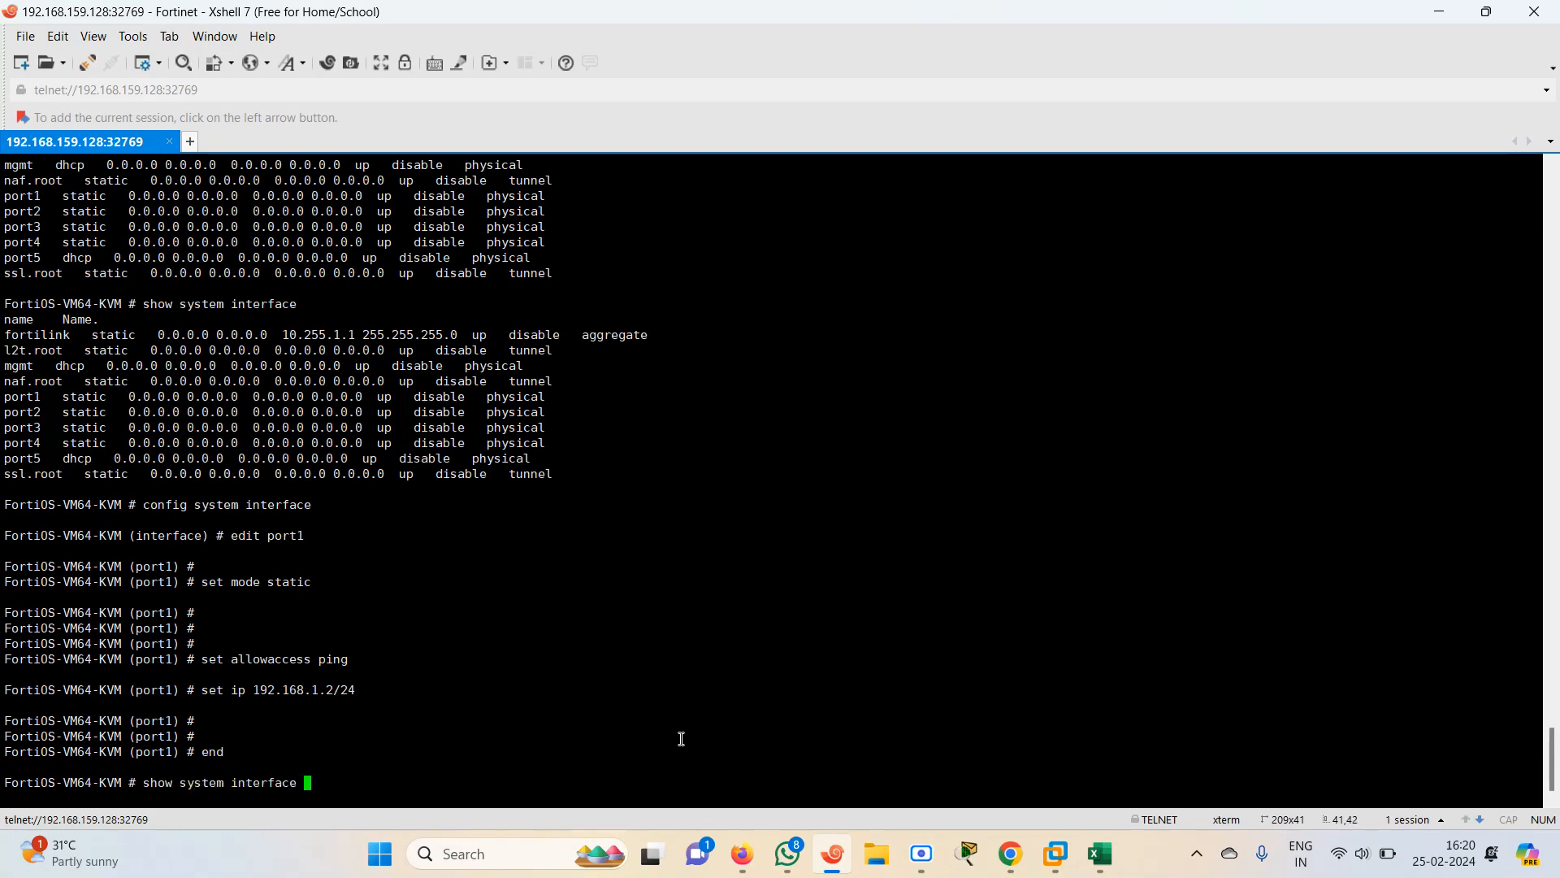
key("Return")
key("Up")
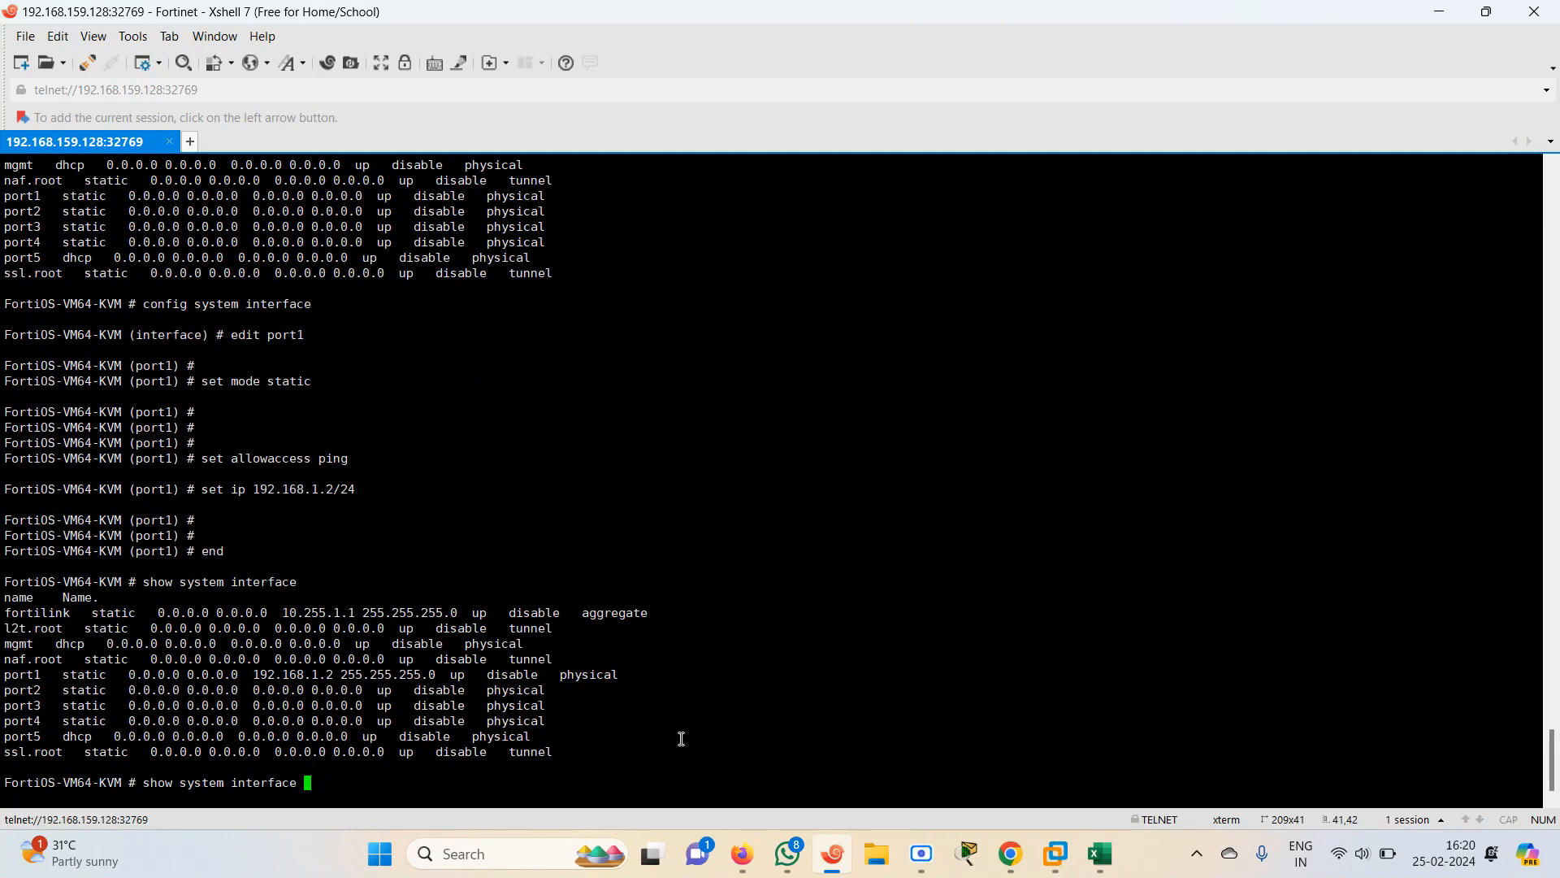
key("Return")
key("Up")
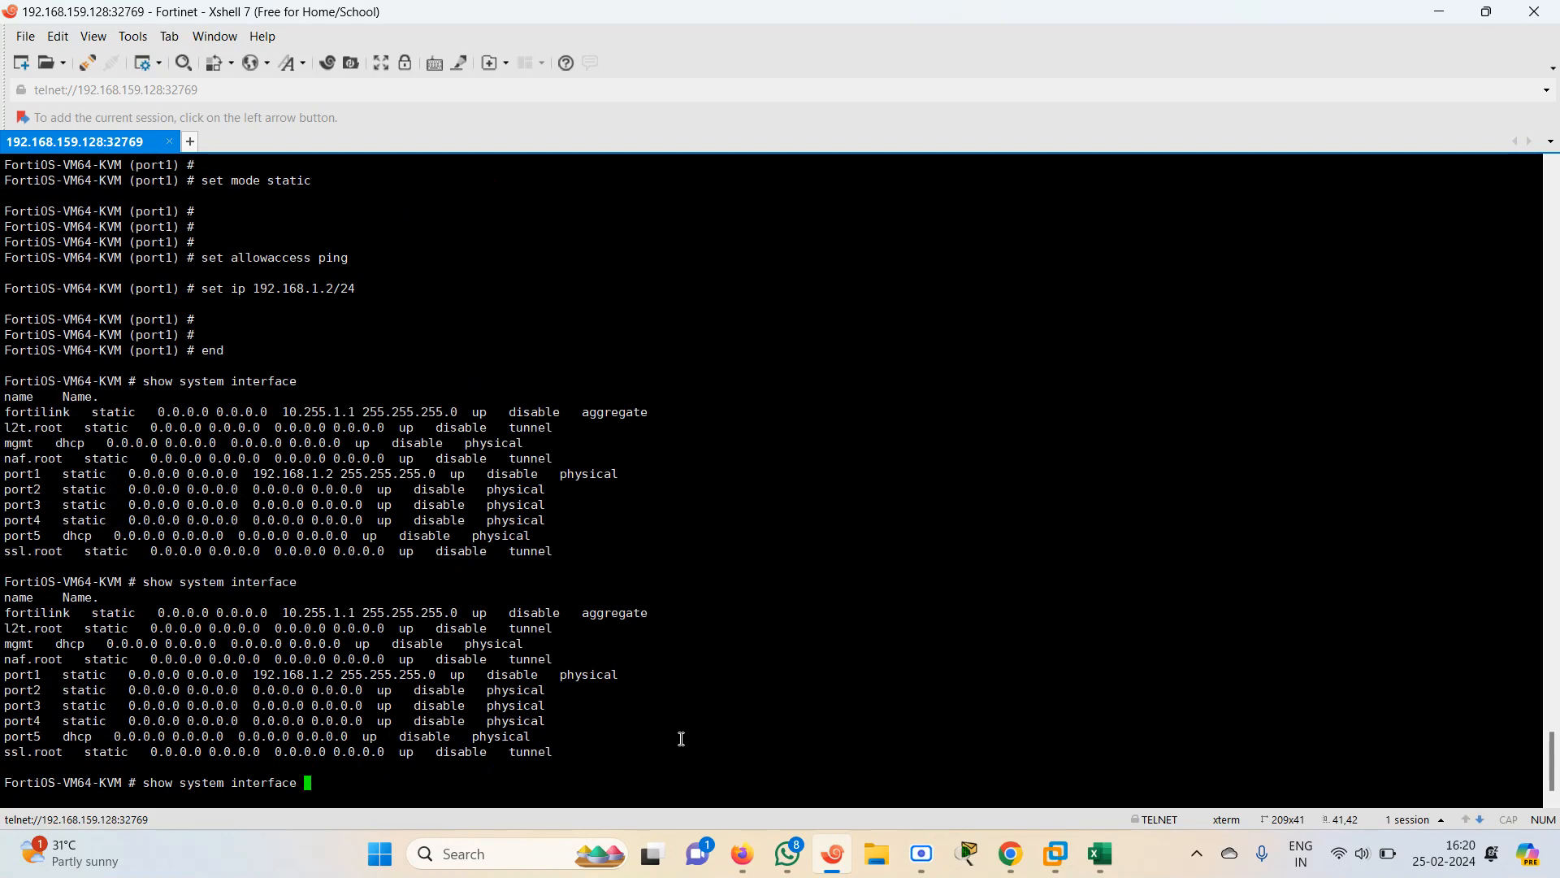
key("Return")
key("Up")
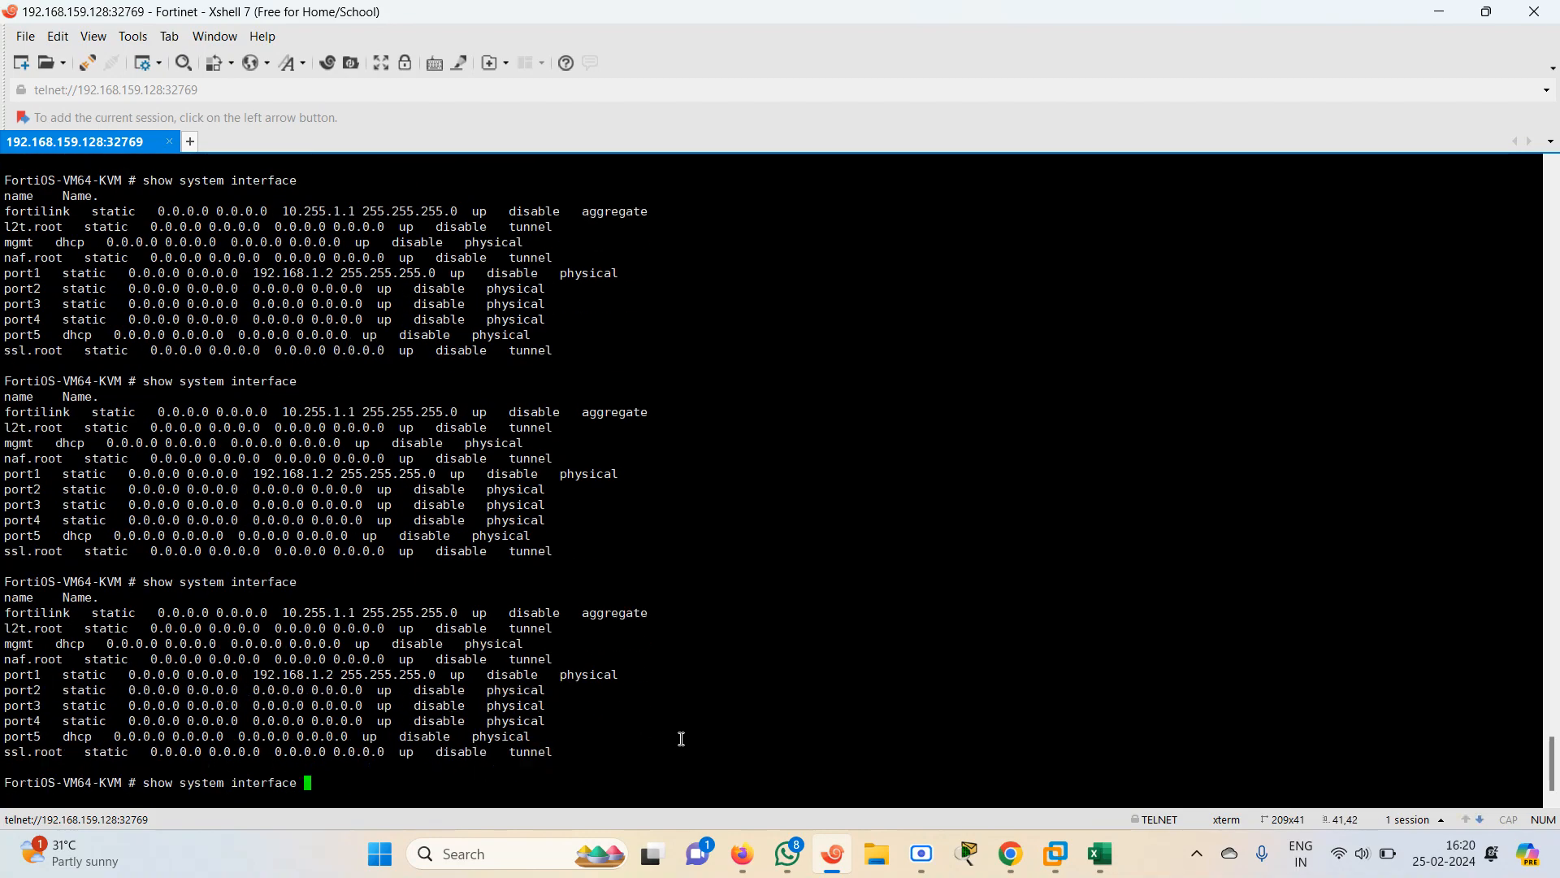
key("Return")
key("Up")
type("?????")
key("BackSpace")
key("BackSpace")
key("BackSpace")
key("BackSpace")
key("BackSpace")
key("BackSpace")
key("BackSpace")
key("BackSpace")
key("BackSpace")
key("BackSpace")
key("BackSpace")
key("BackSpace")
key("BackSpace")
key("BackSpace")
key("BackSpace")
key("BackSpace")
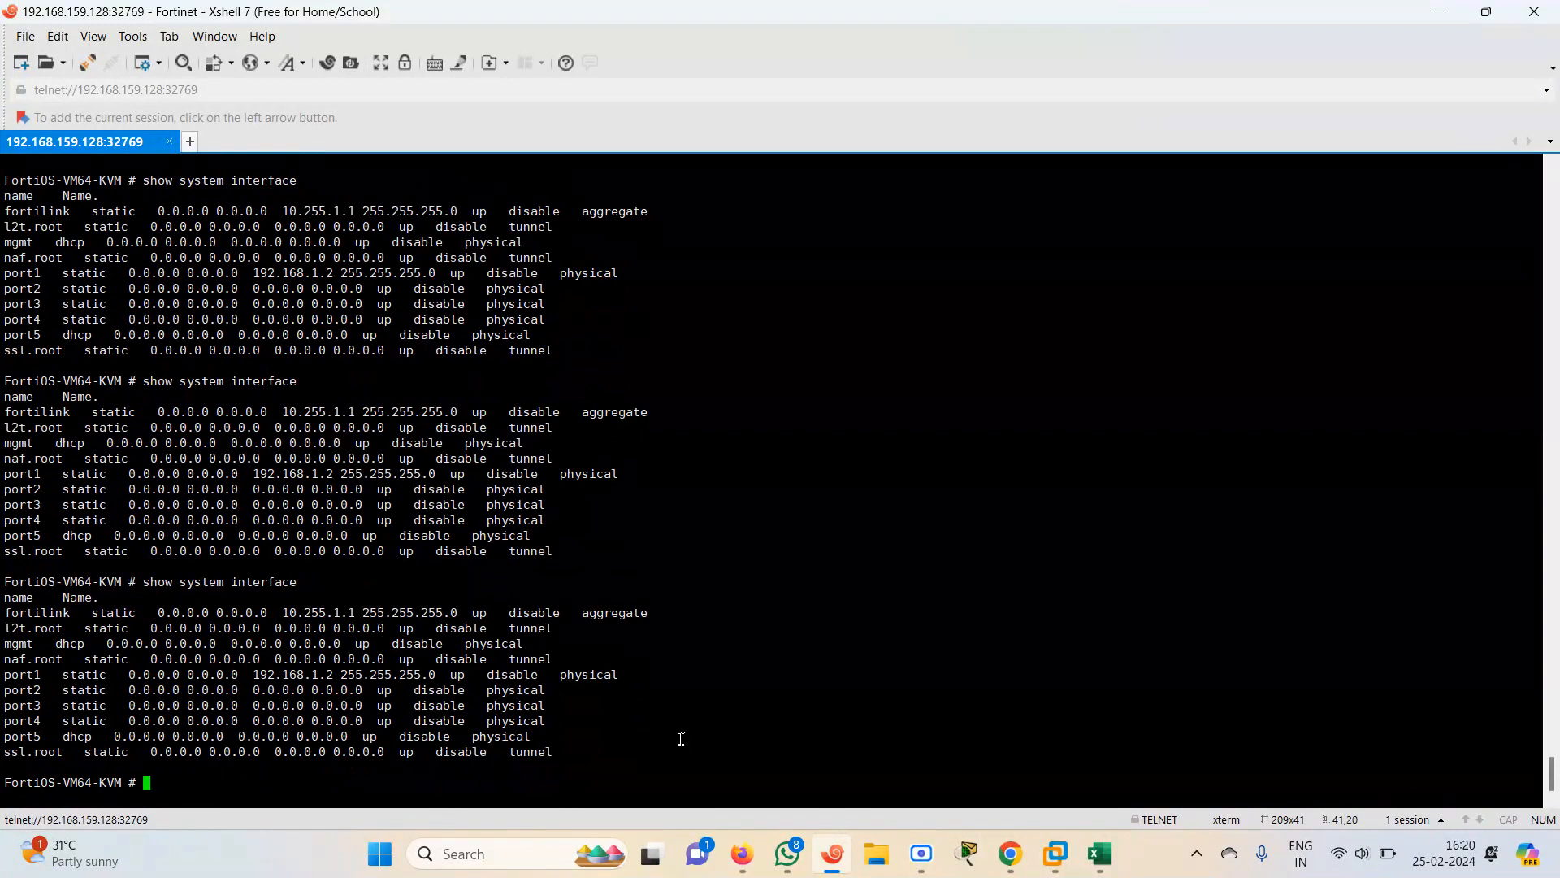
Re-enter port5's interface configuration and set DHCP mode with ping, https and http access again
type("config system ointerface")
key("Return")
type("edit port2")
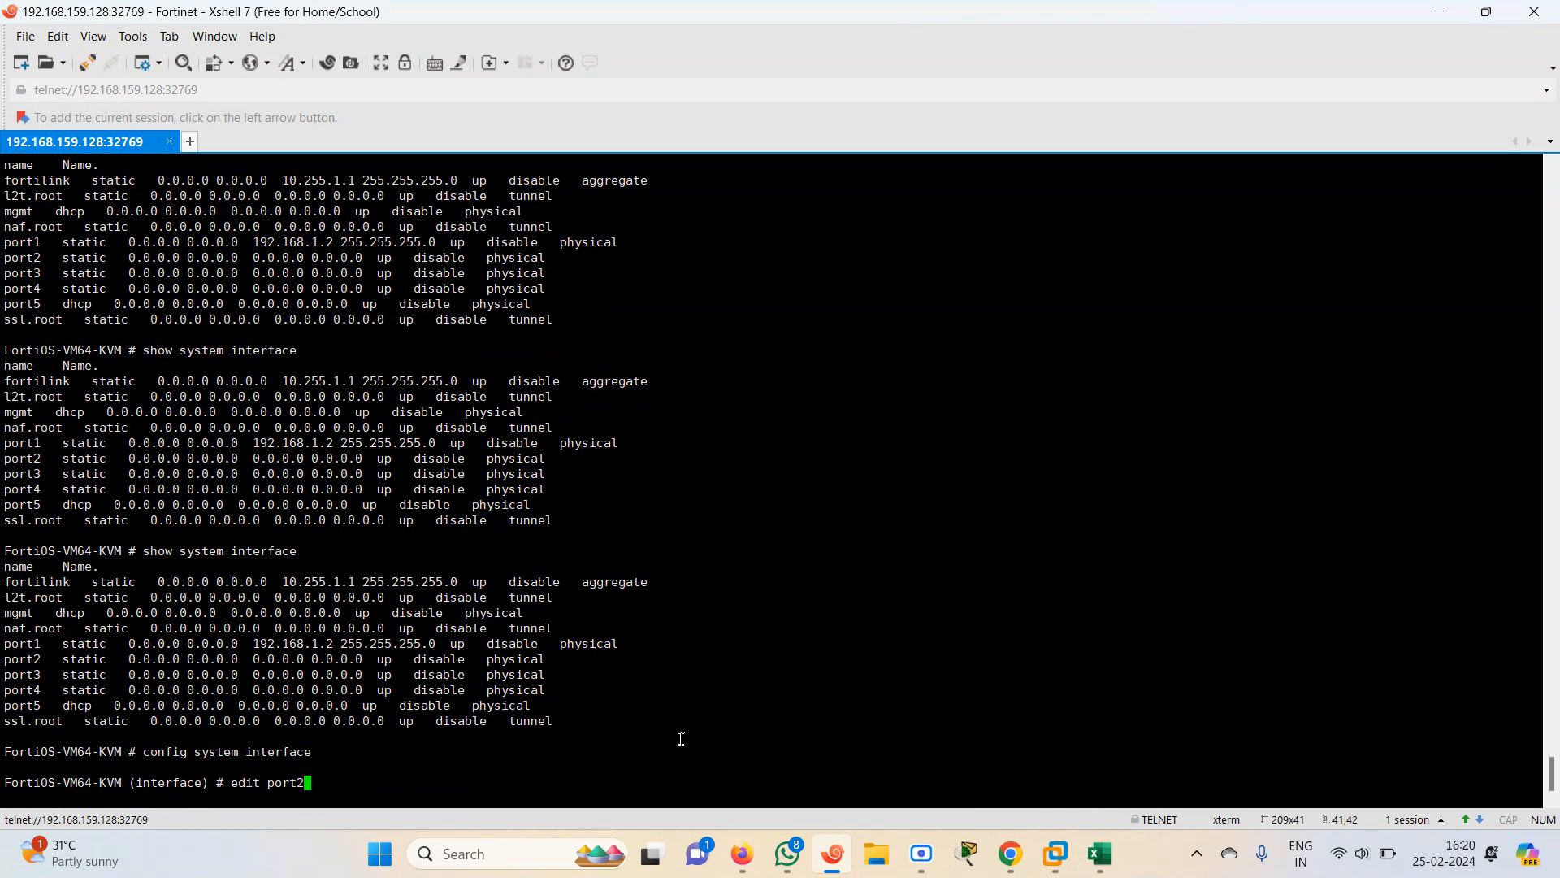
key("Return")
key("Return")
type("s")
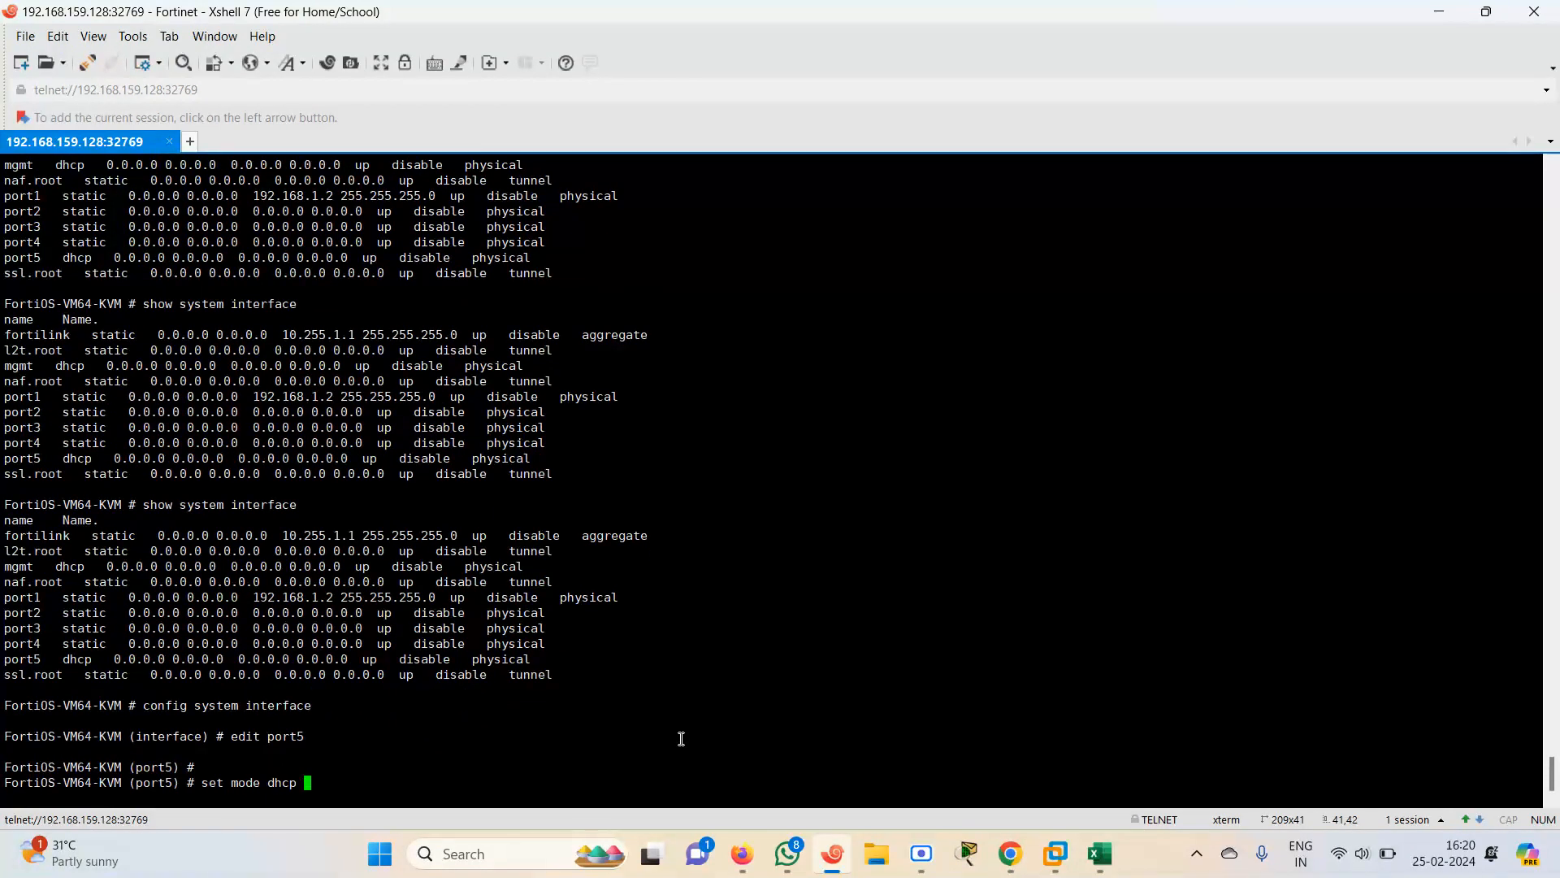
type("et mode dhcp")
key("Return")
key("Return")
type("set a")
key("Tab")
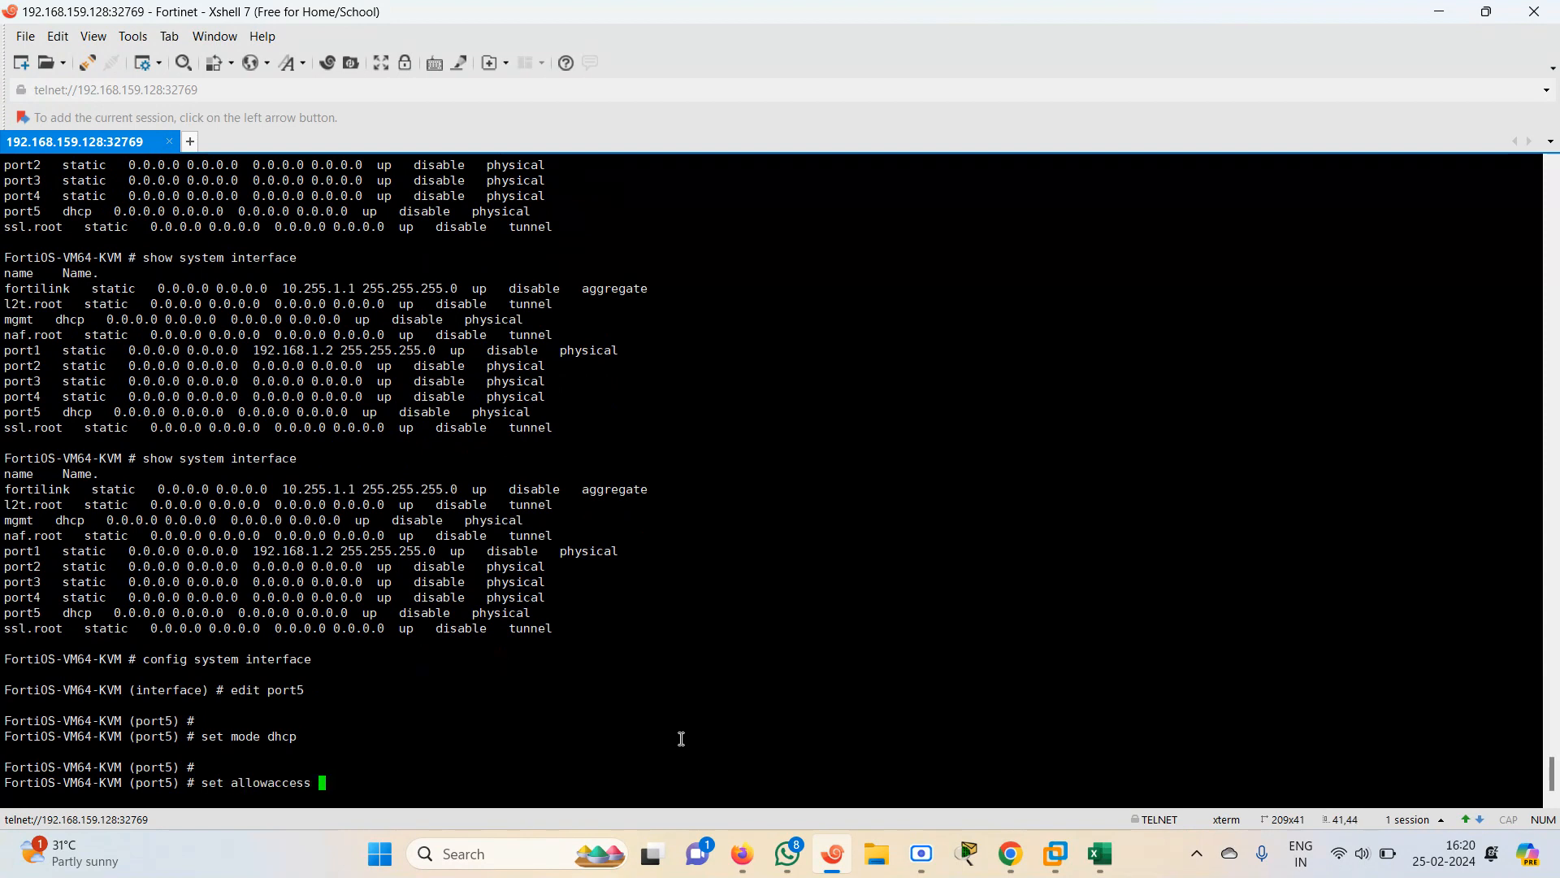
type("ping  https http")
key("Return")
type("end")
key("Return")
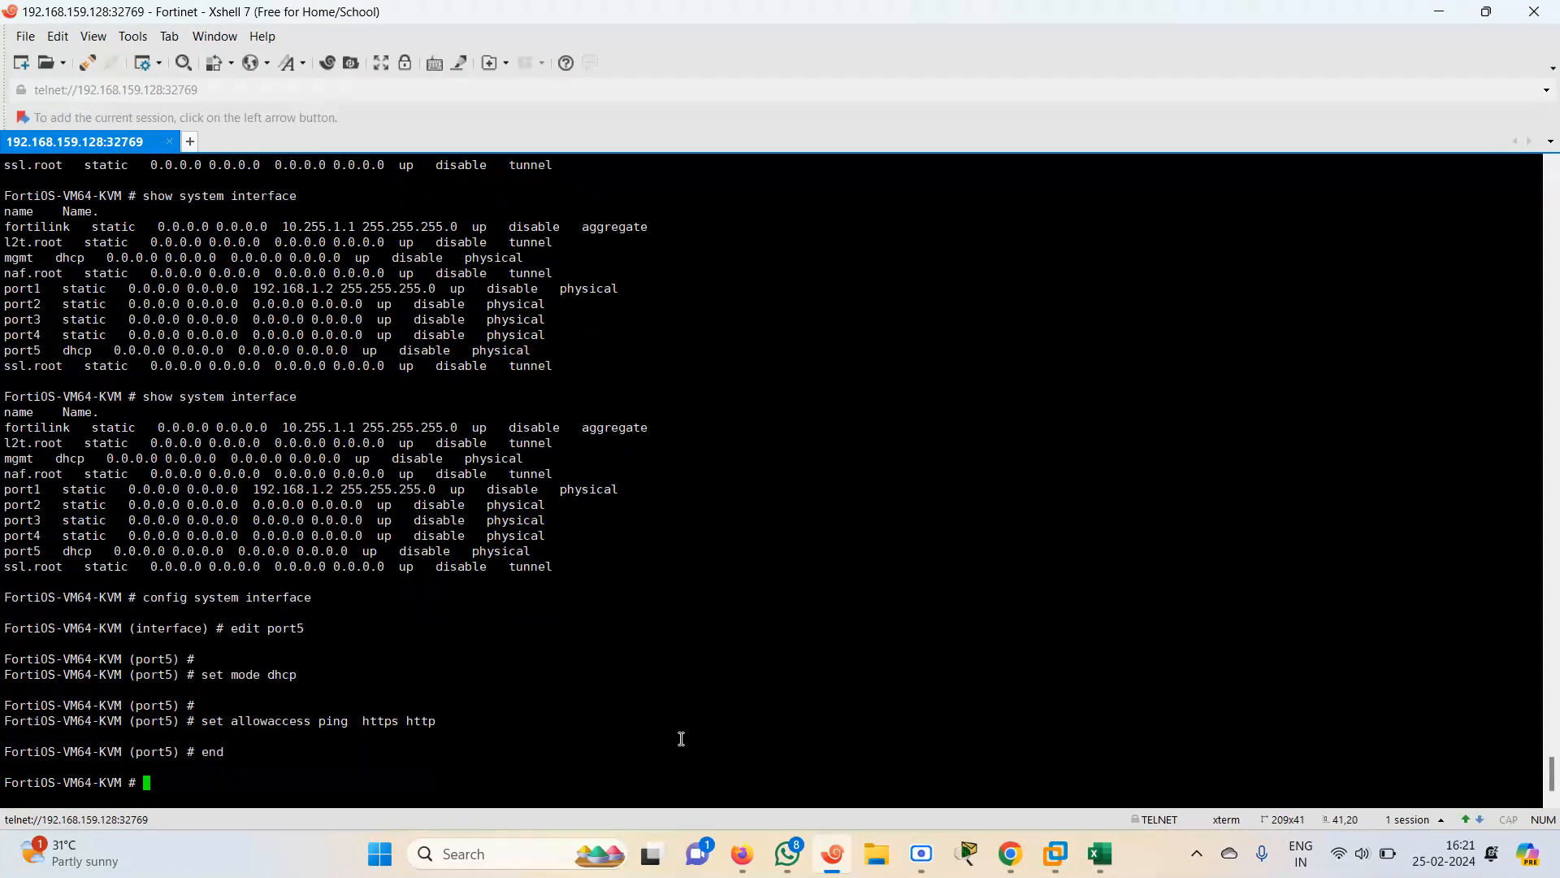
List the system interfaces and examine the mgmt entry
key("Return")
key("Return")
type("show system ")
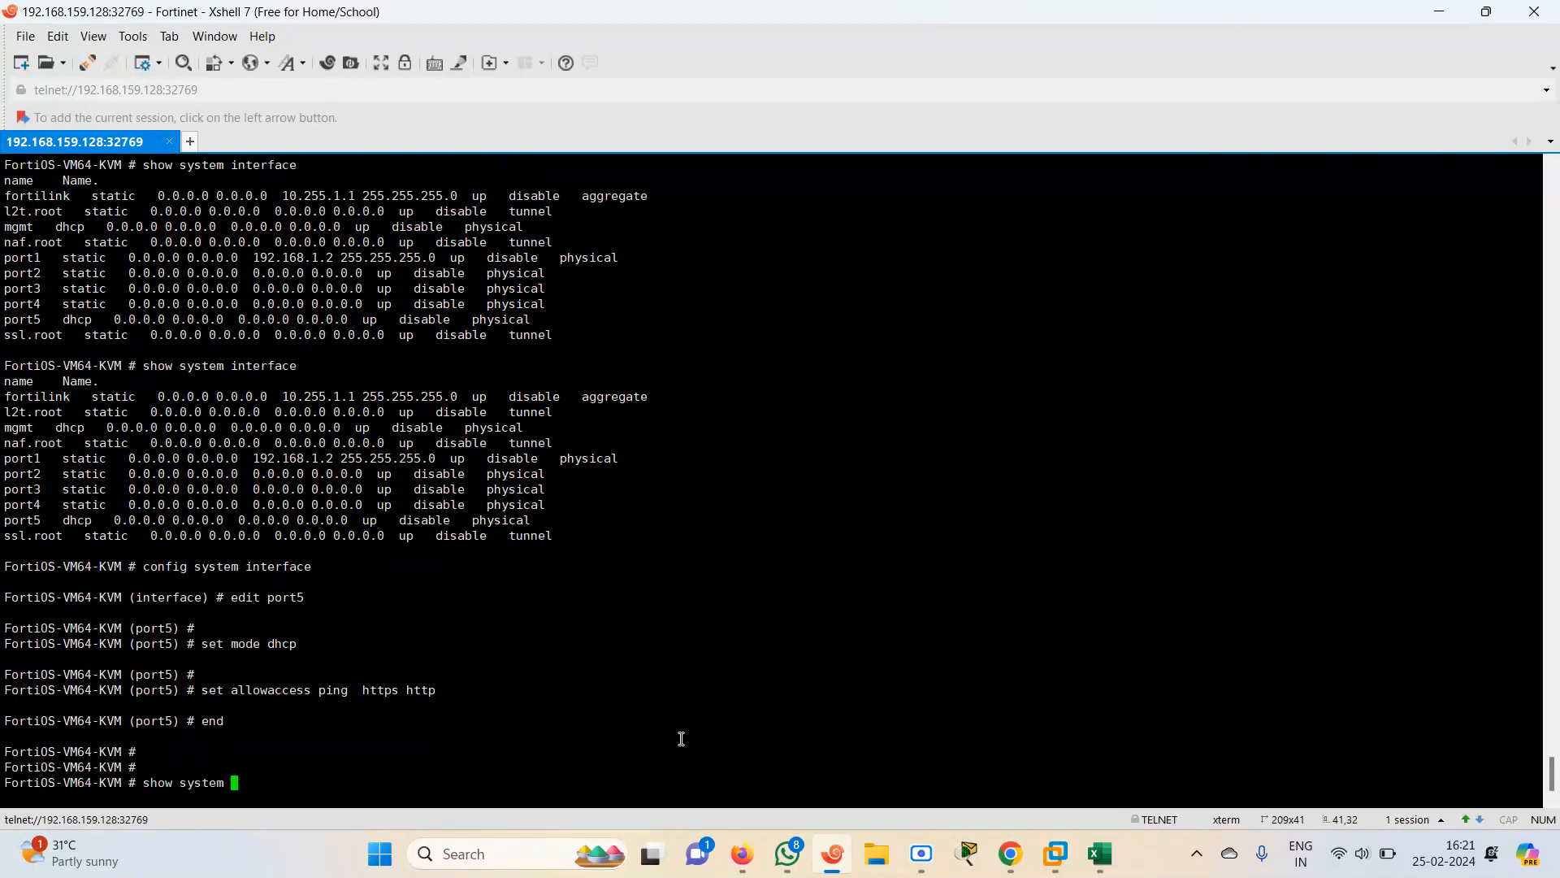
type("interface ")
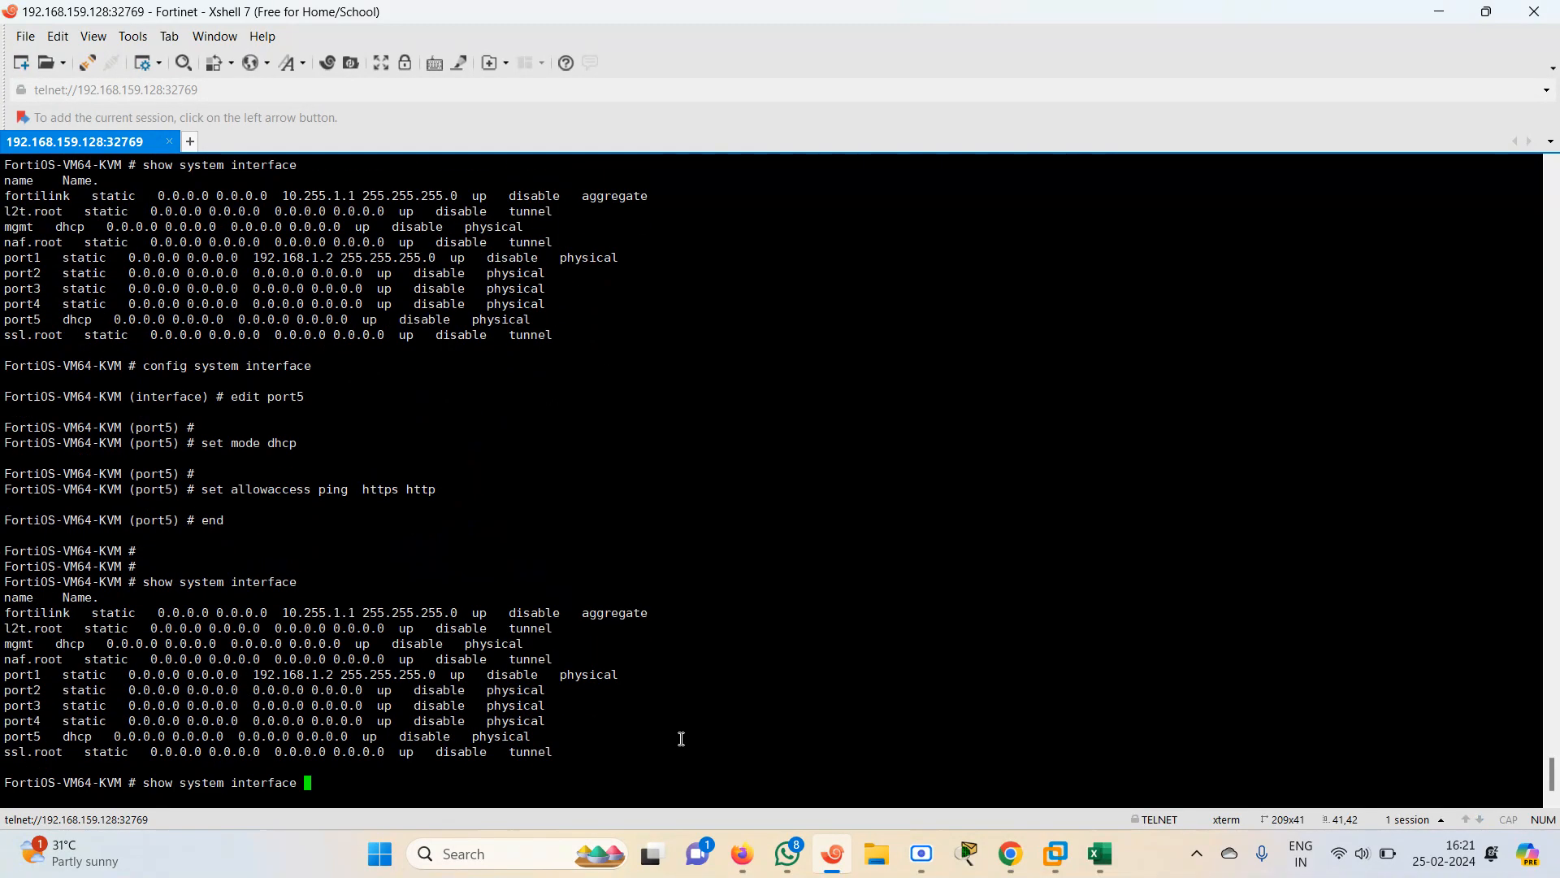
type("??")
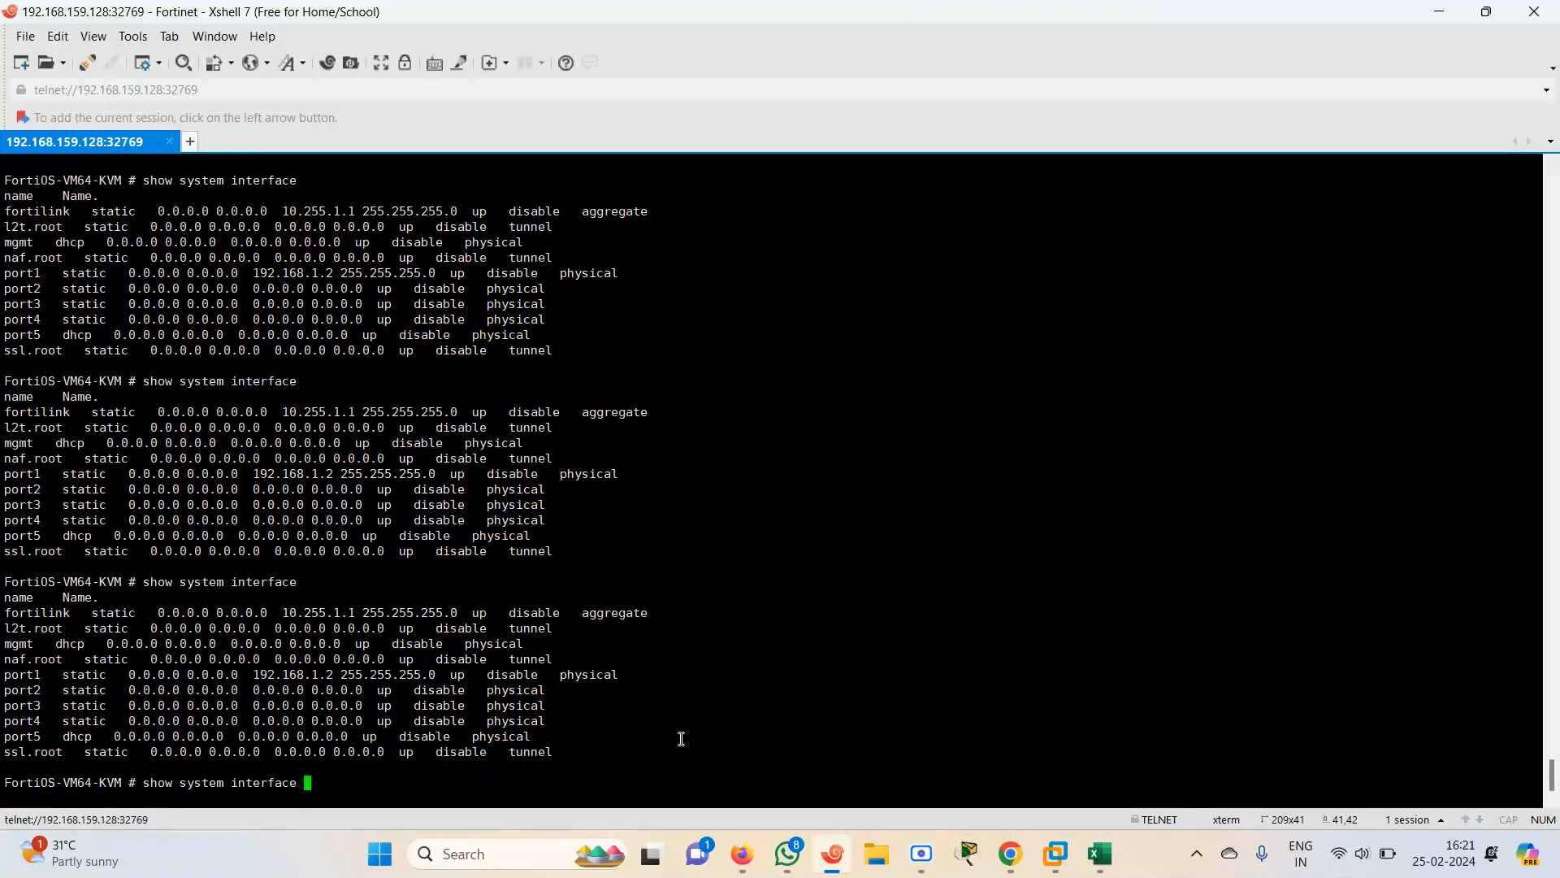
type("??")
key("BackSpace")
key("BackSpace")
key("BackSpace")
key("BackSpace")
key("BackSpace")
key("BackSpace")
key("BackSpace")
key("BackSpace")
key("BackSpace")
key("BackSpace")
key("BackSpace")
key("BackSpace")
key("BackSpace")
key("BackSpace")
key("BackSpace")
key("BackSpace")
key("BackSpace")
key("BackSpace")
key("BackSpace")
key("BackSpace")
left_click_drag(9, 644, 533, 642)
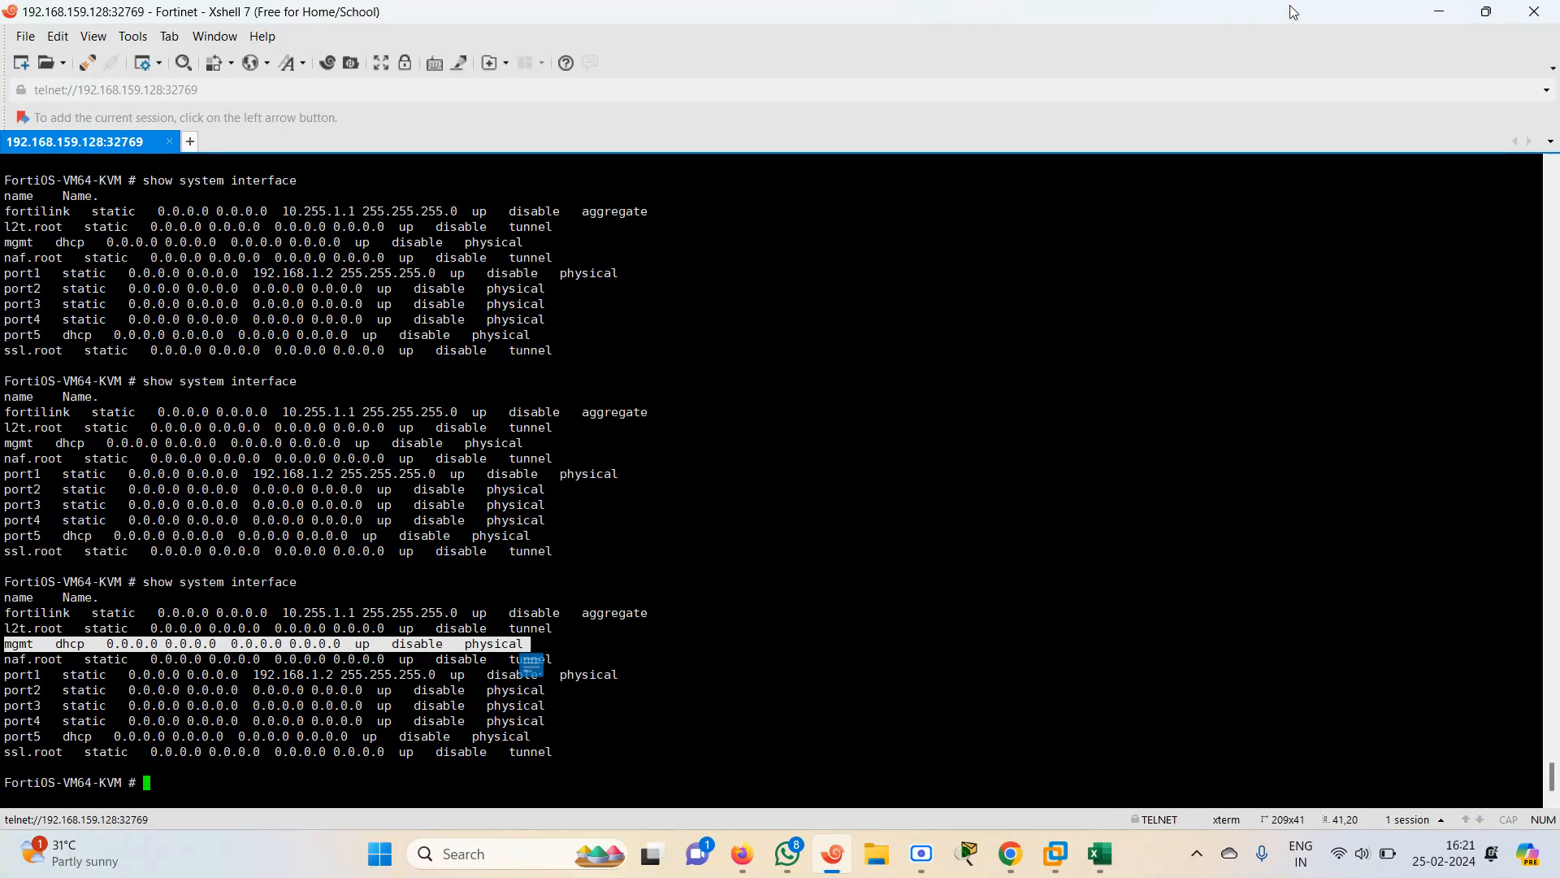
Minimize the console and wipe the FortiGate node in the topology
left_click(1438, 14)
right_click(648, 362)
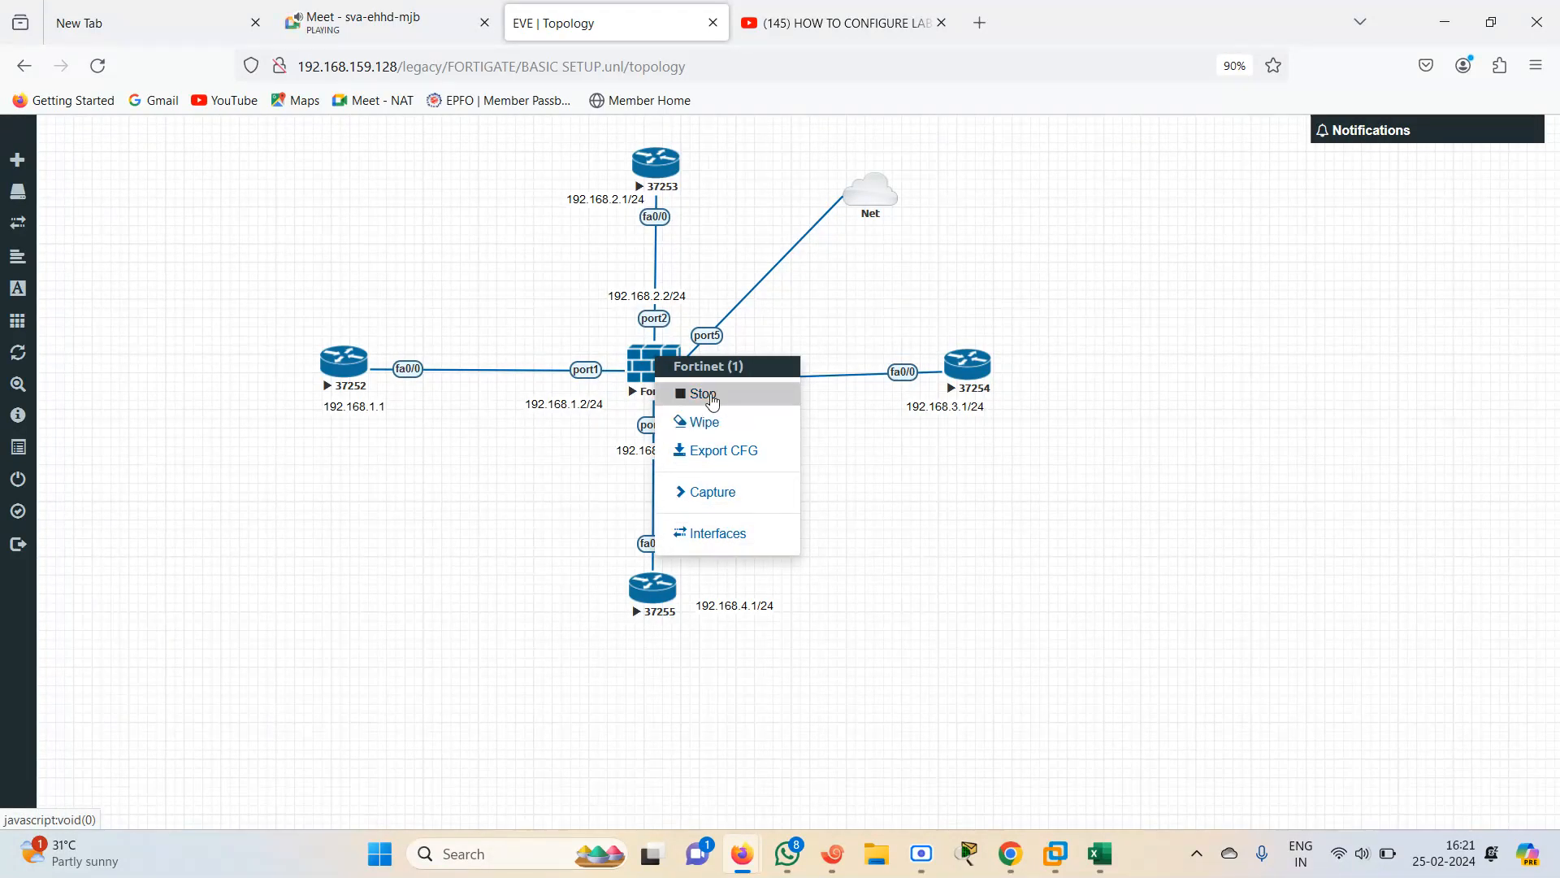
left_click(712, 398)
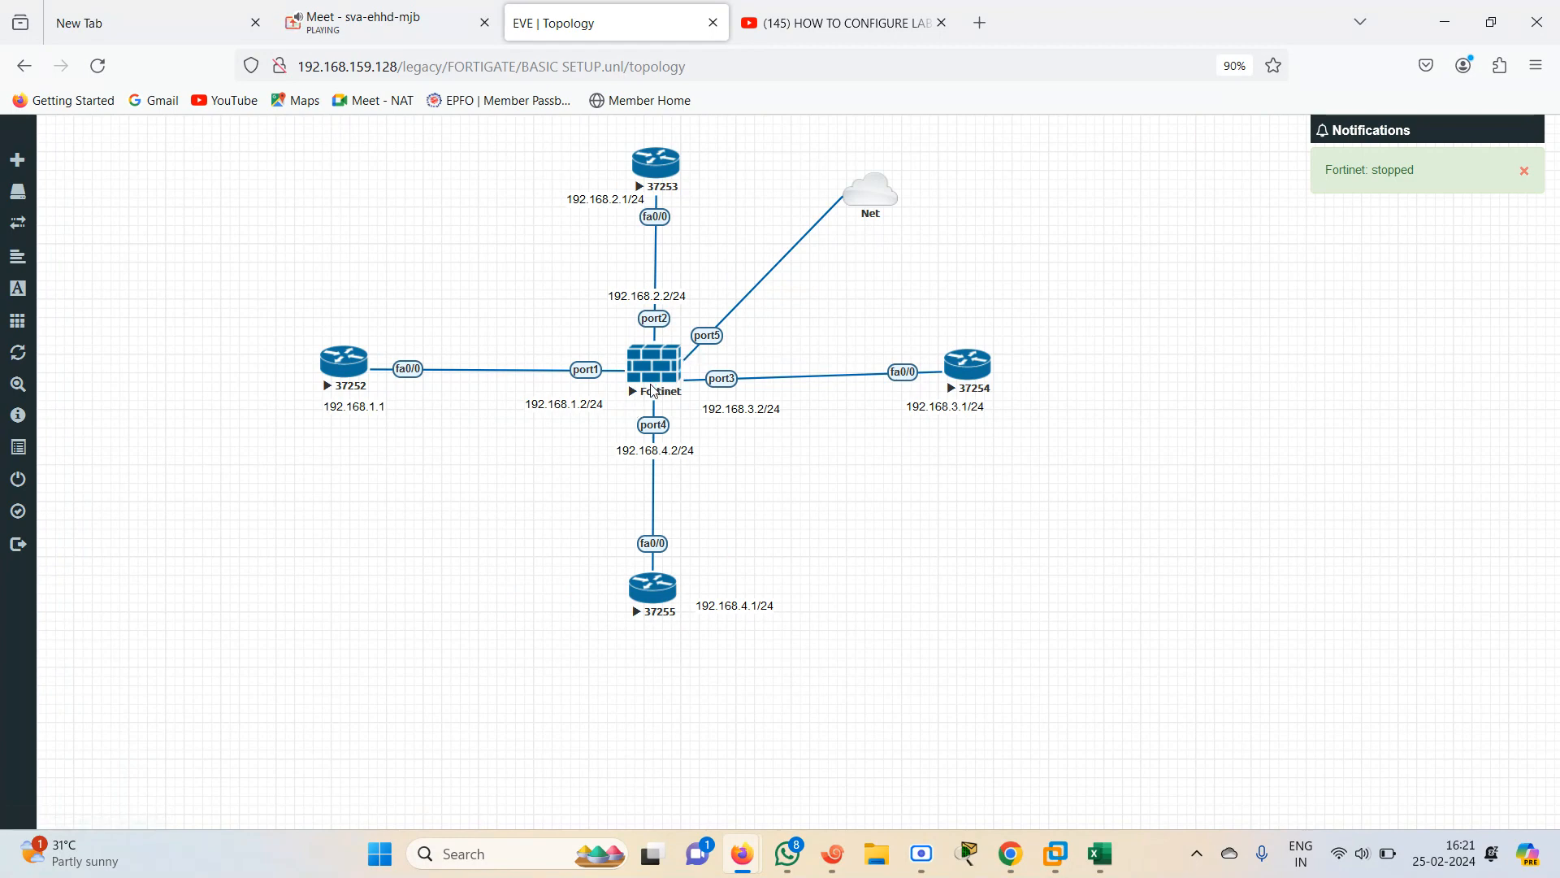
right_click(1064, 298)
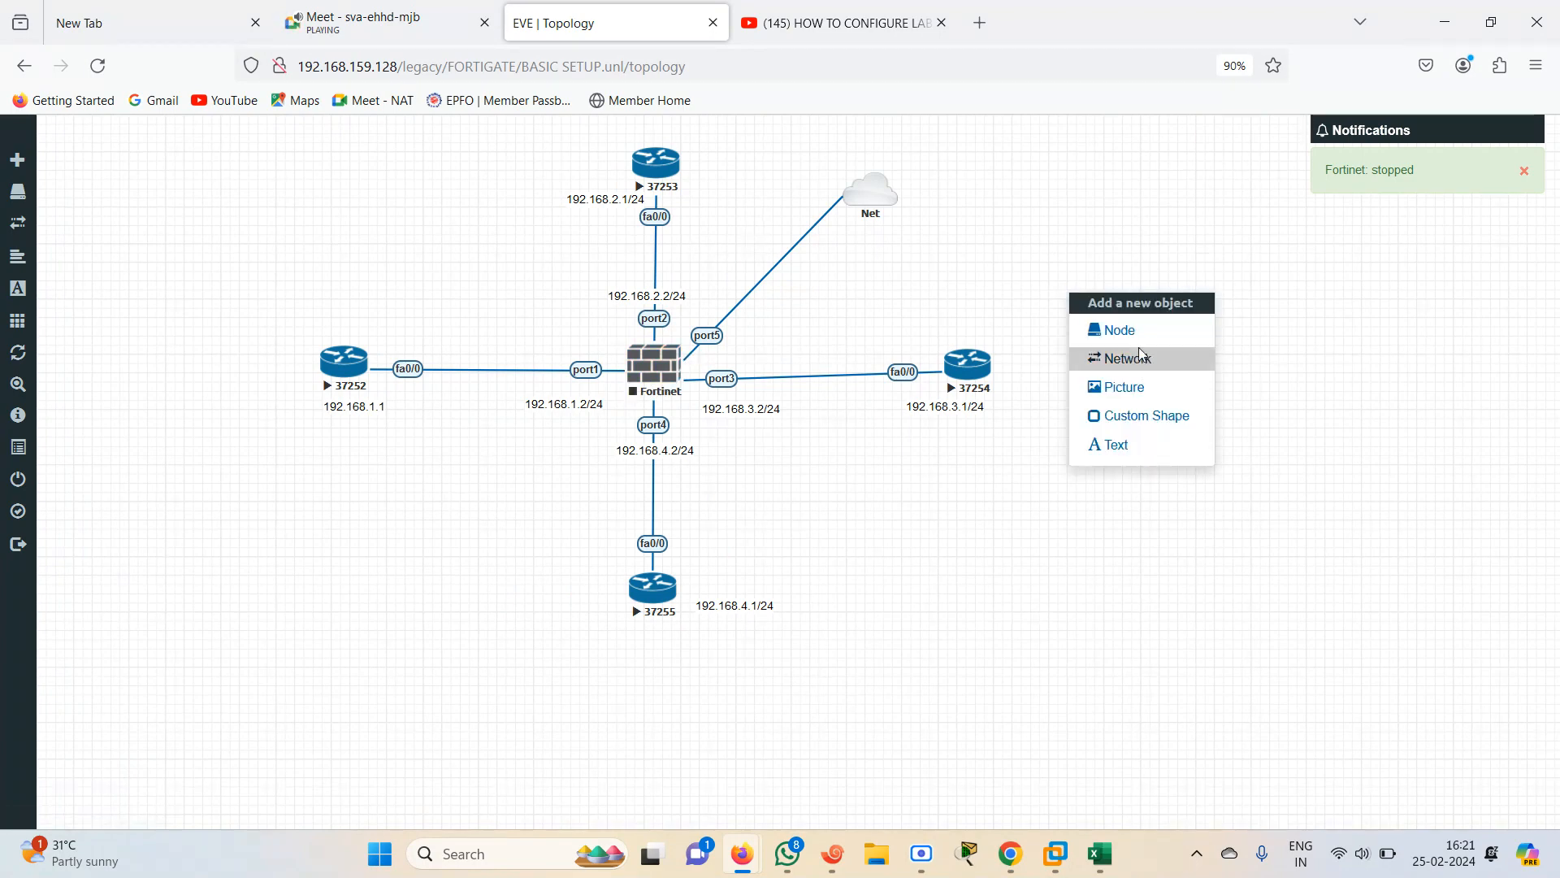
left_click(1093, 328)
type("for")
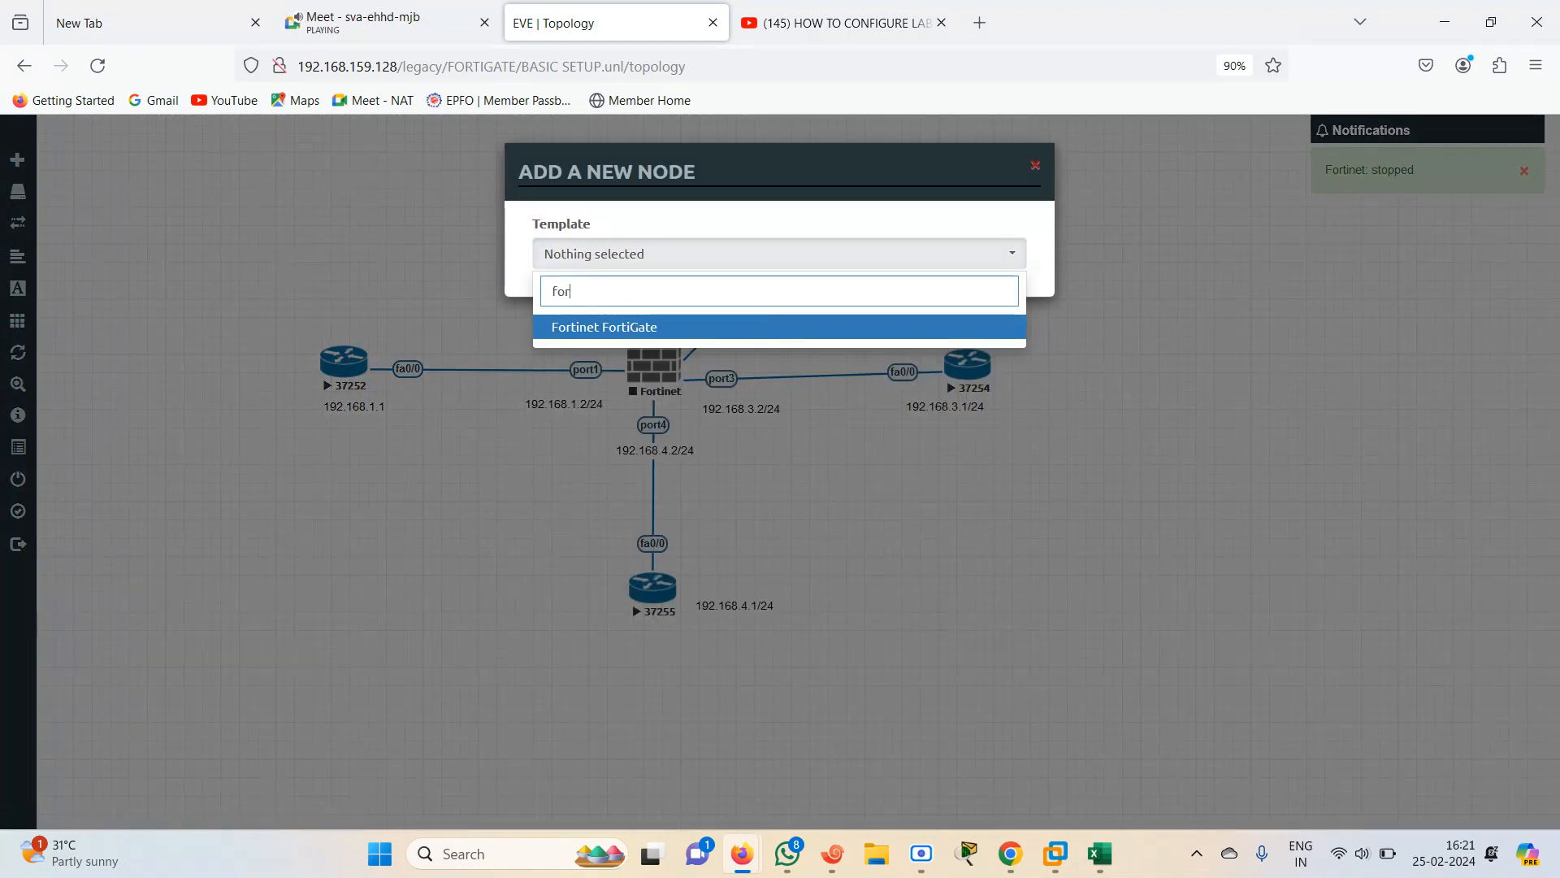
left_click(646, 328)
left_click(974, 333)
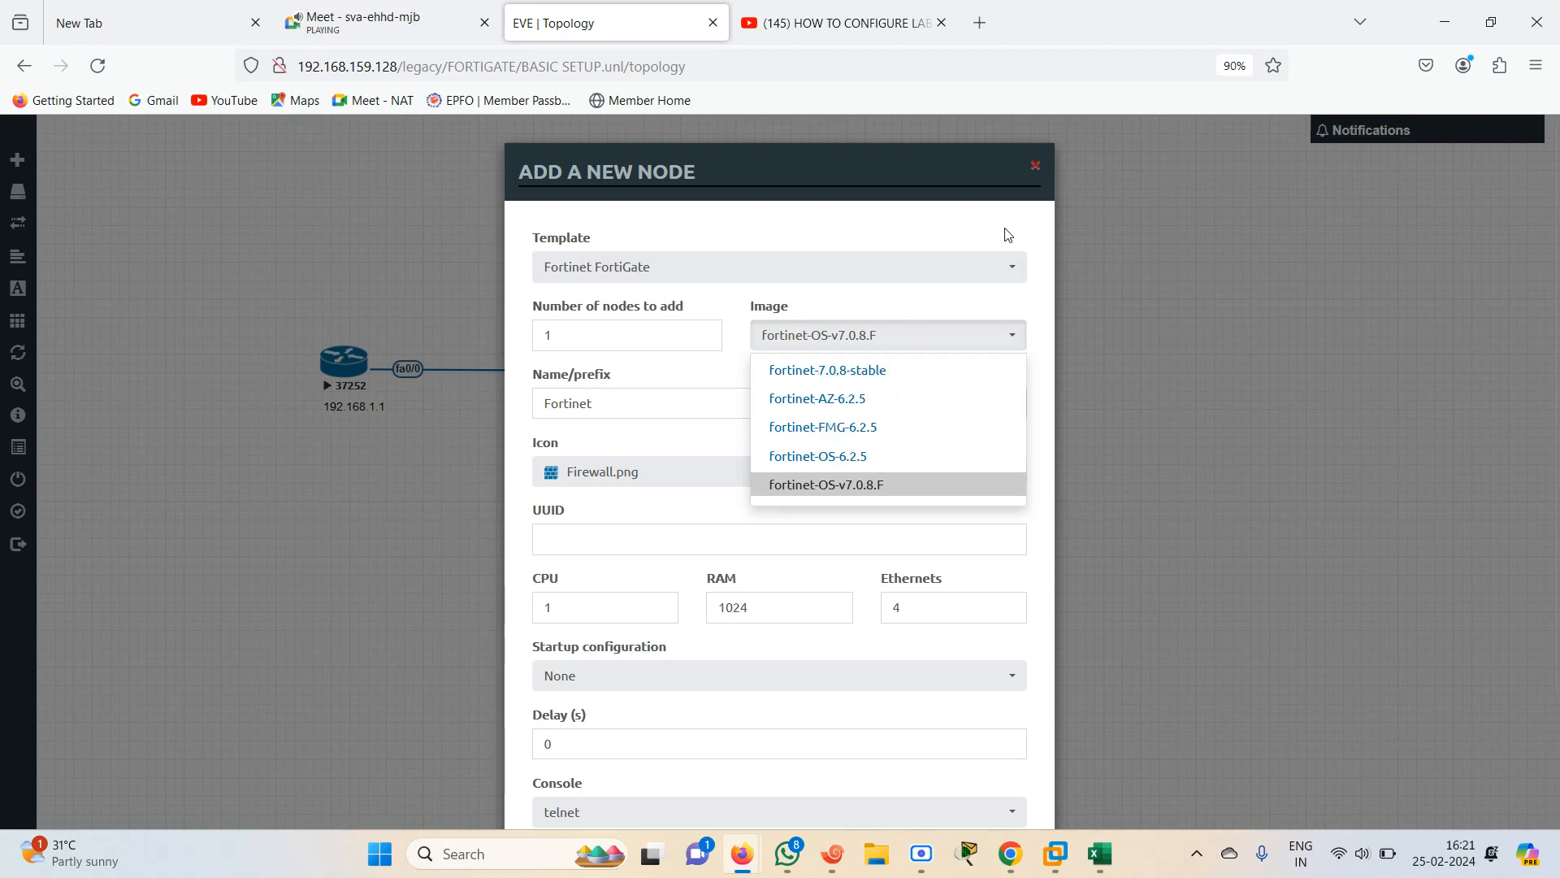
left_click(1035, 167)
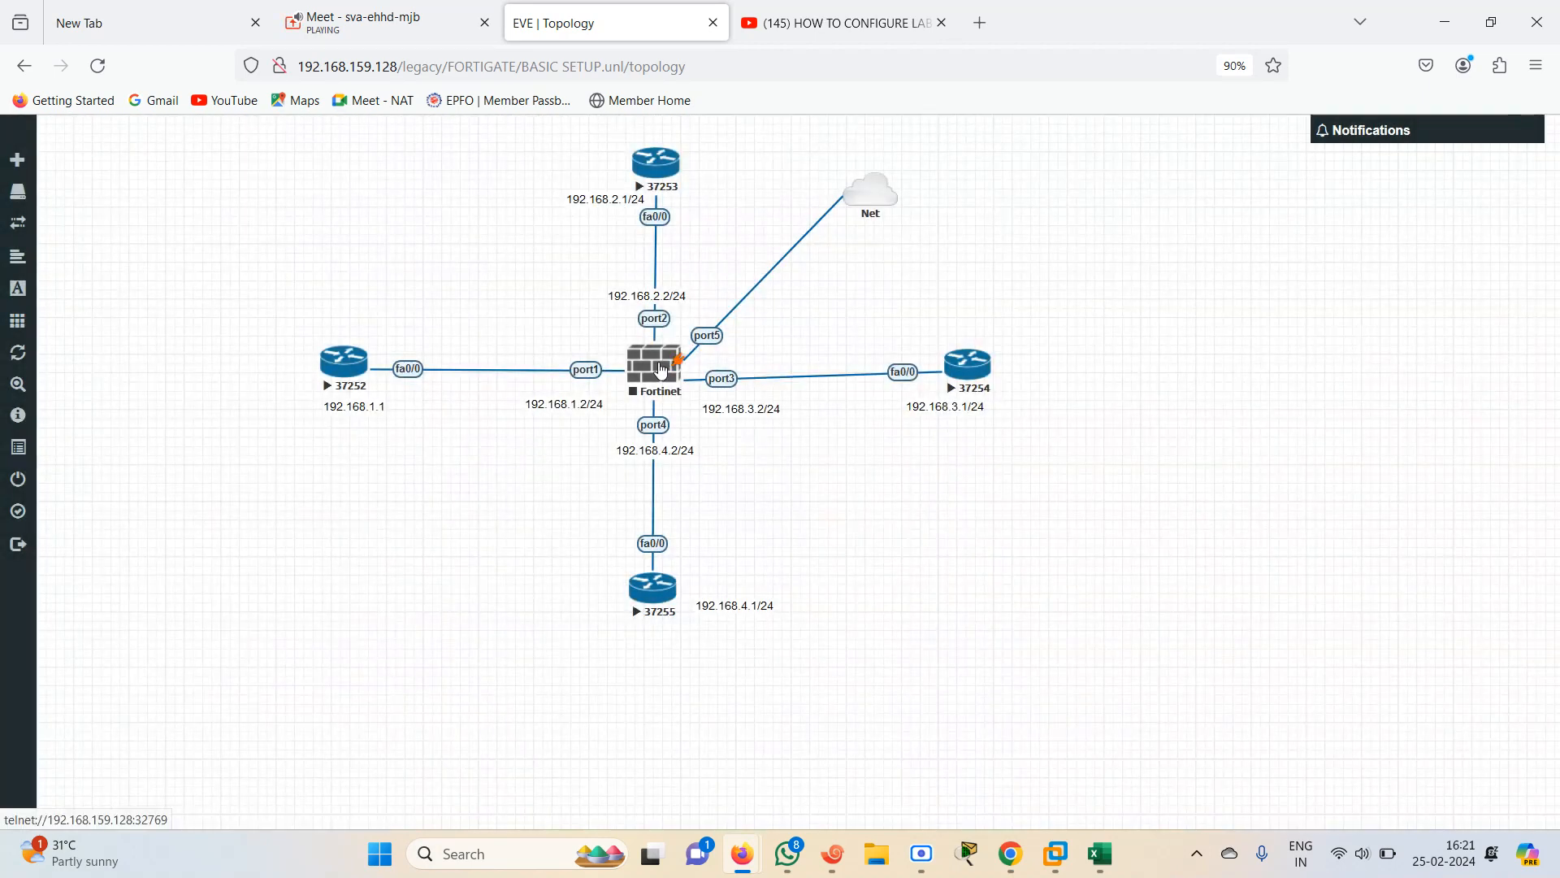
Edit the FortiGate node, change its image to fortinet-7.0.8-stable, and save
right_click(662, 372)
left_click(718, 614)
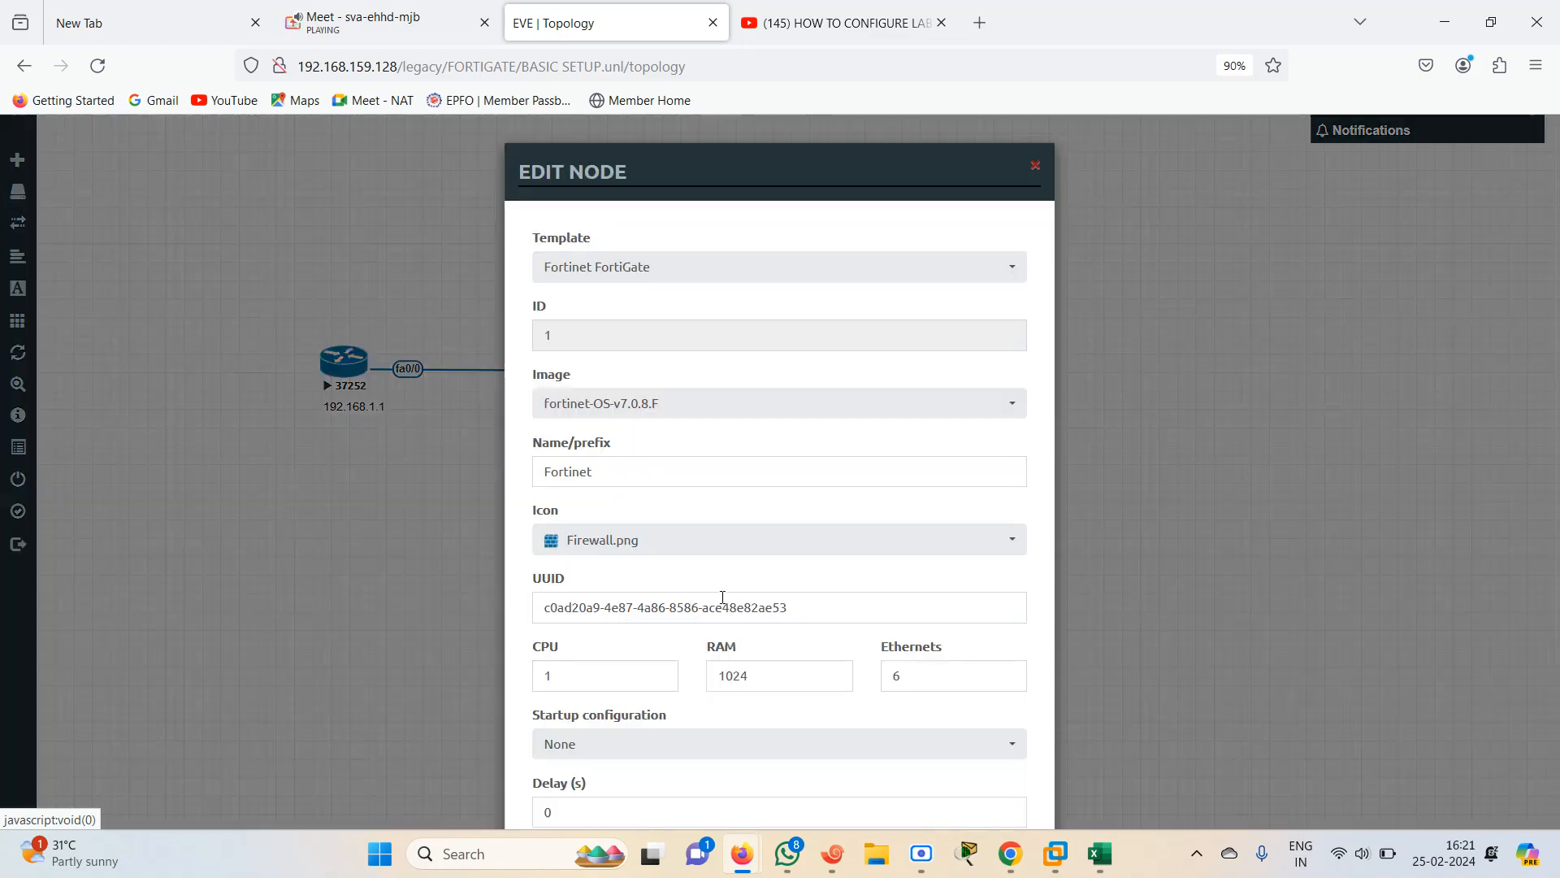
left_click(861, 405)
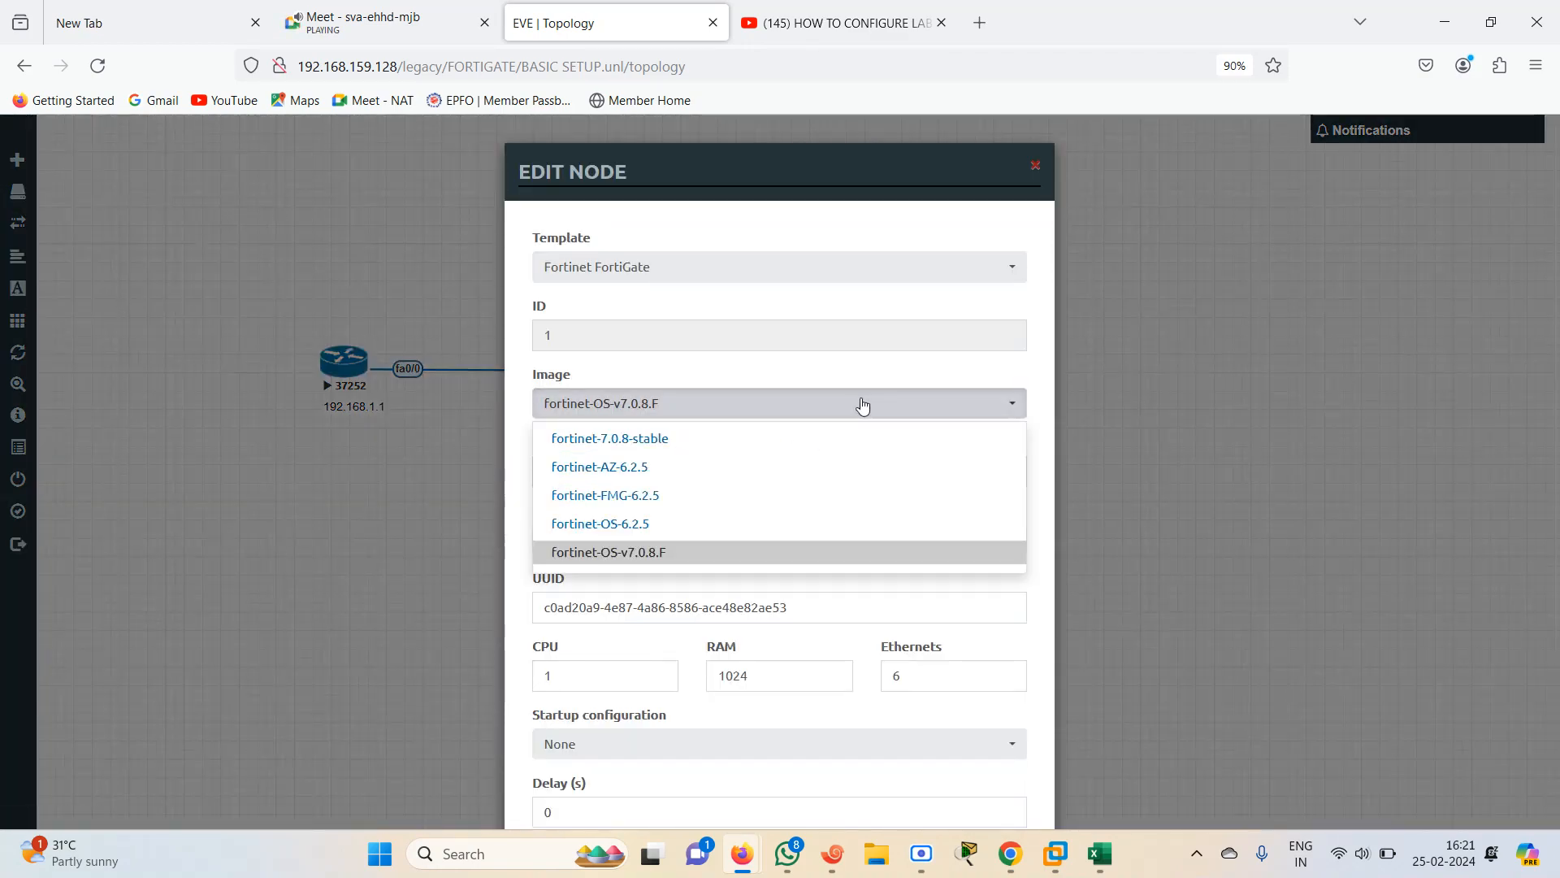
left_click(669, 443)
scroll(1556, 658, "down", 3)
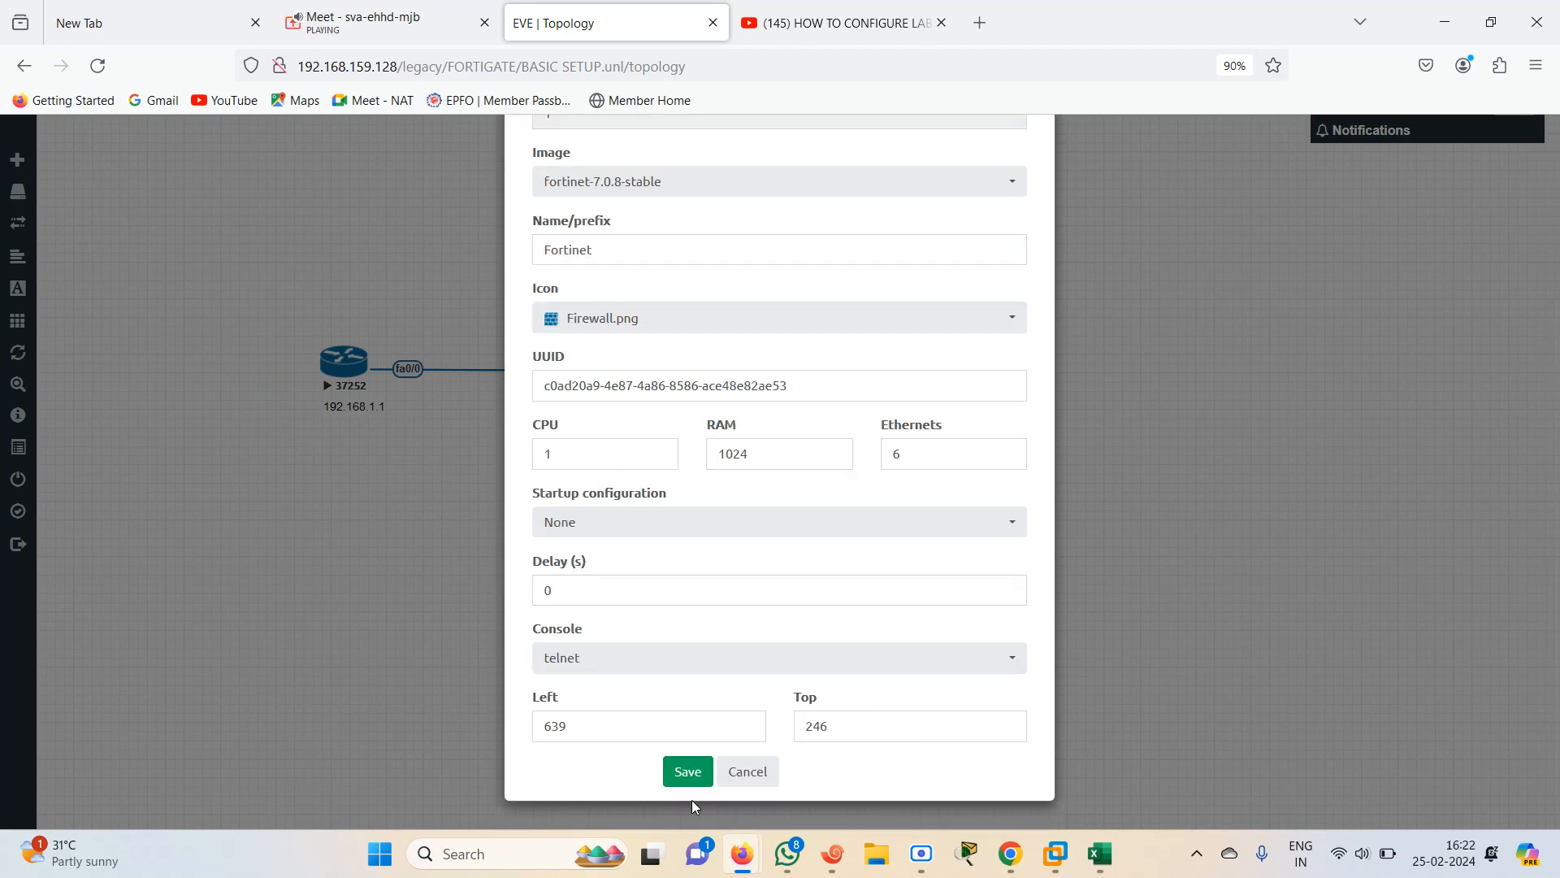
left_click(689, 771)
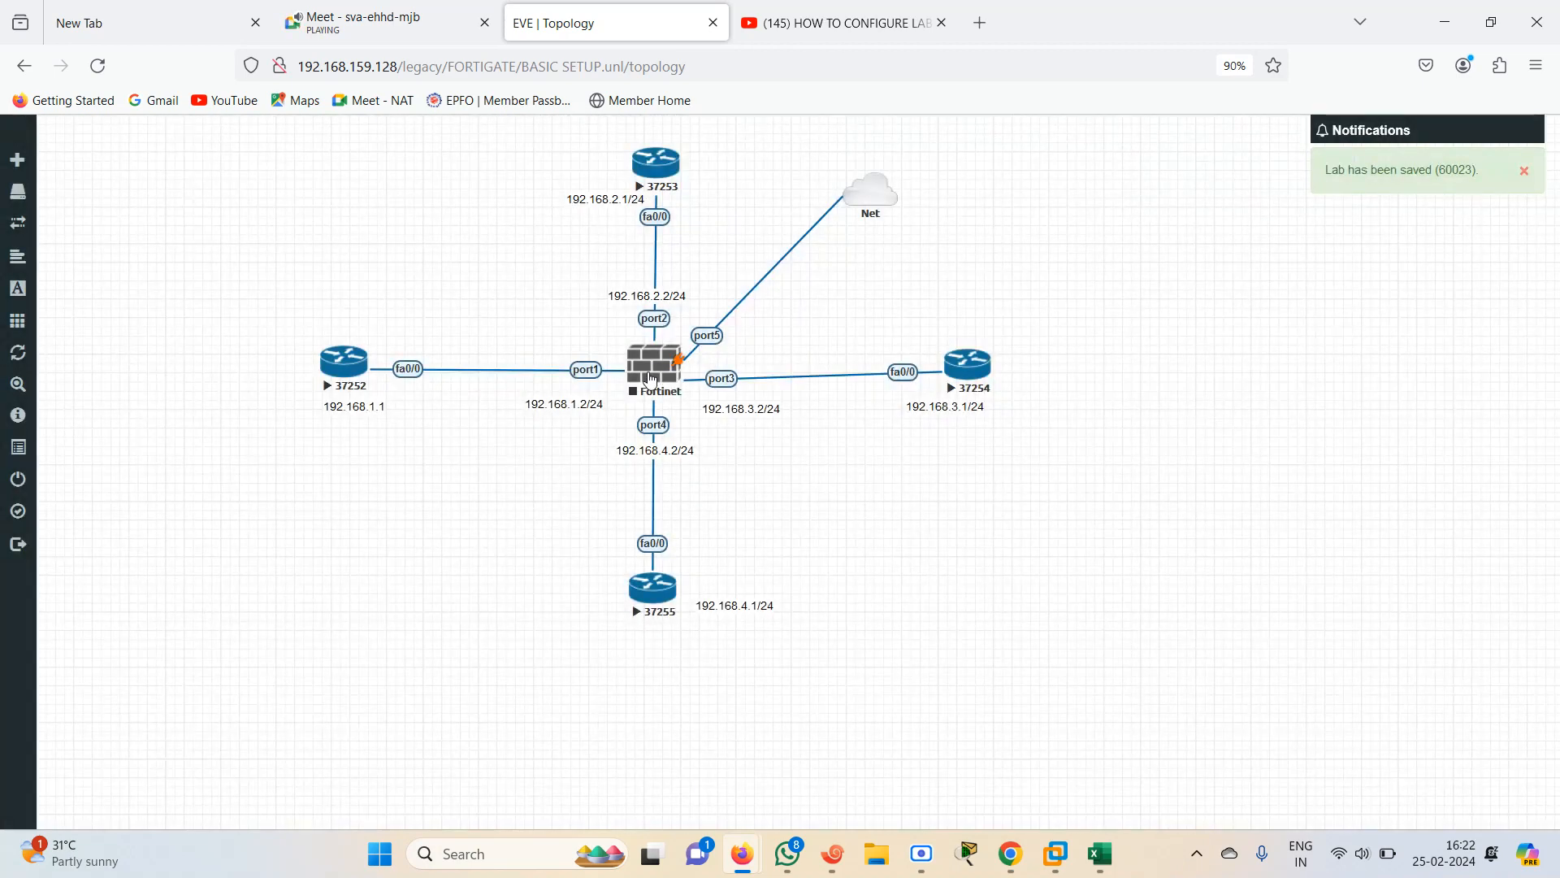
right_click(649, 376)
left_click(487, 498)
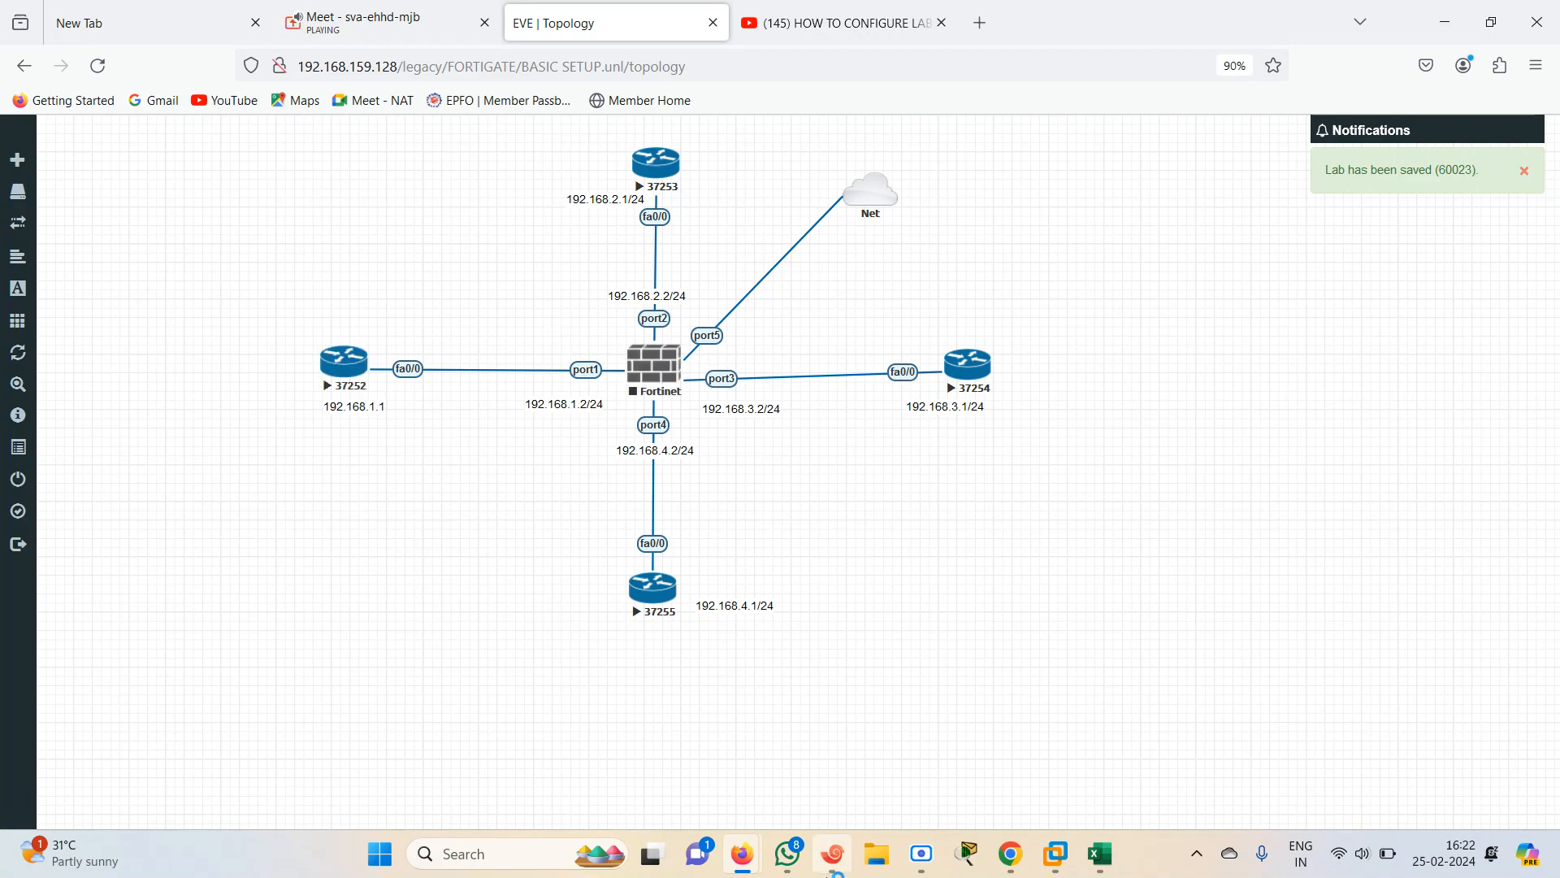
Switch to Google Meet, stop presenting, and share the entire screen again
left_click(395, 18)
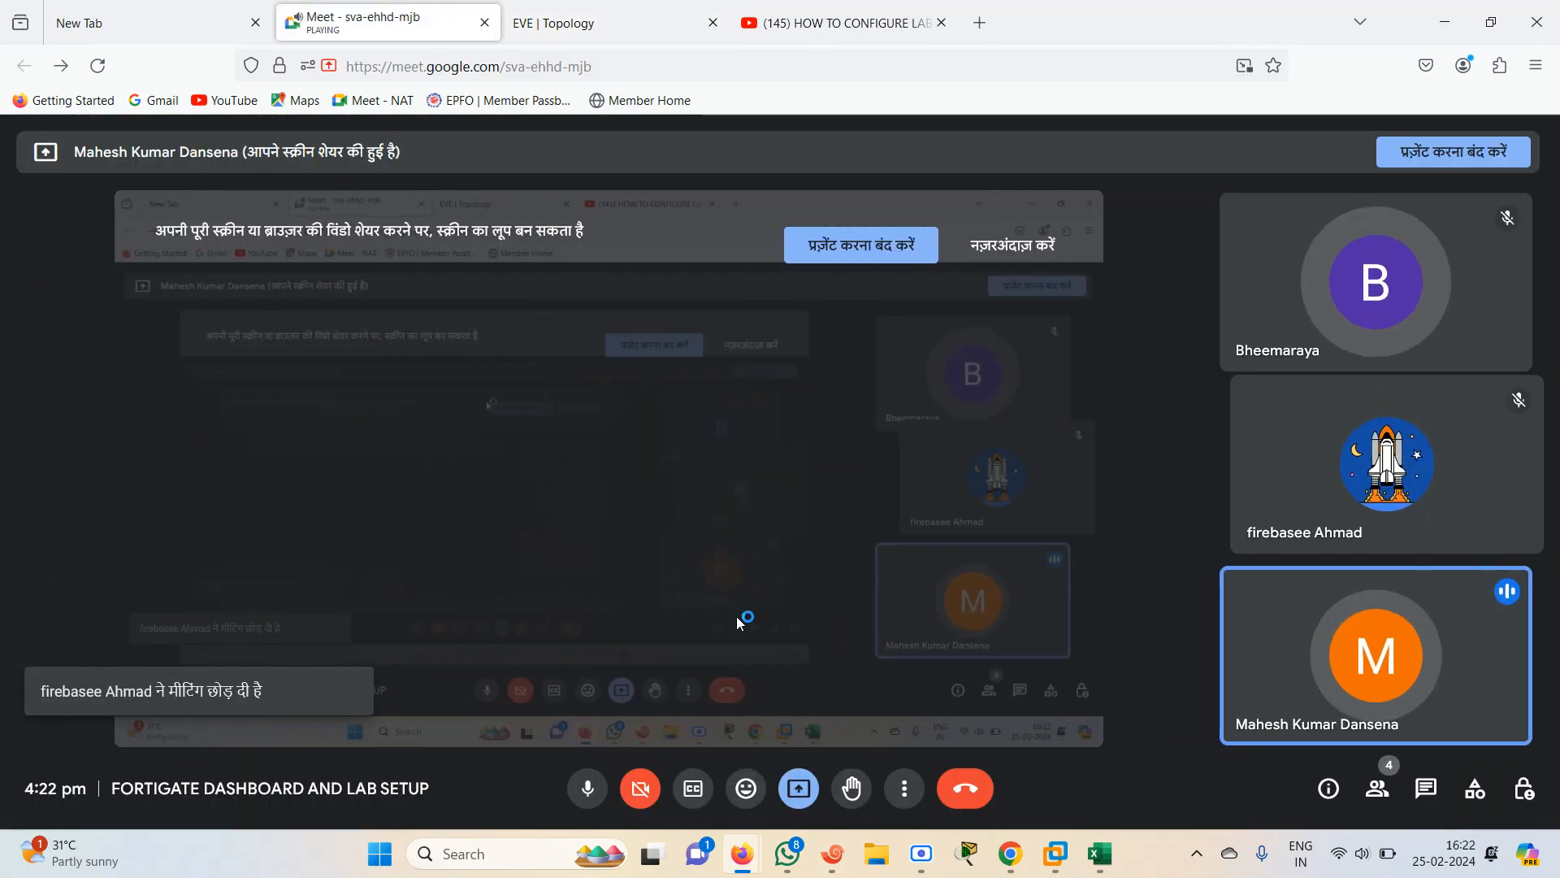
left_click(806, 799)
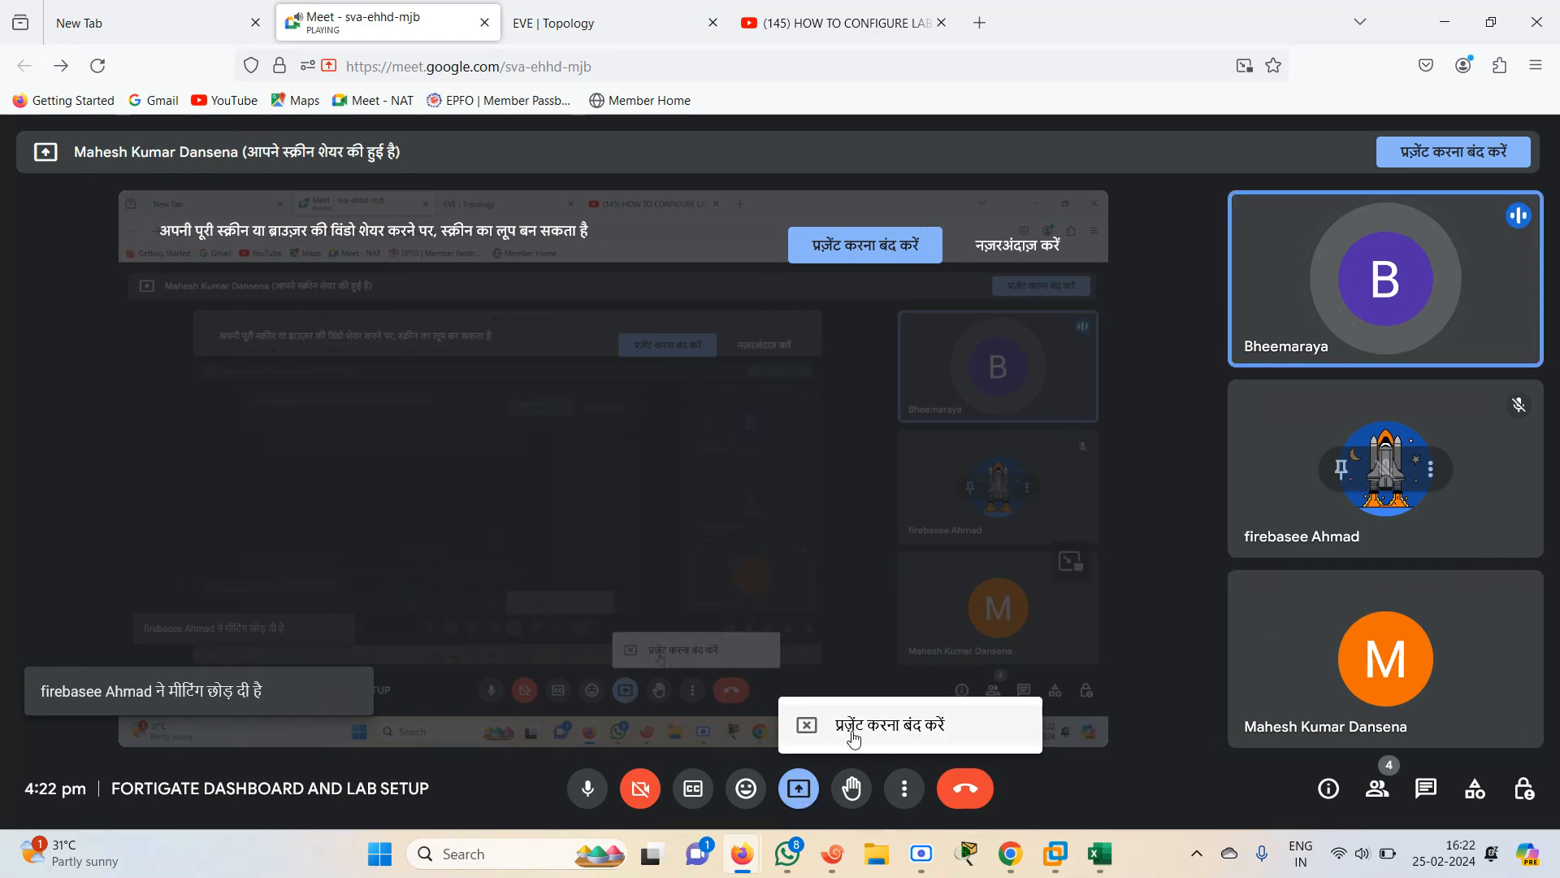
left_click(606, 22)
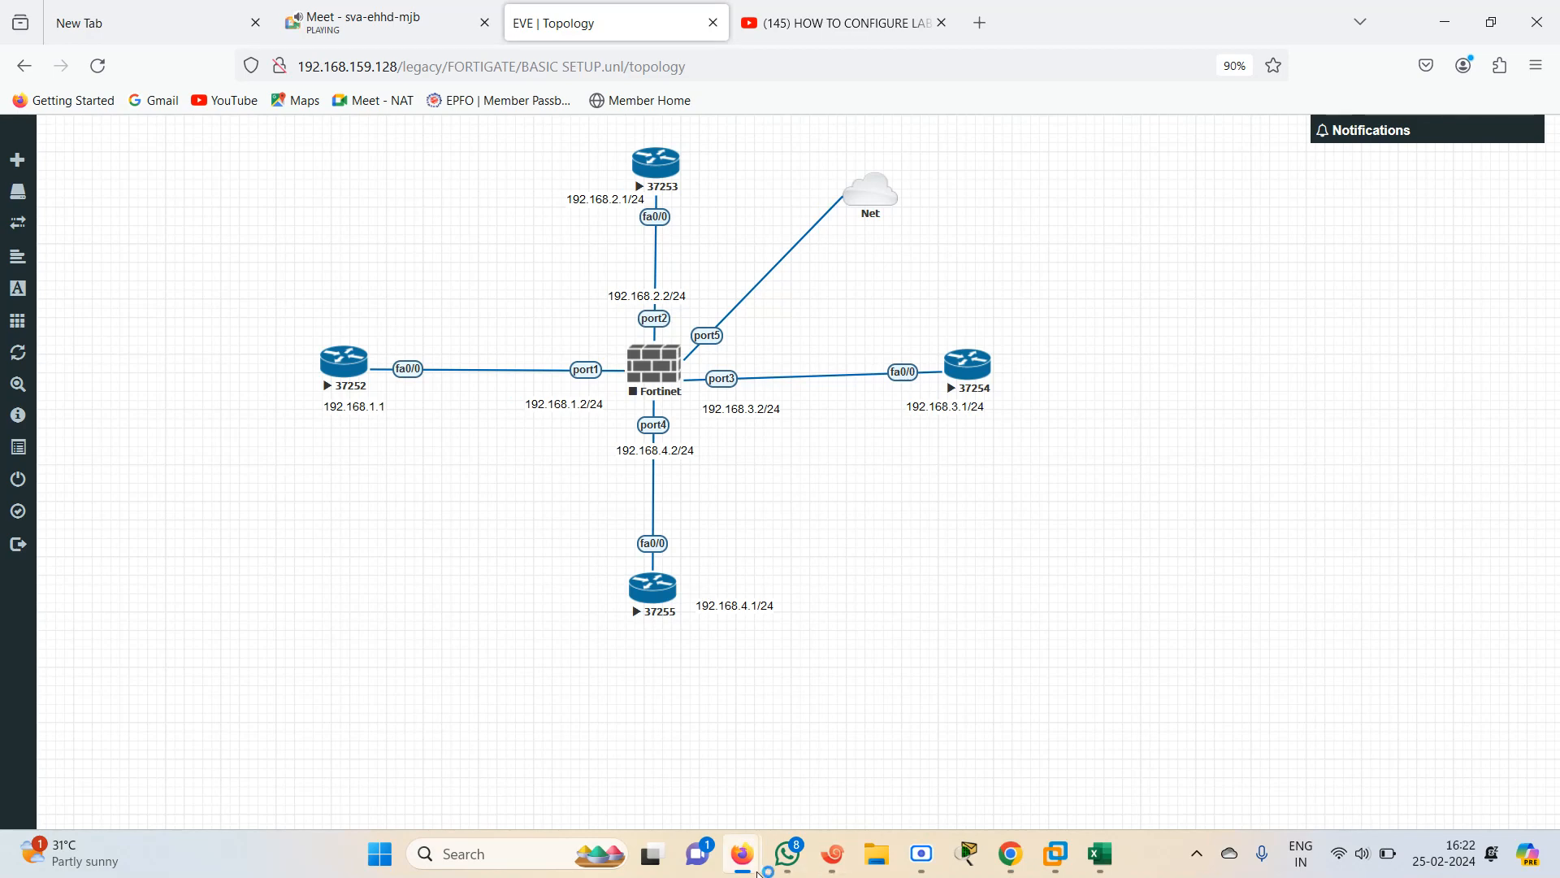
mouse_move(752, 873)
left_click(401, 9)
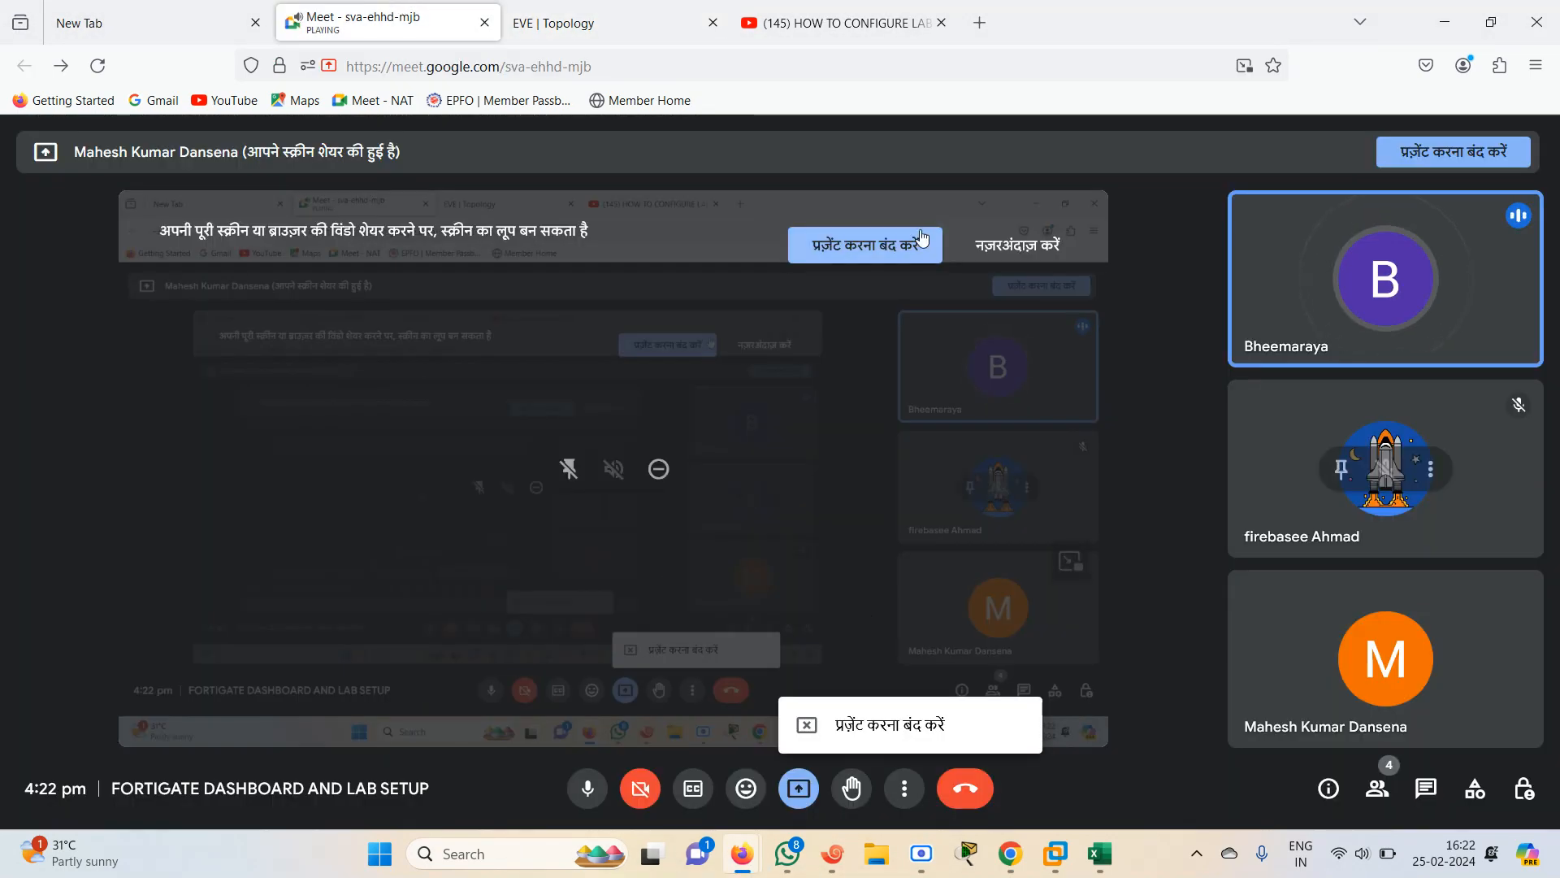
left_click(833, 250)
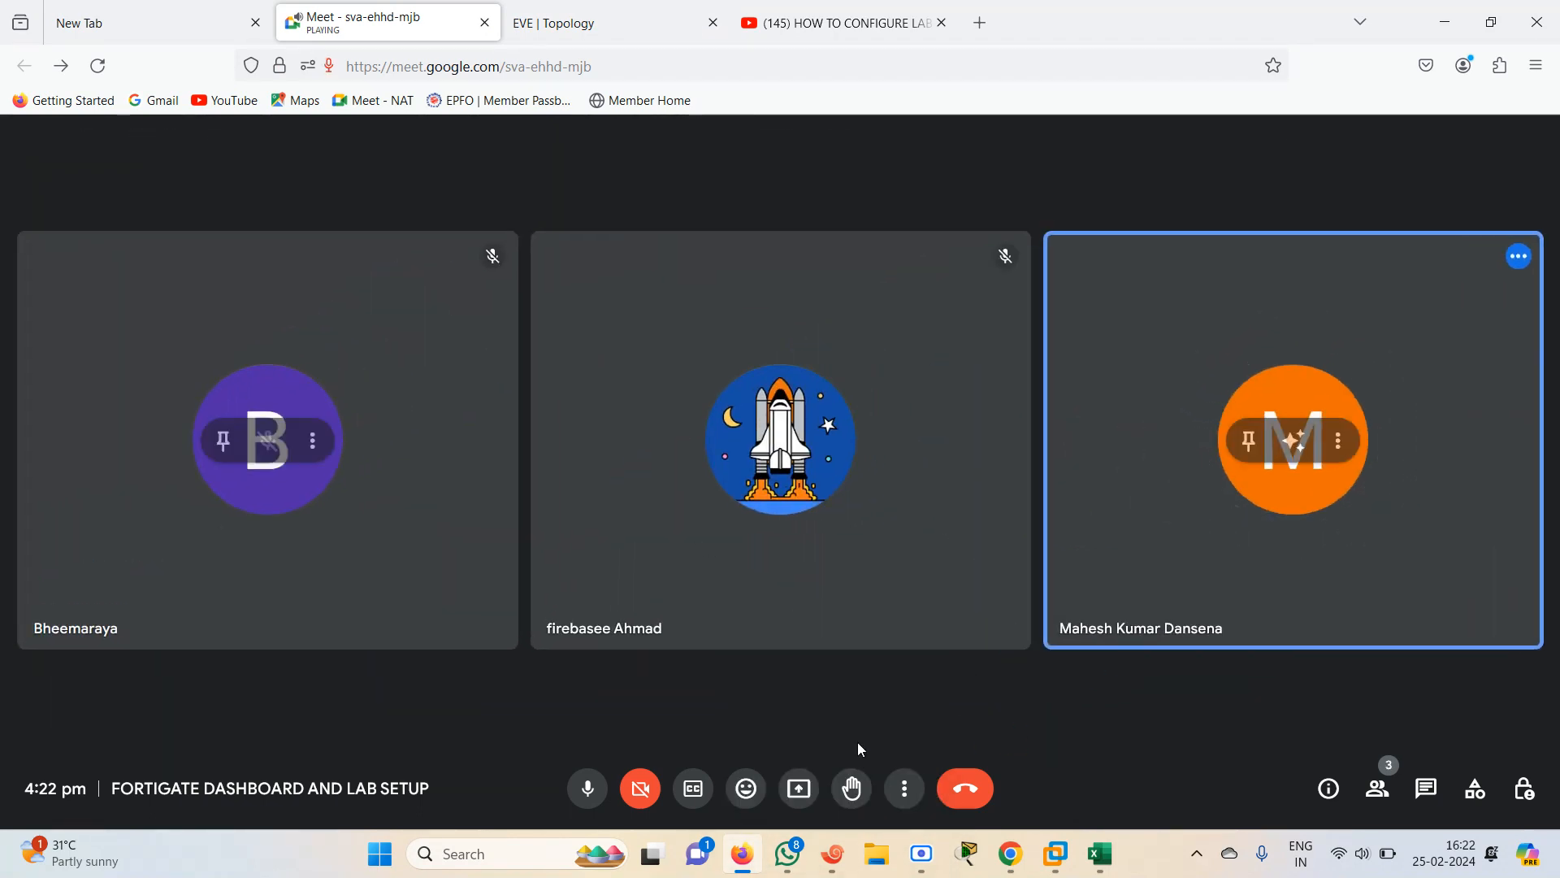
left_click(800, 804)
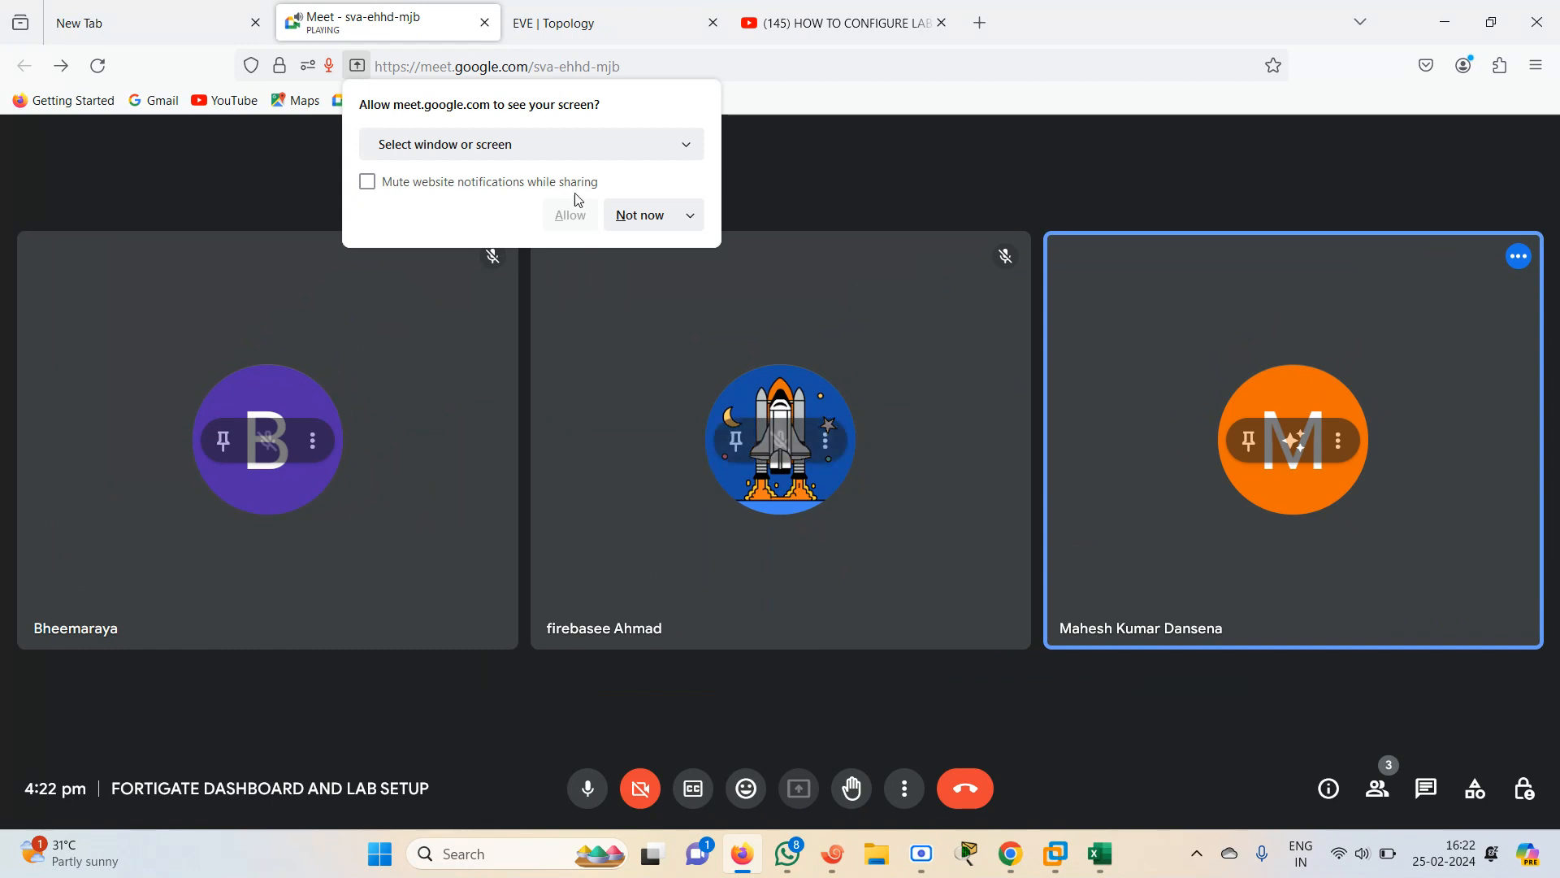
left_click(559, 149)
left_click(474, 312)
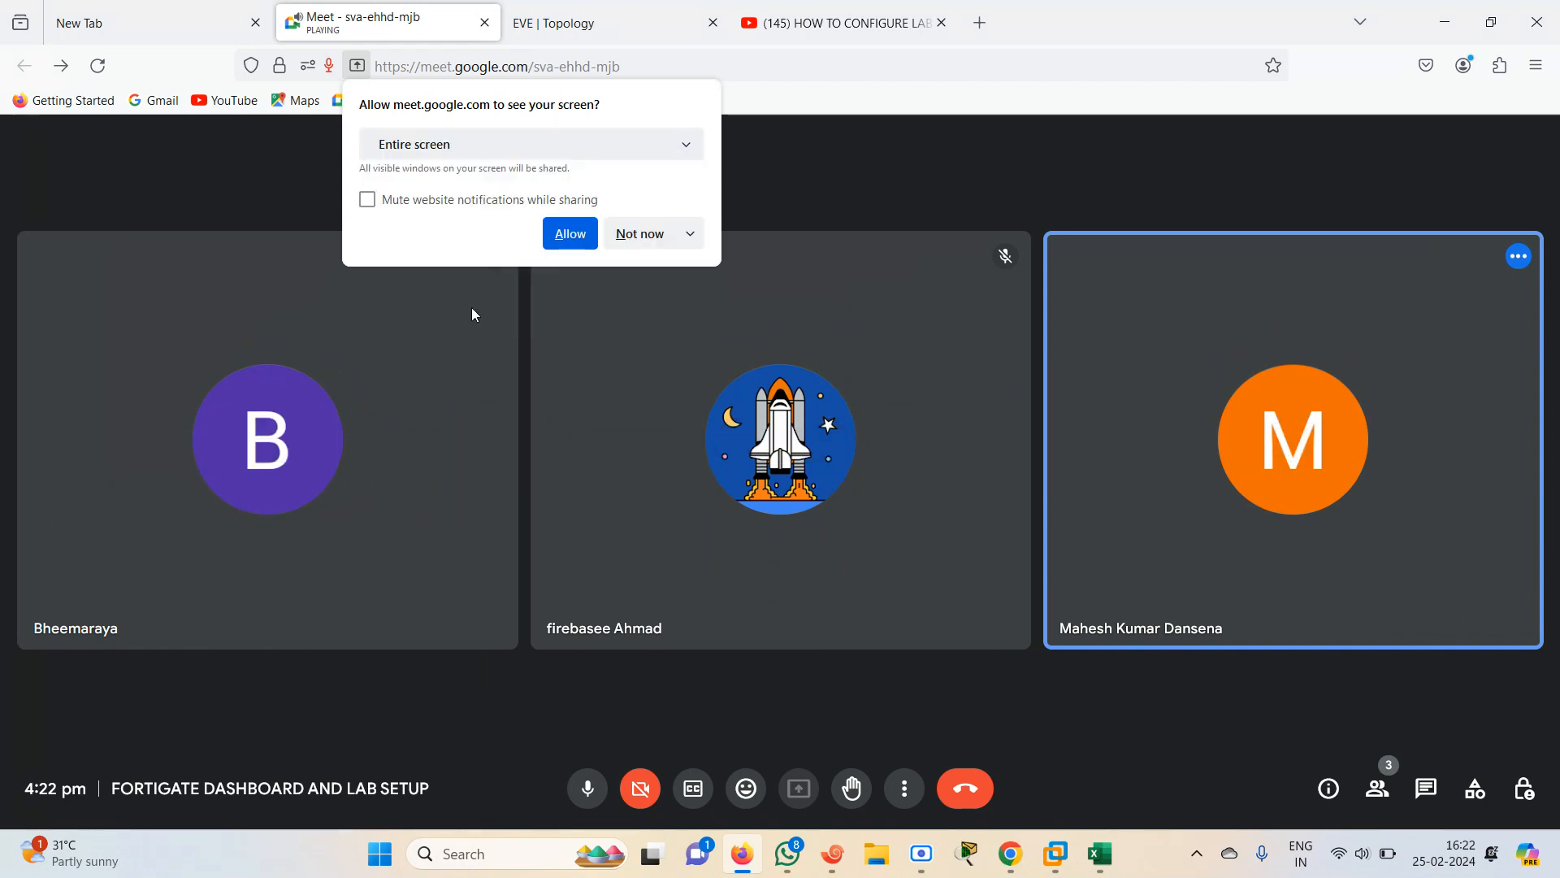
left_click(578, 493)
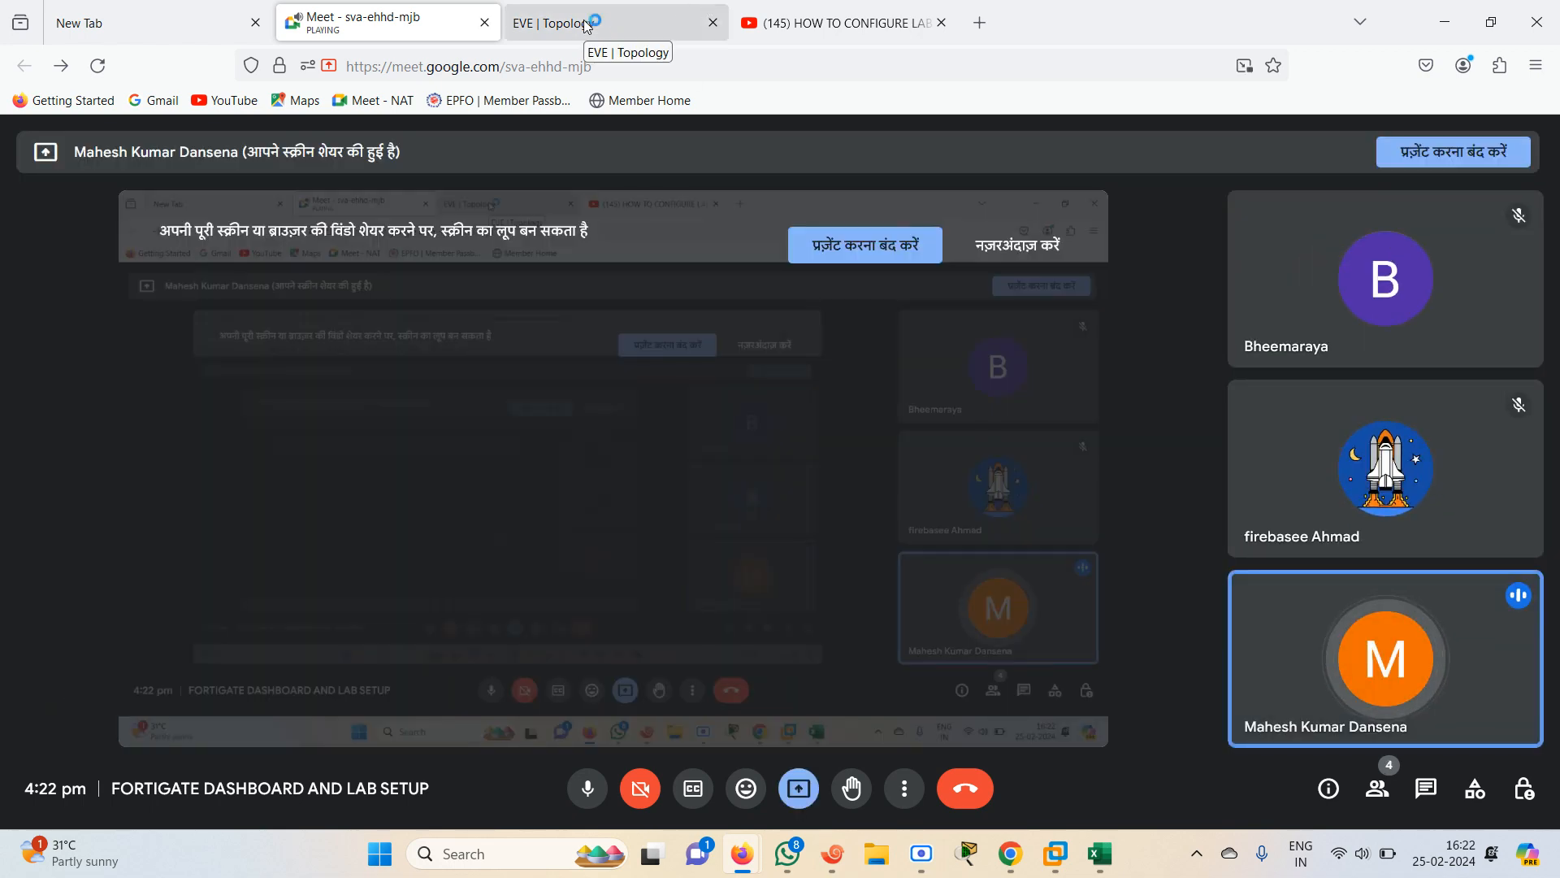
left_click(586, 24)
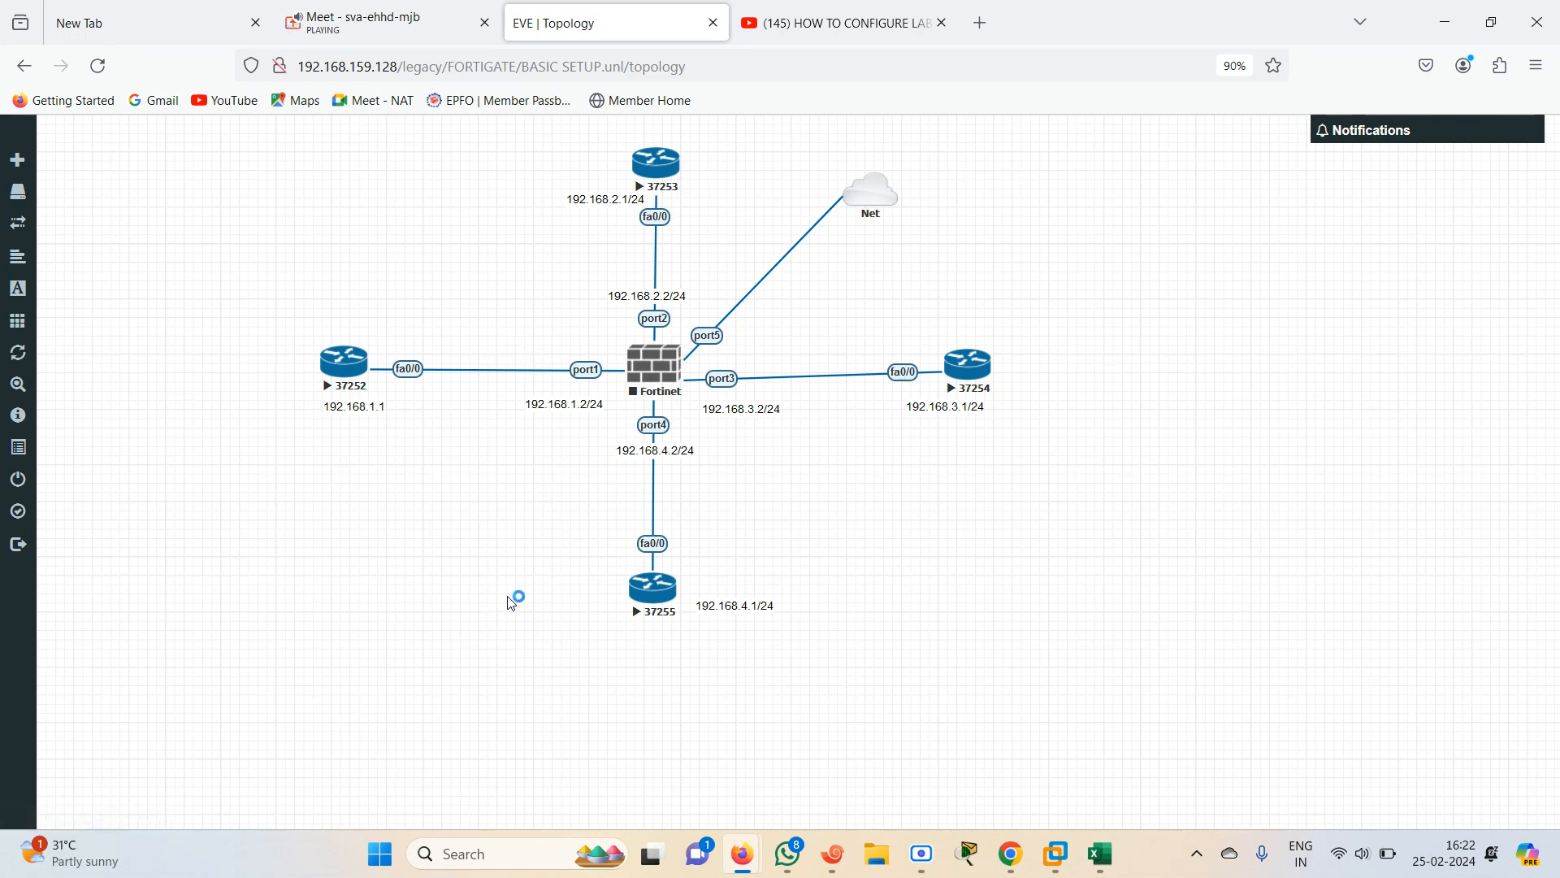
left_click(921, 868)
left_click(921, 868)
Reopen and save the FortiGate node's settings, then start the node
right_click(659, 379)
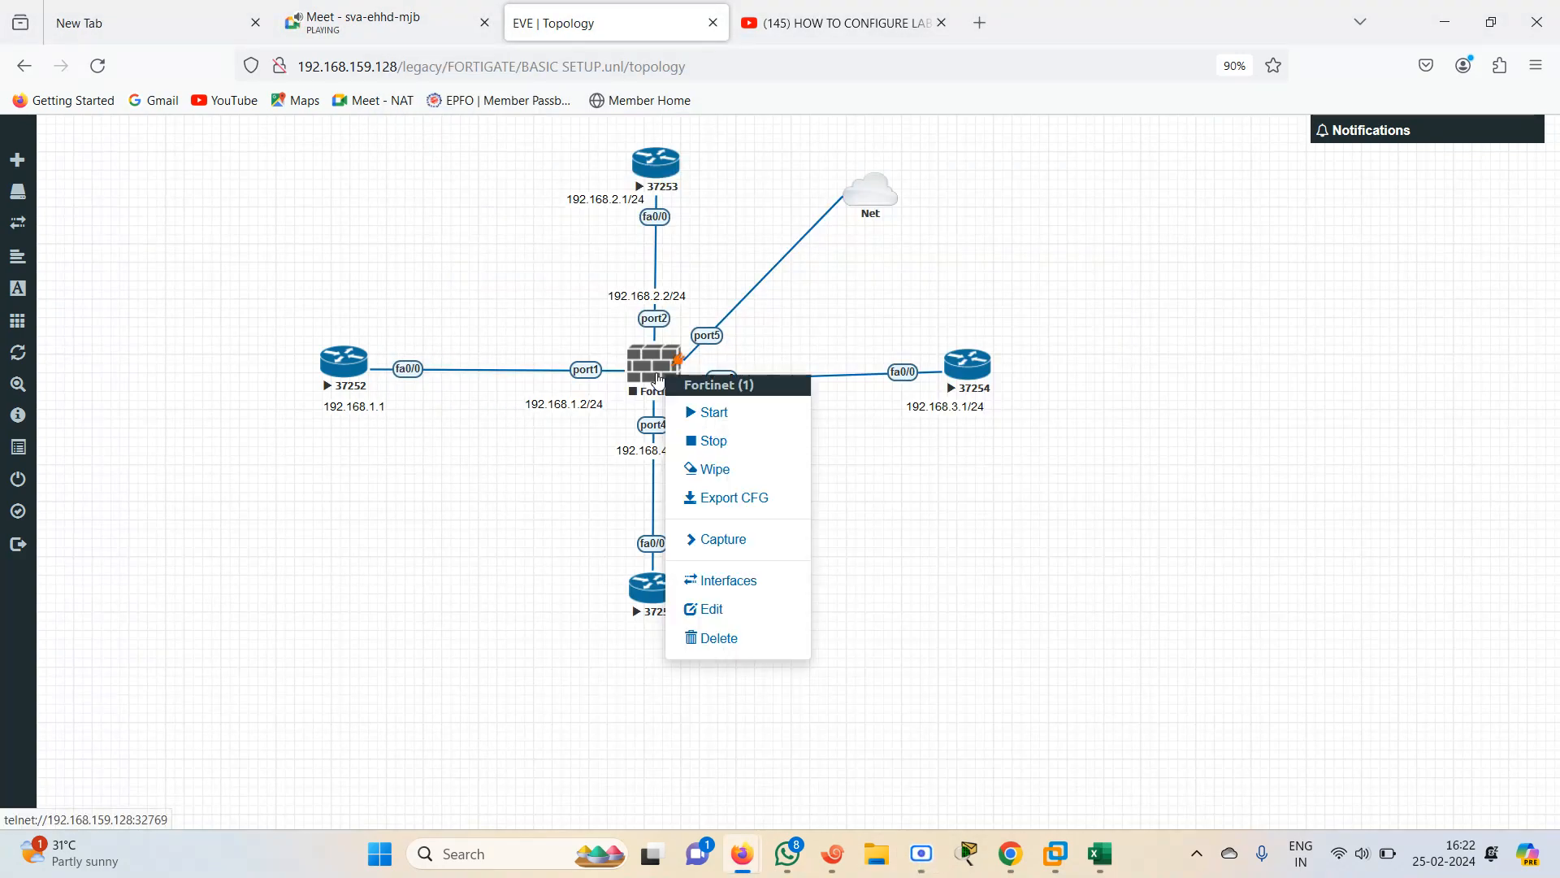
left_click(712, 608)
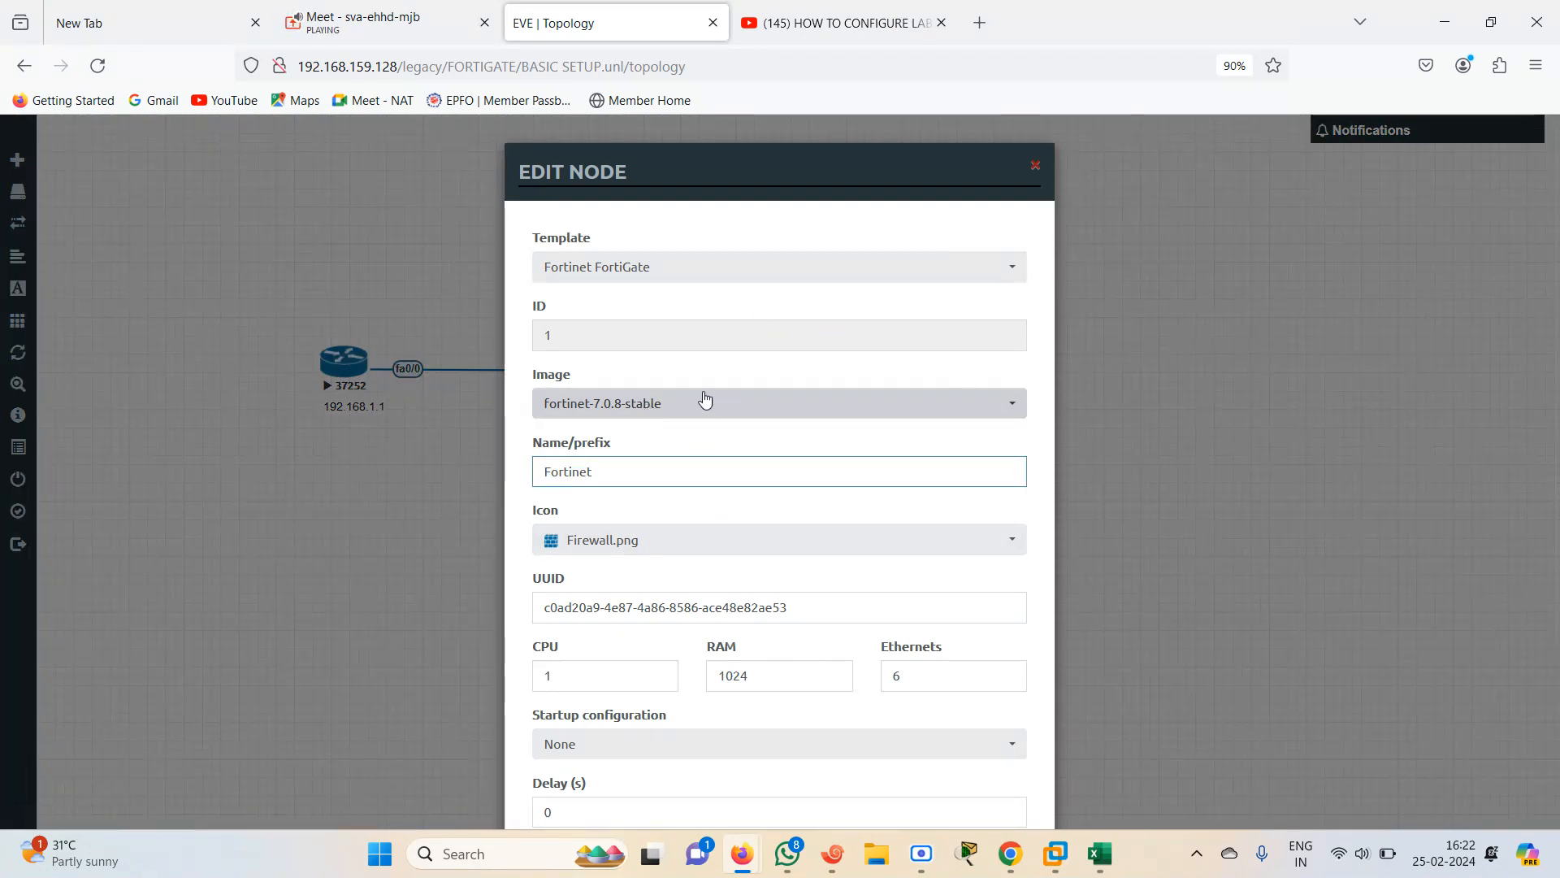
scroll(853, 772, "down", 3)
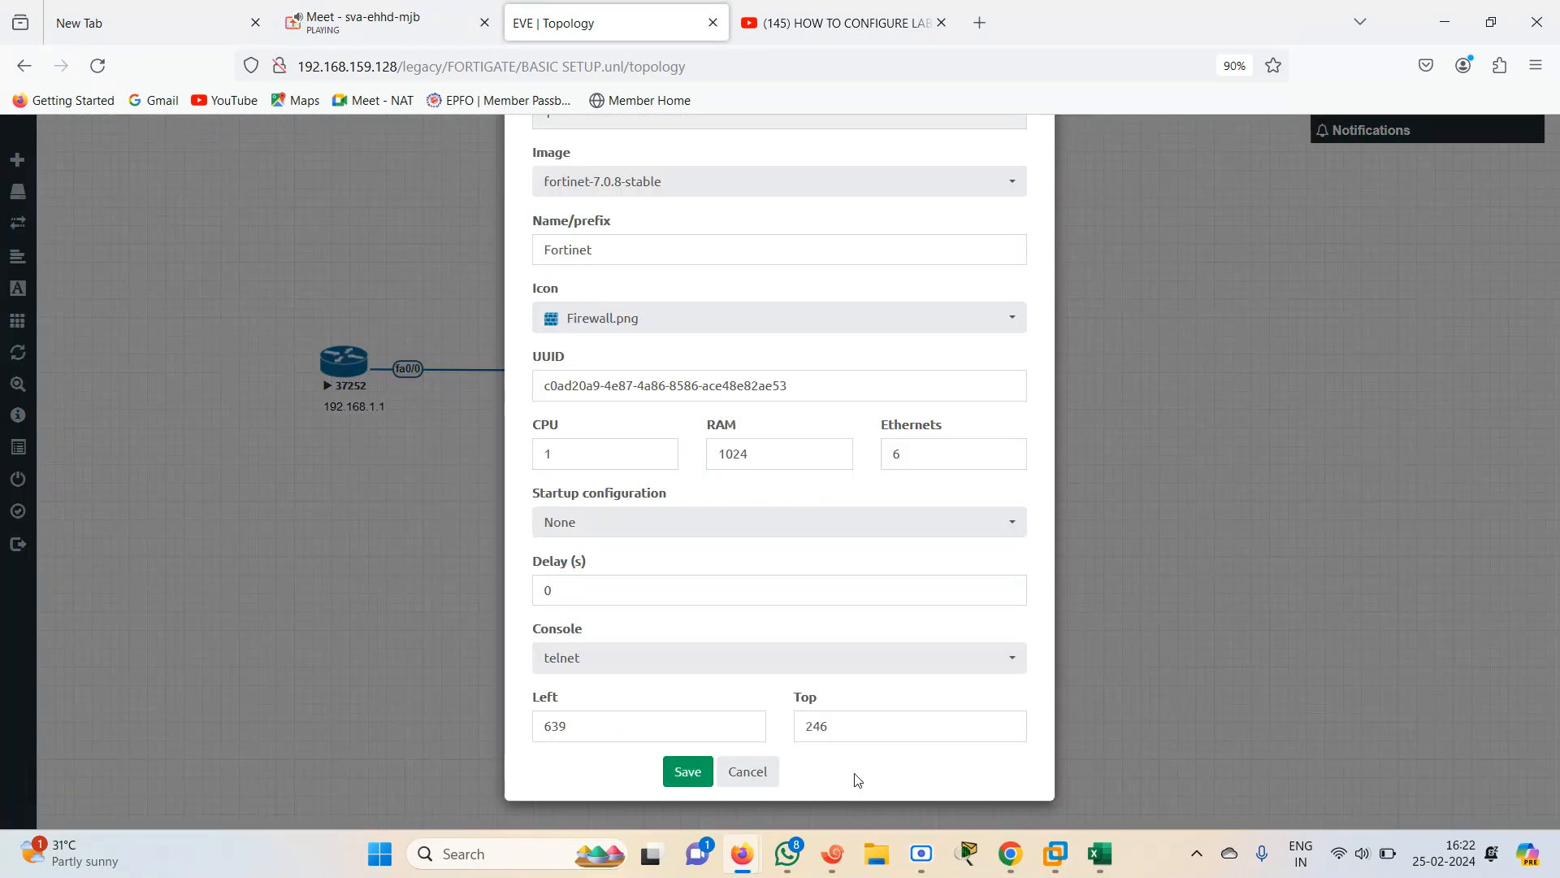
left_click(689, 771)
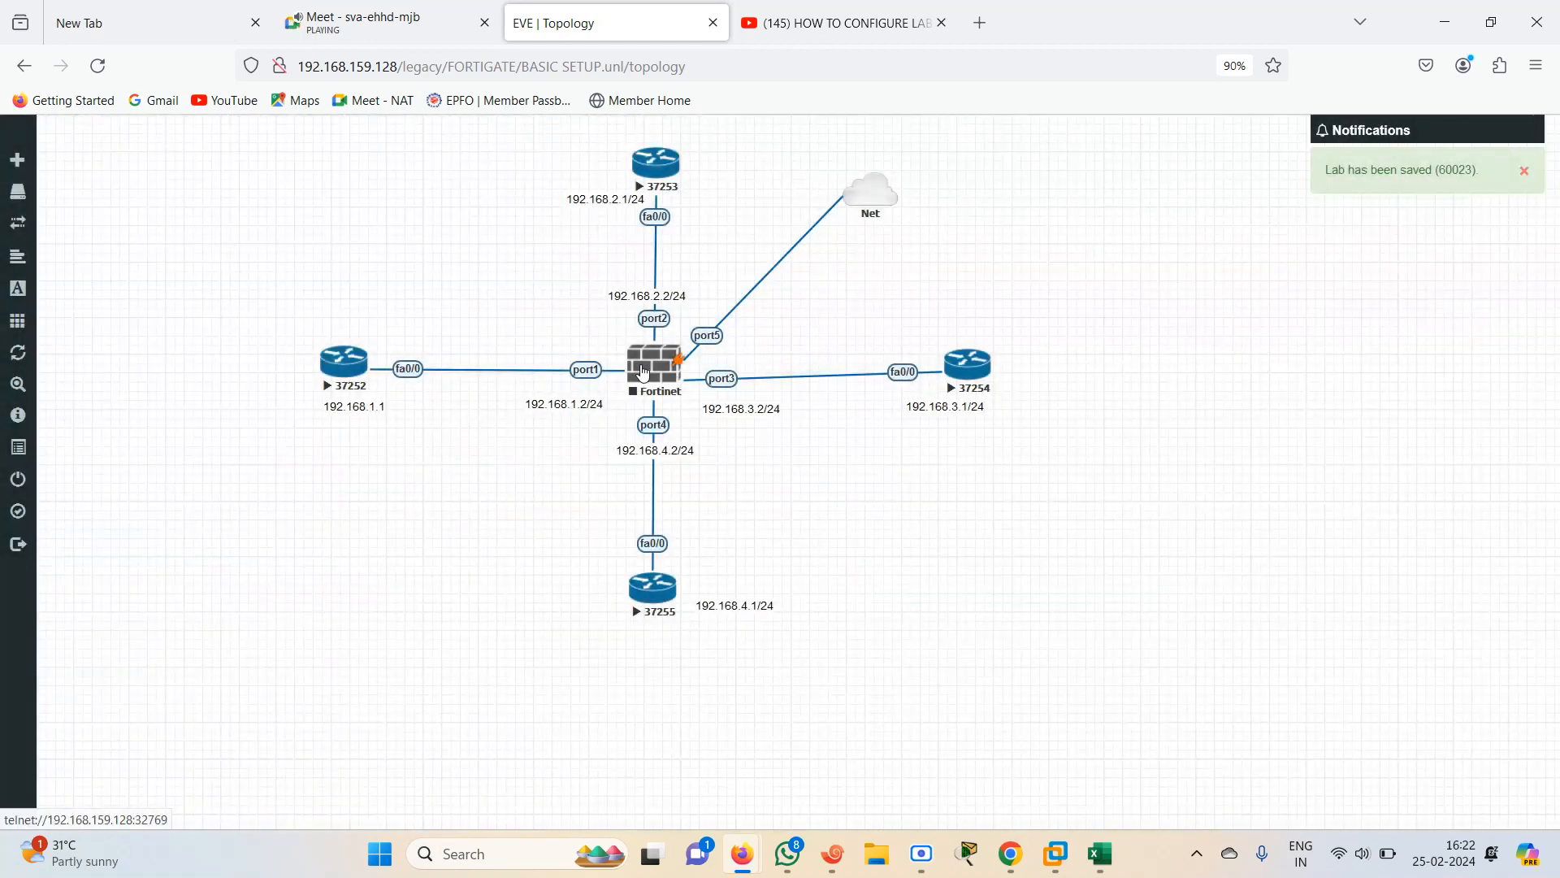
right_click(650, 366)
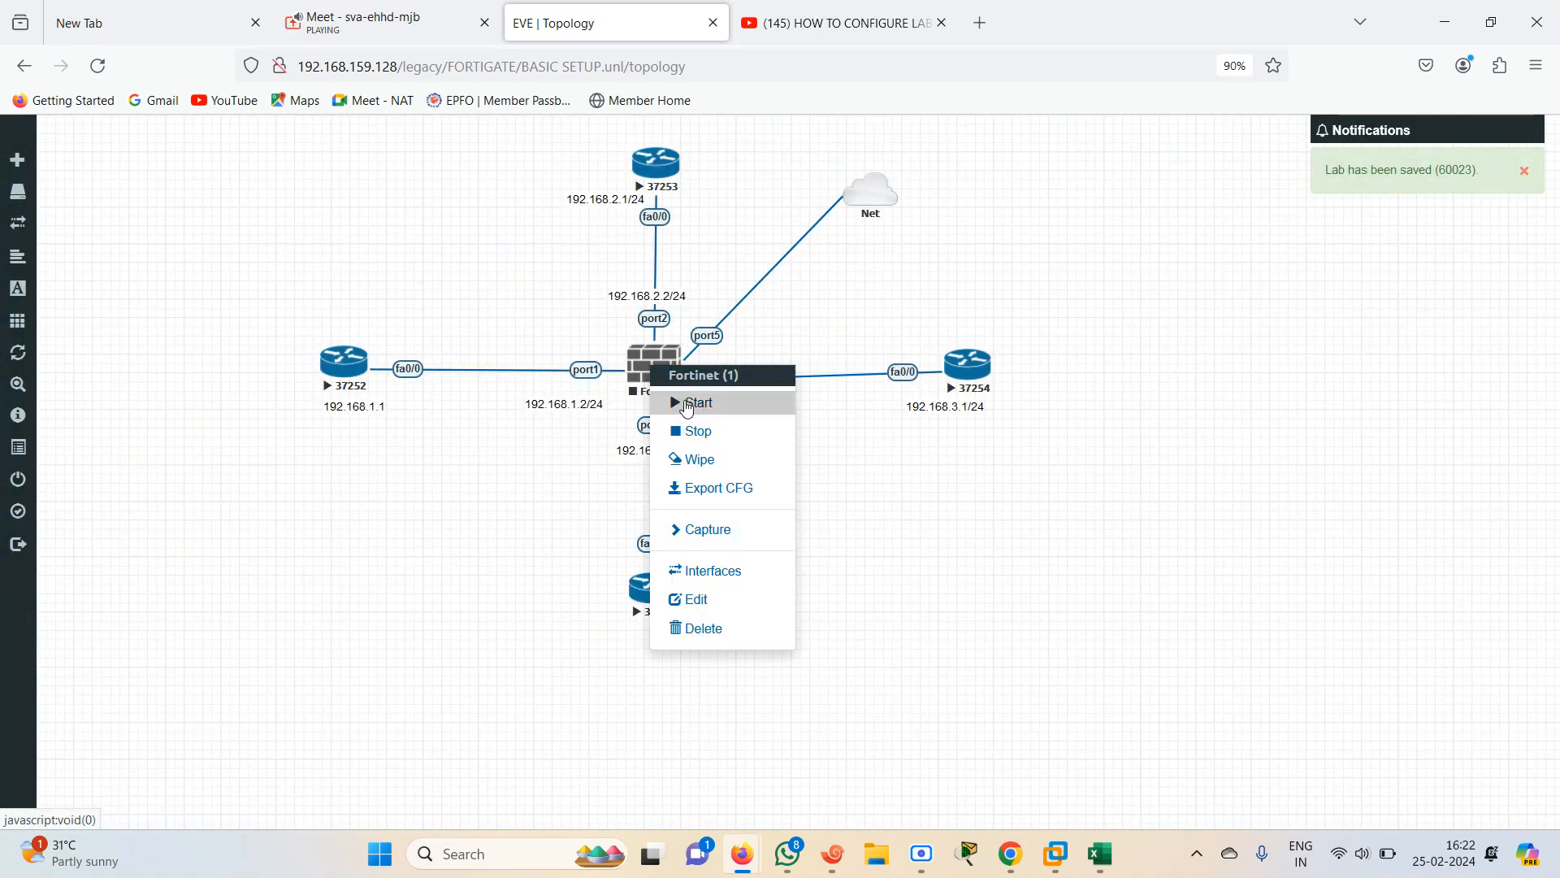
left_click(687, 404)
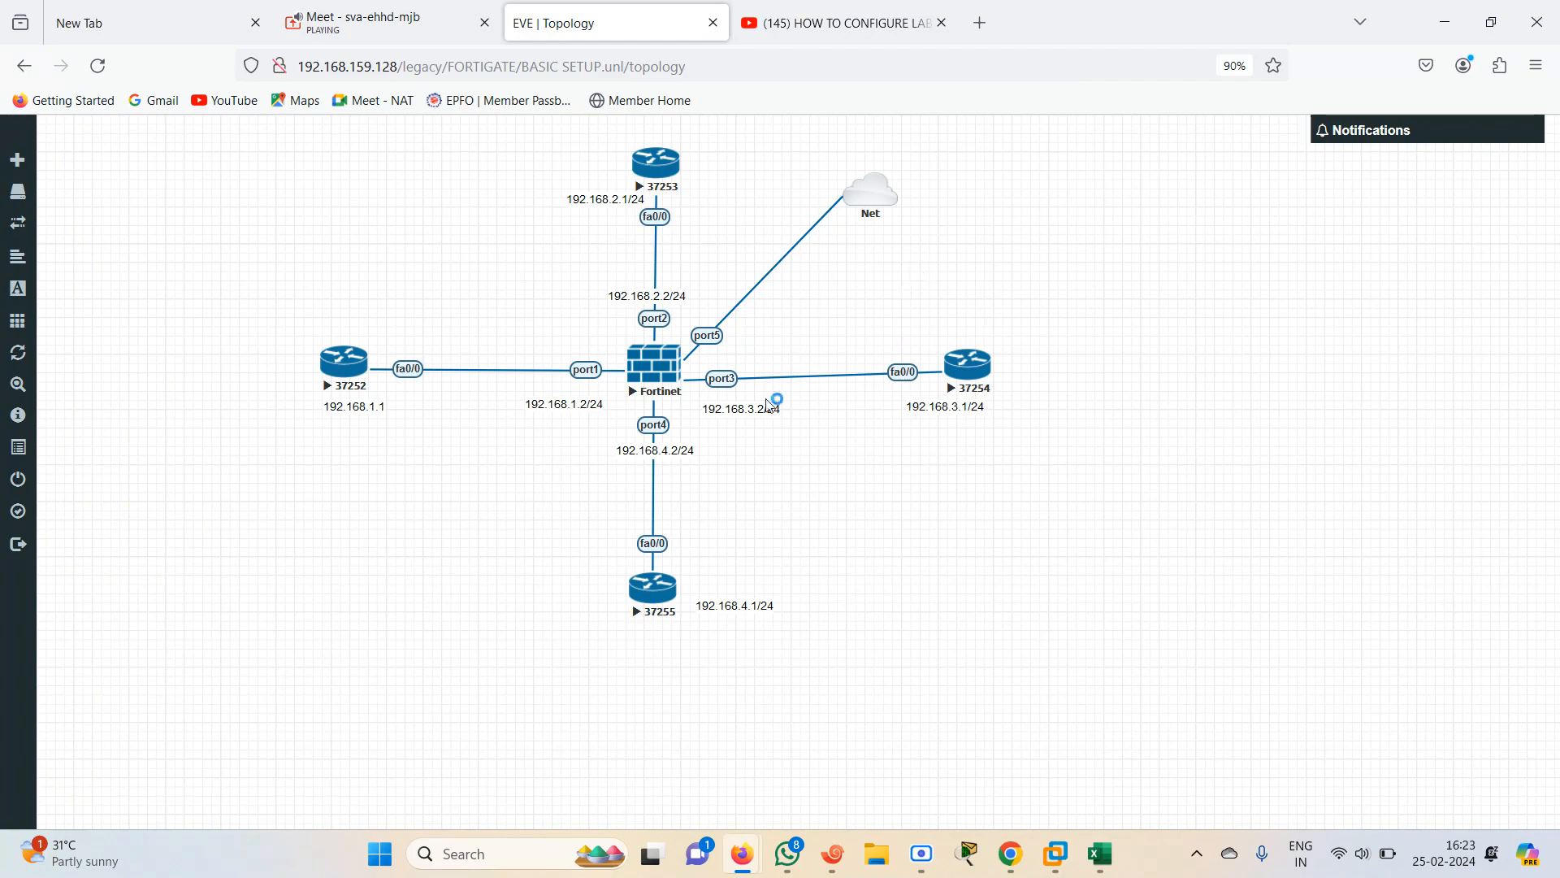
Open the FortiGate console with Xshell.exe and close the old console tab
left_click(646, 378)
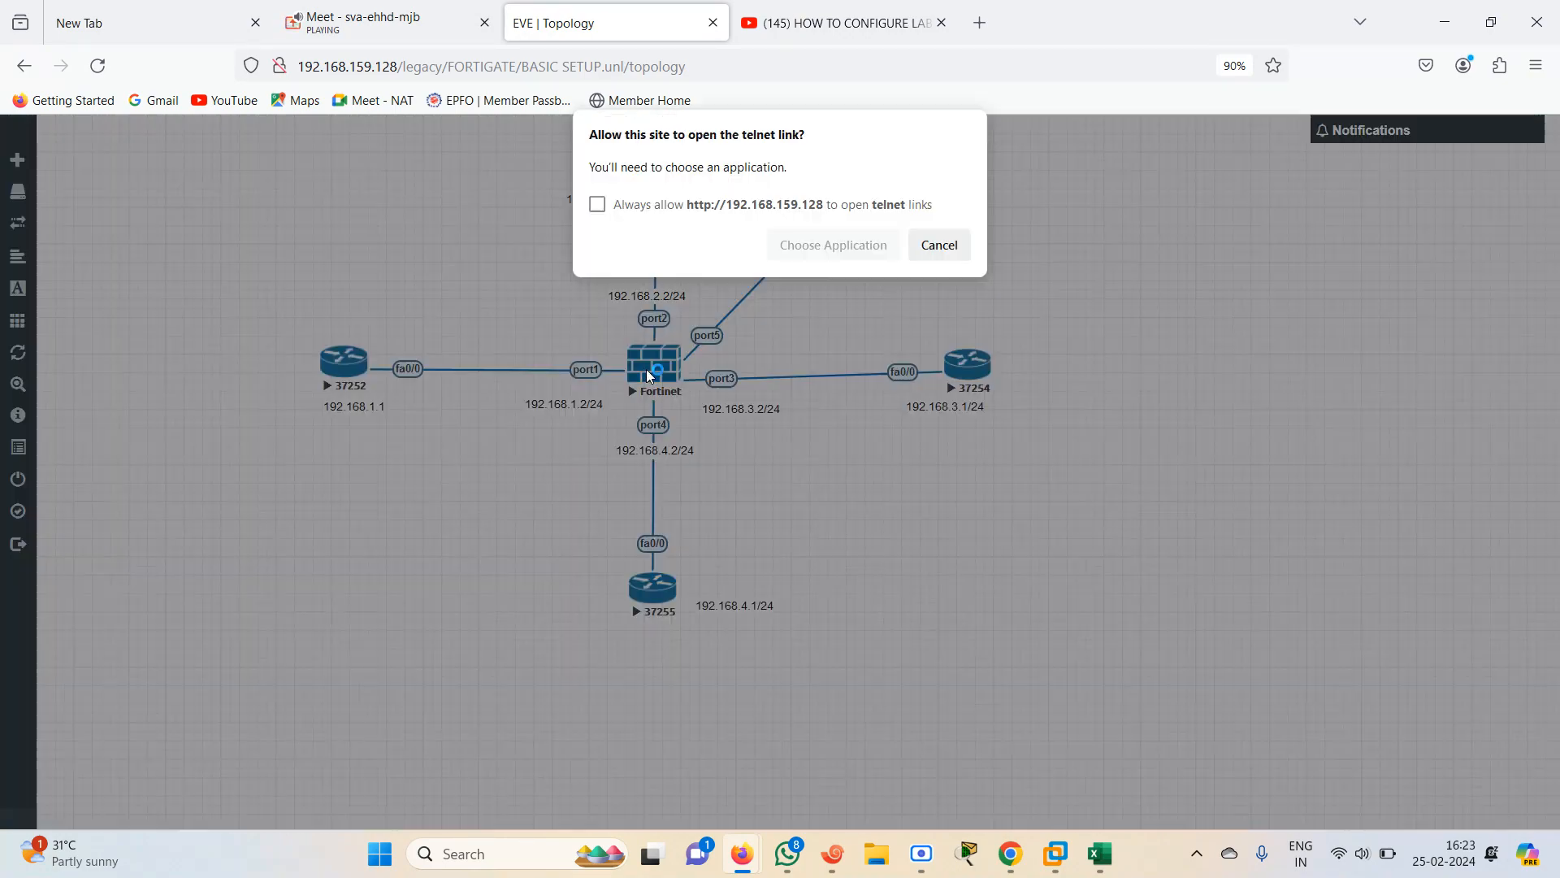
left_click(845, 241)
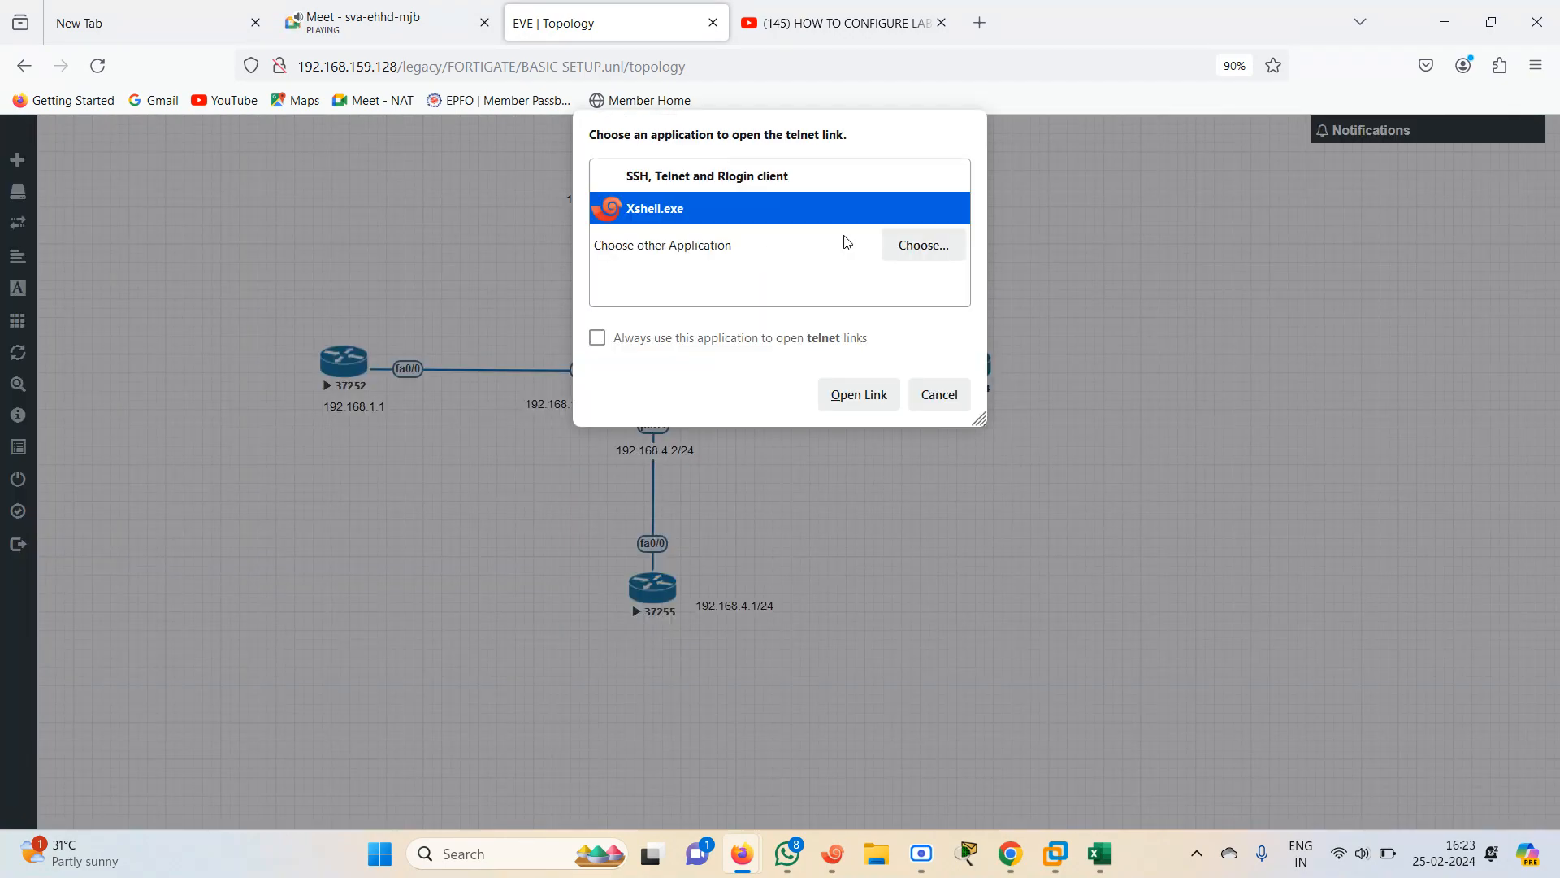
left_click(856, 393)
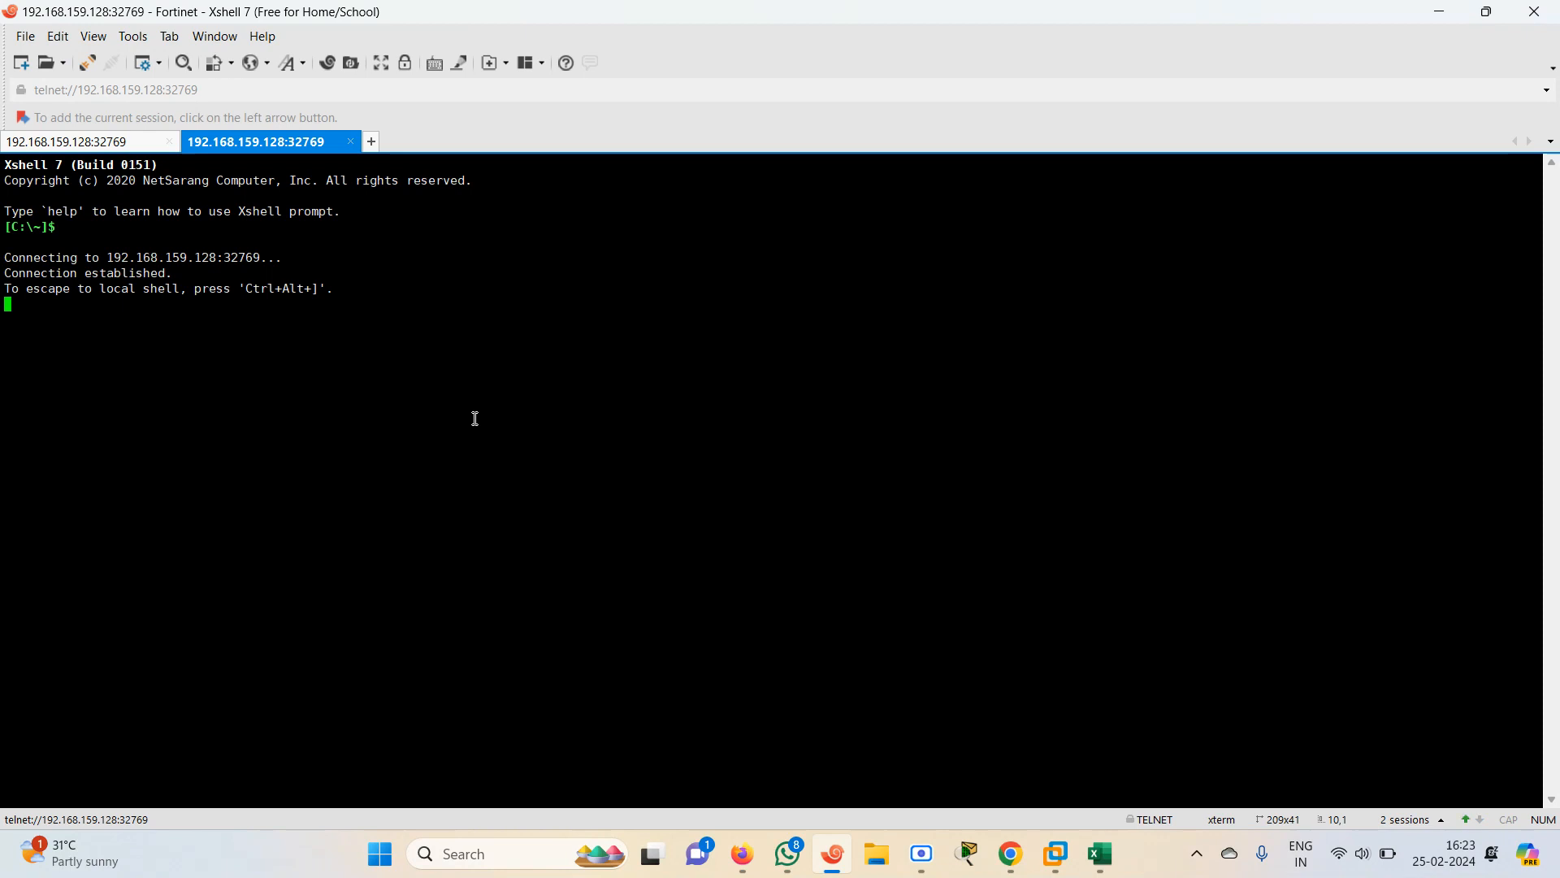
left_click(169, 142)
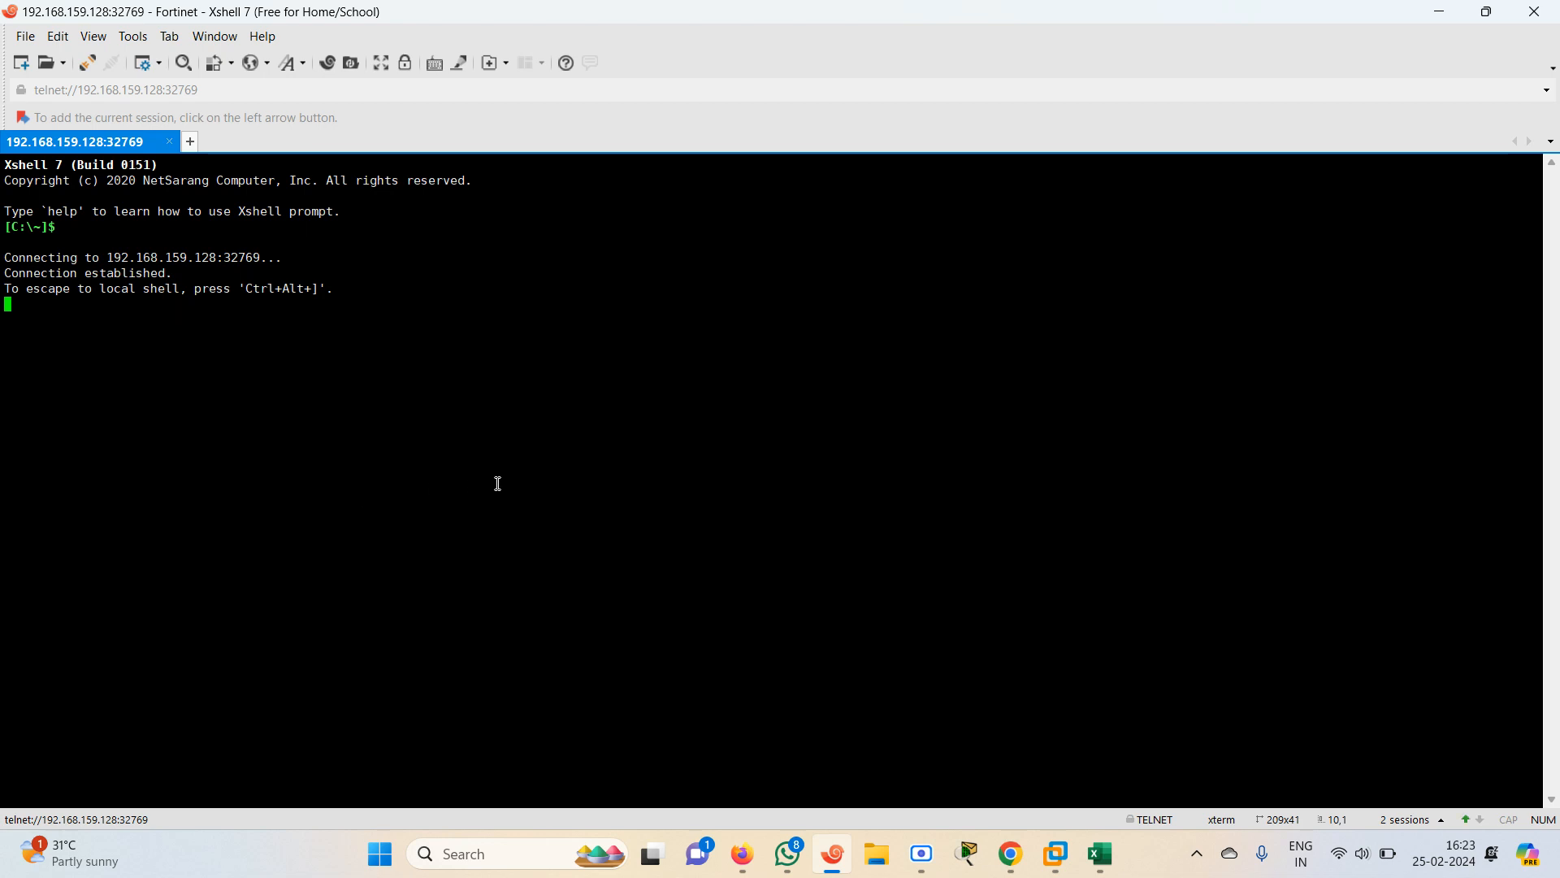
Cancel the disconnect prompt and log in to the FortiGate console as admin
left_click(1534, 11)
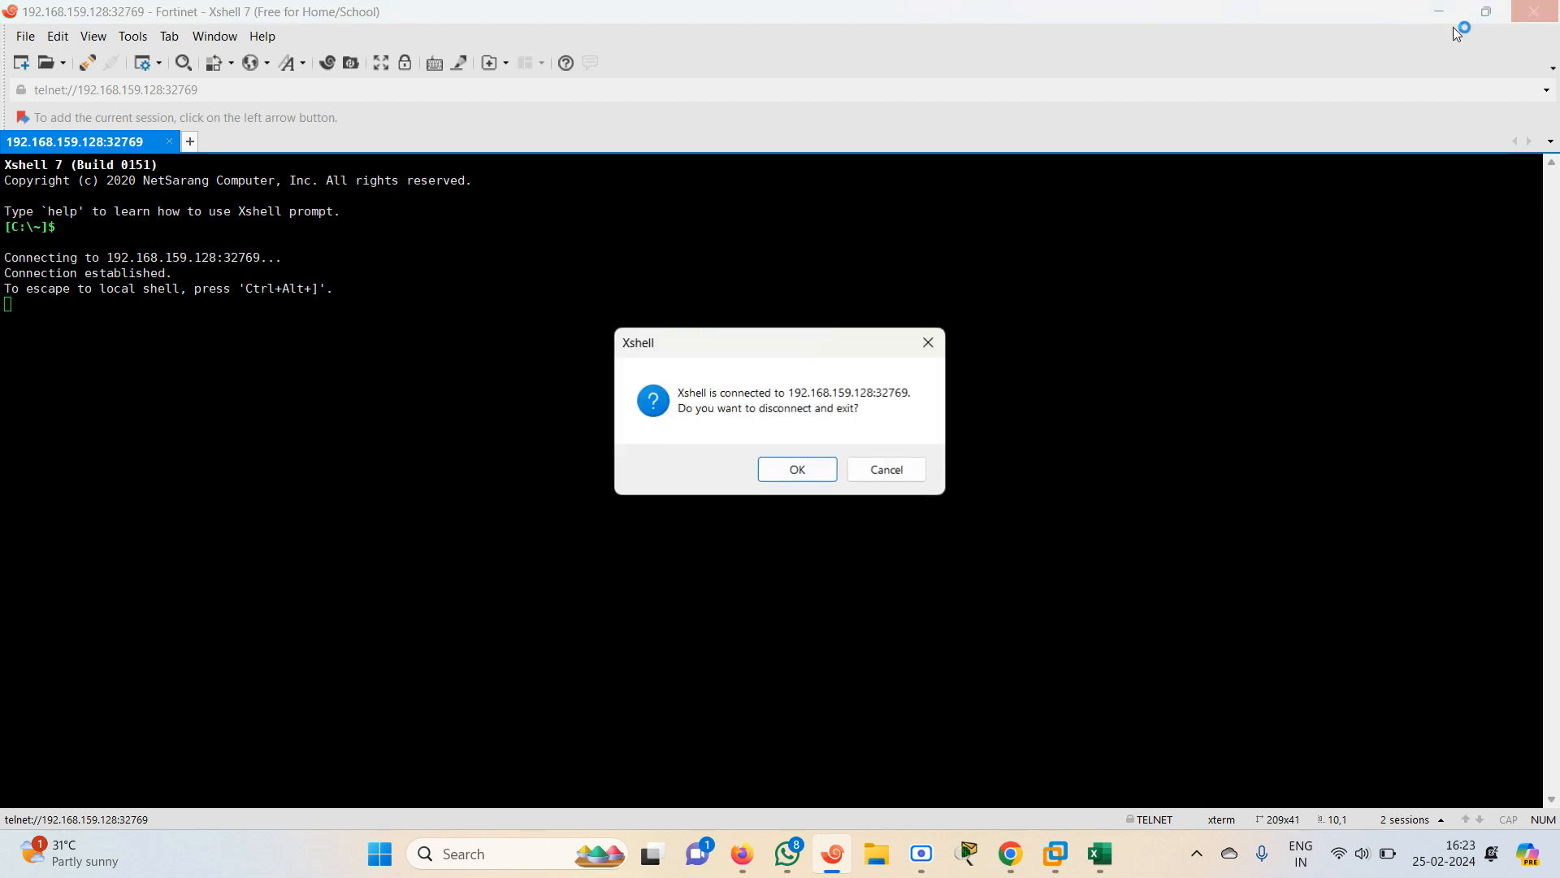
left_click(887, 468)
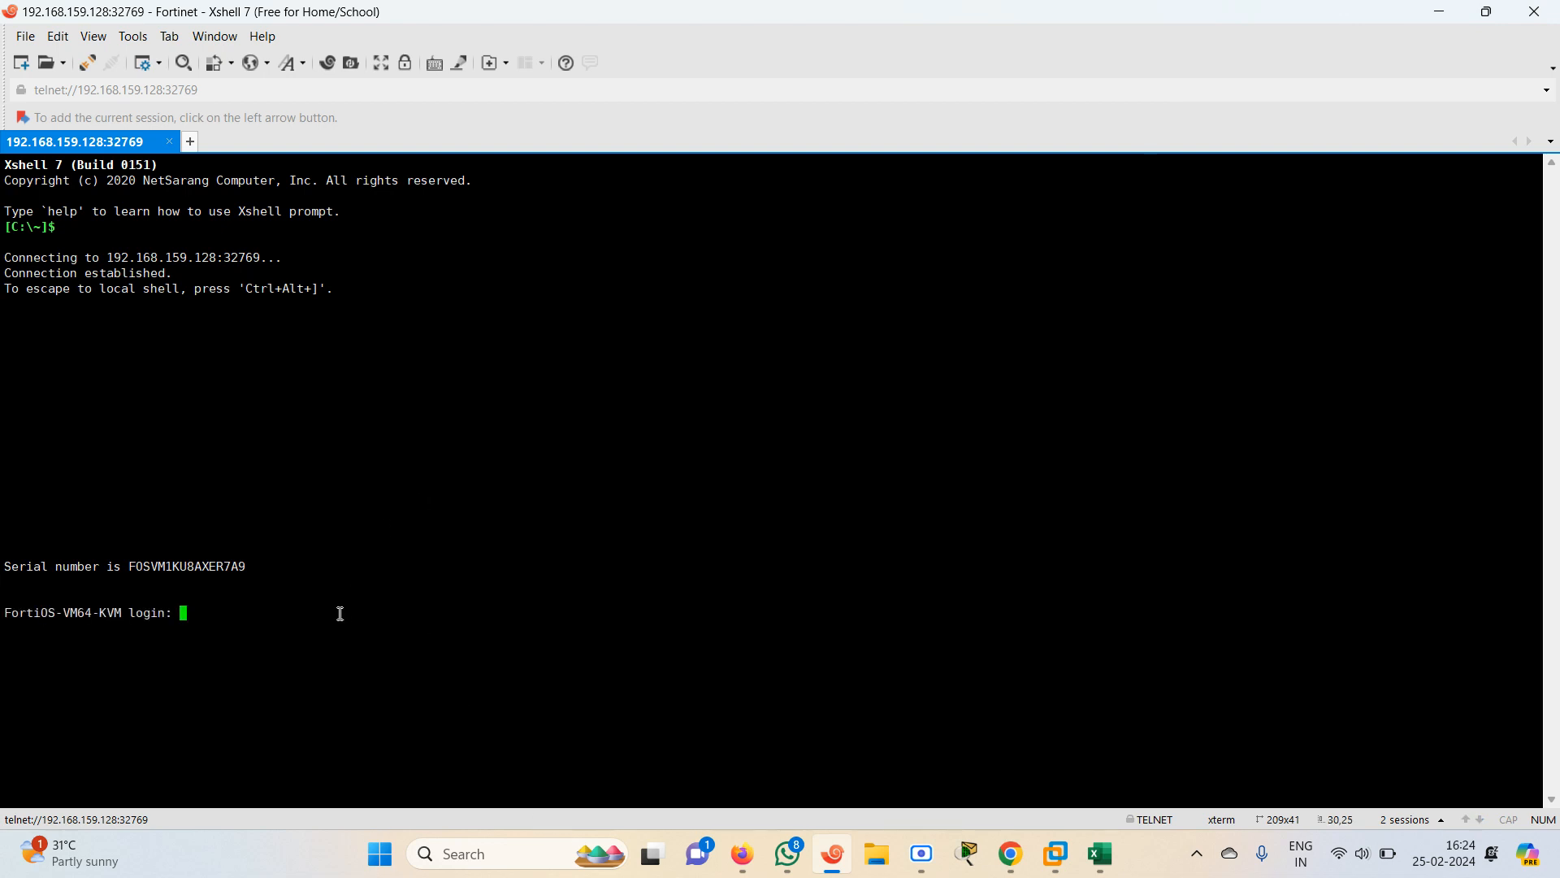
type("admin")
key("Return")
key("Return")
type("admin")
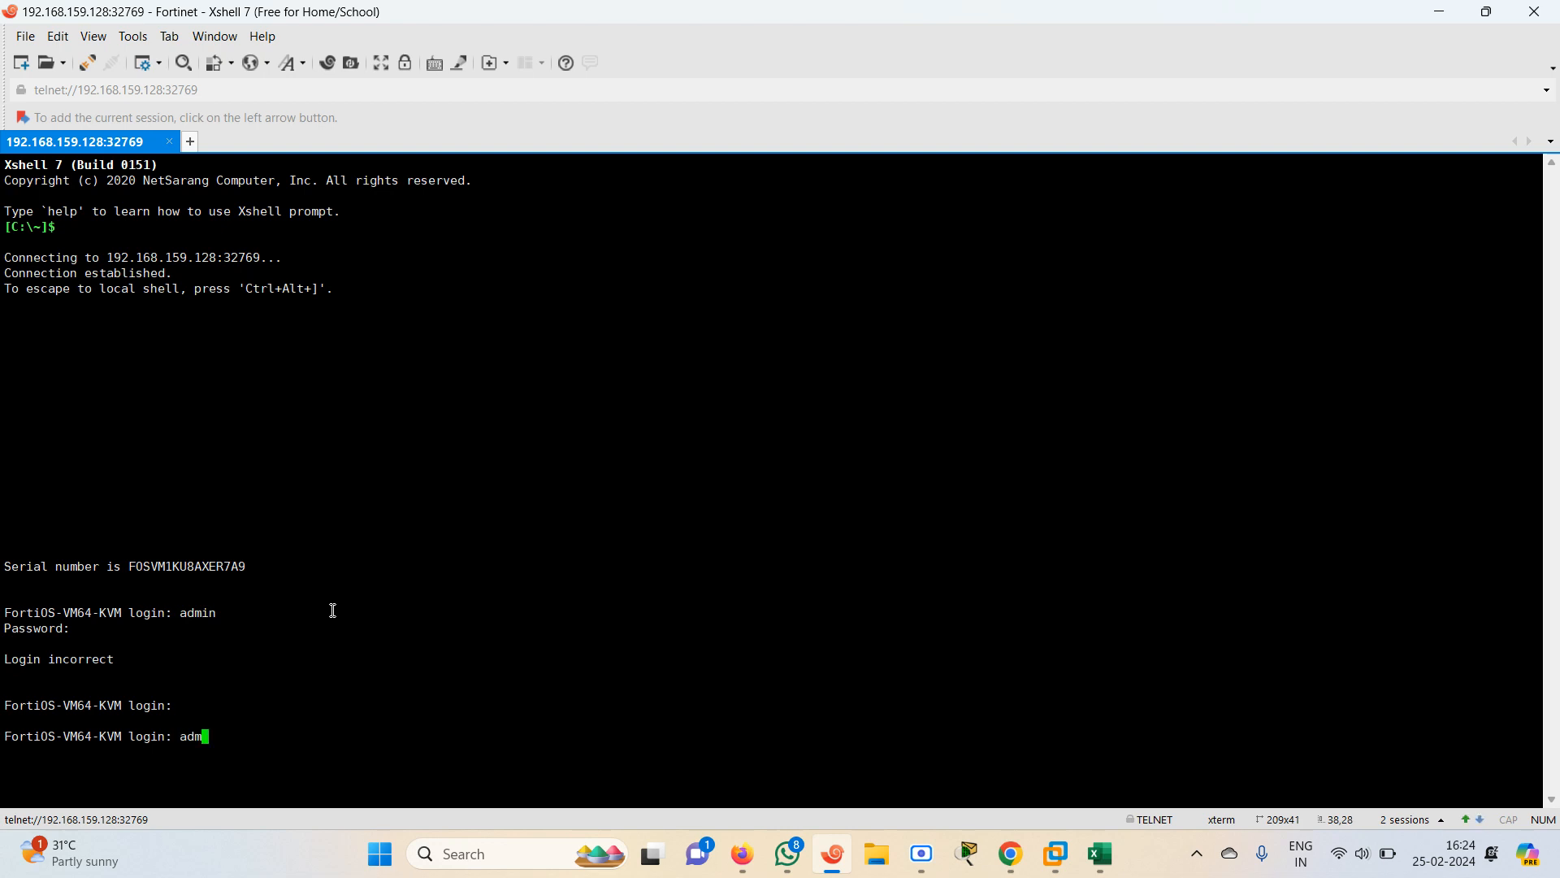
key("BackSpace")
key("BackSpace")
key("BackSpace")
key("BackSpace")
key("BackSpace")
type("admin")
key("Return")
type("admin")
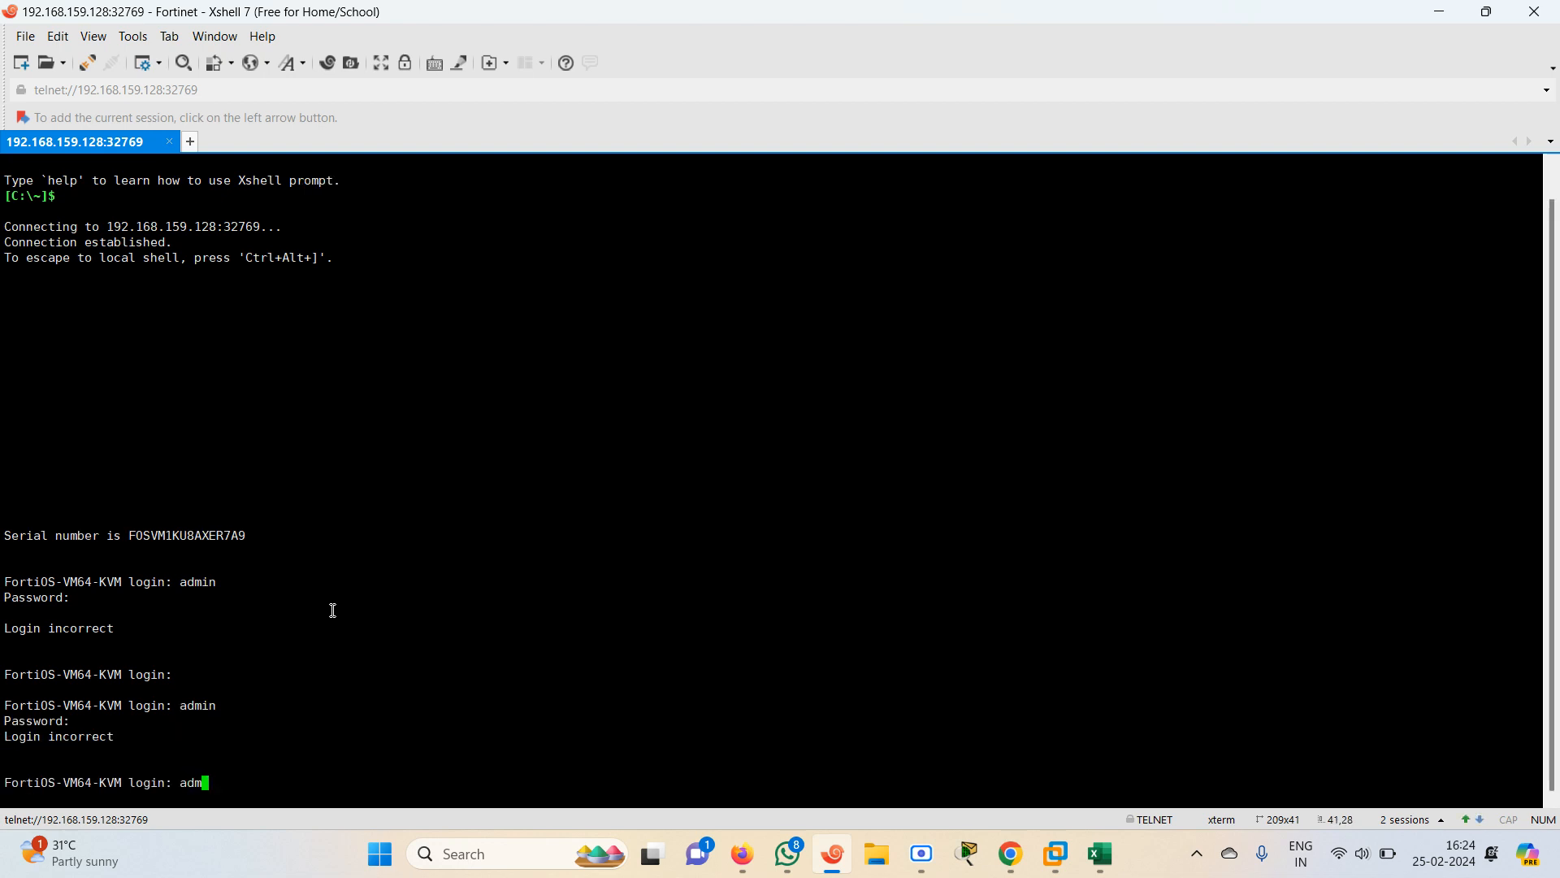
key("Return")
key("Return")
type("admin")
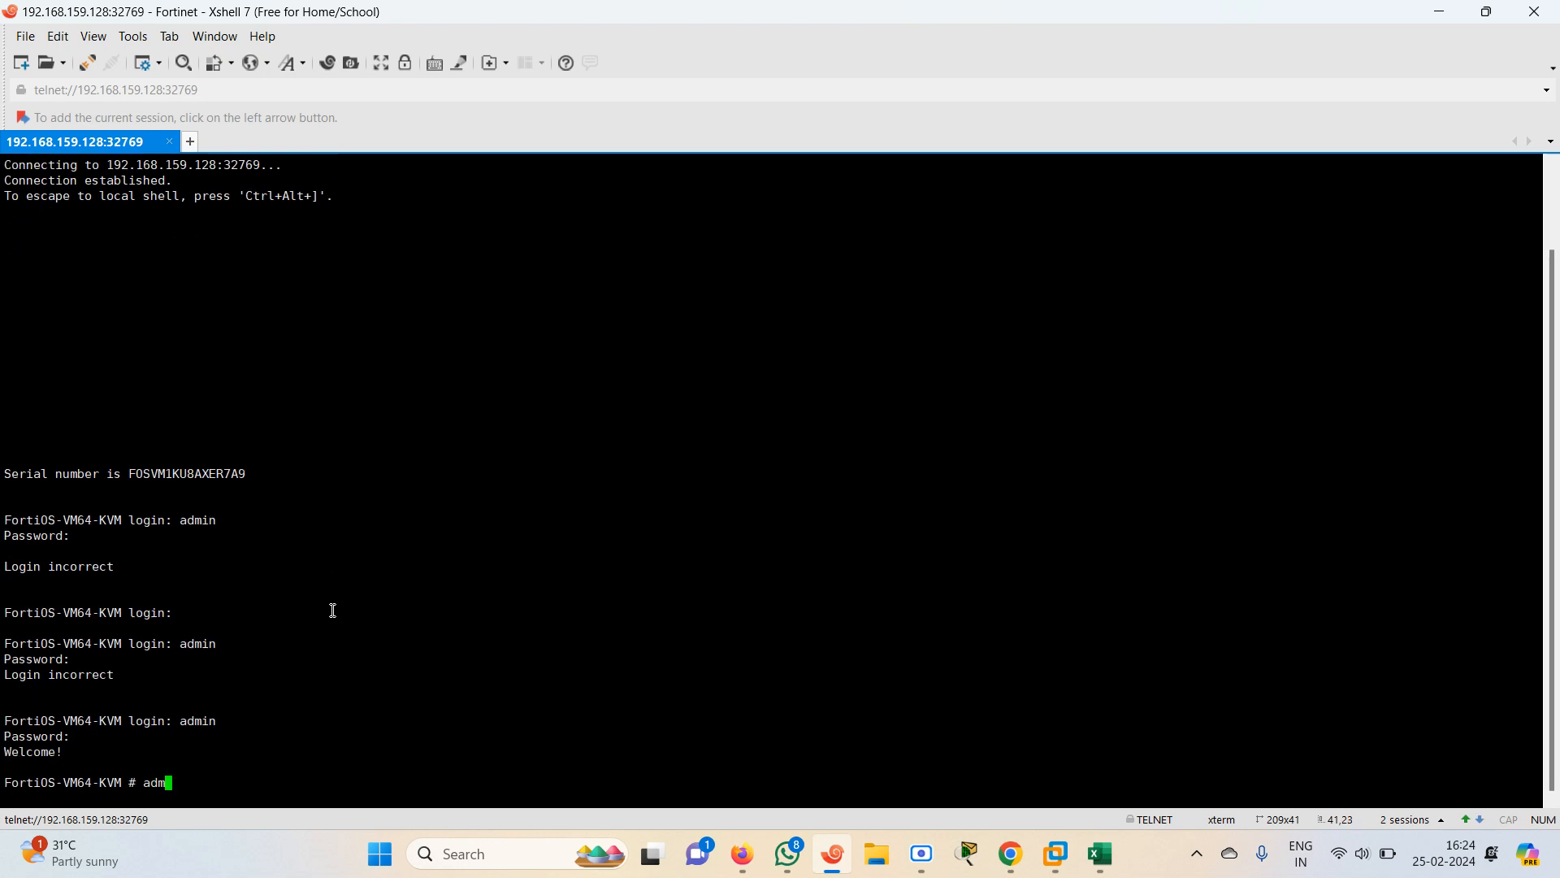
List the FortiGate's system interfaces with show system interface
key("BackSpace")
key("BackSpace")
key("BackSpace")
key("BackSpace")
type("show system interface ?")
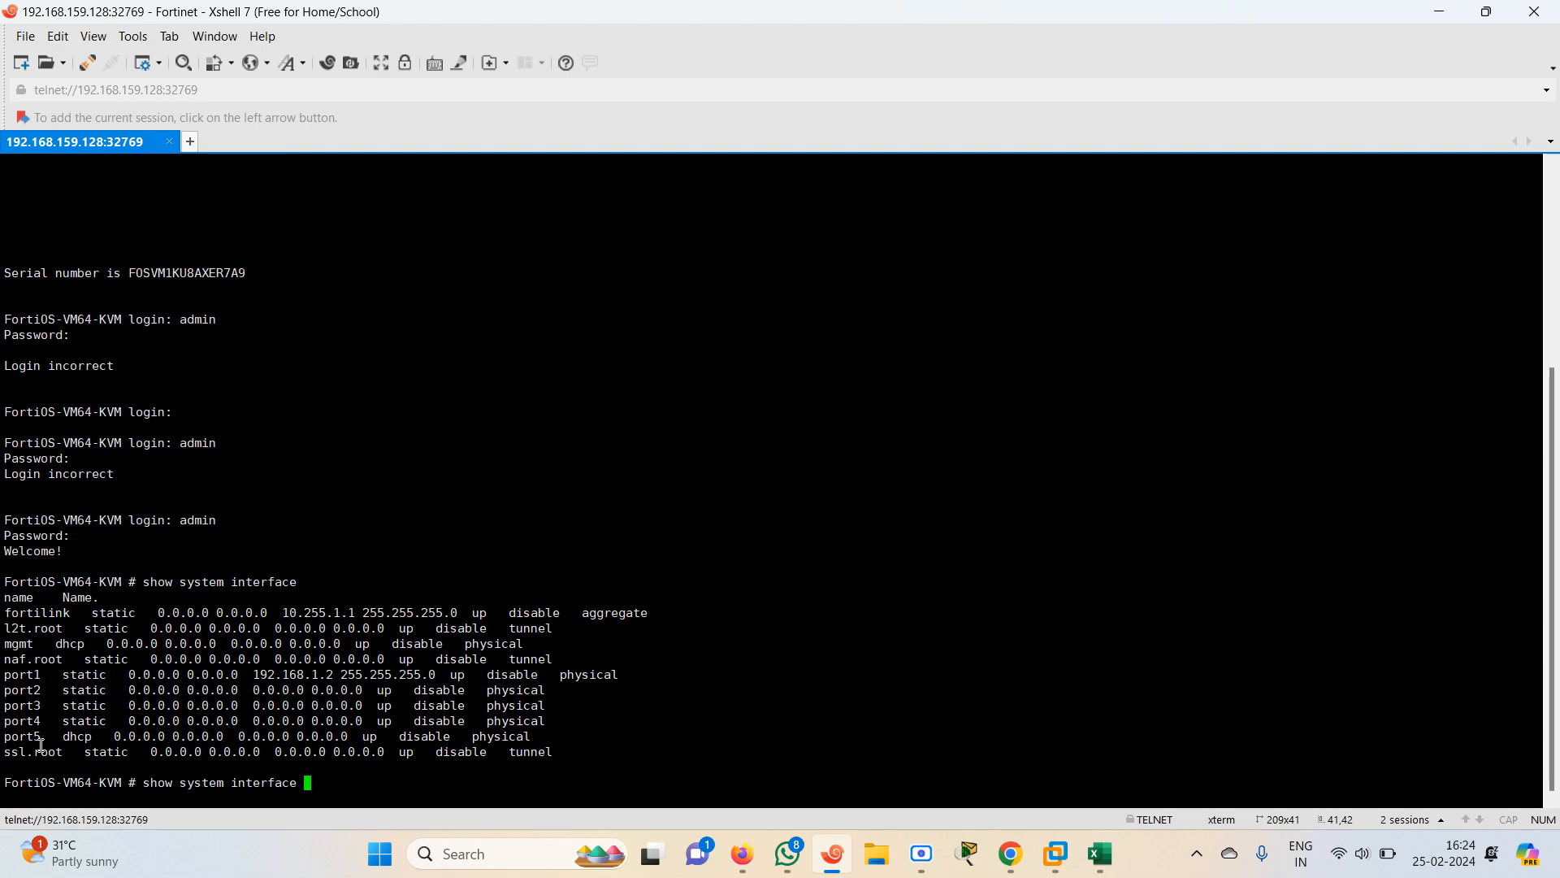
left_click_drag(41, 737, 316, 726)
left_click(383, 781)
type("??")
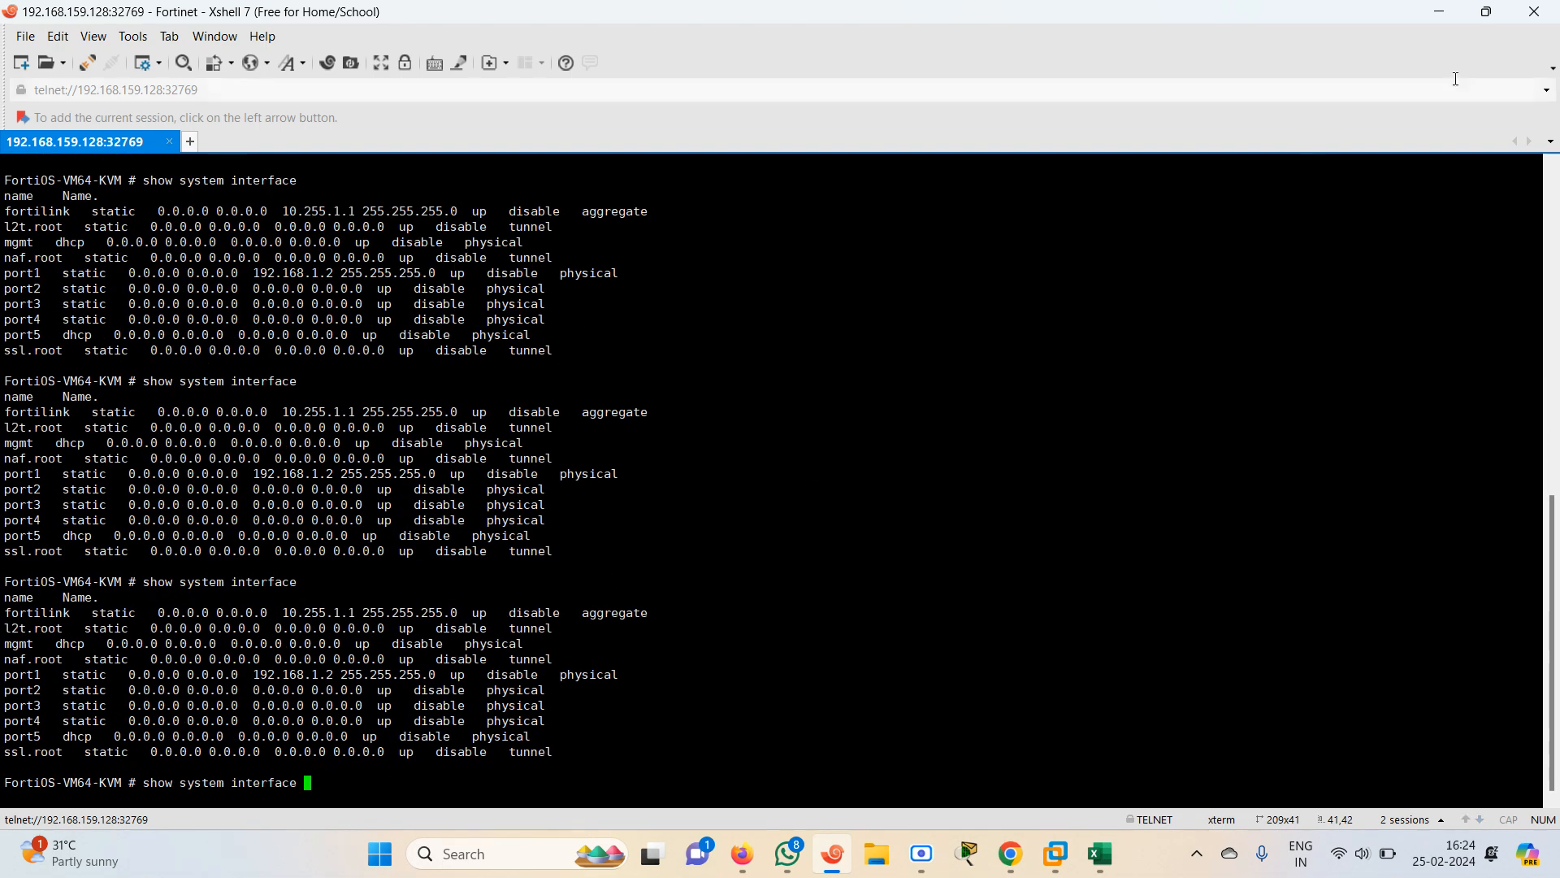
Close the Xshell console and stop the FortiGate node in the topology
left_click(1533, 11)
left_click(792, 468)
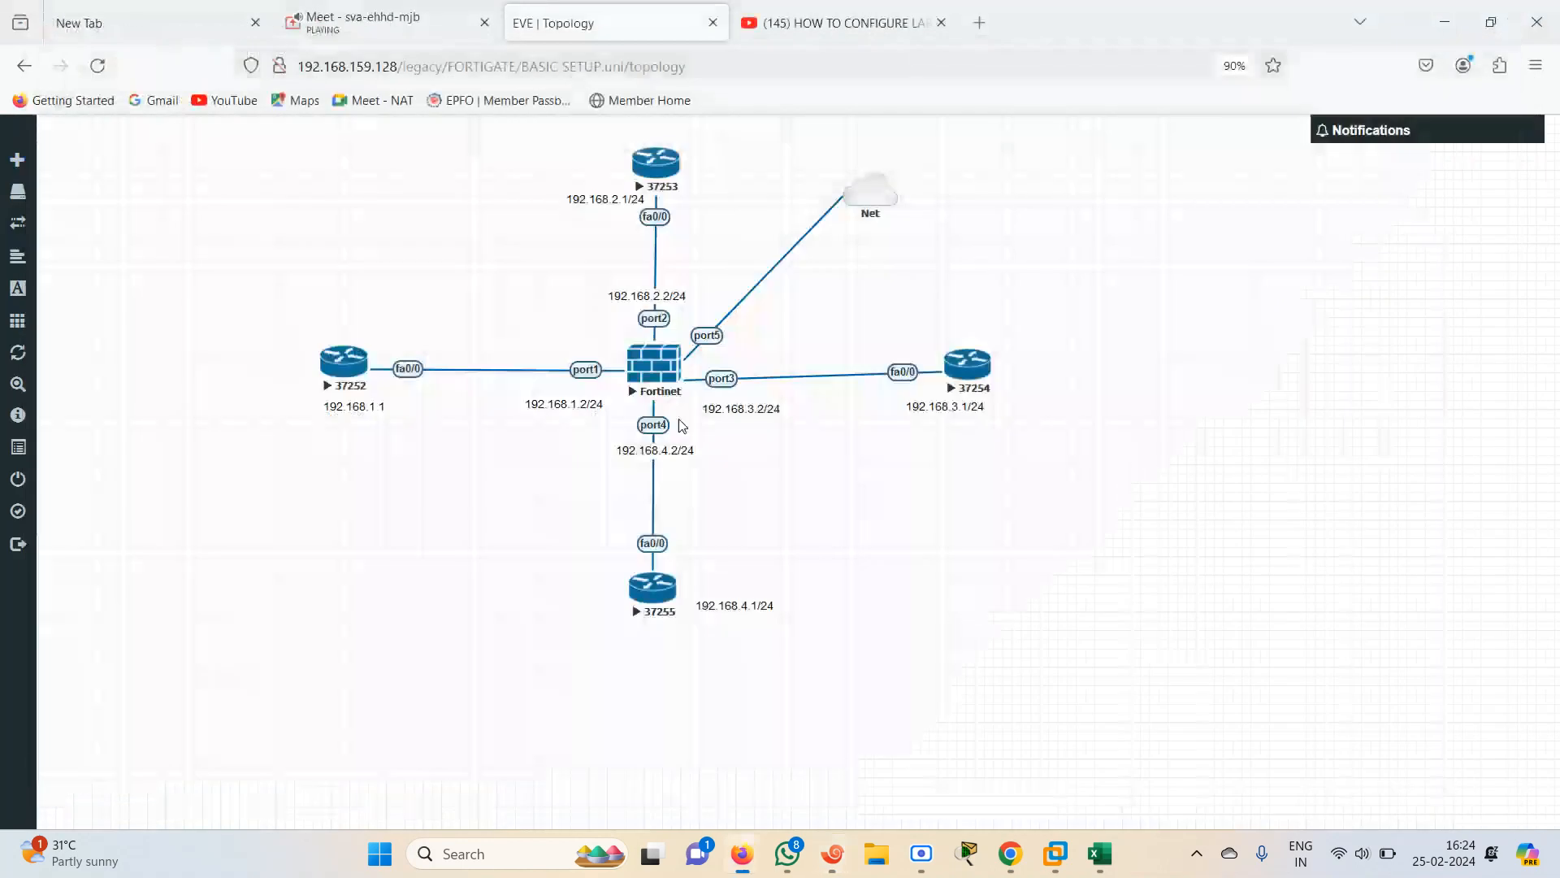
left_click(634, 370)
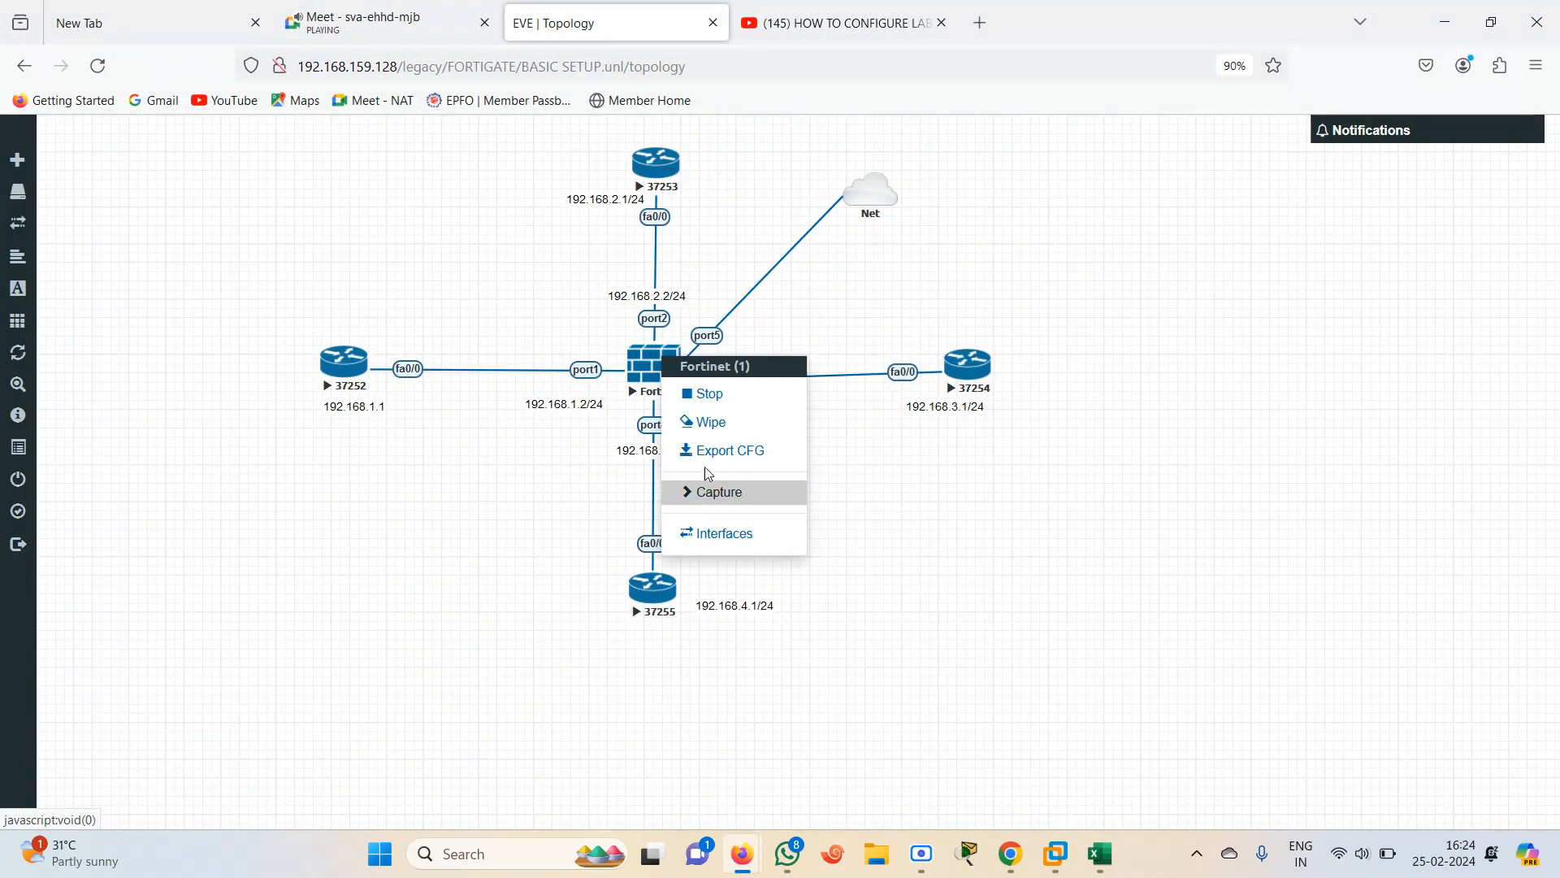
left_click(712, 404)
left_click(633, 344)
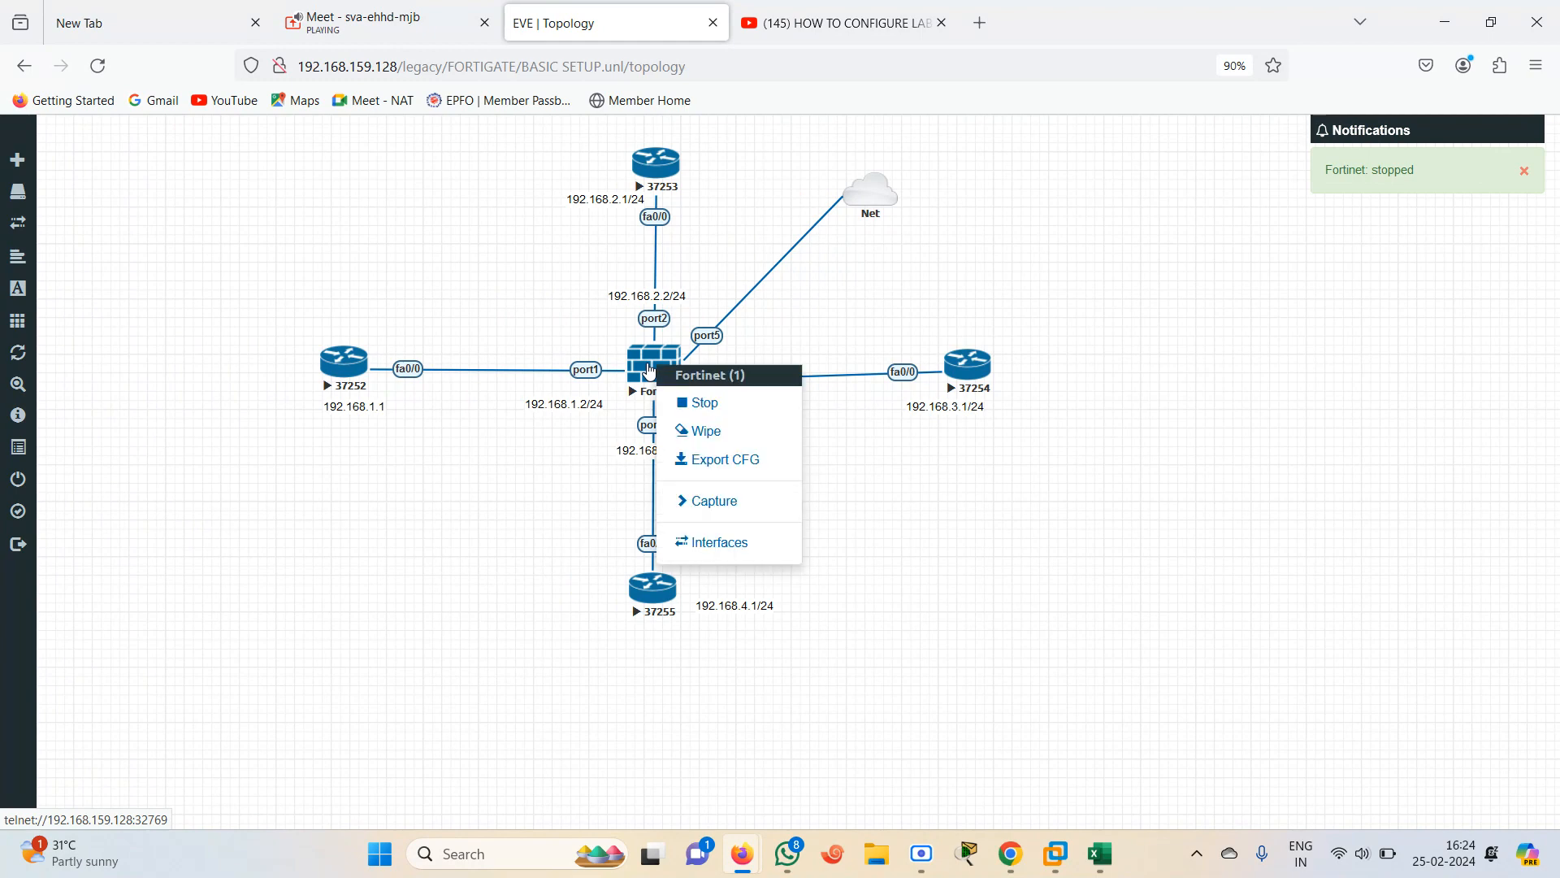
left_click(906, 533)
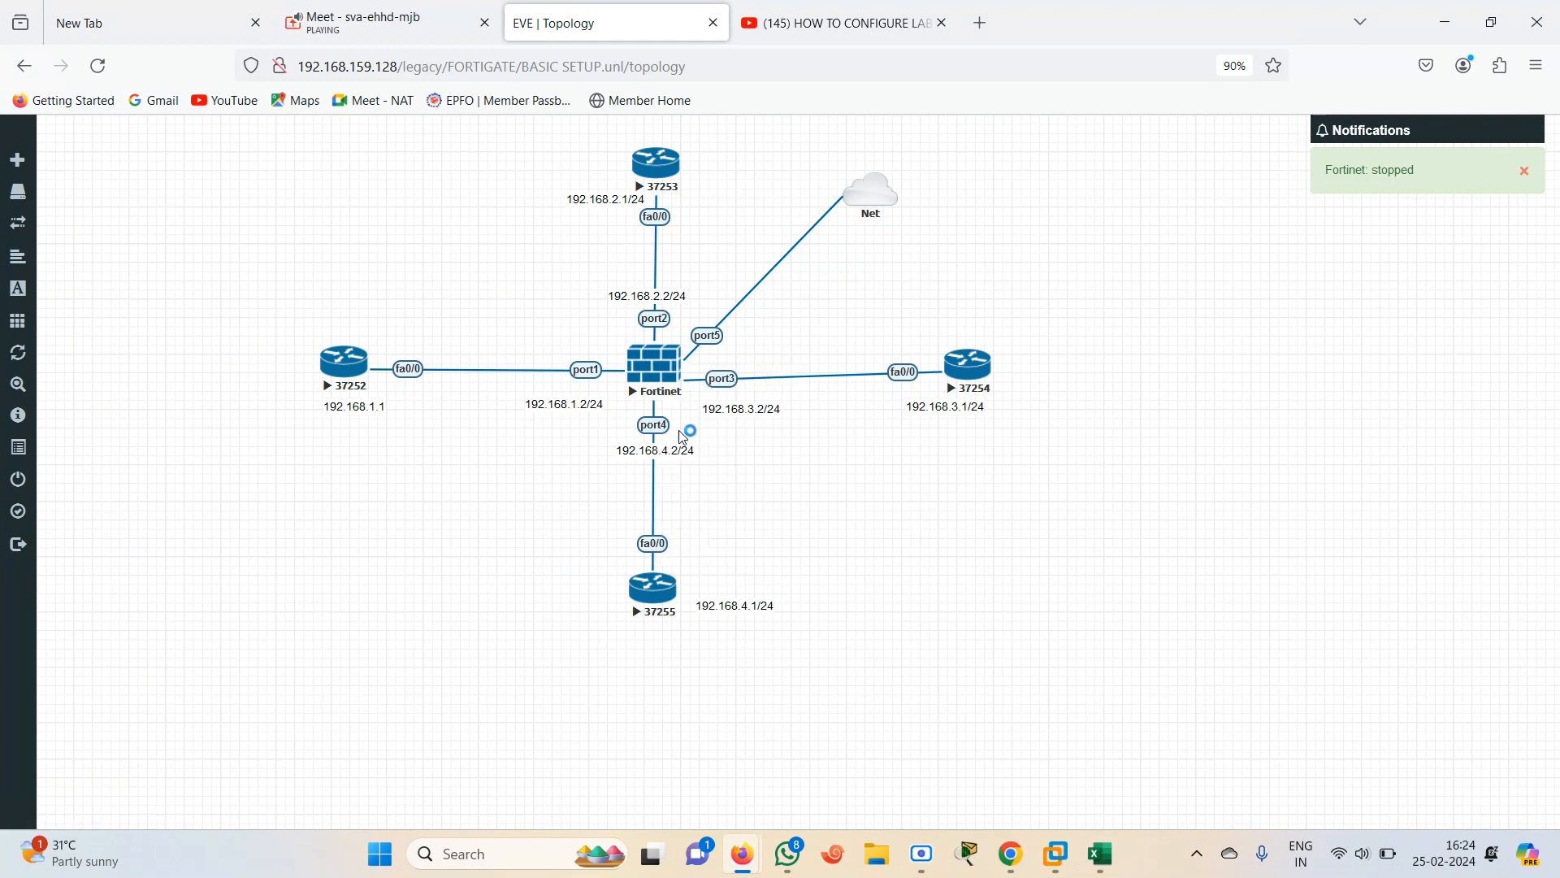
Delete the FortiGate node from the topology
left_click(648, 380)
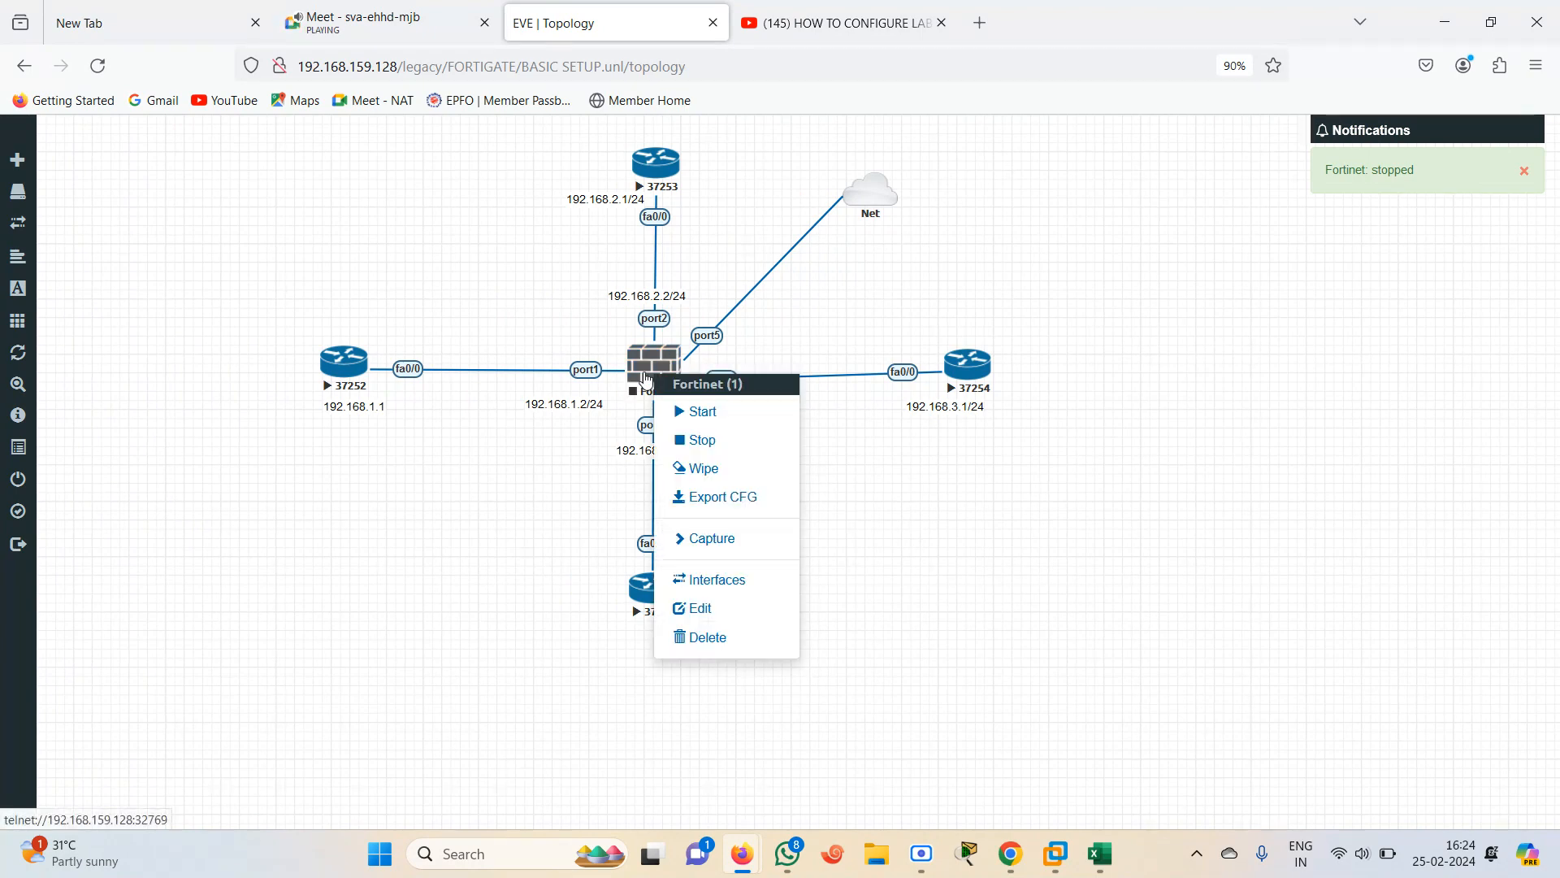
left_click(708, 637)
left_click(720, 257)
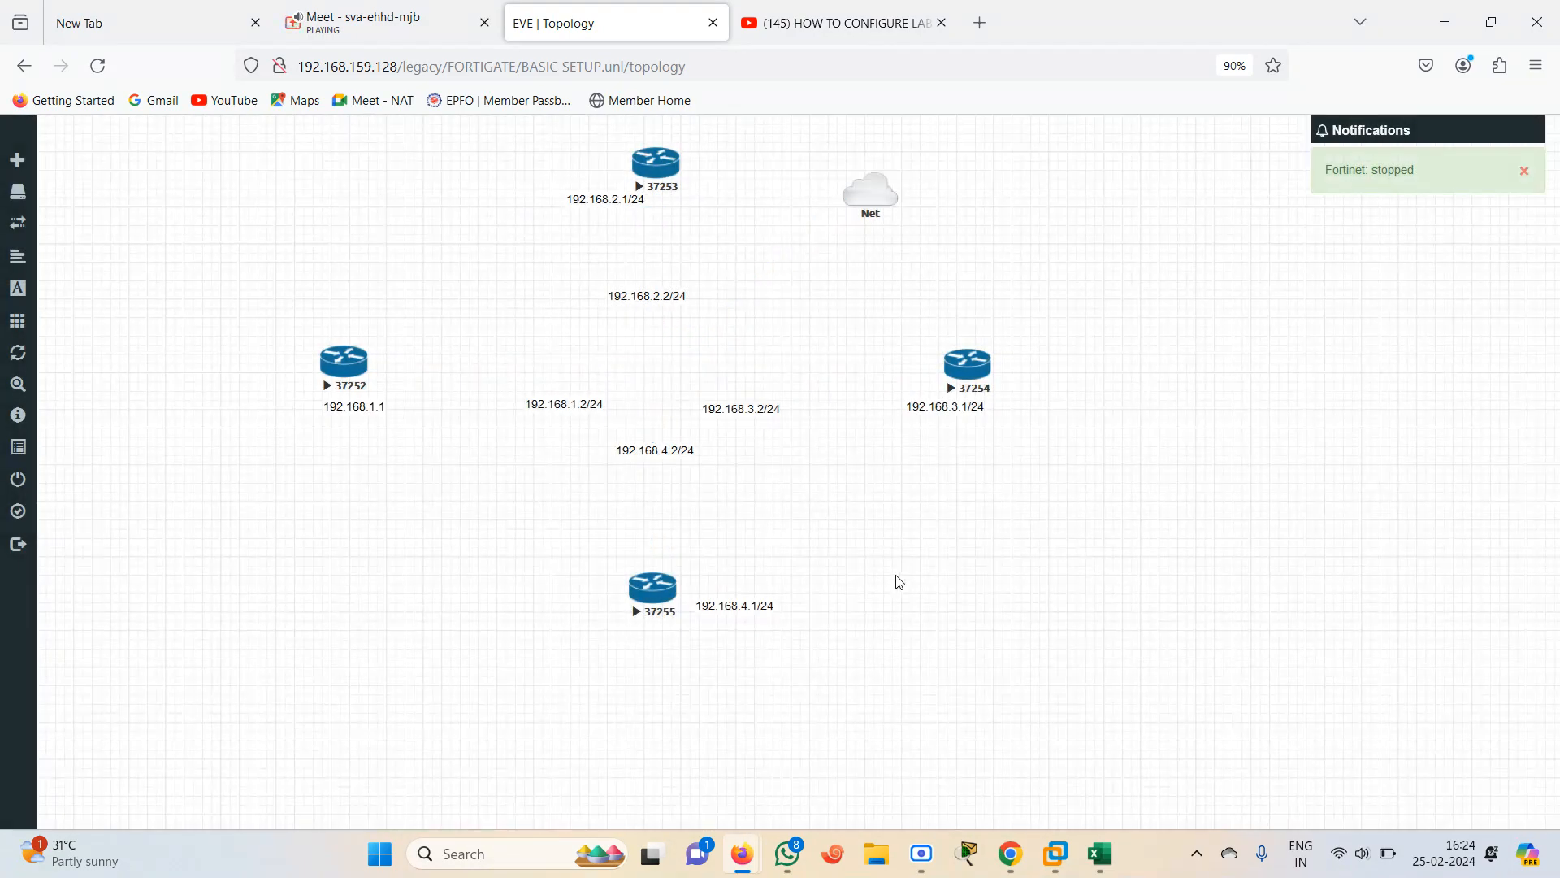
Add a Fortinet FortiGate node with image fortinet-7.0.8-stable and 6 Ethernets
right_click(898, 578)
left_click(943, 631)
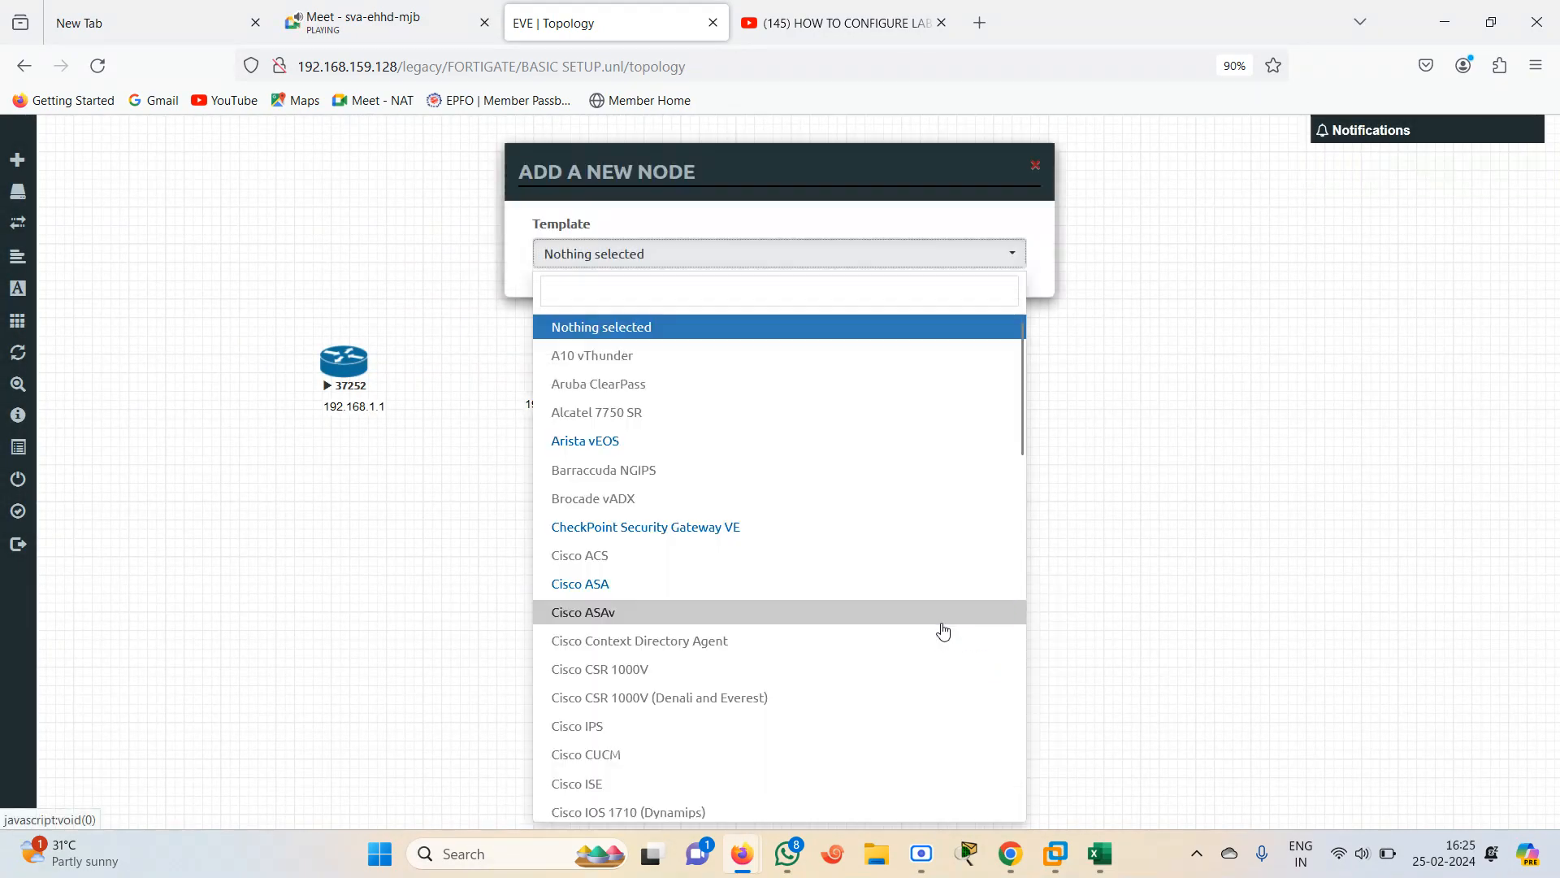
type("fo")
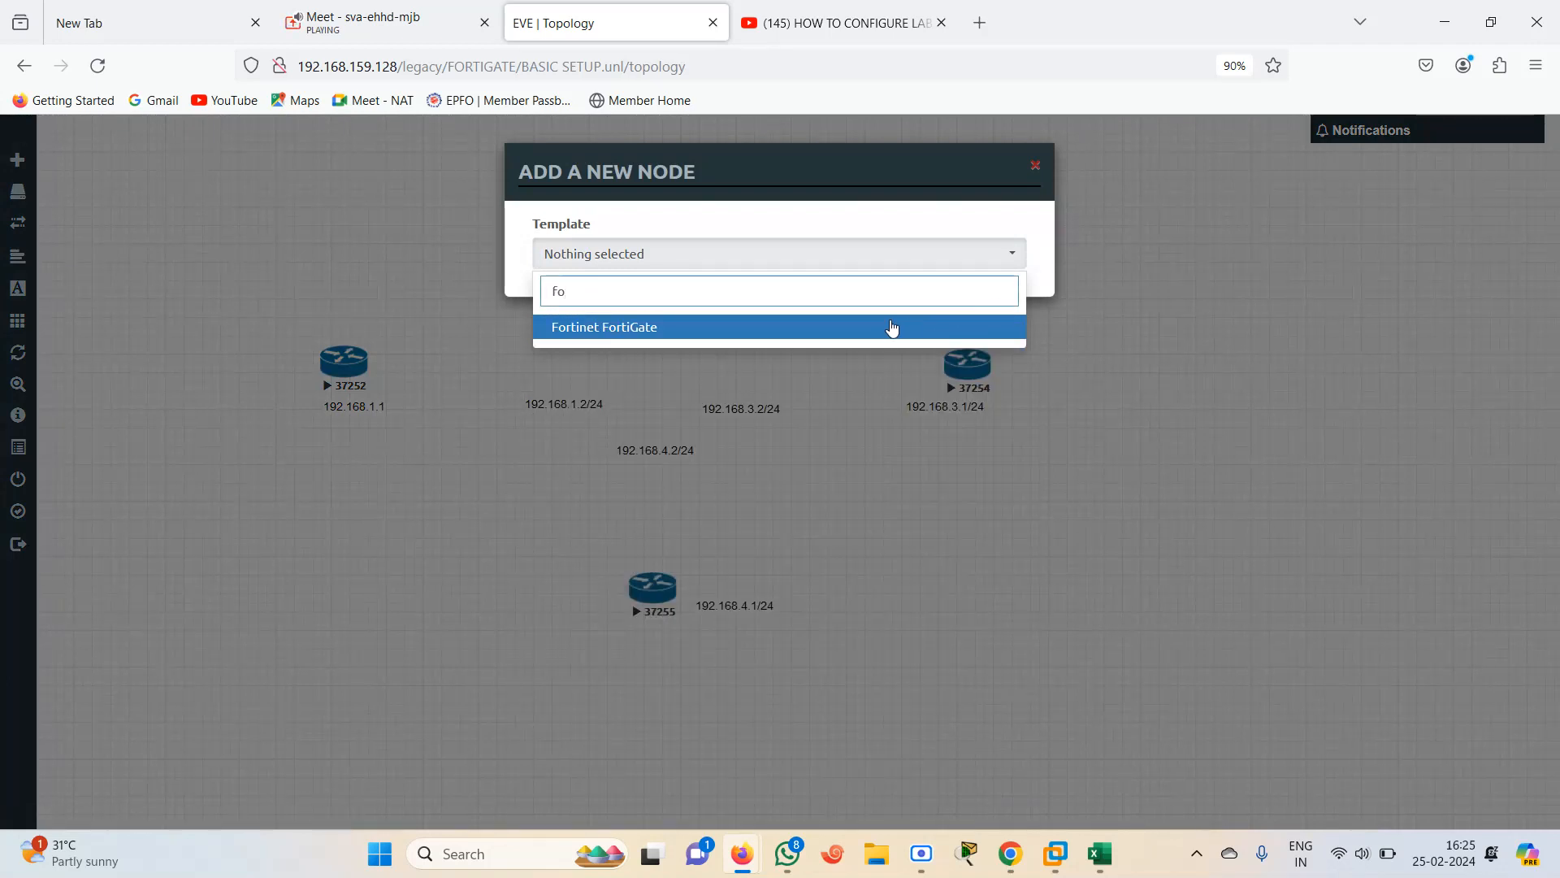
left_click(882, 330)
left_click(963, 341)
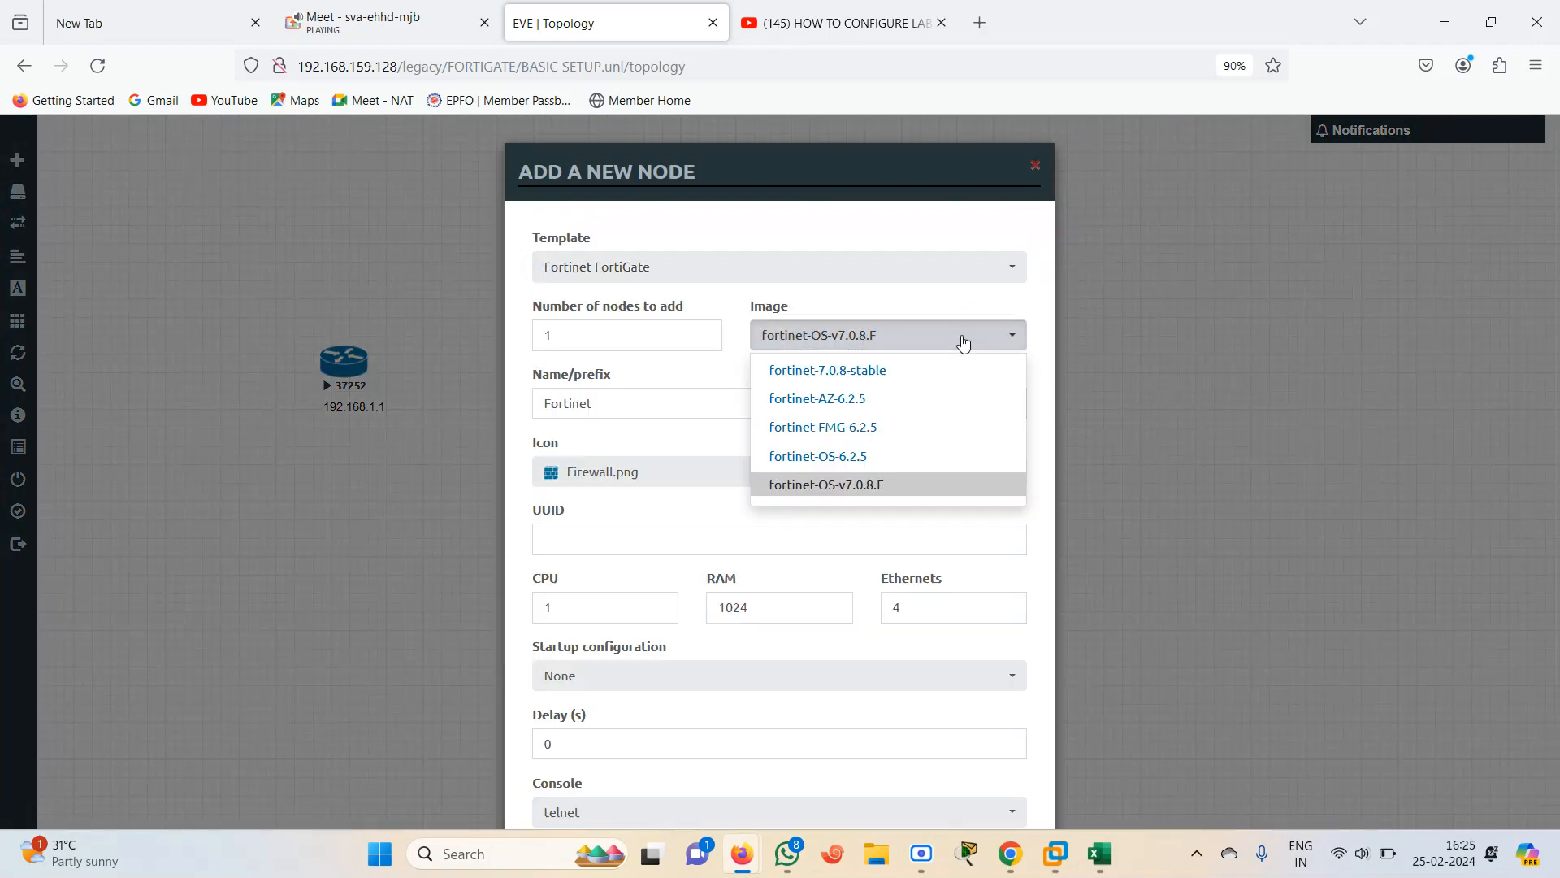
left_click(884, 369)
scroll(1553, 815, "down", 3)
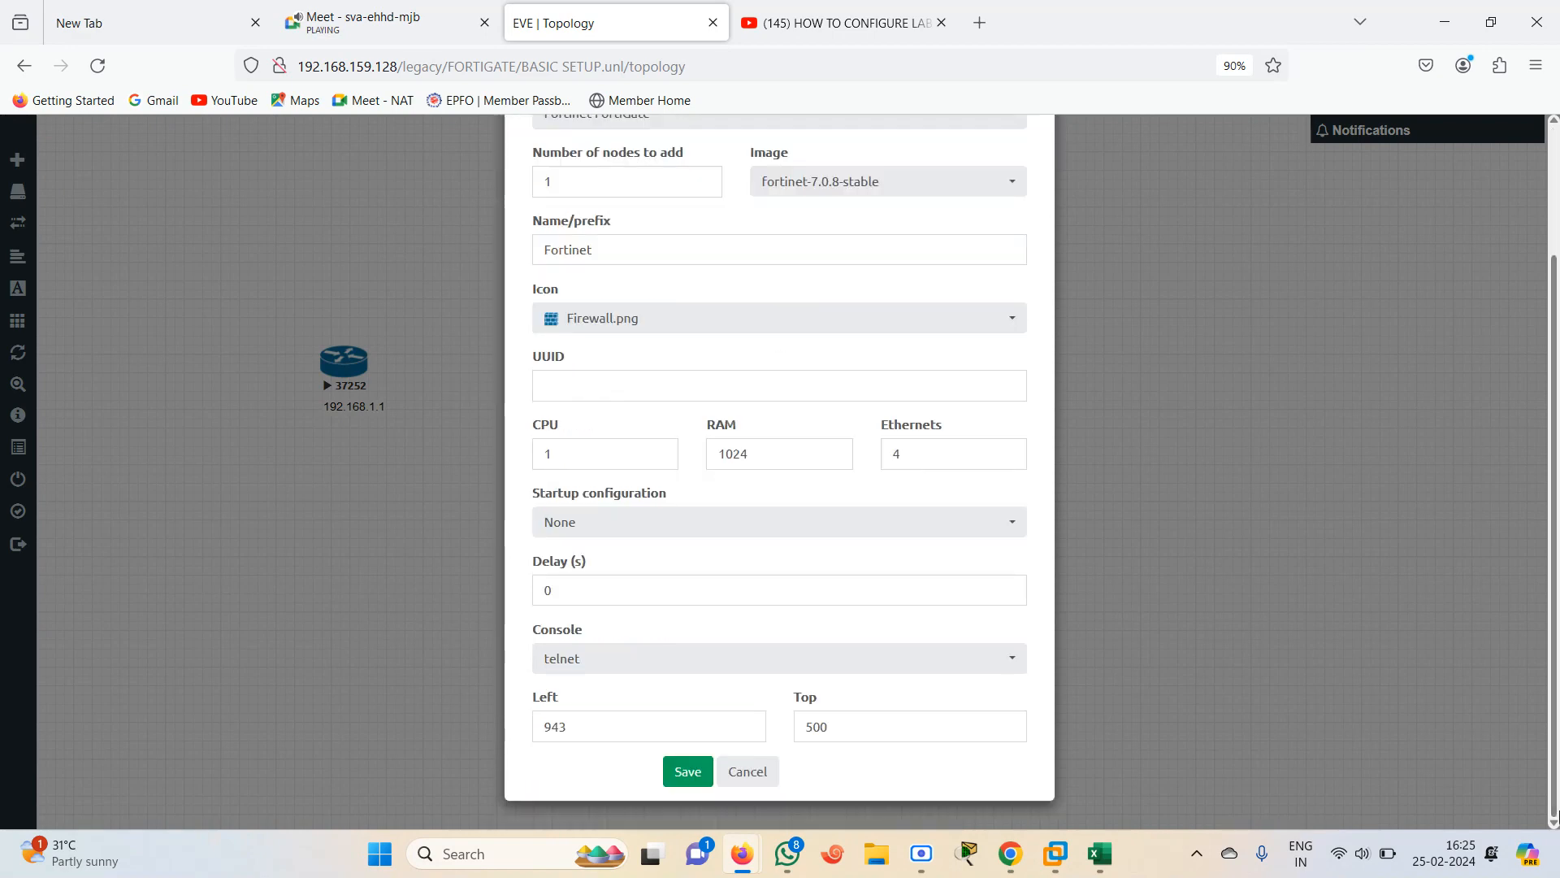
left_click(916, 451)
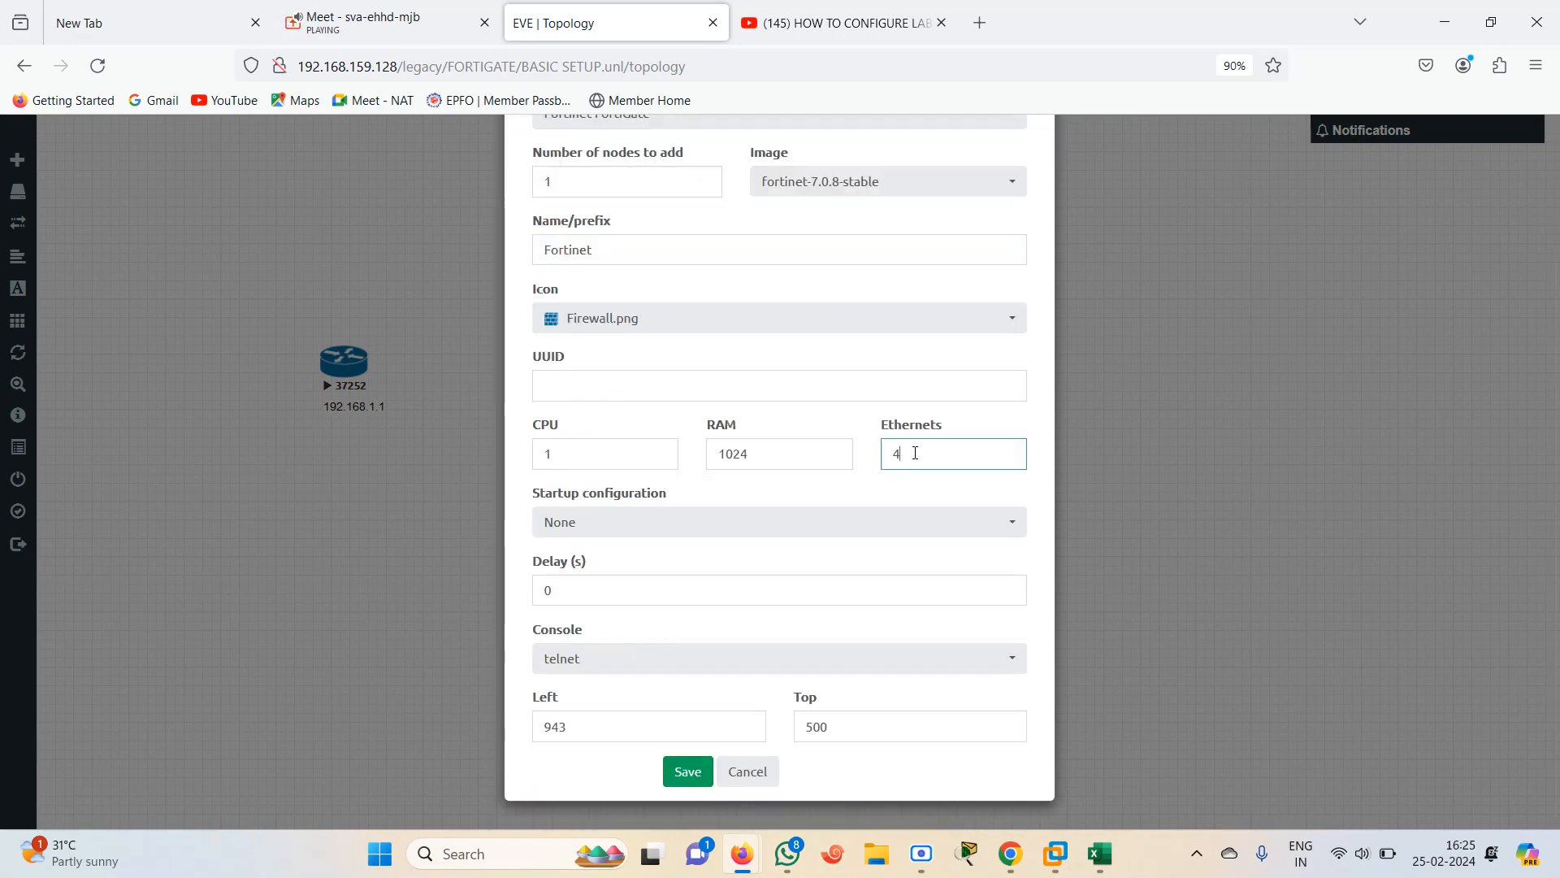
key("BackSpace")
type("6")
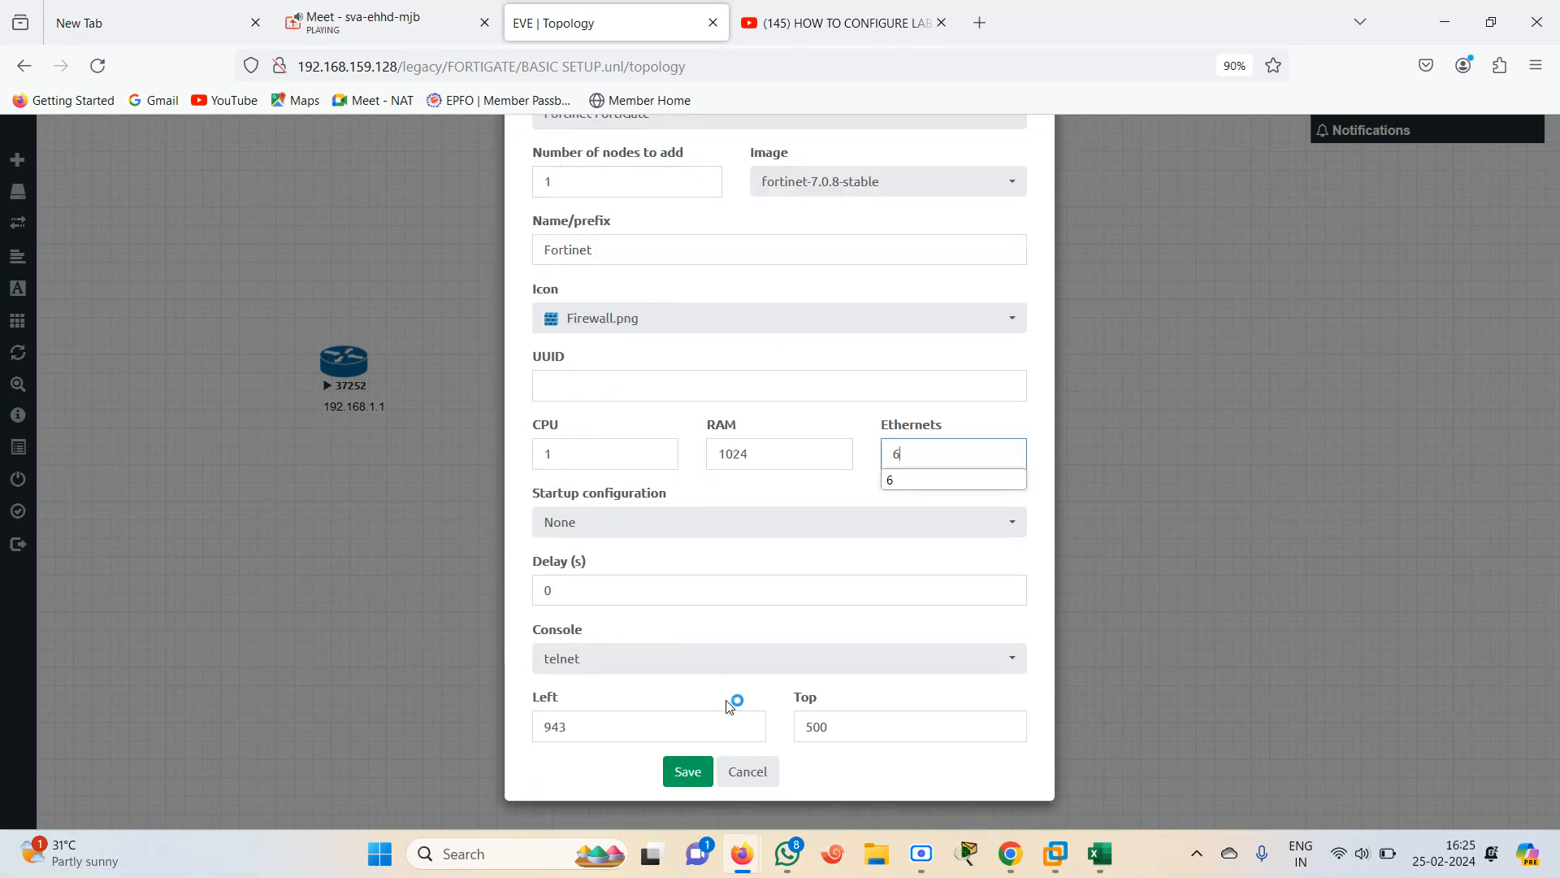
left_click(687, 776)
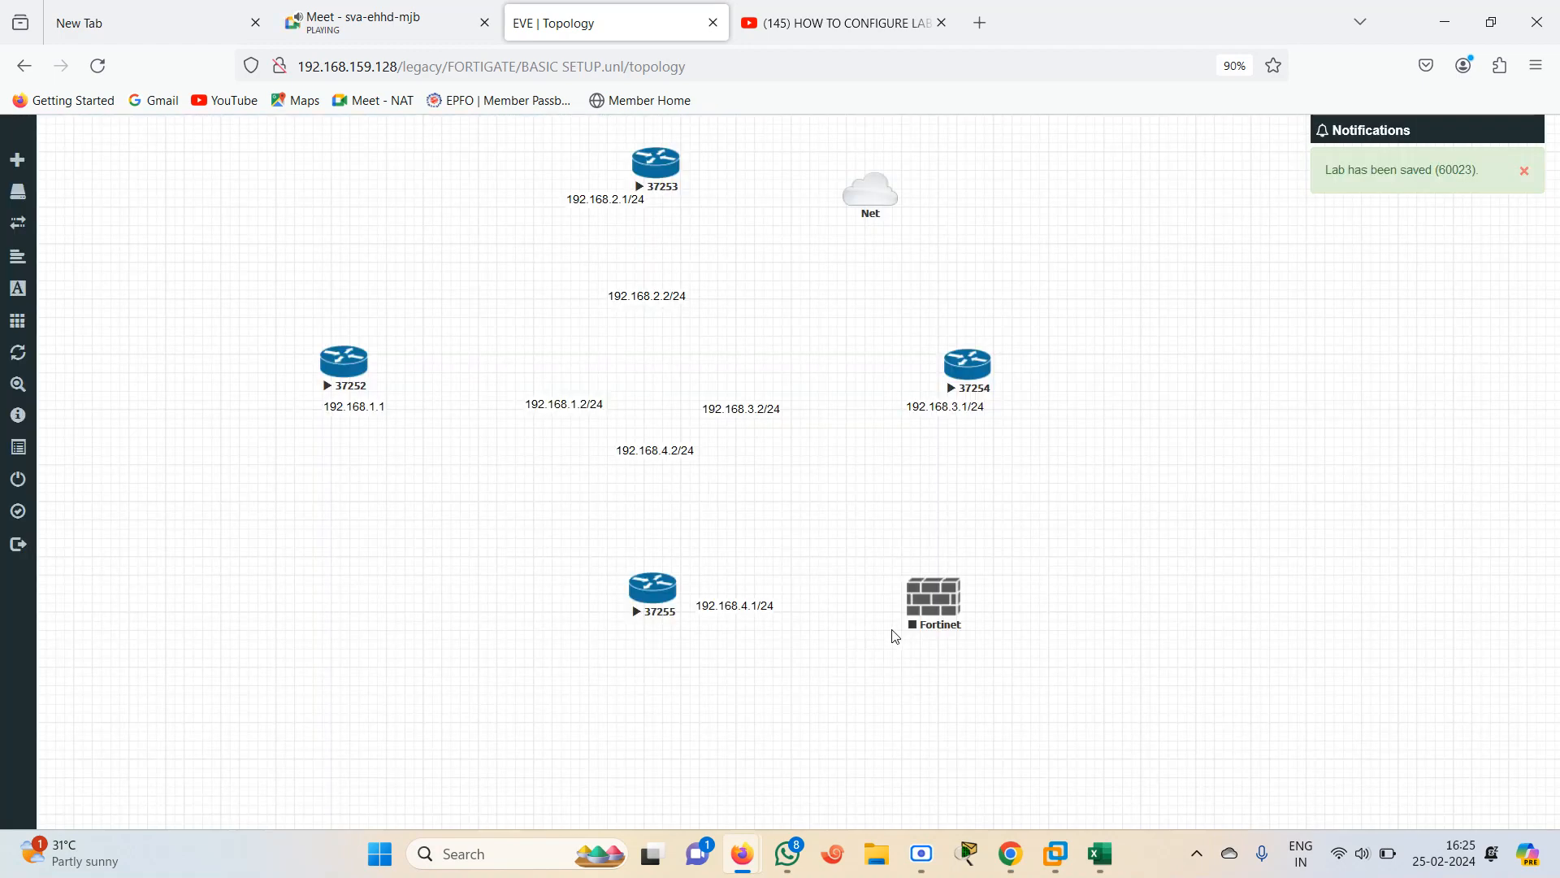
Connect the FortiGate's port1 to the Net cloud
left_click_drag(939, 605, 870, 195)
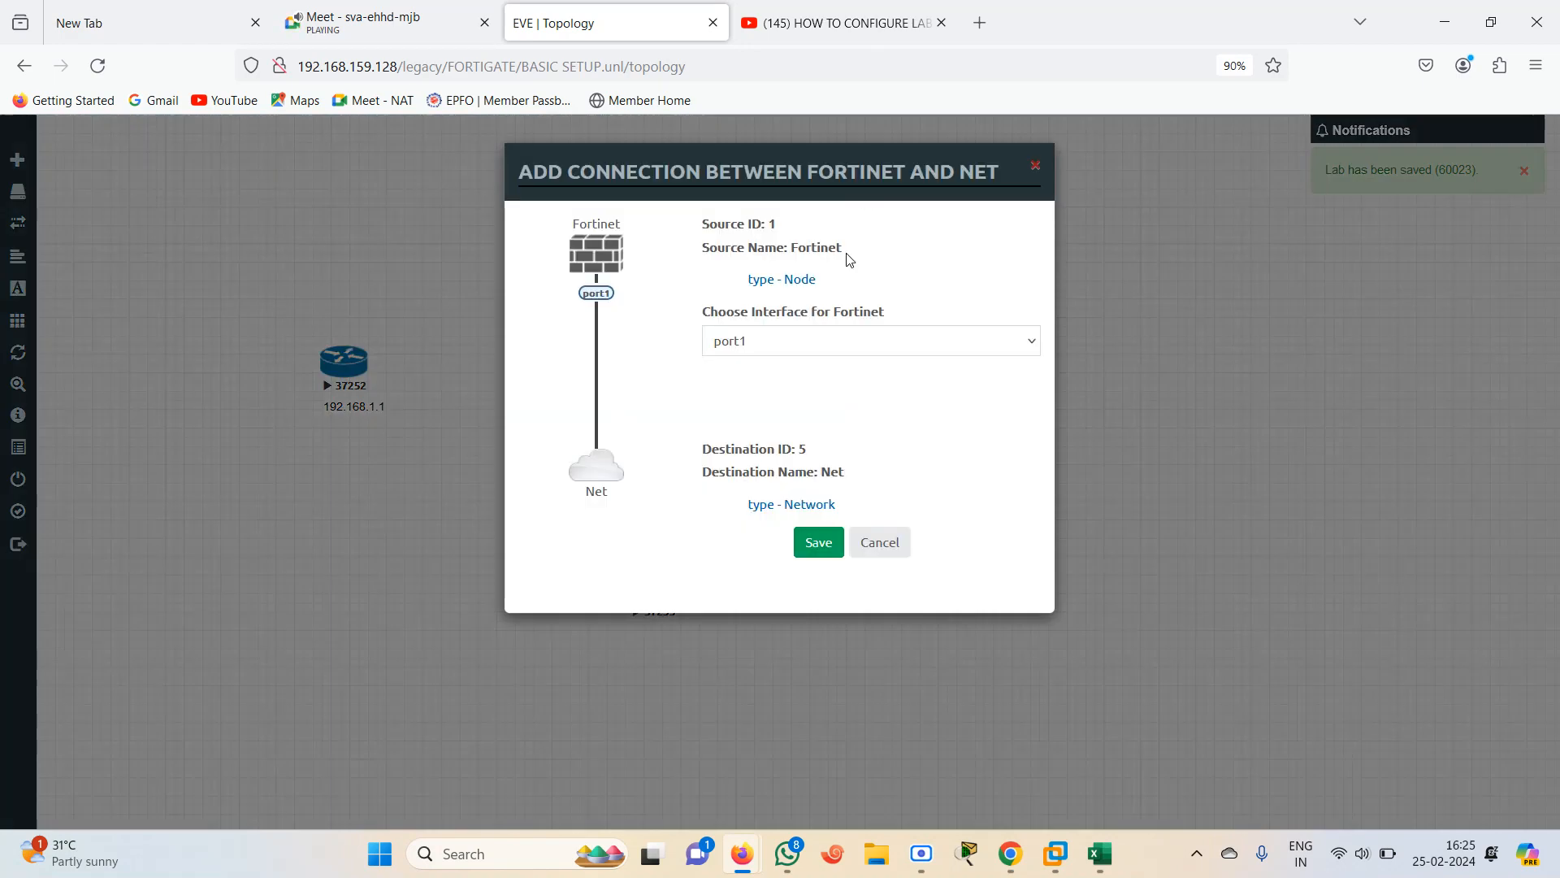
left_click(818, 542)
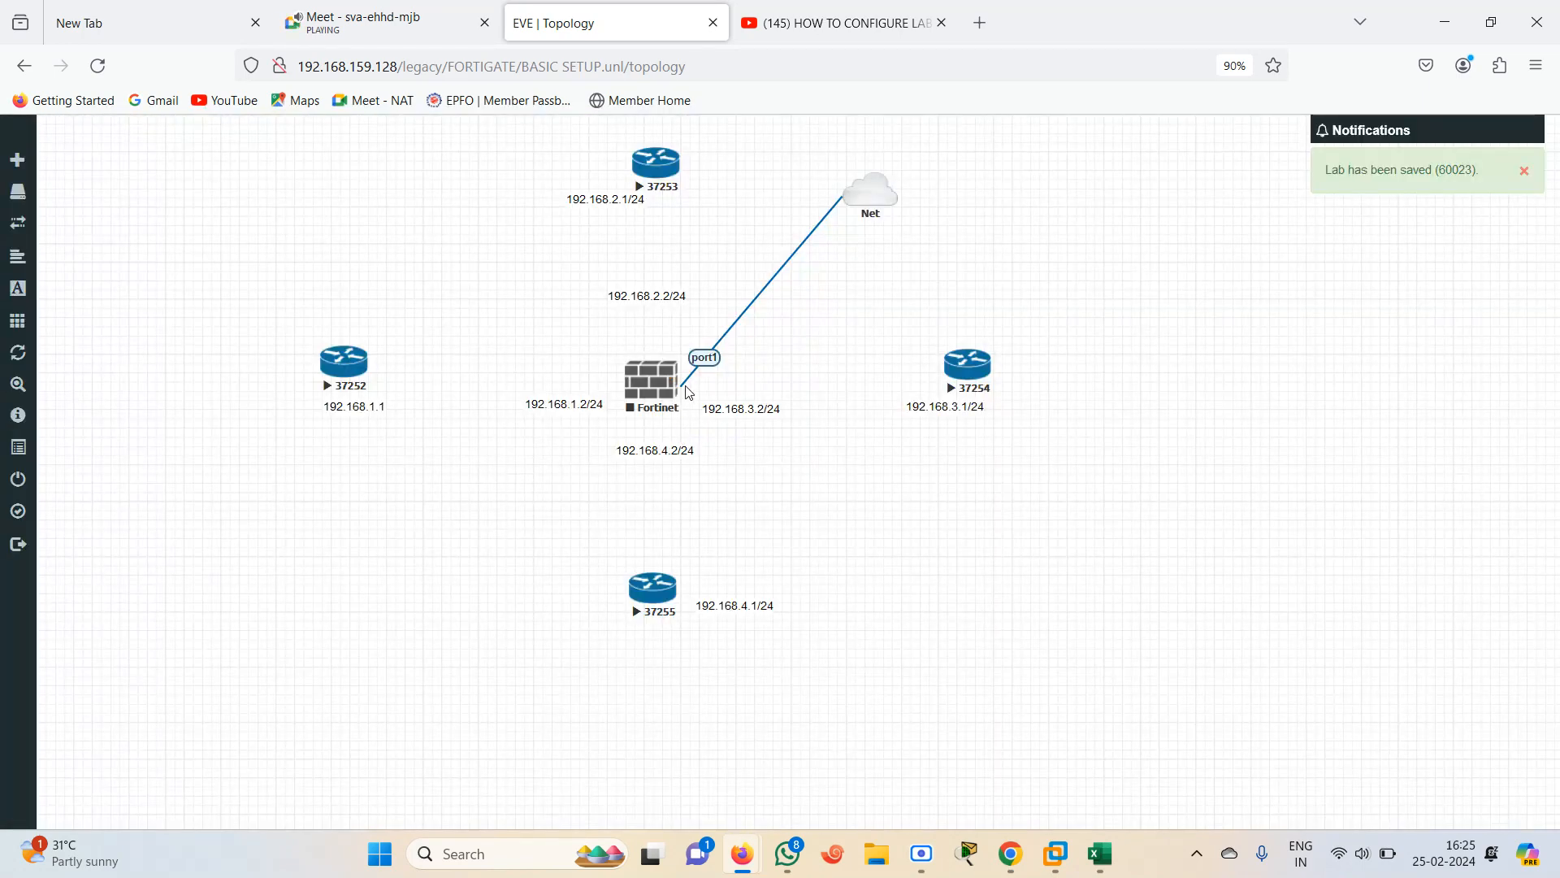
Stop all nodes in the lab
left_click_drag(677, 374, 333, 375)
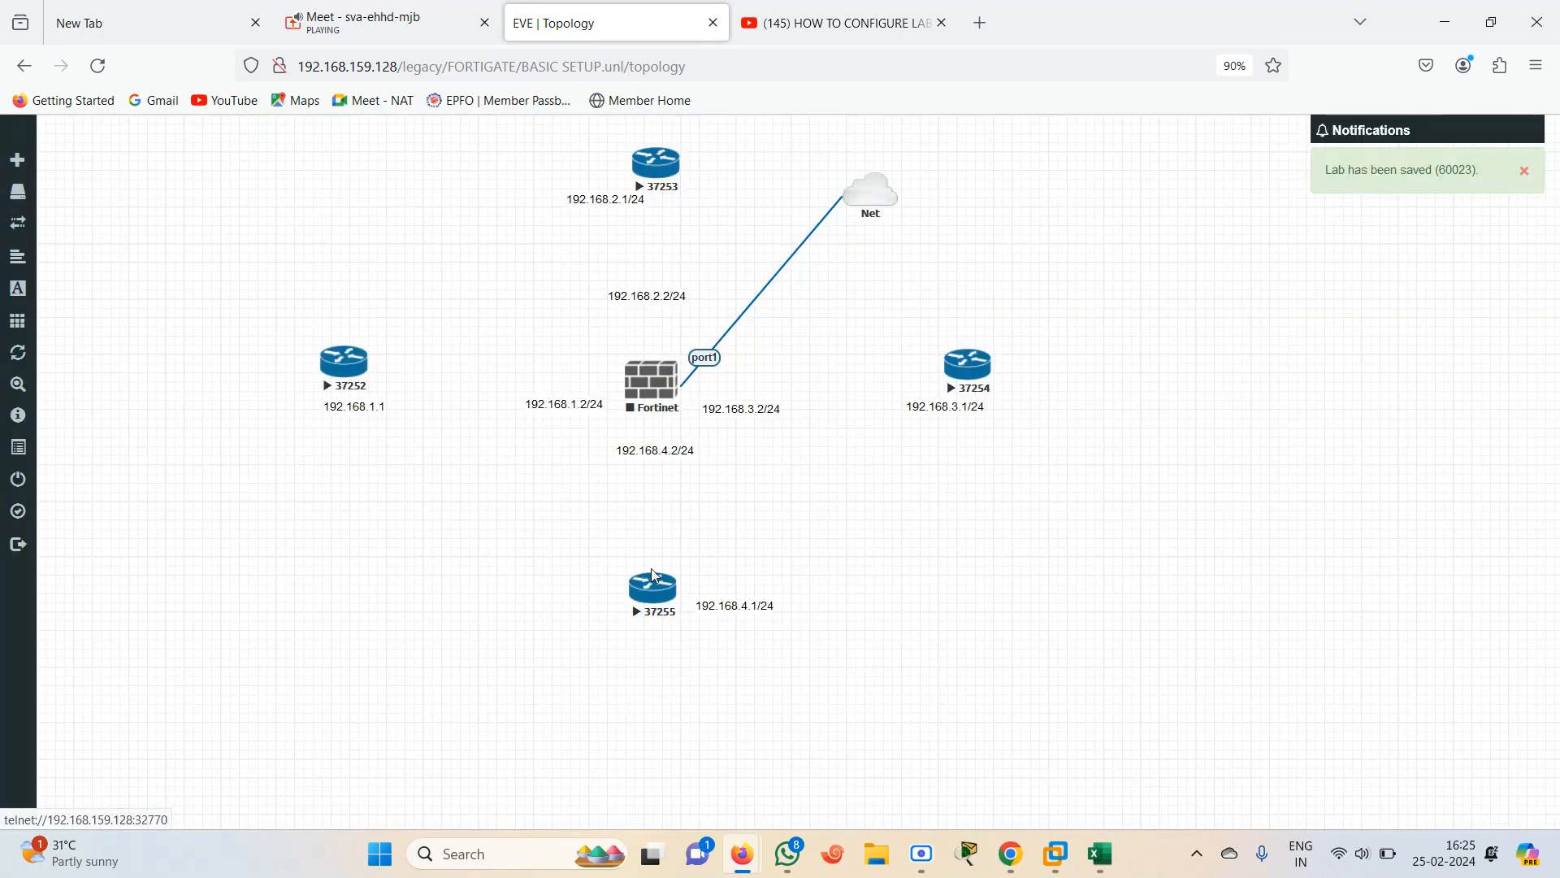
left_click_drag(685, 382, 345, 363)
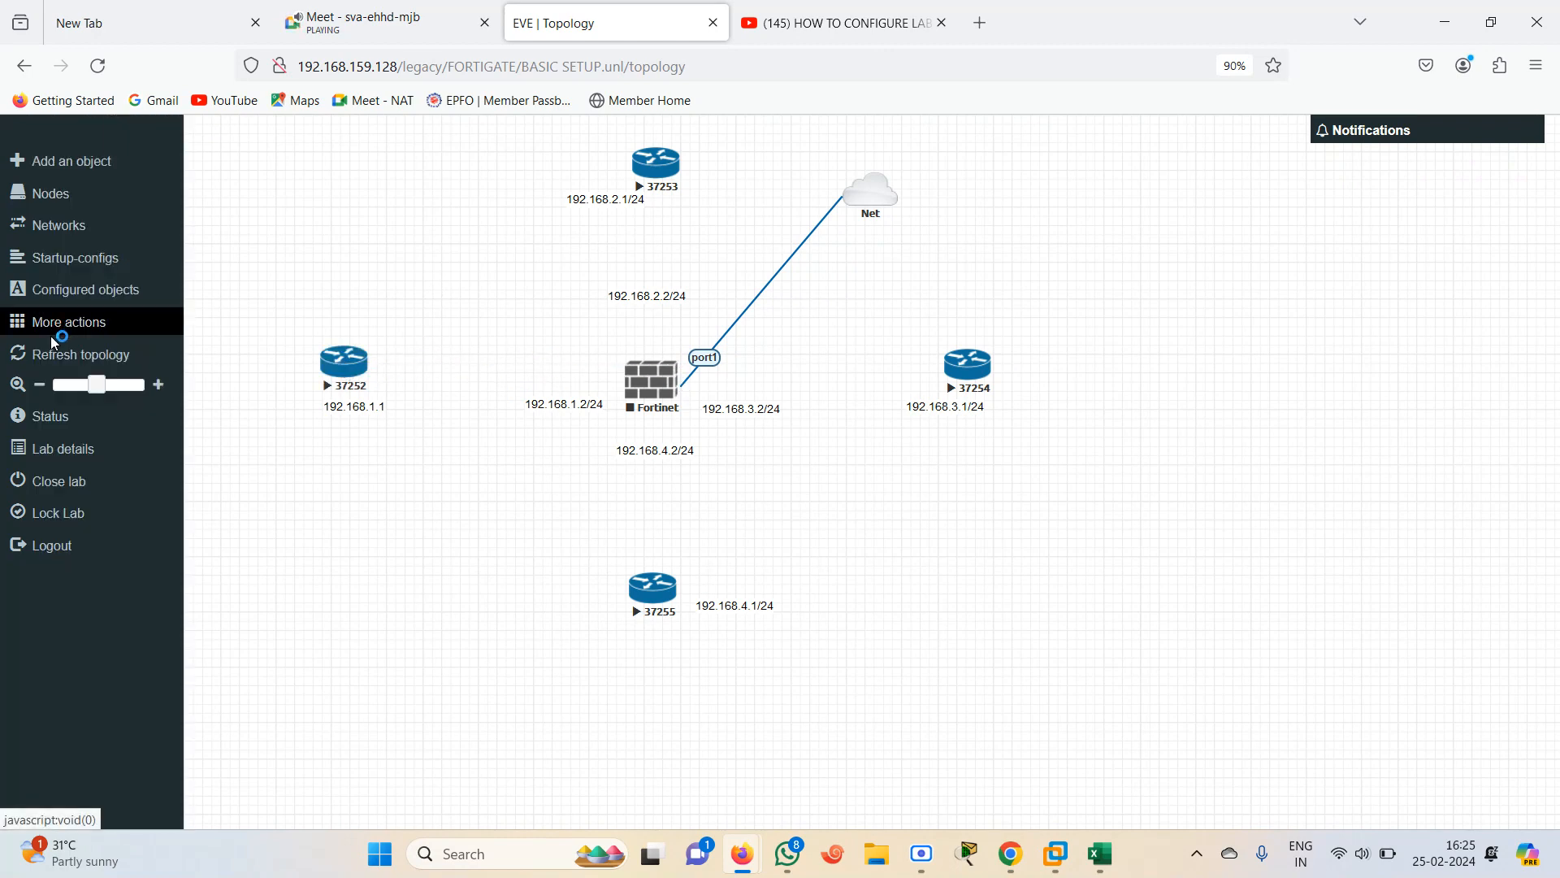
left_click(52, 323)
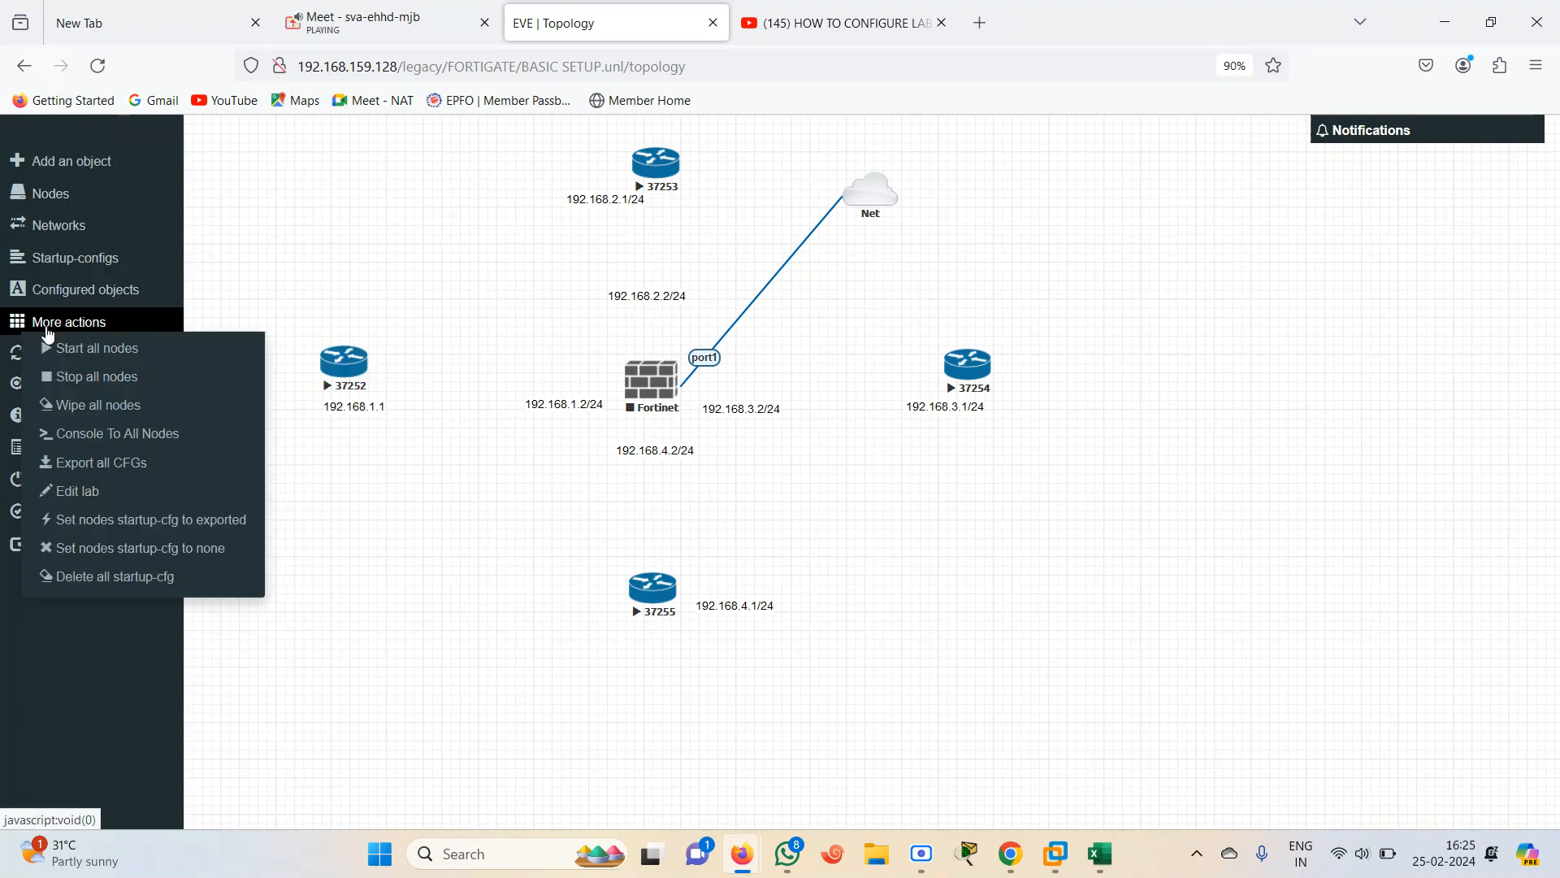
left_click(99, 379)
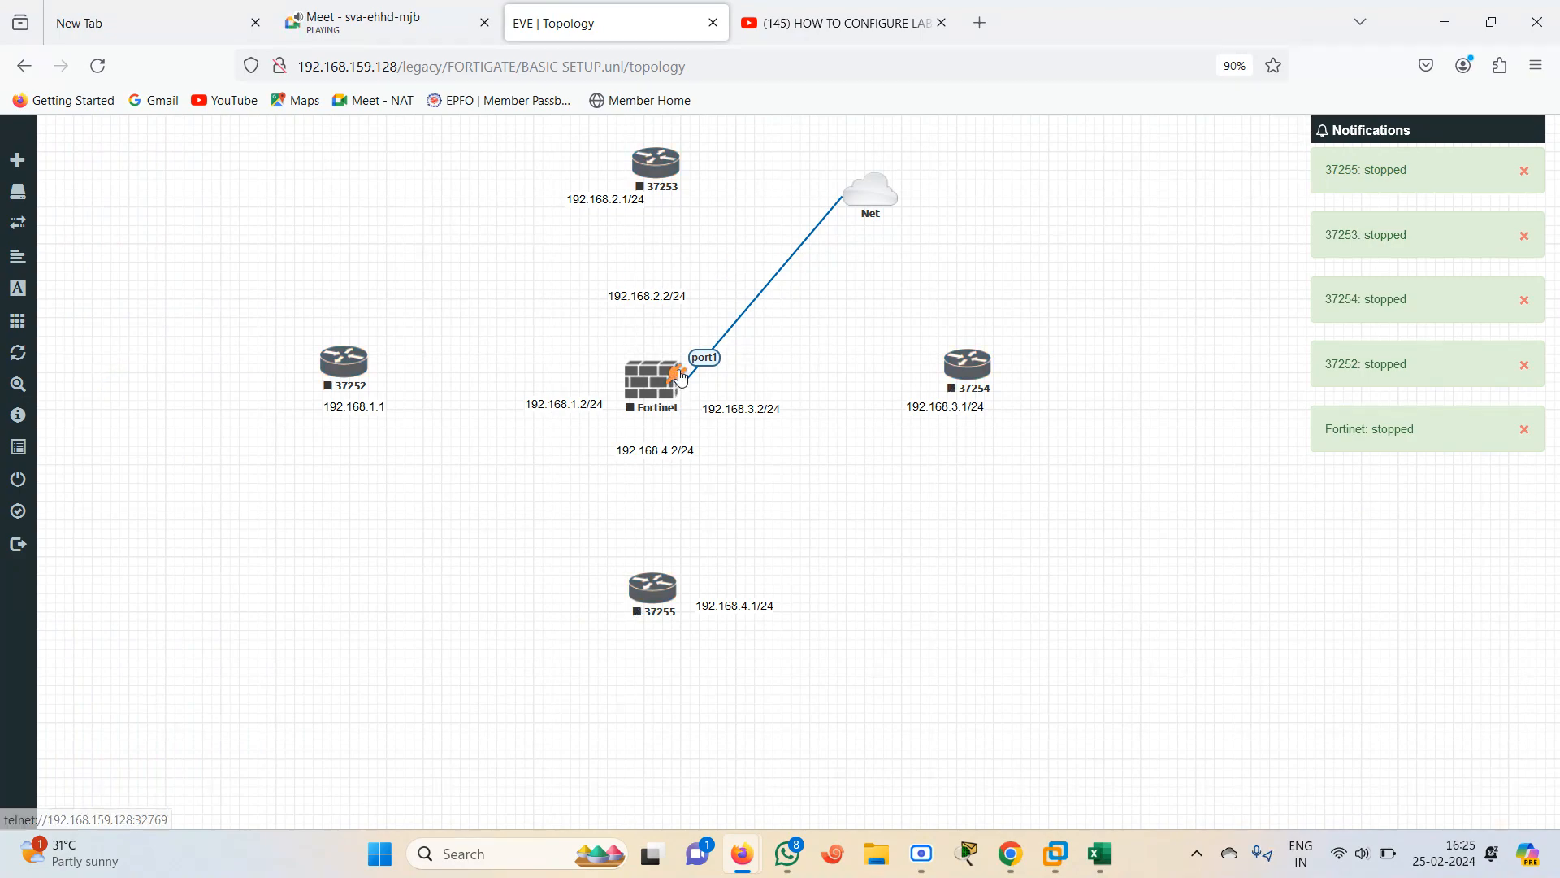
Connect FortiGate port2 to router 37252 fa0/1 and port3 to router 37253 fa0/1
left_click_drag(679, 370, 345, 386)
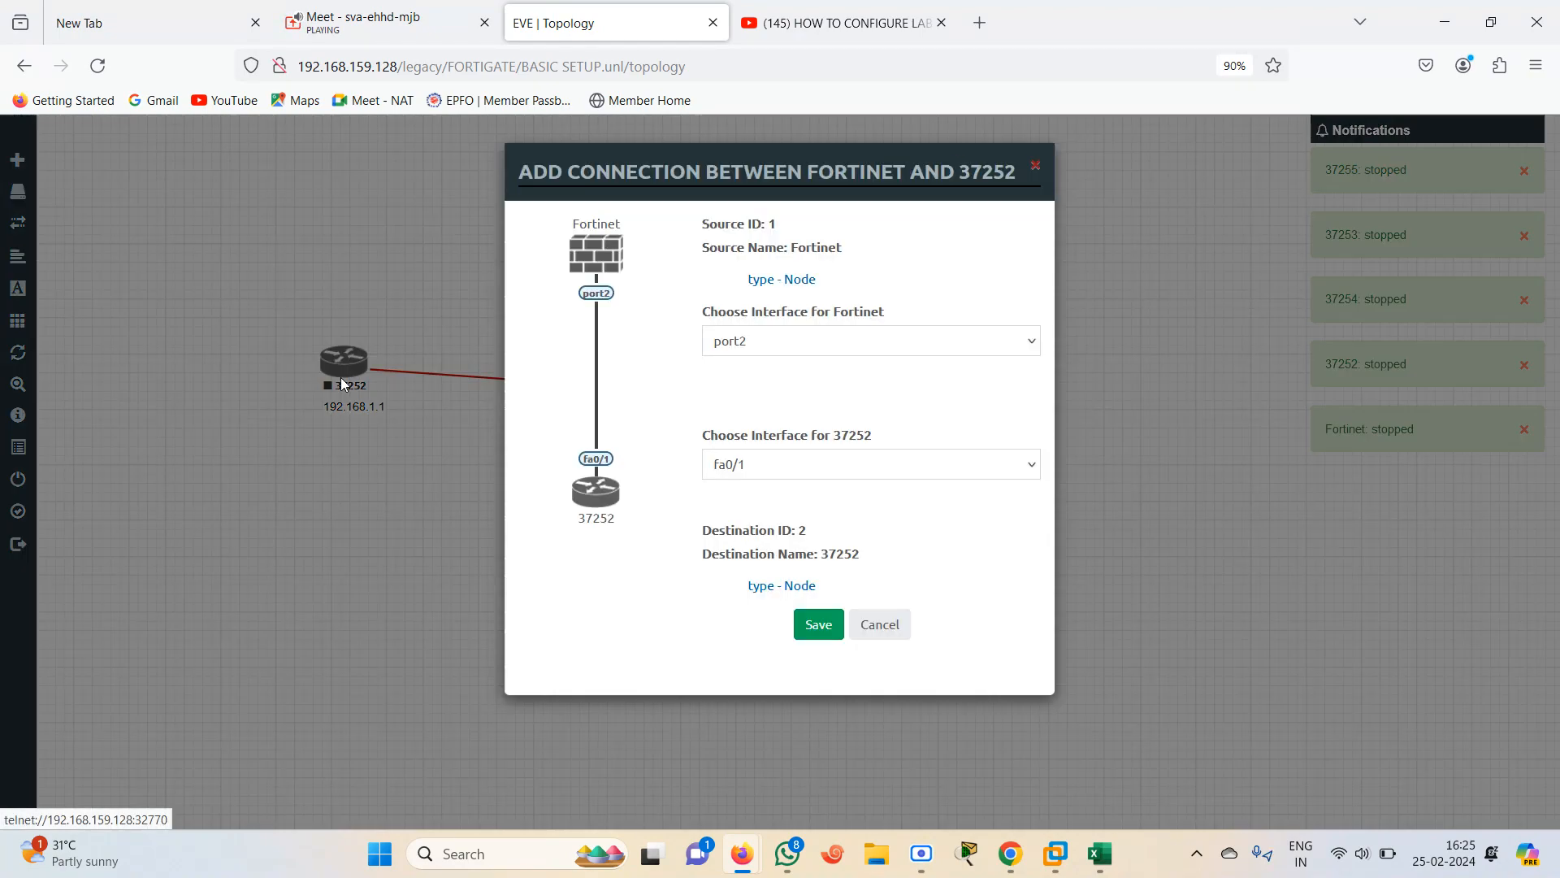
left_click(815, 626)
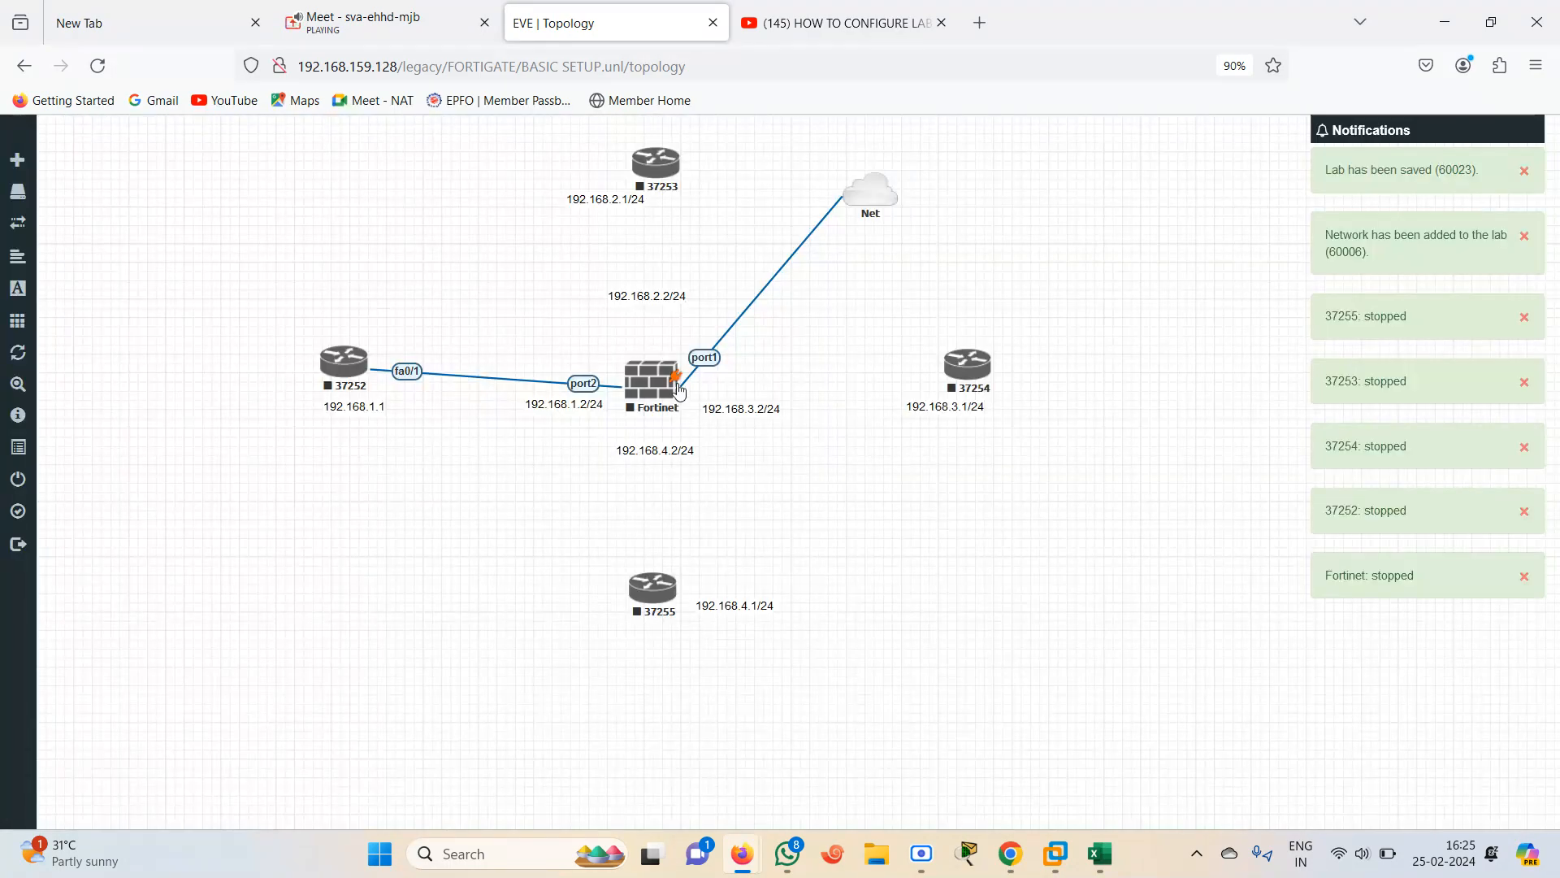
left_click_drag(677, 373, 651, 184)
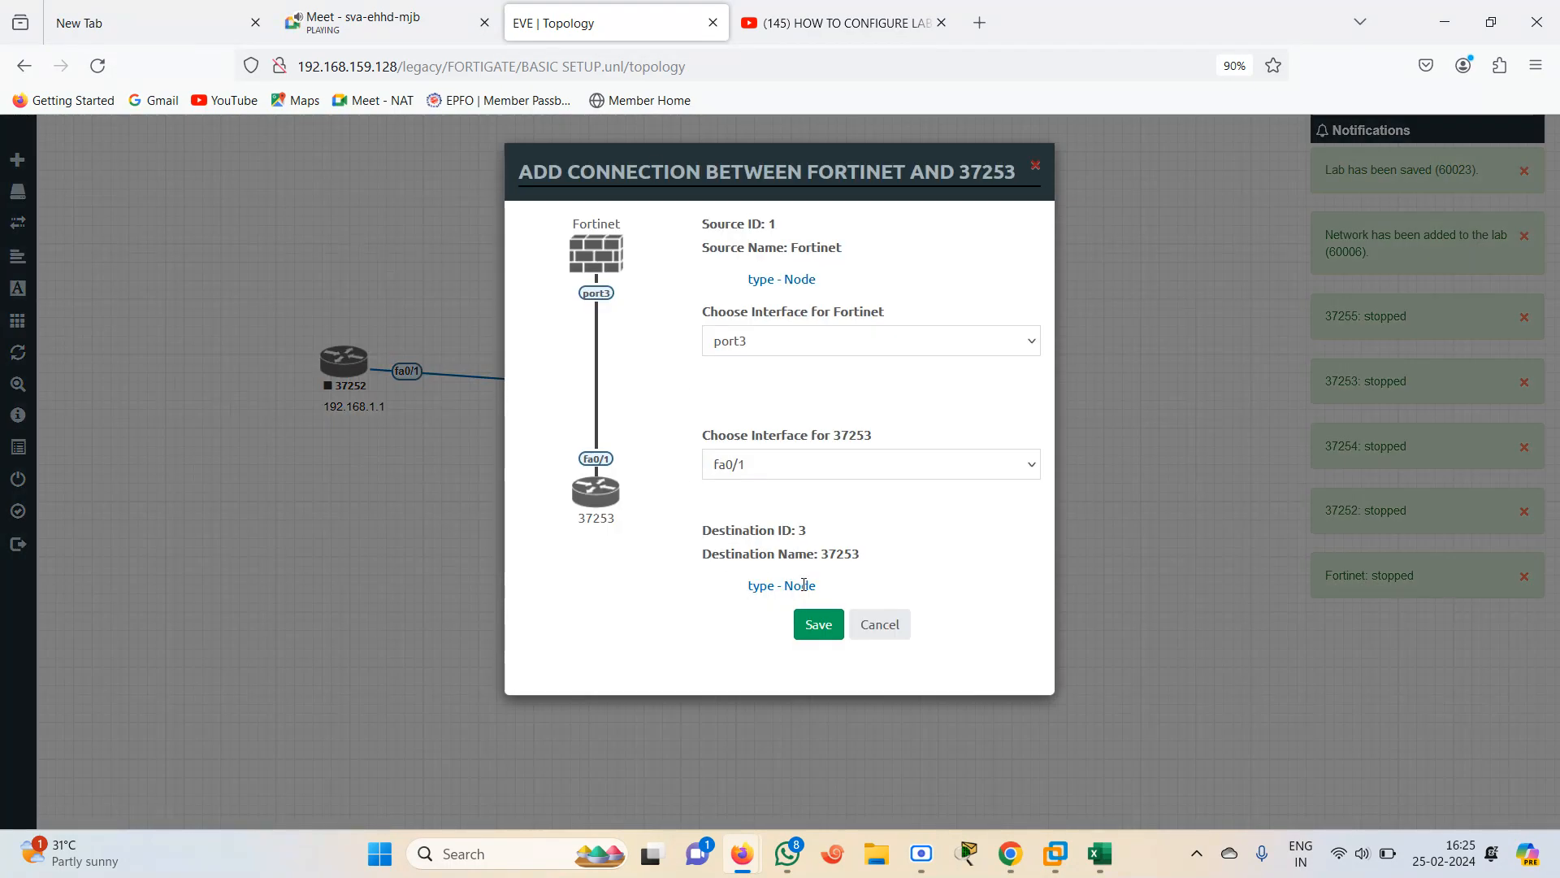
left_click(816, 627)
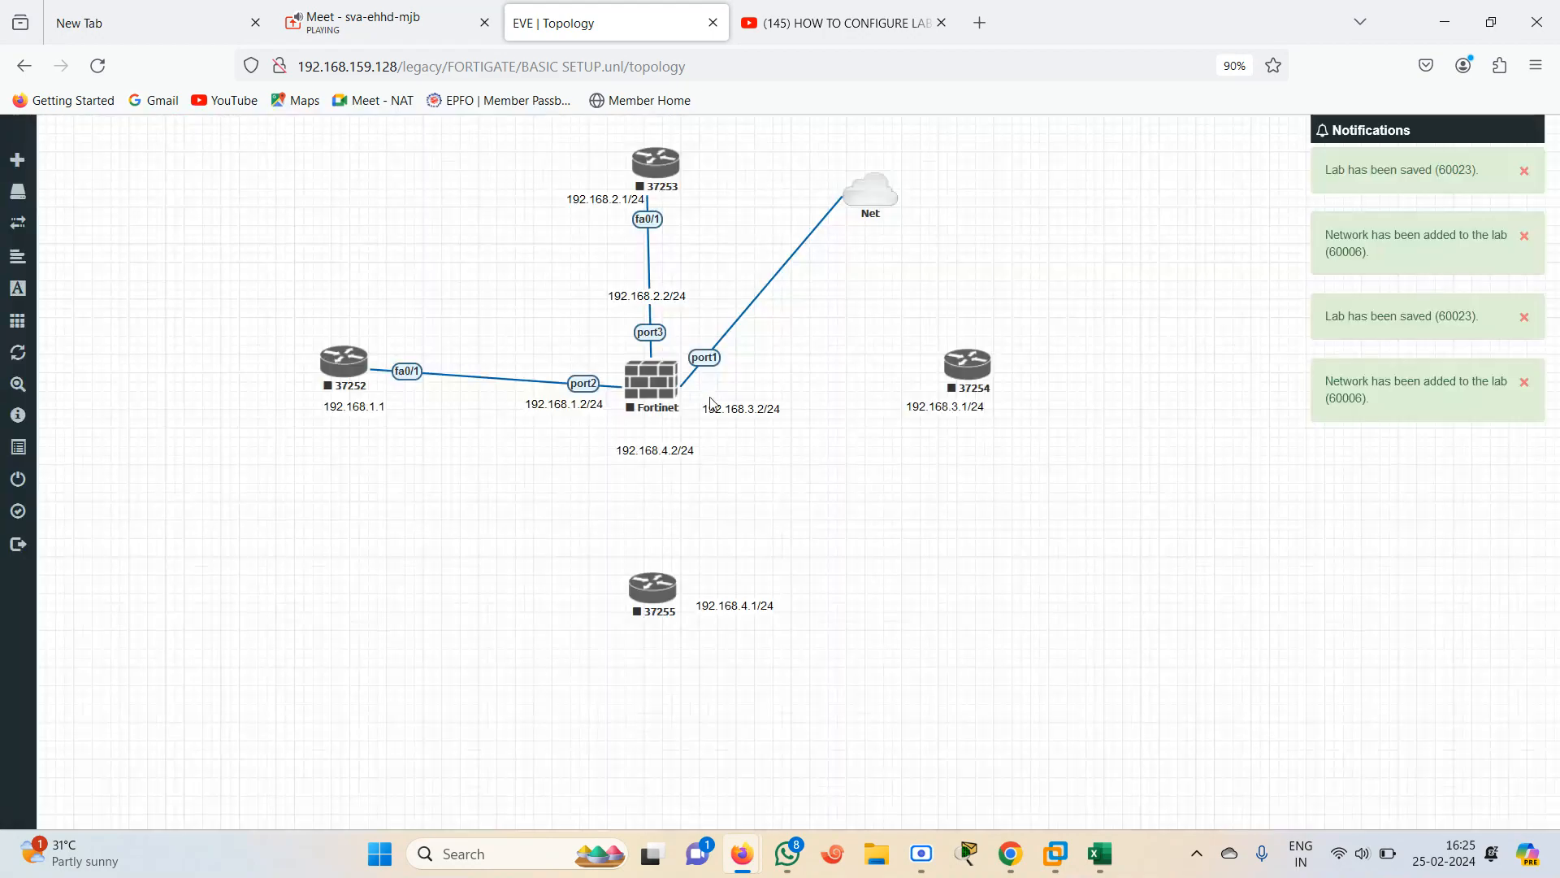
Connect port4 to router 37254 fa0/0 and port5 to router 37255 fa0/0, and move the 192.168.1.1 label
left_click_drag(678, 384, 965, 367)
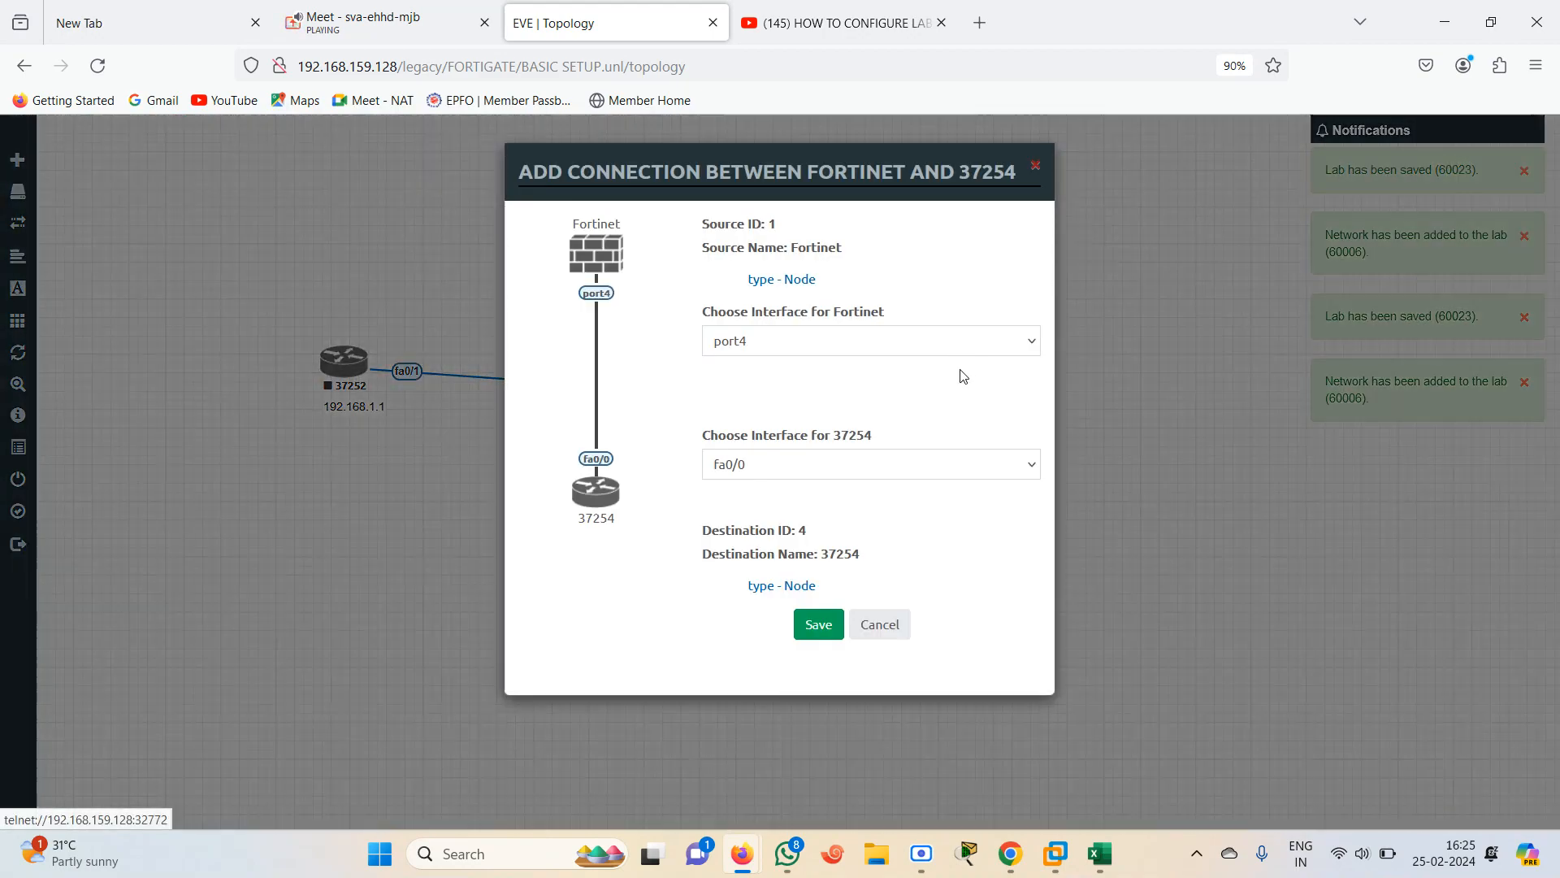
left_click(817, 625)
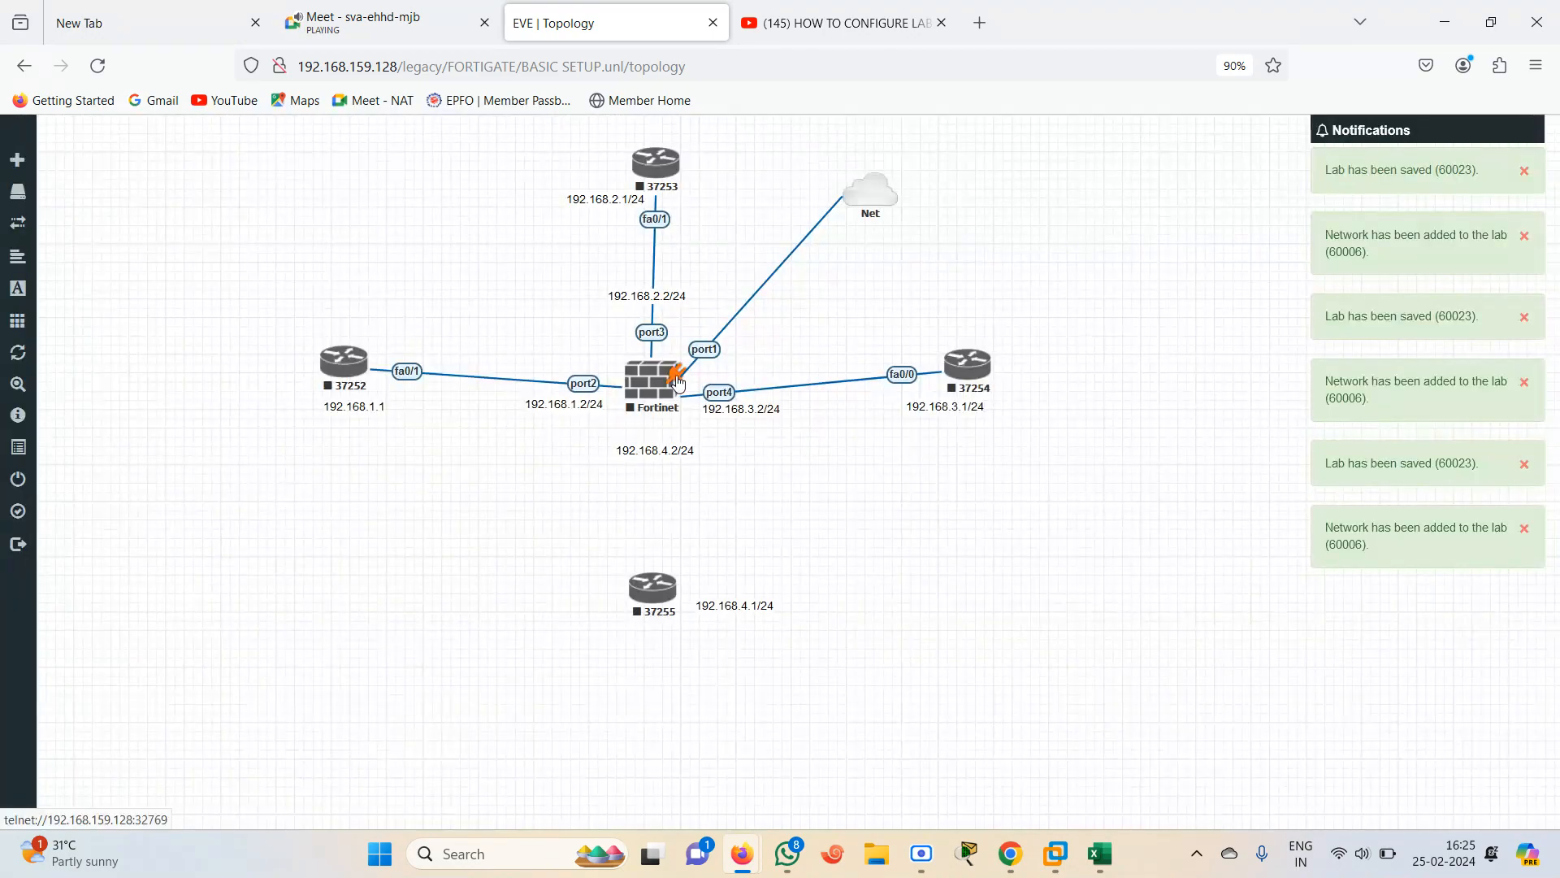
left_click_drag(679, 376, 650, 591)
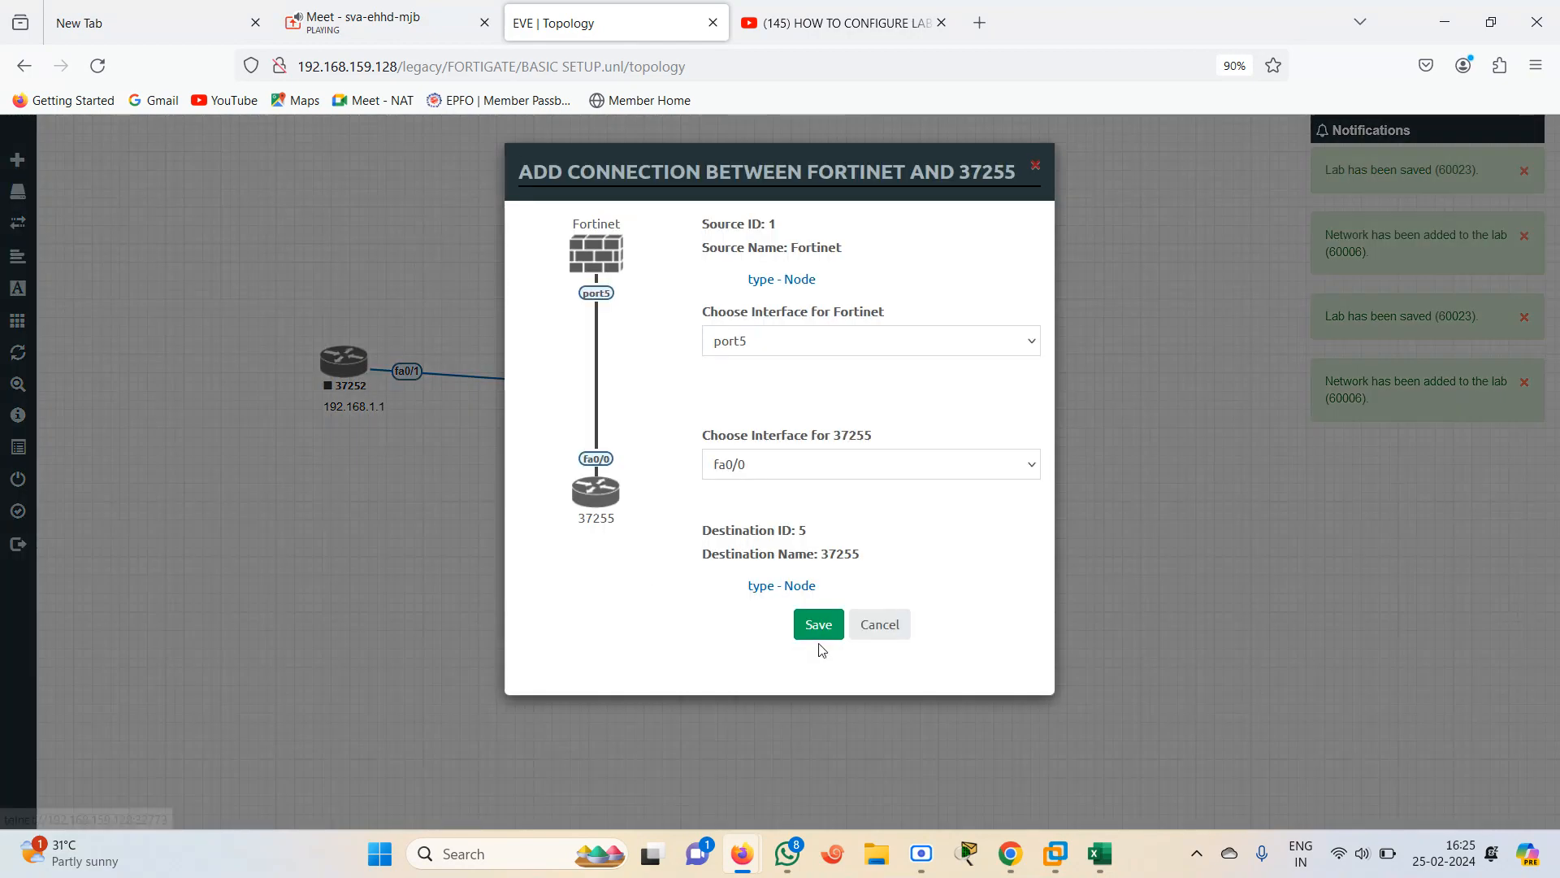
left_click(827, 628)
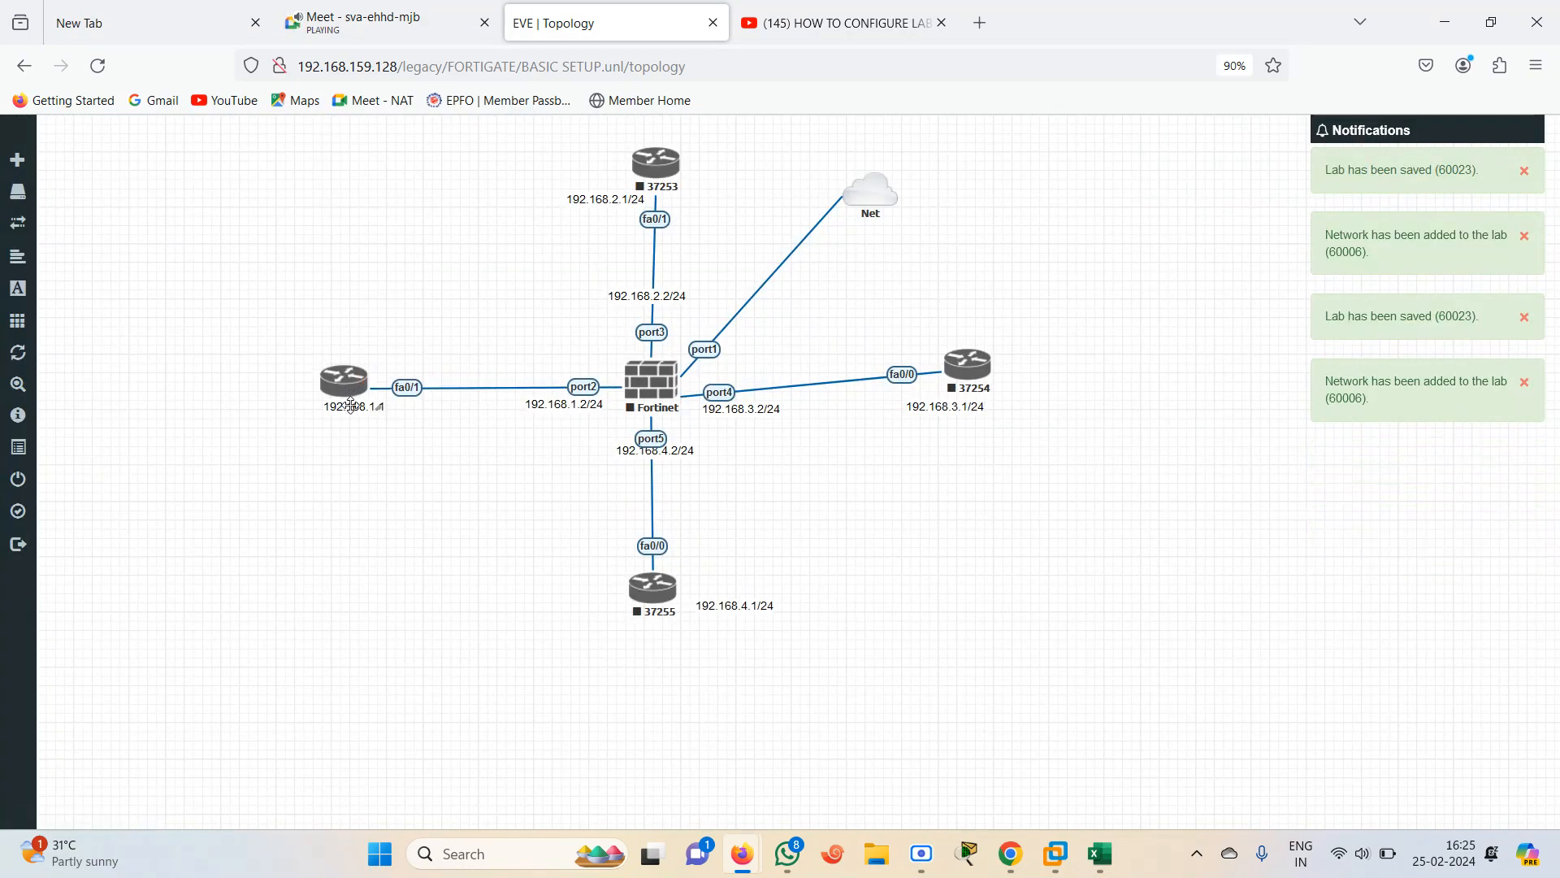
left_click_drag(351, 396, 409, 418)
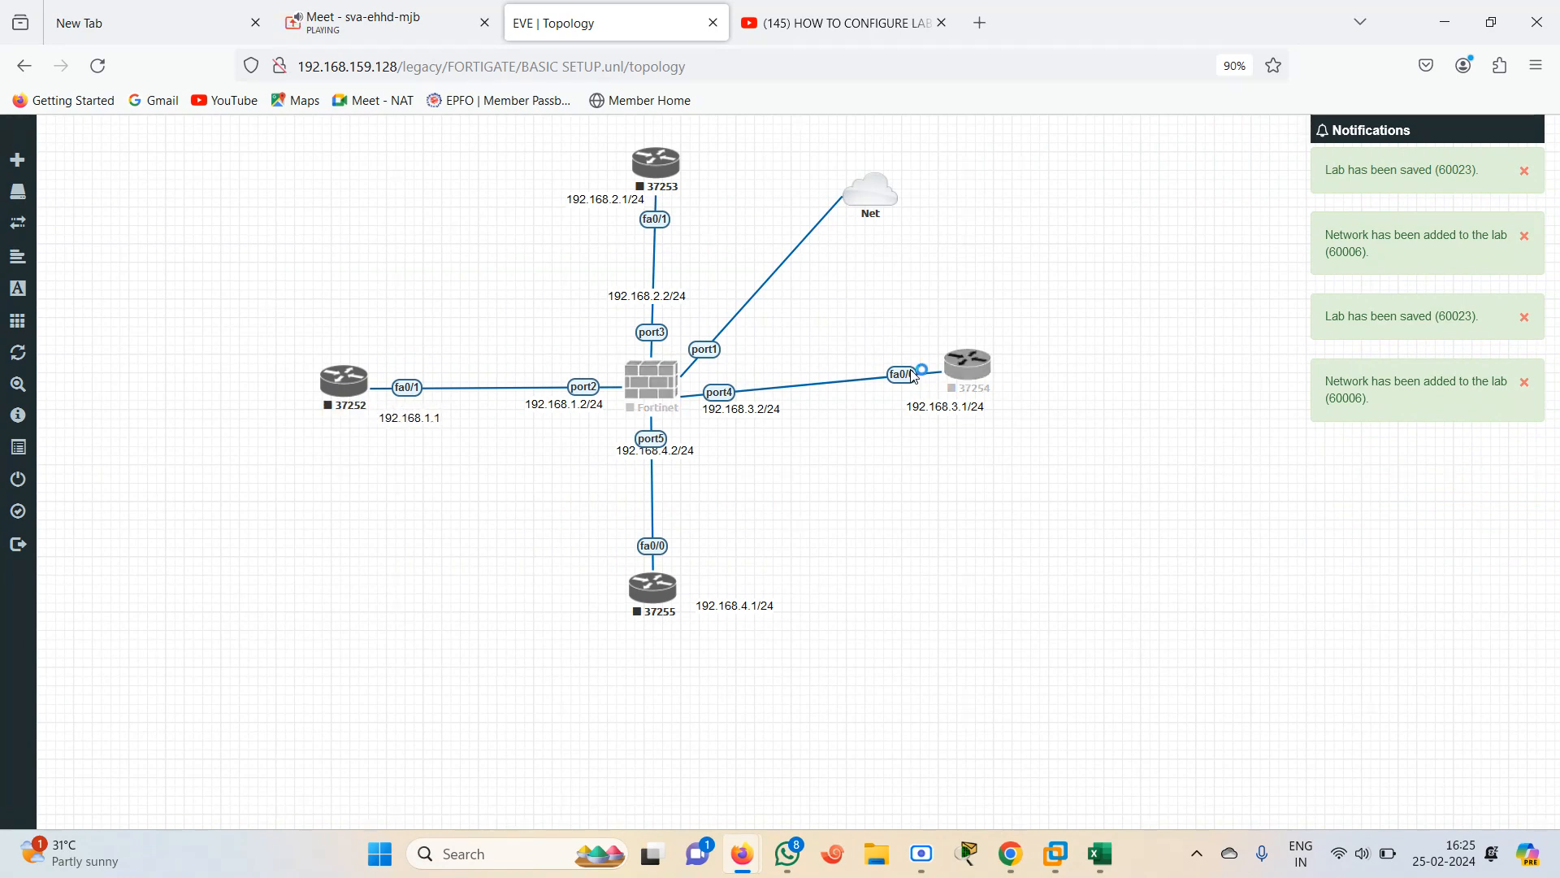
Reposition the 192.168.3.1/24, 192.168.2.1/24 and 192.168.4.2/24 address labels so they sit clear of the links
mouse_move(938, 413)
left_mouse_down()
mouse_move(922, 427)
mouse_move(944, 401)
left_mouse_up()
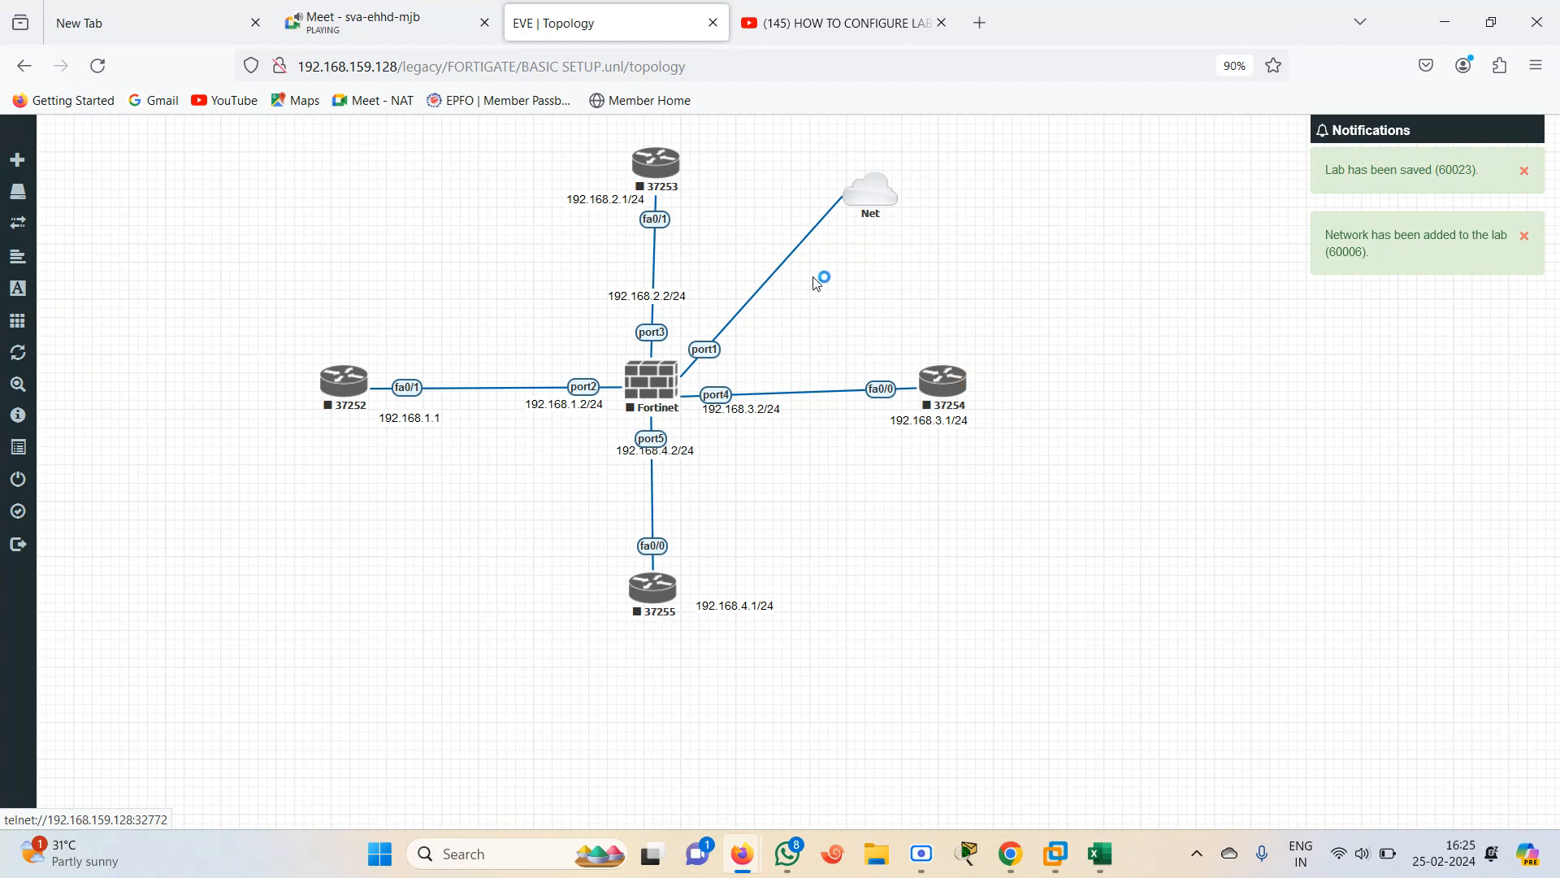
left_click_drag(602, 203, 588, 211)
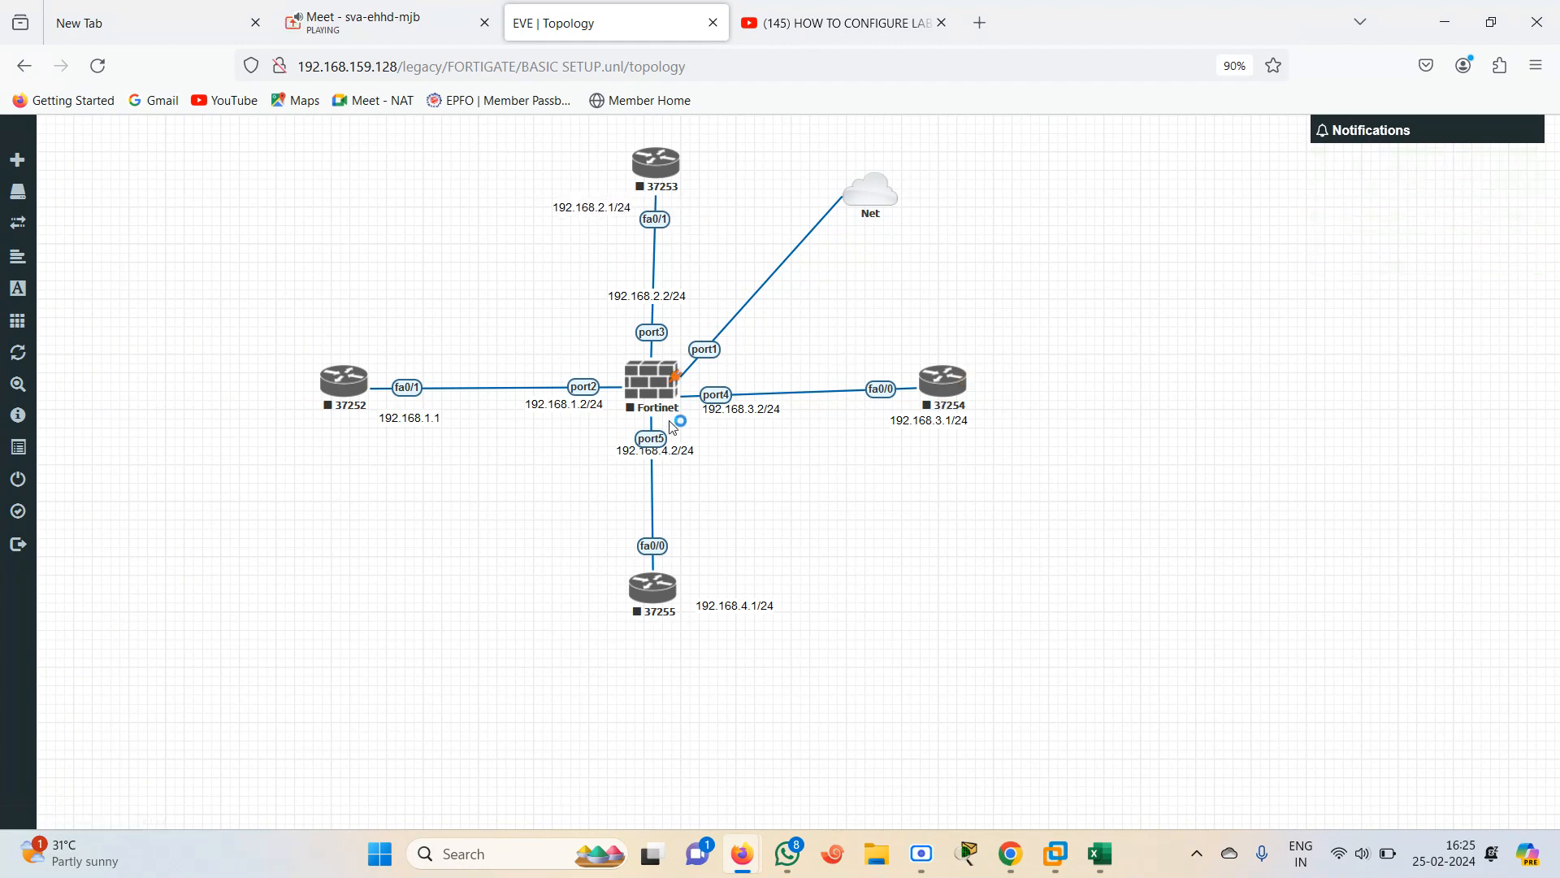
left_click_drag(667, 452, 656, 473)
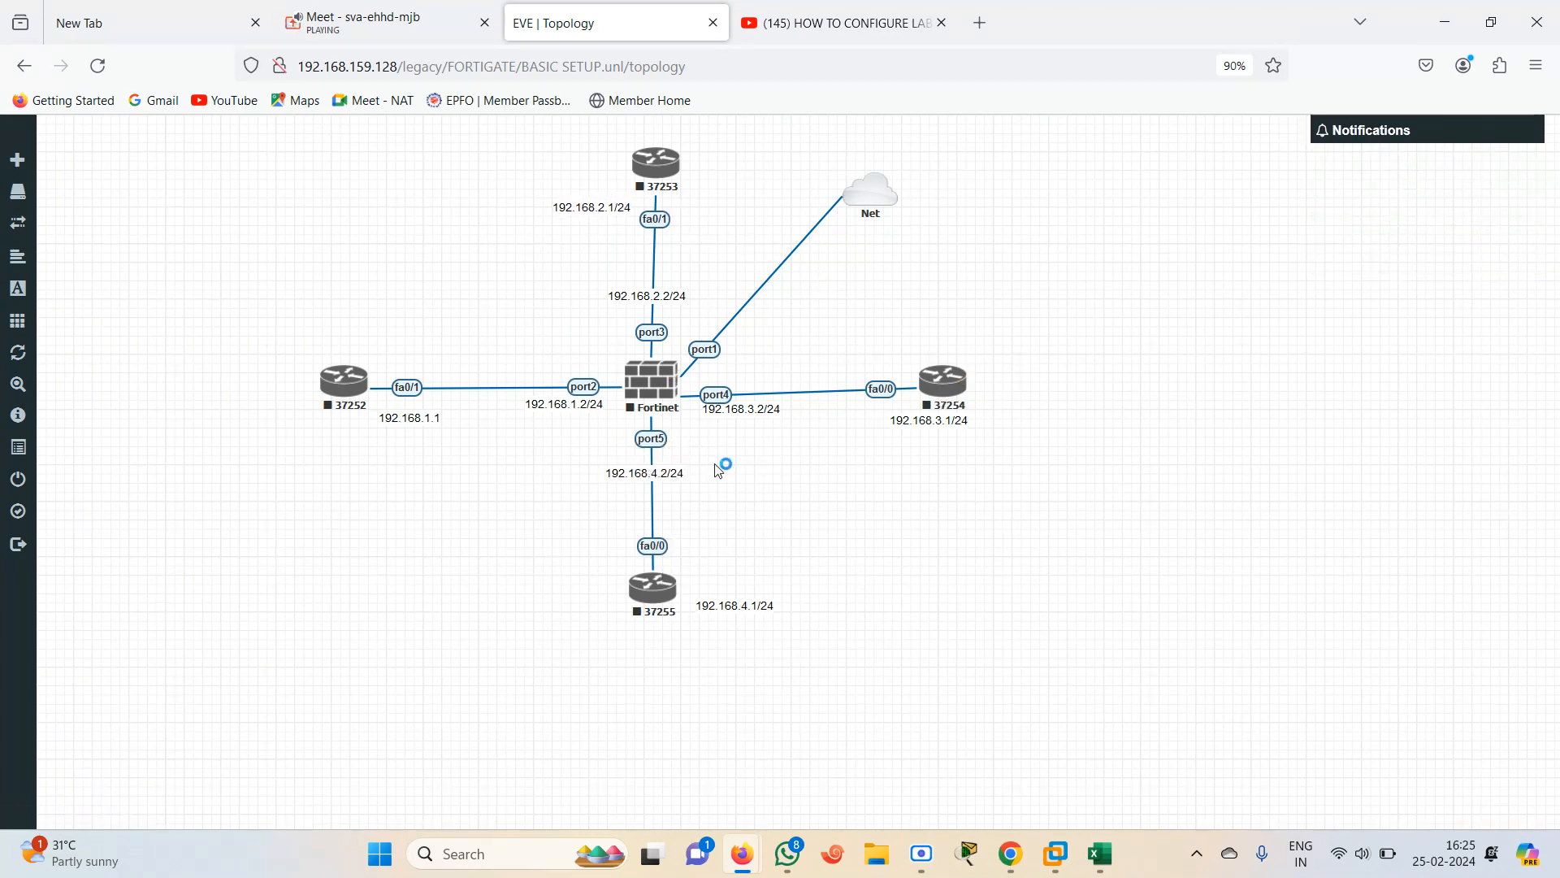
Start all nodes in the lab
mouse_move(4, 401)
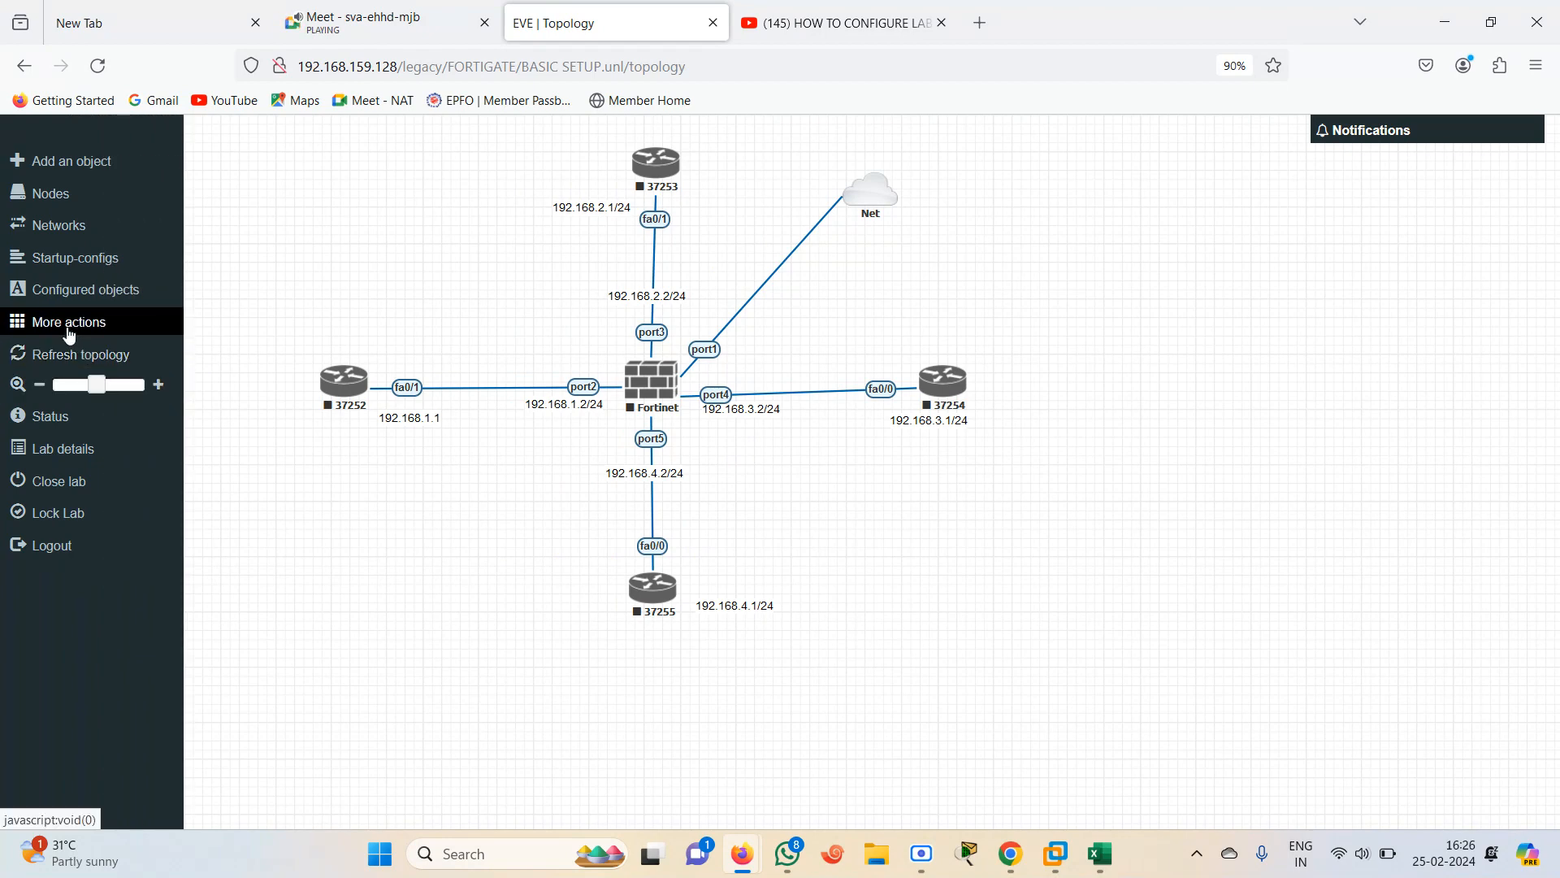
left_click(65, 321)
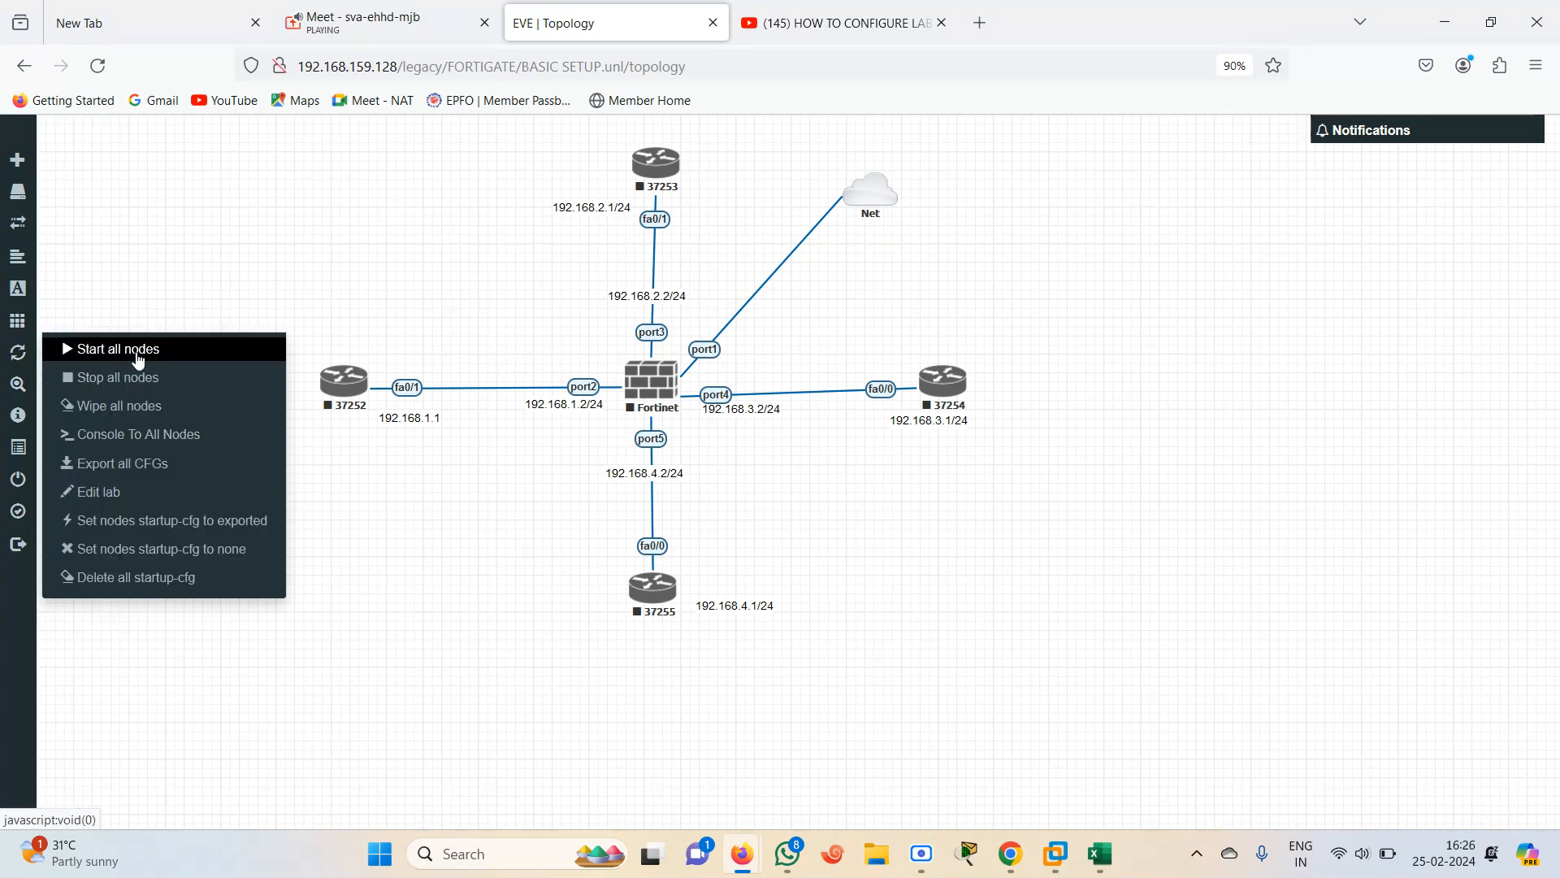
left_click(139, 355)
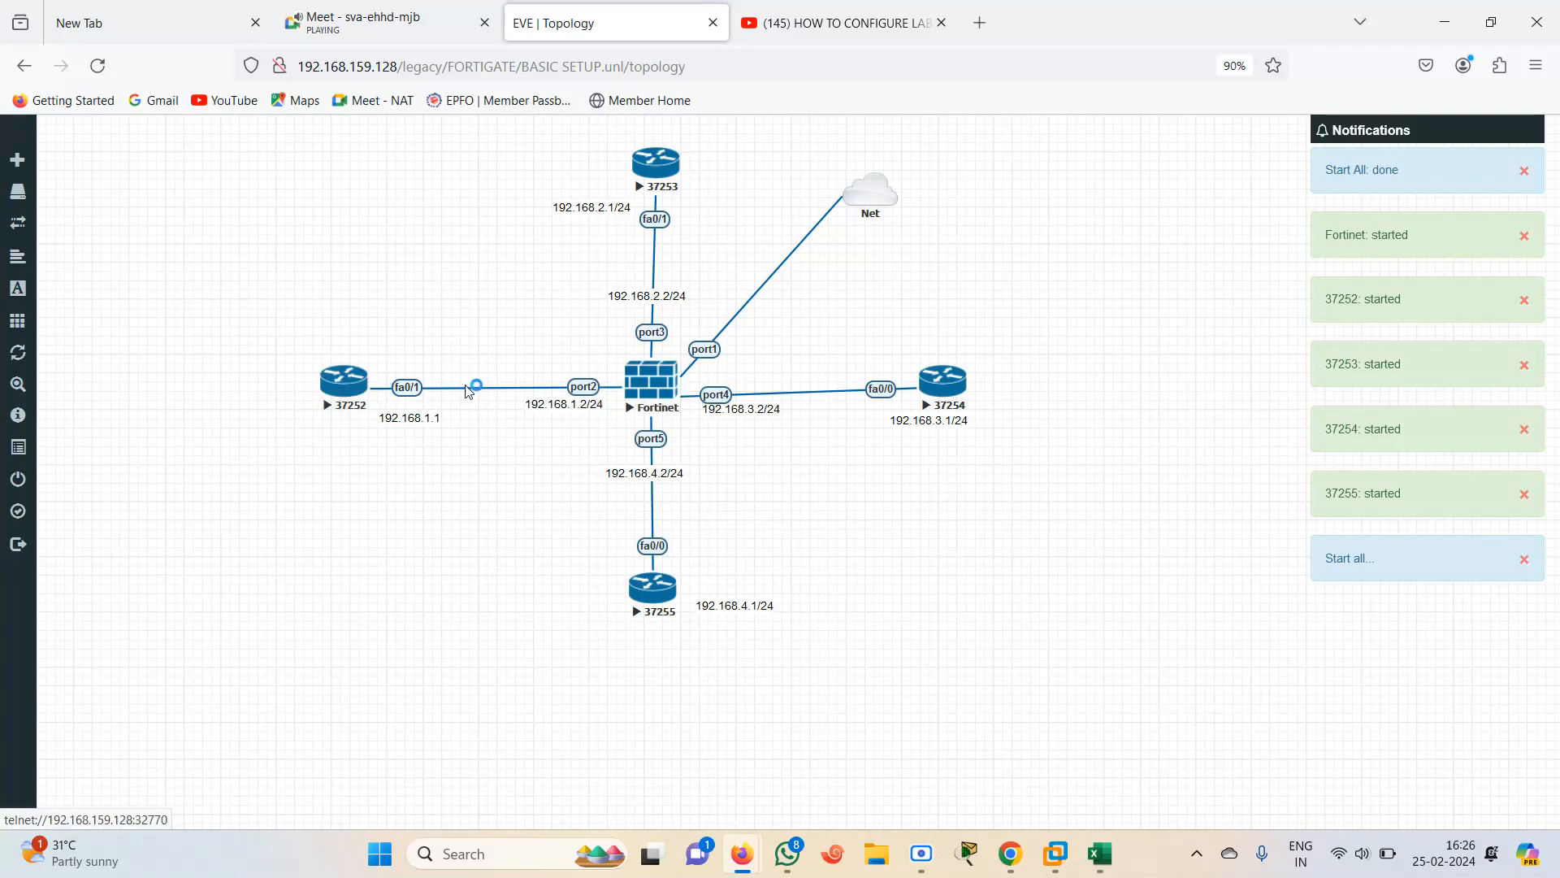
Open the FortiGate node's telnet console with Xshell and send a line break to the session
left_click(657, 390)
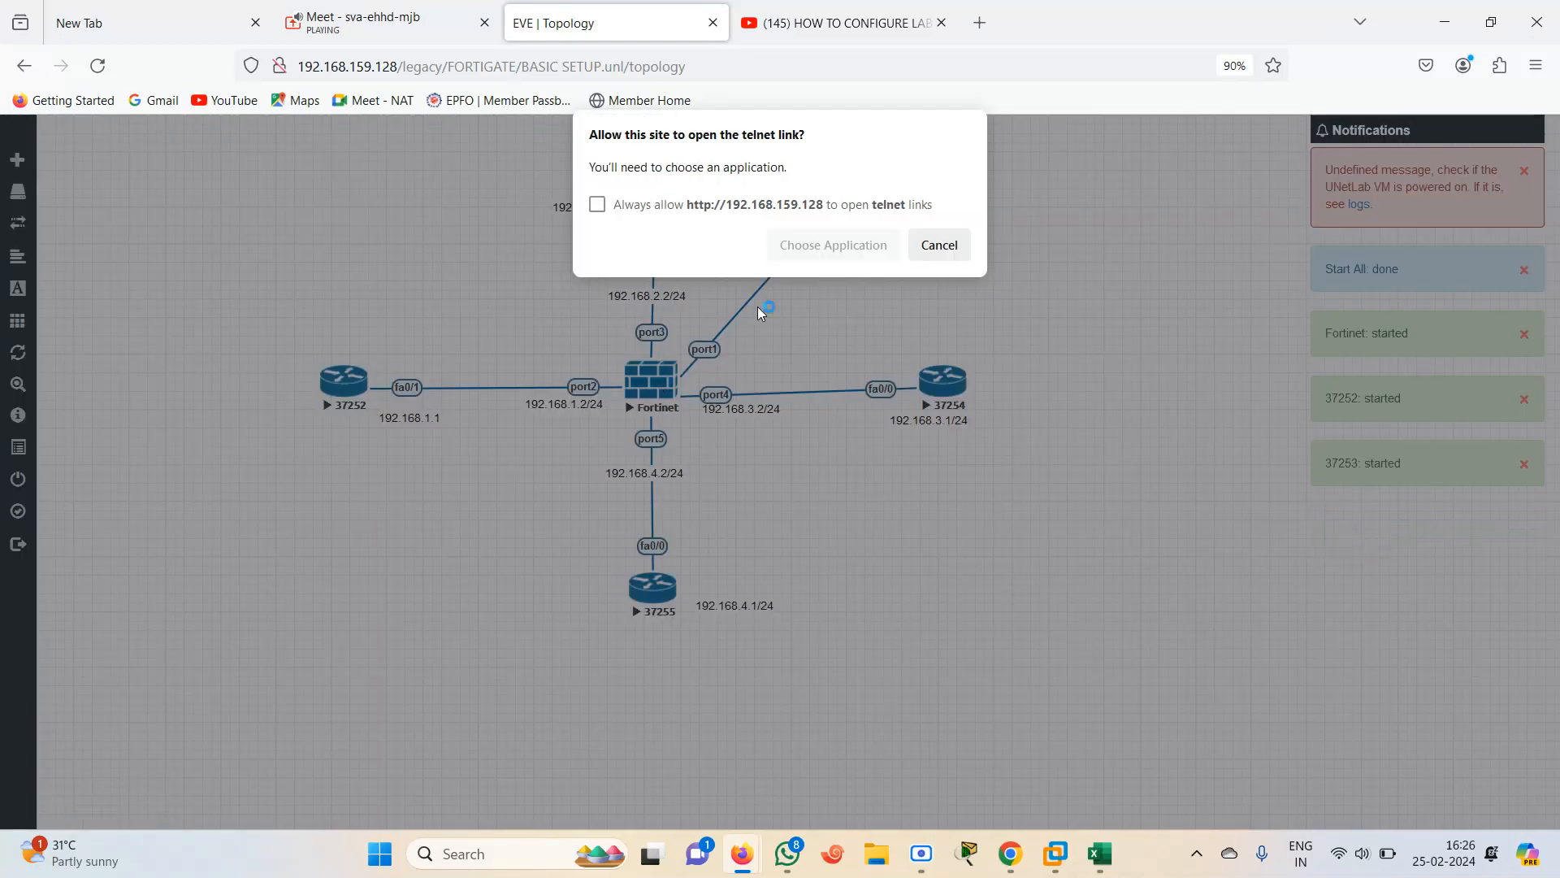
left_click(816, 245)
left_click(859, 395)
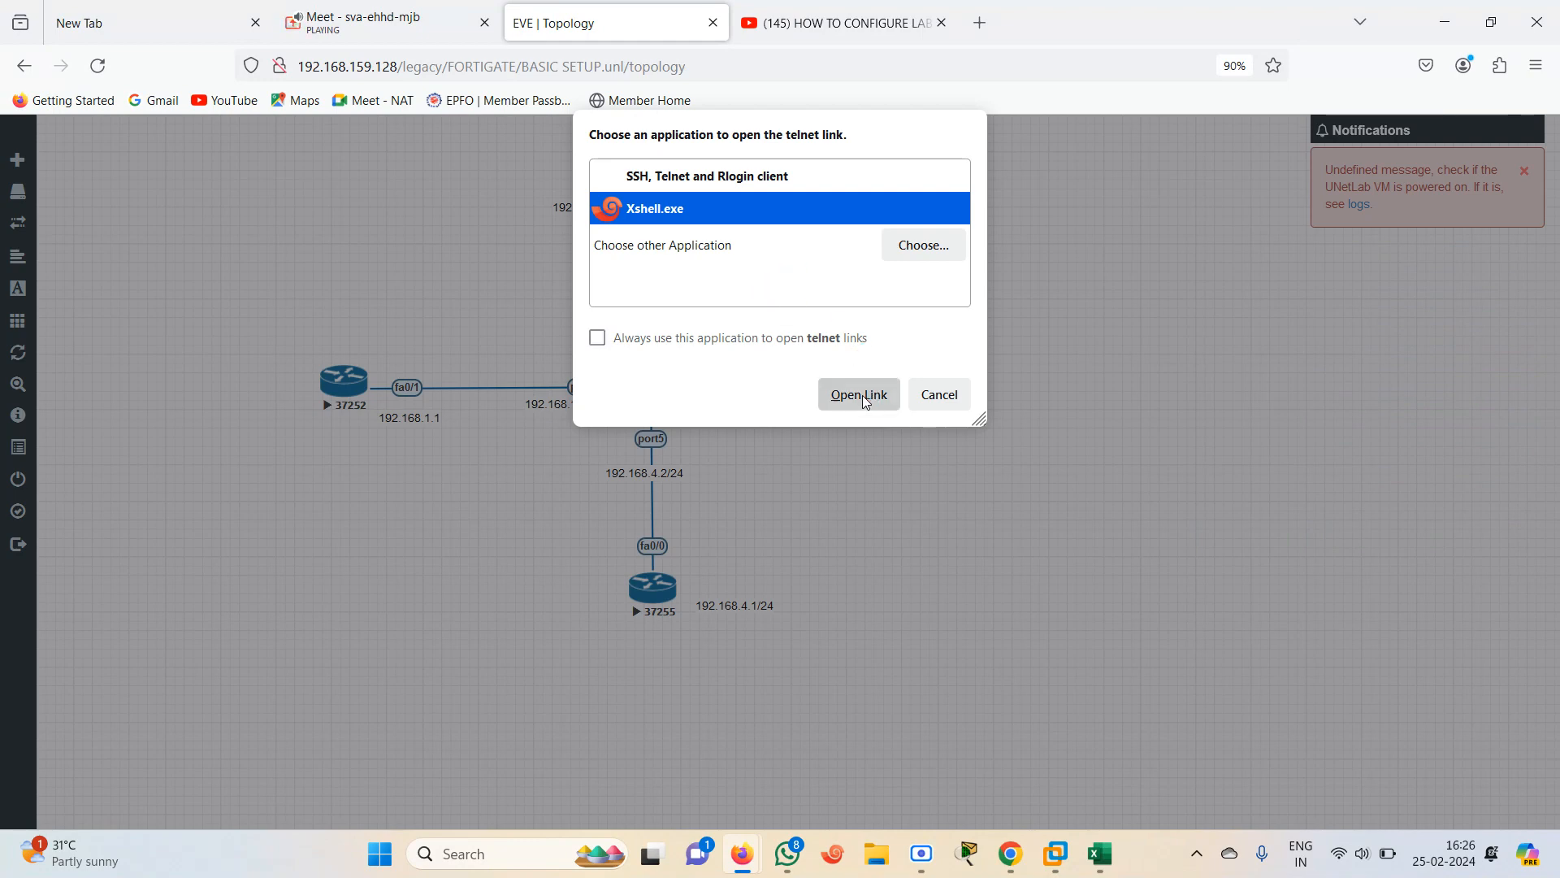
left_click(889, 673)
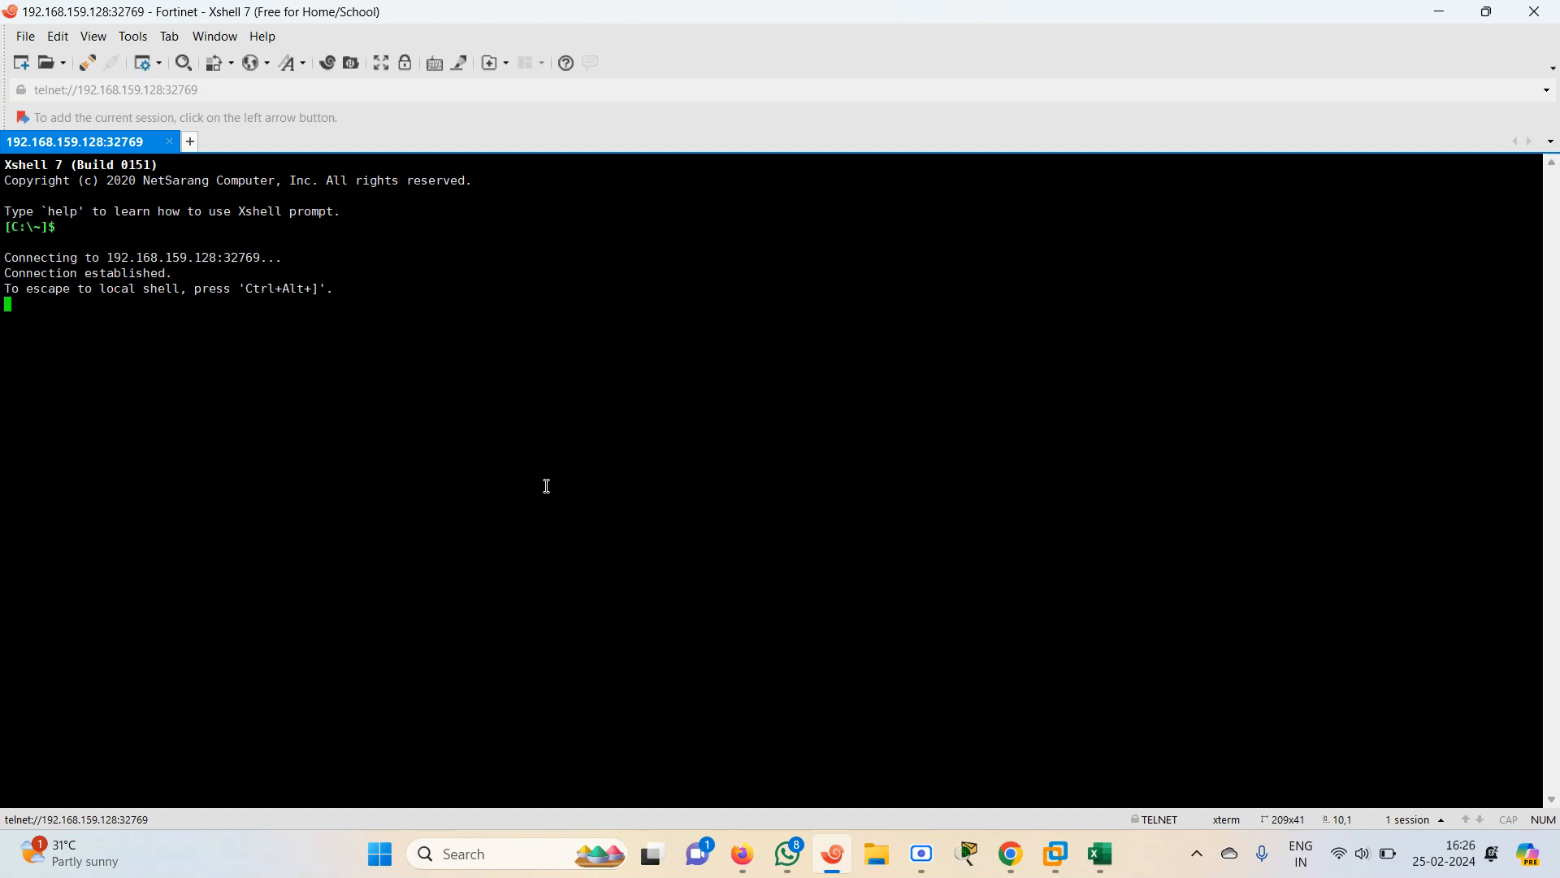
key("Return")
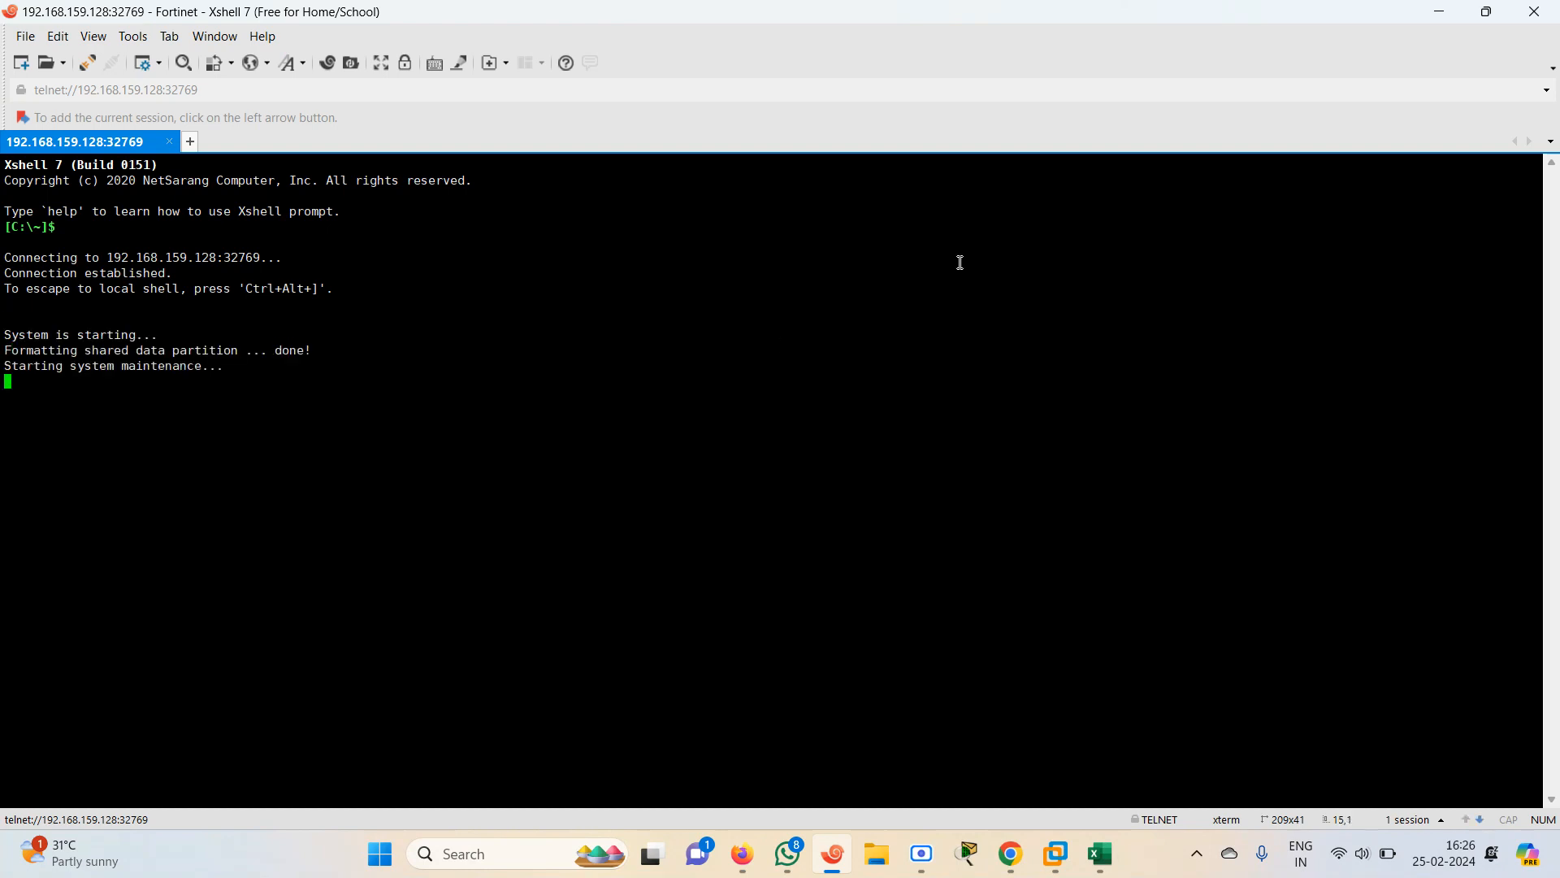
Return to the EVE topology and open router 37252's telnet console in Xshell
left_click(743, 856)
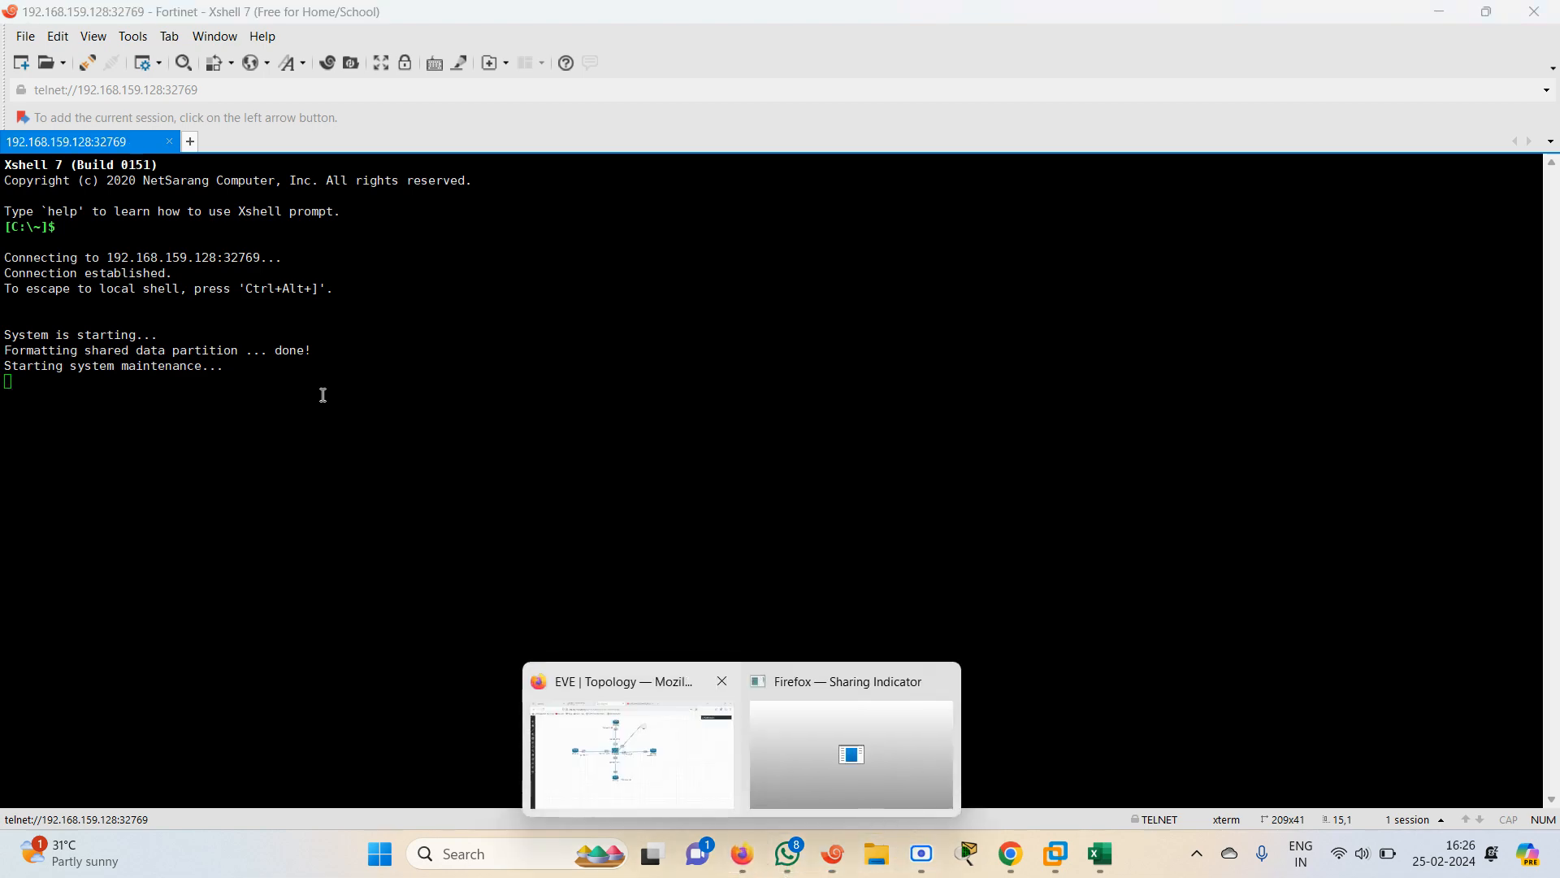
left_click(659, 789)
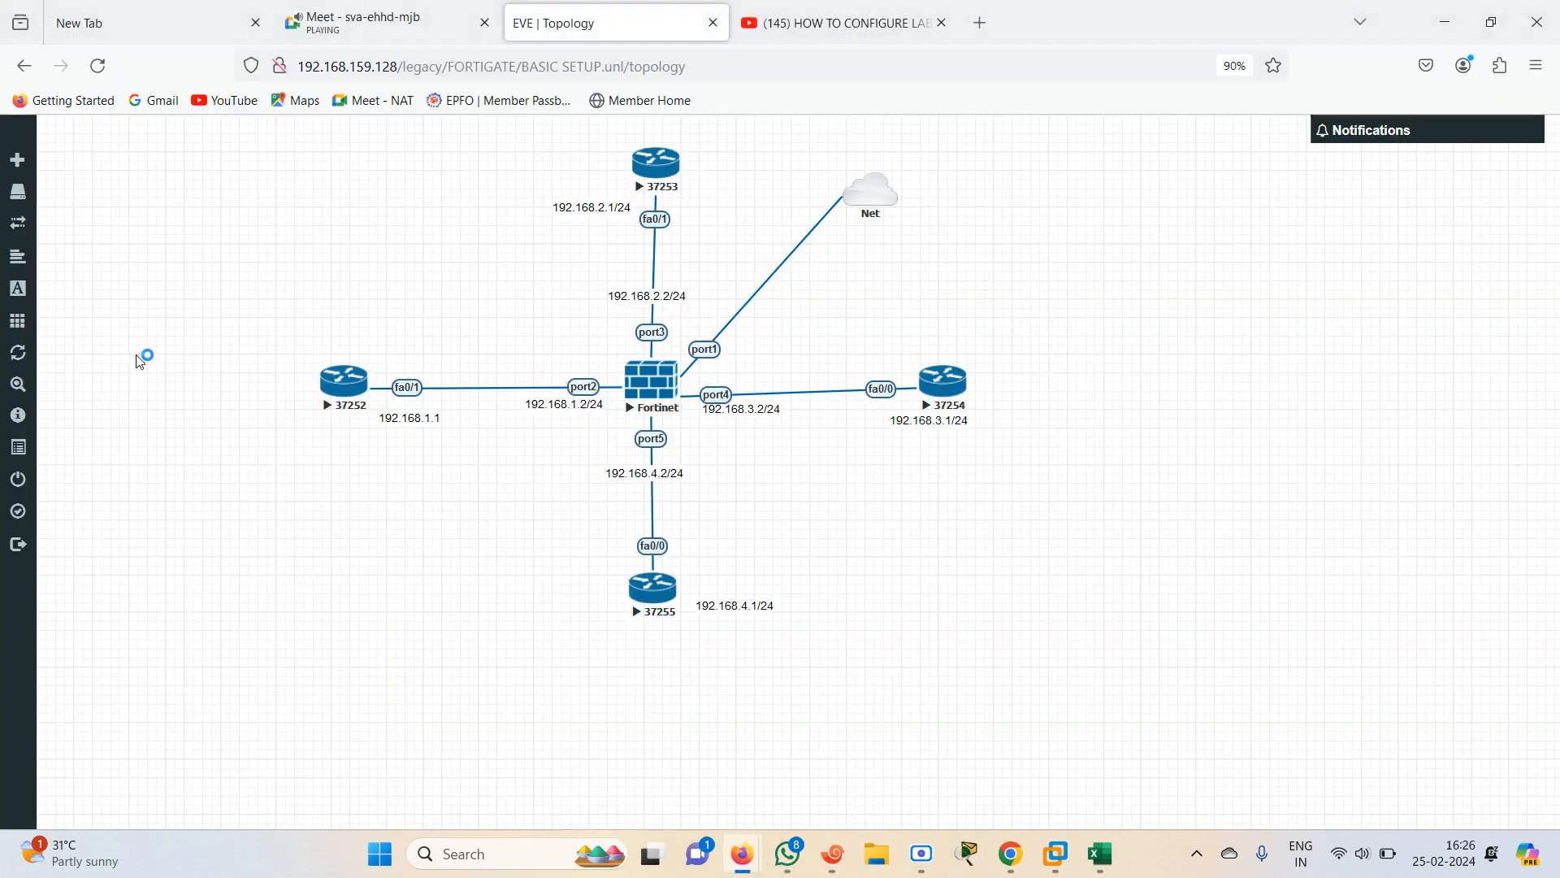
left_click(319, 395)
left_click(817, 245)
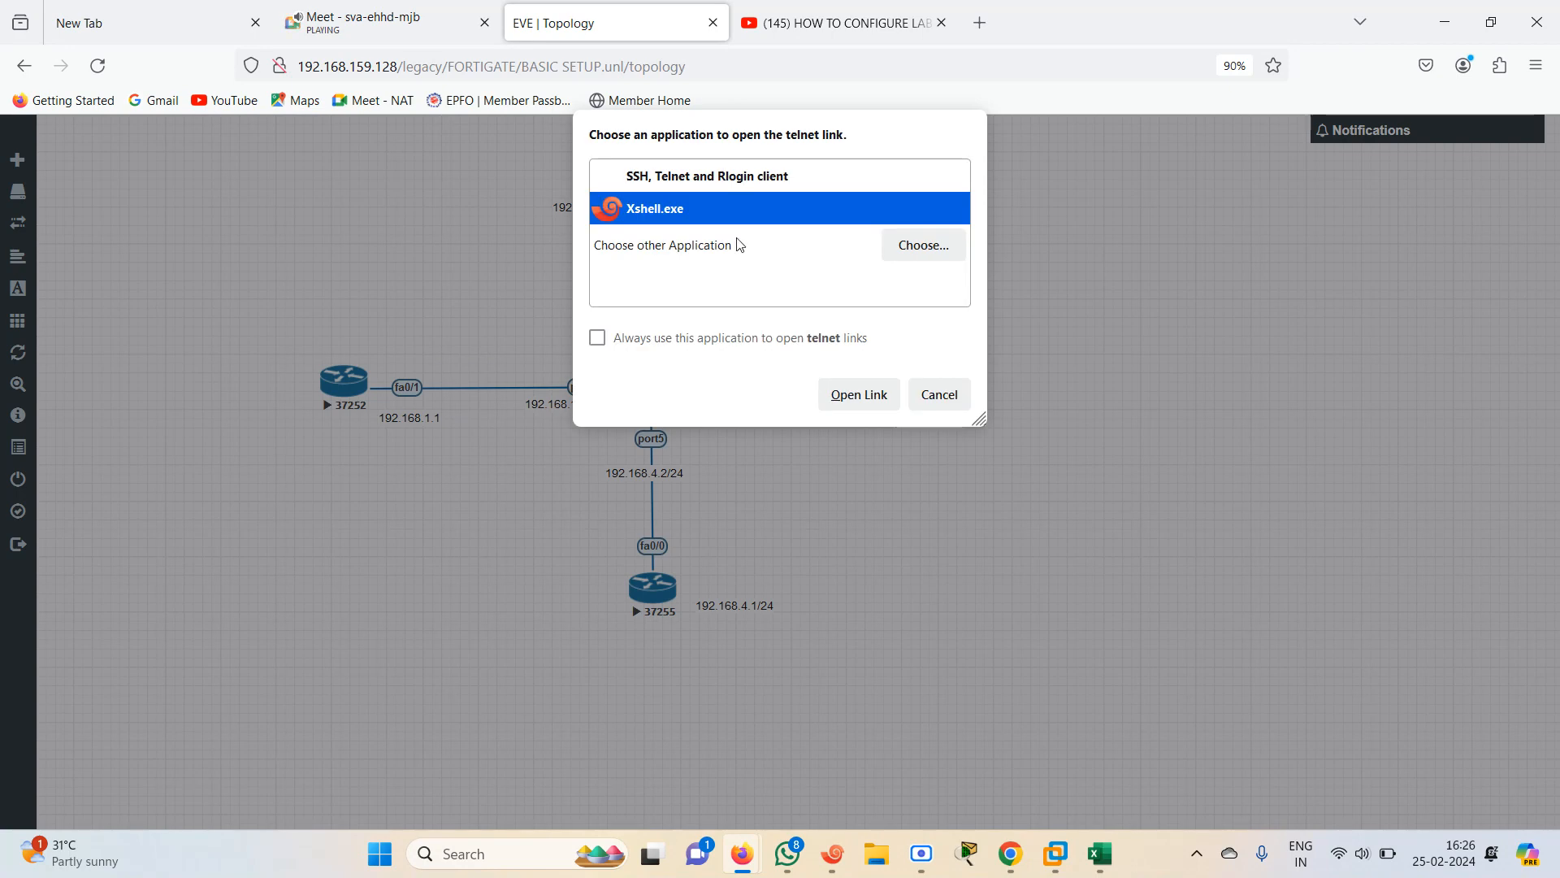
left_click(858, 393)
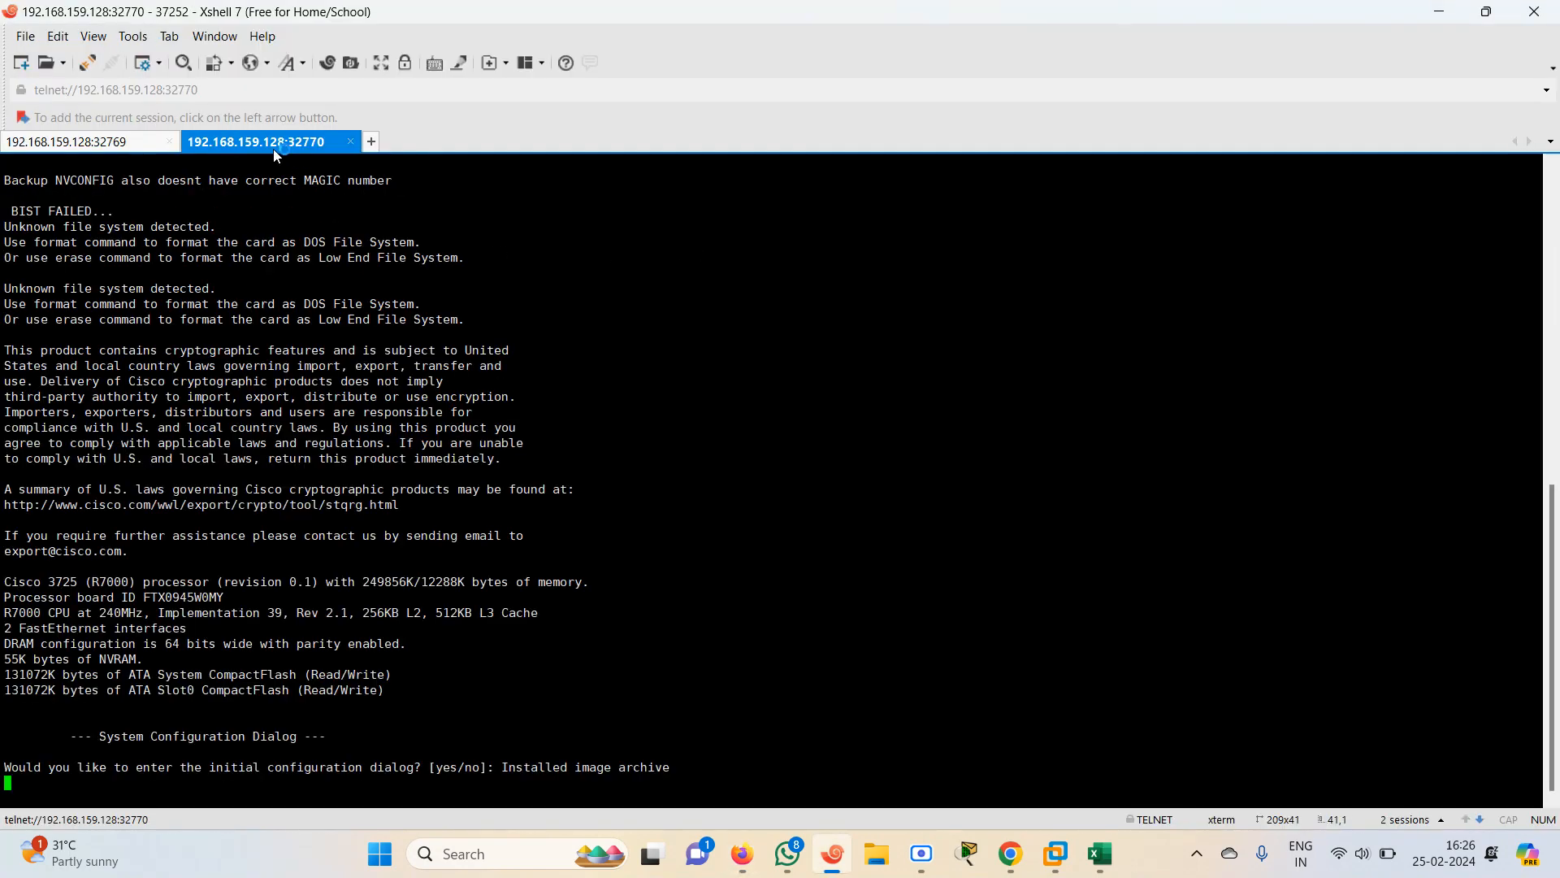
Rename router 37252's console tab to R1
right_click(273, 149)
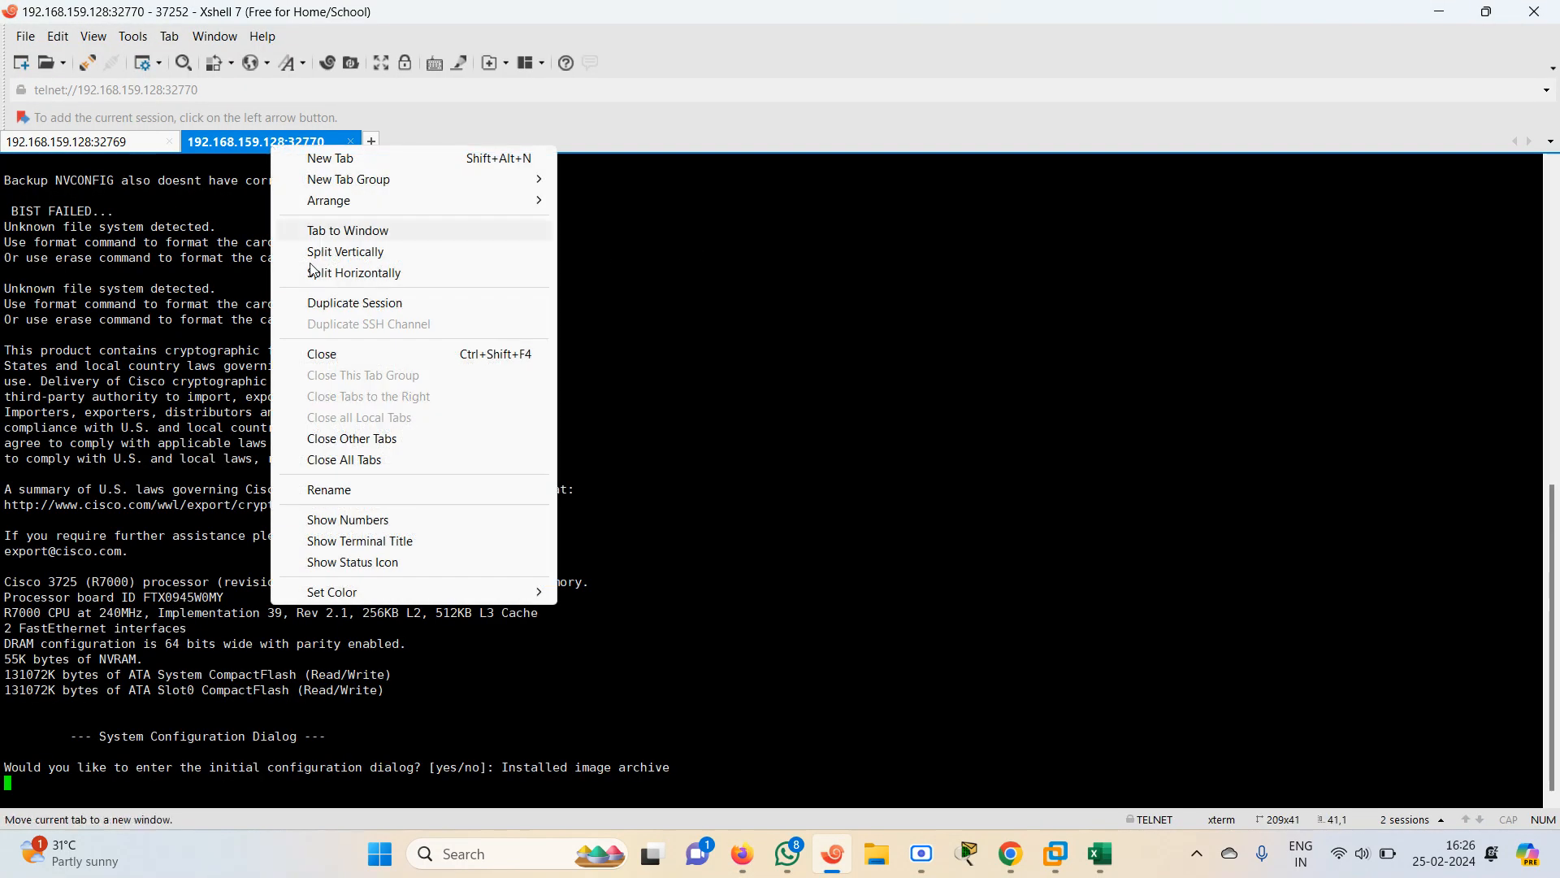
left_click(359, 490)
type("R1")
key("Return")
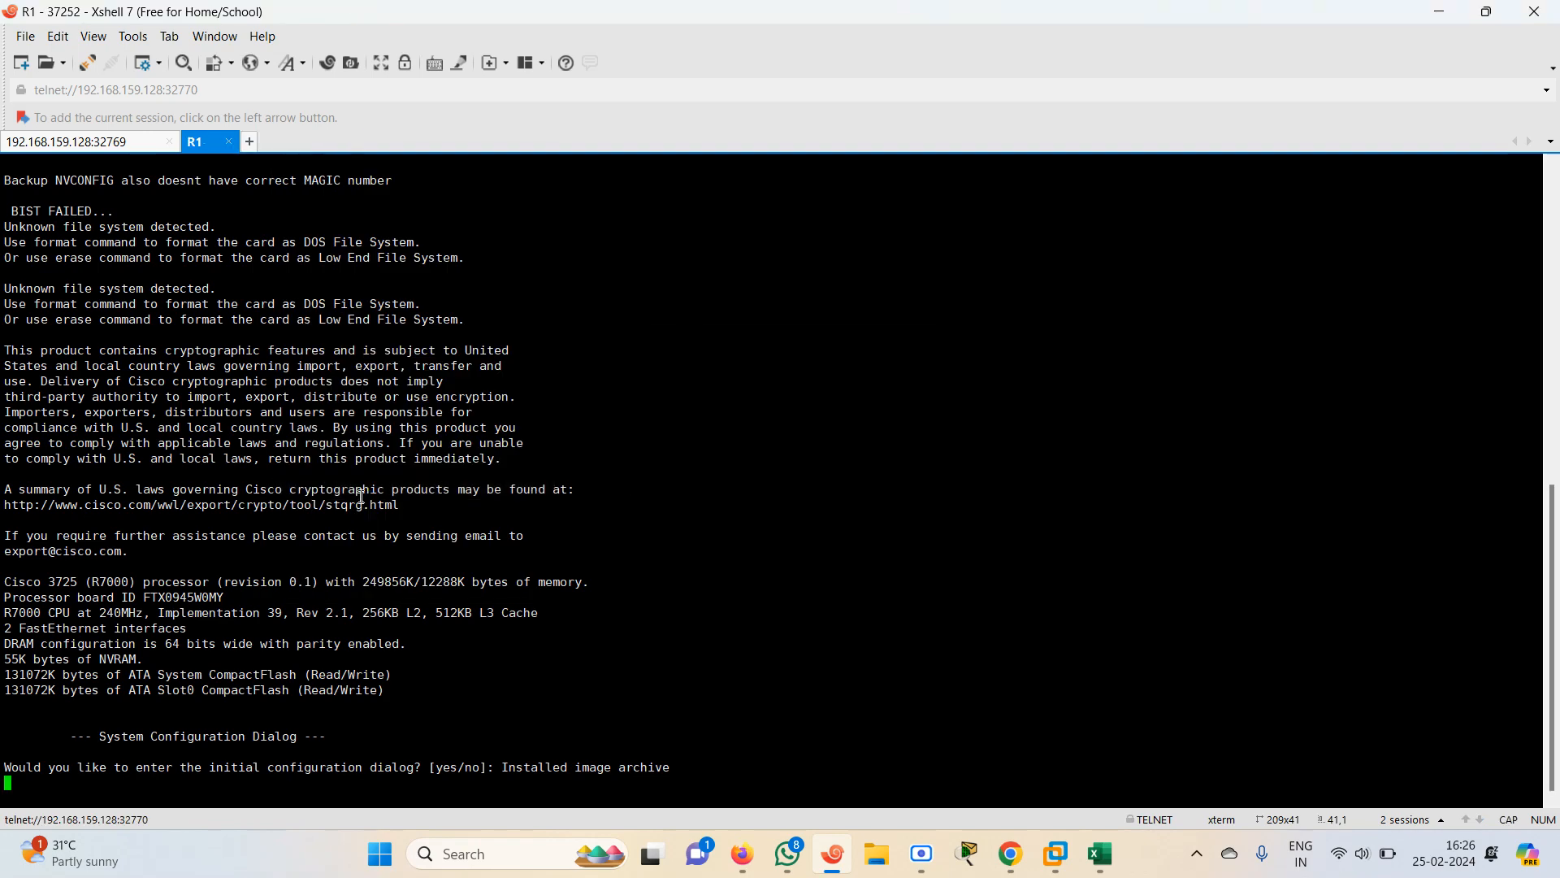
Return to the EVE topology and open router 37253's telnet console in Xshell
left_click(742, 855)
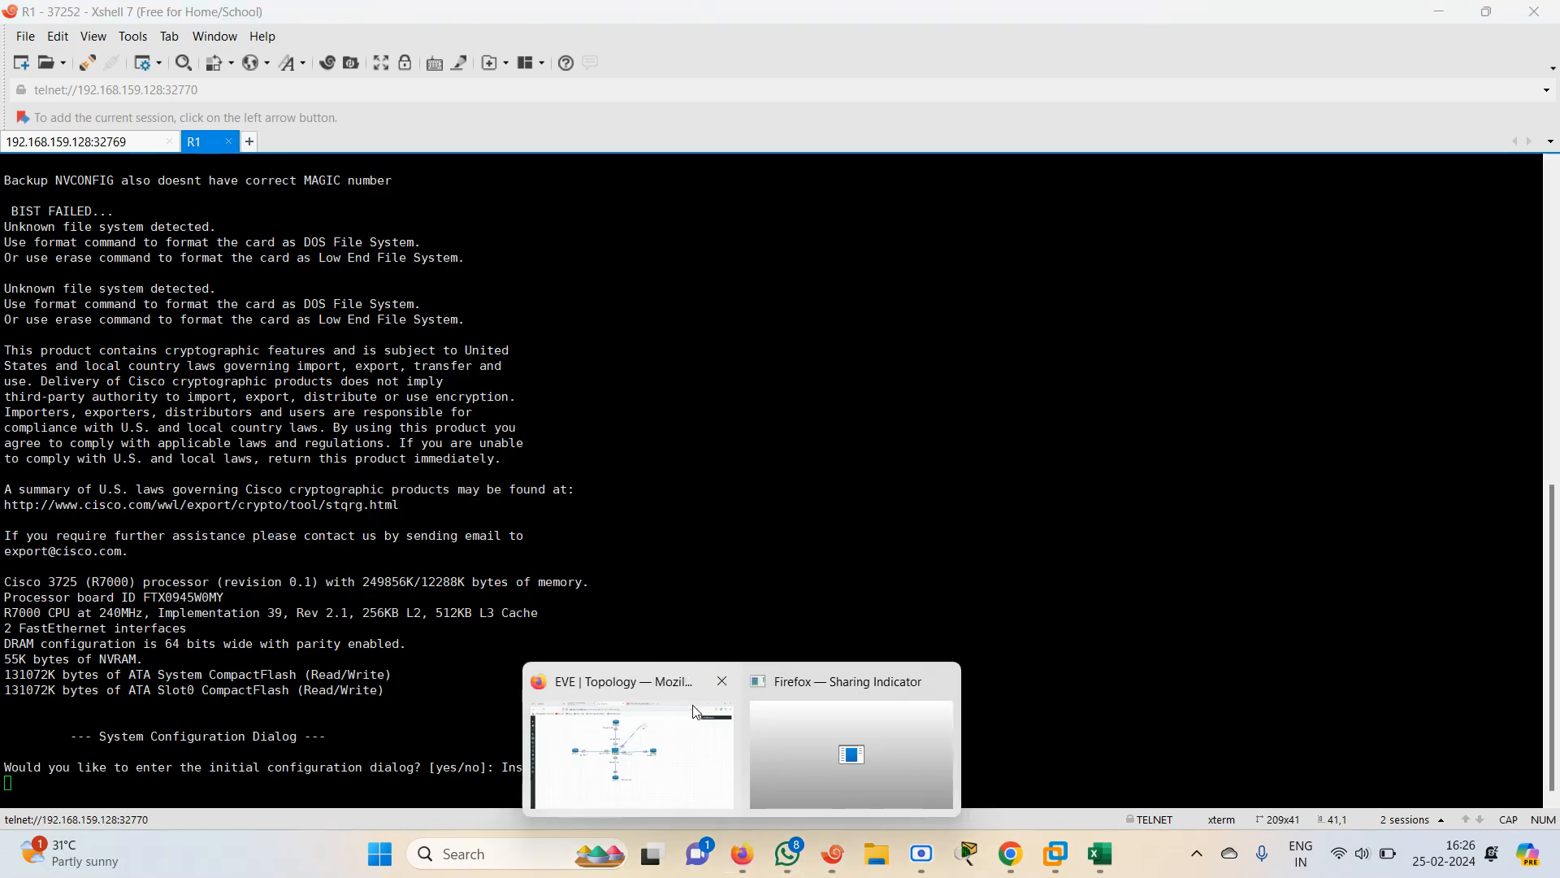
left_click(679, 727)
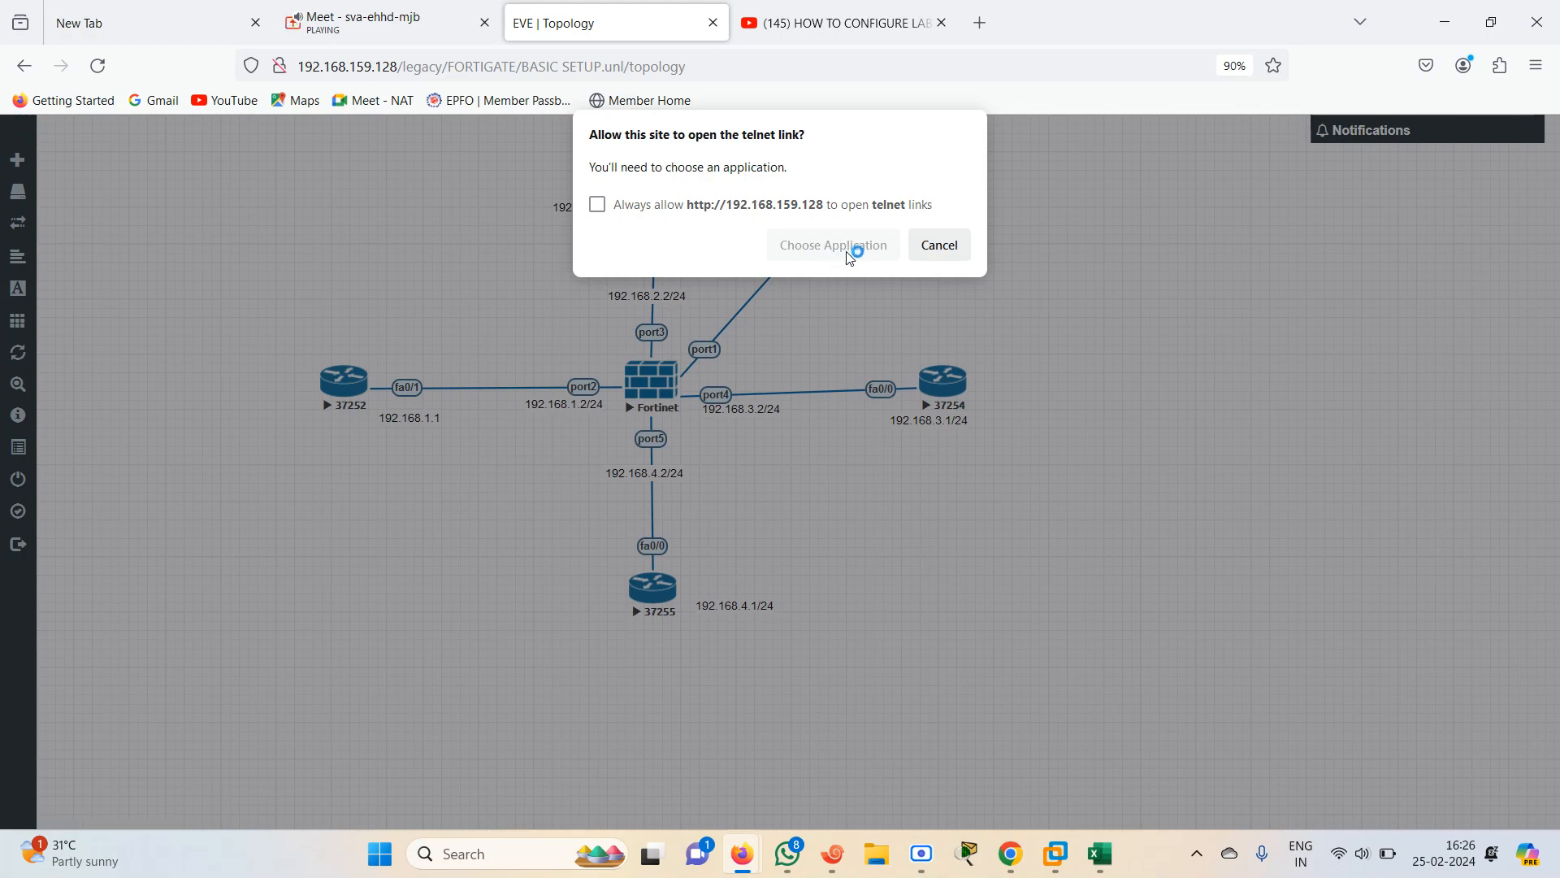
left_click(845, 253)
left_click(823, 391)
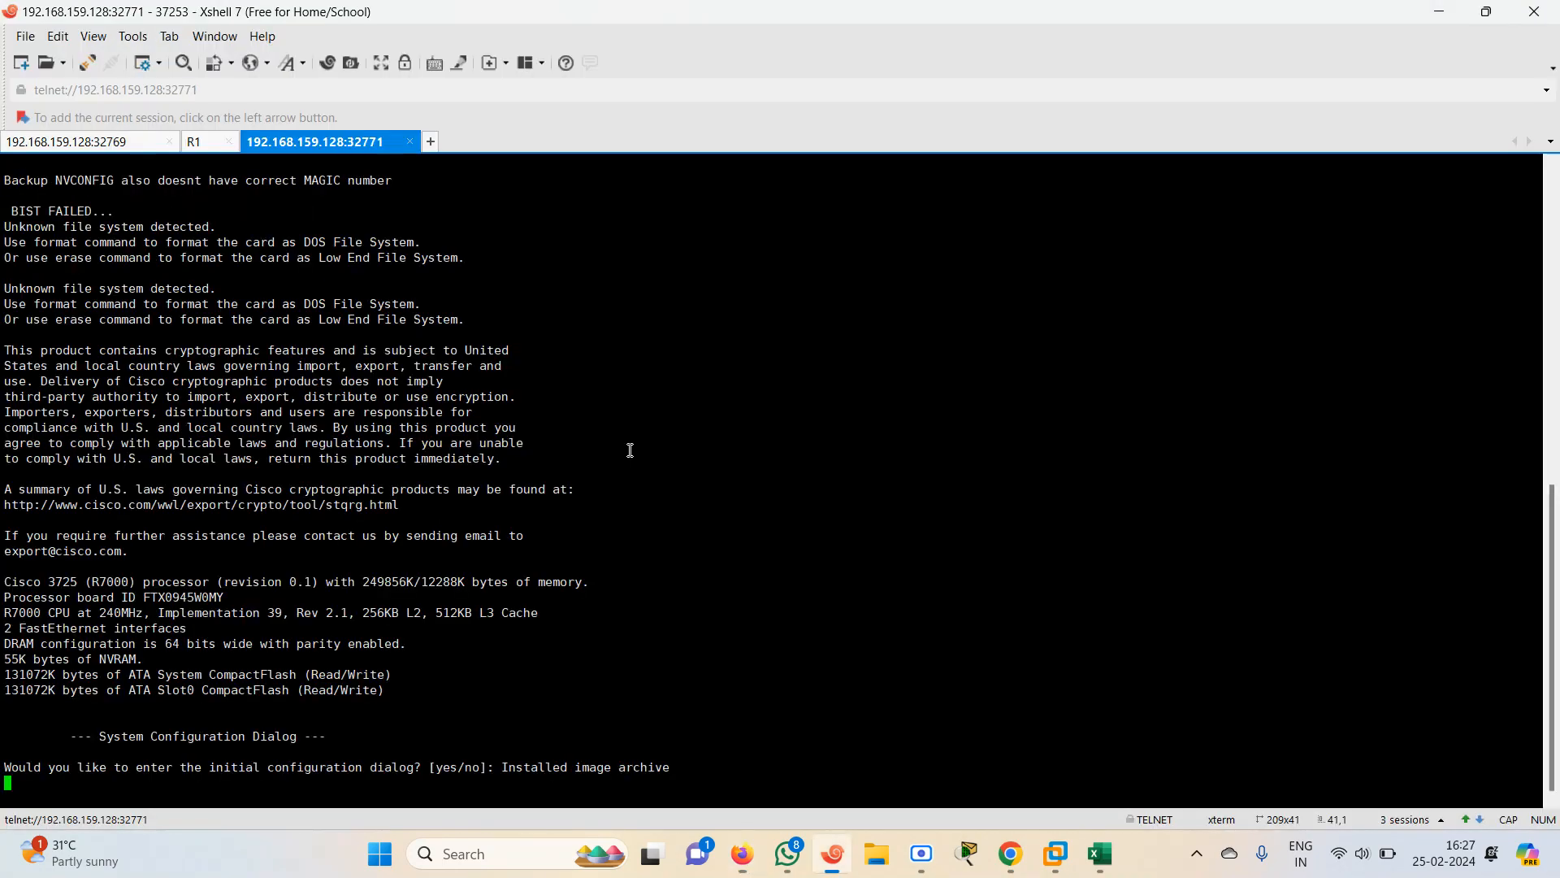
Rename router 37253's console tab to R2
right_click(333, 144)
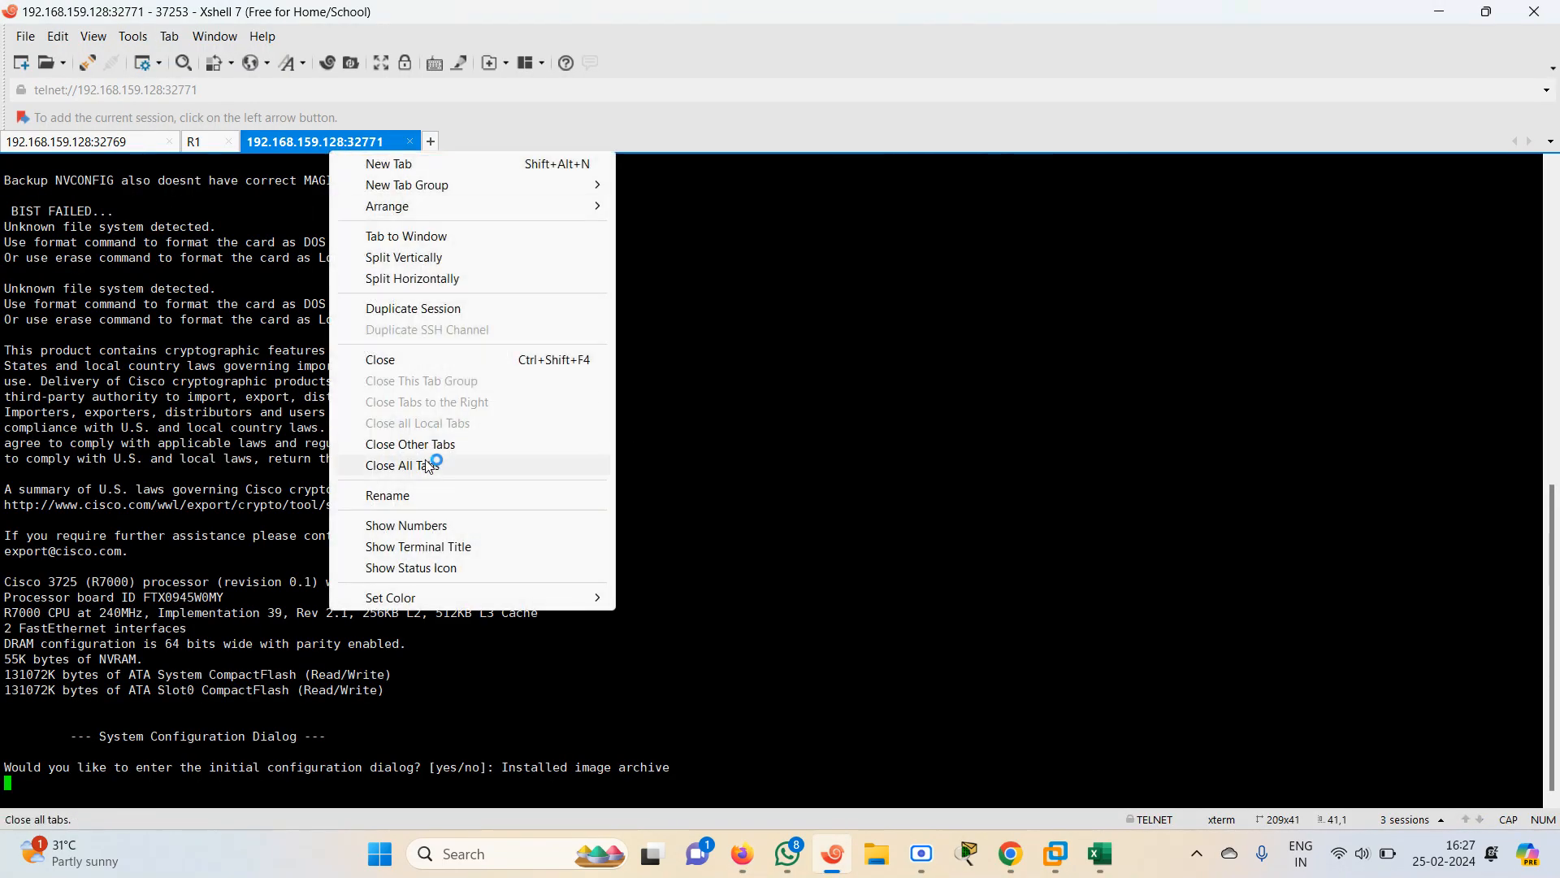
left_click(416, 496)
type("R2")
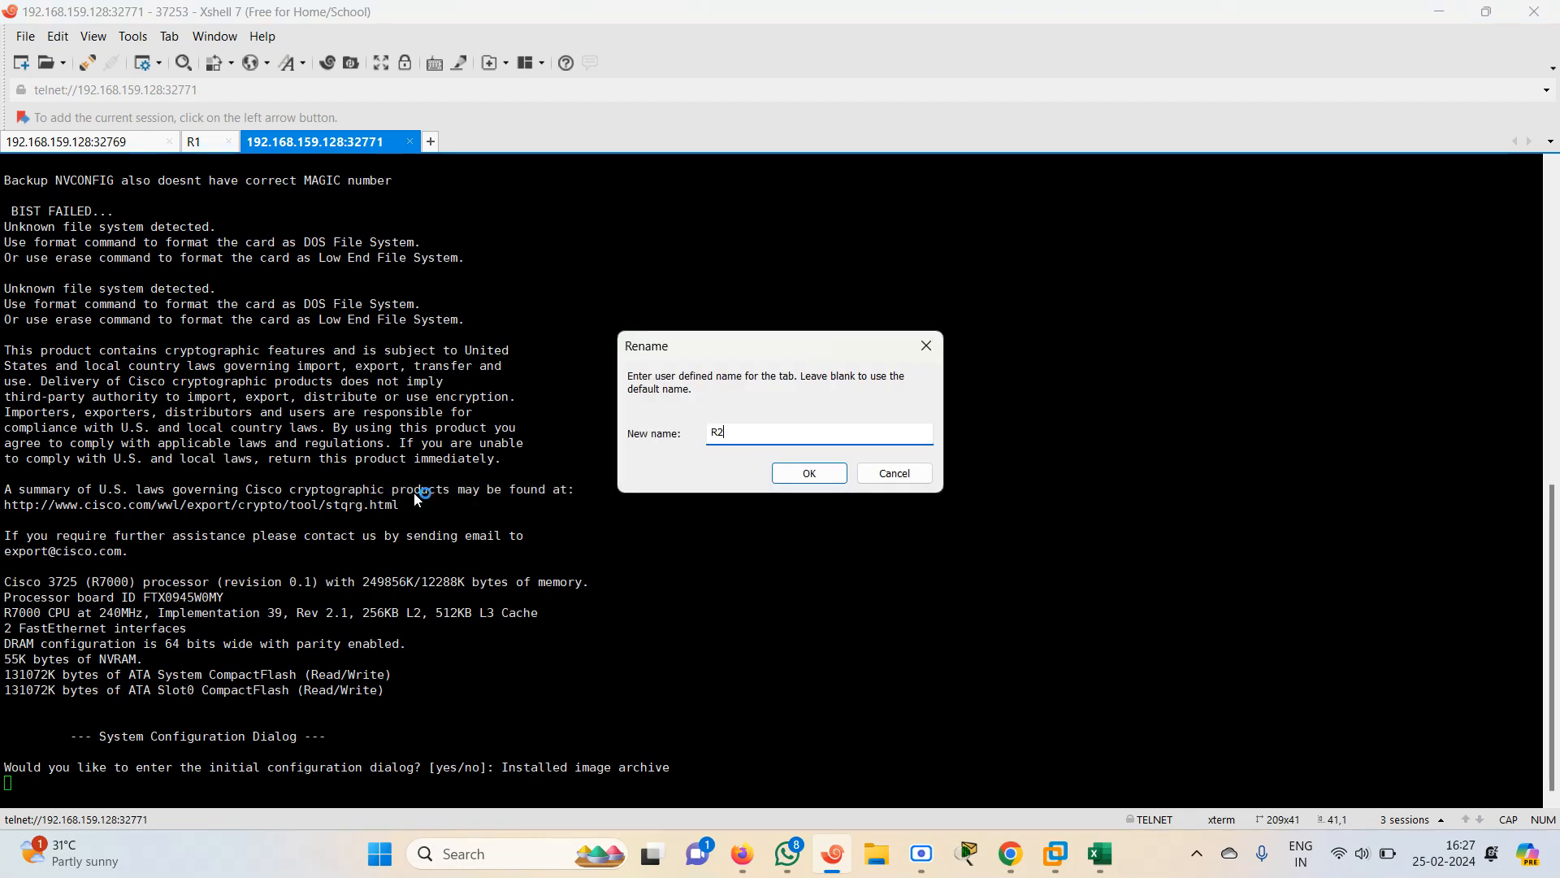
key("Return")
Return to the EVE topology and open router 37254's telnet console in Xshell
mouse_move(740, 871)
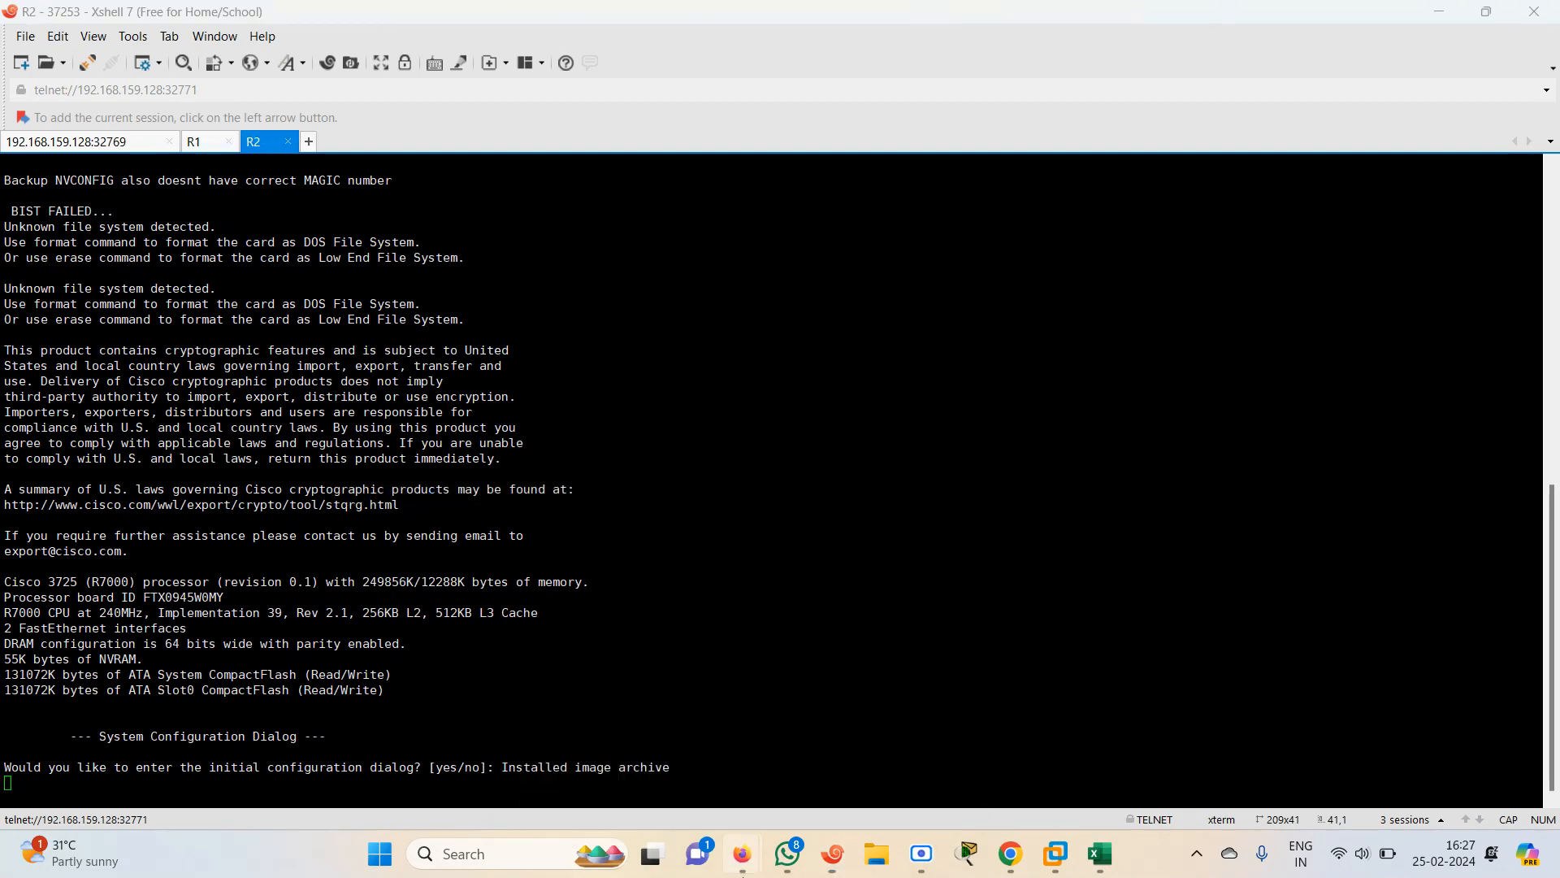
left_click(631, 754)
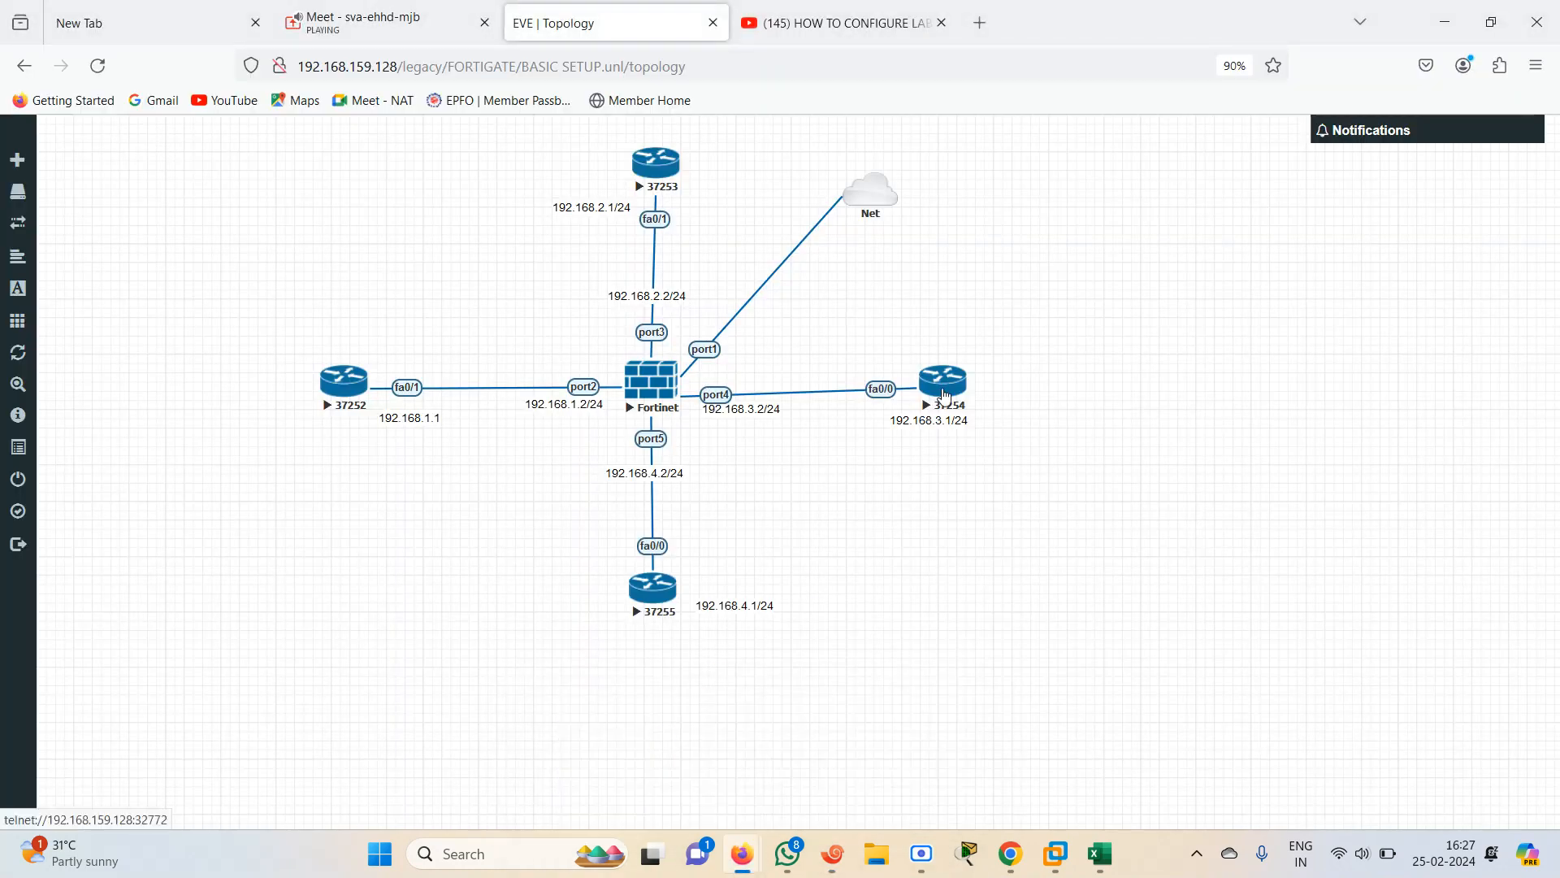
left_click(944, 397)
left_click(850, 251)
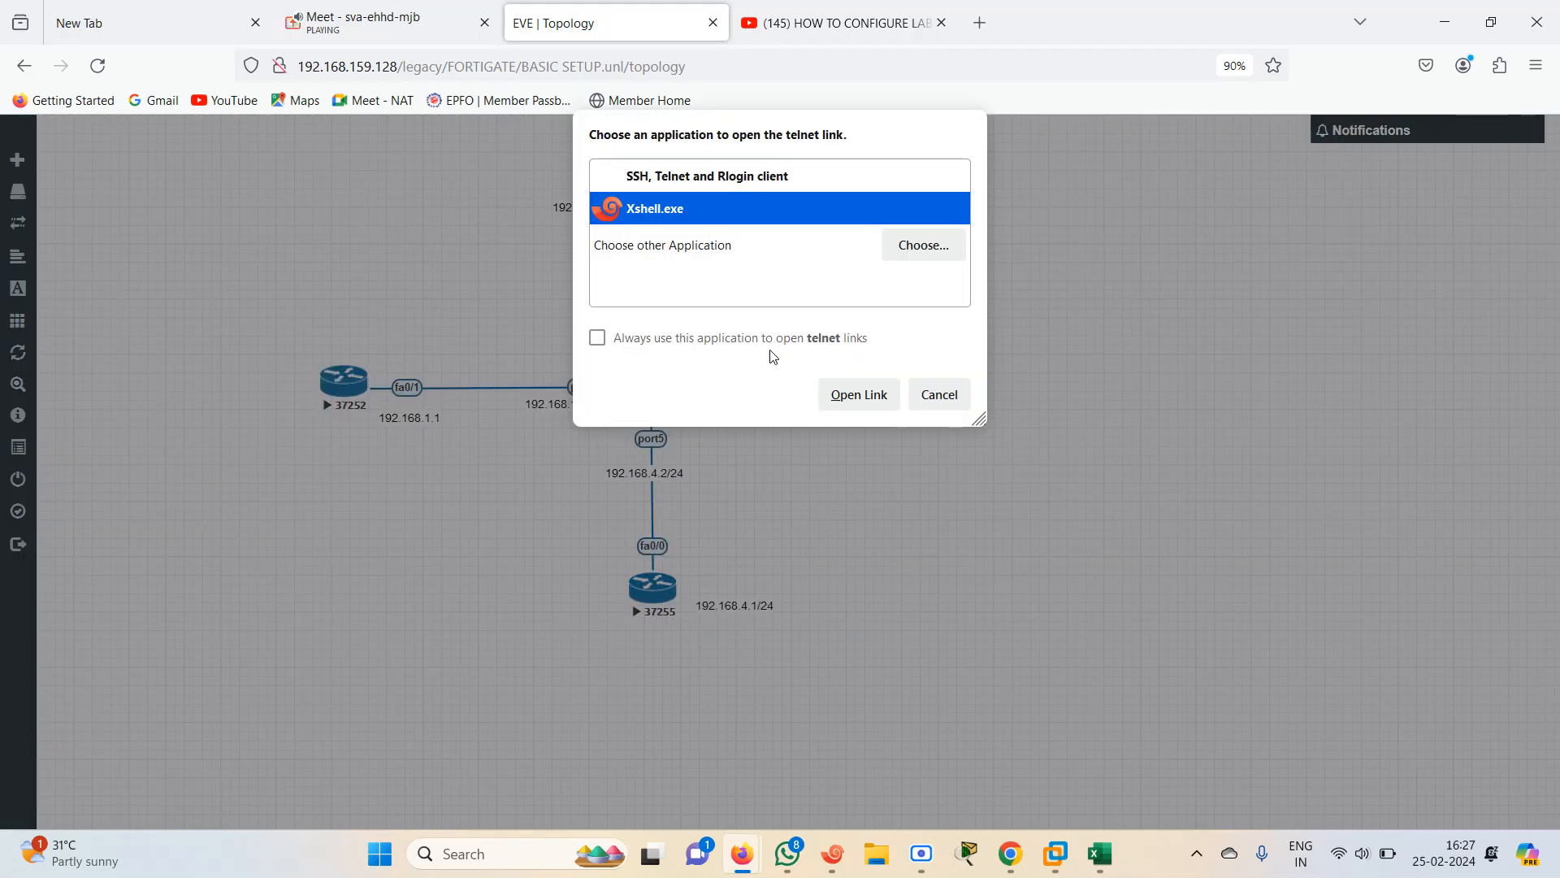
left_click(857, 393)
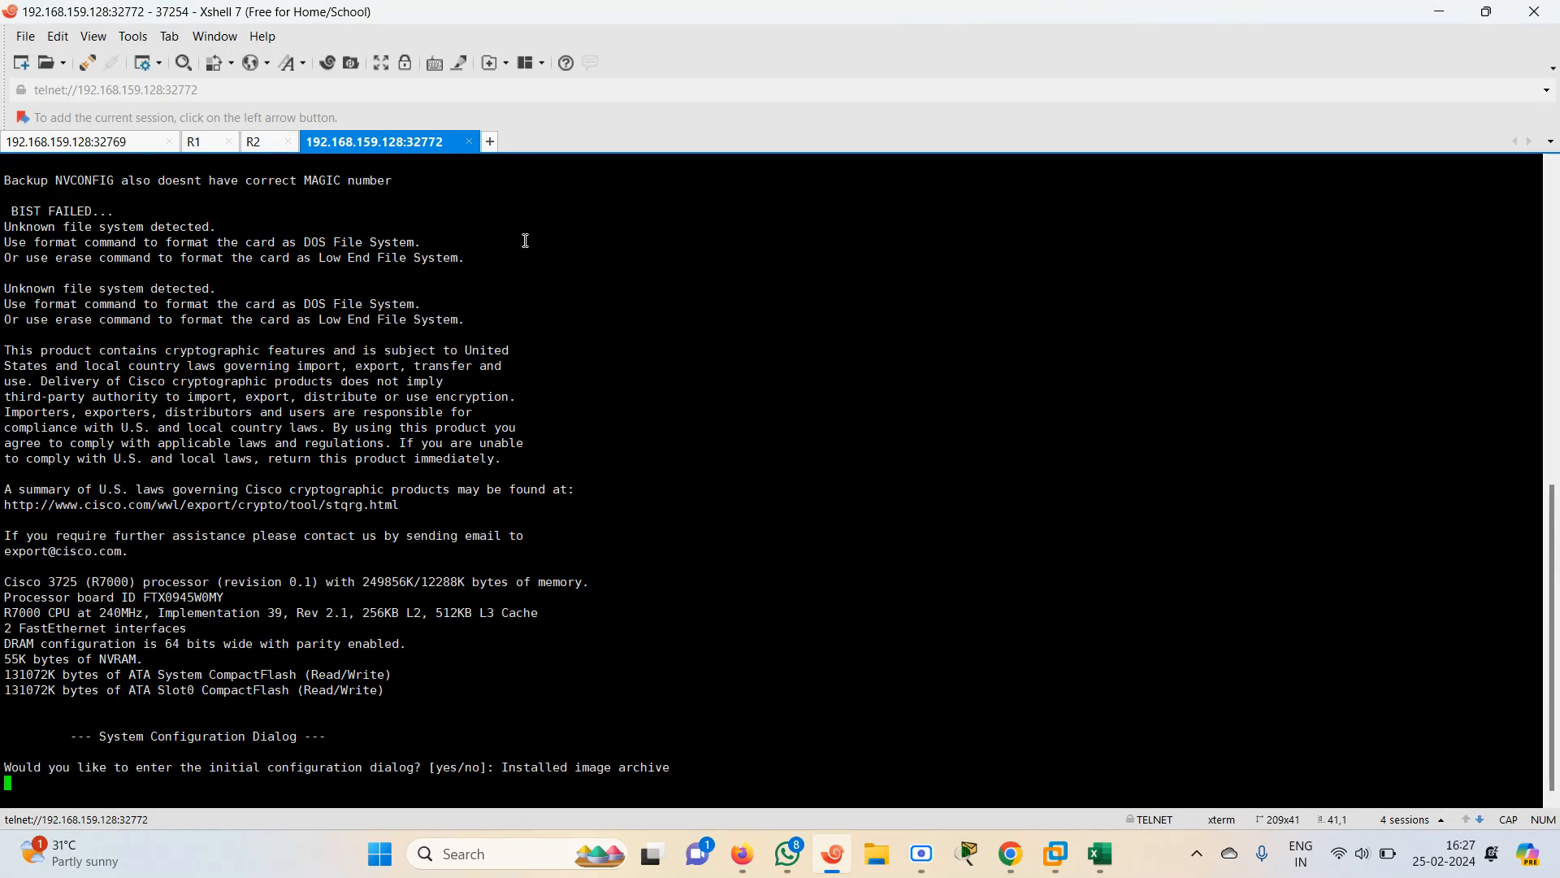
Rename router 37254's console tab to R3
right_click(391, 150)
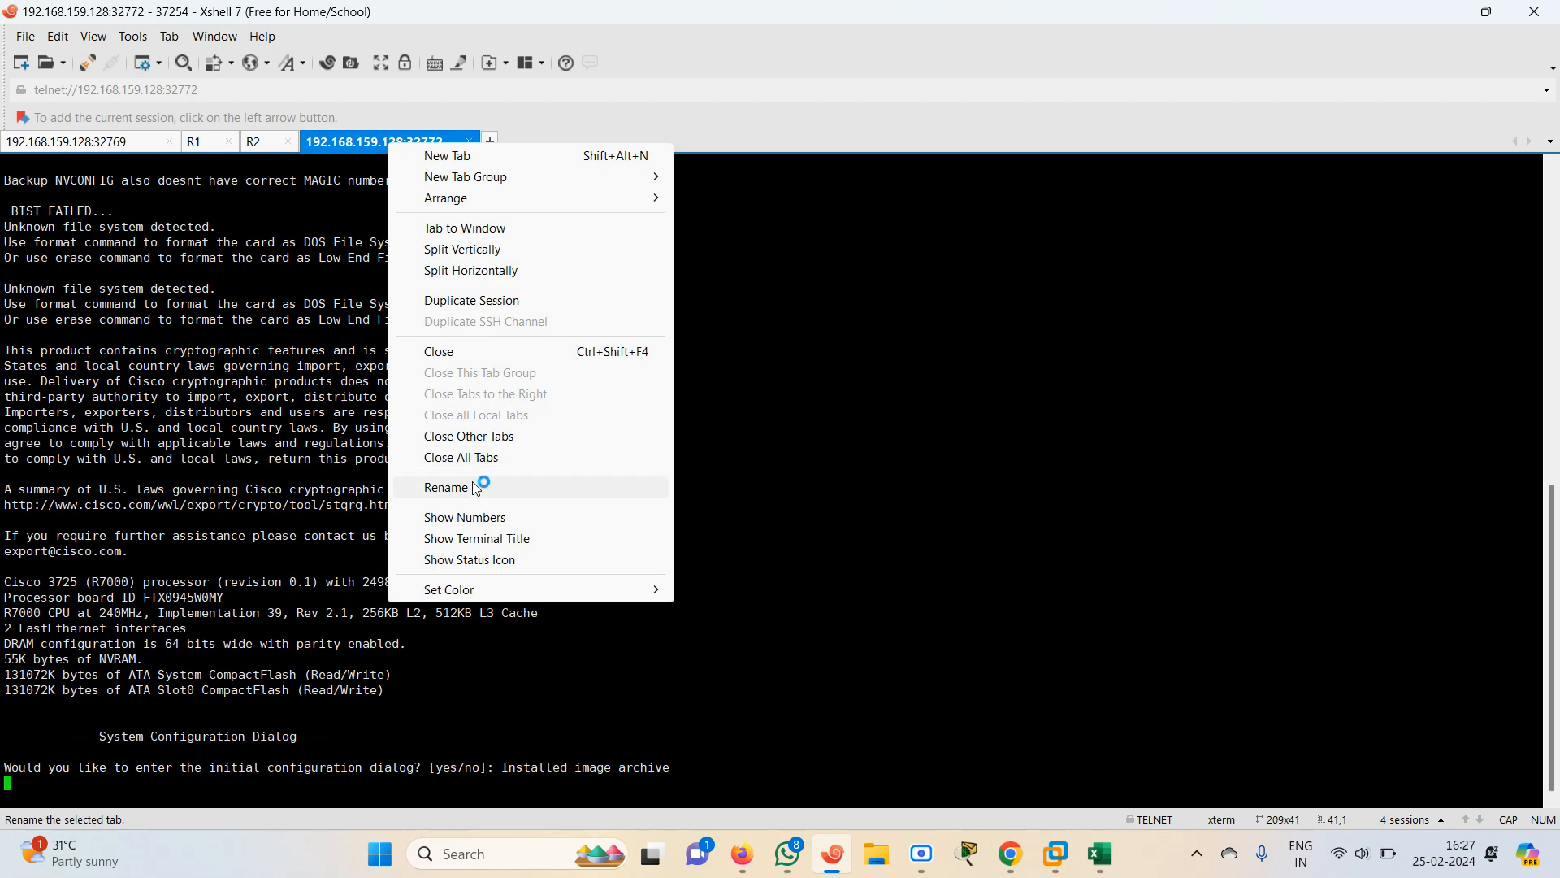
left_click(476, 485)
type("R3")
key("Return")
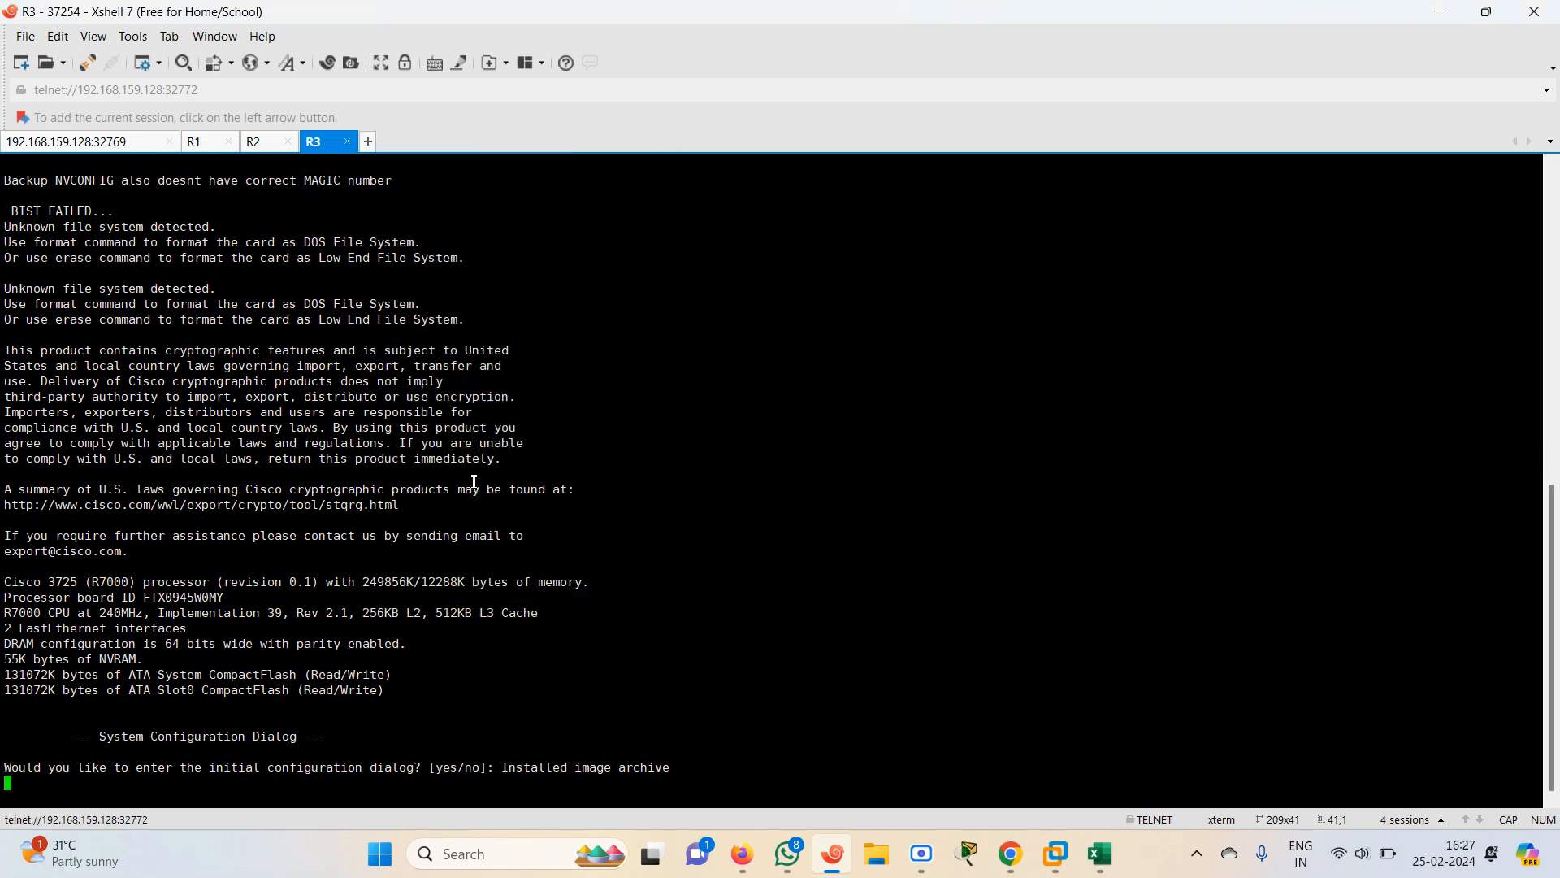
Return to the EVE topology and open router 37255's telnet console in Xshell
mouse_move(733, 872)
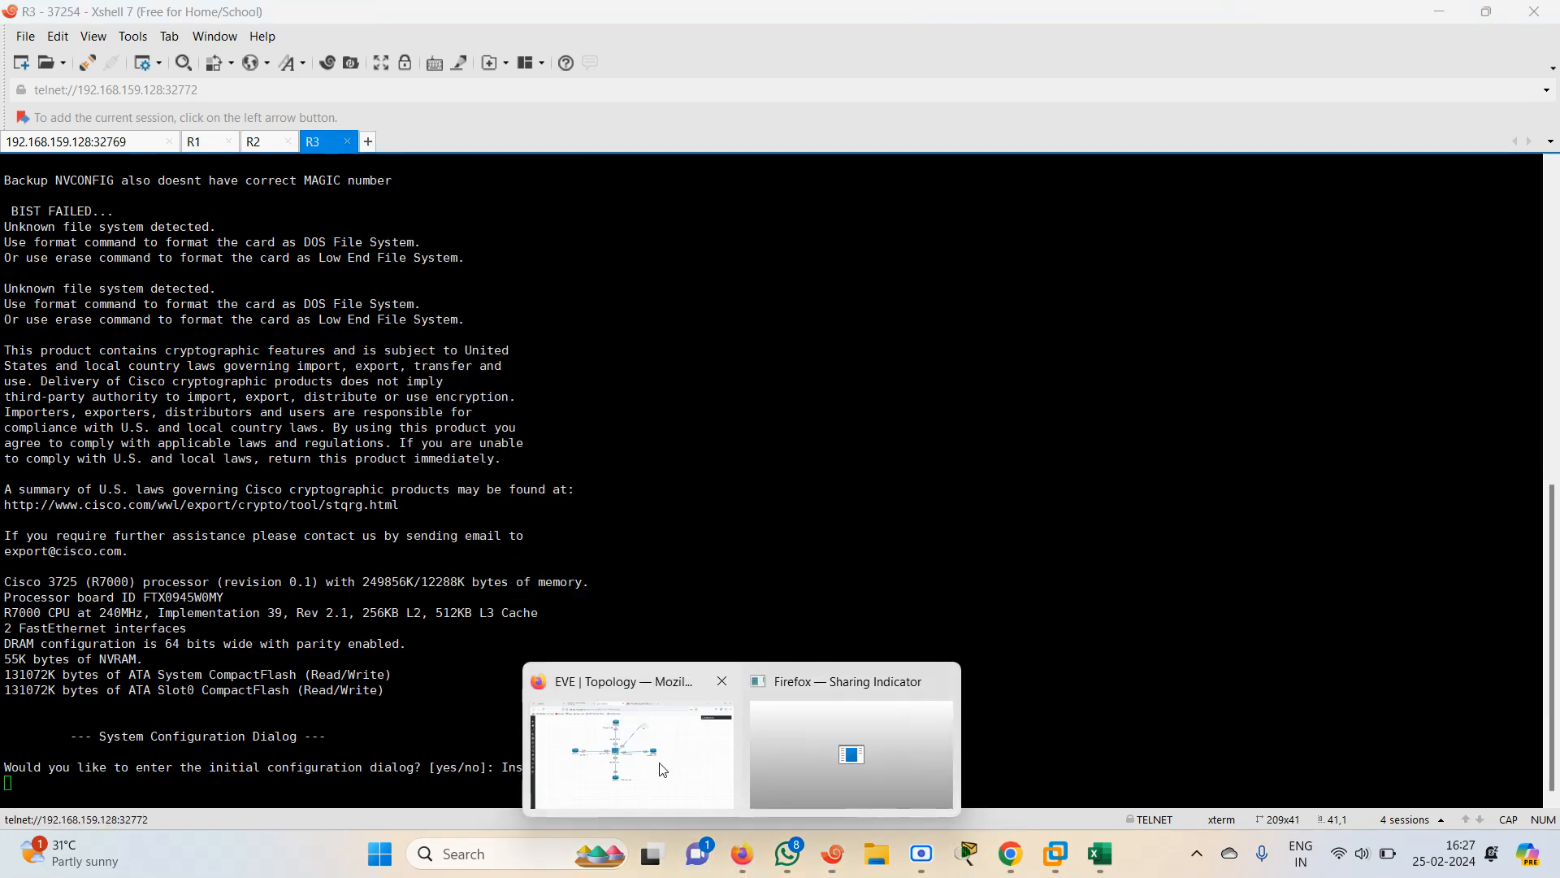
left_click(665, 760)
left_click(679, 585)
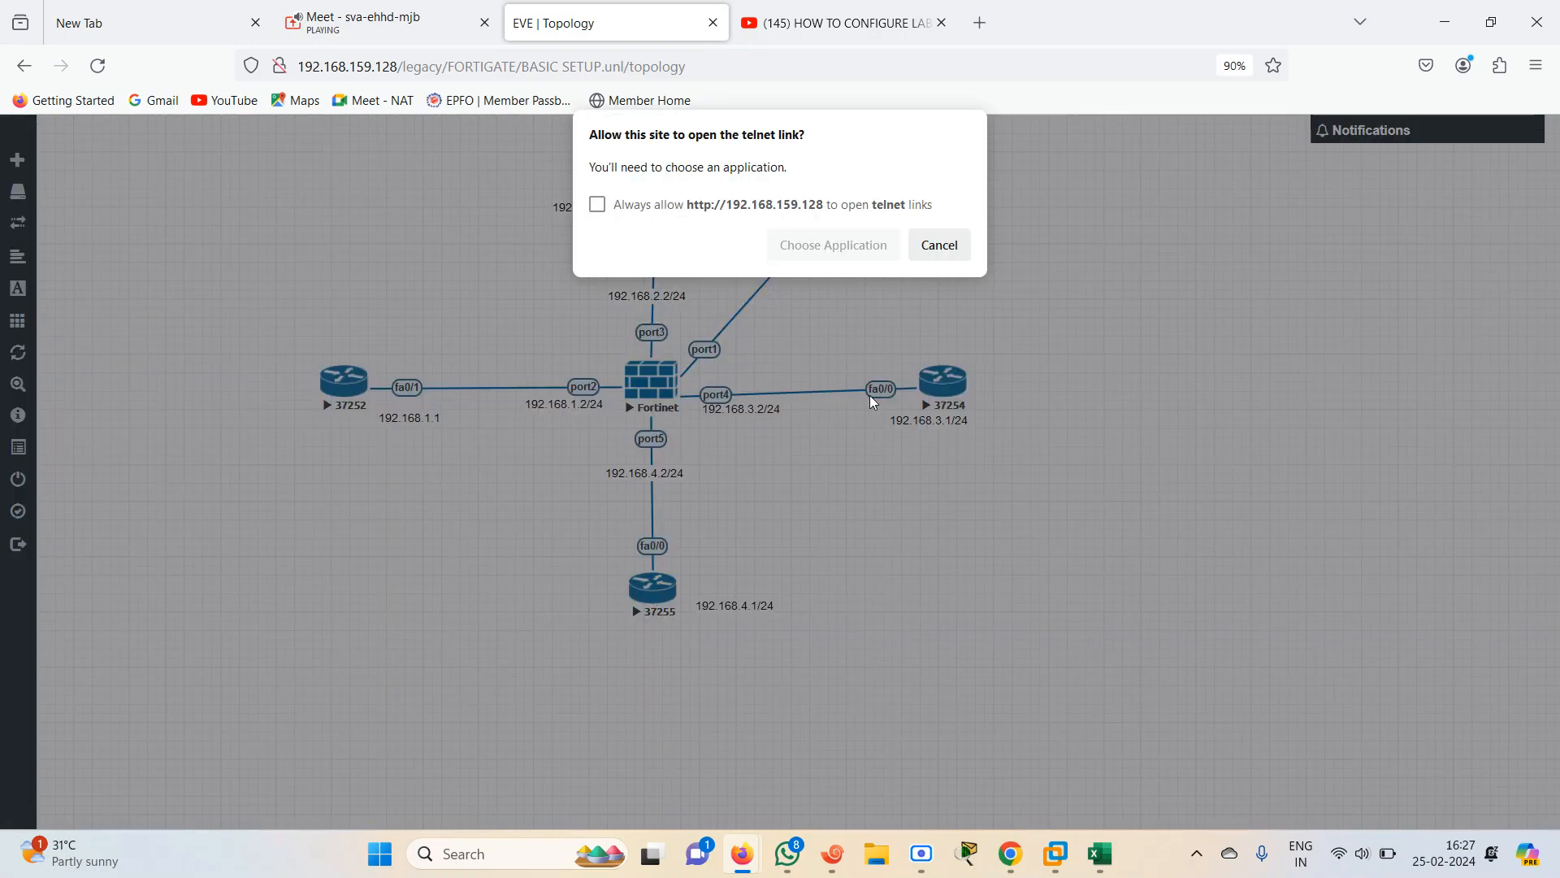
left_click(851, 251)
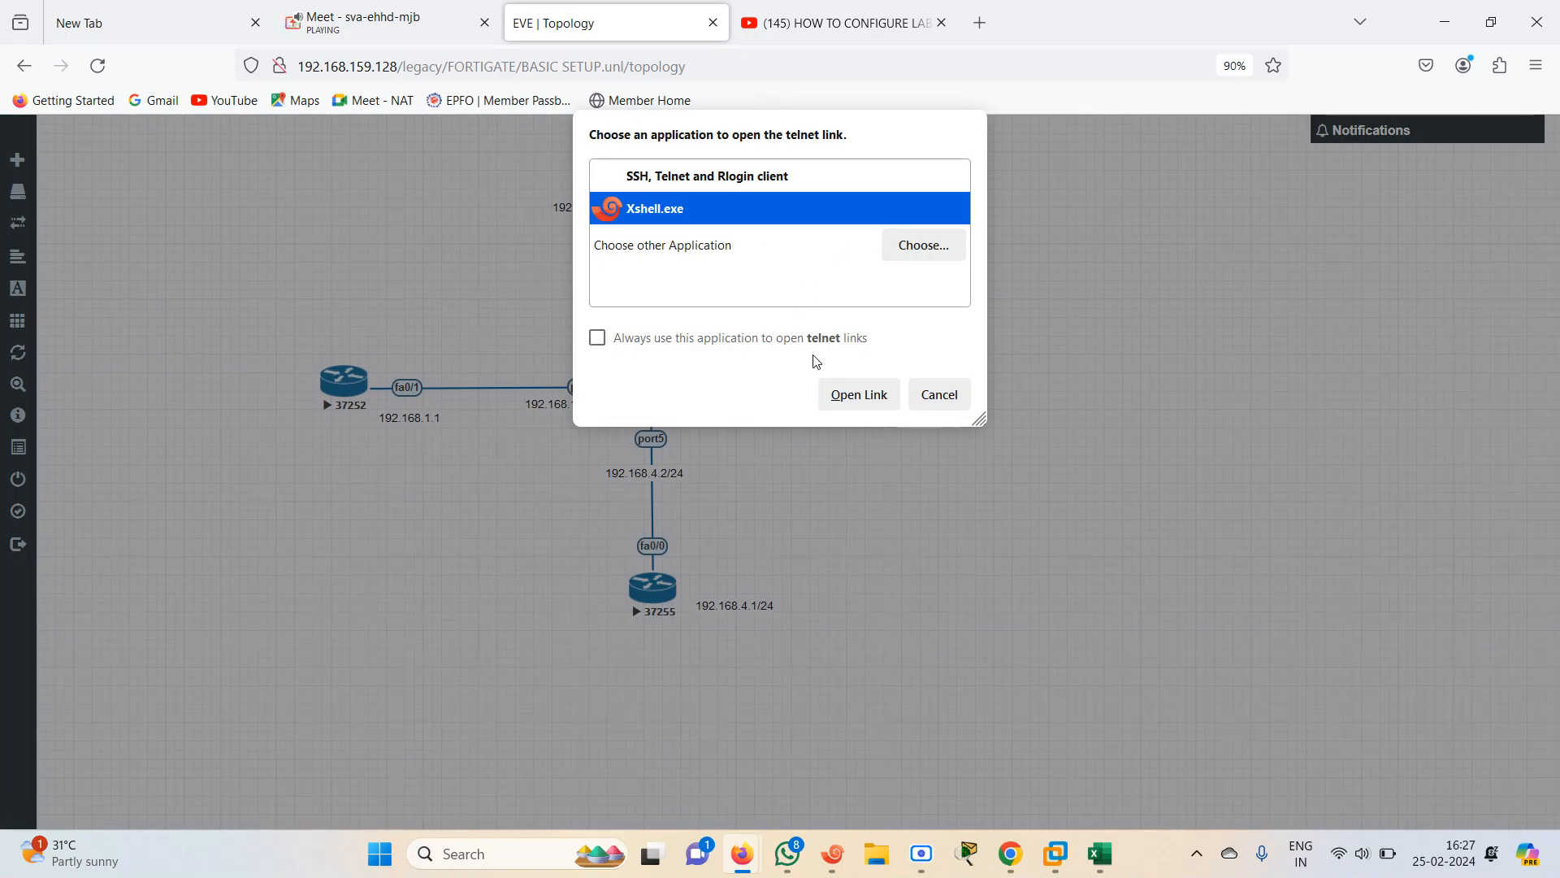
left_click(845, 396)
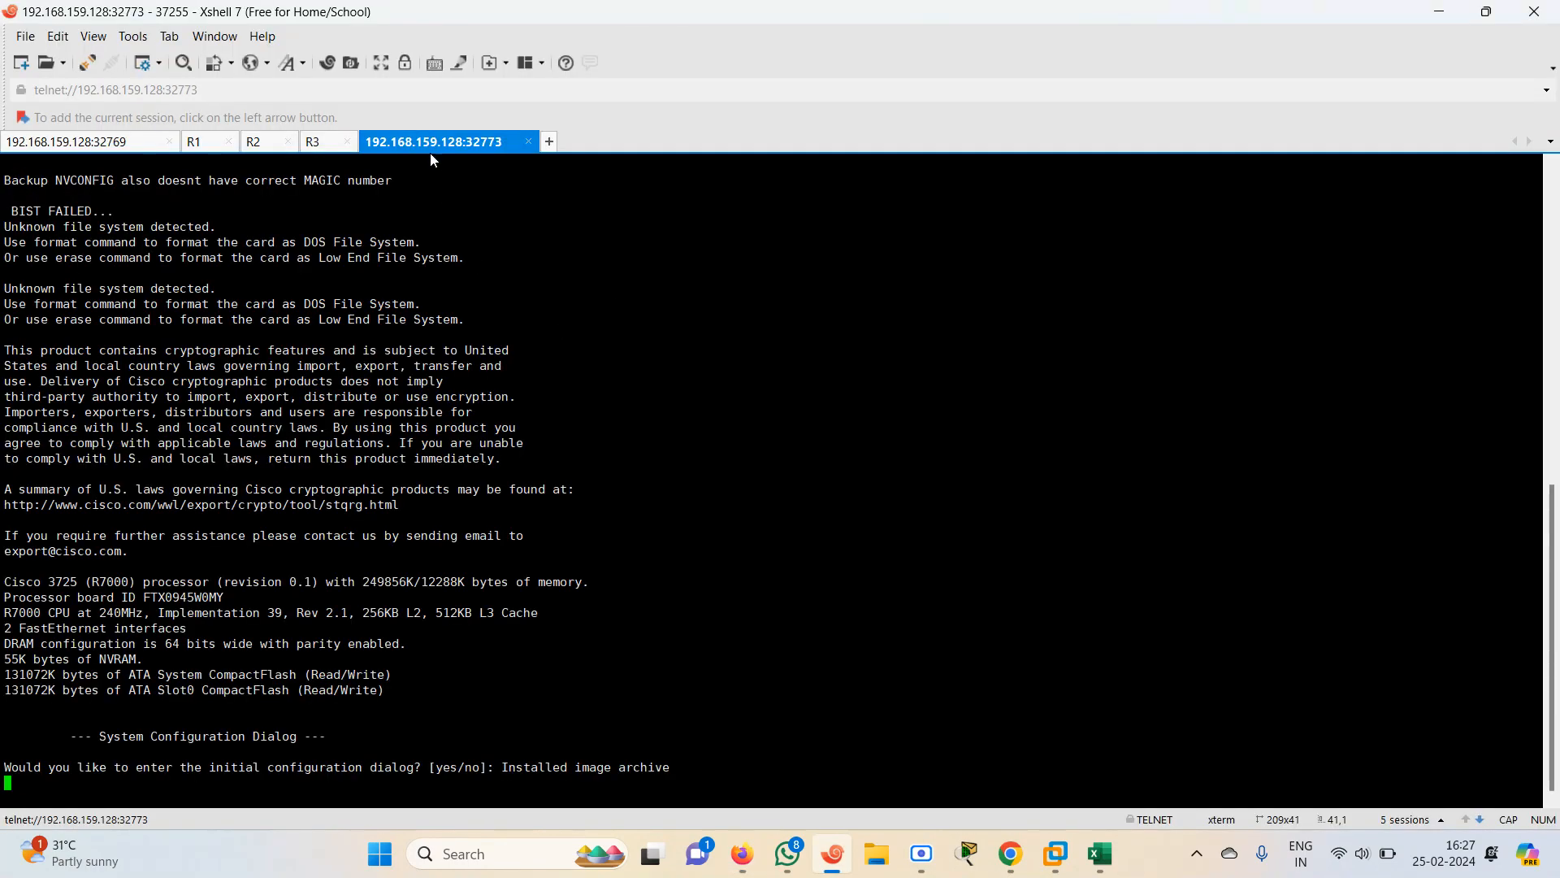
Rename router 37255's console tab to R4
right_click(424, 144)
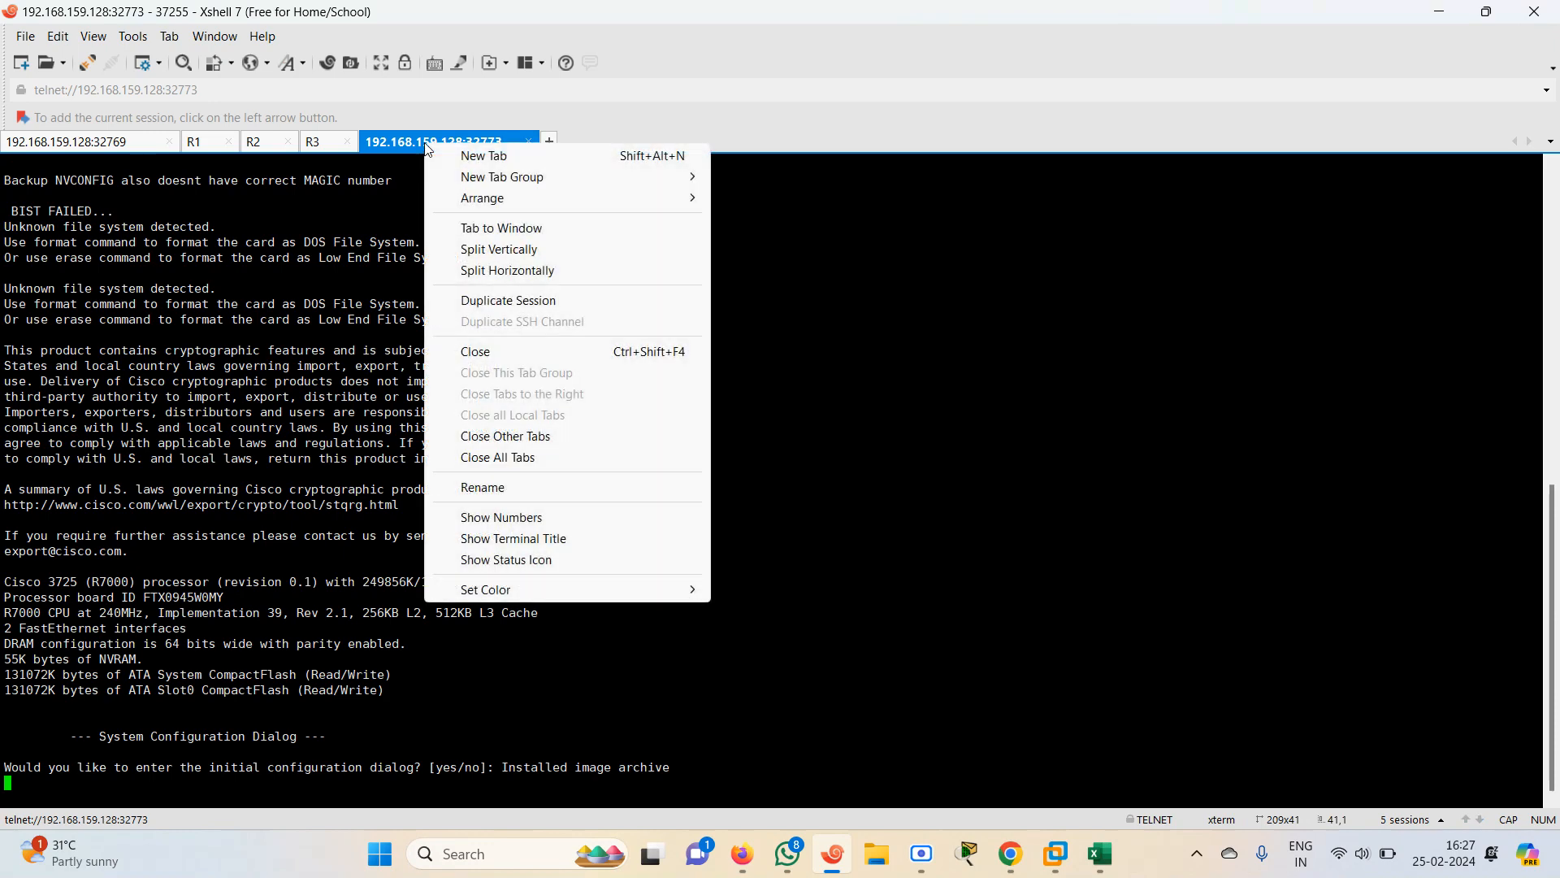
left_click(501, 490)
type("R4")
key("Return")
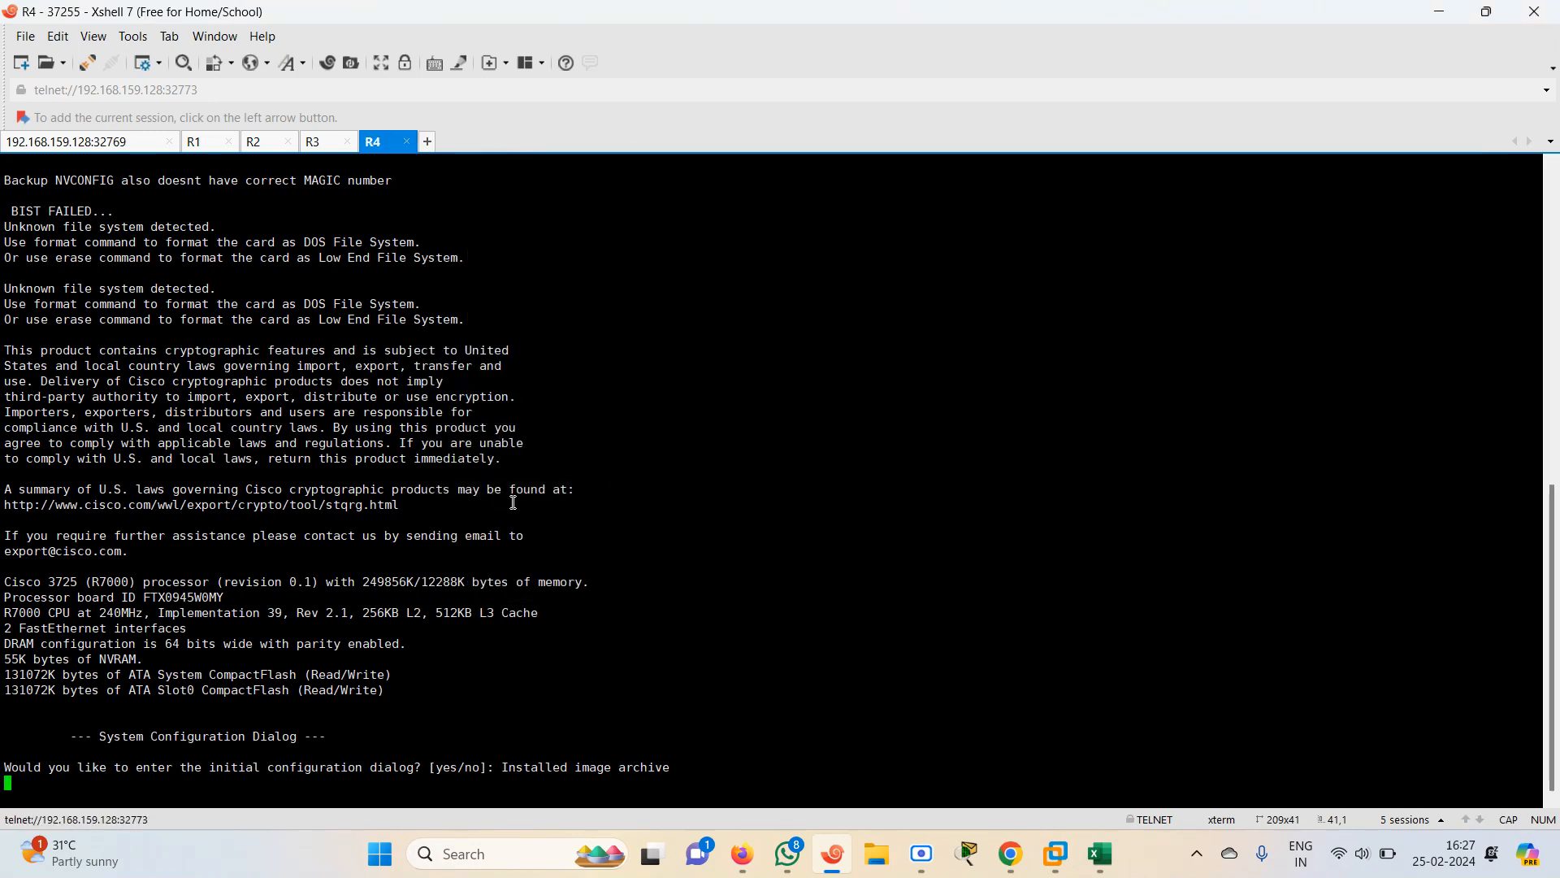
On R4, decline the initial configuration dialog by answering N
key("Return")
key("Return")
key("Return")
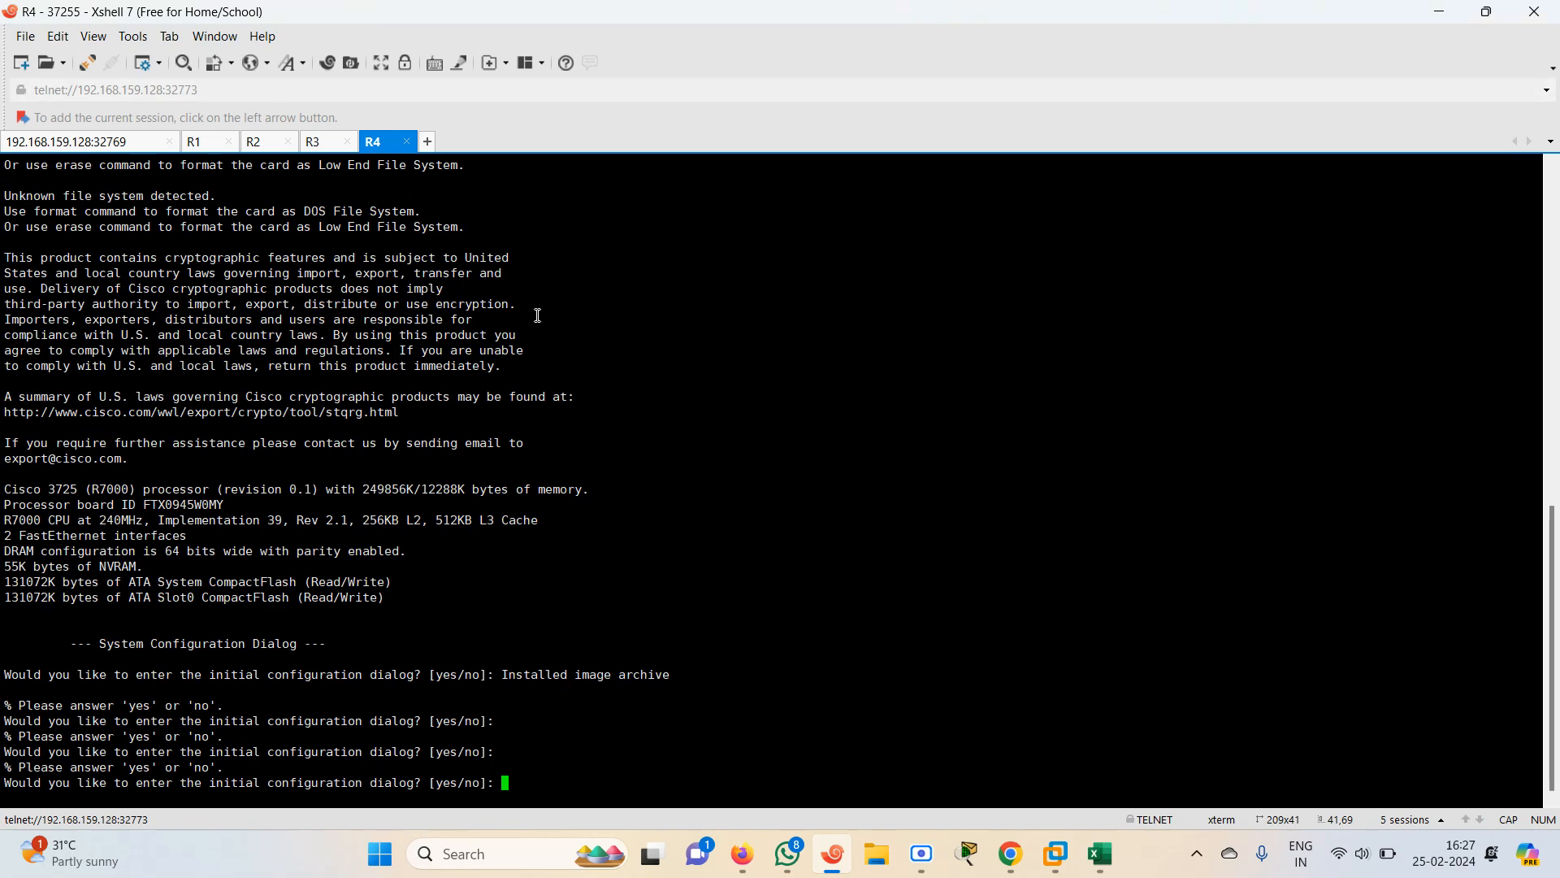
type("N")
key("Return")
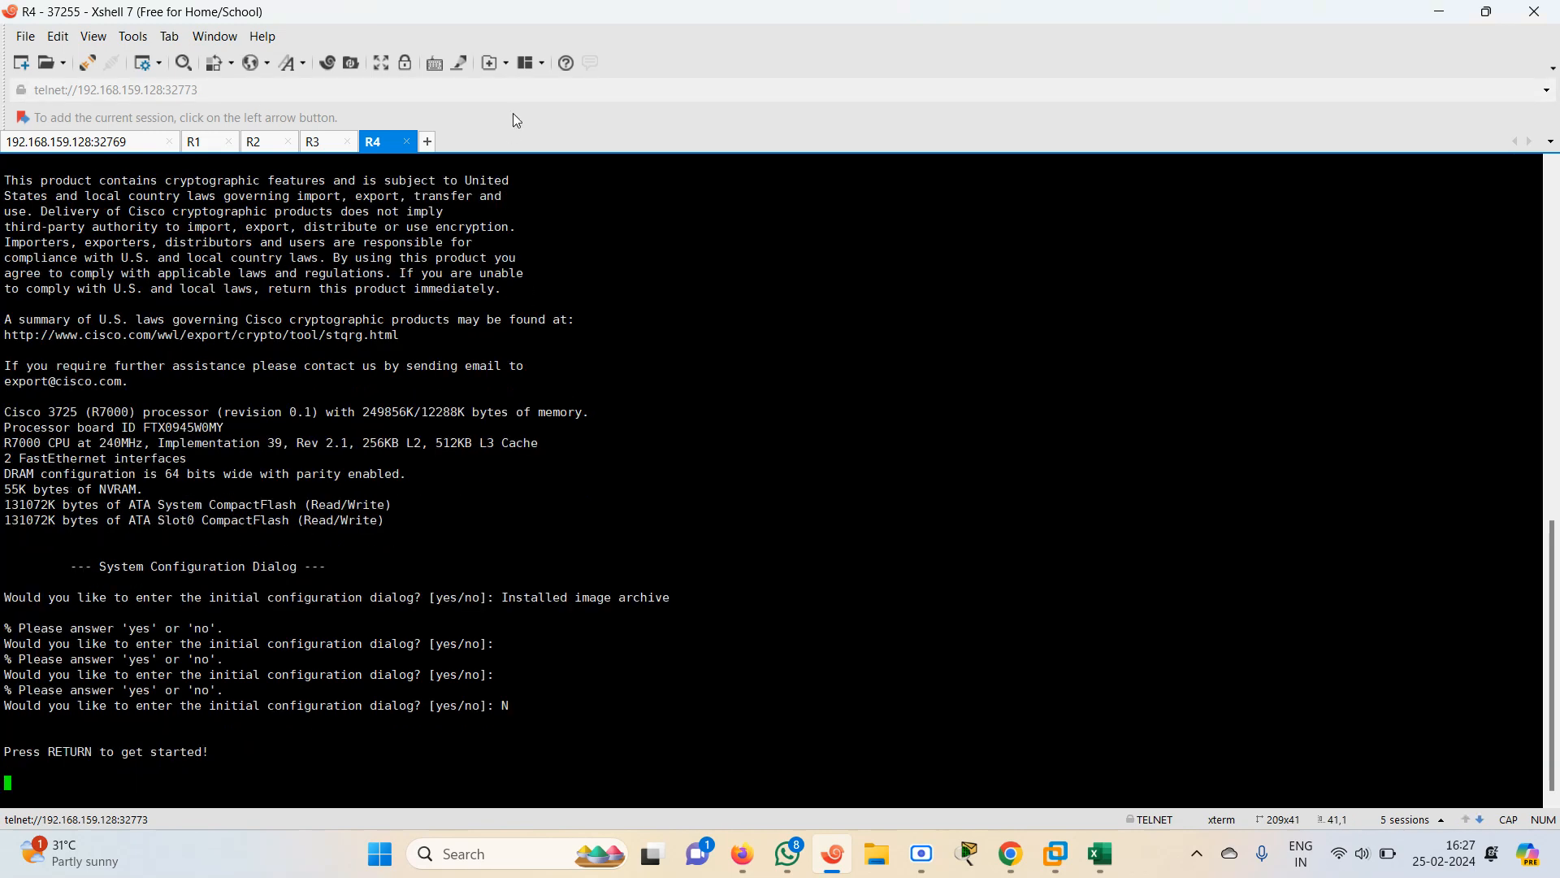
Review the initial configuration dialog prompts on the R3, R2 and R1 console tabs
left_click(329, 142)
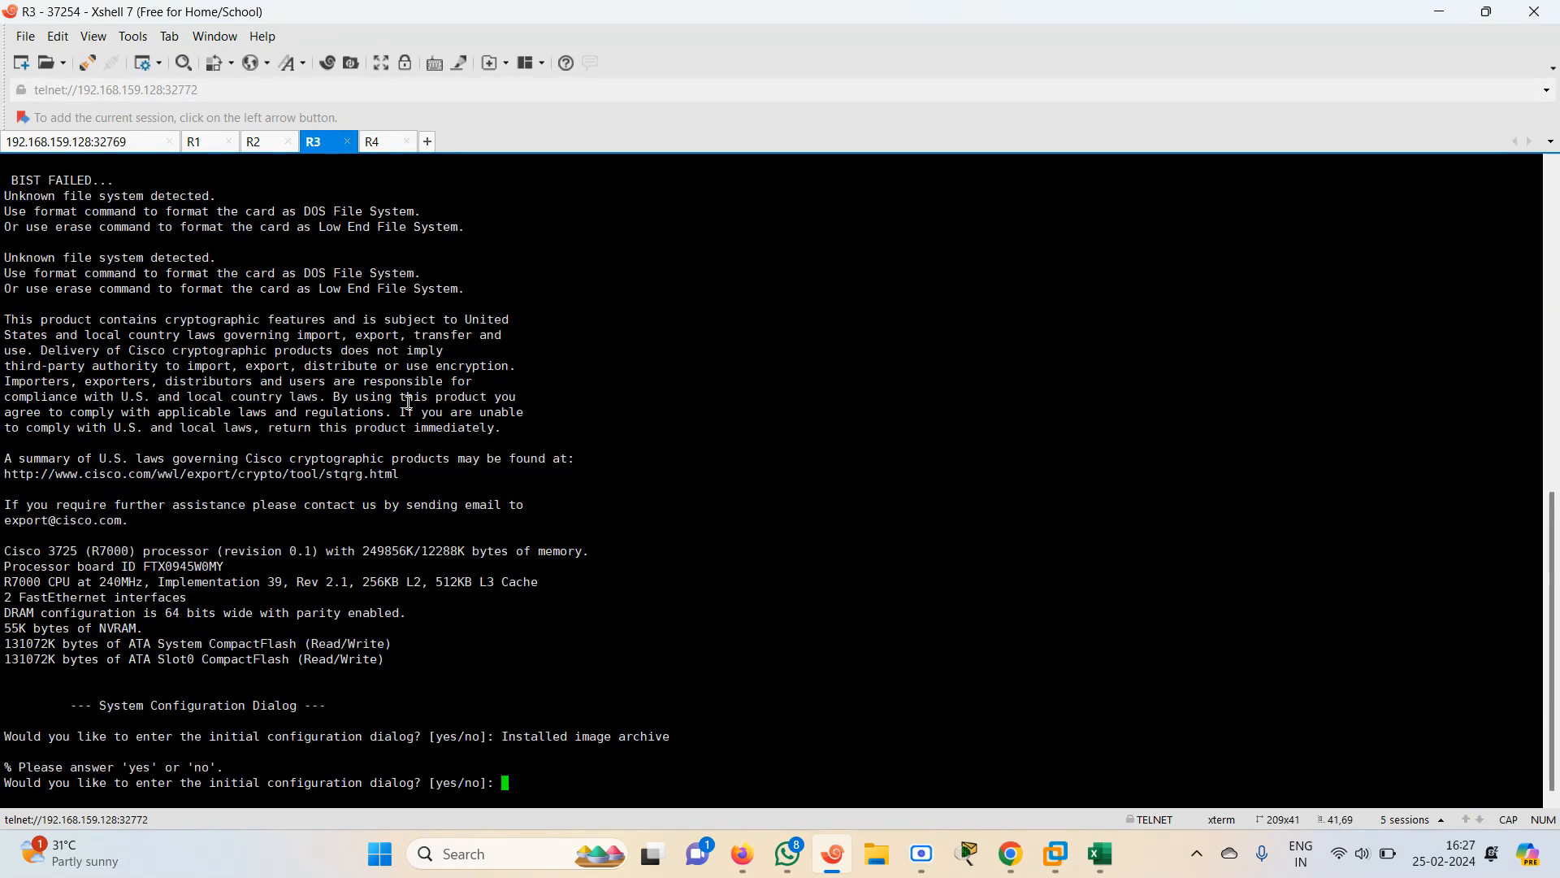
left_click(252, 142)
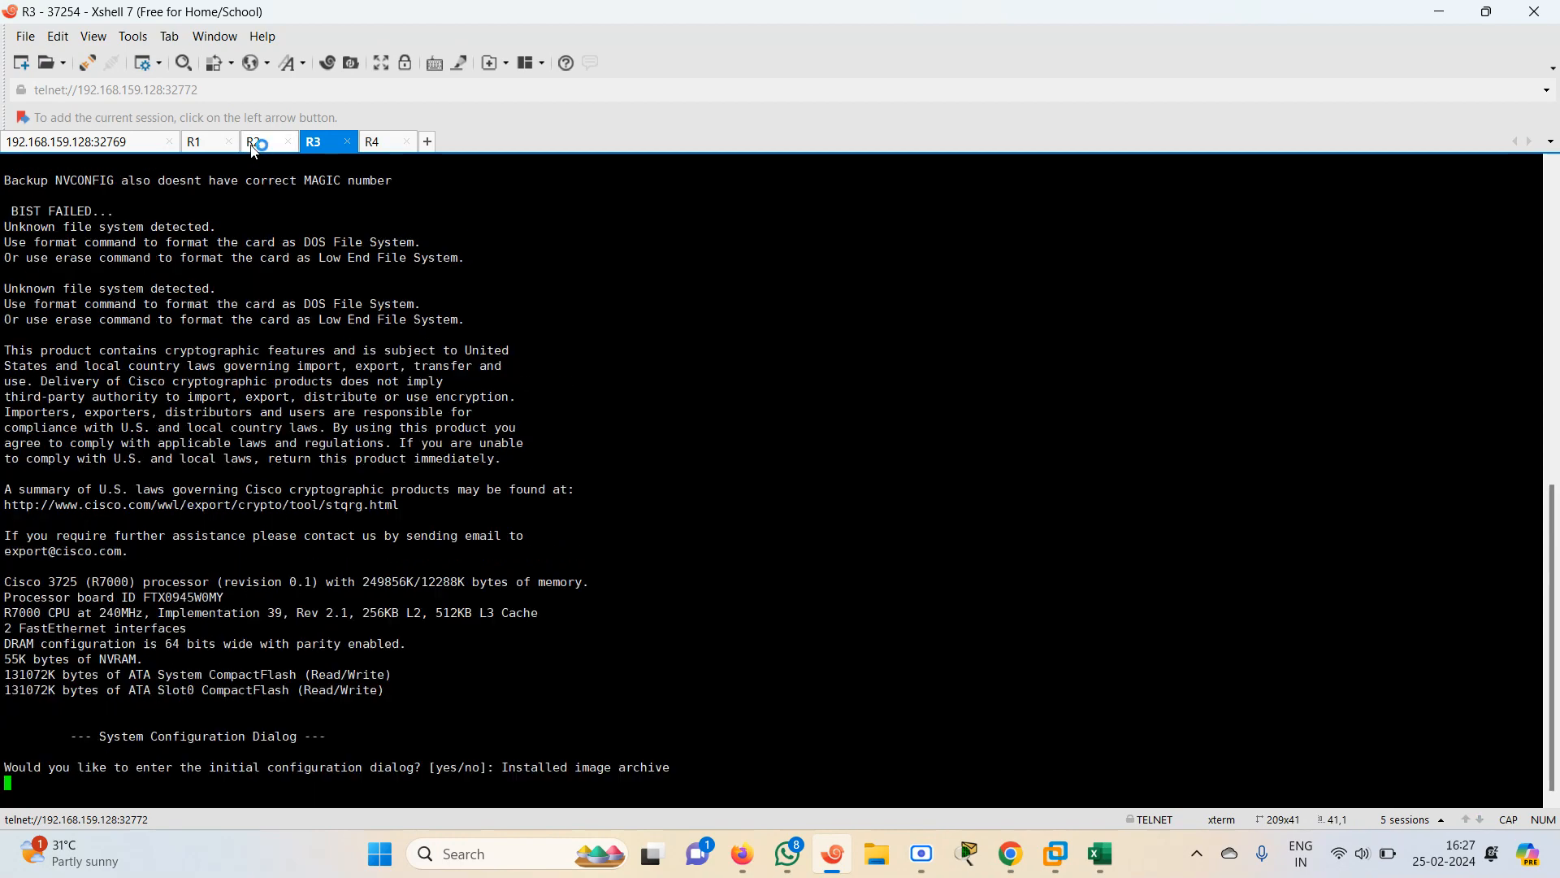
key("Return")
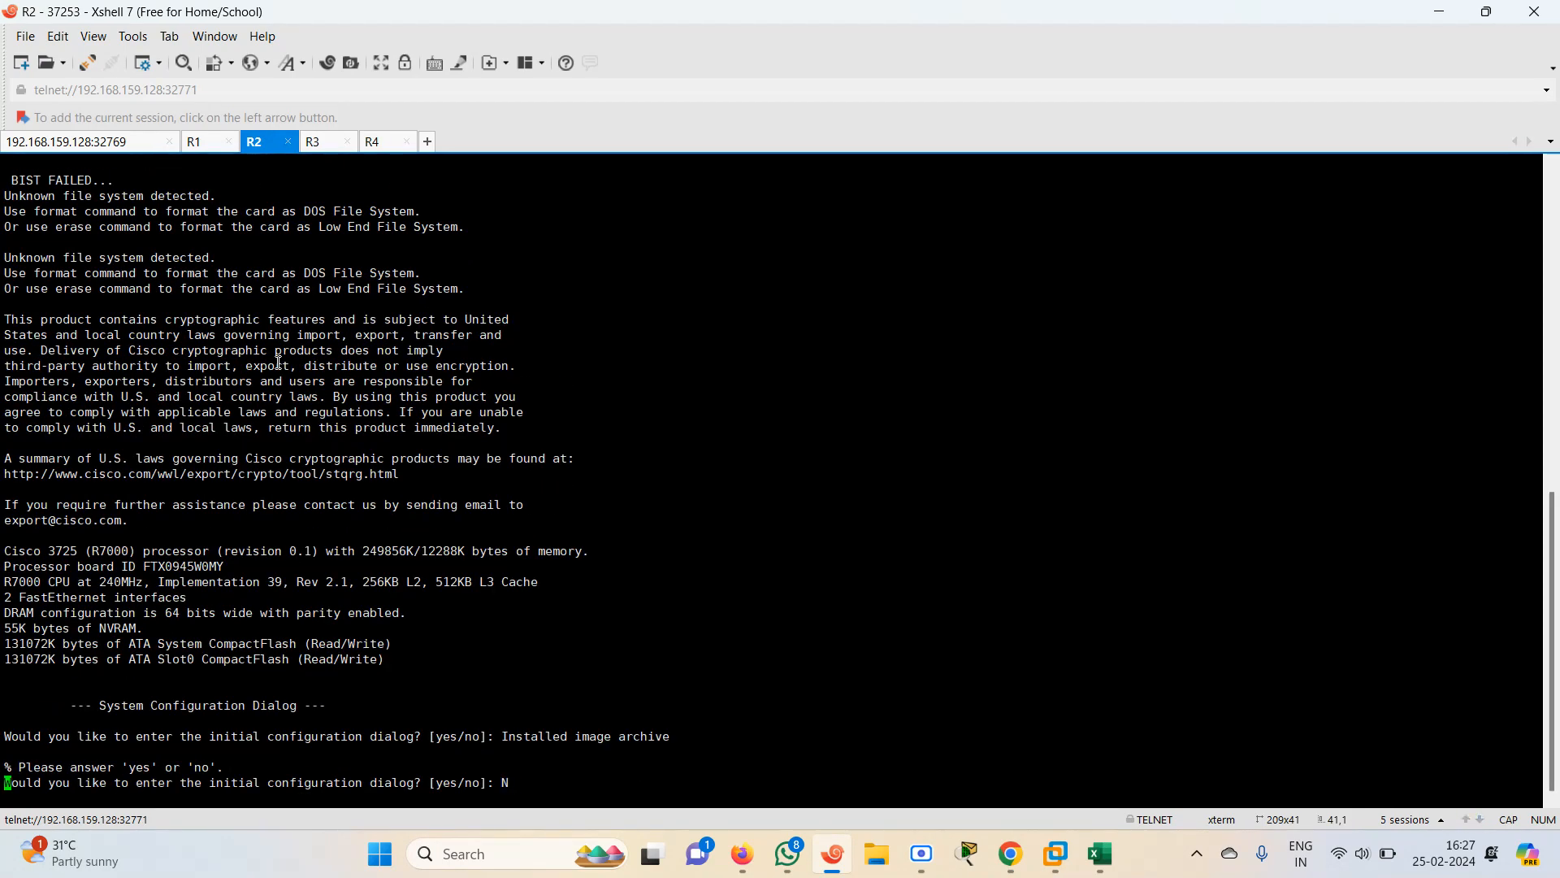
left_click(198, 143)
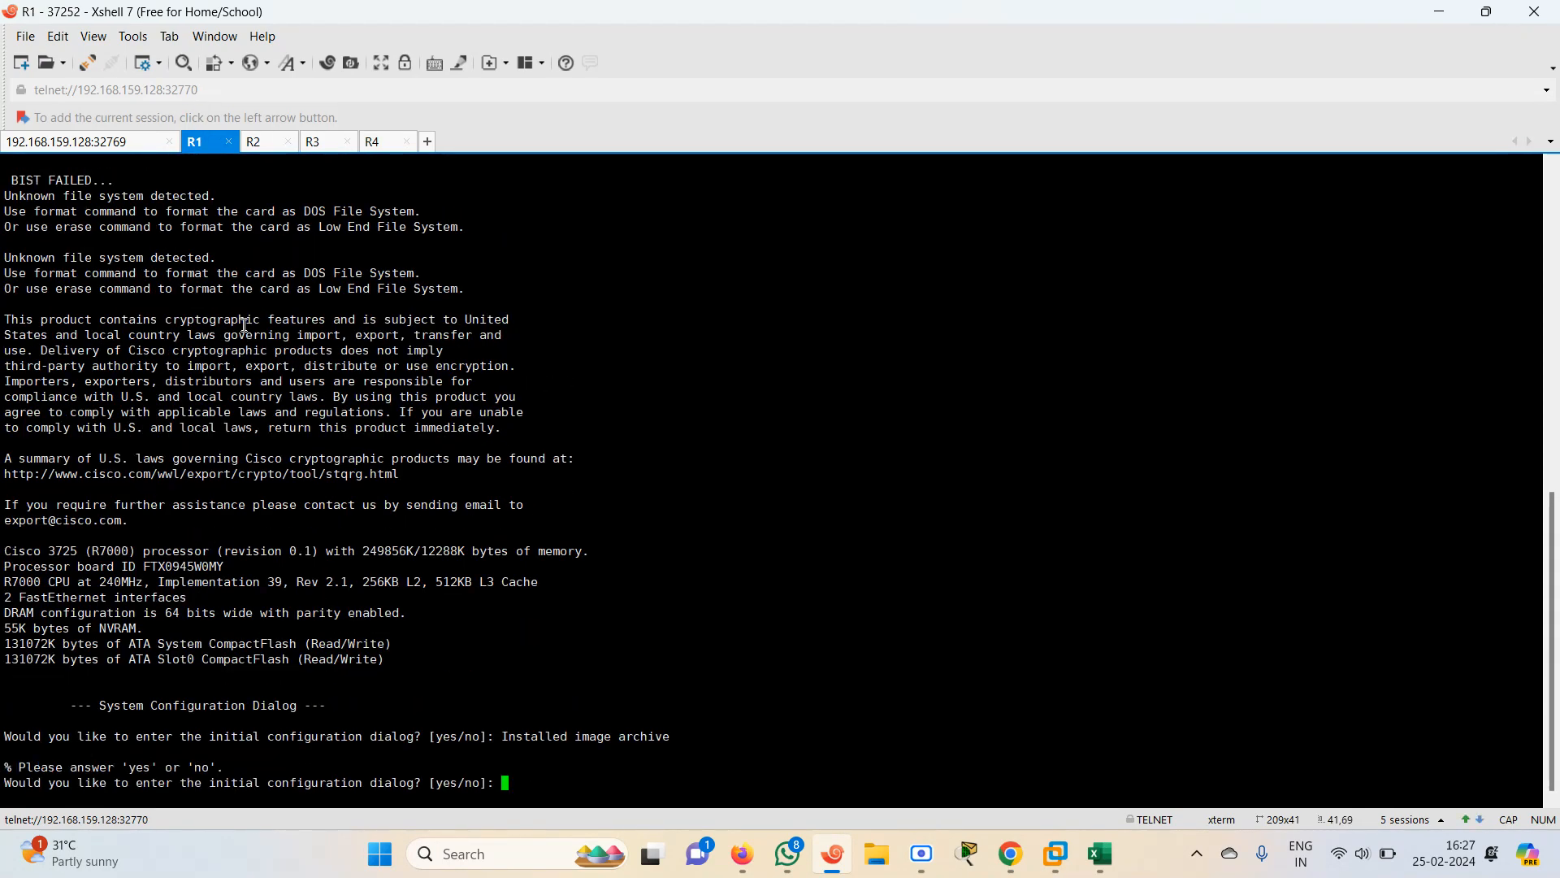
Rename the FortiGate's console tab to FW
left_click(95, 144)
right_click(95, 144)
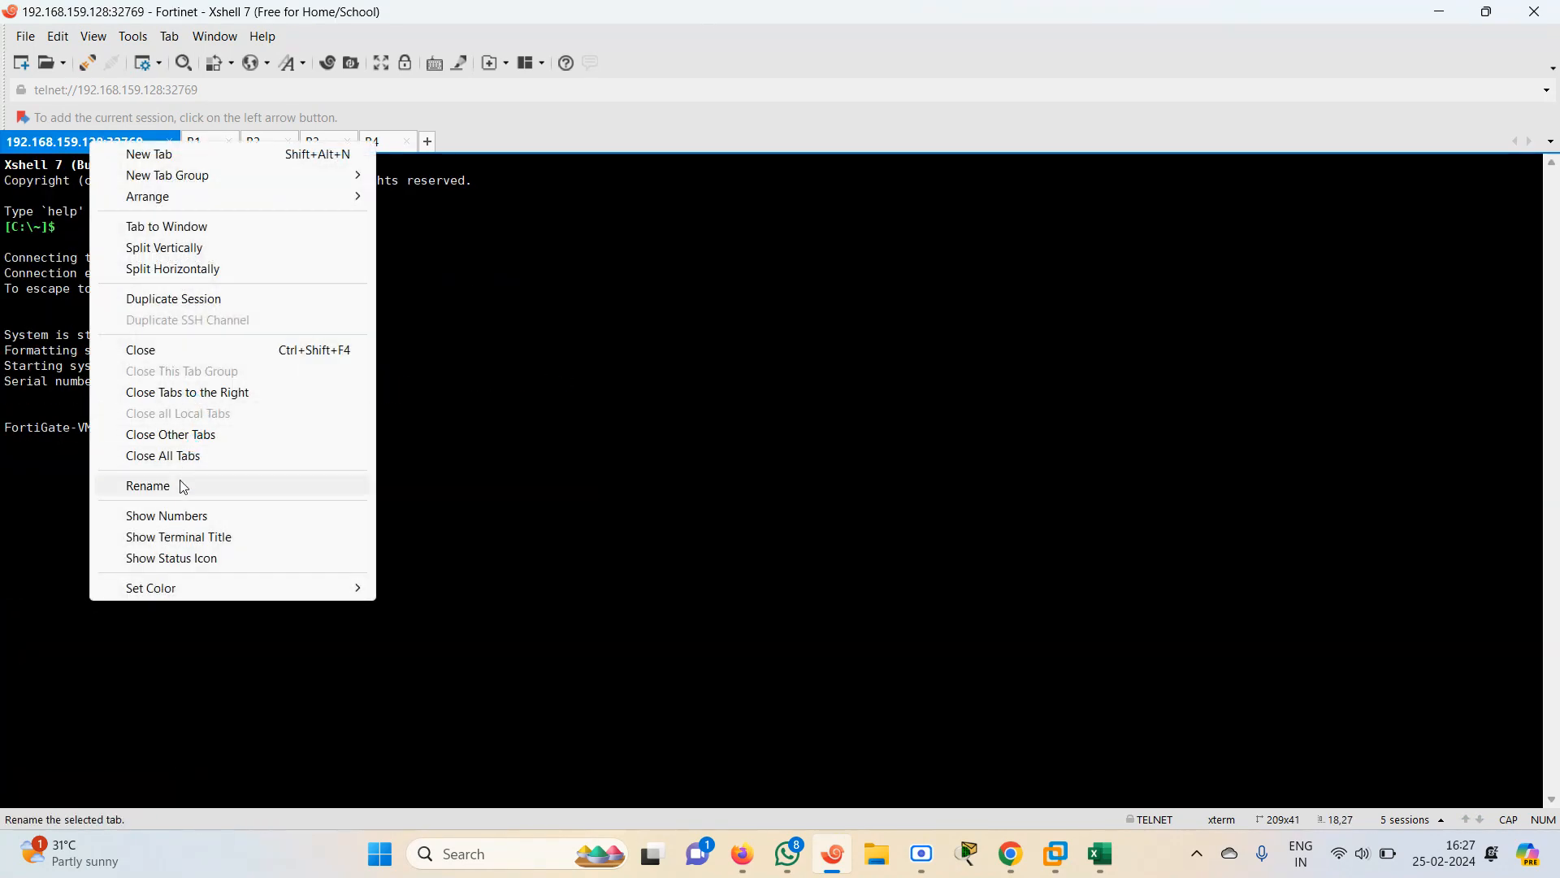
left_click(148, 486)
type("FW")
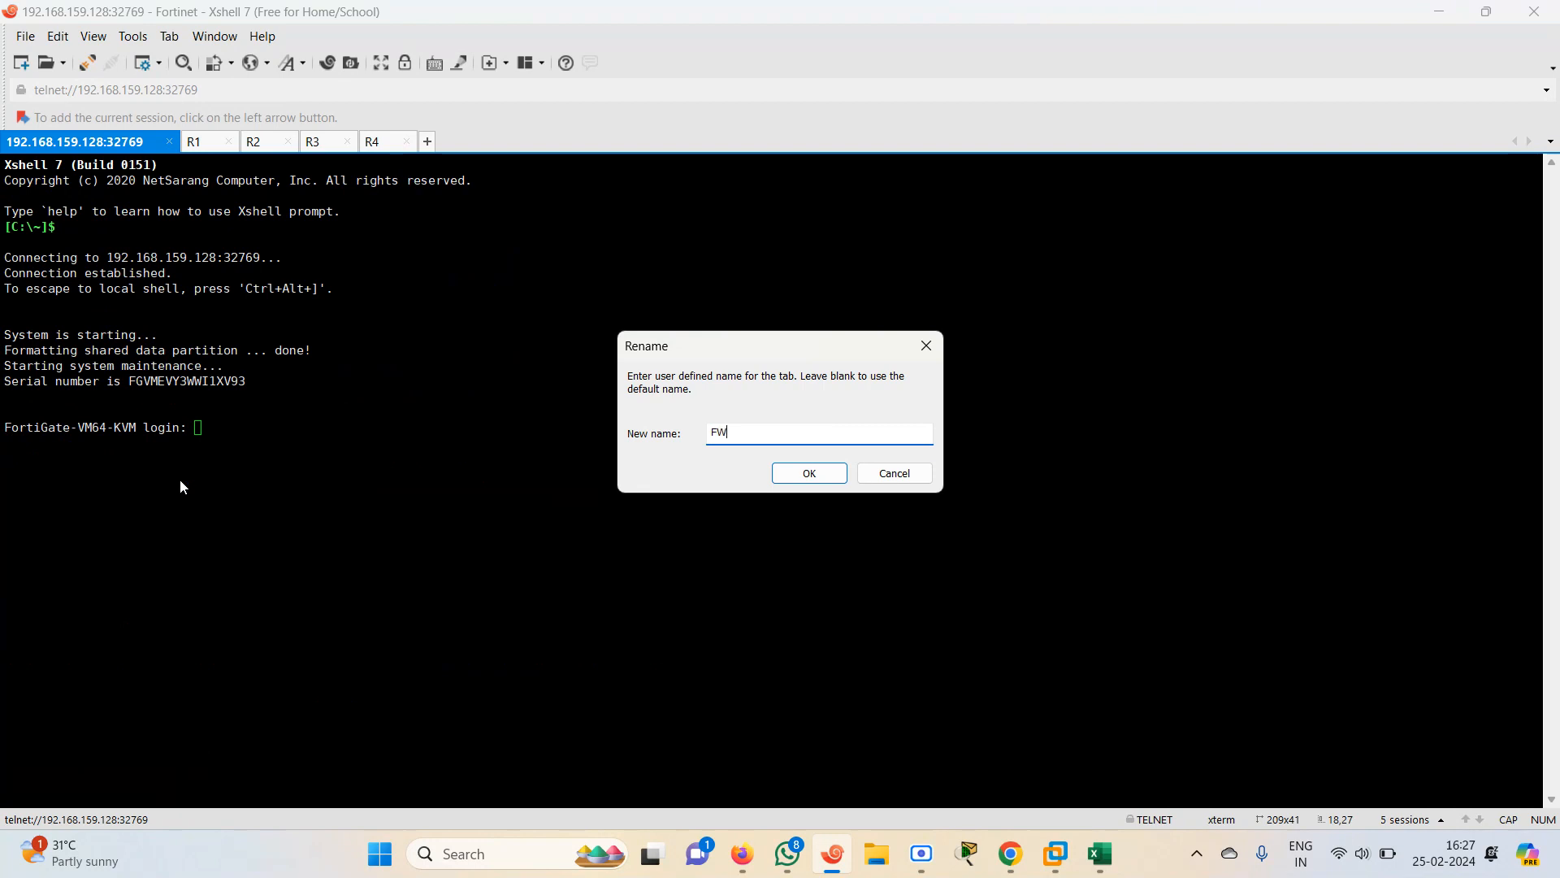
key("Return")
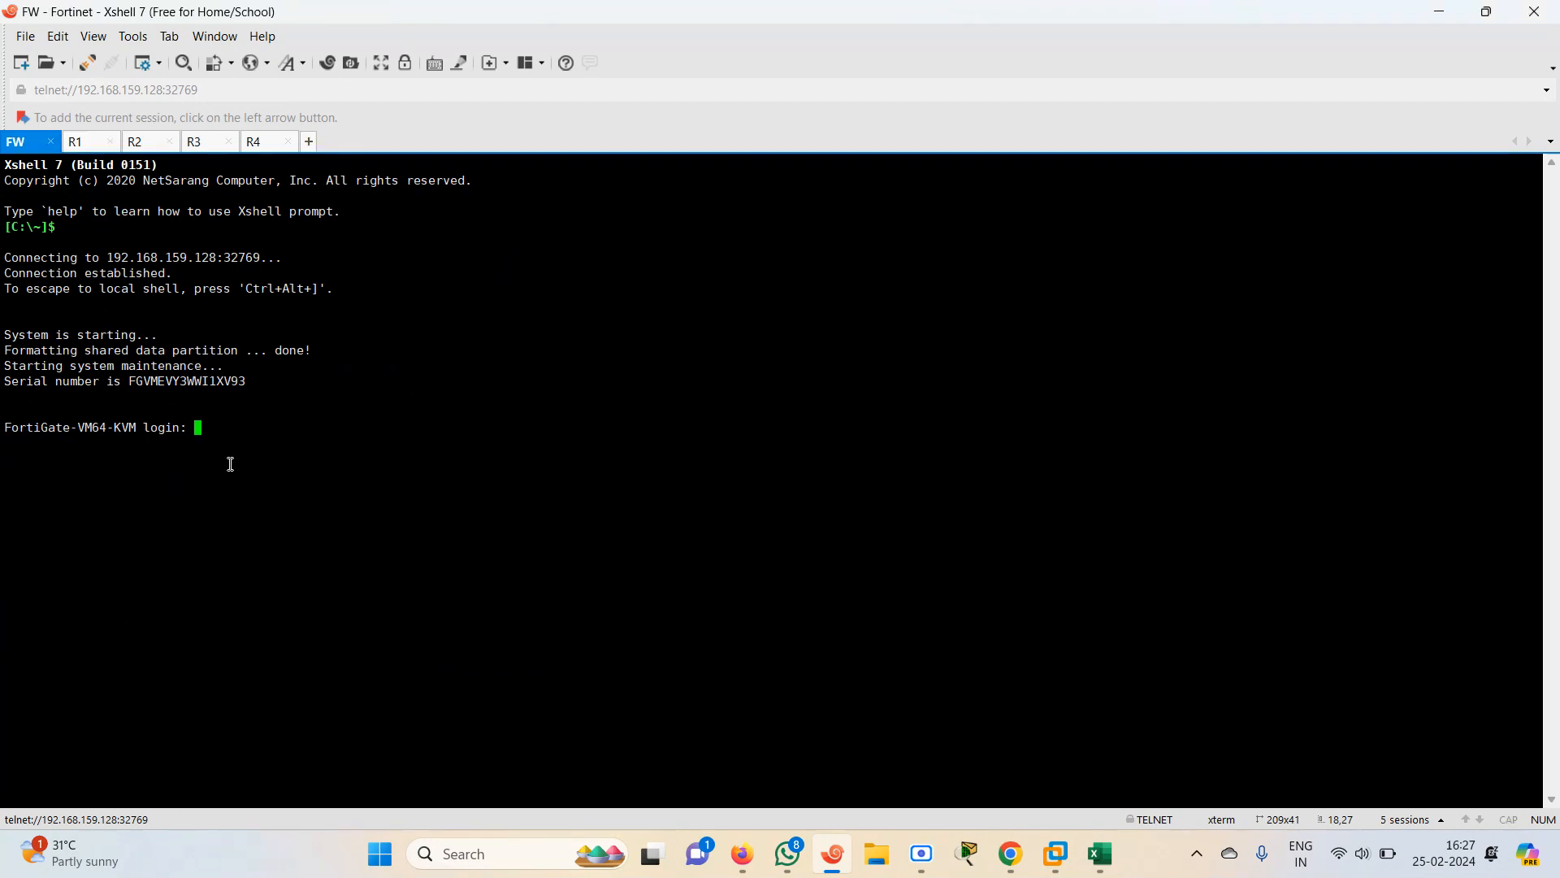
Log in to the FortiGate console as admin and enter and confirm a new admin password
type("admin")
key("Return")
key("Return")
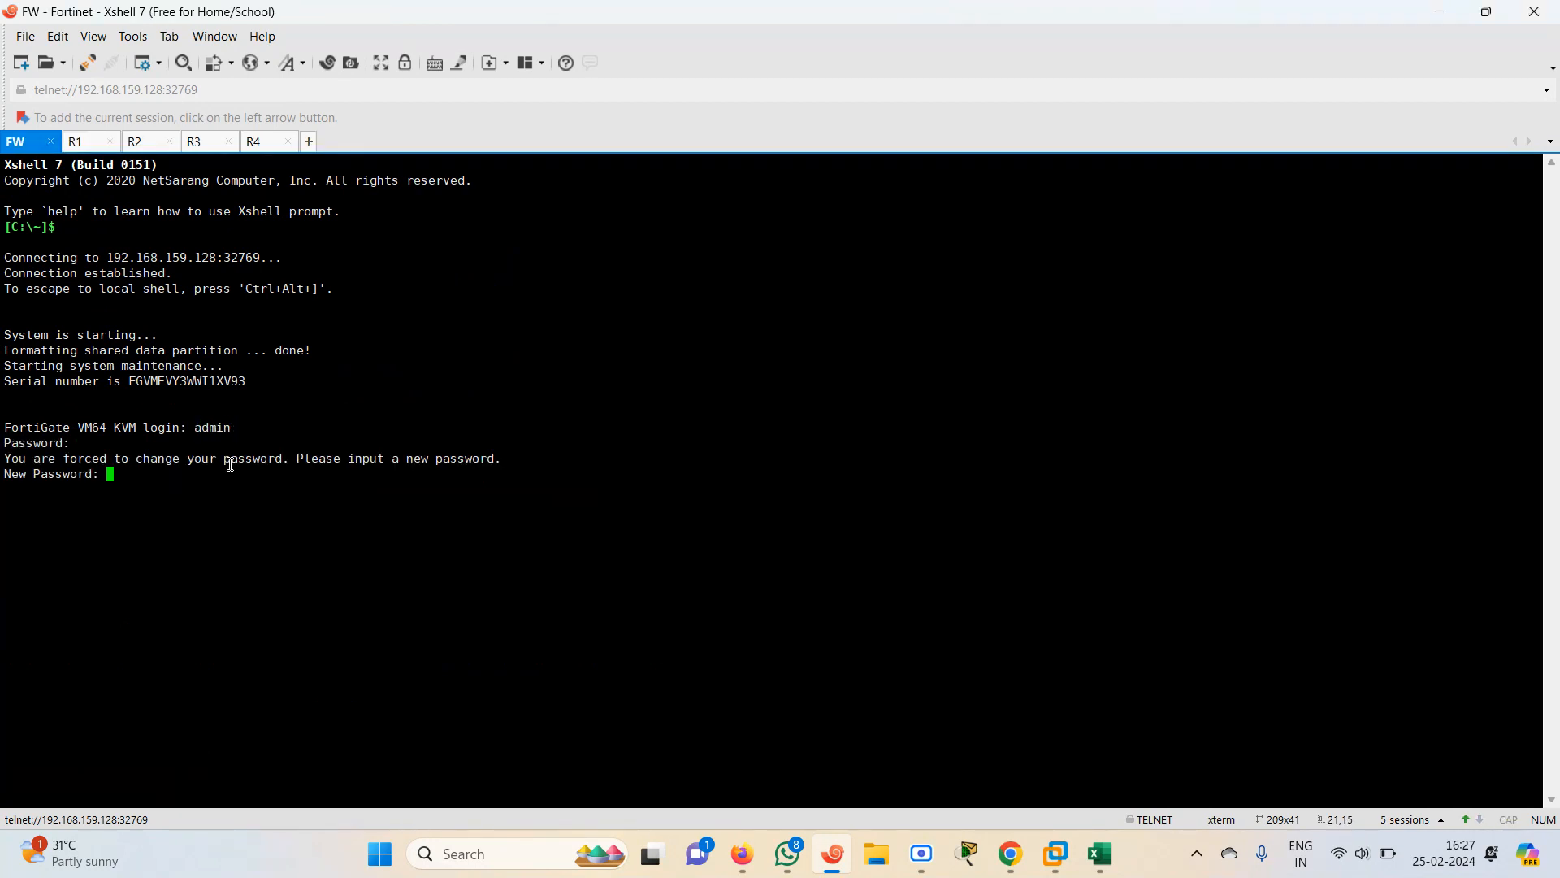
key("Return")
List the FortiGate's system interfaces with show system interface and highlight port1's DHCP address
type("show sy")
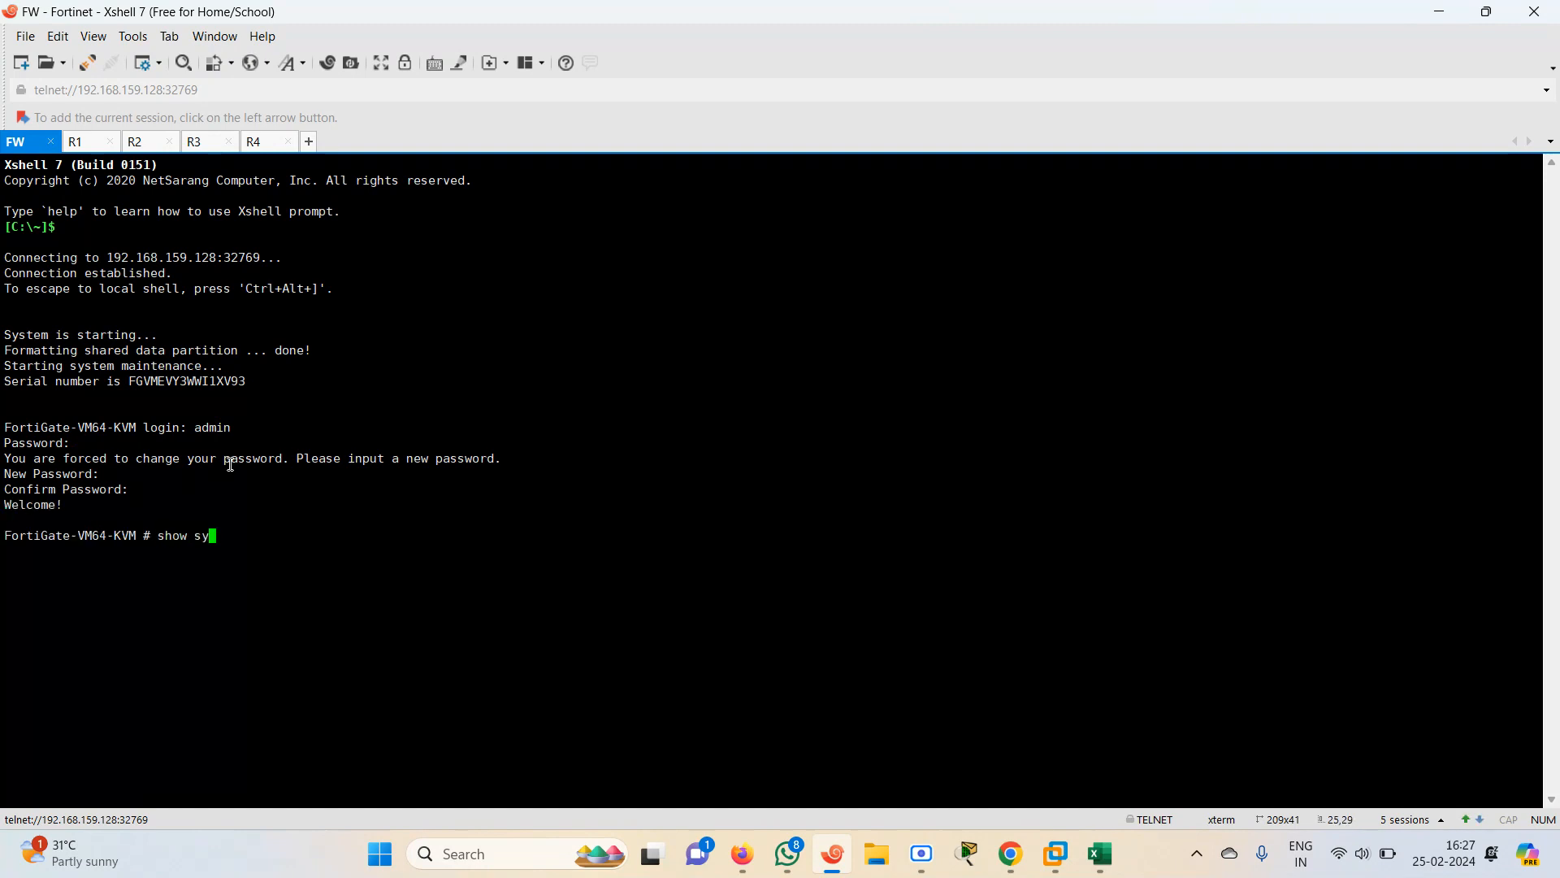
type("stem interface")
key("question")
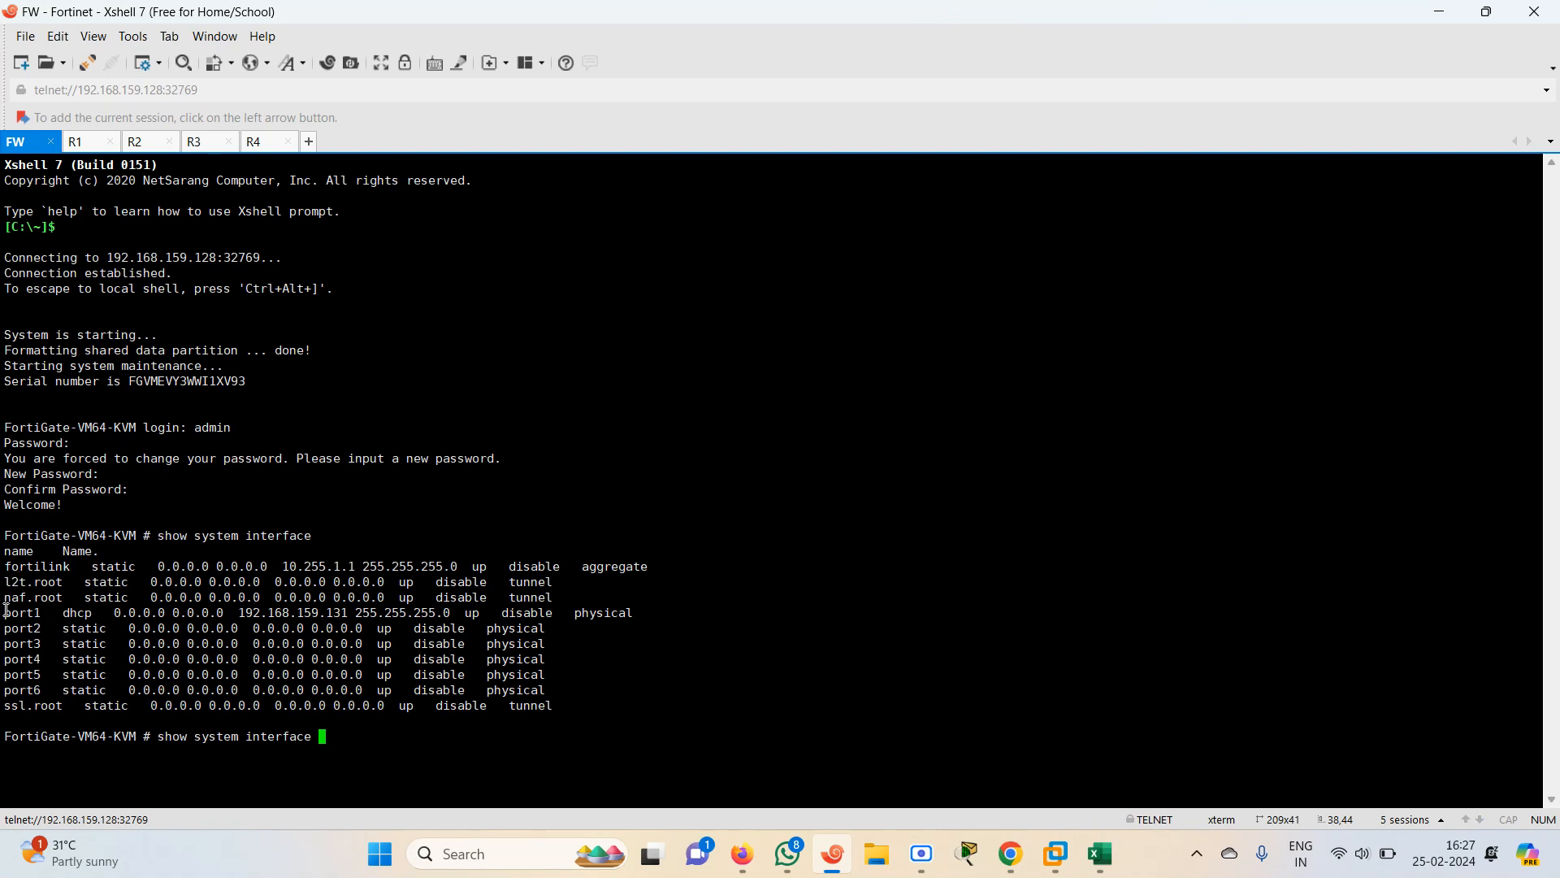
left_click_drag(9, 615, 244, 611)
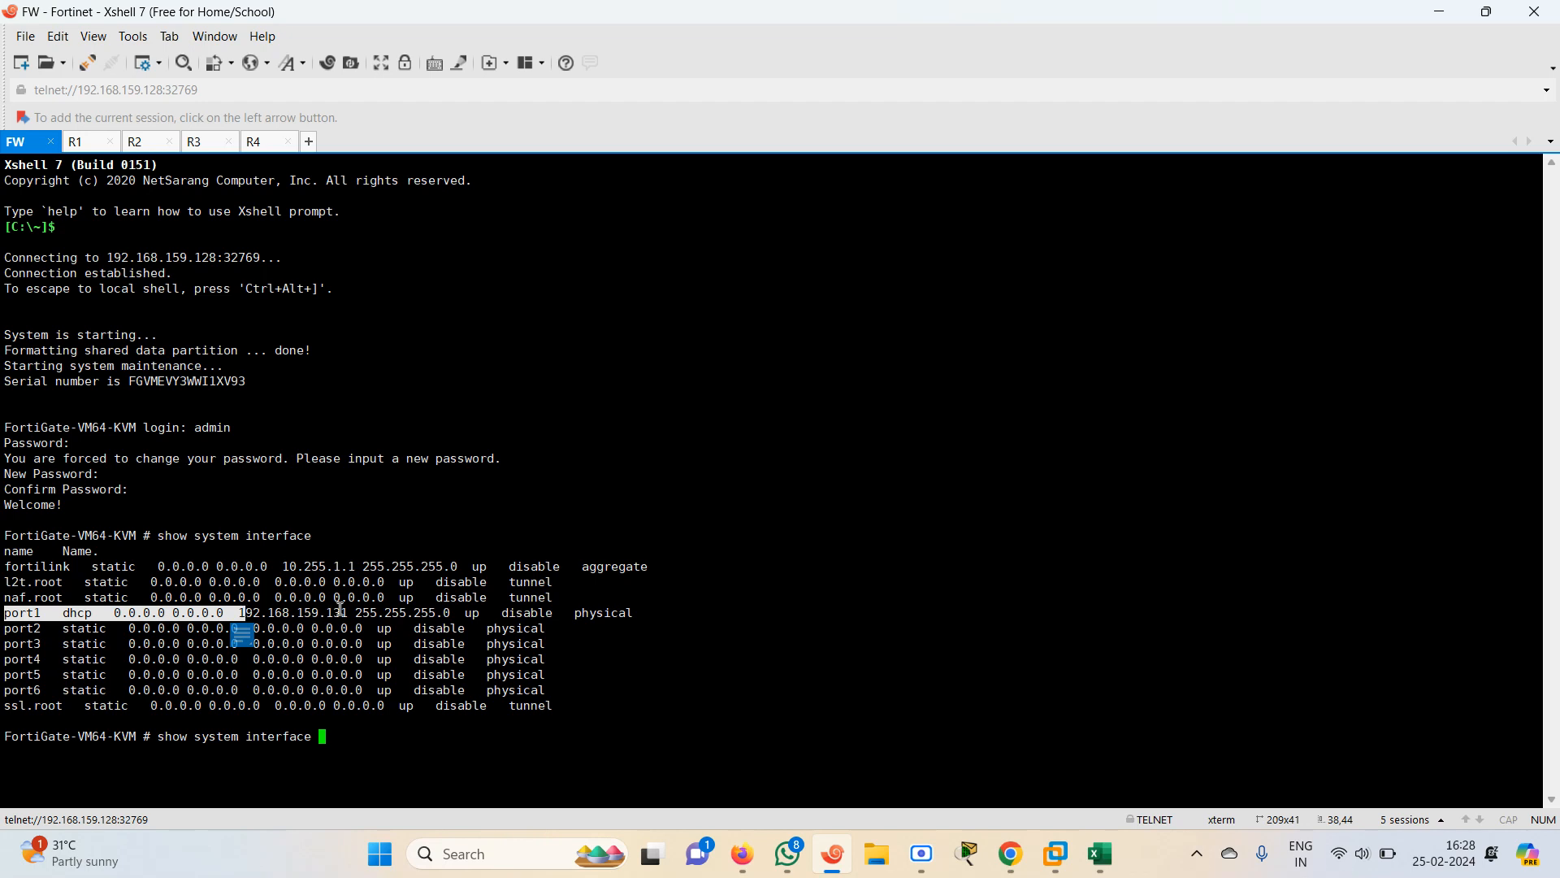
left_click_drag(356, 614, 253, 614)
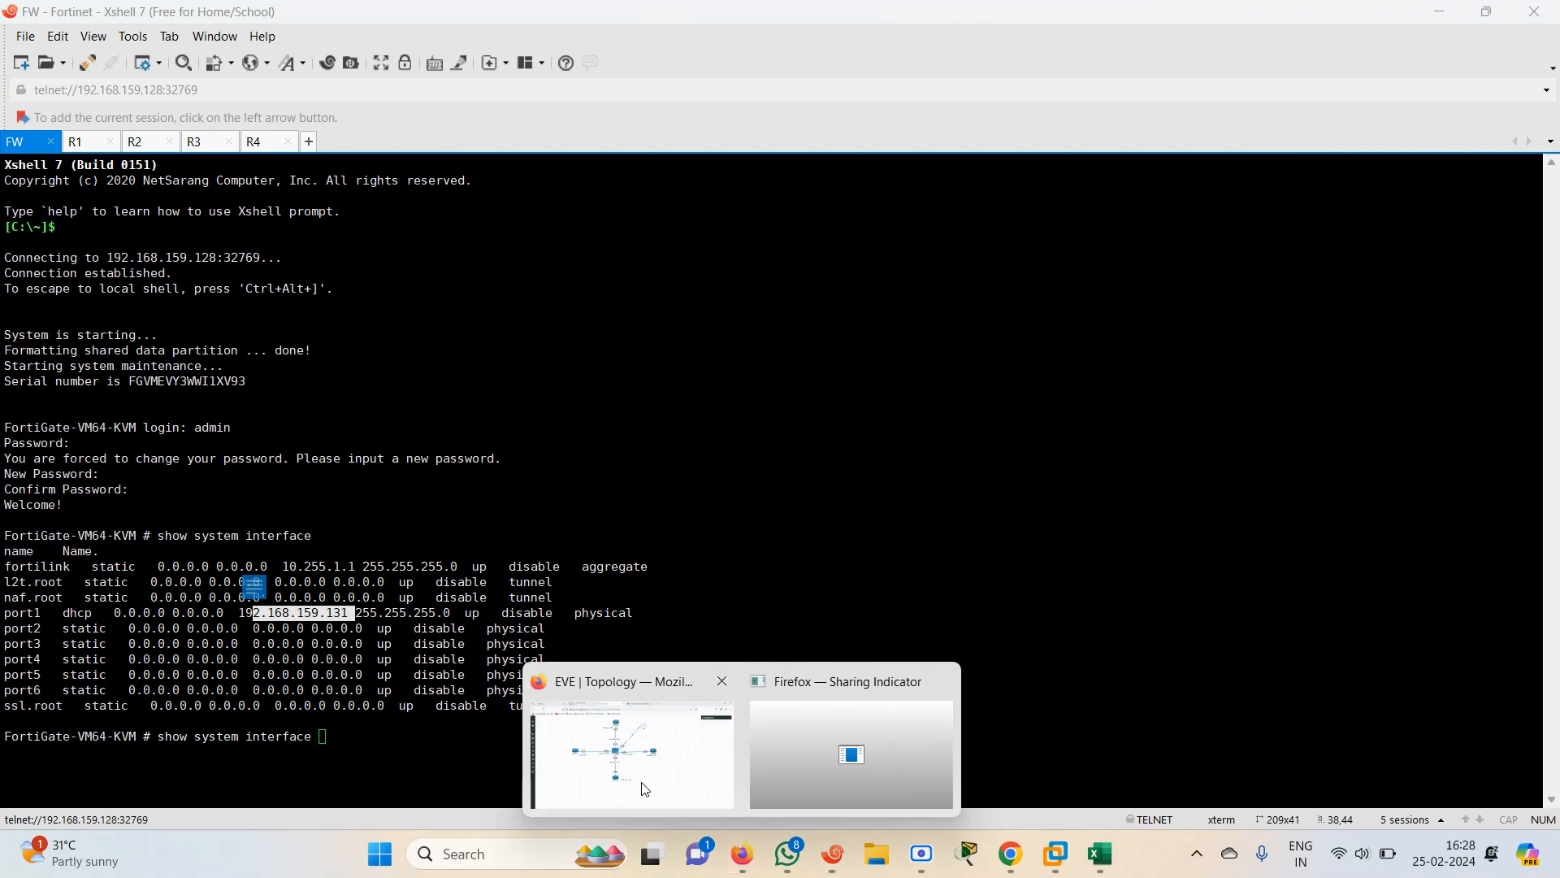
Open a new browser tab and browse to the FortiGate at 192.168.159.131
left_click(644, 789)
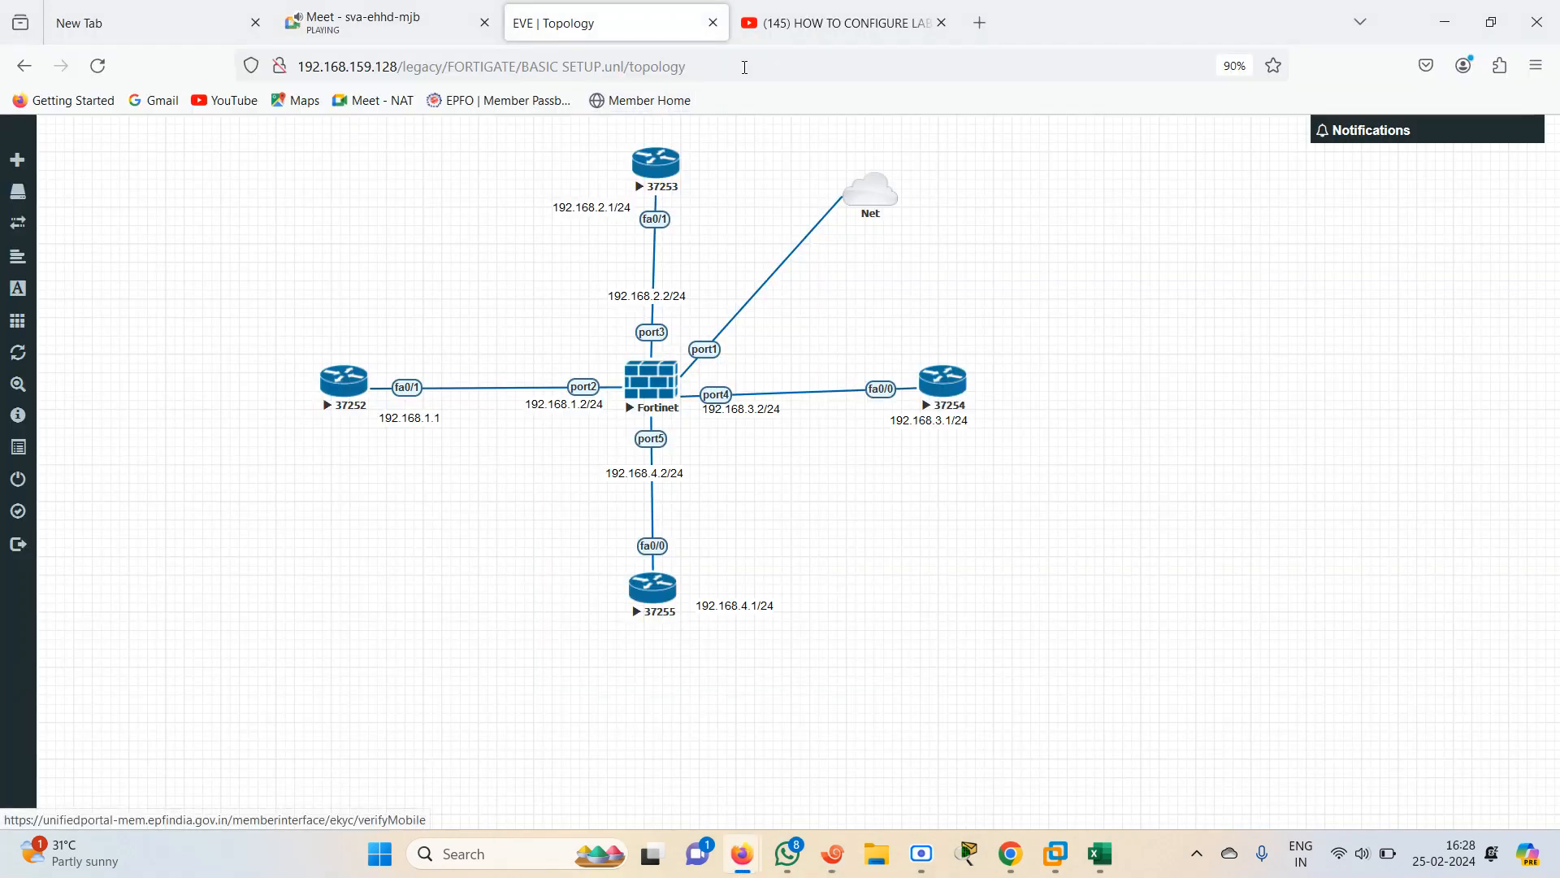
left_click(941, 22)
key("ctrl+t")
type("19")
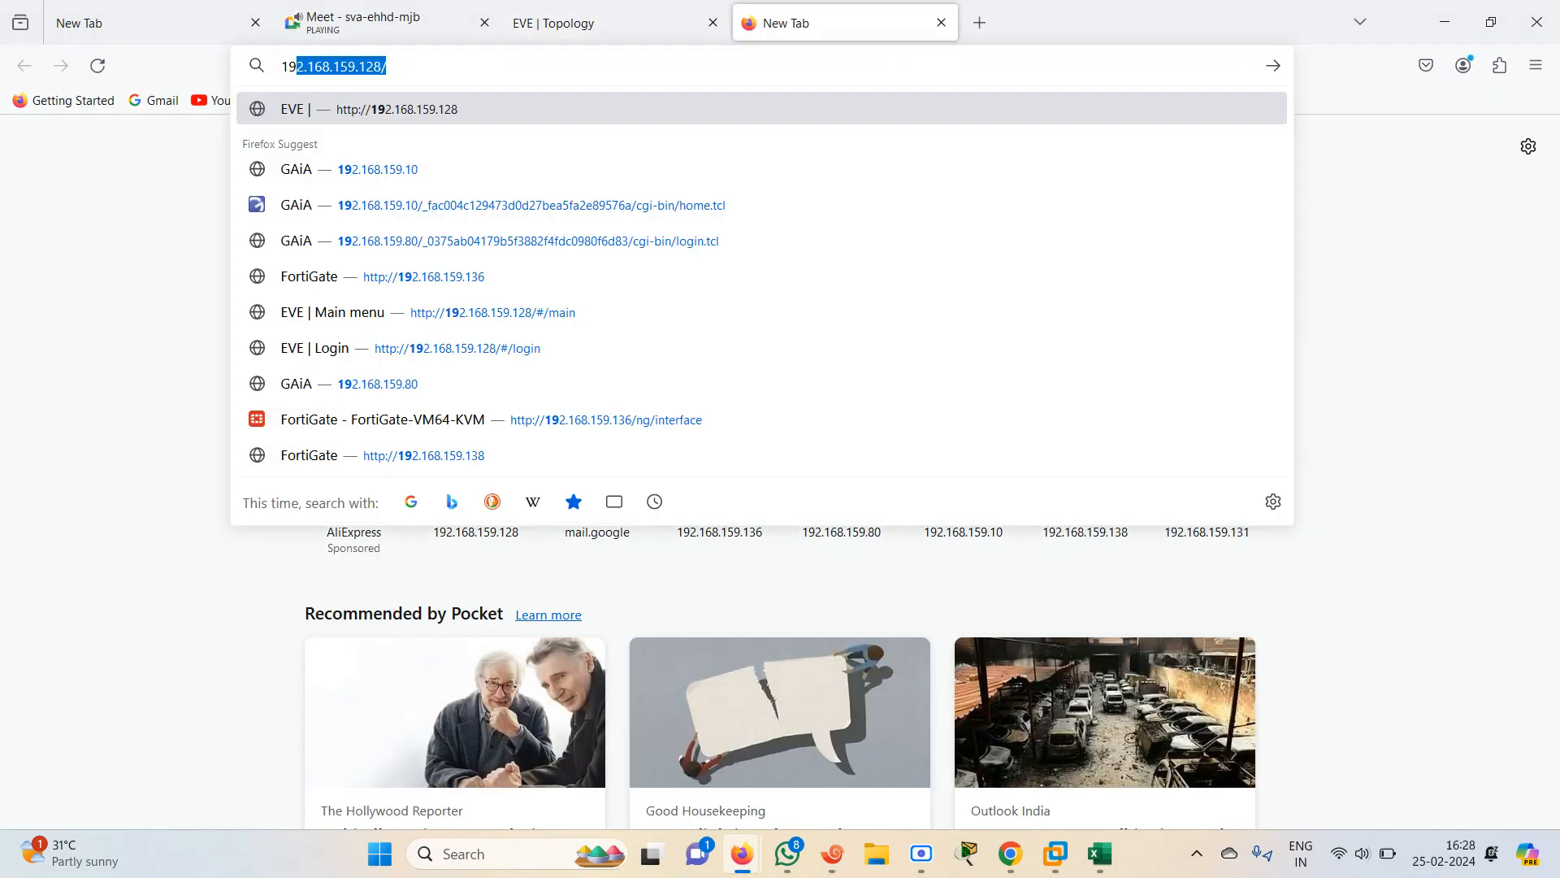
type("2.168.159.131")
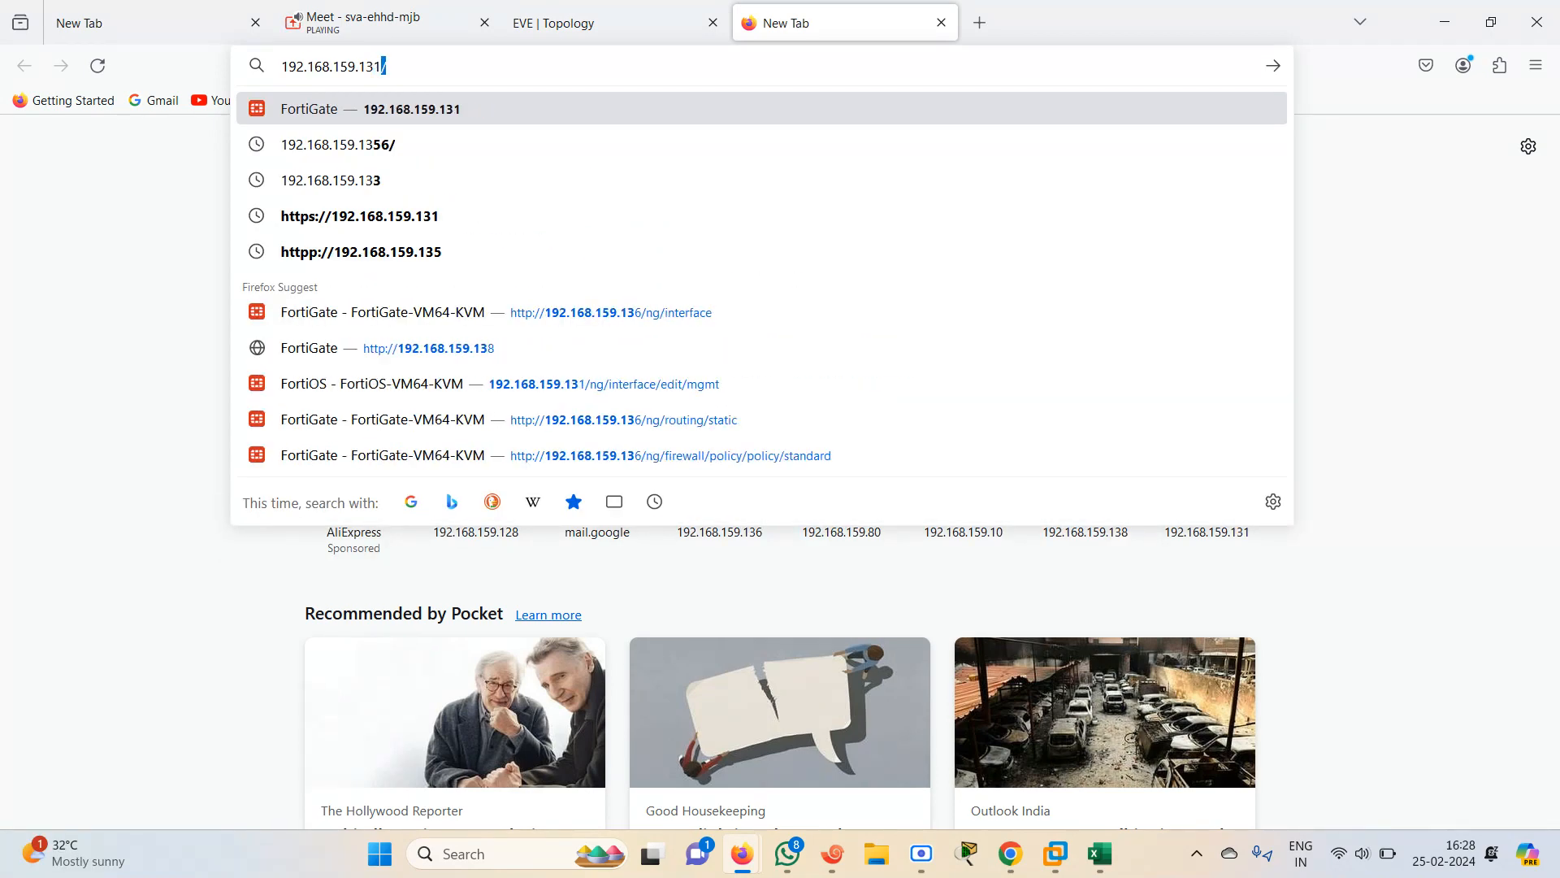
key("Return")
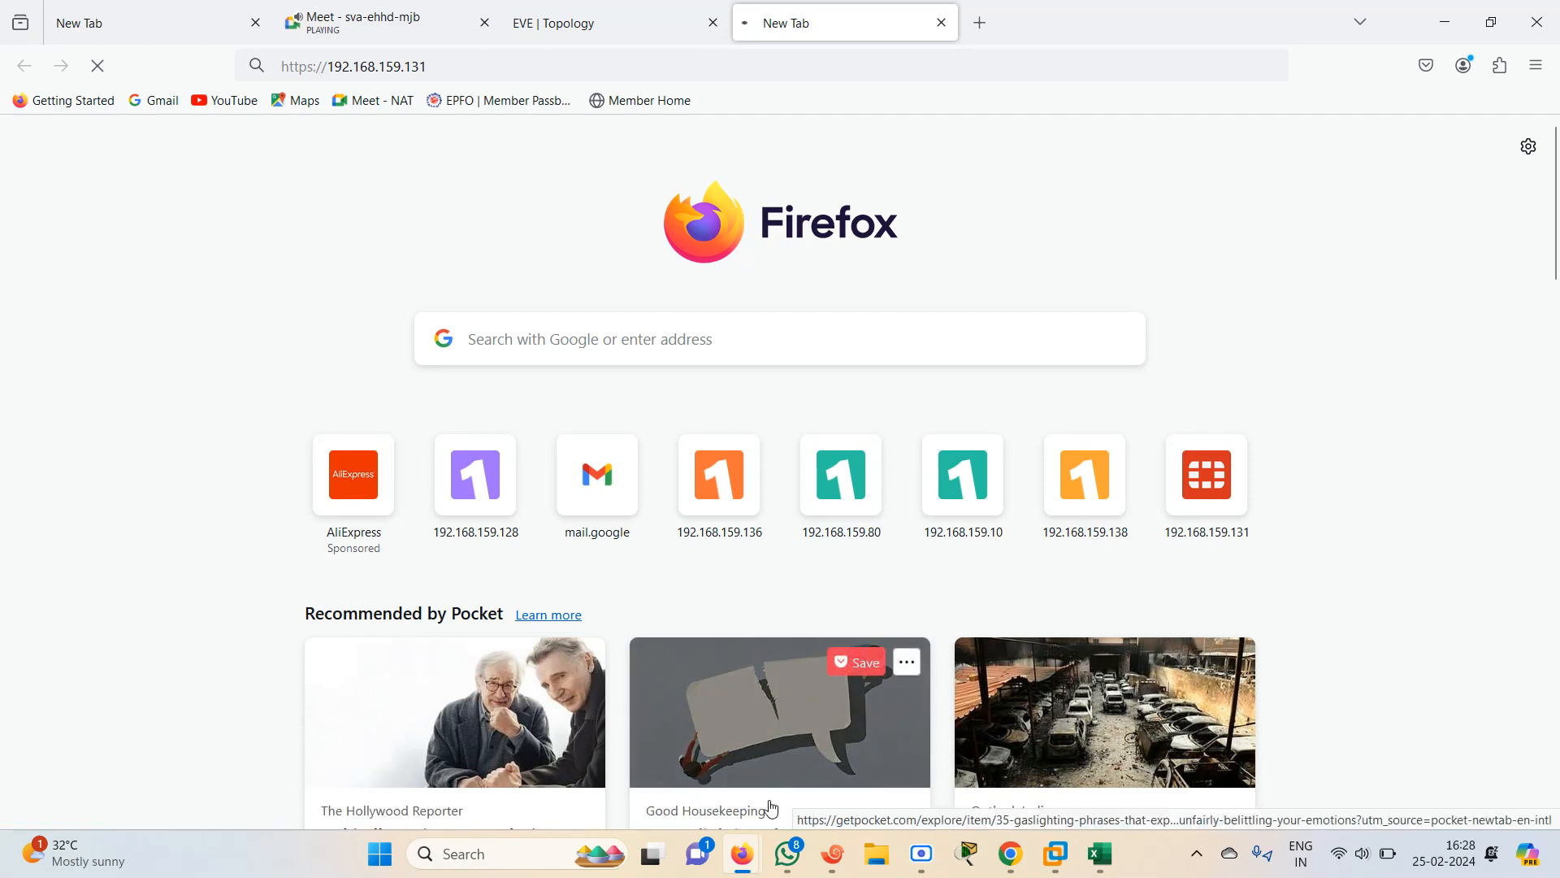
Show port1's interface configuration on the FortiGate console and inspect its allowaccess line and address
left_click(838, 860)
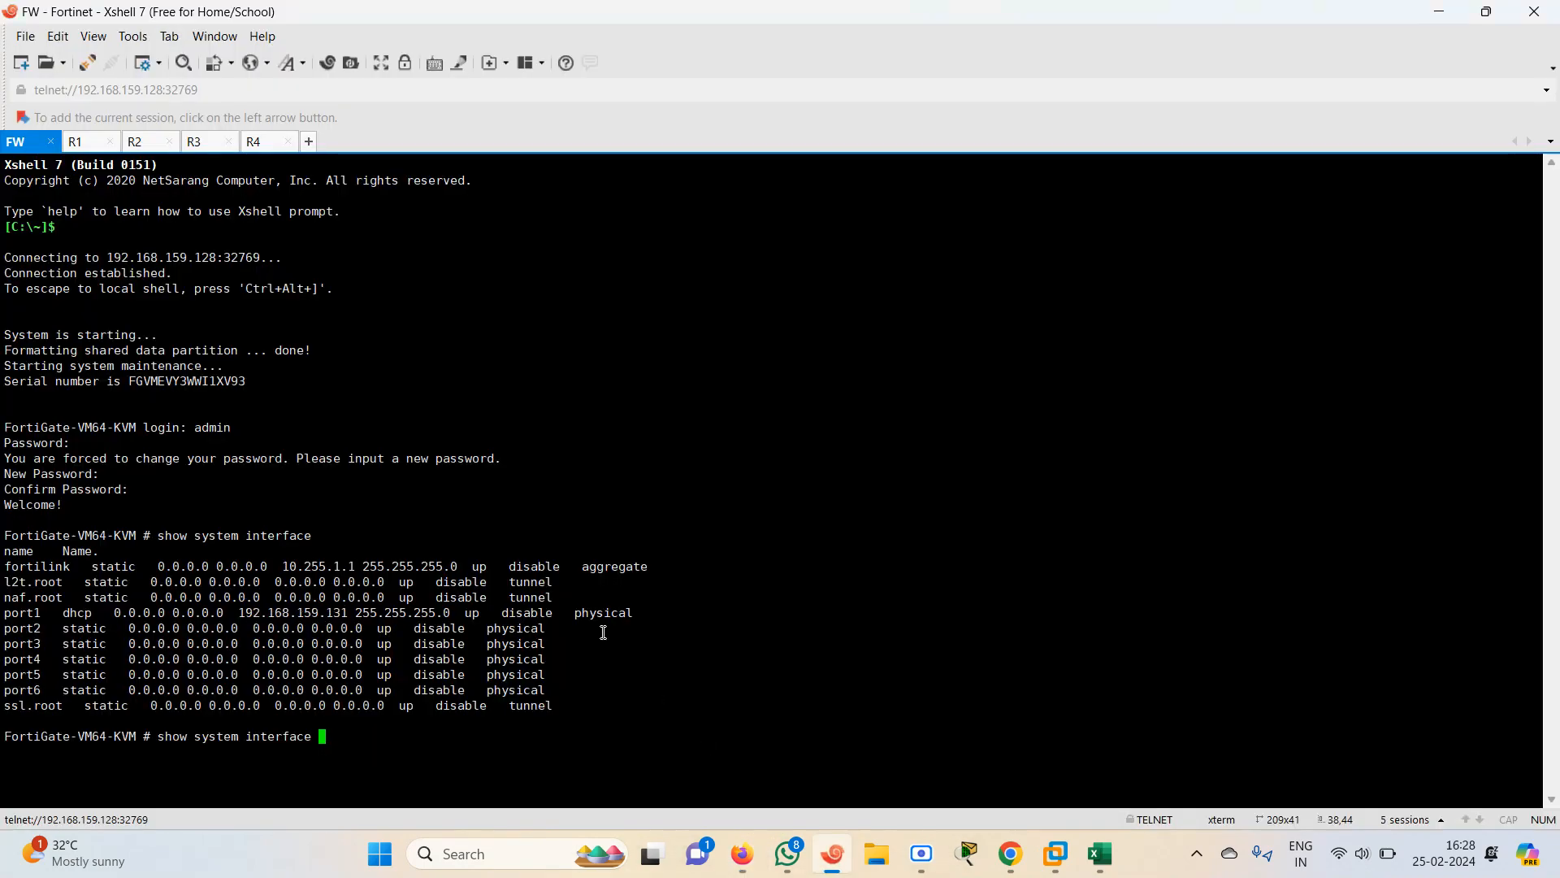
key("BackSpace")
key("BackSpace")
key("BackSpace")
key("BackSpace")
key("BackSpace")
key("BackSpace")
key("BackSpace")
key("BackSpace")
key("BackSpace")
key("BackSpace")
key("BackSpace")
key("BackSpace")
key("BackSpace")
key("BackSpace")
key("BackSpace")
key("BackSpace")
type("how system i")
key("Tab")
type("port1")
key("BackSpace")
key("BackSpace")
key("BackSpace")
key("BackSpace")
key("BackSpace")
type("port1")
key("Return")
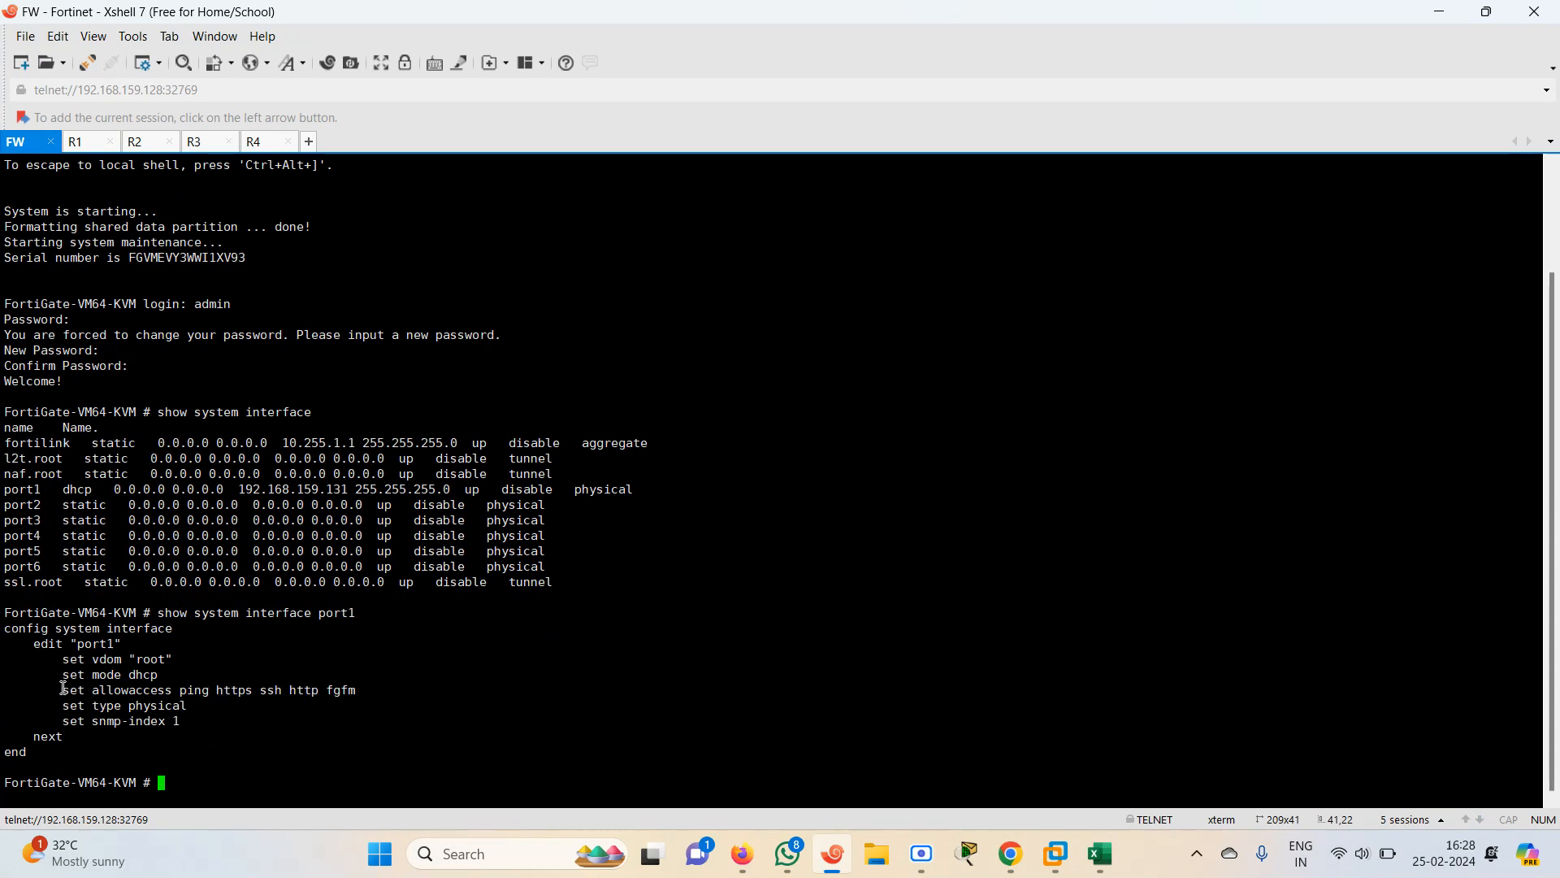
left_click_drag(63, 689, 431, 695)
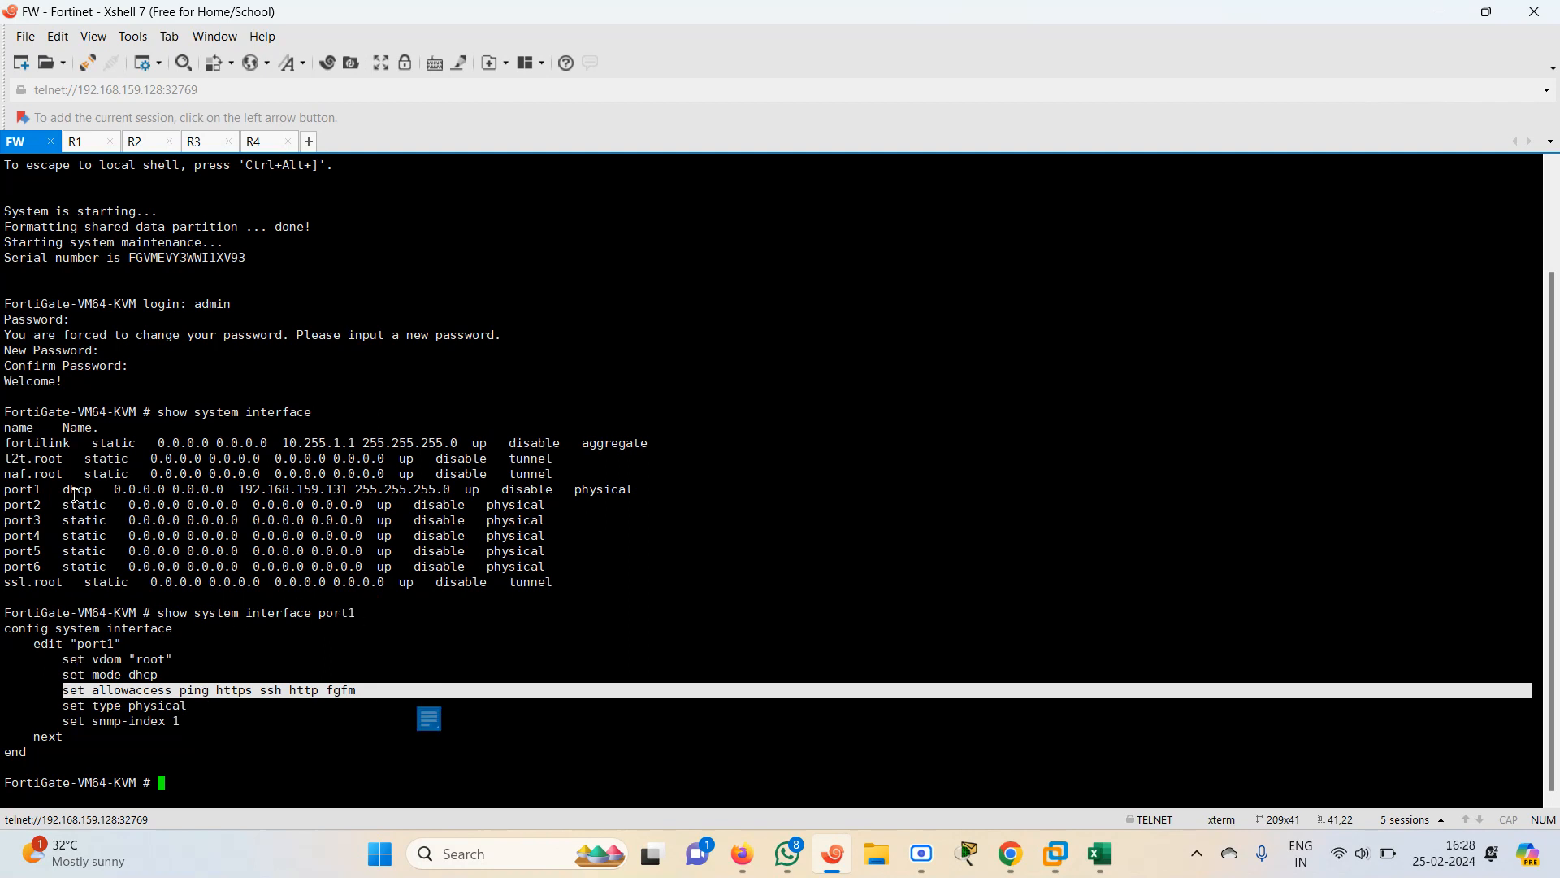
left_click_drag(15, 486, 407, 490)
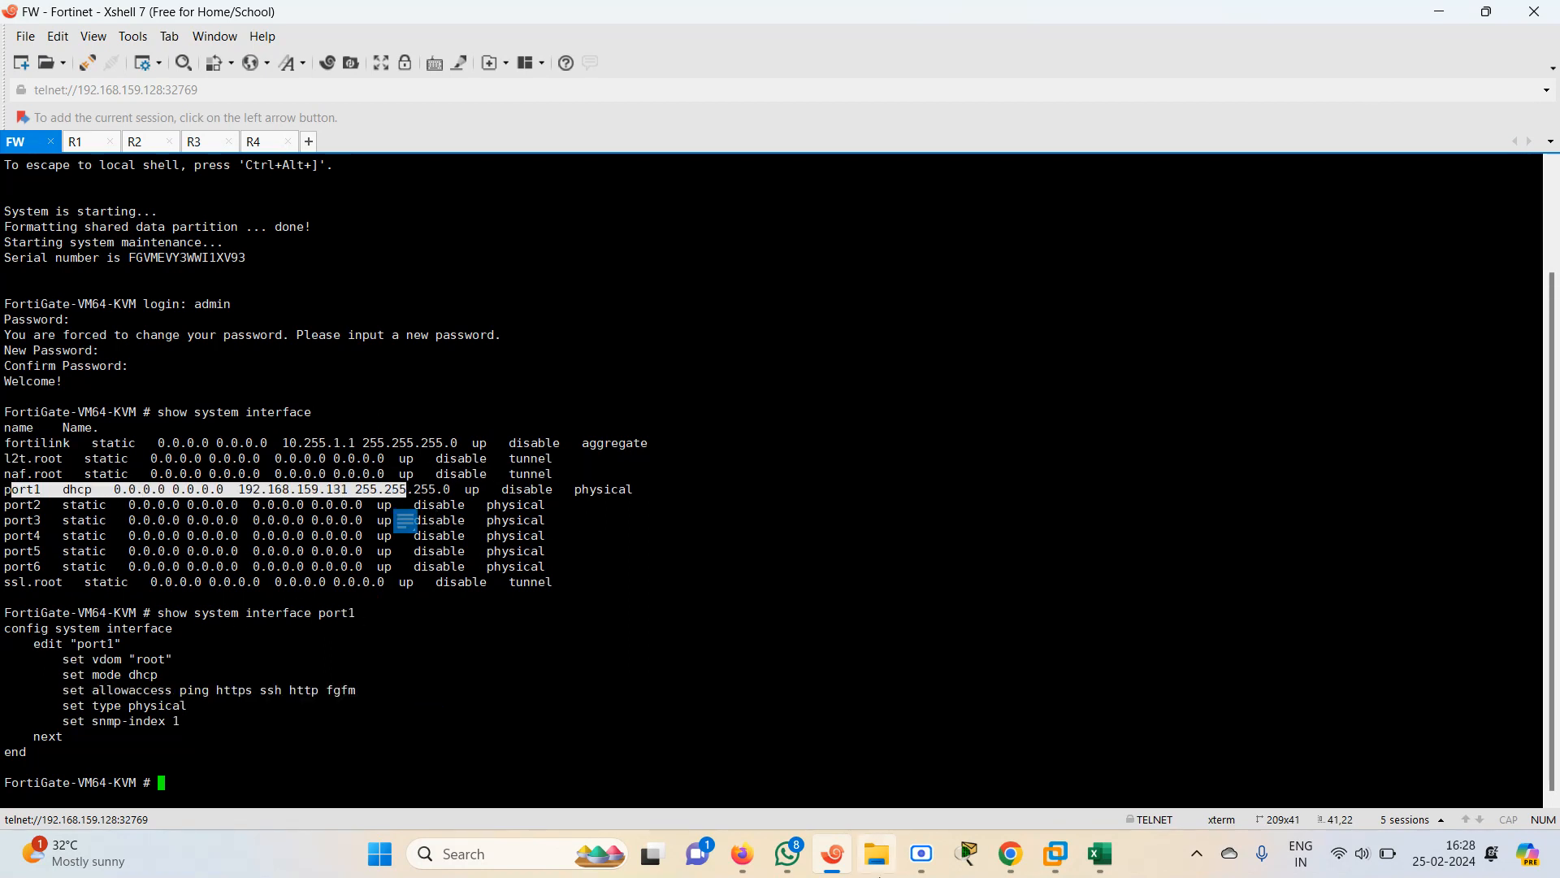
Reload the FortiGate address in the browser over http instead of https
mouse_move(742, 854)
left_click(679, 771)
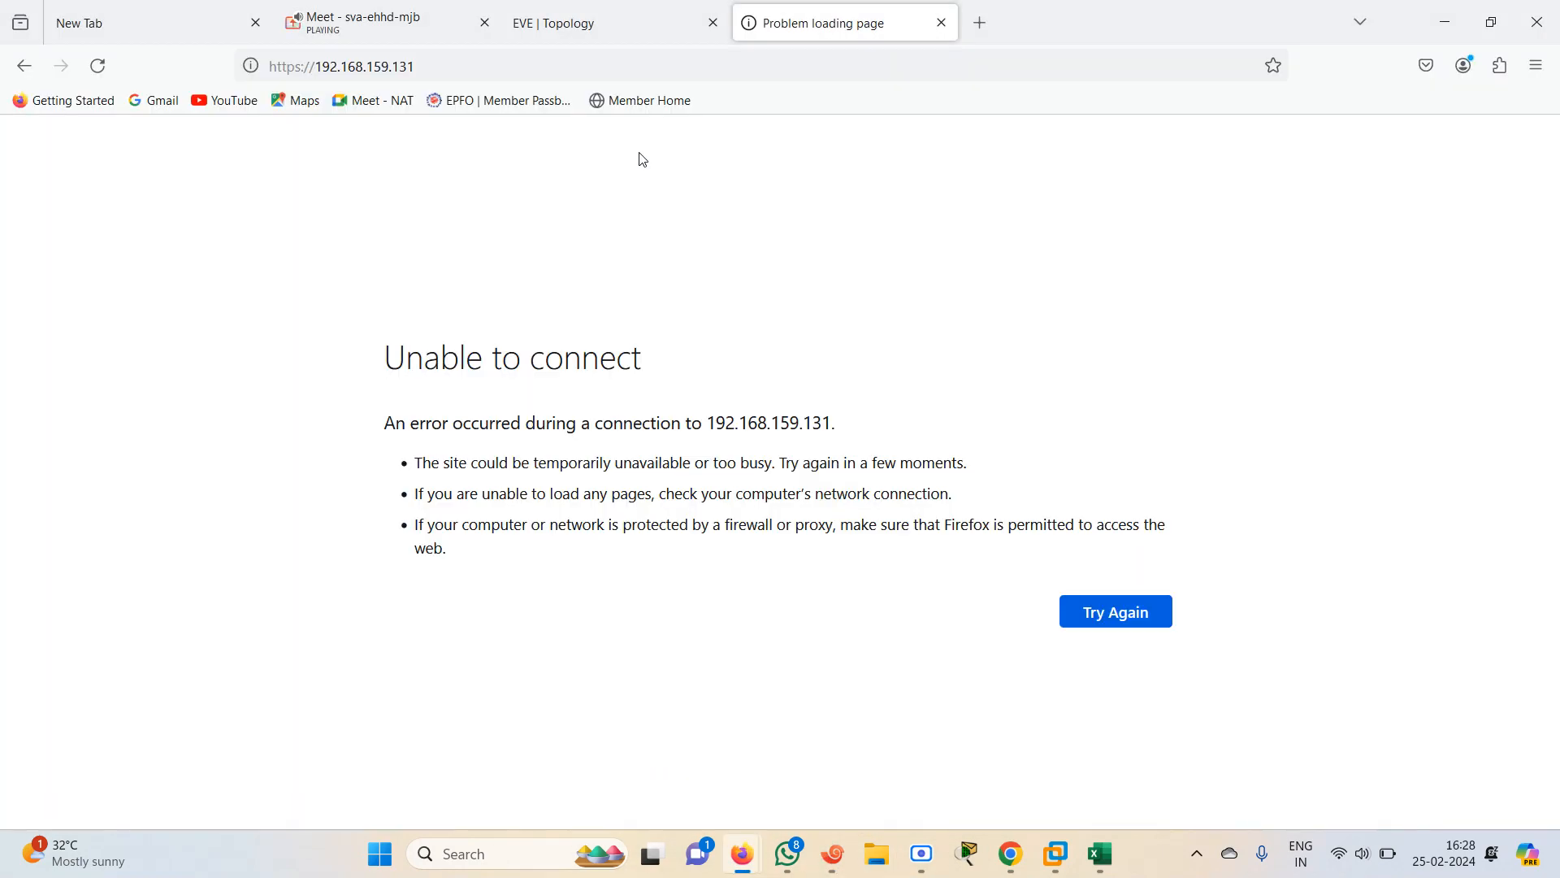
left_click(463, 69)
left_click(463, 69)
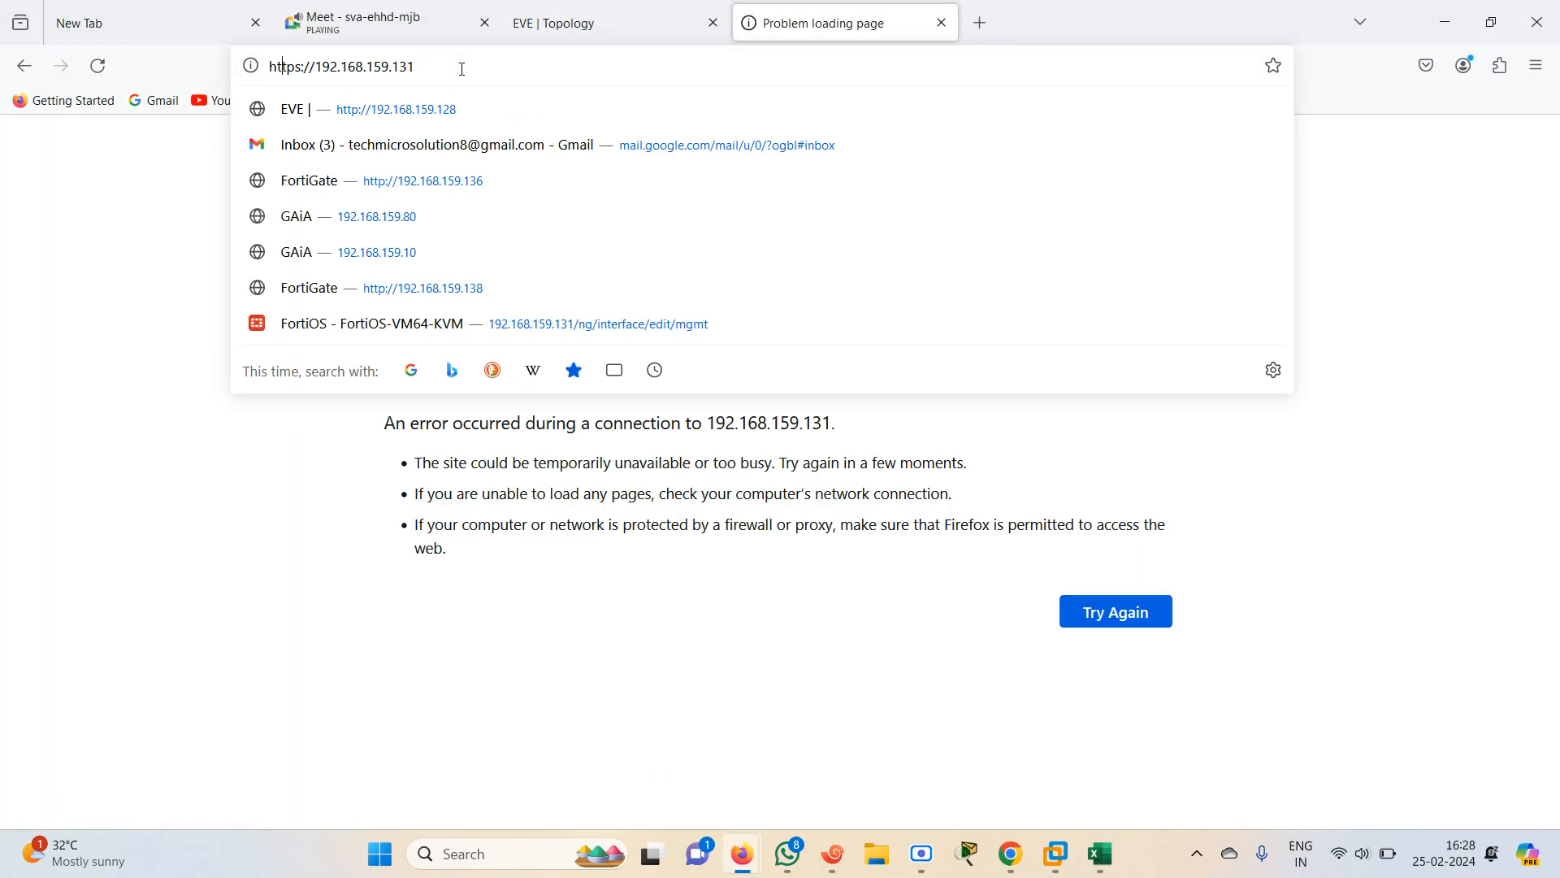
type(":")
key("Return")
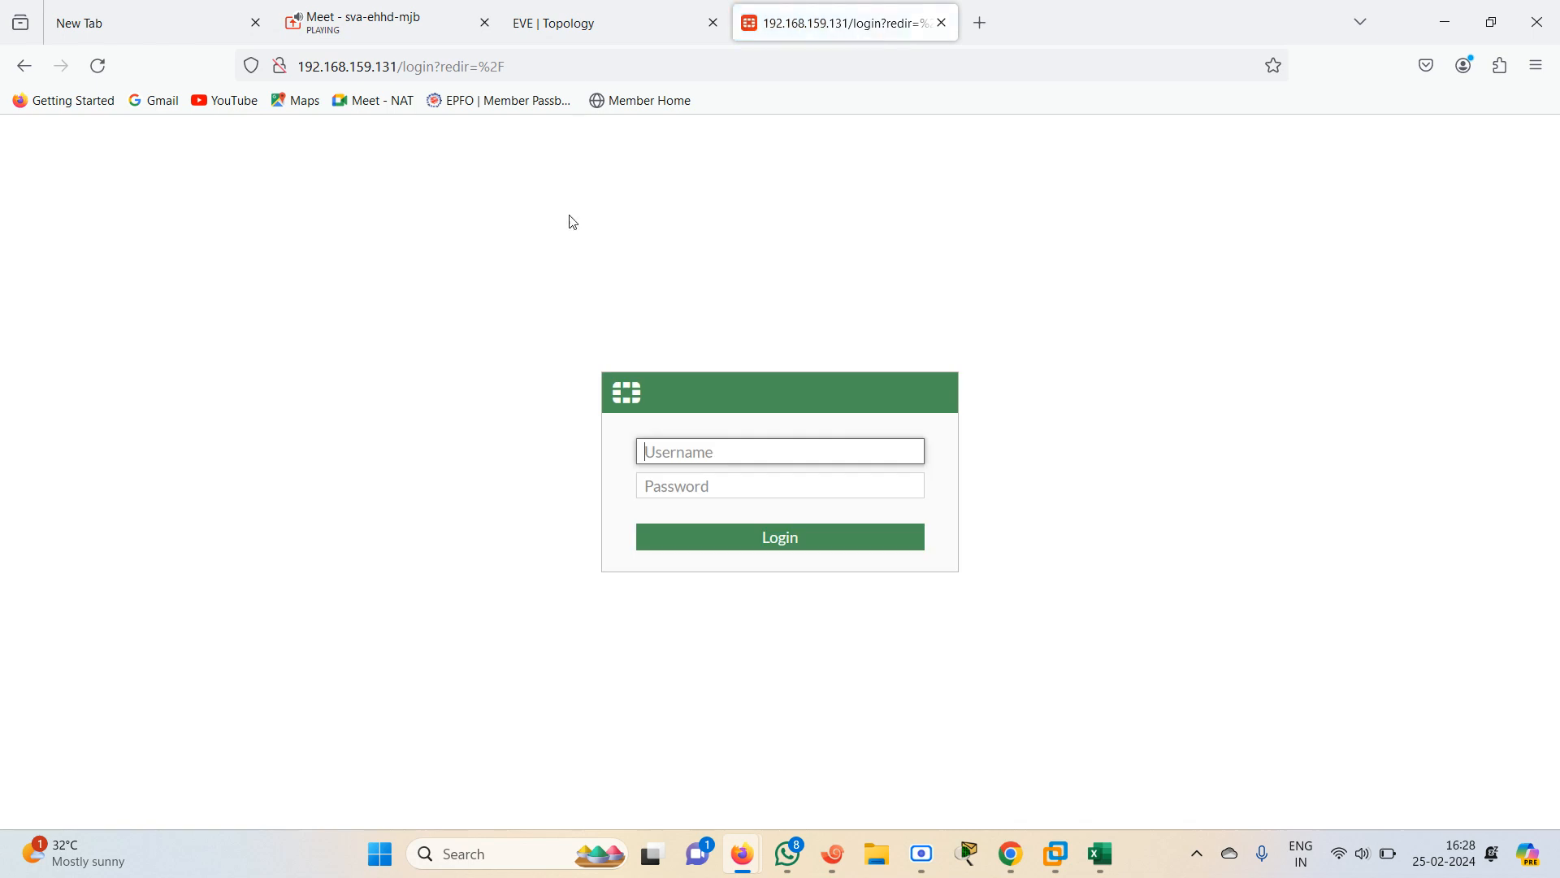
Log in to the FortiGate web interface with username admin and the admin password
type("admin")
key("Tab")
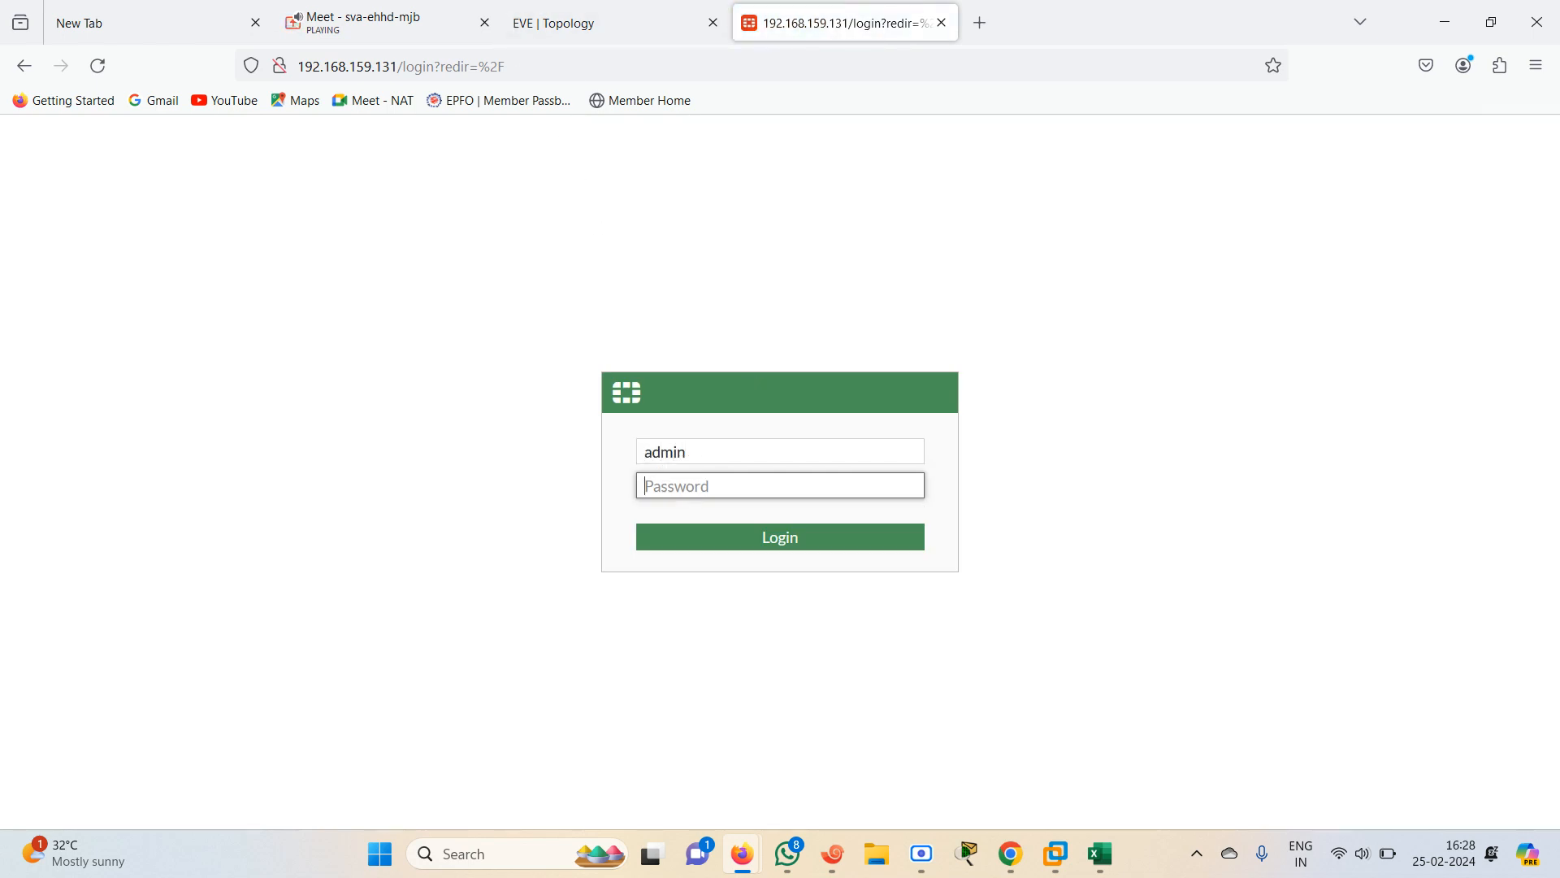
type("admin")
key("Return")
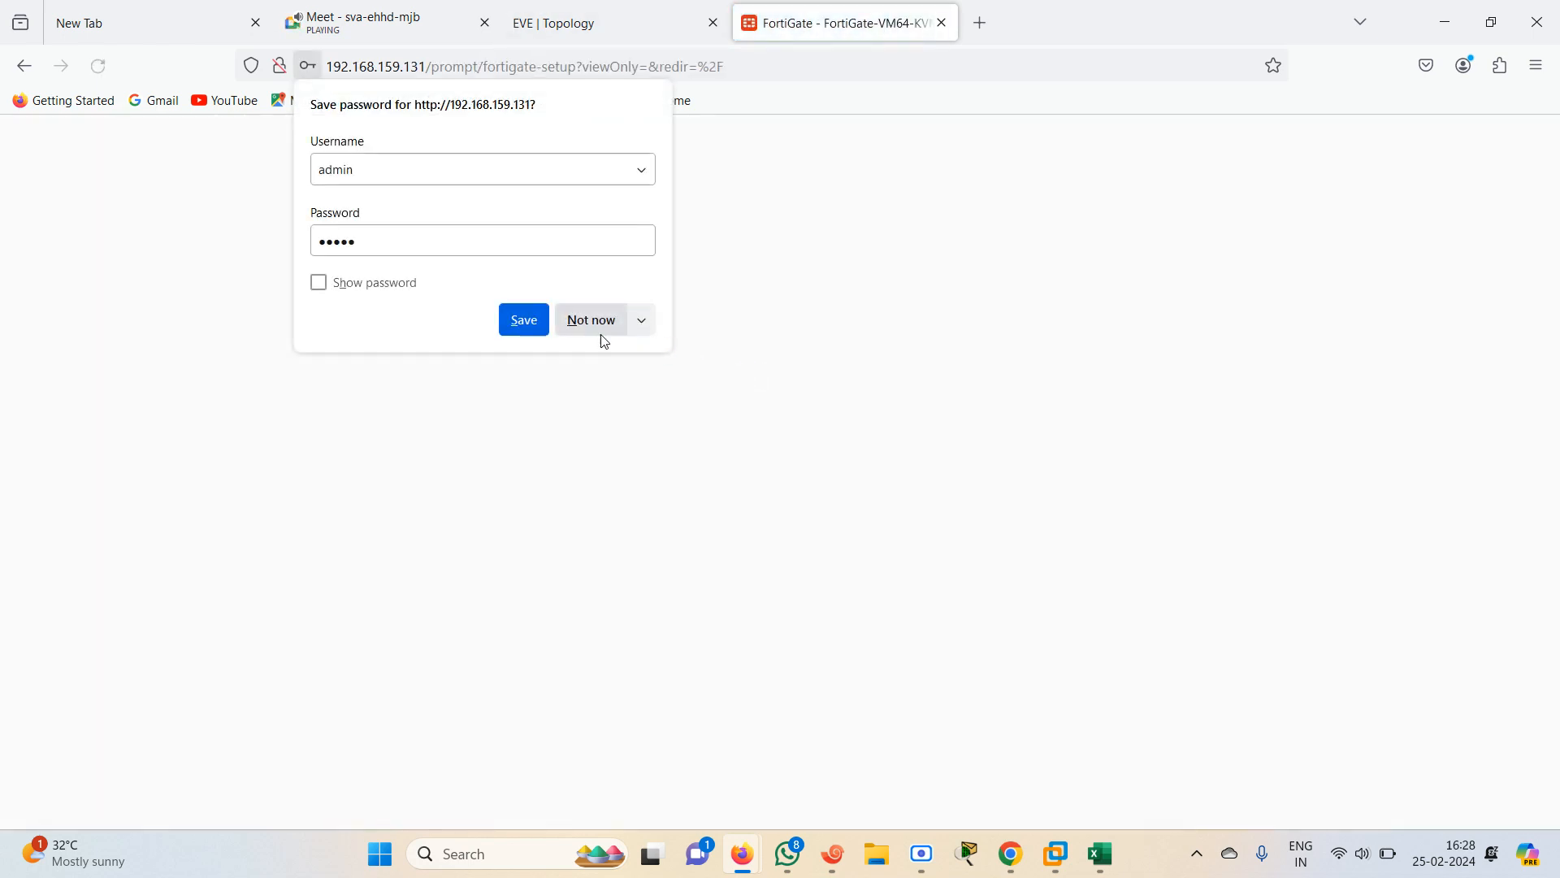
Decline saving the login and dismiss the FortiOS 7.0.0 welcome video
left_click(601, 334)
left_click(845, 575)
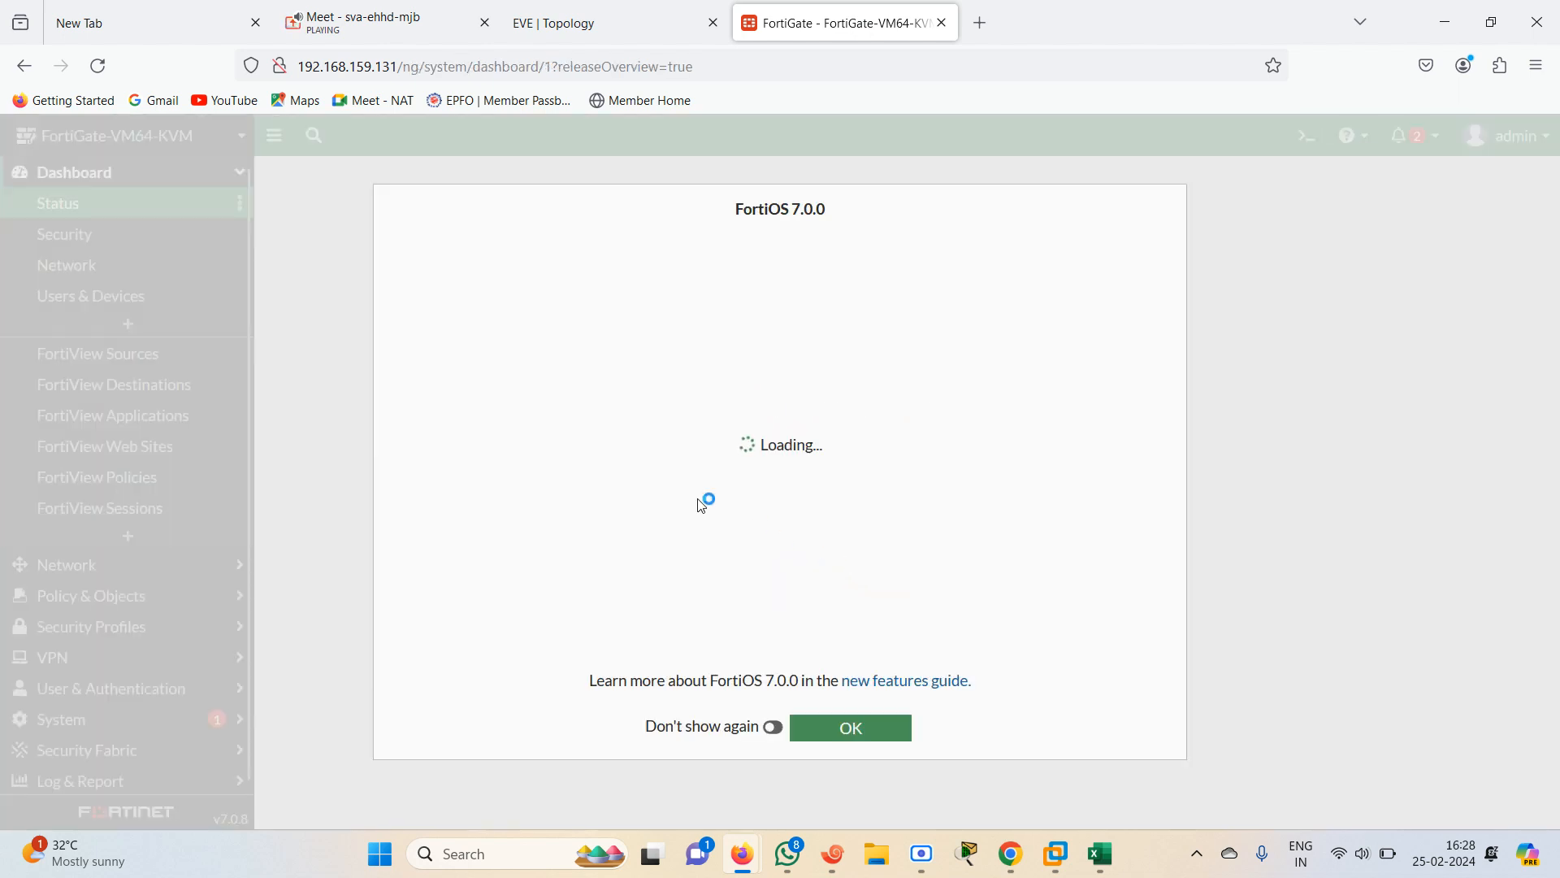
left_click(851, 732)
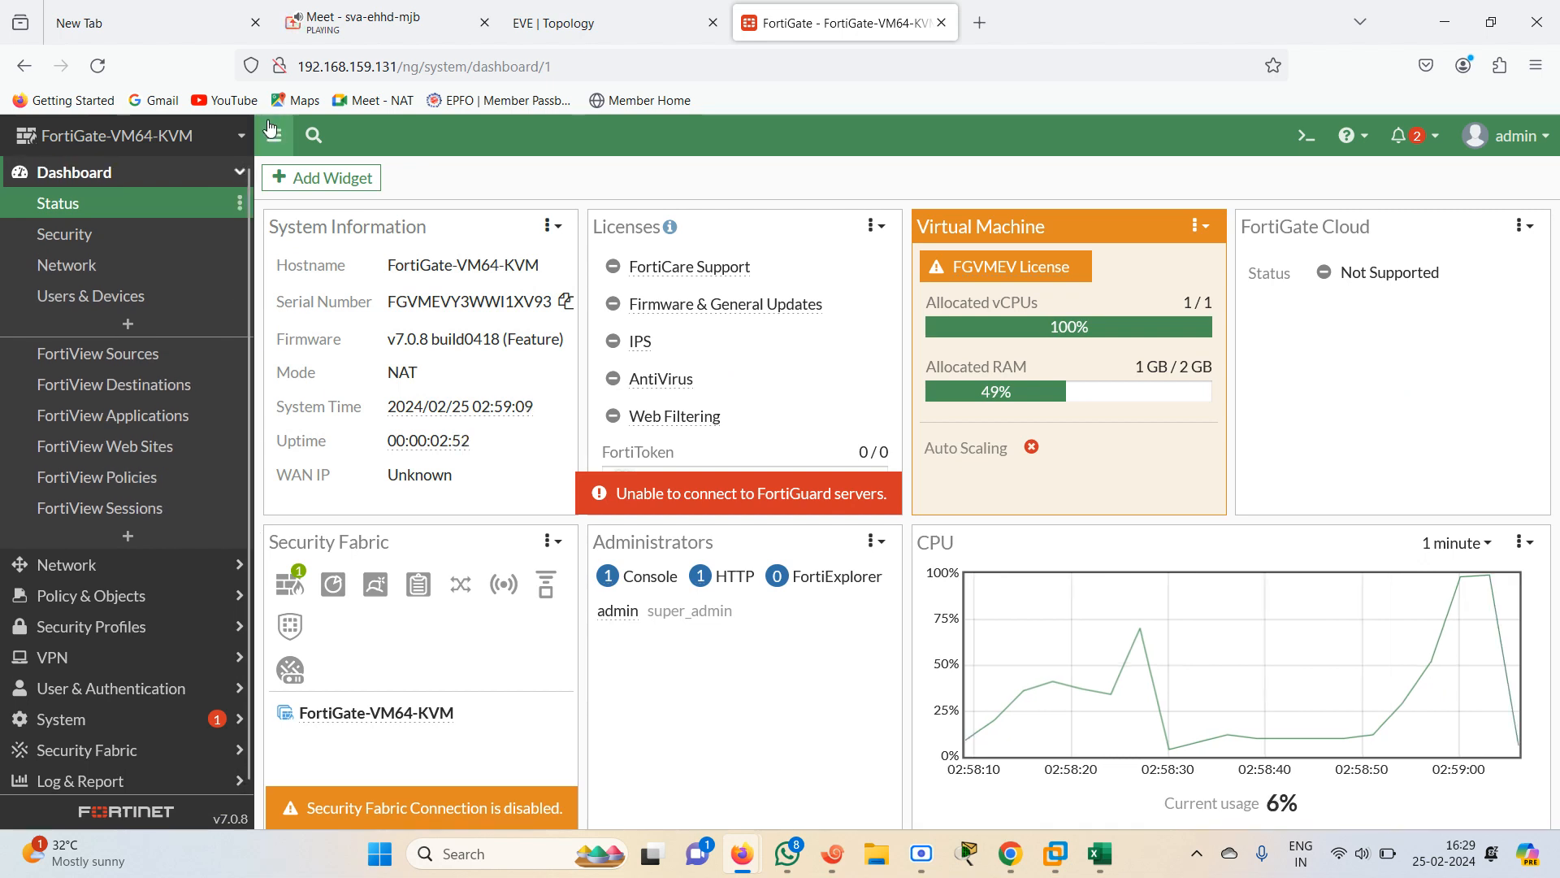
left_click(242, 173)
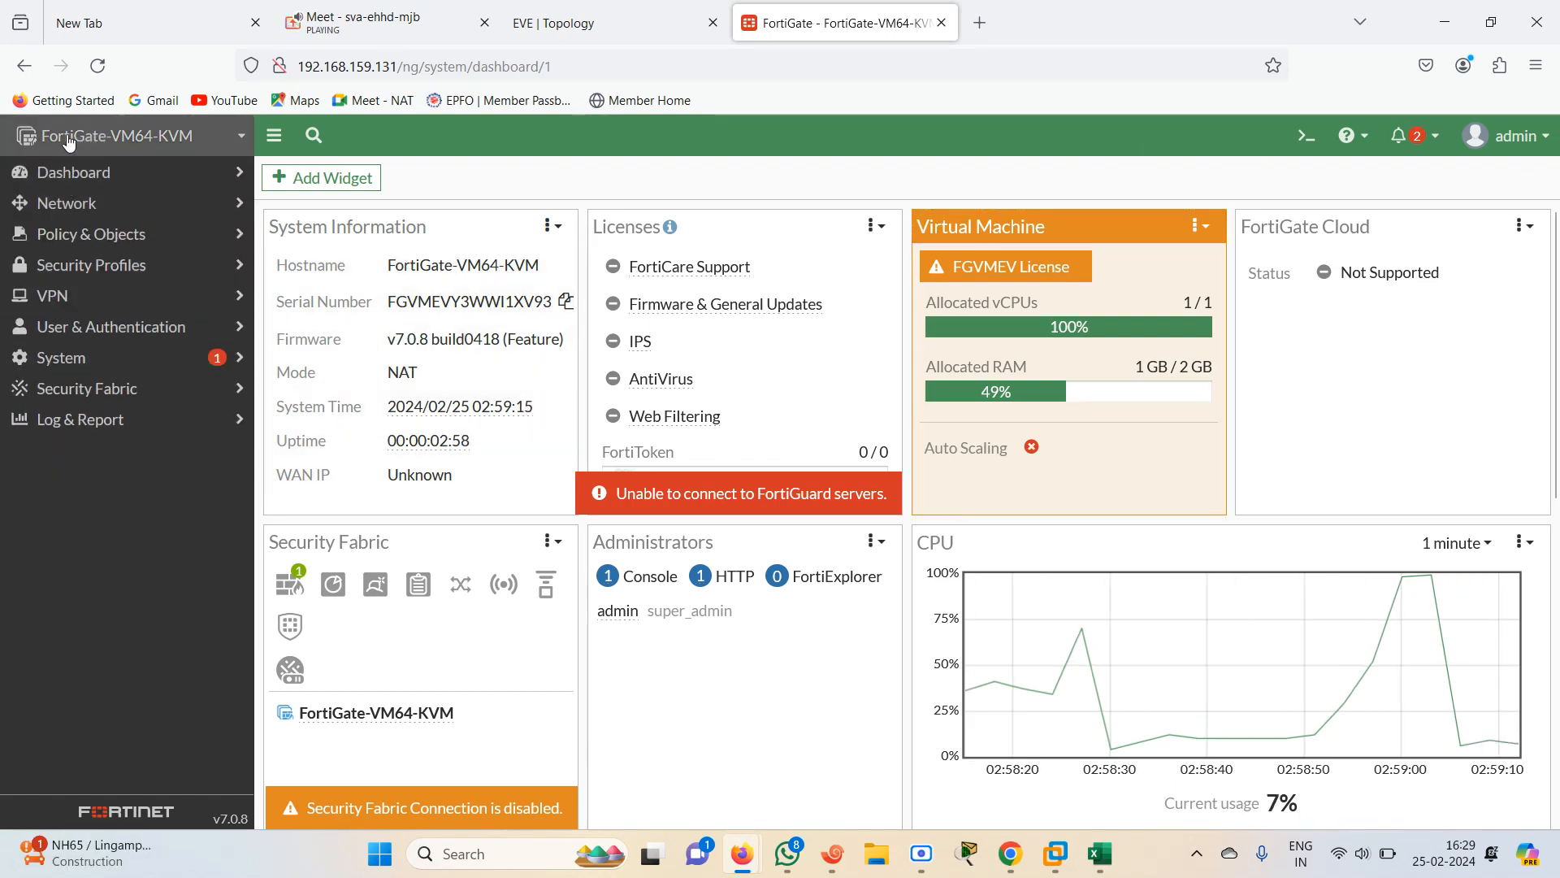
left_click(116, 137)
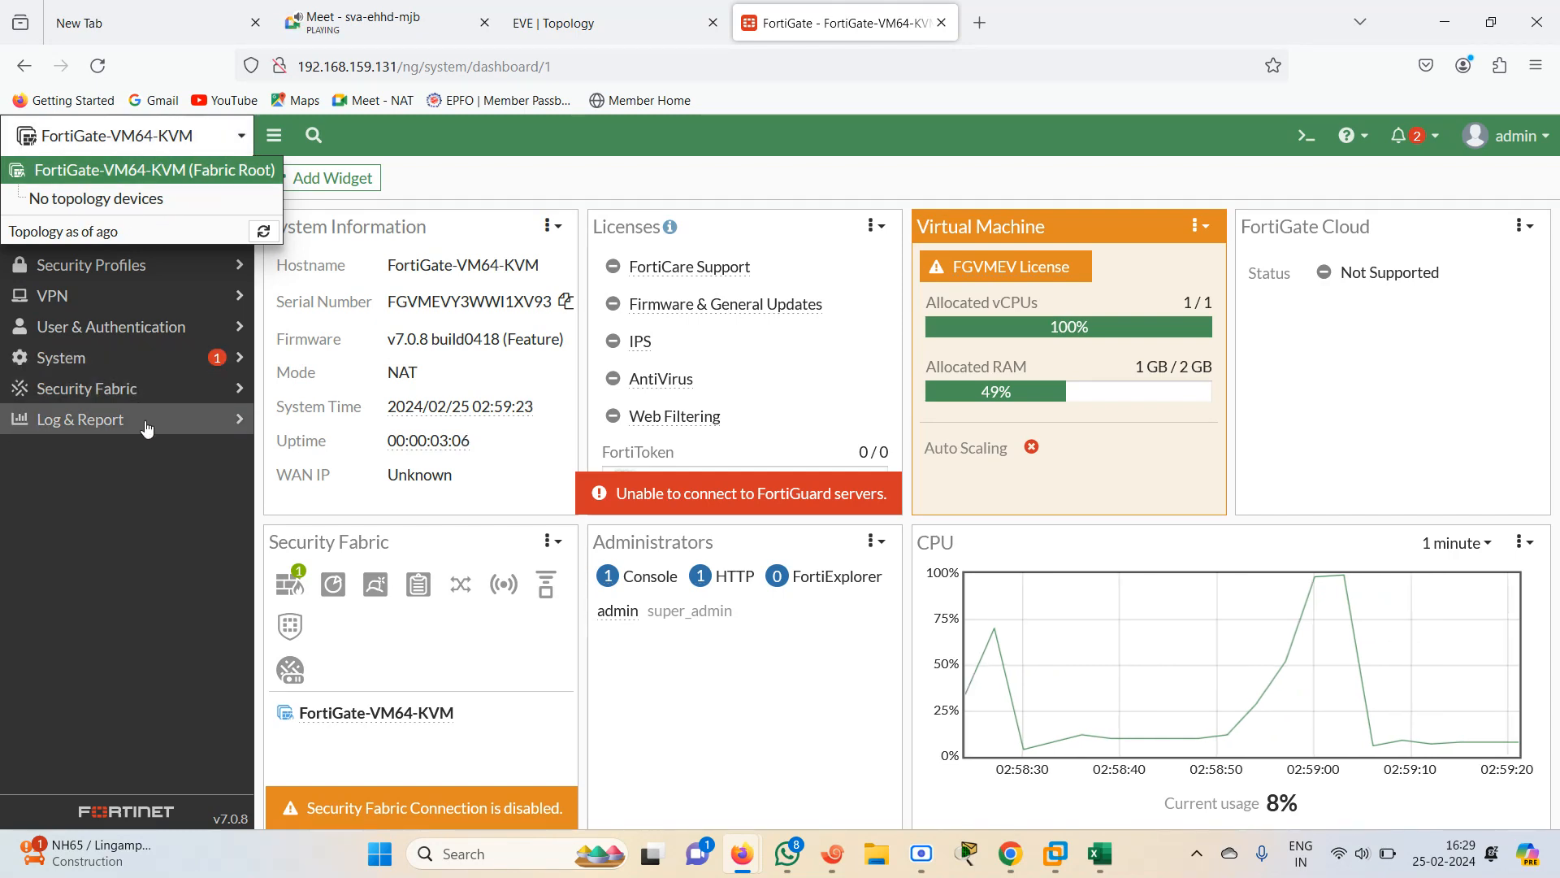
left_click(172, 461)
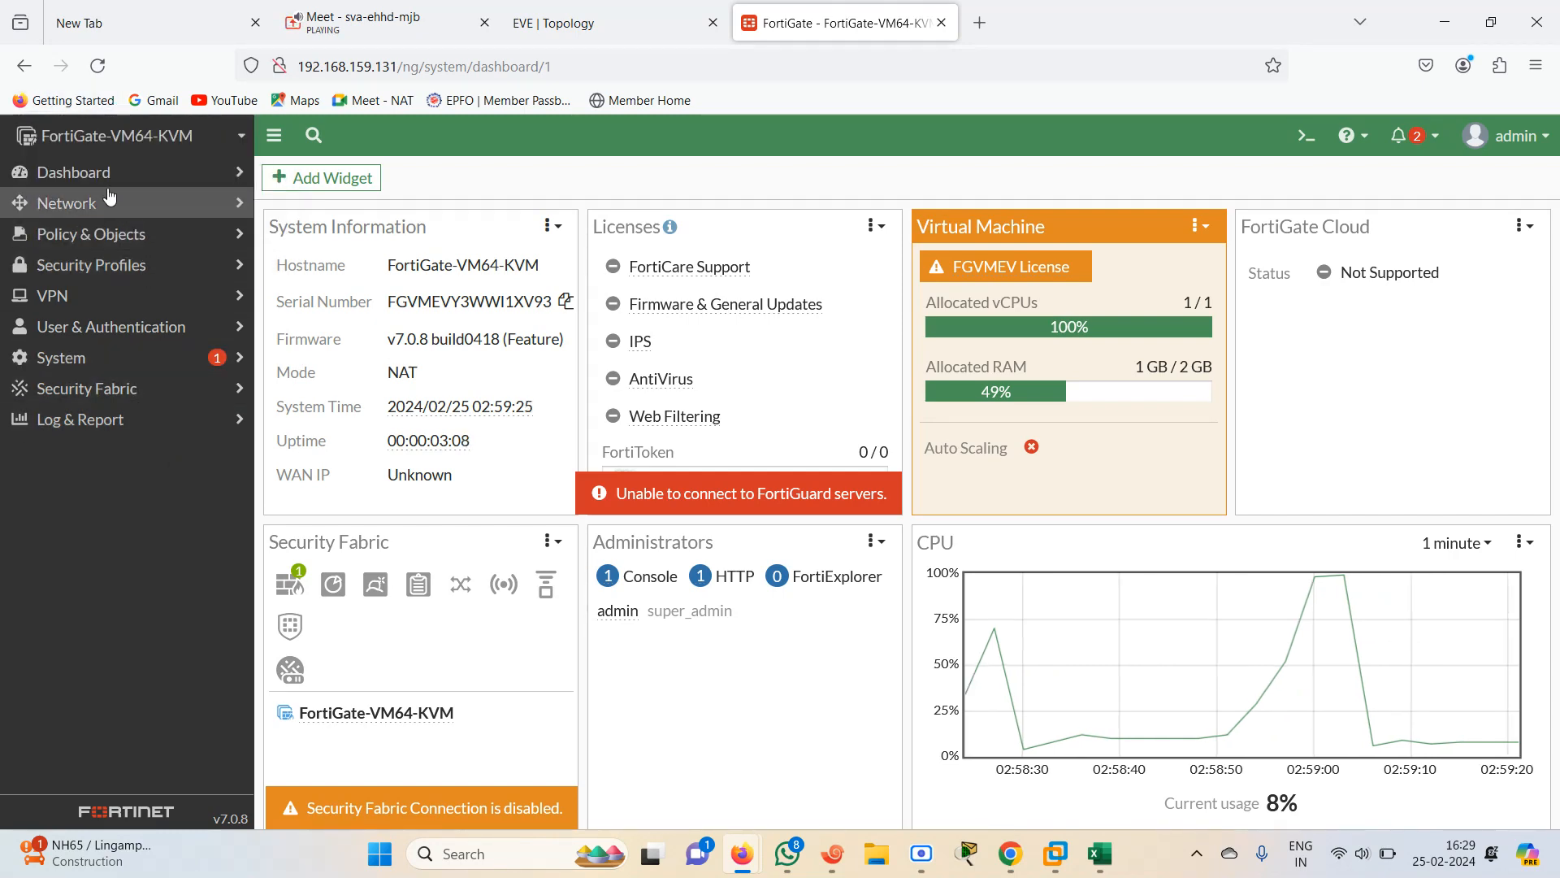
left_click(93, 172)
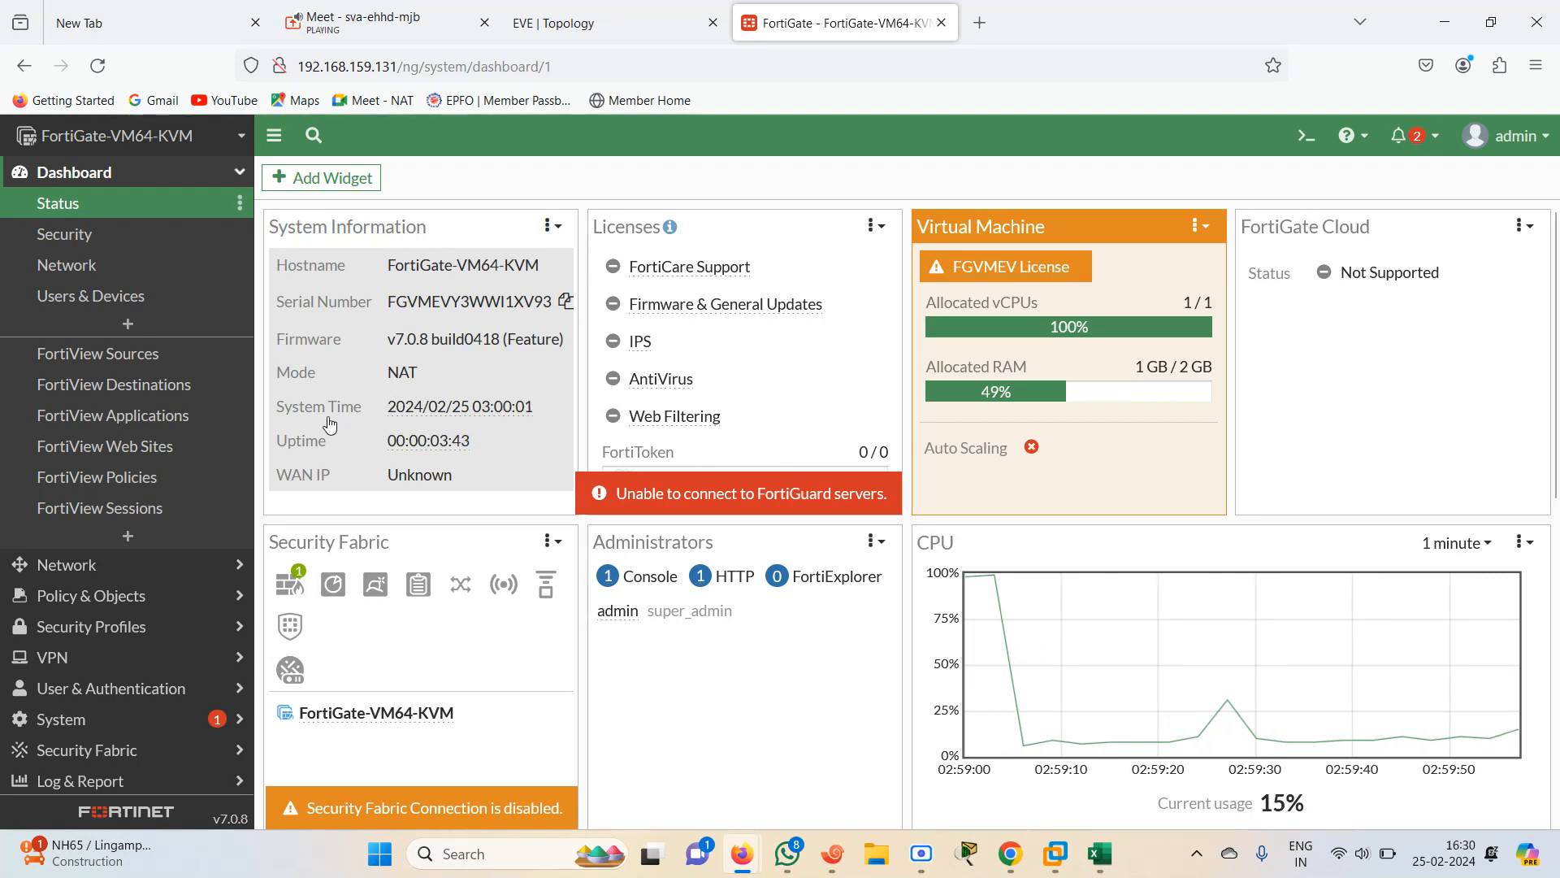
mouse_move(470, 413)
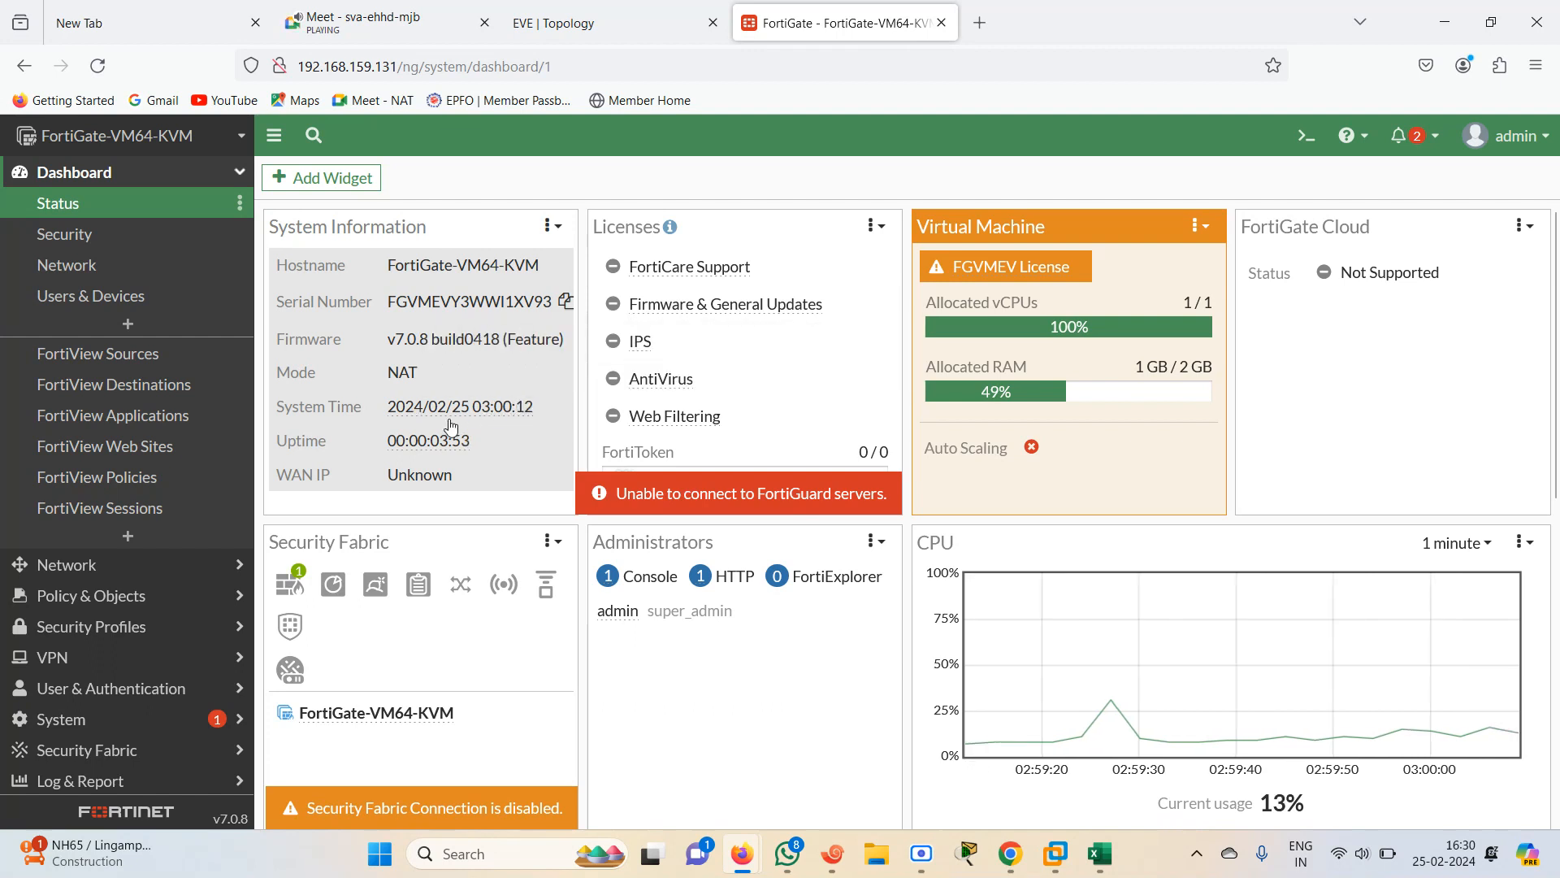
mouse_move(457, 455)
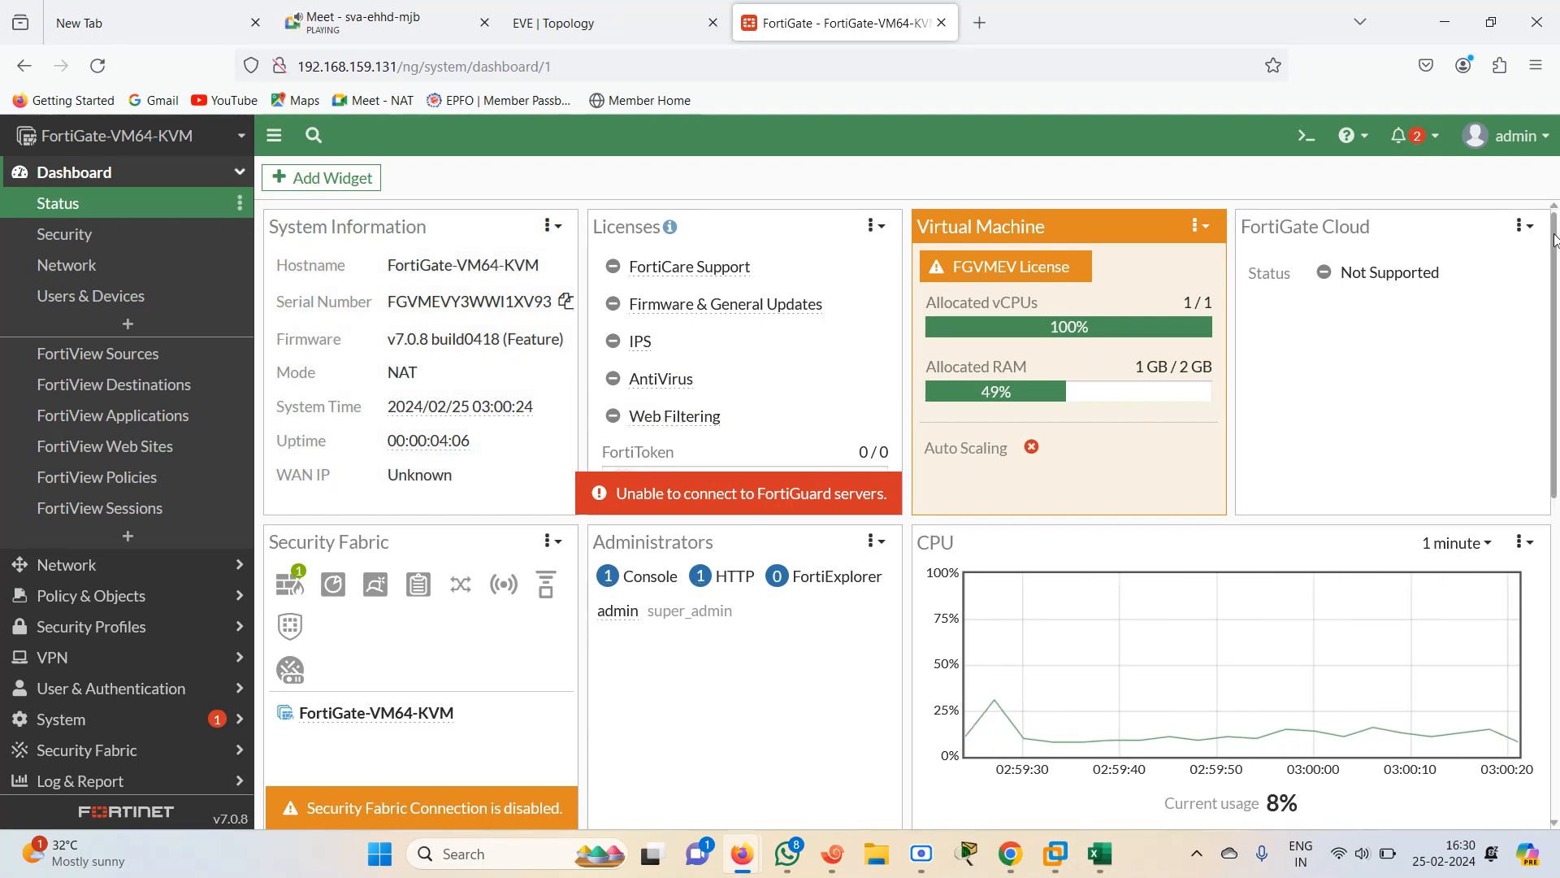
mouse_move(1555, 244)
left_mouse_down()
mouse_move(1556, 264)
mouse_move(1554, 241)
left_mouse_up()
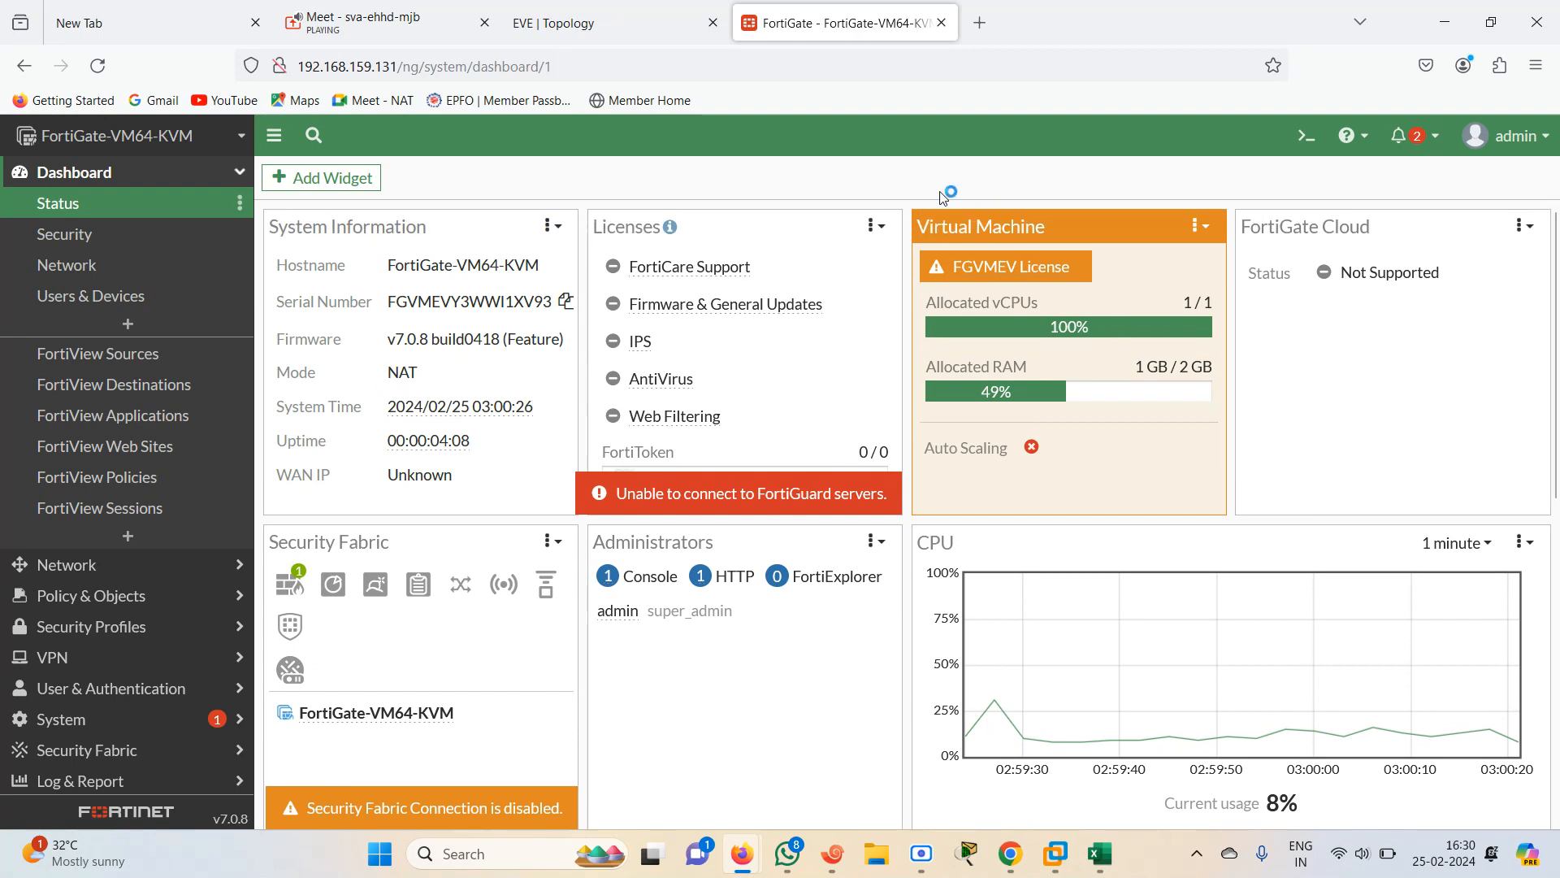
mouse_move(691, 272)
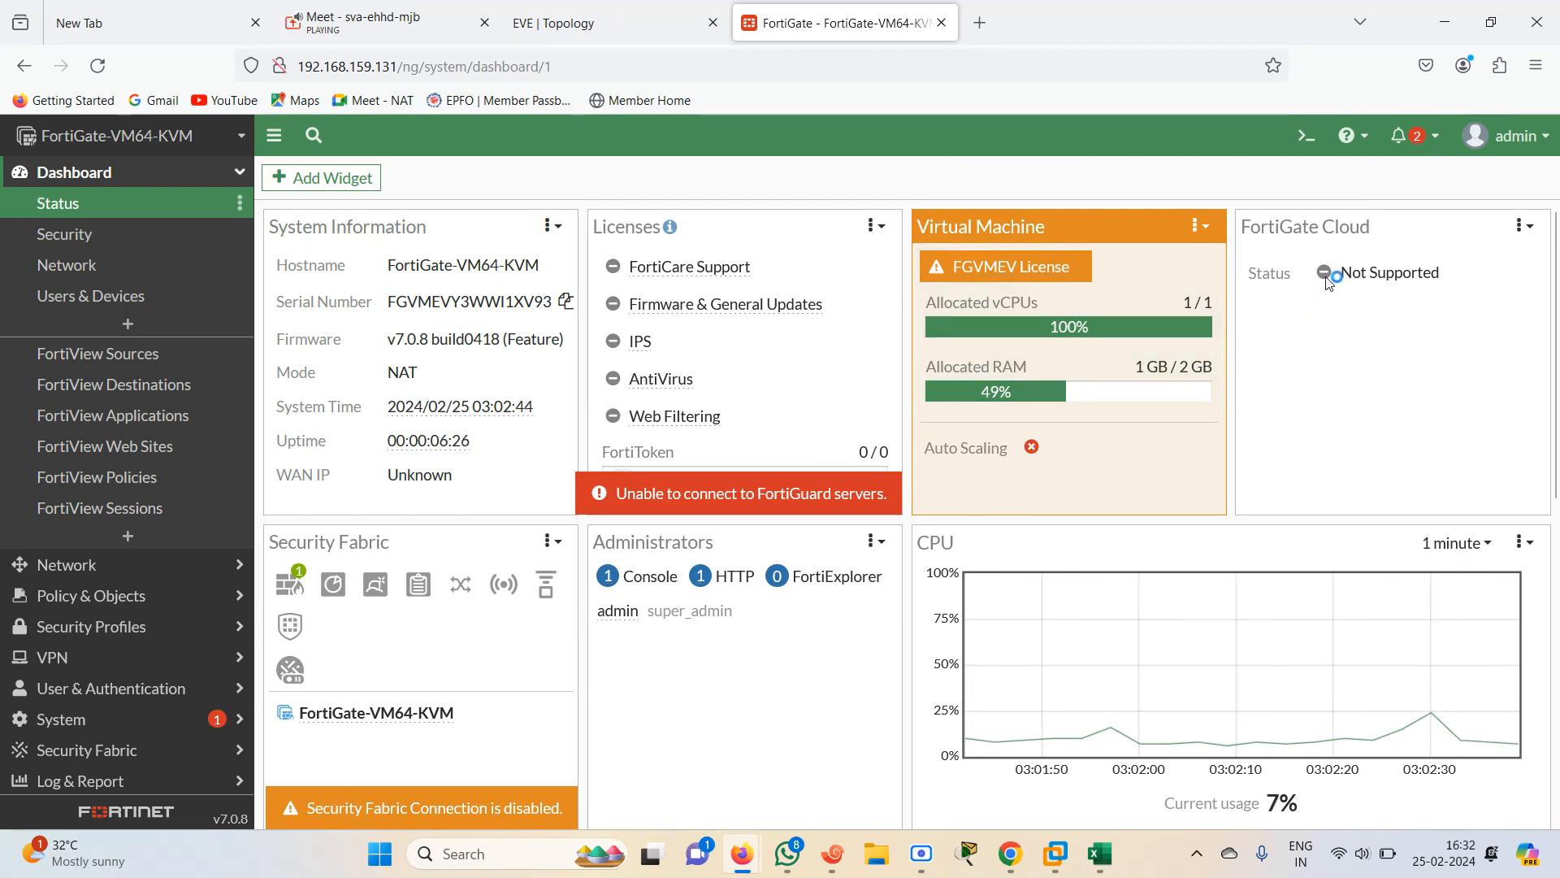
left_click(980, 22)
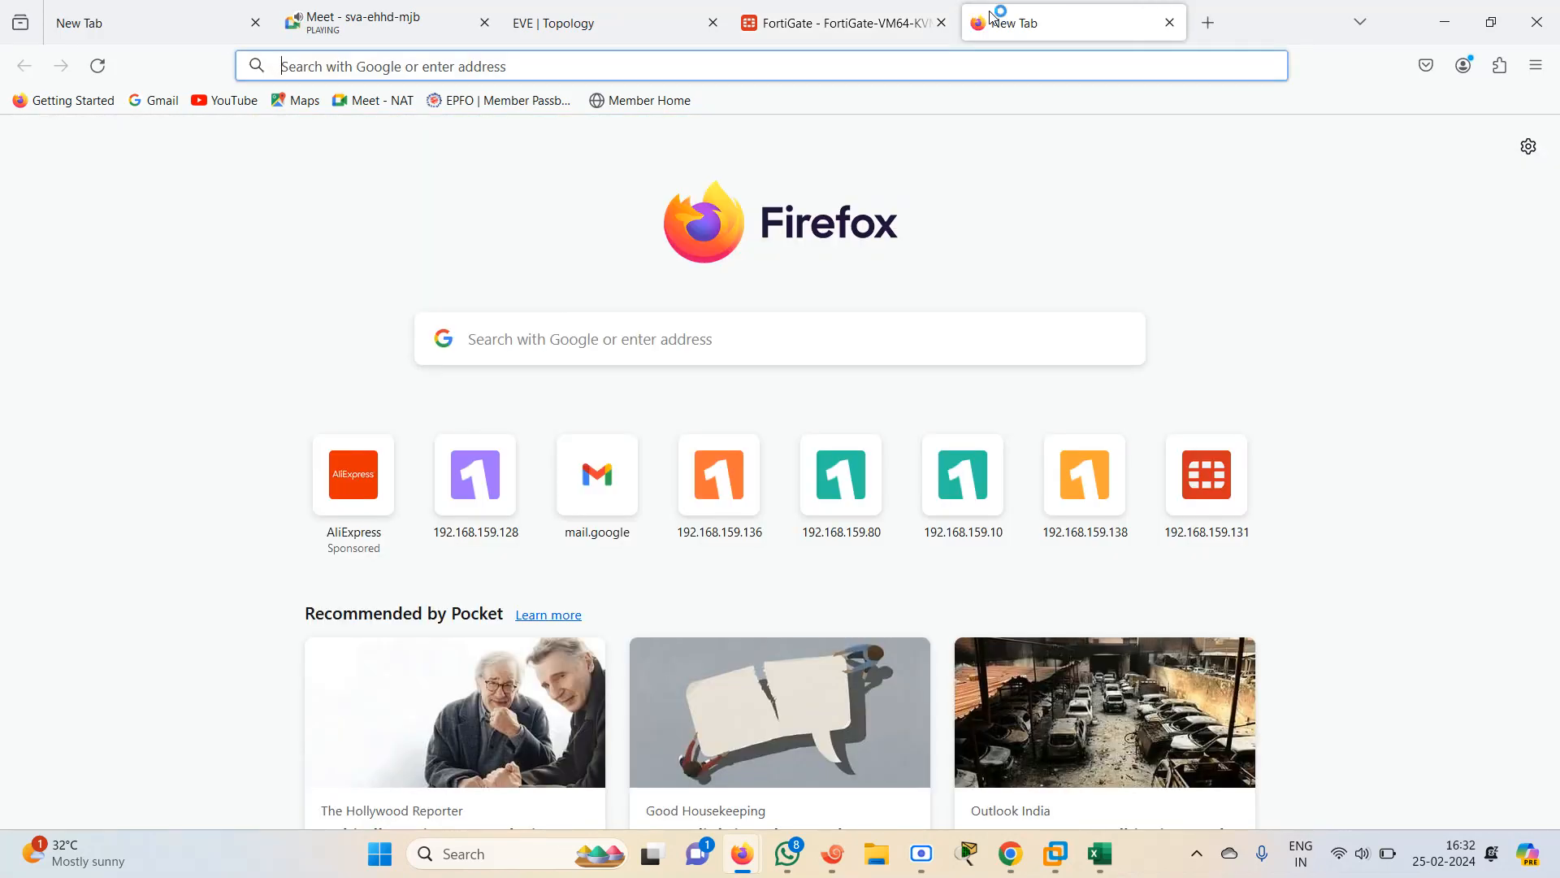
type("www.google.com/")
key("Return")
type("for")
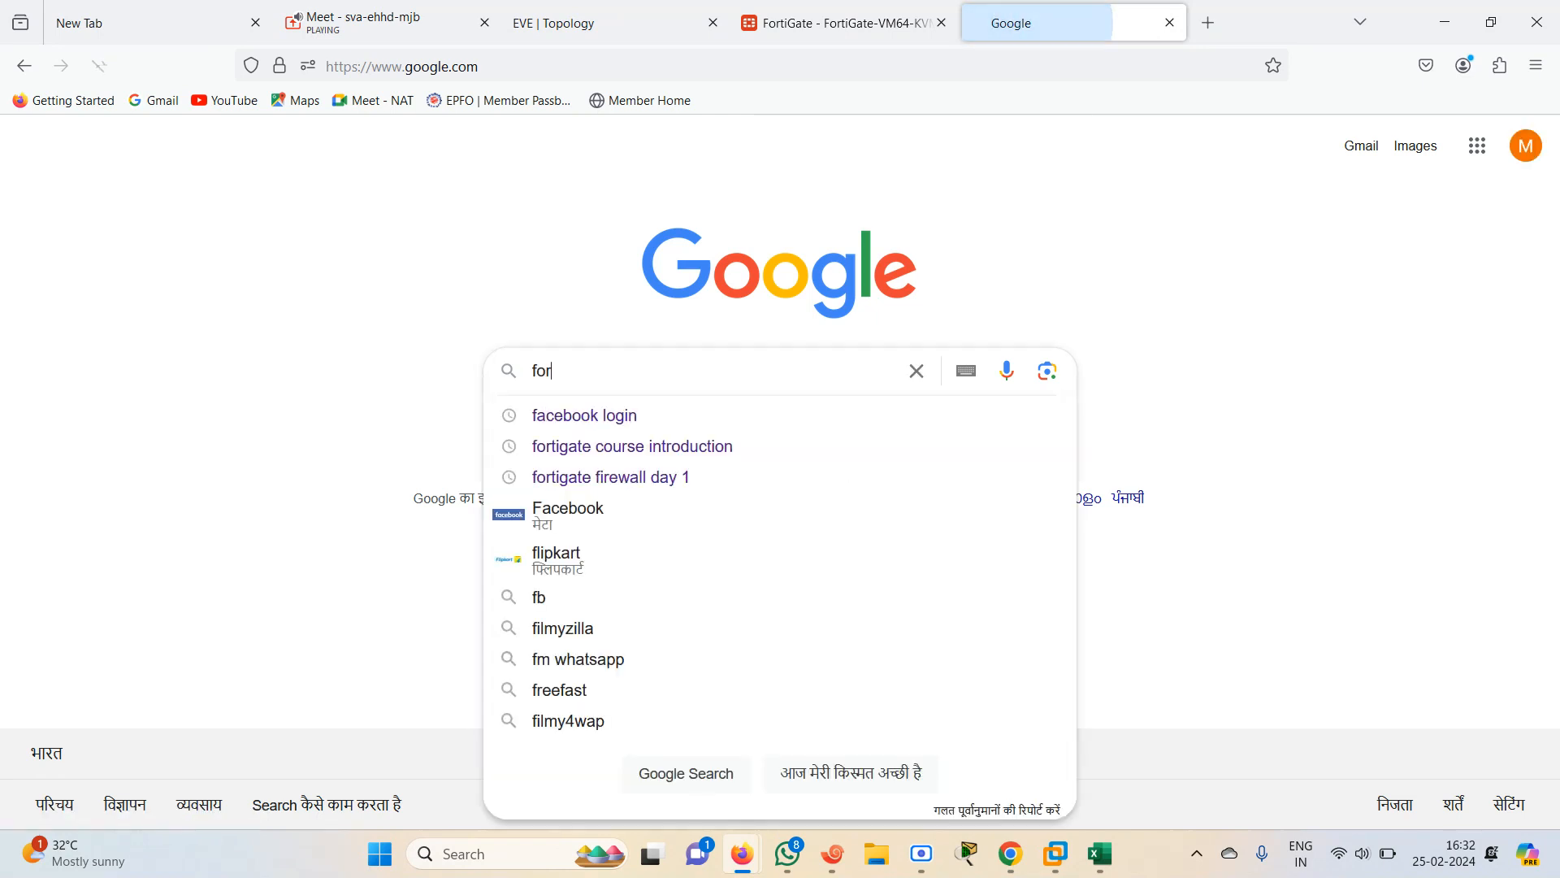
type("ticl")
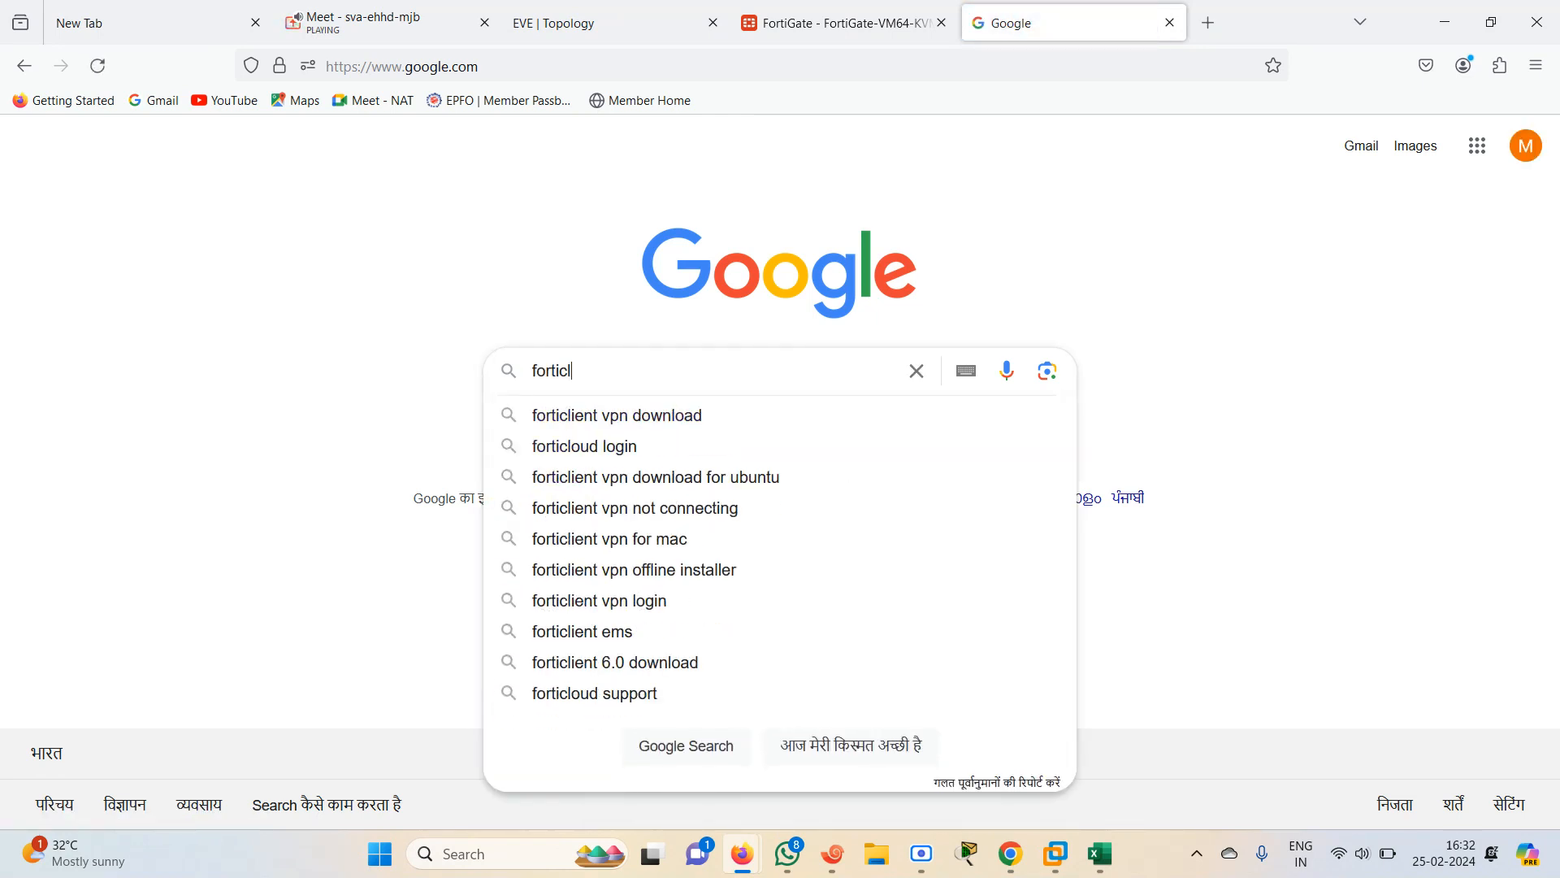
type("oud")
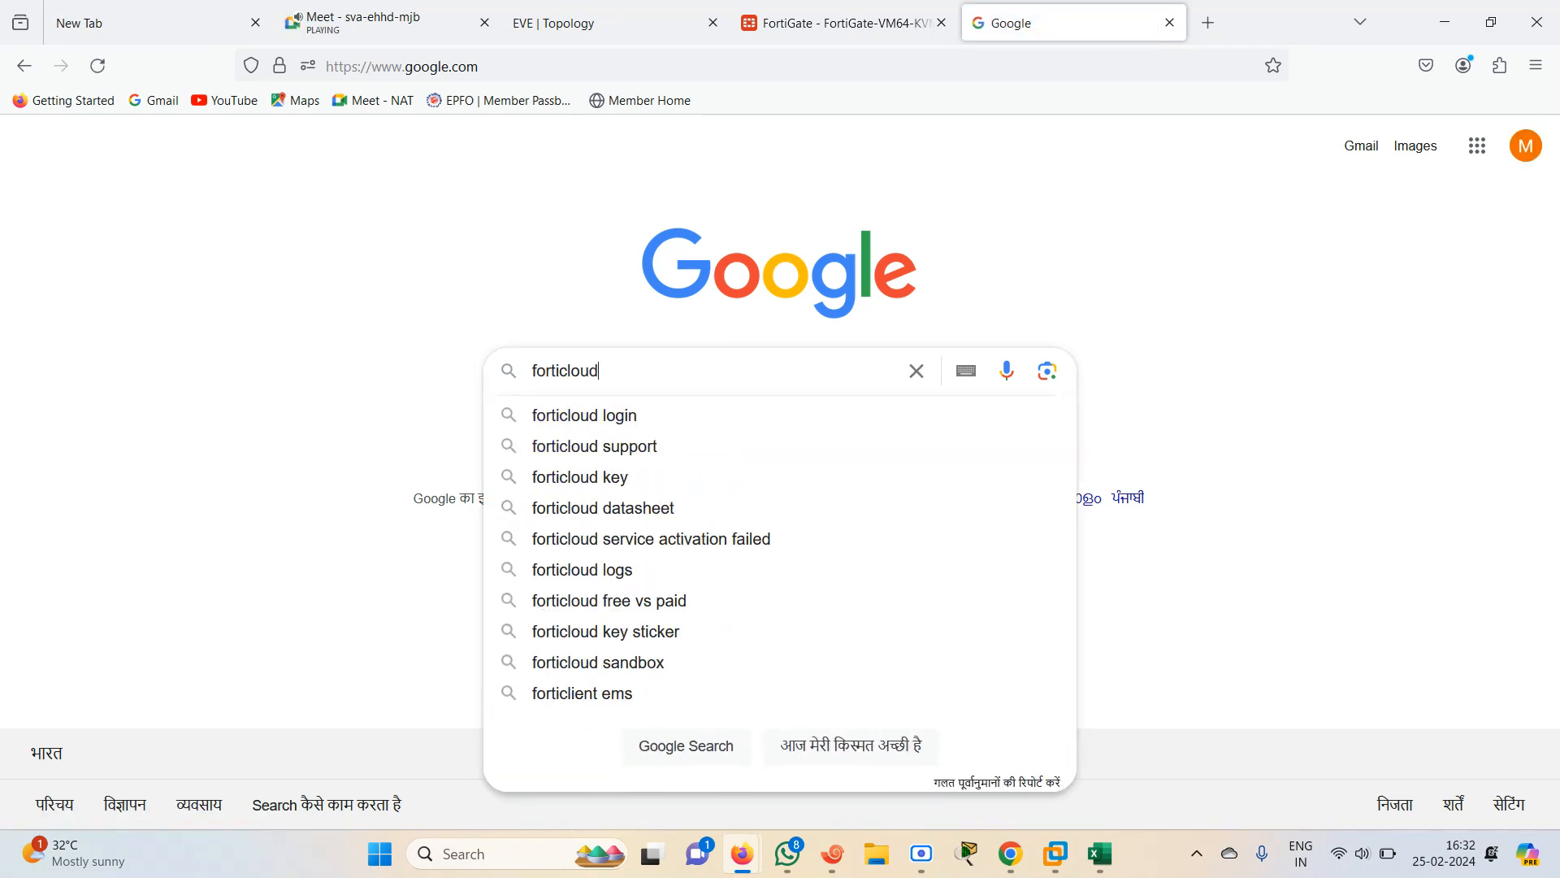
key("Return")
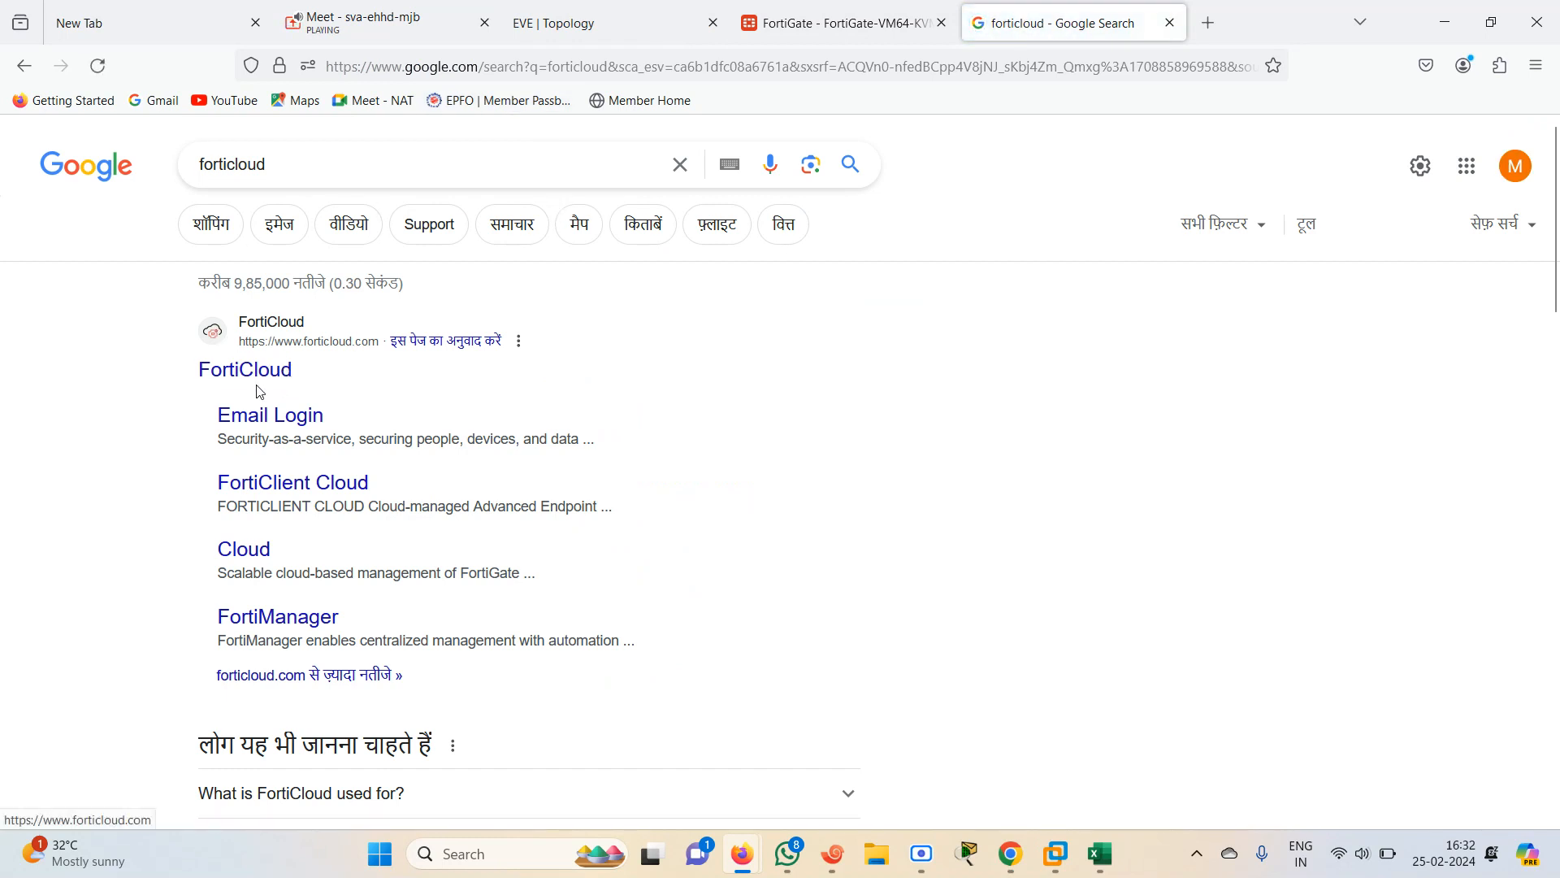
Open the FortiCloud site from the results, switching between it and the FortiGate tab, and accept all cookies
left_click(254, 374)
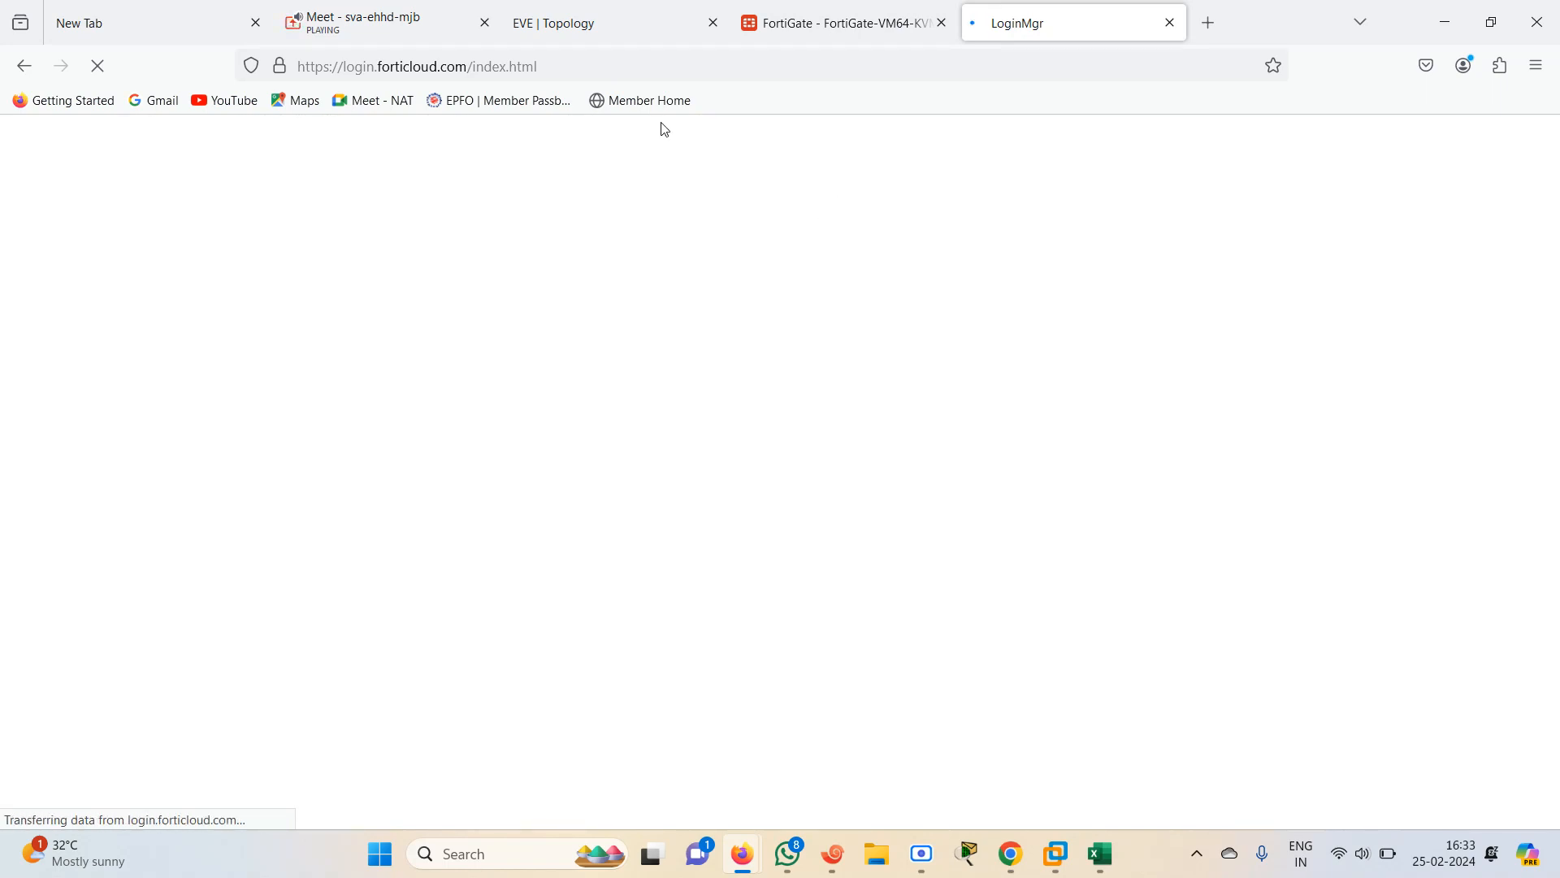
left_click(680, 10)
left_click(771, 8)
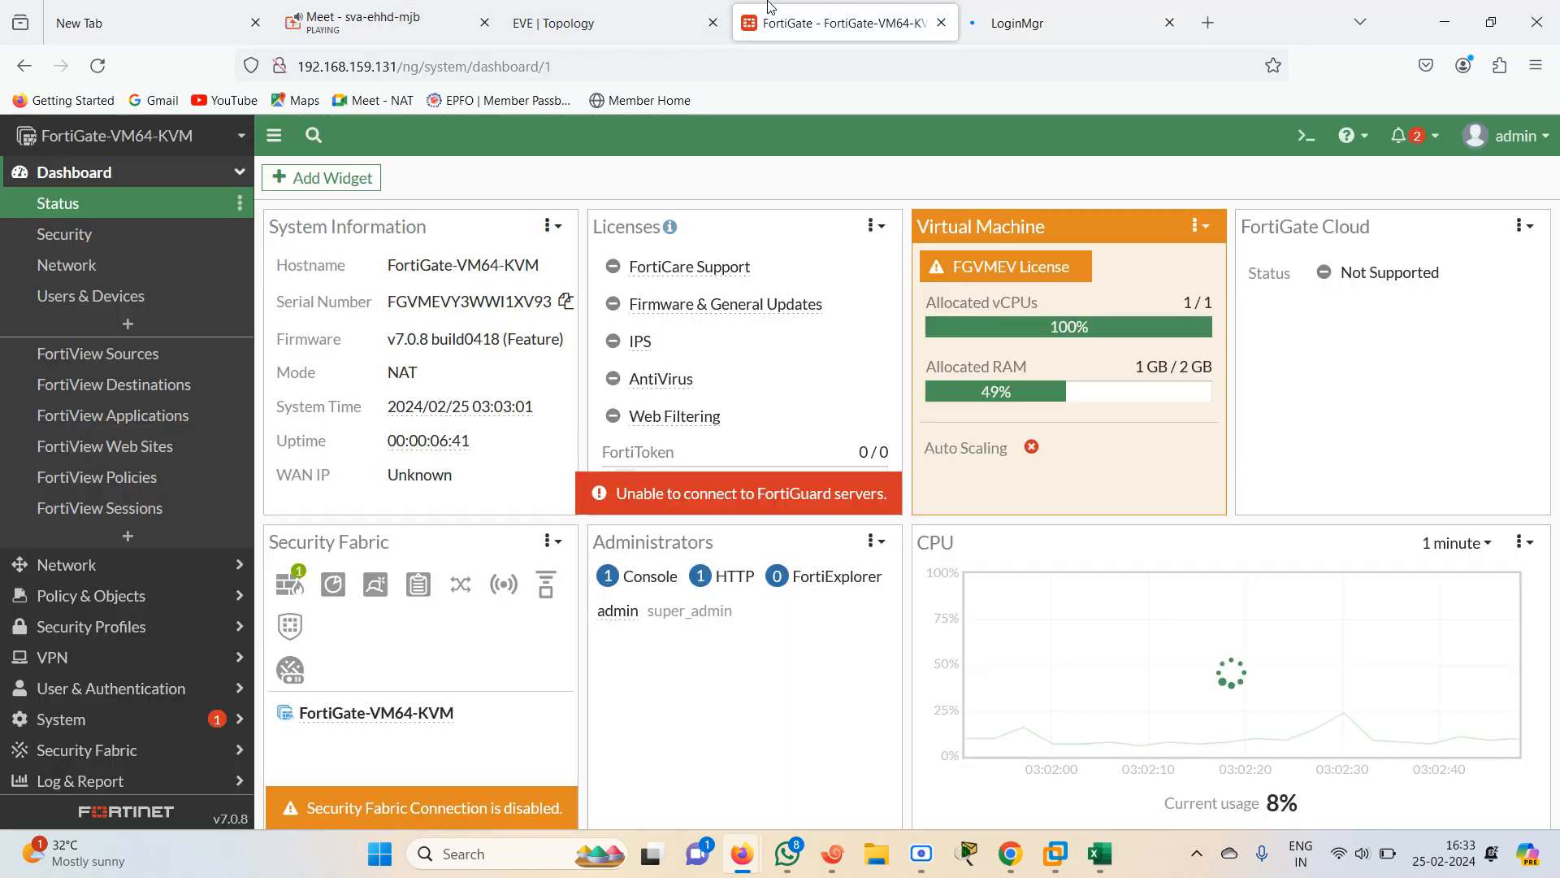
left_click(1049, 18)
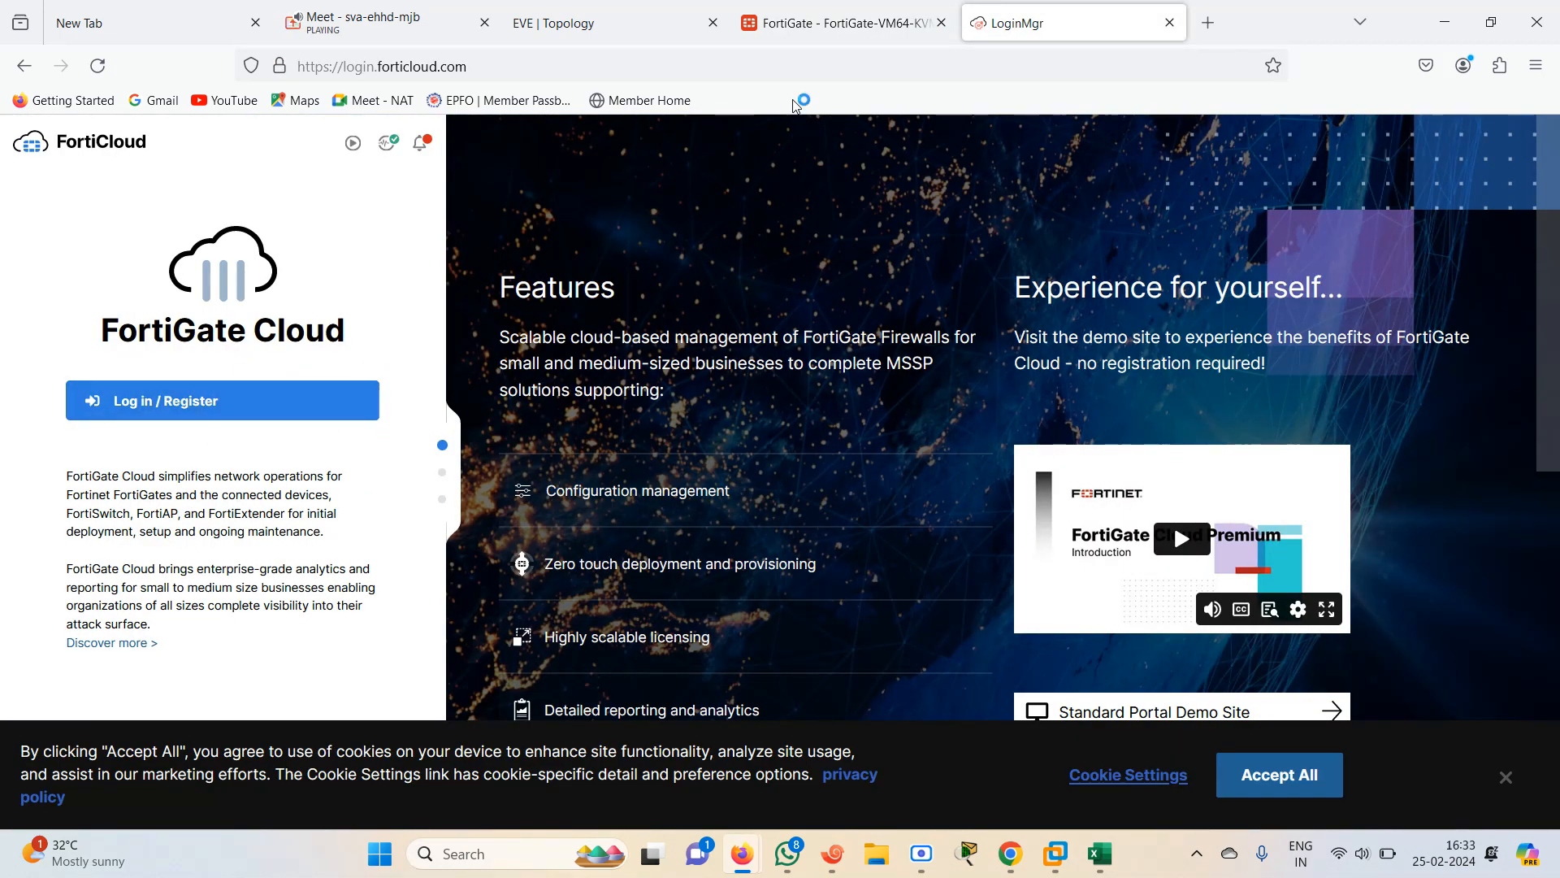
left_click(813, 23)
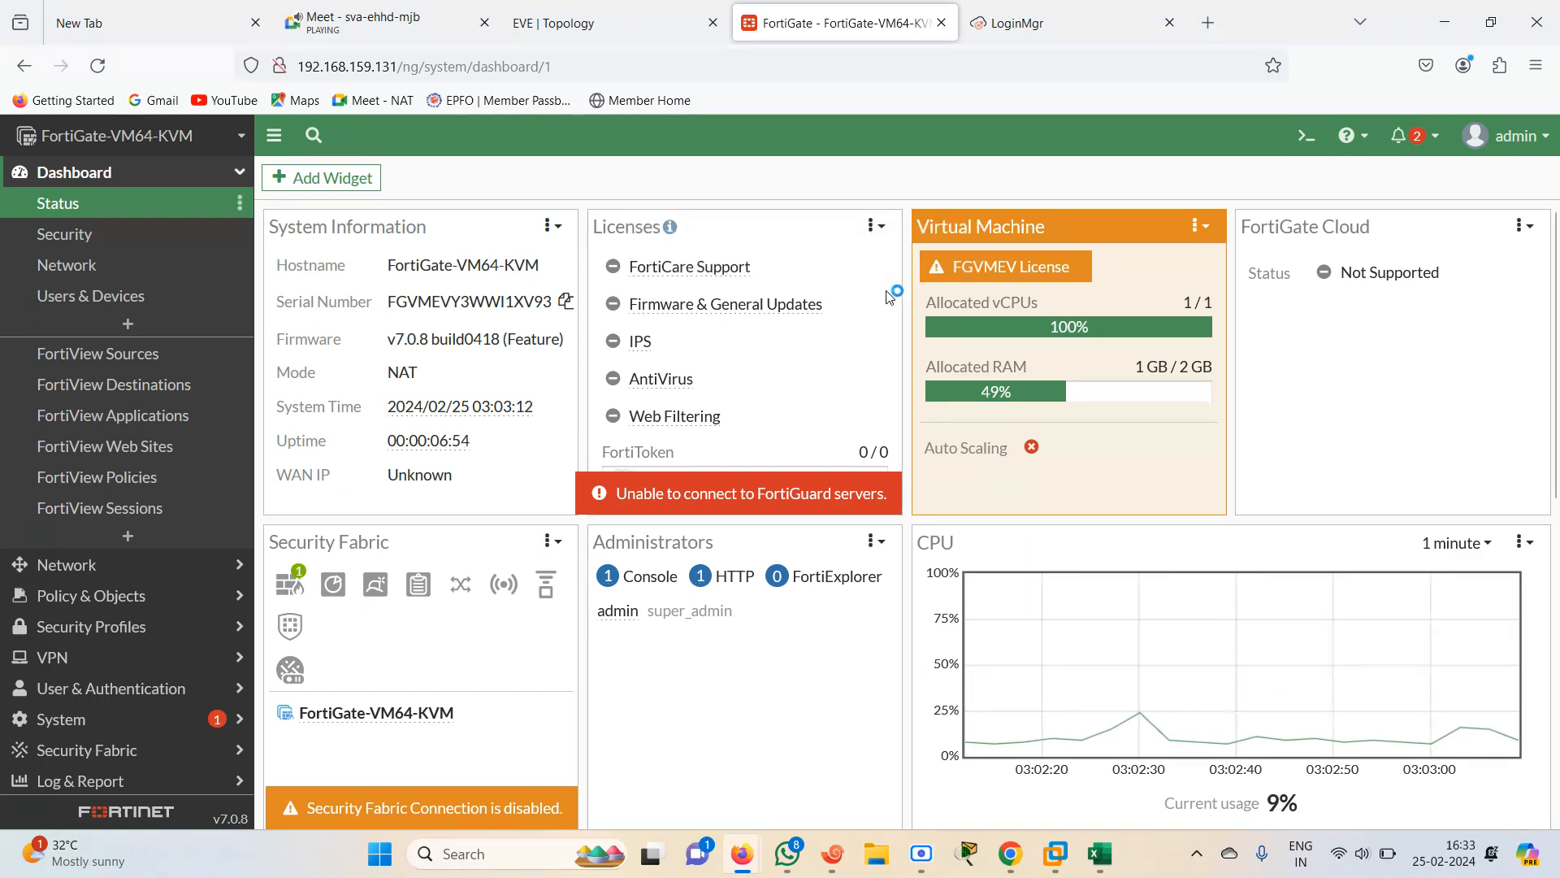
left_click(1047, 18)
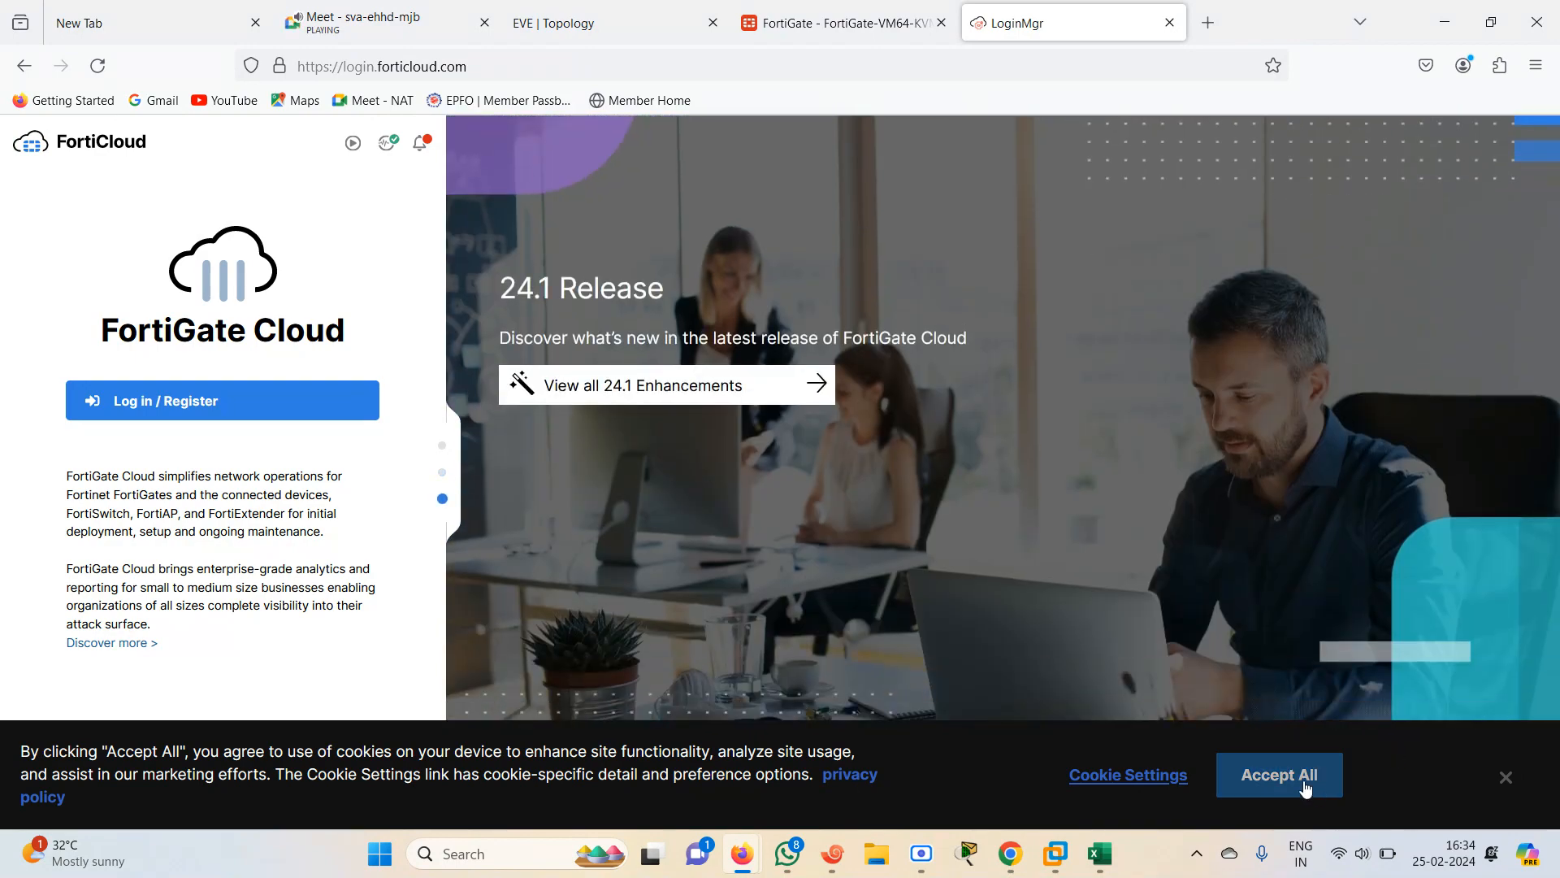
left_click(1300, 781)
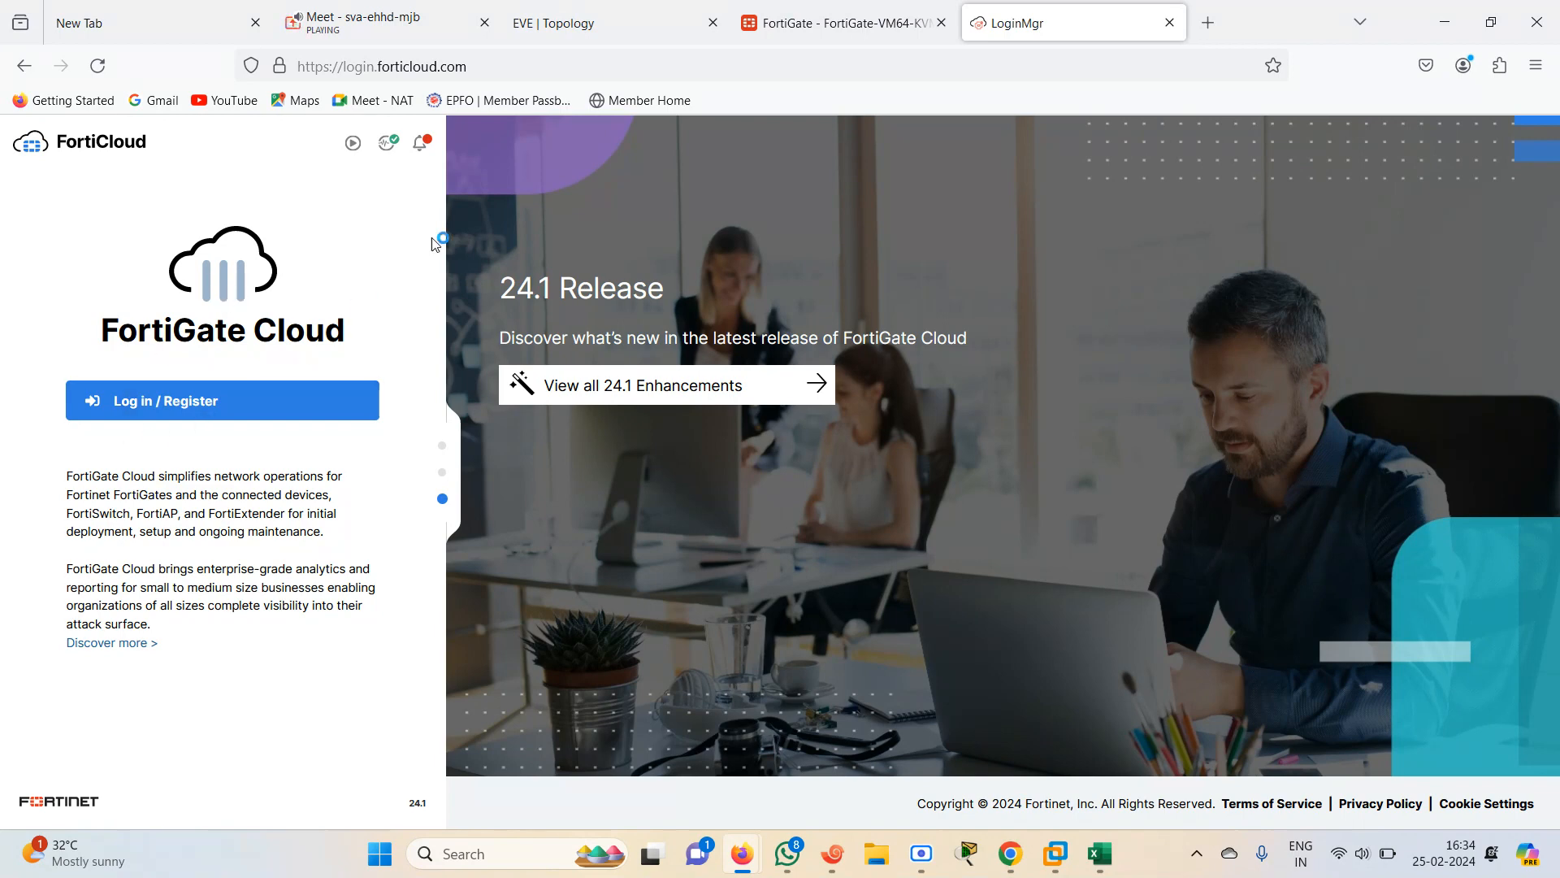
Return to the FortiGate dashboard and examine the Security Fabric widget's icons and the FortiGate device menu
left_click(804, 25)
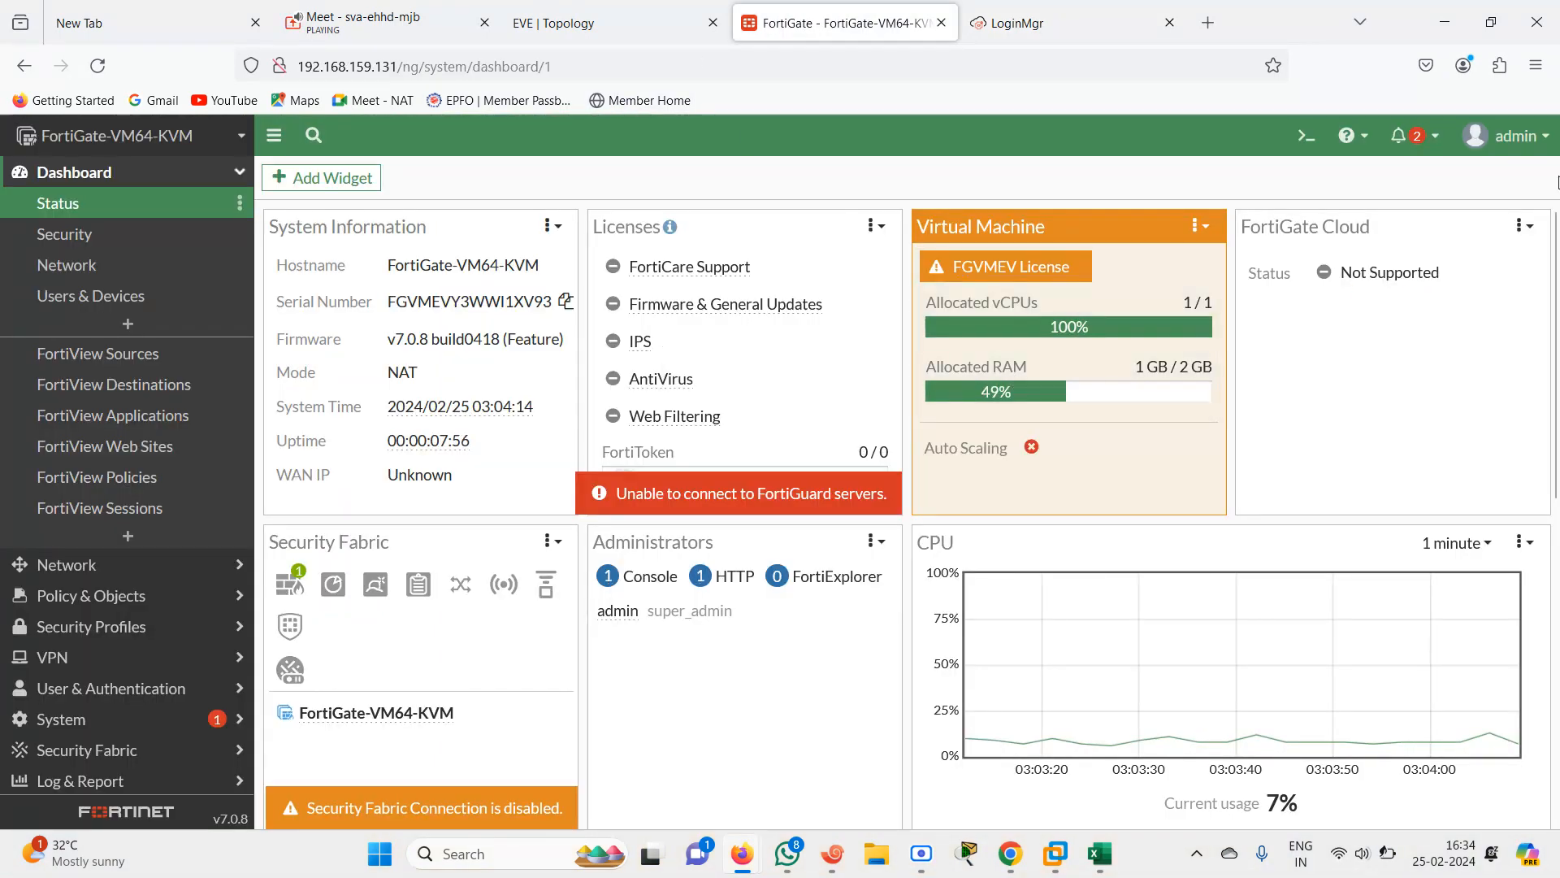
scroll(1558, 278, "down", 2)
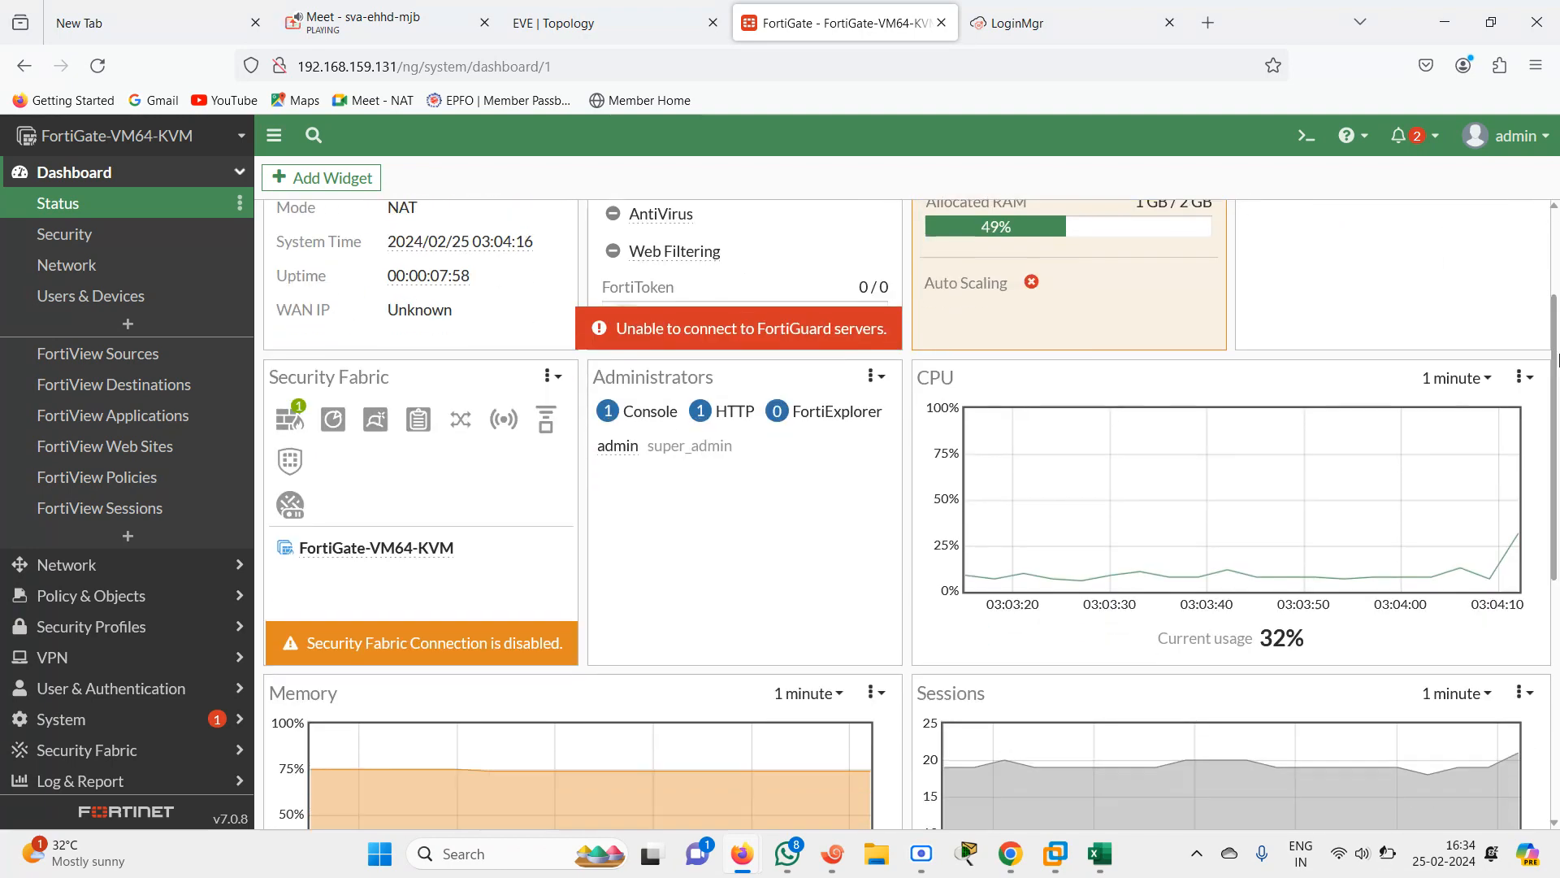
mouse_move(295, 421)
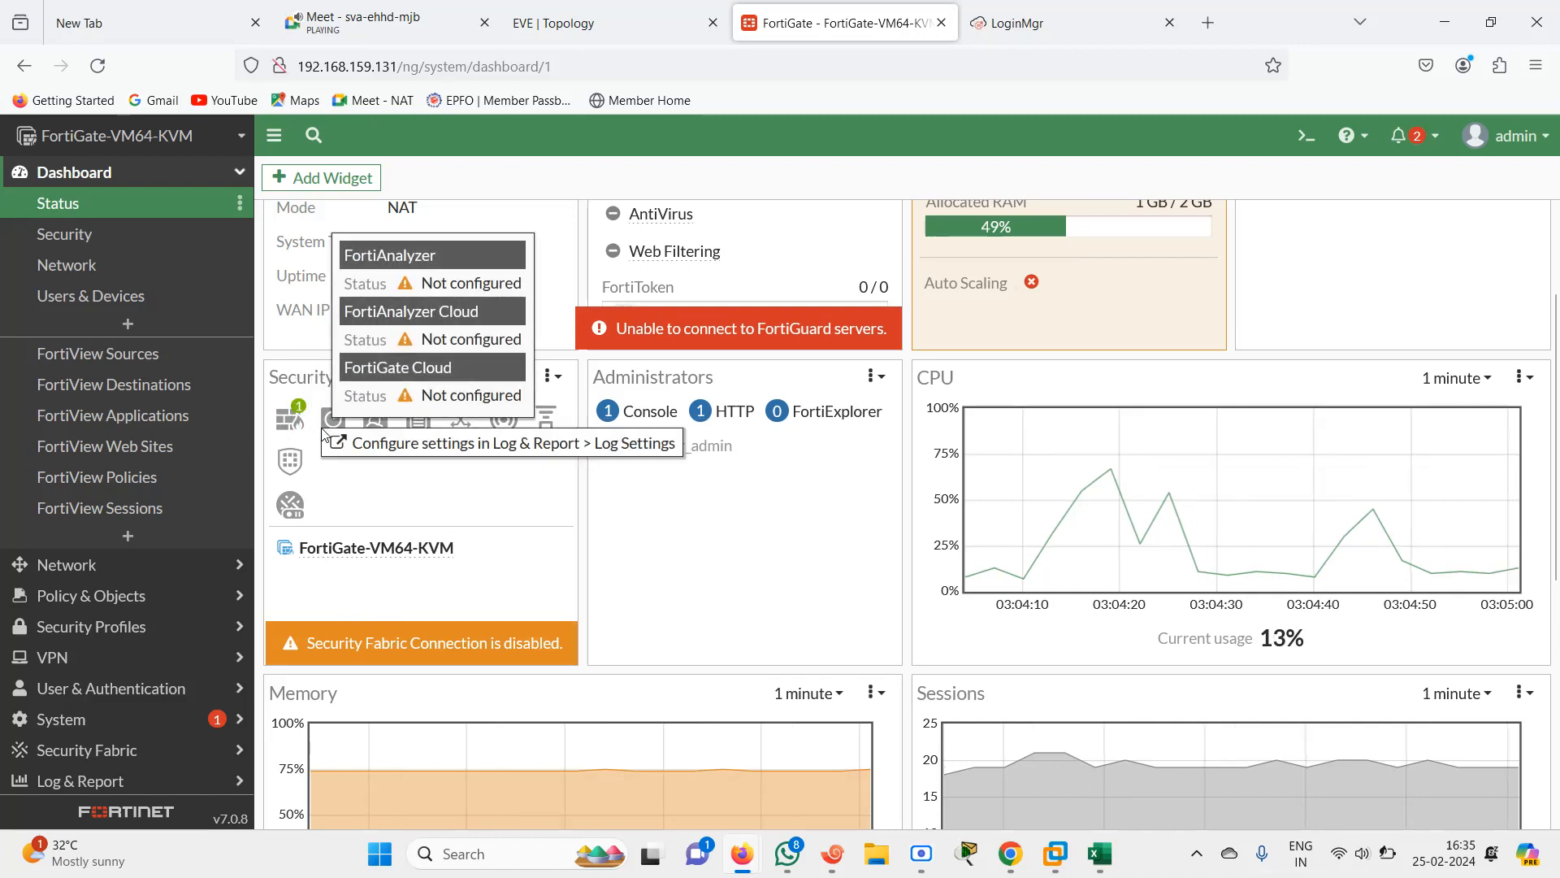
mouse_move(397, 416)
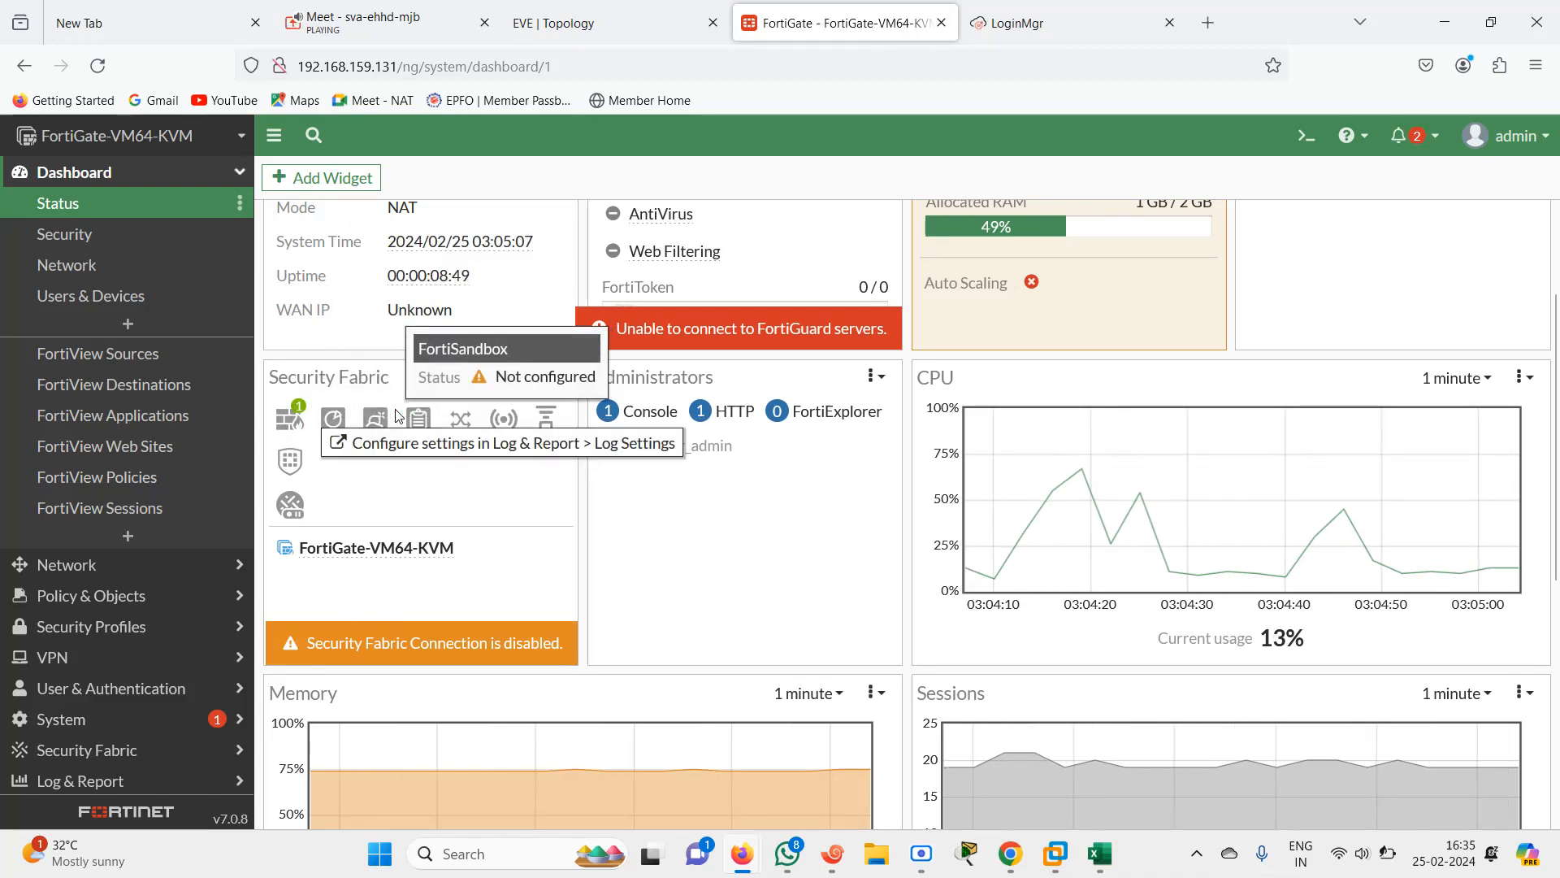
mouse_move(807, 261)
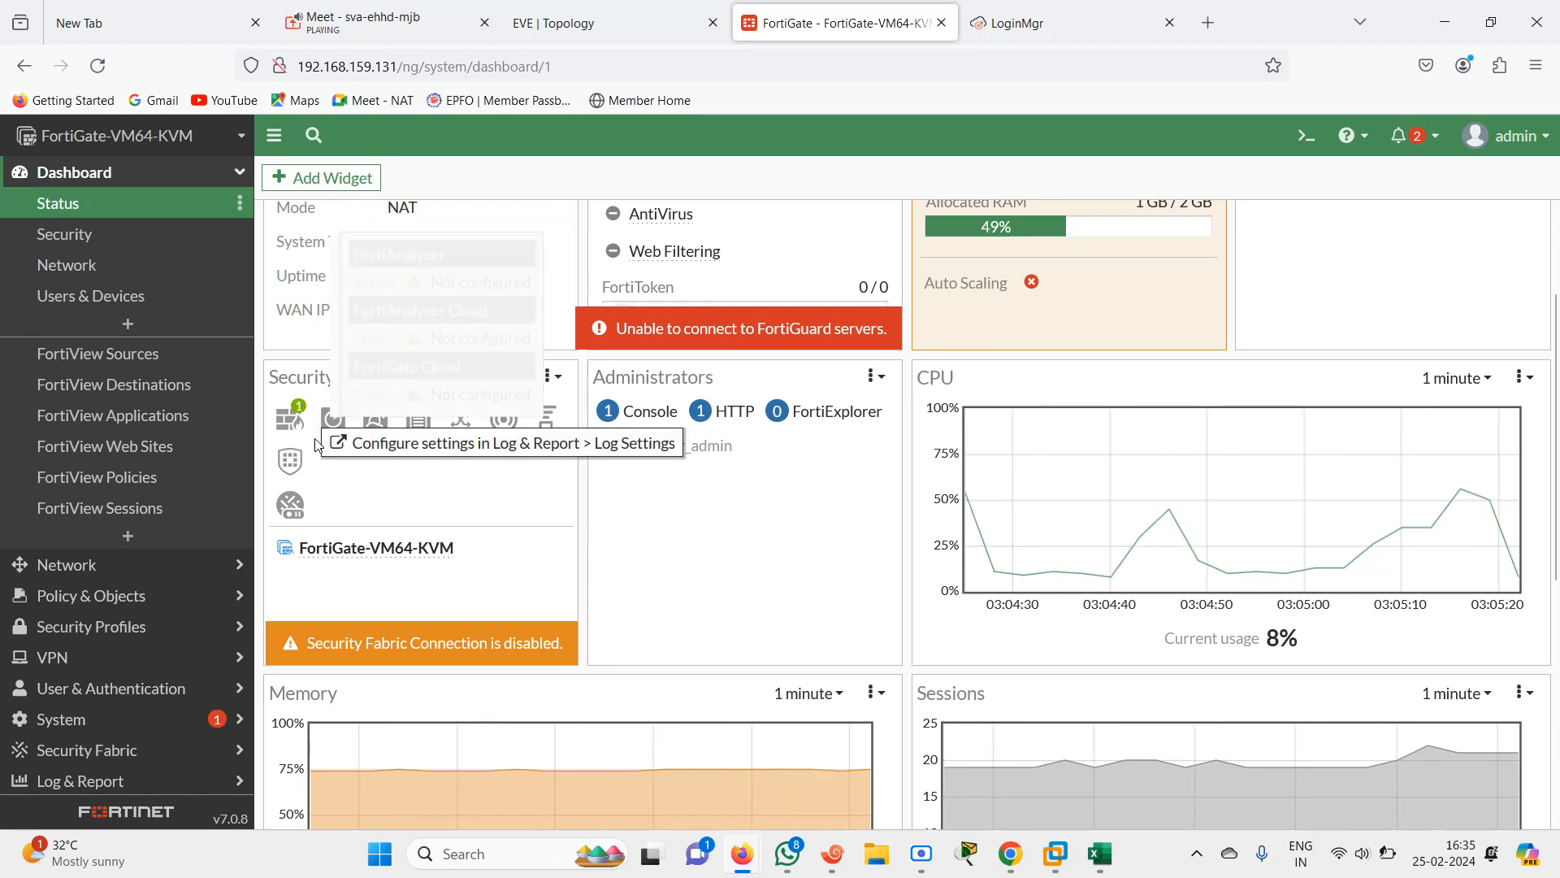
mouse_move(665, 255)
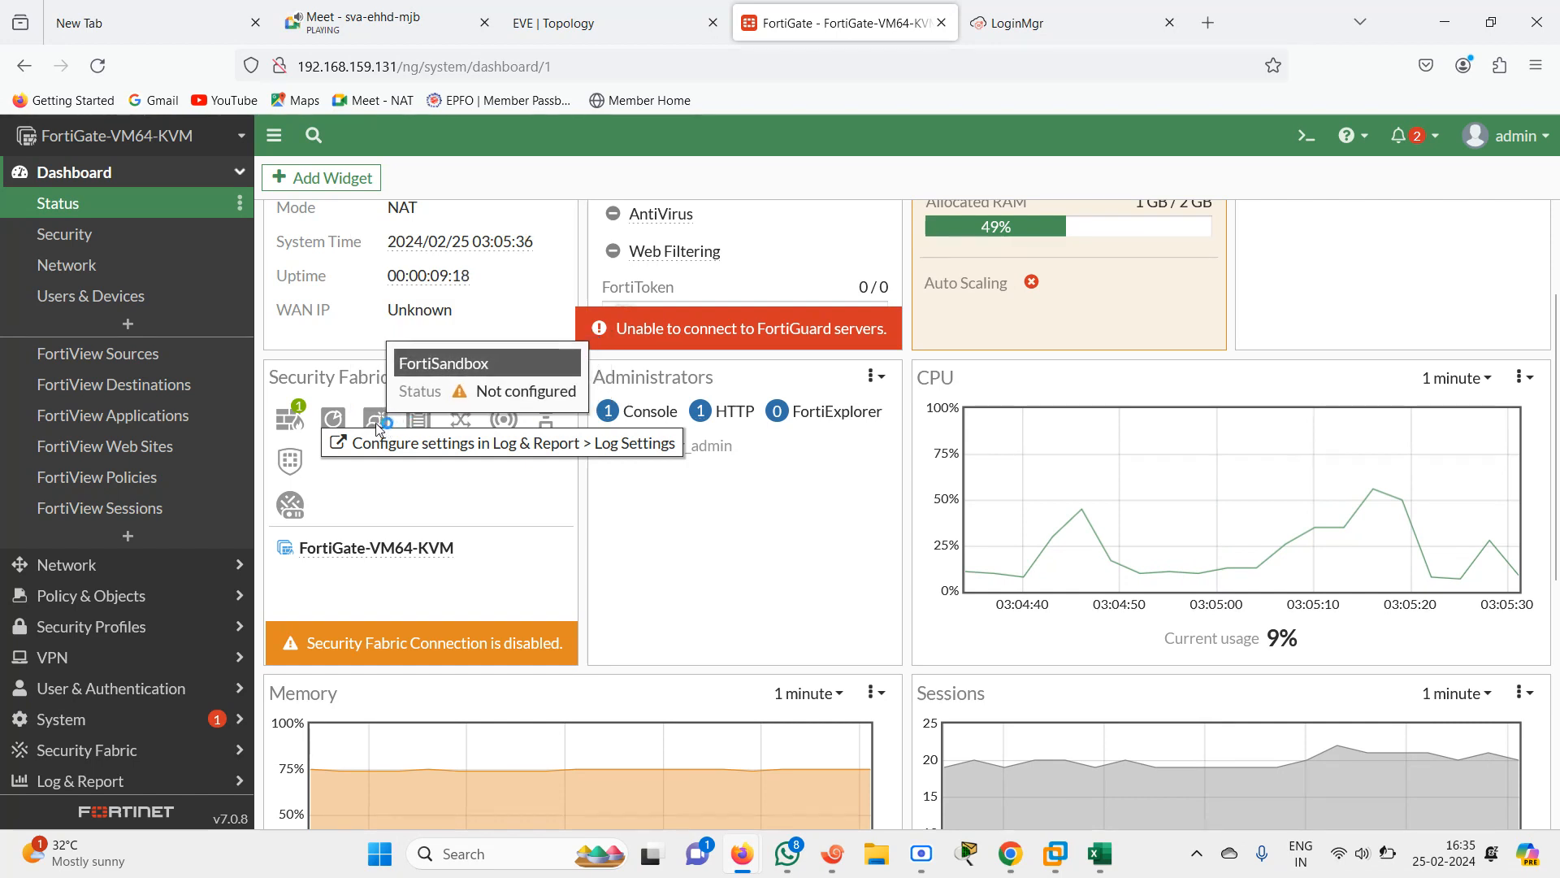
left_click(416, 542)
mouse_move(378, 428)
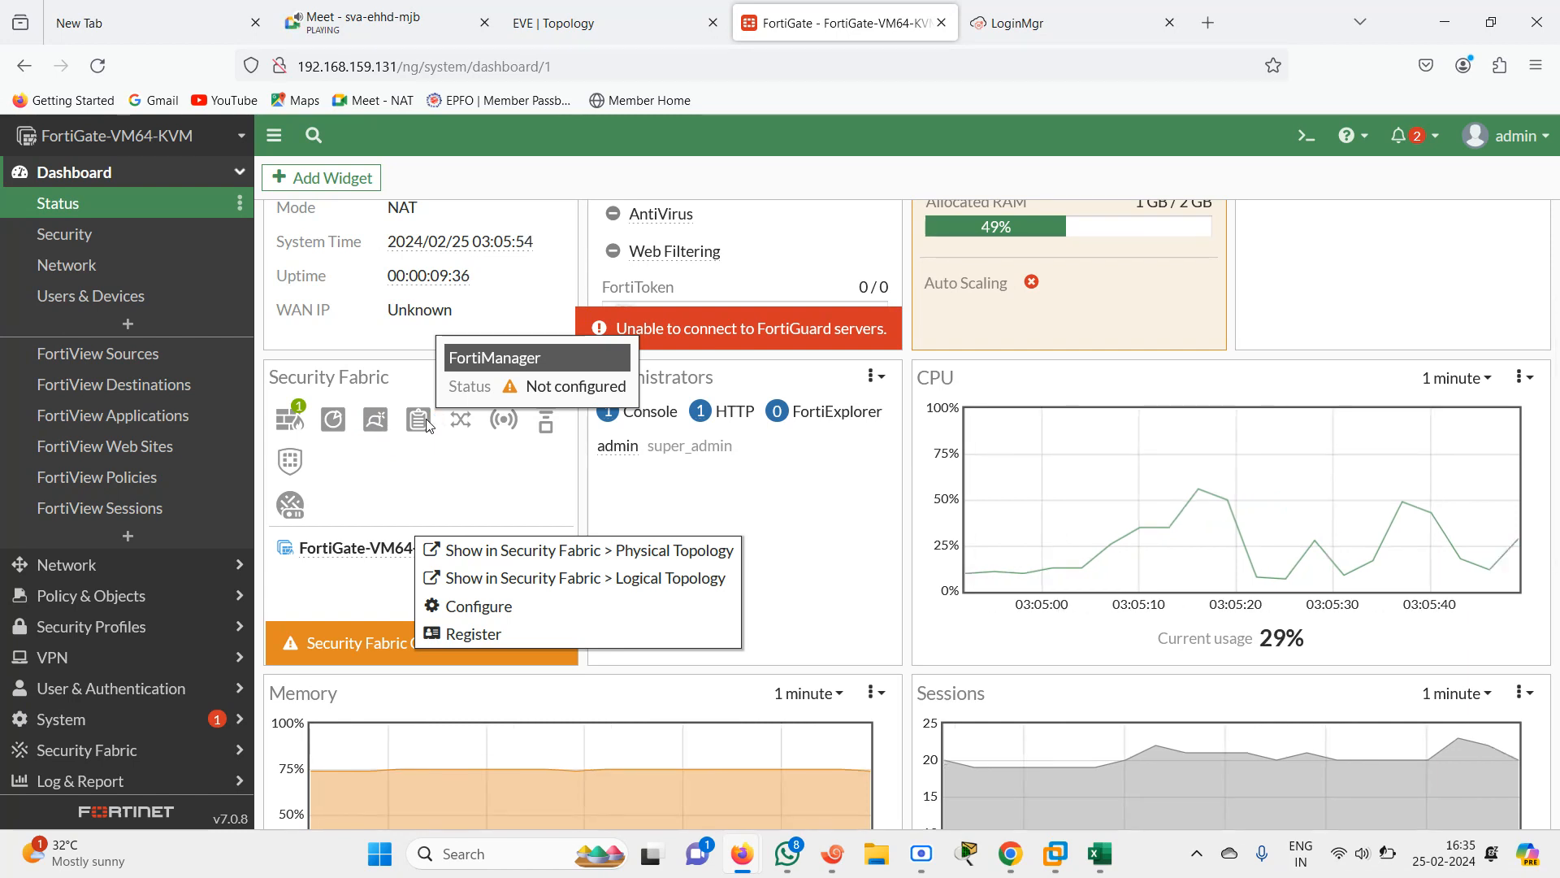
mouse_move(459, 425)
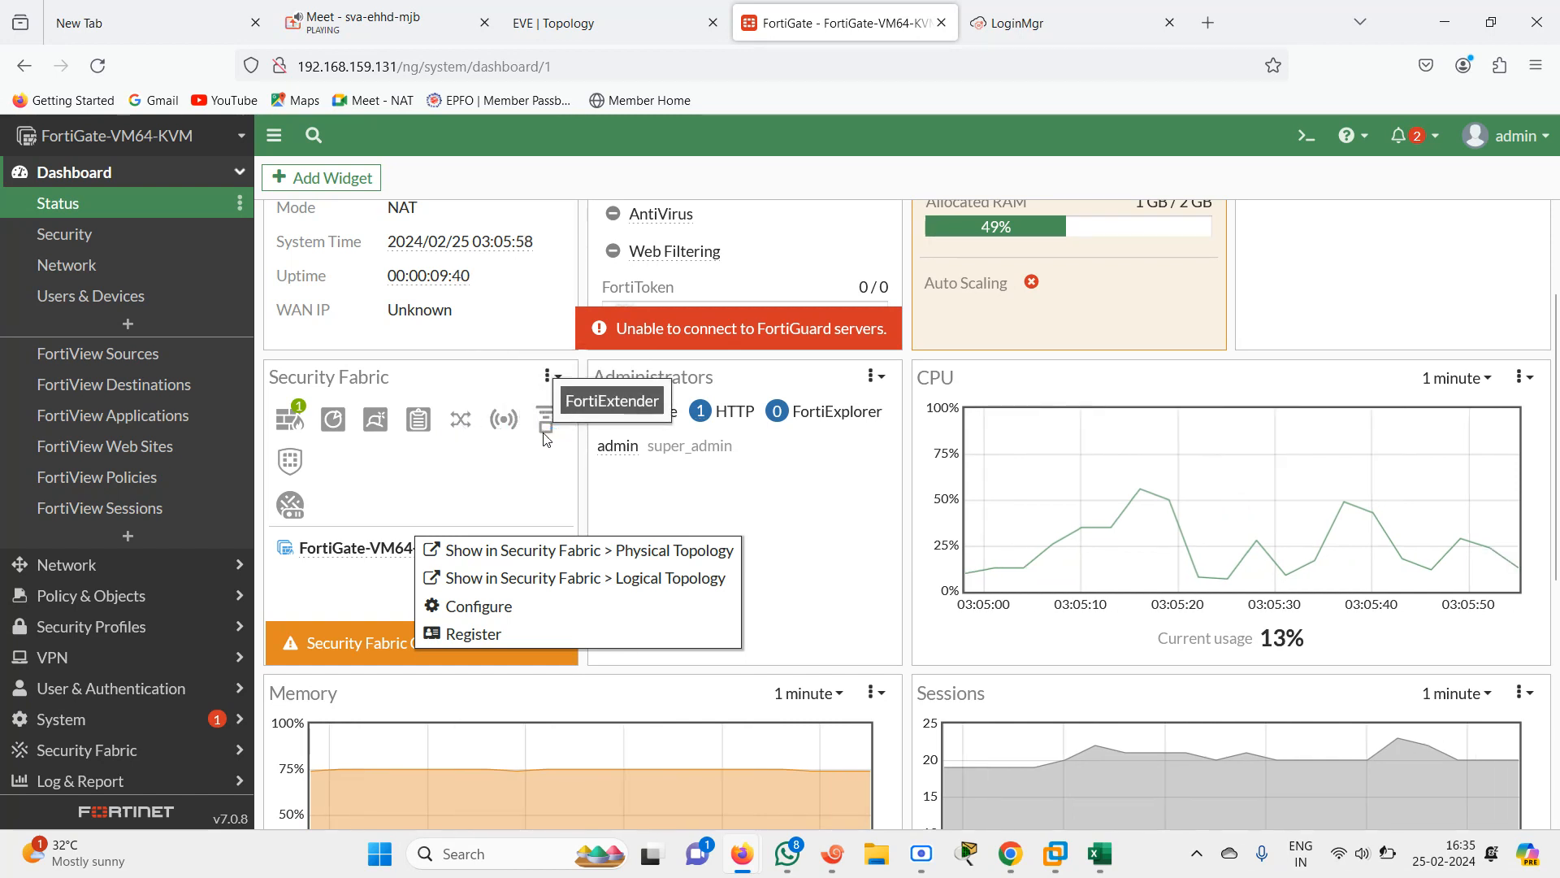
mouse_move(287, 469)
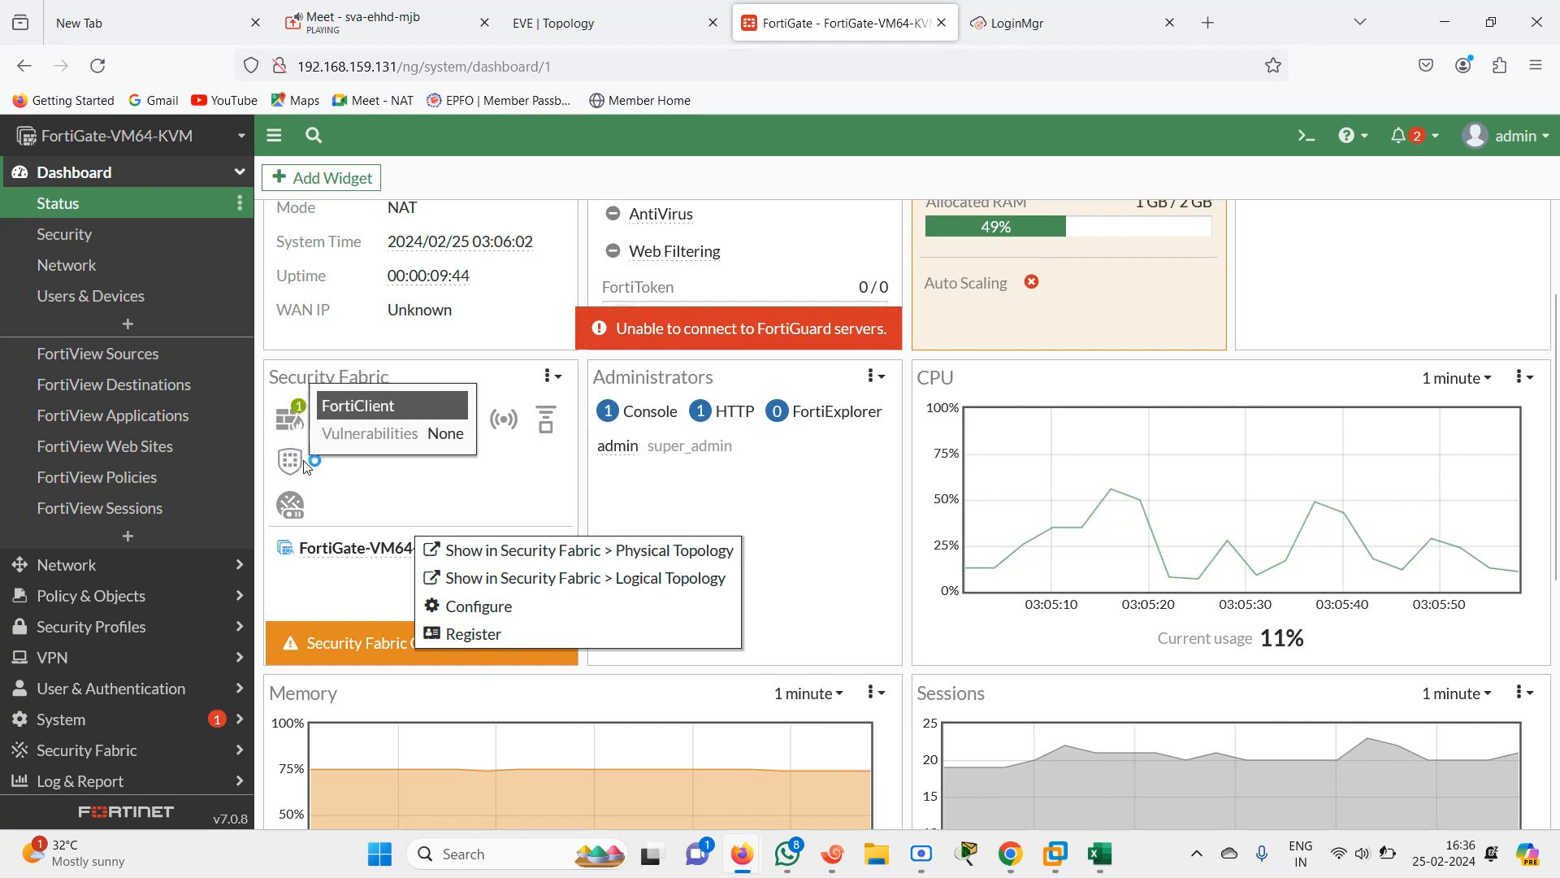
mouse_move(297, 508)
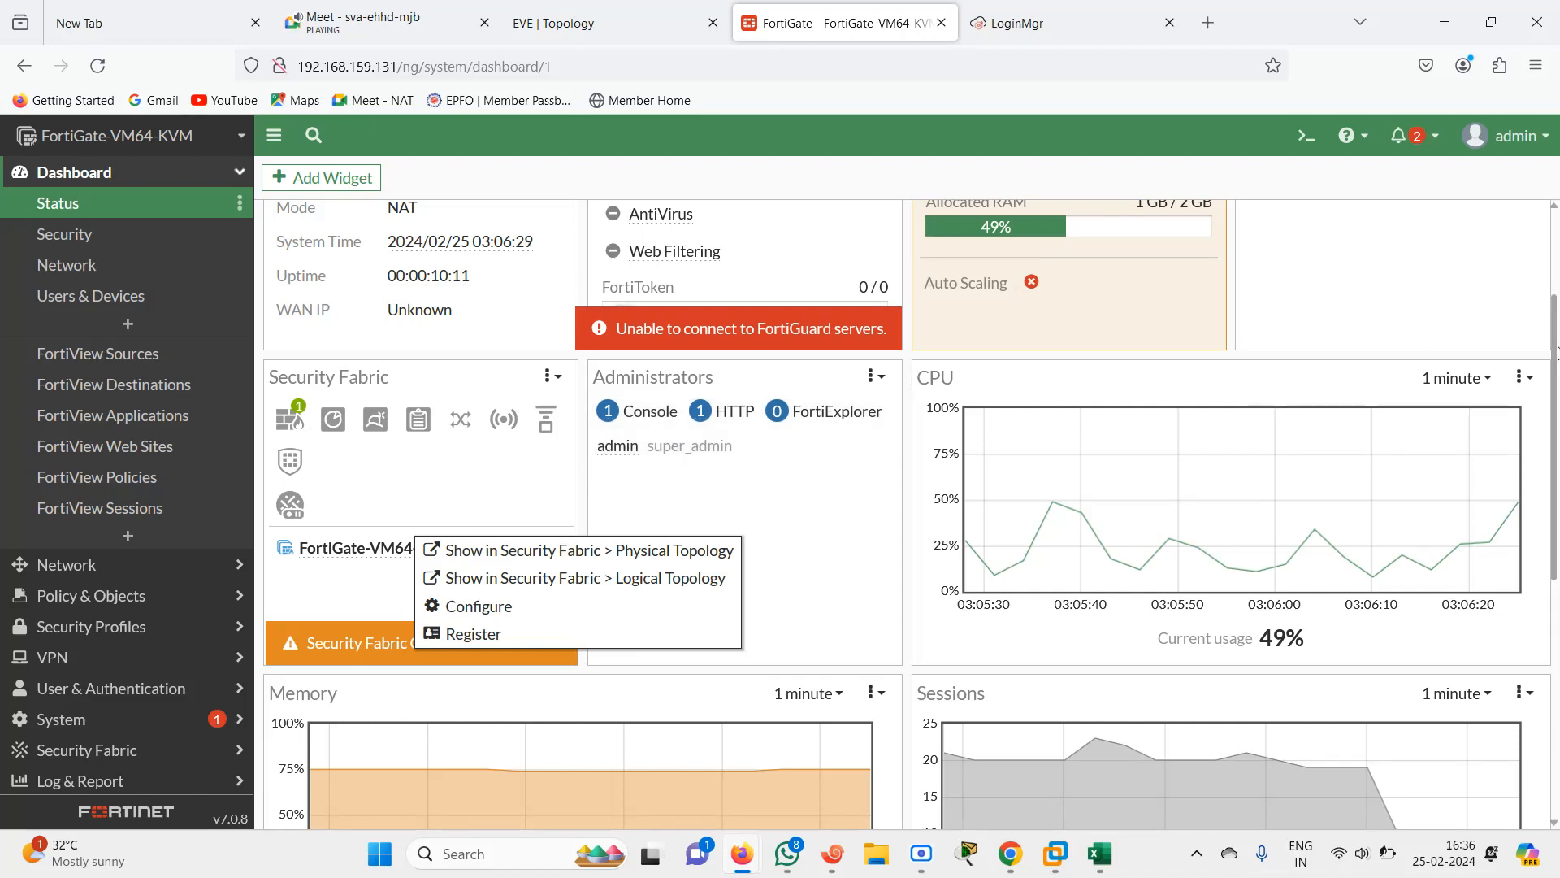
scroll(1556, 394, "down", 1)
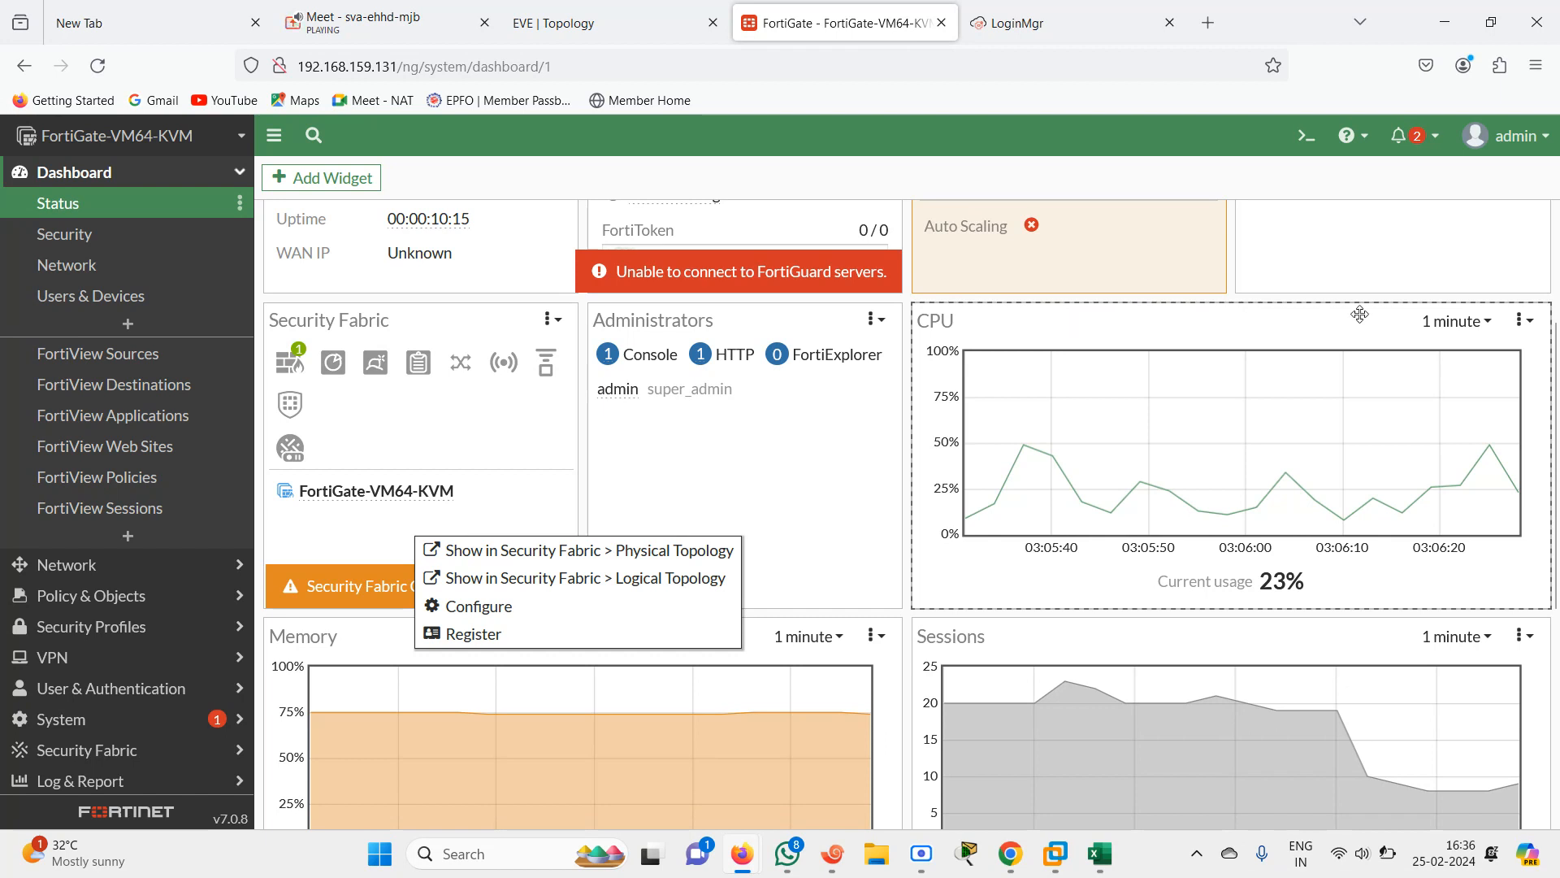
Examine the CPU widget's time range and options menus, then scroll through the Memory and Sessions widgets
left_click(1488, 323)
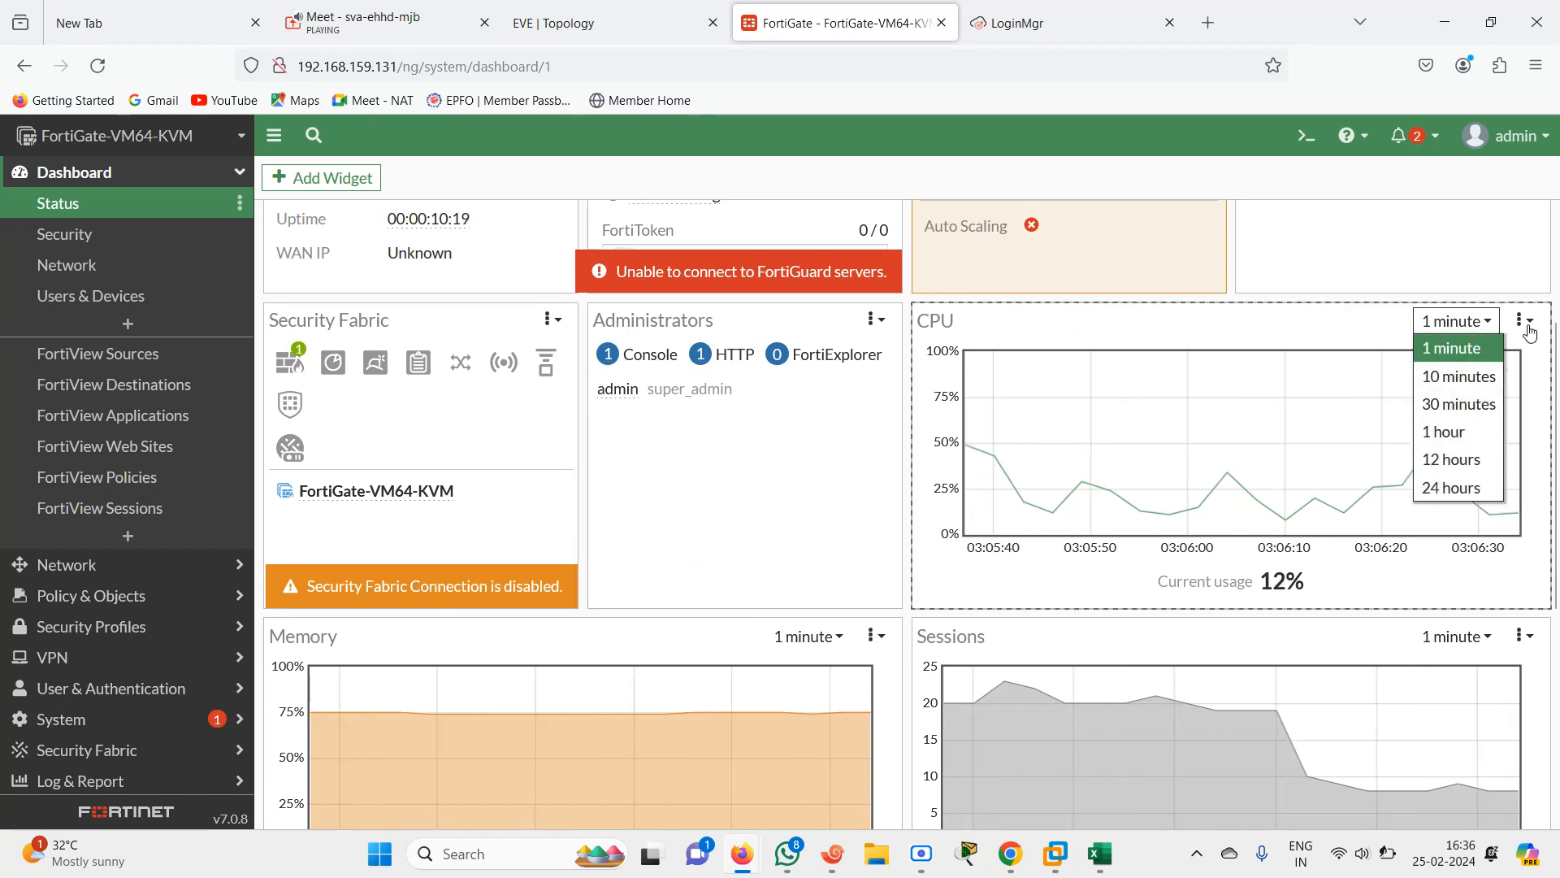
left_click(1522, 320)
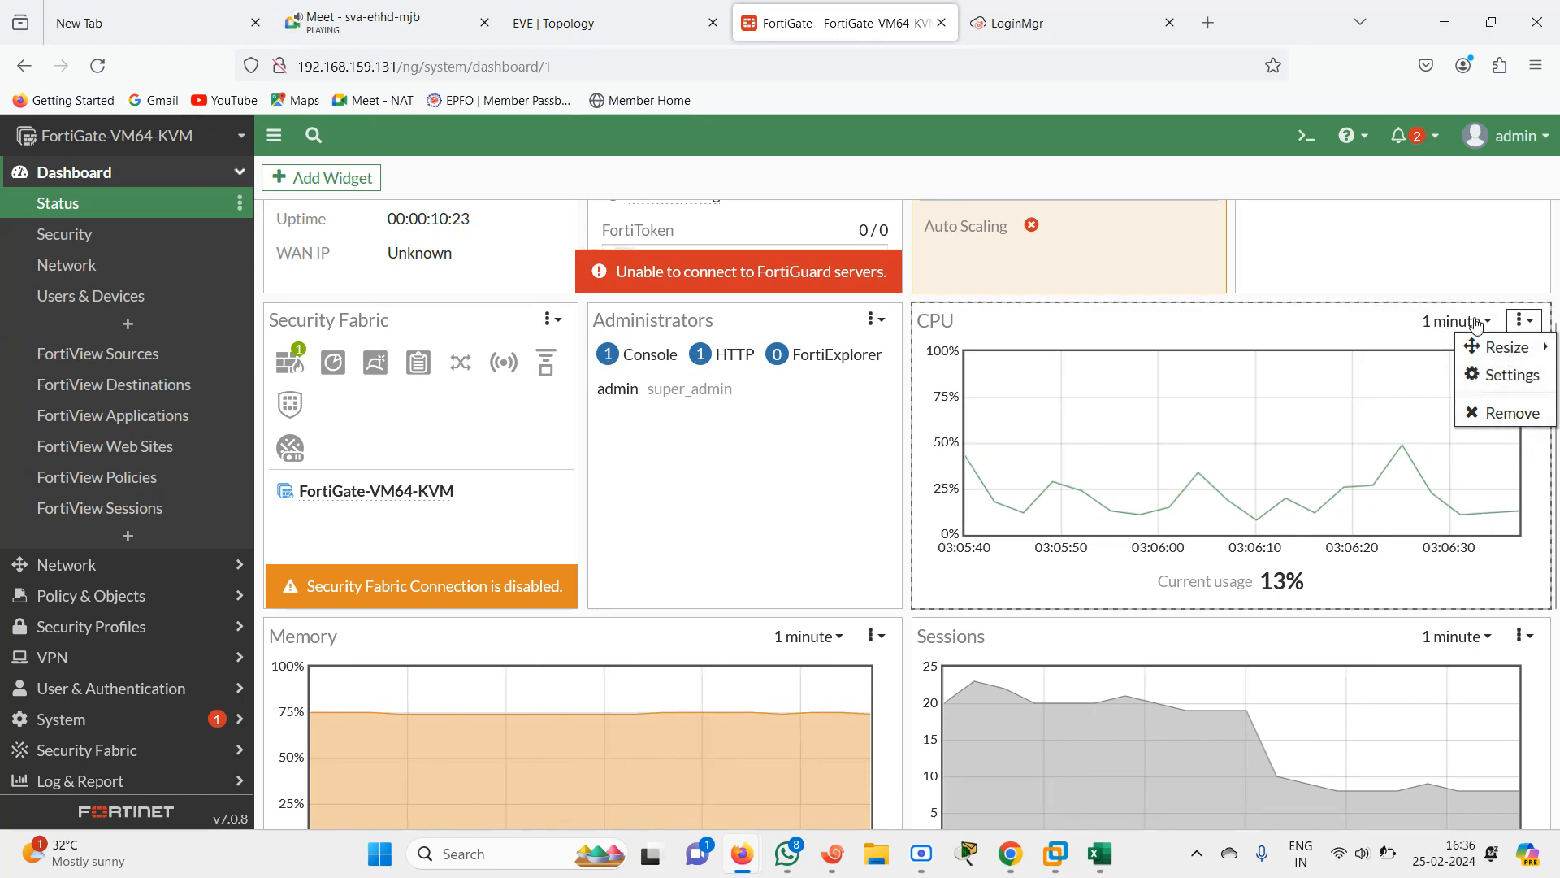
left_click(1273, 324)
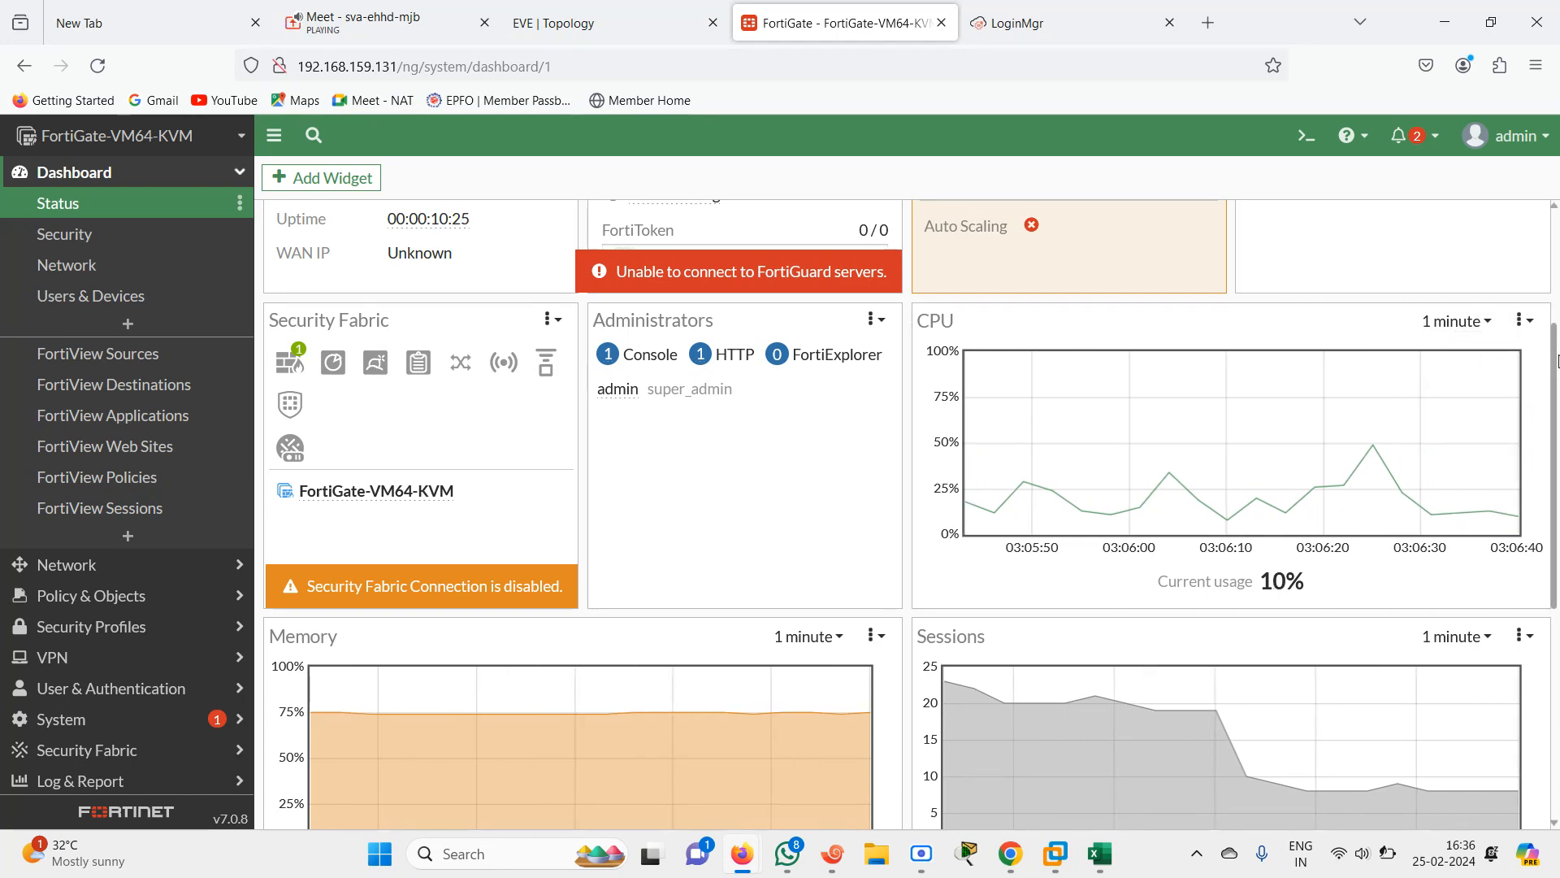
scroll(389, 421, "down", 2)
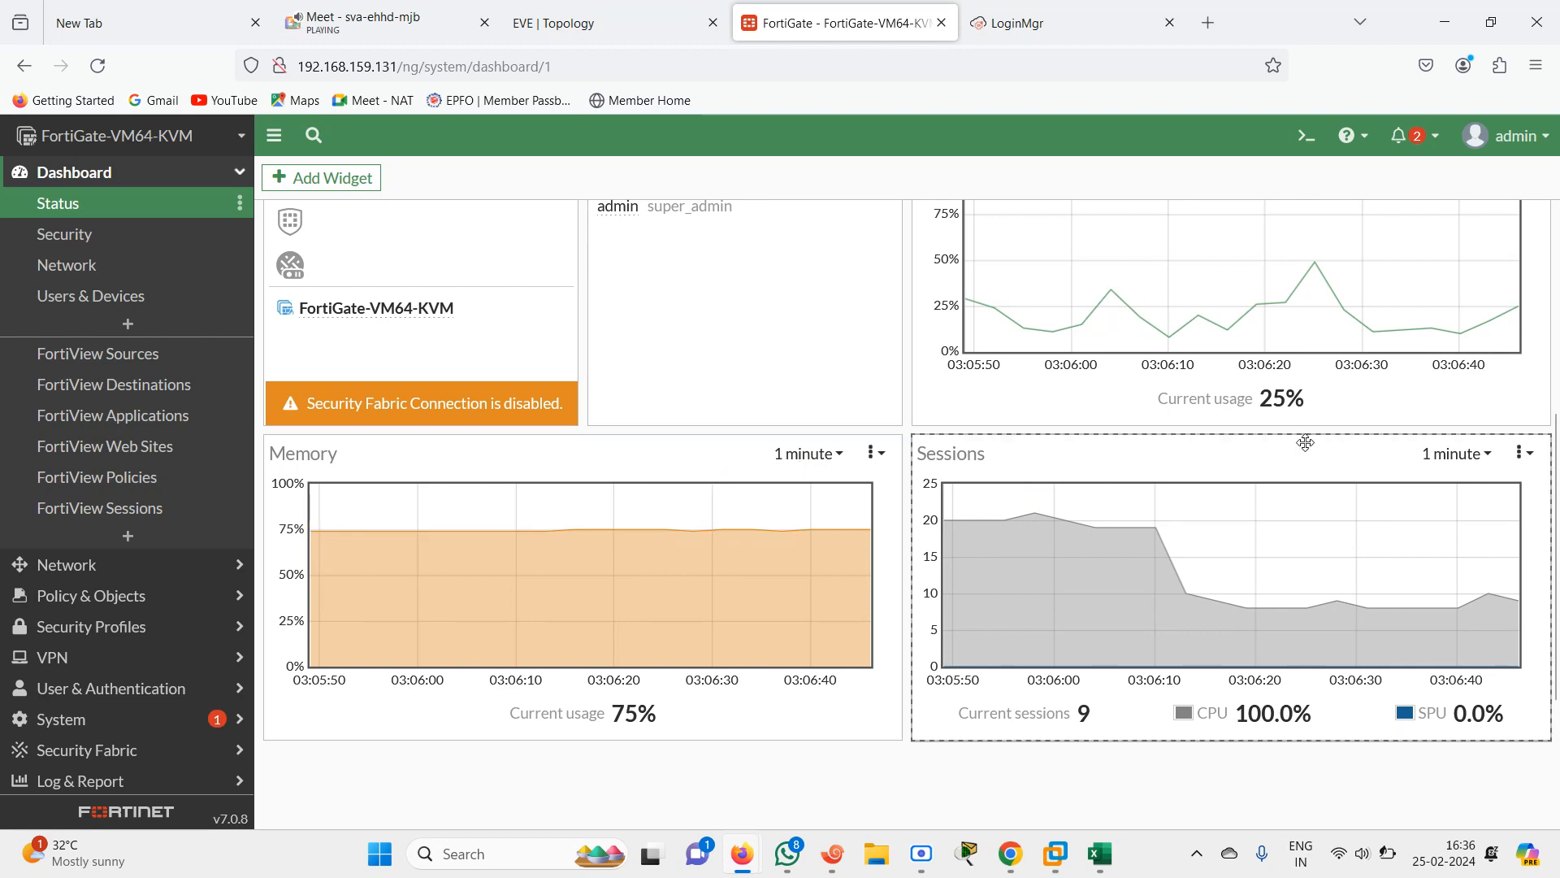
scroll(1109, 542, "down", 1)
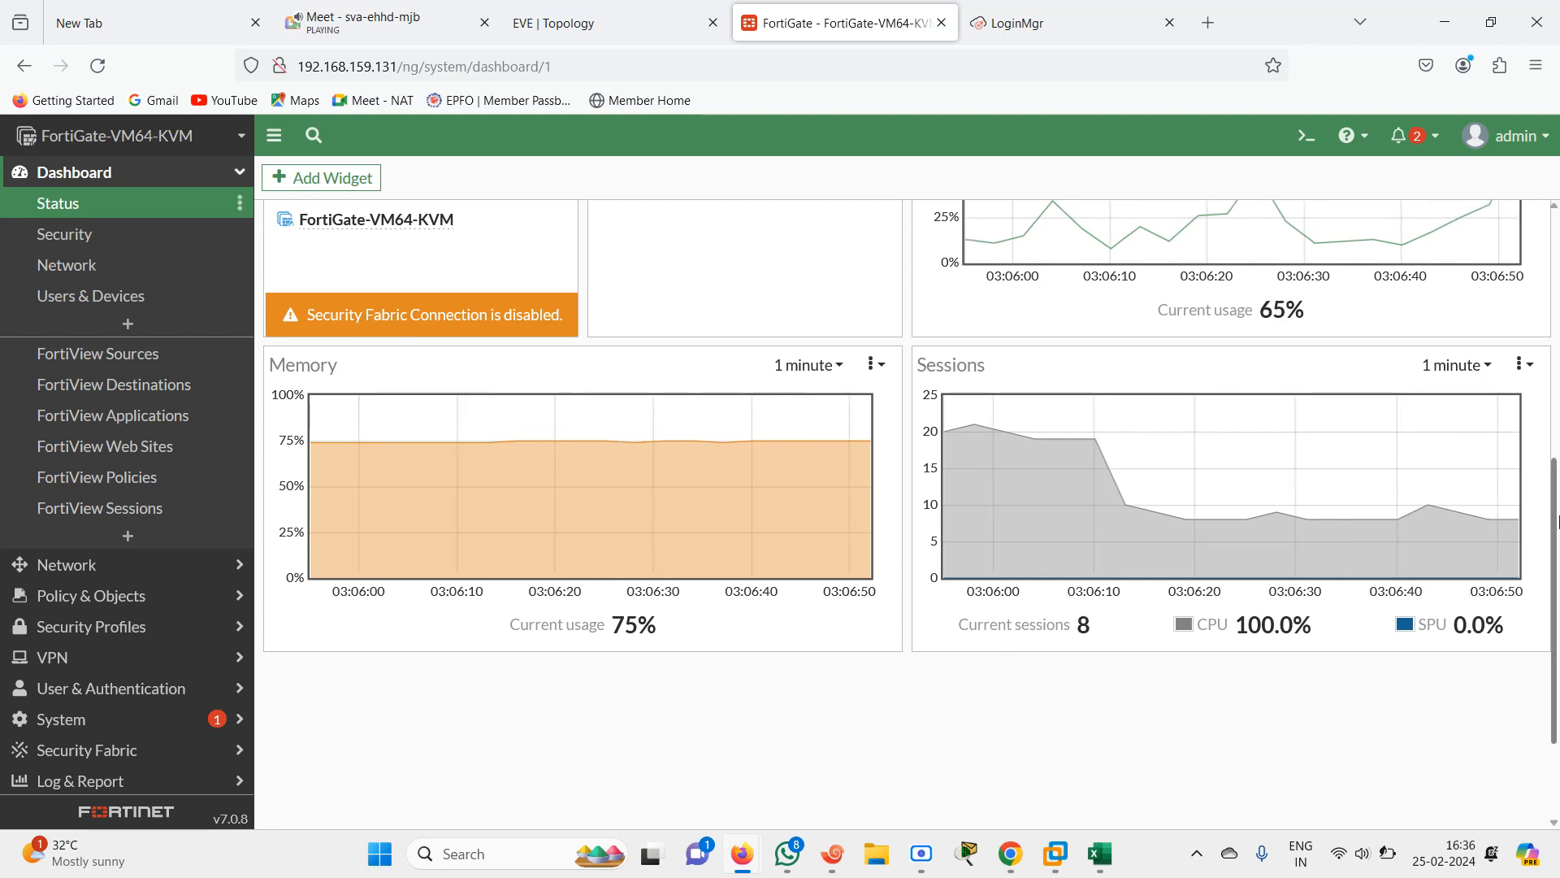
Add a DHCP Monitor to the dashboard for FortiGate-VM64-KVM
left_click_drag(1559, 522, 1558, 341)
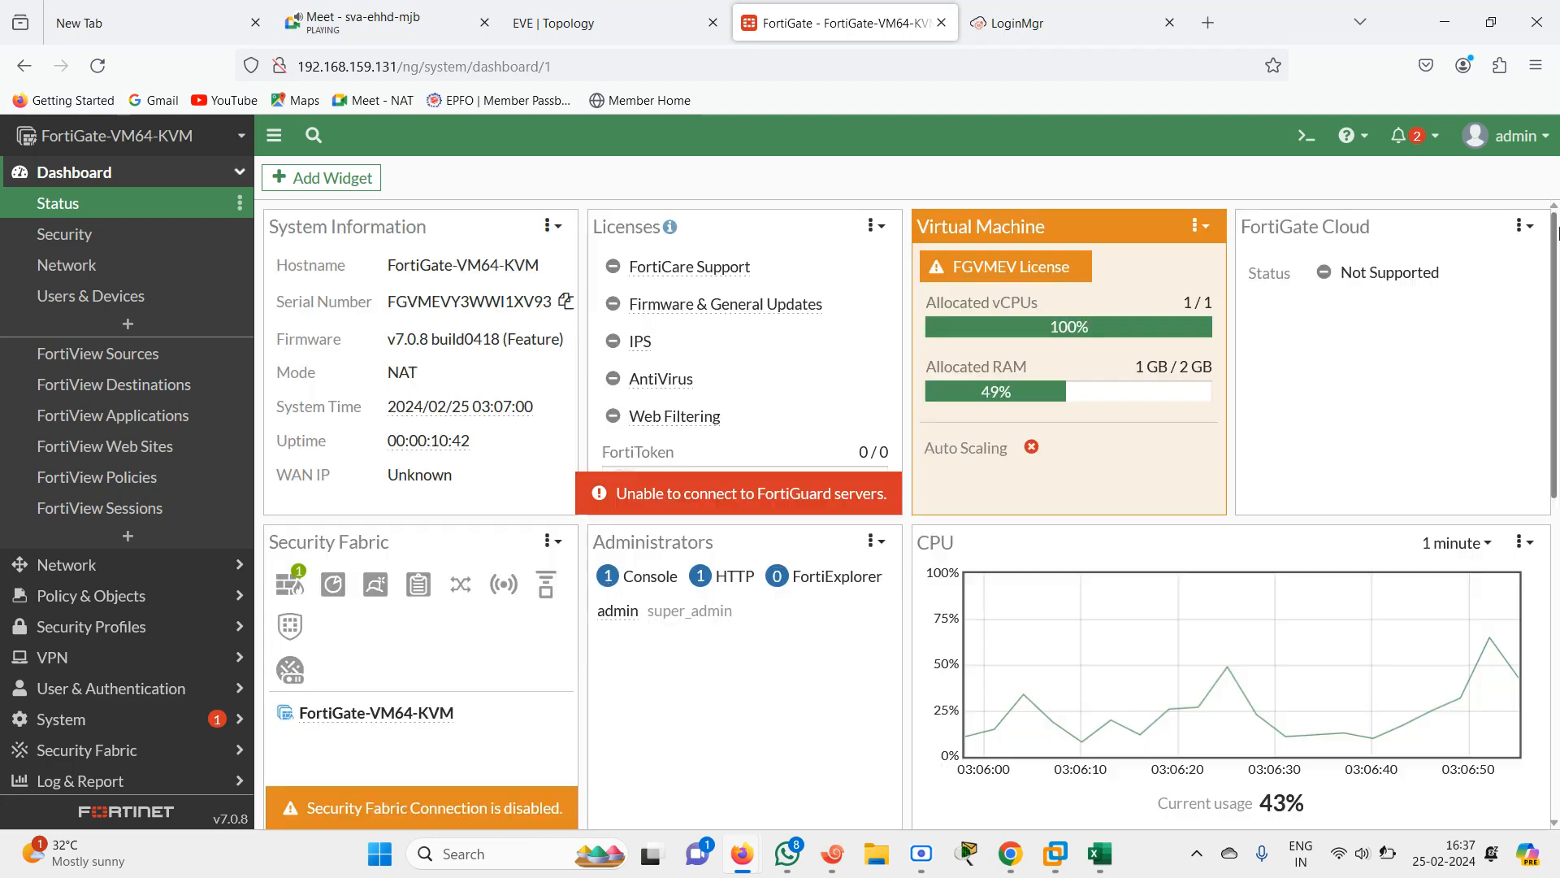
left_click(126, 537)
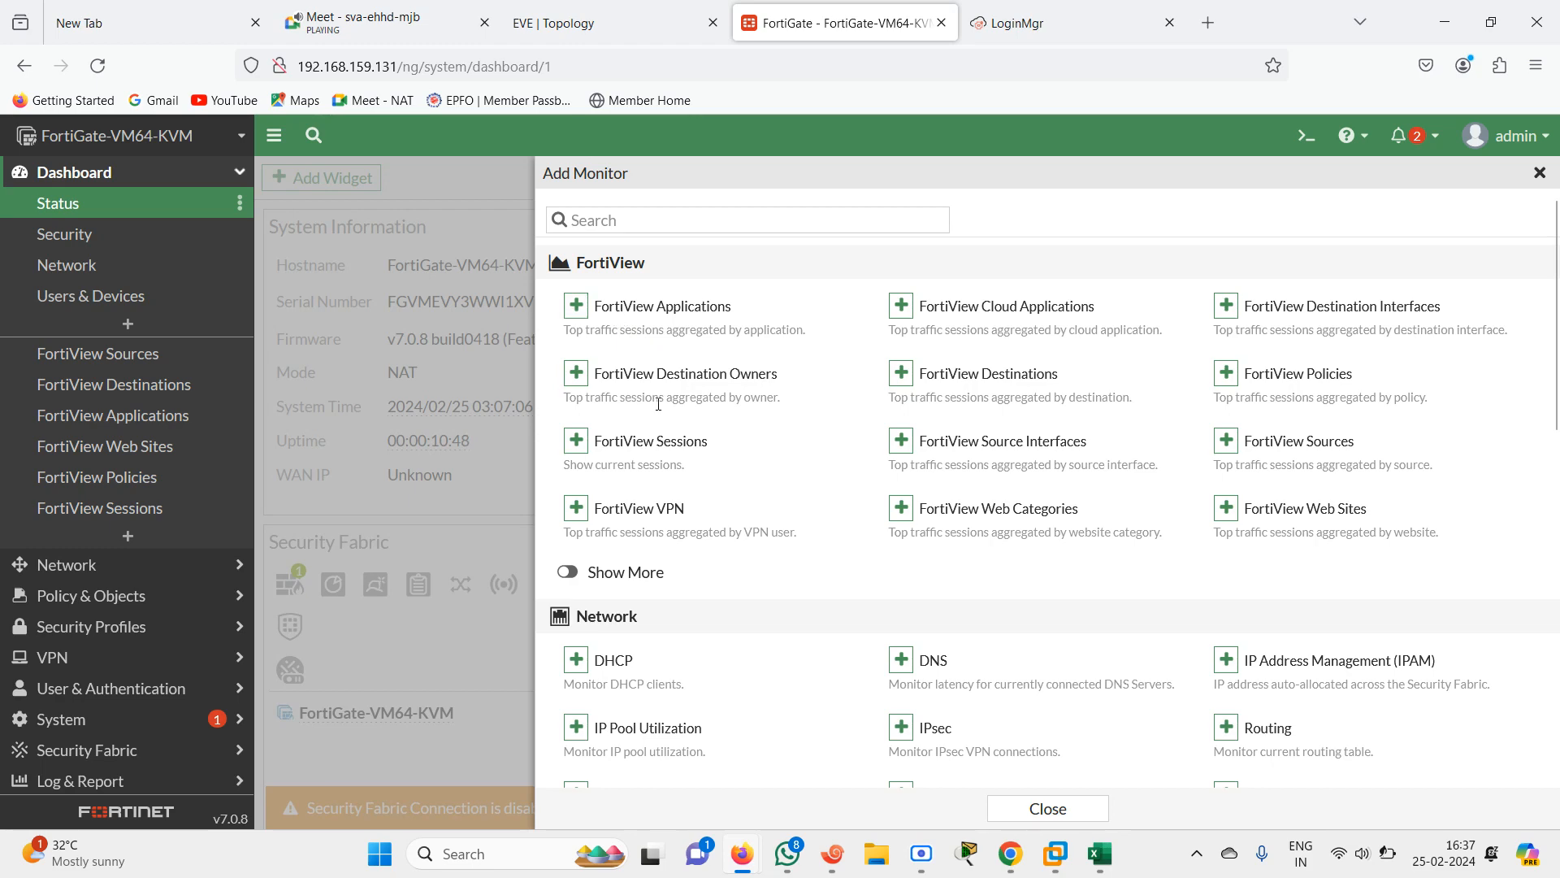
left_click(576, 664)
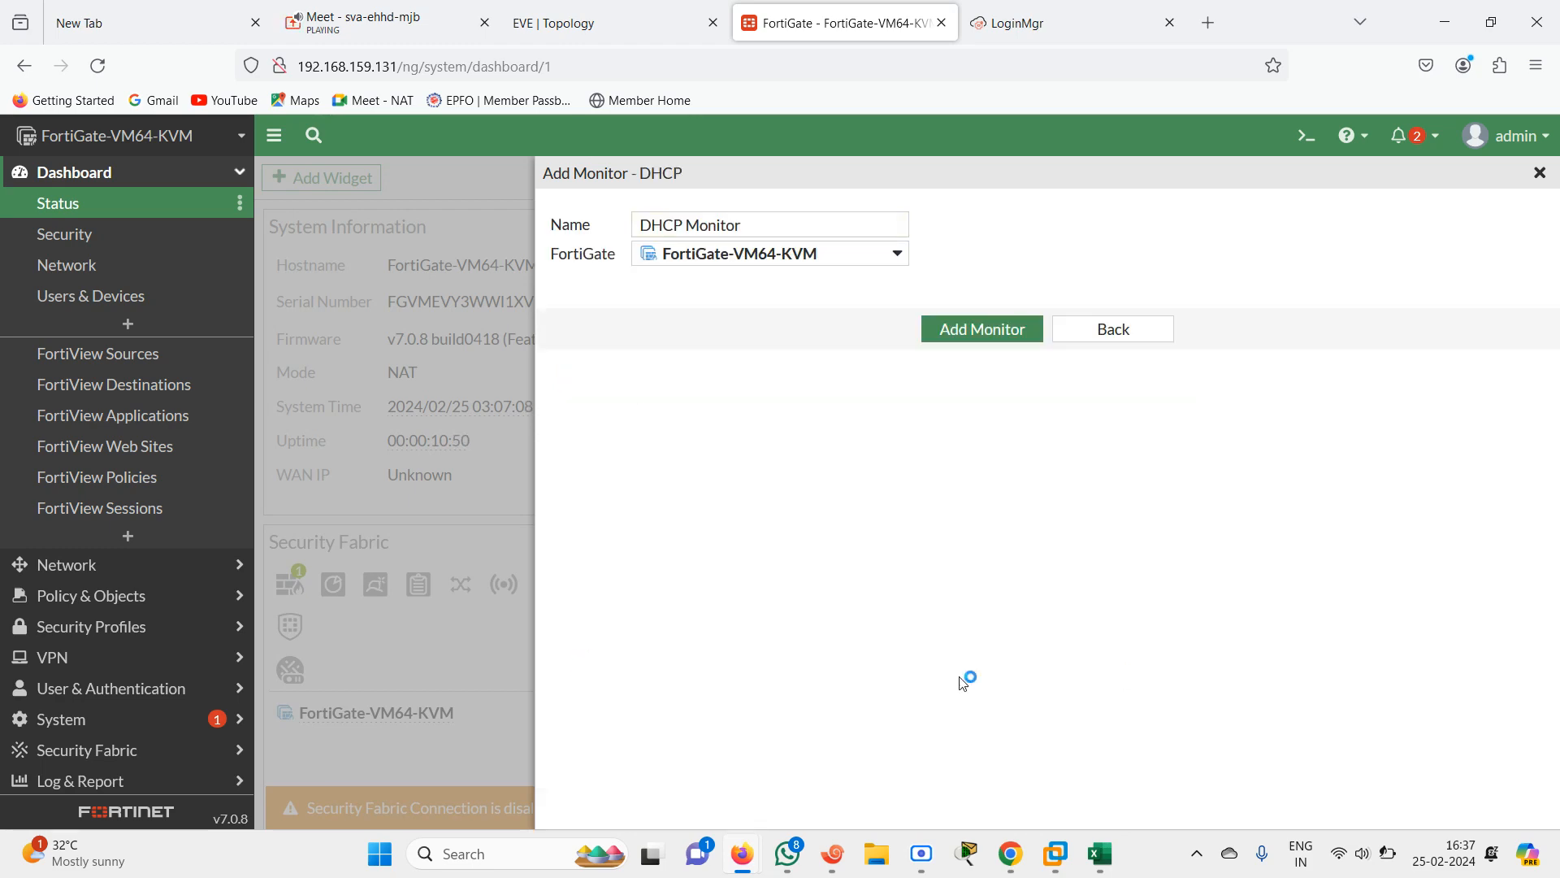
left_click(980, 333)
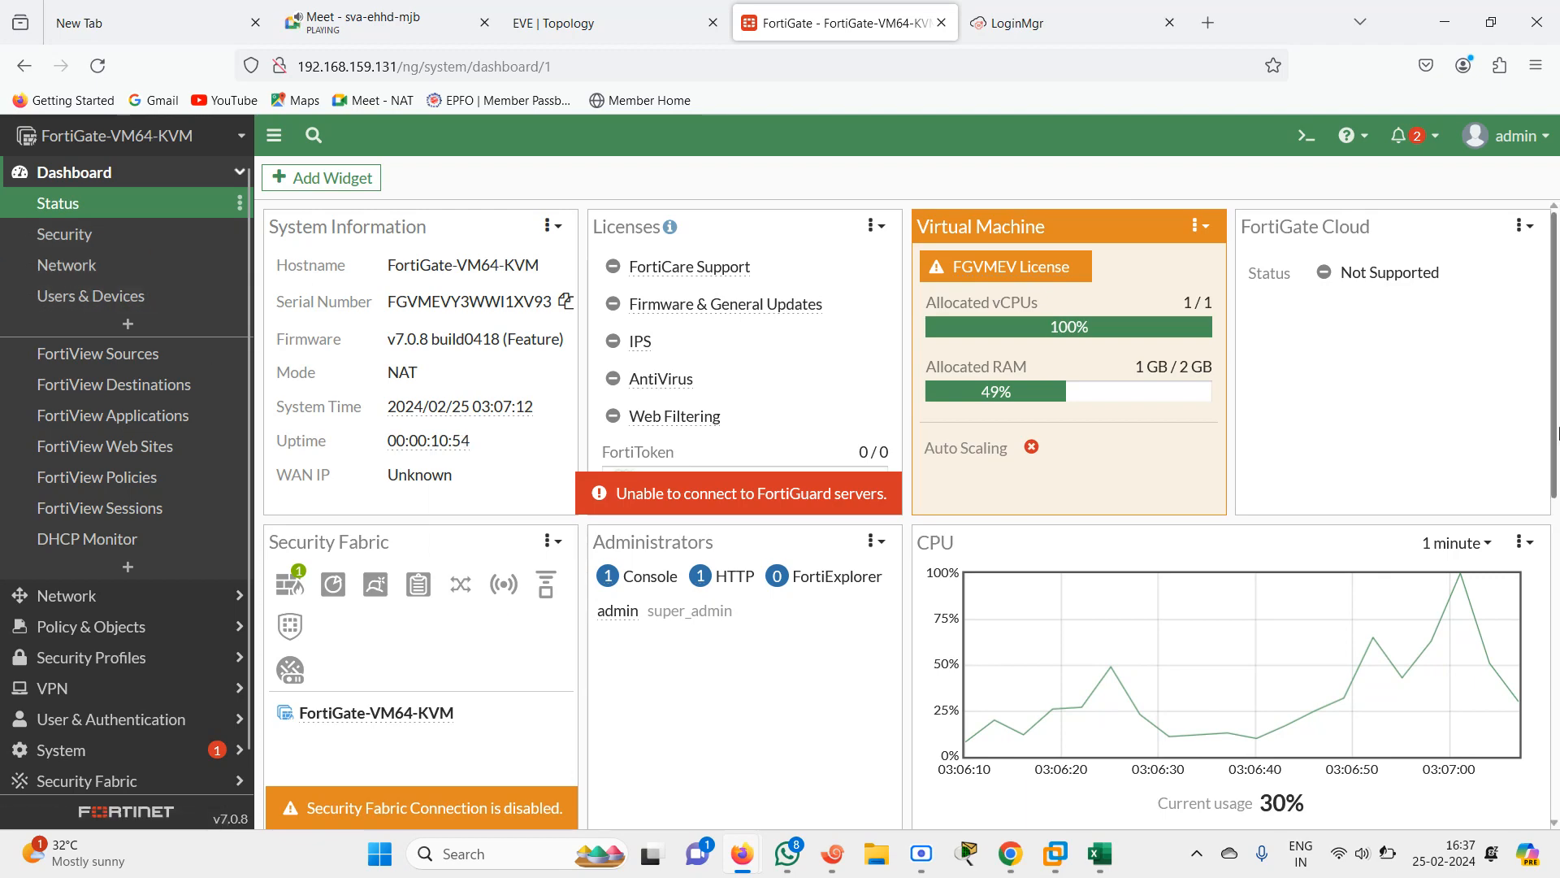
Open the new DHCP Monitor page
scroll(1556, 538, "down", 2)
left_click_drag(1559, 538, 1548, 430)
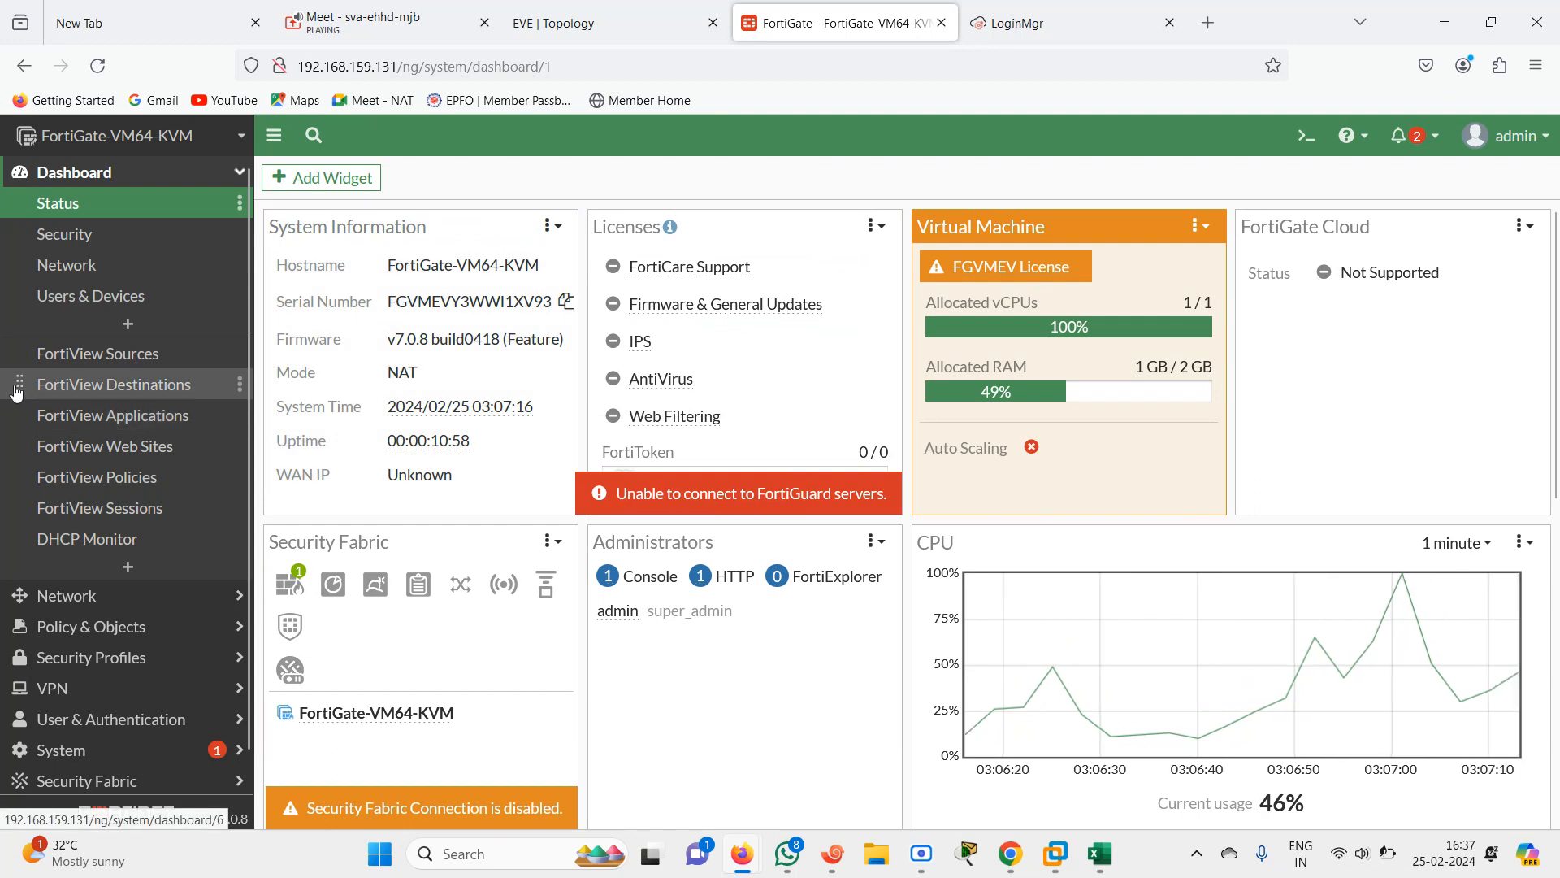
left_click(89, 543)
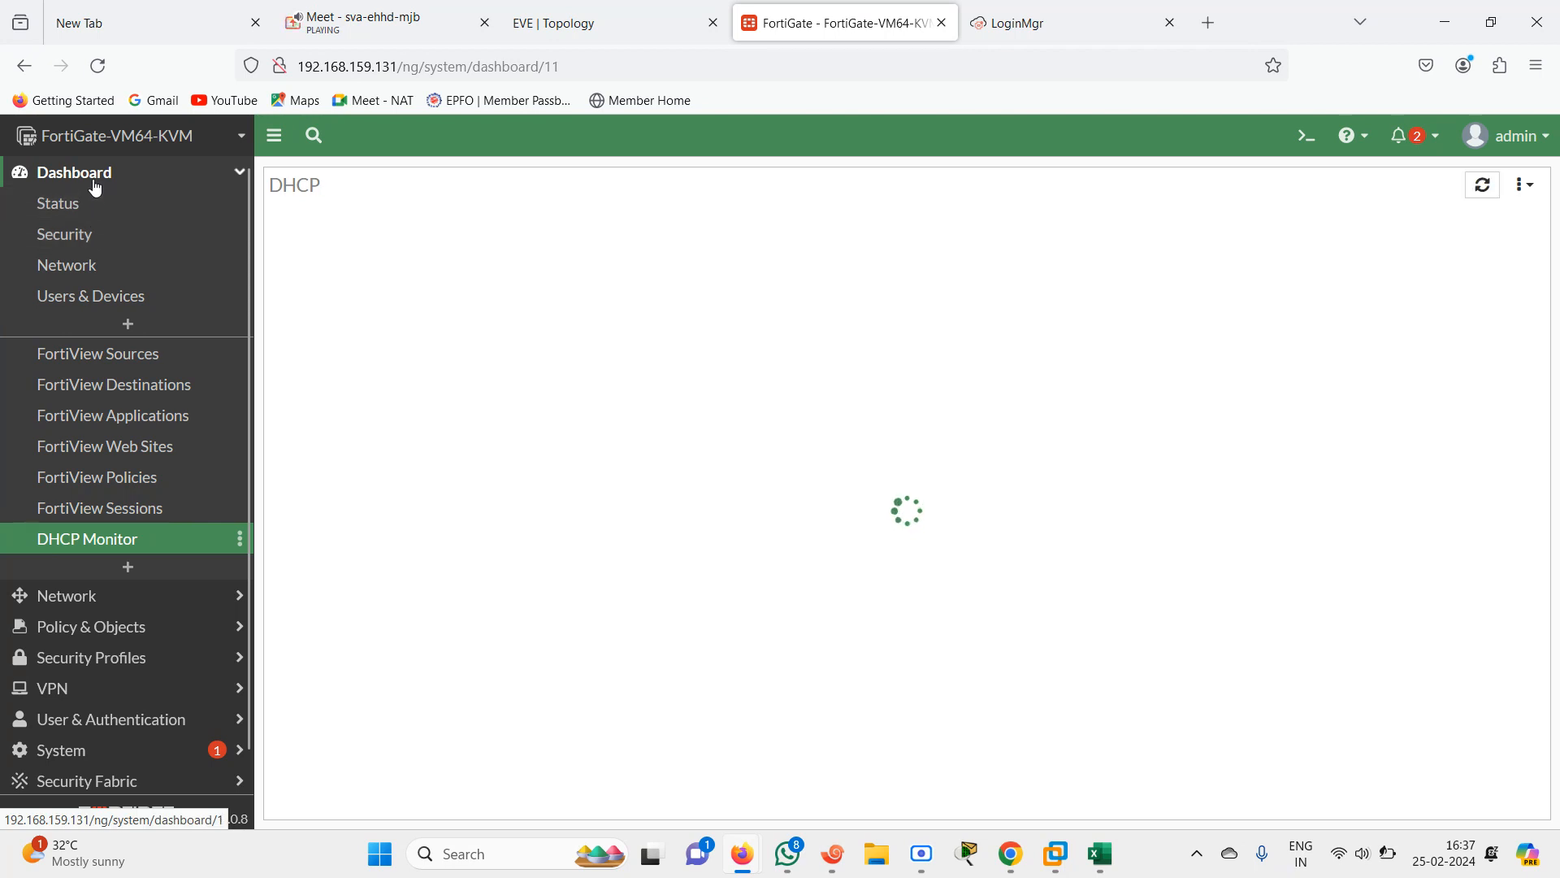
Create a new dashboard named dhcp
left_click(128, 325)
left_click(788, 222)
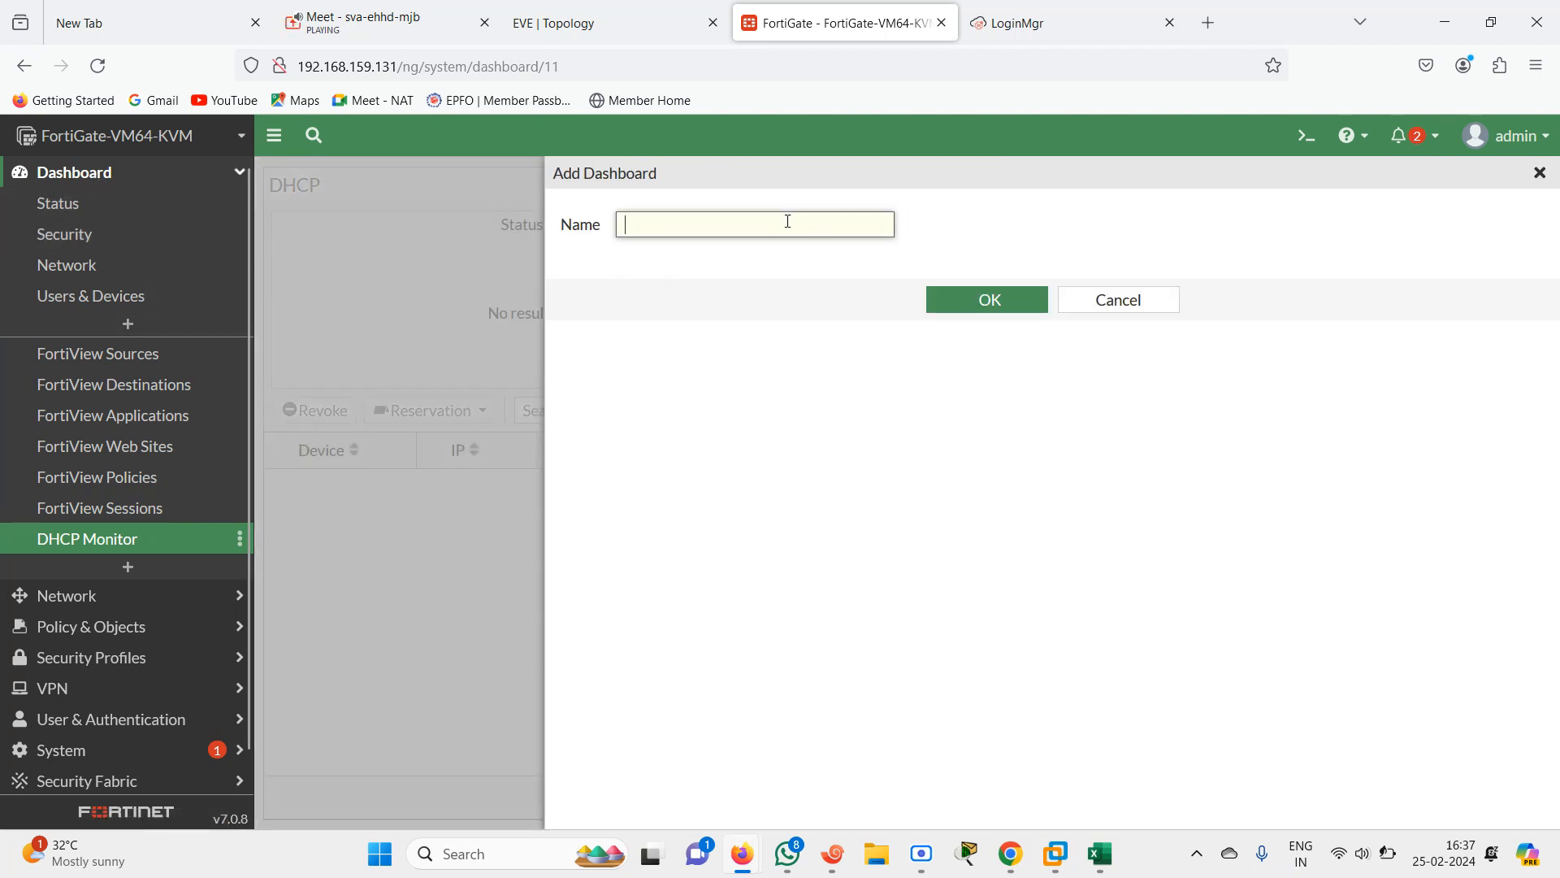
type("dg")
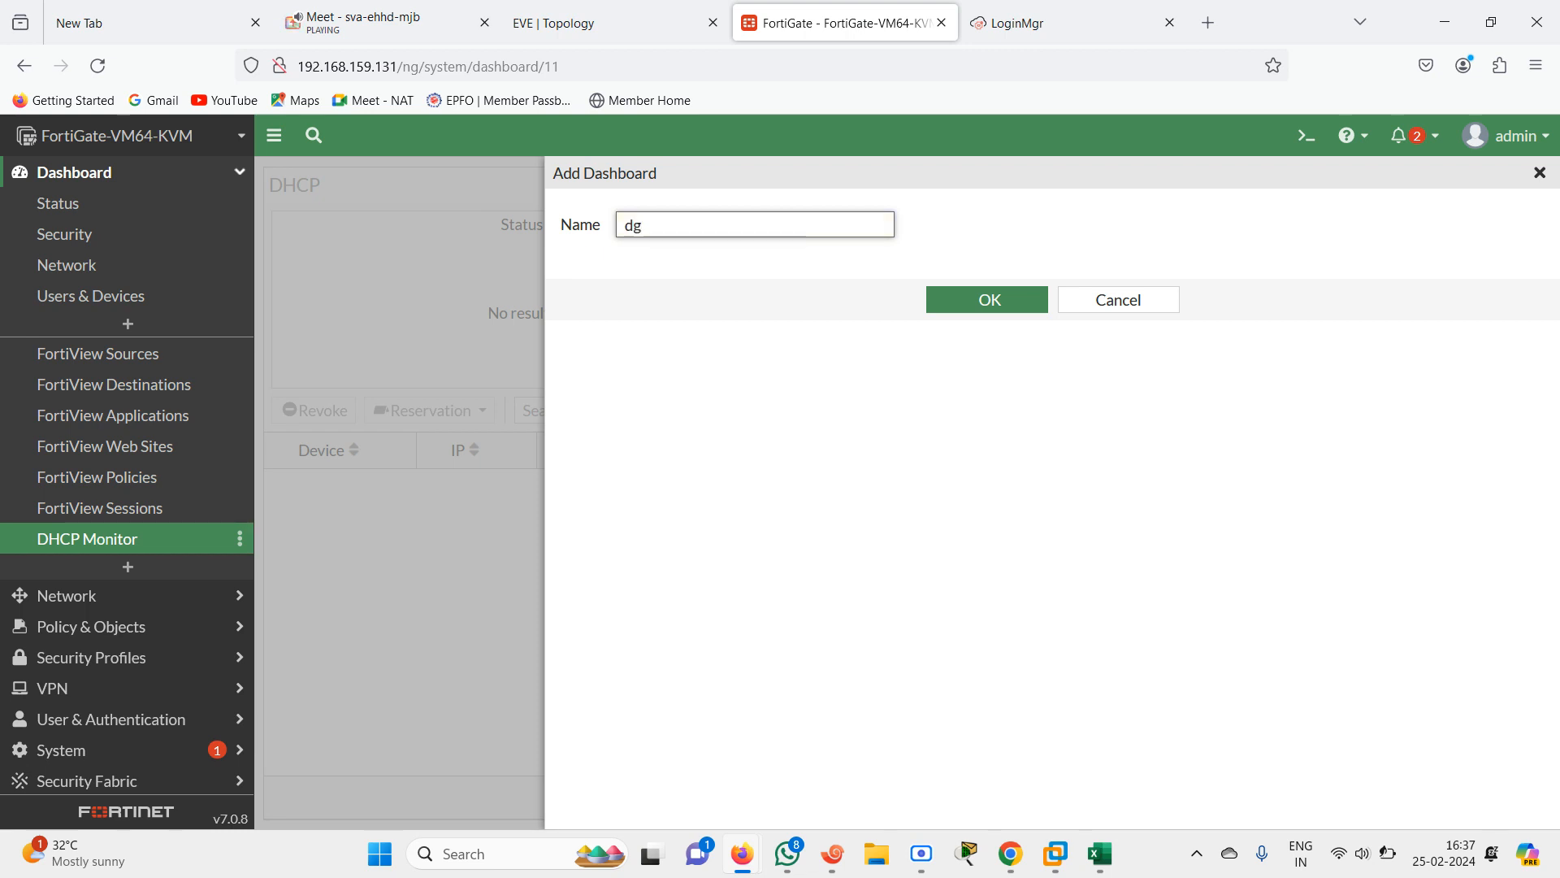
type("c")
key("BackSpace")
key("BackSpace")
key("BackSpace")
type("hcp")
key("Return")
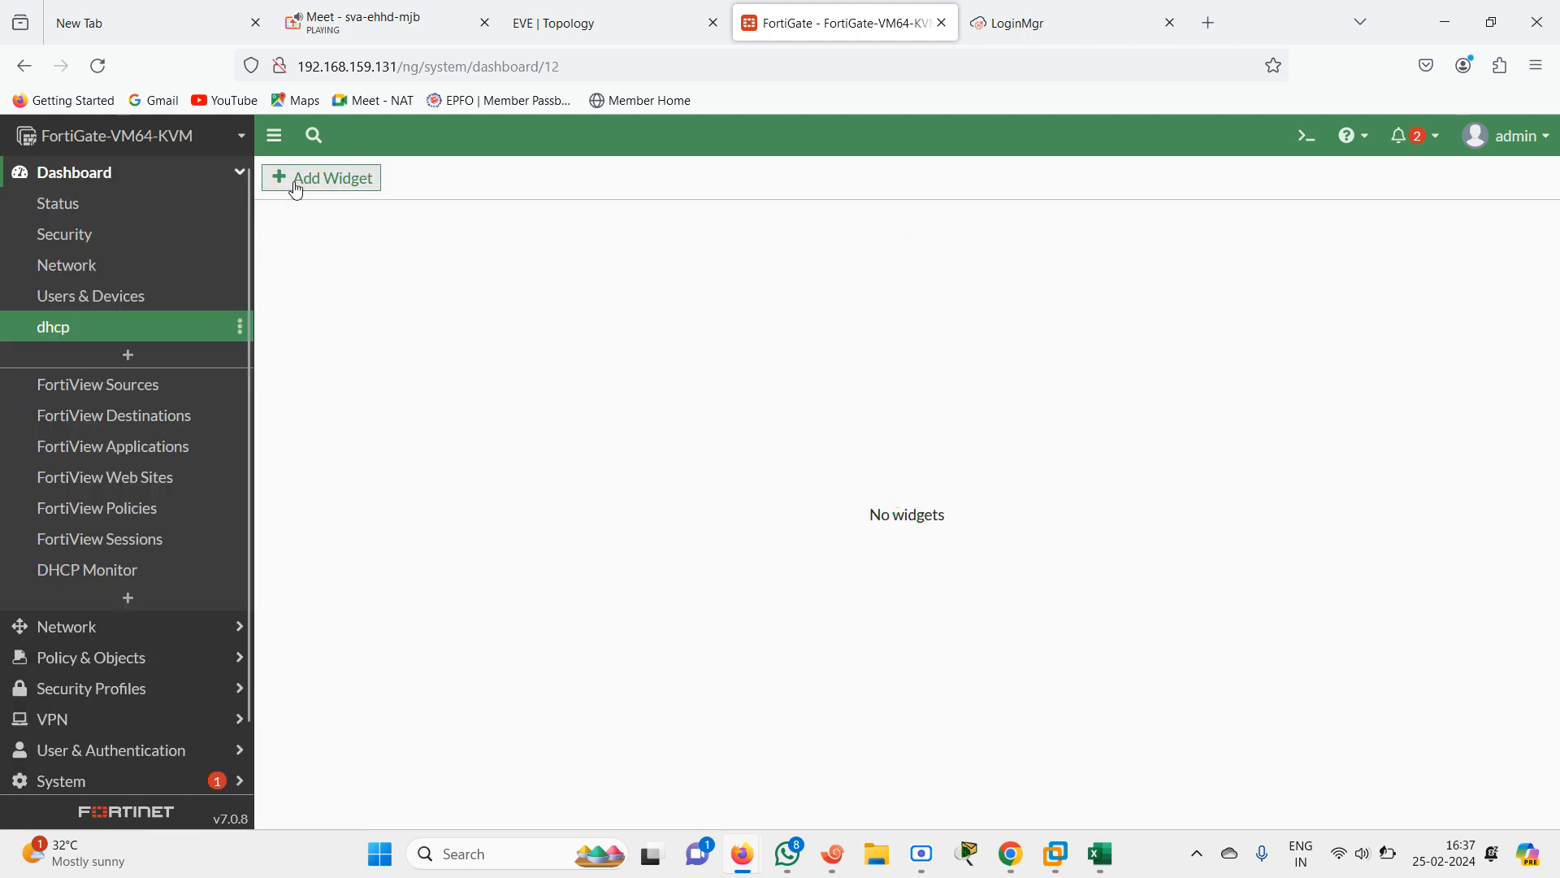
Add a FortiView Application Bandwidth widget to the dhcp dashboard
left_click(304, 189)
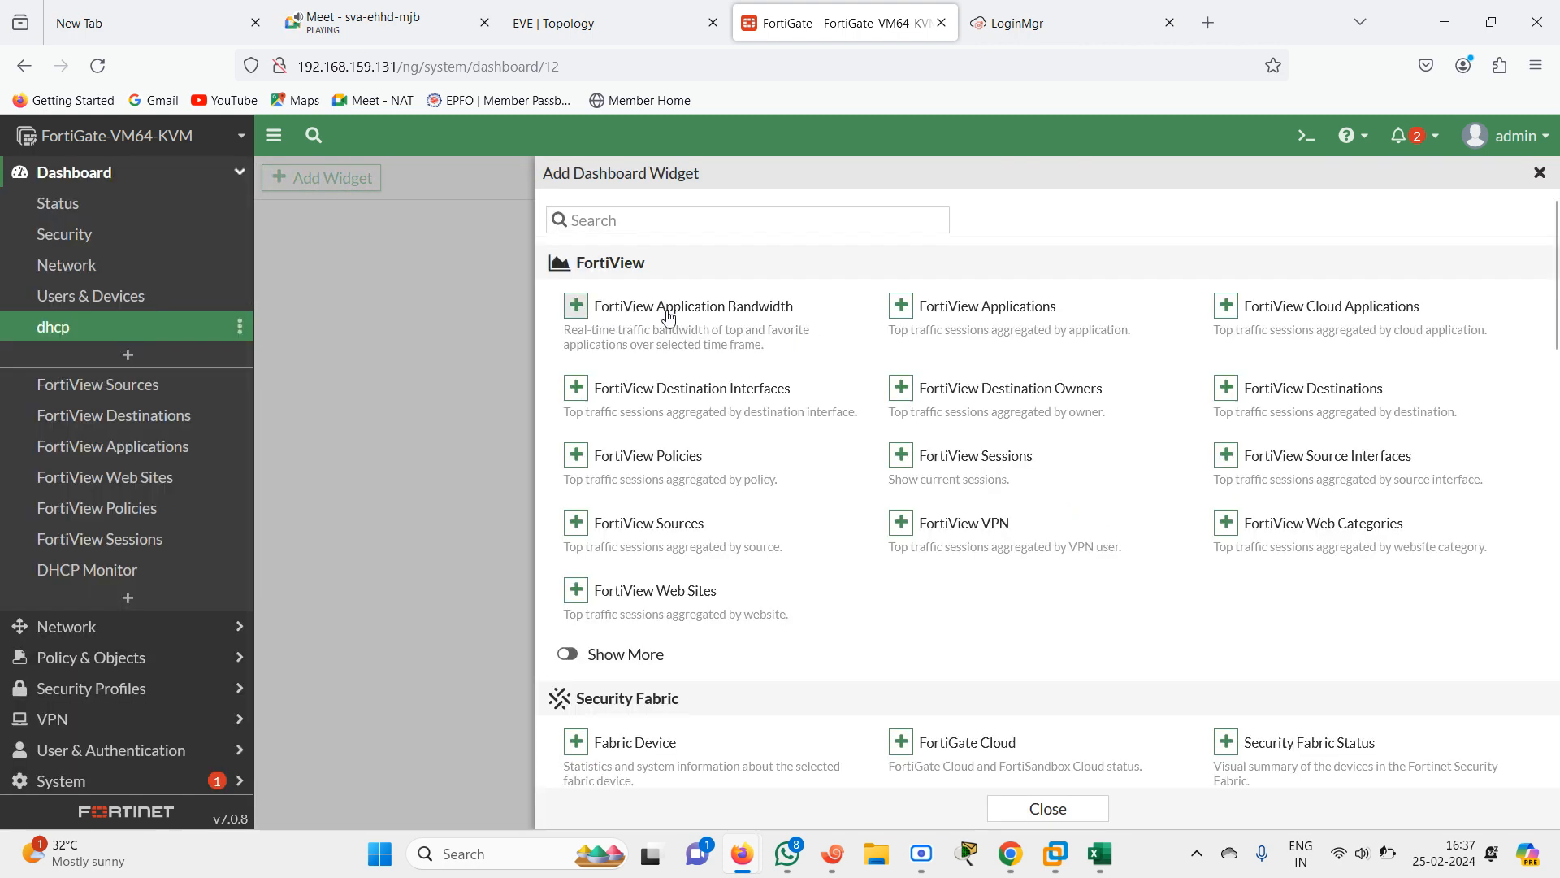
left_click(659, 316)
left_click(979, 329)
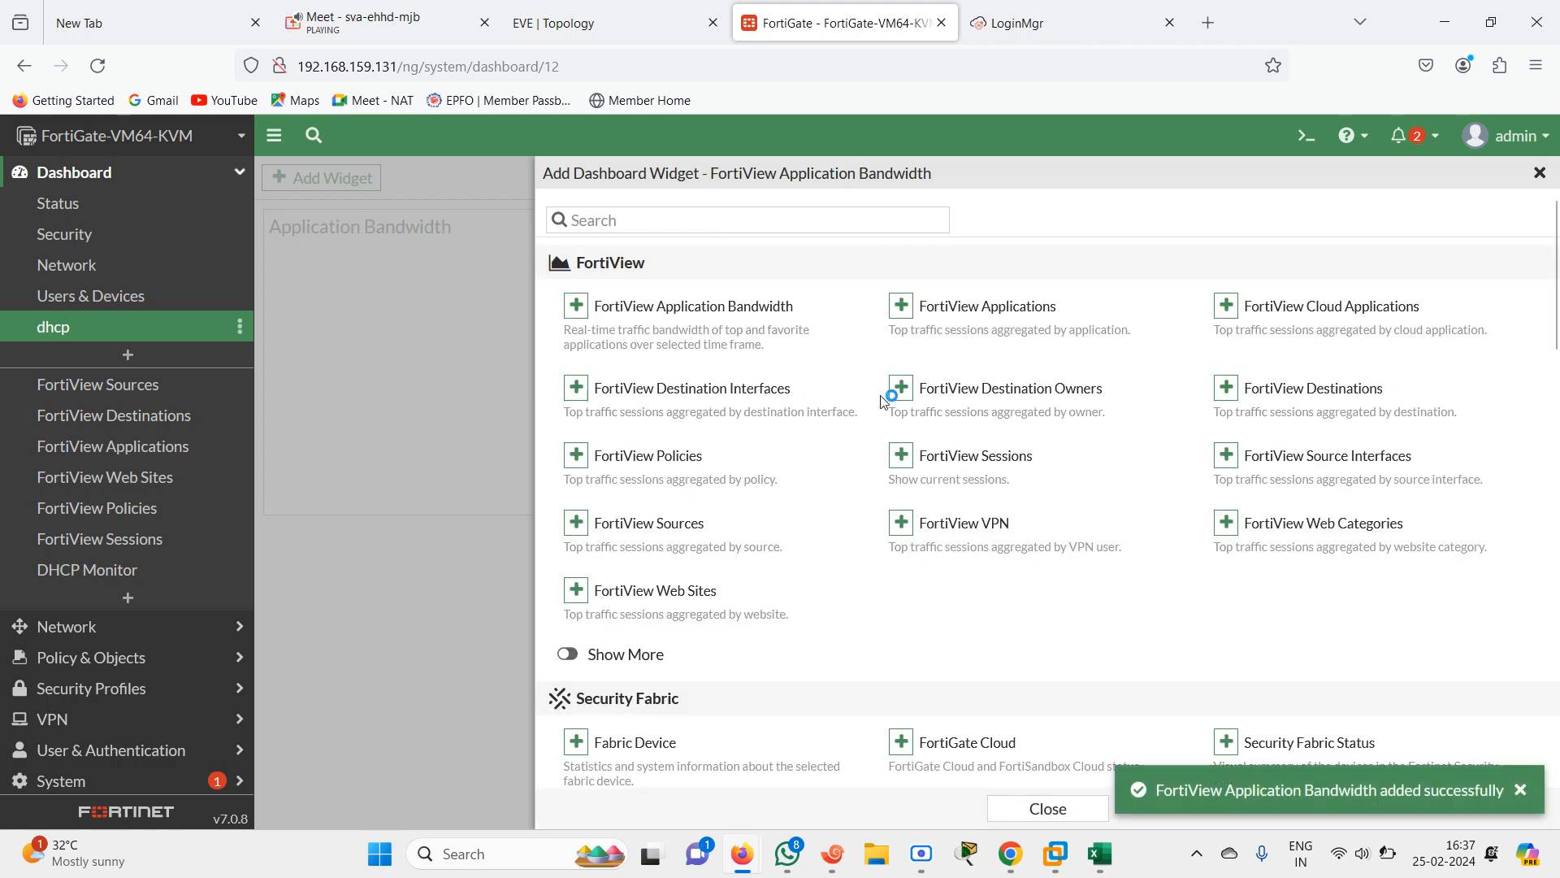
Browse the Status, Security and Network dashboards, expanding the Routing widget and its route type options
left_click(90, 220)
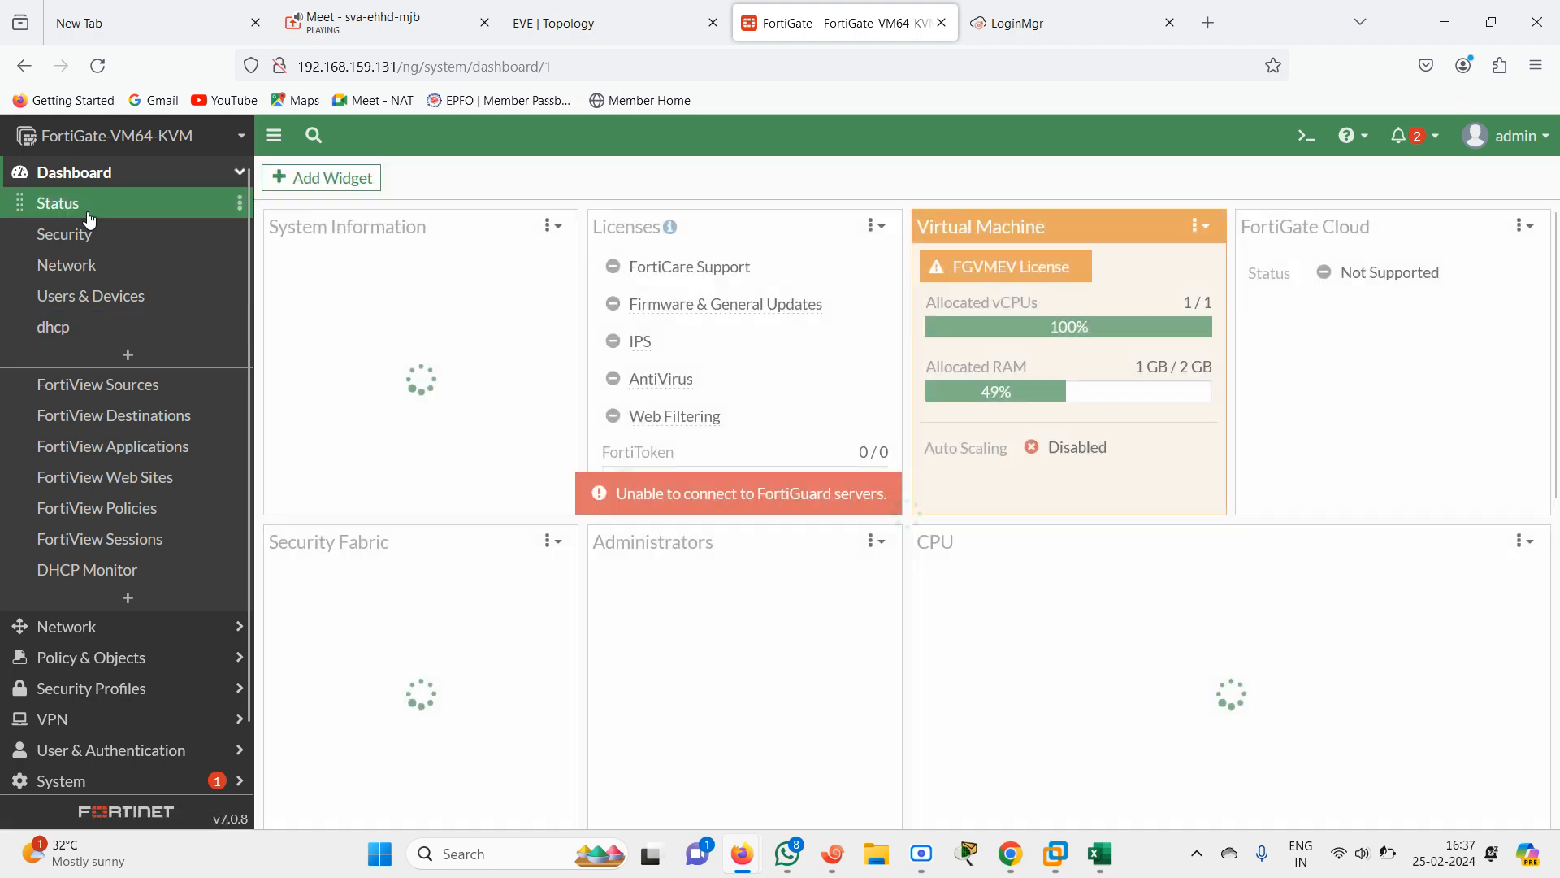
mouse_move(1556, 347)
left_mouse_down()
mouse_move(1558, 683)
mouse_move(1557, 354)
left_mouse_up()
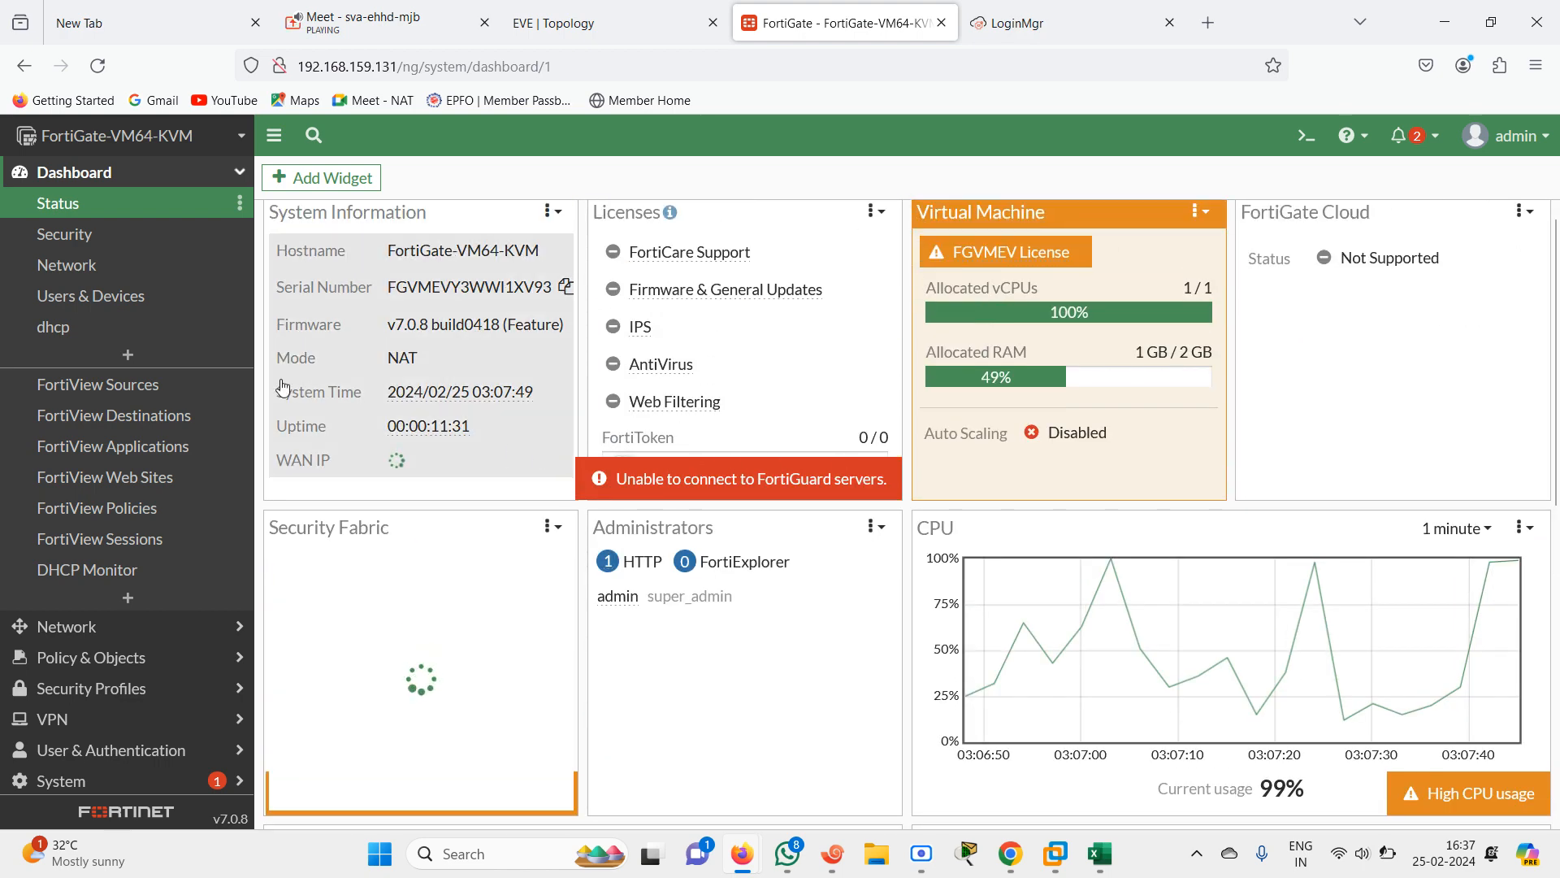
left_click(90, 246)
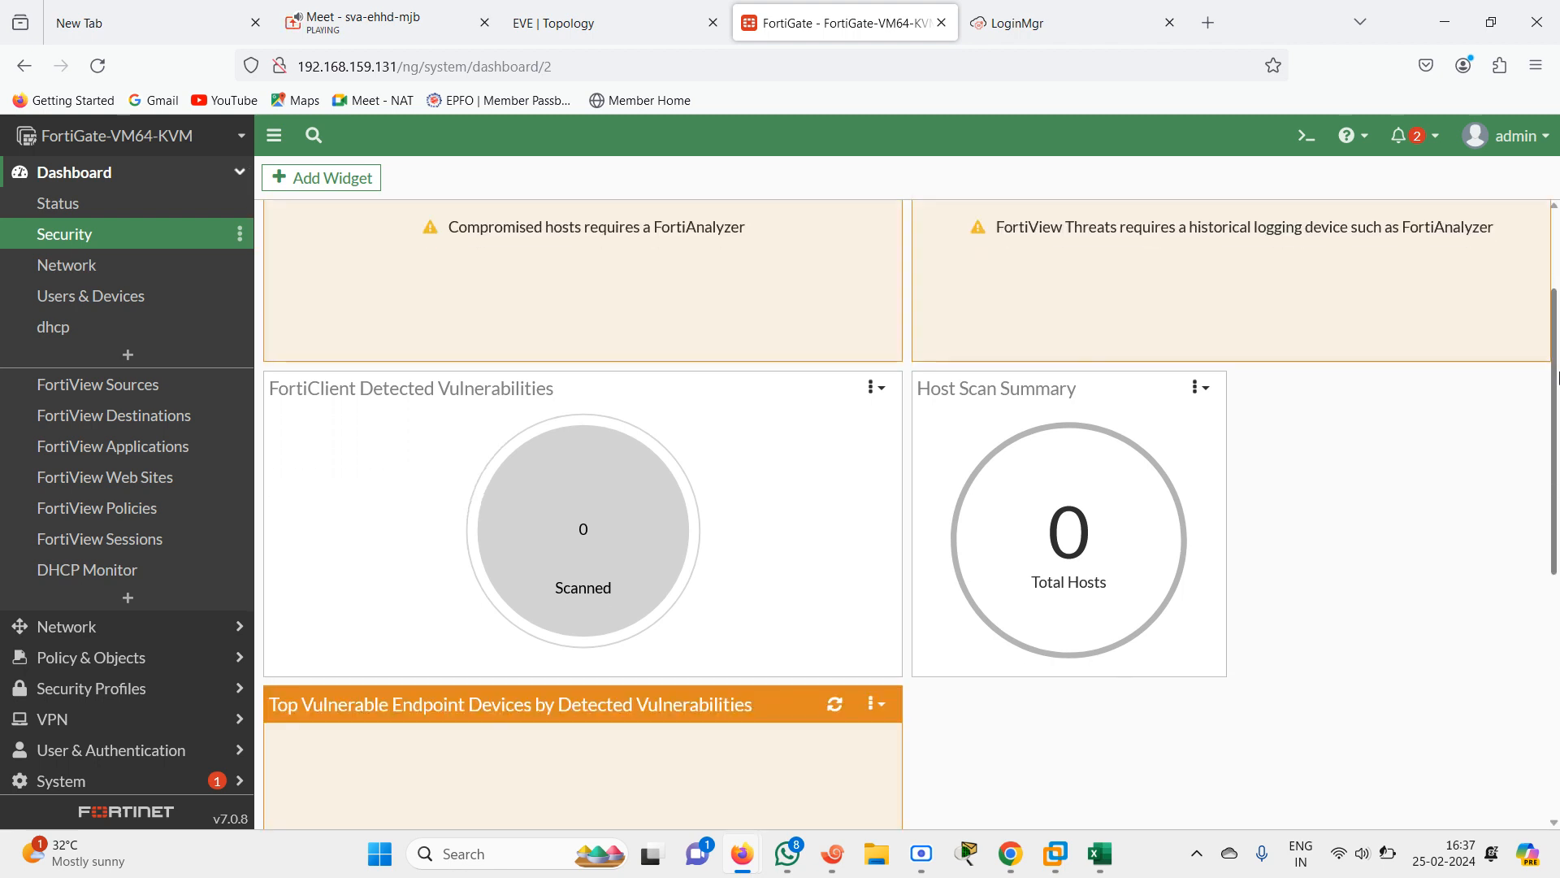
mouse_move(1557, 296)
left_mouse_down()
mouse_move(1557, 514)
mouse_move(1558, 284)
left_mouse_up()
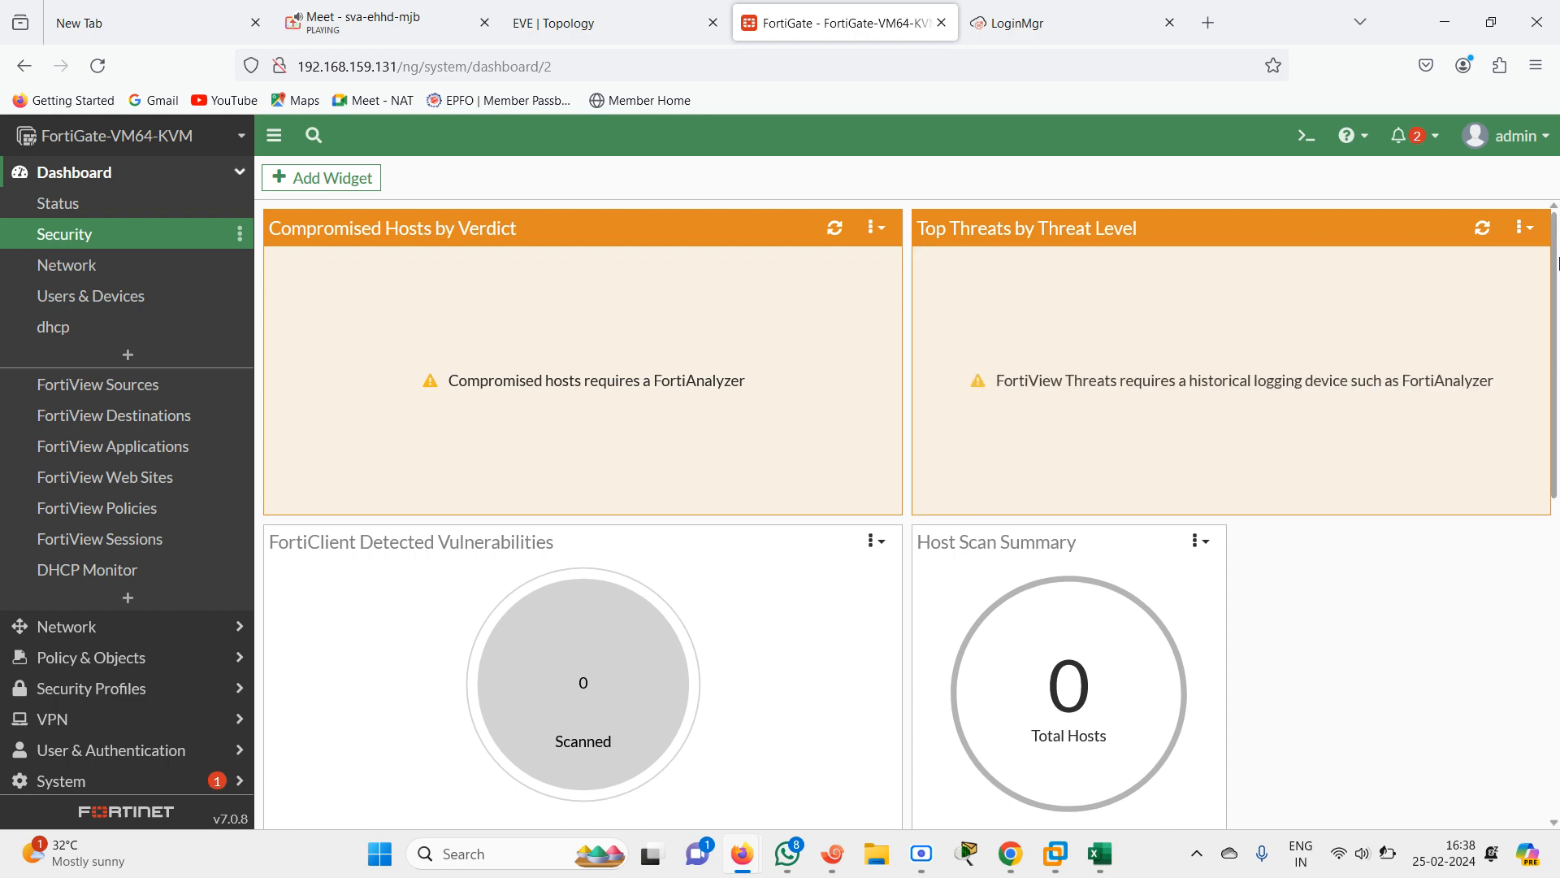
left_click_drag(1557, 262, 1557, 147)
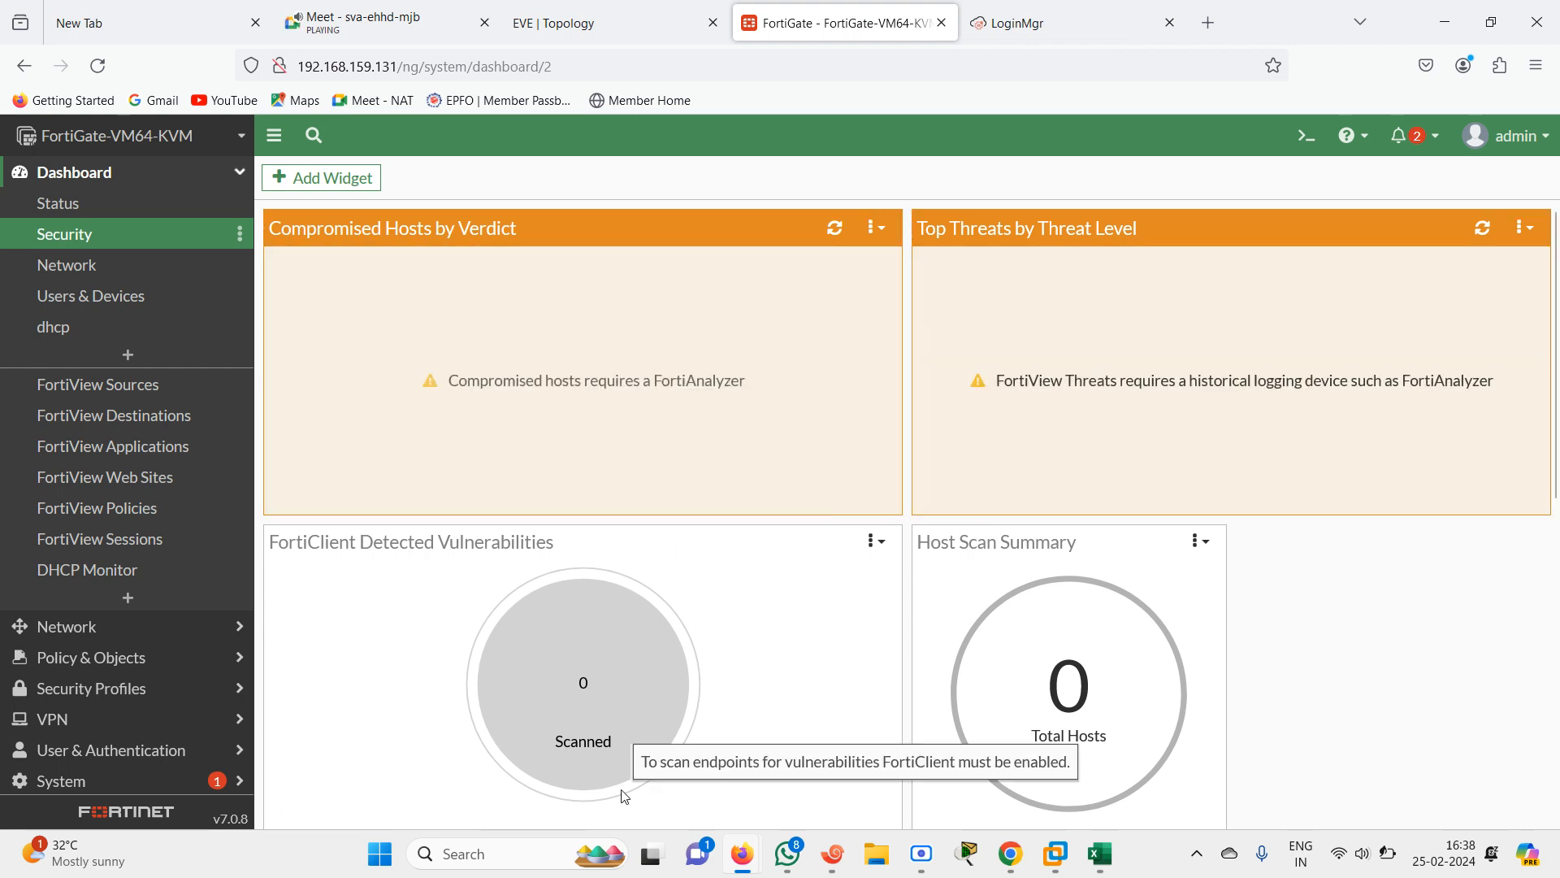
left_click(63, 271)
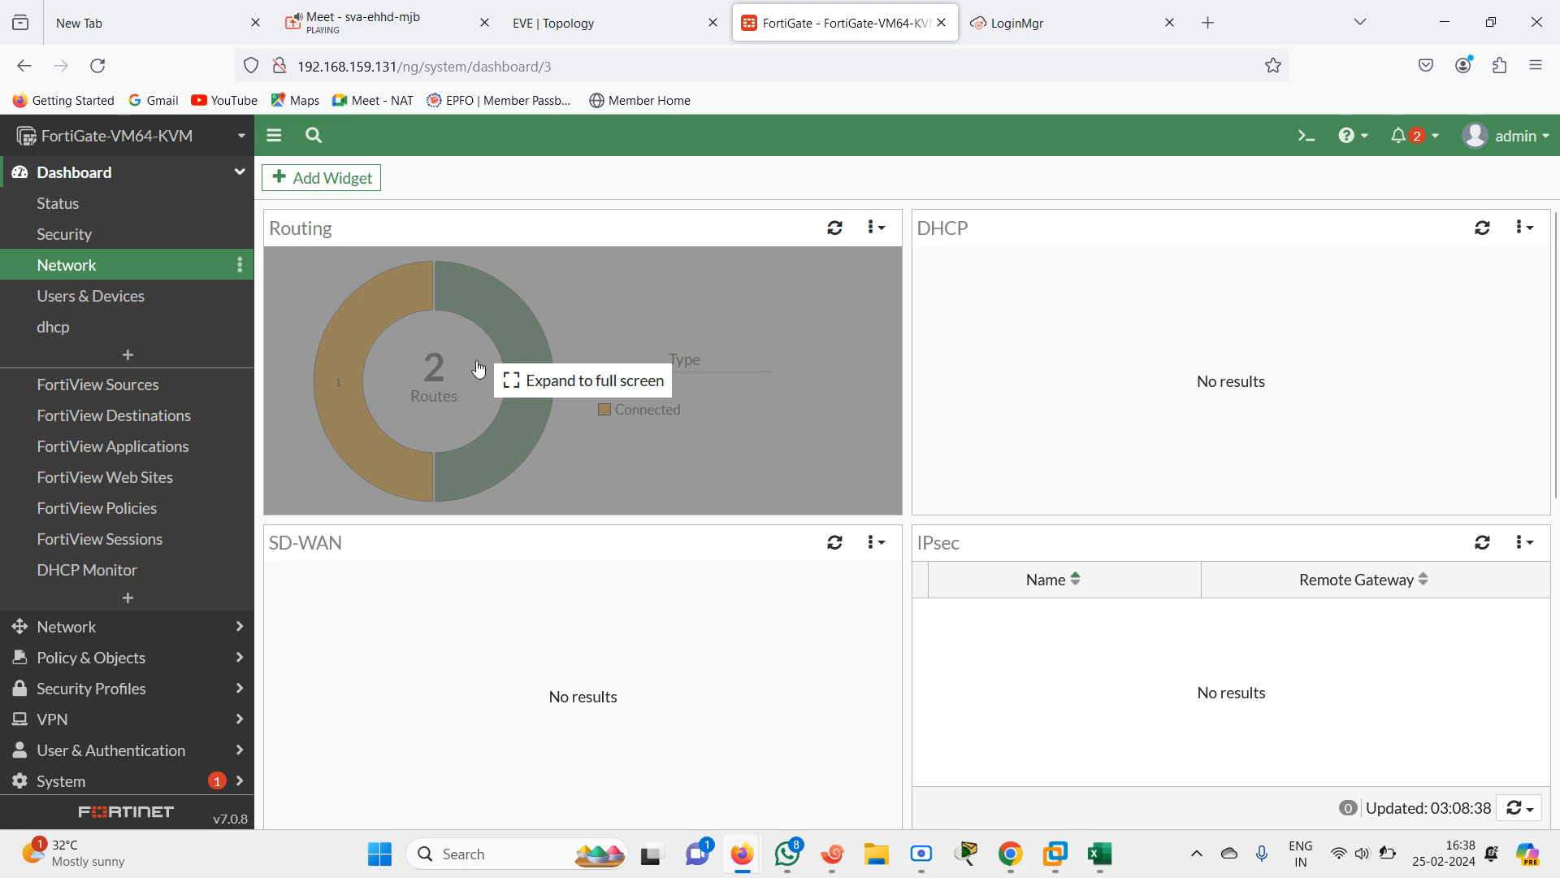
left_click(532, 395)
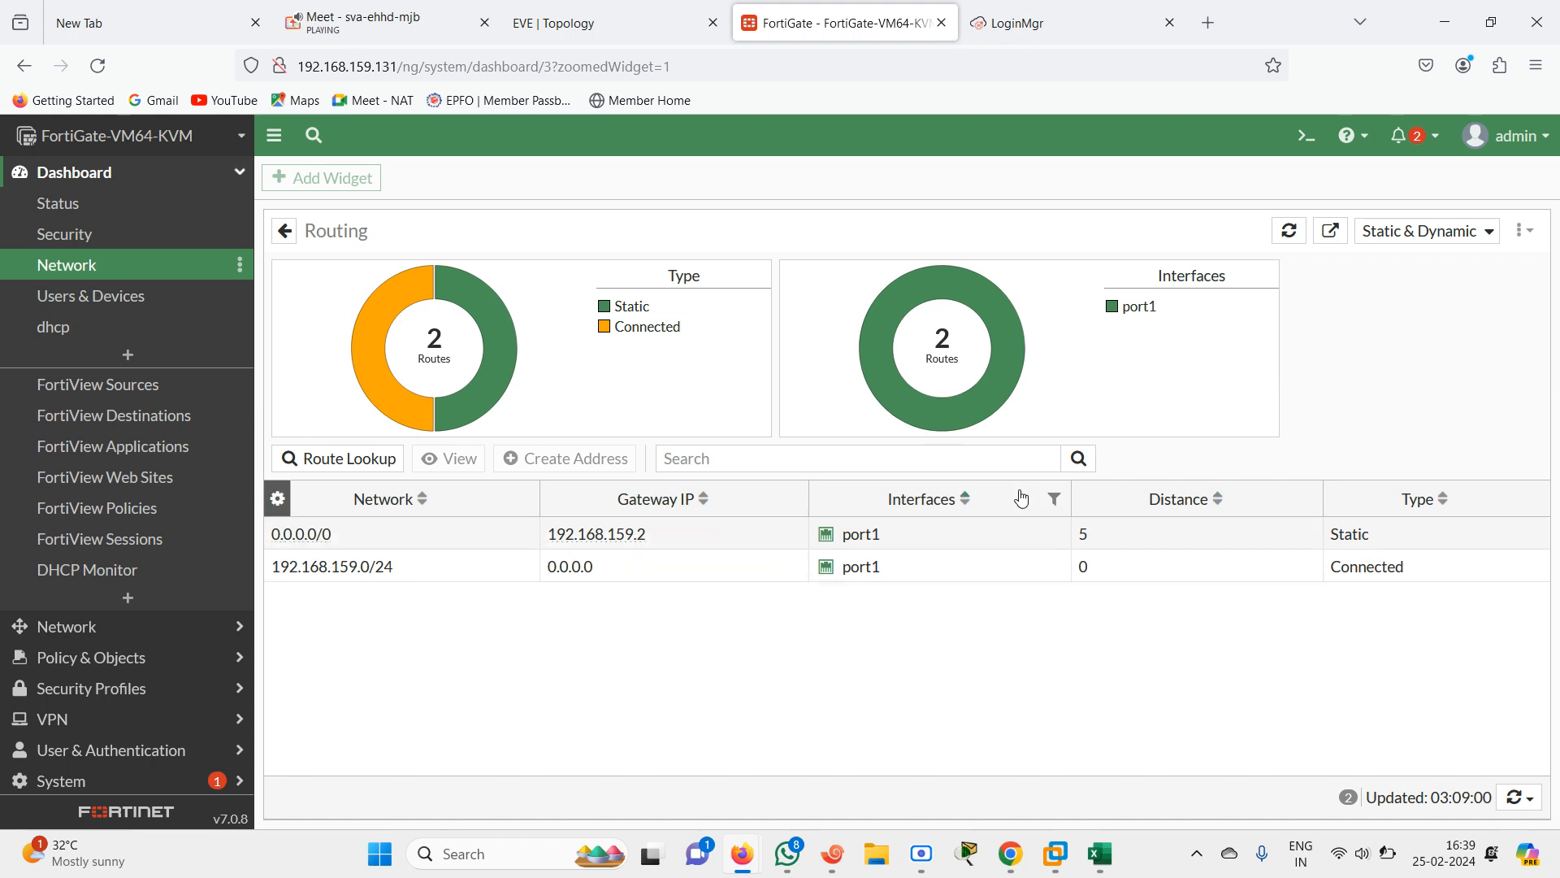
left_click(1480, 232)
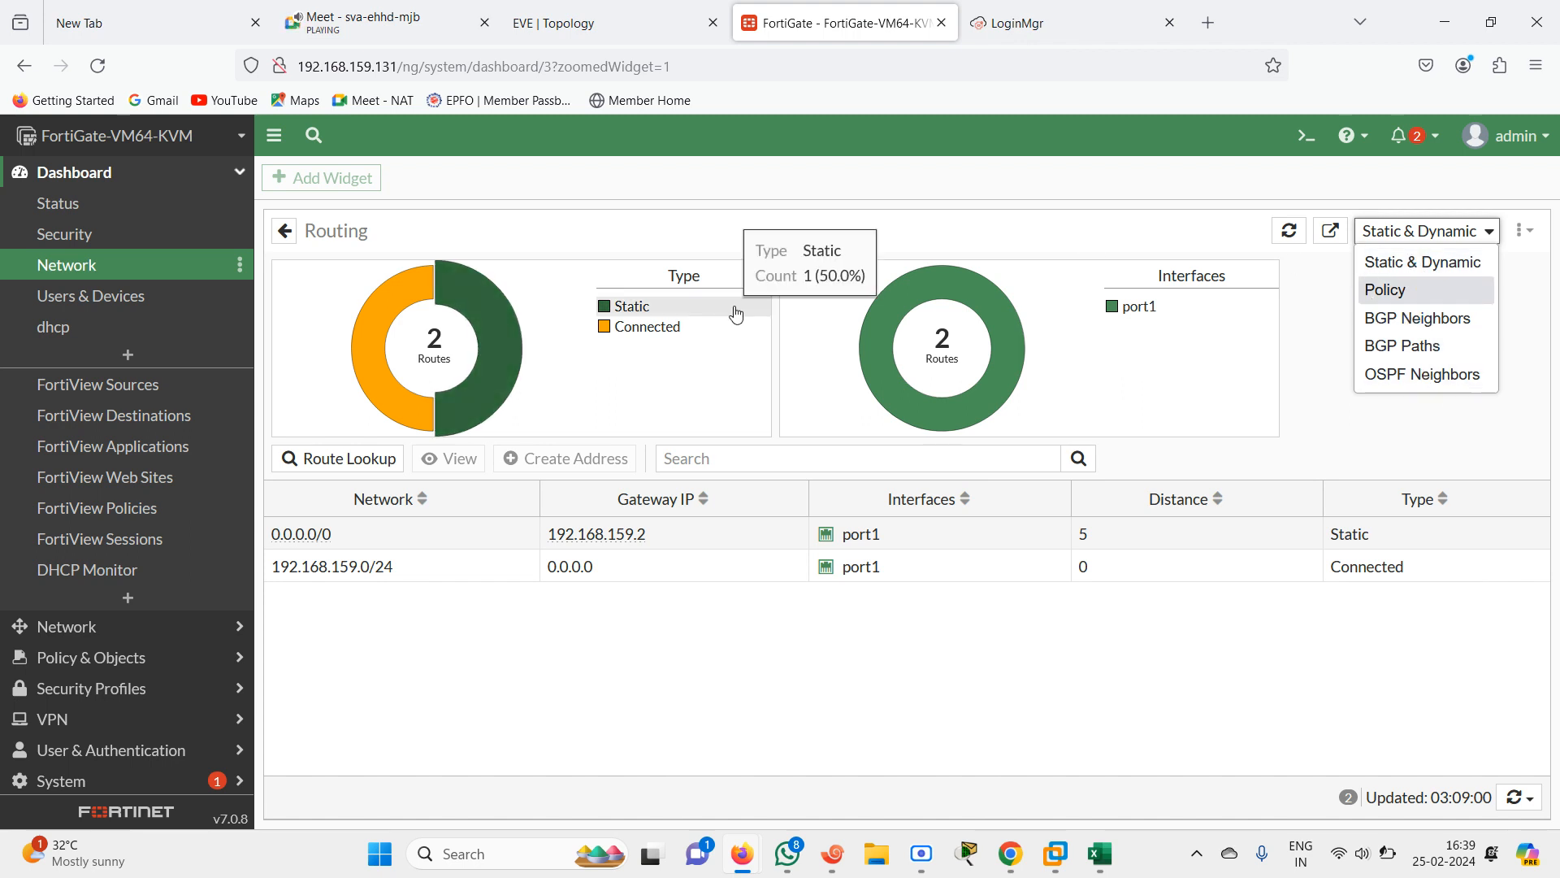
Browse the Users & Devices dashboard and each FortiView dashboard down to the DHCP Monitor
left_click(52, 304)
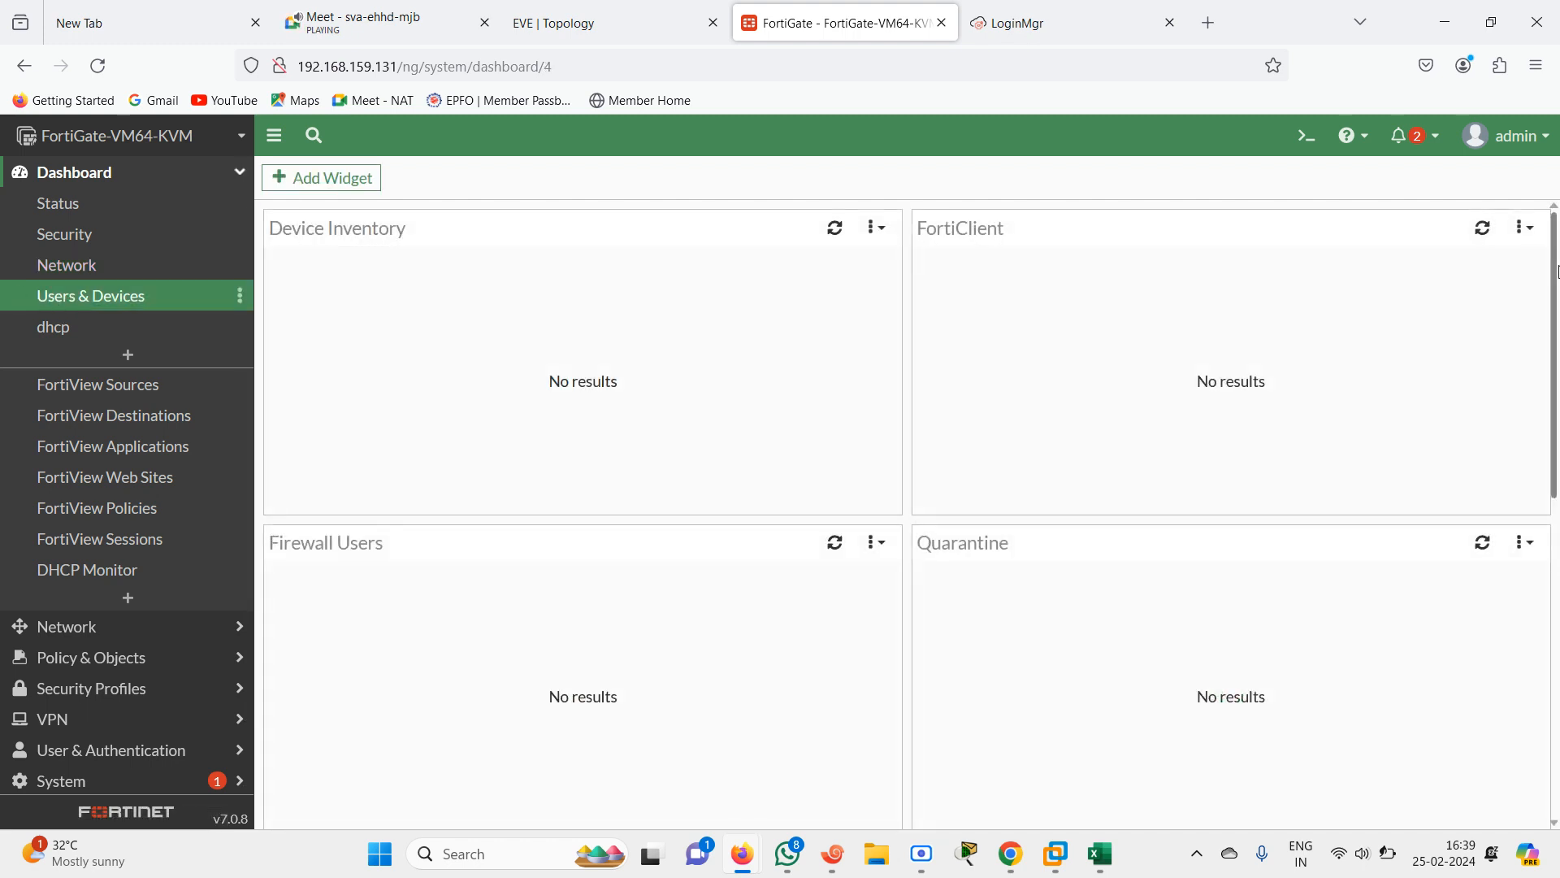
left_click_drag(1557, 271, 1516, 464)
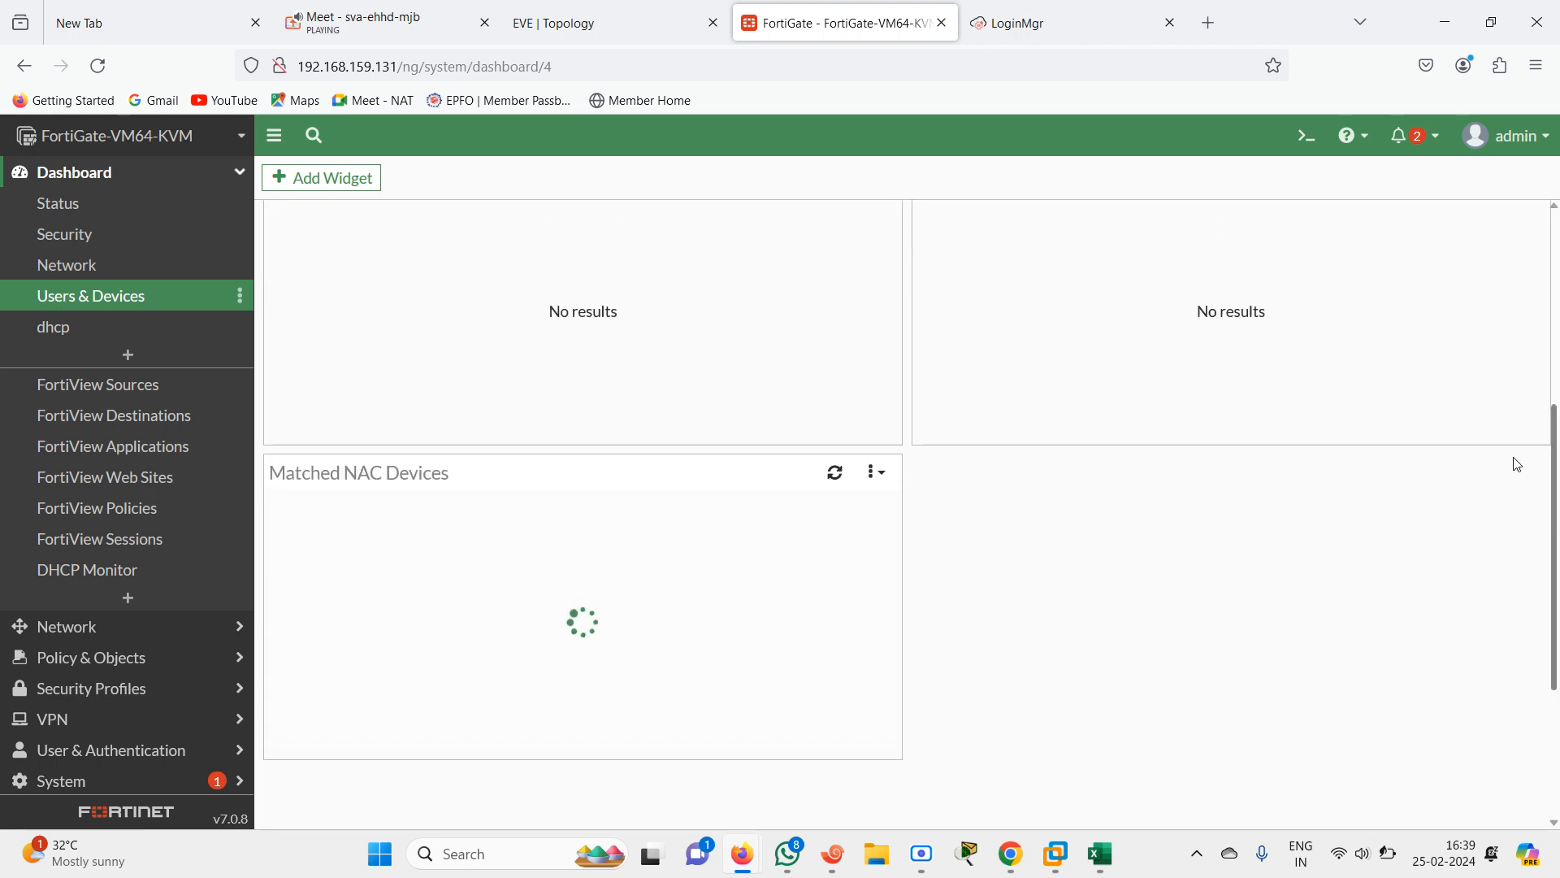
left_click_drag(1516, 464, 1115, 266)
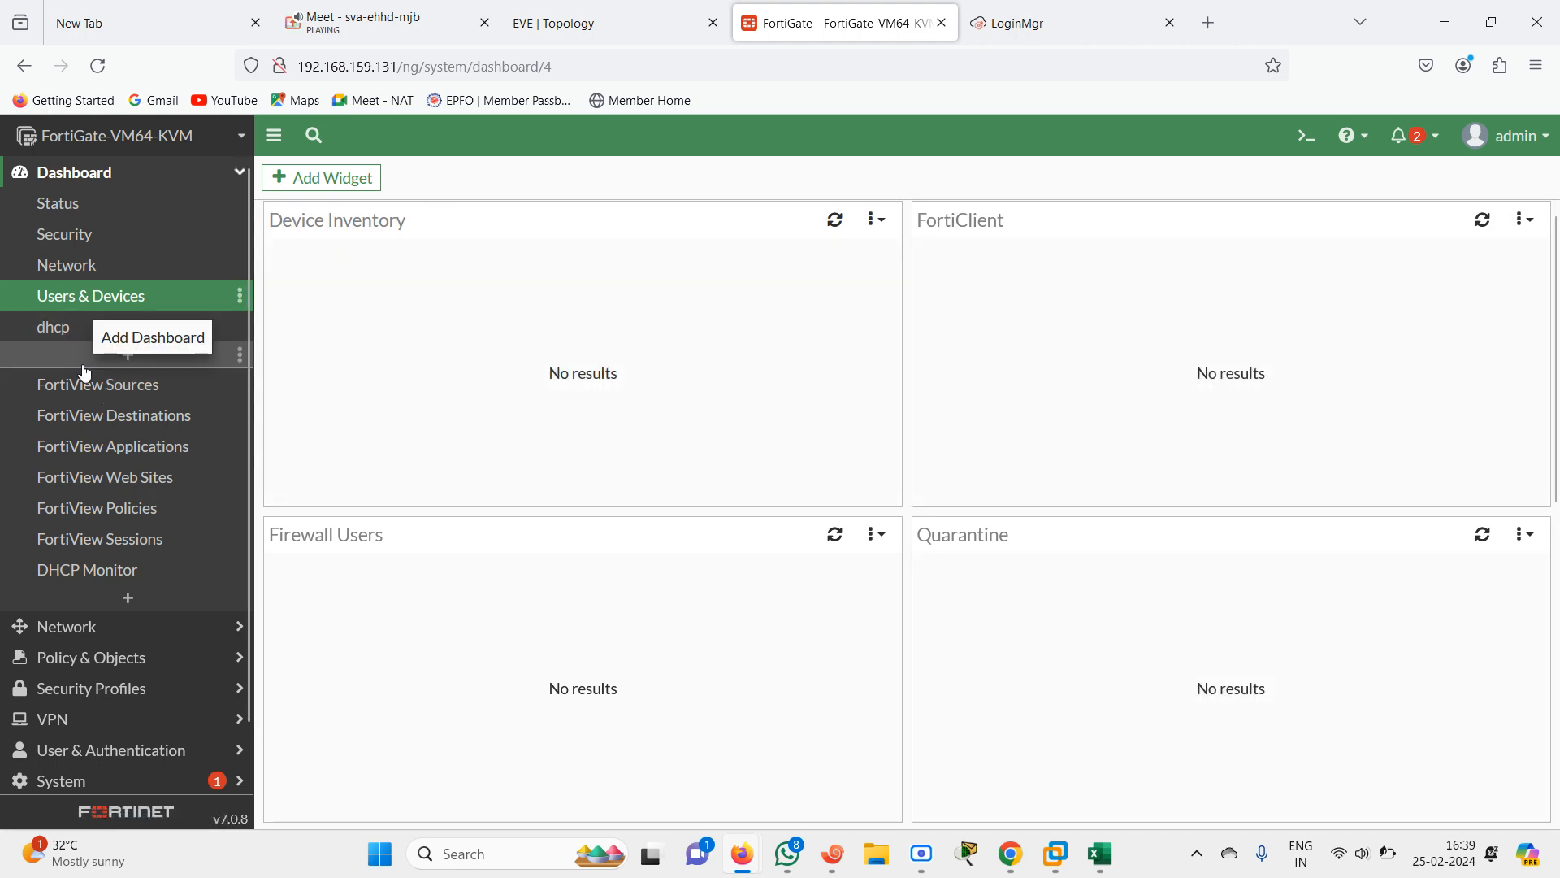
left_click(84, 392)
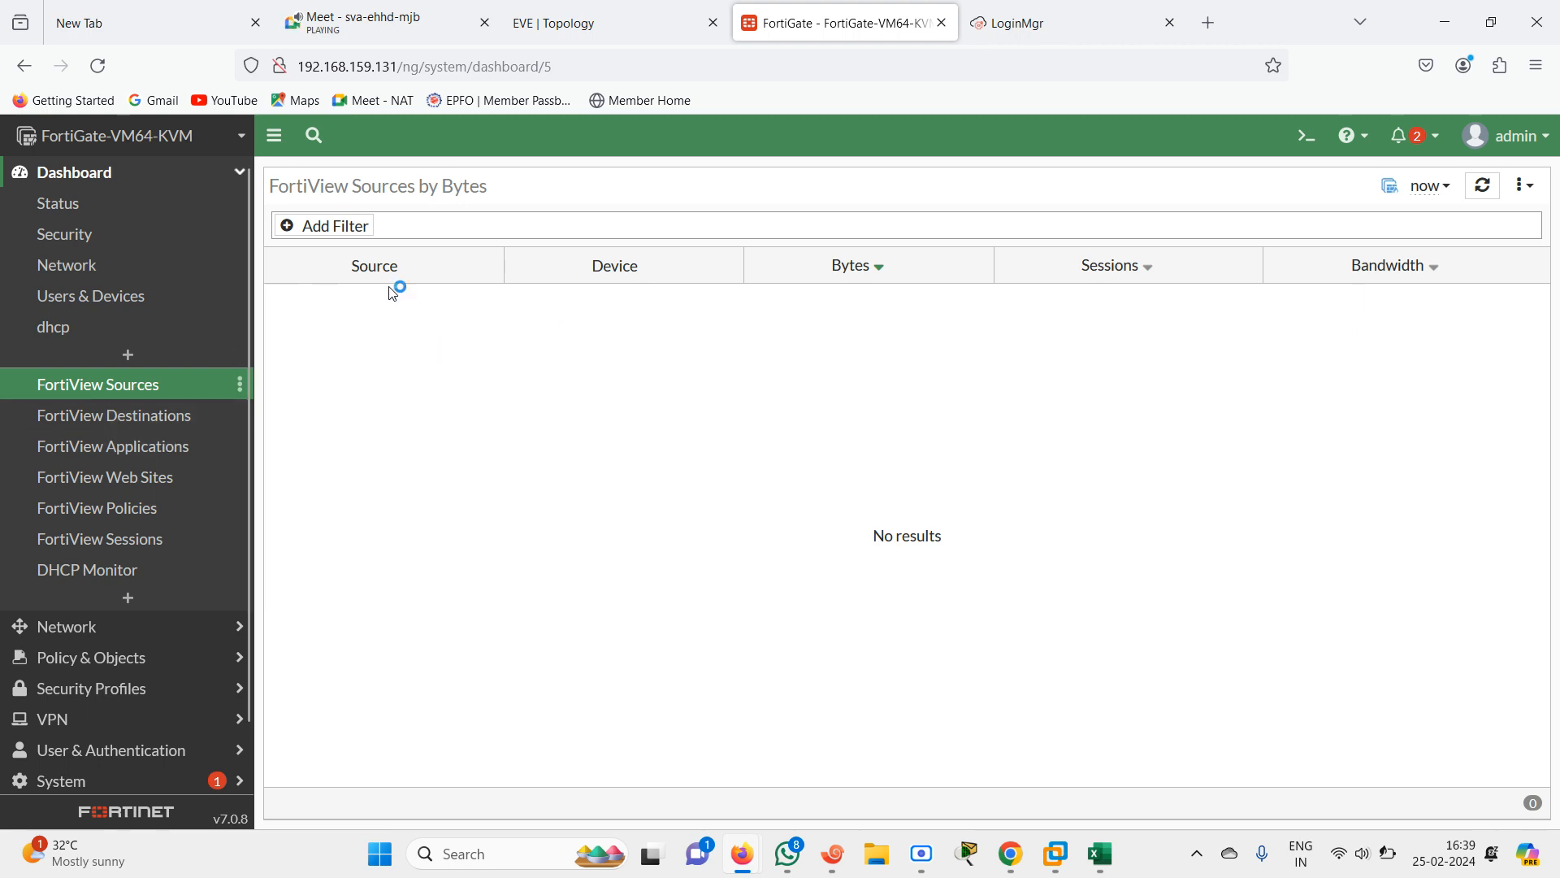
left_click(122, 416)
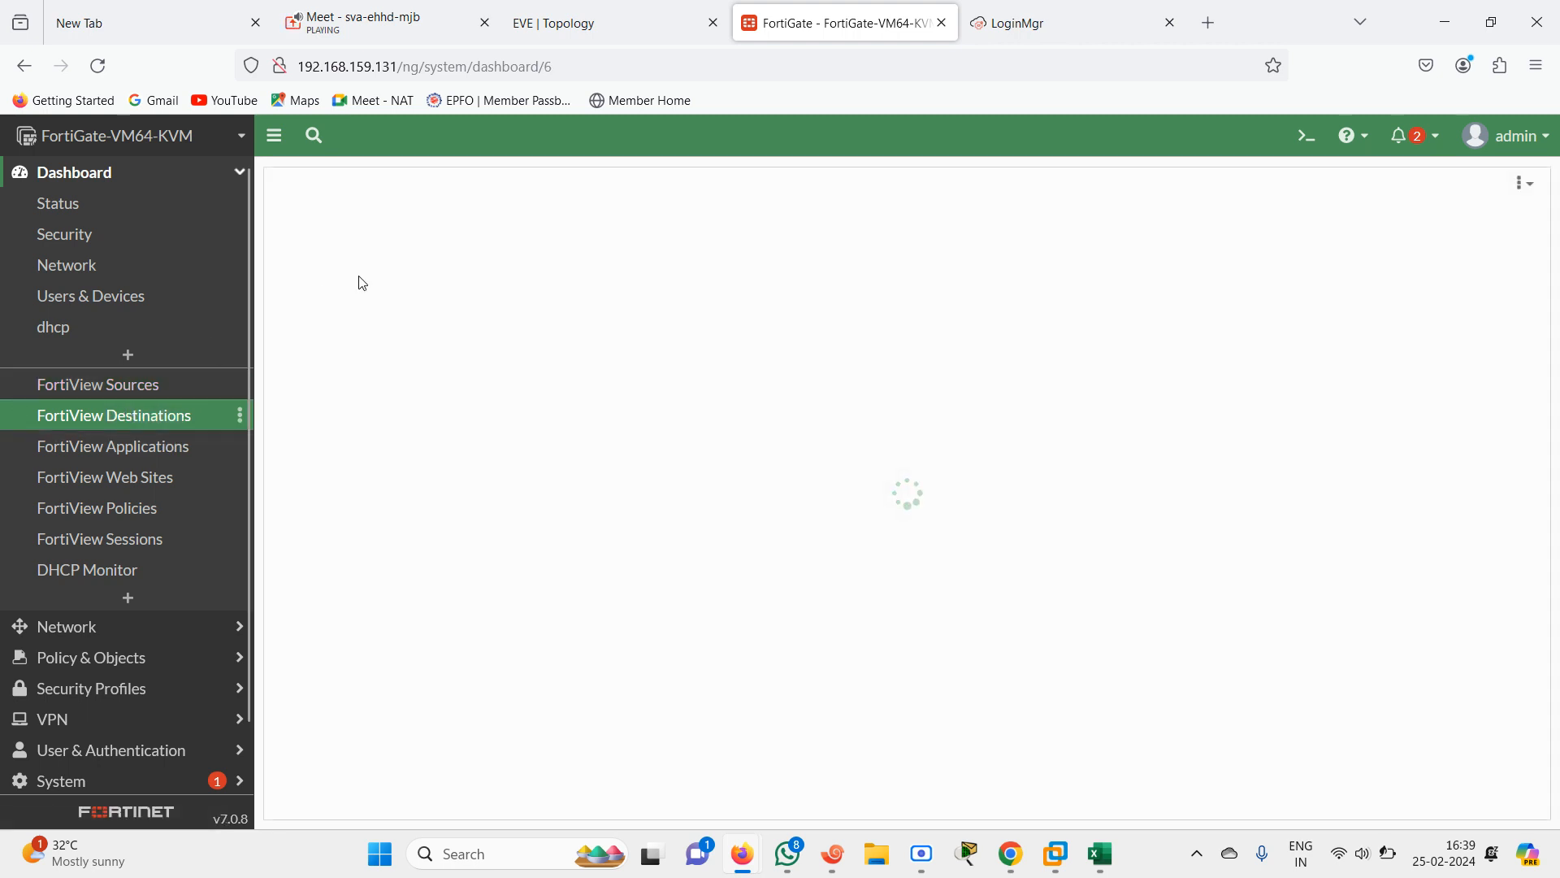
left_click(102, 457)
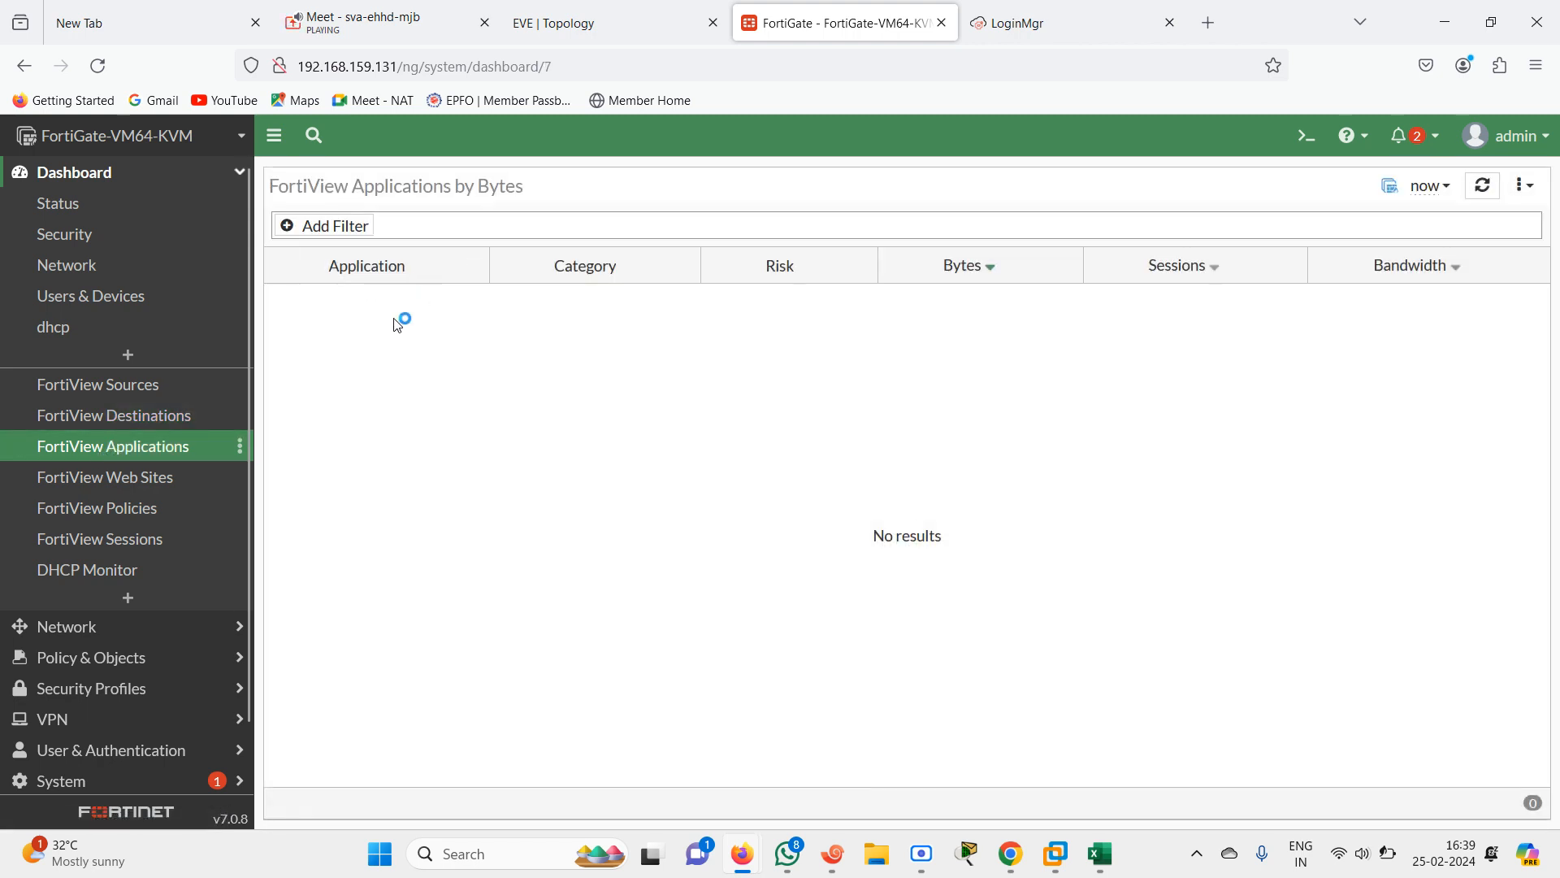
left_click(130, 482)
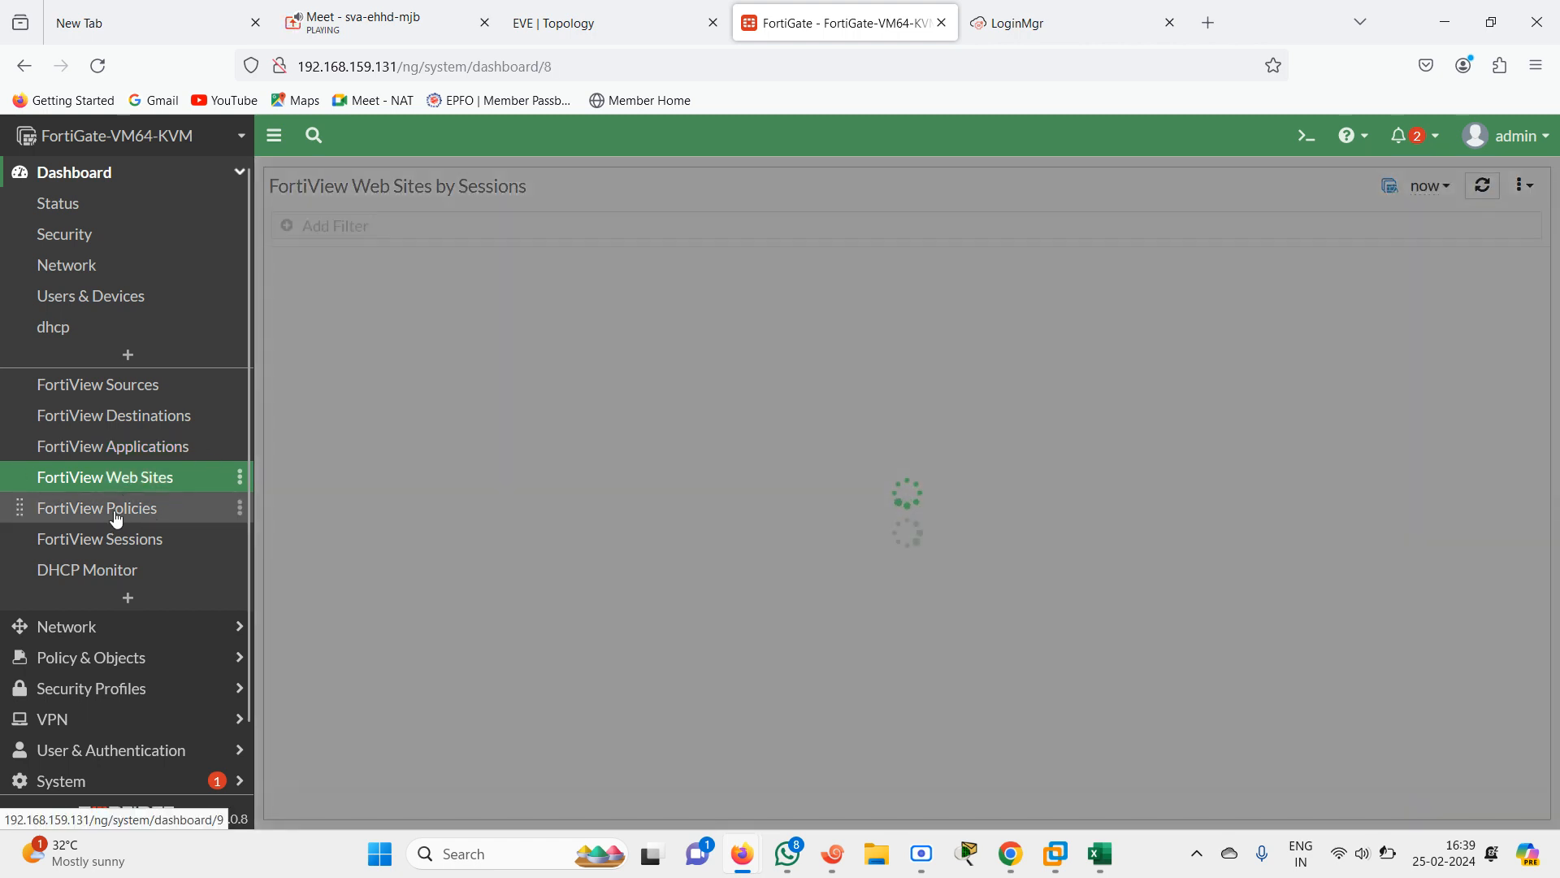
left_click(117, 520)
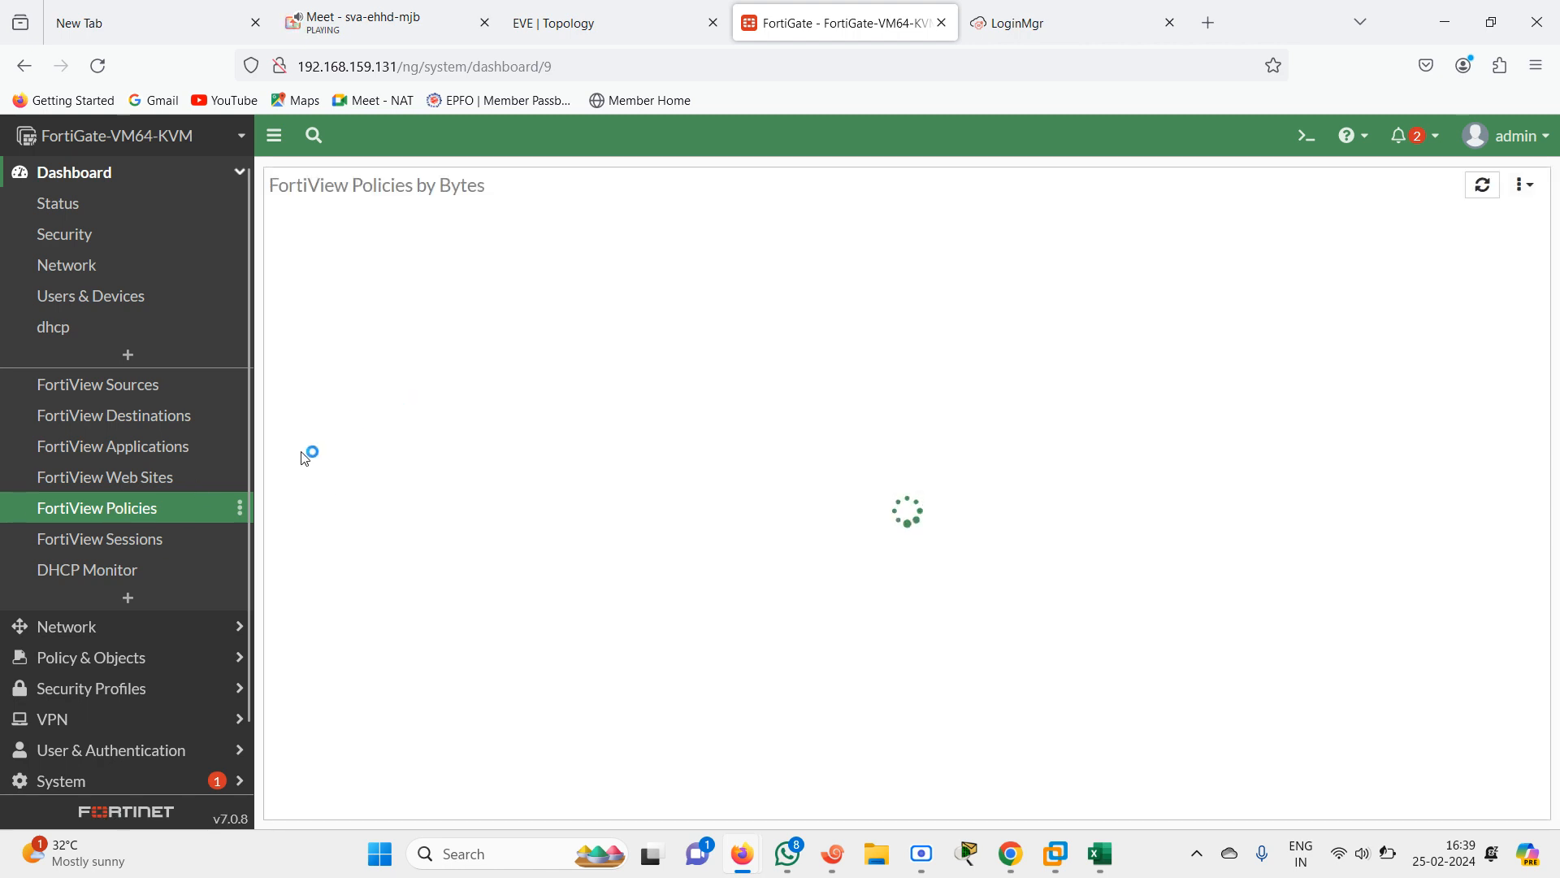
left_click(125, 550)
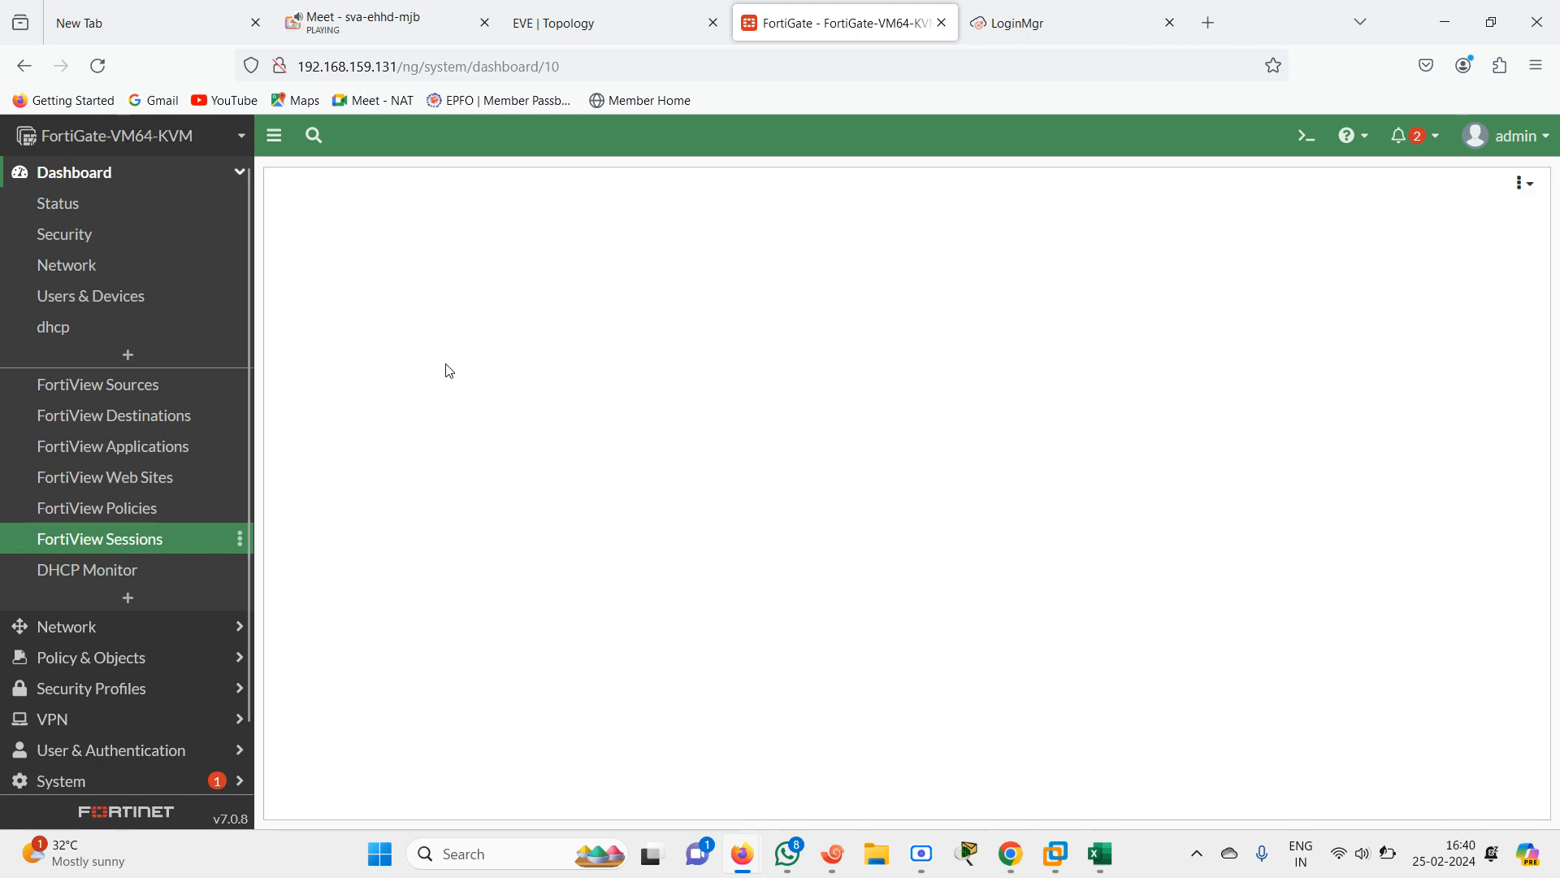
left_click(79, 573)
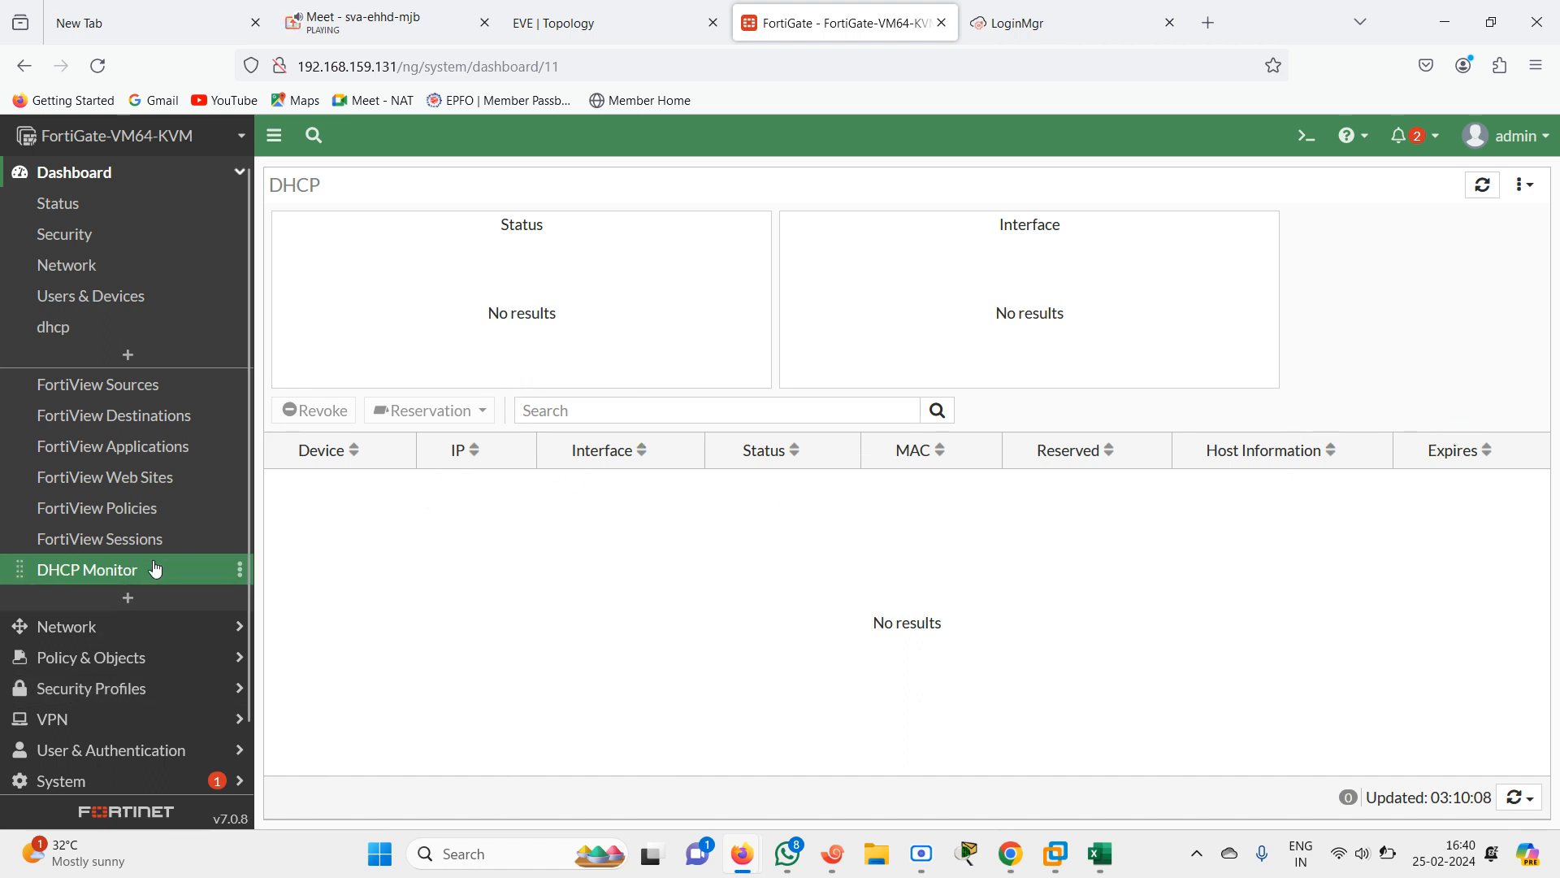
Add an IPsec monitor to the dashboard menu, searching the monitor list for ipse
left_click(241, 173)
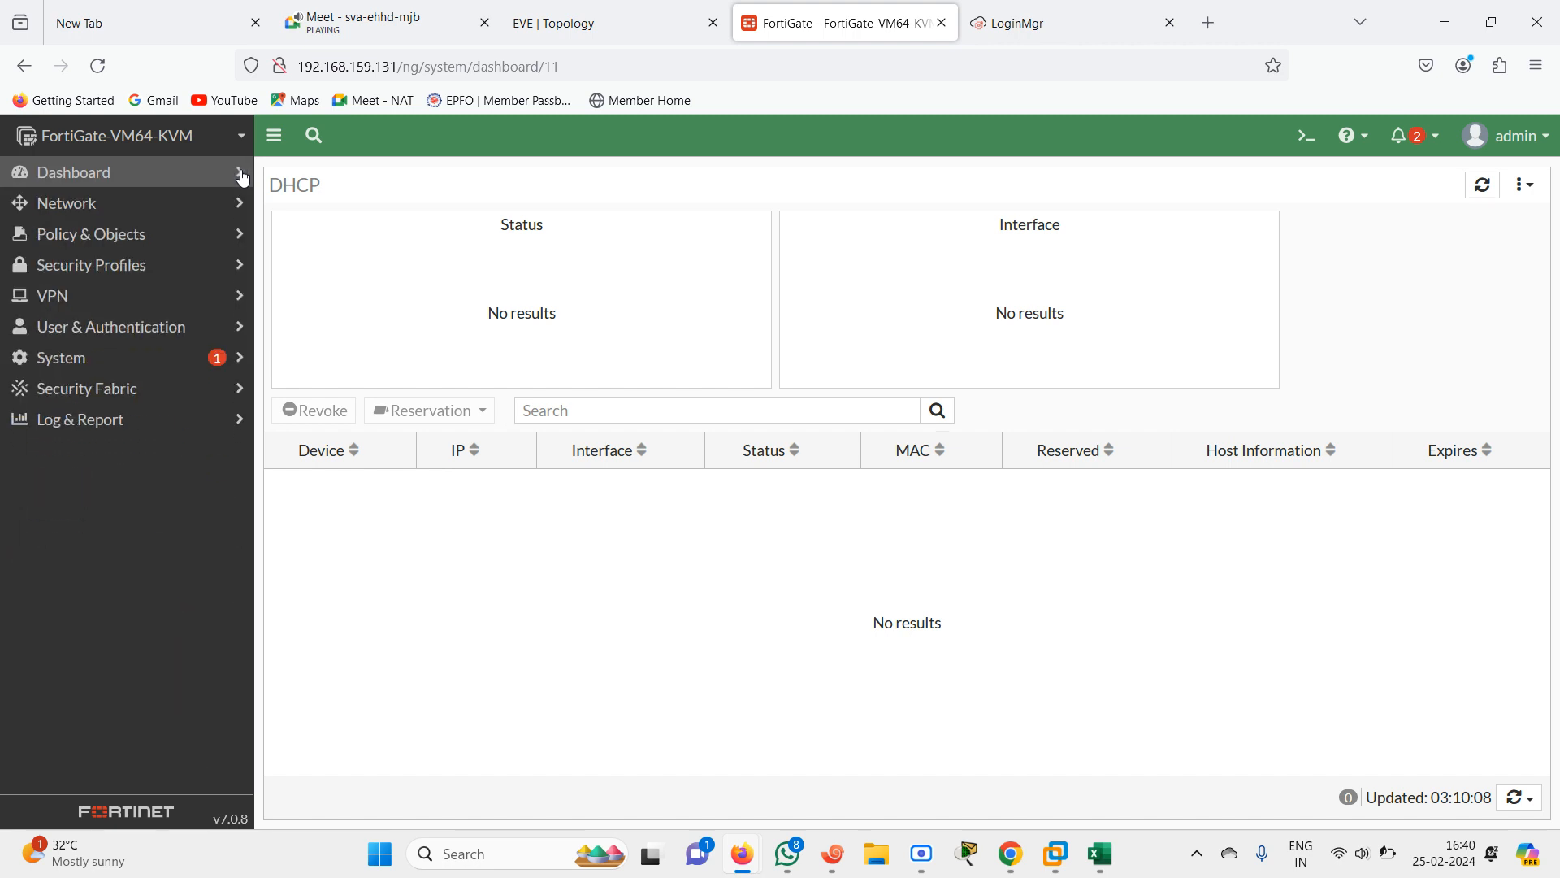
left_click(241, 173)
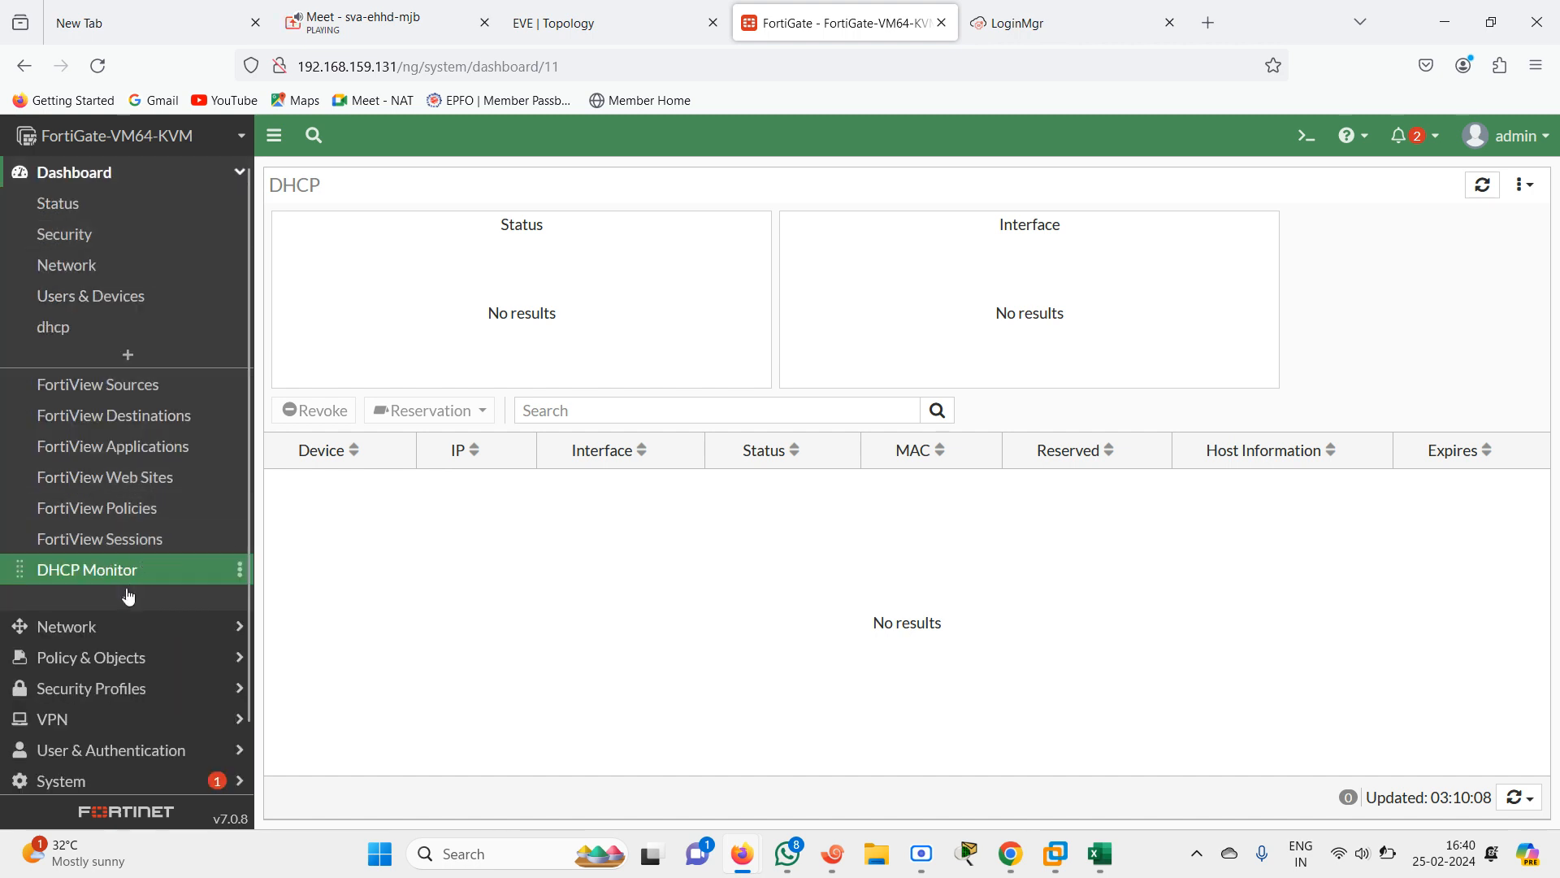
left_click(127, 599)
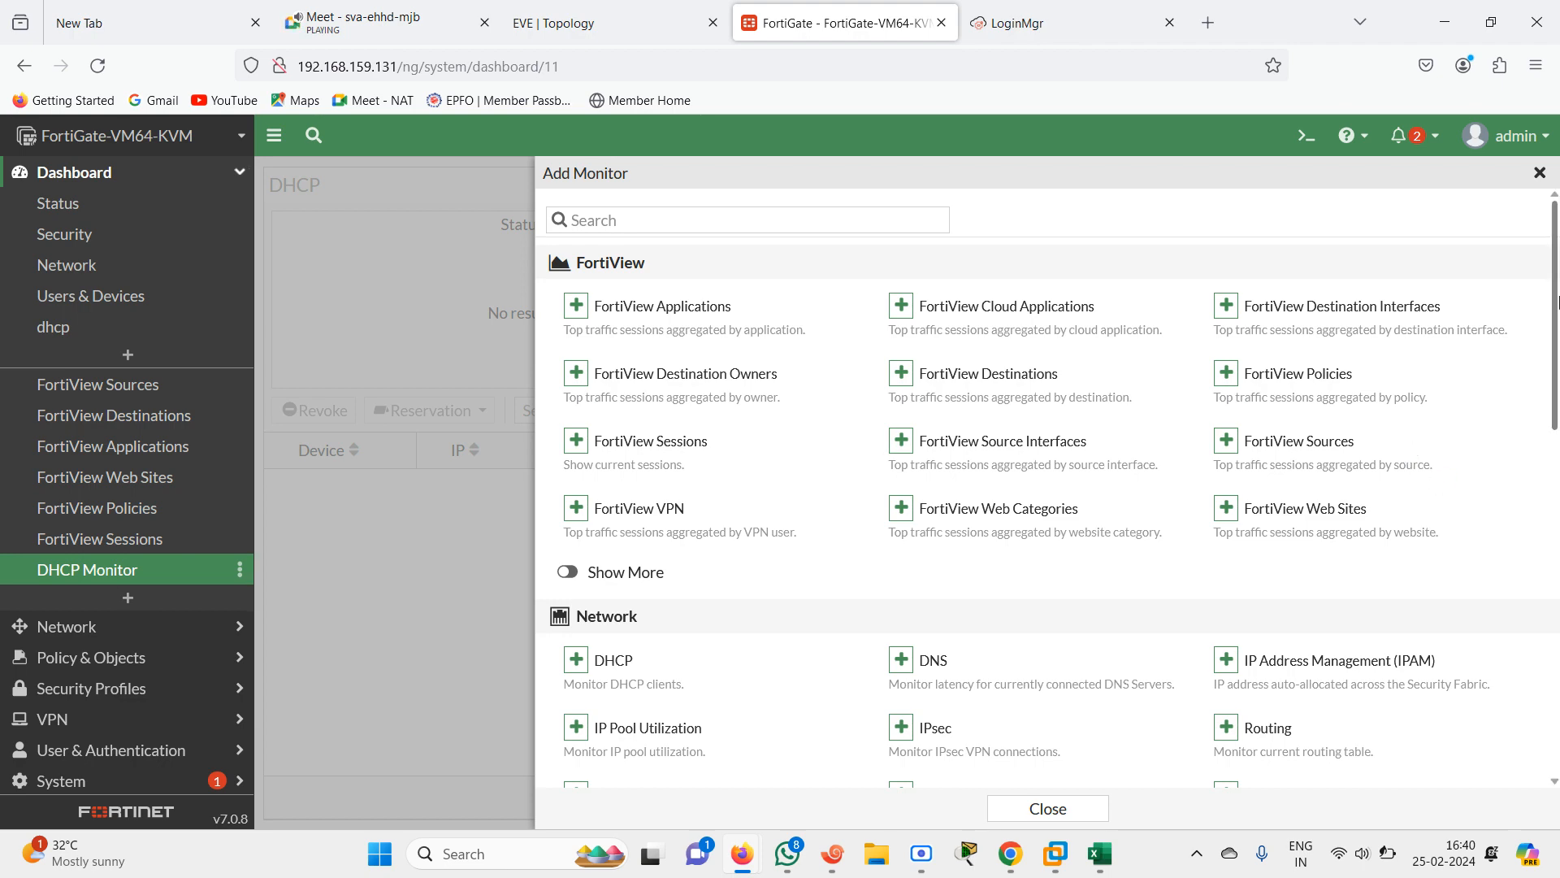
left_click_drag(1558, 303, 1518, 127)
left_click(690, 219)
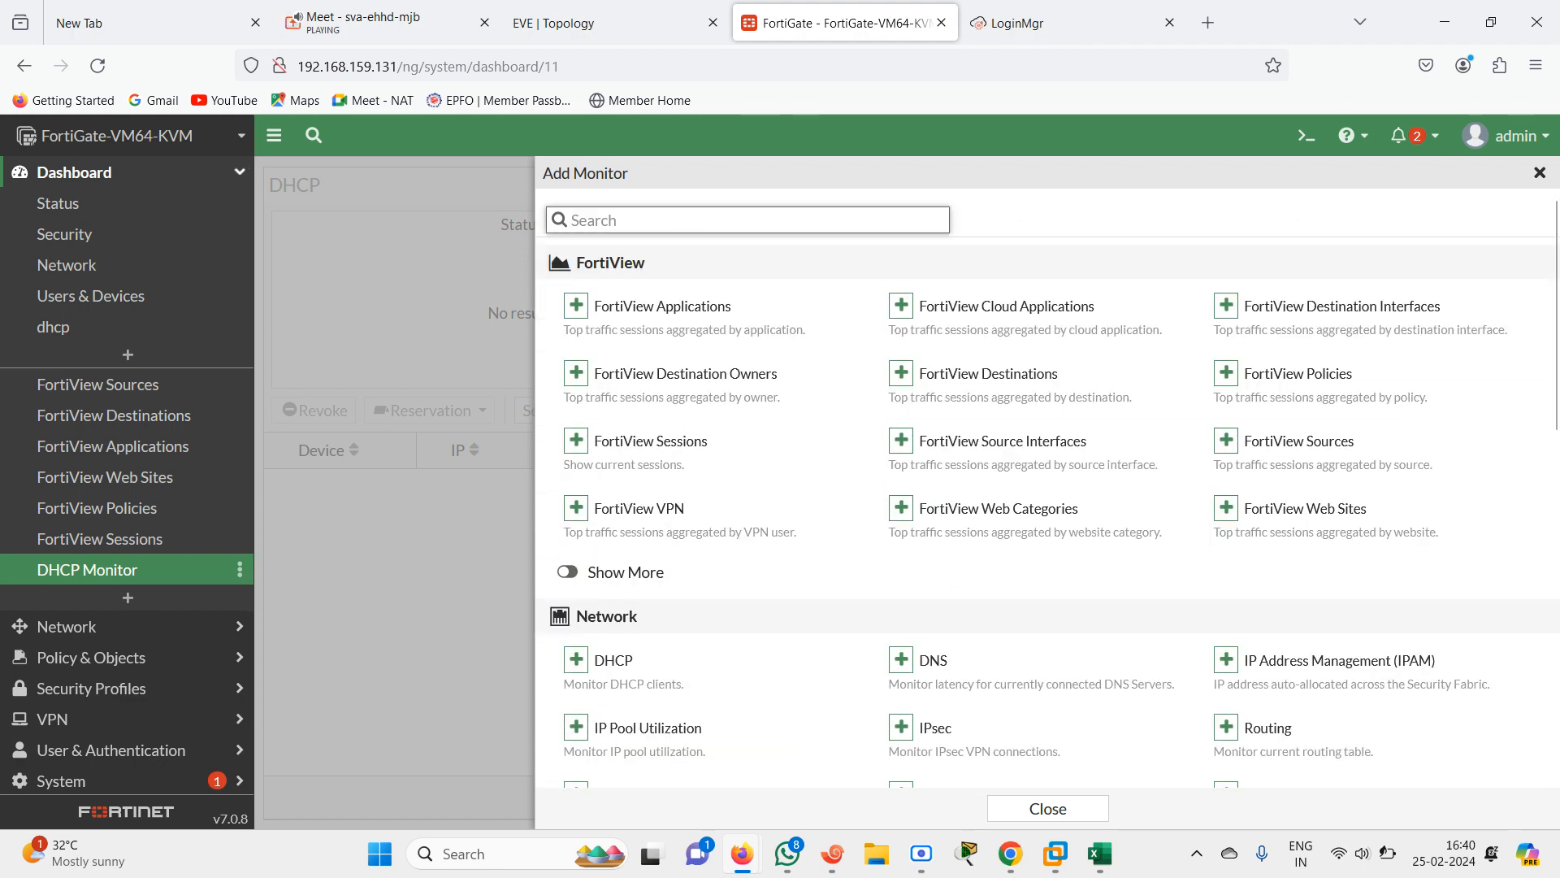
type("ipse")
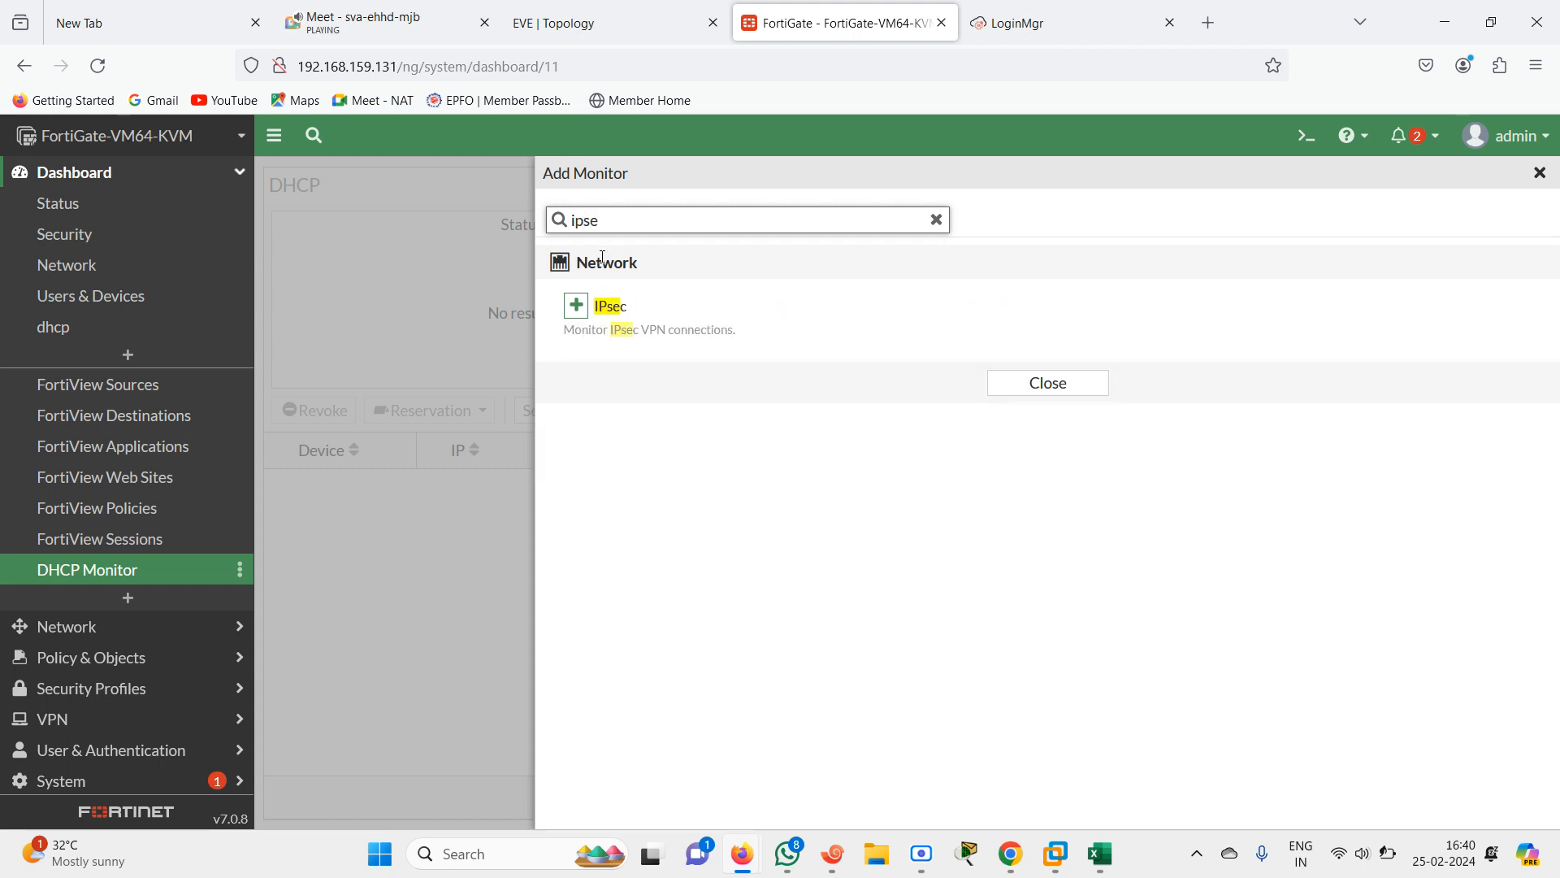
left_click(576, 305)
left_click(984, 330)
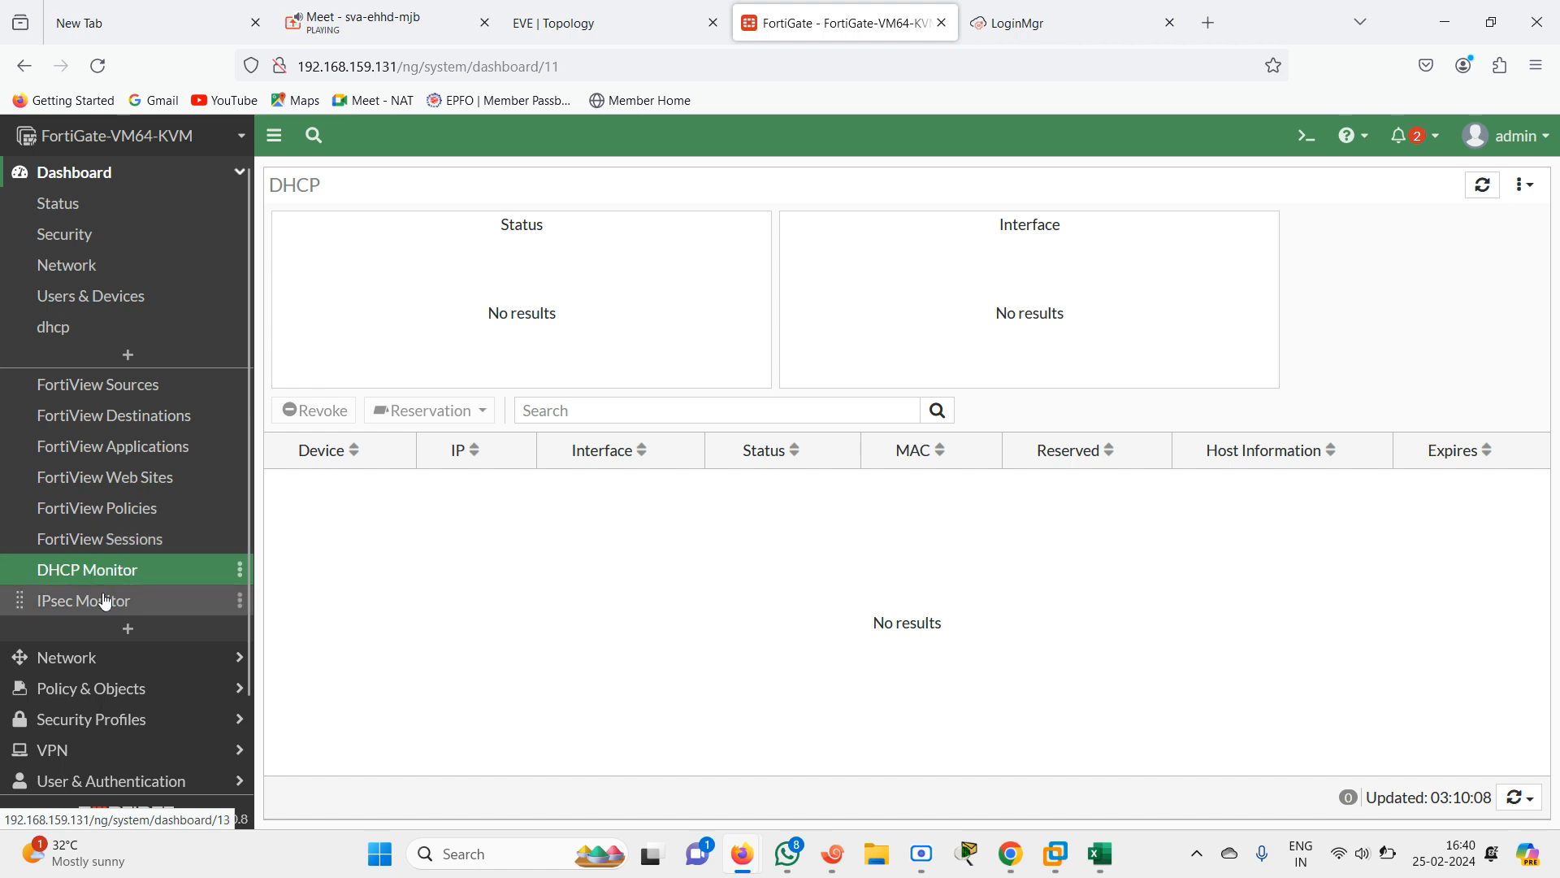
Open the new IPsec Monitor page
left_click(101, 608)
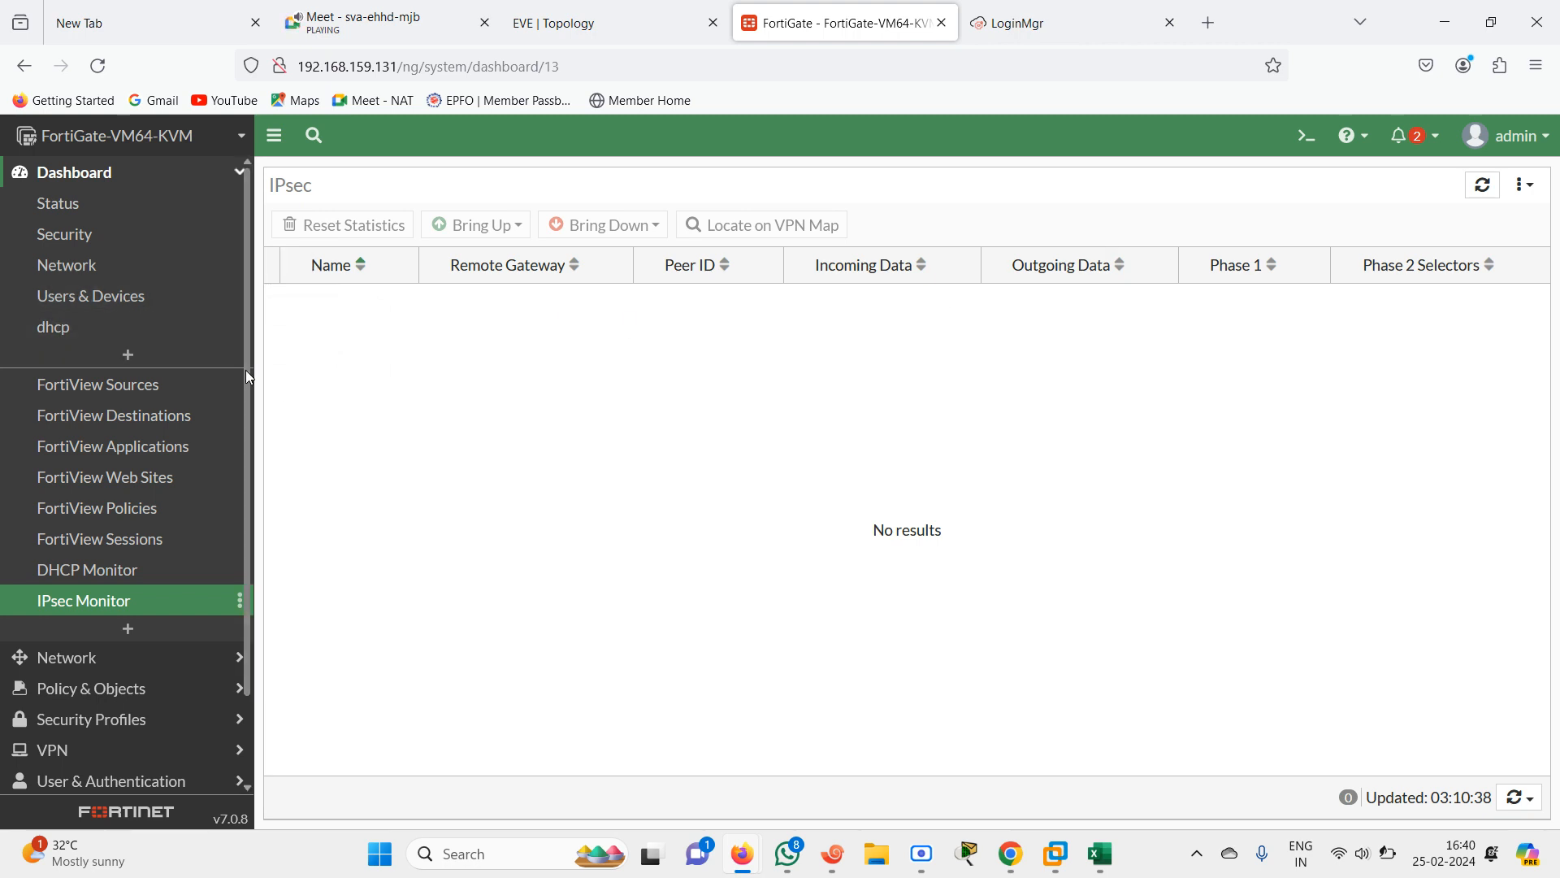
scroll(244, 382, "down", 2)
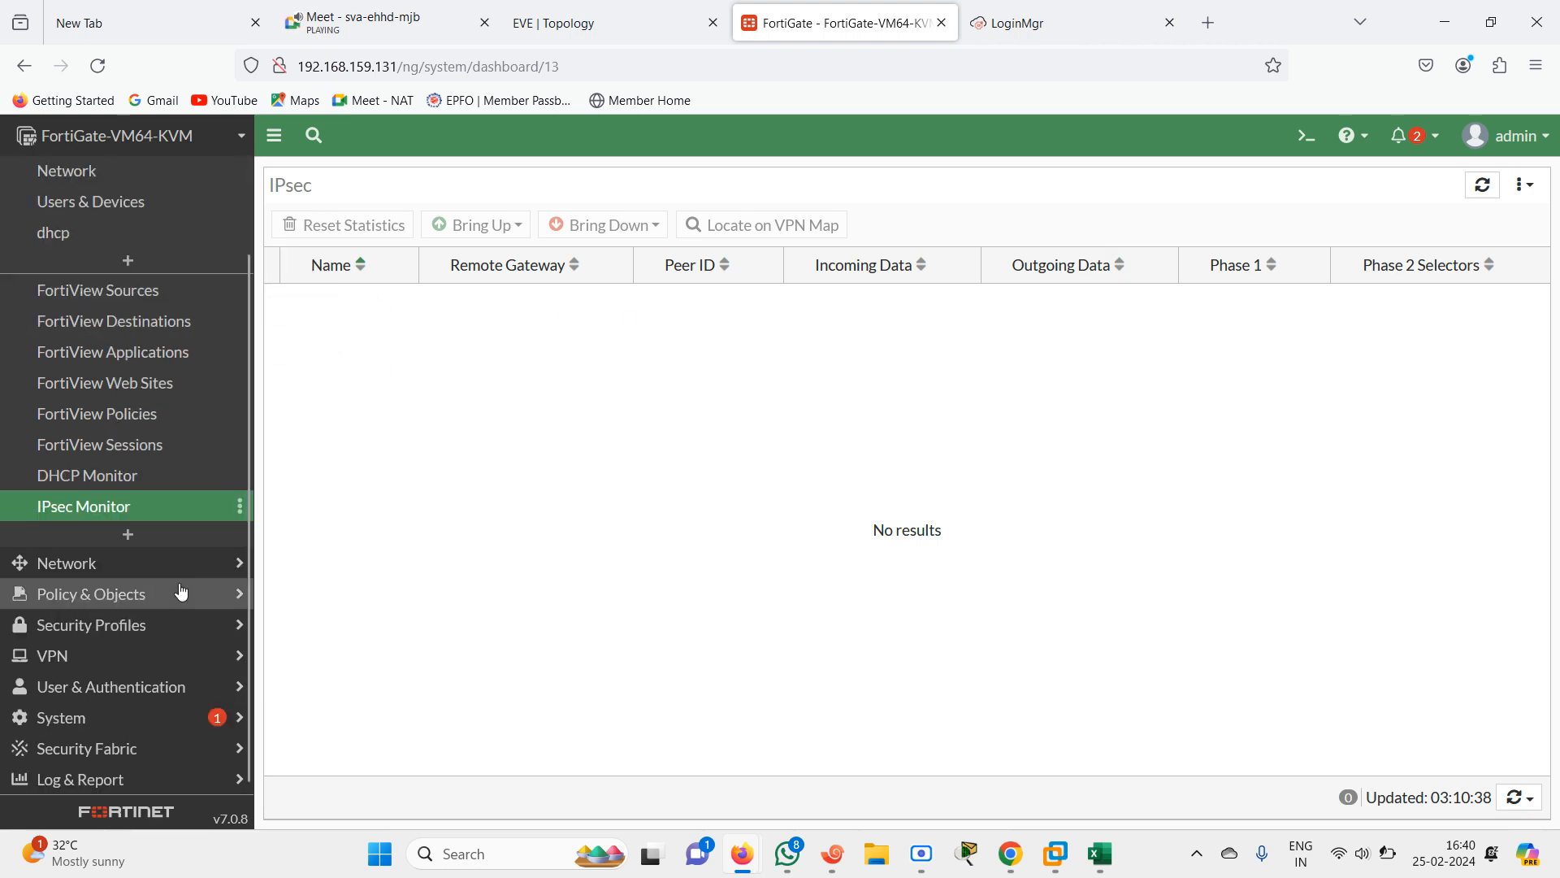
Open the FortiGate network interfaces list, comparing it with the EVE topology port layout
left_click(122, 582)
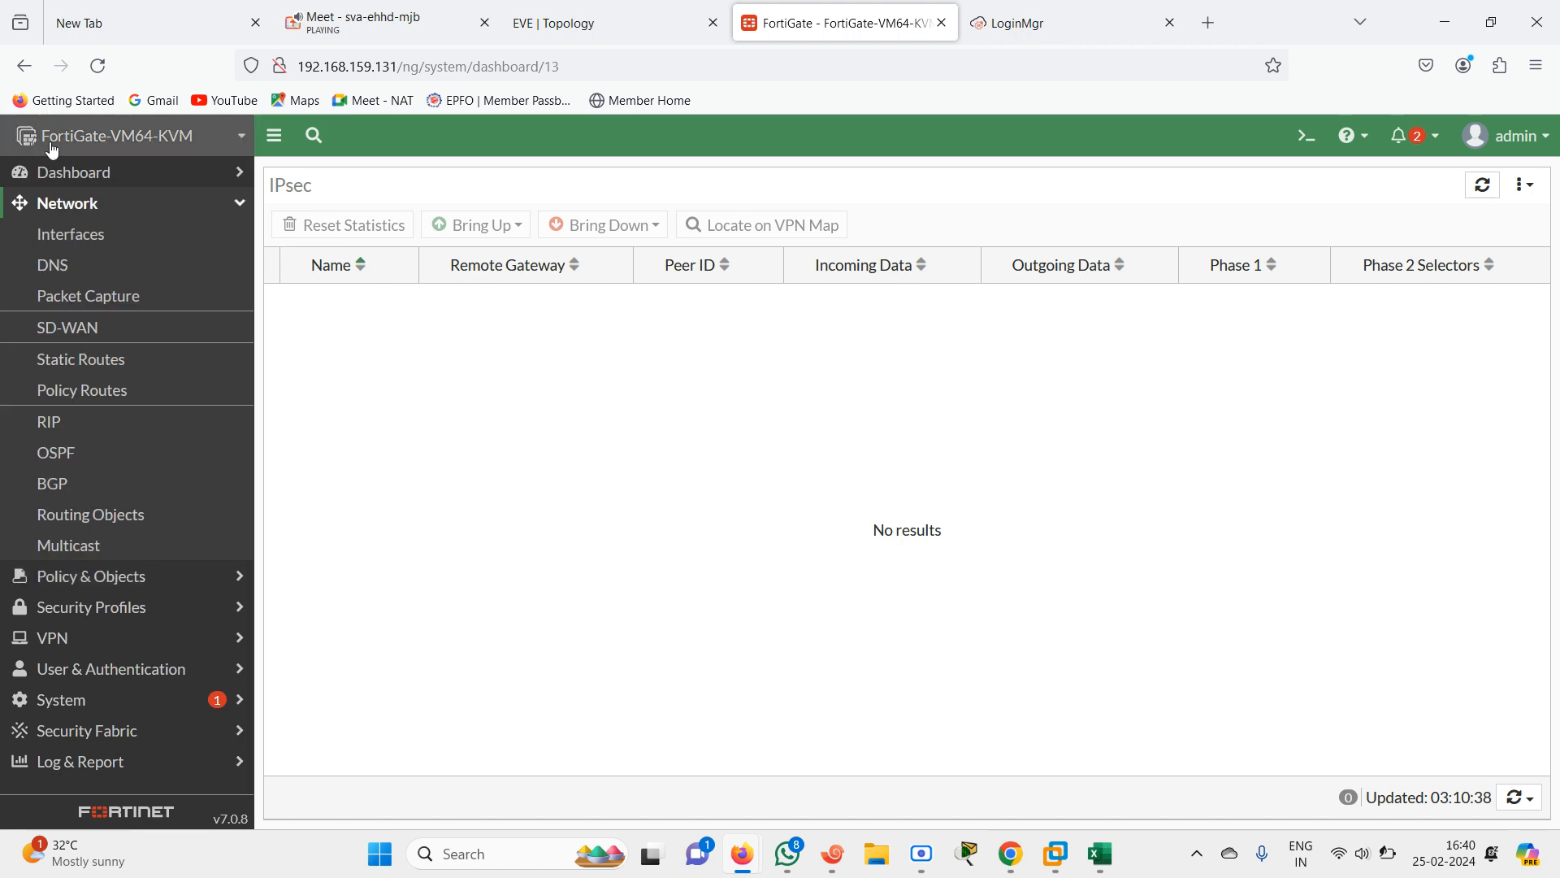
left_click(102, 246)
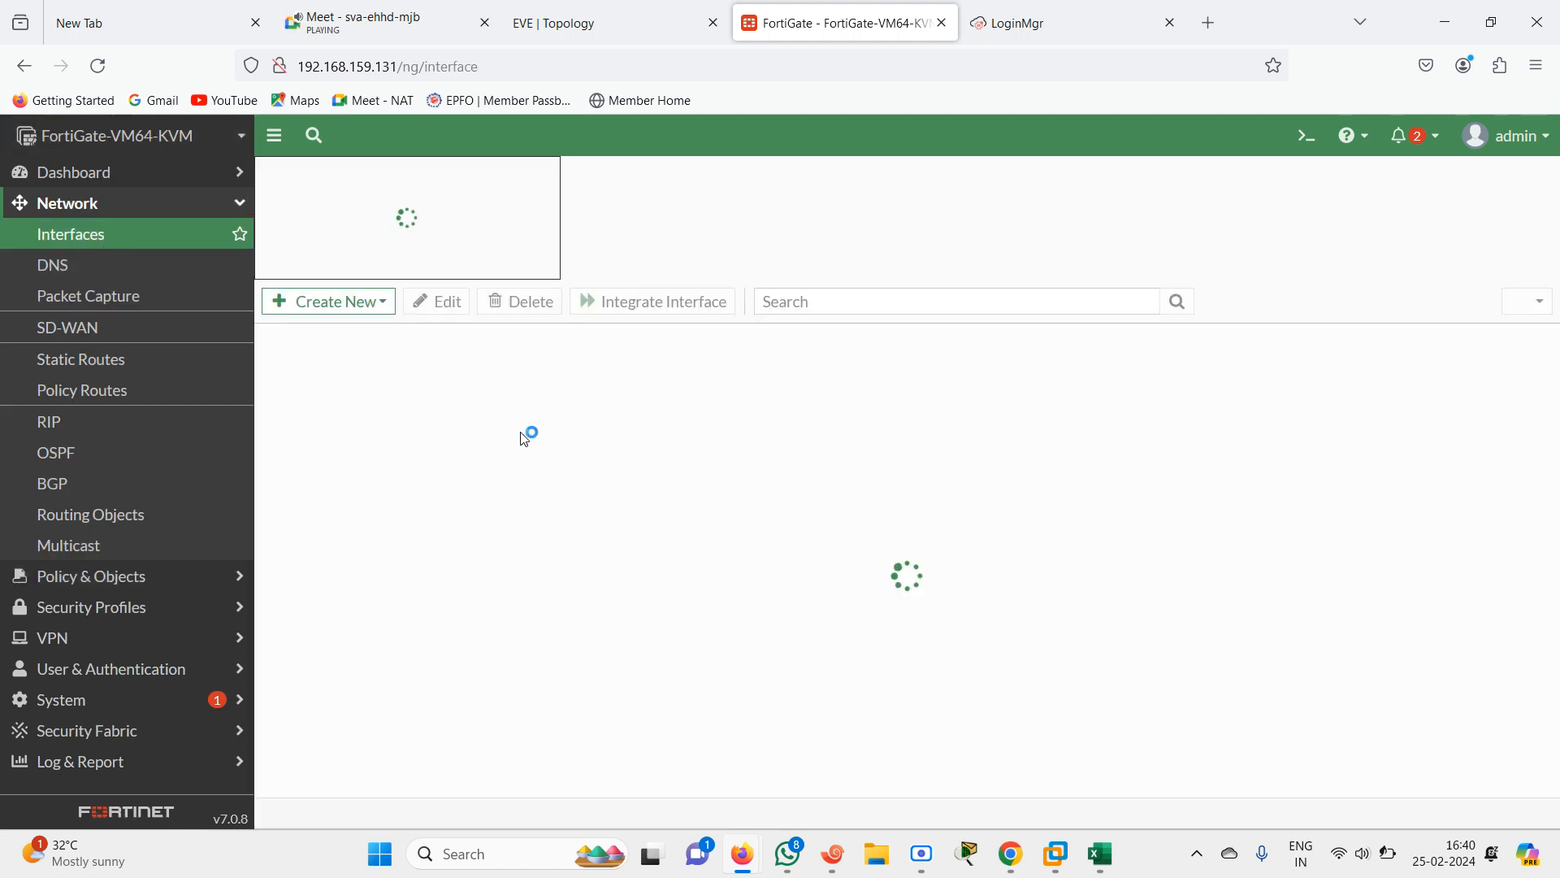
left_click(570, 29)
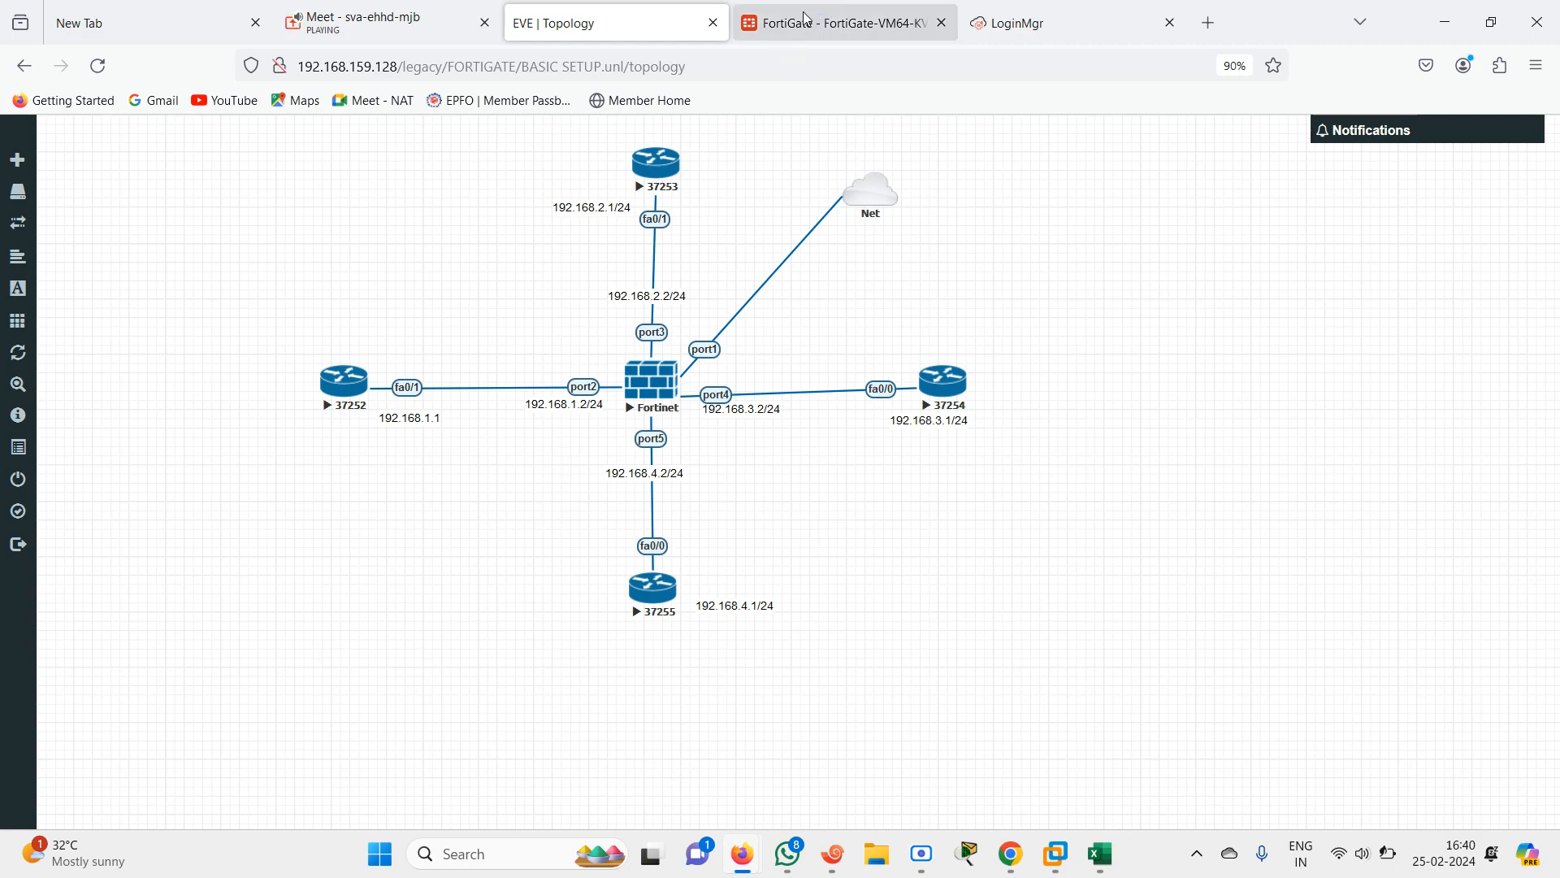
left_click(837, 24)
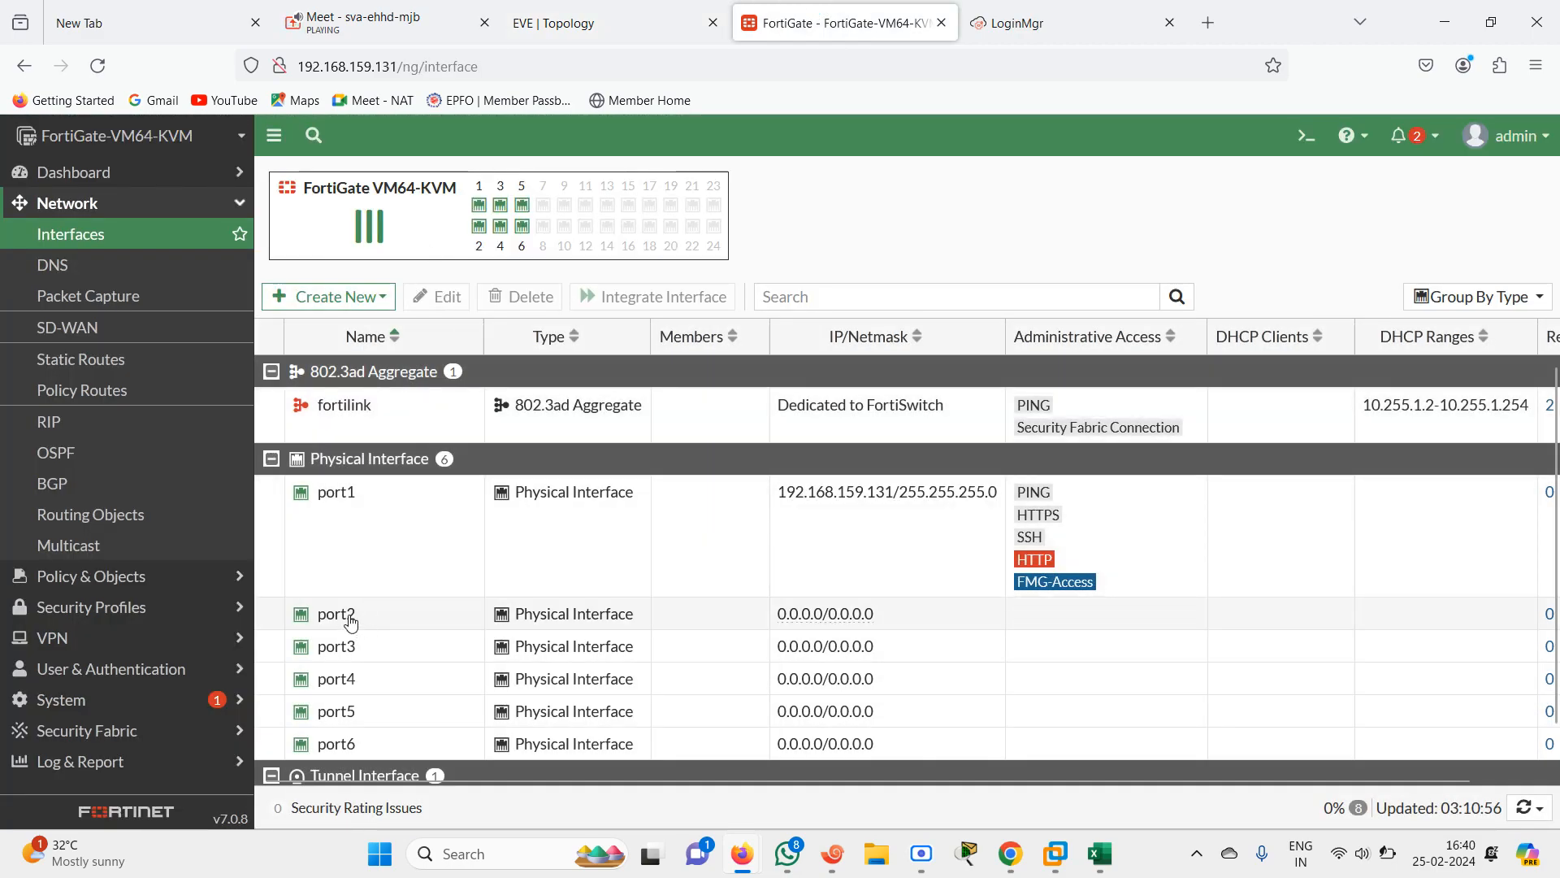
Edit port2, setting its alias to LANINSIDE and enabling PING administrative access
double_click(355, 620)
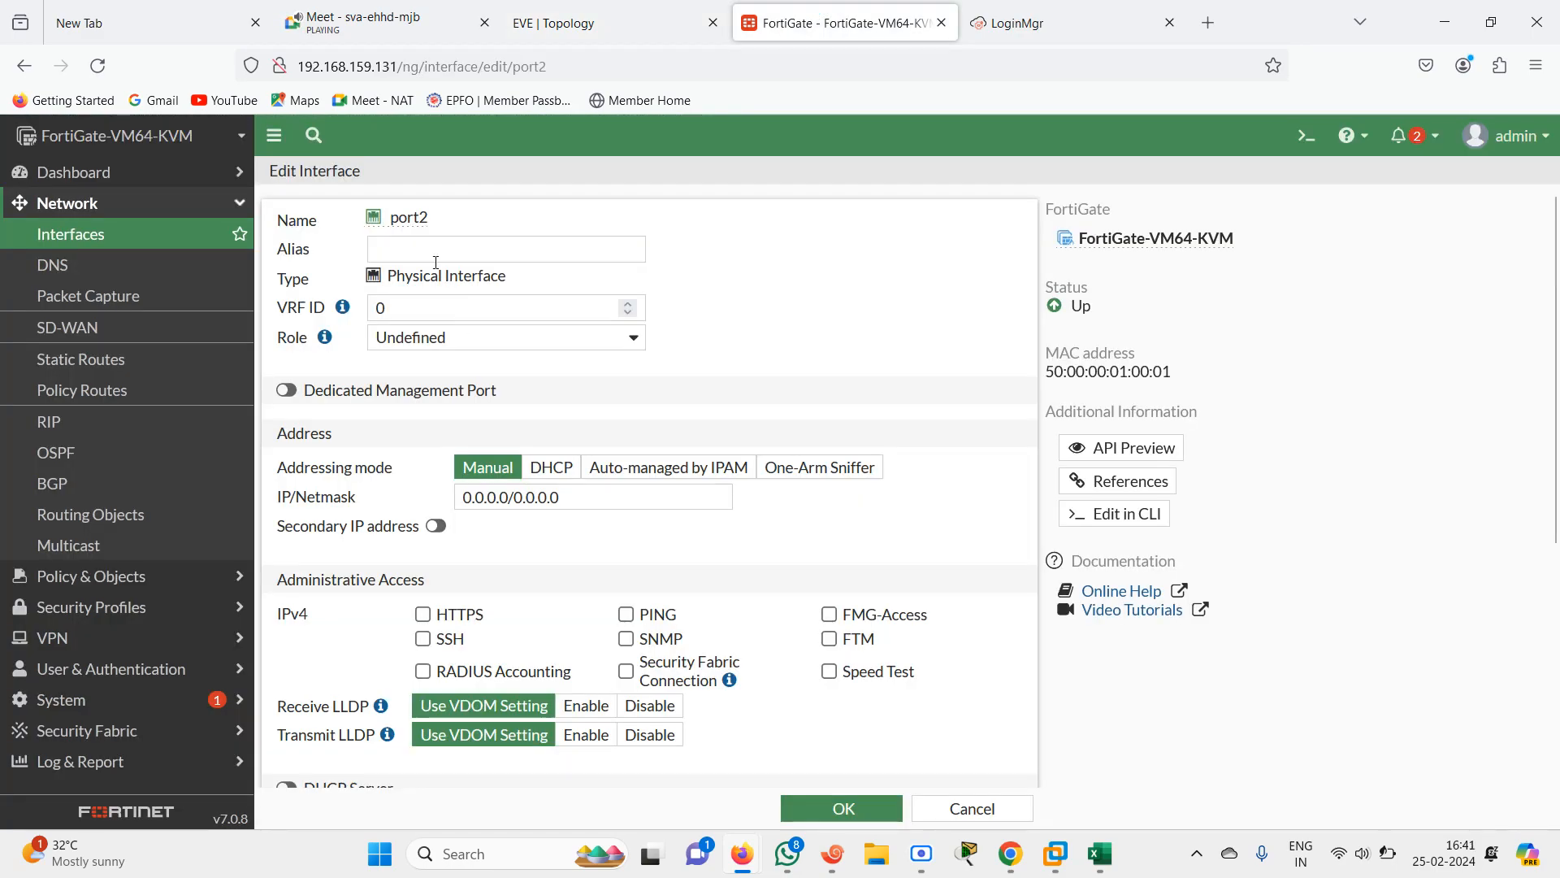
left_click(397, 248)
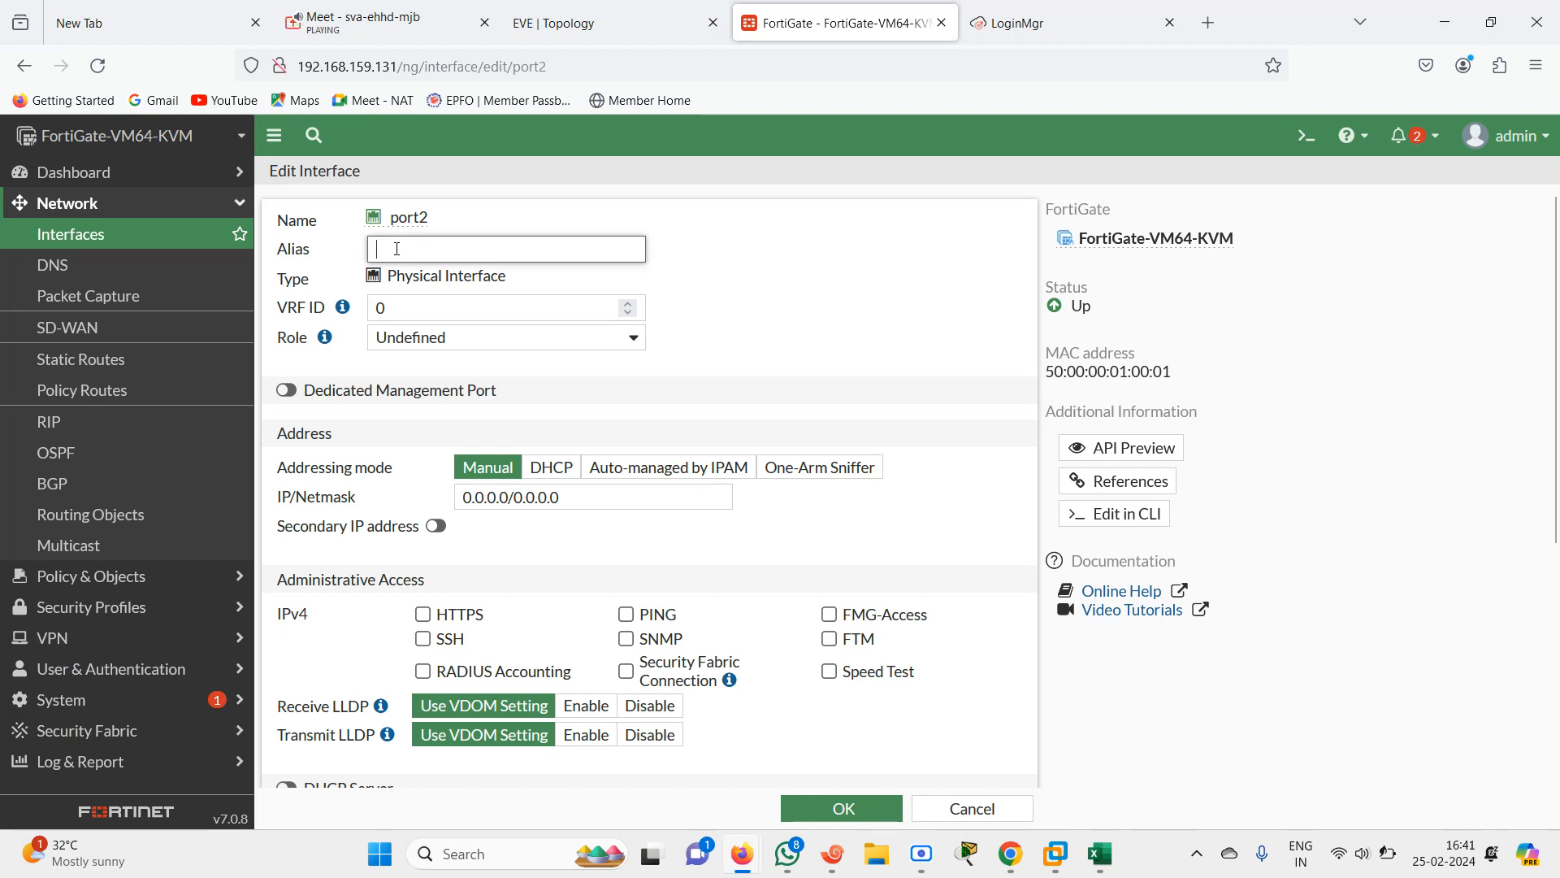
type("LANINSIDE")
left_click(646, 619)
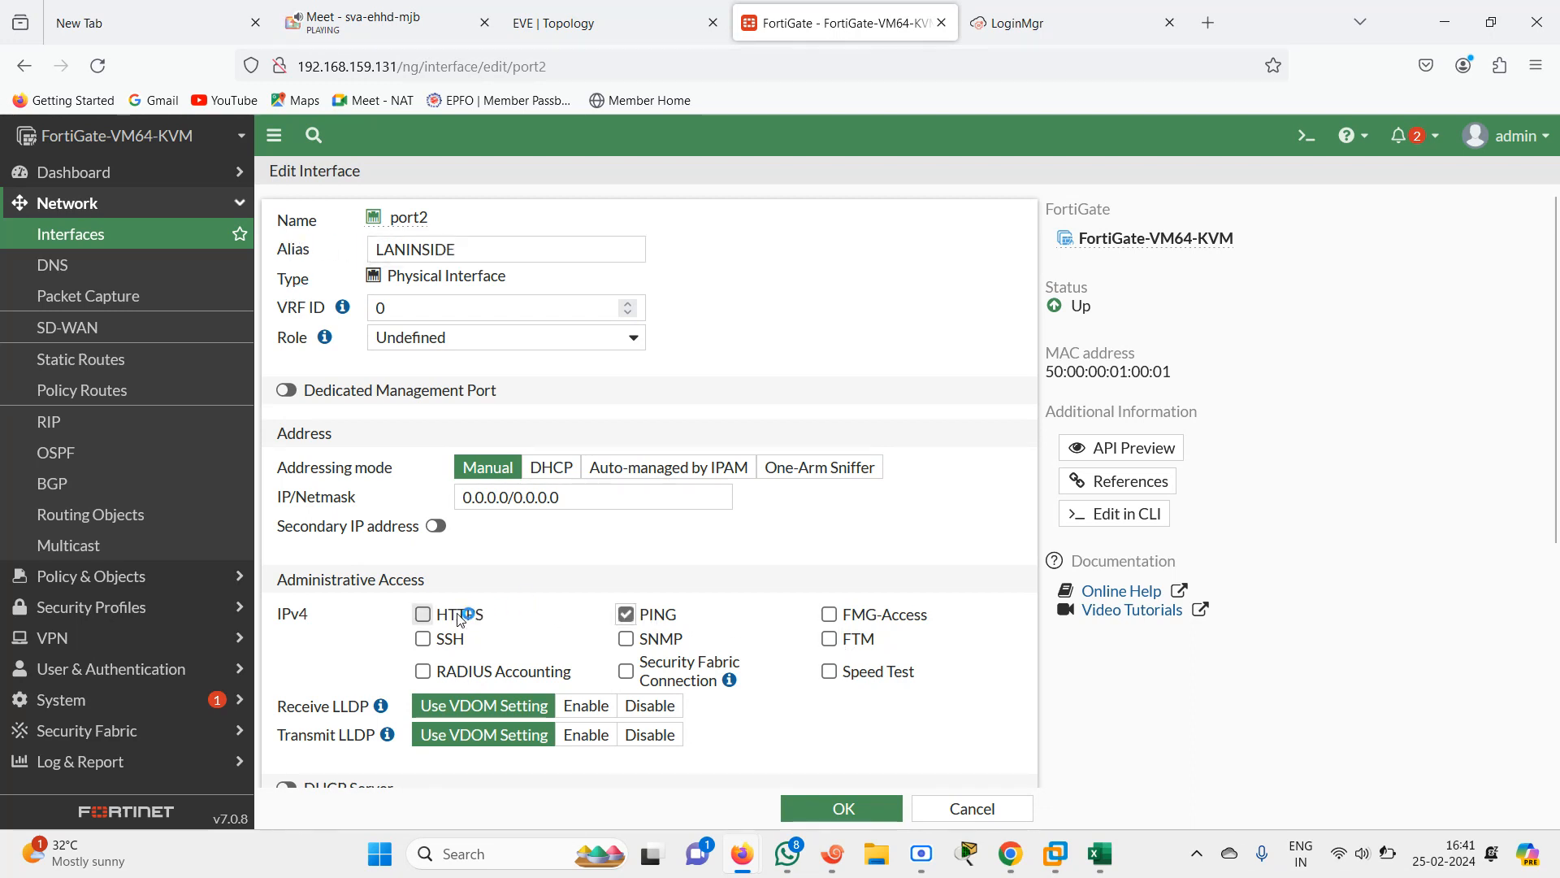
Set port2's IP/Netmask to 192.168.1.2/24, check it against the EVE topology, and save the interface
left_click(592, 496)
type("1")
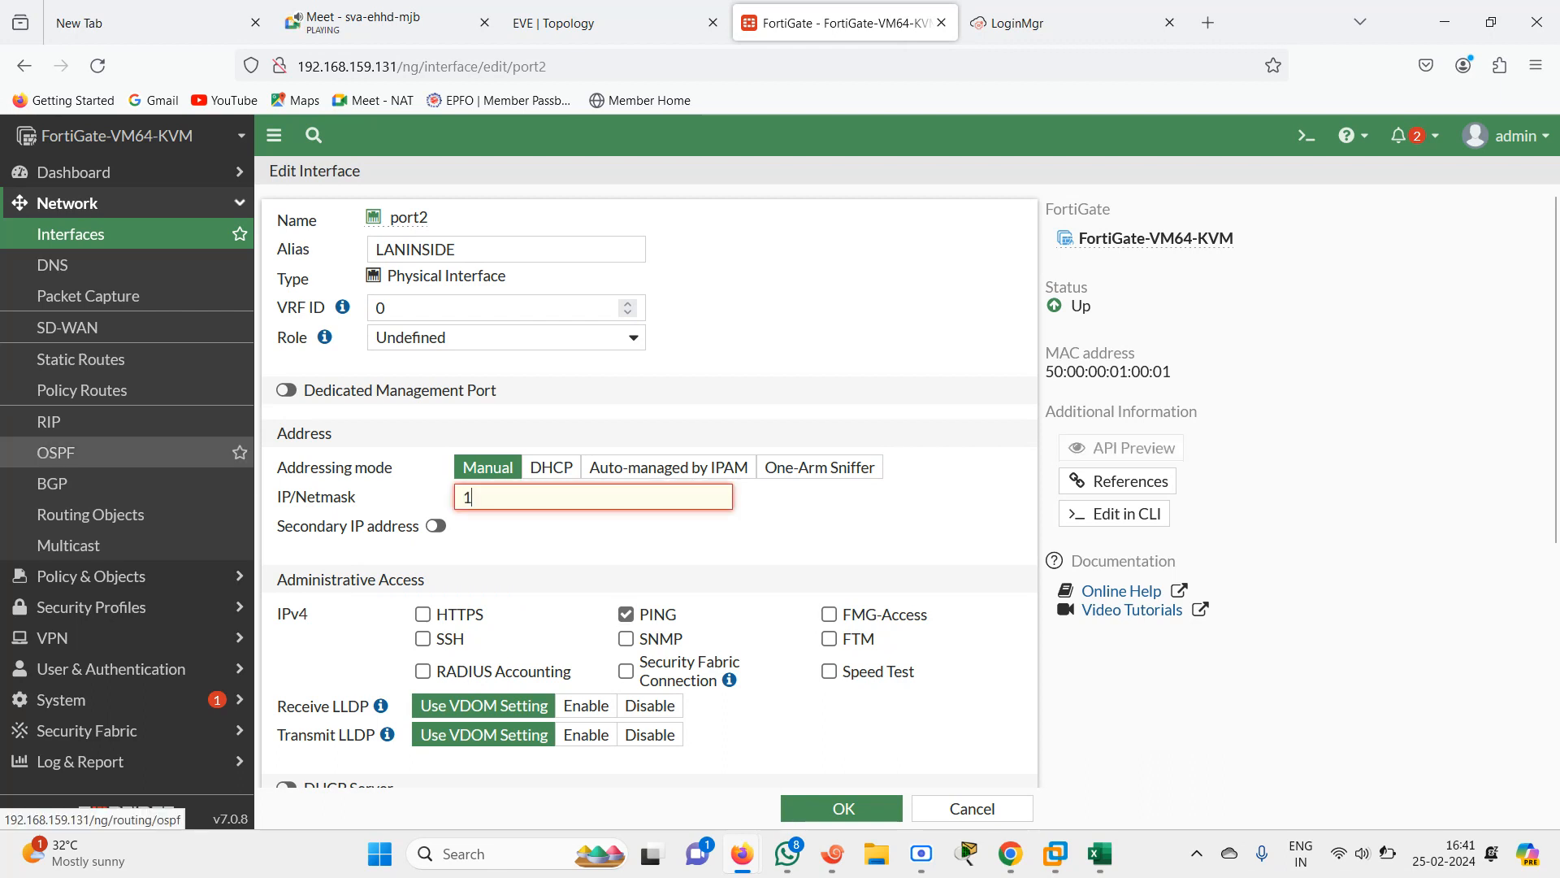
type("92.168.1.2")
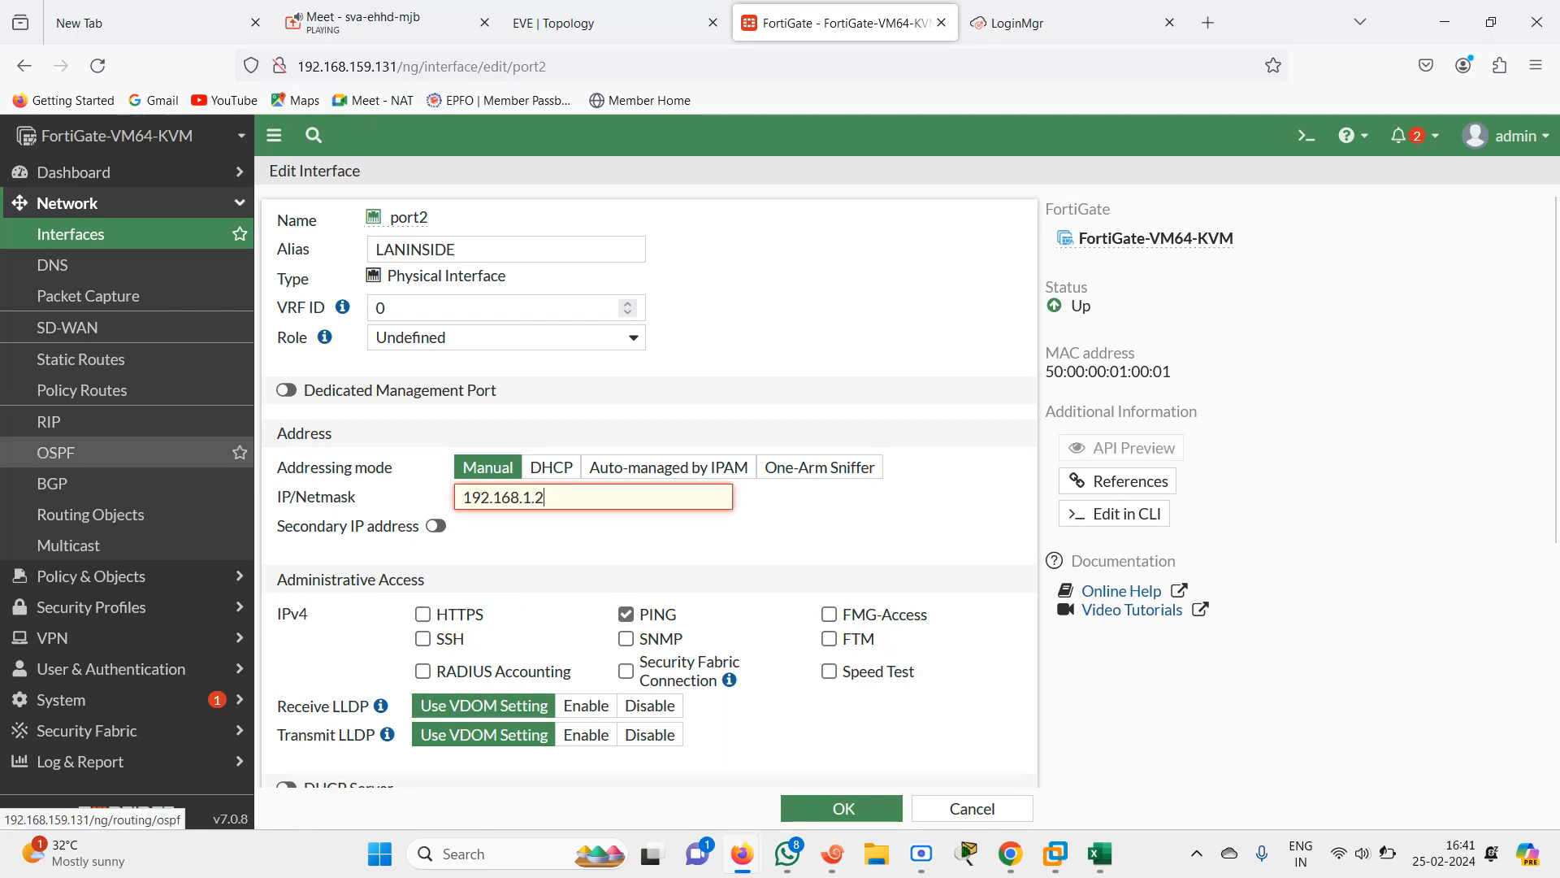
type("/24")
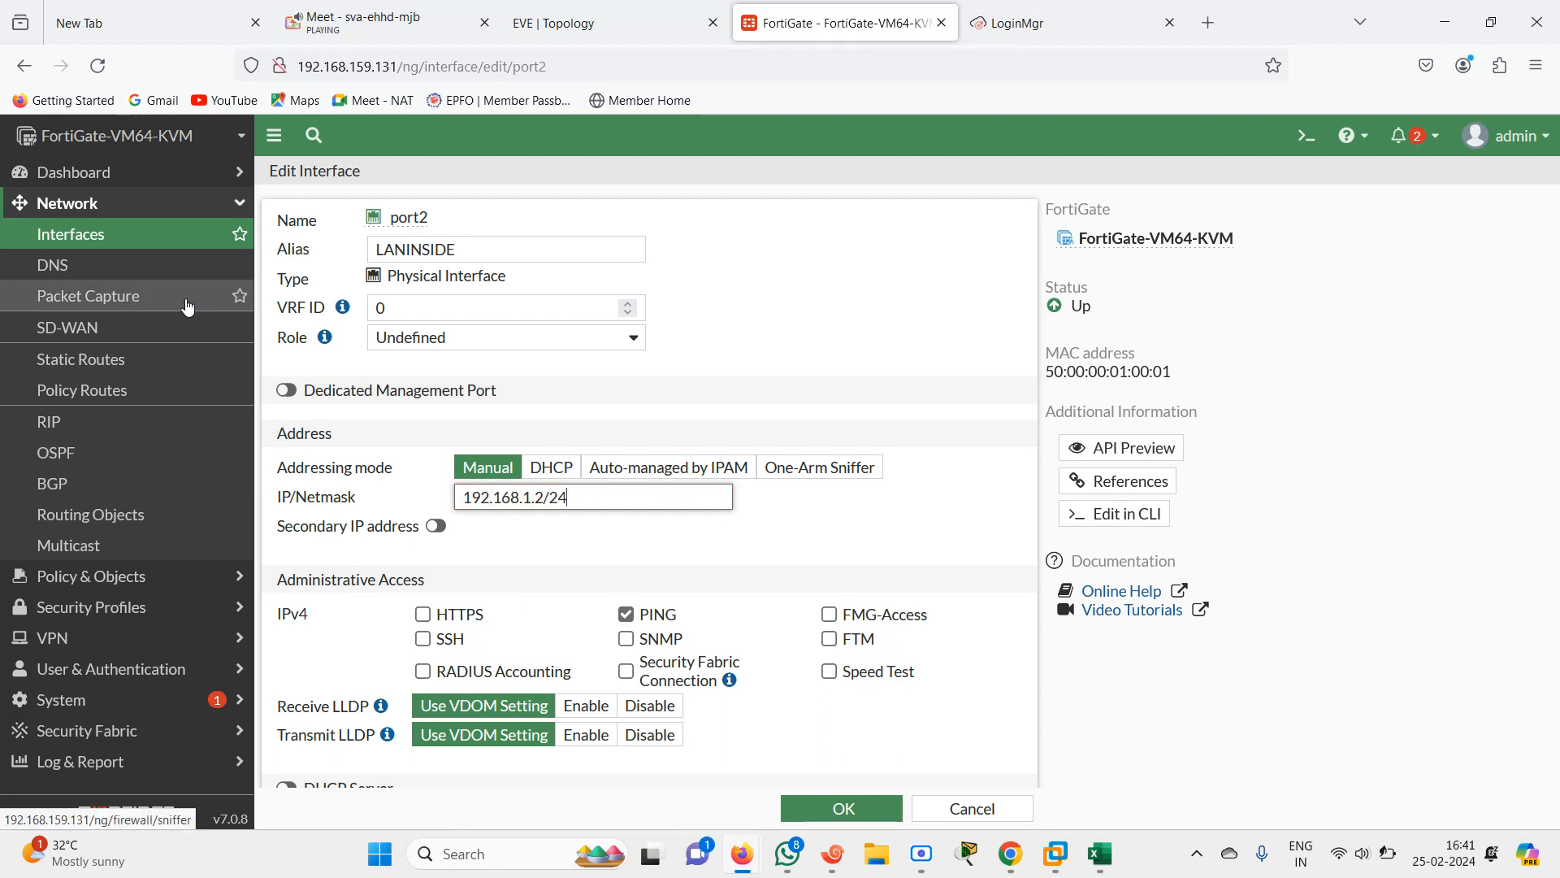
left_click(572, 27)
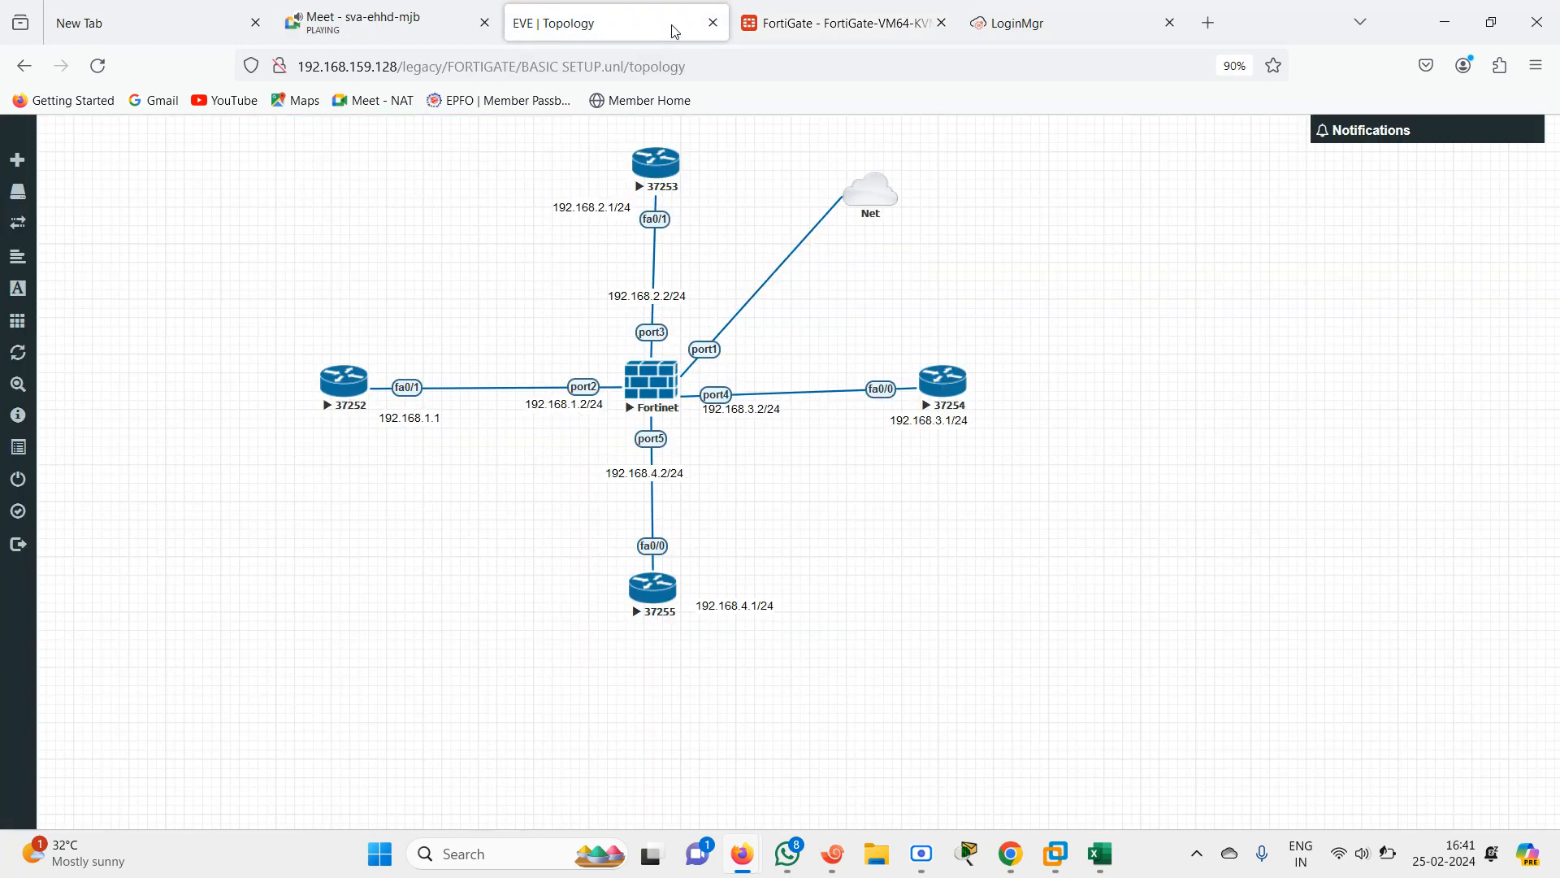
left_click(792, 18)
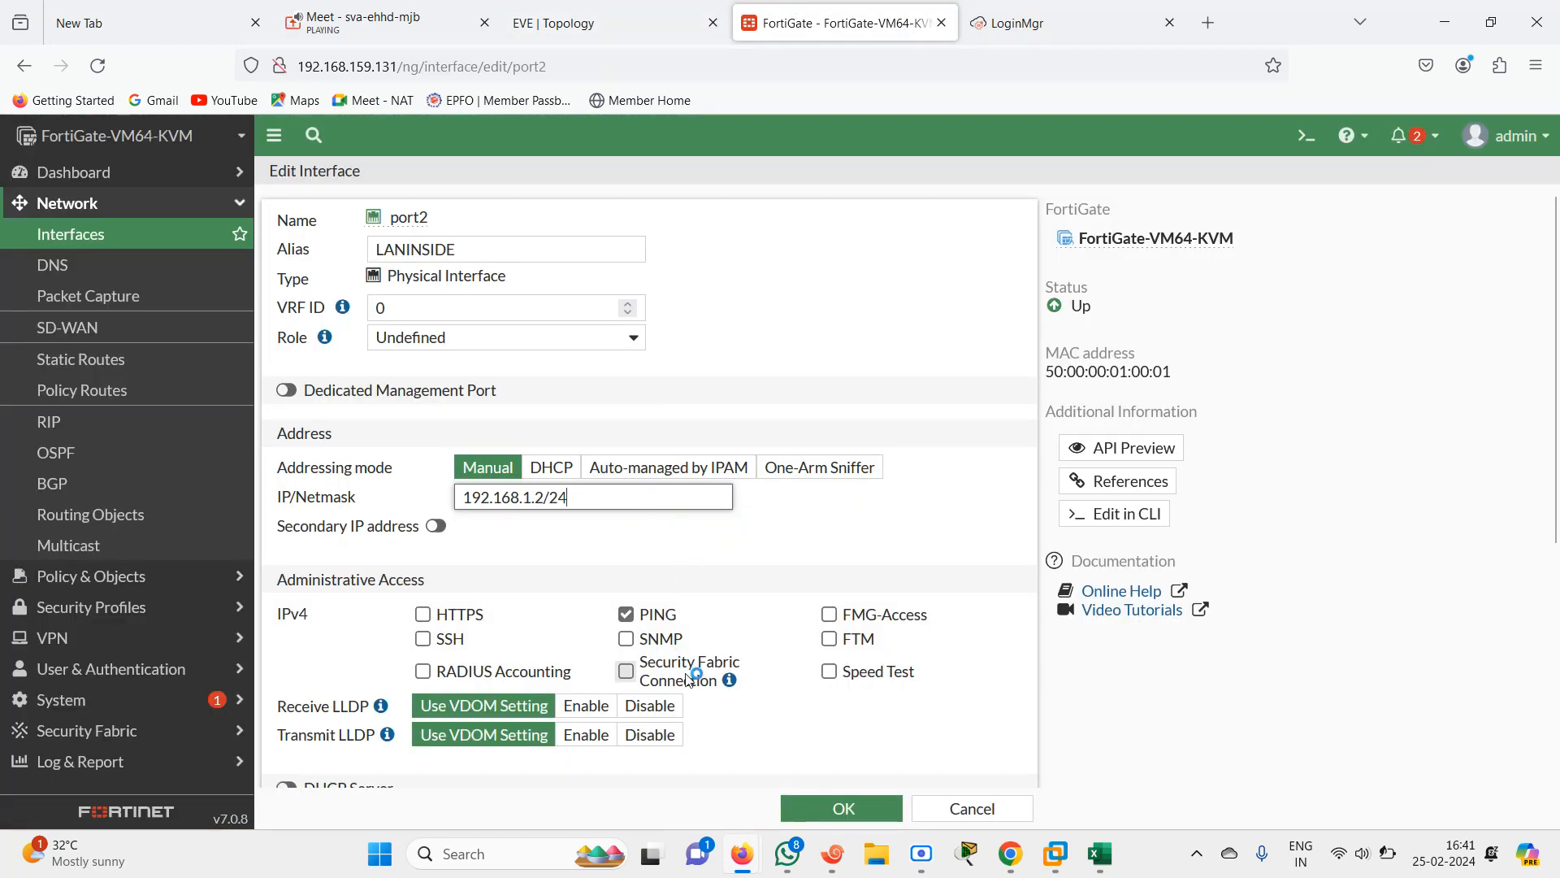
scroll(817, 714, "down", 5)
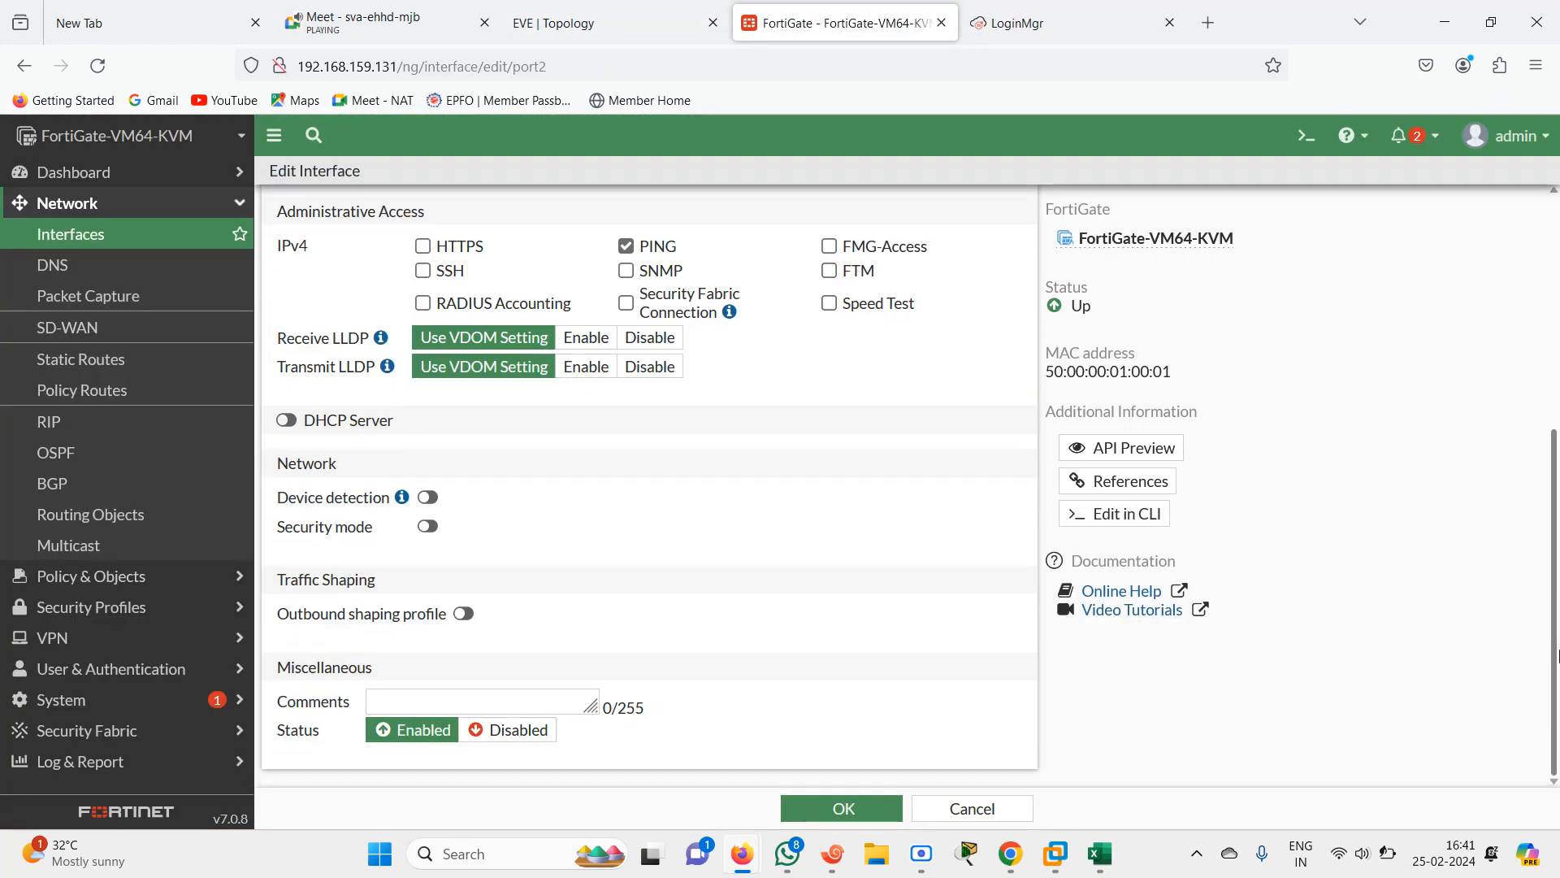
left_click(845, 806)
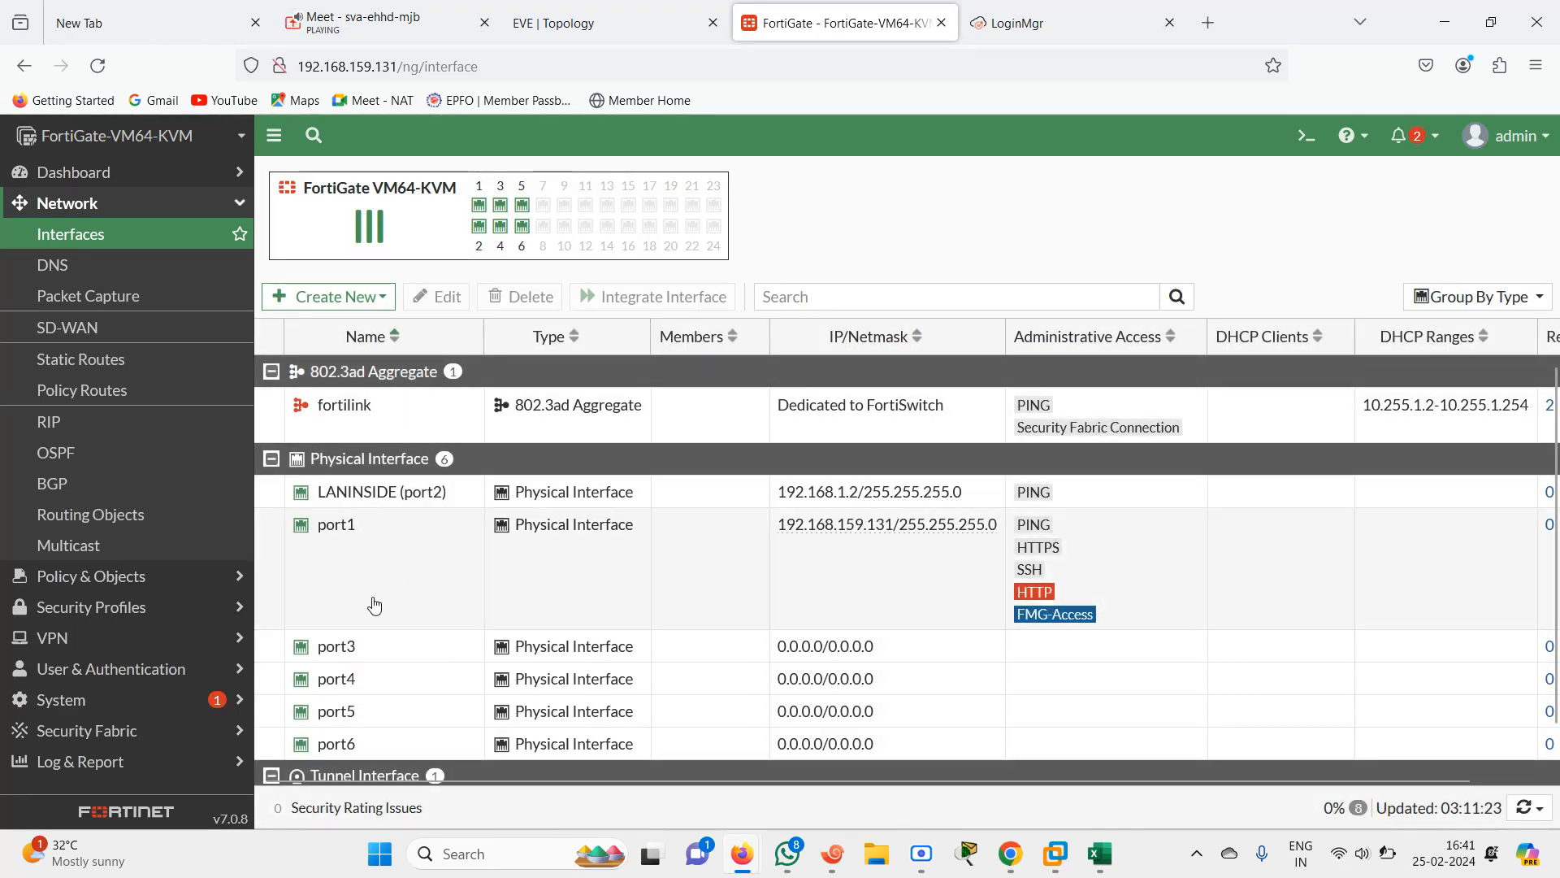
Open port1's interface settings and compare them with the EVE topology layout
left_click(344, 581)
double_click(345, 580)
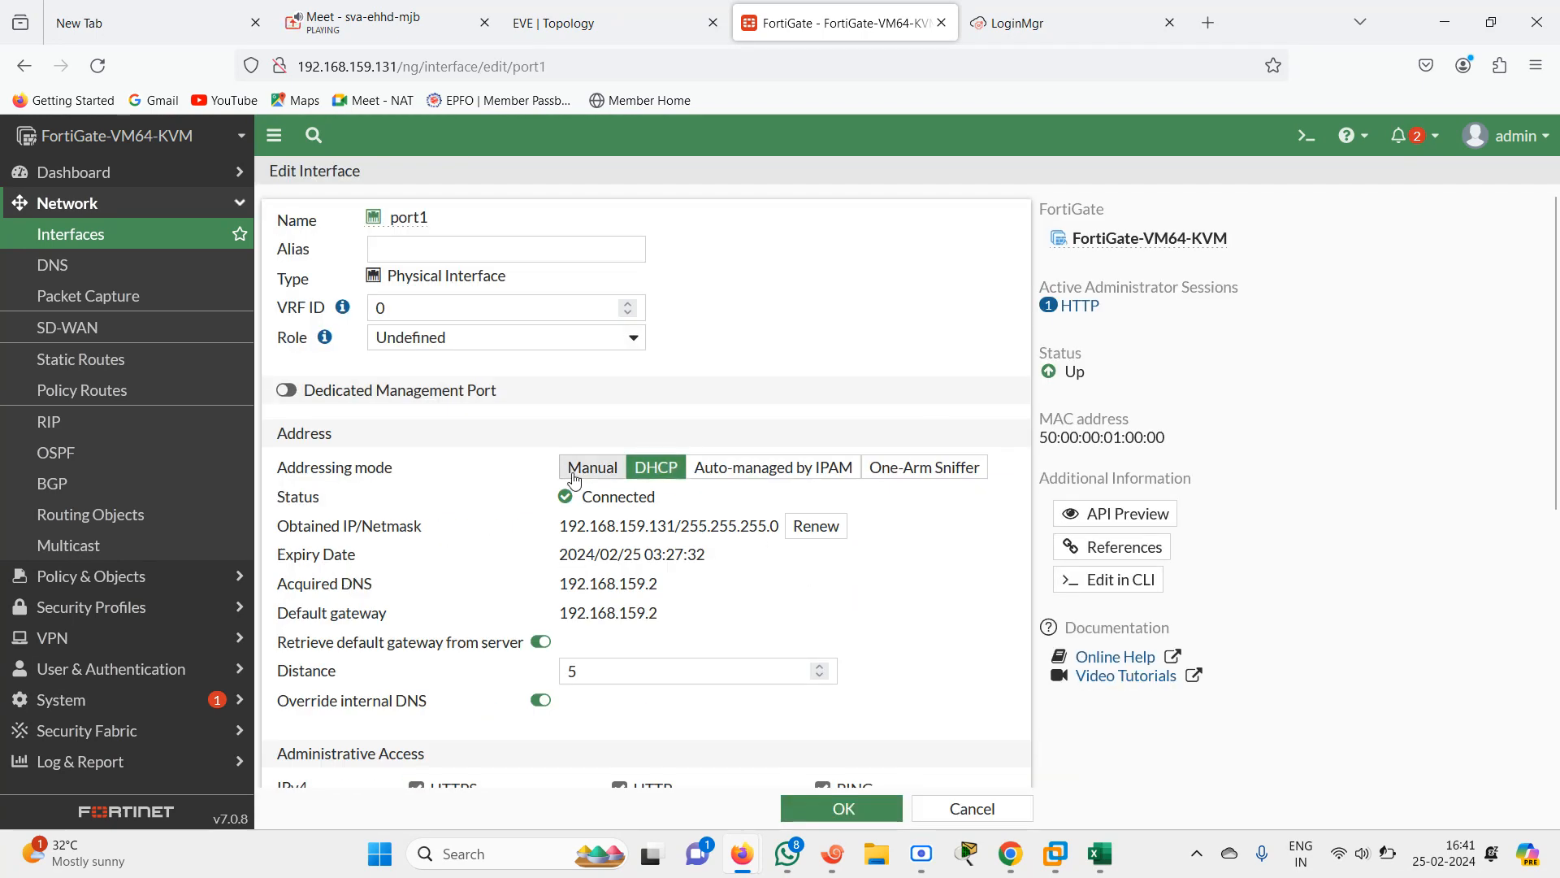
left_click(590, 19)
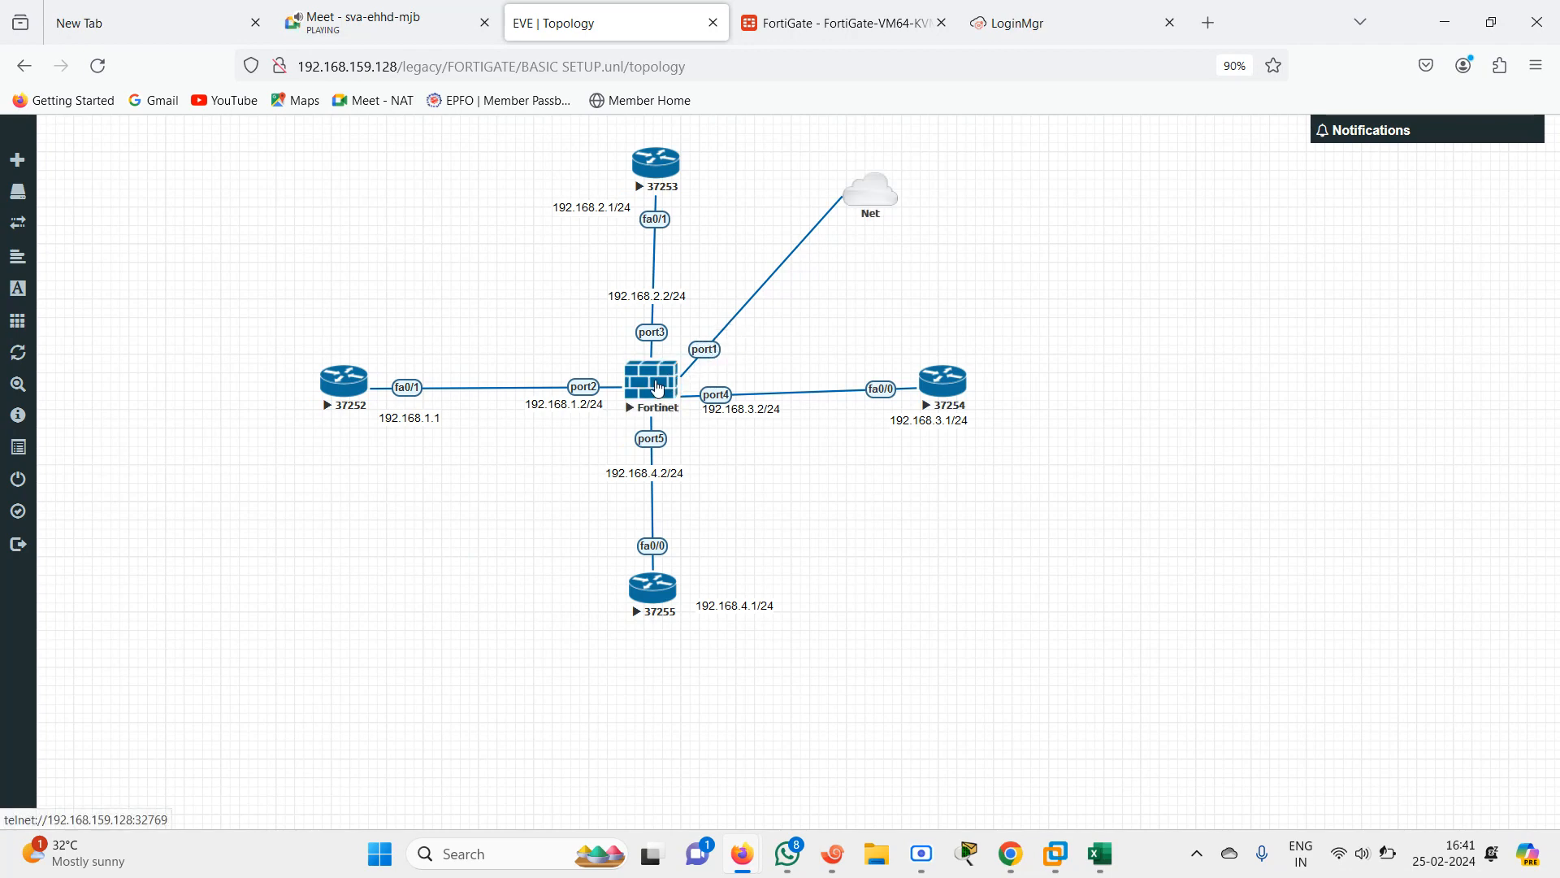
left_click(825, 23)
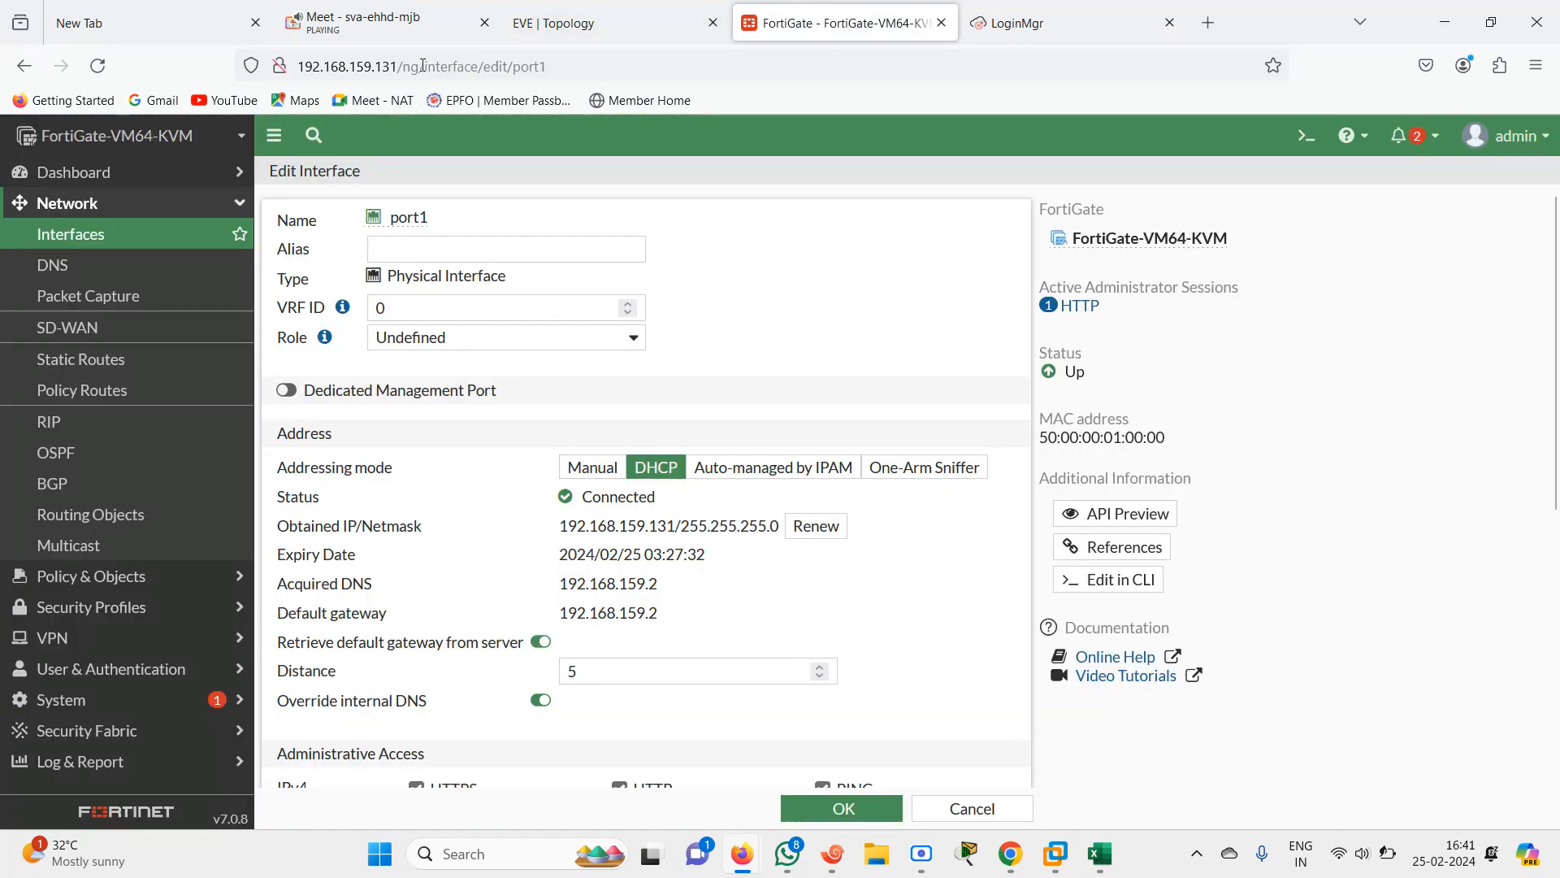
left_click(596, 12)
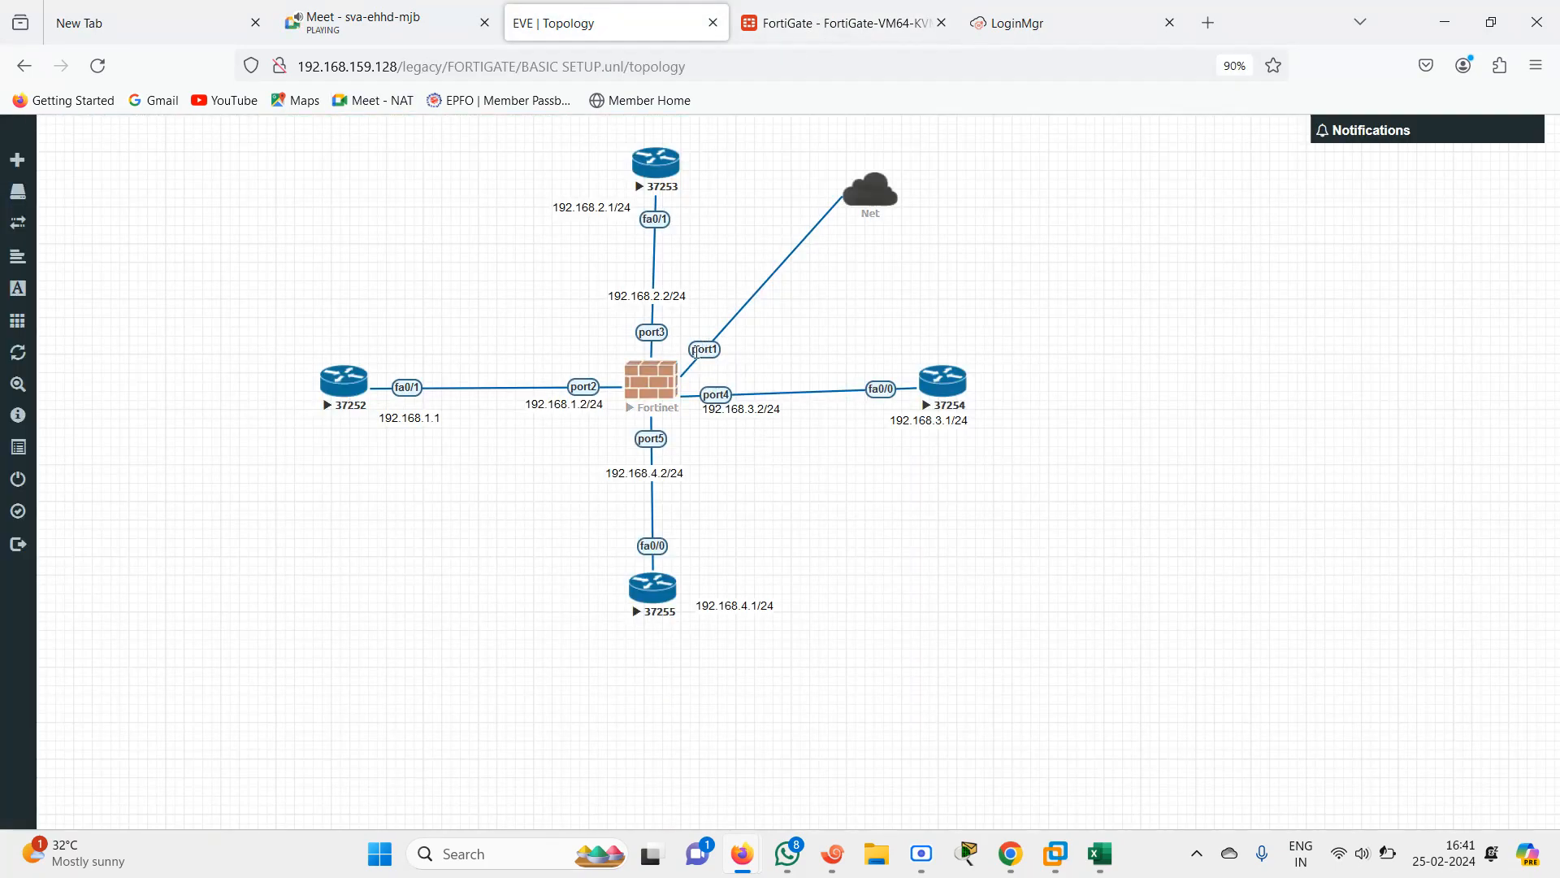
left_click(807, 33)
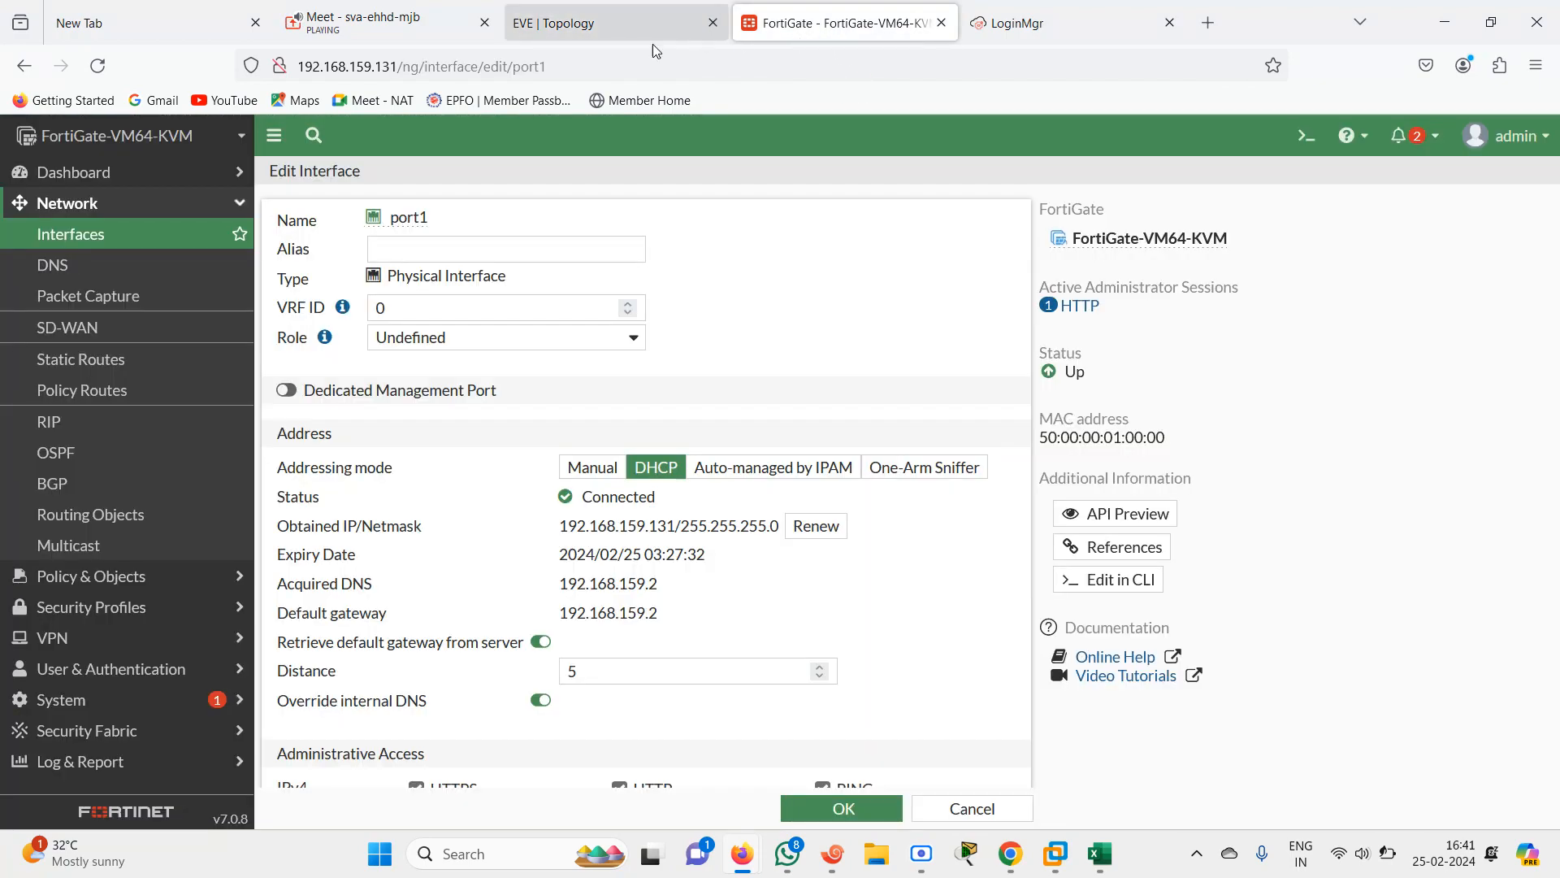
left_click(558, 26)
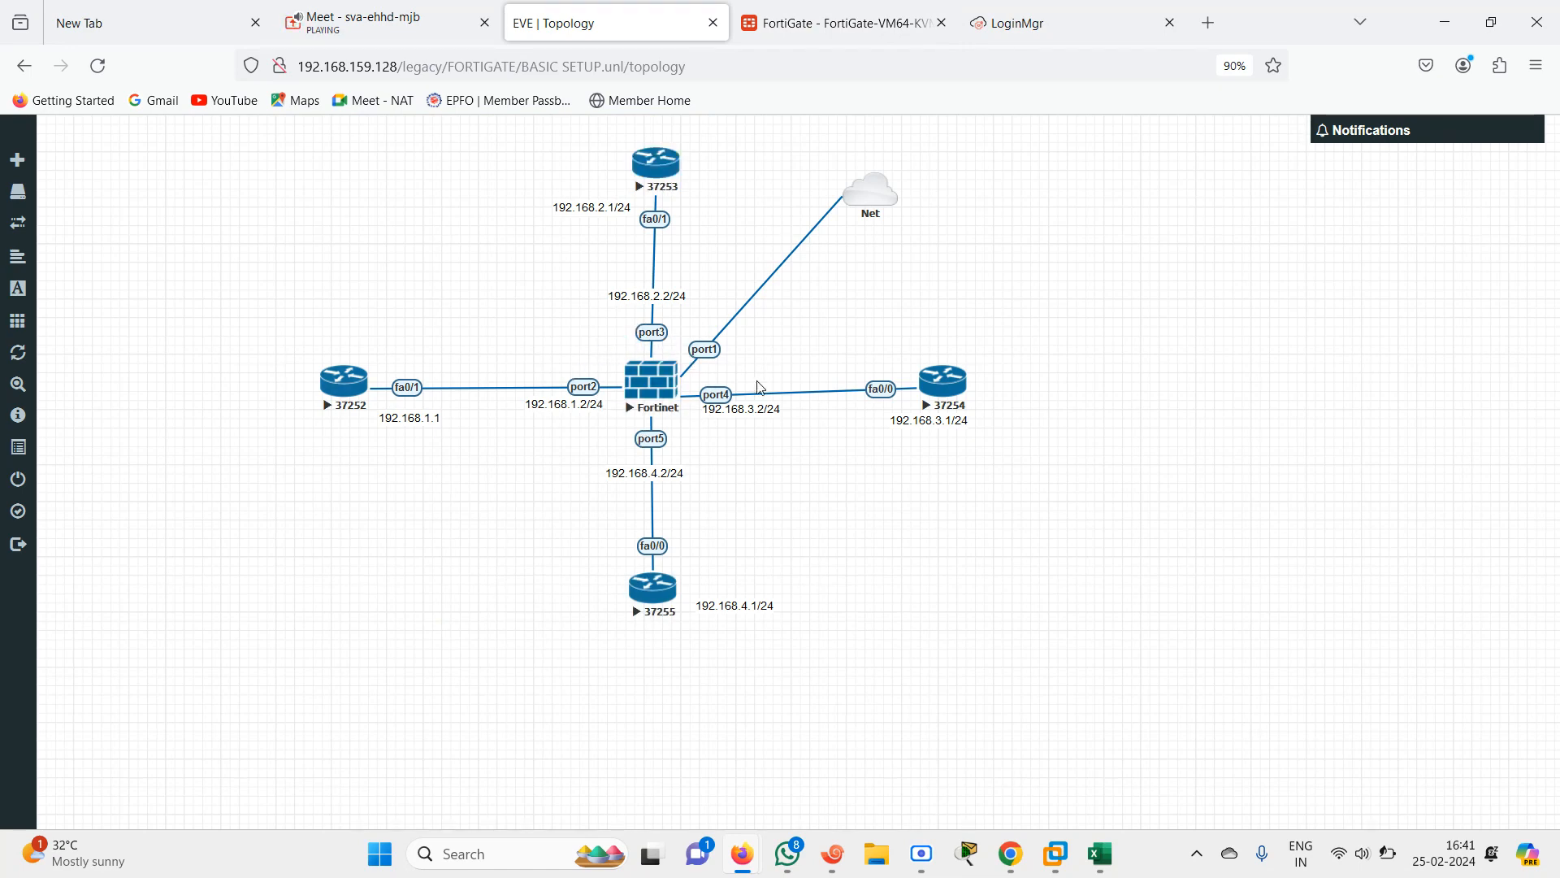
left_click(764, 20)
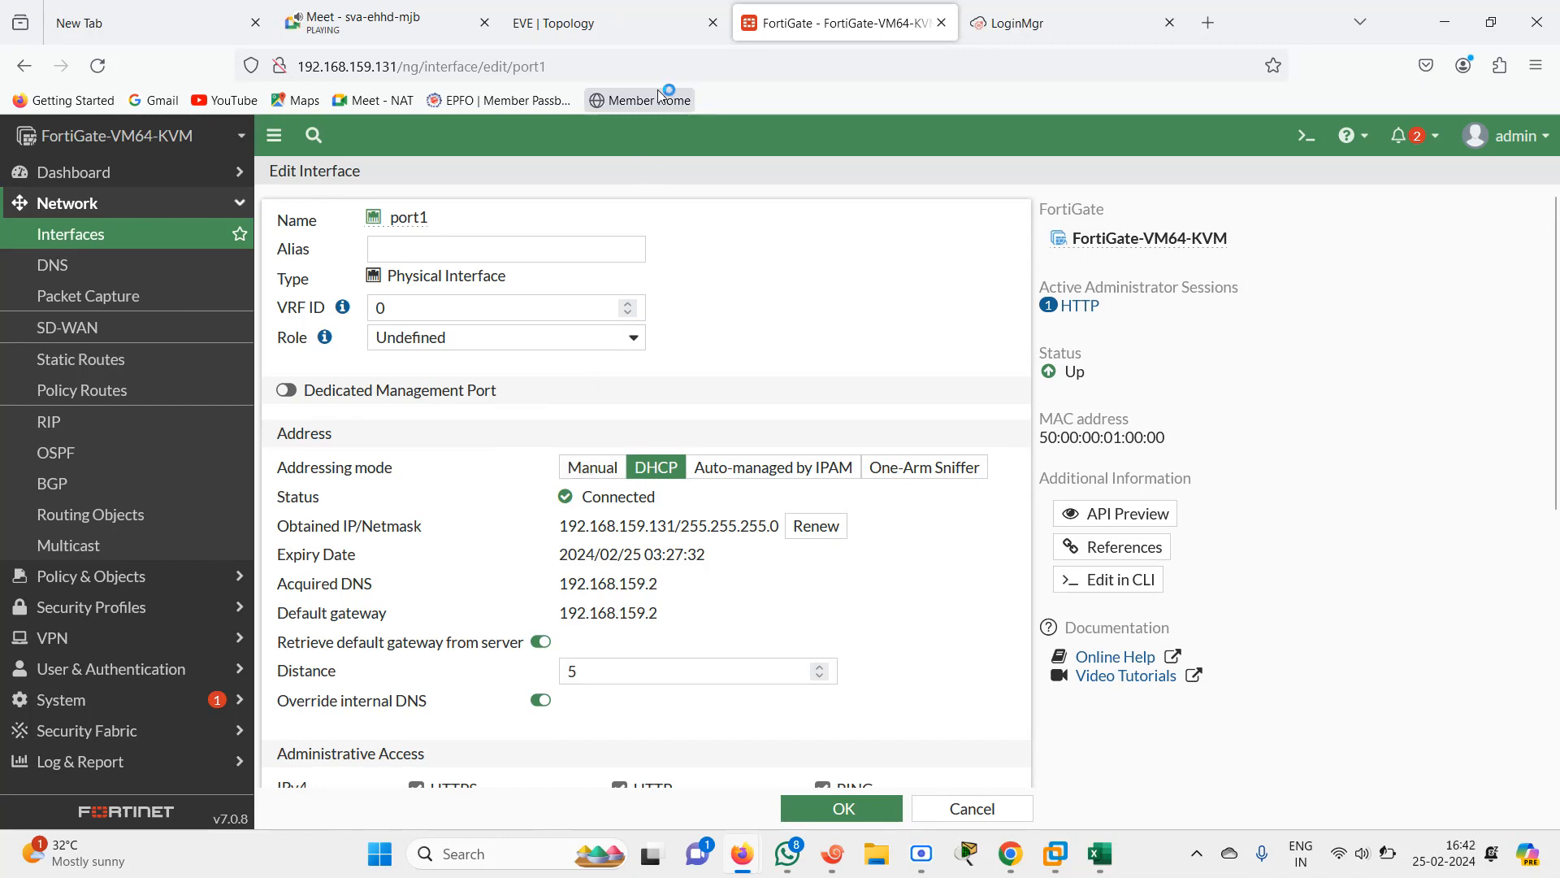
left_click(607, 25)
left_click(822, 40)
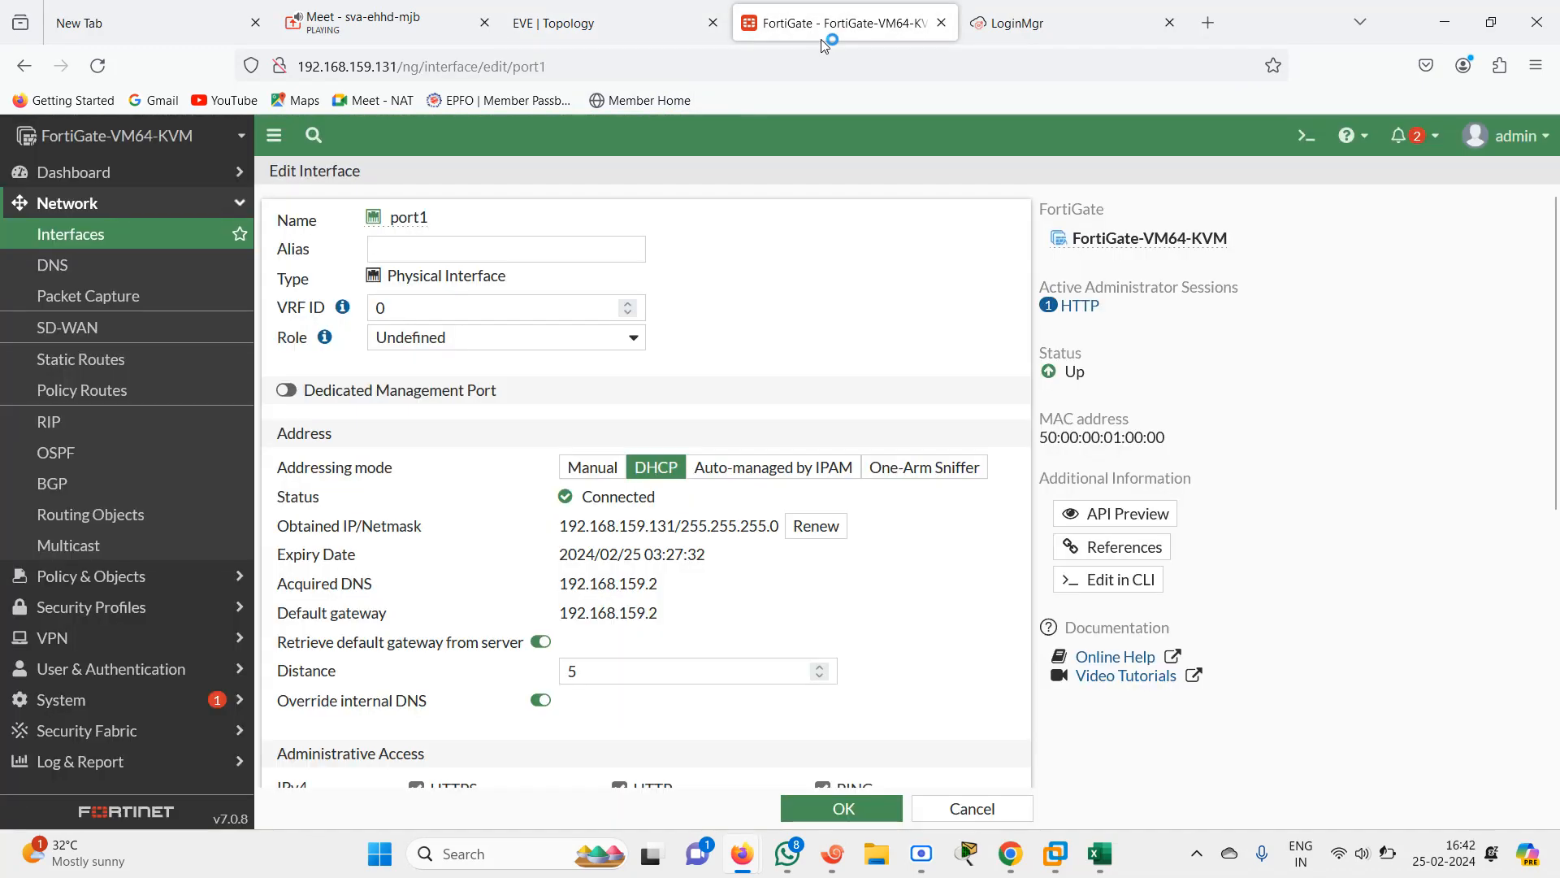
Switch port1's addressing mode to Manual and save, confirming the change
left_click(592, 468)
left_click(821, 807)
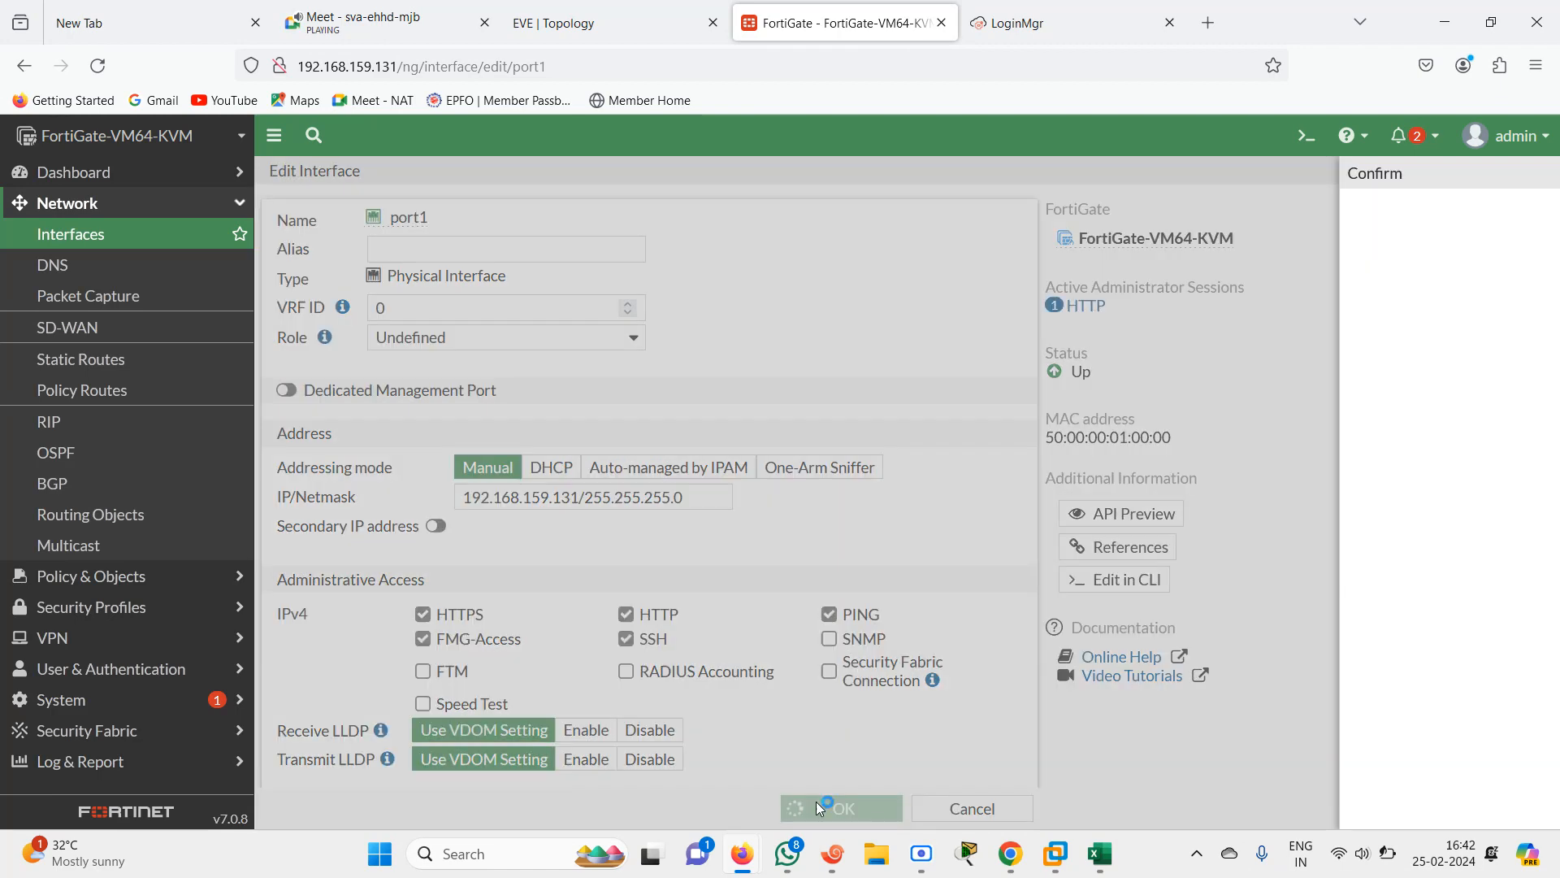
left_click(1219, 807)
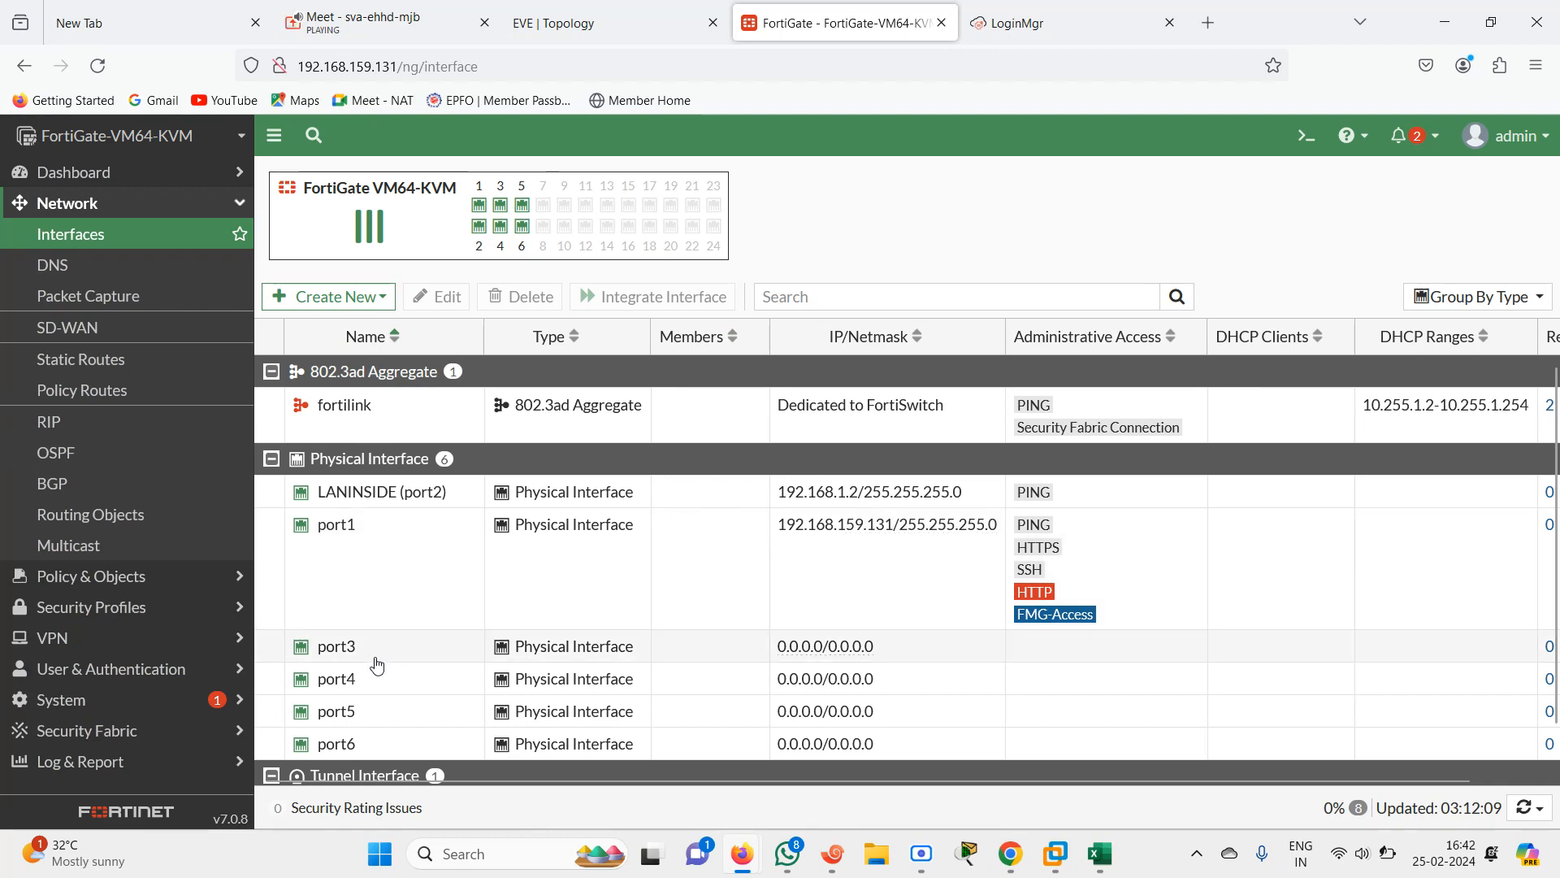
Open port3's interface settings, check the topology, and set its alias to DMZ1
double_click(372, 664)
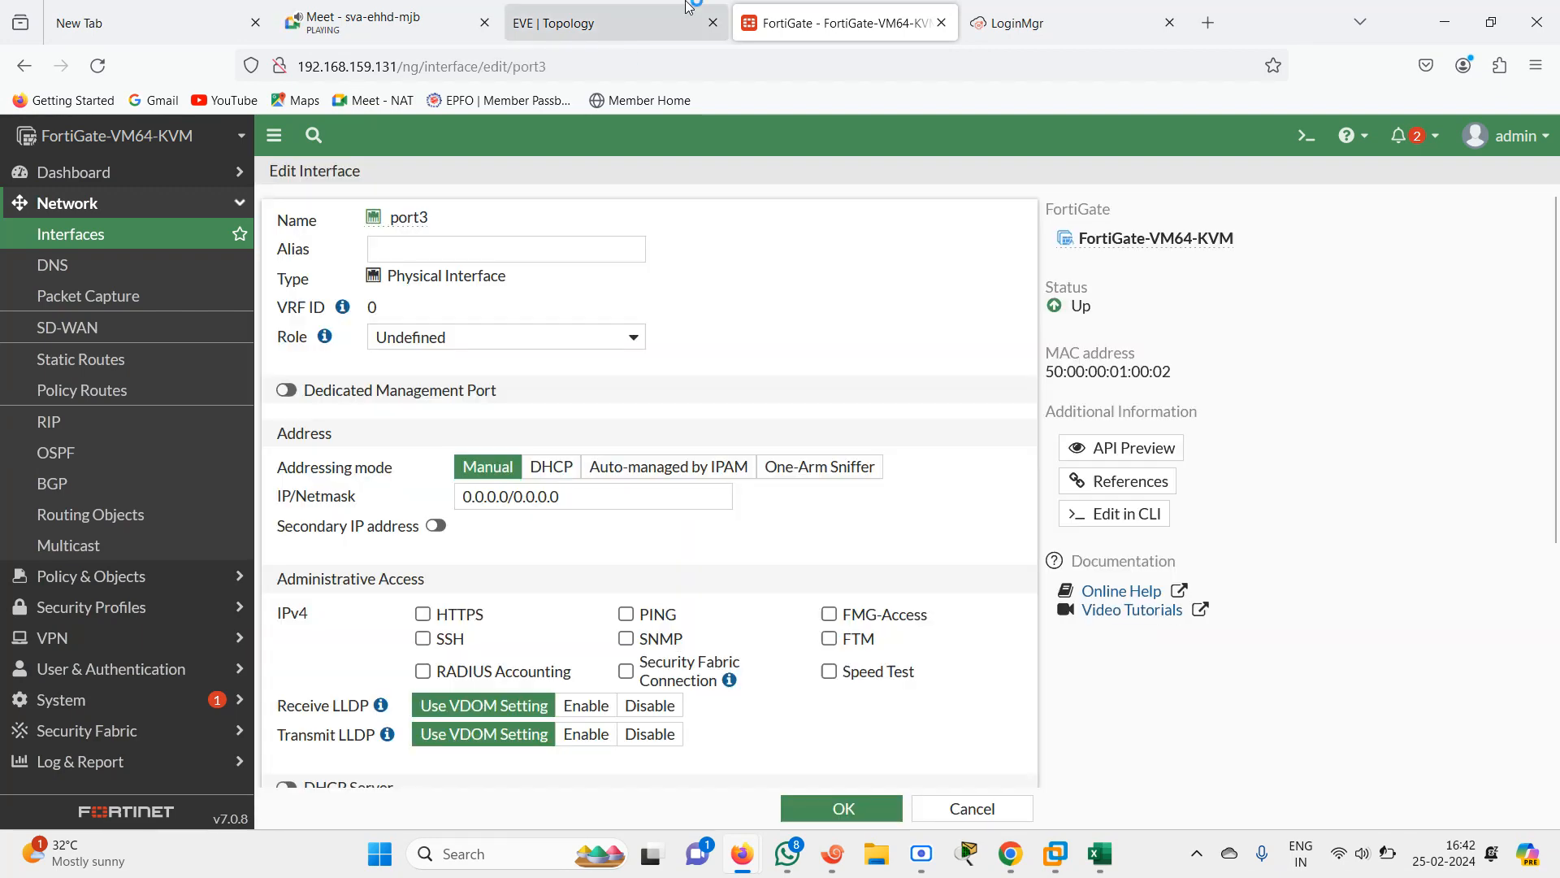
left_click(616, 10)
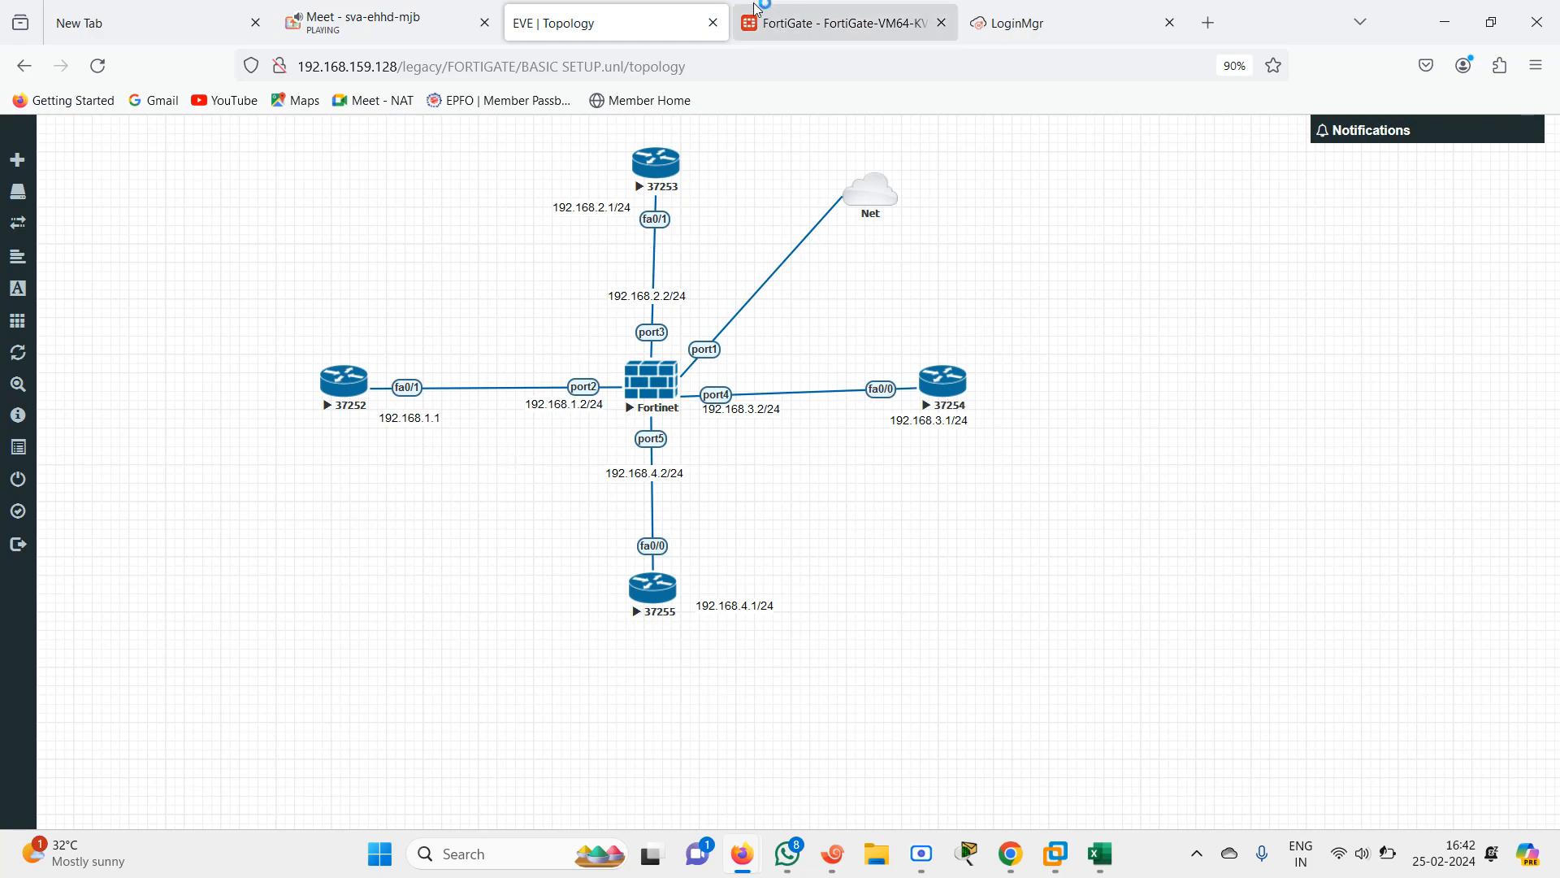
left_click(782, 31)
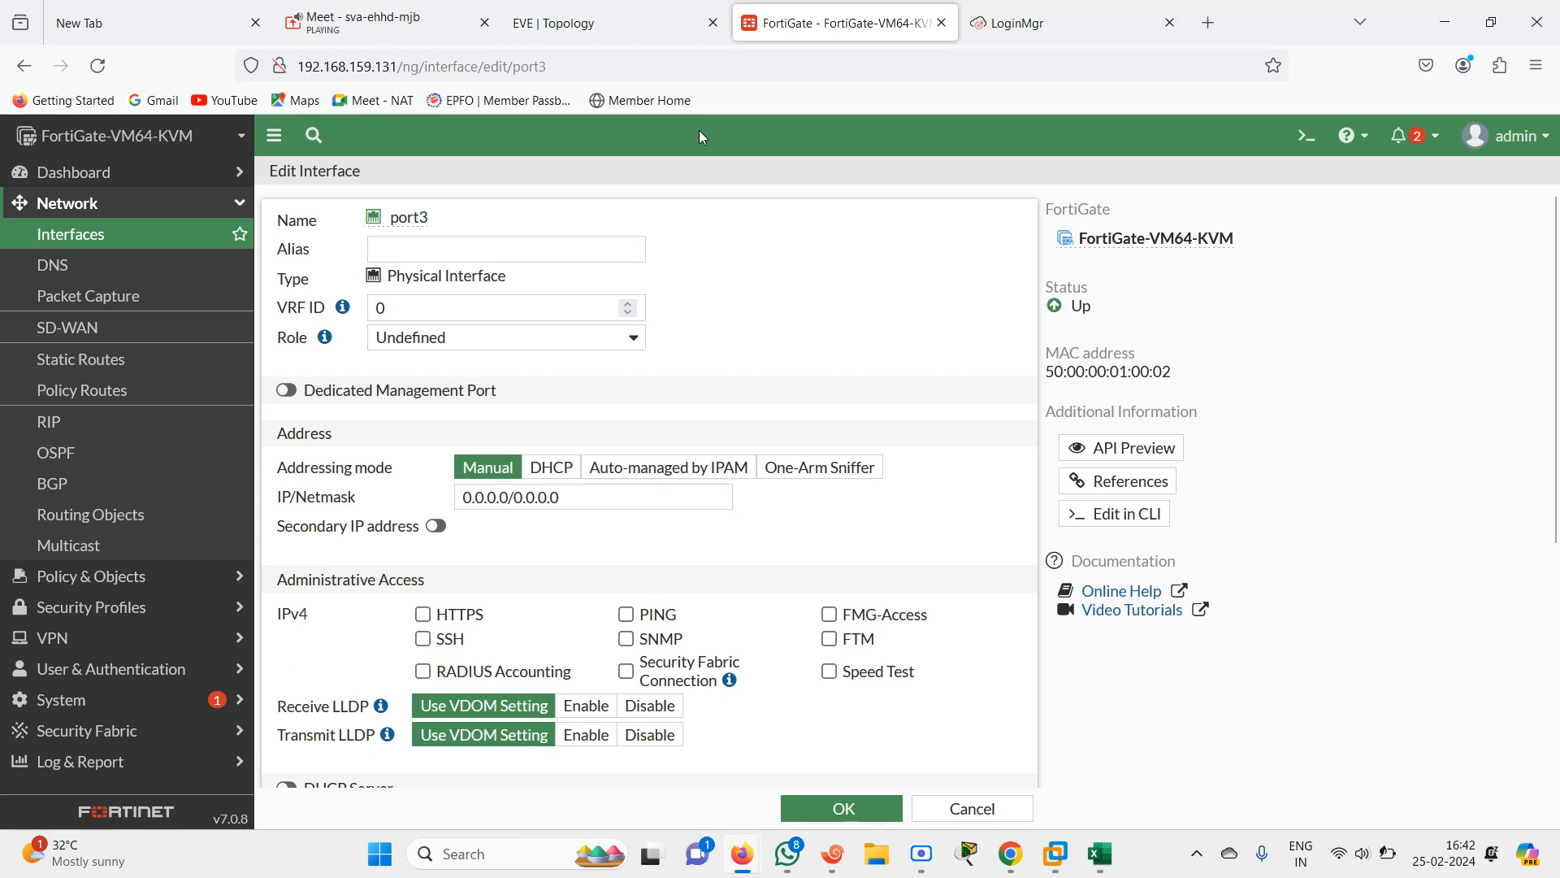
left_click(482, 247)
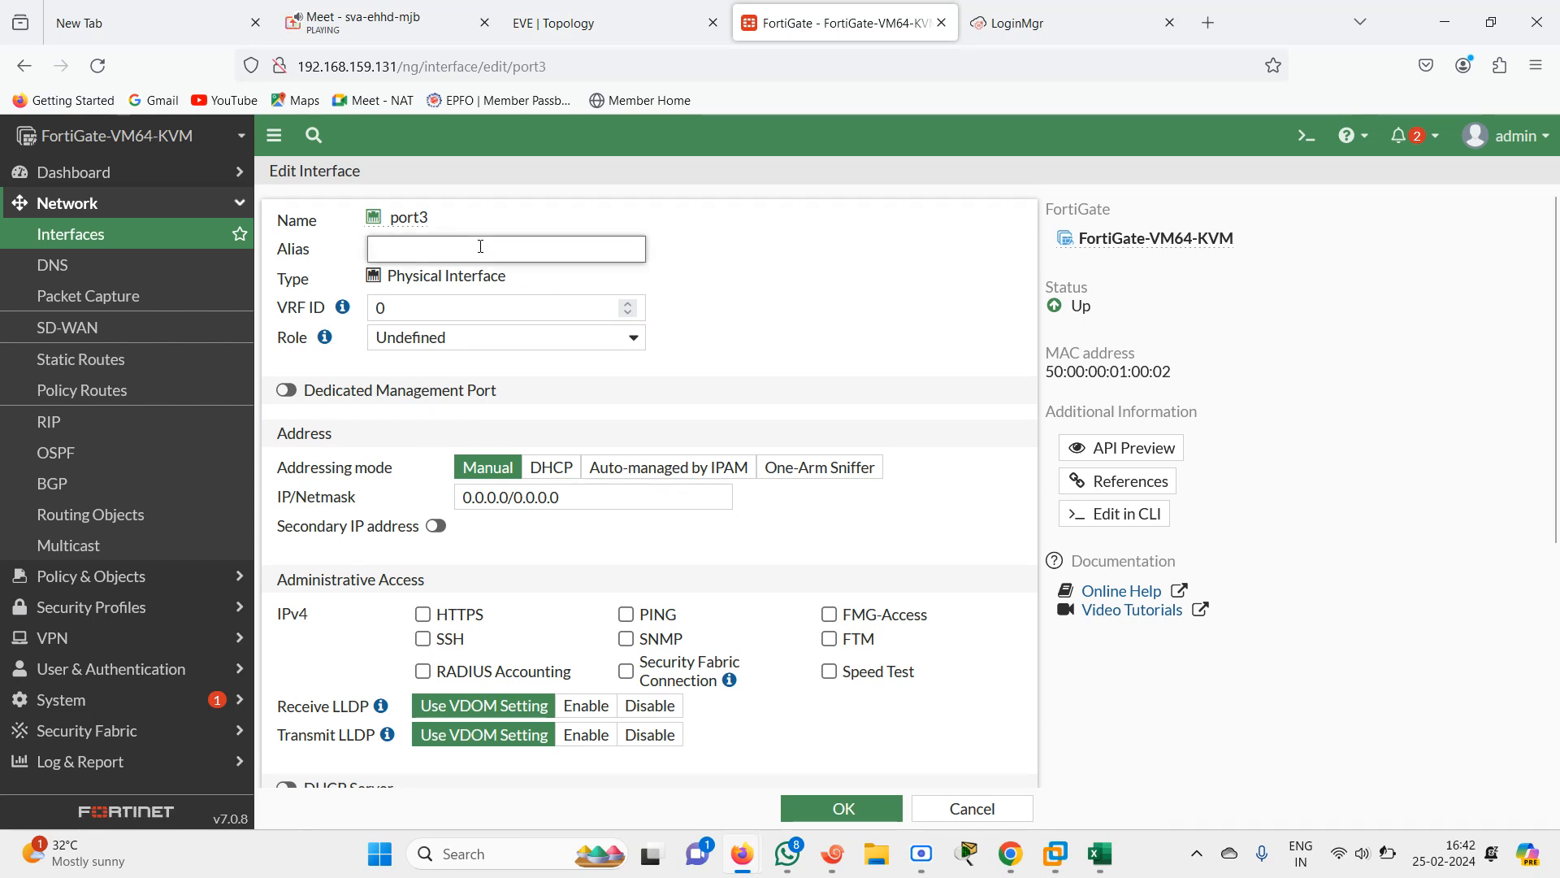
type("INSIDE")
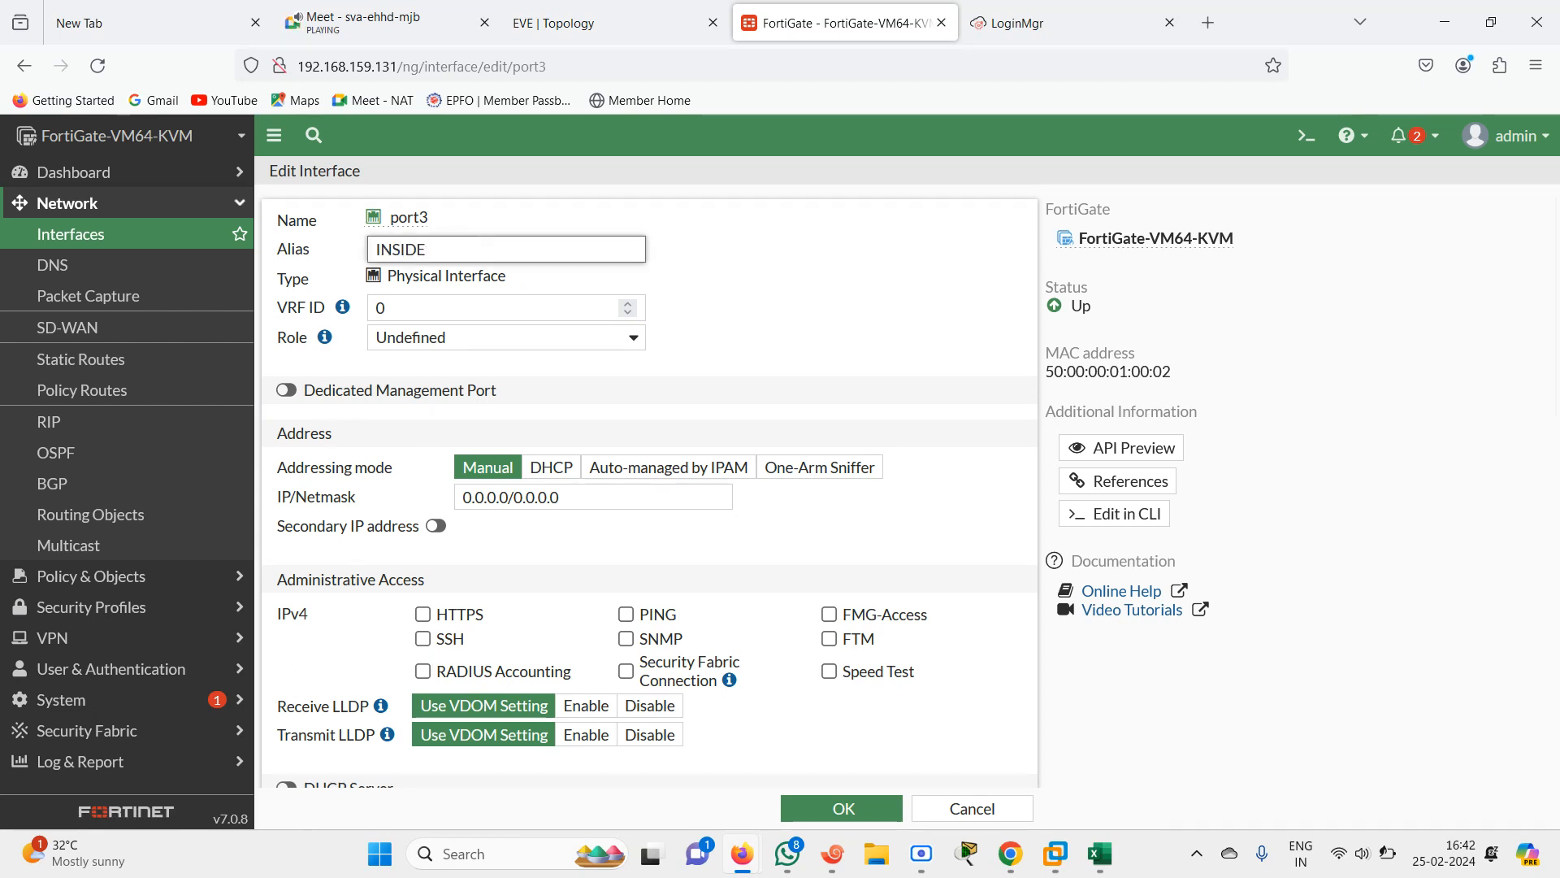
type(" LOCAL")
key("BackSpace")
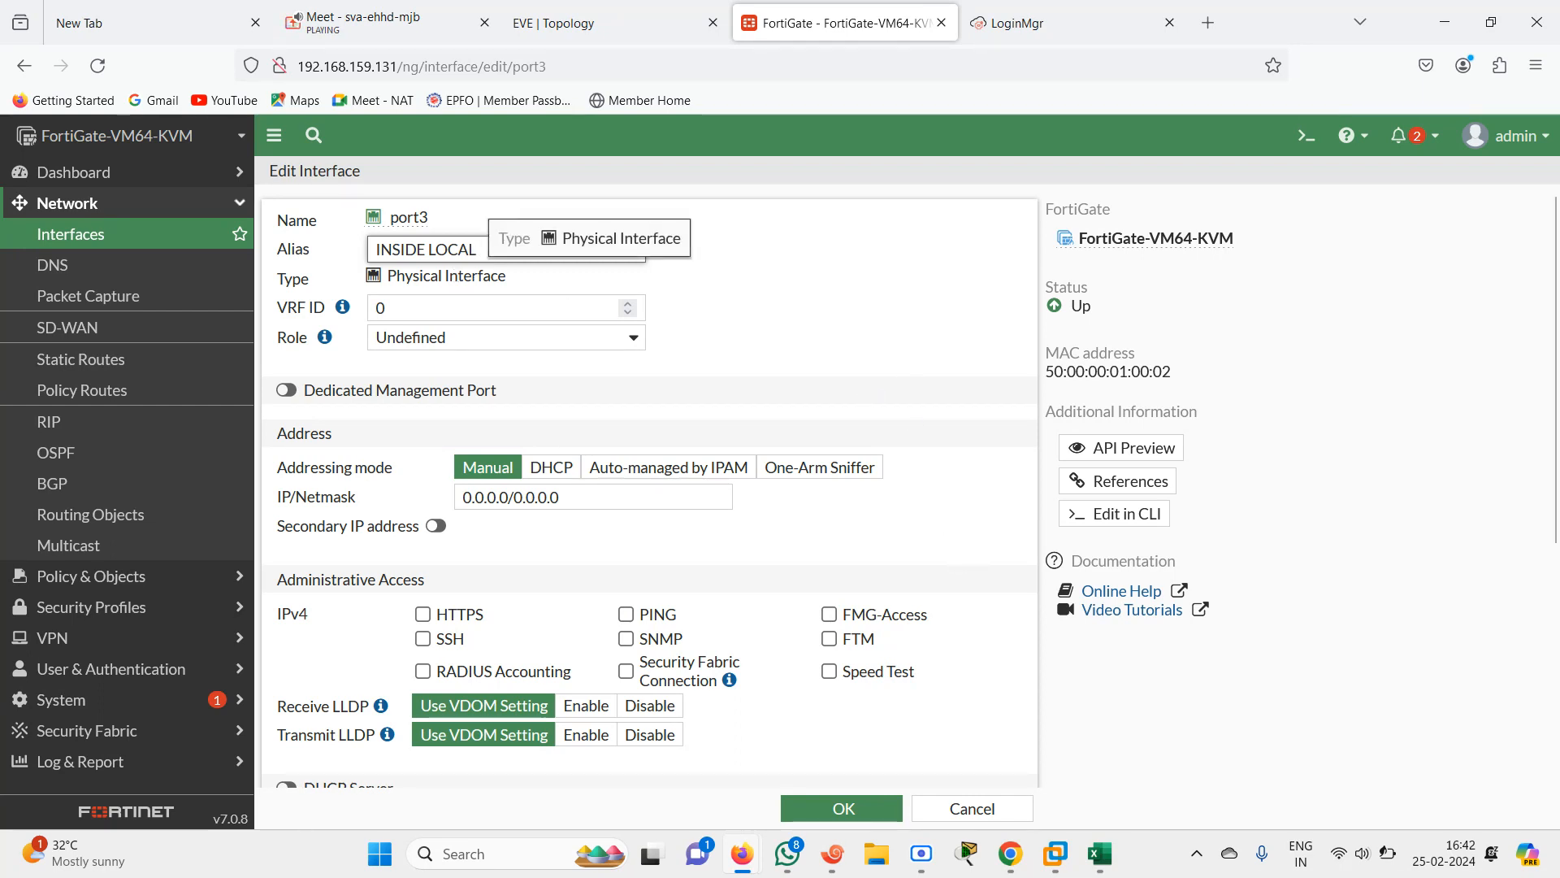
type("Z")
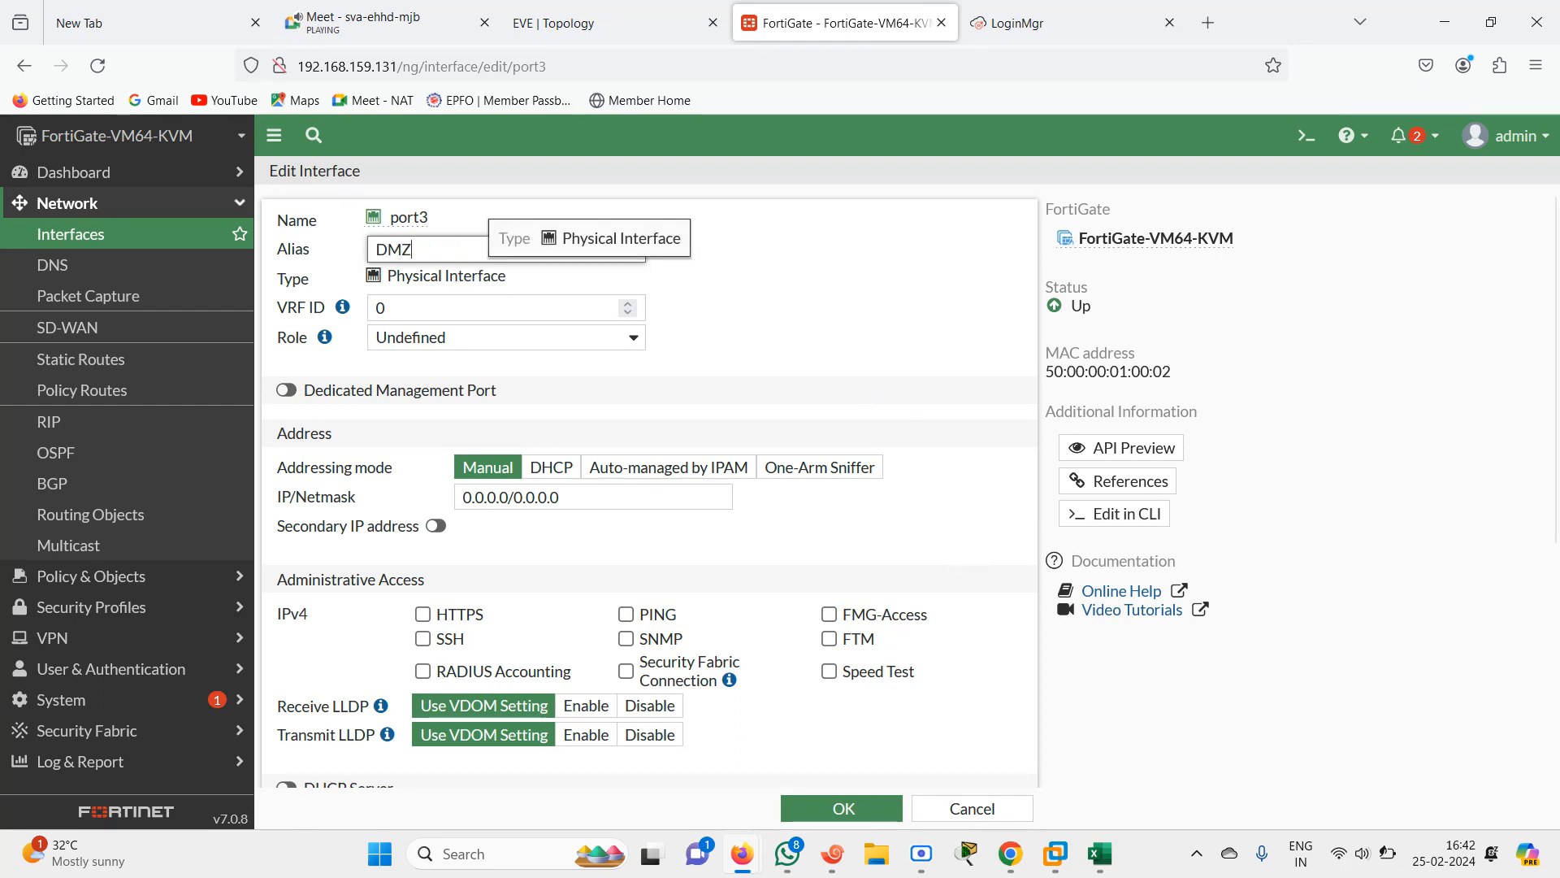
type("1")
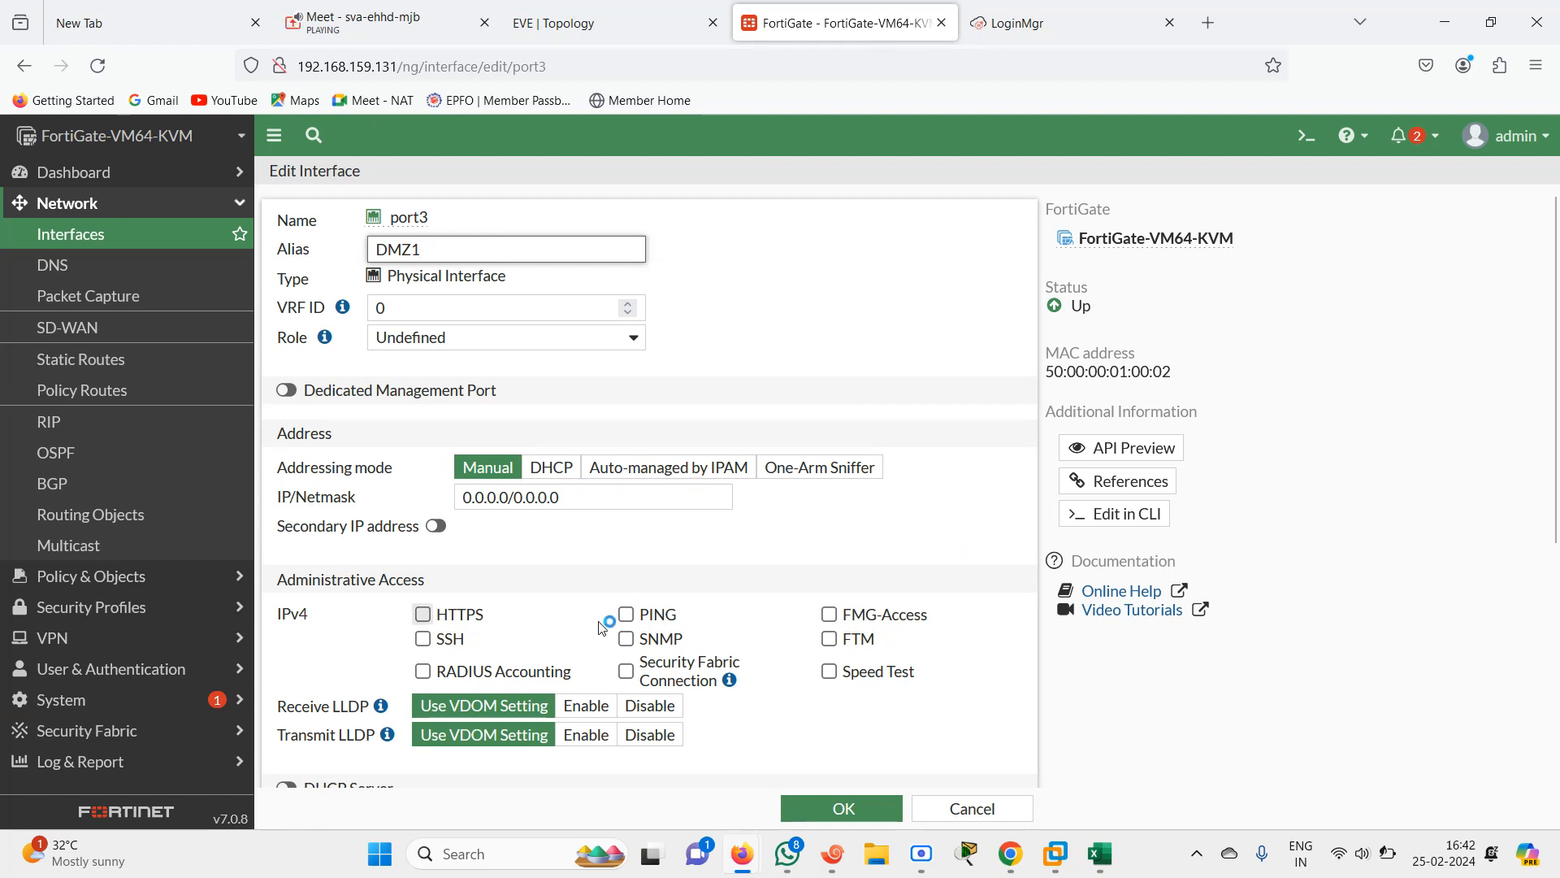
Enable PING on port3, set its IP/Netmask to 192.168.2.2/24, and save the interface
left_click(651, 617)
left_click(580, 495)
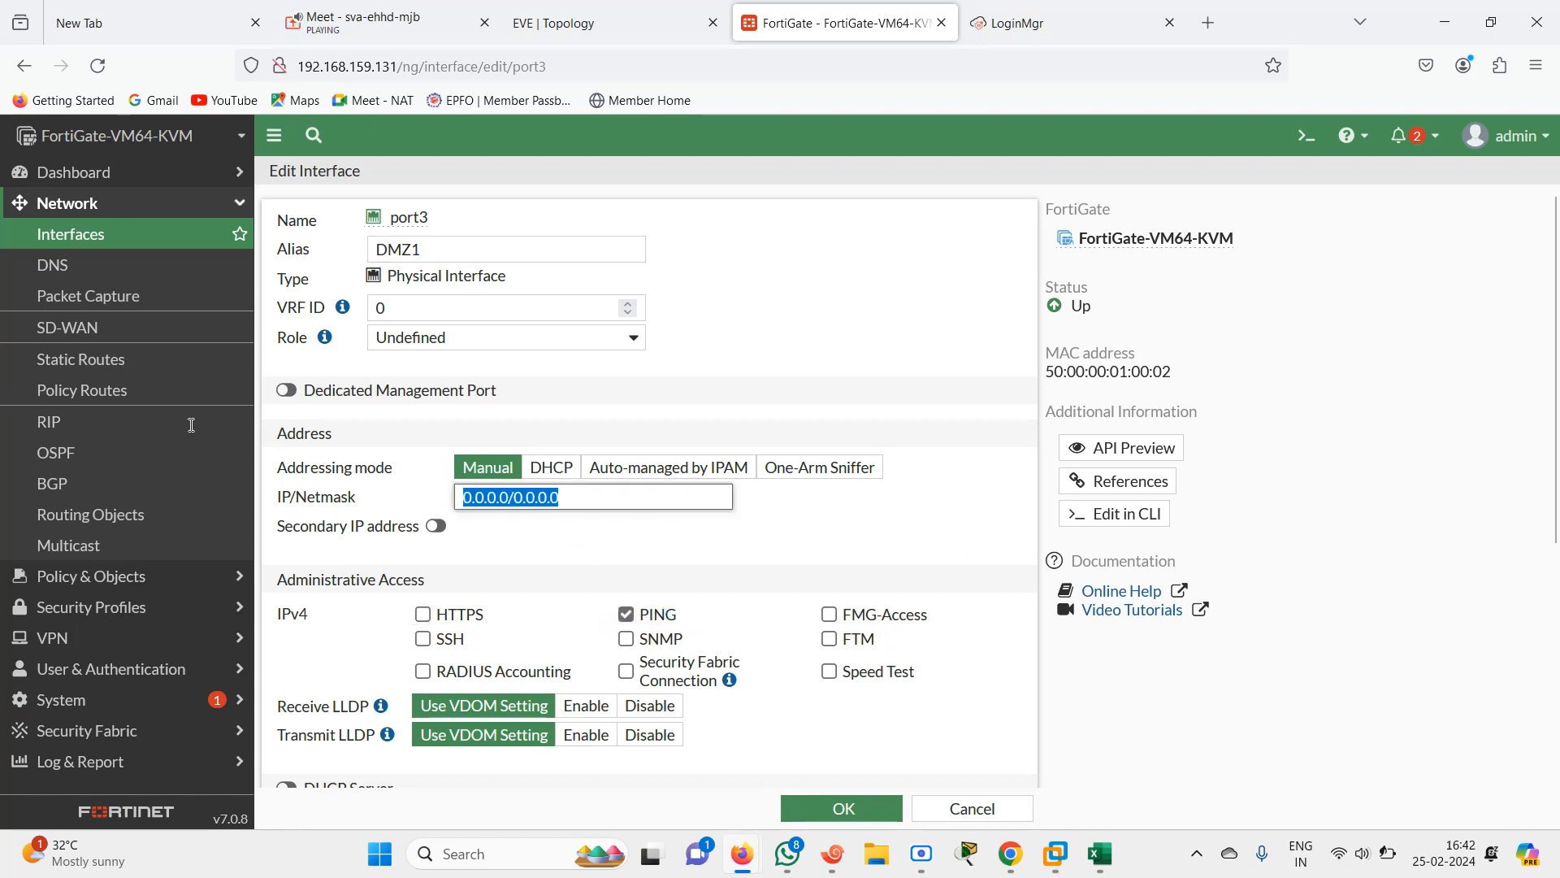
type("1")
key("BackSpace")
type("19")
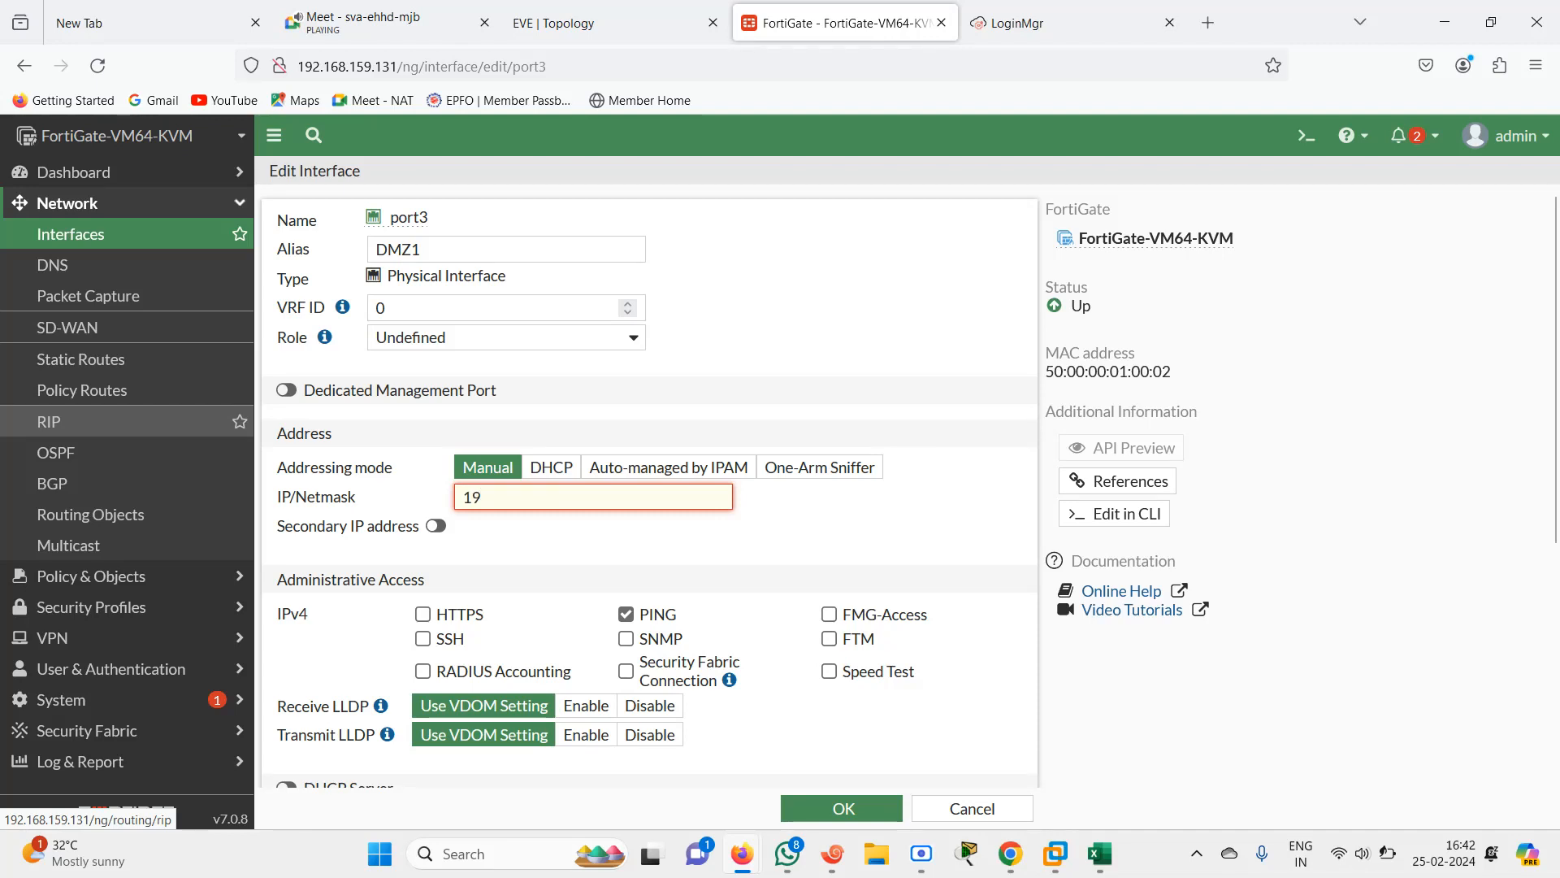
type("2.168.2.")
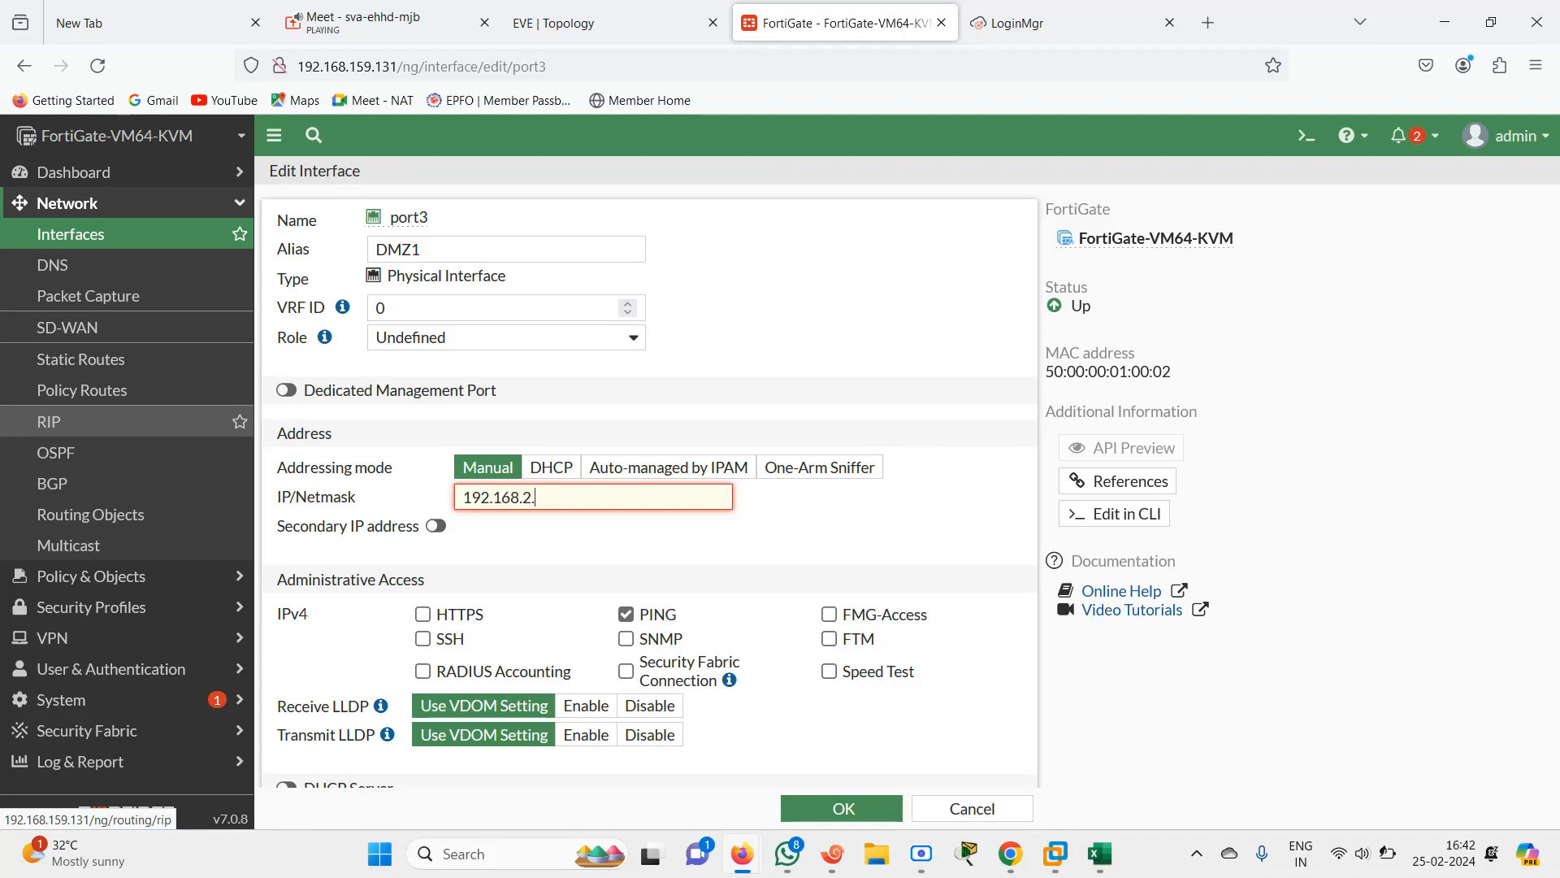
type("2/24")
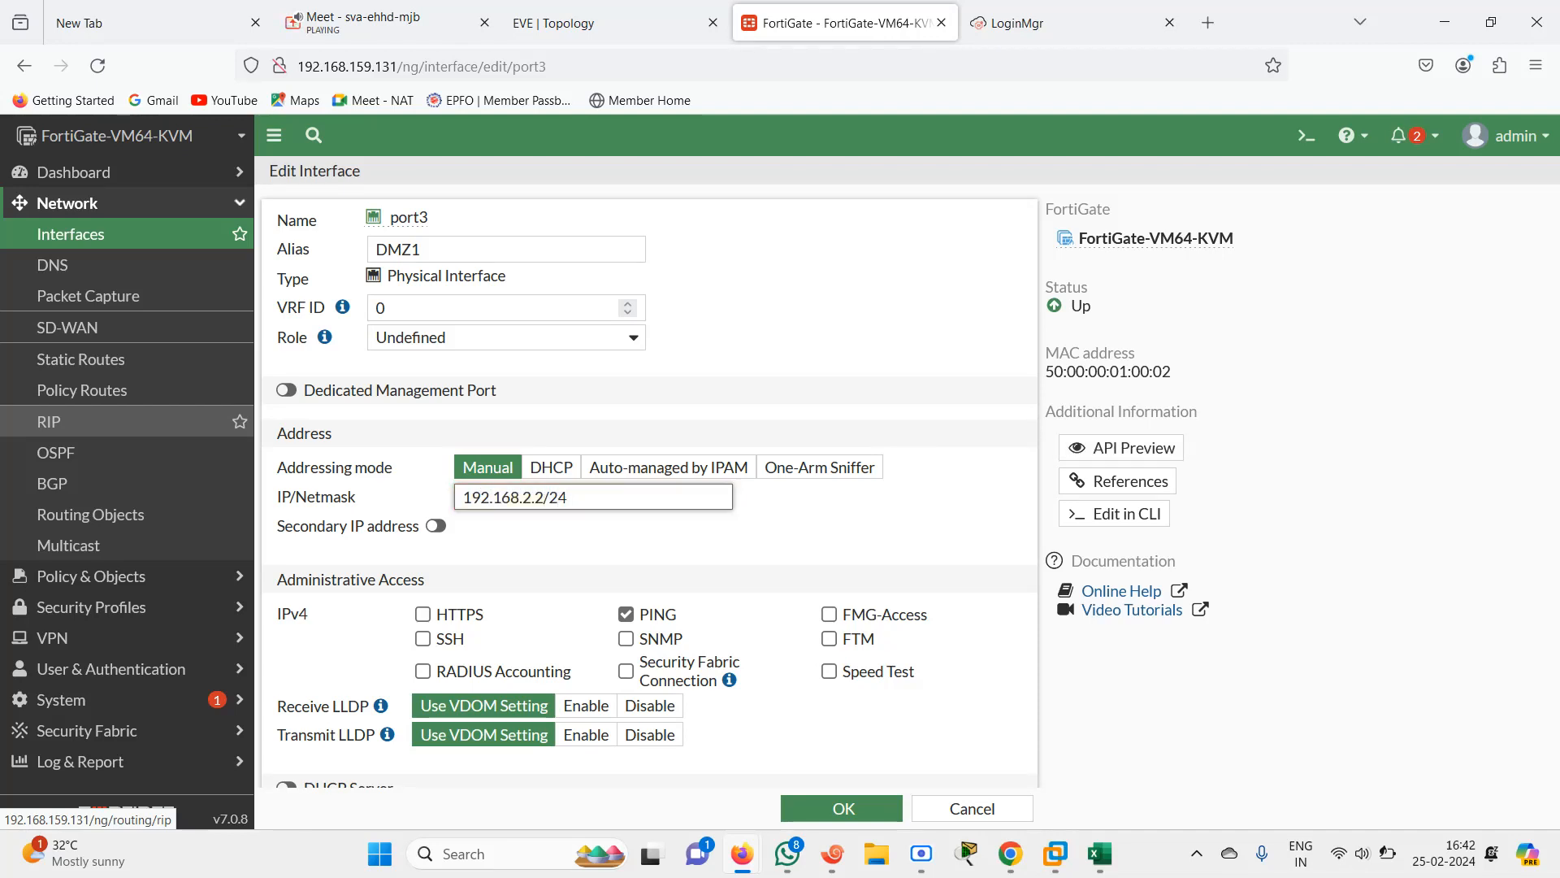
left_click(569, 23)
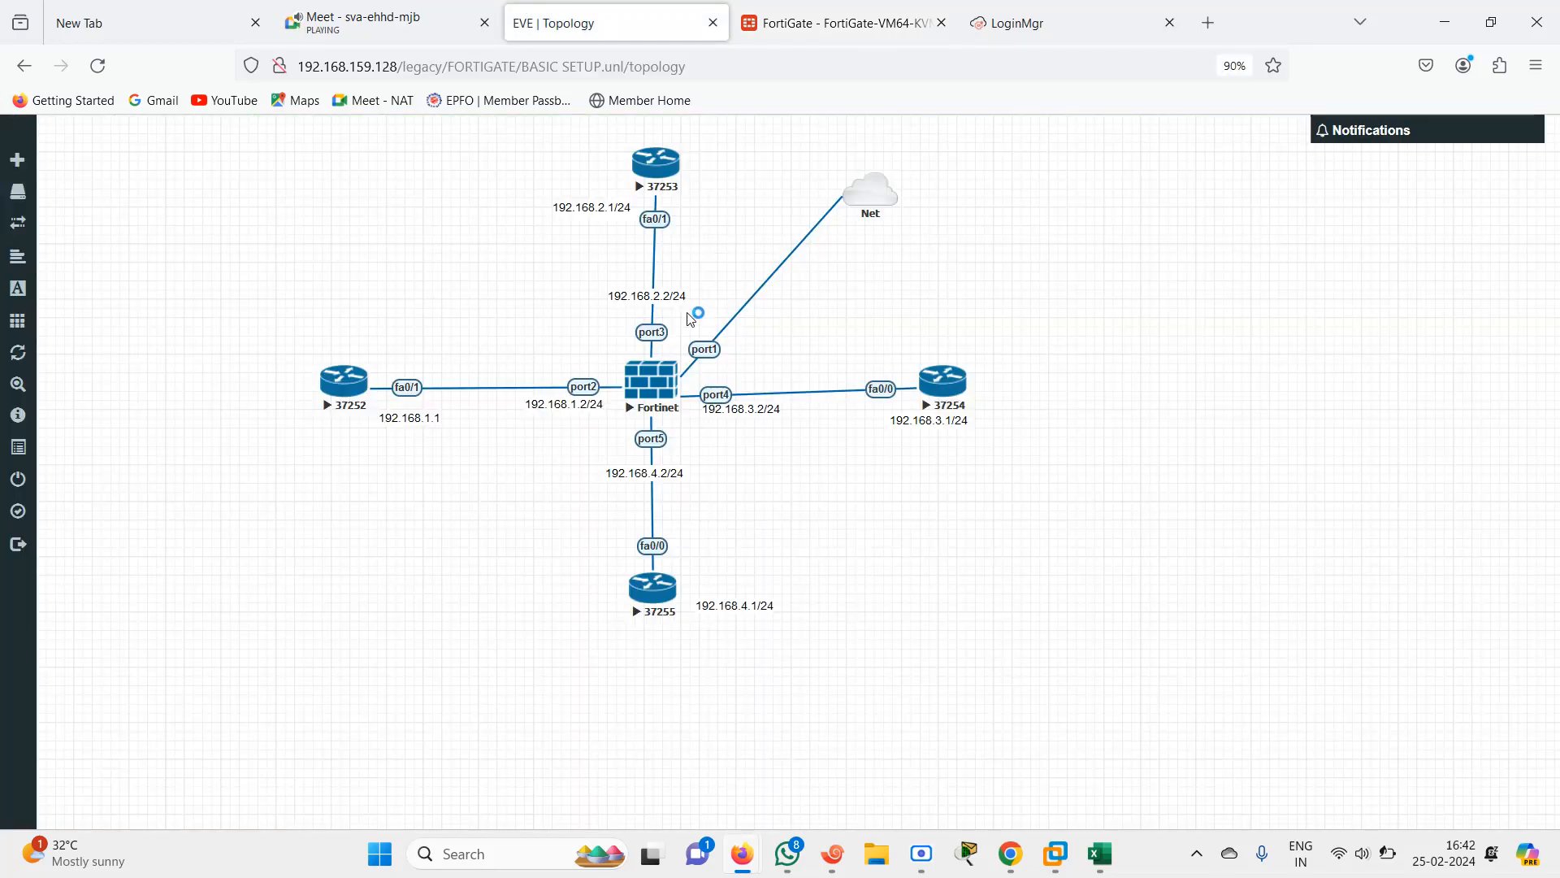
left_click(837, 23)
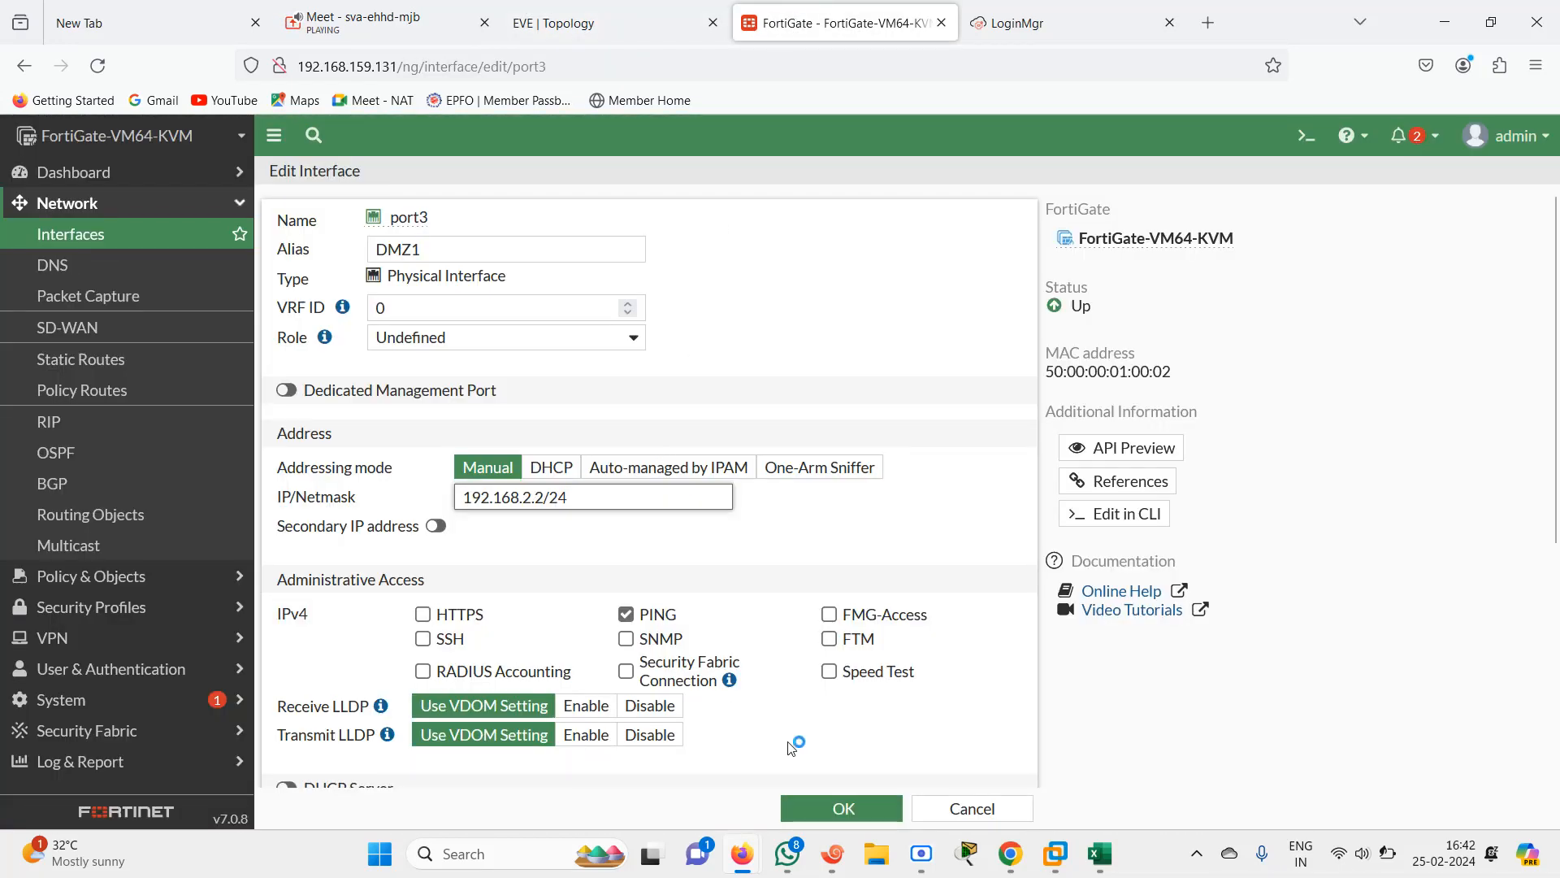
left_click(813, 807)
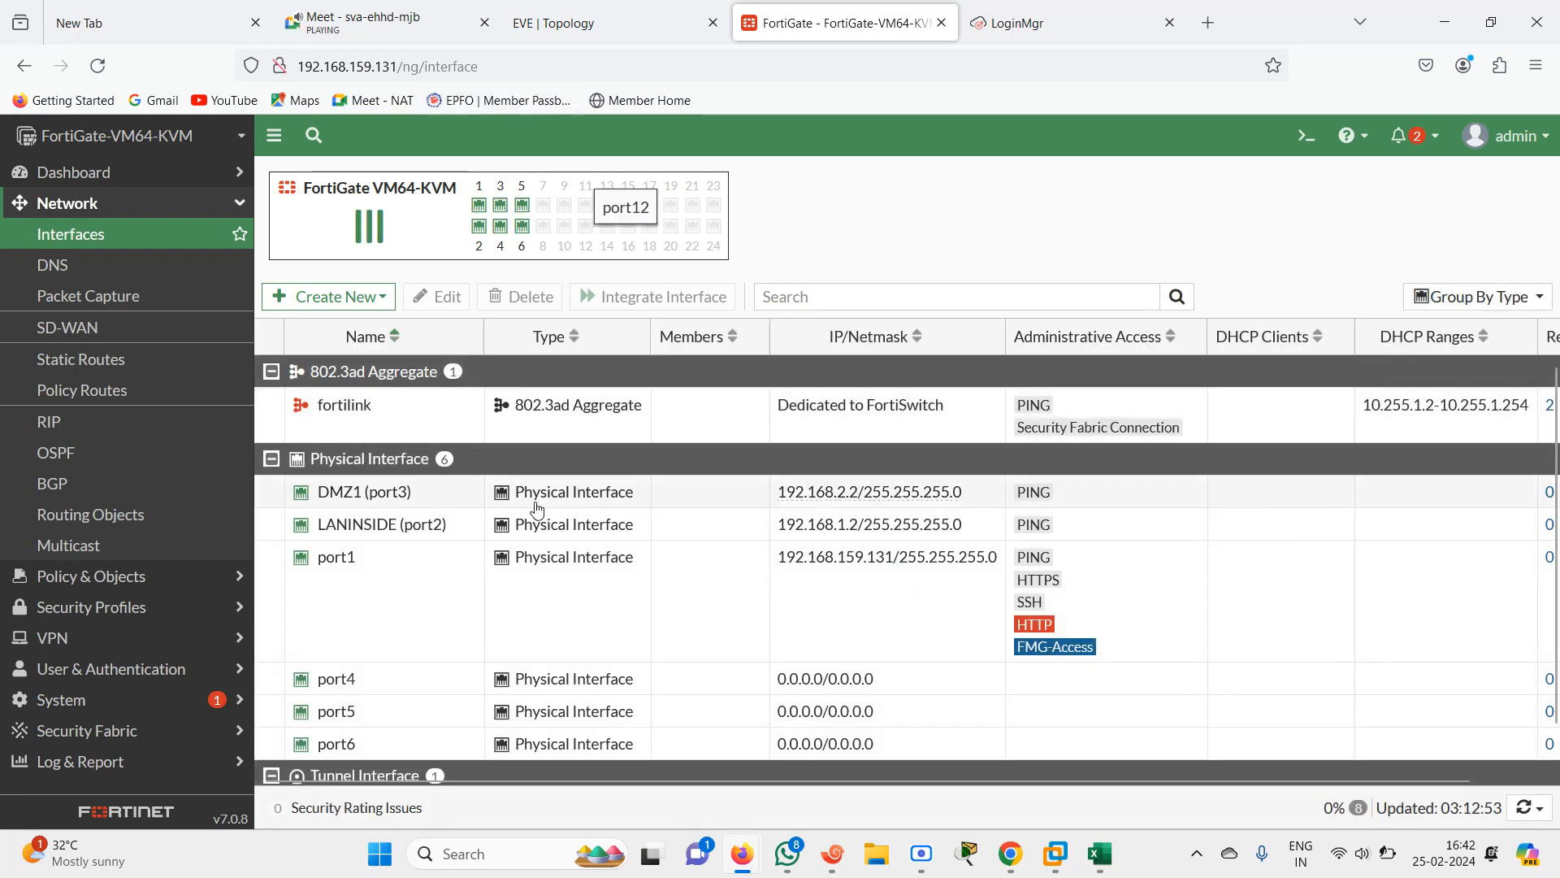
Open port4's interface settings and set its IP/Netmask to 192.168.3.2/24
double_click(409, 687)
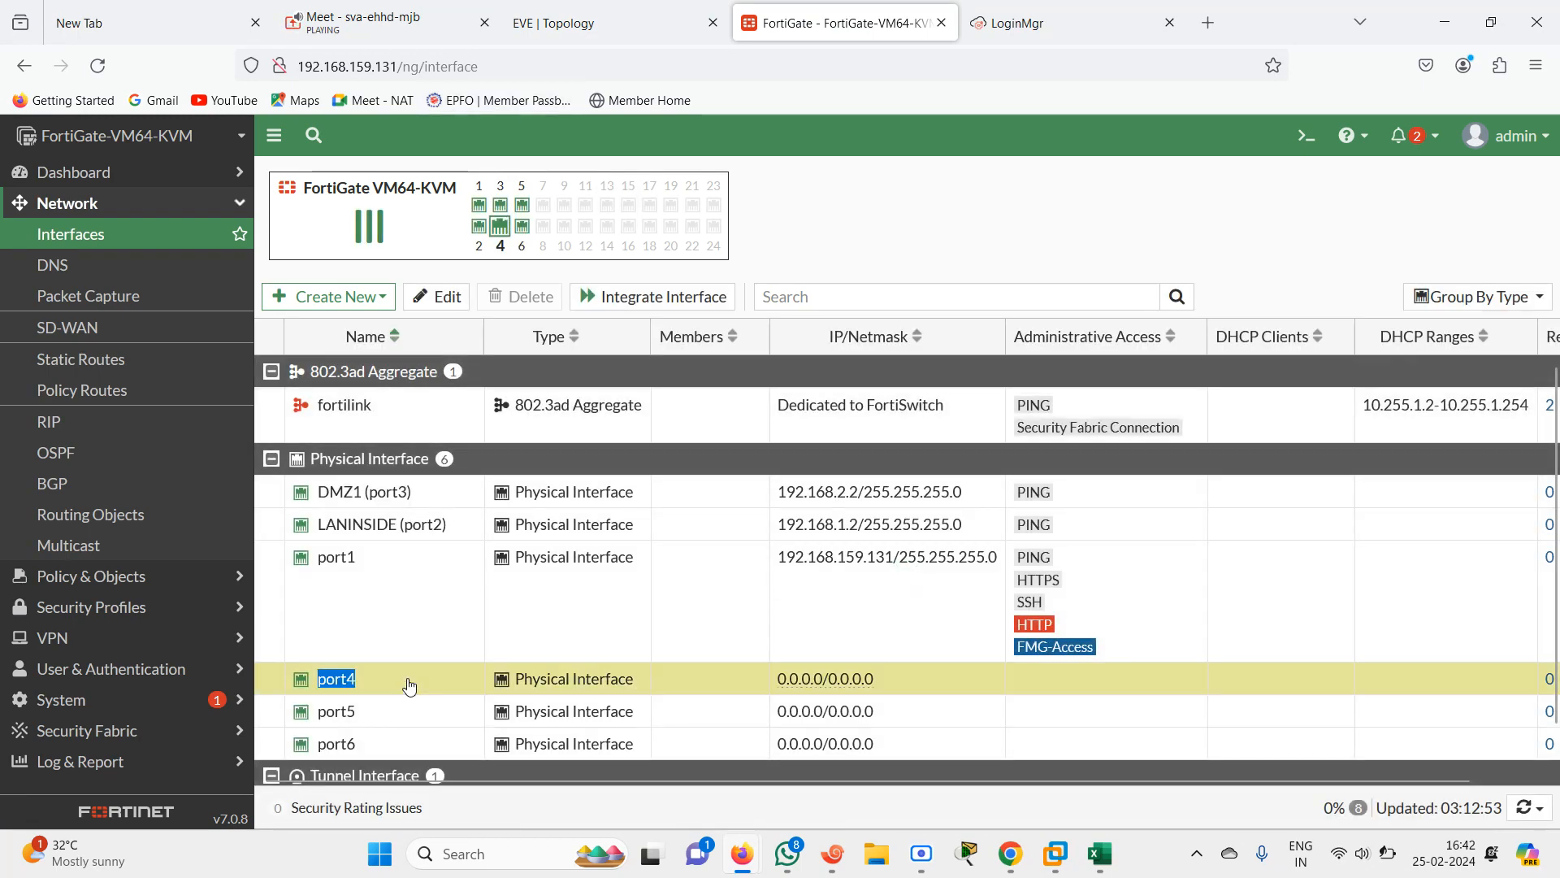
left_click(562, 20)
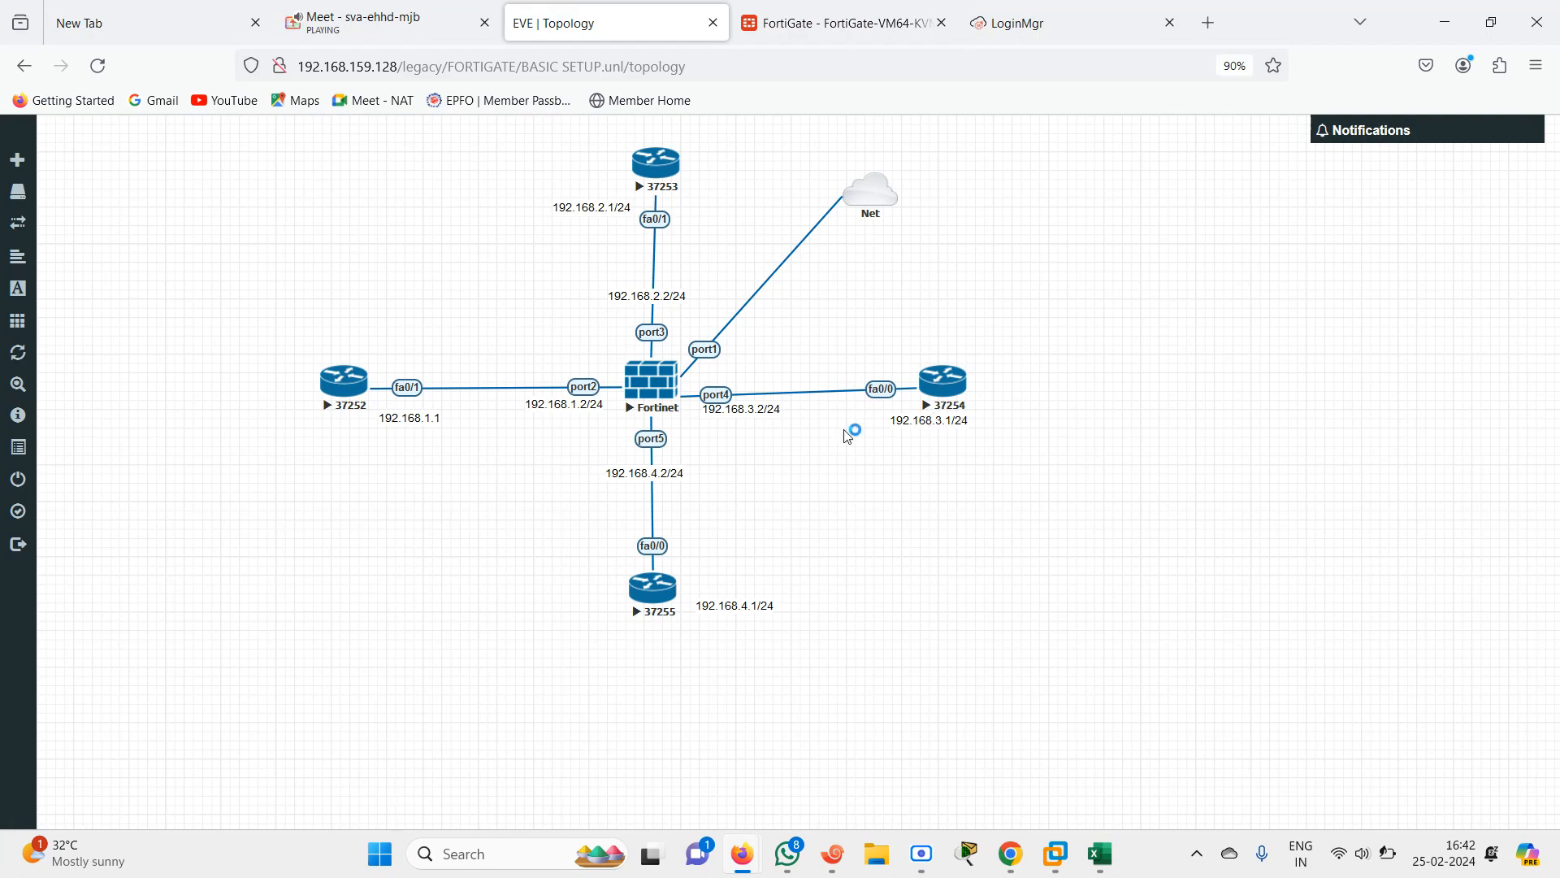
left_click(804, 25)
triple_click(582, 507)
type("1")
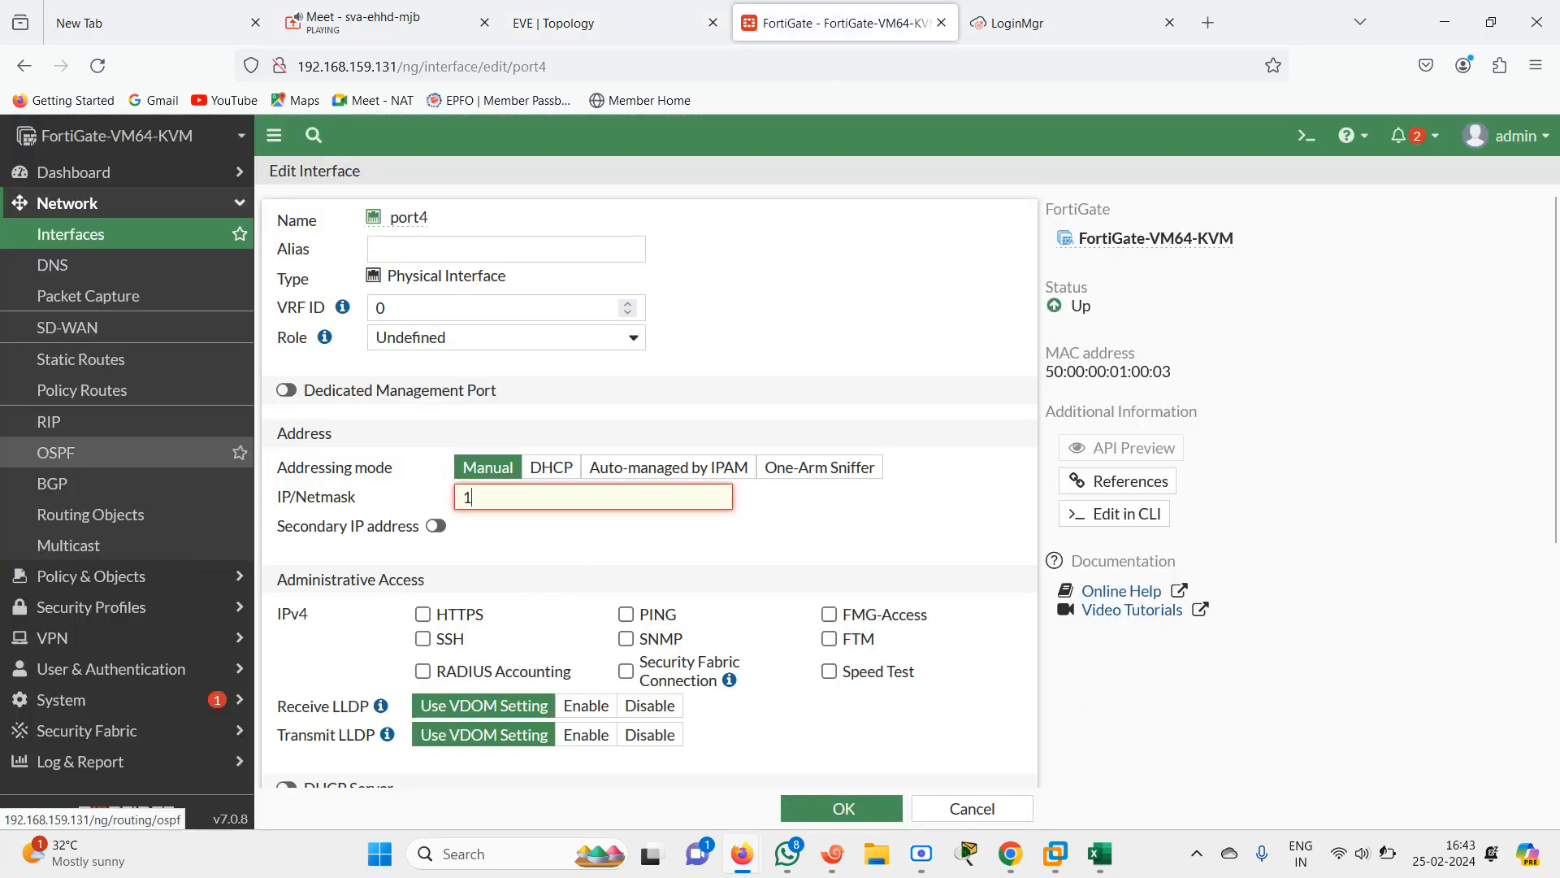
type("92.168.3")
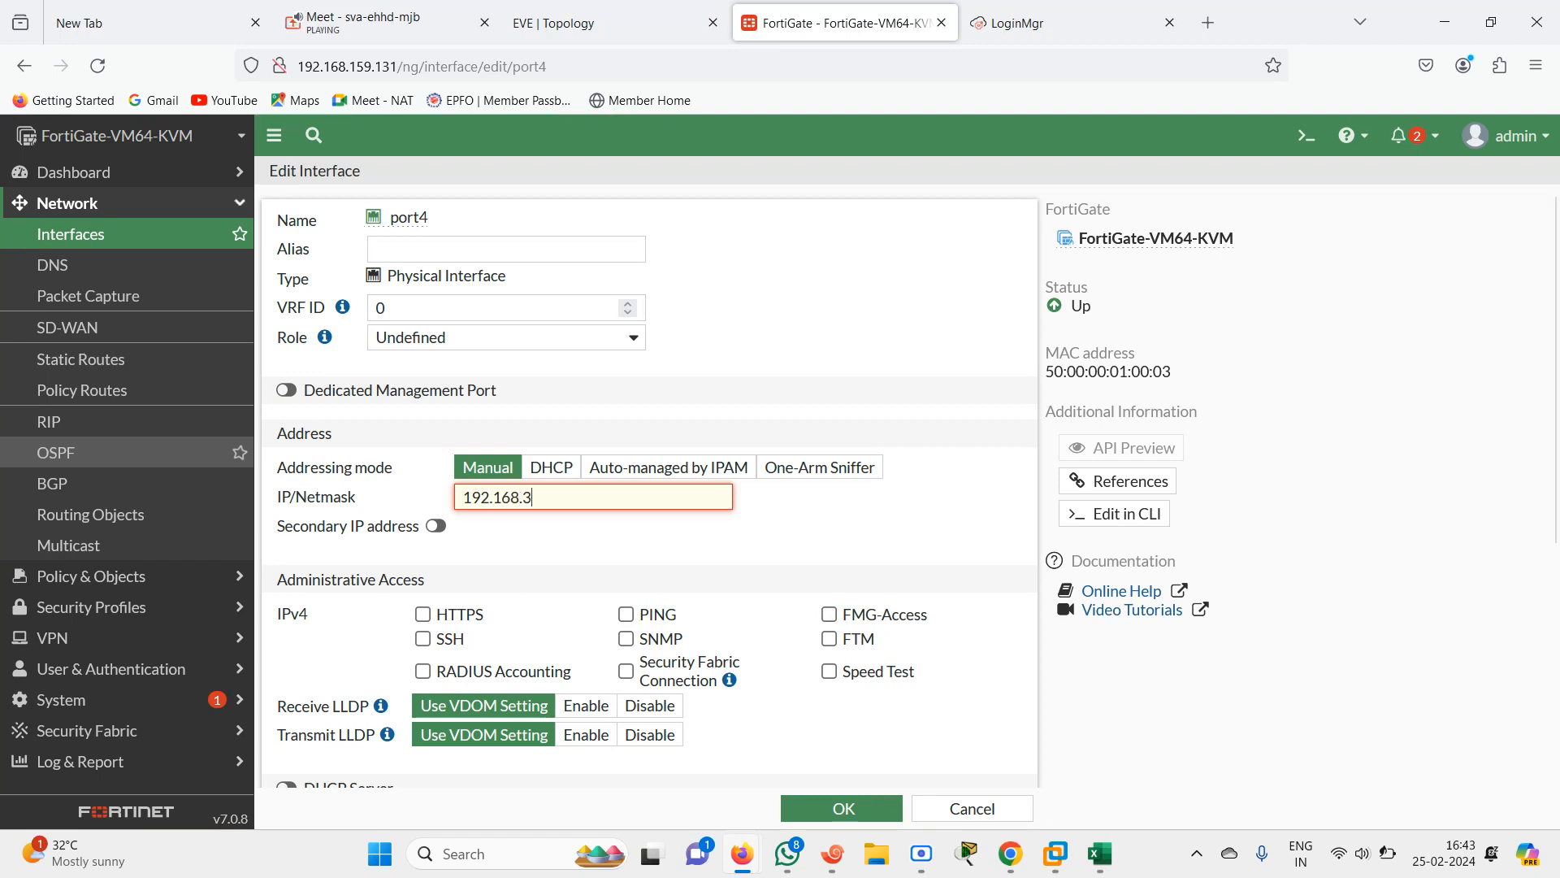
type(".2/24")
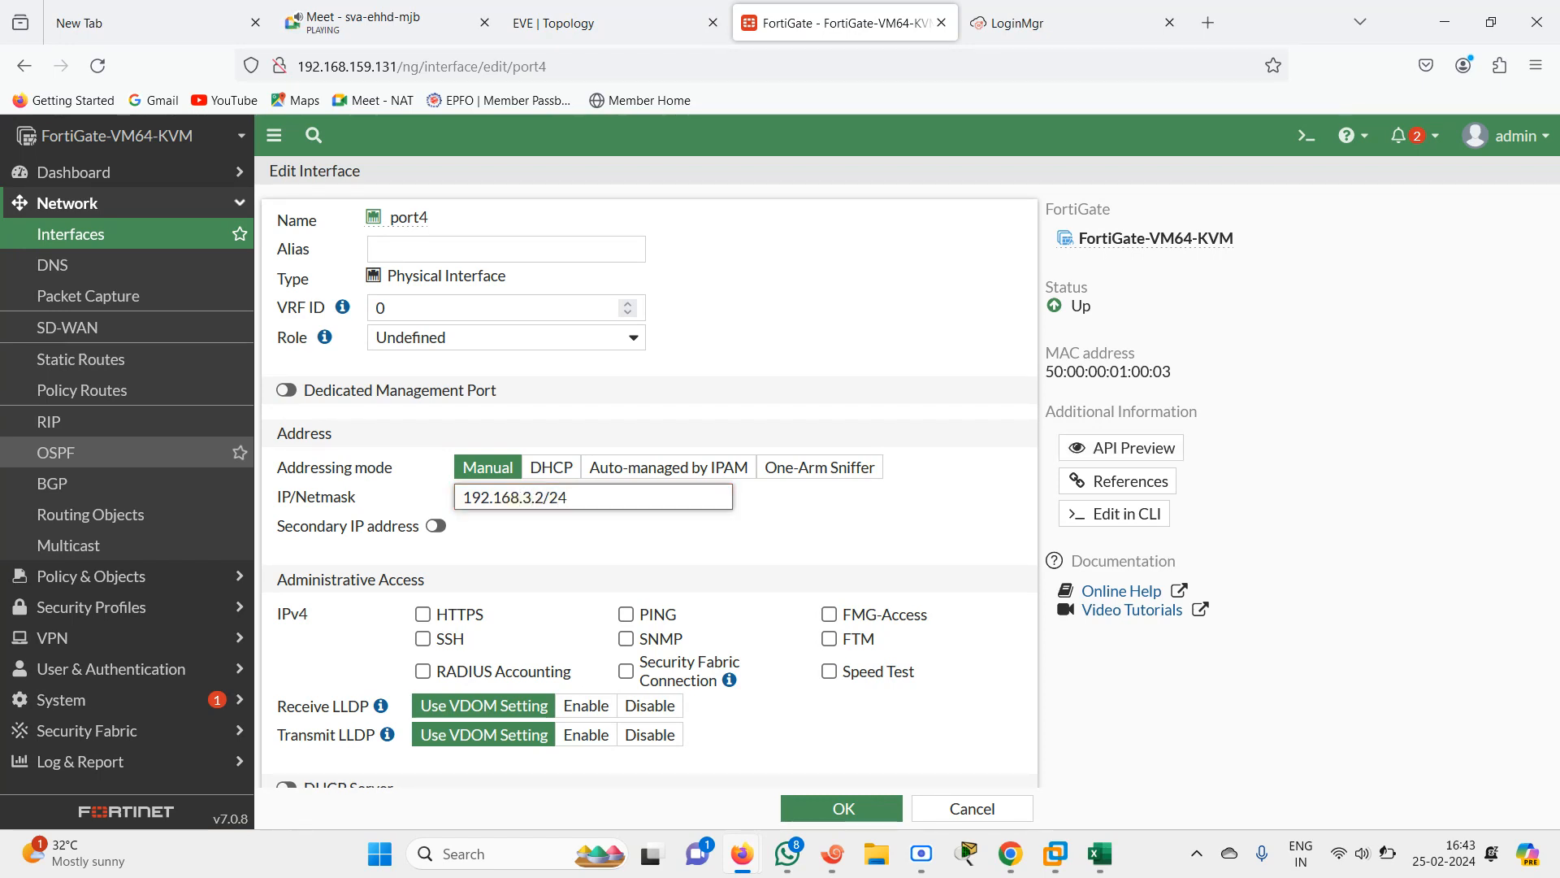
Set port4's alias to OUTSIDE INTERNET, enable PING access, and save the interface
left_click(388, 247)
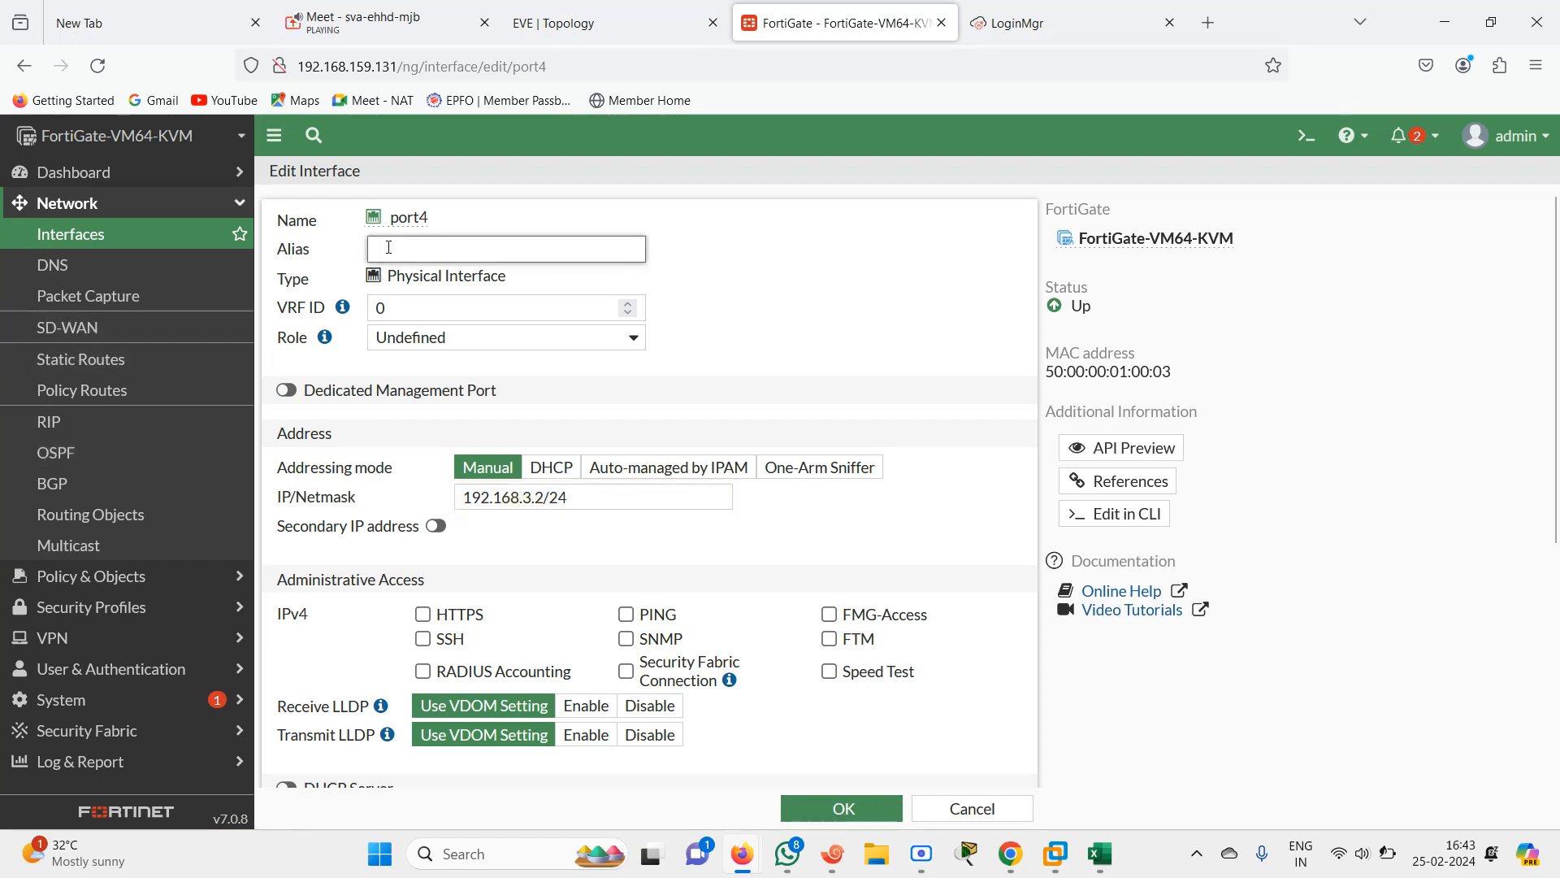
type("OUTSID")
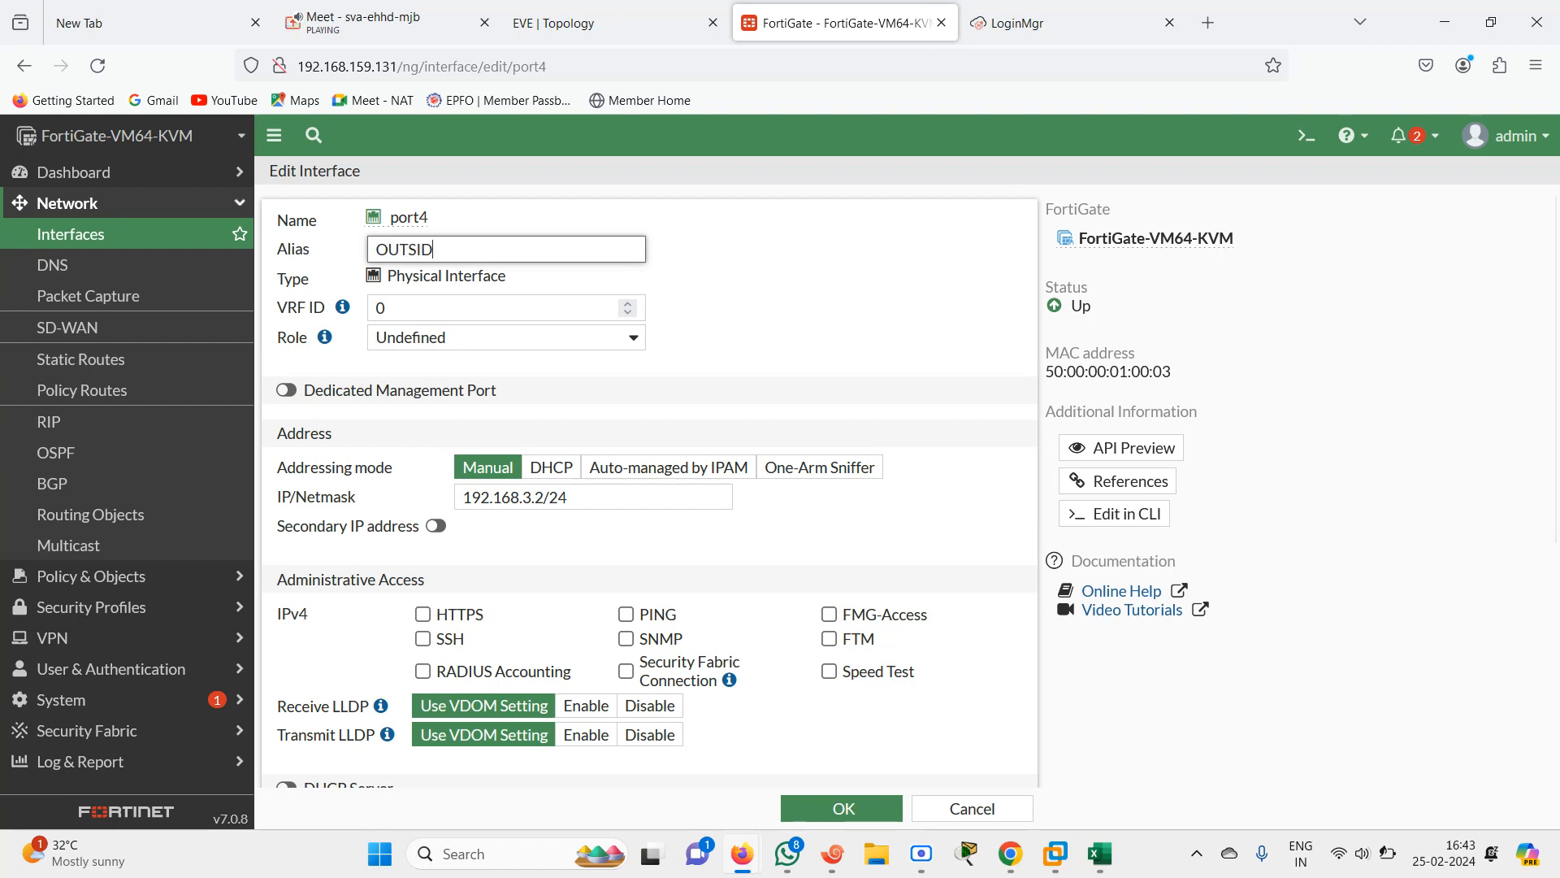
type("E INTERNET")
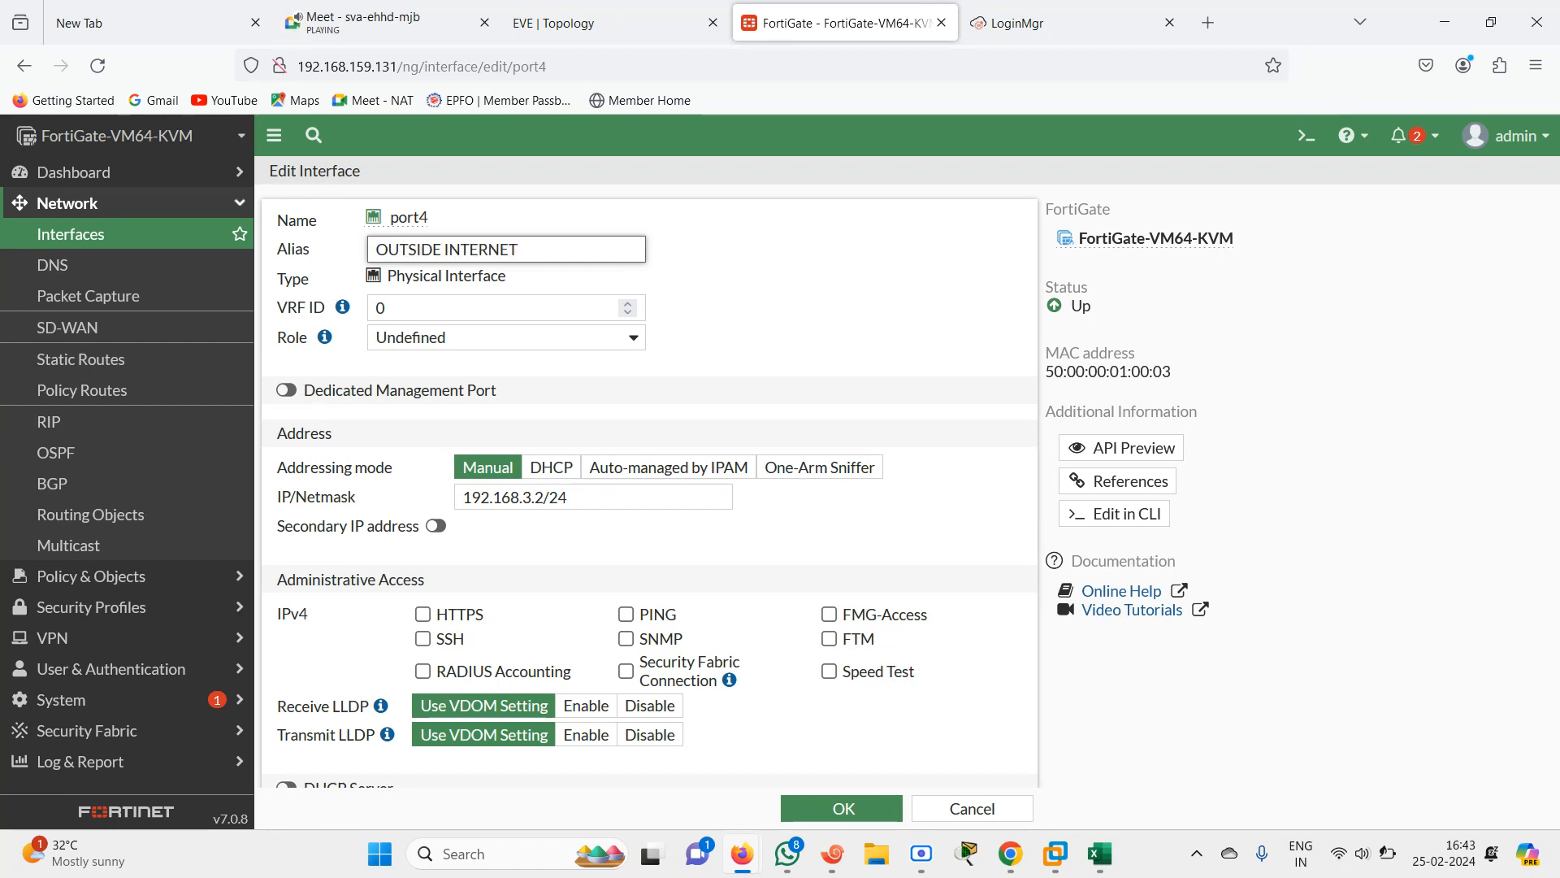
left_click(625, 614)
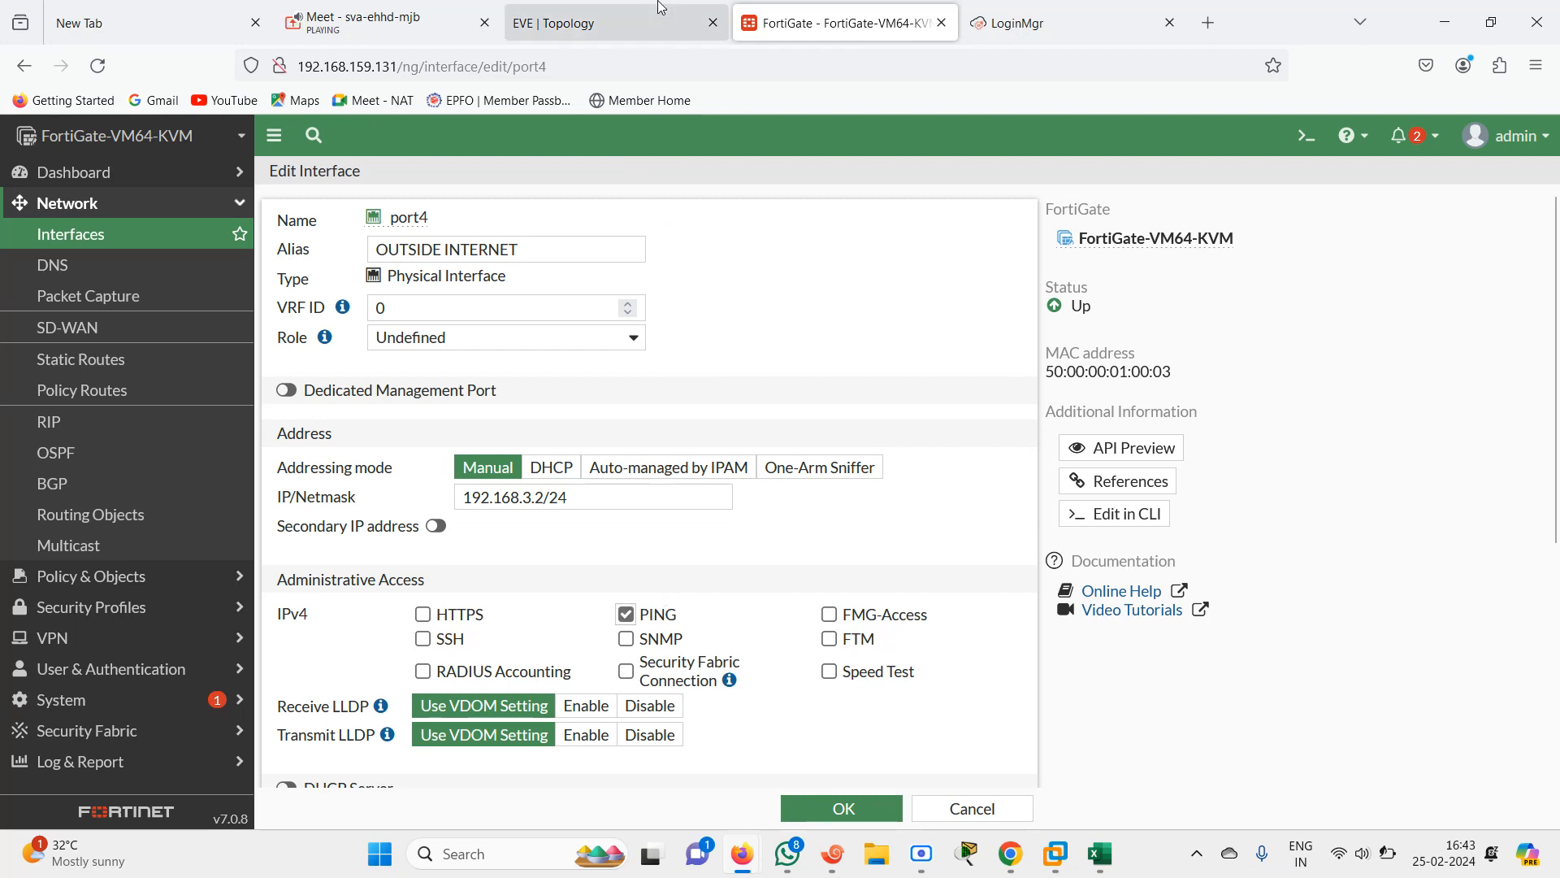
left_click(602, 23)
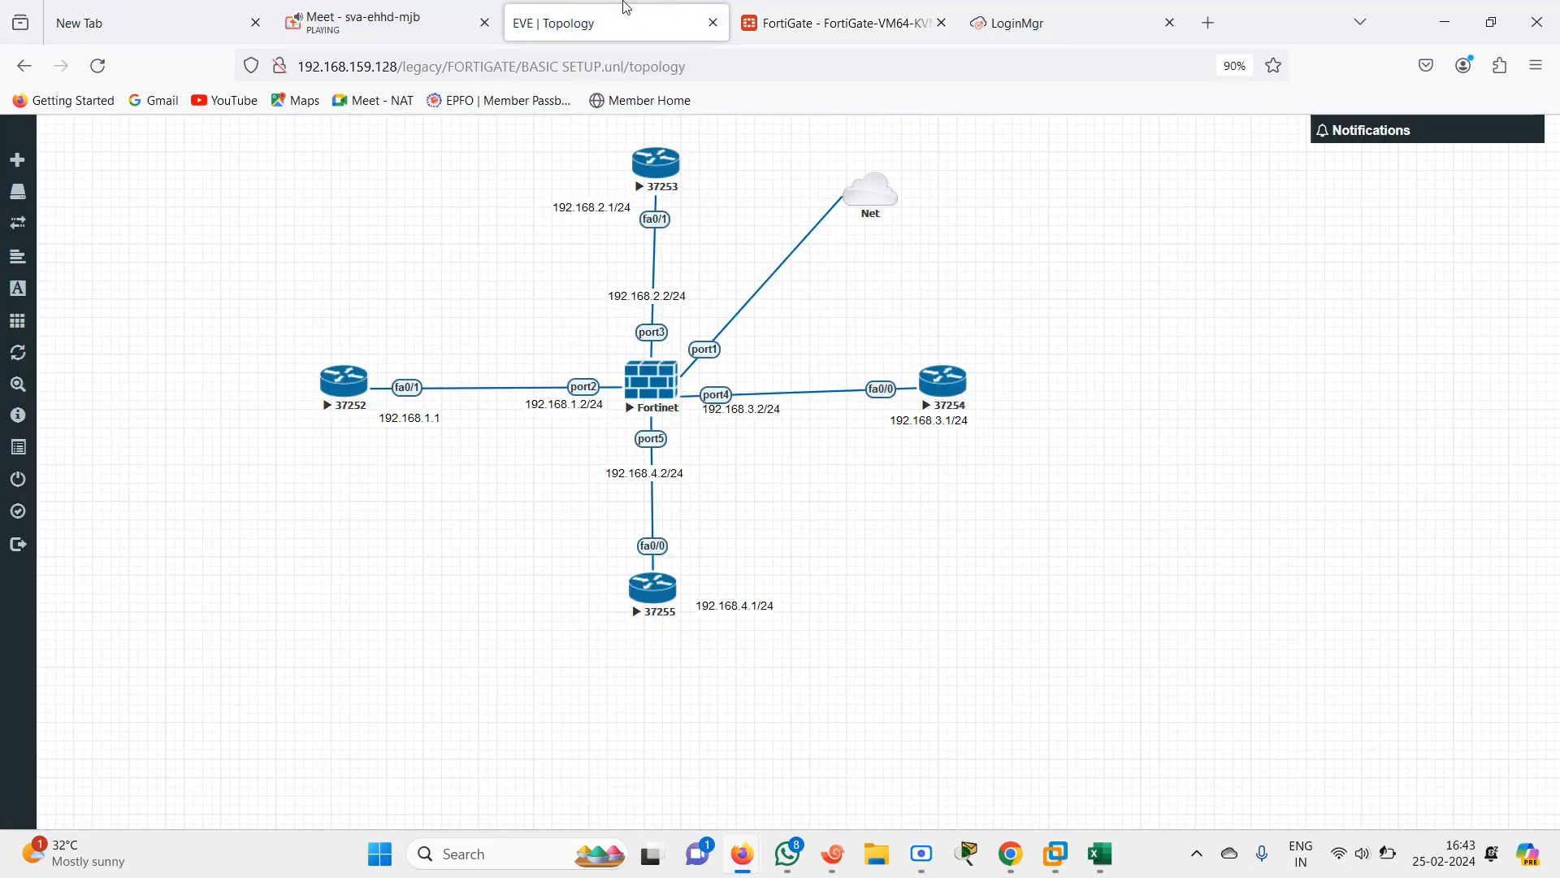
left_click(837, 23)
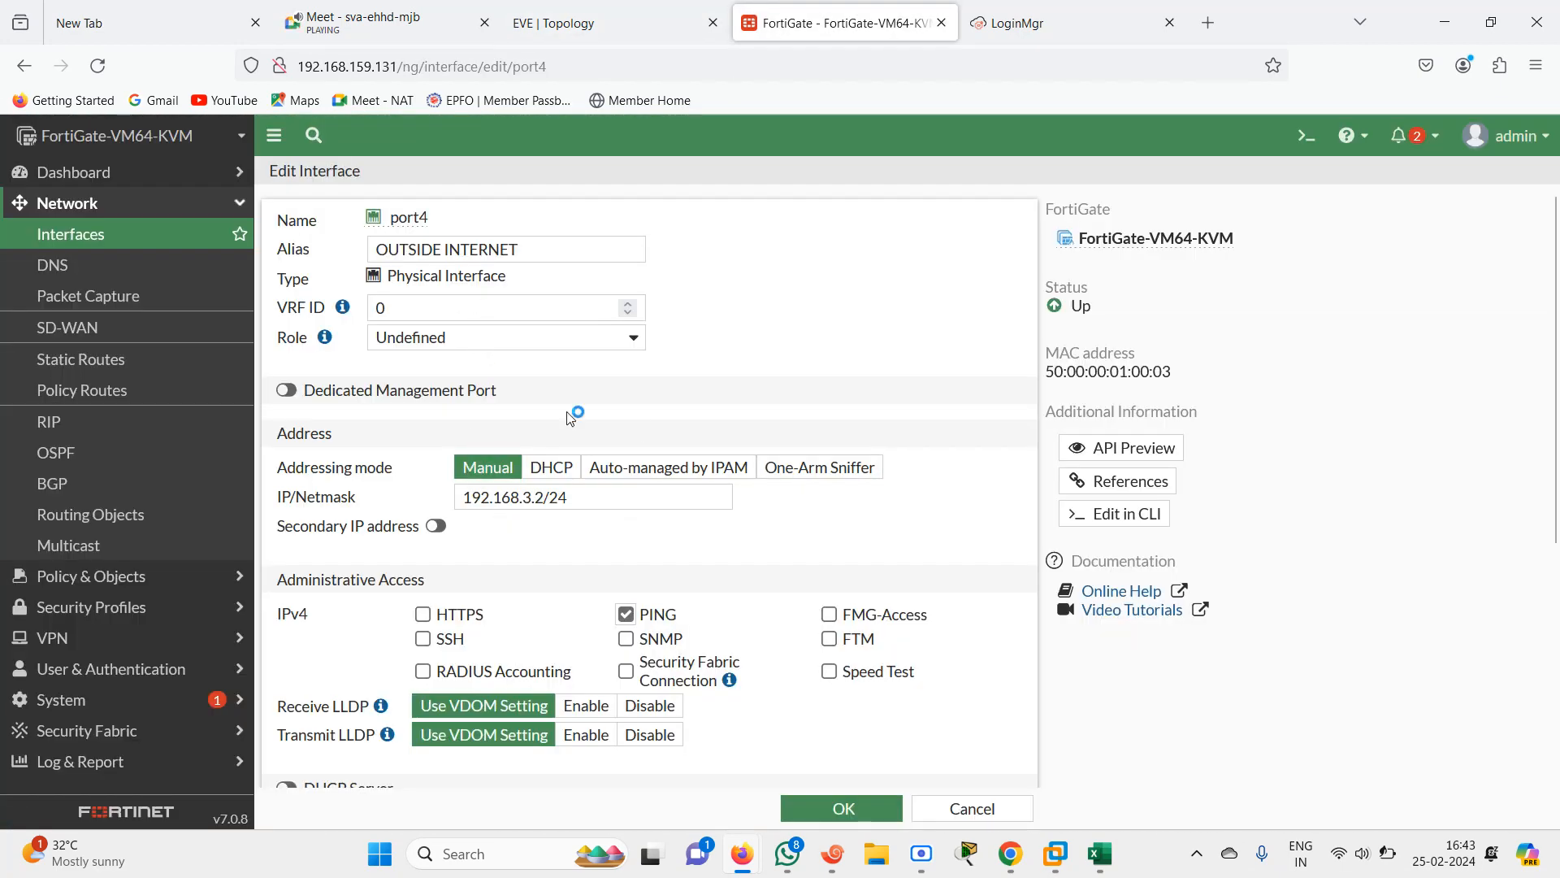
left_click(842, 809)
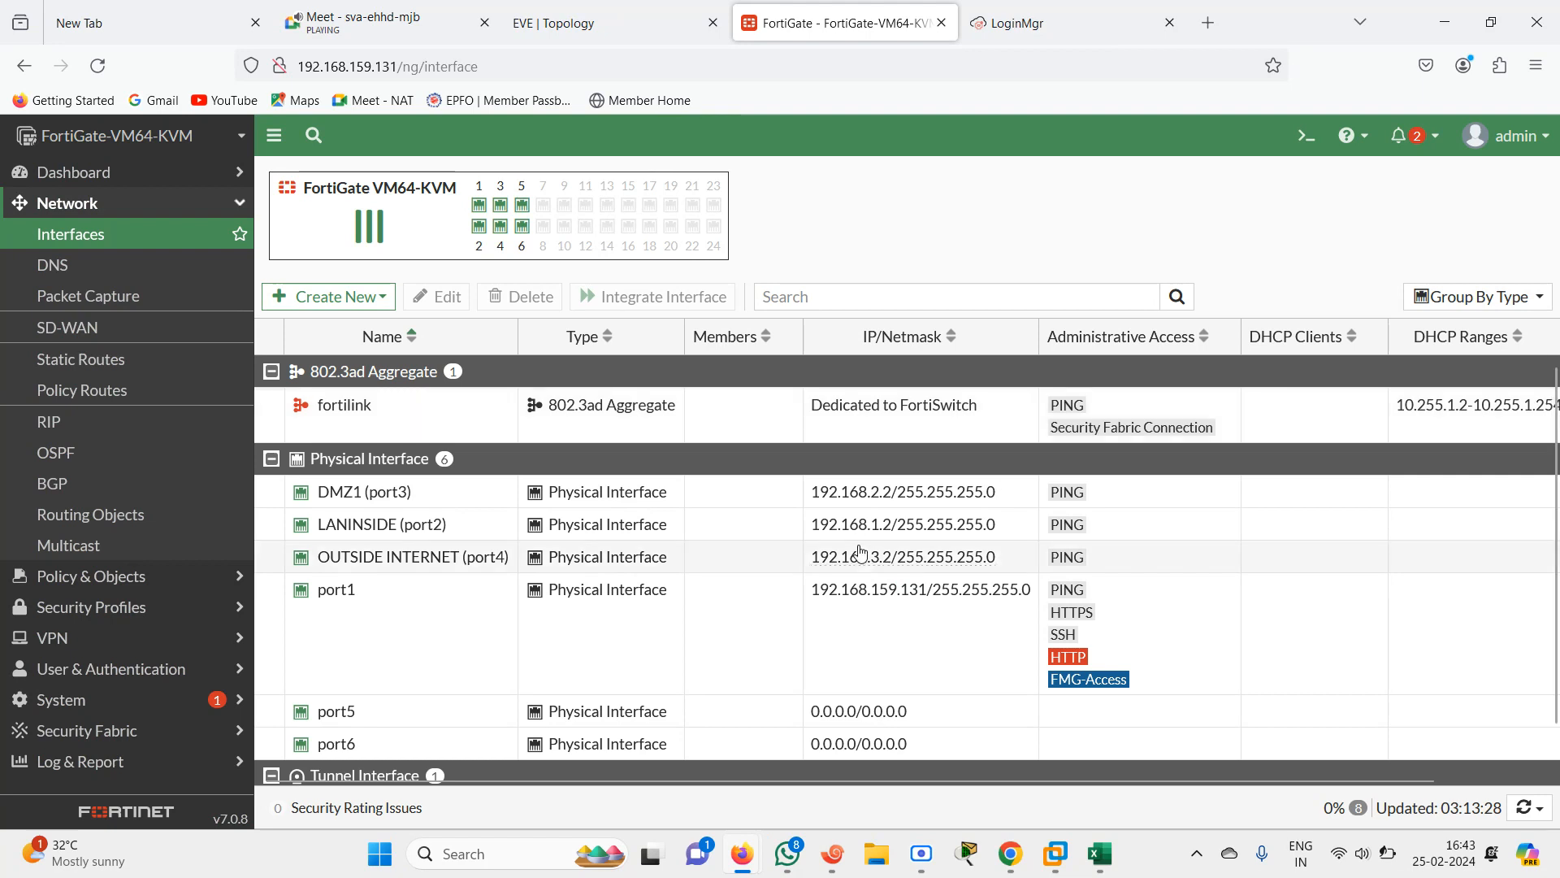
Open port5's interface settings and set its IP/Netmask to 192.168.4.1/24
scroll(1556, 451, "down", 1)
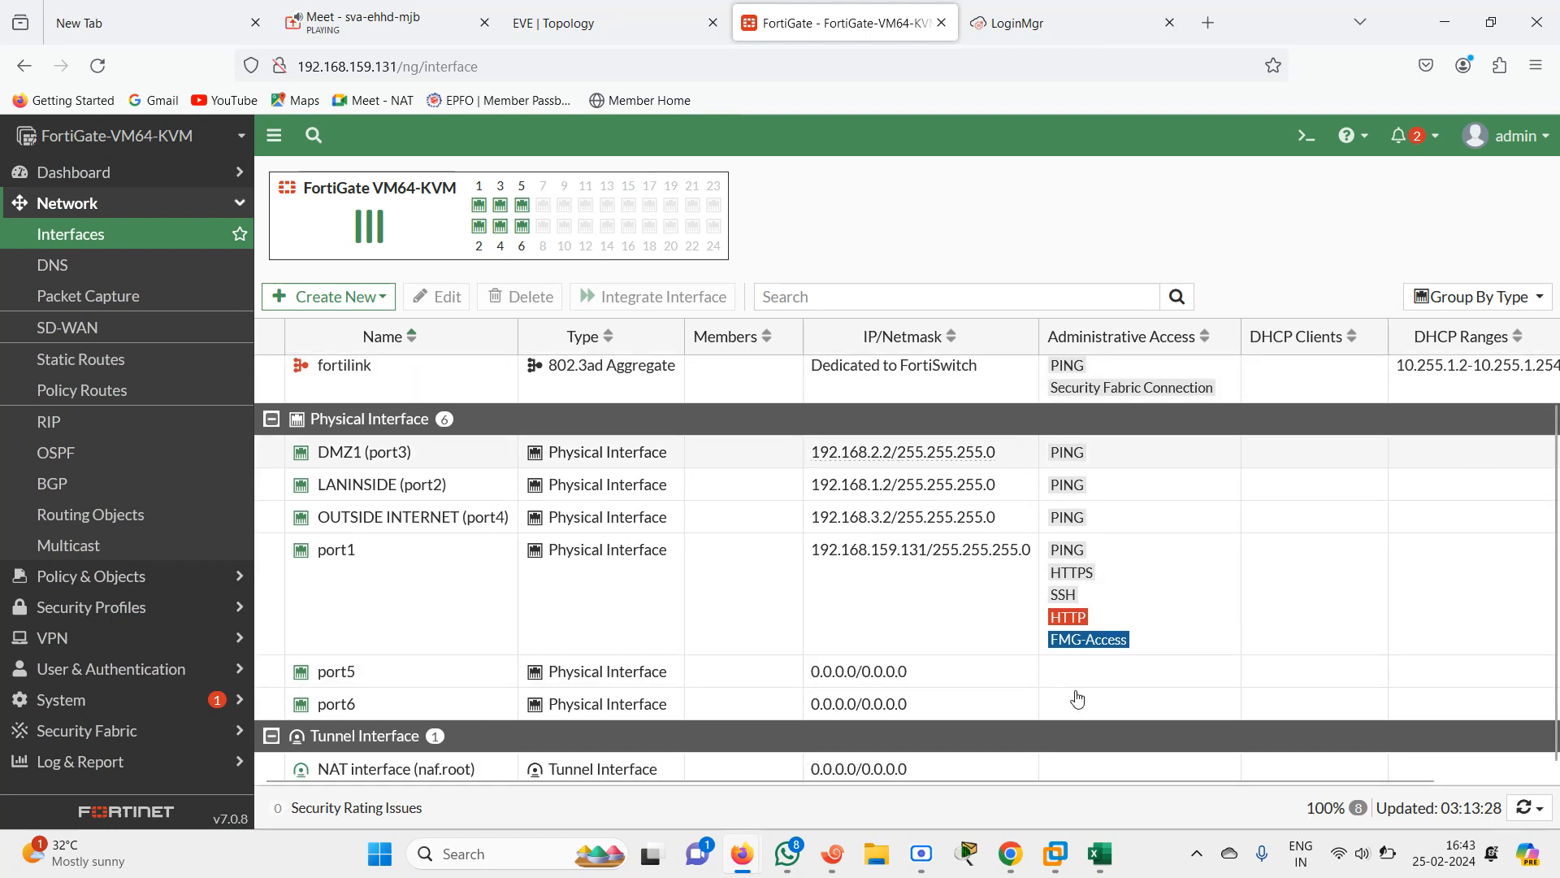
double_click(388, 676)
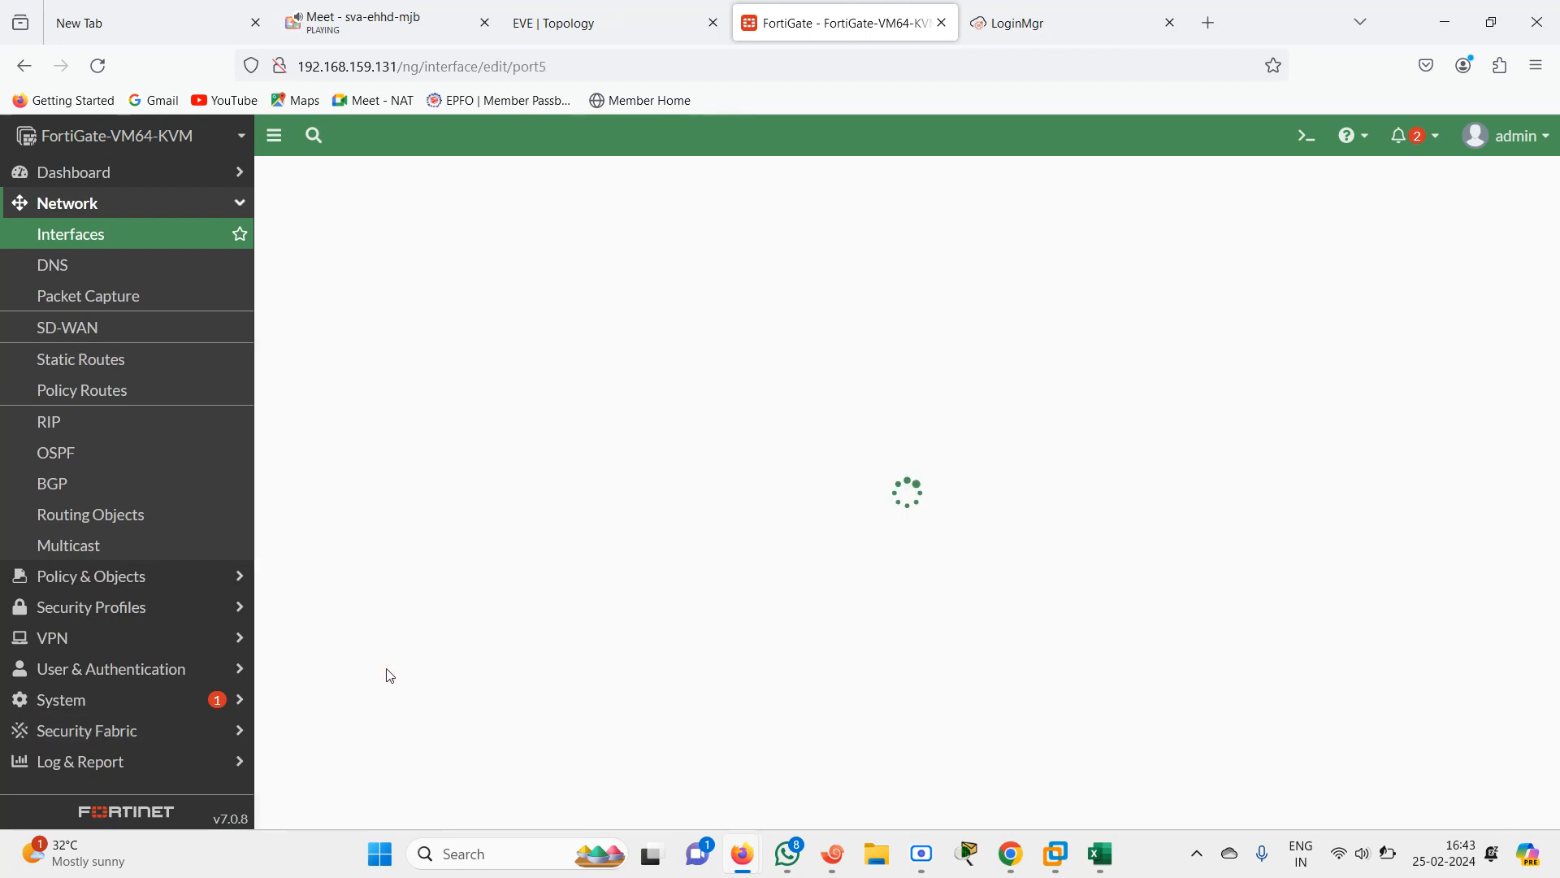
left_click(585, 12)
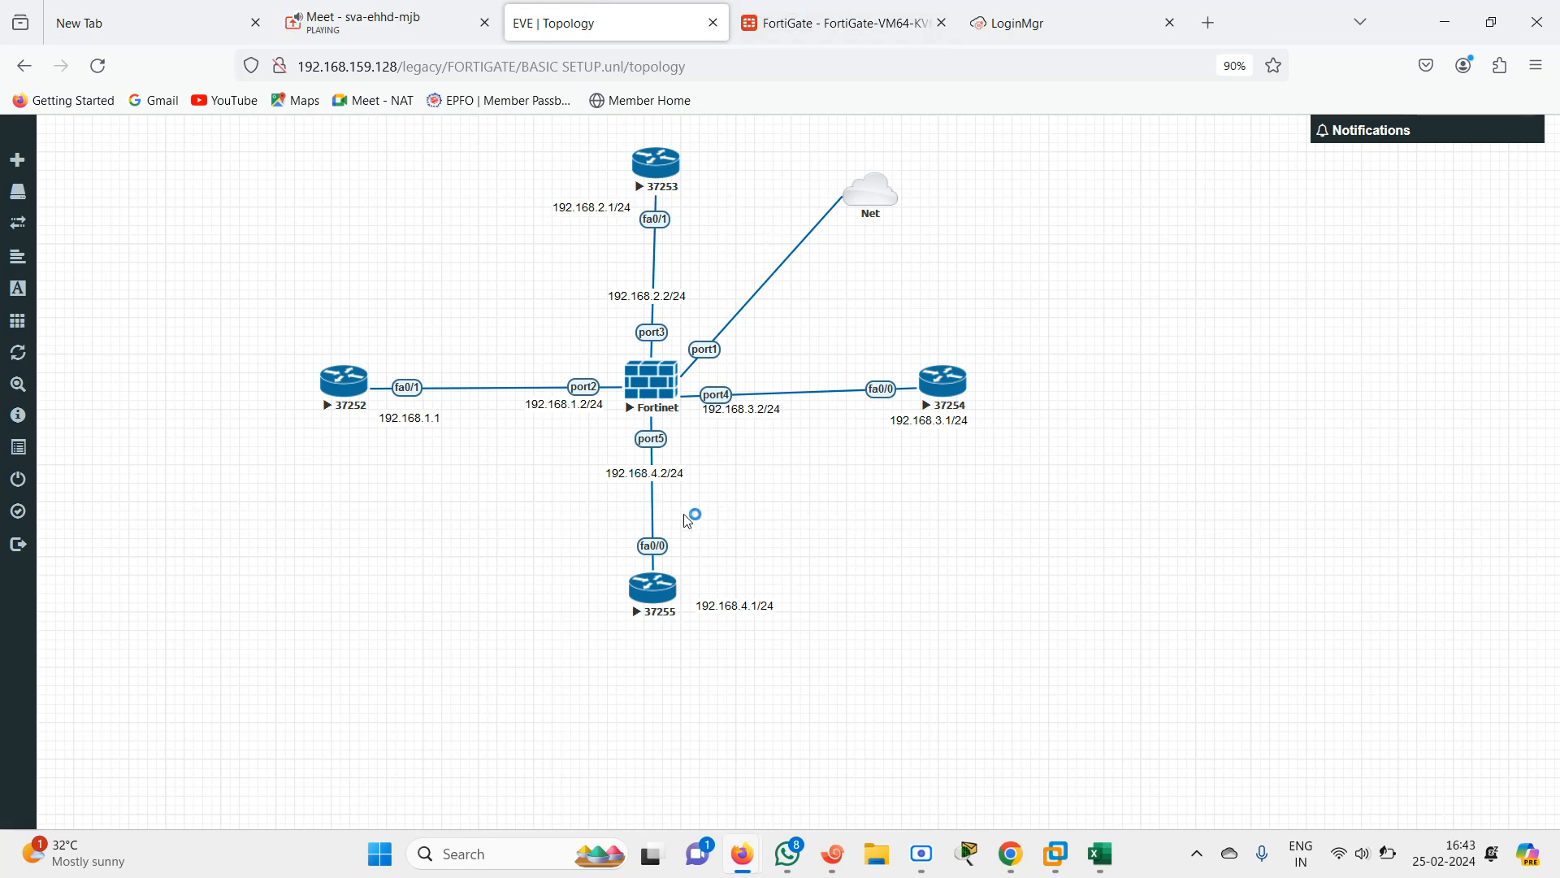
left_click(833, 11)
left_click(620, 498)
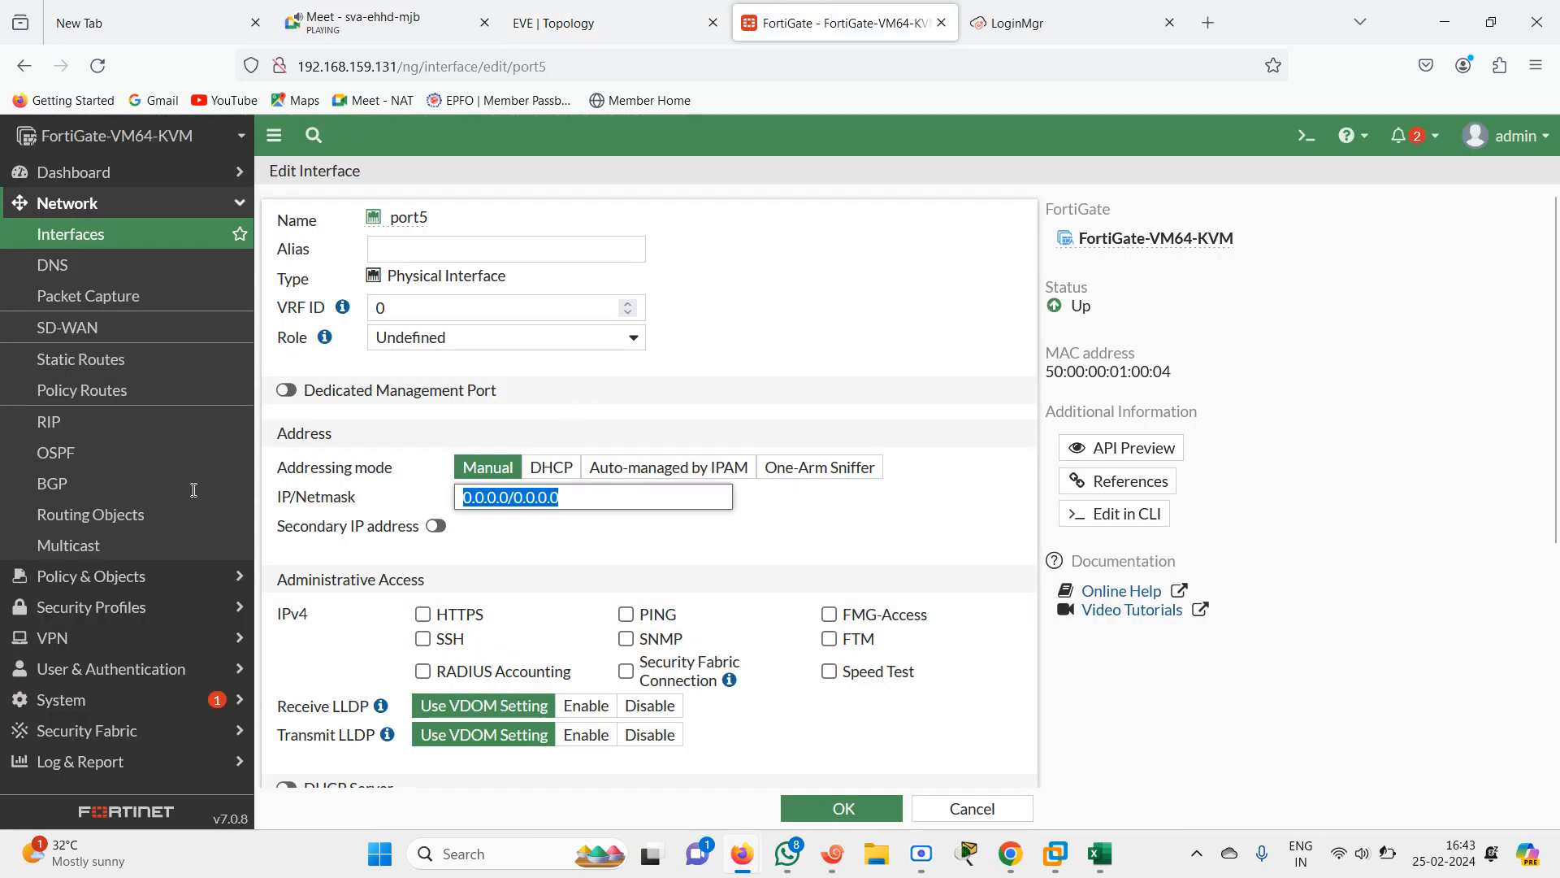
type("192.168.4")
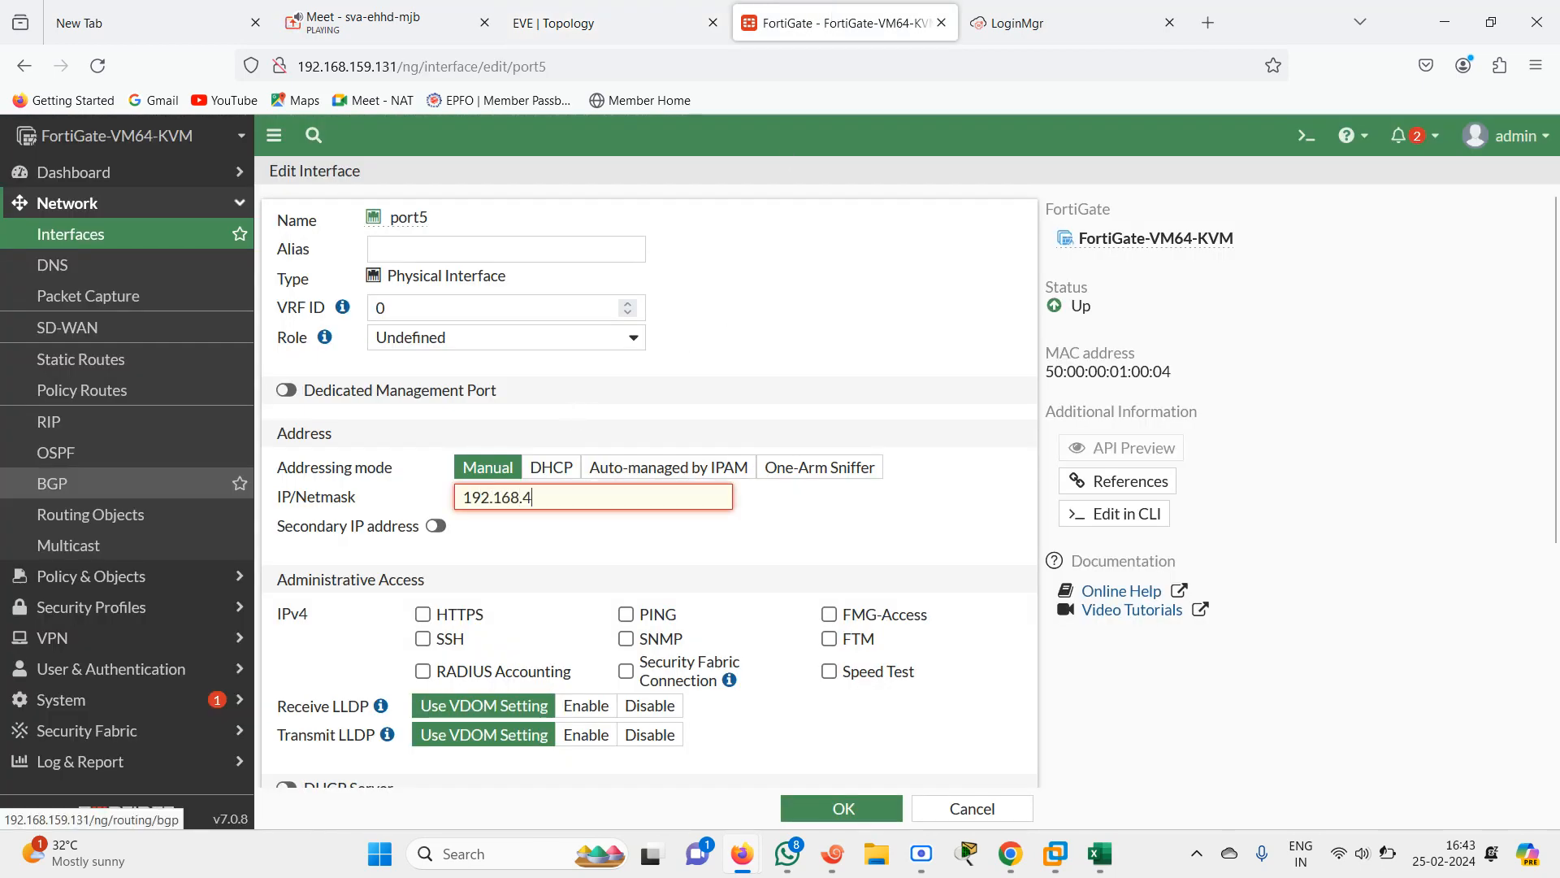
type(".1/24")
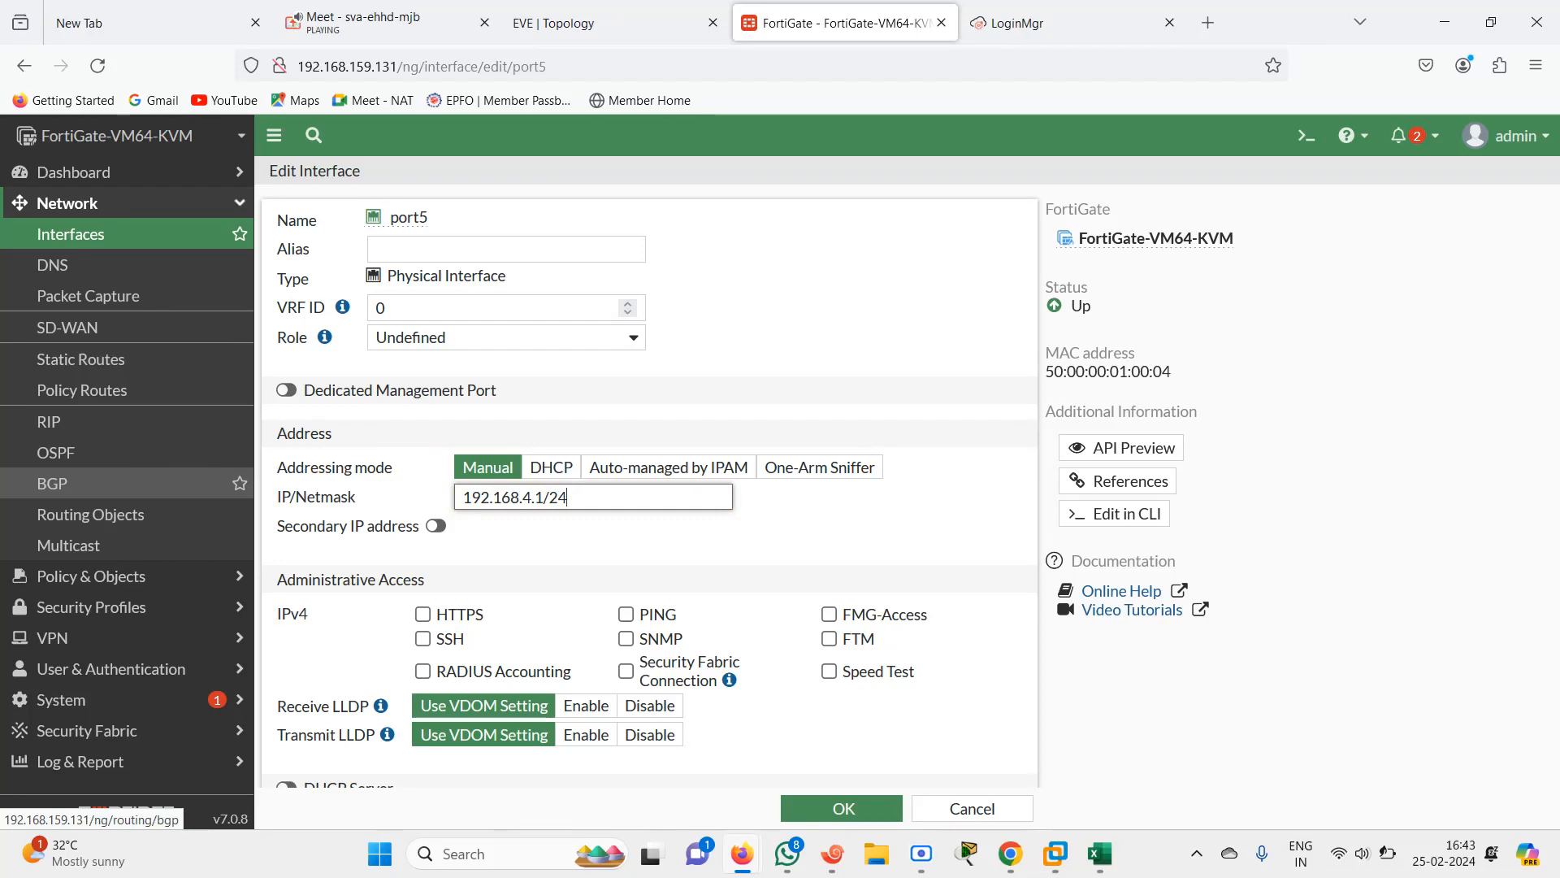
Enable PING on port5, set its alias to DMZ2, and save the interface
left_click(625, 614)
left_click(407, 250)
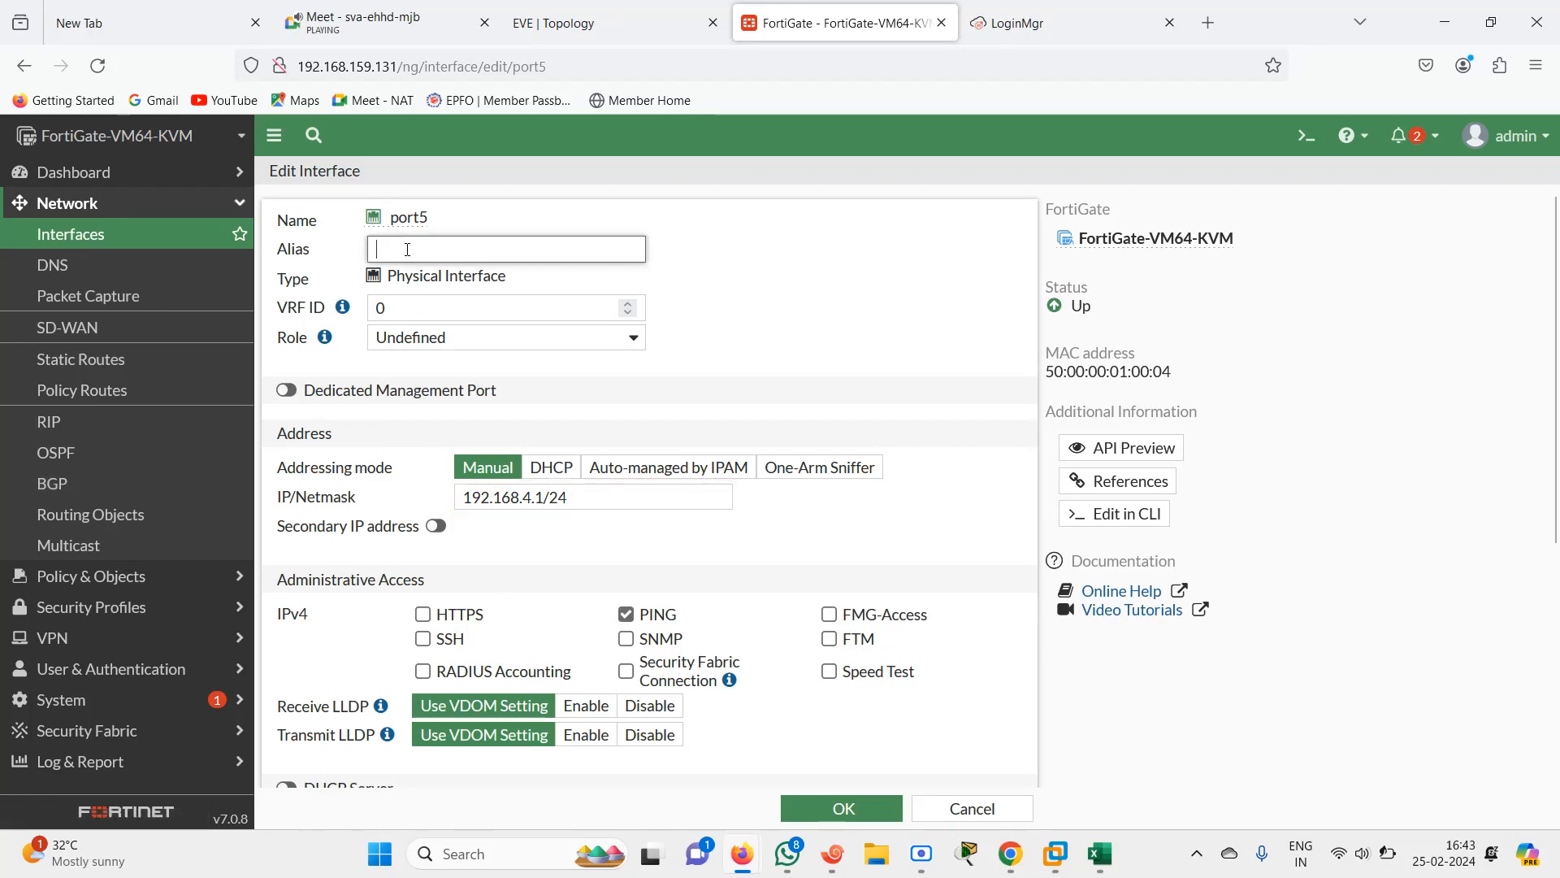
type("DMZ2")
left_click(856, 807)
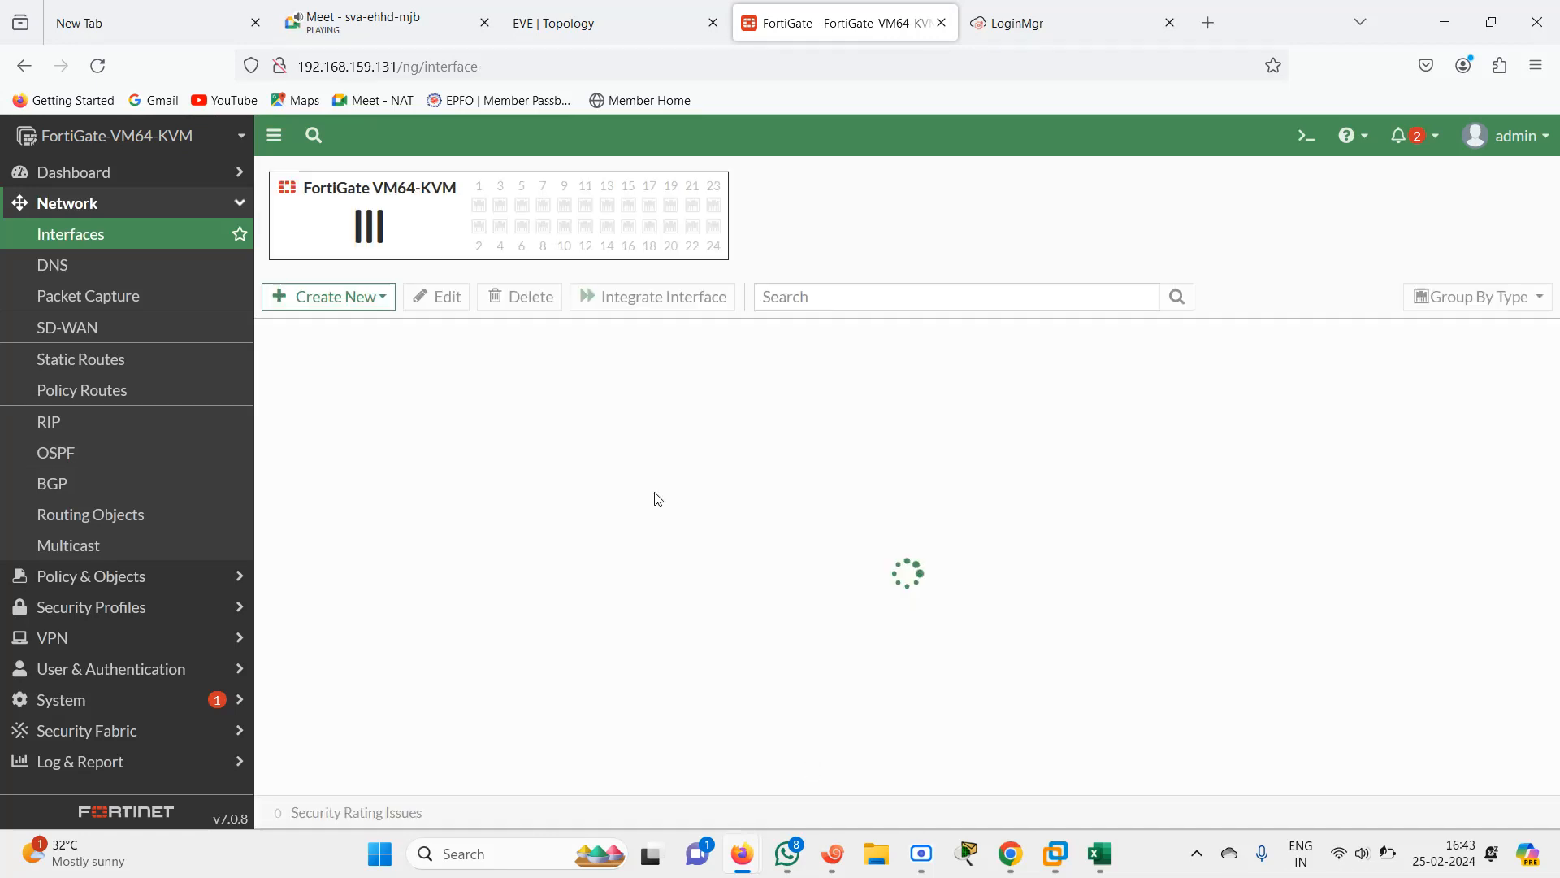
Compare the configured interface list against the addresses in the EVE topology
left_click(558, 21)
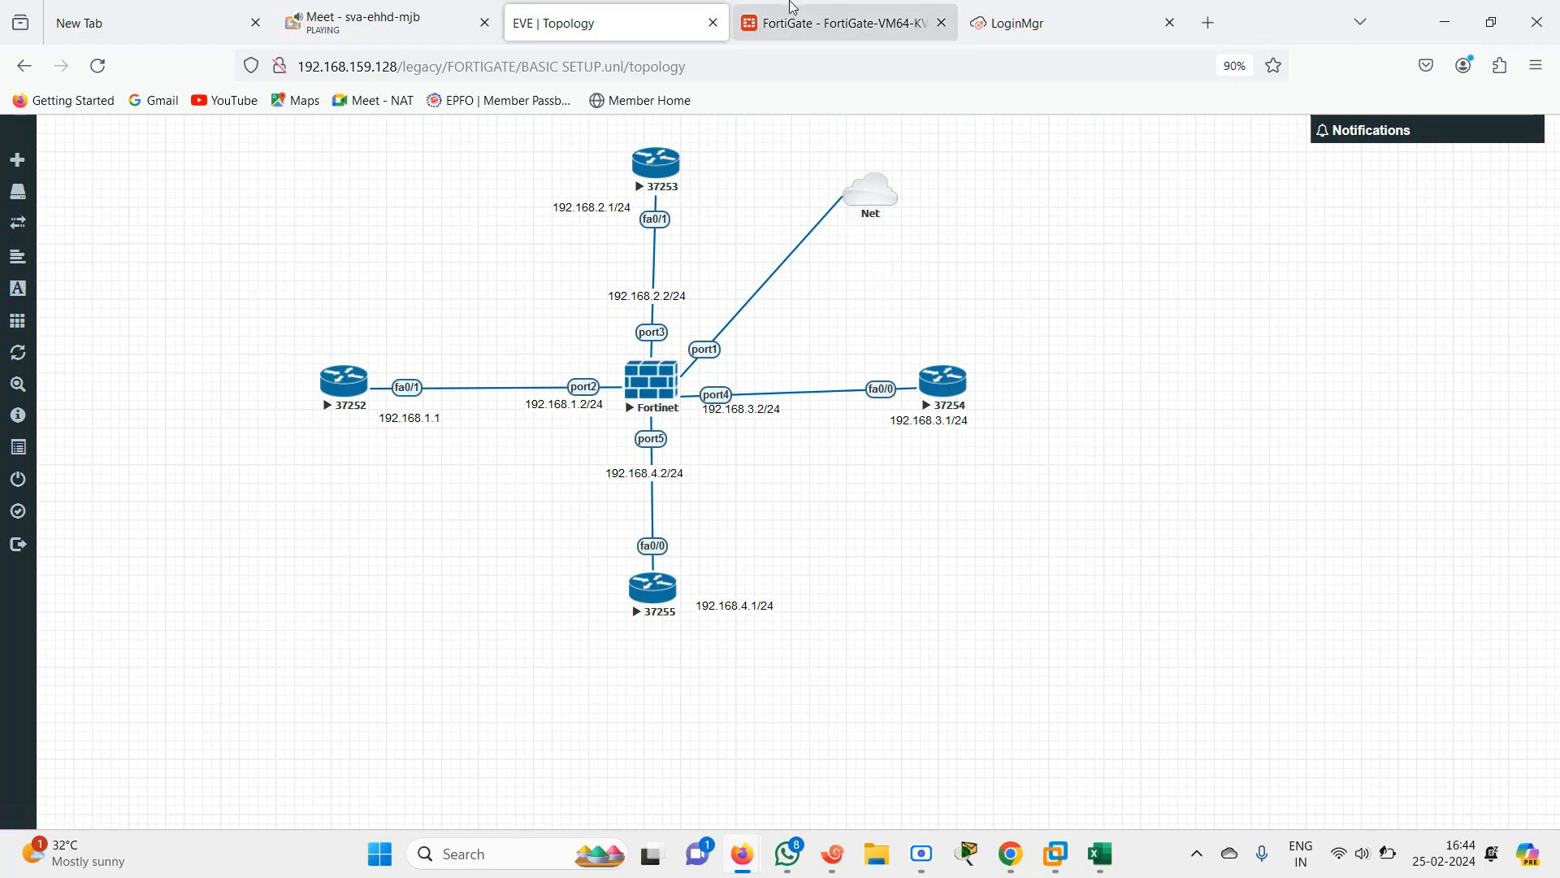
left_click(764, 12)
left_click(611, 12)
left_click(821, 8)
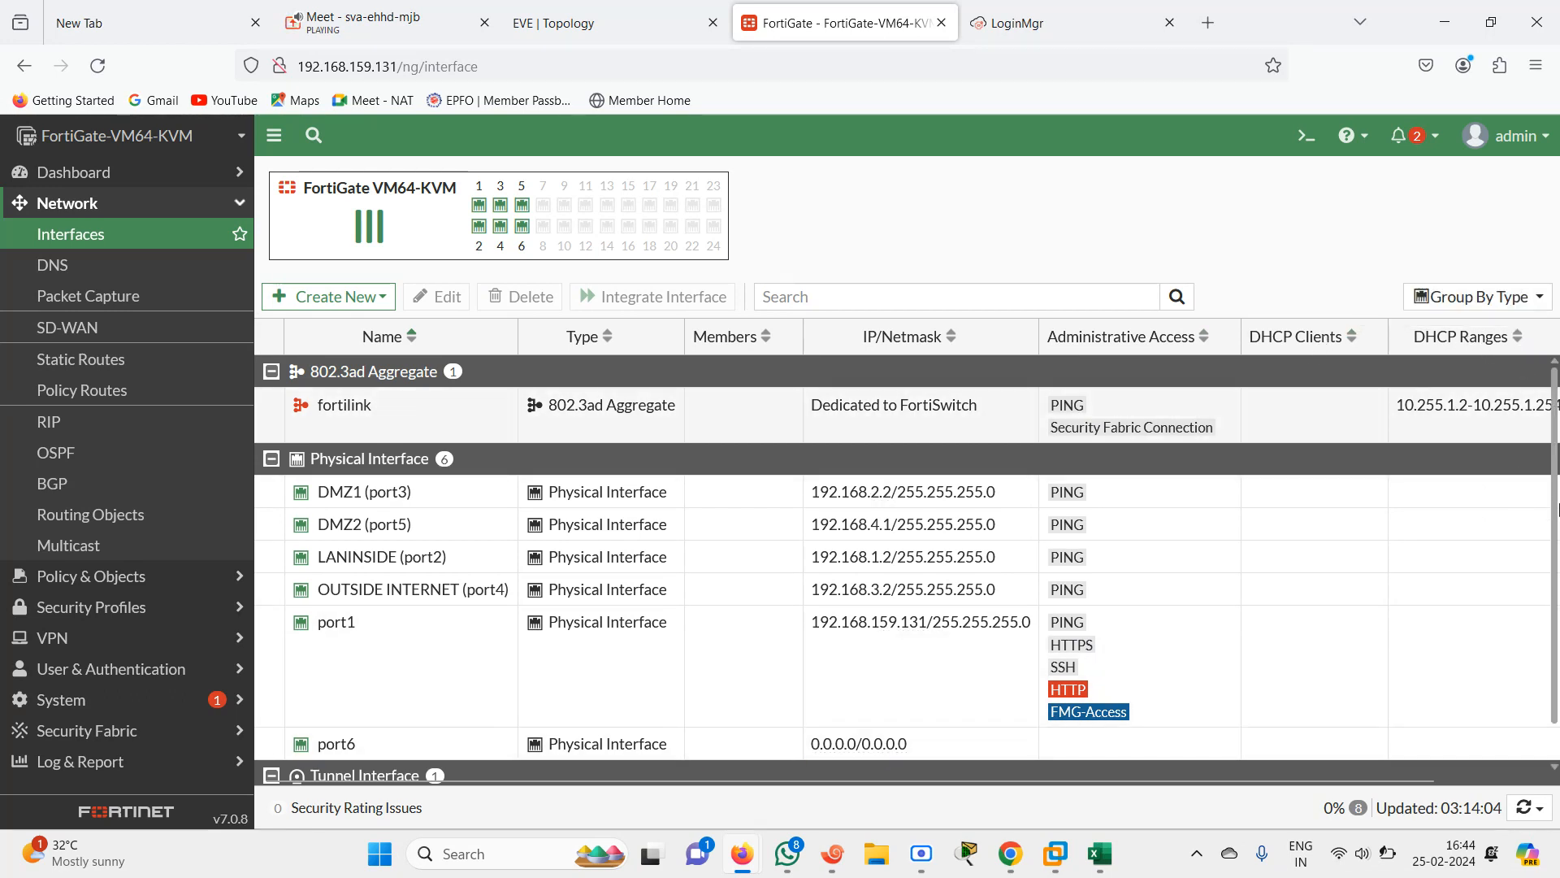
scroll(1558, 508, "down", 1)
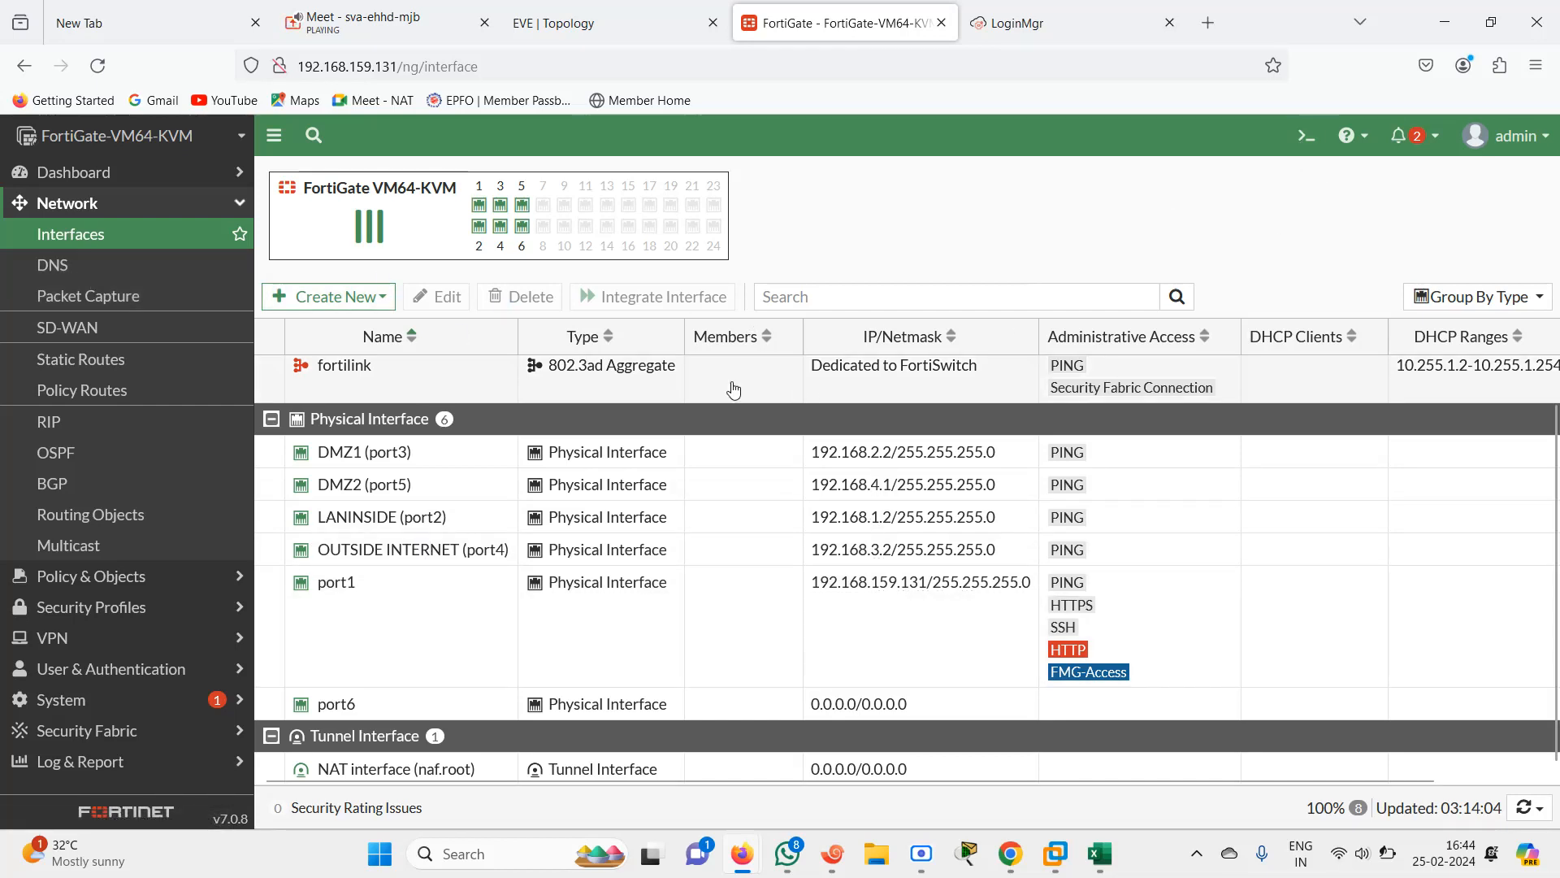
left_click(611, 24)
left_click(802, 30)
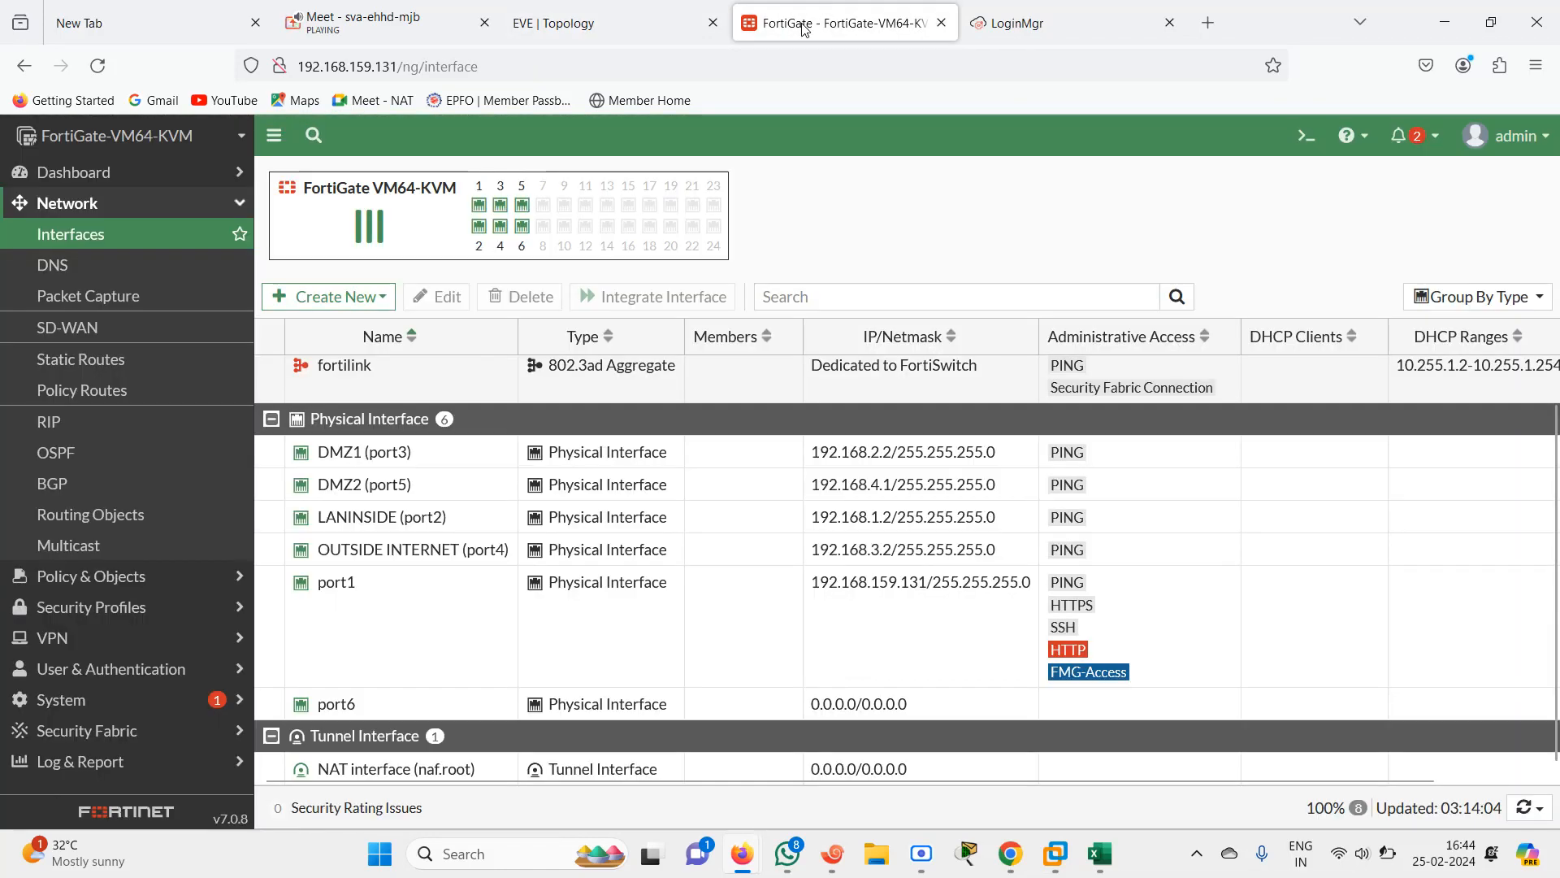
Open the FortiGate DNS settings page
left_click(74, 269)
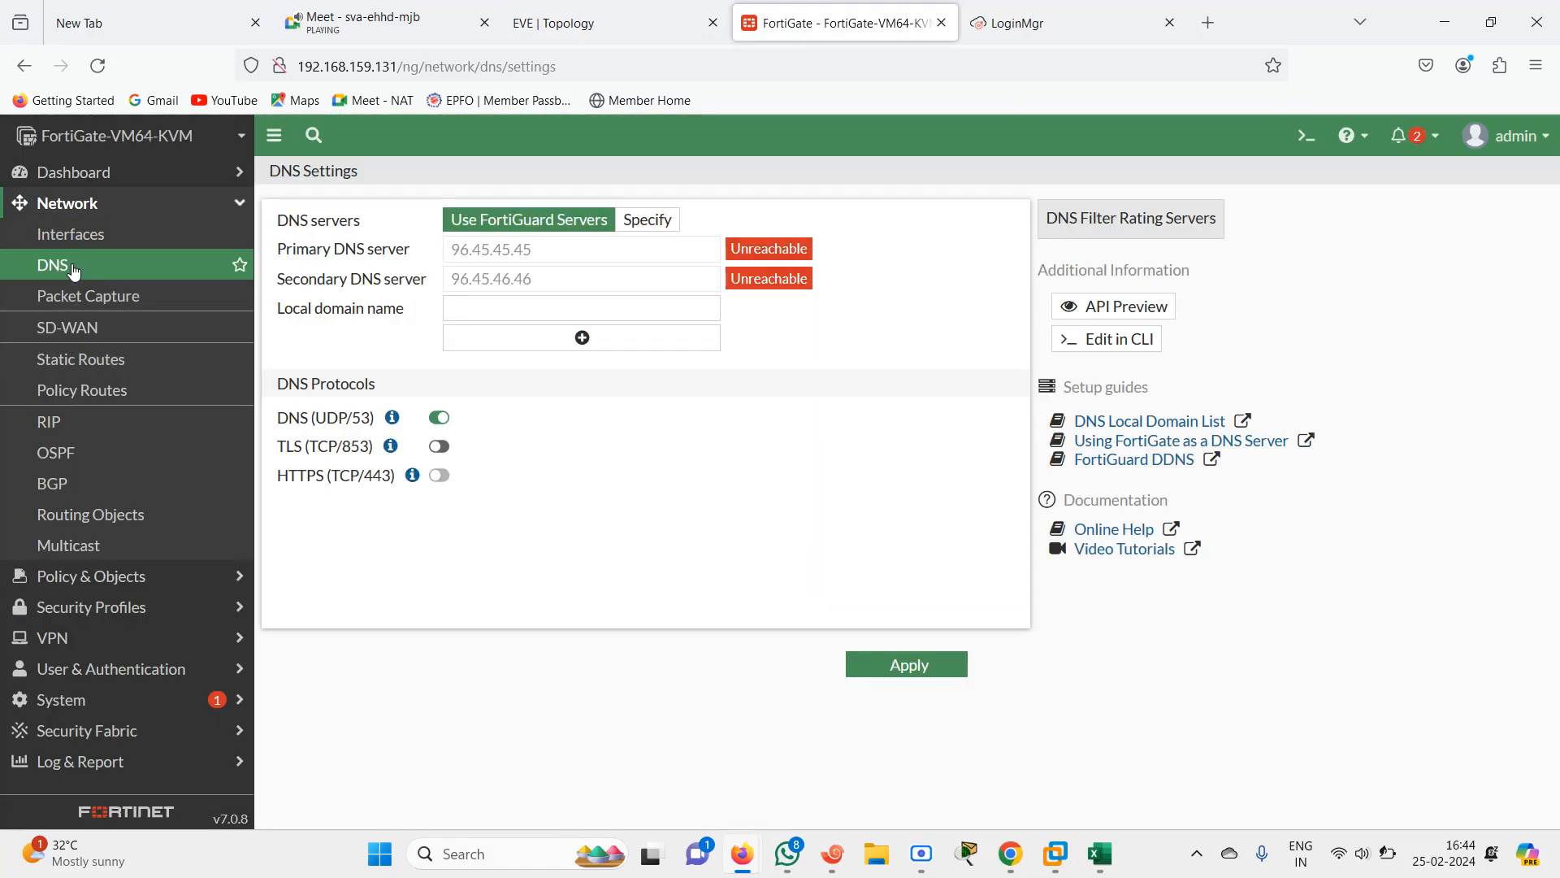
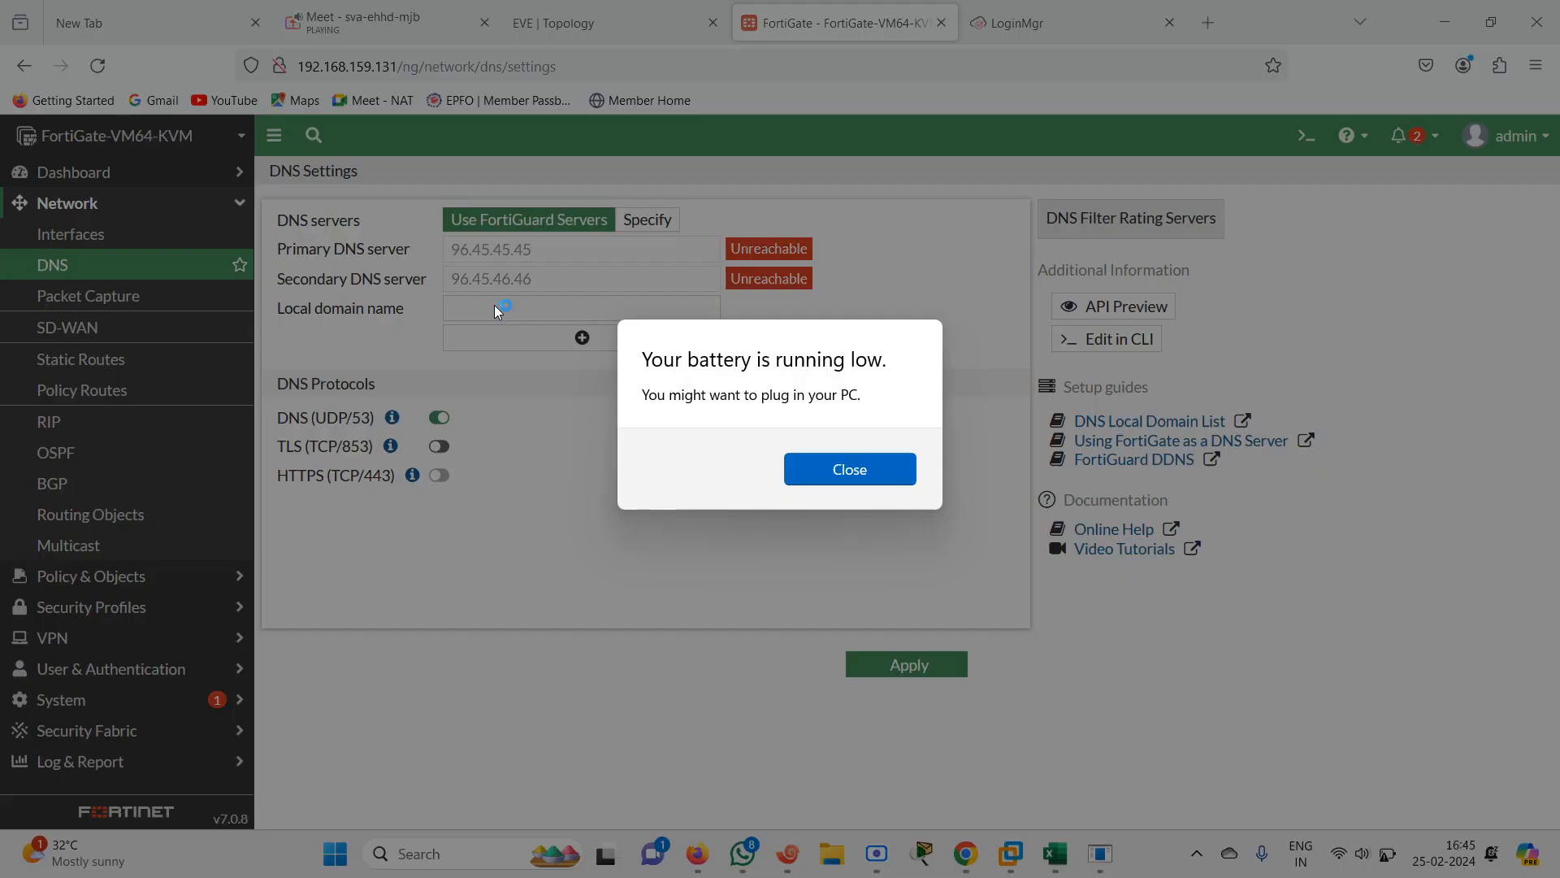
Open the FortiGate Packet Capture page and compare it with the EVE topology tab
left_click(878, 479)
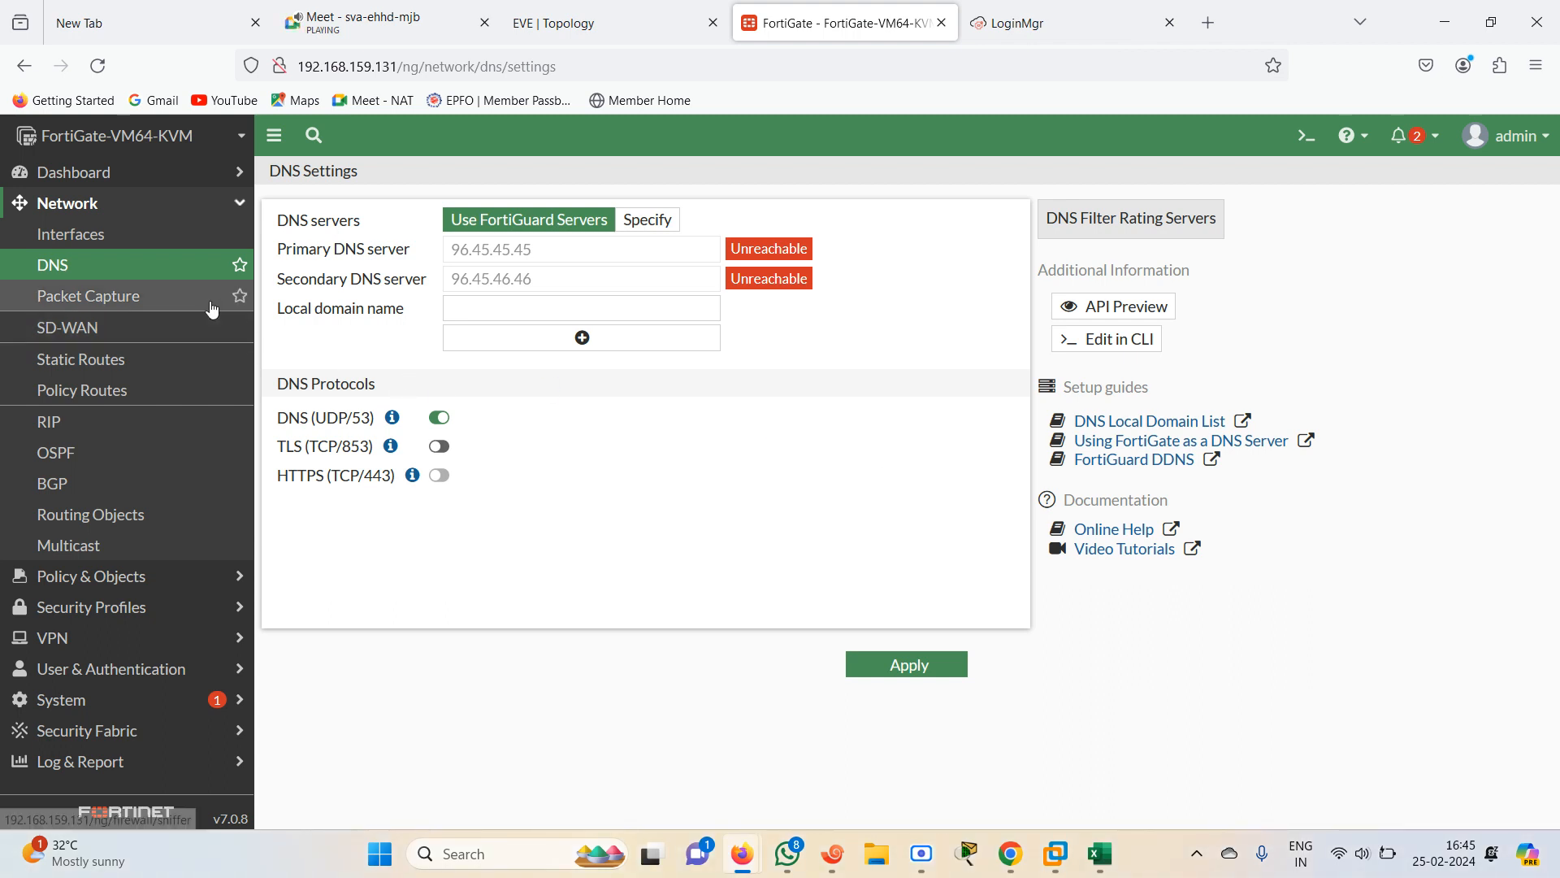
left_click(145, 312)
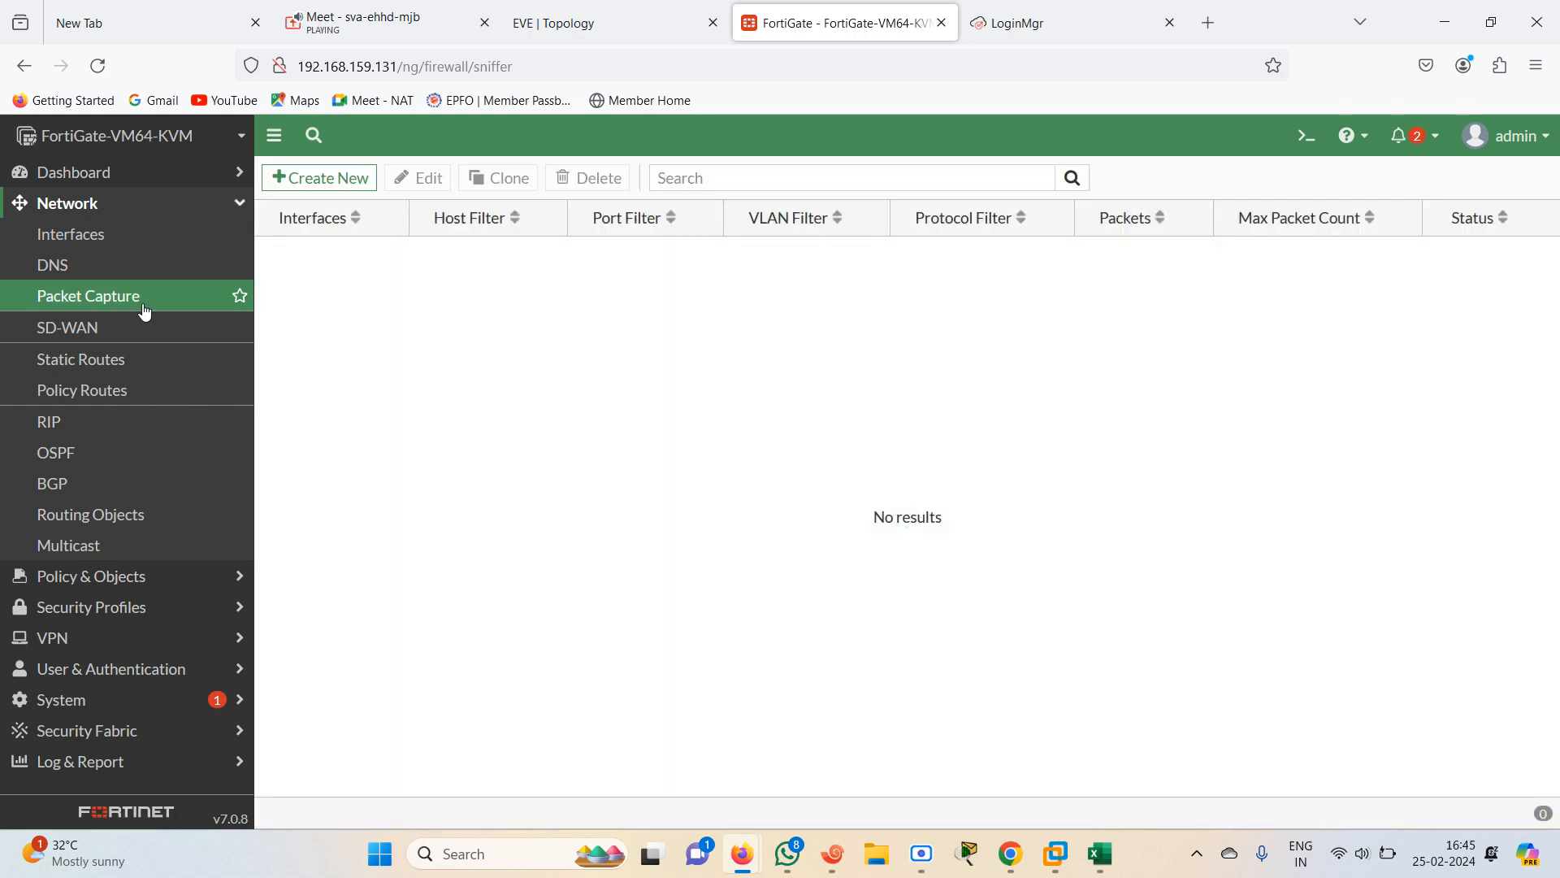
left_click(558, 23)
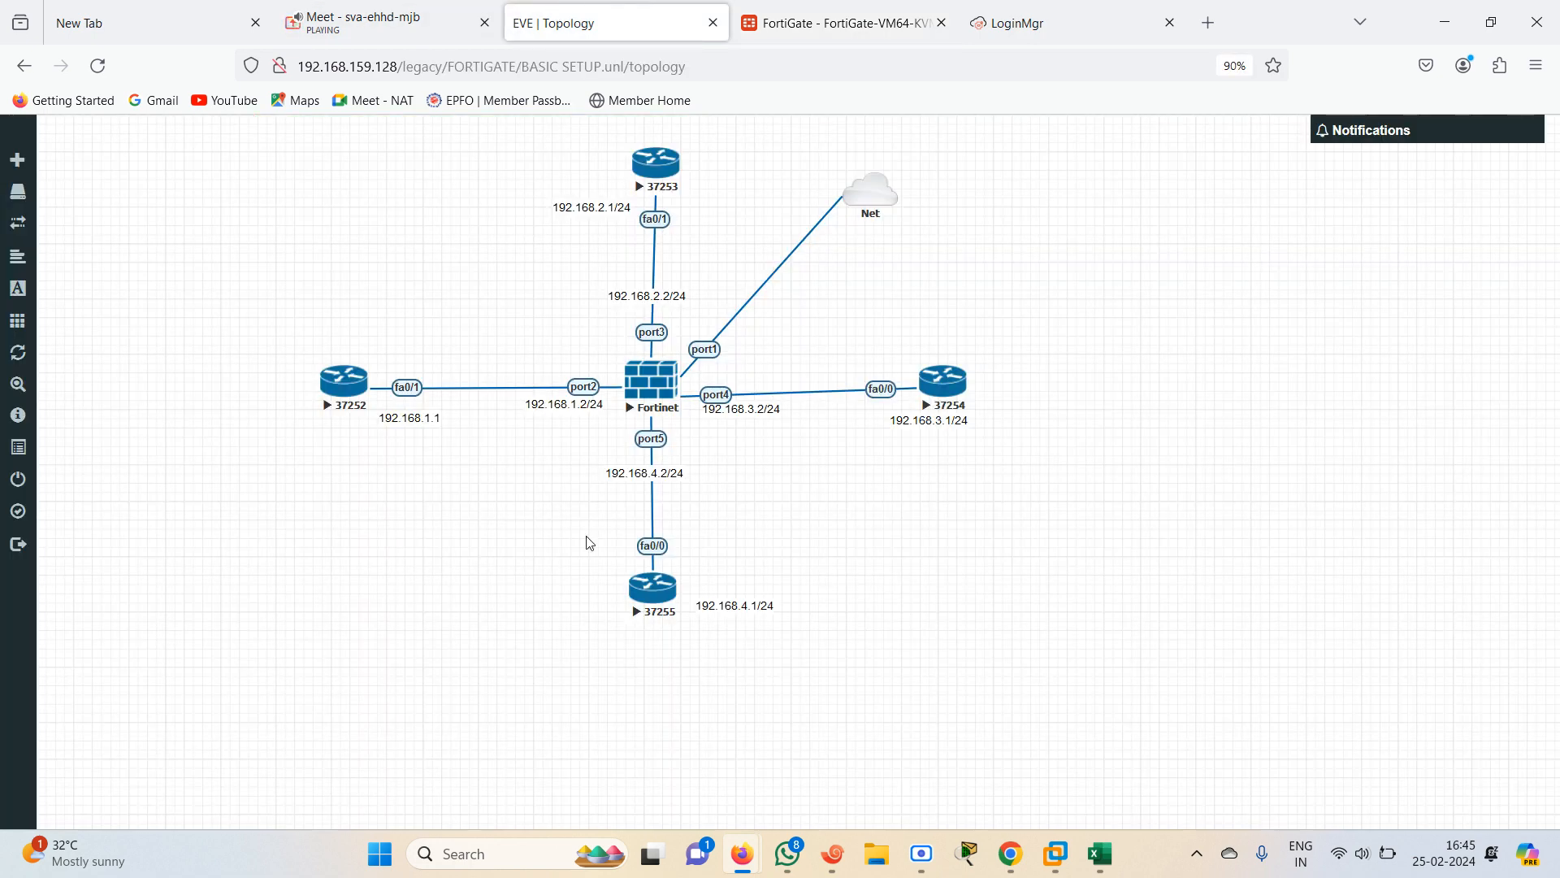
left_click(816, 10)
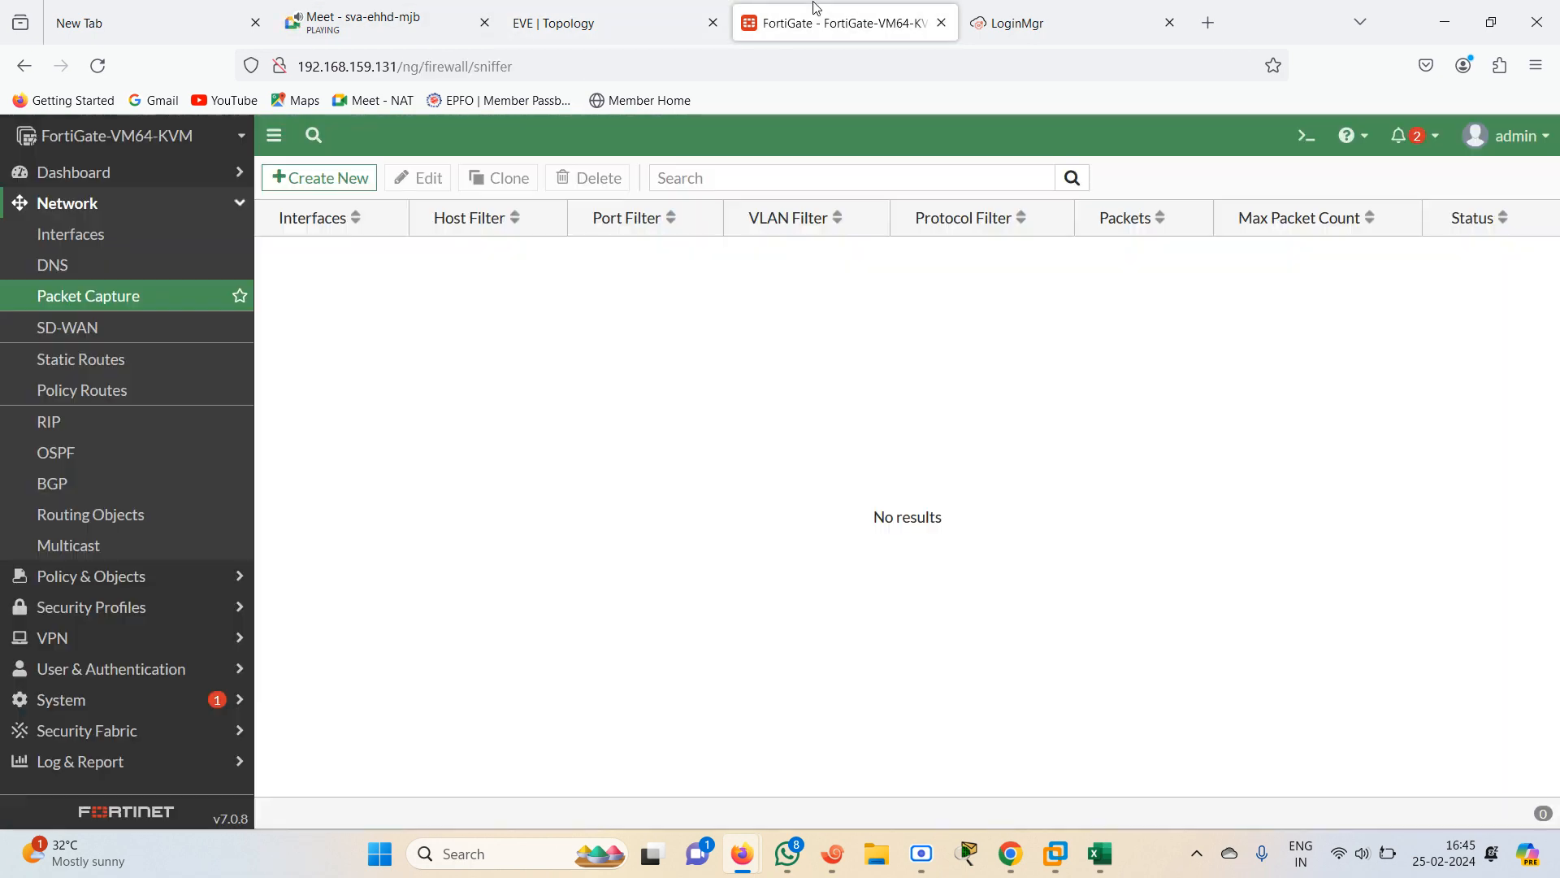
left_click(587, 23)
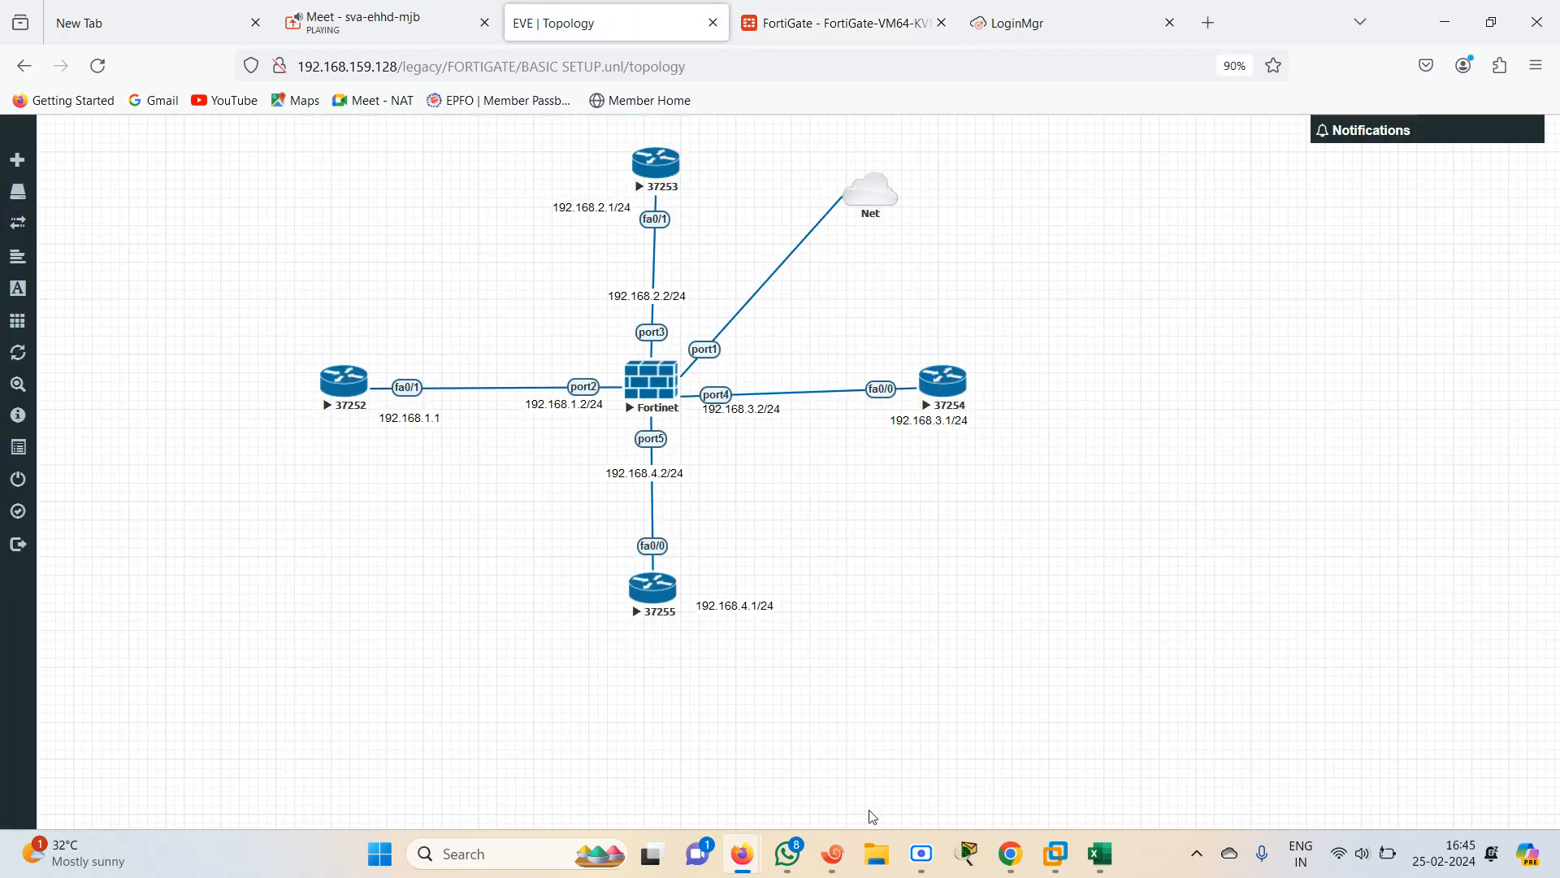
Bring up the Xshell console beside the EVE topology and wake the FortiGate console session
mouse_move(1008, 855)
mouse_move(1058, 857)
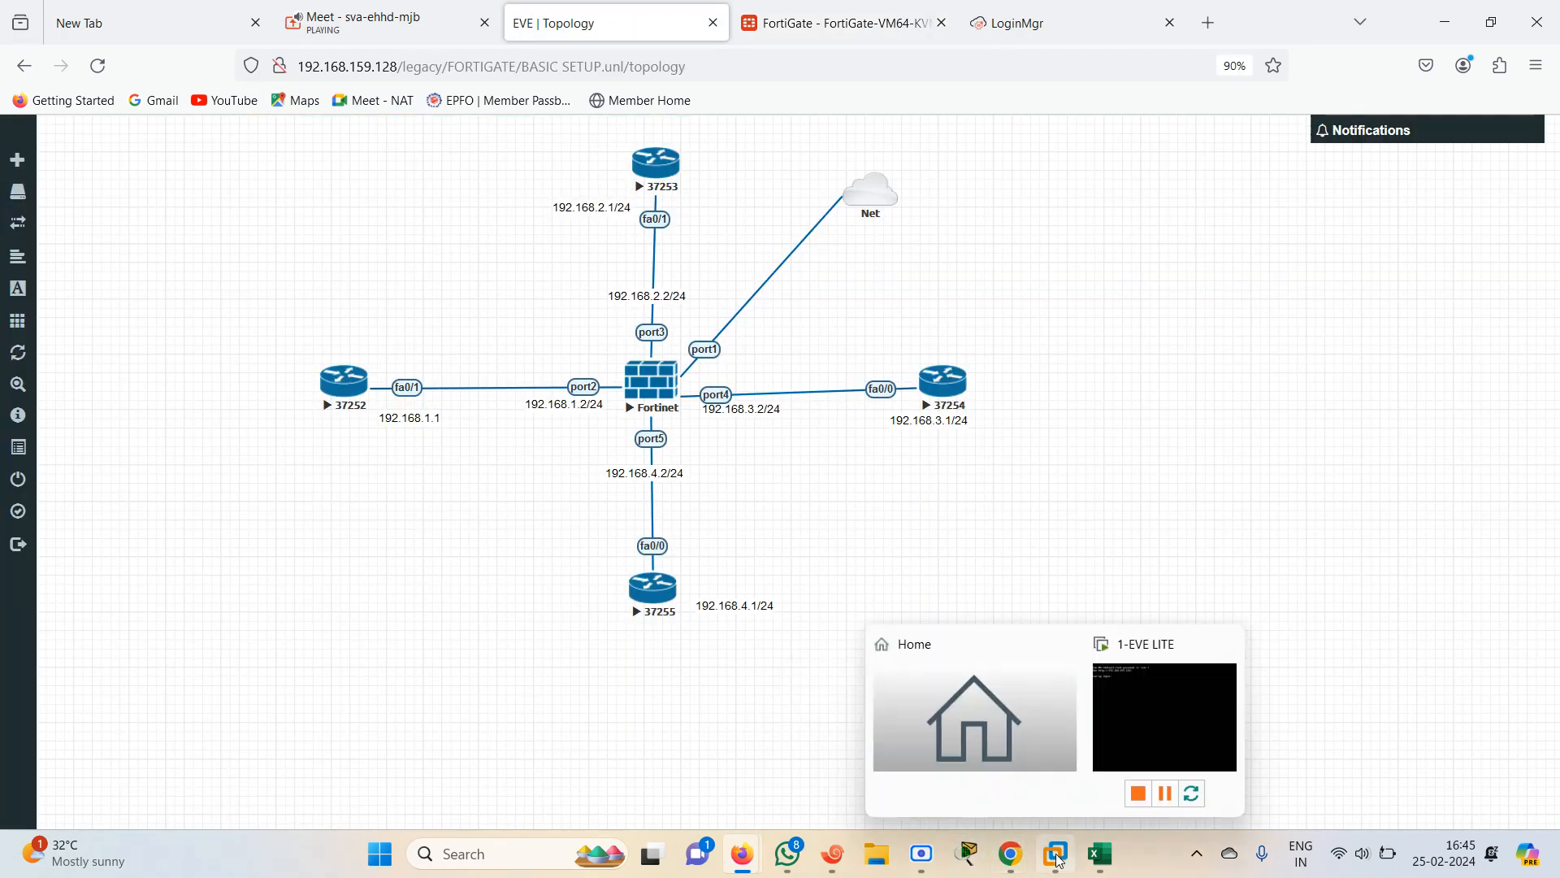
left_click(832, 853)
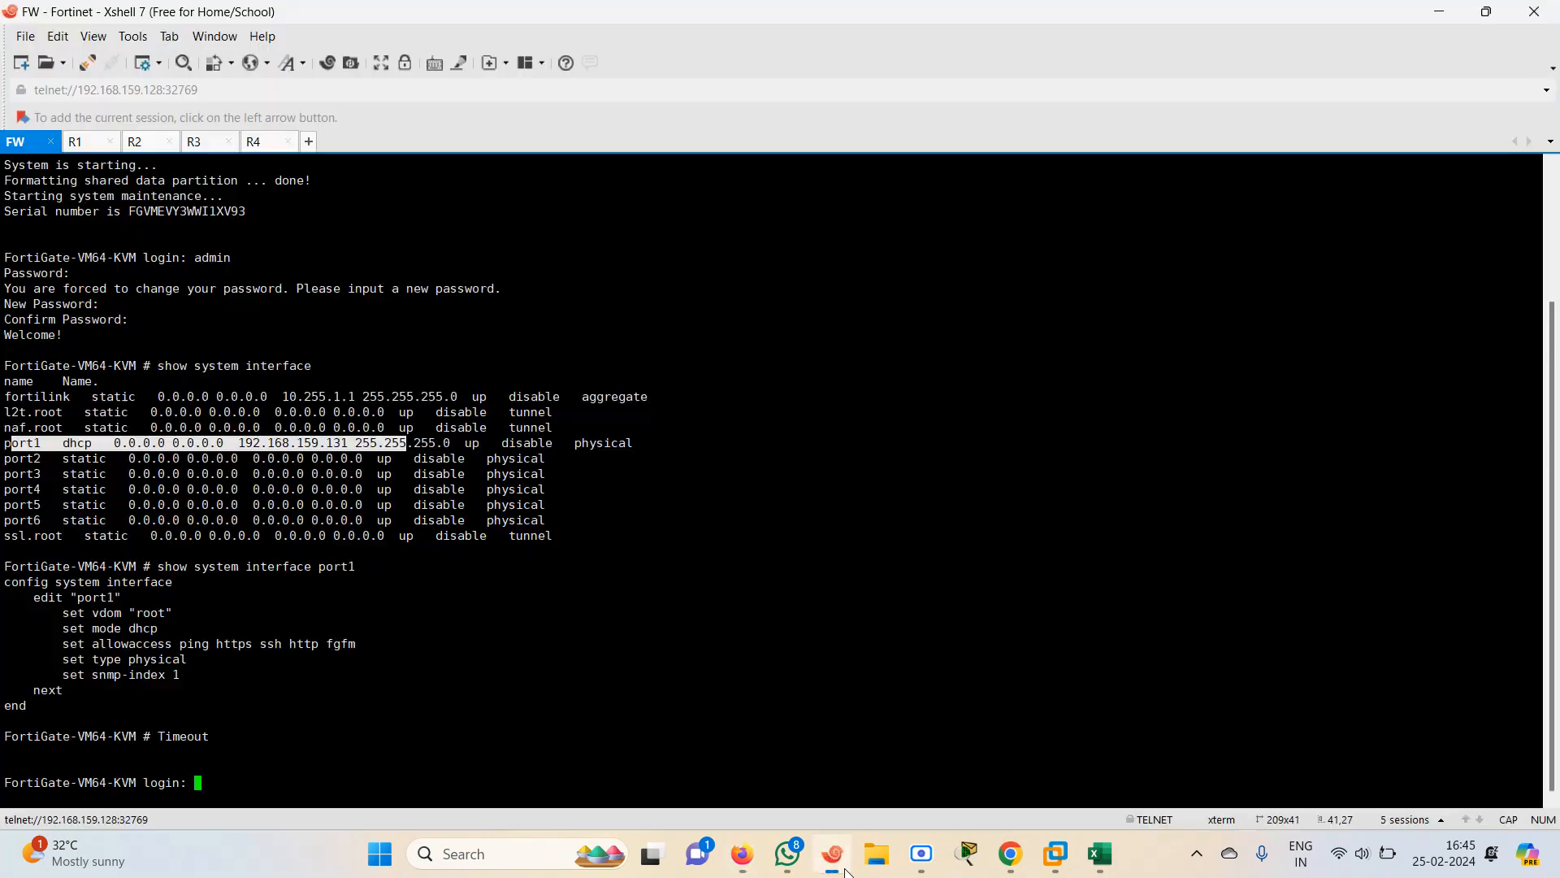
left_click(1487, 11)
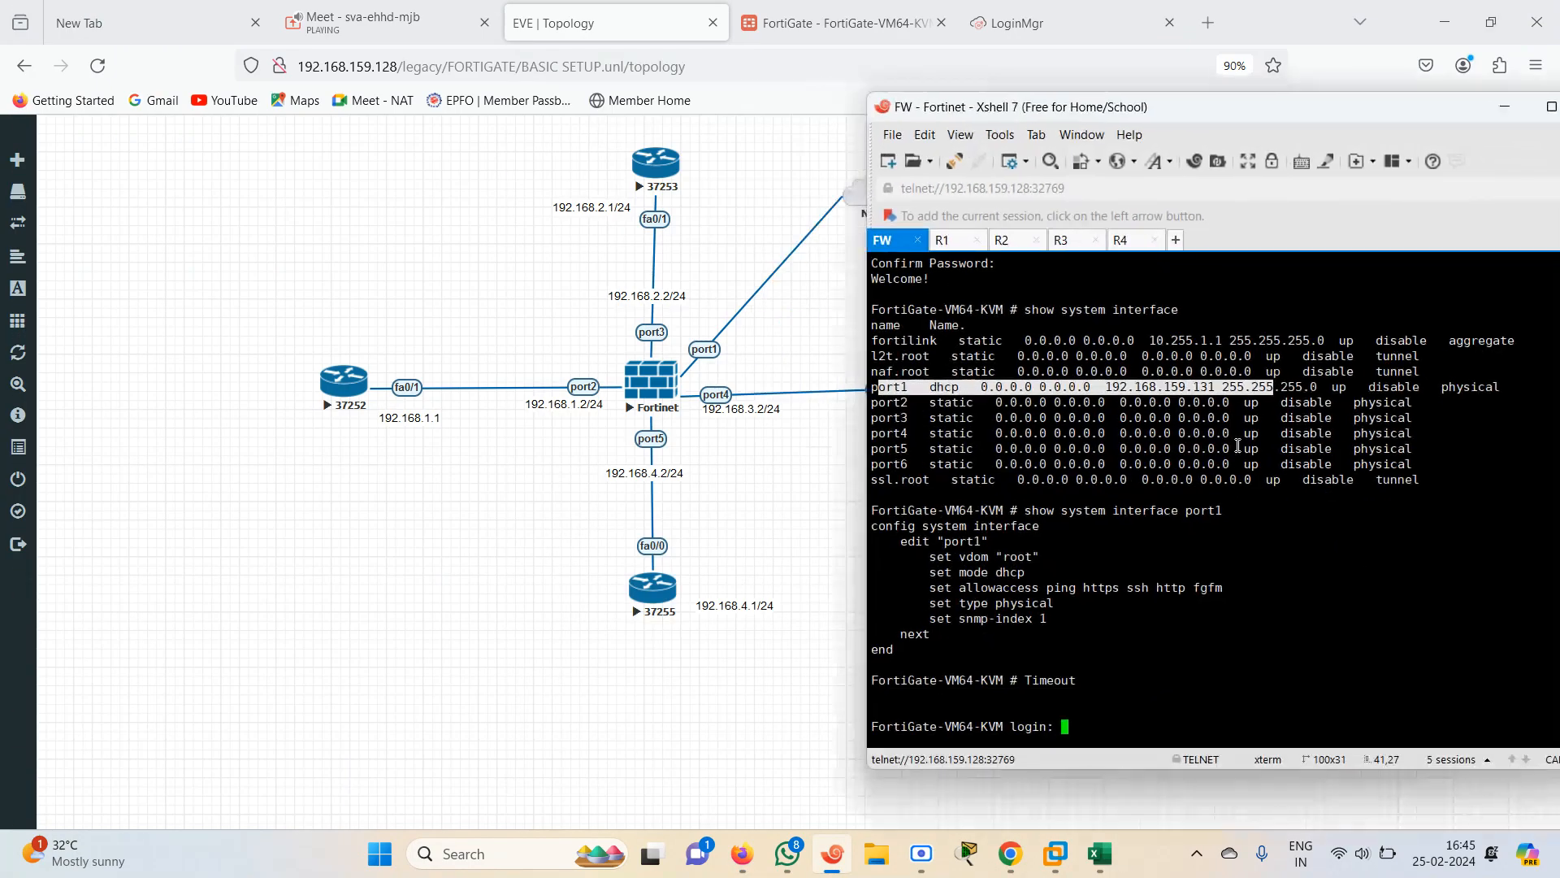
key("Return")
key("Return")
key("Return")
key("Return")
key("Return")
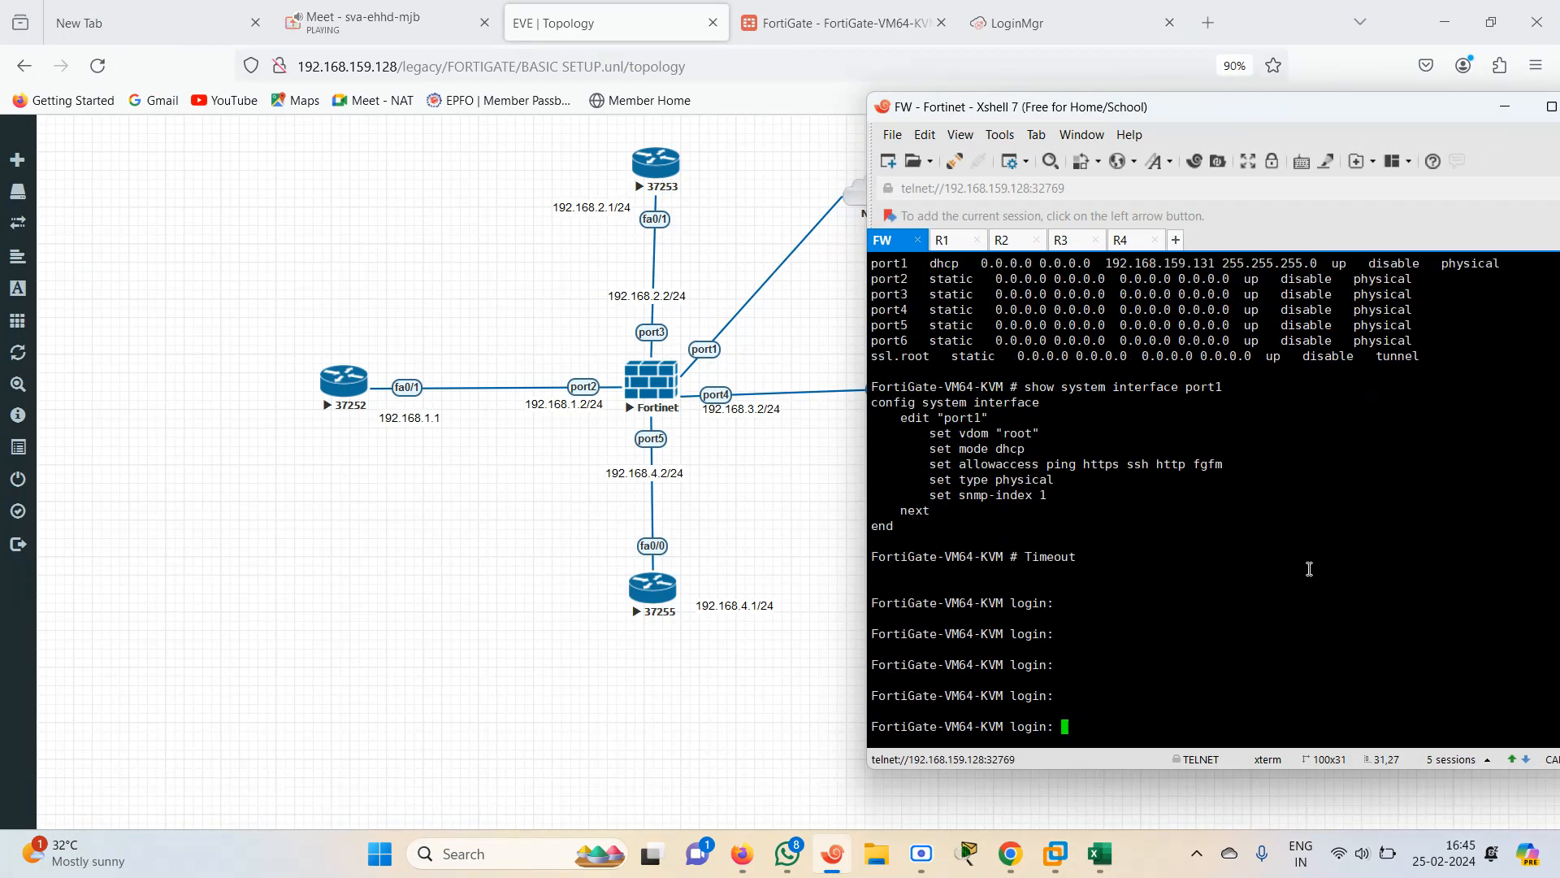
Switch to R1's console and enter privileged EXEC and global configuration mode
left_click(951, 244)
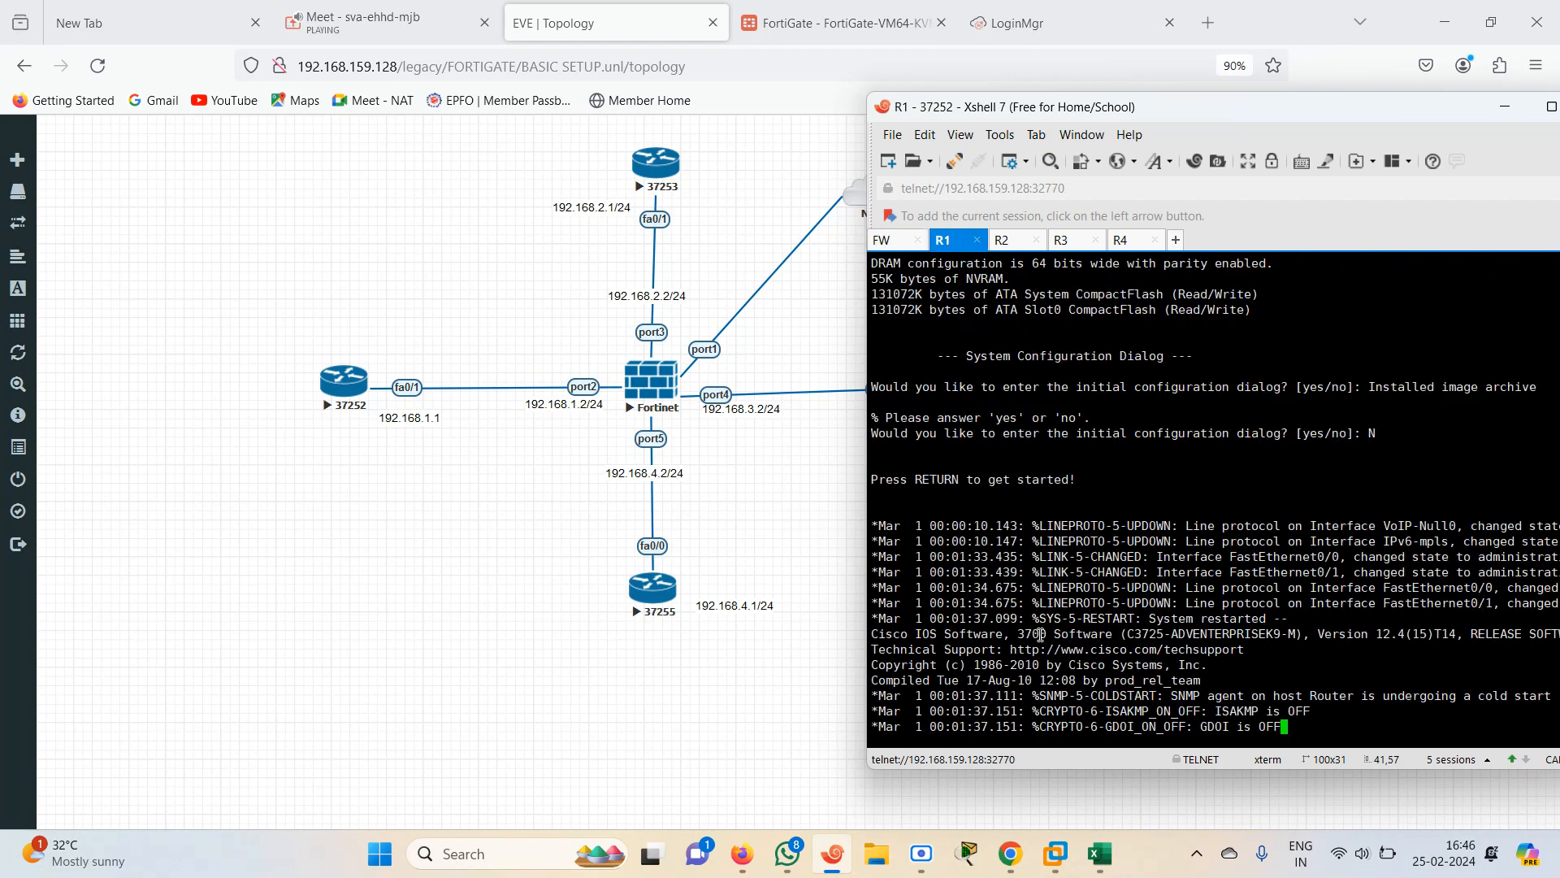
key("Return")
key("Return")
key("Return")
key("Return")
key("Return")
key("Return")
key("Return")
key("Return")
key("Return")
type("EN")
key("Return")
type("CONF TE")
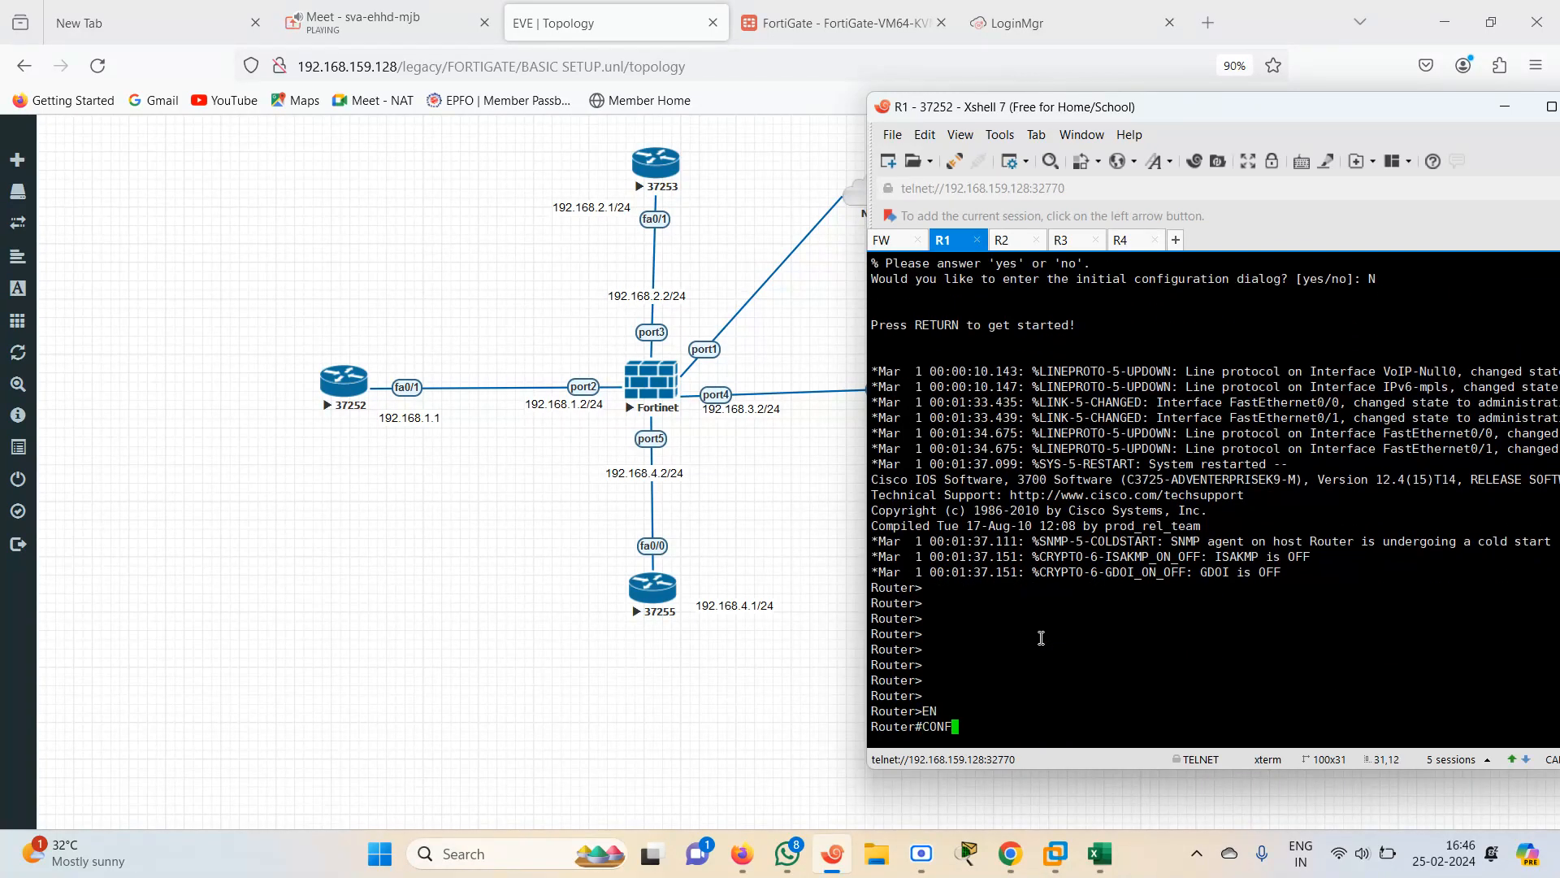
key("Return")
Enter interface configuration mode for FastEthernet 0/1 on R1
type("RIN")
key("Tab")
key("BackSpace")
key("BackSpace")
key("BackSpace")
type("IN")
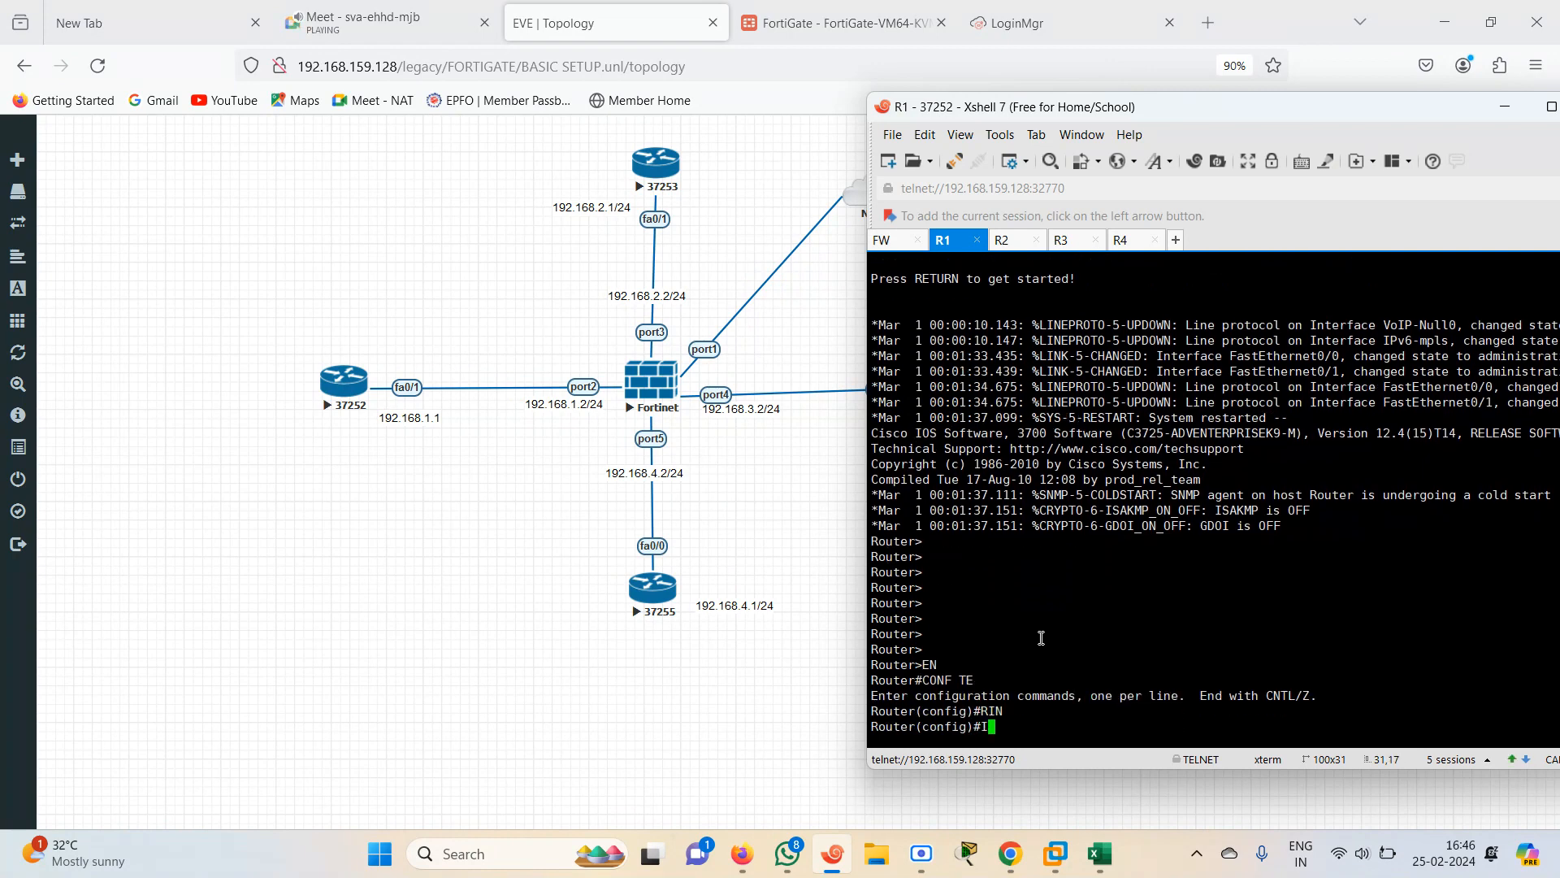
key("Tab")
type("FAS")
key("Tab")
type("01")
key("Return")
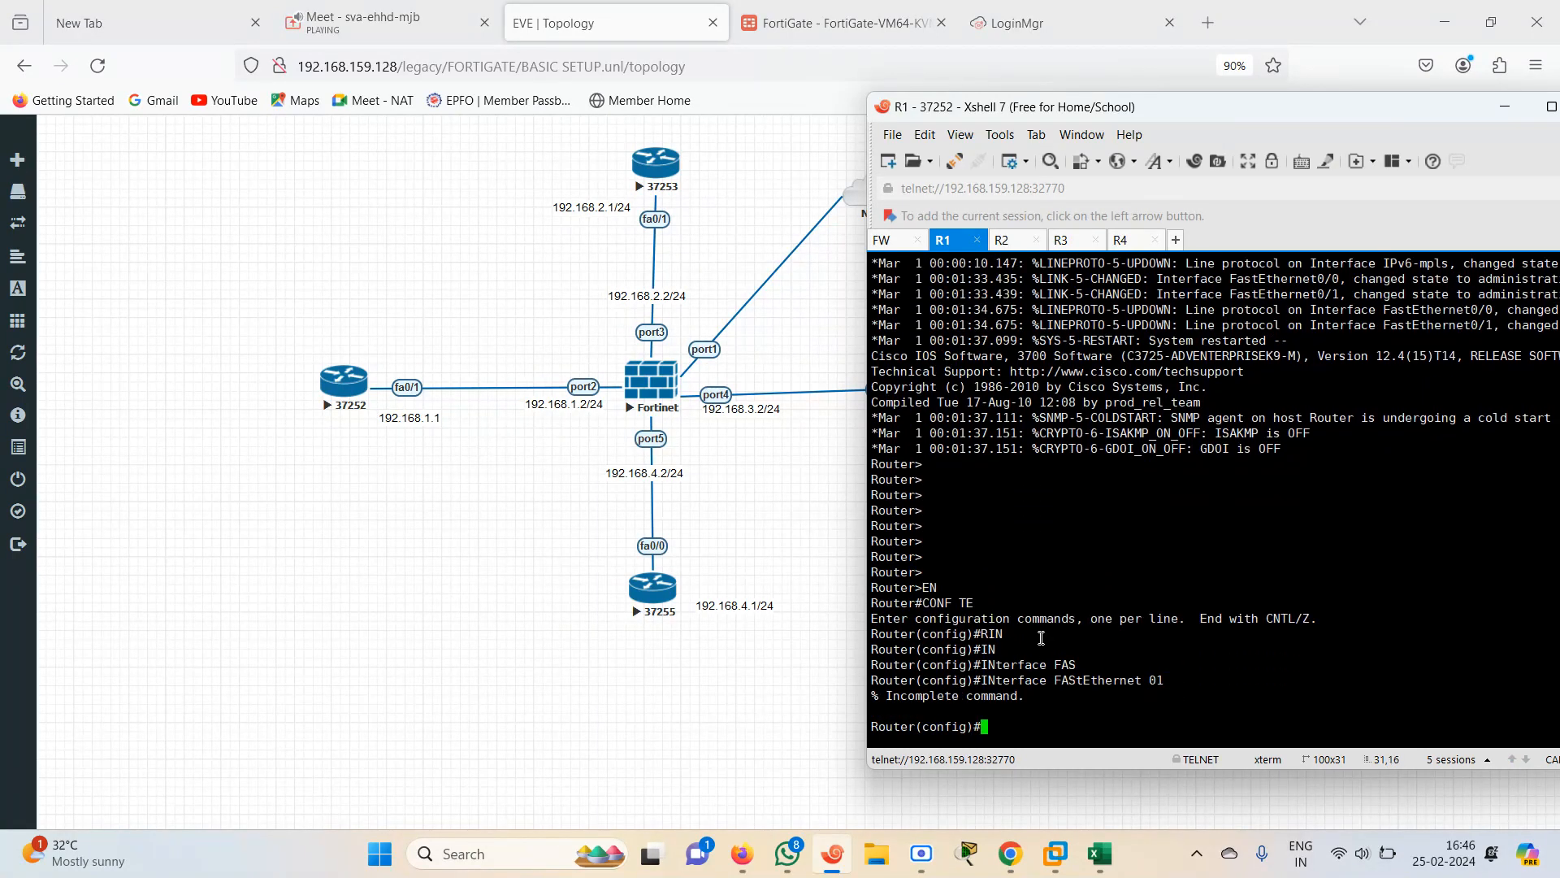
key("Up")
key("BackSpace")
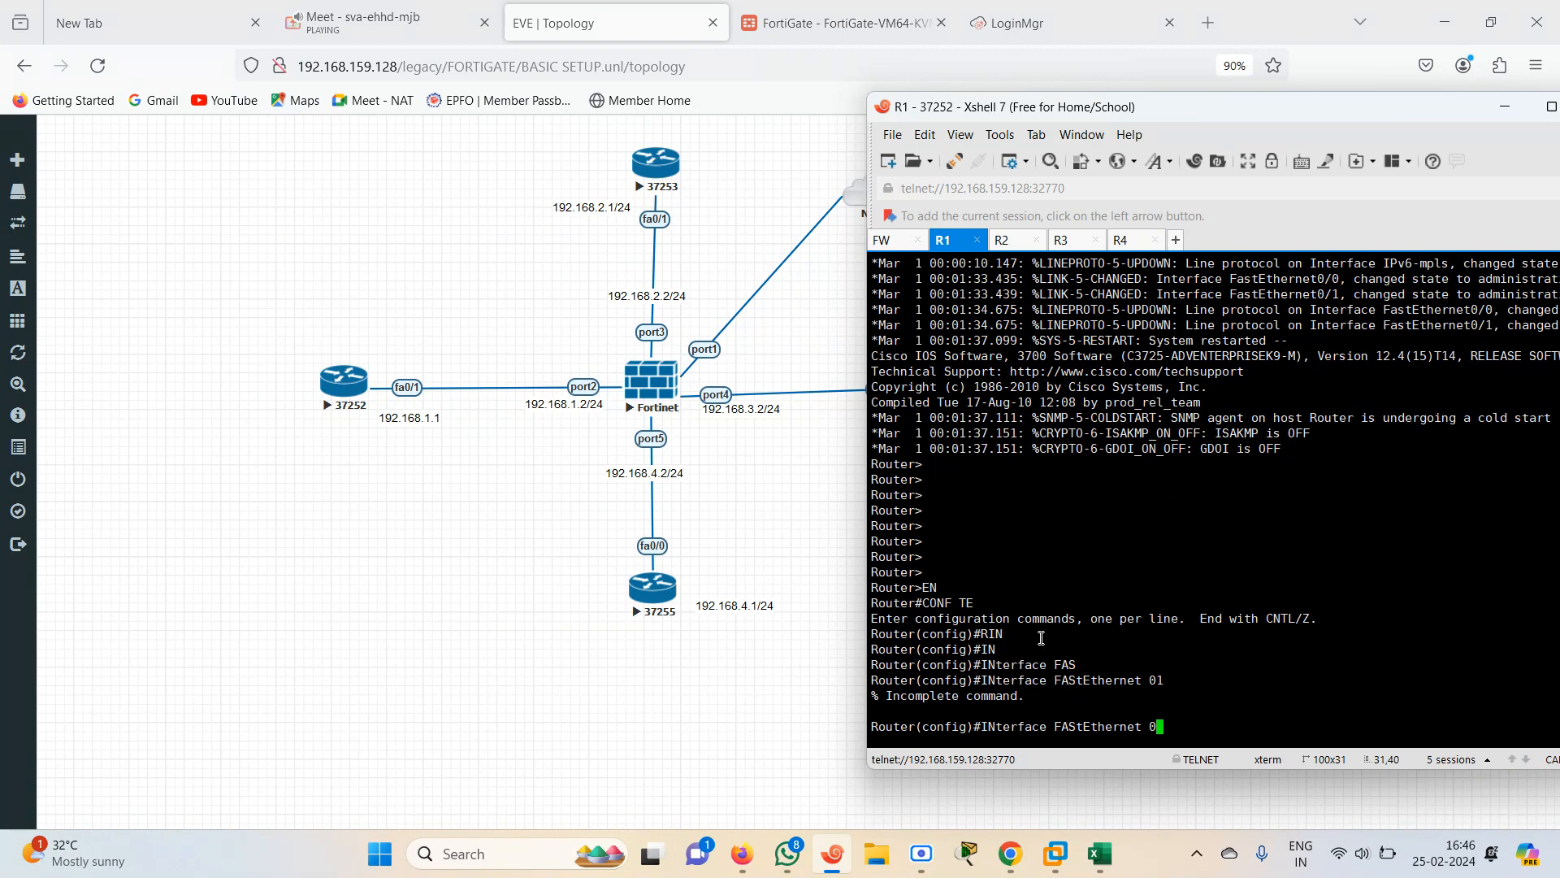
type(".")
key("BackSpace")
type("/1")
key("Return")
Assign 192.168.1.1 255.255.255.0 to FastEthernet 0/1 and bring the interface up with no shutdown
type("IP")
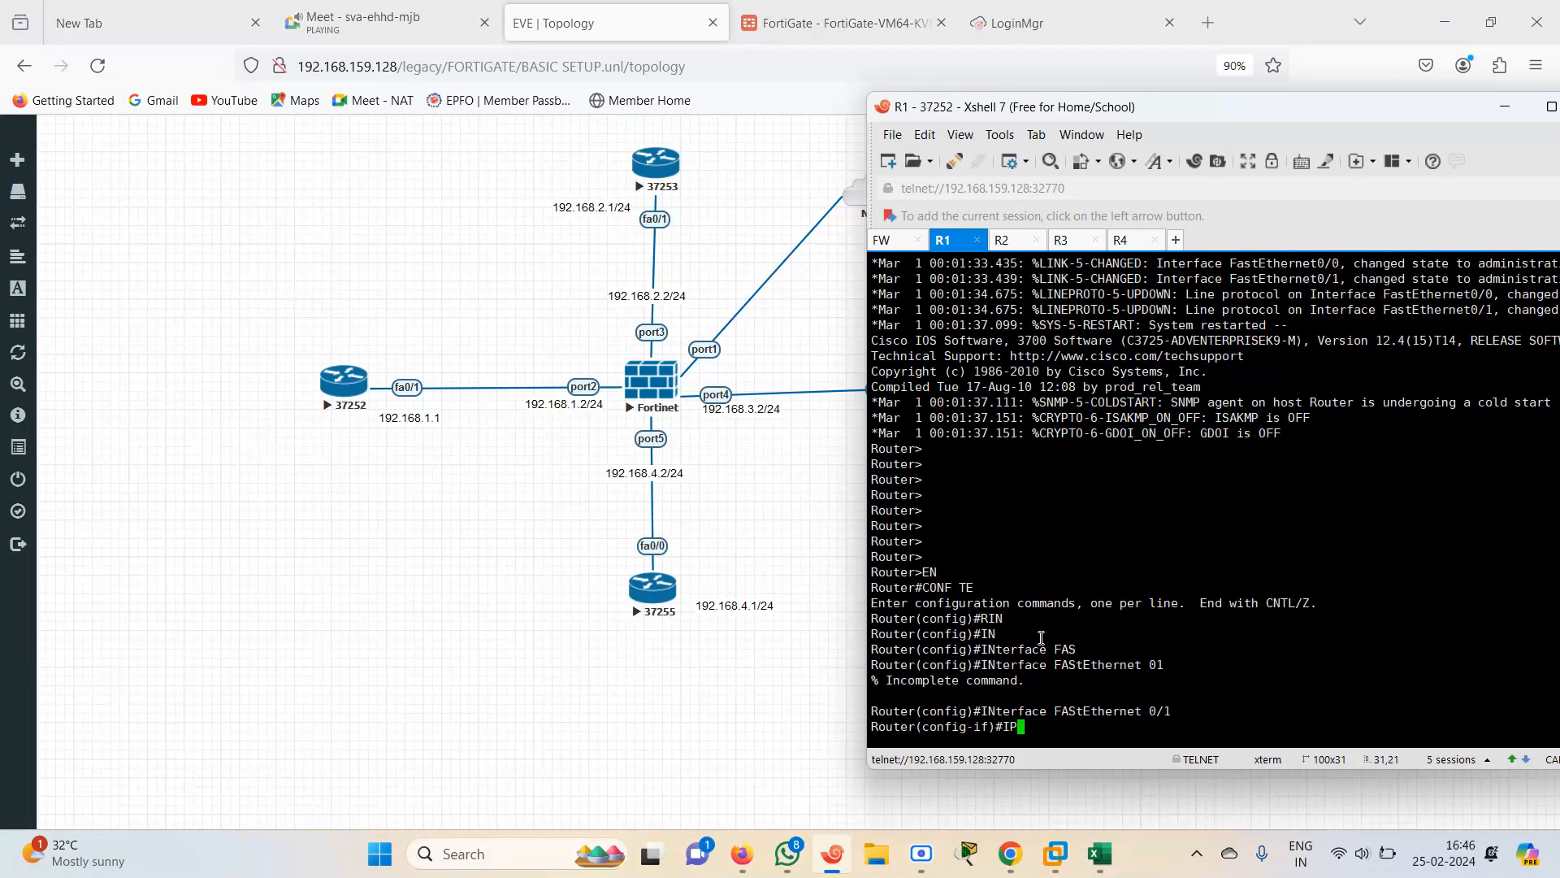
type(" ADD 192.168.1.1/2")
key("BackSpace")
key("BackSpace")
type("245")
key("BackSpace")
key("BackSpace")
type("55.255.2")
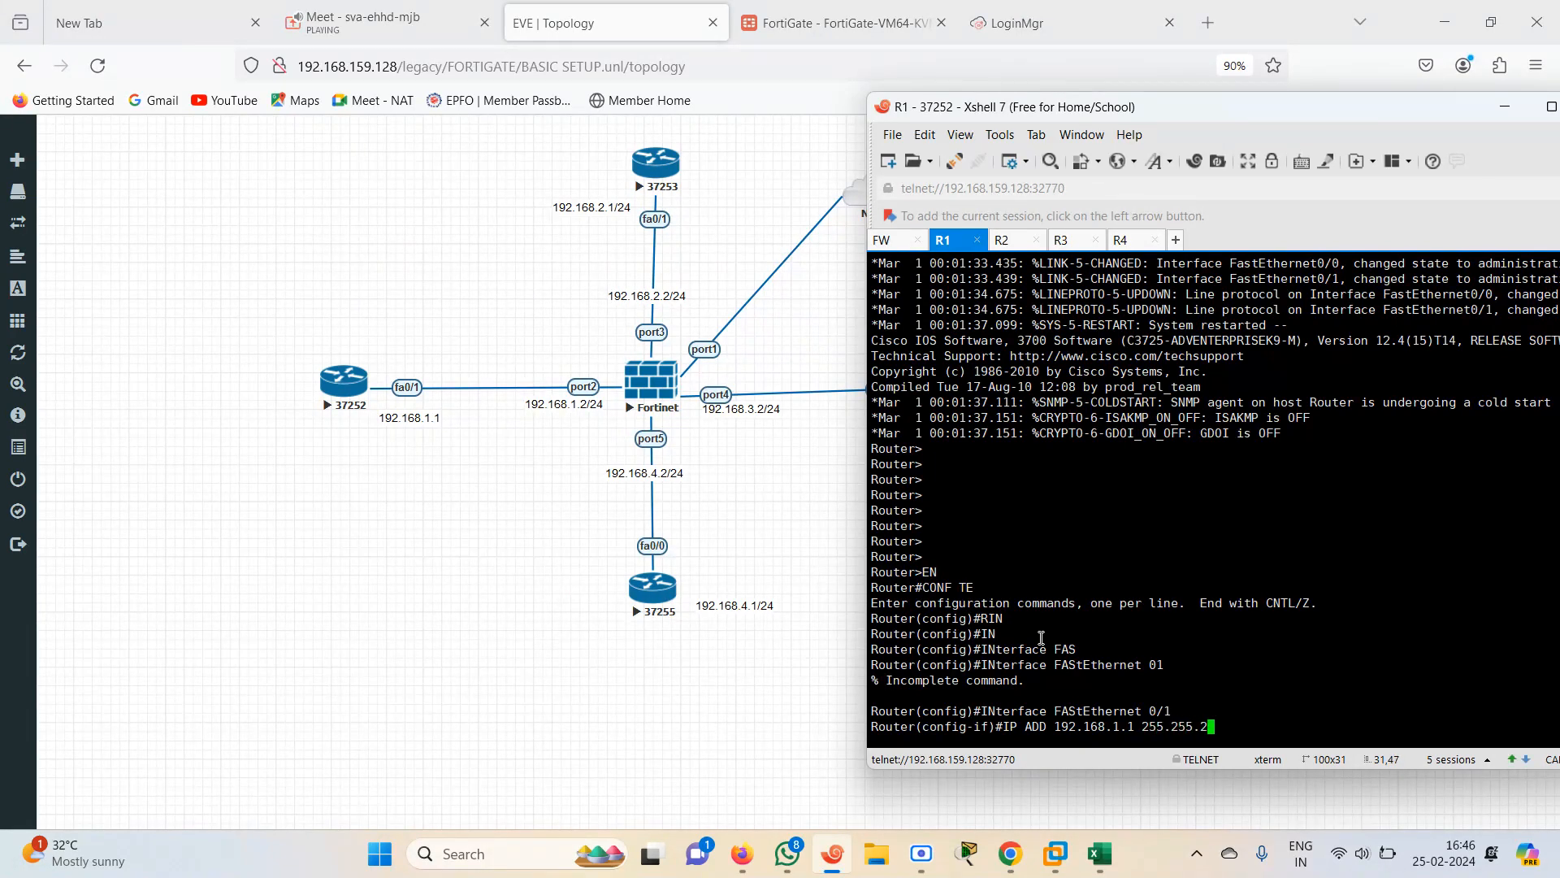
type("55.0")
key("Return")
type("NO SH")
key("Tab")
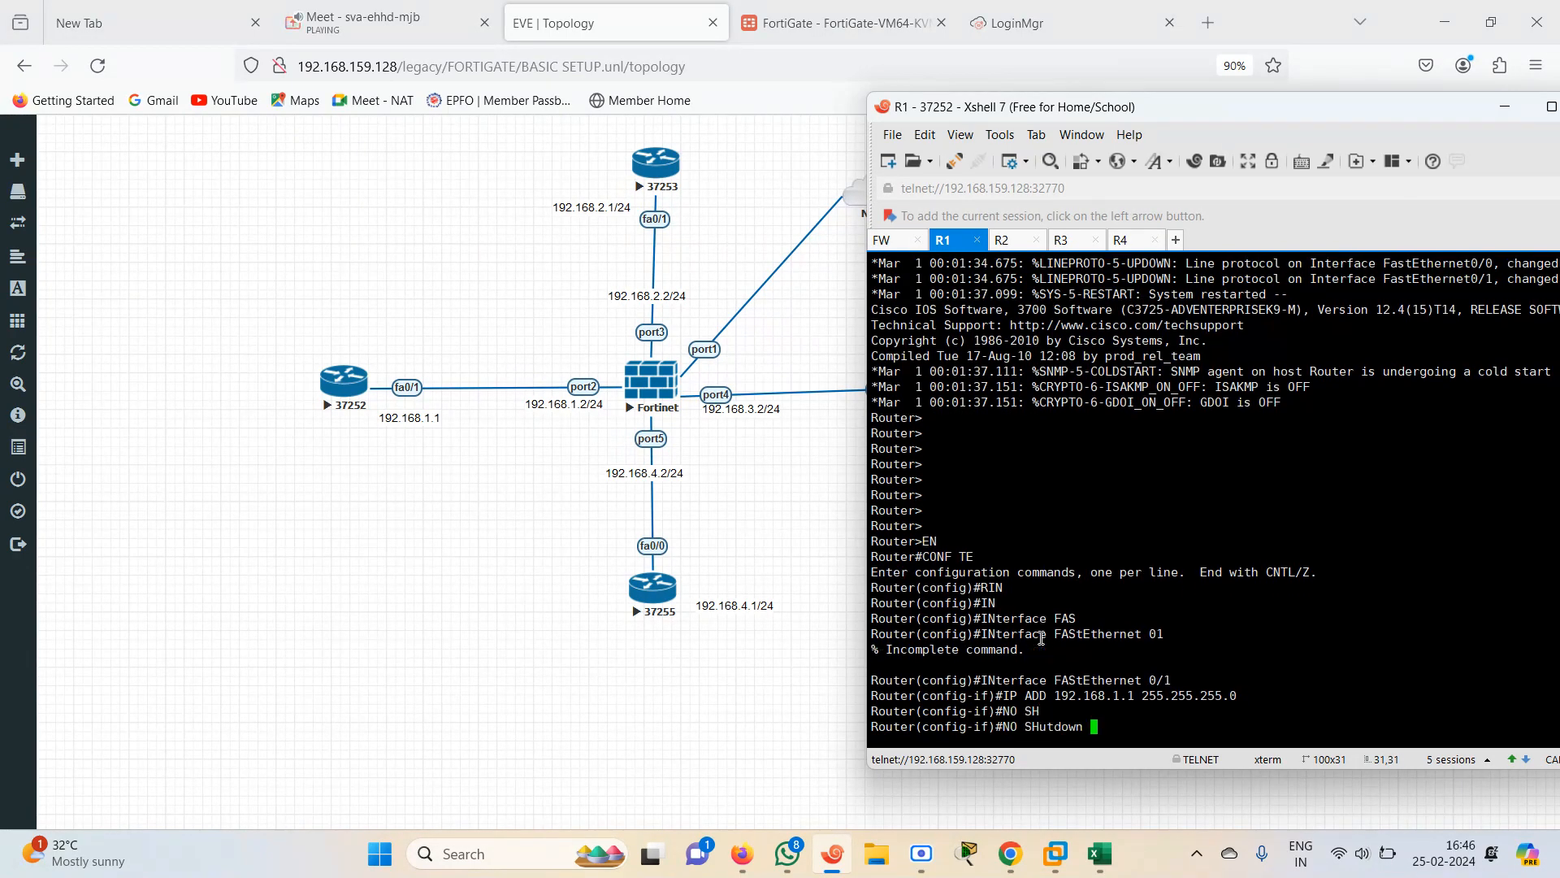
key("Return")
Disable IP domain lookup on R1 from global configuration mode
type("NO IP DOAMI")
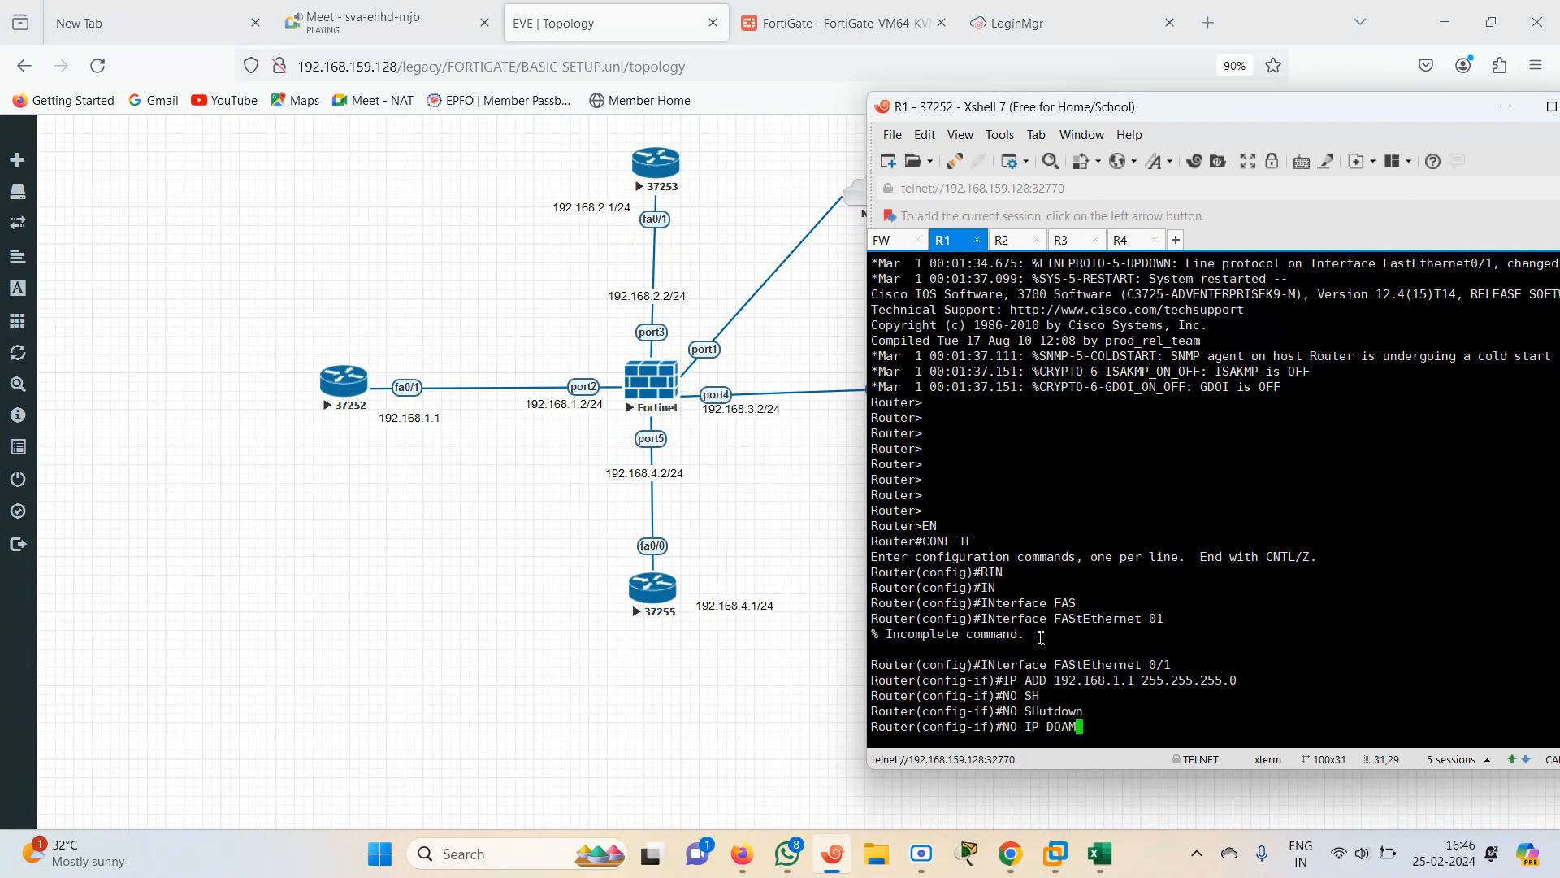
key("Tab")
type("N LOO")
key("Return")
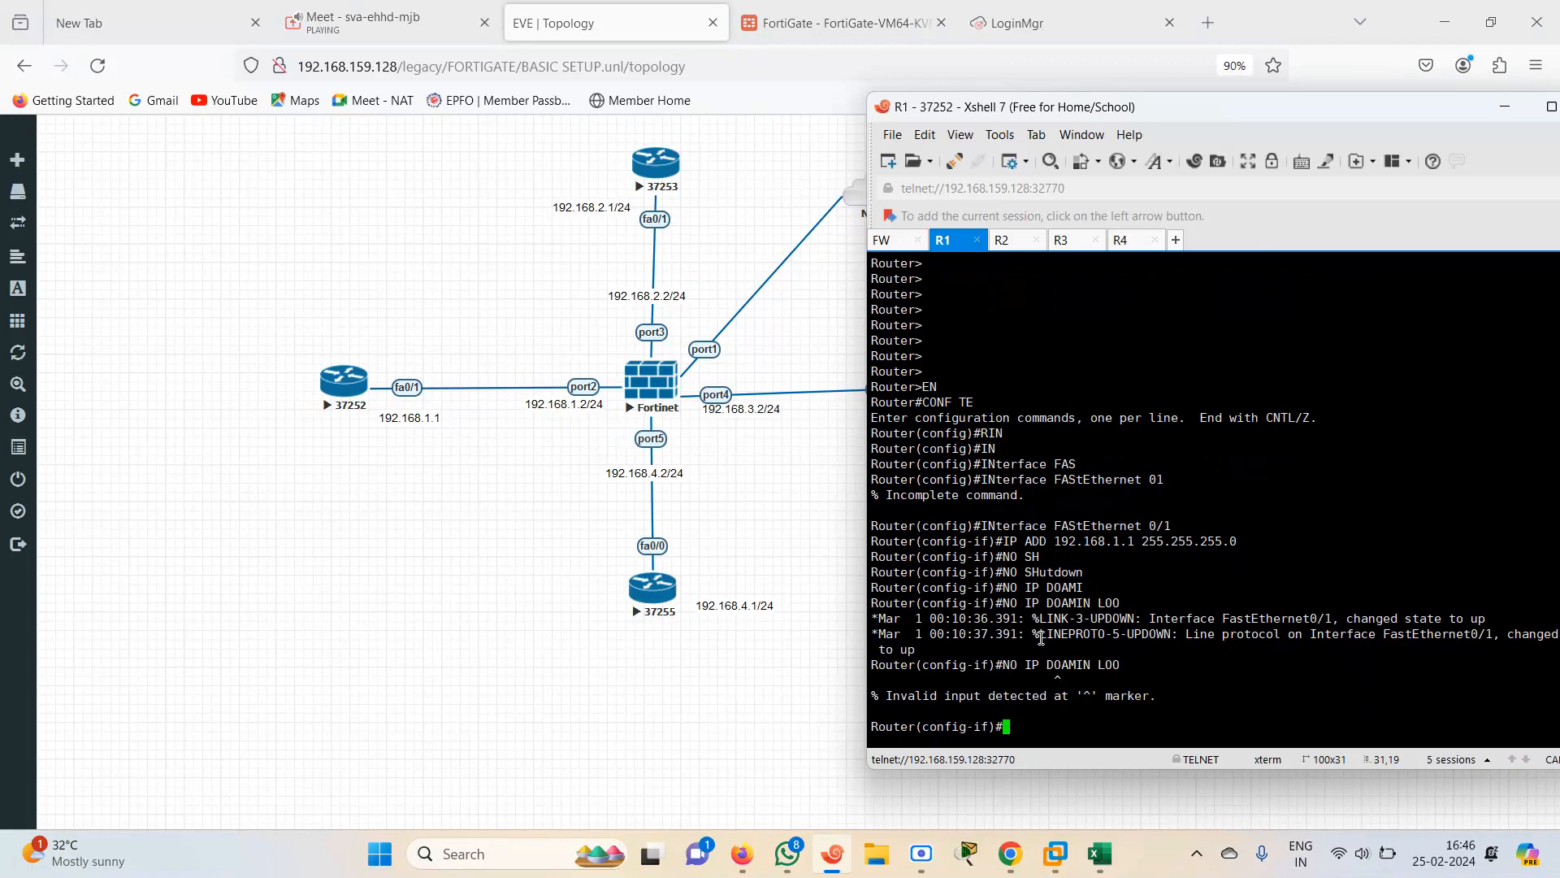
type("EXIT")
key("Return")
type("NO ")
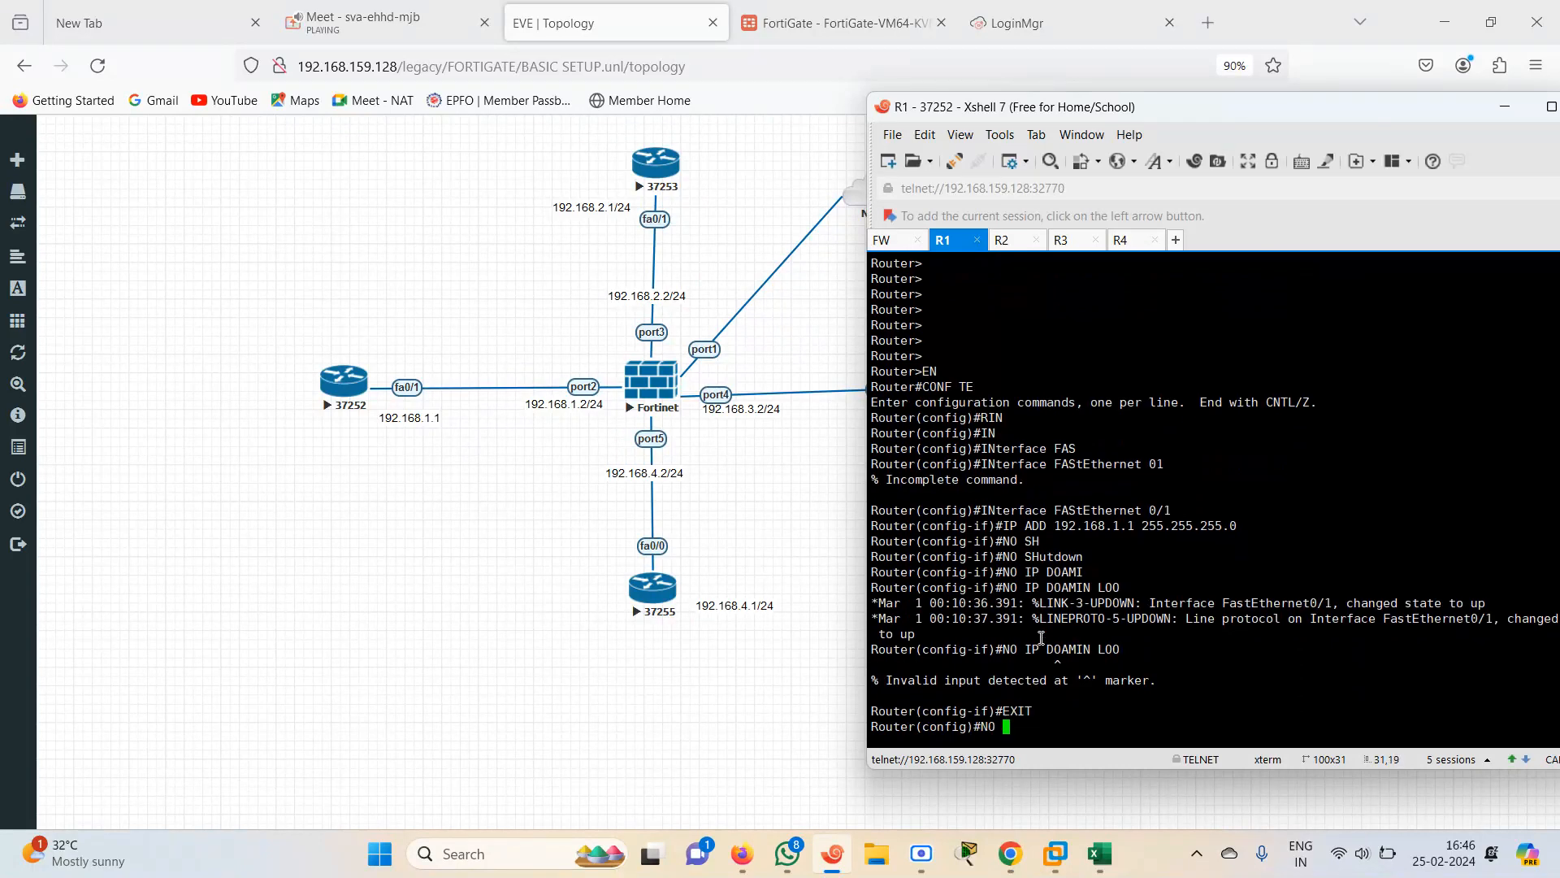
type("IP DOMAIN LOO")
key("Tab")
key("Return")
key("Return")
key("Return")
key("Return")
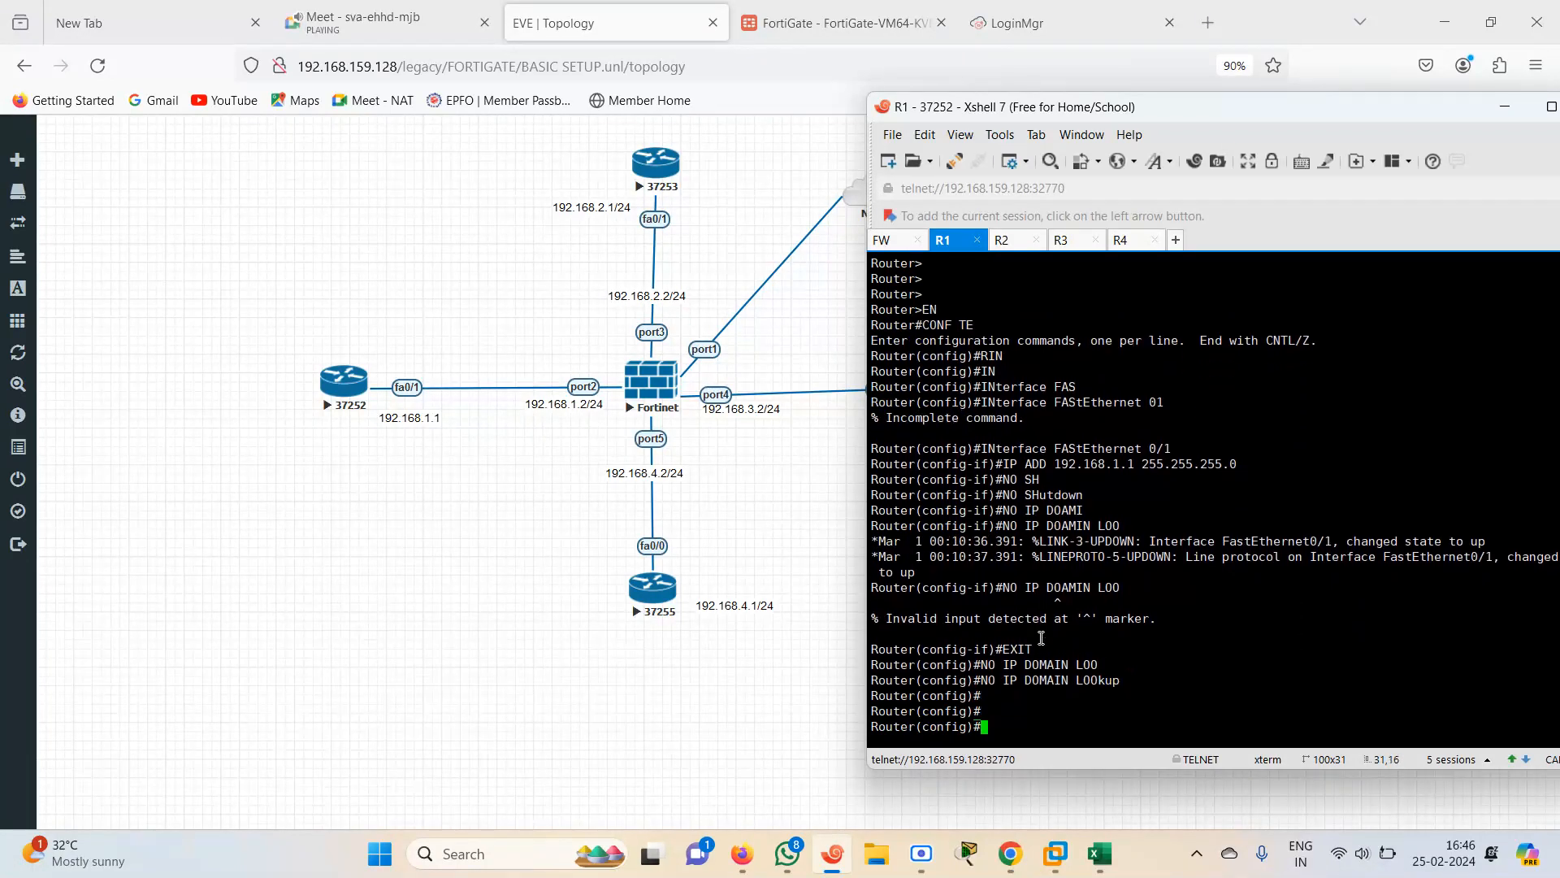
type("E")
key("BackSpace")
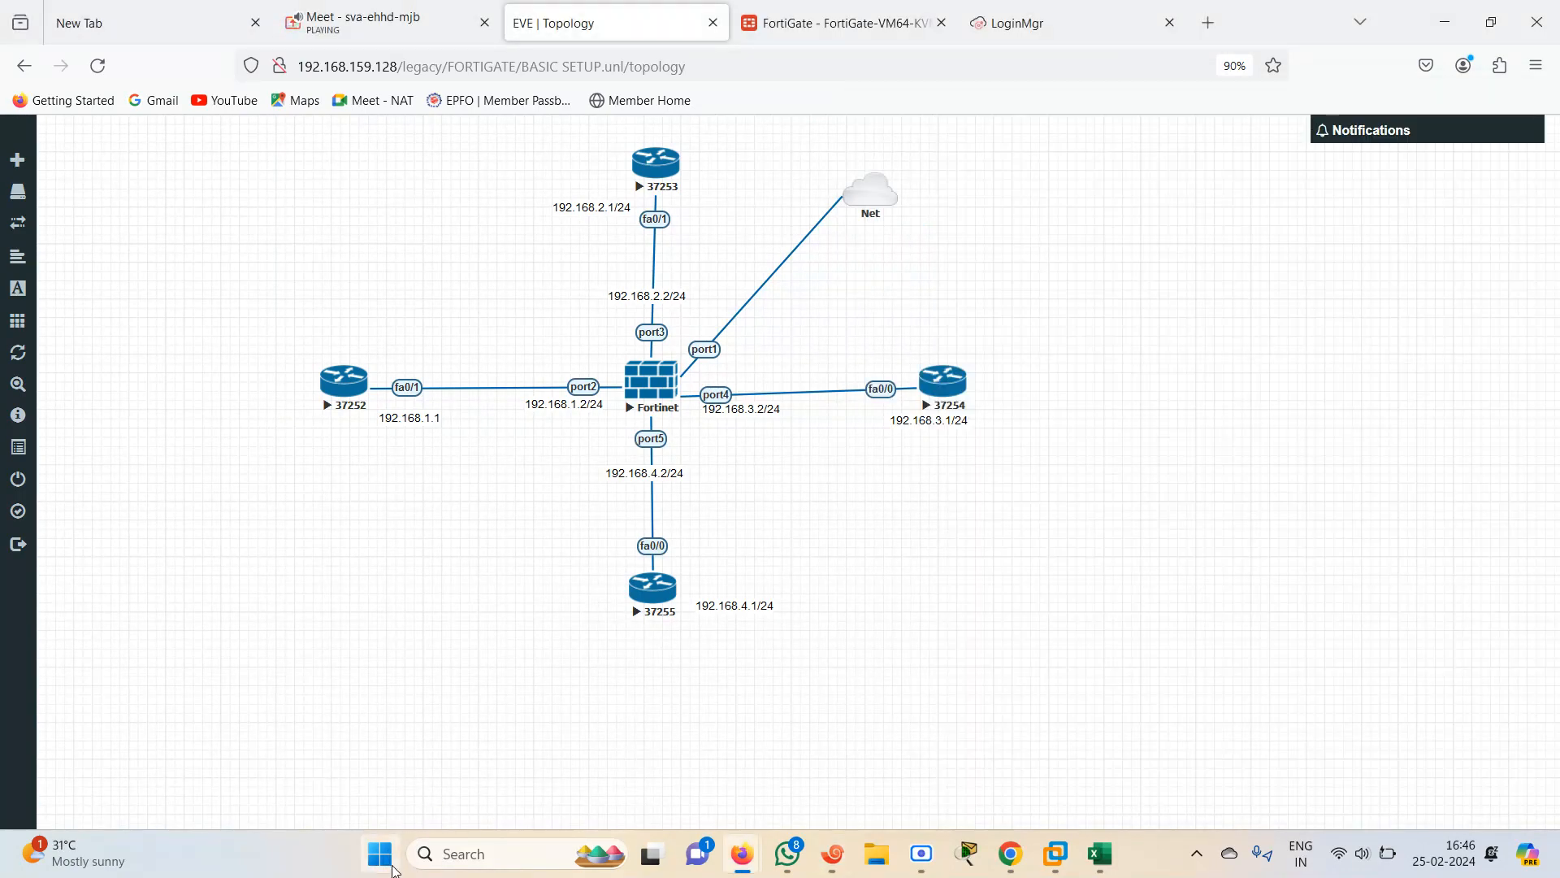
Take a Snipping Tool capture of the EVE topology and maximize the snip window
left_click(379, 855)
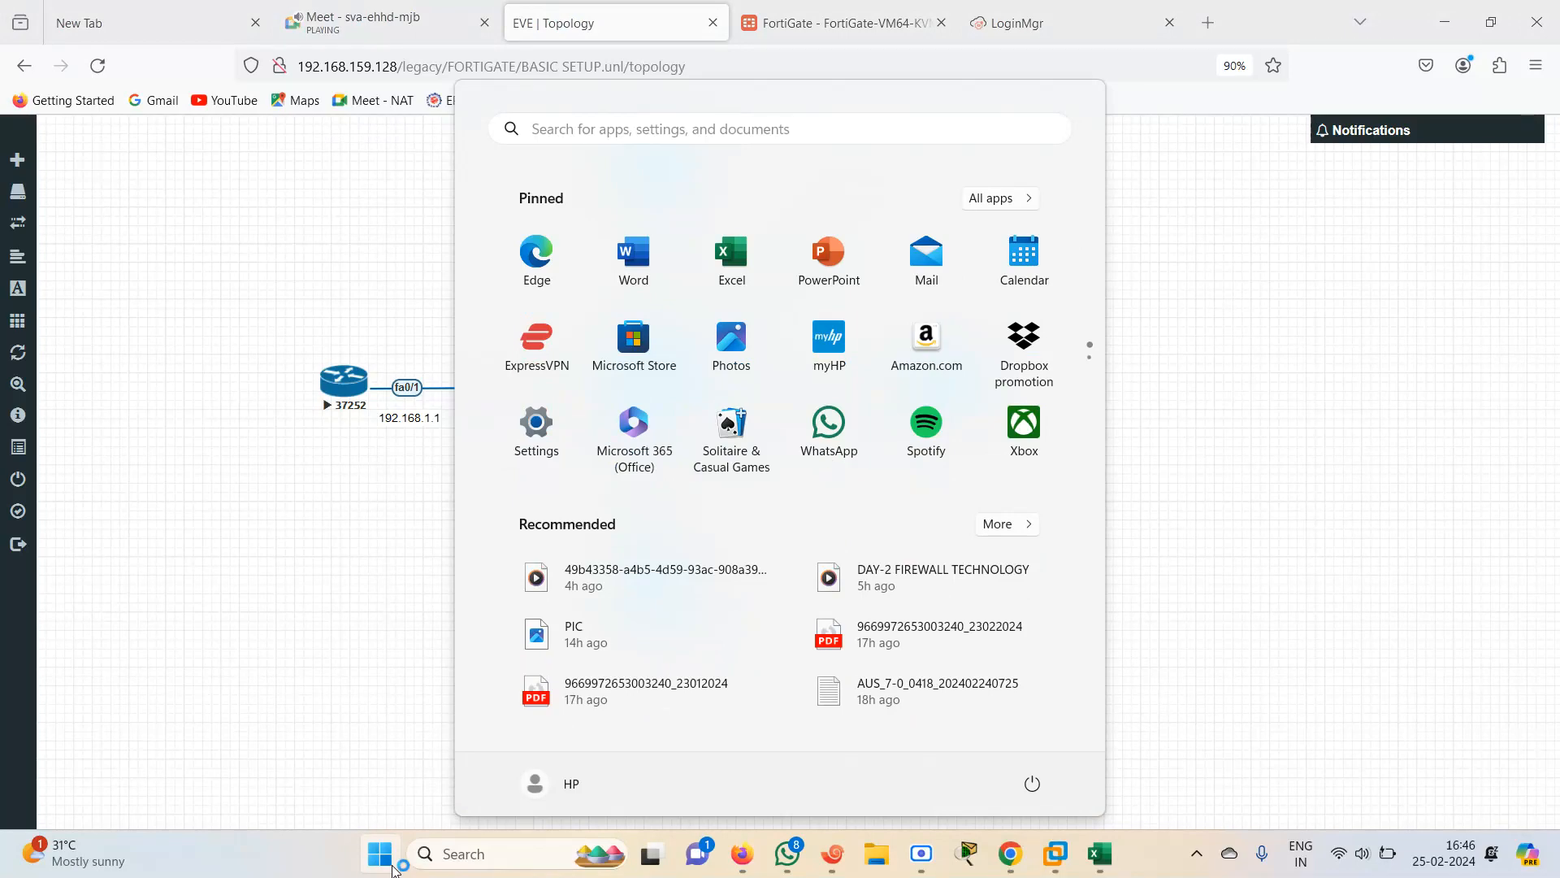
type("SNI")
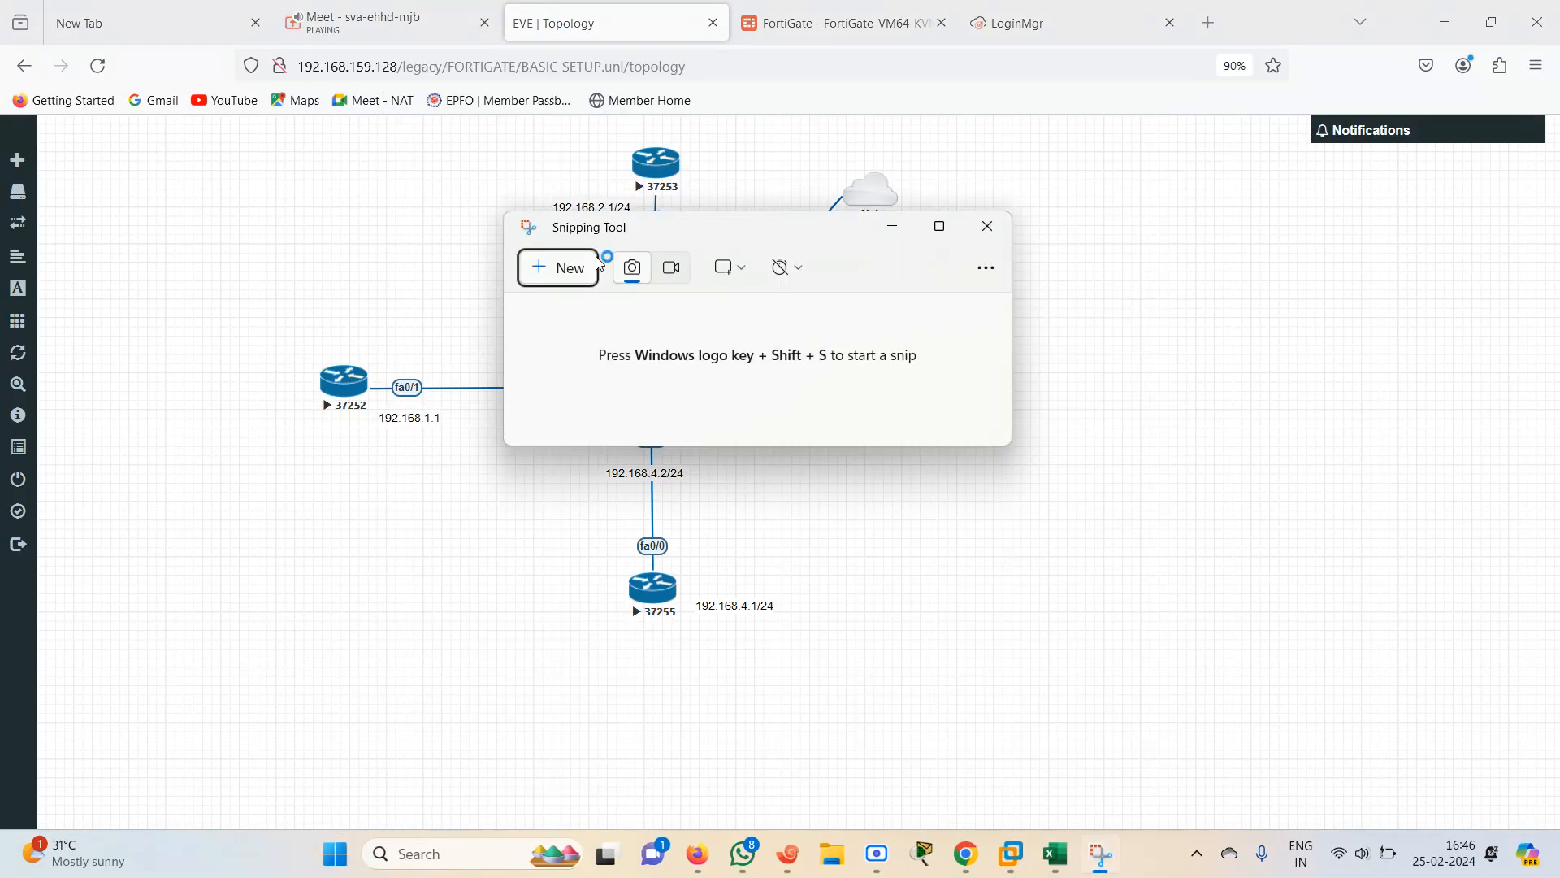
left_click(558, 268)
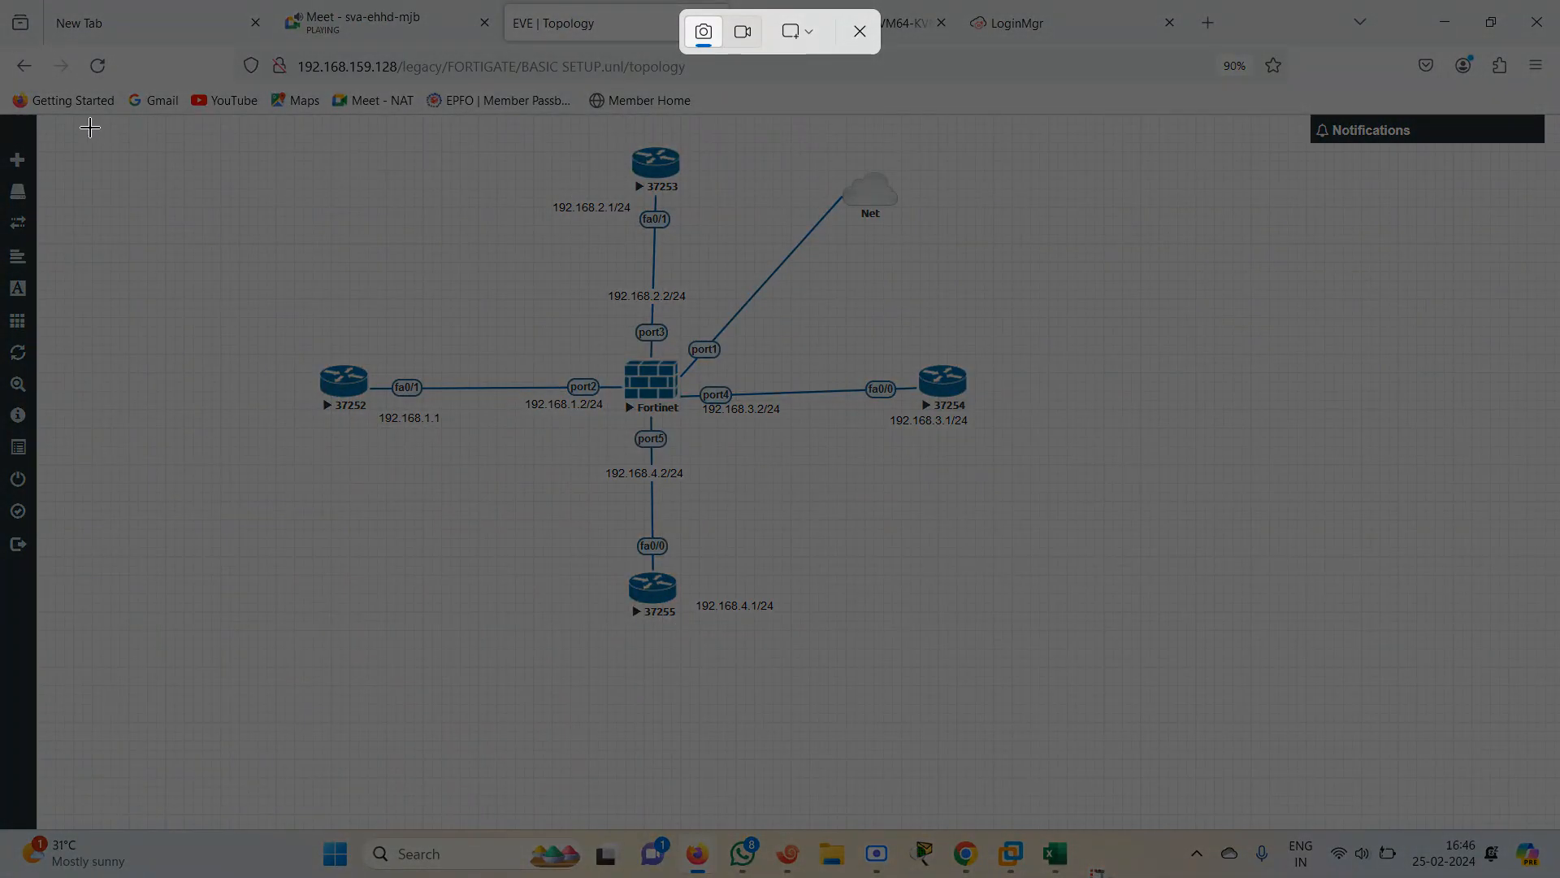
left_click_drag(87, 125, 1393, 665)
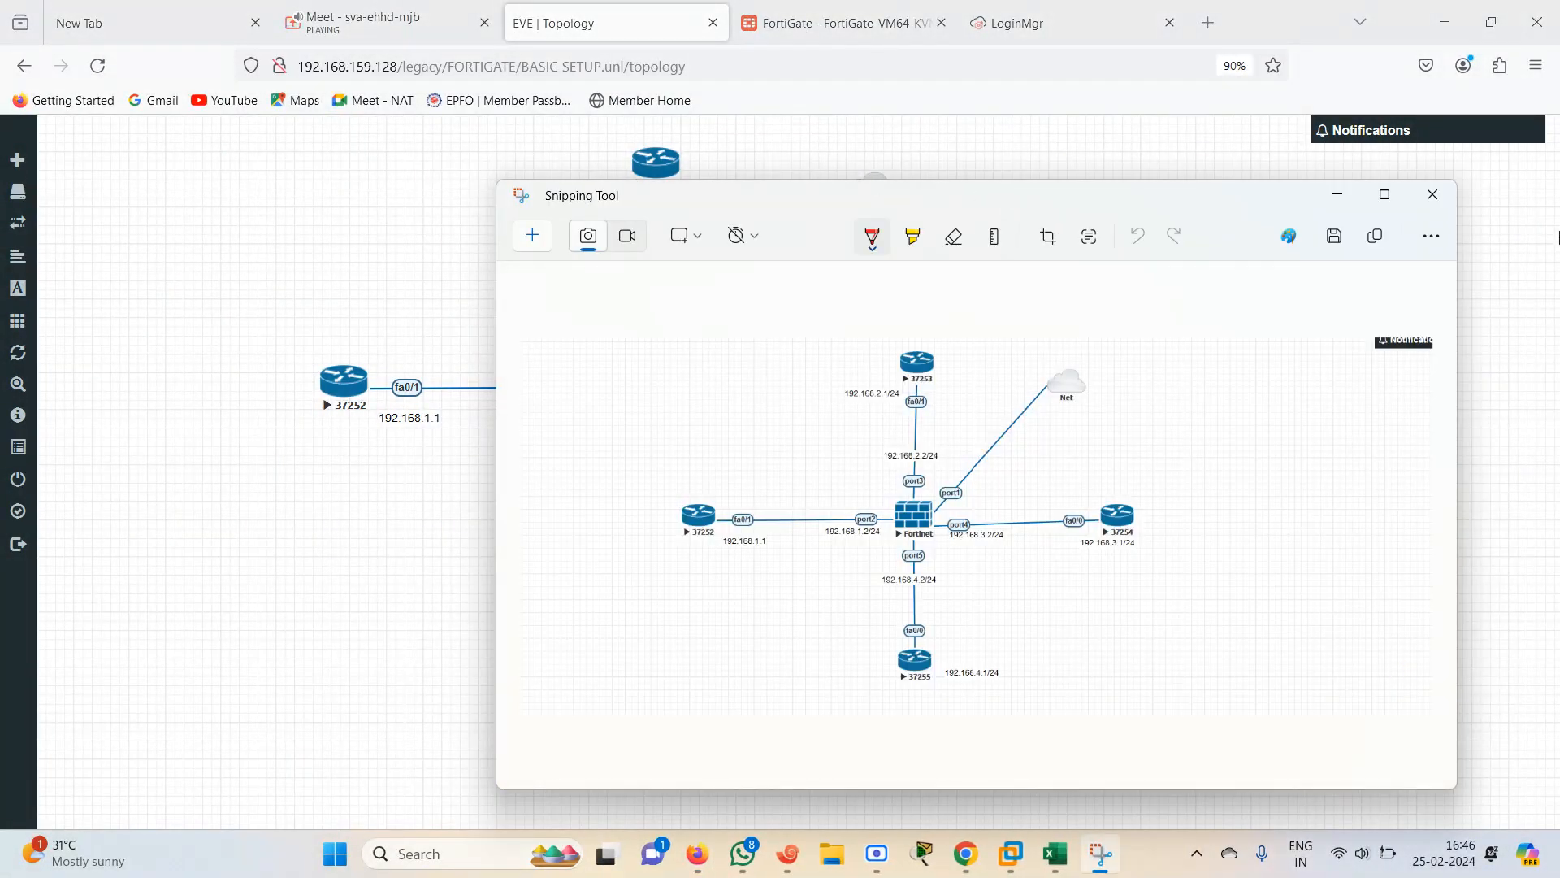
left_click(1384, 194)
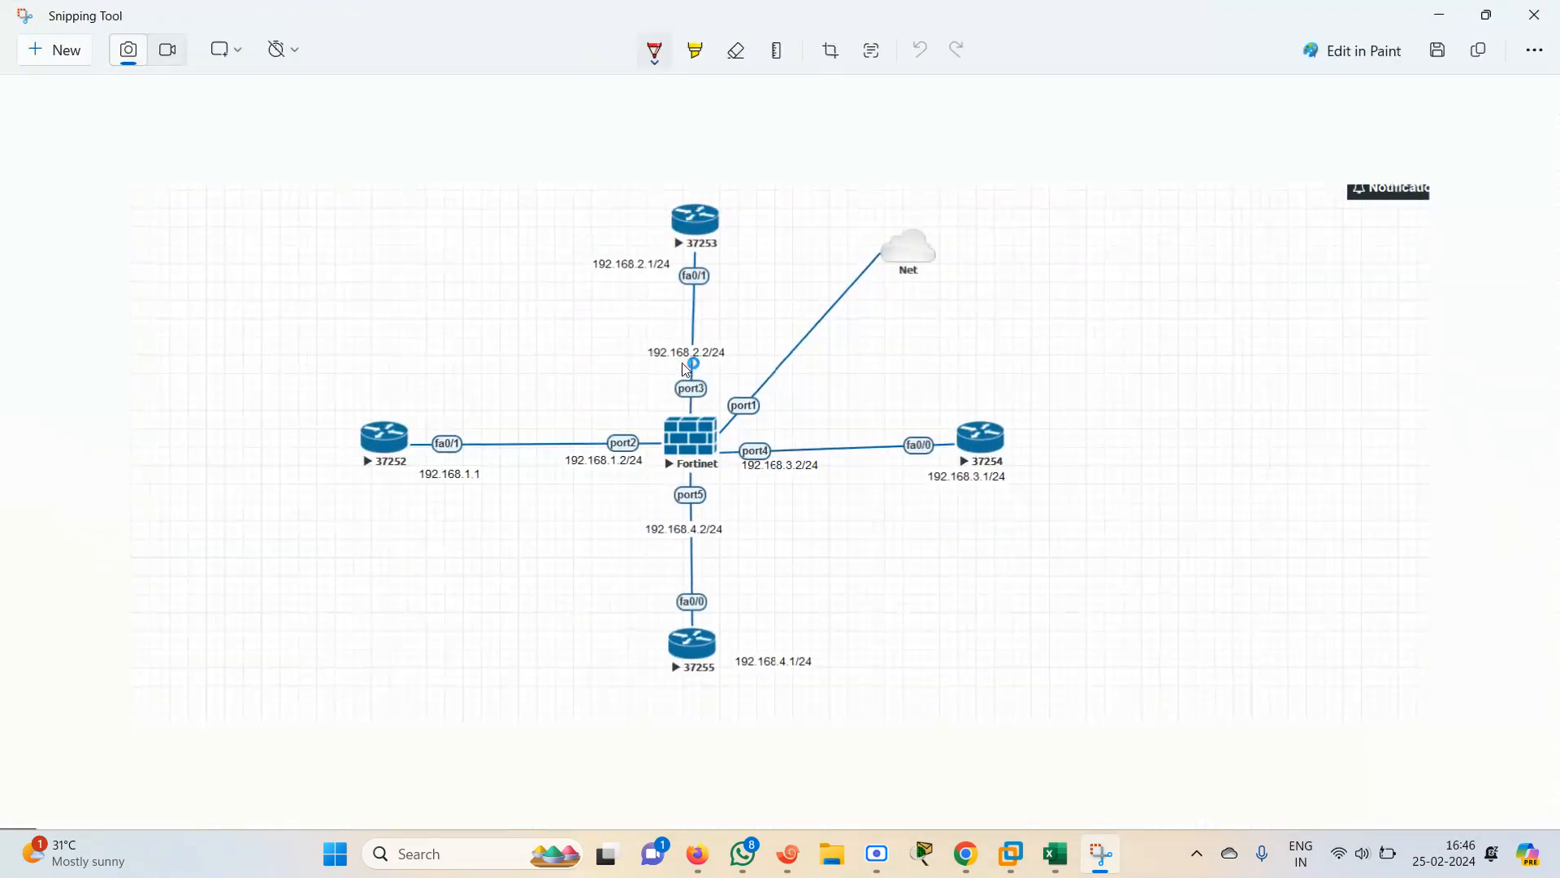
Set the pen to orange and circle routers 37252 and 37254, tracing the path through the FortiGate between them
left_click(667, 63)
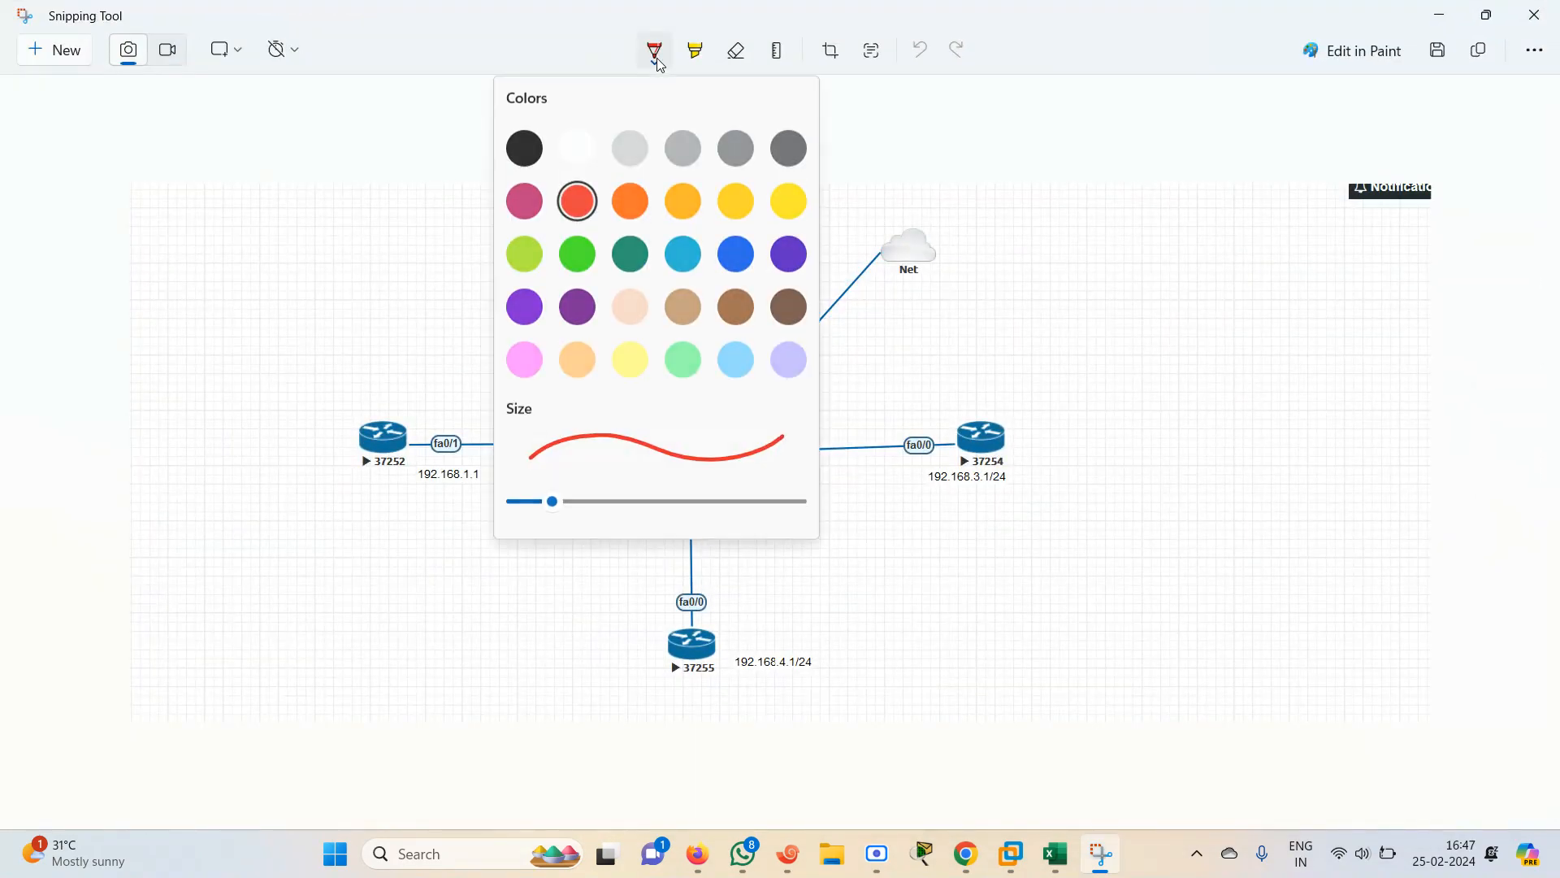
left_click(628, 199)
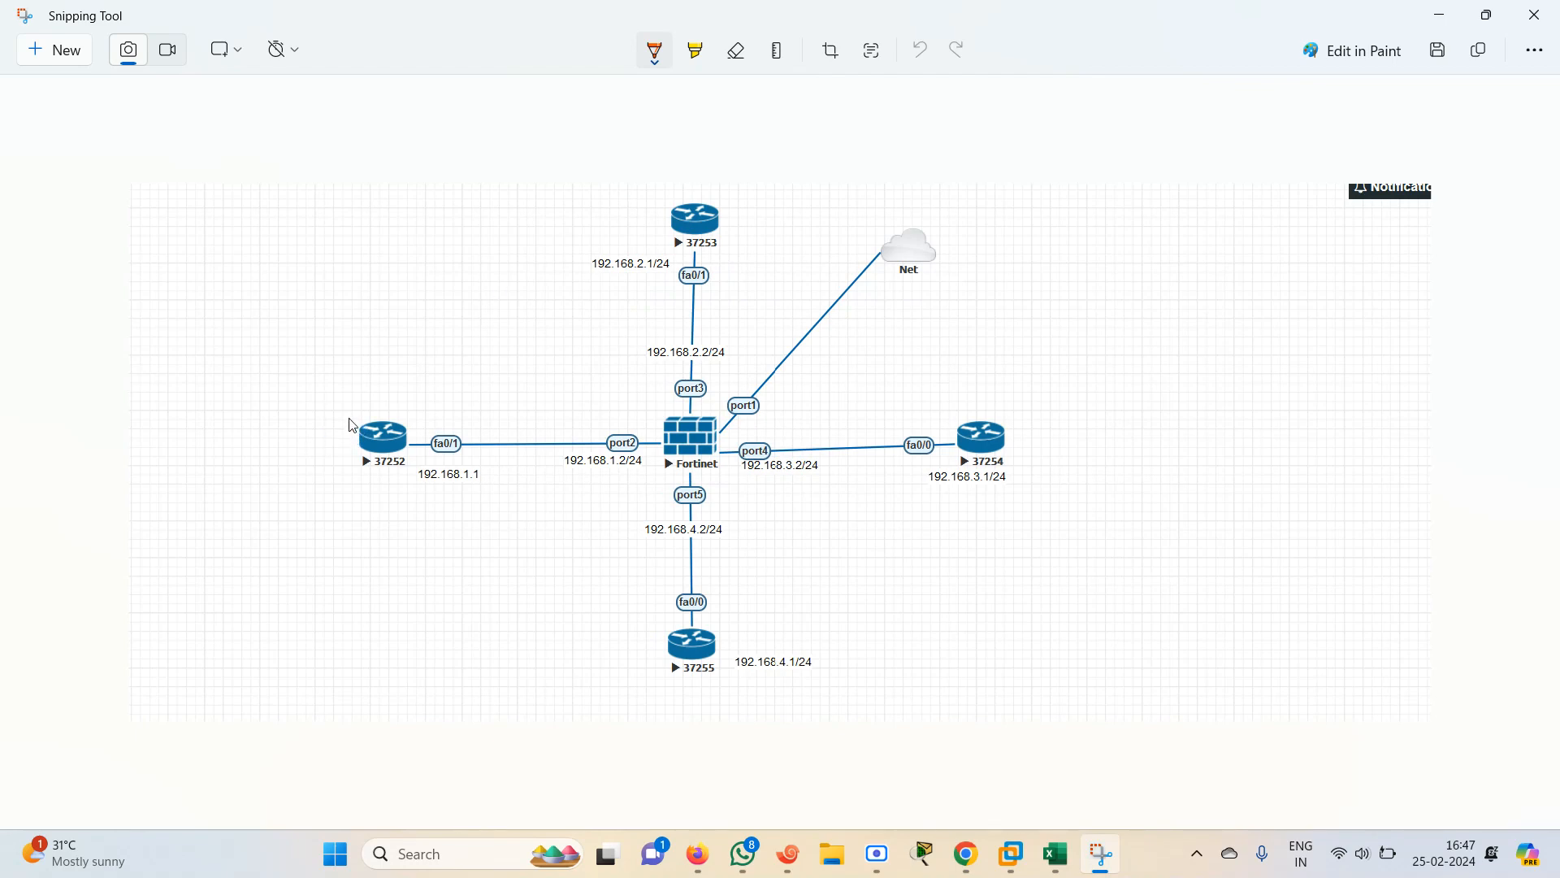
mouse_move(353, 424)
left_mouse_down()
mouse_move(374, 510)
mouse_move(424, 416)
mouse_move(335, 436)
left_mouse_up()
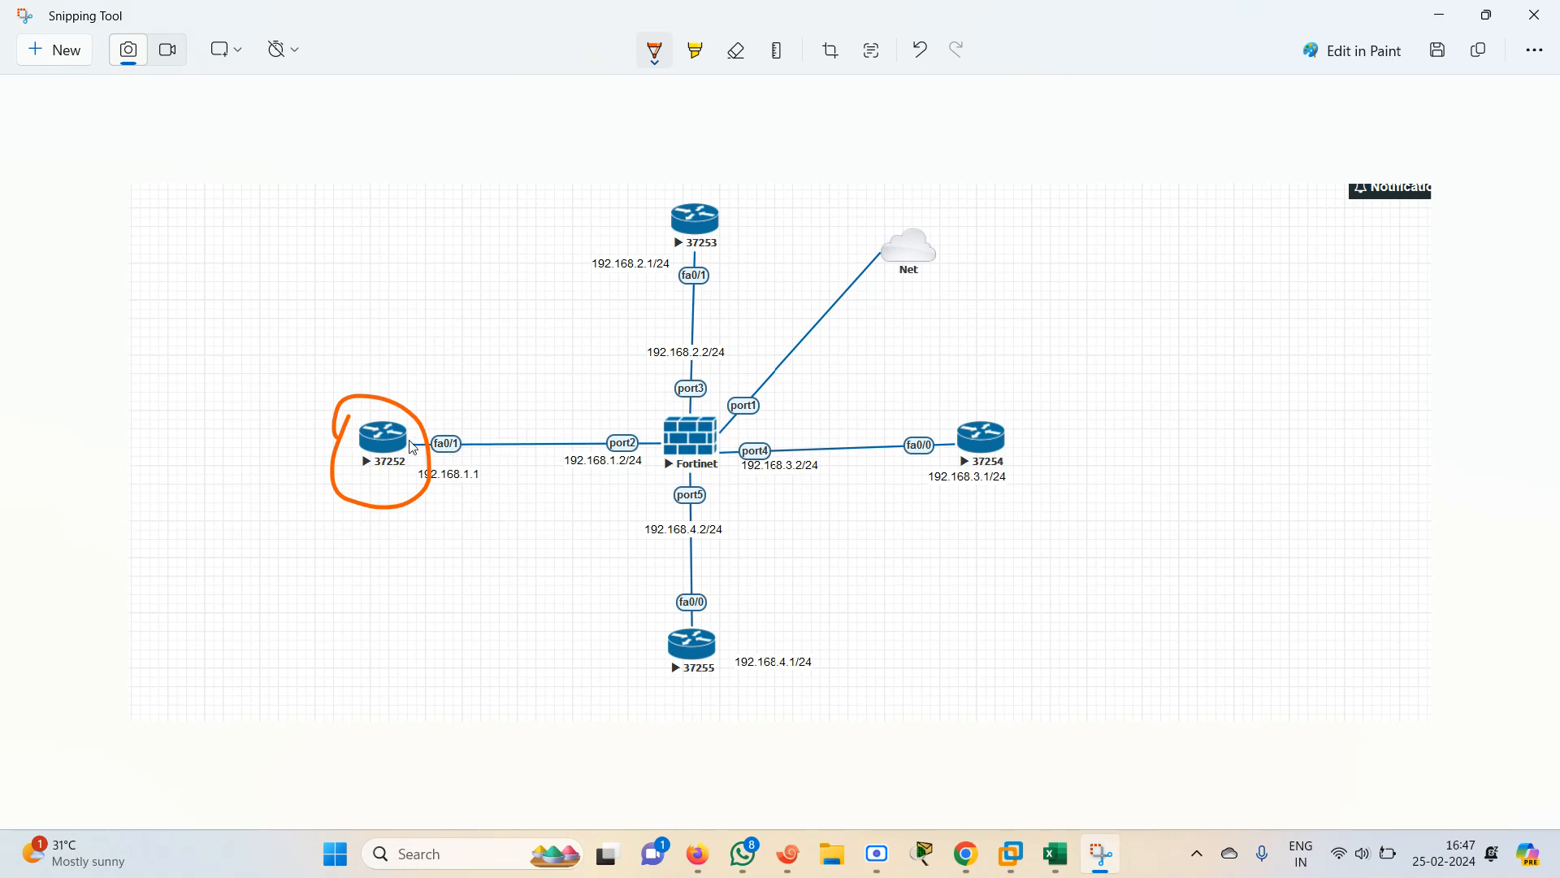
mouse_move(409, 442)
left_mouse_down()
mouse_move(949, 446)
mouse_move(961, 416)
mouse_move(960, 488)
mouse_move(1061, 462)
mouse_move(956, 392)
left_mouse_up()
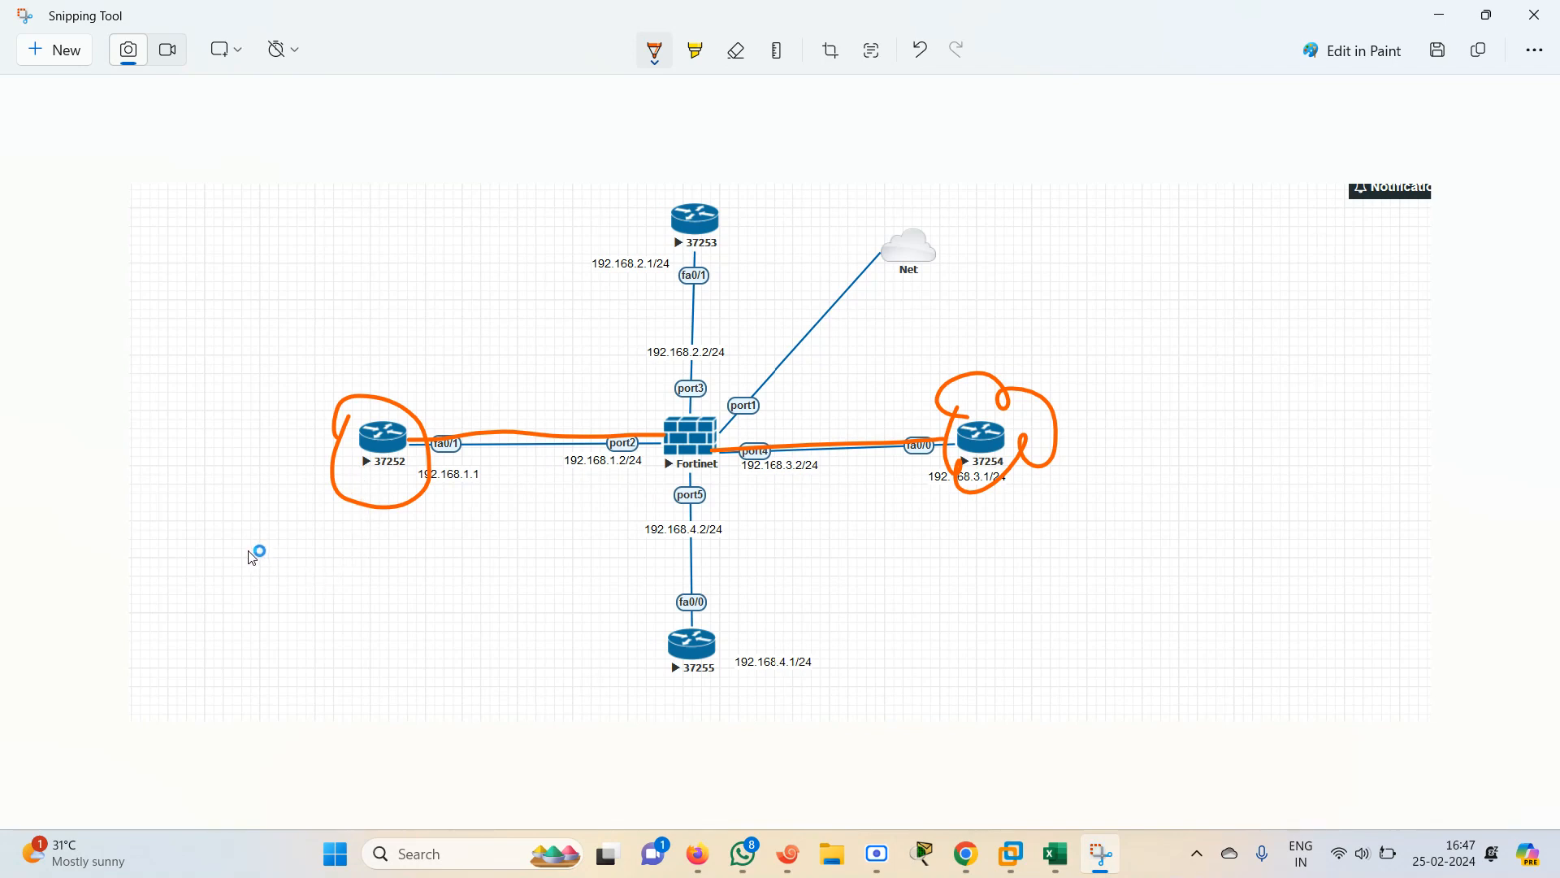
Sketch a switch-like device below router 37252 and draw a link connecting it to the router
mouse_move(241, 541)
left_mouse_down()
mouse_move(241, 563)
mouse_move(310, 560)
left_mouse_up()
mouse_move(210, 526)
left_mouse_down()
mouse_move(293, 561)
mouse_move(321, 555)
left_mouse_up()
mouse_move(209, 527)
left_mouse_down()
mouse_move(266, 528)
mouse_move(324, 583)
mouse_move(282, 588)
left_mouse_up()
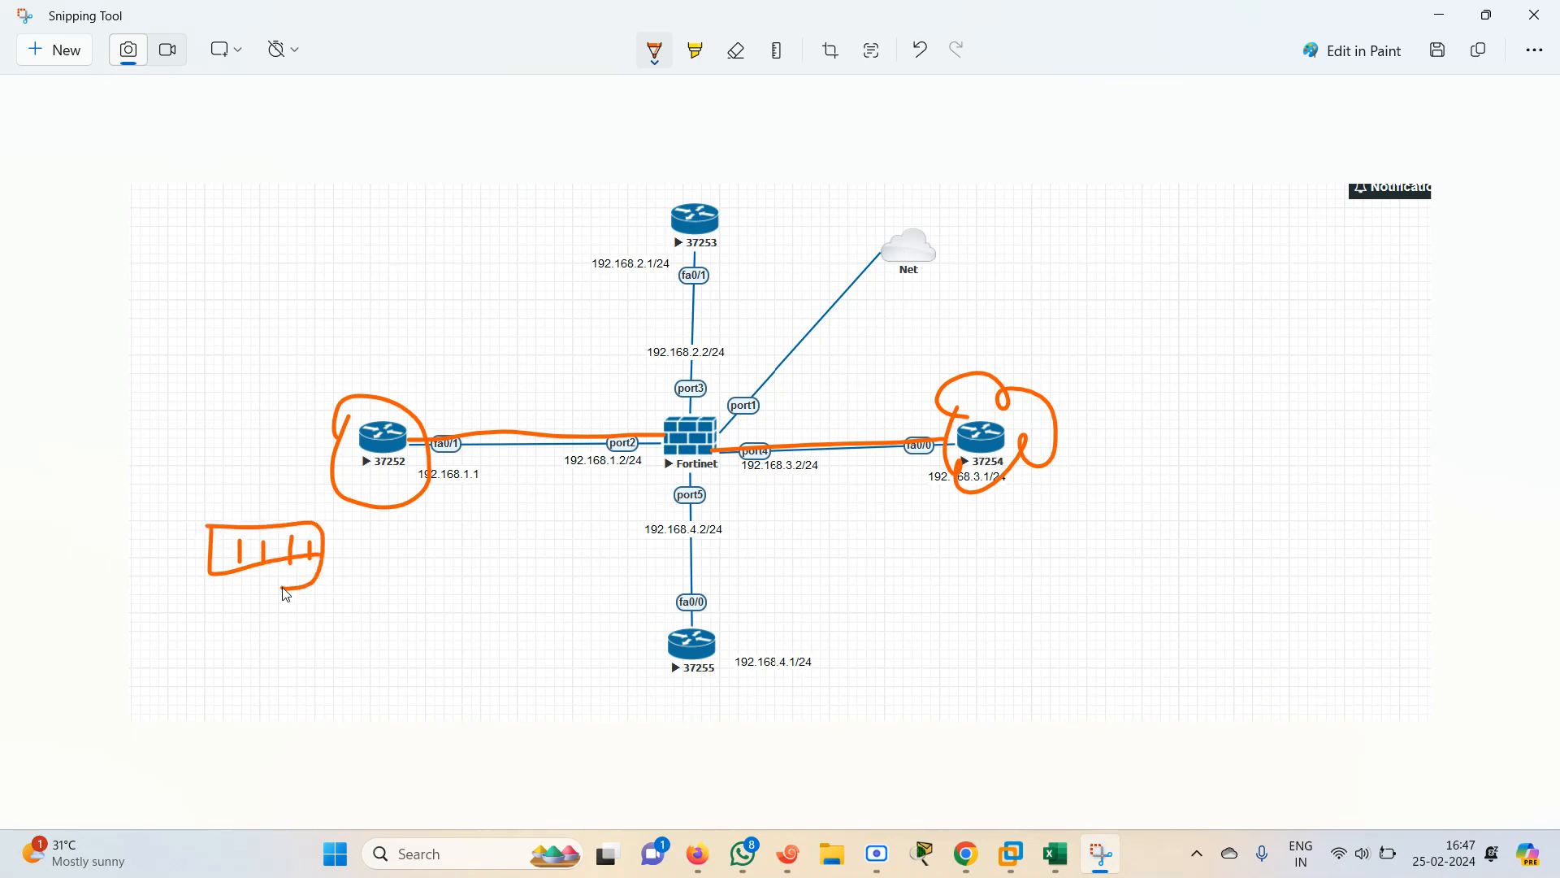
left_click_drag(296, 517, 350, 417)
mouse_move(210, 523)
left_mouse_down()
mouse_move(210, 597)
mouse_move(306, 590)
left_mouse_up()
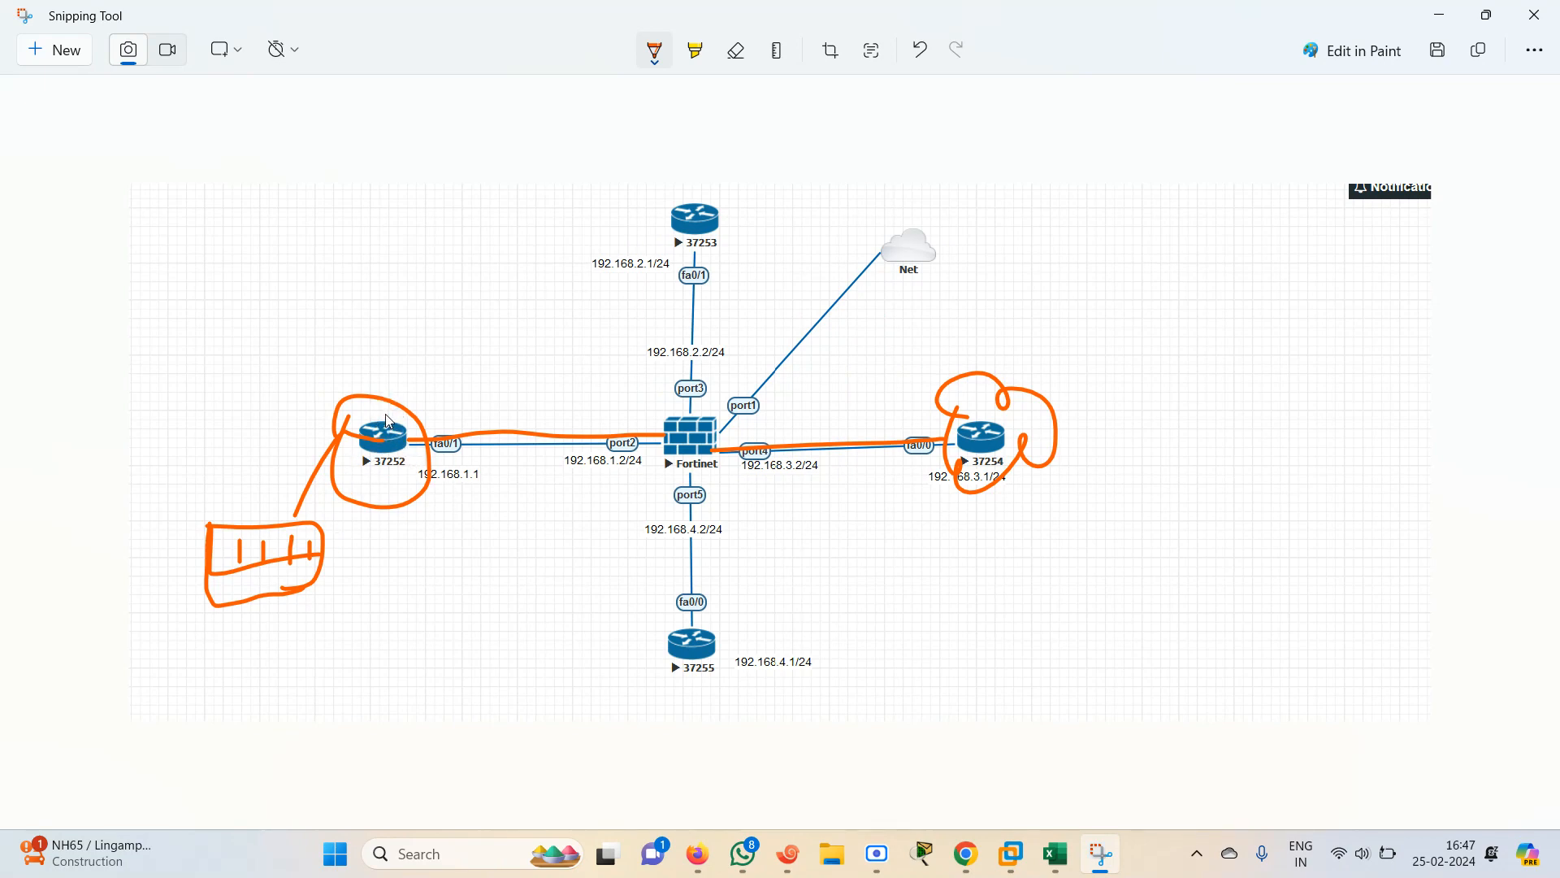
Handwrite "ip route 0.0.0.0 0.0.0.0" above router 37252 on the snip
mouse_move(416, 381)
left_mouse_down()
mouse_move(446, 396)
mouse_move(425, 409)
left_mouse_up()
mouse_move(177, 359)
left_mouse_down()
mouse_move(261, 356)
mouse_move(253, 374)
mouse_move(305, 363)
mouse_move(314, 382)
mouse_move(332, 358)
mouse_move(396, 363)
left_mouse_up()
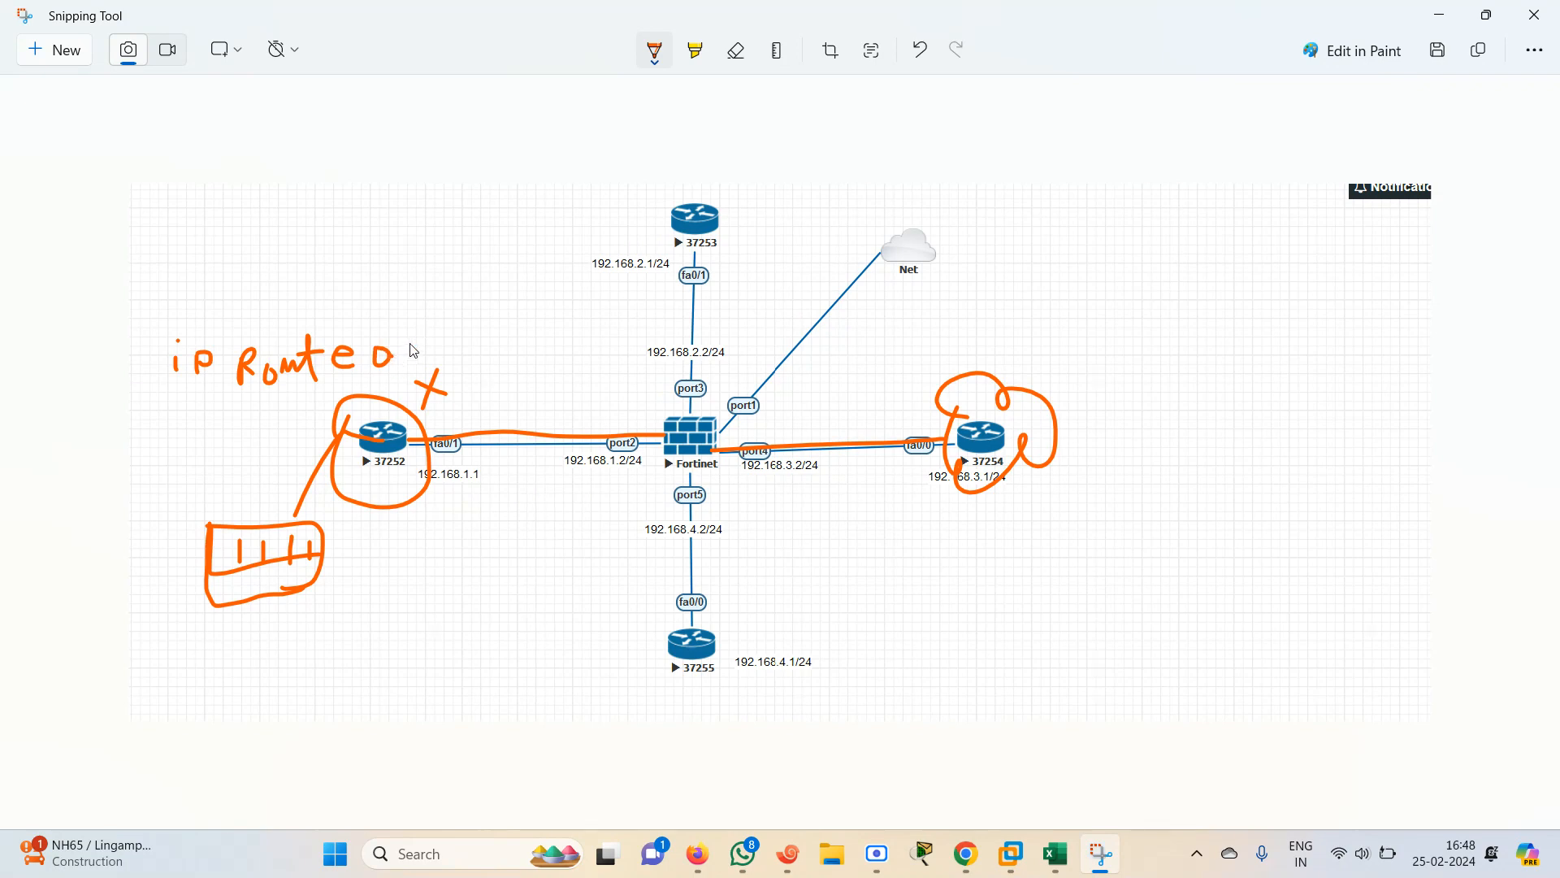
mouse_move(417, 355)
left_mouse_down()
mouse_move(413, 367)
mouse_move(476, 351)
mouse_move(452, 363)
mouse_move(494, 364)
mouse_move(688, 327)
mouse_move(670, 341)
left_mouse_up()
left_click(472, 351)
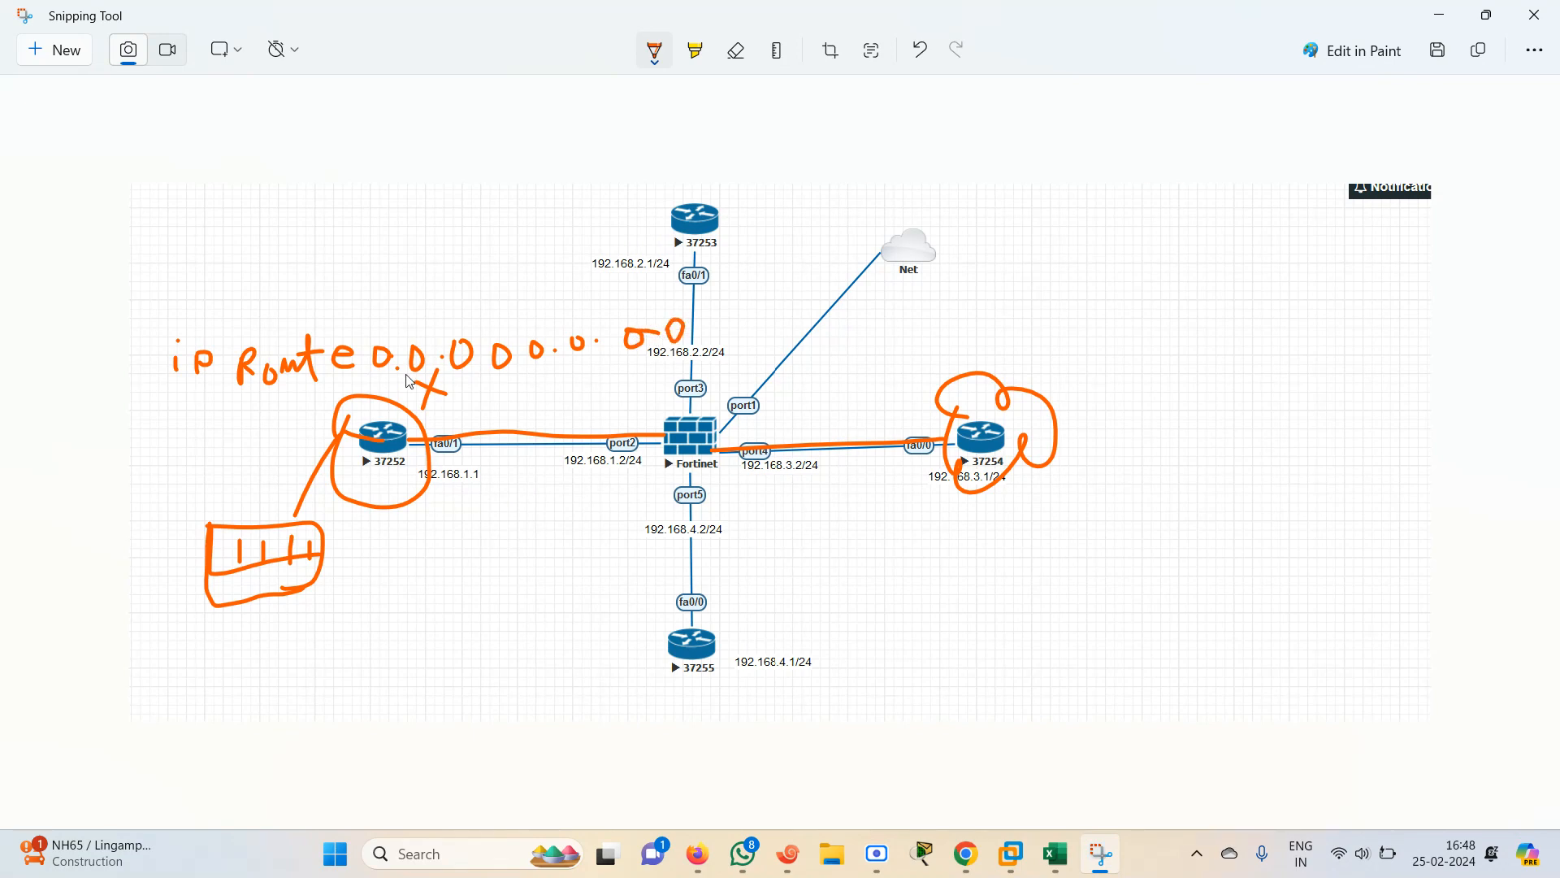
Underline the handwritten route command and label its network and mask parts "IP" and "Sub"
mouse_move(372, 378)
left_mouse_down()
mouse_move(371, 398)
mouse_move(507, 378)
mouse_move(503, 362)
mouse_move(651, 368)
mouse_move(676, 329)
left_mouse_up()
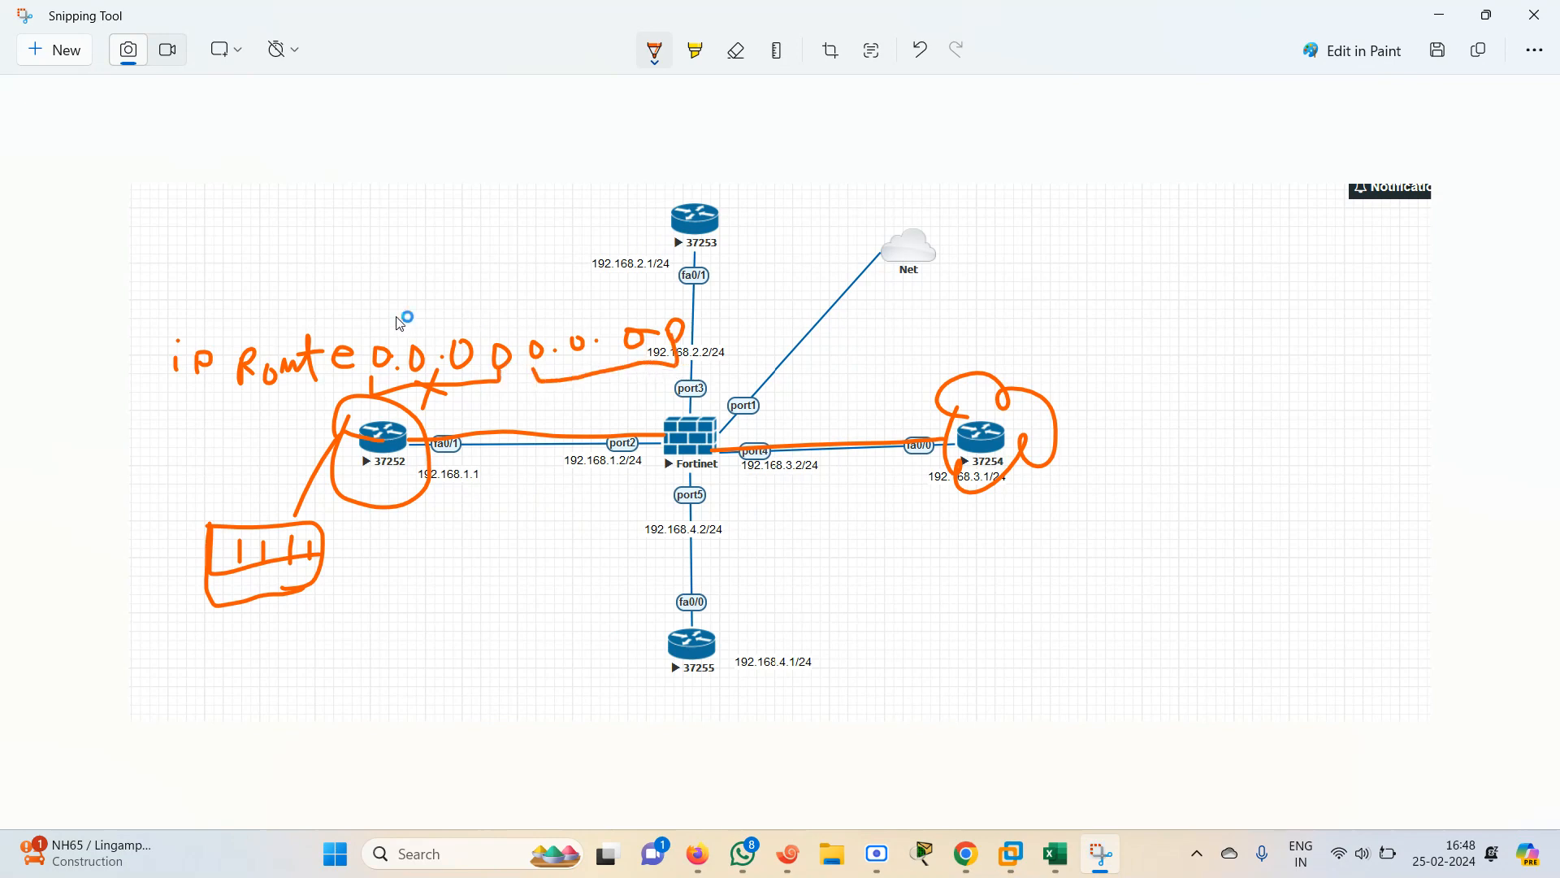
mouse_move(397, 314)
left_mouse_down()
mouse_move(420, 331)
mouse_move(429, 303)
mouse_move(440, 314)
left_mouse_up()
mouse_move(565, 302)
left_mouse_down()
mouse_move(611, 318)
mouse_move(615, 289)
mouse_move(641, 279)
left_mouse_up()
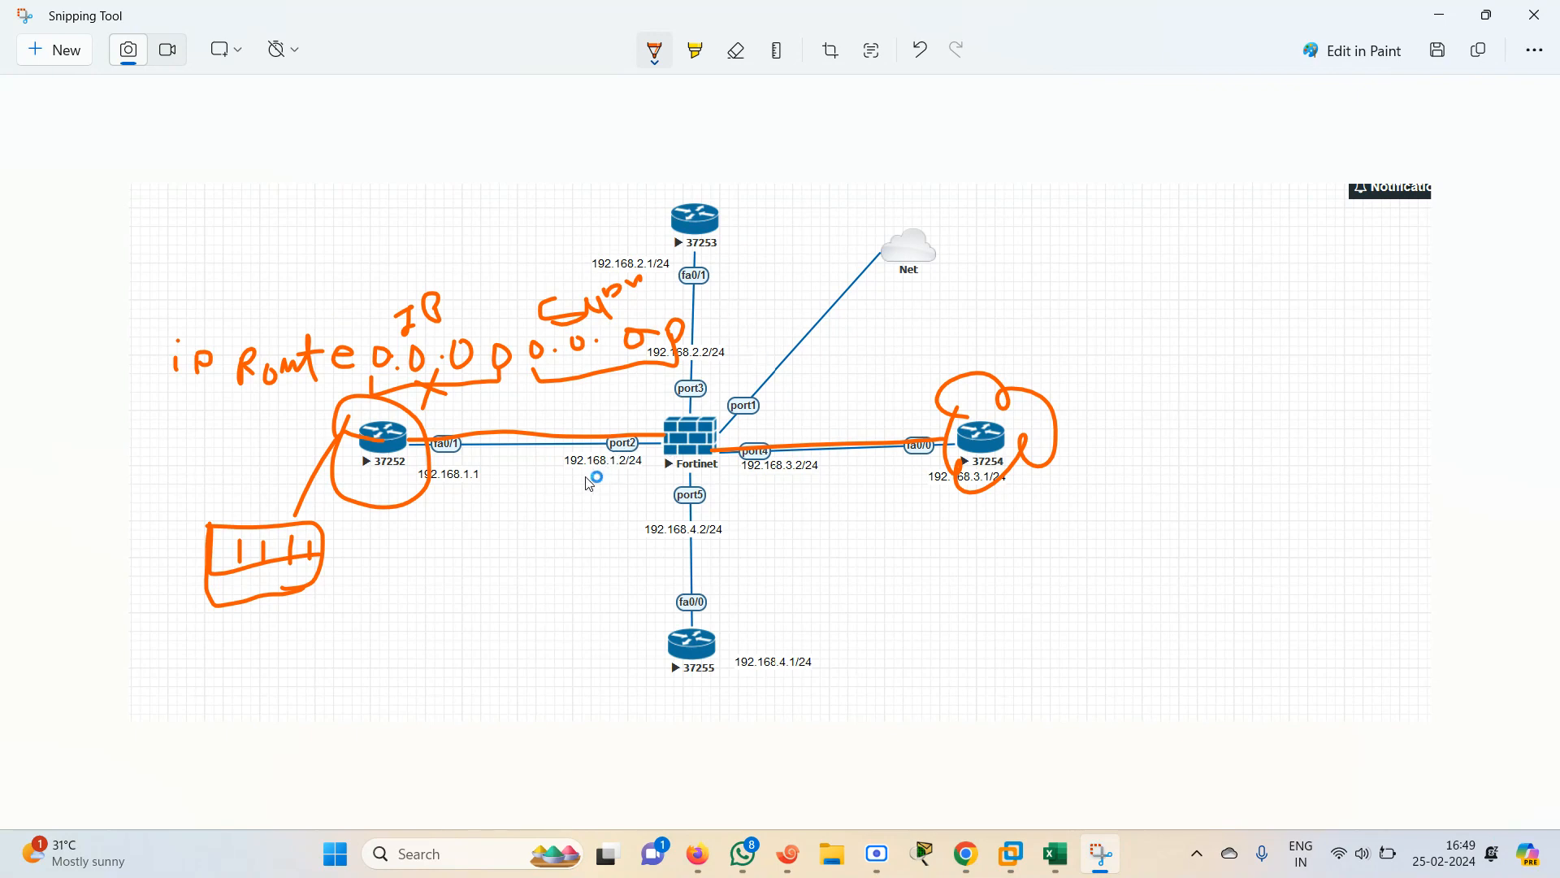
Underline the FortiGate's 192.168.1.2 address and write "1.2" after the route command as the next hop
left_click_drag(584, 480, 650, 469)
left_click_drag(743, 322, 739, 303)
left_click(750, 306)
mouse_move(764, 280)
left_mouse_down()
mouse_move(773, 318)
mouse_move(815, 302)
left_mouse_up()
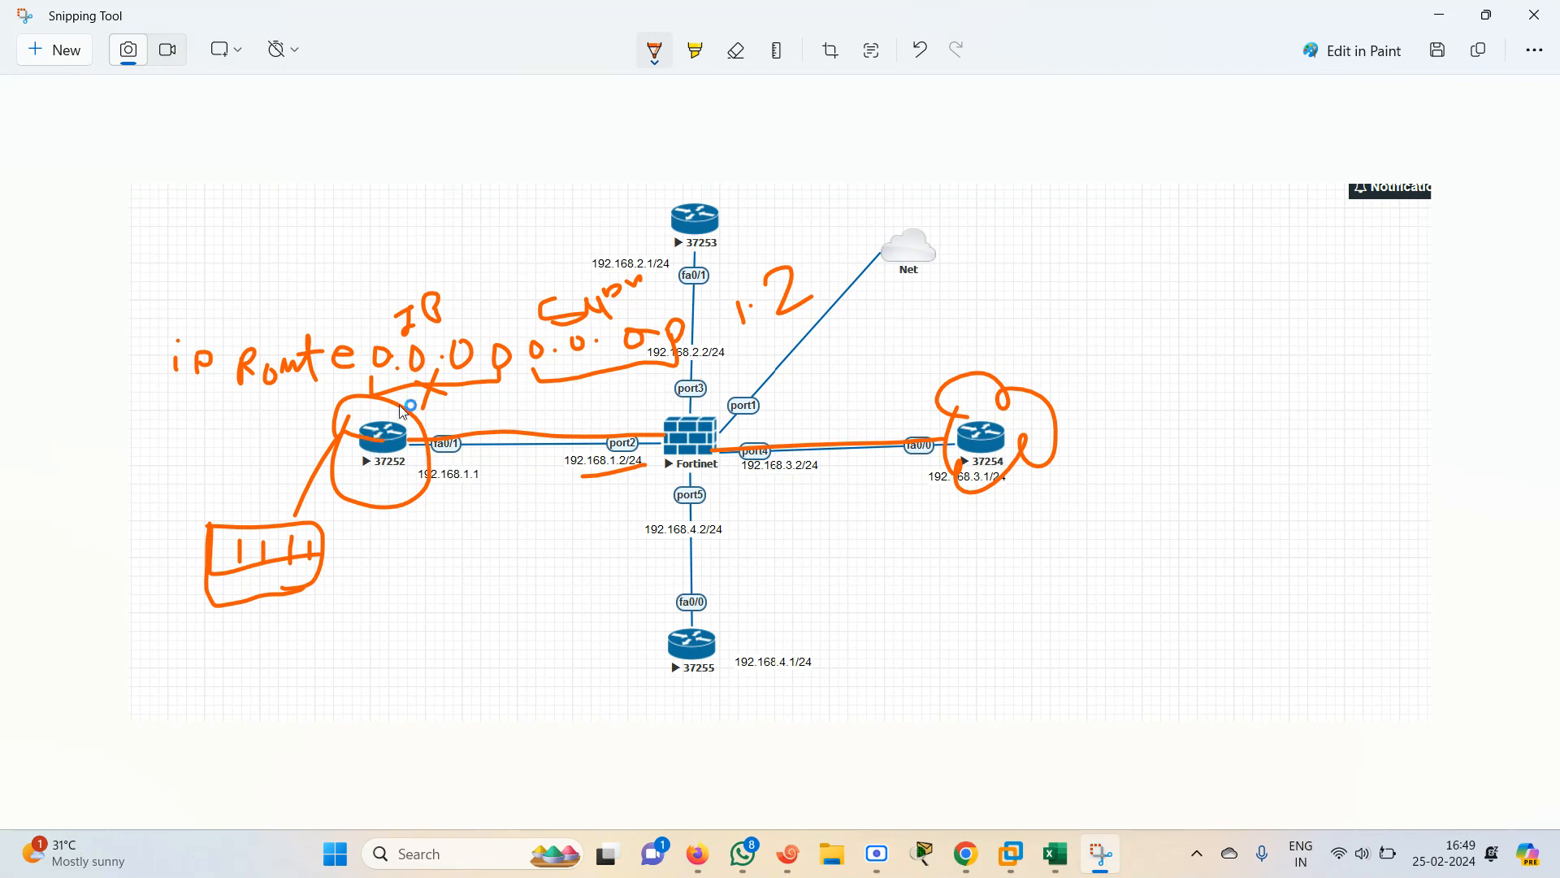
Circle the 0.0.0.0 network and the 0.0.0.0 mask in the handwritten route command
mouse_move(491, 330)
left_mouse_down()
mouse_move(363, 369)
mouse_move(448, 326)
left_mouse_up()
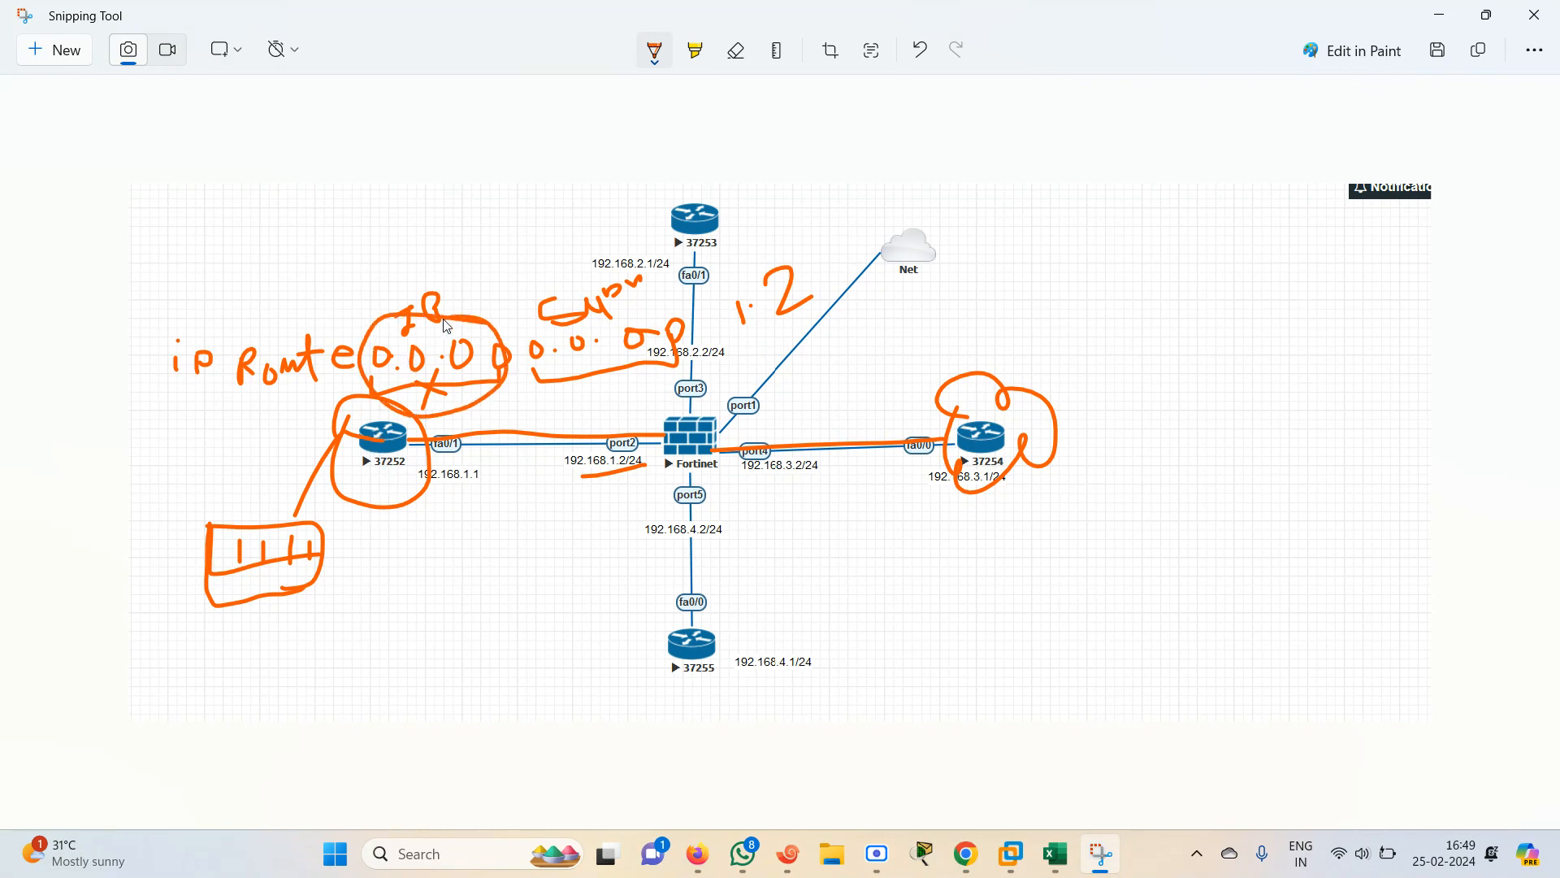
mouse_move(622, 299)
left_mouse_down()
mouse_move(630, 396)
mouse_move(511, 313)
left_mouse_up()
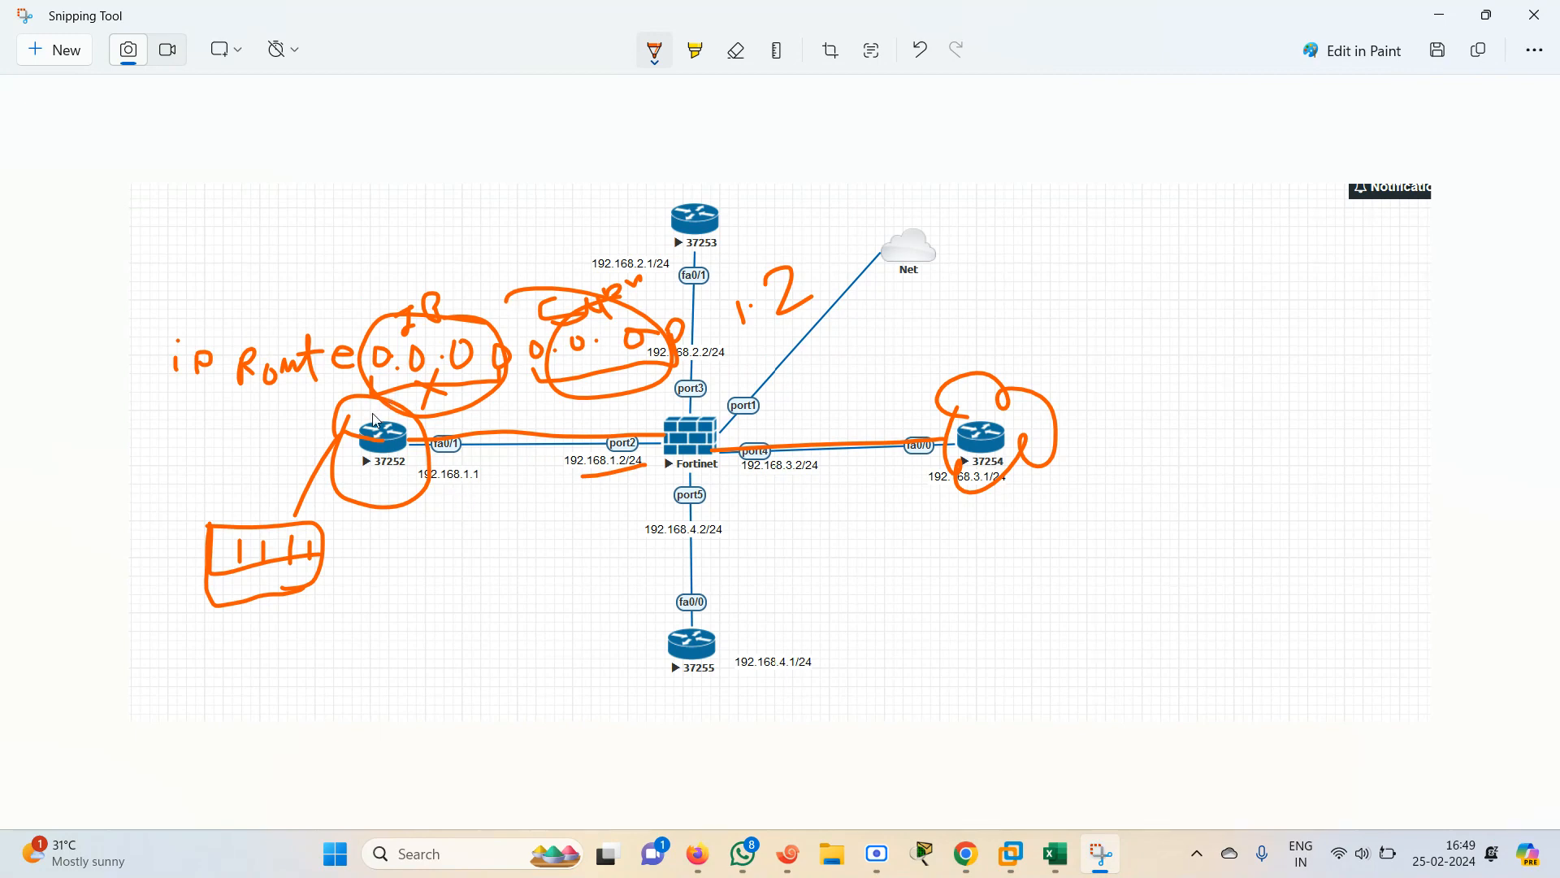
Draw an arrow from router 37252 to the FortiGate, circle the FortiGate and trace the path on to router 37254
left_click_drag(744, 347, 811, 324)
mouse_move(419, 472)
left_mouse_down()
mouse_move(638, 479)
mouse_move(607, 497)
left_mouse_up()
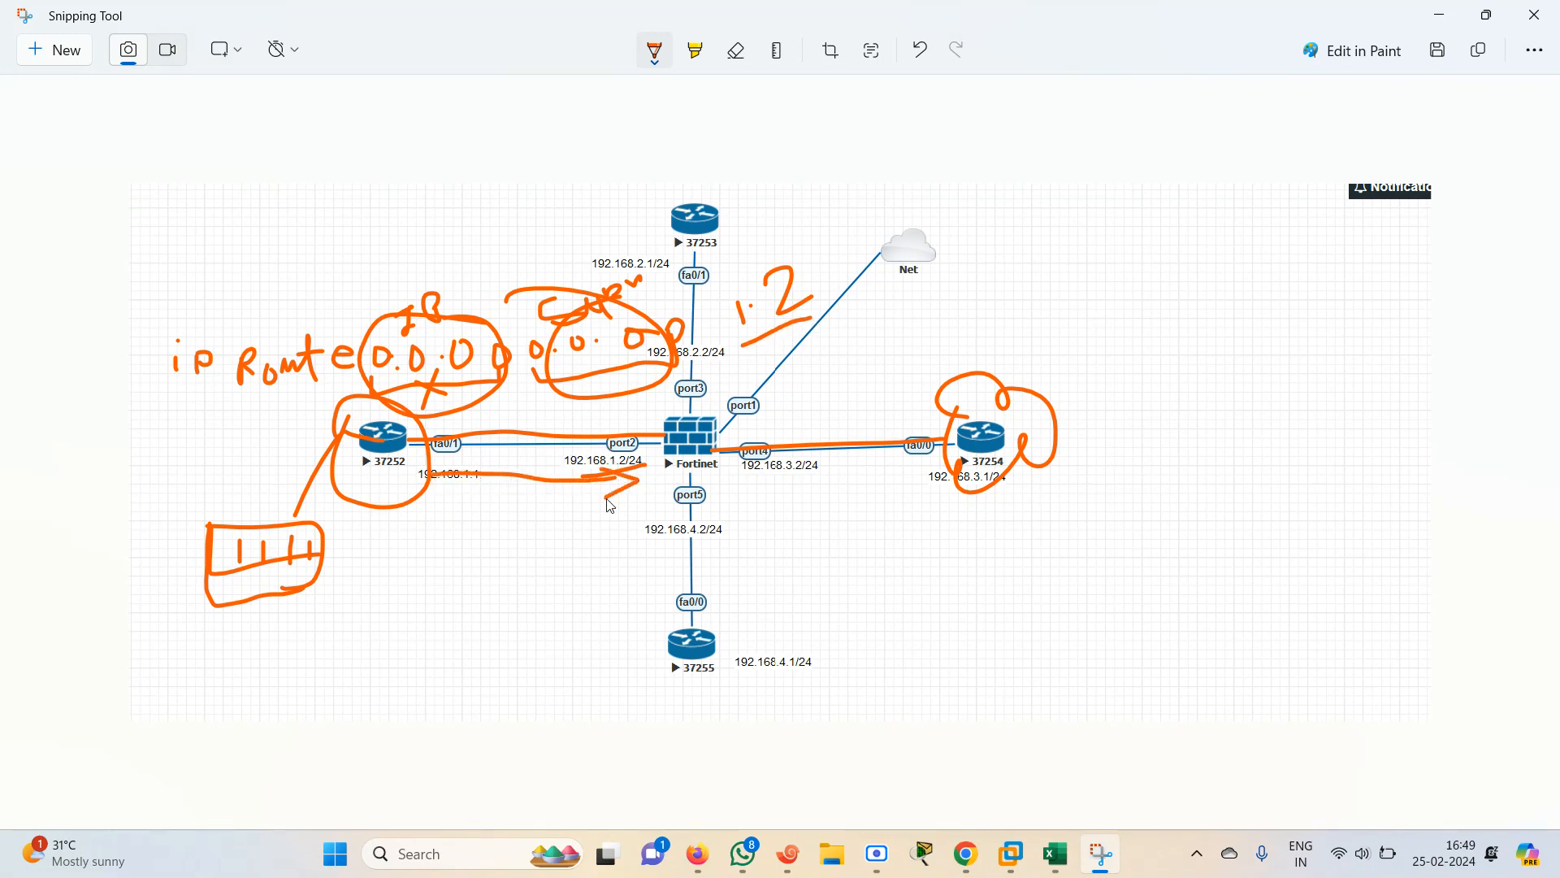
mouse_move(693, 418)
left_mouse_down()
mouse_move(658, 452)
mouse_move(719, 447)
mouse_move(666, 424)
left_mouse_up()
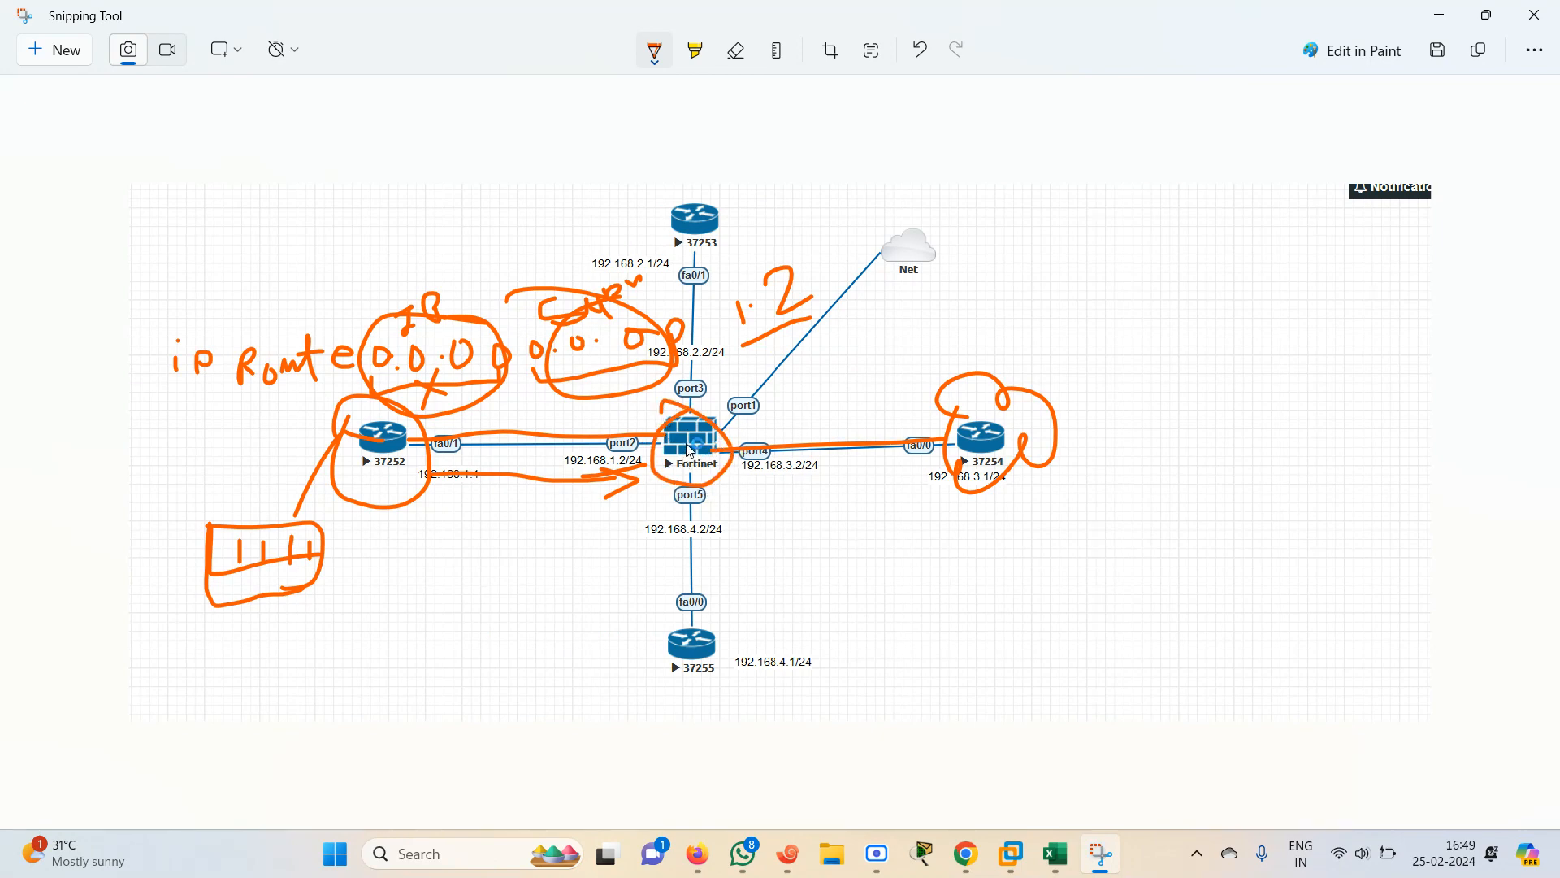
left_click_drag(690, 451, 953, 441)
mouse_move(672, 416)
left_mouse_down()
mouse_move(660, 433)
mouse_move(825, 457)
mouse_move(948, 444)
left_mouse_up()
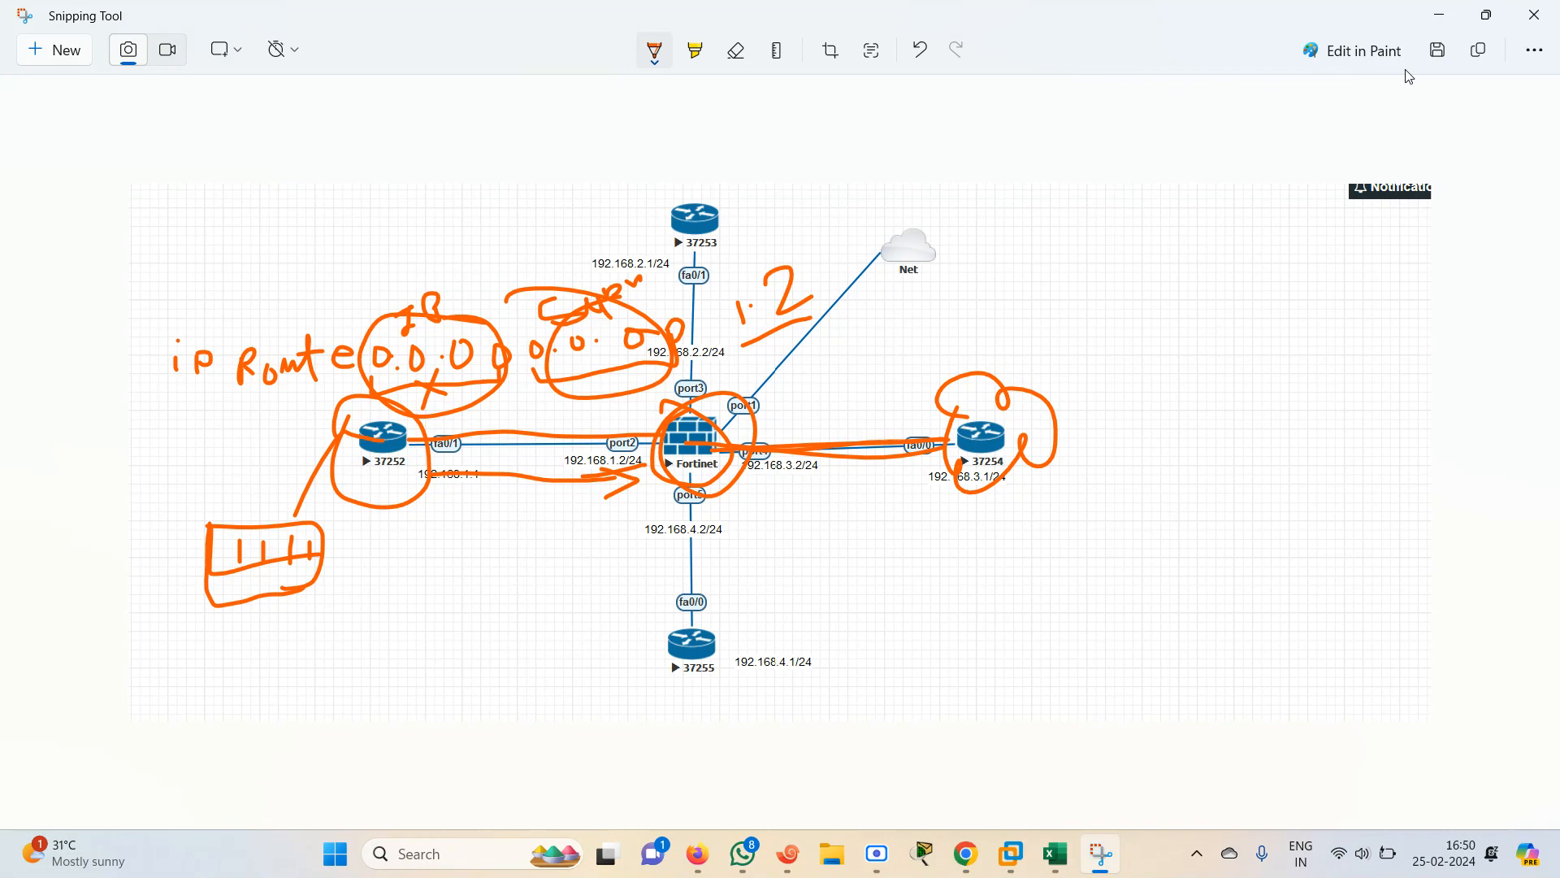
On router R1 (37252), add the default route ip route 0.0.0.0 0.0.0.0 192.168.1.2 and leave configuration mode
left_click(1441, 15)
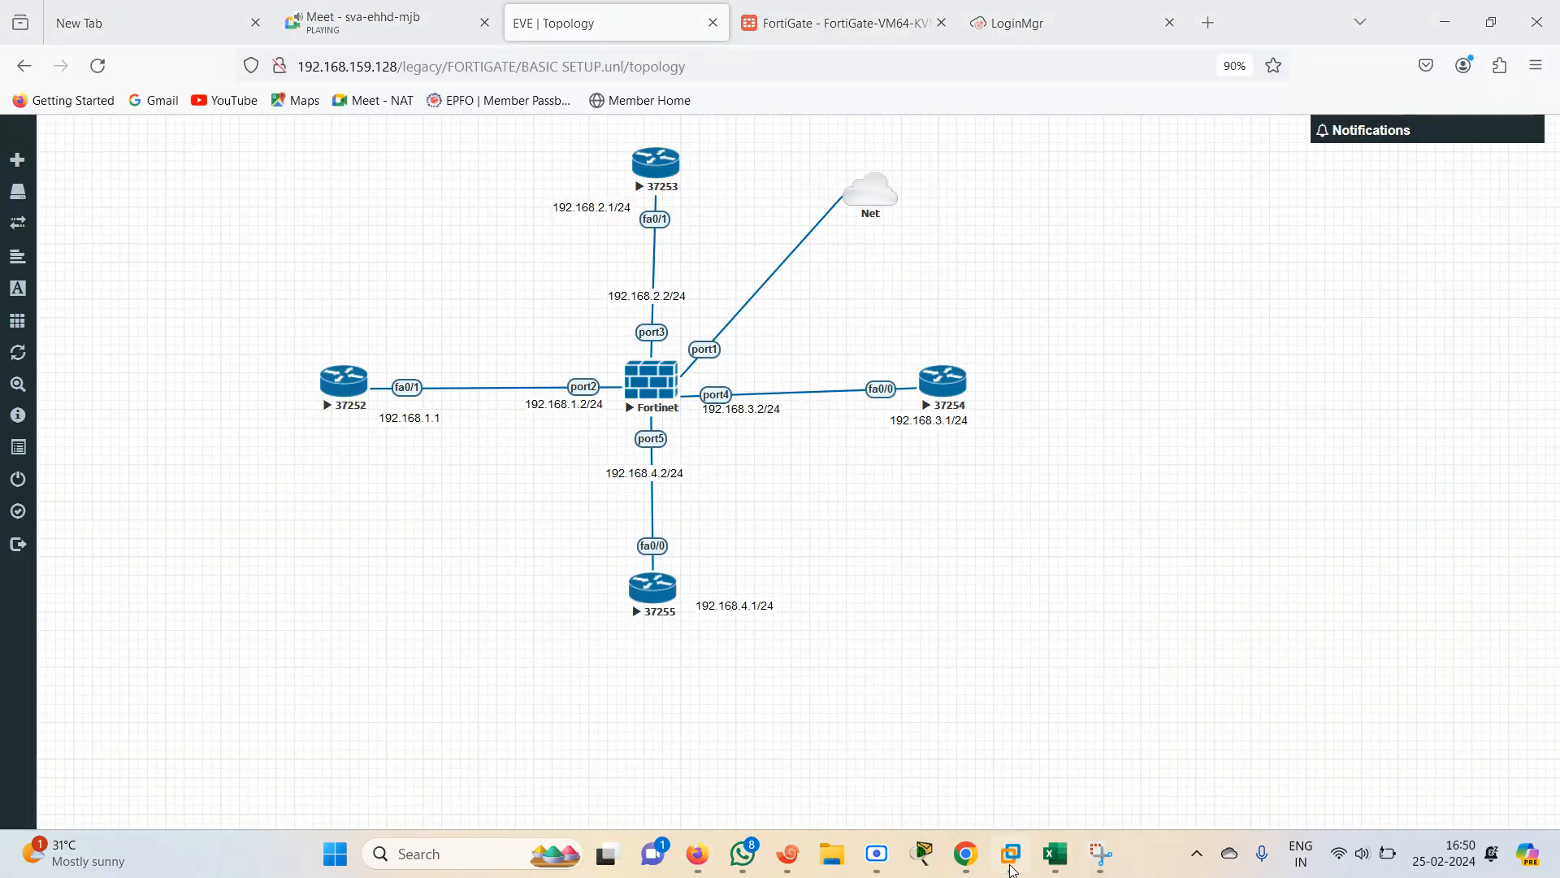
mouse_move(864, 863)
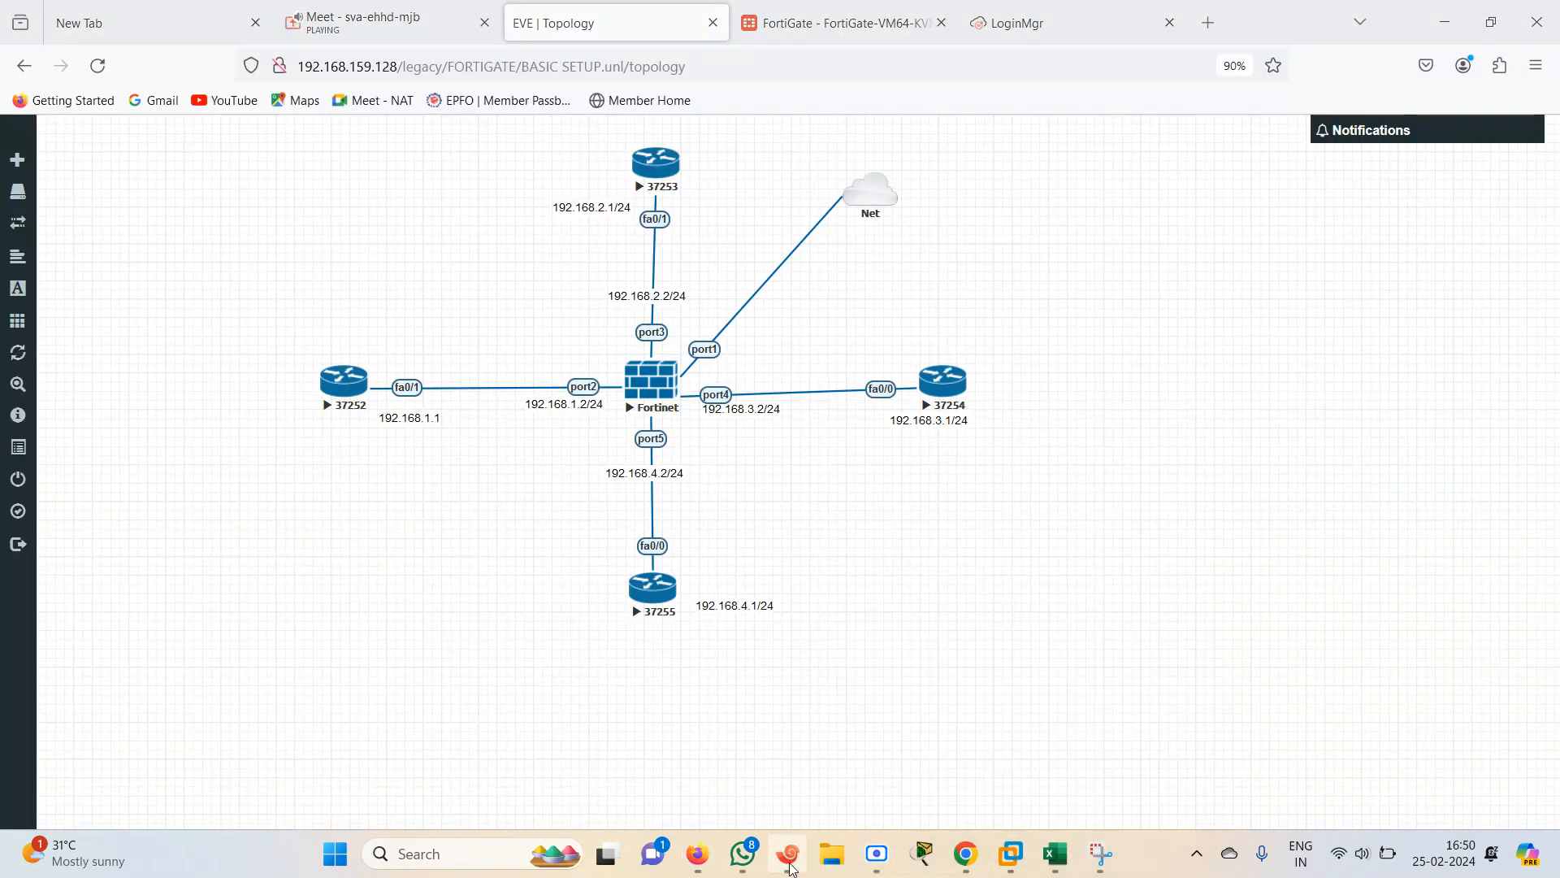
left_click(788, 853)
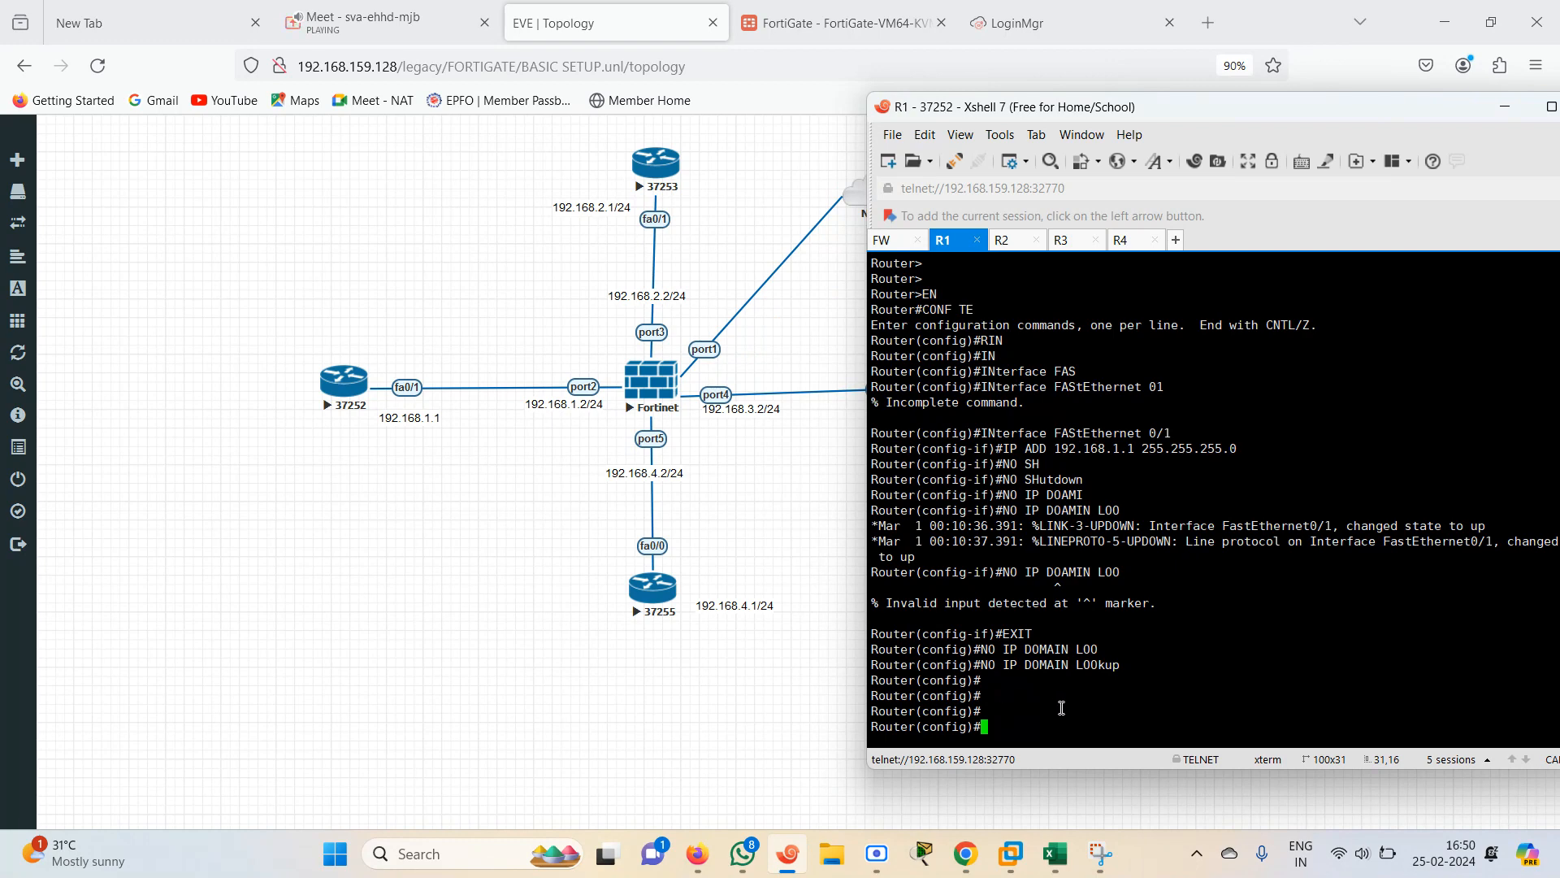
key("Return")
key("Return")
key("Return")
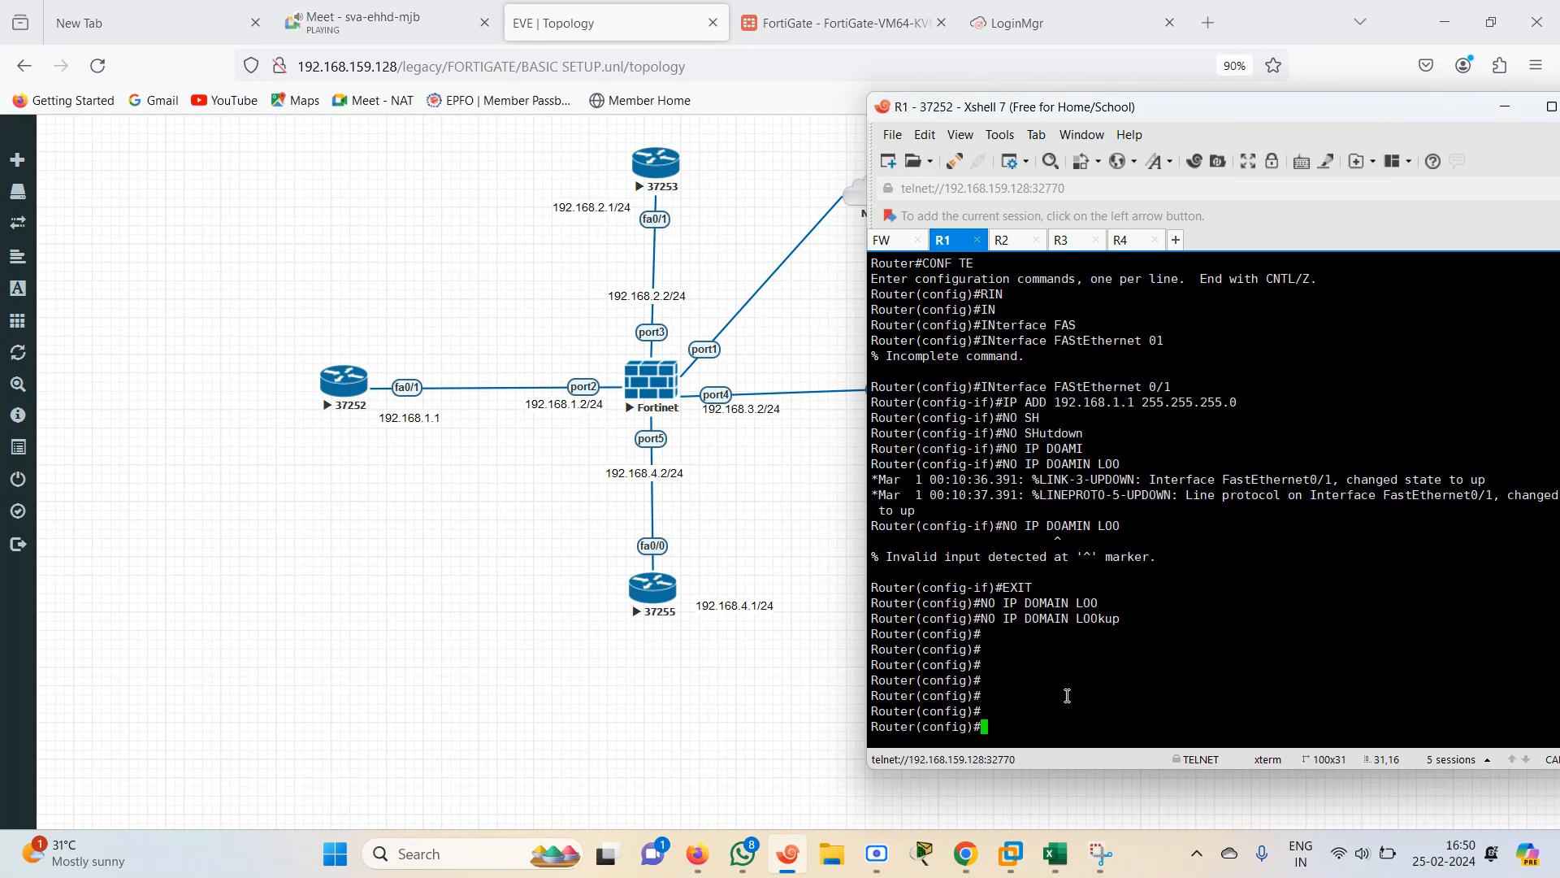
type("IP ROUTE")
key("Tab")
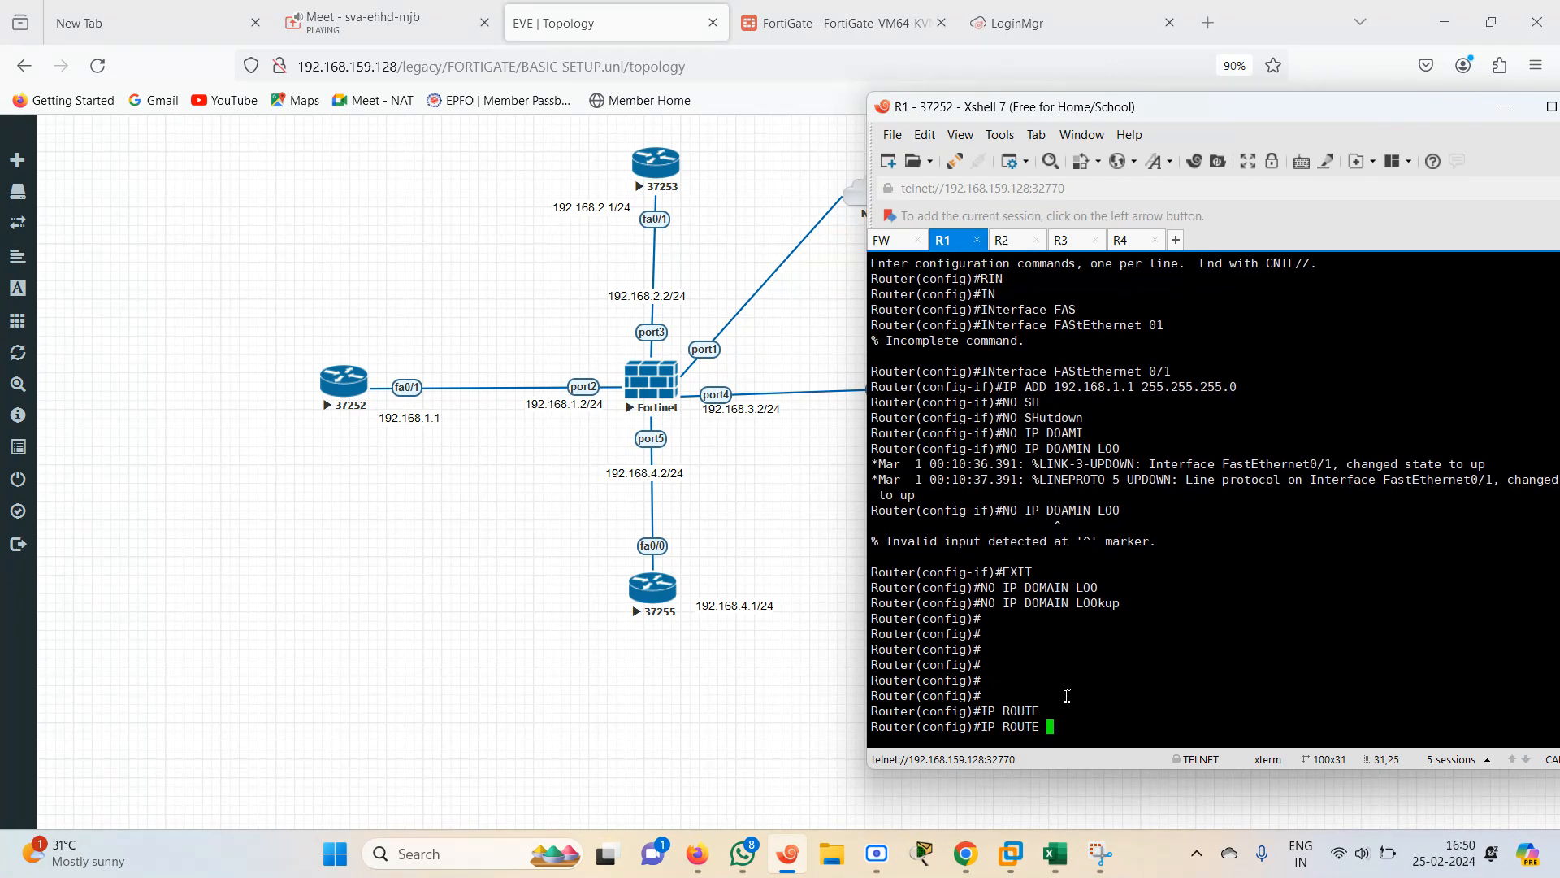
type("0.0.0.0 0.0.0.0 192.168.1.2")
key("Return")
key("Return")
key("Return")
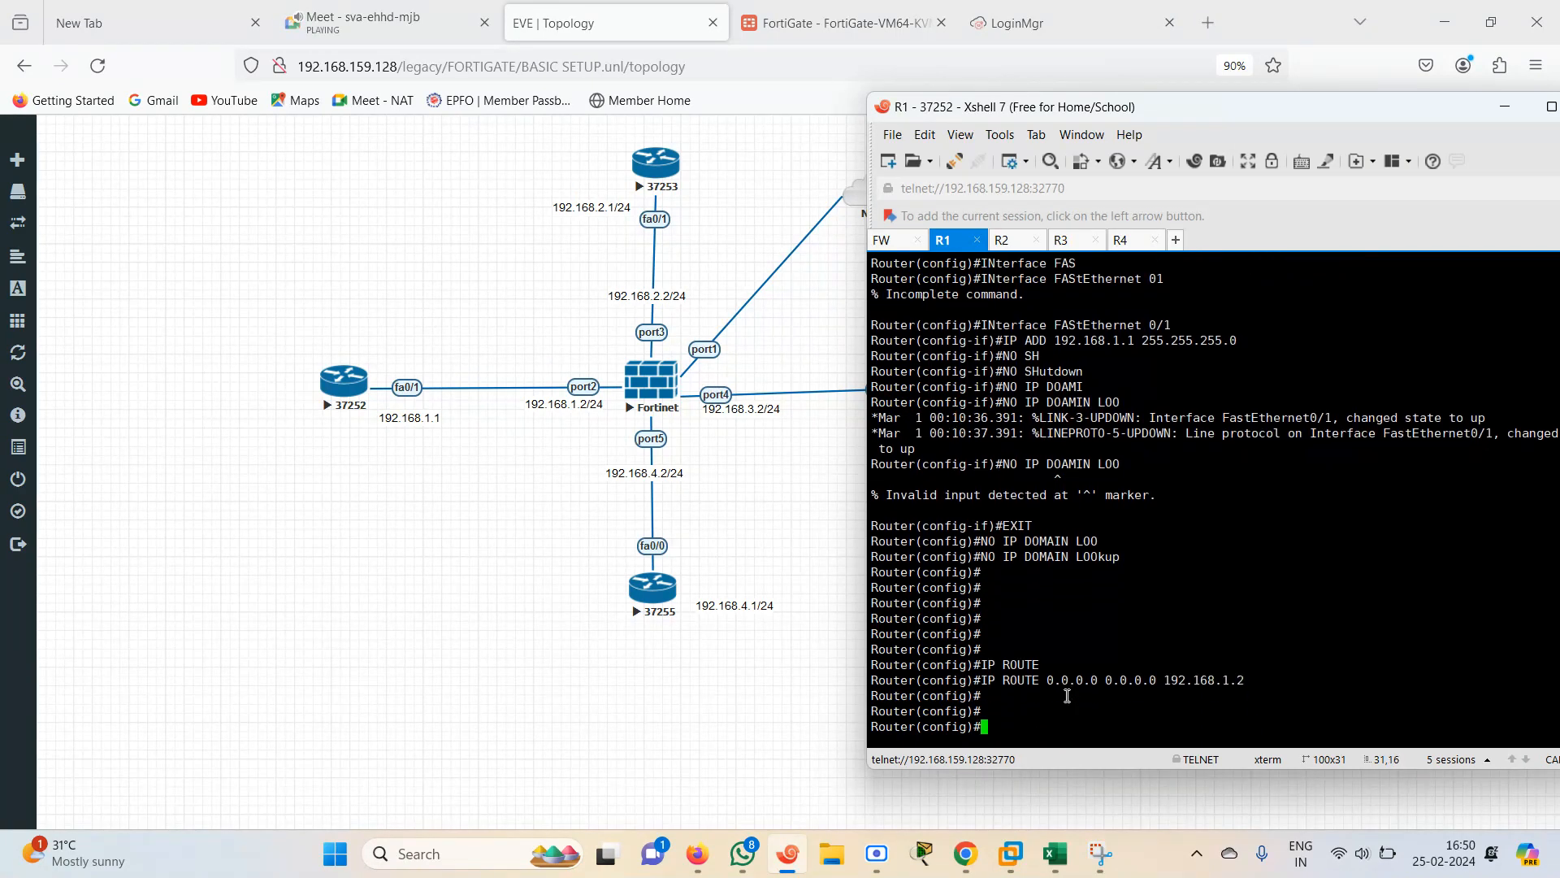
type("END")
key("Return")
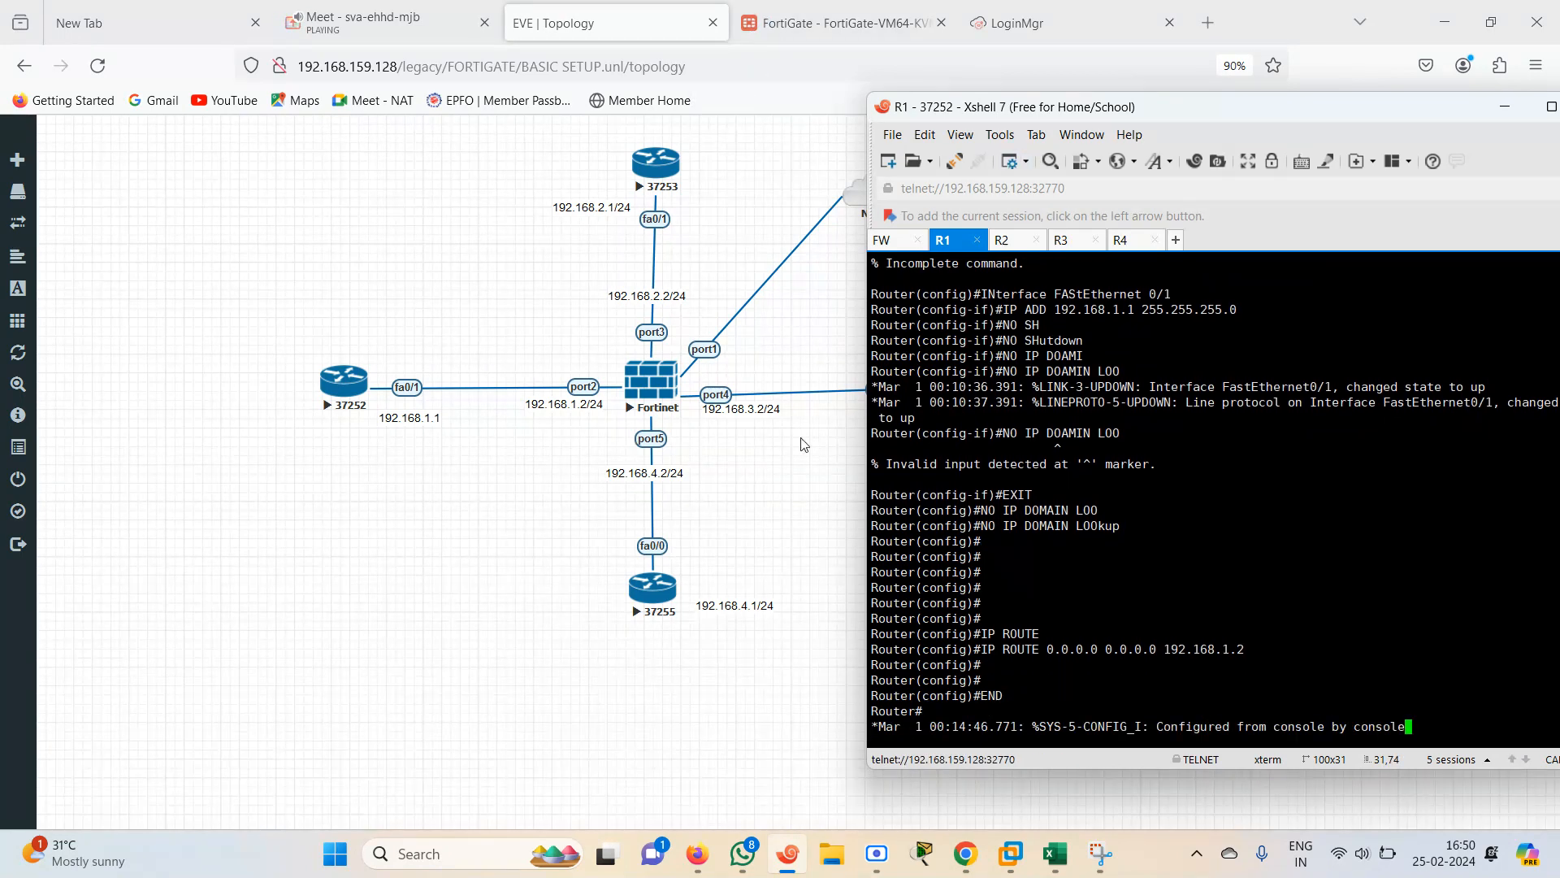
On router R3 (37254), enter privileged and global configuration mode and create interface Loopback 100
left_click(832, 521)
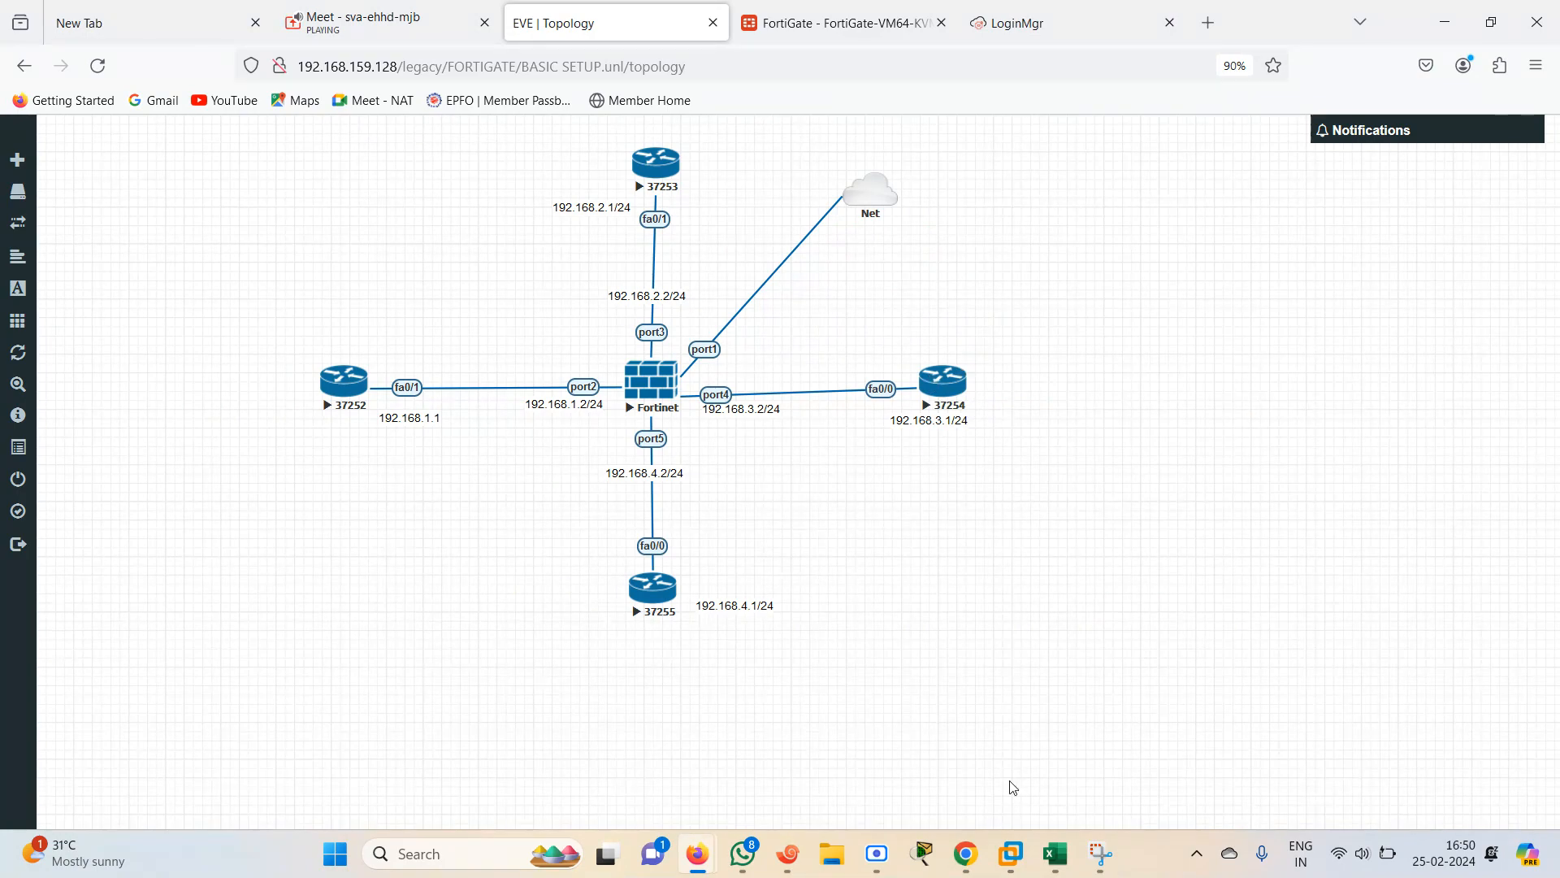
left_click(789, 853)
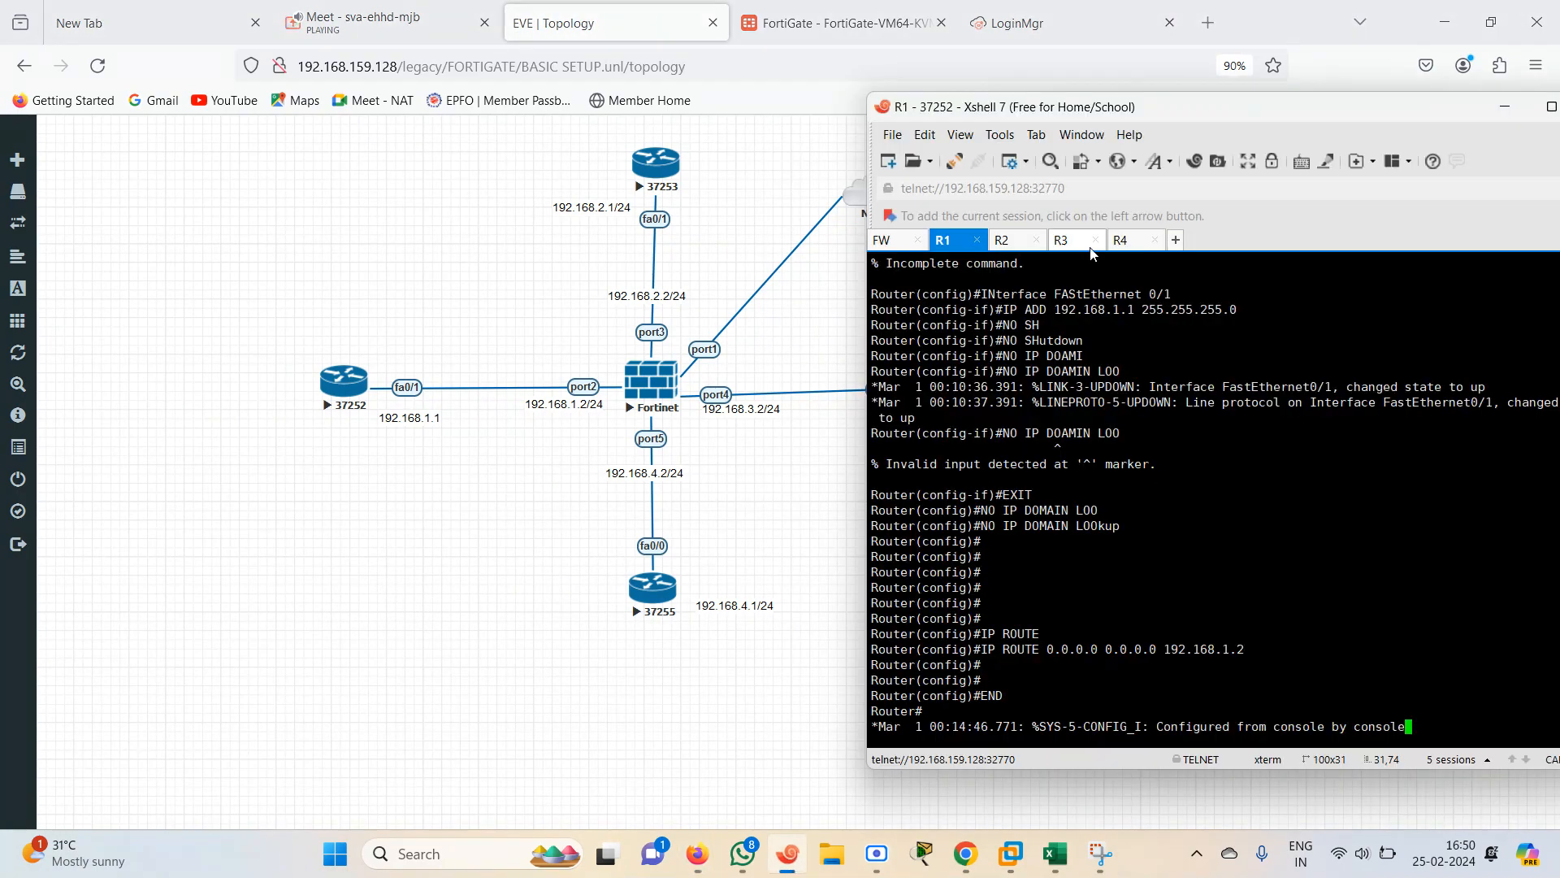
left_click(1065, 240)
key("Return")
key("Return")
key("Return")
type("E")
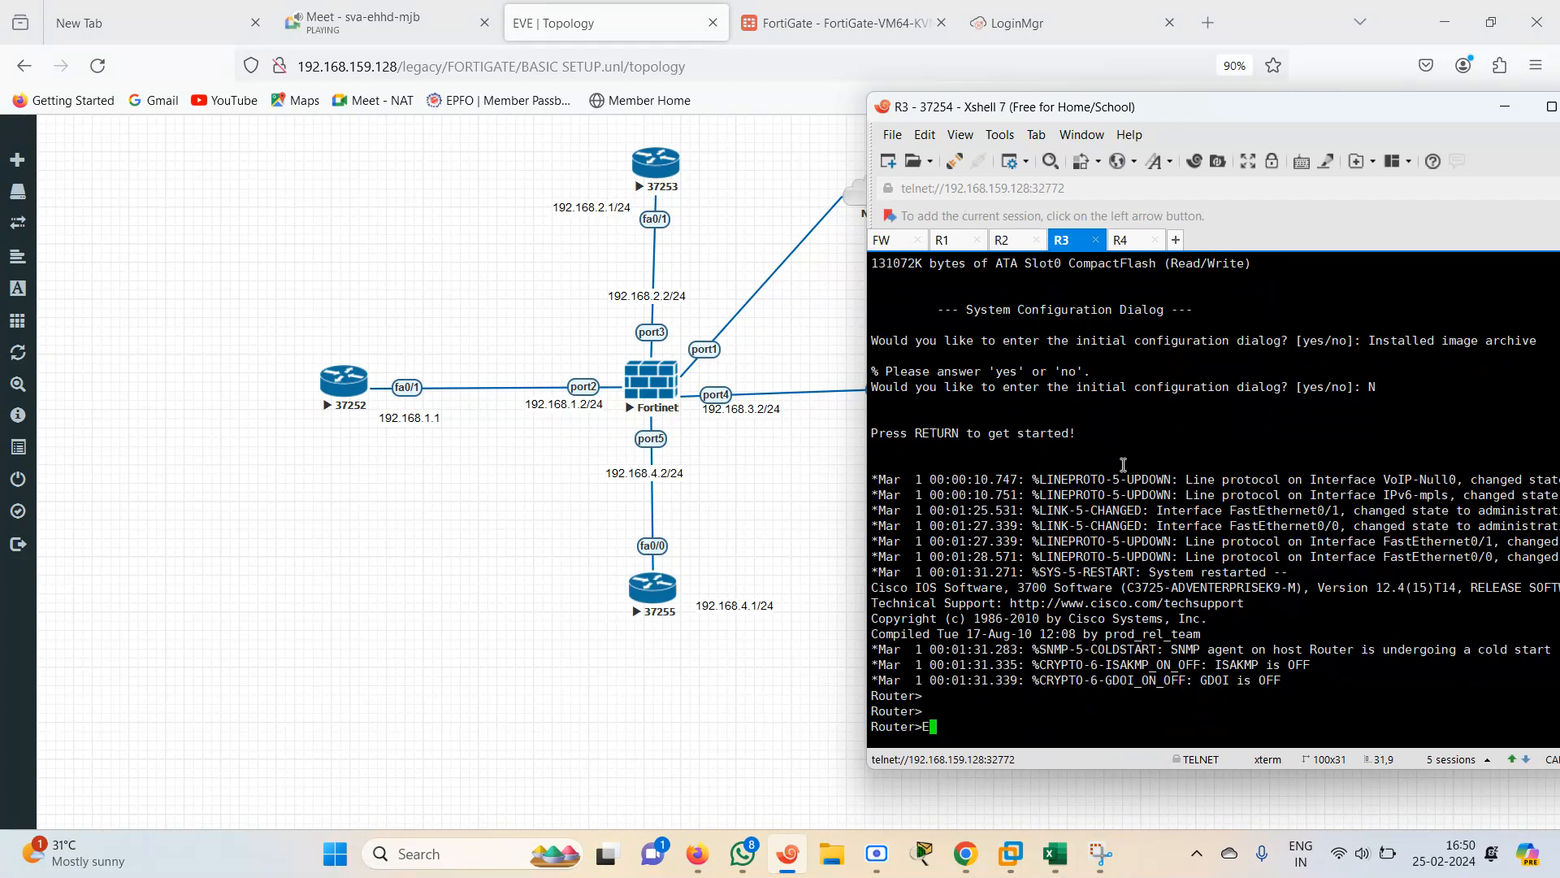
type("N")
key("Return")
type("CONF TE")
key("Return")
type("IN")
key("Tab")
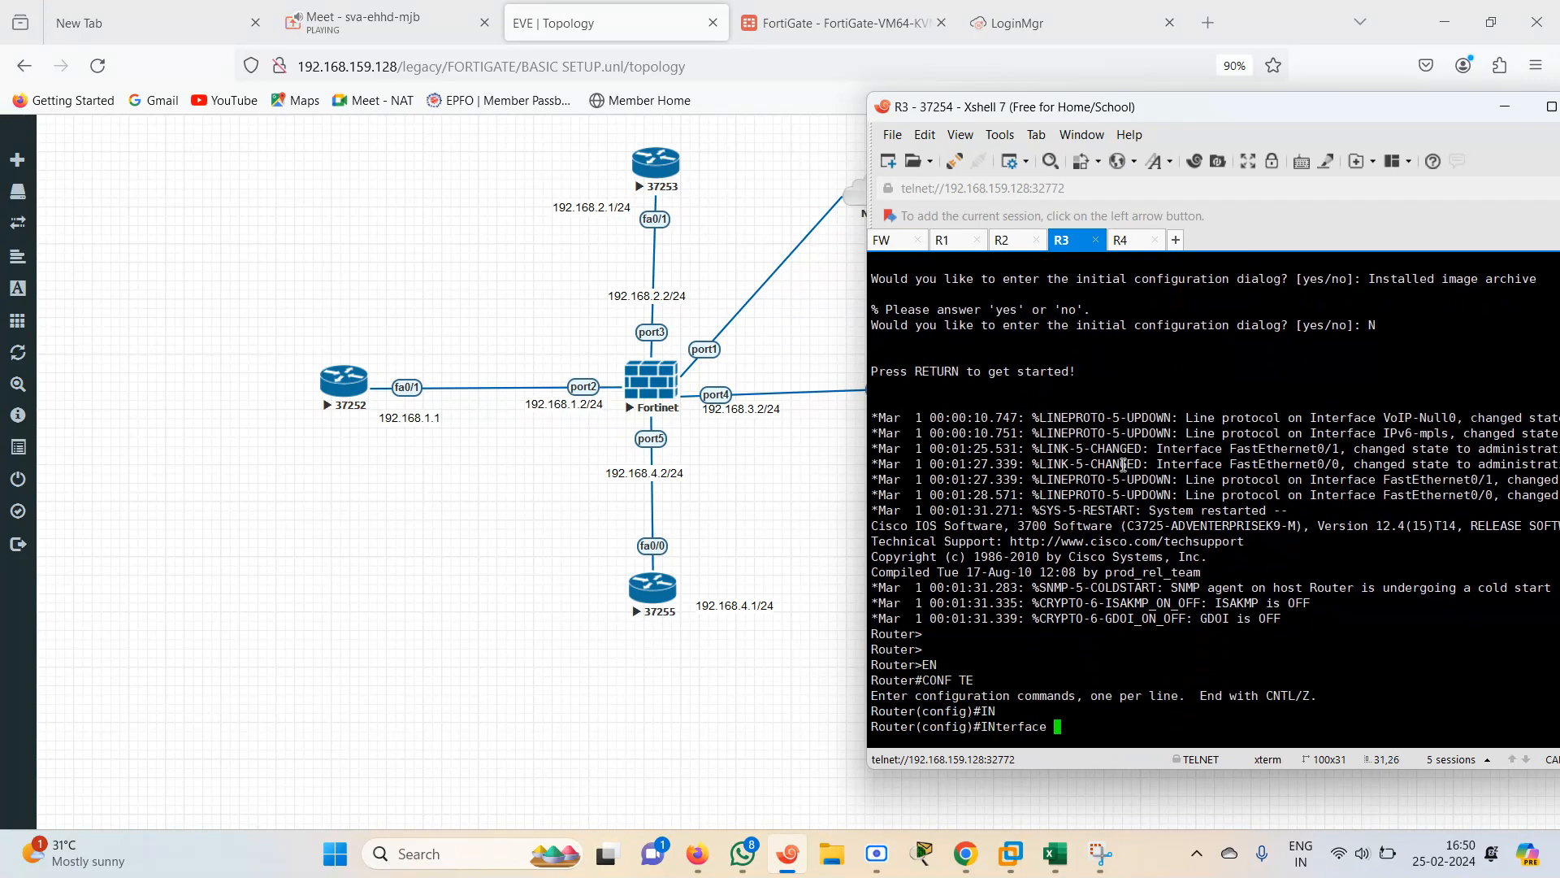
type("LO")
key("Tab")
type("1")
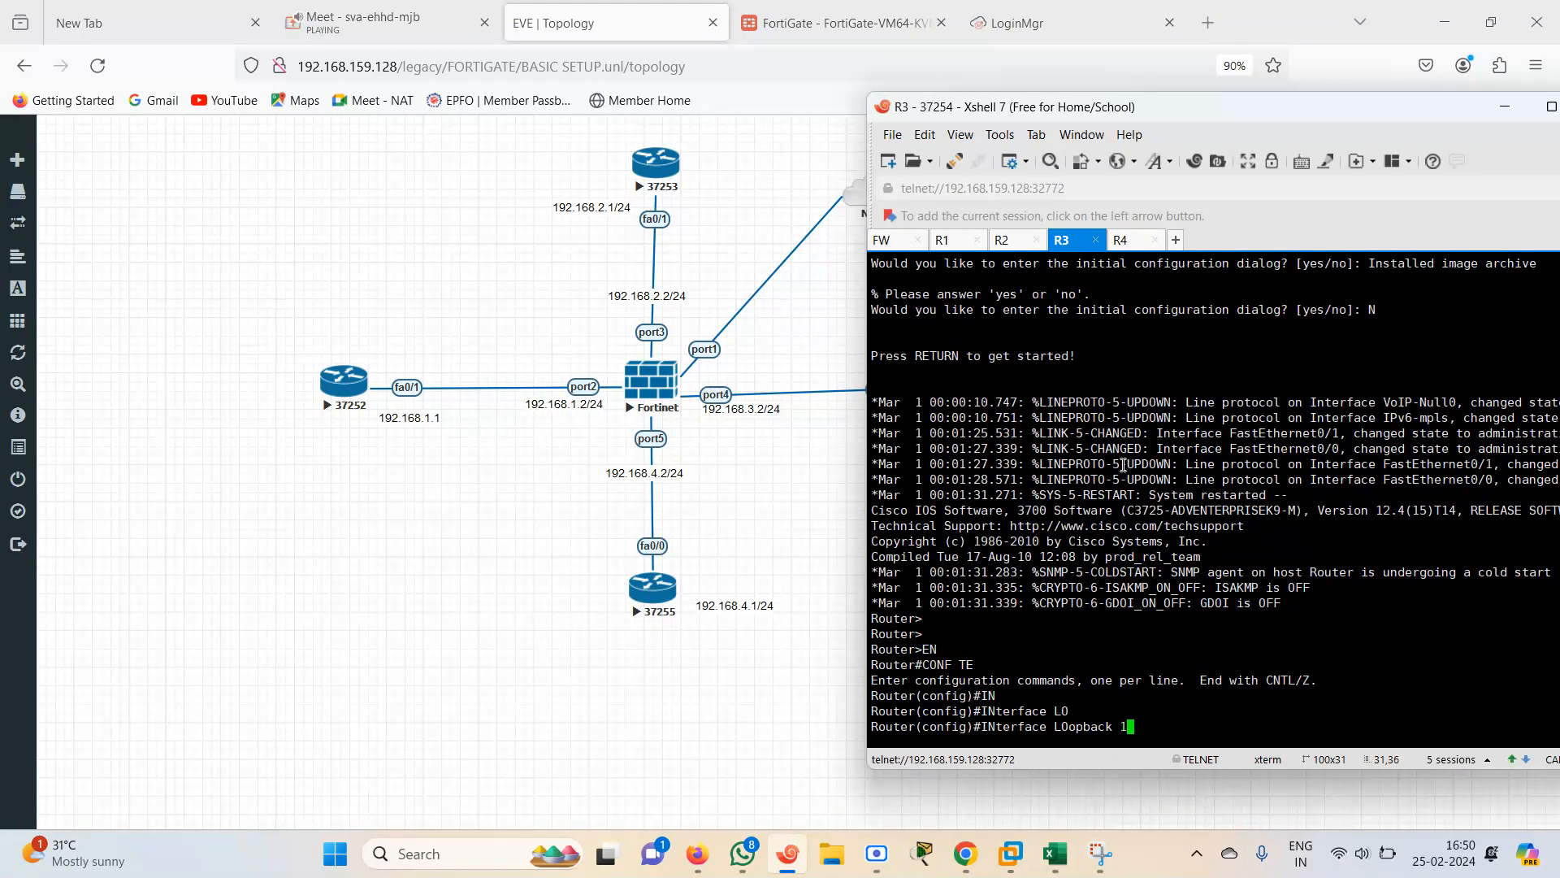
type("00")
key("Return")
Assign IP address 1.1.1.1 255.0.0.0 to Loopback 100 and leave configuration mode
type("IP ADD")
key("Tab")
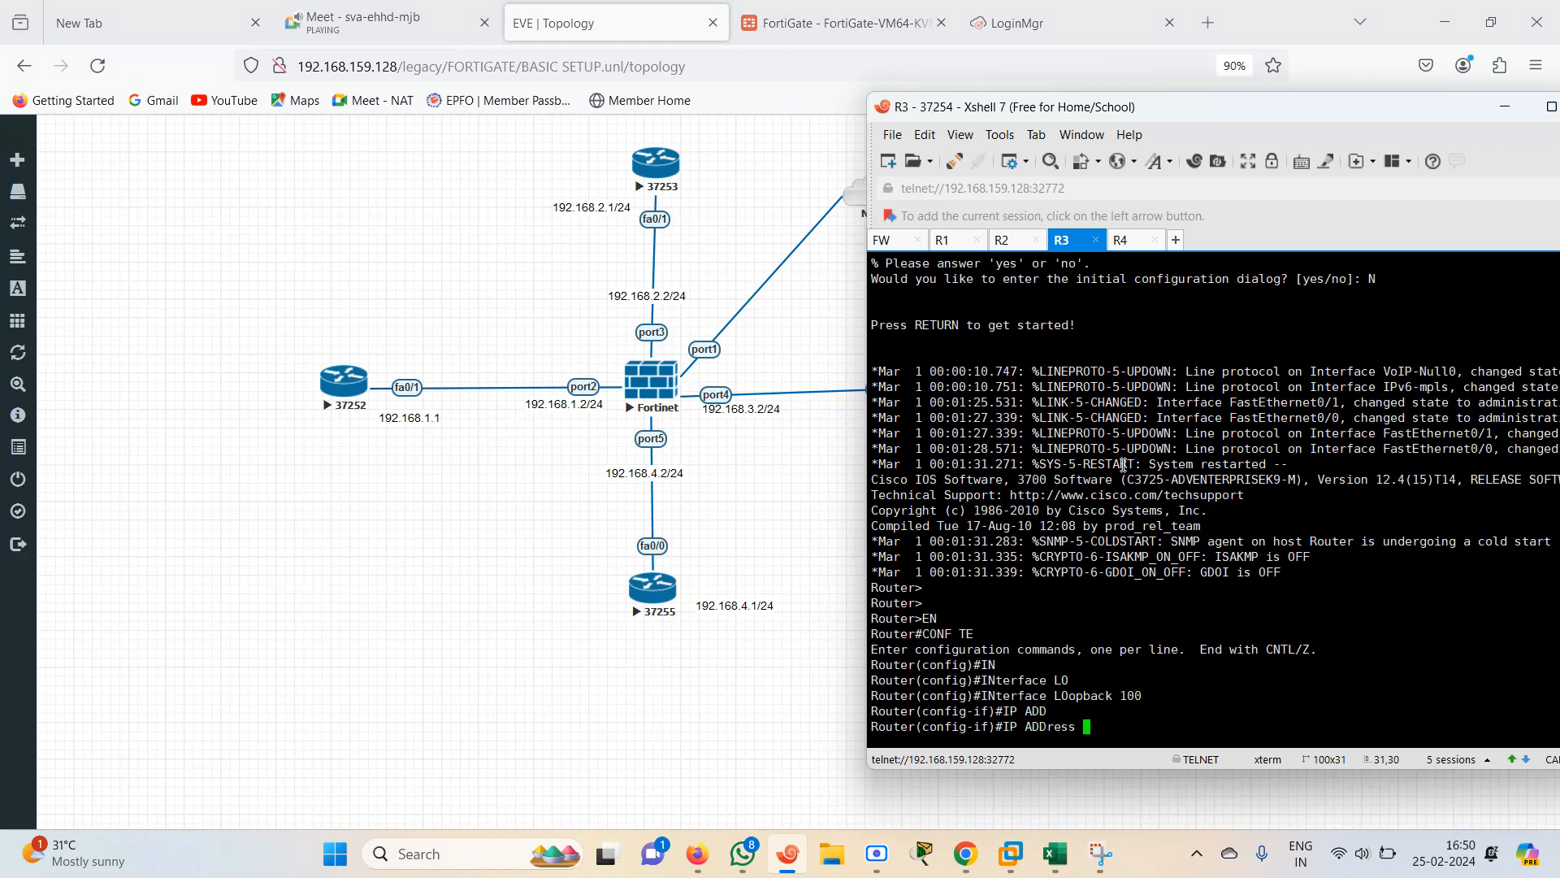
type("1.1.1.1 ")
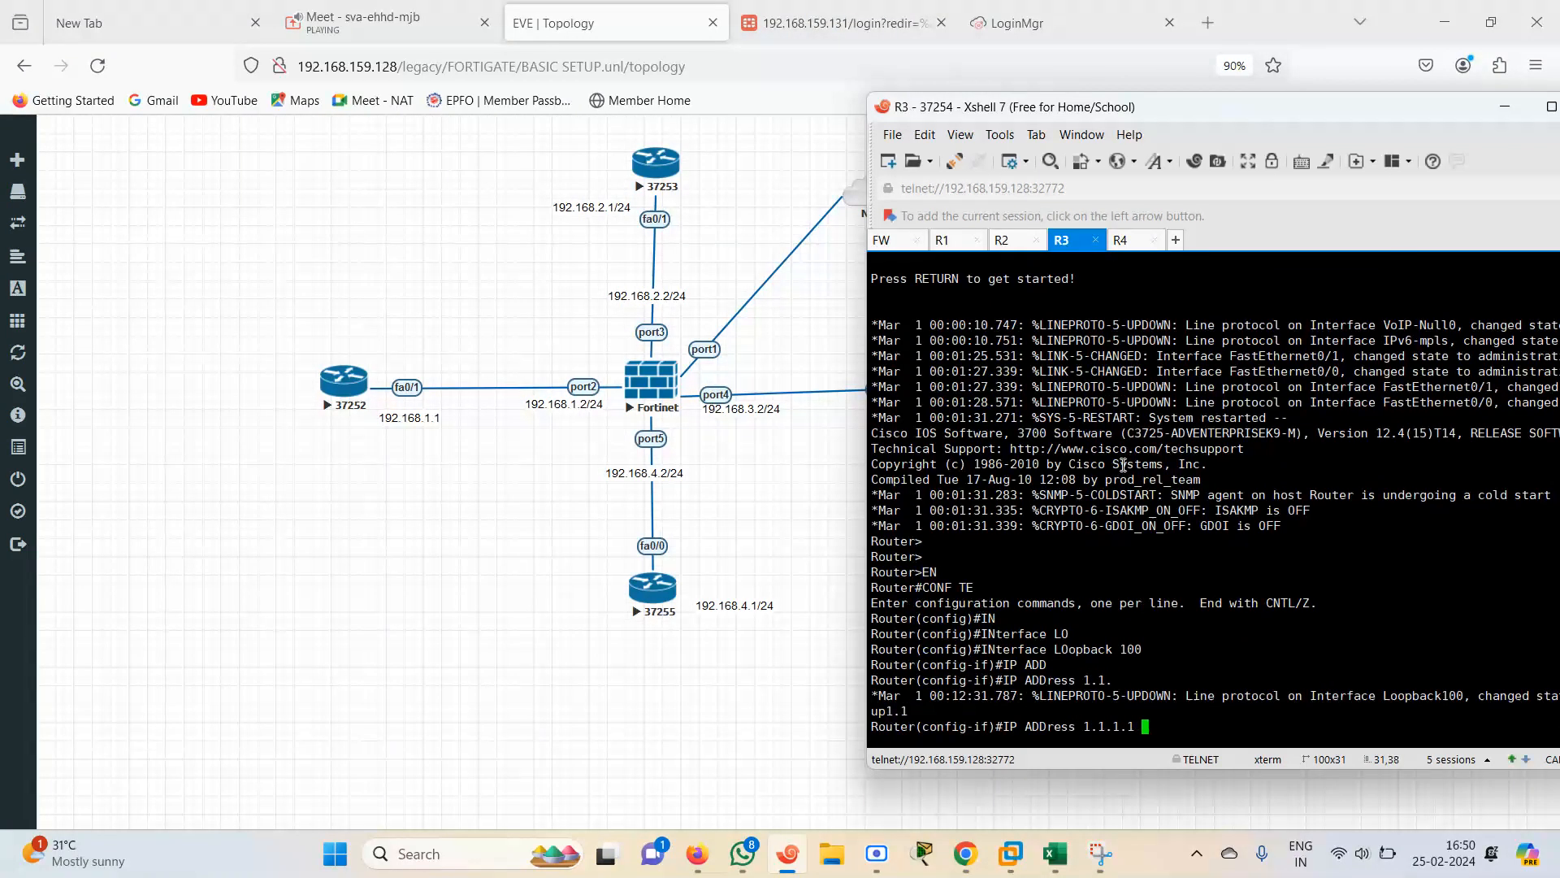
type("255.0.0.0")
key("Return")
key("Return")
key("Return")
type("END")
key("Return")
key("Return")
key("Return")
key("Return")
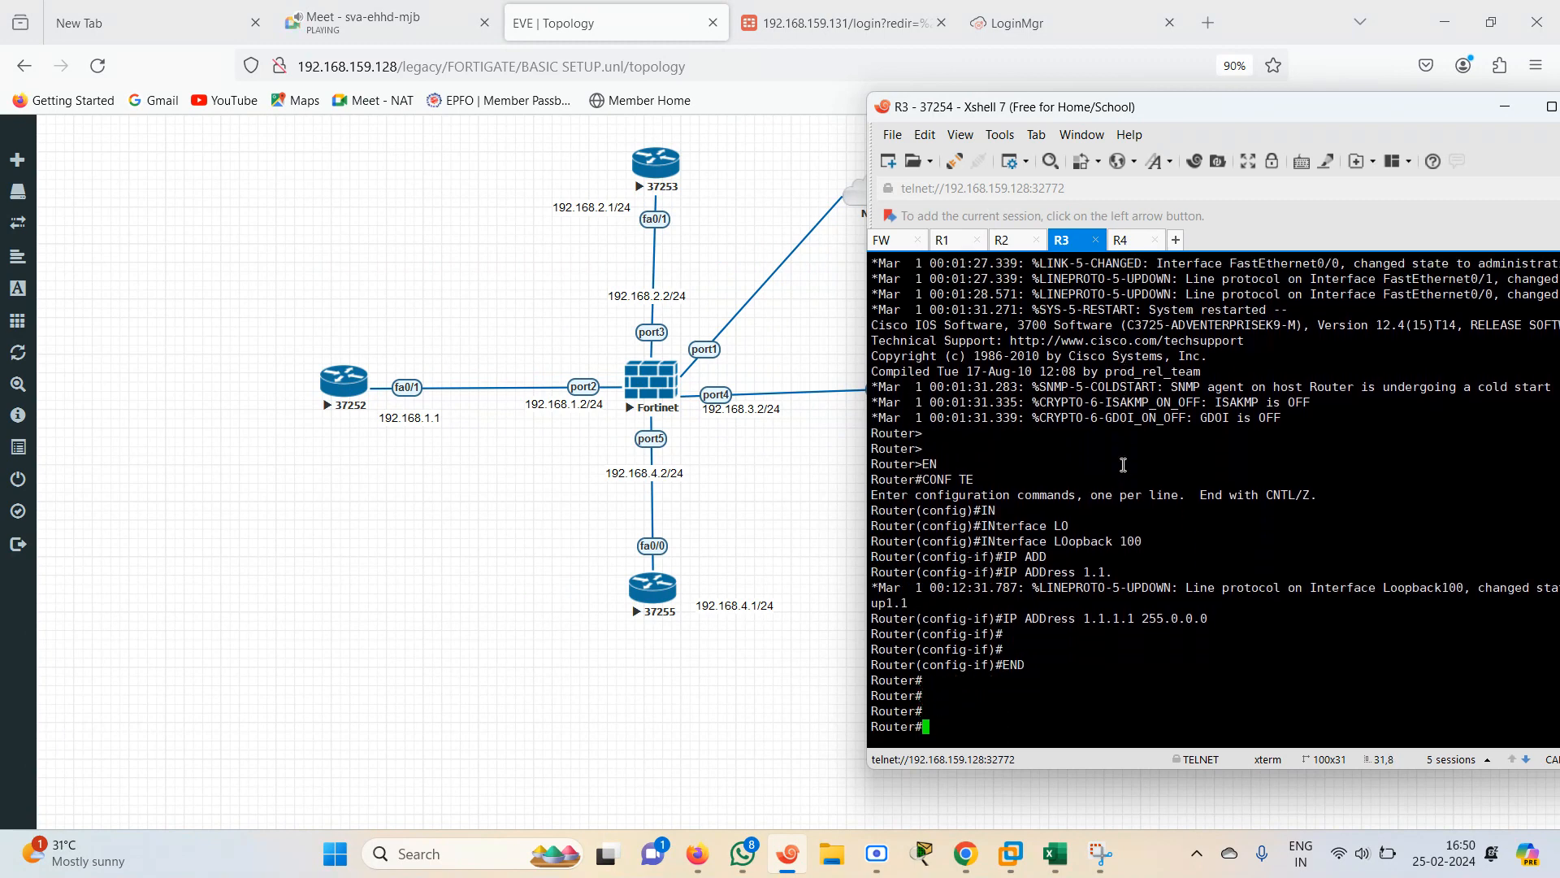
left_click_drag(1078, 603, 1184, 594)
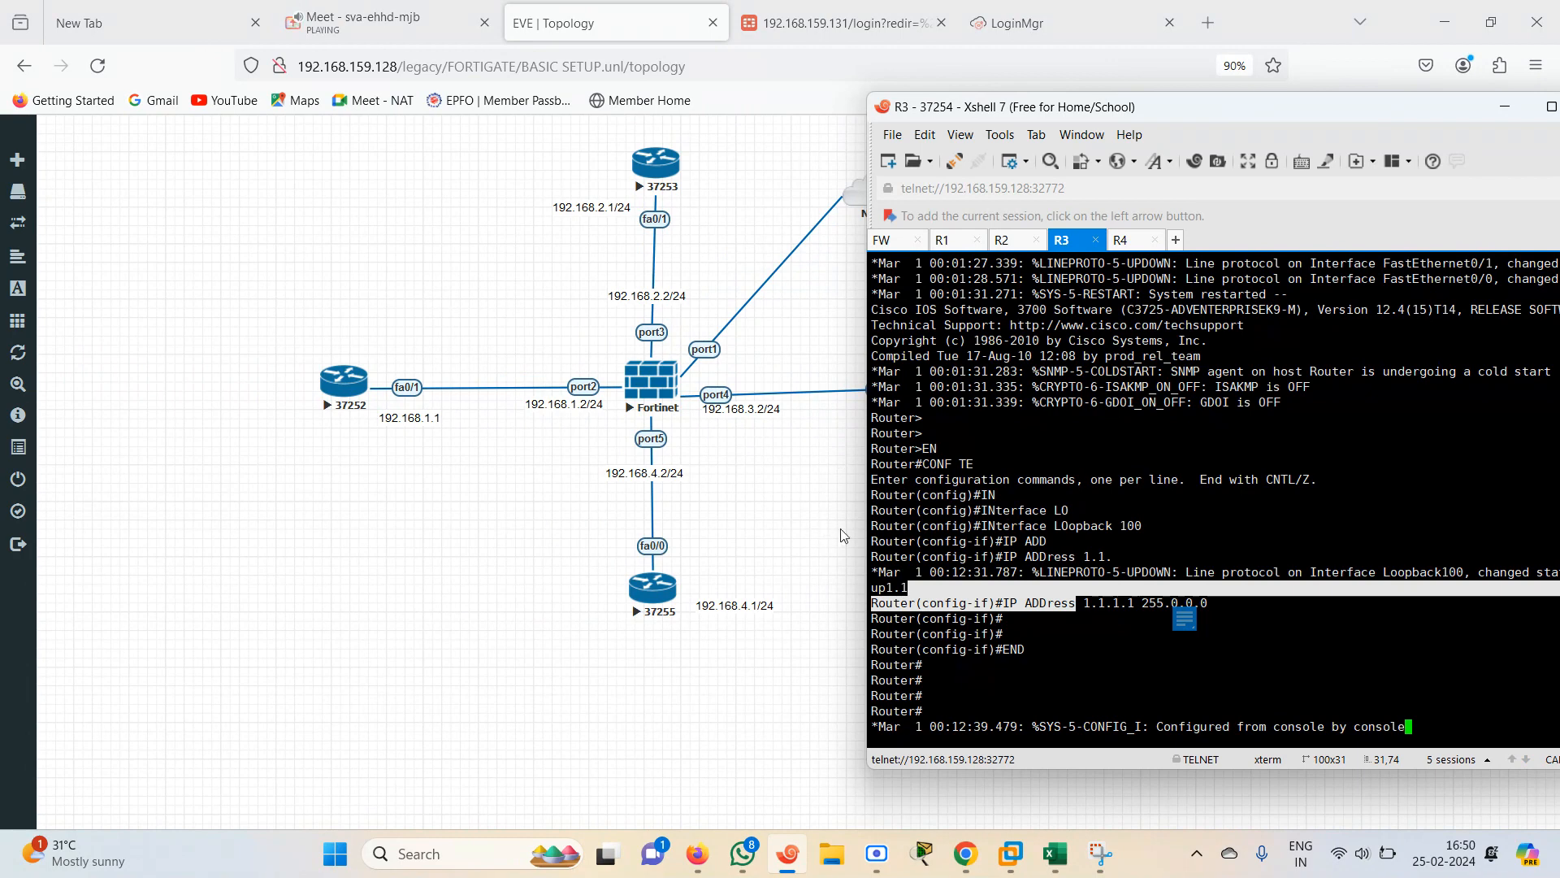
left_click(953, 251)
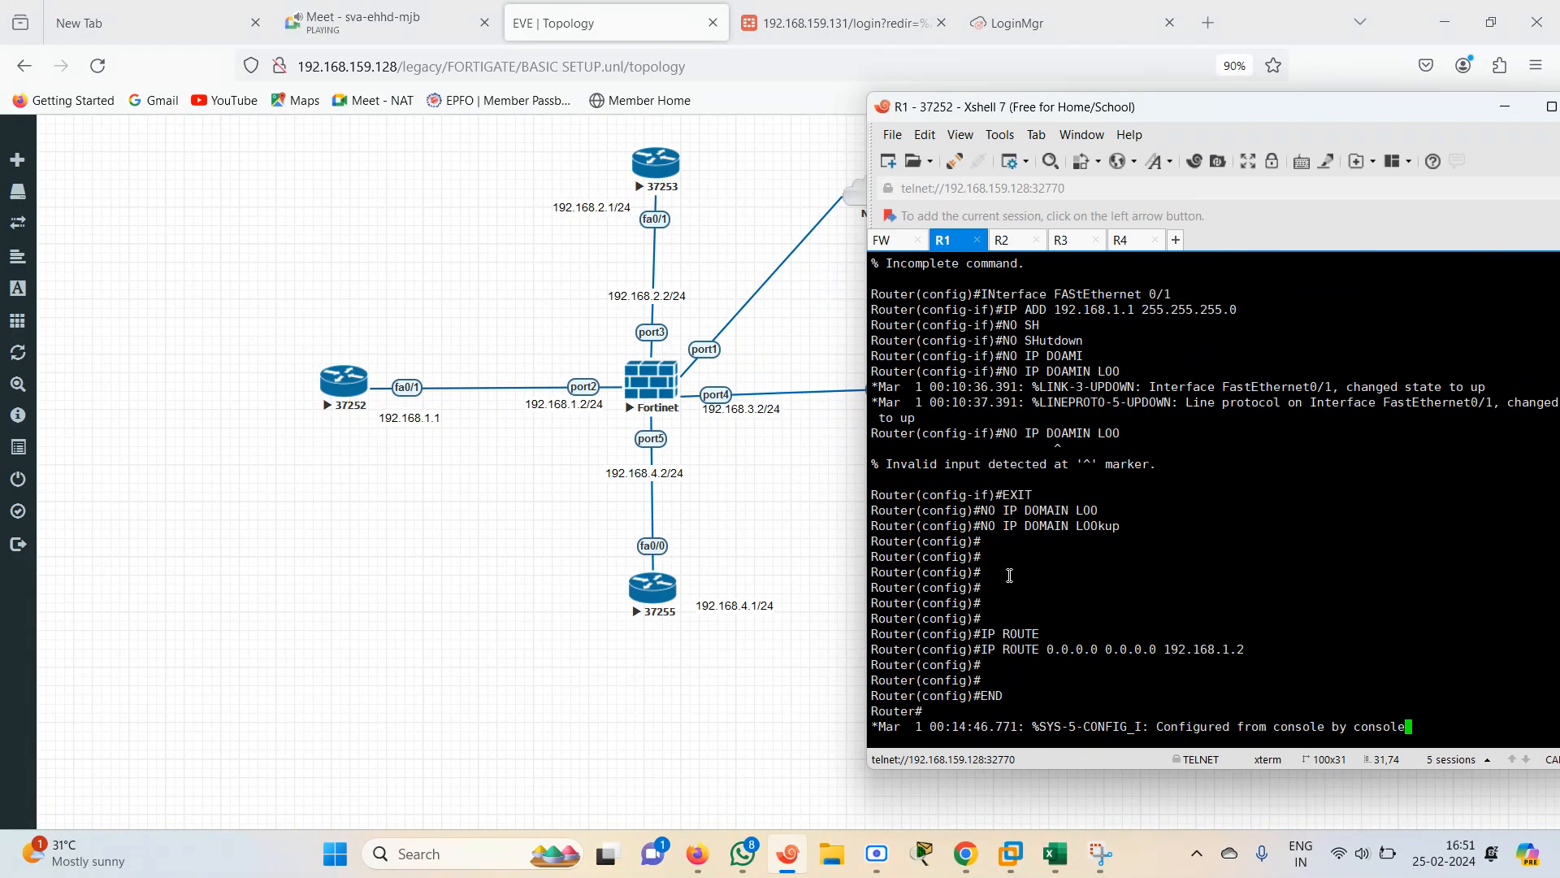
key("Return")
key("Return")
key("Return")
key("Return")
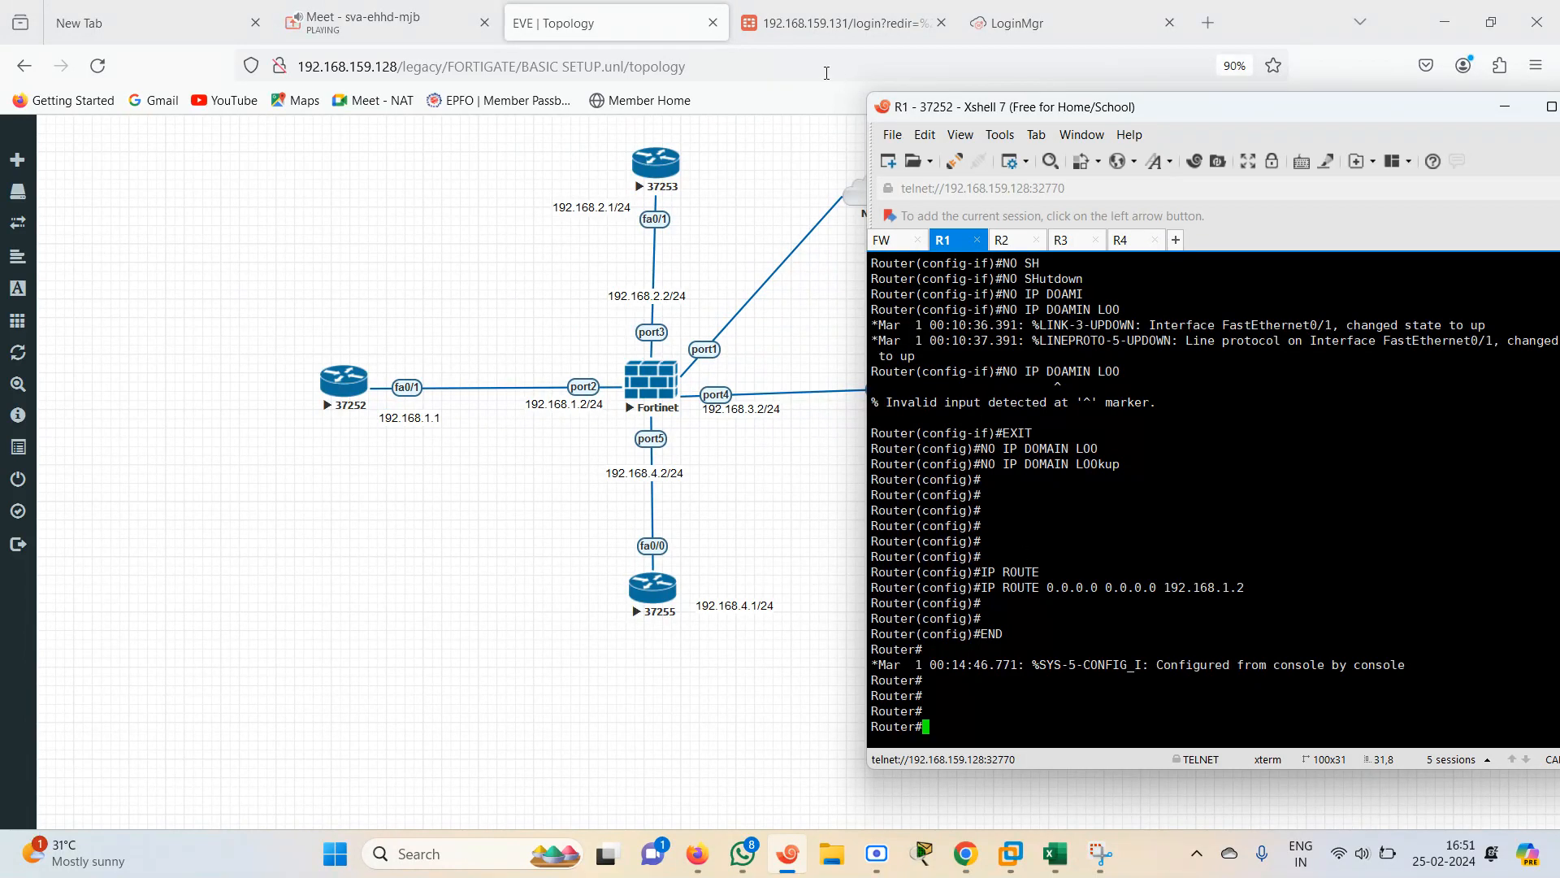
Log in to the FortiGate web GUI as admin with the account password and dismiss the save-password, setup and release prompts
left_click(807, 31)
type("ADM")
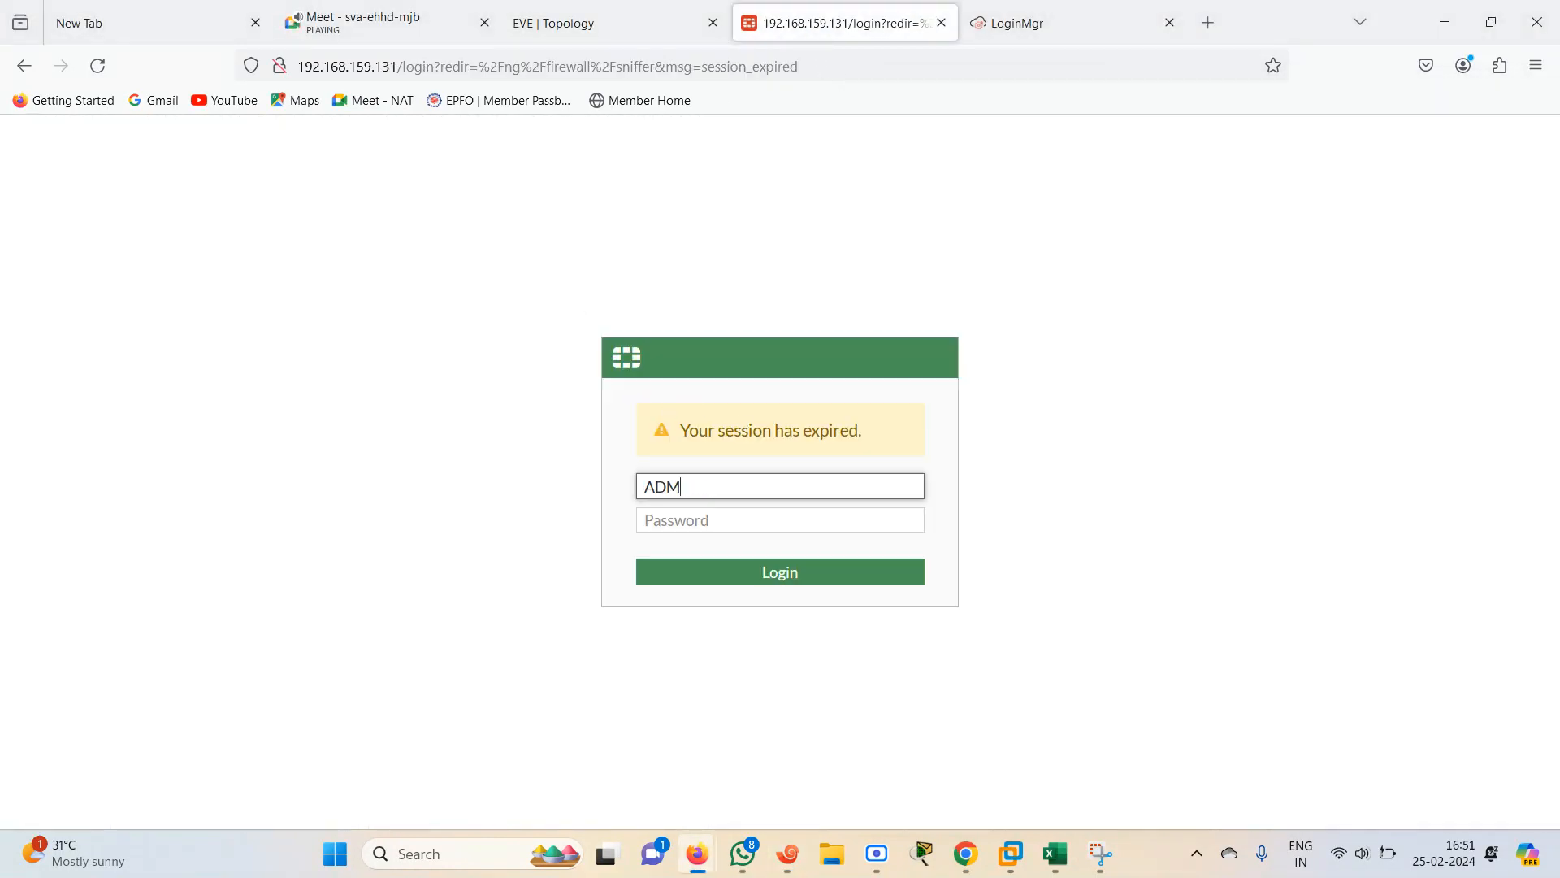
key("BackSpace")
key("BackSpace")
key("BackSpace")
type("admin")
key("Tab")
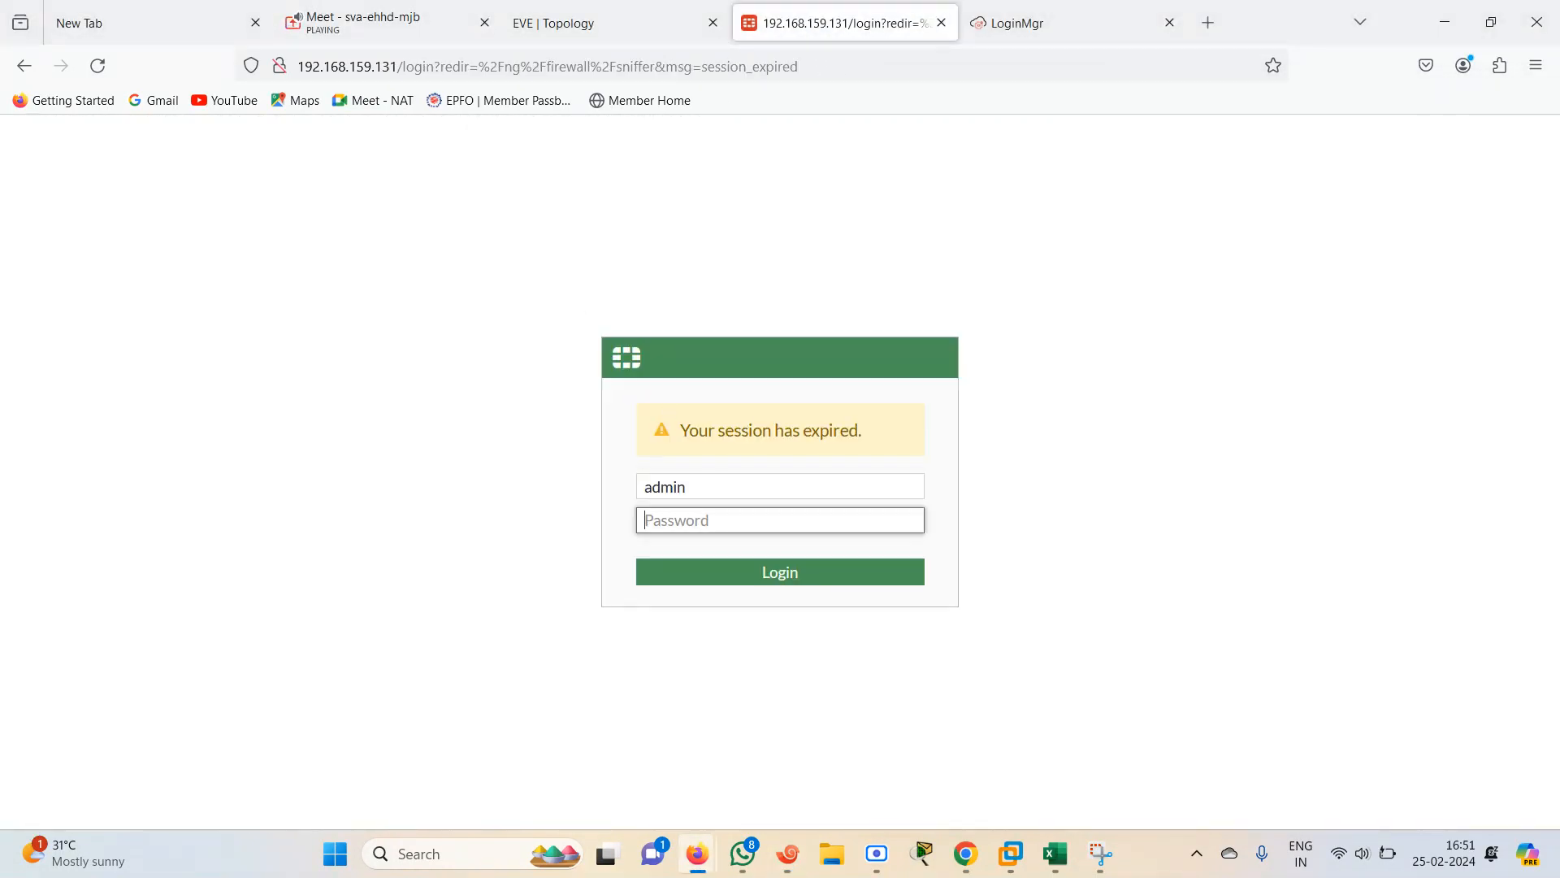
type("admin")
key("Return")
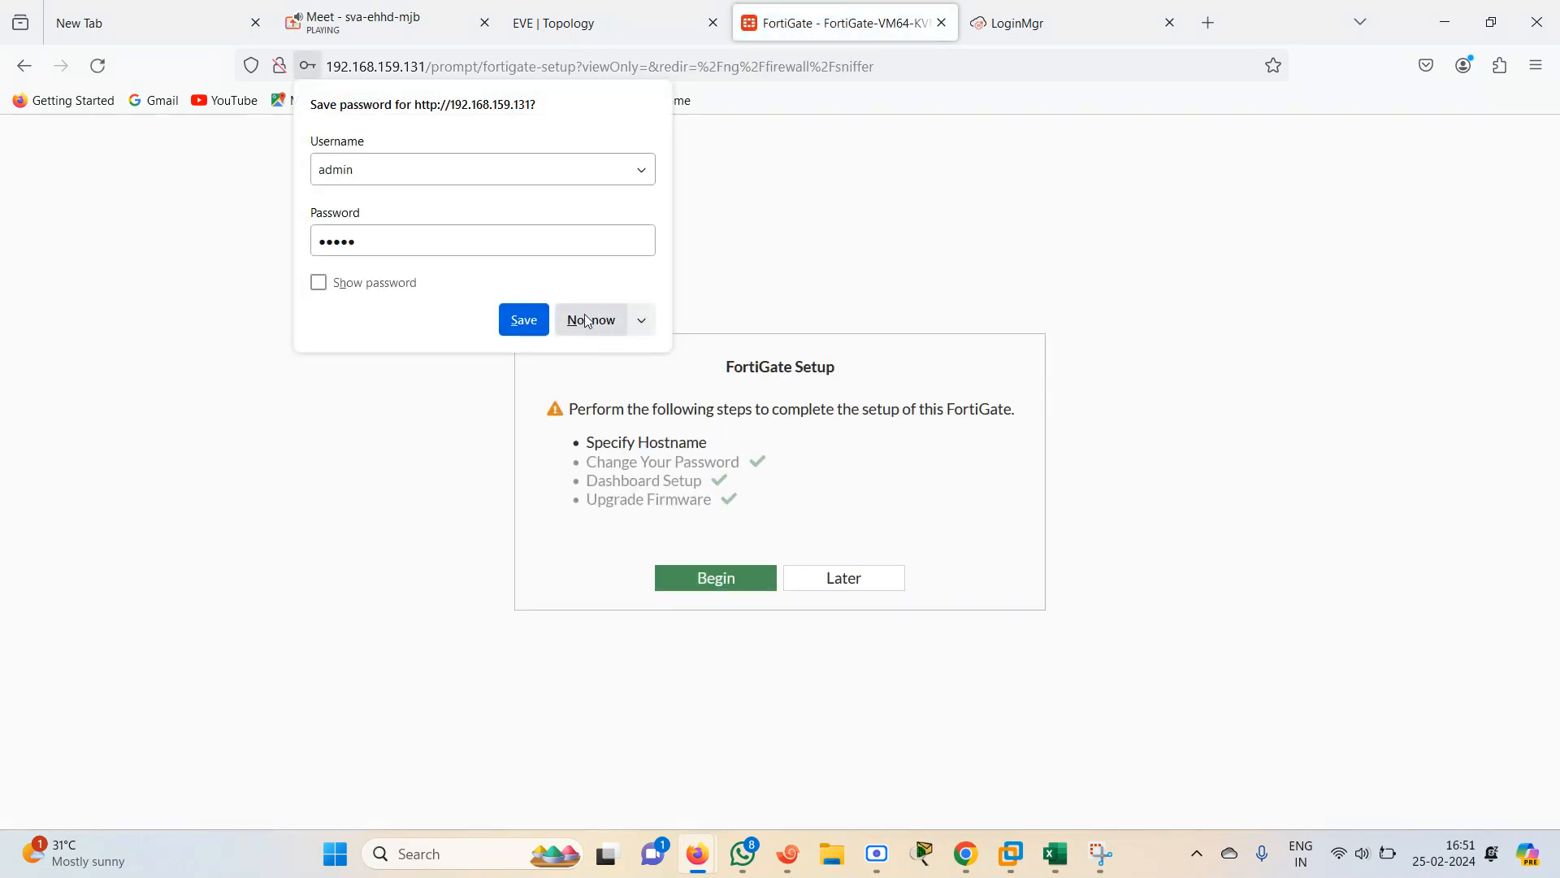
left_click(589, 320)
left_click(818, 580)
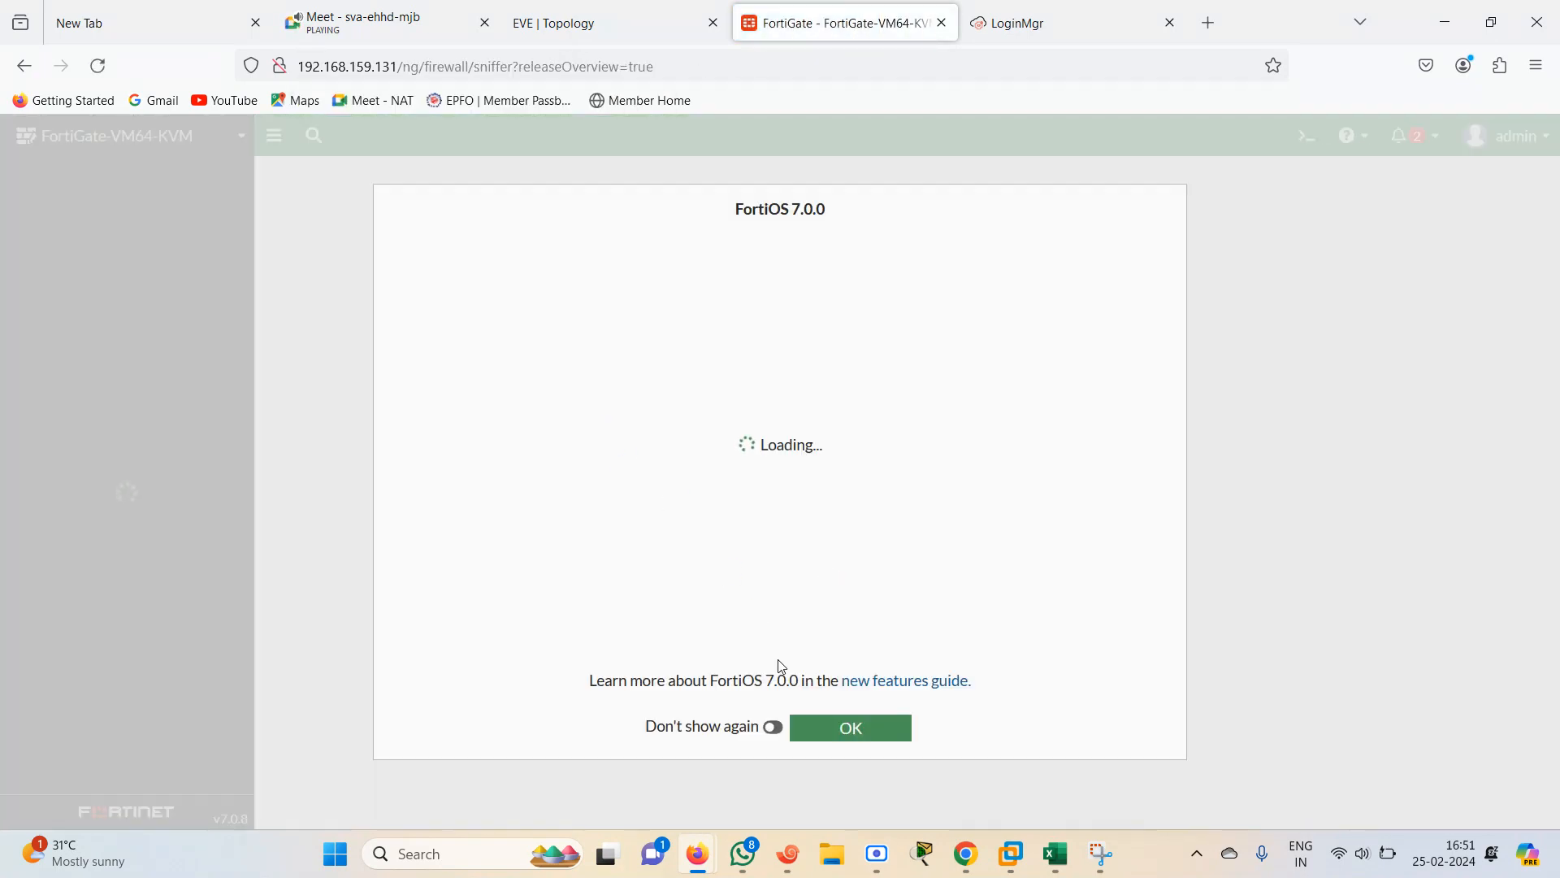
left_click(845, 726)
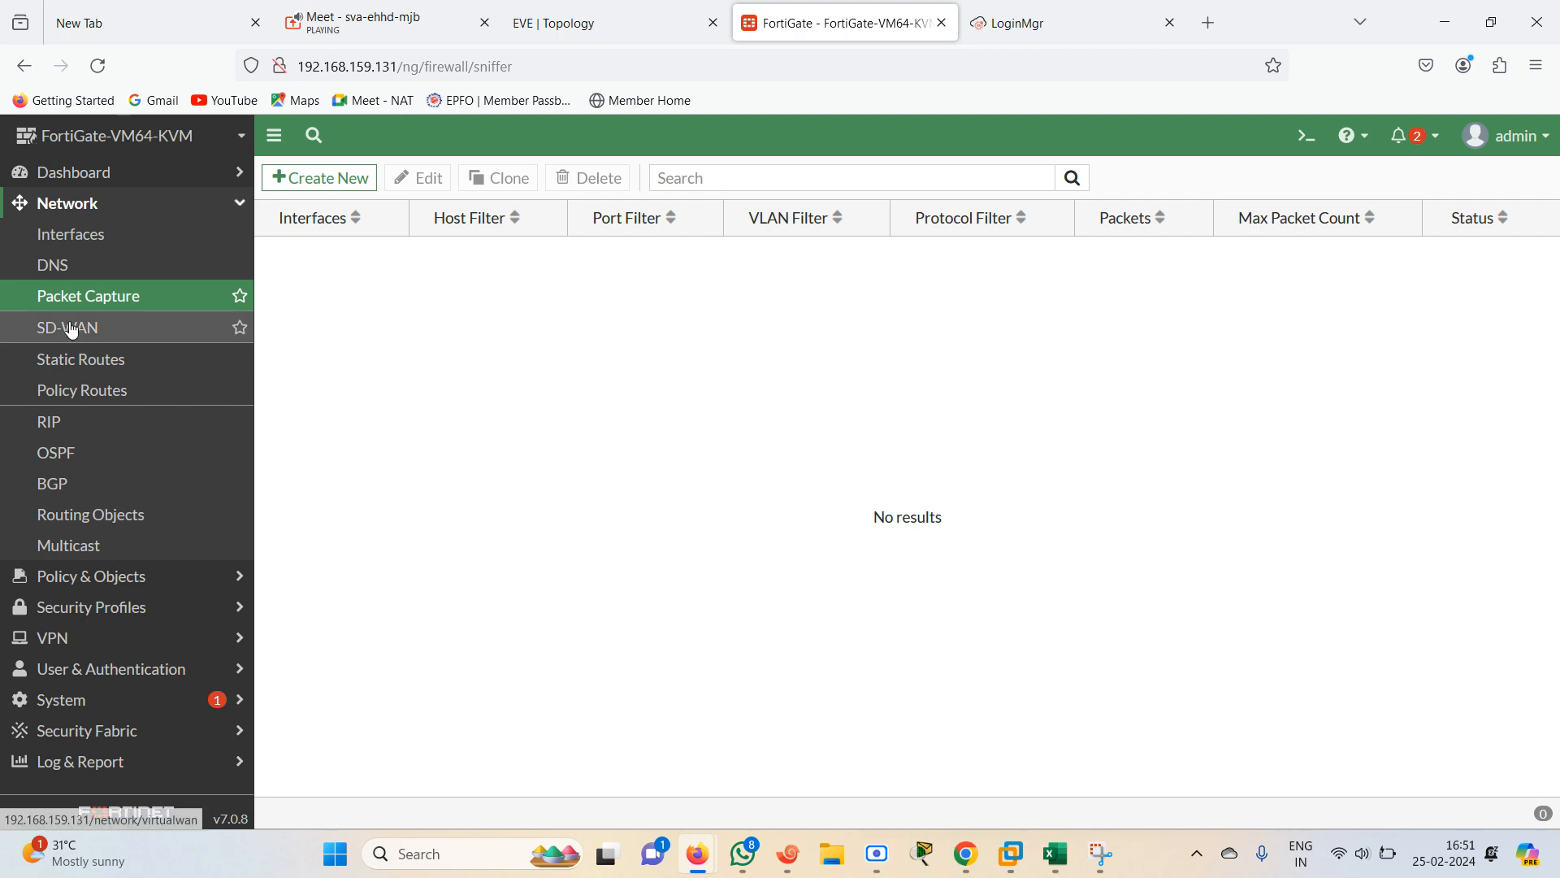
left_click(575, 23)
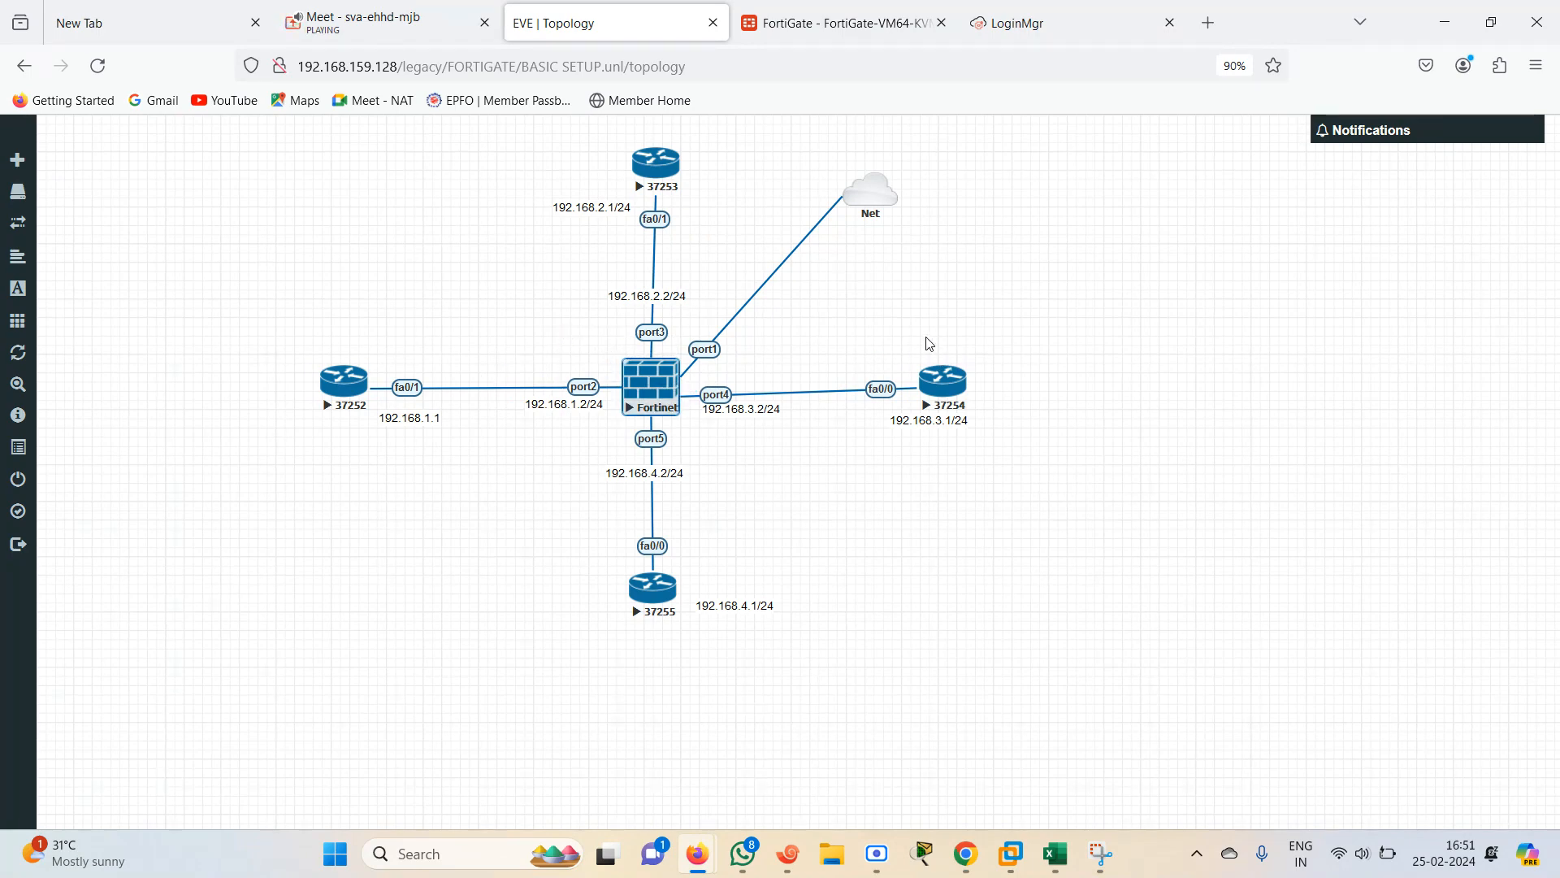
left_click_drag(927, 336, 1011, 400)
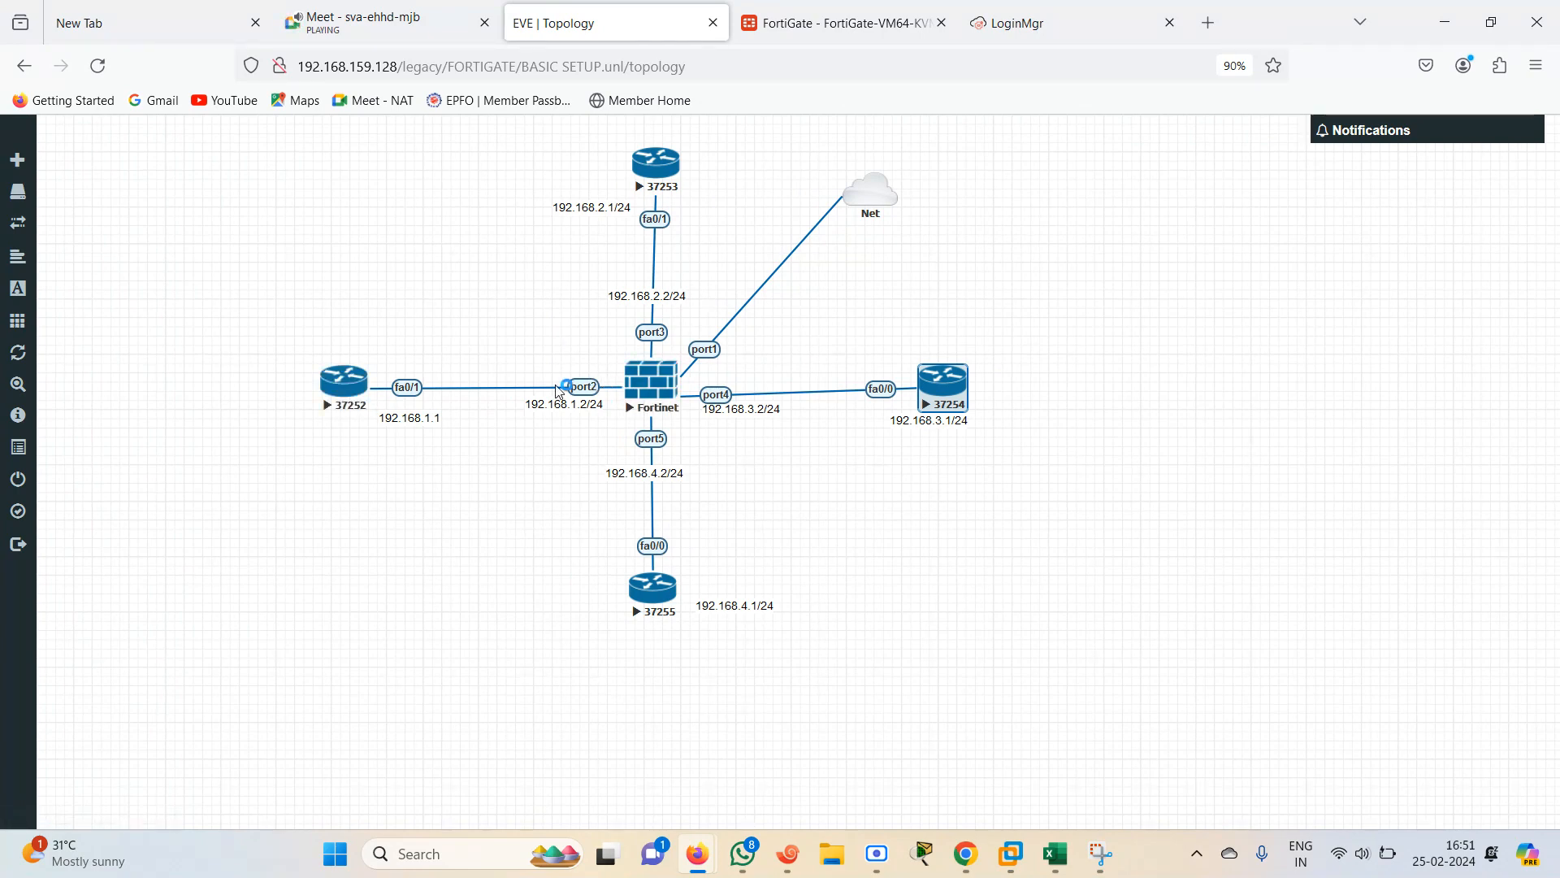
key("ctrl+Tab")
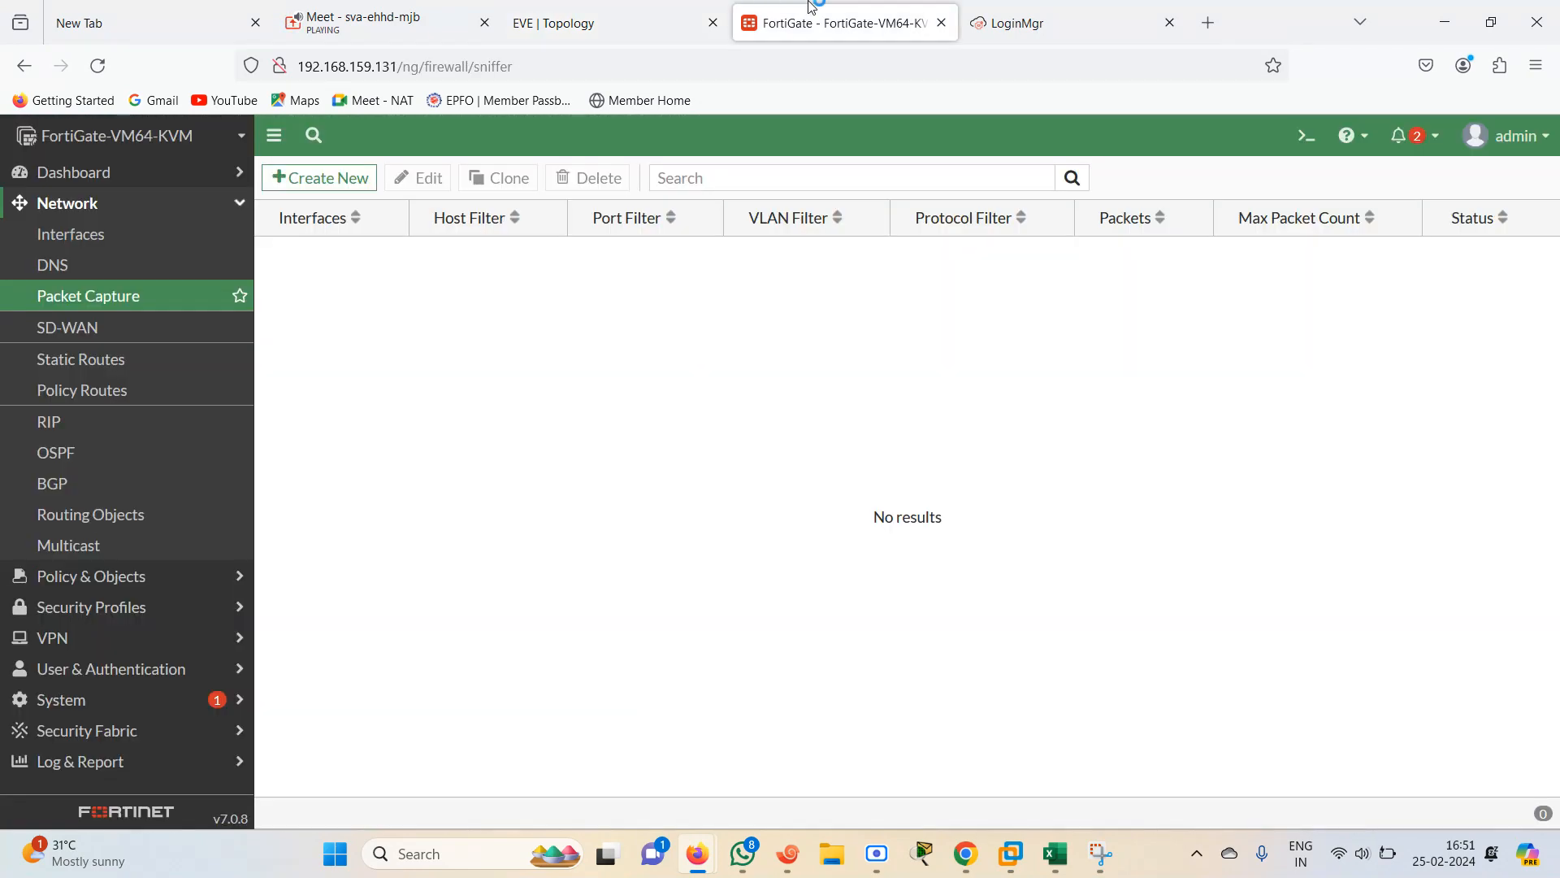
Create a new packet capture filter on the LANINSIDE (port2) interface
left_click(325, 178)
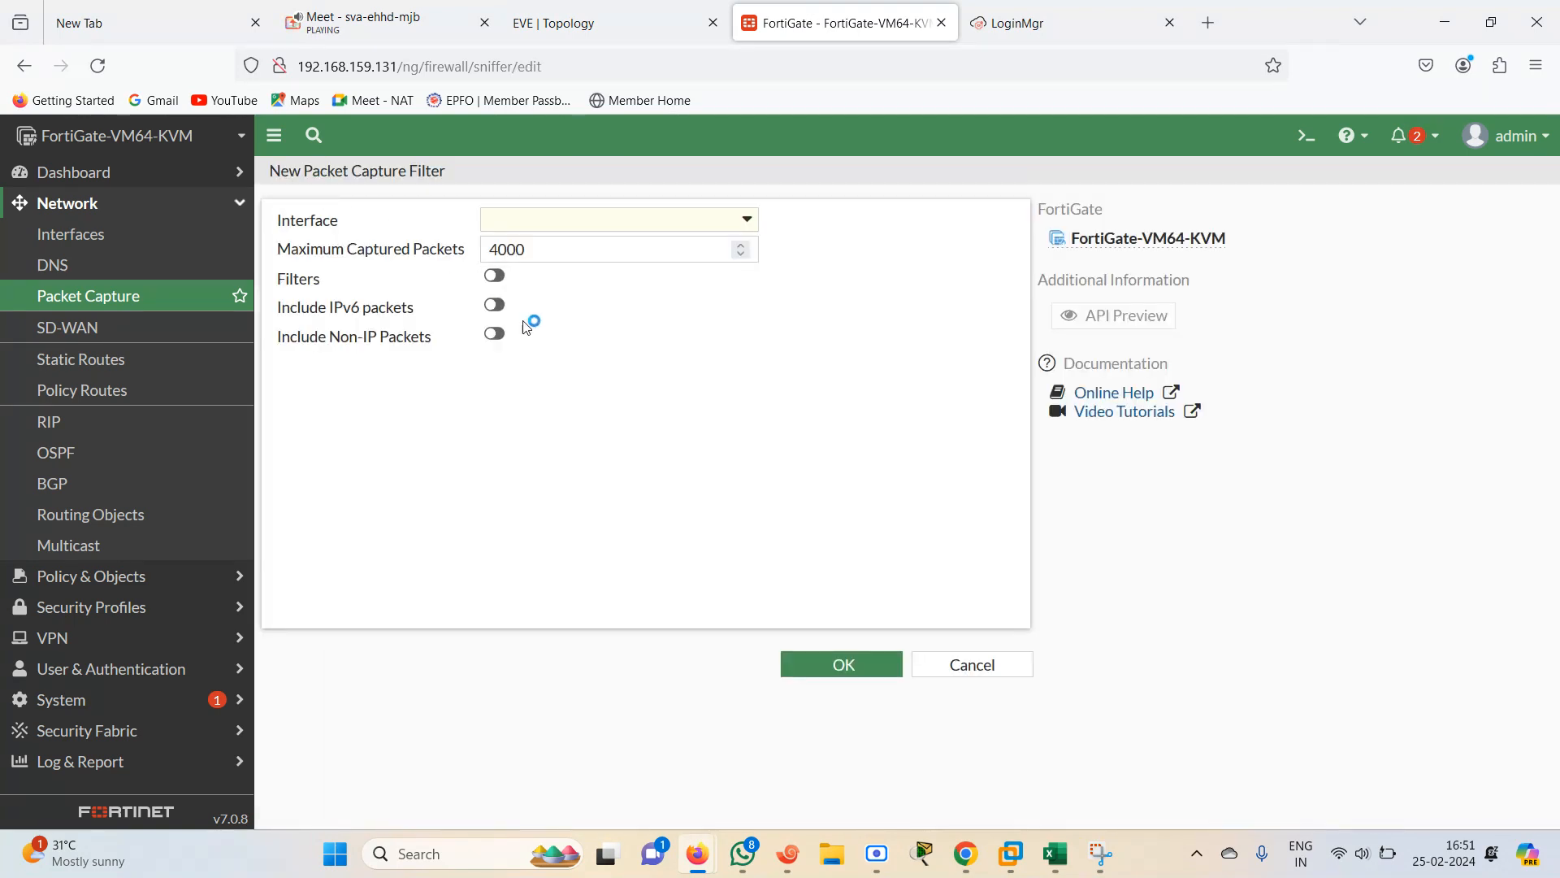
left_click(696, 218)
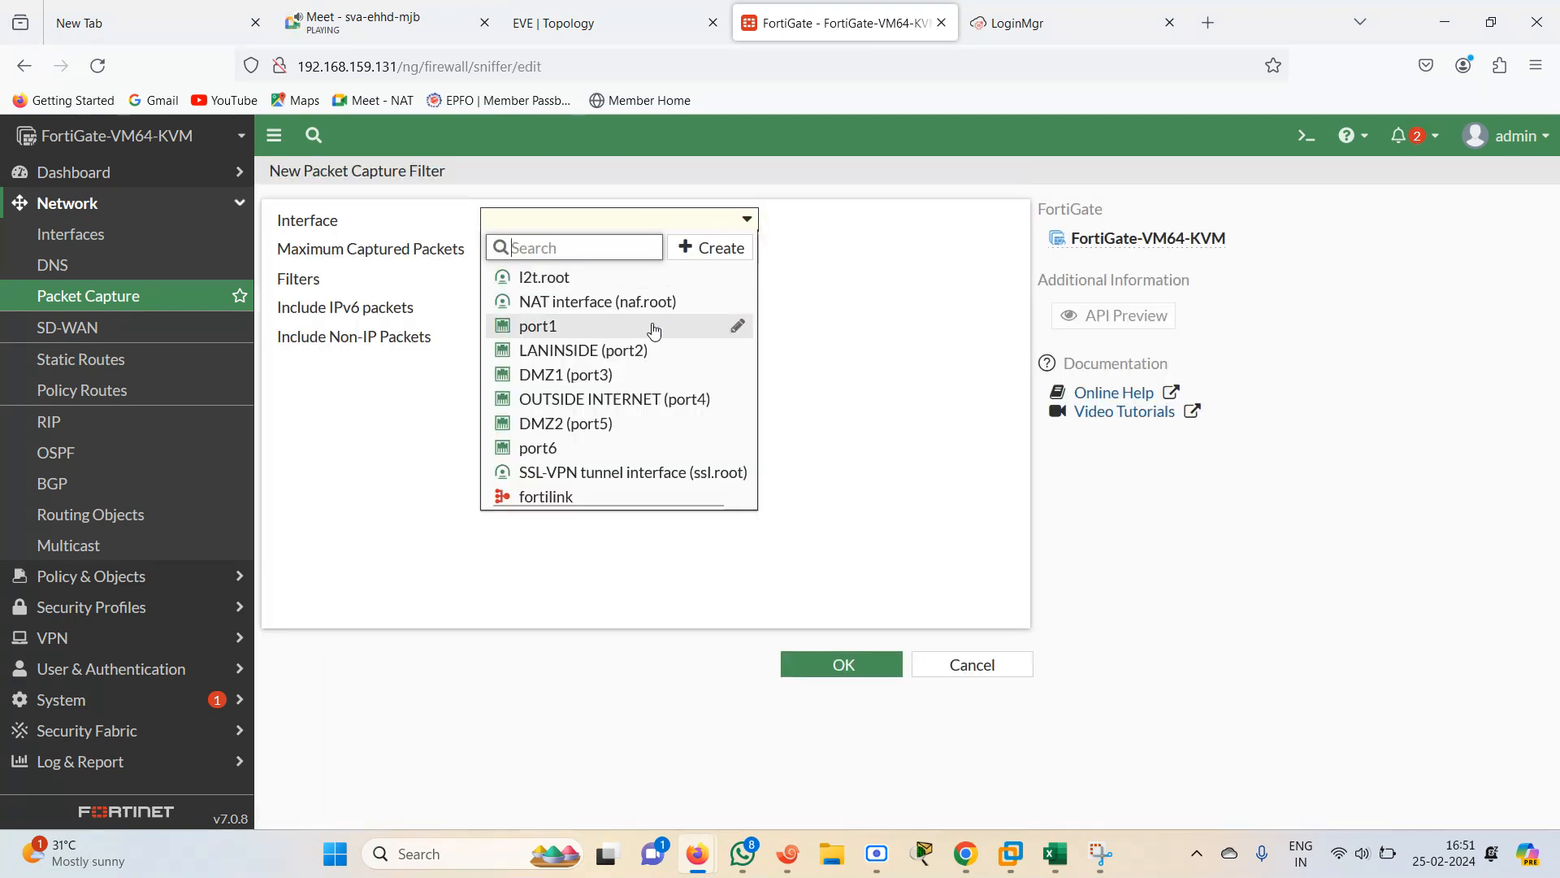
left_click(579, 355)
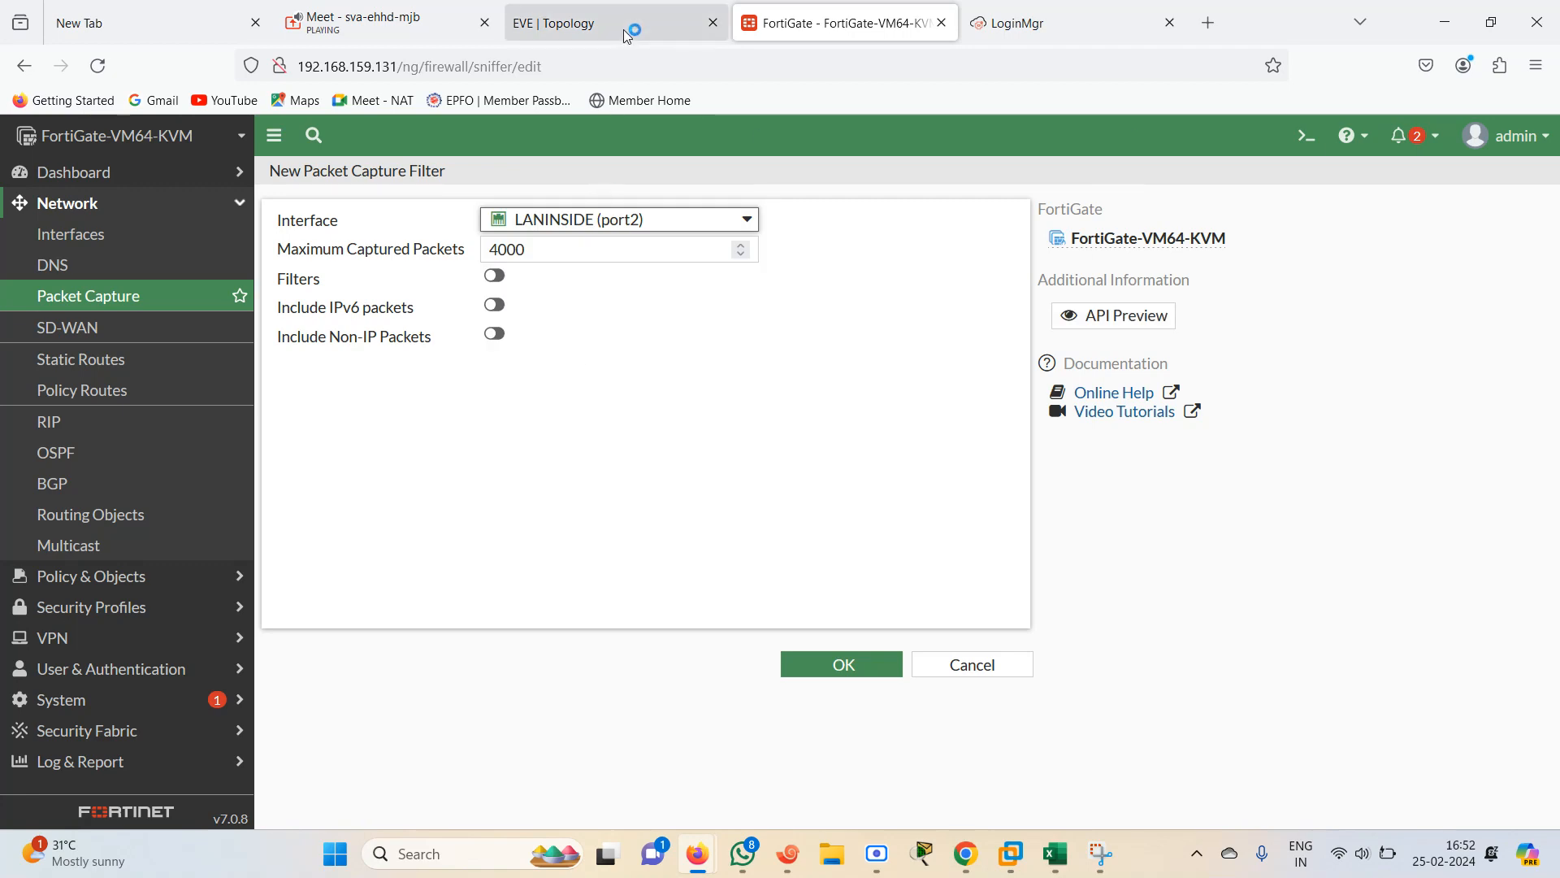
left_click(627, 36)
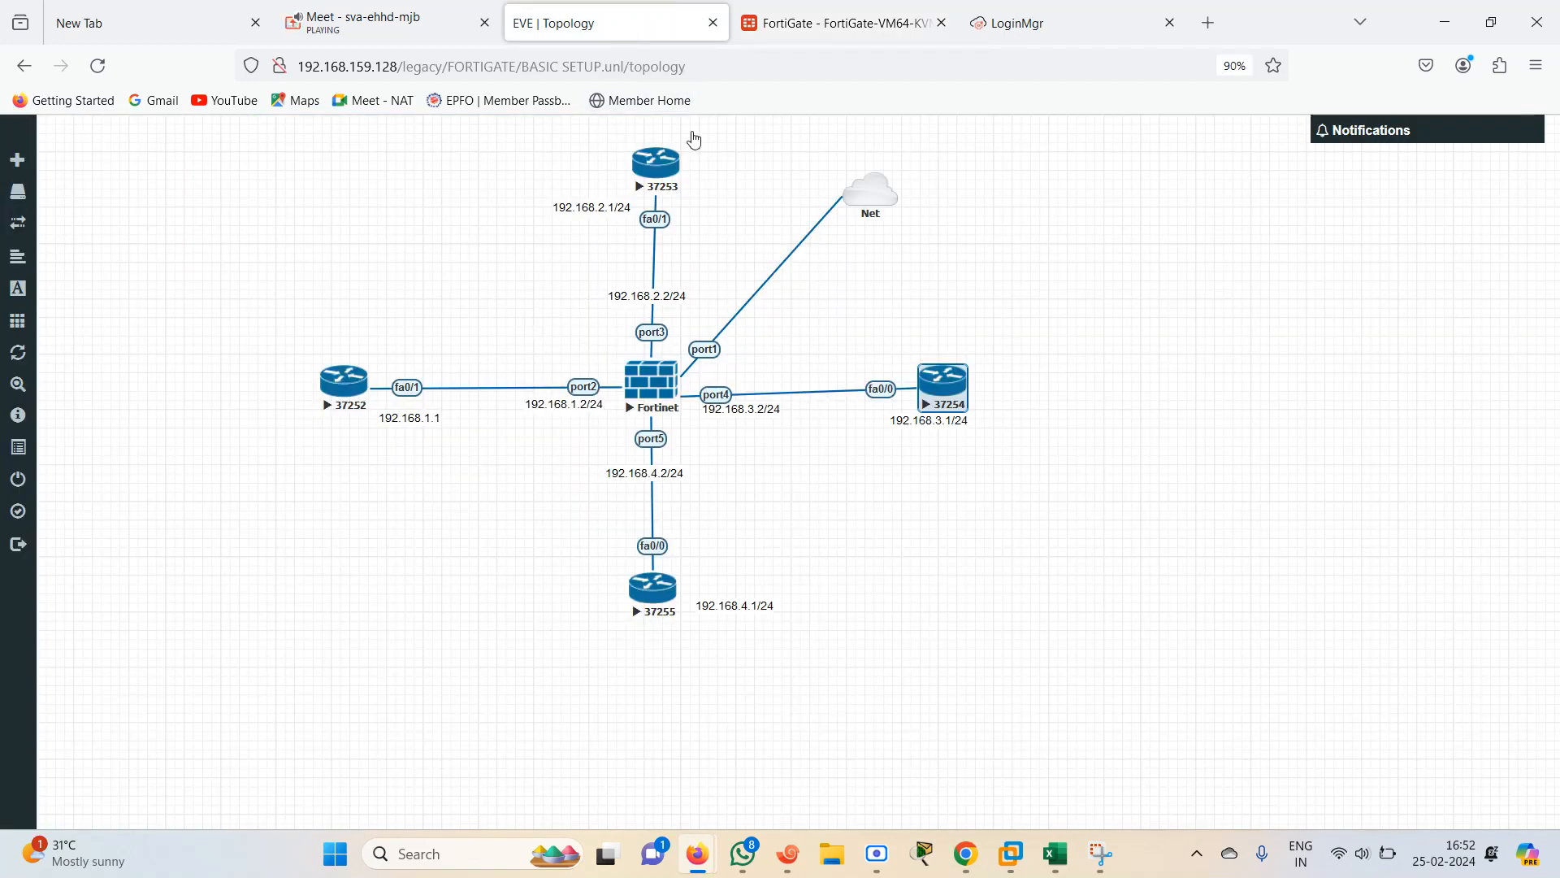
left_click(779, 18)
Enable filters, set the host filter to 192.68.1.1, and save the packet capture
left_click(497, 278)
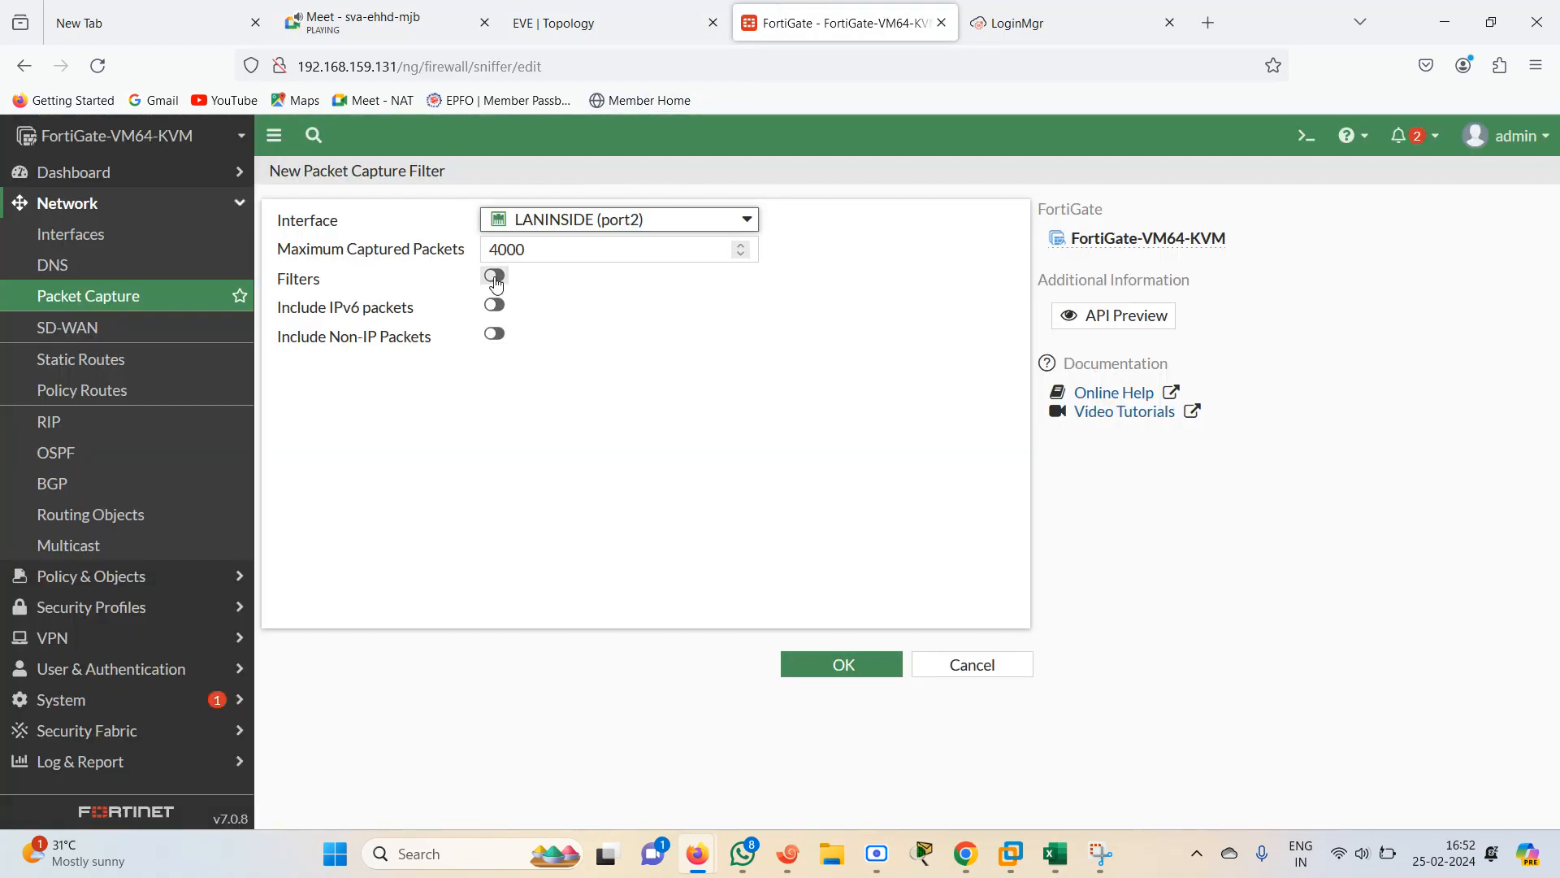
left_click(525, 311)
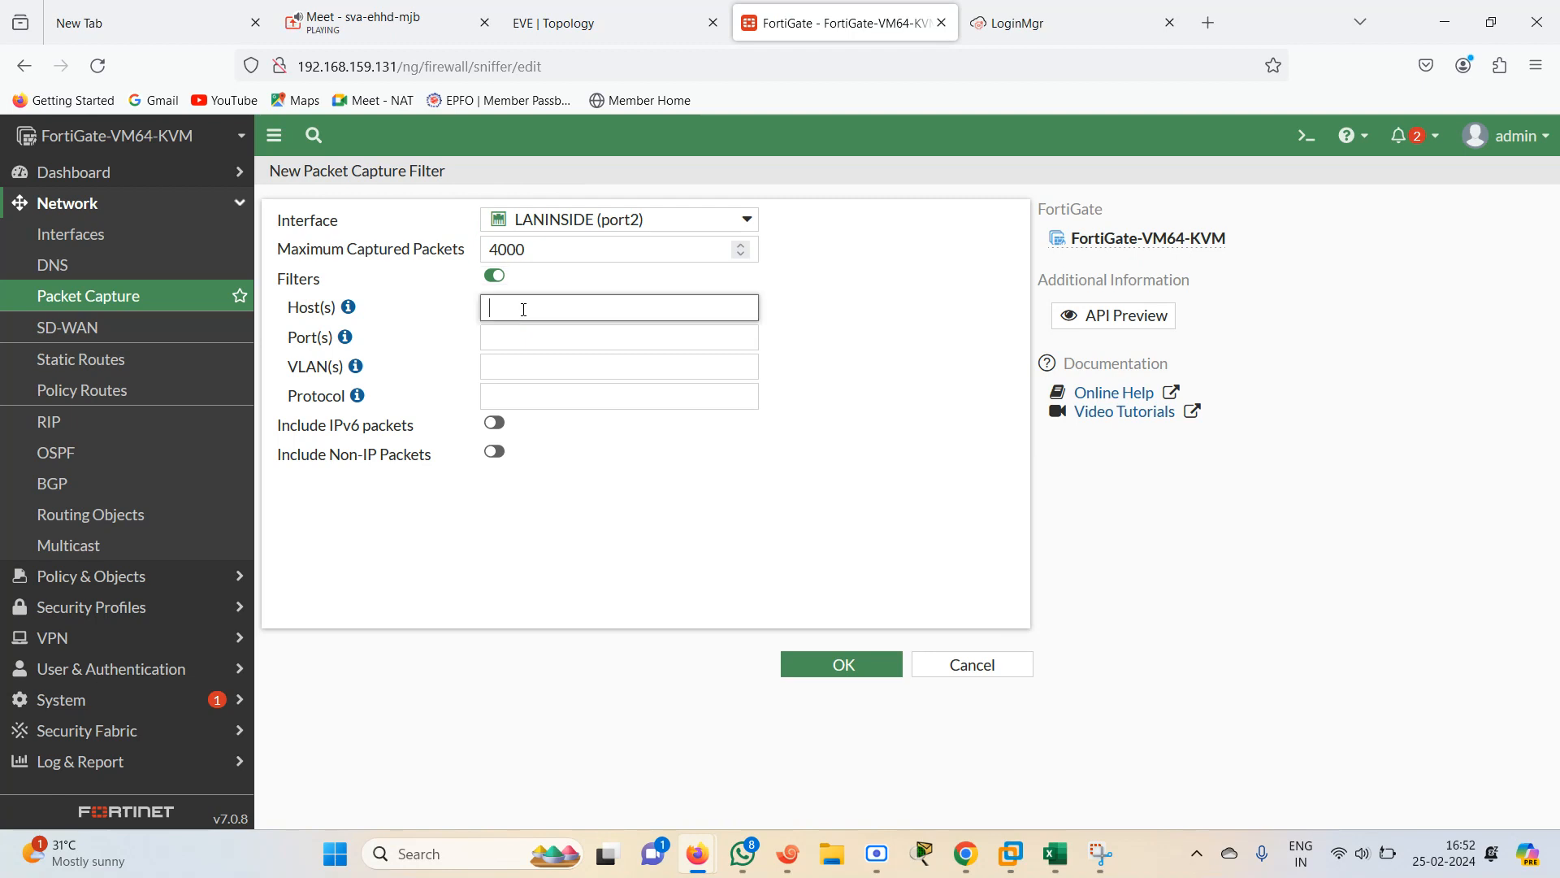
type("192.")
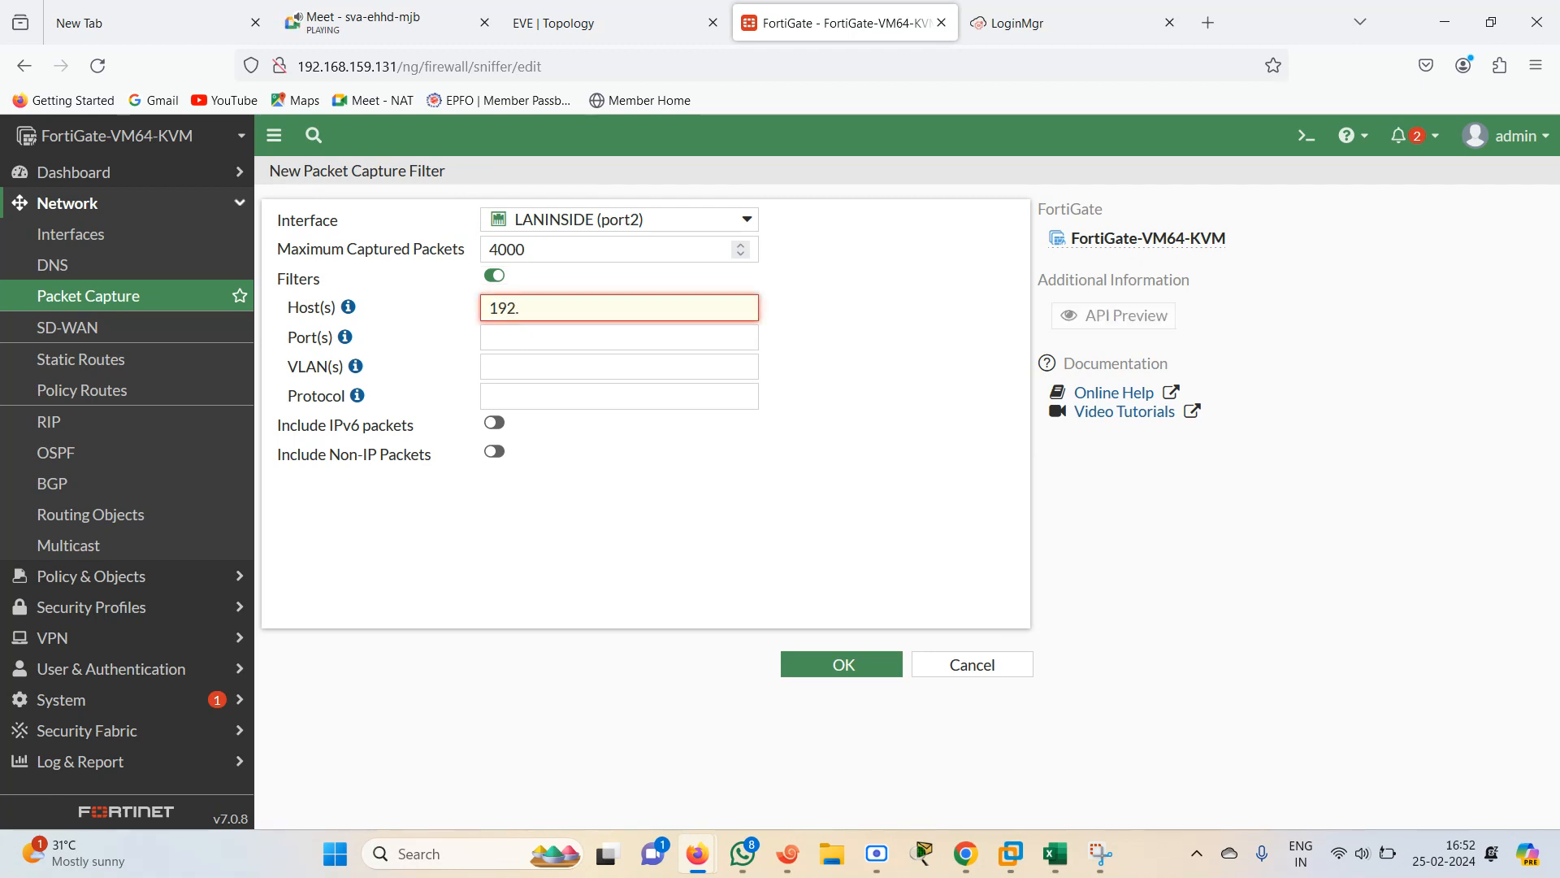
type("68.1.1")
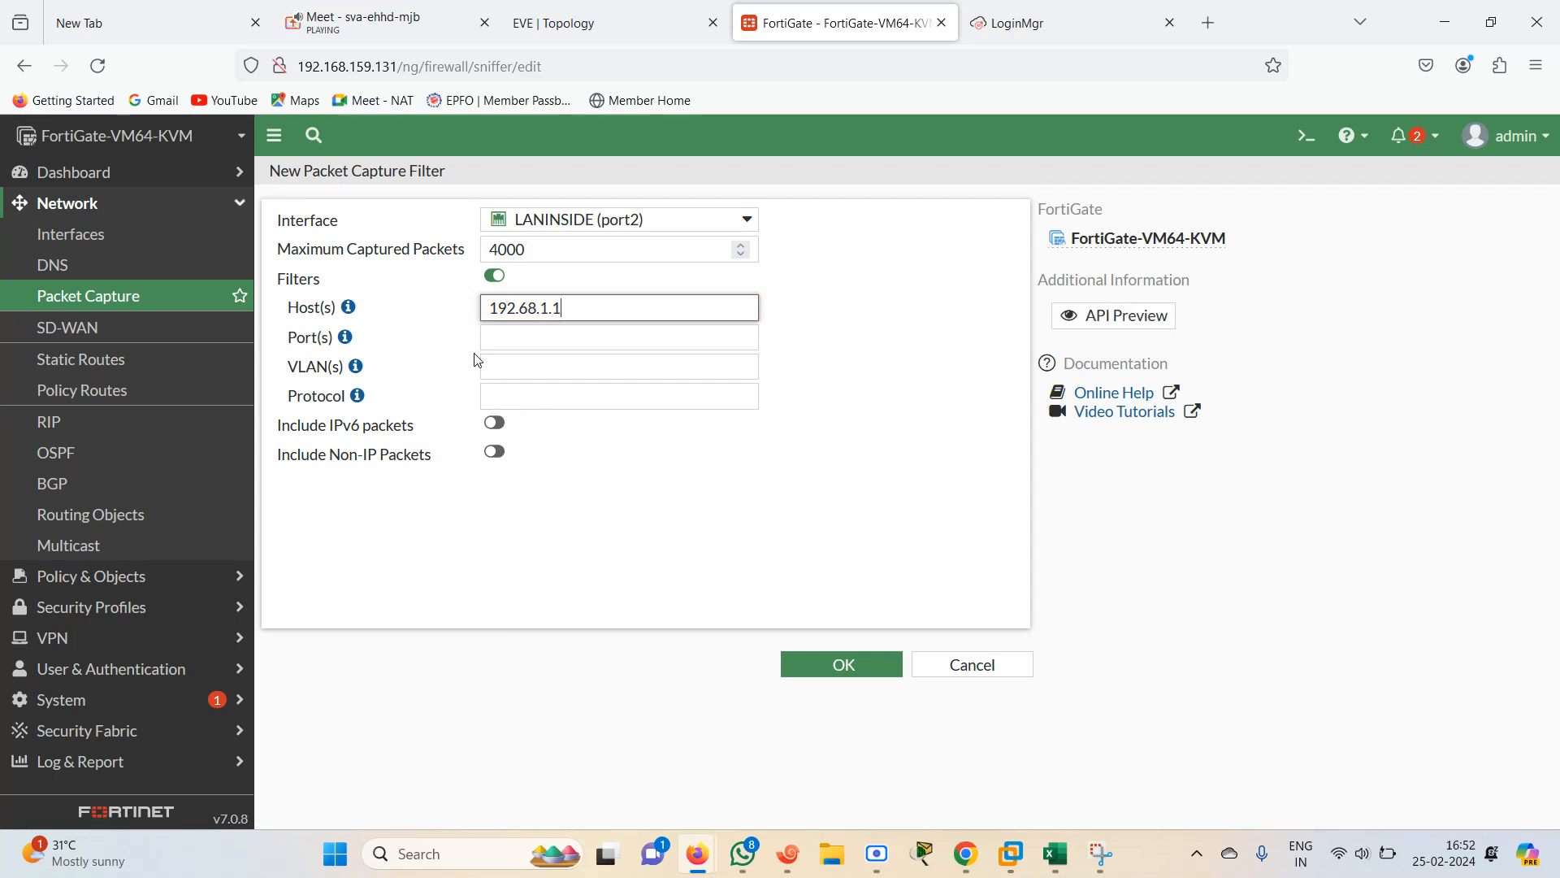
left_click(837, 666)
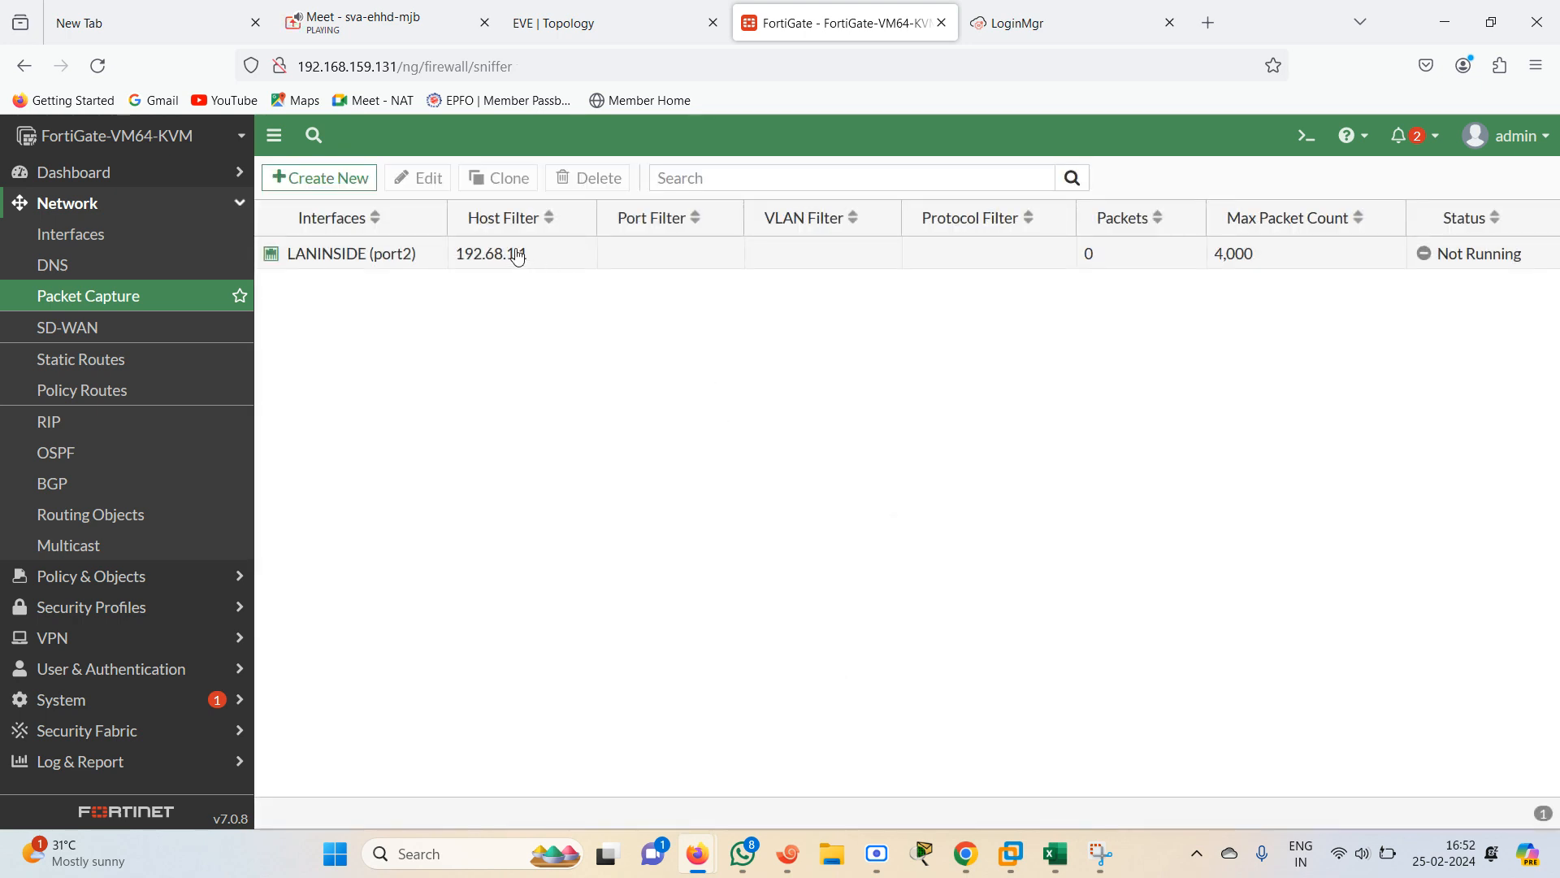
Start the LANINSIDE (port2) packet capture and switch to the terminal sessions
right_click(518, 257)
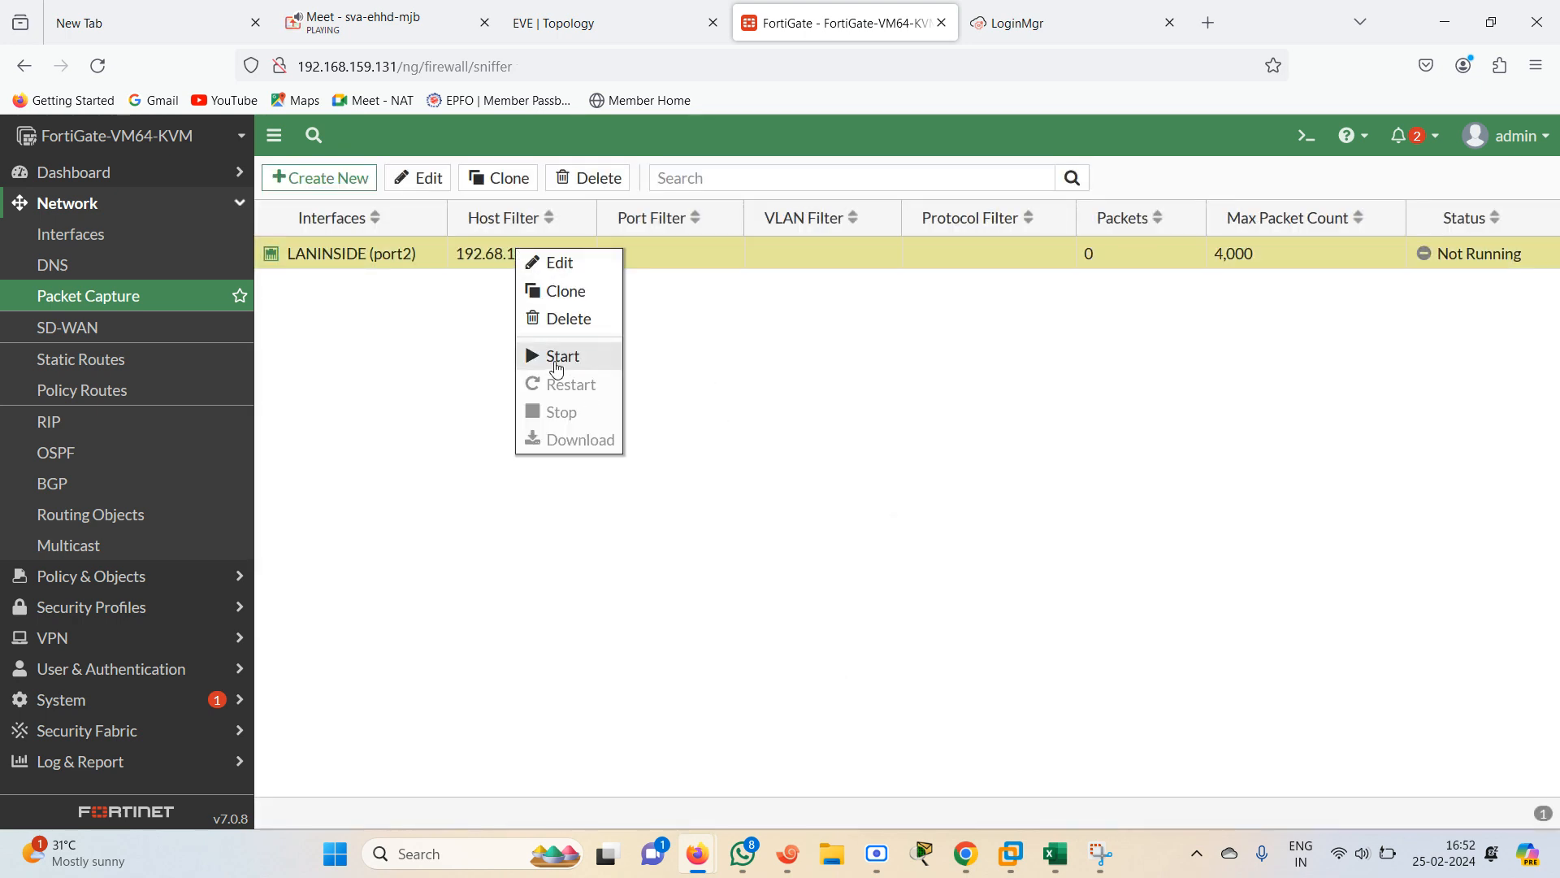
left_click(557, 357)
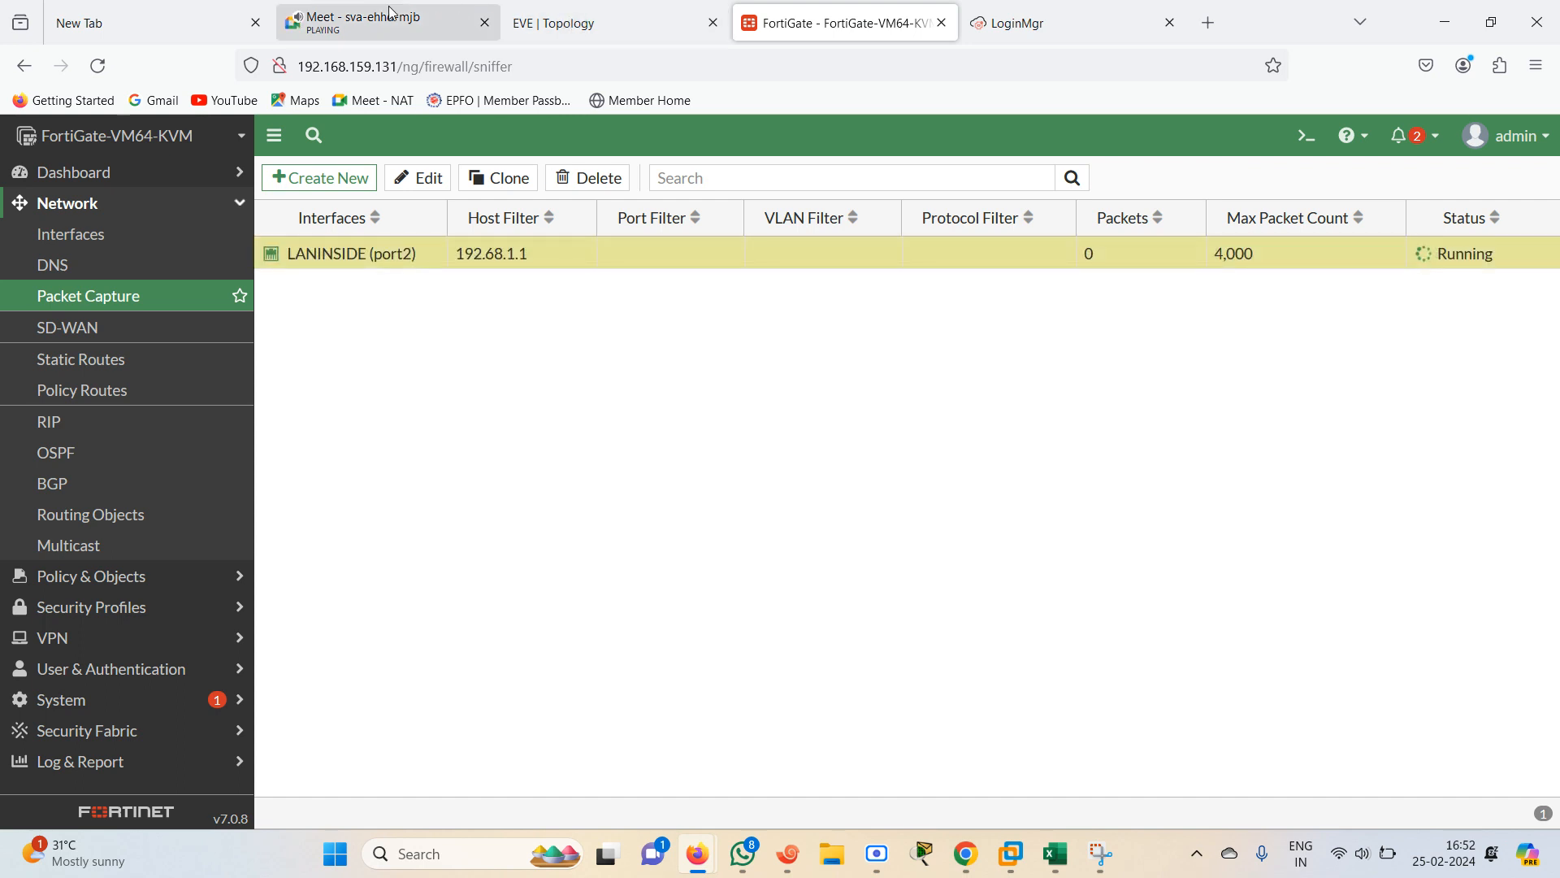
left_click(786, 854)
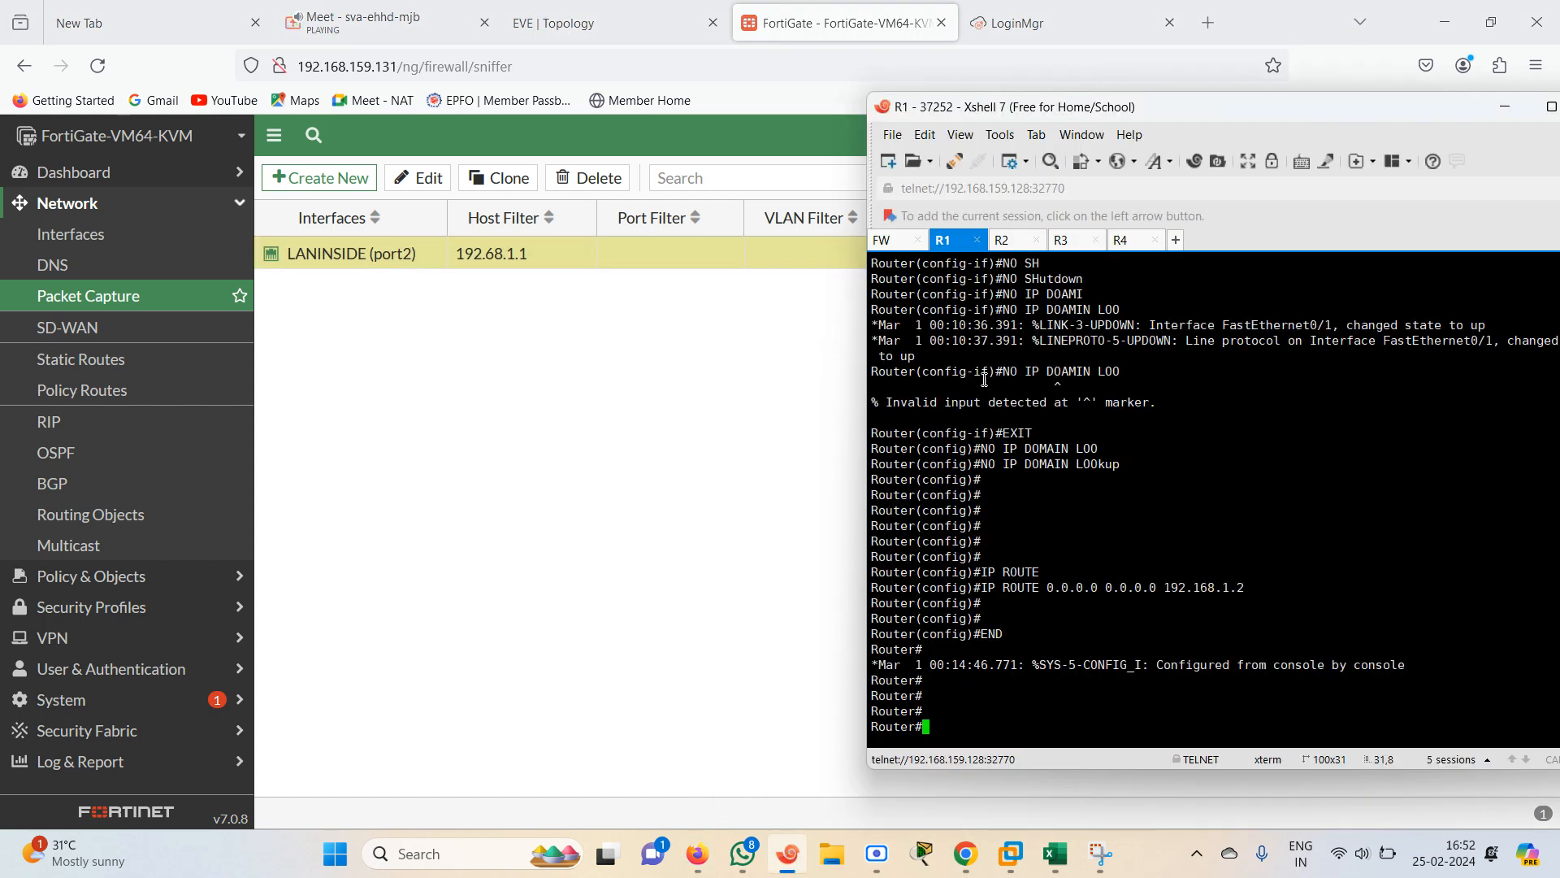
On router R1, ping 1.1.1.1
type("pi")
key("Tab")
type("q.q.")
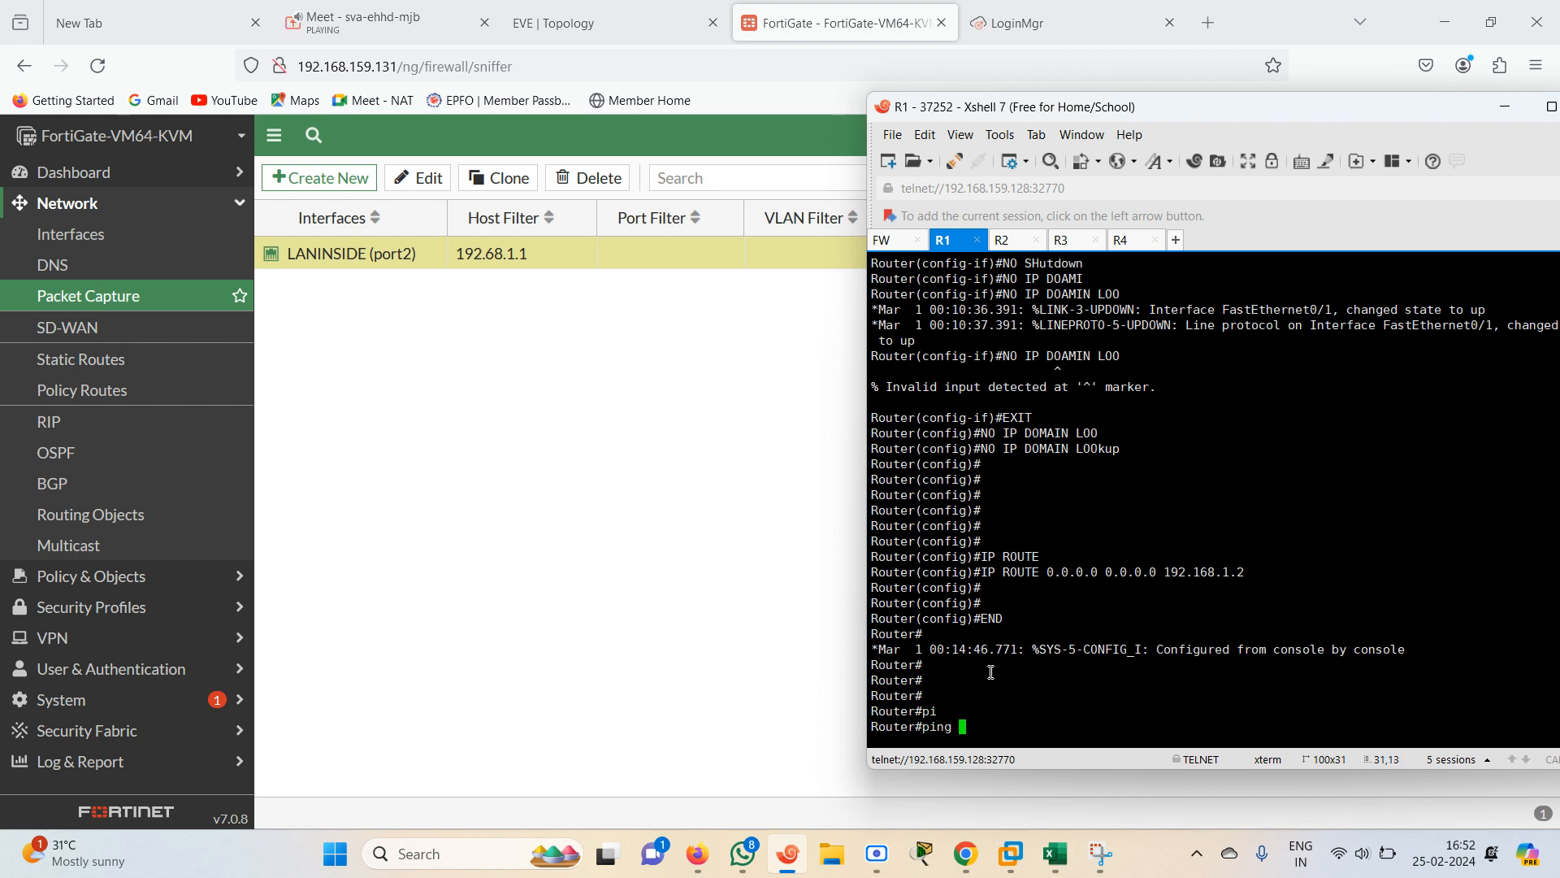
type("1.1.1.1")
key("Return")
Move the 192.168.1.1 label beneath router 37252 on the EVE topology
left_click(655, 500)
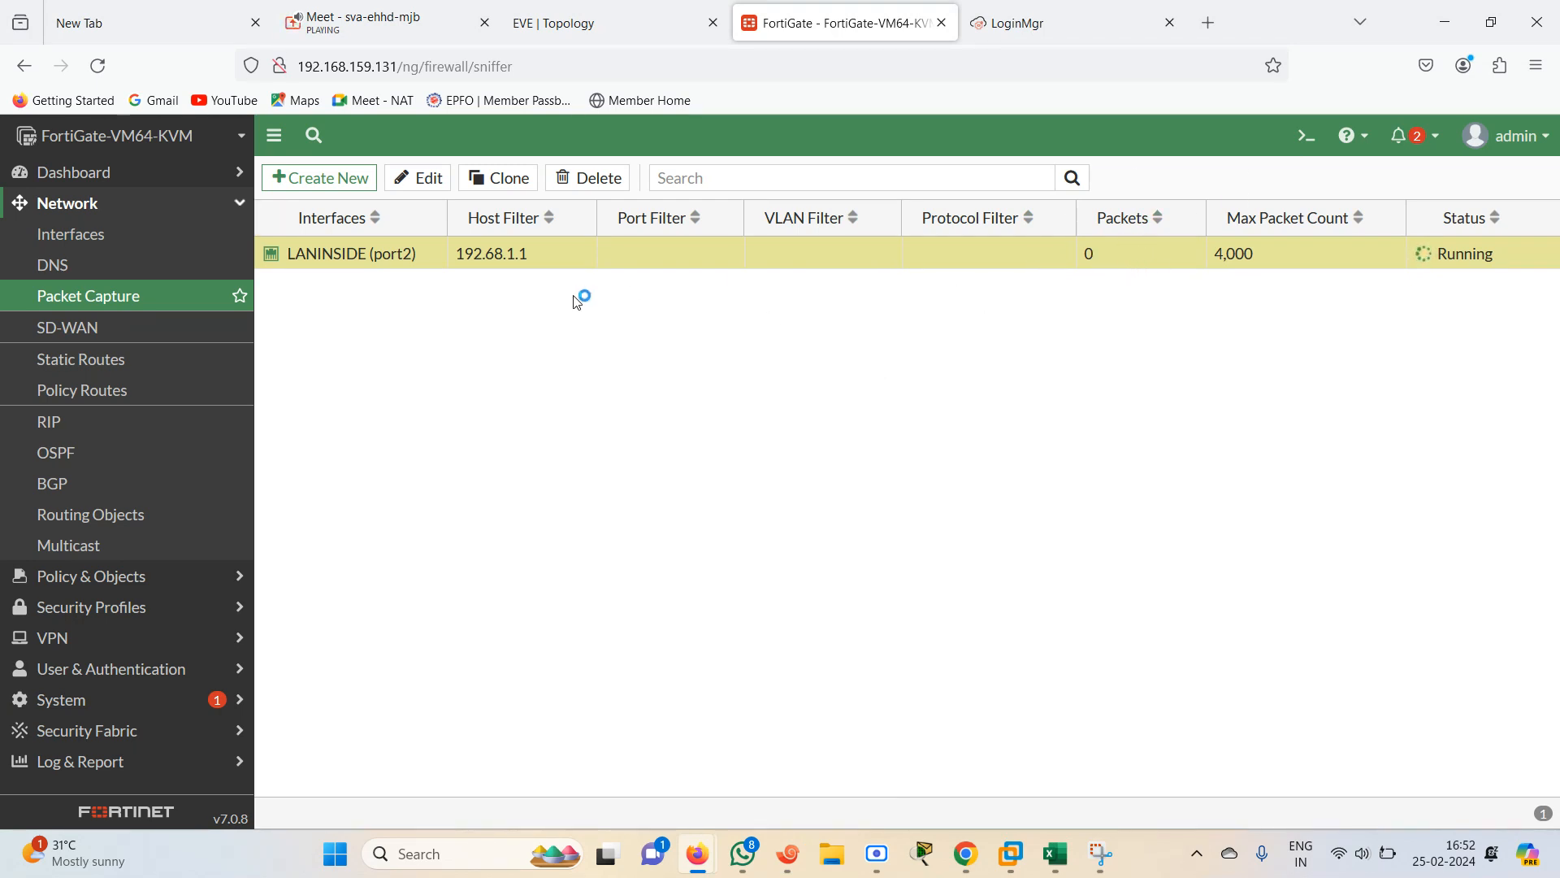
left_click(612, 11)
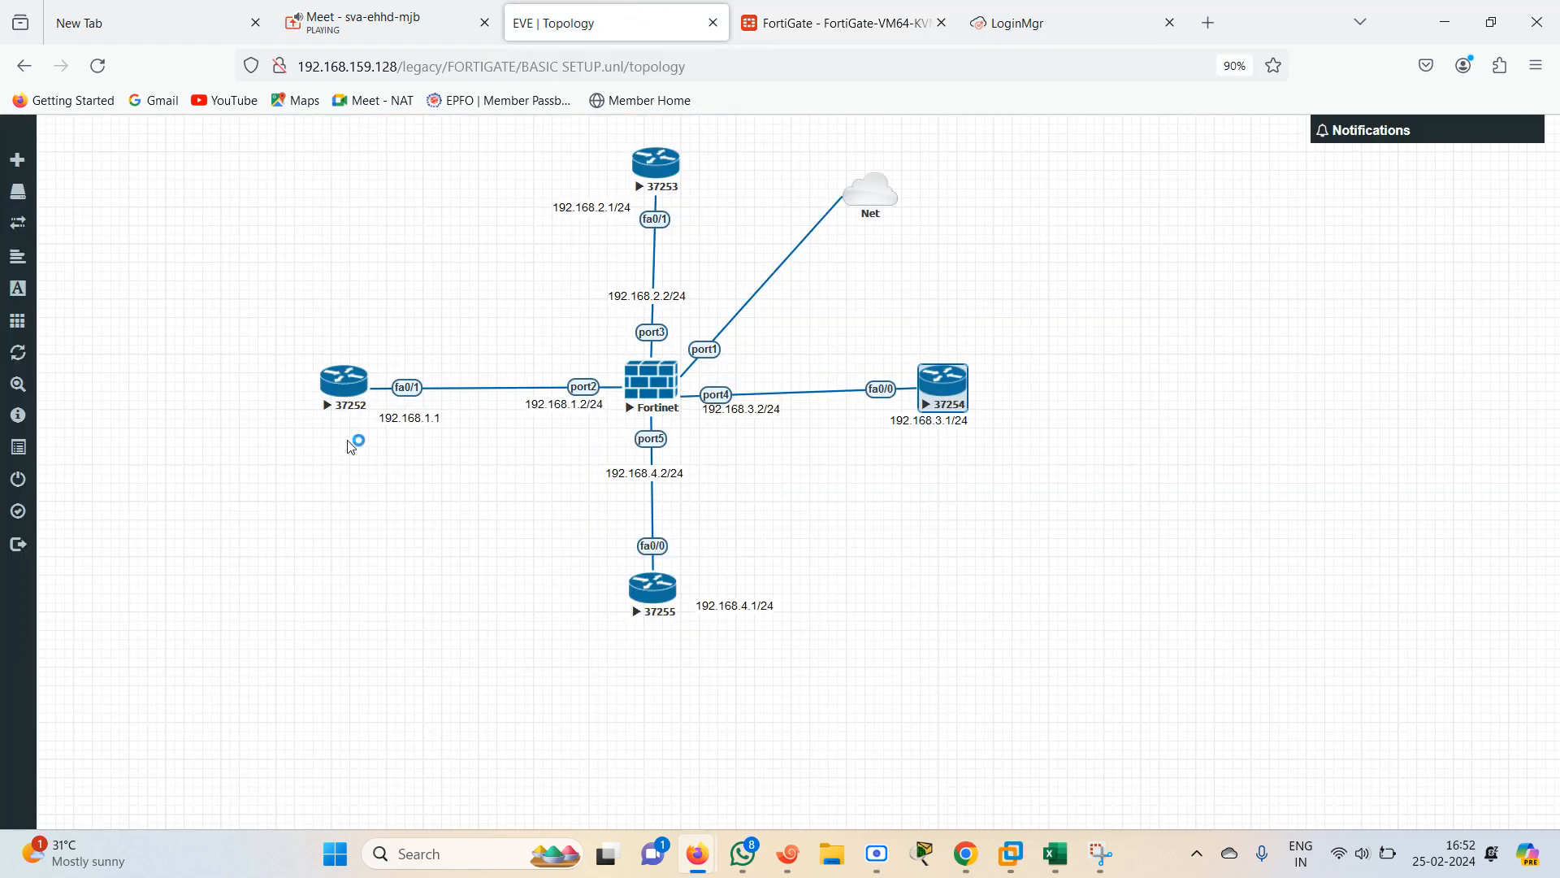
left_click_drag(401, 418, 356, 429)
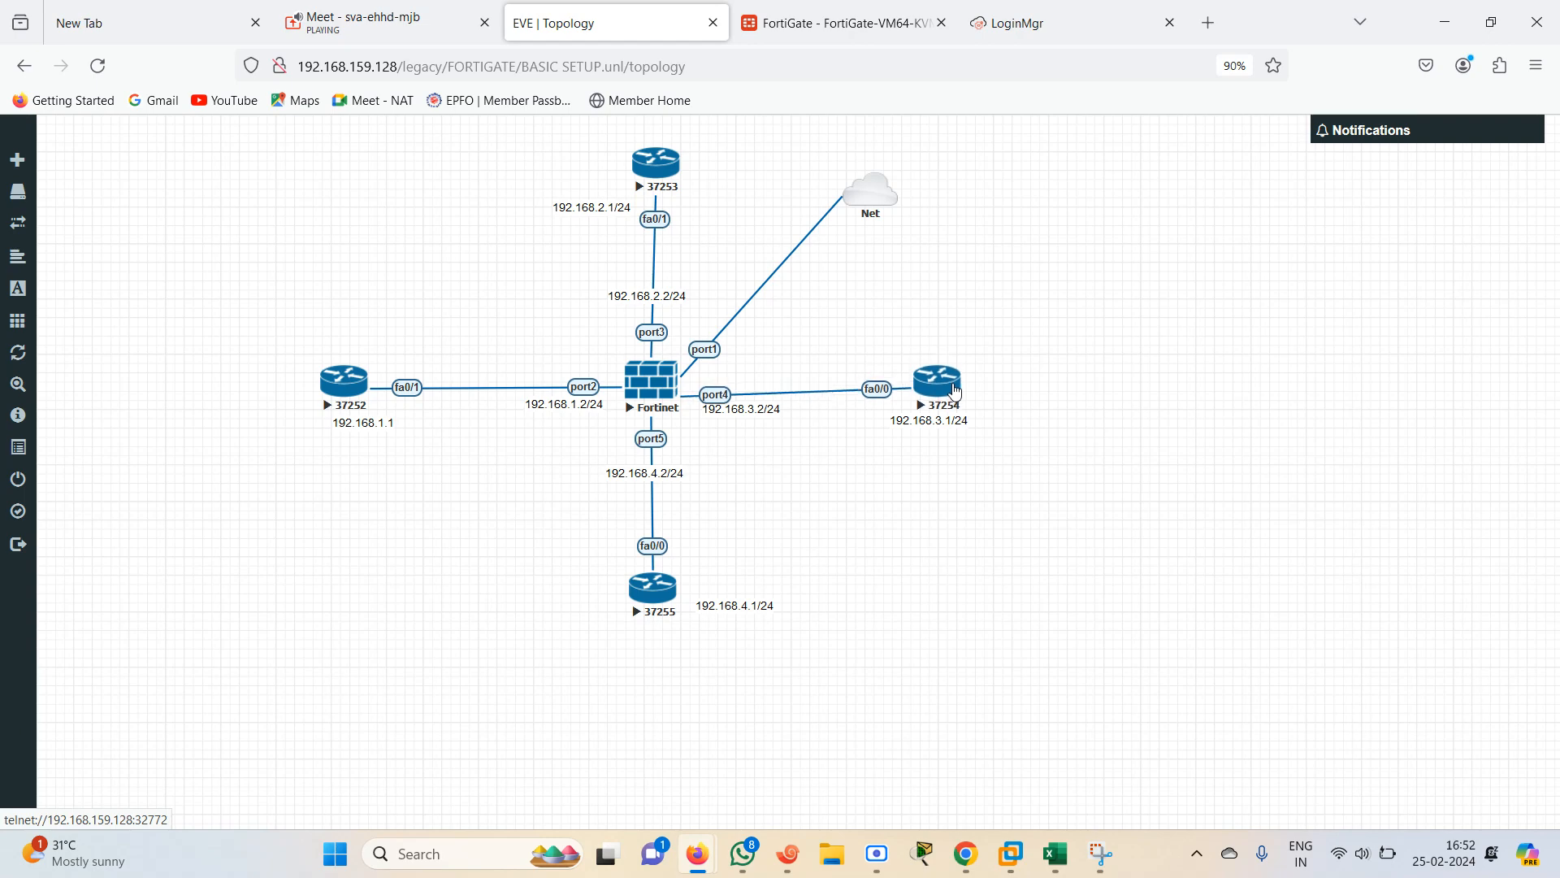
left_click_drag(364, 425, 344, 445)
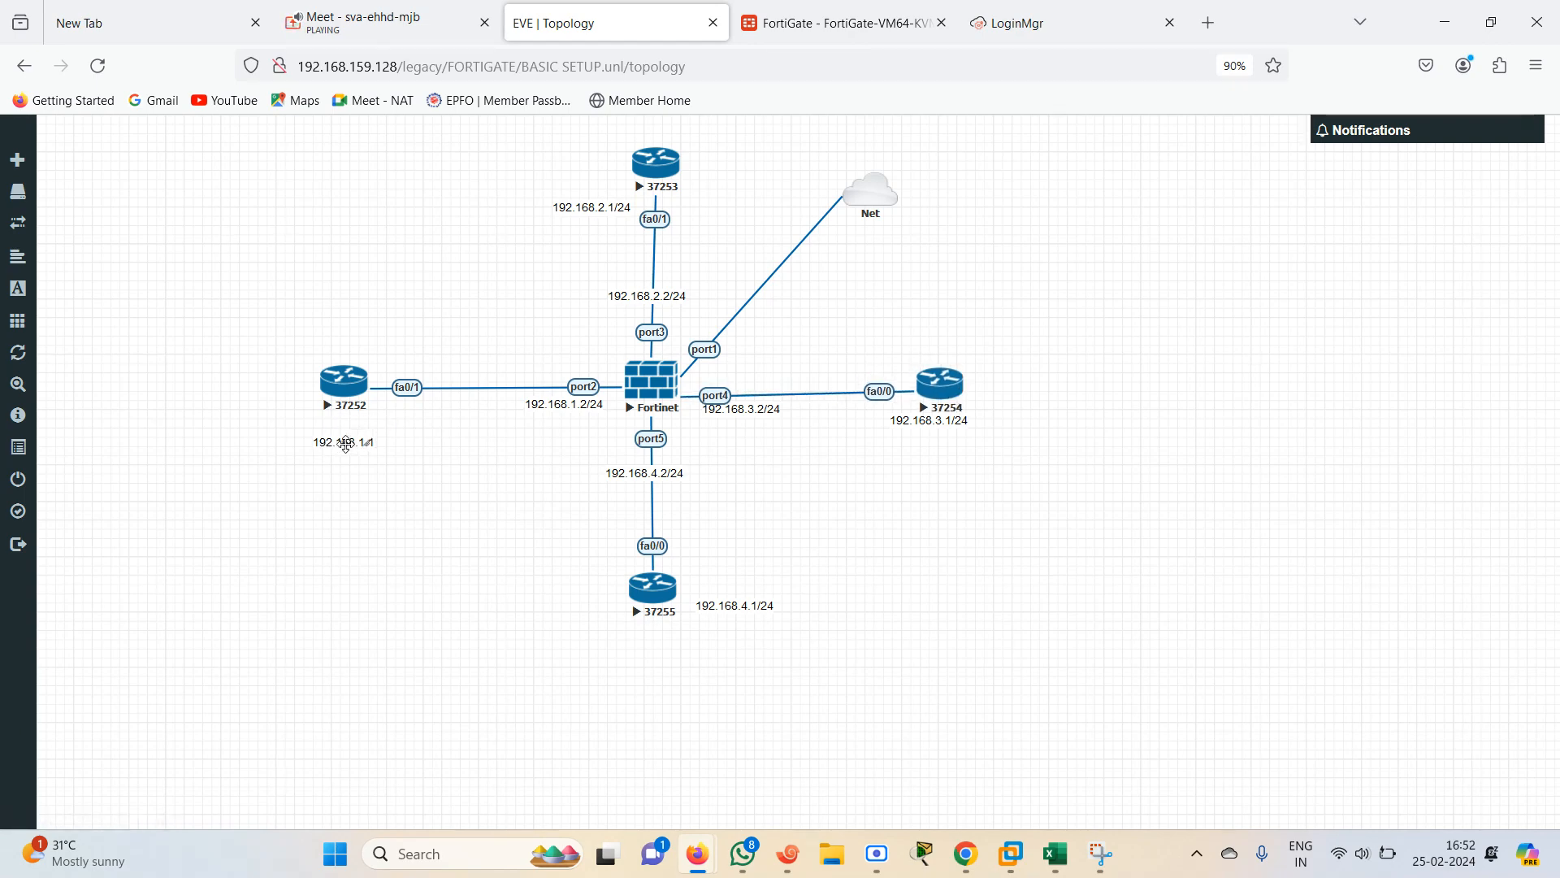
left_click(800, 22)
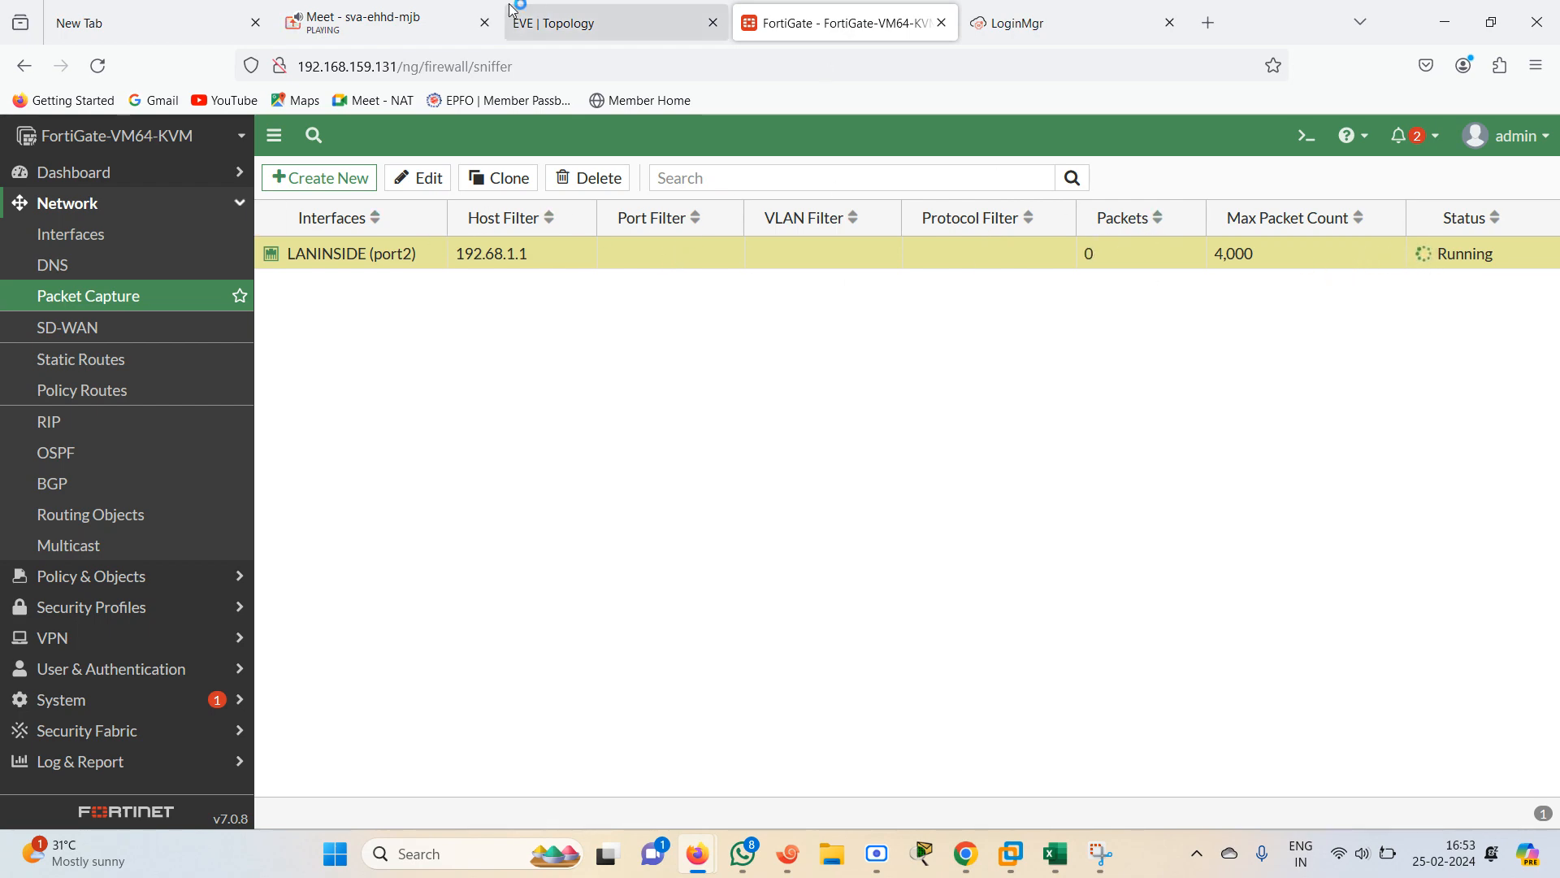
left_click(578, 20)
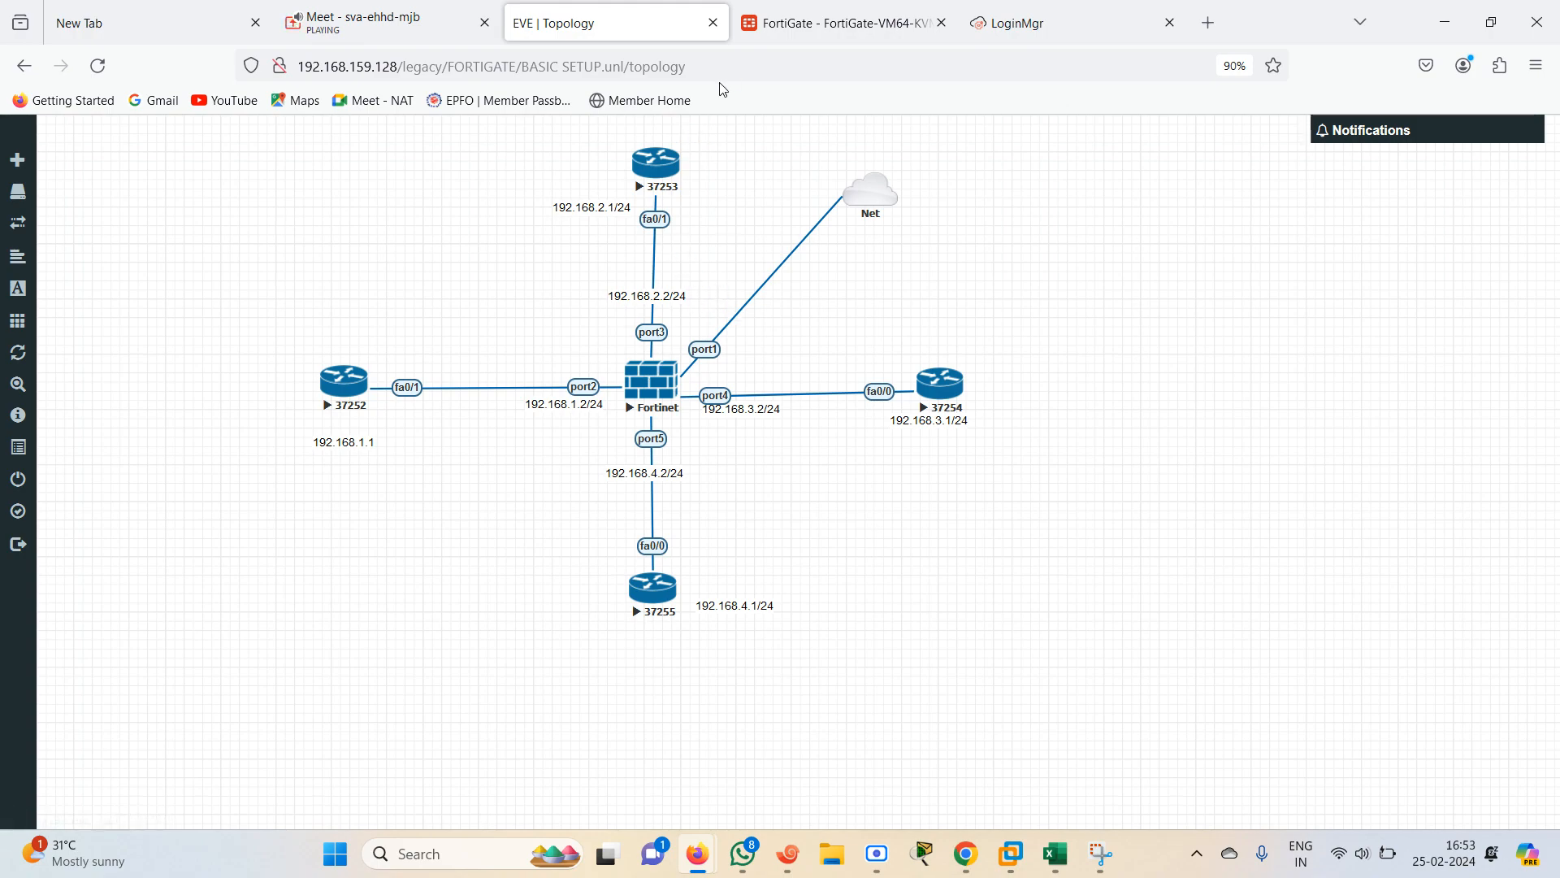
Open the FortiGate FW terminal session and log in as admin
left_click(787, 853)
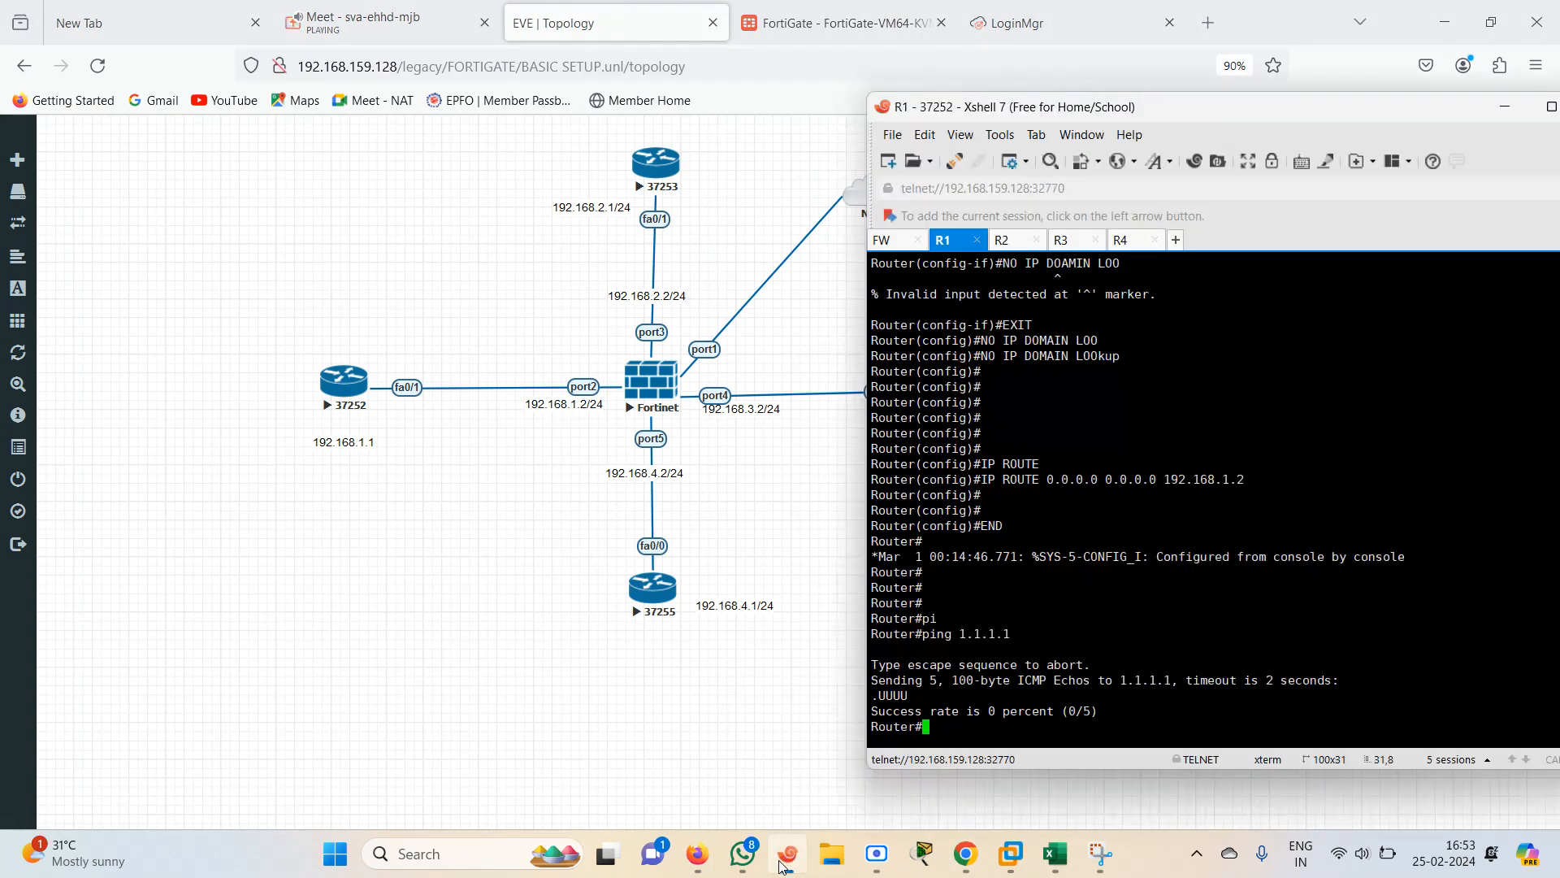
left_click(886, 241)
type("admin")
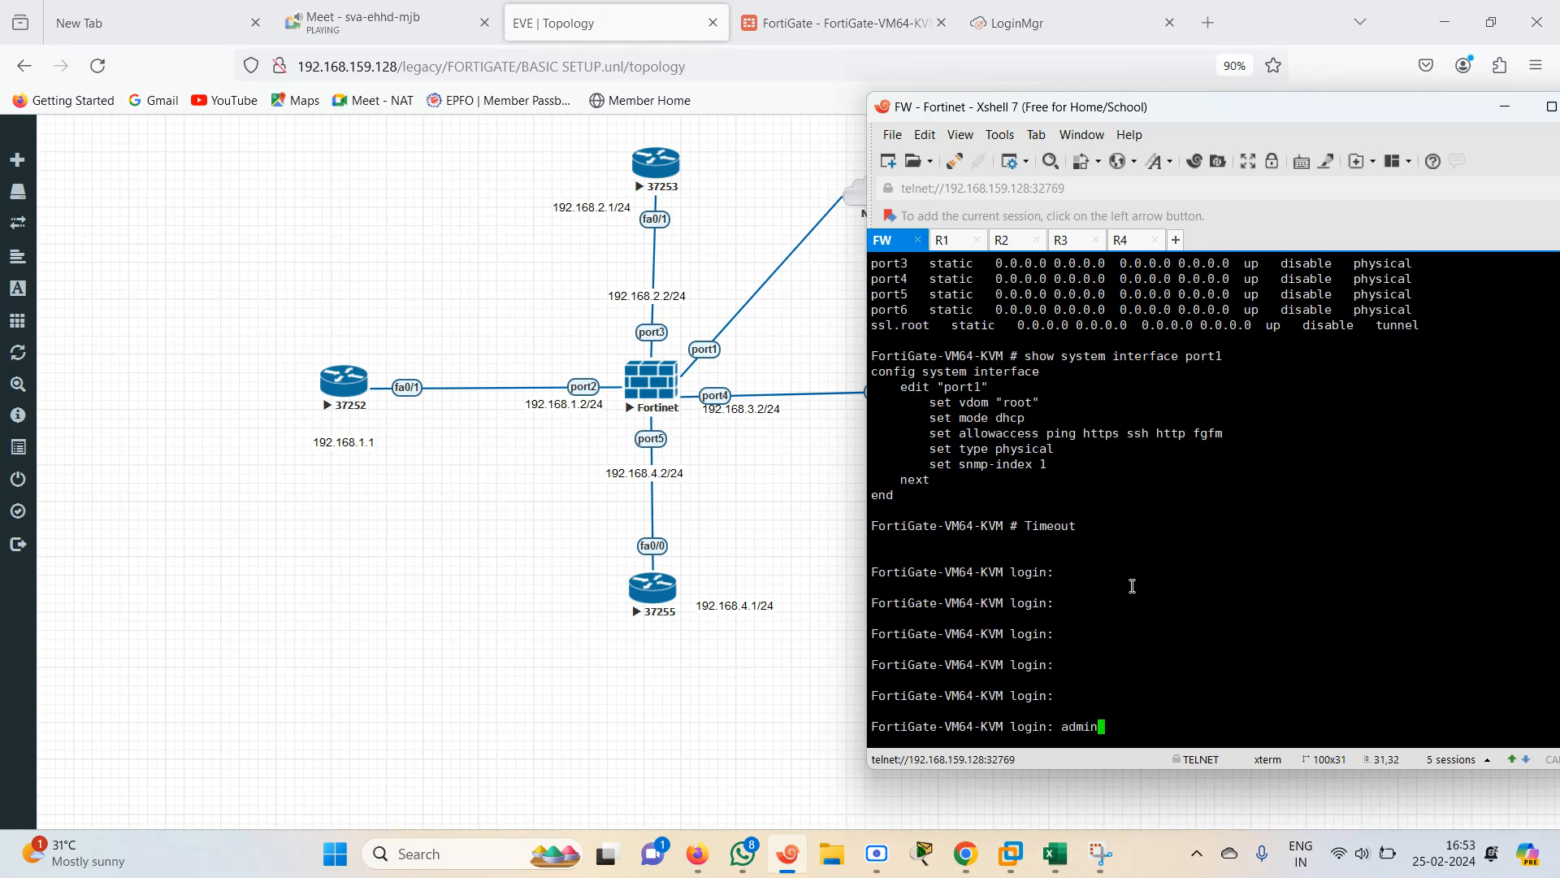
key("Return")
key("Return")
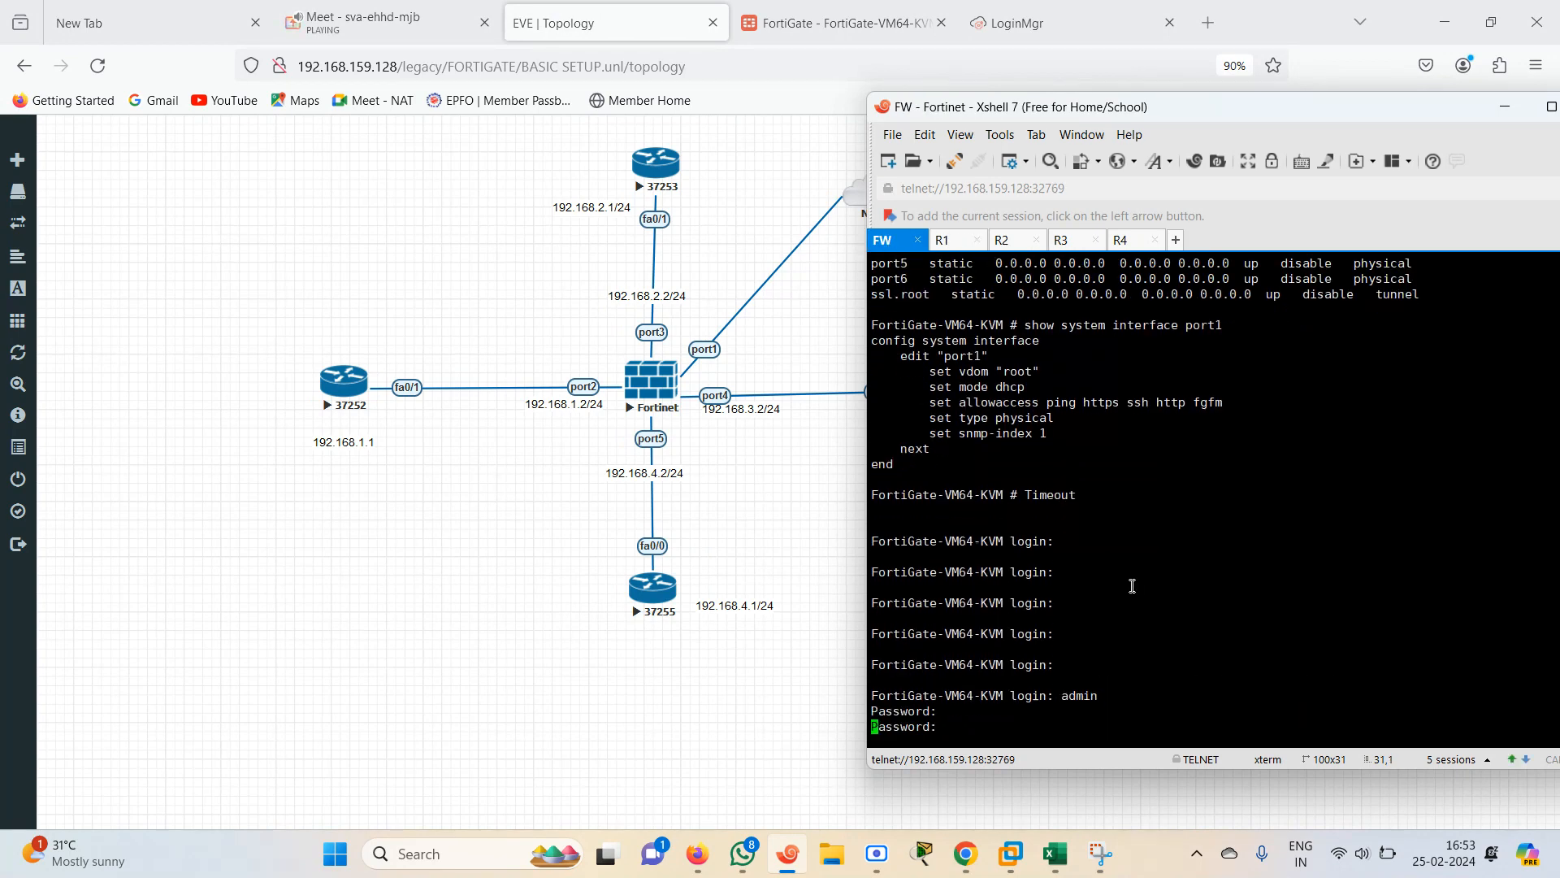
On the FortiGate CLI, run execute ping 192.168.1.1
type("s")
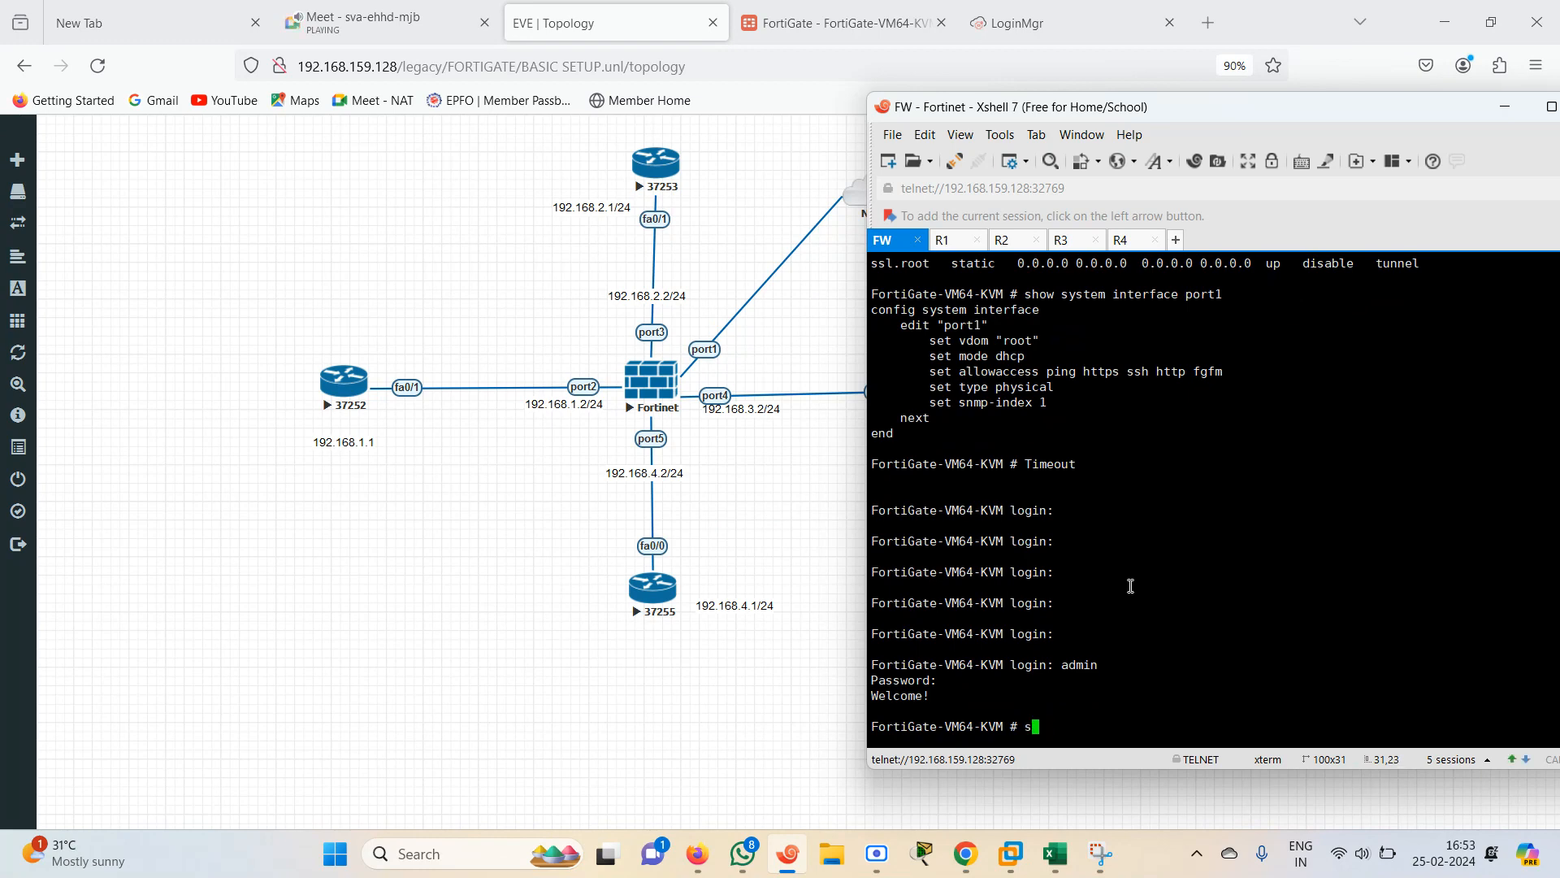
type("how")
key("BackSpace")
key("BackSpace")
key("BackSpace")
key("BackSpace")
type("execute ping")
type(" 1")
type("92.16")
type("68.1")
type(".1")
key("Return")
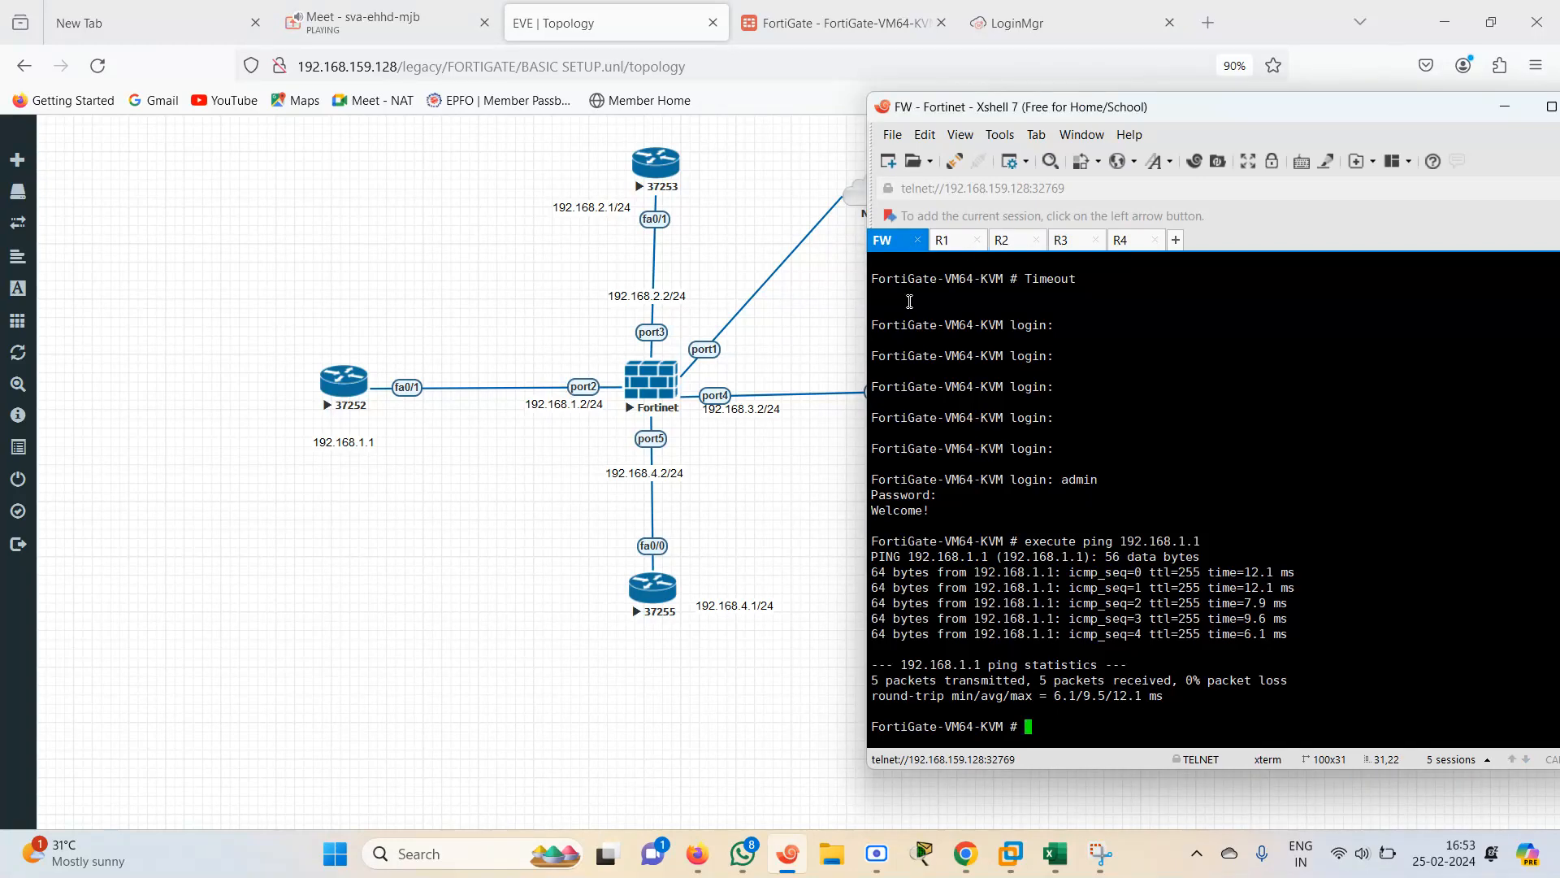
Try to ping 192.168.1.2 from router R1
left_click(943, 242)
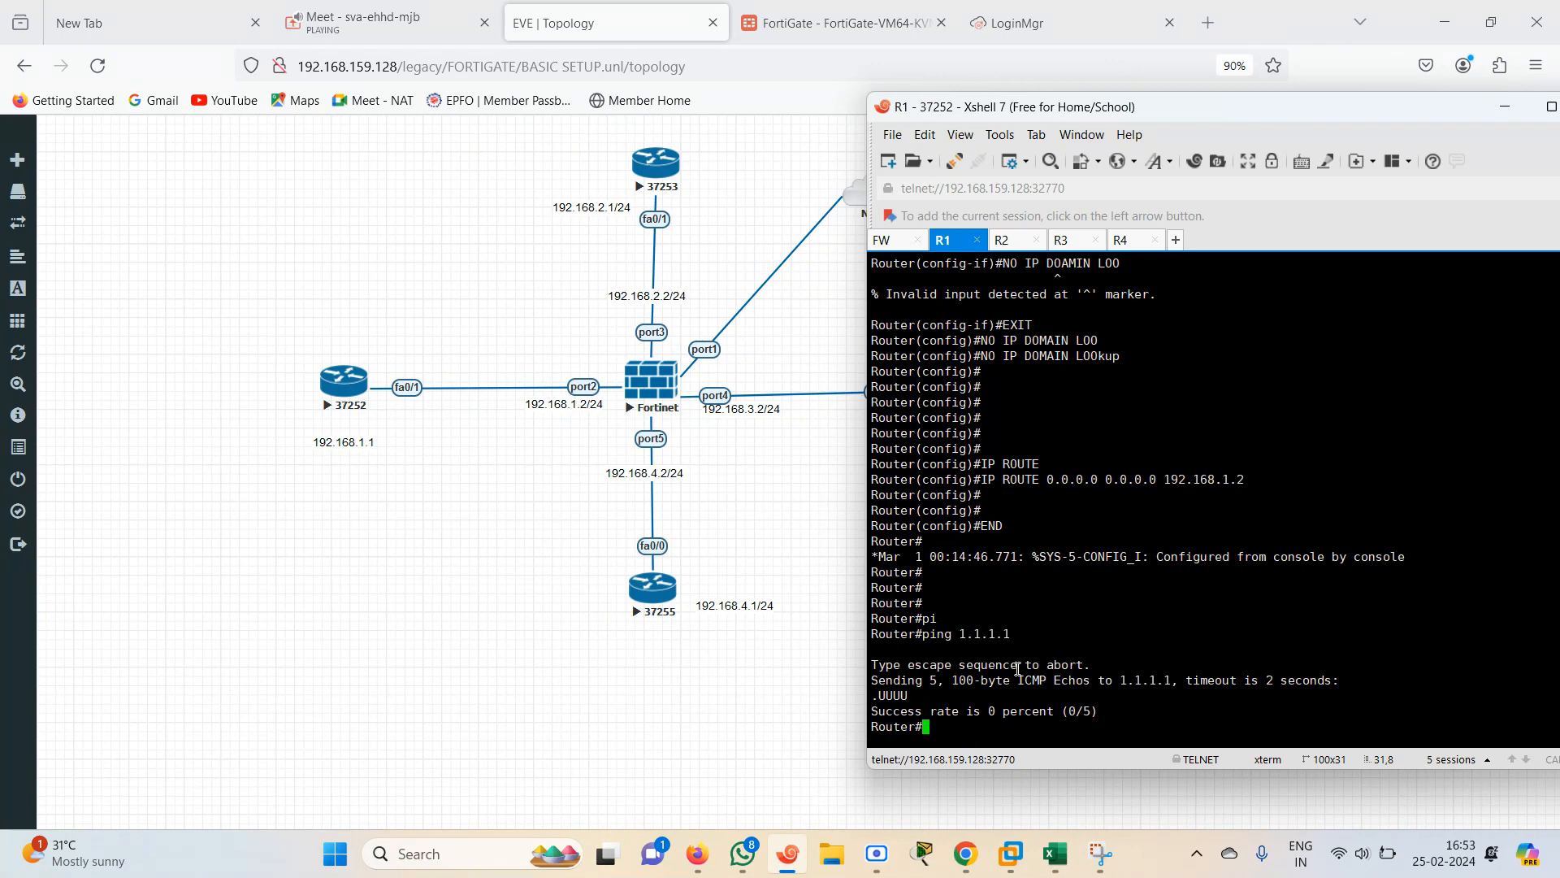
type("x")
key("Tab")
type("pi")
key("Tab")
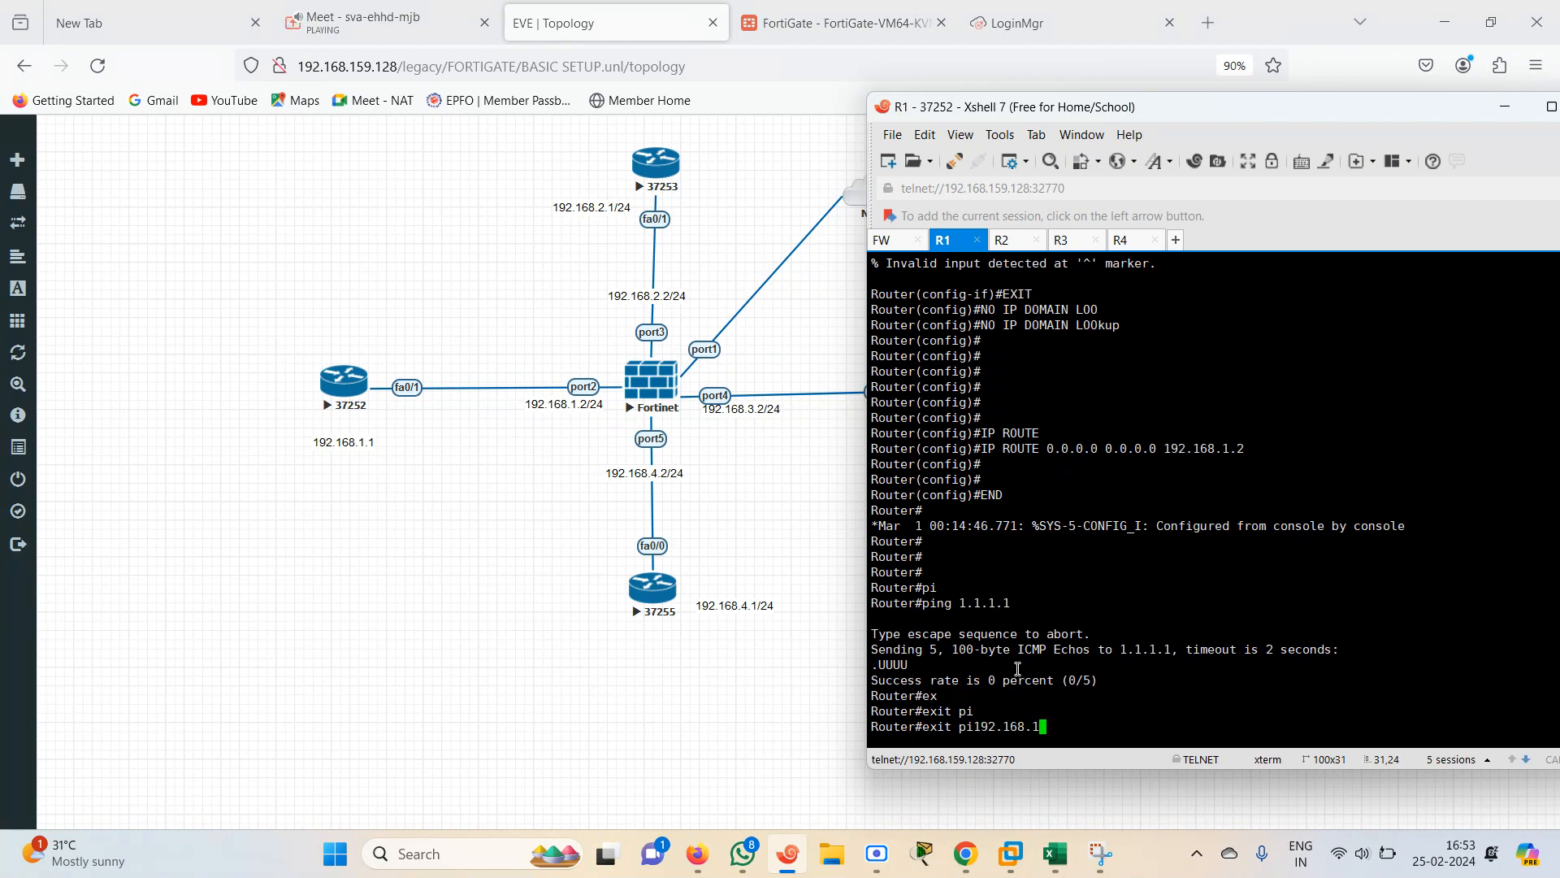
key("Return")
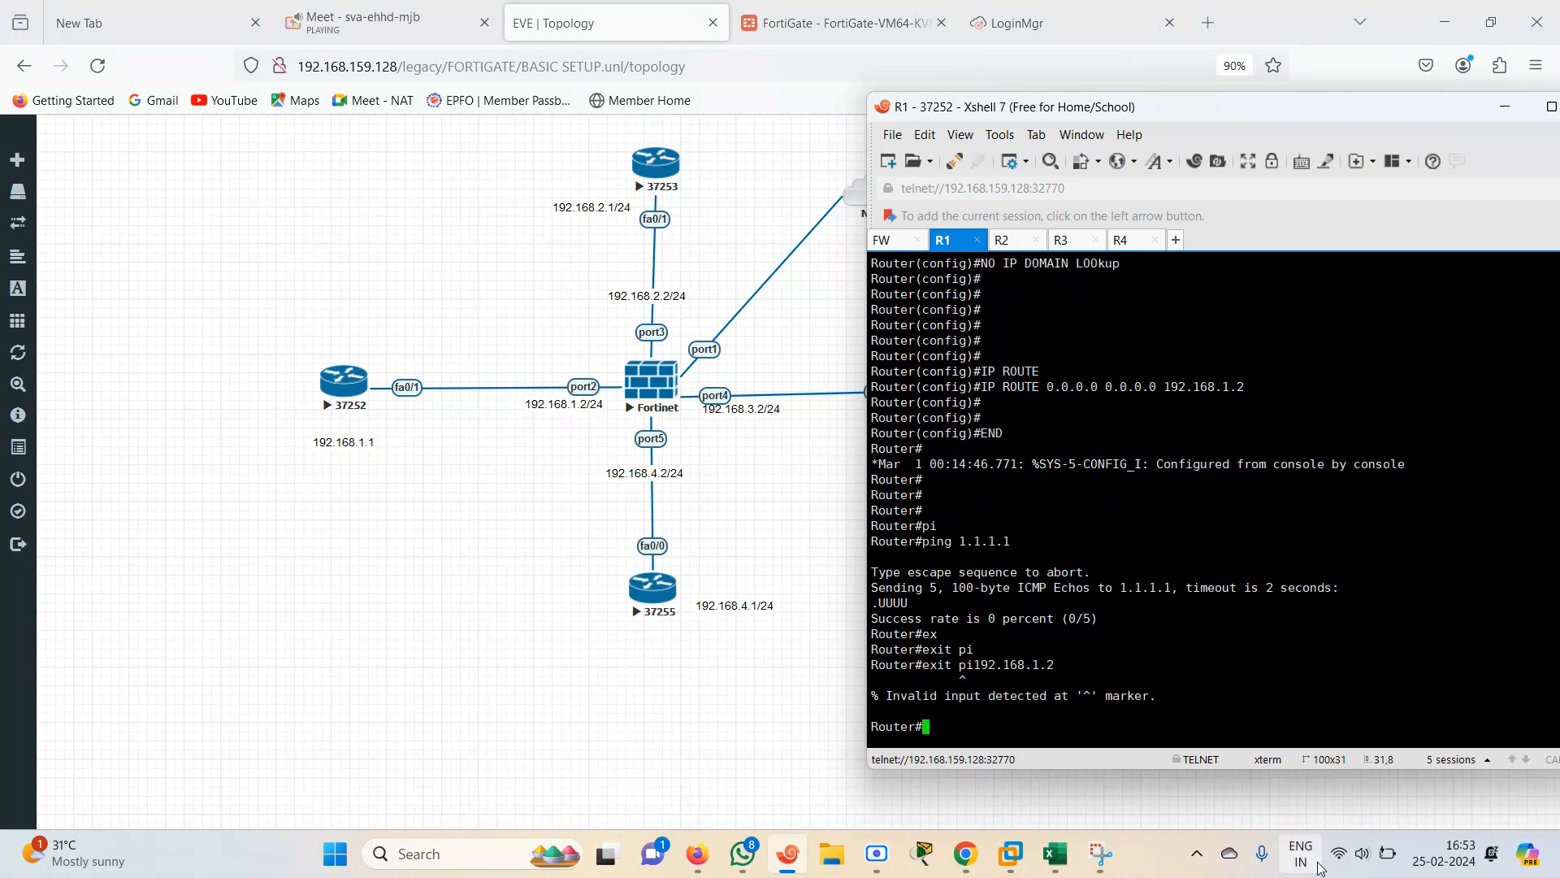
On router R1, ping 192.168.1.2
key("Up")
key("BackSpace")
key("BackSpace")
key("BackSpace")
key("BackSpace")
key("BackSpace")
key("BackSpace")
key("BackSpace")
key("BackSpace")
key("BackSpace")
key("BackSpace")
key("BackSpace")
key("BackSpace")
key("BackSpace")
key("BackSpace")
key("BackSpace")
key("BackSpace")
key("BackSpace")
type("pi")
key("Tab")
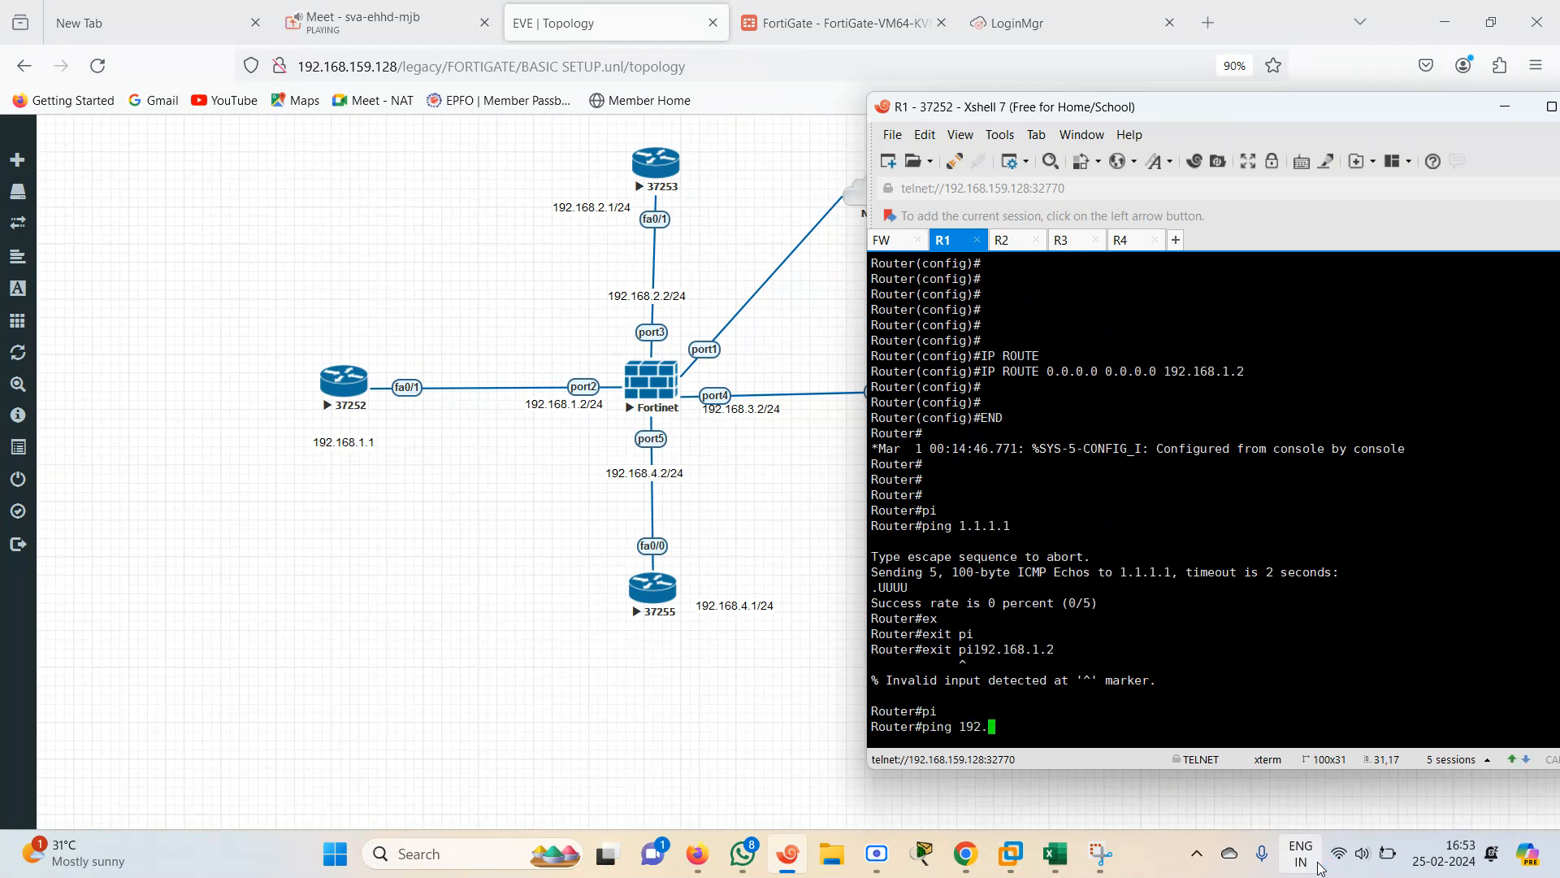
type("192.168.1.2")
key("Return")
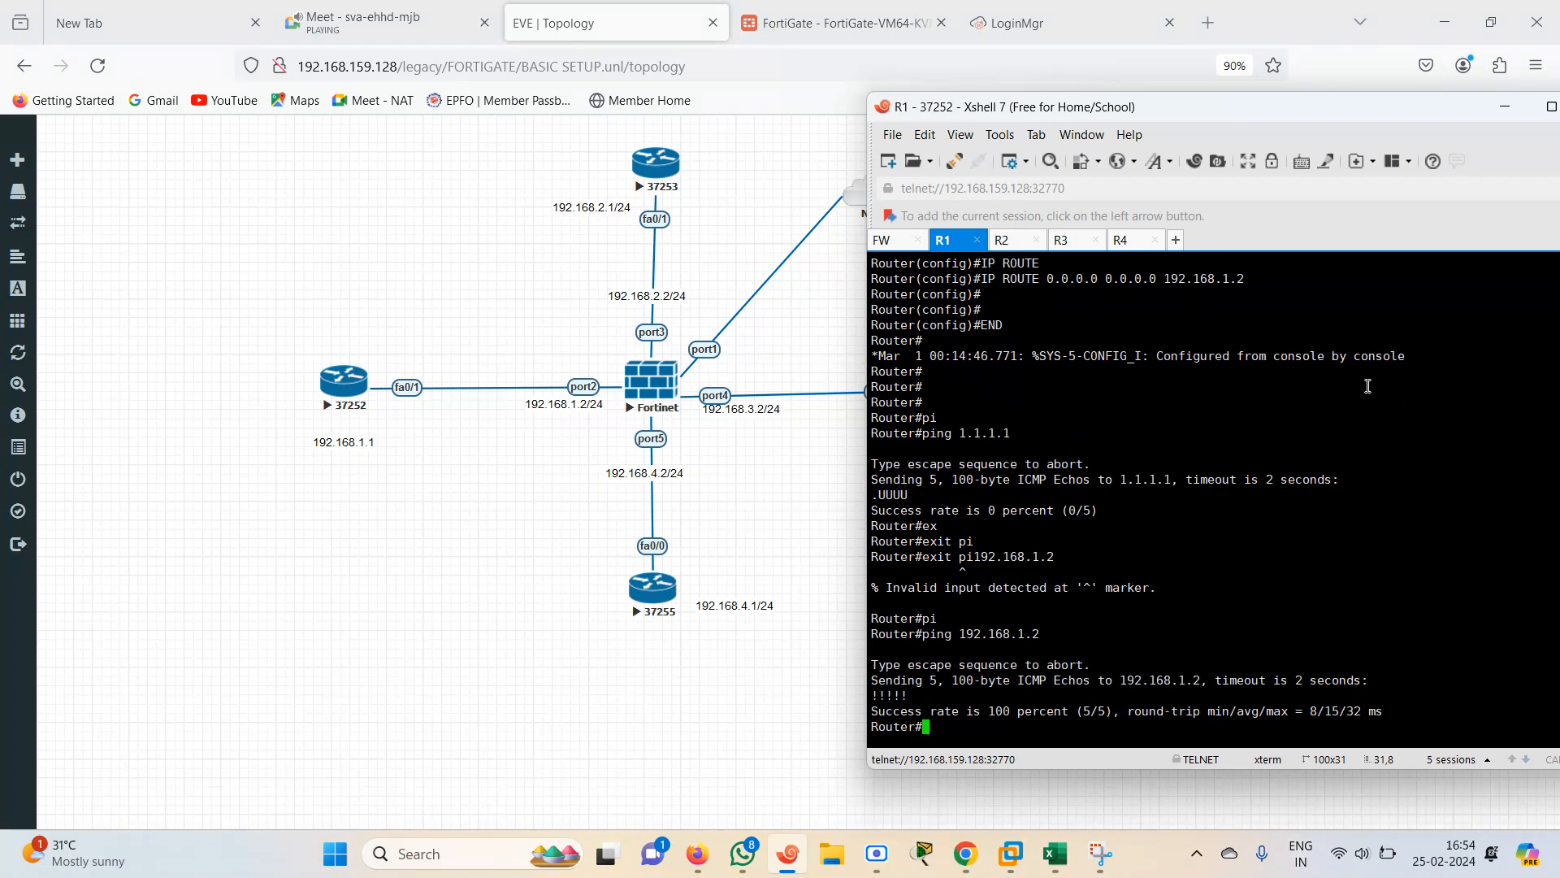
Select the ping output lines in the R1 terminal
left_click(811, 8)
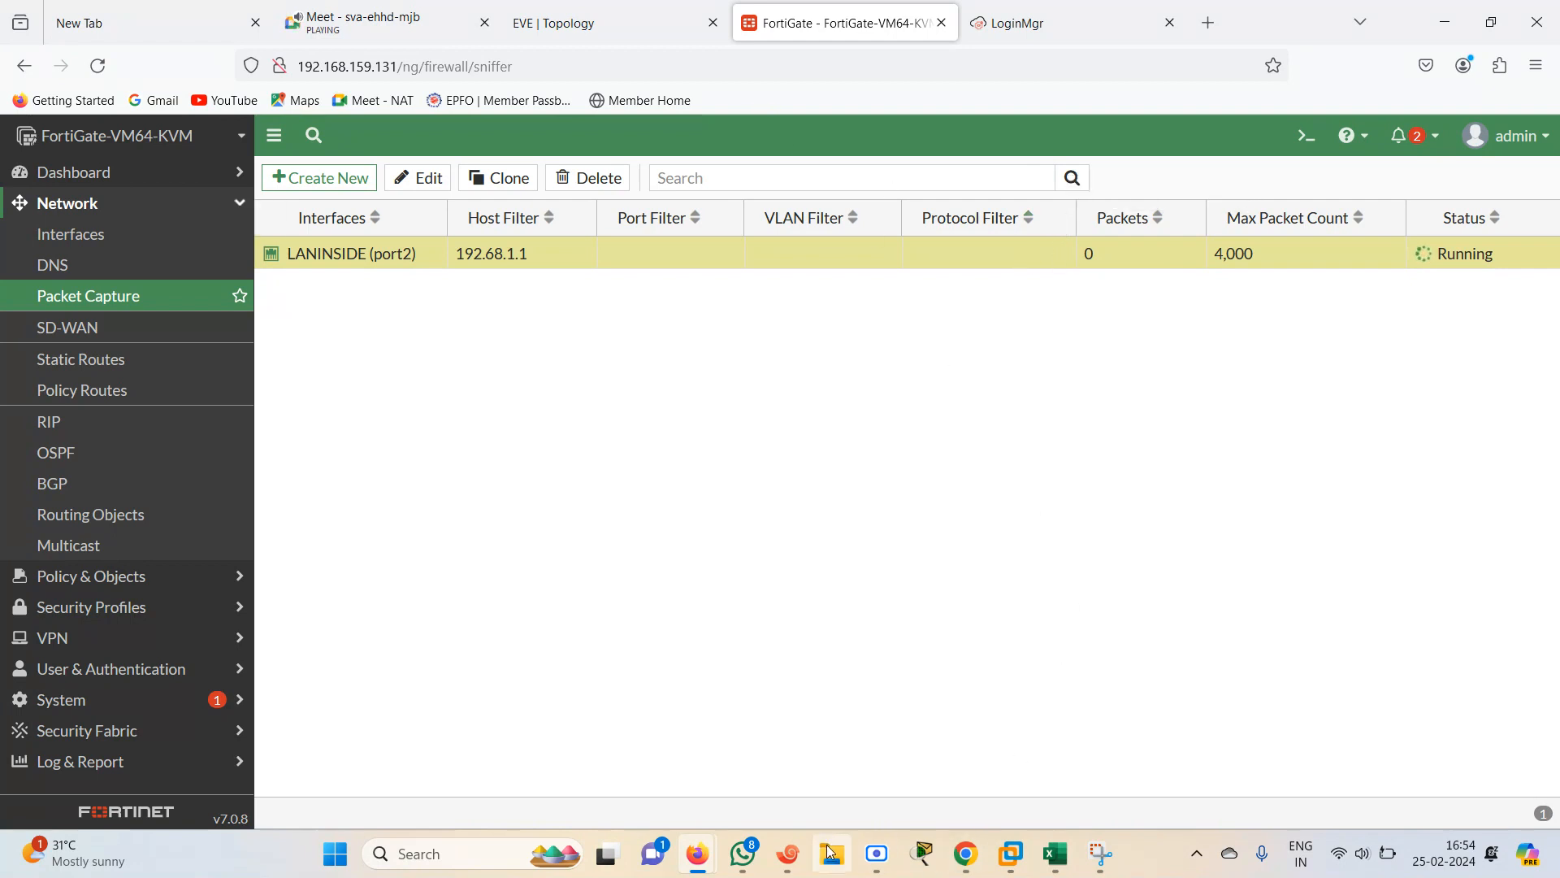
left_click(787, 853)
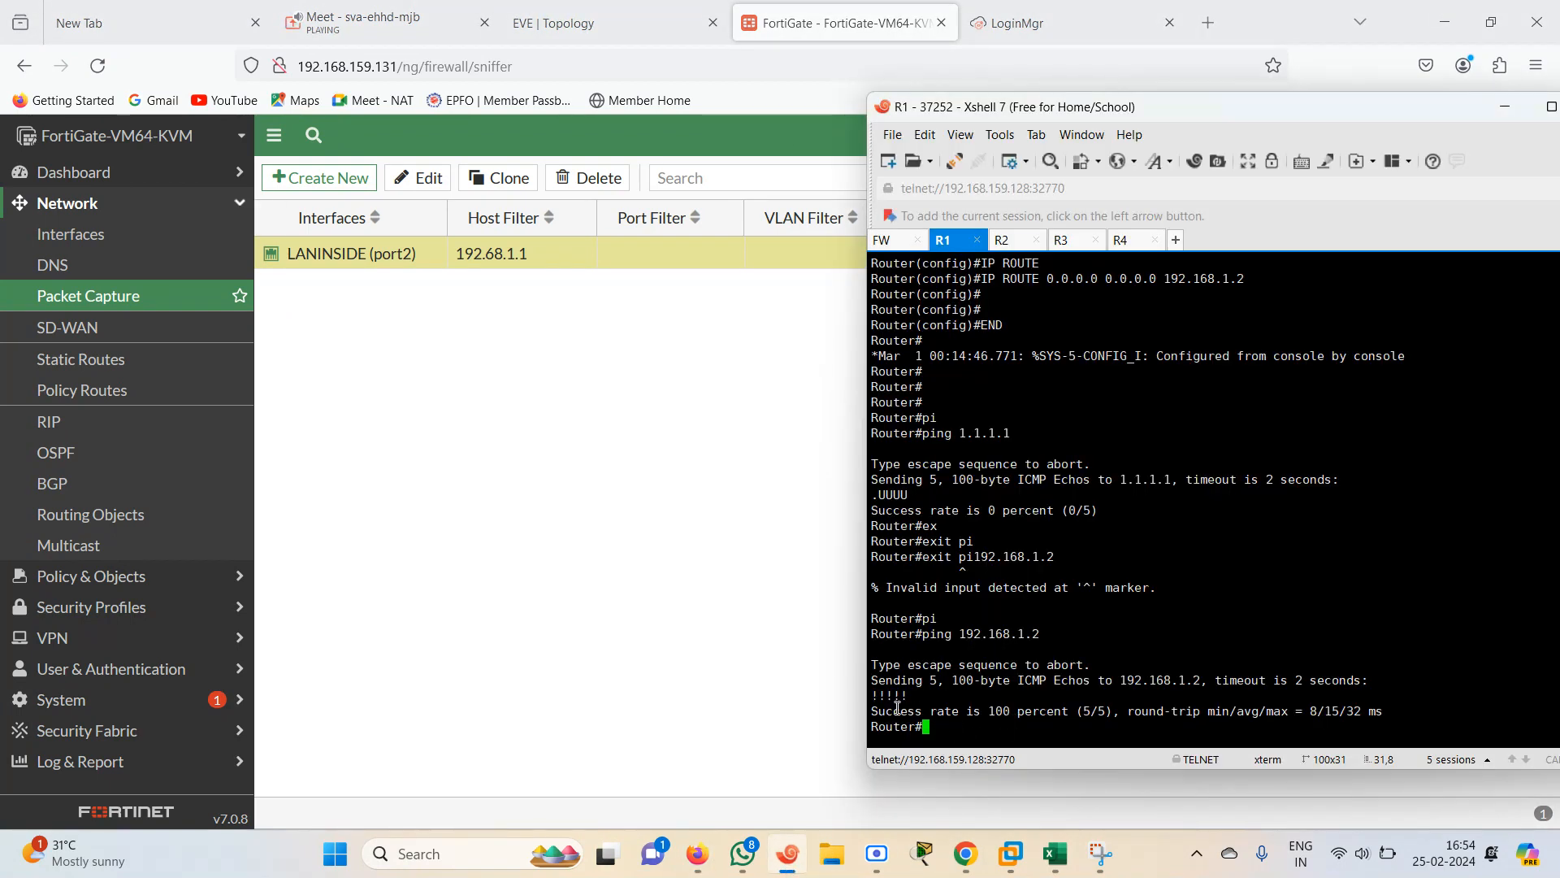
left_click_drag(924, 703, 856, 703)
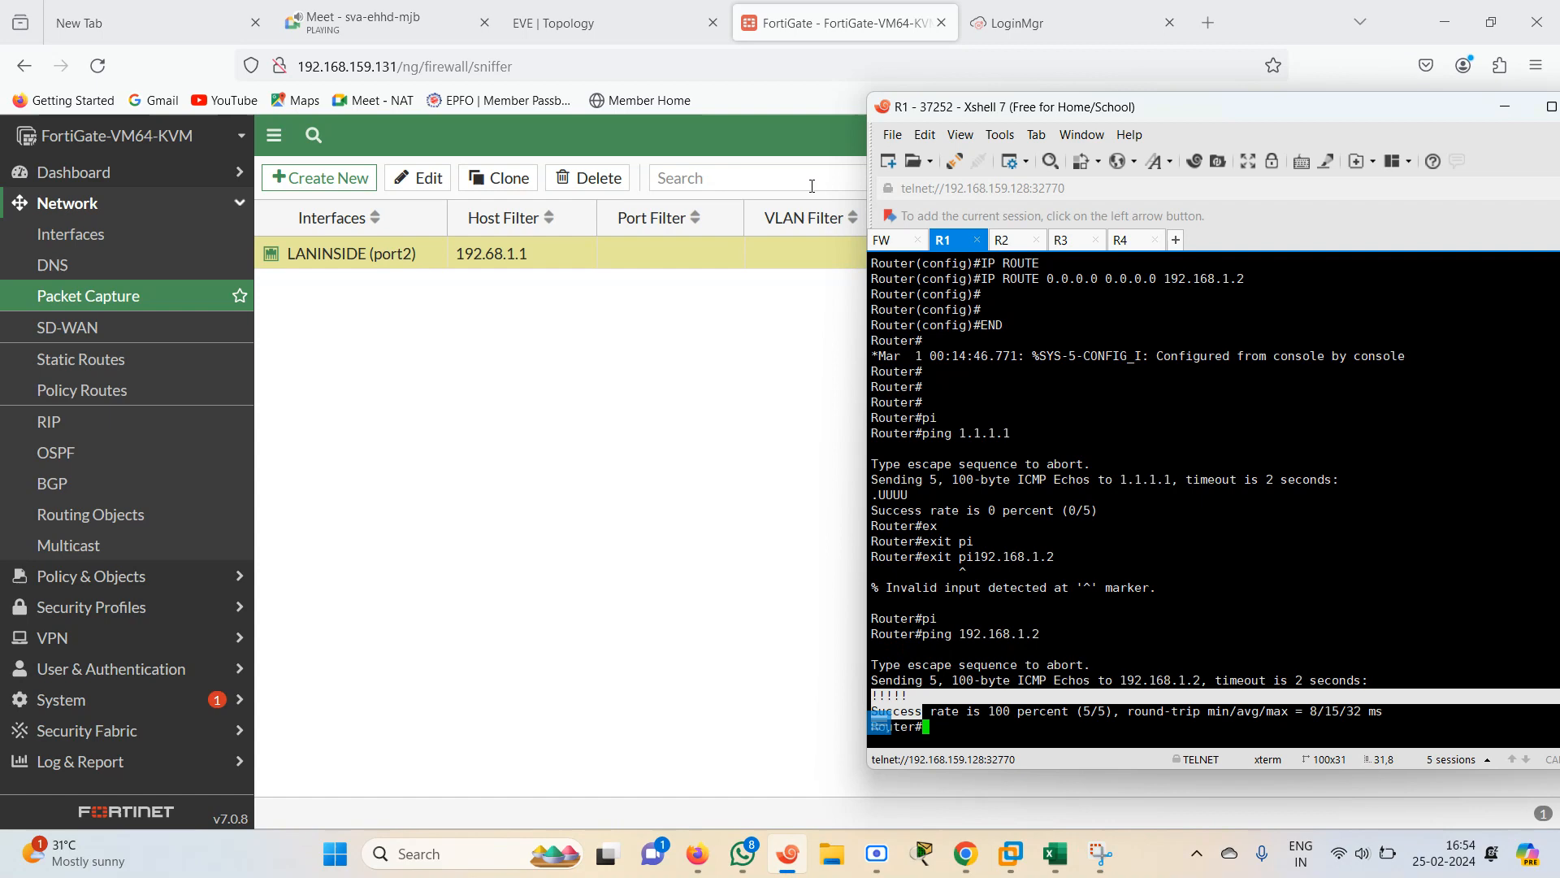
Review the LANINSIDE (port2) packet capture filter settings and its available row actions
left_click(605, 18)
left_click(794, 18)
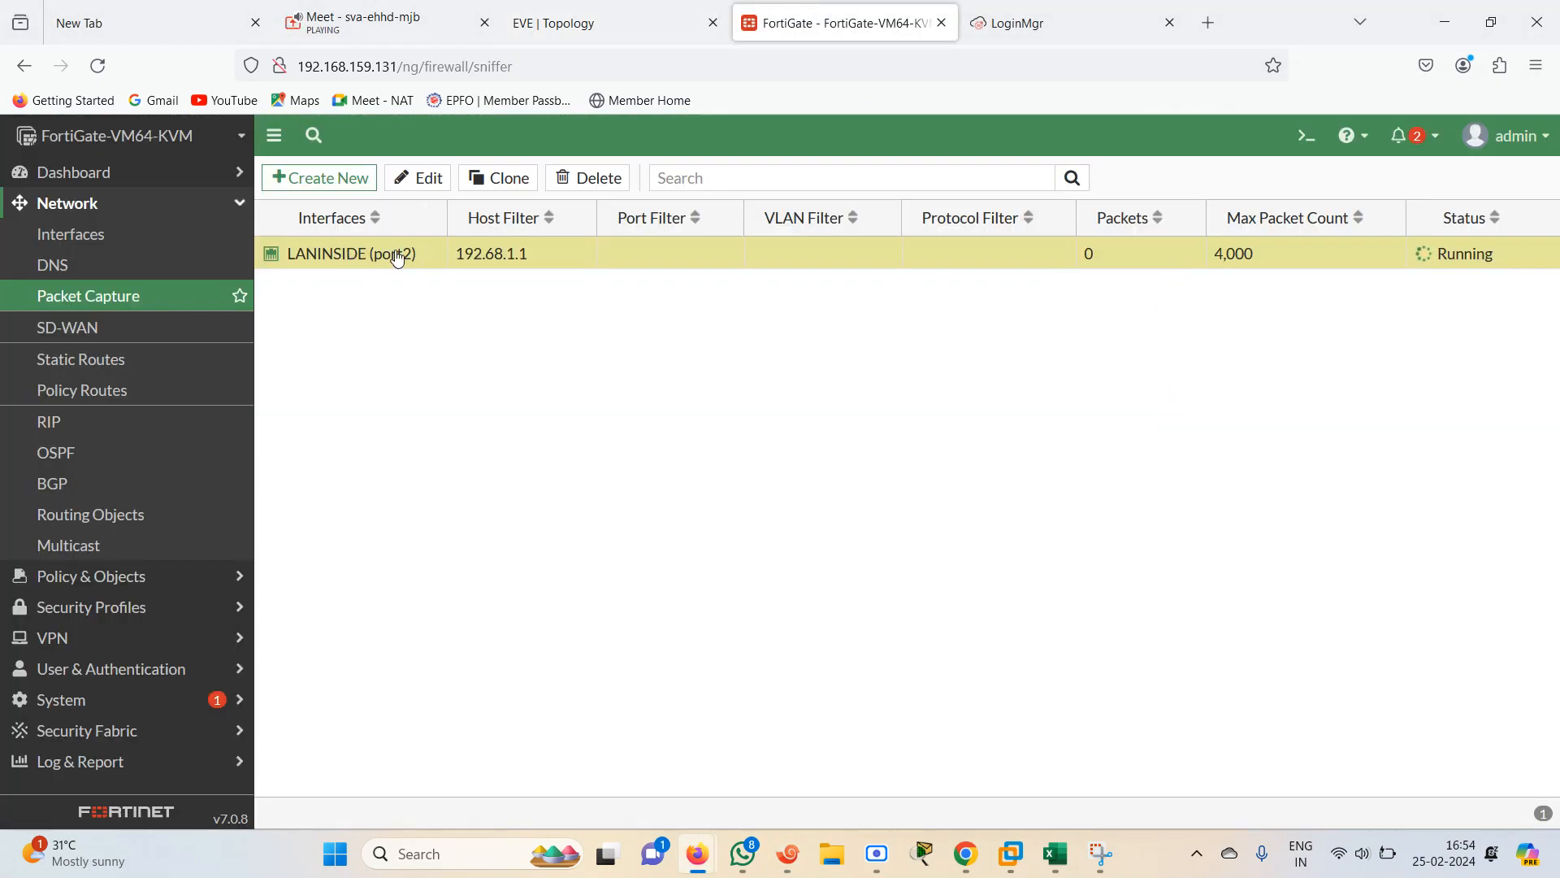
left_click(577, 10)
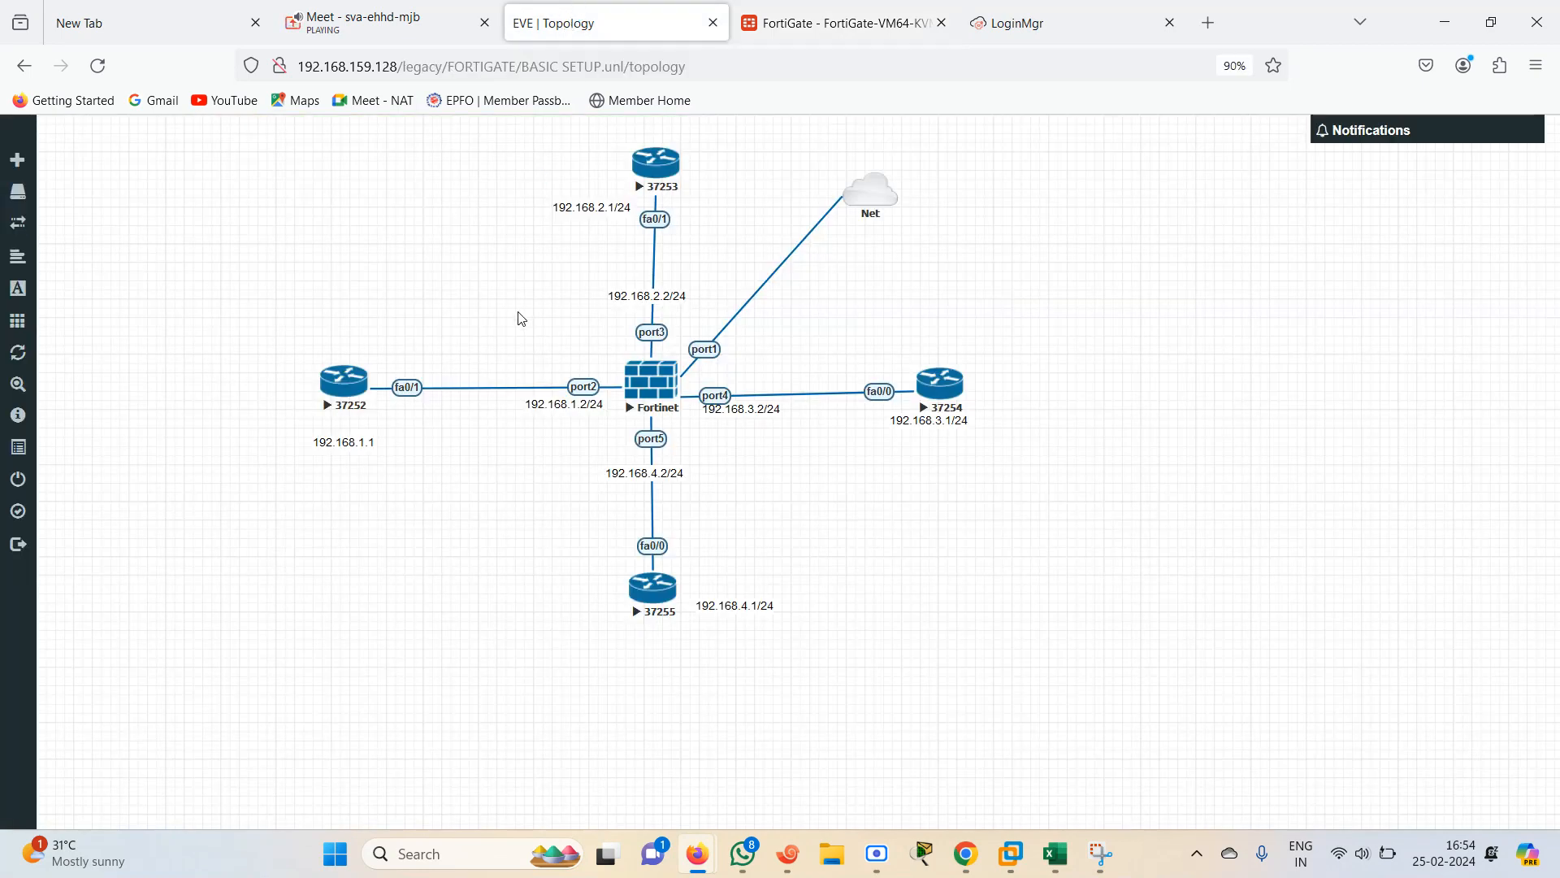
left_click(782, 9)
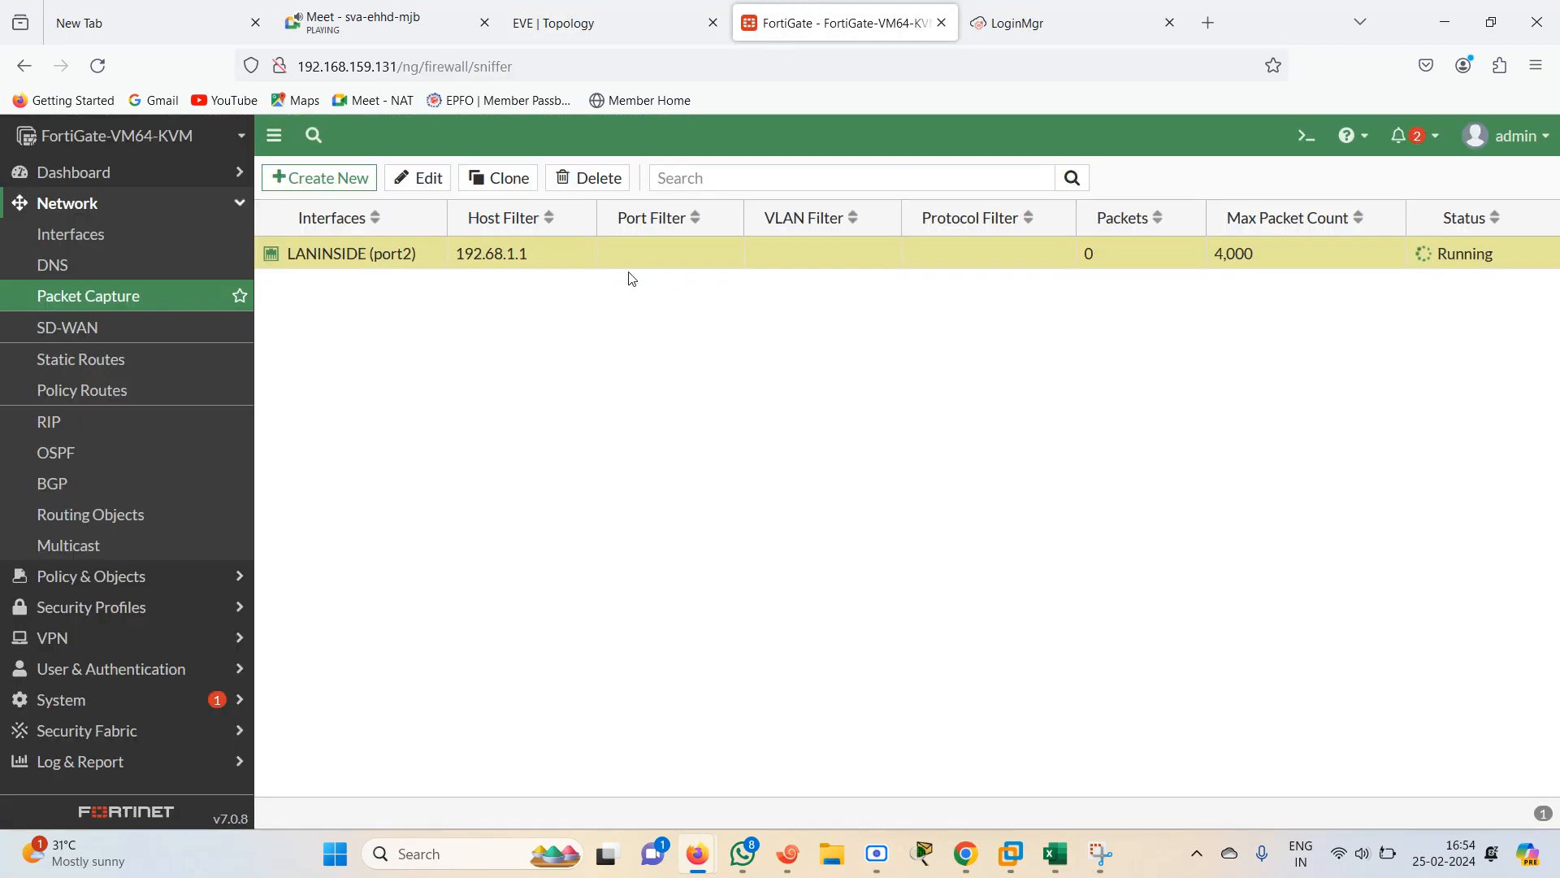
double_click(504, 258)
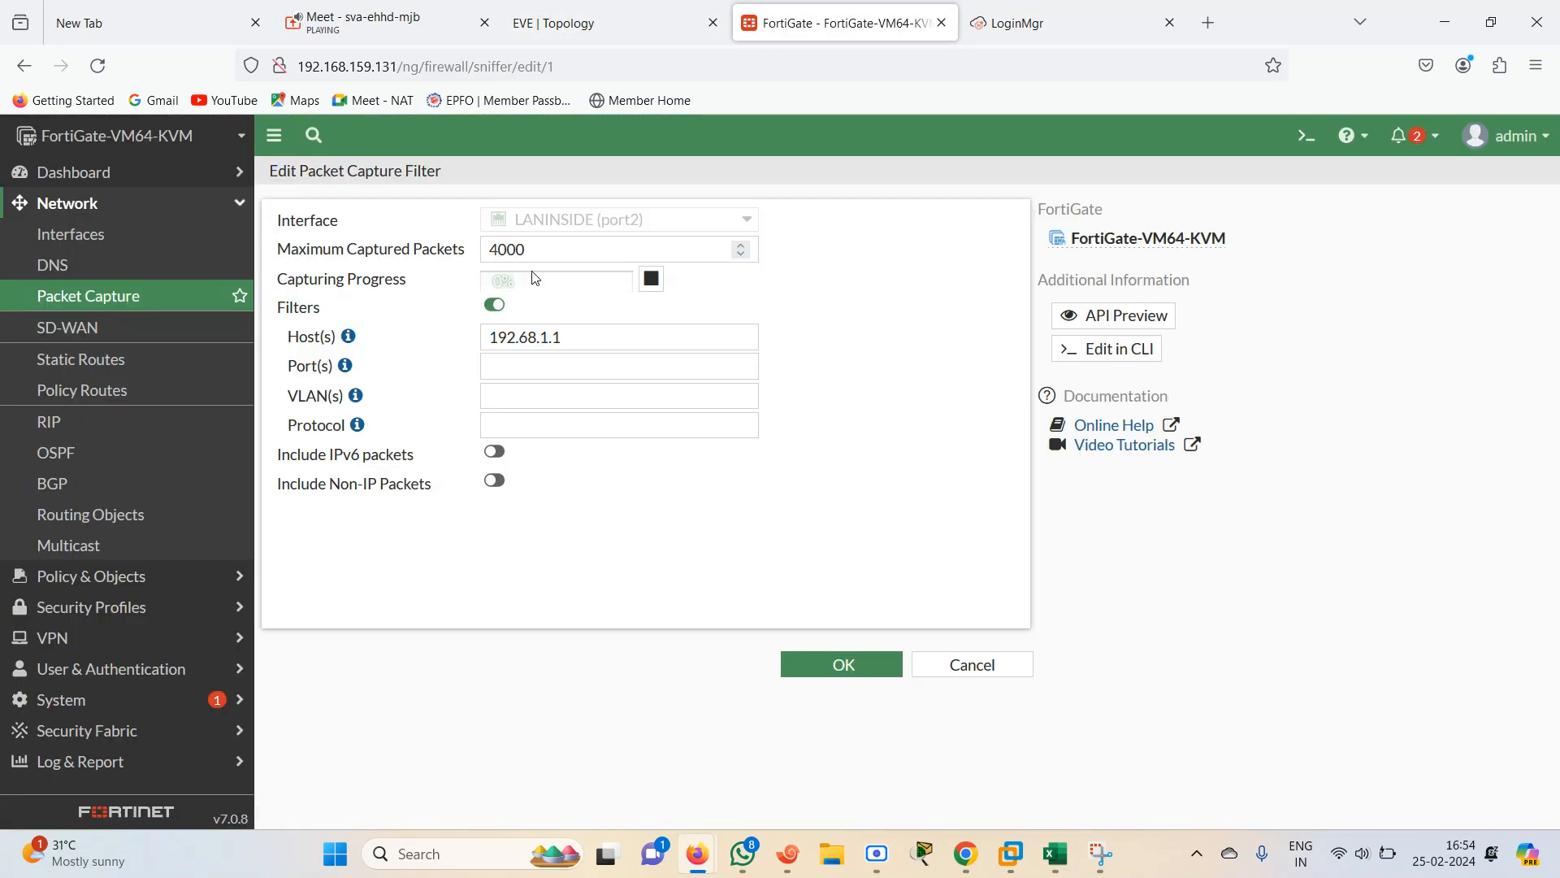
left_click(548, 10)
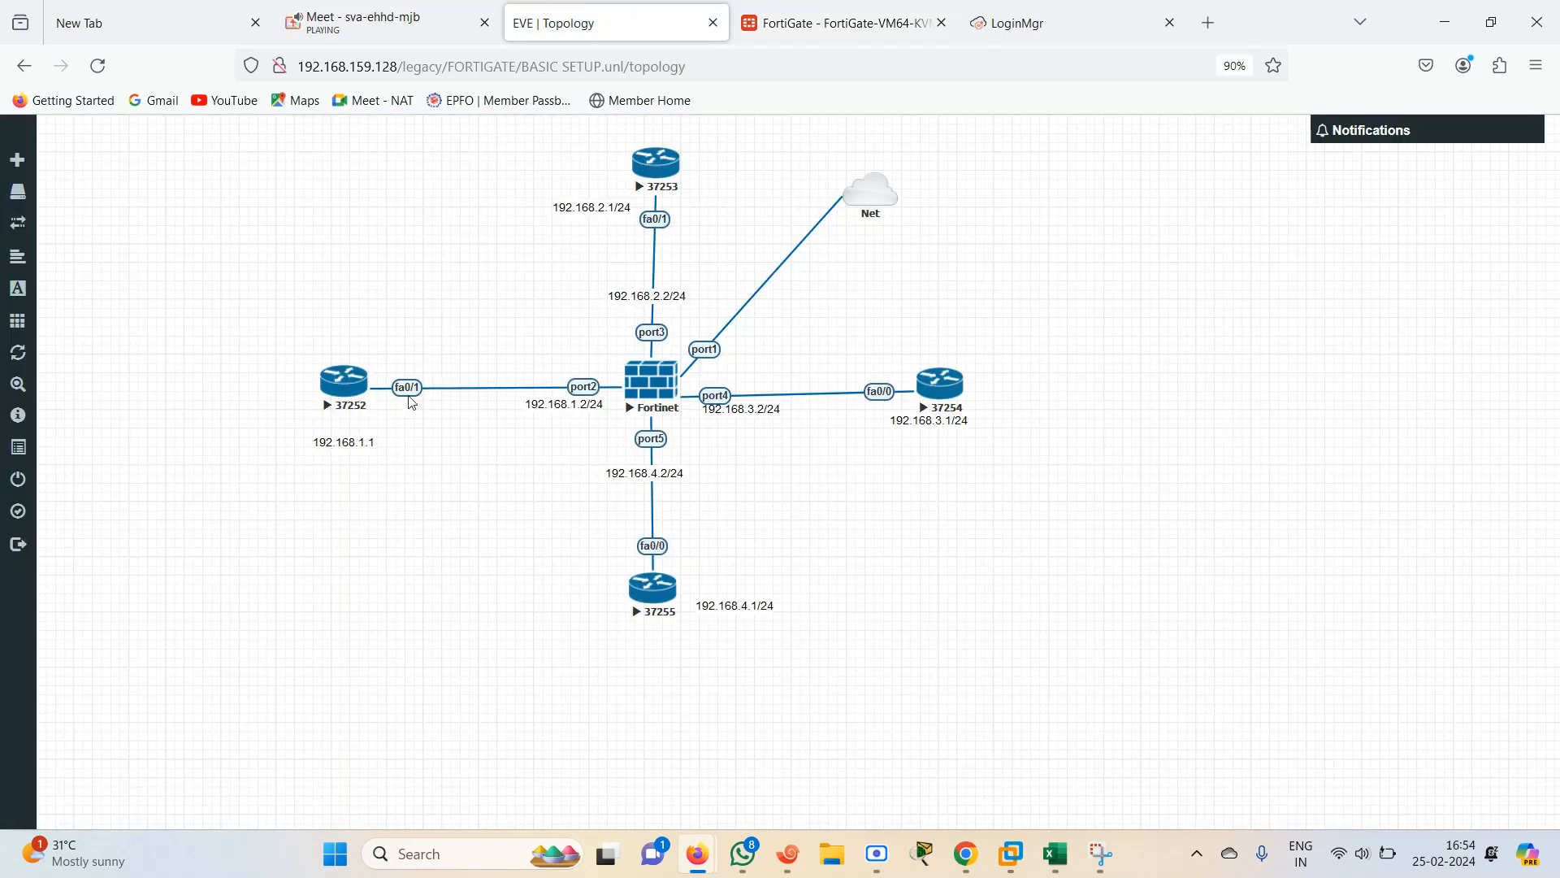
left_click(779, 16)
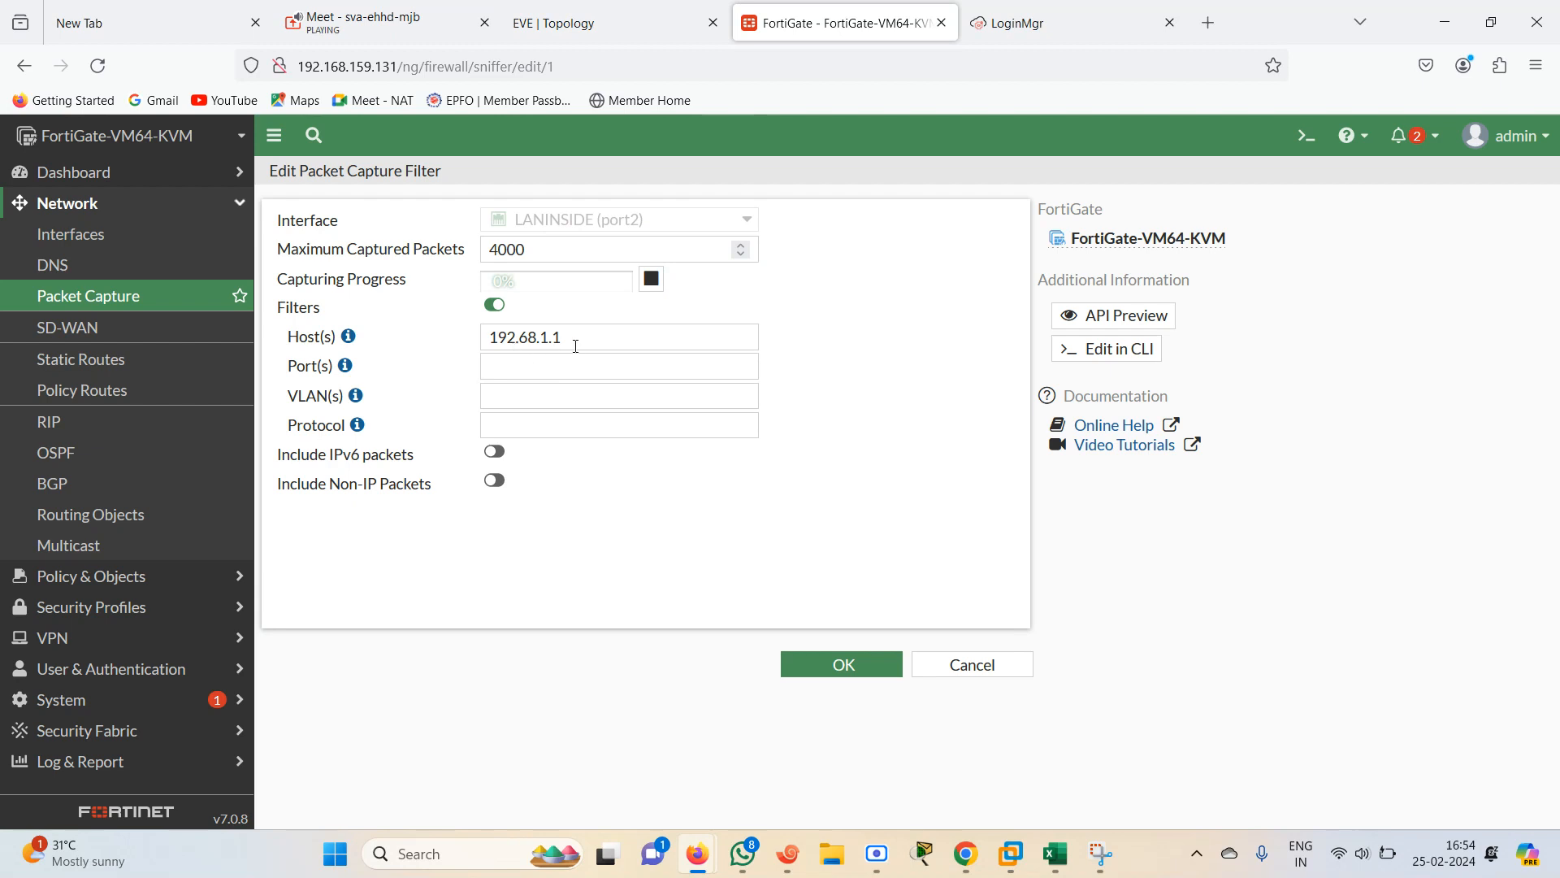
left_click(842, 664)
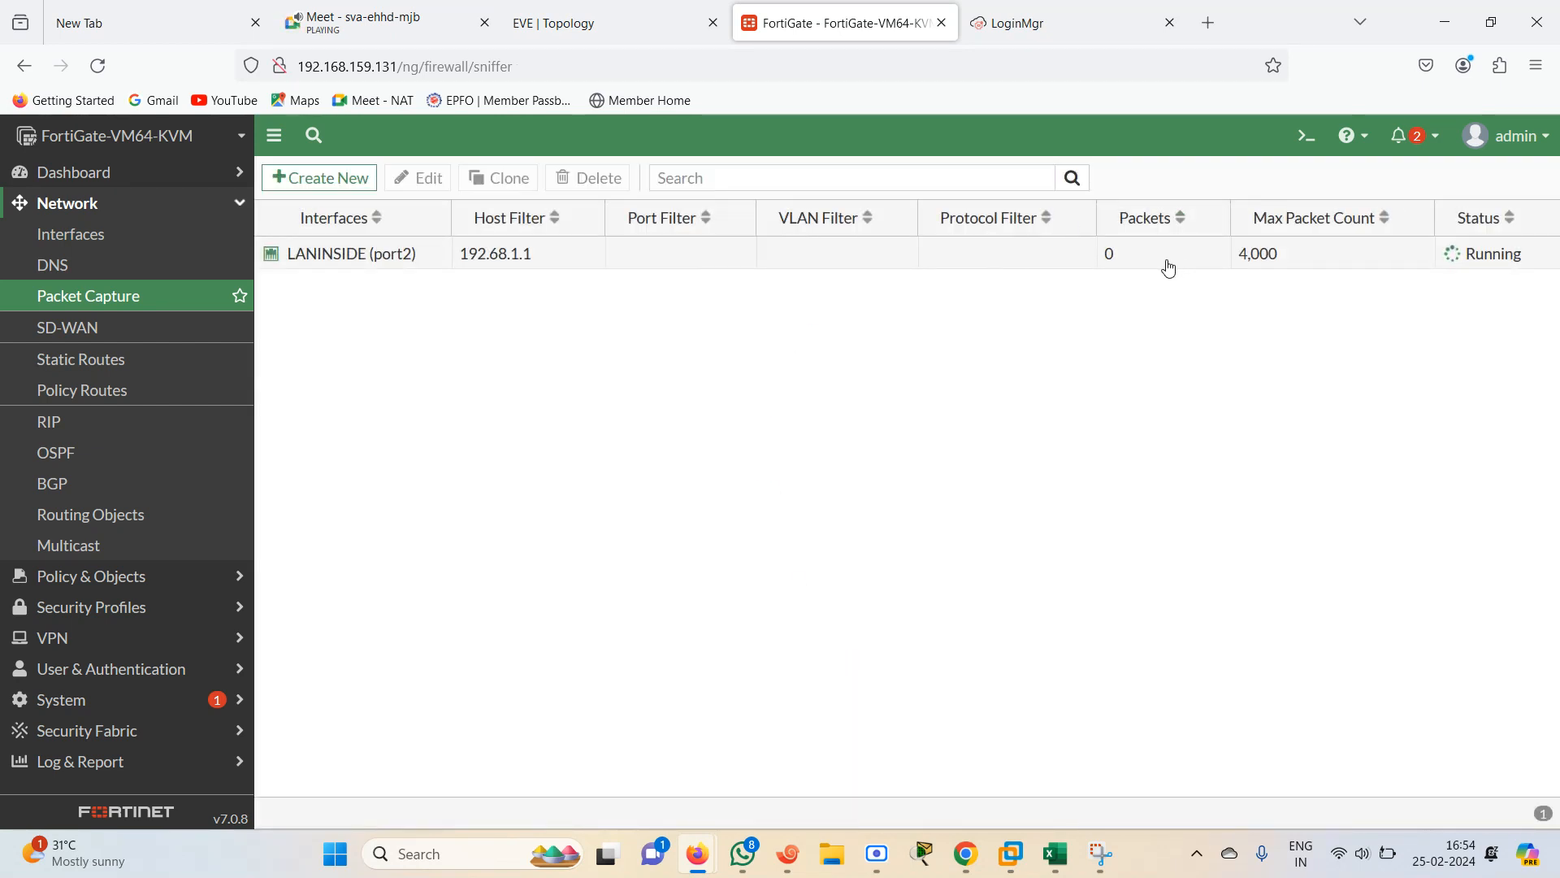
right_click(1159, 267)
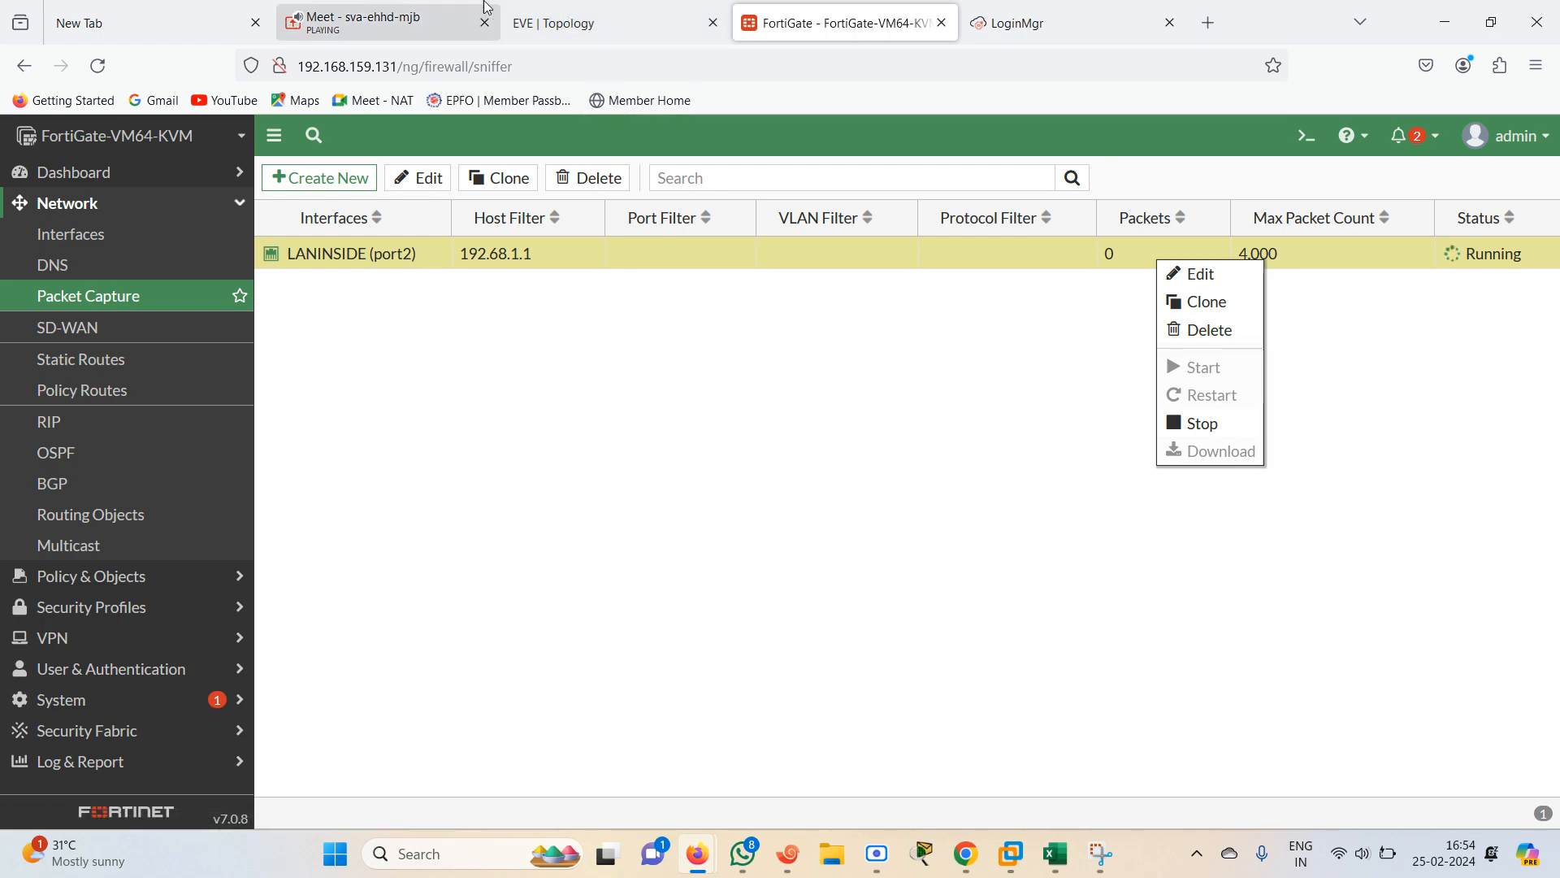
Close the empty New Tab in the browser
left_click(587, 11)
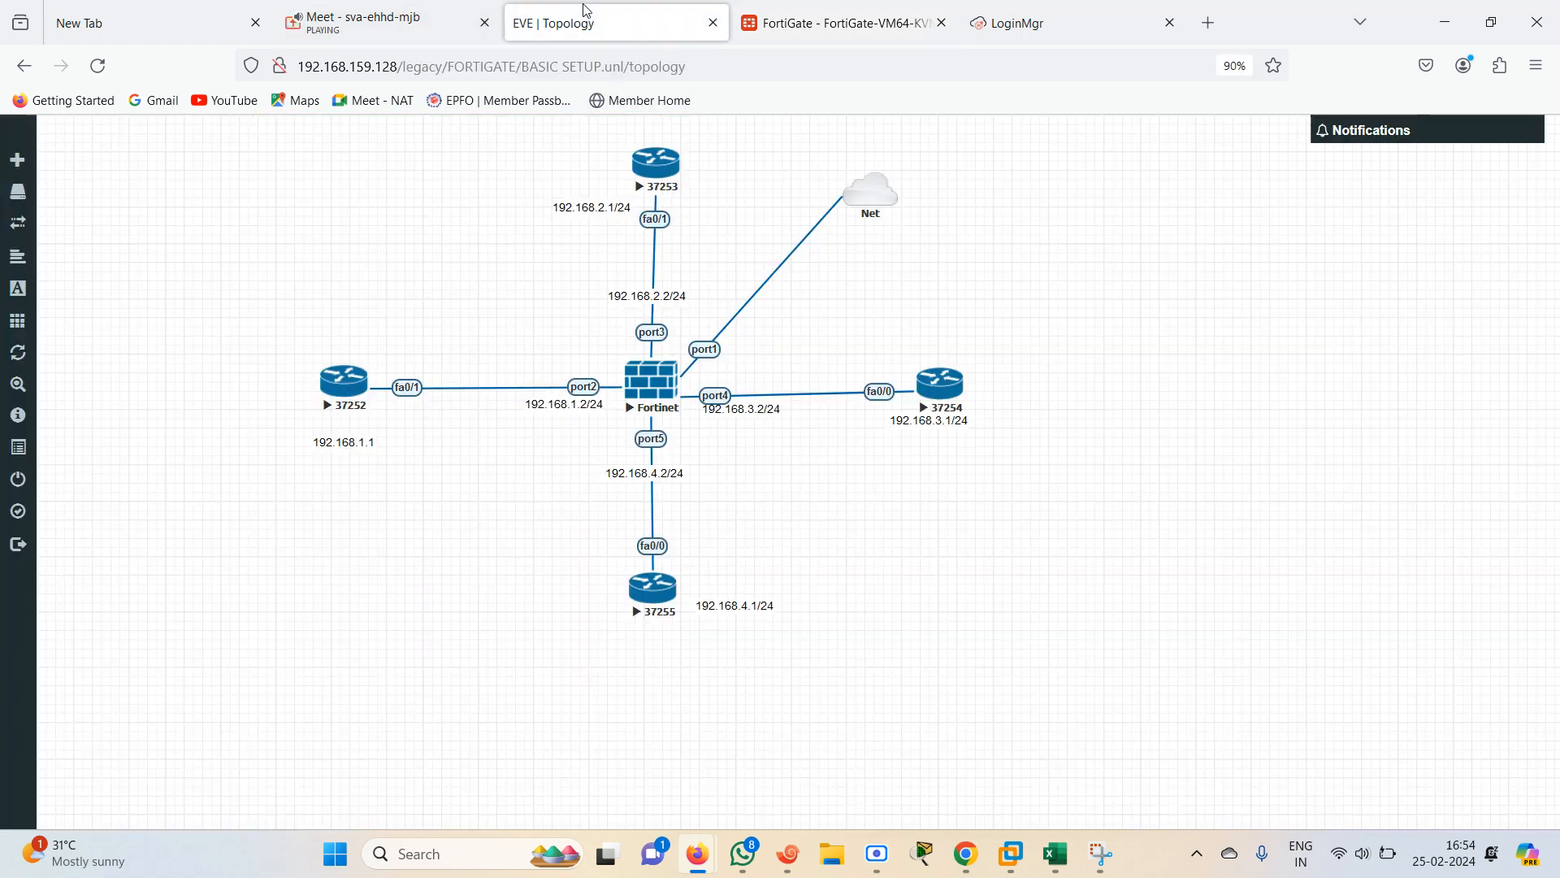
left_click_drag(400, 27, 168, 22)
left_click(427, 20)
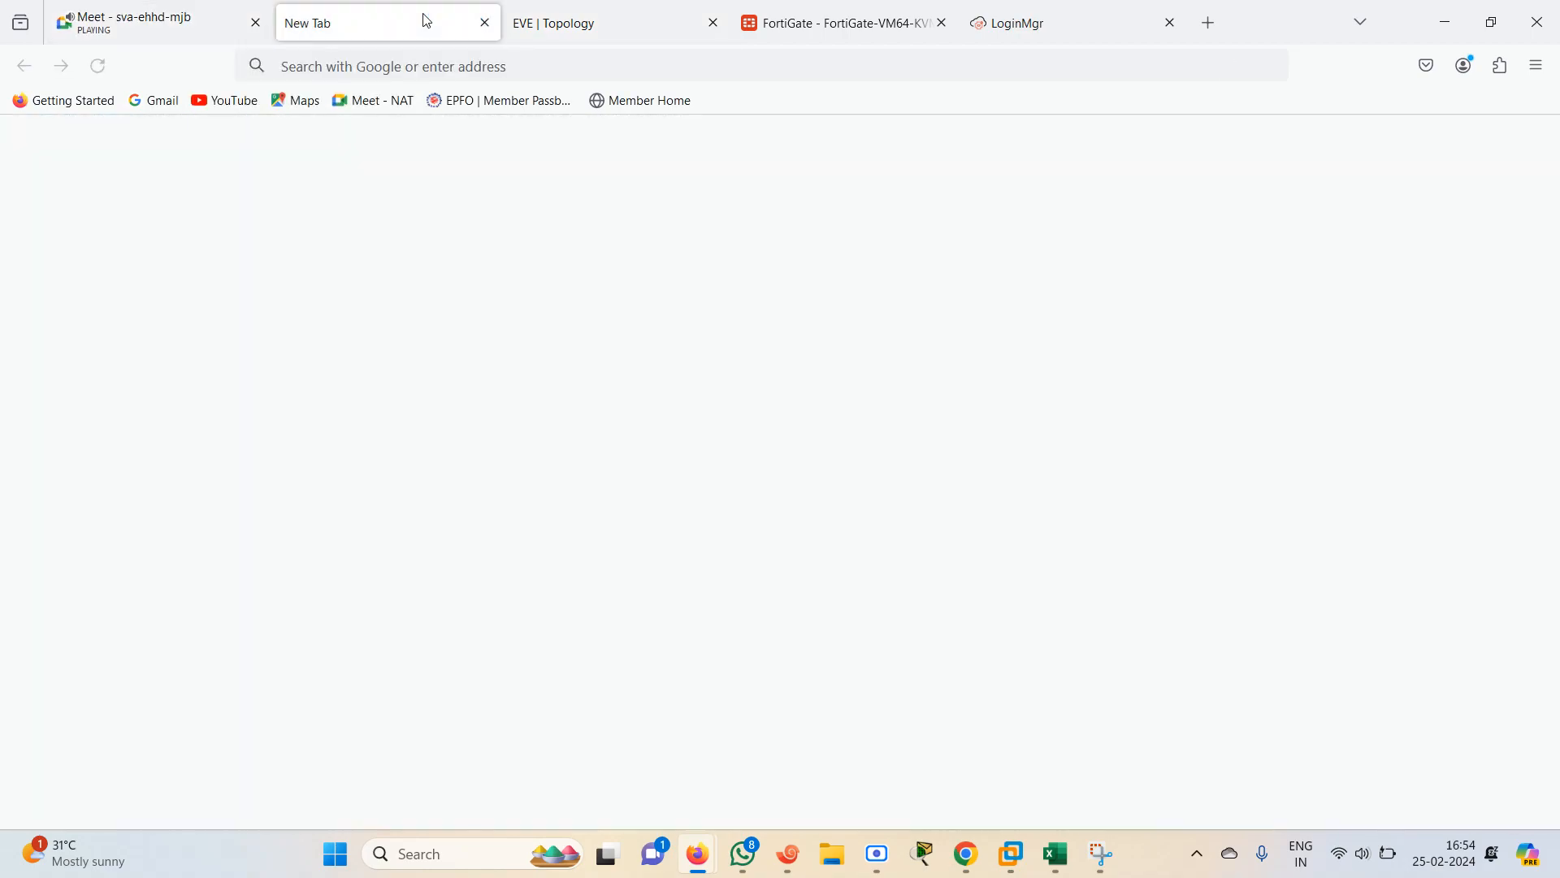
left_click(485, 23)
left_click(568, 30)
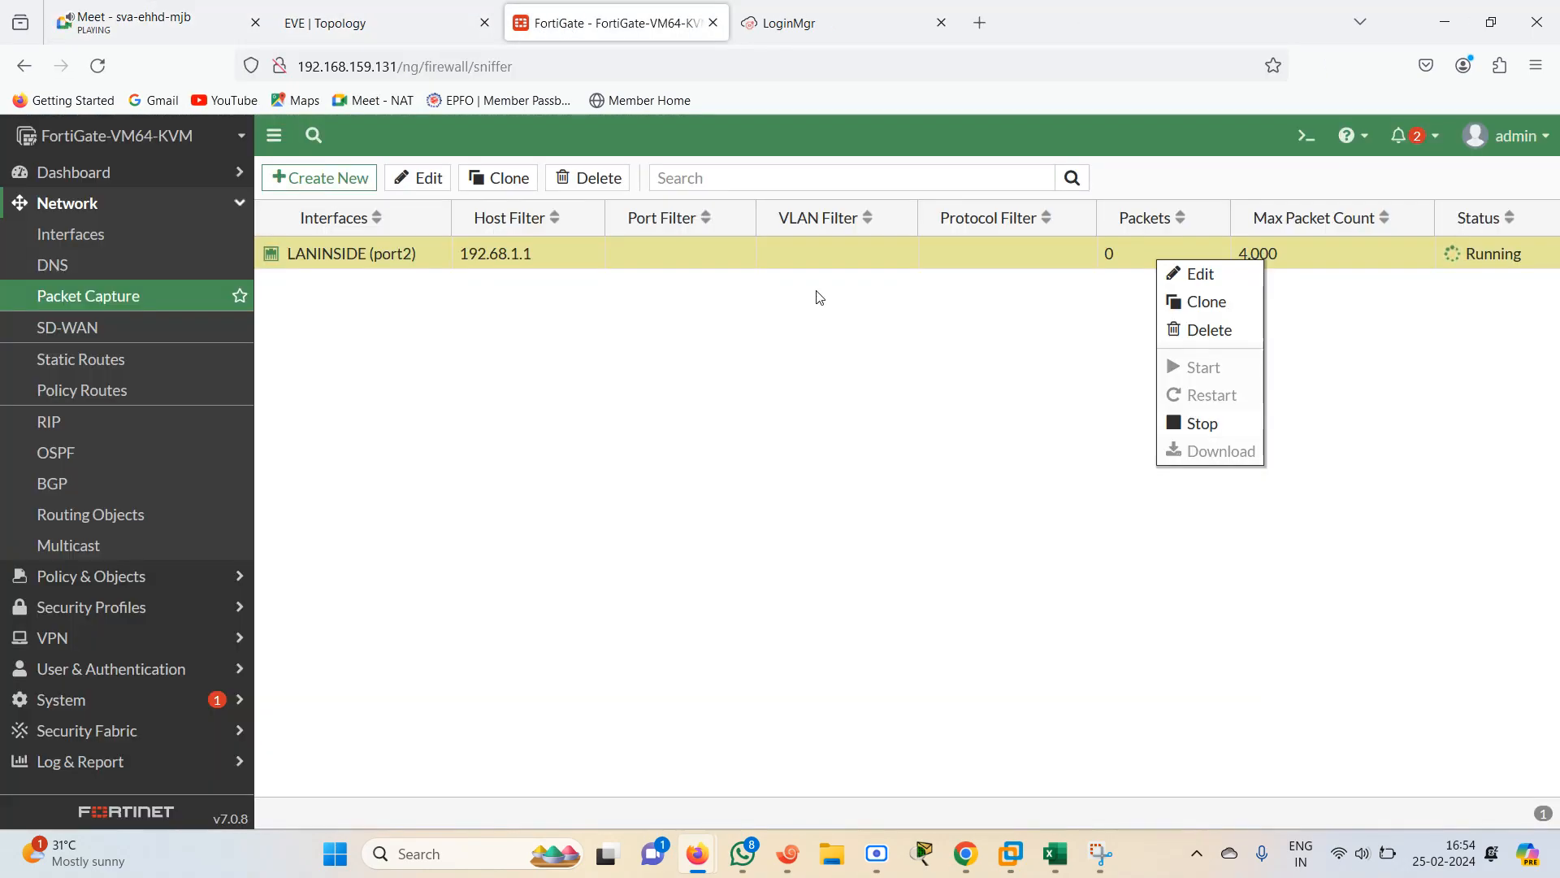
left_click(1045, 388)
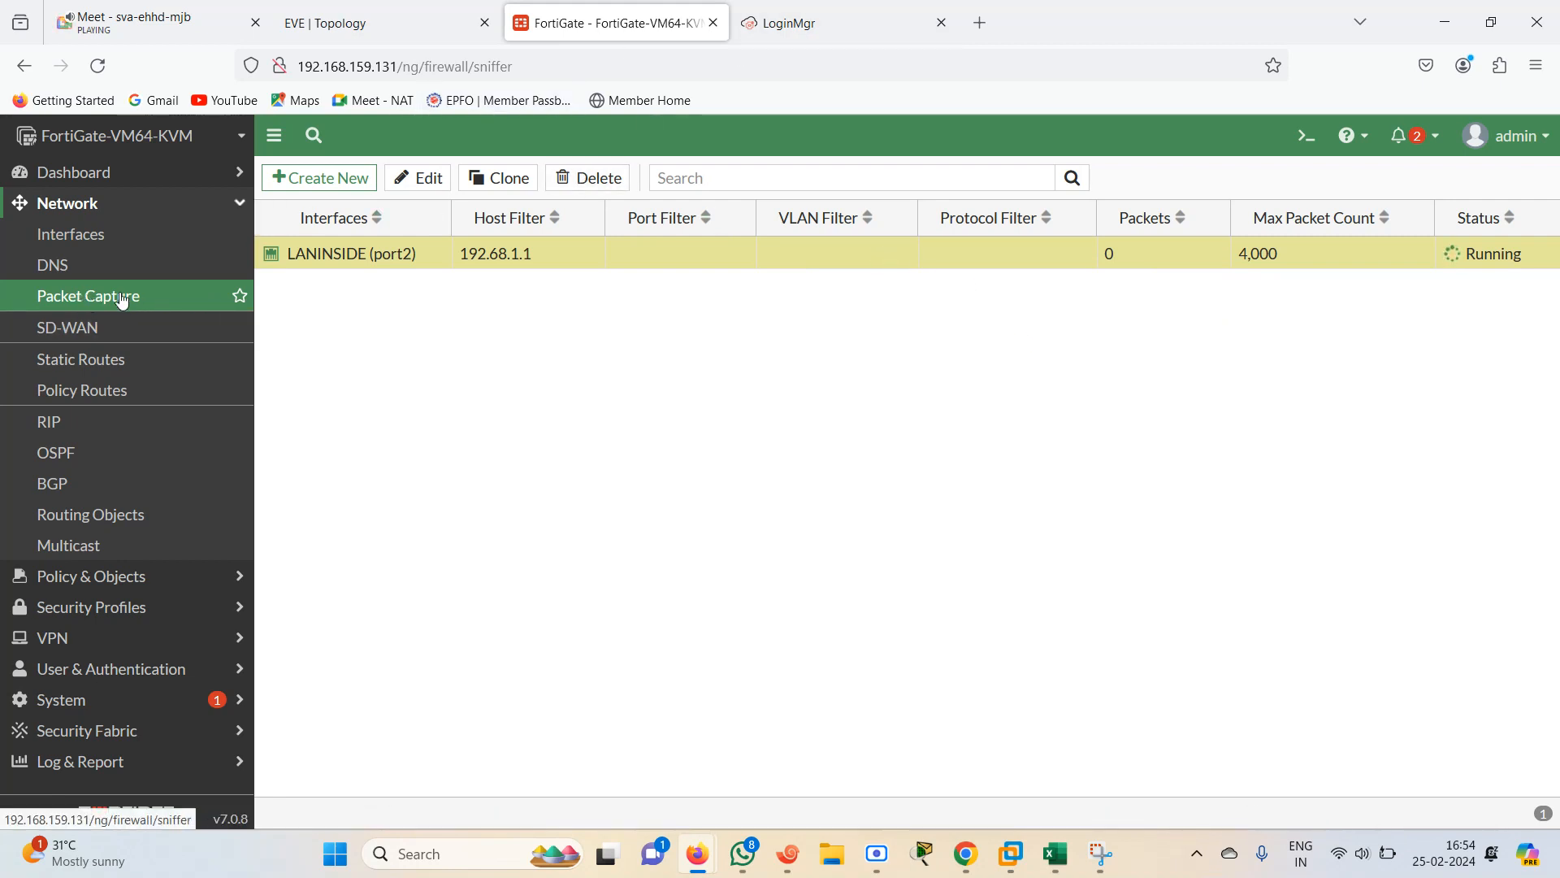
Browse the Network pages: SD-WAN, Static Routes, Policy Routes, RIP, OSPF, BGP, Routing Objects and Multicast
left_click(145, 338)
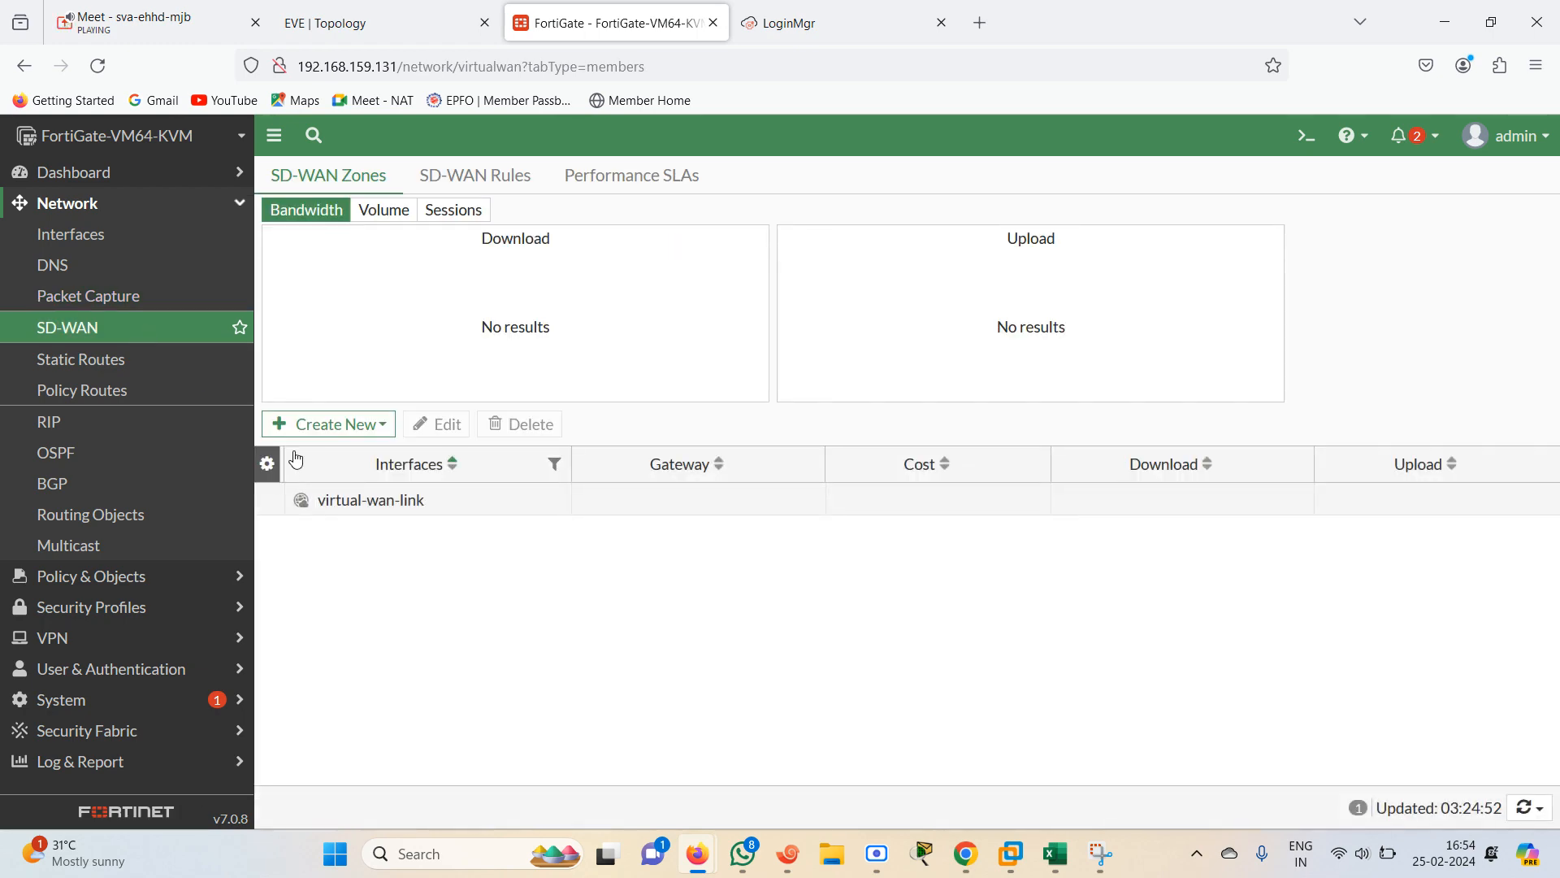
left_click(406, 9)
left_click_drag(965, 465, 677, 402)
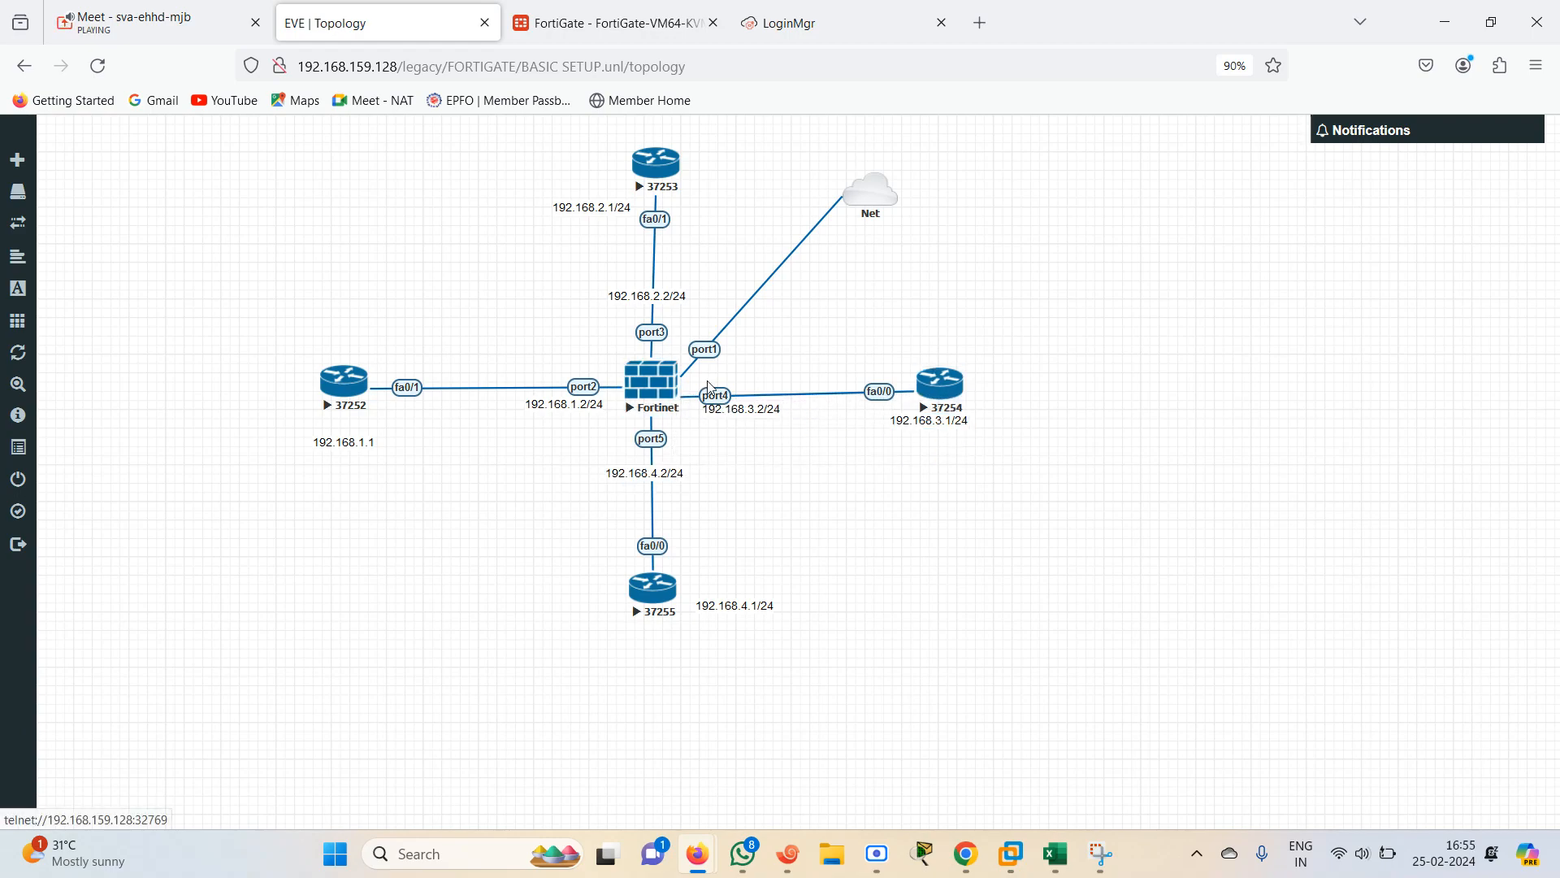
left_click(646, 29)
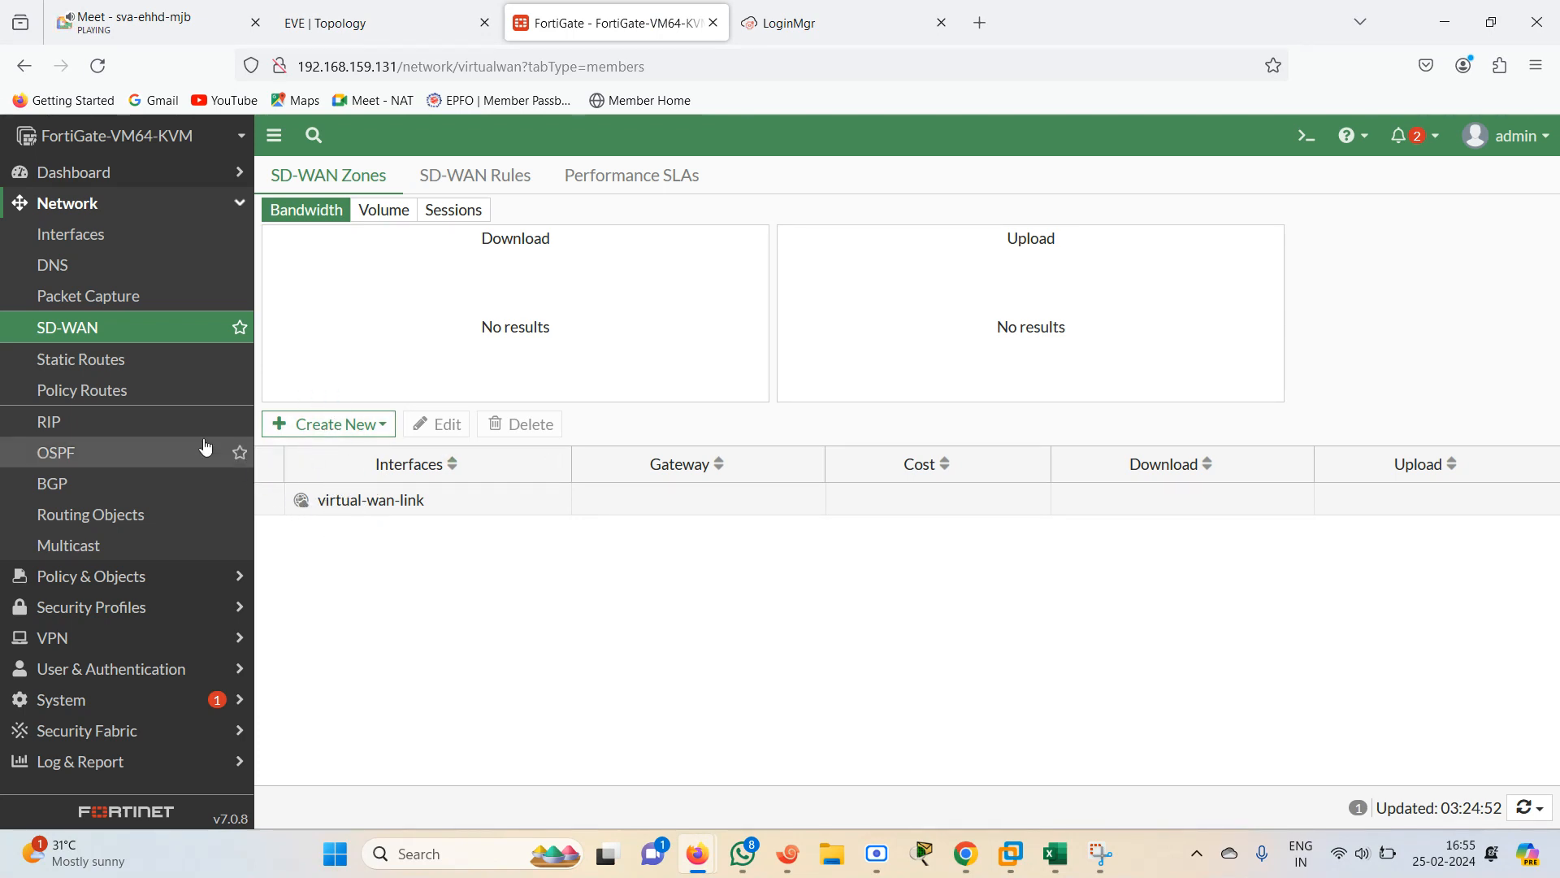
left_click(32, 359)
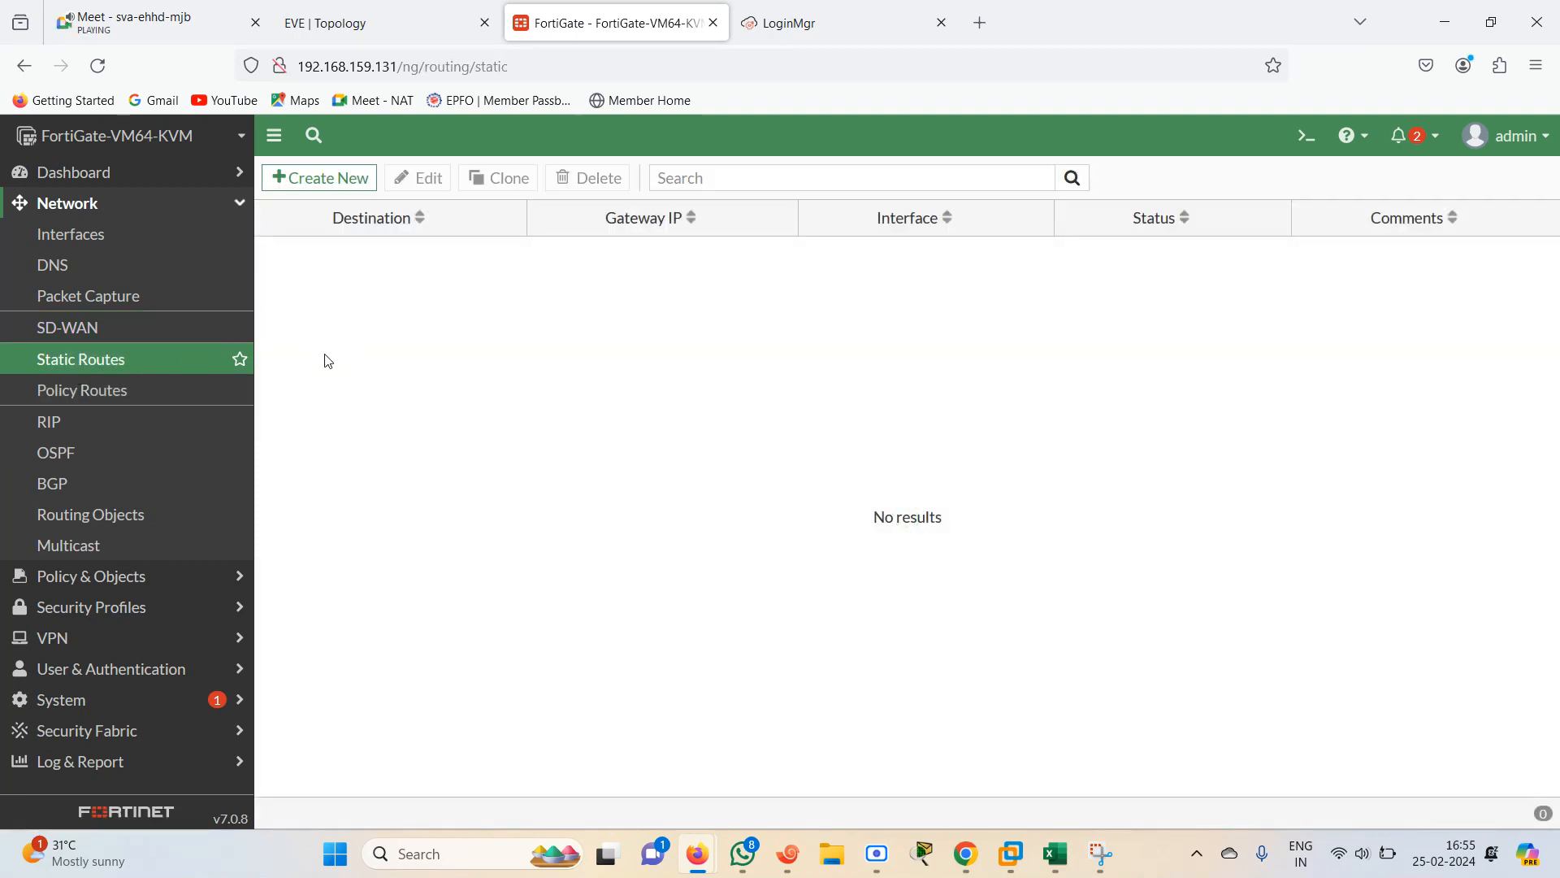
left_click(134, 392)
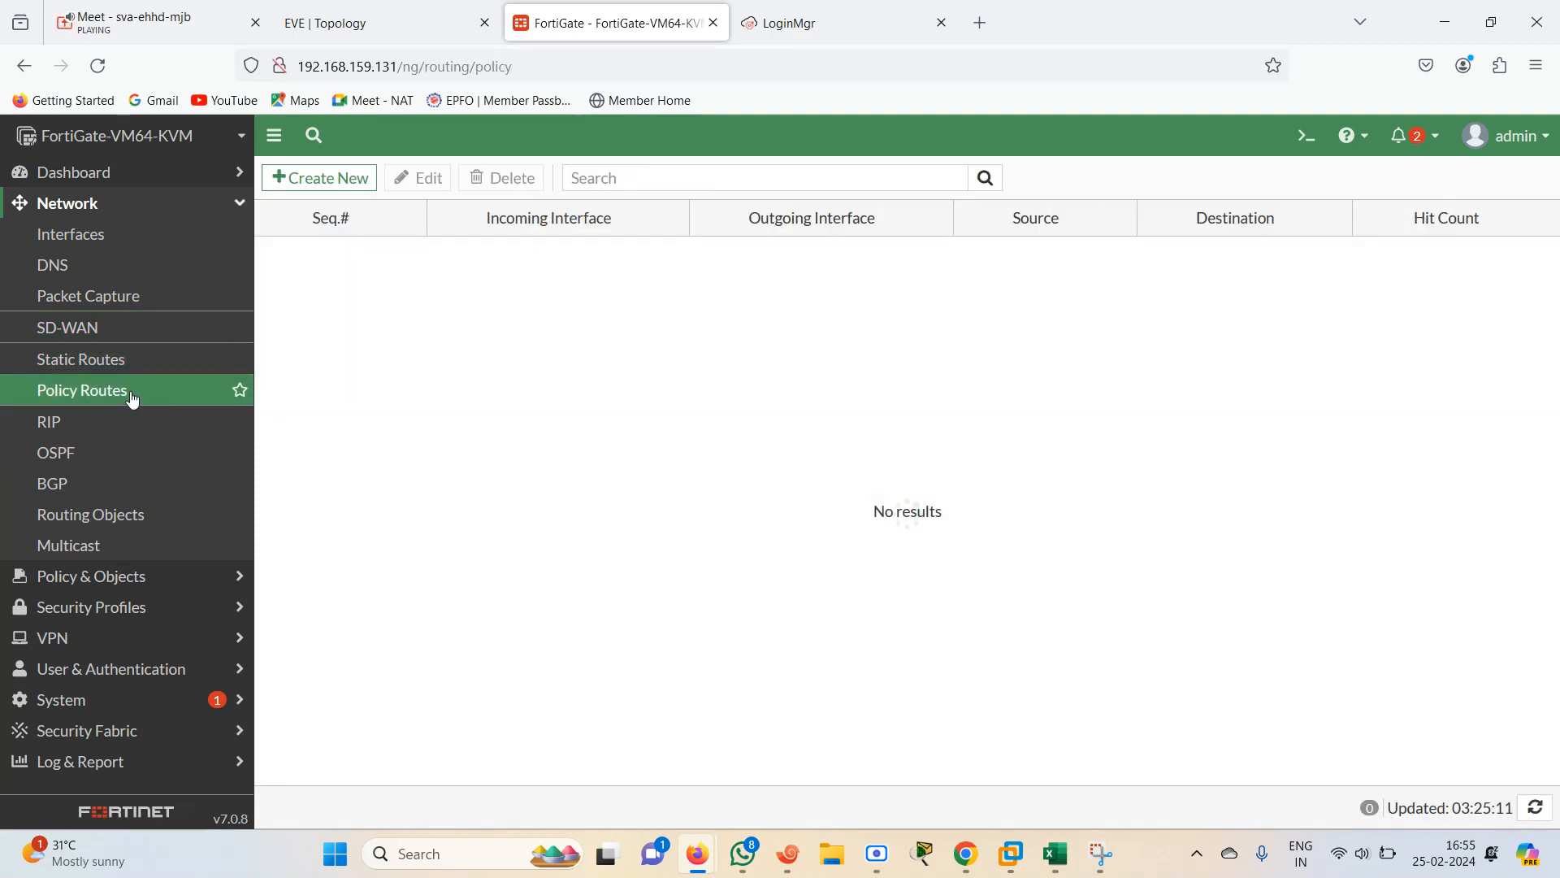
left_click(81, 427)
left_click(92, 461)
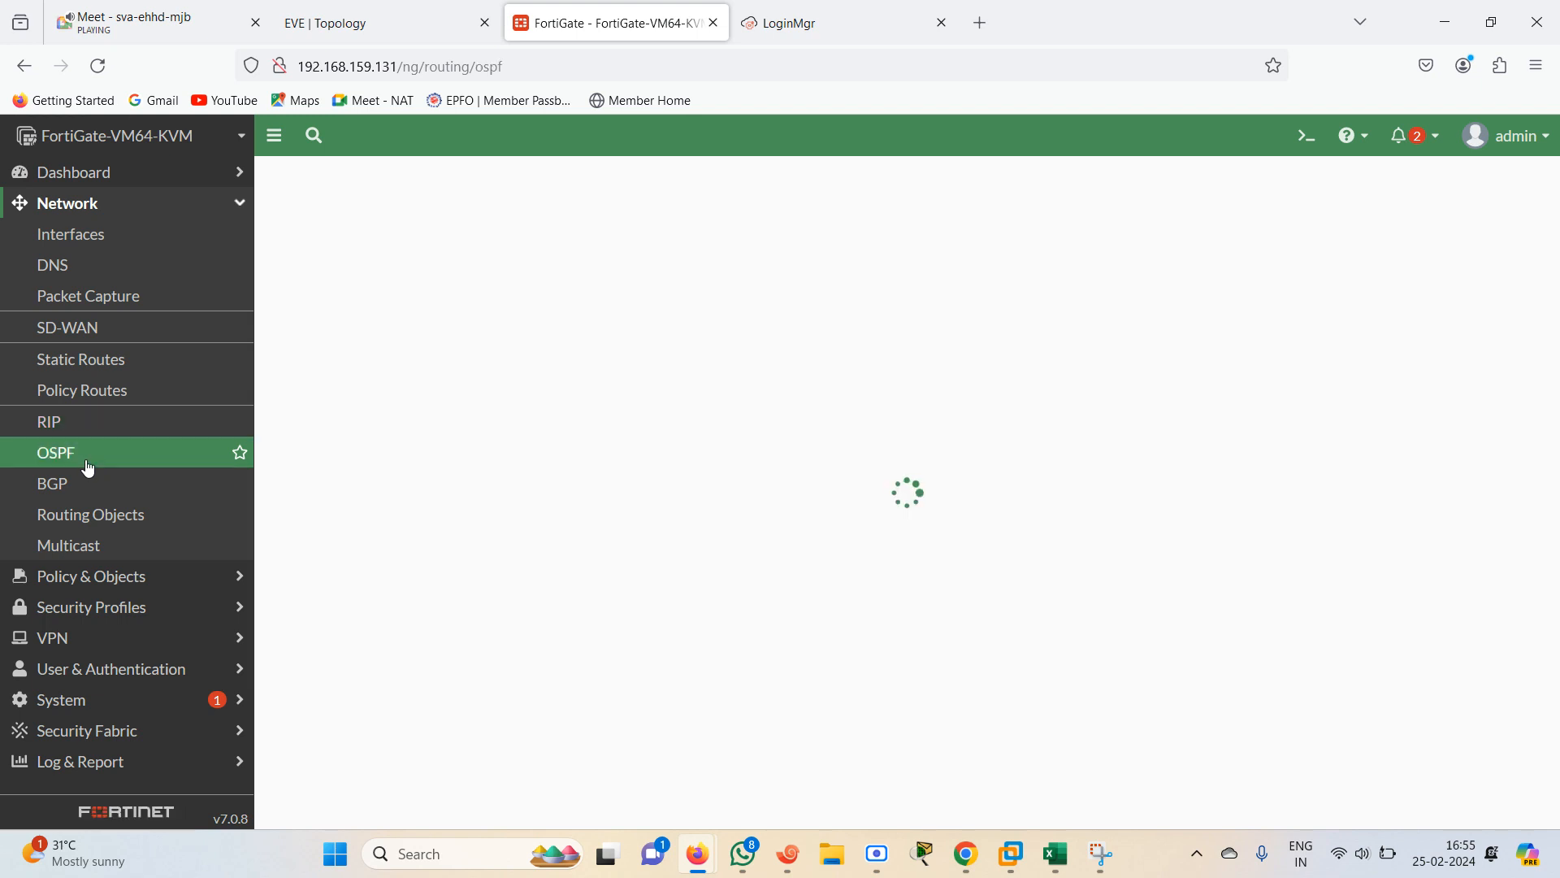
left_click(61, 484)
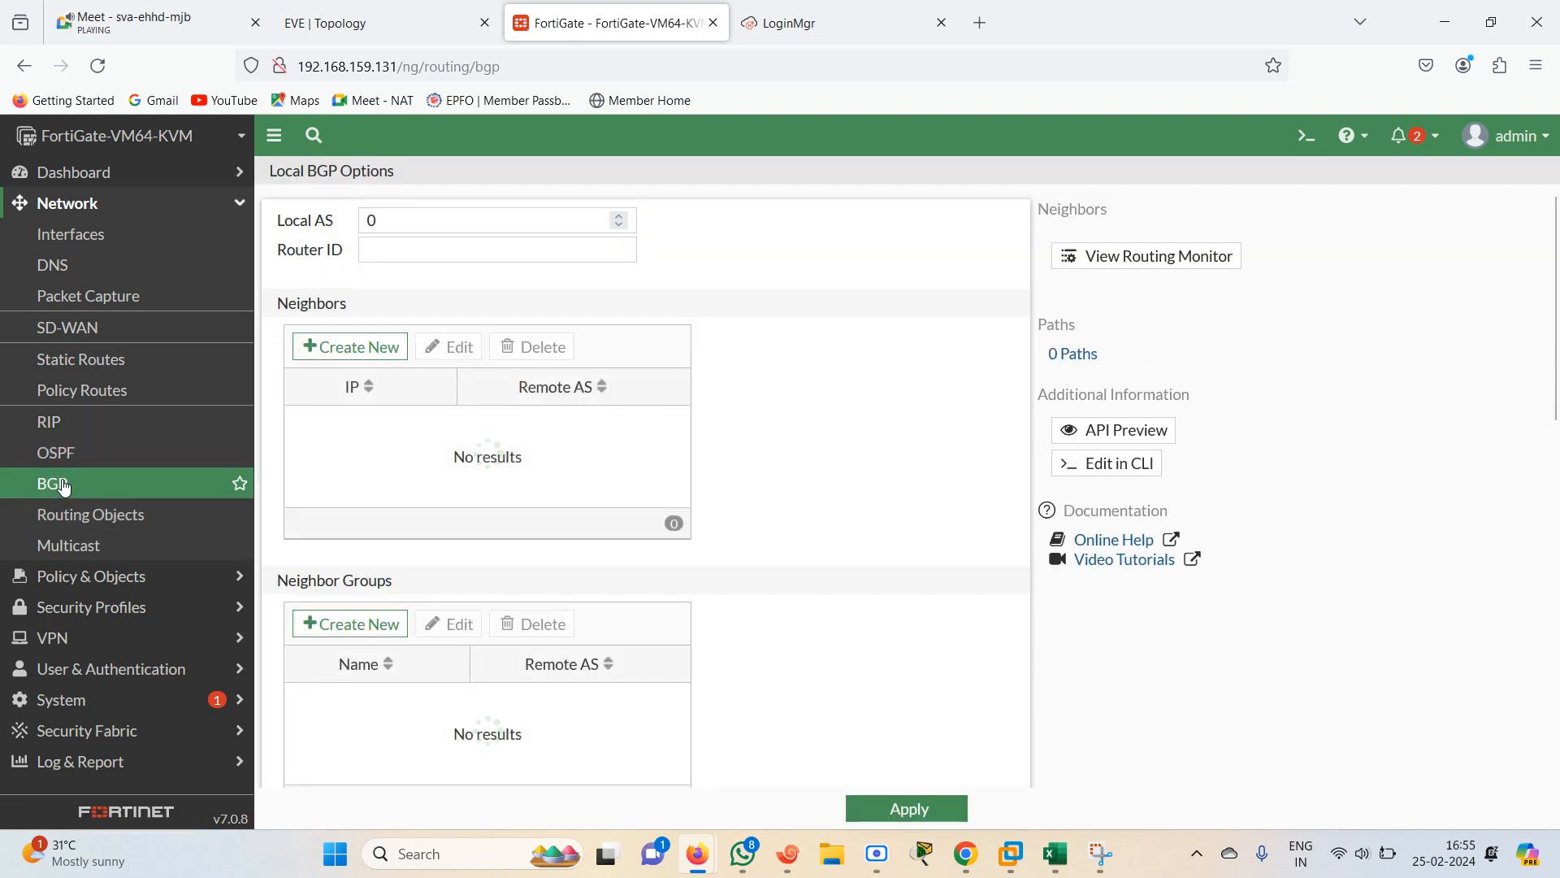
left_click(126, 520)
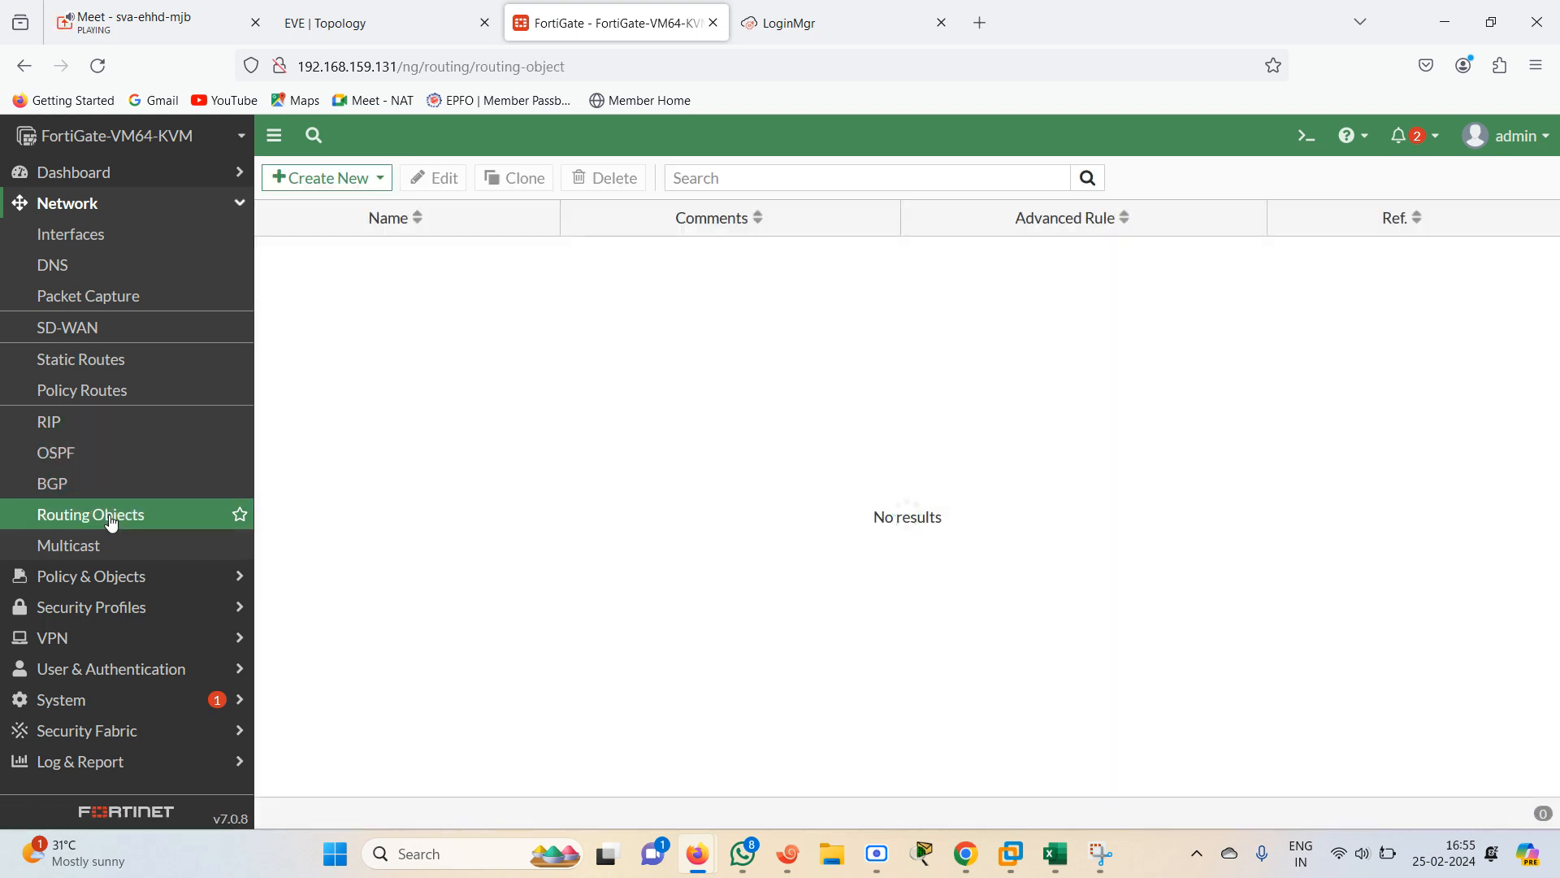
left_click(122, 543)
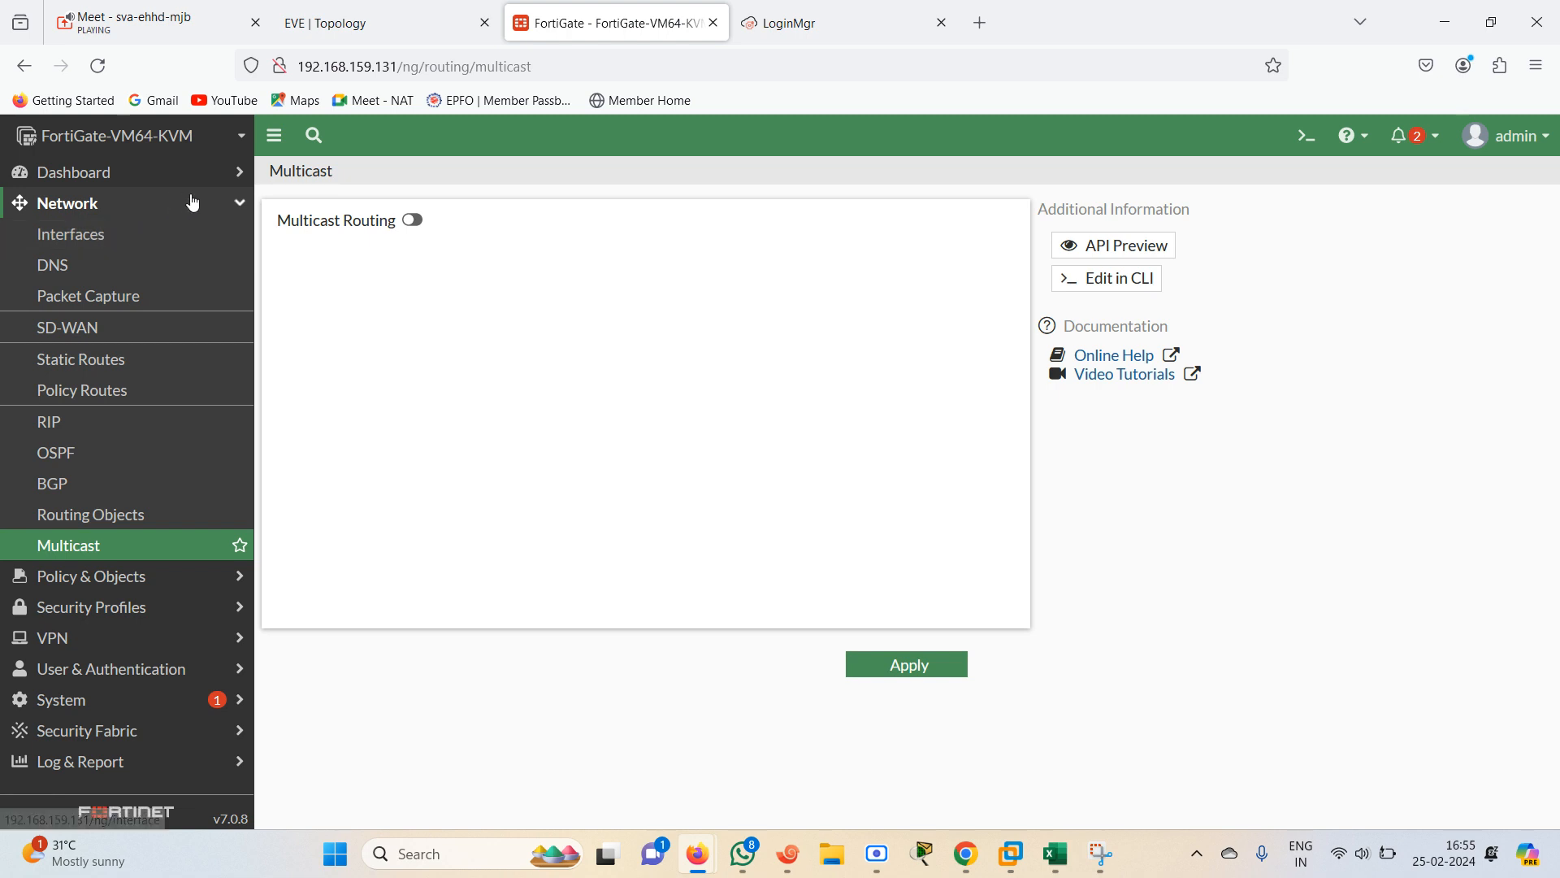
Open the Firewall Policy page under Policy & Objects
left_click(237, 206)
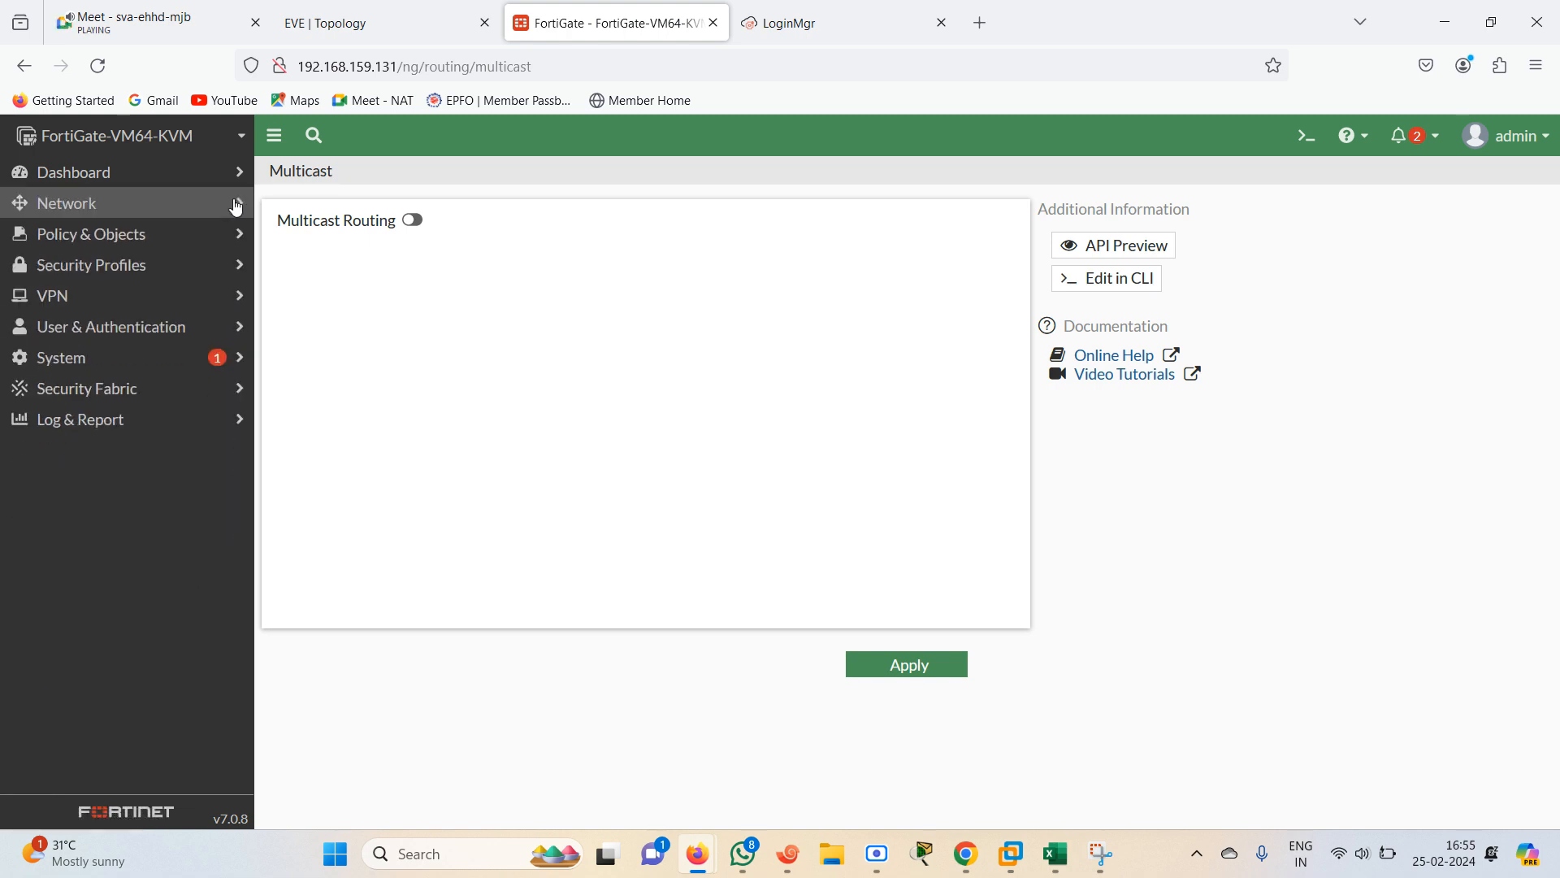
left_click(145, 216)
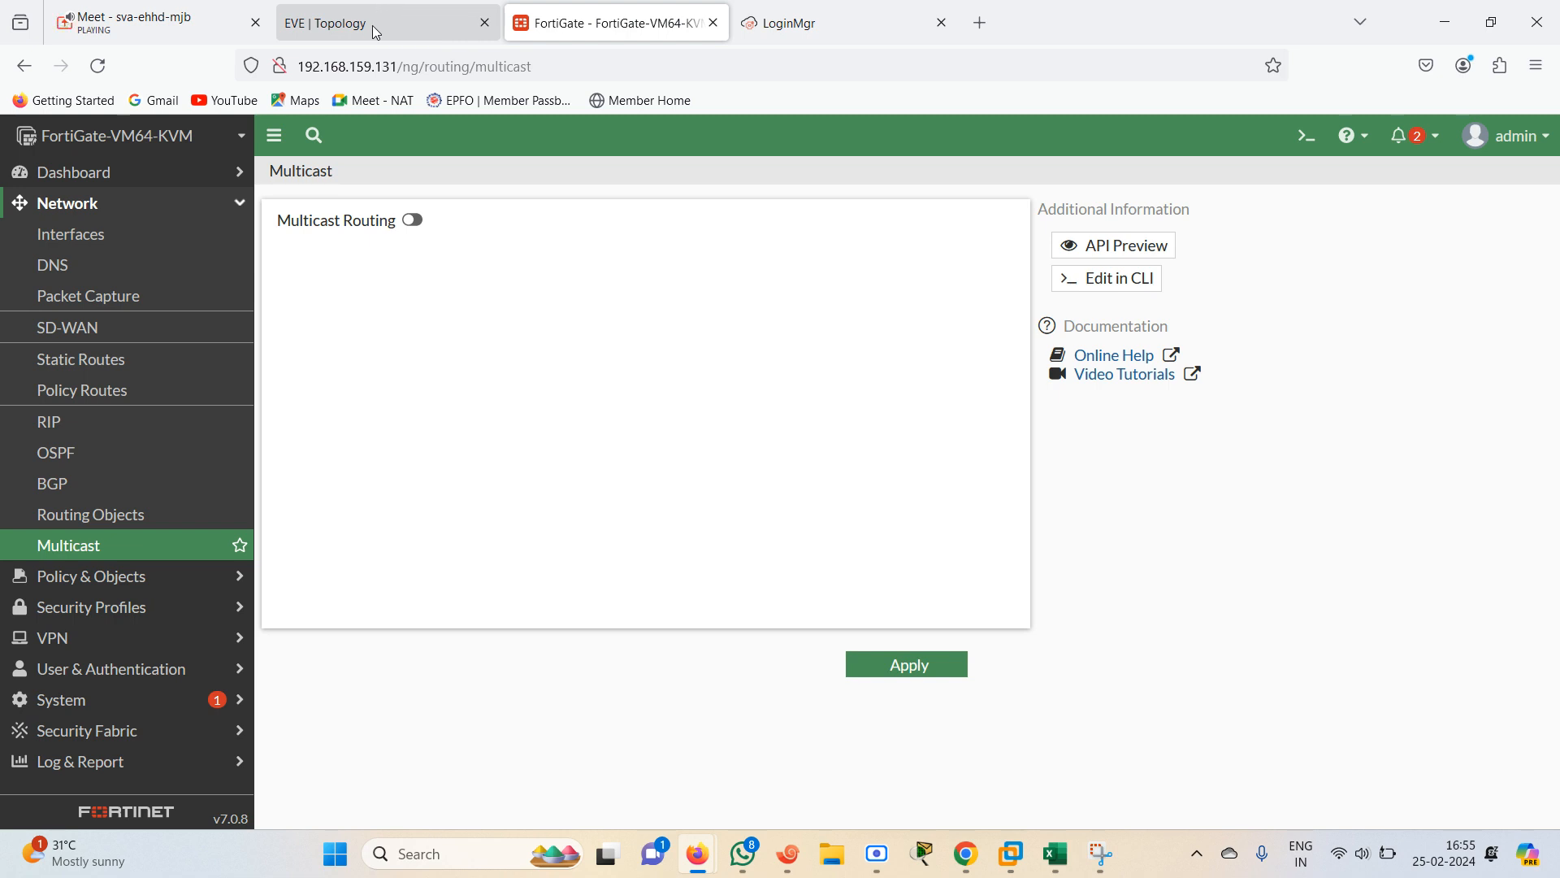
left_click(241, 210)
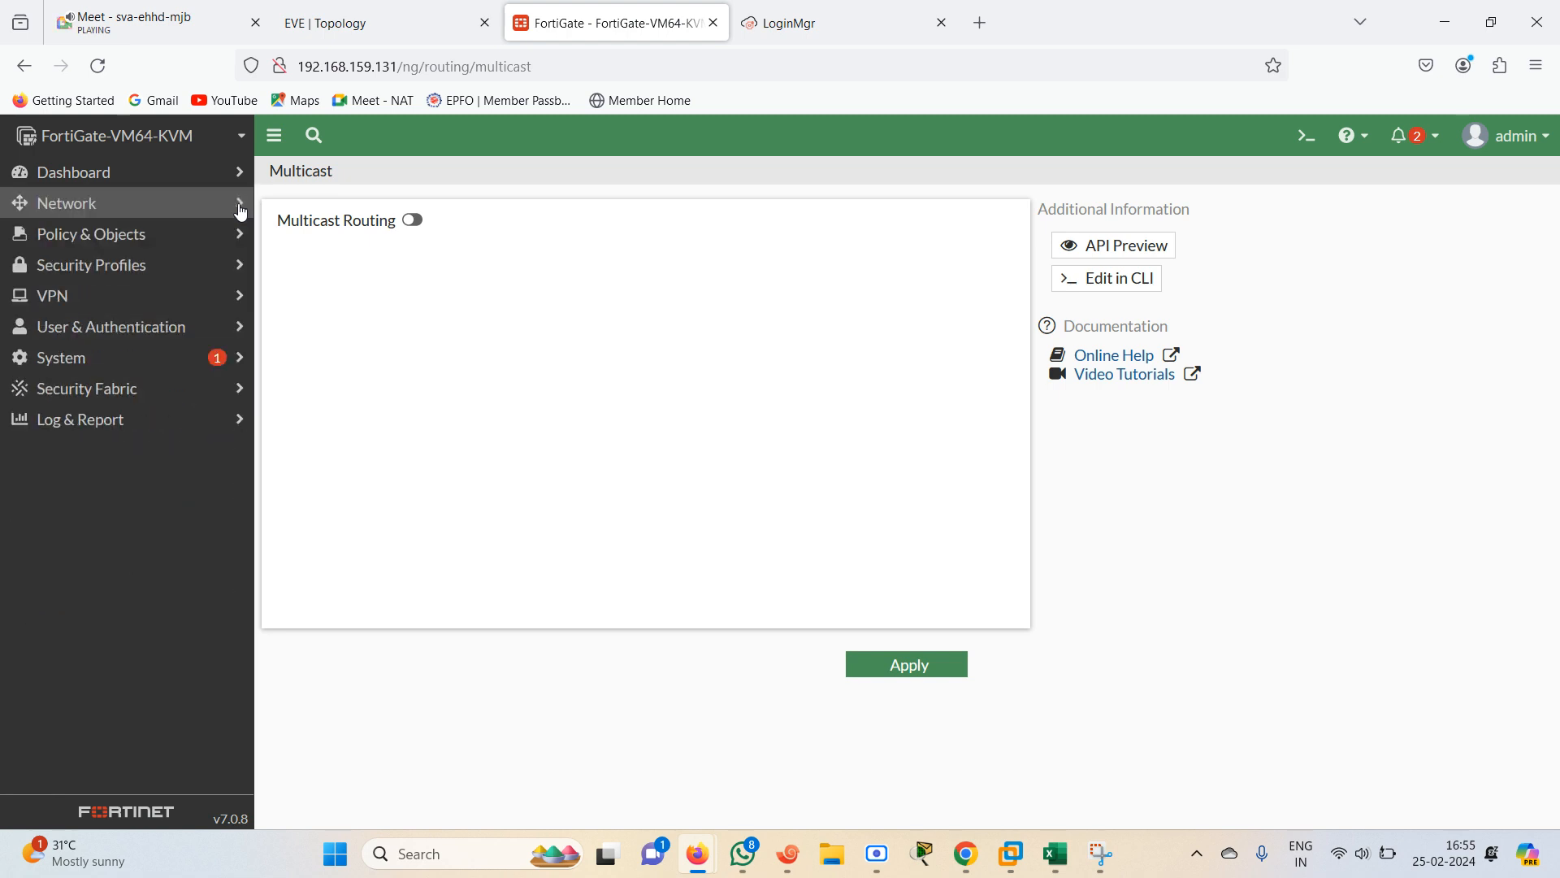
left_click(153, 243)
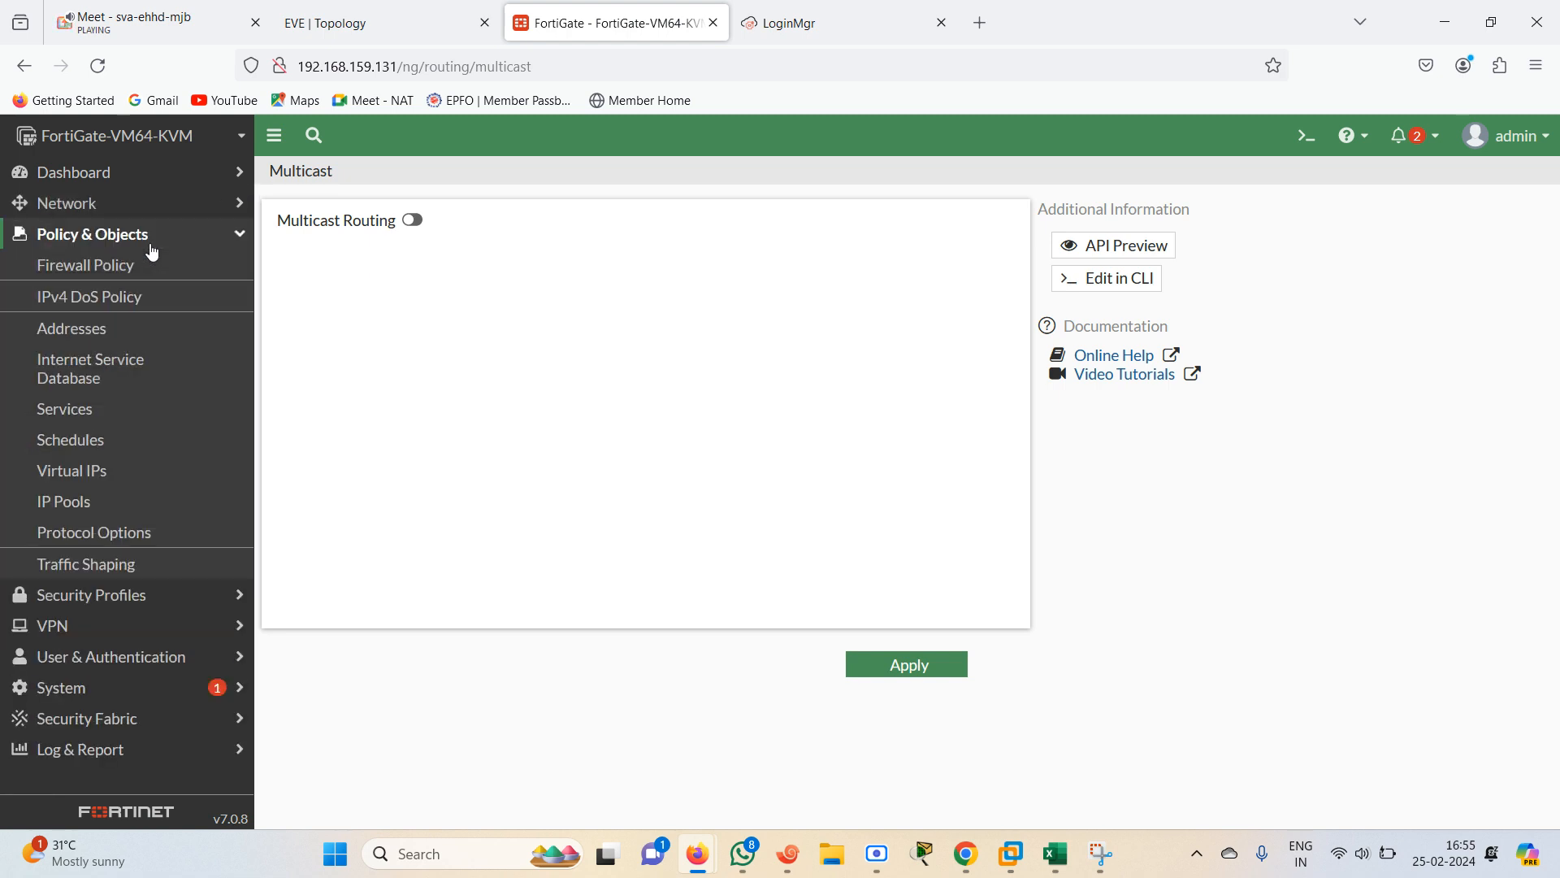
left_click(94, 273)
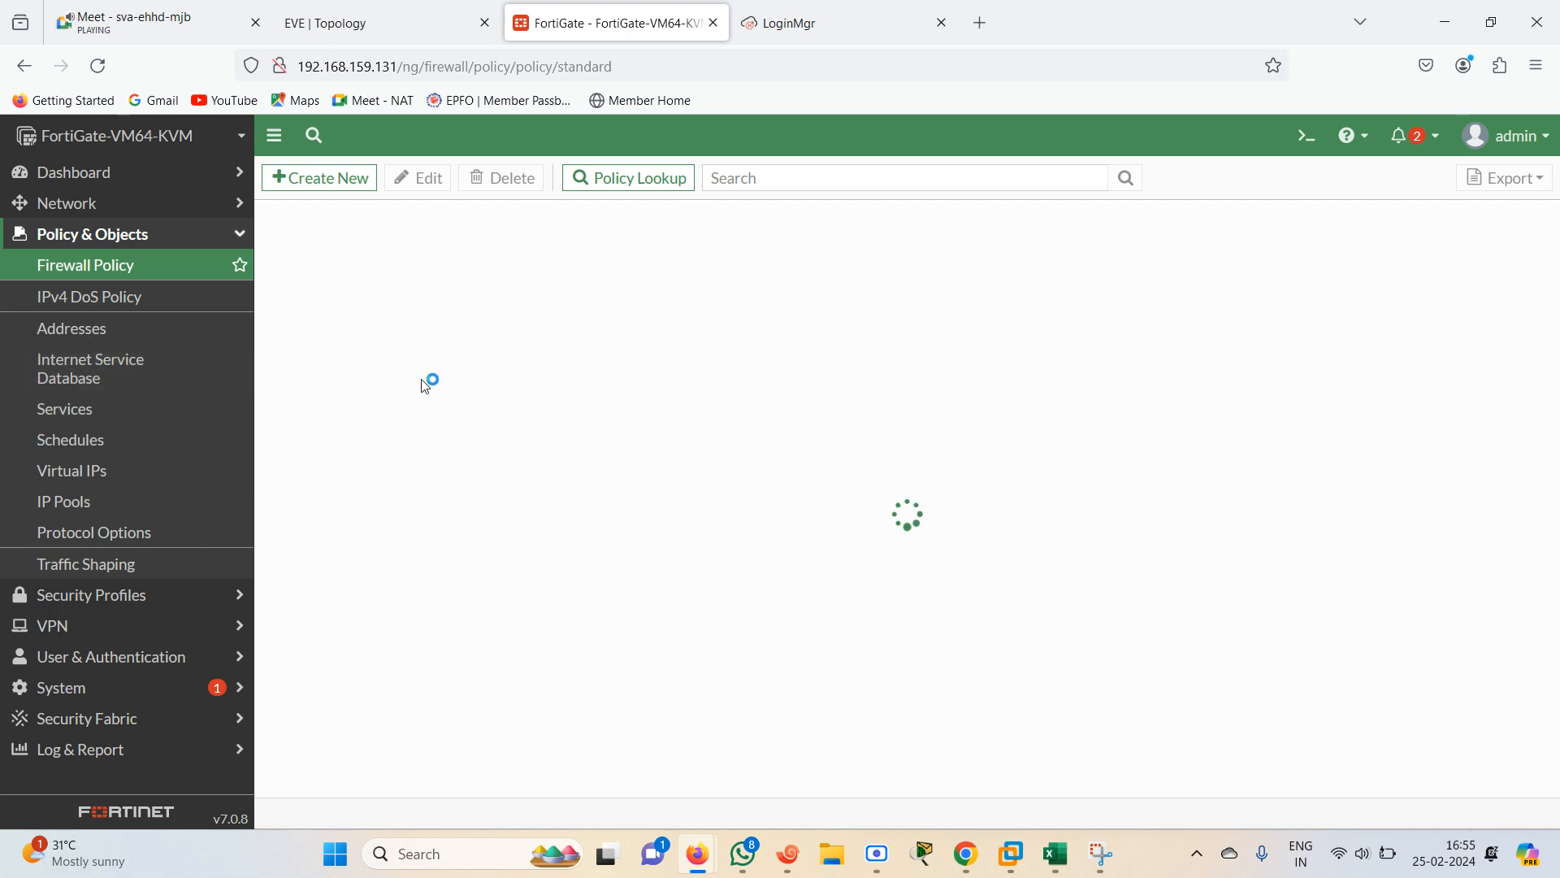
left_click(369, 24)
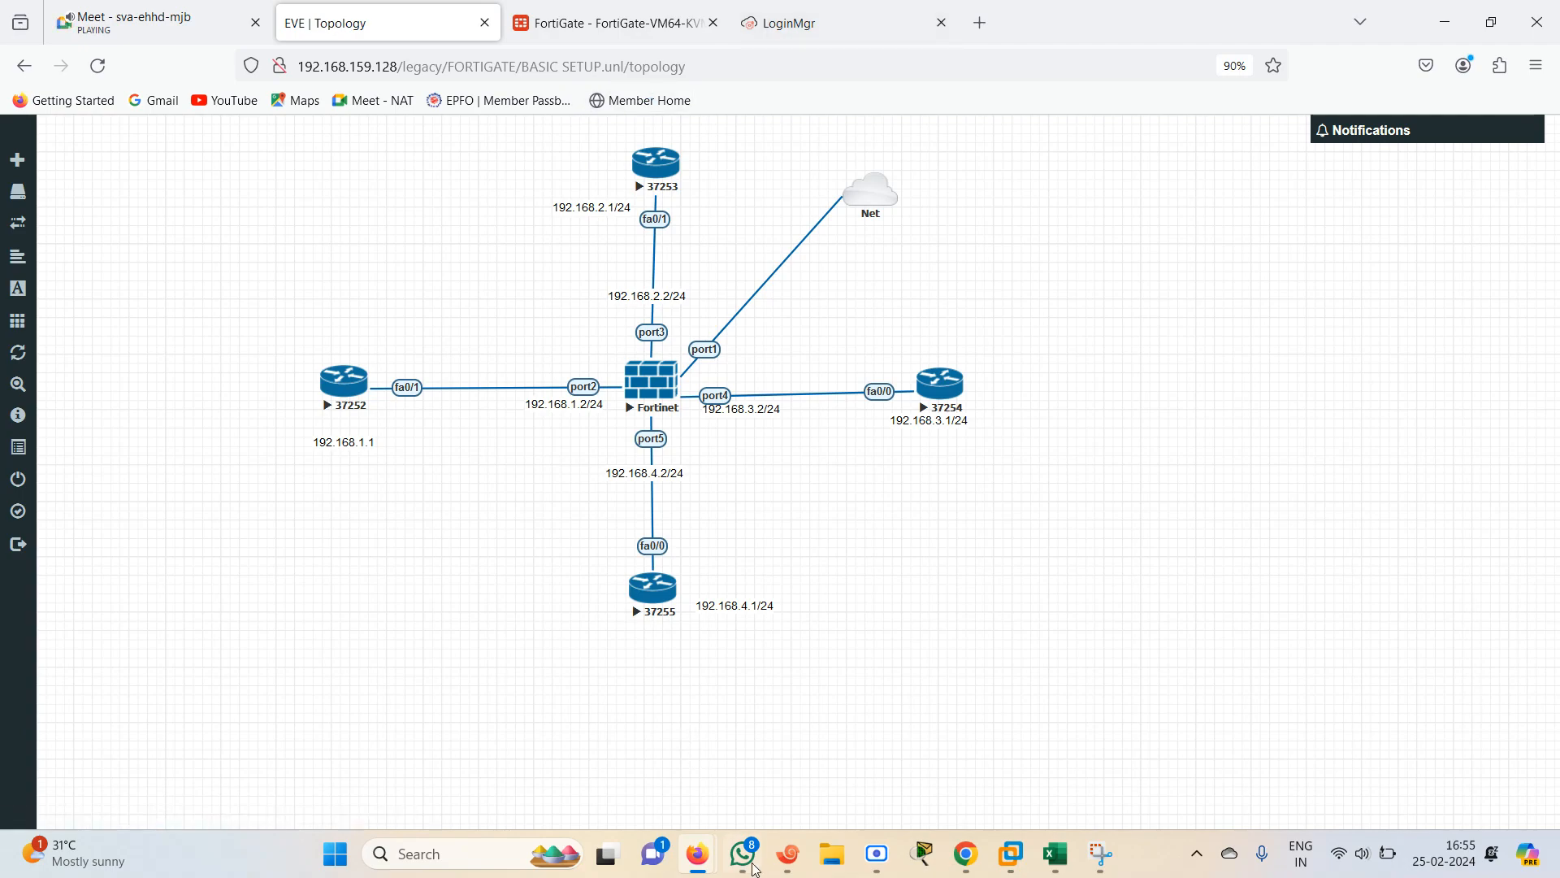
left_click(610, 23)
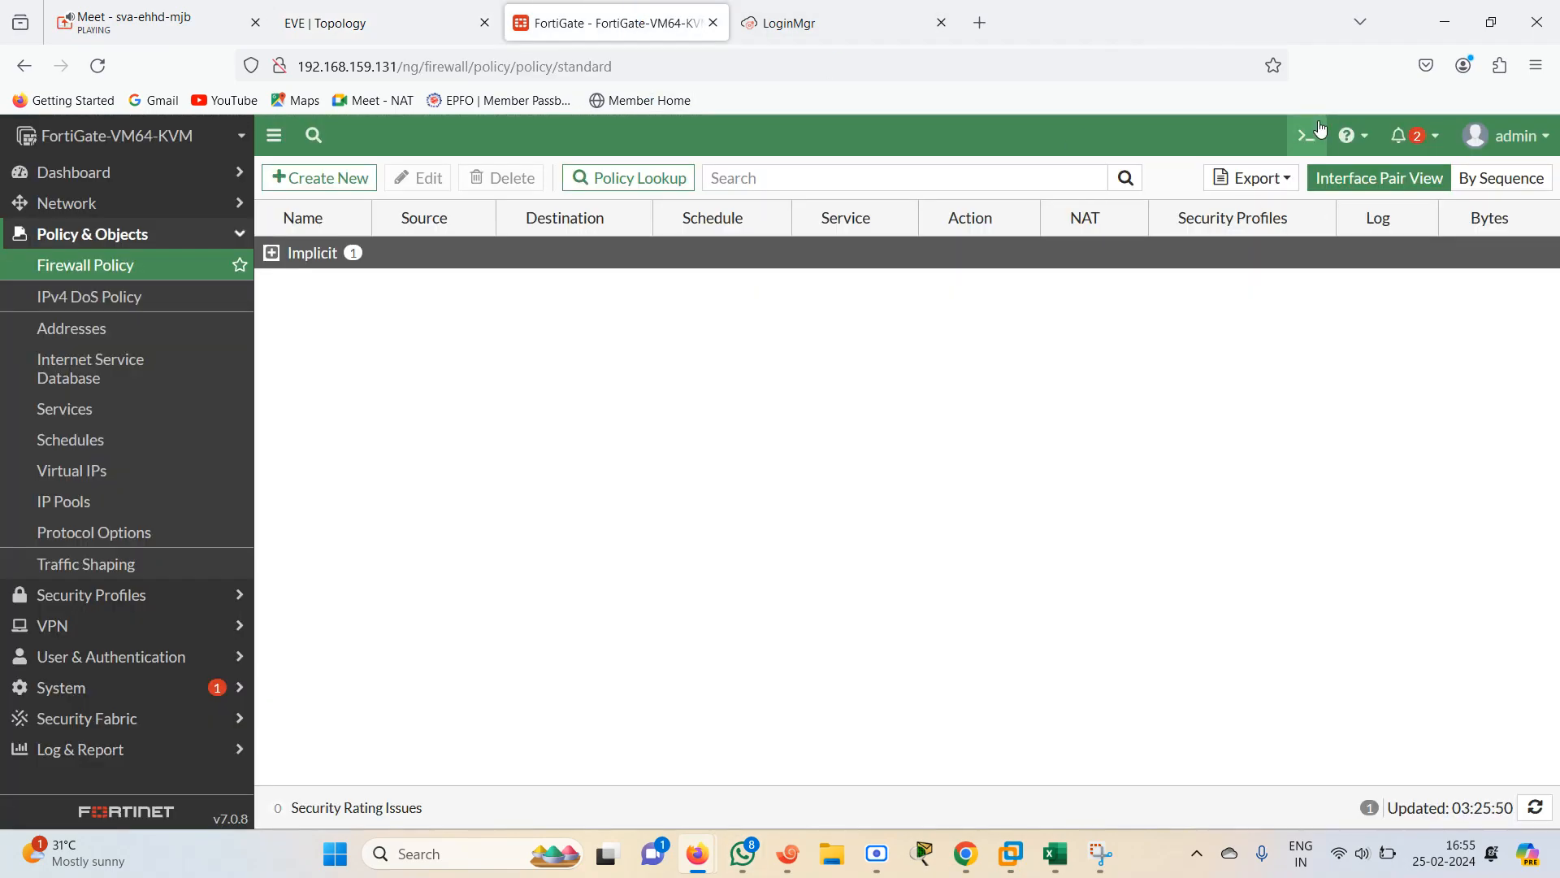
In the FortiGate CLI console, run get router info routing-table details
left_click(1309, 136)
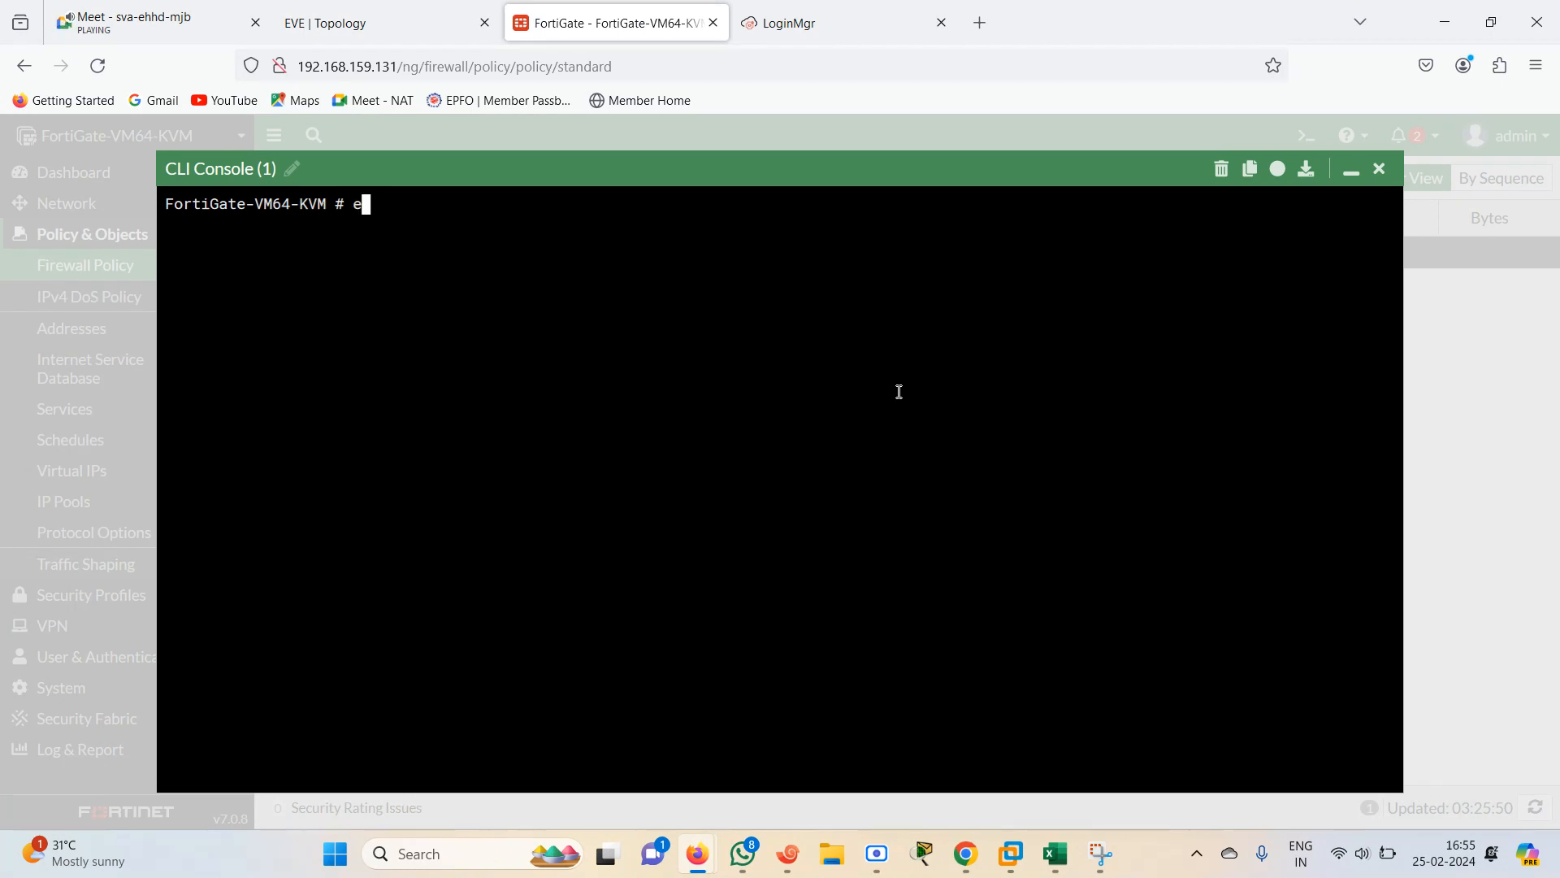
key("BackSpace")
type("get router info rou")
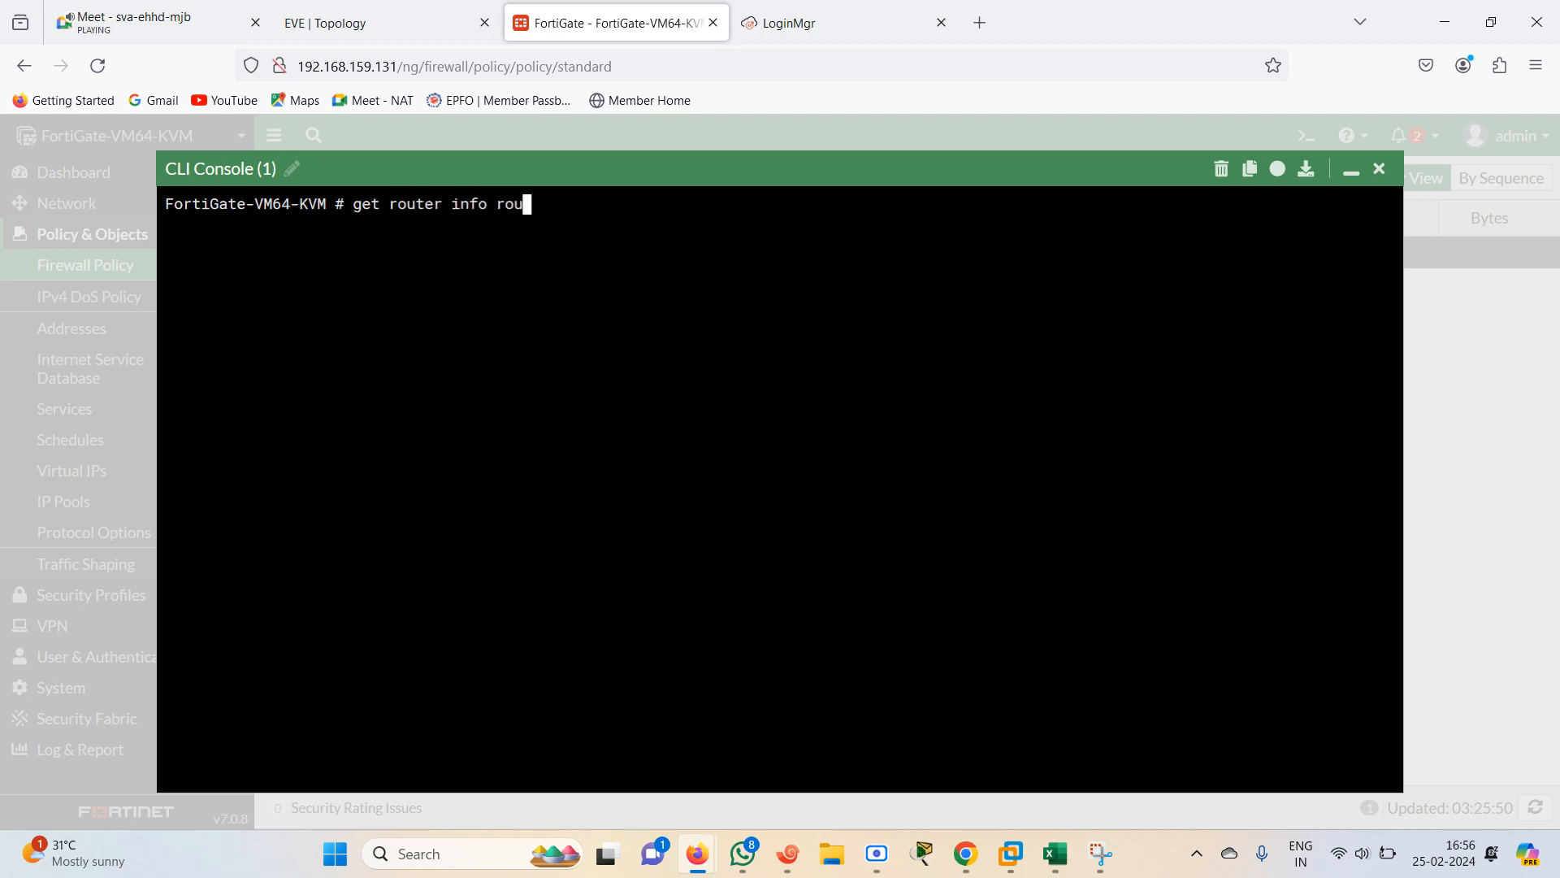
type("ting-table details")
key("Return")
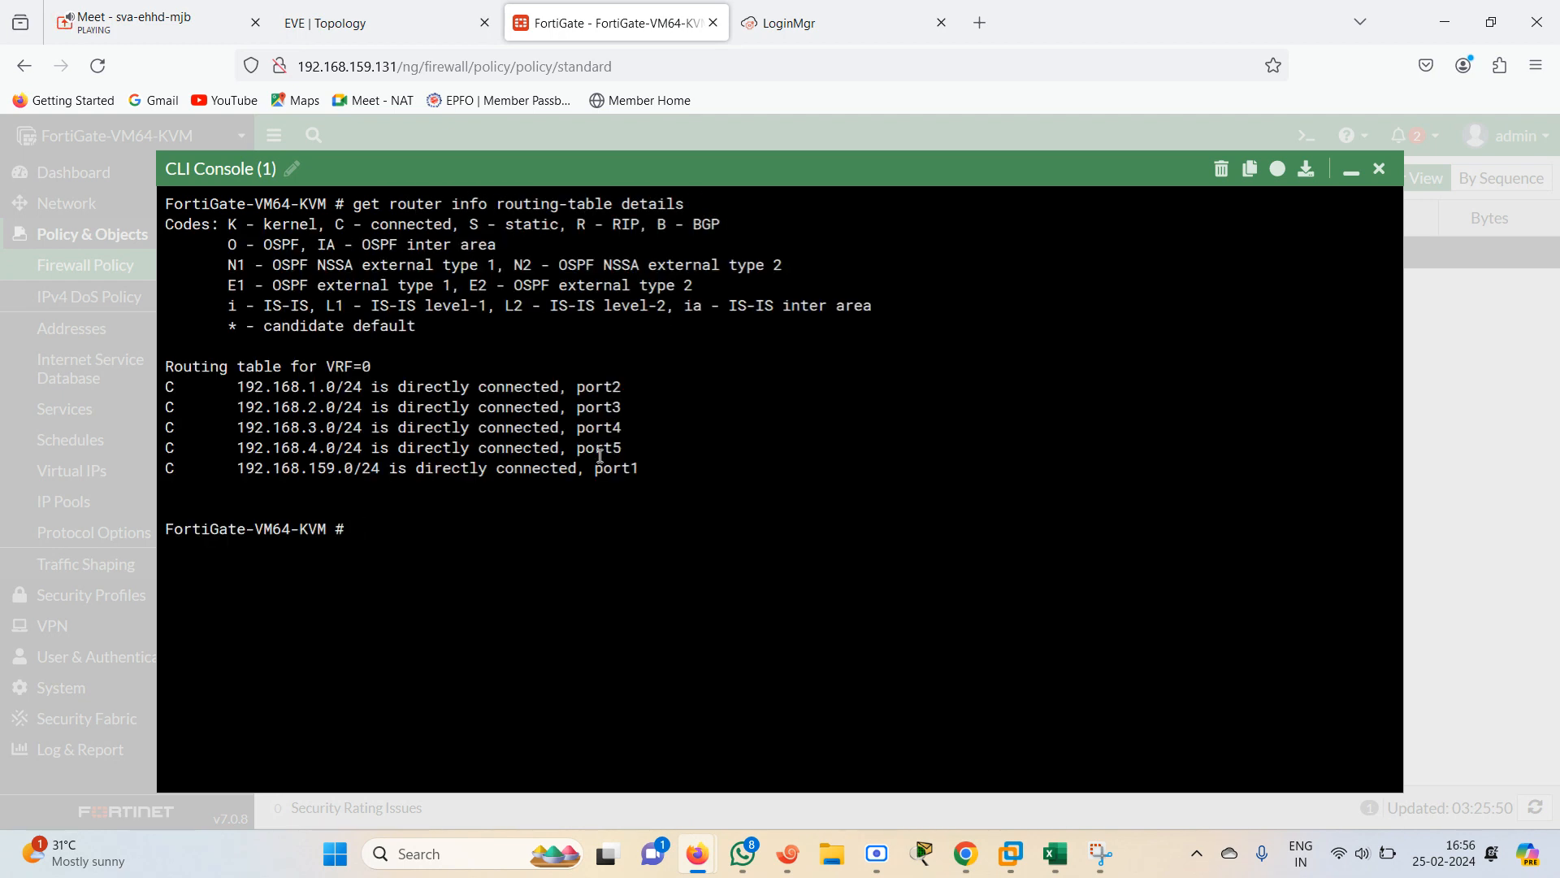
Highlight the directly connected routes in the routing table output
left_click_drag(228, 385, 650, 449)
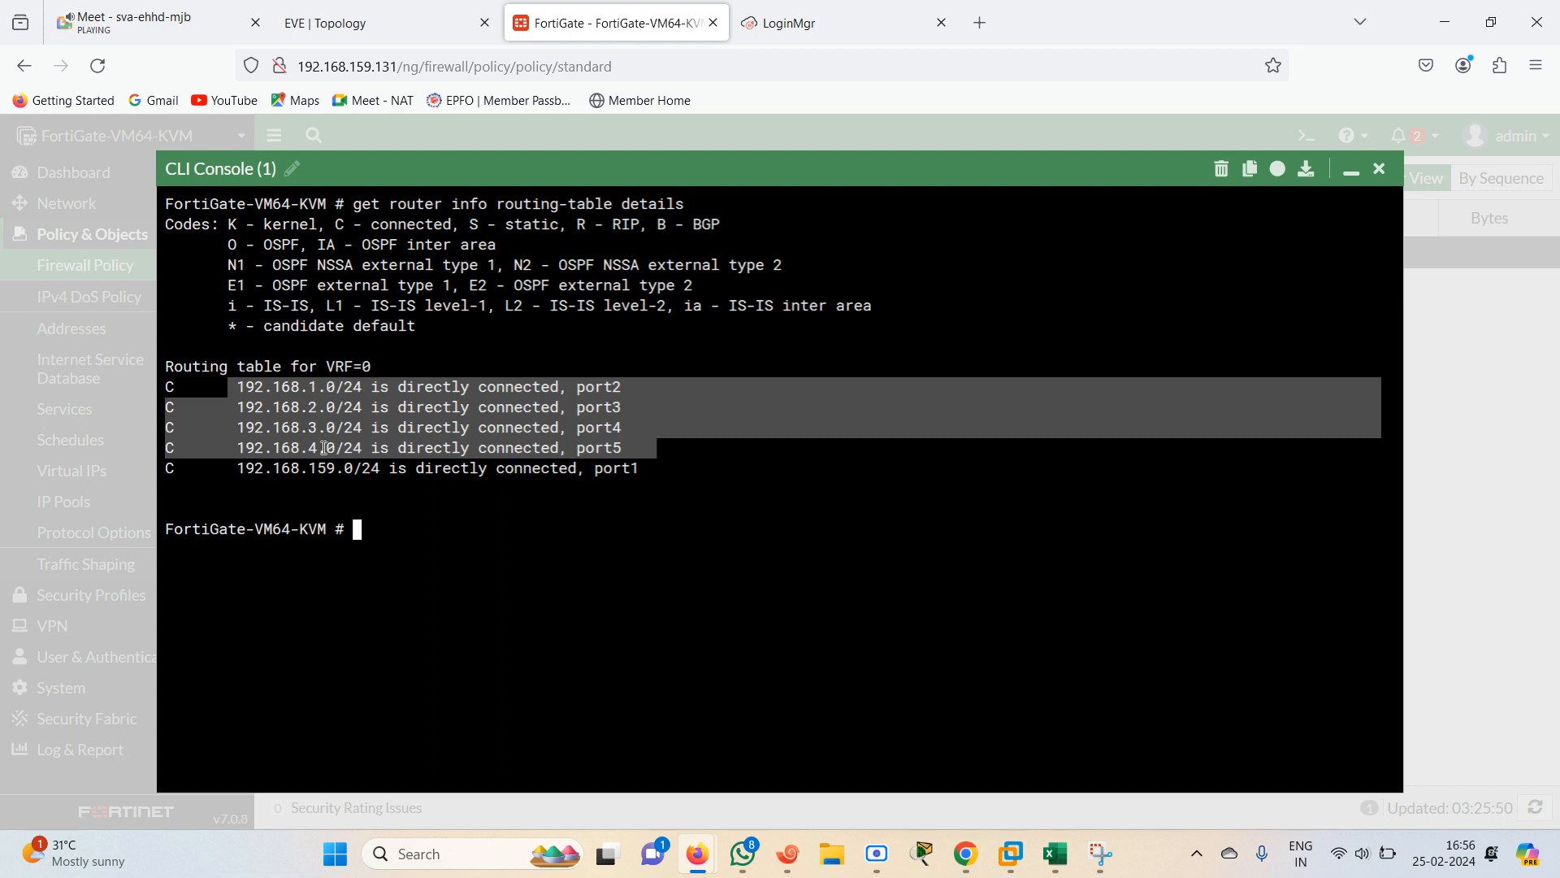
left_click(411, 556)
key("Return")
key("Return")
key("Return")
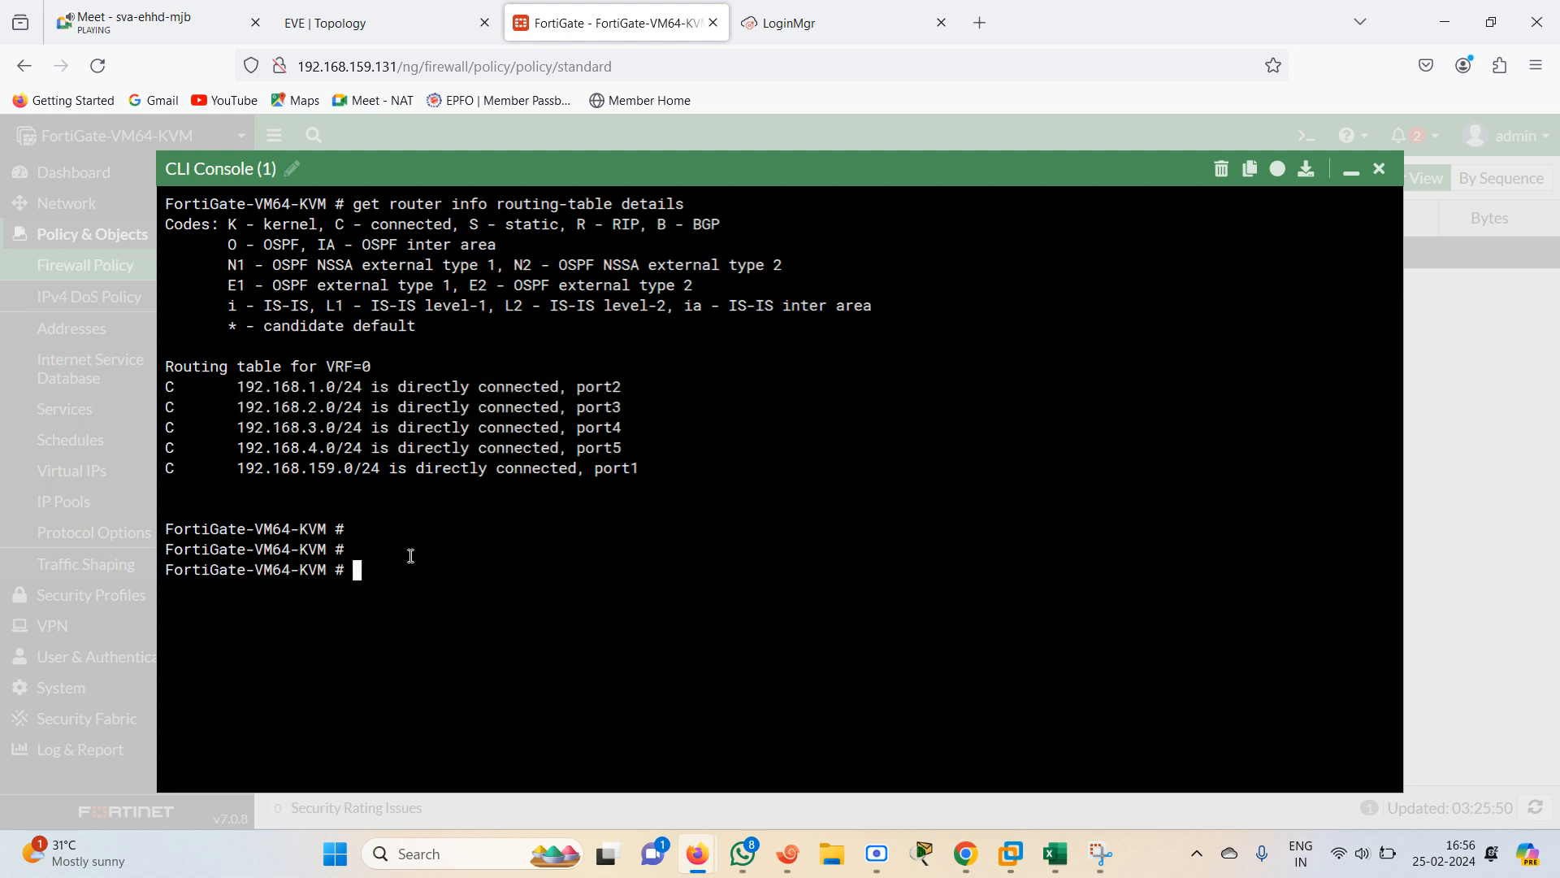
In the FortiGate CLI, ping 192.168.1.1 and stop the ping
type("execute")
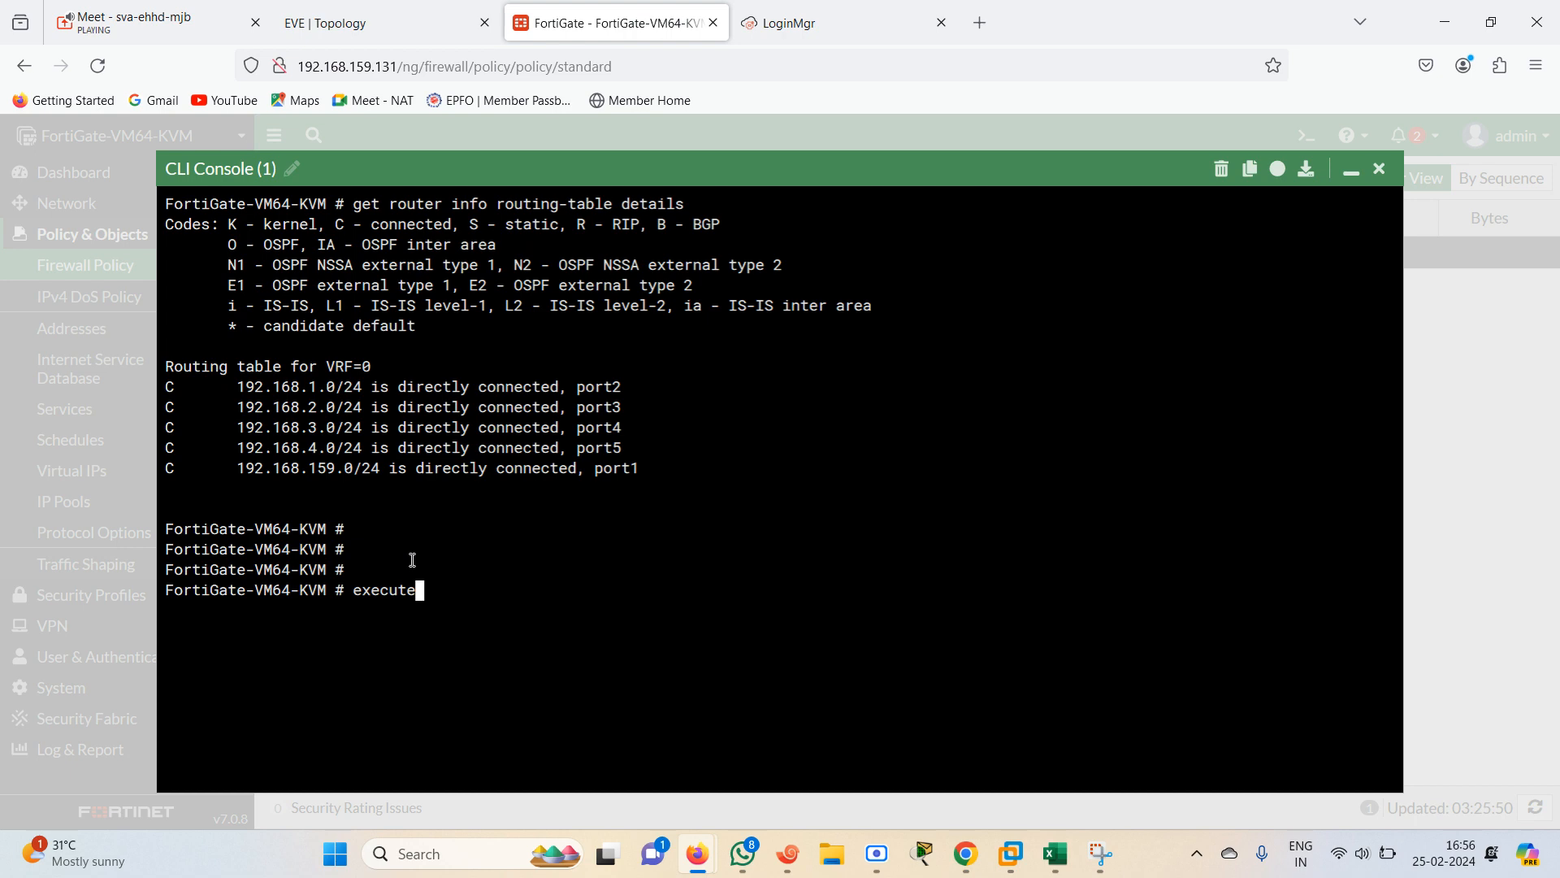
type(" ping 192.168")
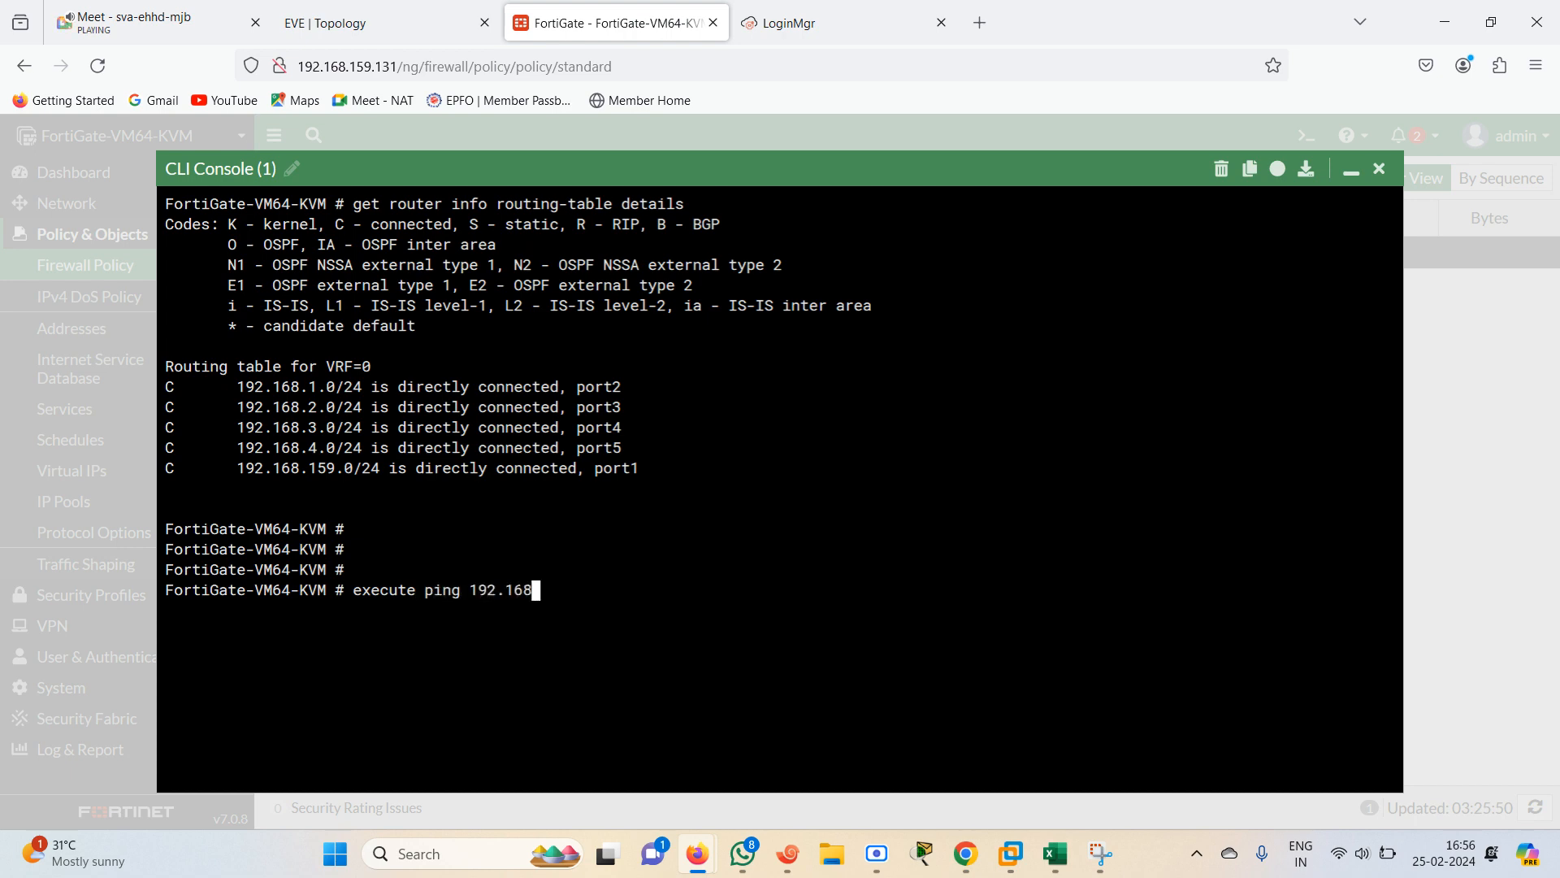
type(".1.1")
key("Return")
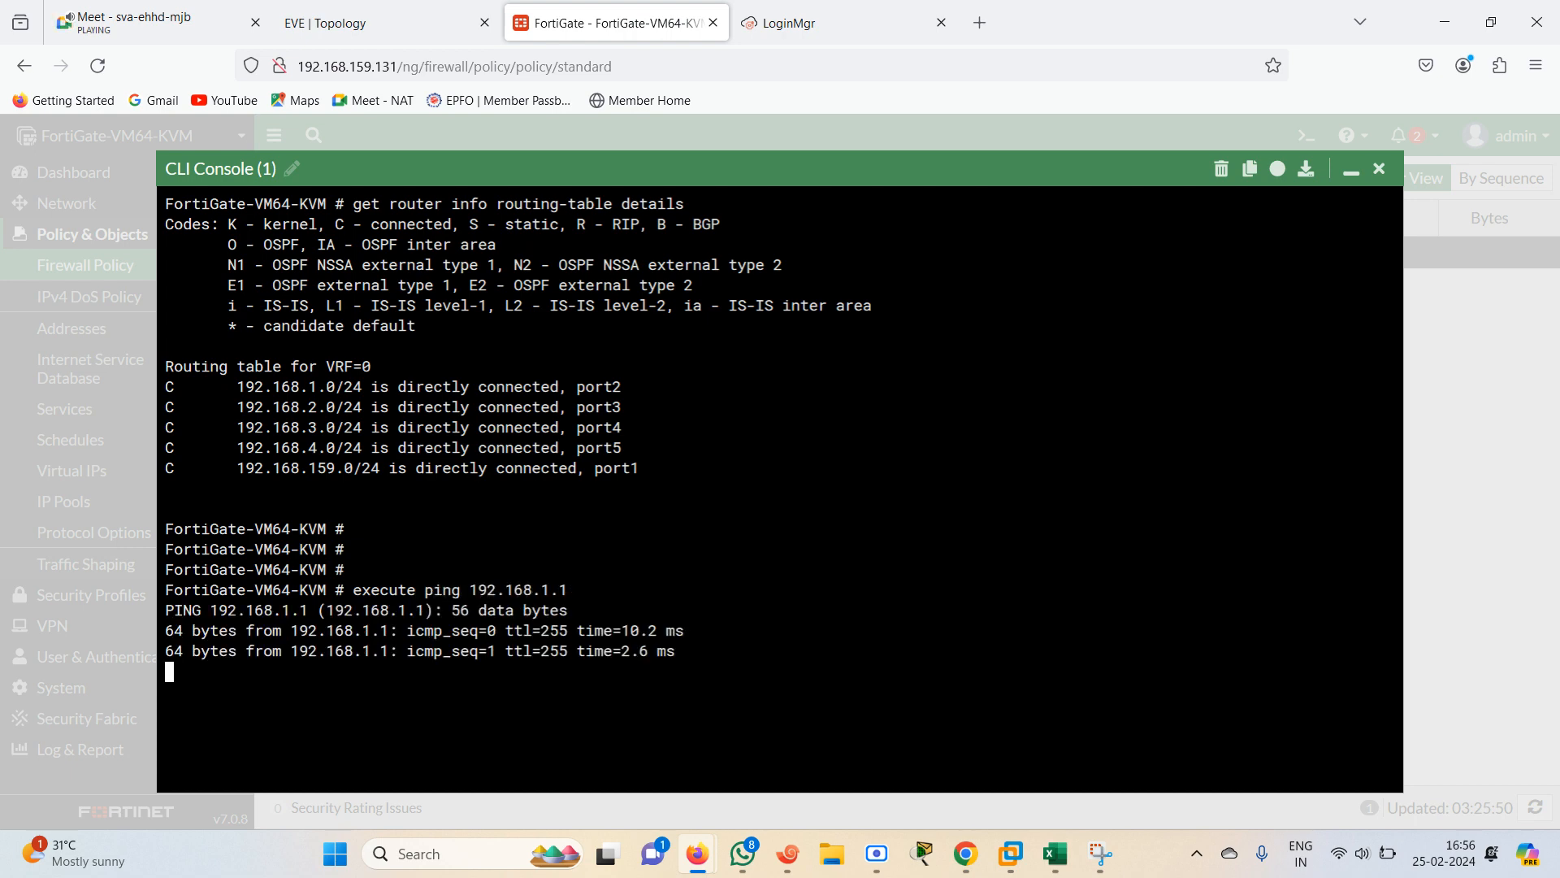
key("ctrl+c")
Ping 192.168.2.1 from the FortiGate CLI, checking the R2 link address on the EVE topology
key("Up")
key("BackSpace")
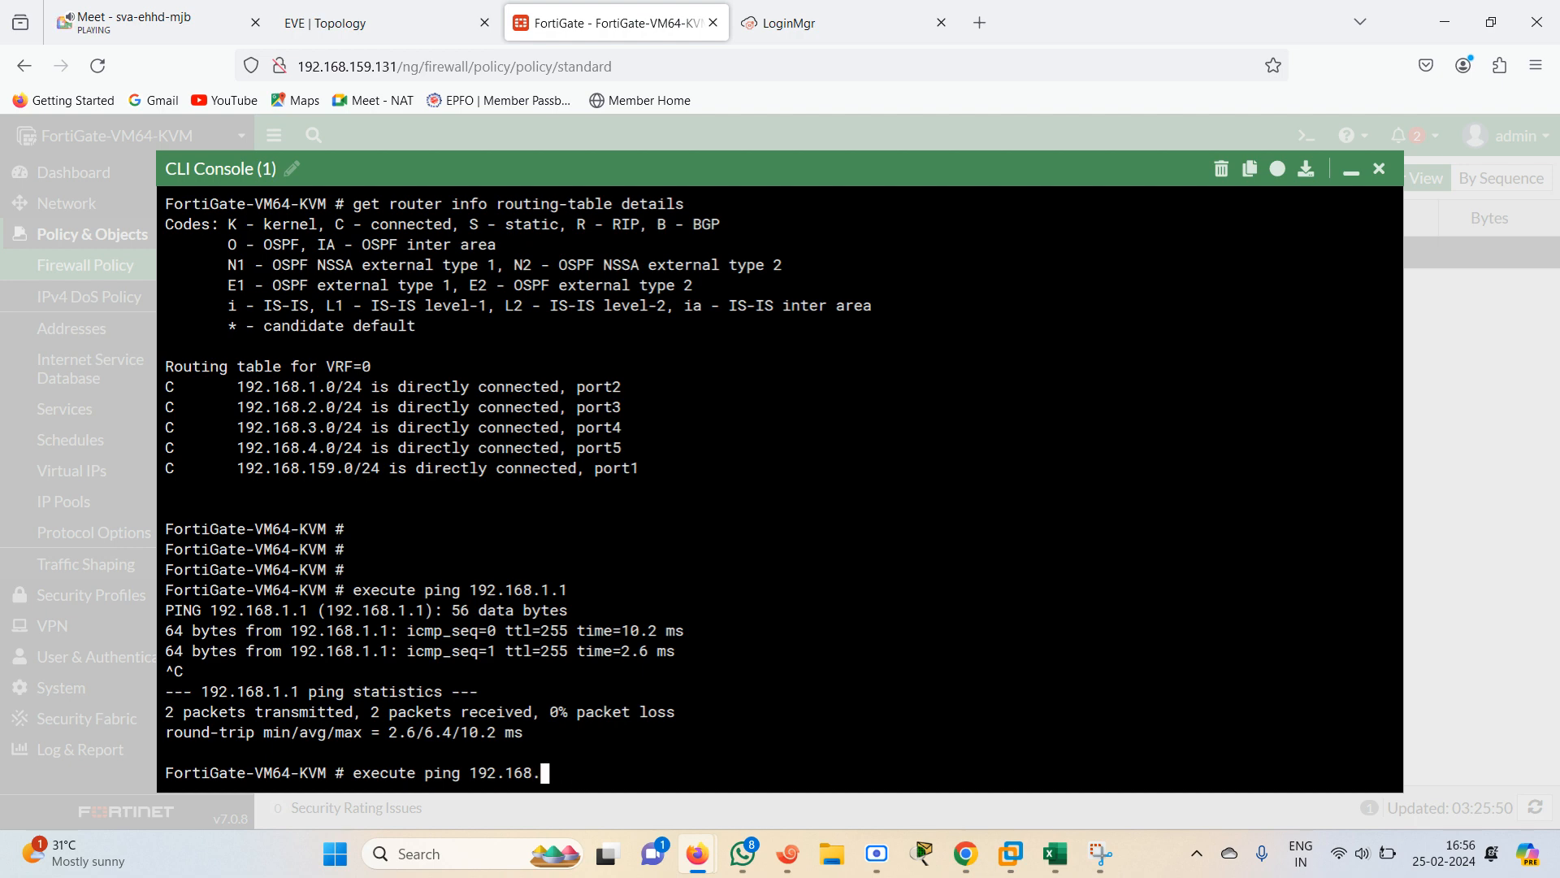
type(".2.1")
key("Return")
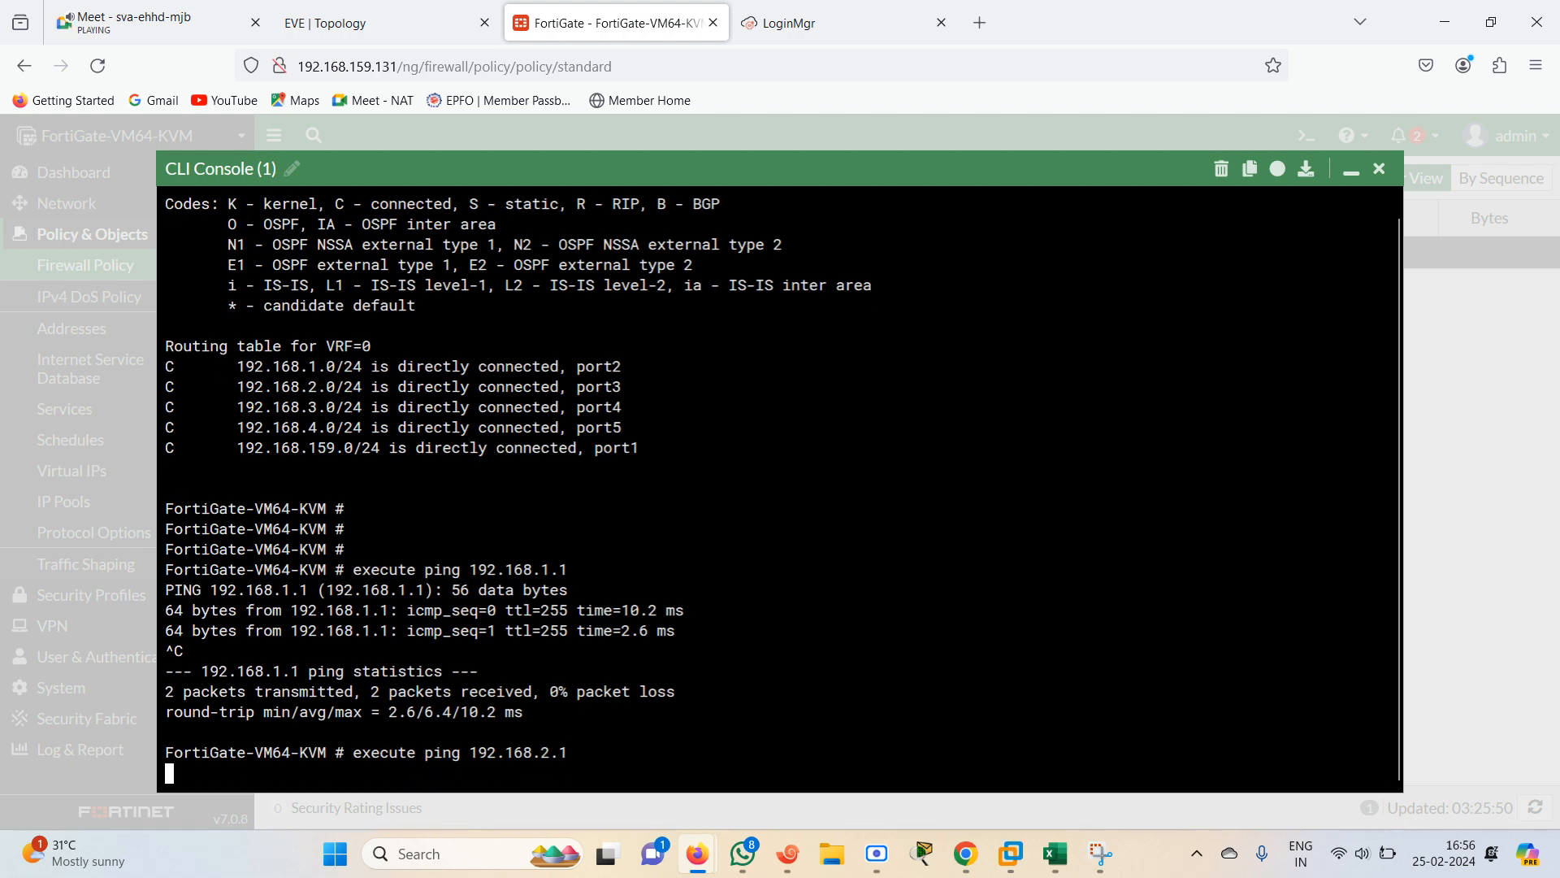
left_click(331, 29)
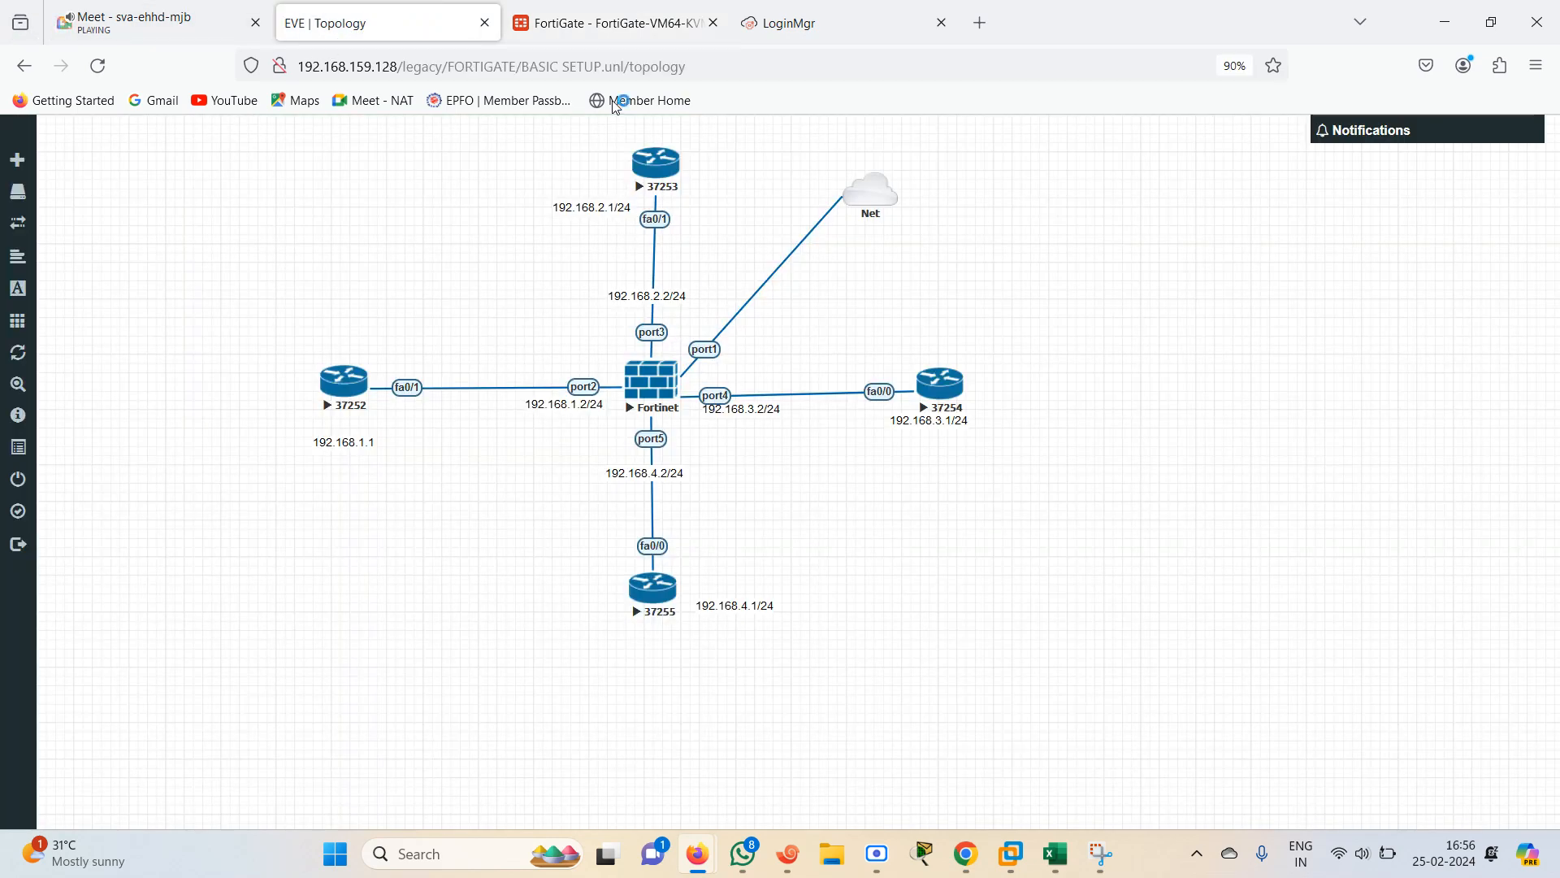
left_click(609, 14)
key("Return")
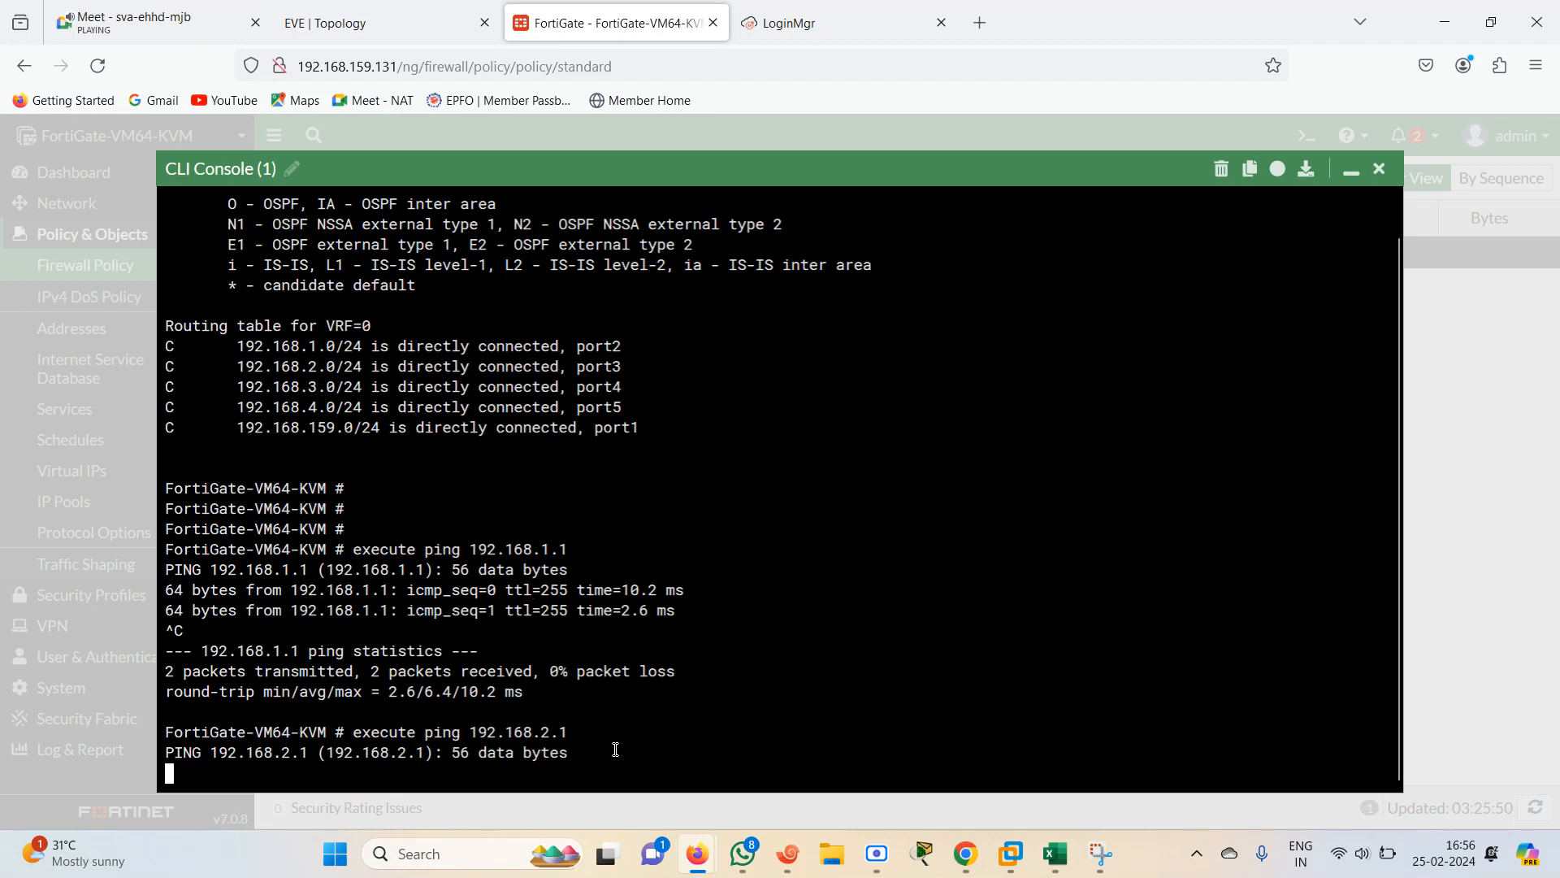
Open the R2 terminal session, enter privileged mode and show the IP interface brief
left_click(788, 857)
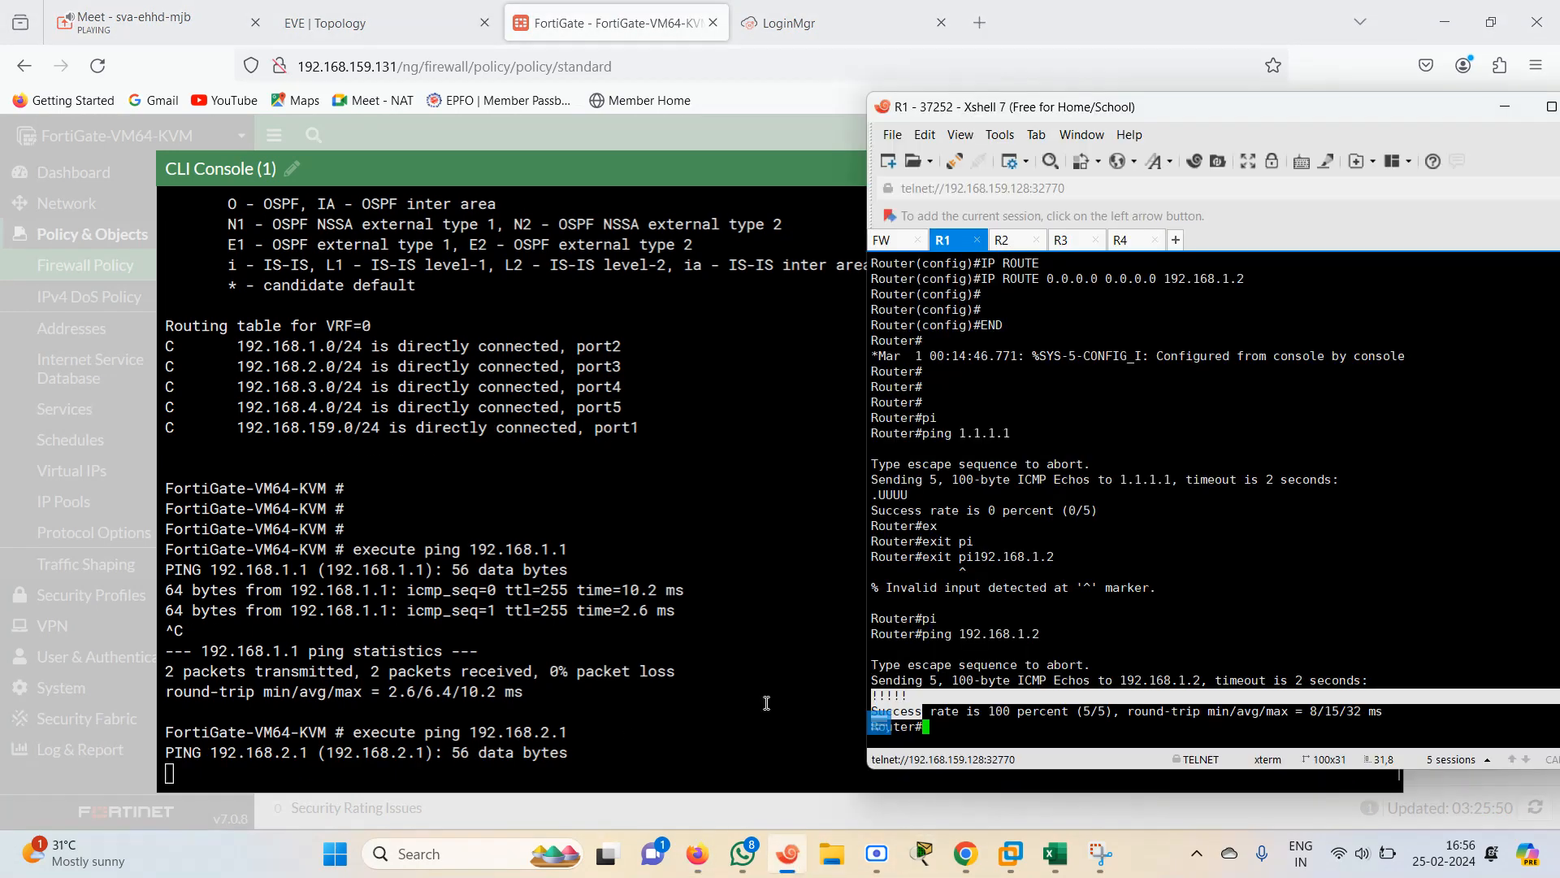
left_click(1004, 240)
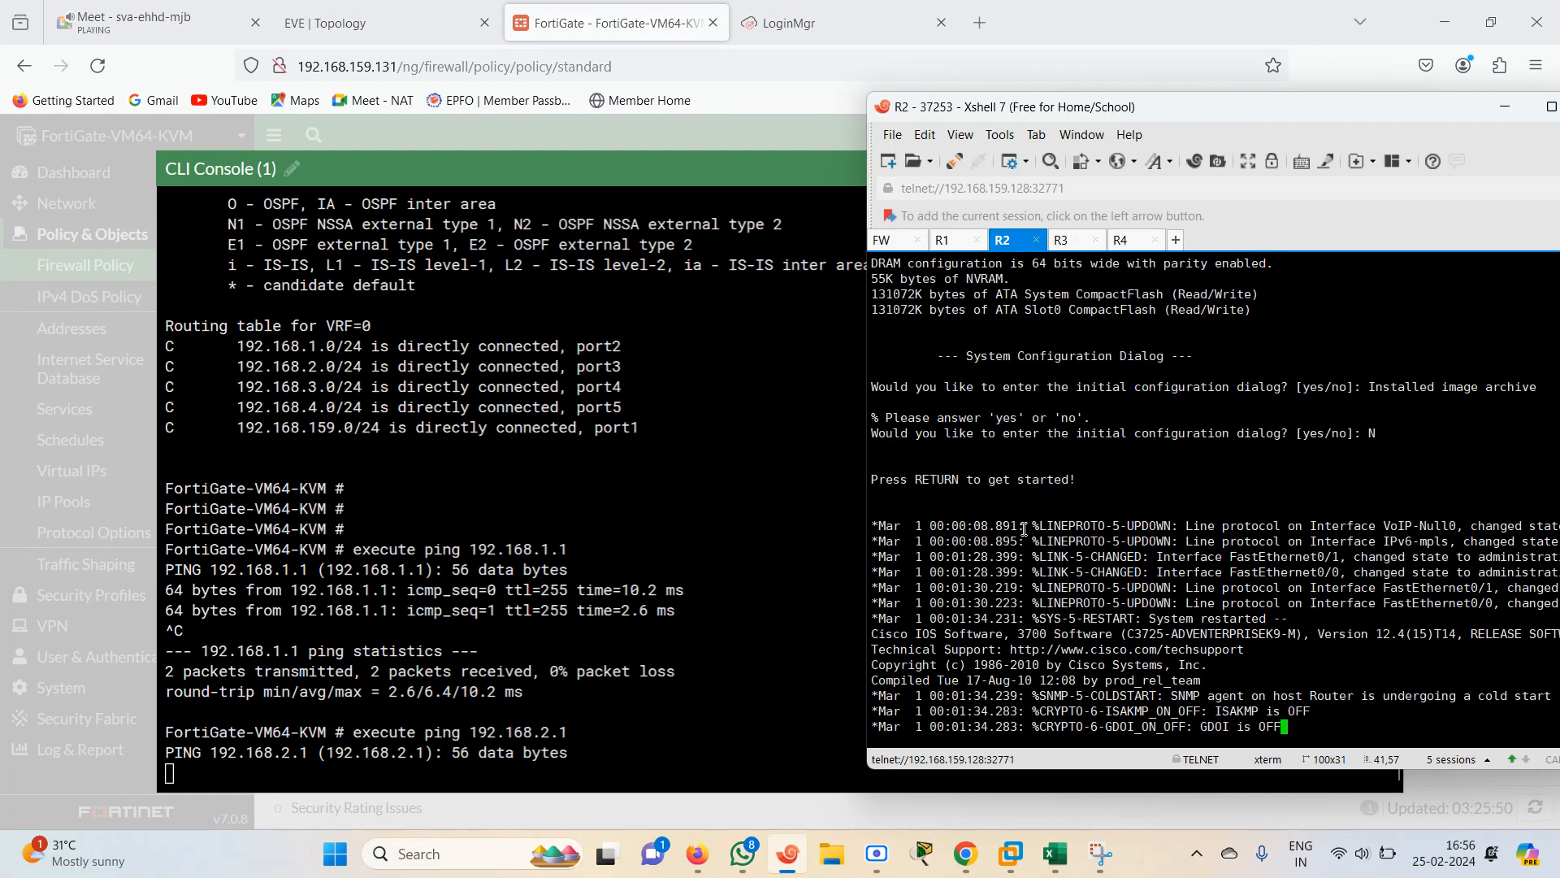
key("Return")
key("Return")
key("Return")
key("Return")
key("Return")
key("Return")
key("Return")
key("Return")
key("Return")
key("Return")
key("Return")
type("er>e")
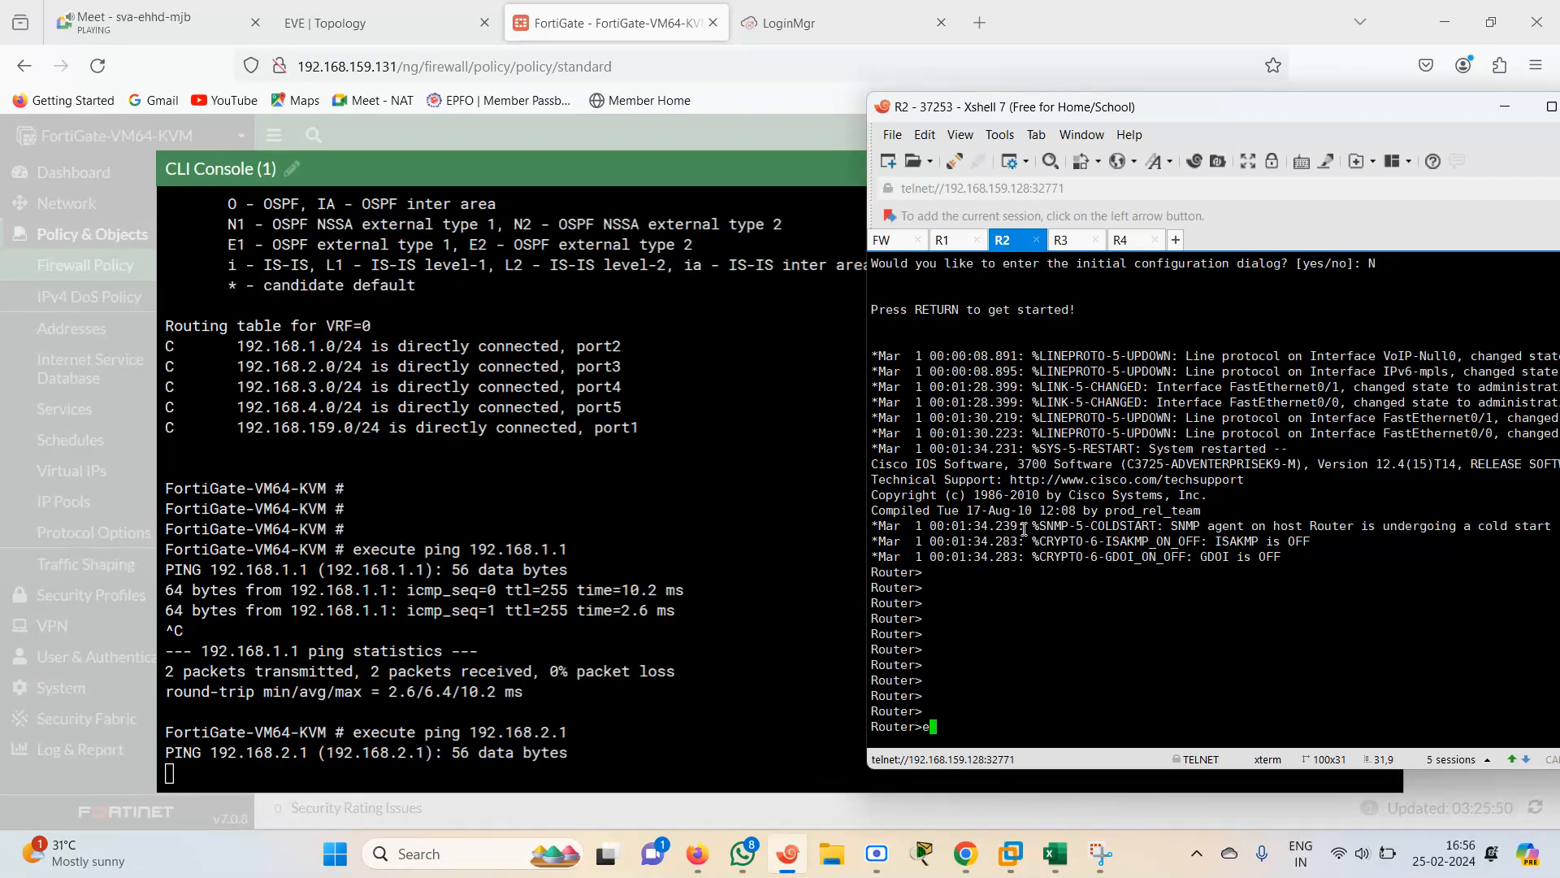
type("n")
key("Return")
type("sh")
key("Tab")
type("ip int br")
key("Return")
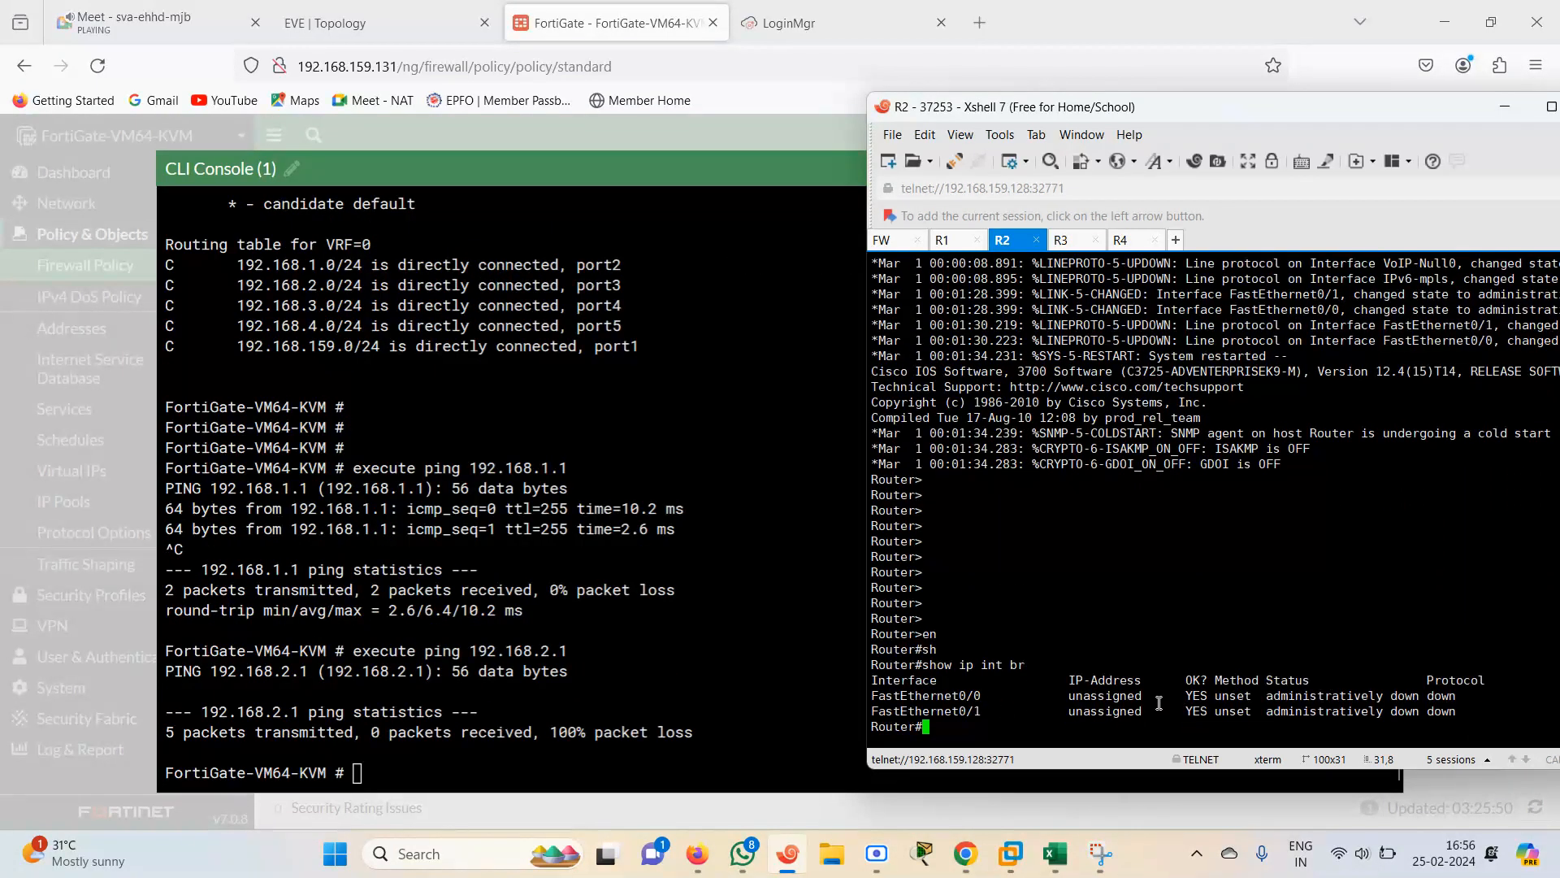
On R2, enter global configuration mode and start the FastEthernet interface command
key("Return")
key("Return")
key("Return")
type("conf")
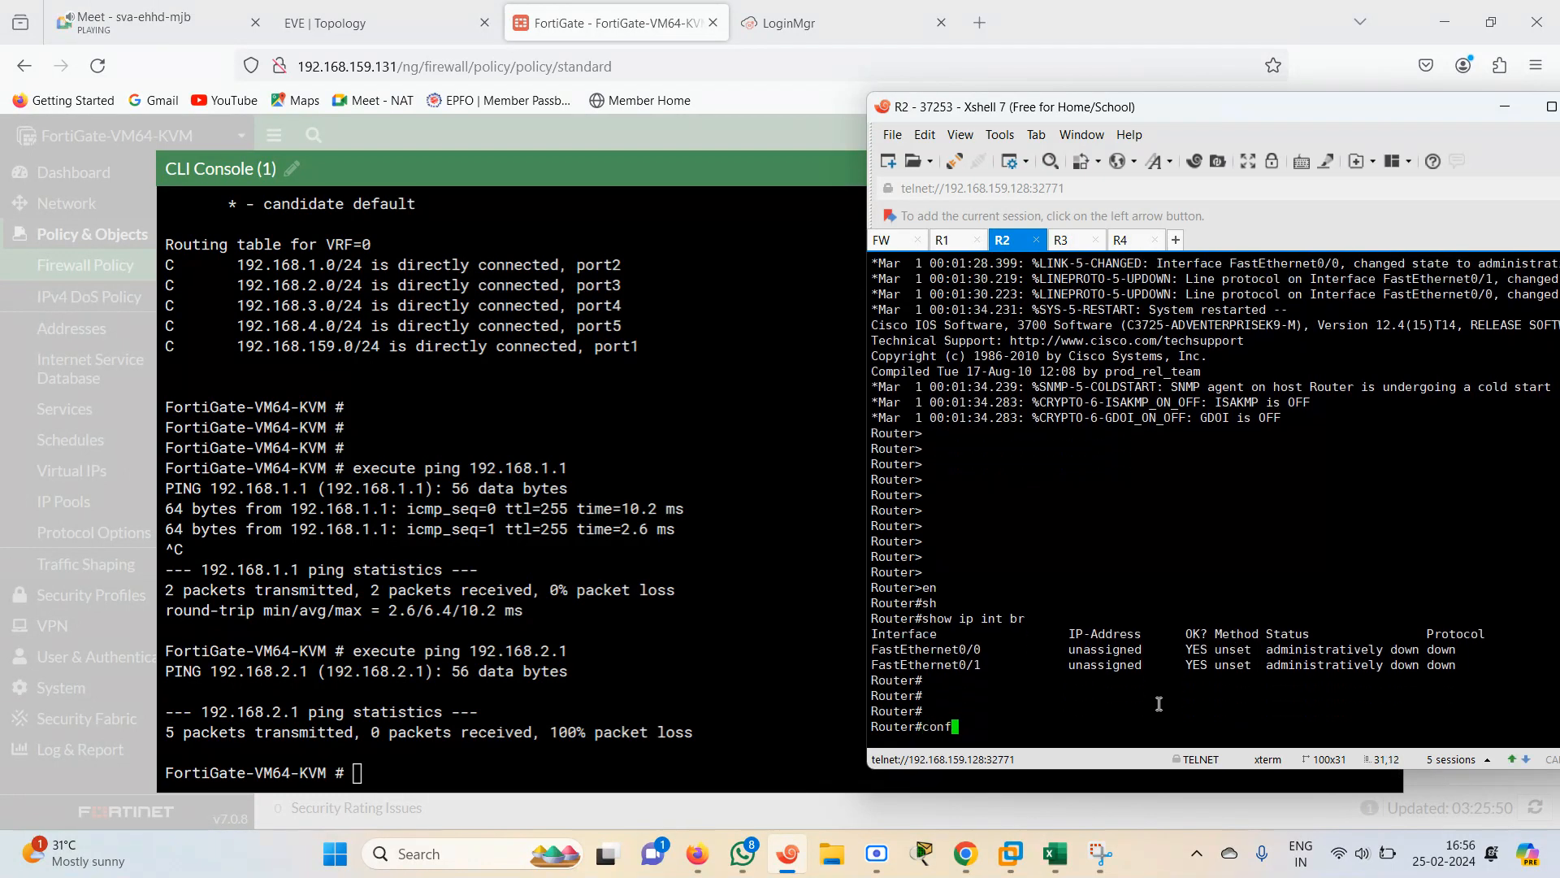
key("Tab")
type("te")
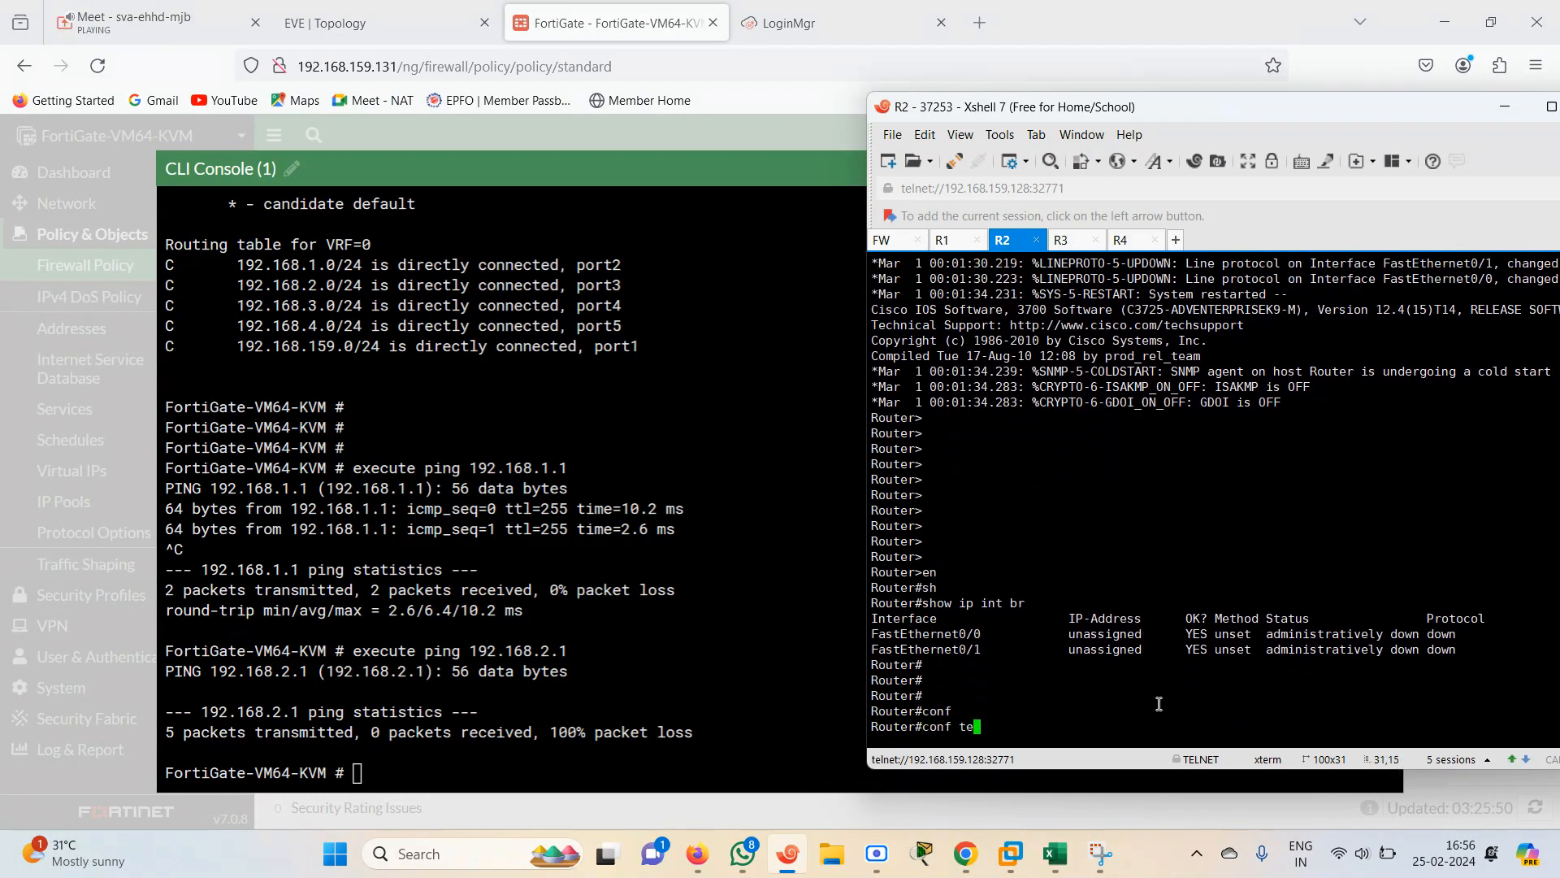
type("r")
key("Return")
type("in")
key("Tab")
type("fa")
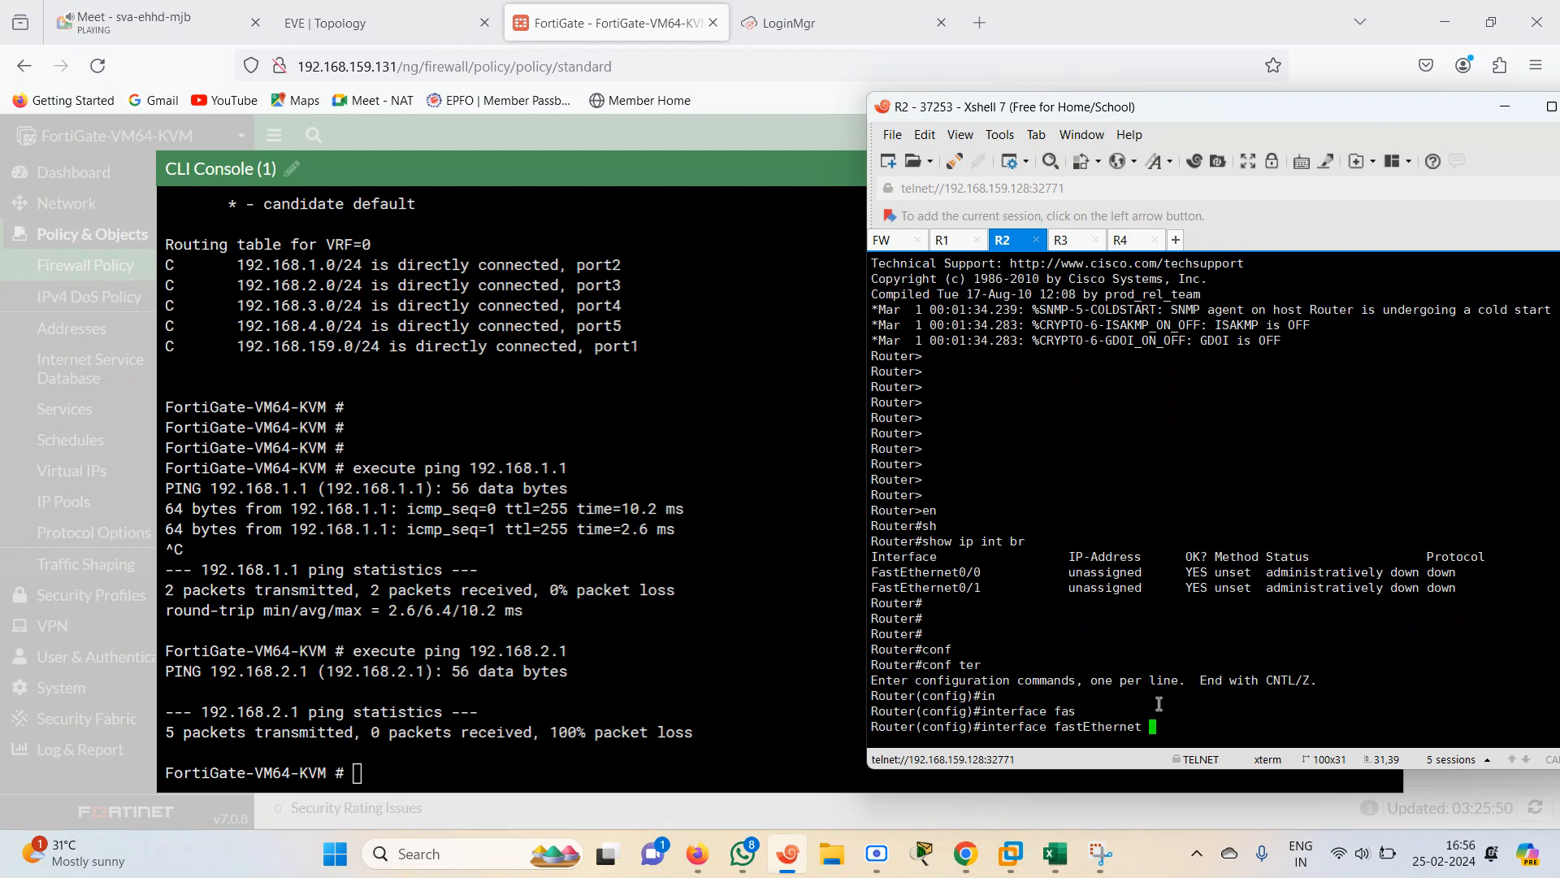
Check R2's interface and address on the EVE topology, then return to the R2 session
left_click(399, 22)
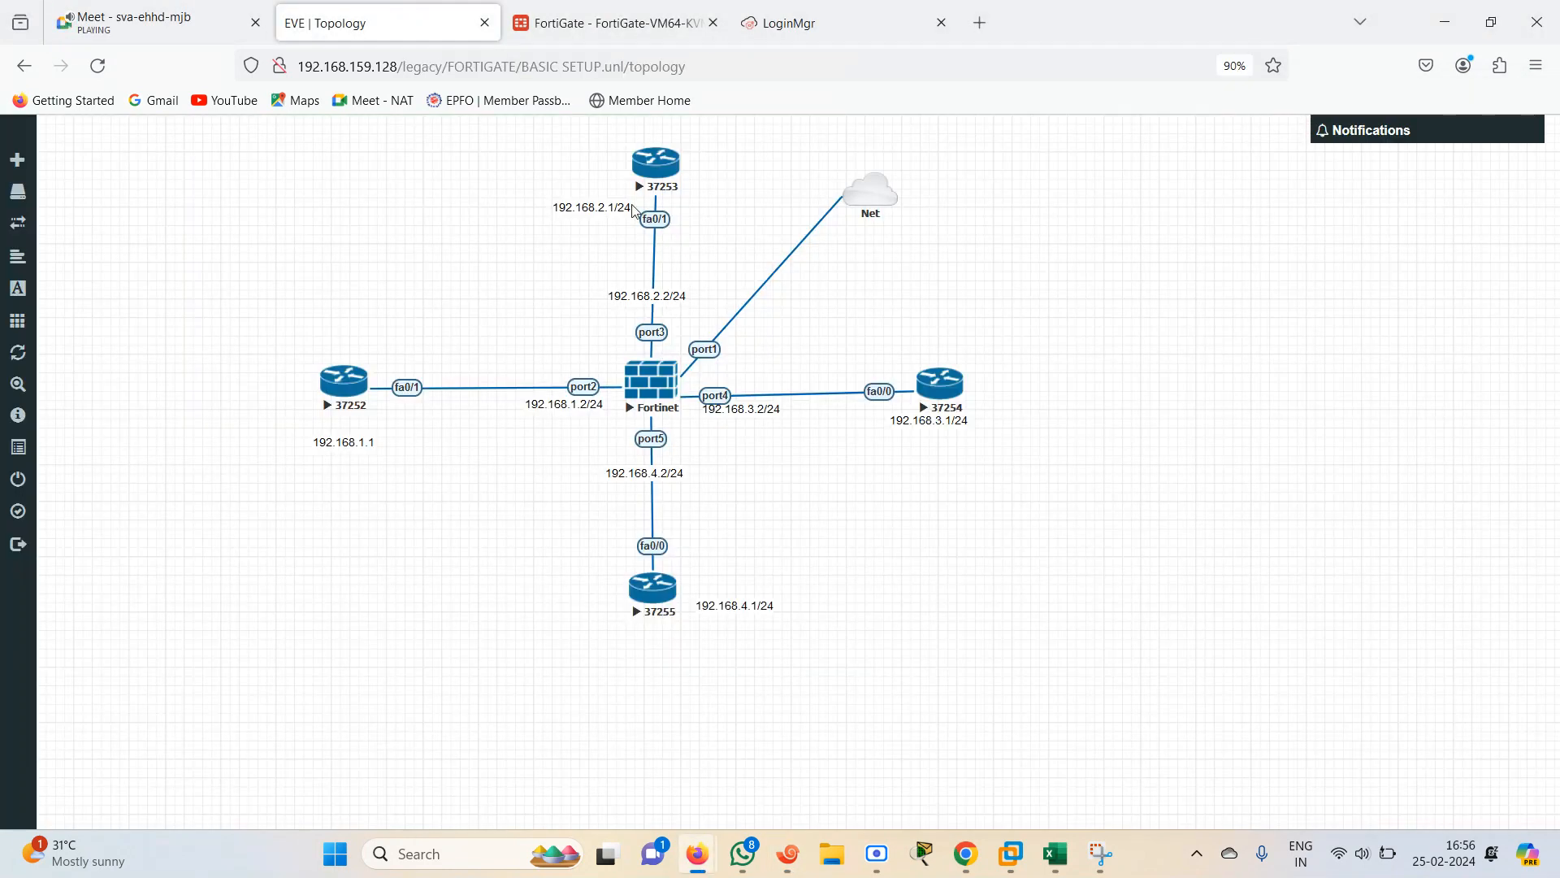
left_click(624, 22)
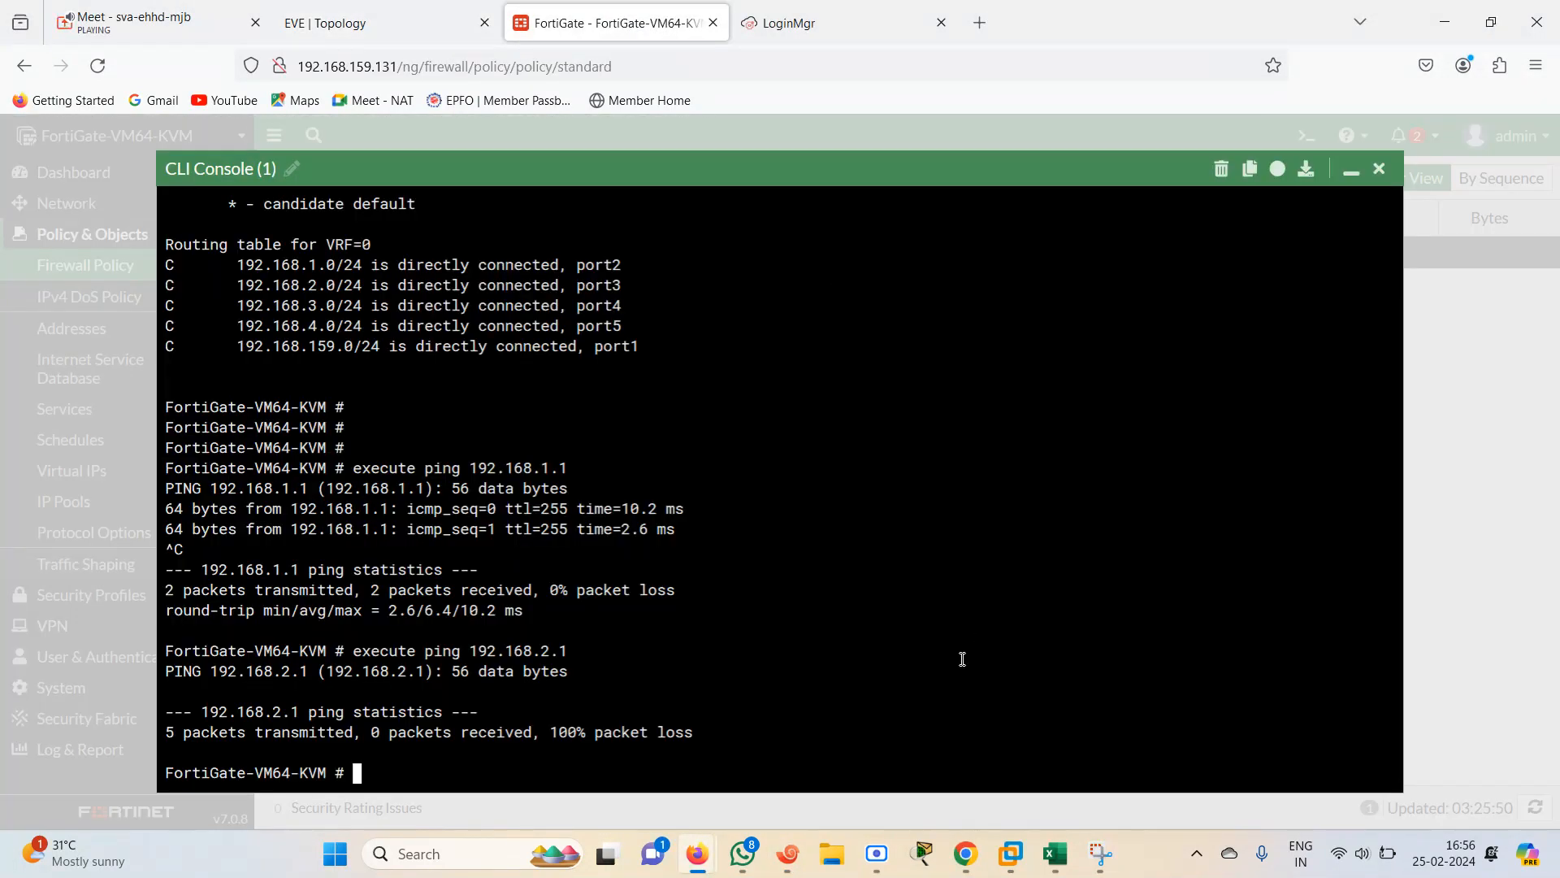
type("in")
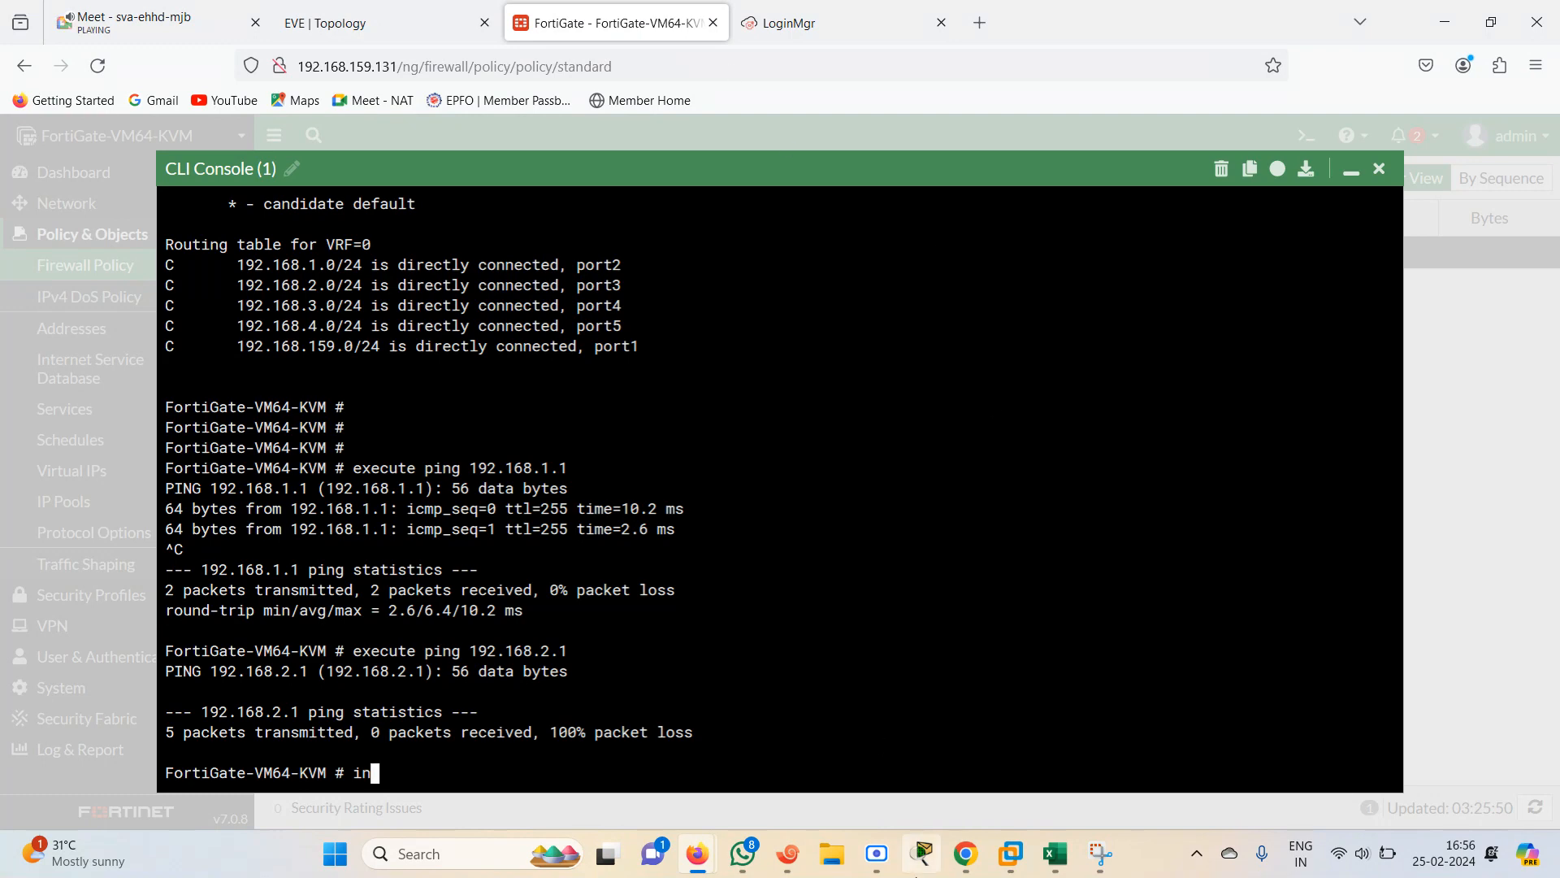
left_click(786, 855)
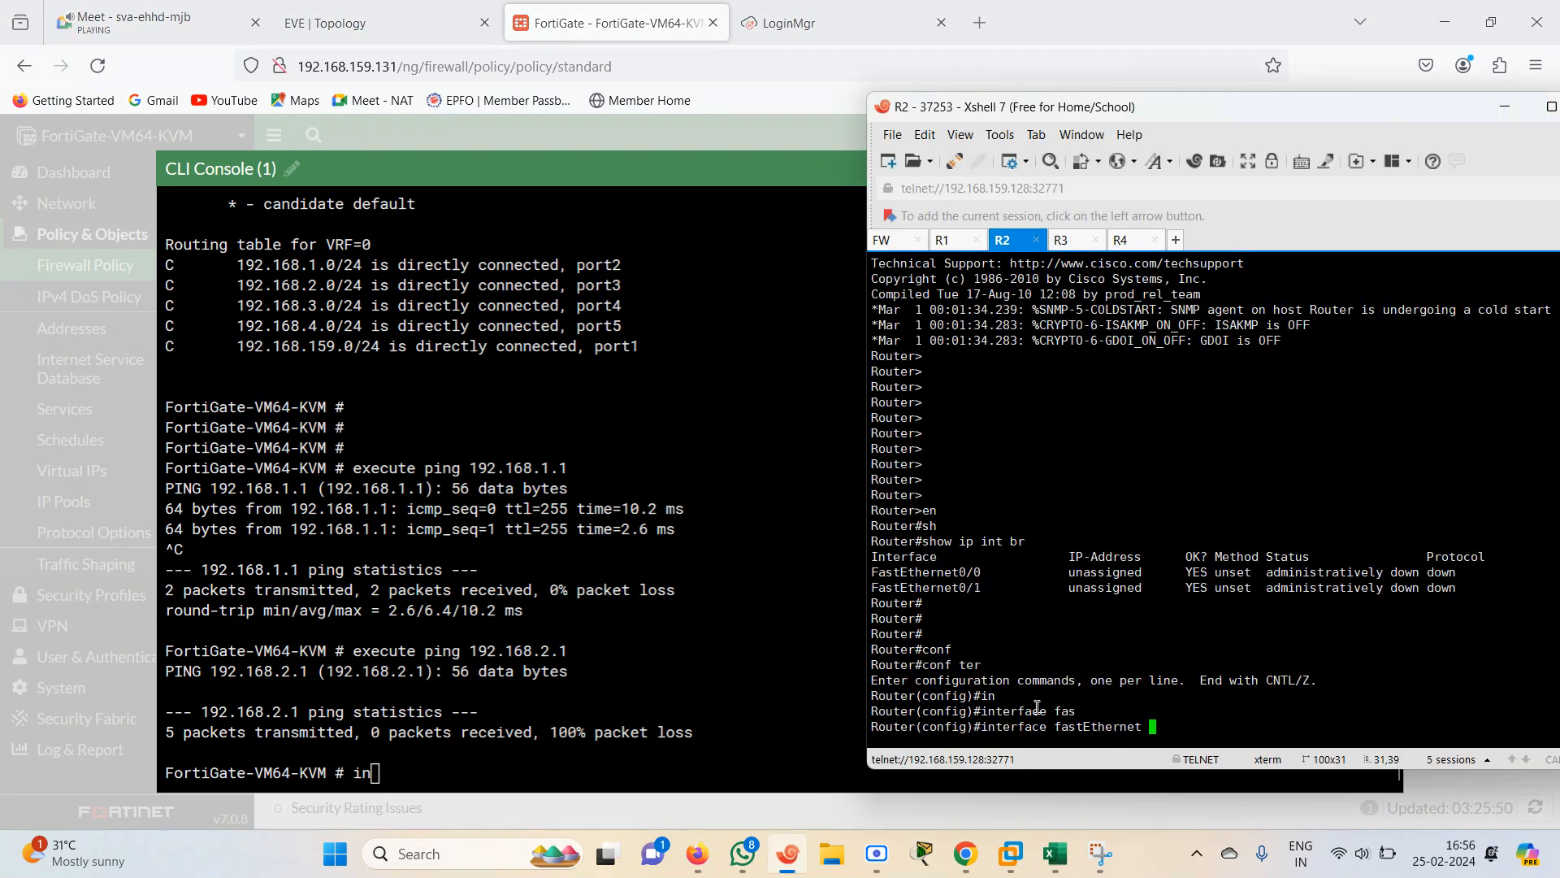
Select FastEthernet0/1 on R2, assign 192.168.2.1 255.255.255.0 and enable it with no shutdown
type("0/1")
key("Return")
type("ip a")
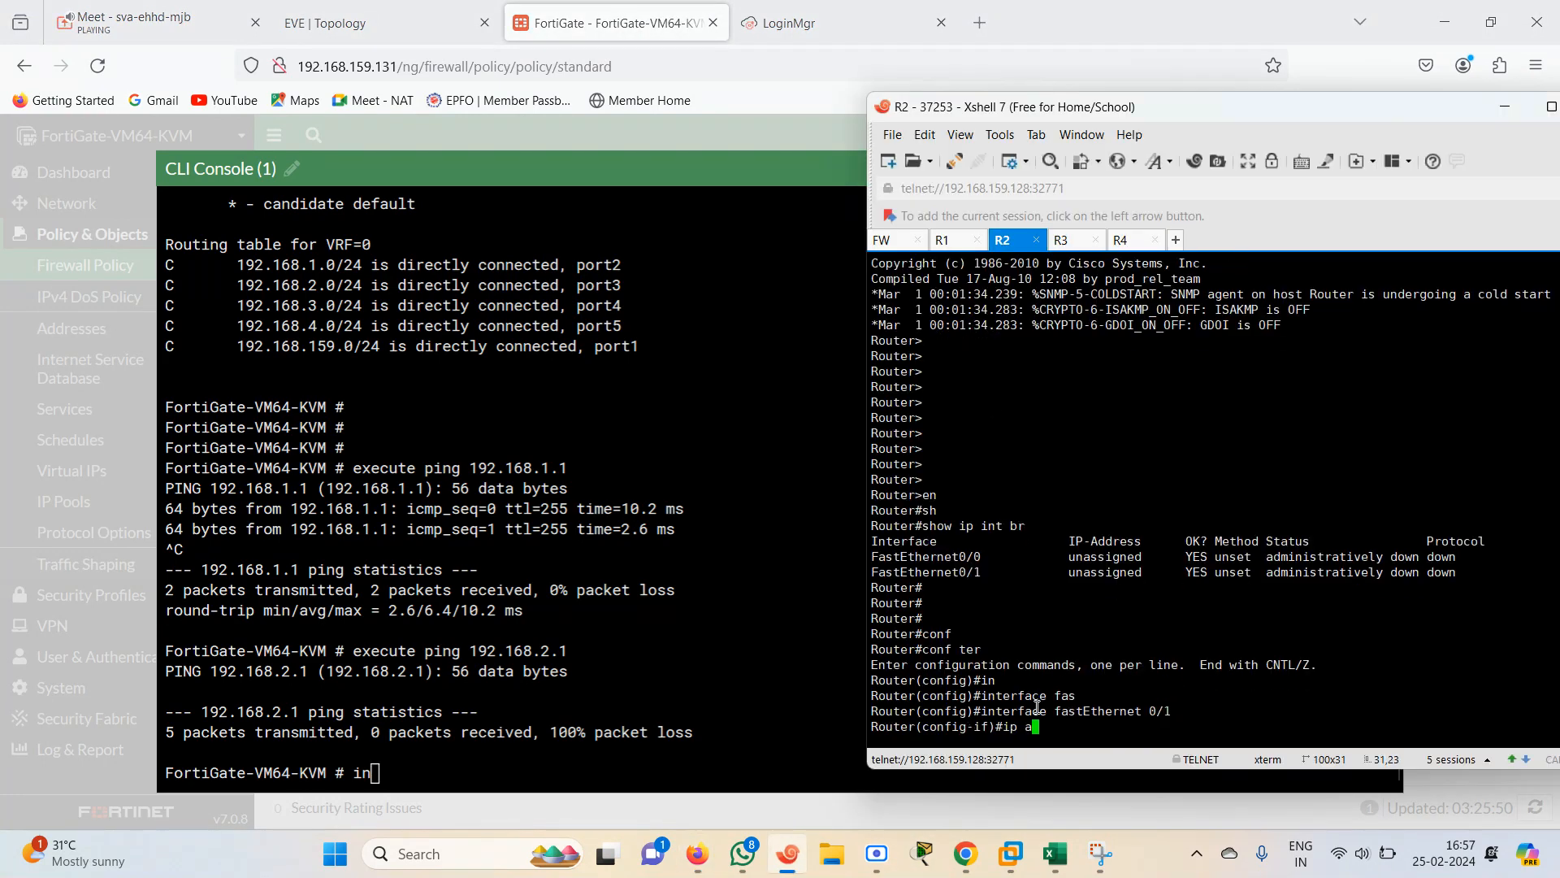
type("dd 192.168.2.1 255.255.255.0")
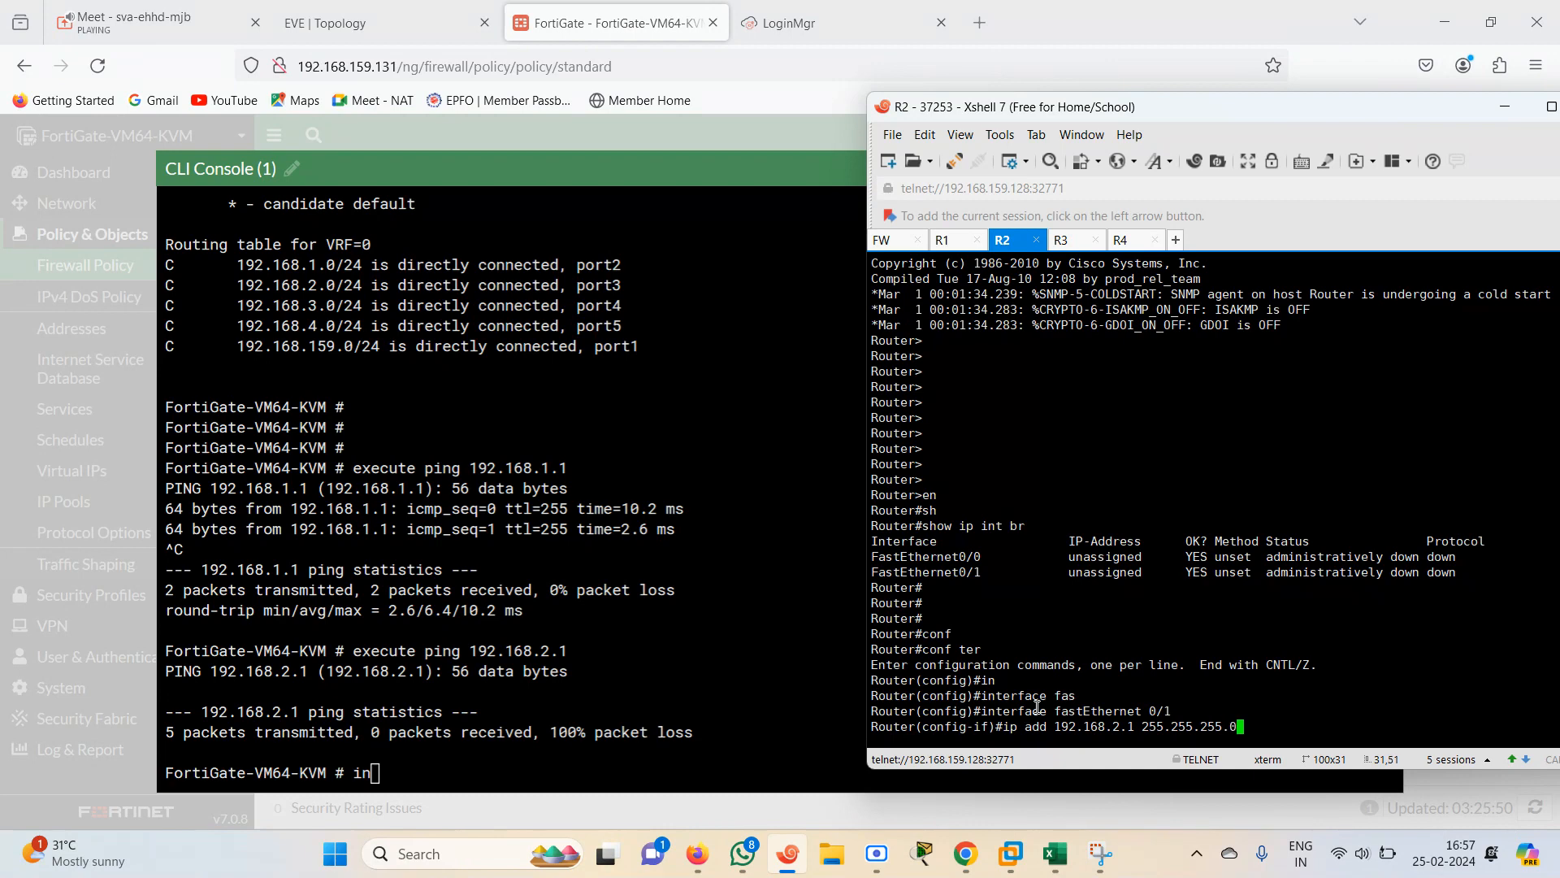
key("Return")
type("no sh")
key("Tab")
key("Return")
key("Return")
Exit configuration on R2 and show the IP interface brief
type("er(config-if)#e")
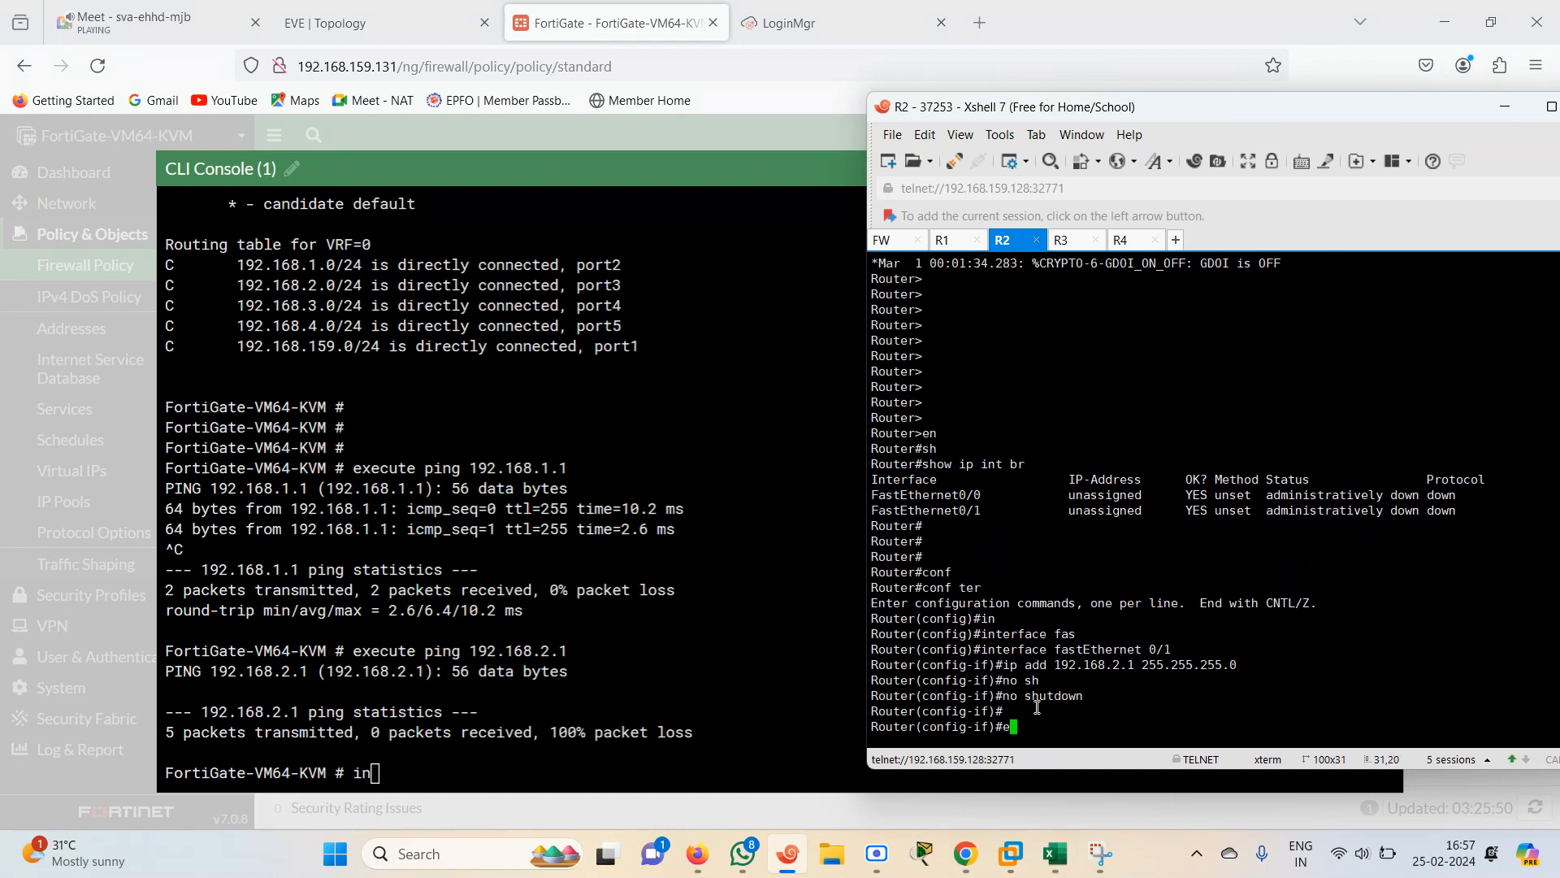
type("nd")
key("Return")
type("sh")
key("Tab")
type("ip int br")
key("Return")
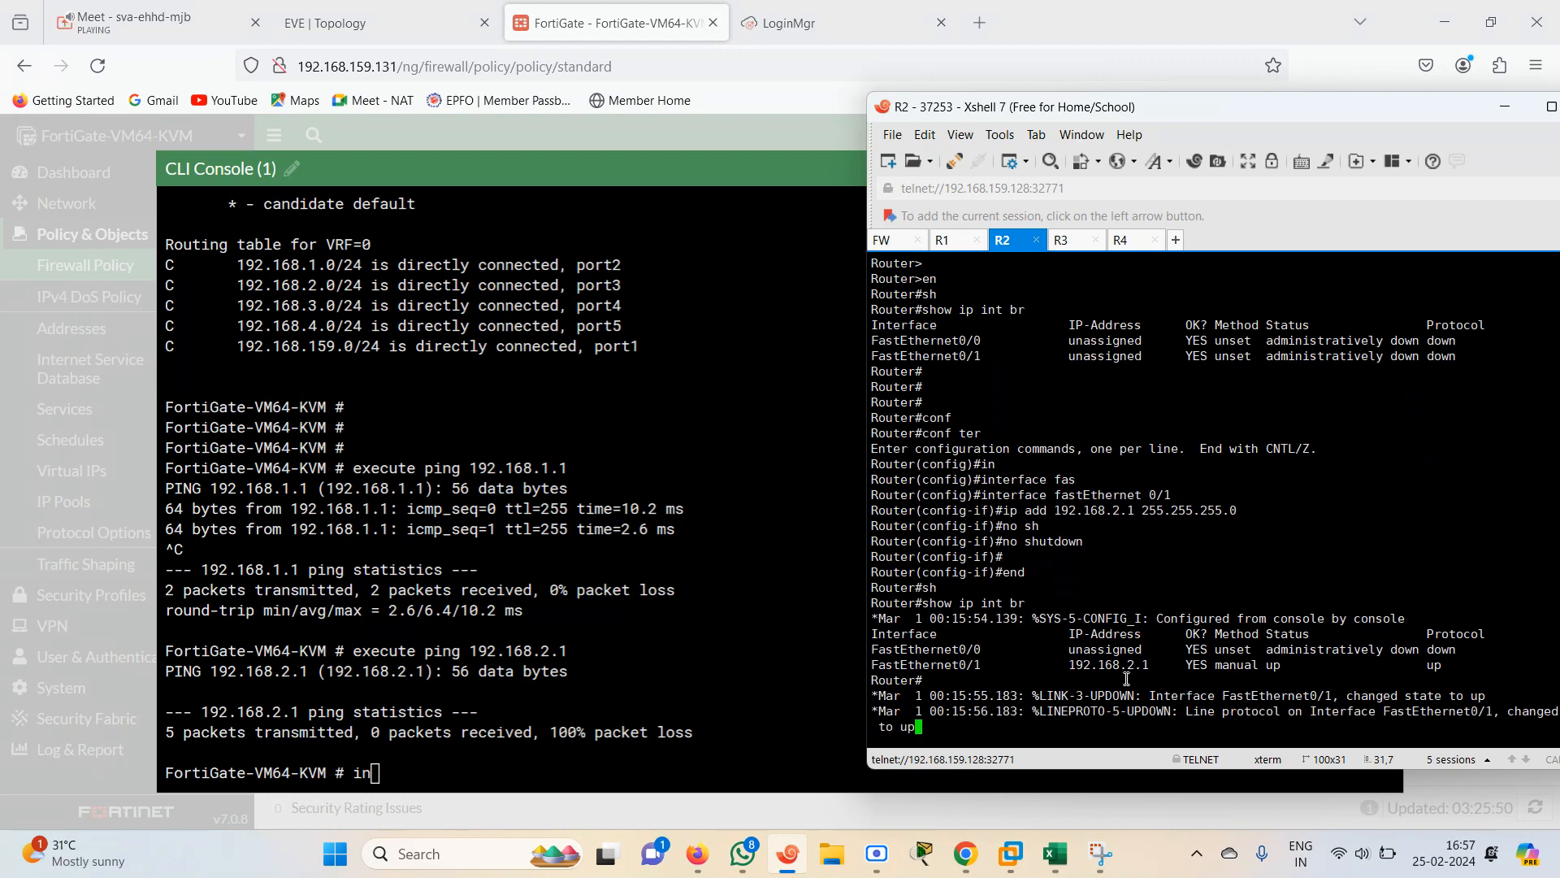
Ping 192.168.2.1 again from the FortiGate CLI and stop the ping
left_click(735, 386)
key("Up")
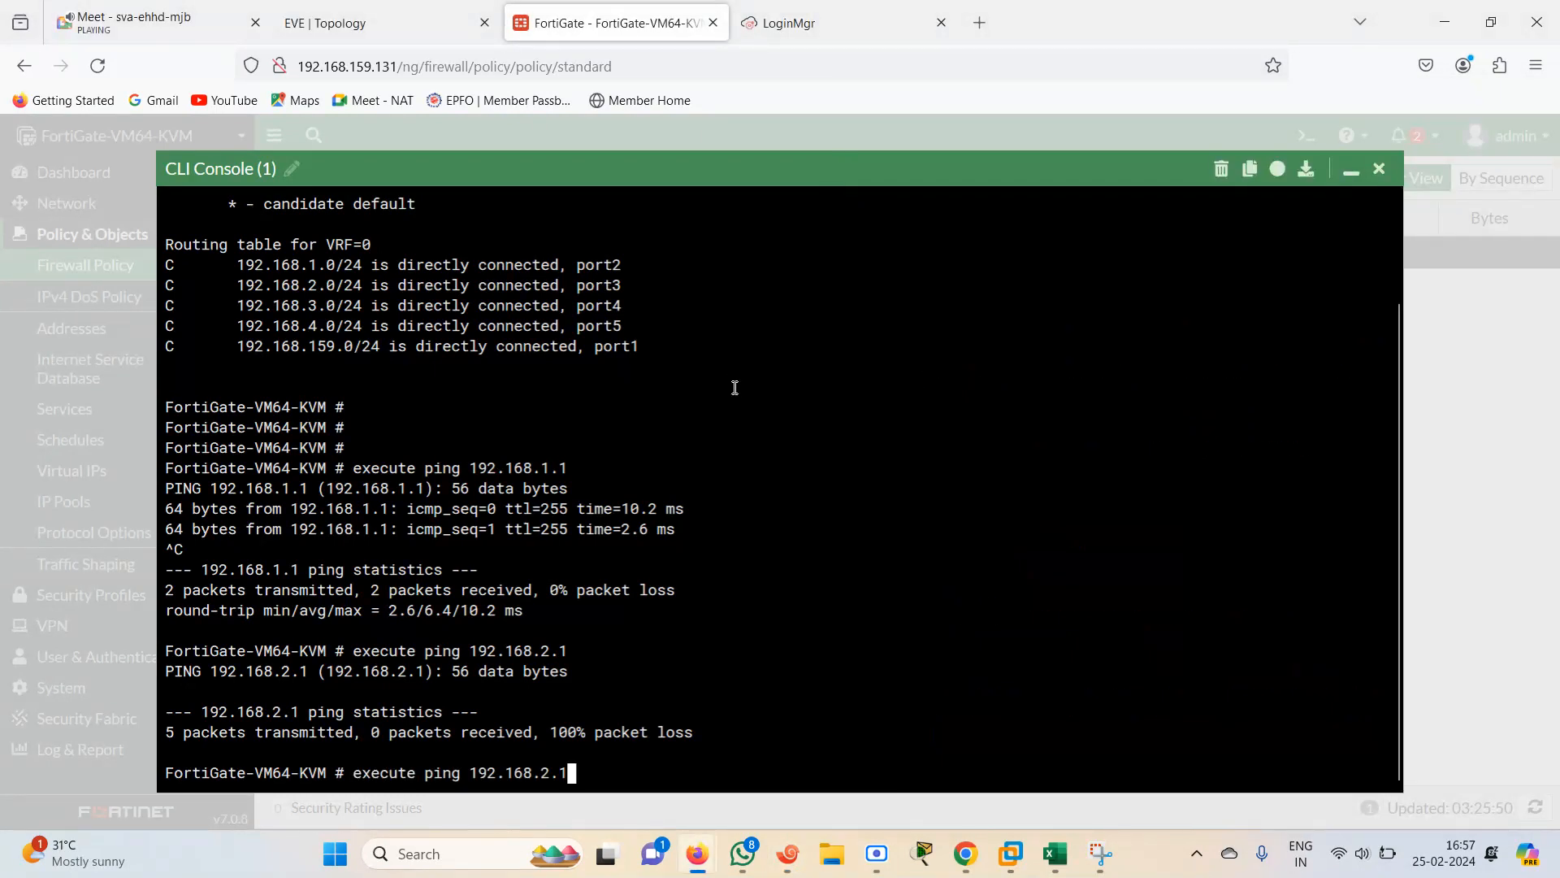
key("Return")
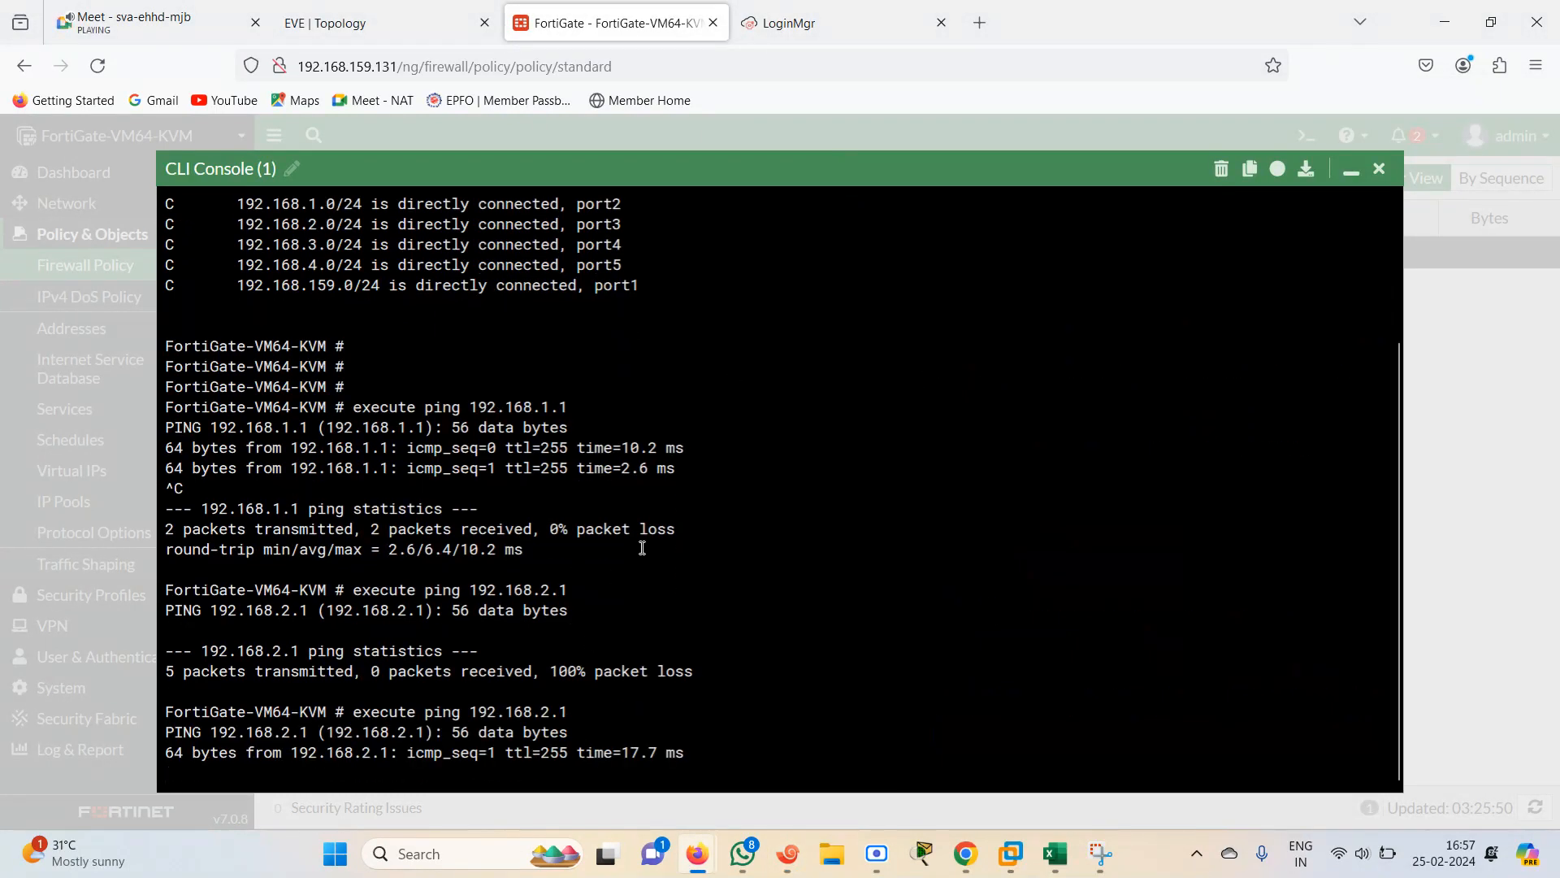
key("ctrl+c")
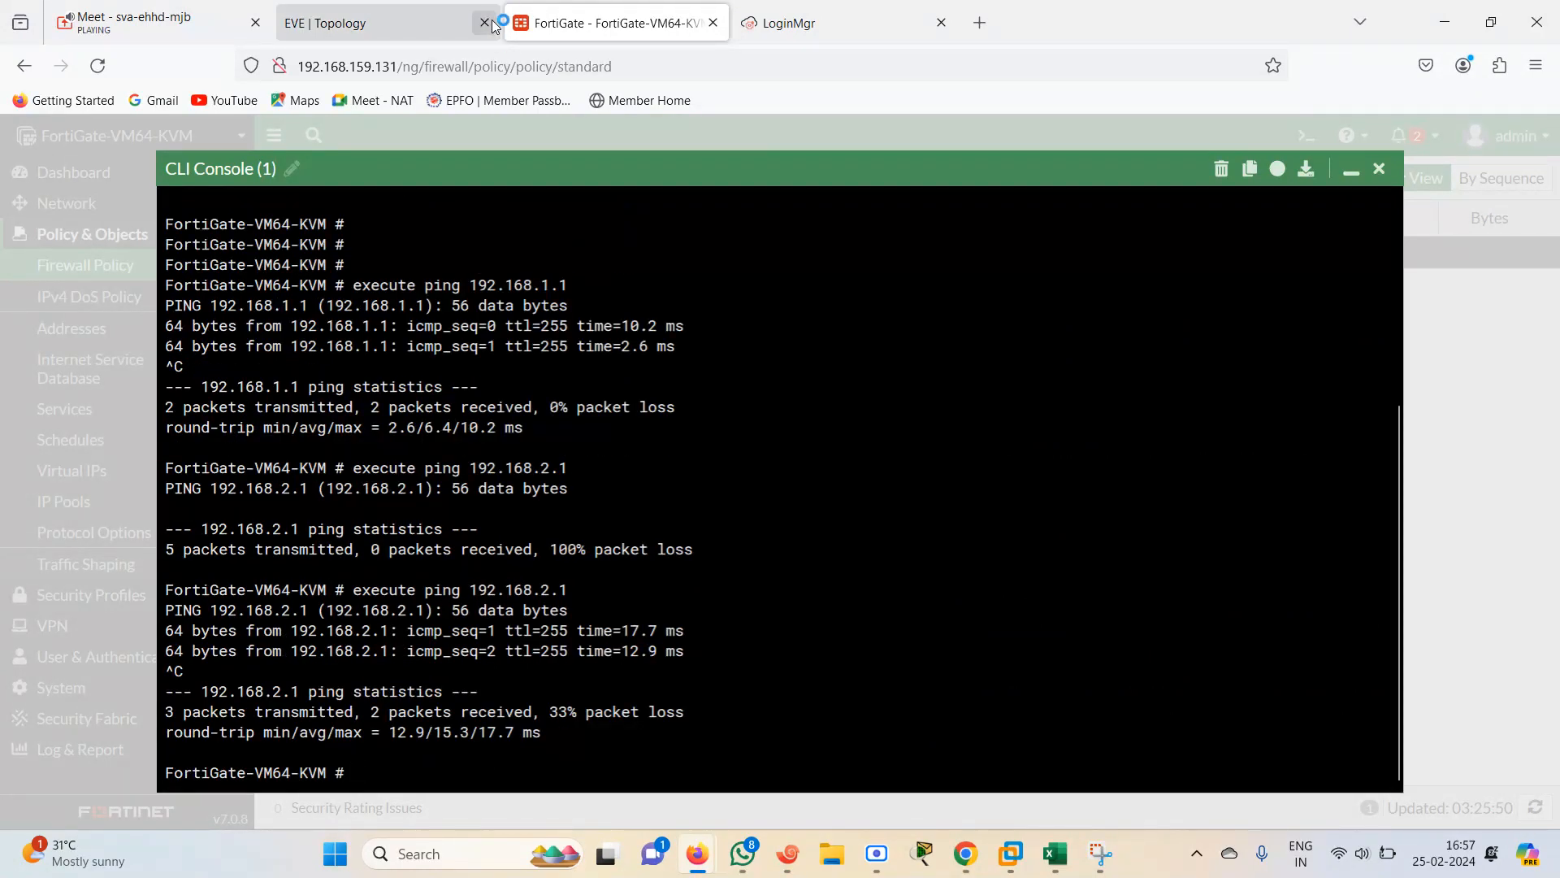
Check the topology, then ping 192.168.3.1 from the FortiGate CLI
left_click(433, 18)
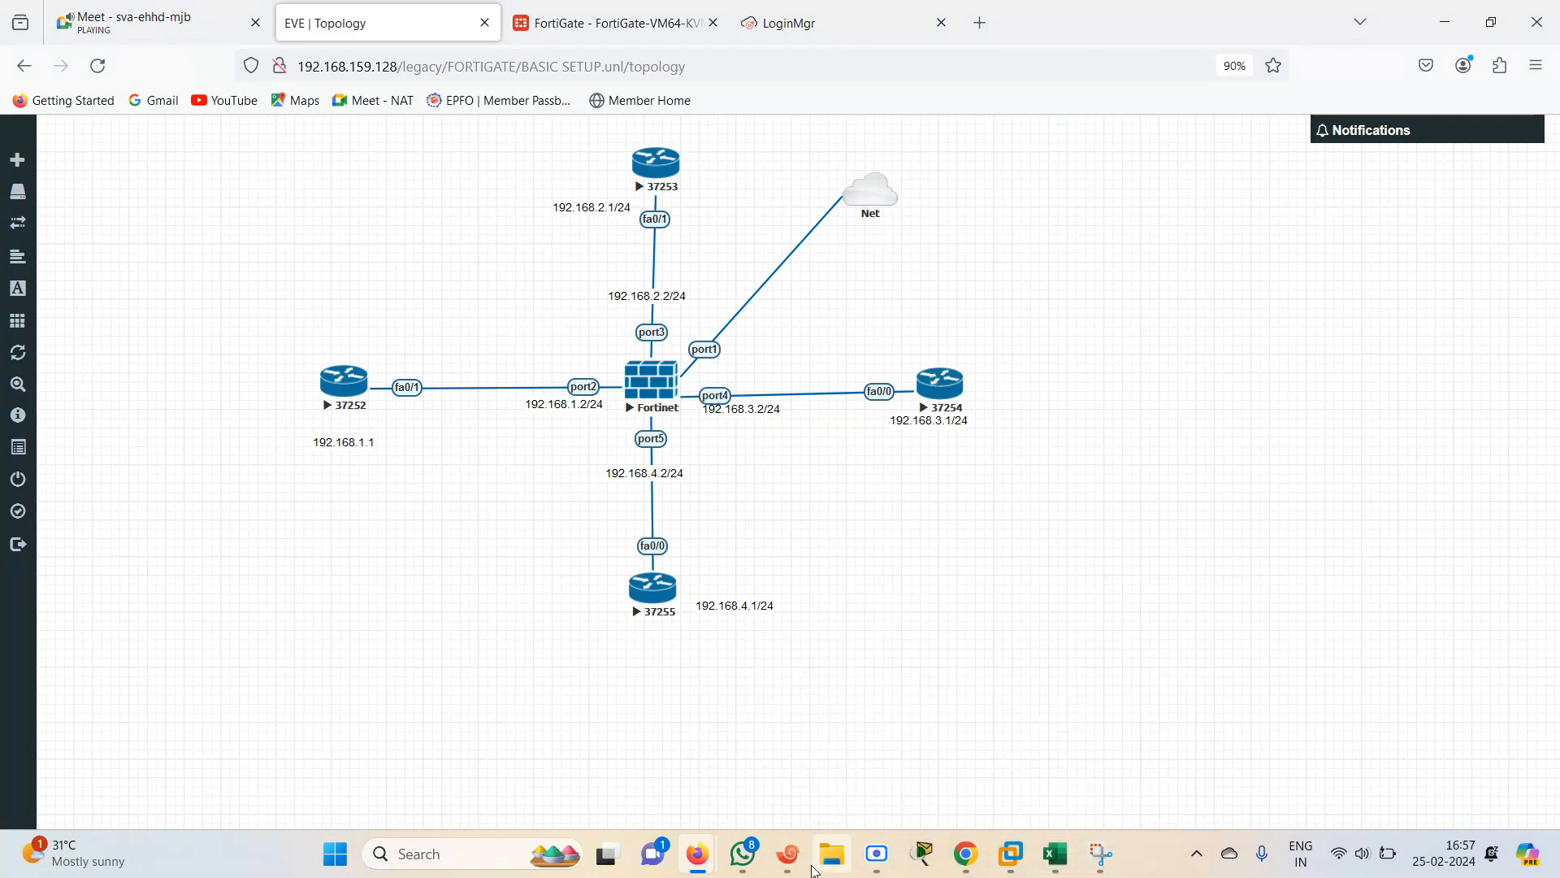
mouse_move(788, 854)
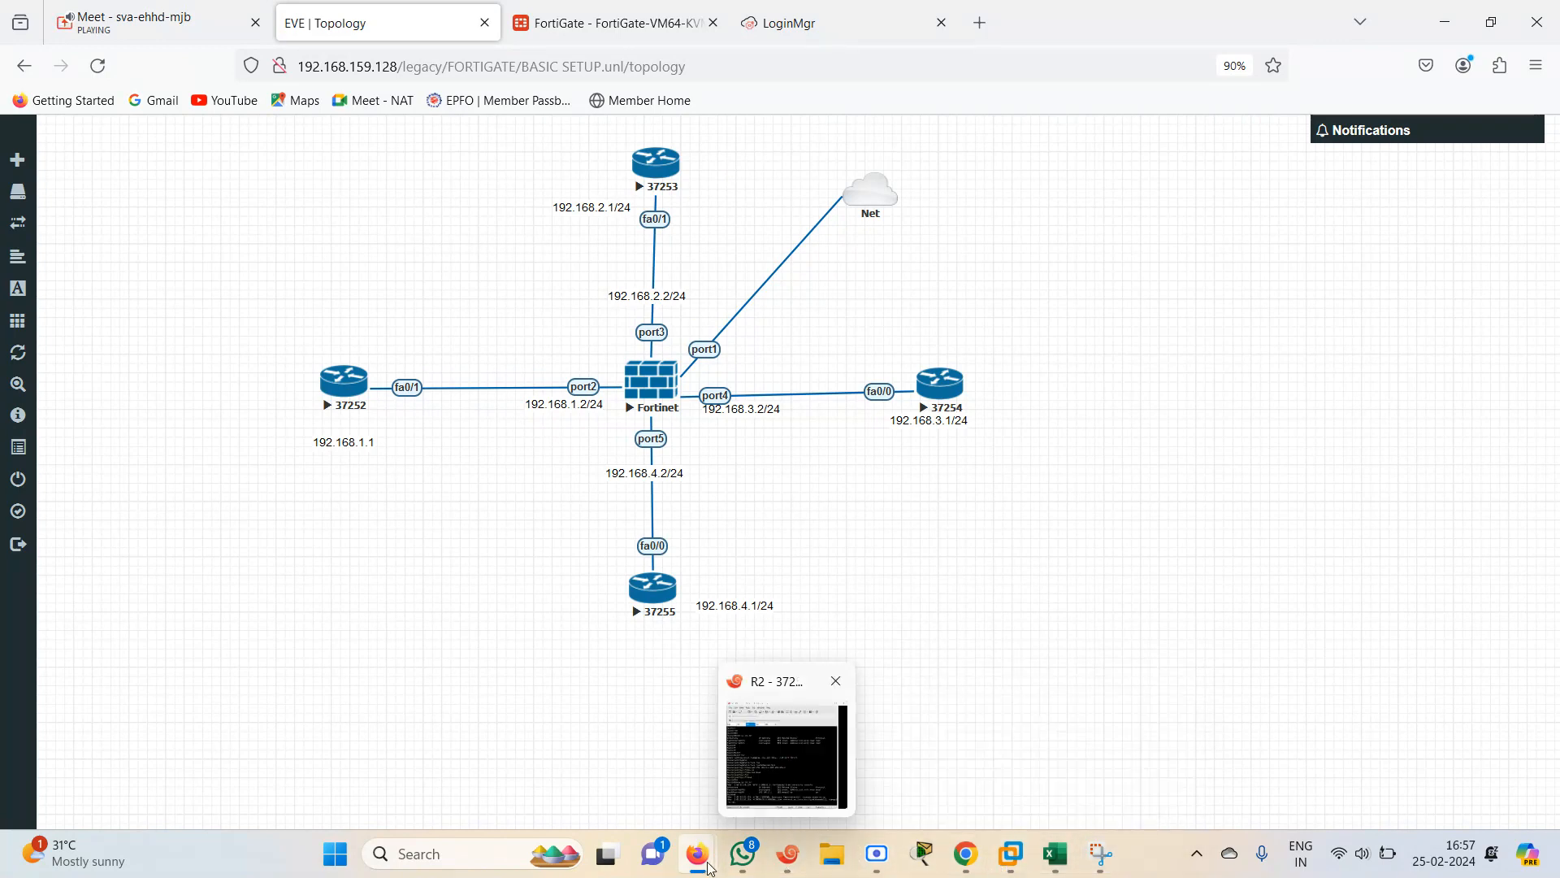
left_click(591, 15)
key("Up")
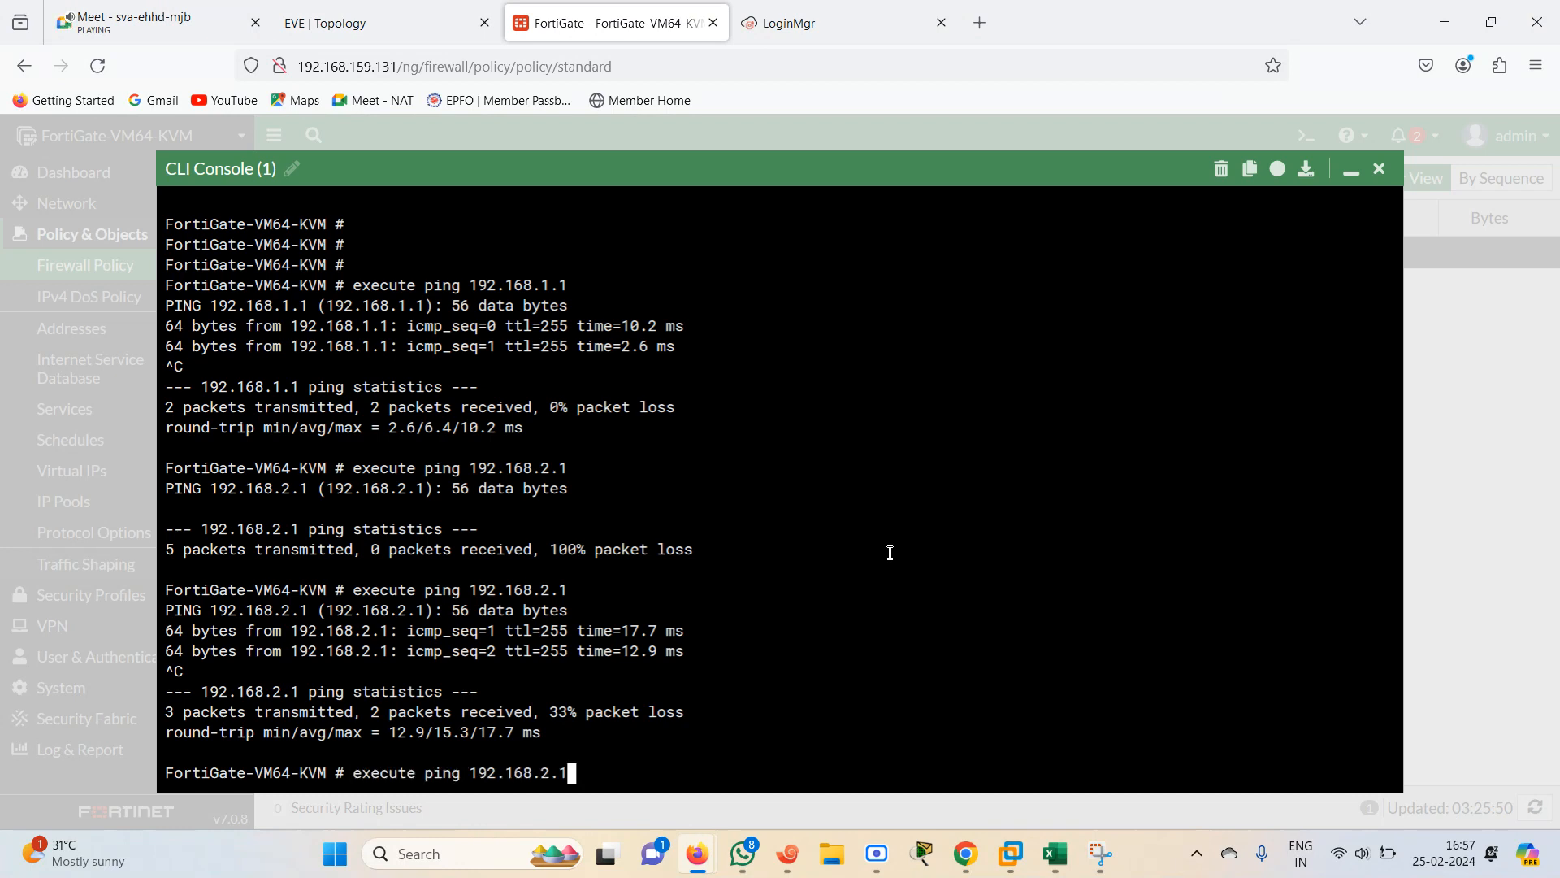
key("BackSpace")
key("BackSpace")
key("BackSpace")
type("3.1")
key("Return")
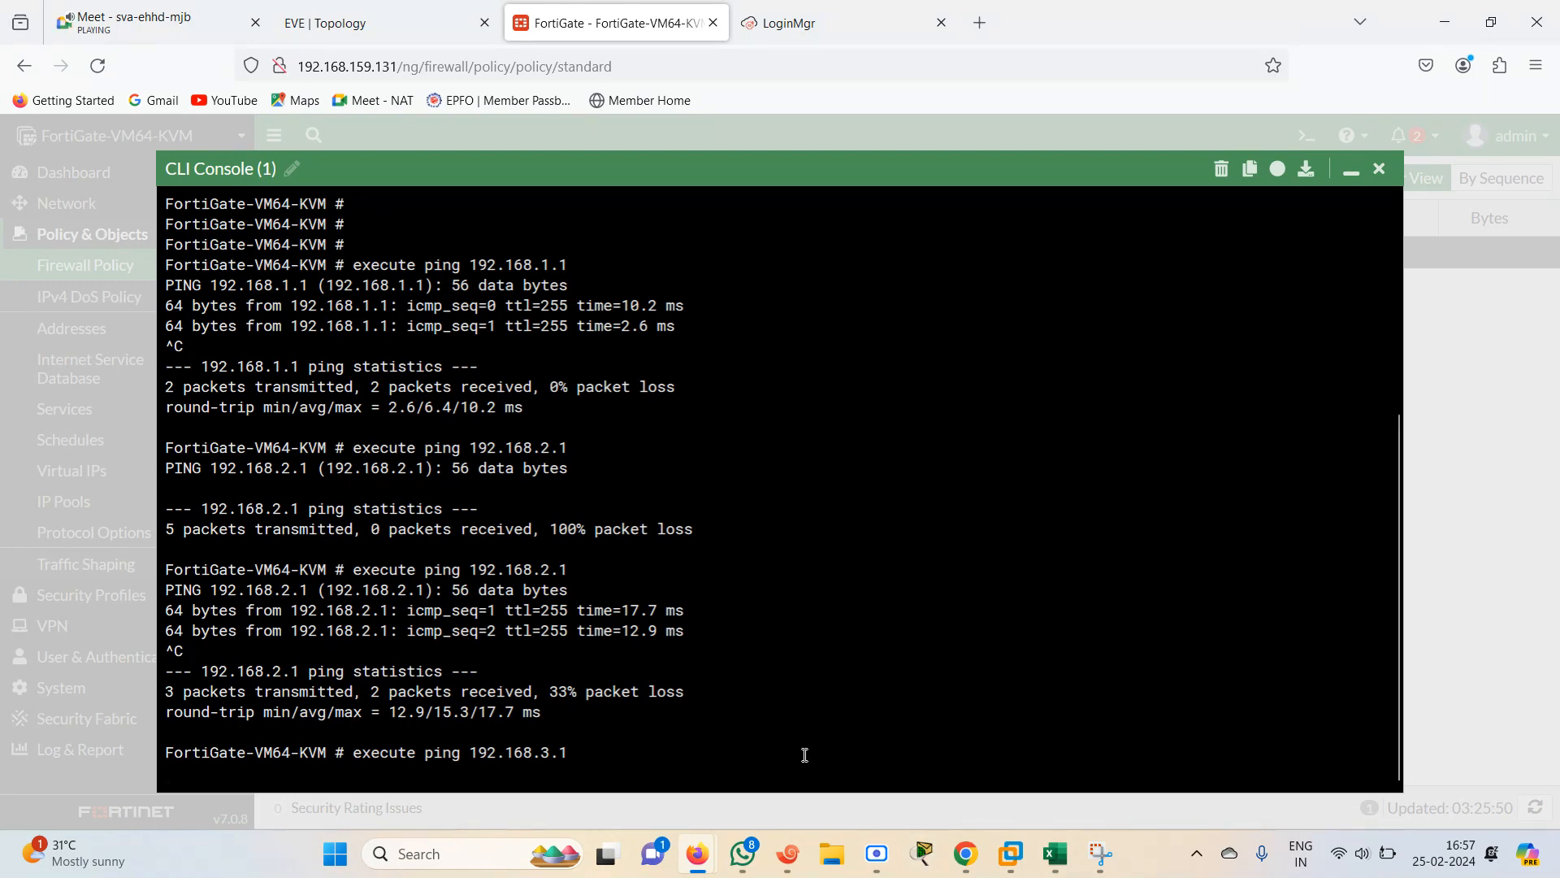
Switch to the R3 terminal session and enter global configuration mode
left_click(788, 853)
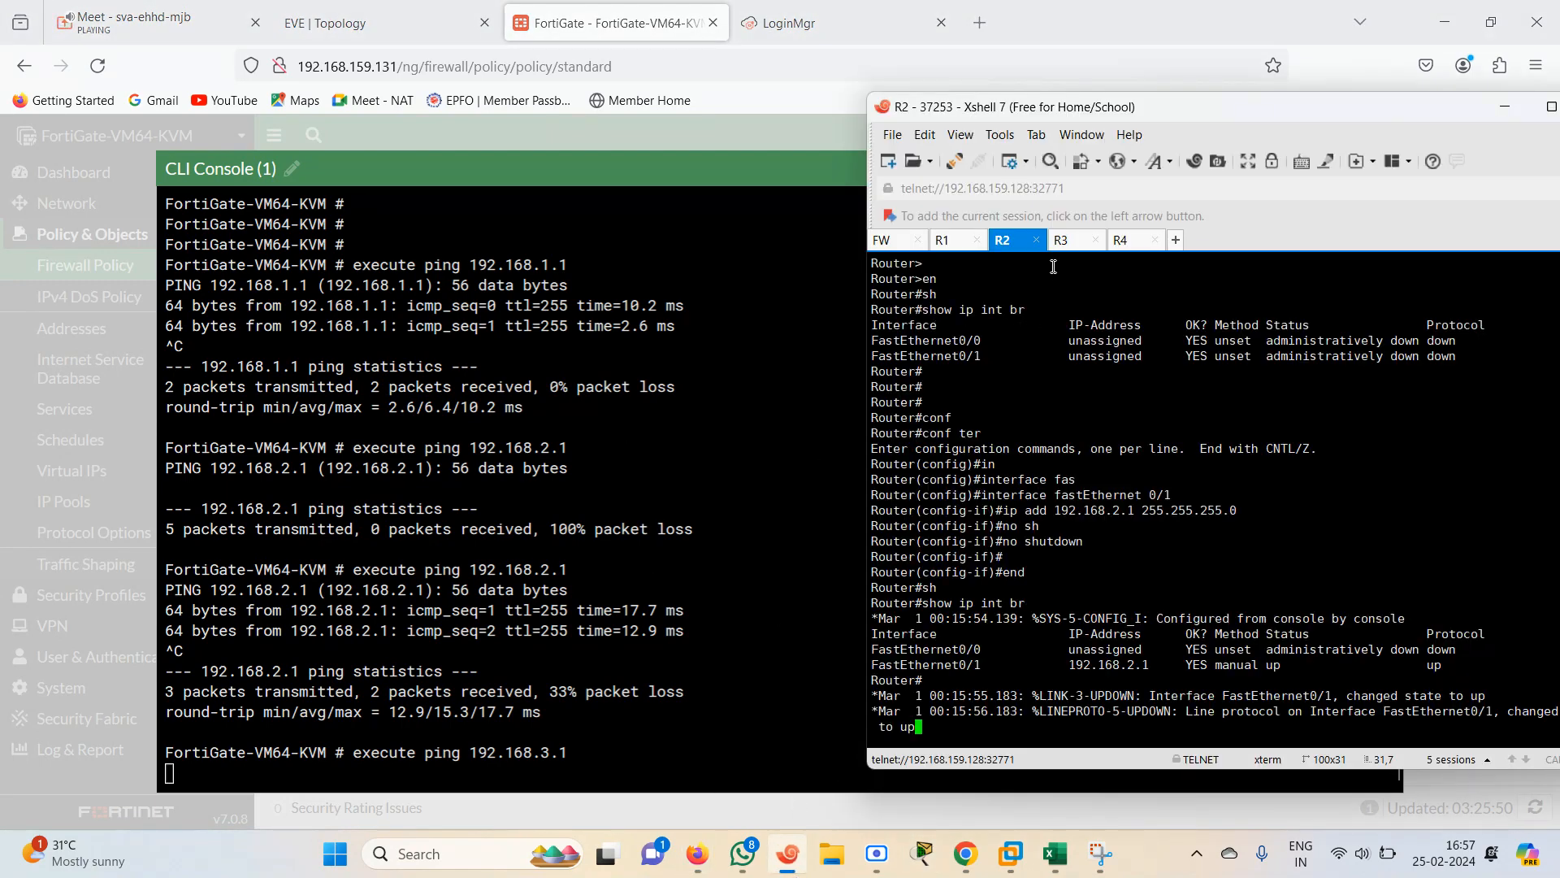
left_click(1077, 243)
key("Return")
key("Return")
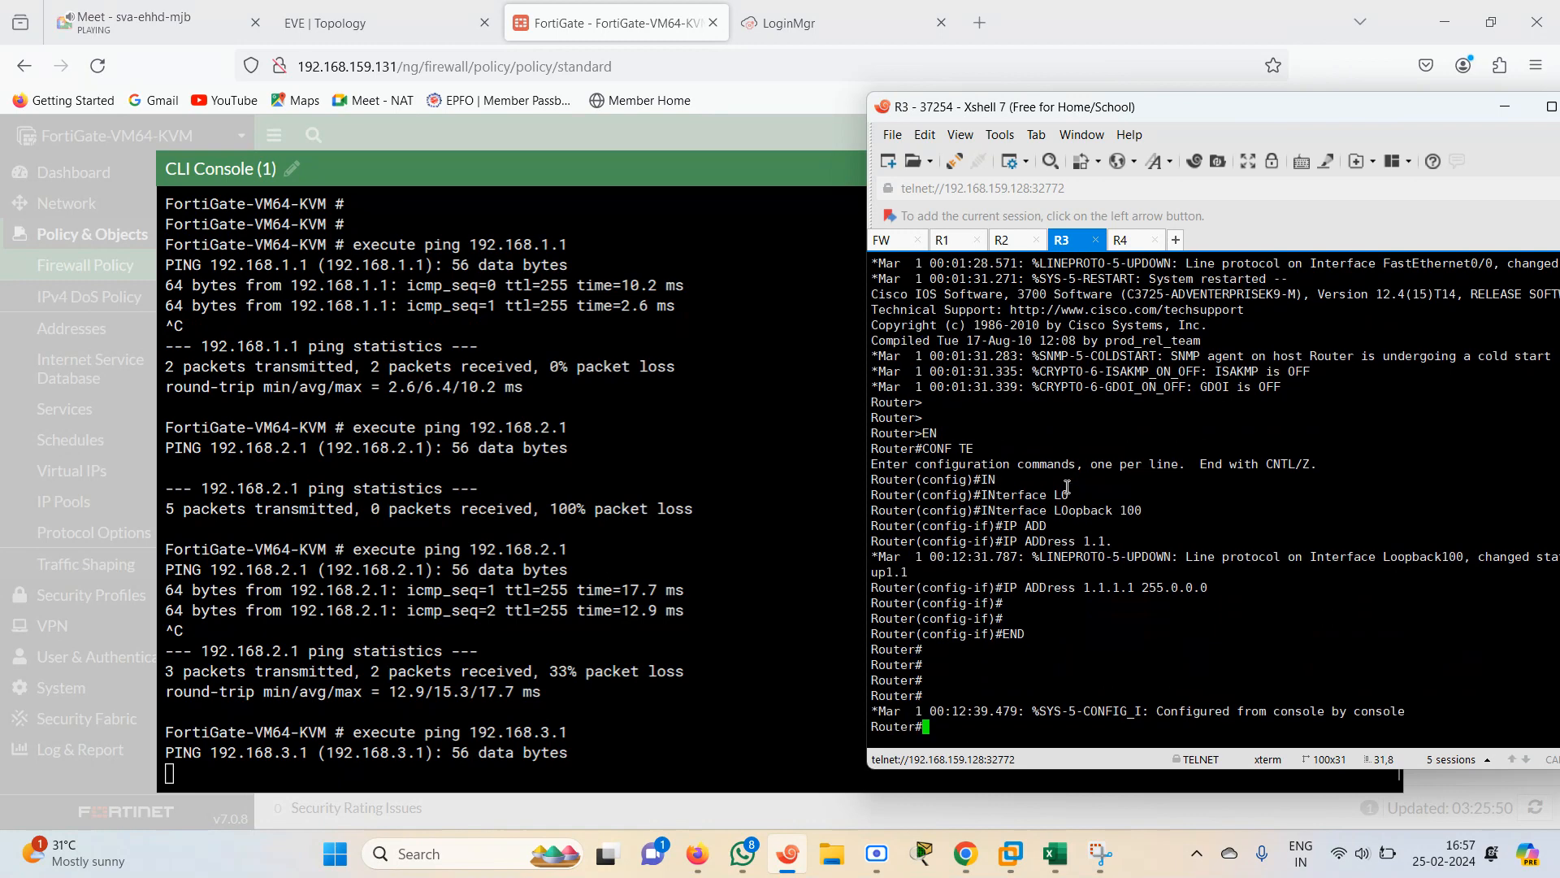
key("Return")
key("Return")
type("c")
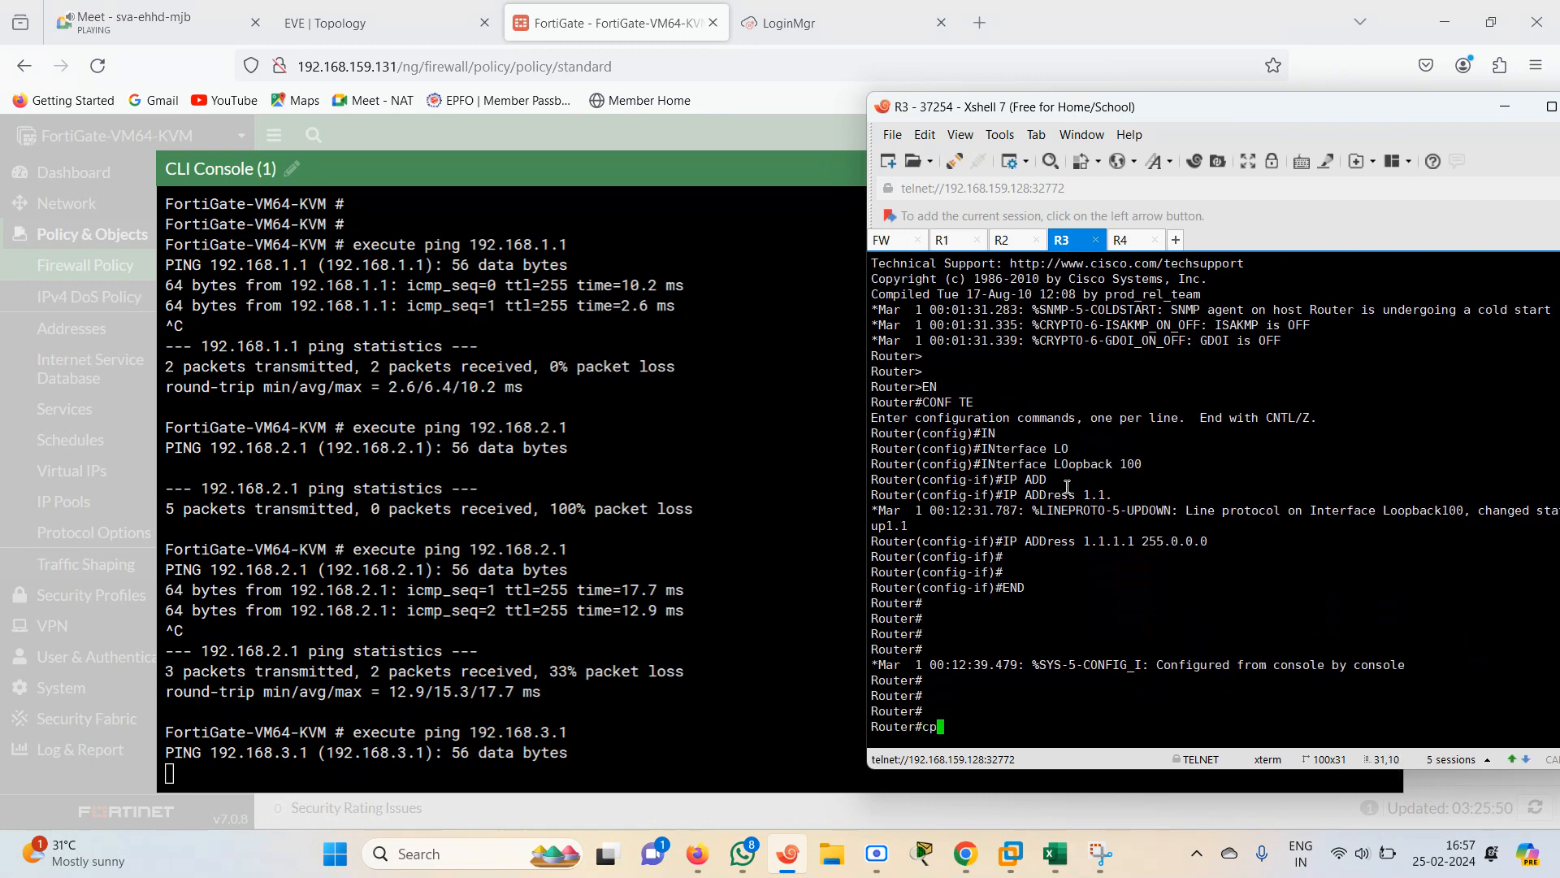
type("onf ter")
key("Return")
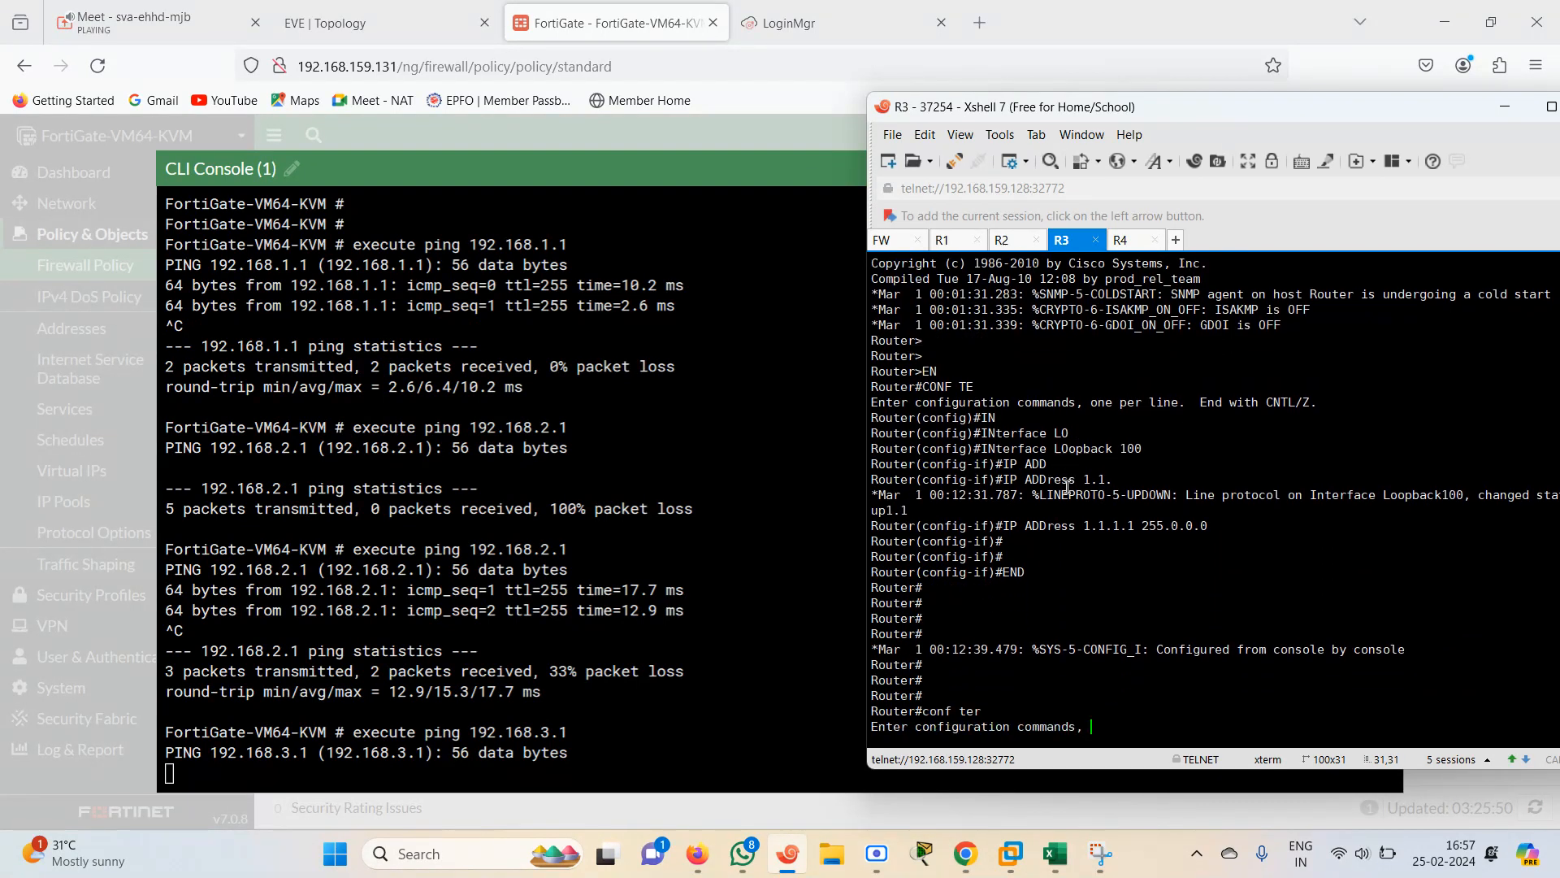
type("in")
key("Tab")
type("fas")
key("Tab")
type("0")
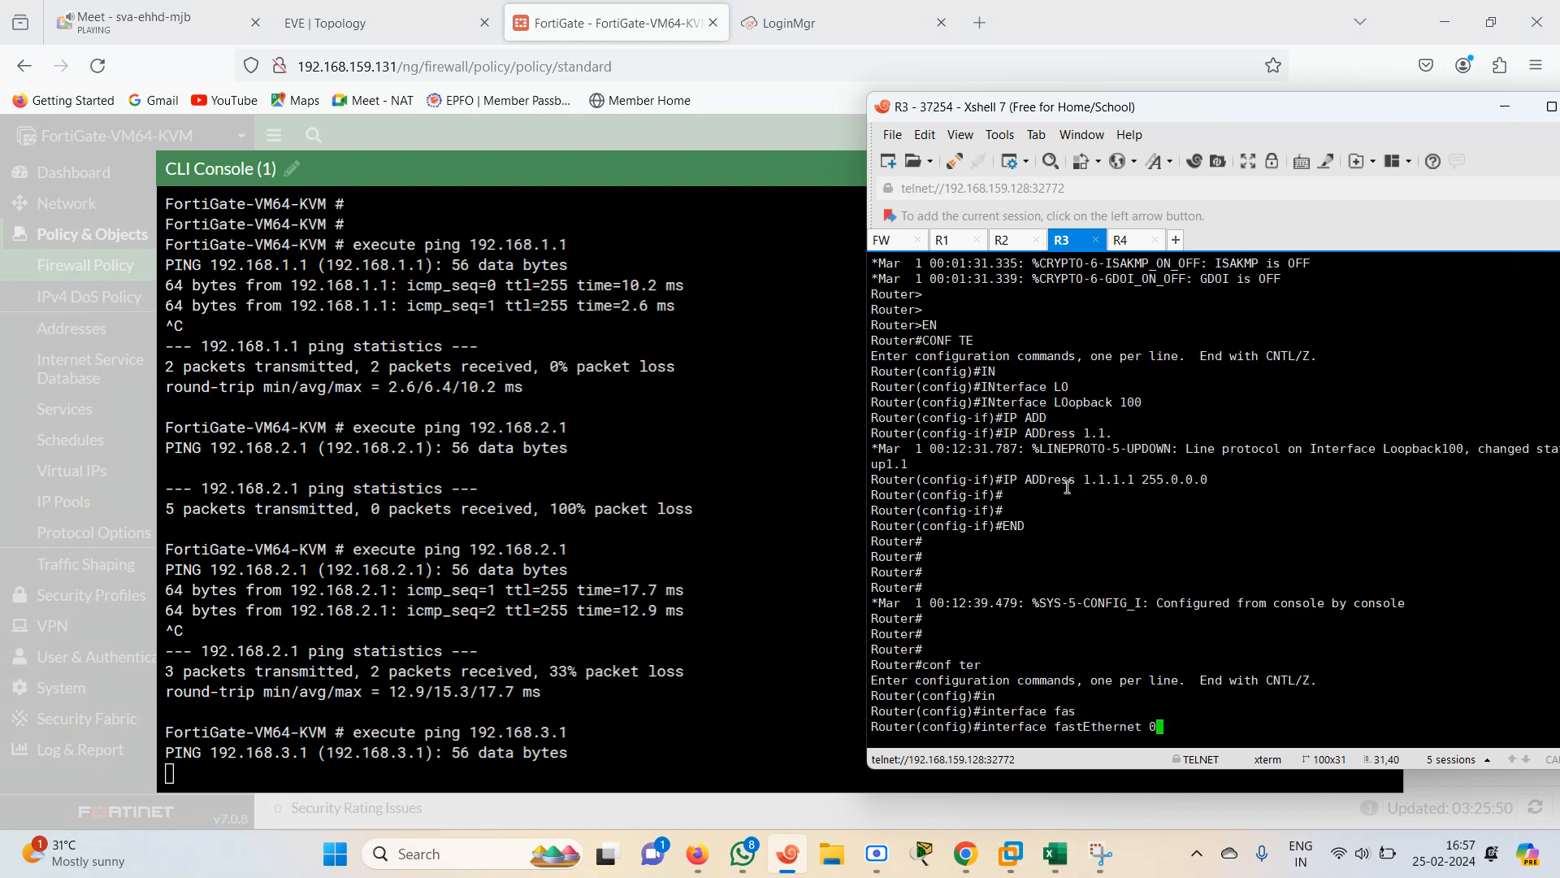
key("BackSpace")
key("BackSpace")
key("BackSpace")
key("BackSpace")
key("BackSpace")
key("BackSpace")
key("BackSpace")
key("BackSpace")
key("BackSpace")
key("BackSpace")
key("BackSpace")
key("BackSpace")
key("BackSpace")
key("BackSpace")
key("BackSpace")
key("BackSpace")
key("BackSpace")
key("BackSpace")
key("BackSpace")
key("BackSpace")
Show the IP interface brief from R3's global configuration mode
type("dop s")
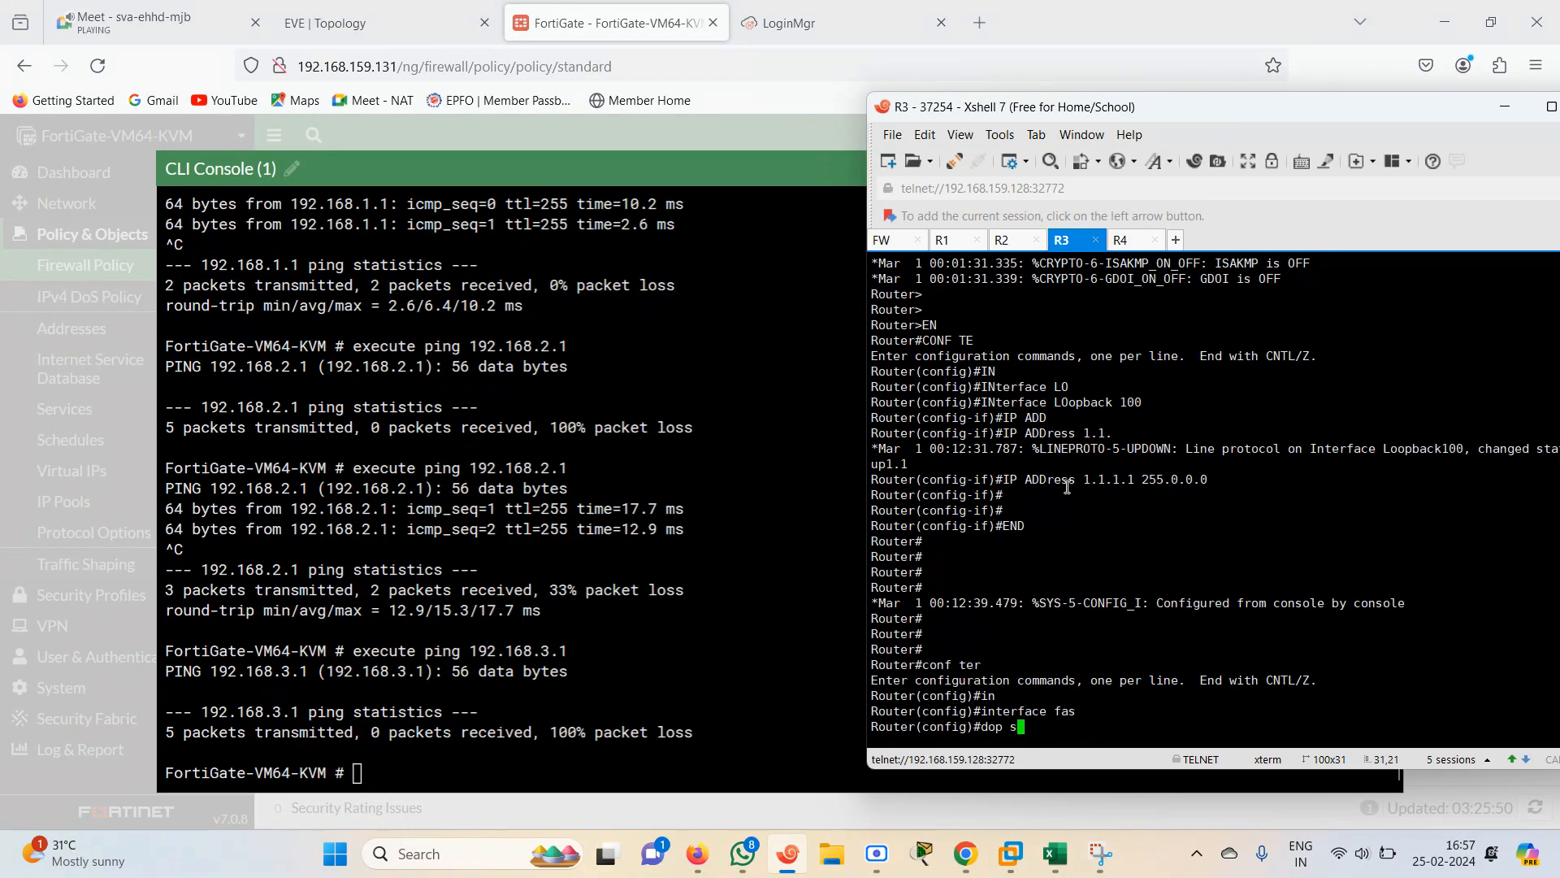
key("BackSpace")
key("BackSpace")
type("sh ip int br")
key("Return")
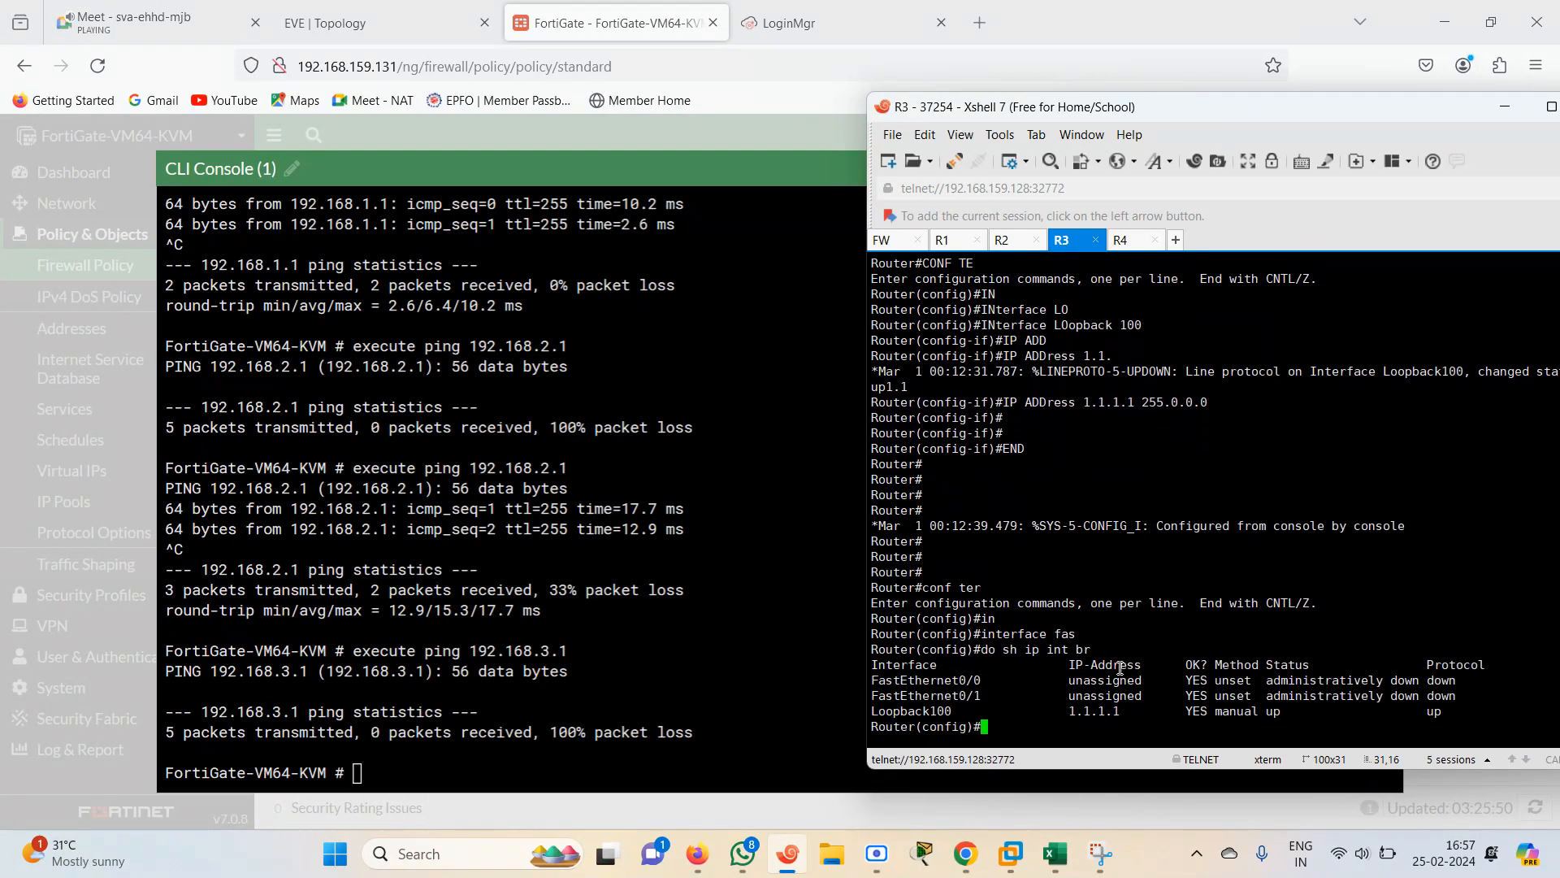
Assign IP address 192.168.3.1 with mask 255.255.255.0 to R3's FastEthernet0/0 interface
type("in")
key("Tab")
type("fas")
key("Tab")
type("0")
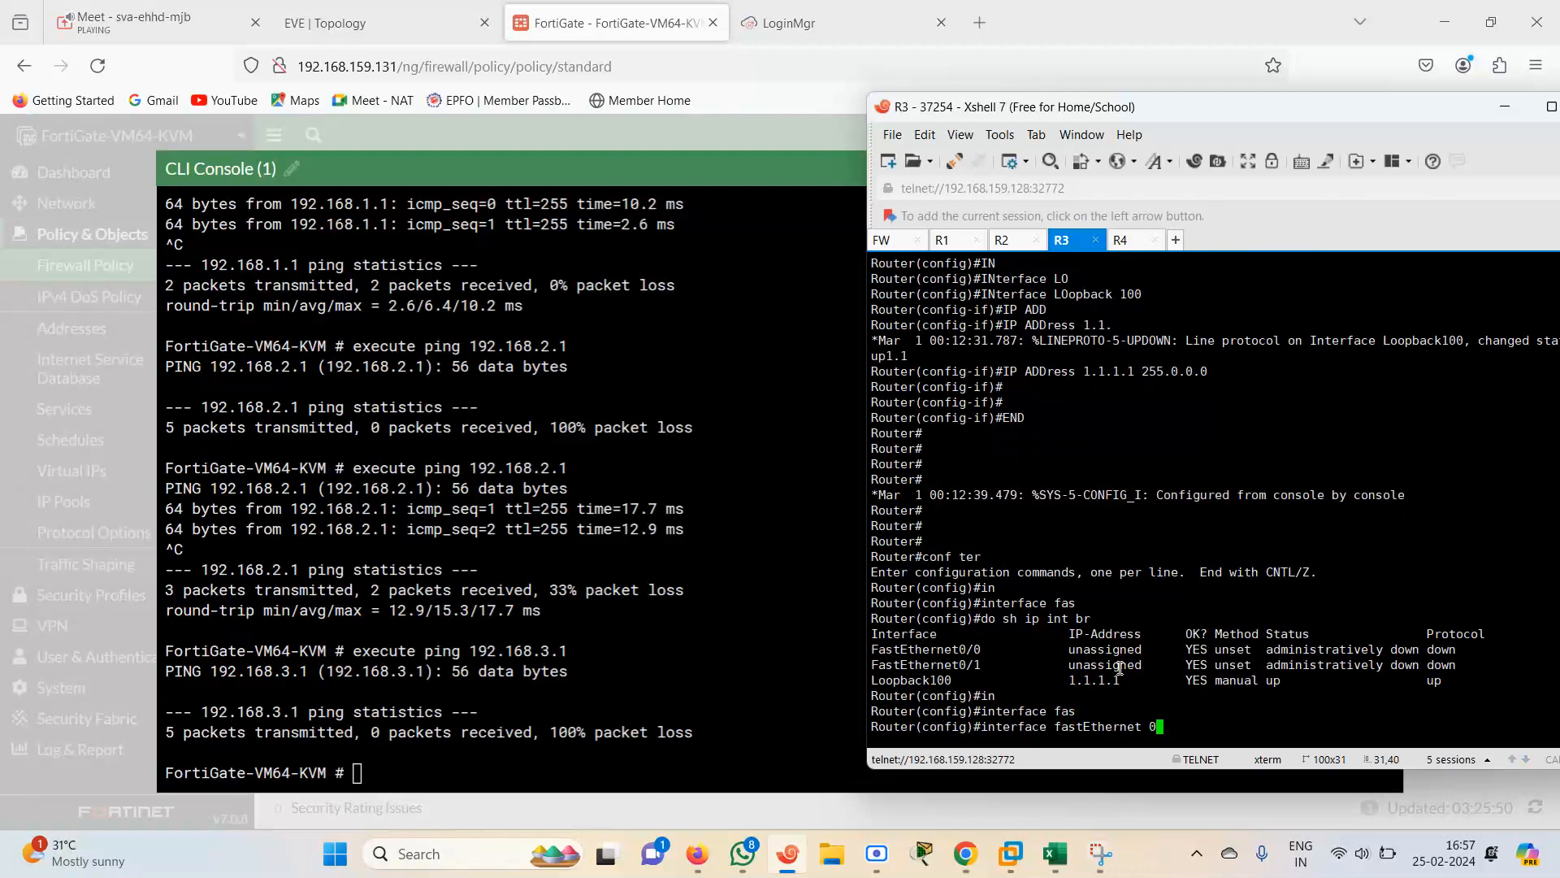
type("/0")
key("Return")
type("ip add")
key("Tab")
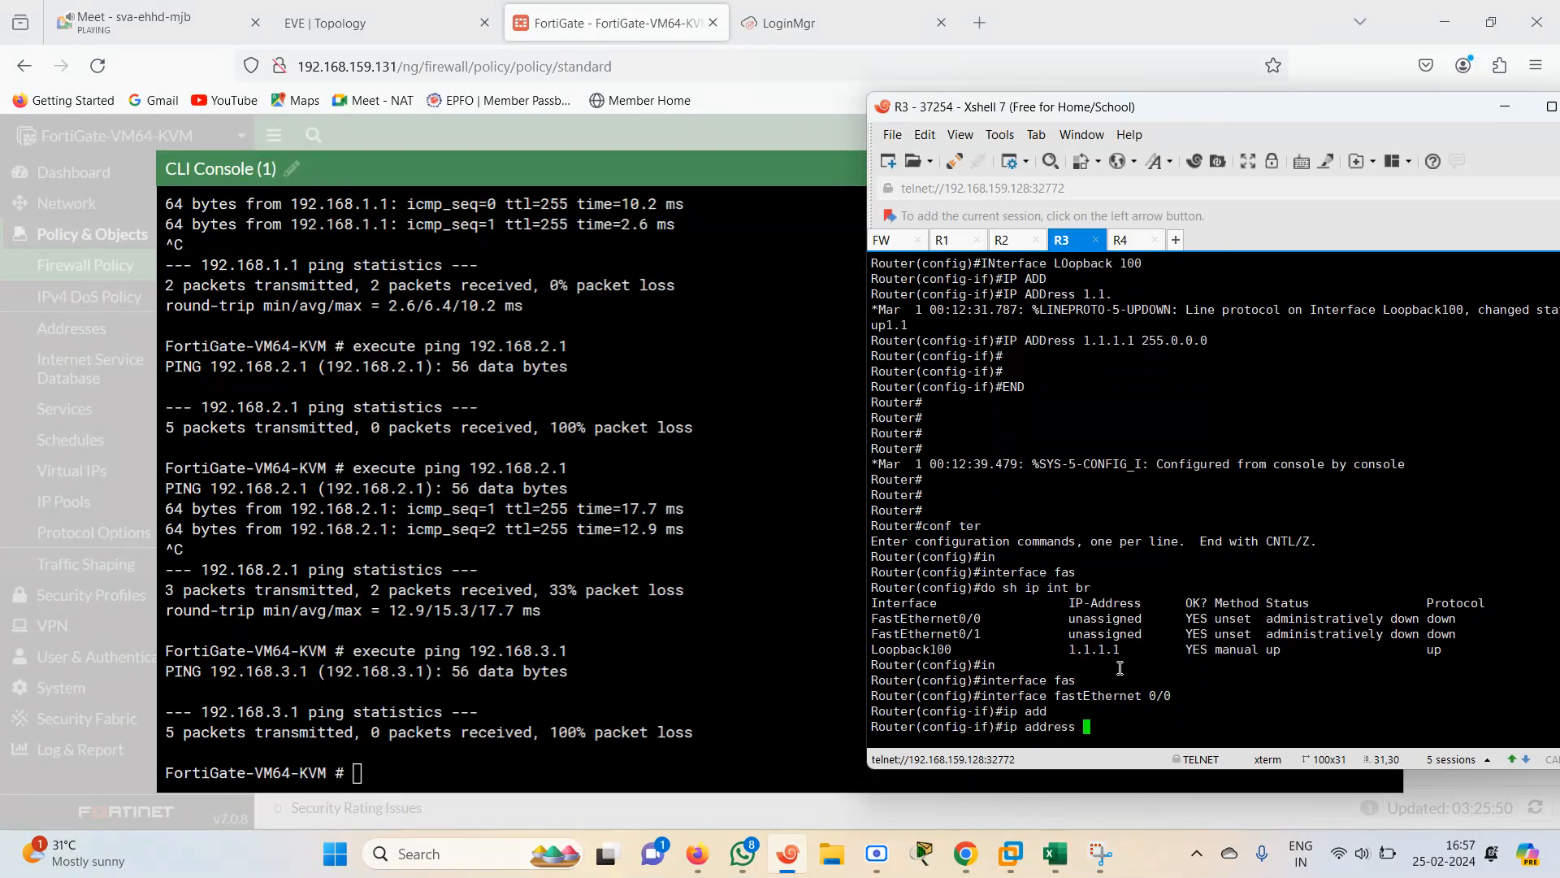
type("192.168.3.1/")
key("BackSpace")
type("255.255.255.0")
key("Return")
Enable R3's FastEthernet0/0 with no shutdown and exit configuration mode
type("no sh")
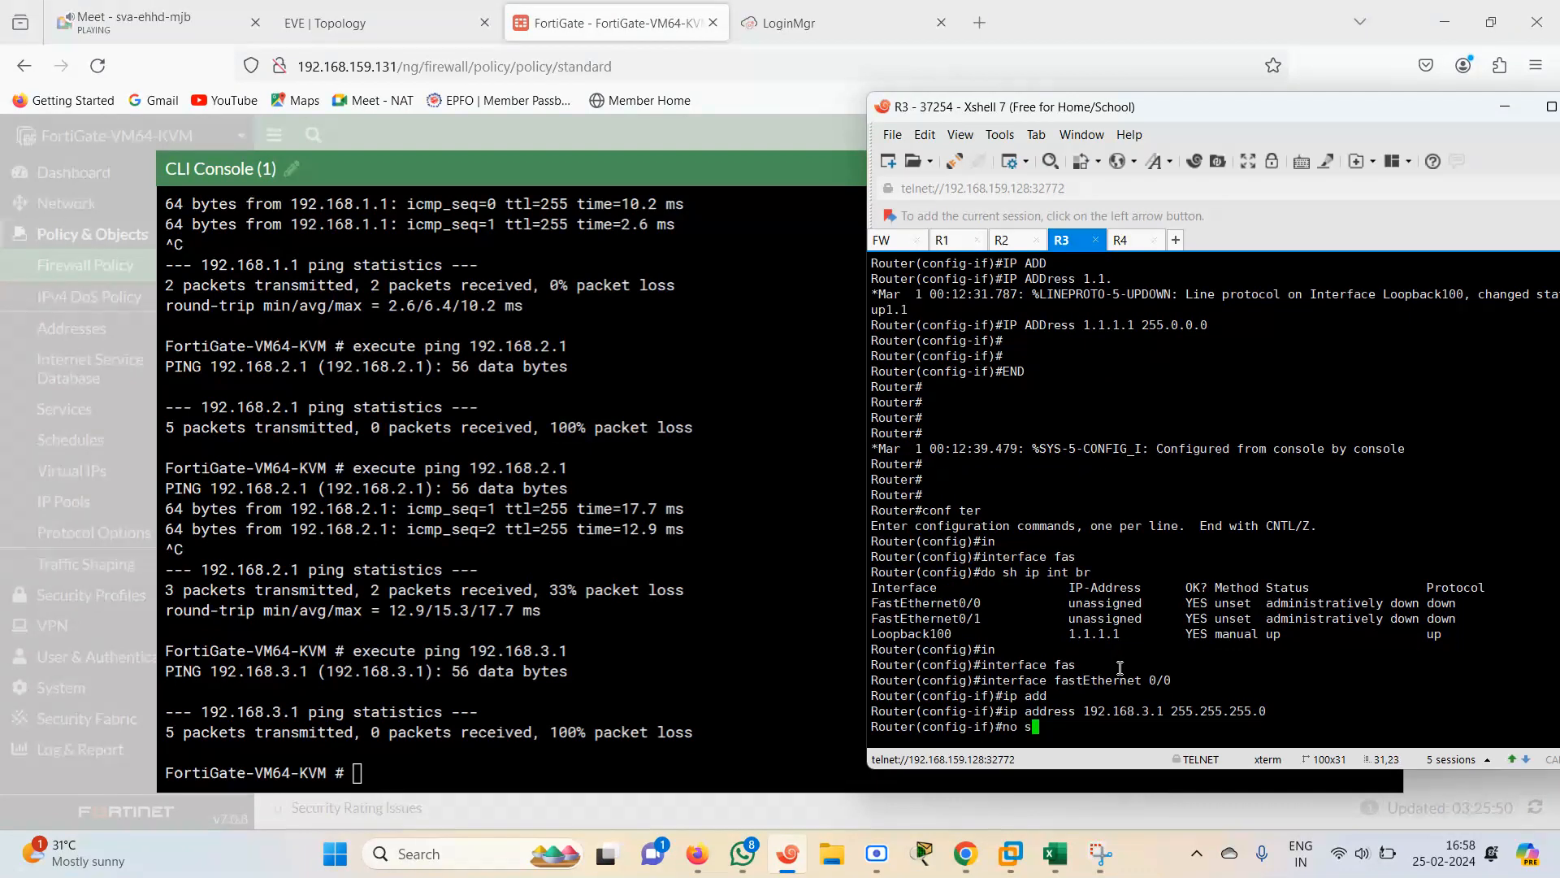
key("Tab")
key("Return")
type("end")
key("Return")
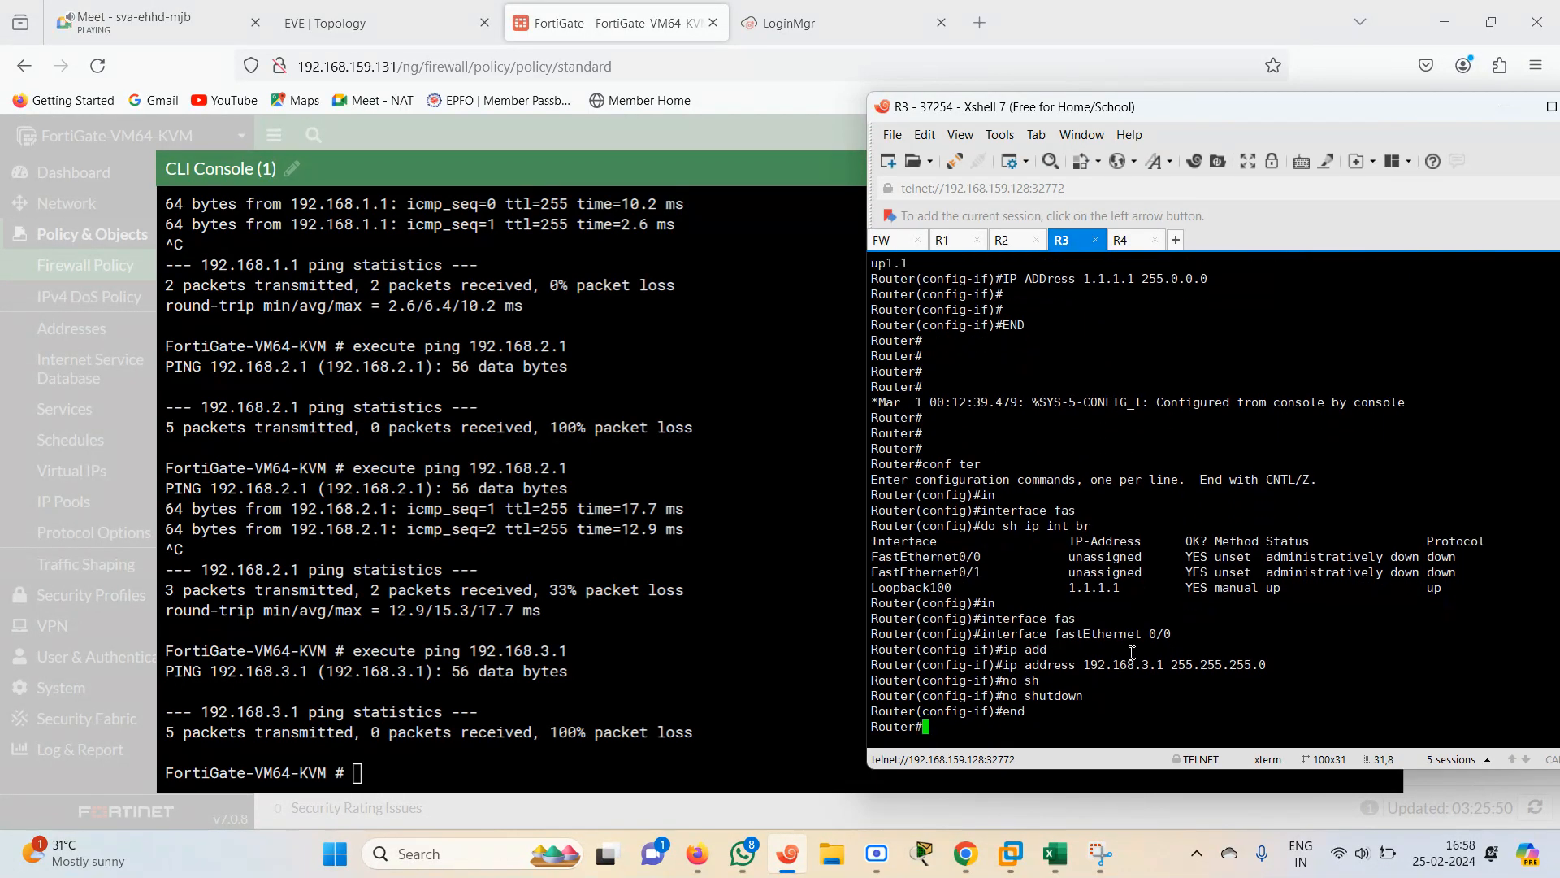
Ping 192.168.3.1 again from the FortiGate CLI and stop the ping
left_click(642, 657)
key("Up")
key("Return")
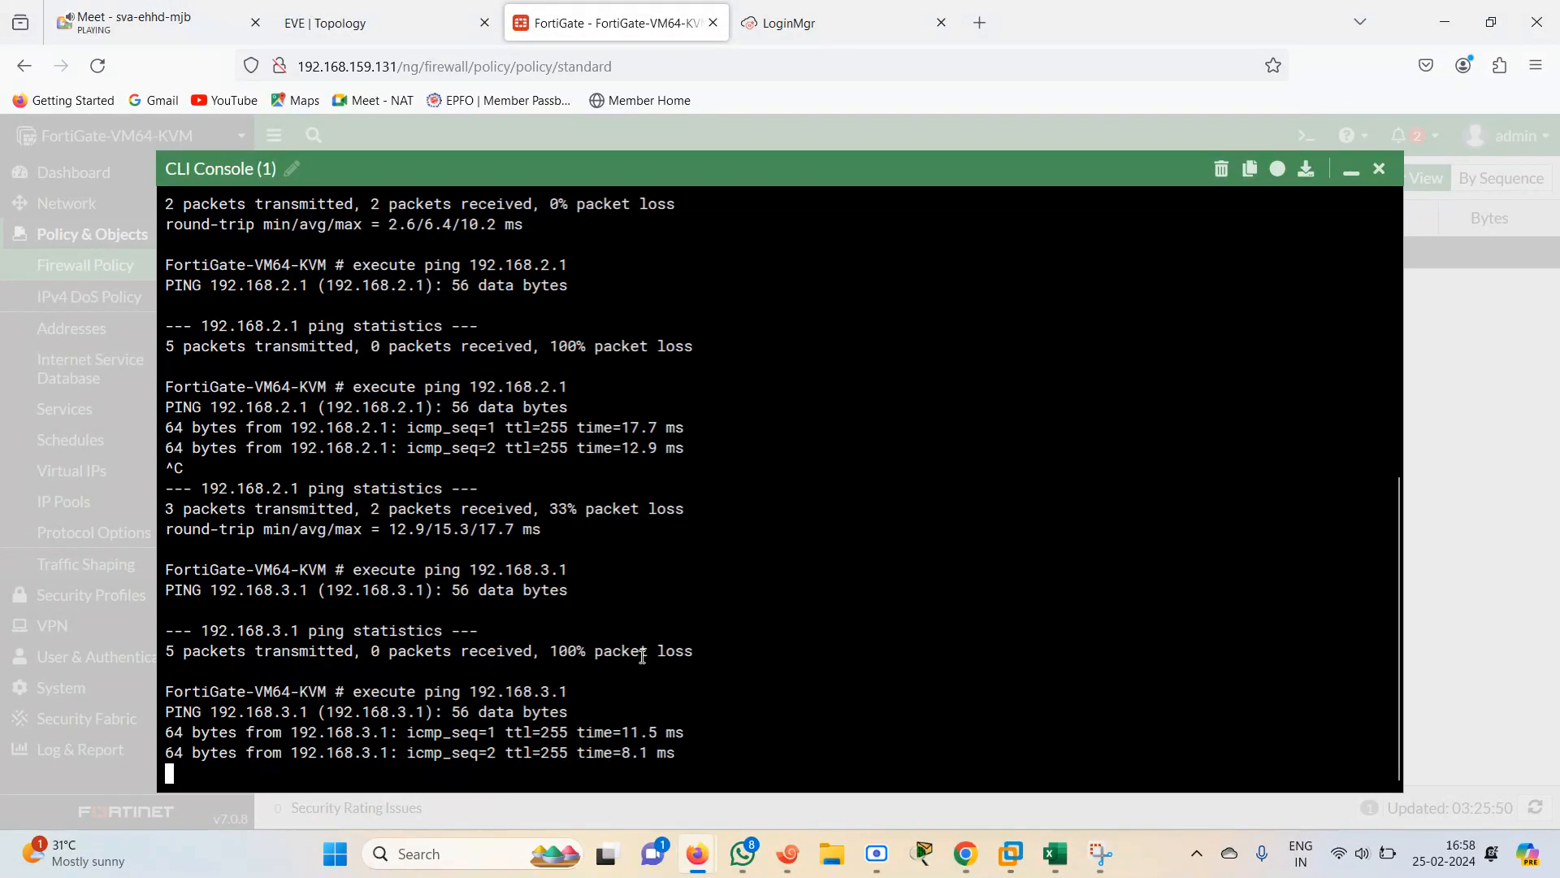
key("ctrl+c")
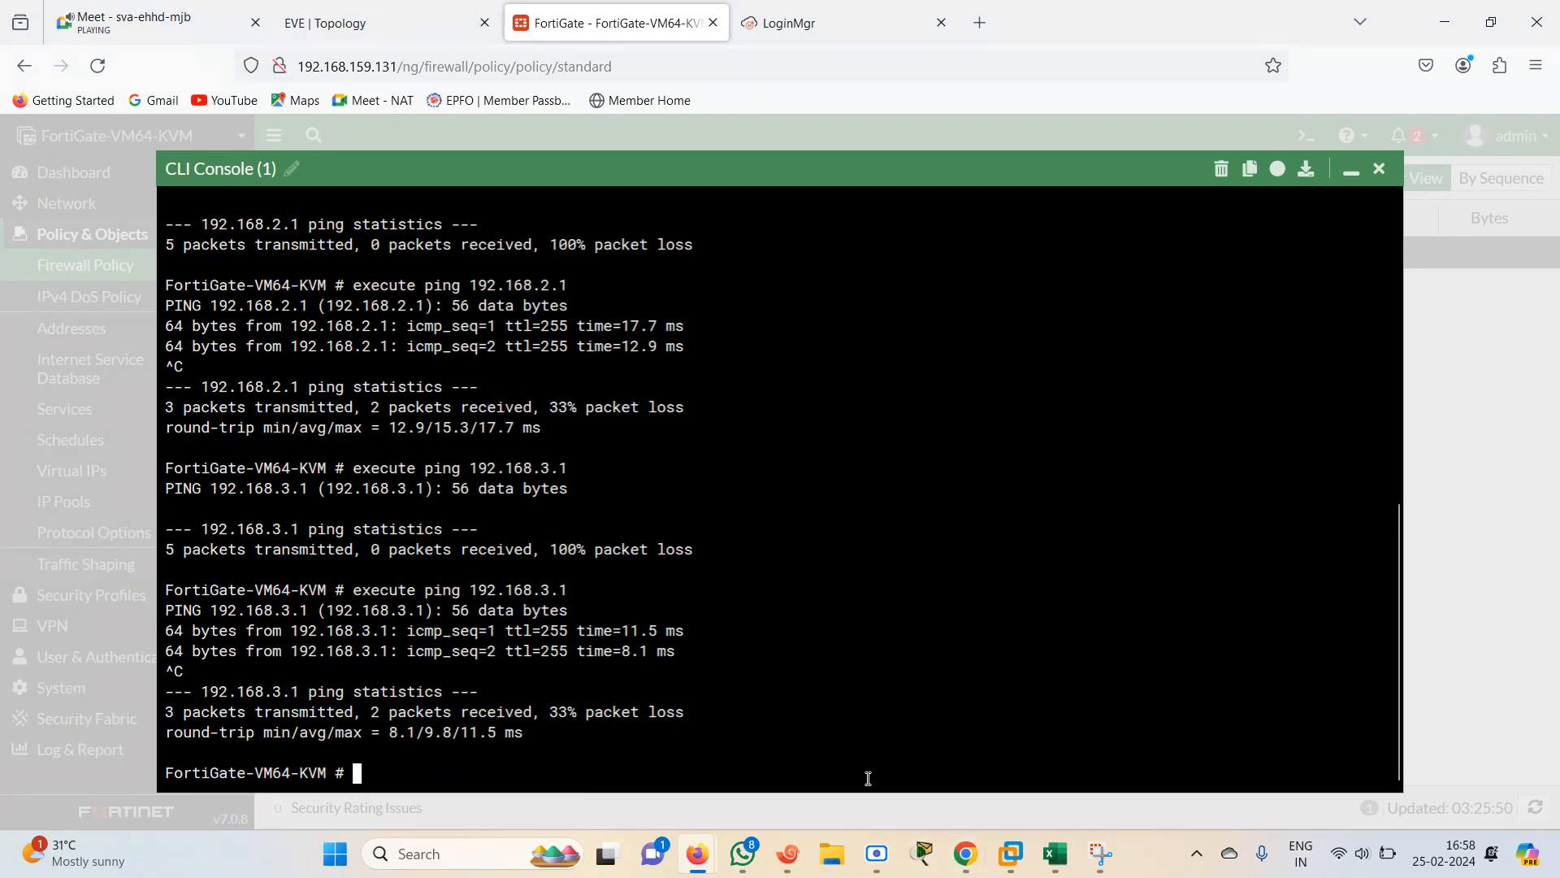
Switch to the R4 terminal session, enter privileged mode and open global configuration mode
left_click(792, 861)
left_click(1137, 241)
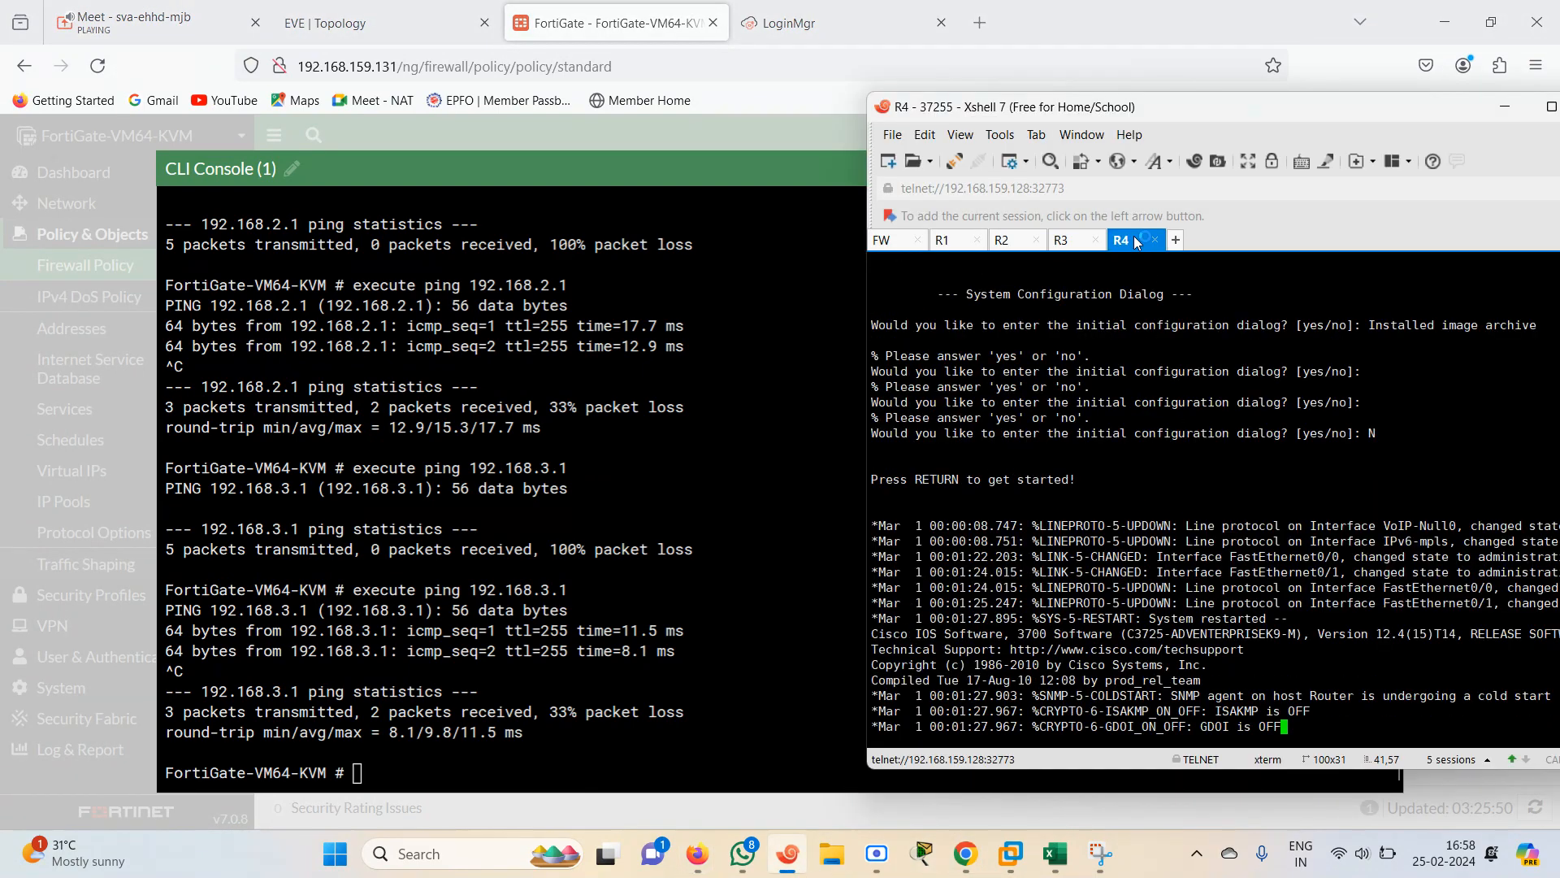
key("Return")
key("Return")
key("Return")
key("Return")
key("Return")
key("Return")
key("Return")
key("Return")
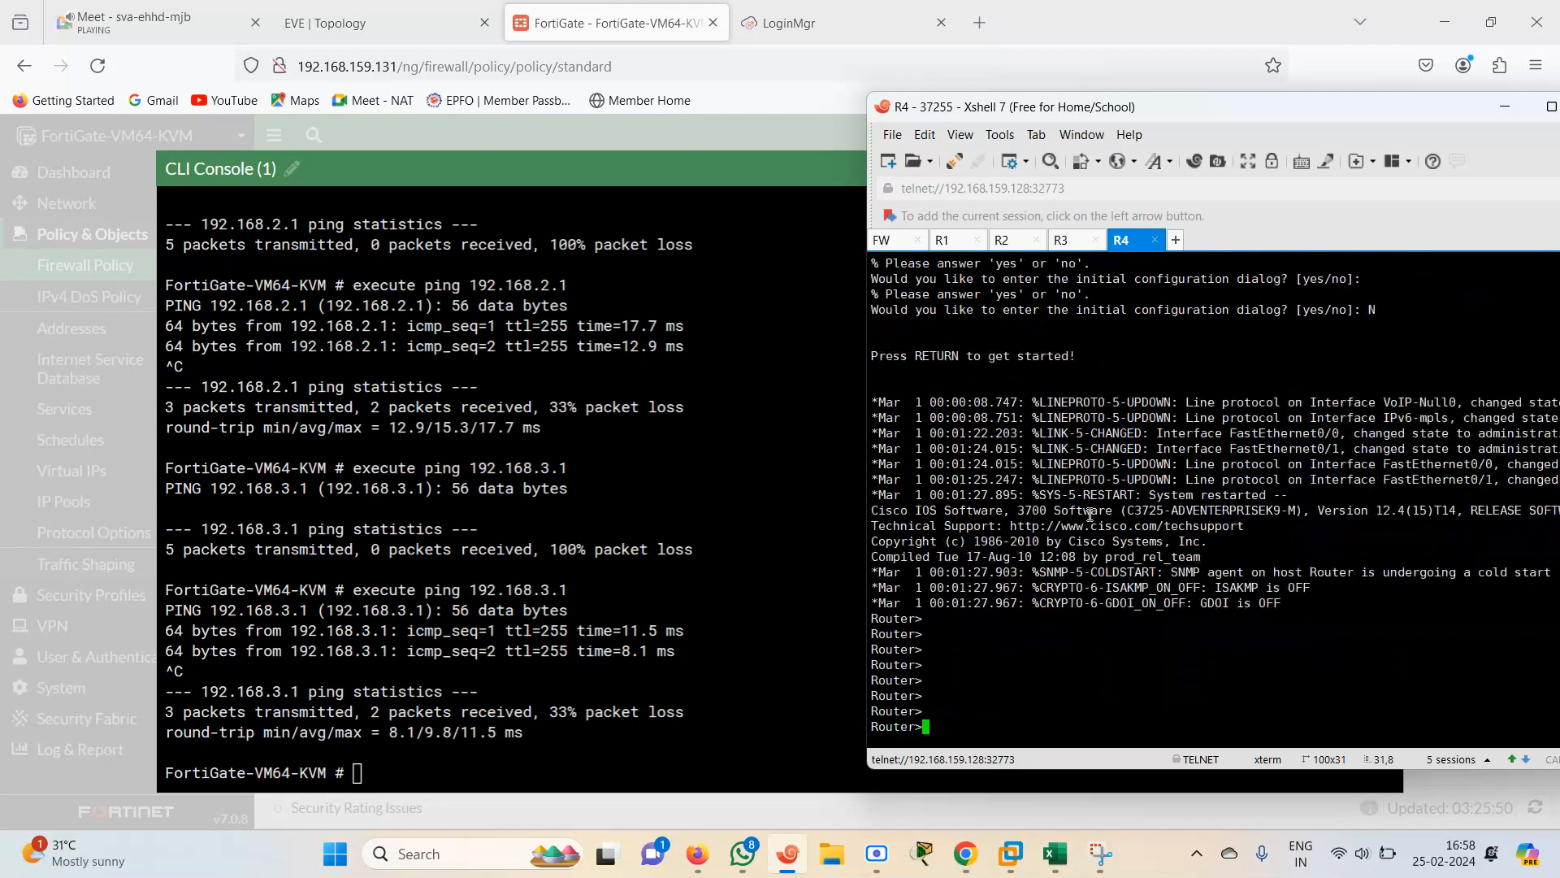
type("en")
key("Return")
type("conf")
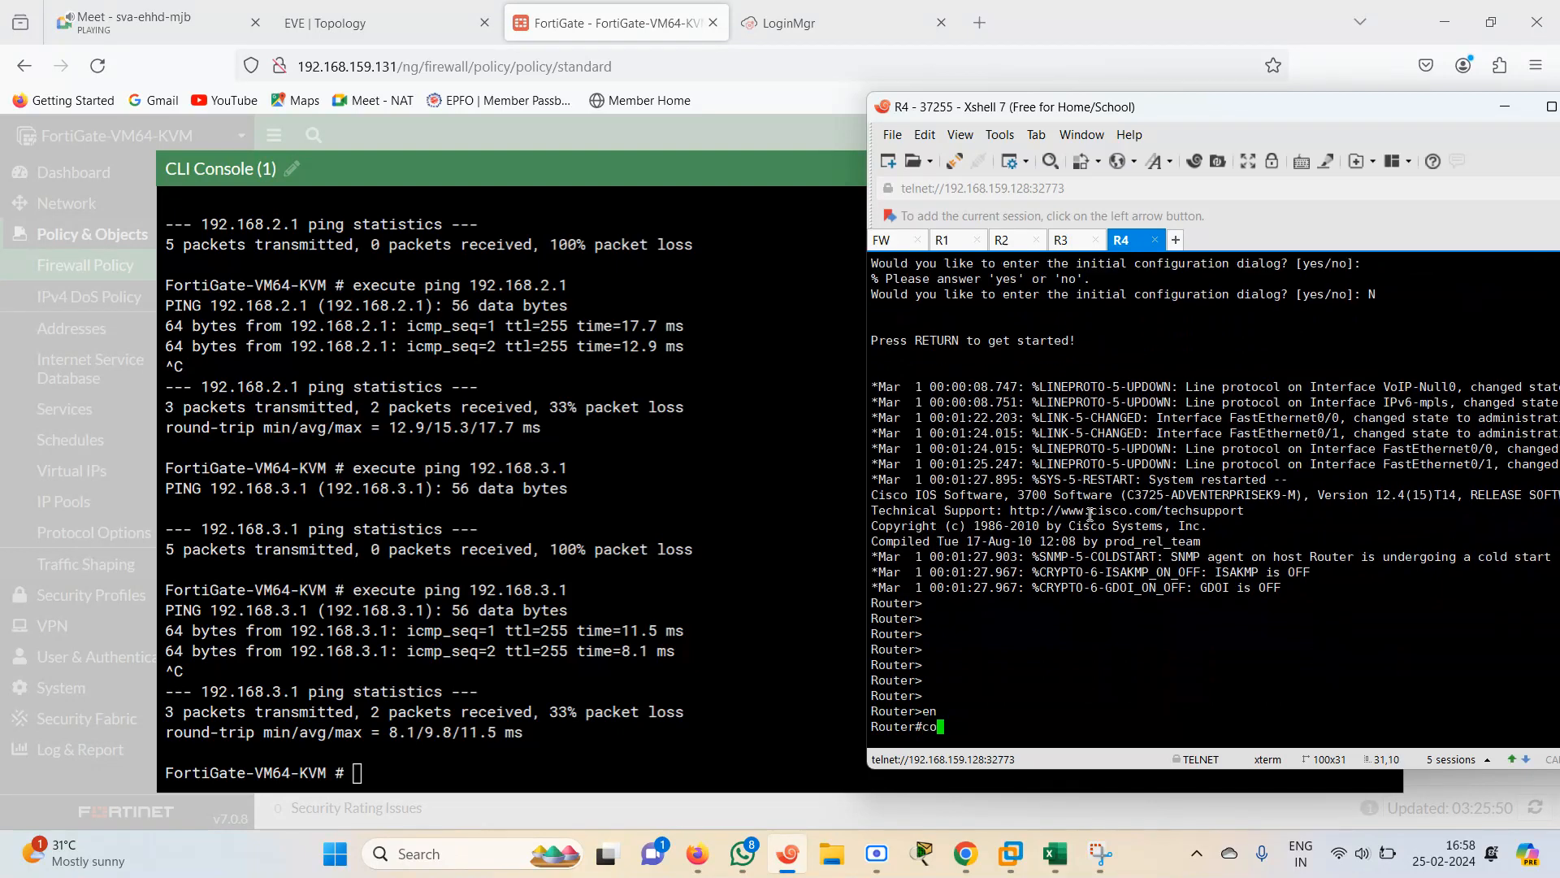
key("Tab")
type("ter")
key("Tab")
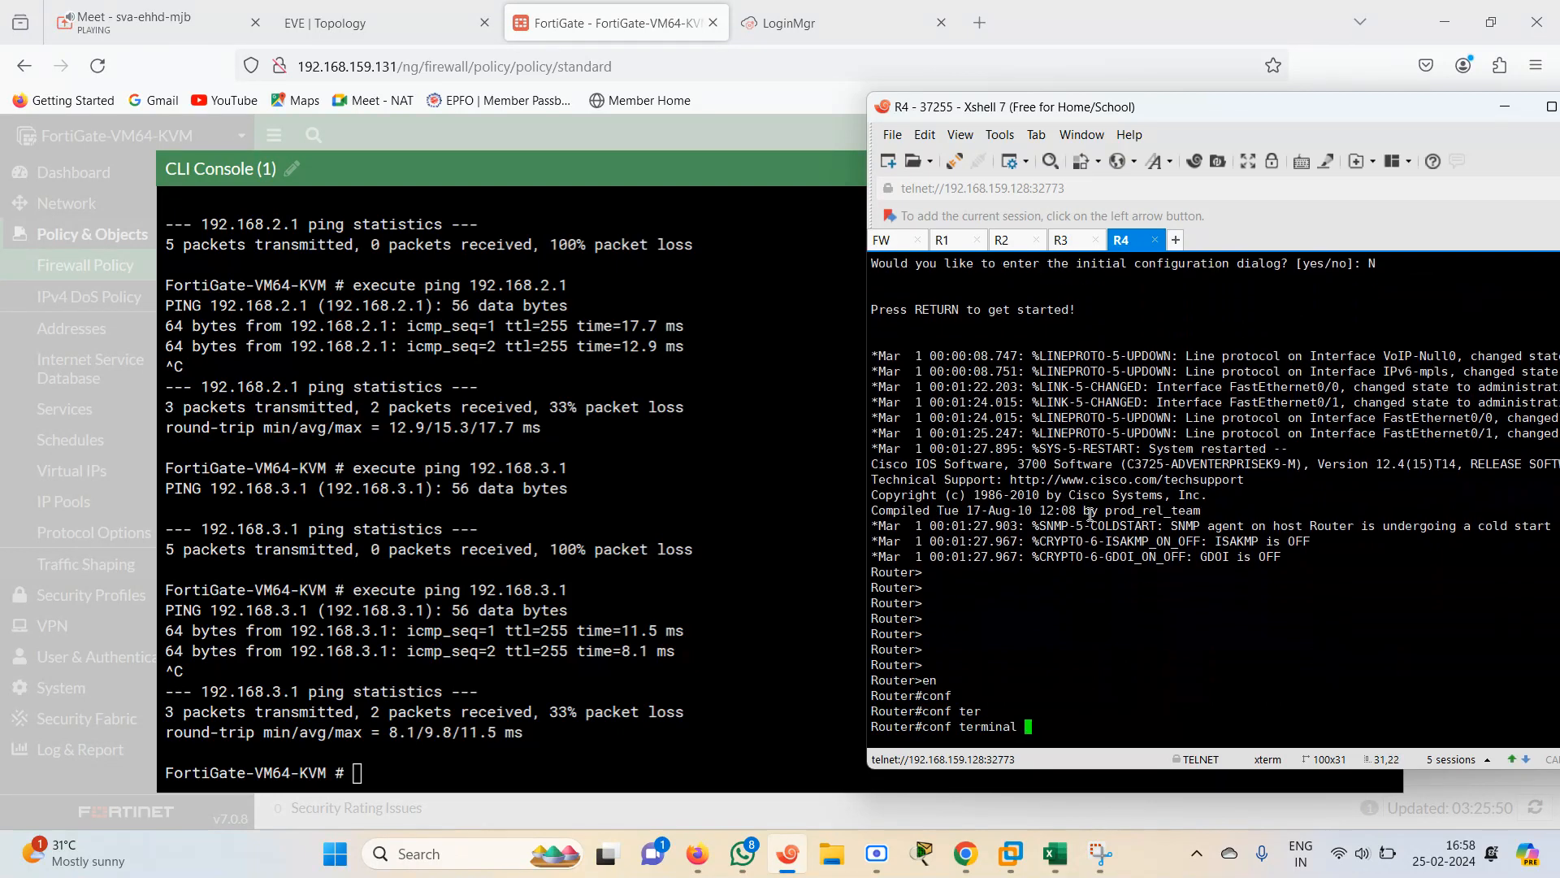
key("Return")
Show the IP interface brief from R4's configuration mode
type("d")
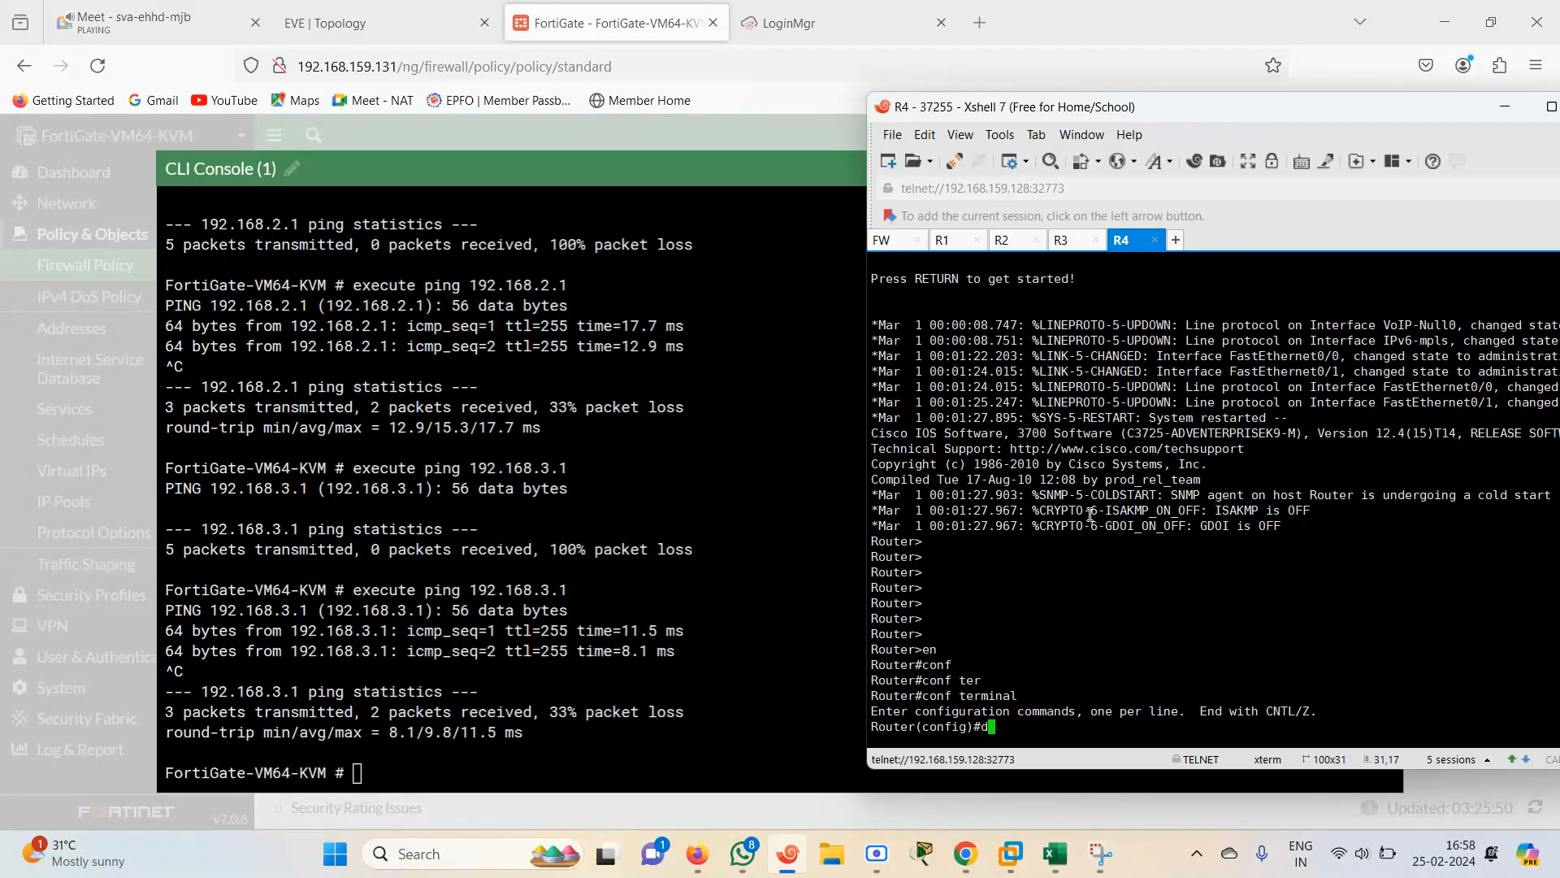
type("o sh ip int br")
key("Return")
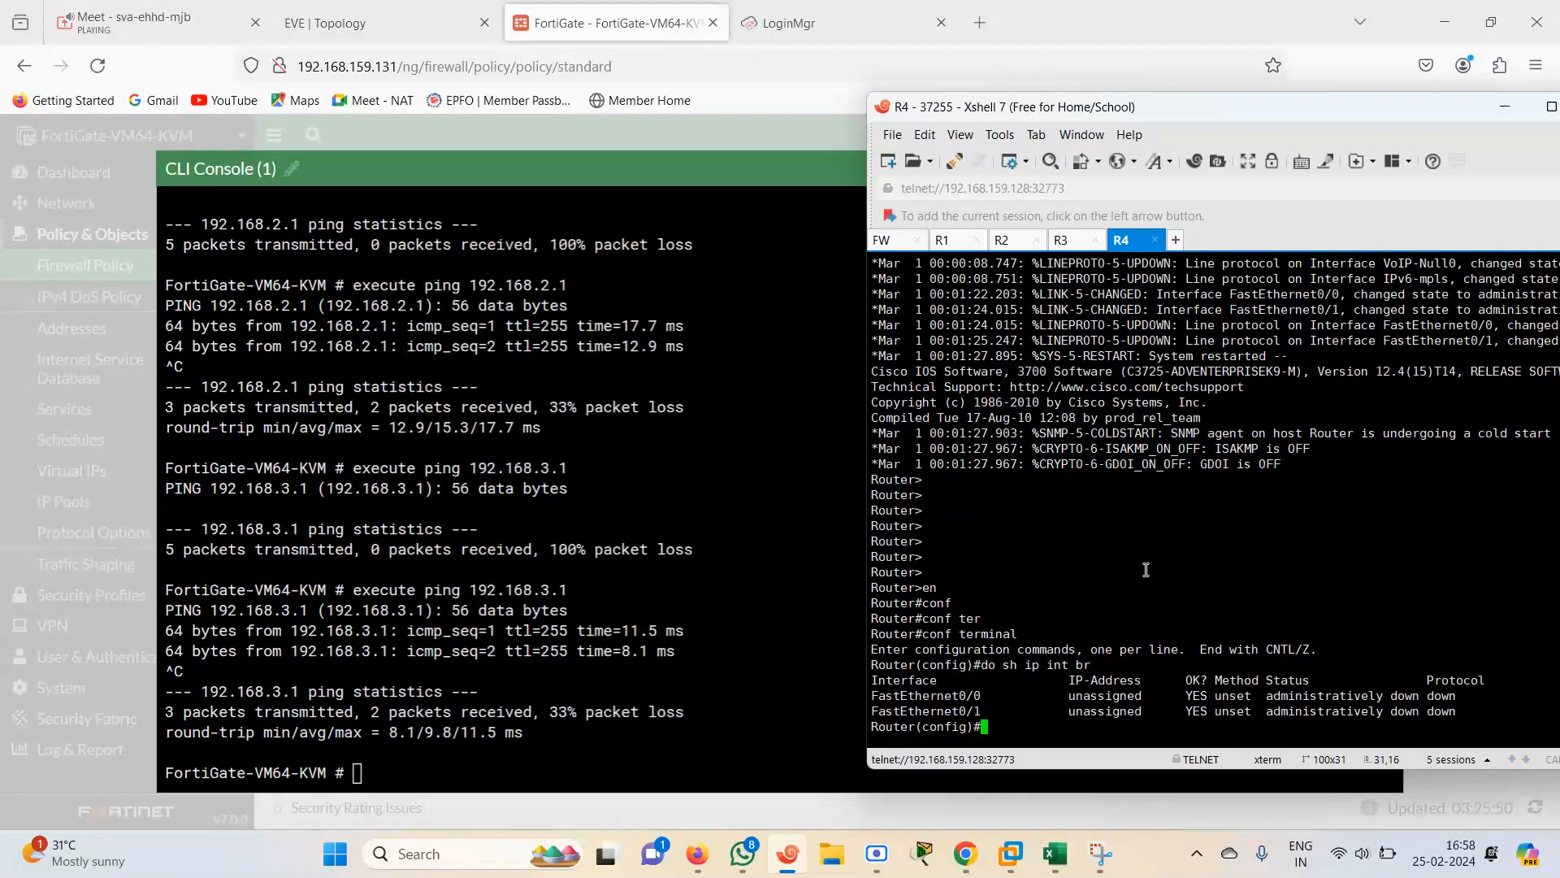
Assign IP address 192.168.4.1 with mask 255.255.255.0 to R4's FastEthernet0/0 interface
type("conf")
key("BackSpace")
key("BackSpace")
key("BackSpace")
key("BackSpace")
type("in")
key("Tab")
type("fas")
key("Tab")
type("tE")
key("Tab")
type("0/0")
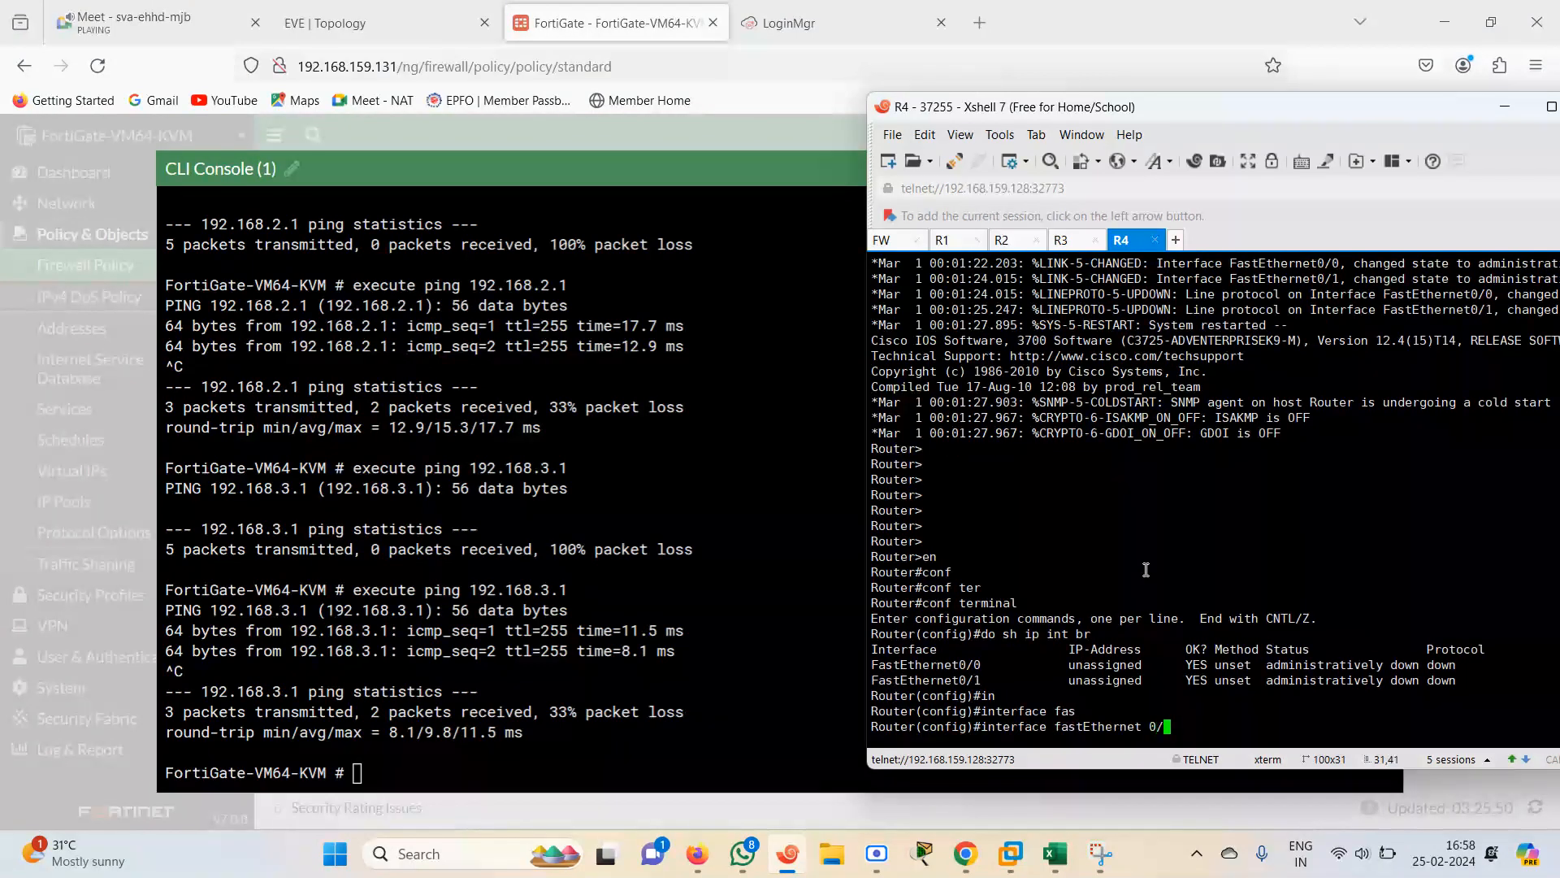
key("Return")
type("ip d")
type("add")
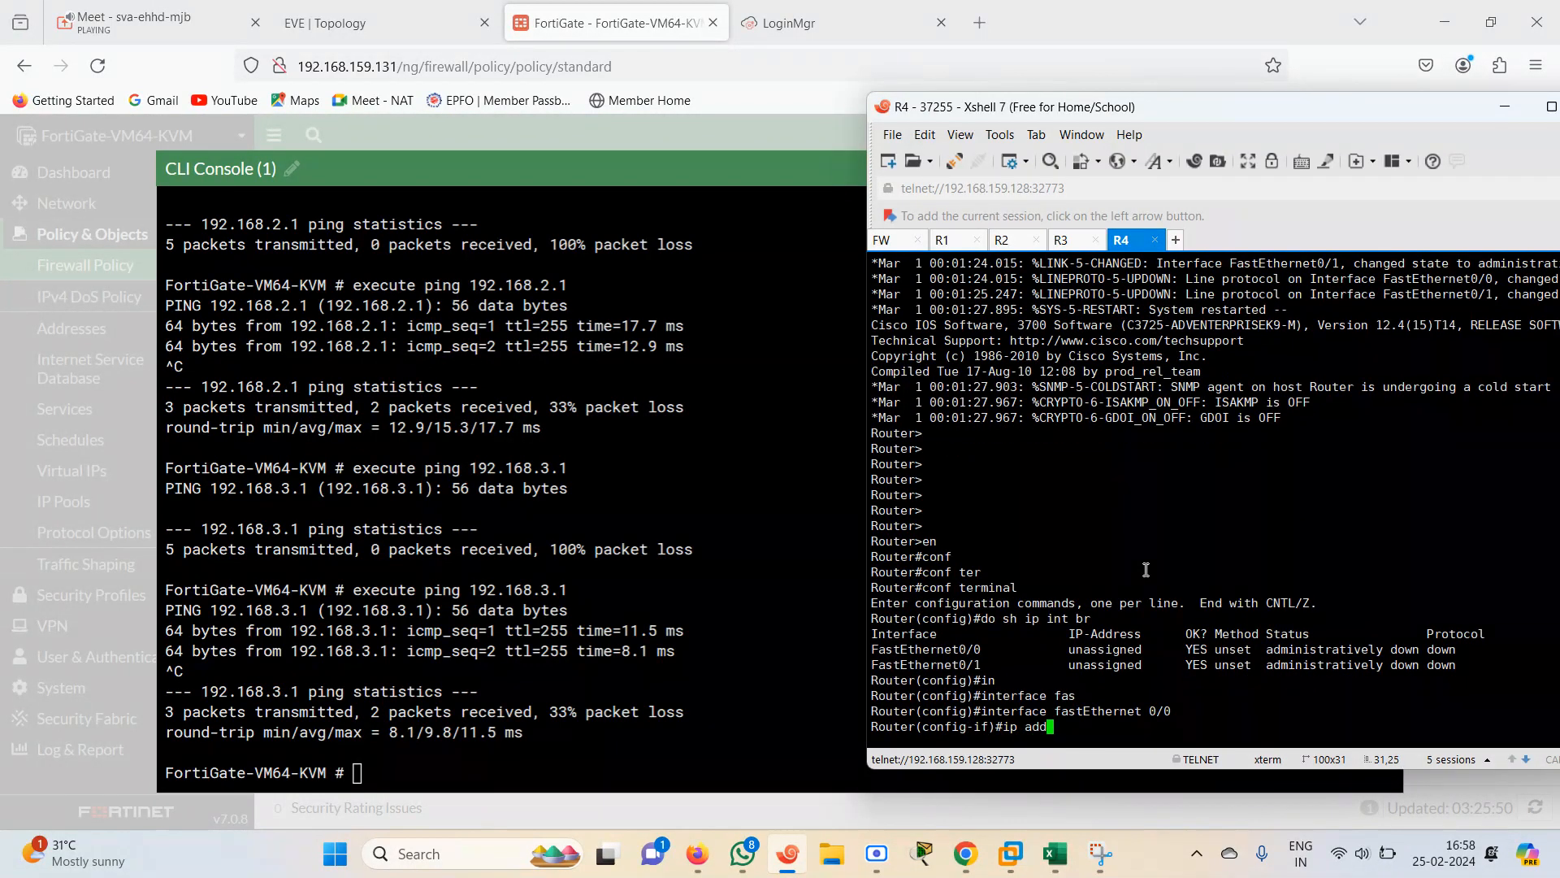
key("Tab")
type("192.168")
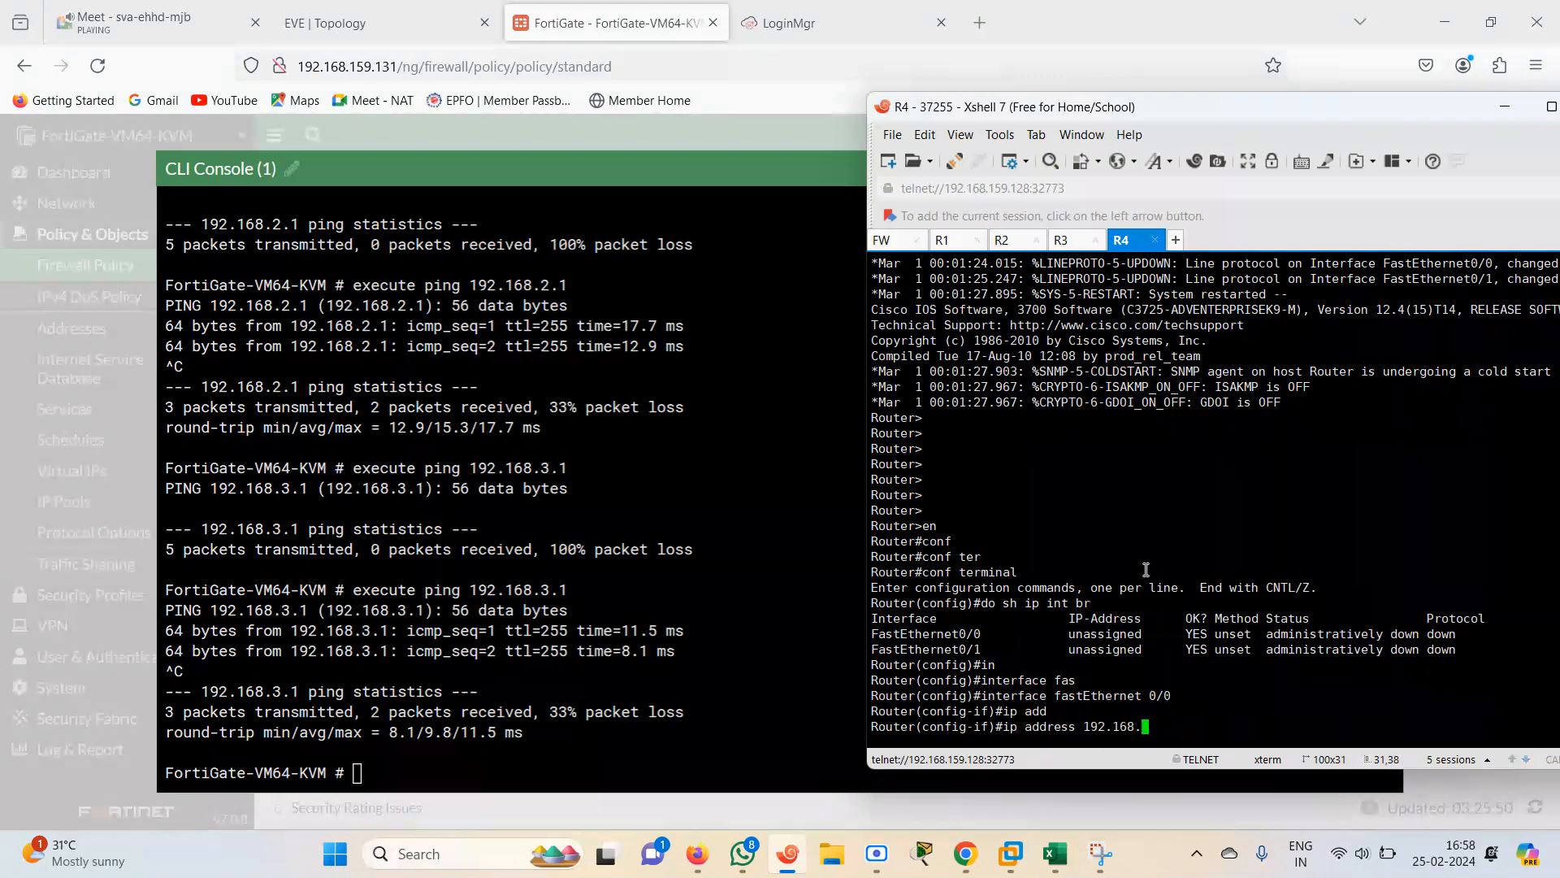
type(".4.1 255.255.255.0")
key("Return")
Enable R4's FastEthernet0/0 with no shutdown and exit configuration mode
type("no sh")
key("Tab")
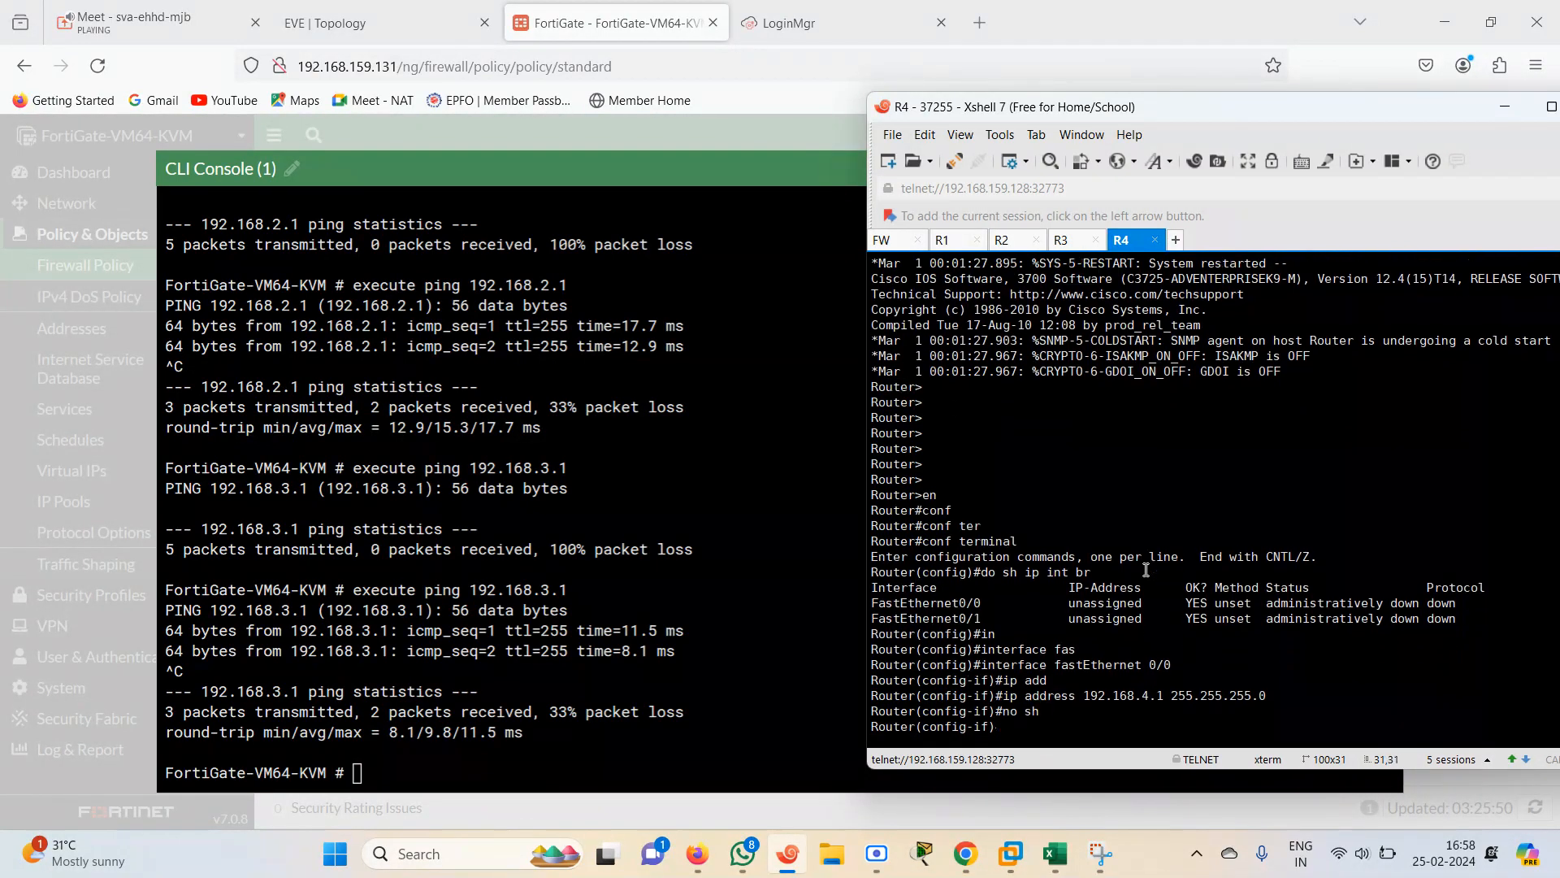
key("Return")
key("Return")
key("Return")
type("end")
key("Return")
Show the IP interface brief on R4
type("sh")
key("Tab")
type("ip int br")
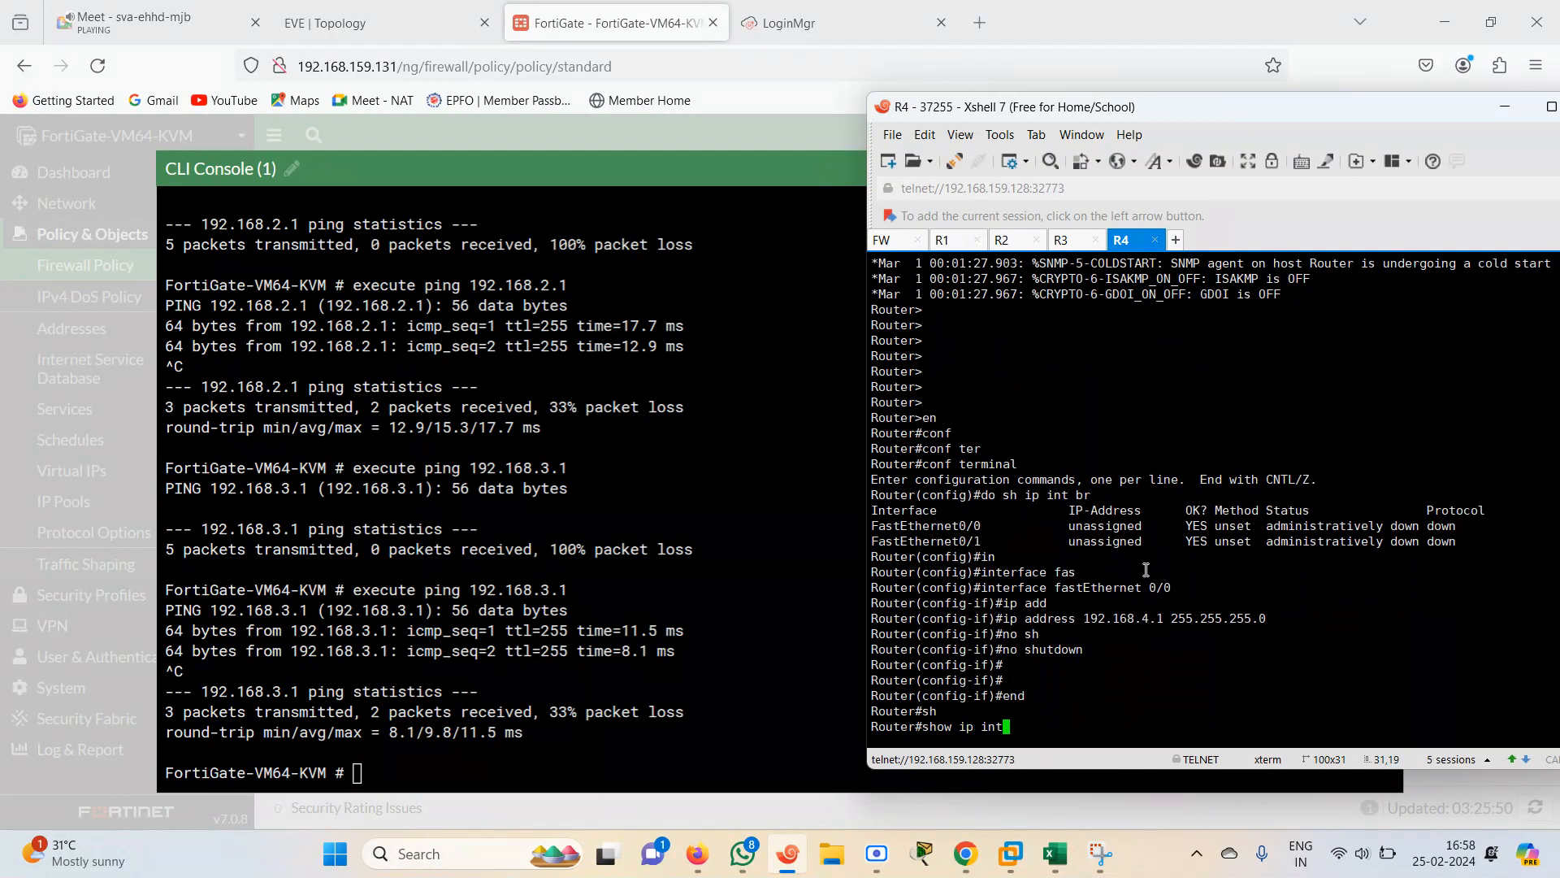
key("Return")
key("Return")
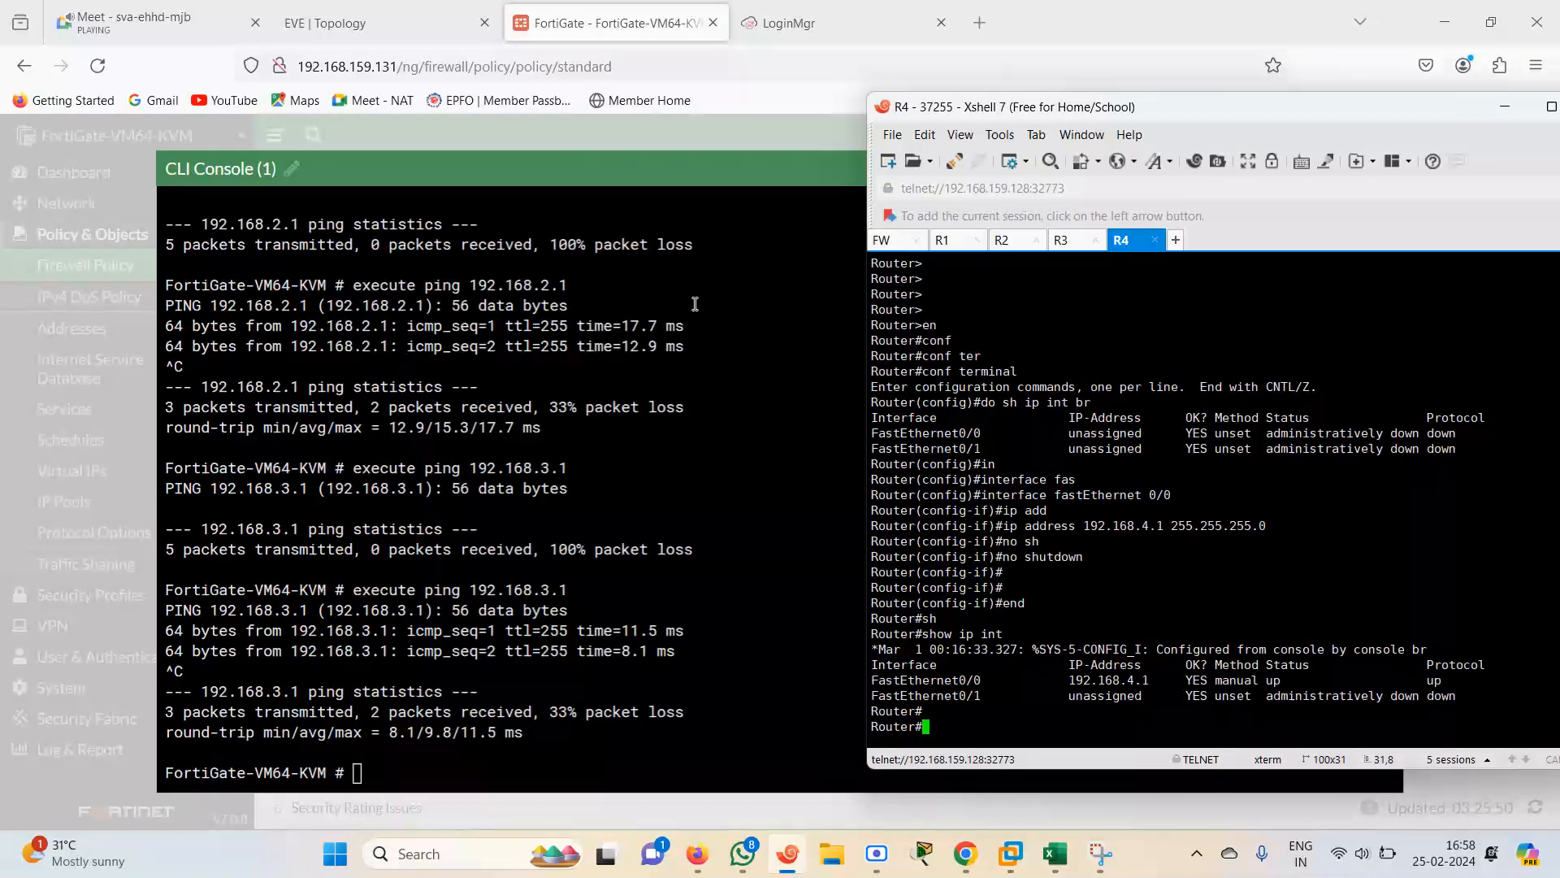
Ping 192.168.4.1 from the FortiGate CLI and stop the ping
left_click(684, 522)
key("Up")
key("BackSpace")
key("BackSpace")
key("BackSpace")
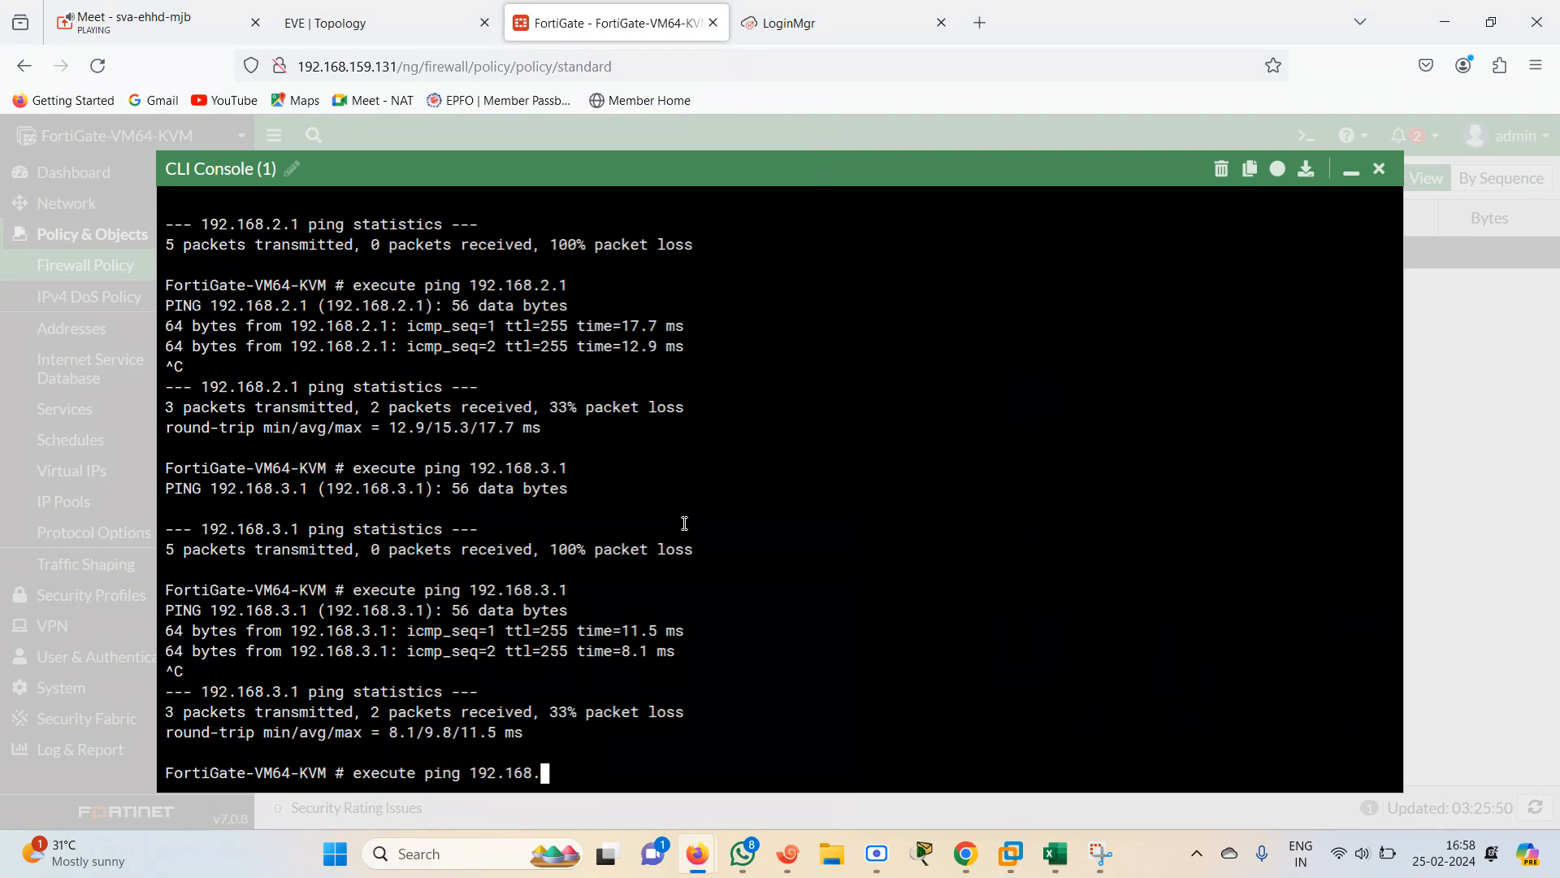
type("4.1")
key("Return")
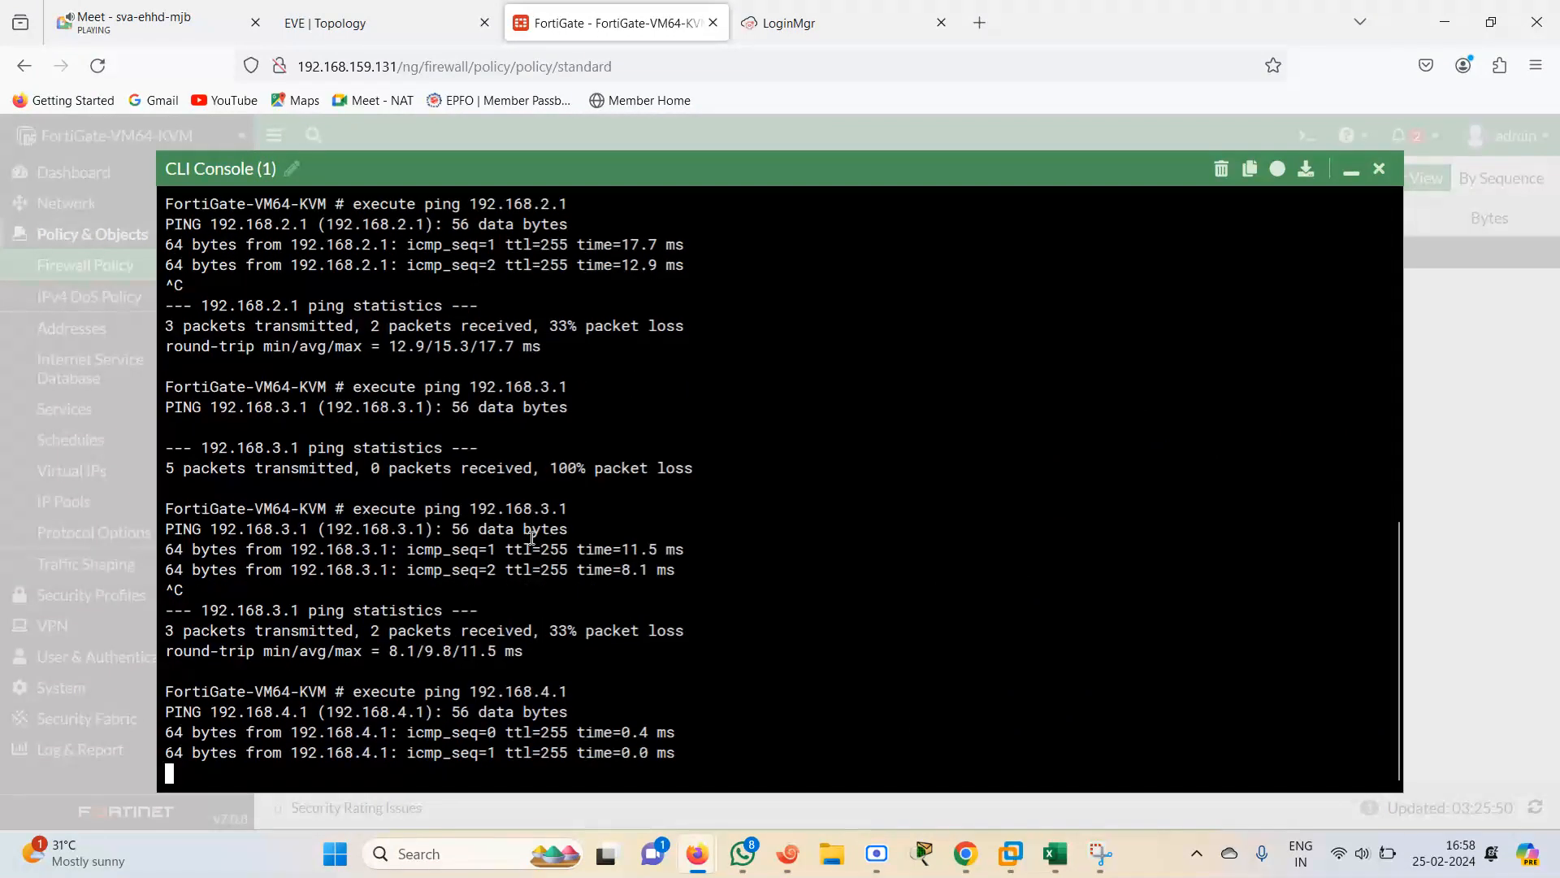
key("ctrl+c")
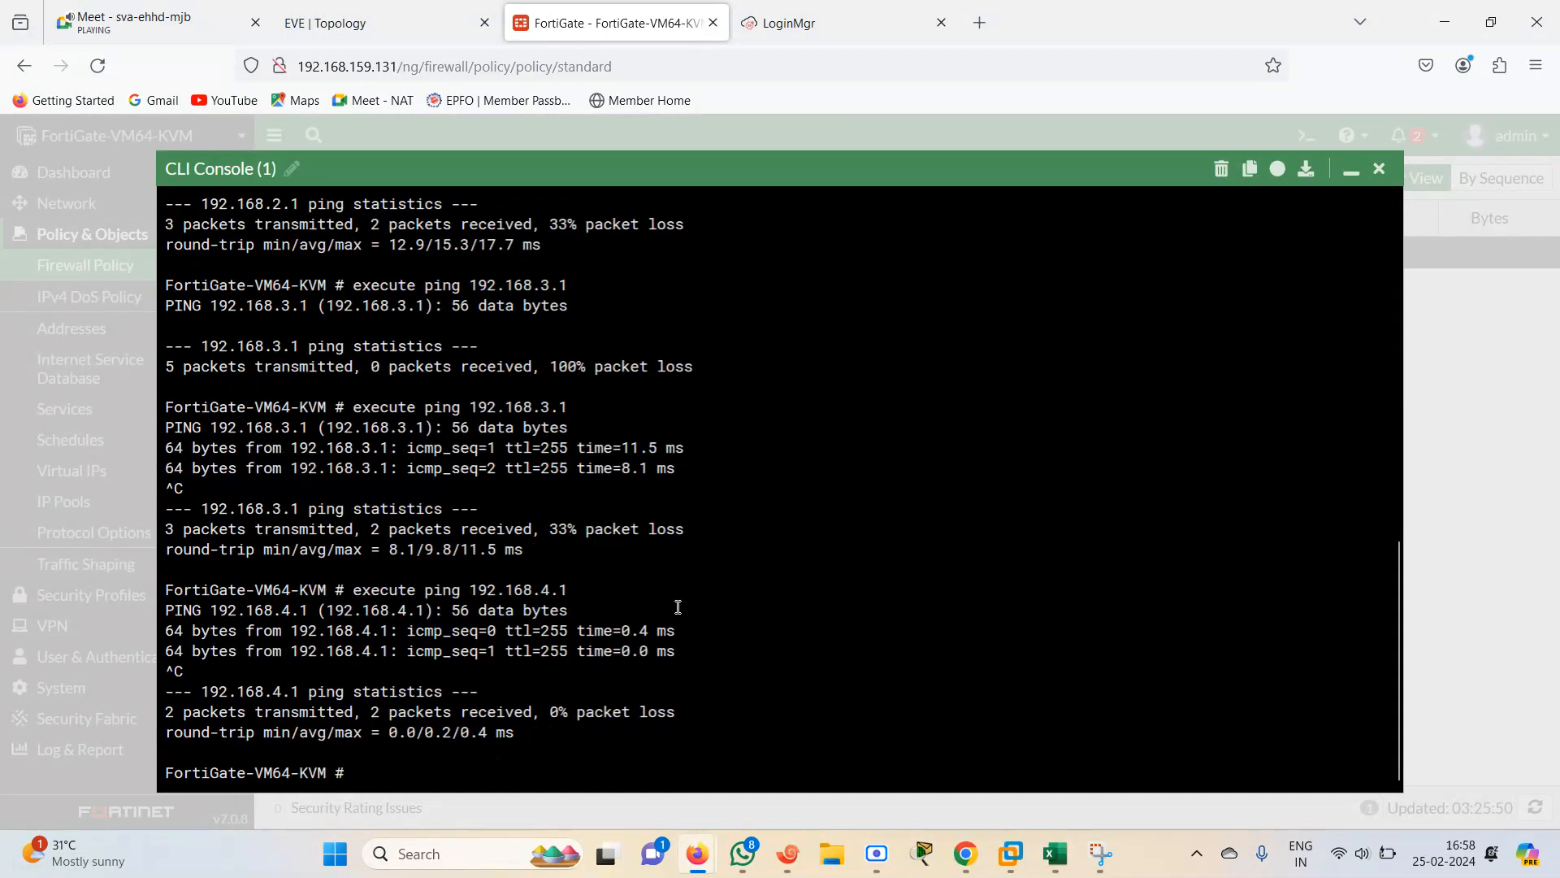
Ping 1.1.1.1 from the FortiGate CLI, then check the EVE topology and return to the FortiGate
type("execute ping 1")
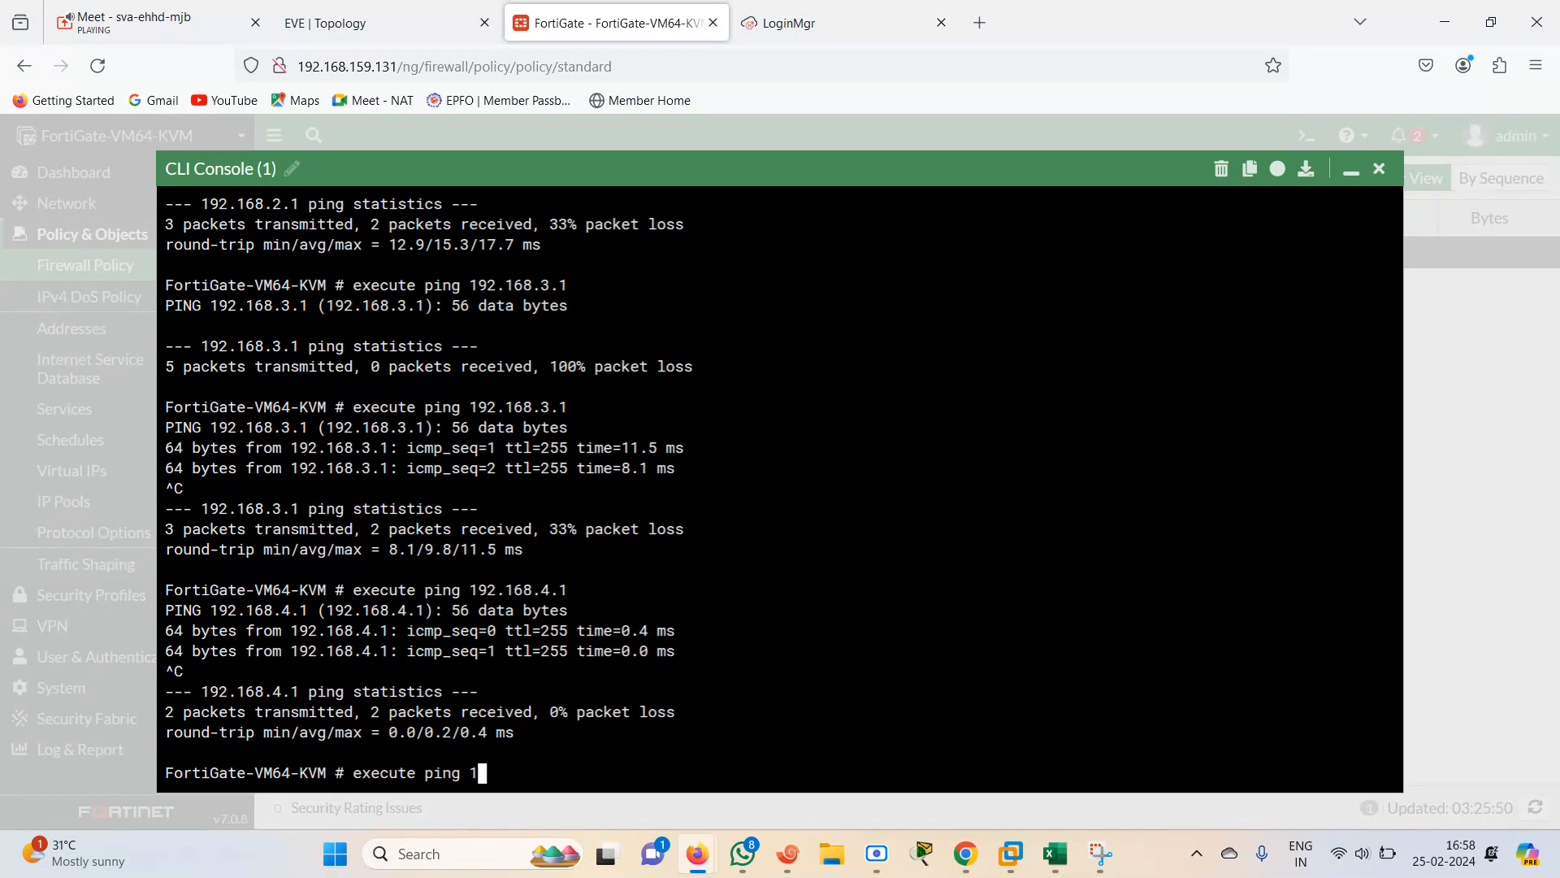
type(".1.1.1")
key("Return")
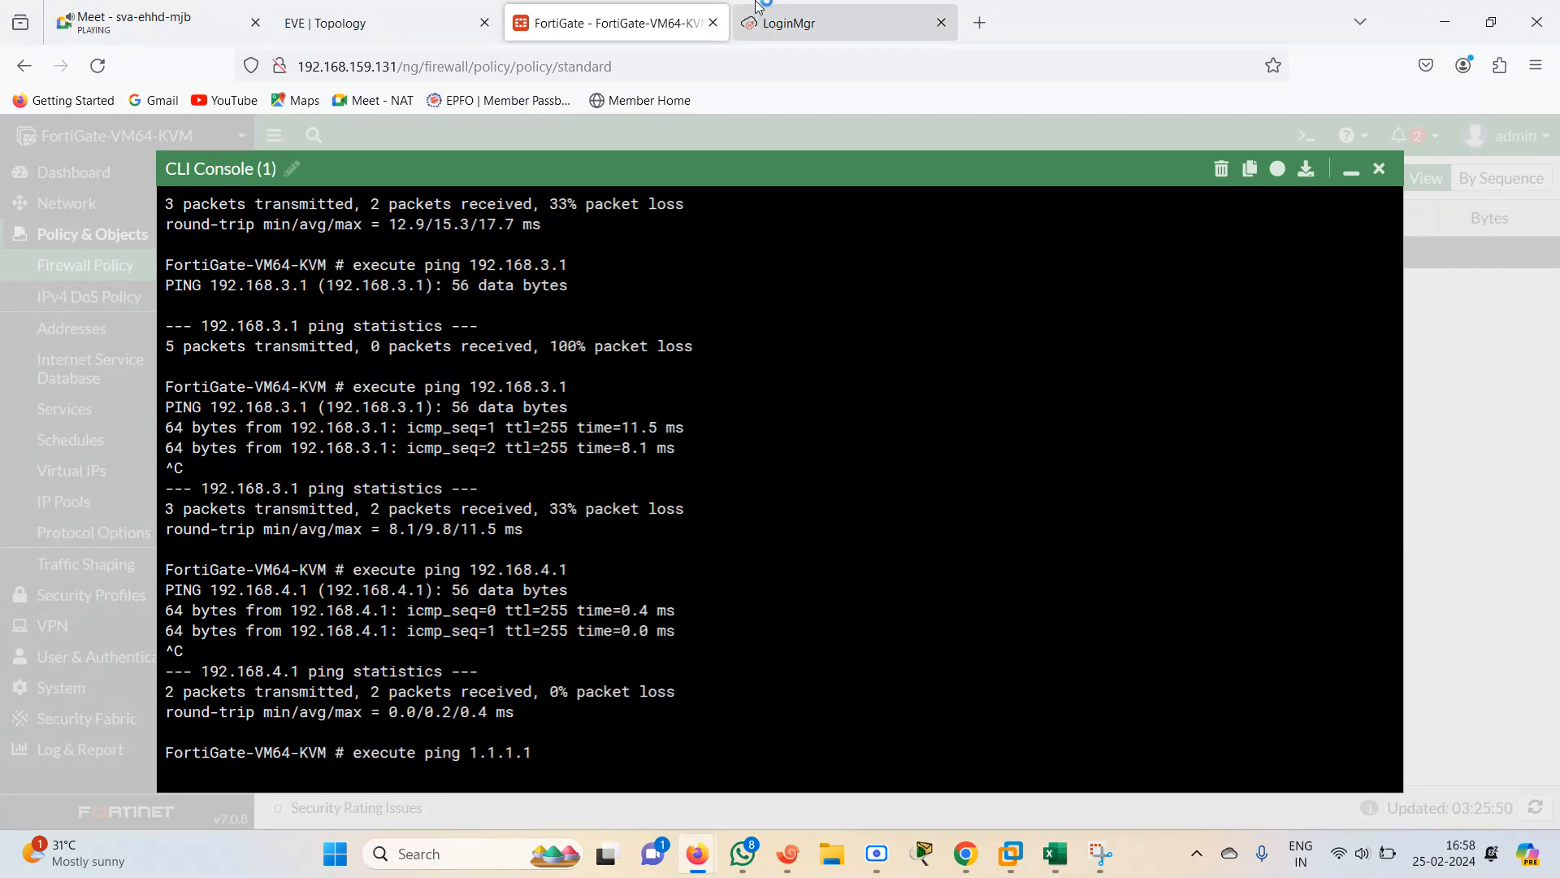
left_click(399, 16)
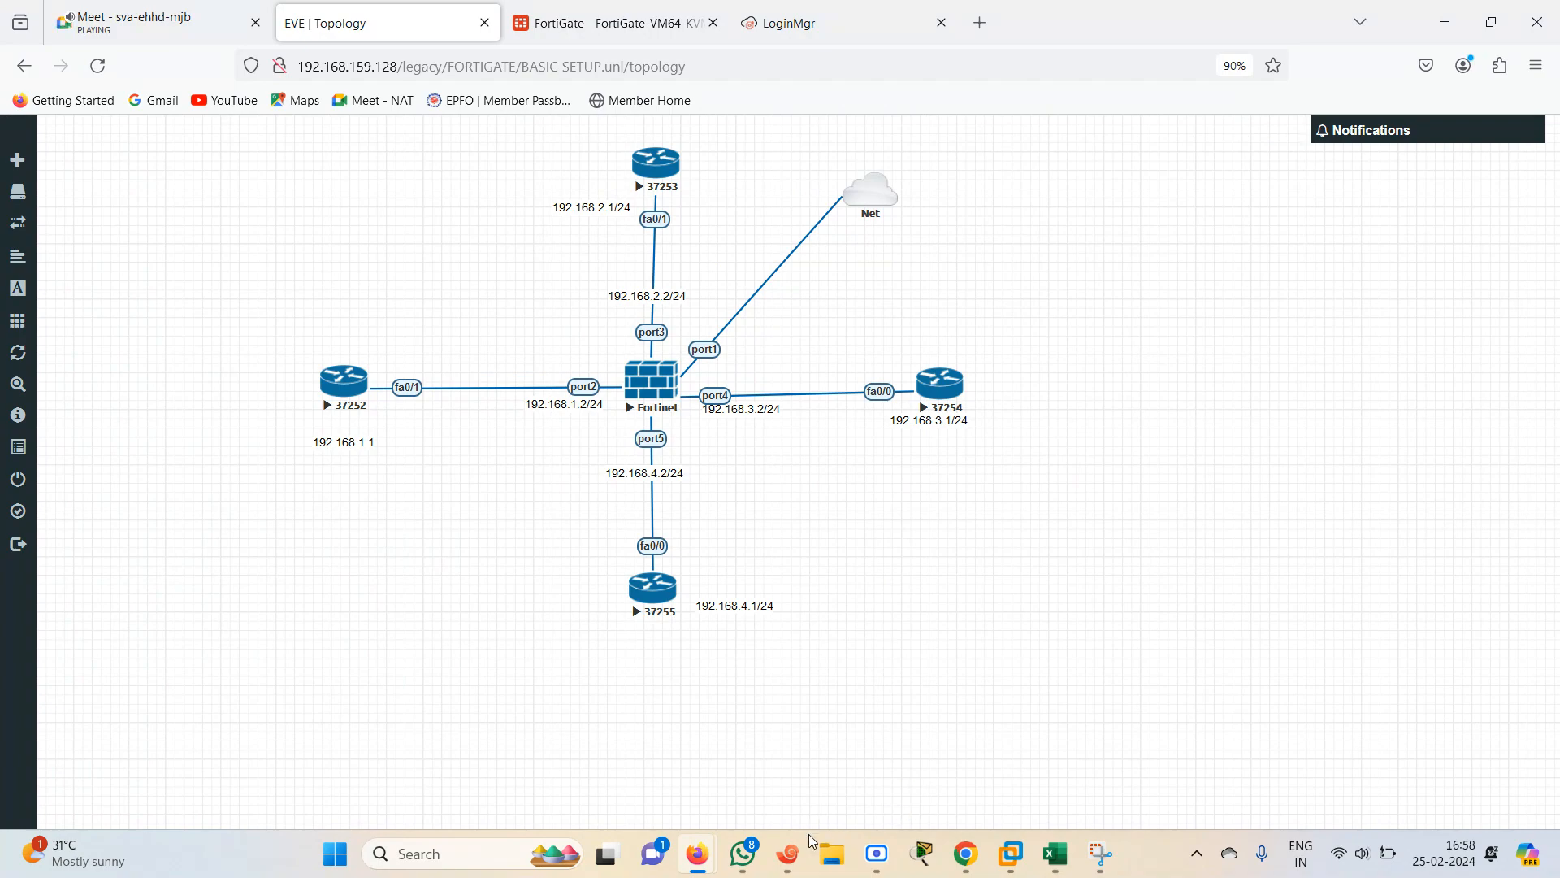
left_click(610, 23)
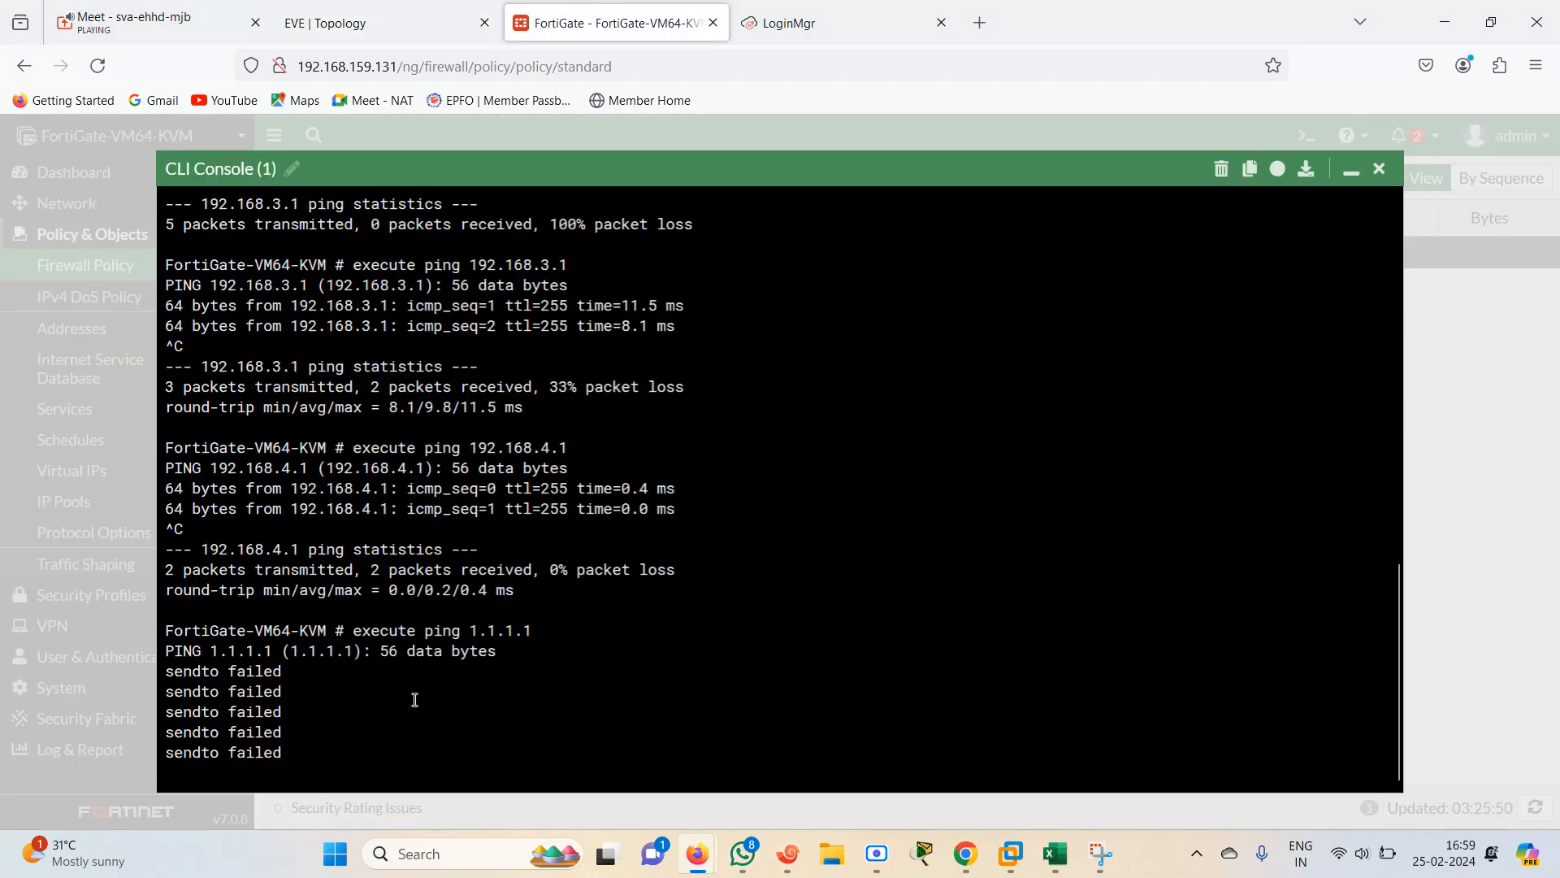
Display the FortiGate routing table details in the CLI and review the connected routes
left_click(1349, 175)
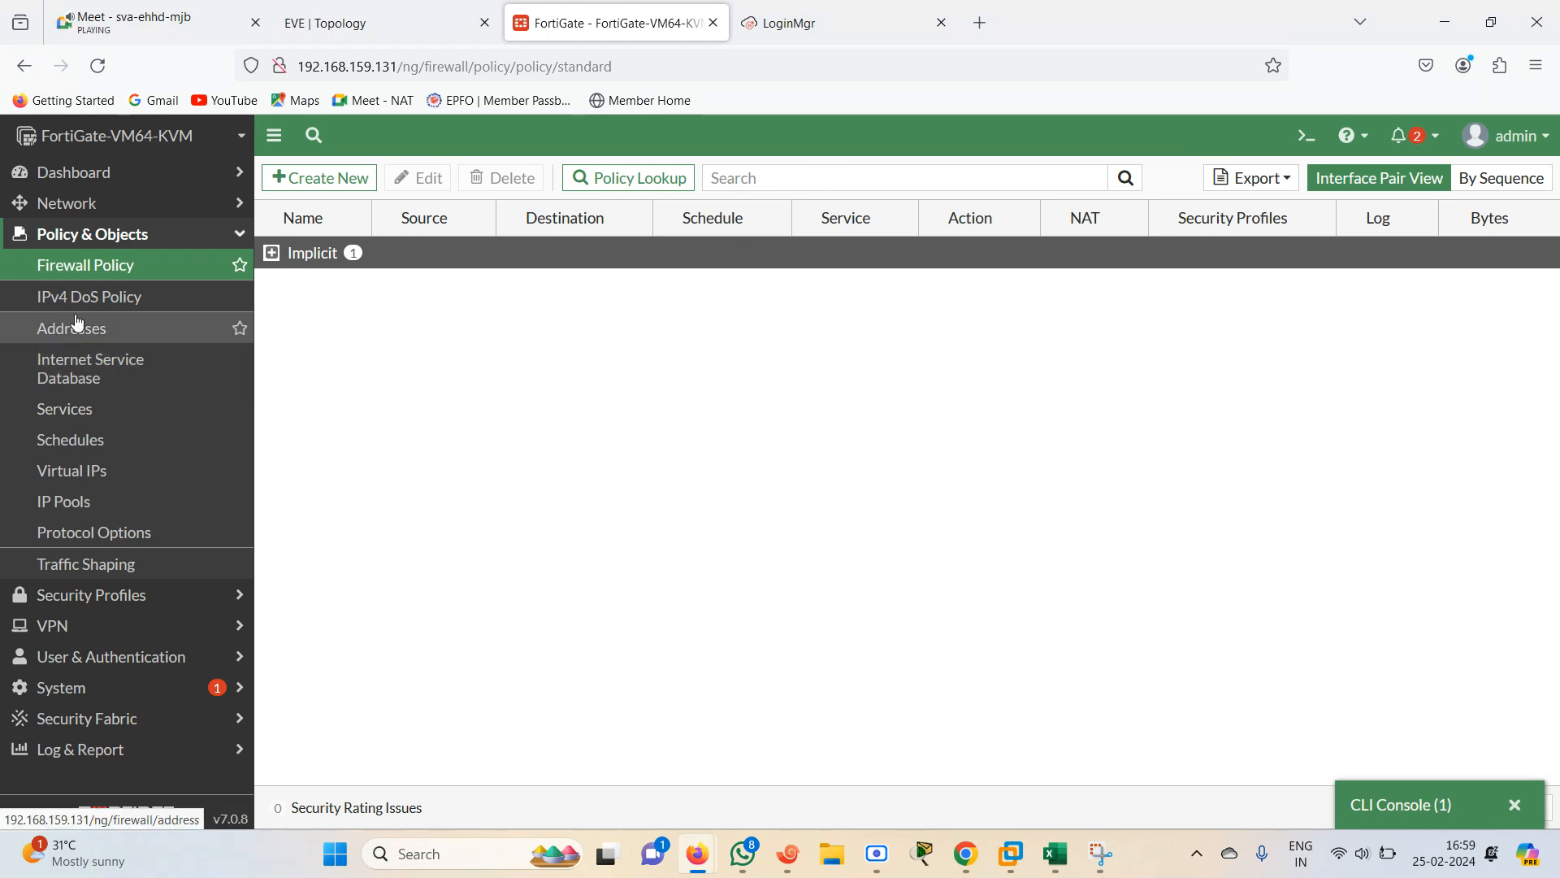
left_click(1397, 808)
type("get  router  info eou")
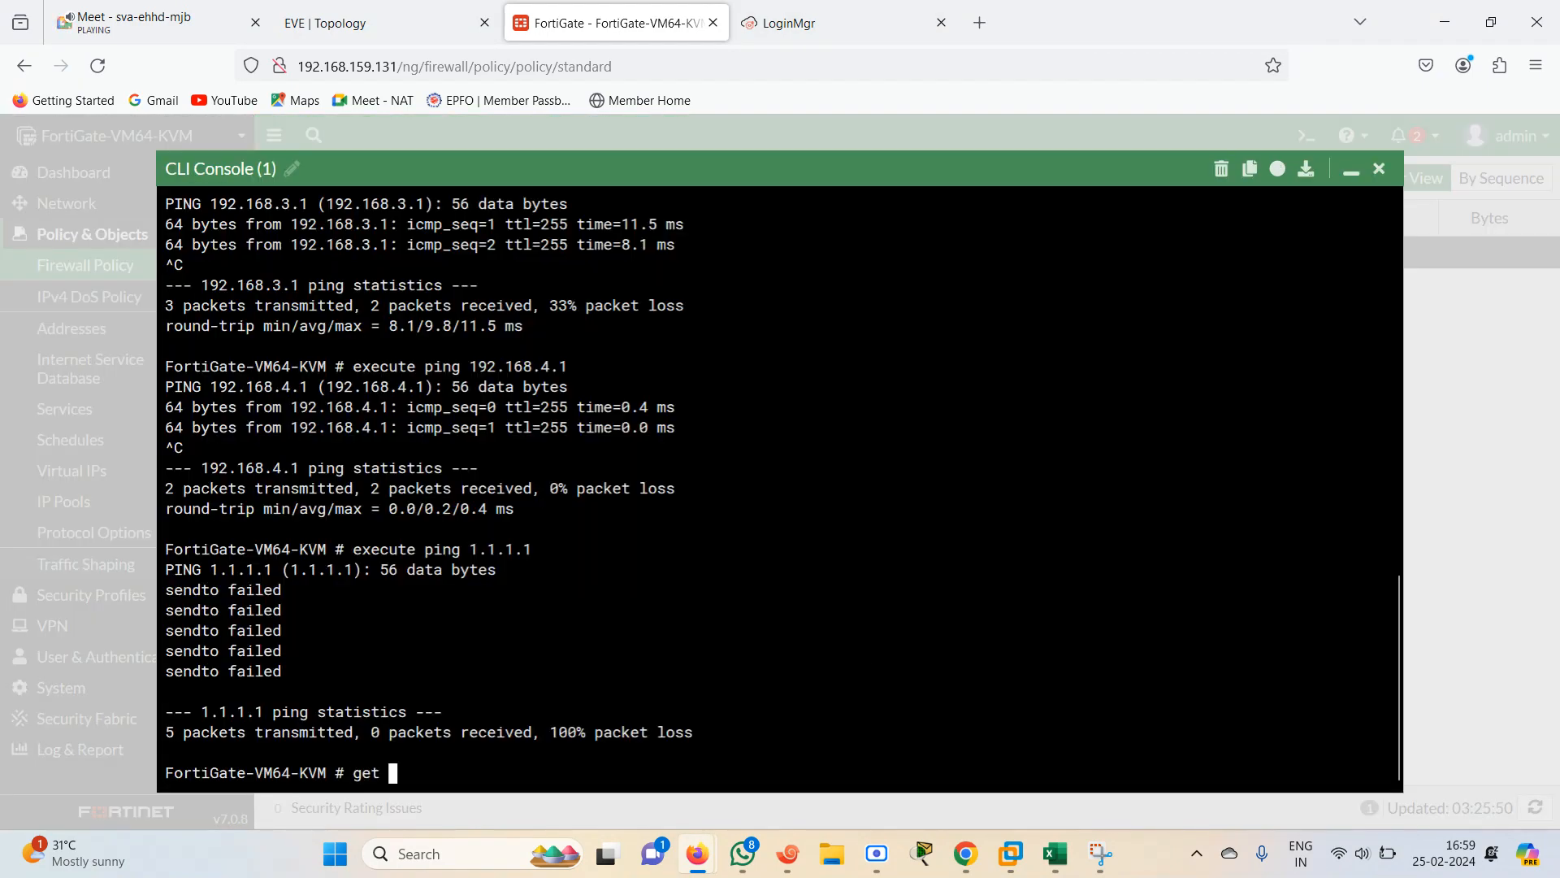
key("BackSpace")
key("BackSpace")
key("BackSpace")
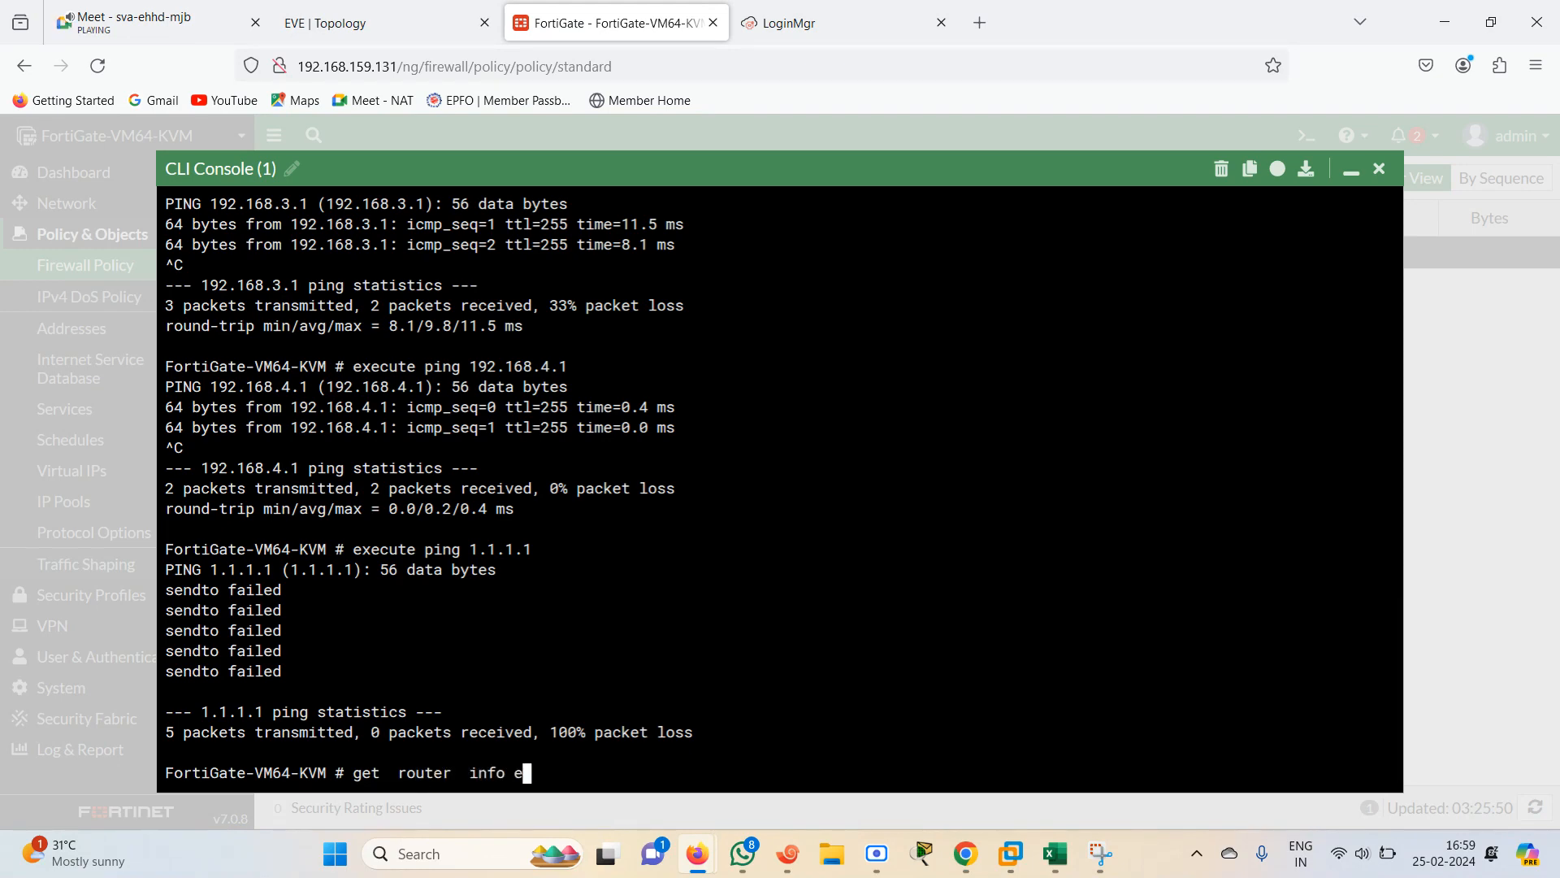
type("routing-table  l")
type("etails")
key("Return")
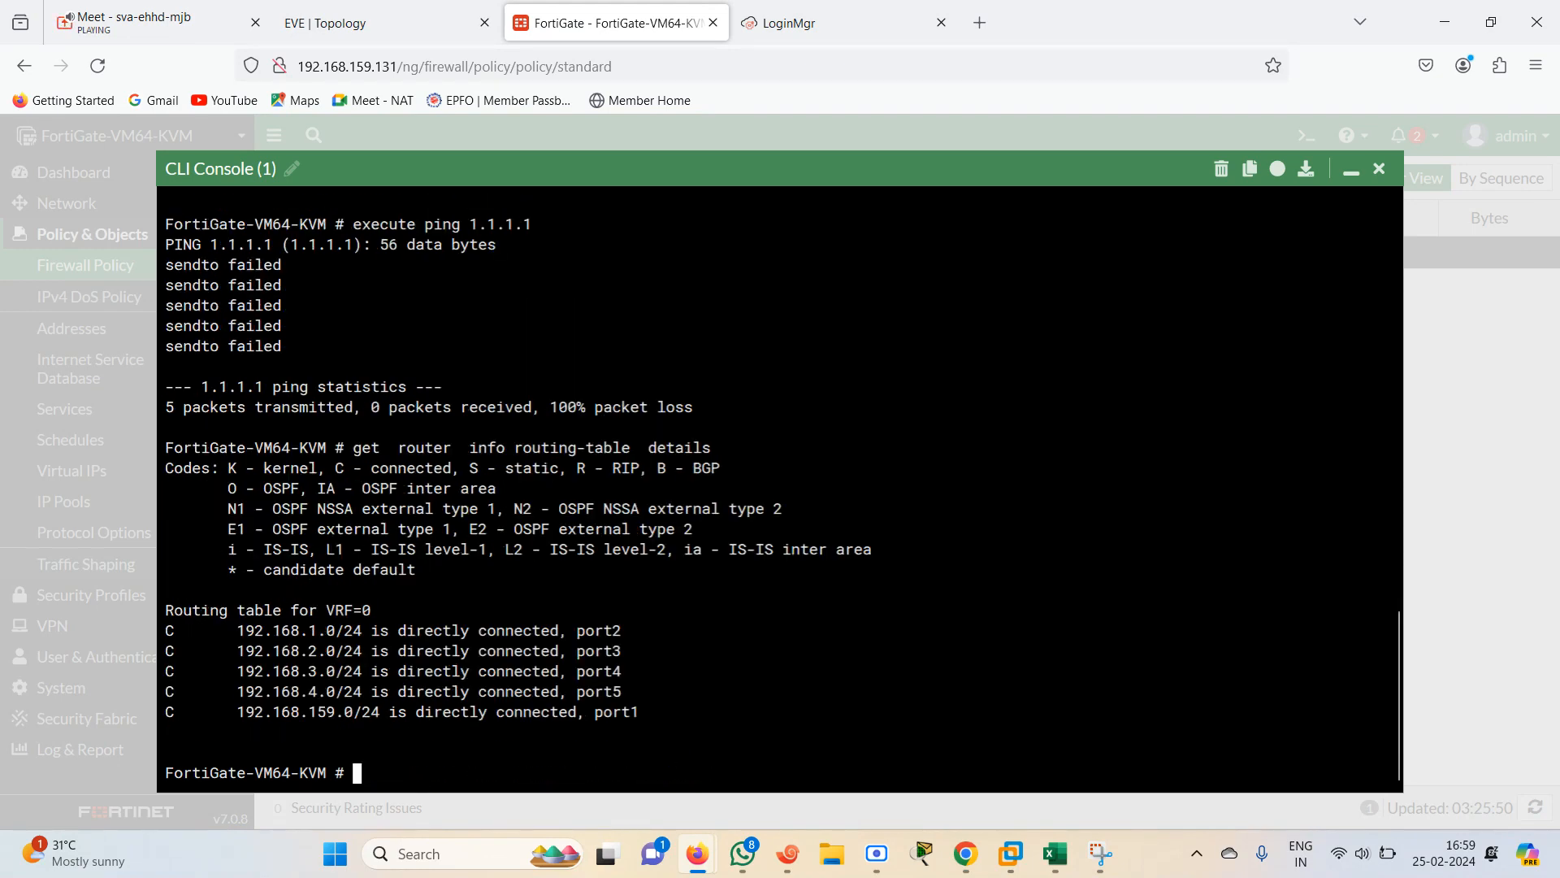
left_click_drag(230, 631, 650, 713)
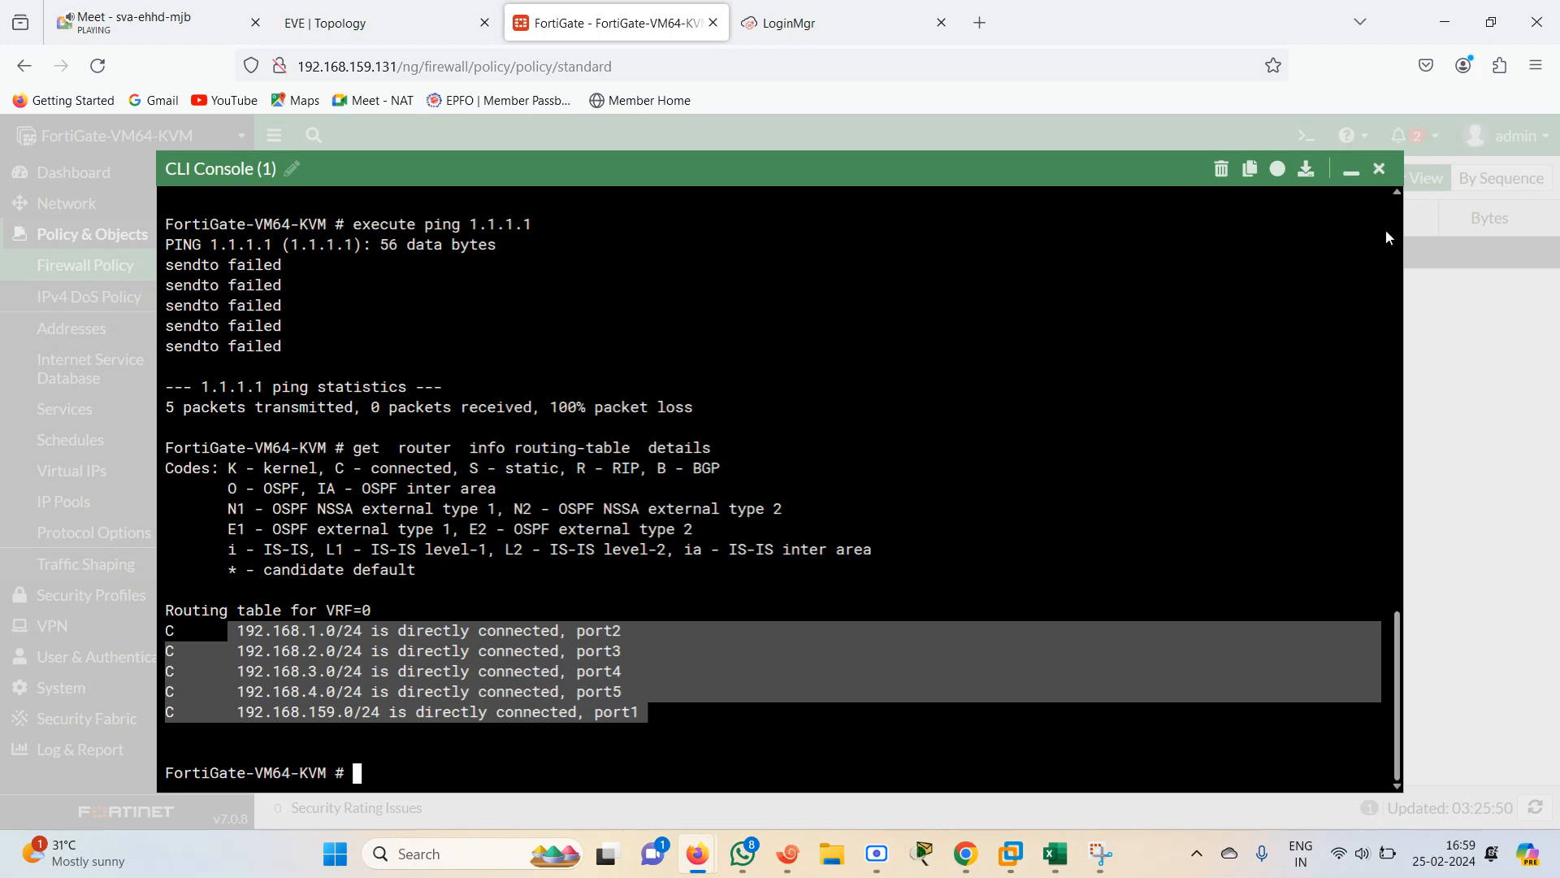
left_click(643, 679)
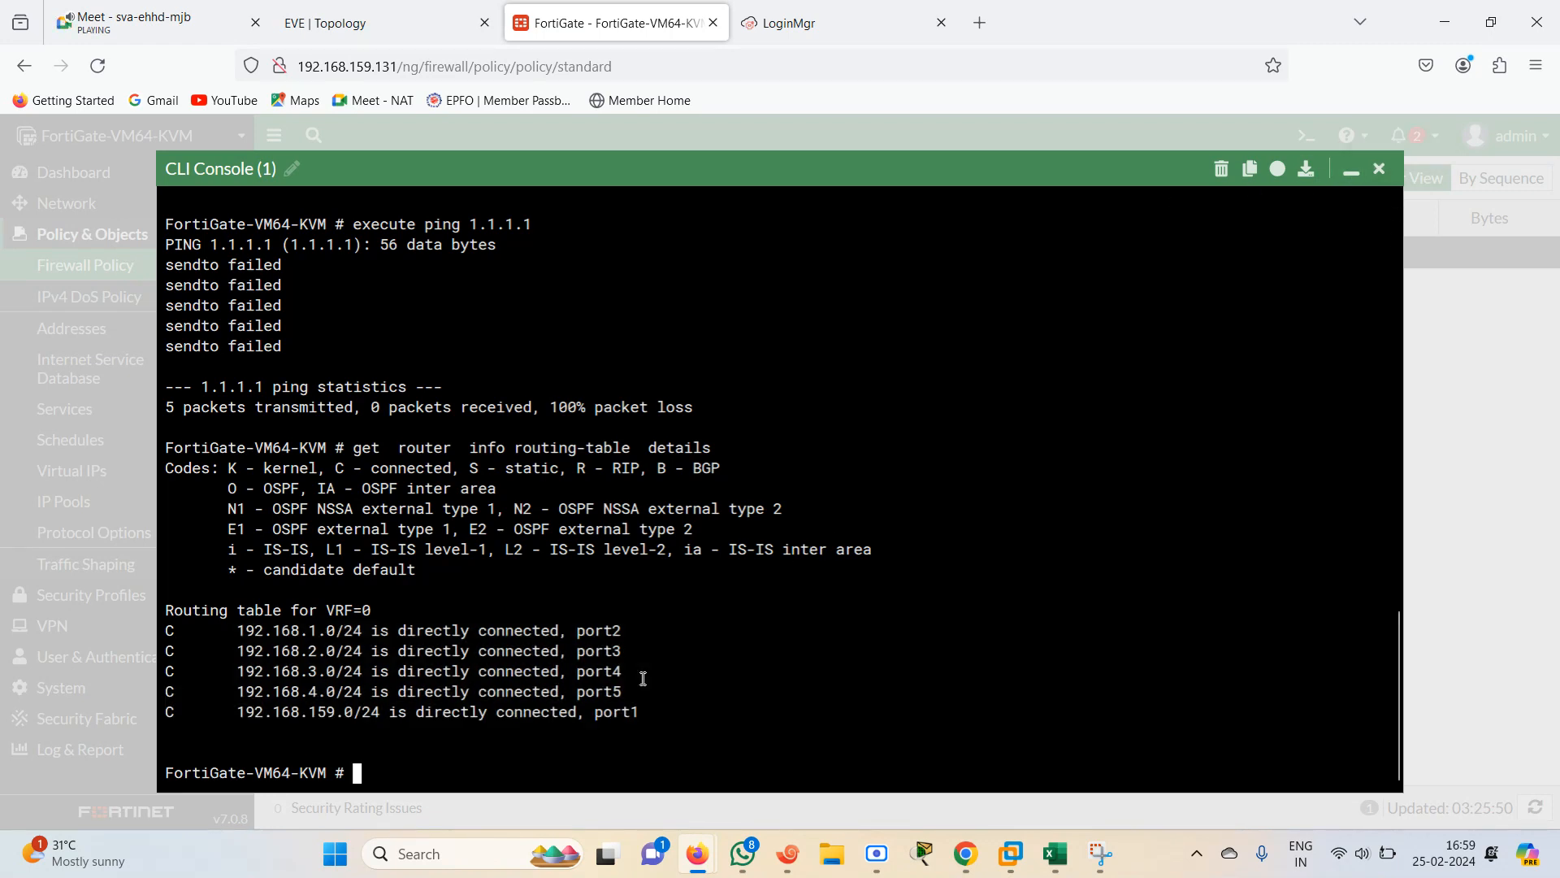
left_click(1351, 170)
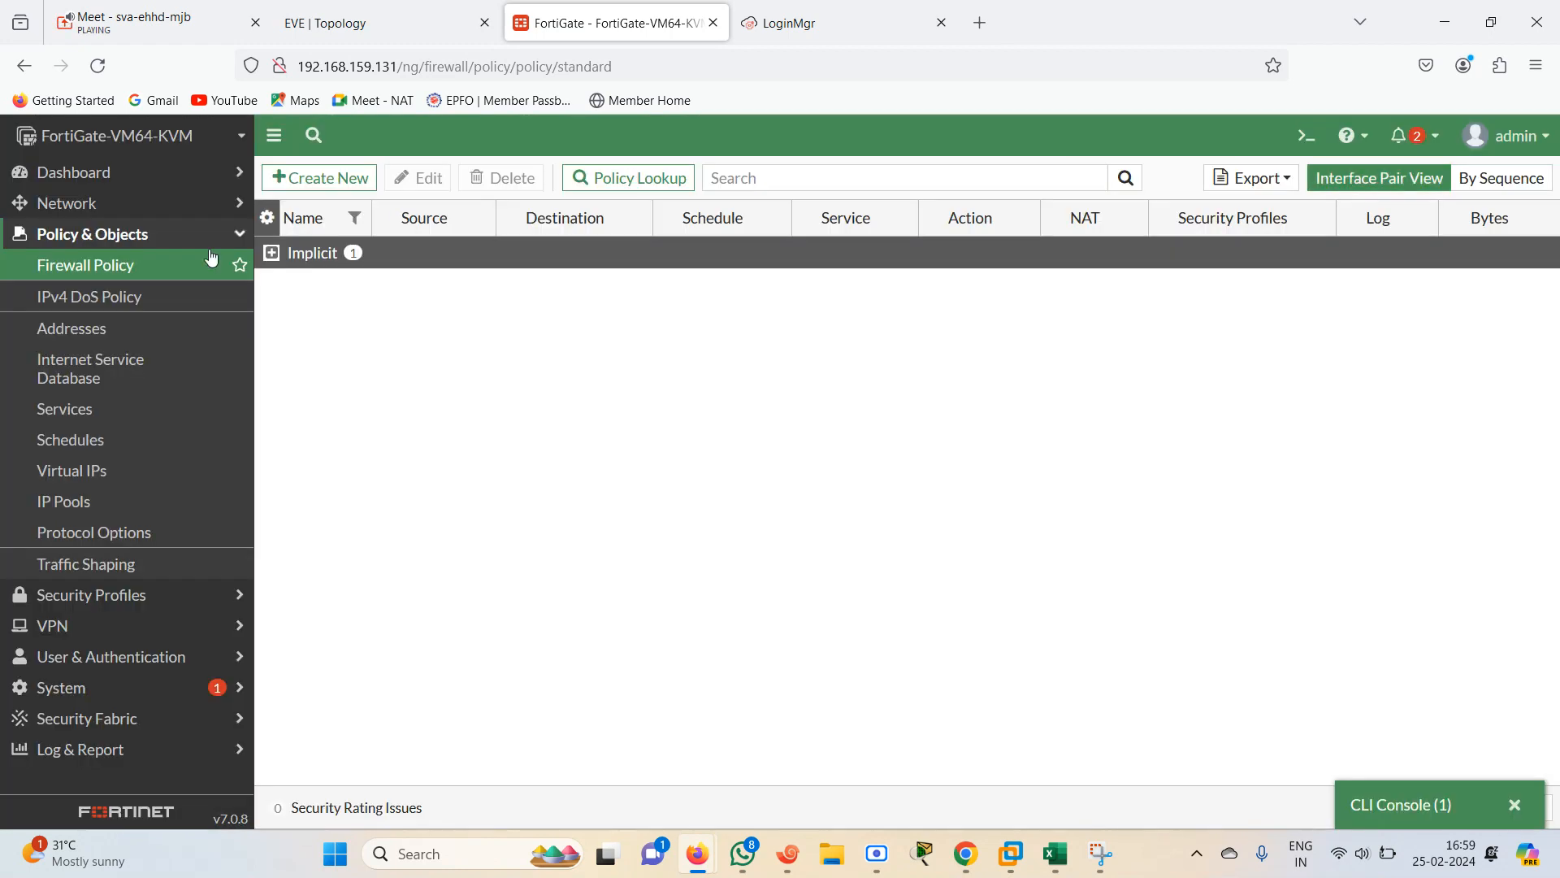
Create a static default route 0.0.0.0/0 with gateway 192.168.3.1 through the OUTSIDE INTERNET (port4) interface
left_click(99, 210)
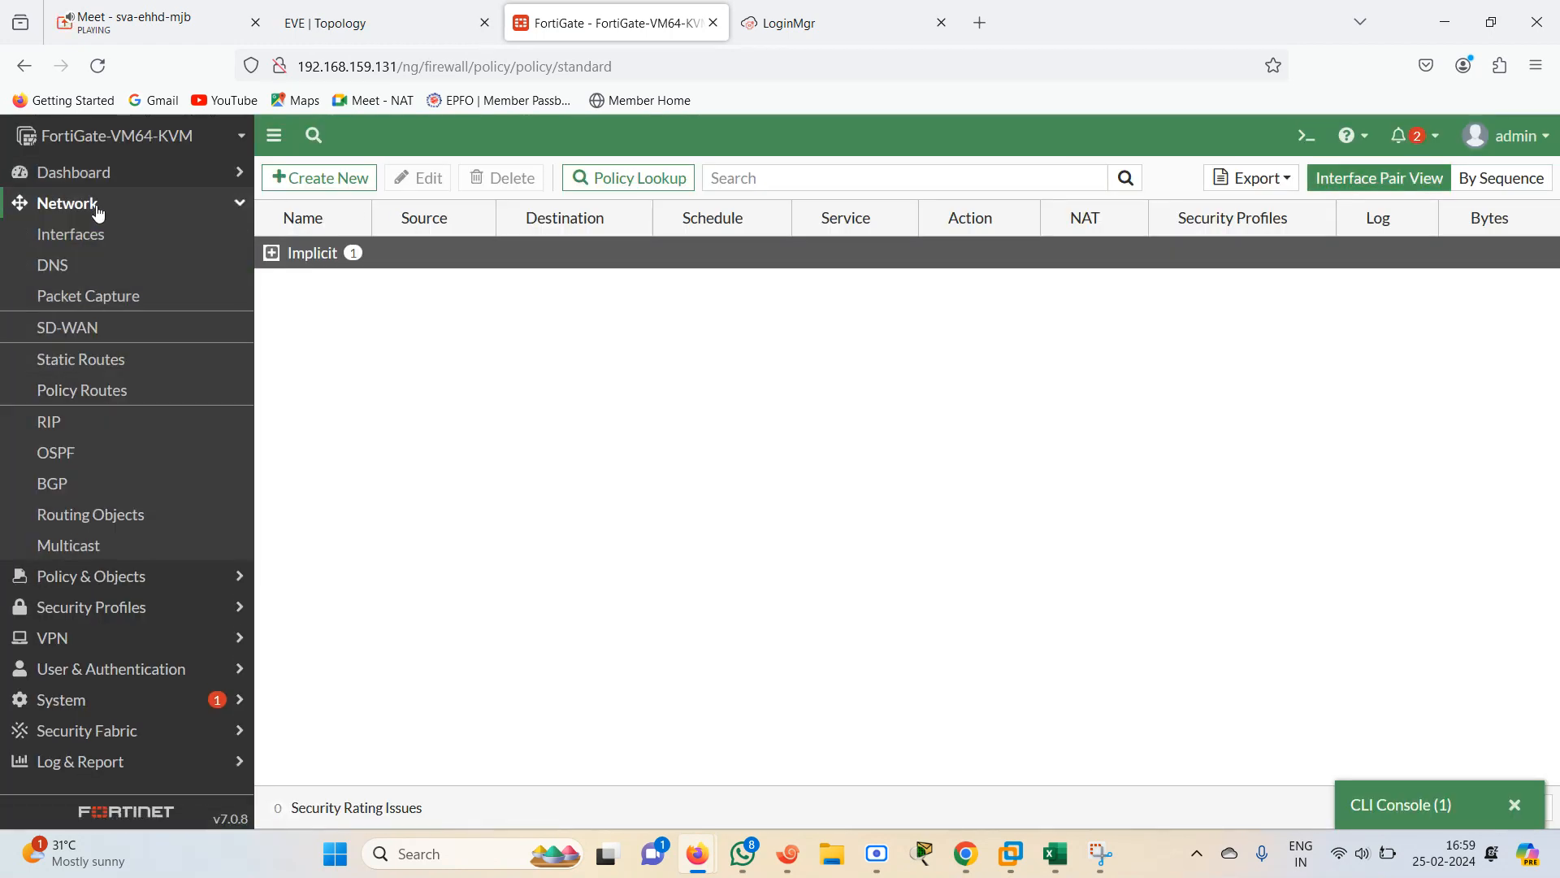
left_click(90, 367)
left_click(329, 189)
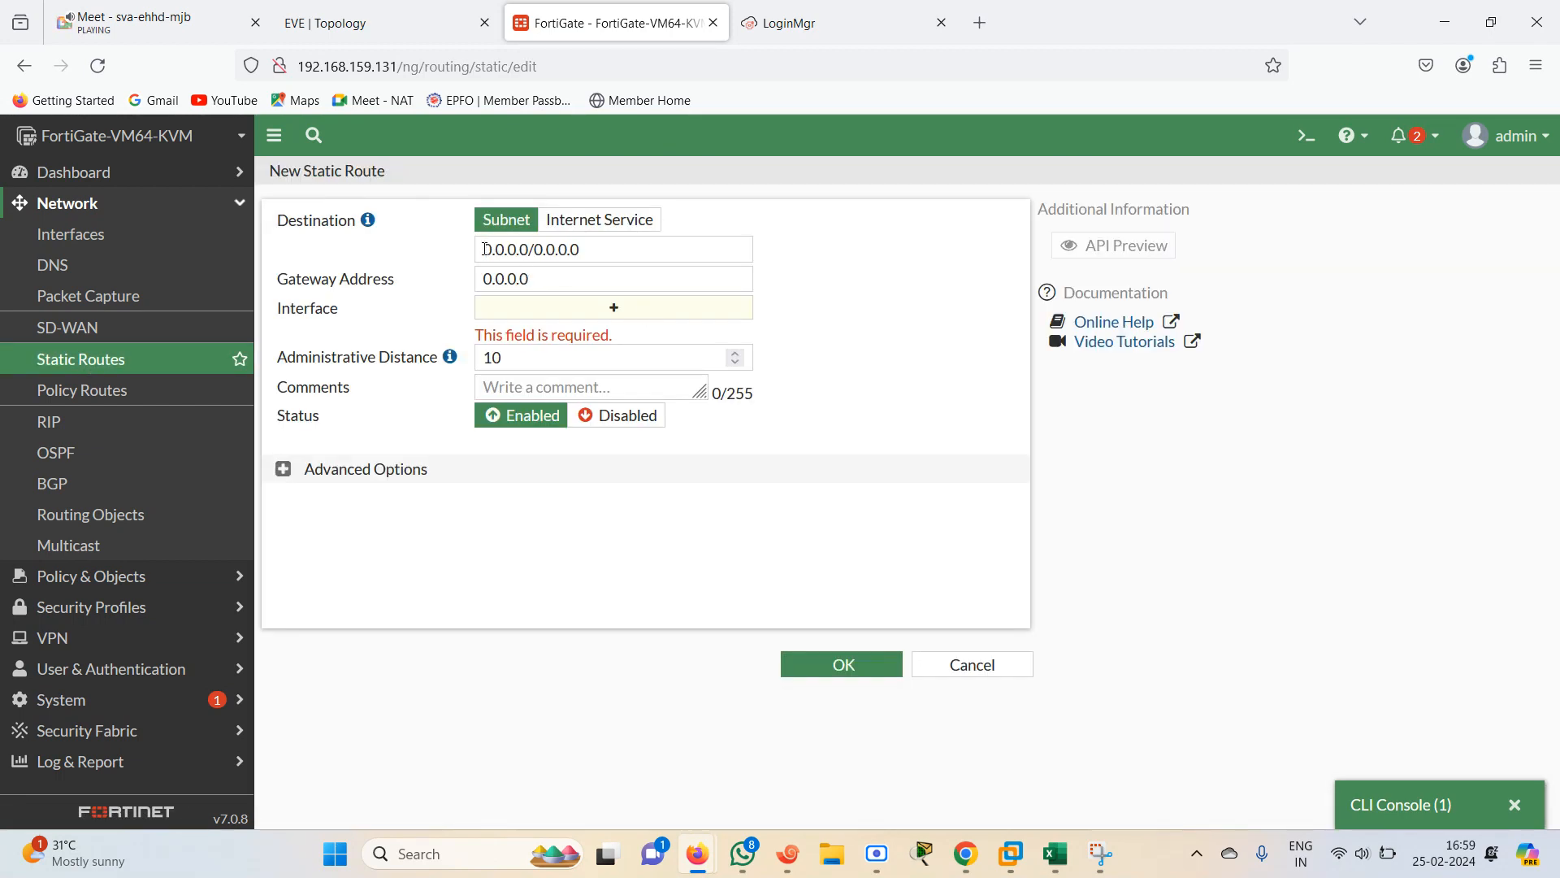
left_click_drag(485, 249, 592, 248)
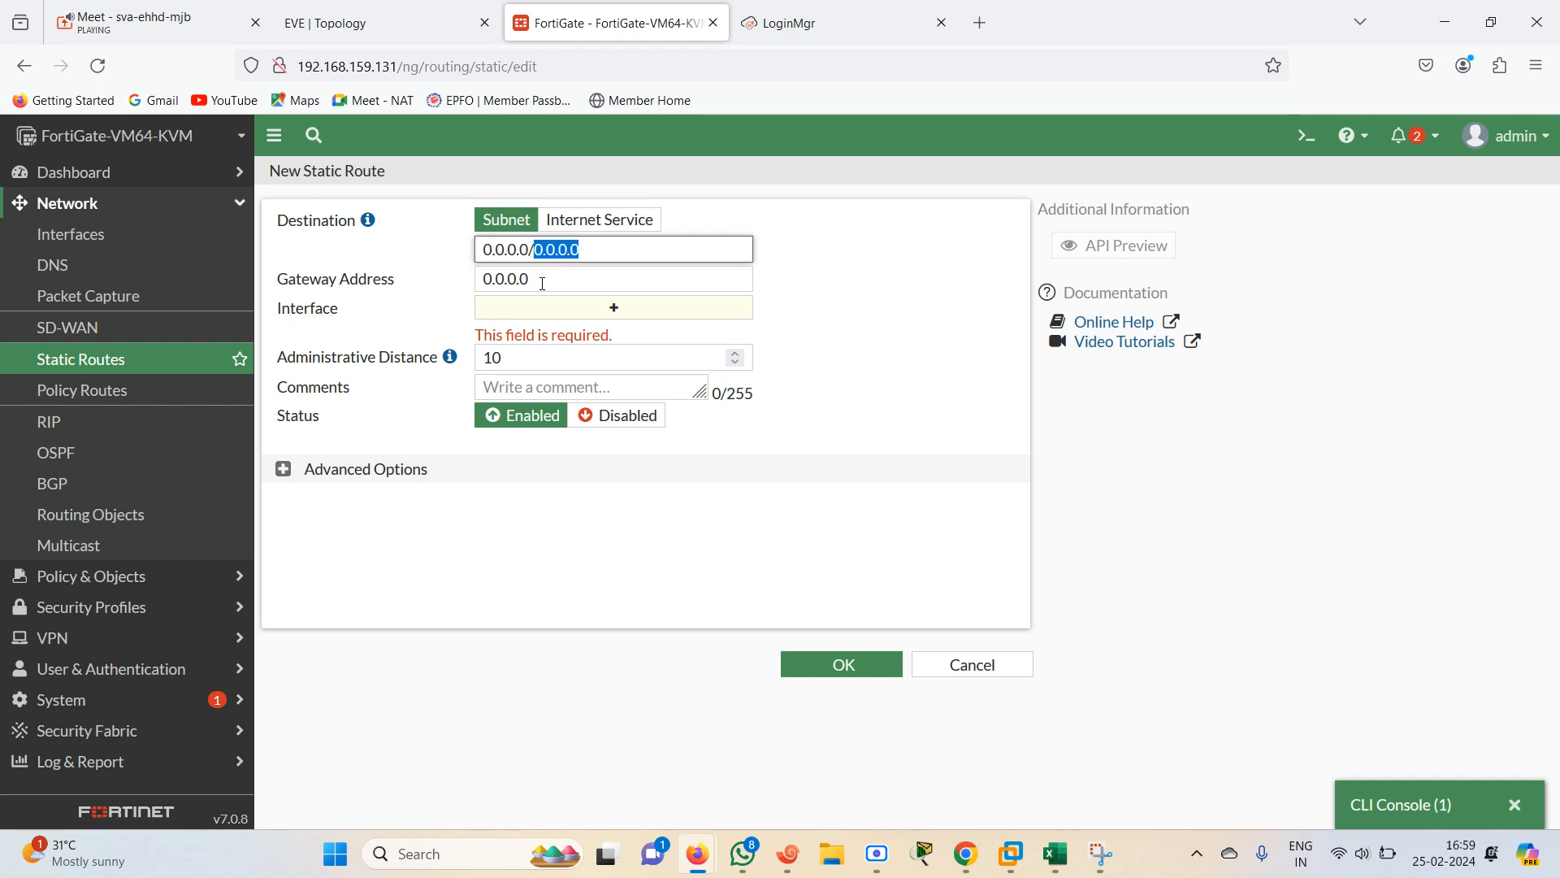
left_click(394, 21)
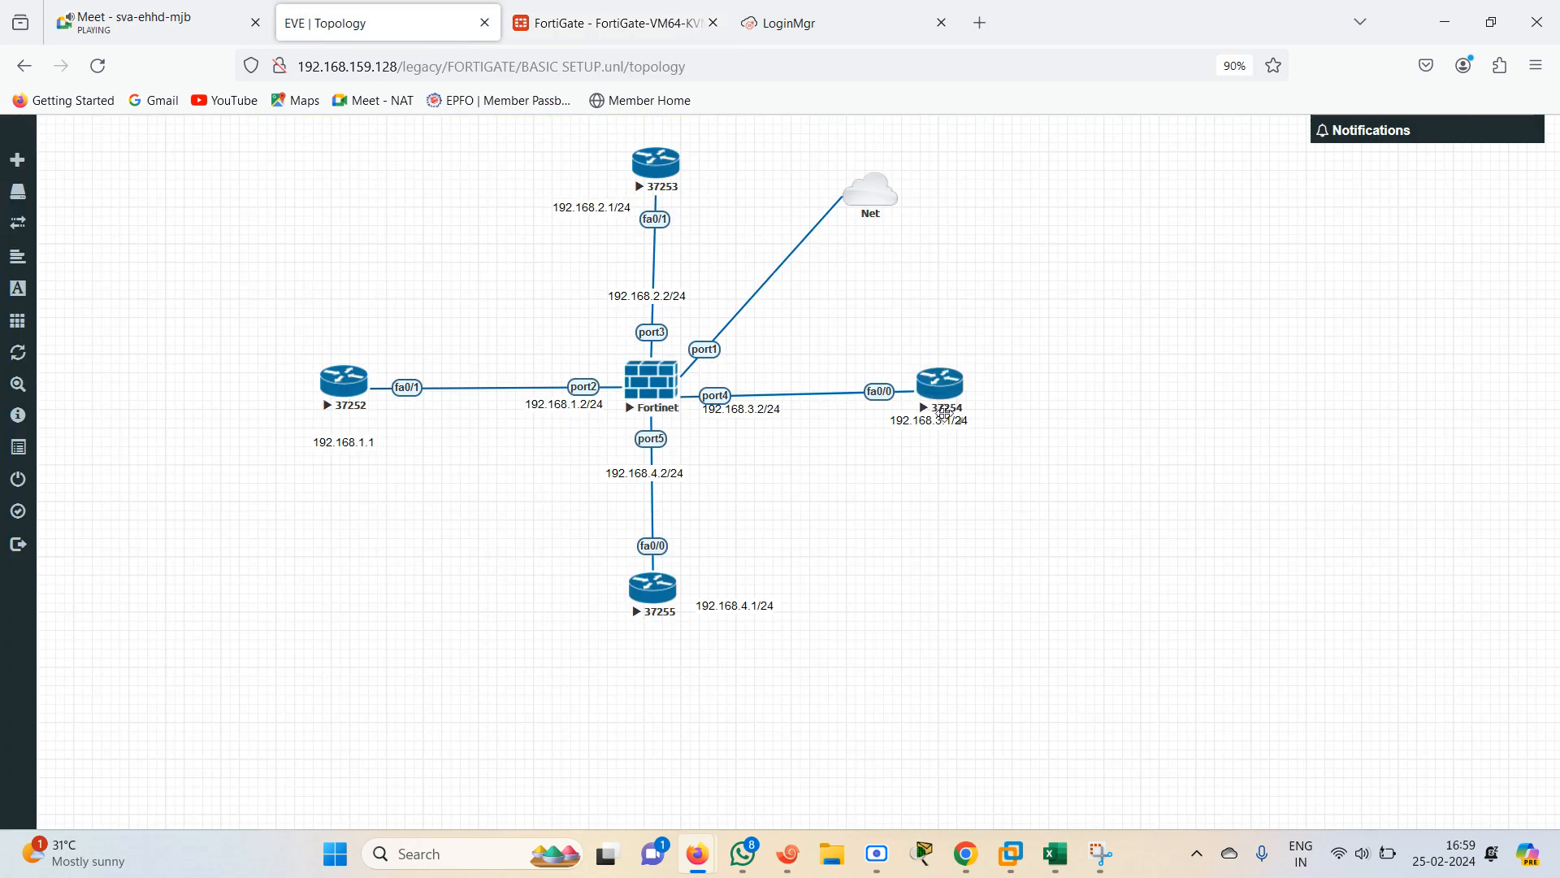
mouse_move(931, 429)
left_mouse_down()
mouse_move(965, 436)
mouse_move(866, 426)
mouse_move(936, 433)
left_mouse_up()
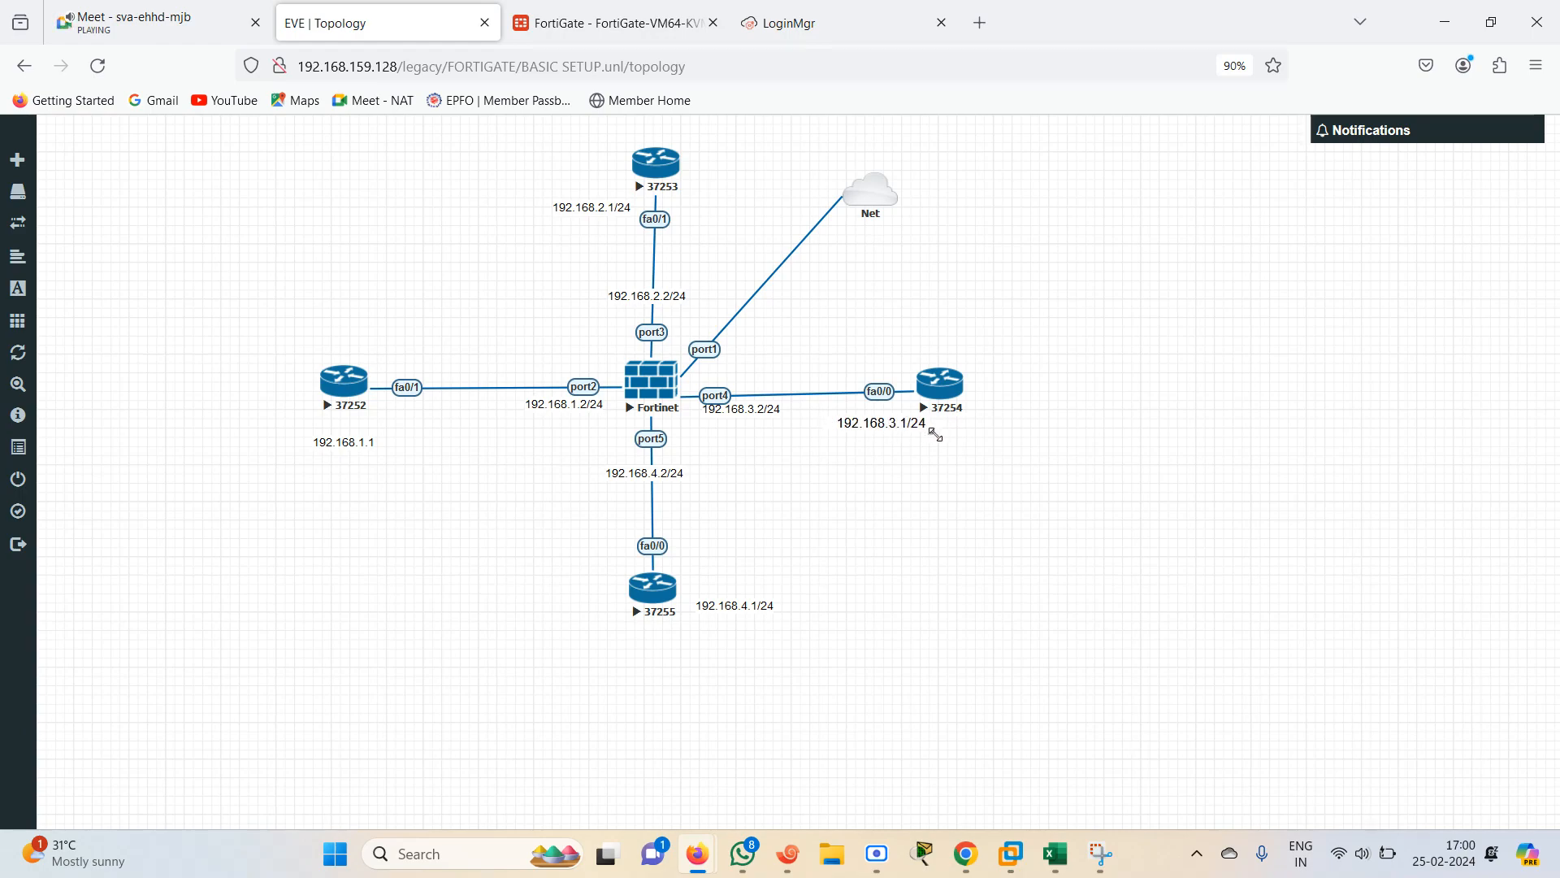
left_click(638, 12)
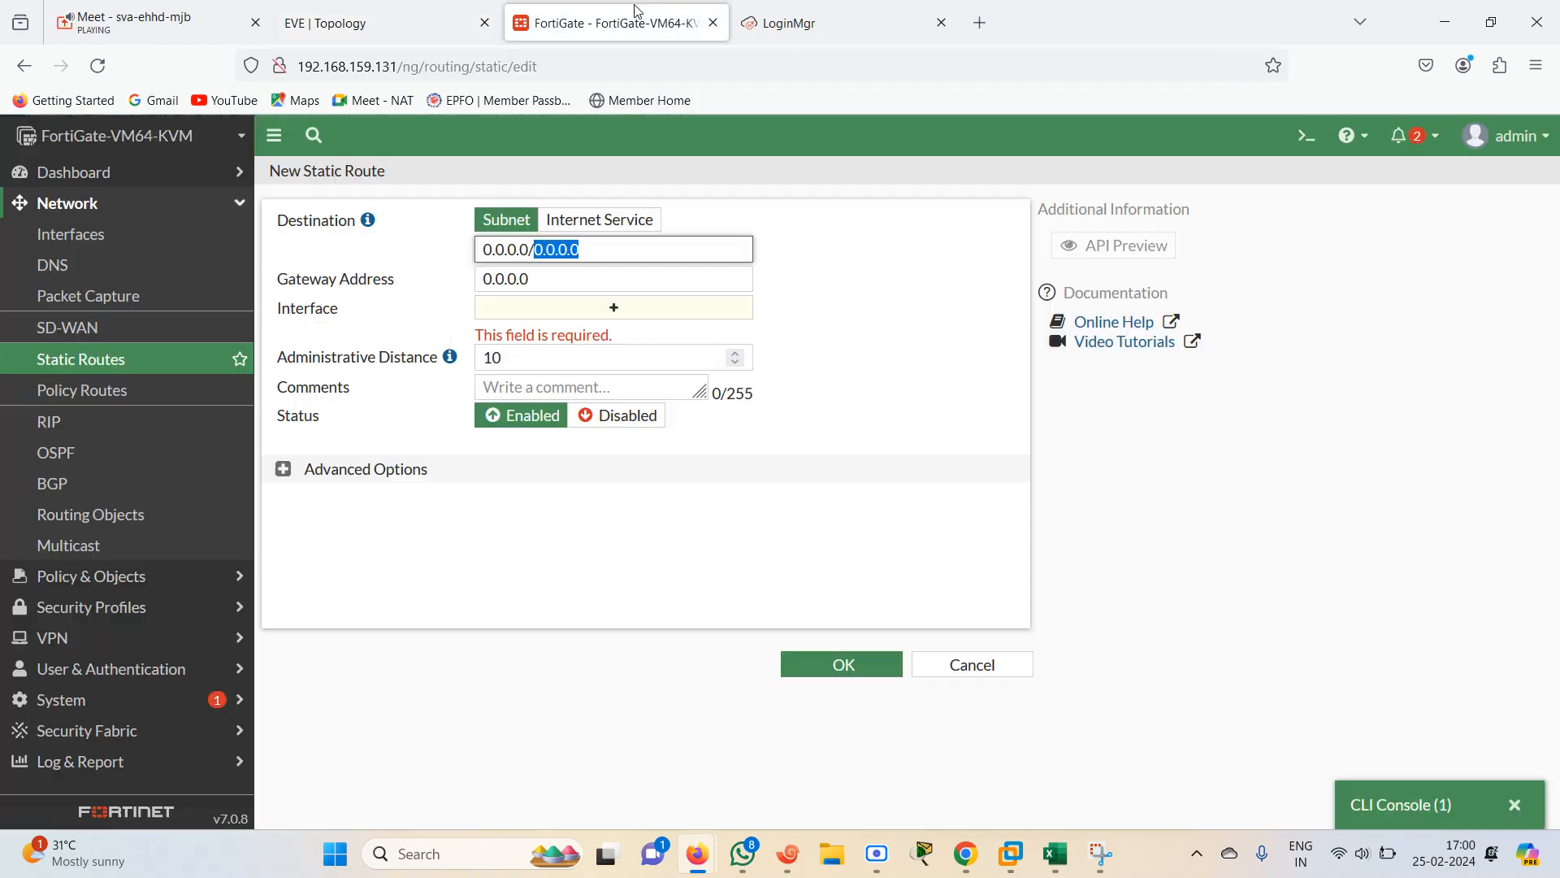
key("Tab")
type("1")
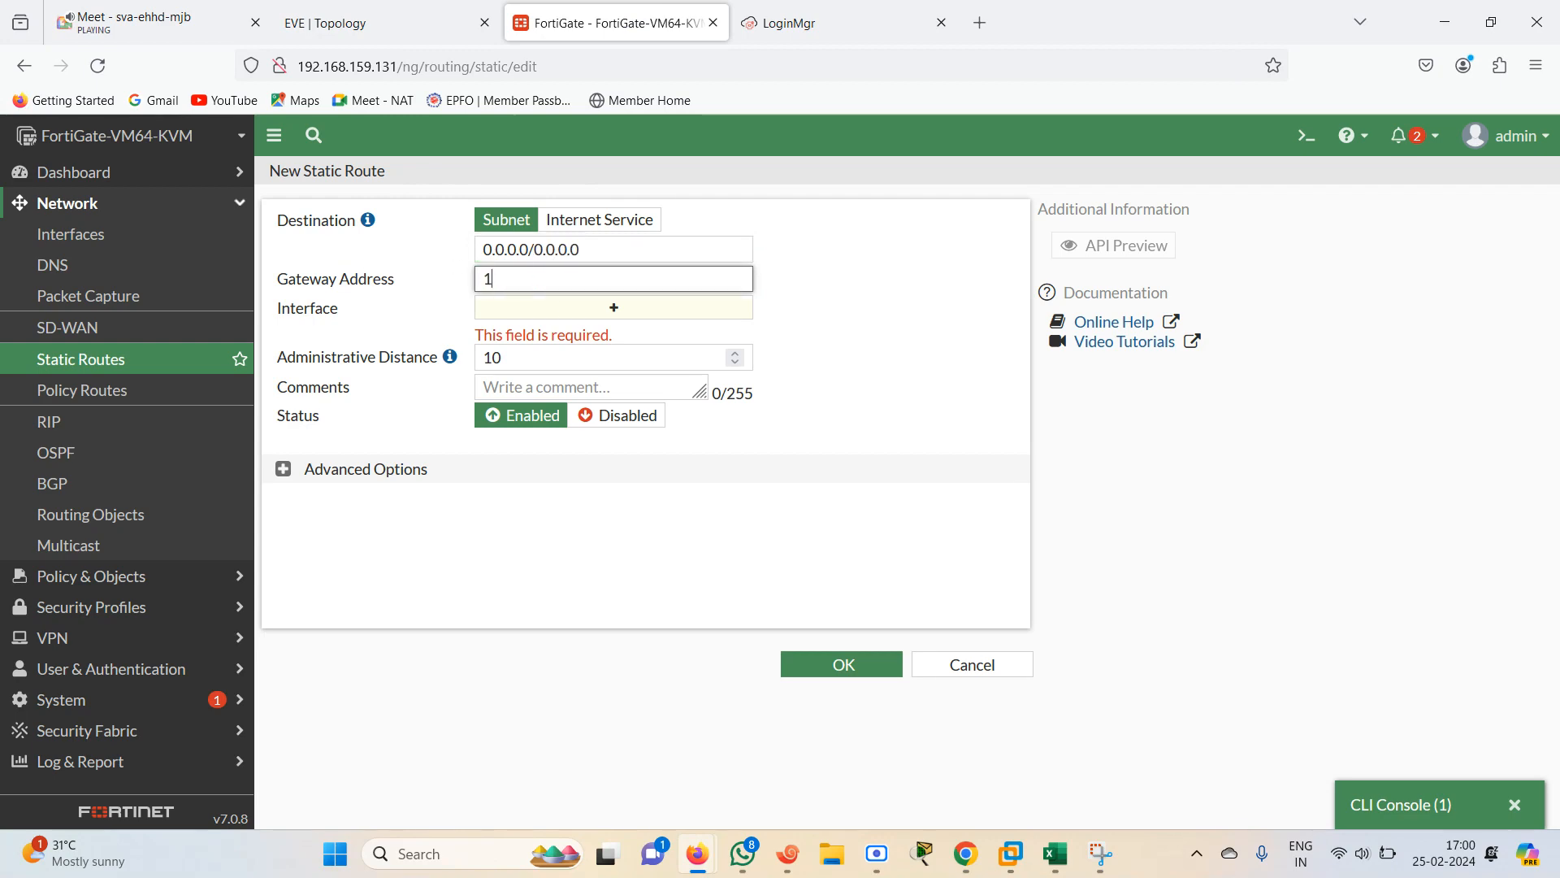
type(".3.")
left_click(378, 10)
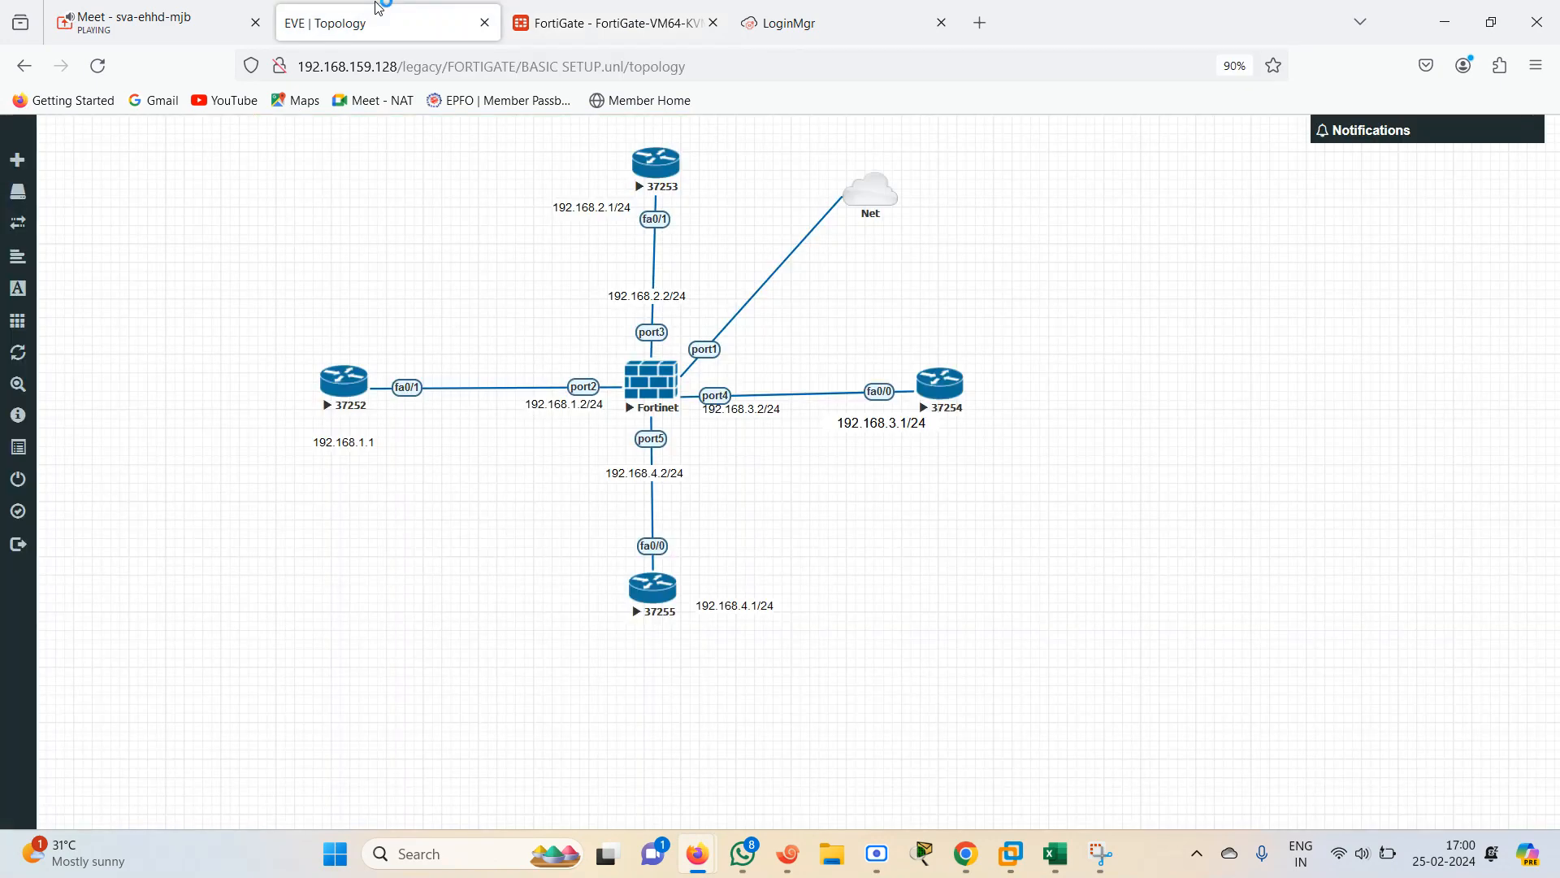
left_click(604, 18)
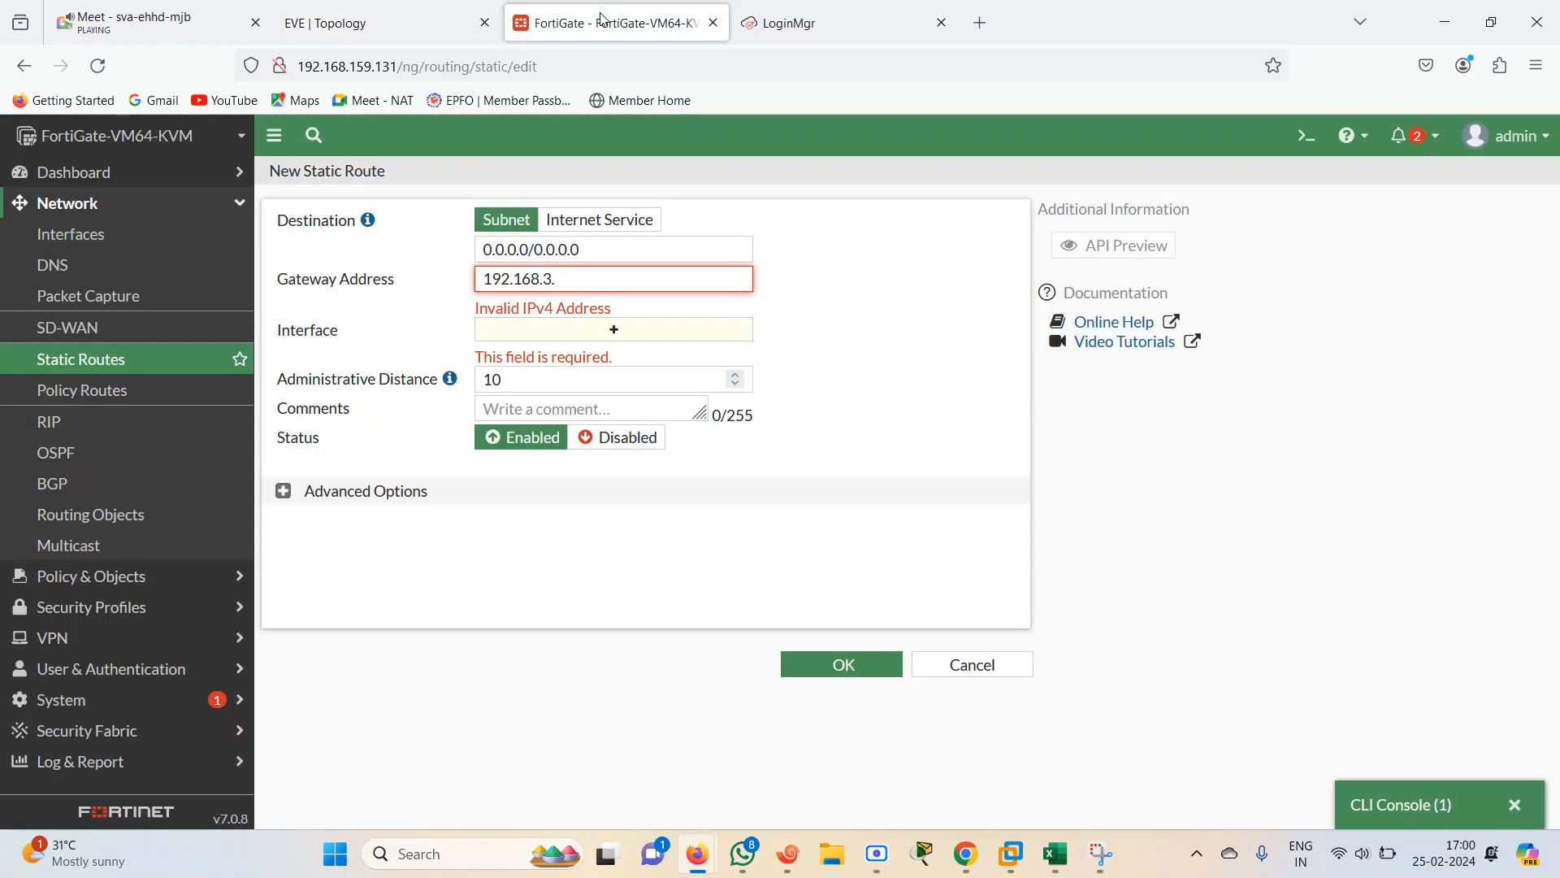
type("1")
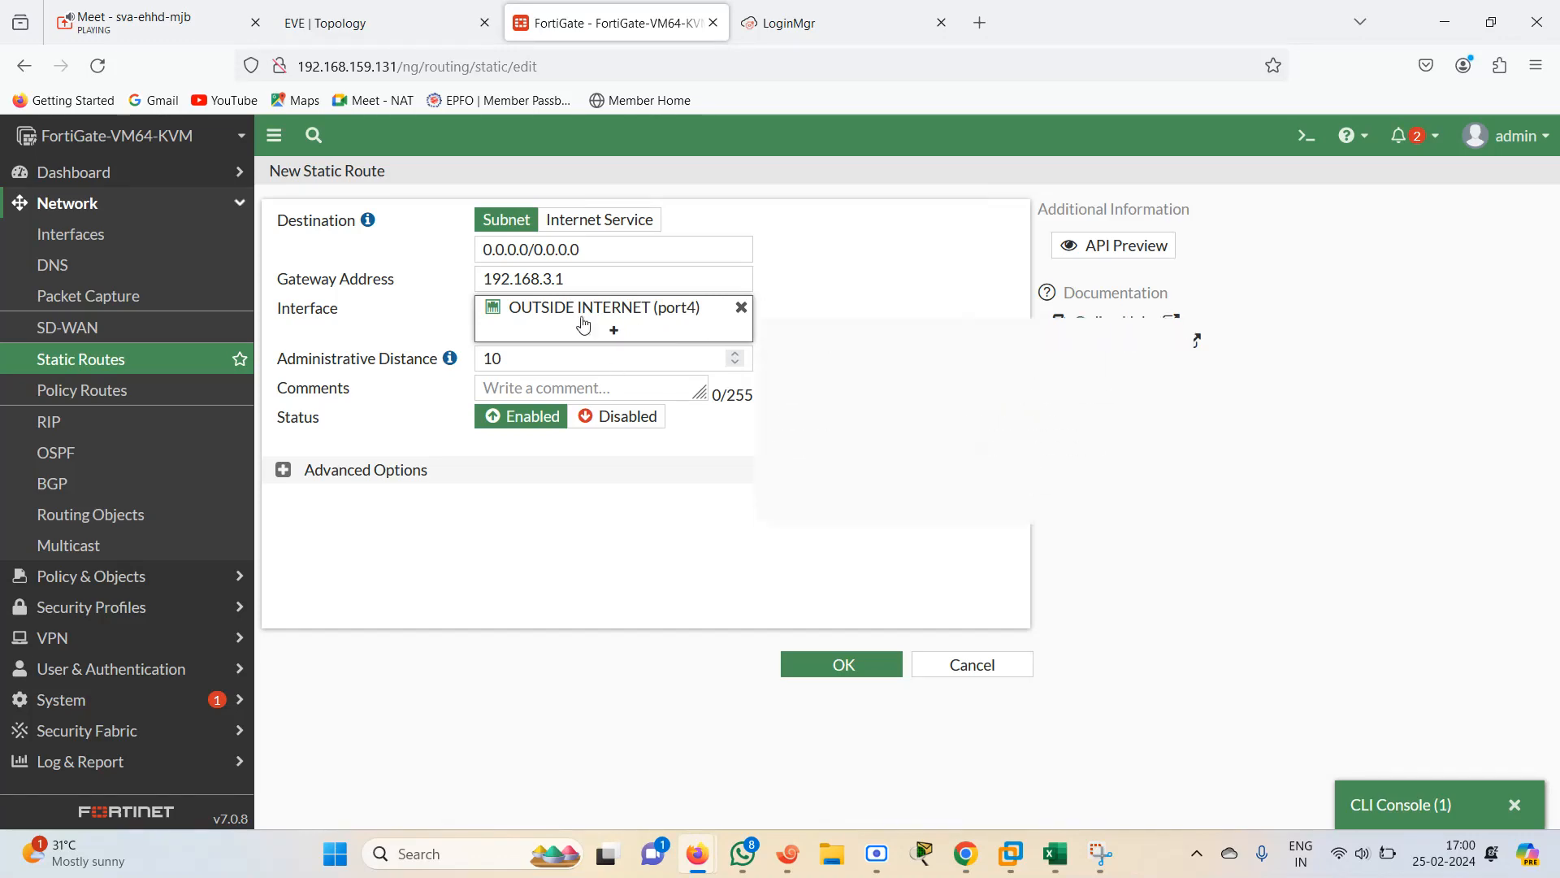
left_click(828, 673)
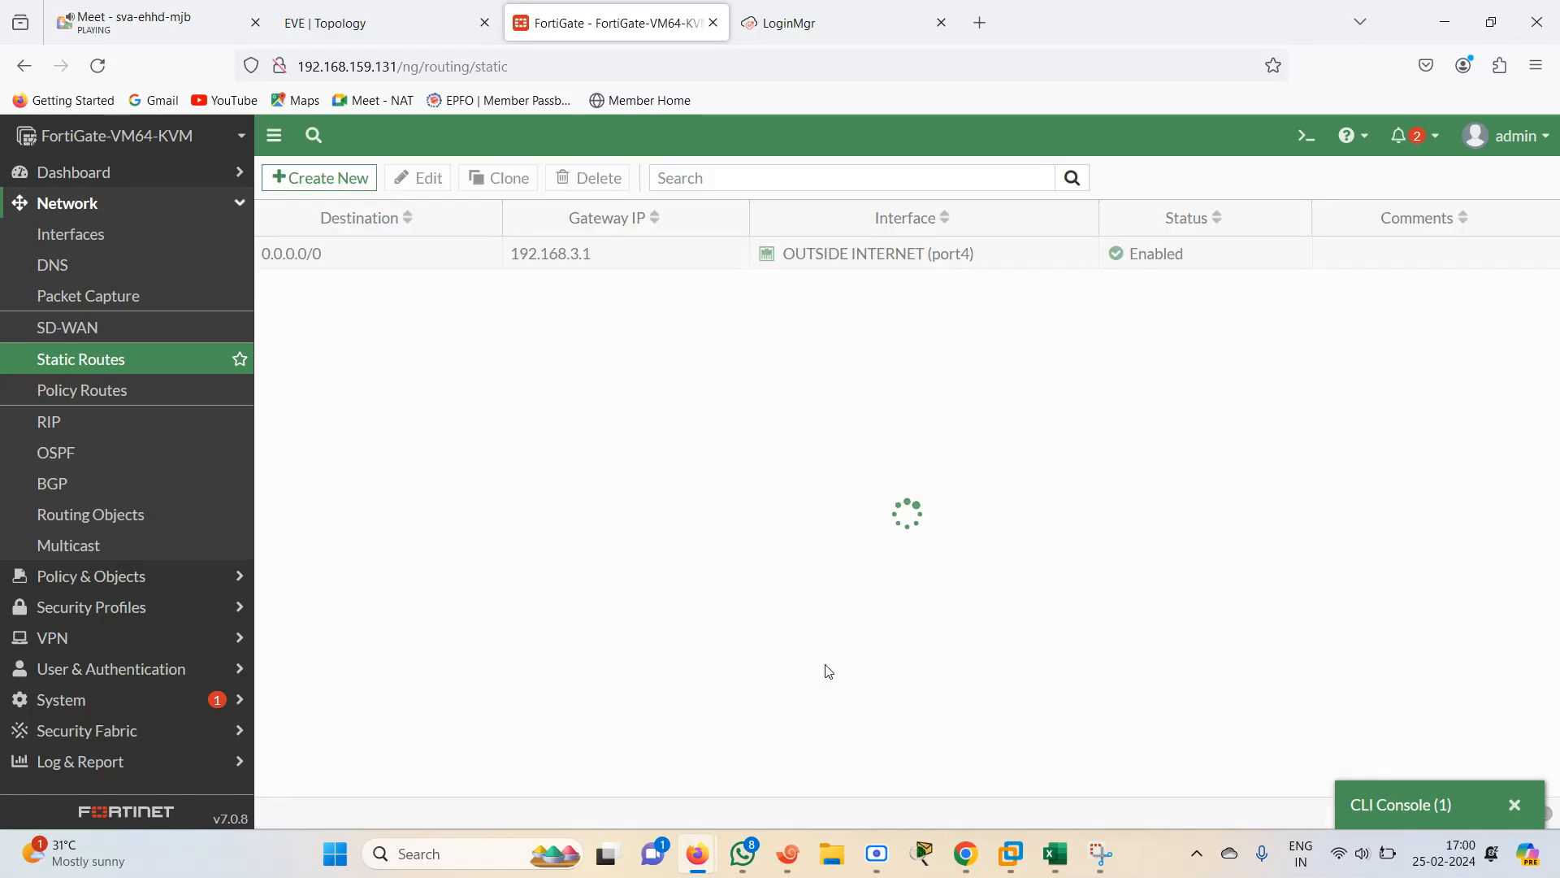
Rerun the routing table details command in the FortiGate CLI console
left_click(424, 23)
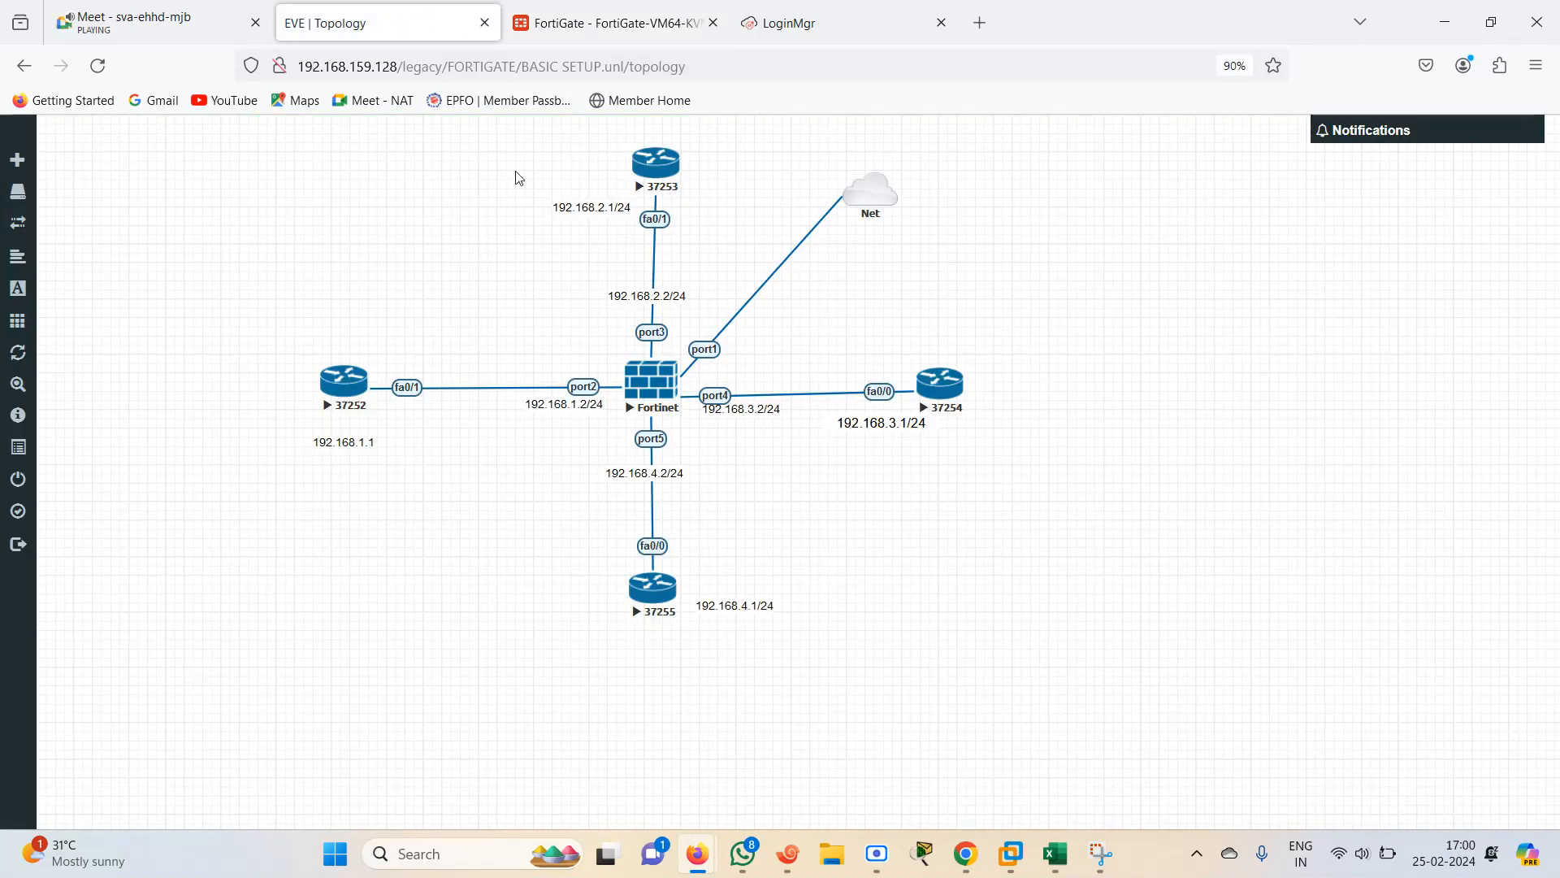
left_click(609, 20)
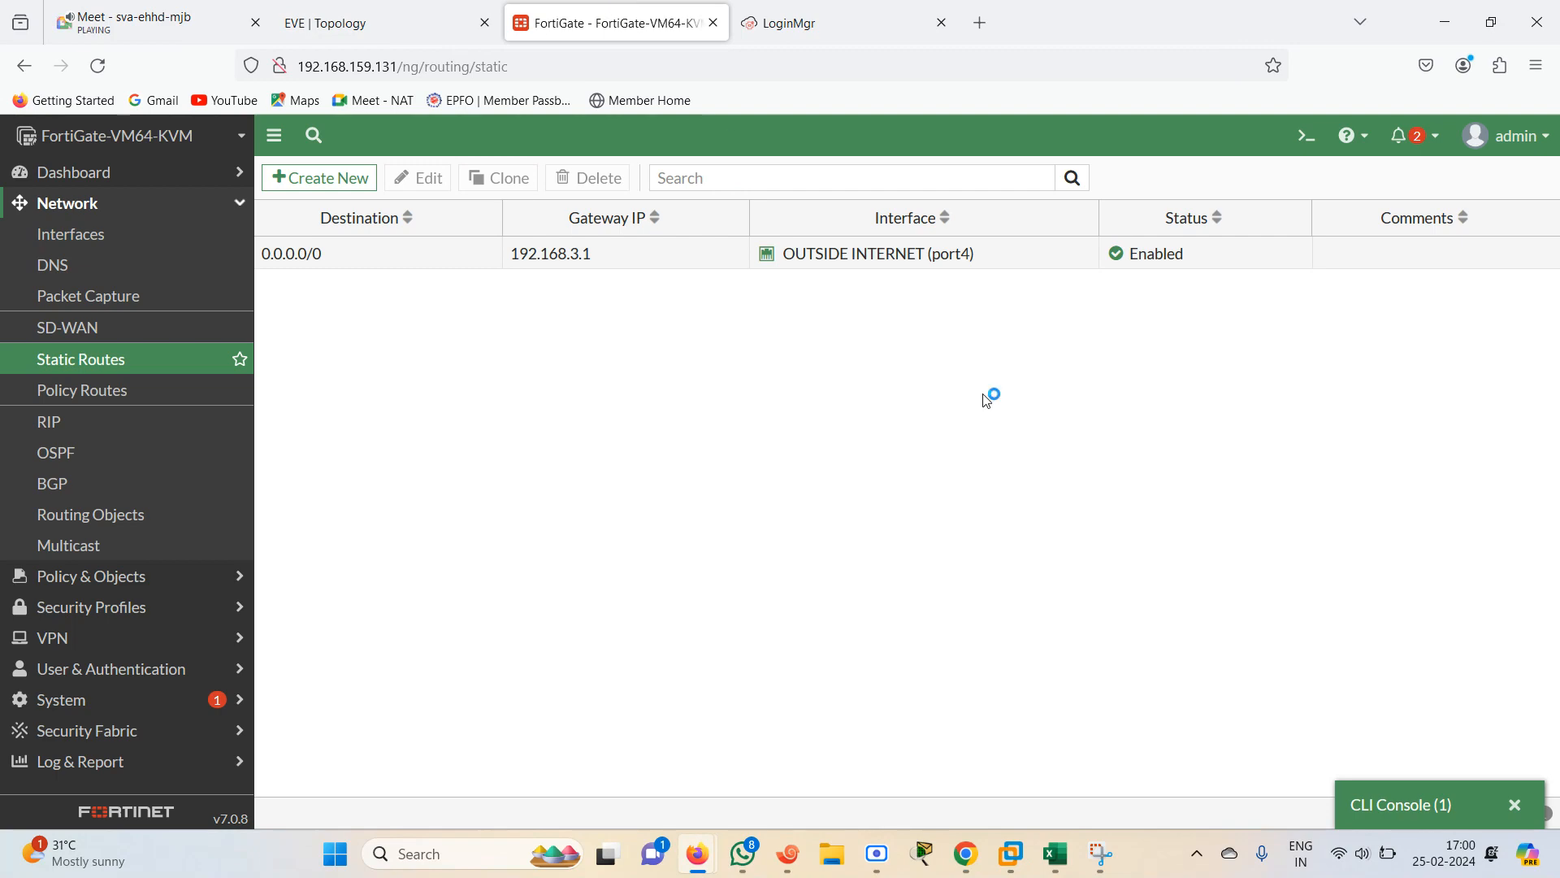
left_click(1433, 806)
key("Up")
key("Return")
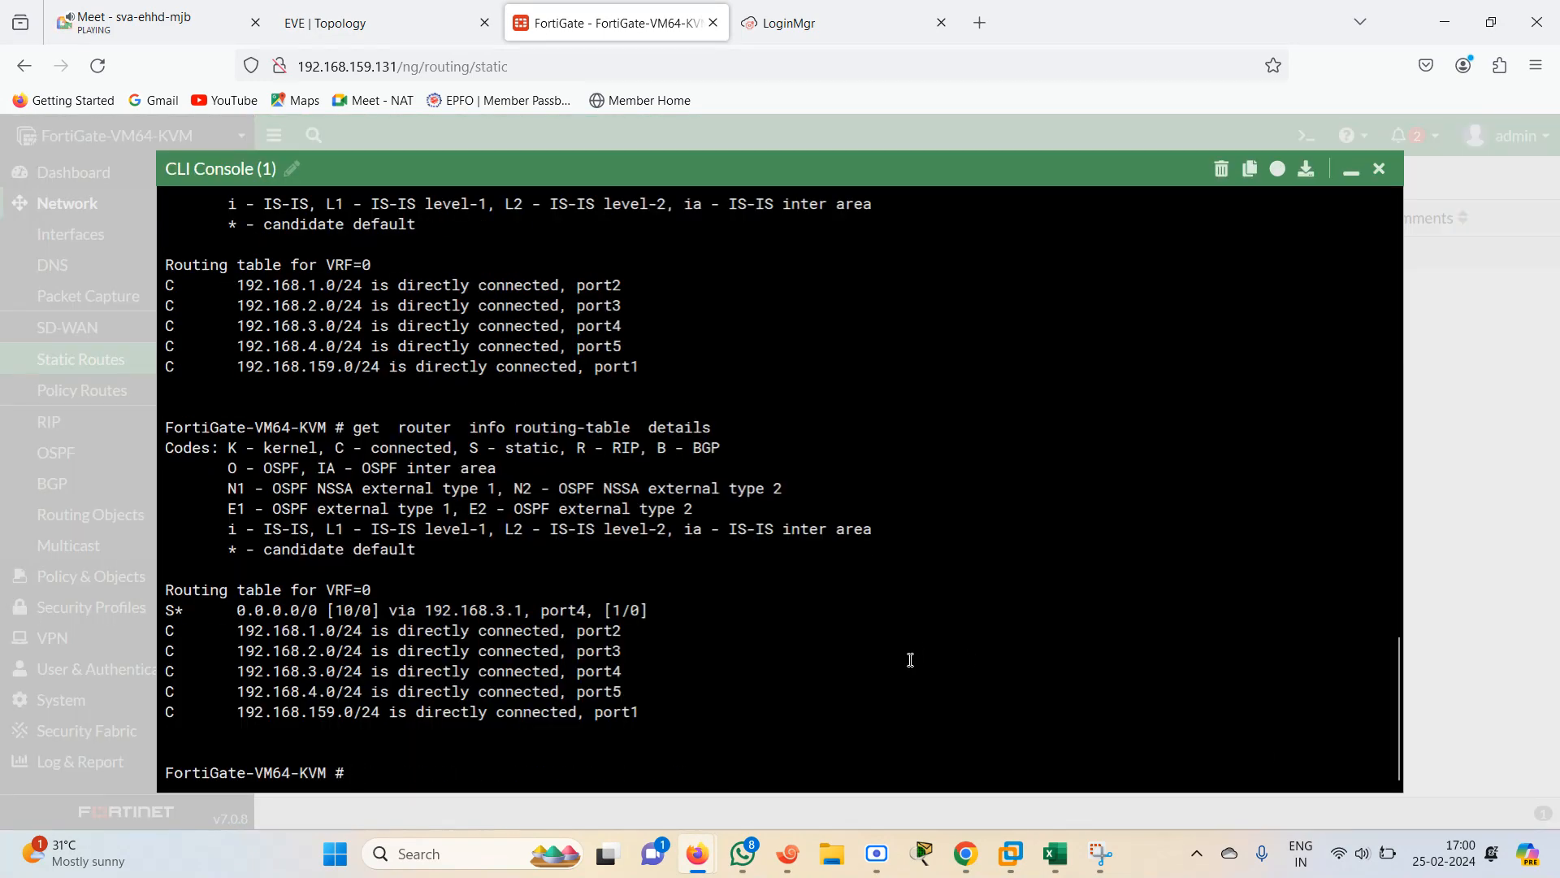
Ping 1.1.1.1 from the FortiGate CLI and close the console
type("execute ping 1.1.1.1")
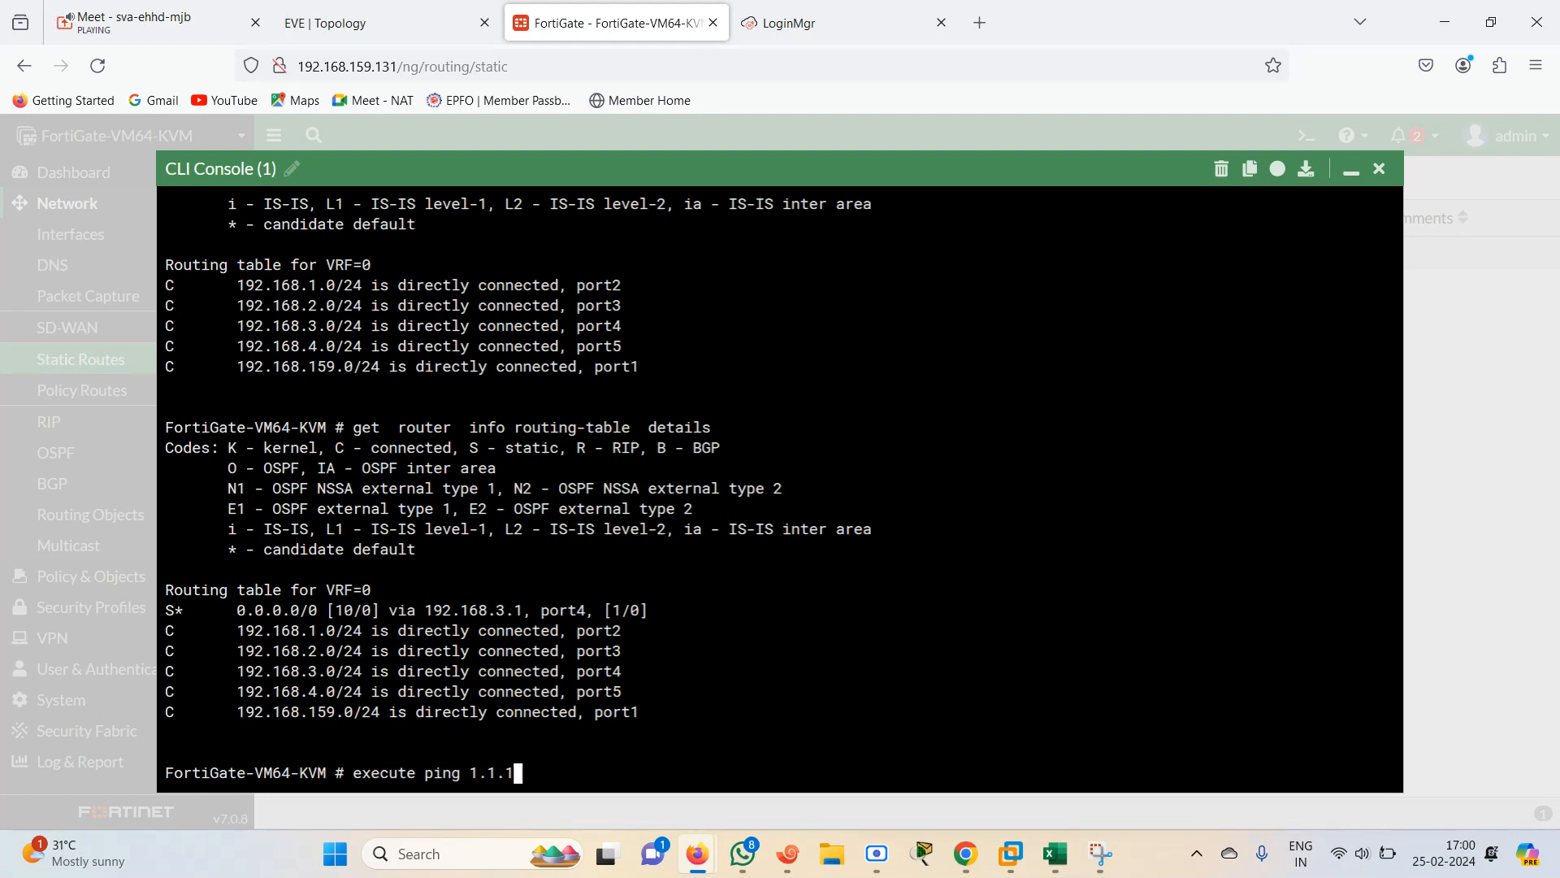
key("Return")
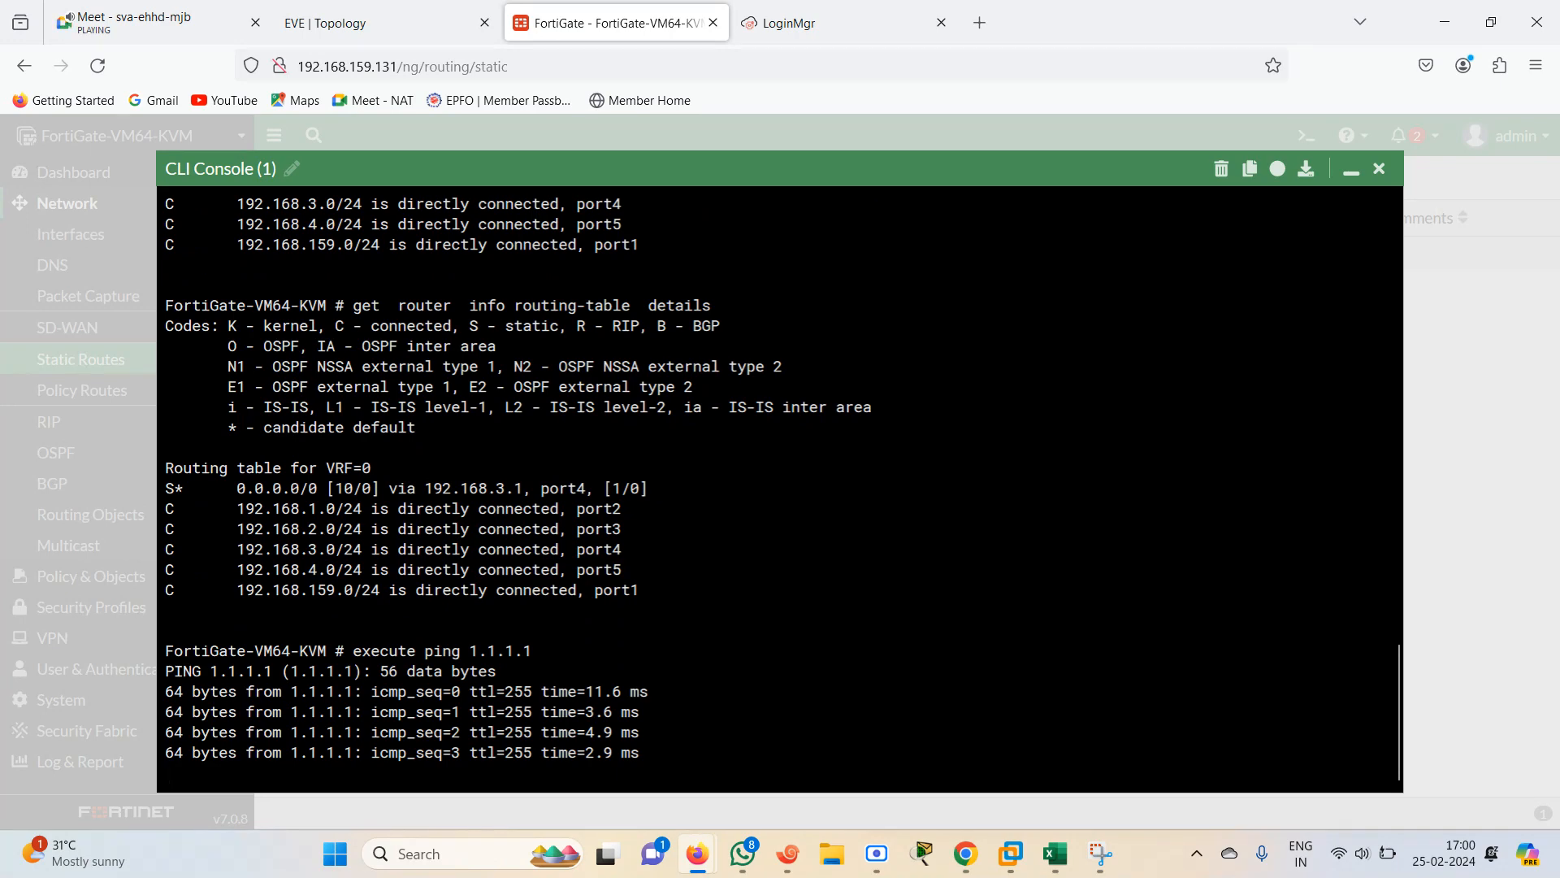
left_click(1352, 170)
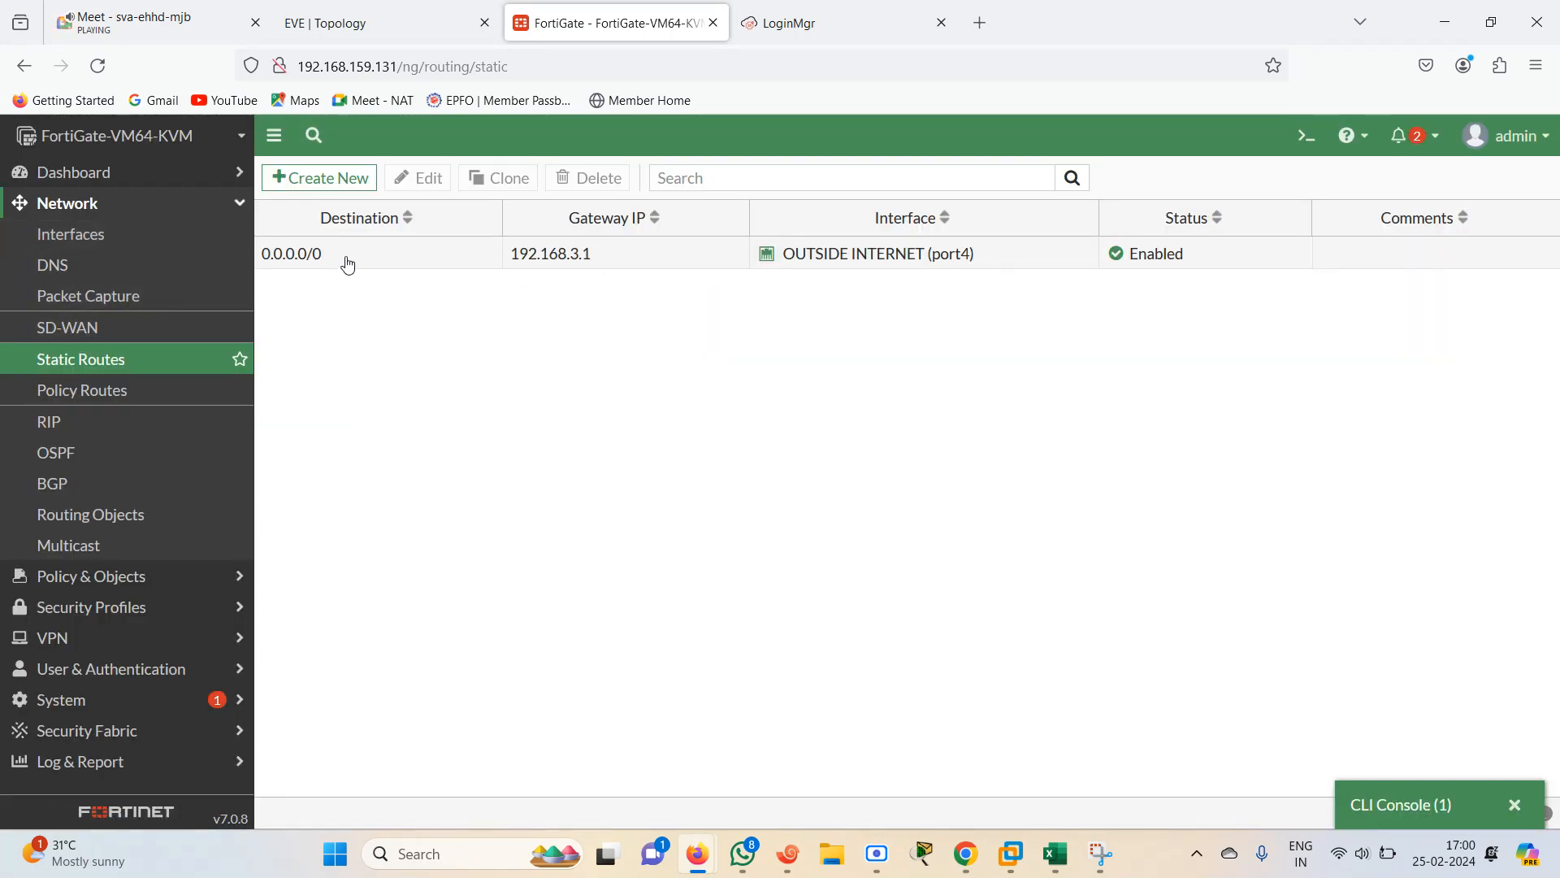
Open R4's terminal session from the EVE topology
left_click(346, 26)
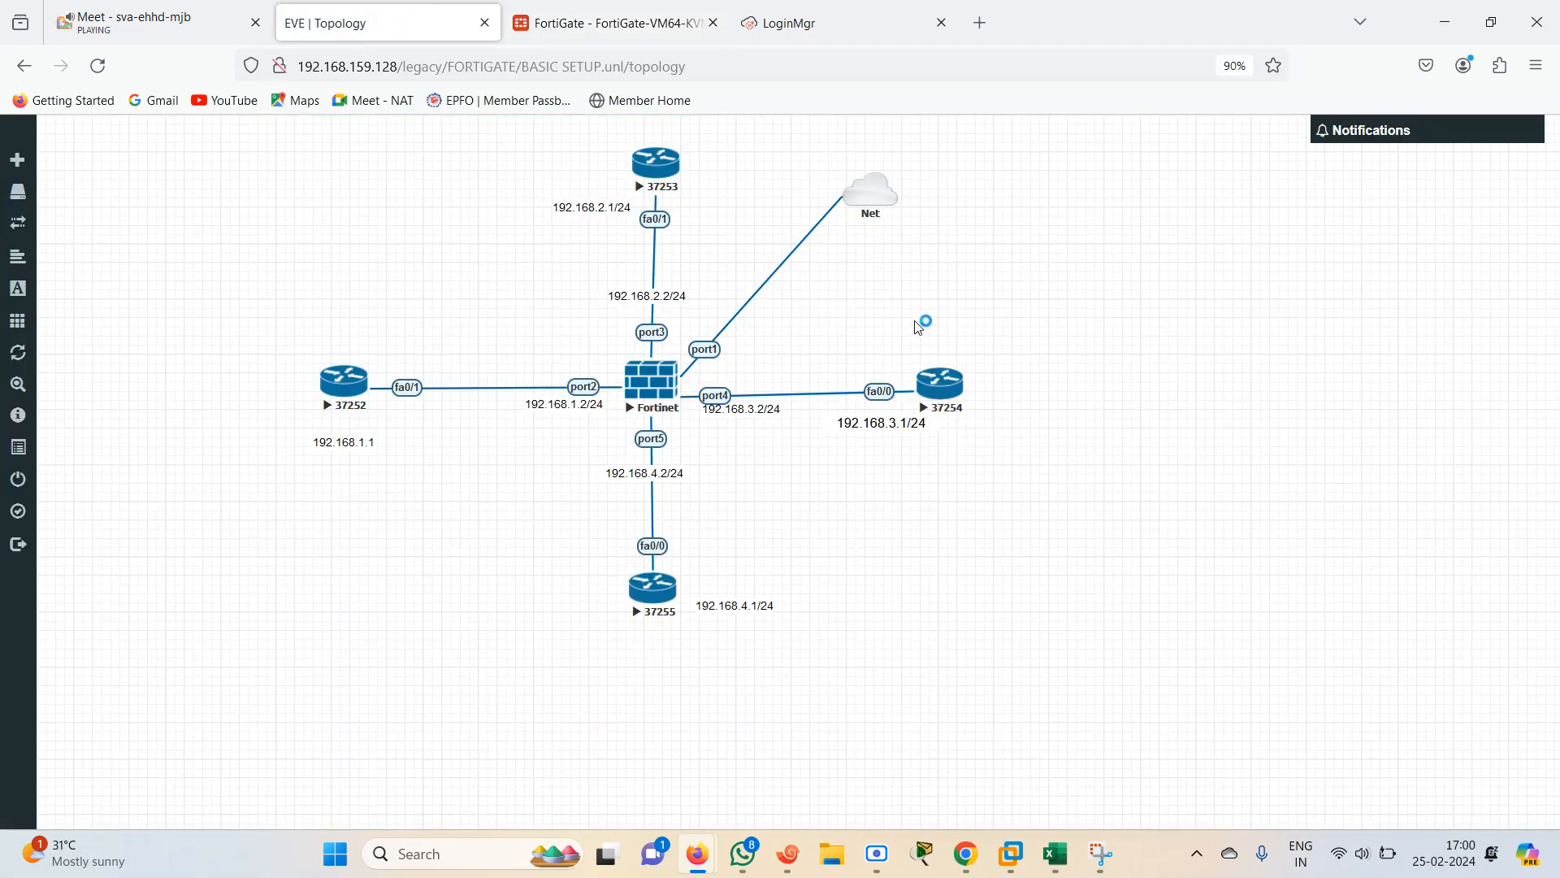
left_click(954, 389)
left_click(786, 861)
key("Return")
key("Return")
key("Return")
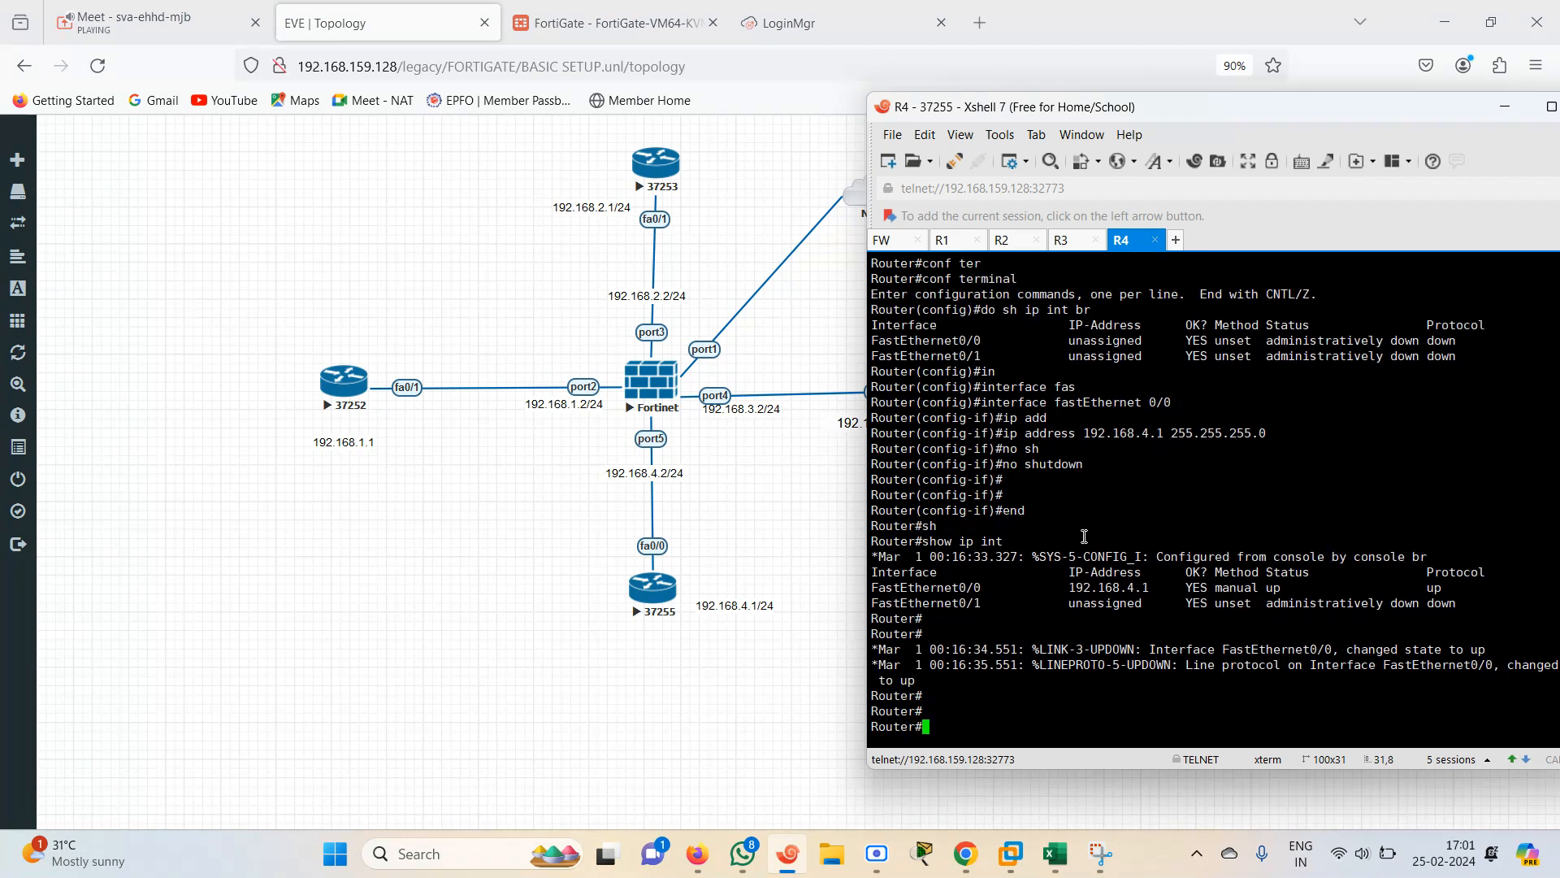
key("Return")
key("Return")
key("Return")
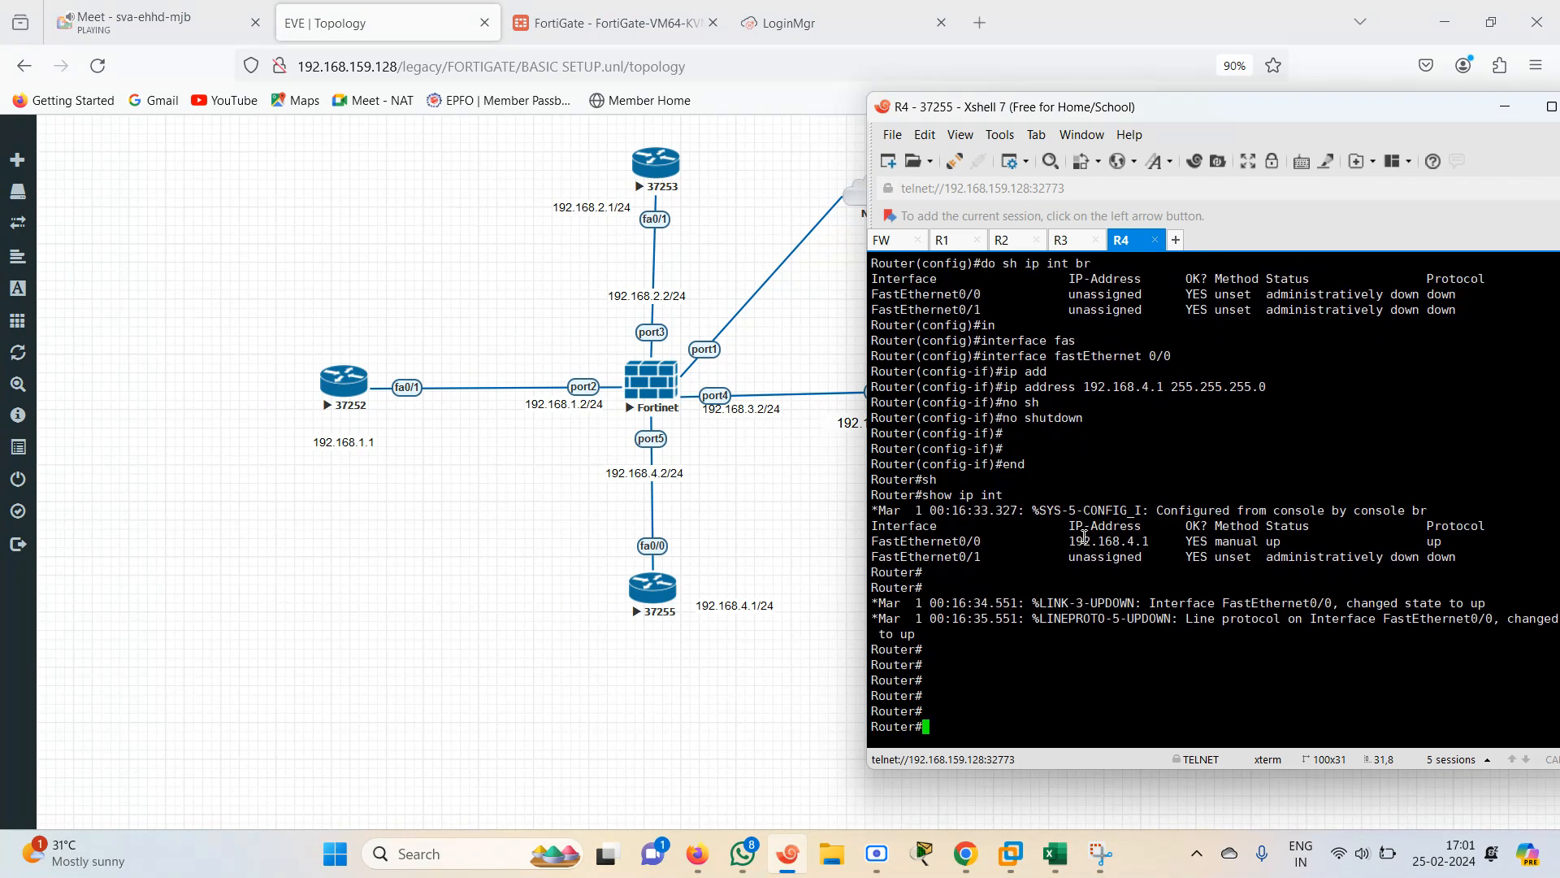
Ping 1.1.1.1 from R1's console, then switch to the Meet tab
left_click(960, 244)
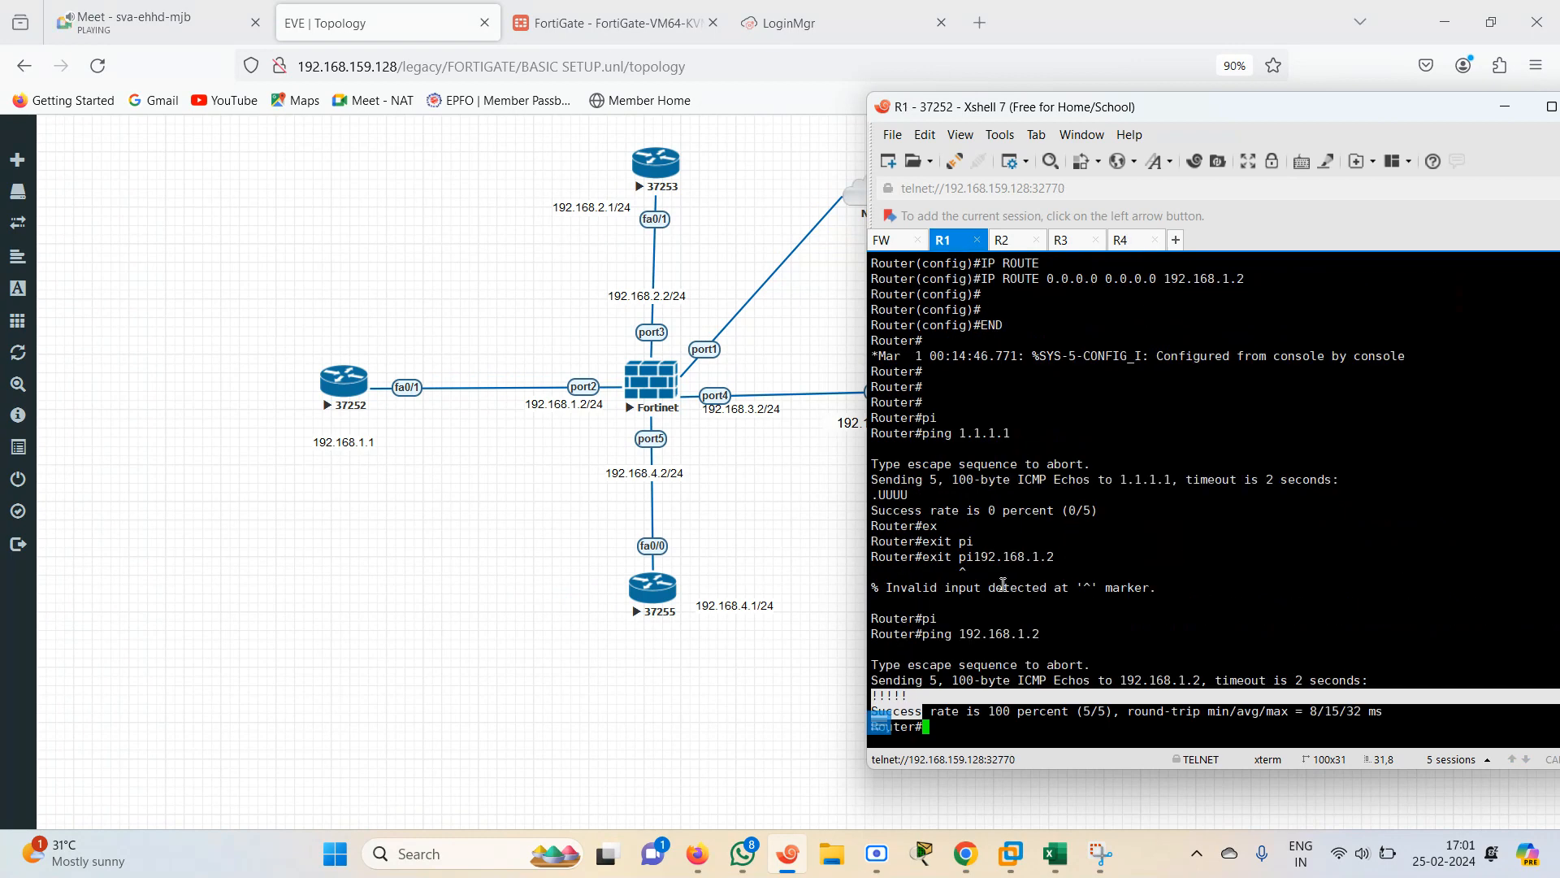
key("Return")
key("Return")
key("Return")
type("ex")
key("BackSpace")
key("BackSpace")
type("pi")
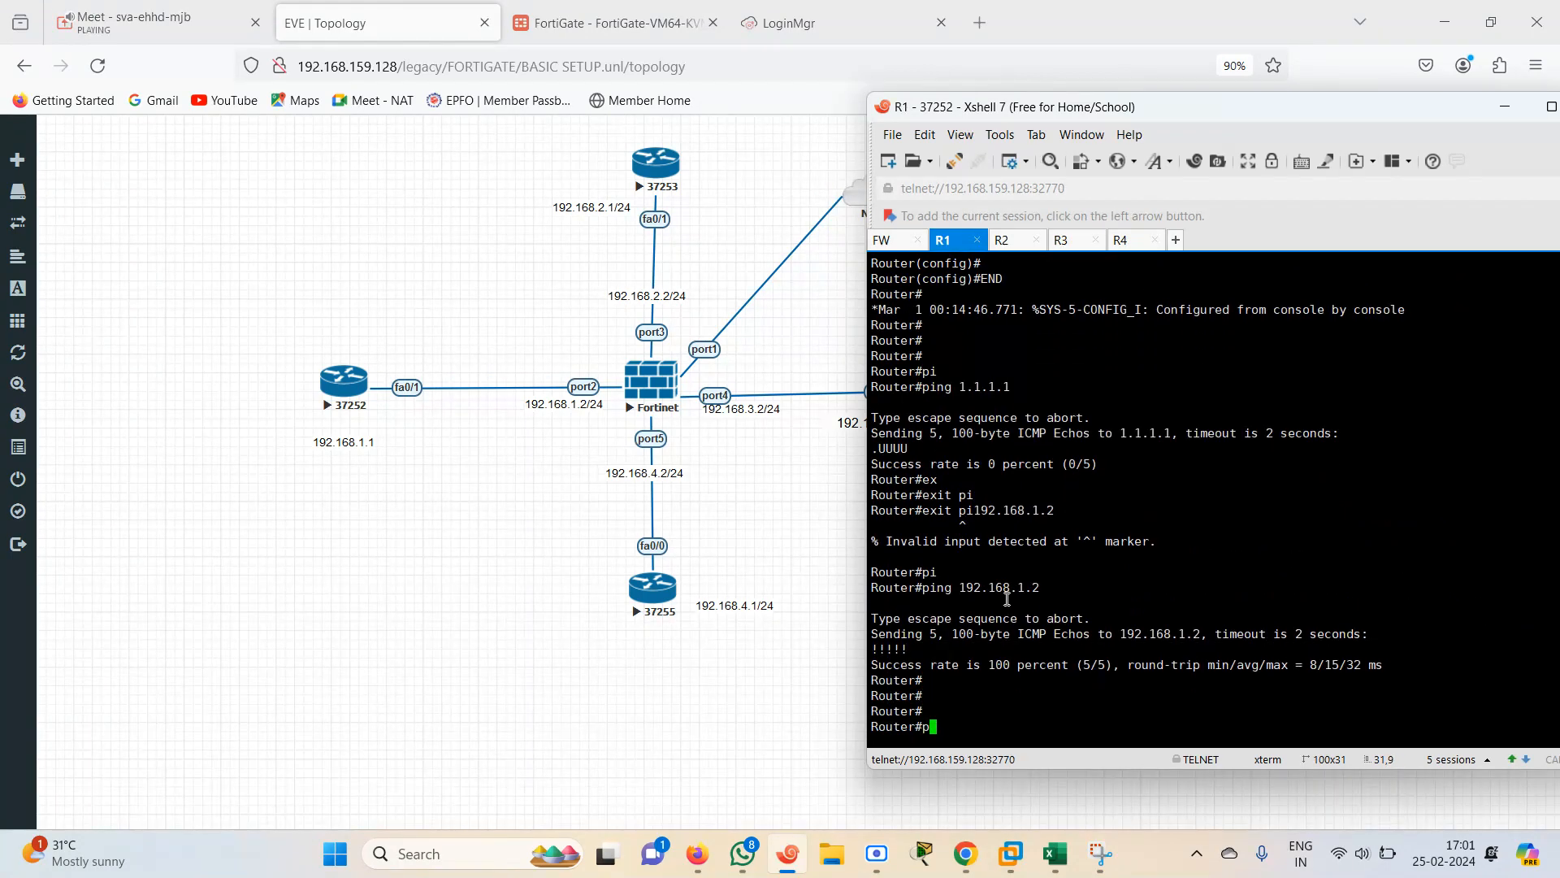
key("Tab")
type("1..1.1")
key("BackSpace")
key("BackSpace")
key("BackSpace")
key("BackSpace")
key("BackSpace")
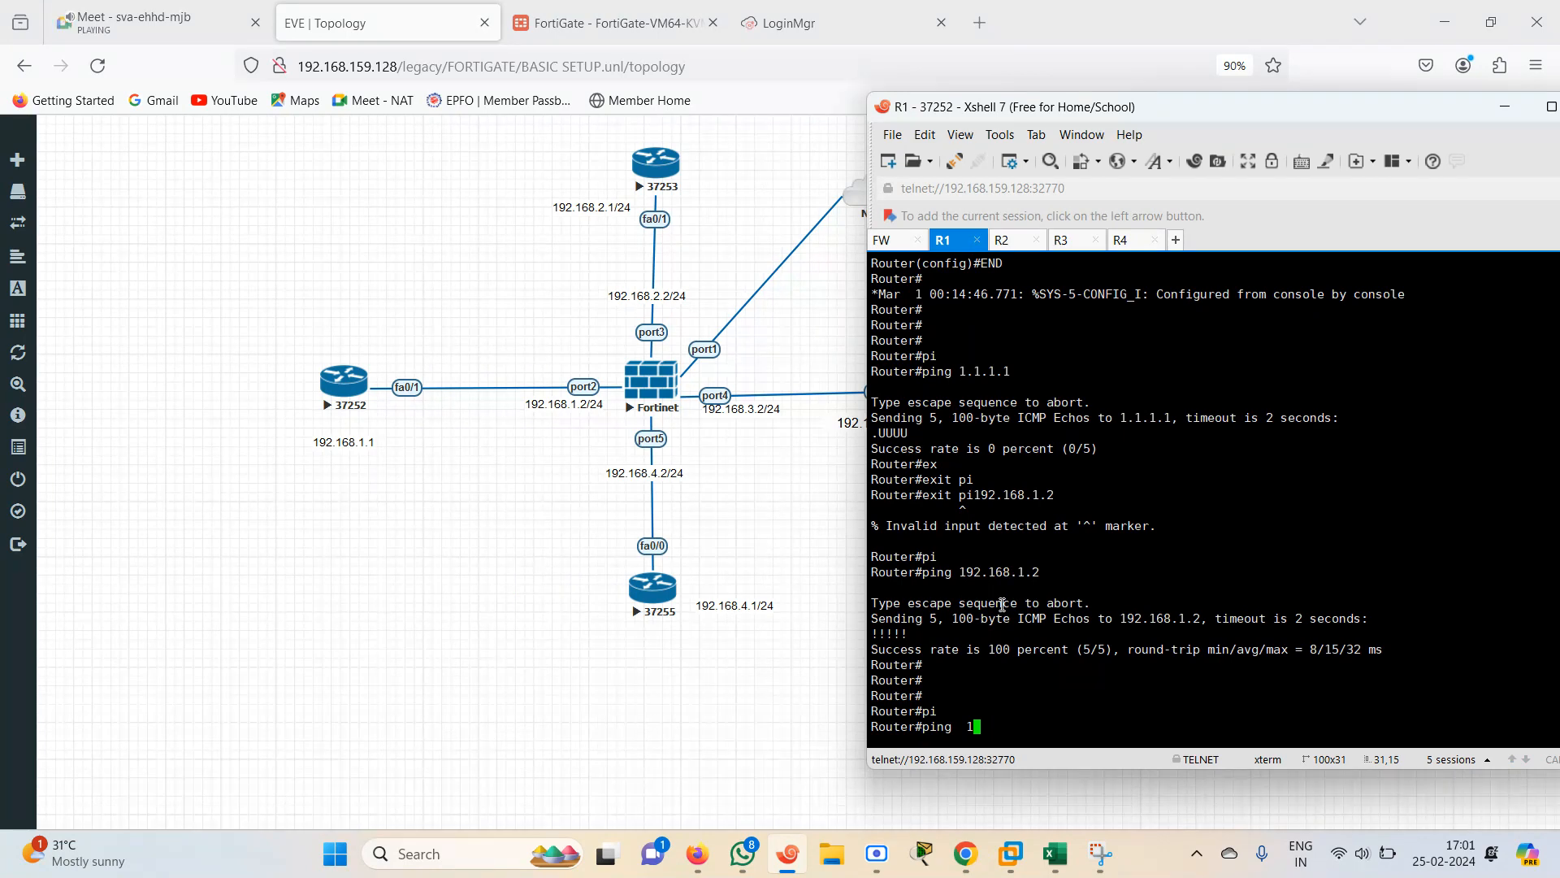
type(".1.1.1")
key("Return")
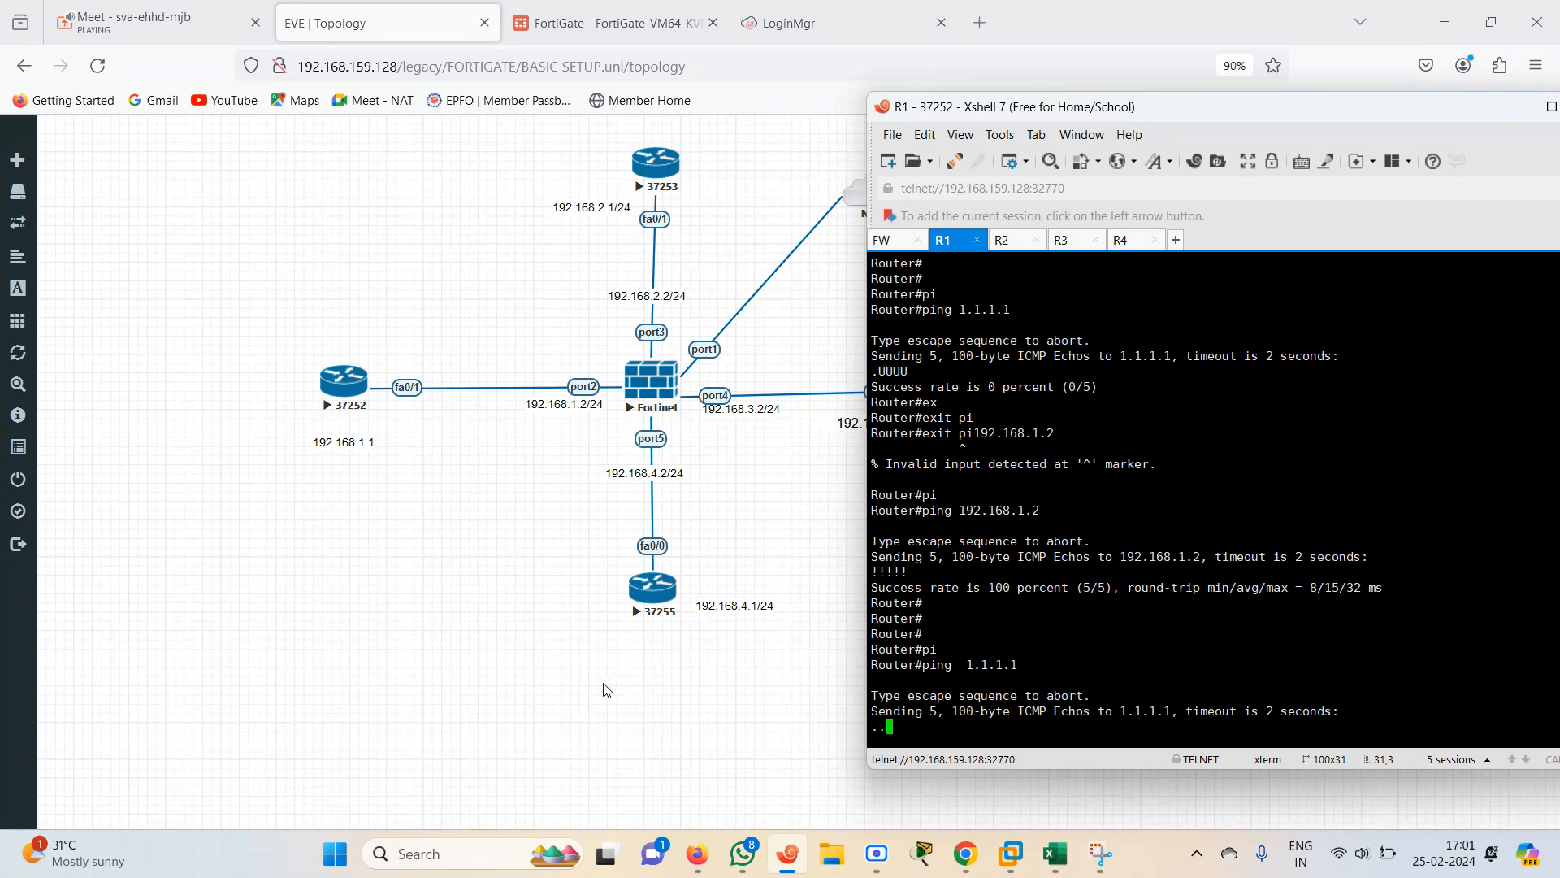
left_click(157, 21)
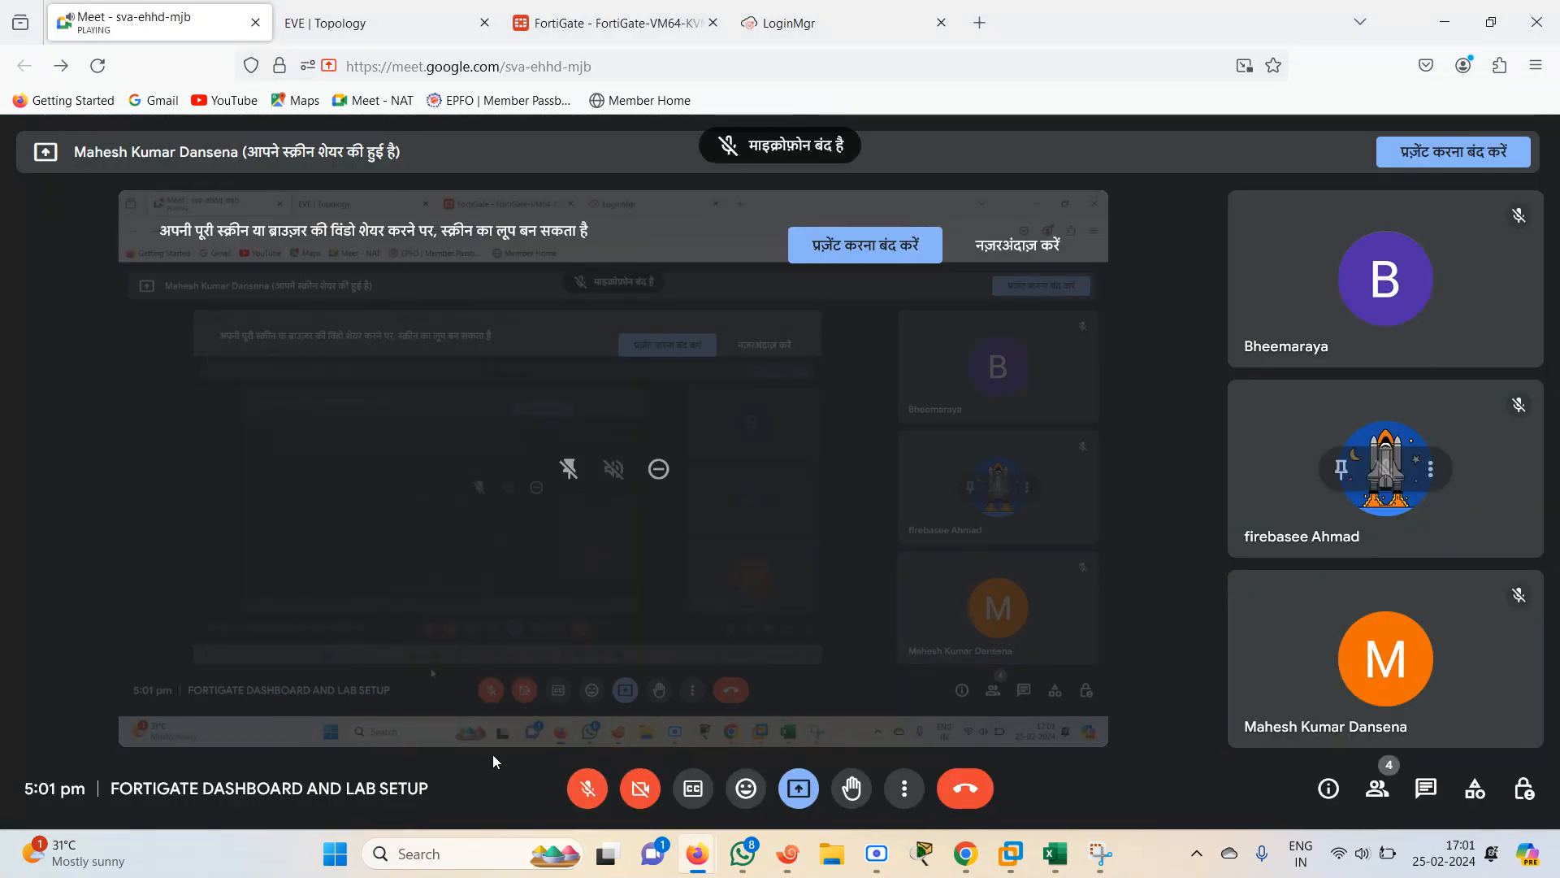
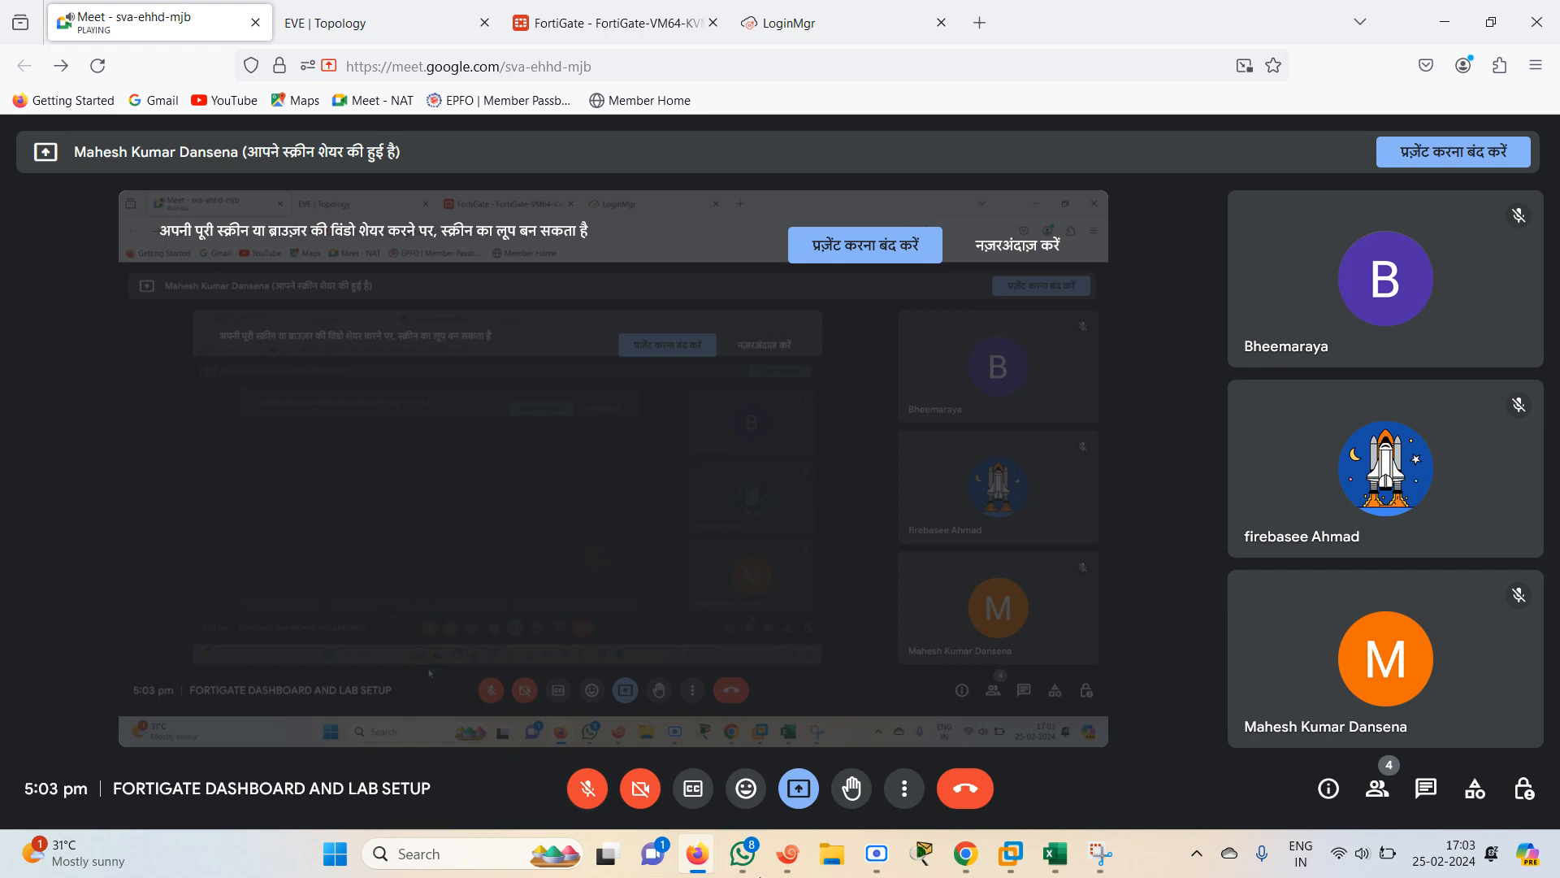
left_click(879, 865)
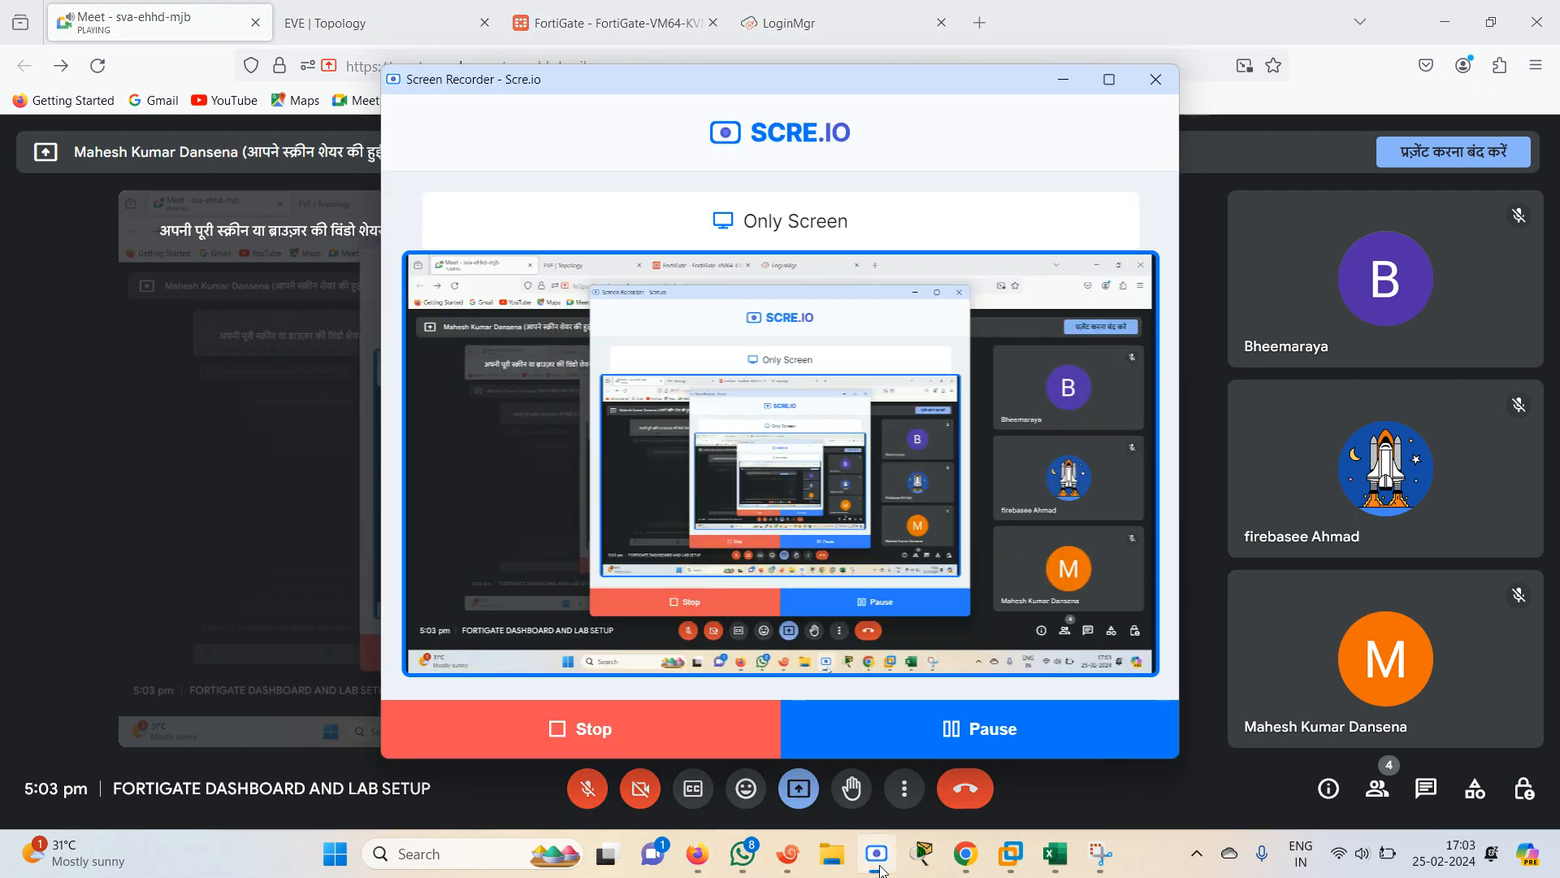
left_click(958, 739)
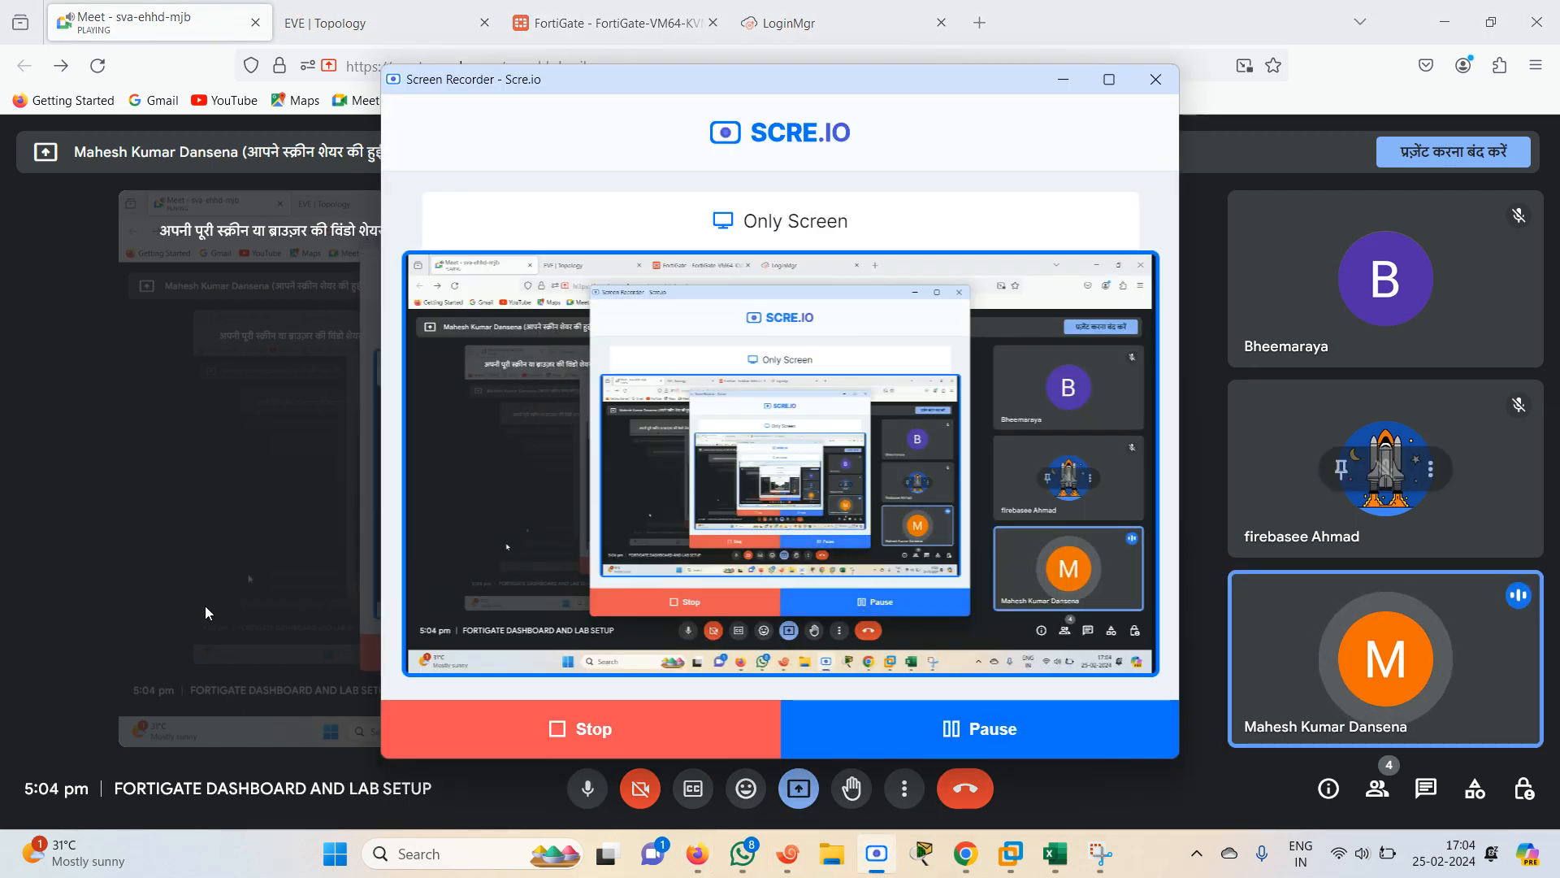
left_click(206, 613)
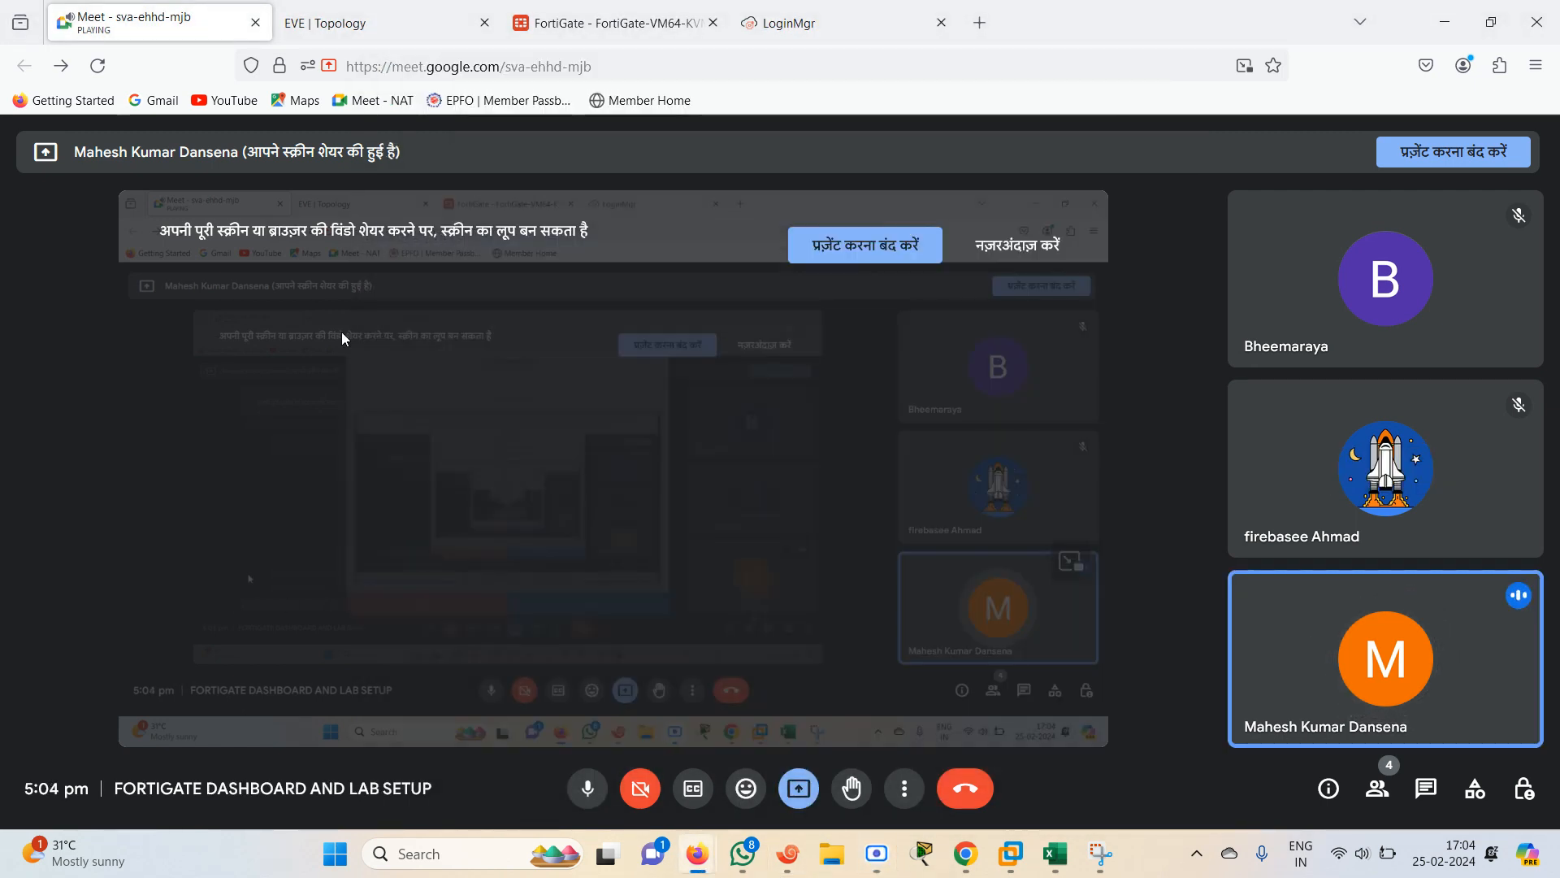
Bring up R1's console session from the EVE topology and ping 192.168.2.2
left_click(365, 27)
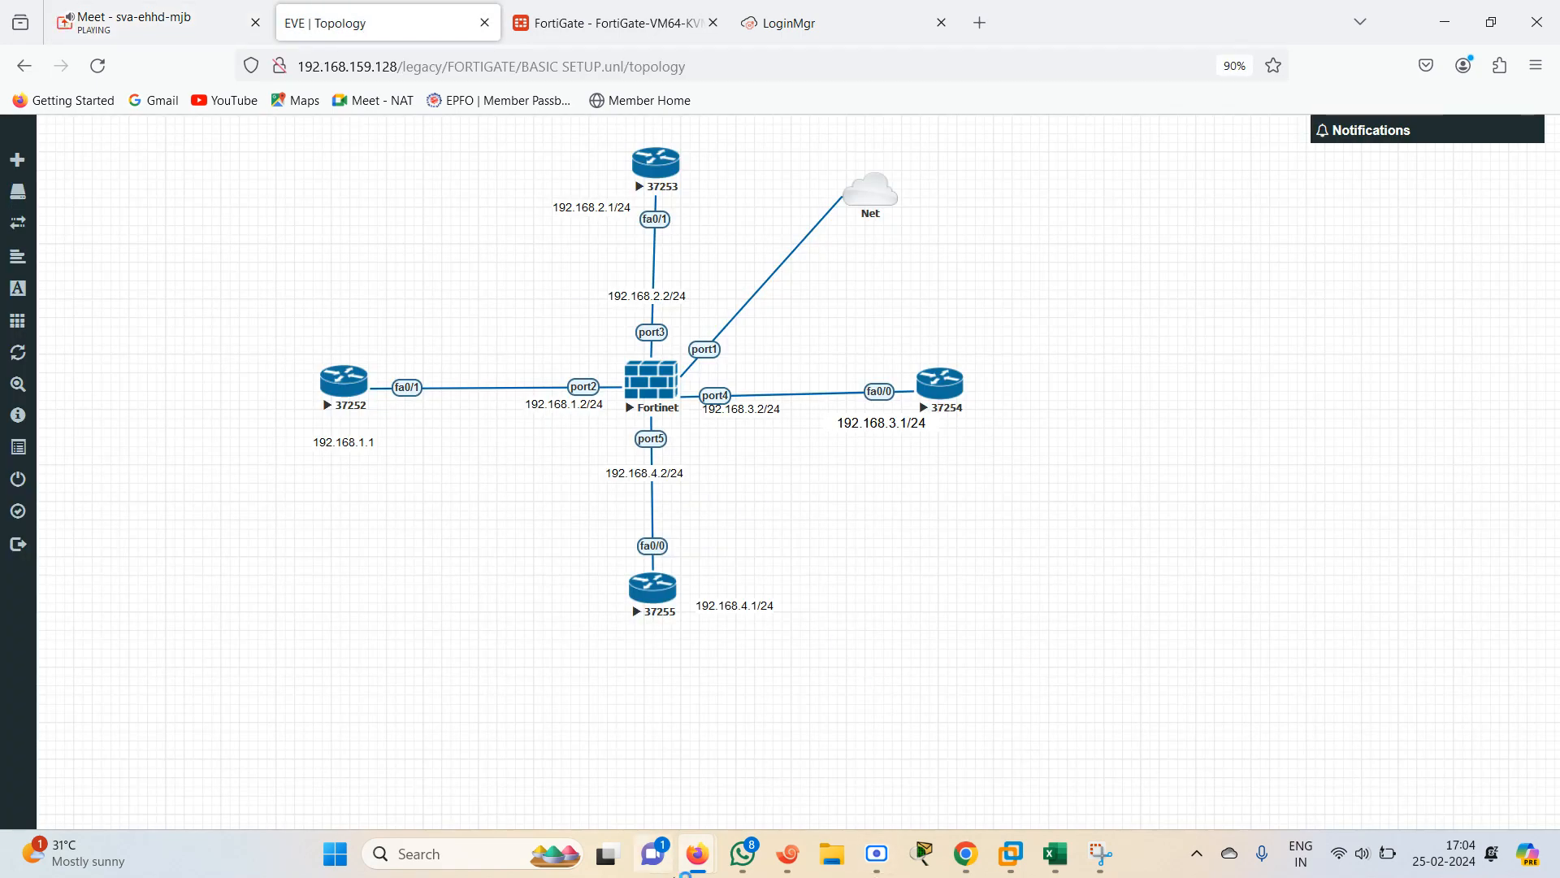
left_click(787, 872)
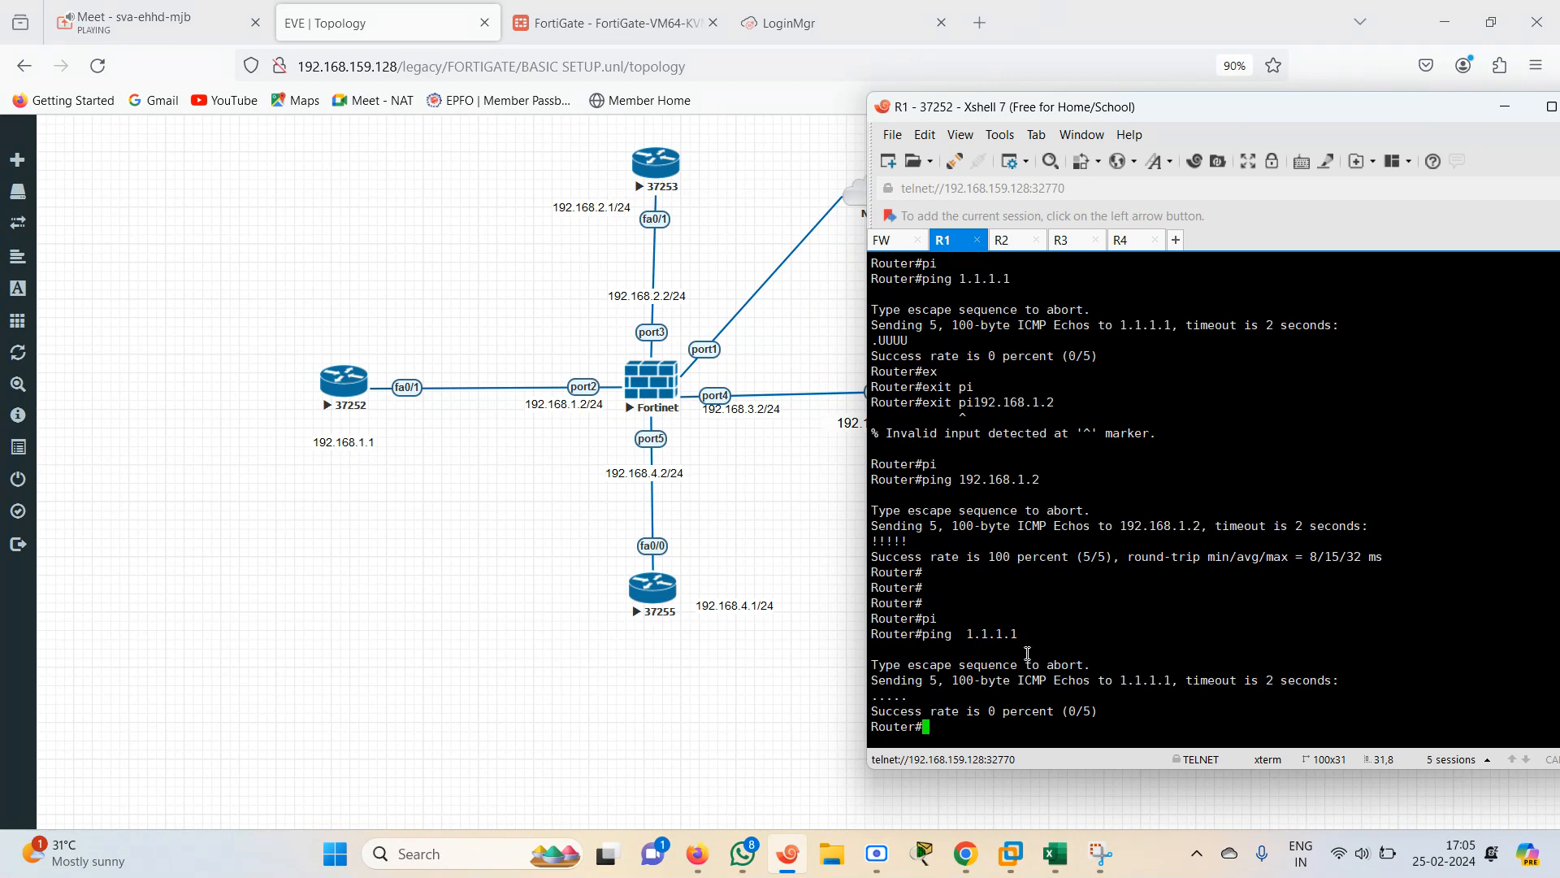
key("Return")
key("Return")
key("Return")
key("Return")
key("Return")
key("Return")
key("Return")
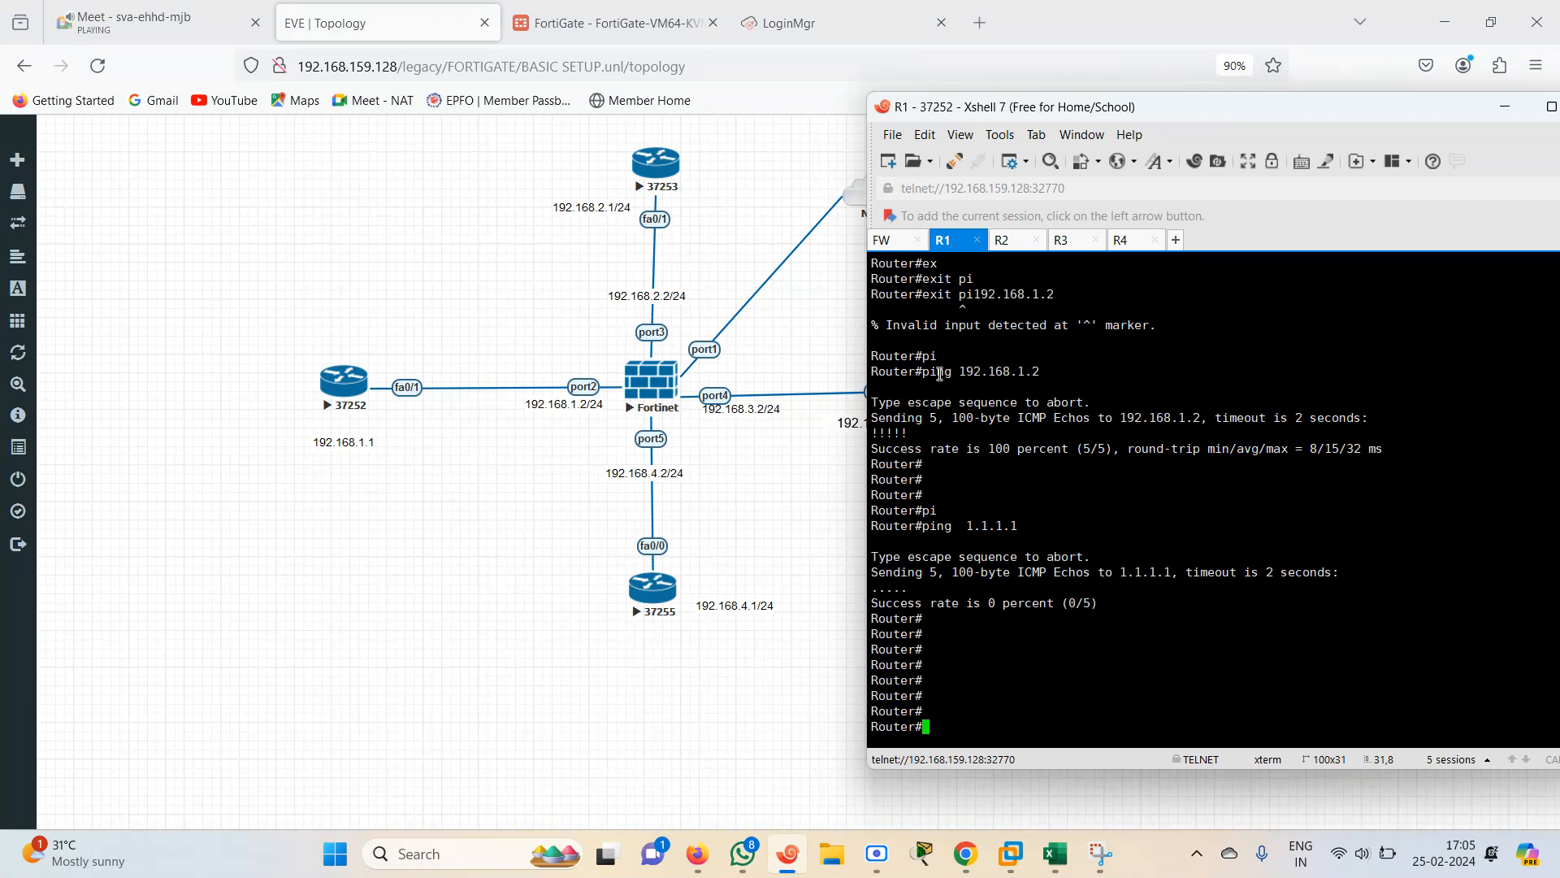
left_click(826, 517)
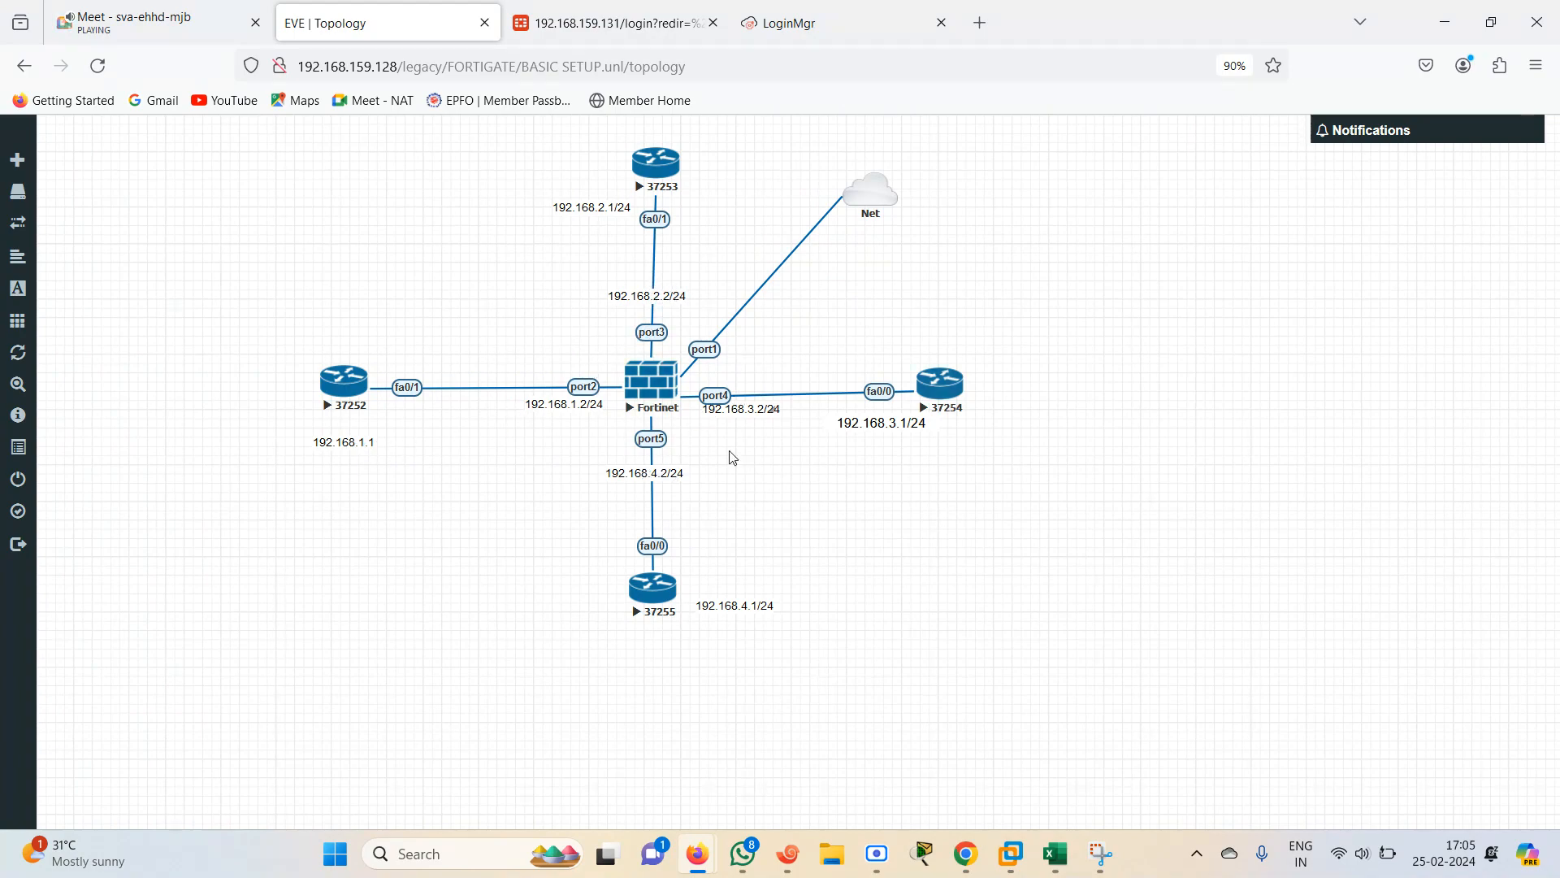
left_click(785, 869)
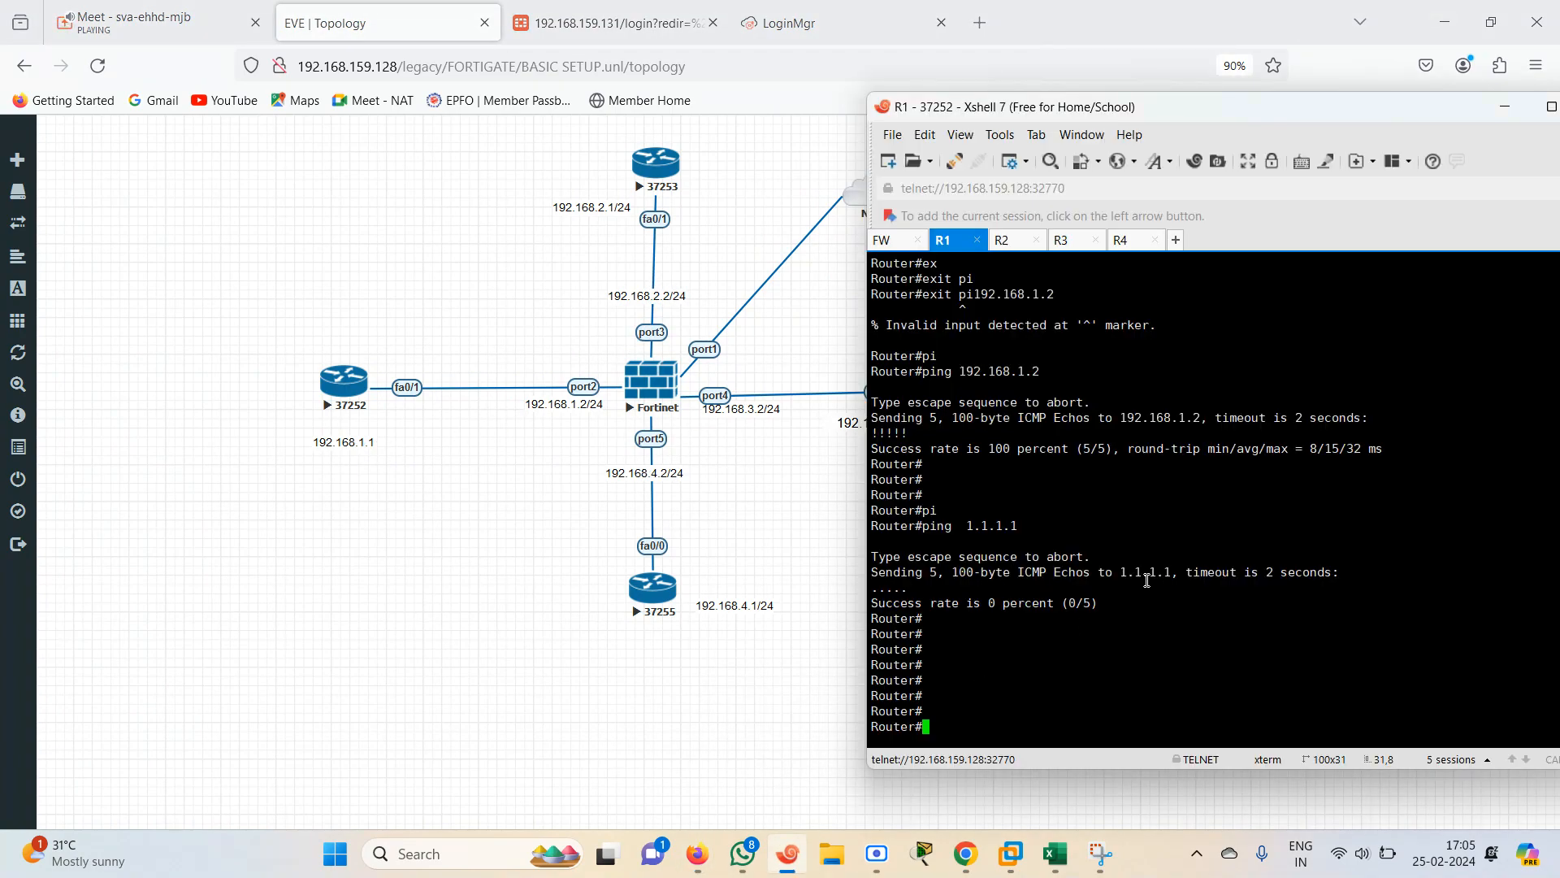
type("pi")
key("Tab")
type("19")
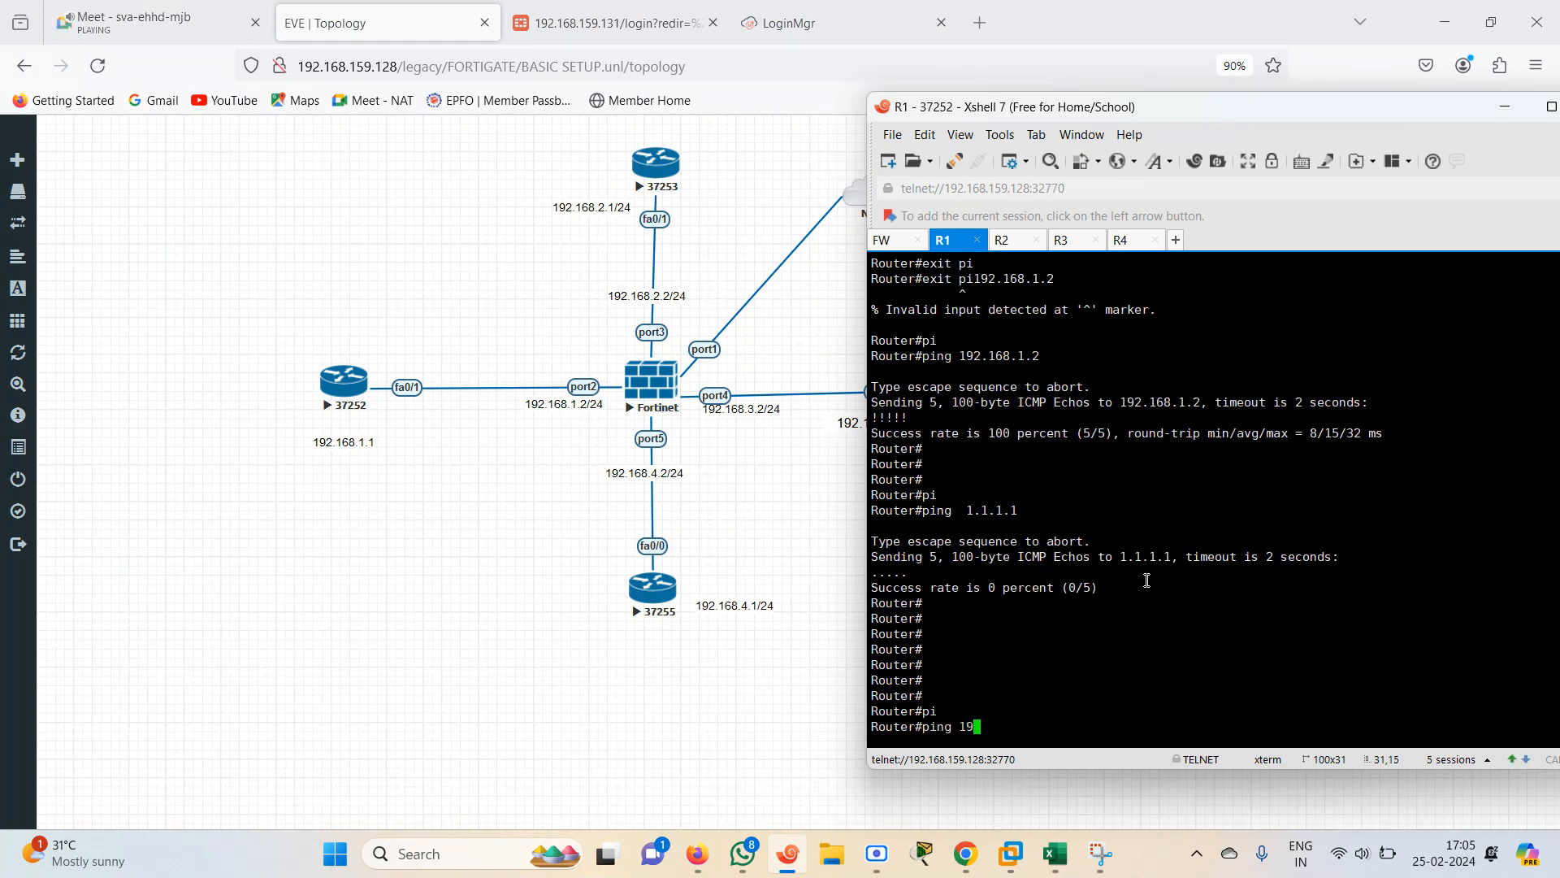
type("2.168.168.2.2")
key("Return")
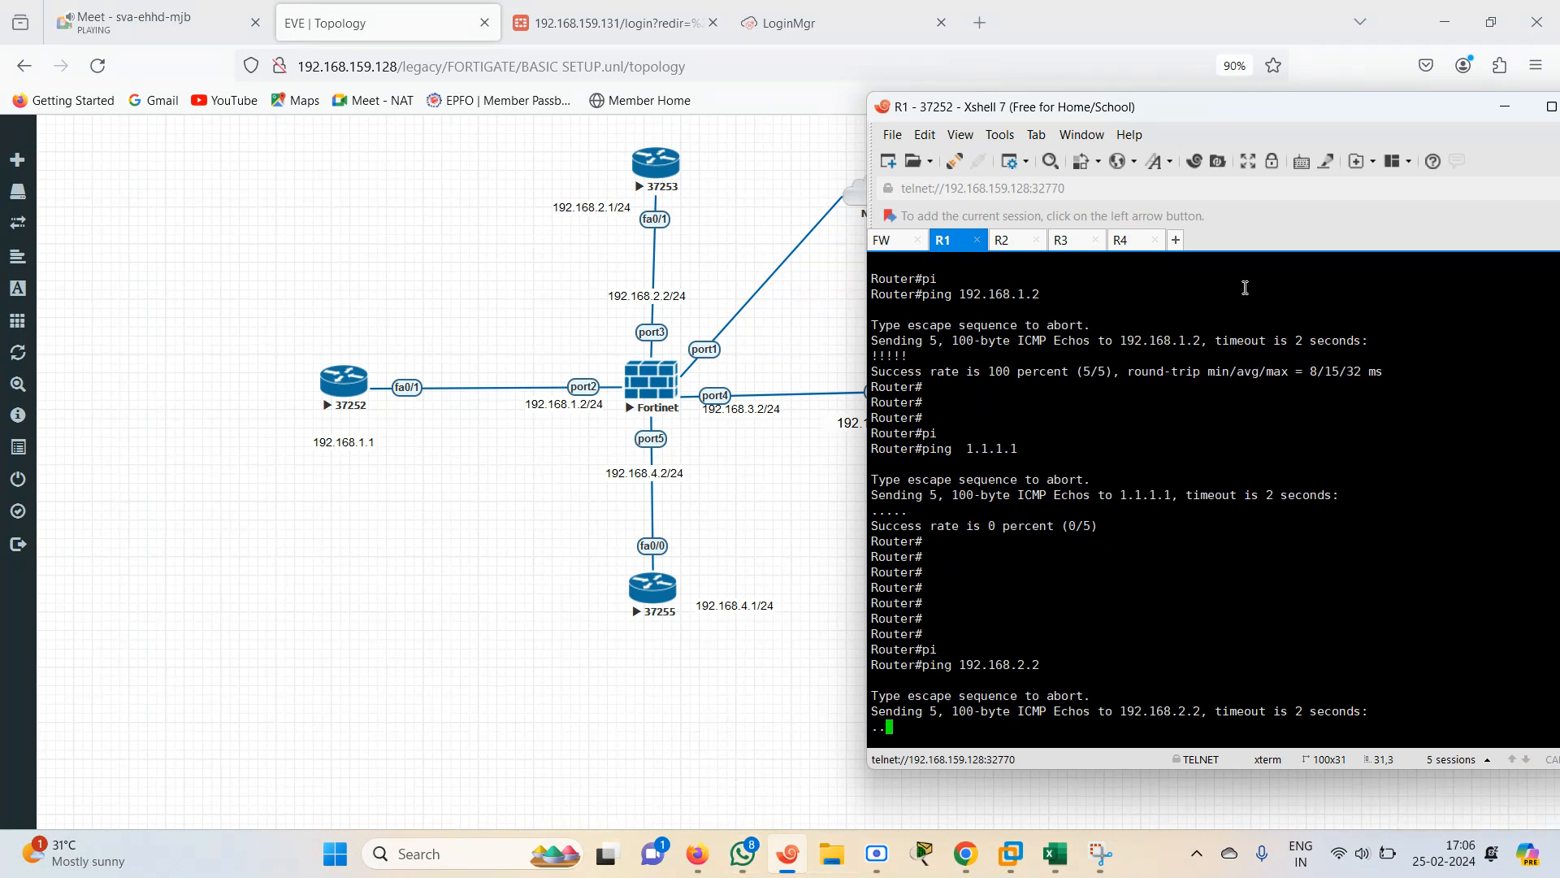
Switch to the FortiGate session and log in as admin with the account password
left_click(886, 240)
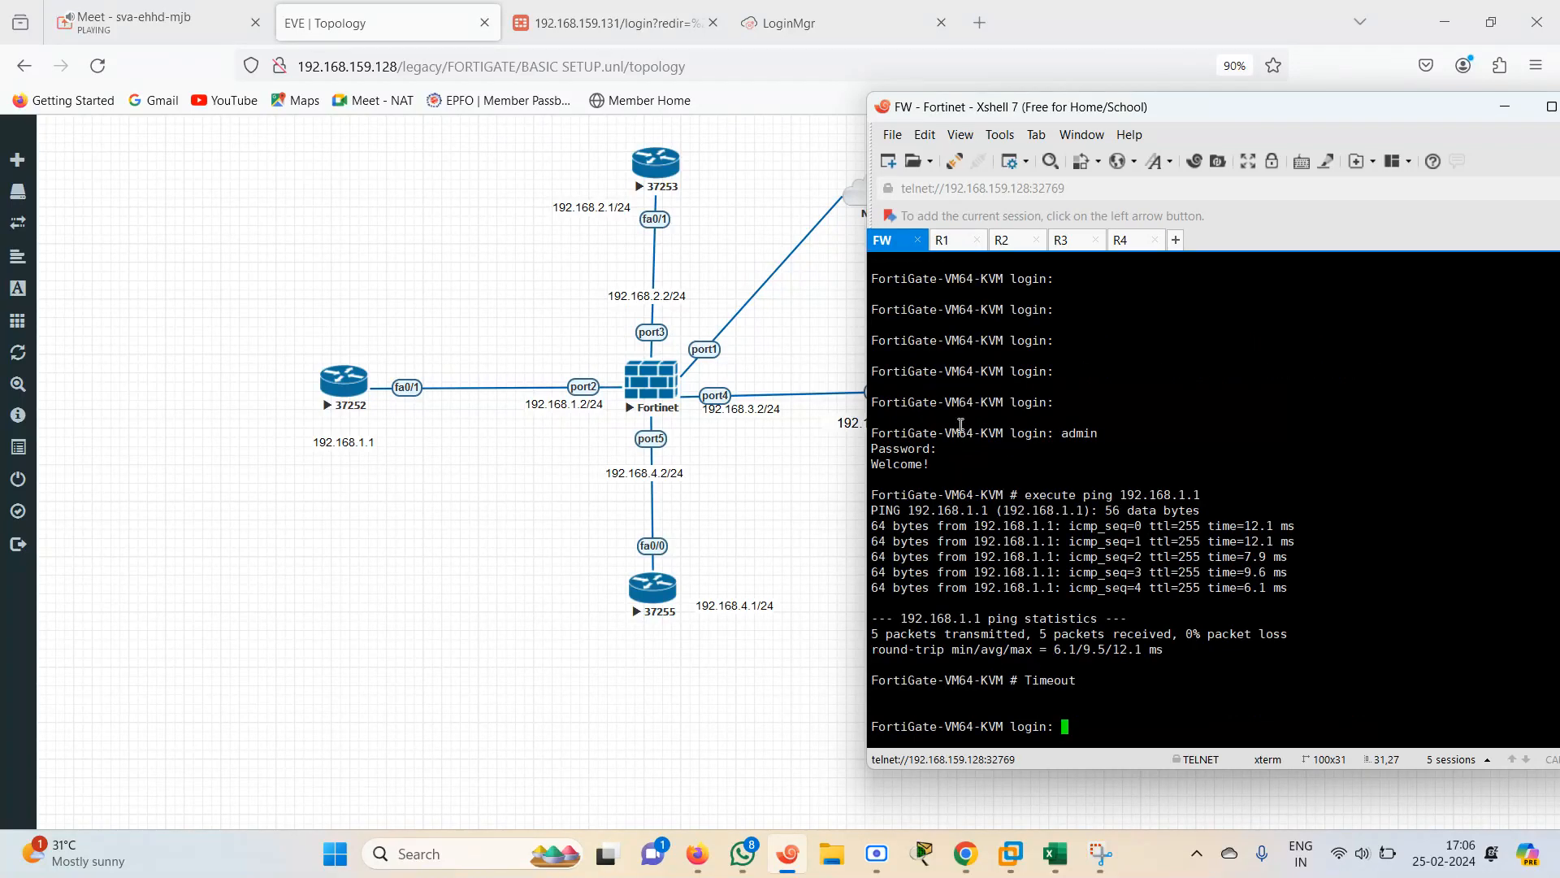
type("admin")
key("Return")
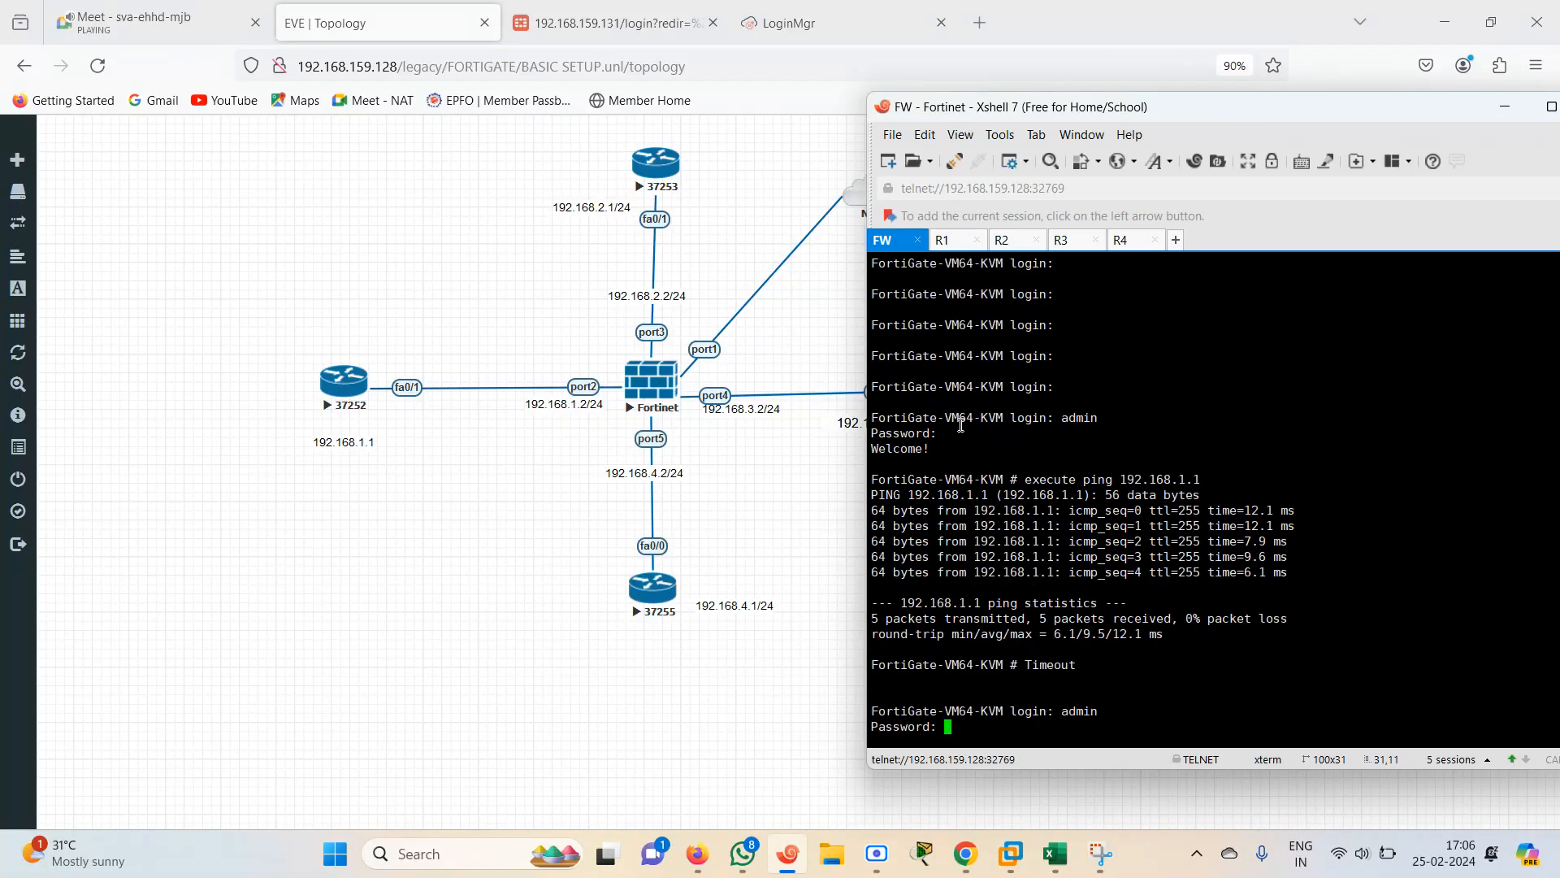
key("Return")
Enable debugging with diagnose debug enable and list the diagnose debug flow filter options
type("diagnose d")
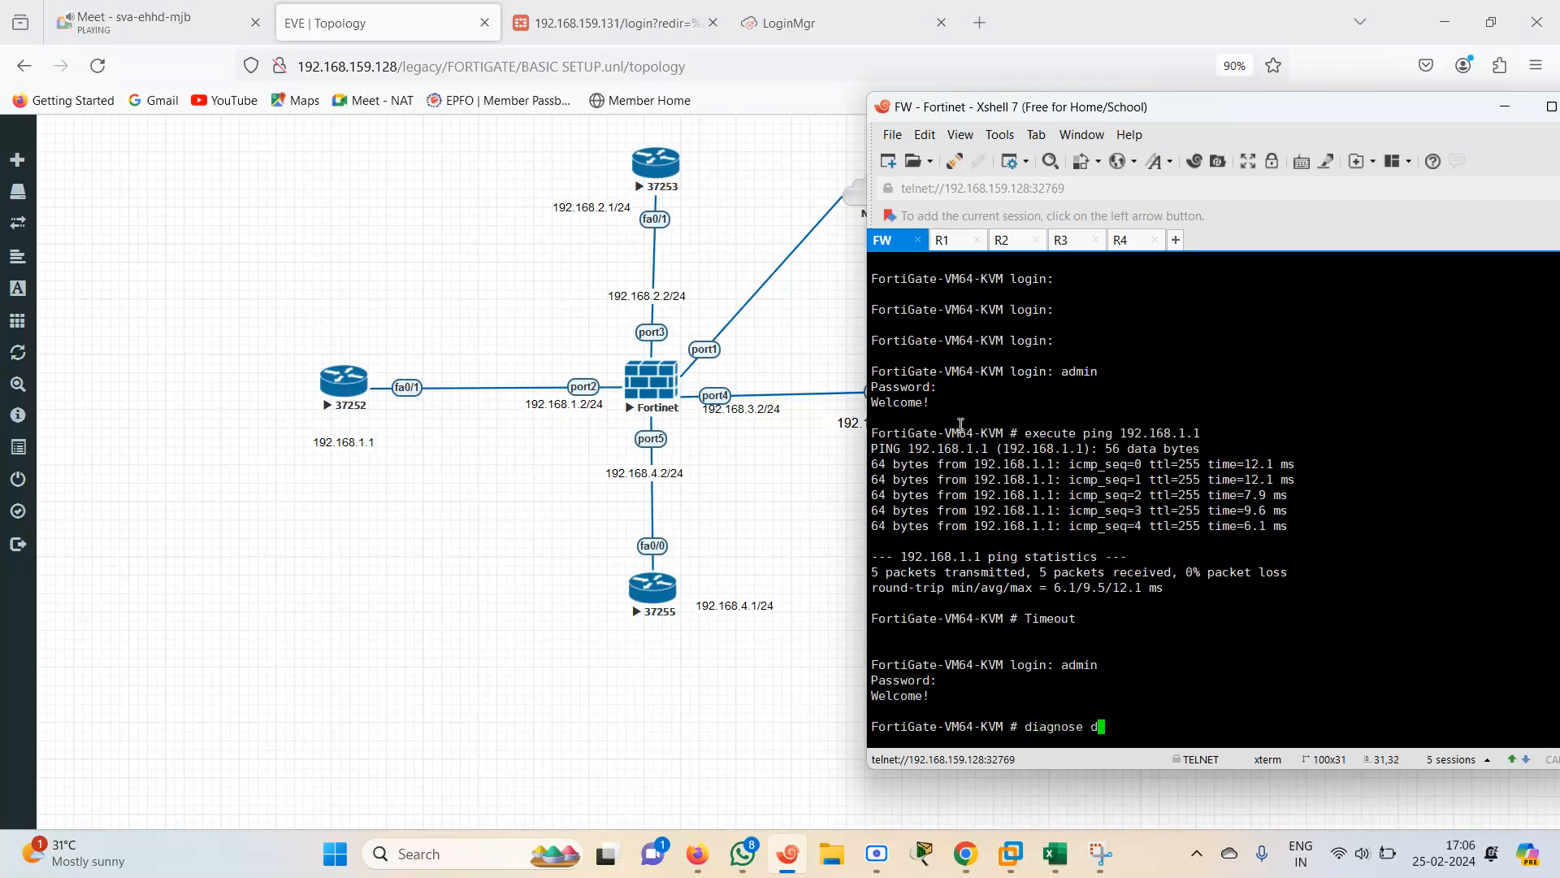
type("ebug enable")
key("Return")
type("d")
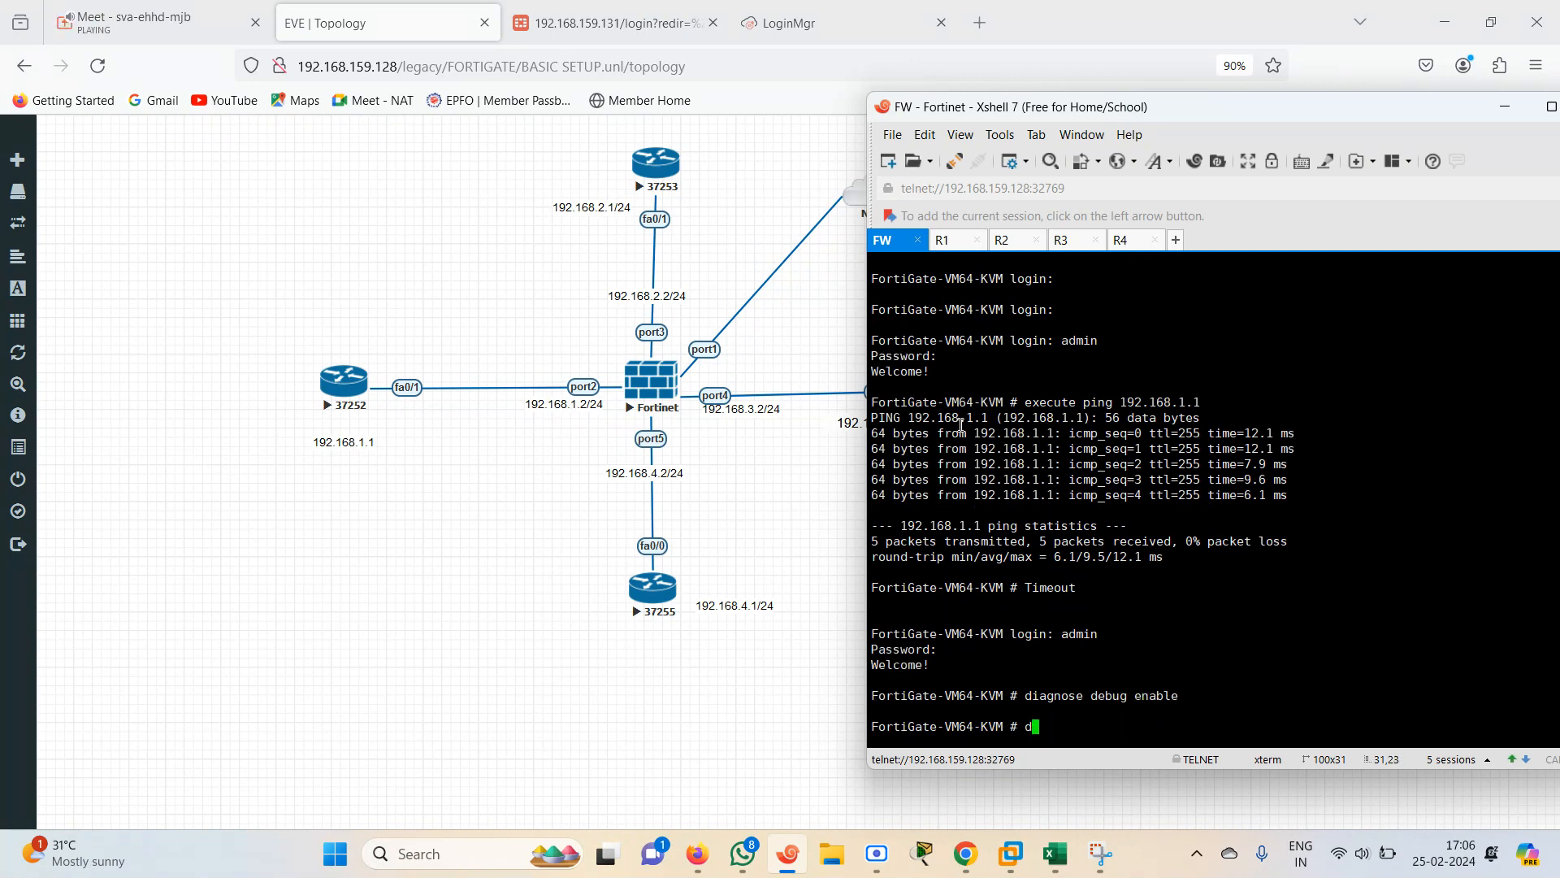
type("iagnose debug flow filter?")
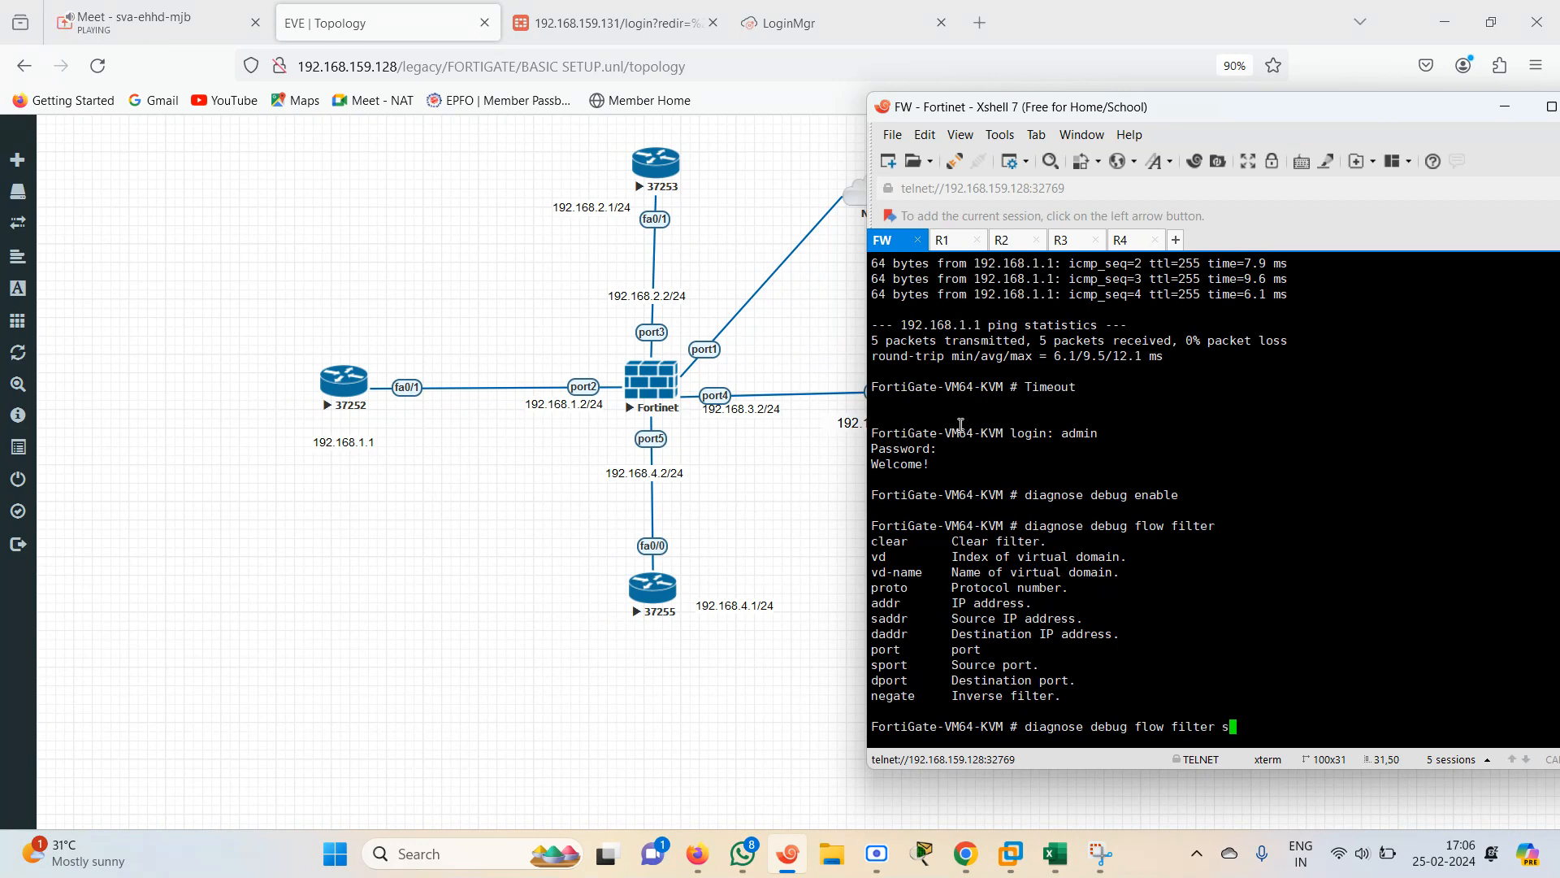
Set the debug flow filter to port 2
type("s")
key("BackSpace")
type("port ")
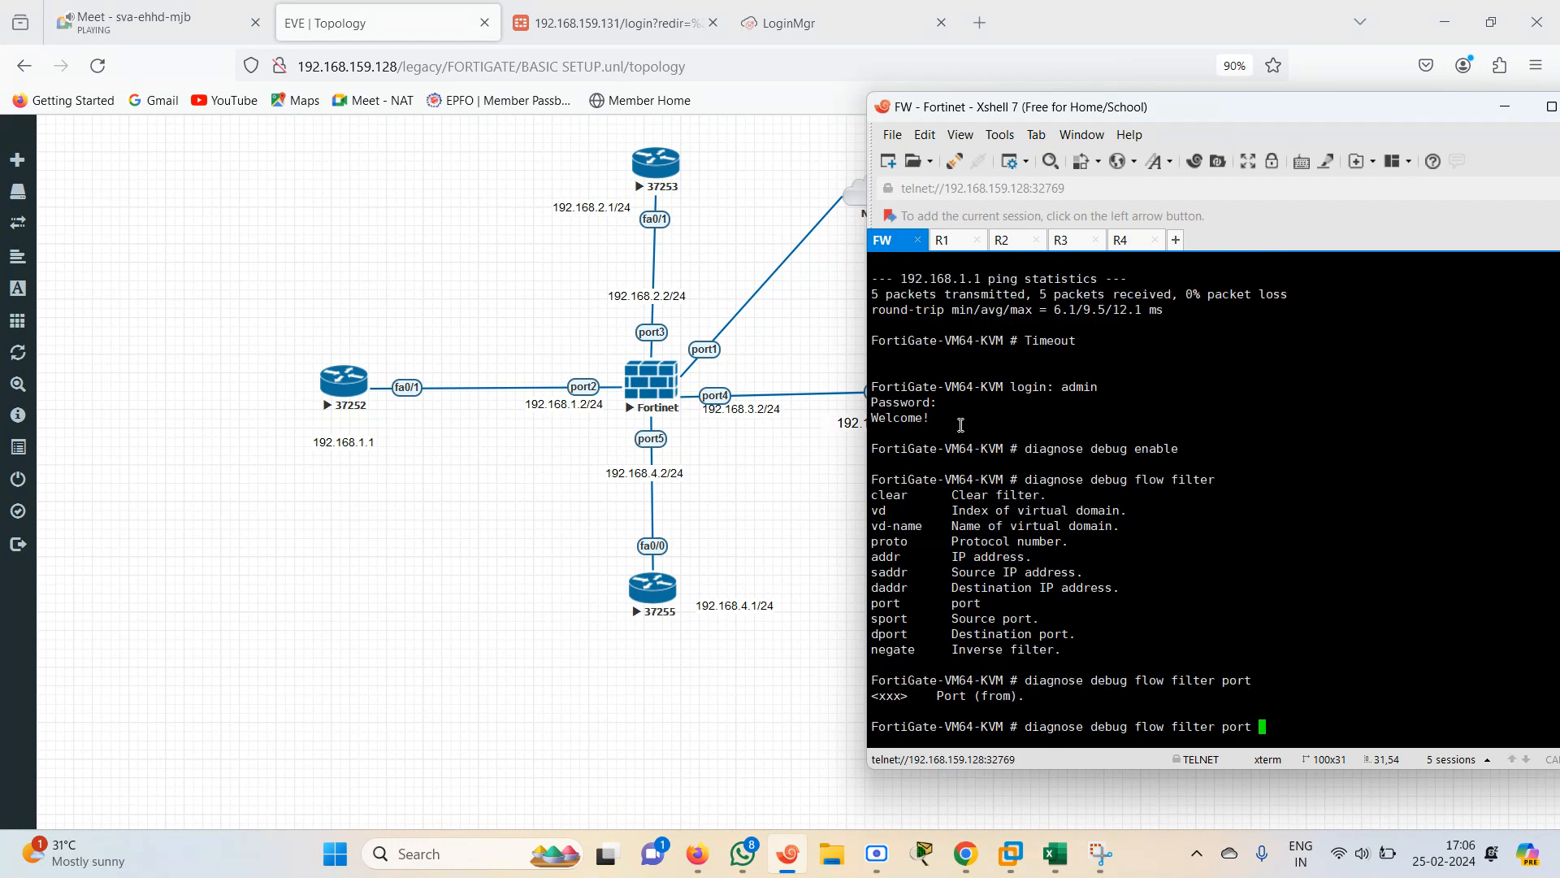
type("?2")
key("Return")
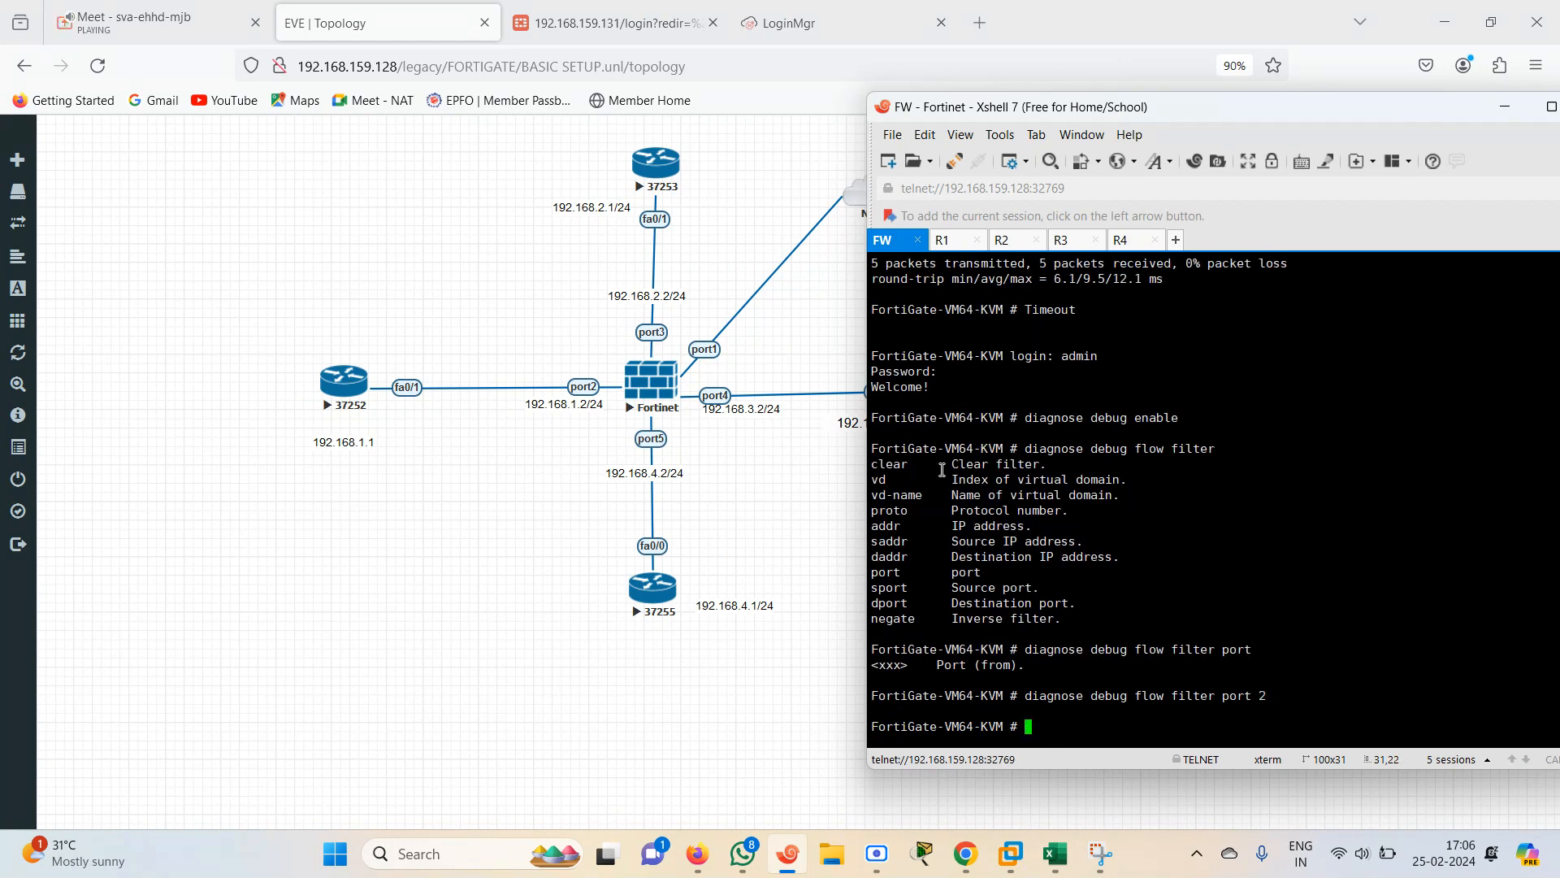
Try to stop debugging with diagnose debug end
key("Up")
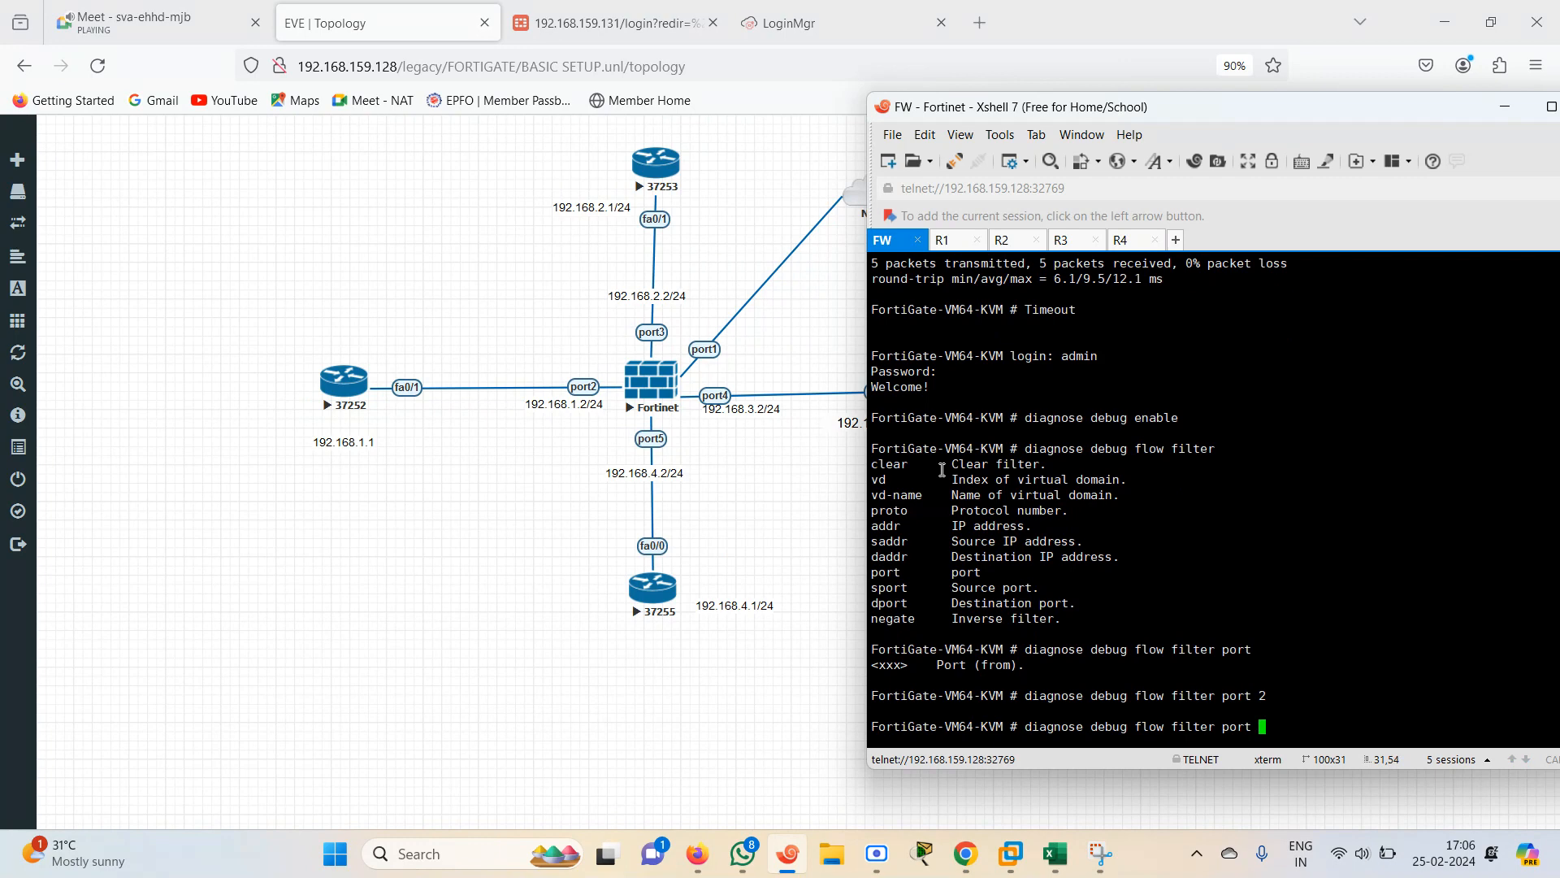
key("BackSpace")
key("BackSpace")
key("BackSpace")
key("BackSpace")
key("BackSpace")
key("BackSpace")
key("BackSpace")
key("BackSpace")
key("BackSpace")
key("BackSpace")
key("BackSpace")
key("BackSpace")
key("BackSpace")
key("BackSpace")
key("BackSpace")
key("BackSpace")
key("BackSpace")
key("BackSpace")
type("end")
key("Return")
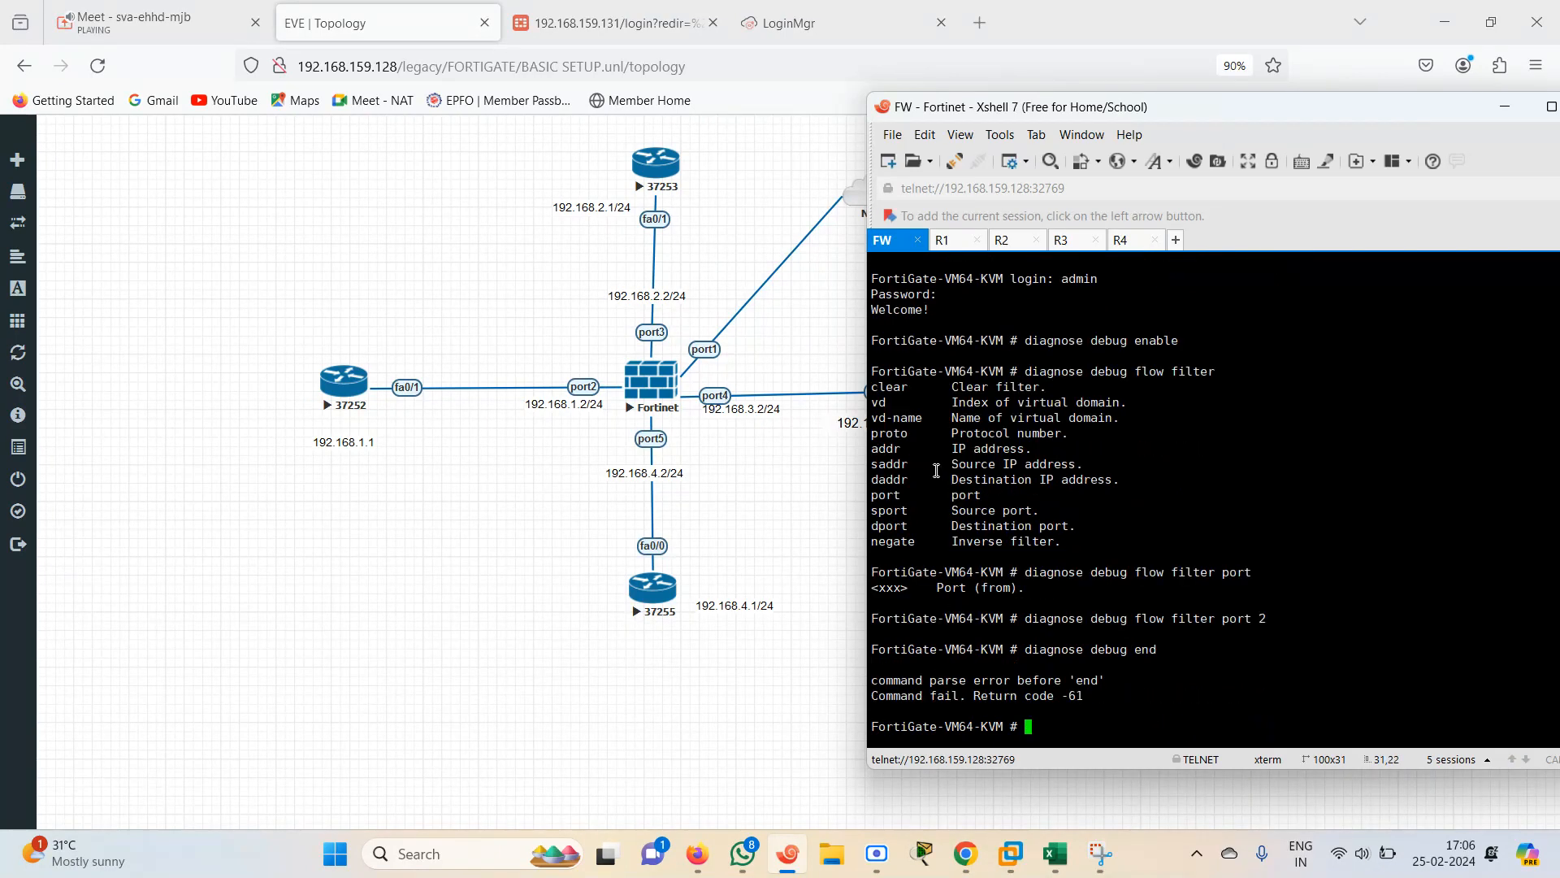
Re-enter diagnose debug enable and try the end command
key("Up")
key("BackSpace")
key("BackSpace")
key("BackSpace")
type("enable")
key("Return")
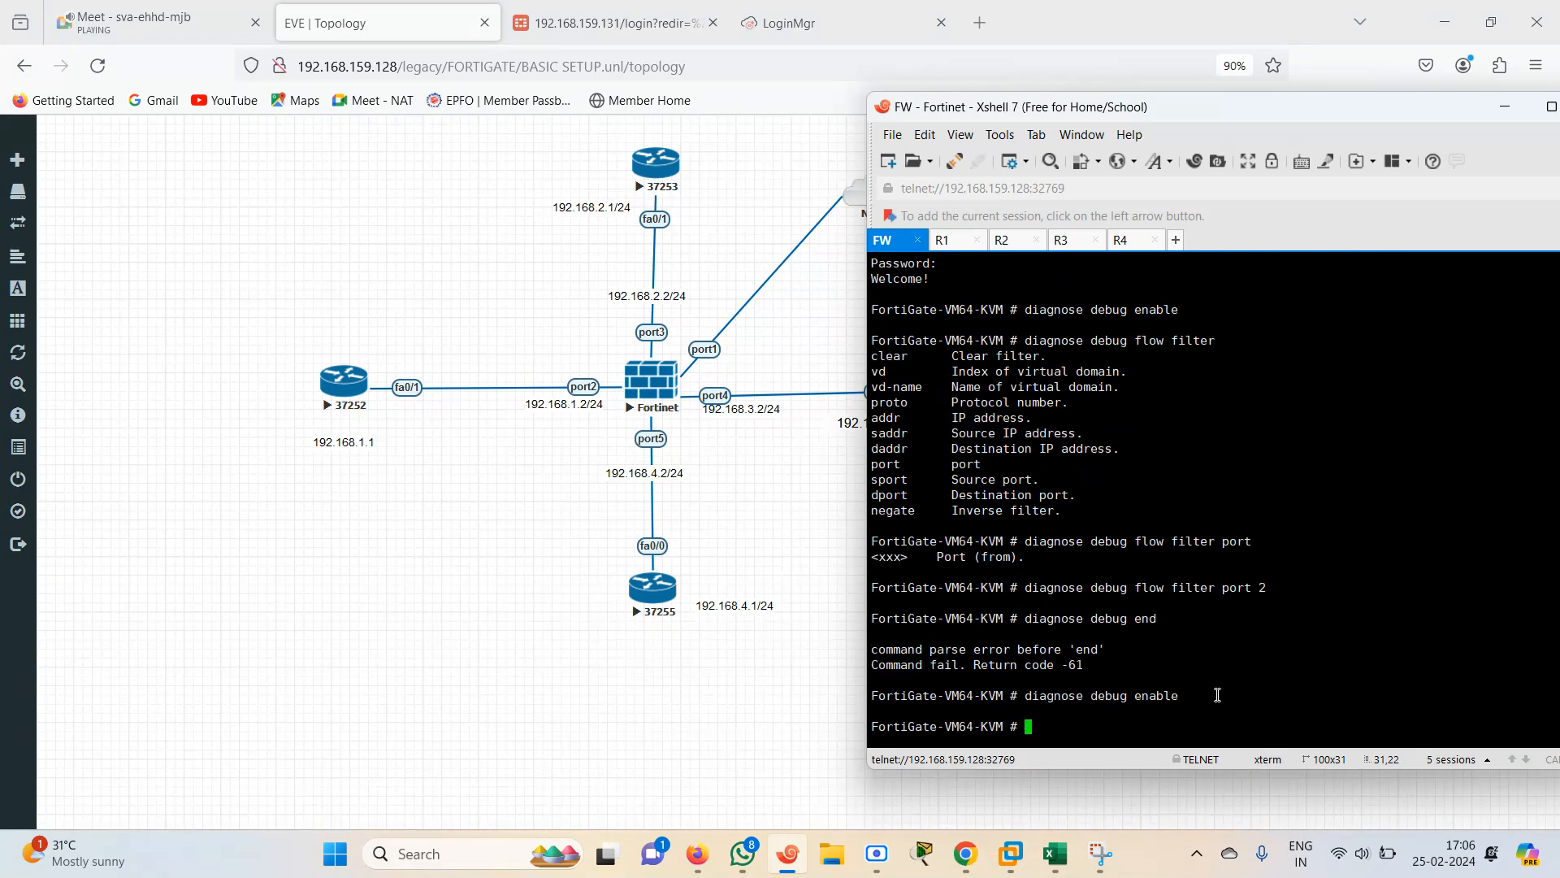
type("end")
key("Return")
key("Return")
key("Return")
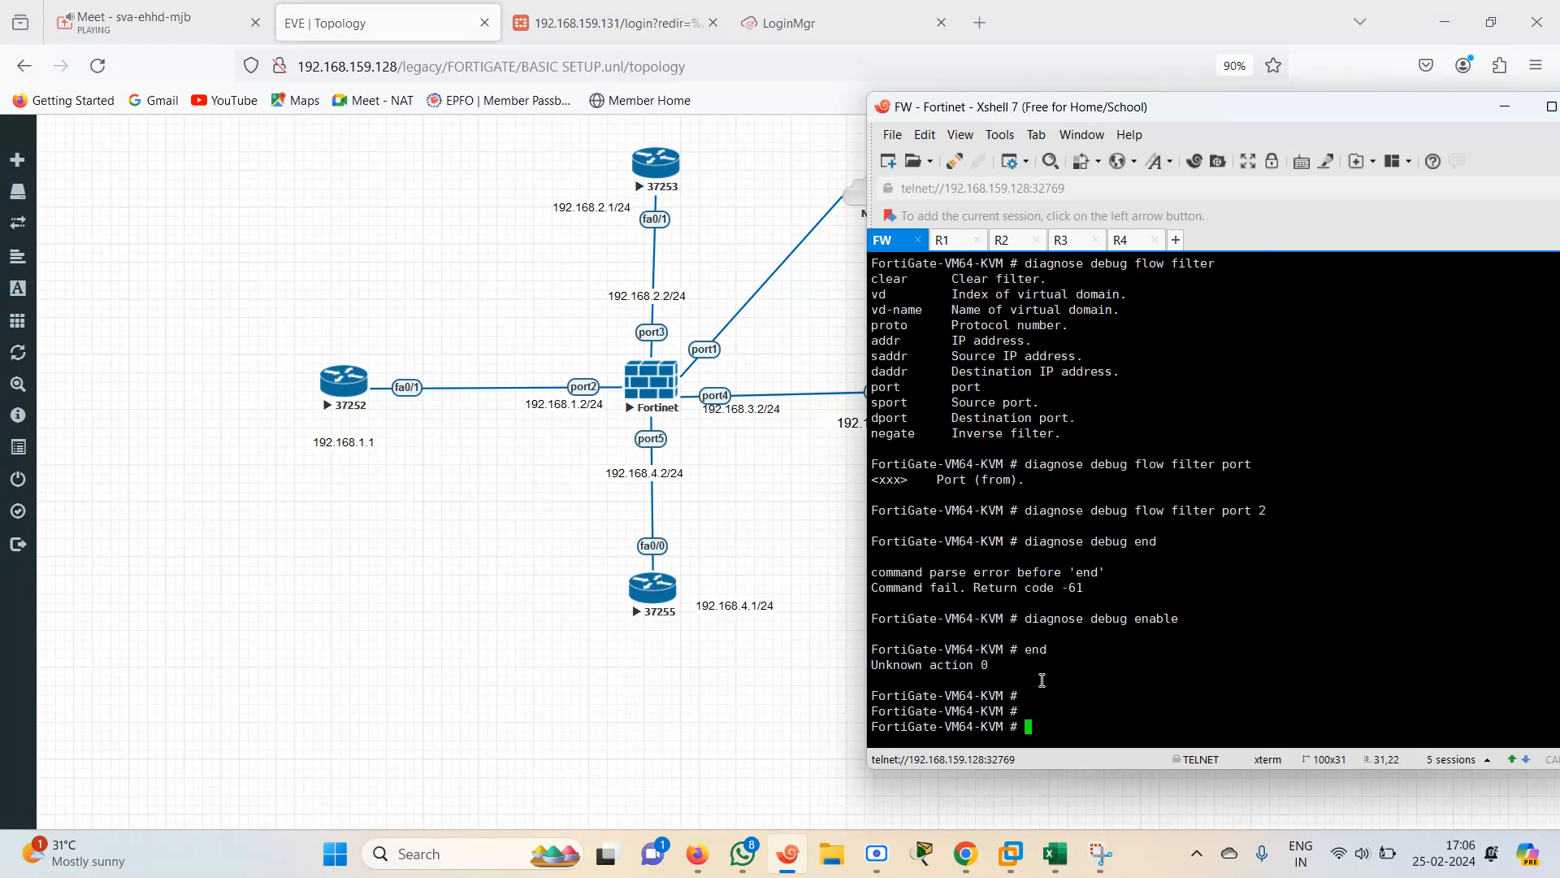
Enable debugging again and turn on IKE application debugging with diagnose debug application ike 1
type("diagnose debug  enable")
key("Return")
type("diagnose de")
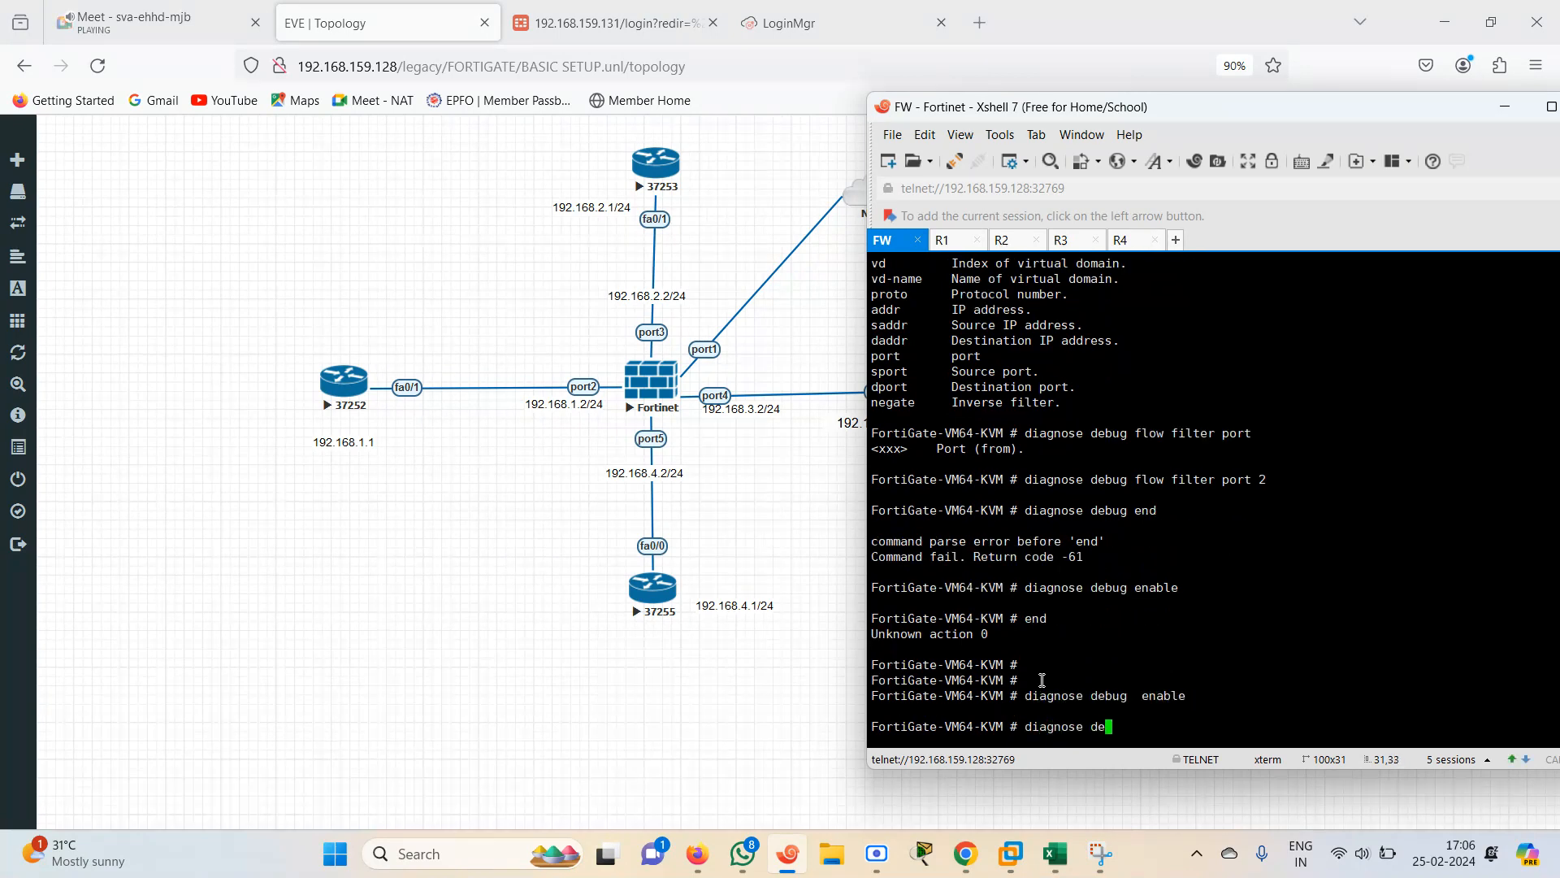
type("bug  application ike 1")
key("Return")
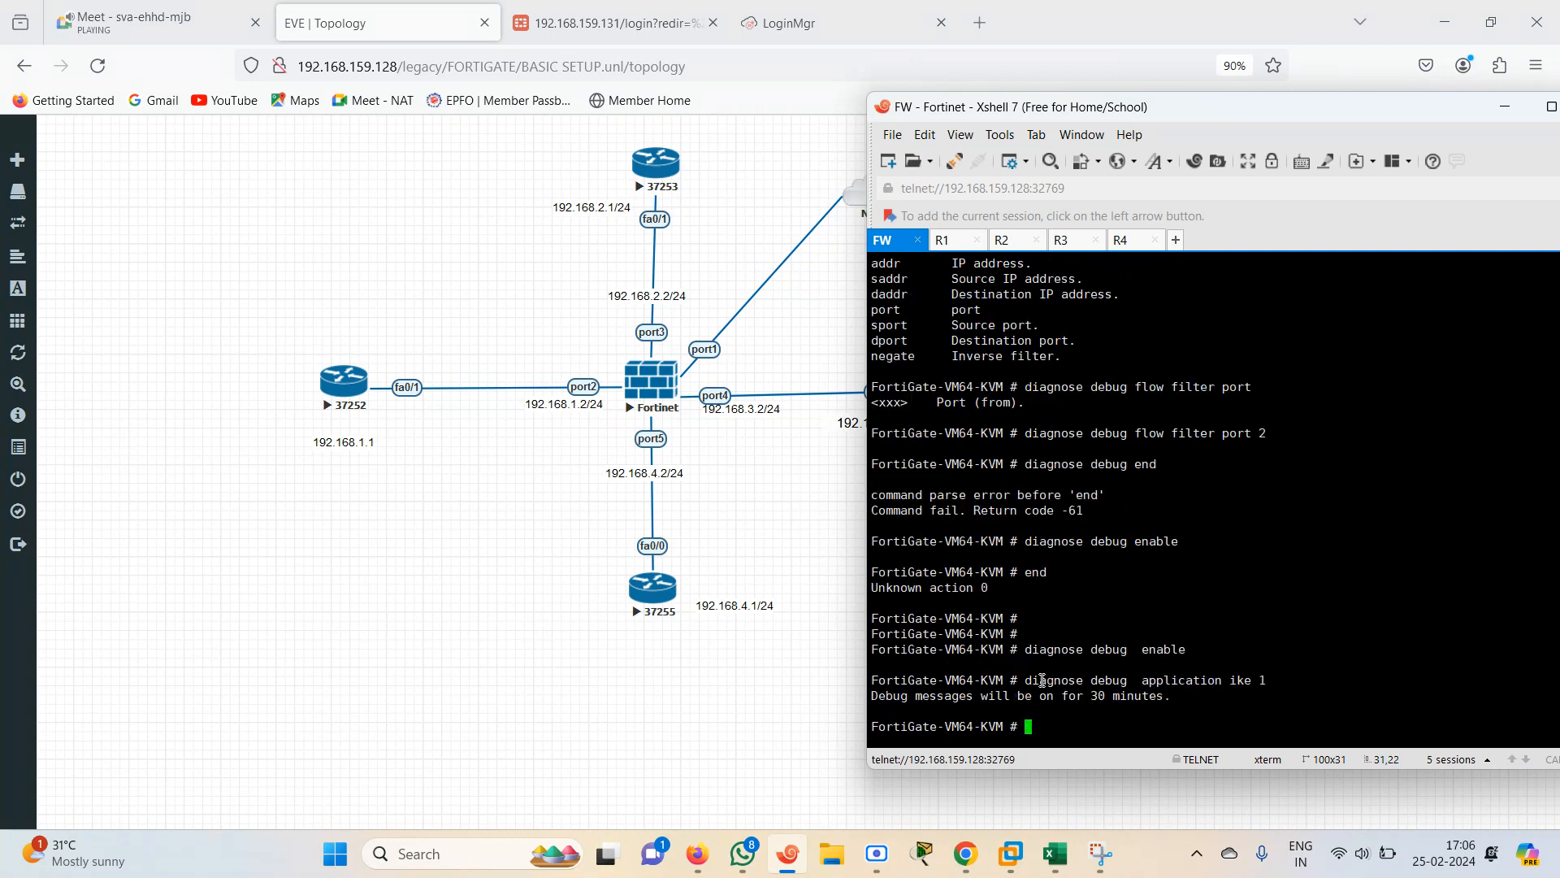
Repeat the ping to 192.168.2.2 from R1 and return to the FortiGate session
left_click(944, 241)
key("Up")
key("Return")
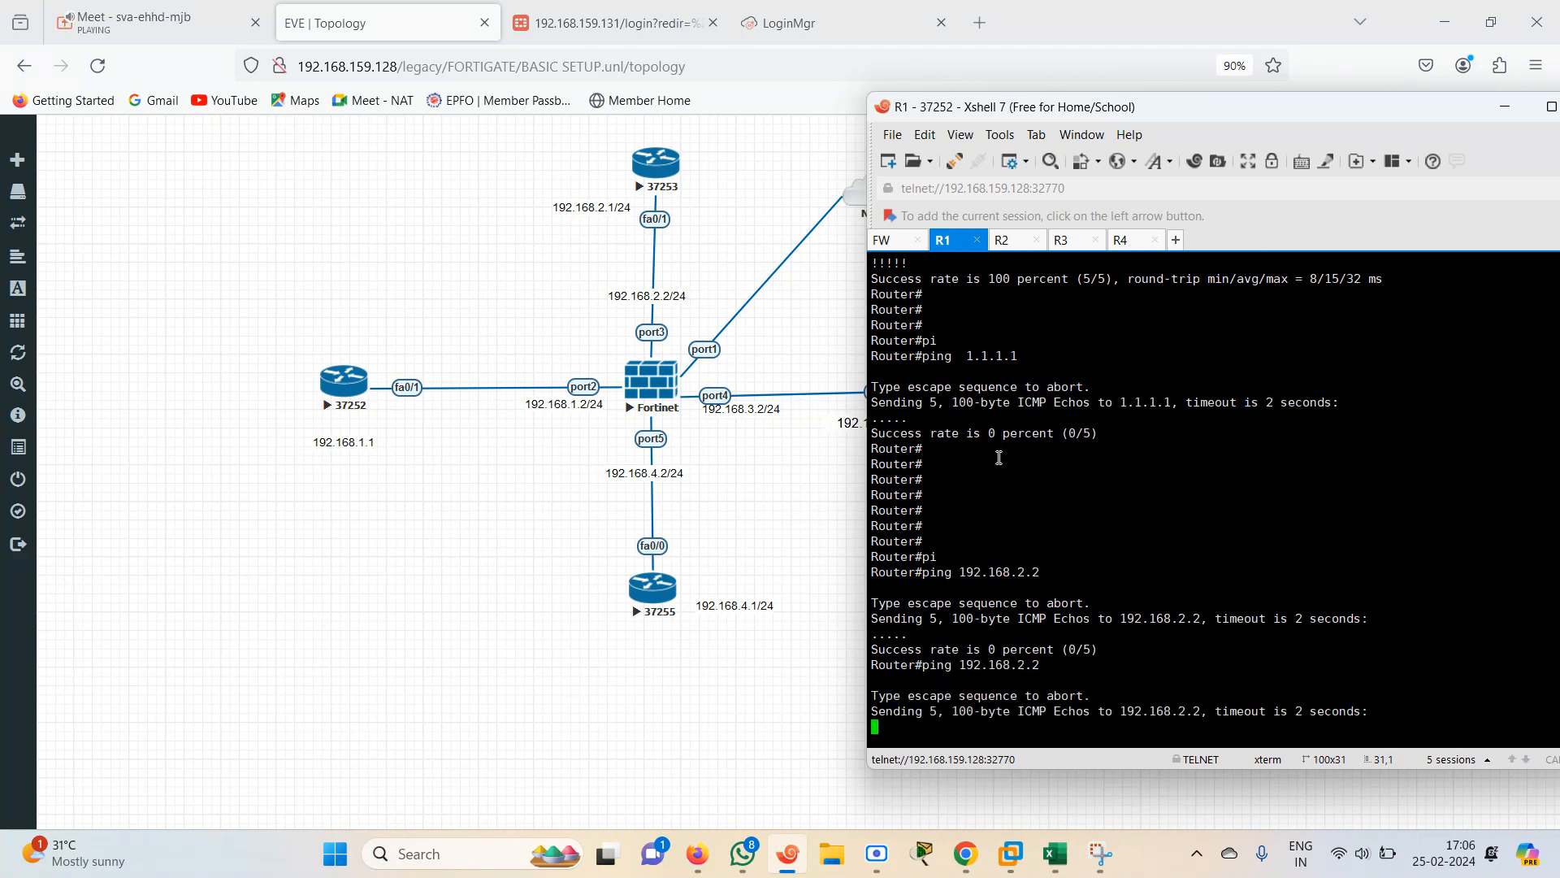
left_click(901, 244)
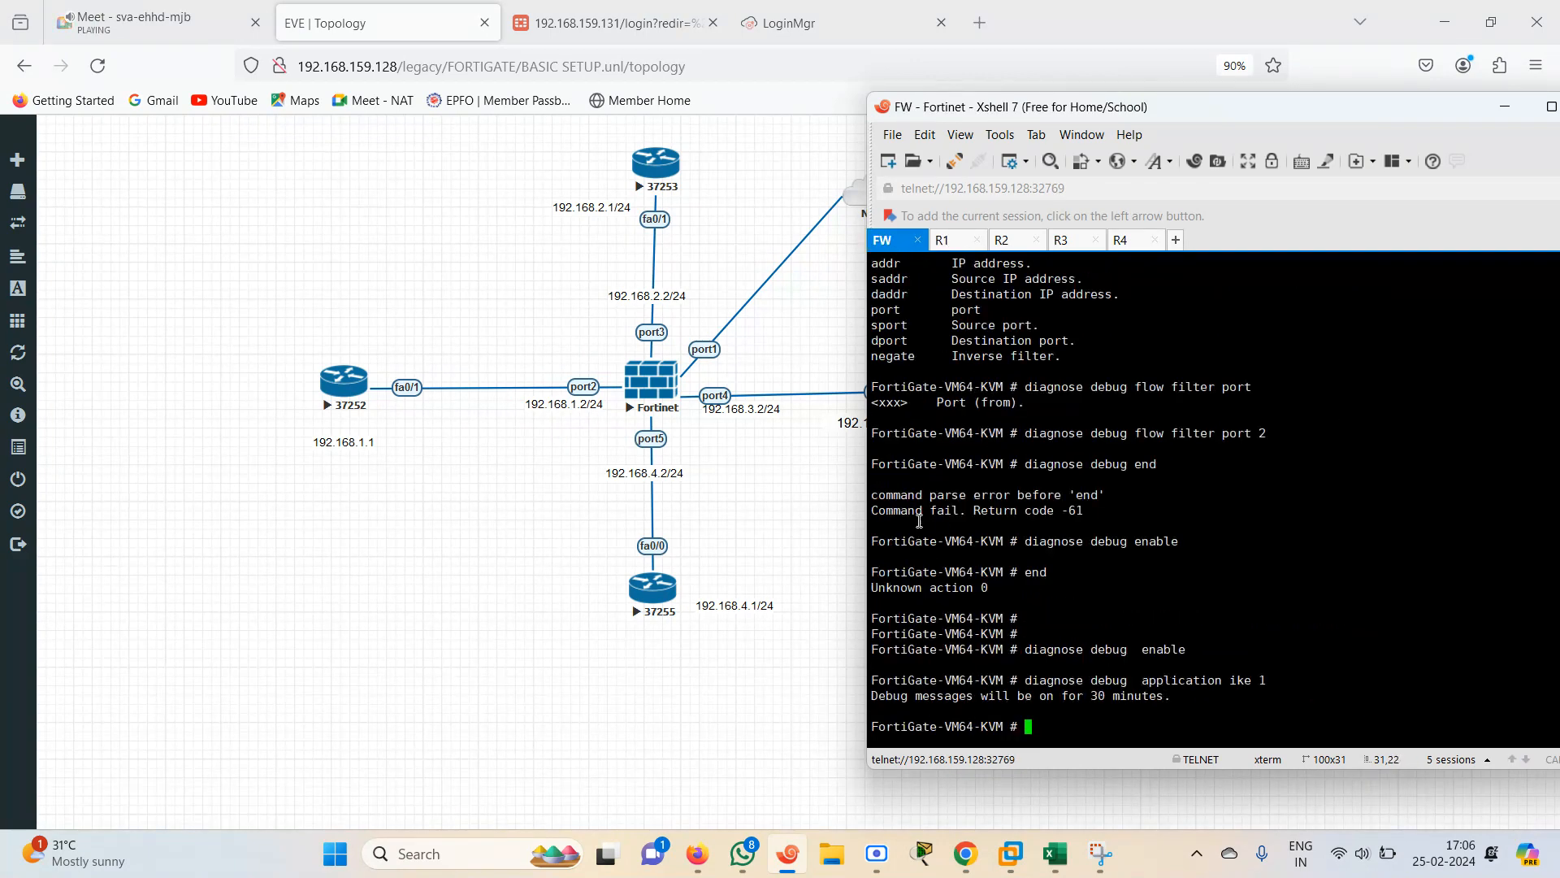
Open a new browser tab and search Google for diagnose debug command in fortigate
left_click(984, 12)
type("ww")
key("Return")
type("di")
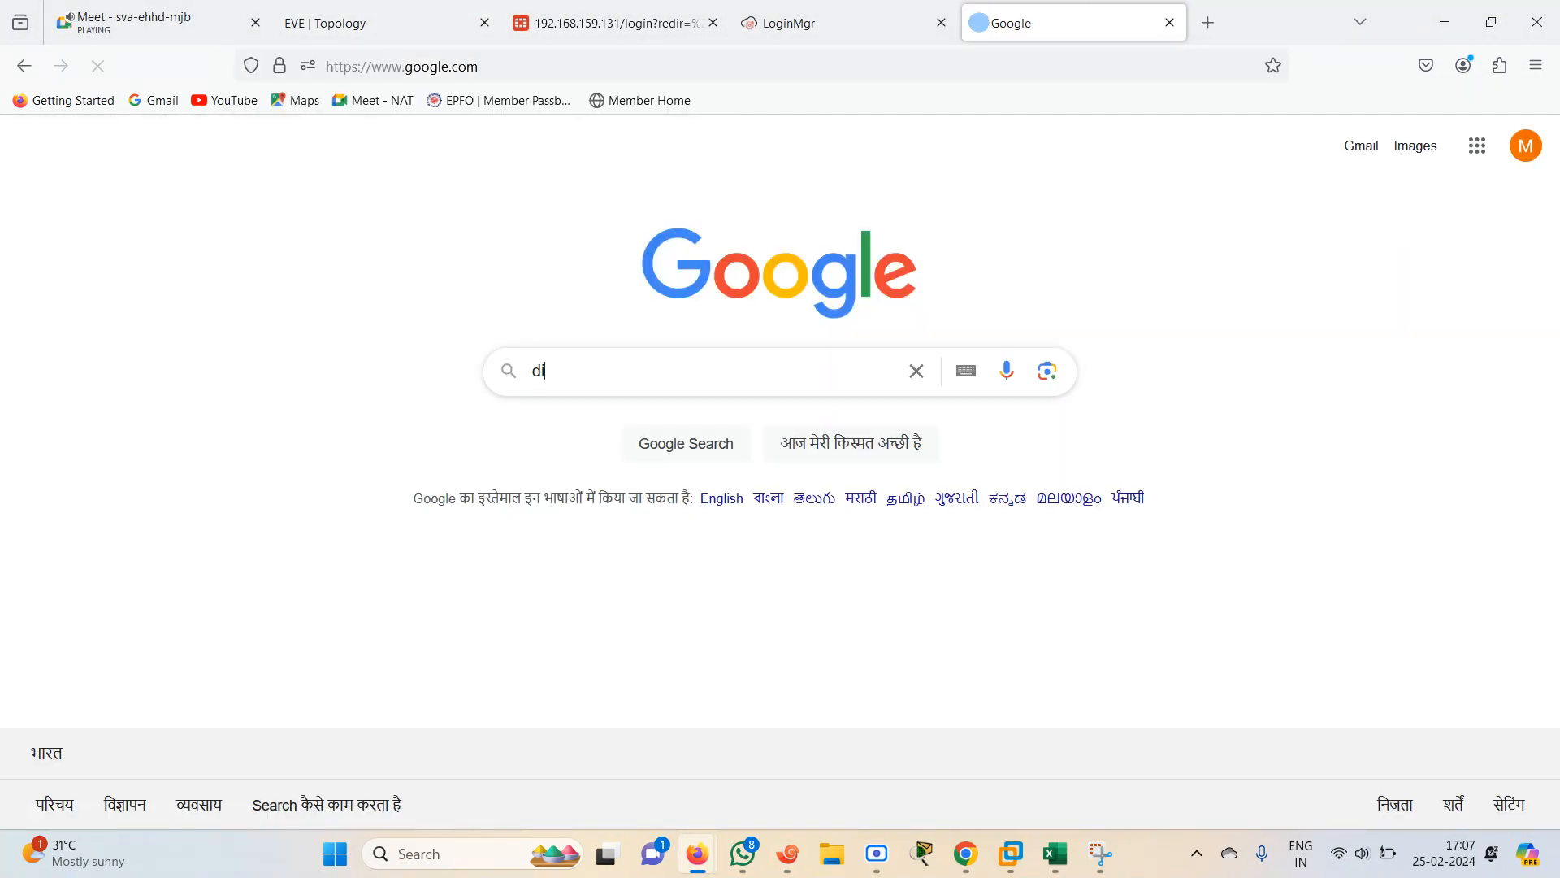
type("agnose de")
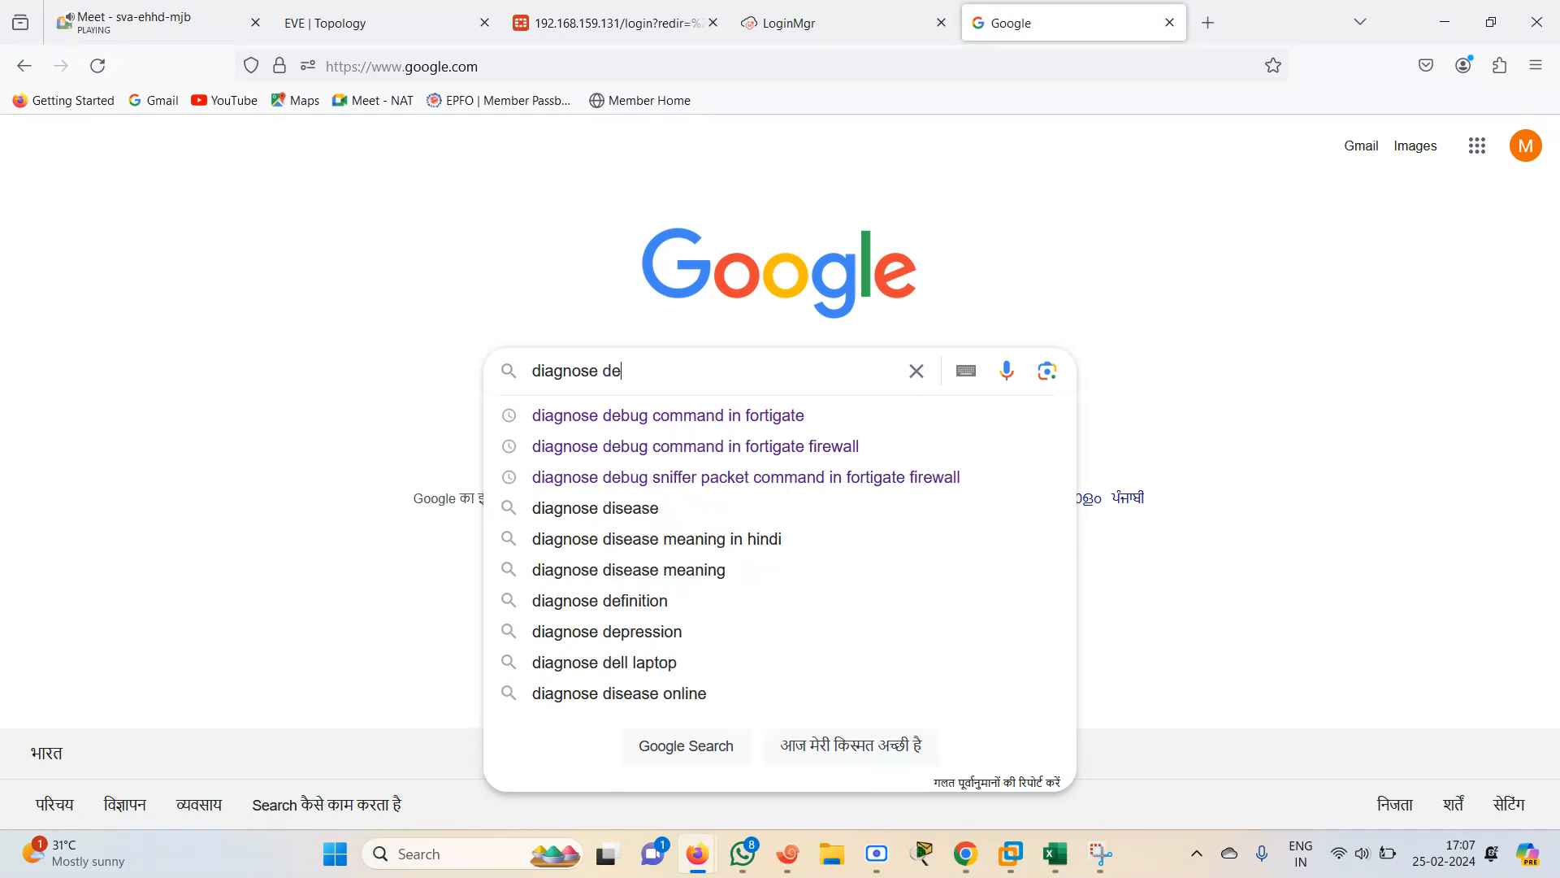
key("Down")
key("Return")
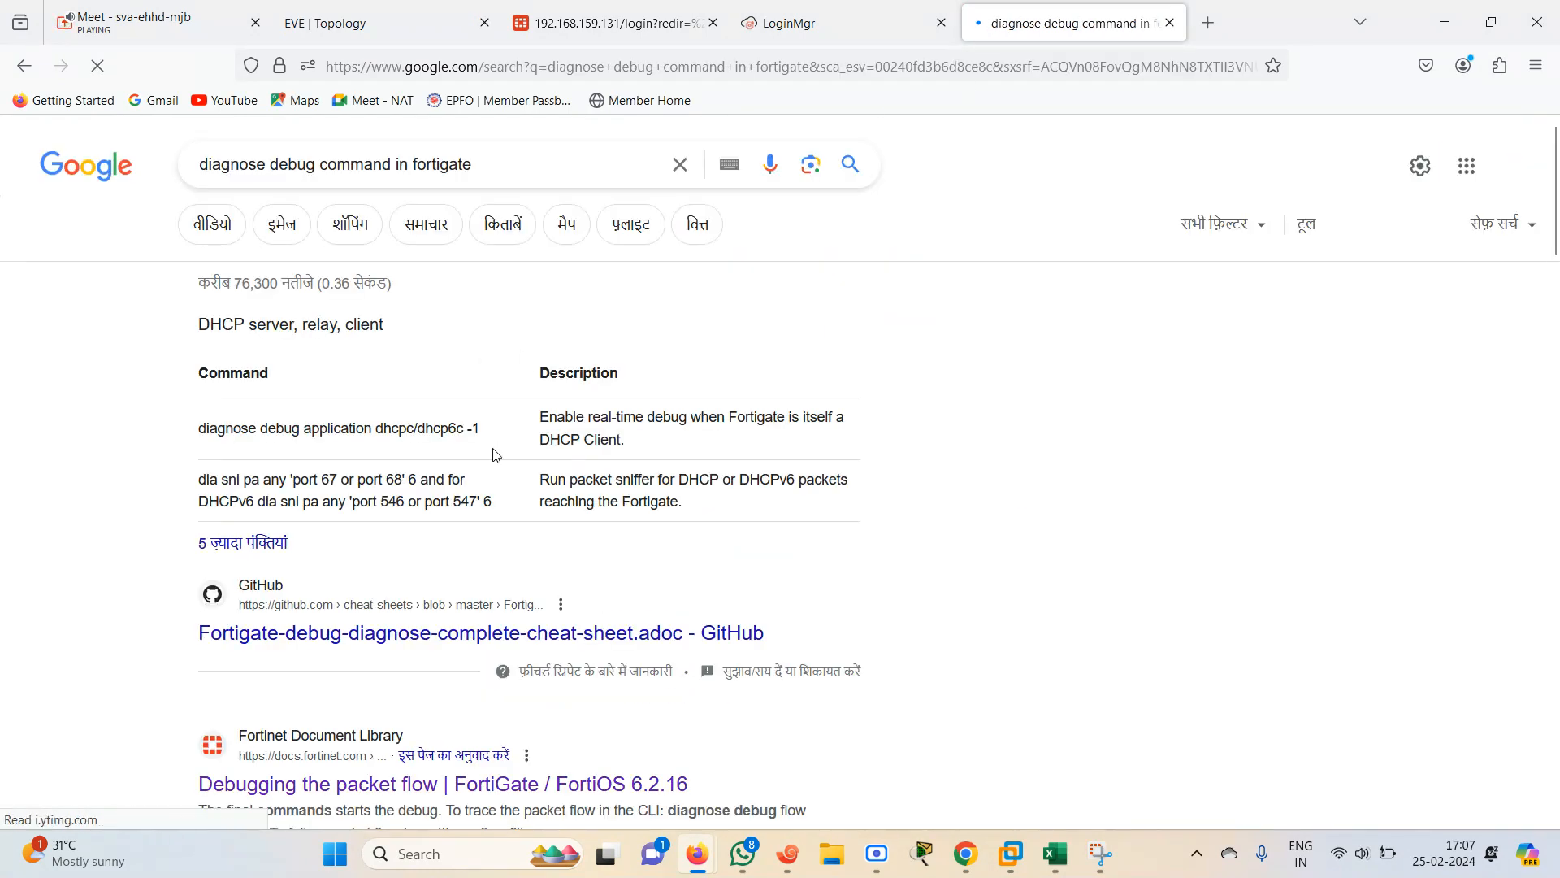
Open the GitHub FortiGate debug and diagnose cheat sheet and read through its command tables
scroll(1553, 114, "down", 5)
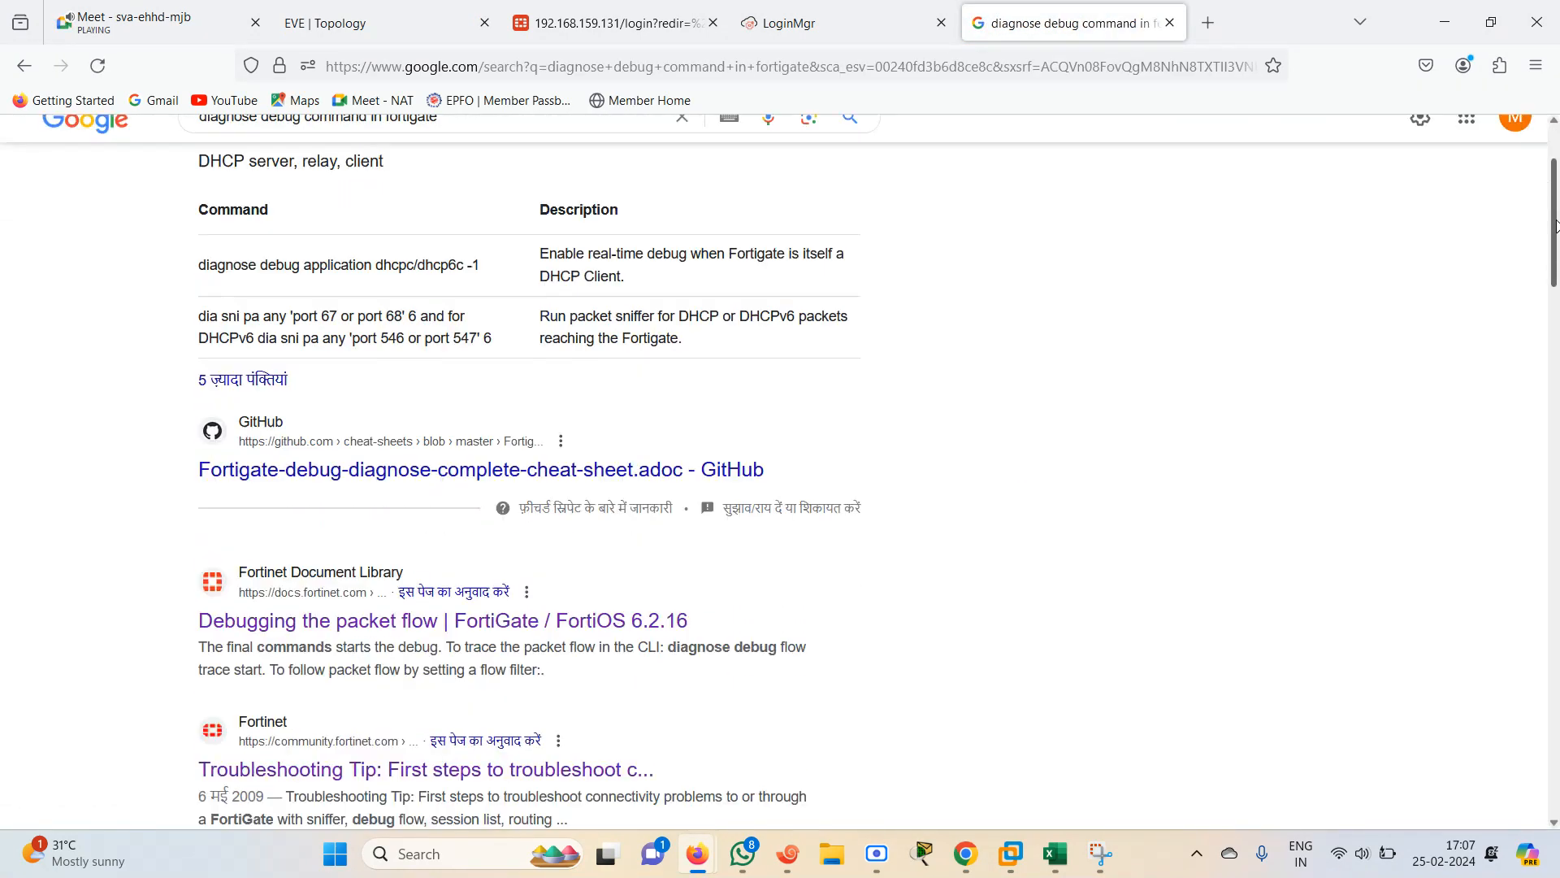
left_click(453, 251)
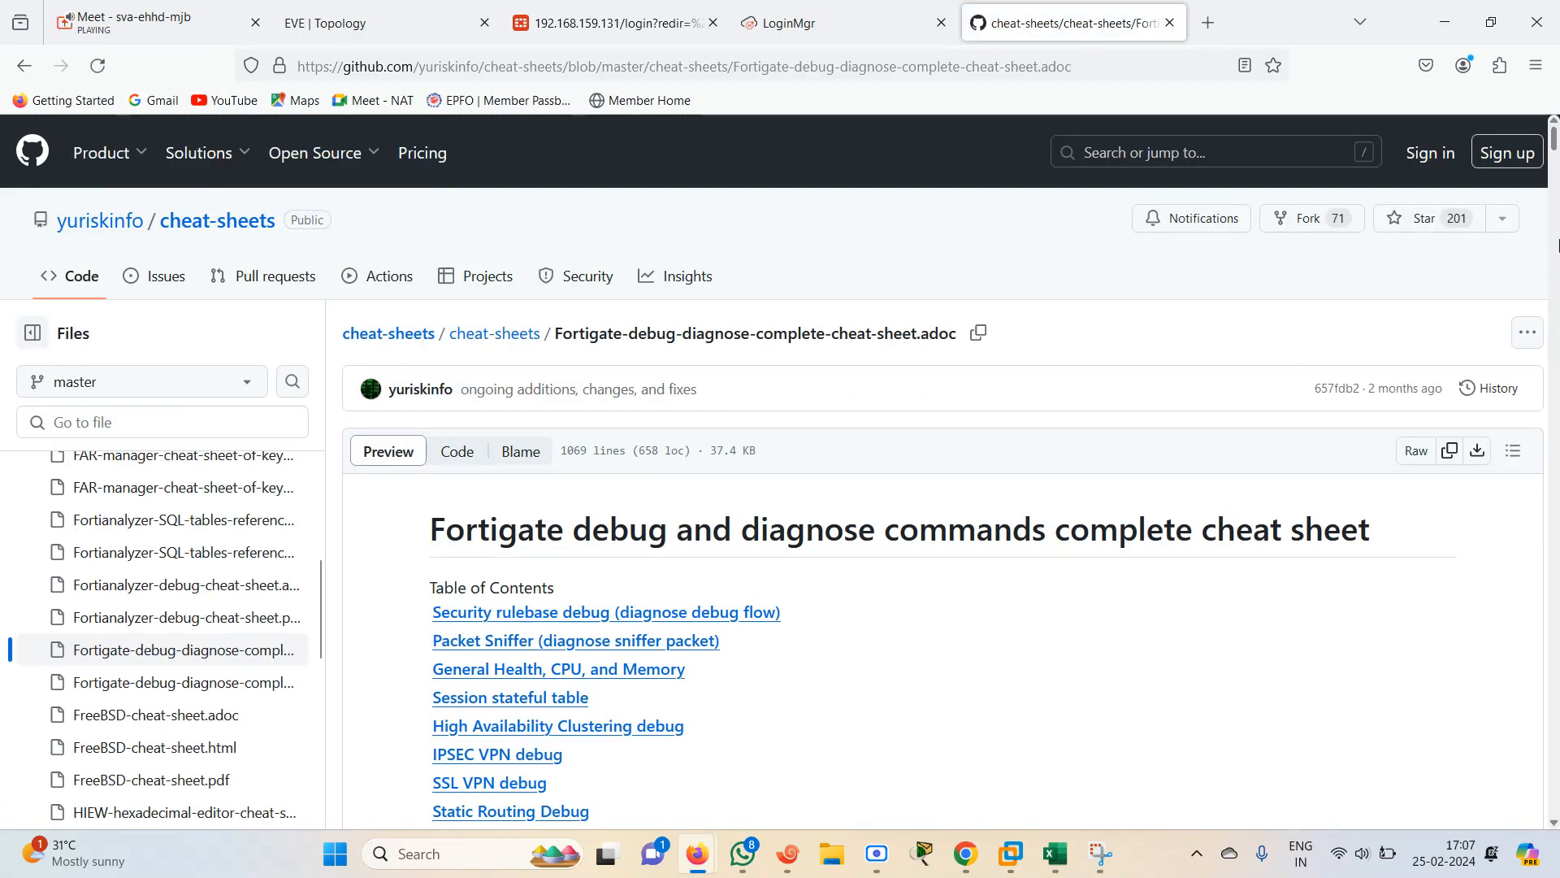
scroll(1556, 244, "down", 8)
scroll(1556, 236, "down", 8)
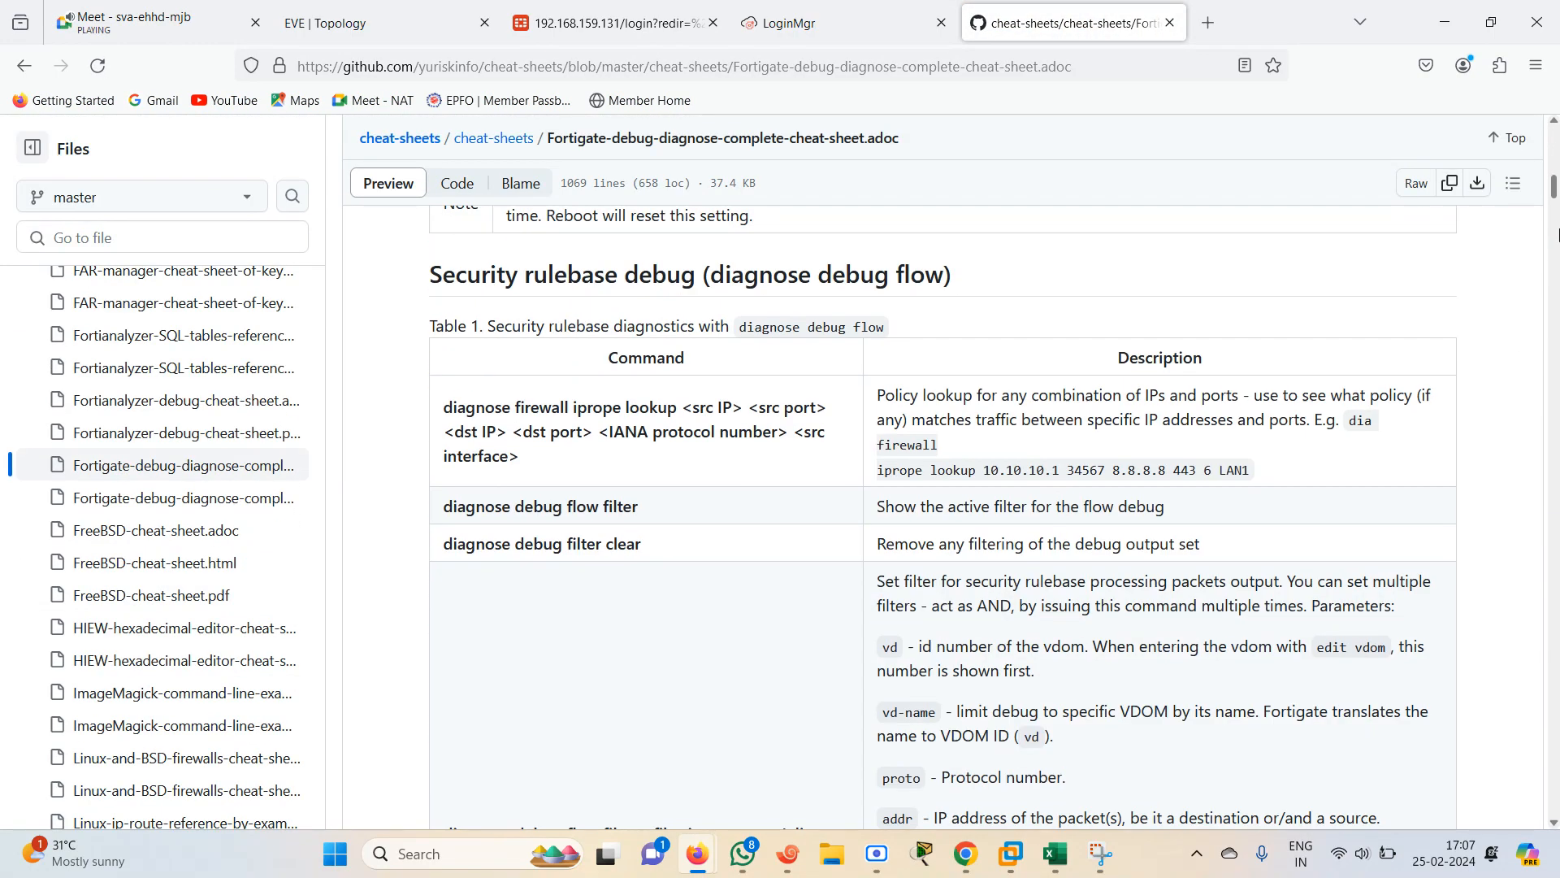
scroll(1557, 244, "down", 10)
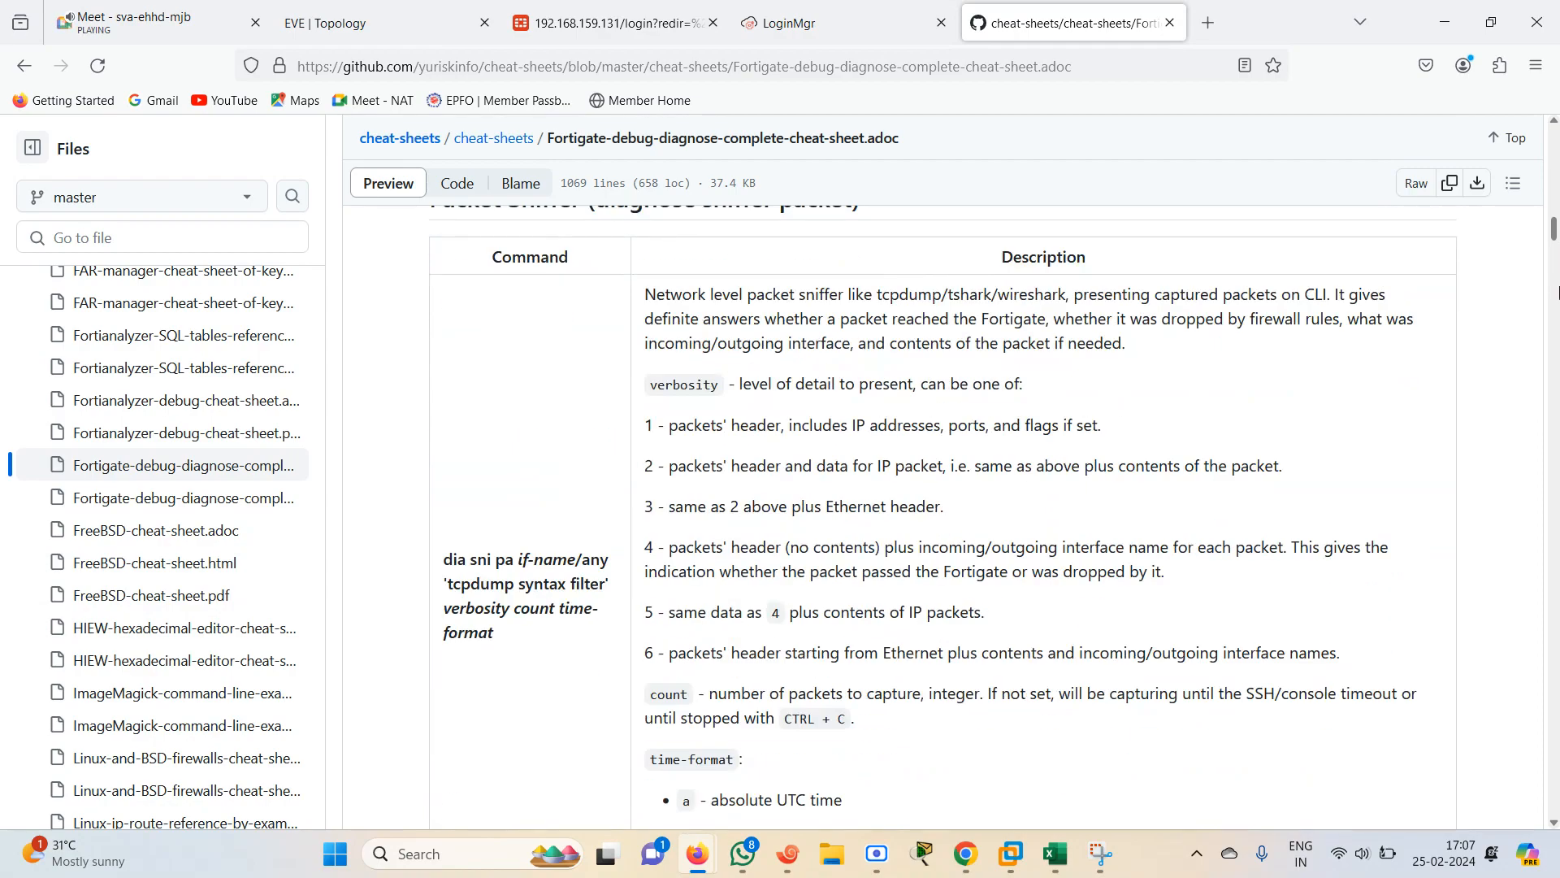
left_click_drag(1554, 240, 1548, 816)
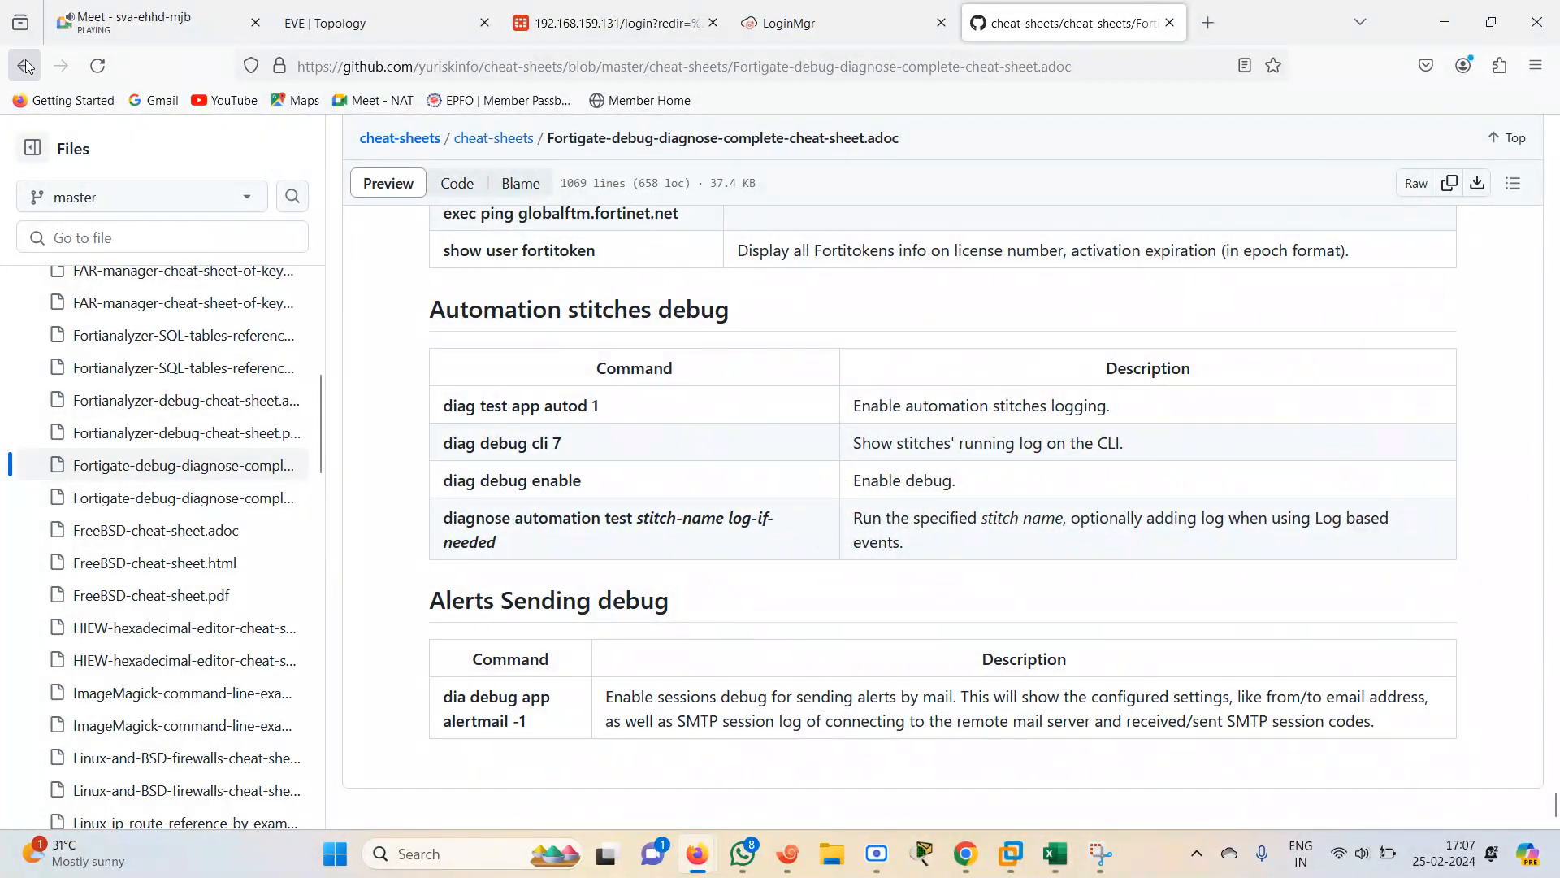
Open the Fortinet Debugging the packet flow documentation page and read the flow trace commands
left_click(26, 71)
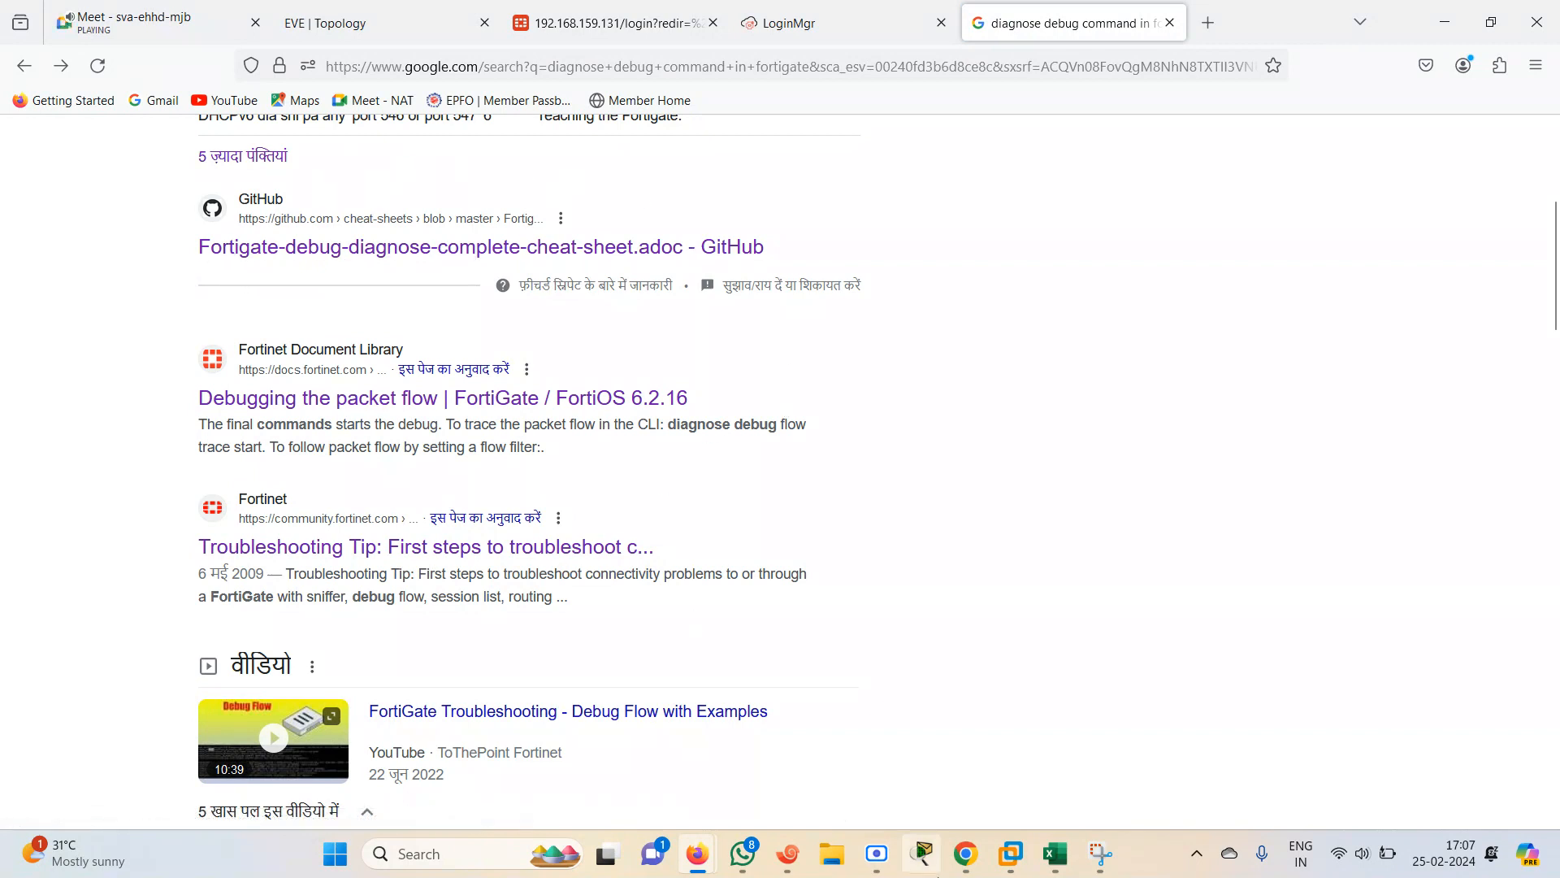
left_click(411, 402)
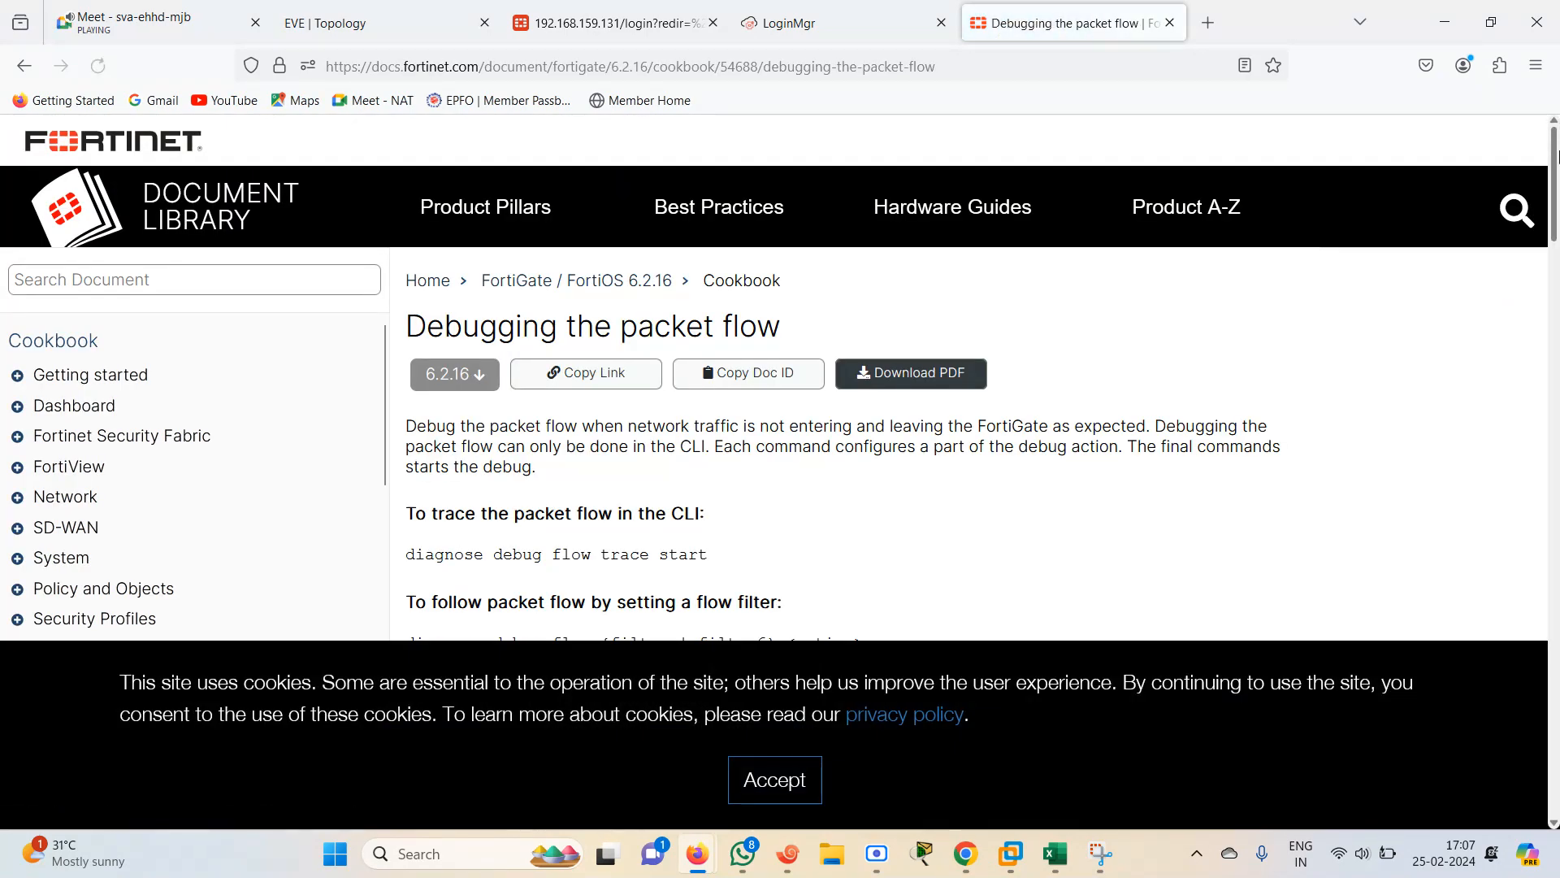
scroll(1556, 203, "down", 2)
left_click_drag(1556, 187, 1556, 360)
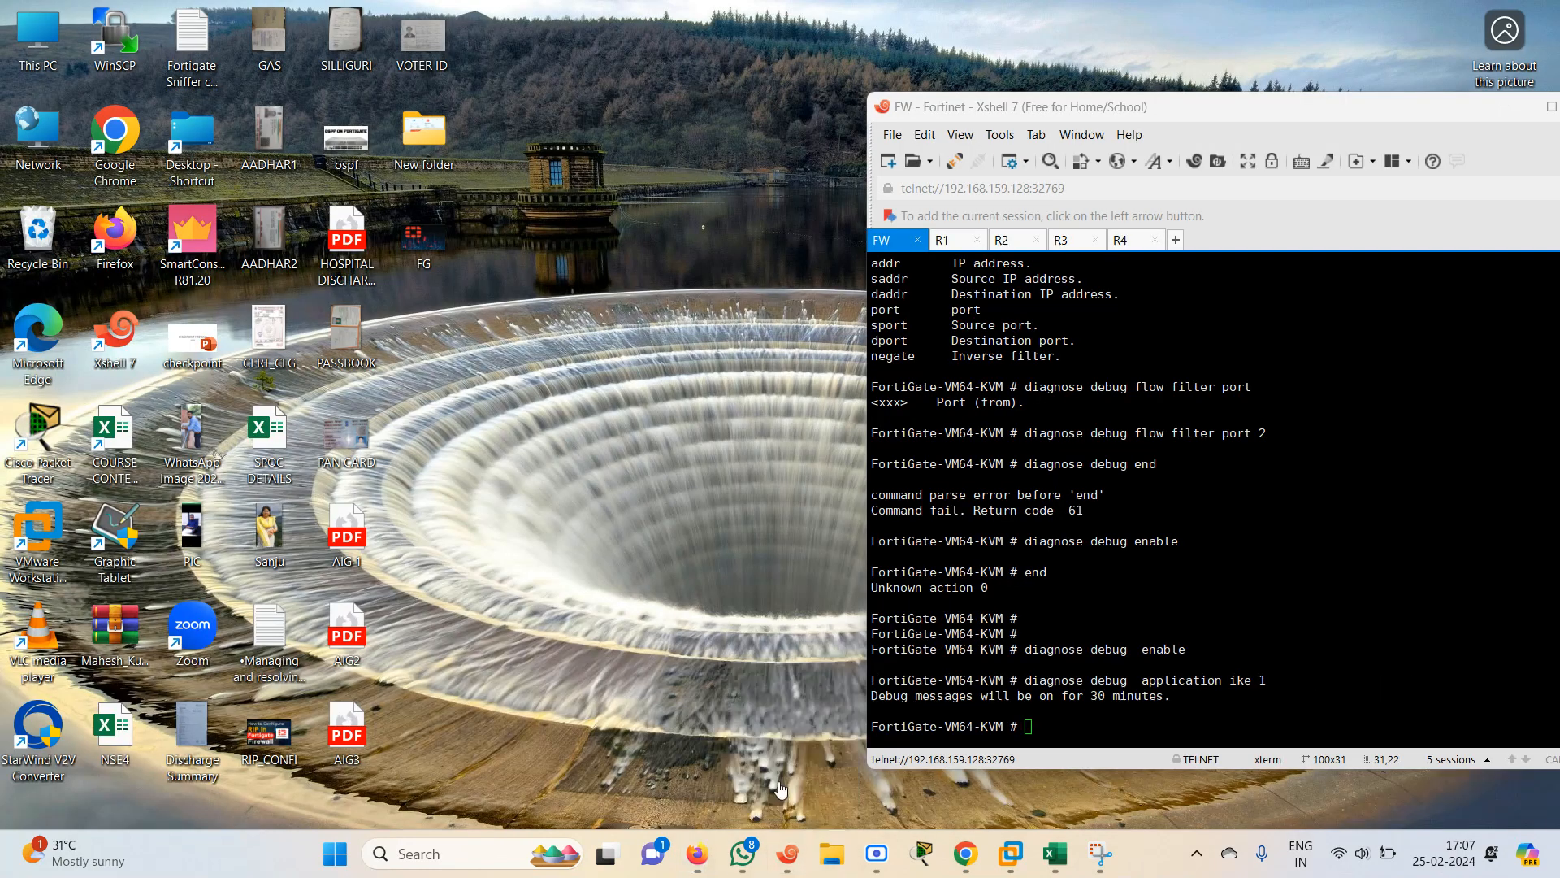
Switch to the FortiGate console session and enable debug output with diagnose debug enable
left_click(785, 735)
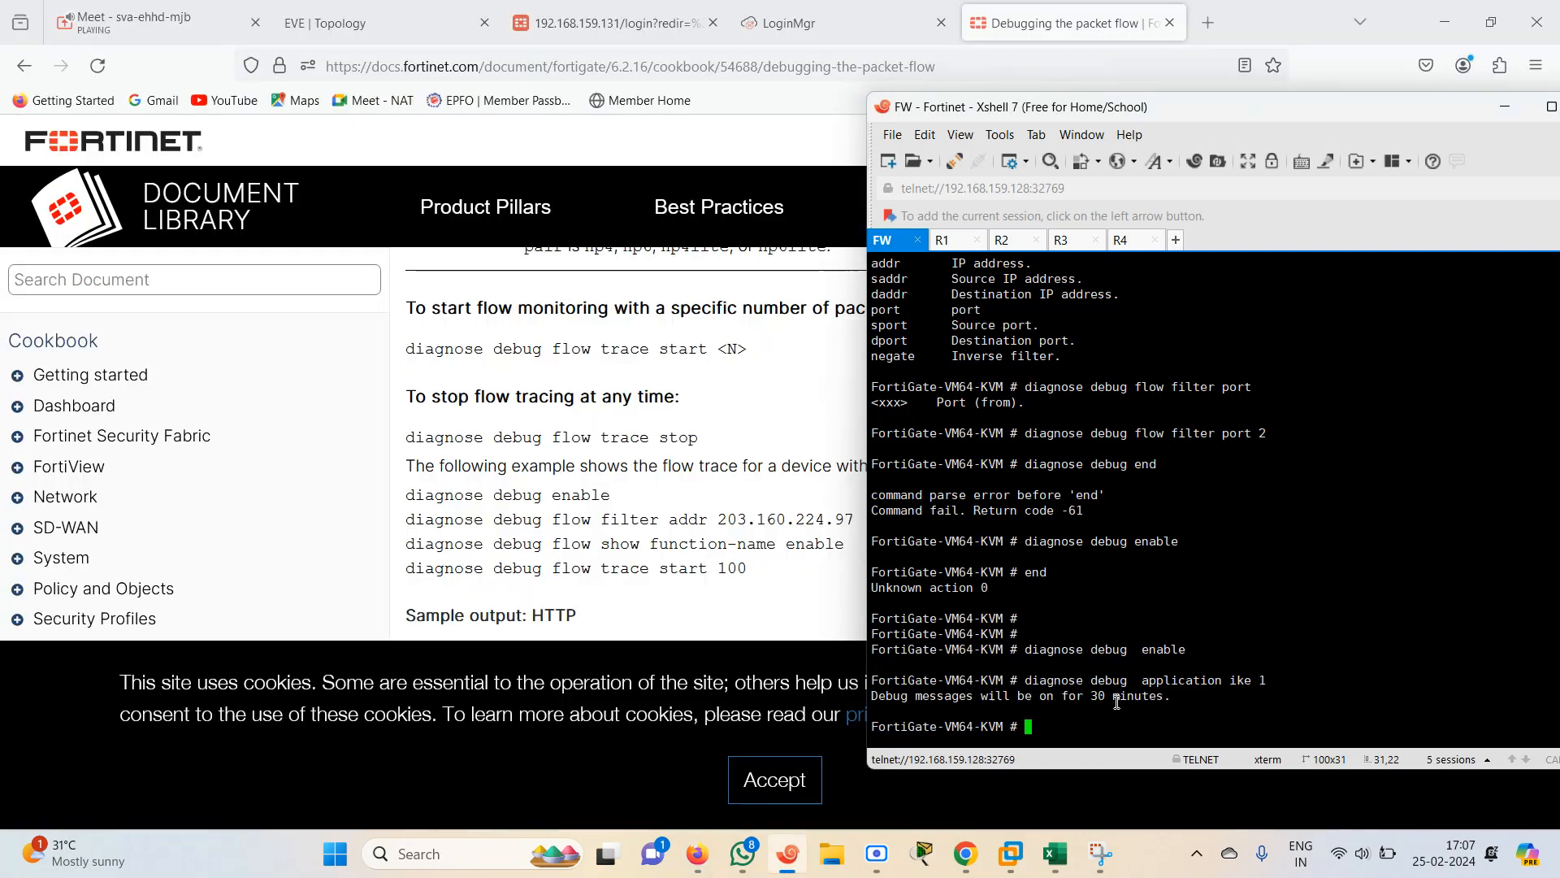
type("diagnose debug enable")
key("Return")
Set the debug flow filter to source address 192.168.1.1 on the FortiGate
type("diagnose debug ")
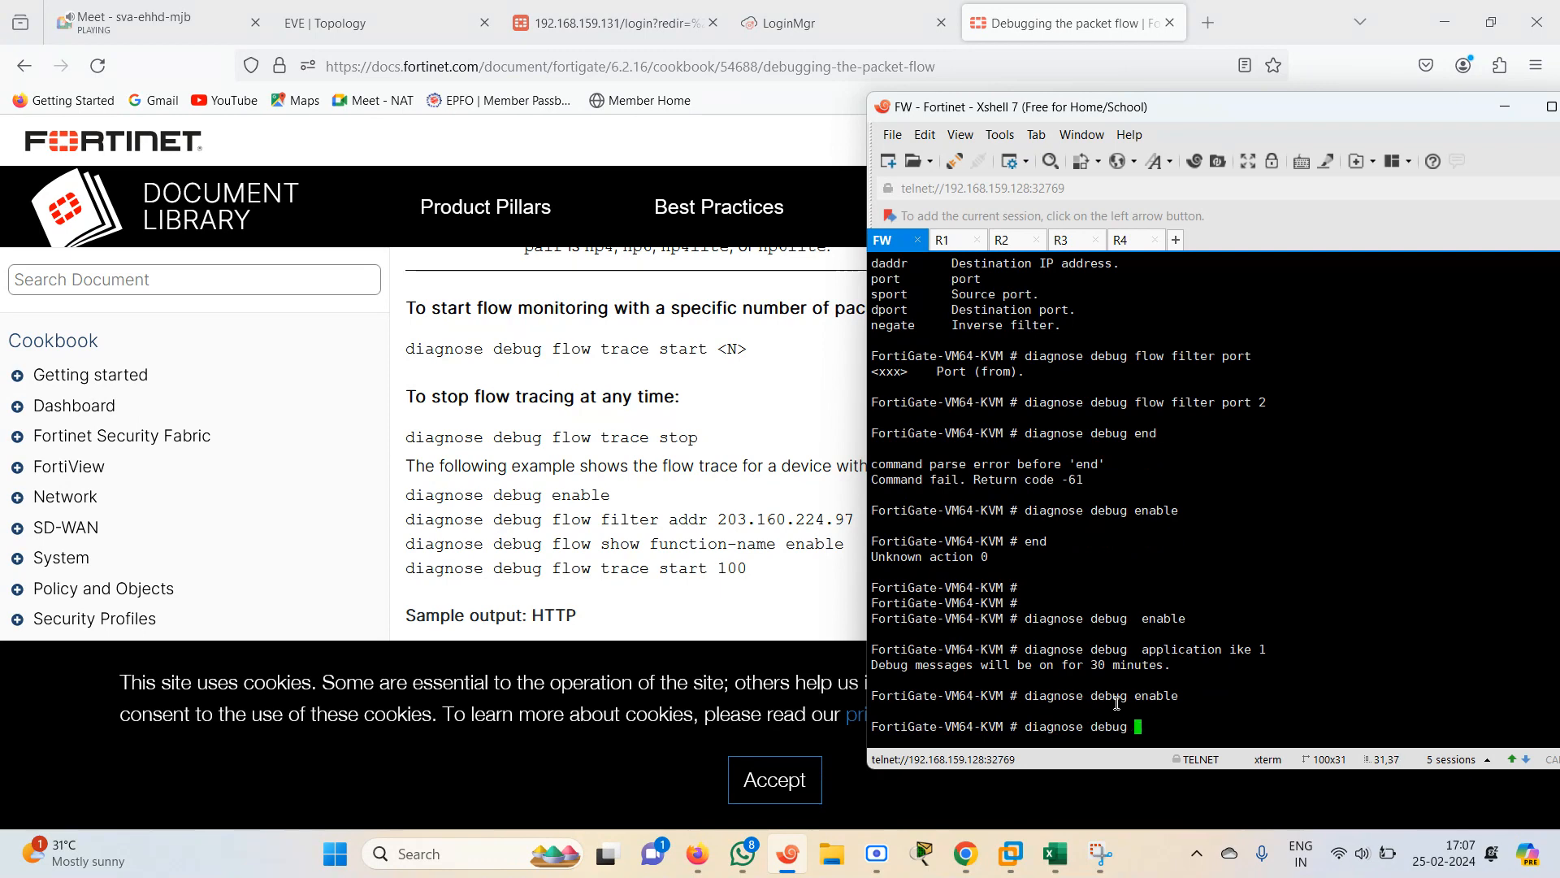
type("flow  filter saddr")
key("question")
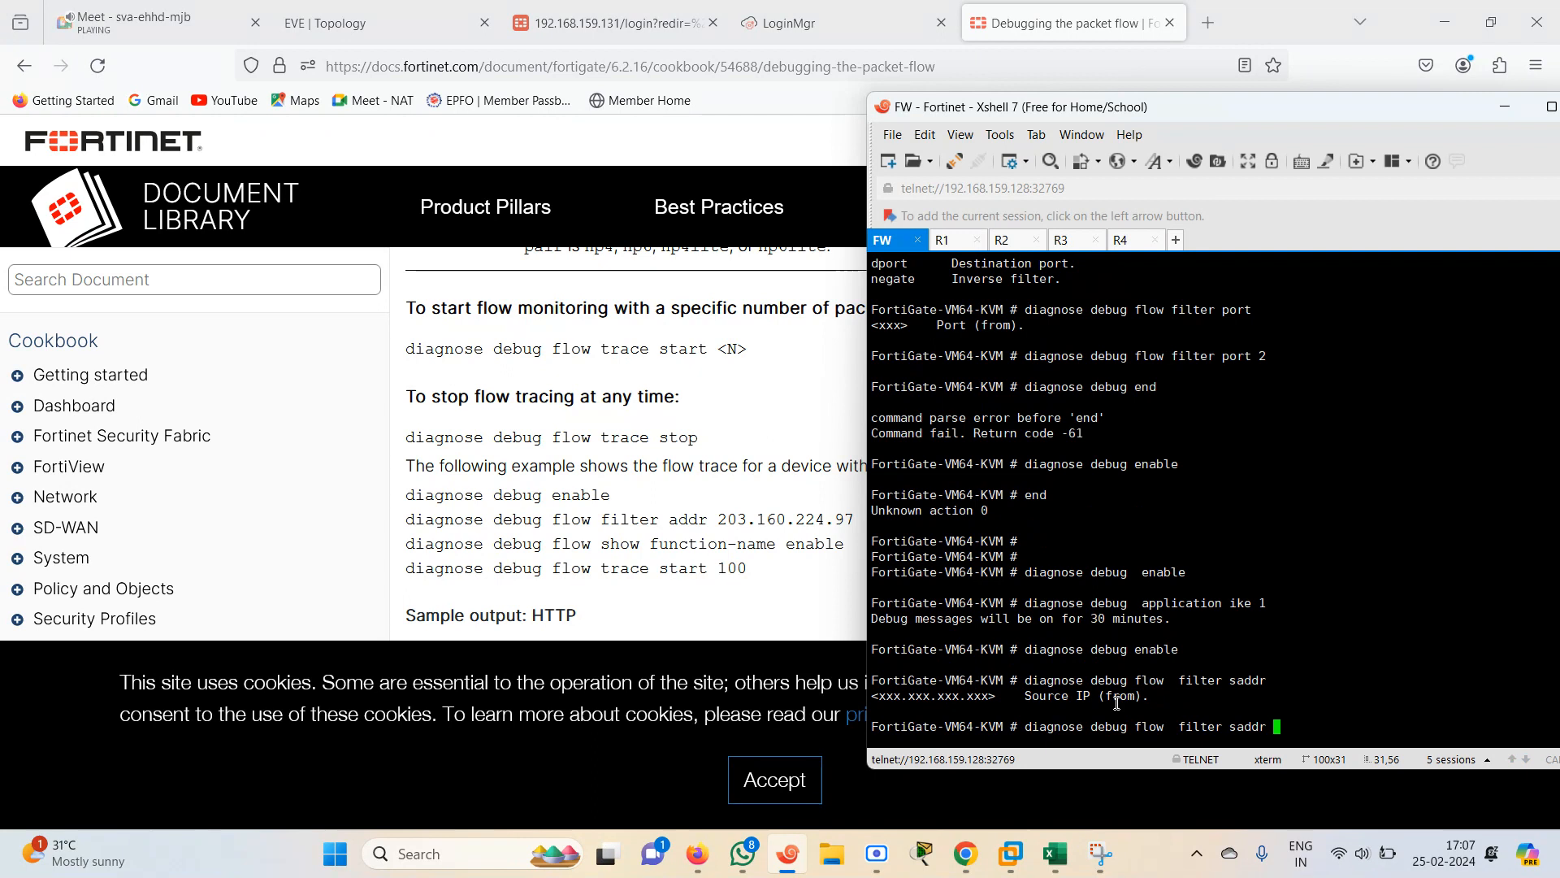
type("192.168.1.1")
key("Return")
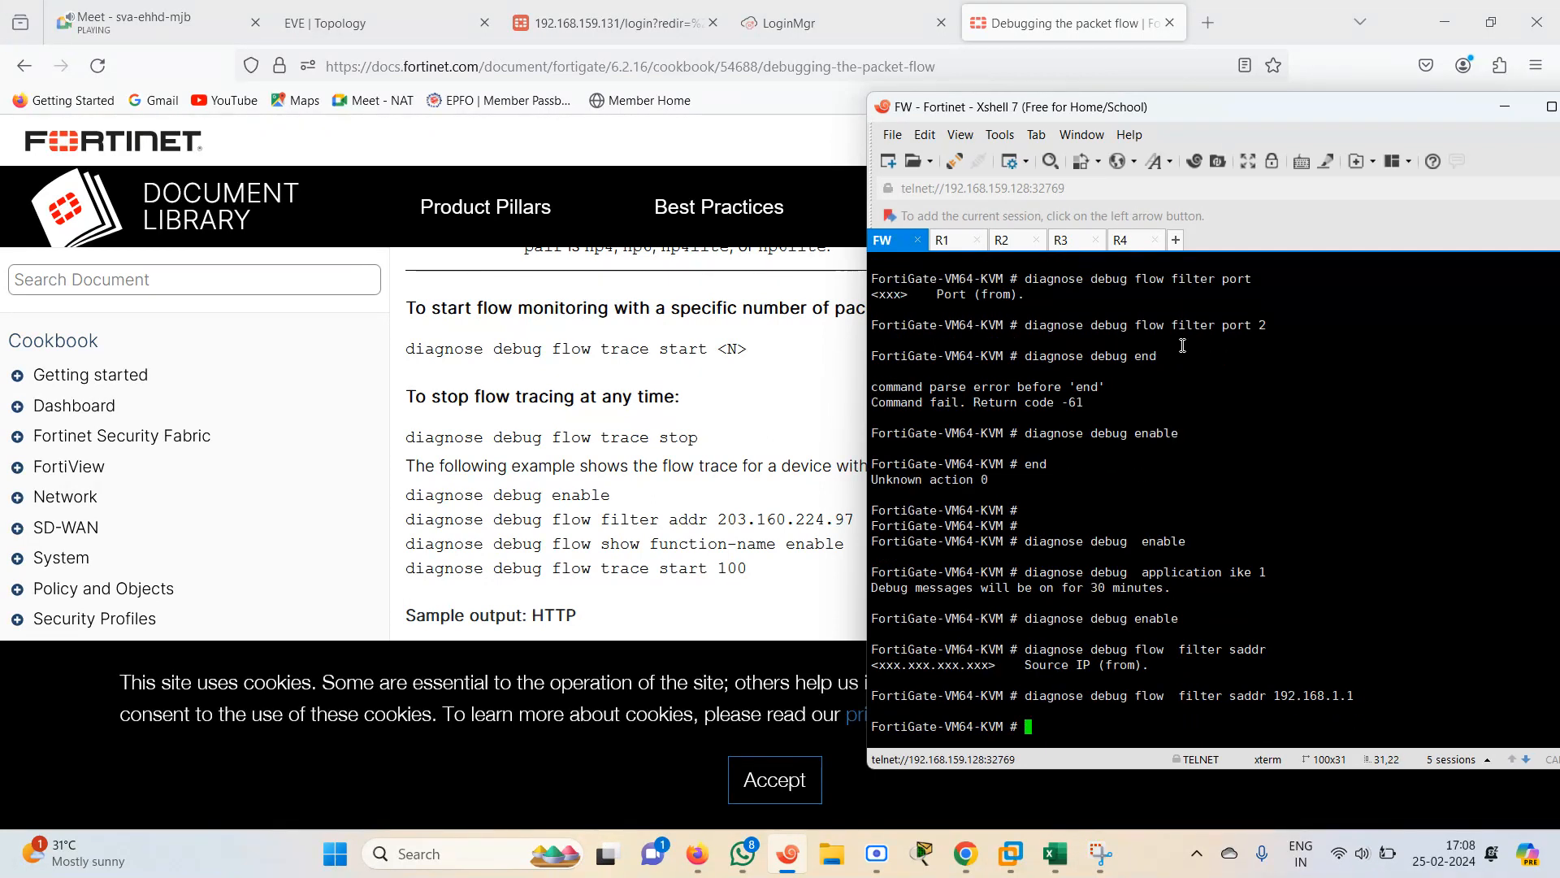
Start the debug flow trace on the FortiGate with diagnose debug flow trace start
type("diagnose debug fsso-pollingtr")
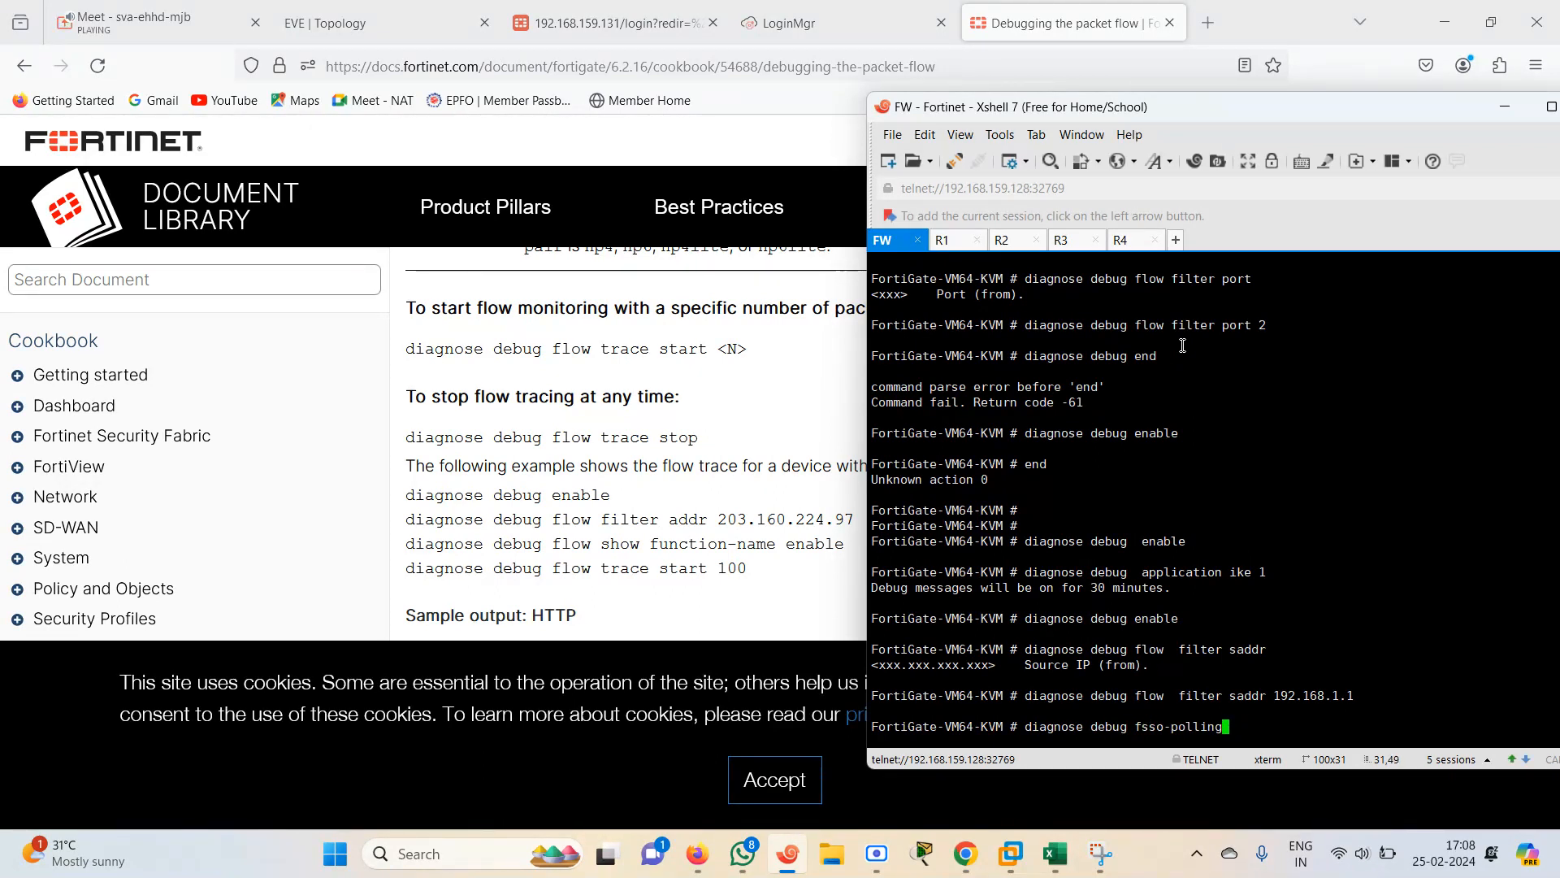
key("BackSpace")
key("BackSpace")
key("BackSpace")
key("BackSpace")
key("BackSpace")
key("BackSpace")
key("BackSpace")
key("BackSpace")
key("BackSpace")
key("BackSpace")
key("BackSpace")
key("BackSpace")
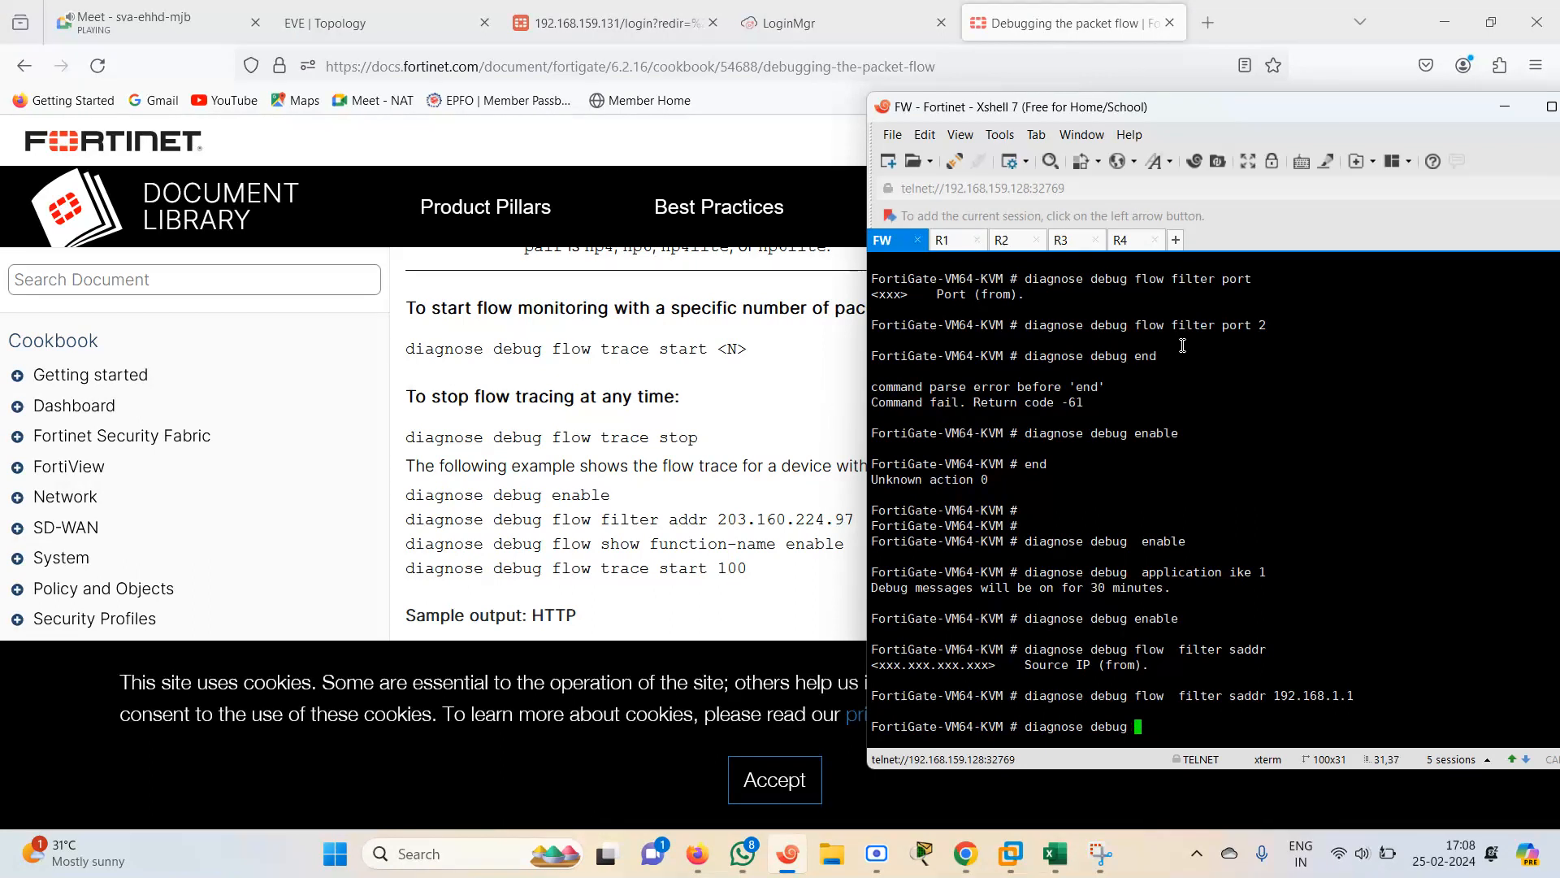
type("flow  trace start")
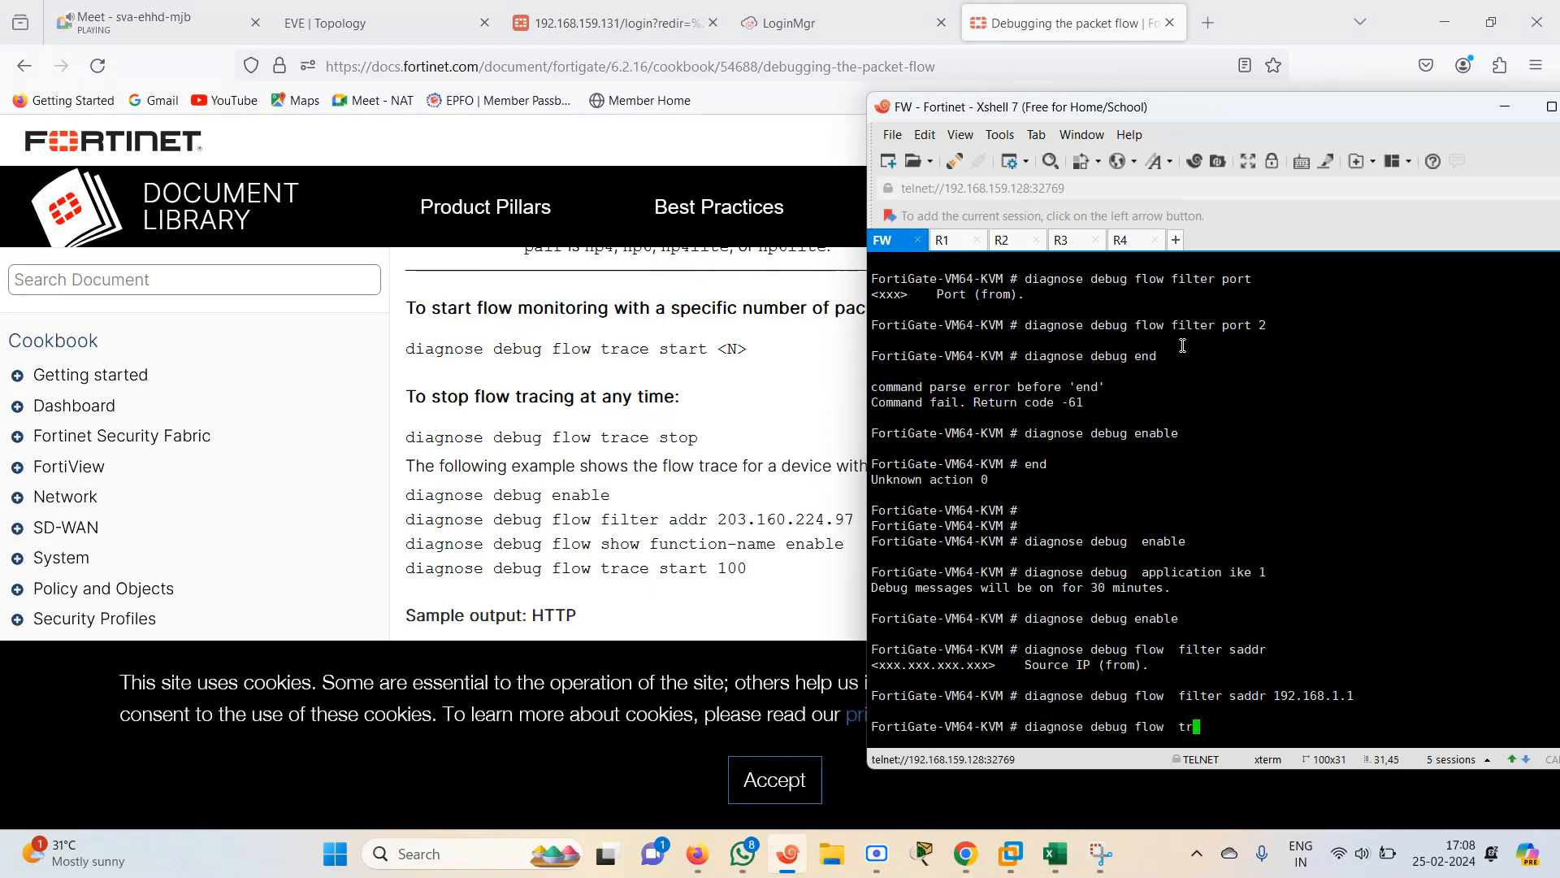
key("Return")
key("Return")
Rerun the ping to 192.168.2.2 from R1 and switch back to the FortiGate session
key("Return")
key("Return")
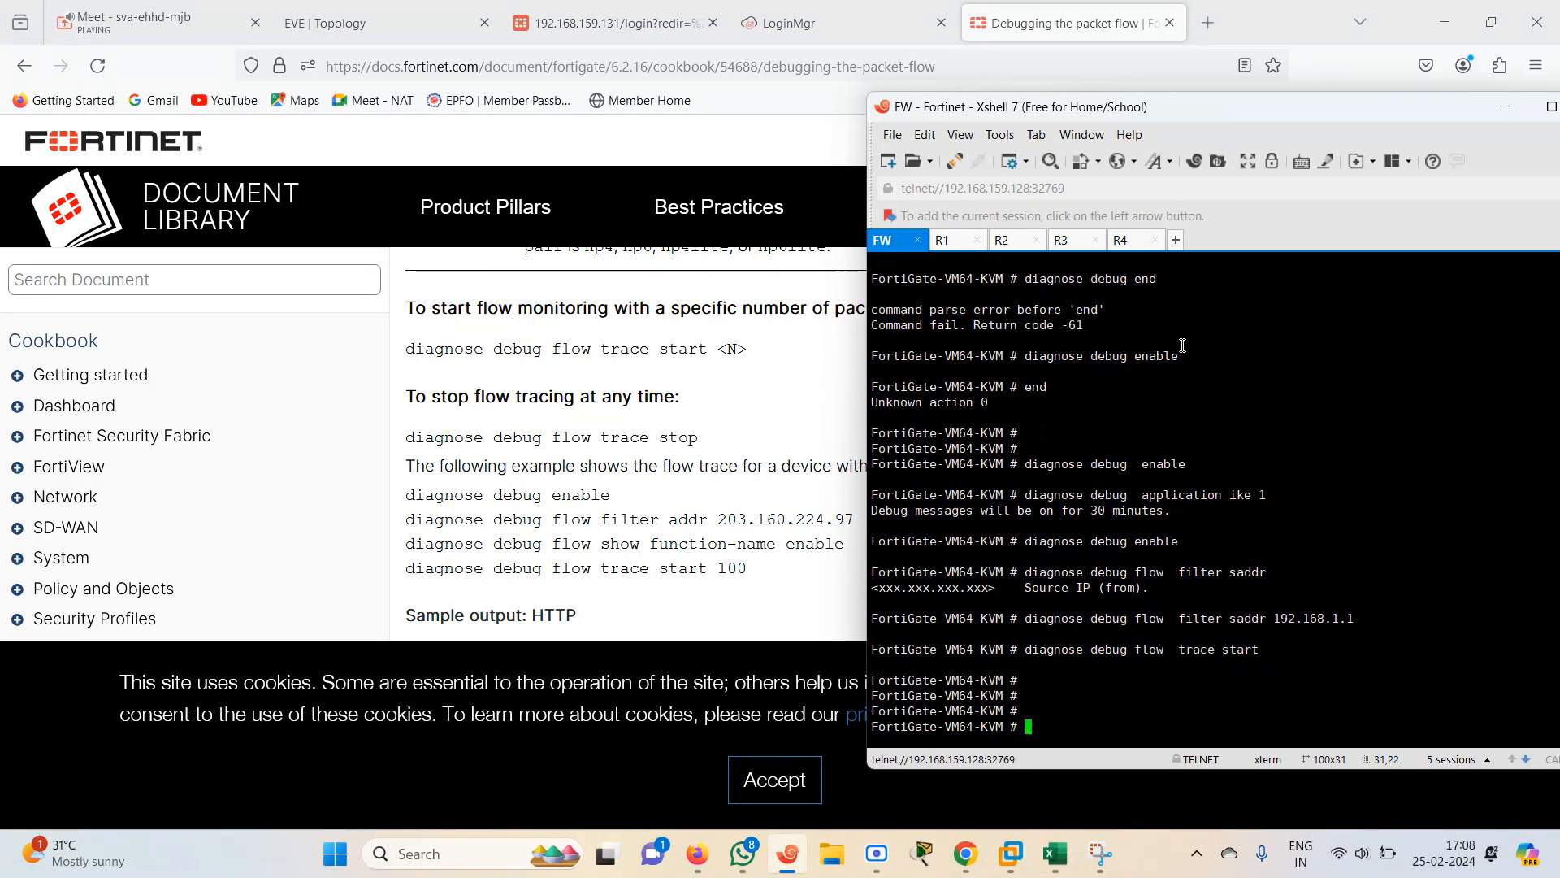
left_click(960, 243)
key("Up")
key("Return")
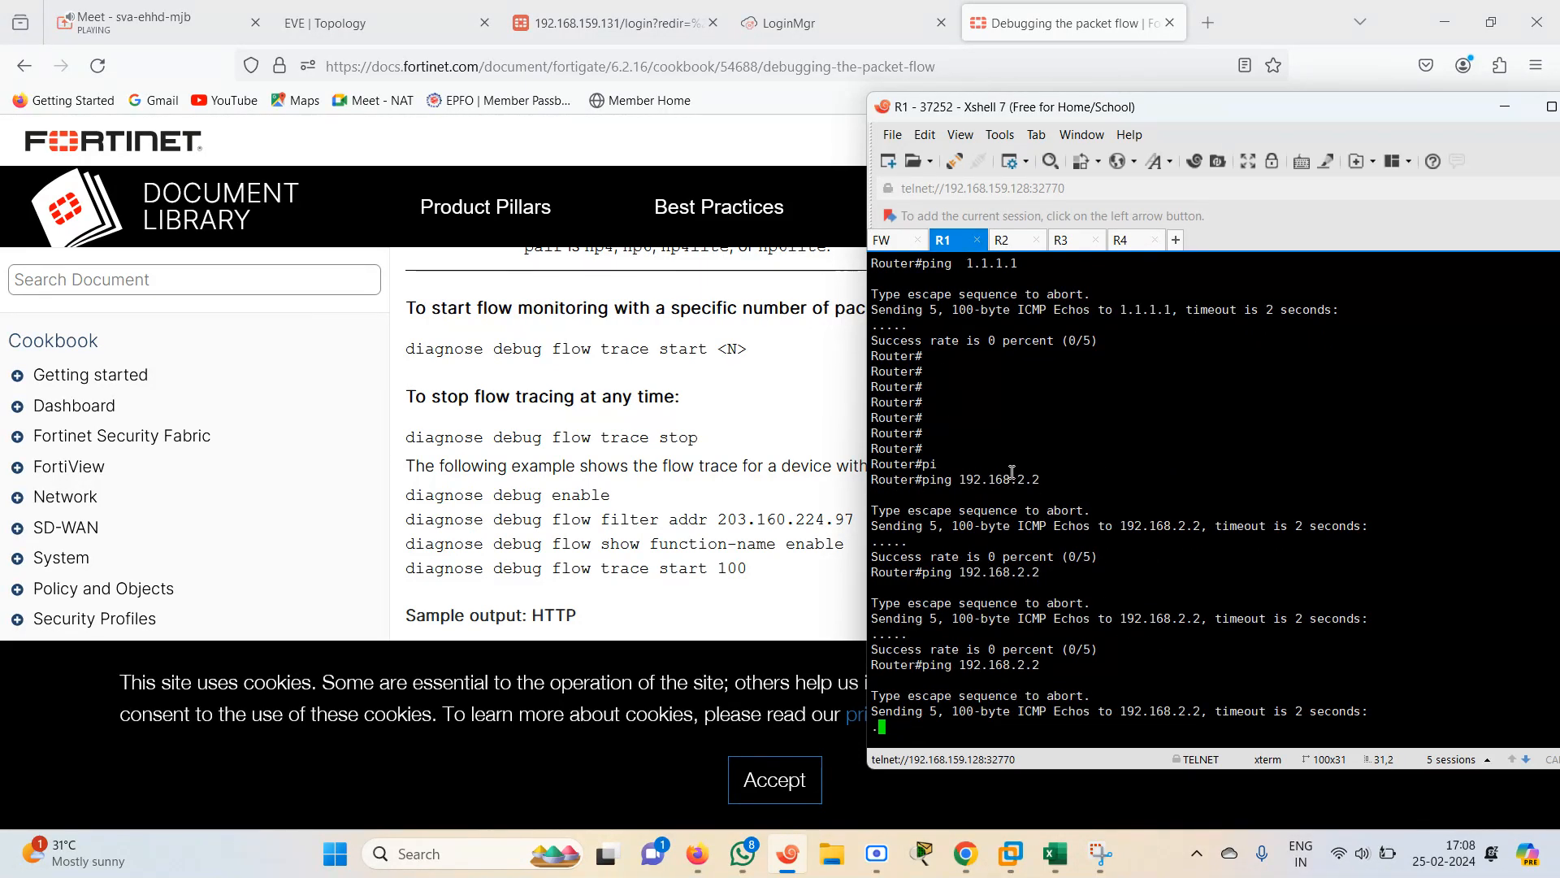
left_click(898, 241)
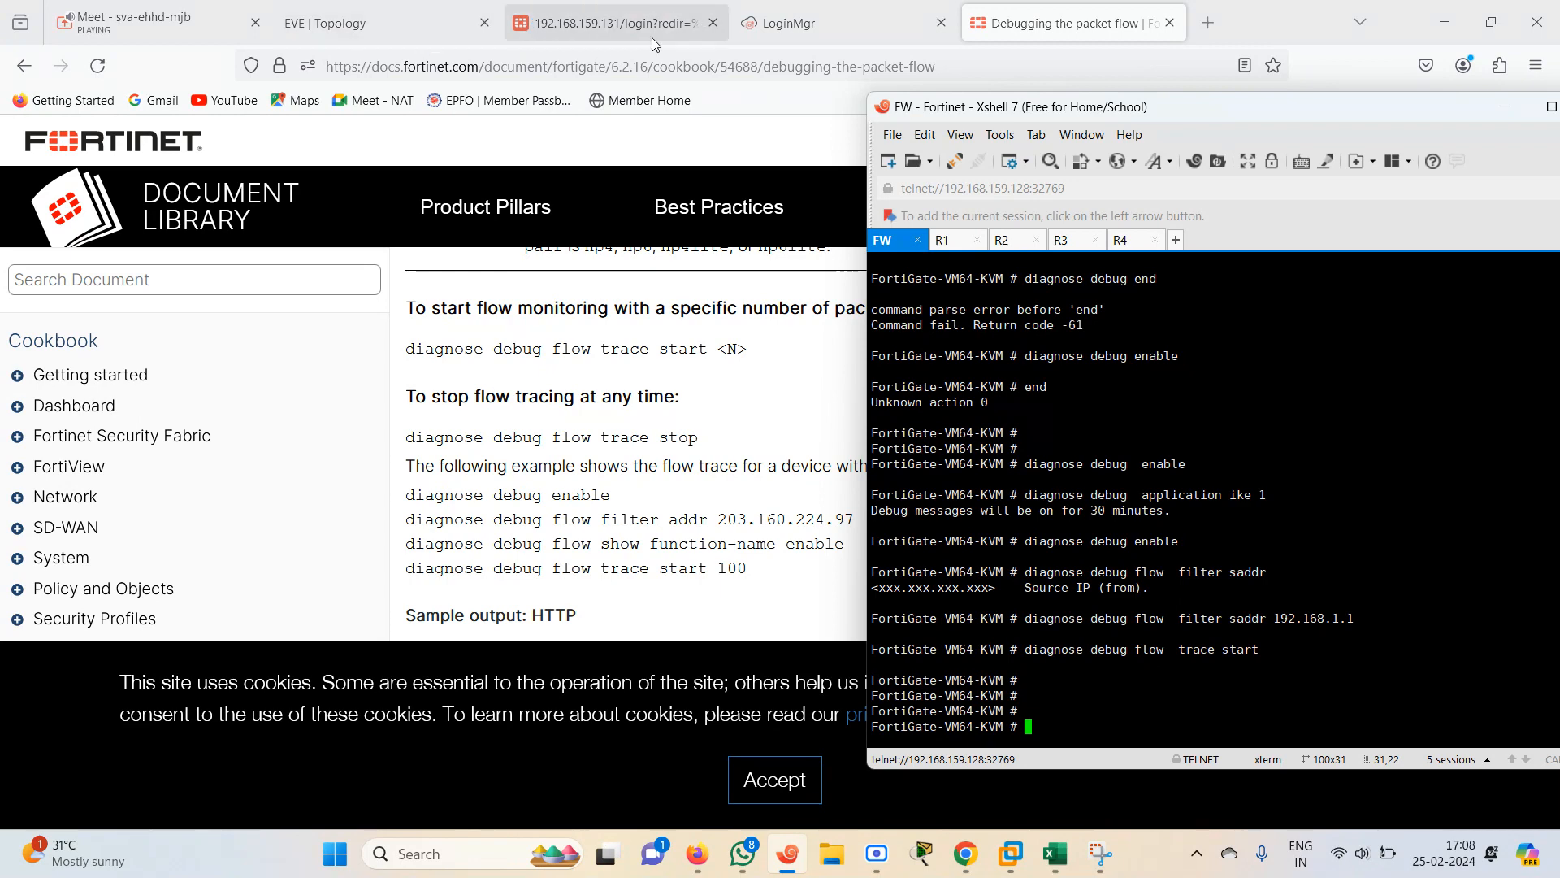
Log back in to the FortiGate web GUI as admin with its password and postpone the setup prompt
left_click(604, 29)
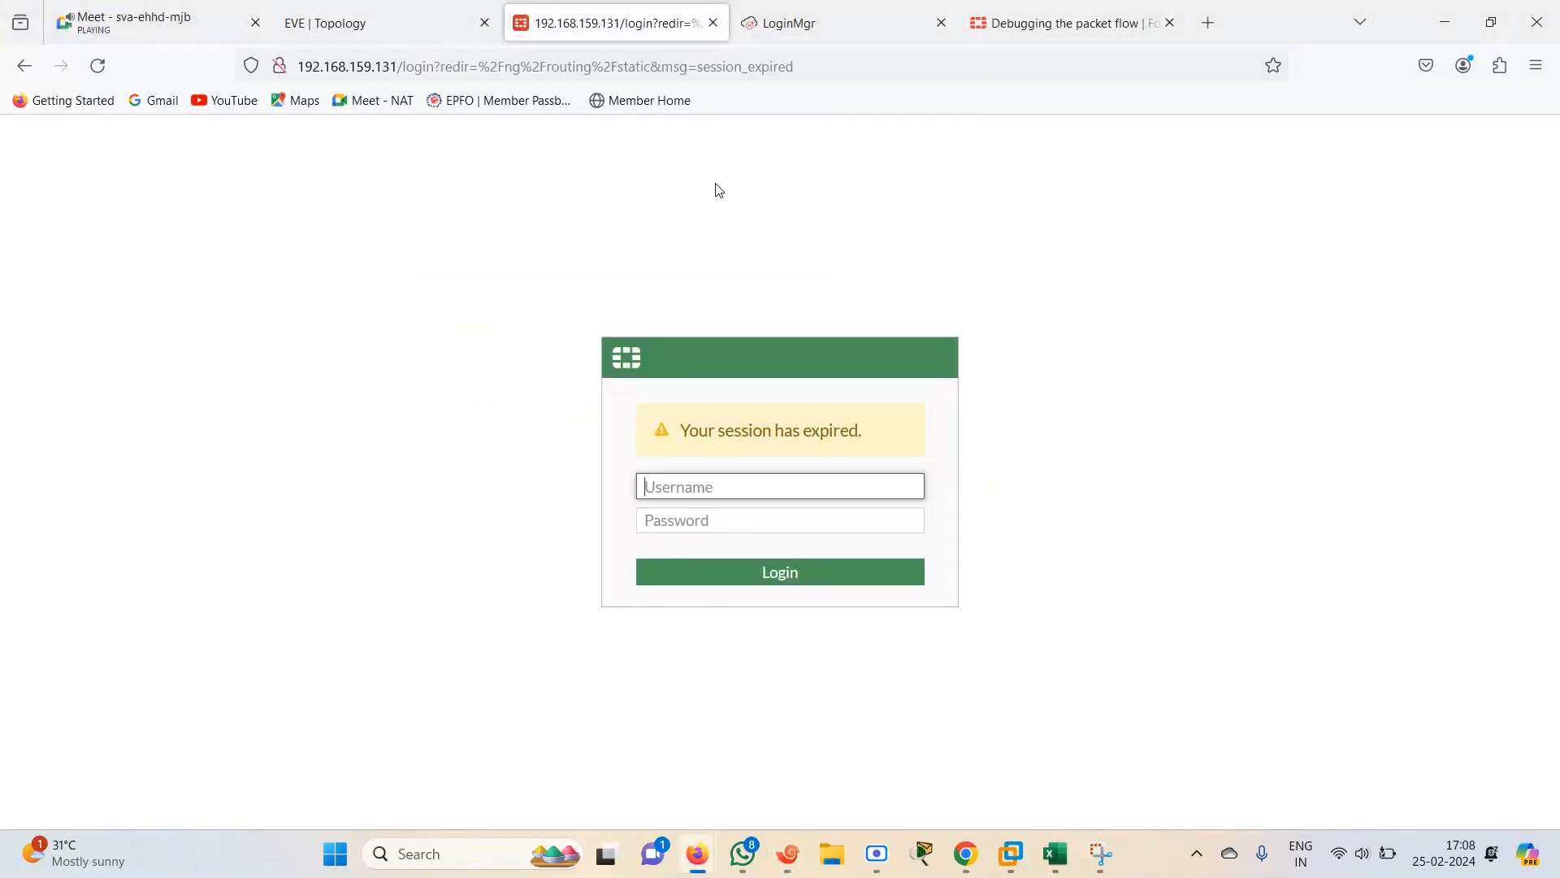
type("admin")
key("Tab")
type("admin")
key("Return")
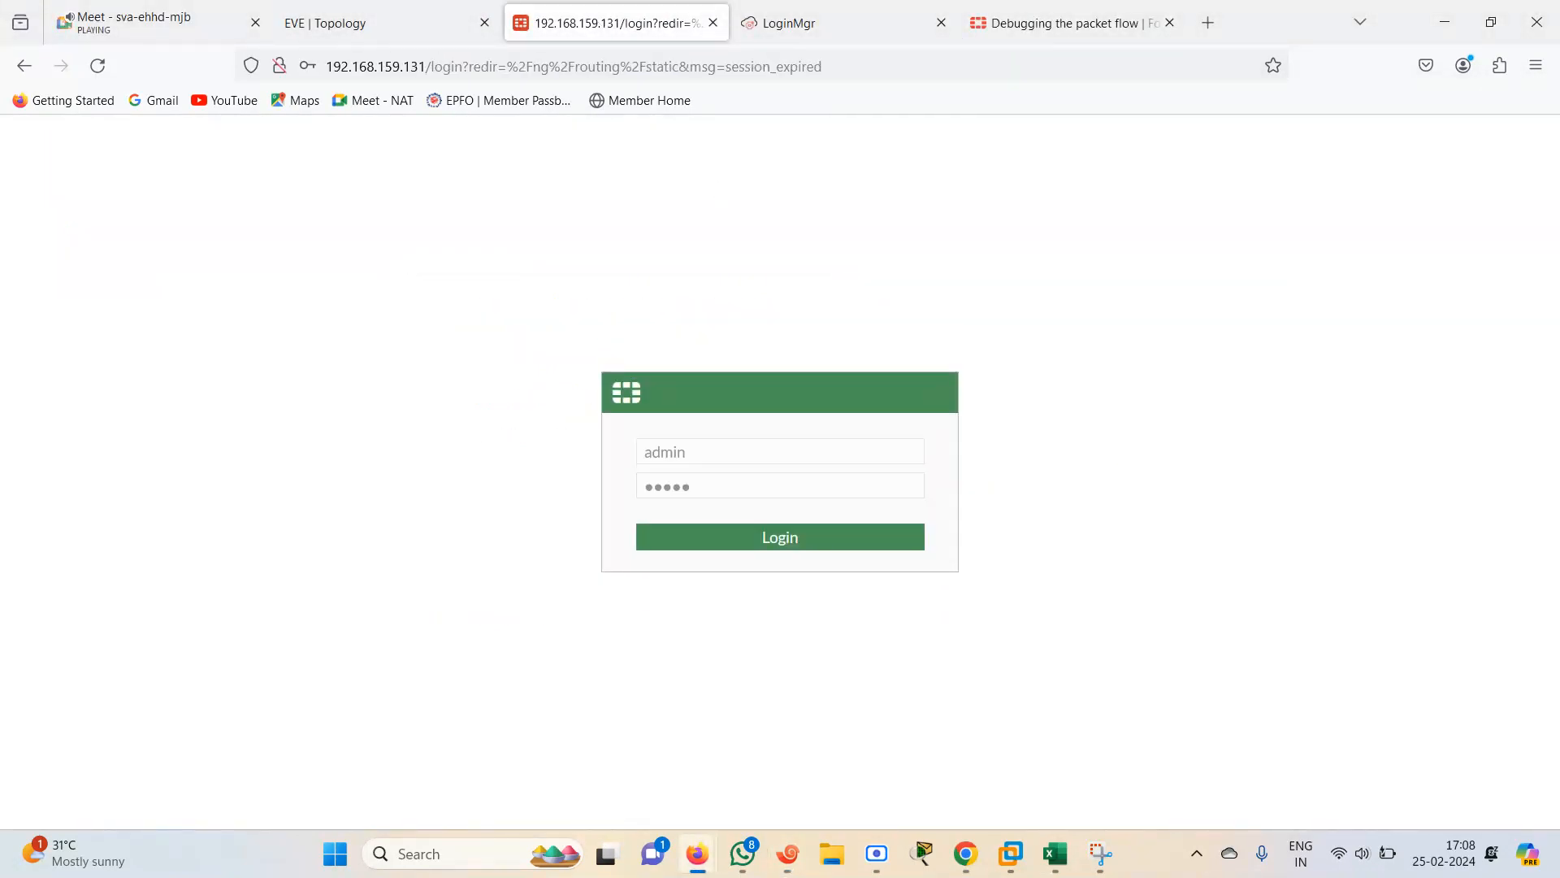
left_click(587, 308)
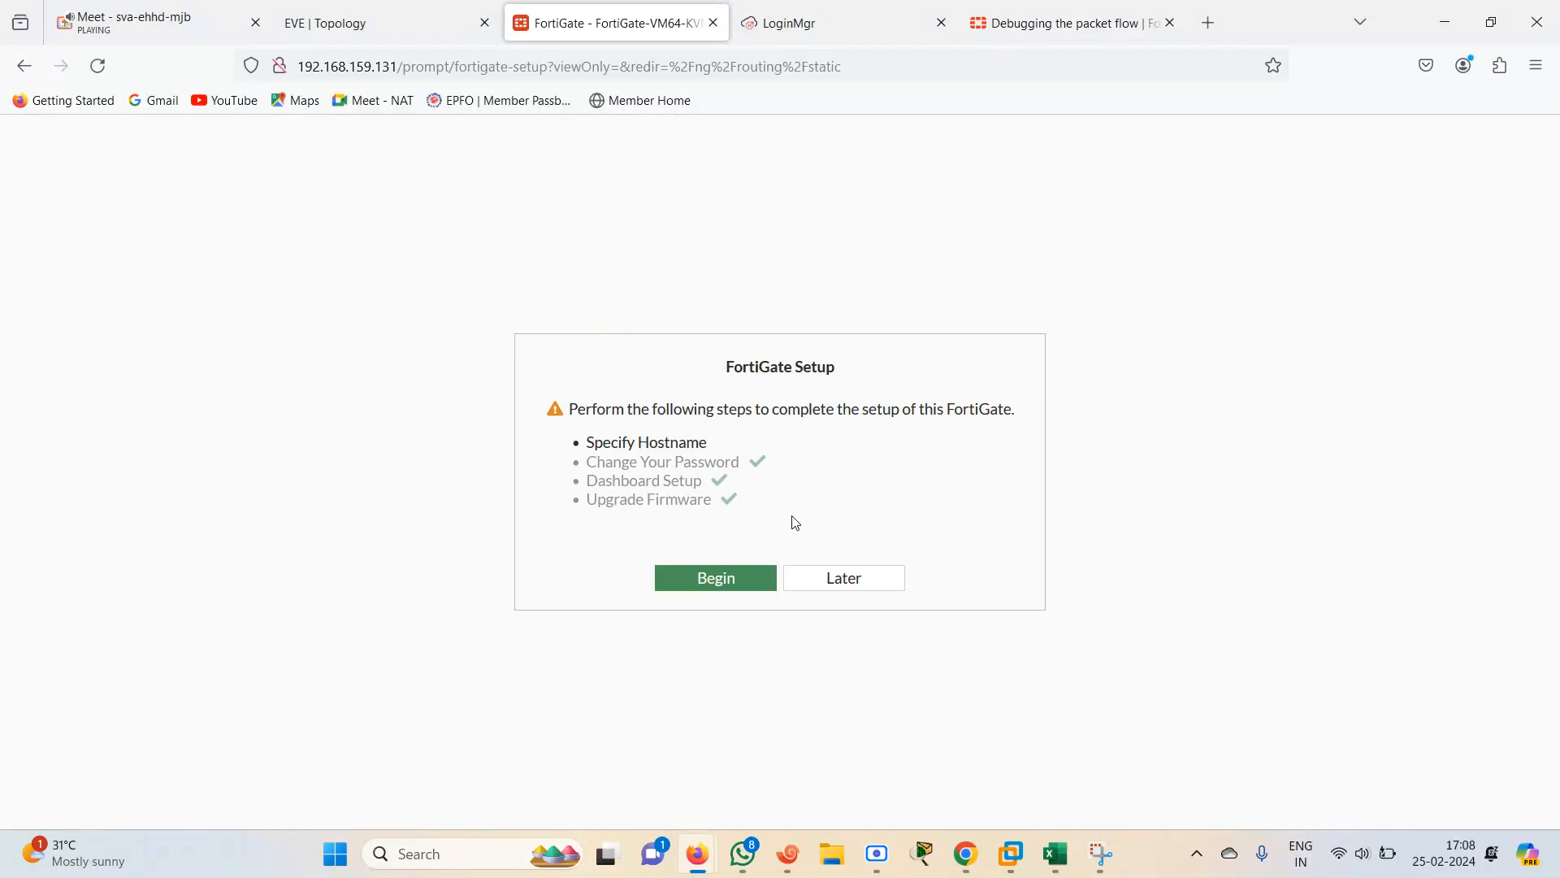
left_click(843, 578)
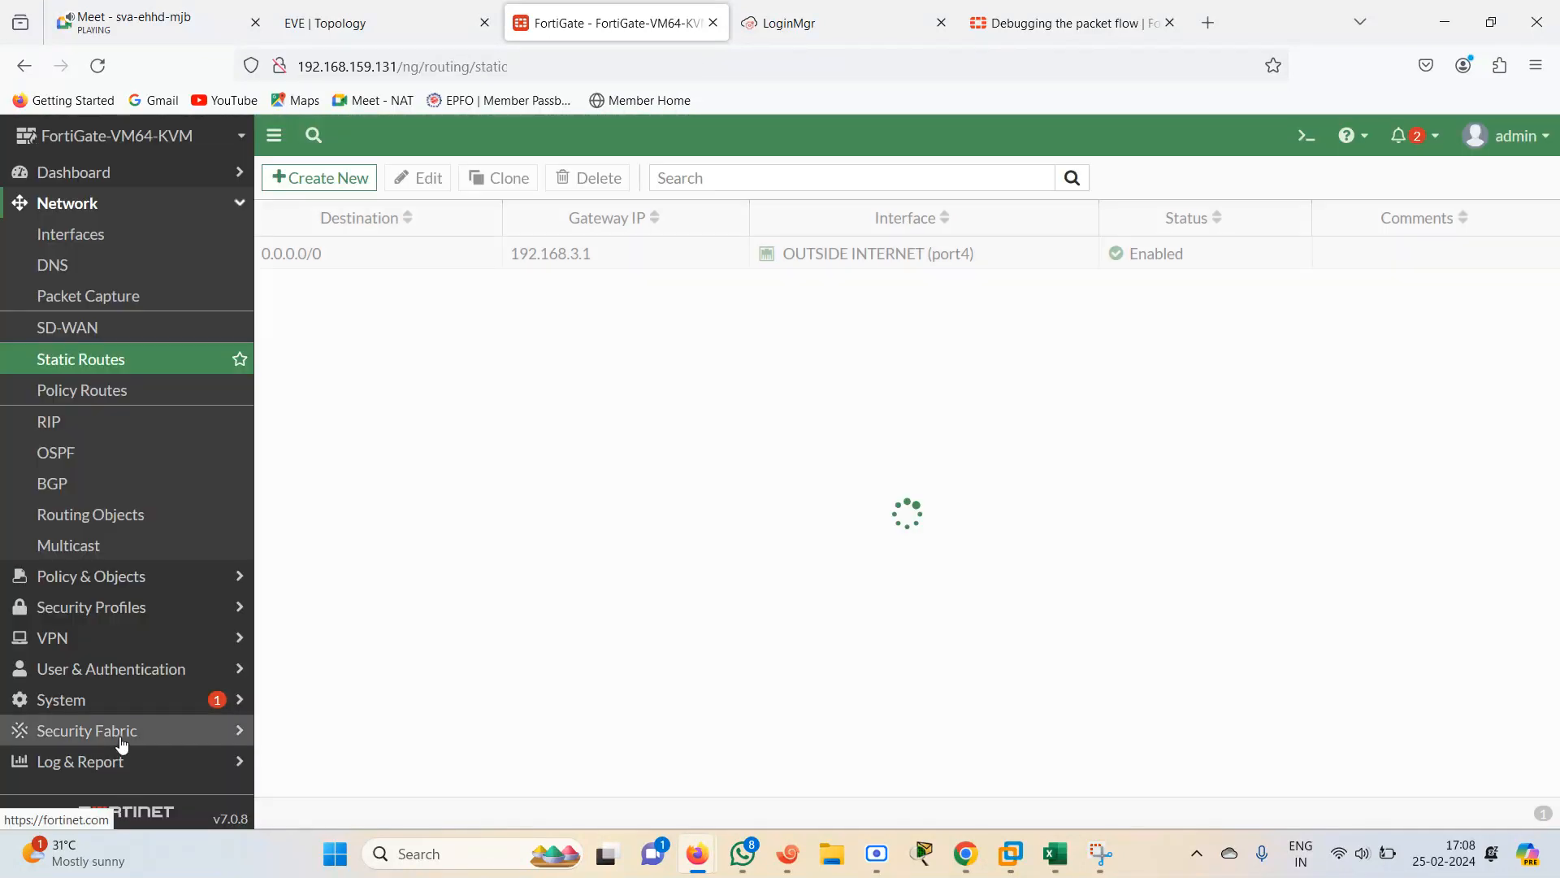
Check the Forward Traffic and Local Traffic logs under Log & Report
left_click(130, 765)
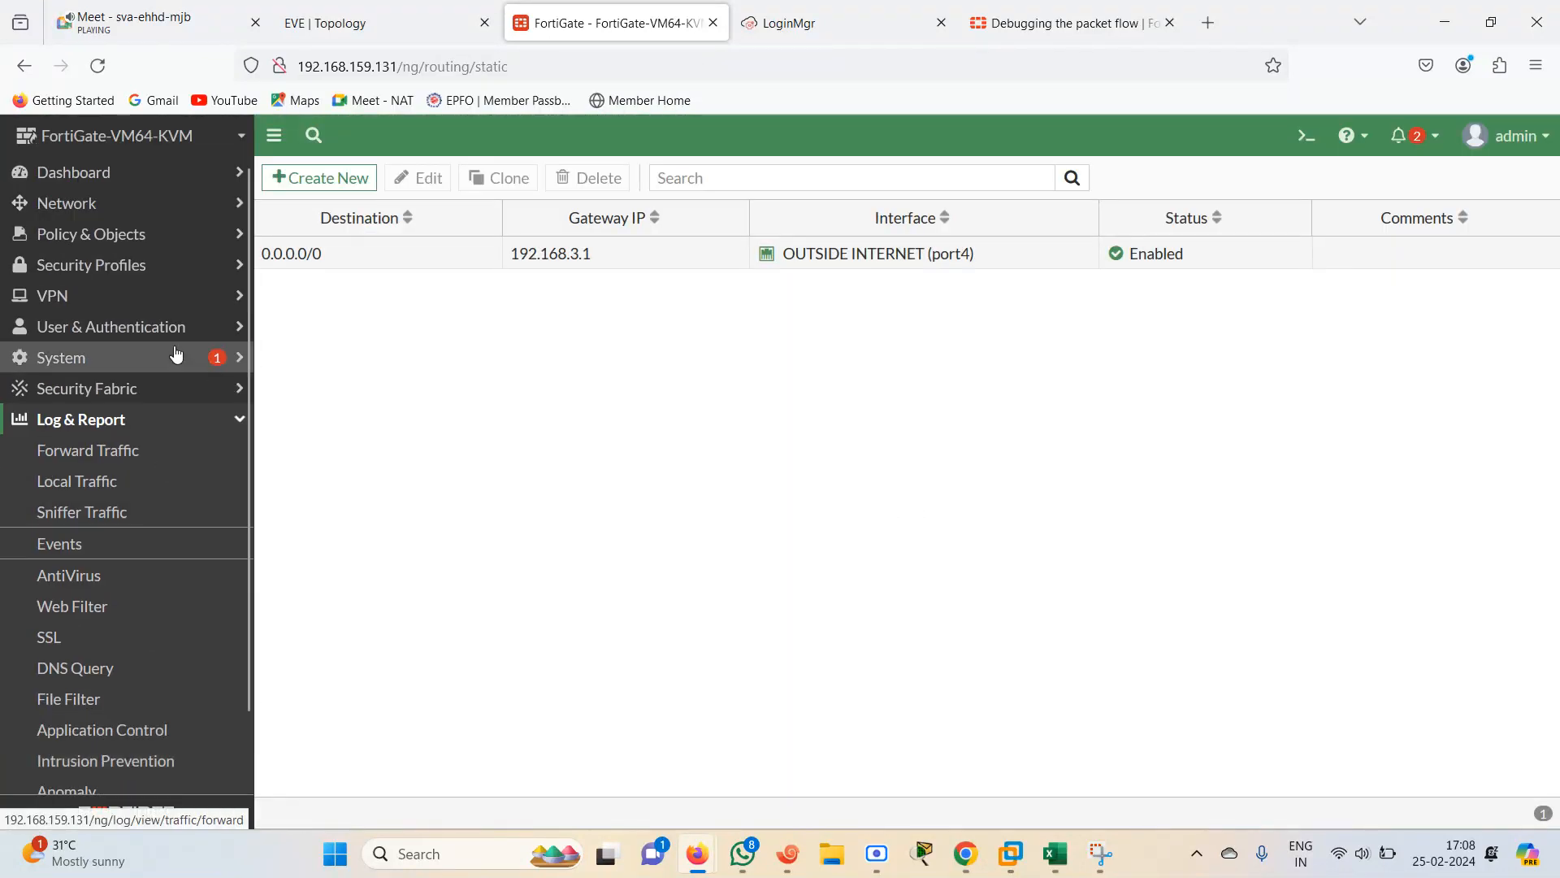
left_click(91, 461)
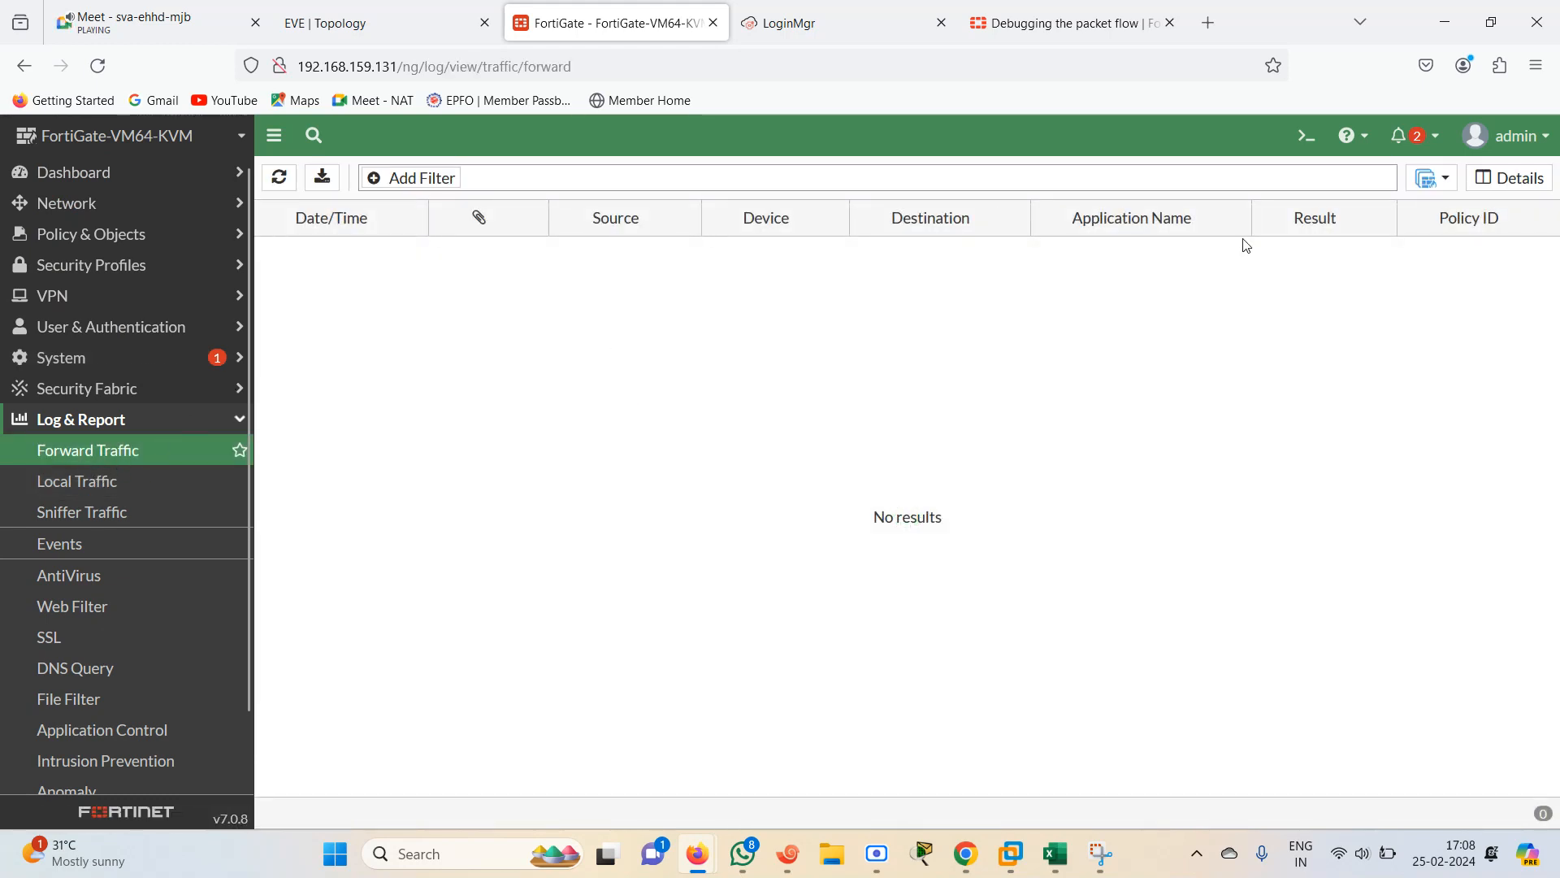
left_click(1430, 177)
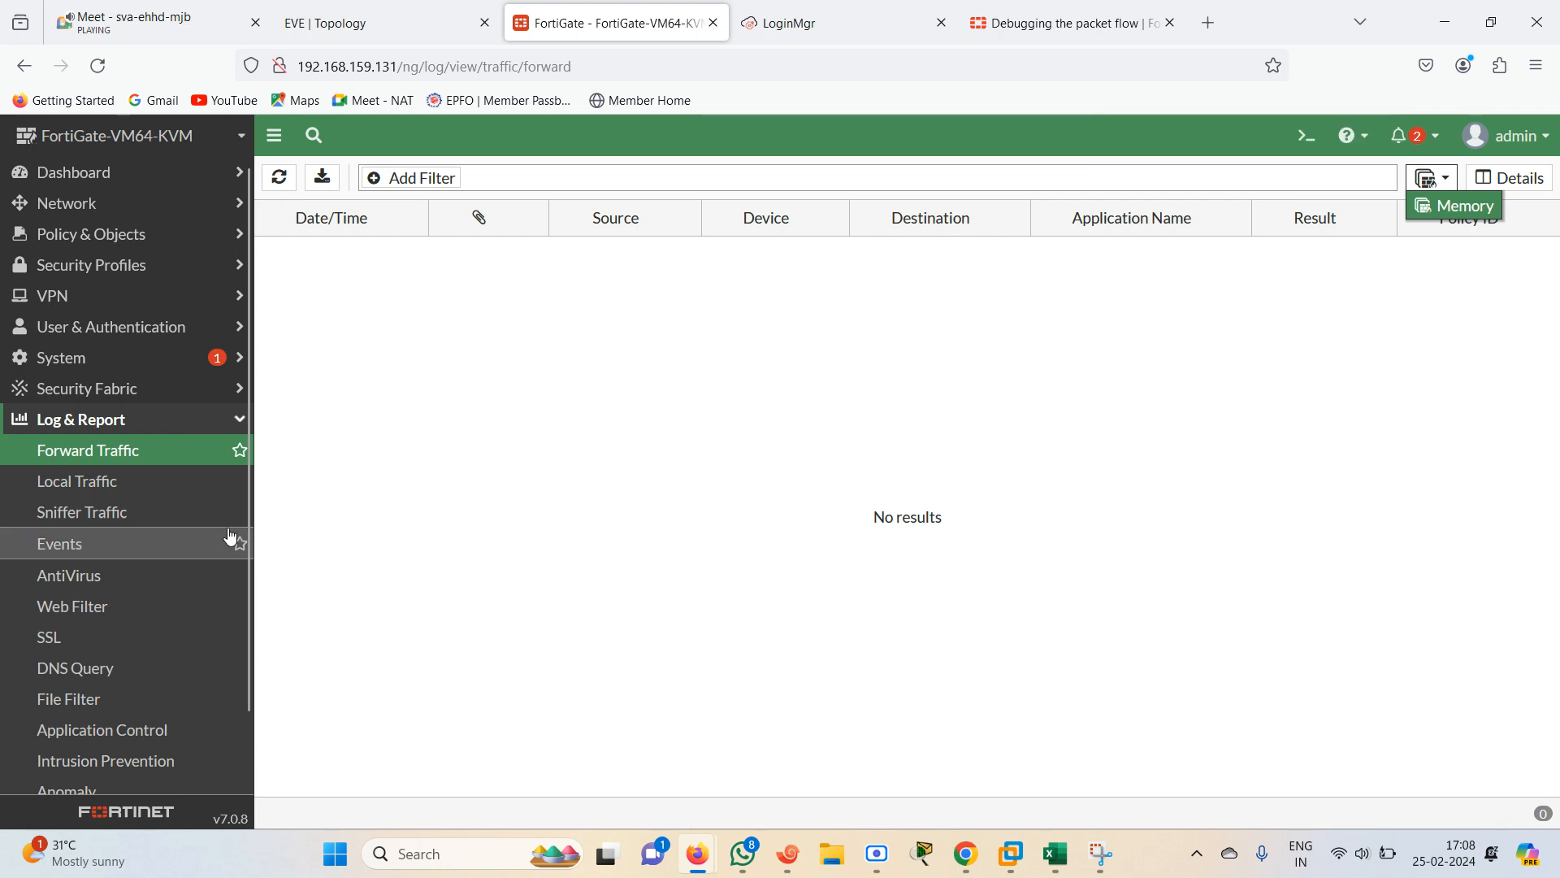
left_click(114, 485)
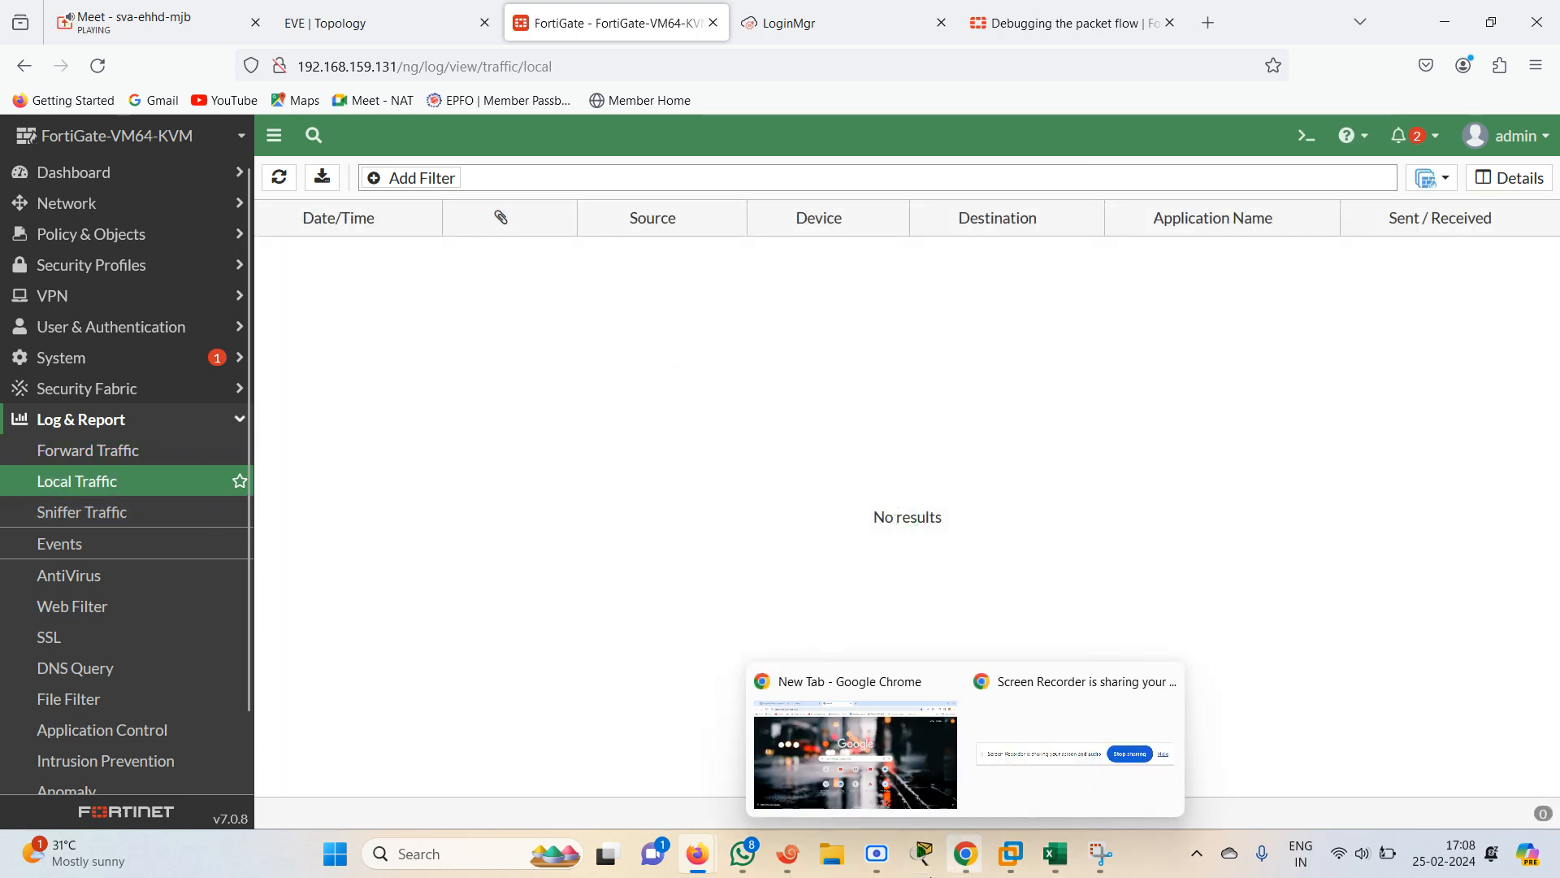
Ping 192.168.2.2 once more from R1 and return to the FortiGate trace session
left_click(799, 856)
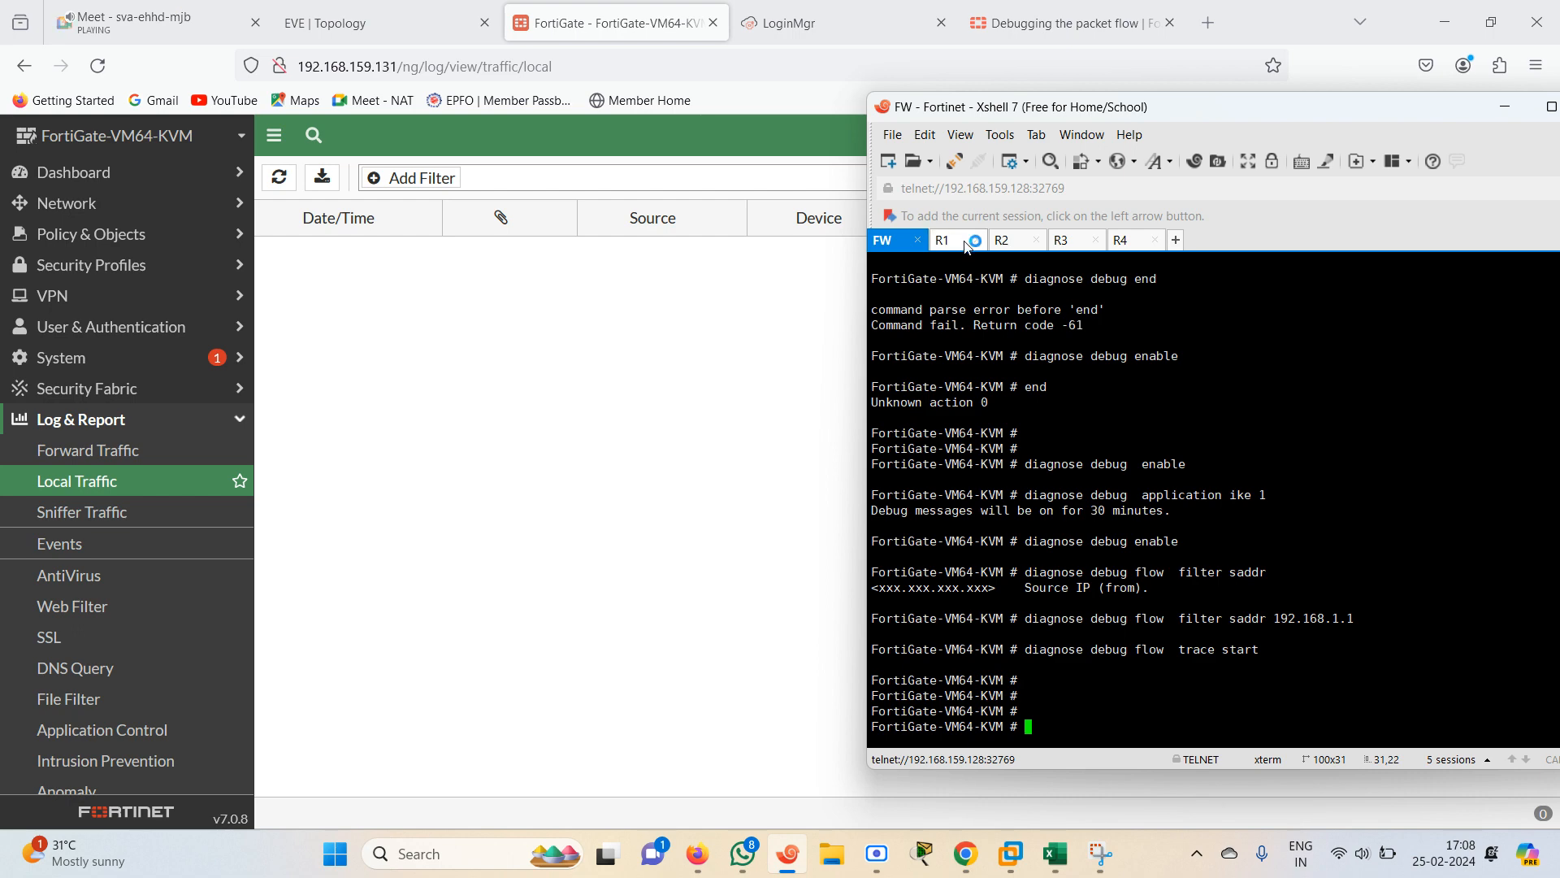
left_click(950, 240)
key("Up")
key("Return")
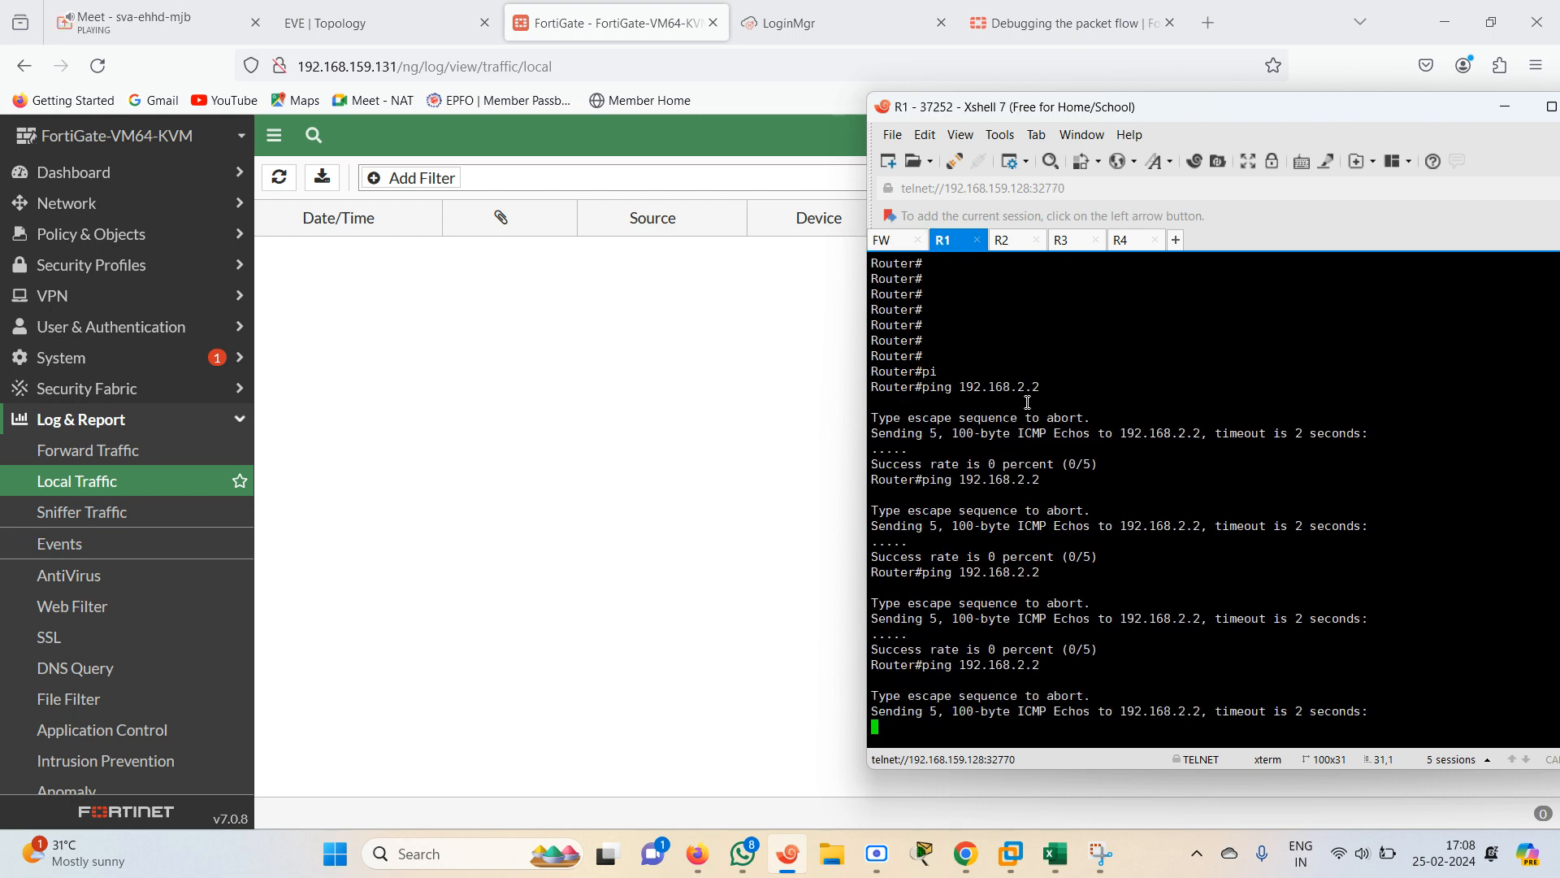
left_click(902, 247)
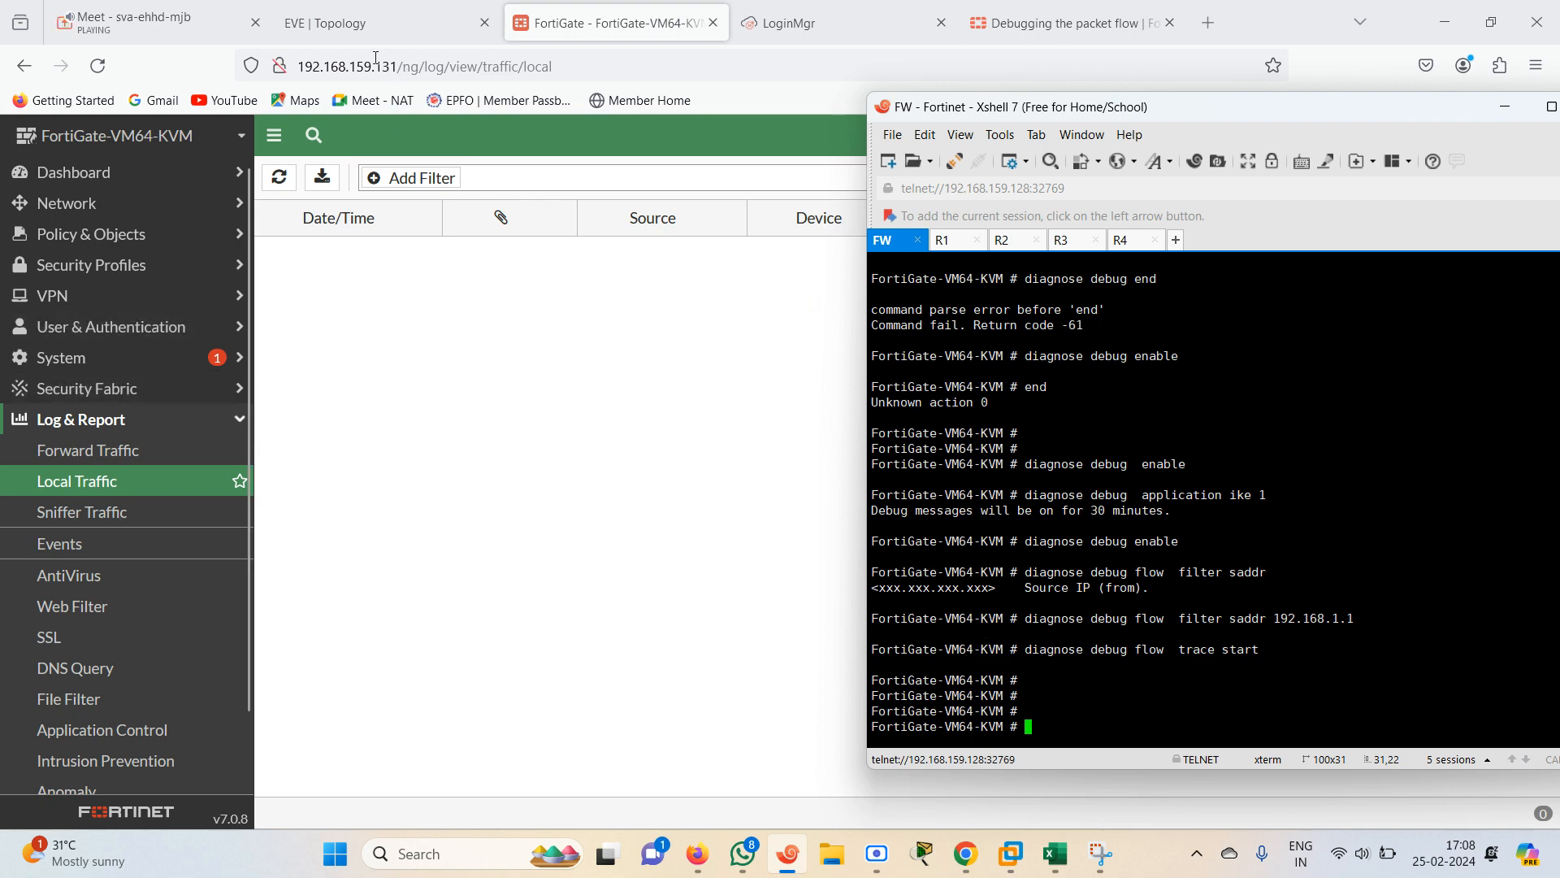
Review the lab topology and open the R2 console session
left_click(382, 23)
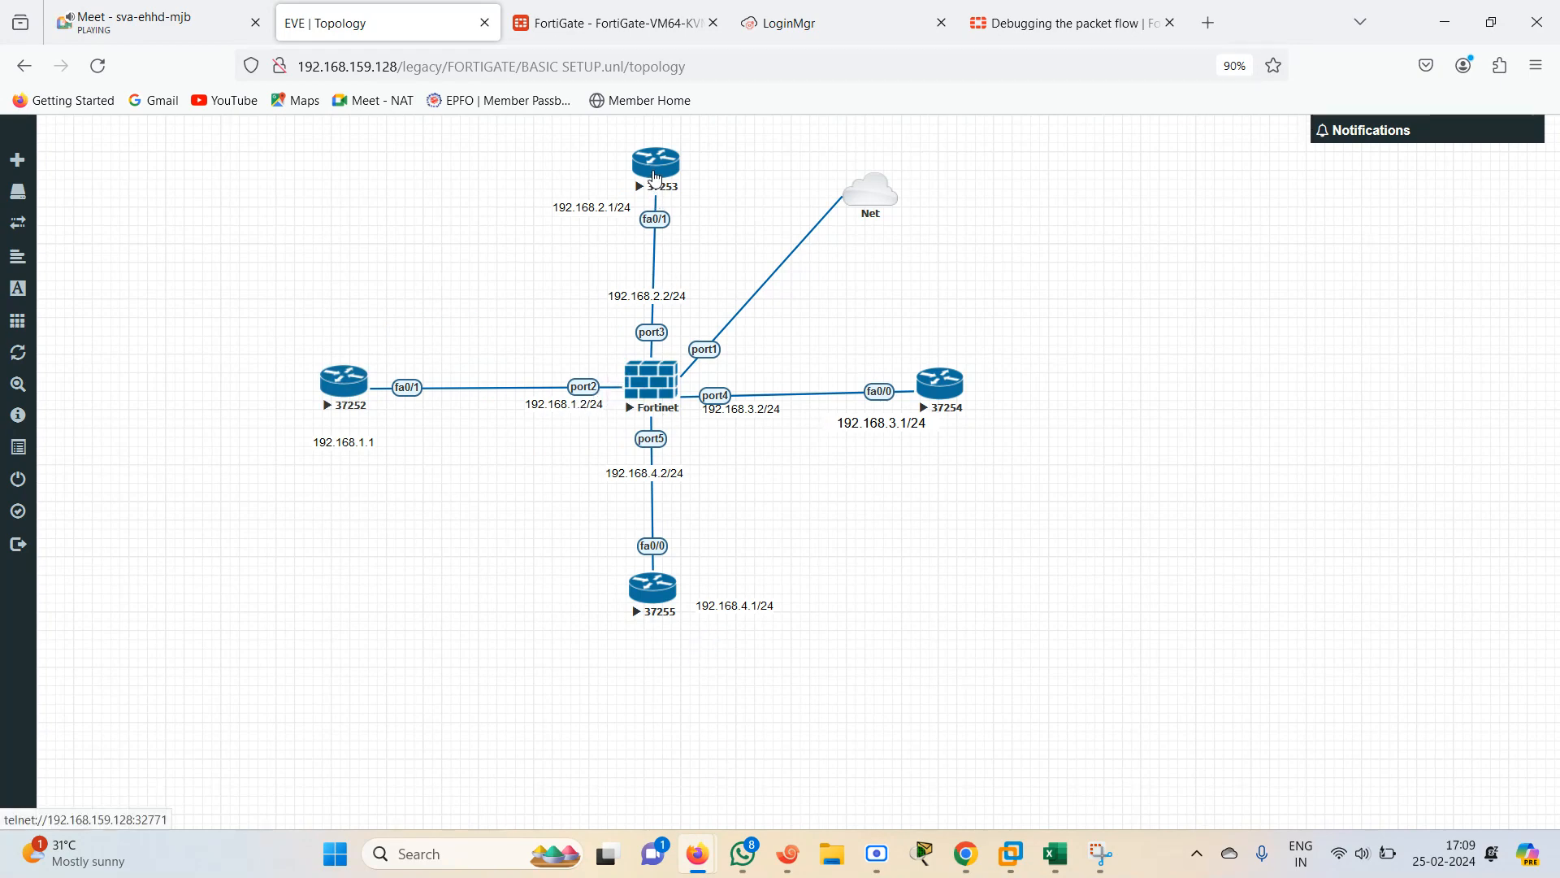
left_click(789, 854)
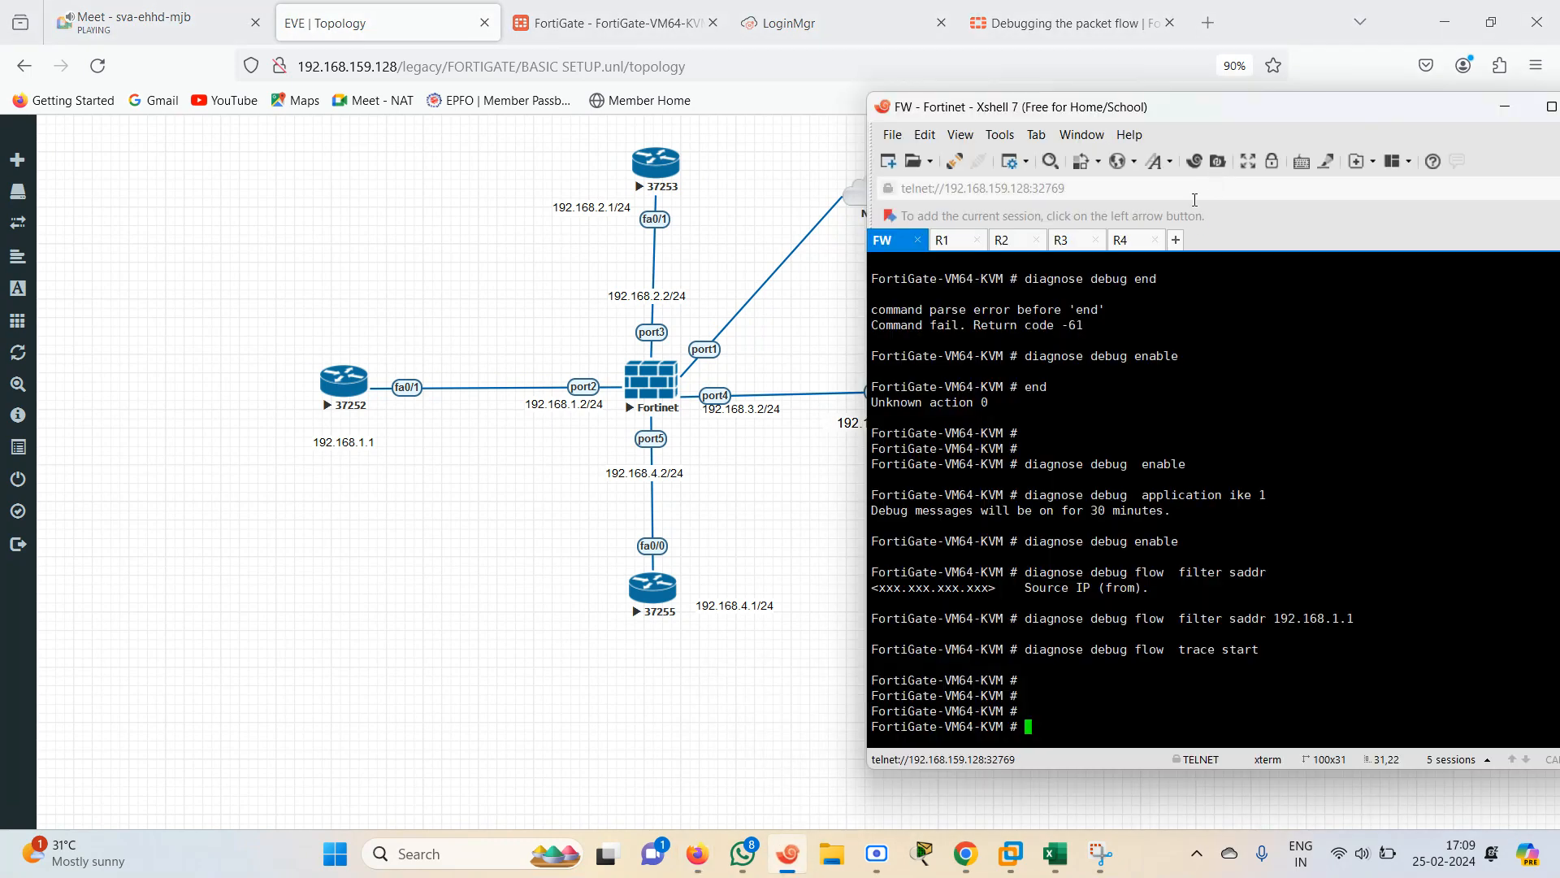
left_click(1008, 242)
key("Return")
key("Return")
key("Return")
key("Return")
key("Return")
key("Return")
key("Return")
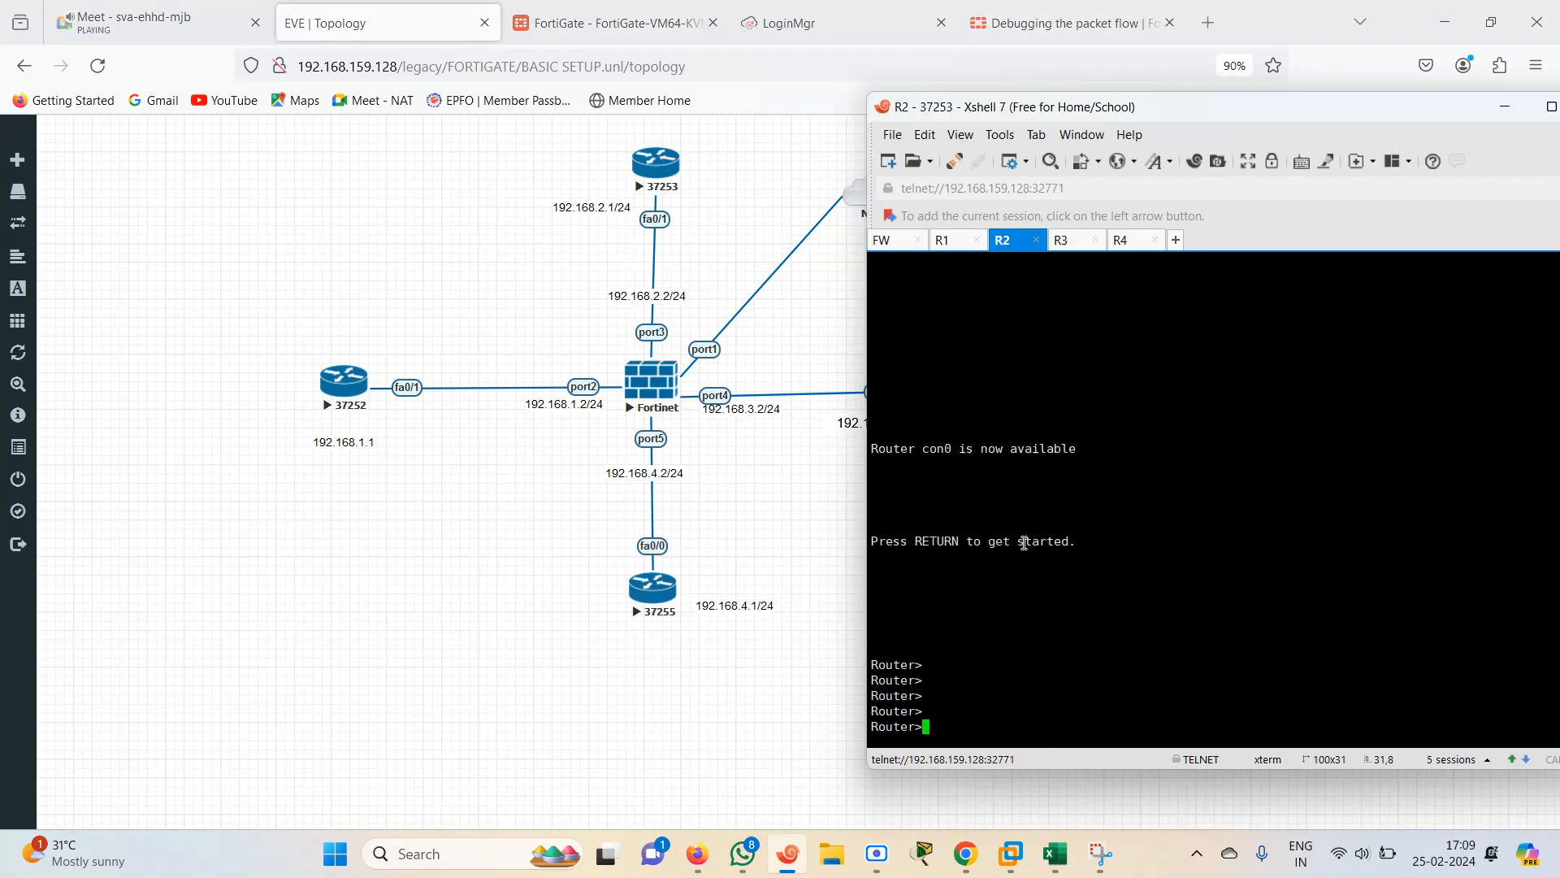
On R2, add a default static route 0.0.0.0 0.0.0.0 via next hop 192.168.2.2
type("en")
key("Return")
type("conf")
key("Tab")
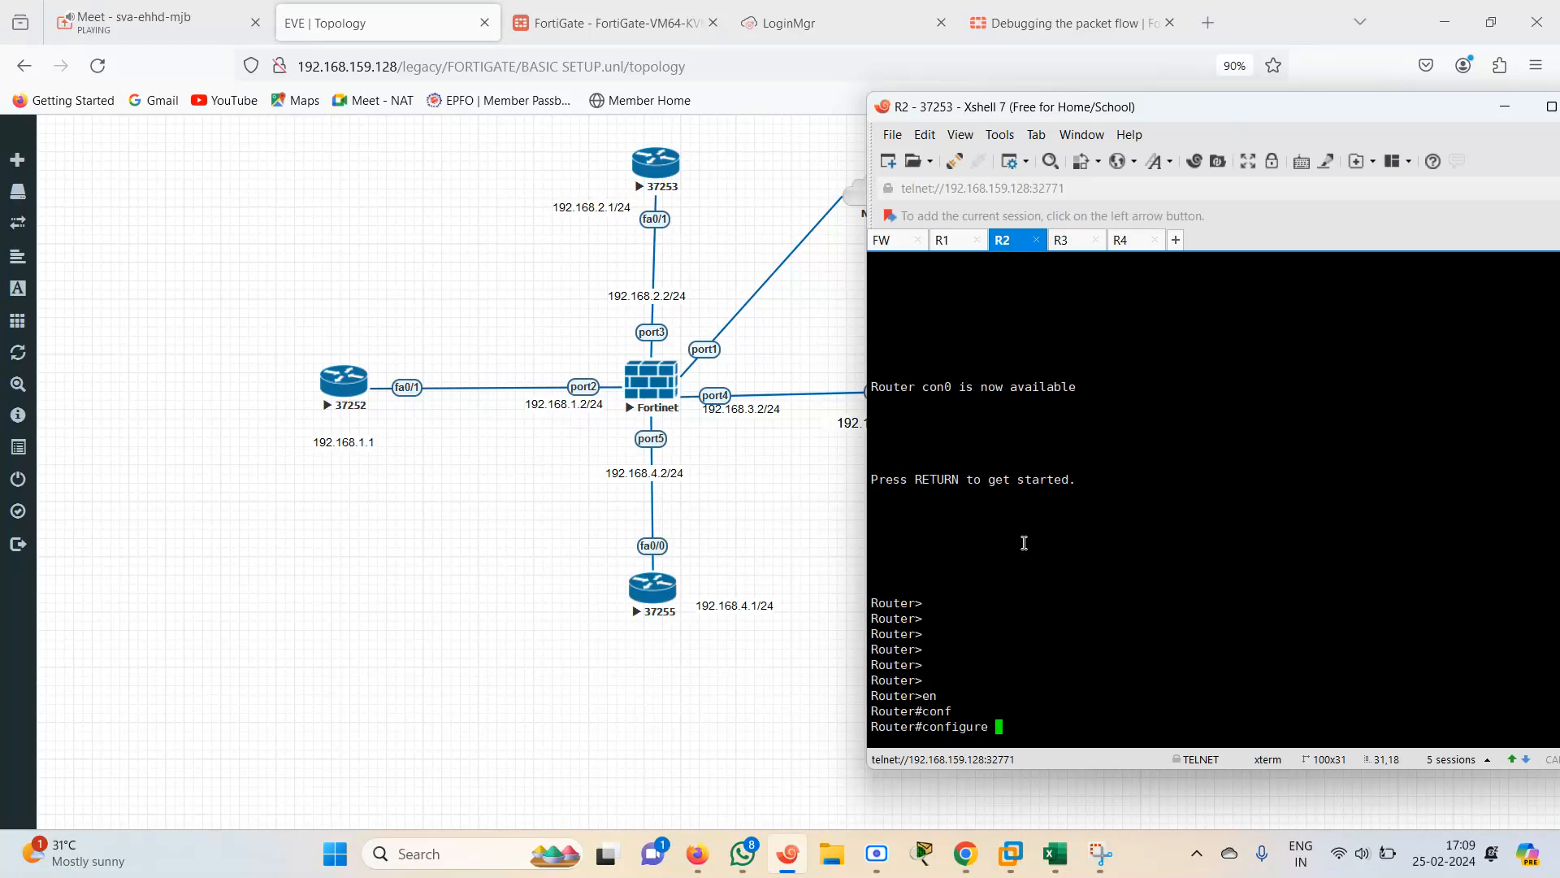
type("ter")
key("Tab")
key("Return")
type("ip rou")
key("Tab")
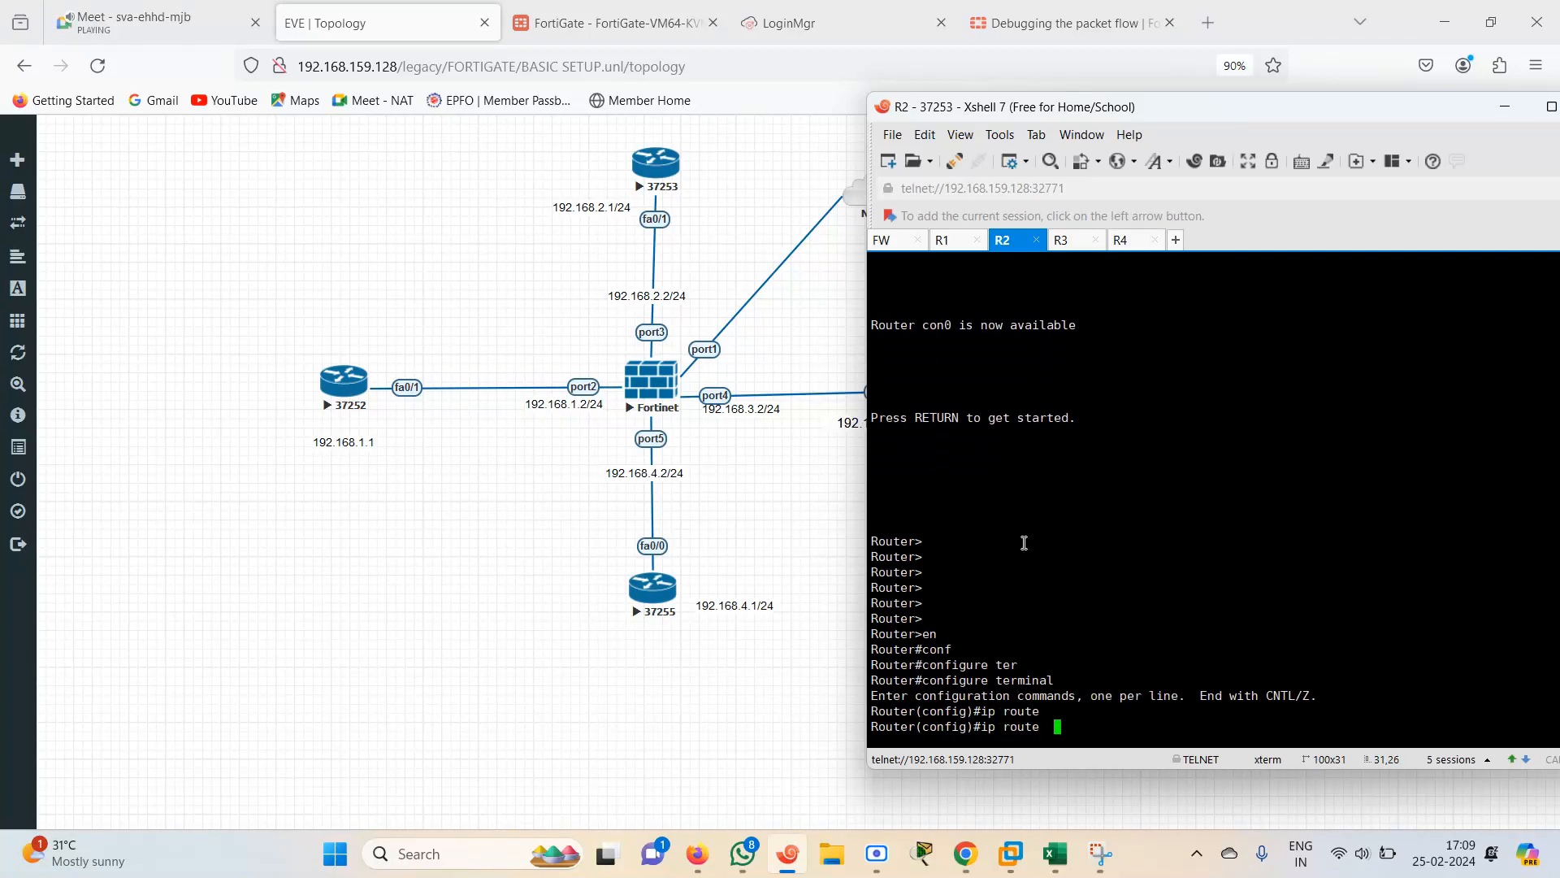
type("0.0.0.0 0.0.0.0 192.168.2.2")
key("Return")
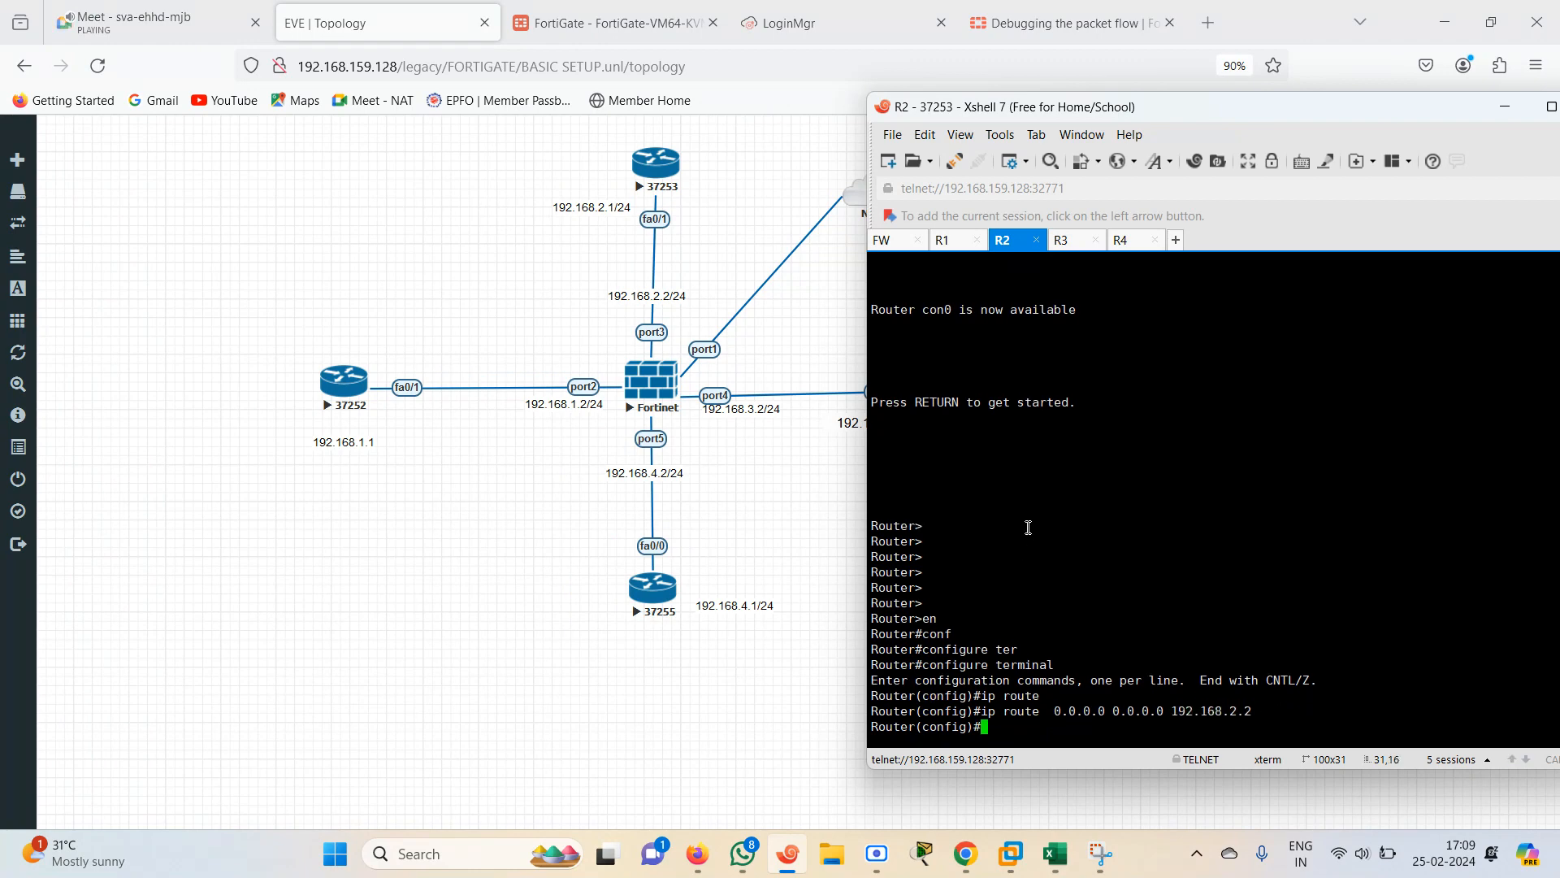
Open the R4 console session and enter global configuration mode
left_click(1069, 240)
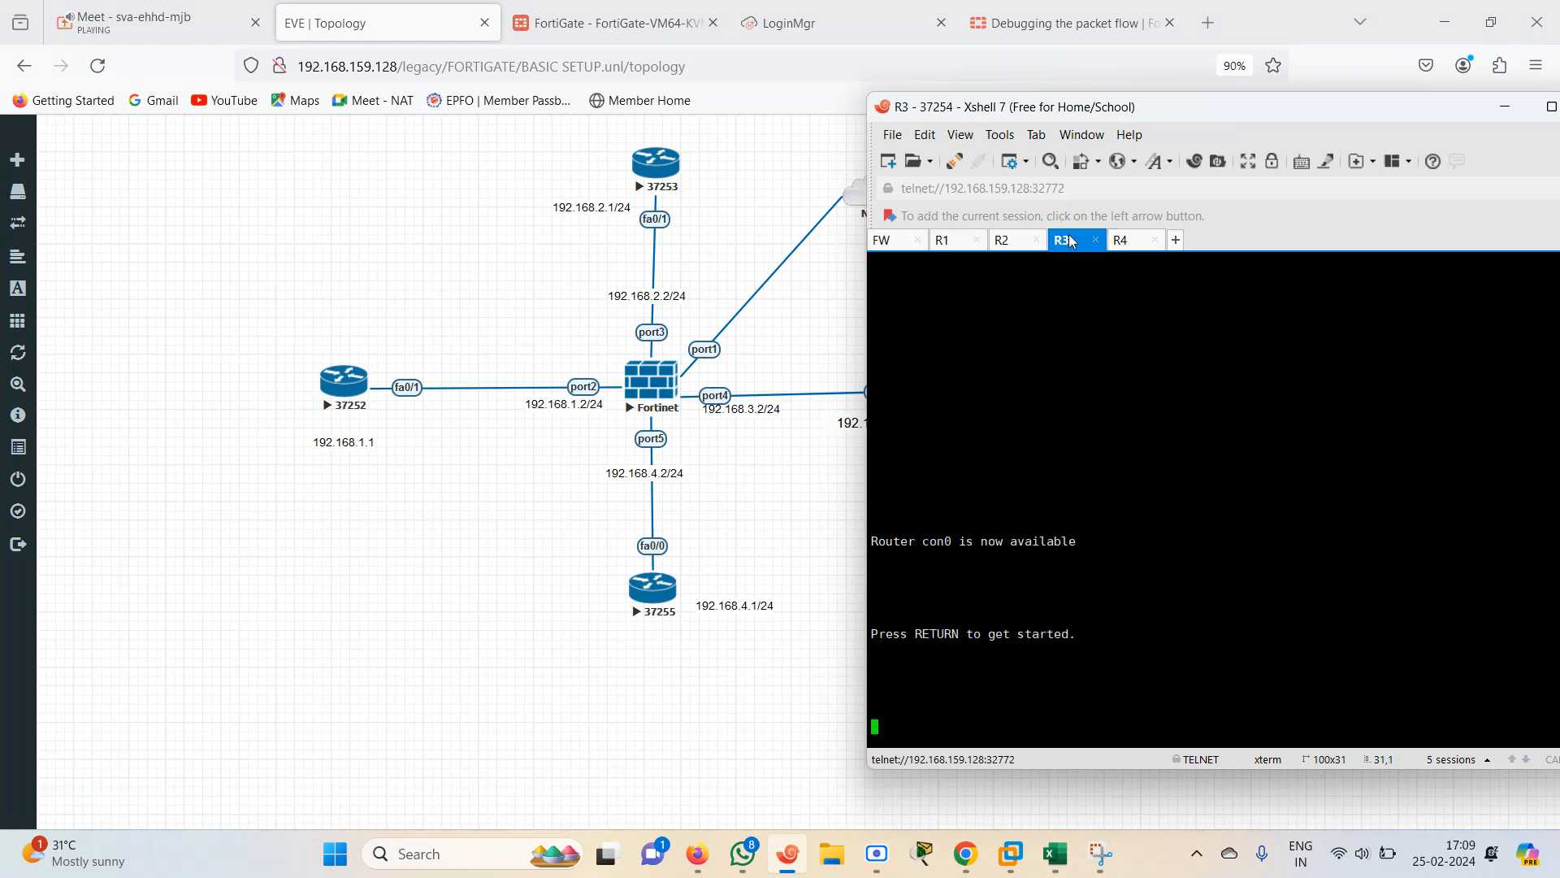
left_click(1140, 243)
key("Return")
key("Return")
key("Return")
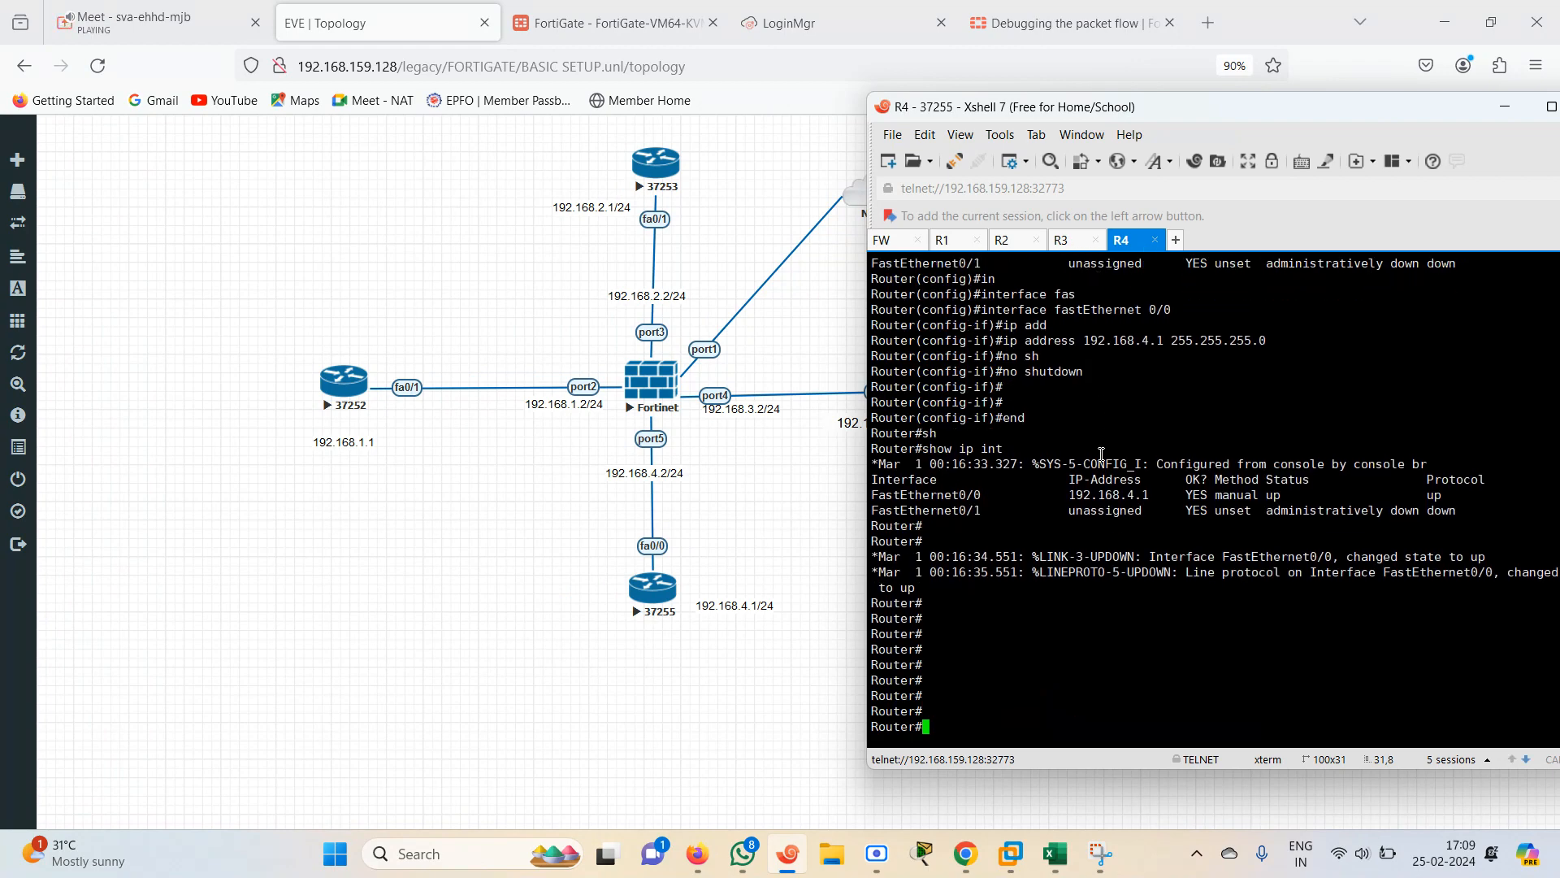
type("conf te")
key("Return")
type("in")
key("Tab")
type("fas")
key("Tab")
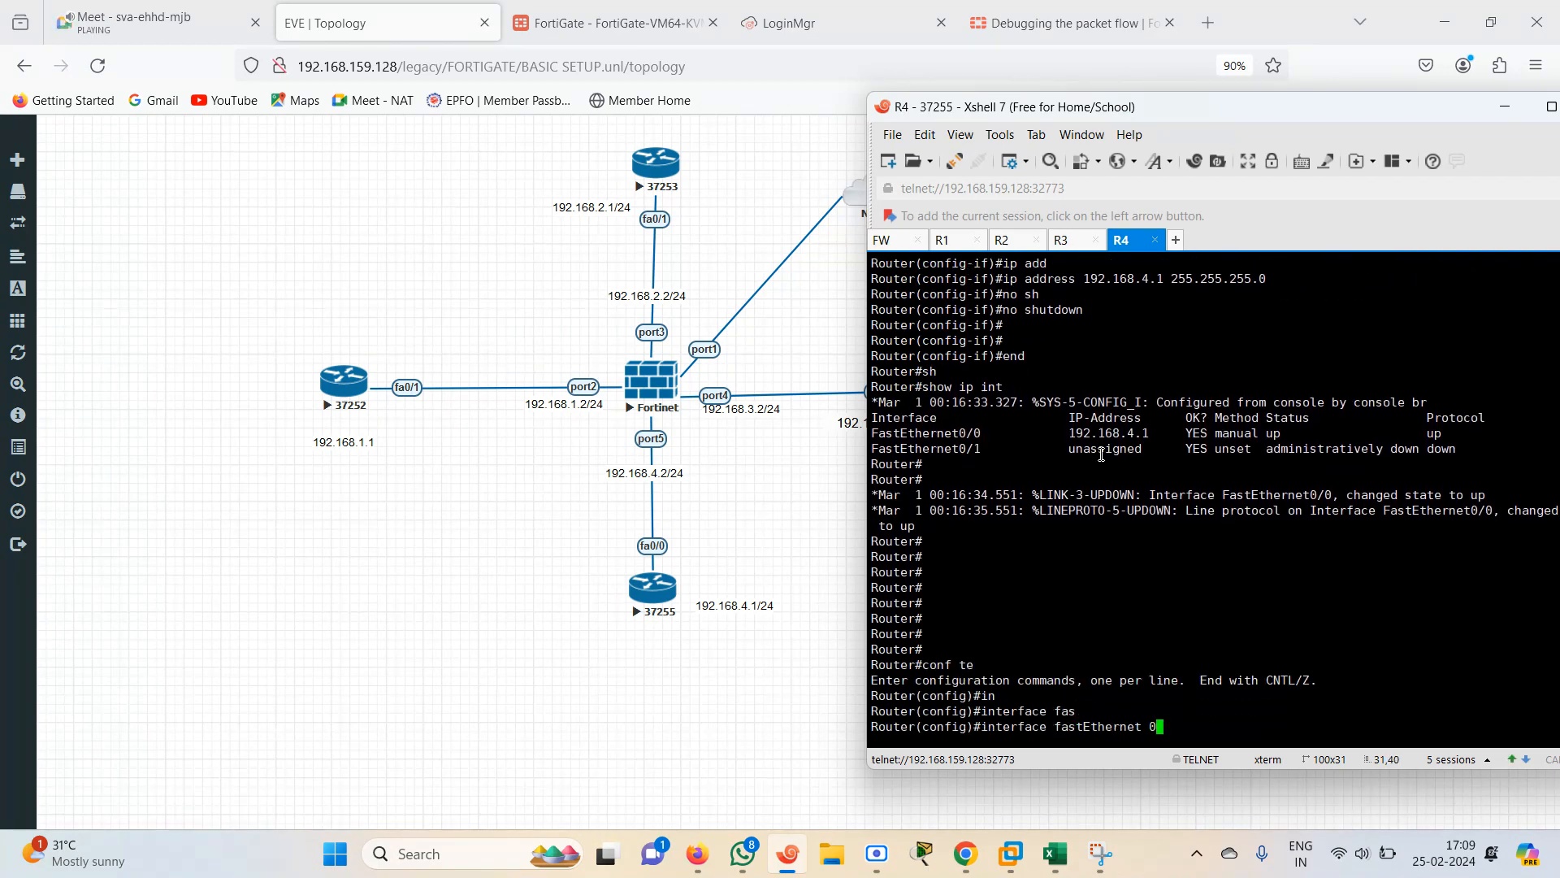
key("BackSpace")
key("BackSpace")
key("BackSpace")
key("BackSpace")
key("BackSpace")
key("BackSpace")
key("BackSpace")
key("BackSpace")
key("BackSpace")
key("BackSpace")
key("BackSpace")
key("BackSpace")
key("BackSpace")
key("BackSpace")
key("BackSpace")
key("BackSpace")
key("BackSpace")
key("BackSpace")
key("BackSpace")
key("BackSpace")
key("BackSpace")
key("BackSpace")
key("BackSpace")
On R4, add a default static route 0.0.0.0 0.0.0.0 via 192.168.4.2 and exit configuration mode
type("ip rouet")
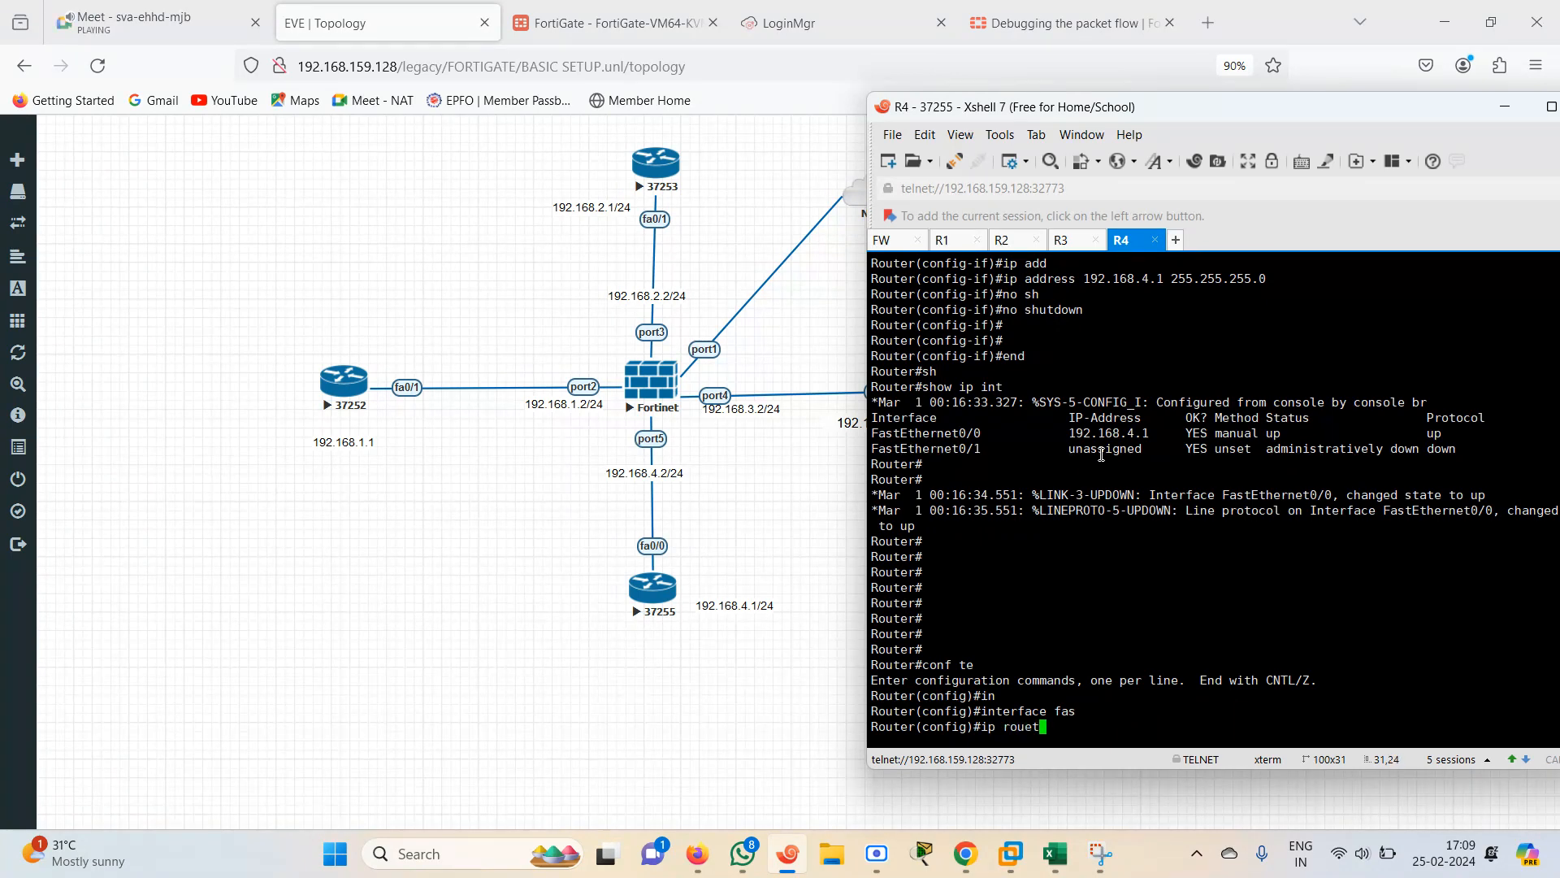
key("Tab")
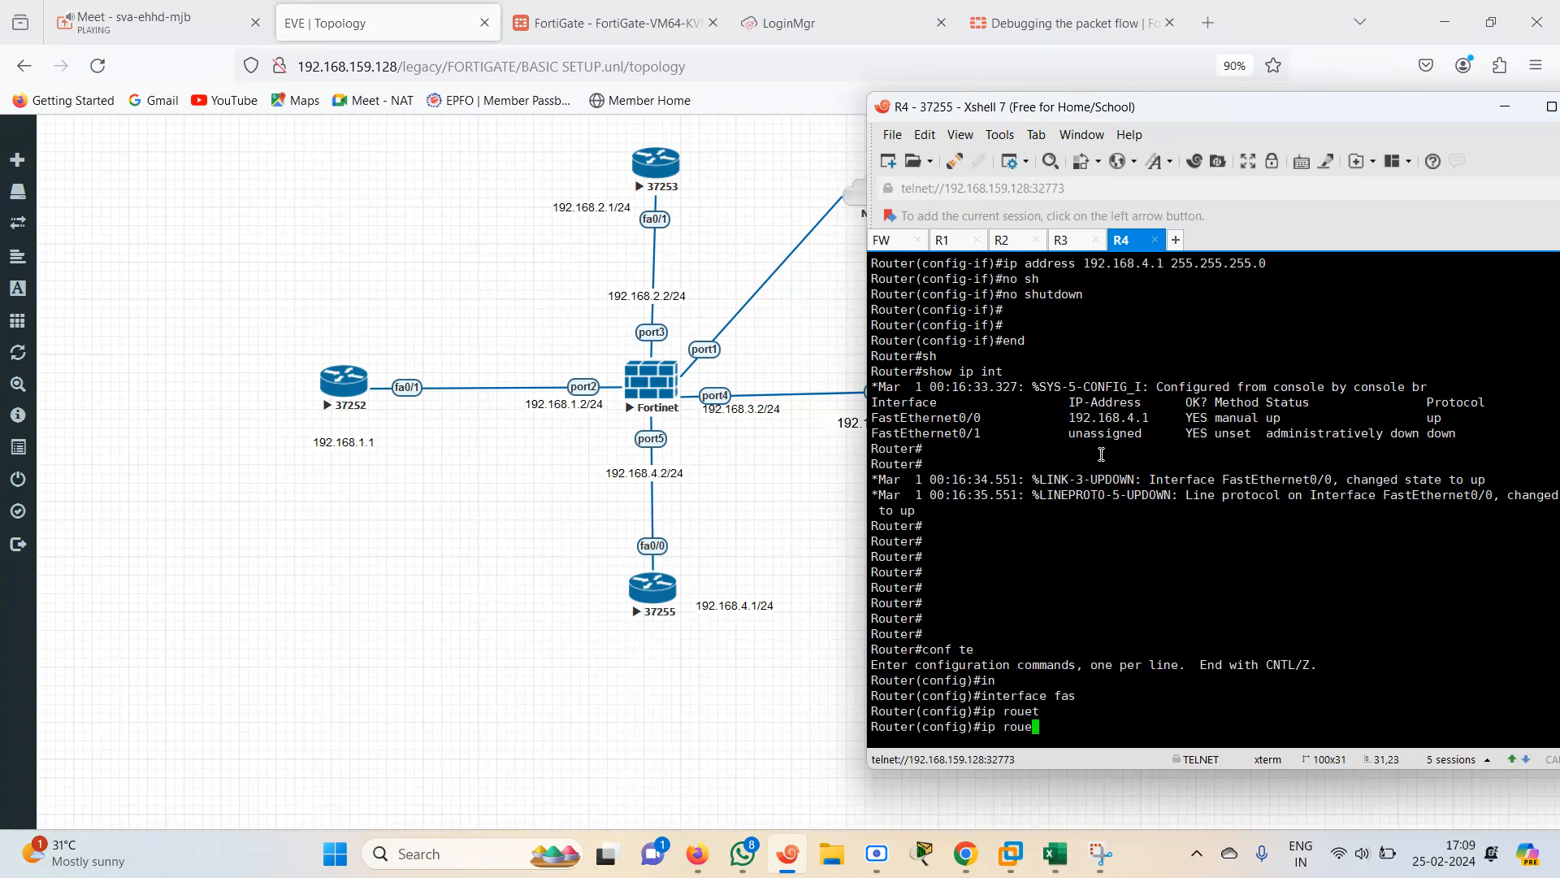
type("t")
key("Tab")
type("0.0.0.0")
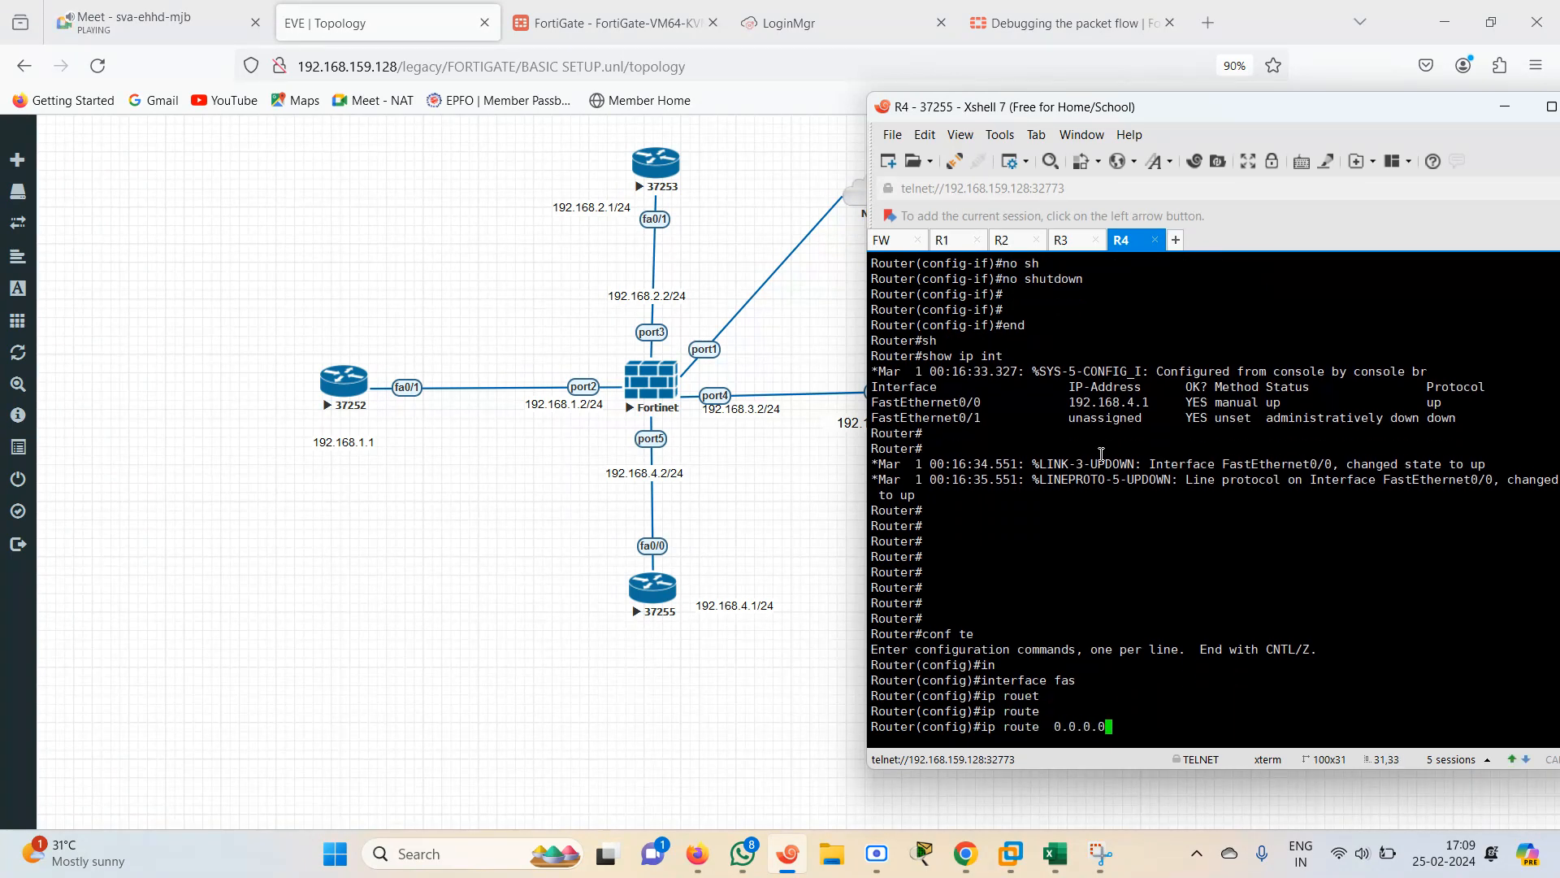
type(" 0.")
type("0.0.0 192.168.4.2")
key("Return")
type("end")
key("Return")
type("sh")
key("Tab")
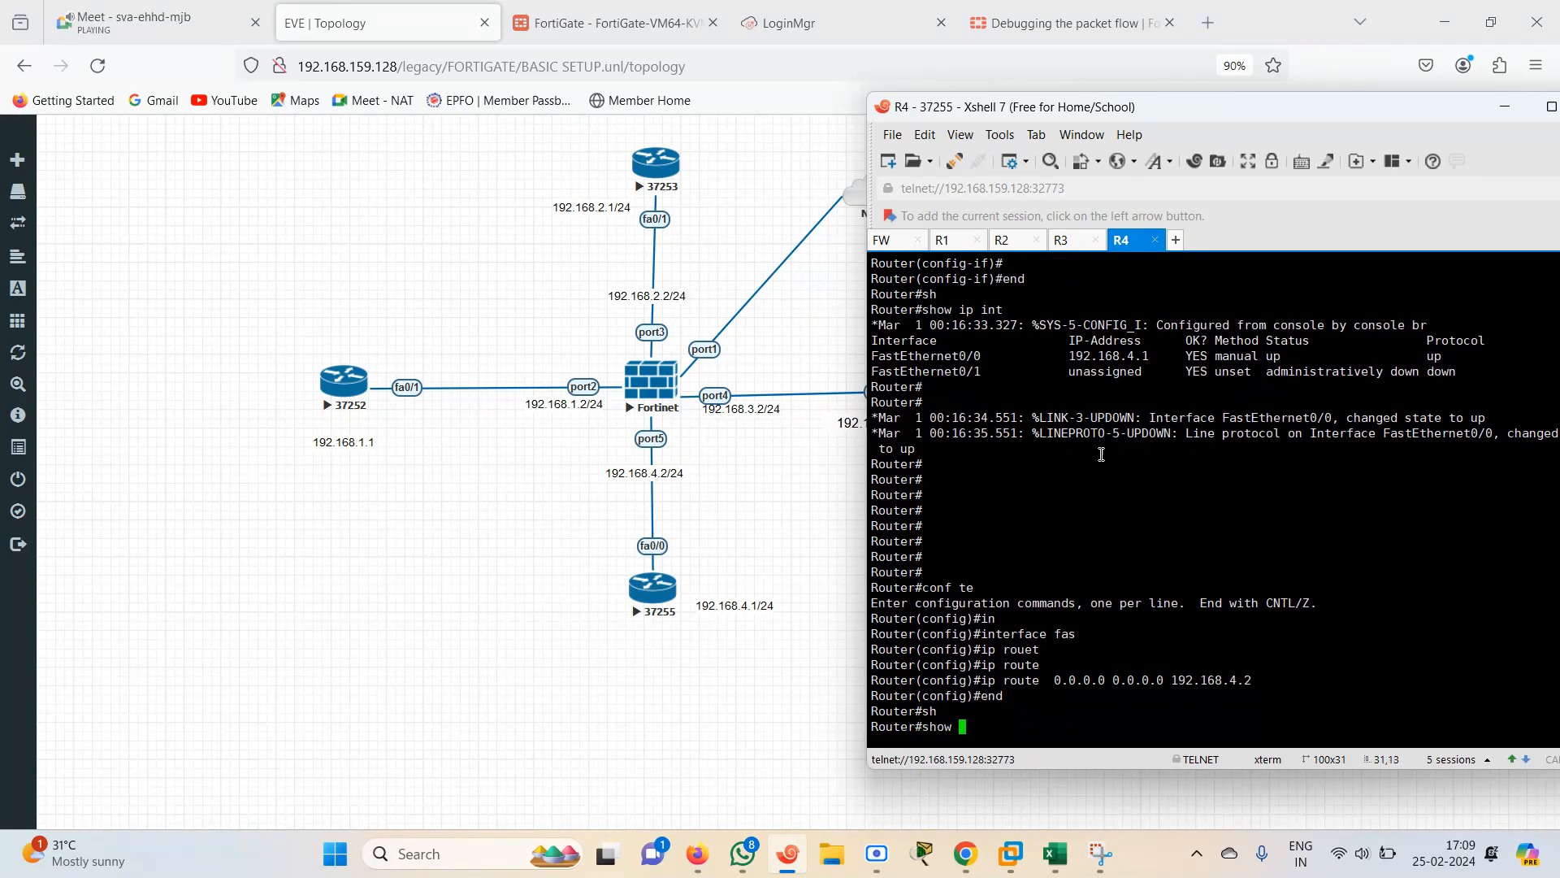
key("BackSpace")
key("BackSpace")
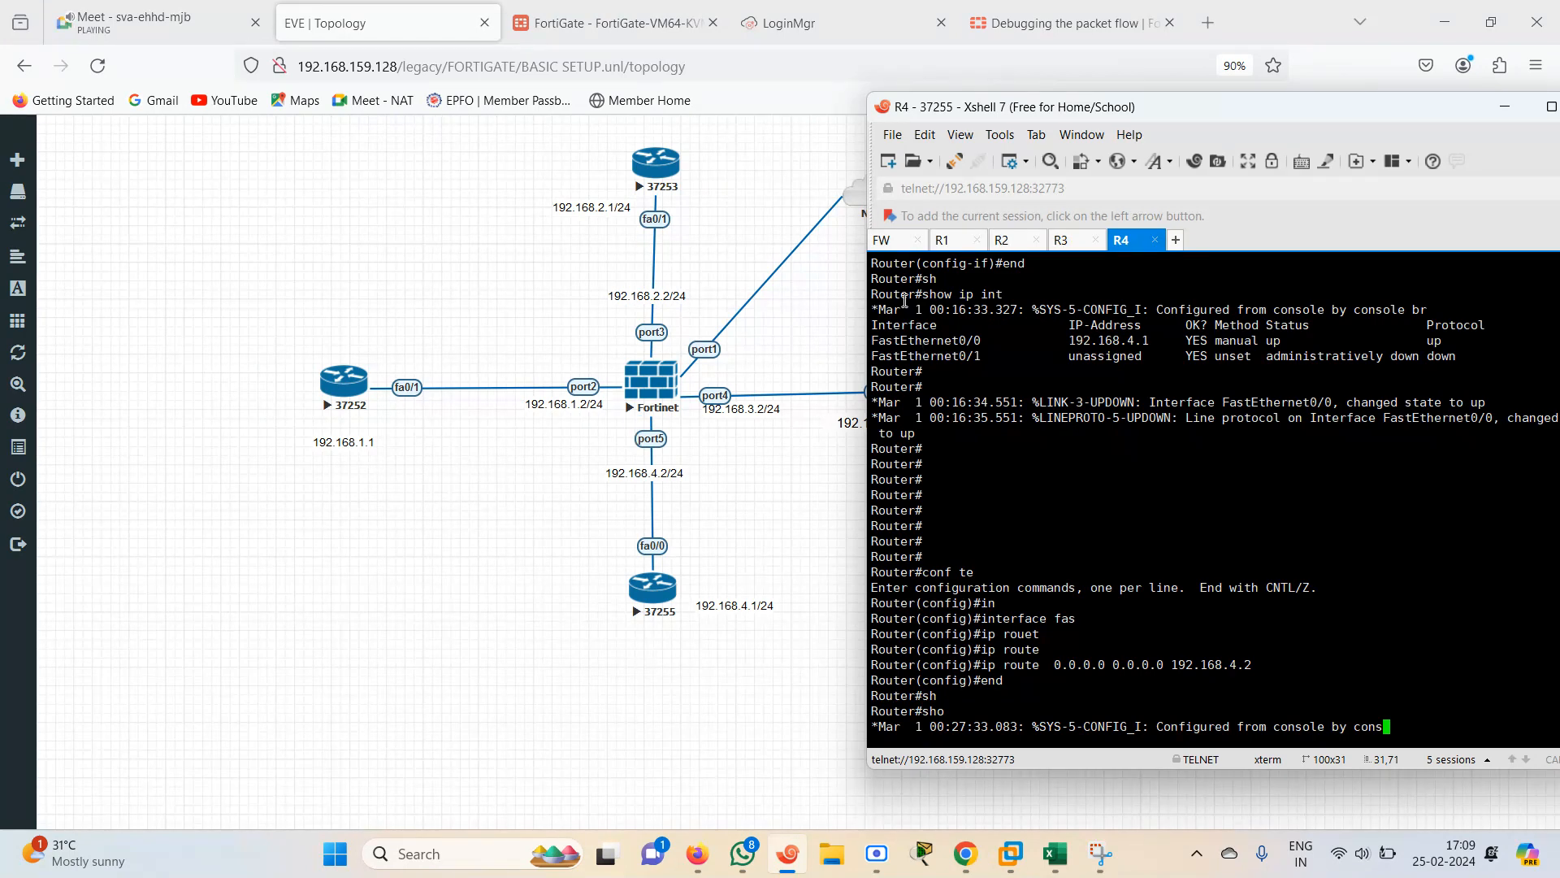
On R1, repeat the ping to 192.168.2.2
left_click(943, 243)
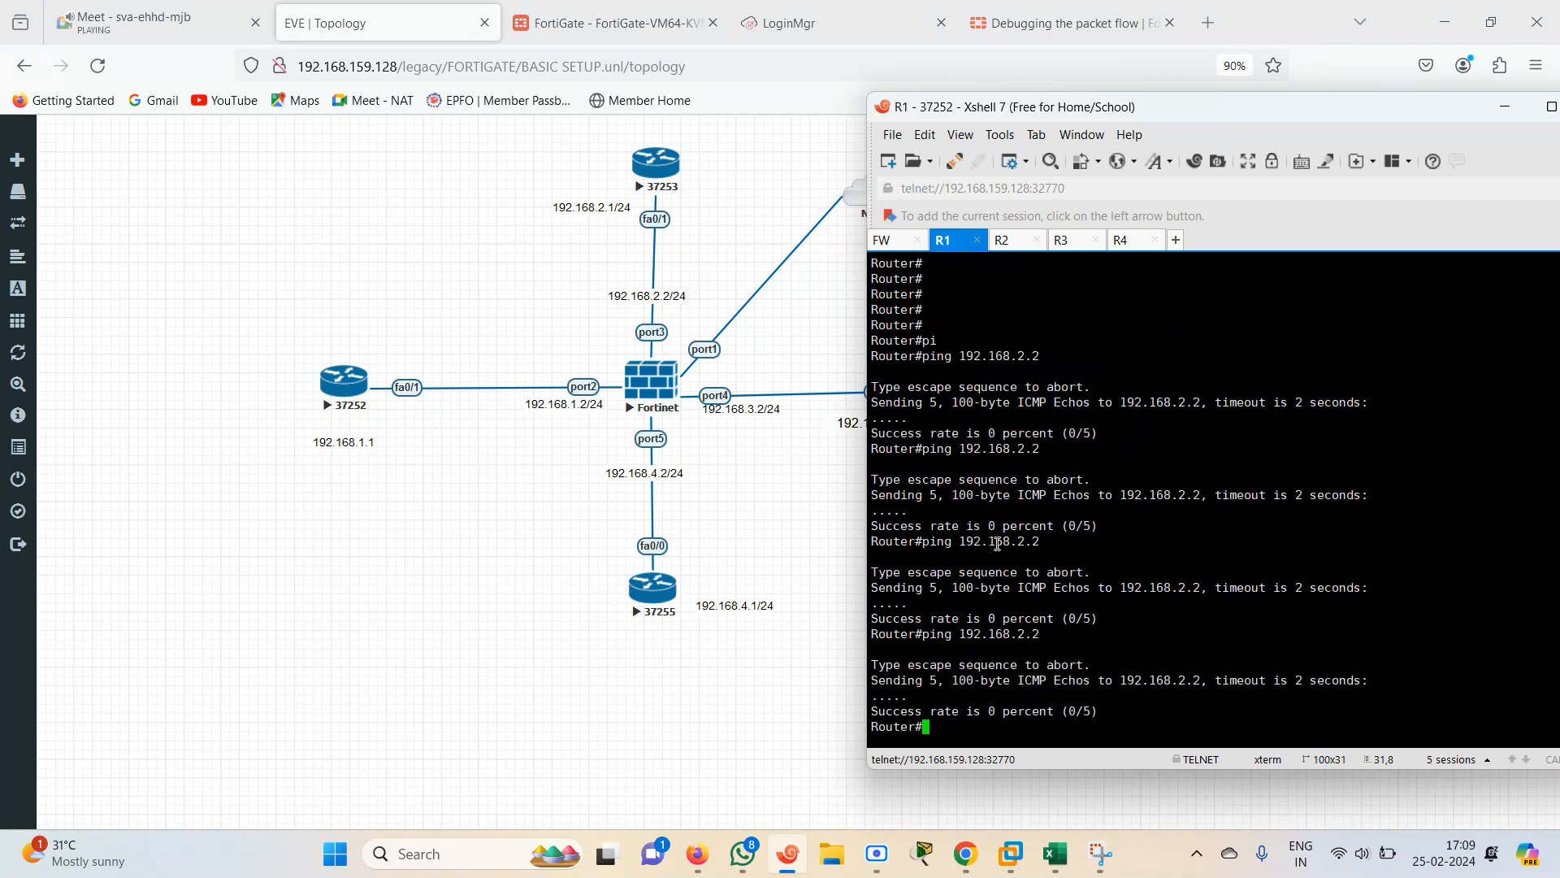
key("Up")
key("Return")
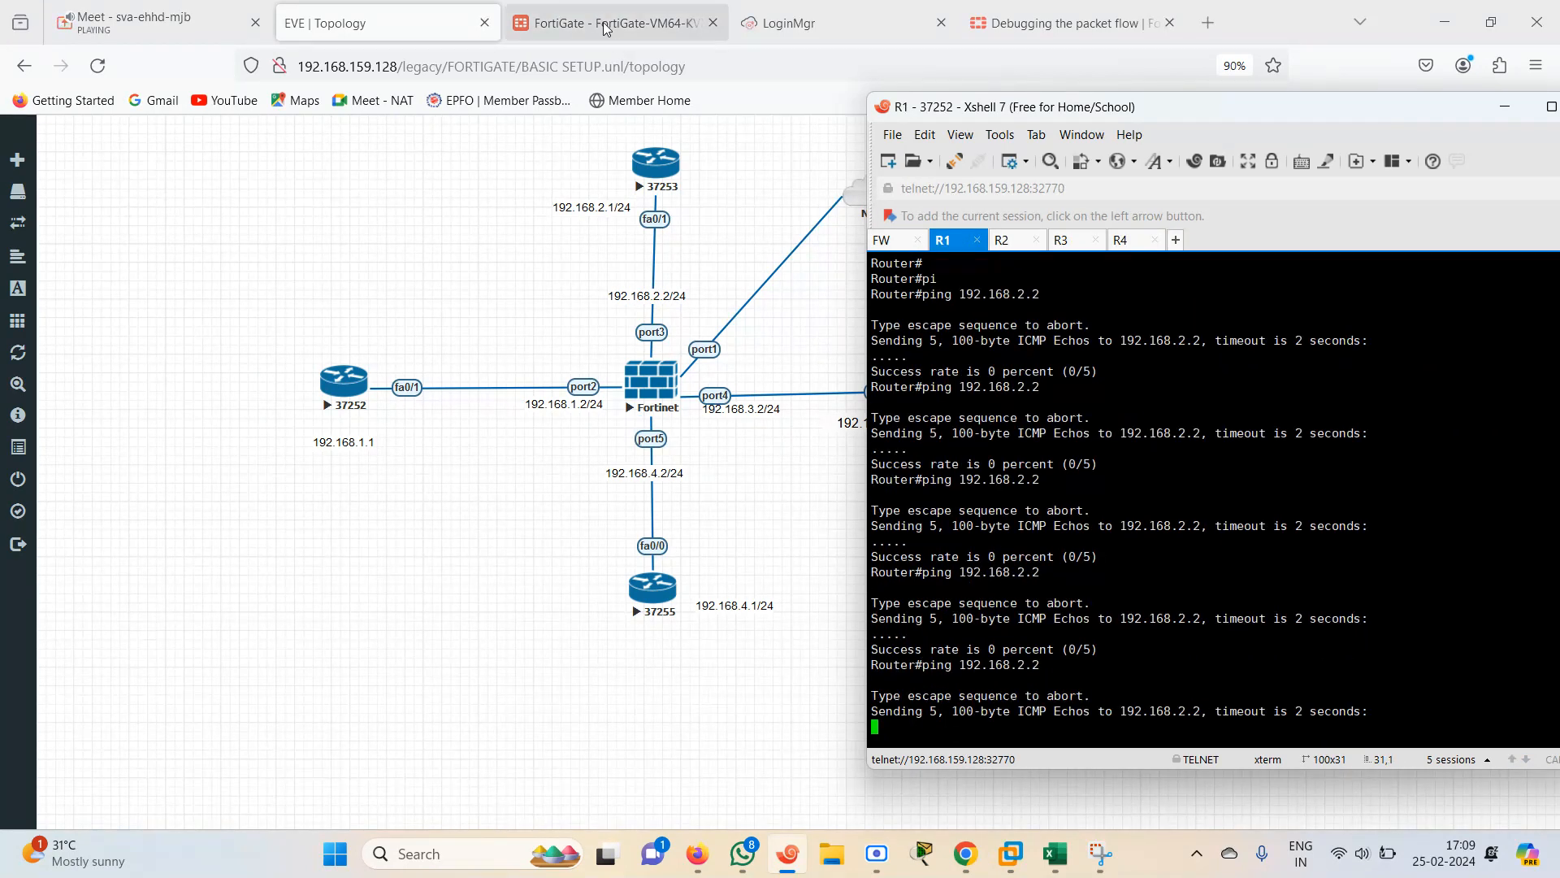
On the FortiGate CLI, enable debug output with diagnose debug enable
left_click(895, 240)
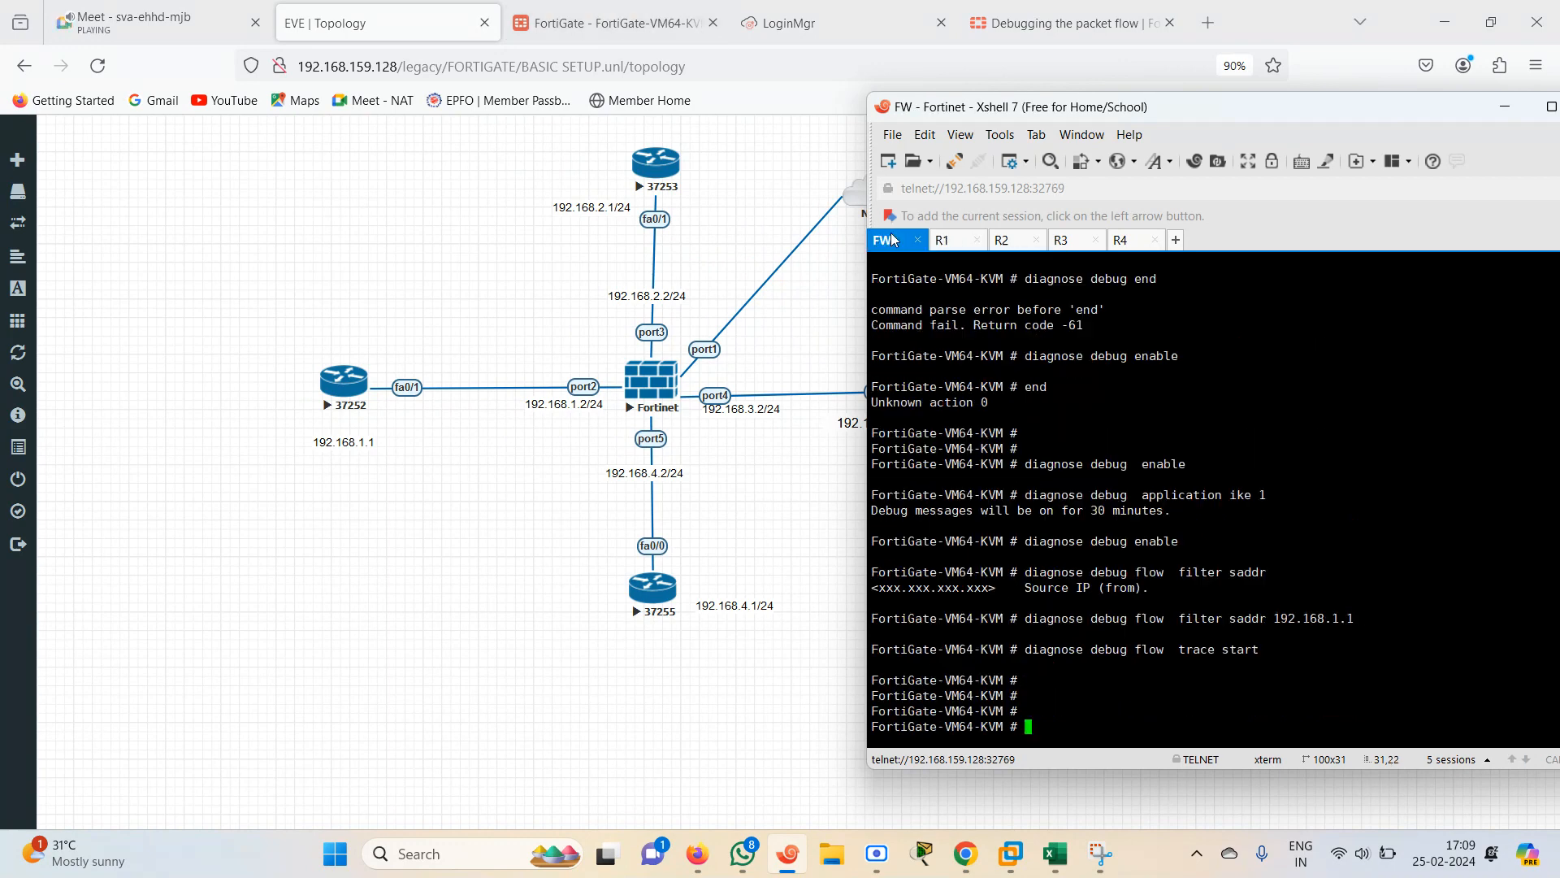
type("diagnose debug  enable")
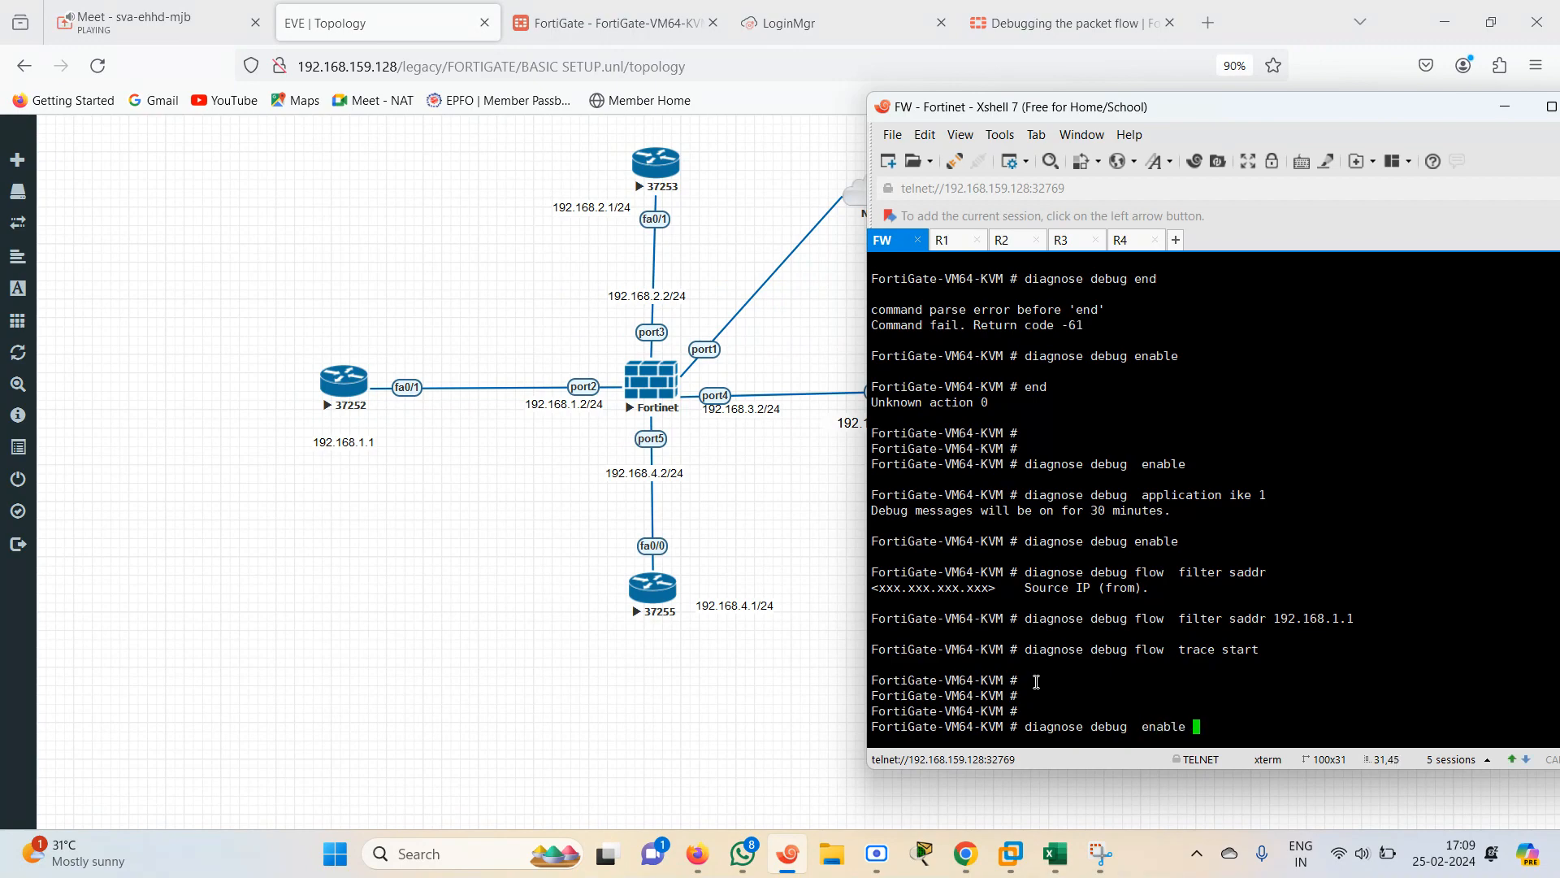
key("Return")
On the FortiGate CLI, start the packet flow trace with diagnose debug flow trace start
type("diagnose debug st")
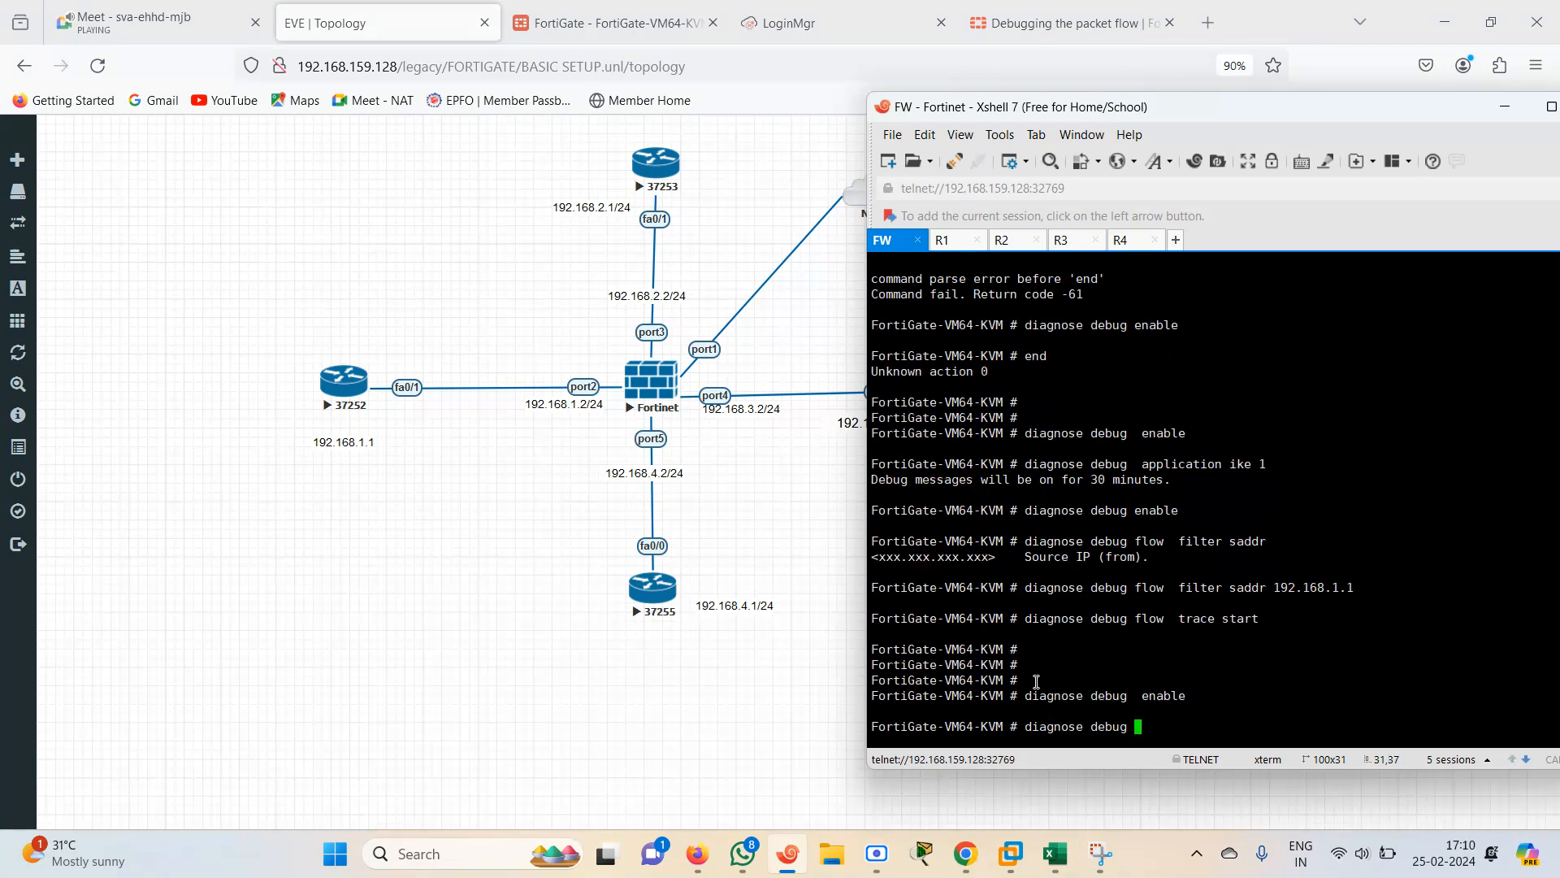
key("question")
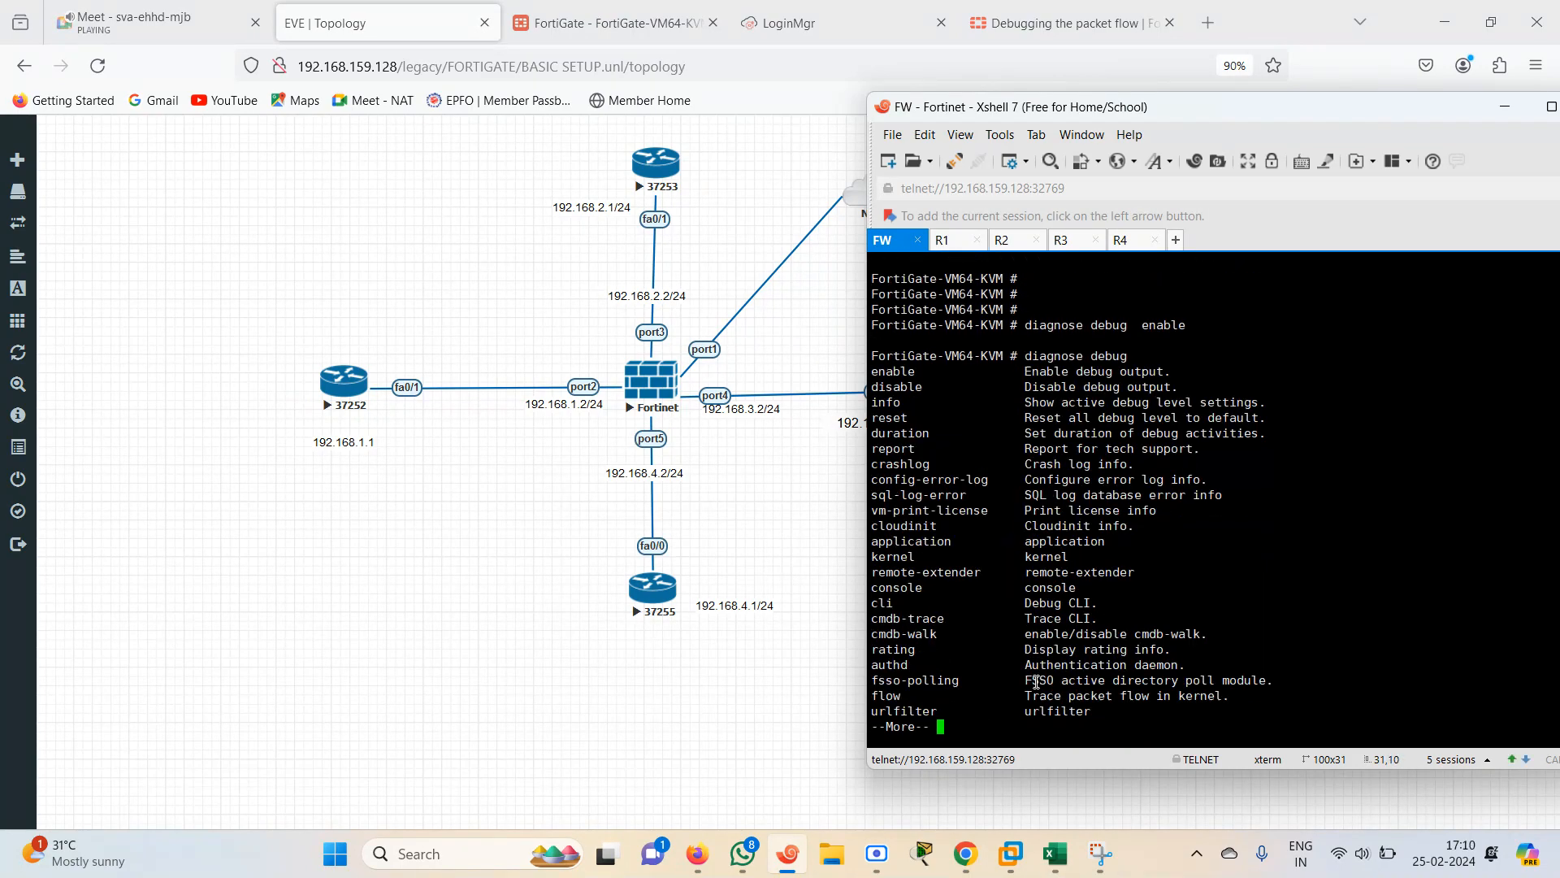
key("space")
type("l")
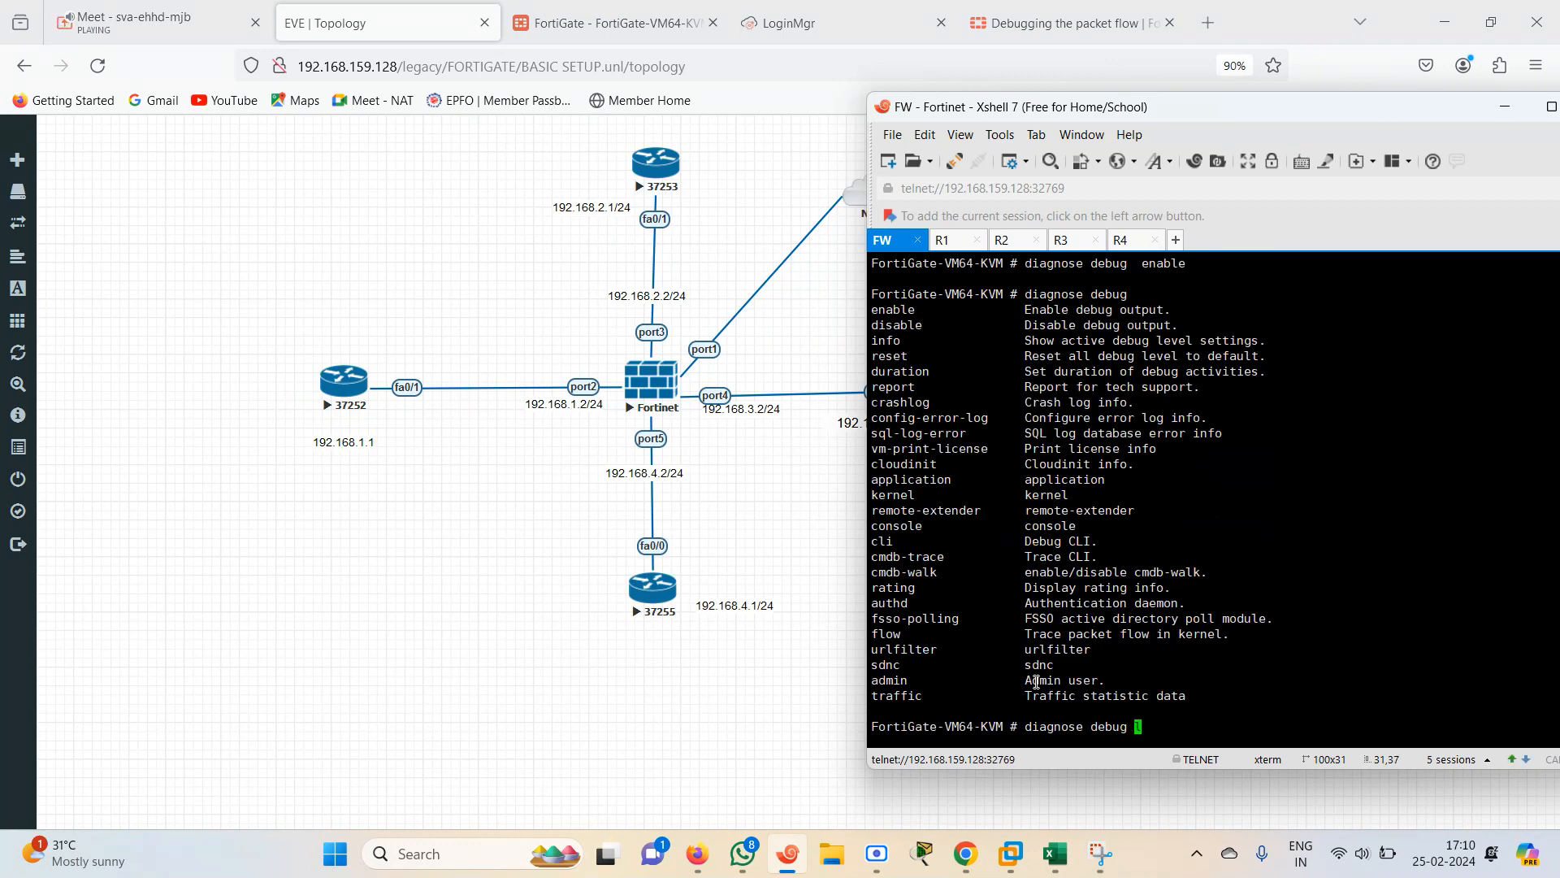
type("flow")
key("question")
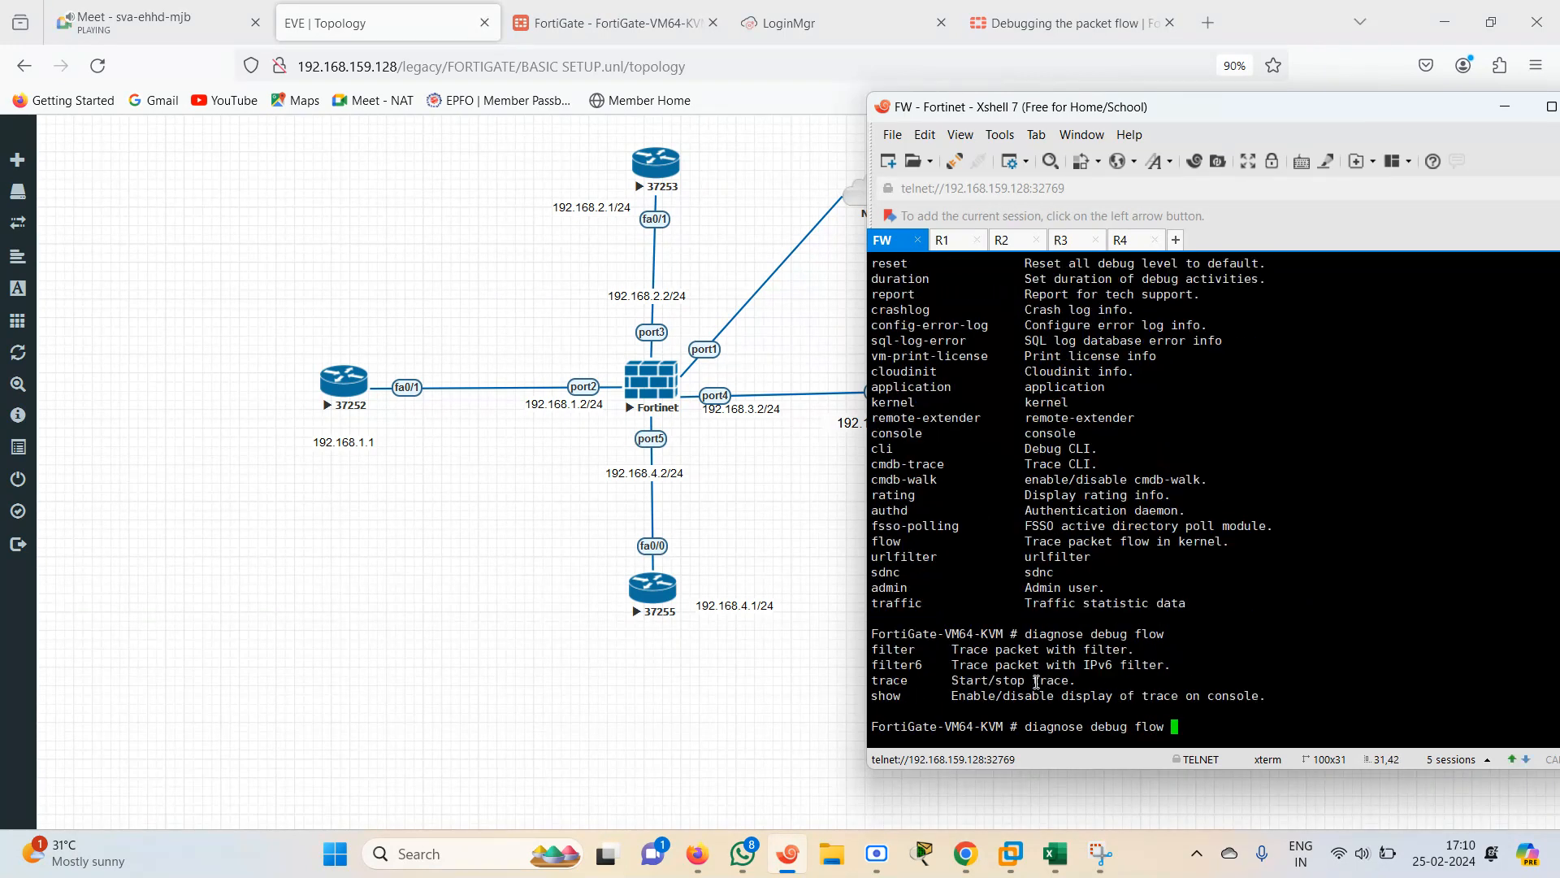
type("trace")
key("question")
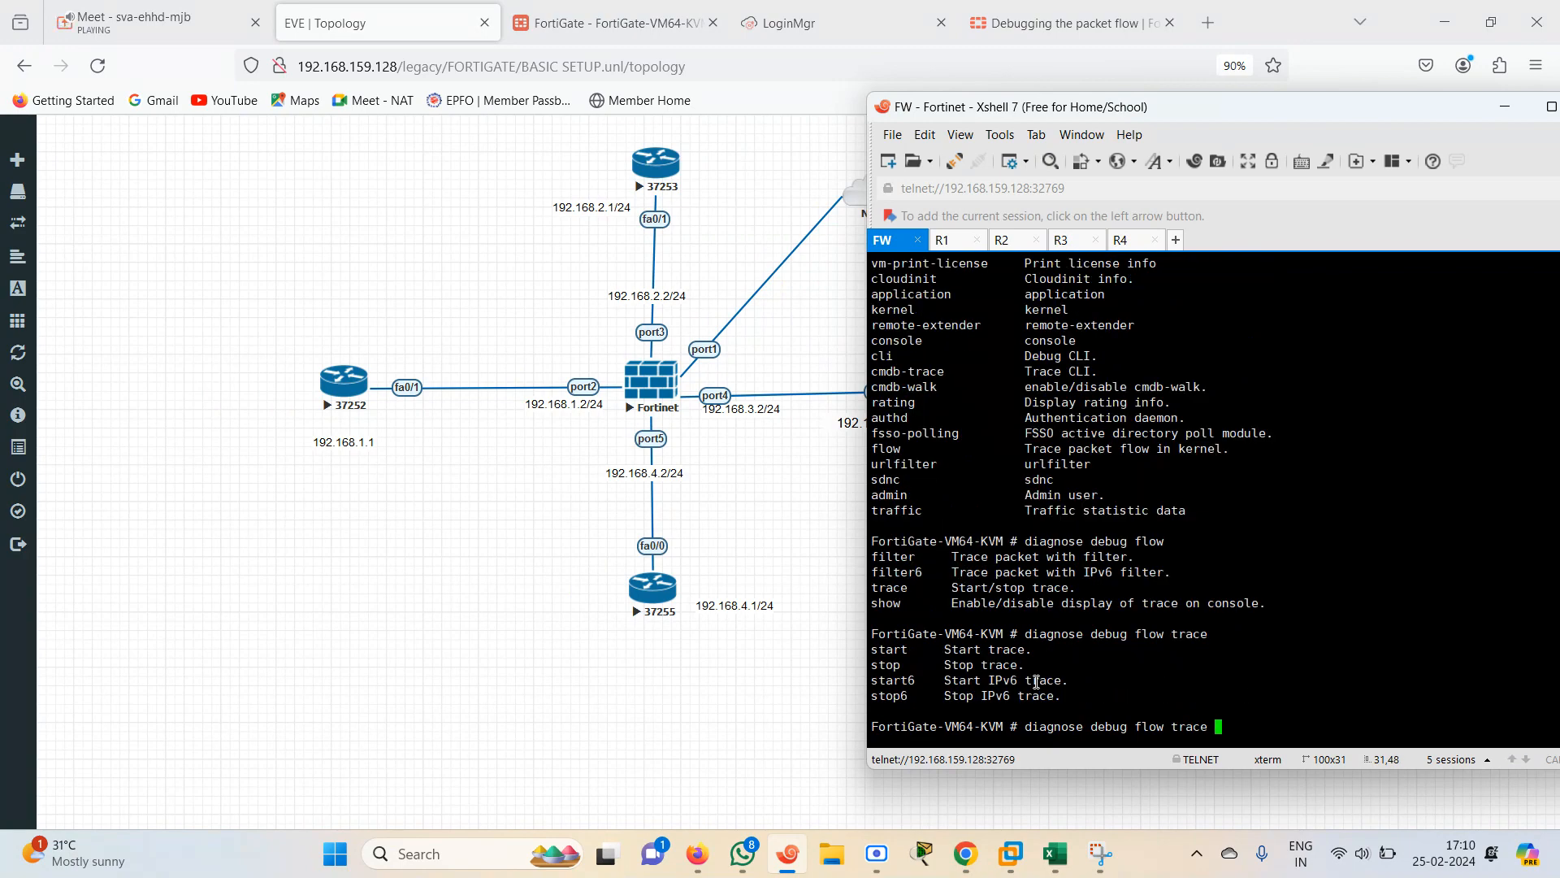
type("start")
key("Return")
key("Return")
key("Return")
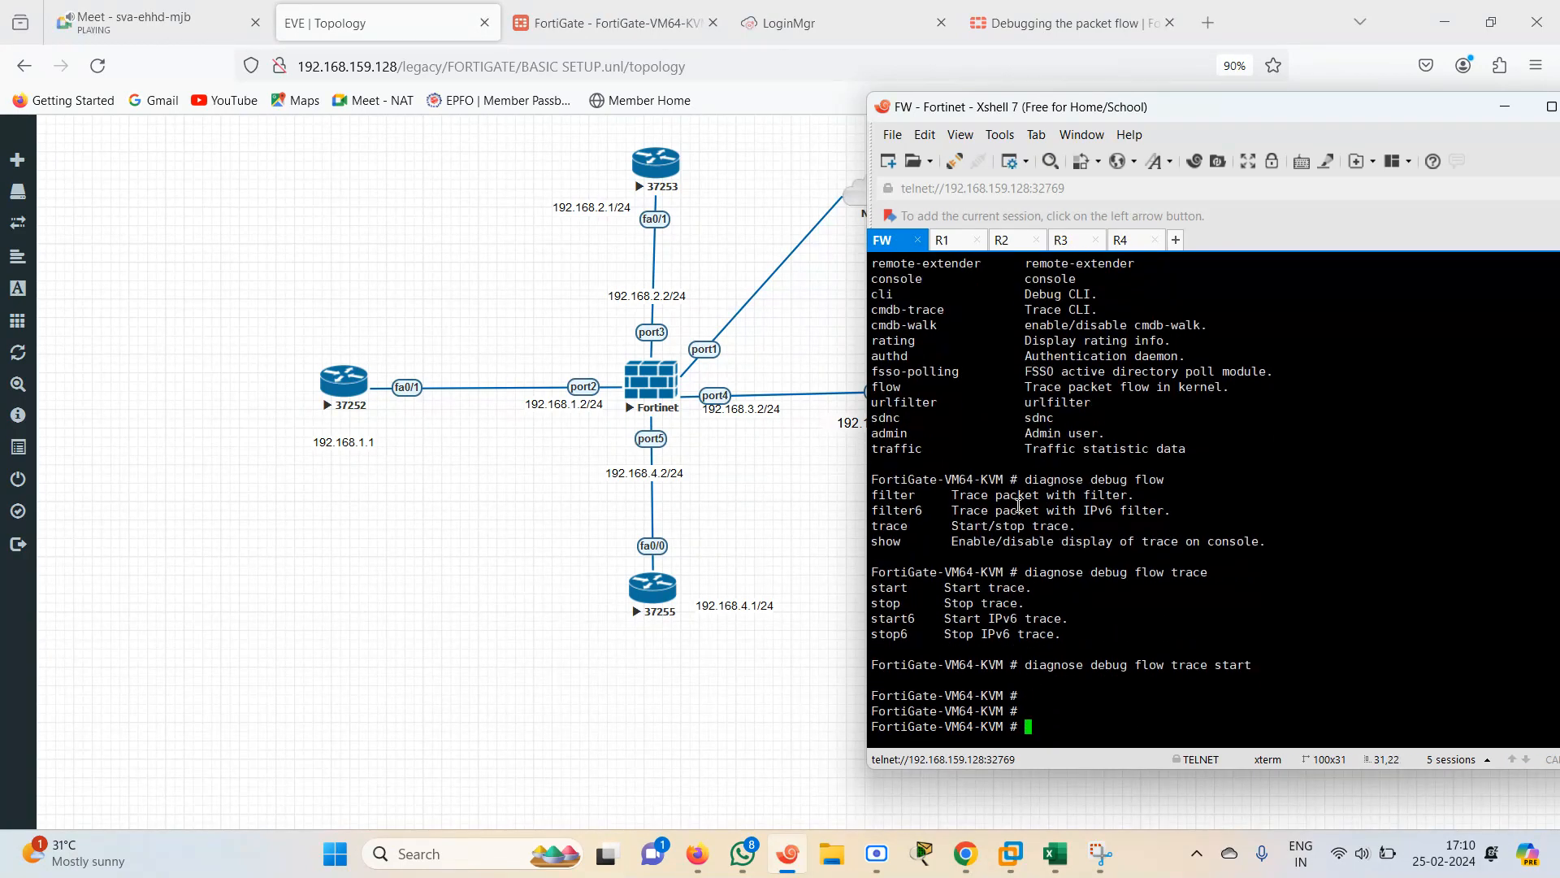
Open the FortiGate firewall policy list, expand the implicit policies and view them by sequence
left_click(622, 23)
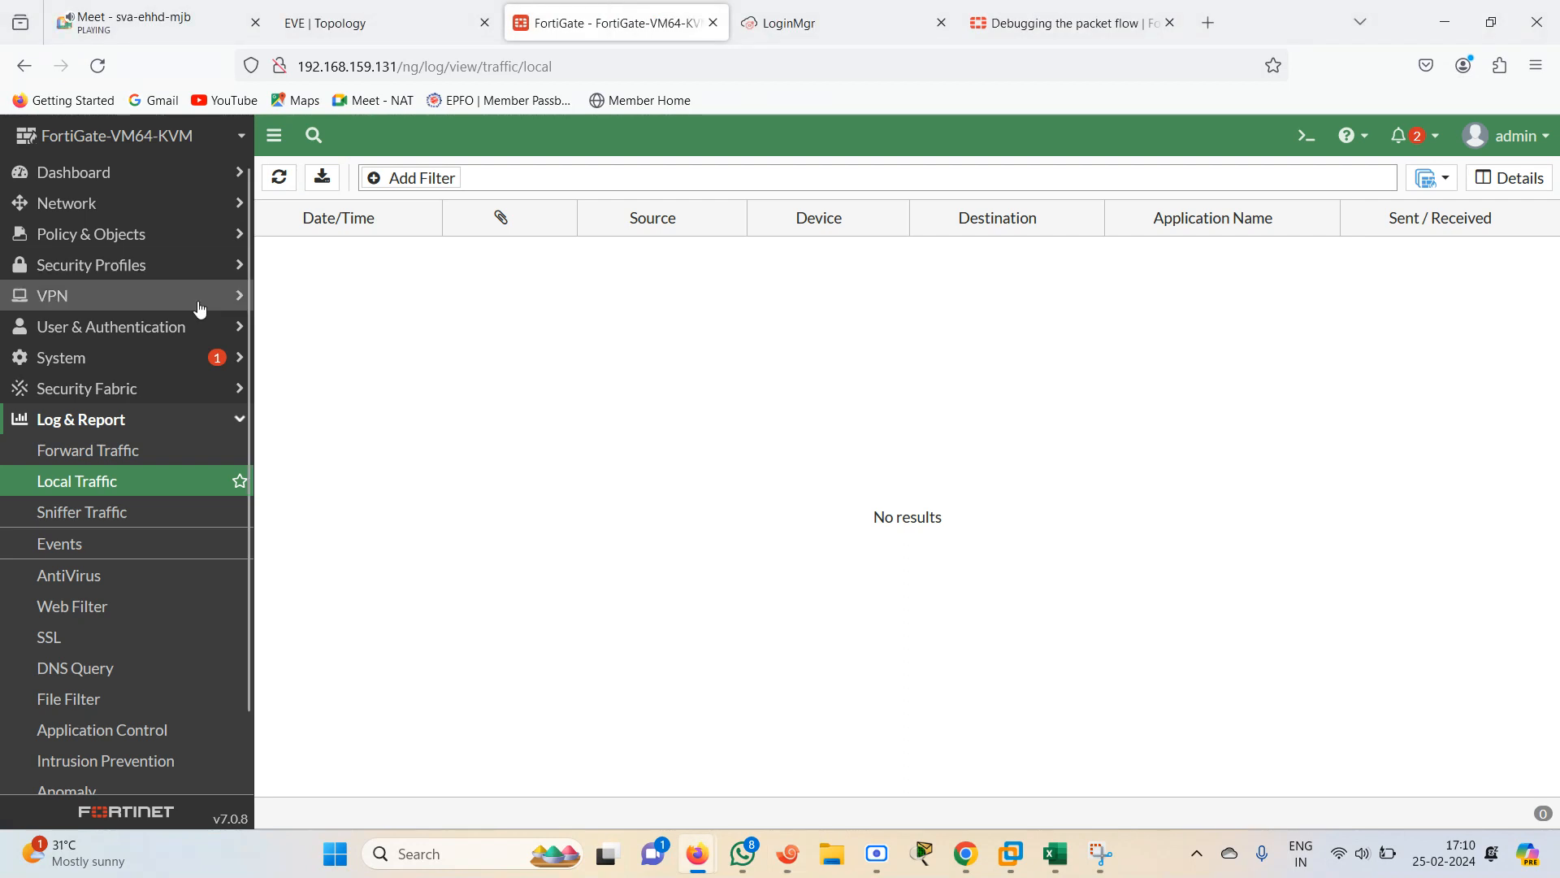
left_click(93, 241)
left_click(84, 268)
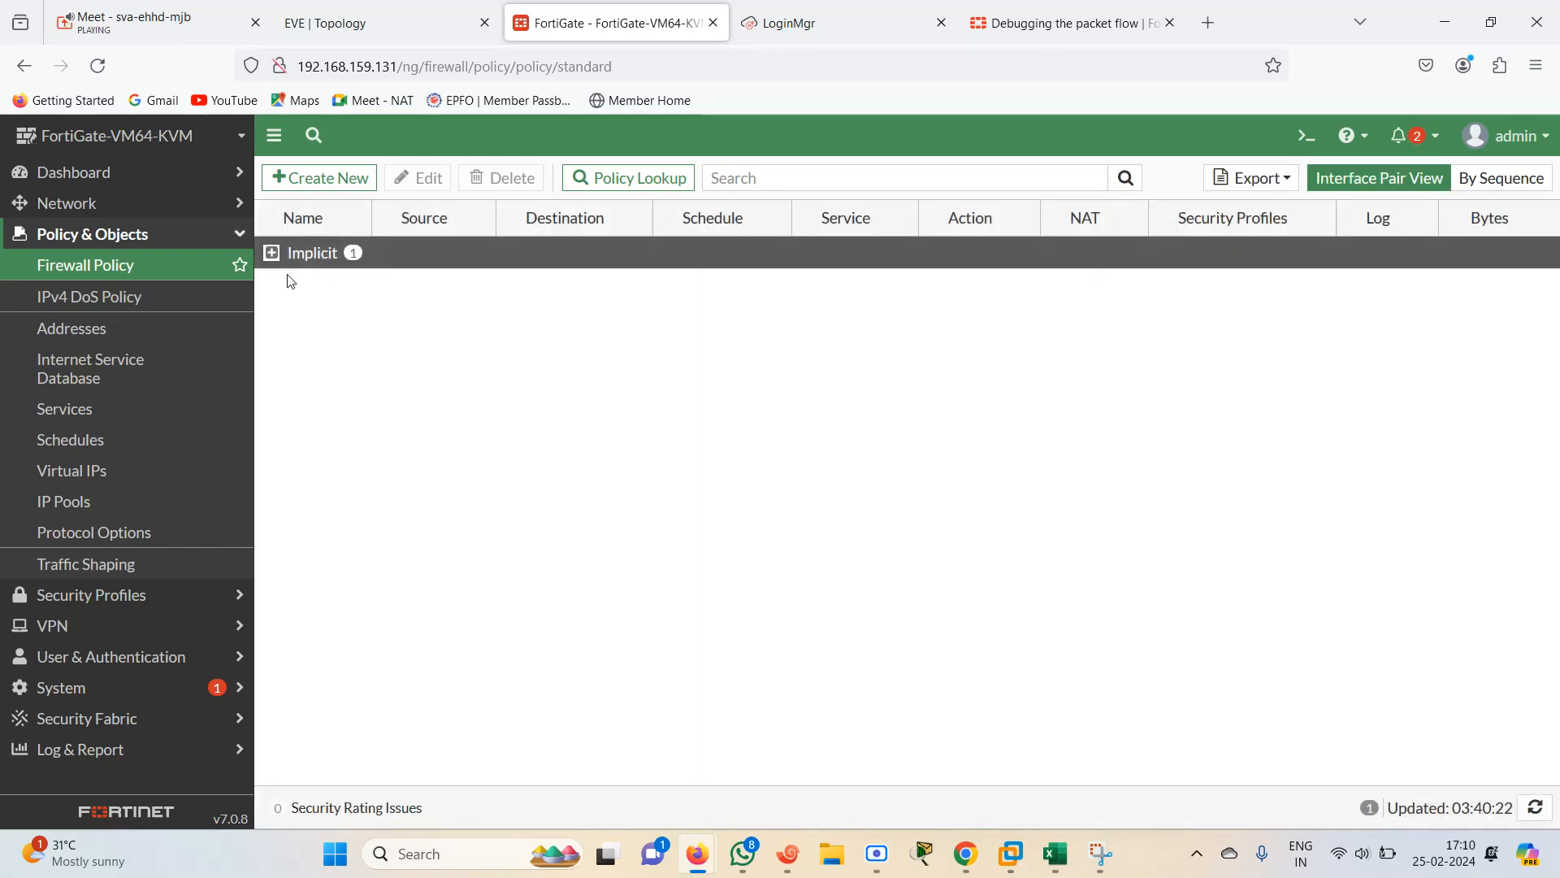
left_click(272, 252)
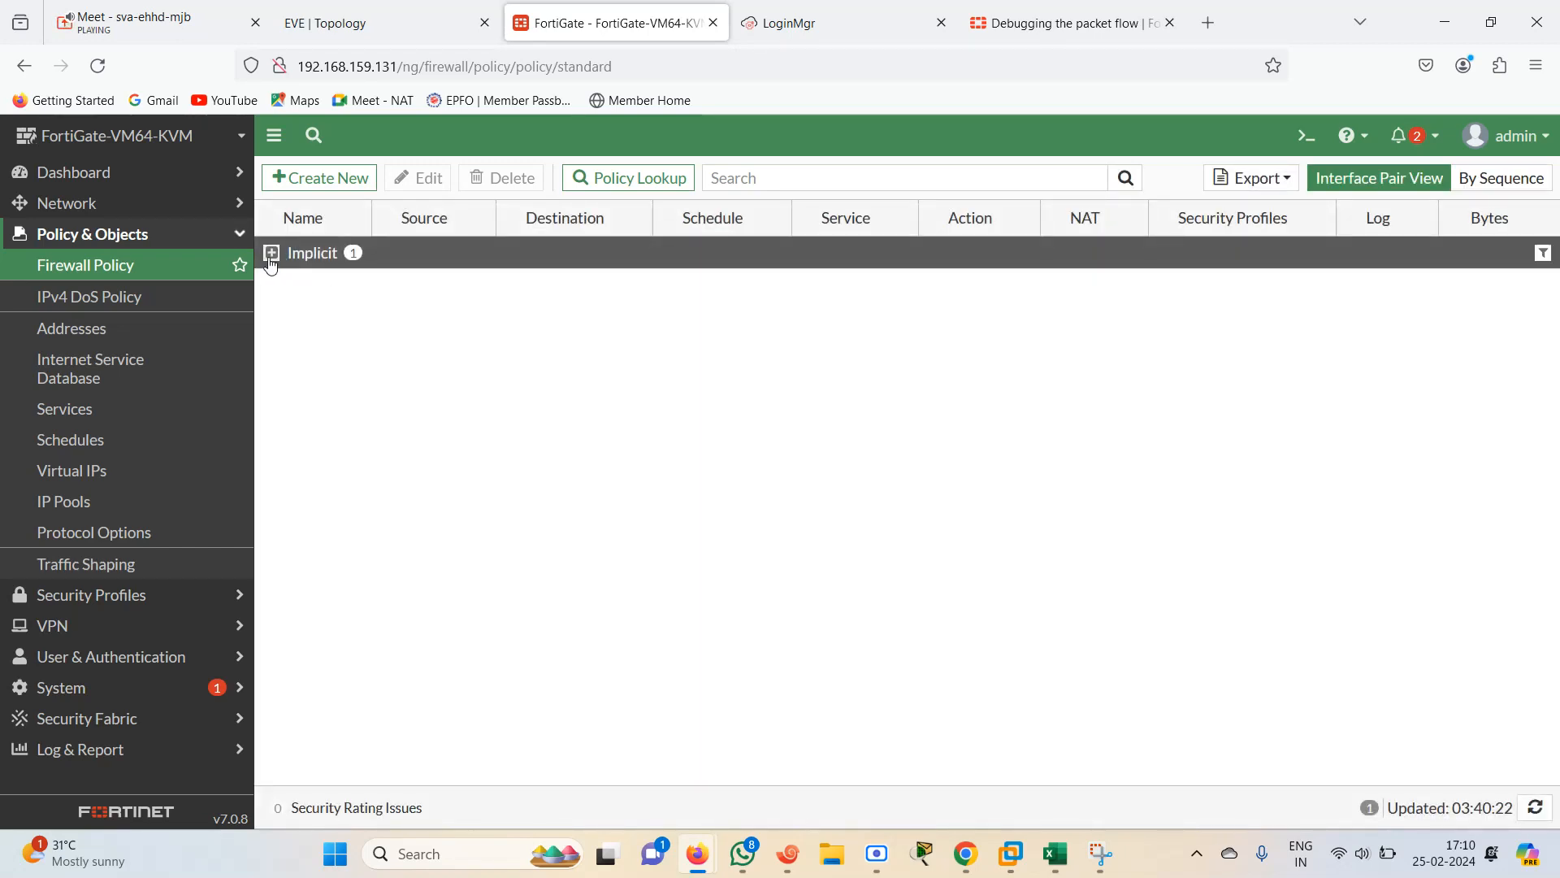
left_click(1469, 187)
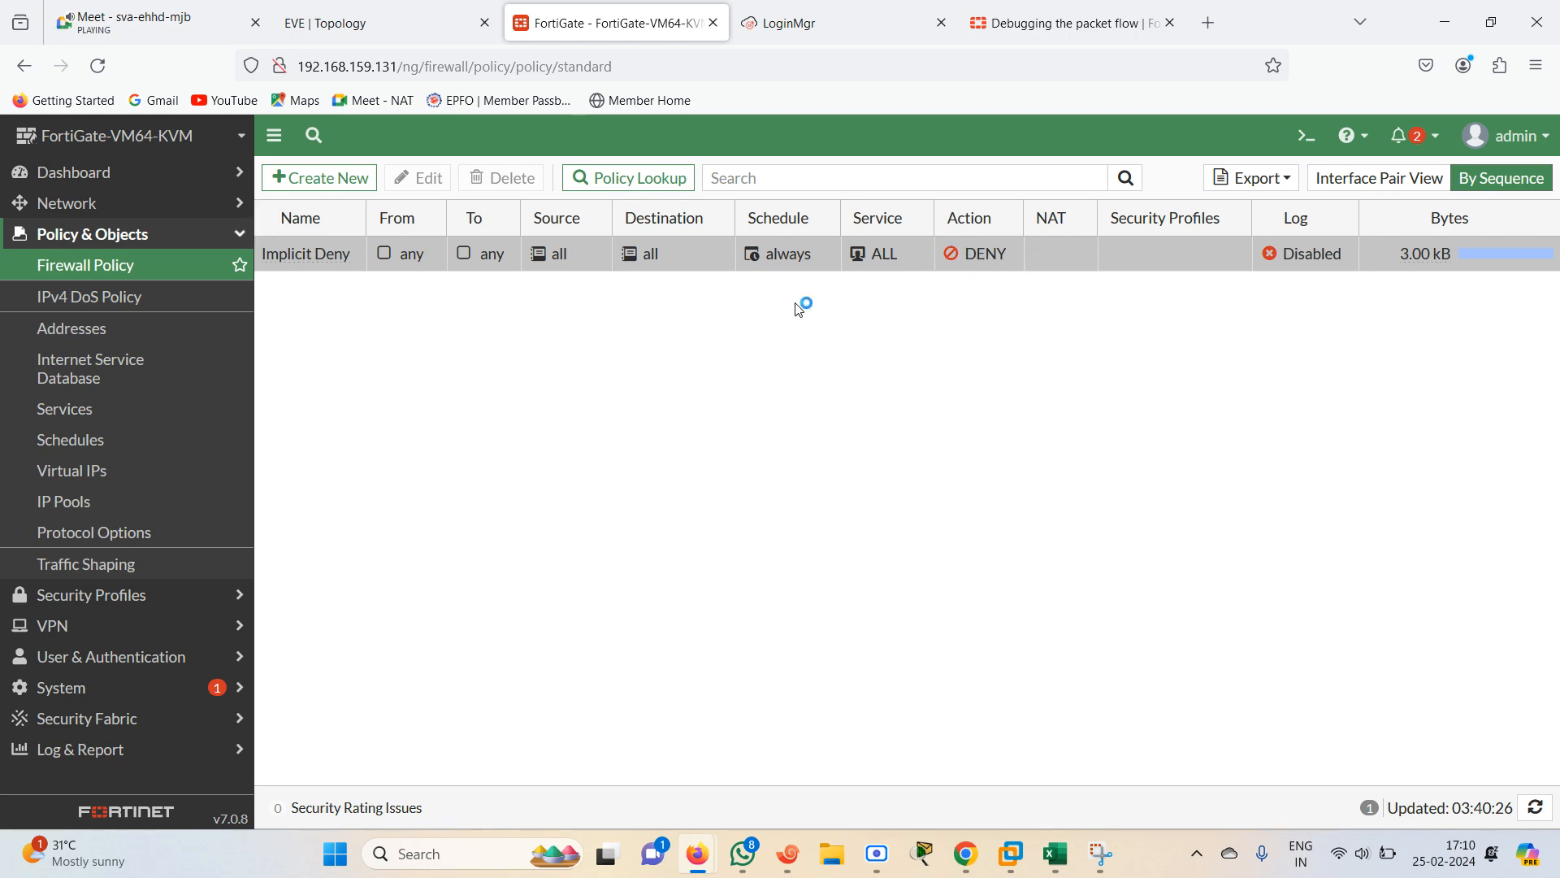
Create a new firewall policy and name it RA-R2
left_click(354, 24)
left_click(610, 23)
left_click(309, 178)
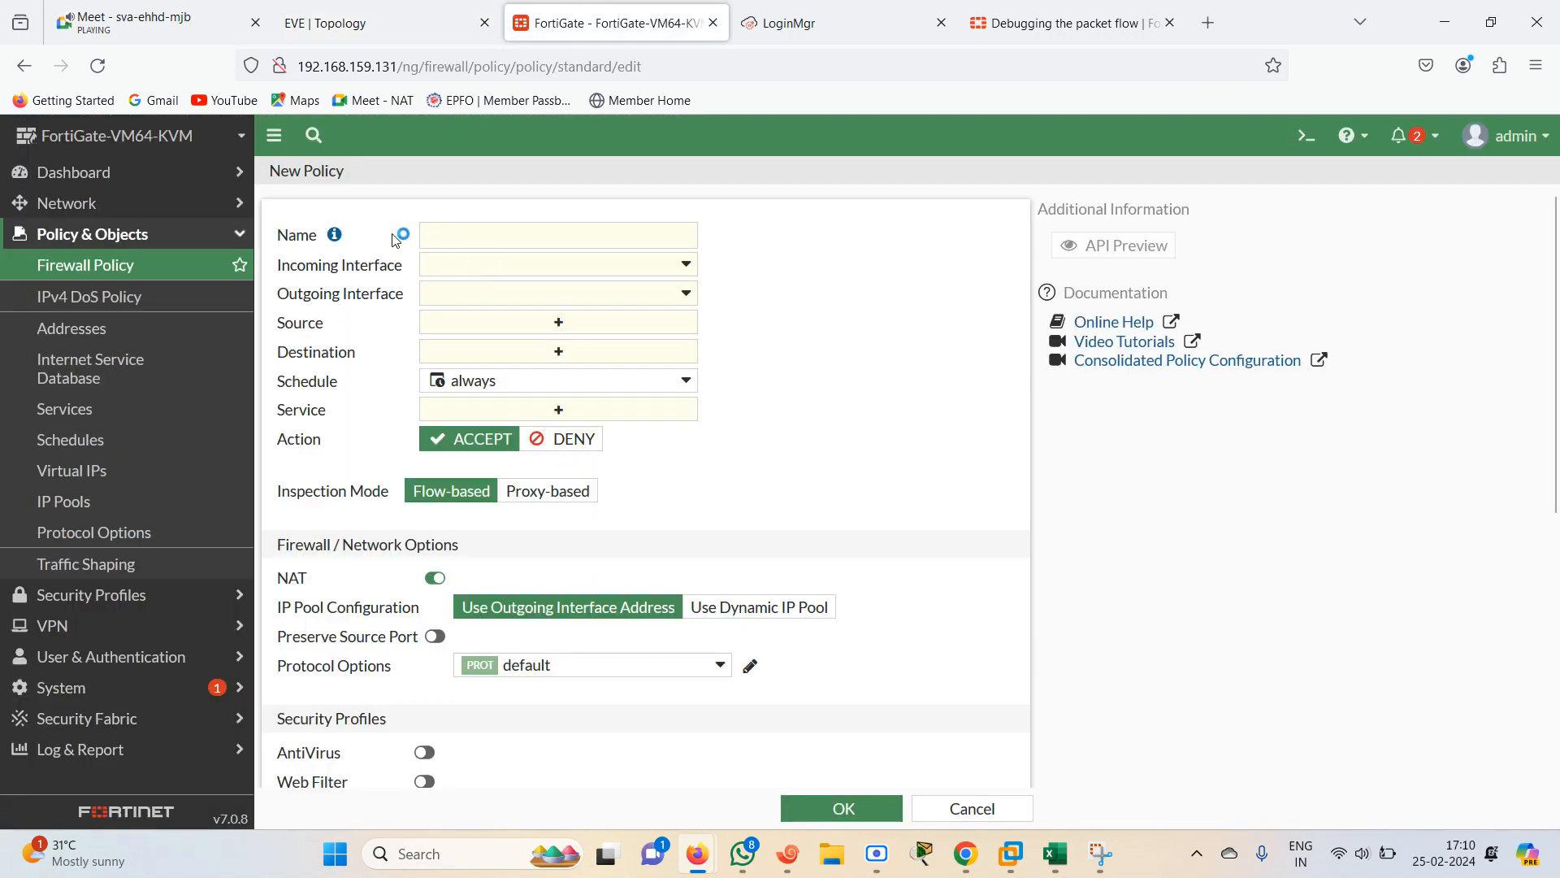
left_click(496, 242)
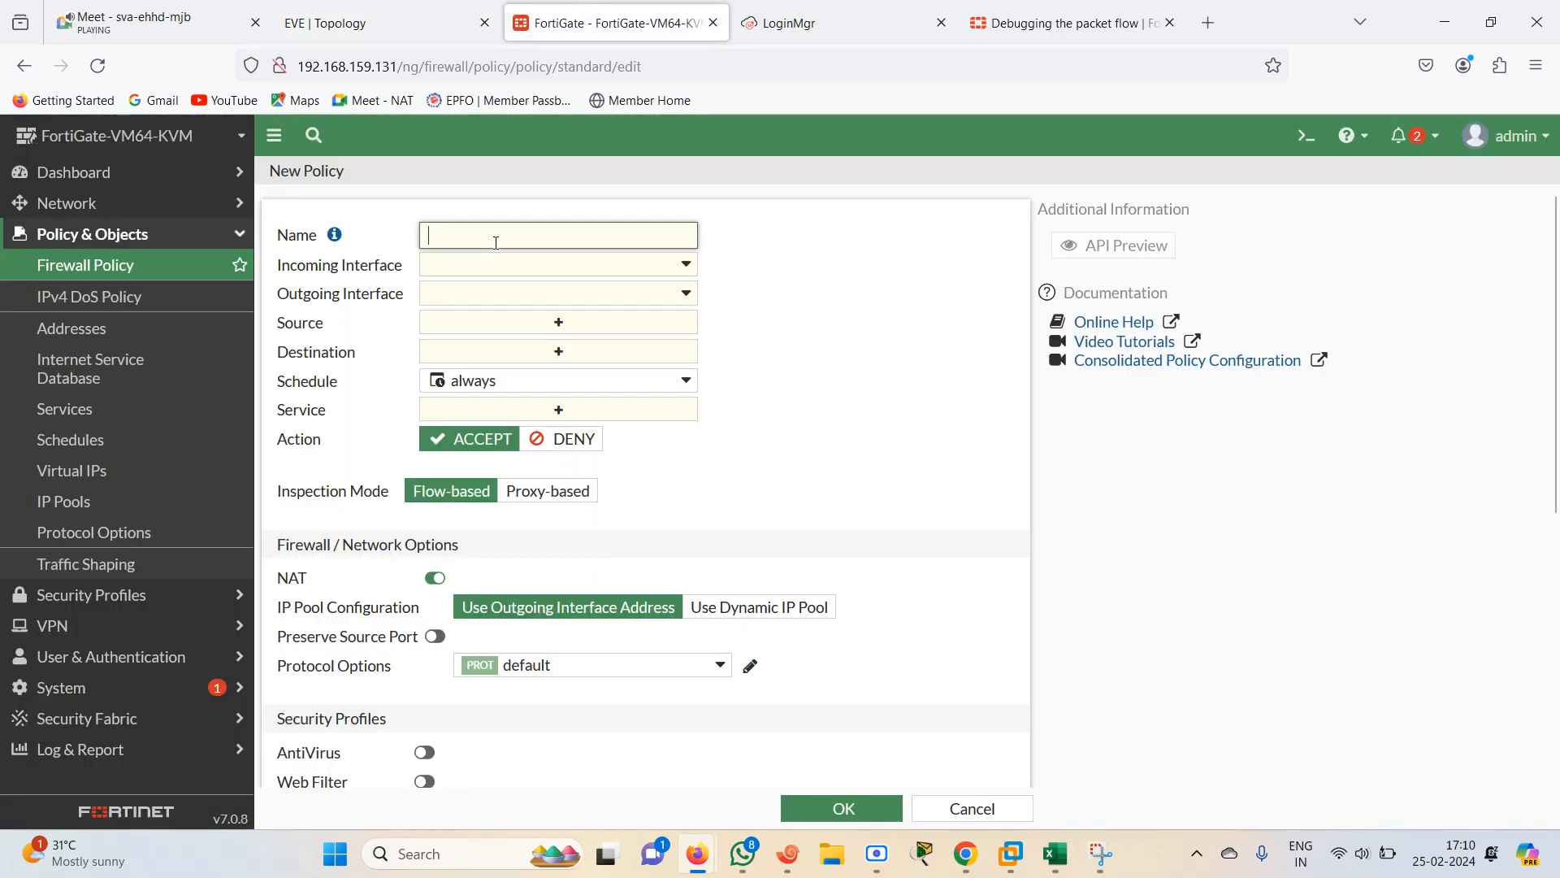
type("RA-R2")
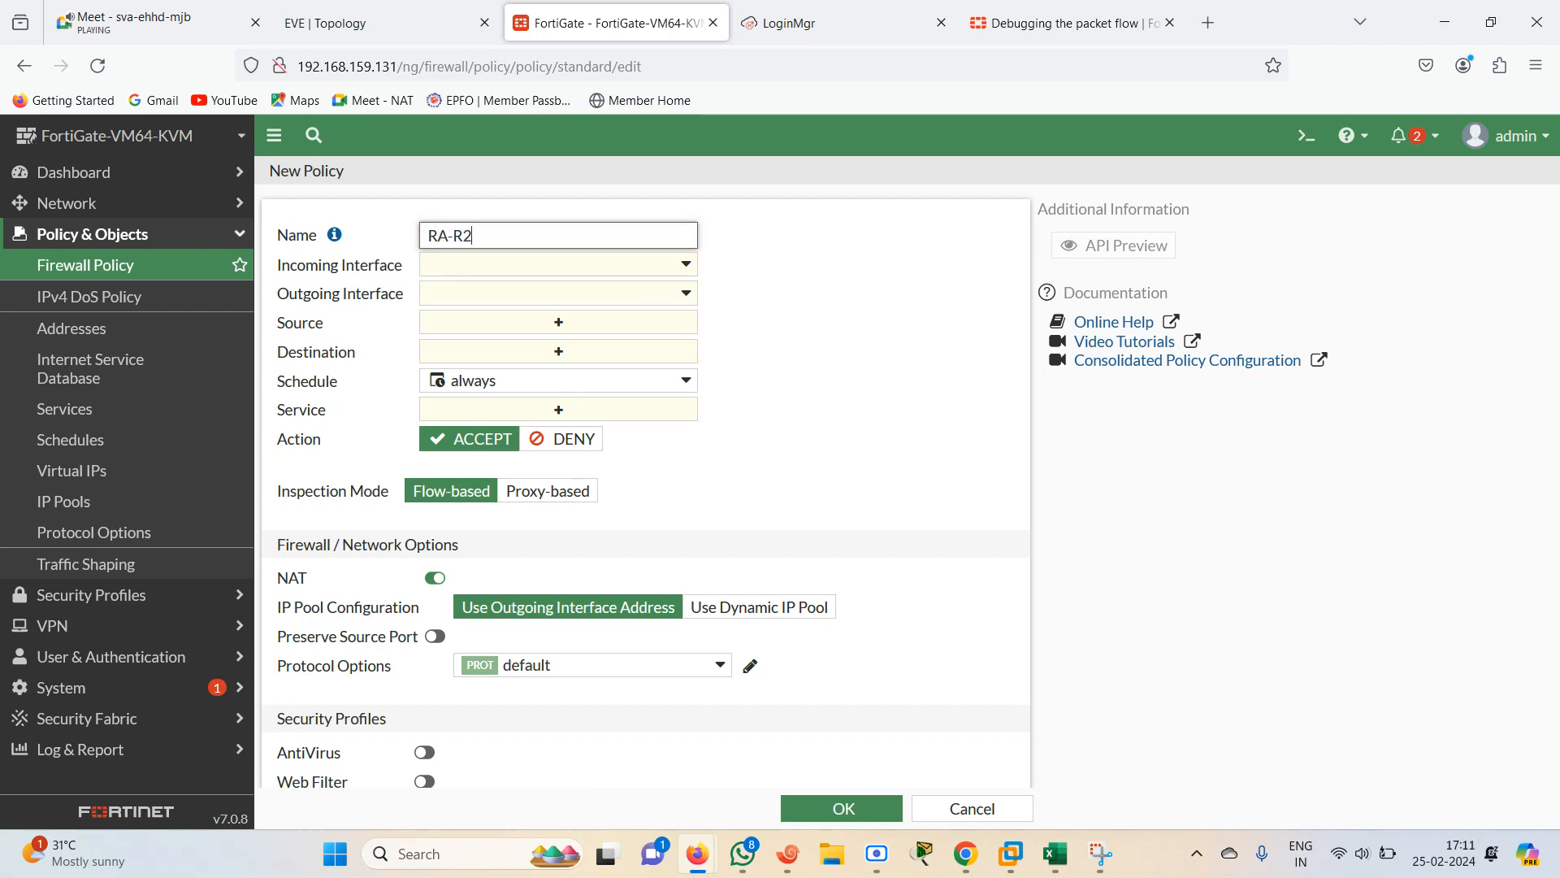
Set the policy's incoming interface to LANINSIDE (port2) and outgoing interface to DMZ1 (port3)
left_click(571, 268)
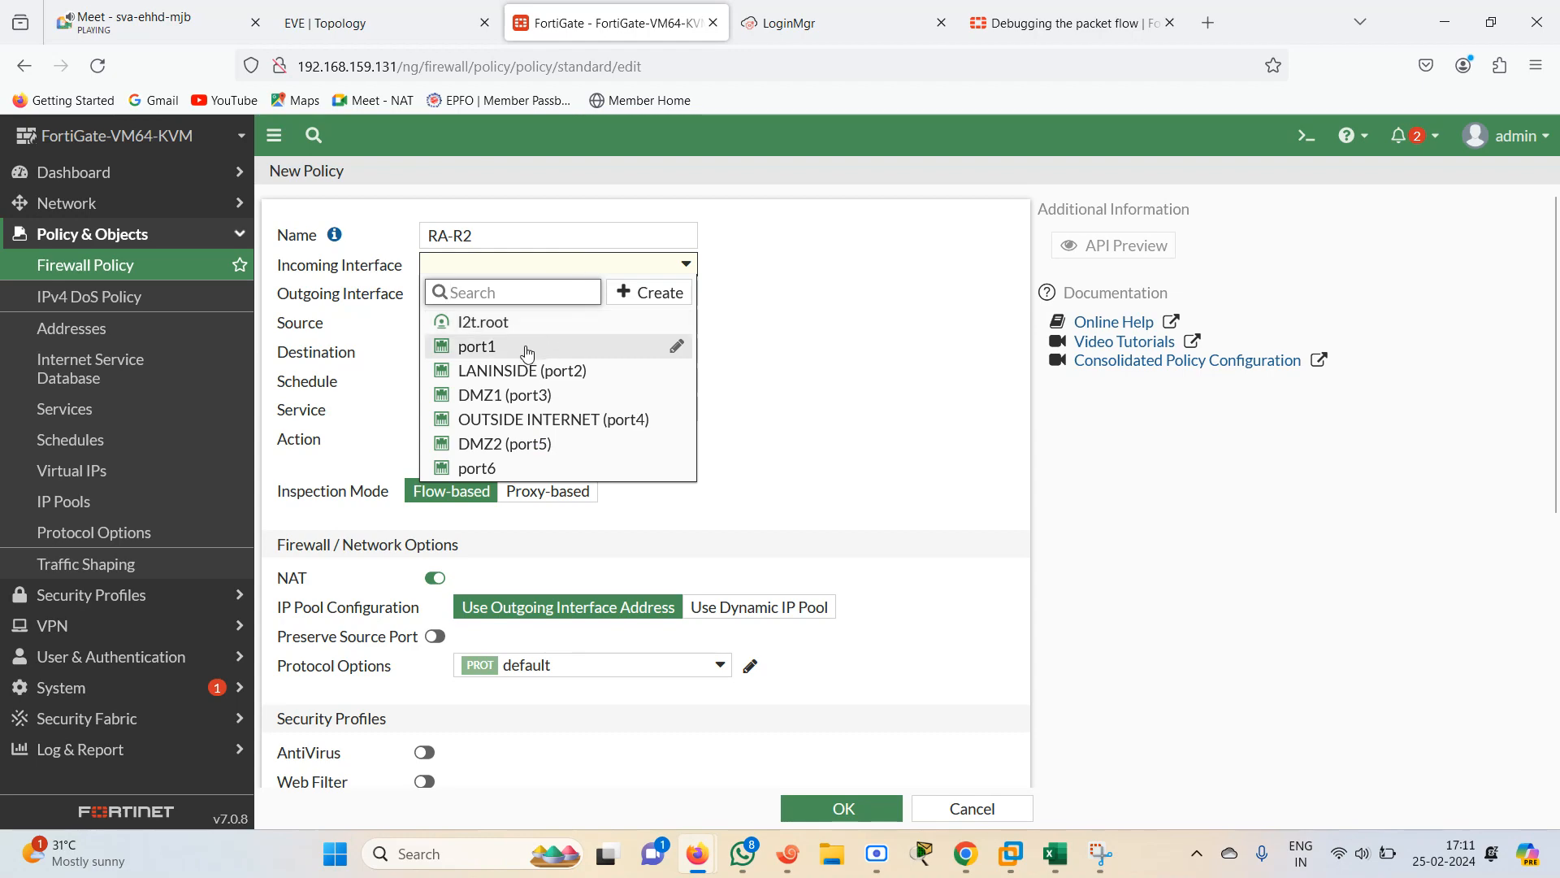
left_click(593, 382)
left_click(670, 298)
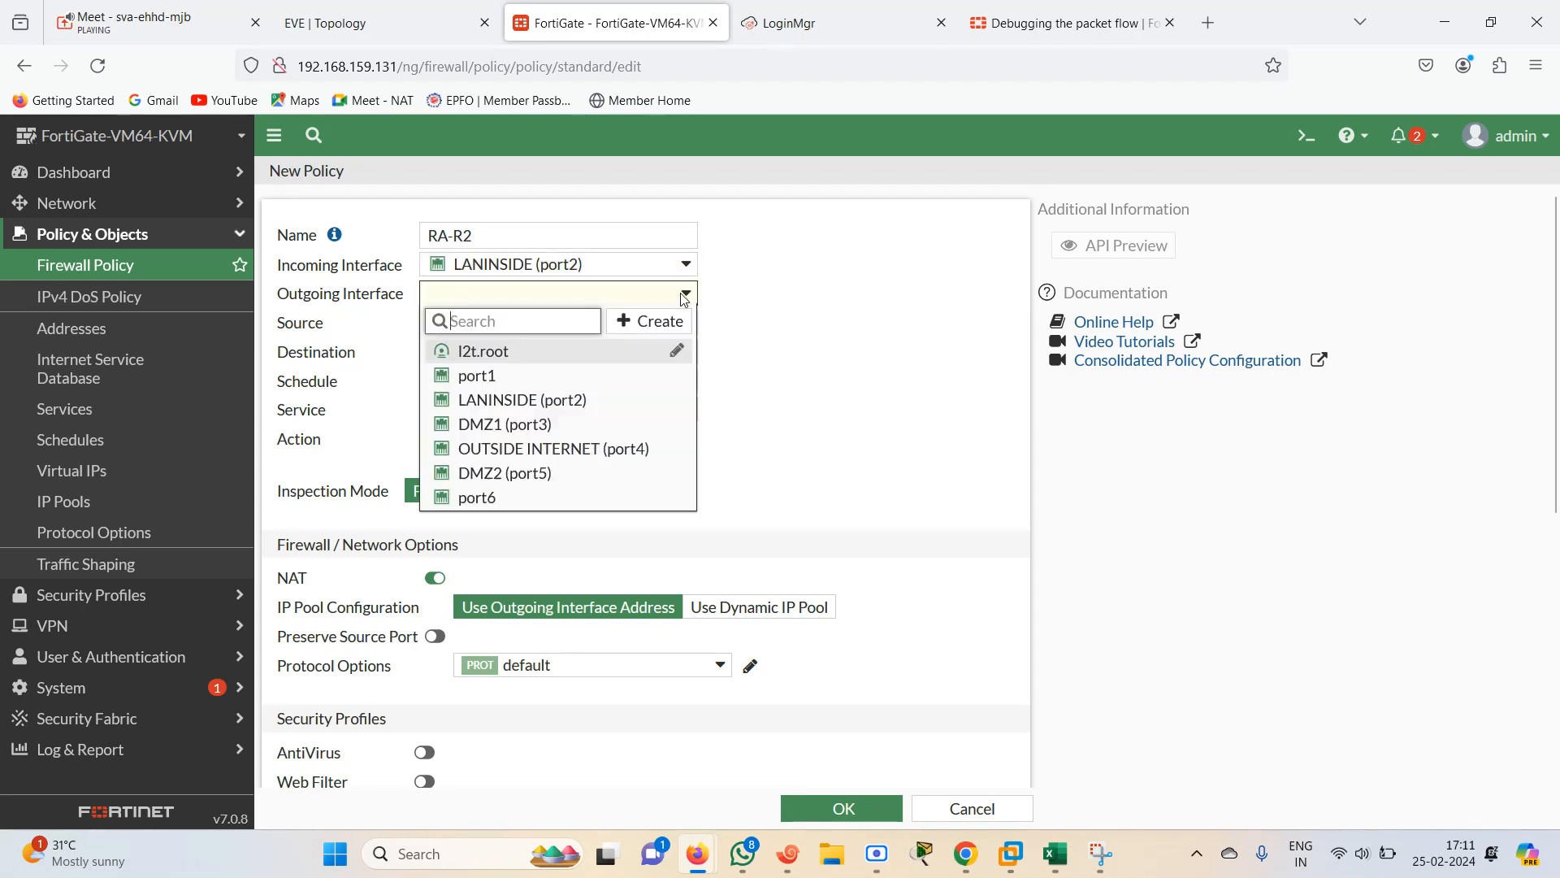
left_click(557, 427)
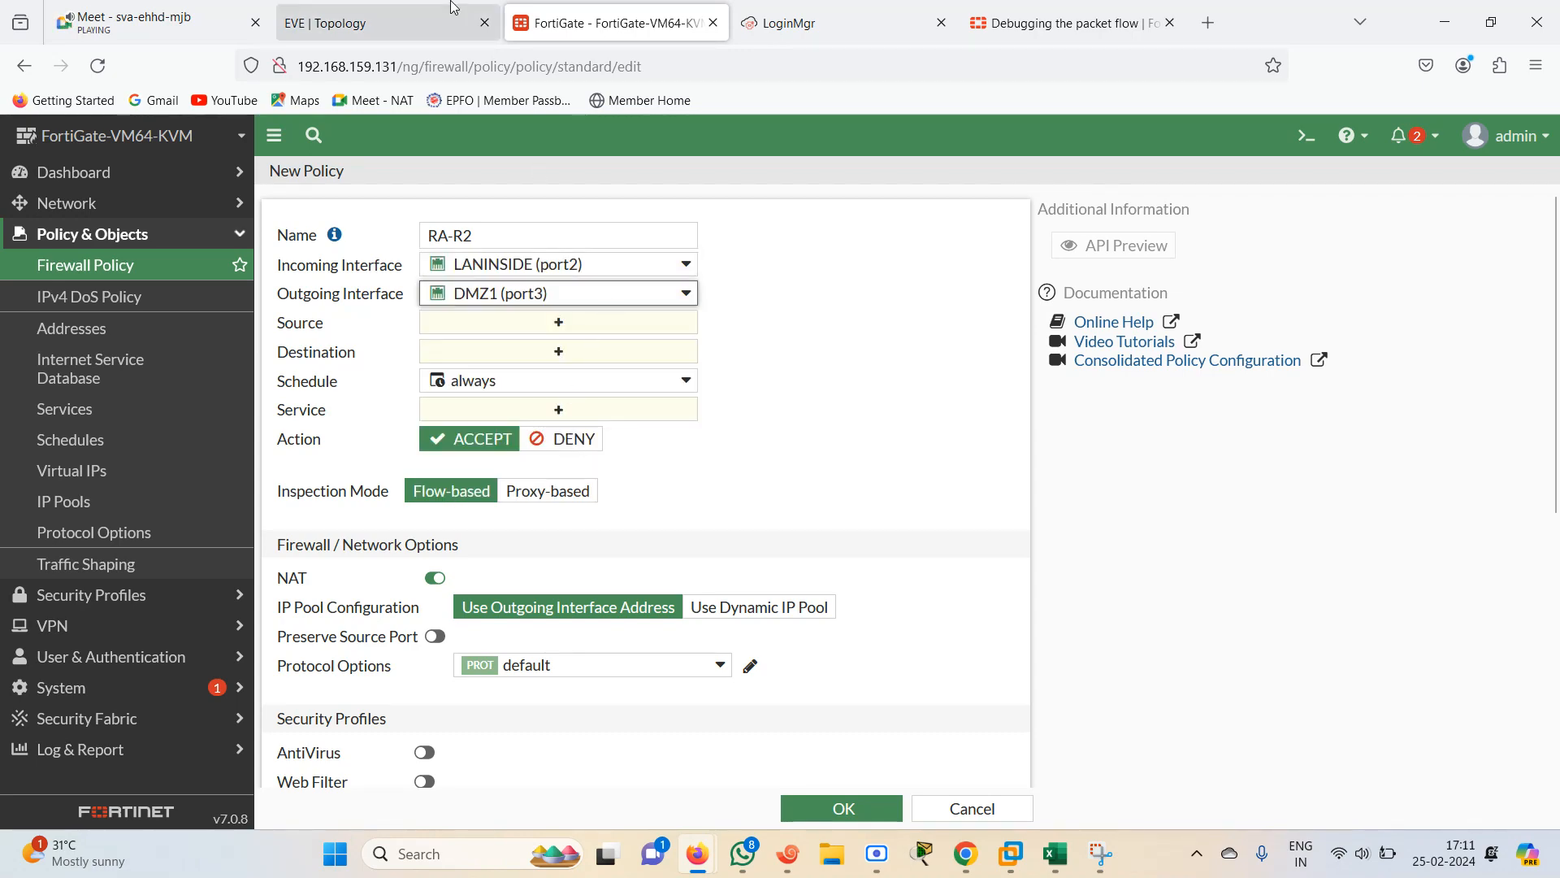
Set the policy's source and destination to all and service to ALL, and save the policy
left_click(376, 24)
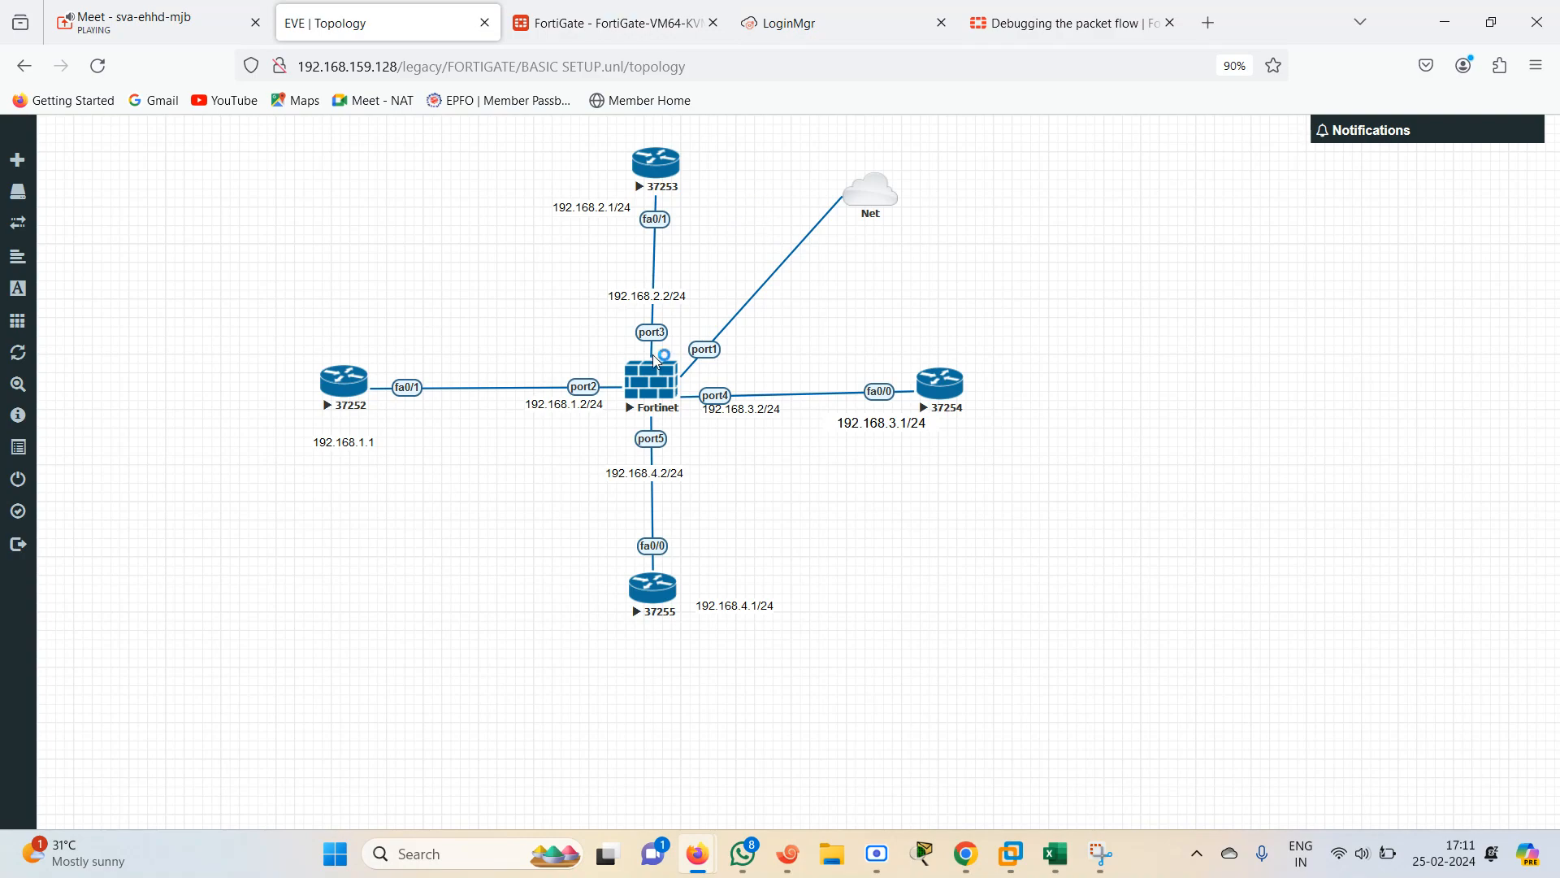
left_click(598, 28)
left_click(581, 322)
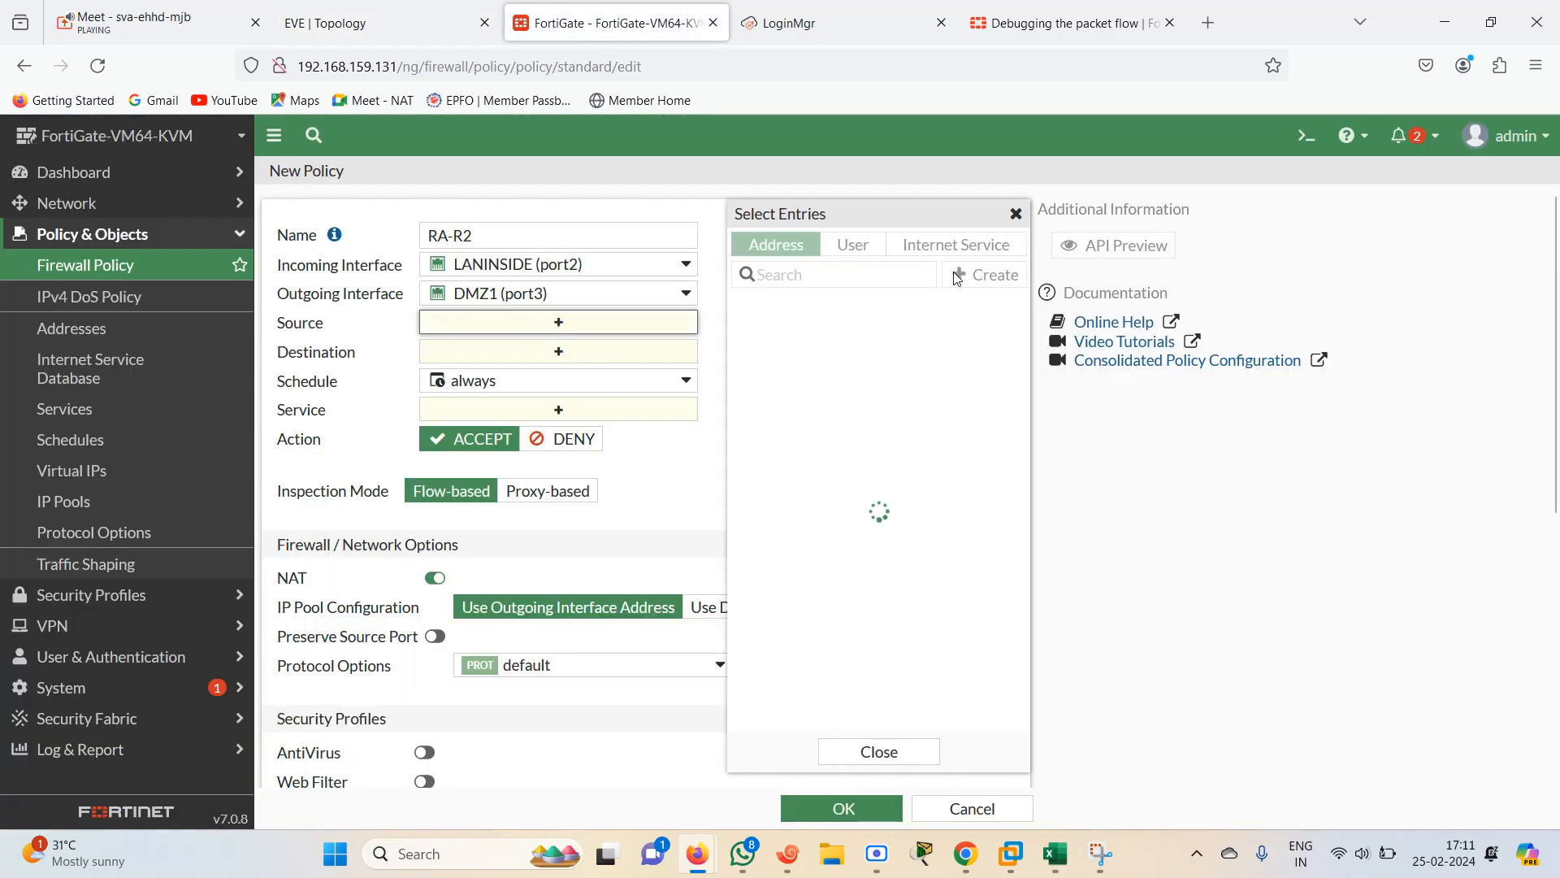
left_click(803, 333)
left_click(626, 370)
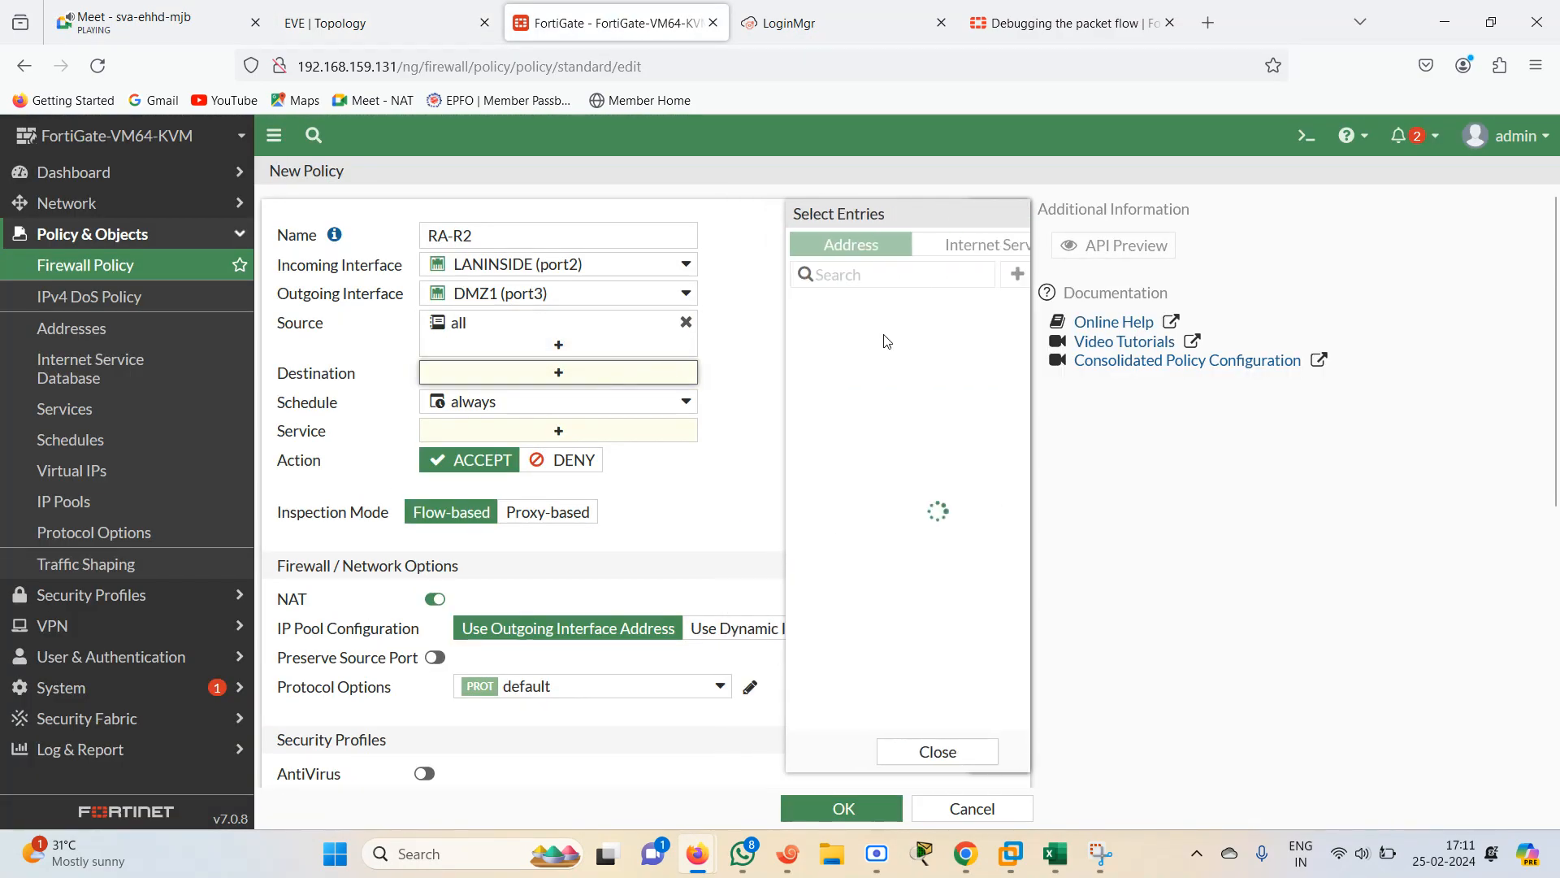
left_click(803, 337)
left_click(596, 453)
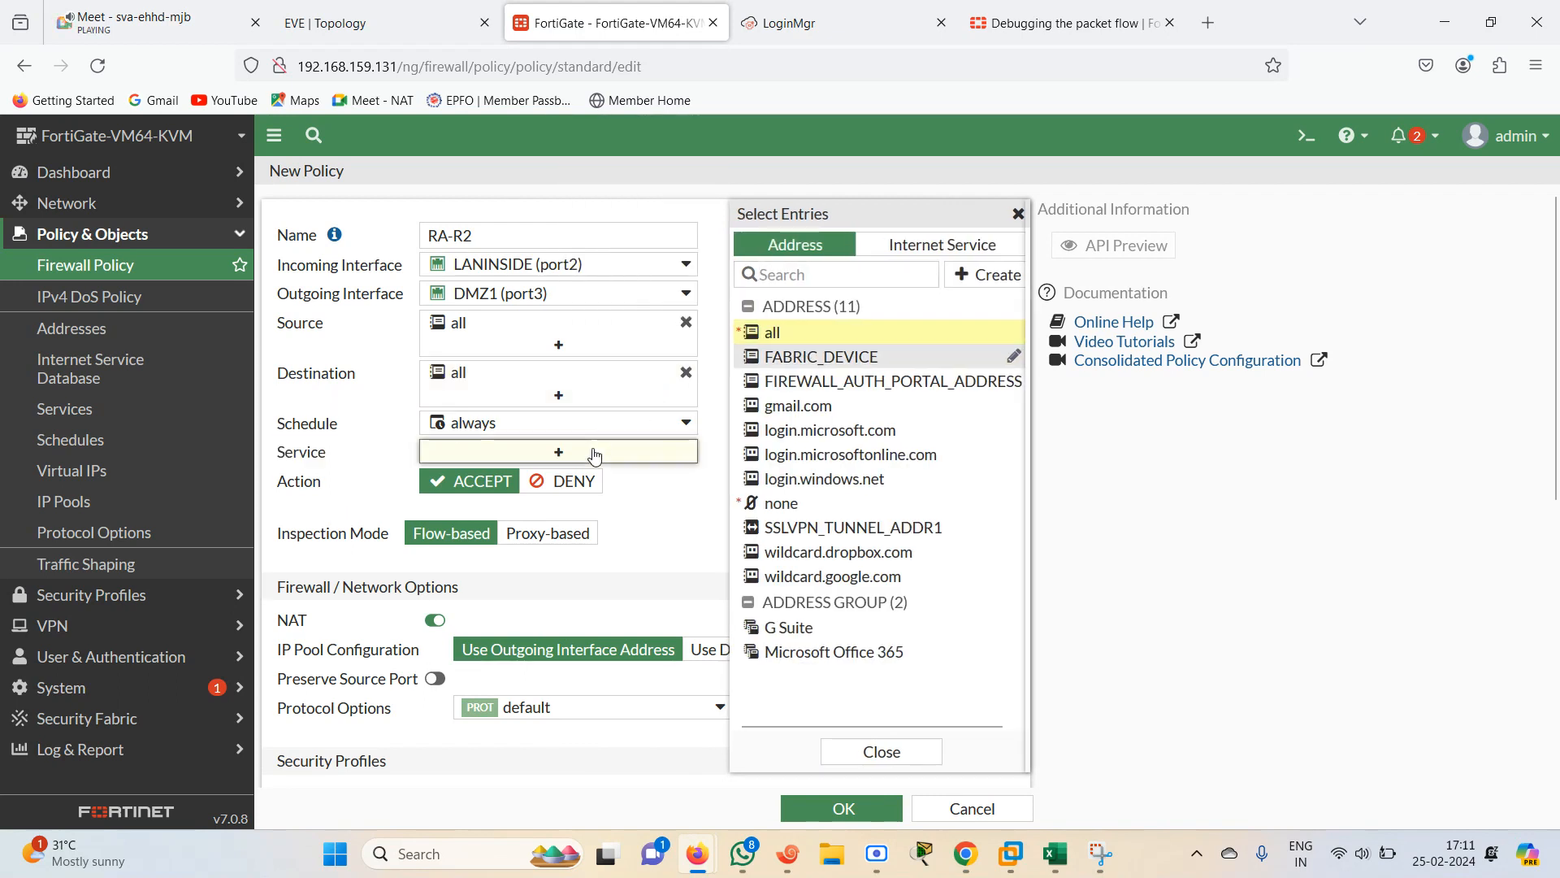
left_click(780, 325)
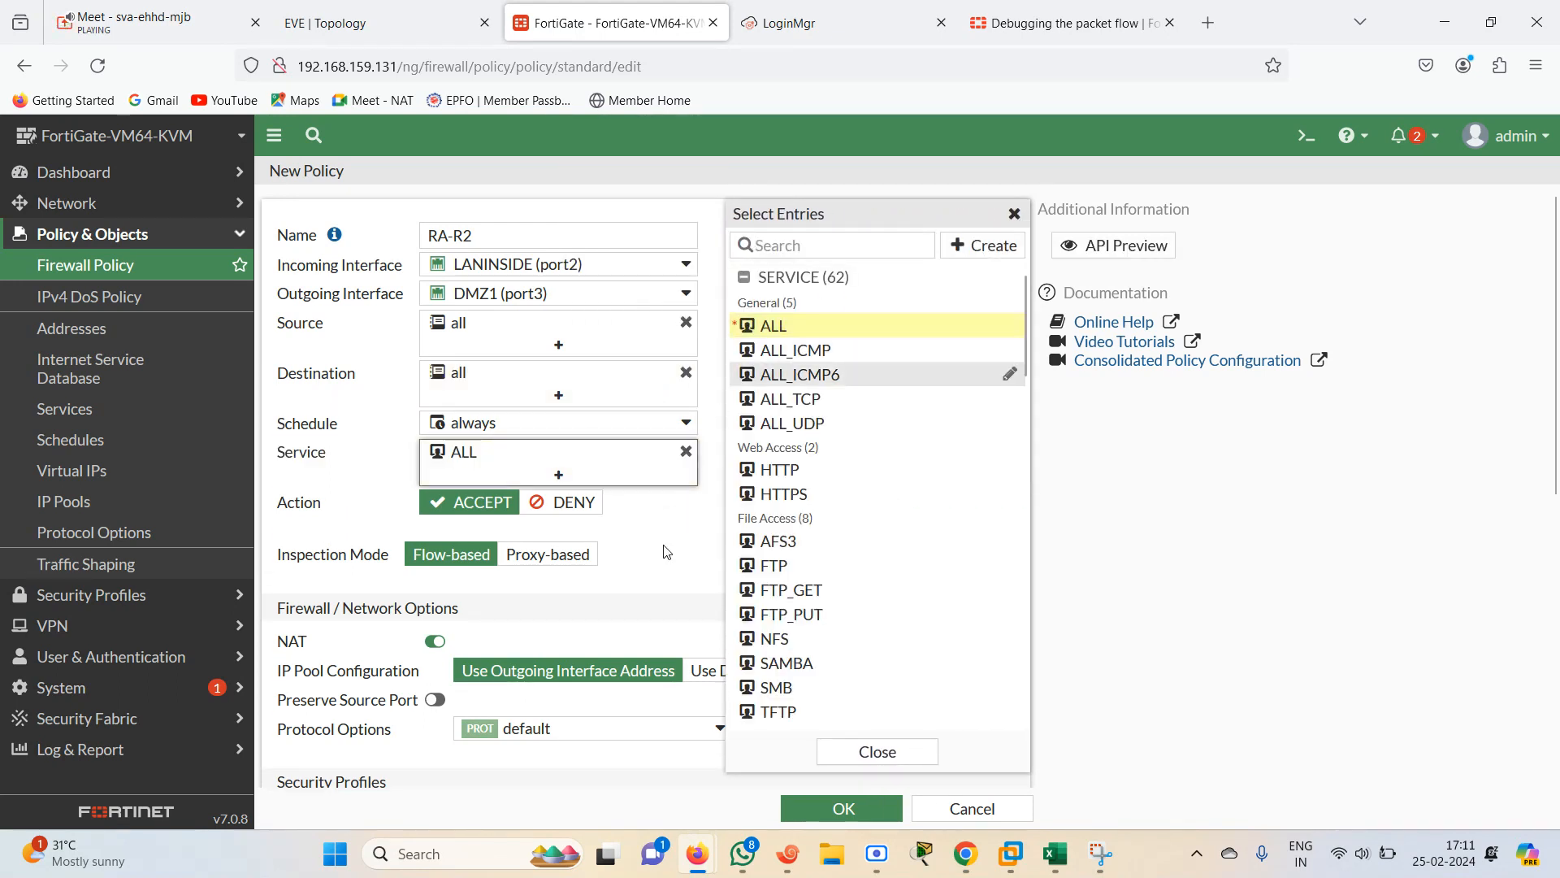
left_click(634, 520)
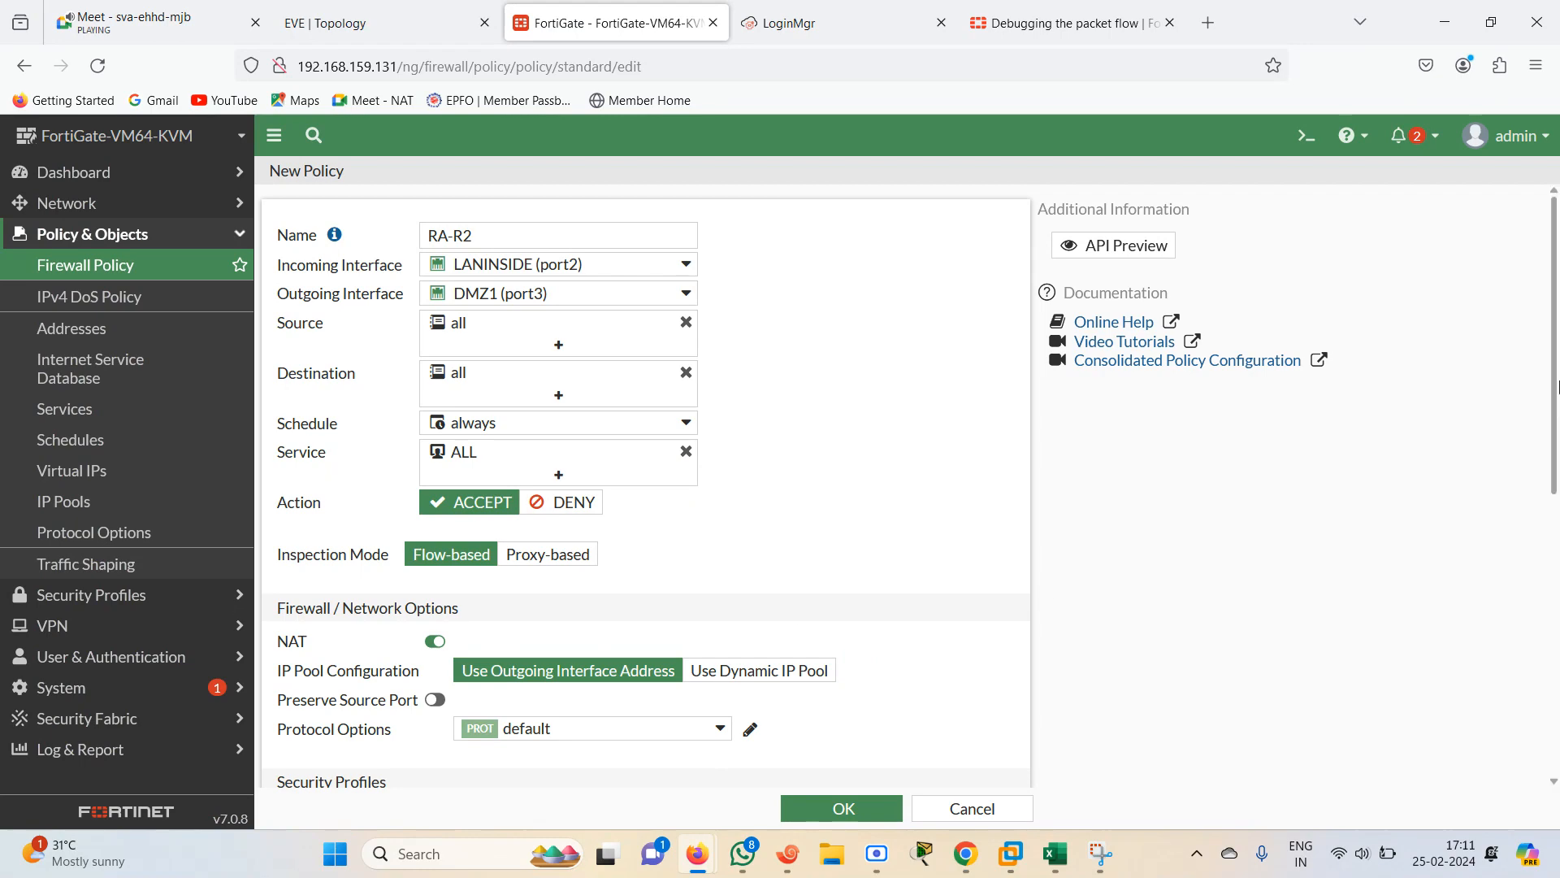
left_click_drag(1556, 455, 1555, 748)
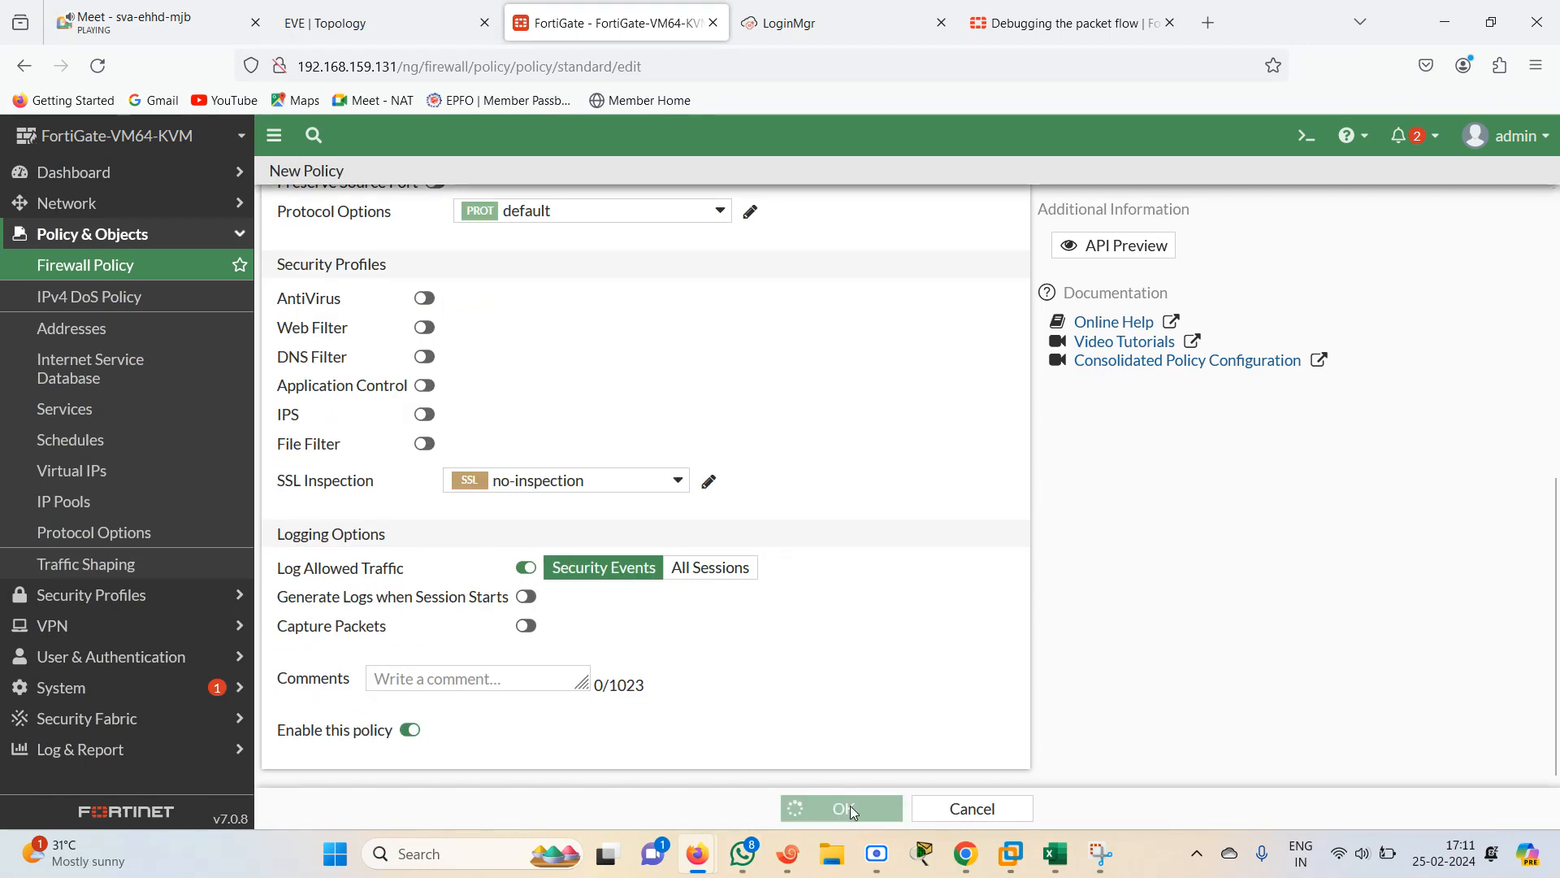
left_click(842, 809)
From the R1 console, ping 192.168.2.1 to test connectivity through the firewall
left_click(389, 31)
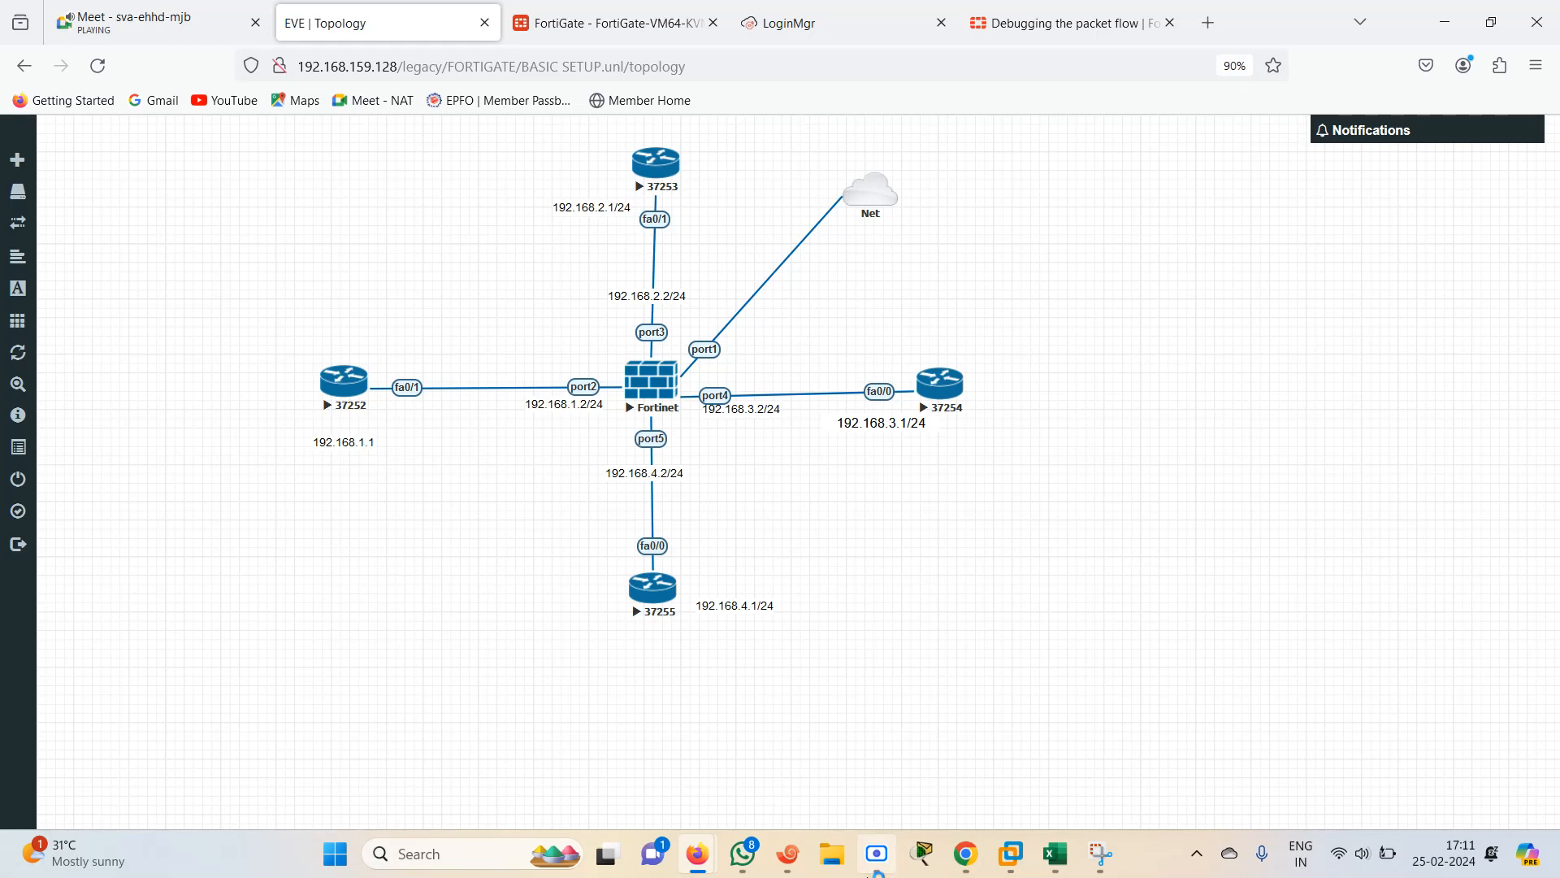
left_click(788, 859)
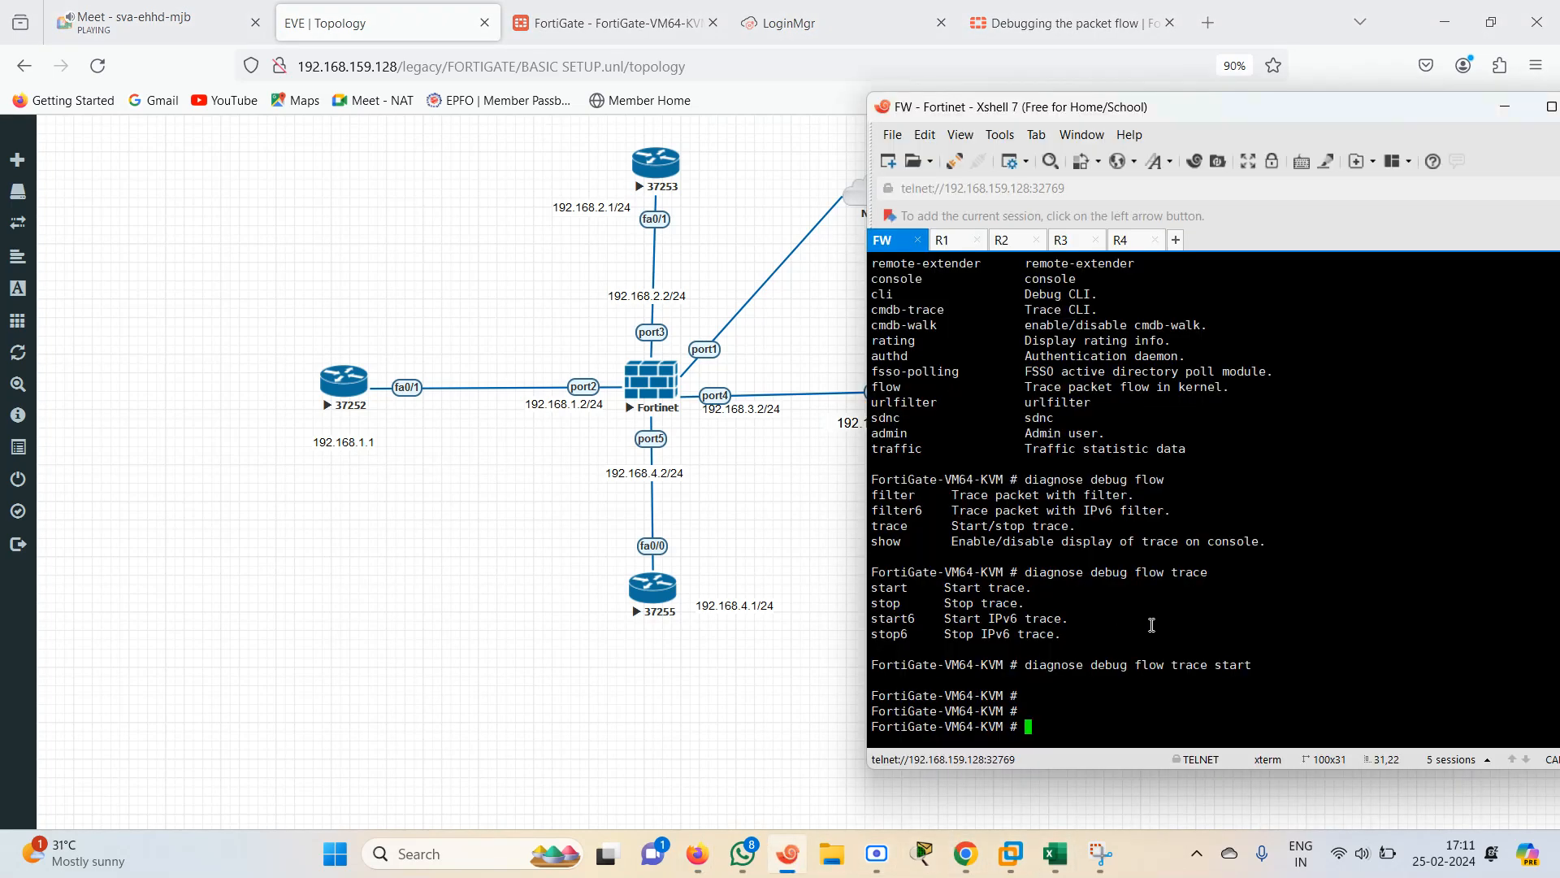
left_click(945, 241)
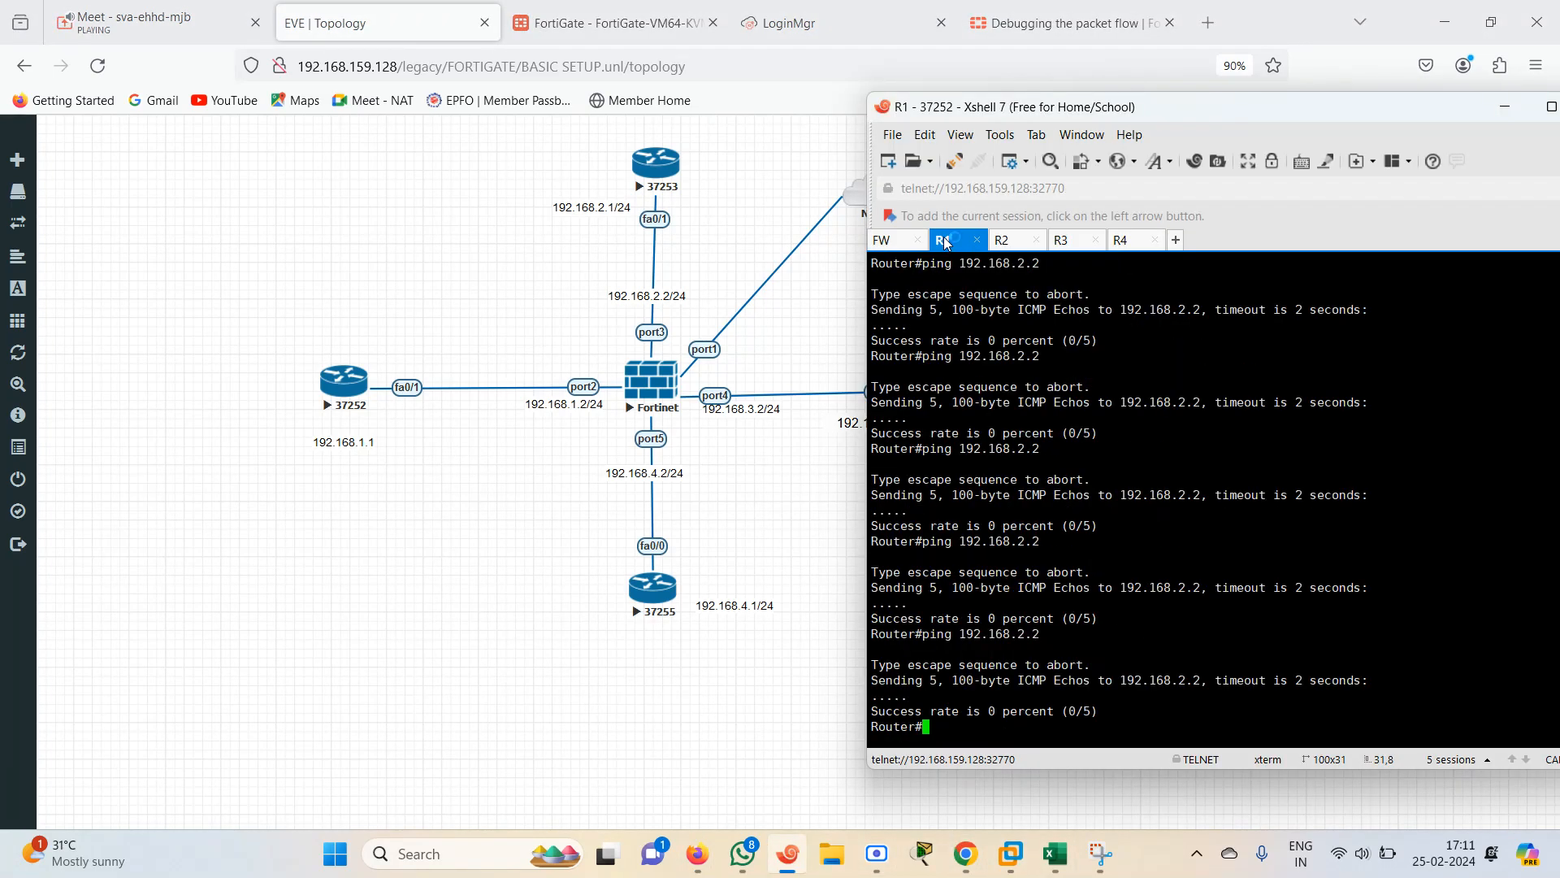
key("Up")
key("Return")
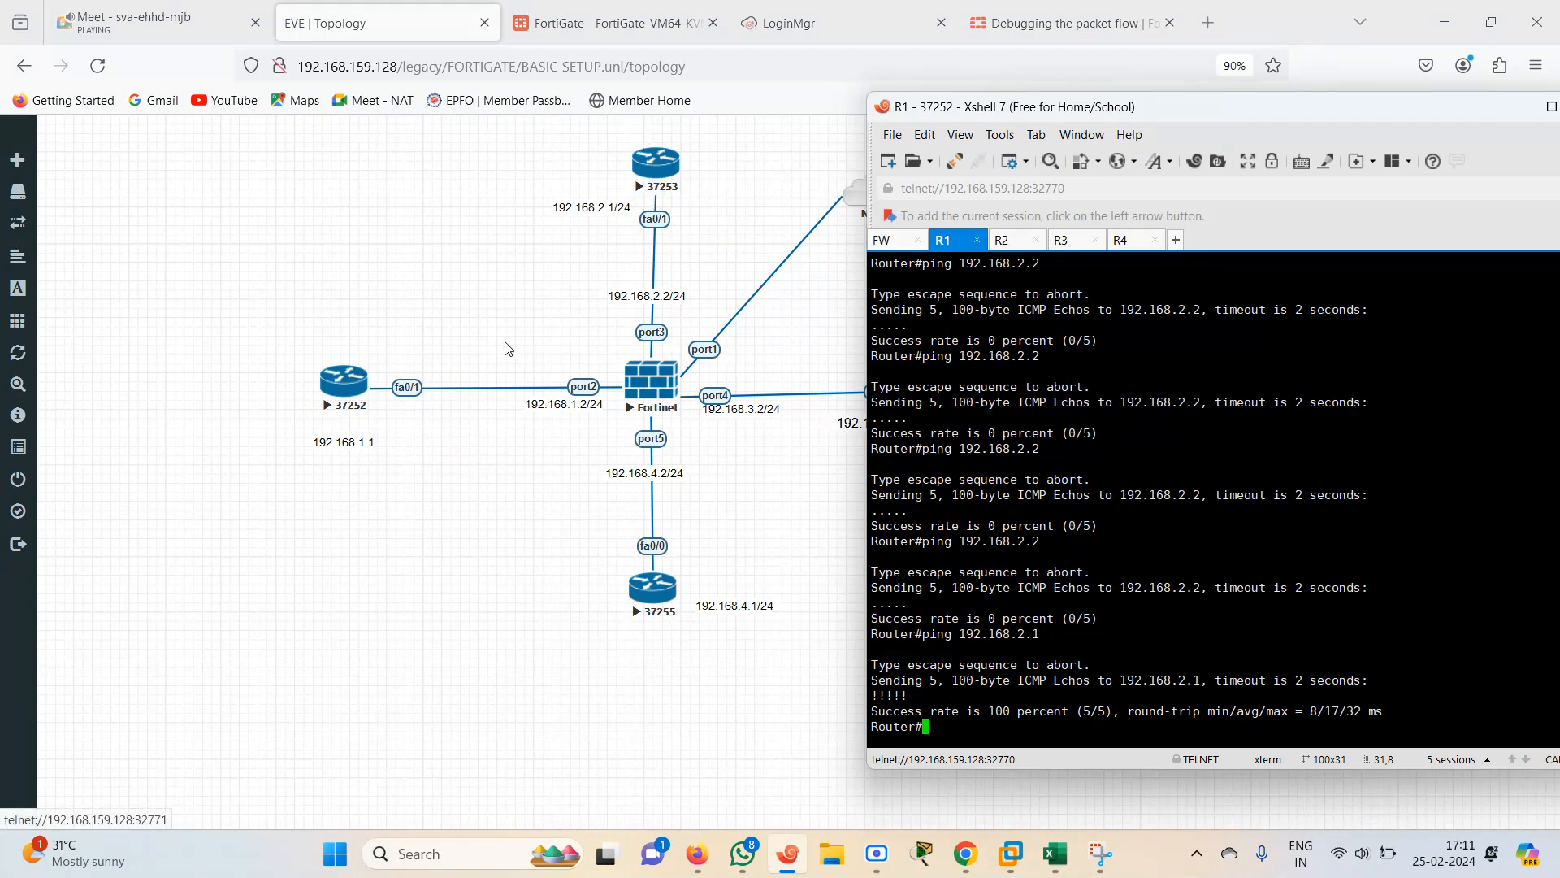
On the R2 console, leave configuration mode and ping 192.168.1.1
left_click(1008, 242)
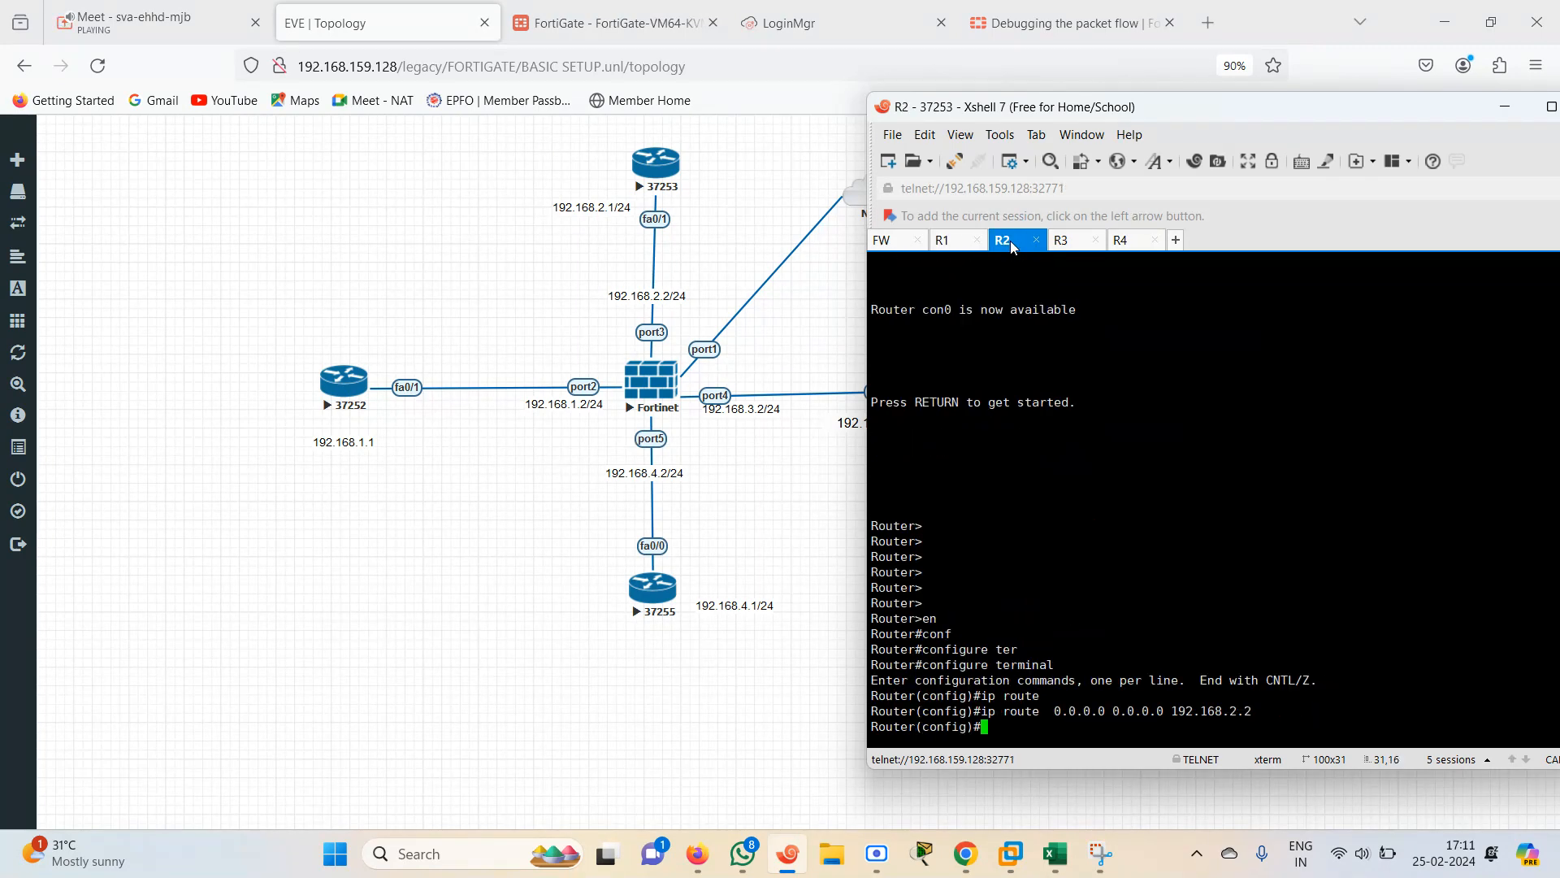
key("Return")
key("Return")
key("Return")
type("E")
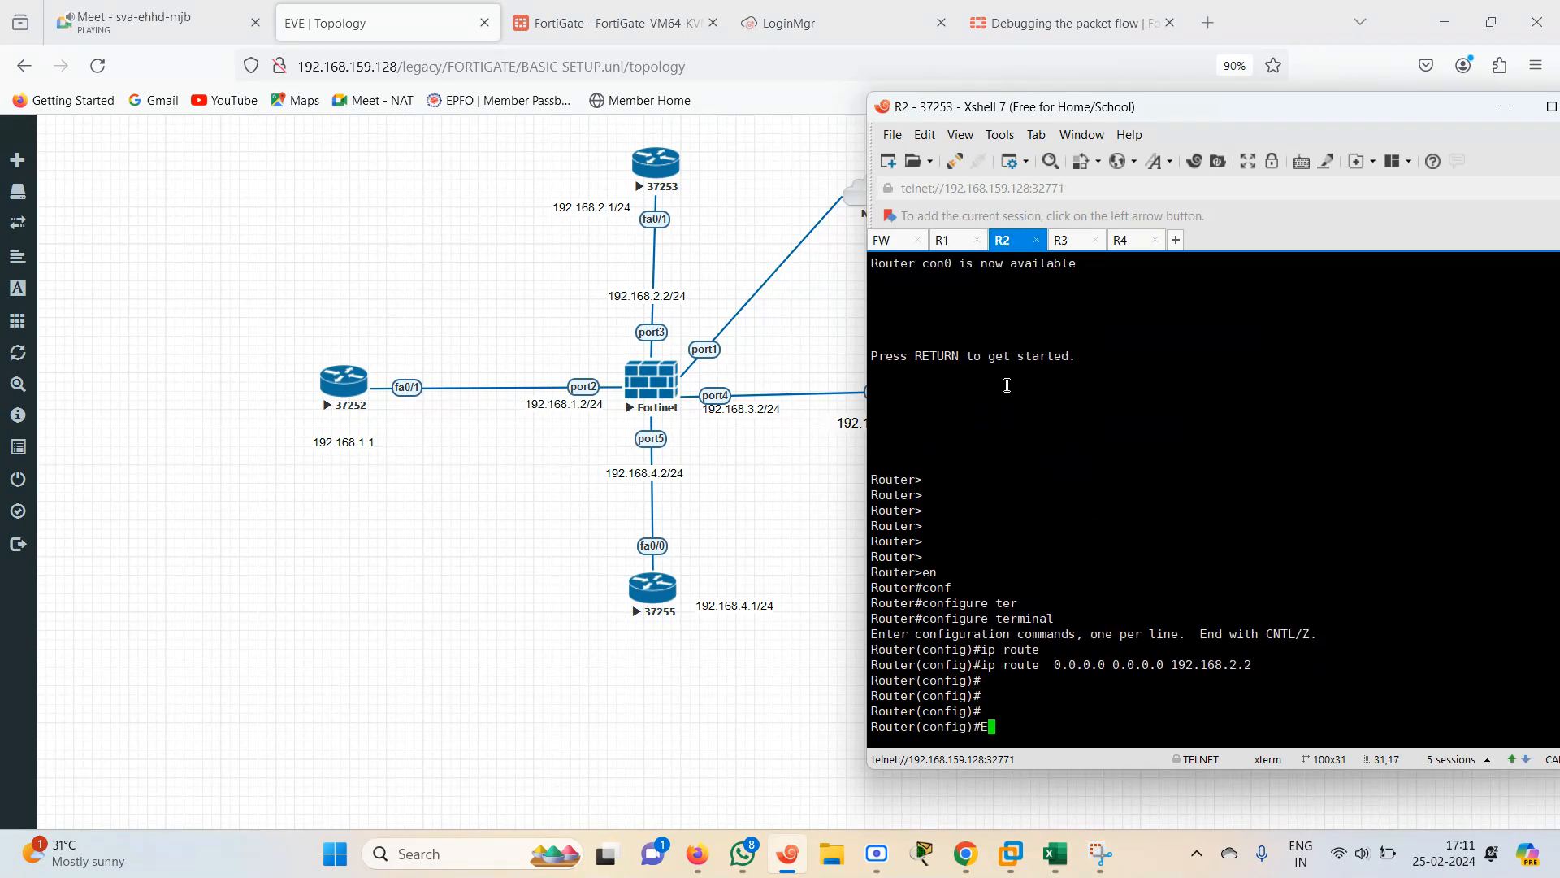
type("ND")
key("Return")
type("PIng 192.1")
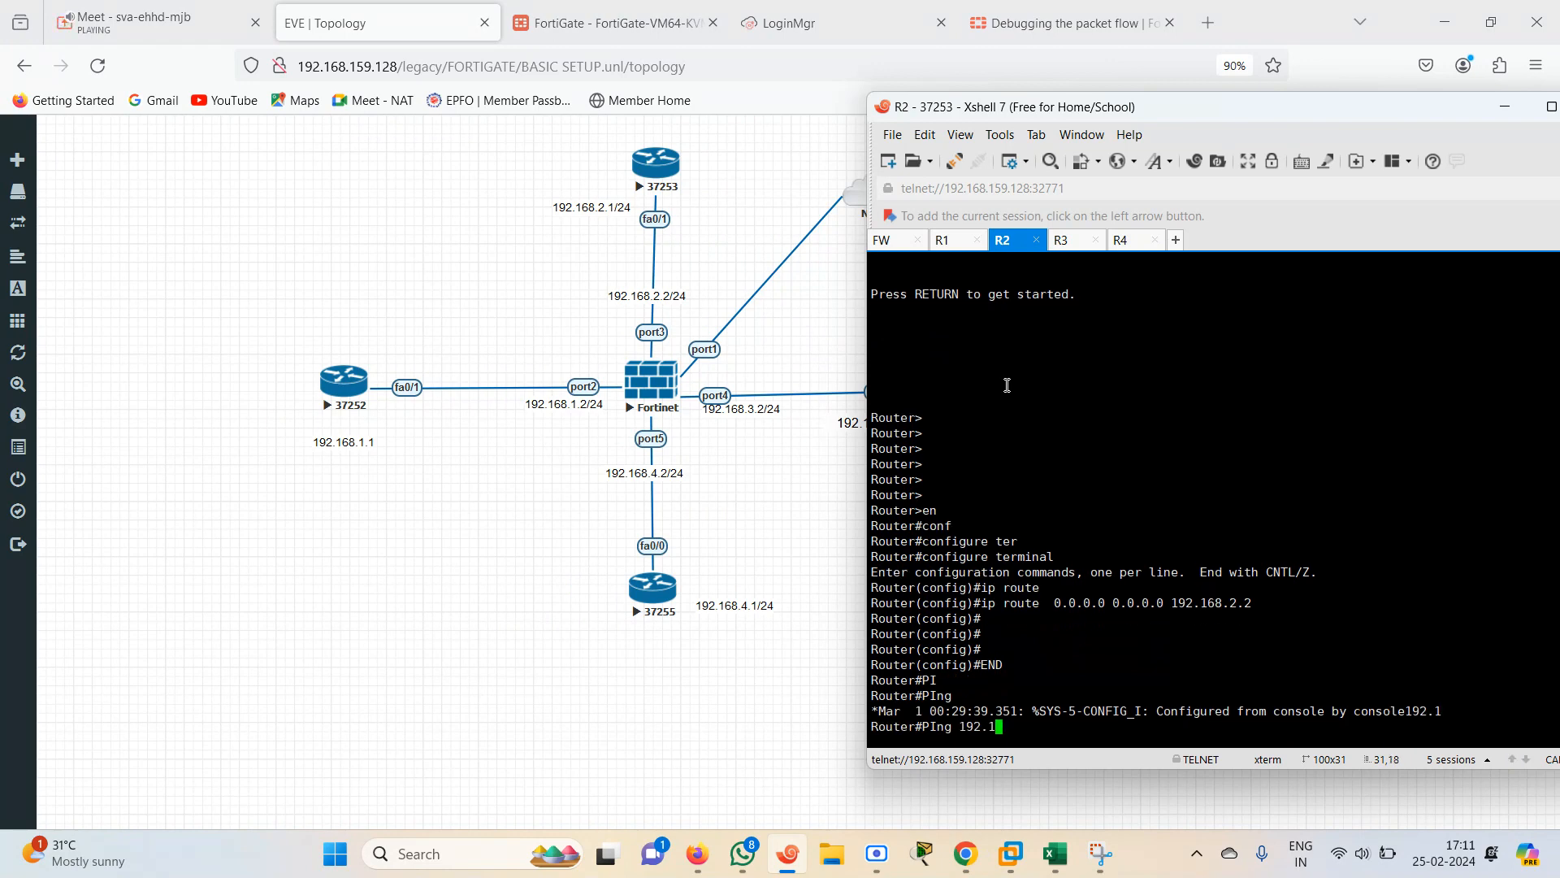
type("68.1.1")
key("Return")
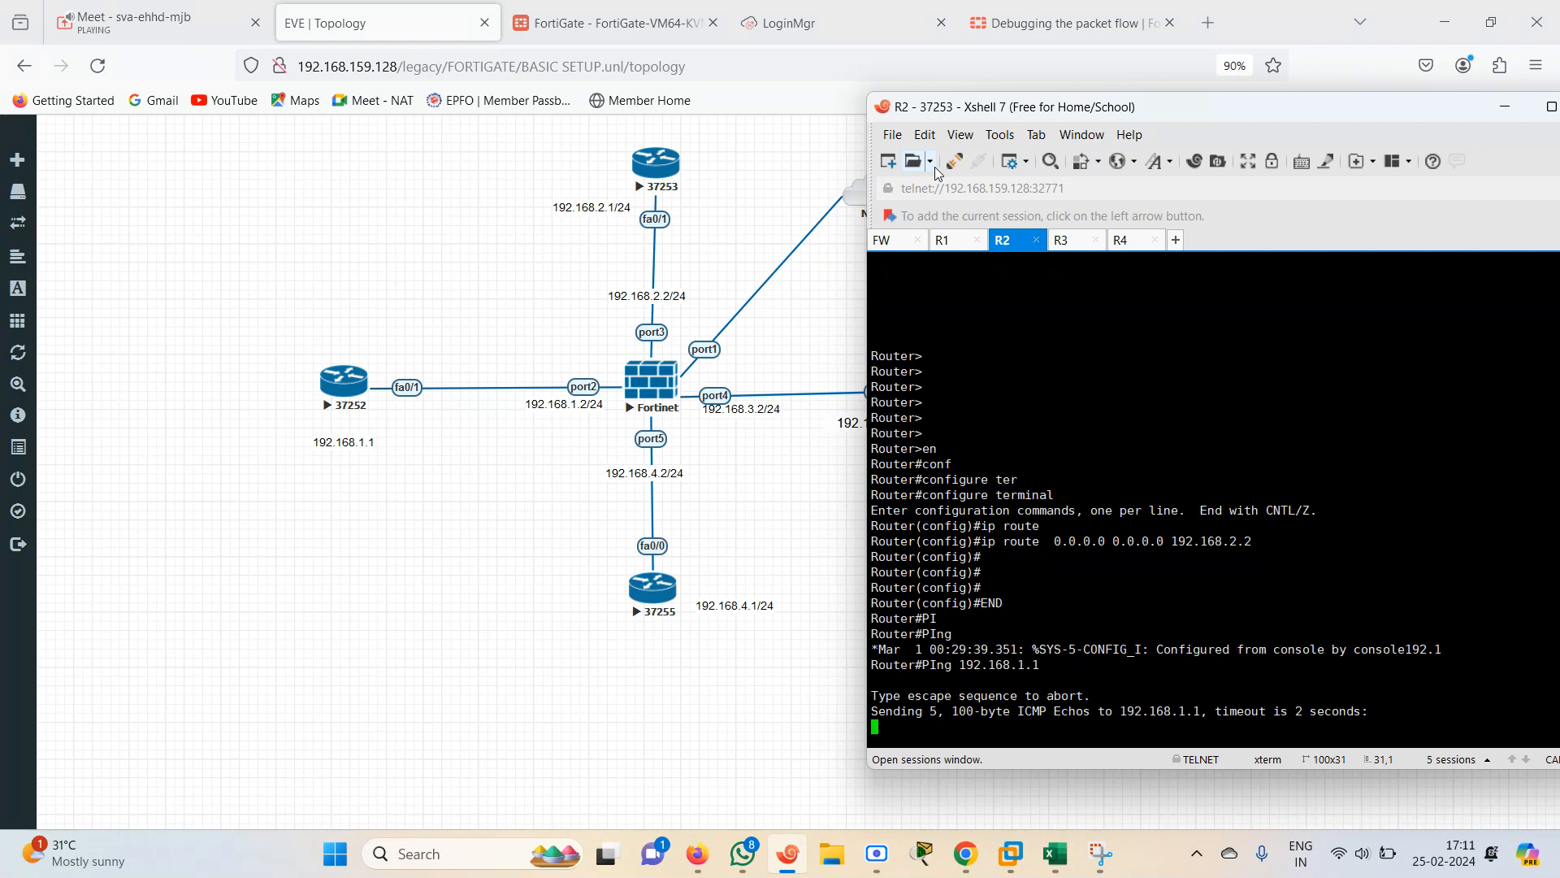
Create a new firewall policy on the FortiGate and name it R2-R1
left_click(637, 23)
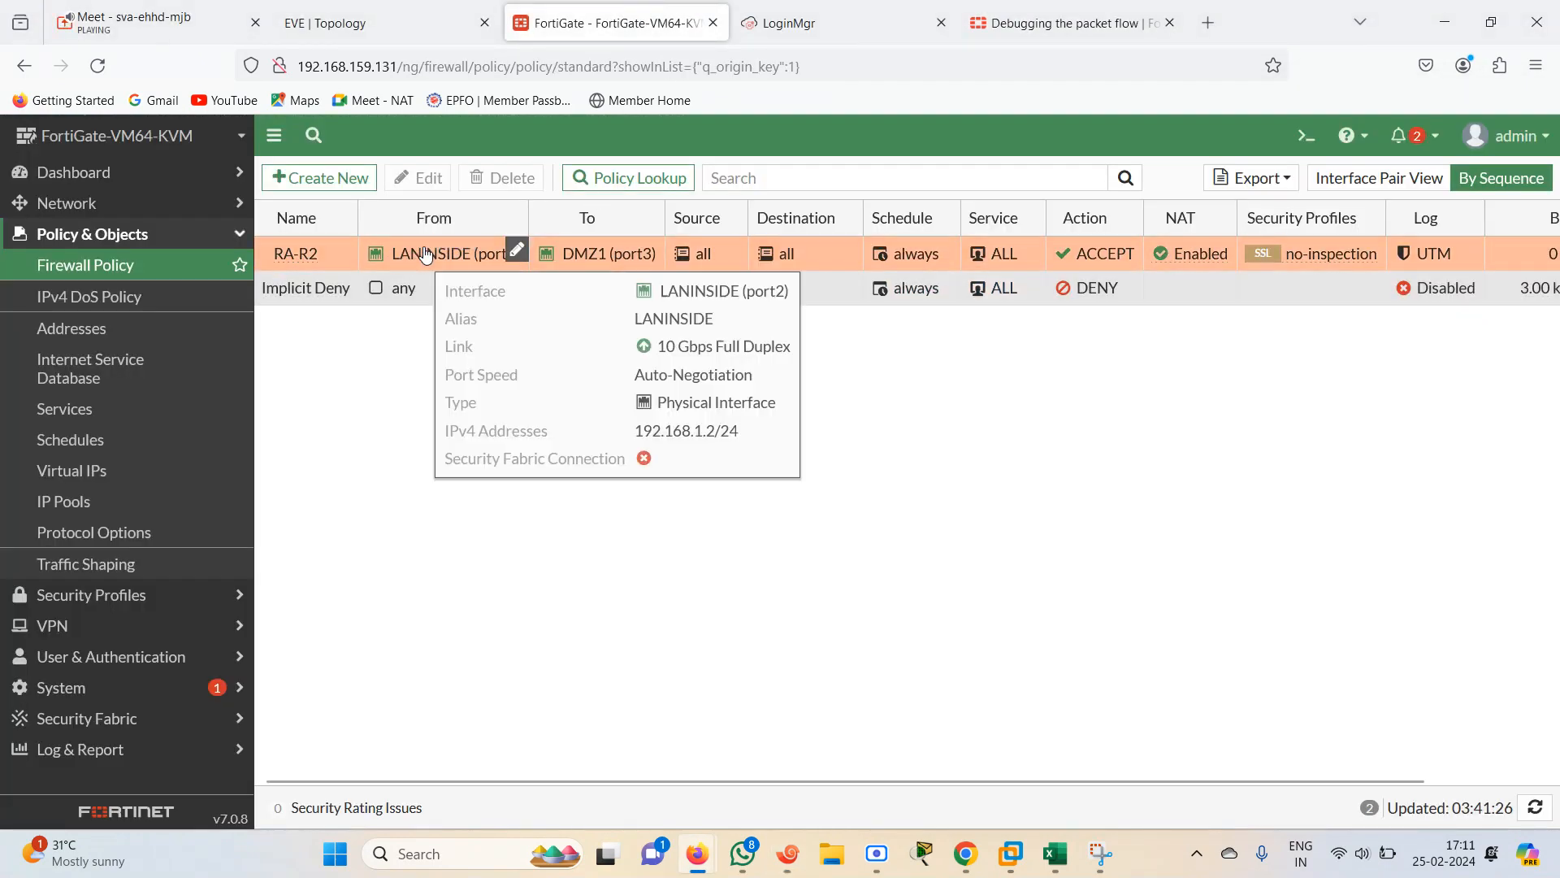
left_click(292, 254)
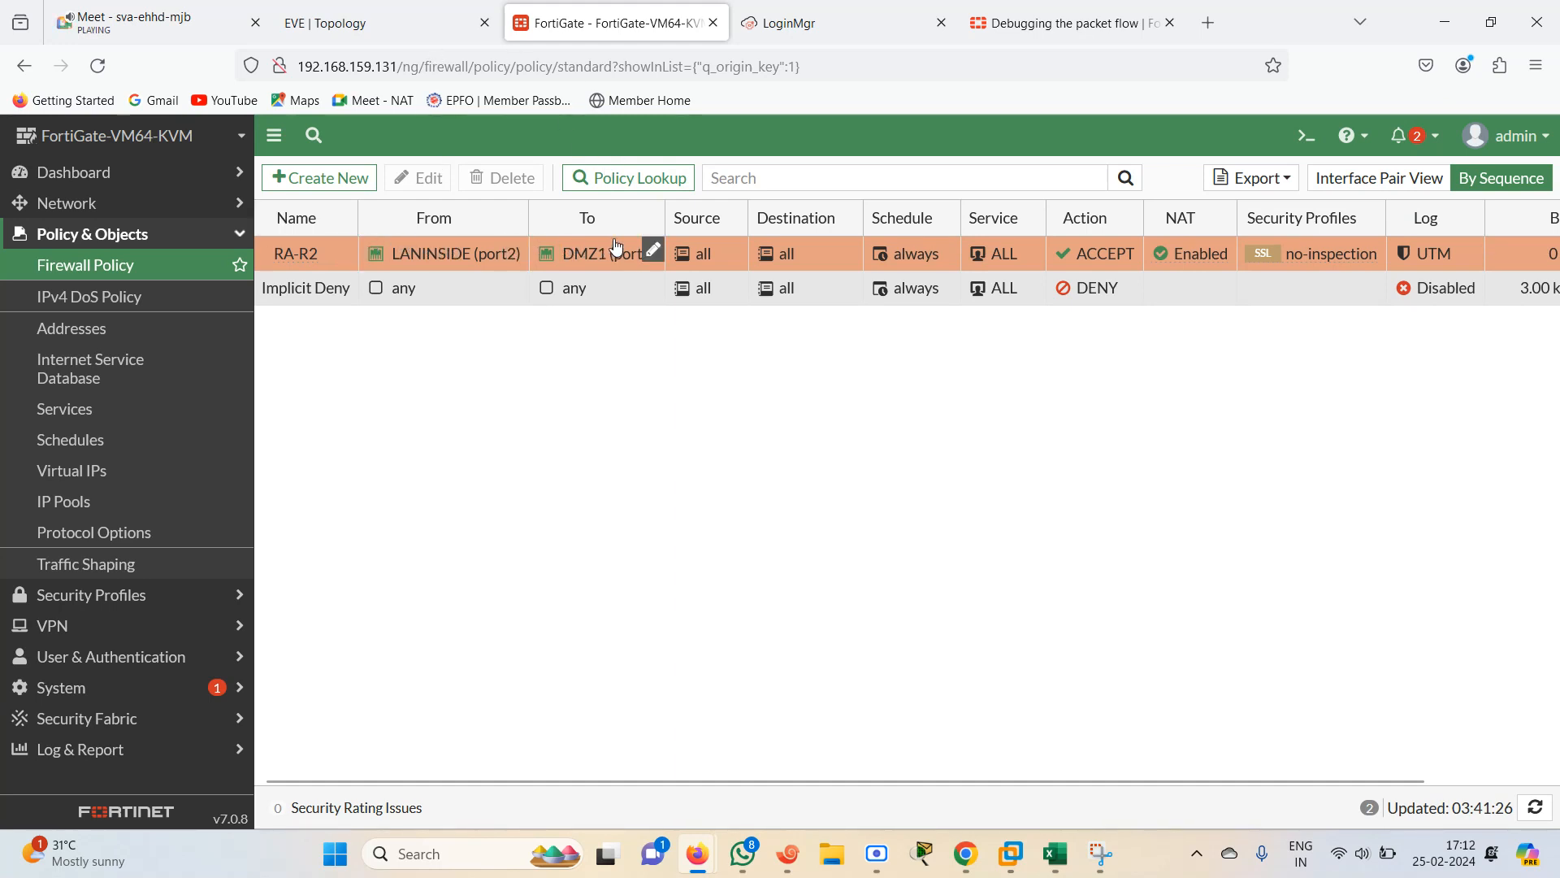
left_click(653, 250)
left_click(340, 192)
left_click(433, 235)
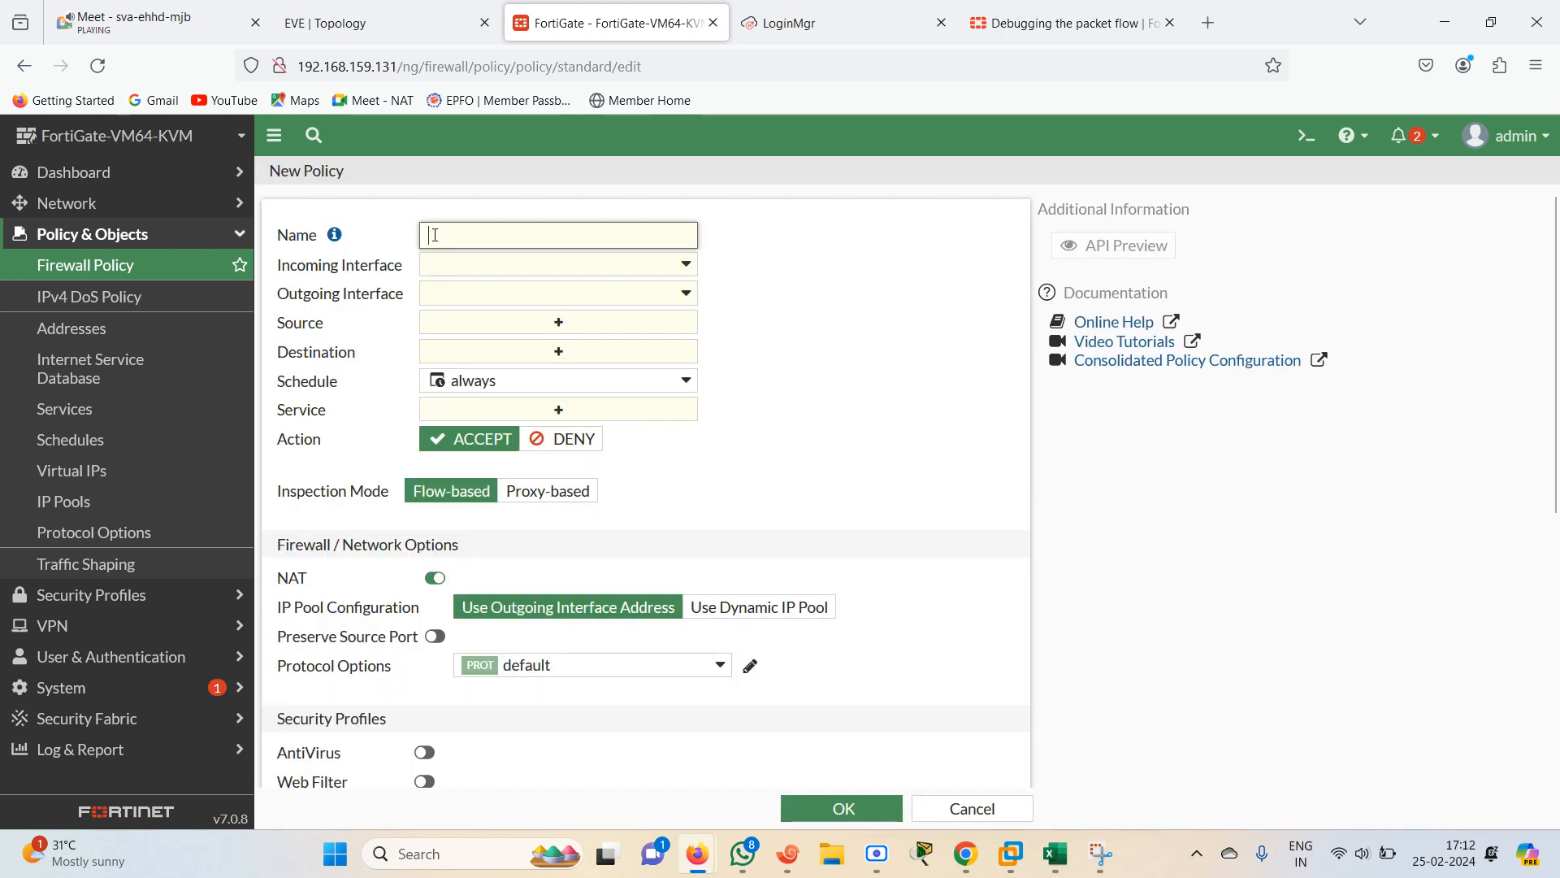
type("R2-R1")
Set the policy's incoming interface to DMZ1 (port3) and outgoing interface to LANINSIDE (port2)
left_click(685, 264)
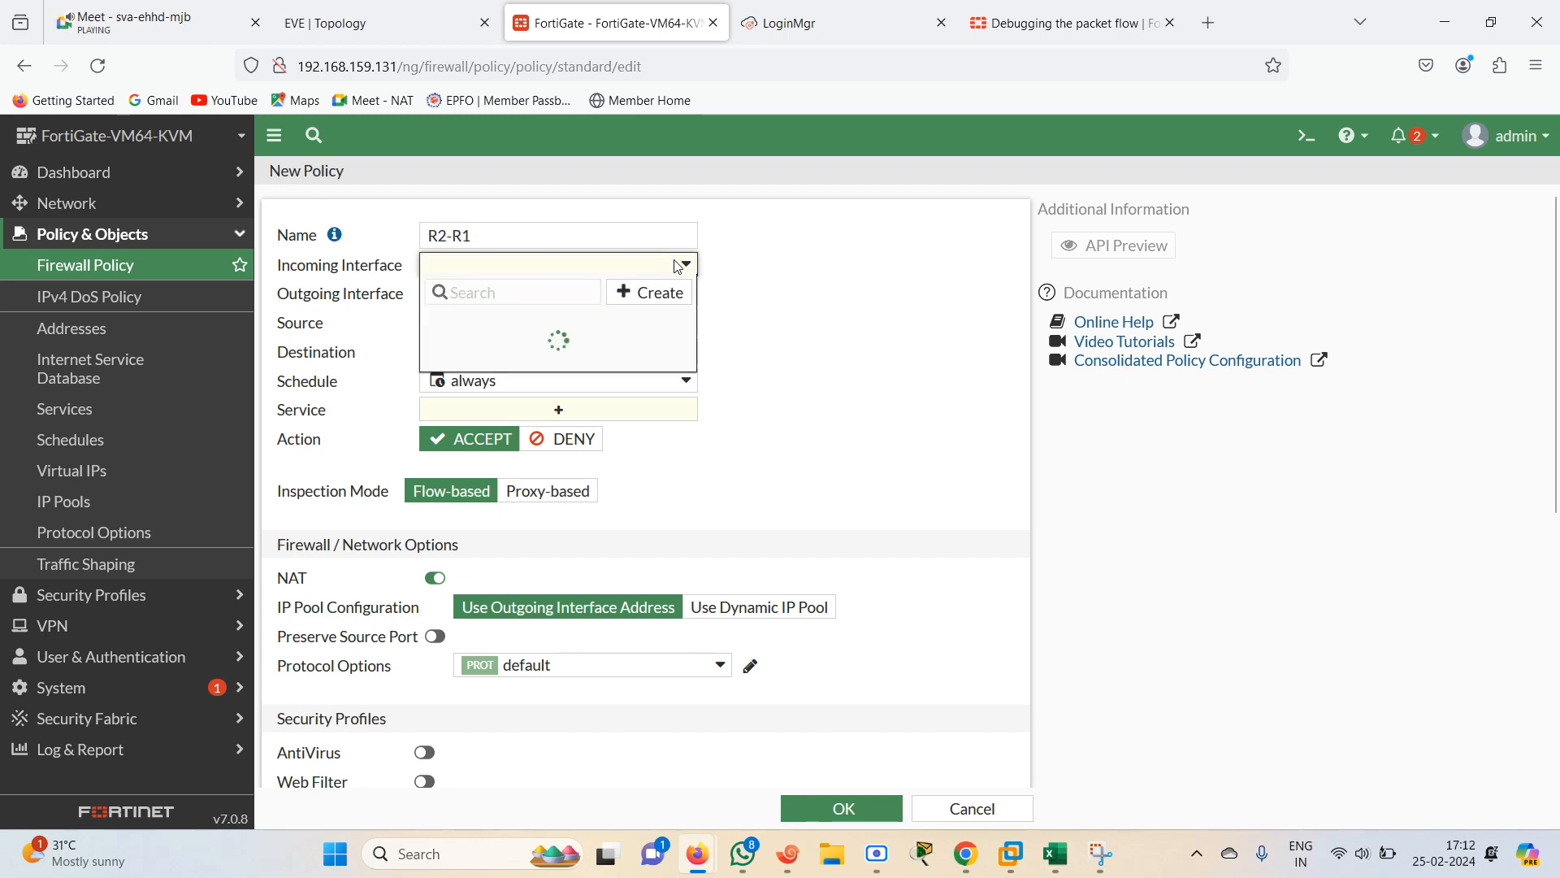
left_click(585, 396)
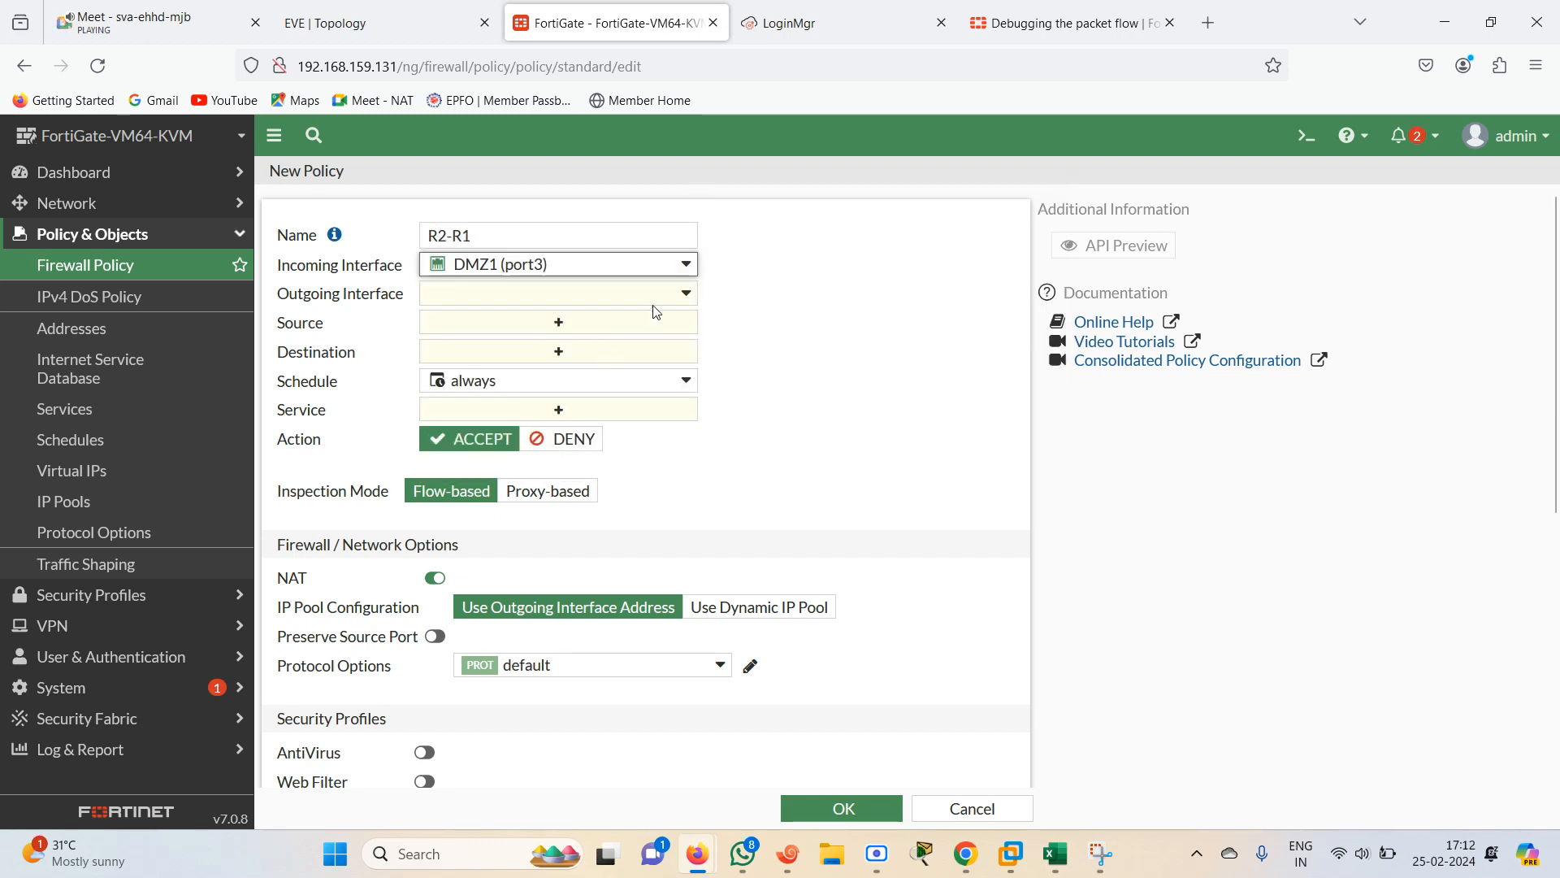
left_click(681, 294)
left_click(545, 399)
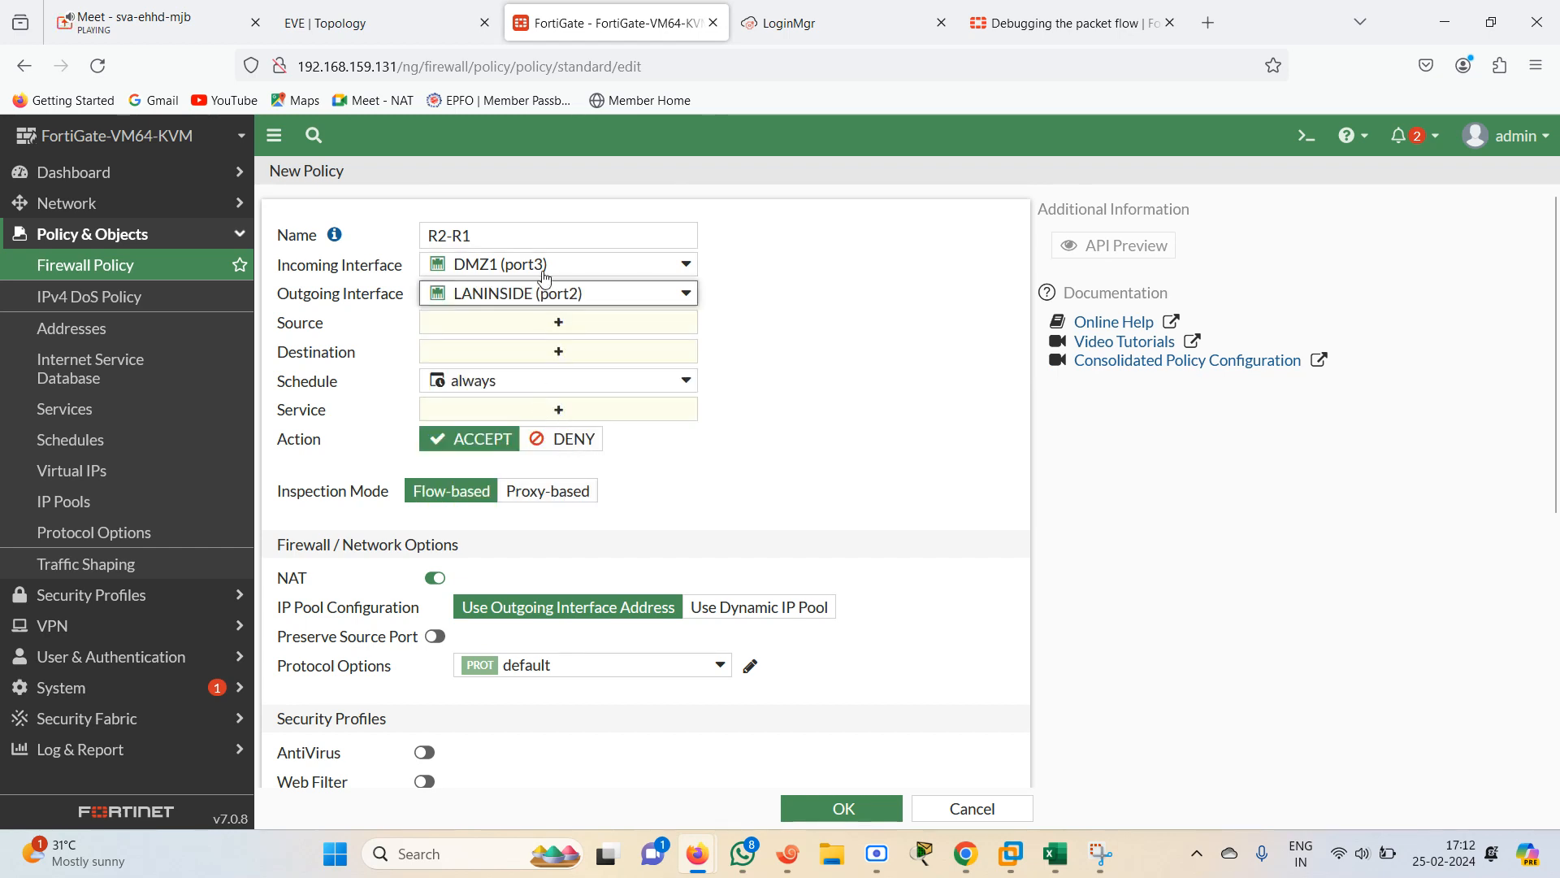
Set the policy's source and destination to all and service to ALL, and save the policy
left_click(569, 323)
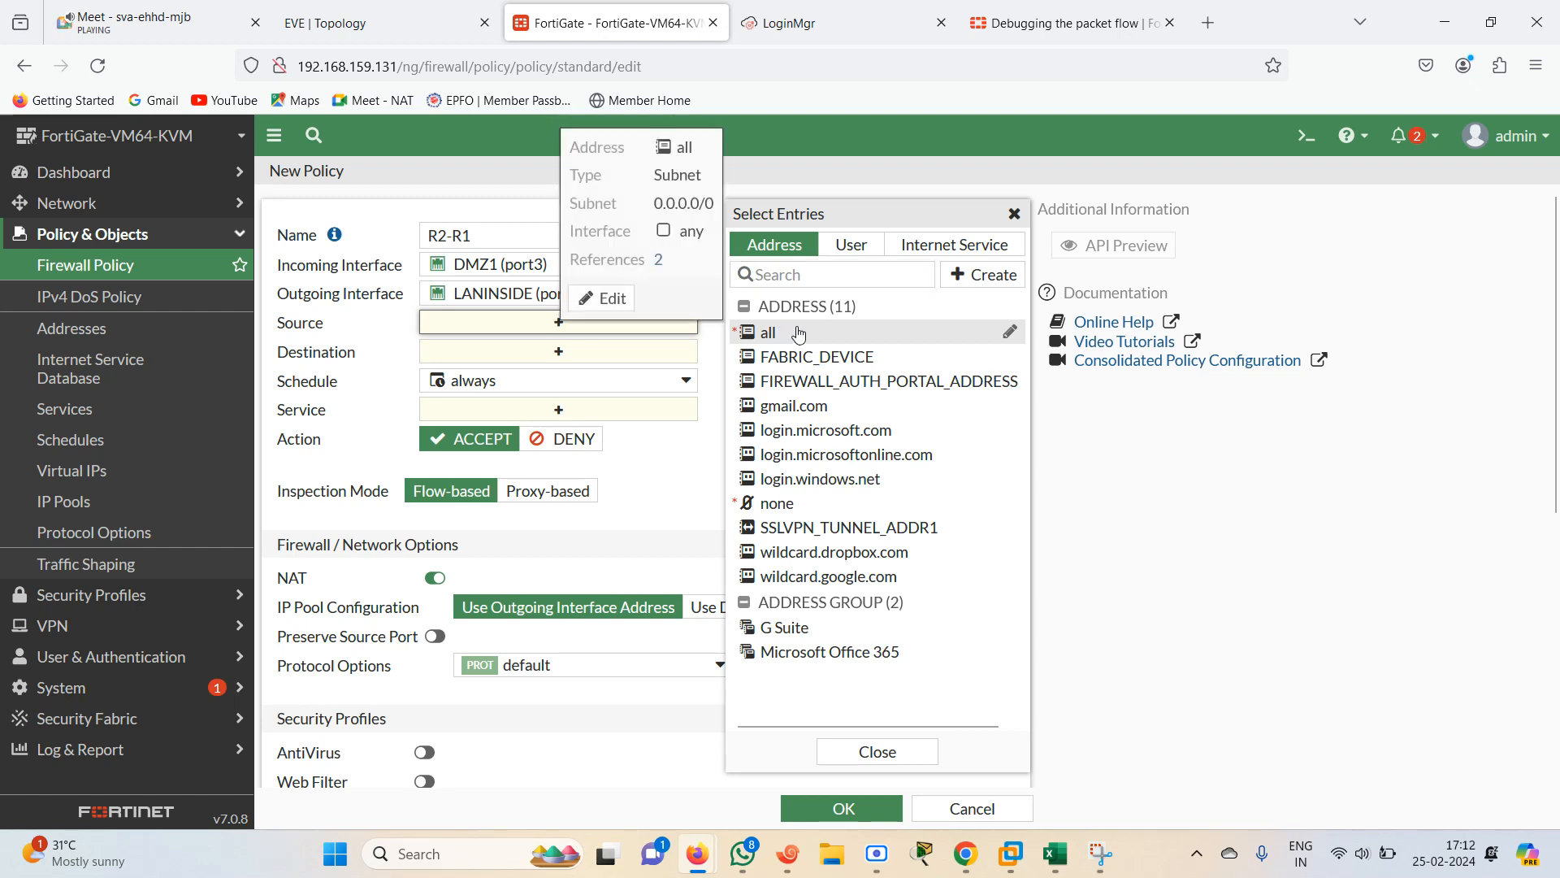
left_click(768, 332)
left_click(615, 374)
left_click(800, 332)
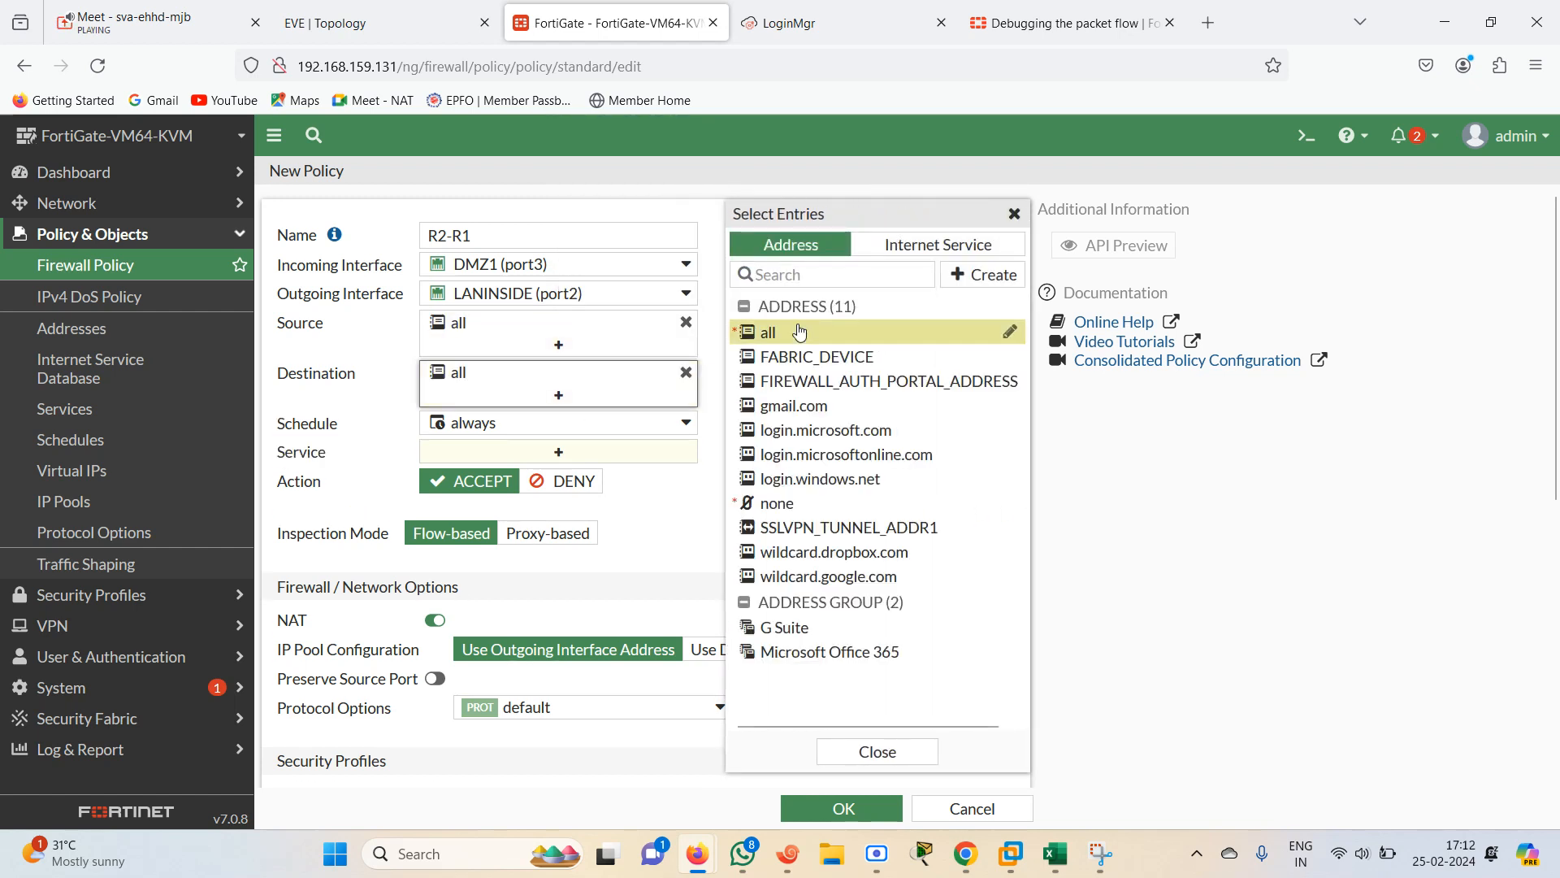
left_click(618, 452)
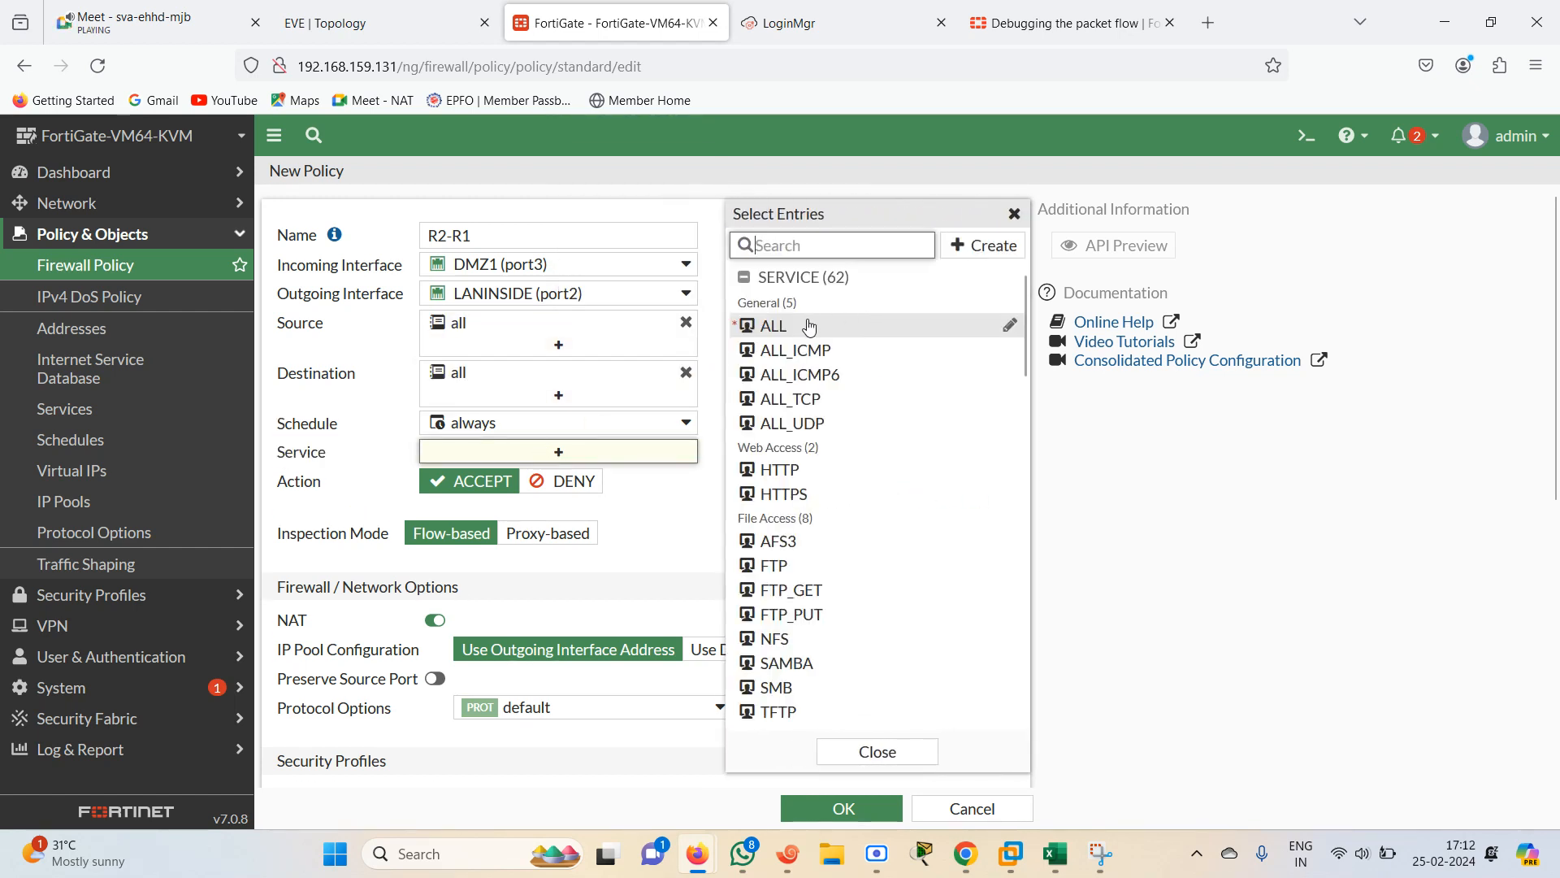
left_click(828, 752)
left_click(809, 807)
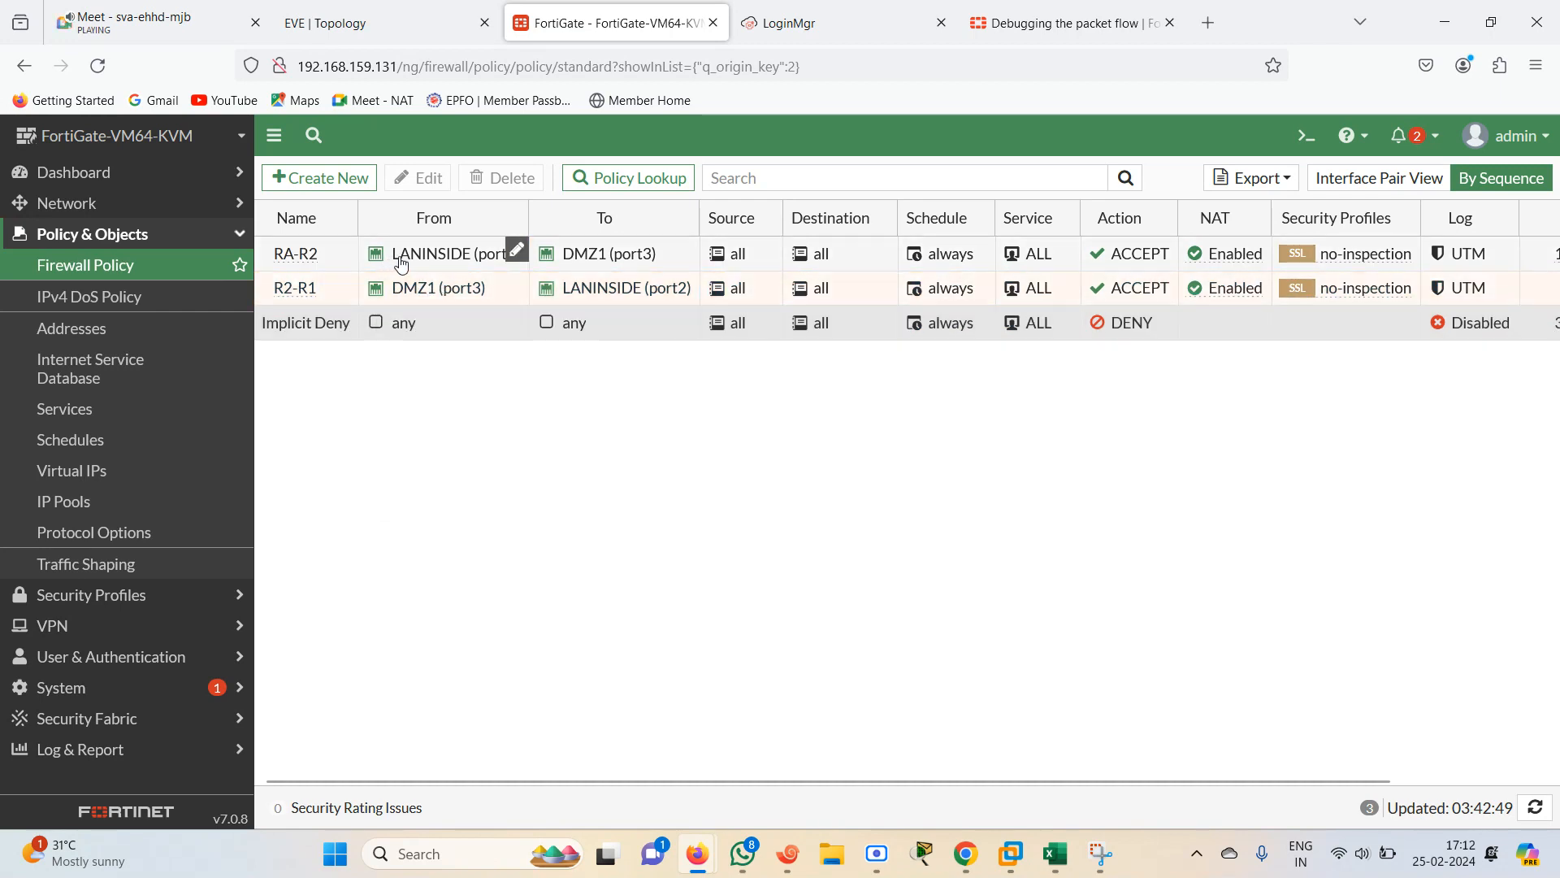
From the R2 console, repeat the ping to 192.168.1.1 to test the new policy
mouse_move(633, 289)
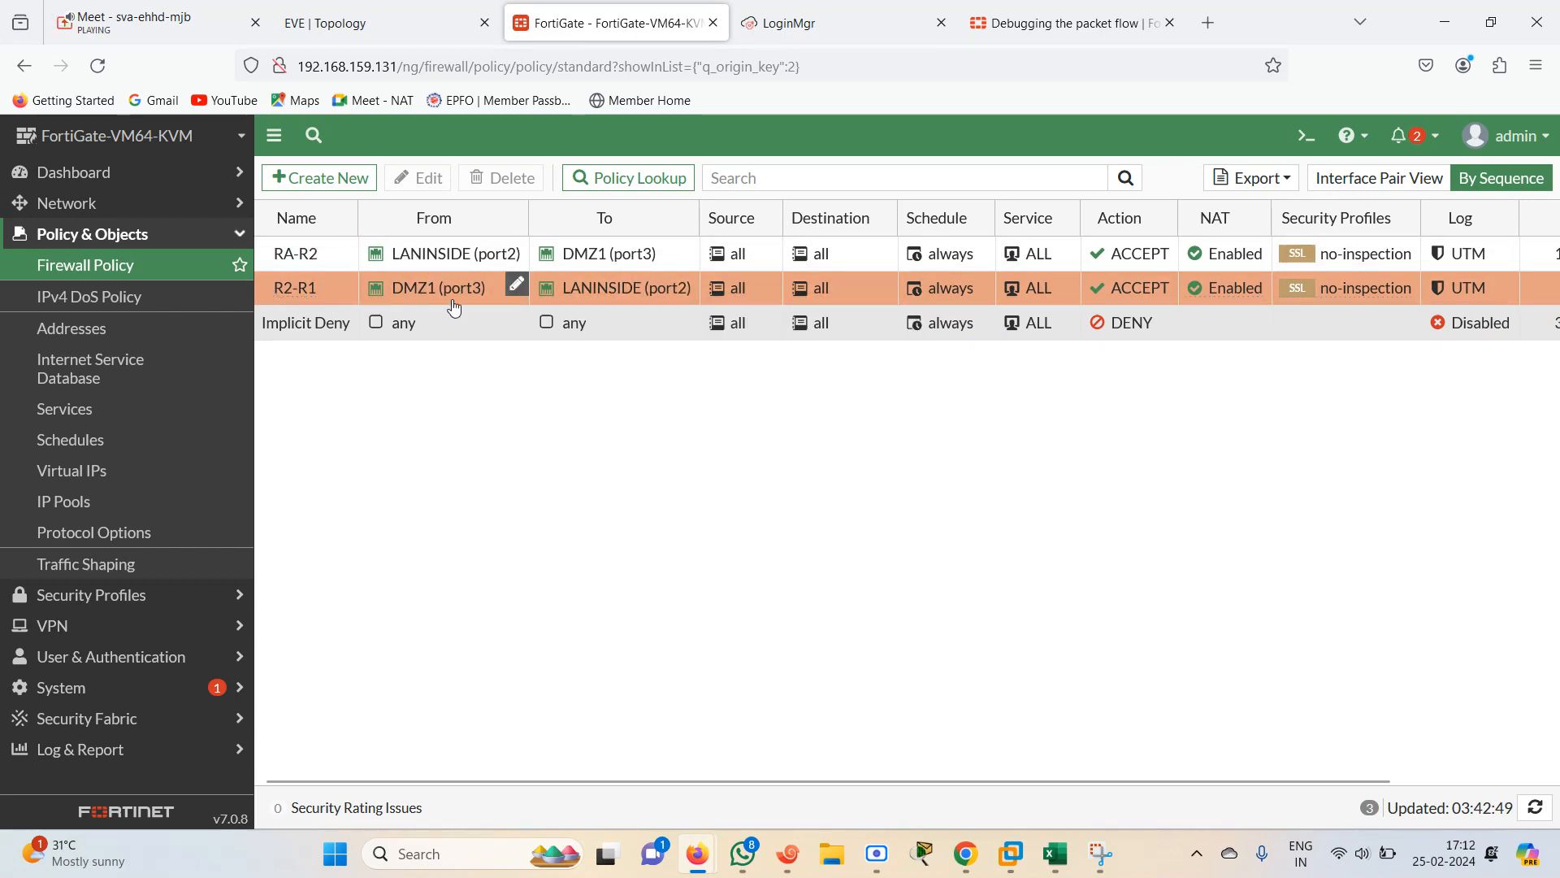
left_click(426, 45)
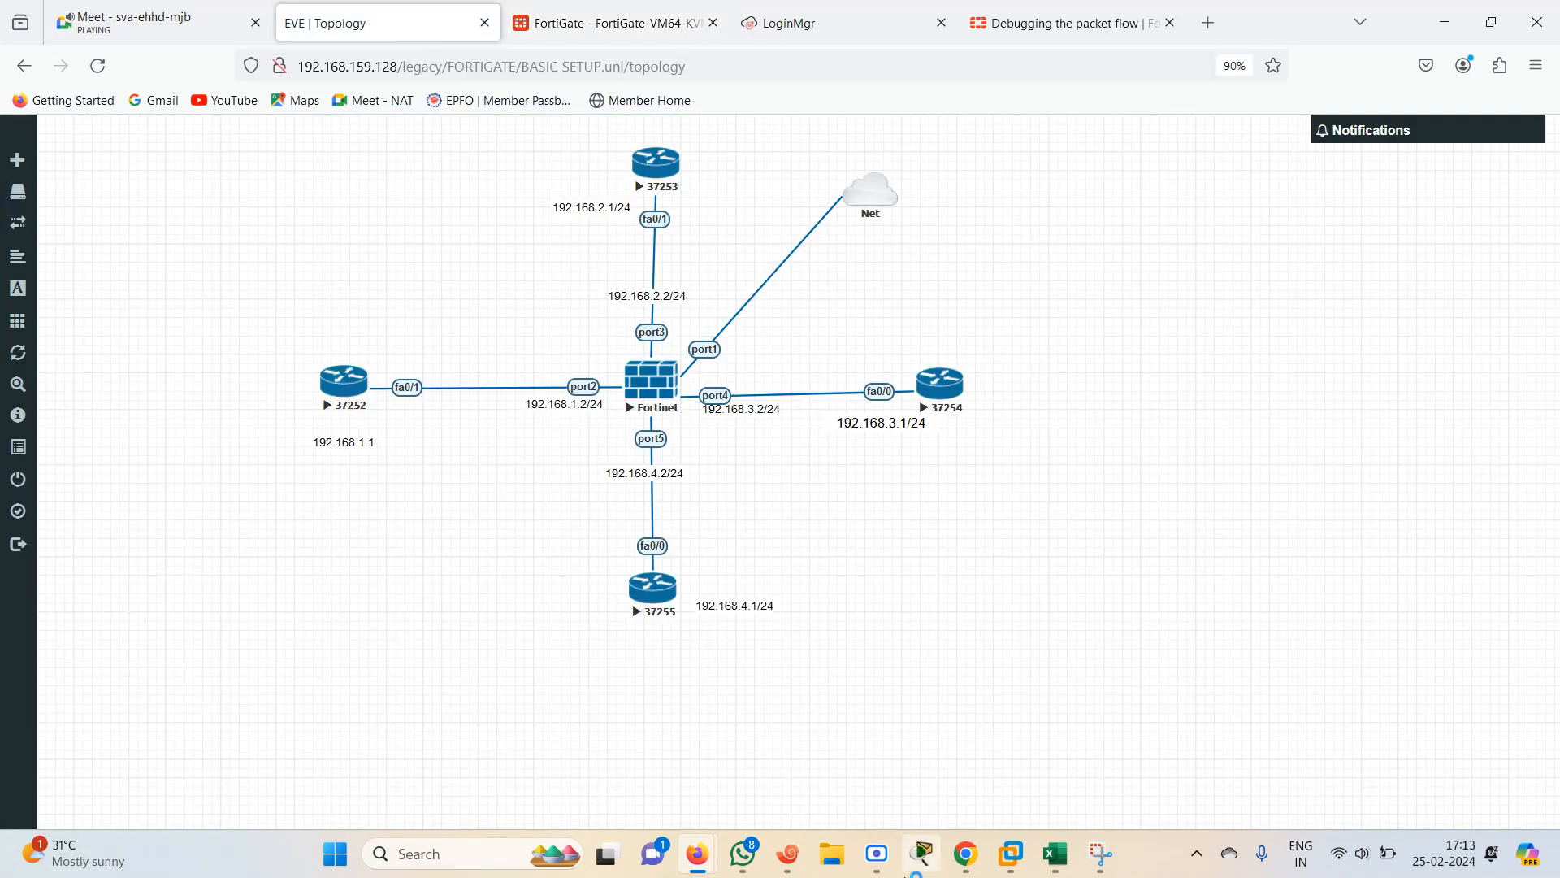
left_click(787, 854)
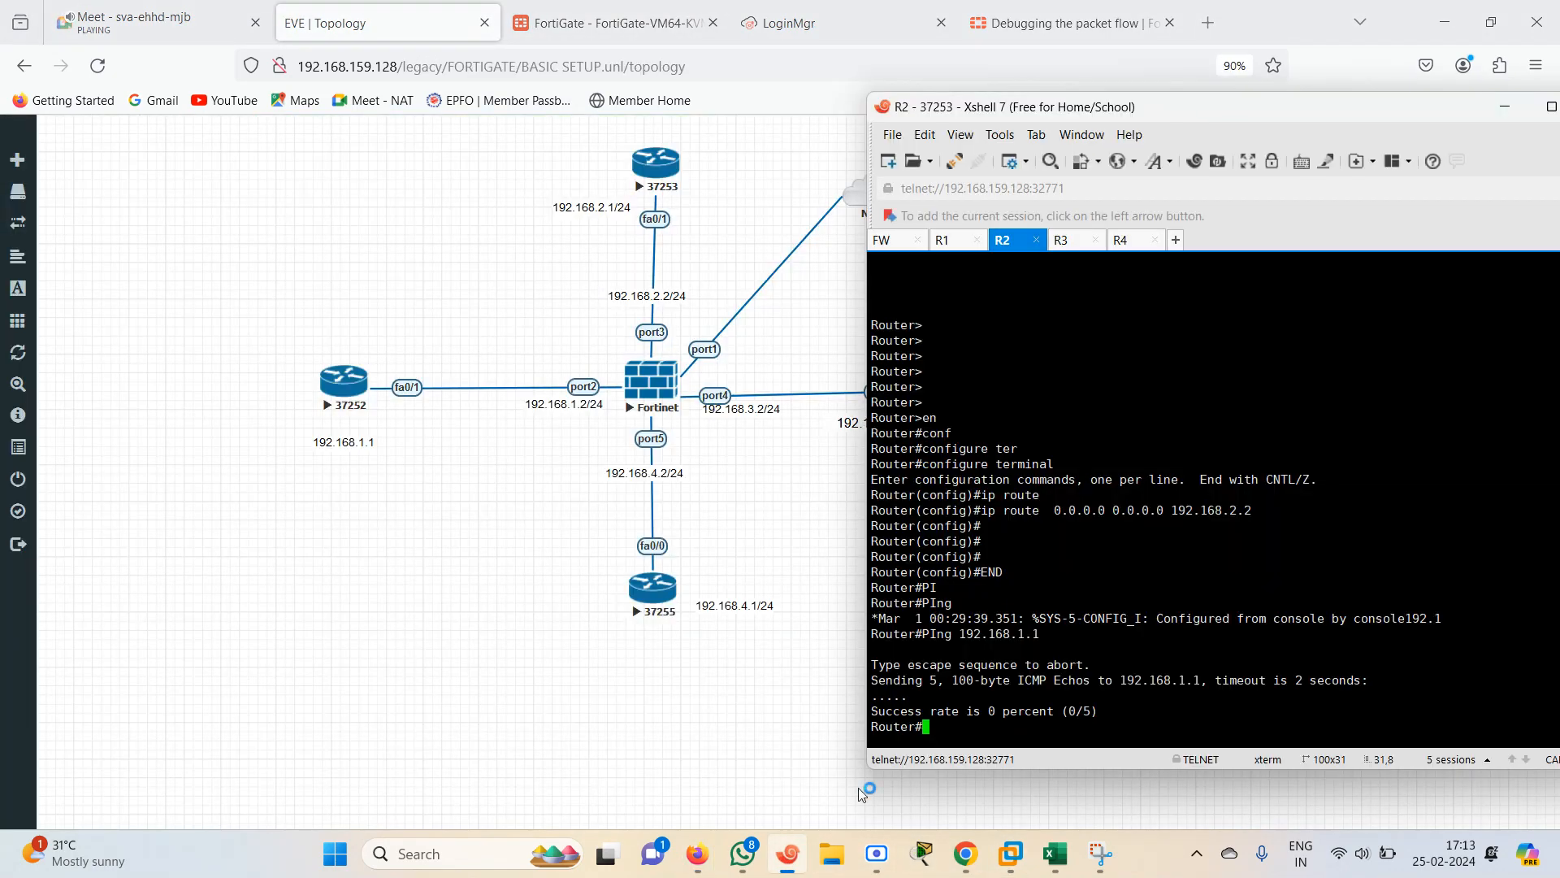
key("Up")
key("Return")
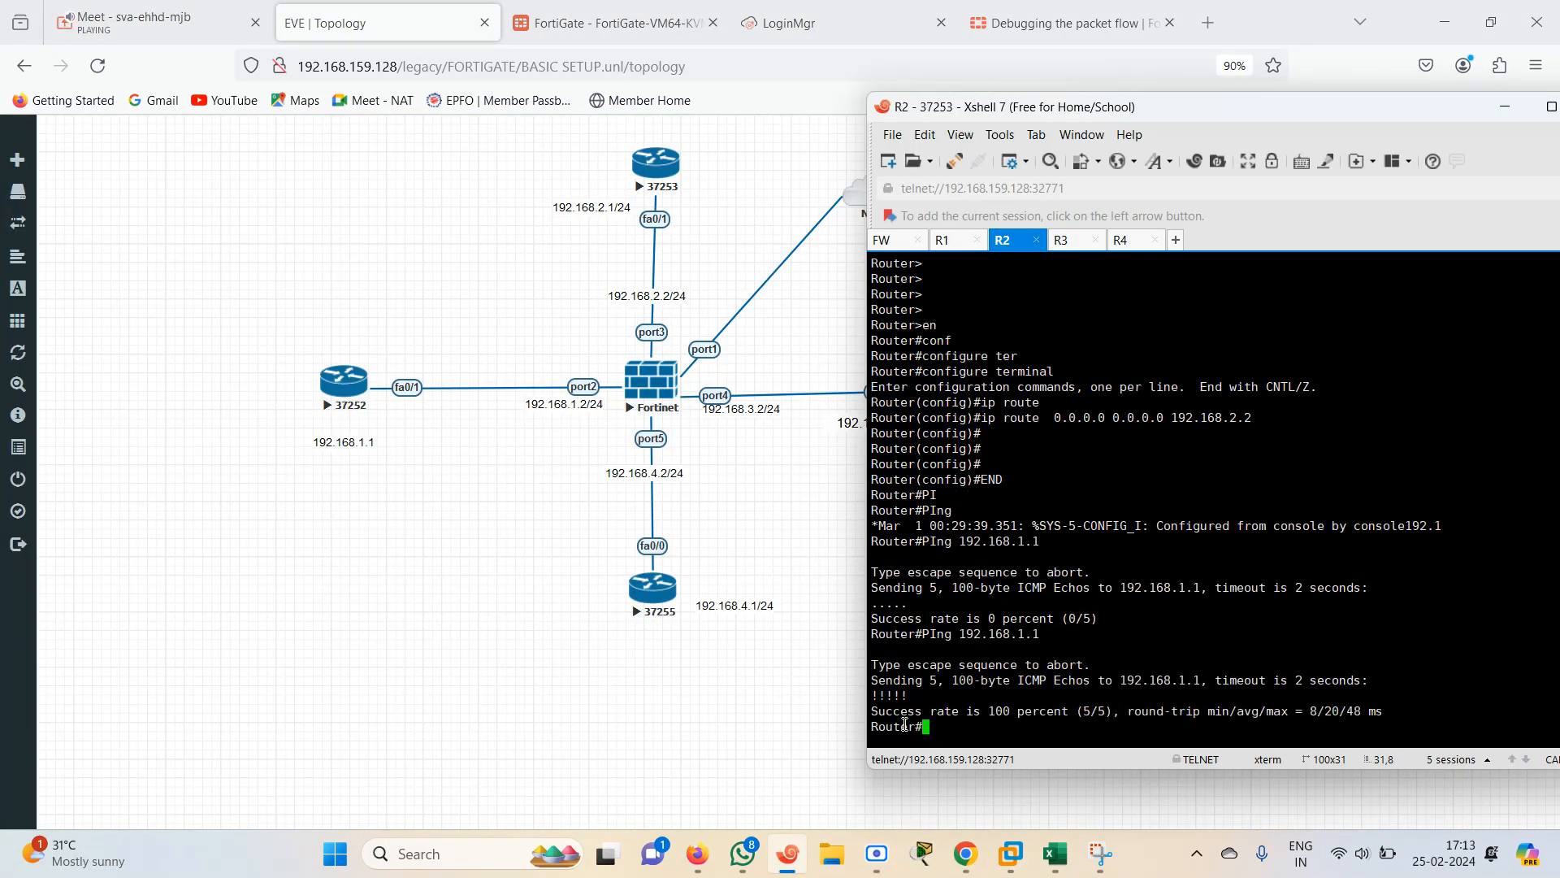
Run the ping to 192.168.1.1 from R2 once more
left_click(609, 23)
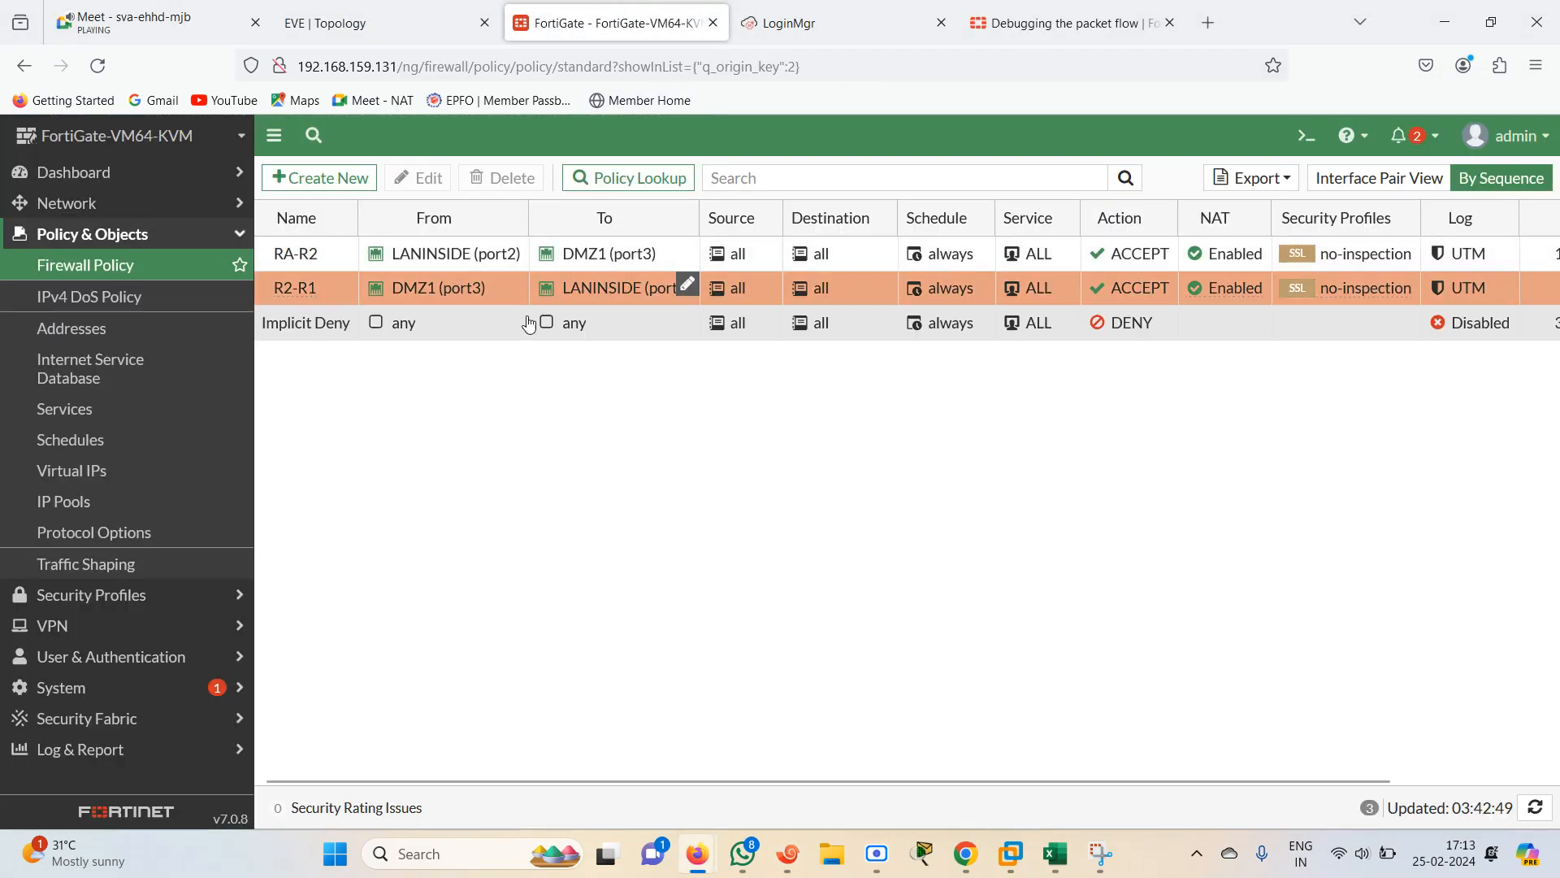
left_click(426, 15)
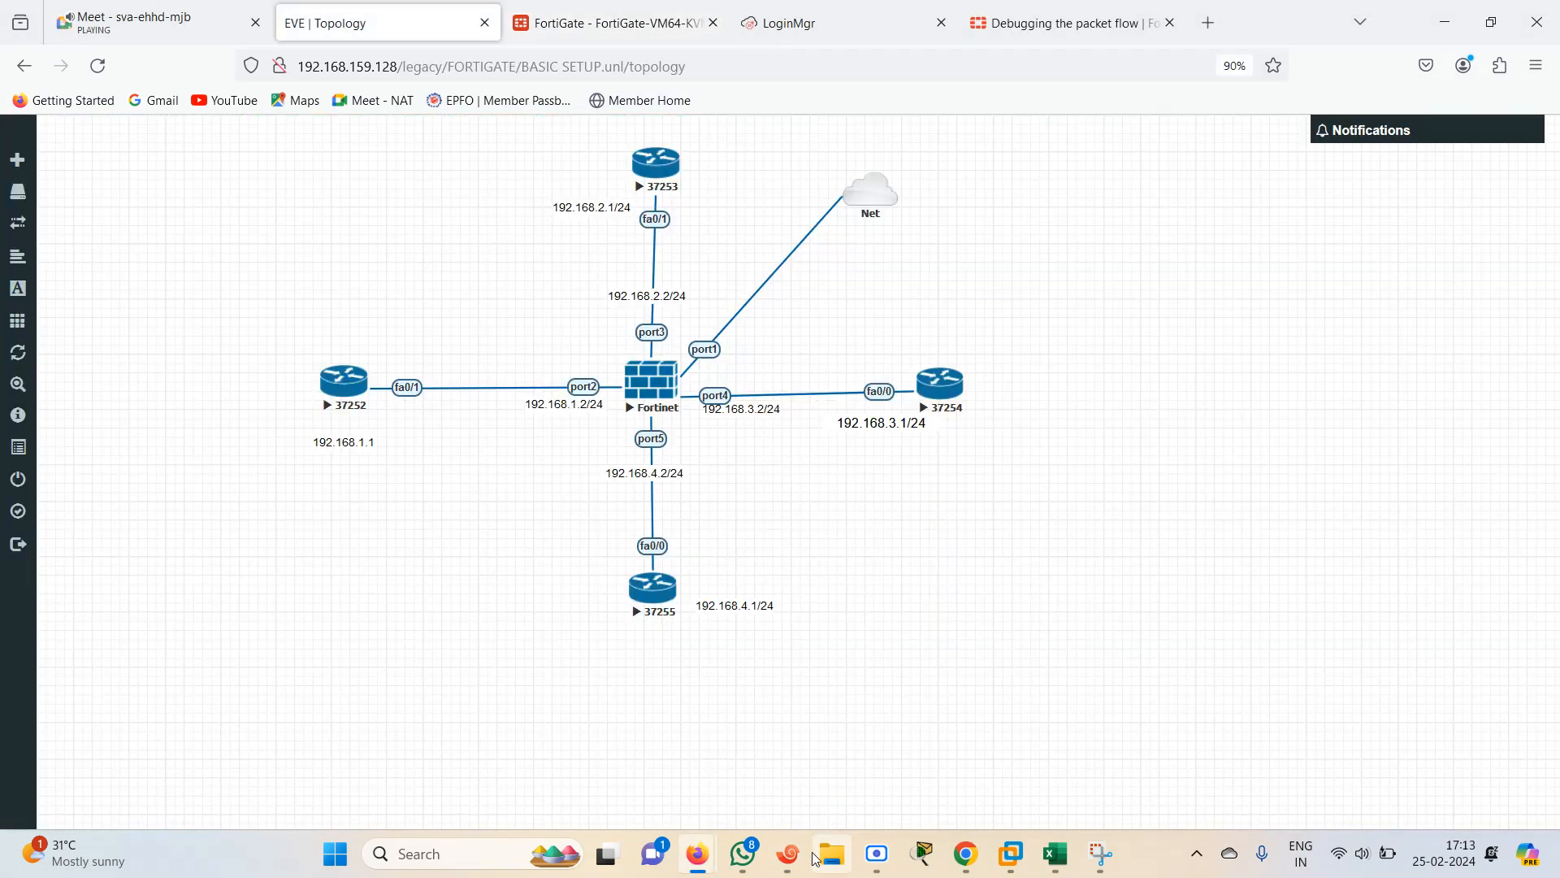
left_click(789, 853)
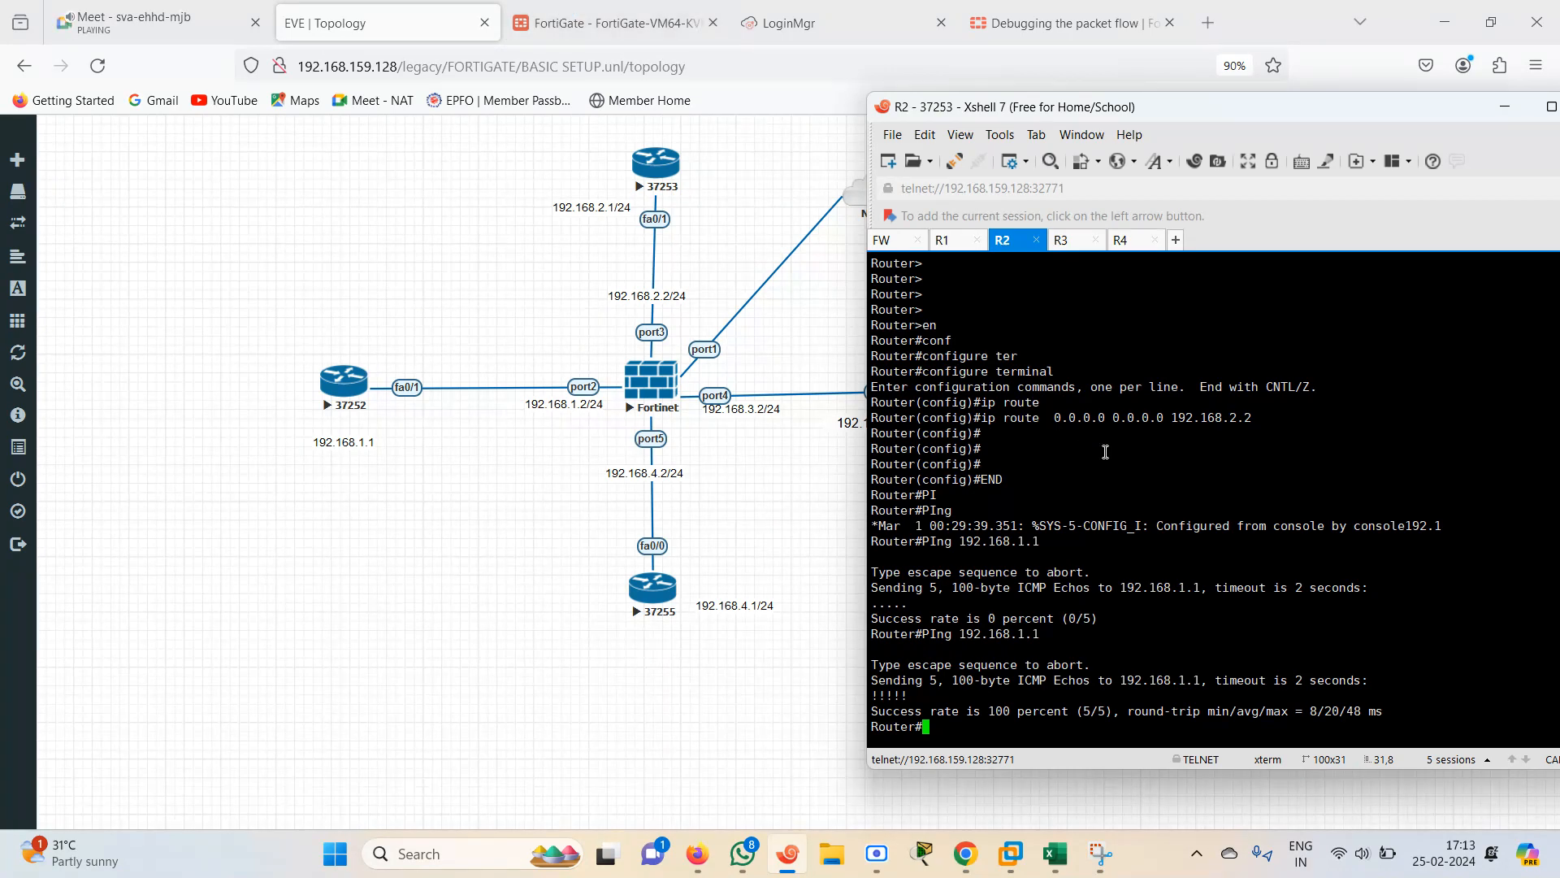
key("Up")
key("Return")
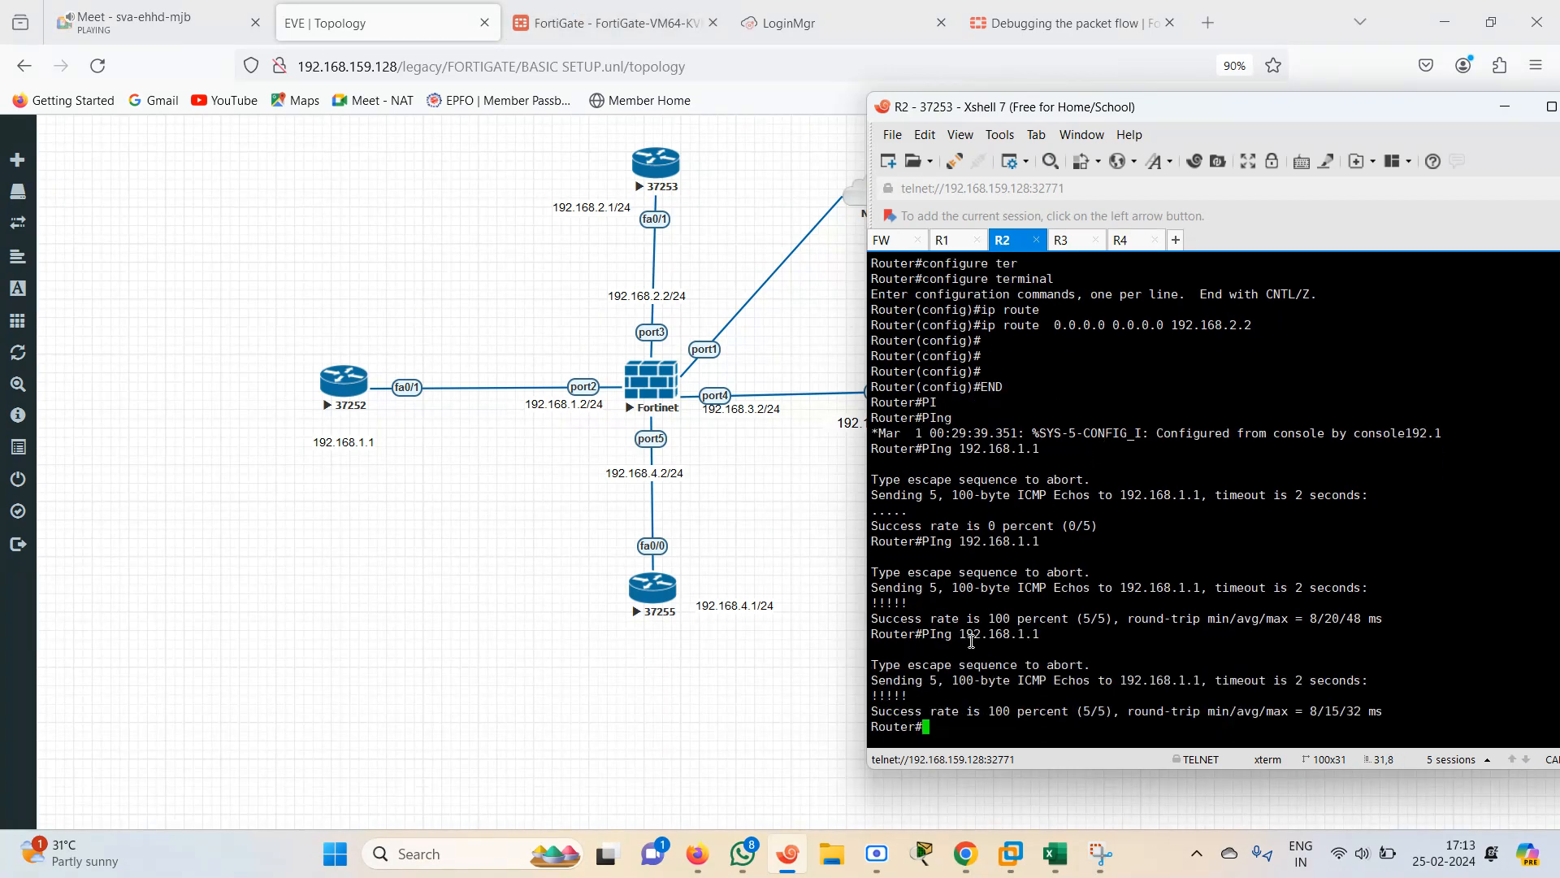
left_click_drag(929, 710, 872, 699)
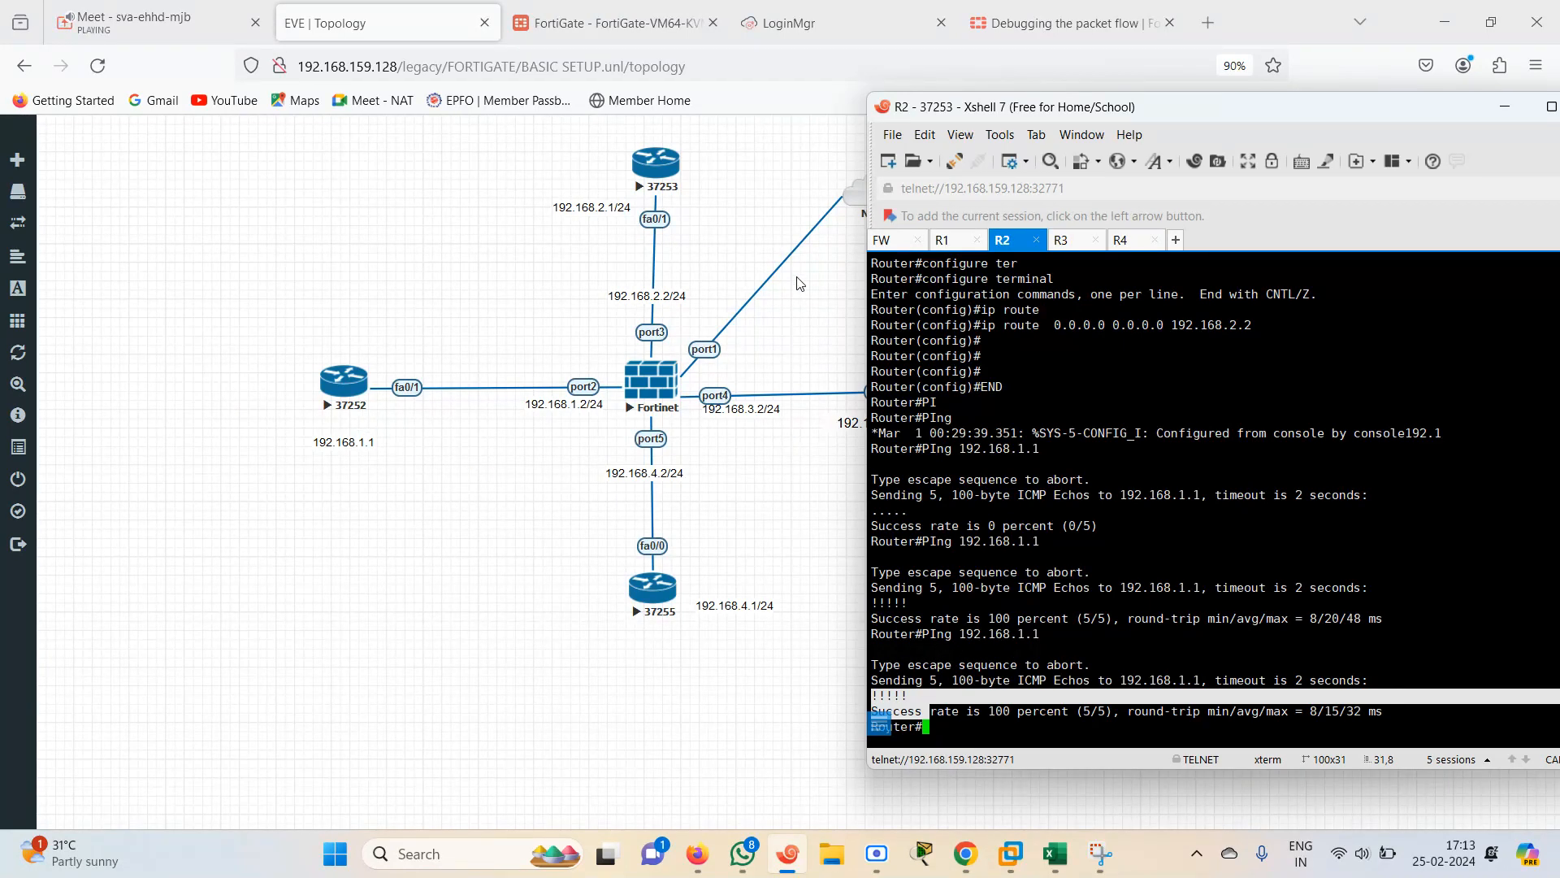
left_click(1063, 660)
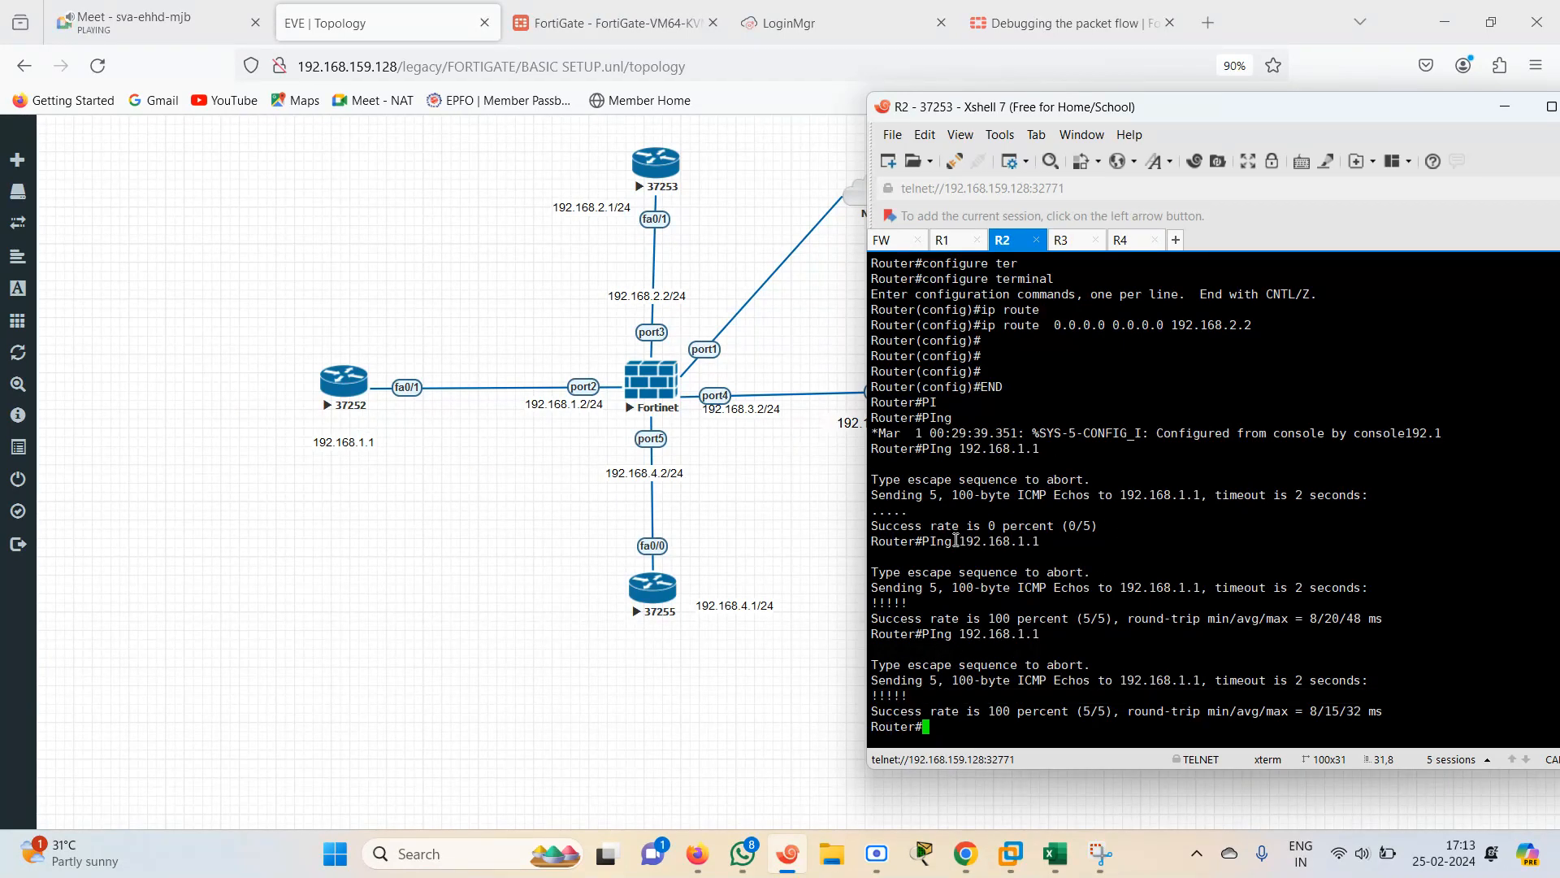
left_click(625, 20)
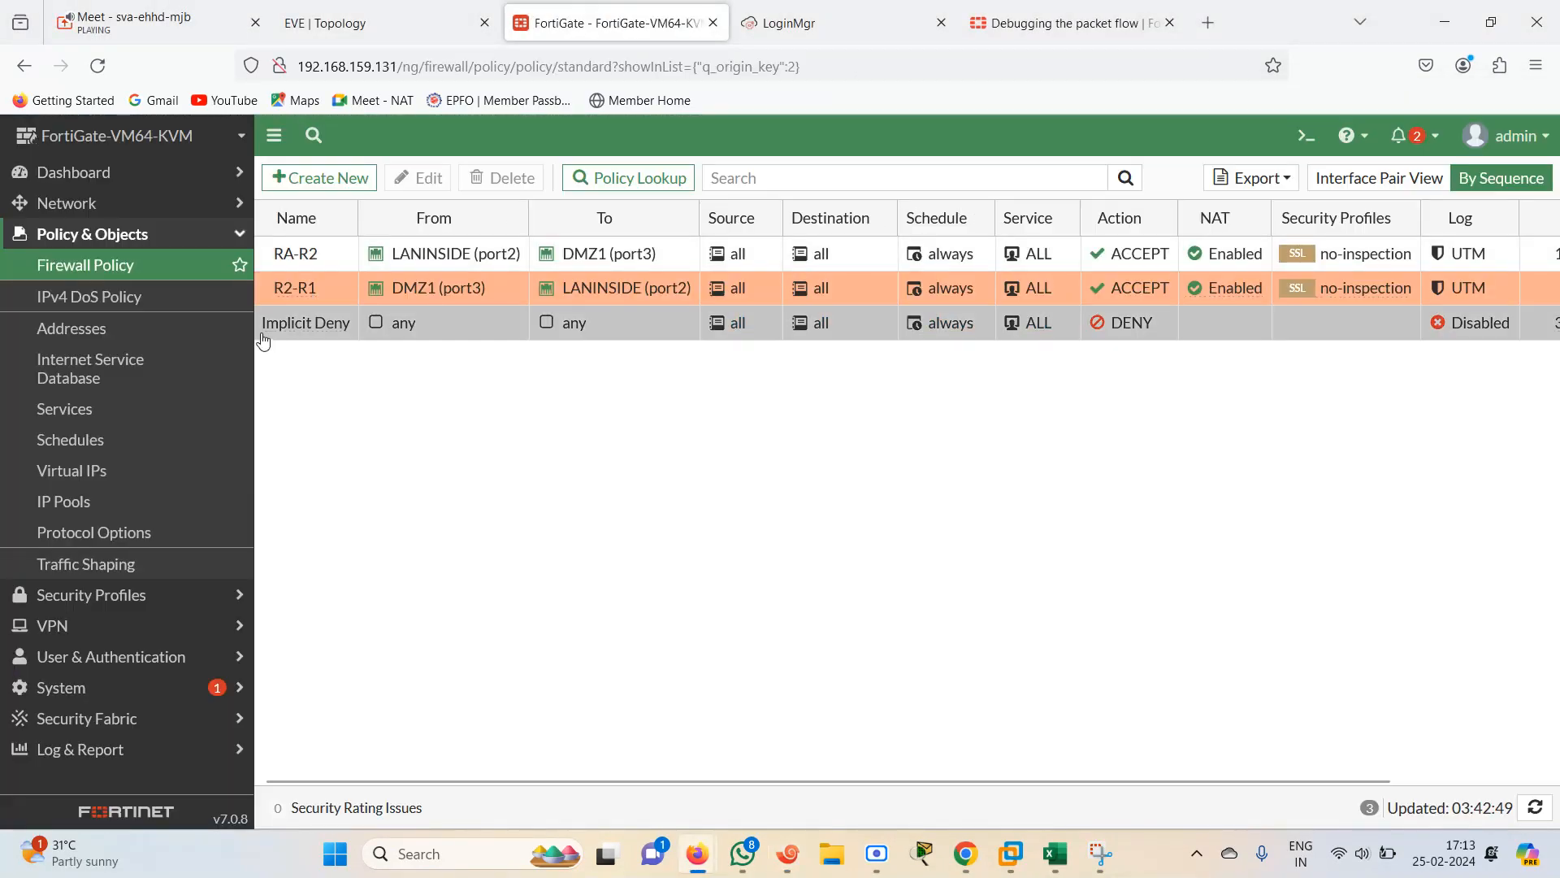
left_click(414, 8)
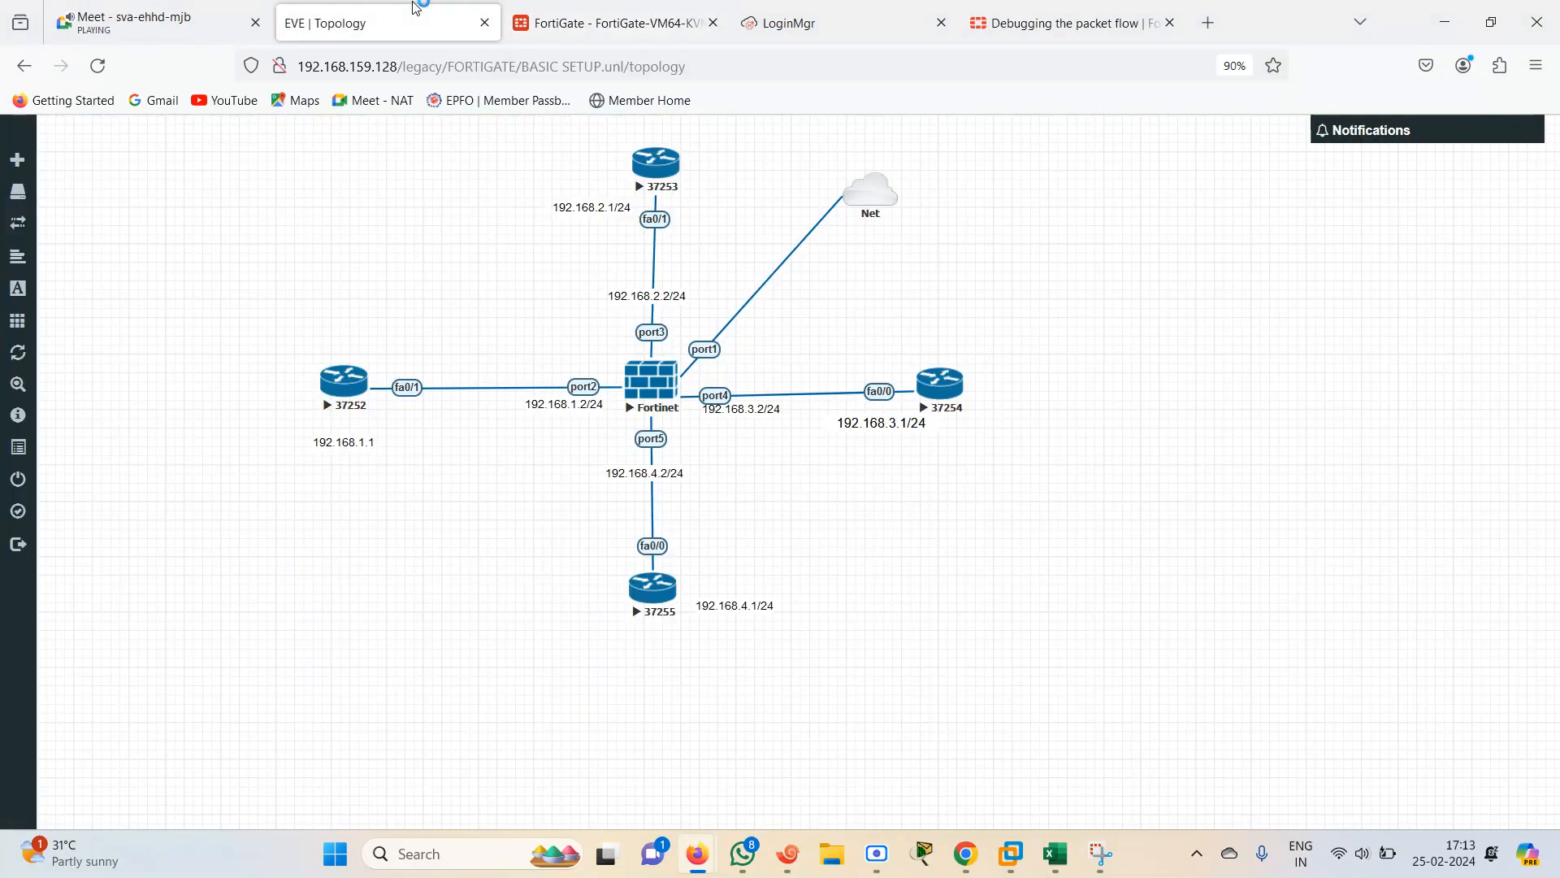
left_click(615, 30)
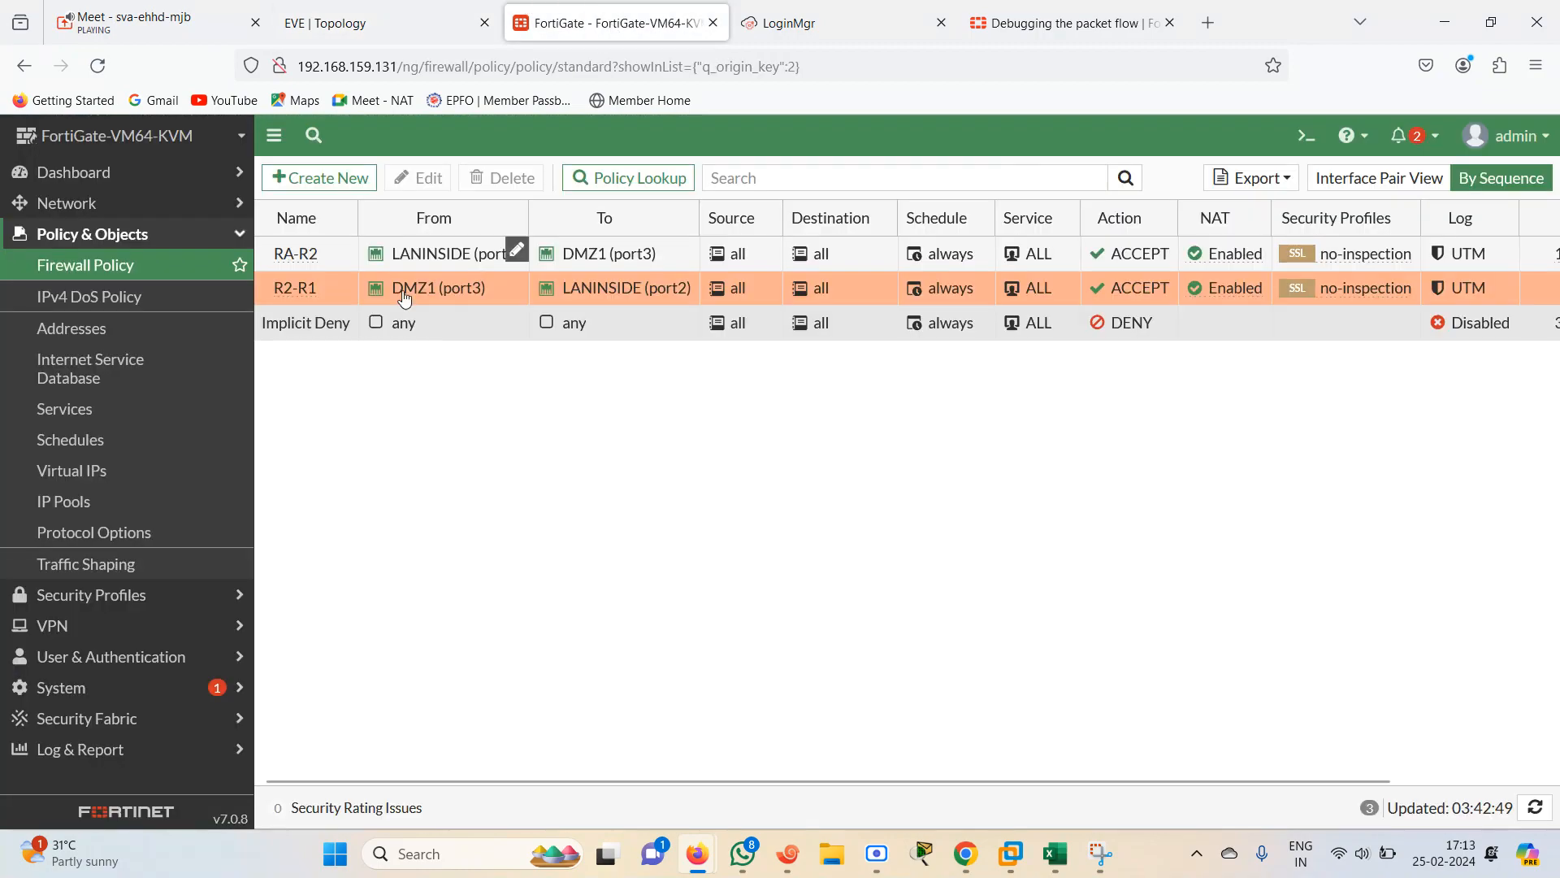
left_click(449, 8)
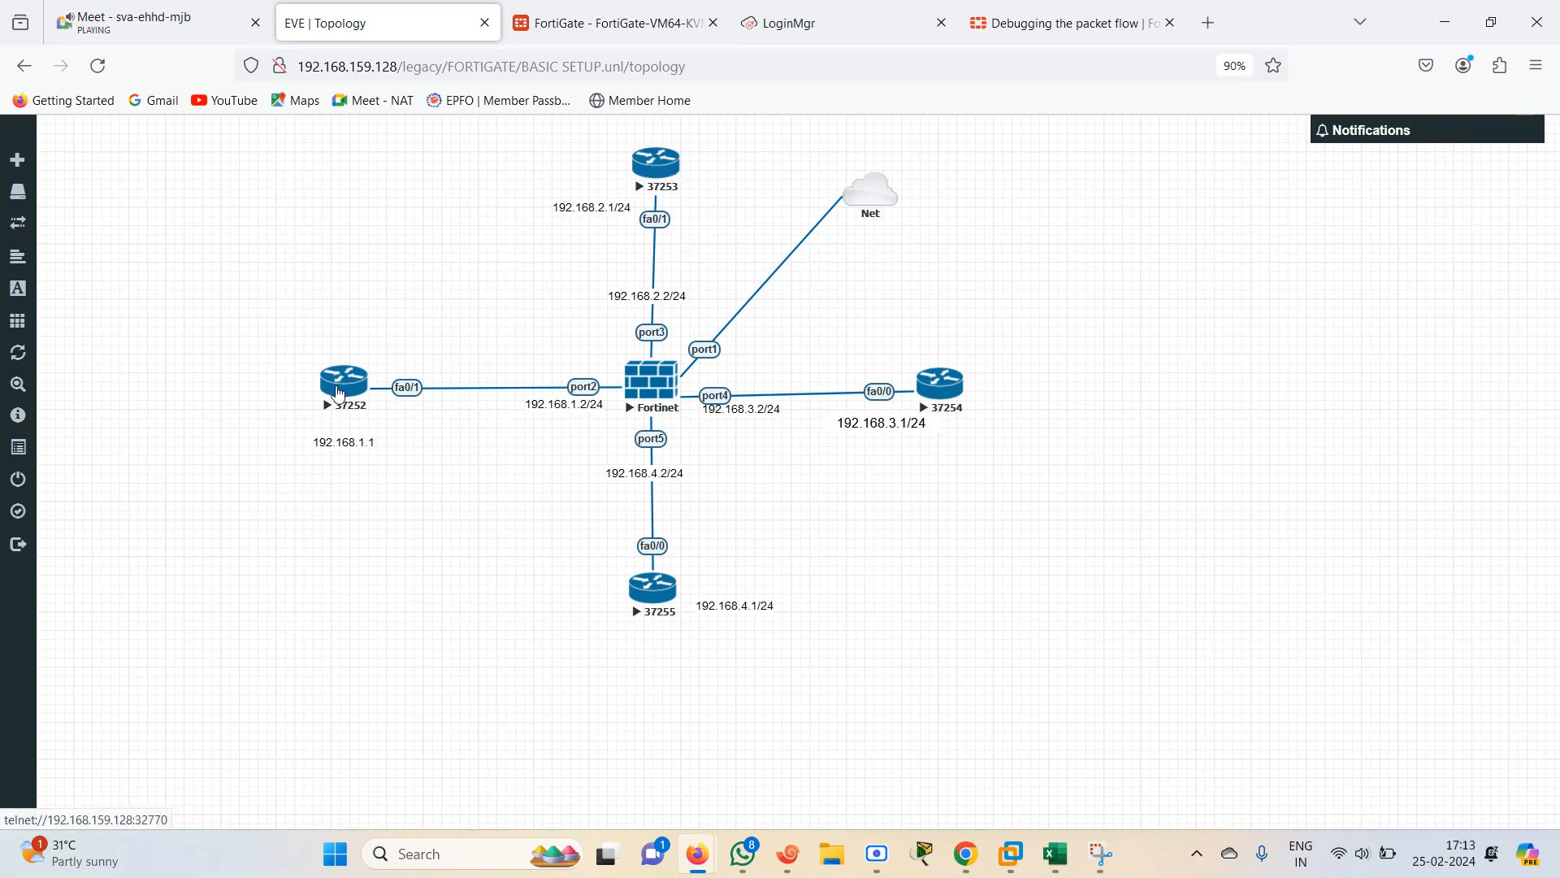
left_click(605, 9)
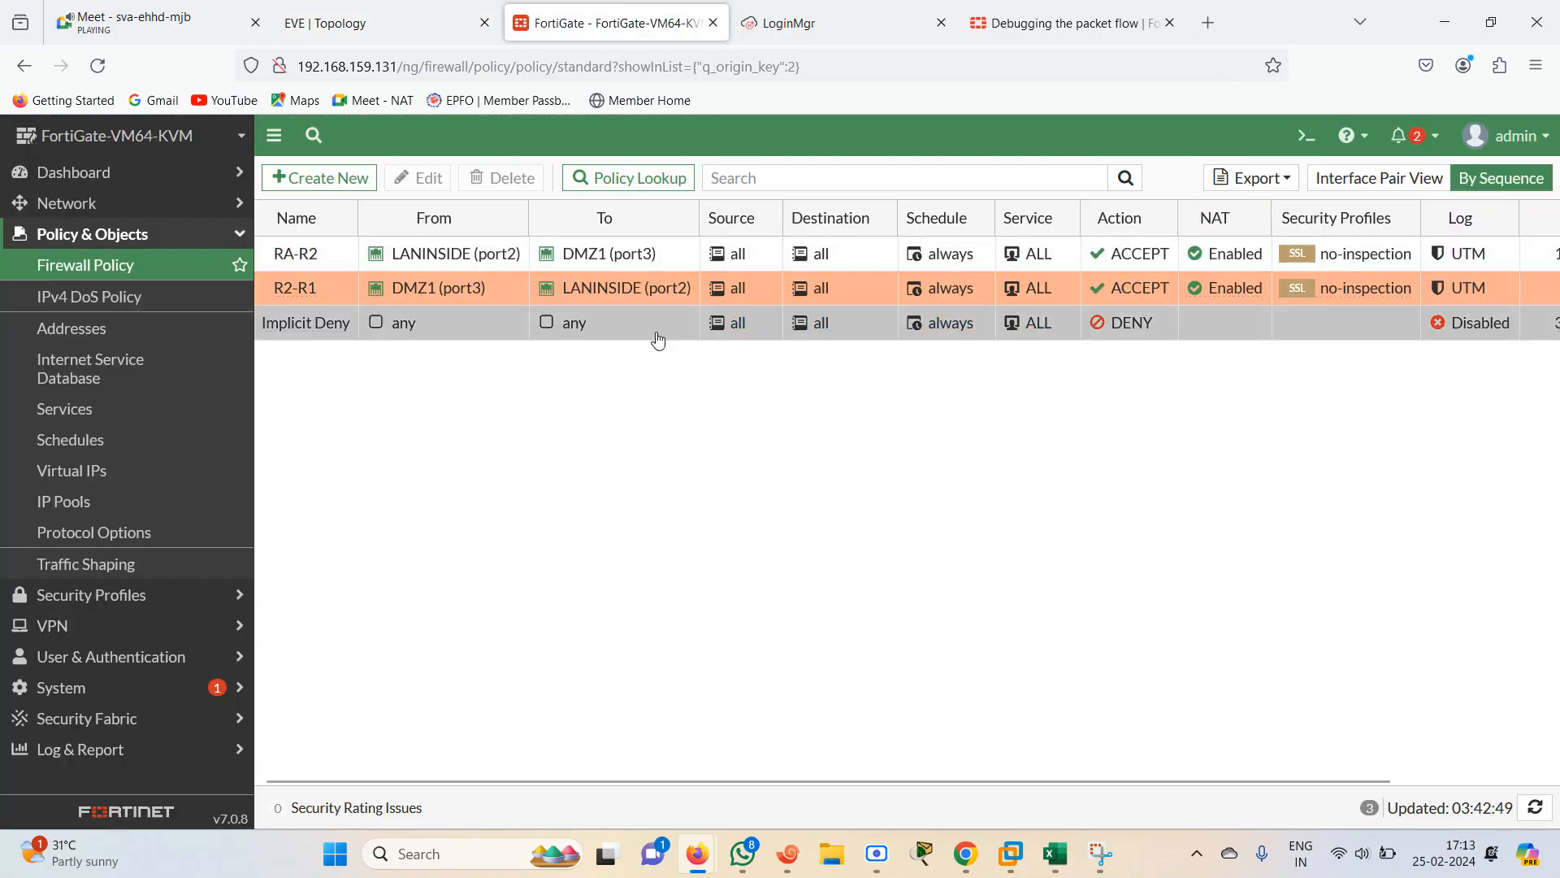
left_click(398, 12)
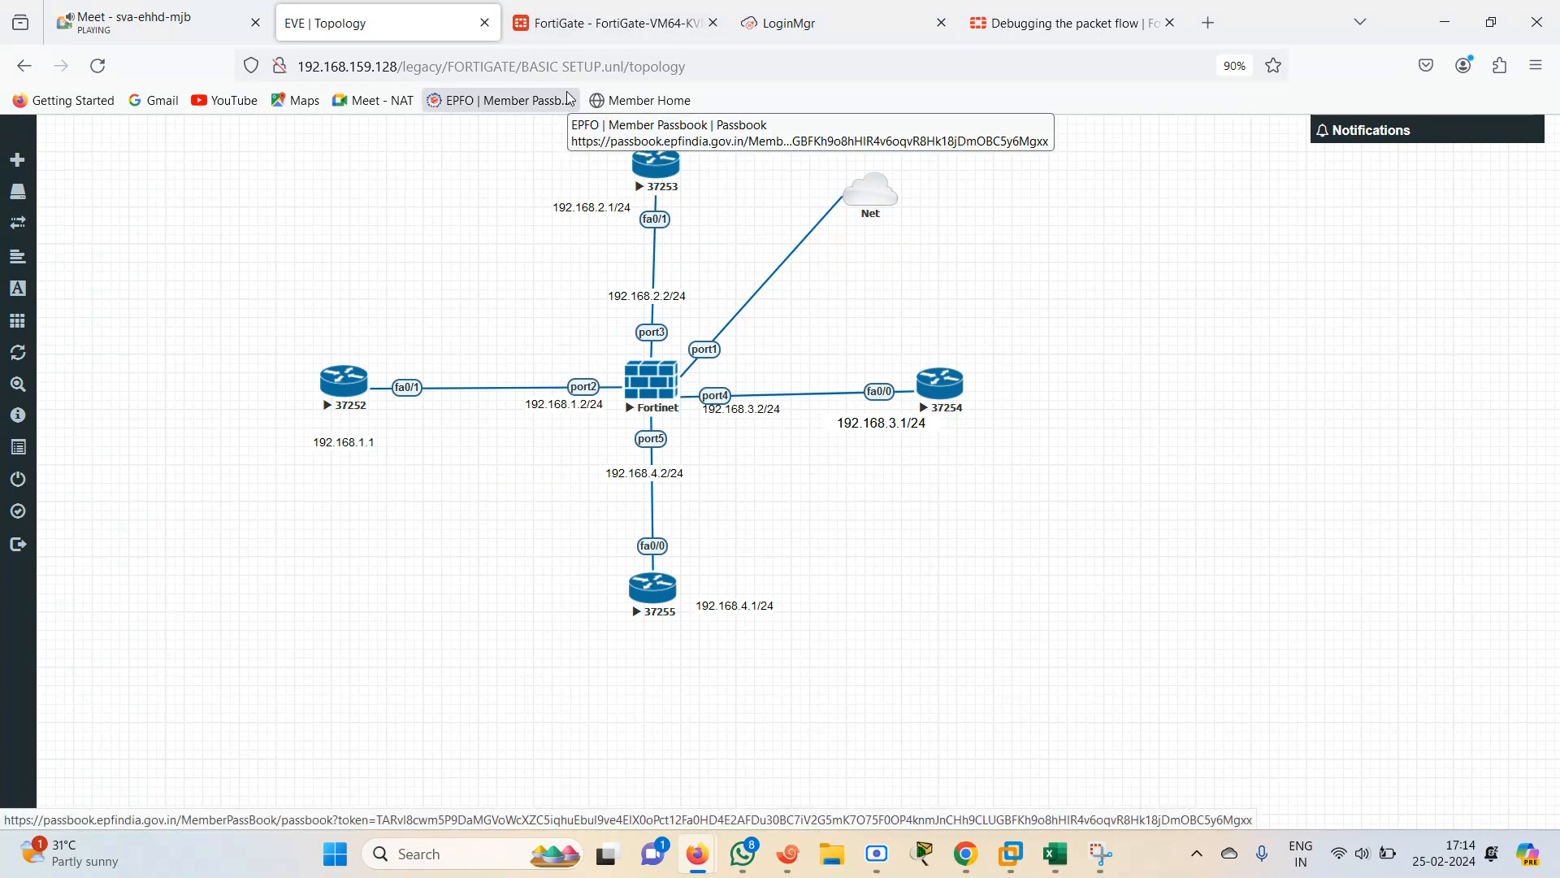
left_click(609, 22)
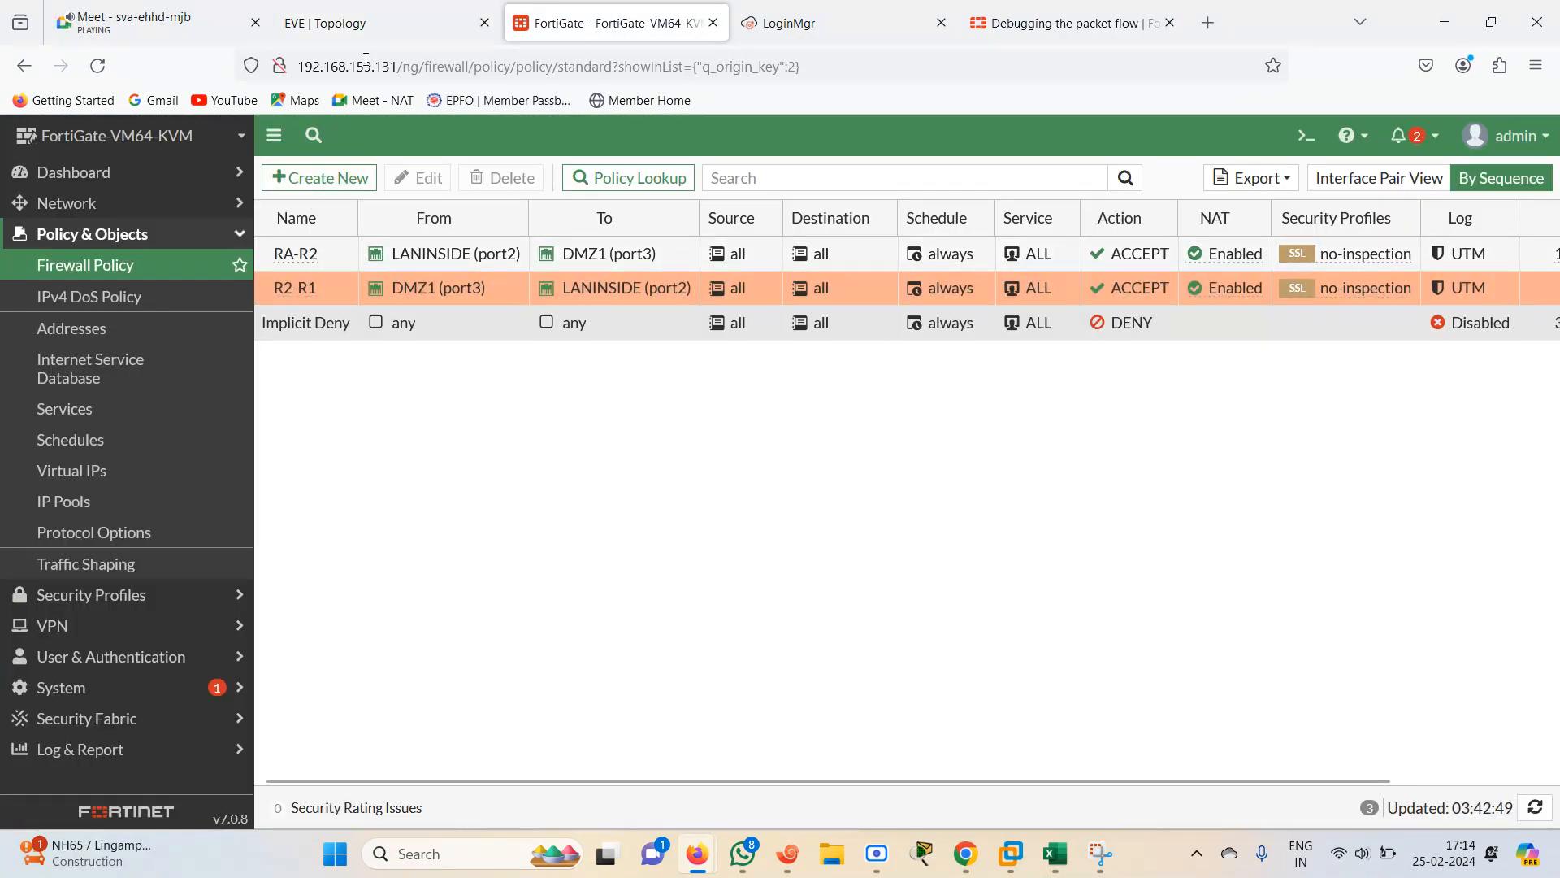
Create a new firewall policy named R1-R3 from LANINSIDE (port2) to OUTSIDE INTERNET (port4)
left_click(339, 179)
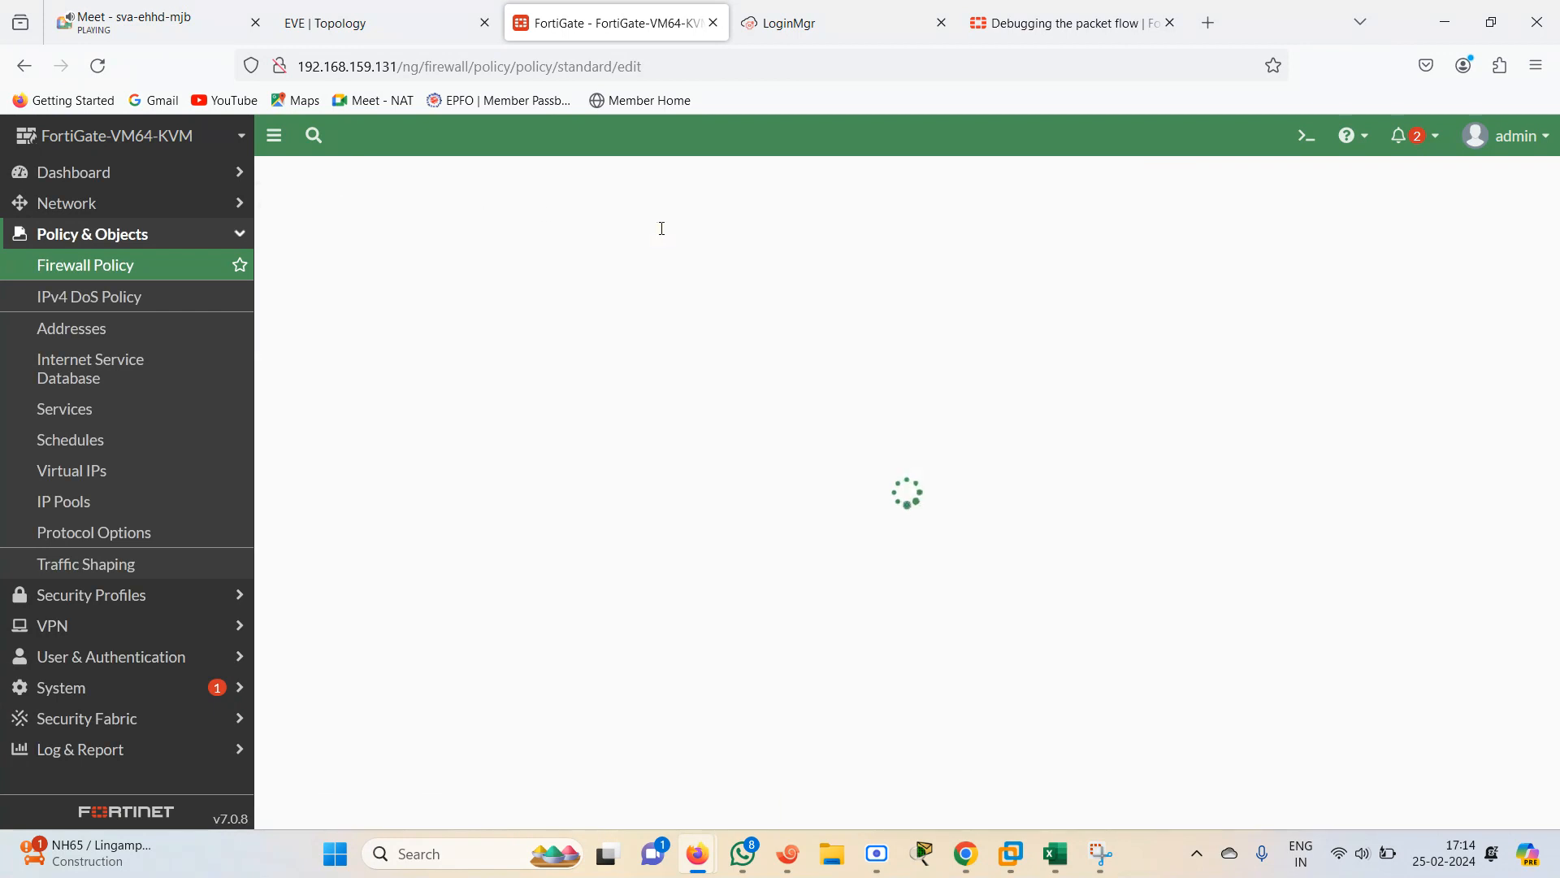
left_click(538, 241)
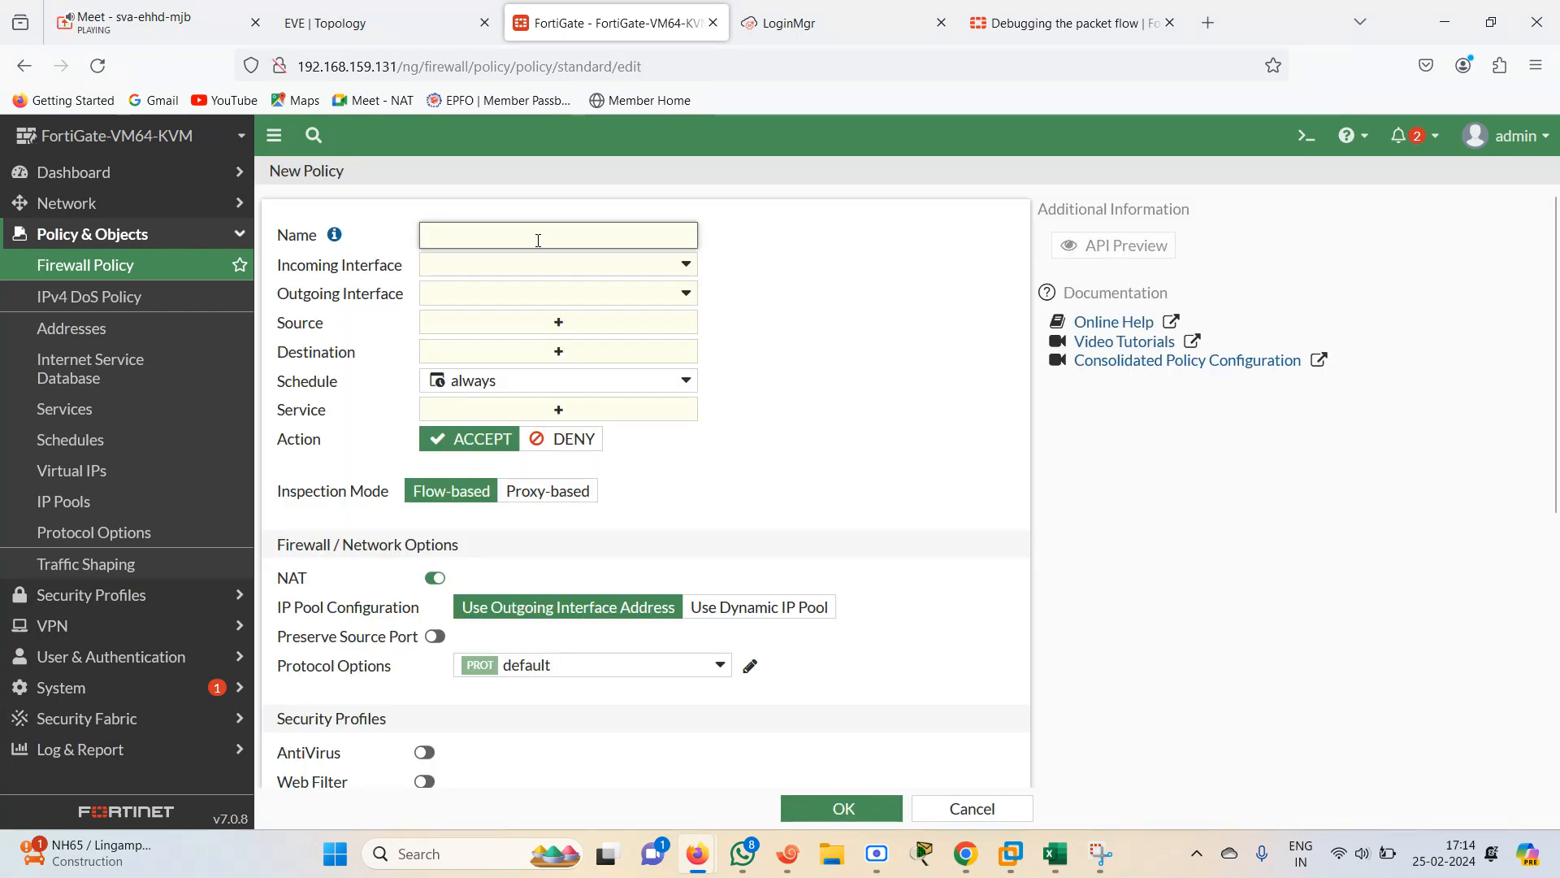
type("R1-R3")
left_click(689, 265)
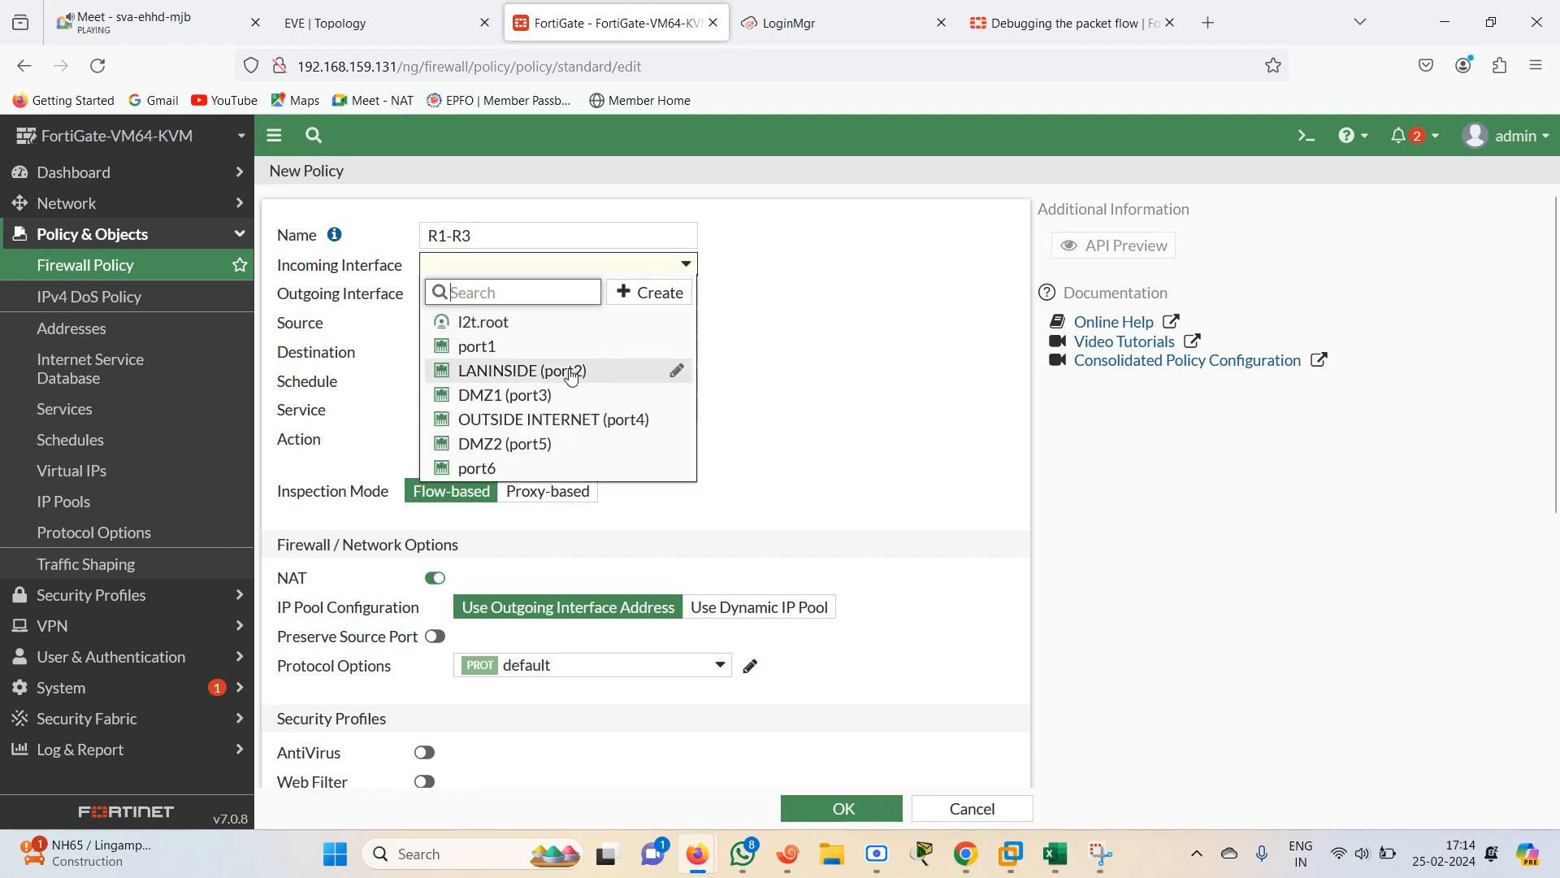
left_click(650, 368)
left_click(655, 299)
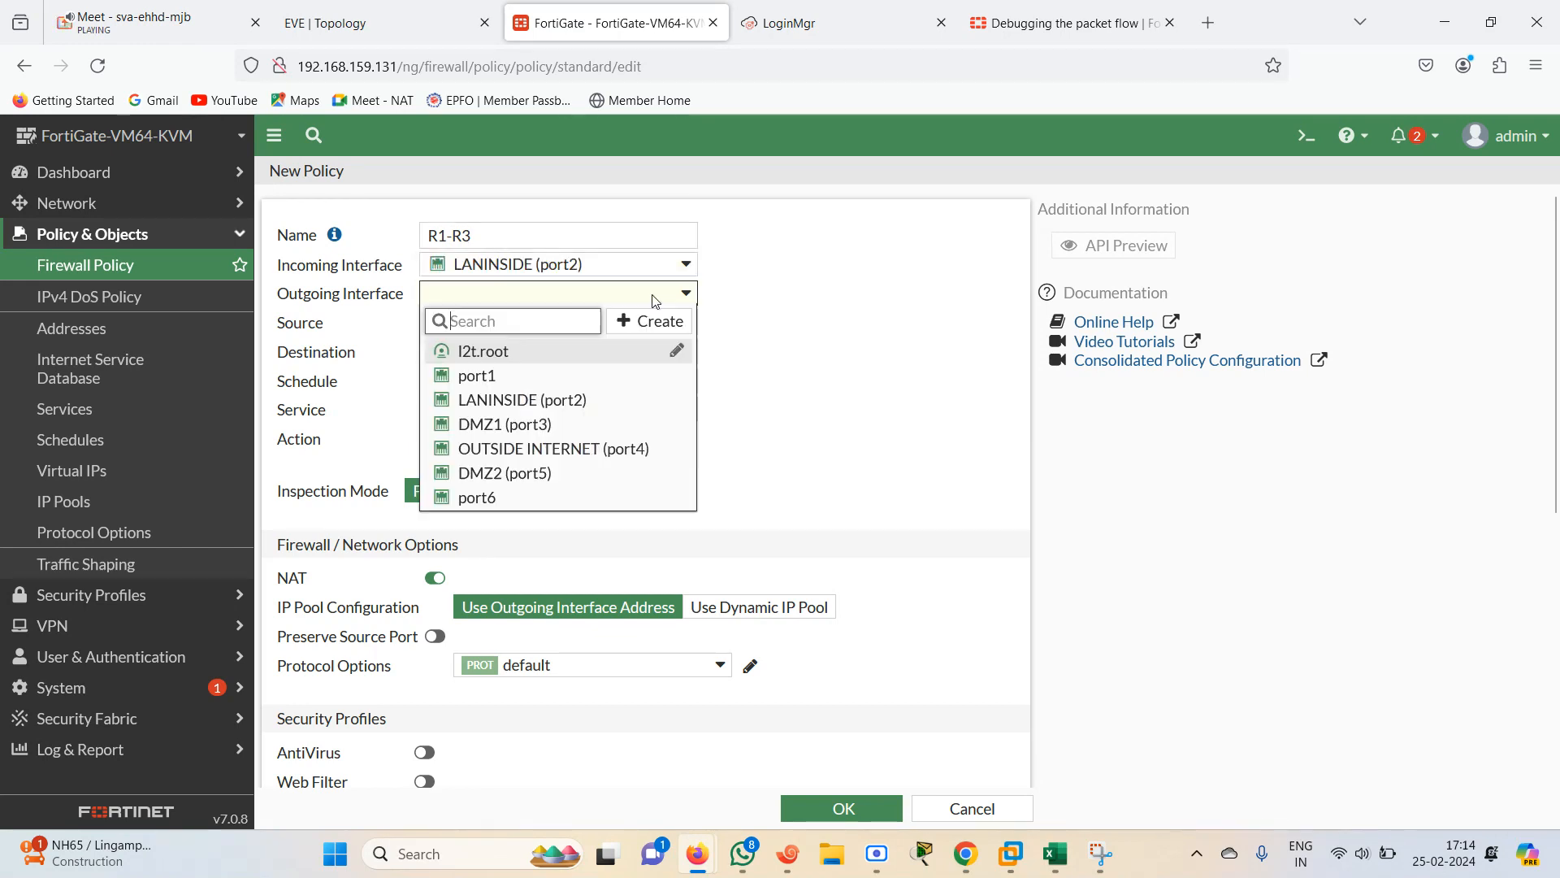
left_click(577, 449)
Set the R1-R3 policy's source and destination to all and service to ALL, and save it
left_click(513, 331)
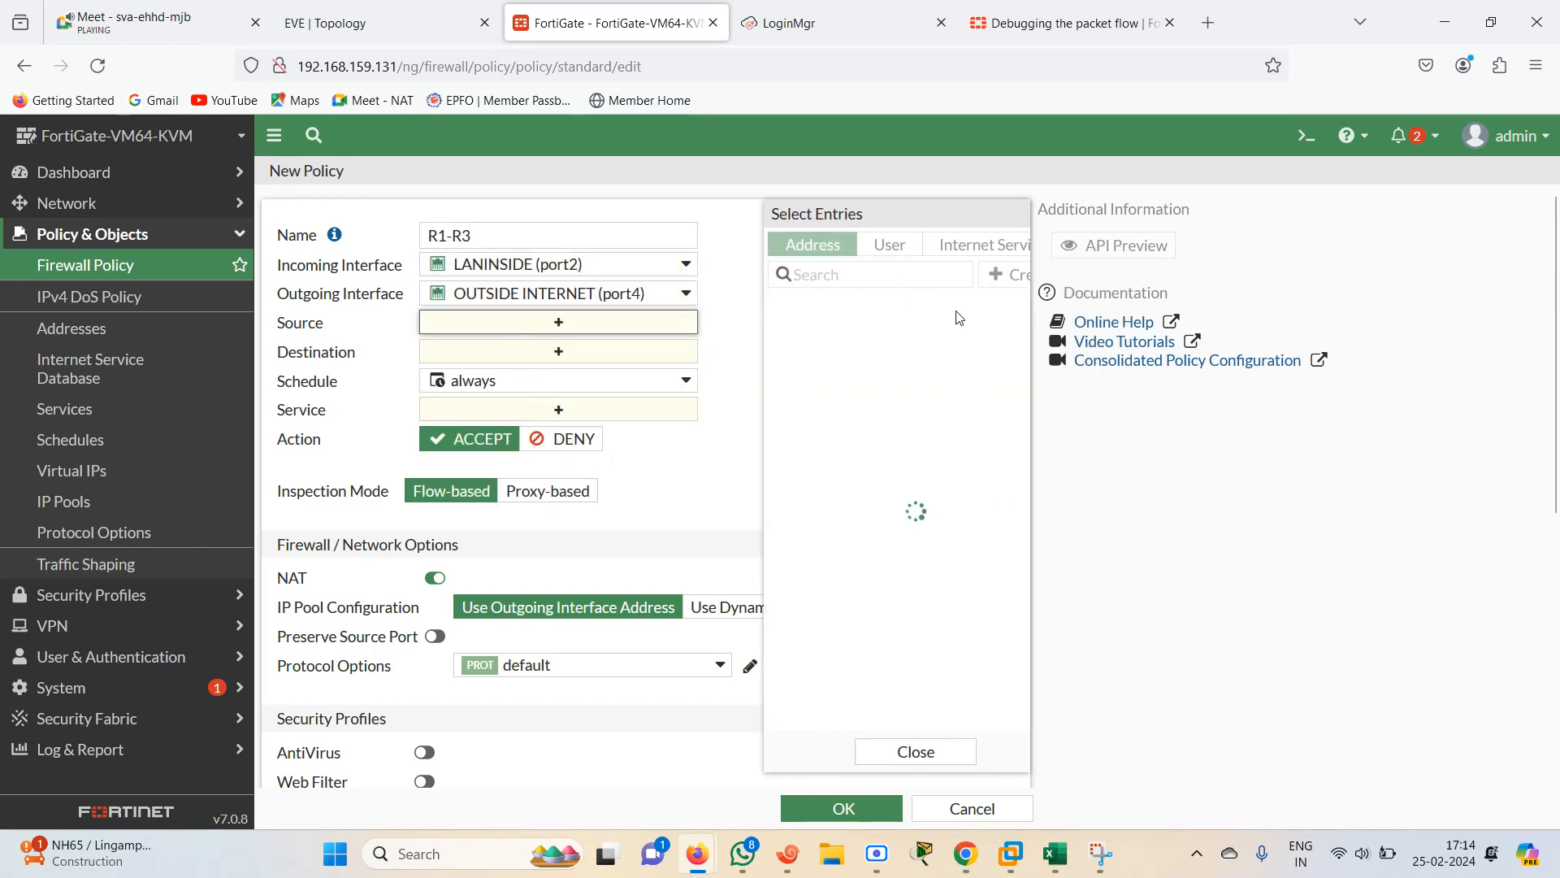
mouse_move(780, 340)
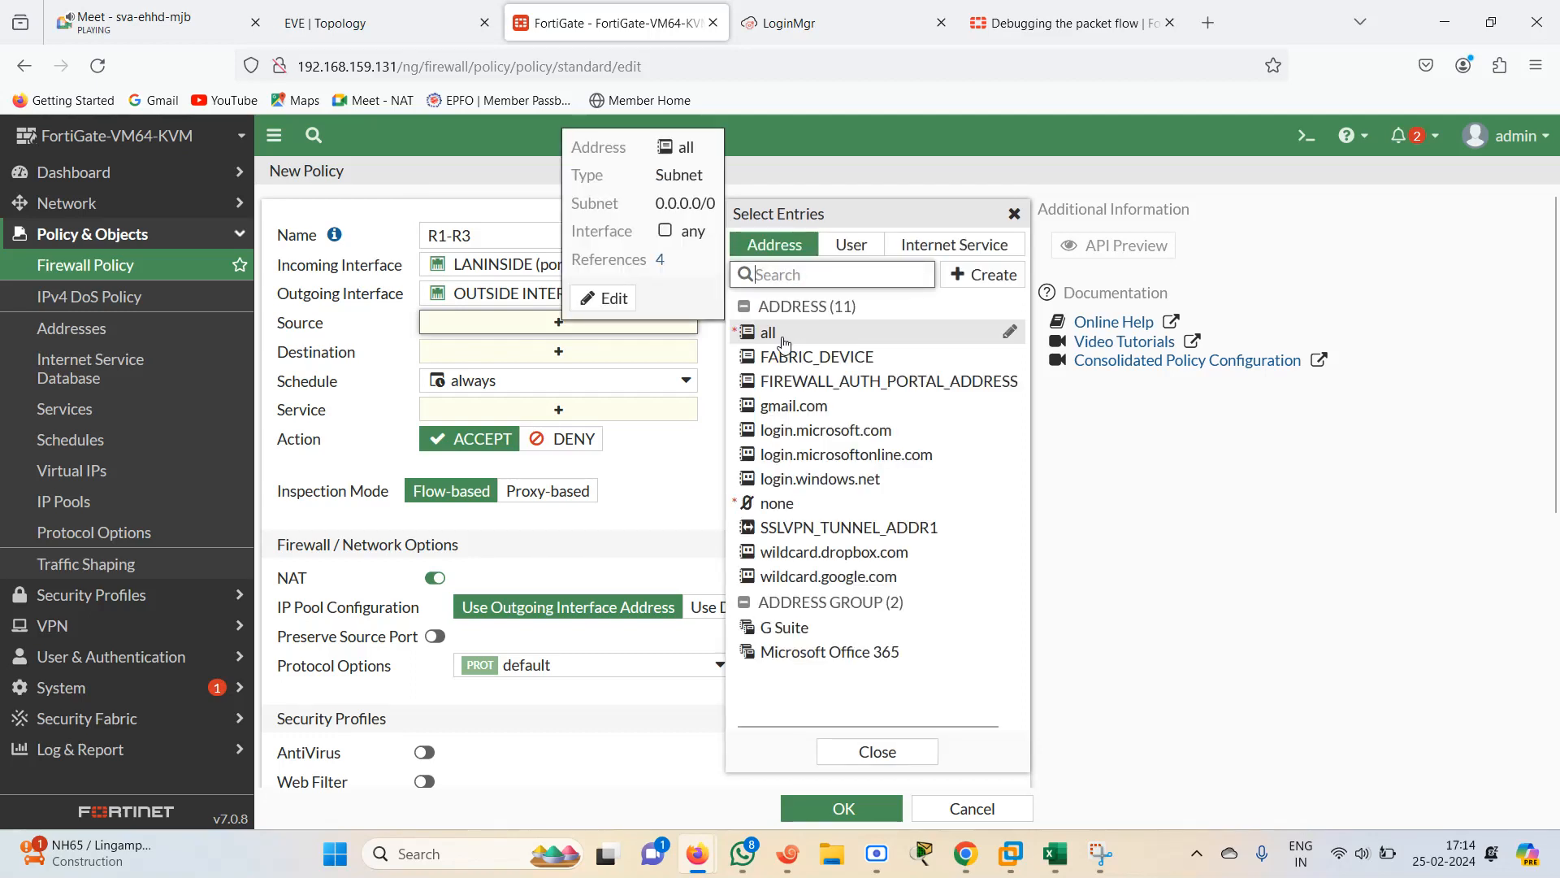
left_click(784, 342)
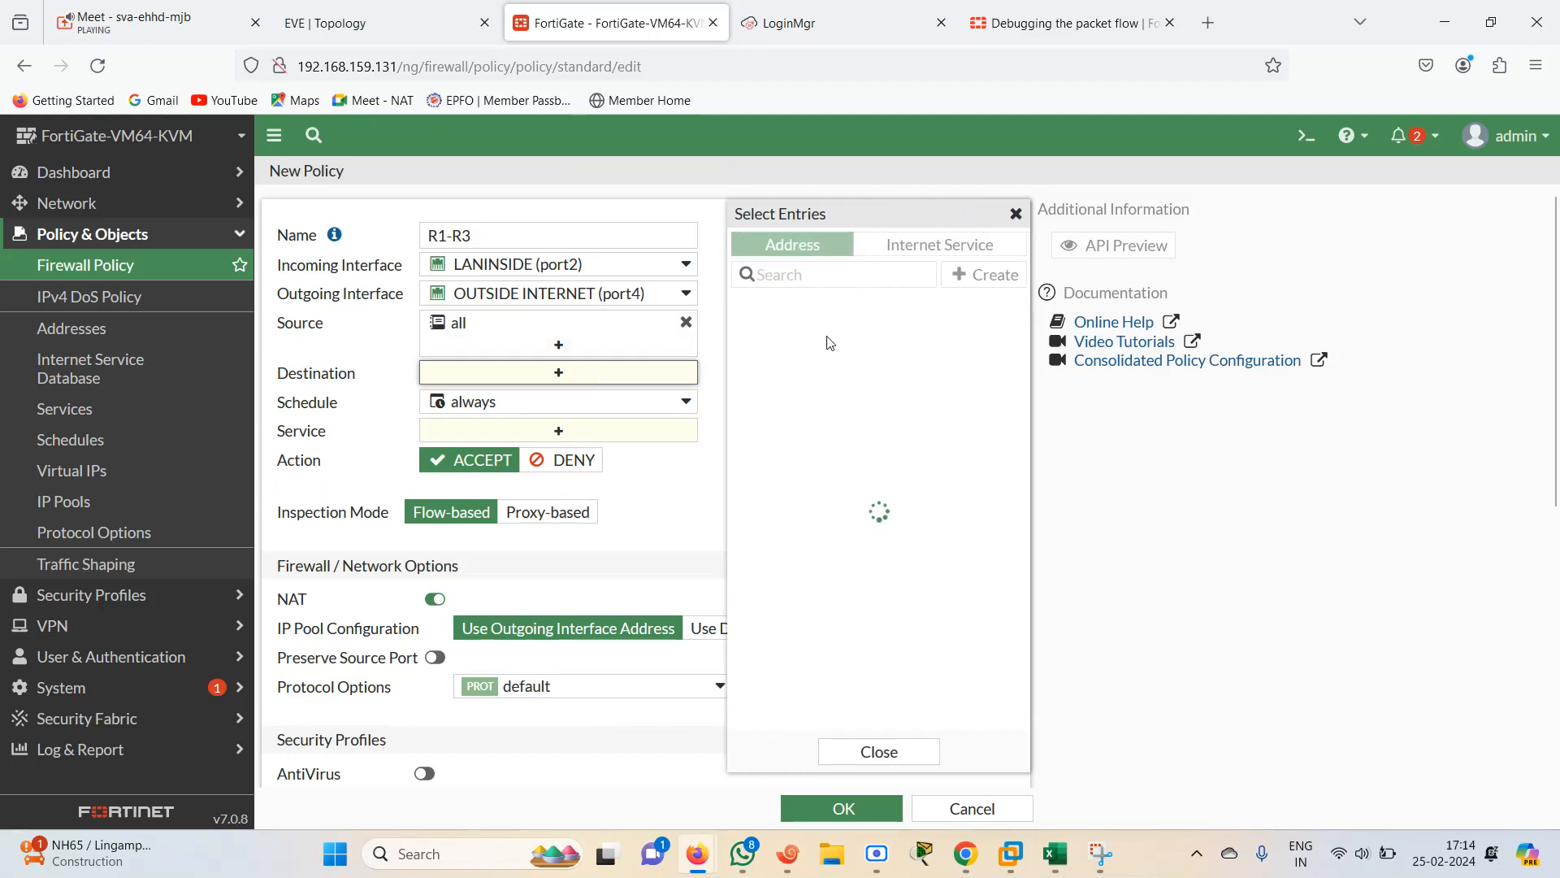
left_click(780, 341)
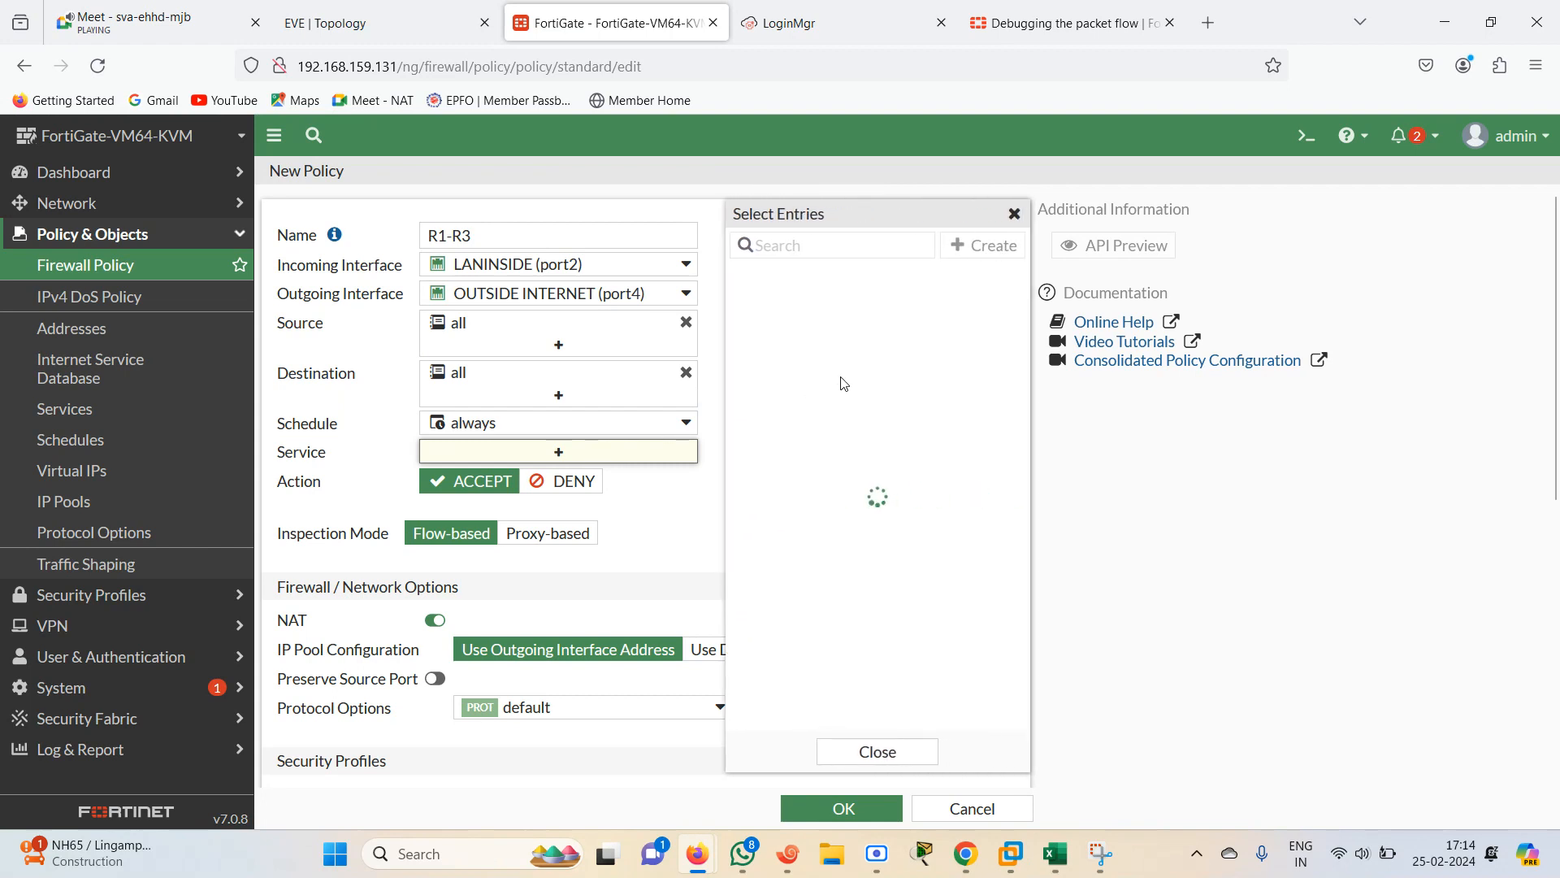
left_click(869, 335)
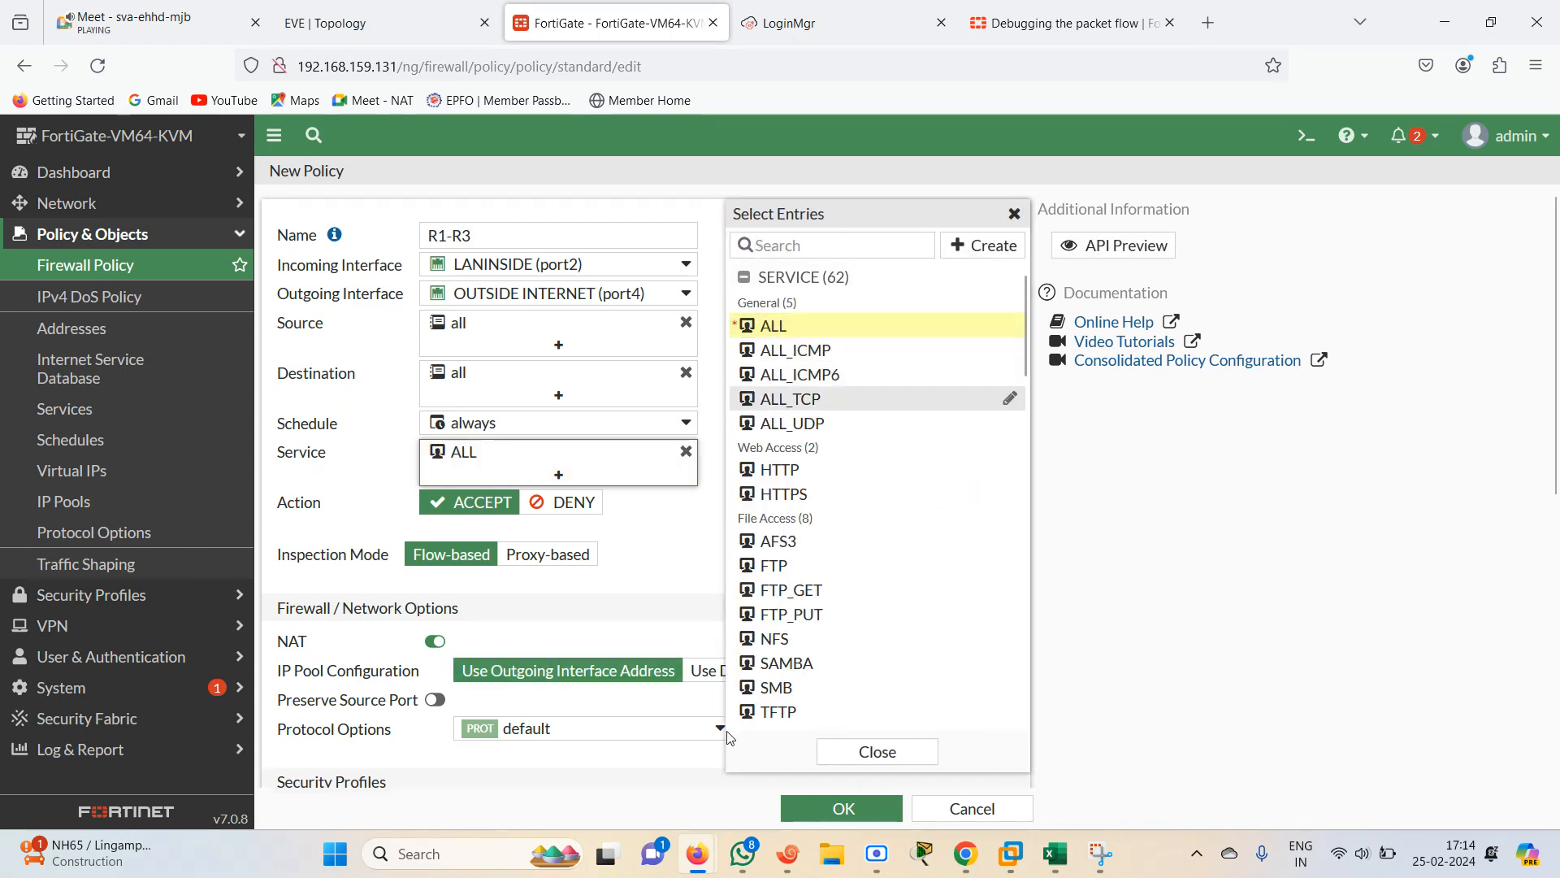
left_click(838, 823)
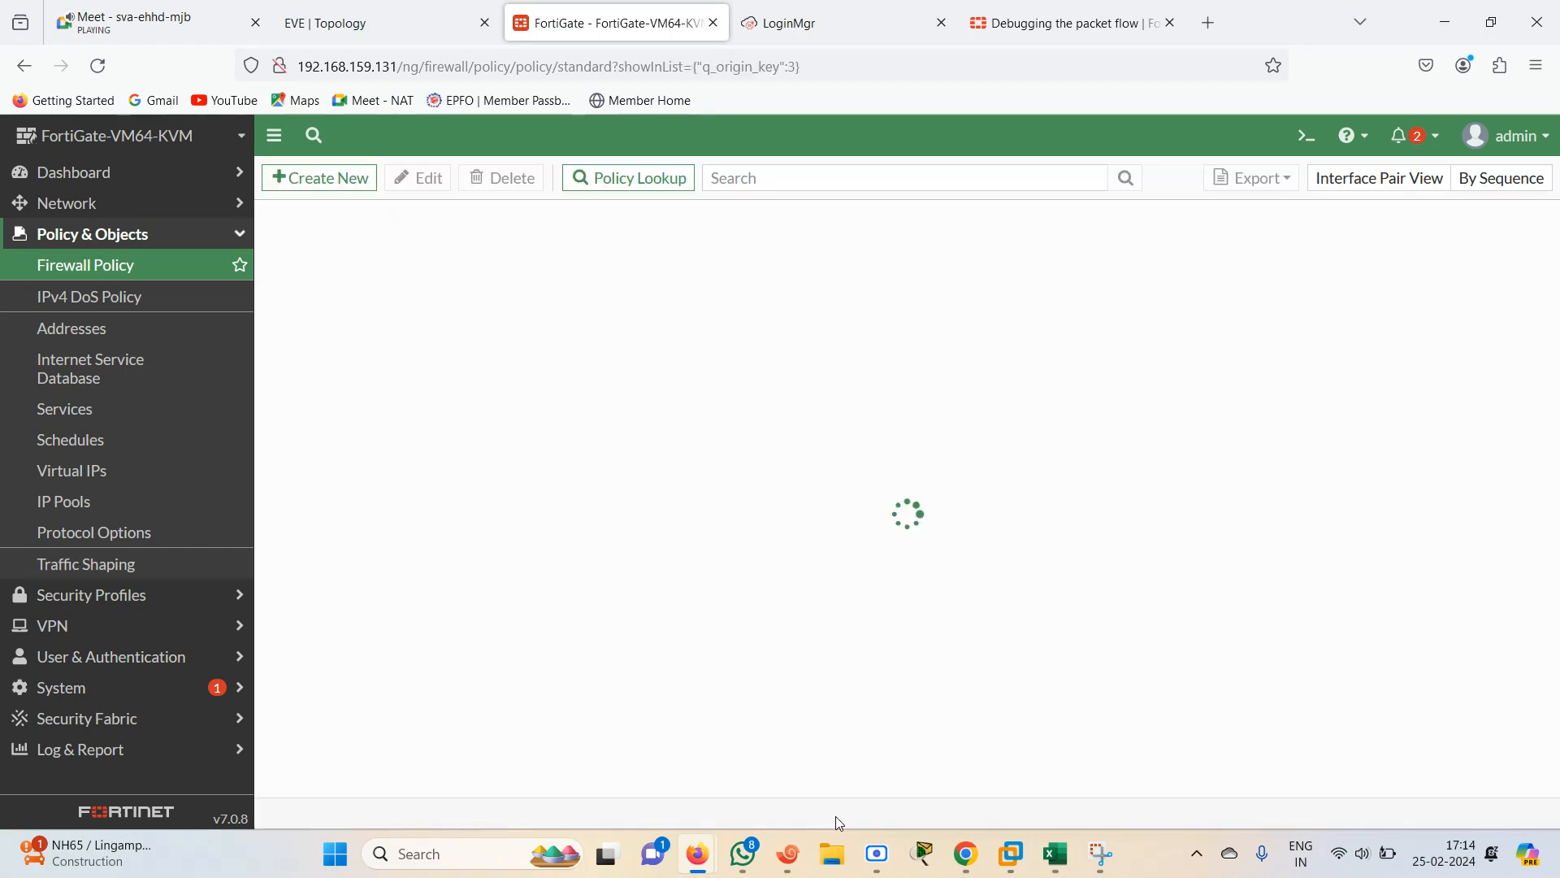
Create another firewall policy named R1-R4 from LANINSIDE (port2) to DMZ2 (port5)
left_click(328, 182)
left_click(341, 22)
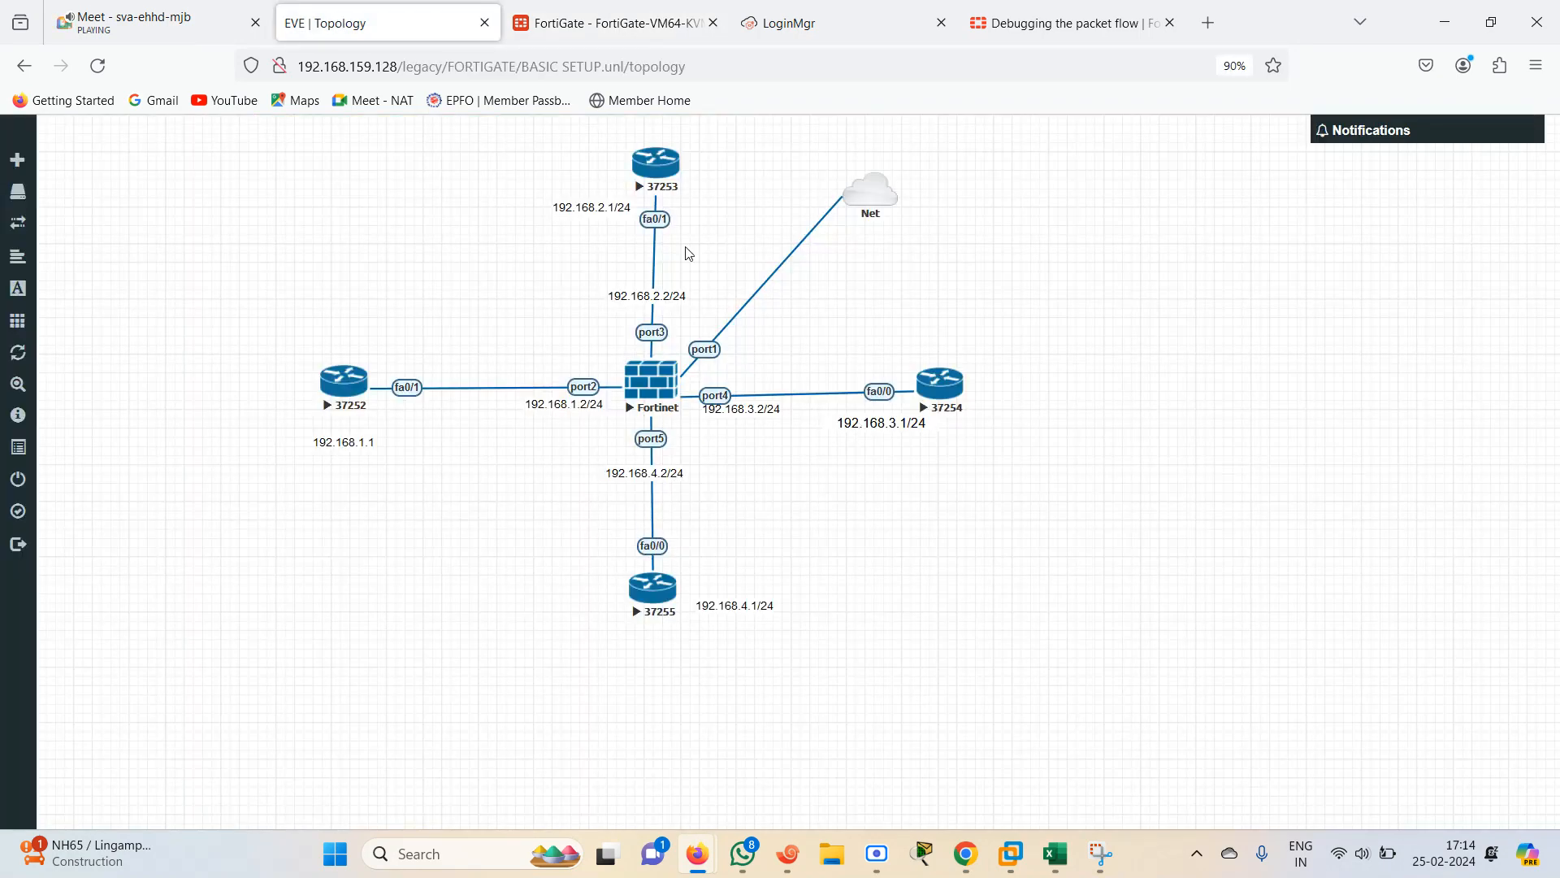
left_click(597, 24)
left_click(621, 241)
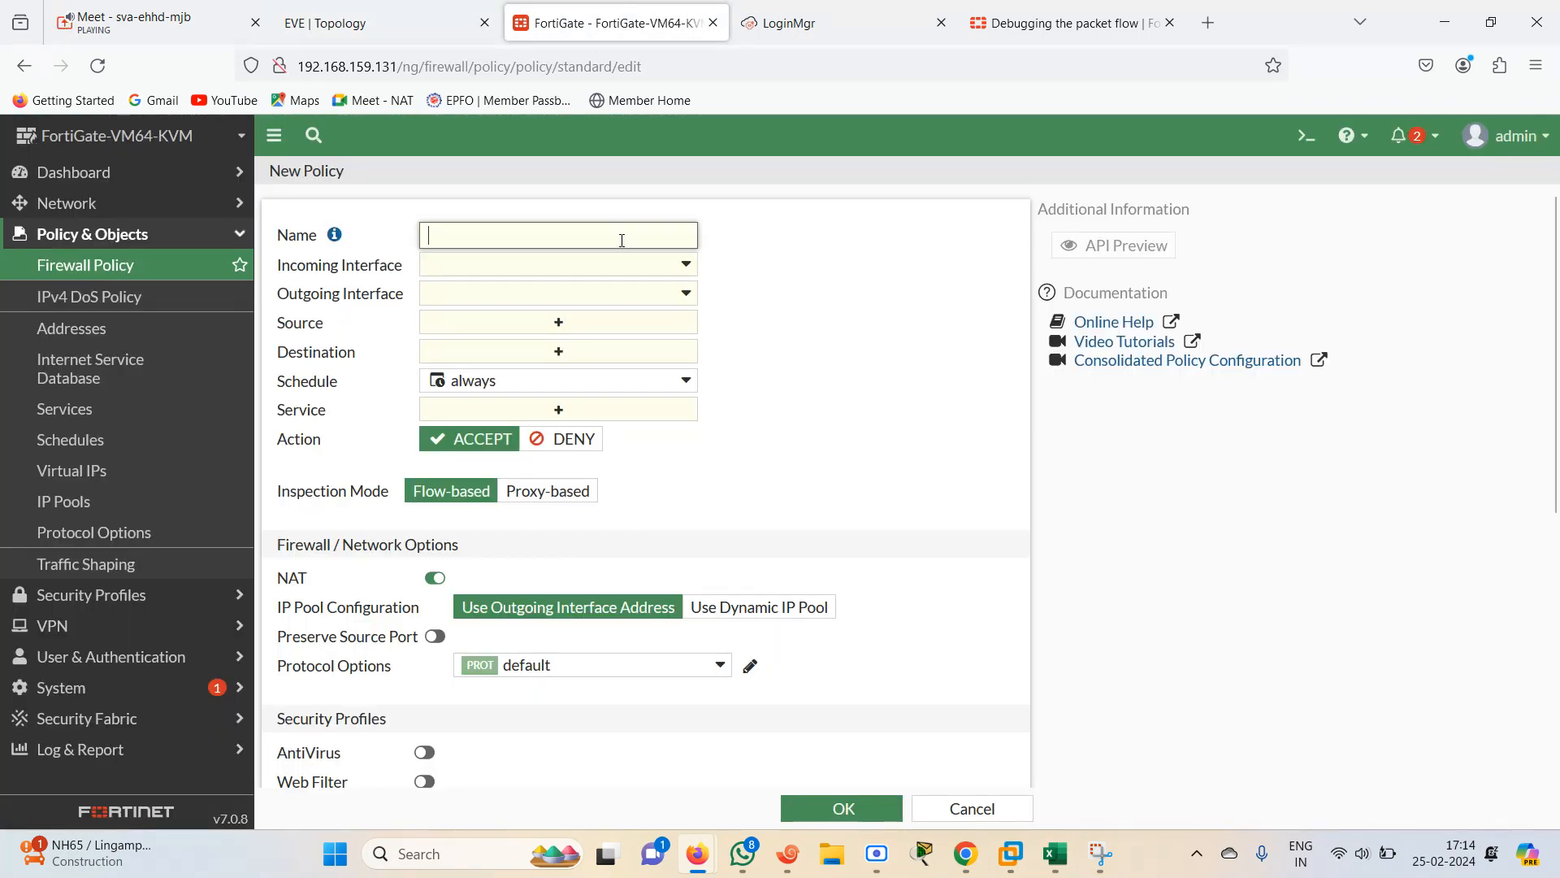
type("R1-R2")
left_click(685, 266)
left_click(544, 374)
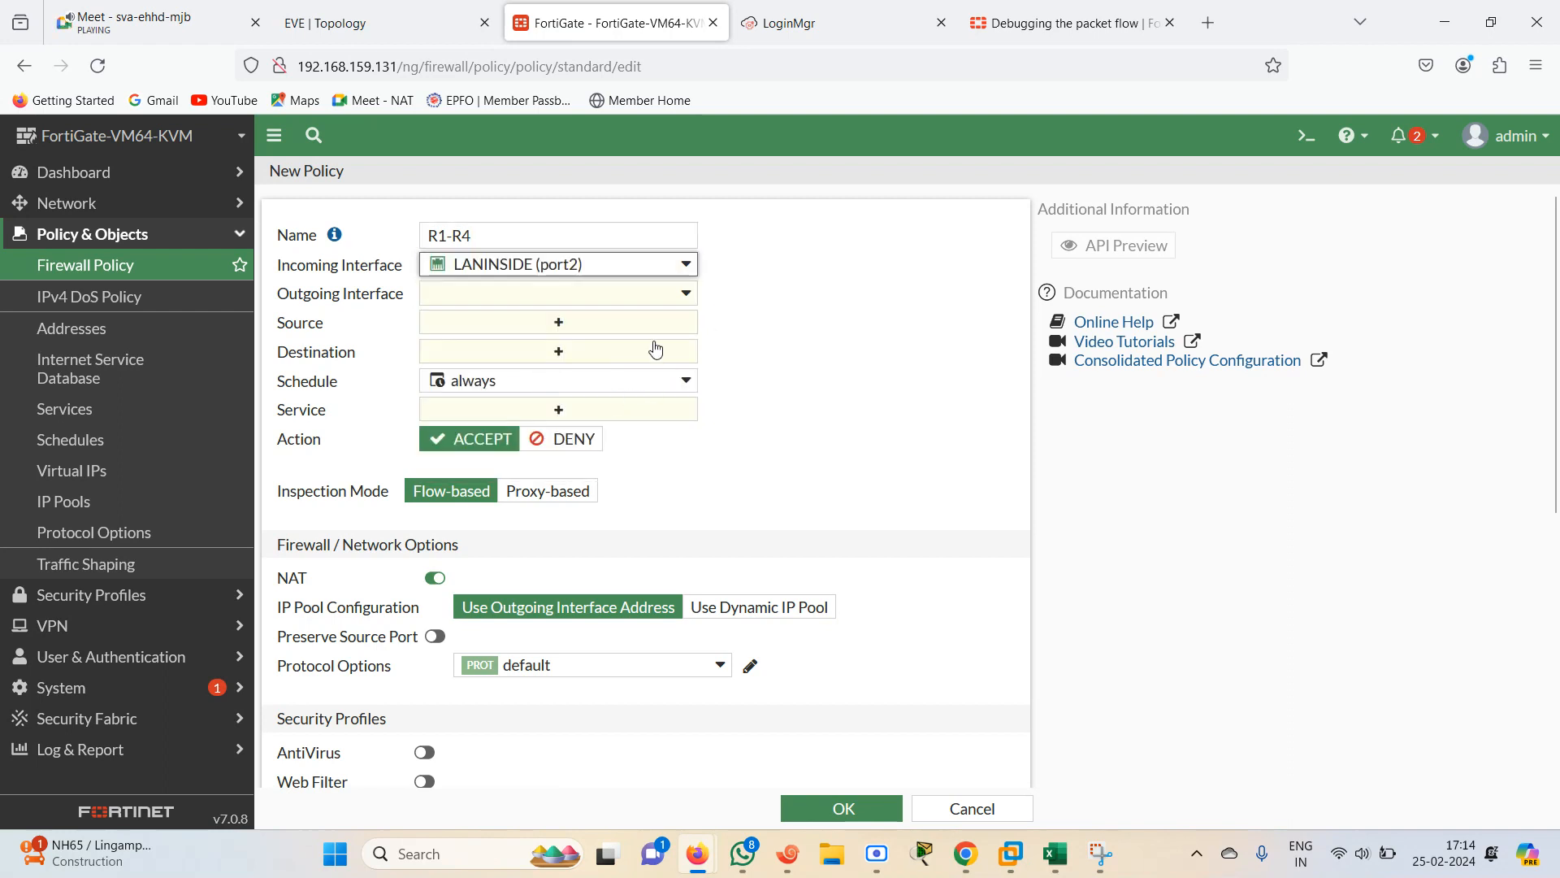
left_click(639, 294)
left_click(547, 478)
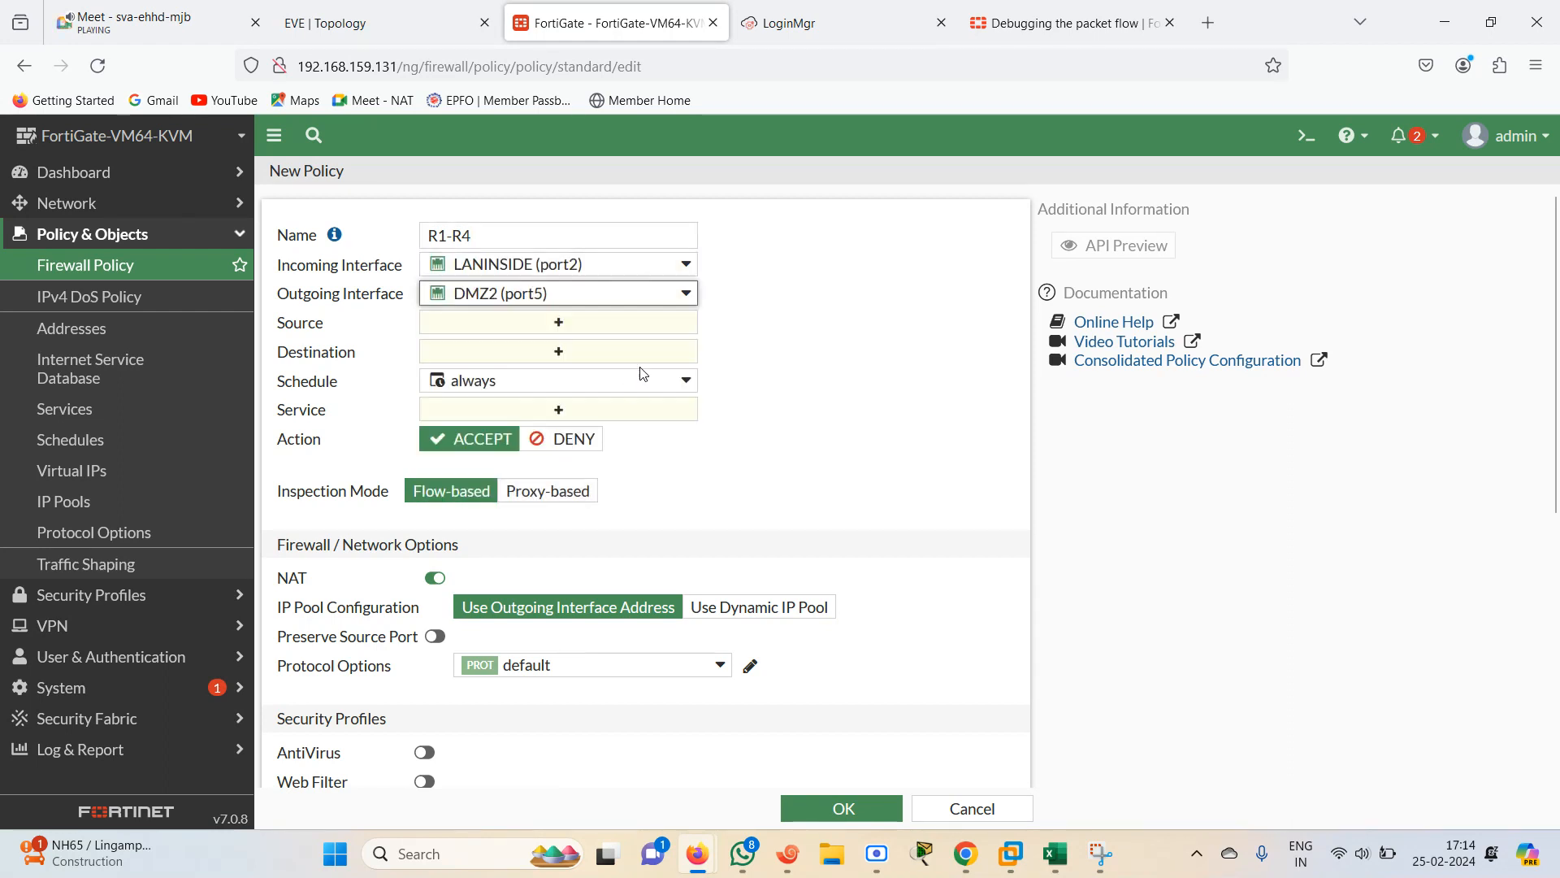
Set the R1-R4 policy's source and destination to all and service to ALL, and save it
left_click(609, 325)
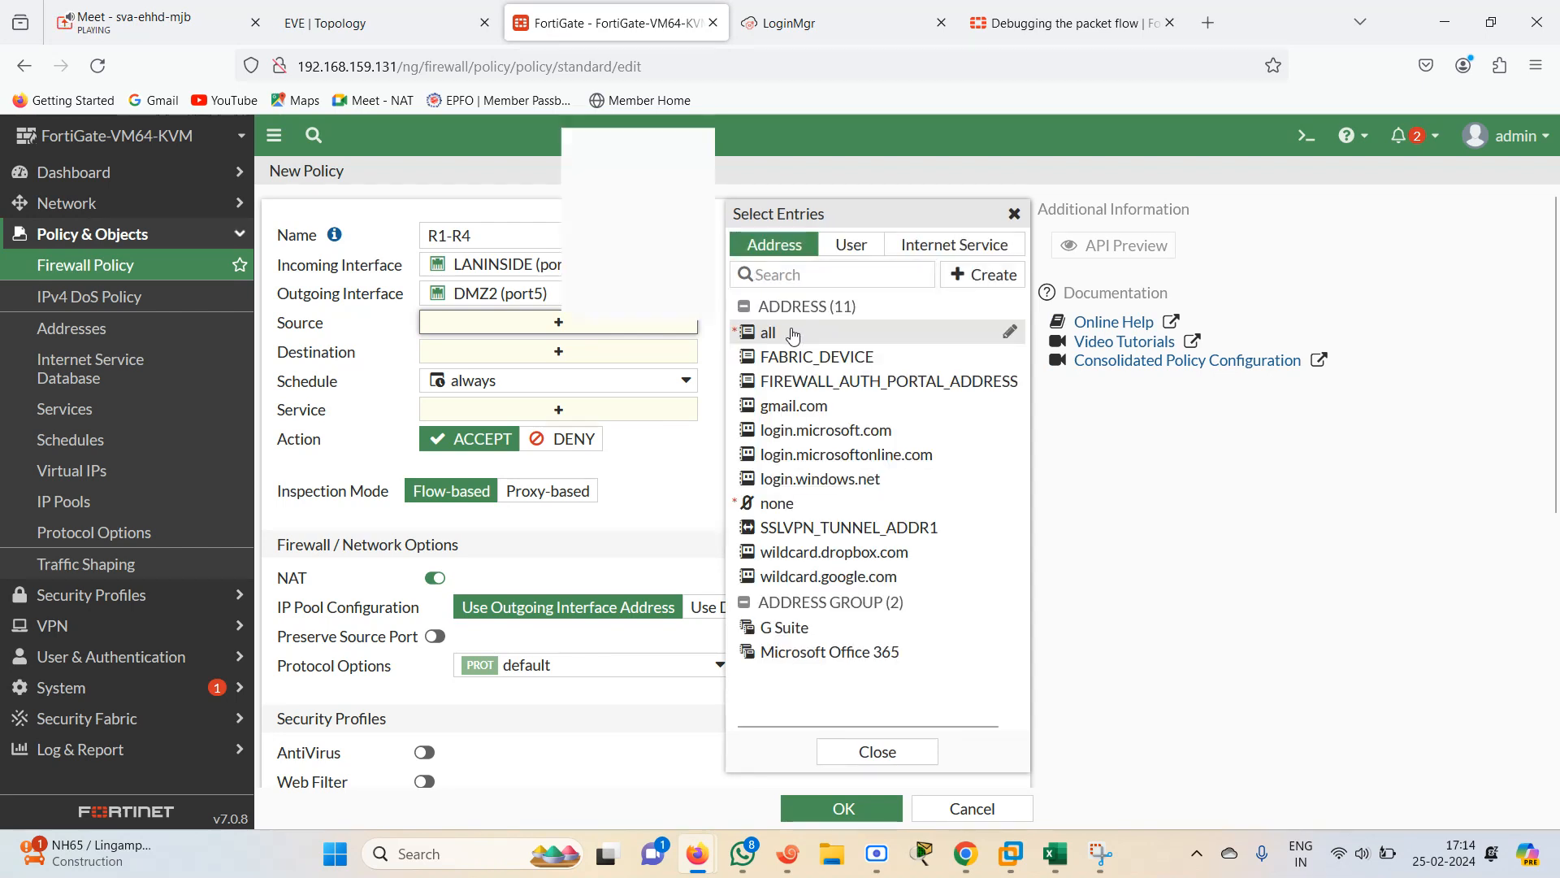
left_click(792, 333)
left_click(663, 382)
left_click(772, 332)
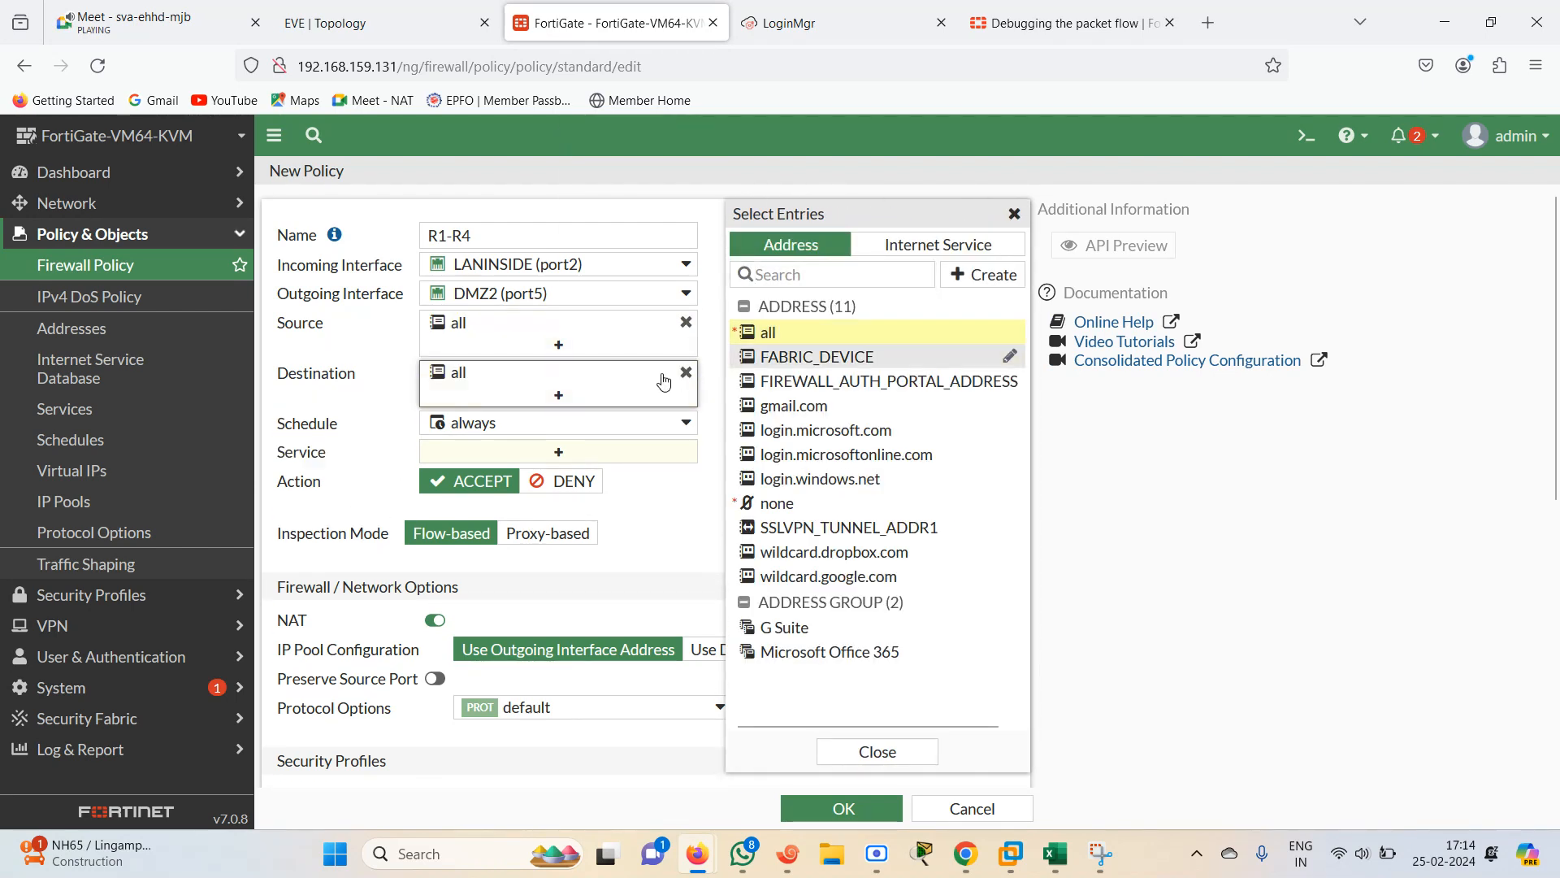
left_click(615, 447)
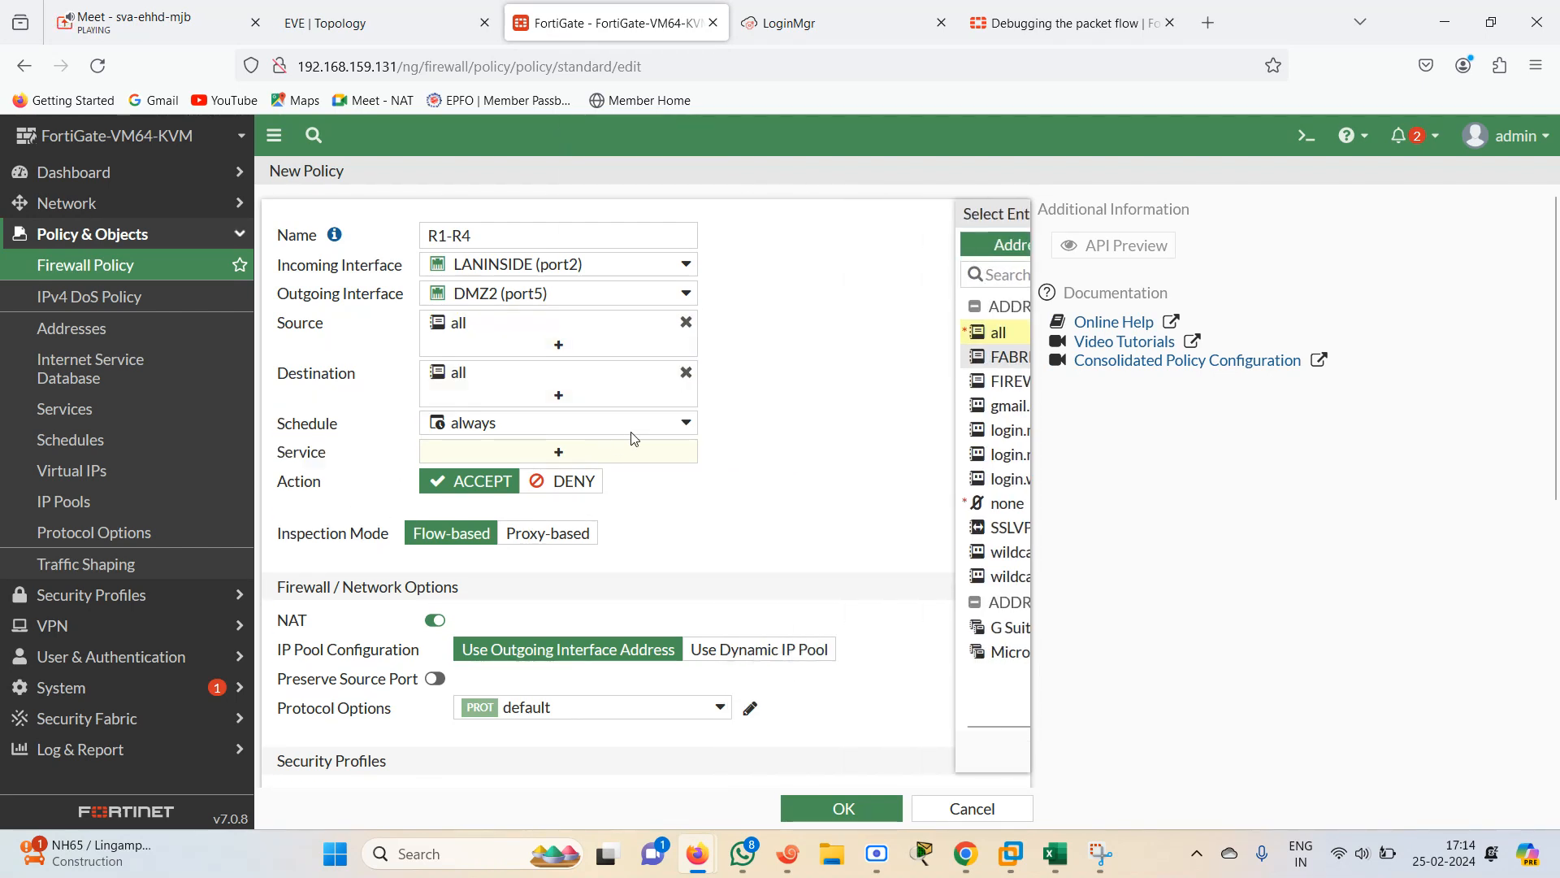
left_click(588, 456)
left_click(792, 325)
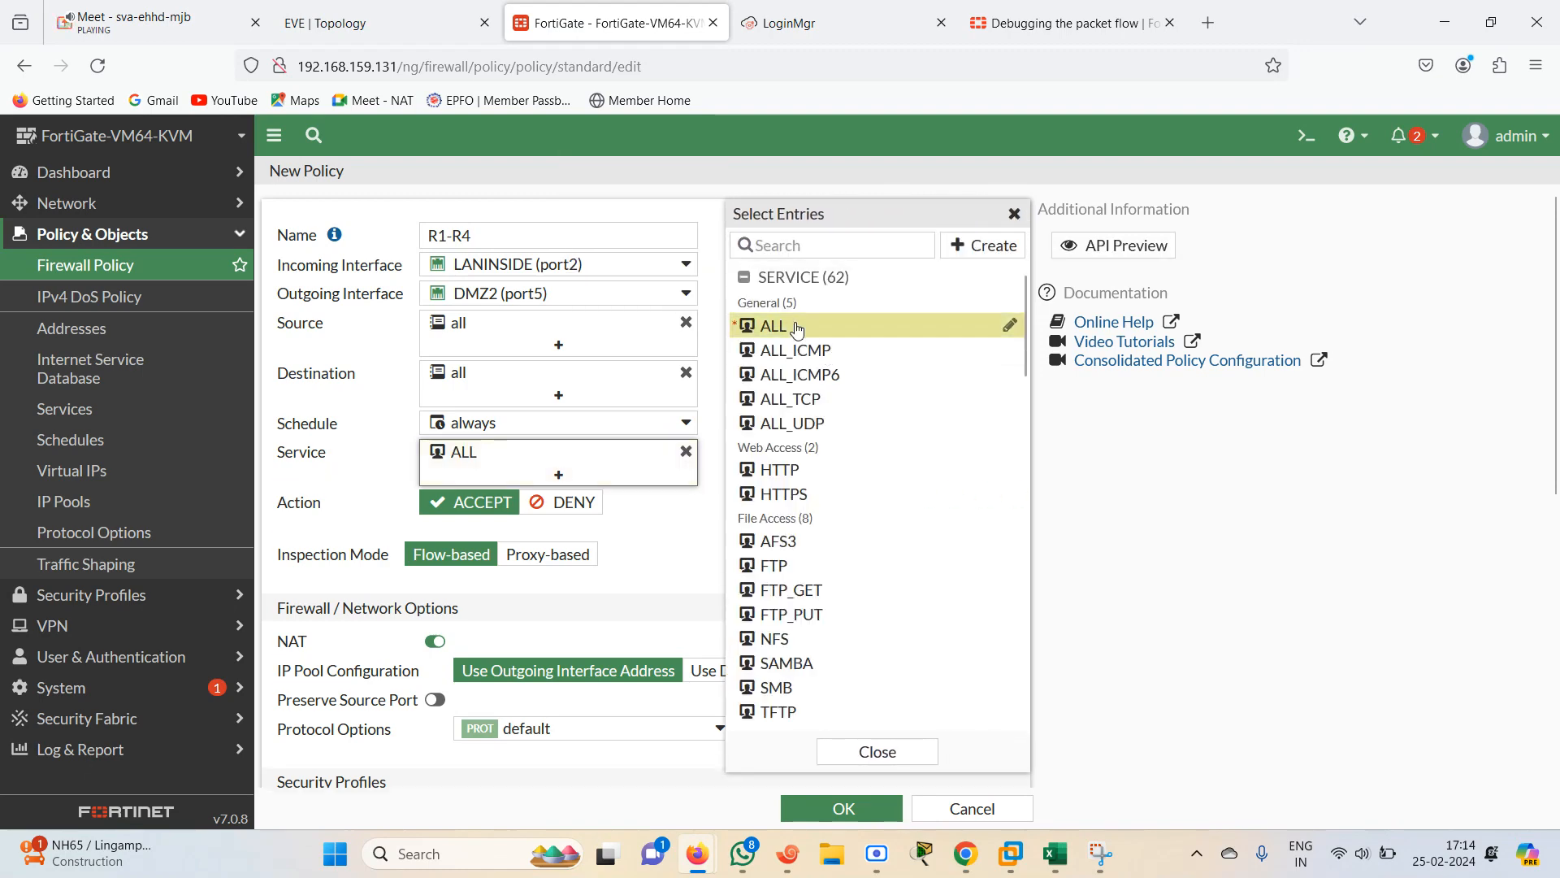
left_click(626, 594)
left_click(842, 808)
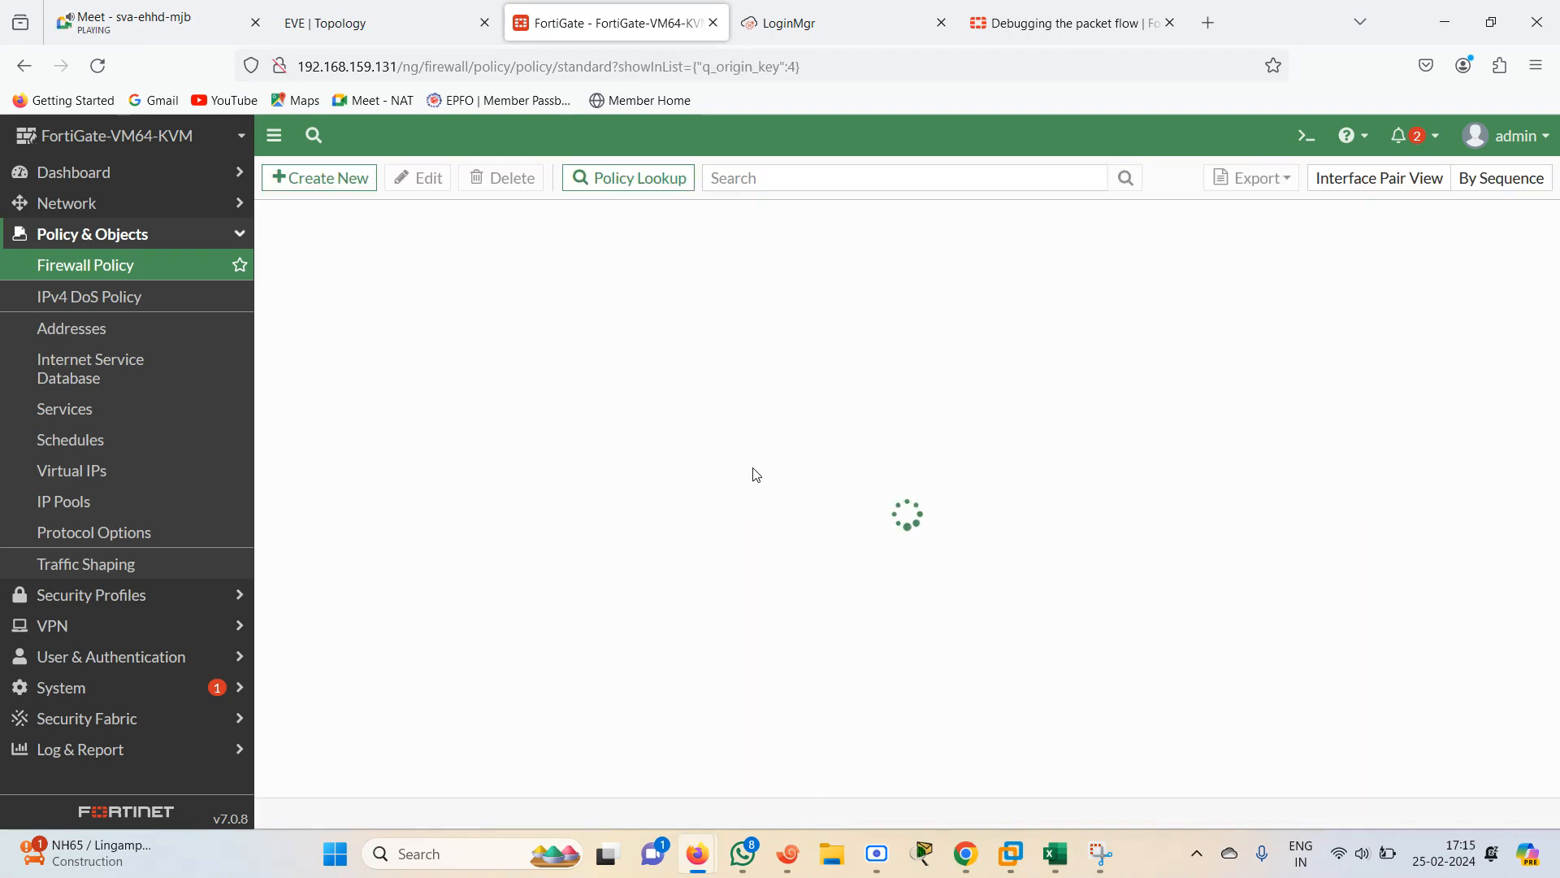
Review the firewall policy list, checking each of the router-to-router policies
left_click(383, 32)
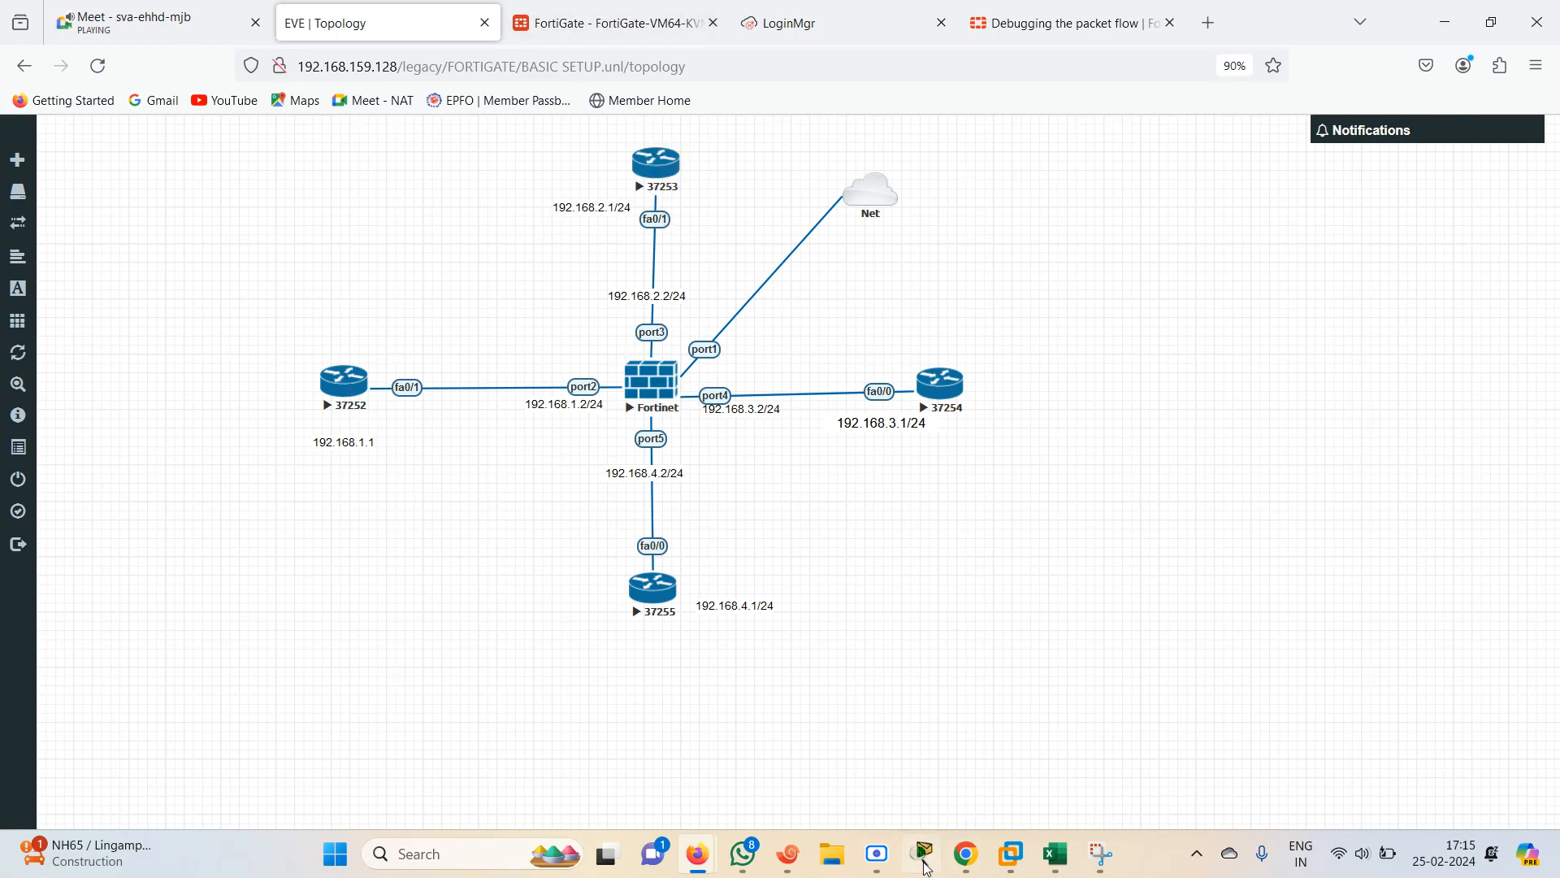
left_click(788, 854)
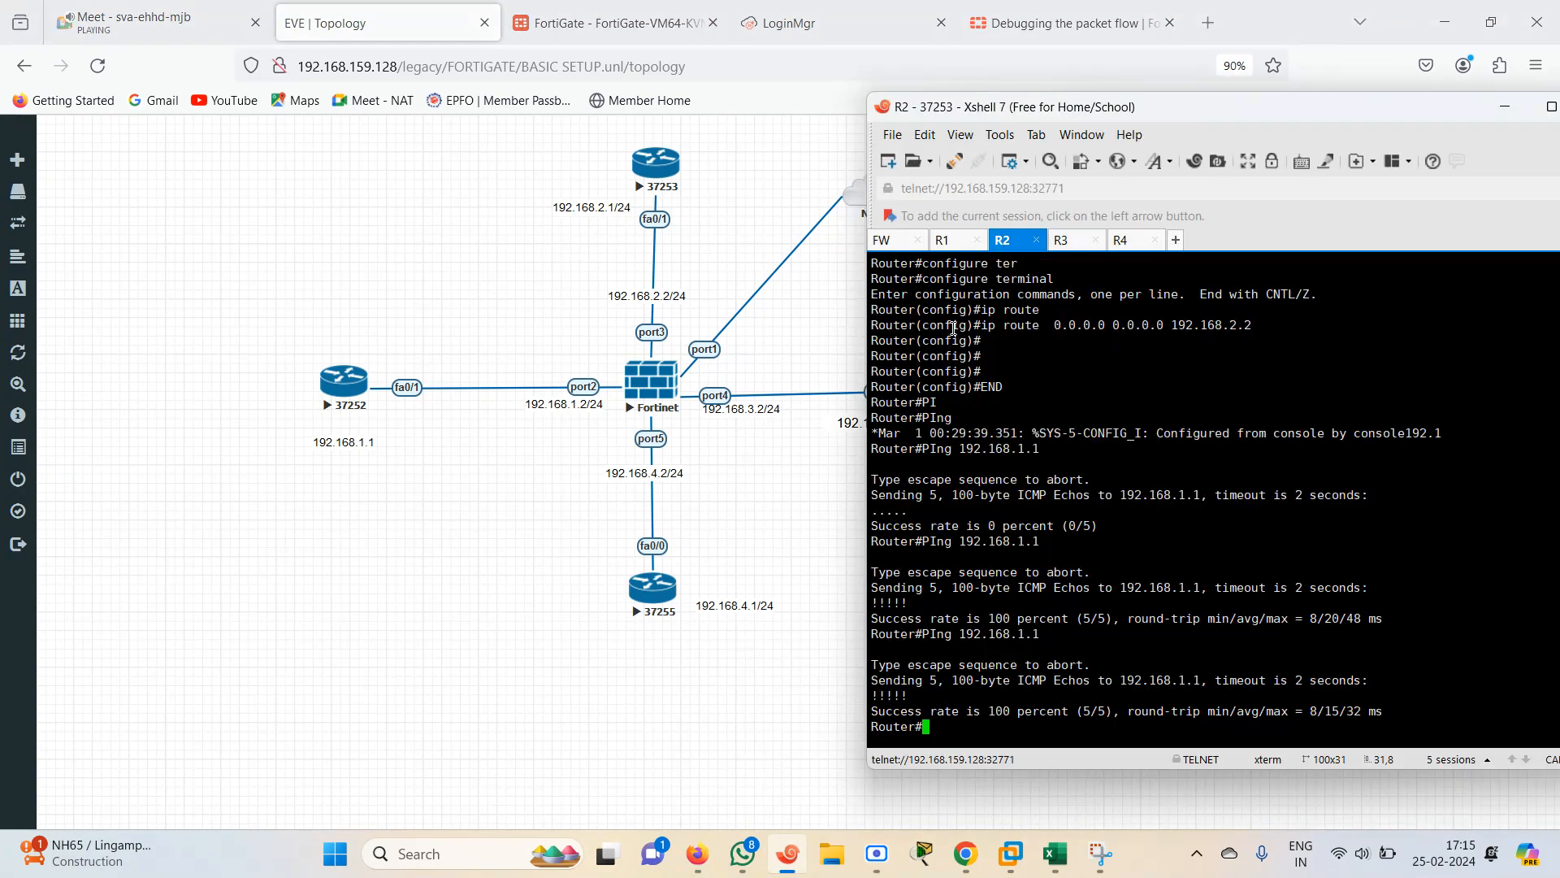
left_click(618, 23)
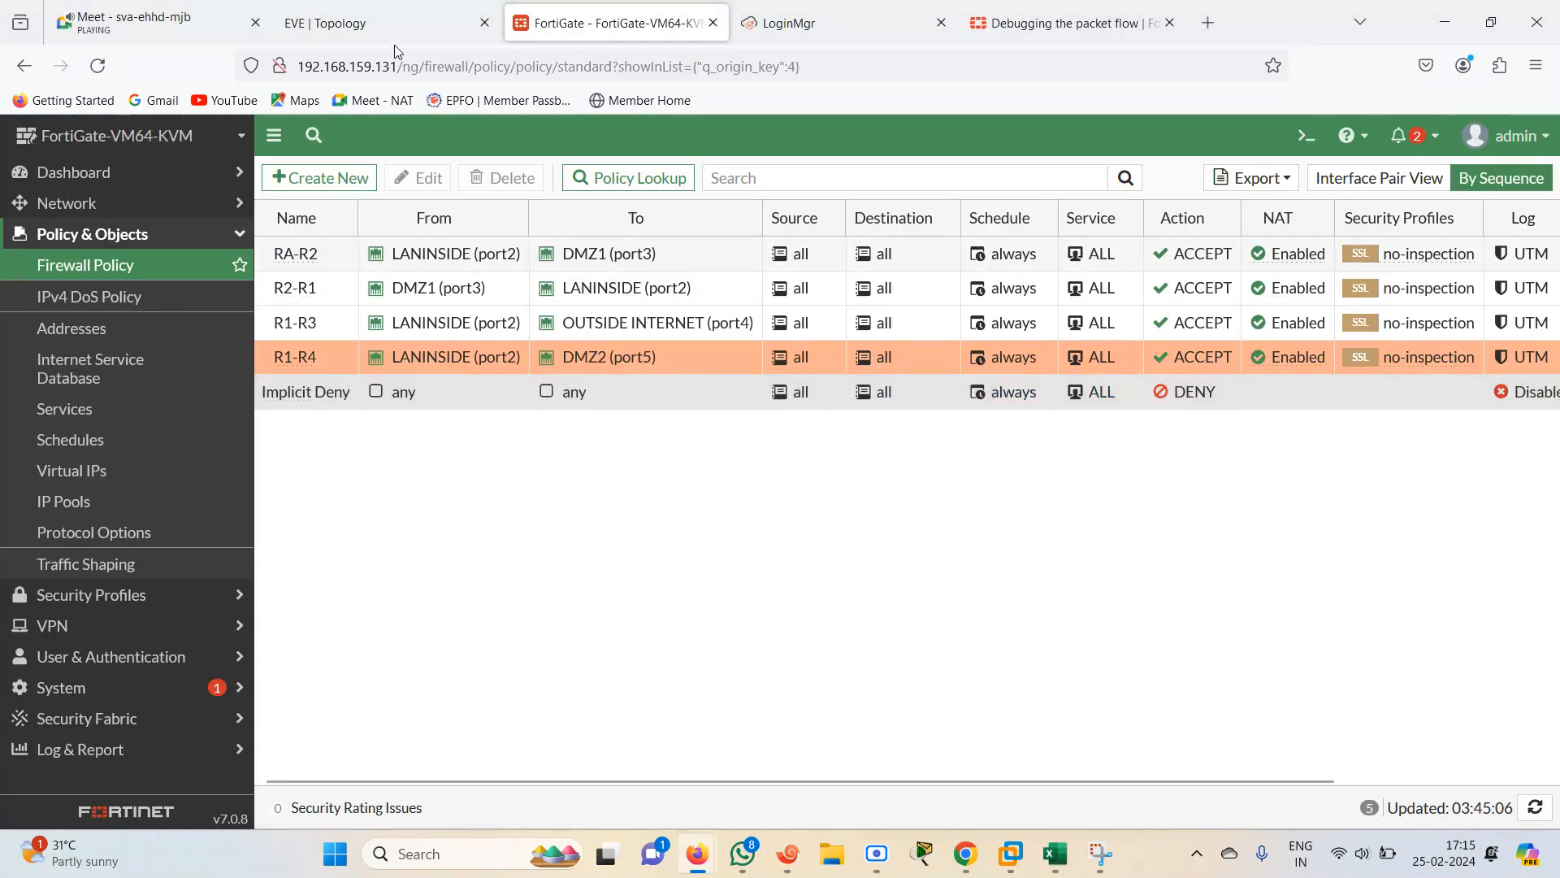
left_click(384, 24)
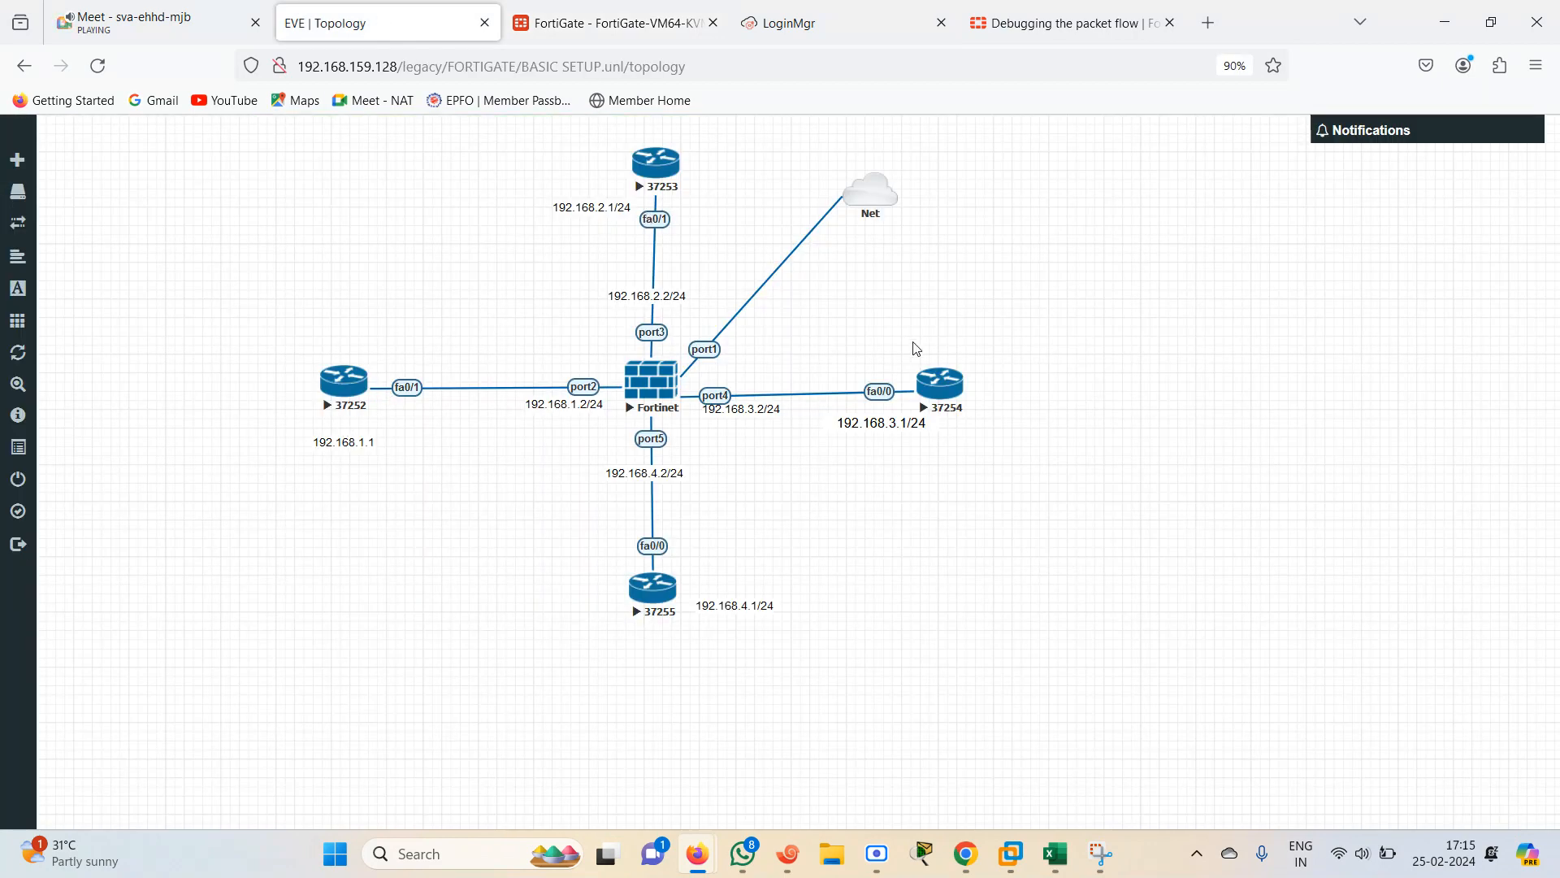
left_click(602, 18)
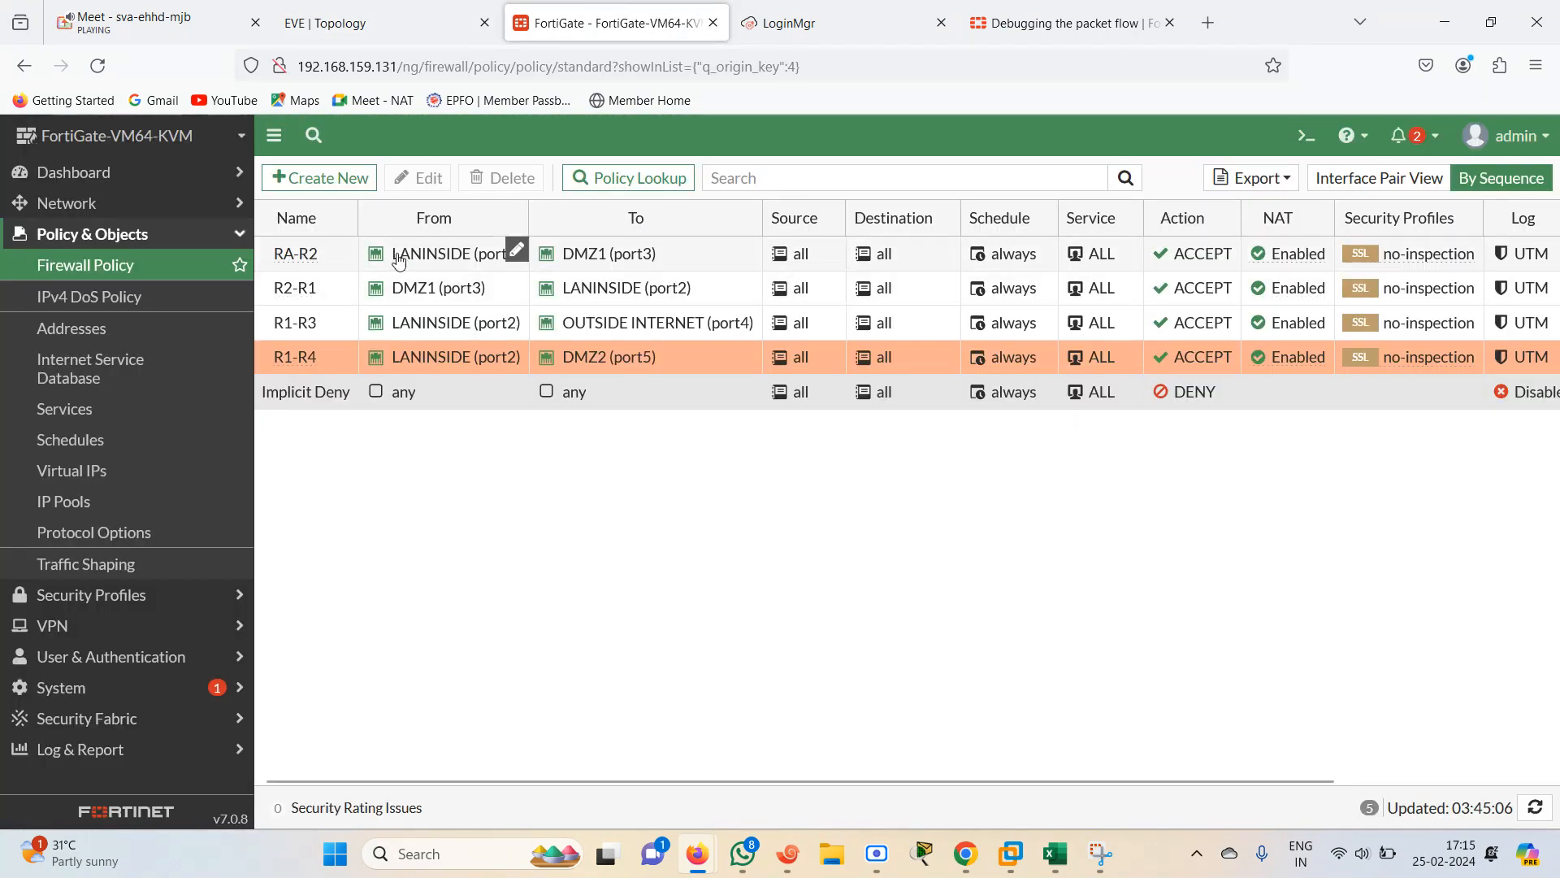
left_click(300, 288)
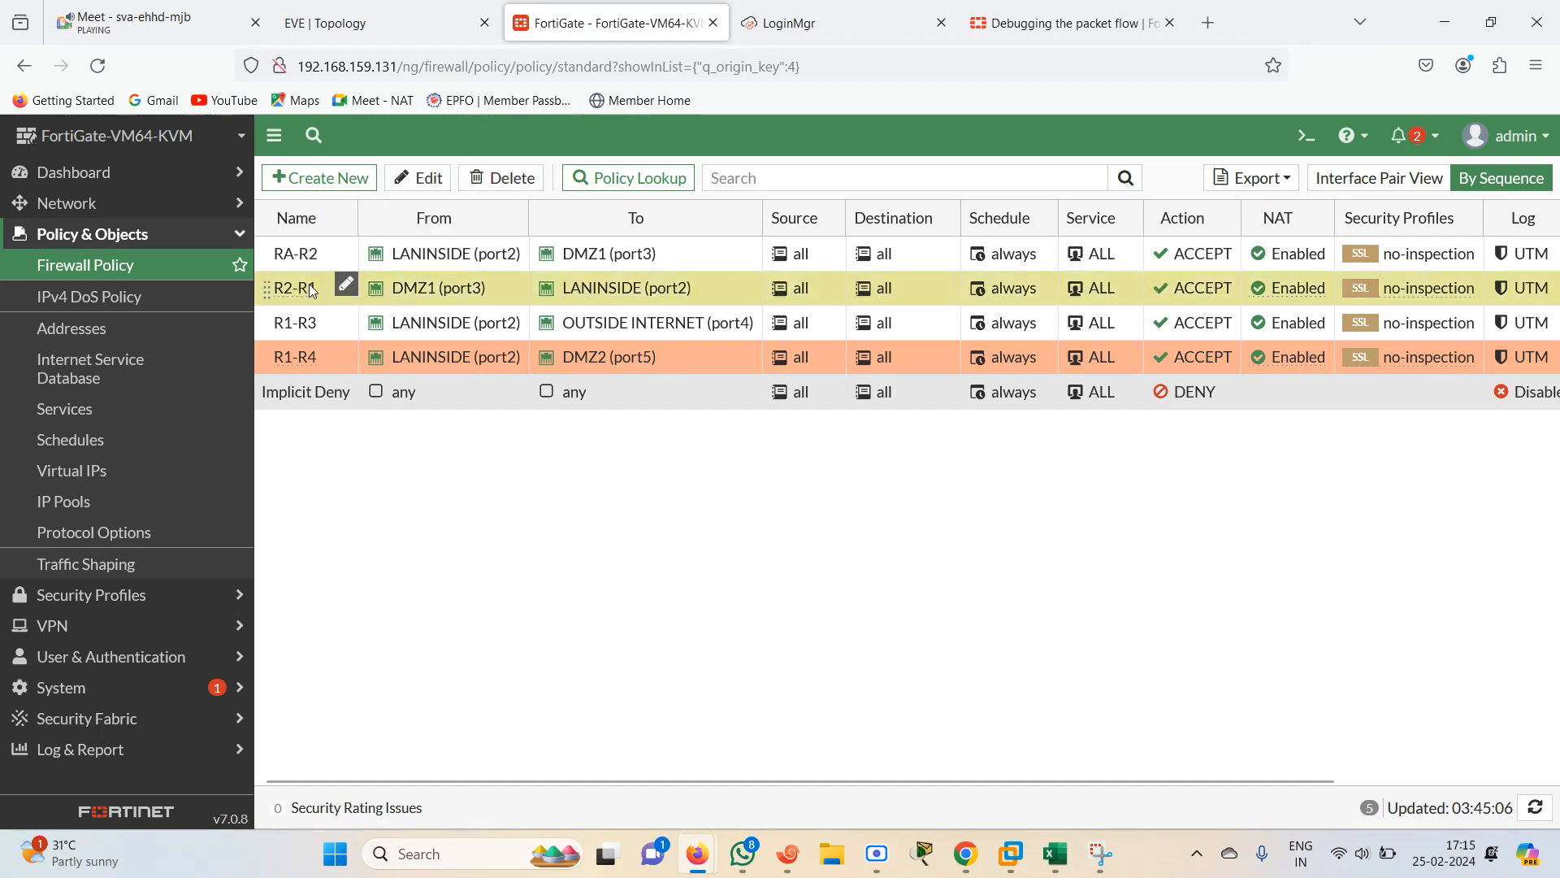
left_click(307, 329)
left_click(309, 361)
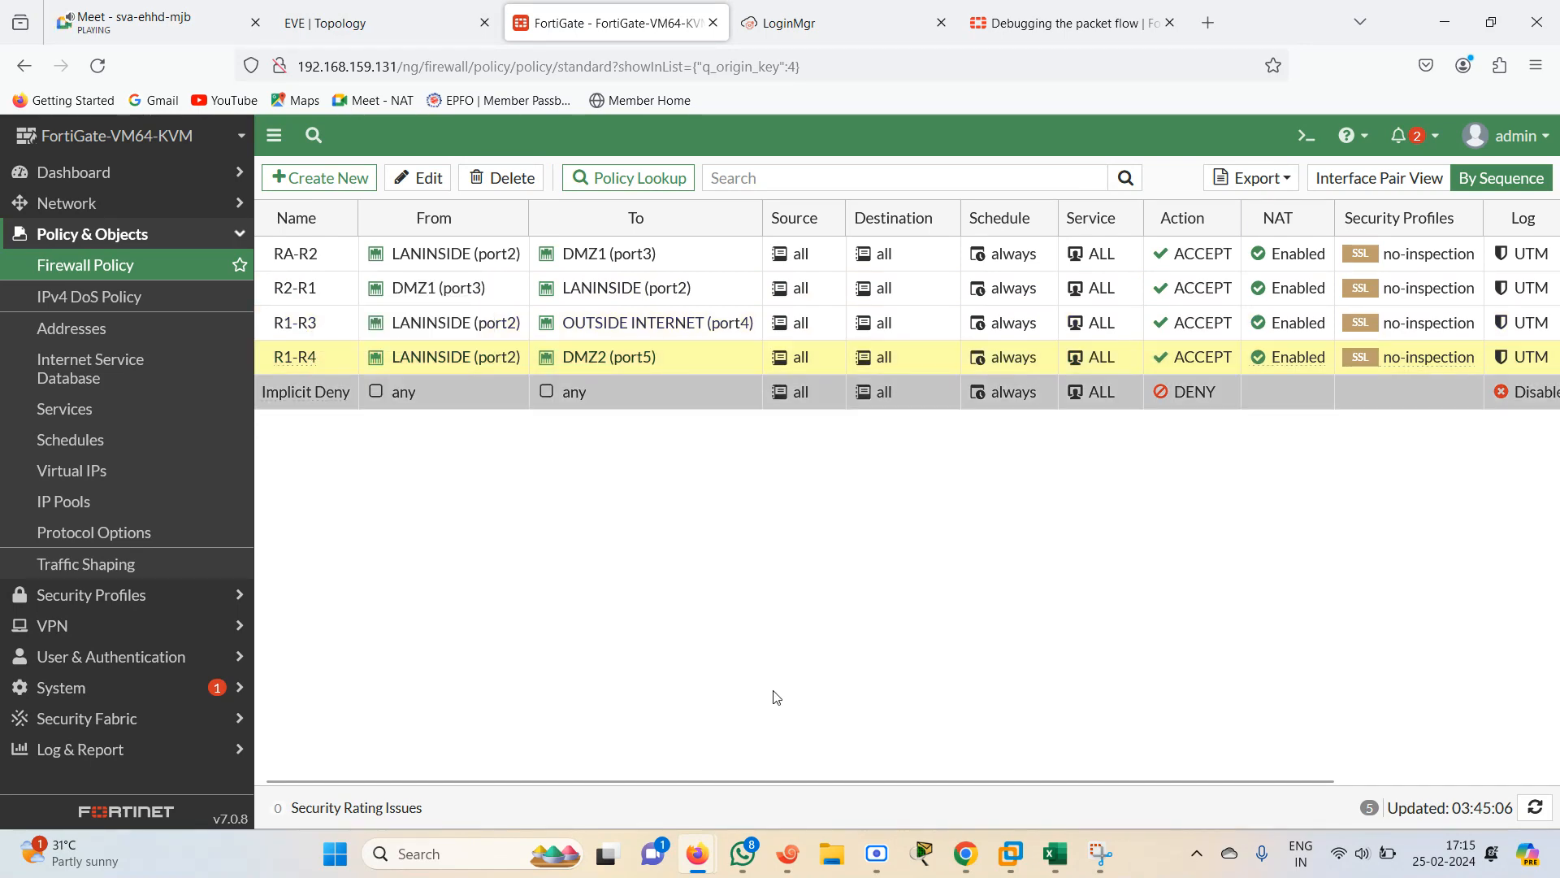
left_click(426, 10)
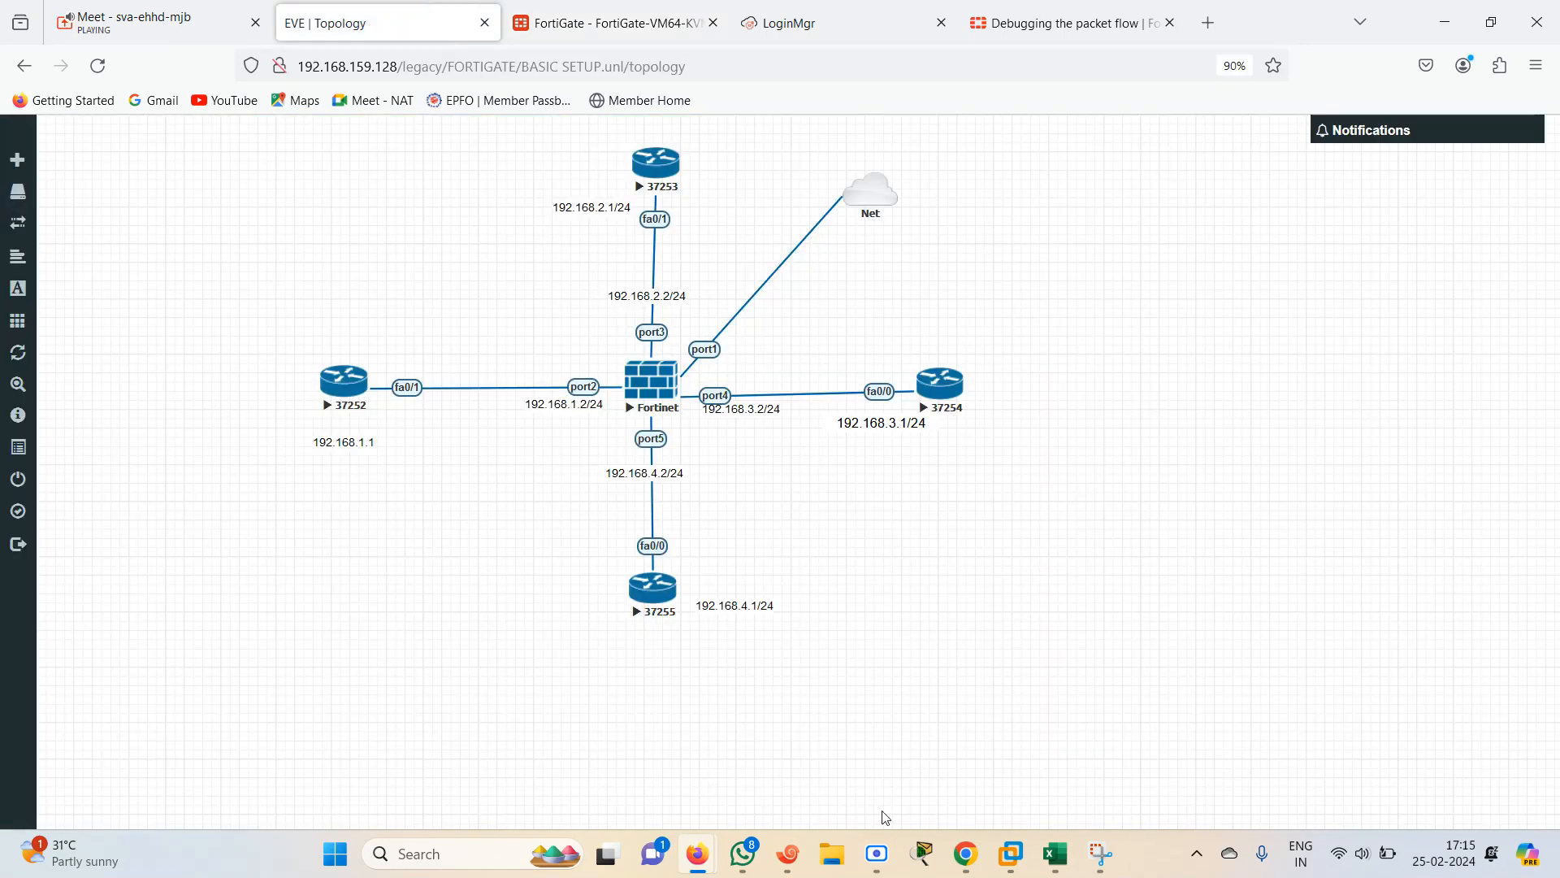
left_click(785, 863)
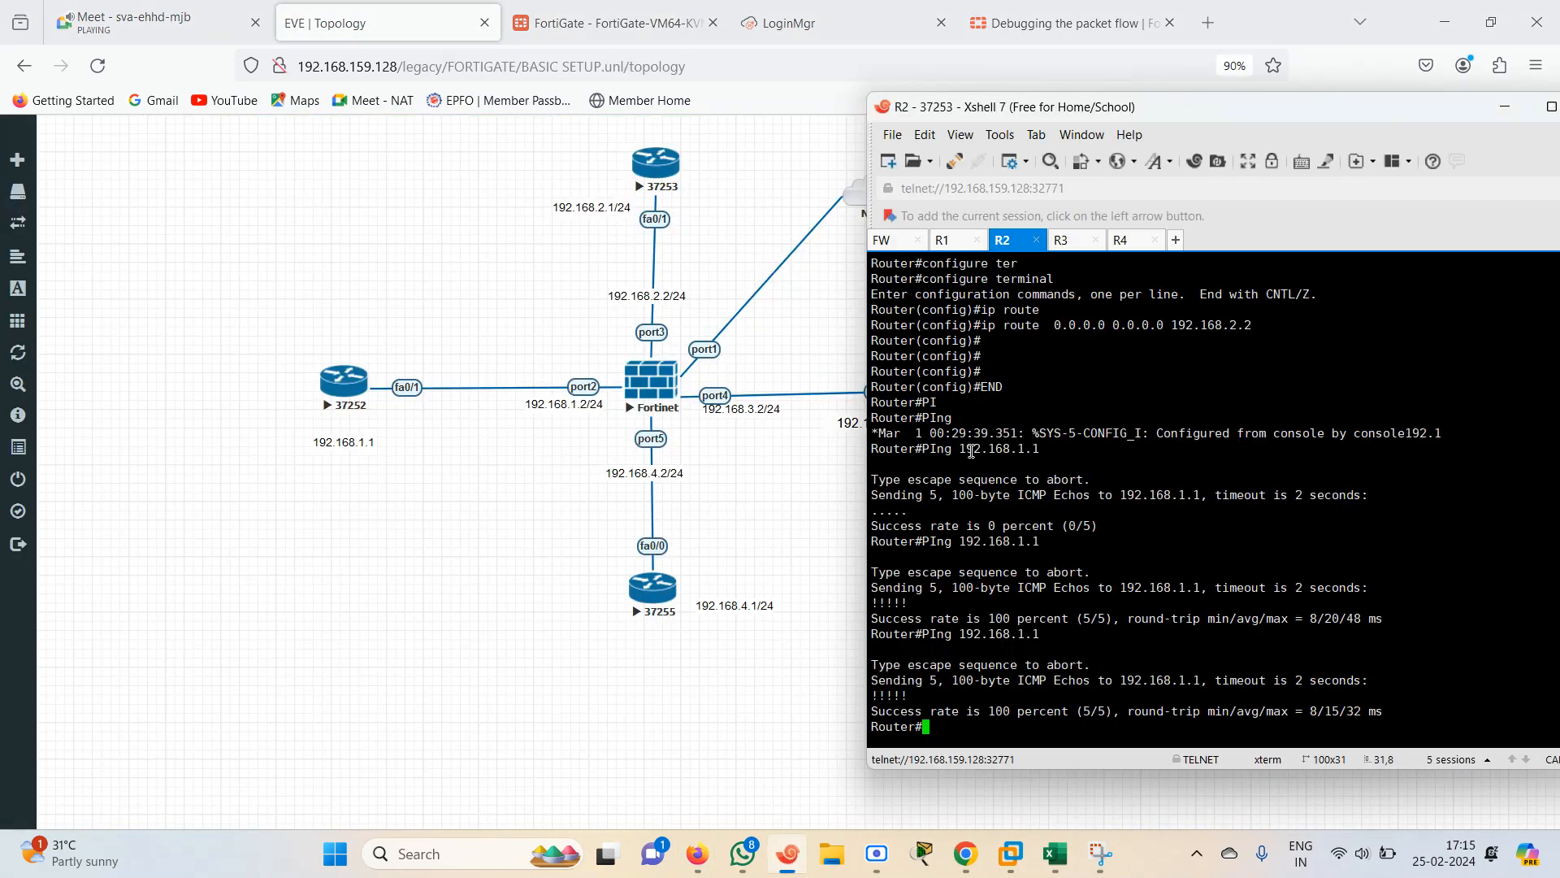
From the R1 console, ping 192.168.3.1 to test the R1-R3 policy
left_click(953, 242)
key("Return")
key("Return")
key("Return")
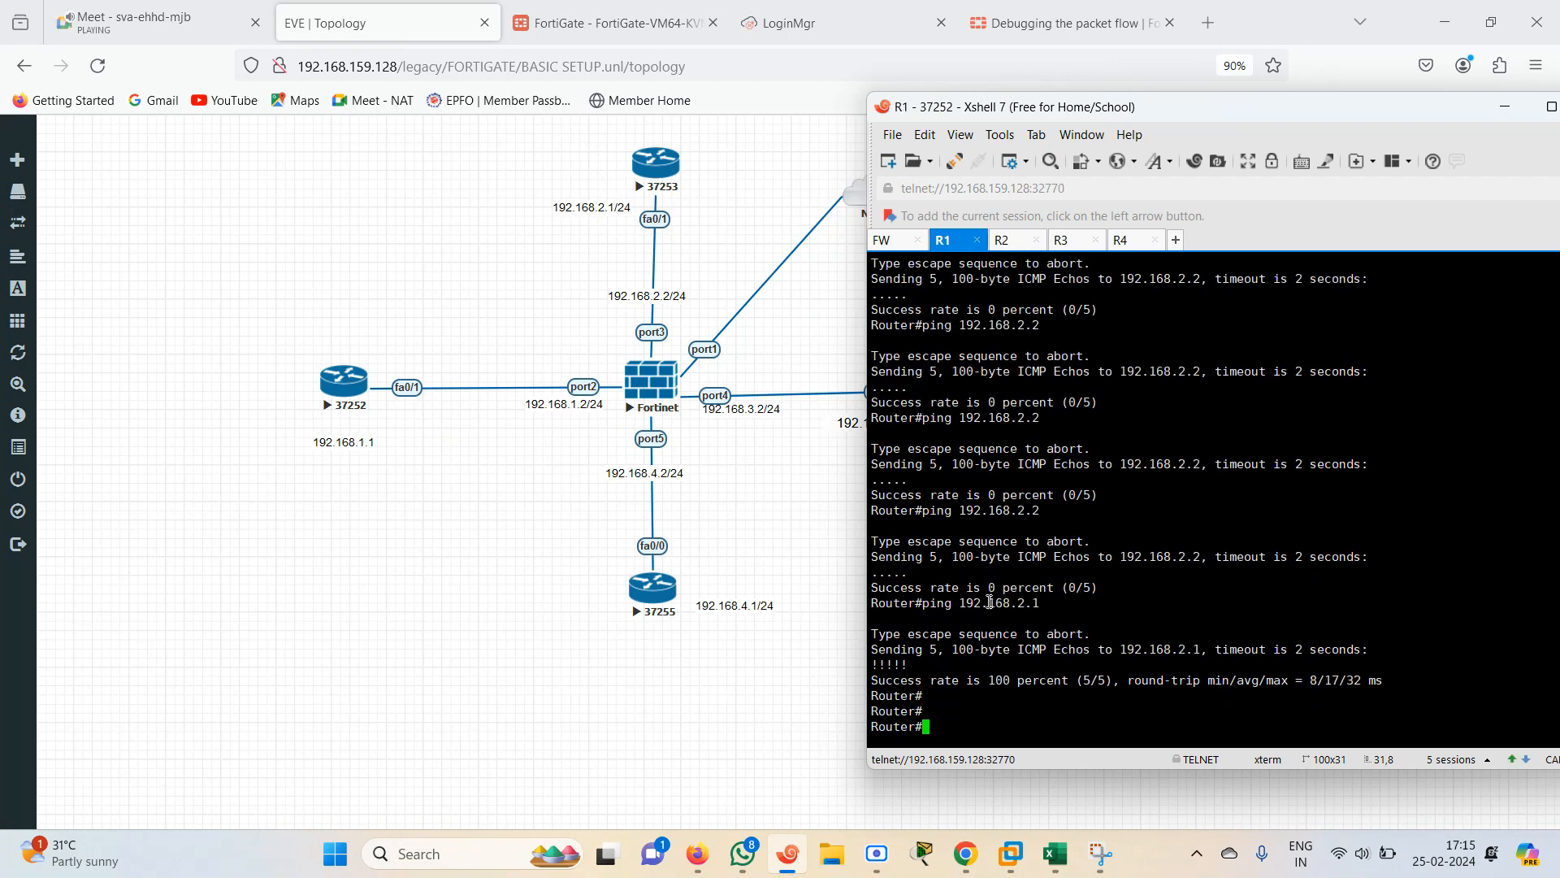
type("PI")
key("Tab")
type("ng 192.1")
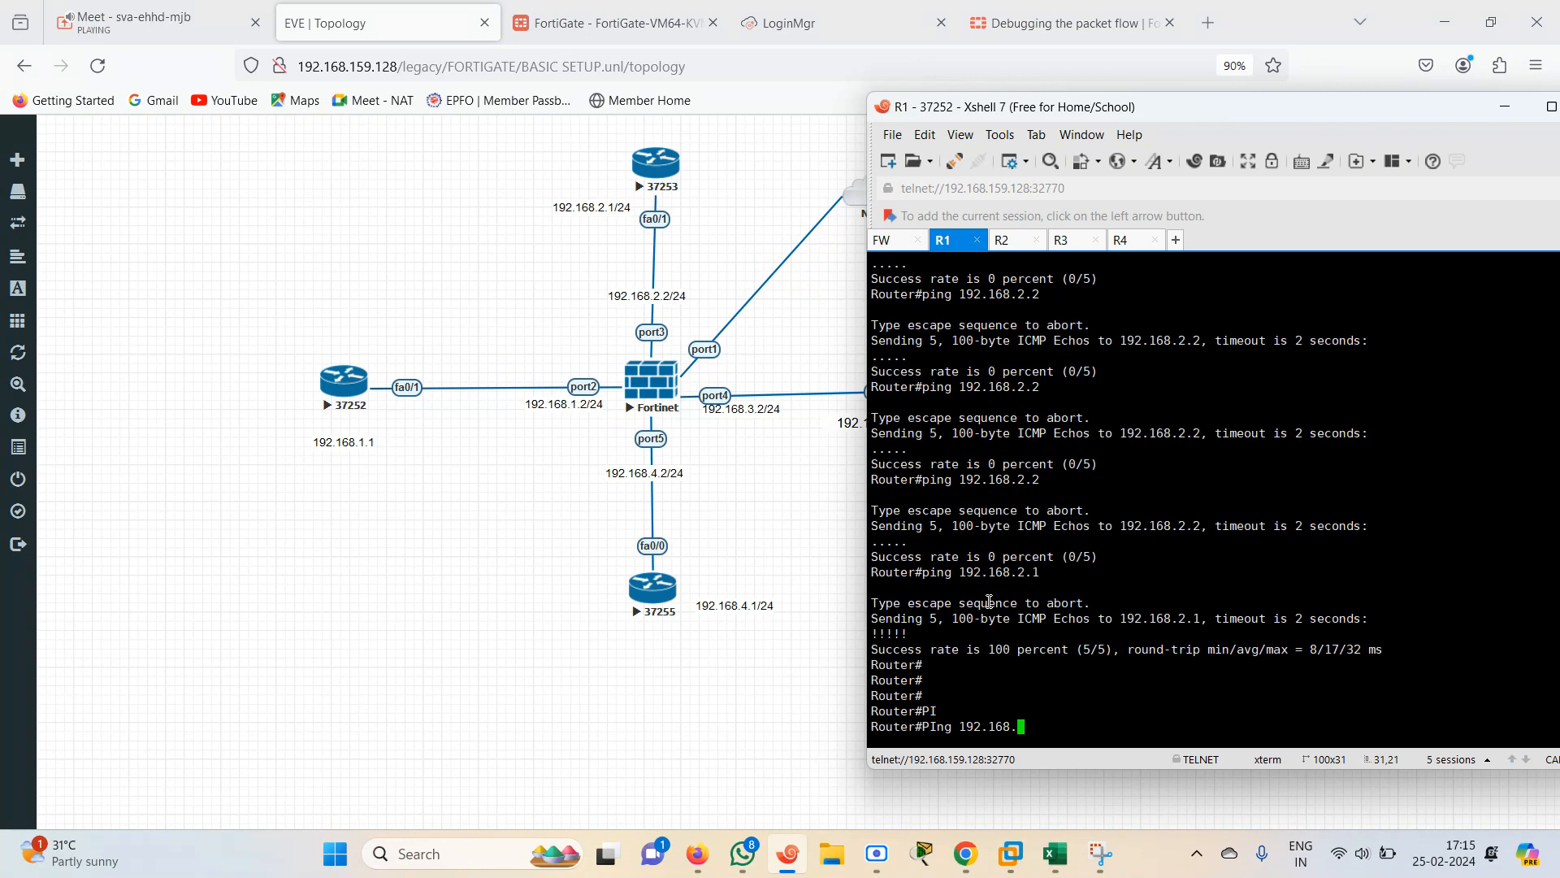
type("68.3.1")
key("Return")
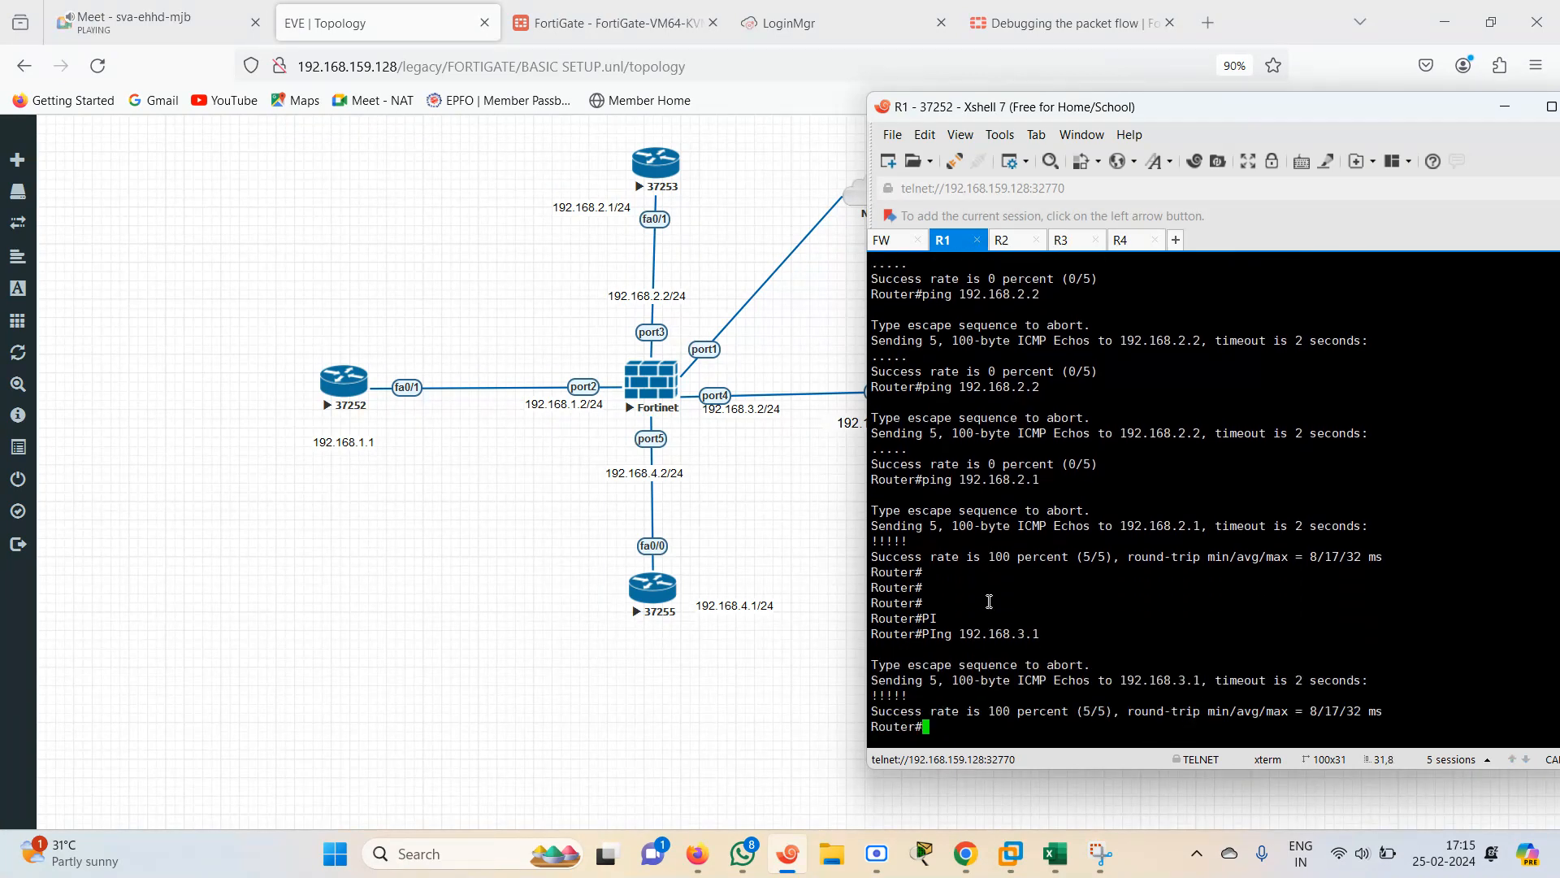
From R1, ping 1.1.1.1 to test reachability through the outside interface
type("PING")
key("Tab")
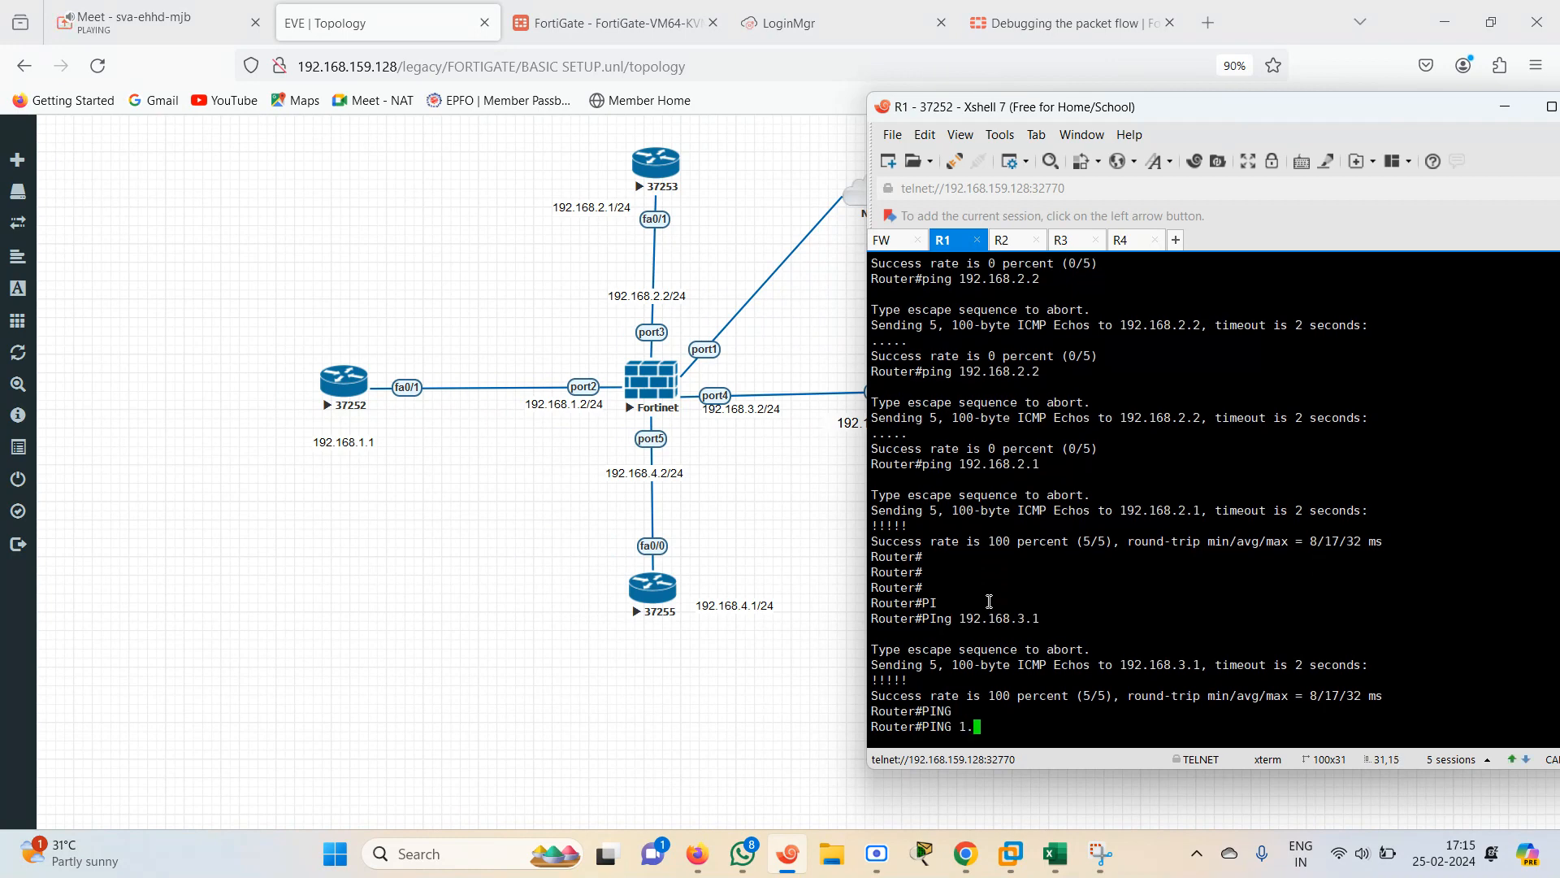
type("1.1.1.1")
key("Return")
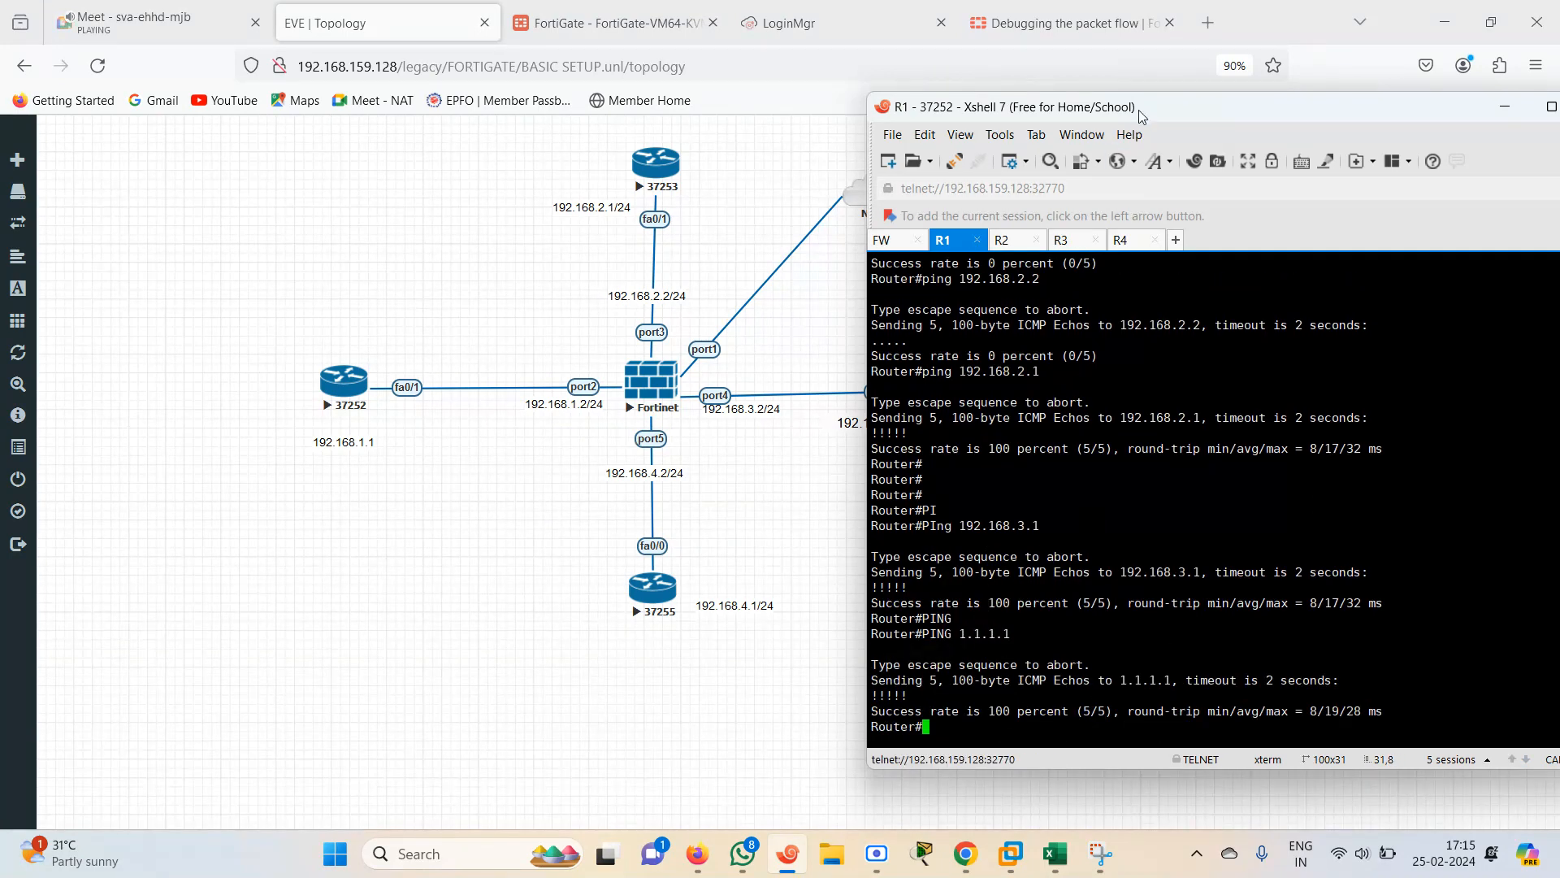
From R1, ping 192.168.4.1 to test the R1-R4 policy
mouse_move(1137, 107)
left_mouse_down()
mouse_move(1139, 146)
mouse_move(1151, 111)
left_mouse_up()
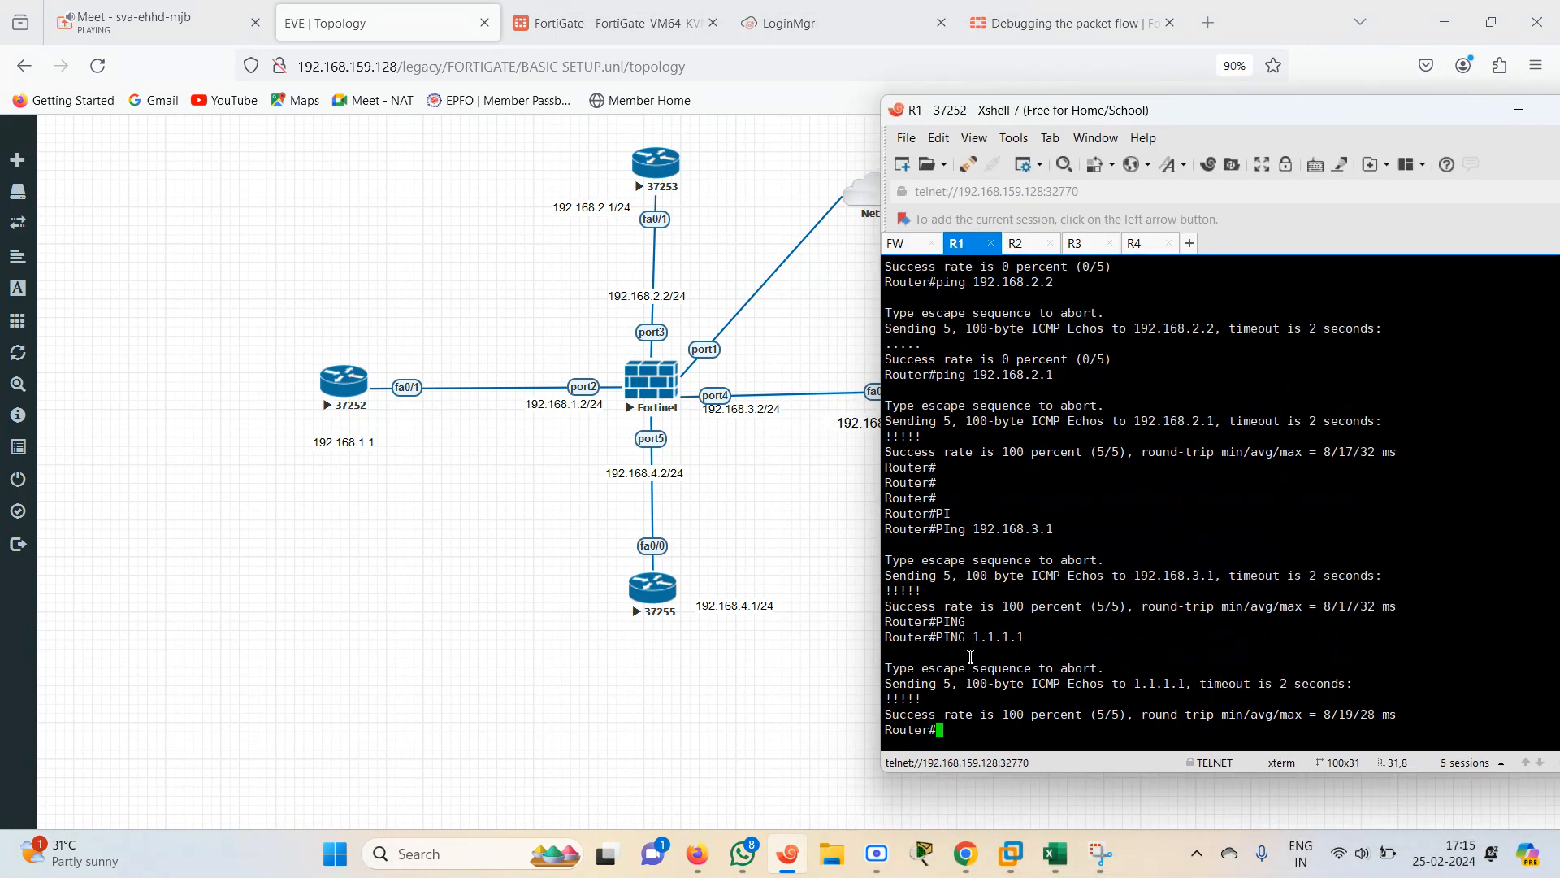
key("Up")
key("BackSpace")
key("BackSpace")
key("BackSpace")
key("Return")
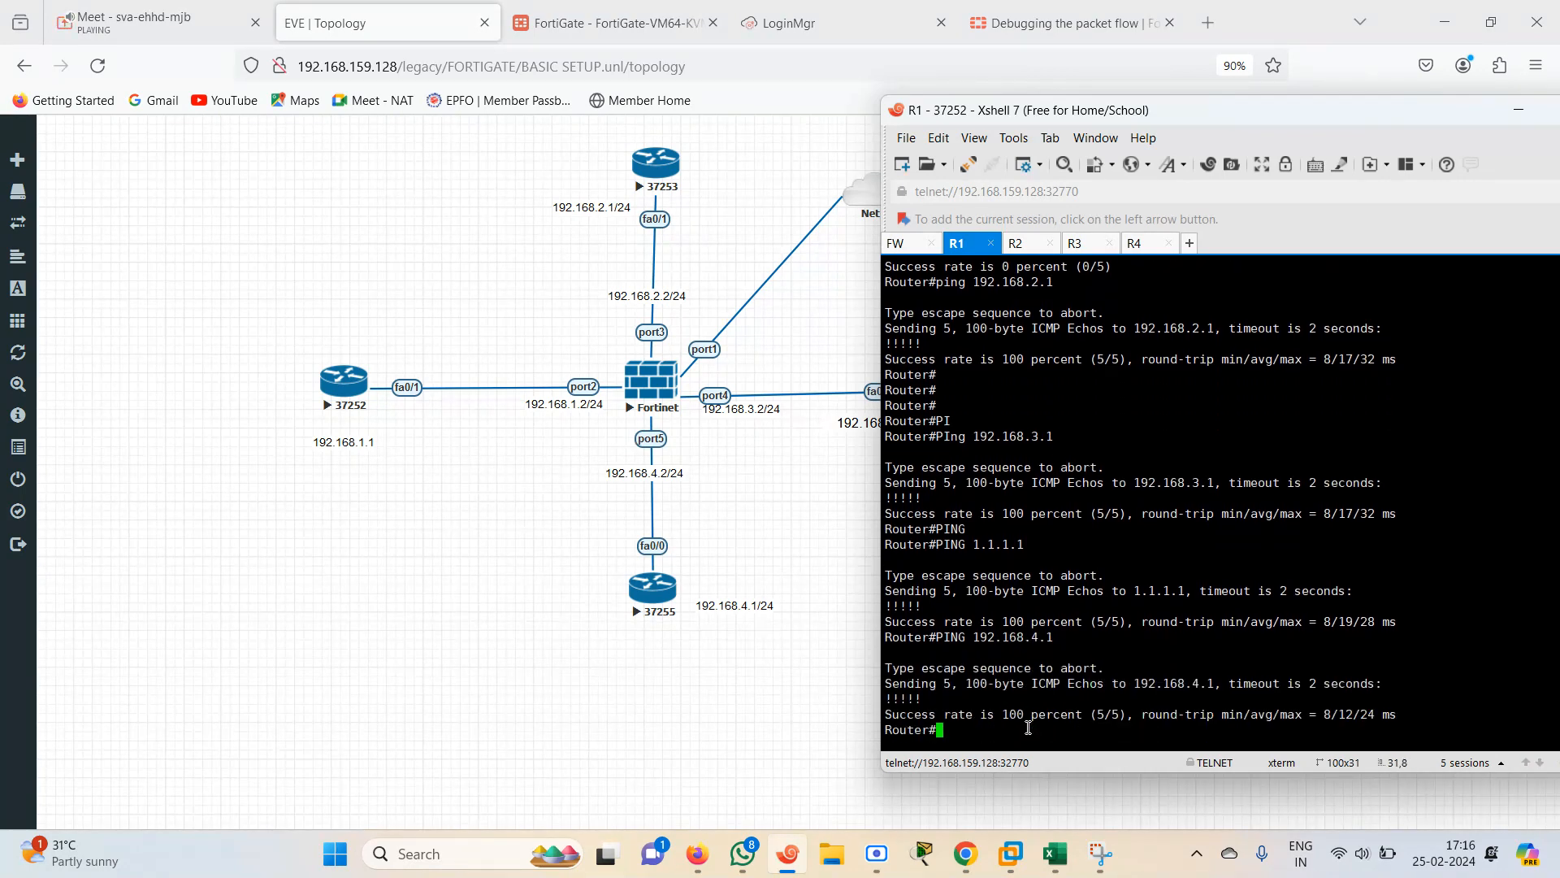
Delete the R2-R1 firewall policy from the policy list
key("Return")
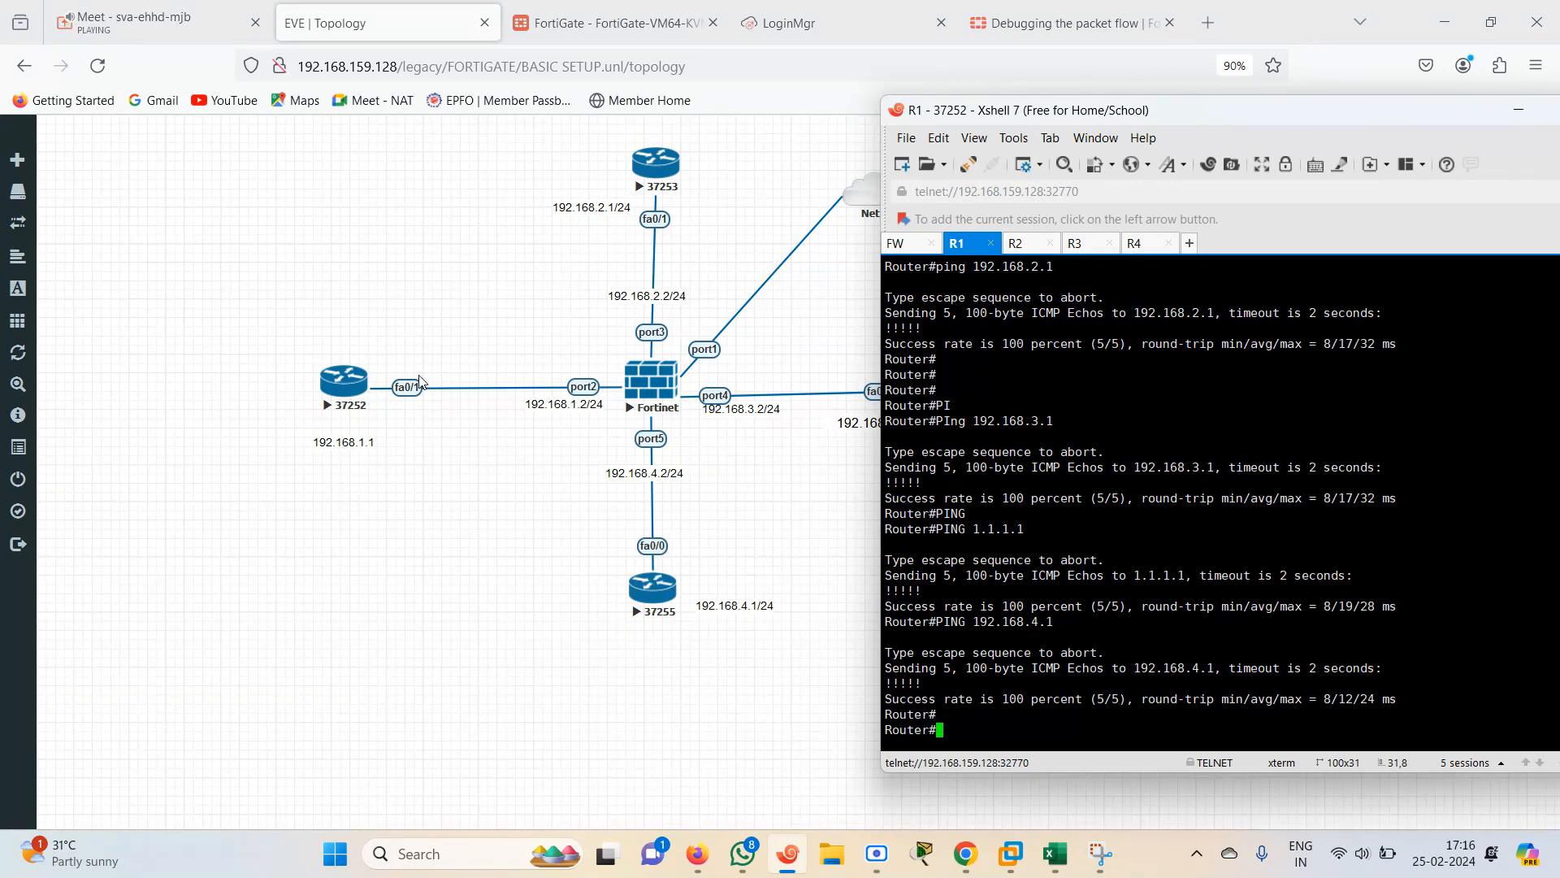
left_click(610, 23)
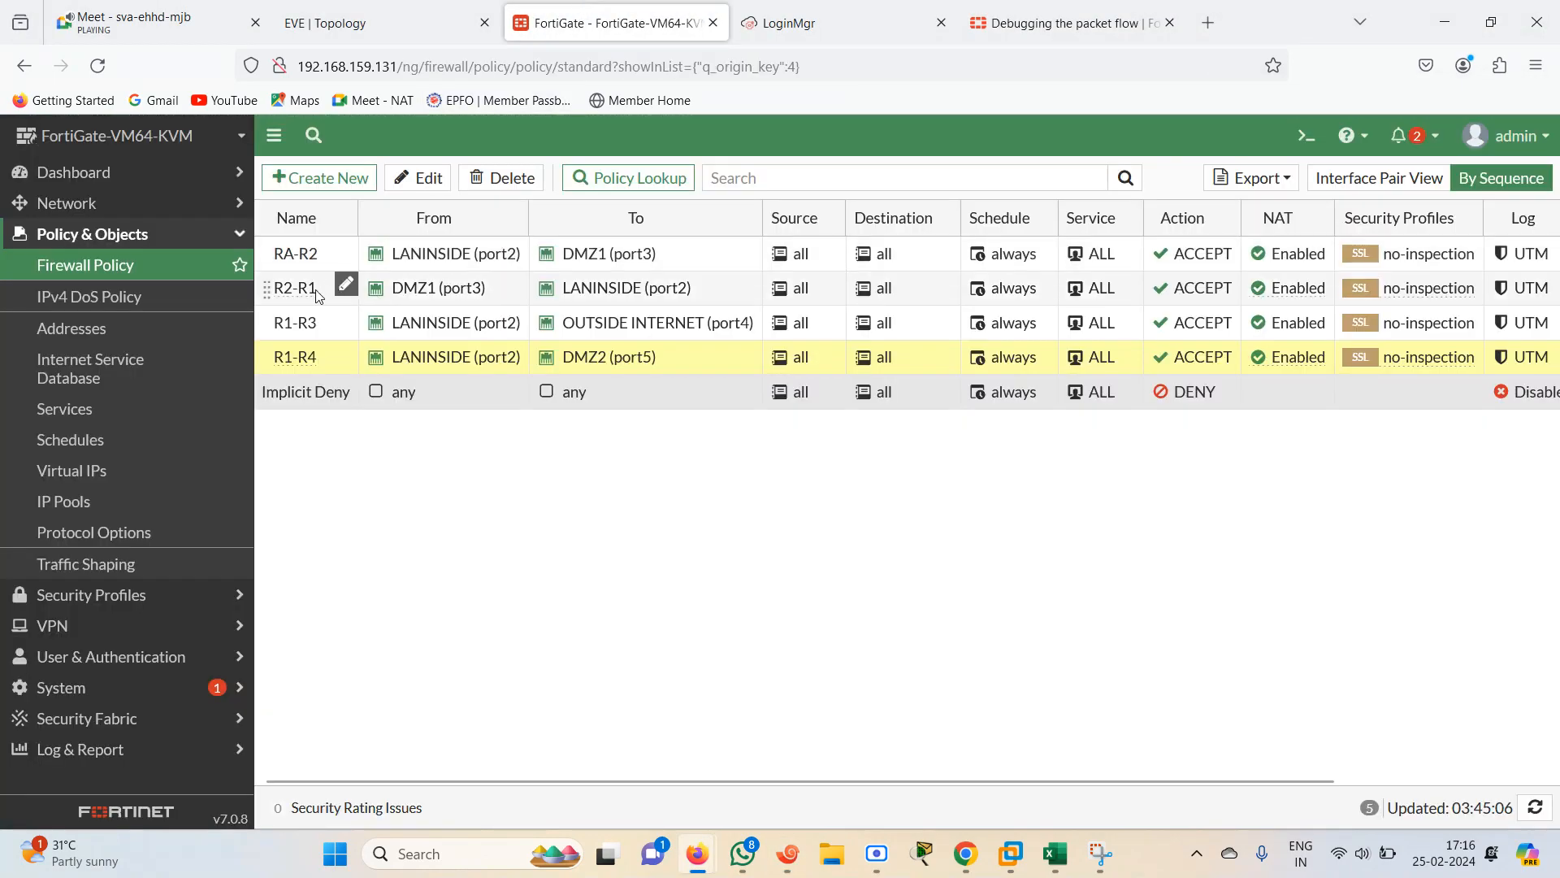
left_click(302, 294)
right_click(302, 294)
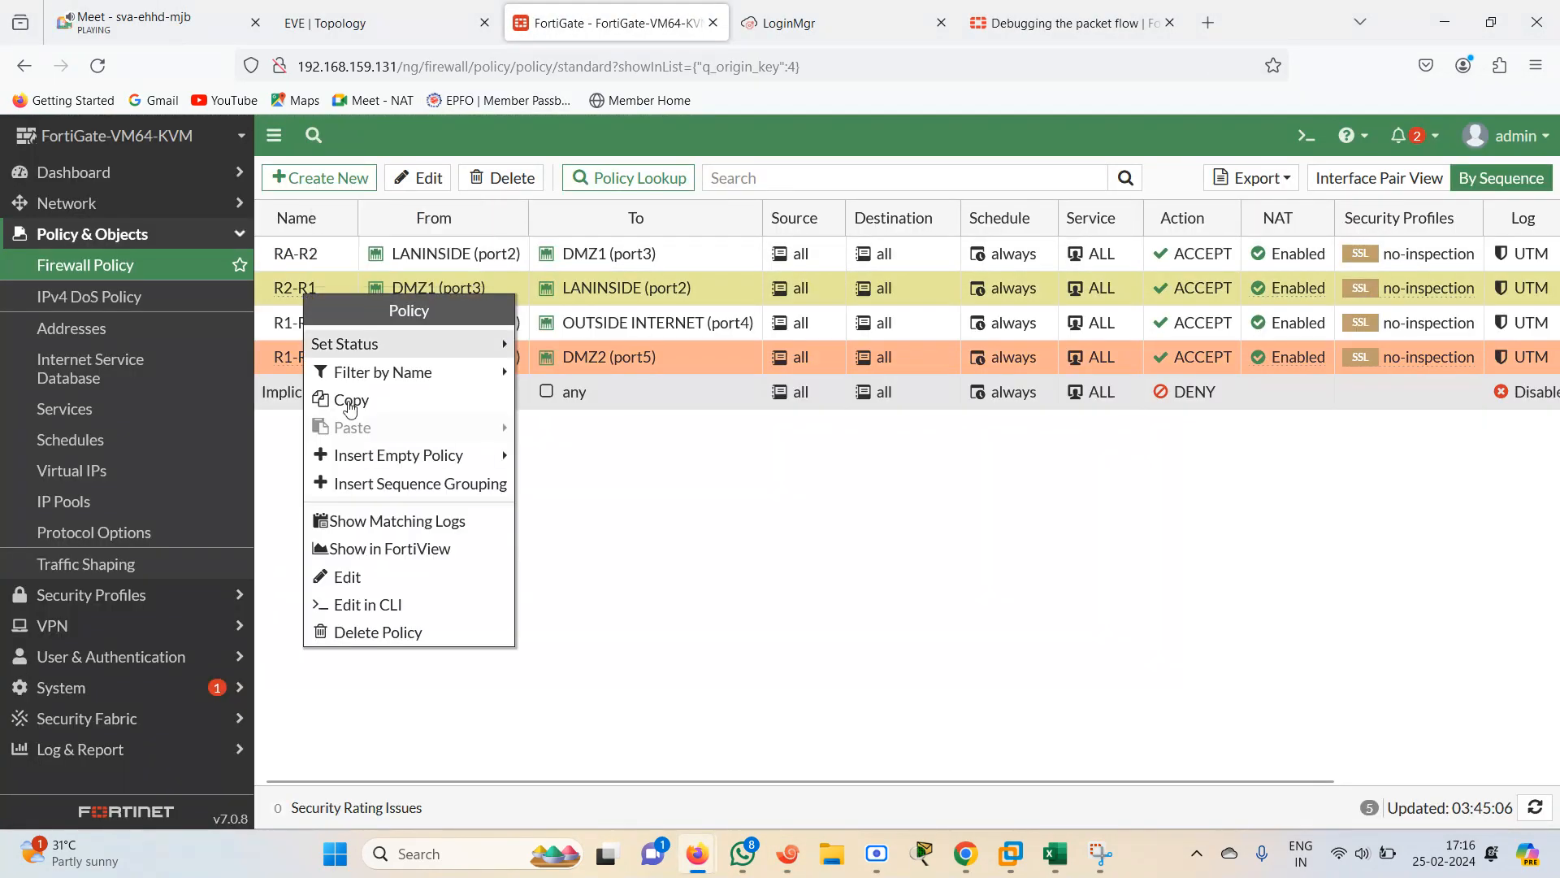
left_click(358, 633)
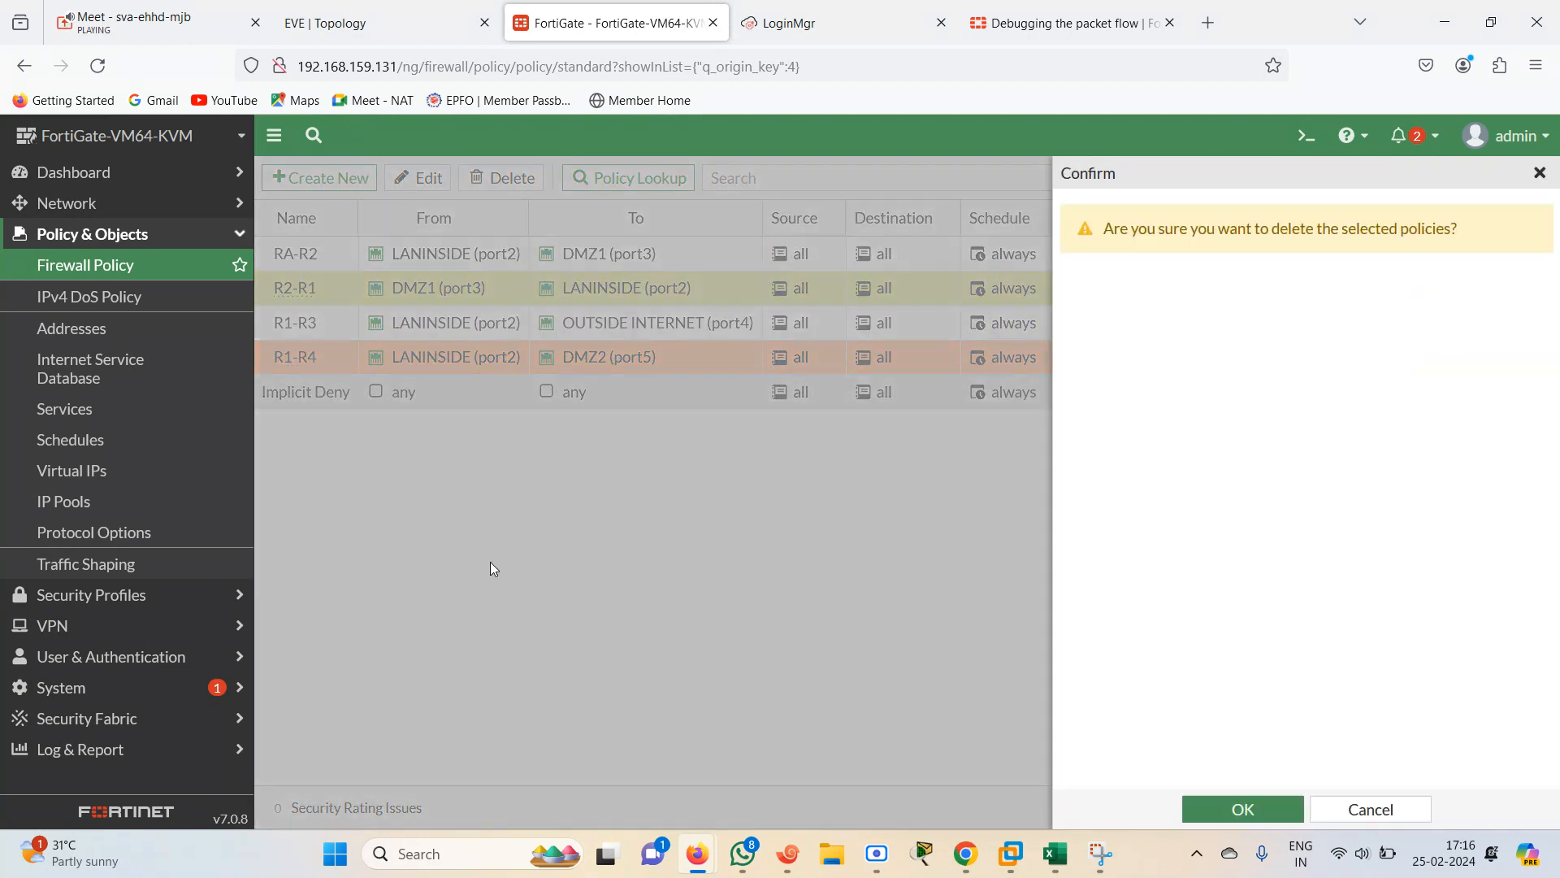
left_click(1381, 810)
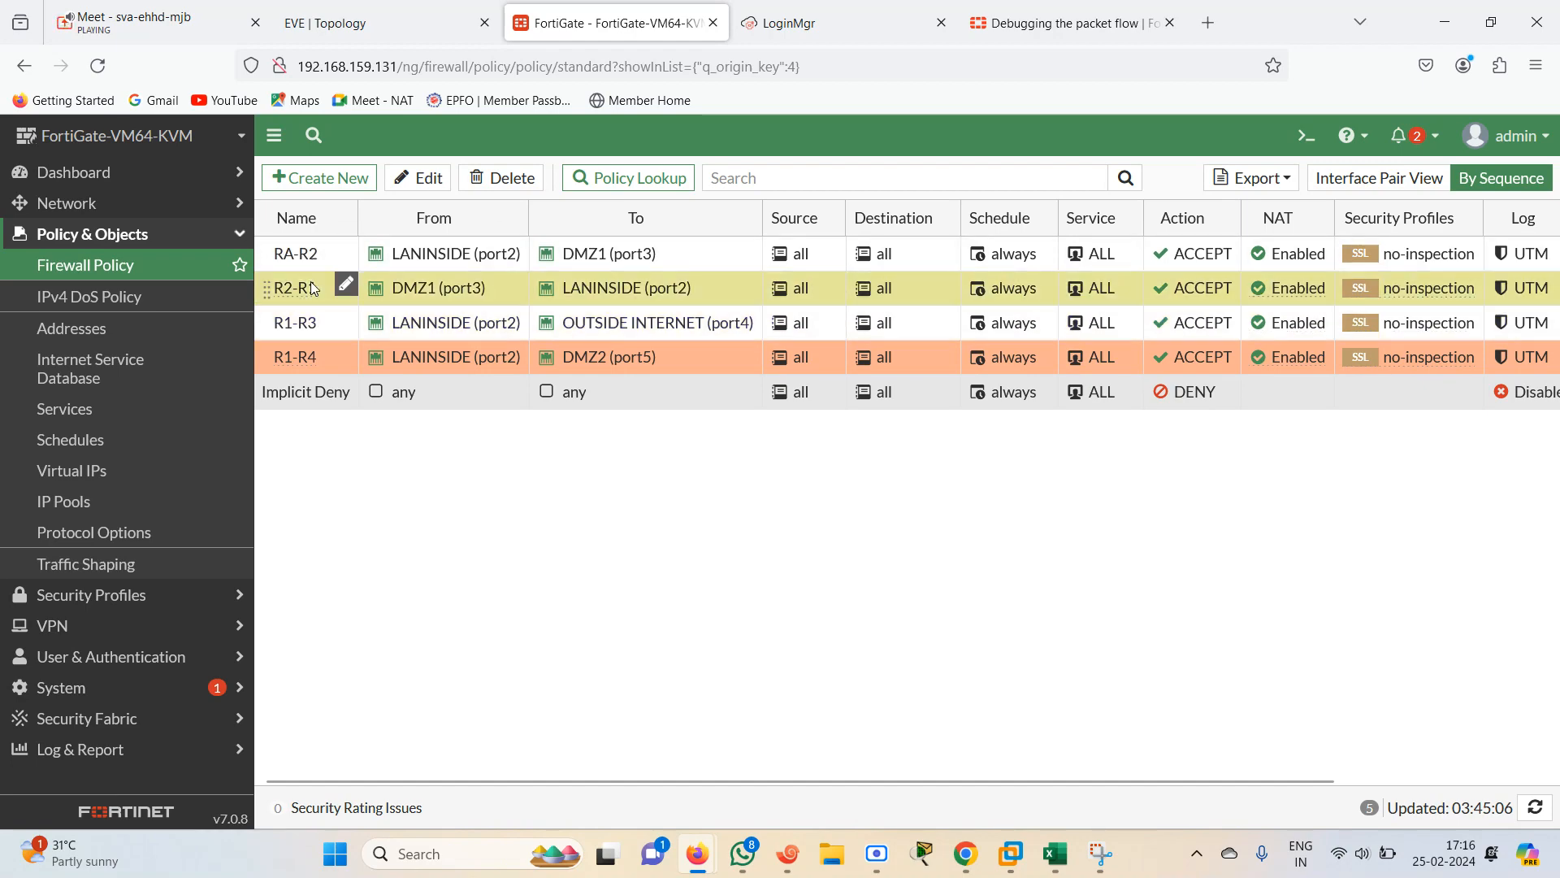
right_click(313, 288)
left_click(382, 619)
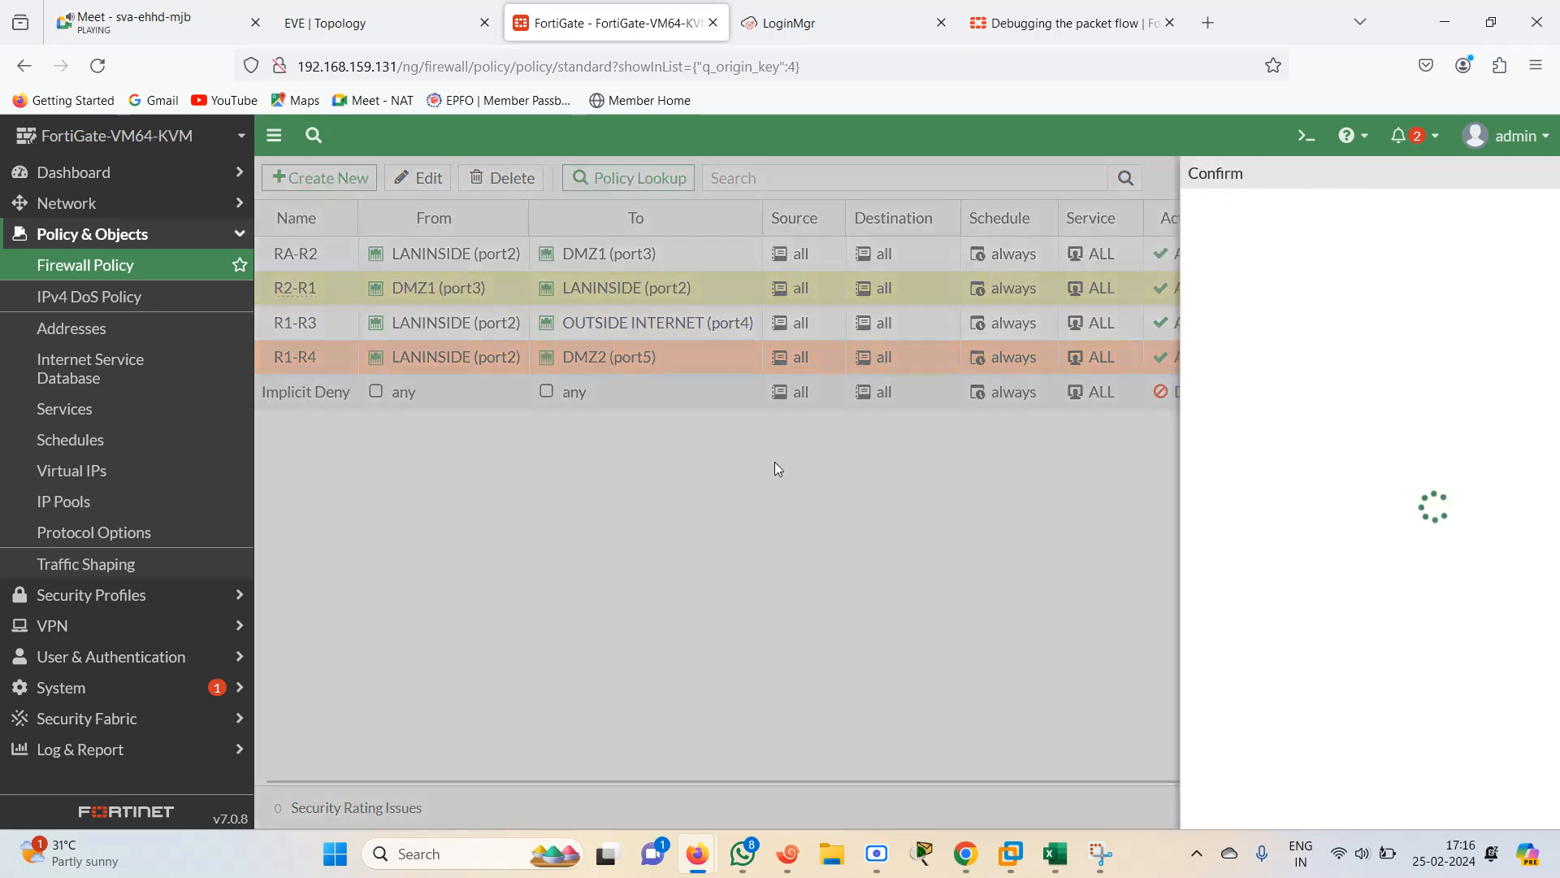
left_click(1244, 808)
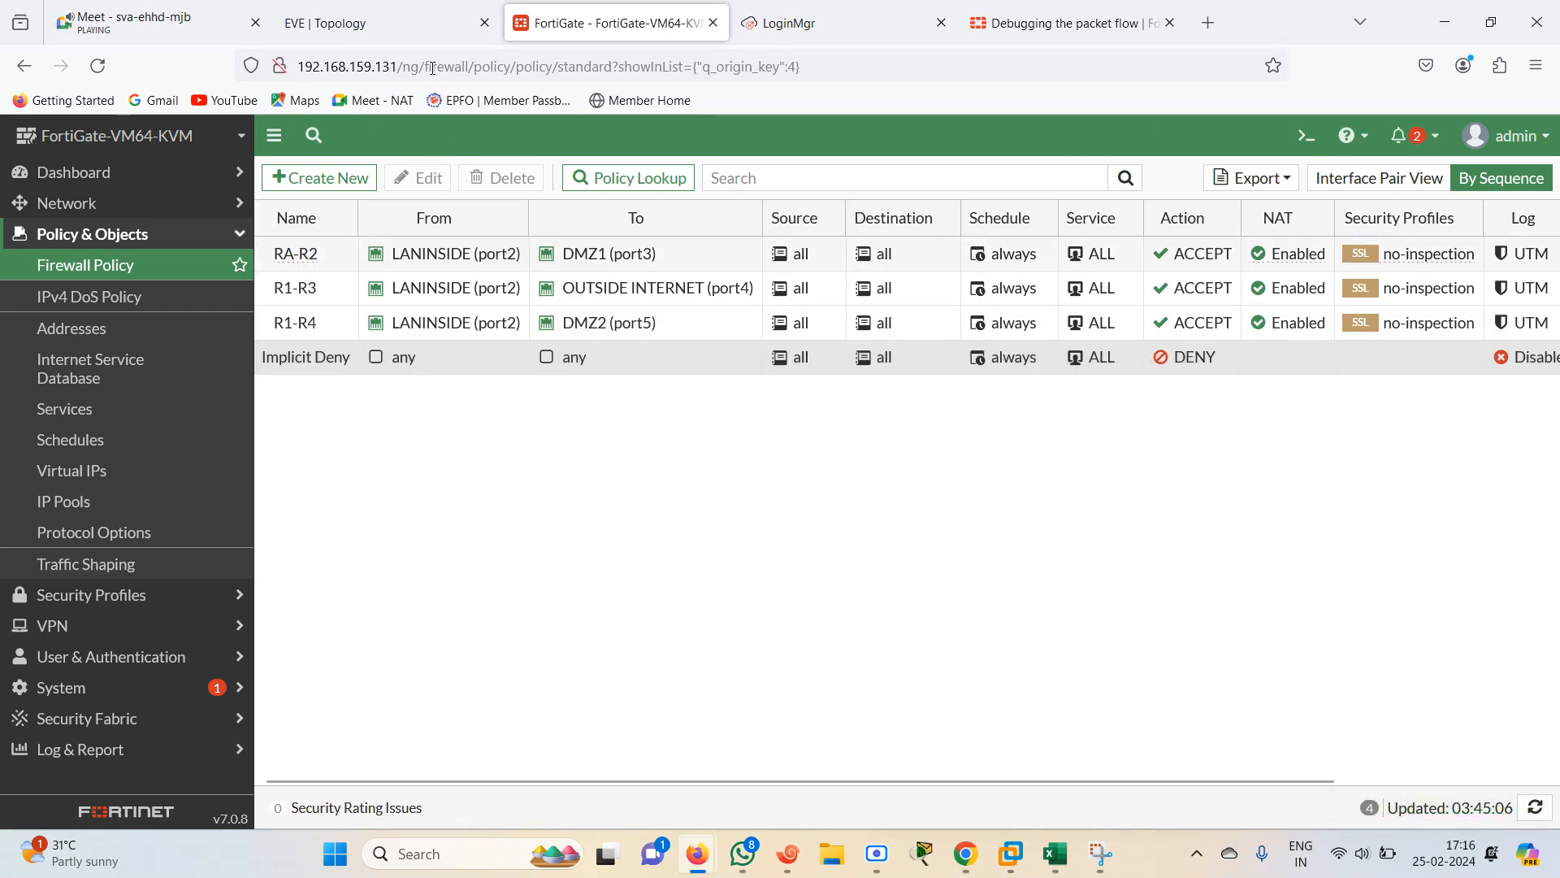
left_click(788, 855)
key("Up")
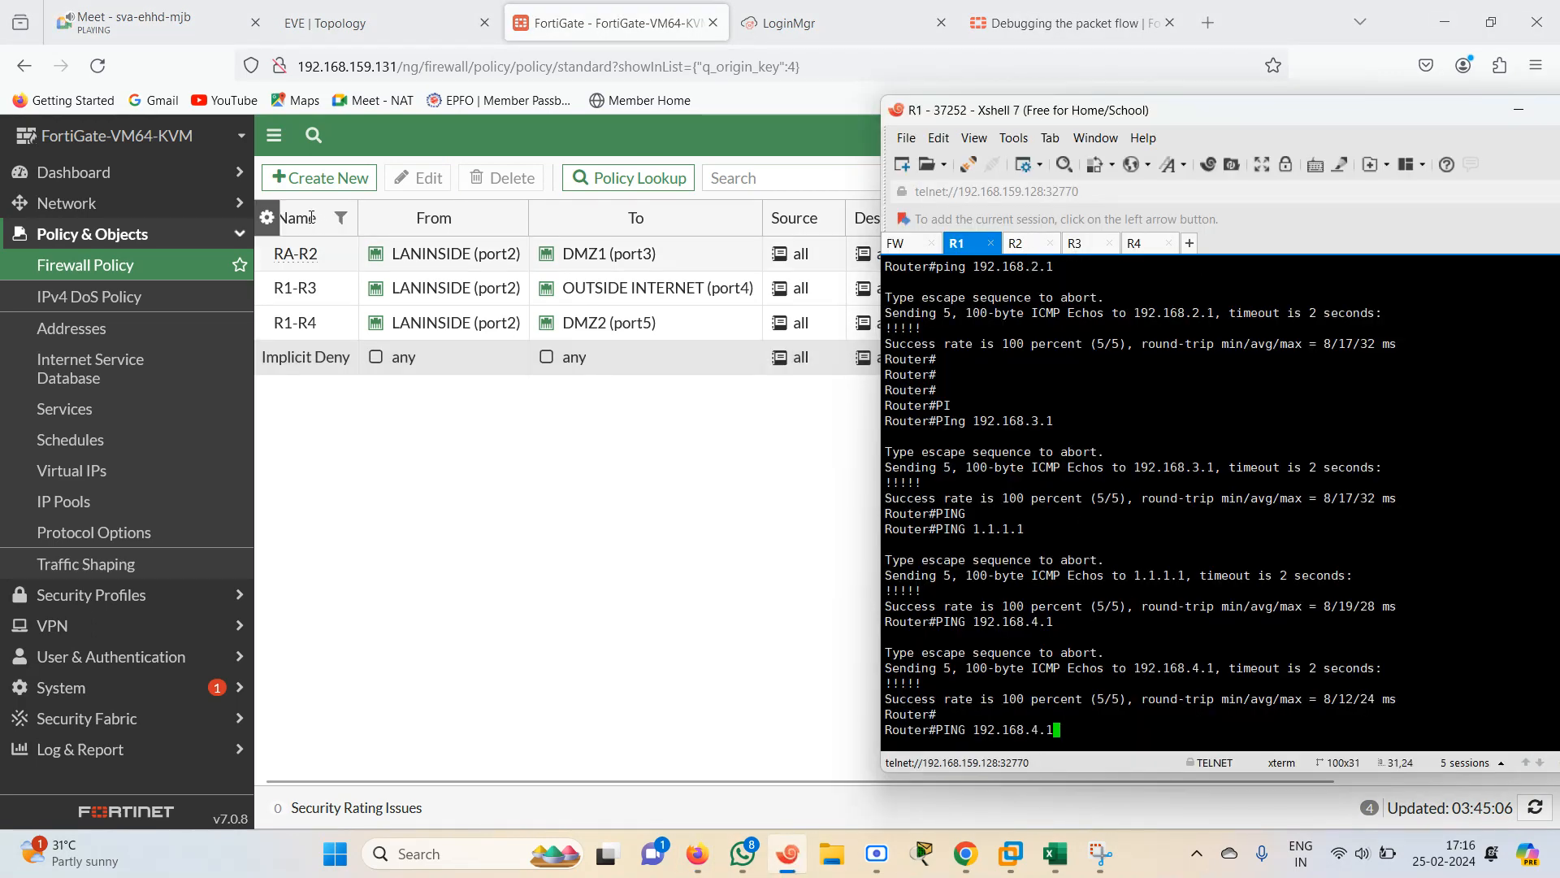
left_click(371, 479)
left_click(374, 23)
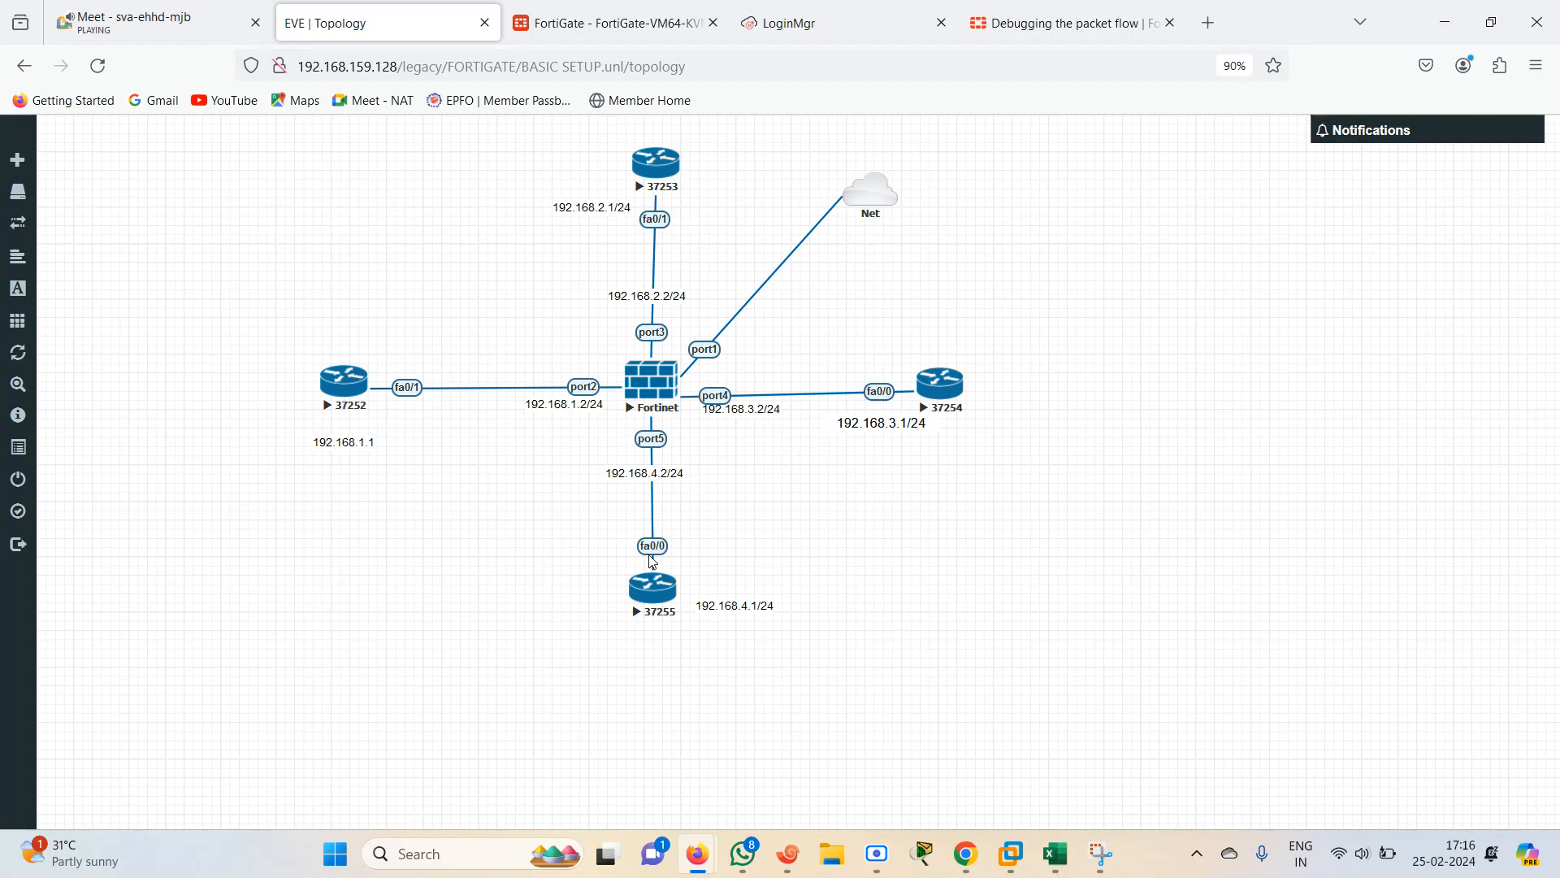
left_click(609, 23)
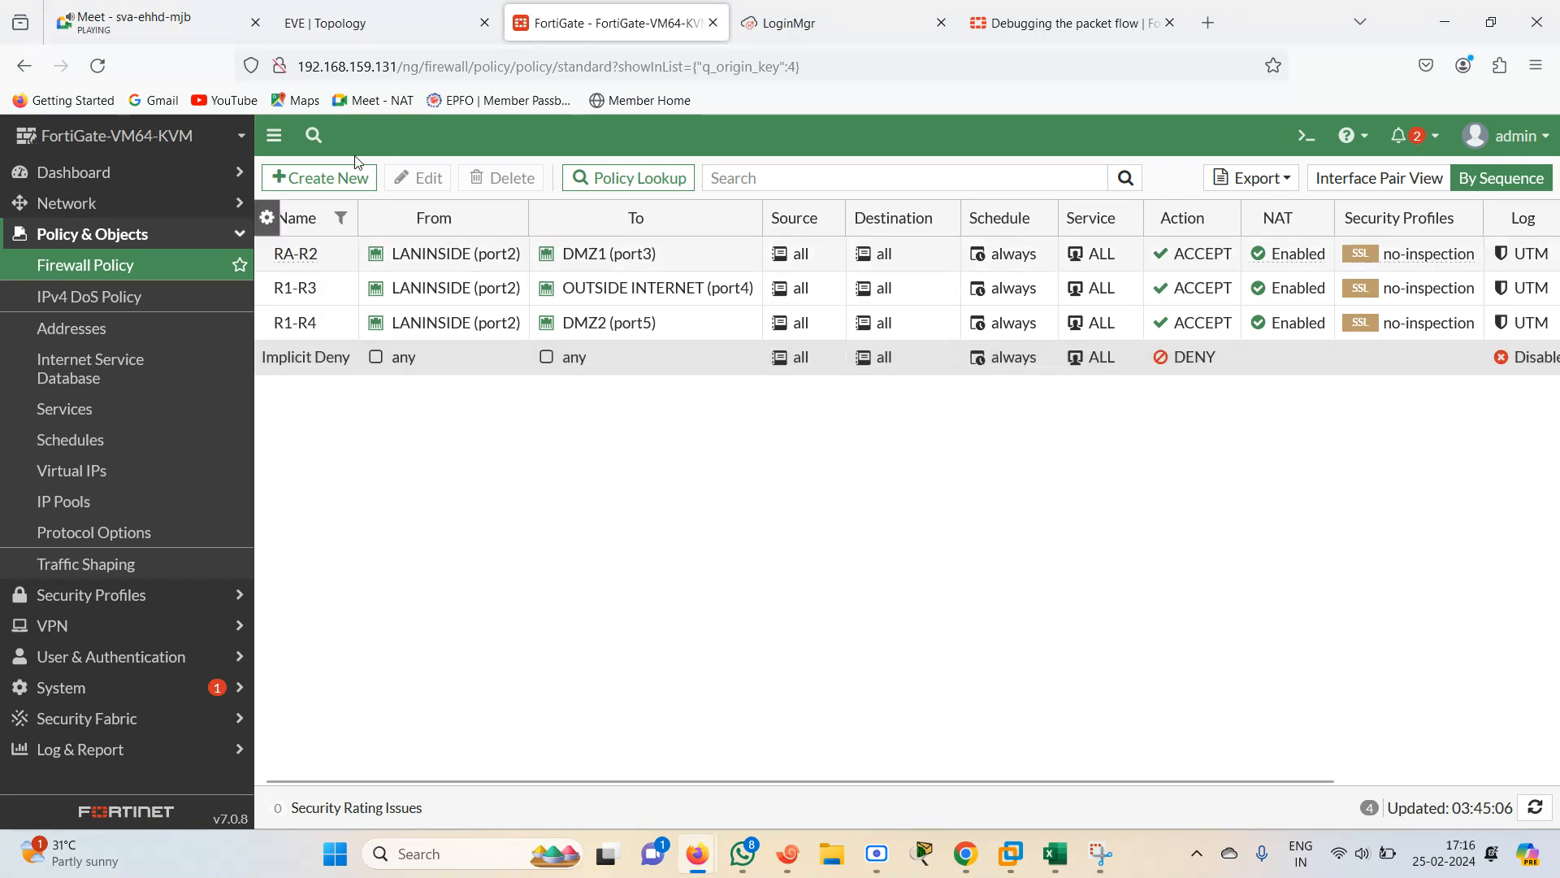
left_click(363, 11)
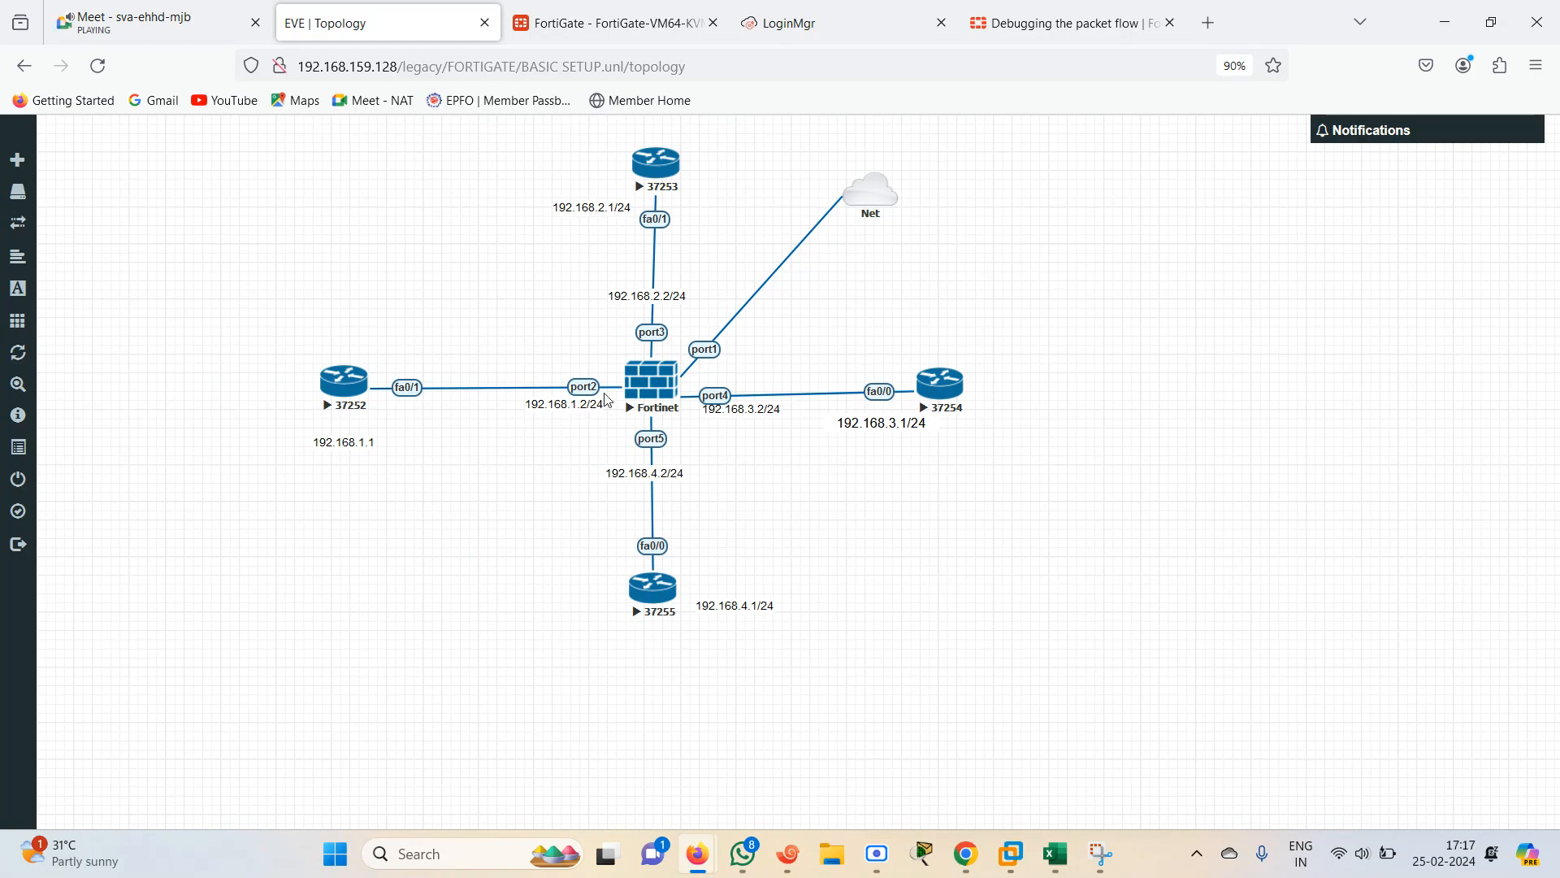
left_click(629, 9)
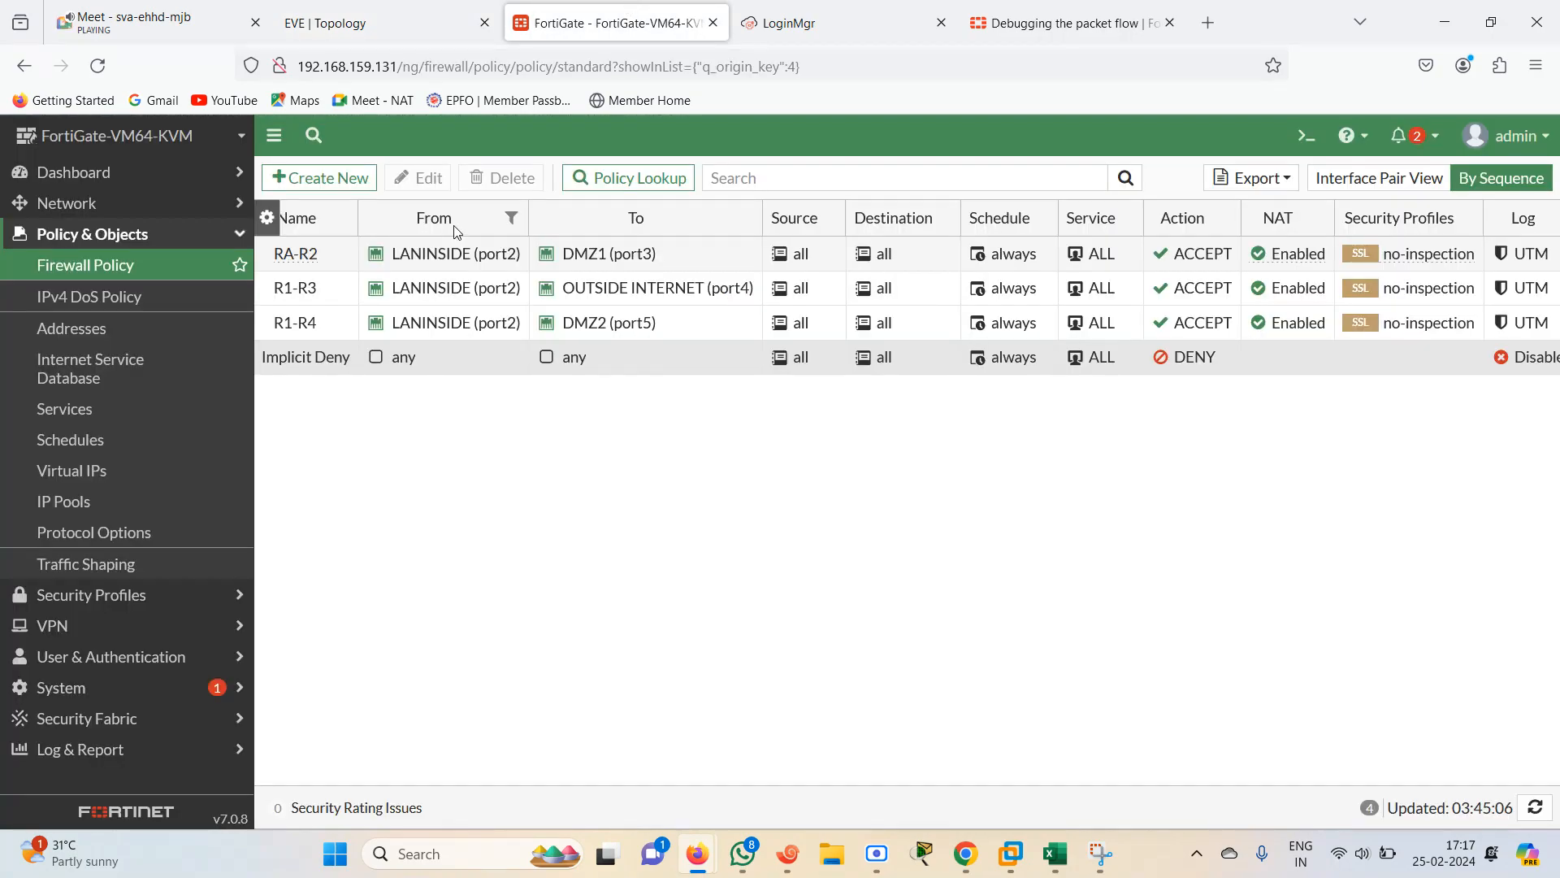
left_click(317, 177)
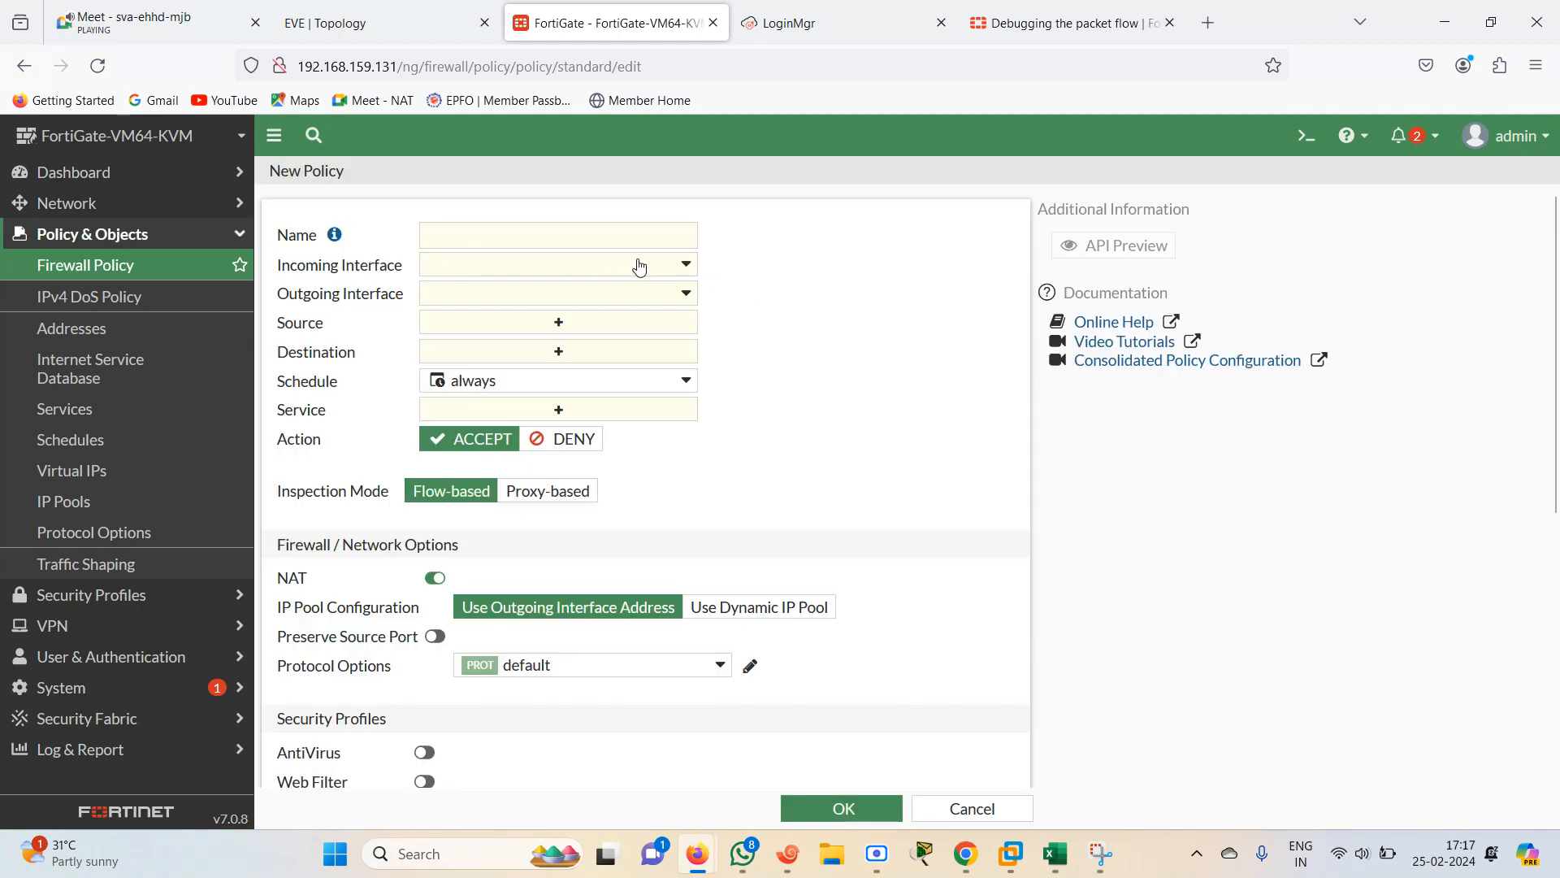
left_click(663, 271)
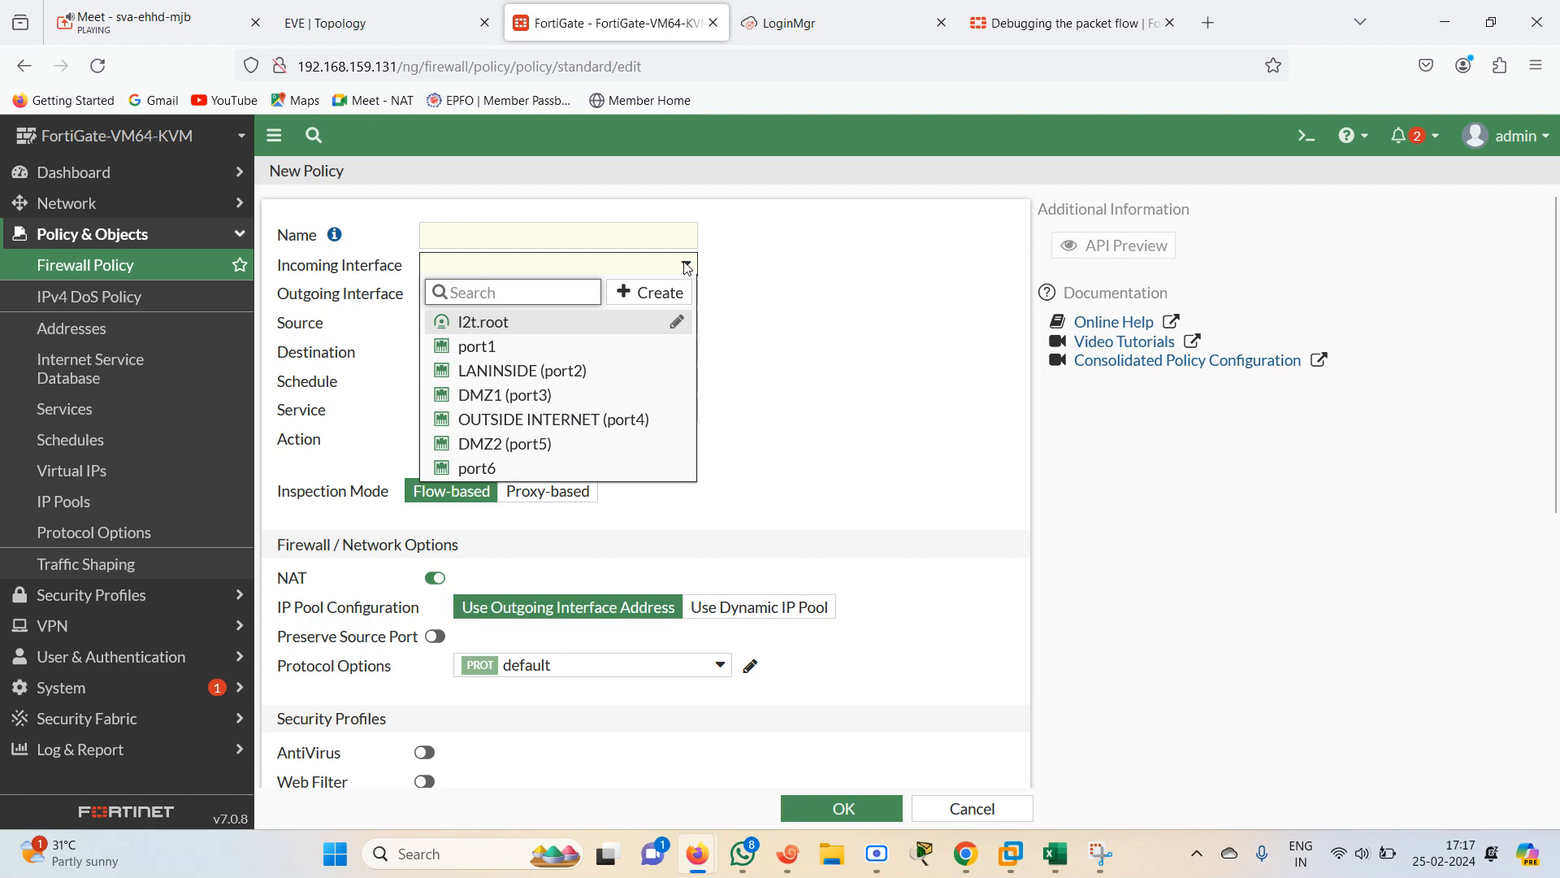
left_click(687, 269)
left_click(686, 266)
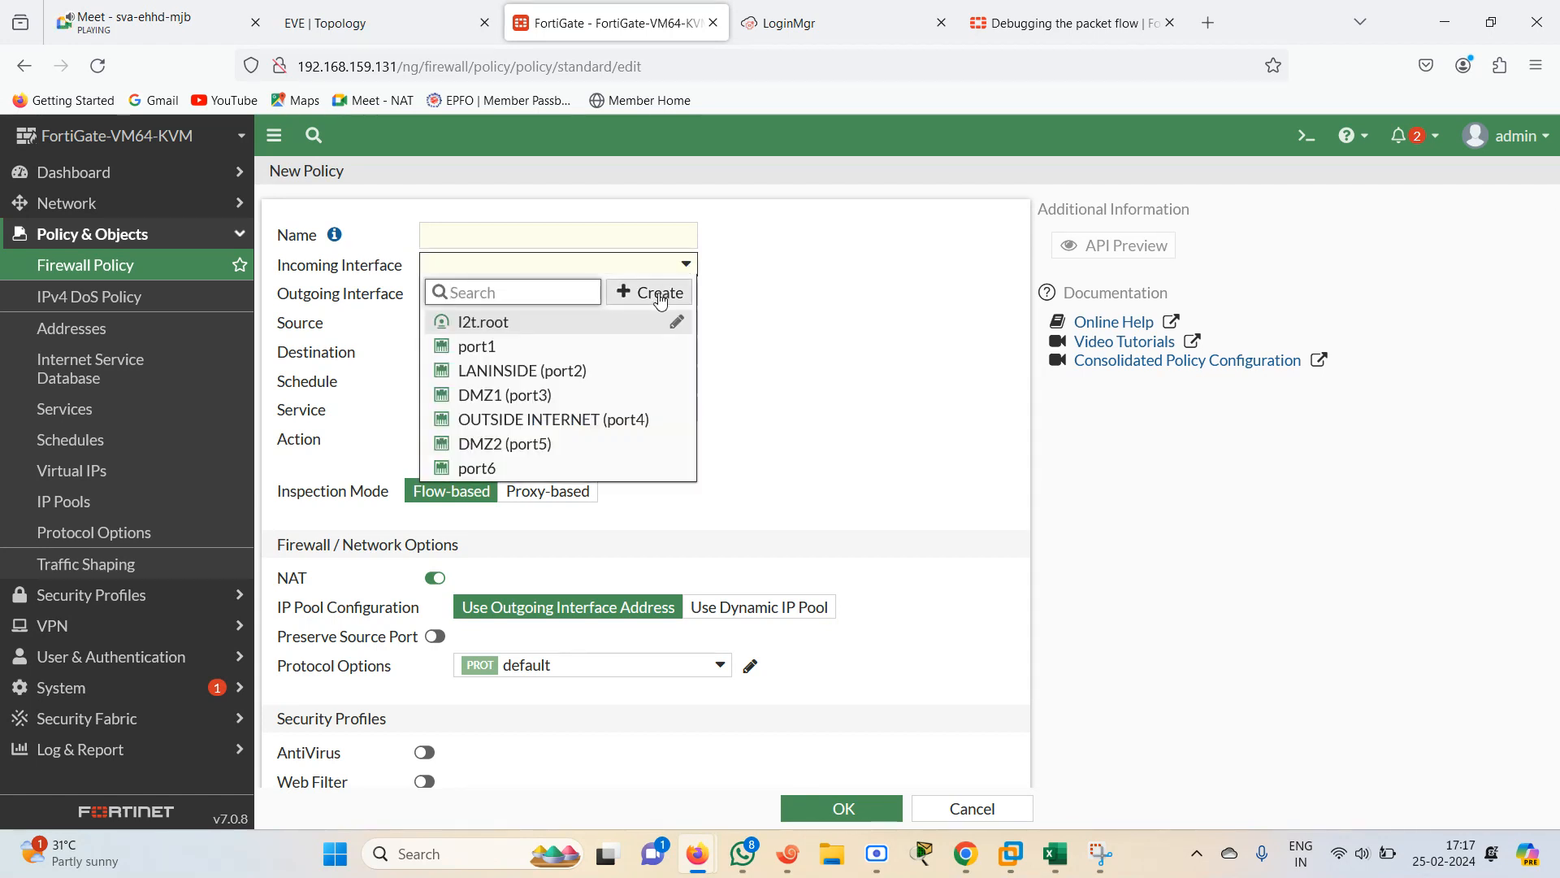
left_click(807, 291)
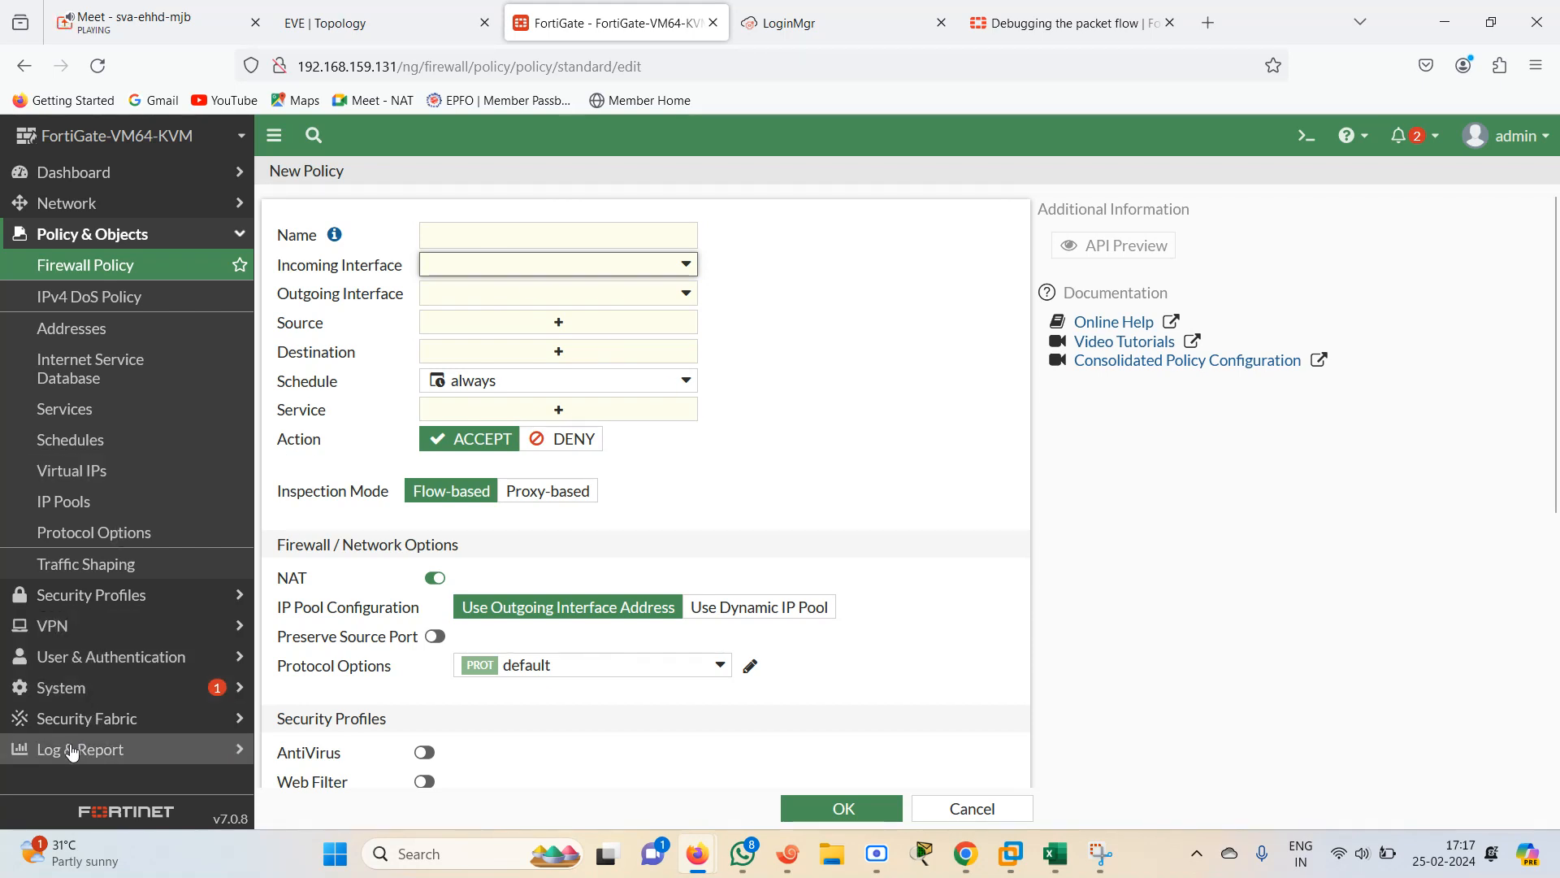
Enable the Multiple Interface Policies feature in Feature Visibility and apply the change
left_click(75, 697)
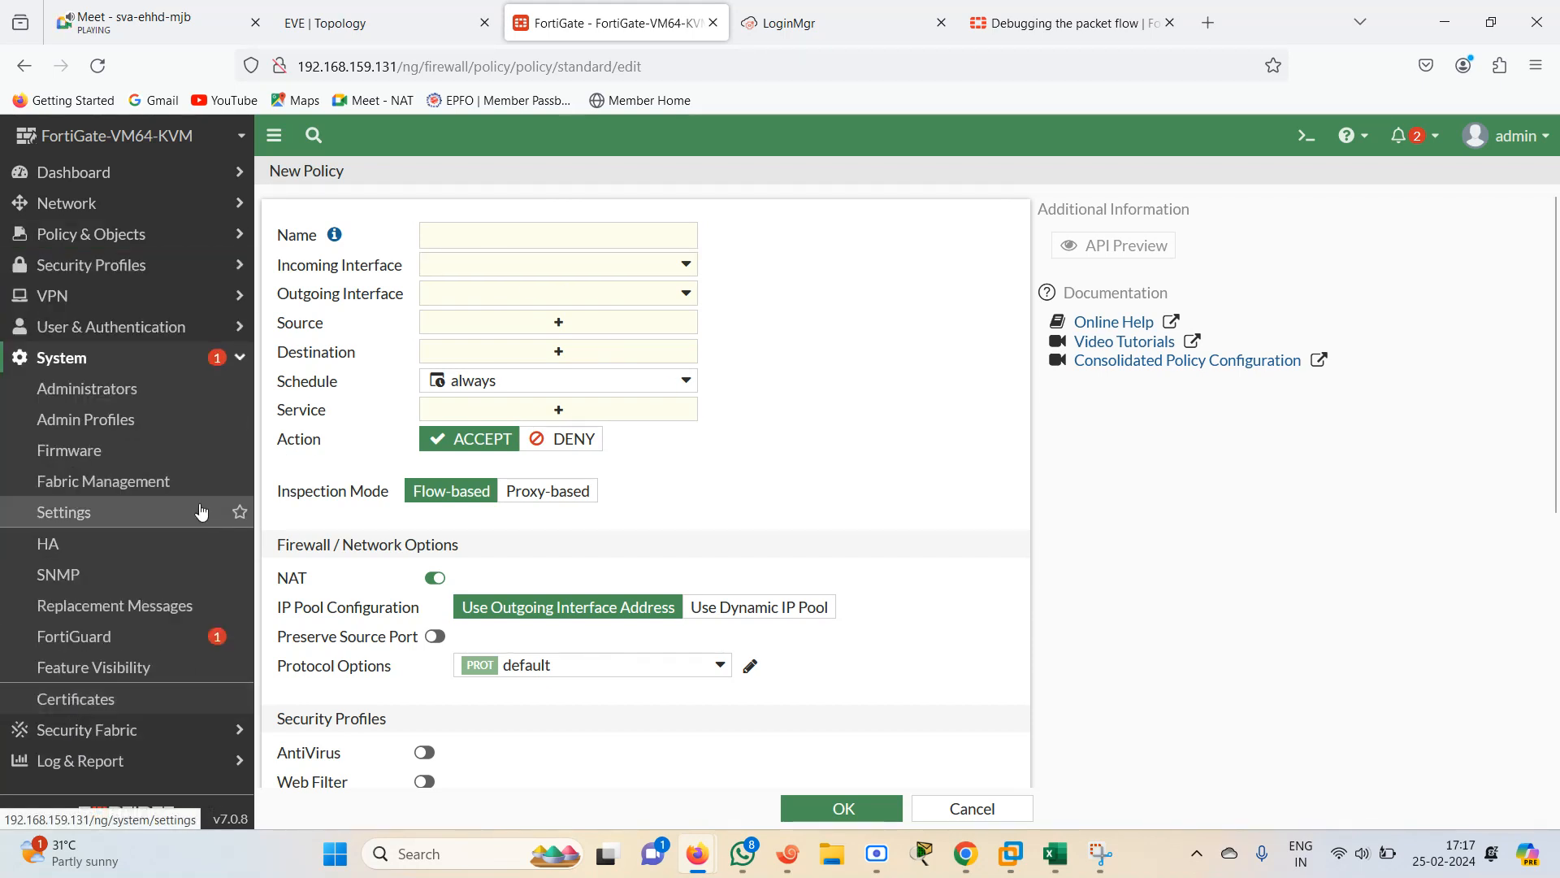
left_click(102, 671)
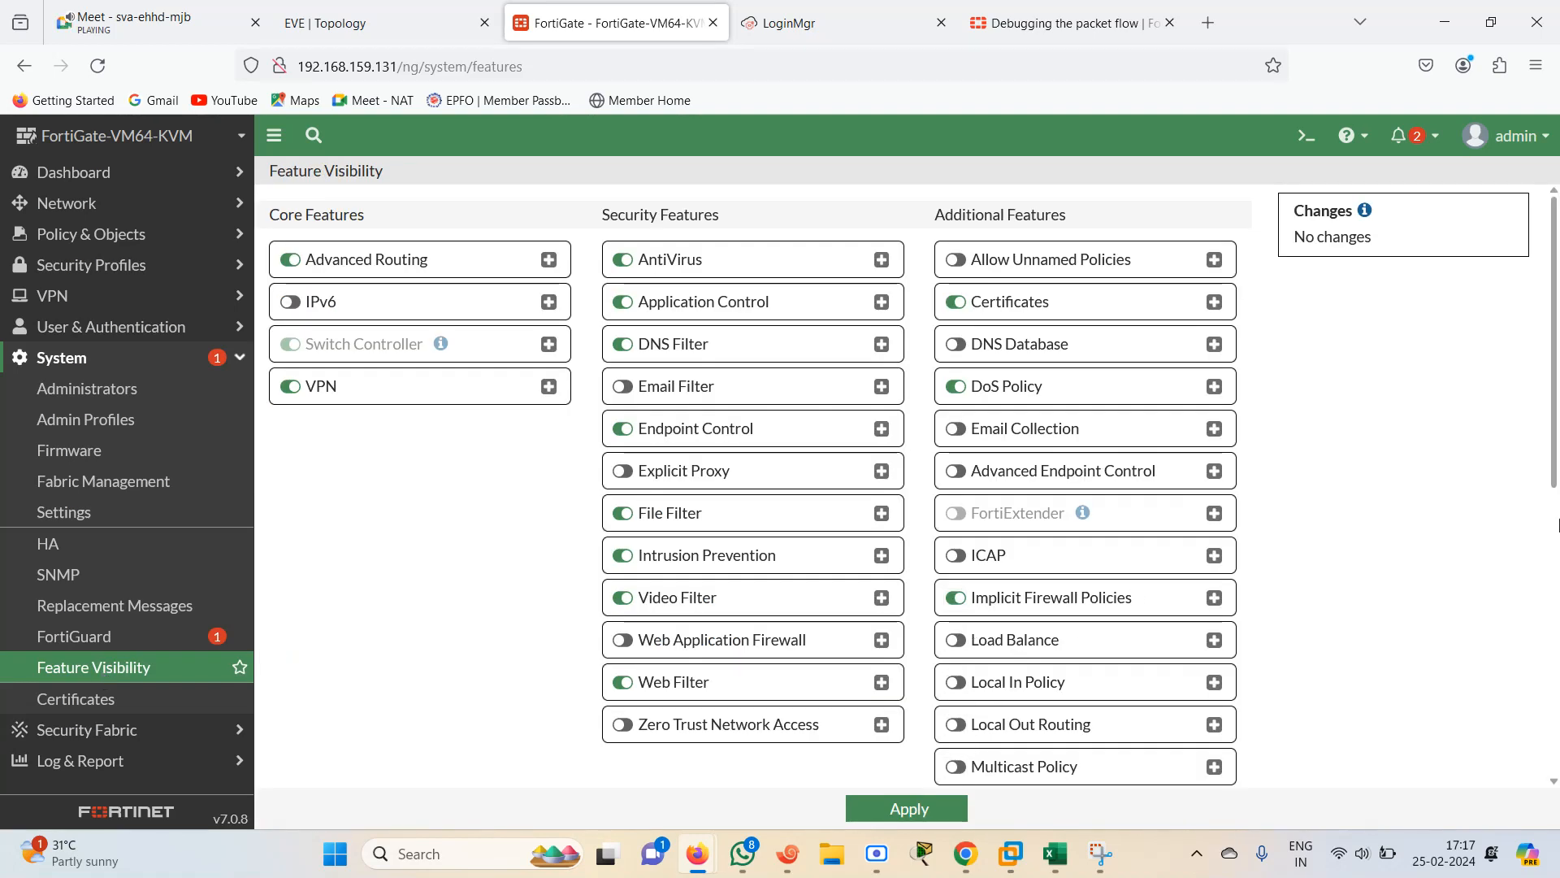
scroll(1244, 585, "down", 3)
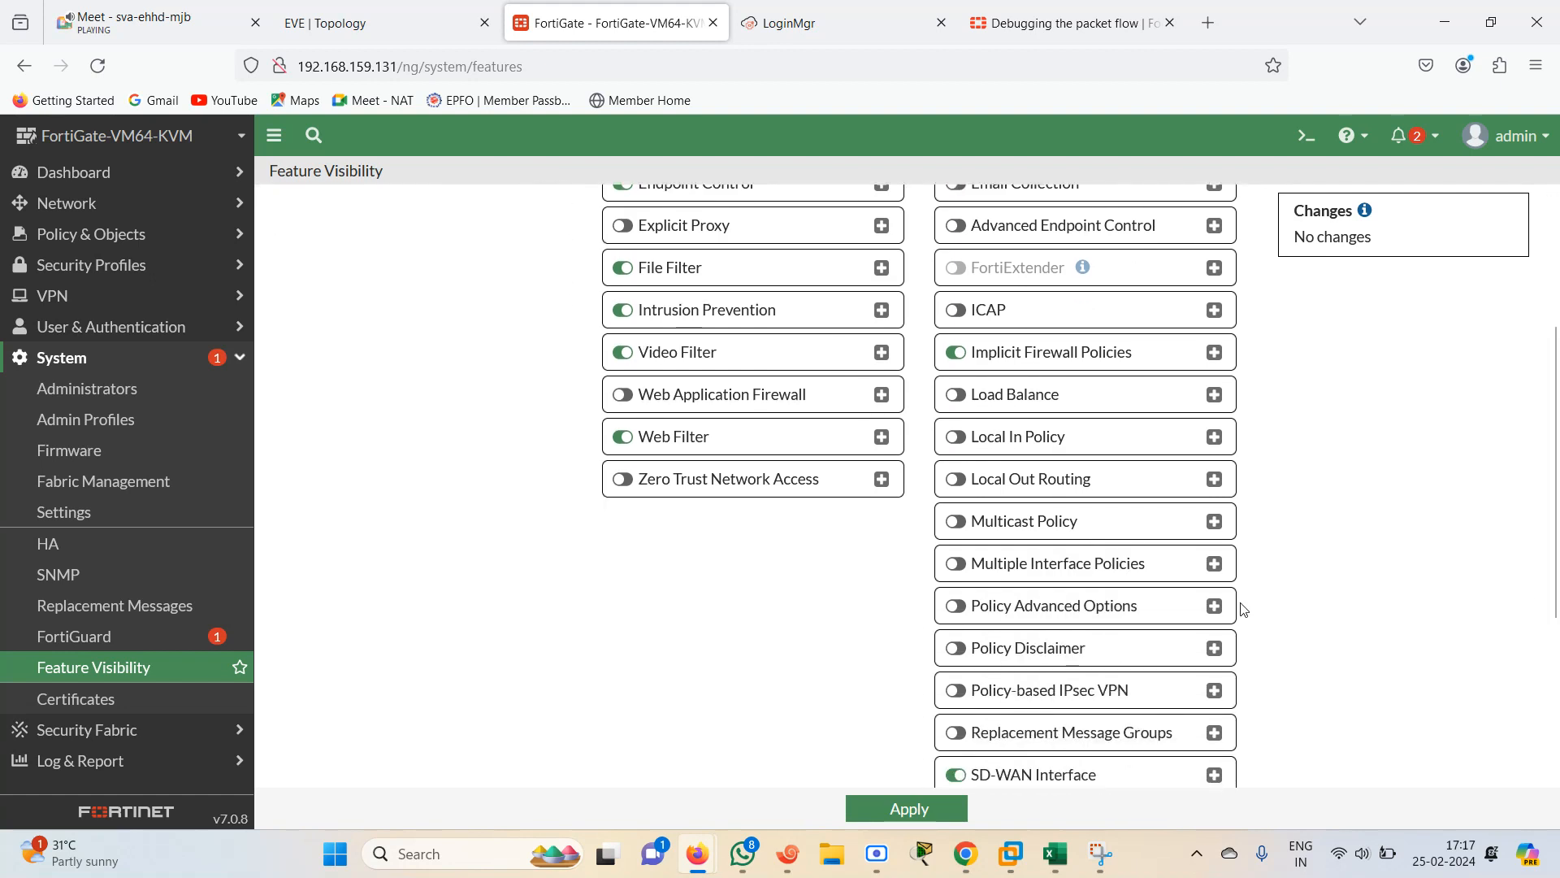
left_click(1003, 573)
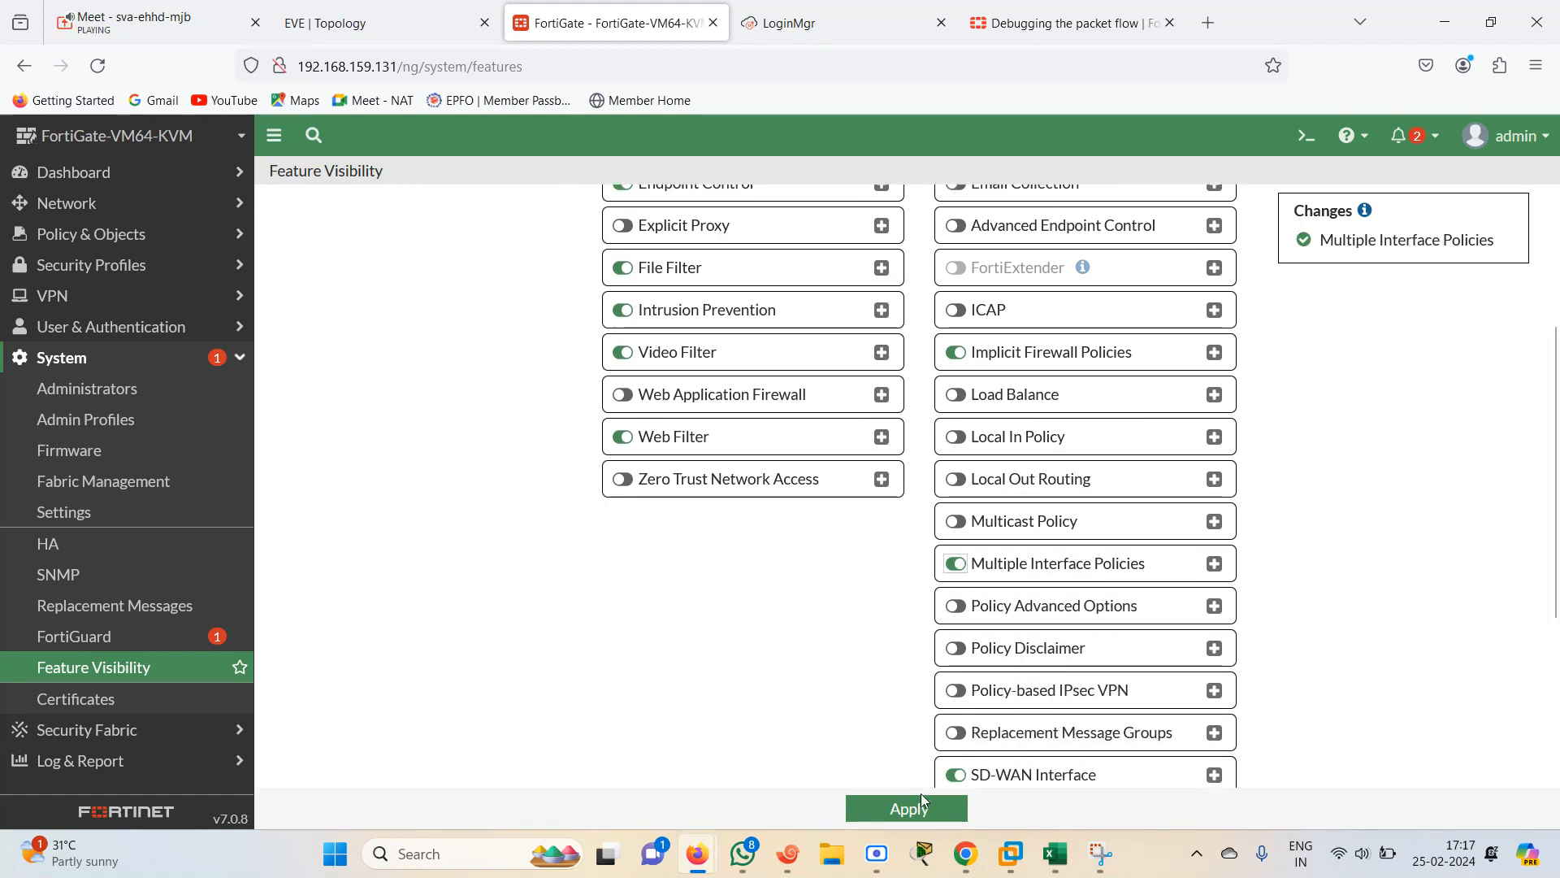
left_click(921, 801)
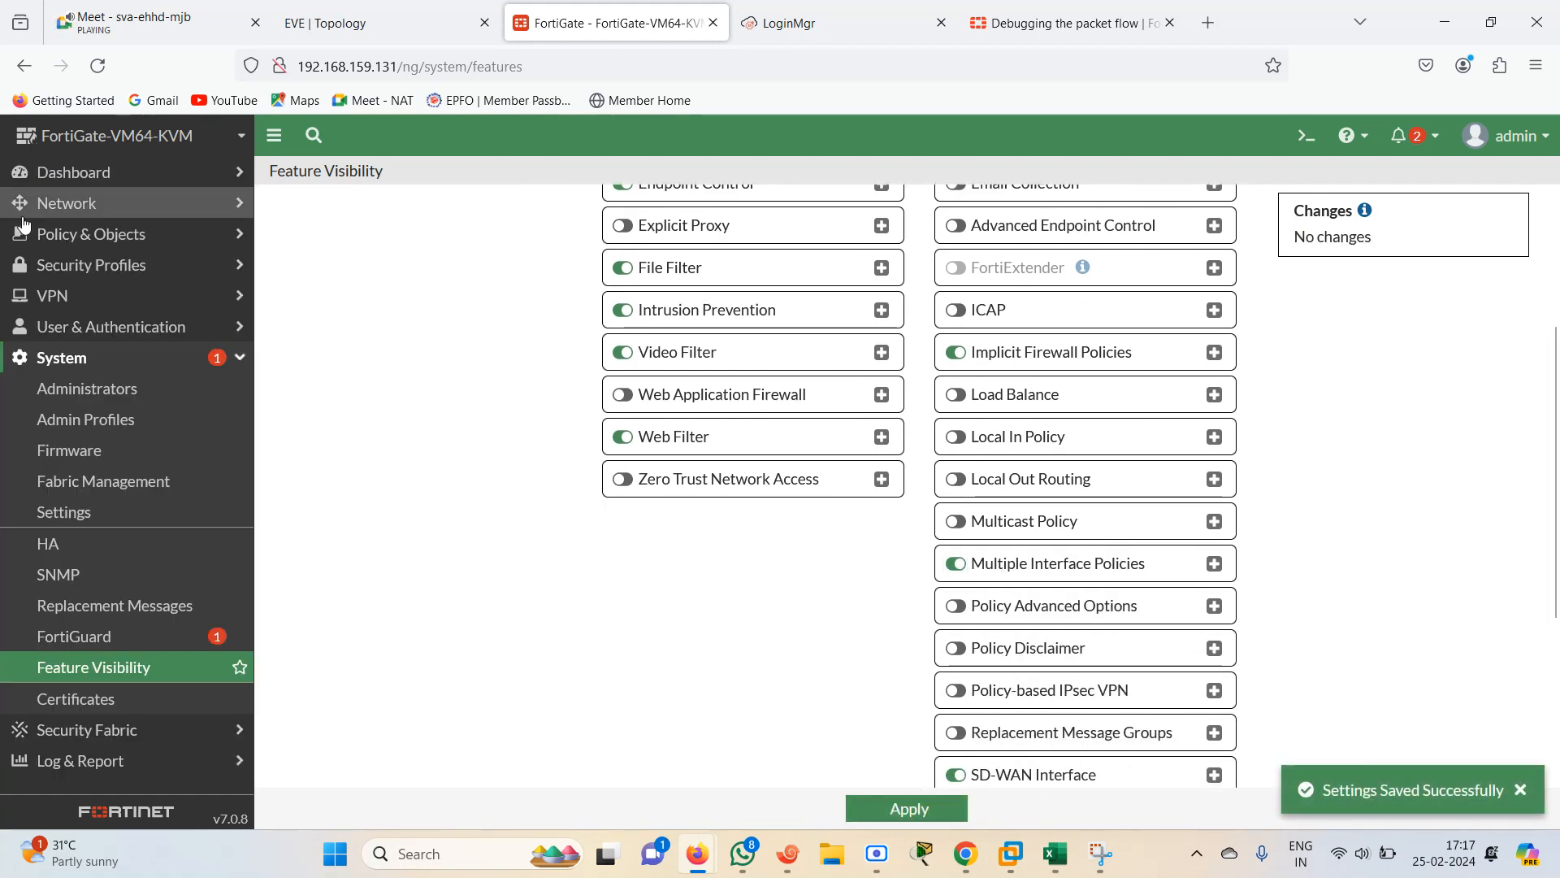
Delete the RA-R2, R1-R3 and R1-R4 firewall policies together
left_click(65, 236)
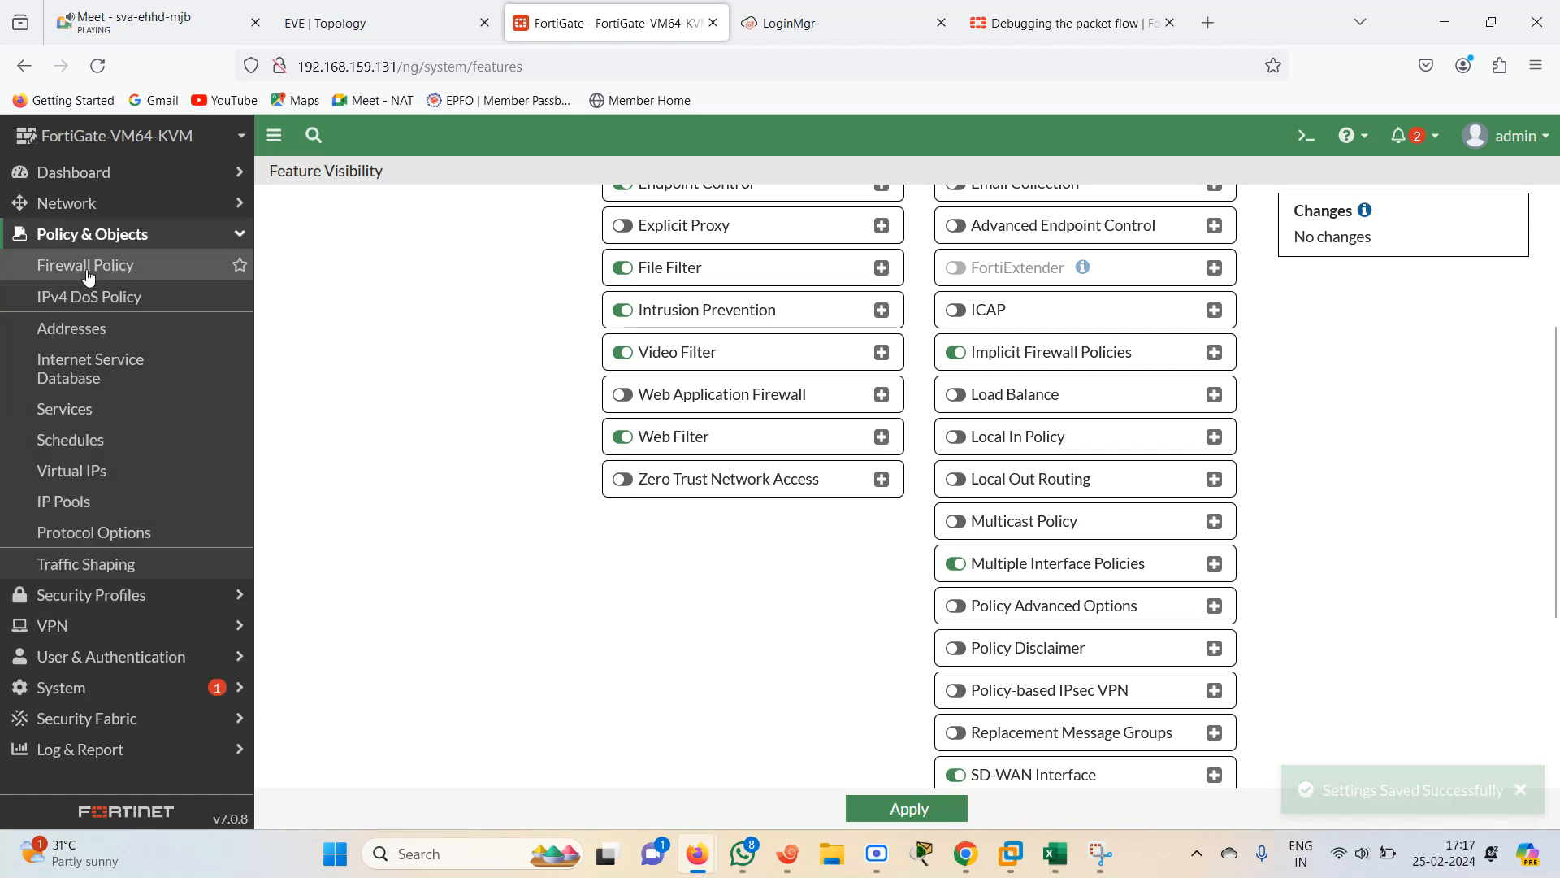
left_click(81, 265)
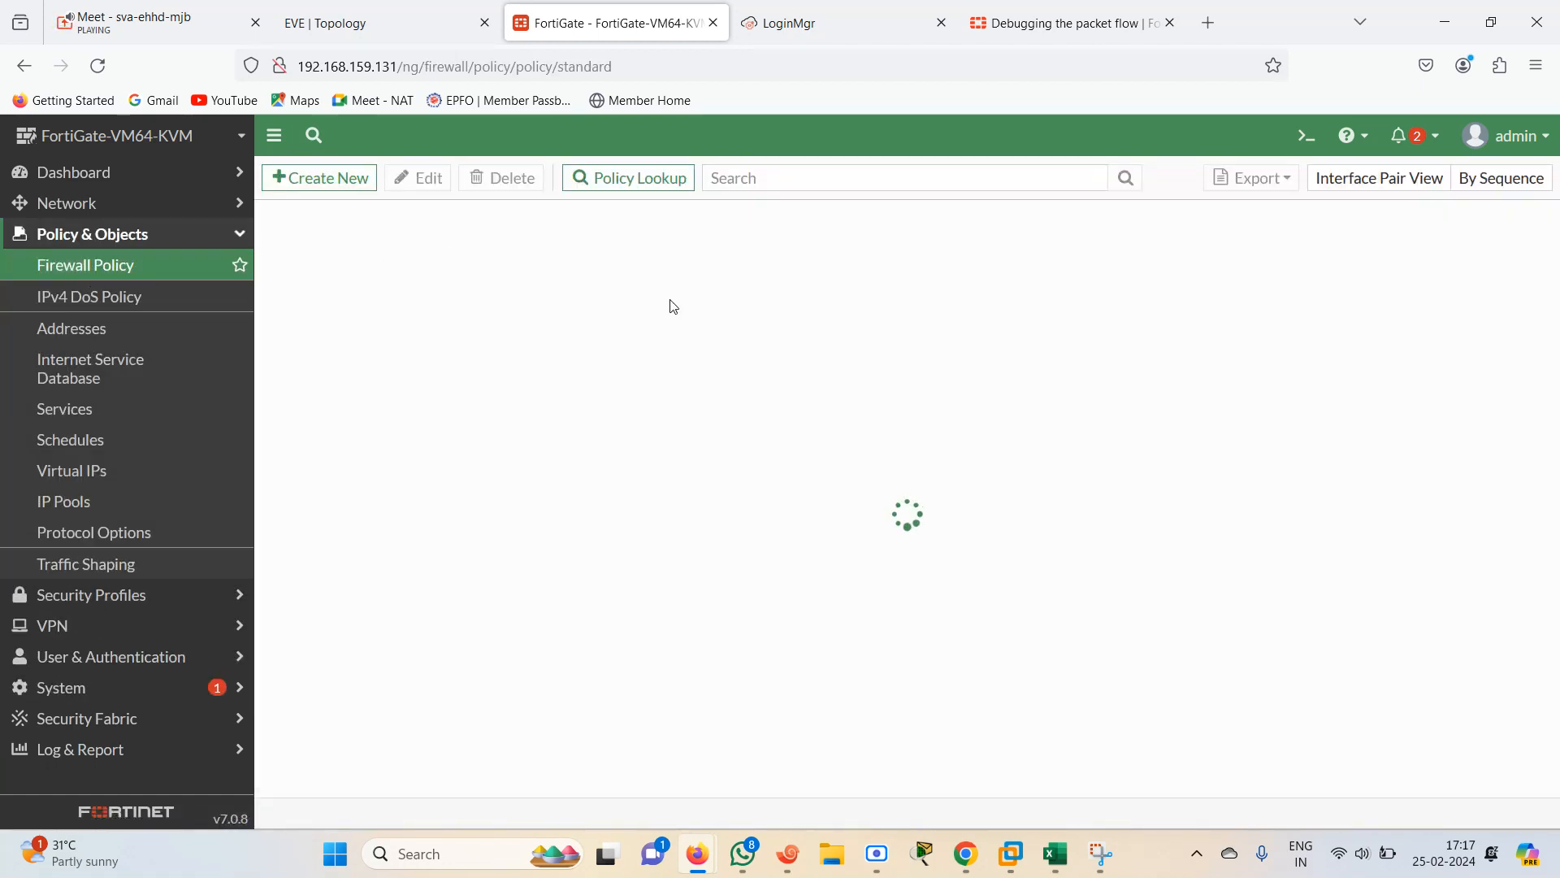
left_click(316, 186)
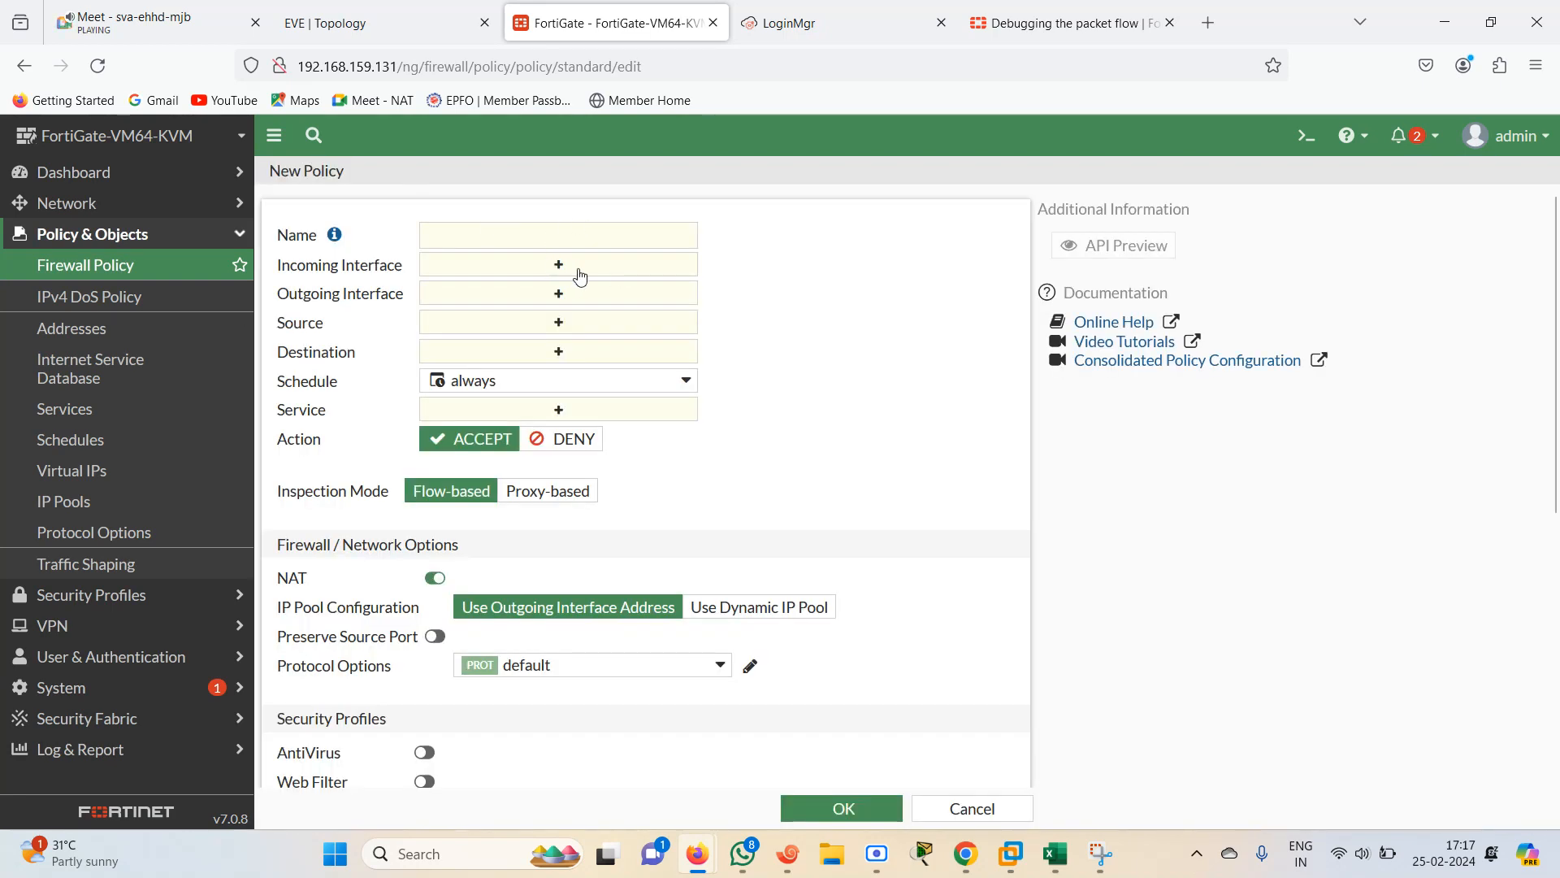
left_click(136, 265)
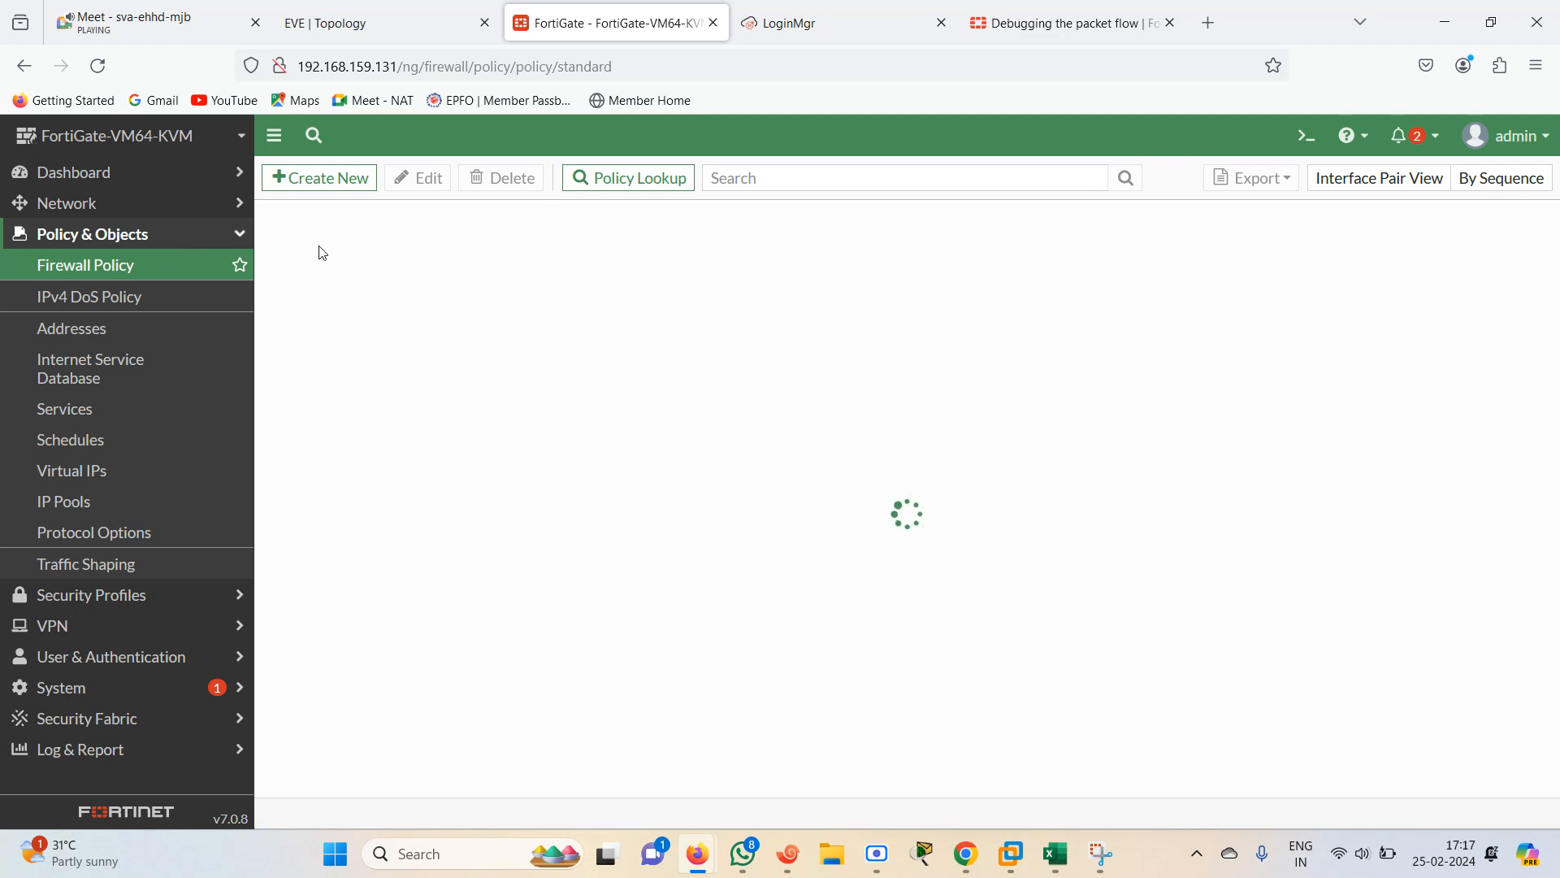
left_click(291, 252)
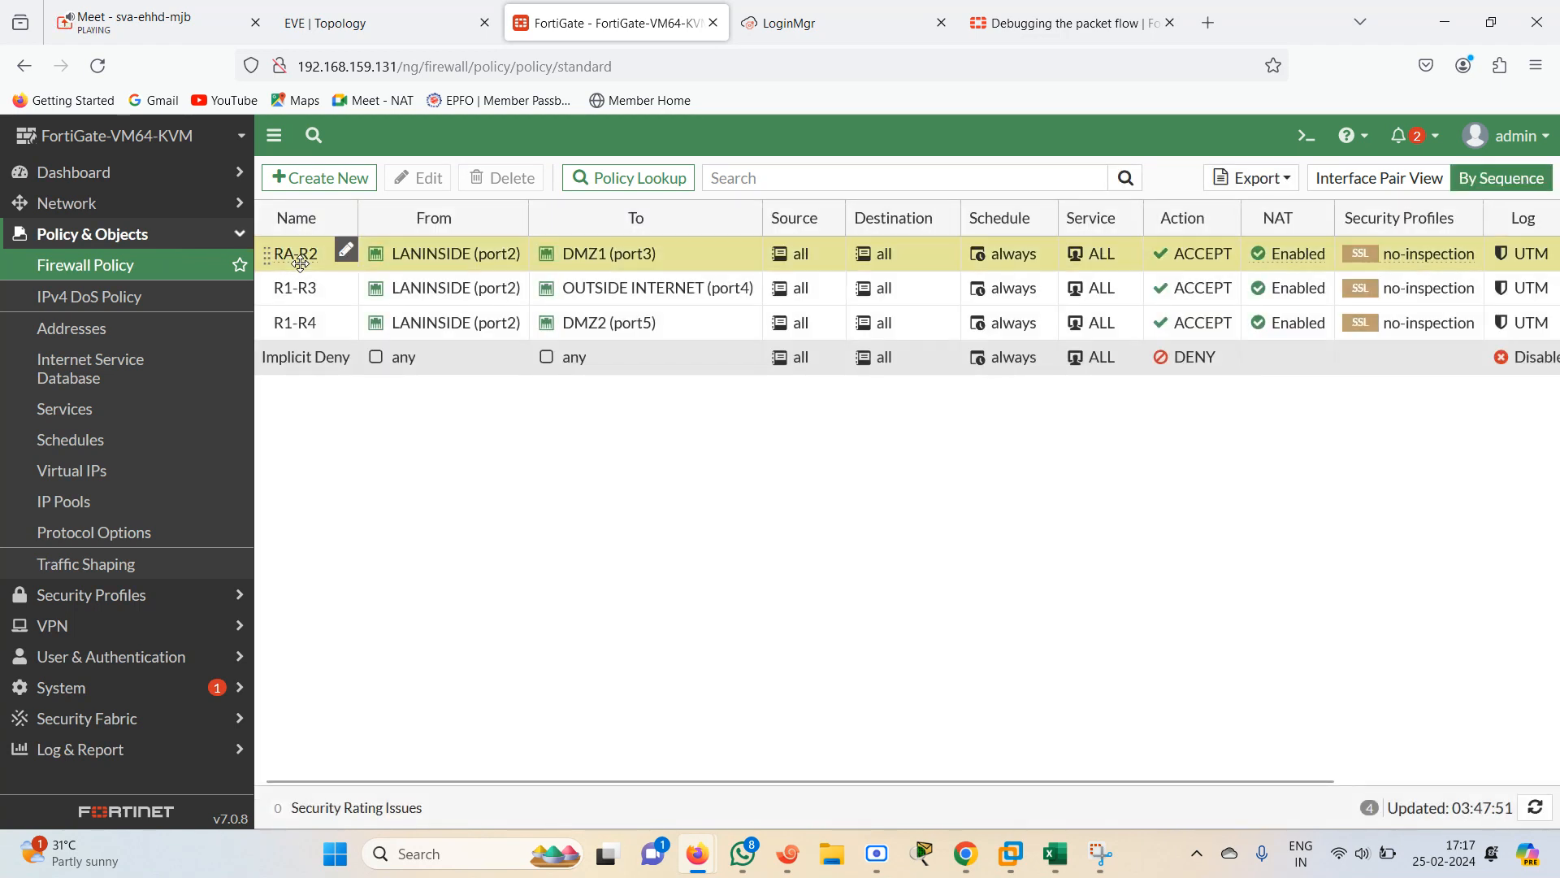
left_click(317, 290, "ctrl")
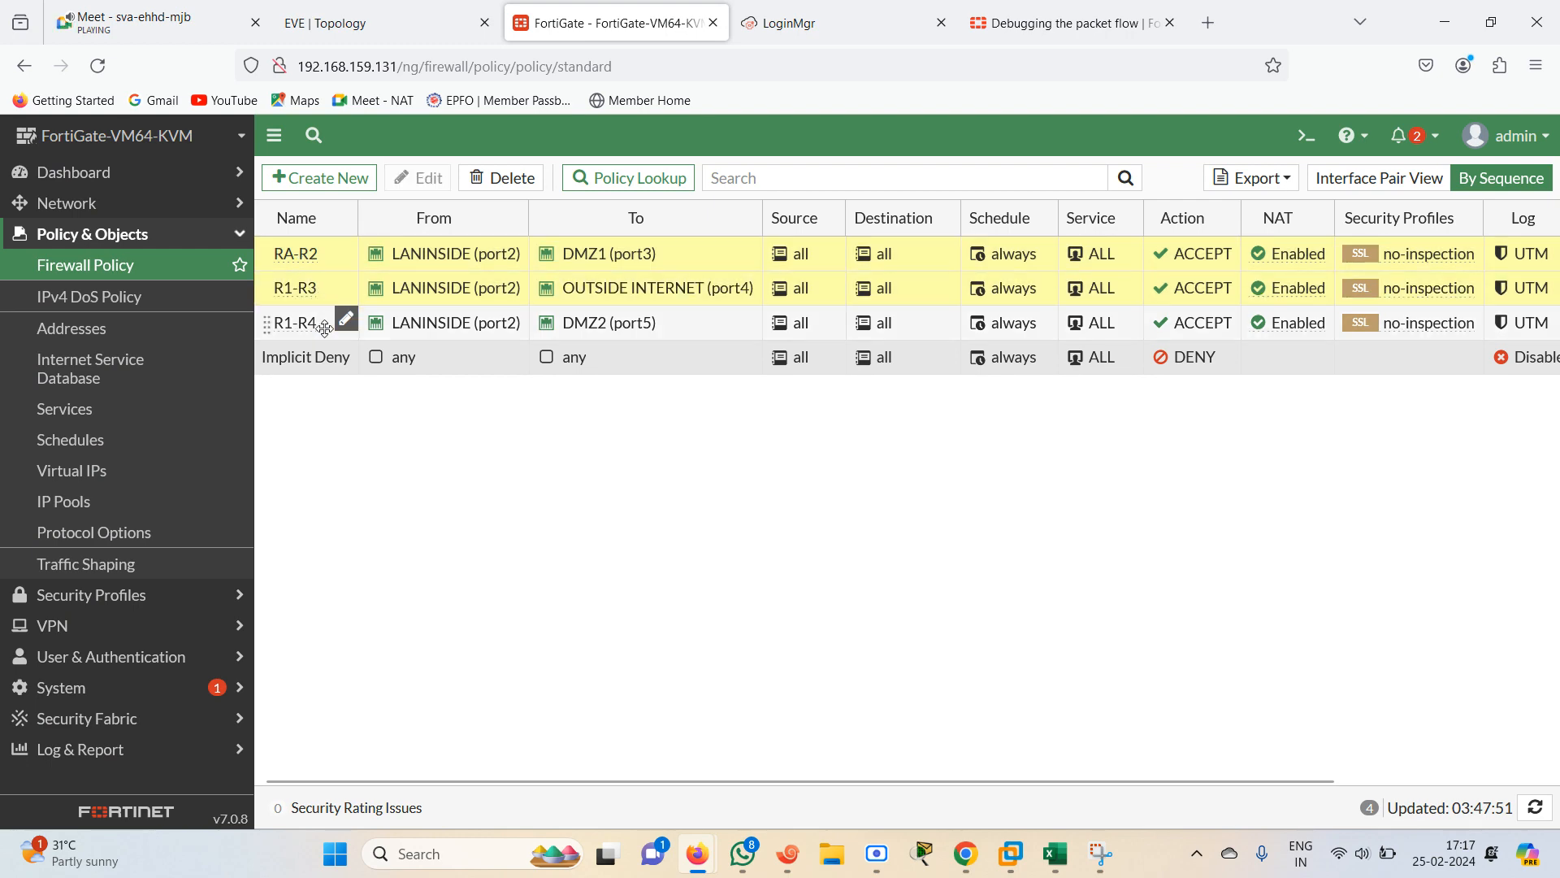
left_click(325, 328, "ctrl")
left_click(498, 177)
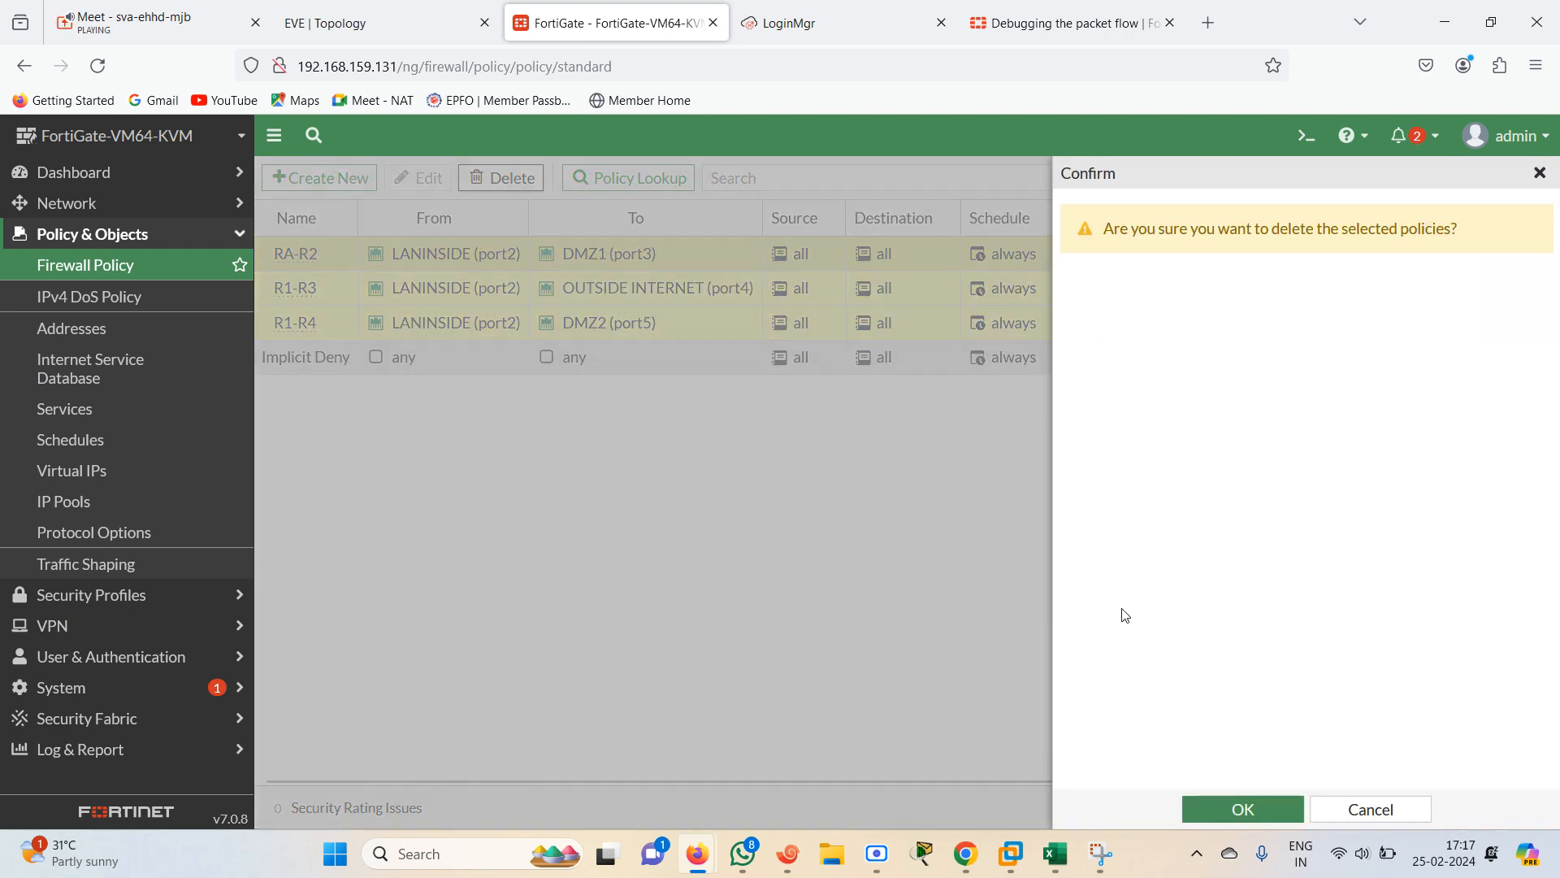
left_click(1262, 820)
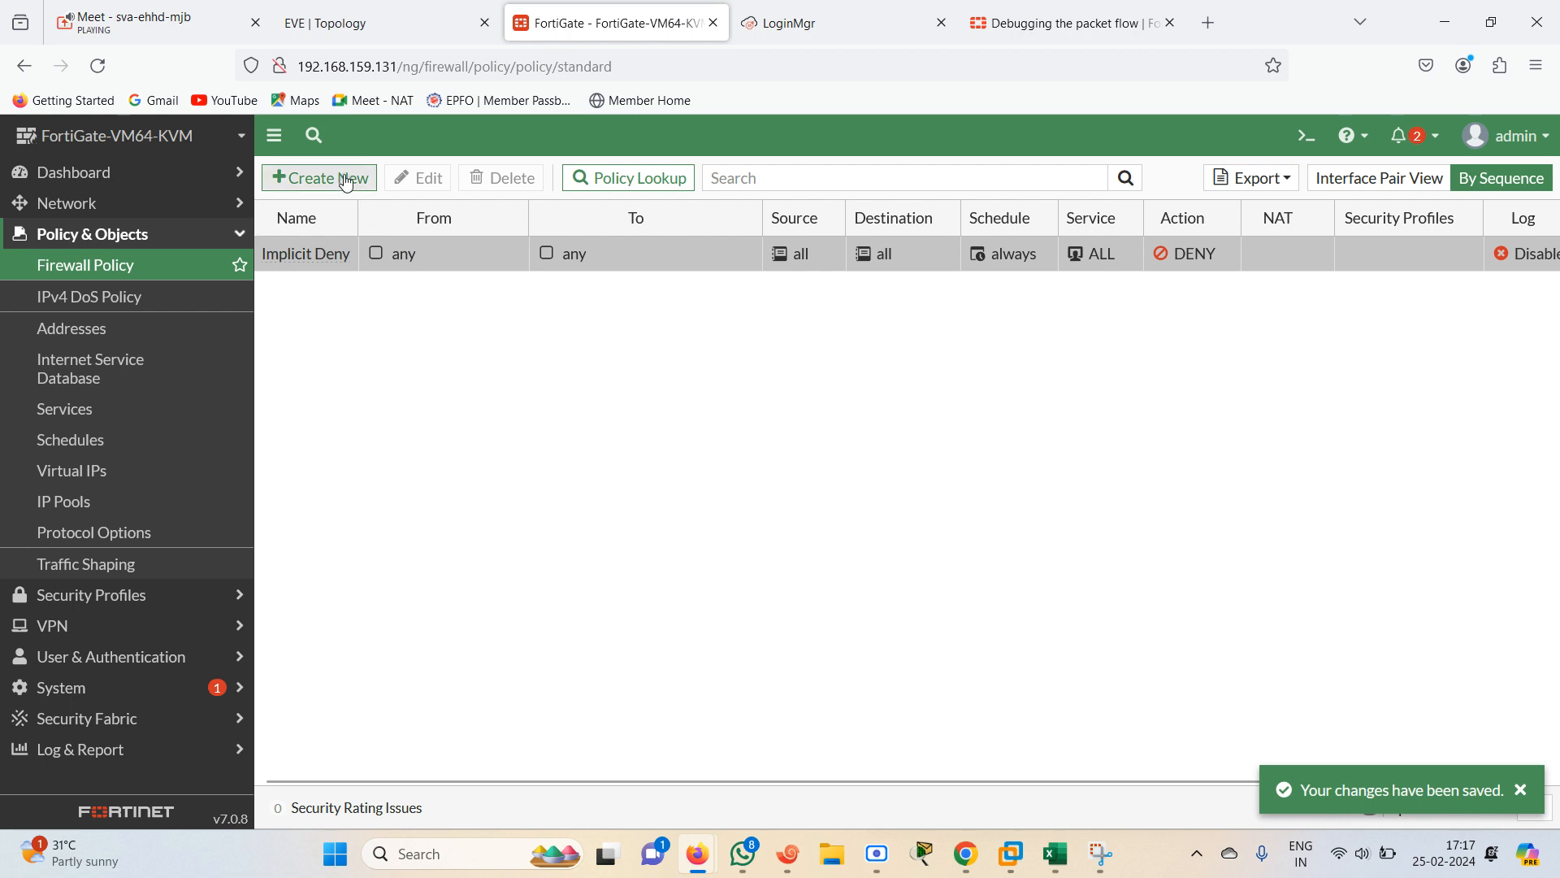
Create a new firewall policy named ALL-ALL
left_click(347, 181)
left_click(533, 234)
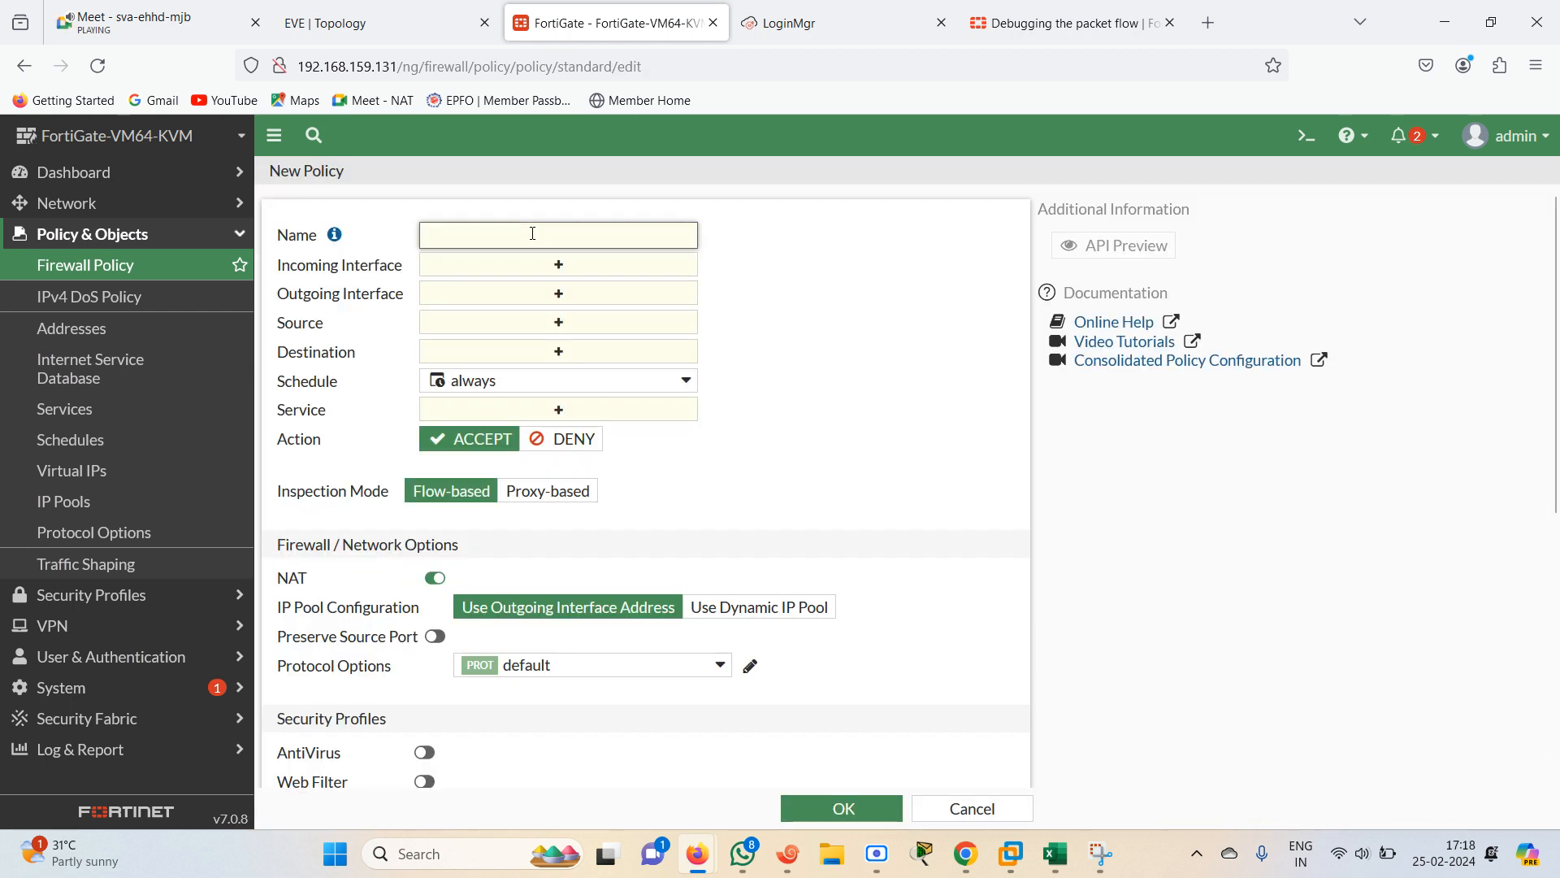
type("ALL-ALL")
Set the policy's incoming interfaces to LANINSIDE (port2), DMZ1 (port3), OUTSIDE INTERNET (port4) and DMZ2 (port5)
left_click(600, 267)
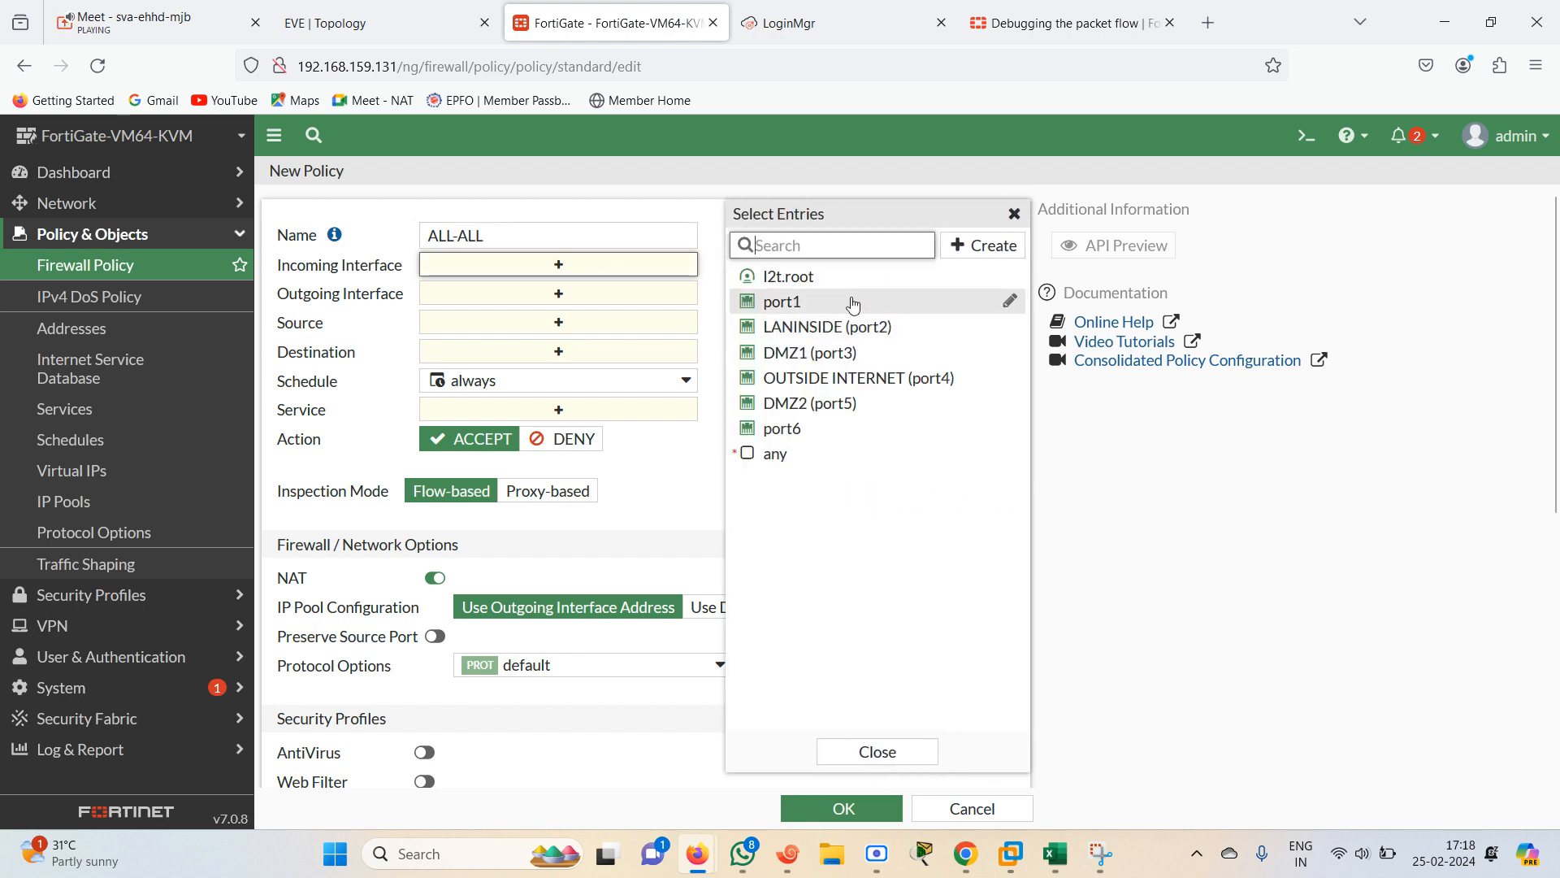
left_click(849, 309)
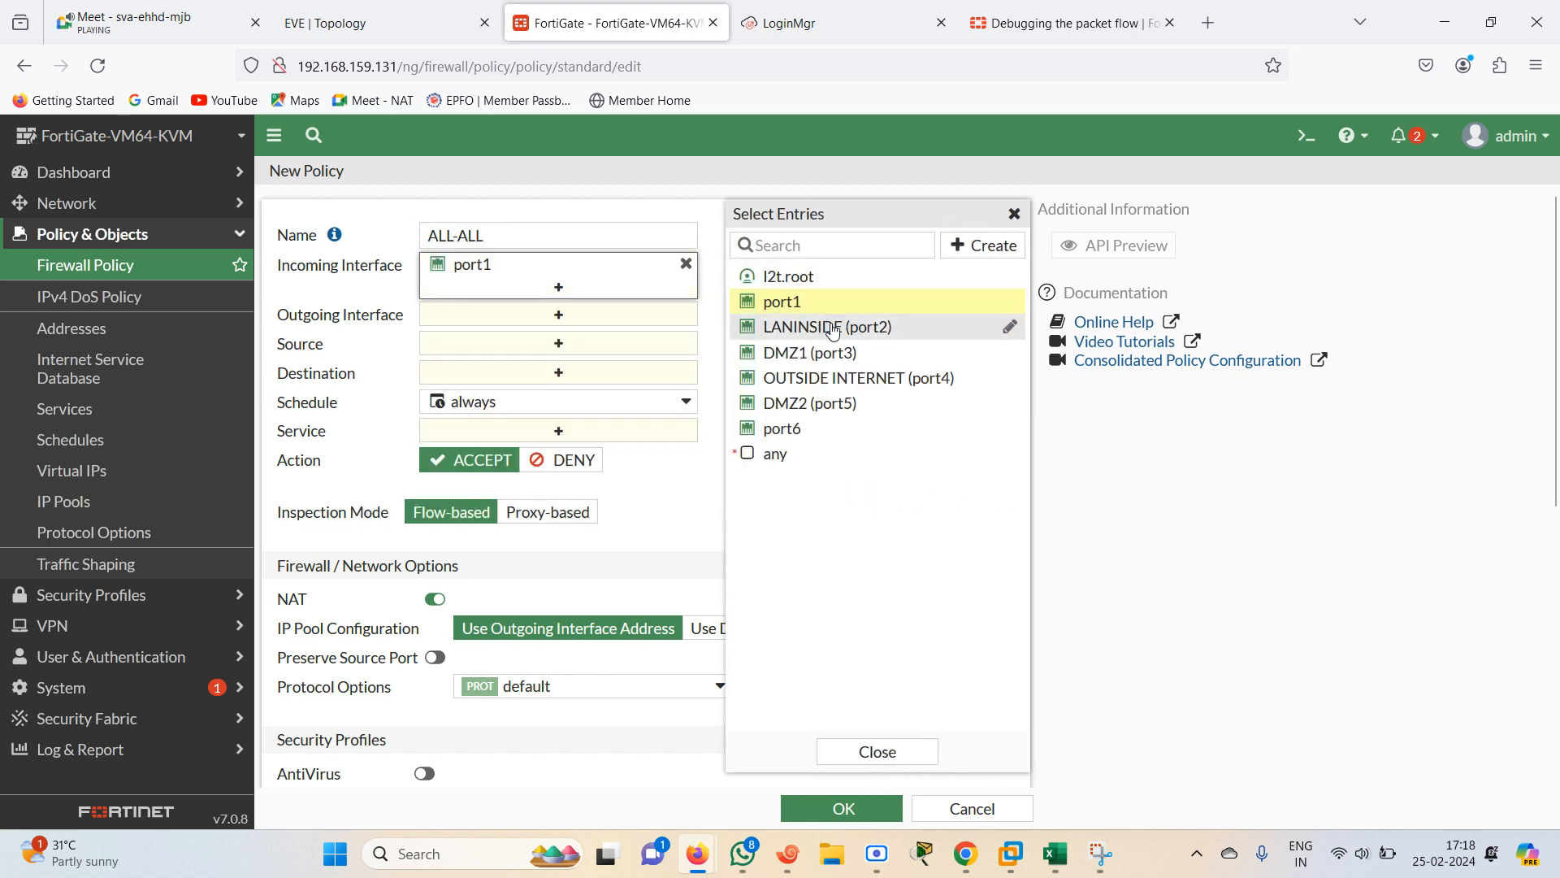
left_click(820, 326)
left_click(813, 303)
left_click(854, 352)
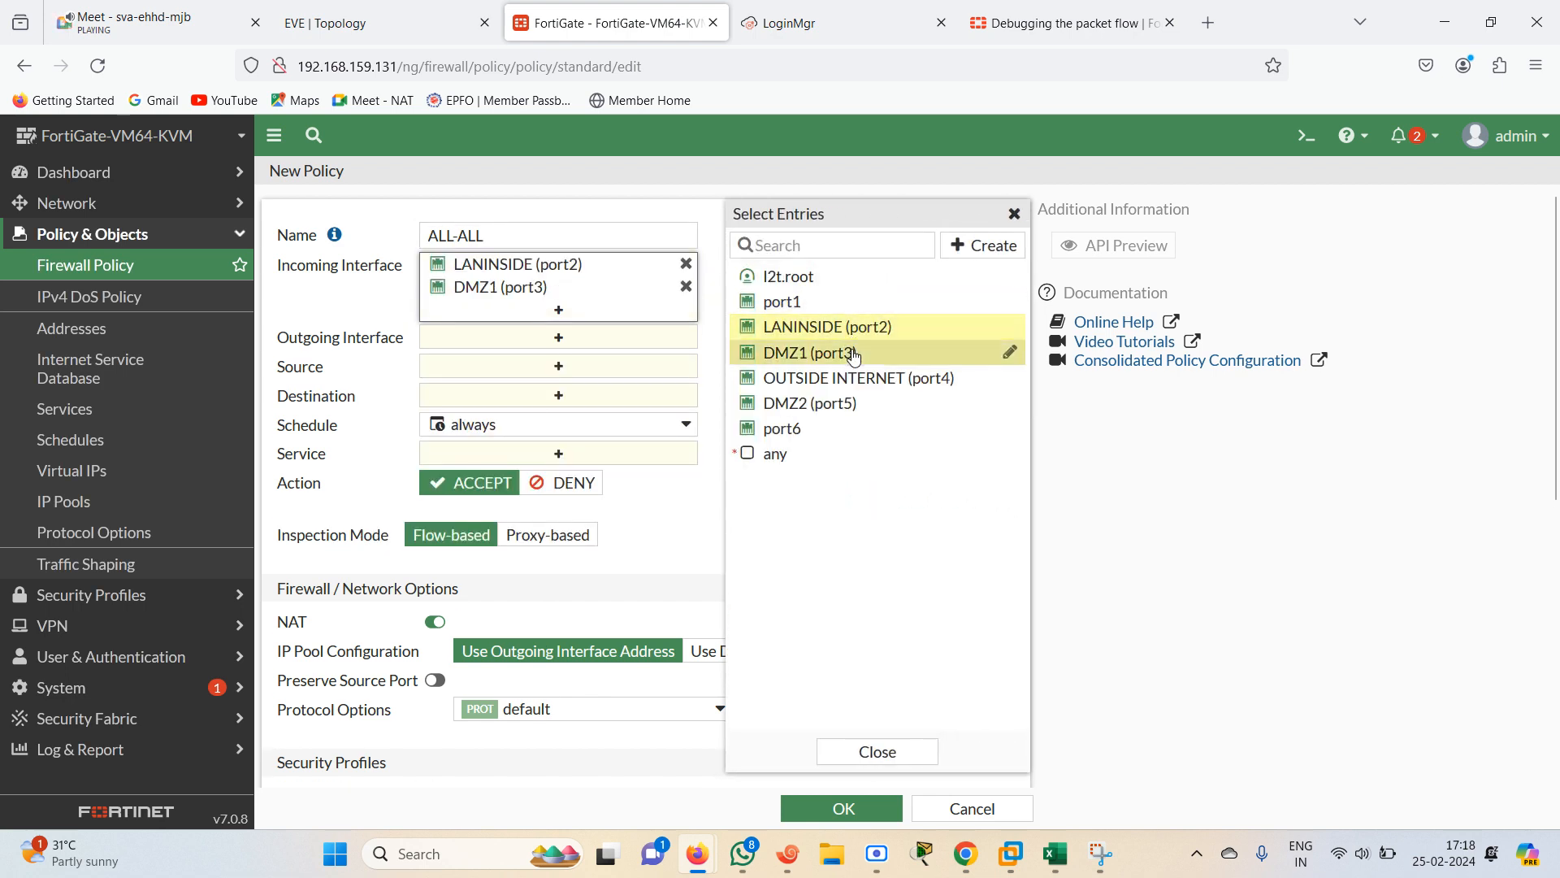
left_click(861, 378)
left_click(847, 405)
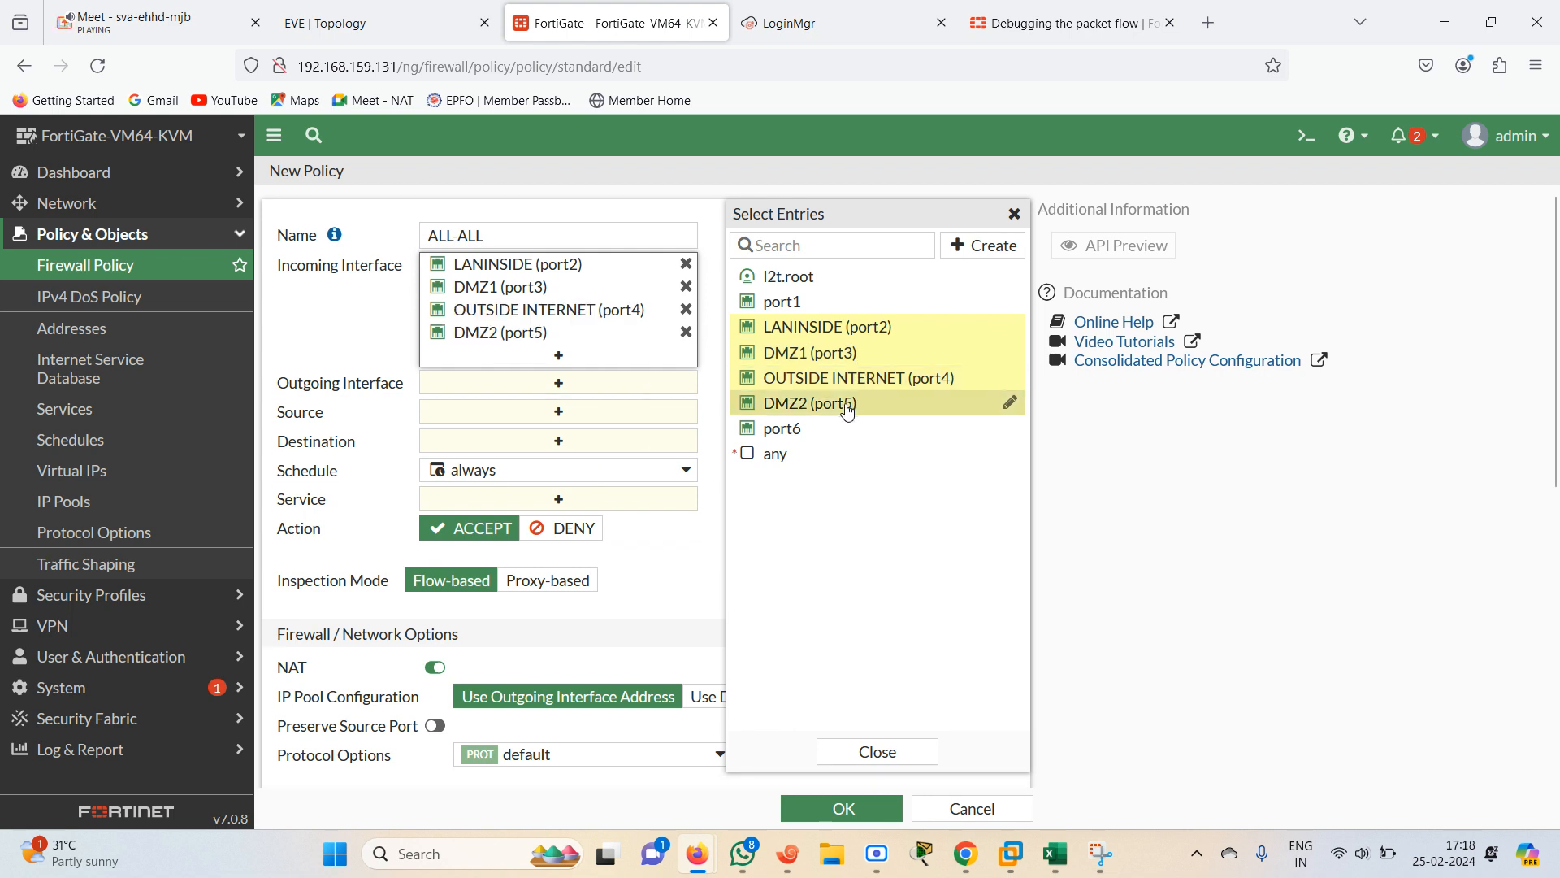
Set the policy's outgoing interfaces to LANINSIDE (port2), DMZ1 (port3), OUTSIDE INTERNET (port4) and DMZ2 (port5)
left_click(619, 382)
left_click(824, 329)
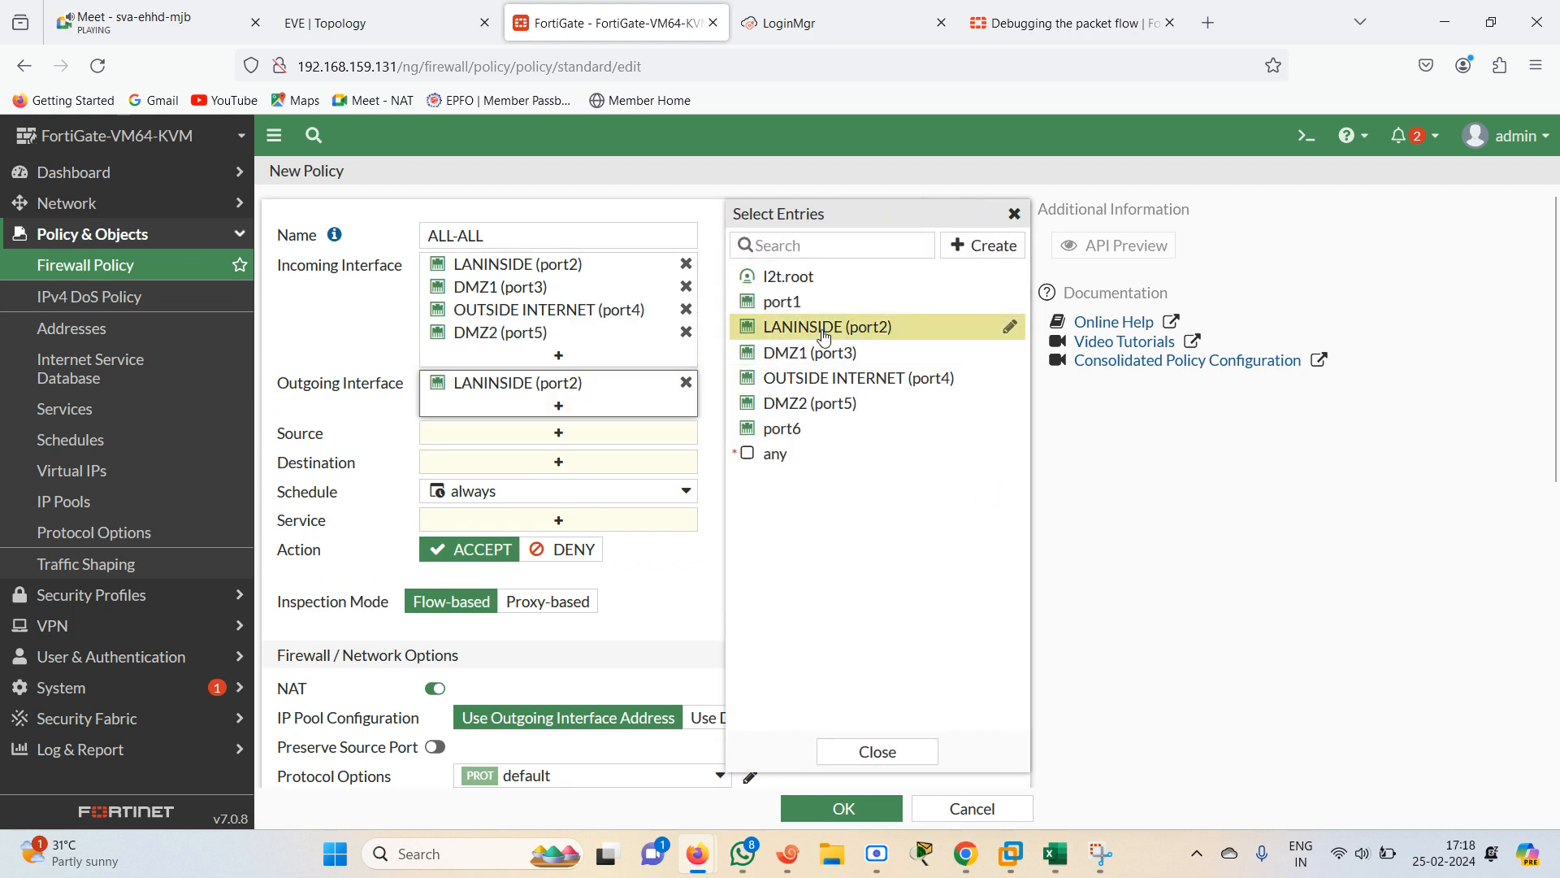
left_click(837, 352)
left_click(853, 378)
left_click(847, 404)
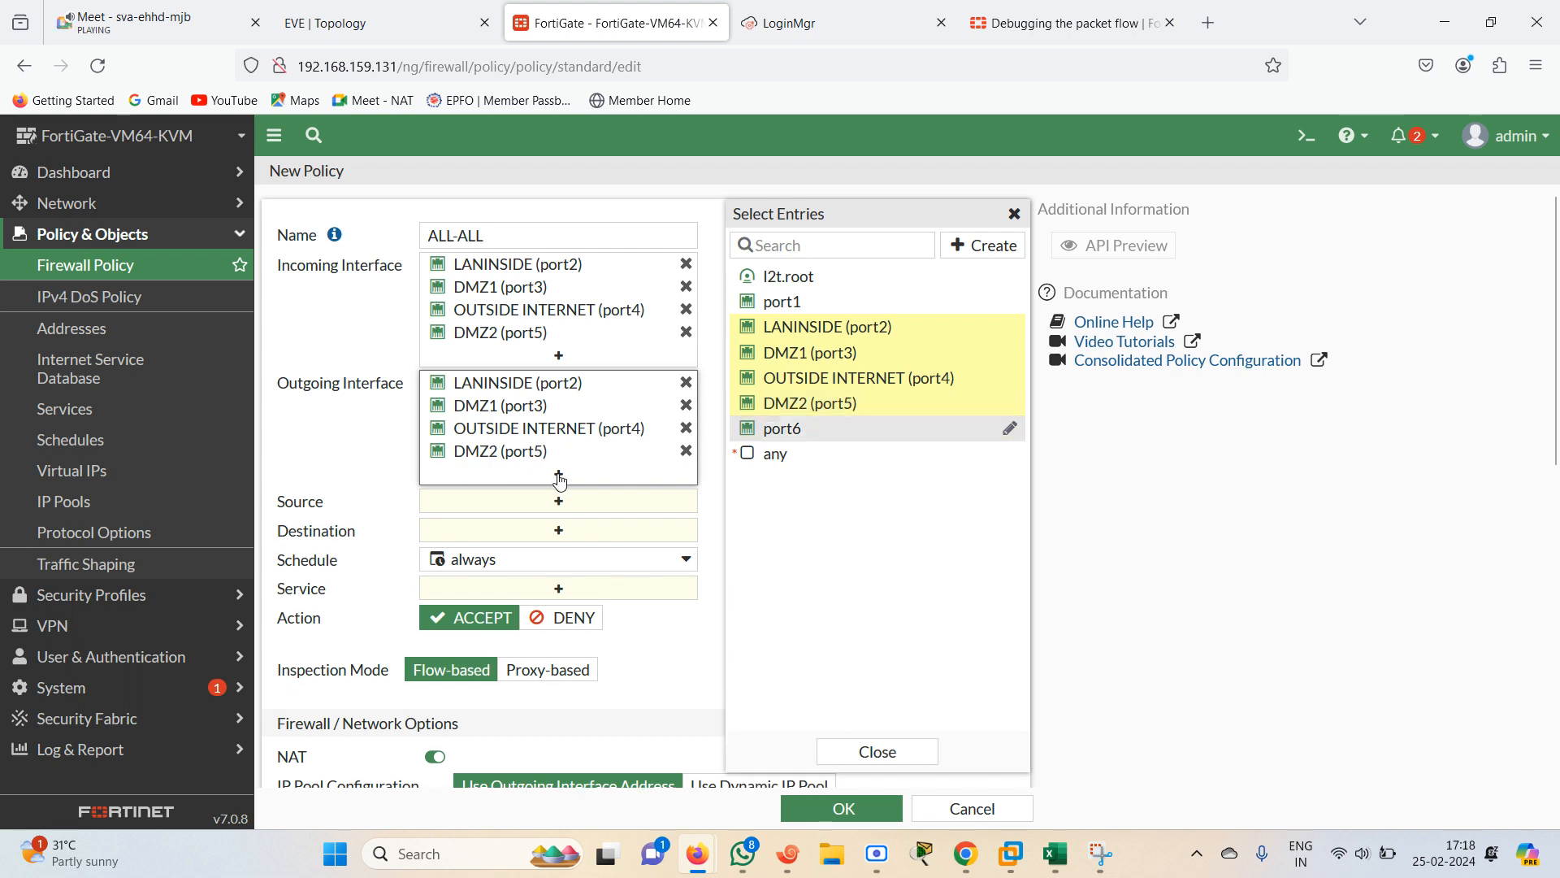
Set the policy's source and destination addresses to all
left_click(559, 501)
left_click(885, 331)
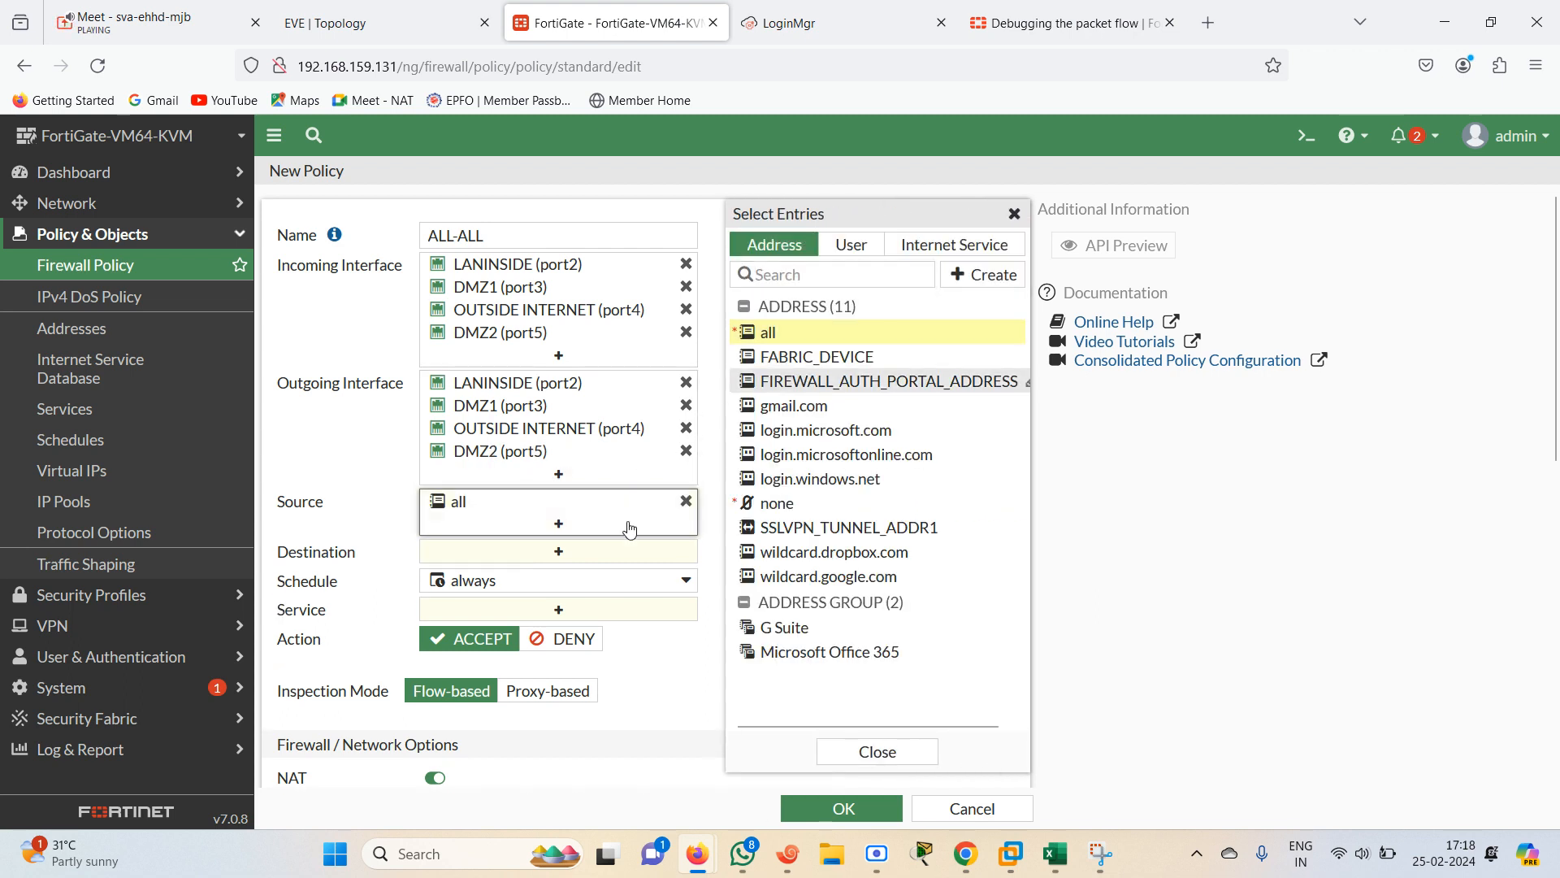
left_click(603, 552)
left_click(809, 333)
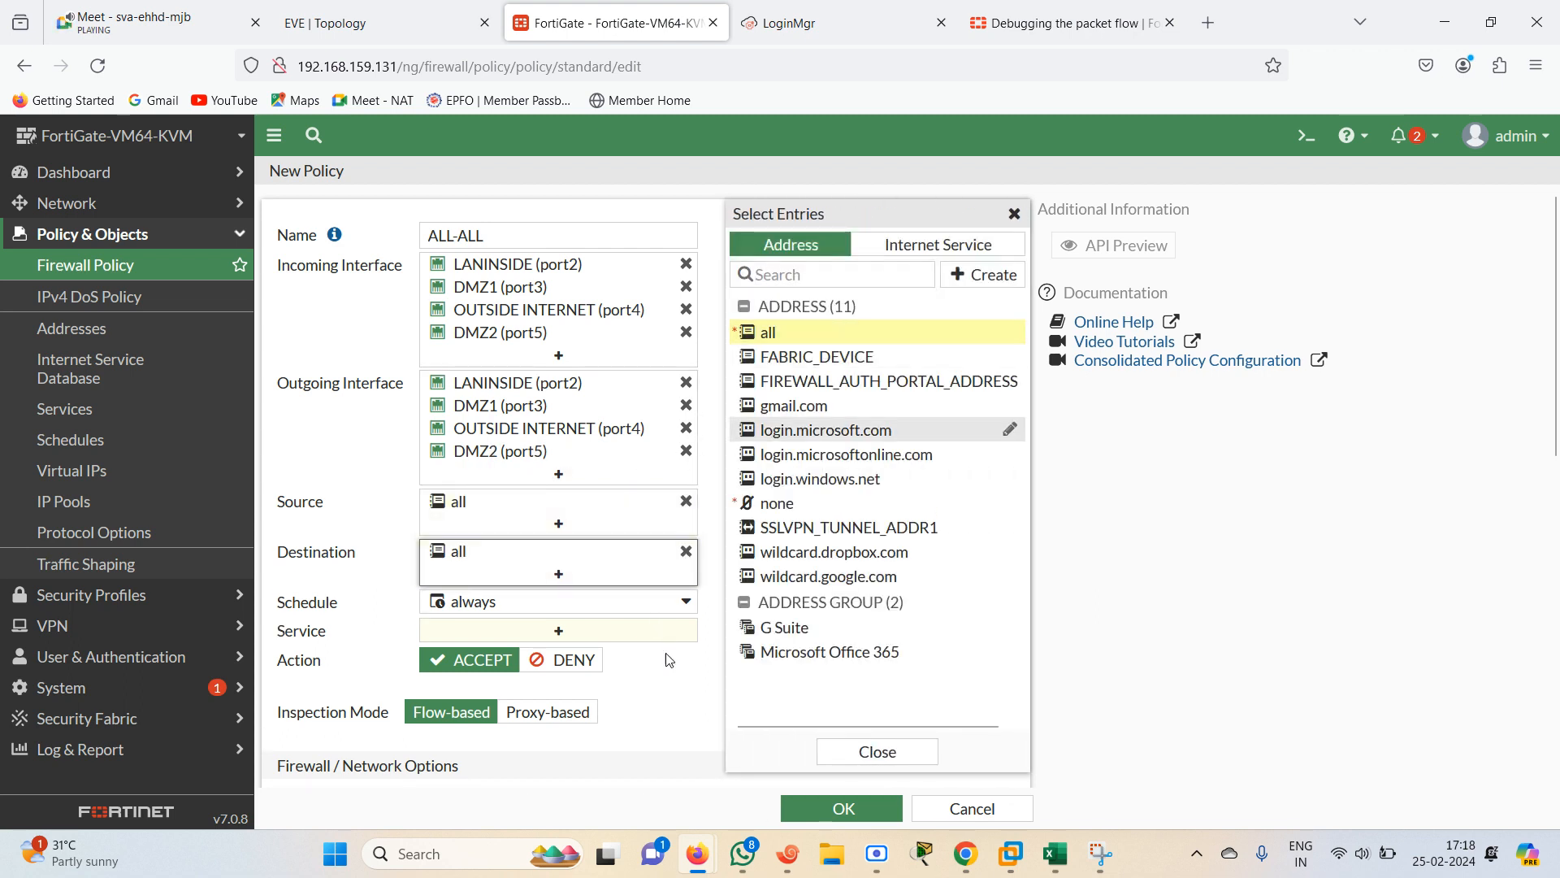
Set the policy's service to ALL and save the ALL-ALL policy
left_click(589, 632)
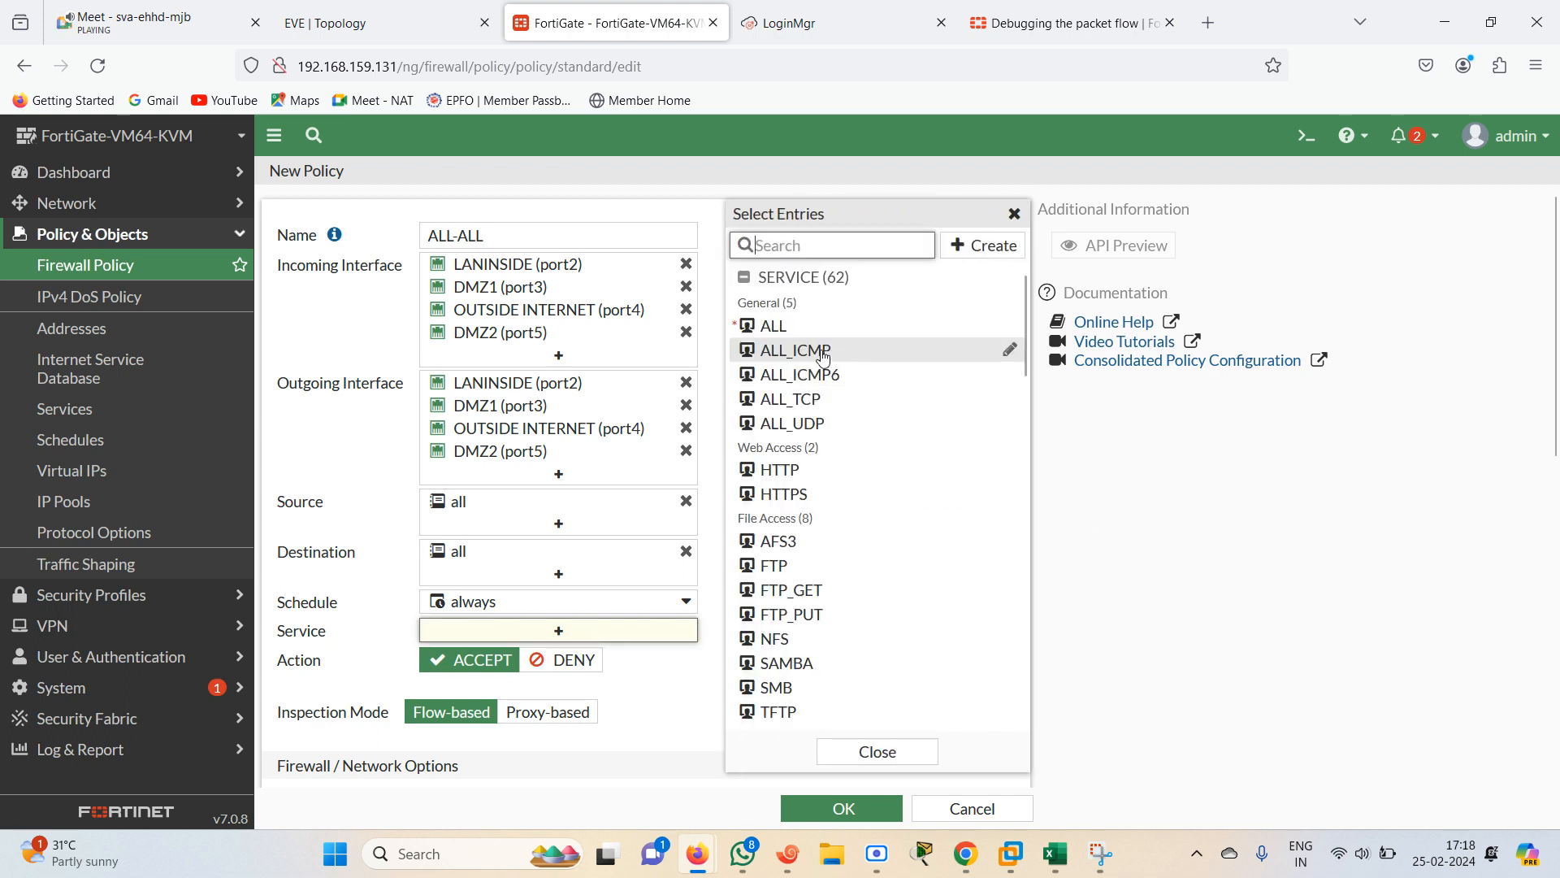
left_click(776, 326)
scroll(715, 618, "down", 3)
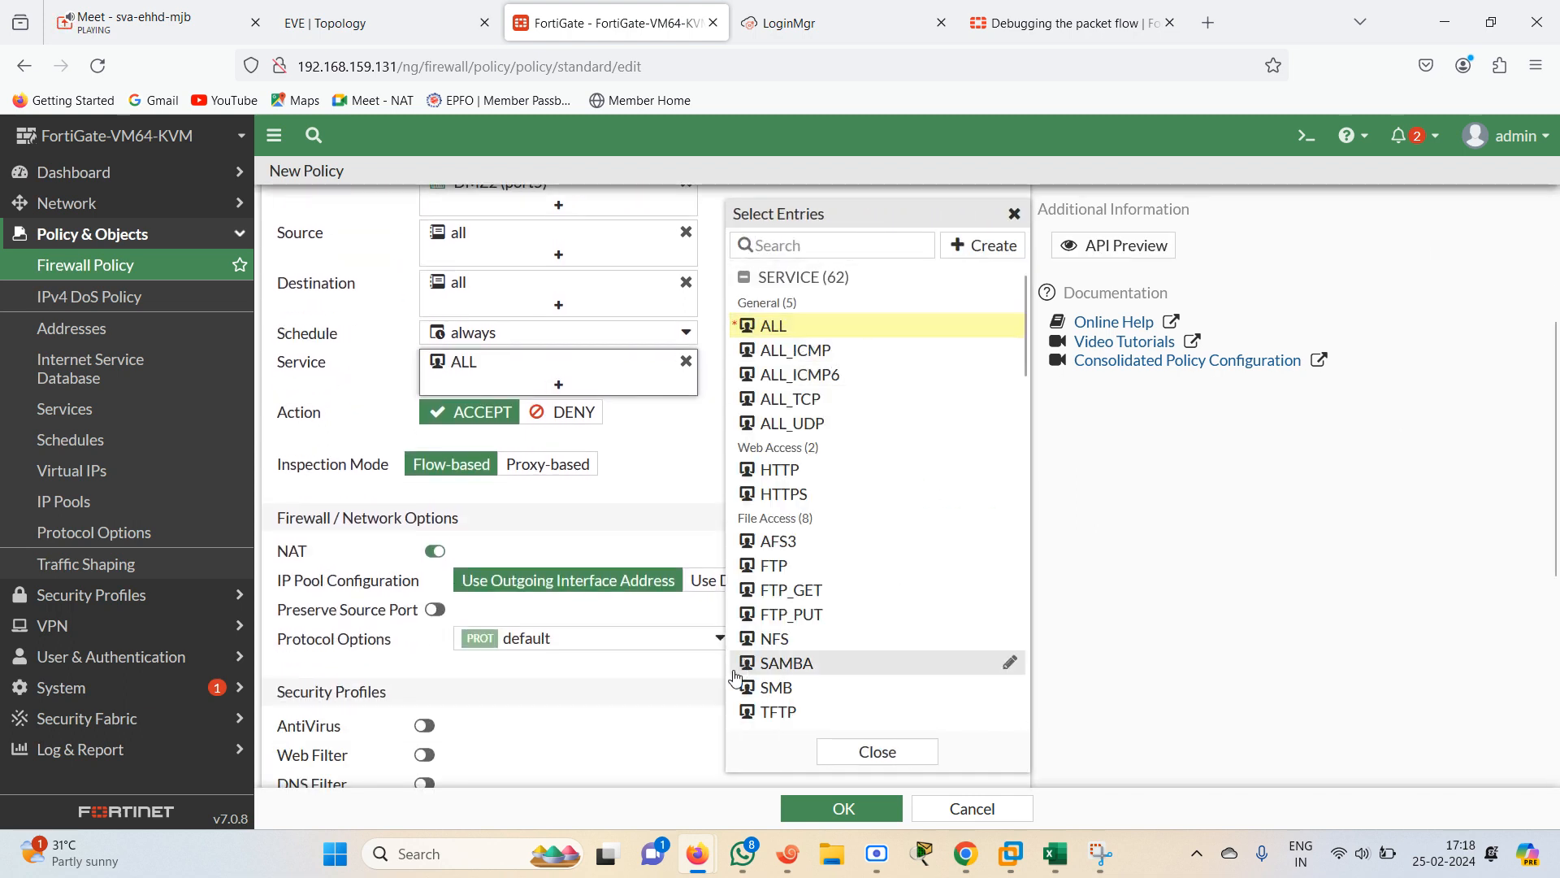
left_click(664, 734)
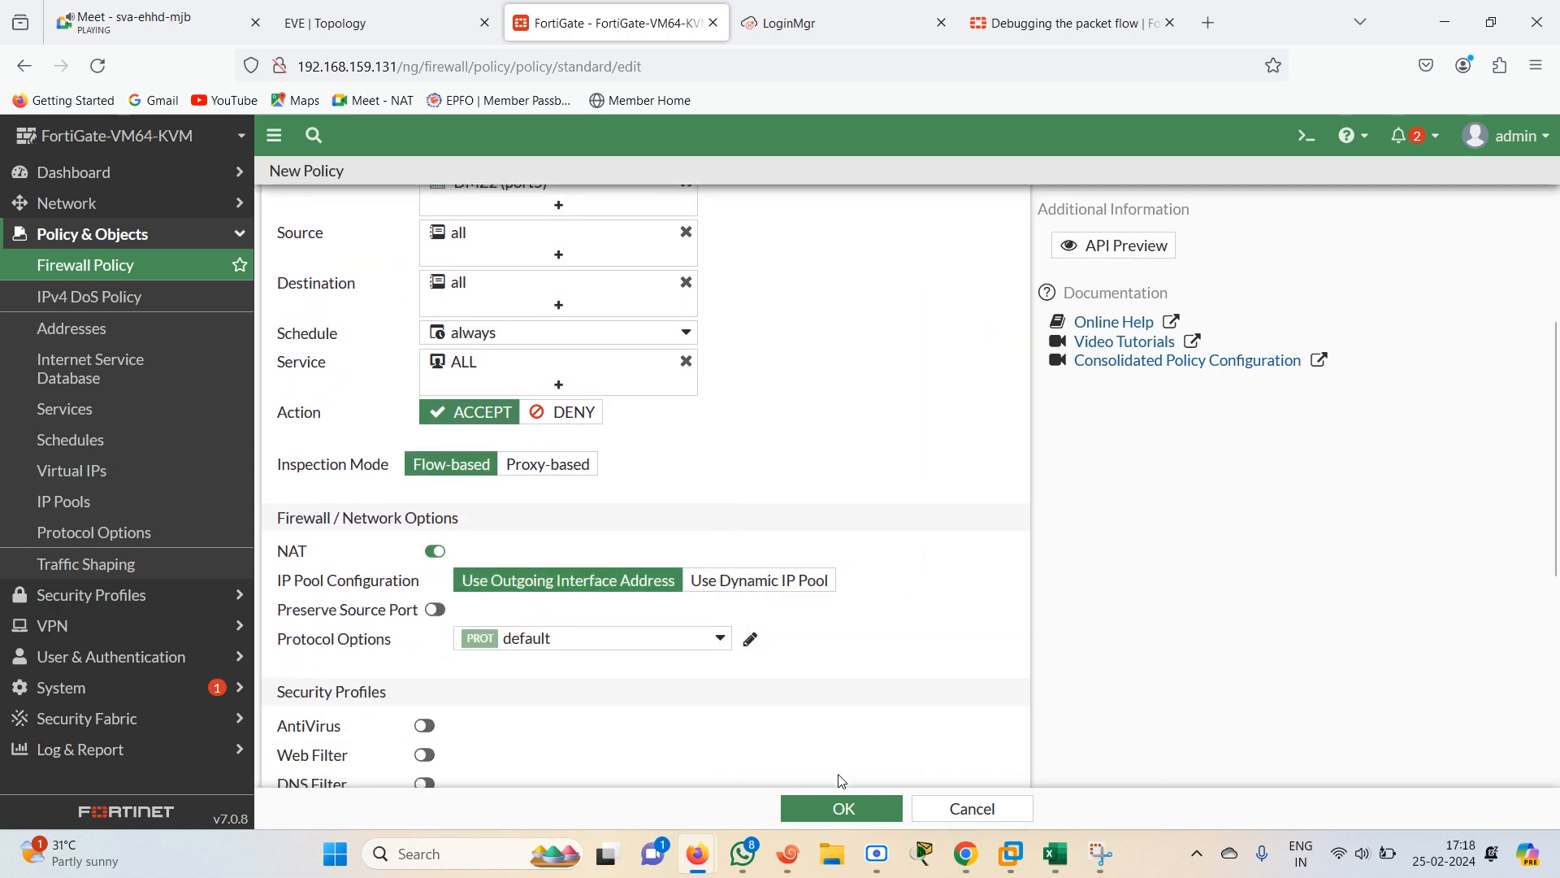
left_click(842, 811)
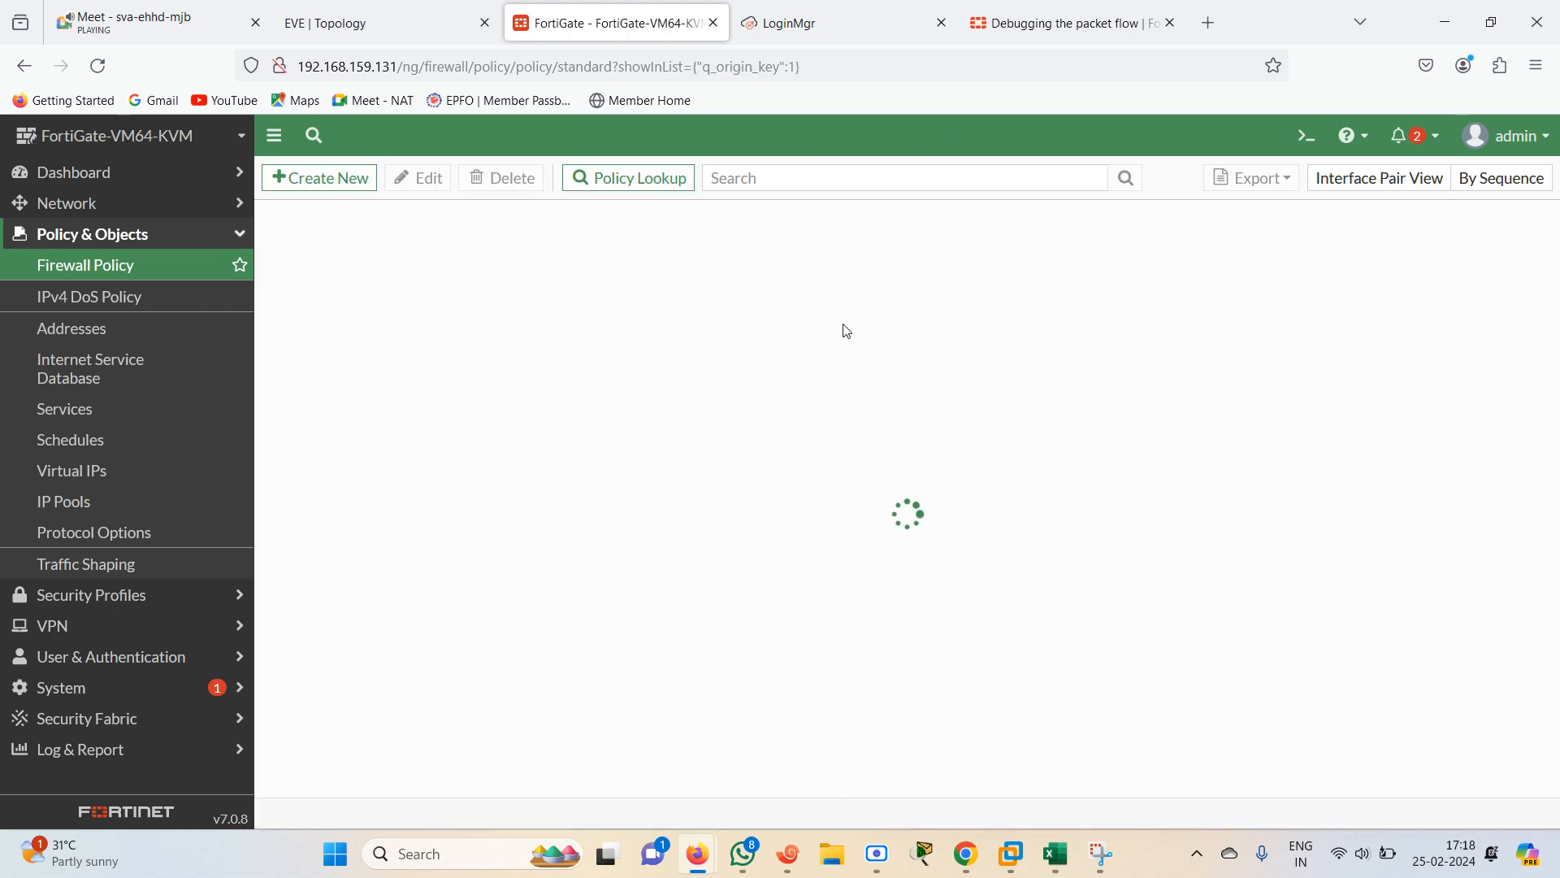
Switch to the R4 console in Xshell and ping 192.168.1.1 to test traffic through the new policy
left_click(353, 25)
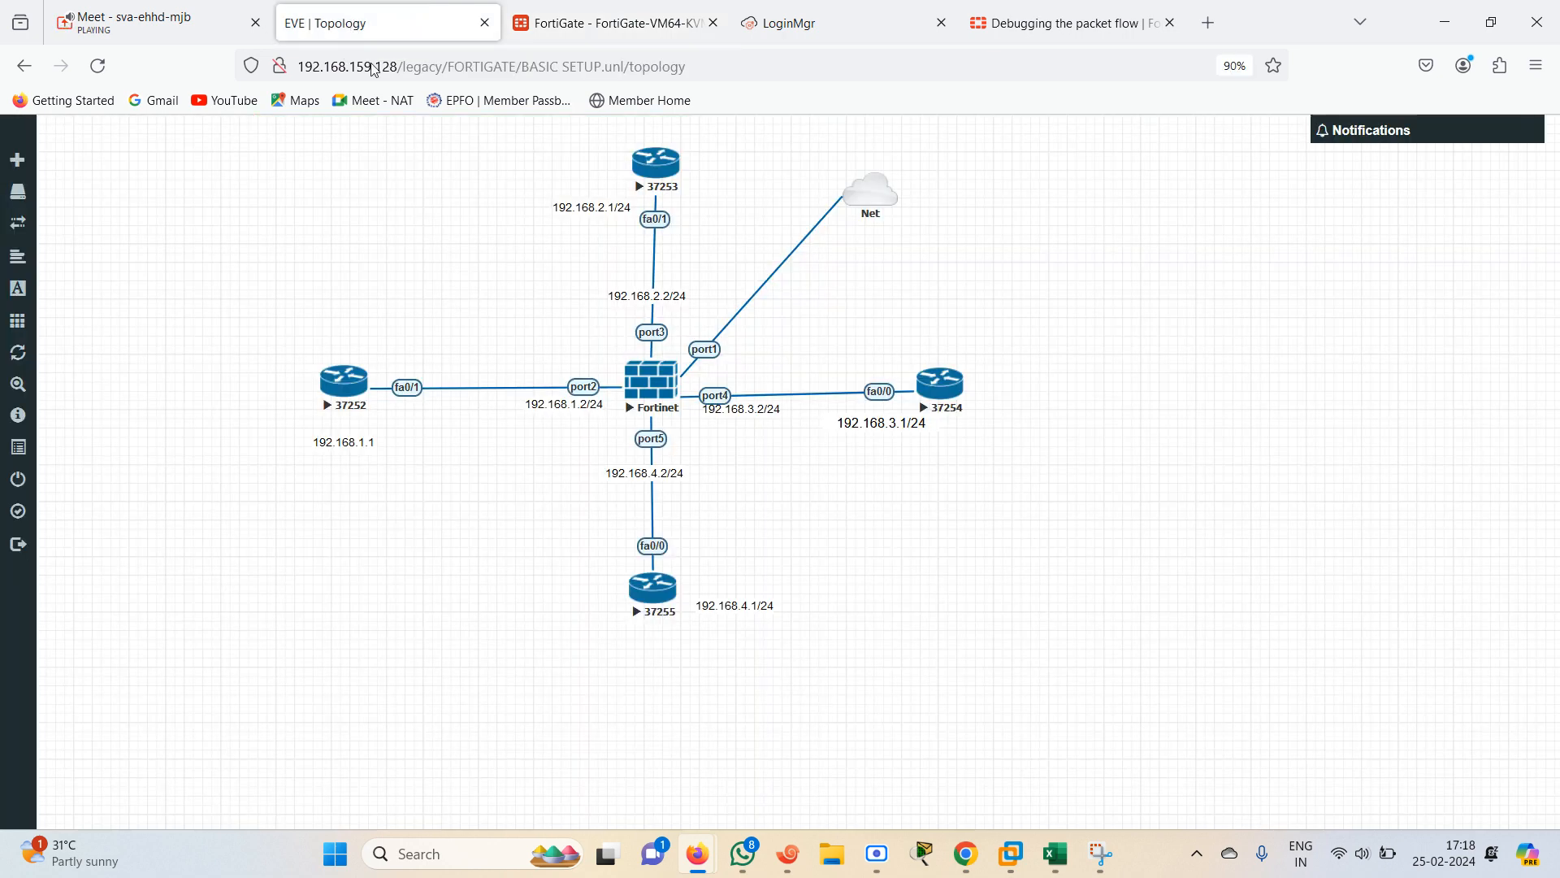
left_click(788, 853)
left_click(1137, 246)
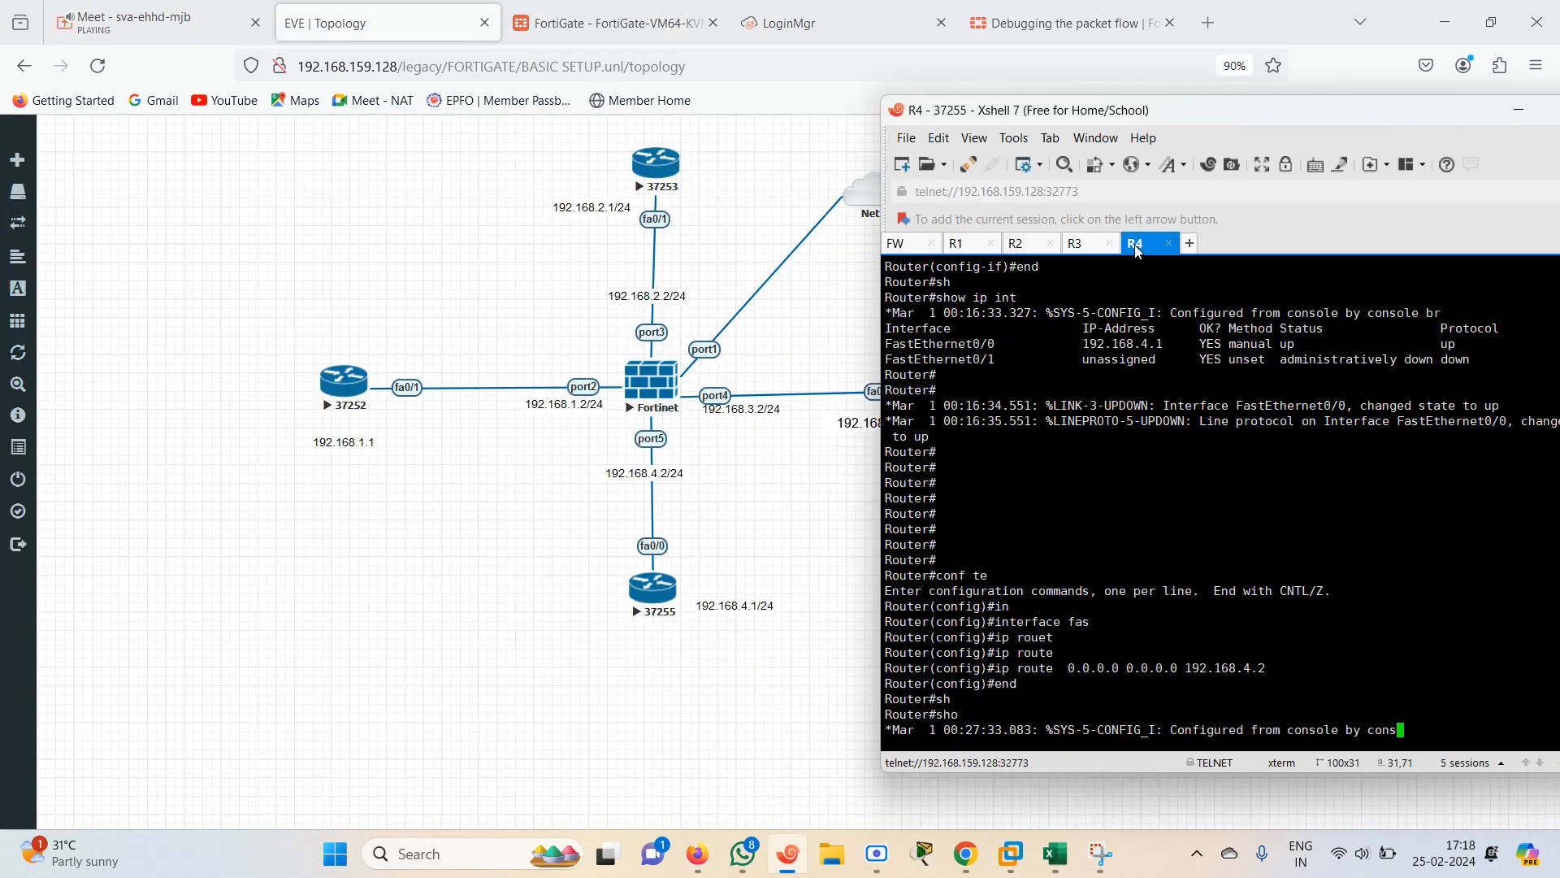
key("Return")
key("Return")
key("Return")
type("P")
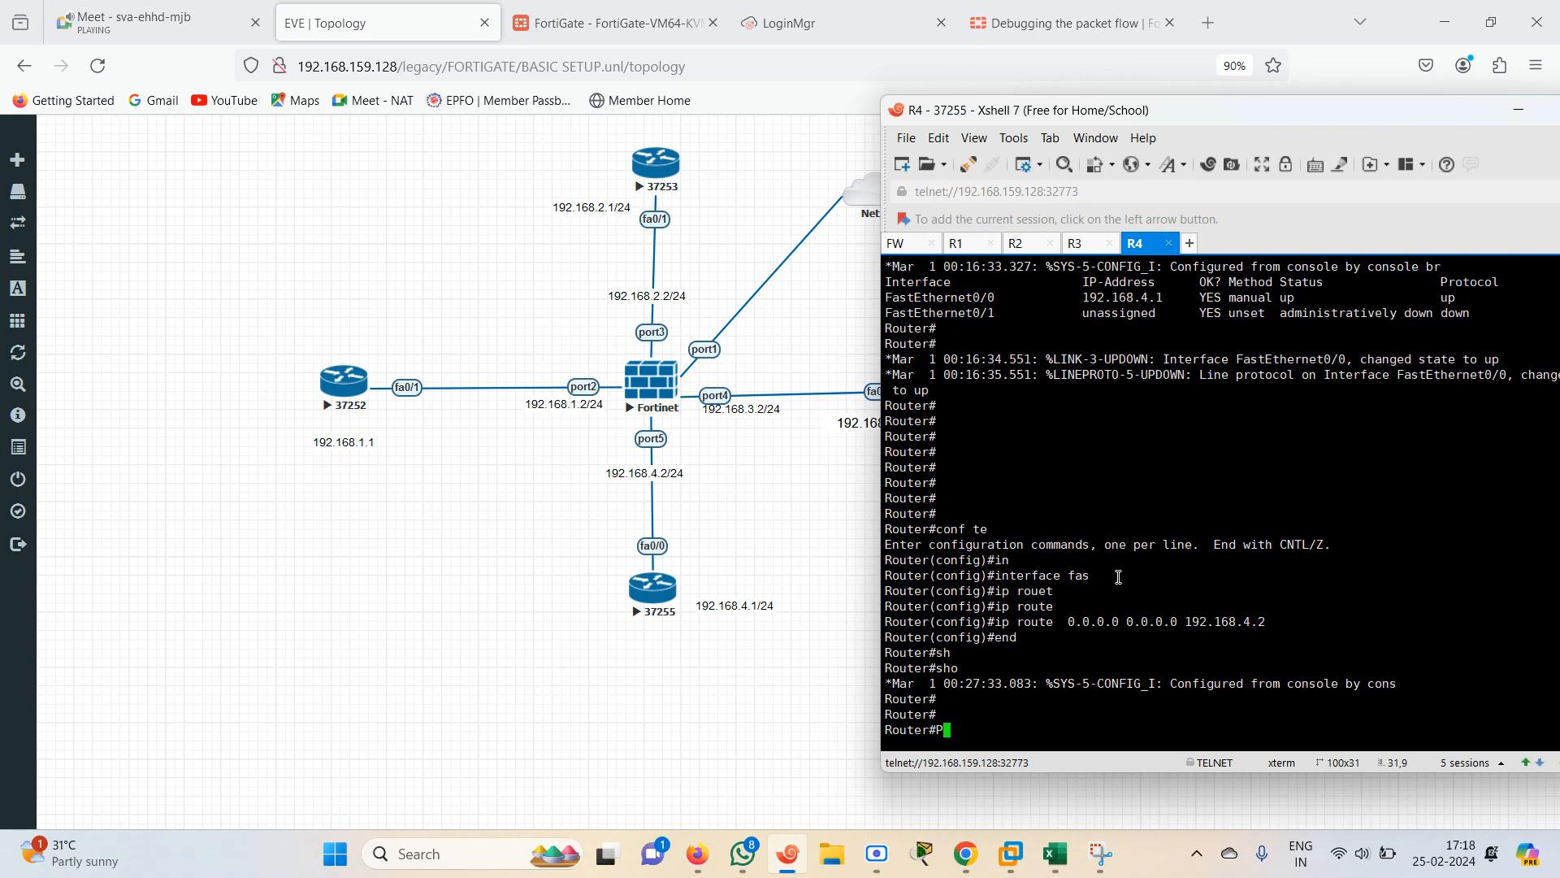
type("I")
key("Tab")
type("192.168.1.1")
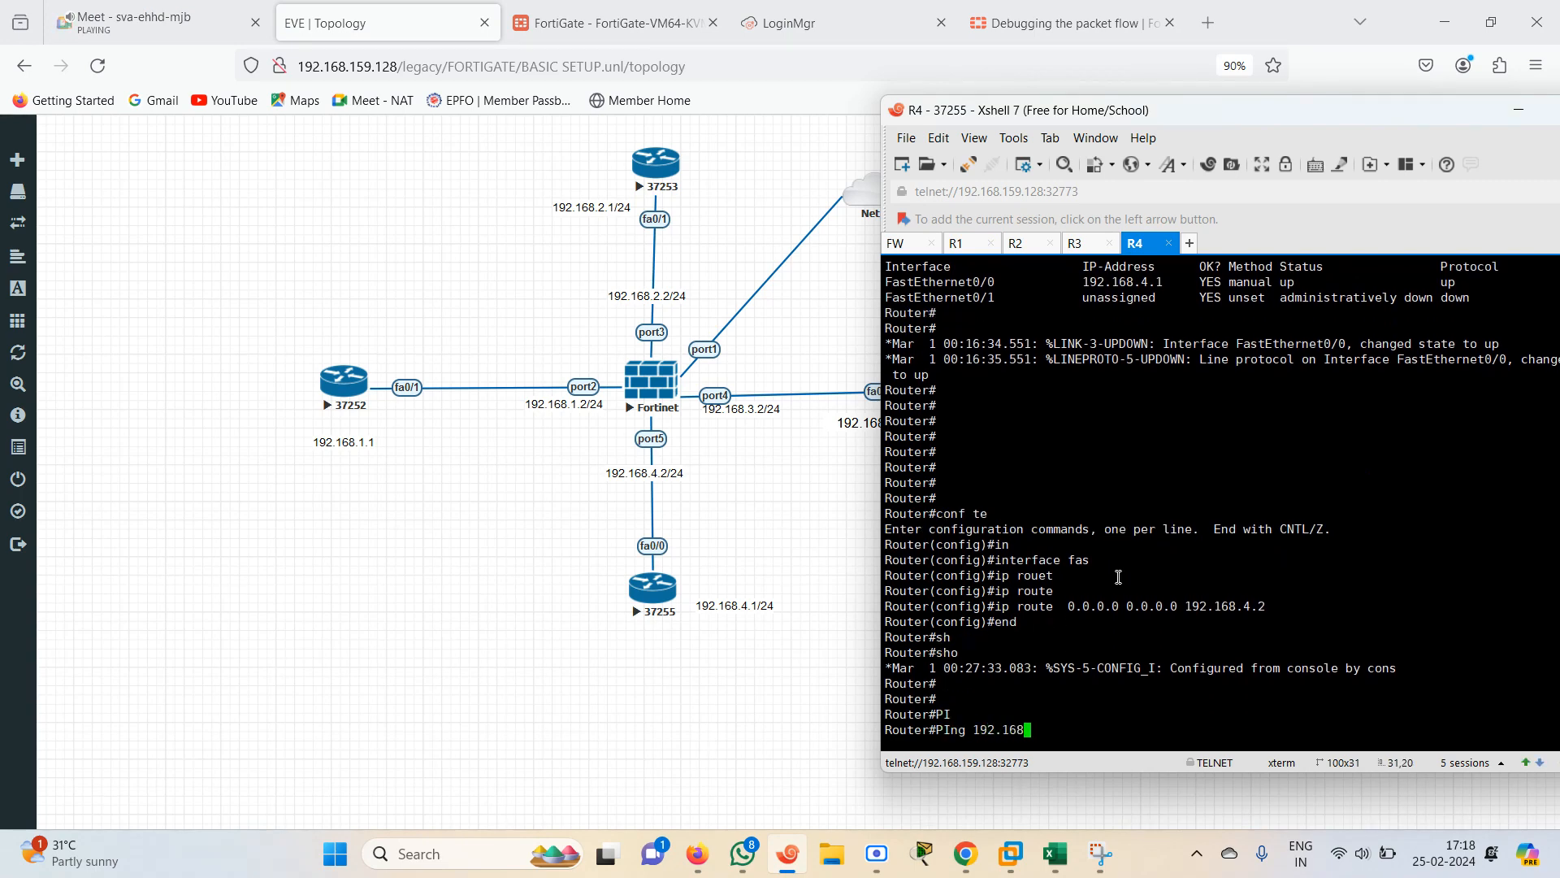
key("Return")
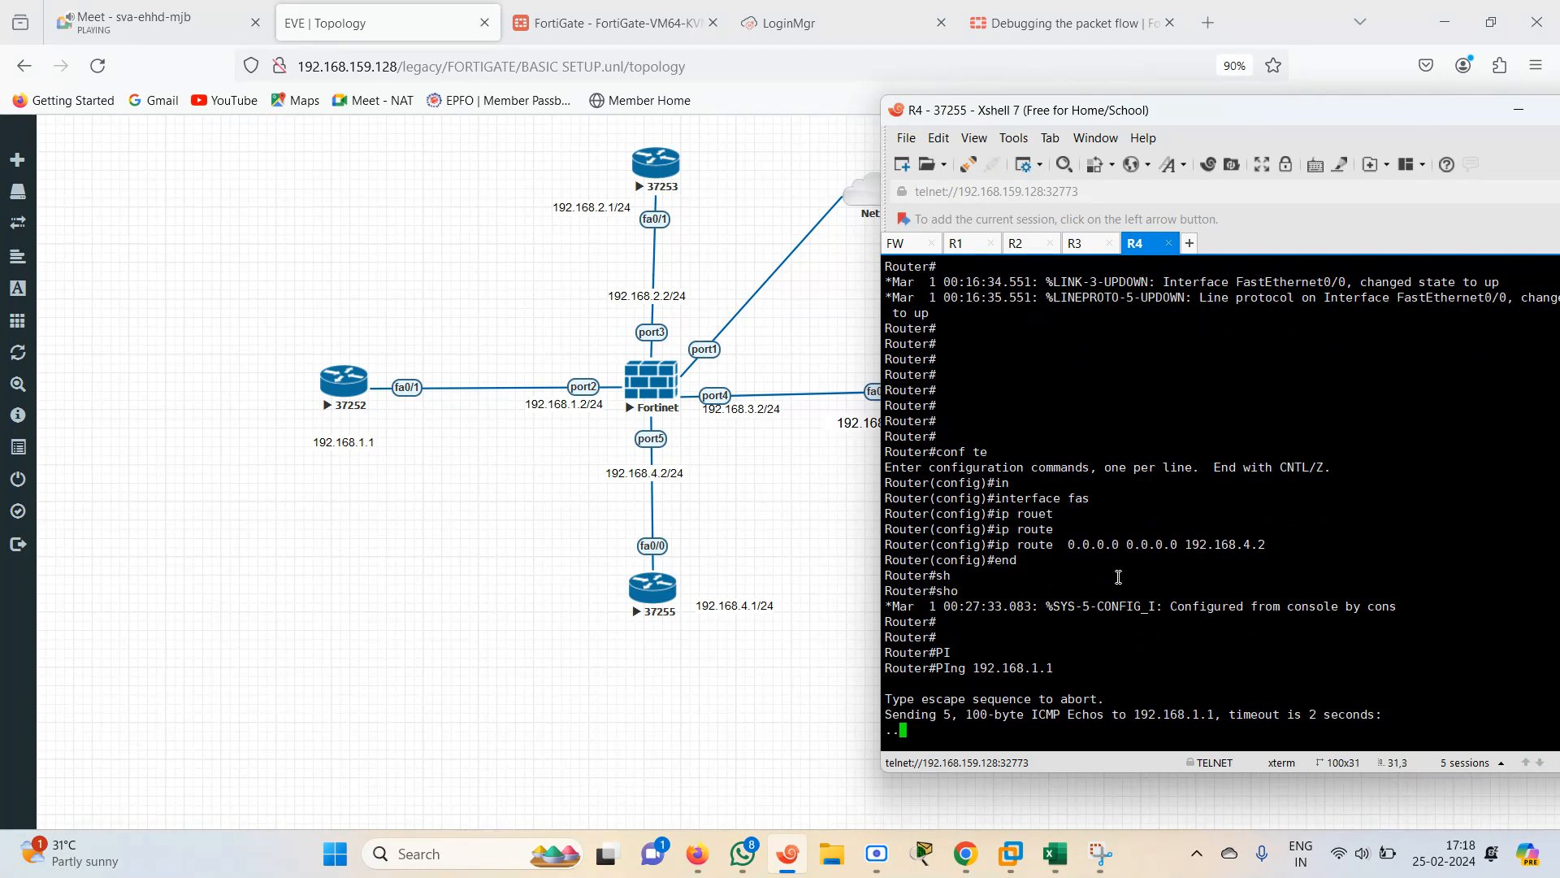
left_click(608, 23)
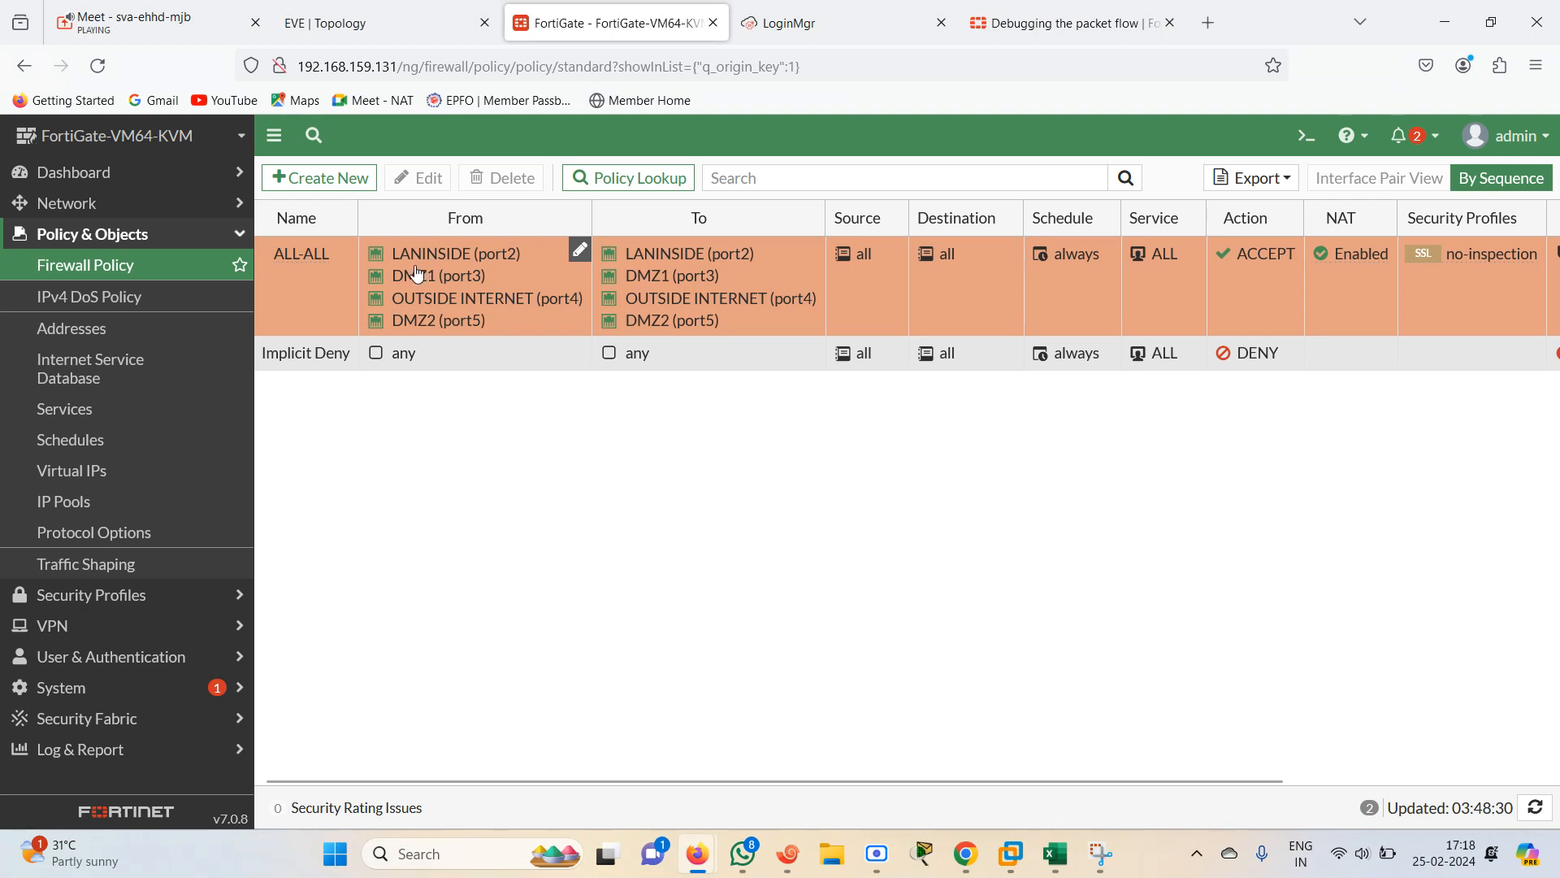
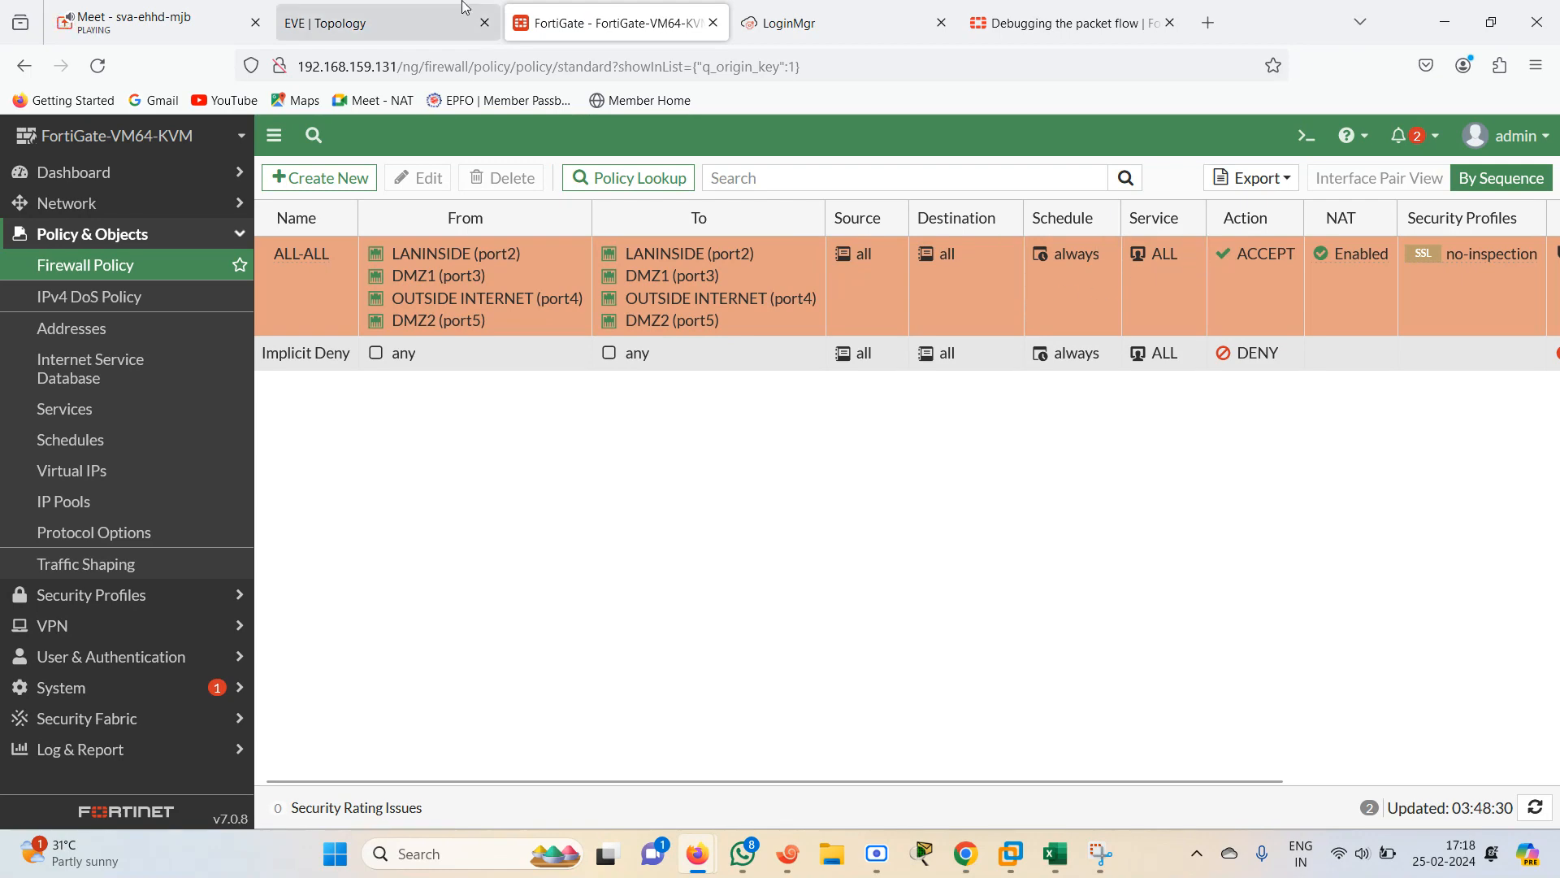
Display the routing table on the R4 router's console
left_click(384, 27)
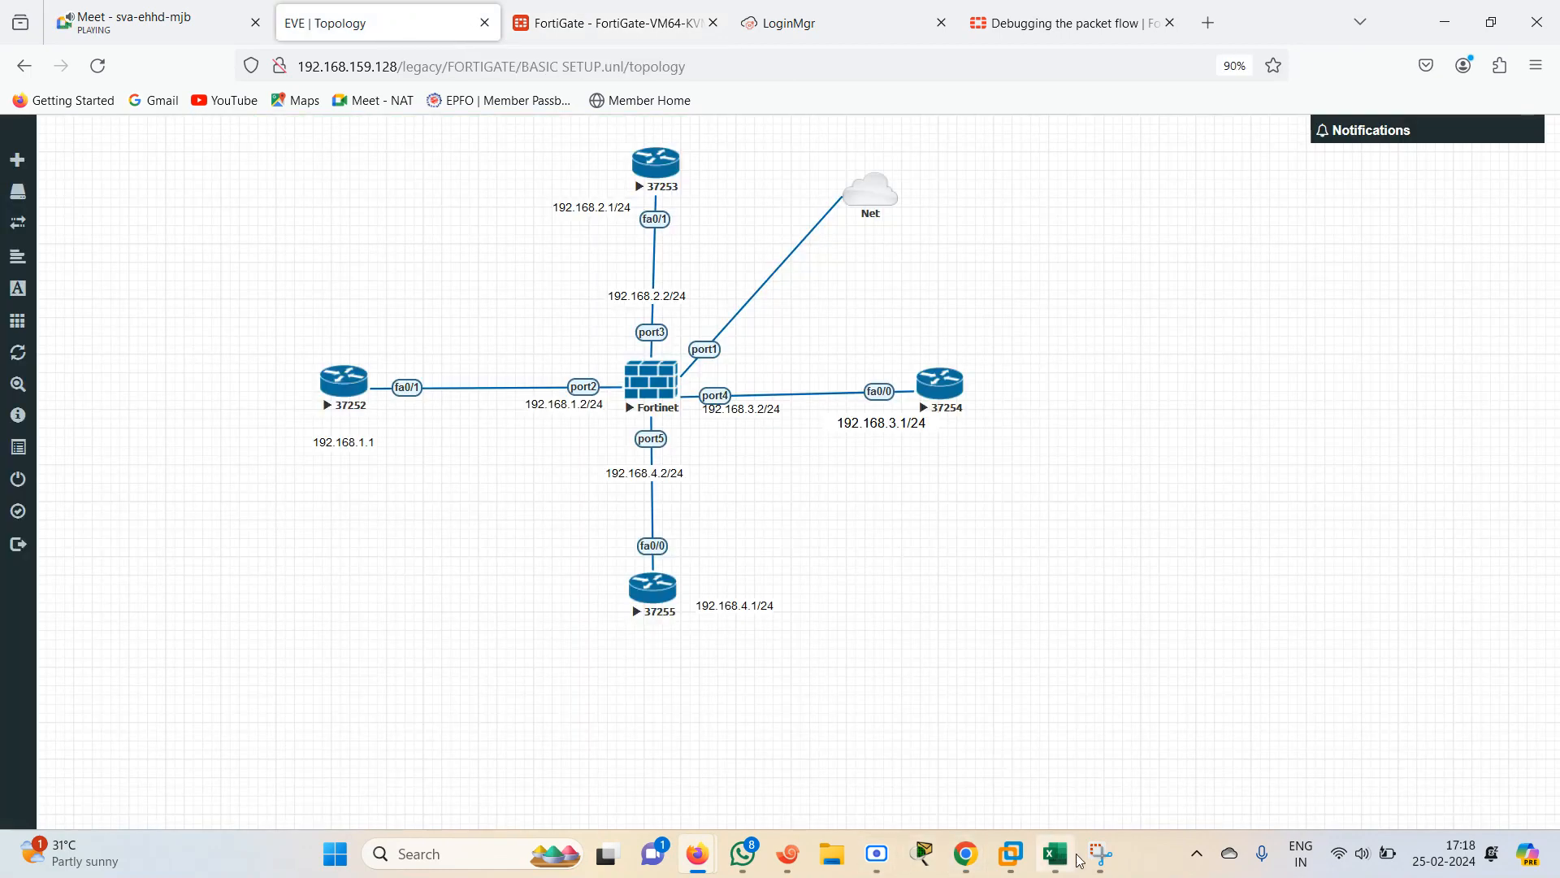
left_click(805, 857)
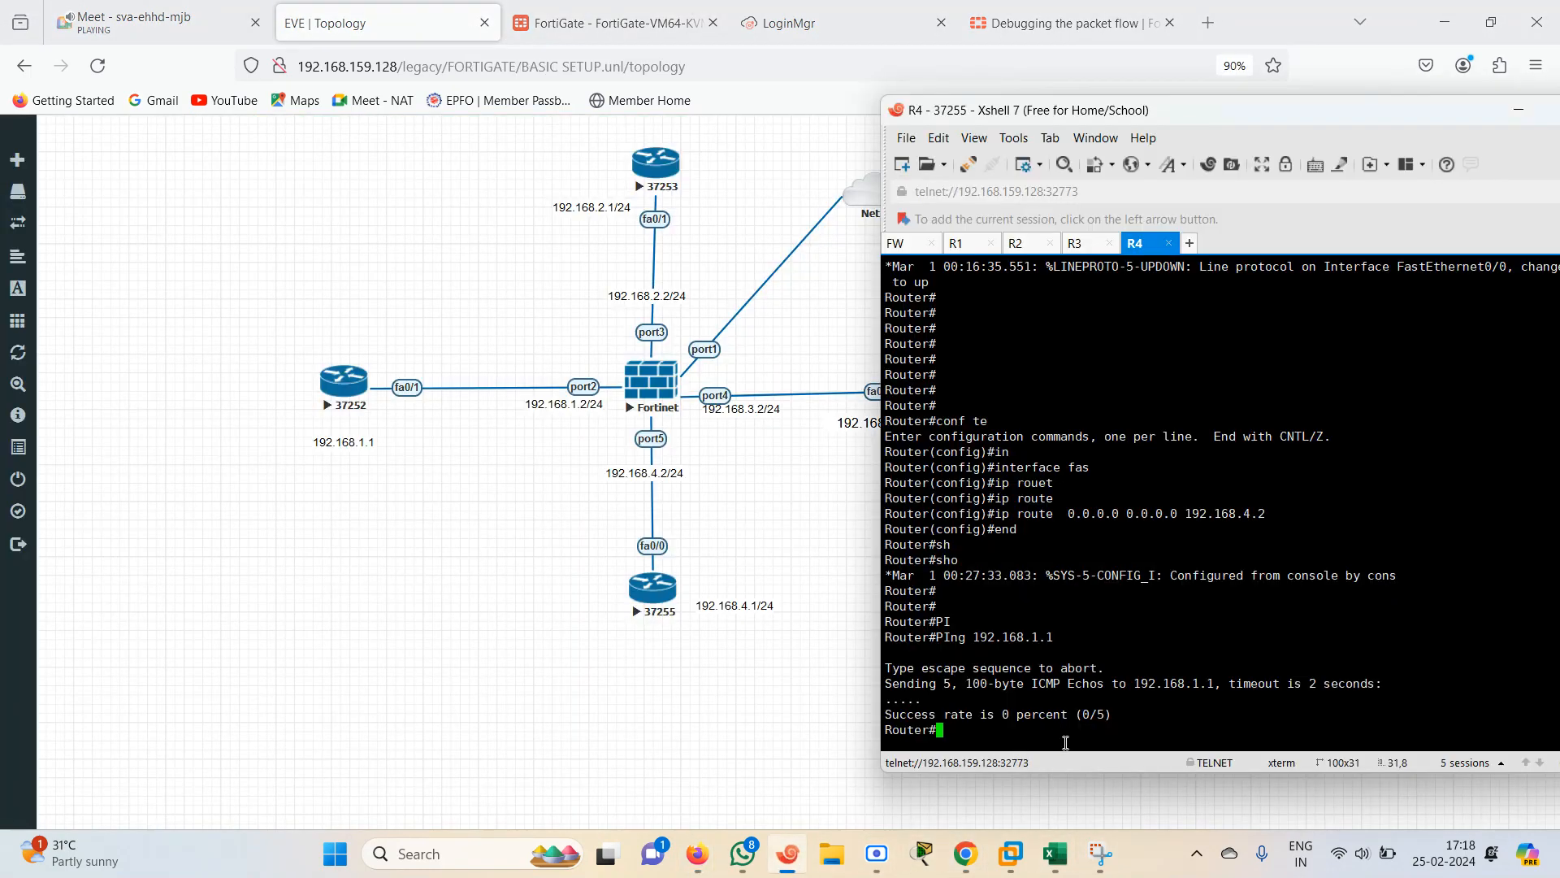
type("H")
key("Tab")
type("IPROU")
key("Tab")
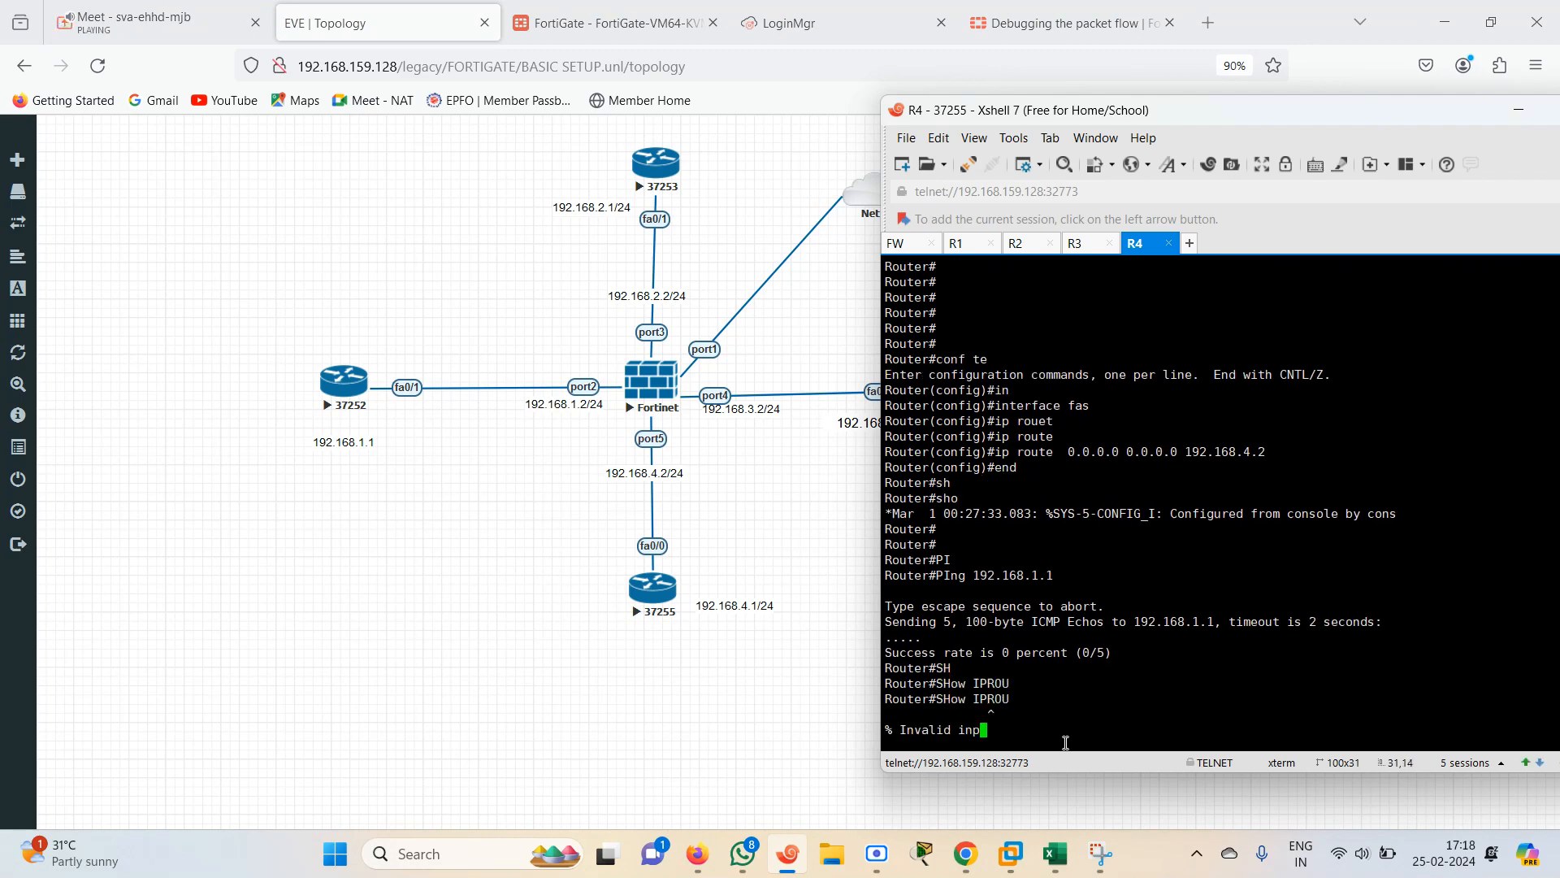
key("Return")
type("SH")
key("Tab")
type("IP ROU")
key("Tab")
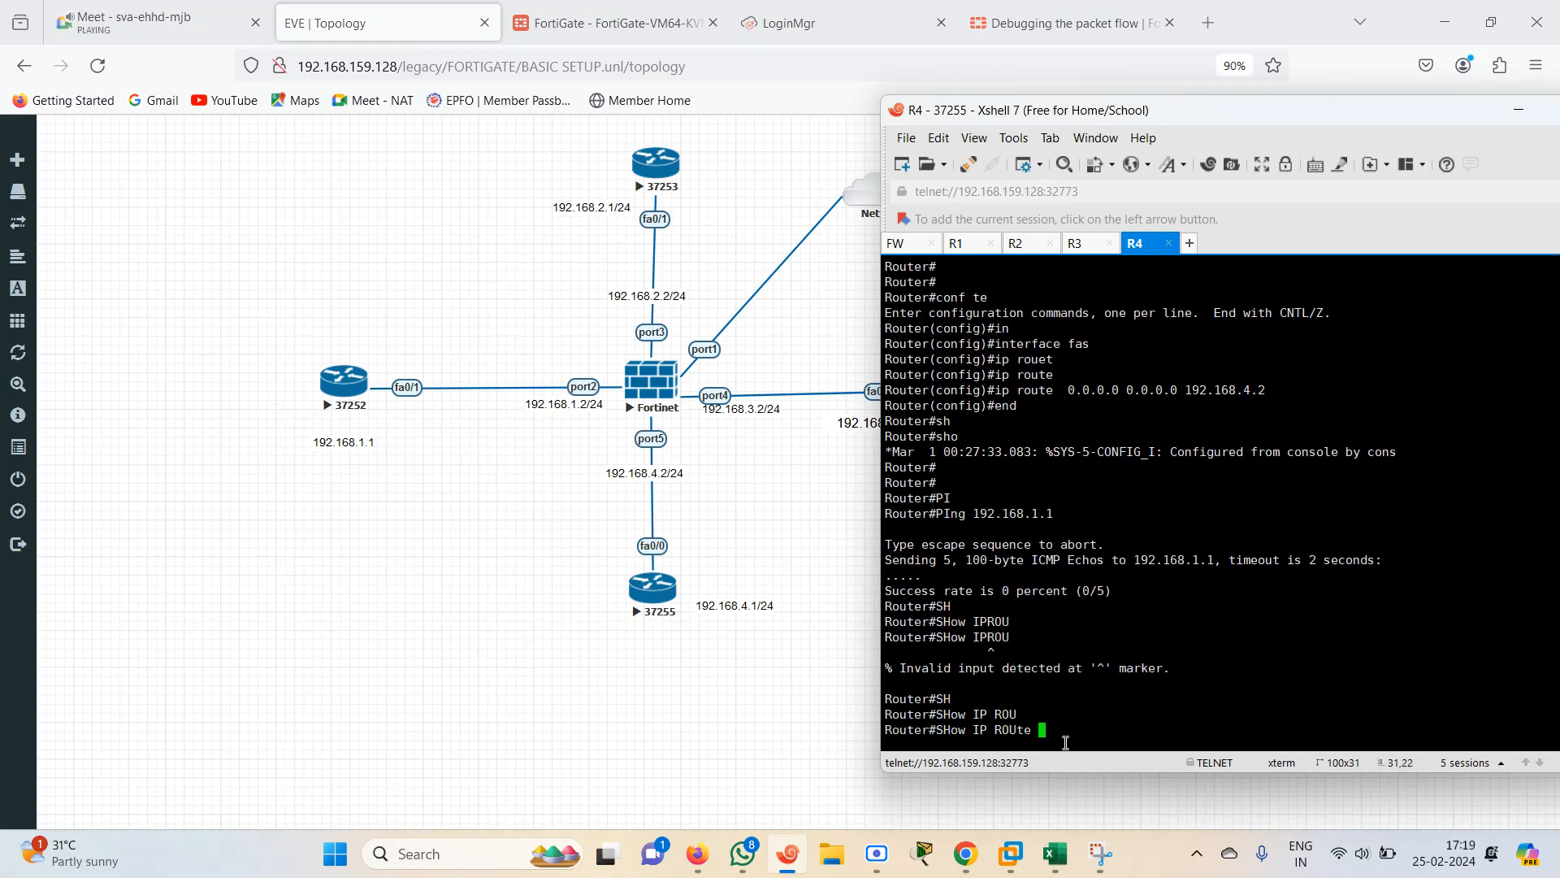
key("Return")
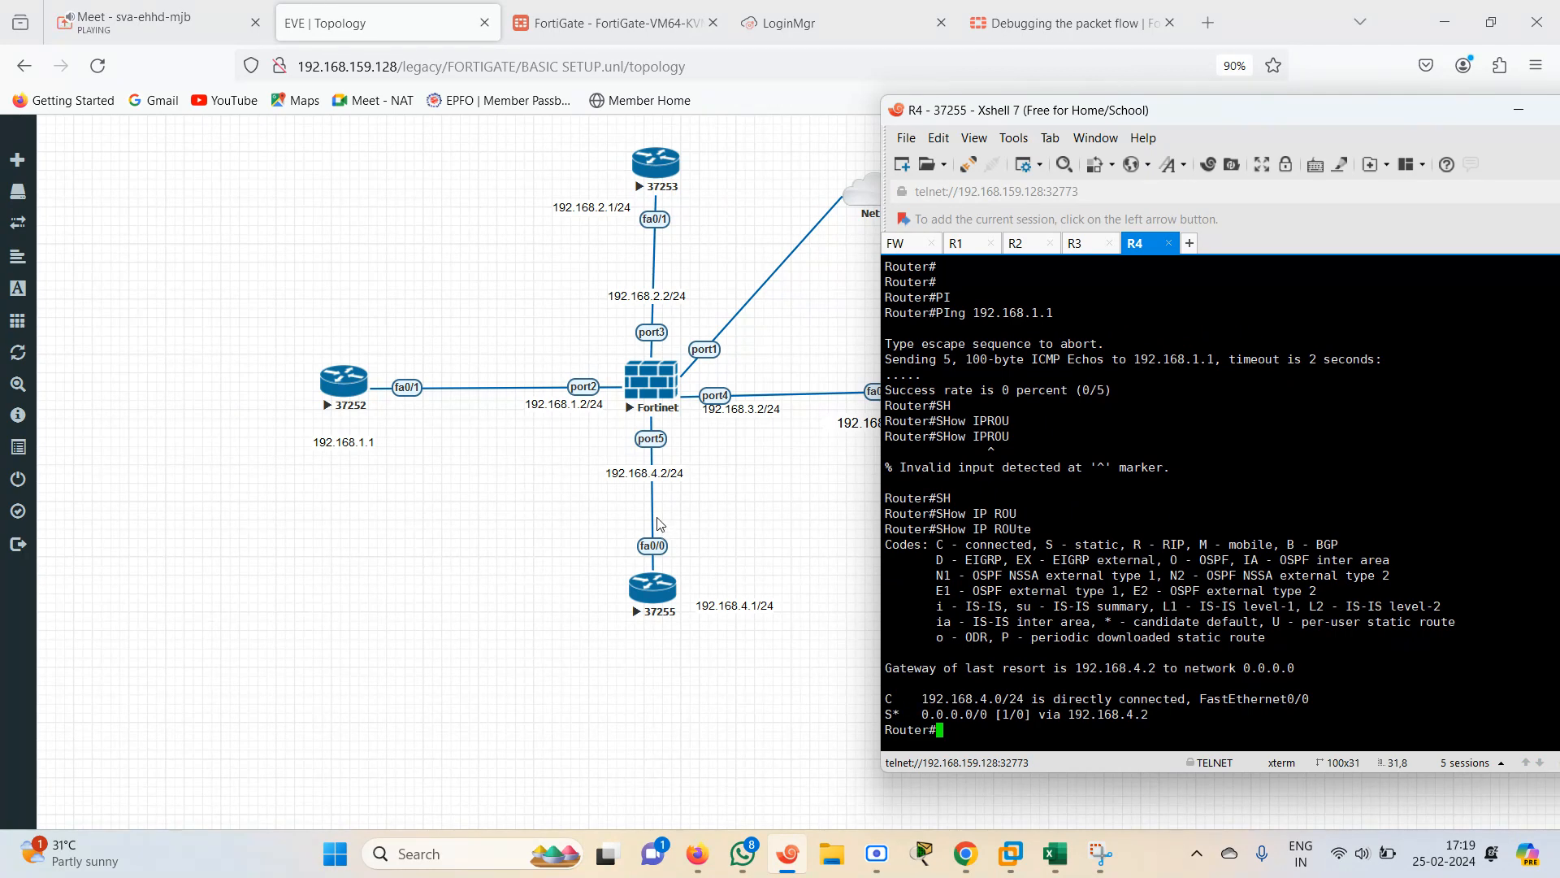
Log back in to the FortiGate console as admin
left_click(897, 243)
type("ADMI")
key("BackSpace")
key("BackSpace")
key("BackSpace")
key("BackSpace")
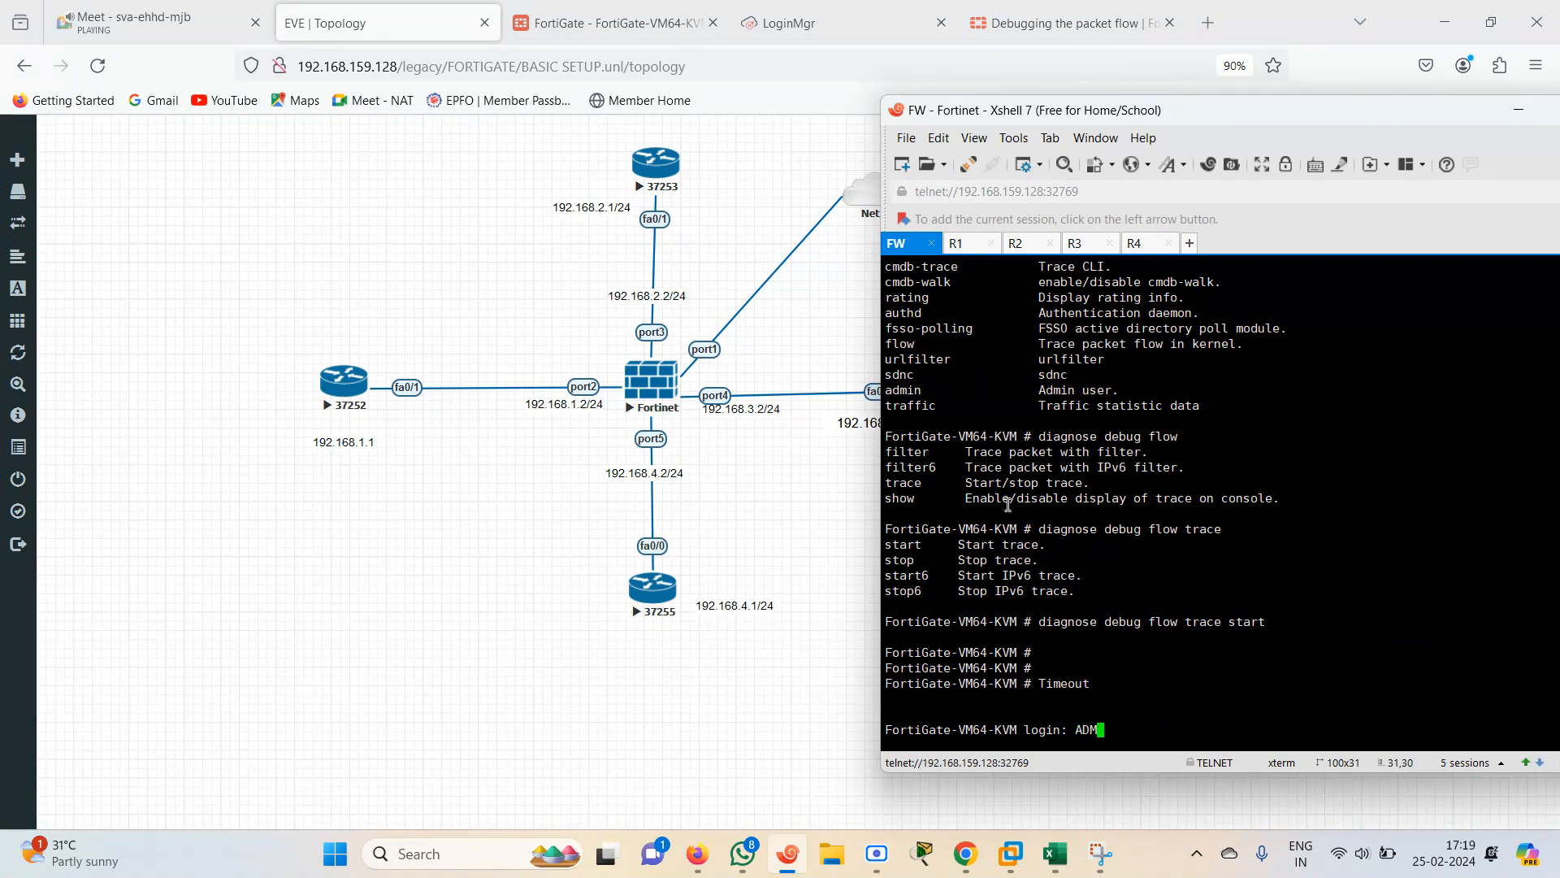
type("admin")
key("Return")
Display the FortiGate's port5 interface configuration and highlight its IP address line
key("Return")
type("show system i")
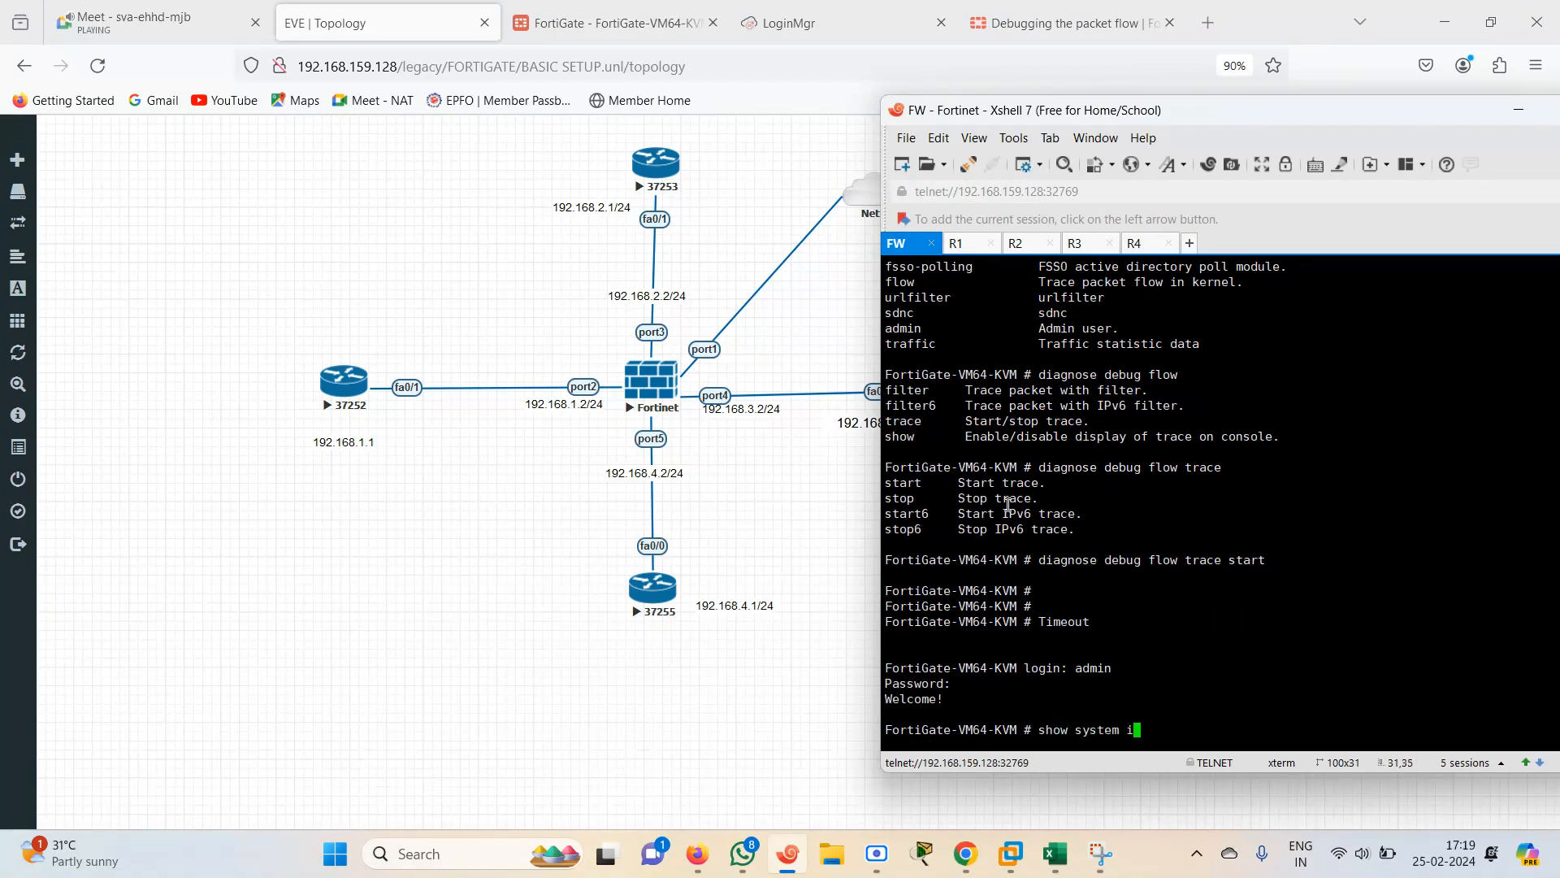
type("nterface port2")
key("Return")
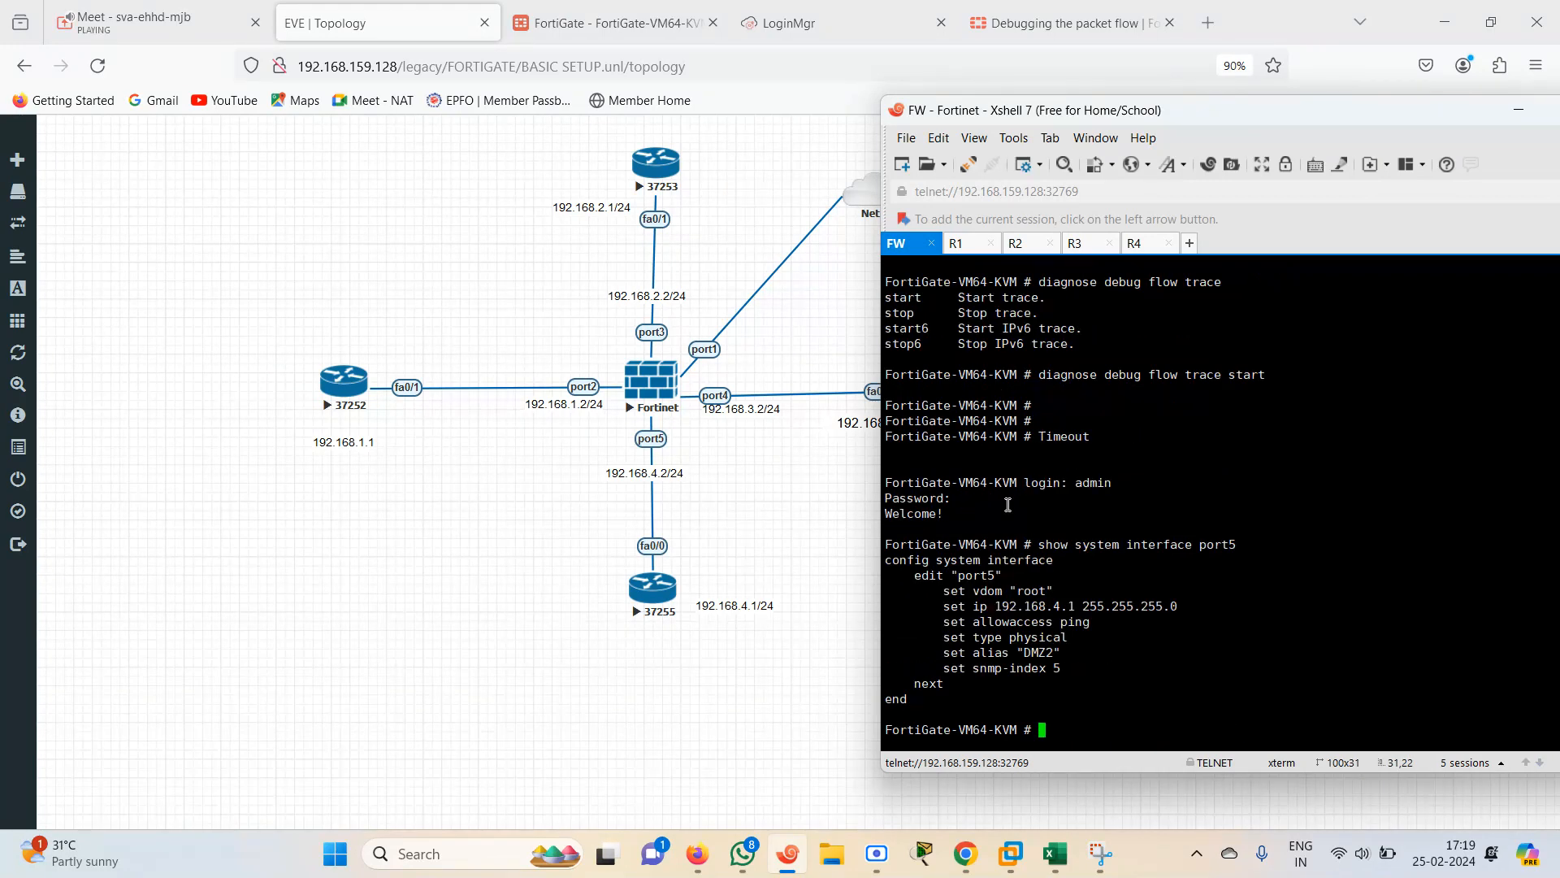
left_click_drag(1040, 607, 1178, 590)
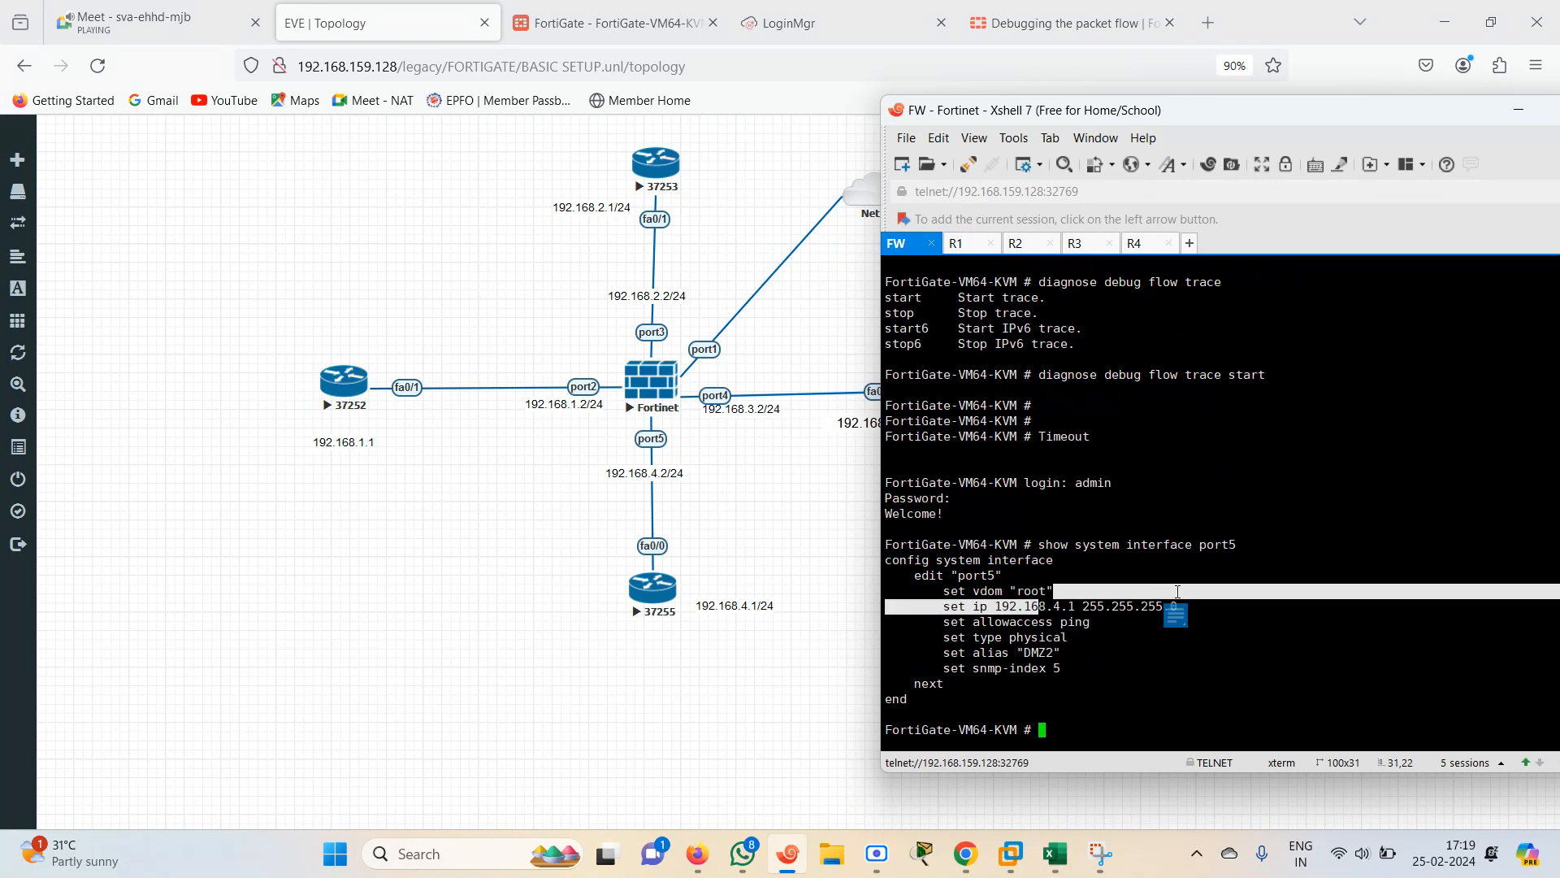
Browse the available show system subcommands on the FortiGate console
key("Return")
type("show system rou")
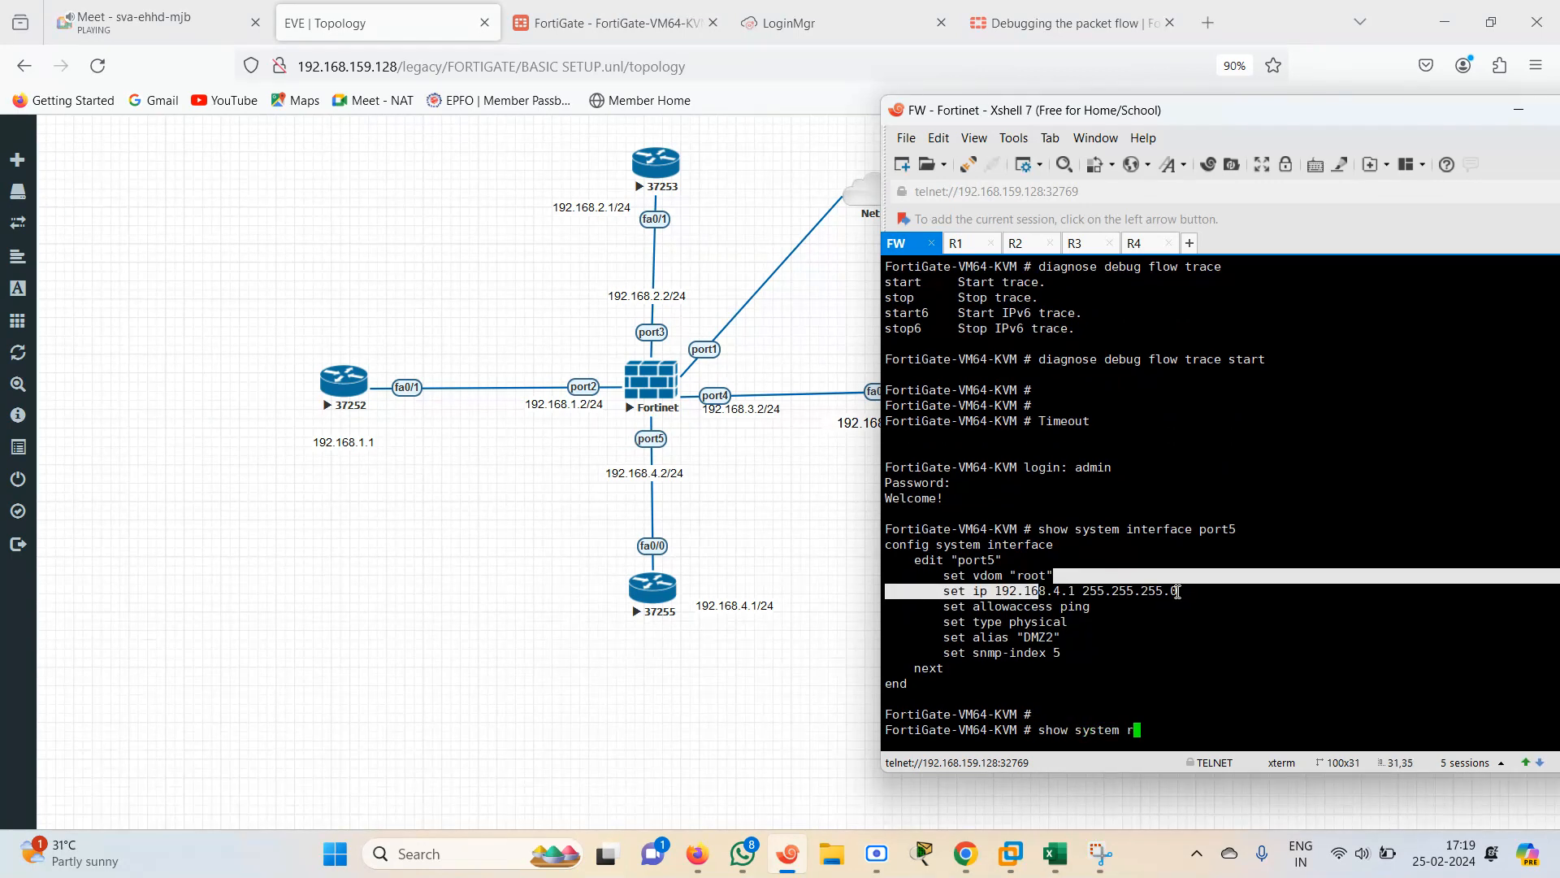
key("BackSpace")
key("BackSpace")
key("BackSpace")
key("BackSpace")
key("BackSpace")
key("BackSpace")
key("BackSpace")
key("BackSpace")
key("BackSpace")
key("BackSpace")
type("ip s")
key("BackSpace")
key("BackSpace")
key("BackSpace")
key("BackSpace")
type("system s")
type("t")
key("Tab")
key("Tab")
key("Tab")
key("BackSpace")
key("BackSpace")
key("BackSpace")
key("BackSpace")
key("BackSpace")
key("BackSpace")
key("BackSpace")
key("BackSpace")
key("BackSpace")
key("BackSpace")
key("BackSpace")
key("BackSpace")
key("BackSpace")
key("BackSpace")
key("BackSpace")
key("BackSpace")
key("BackSpace")
key("BackSpace")
type("st")
key("Tab")
key("BackSpace")
key("BackSpace")
key("BackSpace")
key("BackSpace")
key("BackSpace")
key("BackSpace")
key("BackSpace")
key("BackSpace")
key("BackSpace")
key("BackSpace")
key("BackSpace")
key("BackSpace")
key("BackSpace")
key("BackSpace")
key("BackSpace")
key("BackSpace")
key("BackSpace")
key("BackSpace")
type("rou")
key("BackSpace")
key("BackSpace")
key("question")
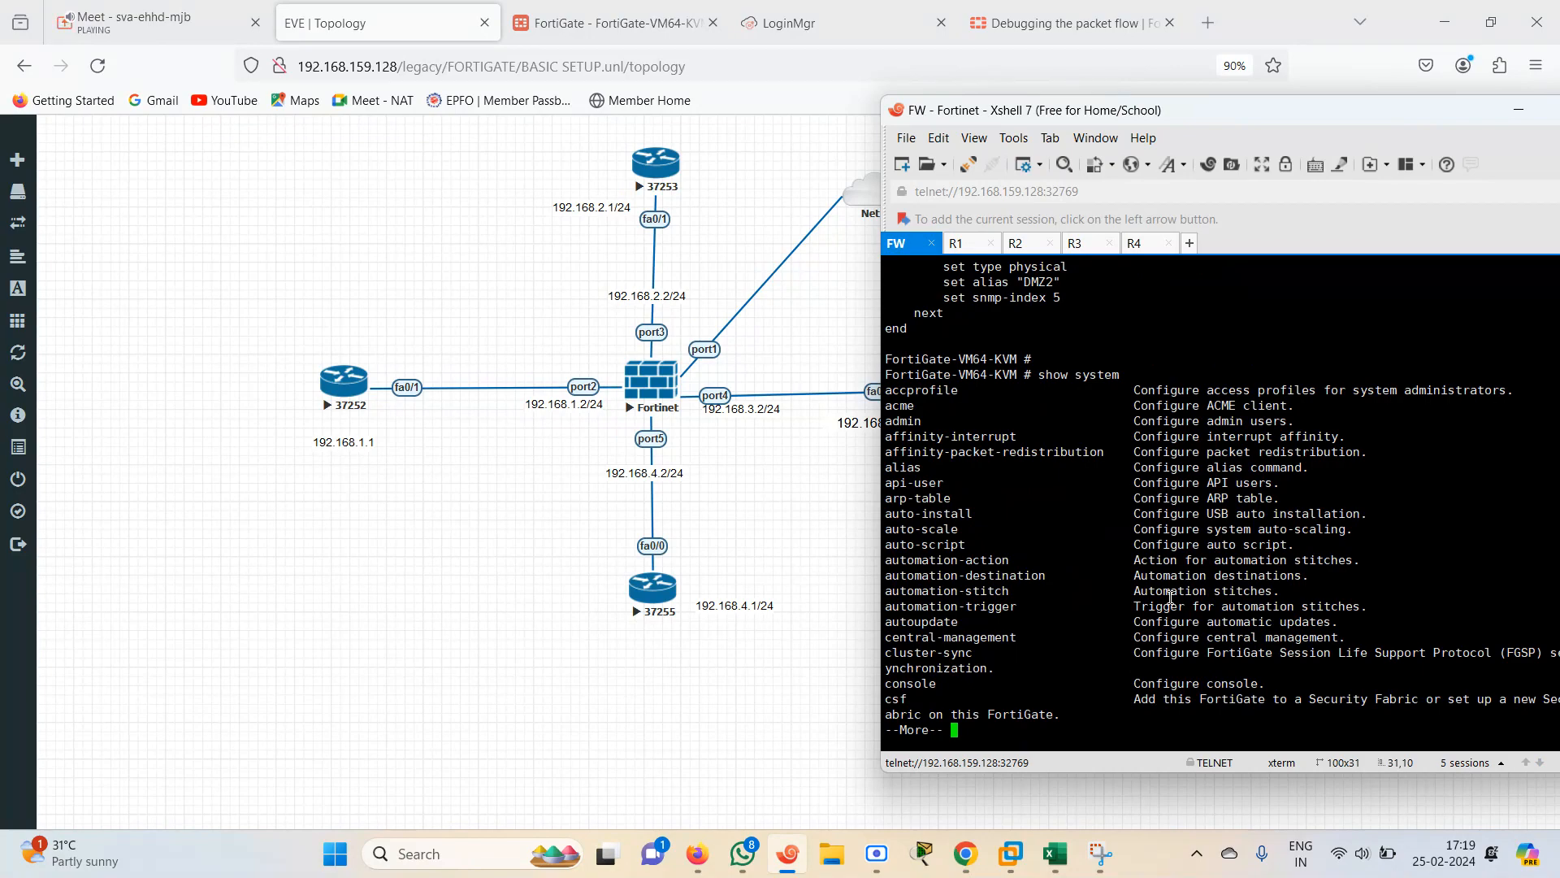
key("space")
key("space")
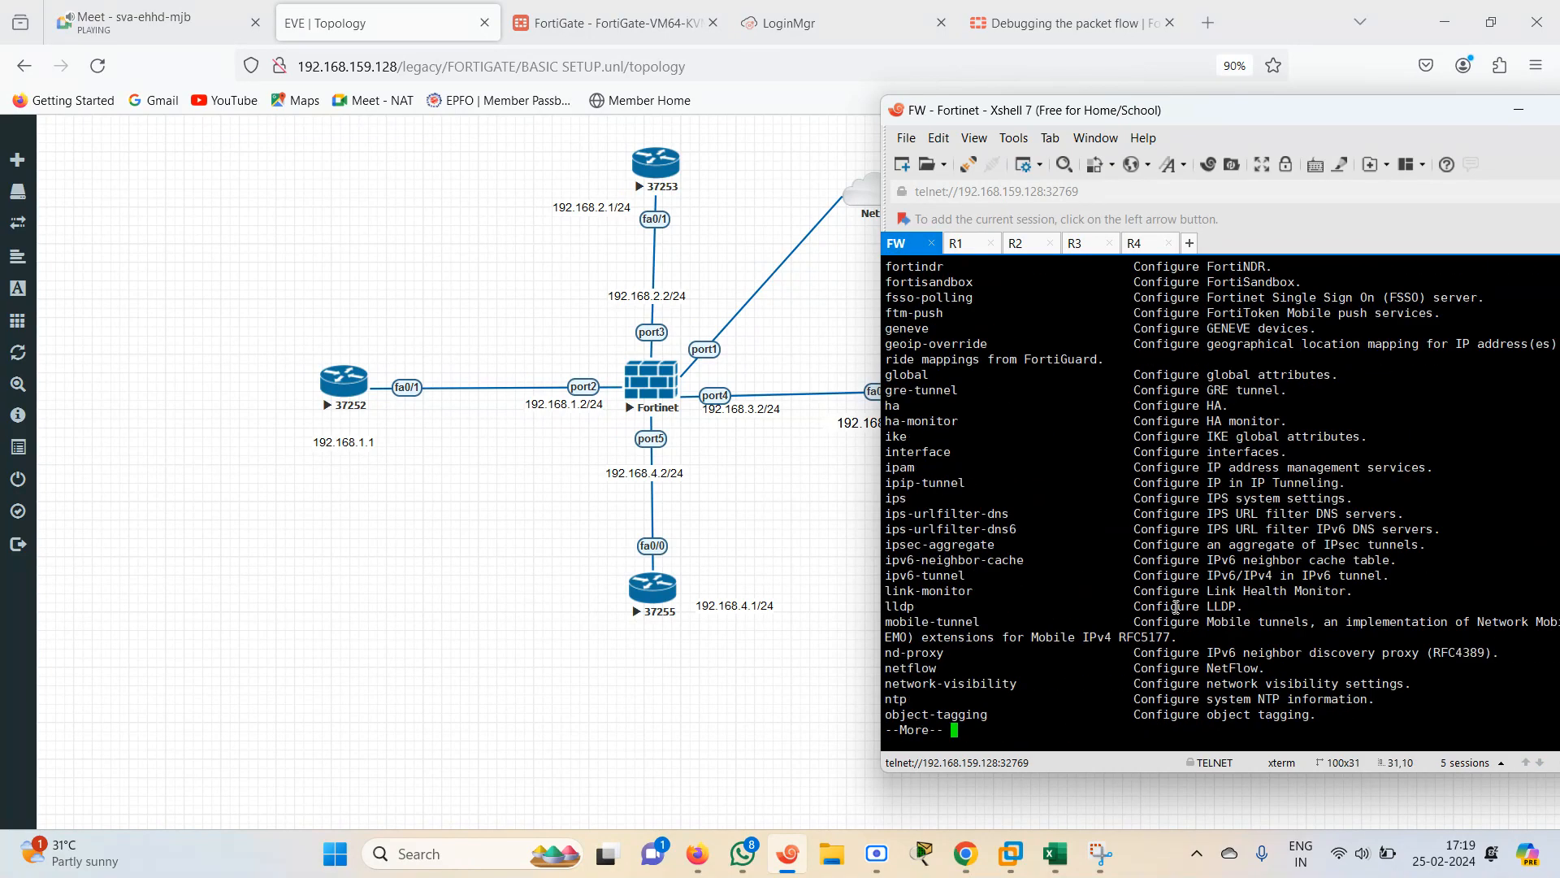
key("space")
key("space")
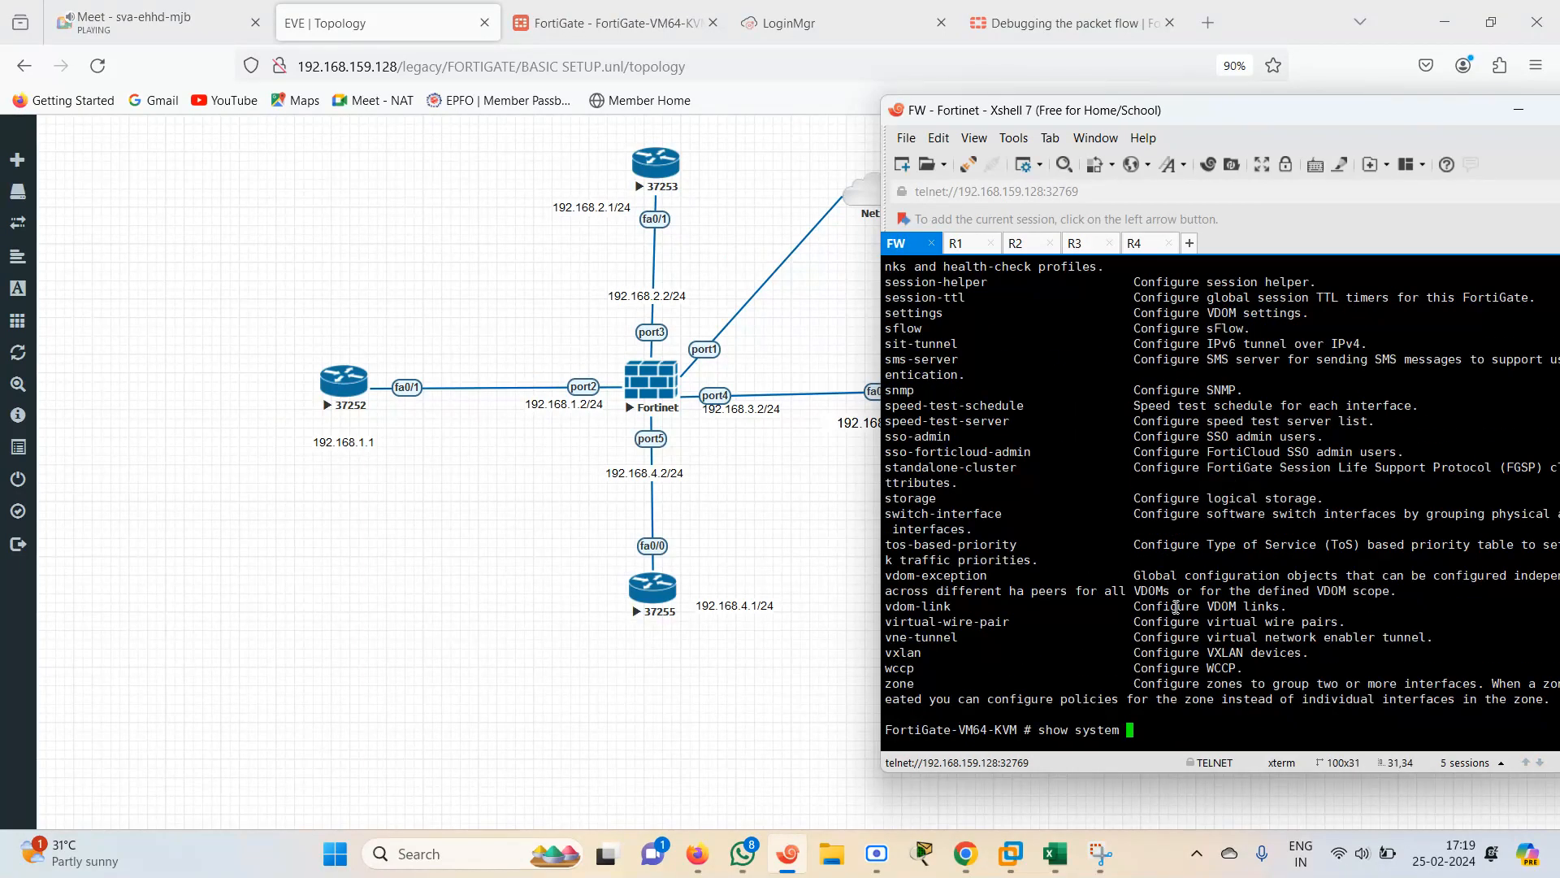
List the show router options and display the FortiGate's static route configuration
key("BackSpace")
key("BackSpace")
key("BackSpace")
key("BackSpace")
key("BackSpace")
key("BackSpace")
key("BackSpace")
type("router")
key("question")
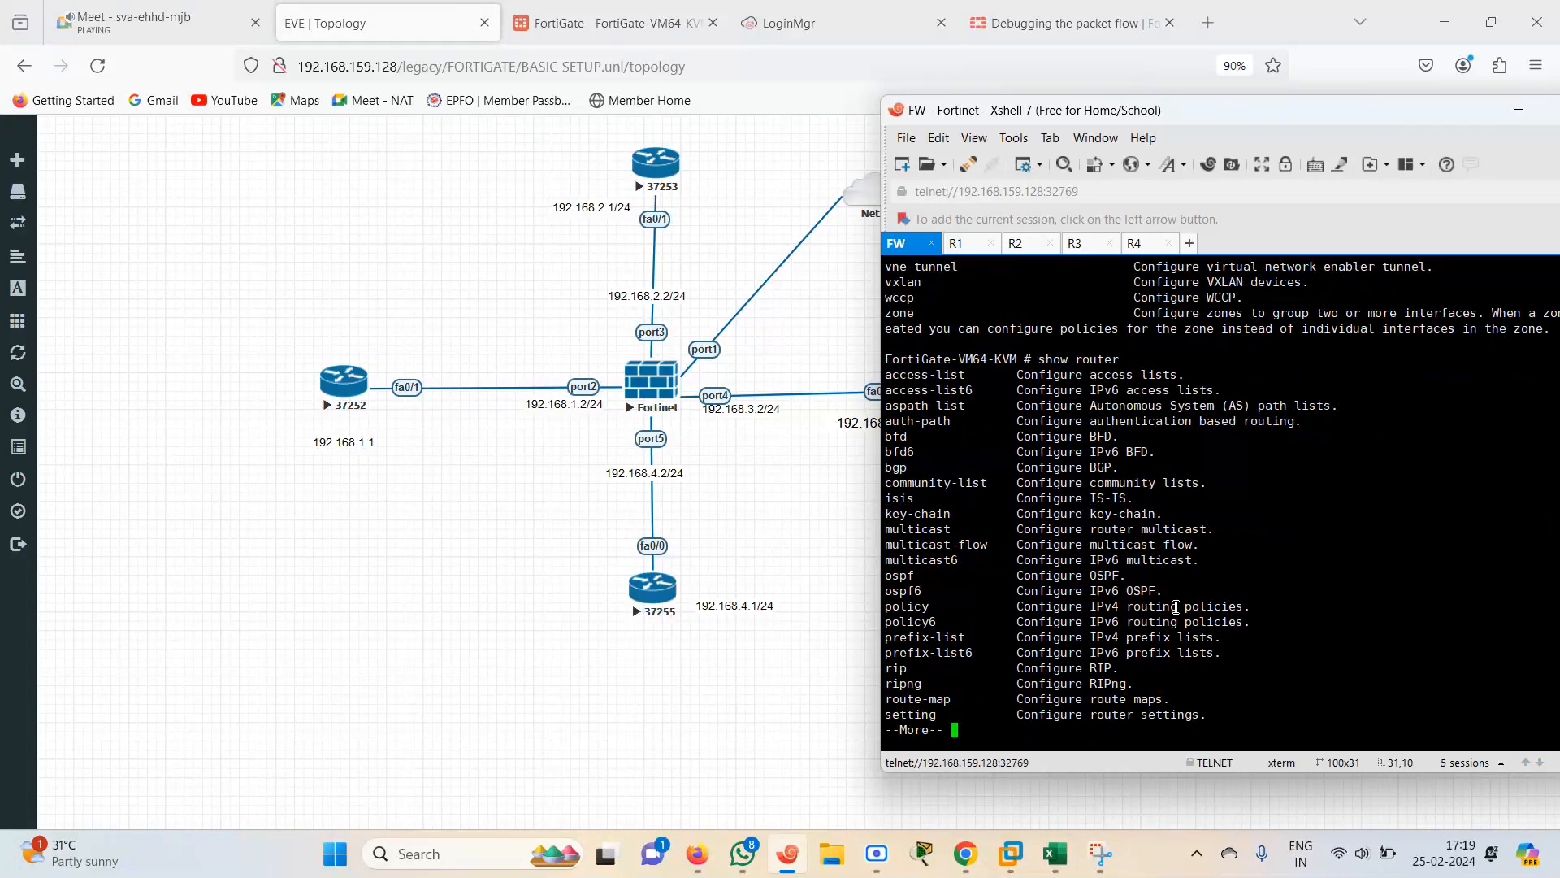
key("space")
type("st")
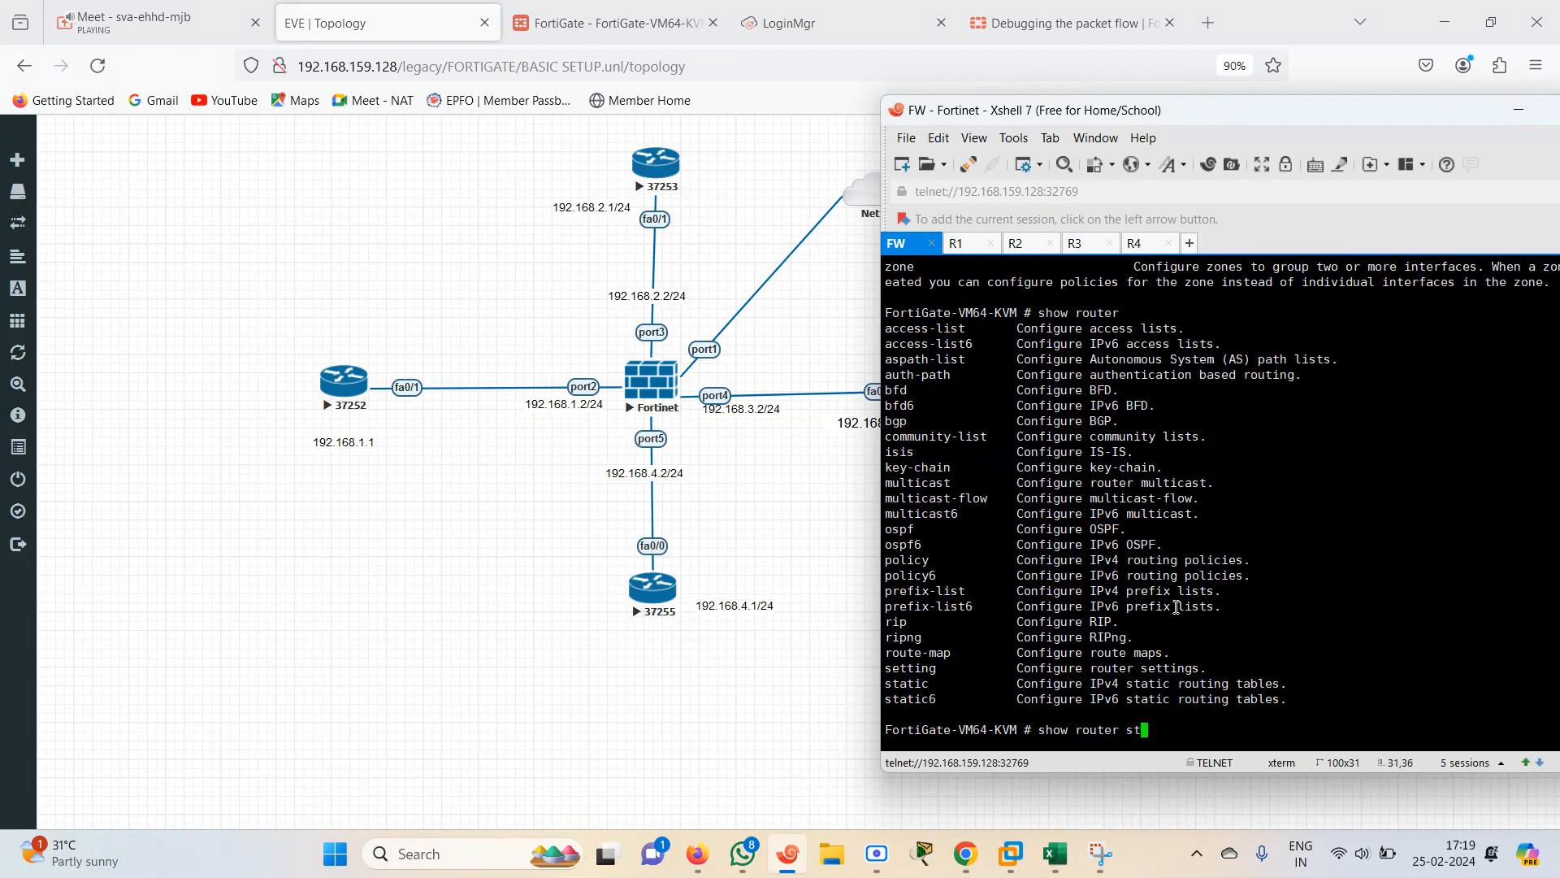
type("atic")
key("Return")
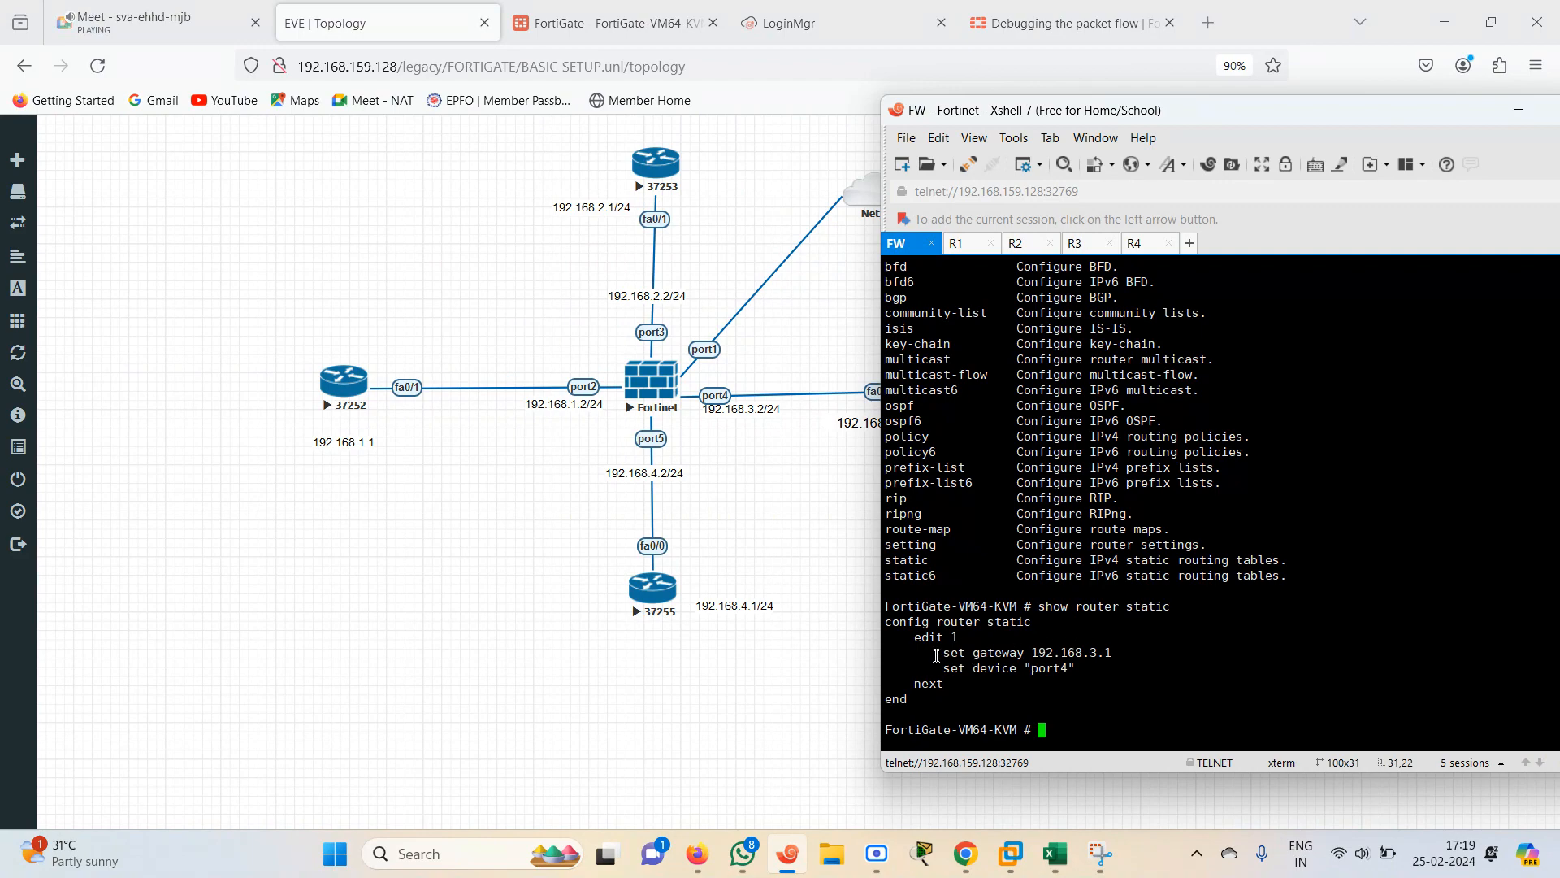
left_click_drag(936, 653, 1133, 658)
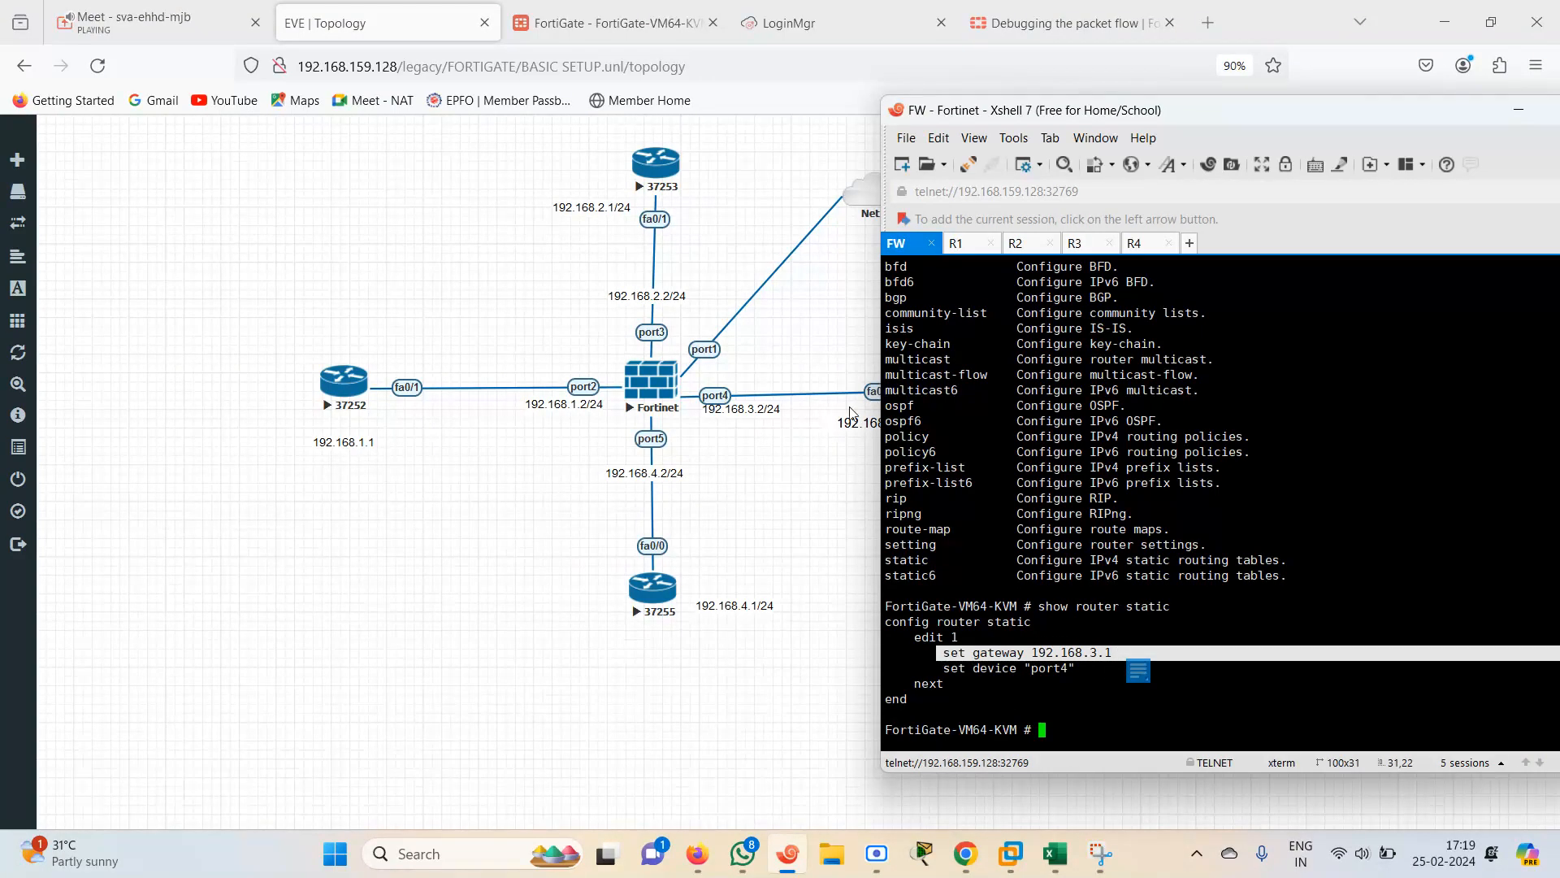
Ping 192.168.4.2 from the R4 router's console
left_click(610, 22)
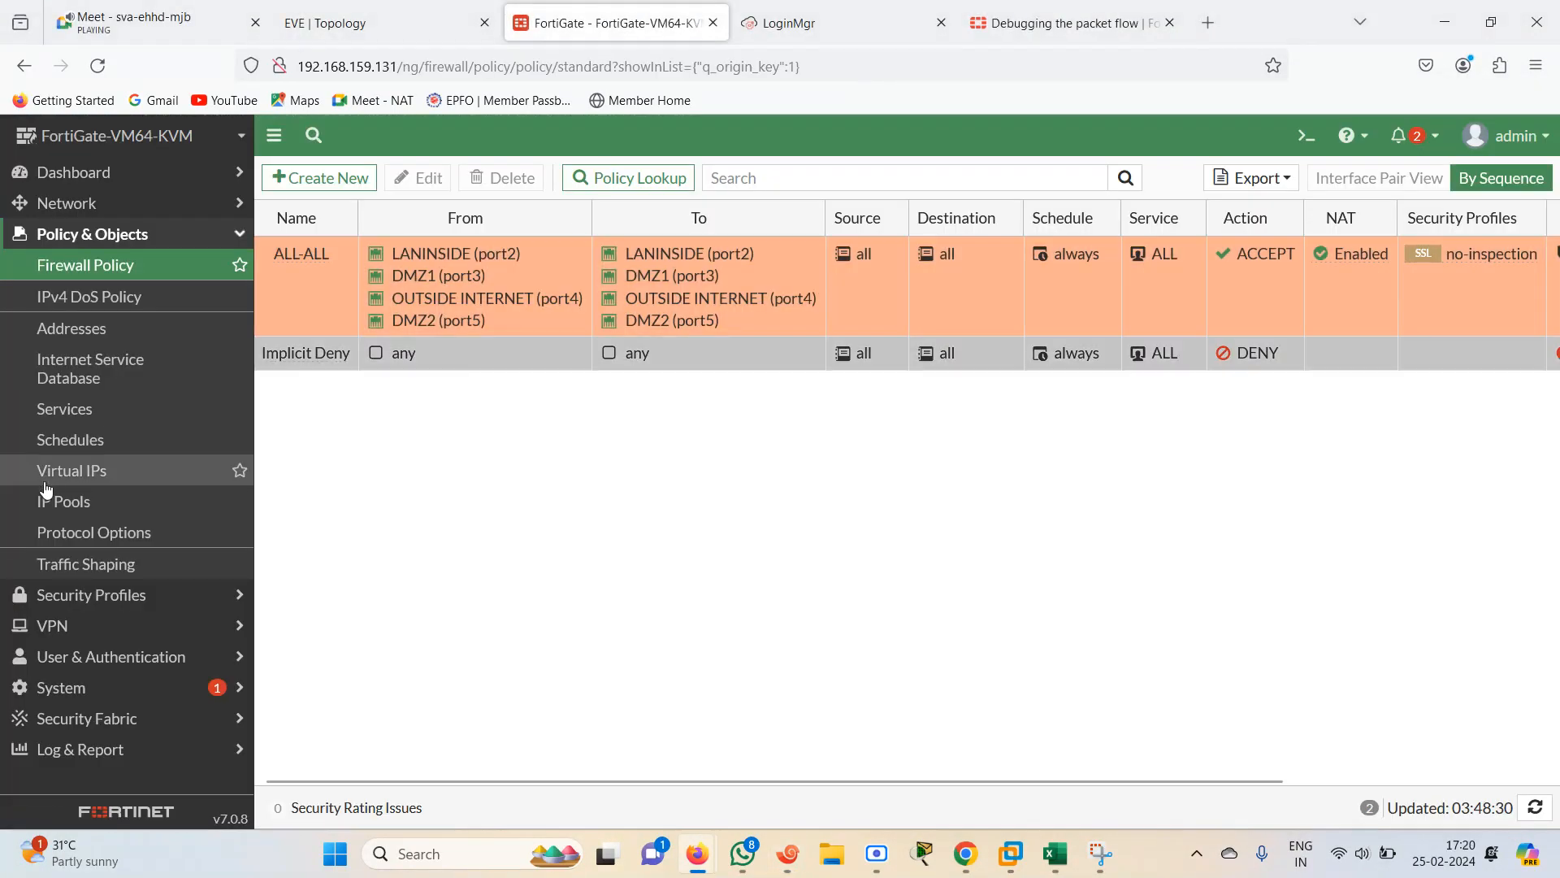
left_click(87, 205)
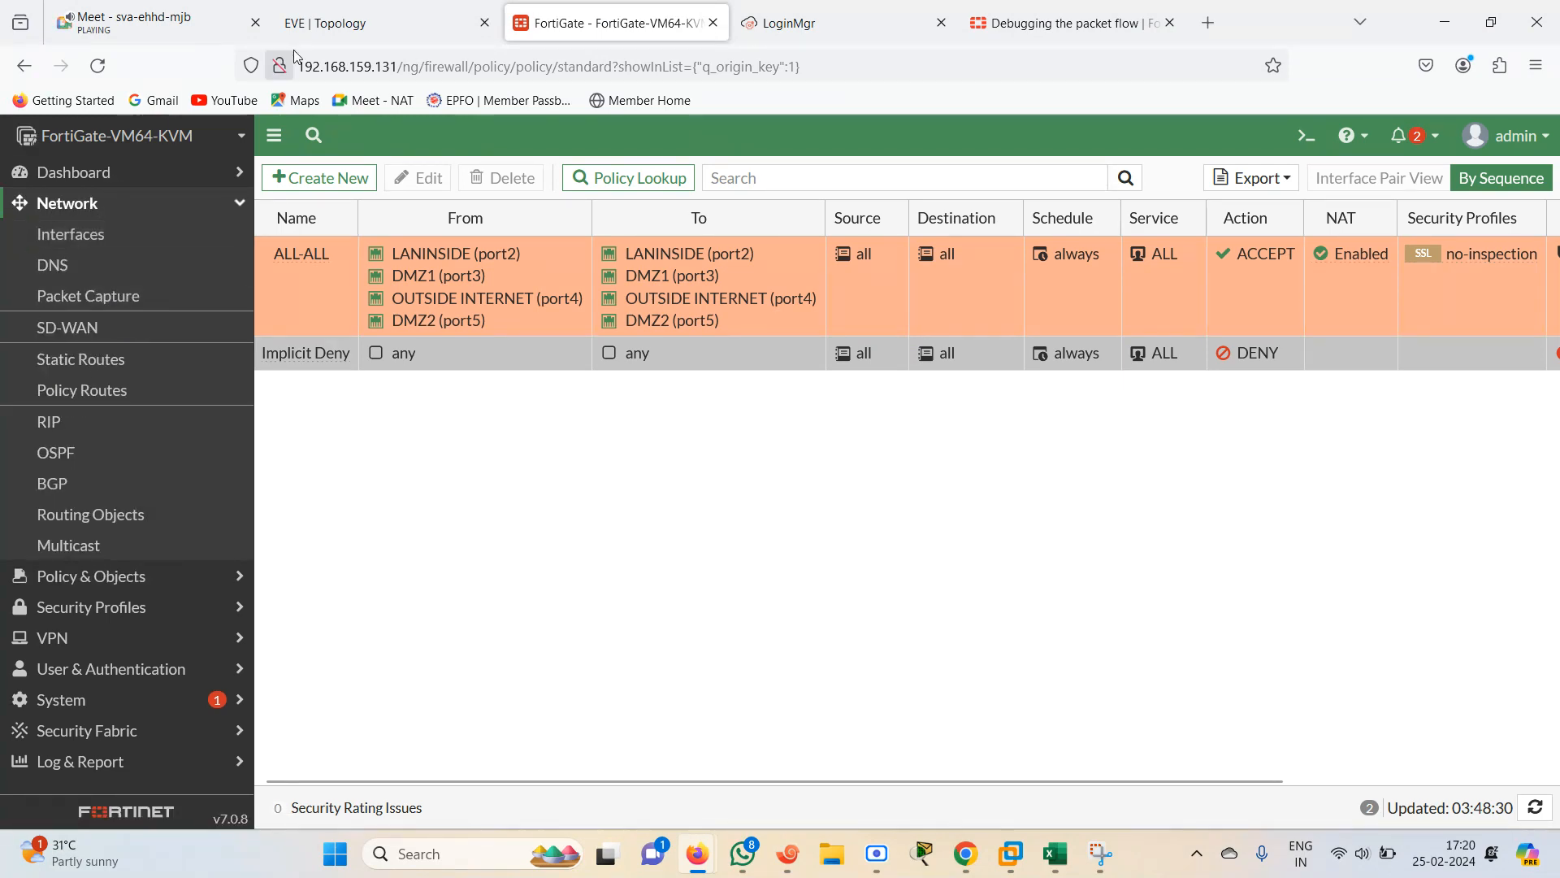
left_click(368, 23)
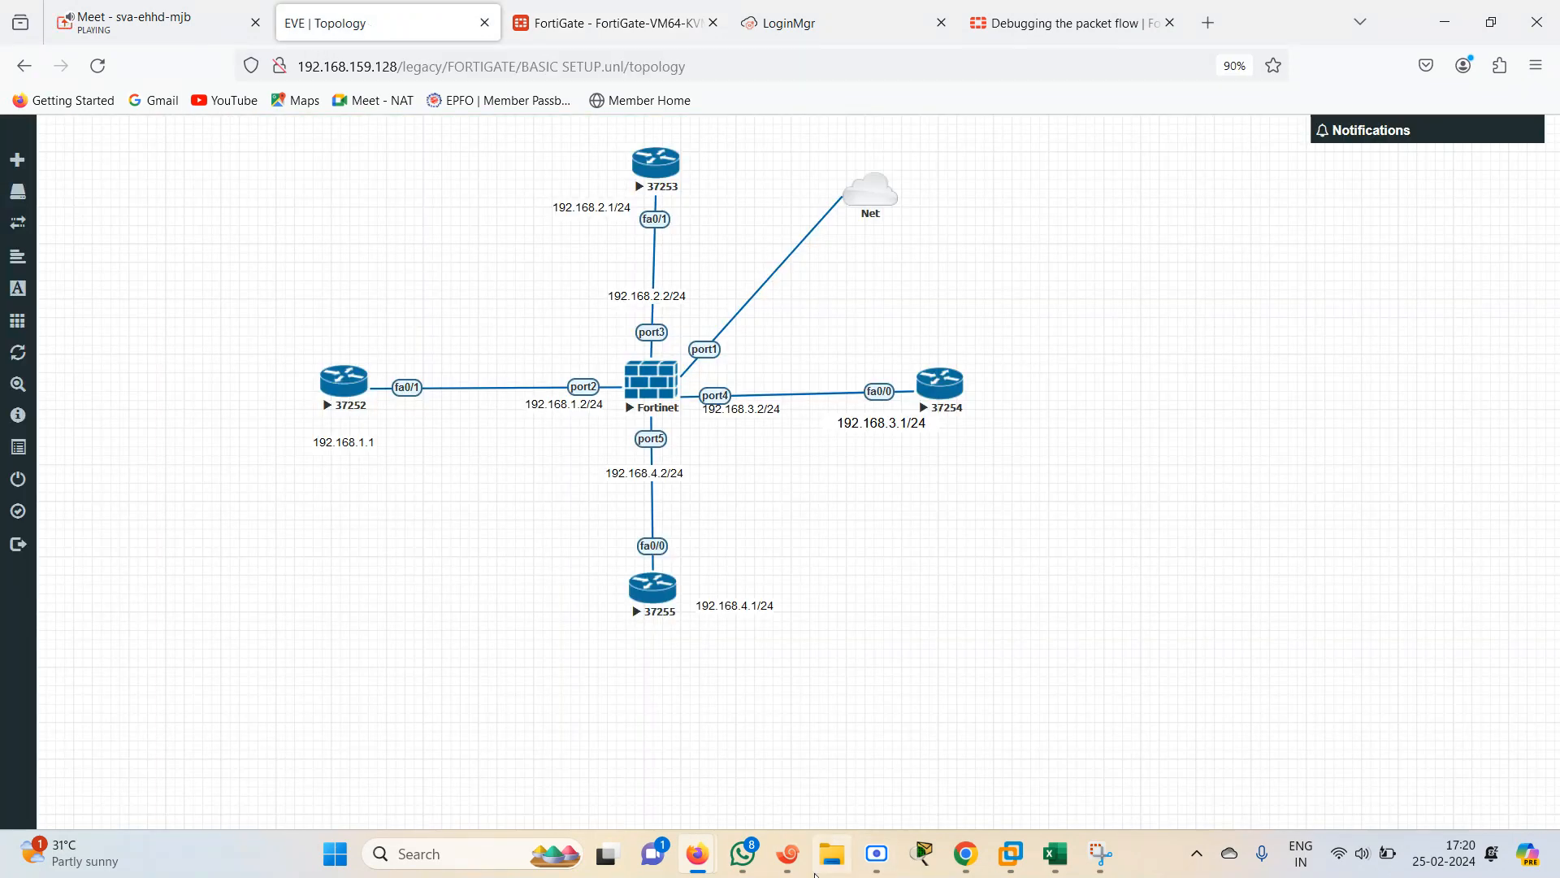
left_click(788, 854)
left_click(1112, 700)
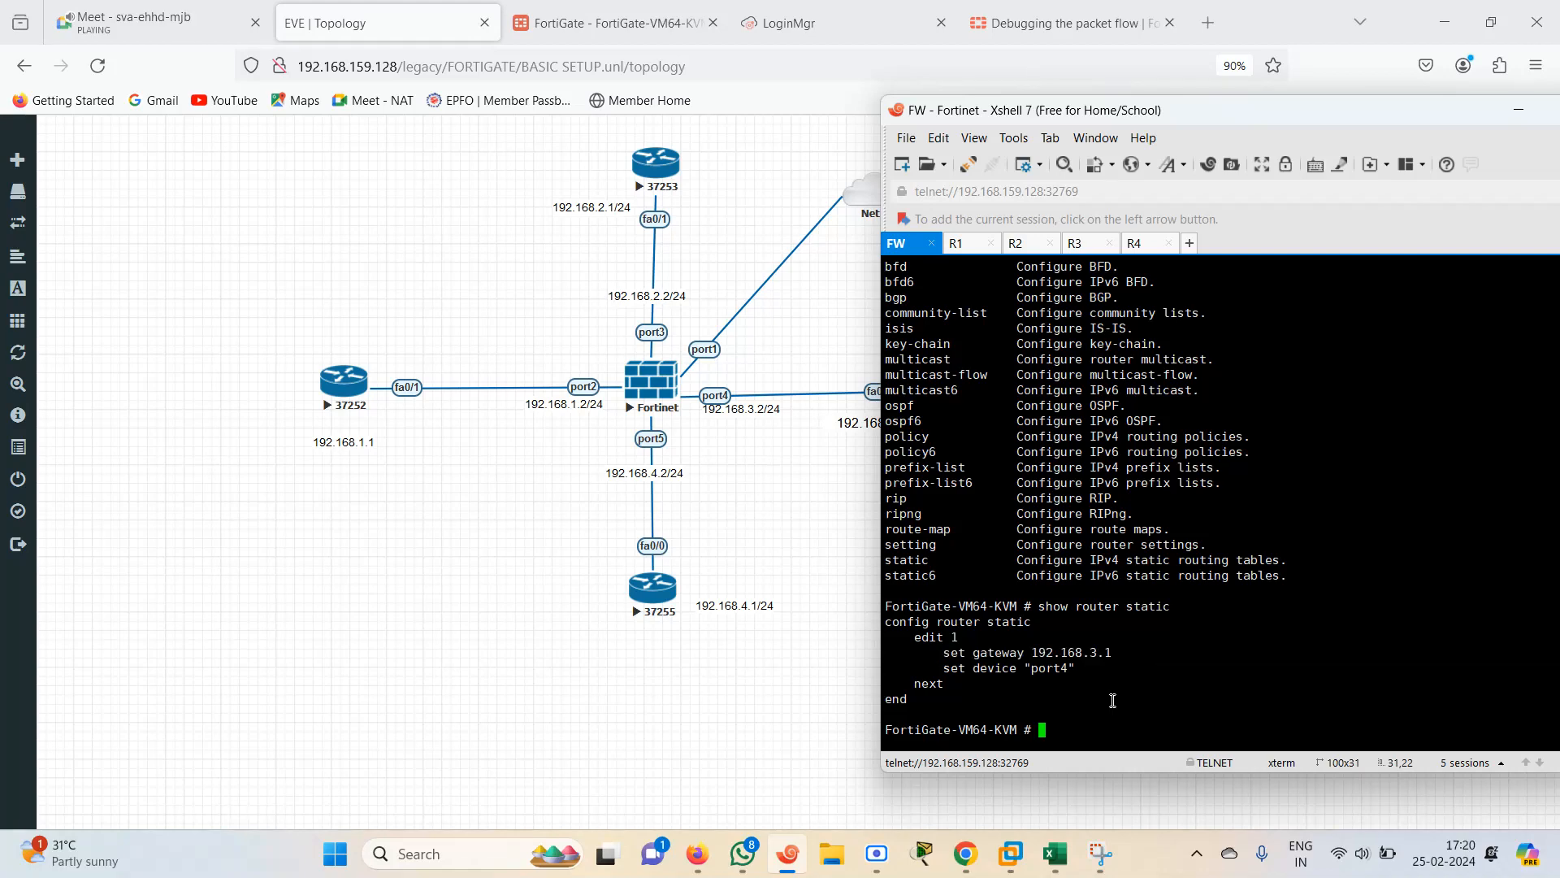
left_click(1136, 244)
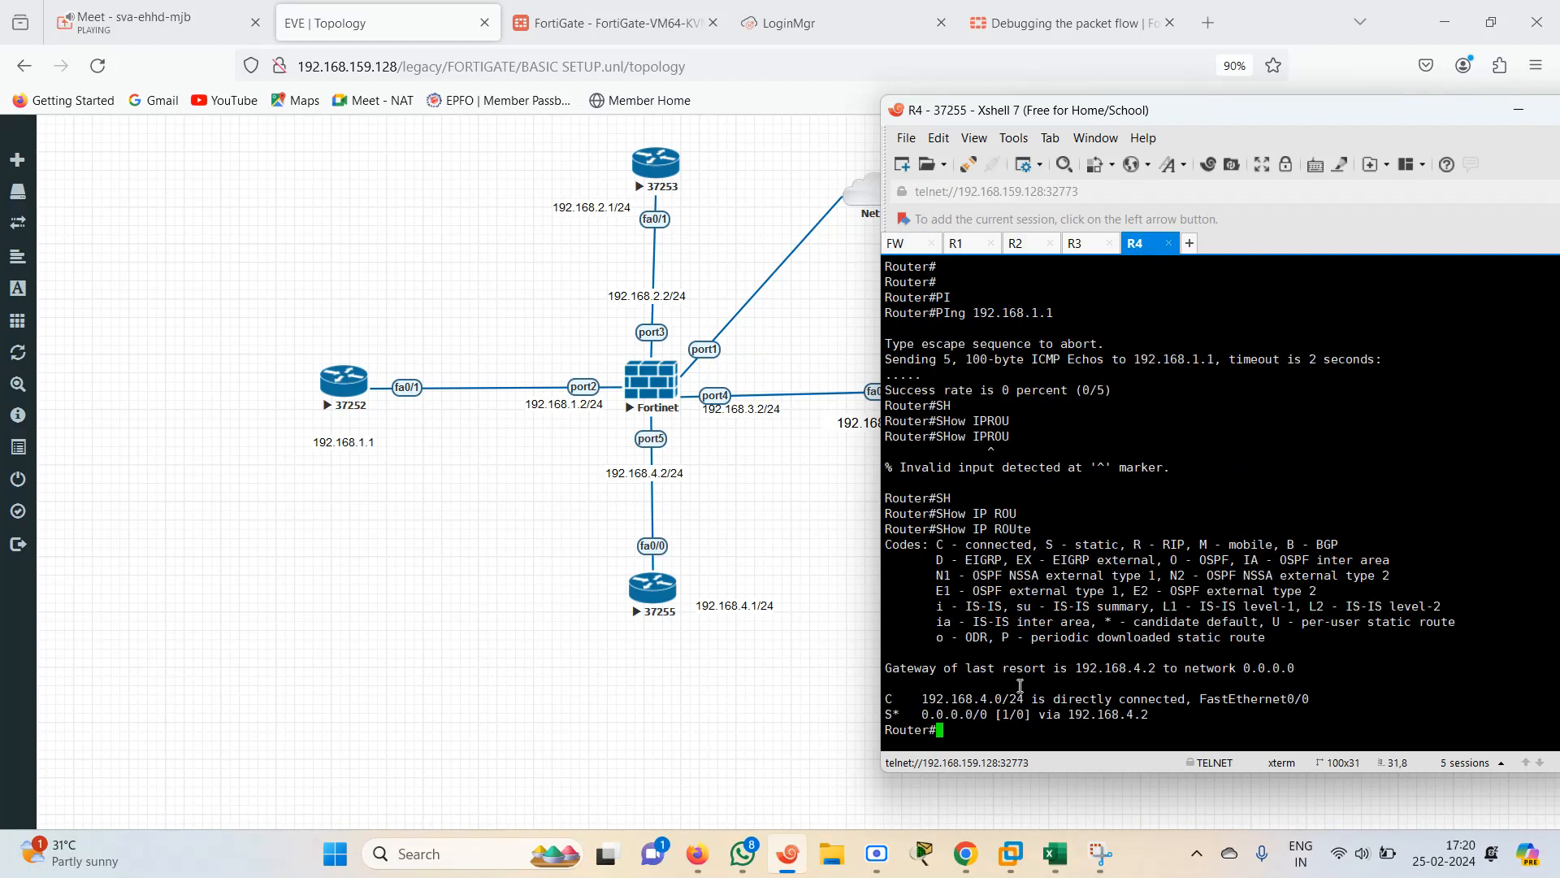
type("ping 192.168.4.2")
key("Return")
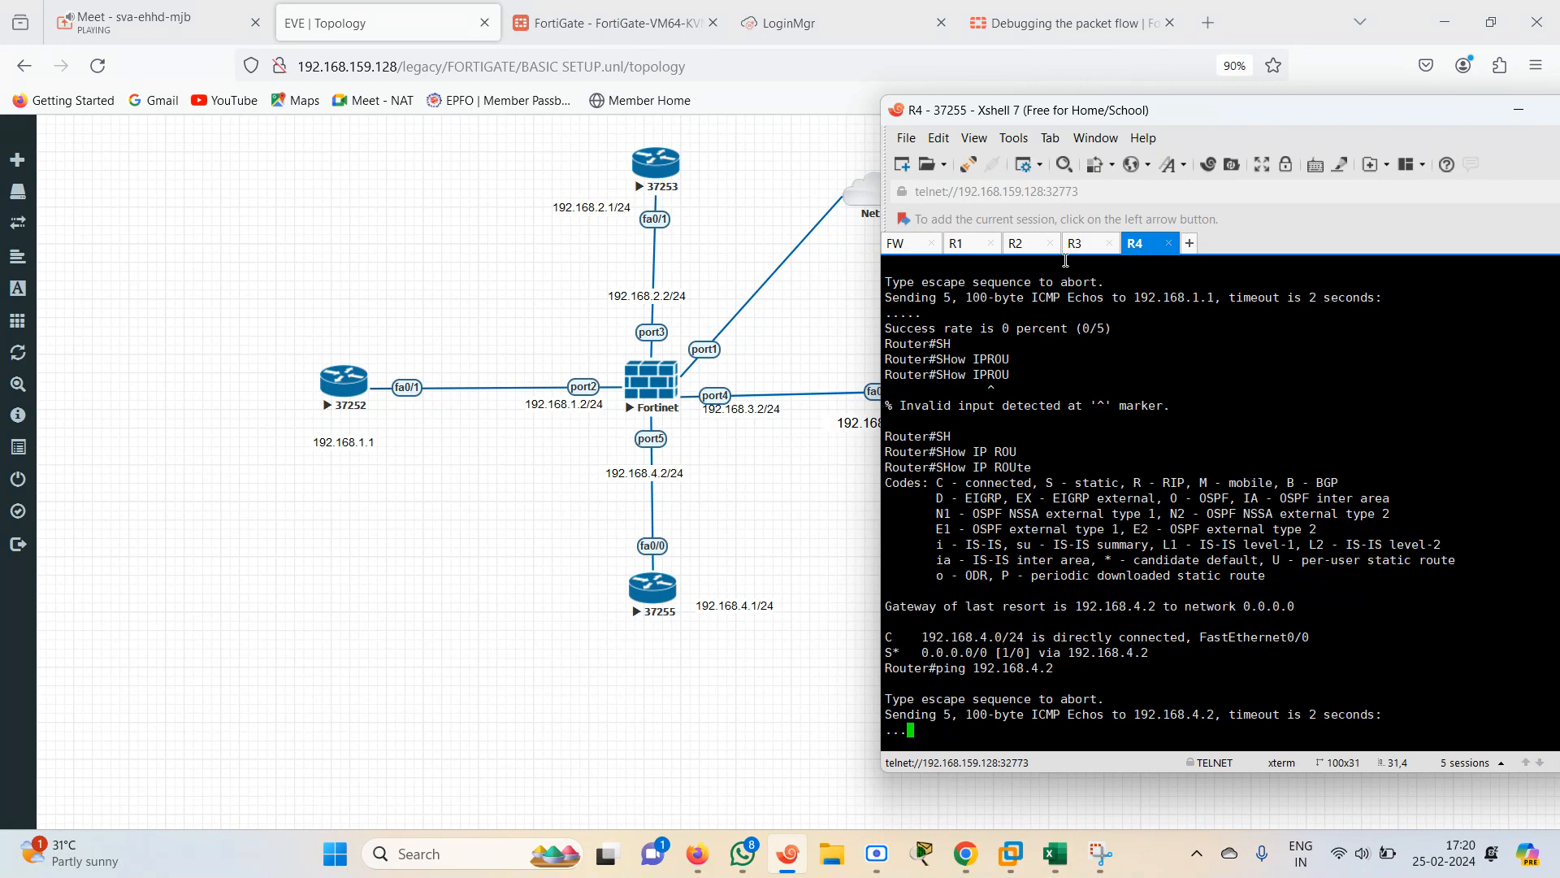
Open the DMZ2 (port5) interface for editing in the FortiGate interfaces list
left_click(646, 15)
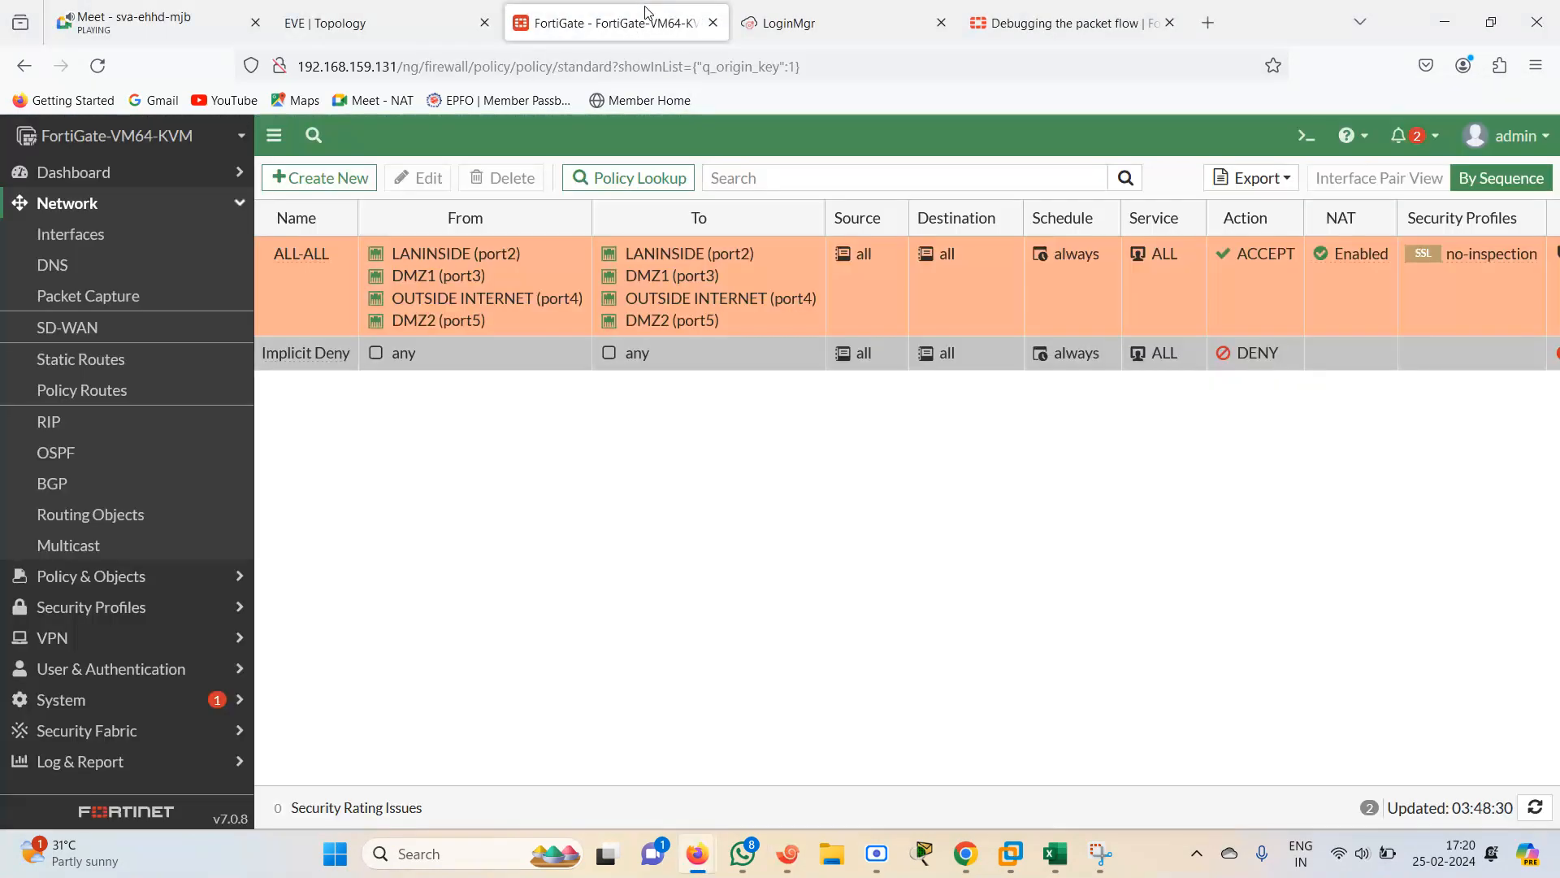
left_click(85, 237)
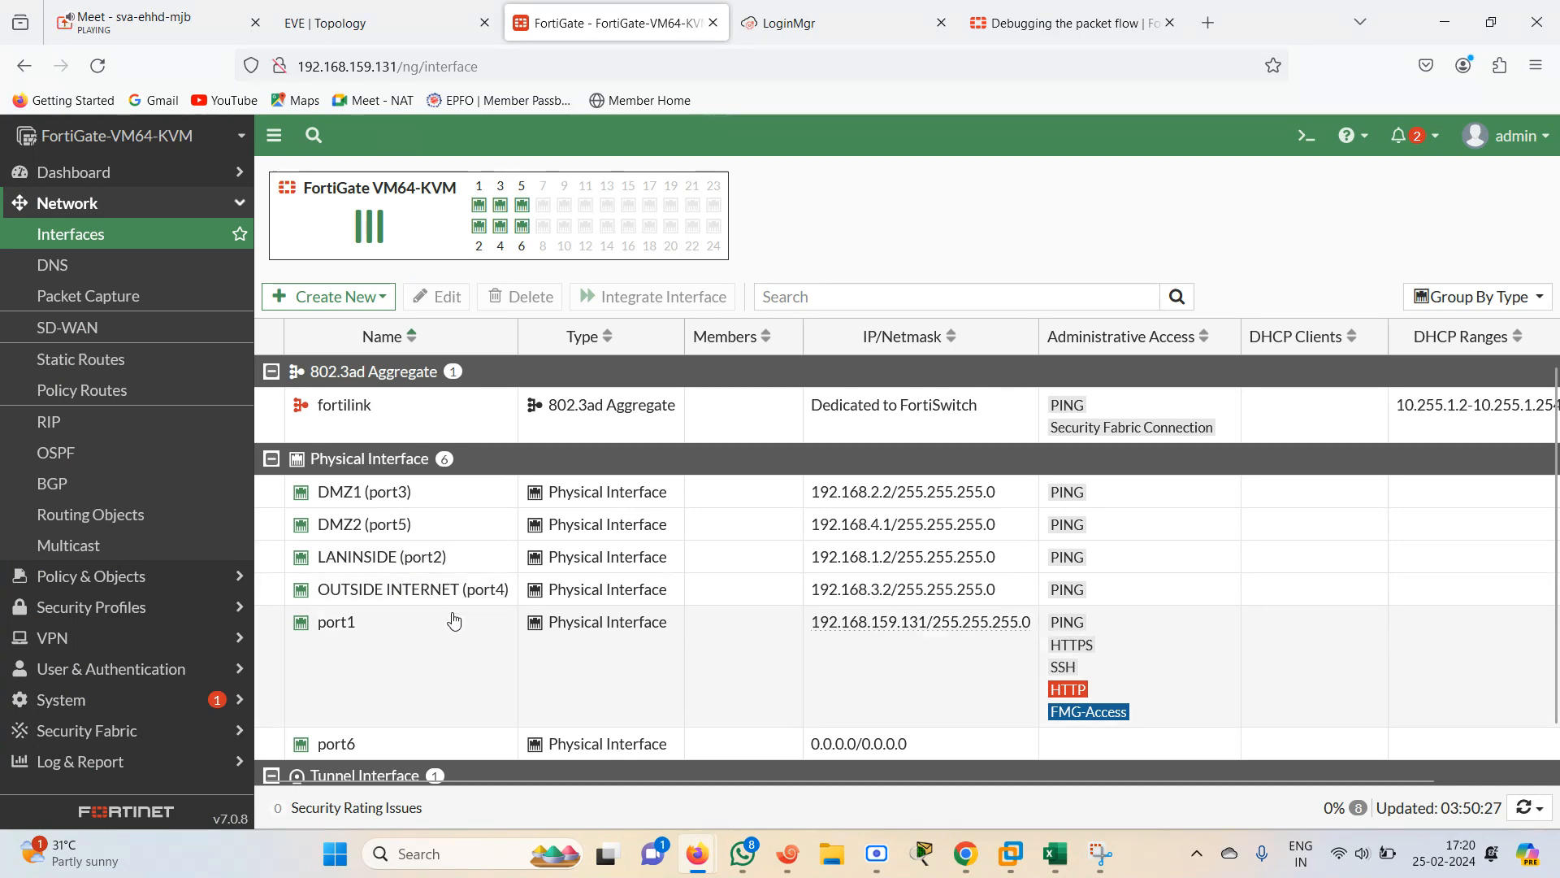
double_click(402, 528)
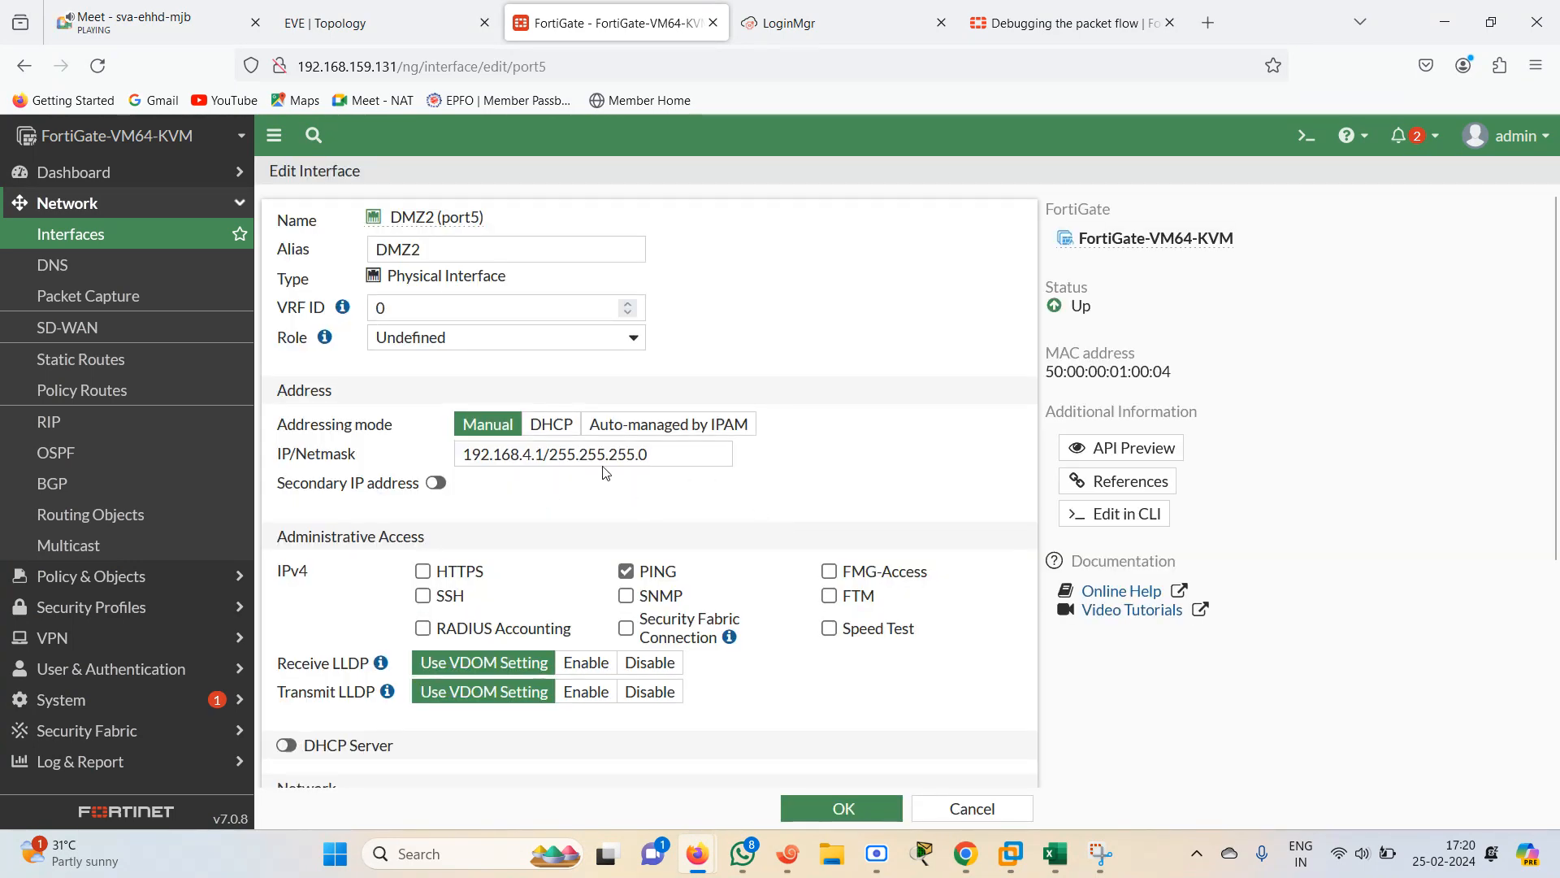
Show the brief IP interface summary on the R4 router
left_click(788, 853)
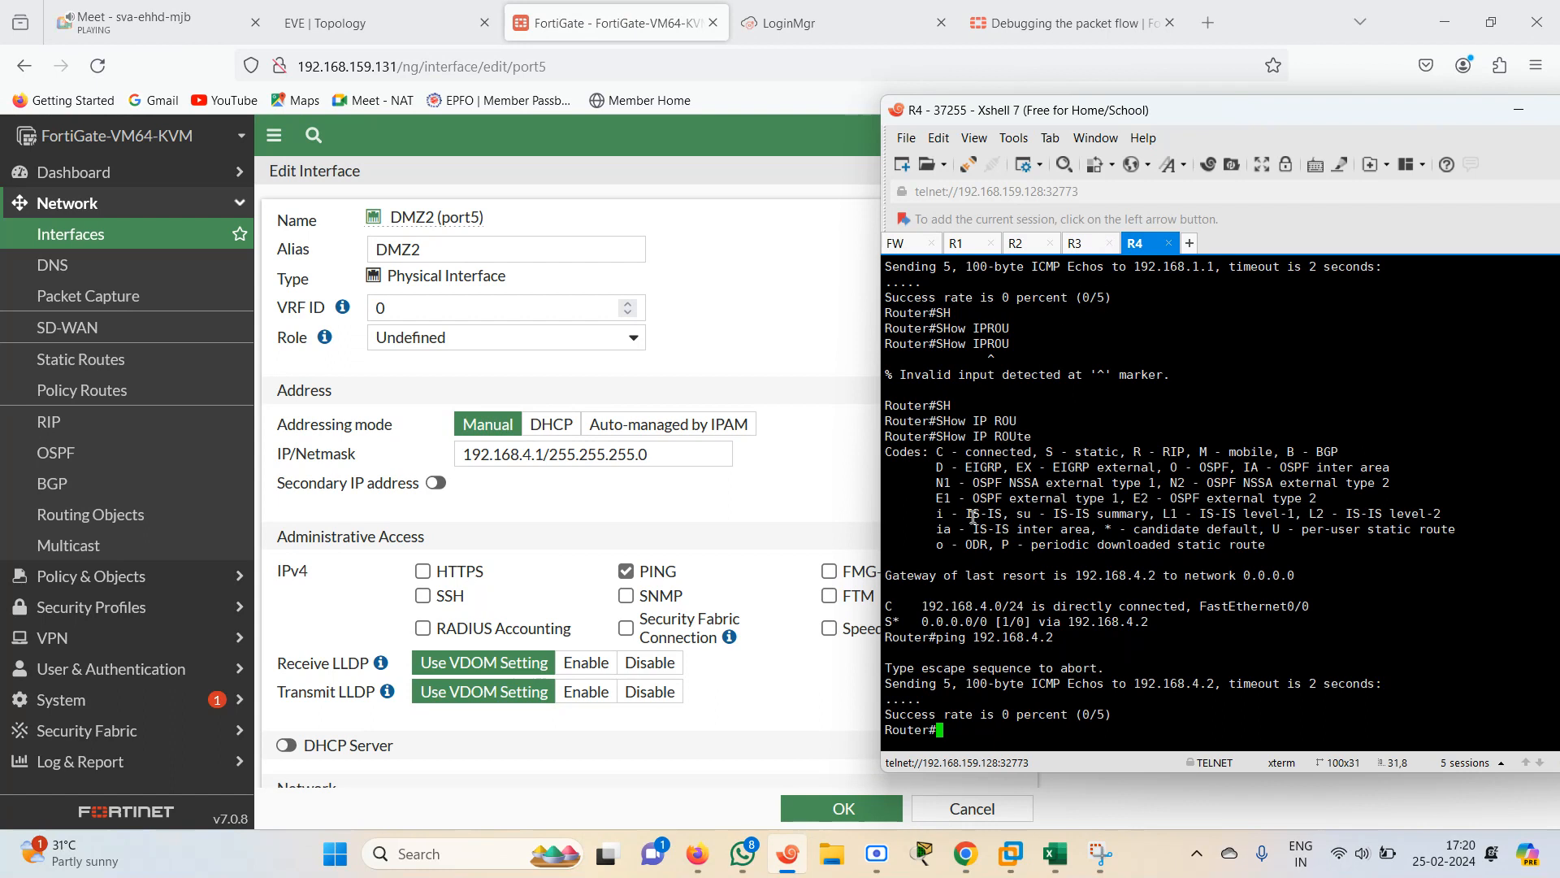
type("sh")
key("Tab")
type("sy")
key("Tab")
type("in")
key("Tab")
key("BackSpace")
key("BackSpace")
key("BackSpace")
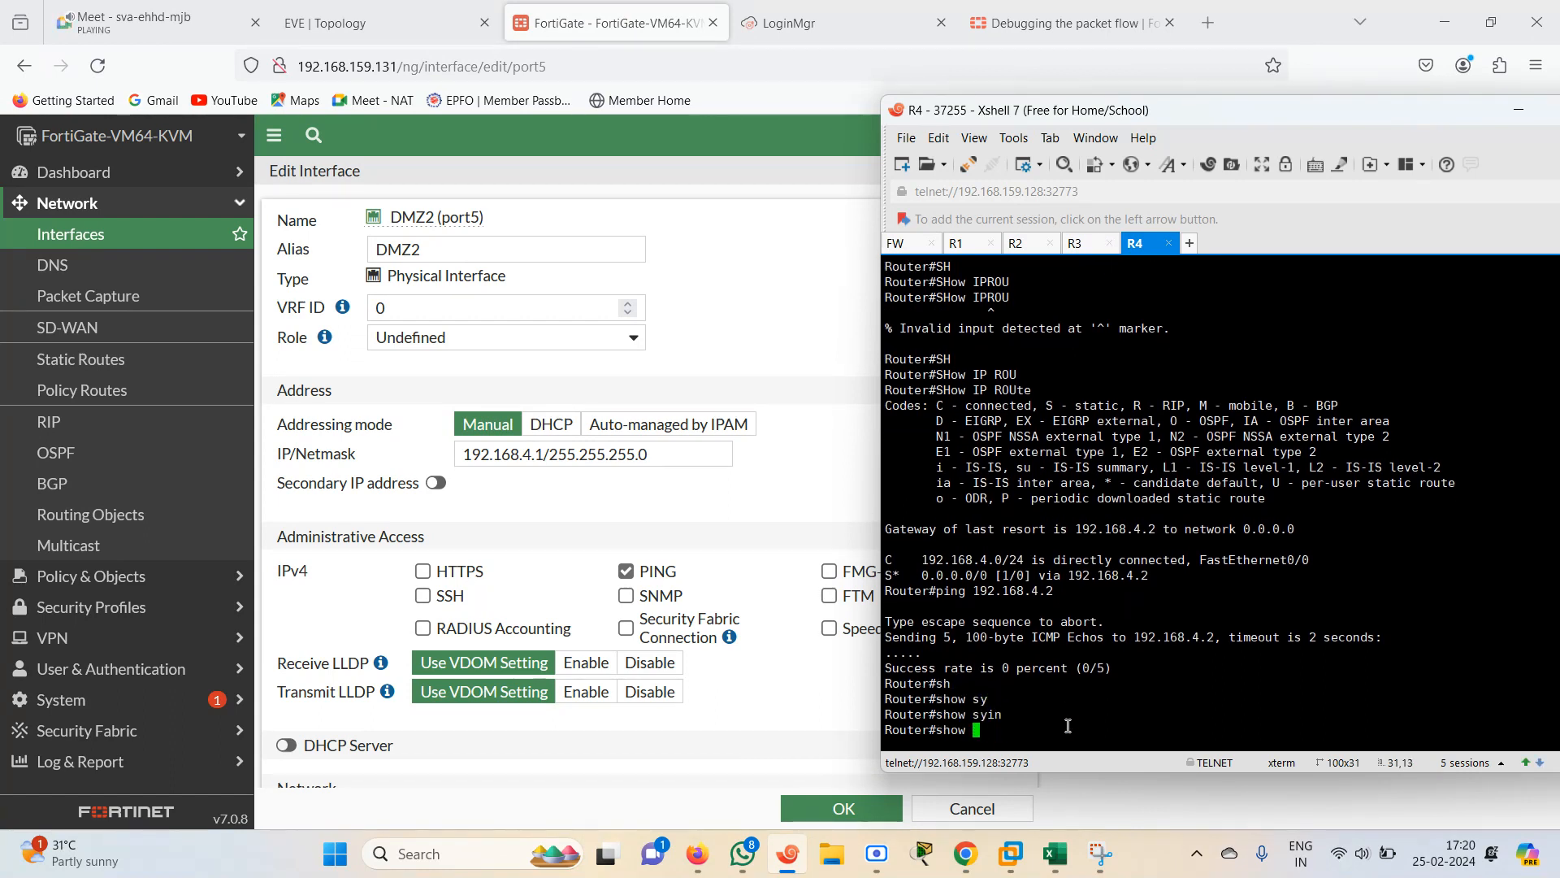
type("ip int br")
key("Return")
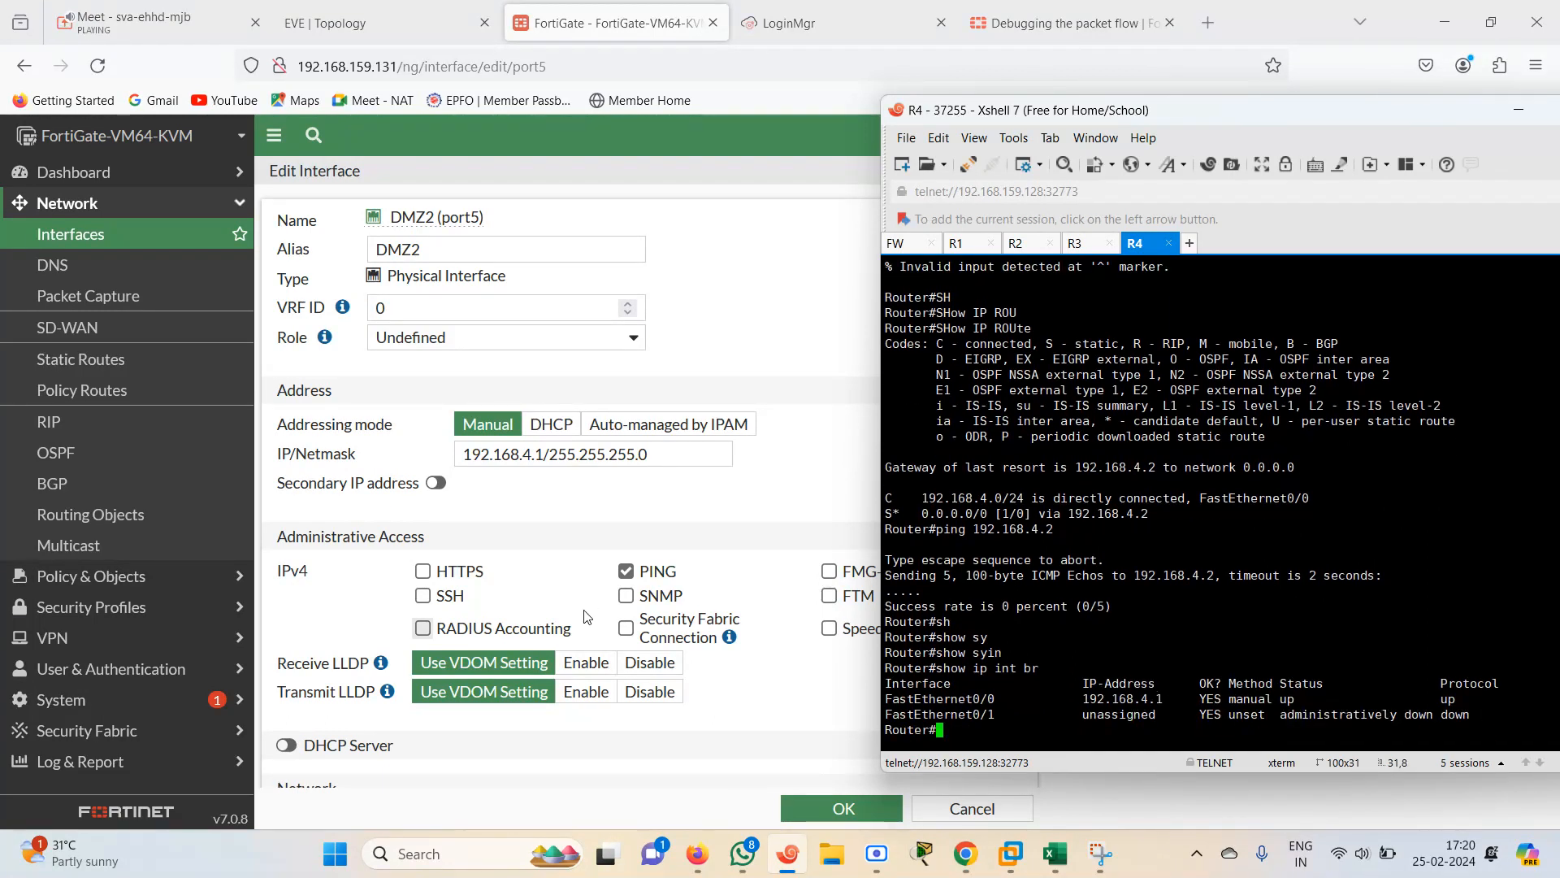
Set the DMZ2 (port5) IP/Netmask to 192.168.4.2/255.255.255.0 and save the interface
left_click(542, 455)
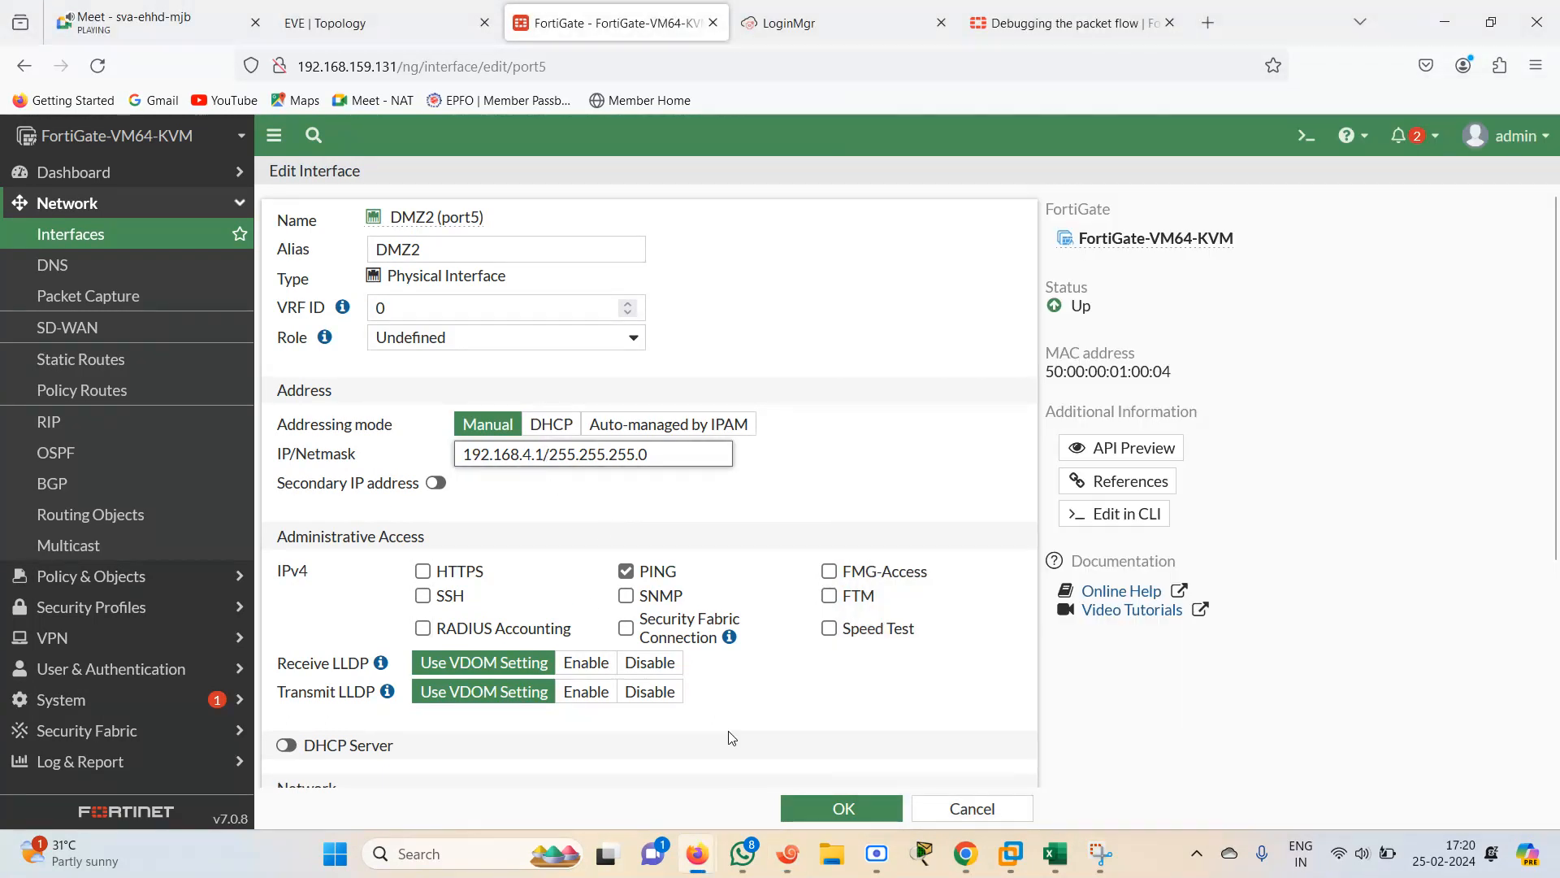
key("BackSpace")
type("2")
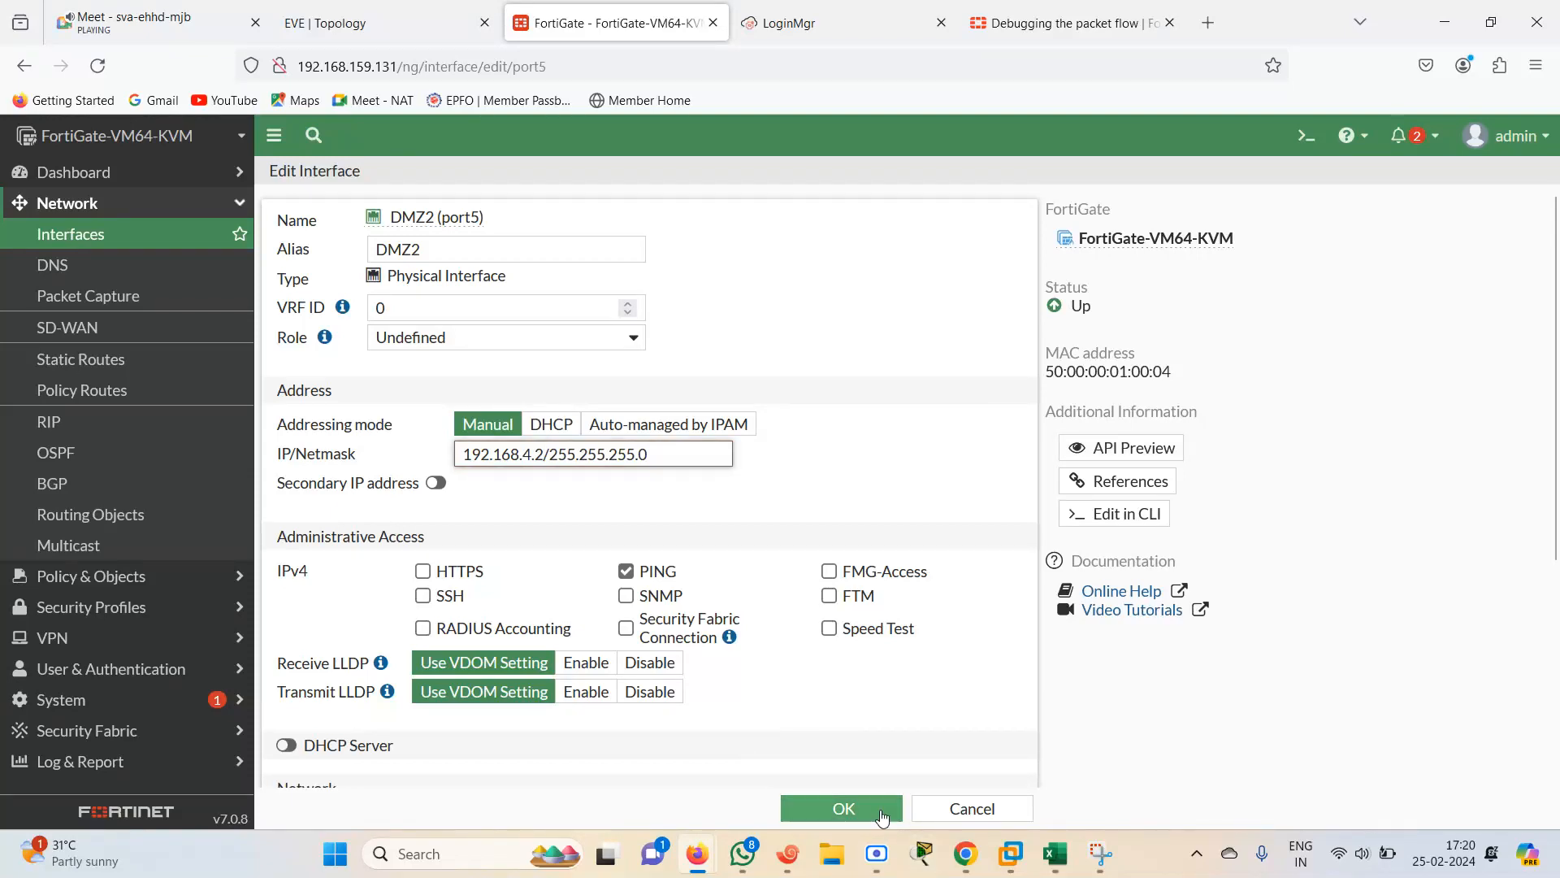
left_click(842, 807)
Move the 192.168.4.2/24 label beside port5 on the EVE topology and bring up the R4 console
key("ctrl+shift+Tab")
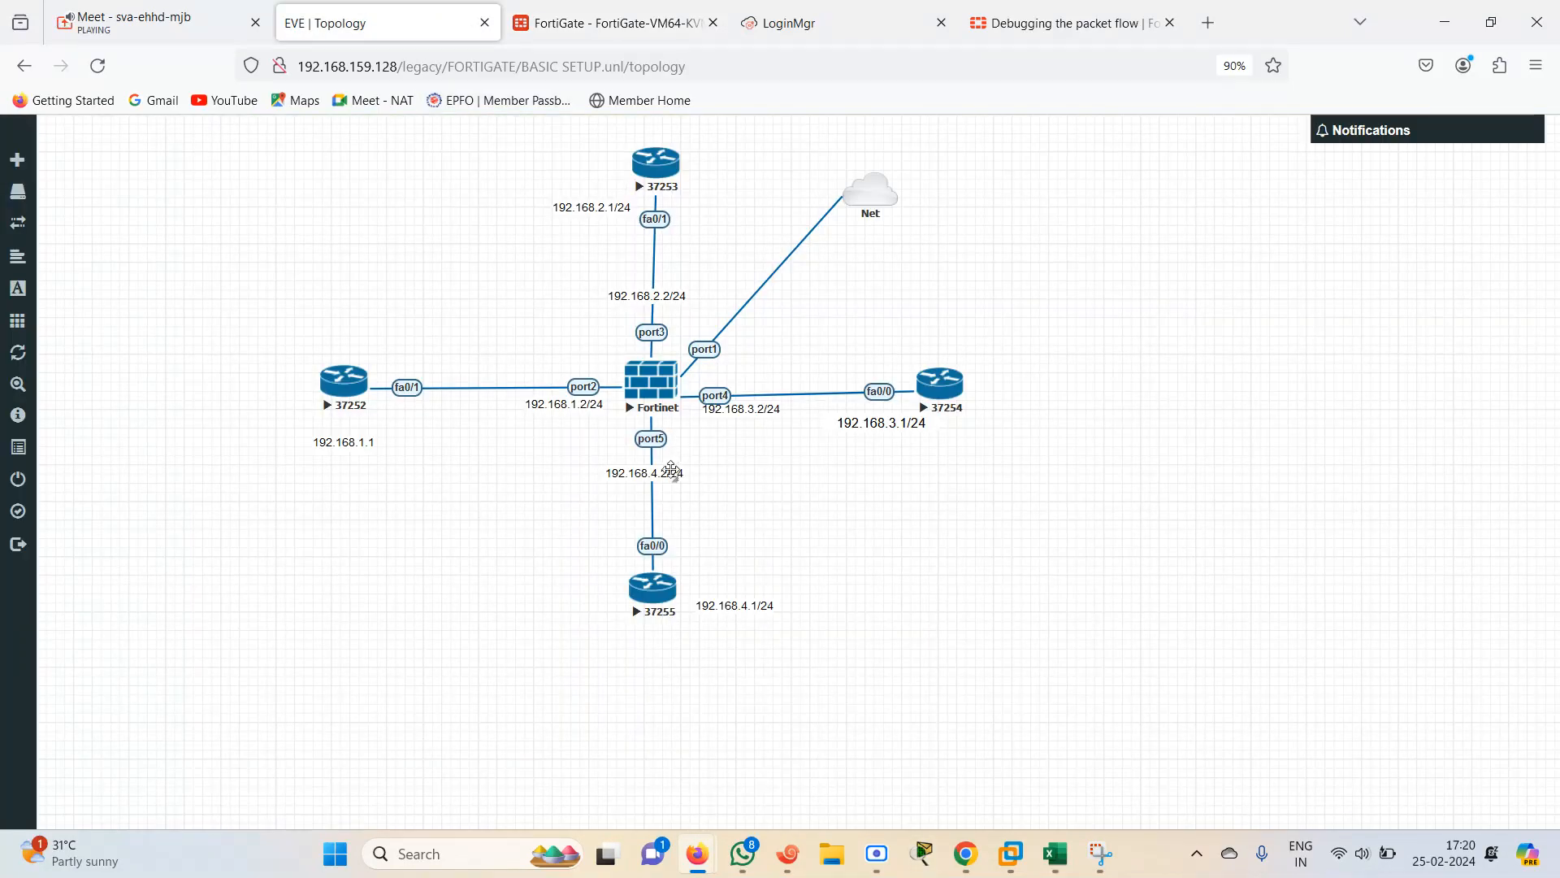
left_click_drag(642, 475, 622, 464)
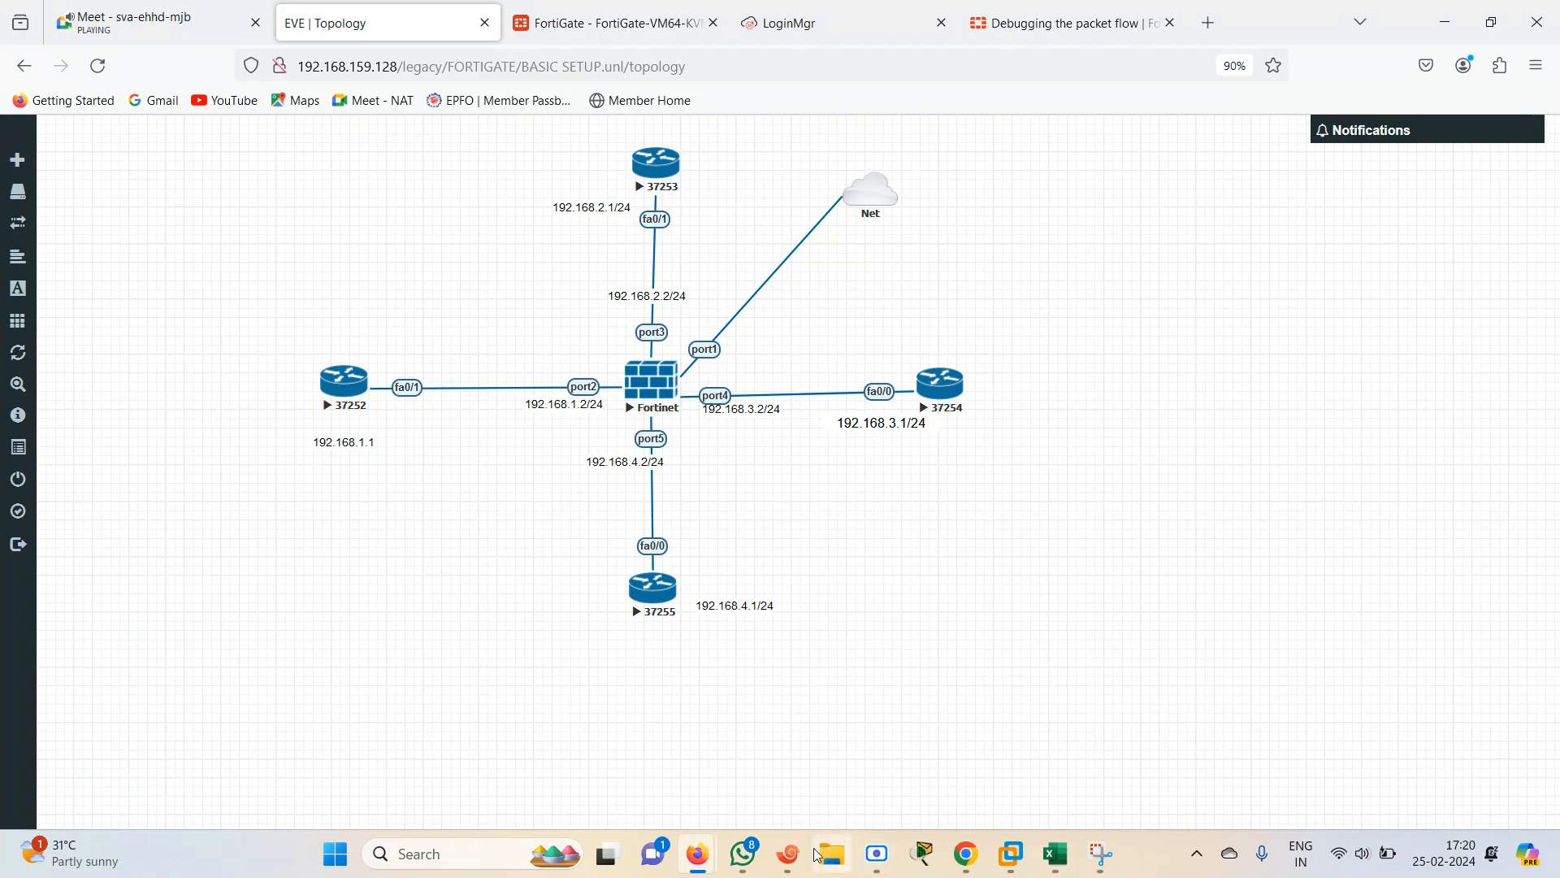
left_click(788, 853)
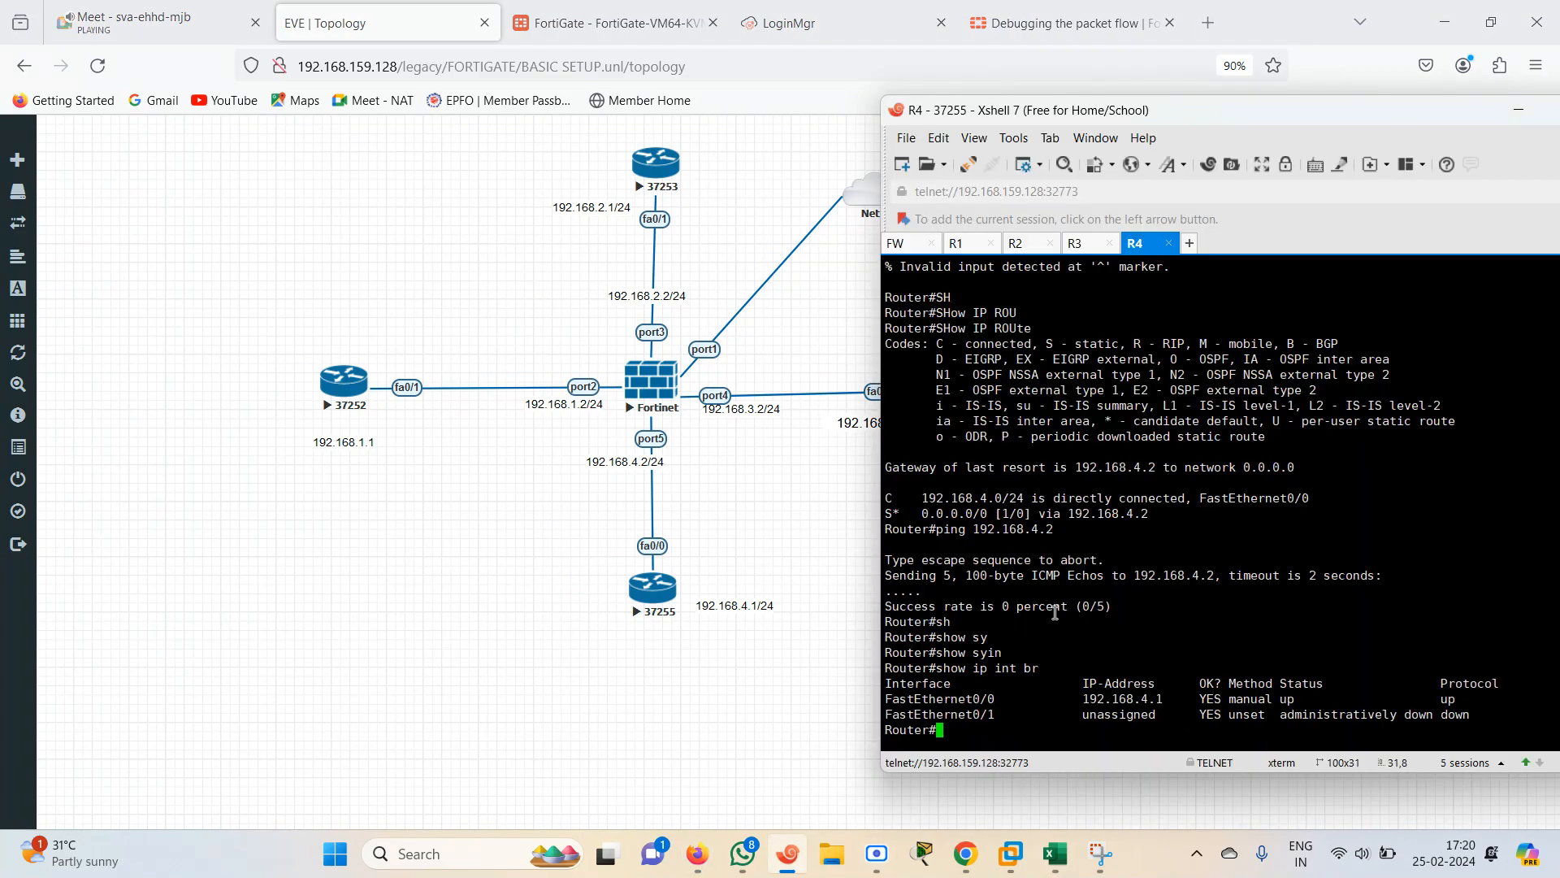
Repeat the ping to 192.168.4.2 from the R4 router console
key("Return")
key("Return")
key("Return")
key("Up")
key("Up")
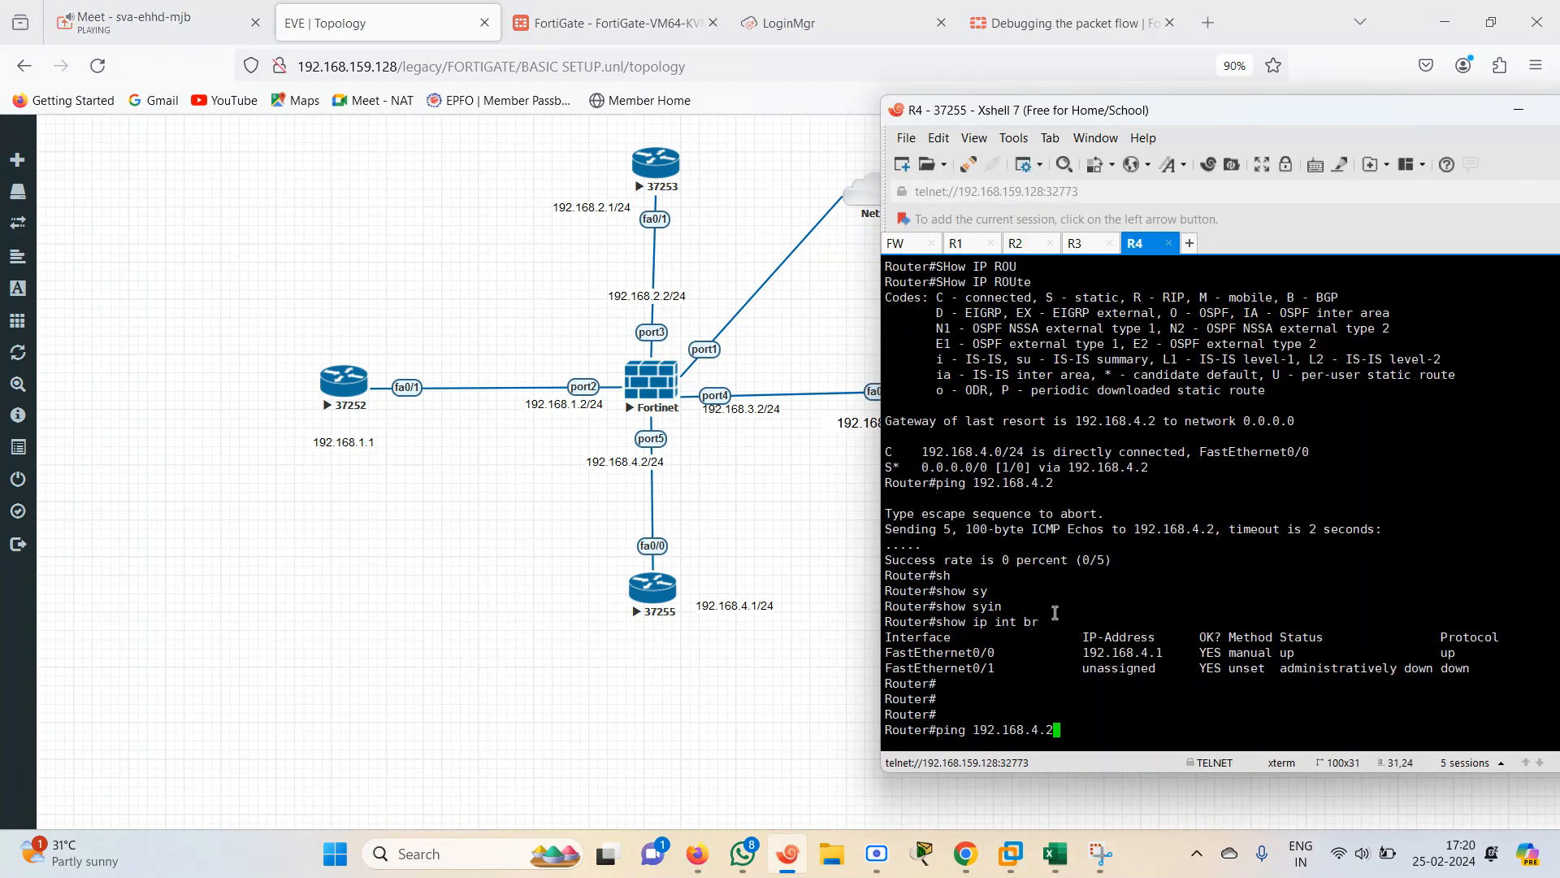
key("Return")
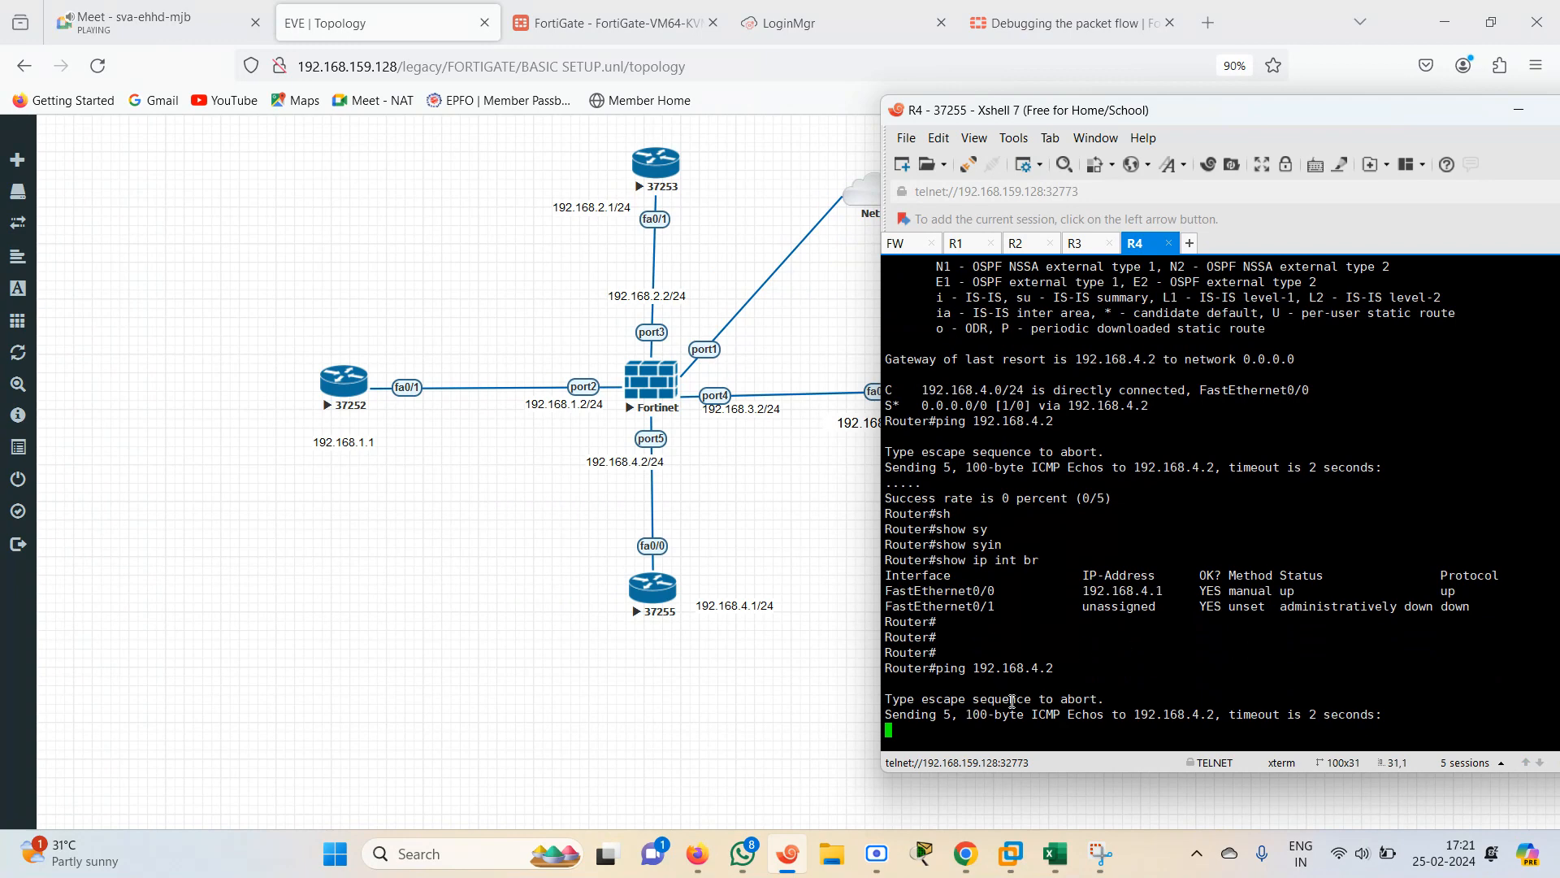
Ping 192.168.1.1 and 192.168.2.1 from the R4 router console
type("SHow IPROU")
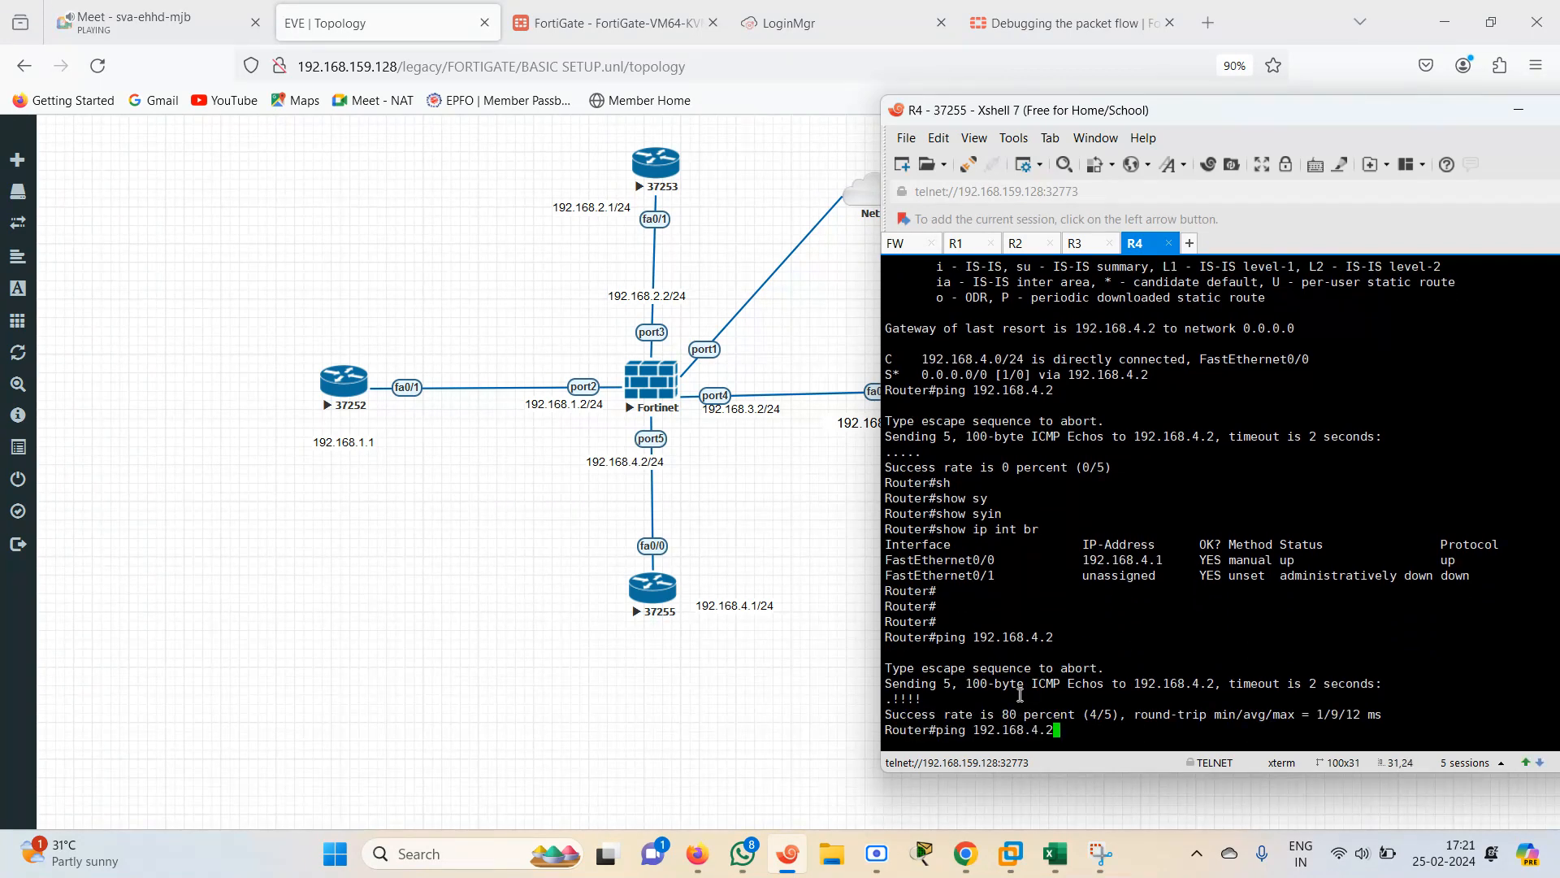
key("BackSpace")
key("BackSpace")
key("BackSpace")
key("BackSpace")
key("BackSpace")
key("BackSpace")
key("BackSpace")
key("BackSpace")
key("BackSpace")
key("BackSpace")
type("PIng 192.168.1.1")
key("Return")
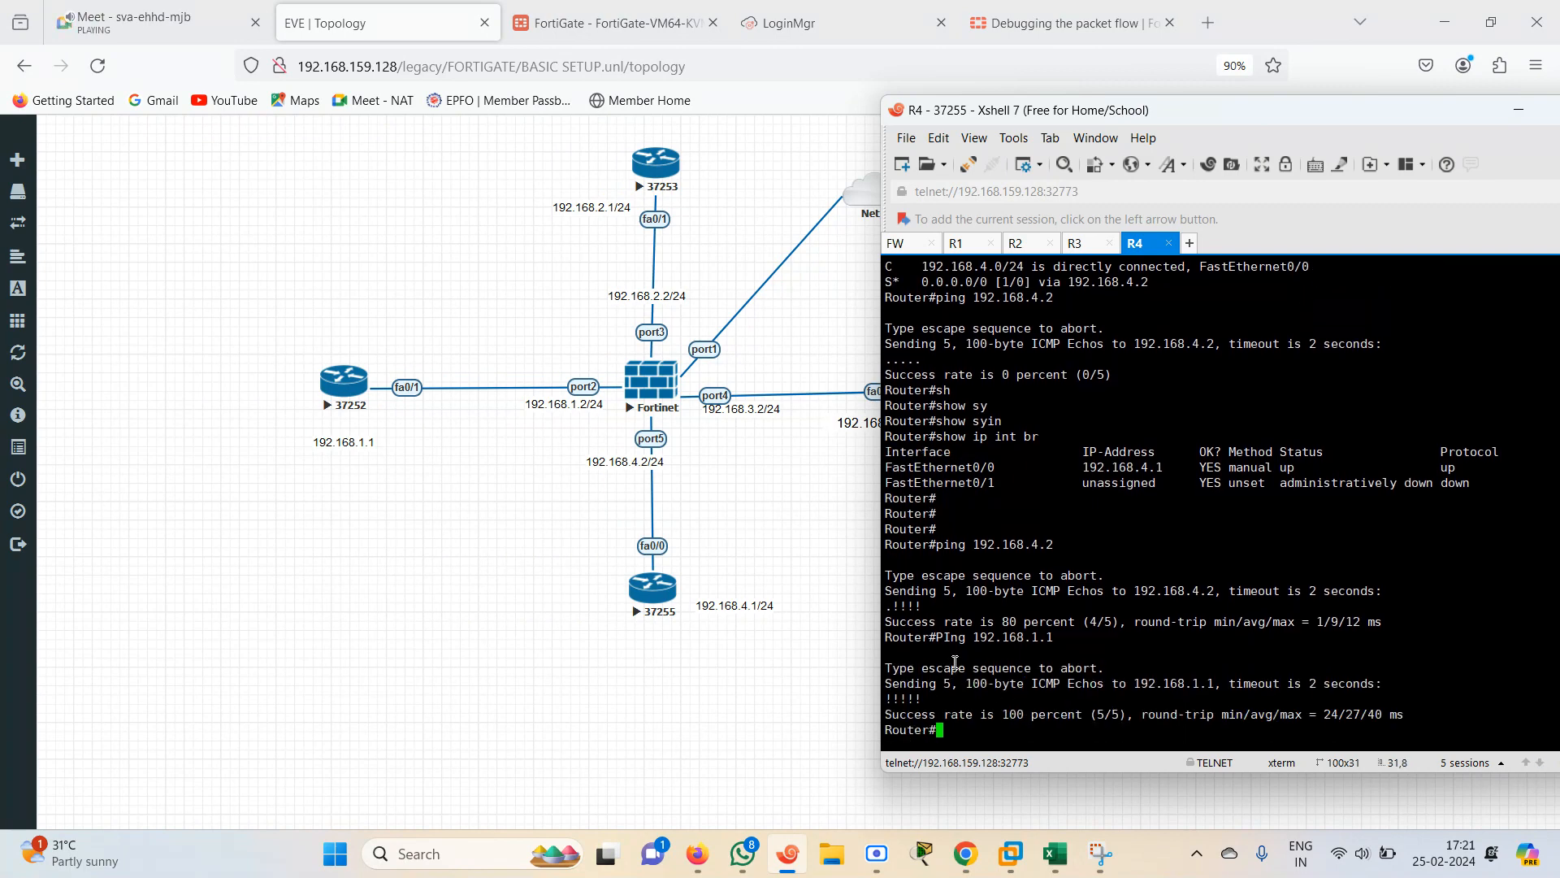
key("Up")
key("BackSpace")
key("BackSpace")
key("BackSpace")
type("2.1")
key("Return")
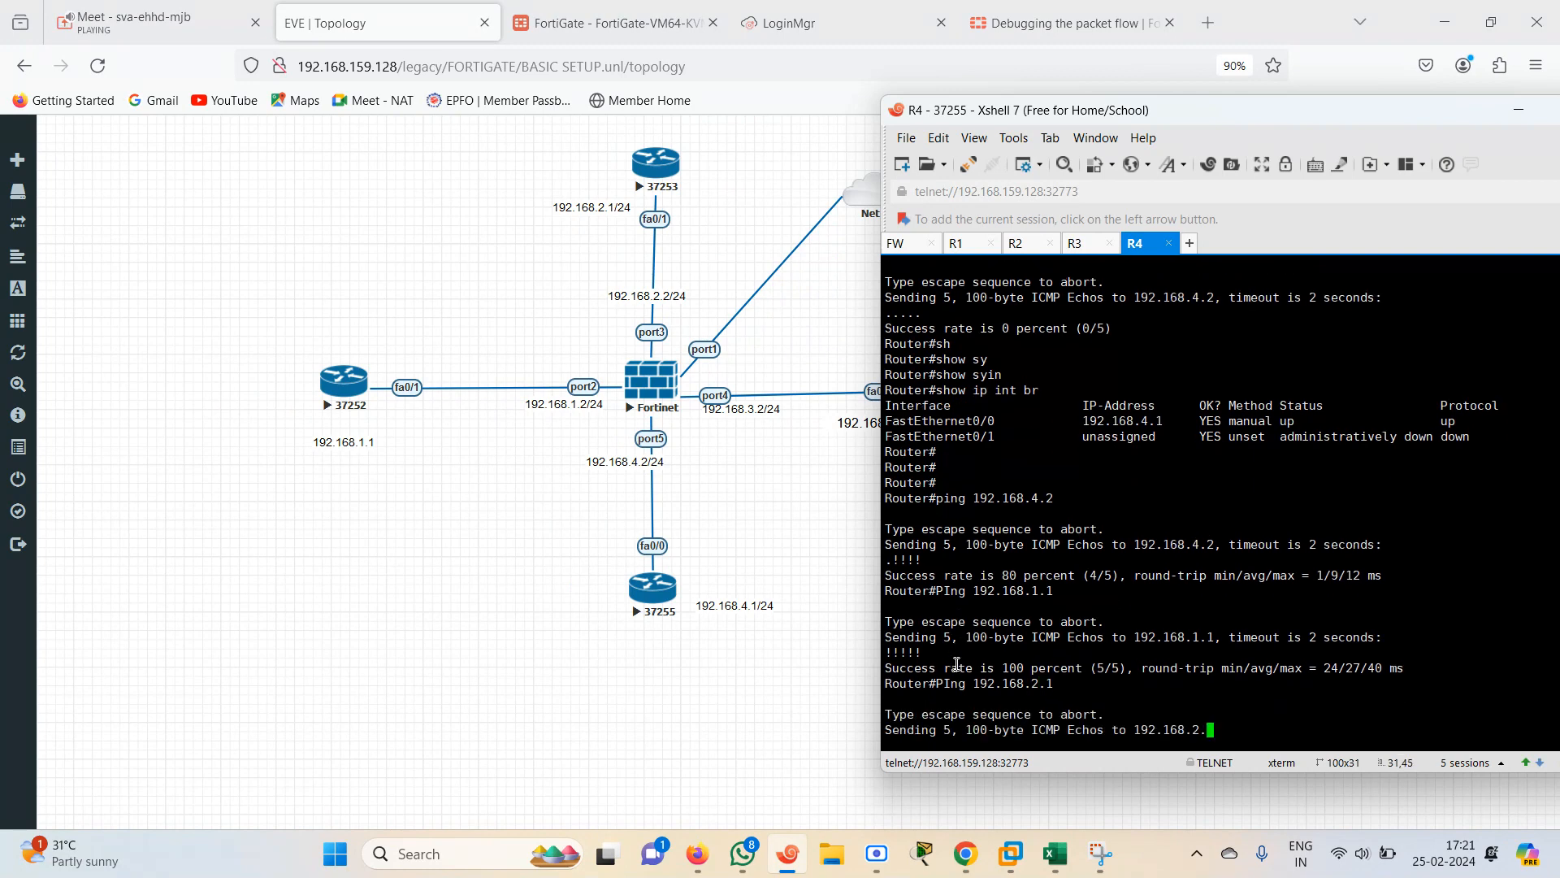
Ping 192.168.3.1 and 192.168.4.1 from the R4 router console
key("Up")
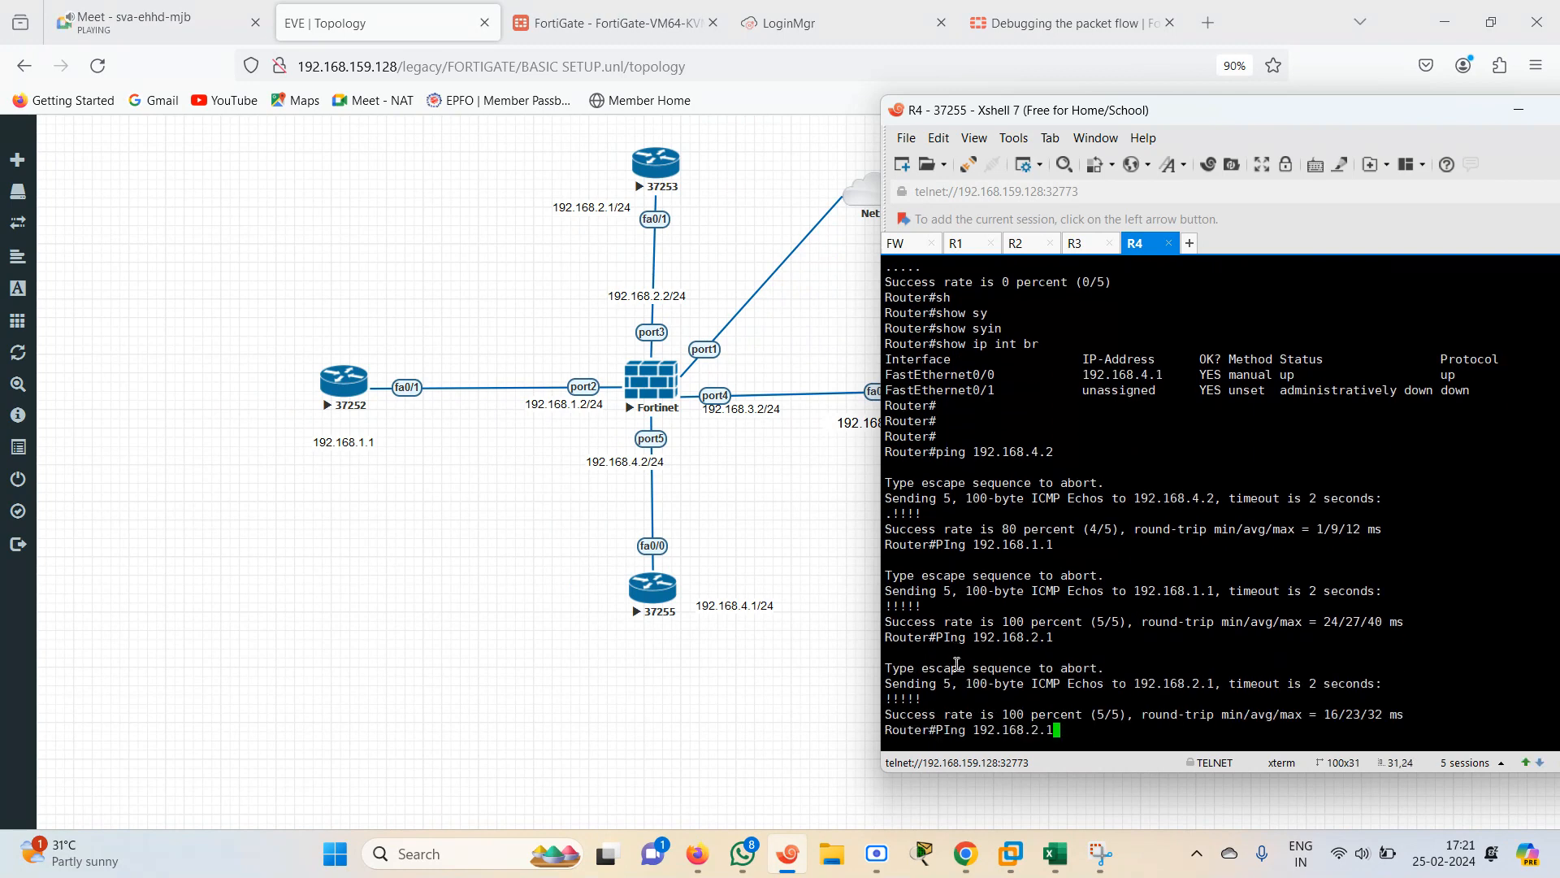
key("BackSpace")
key("BackSpace")
key("BackSpace")
type("3.1")
key("Return")
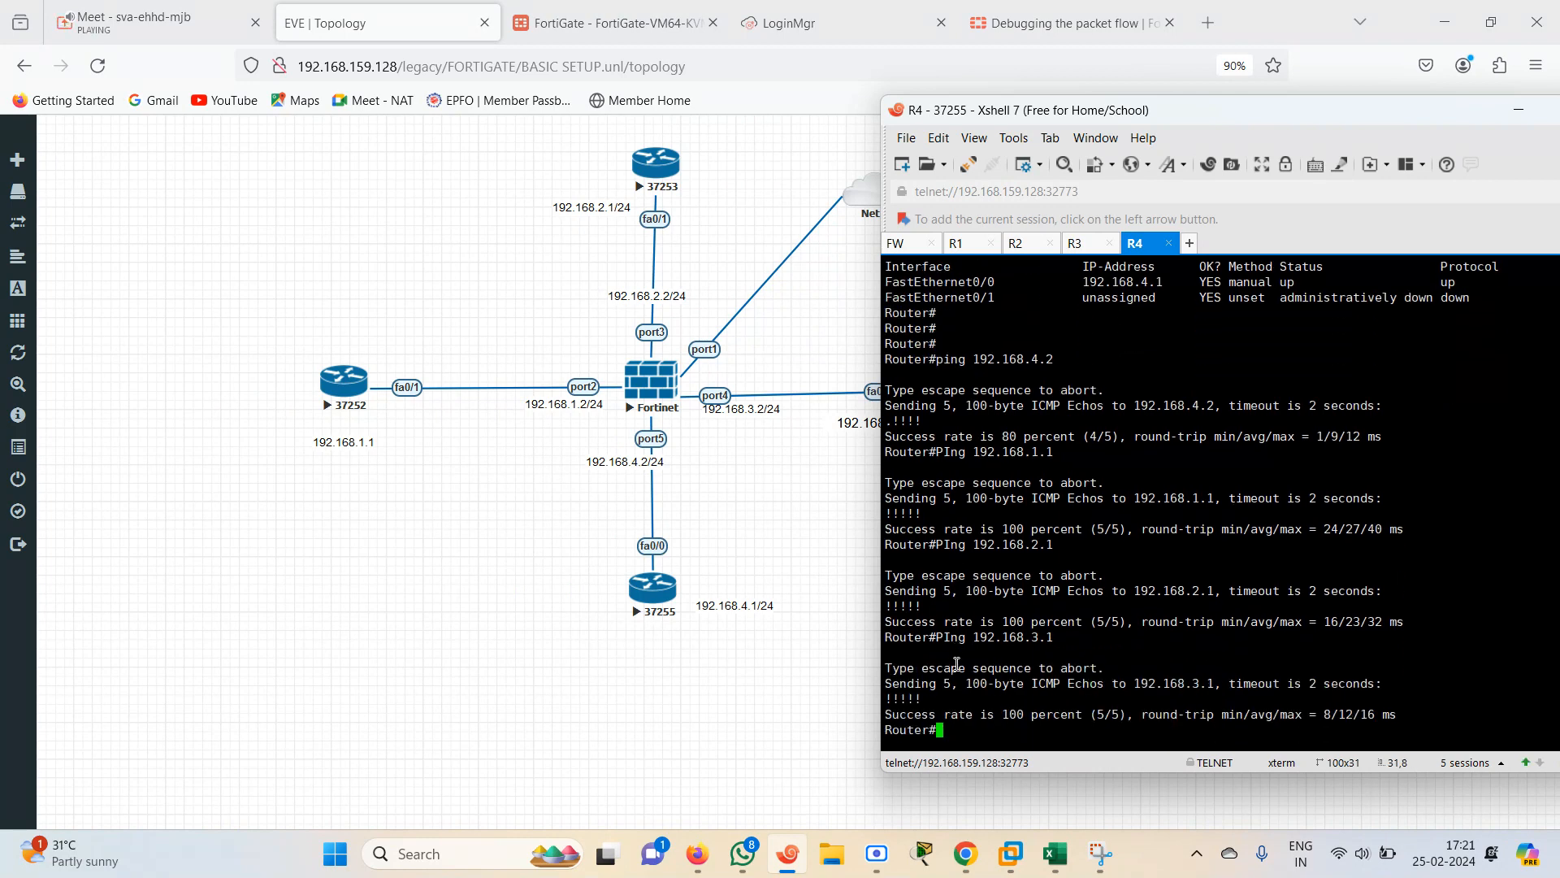
key("Up")
key("BackSpace")
key("BackSpace")
key("BackSpace")
type("4.1")
key("Return")
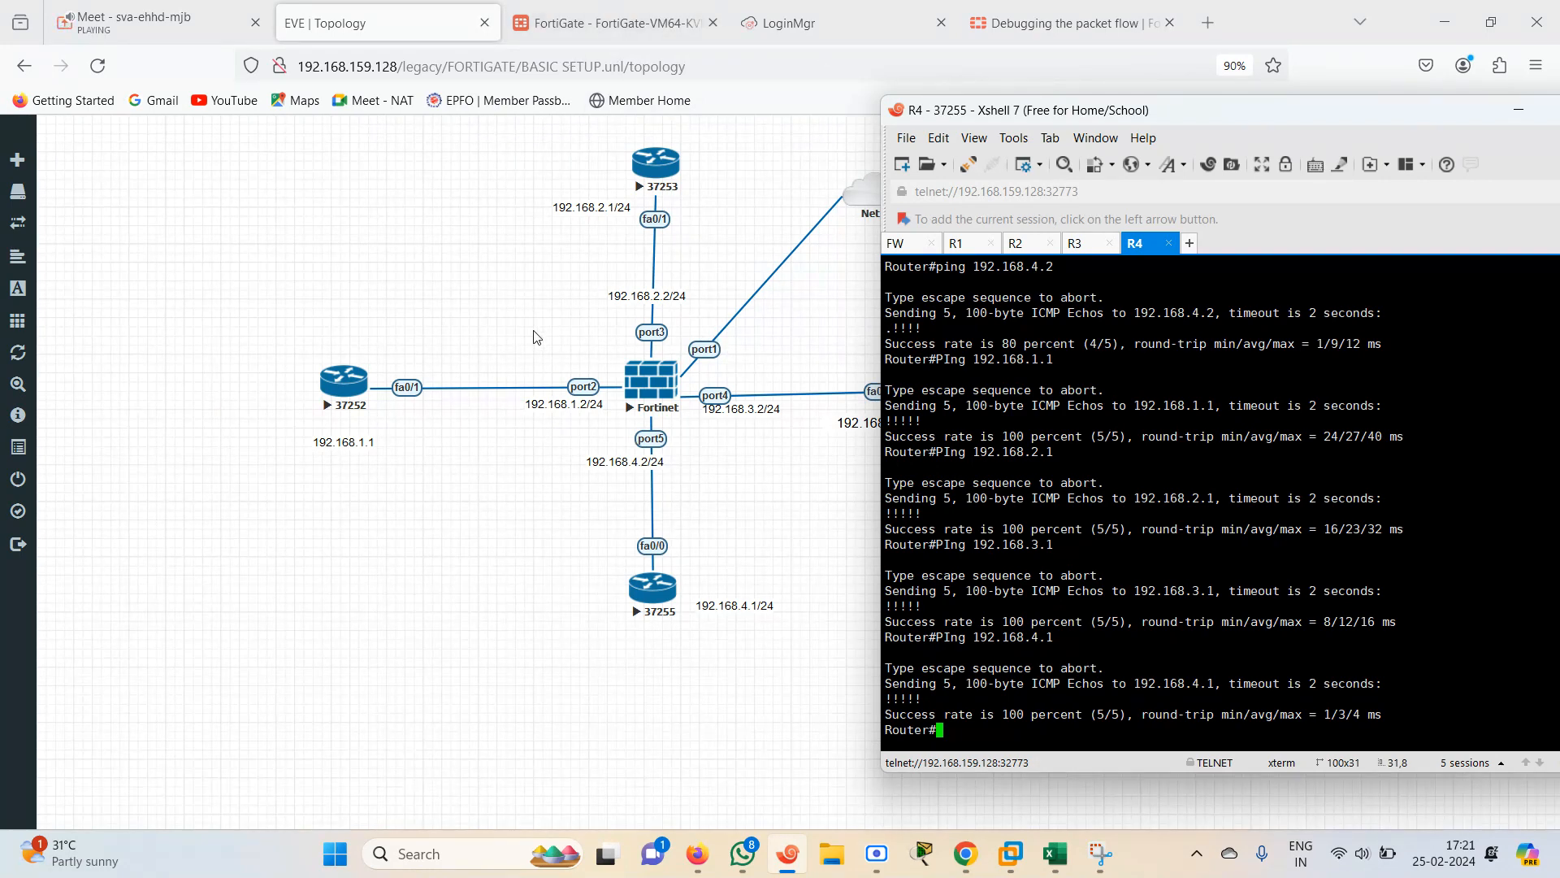
Switch to the NSE4 spreadsheet and mark BASIC WITH GUI AND CLI and IPV4 STATIC & DEFAULT ROUTING GUI/CLI as DONE
left_click(439, 322)
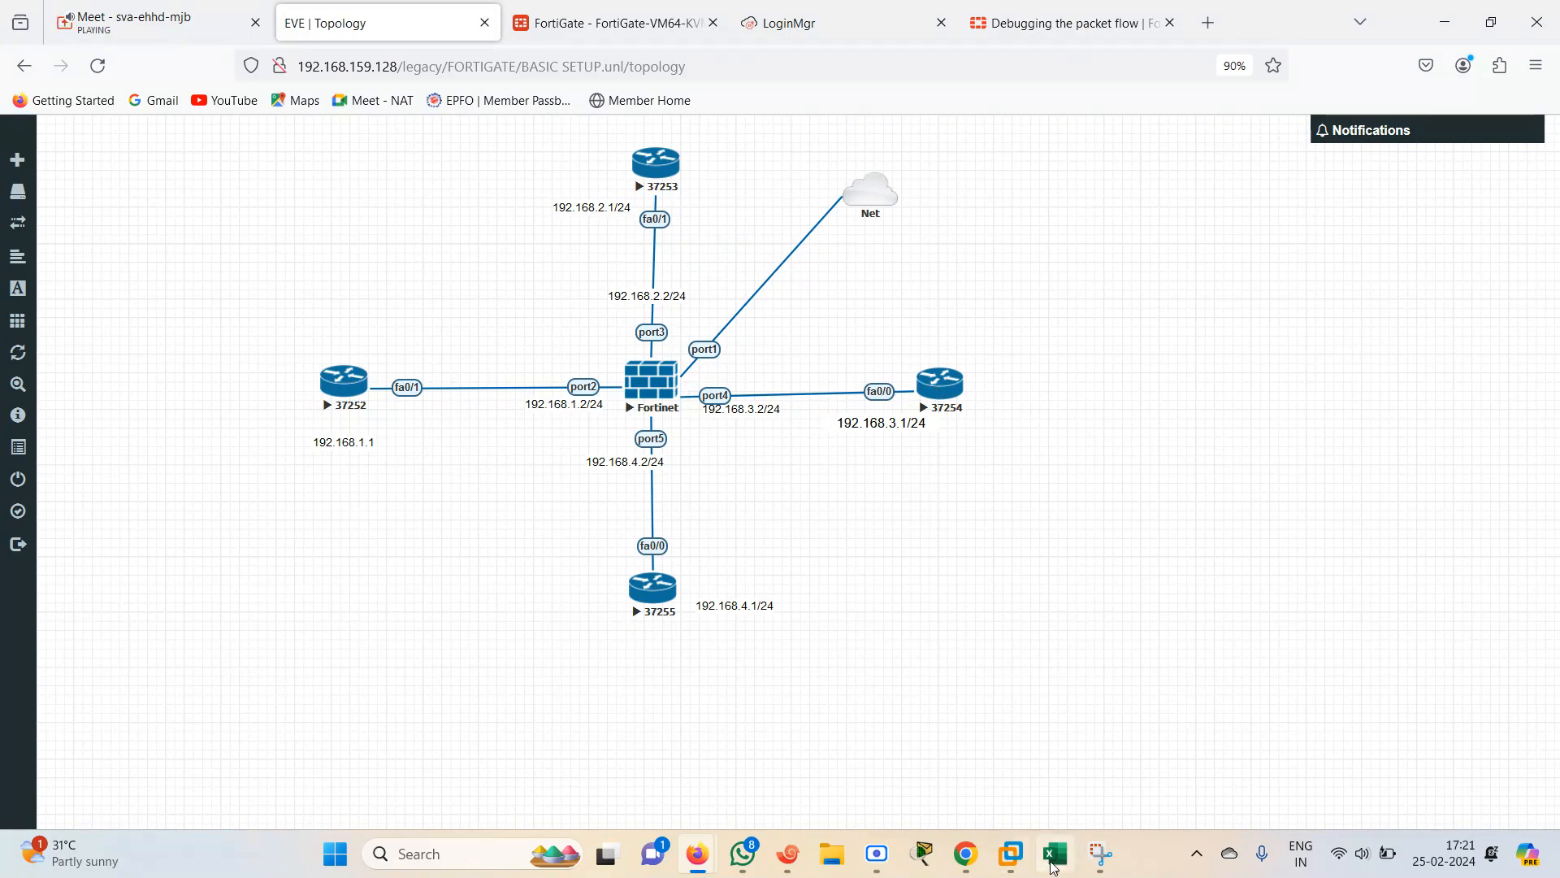
key("alt+Tab")
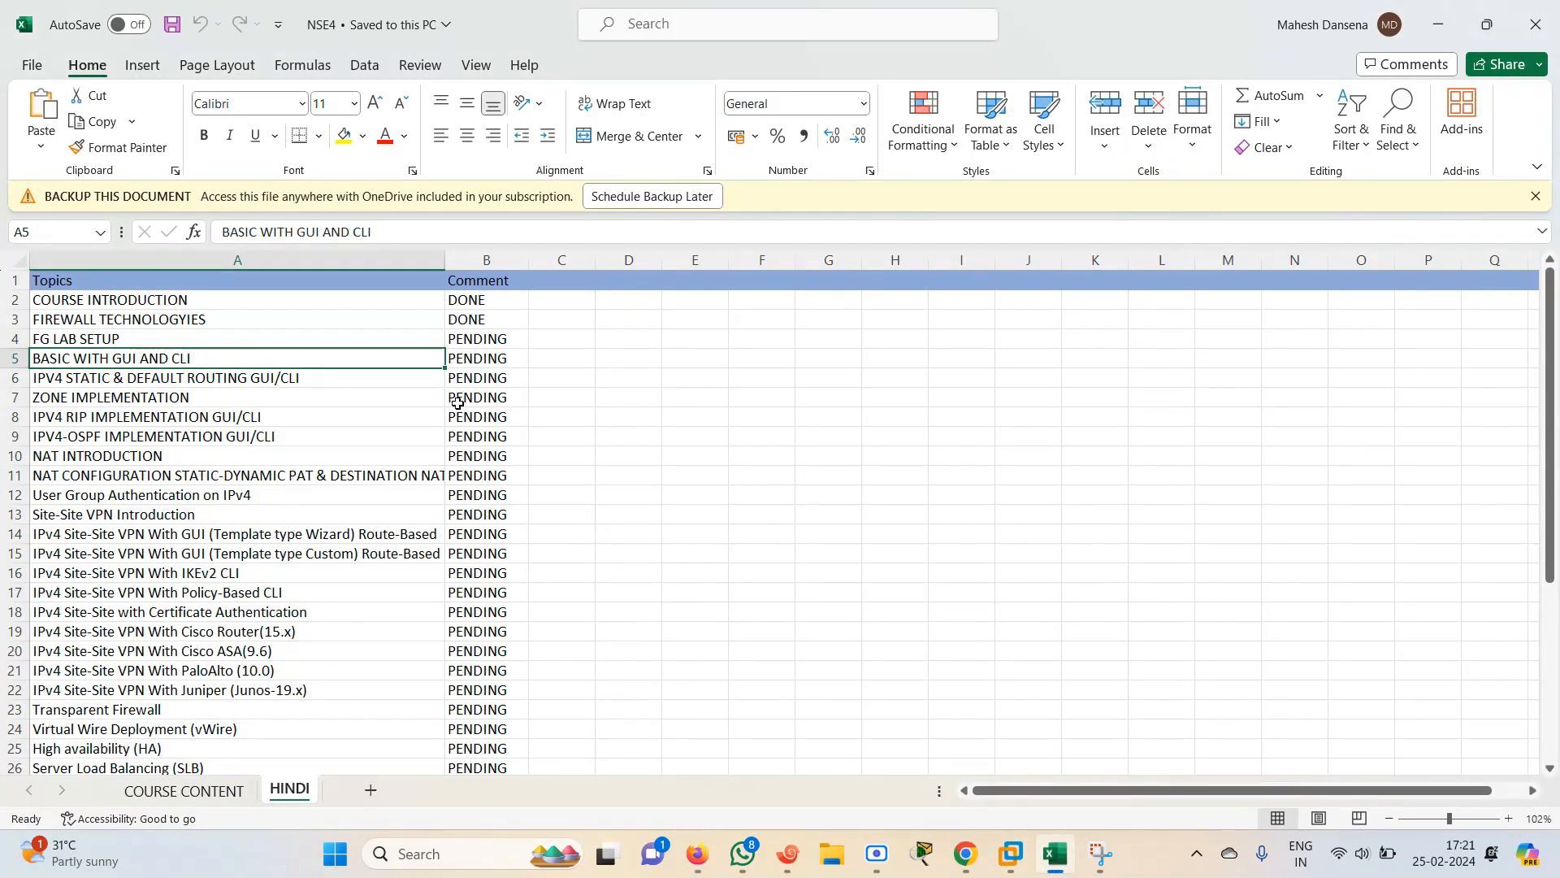
key("Right")
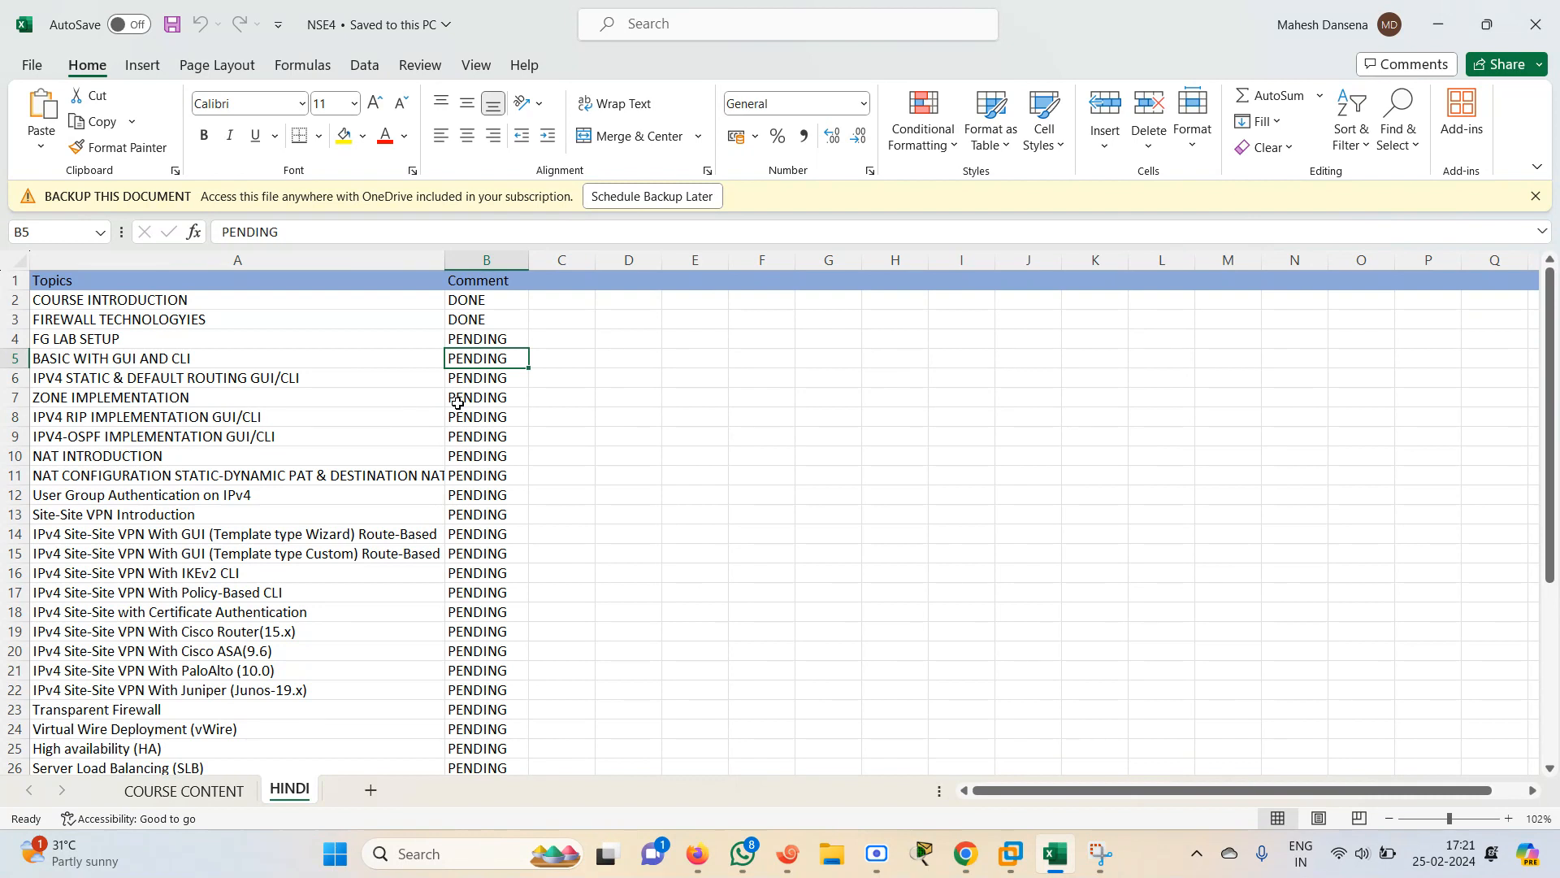
type("d")
key("Return")
type("d")
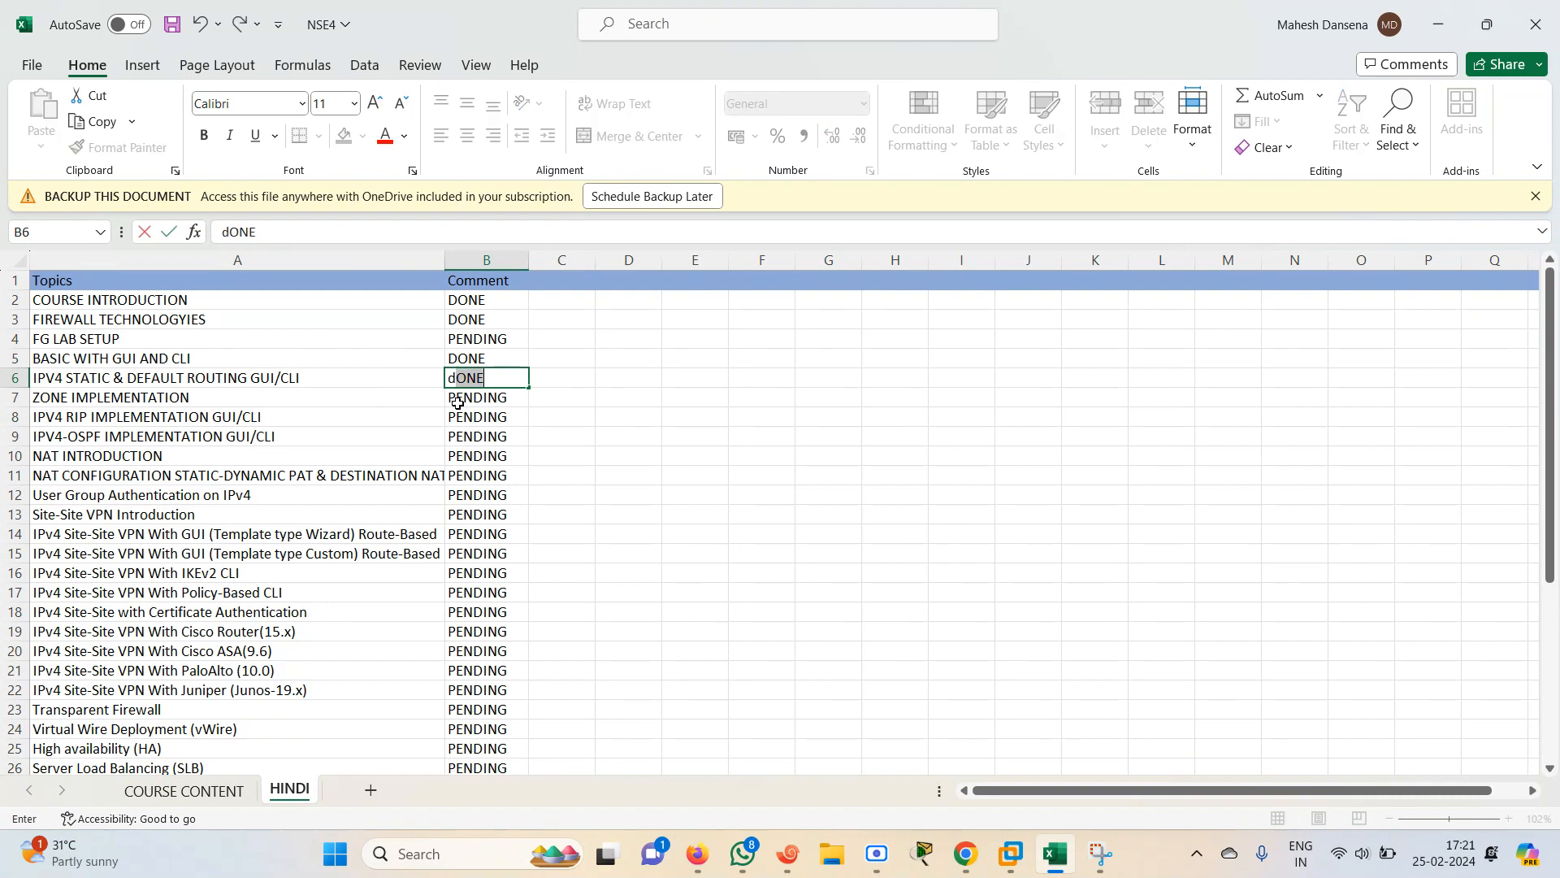
left_click(232, 375)
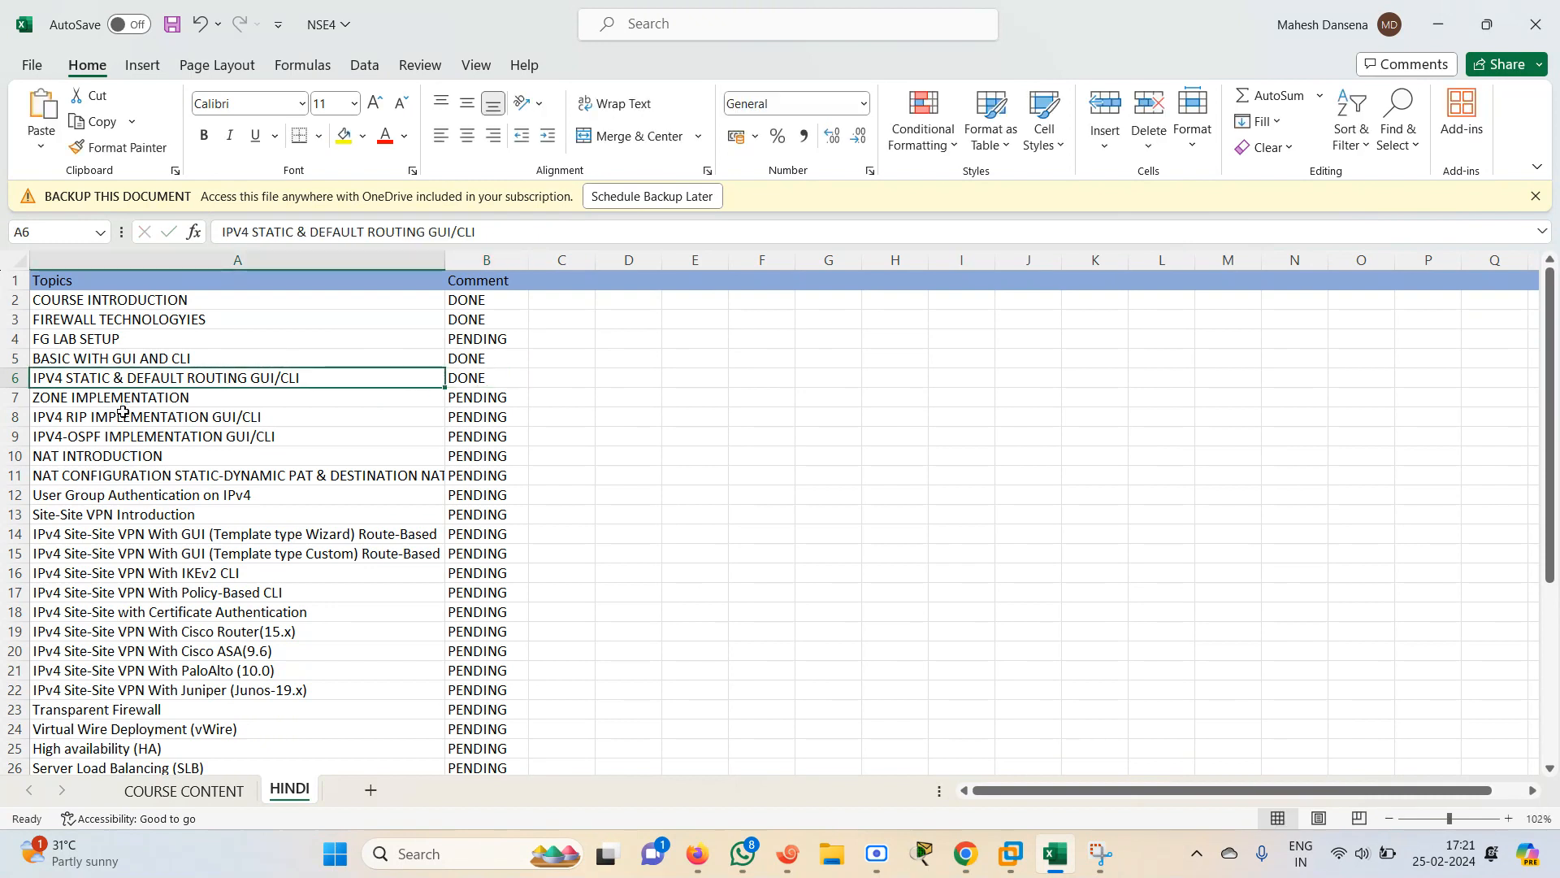
left_click(147, 400)
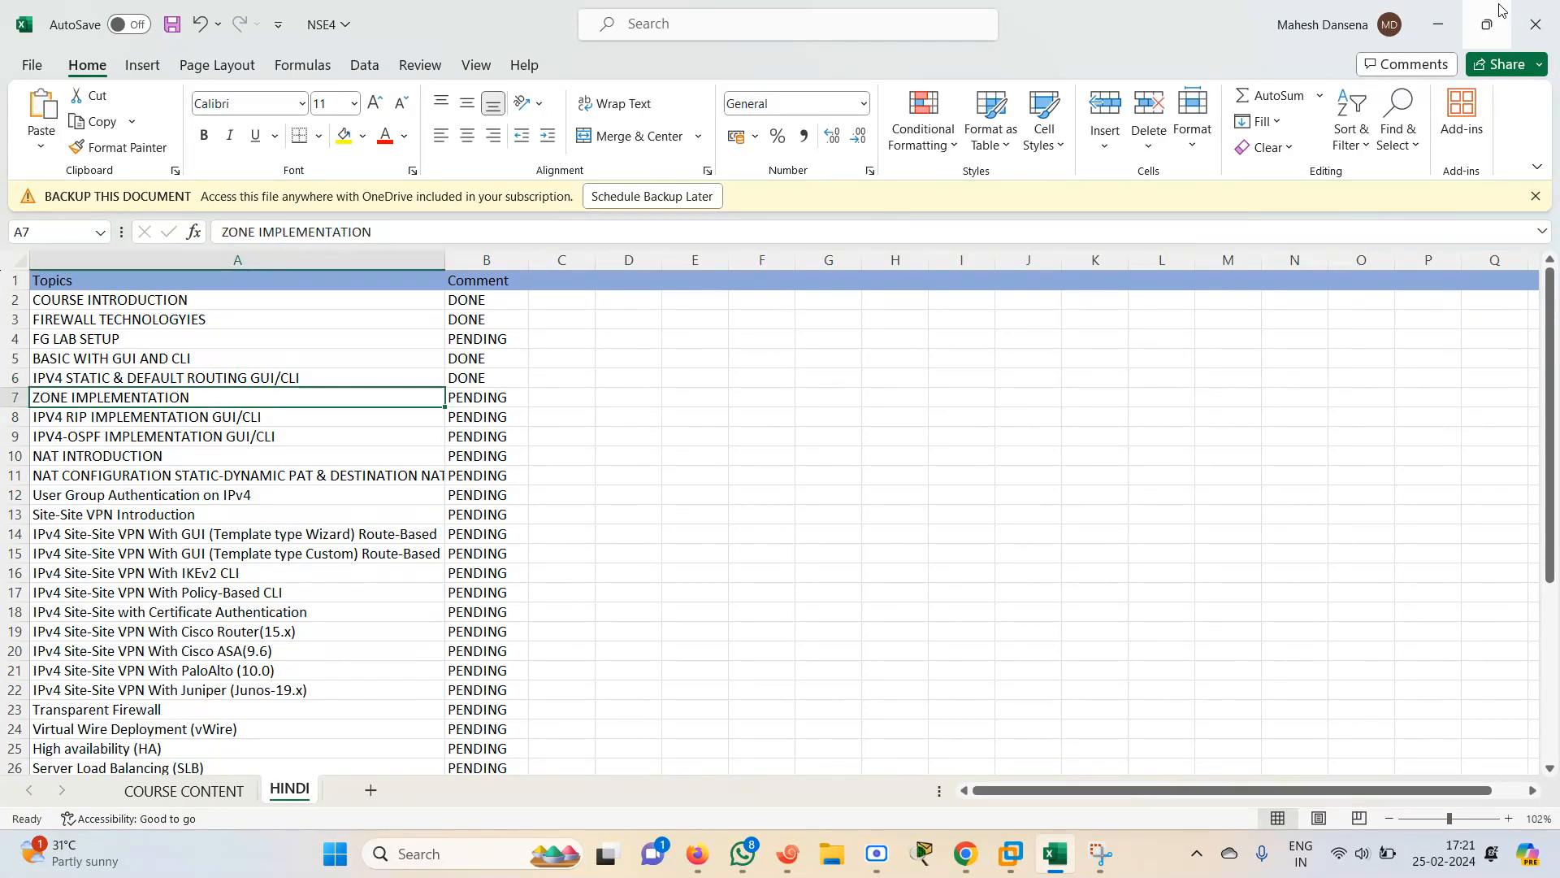
left_click(1439, 26)
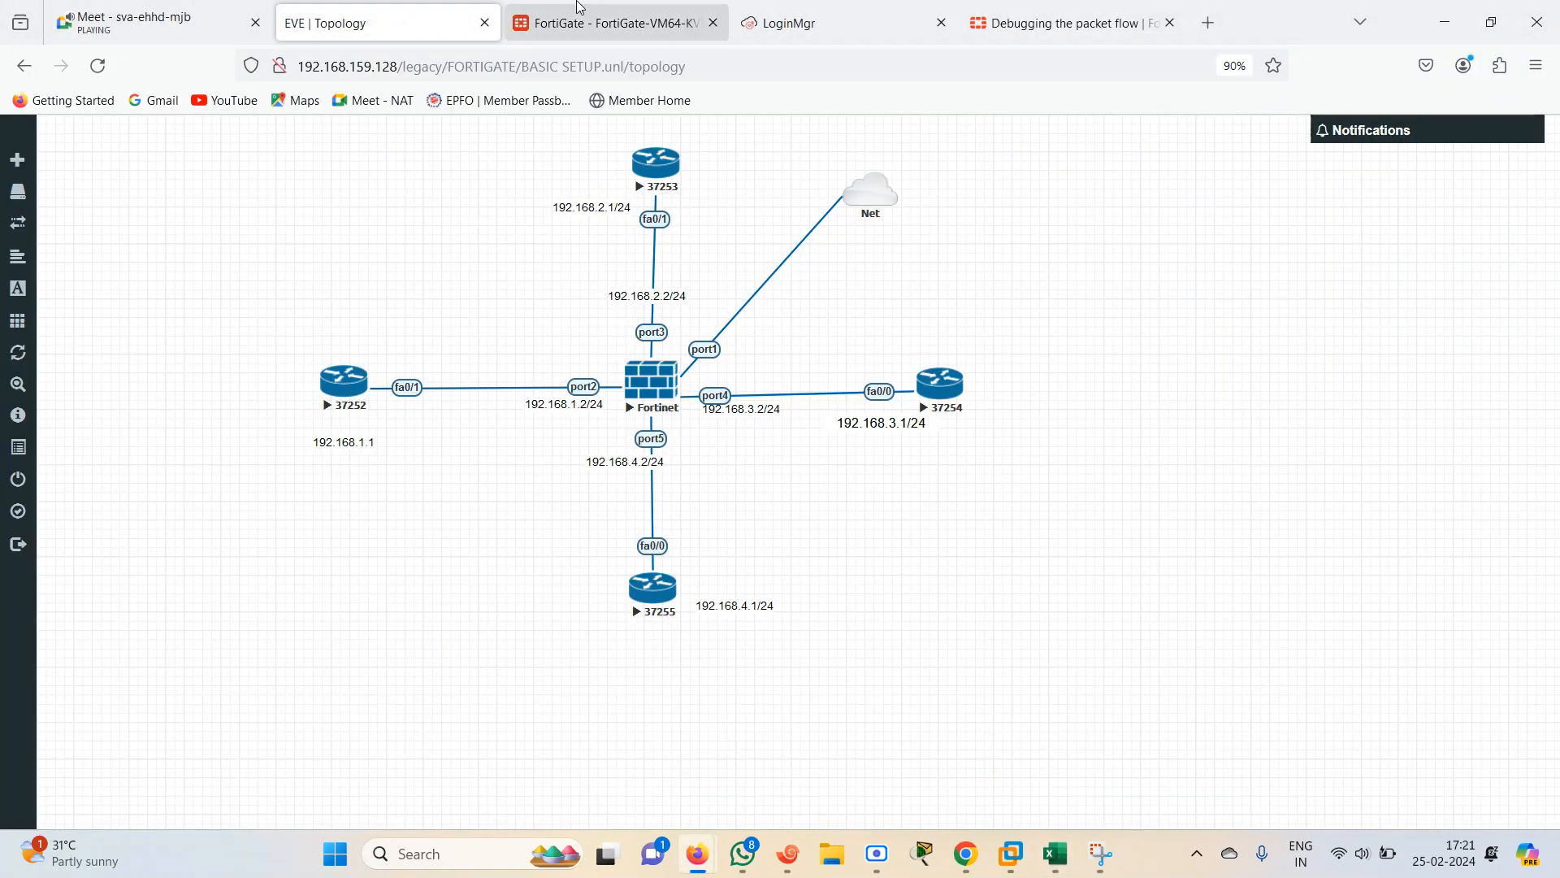
Try to create a FortiGate zone named ALL-ALL and add interface members to it
left_click(611, 22)
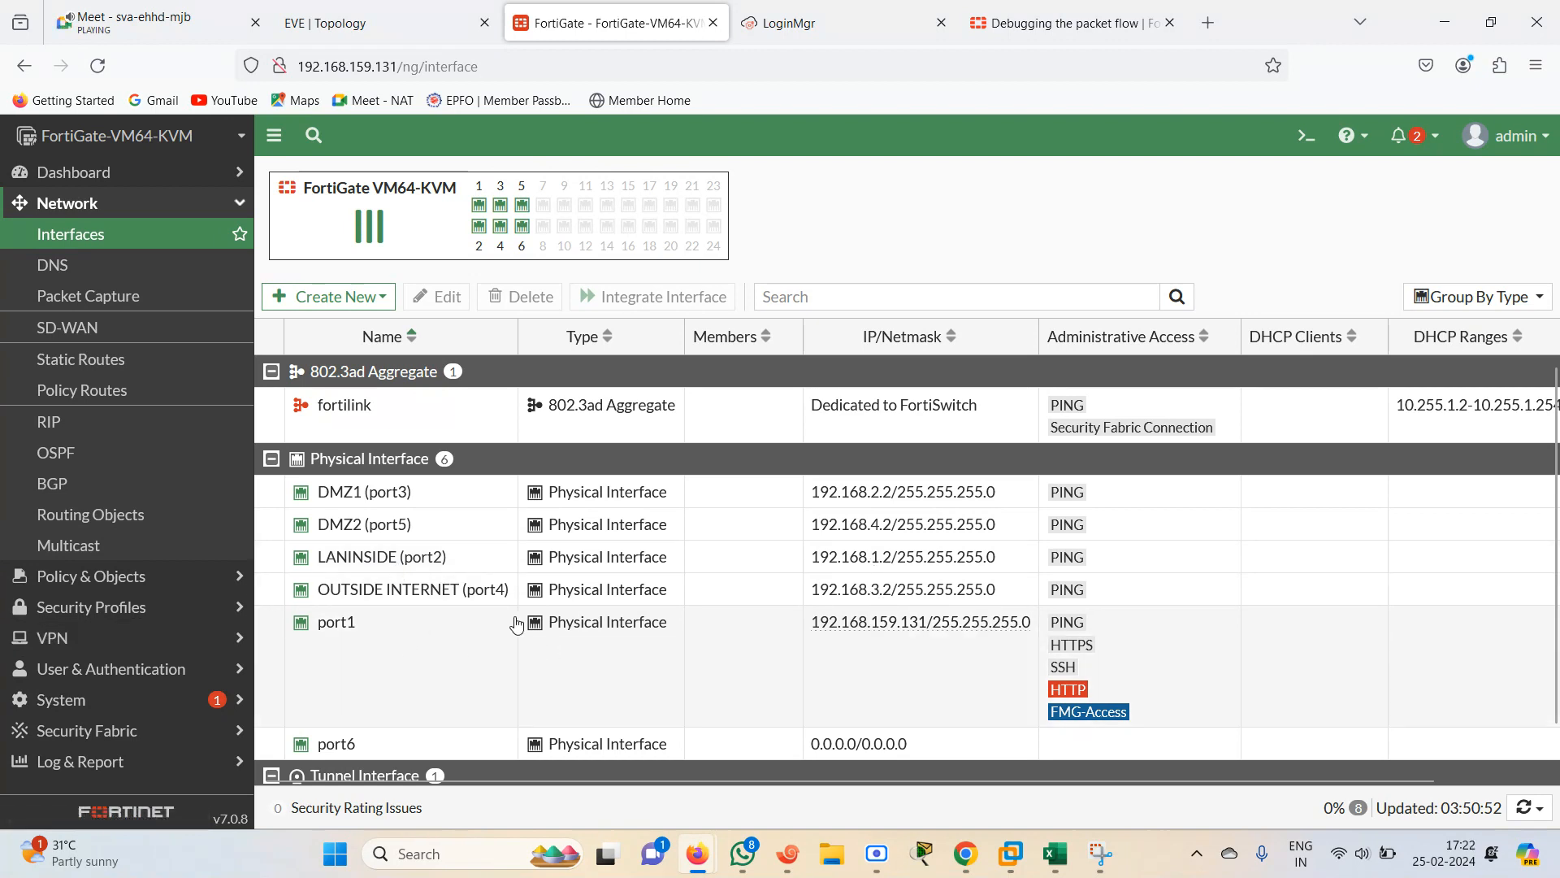
left_click(342, 502)
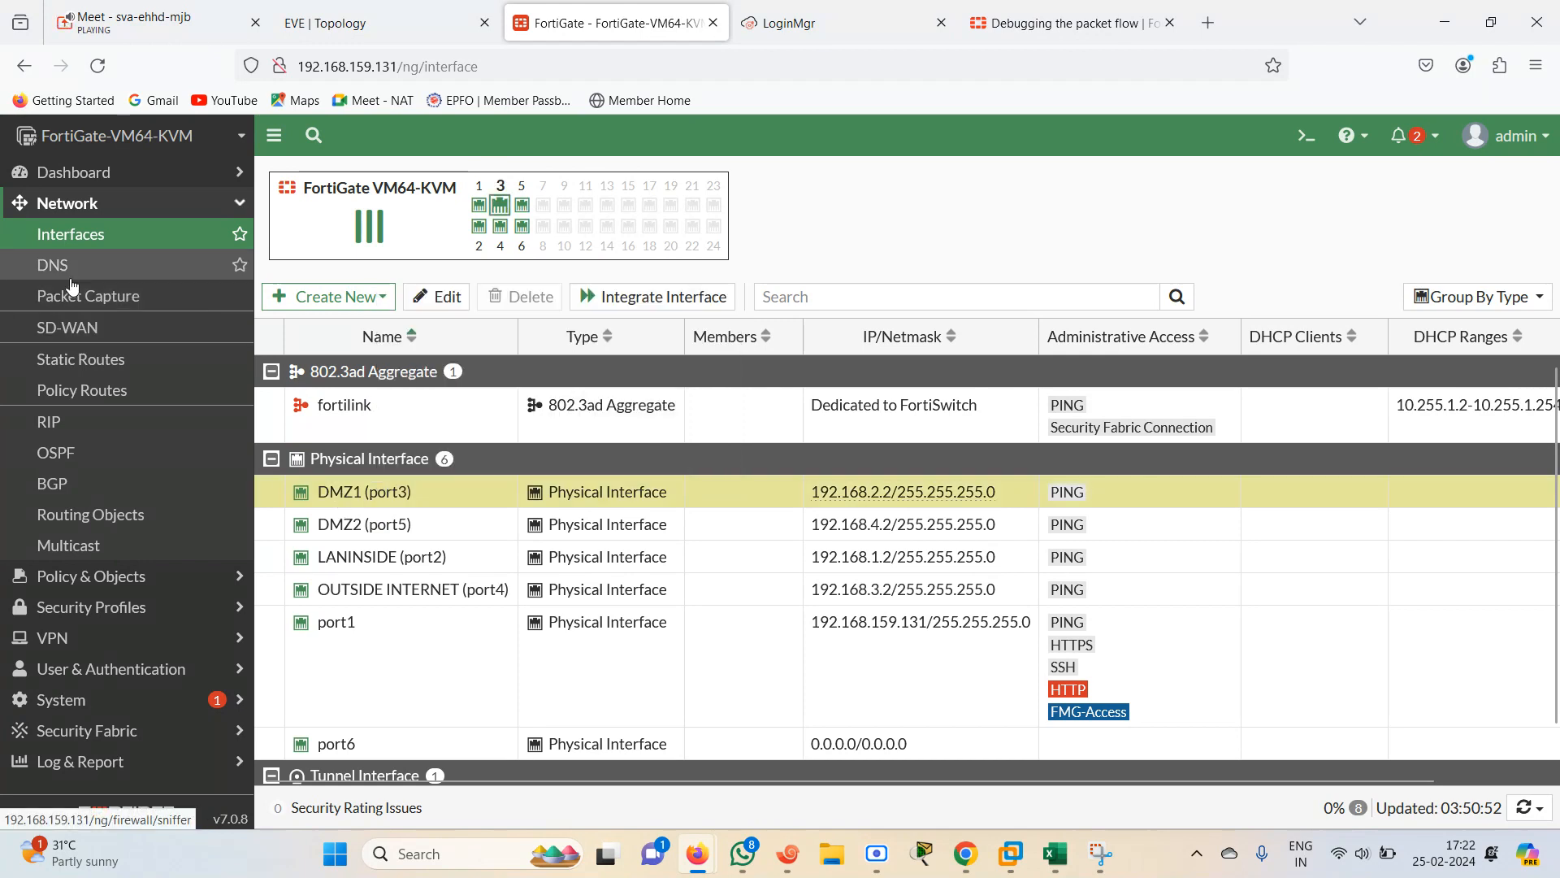
left_click(362, 299)
left_click(317, 358)
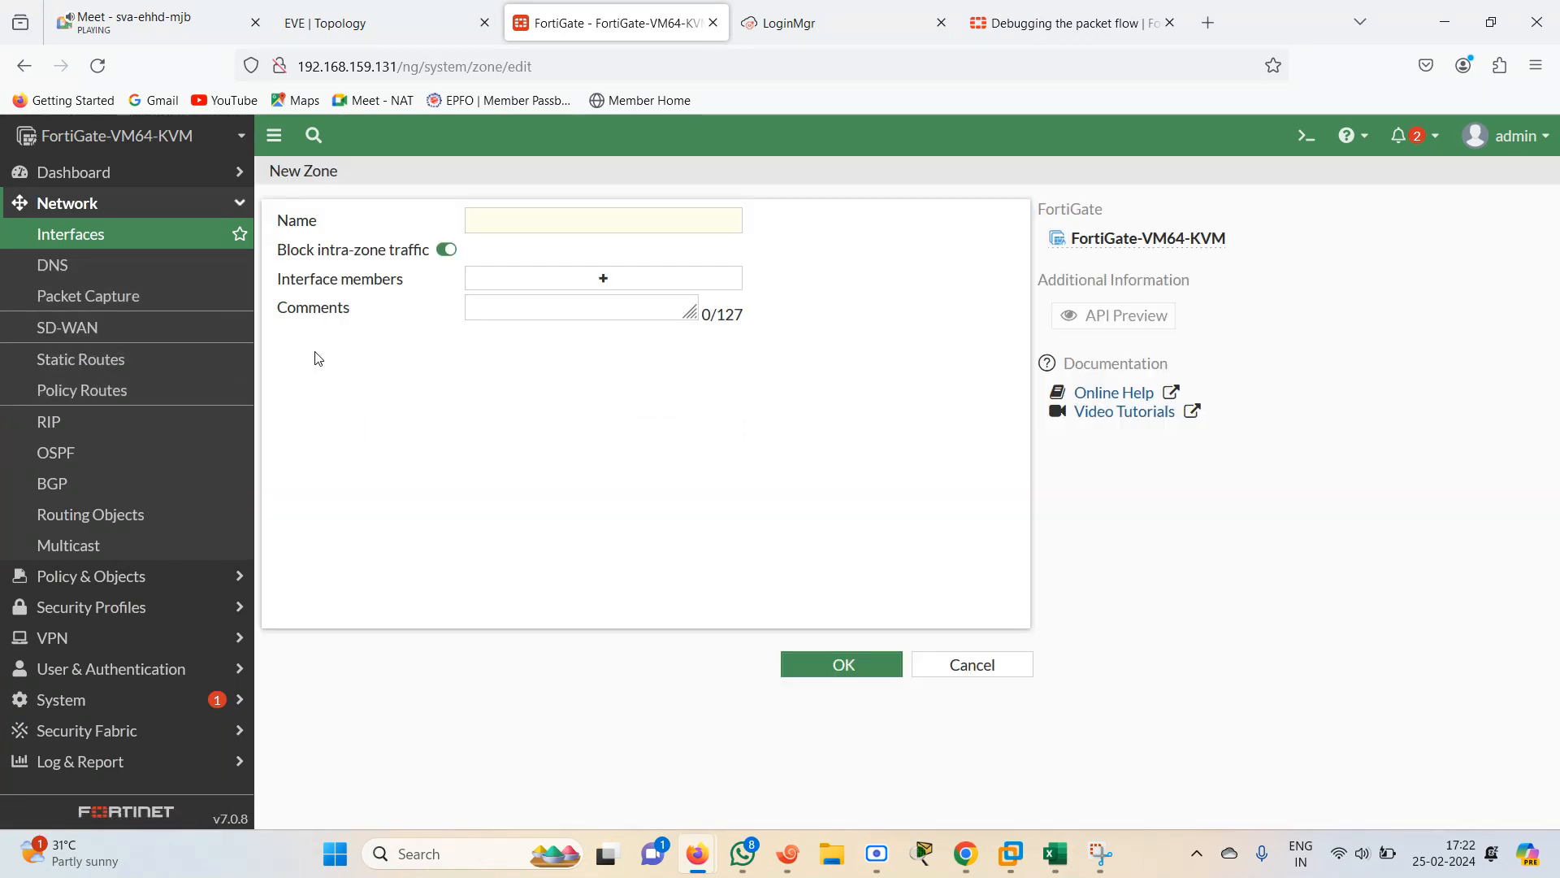
left_click(524, 219)
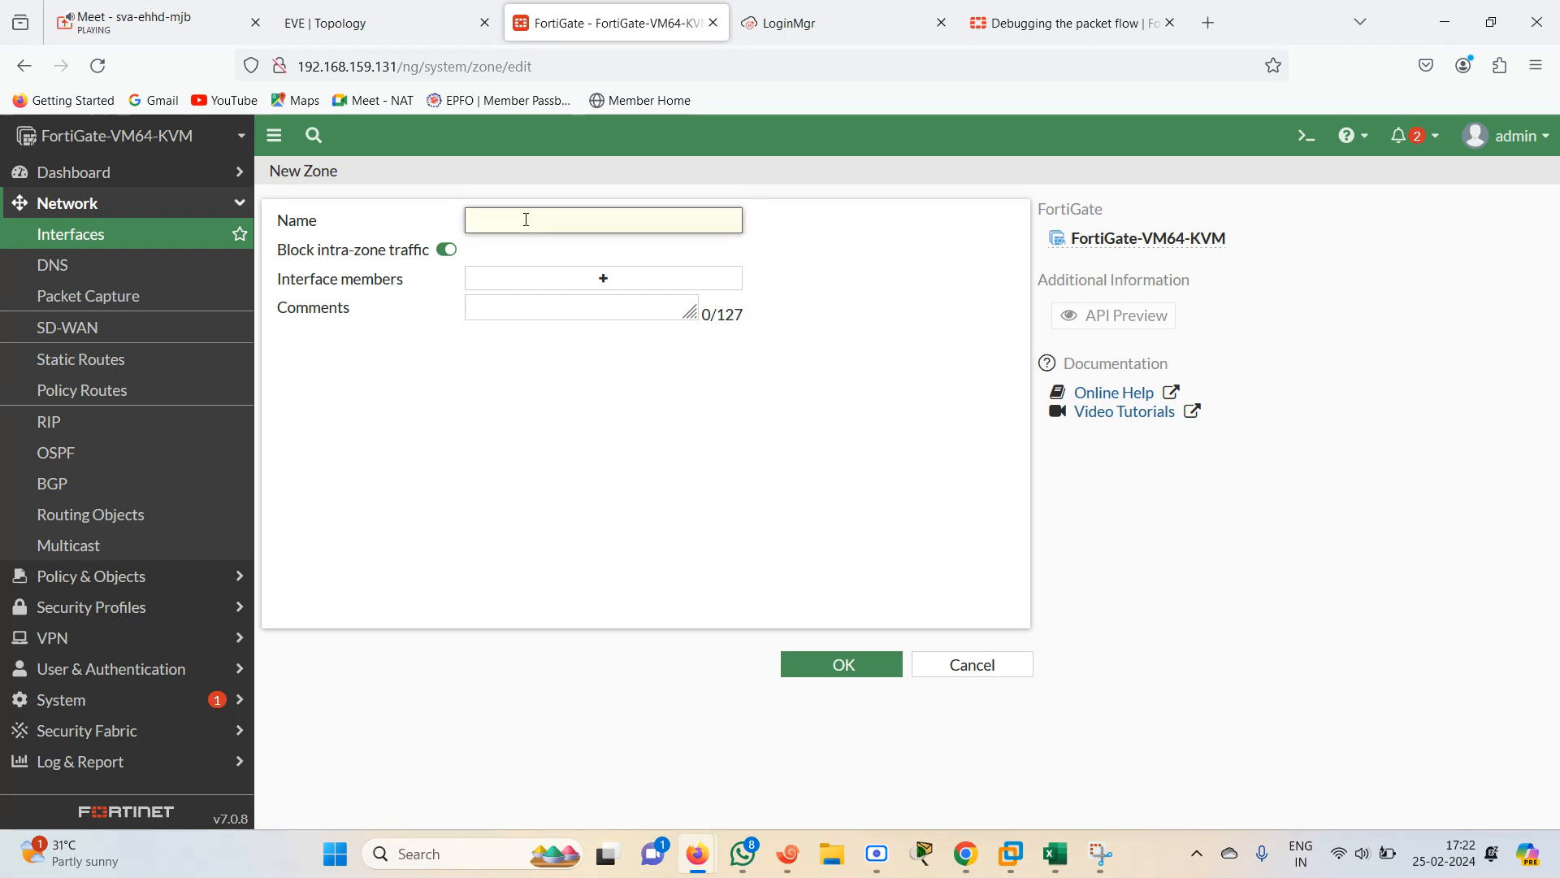
type("ALL-ALL")
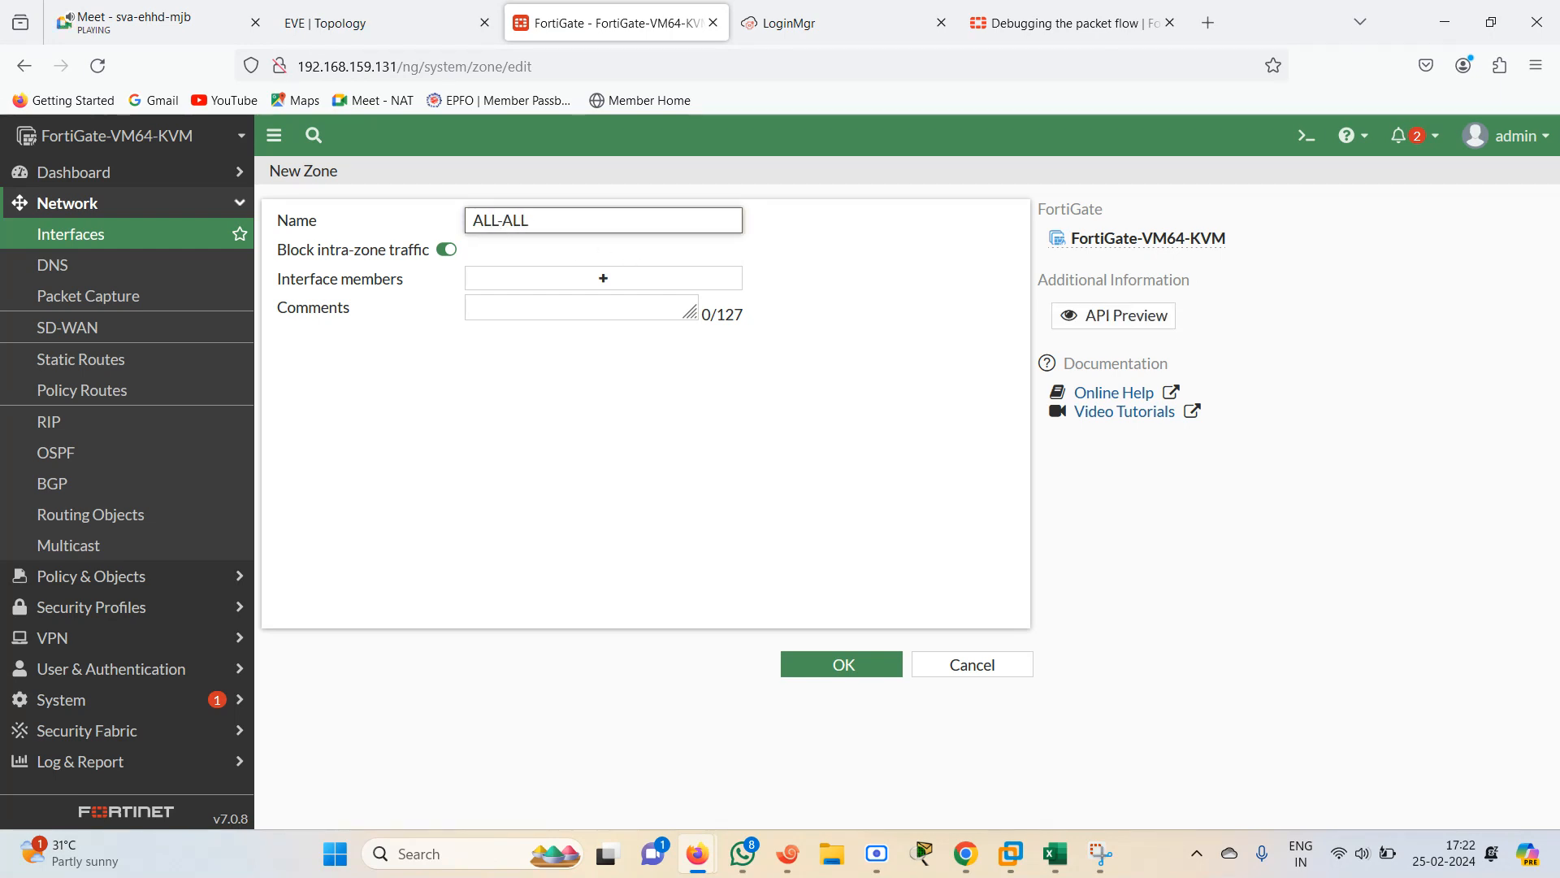
left_click(584, 280)
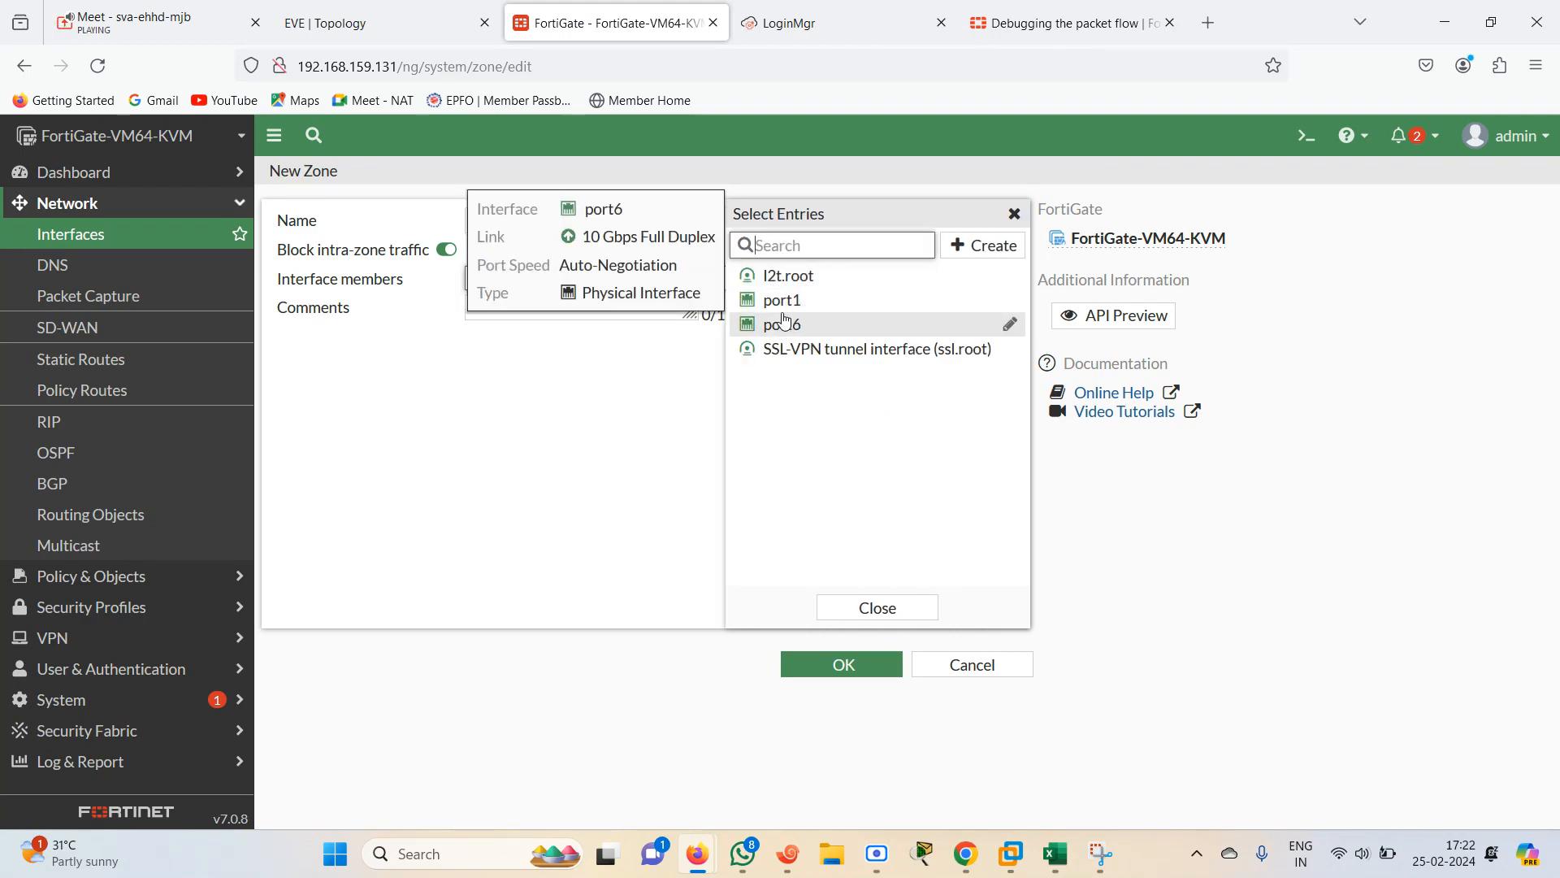
left_click(294, 32)
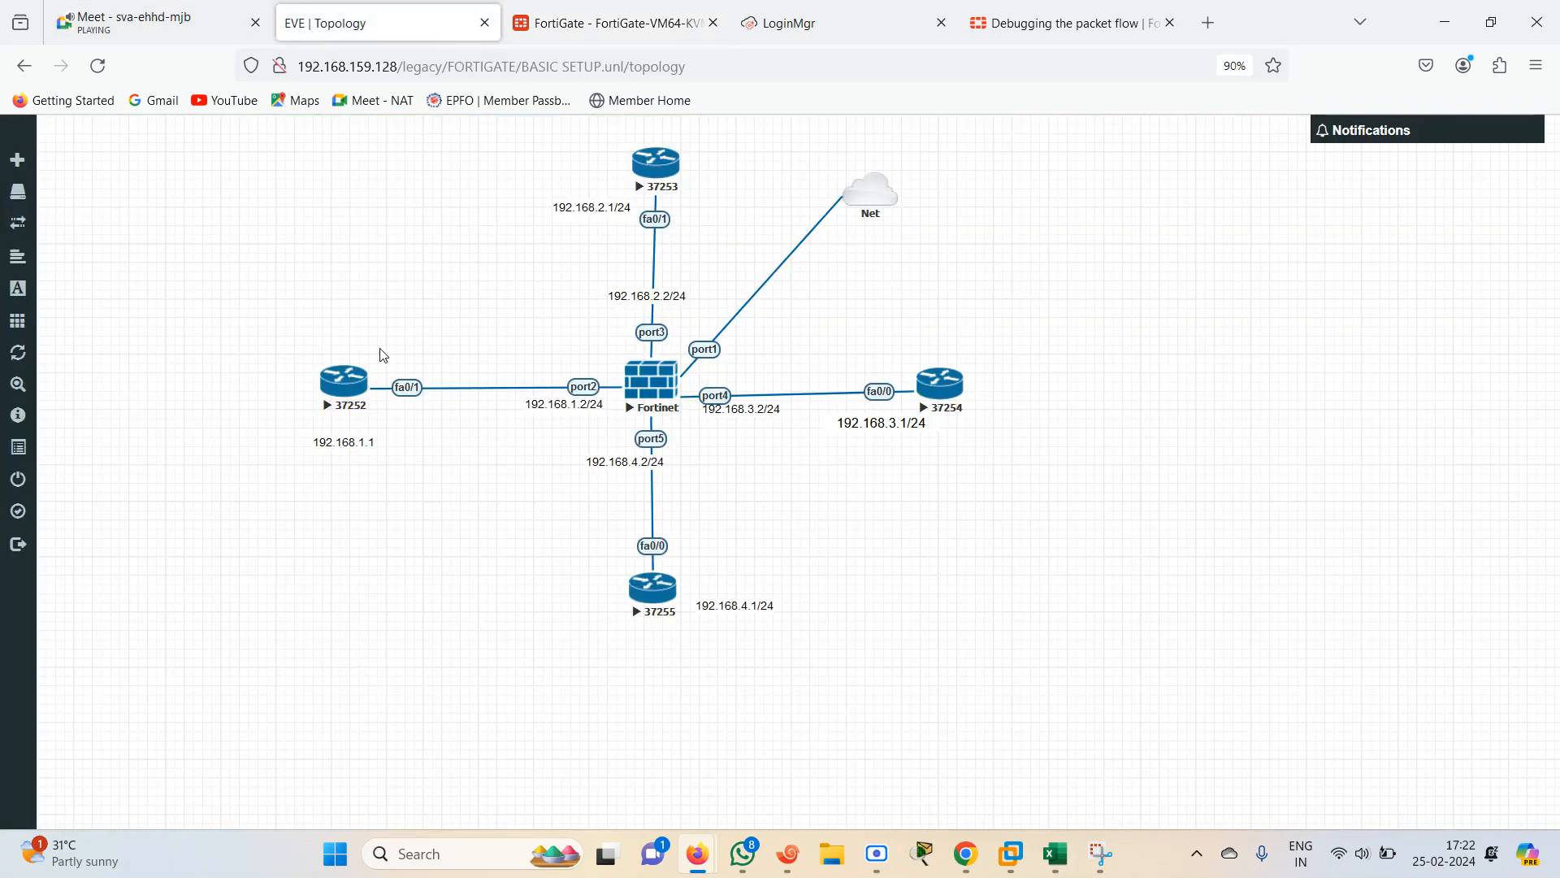
left_click(630, 8)
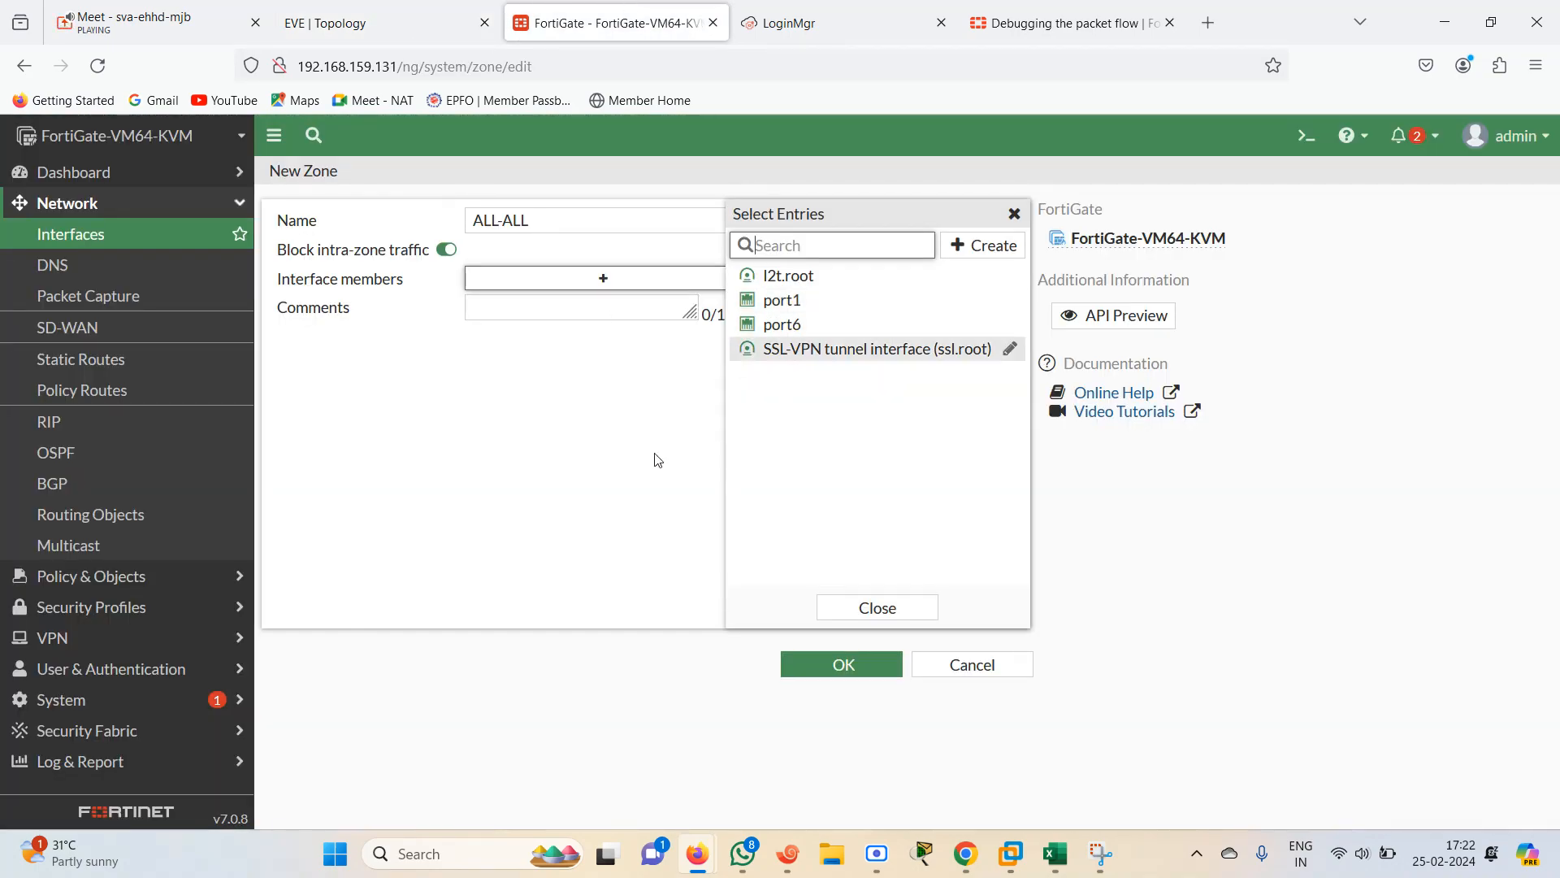
Delete the ALL-ALL firewall policy
left_click(98, 576)
left_click(84, 265)
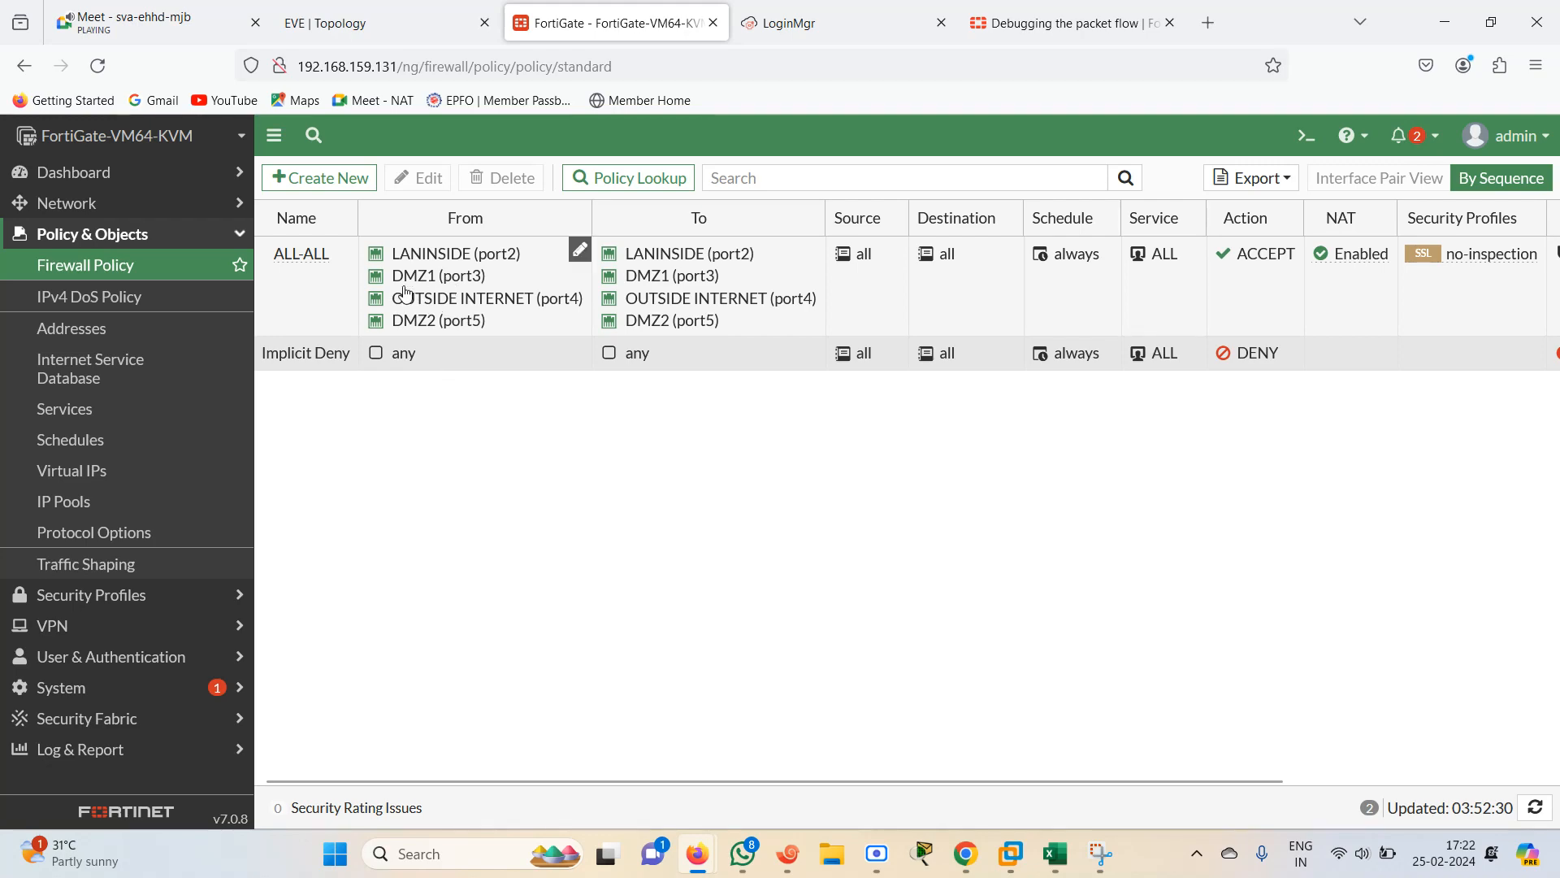
left_click(443, 268)
left_click(502, 177)
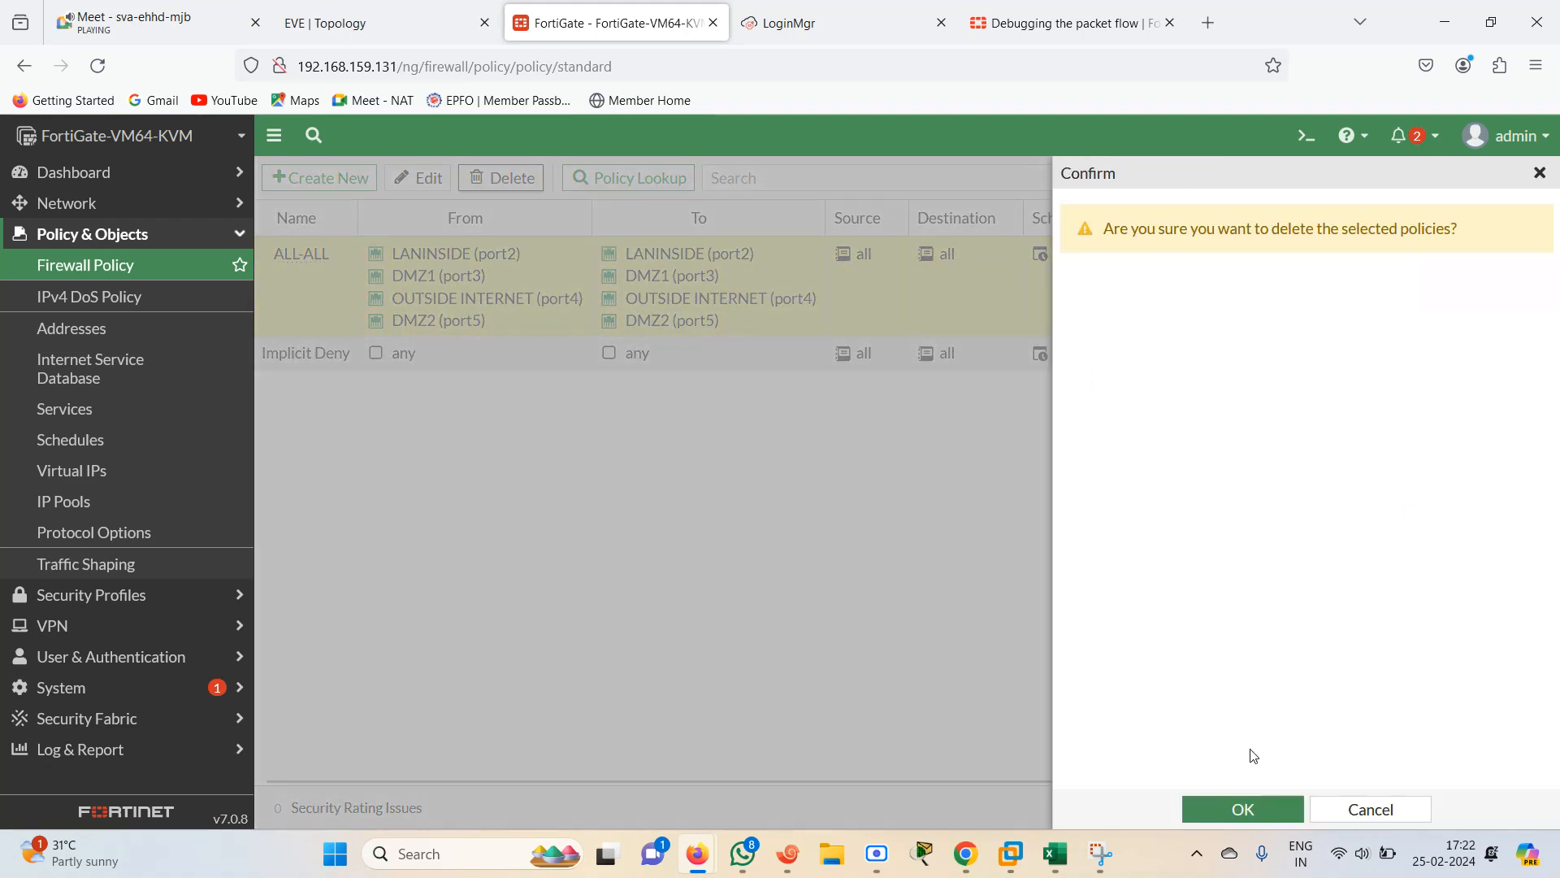
left_click(1249, 807)
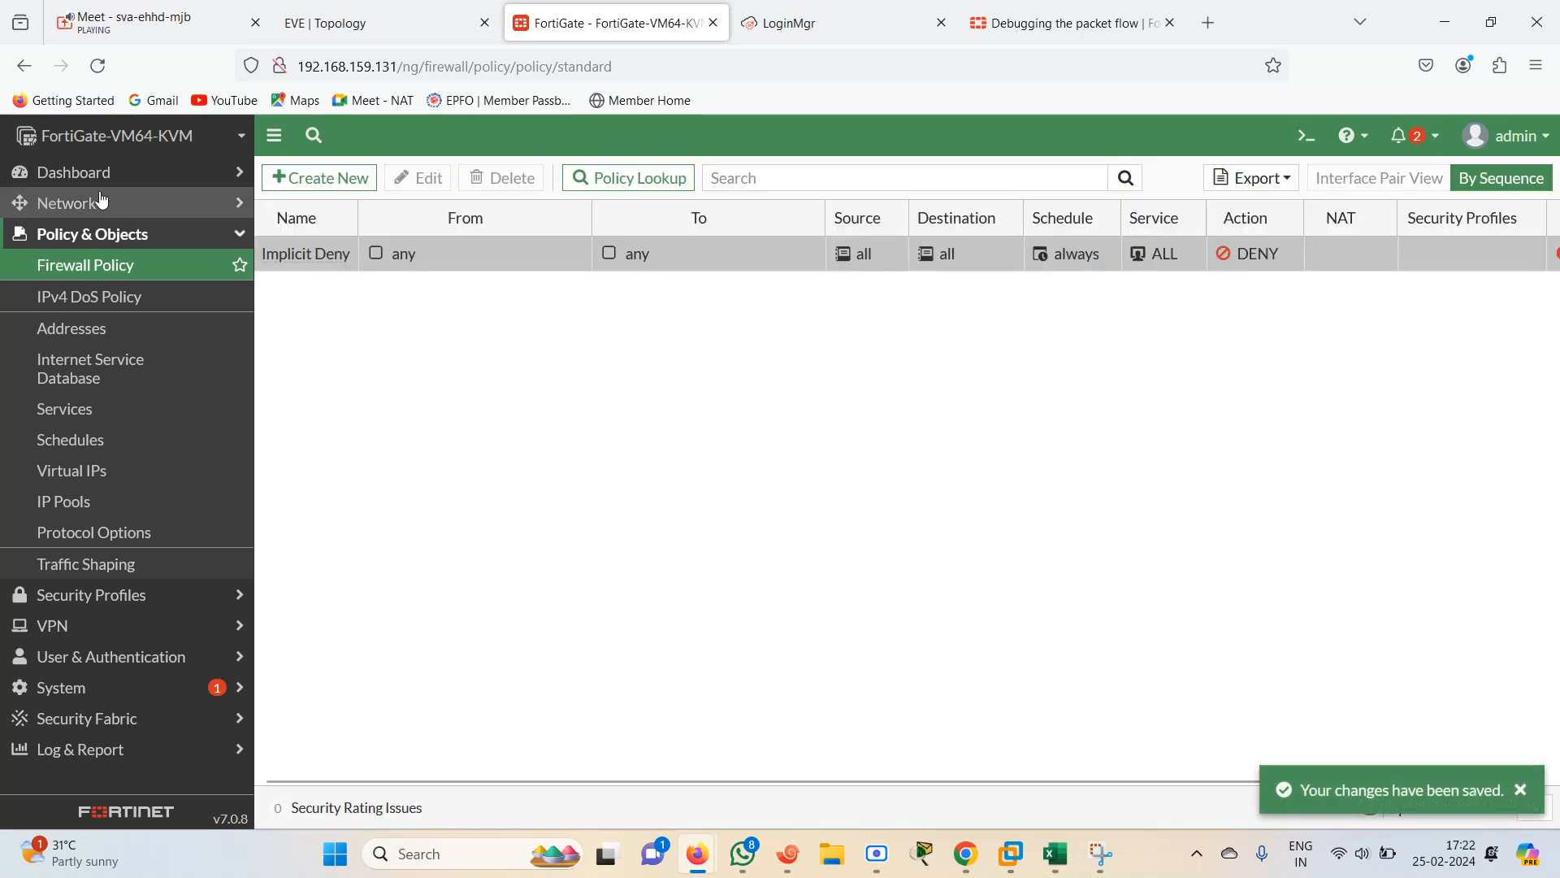
left_click(102, 202)
left_click(98, 236)
left_click(335, 298)
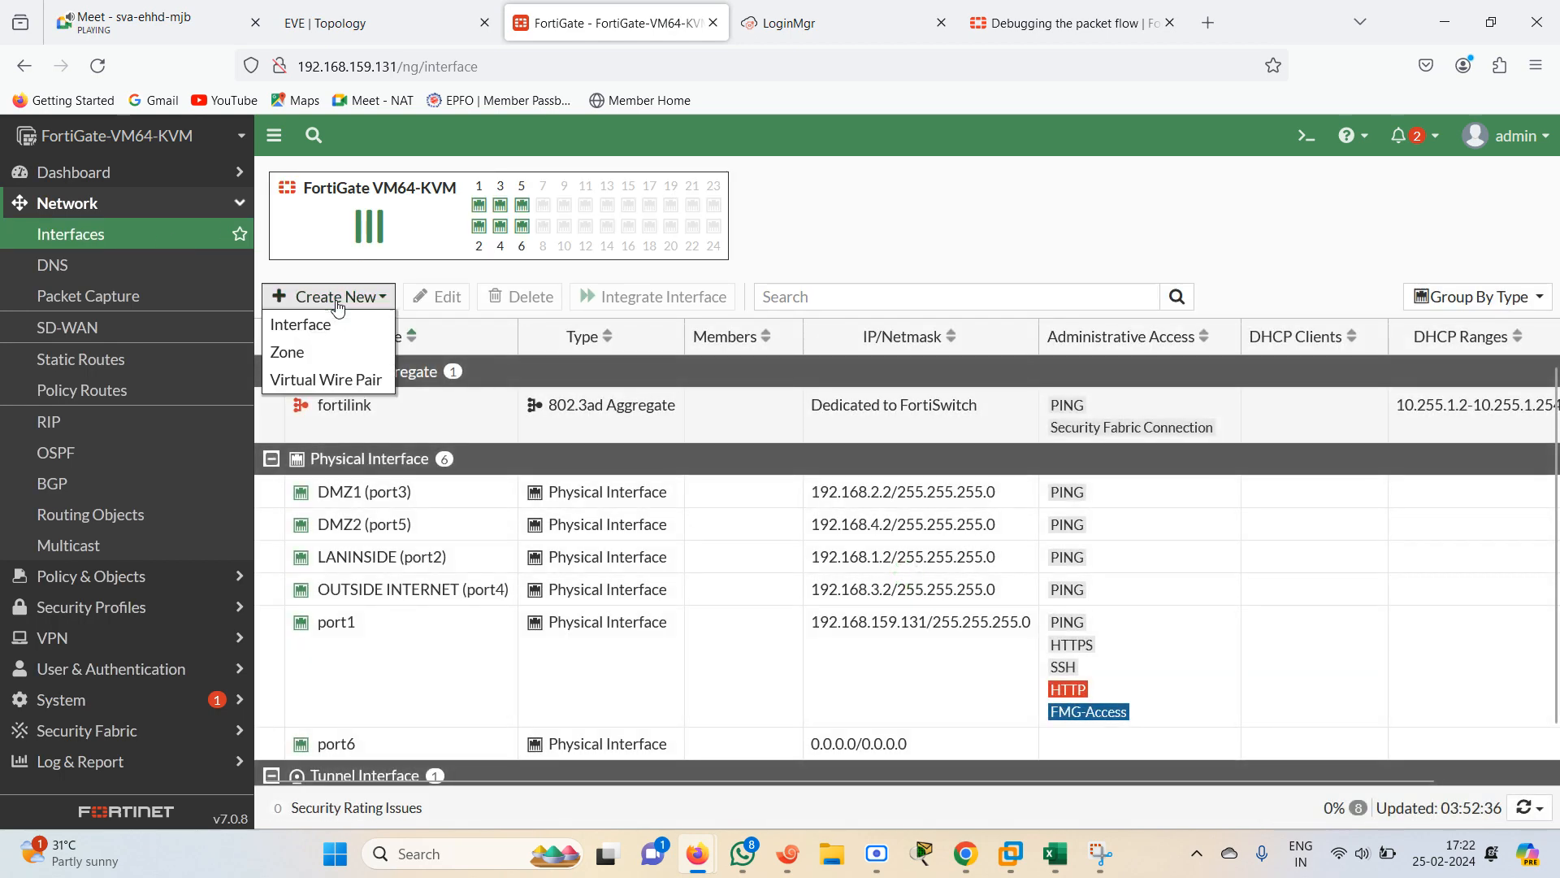
left_click(340, 356)
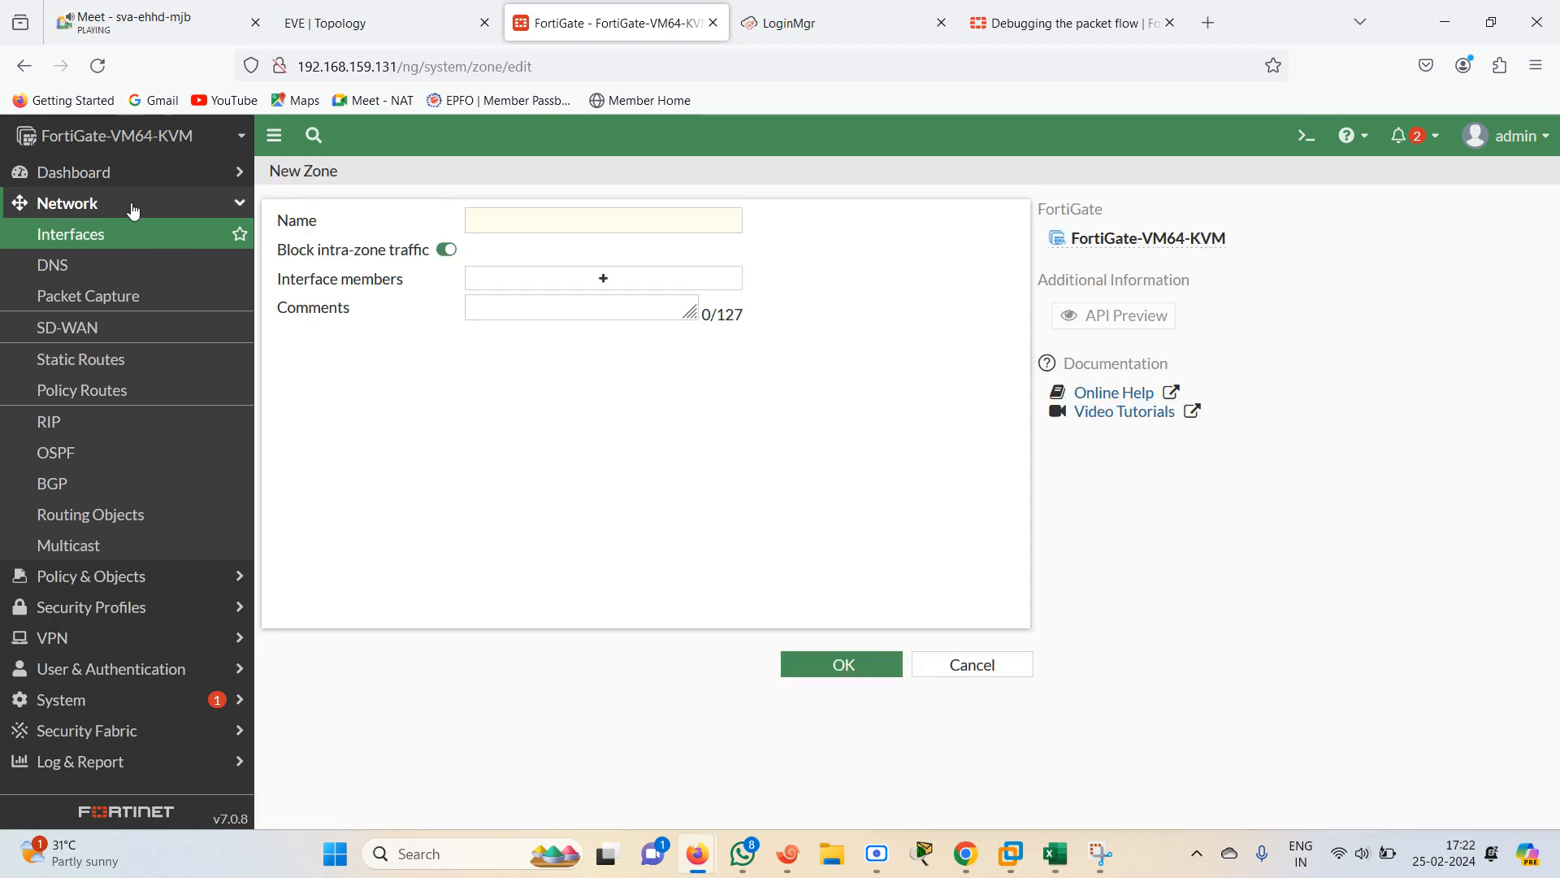
left_click(112, 234)
Create a new zone named ALL-ALL with DMZ1 (port3), OUTSIDE INTERNET (port4) and DMZ2 (port5) as interface members
scroll(1556, 671, "down", 1)
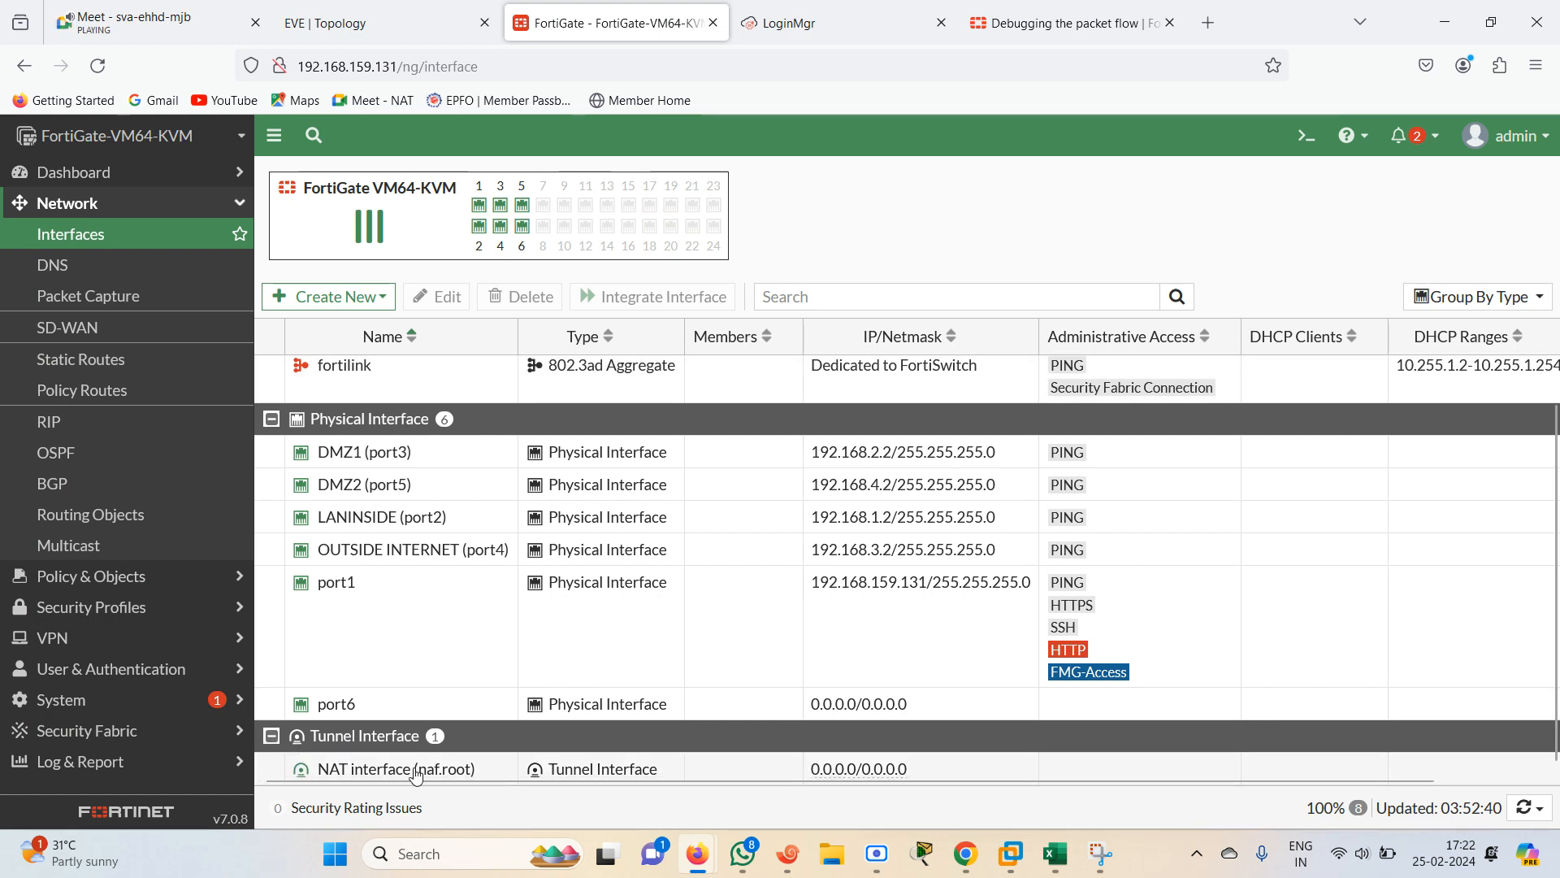
left_click(333, 300)
left_click(353, 357)
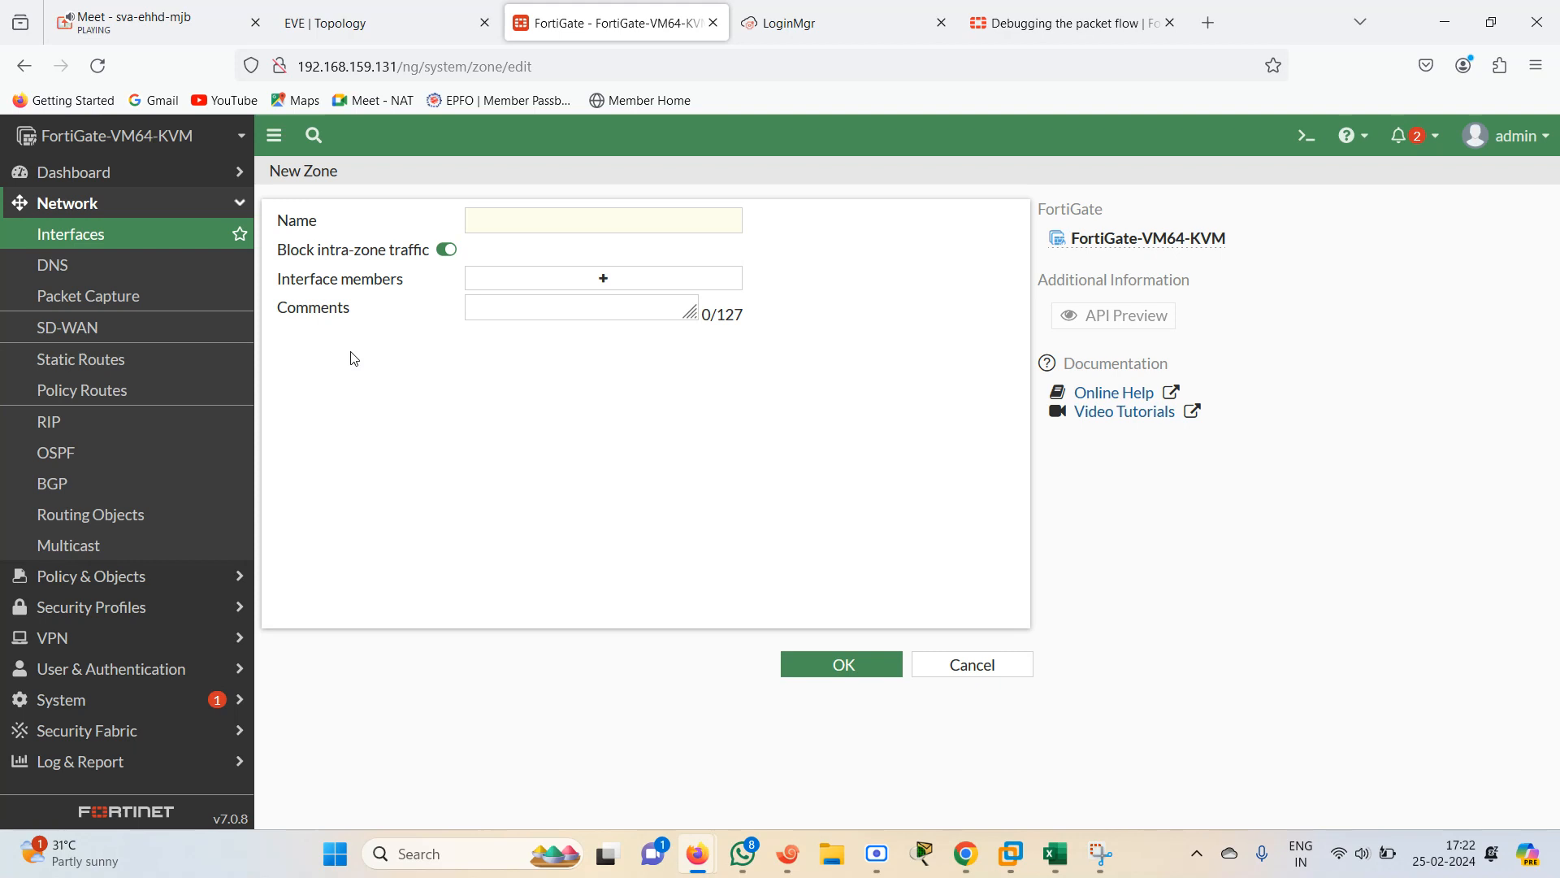
left_click(573, 226)
type("ALL-ALL")
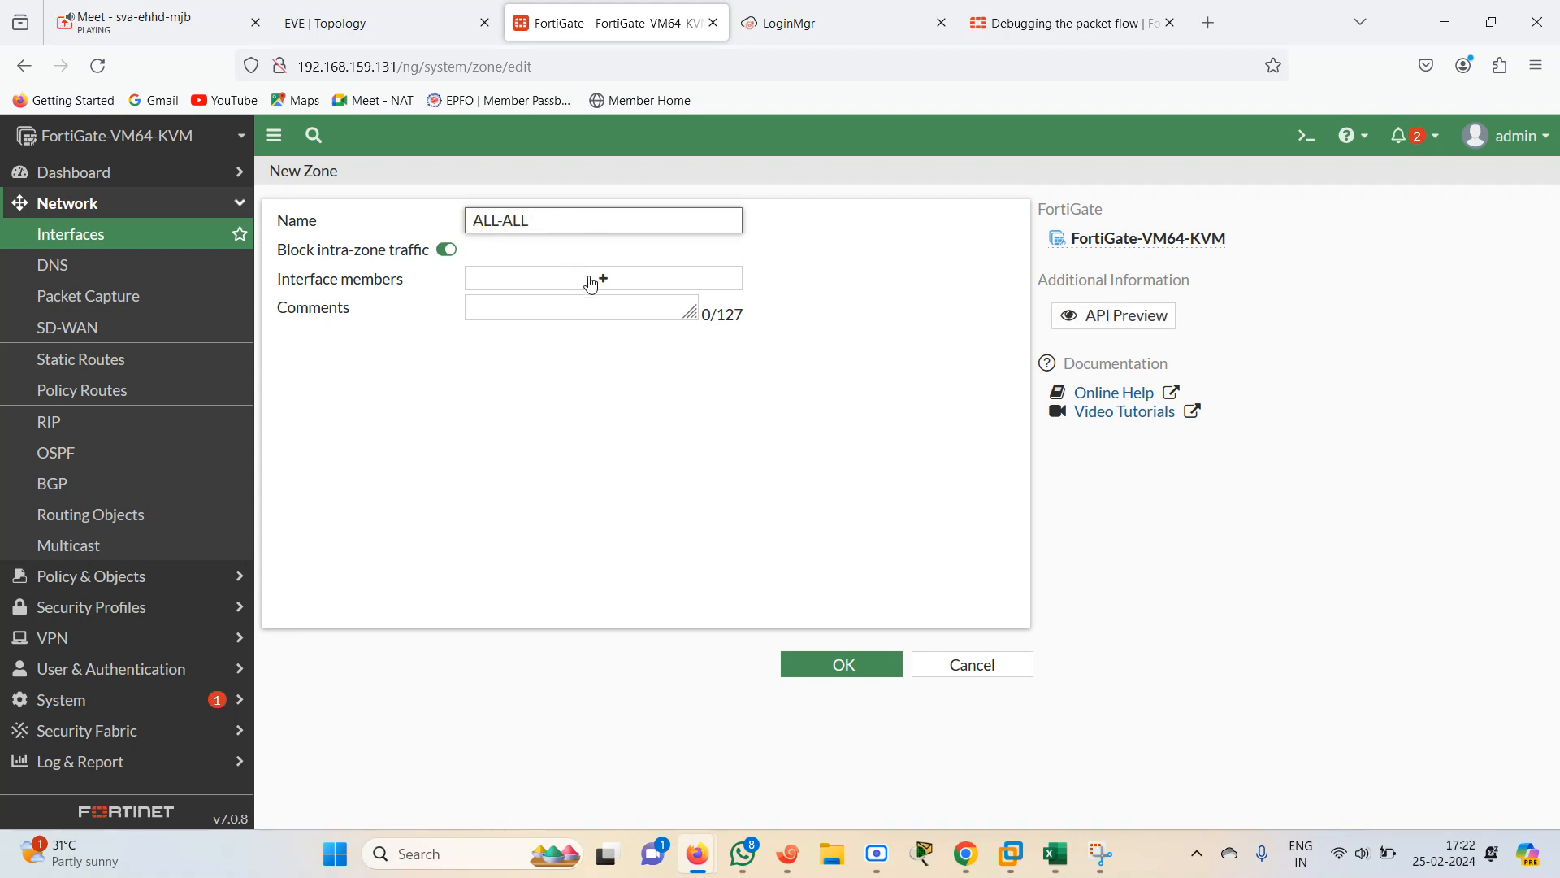
left_click(591, 285)
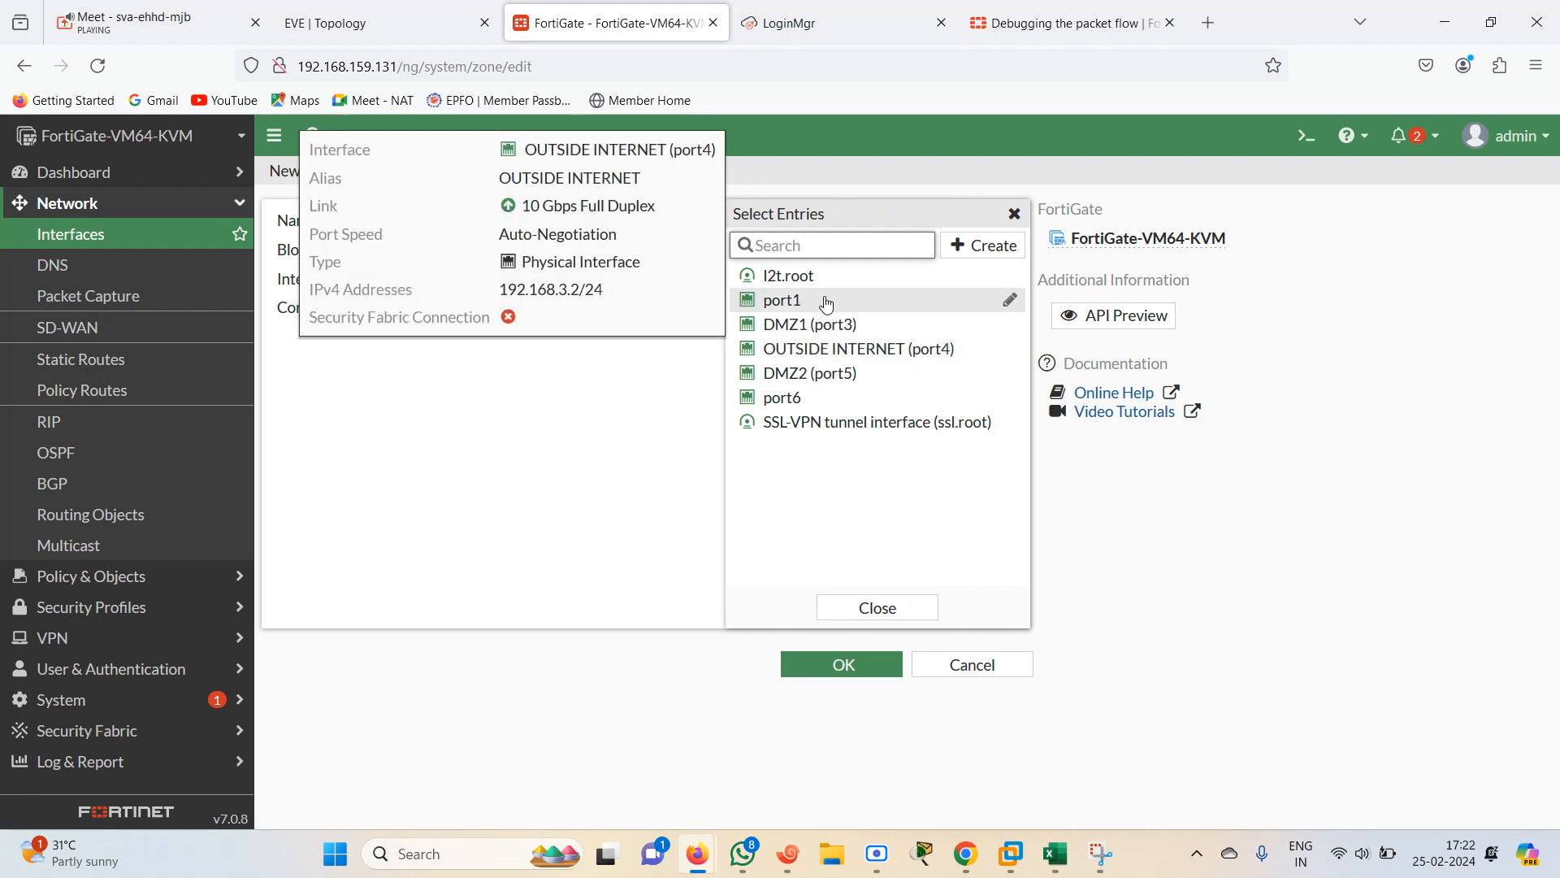
left_click(868, 332)
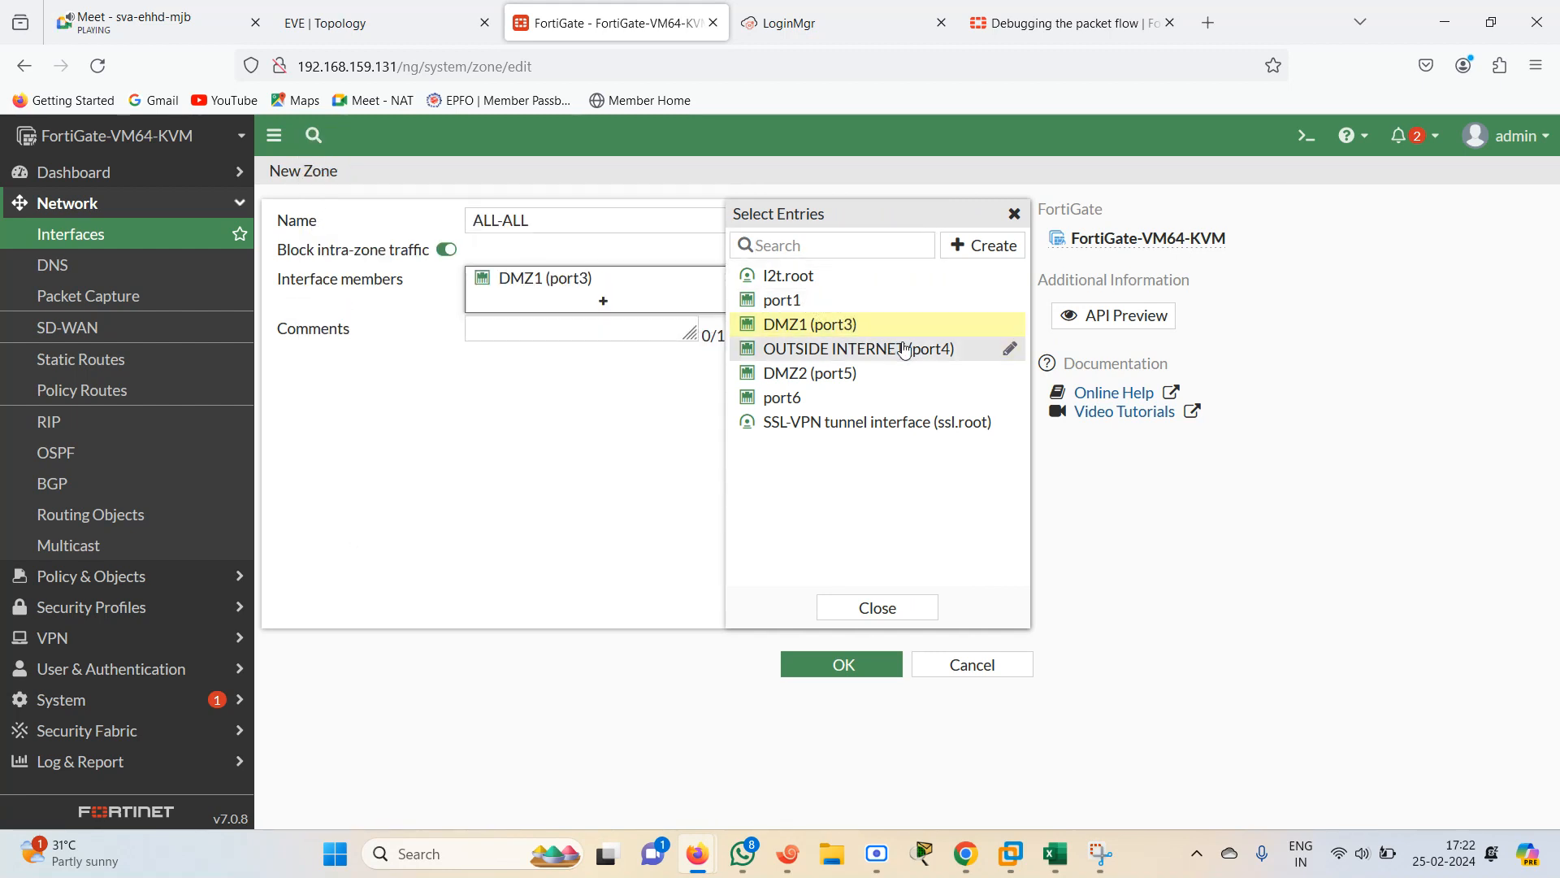
left_click(874, 349)
left_click(863, 375)
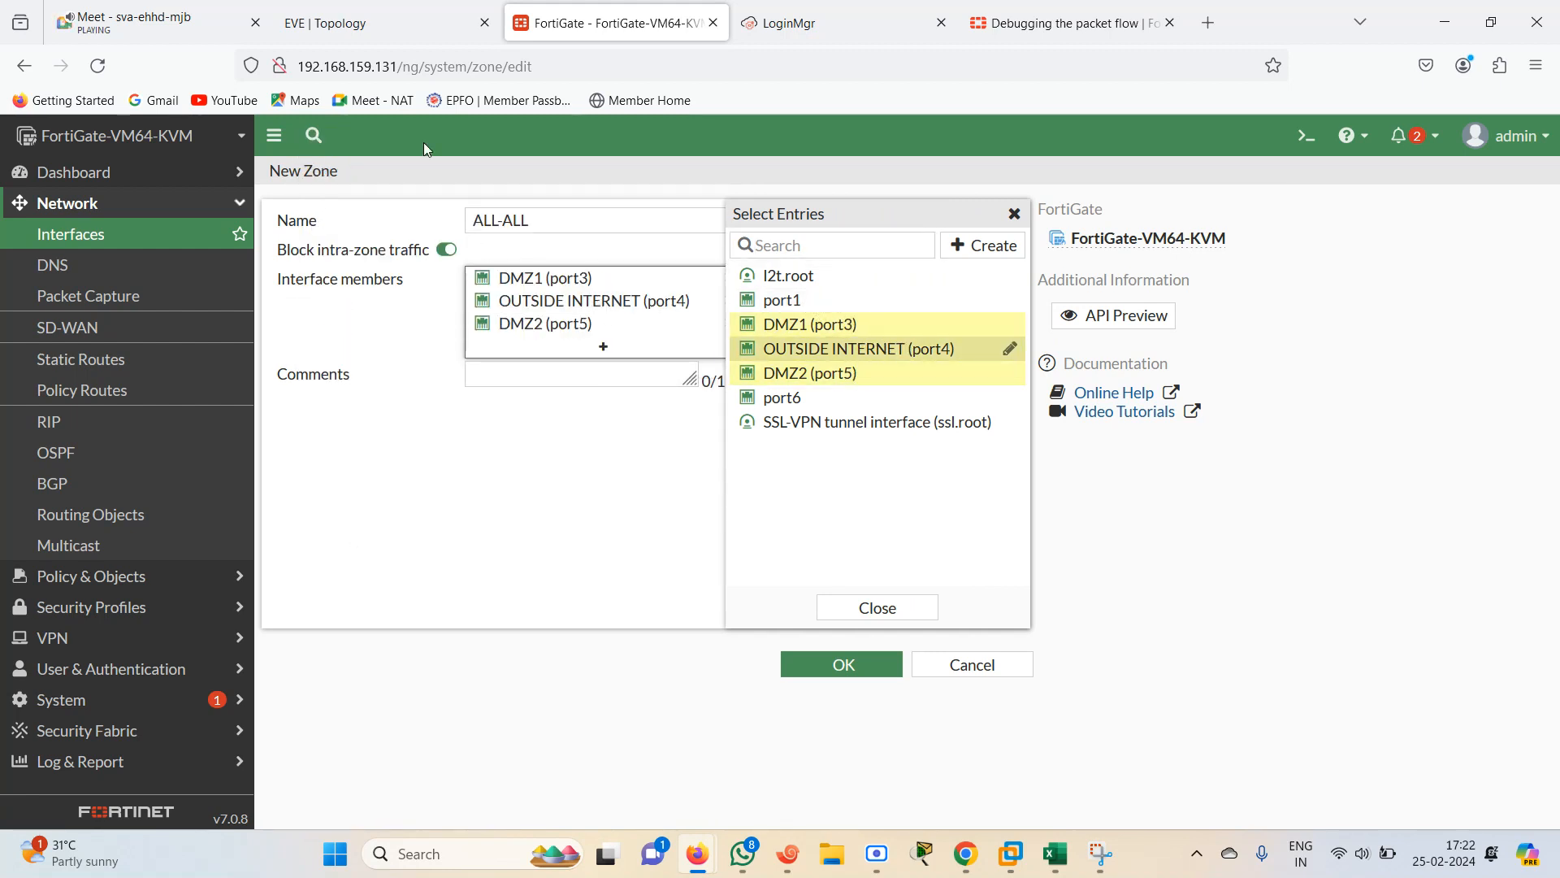
Glance at the EVE-NG lab topology and save the new ALL-ALL zone
left_click(381, 18)
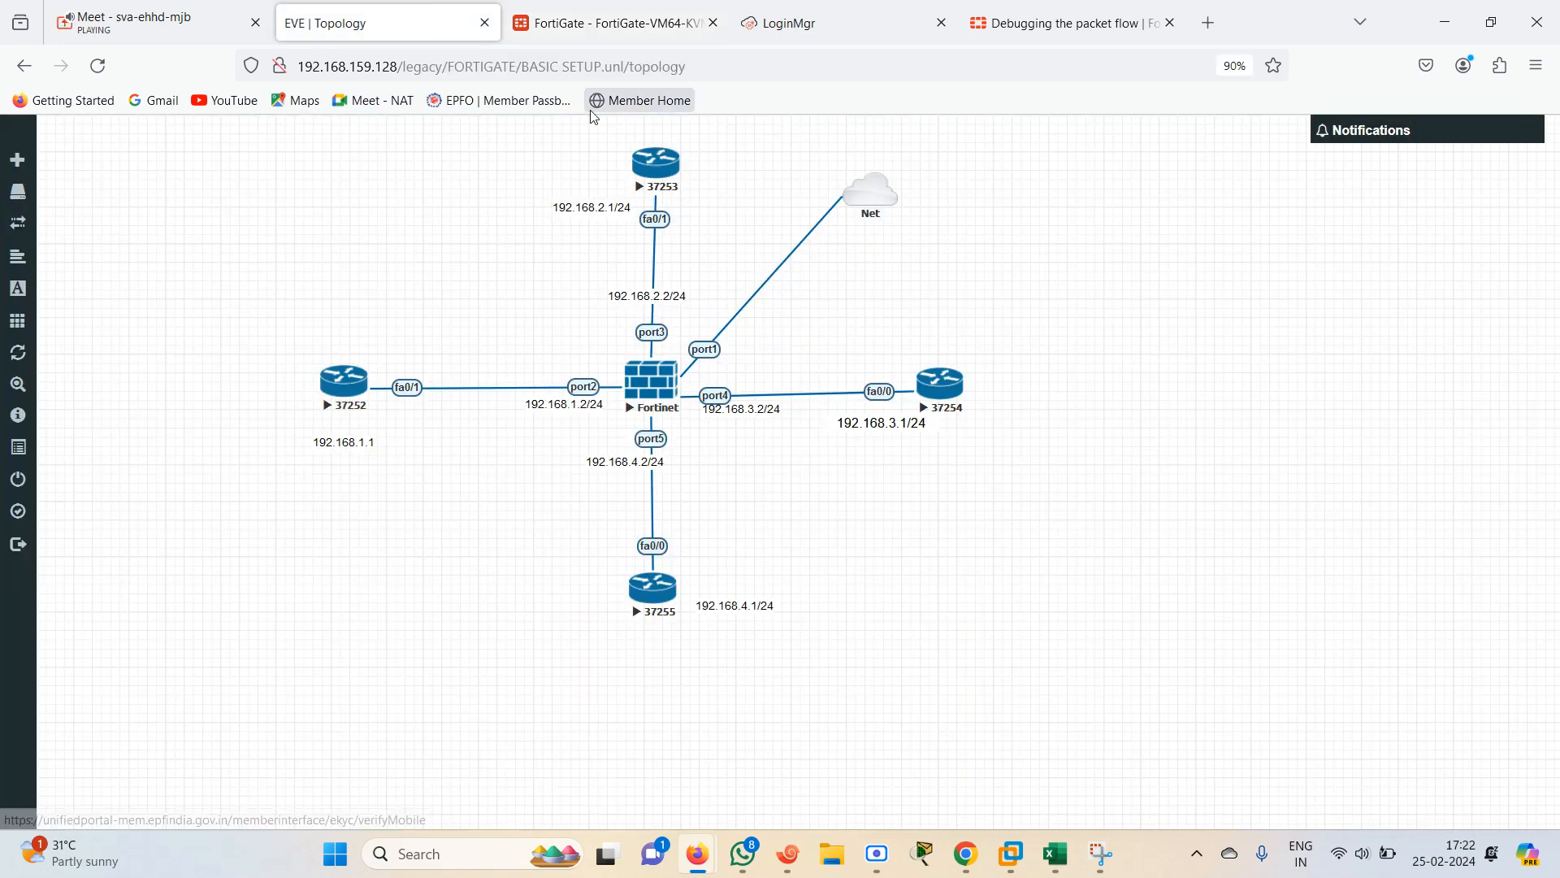
left_click(615, 23)
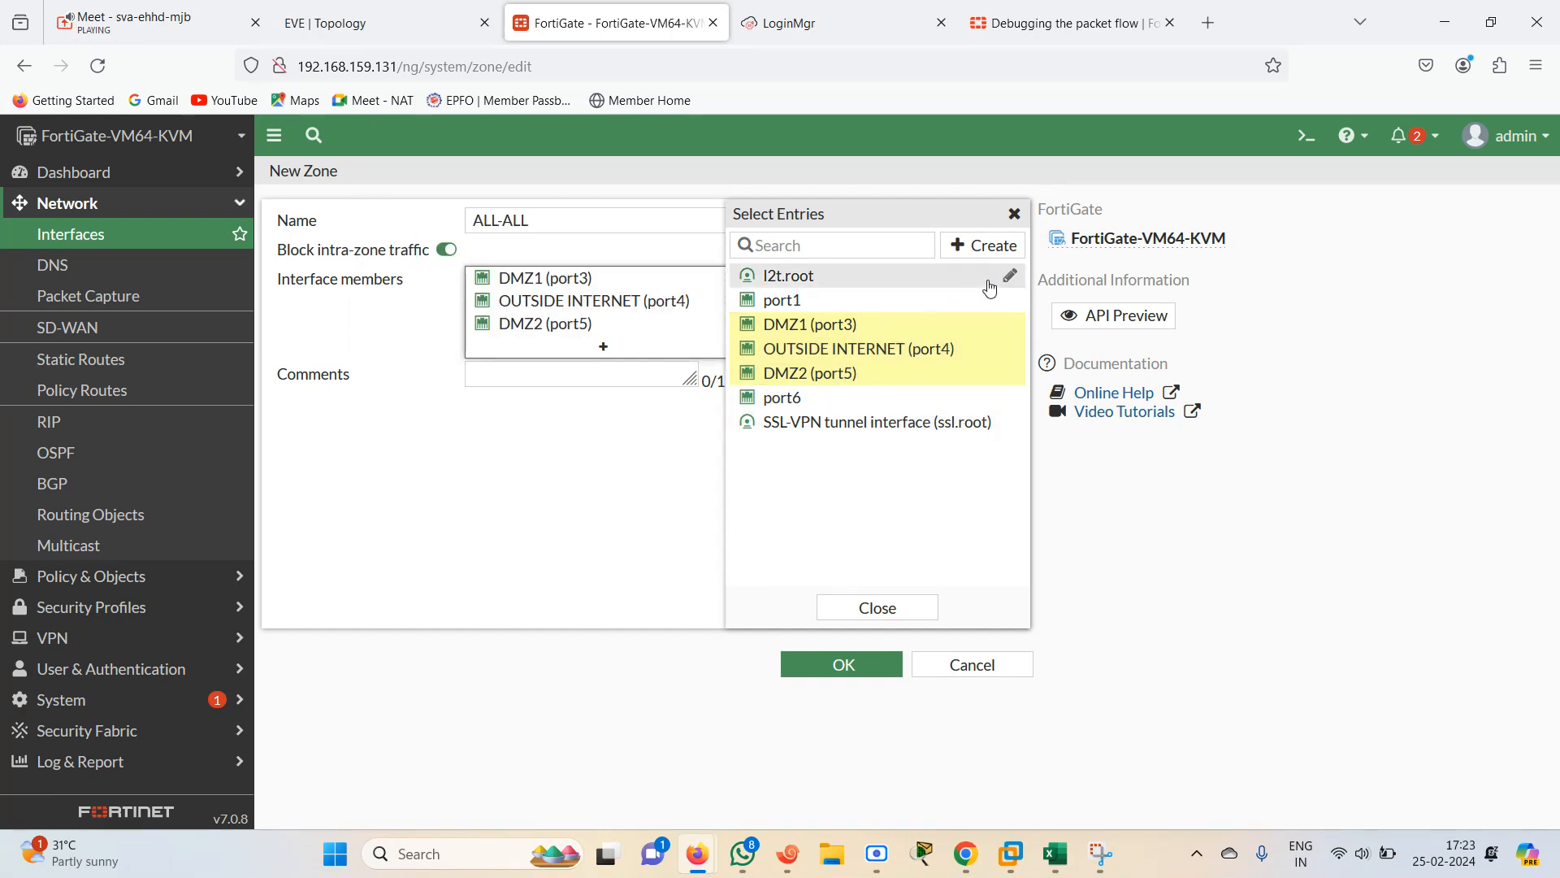
left_click(640, 579)
left_click(831, 668)
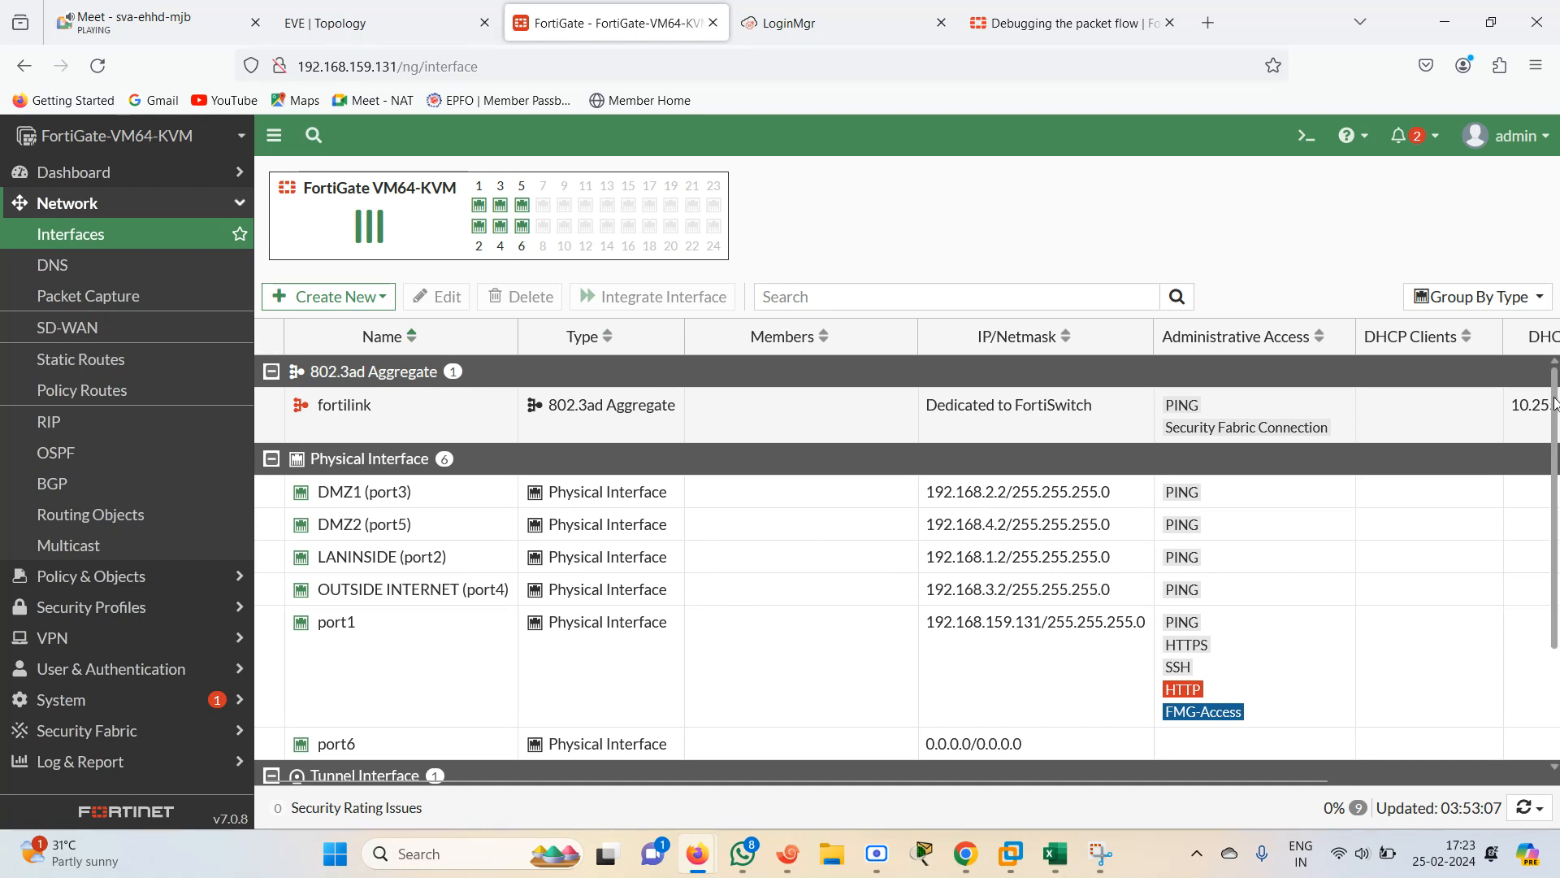
Create a new firewall policy named ZONE BASED POLICY with ALL-ALL as both incoming and outgoing interface
left_click(419, 751)
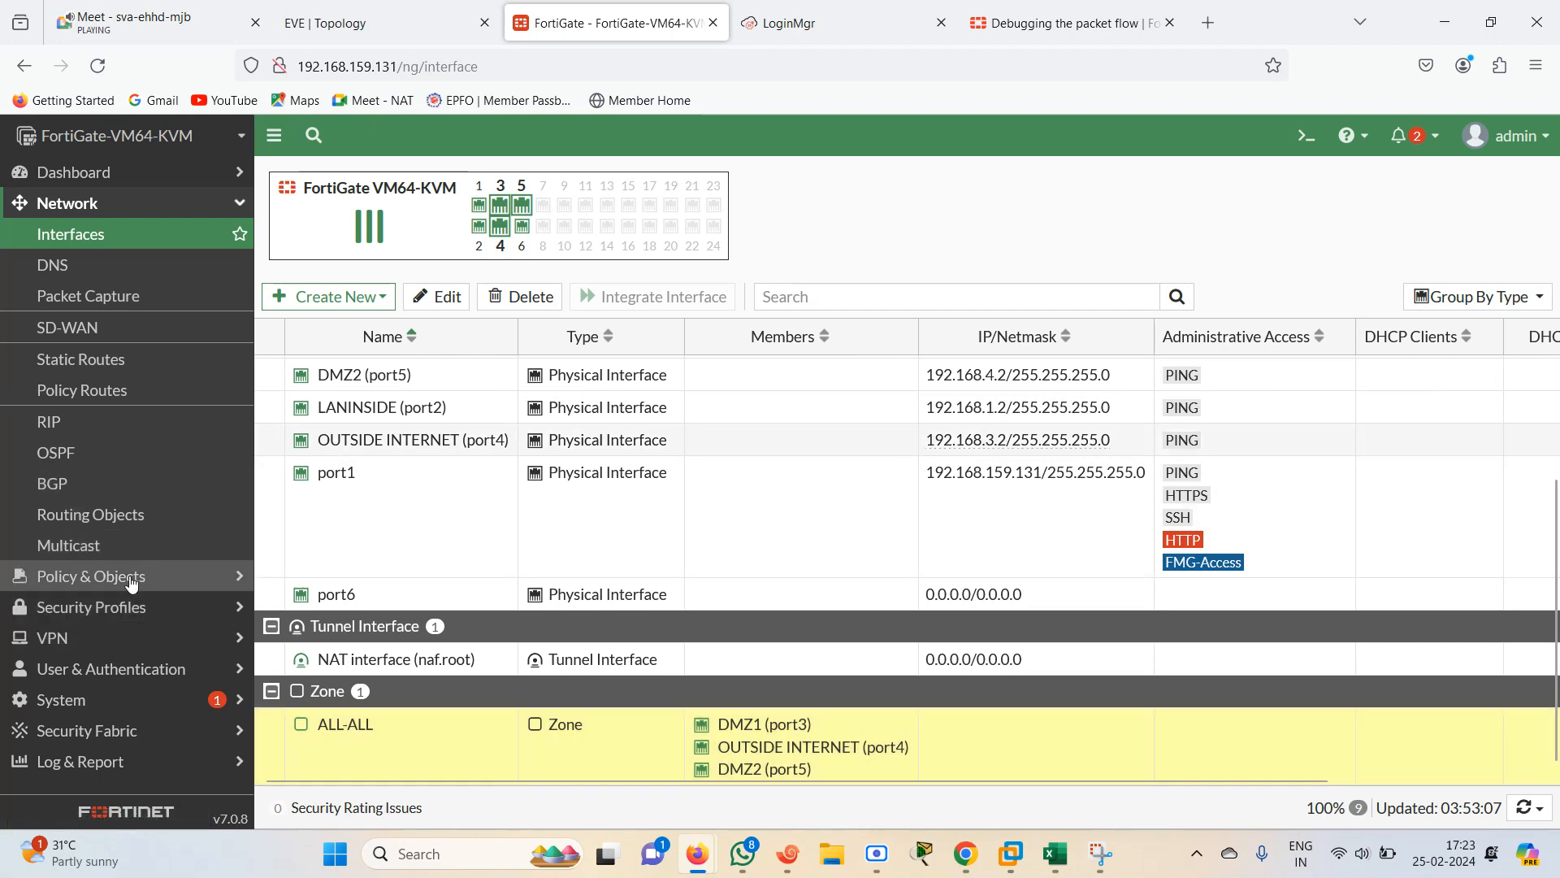
left_click(139, 576)
left_click(42, 265)
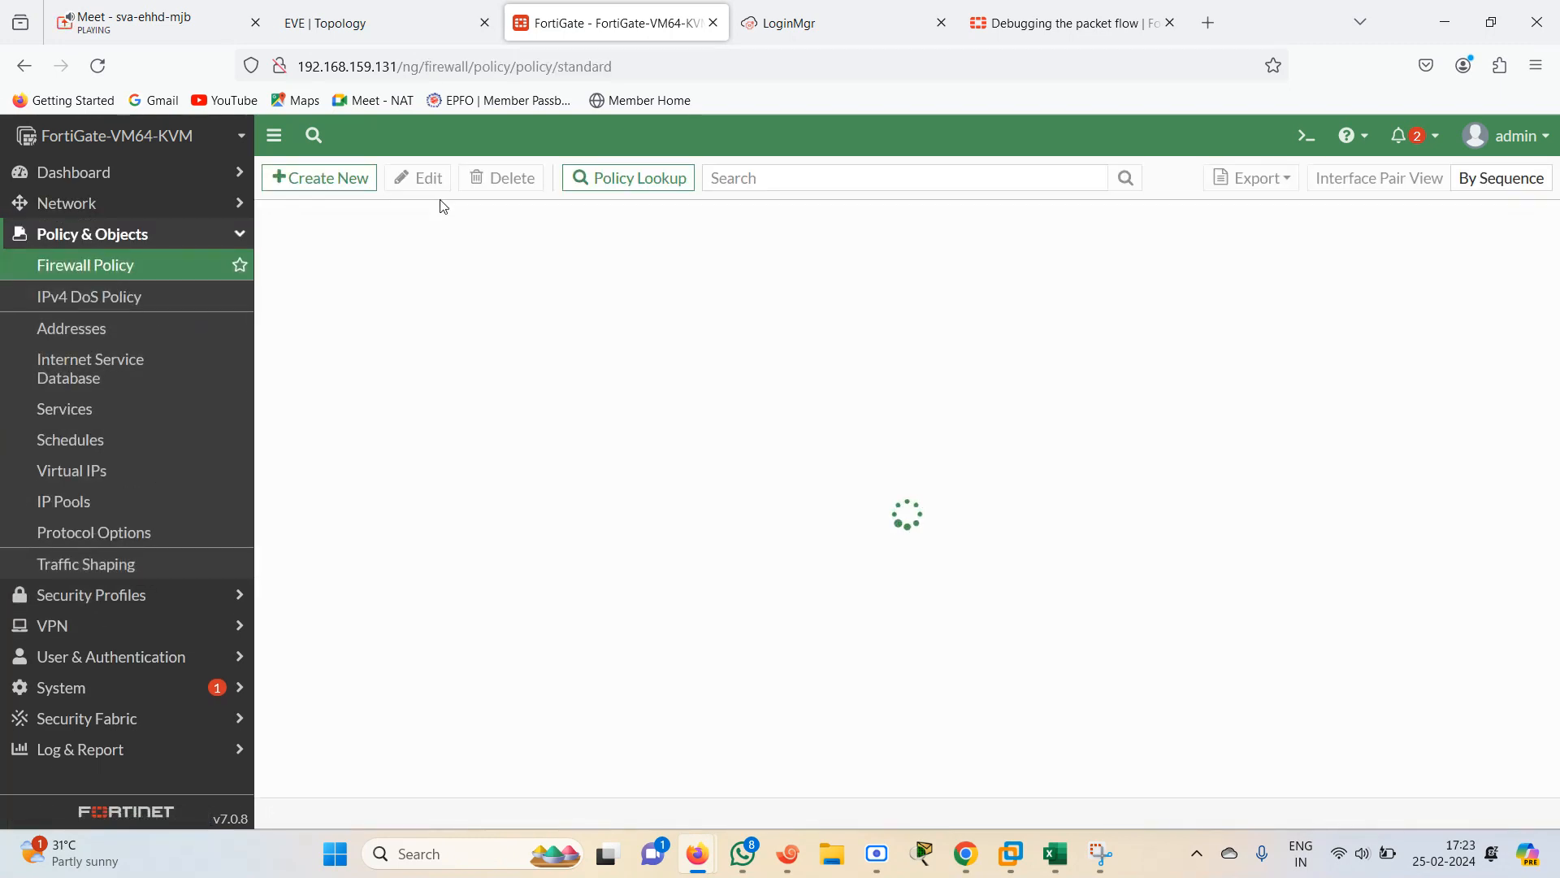
left_click(331, 186)
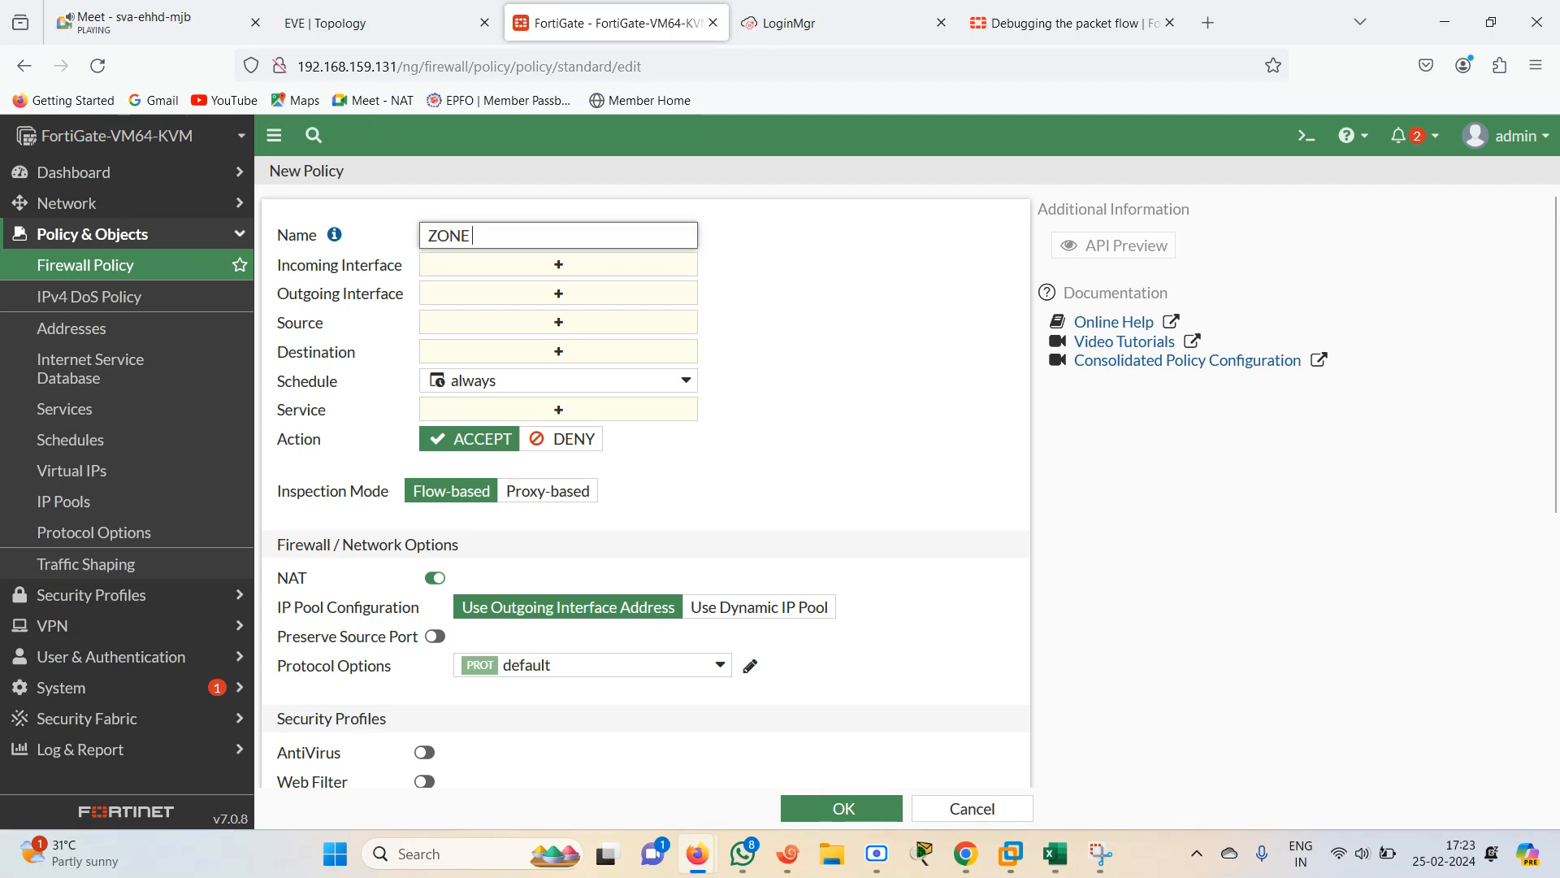
type("ZONE BASED POLICY")
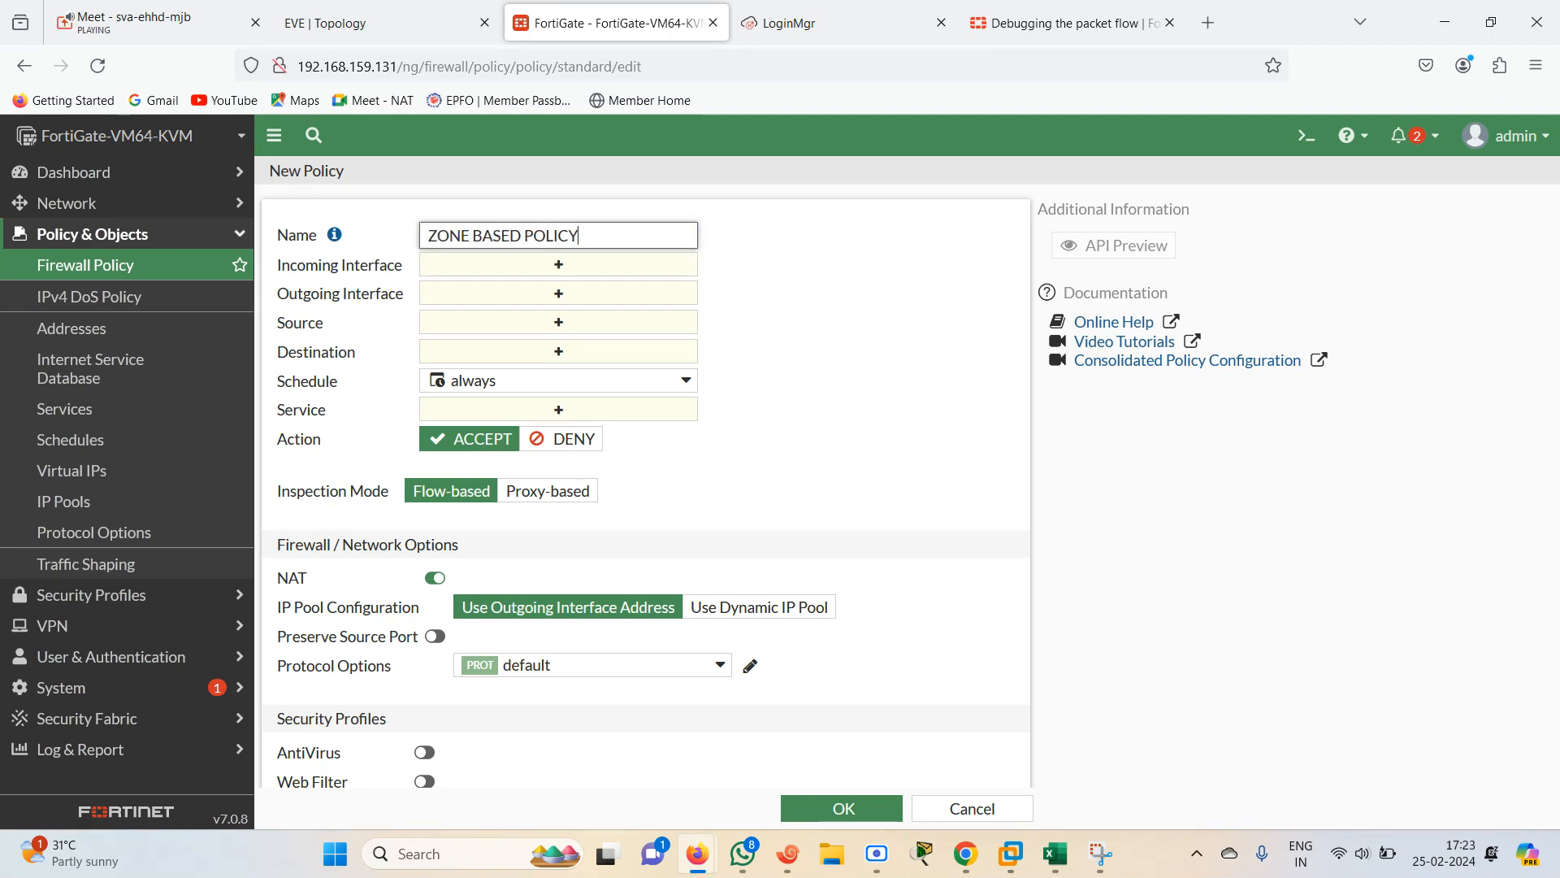
left_click(583, 268)
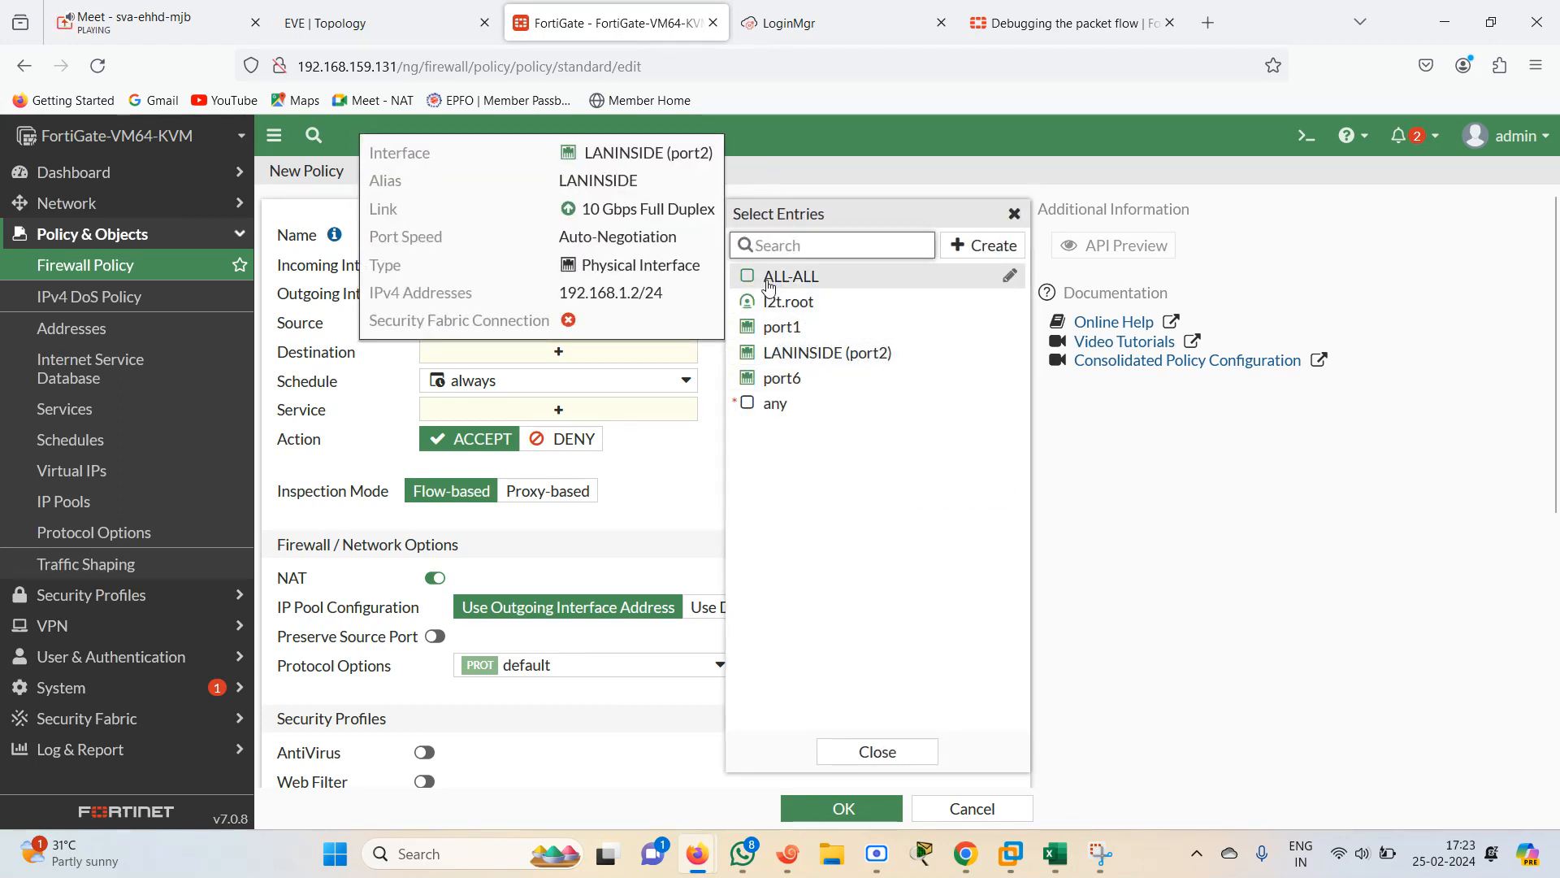
mouse_move(755, 284)
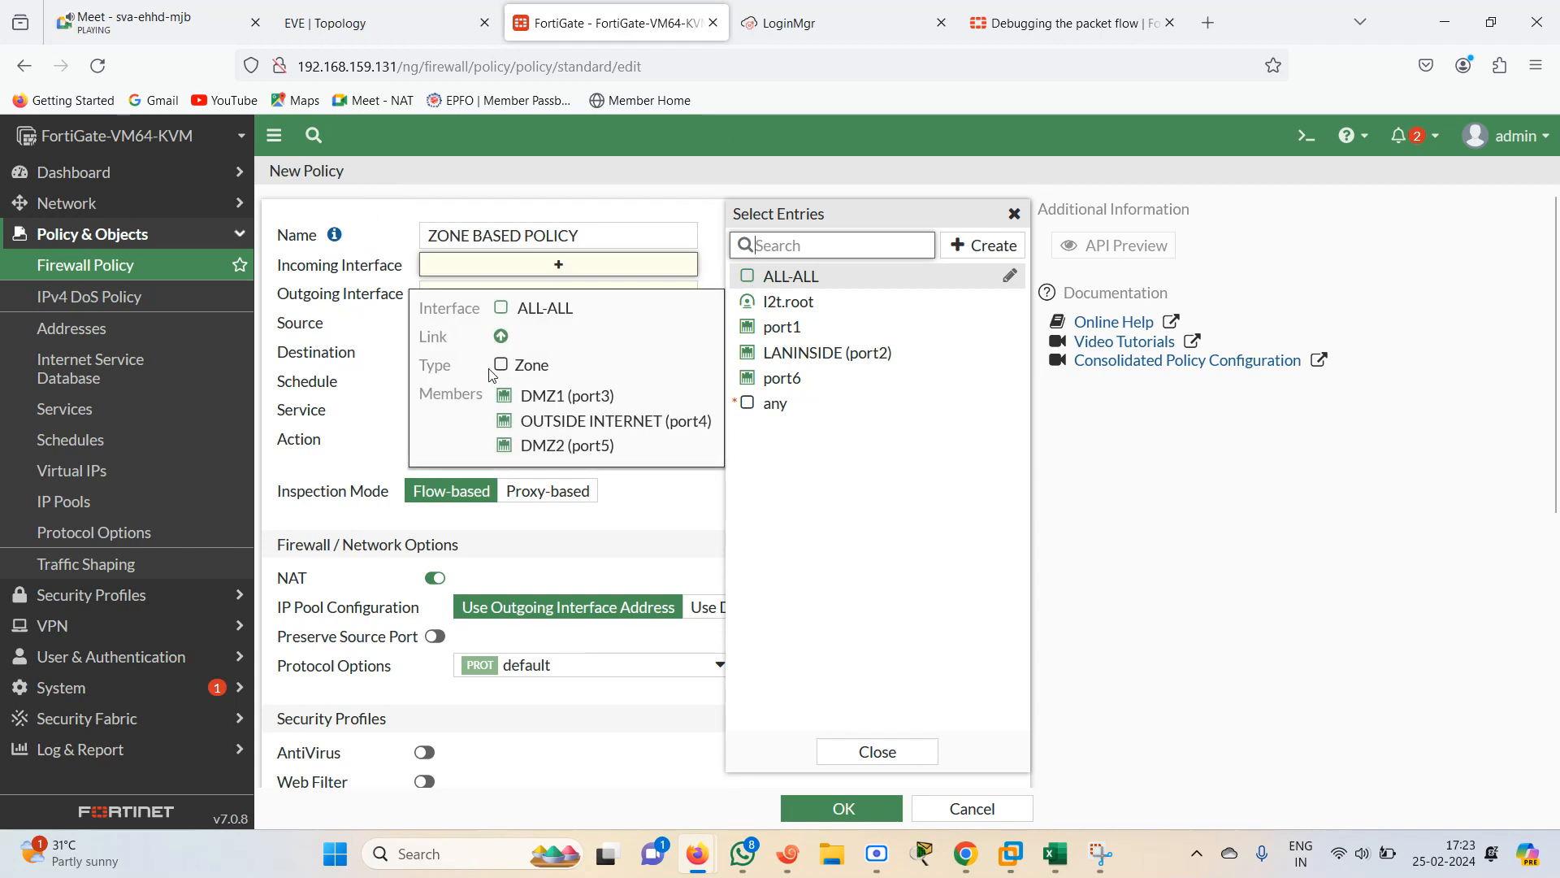
left_click(752, 282)
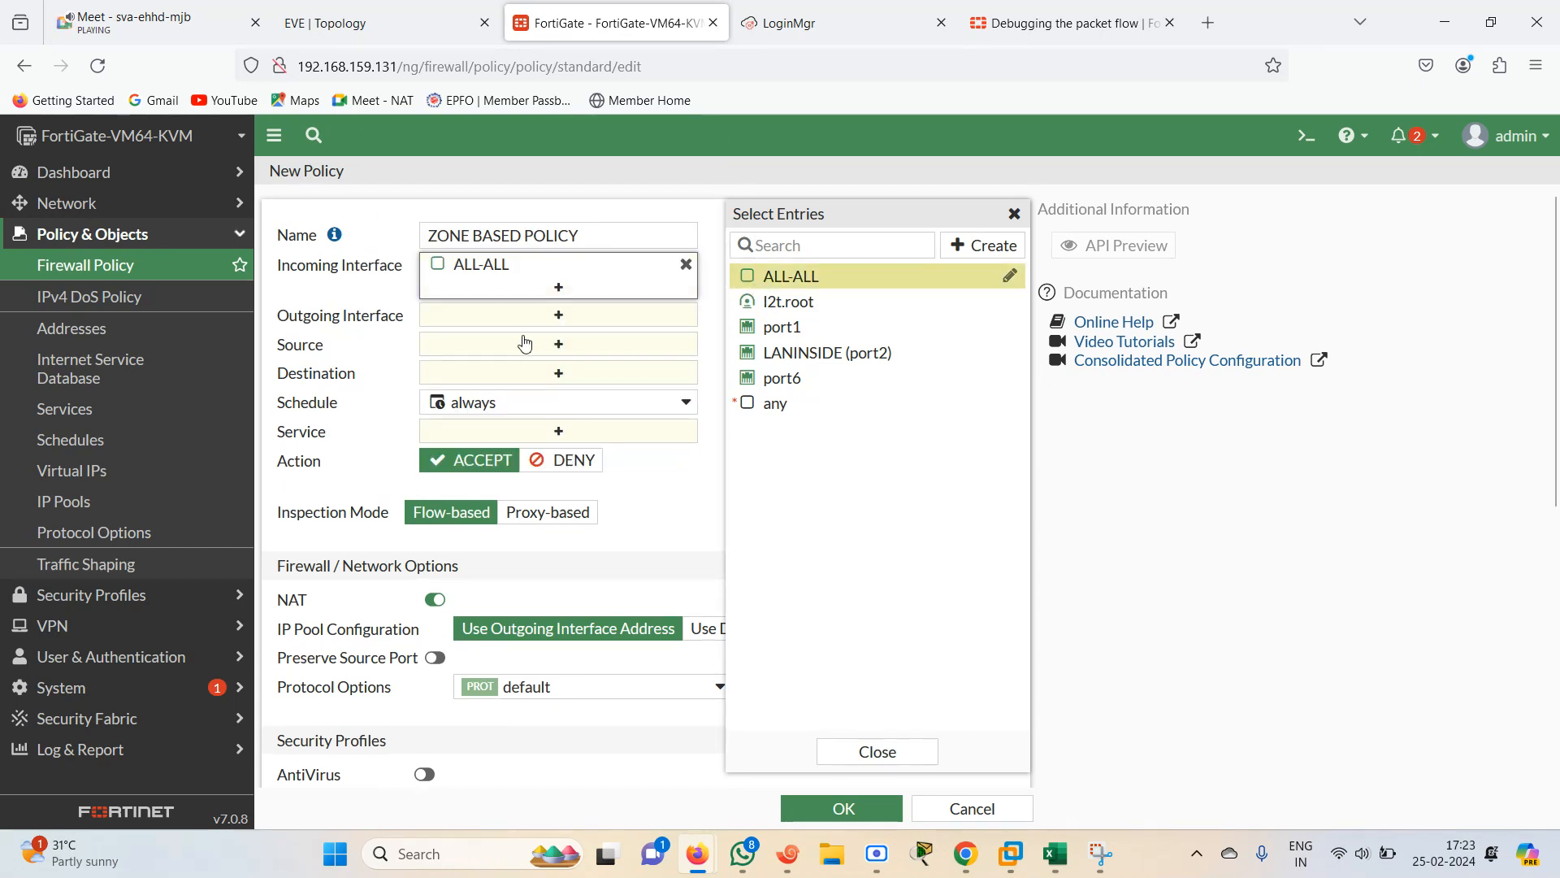
left_click(524, 317)
left_click(754, 280)
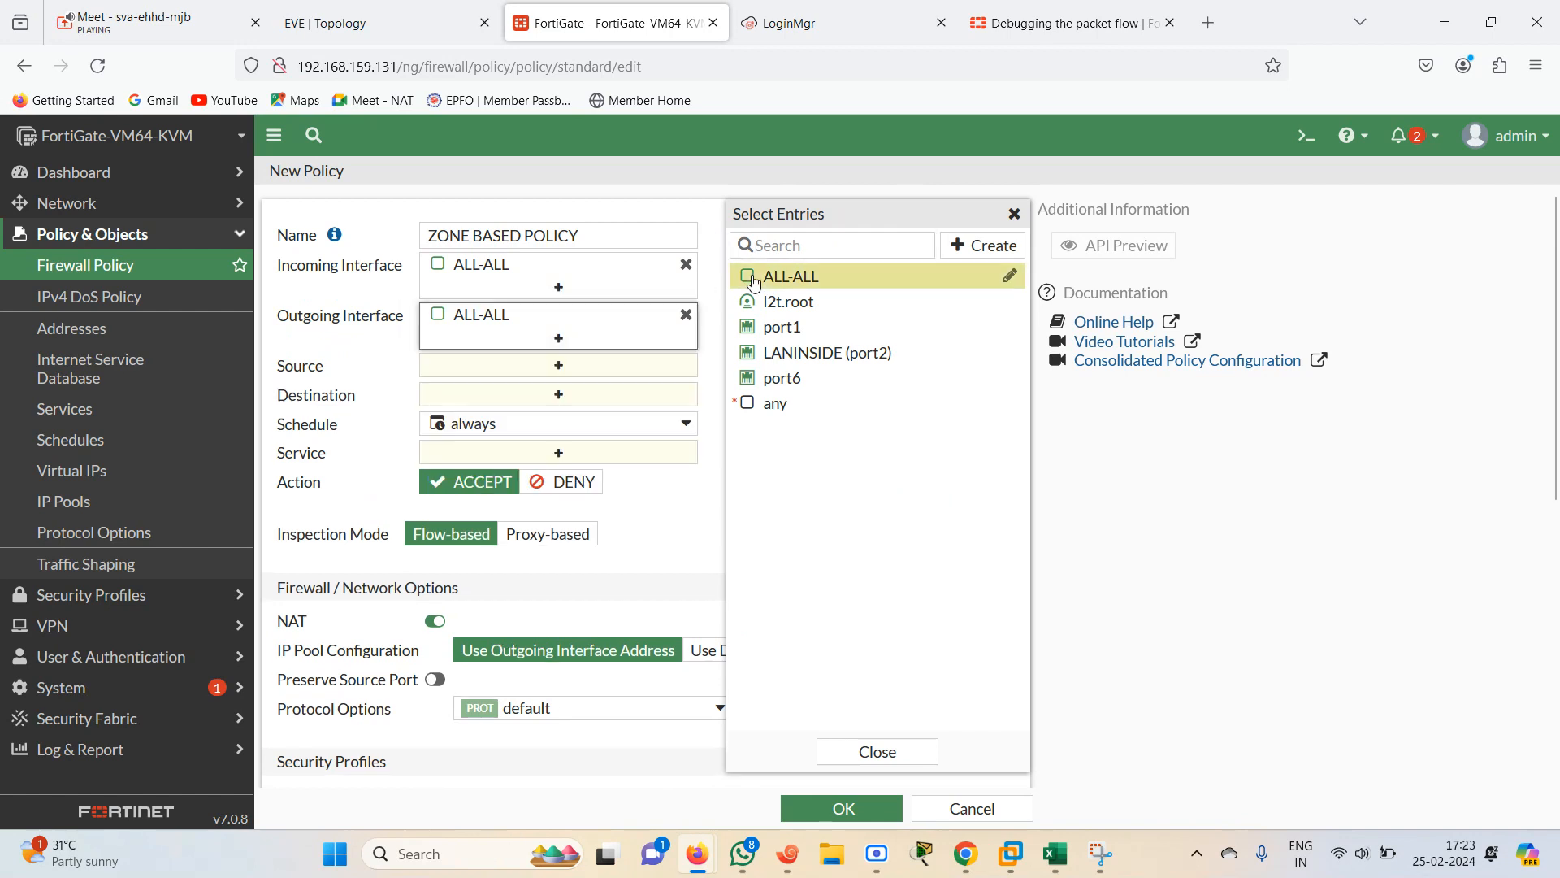
Set the policy's source and destination to all and service to ALL, then save the policy
left_click(543, 371)
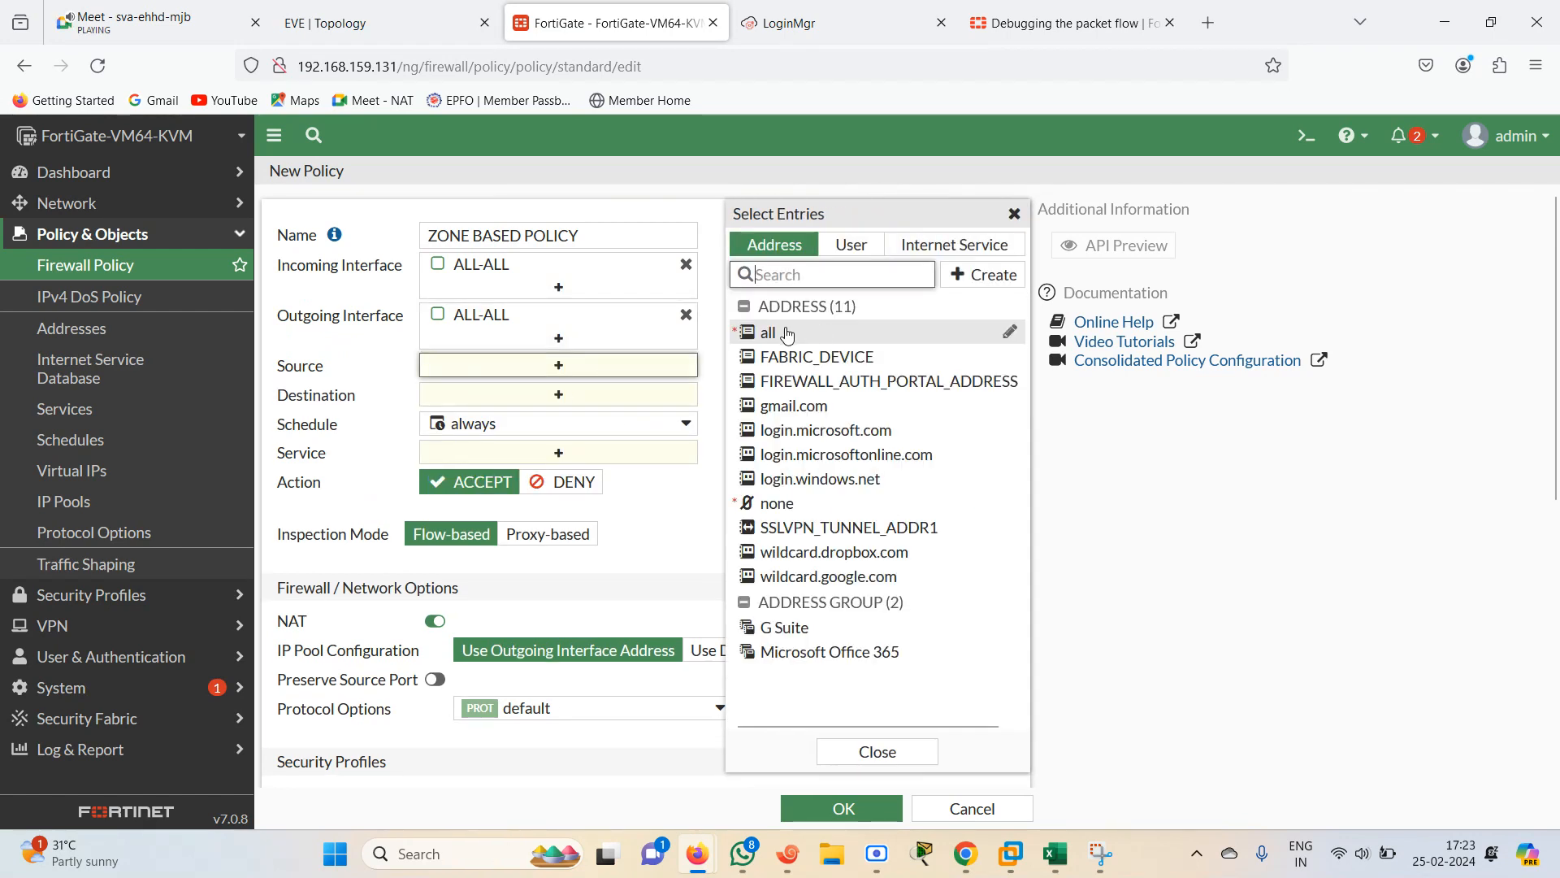
left_click(786, 334)
left_click(599, 417)
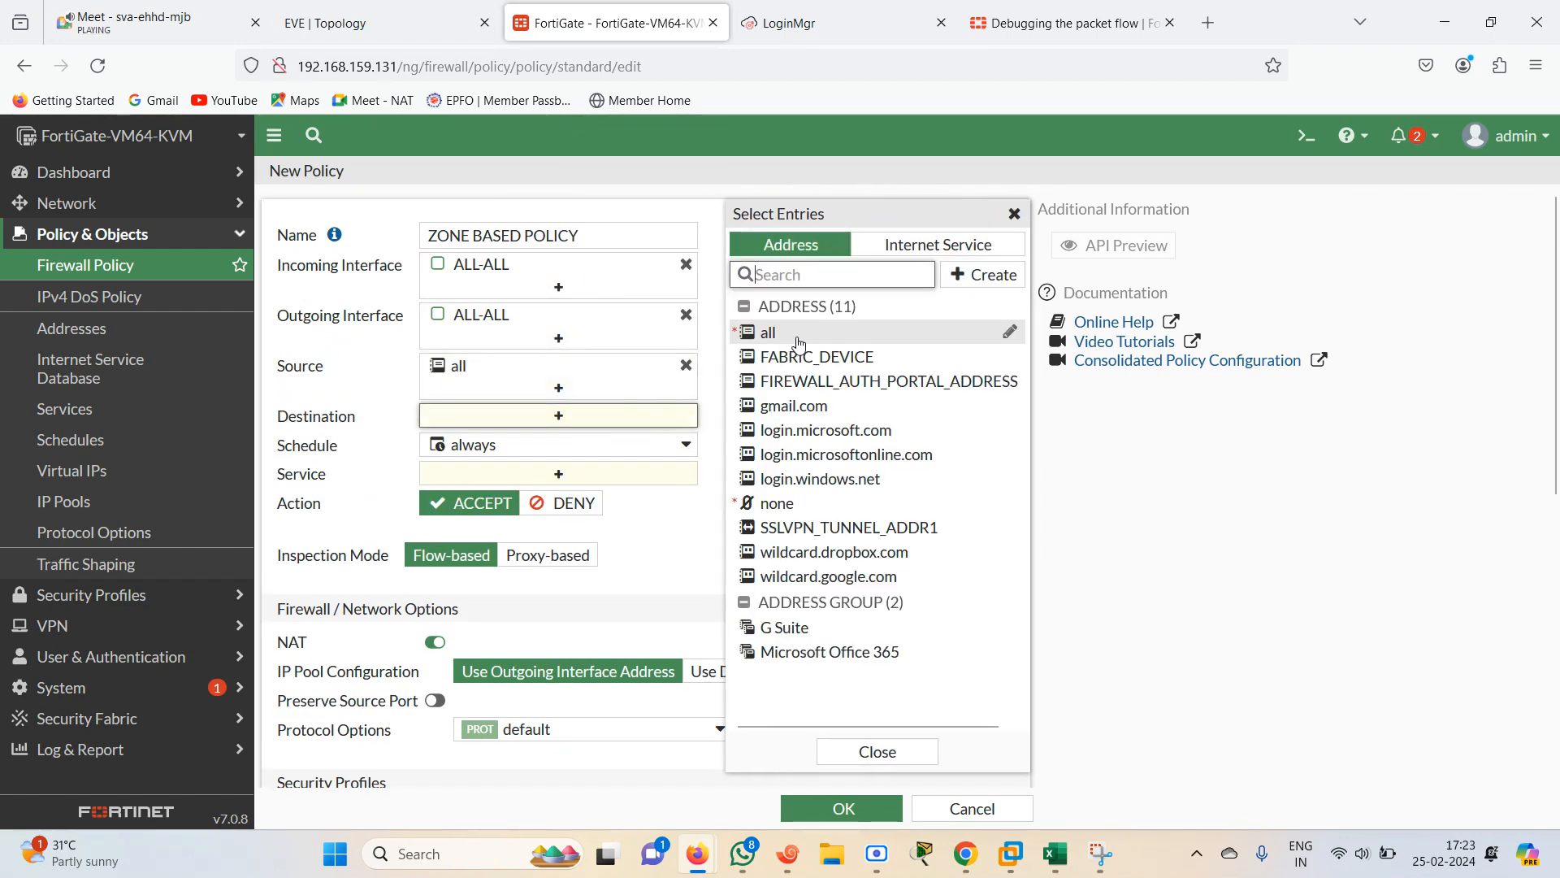
left_click(799, 341)
left_click(629, 494)
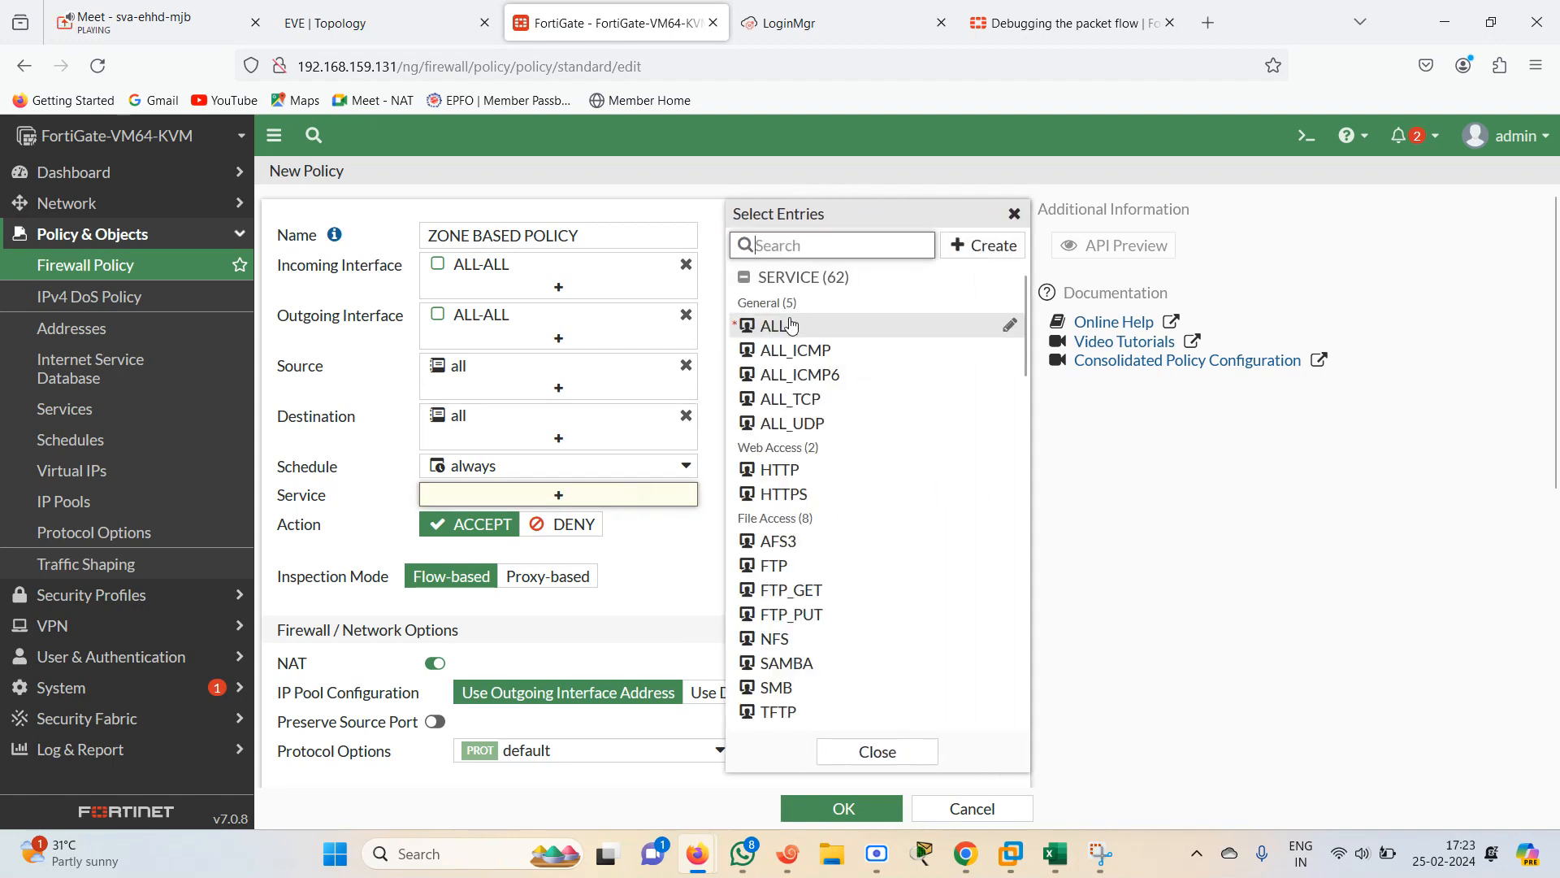
left_click(773, 325)
left_click(665, 608)
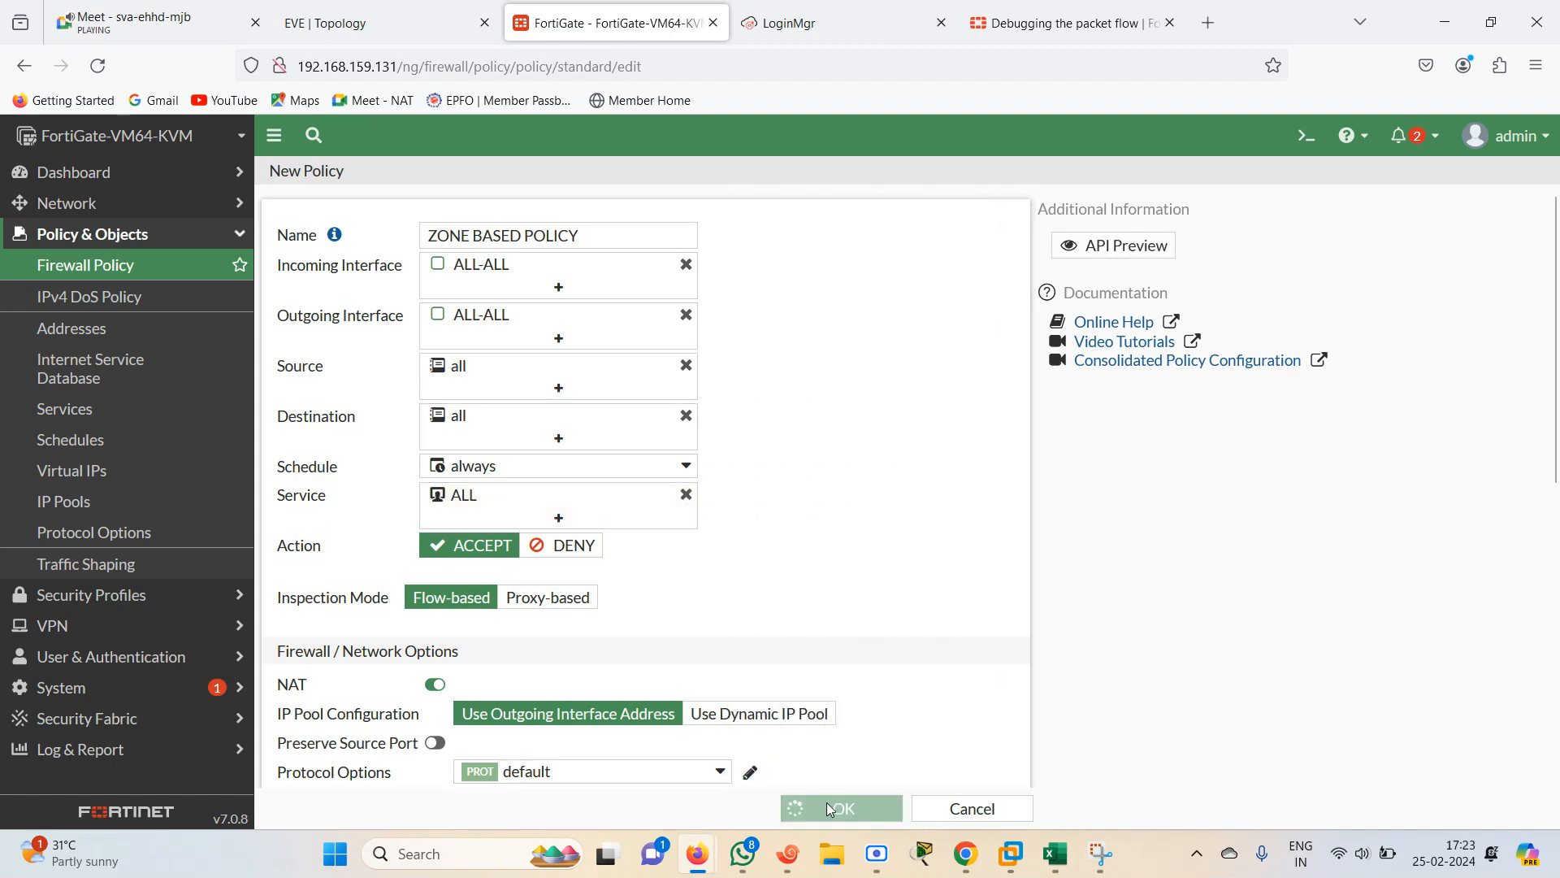
left_click(827, 802)
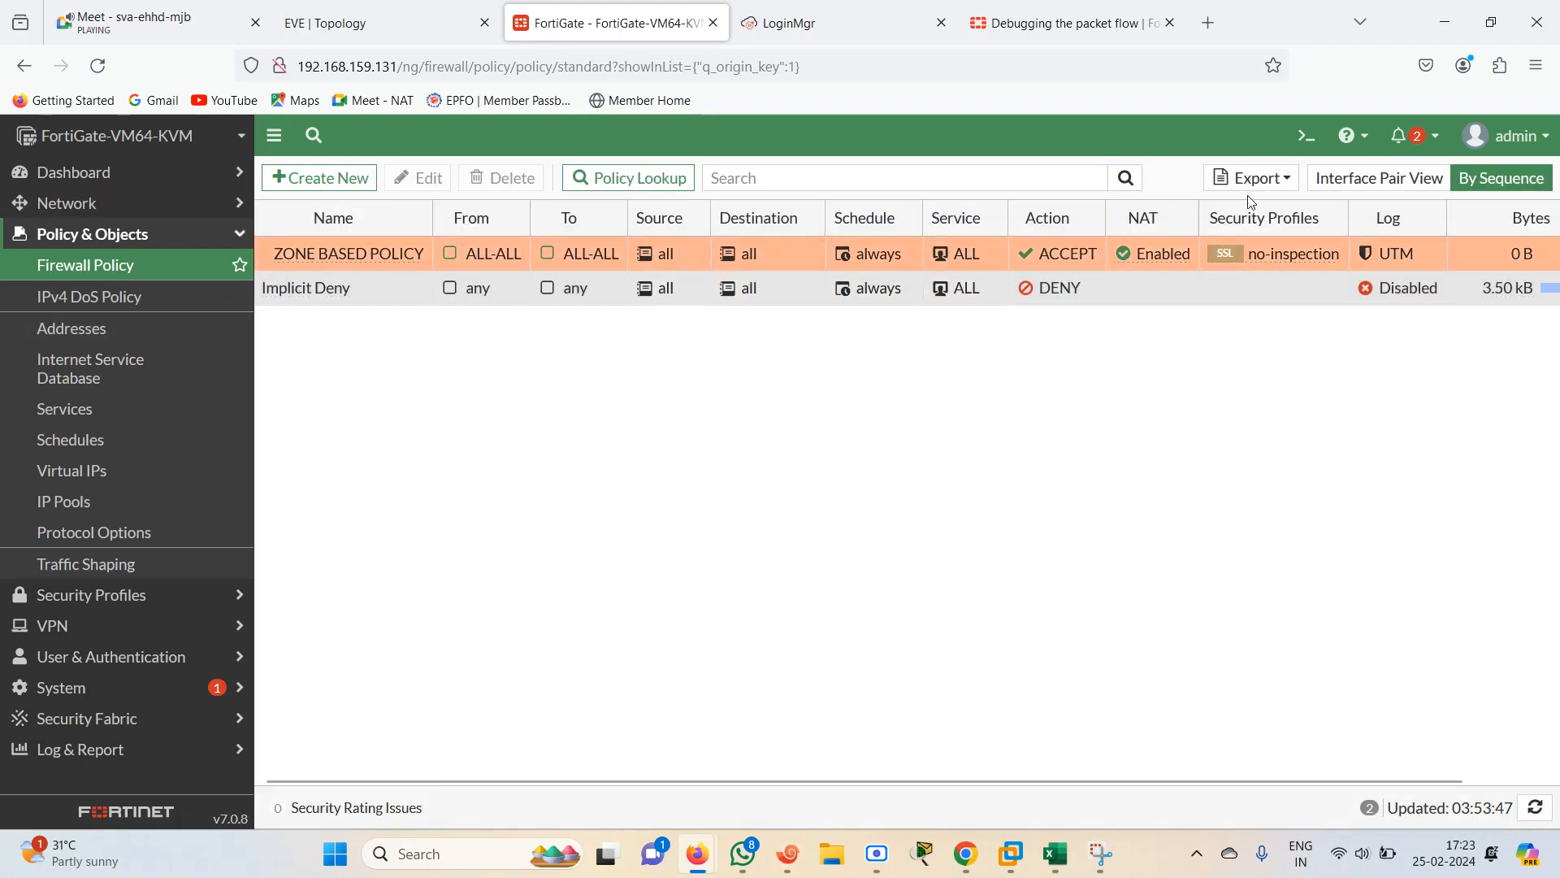
Ping 192.168.4.1 and 192.168.3.1 again from the R4 router console
left_click(790, 871)
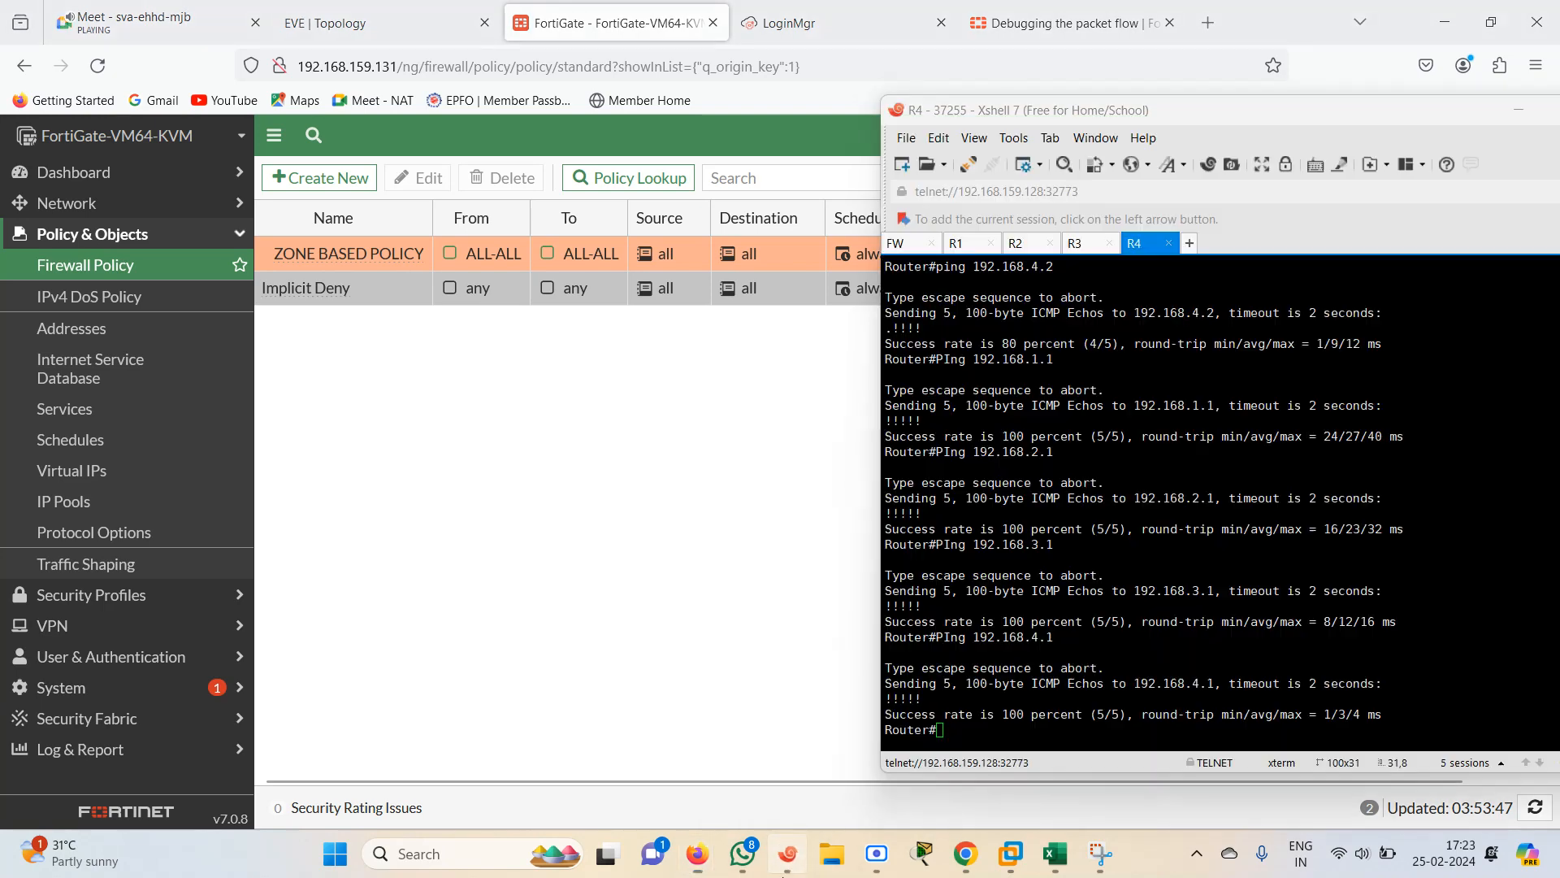
left_click(1021, 251)
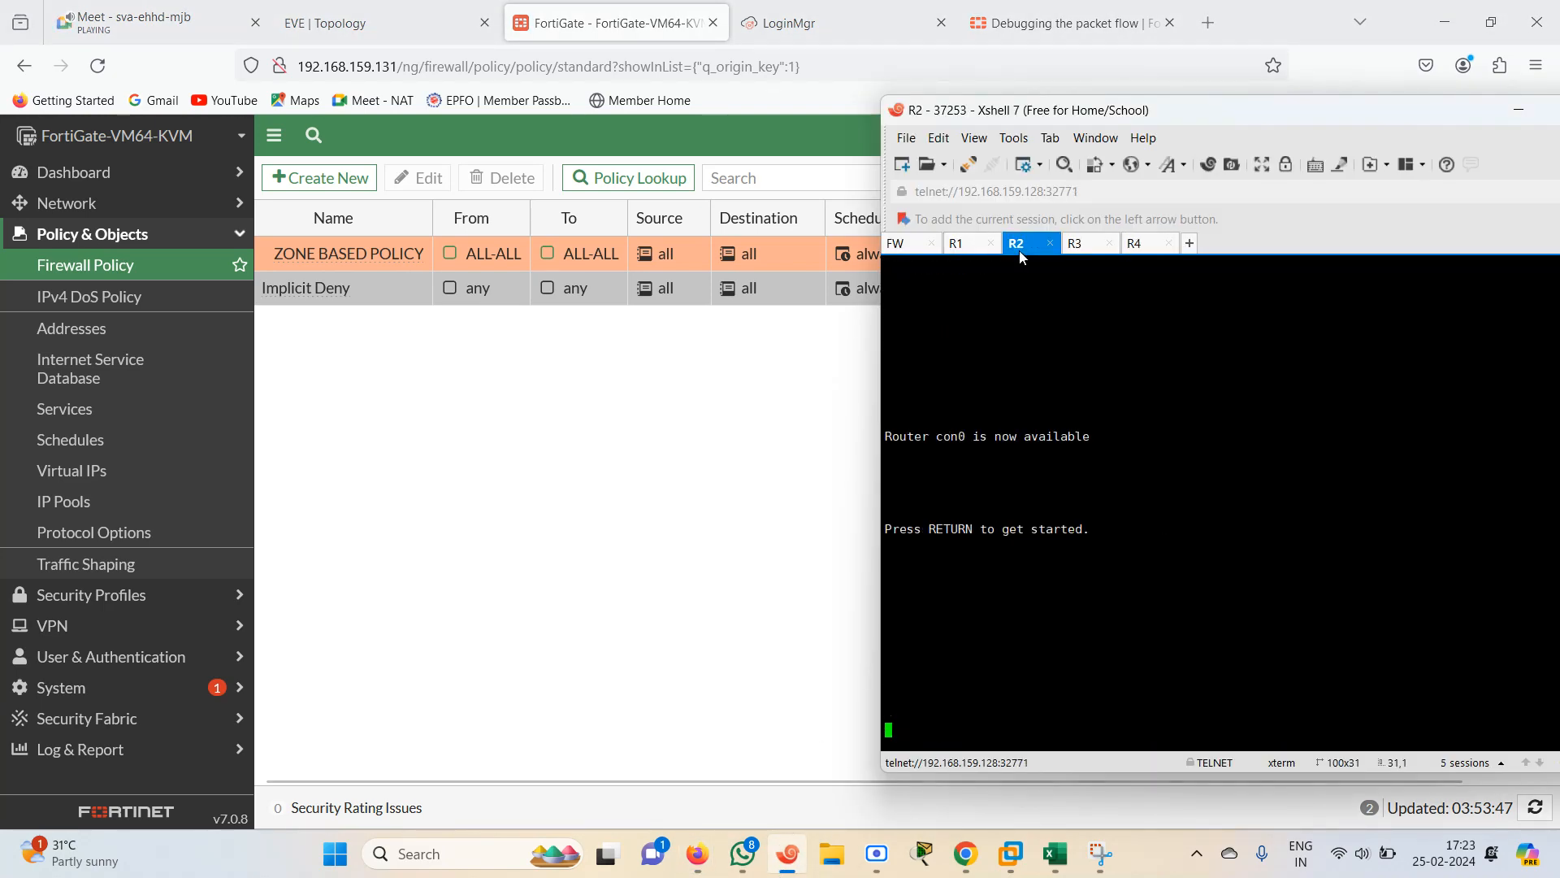
left_click(1150, 250)
key("Return")
key("Return")
key("Return")
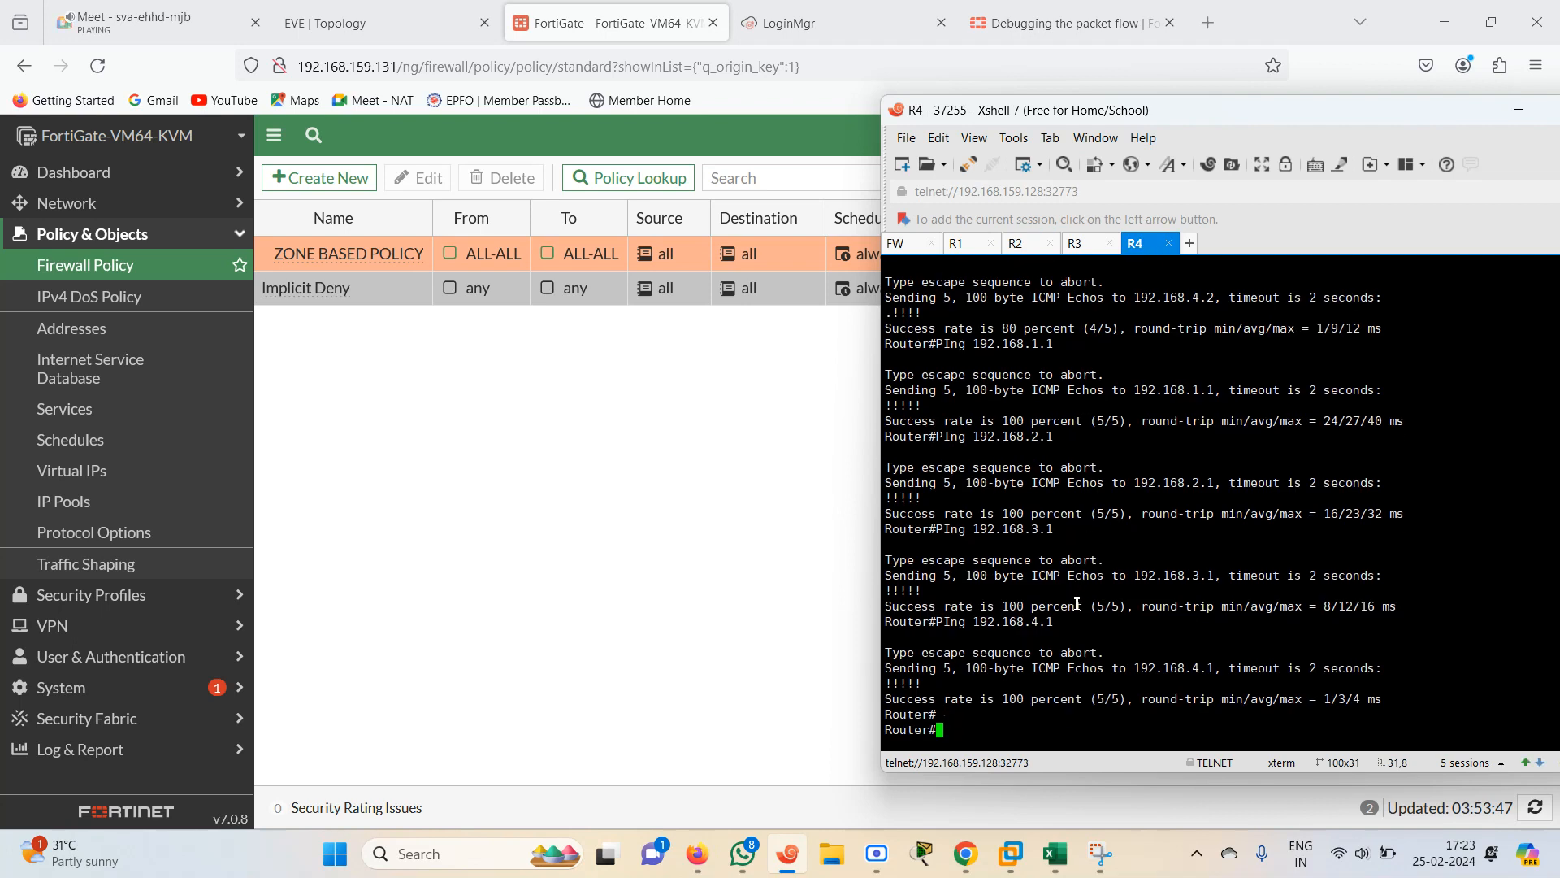
key("Up")
key("Return")
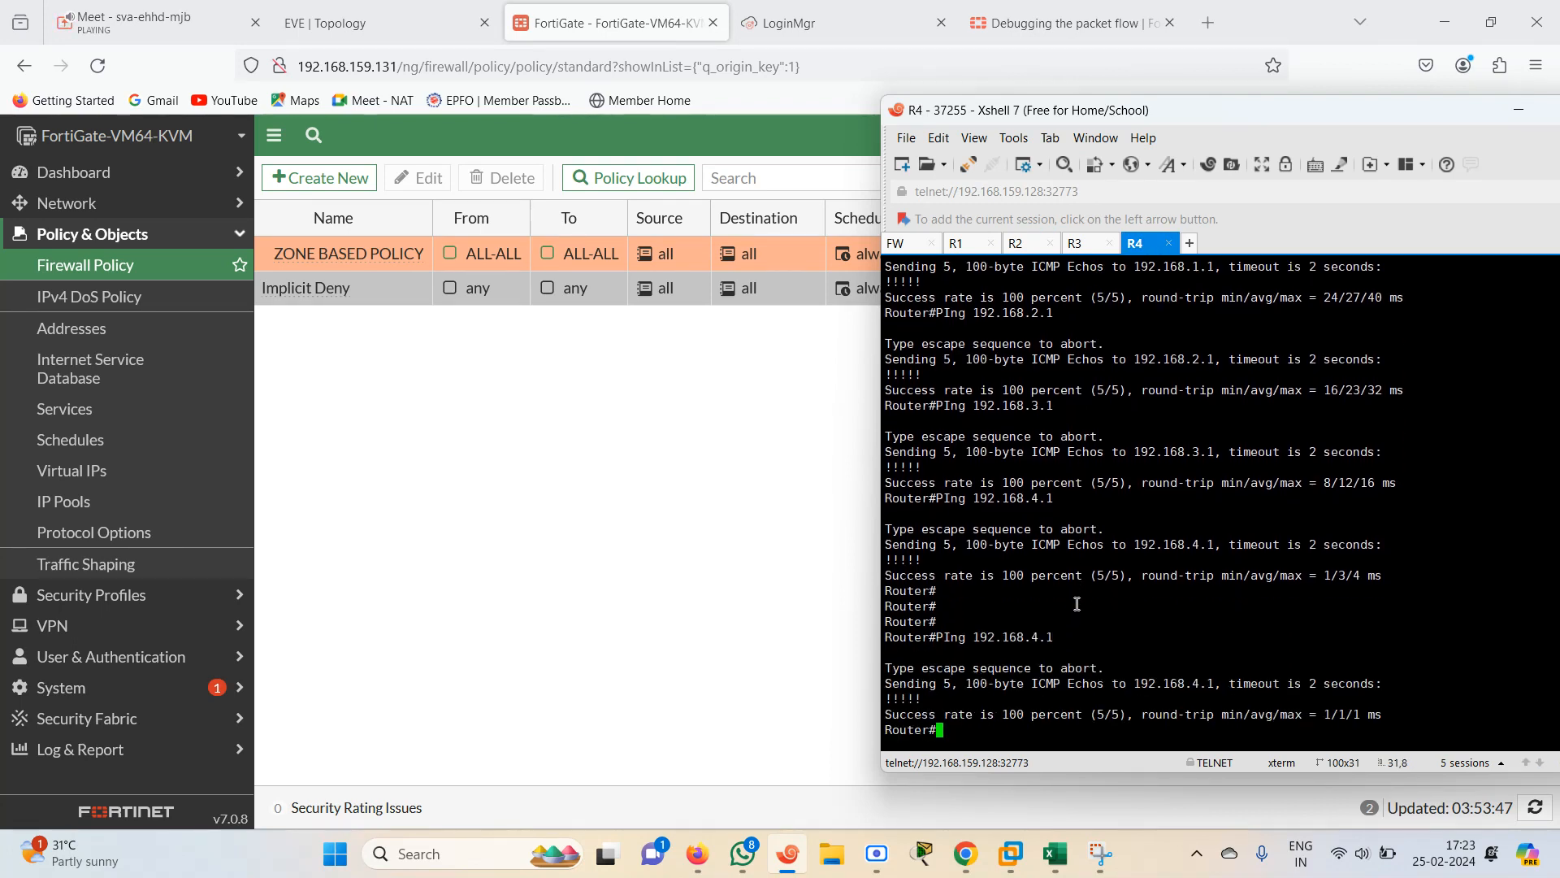
key("Up")
key("Up")
key("Return")
Ping 1.1.1.1 from the R4 router console
type("PI")
key("Tab")
type("1")
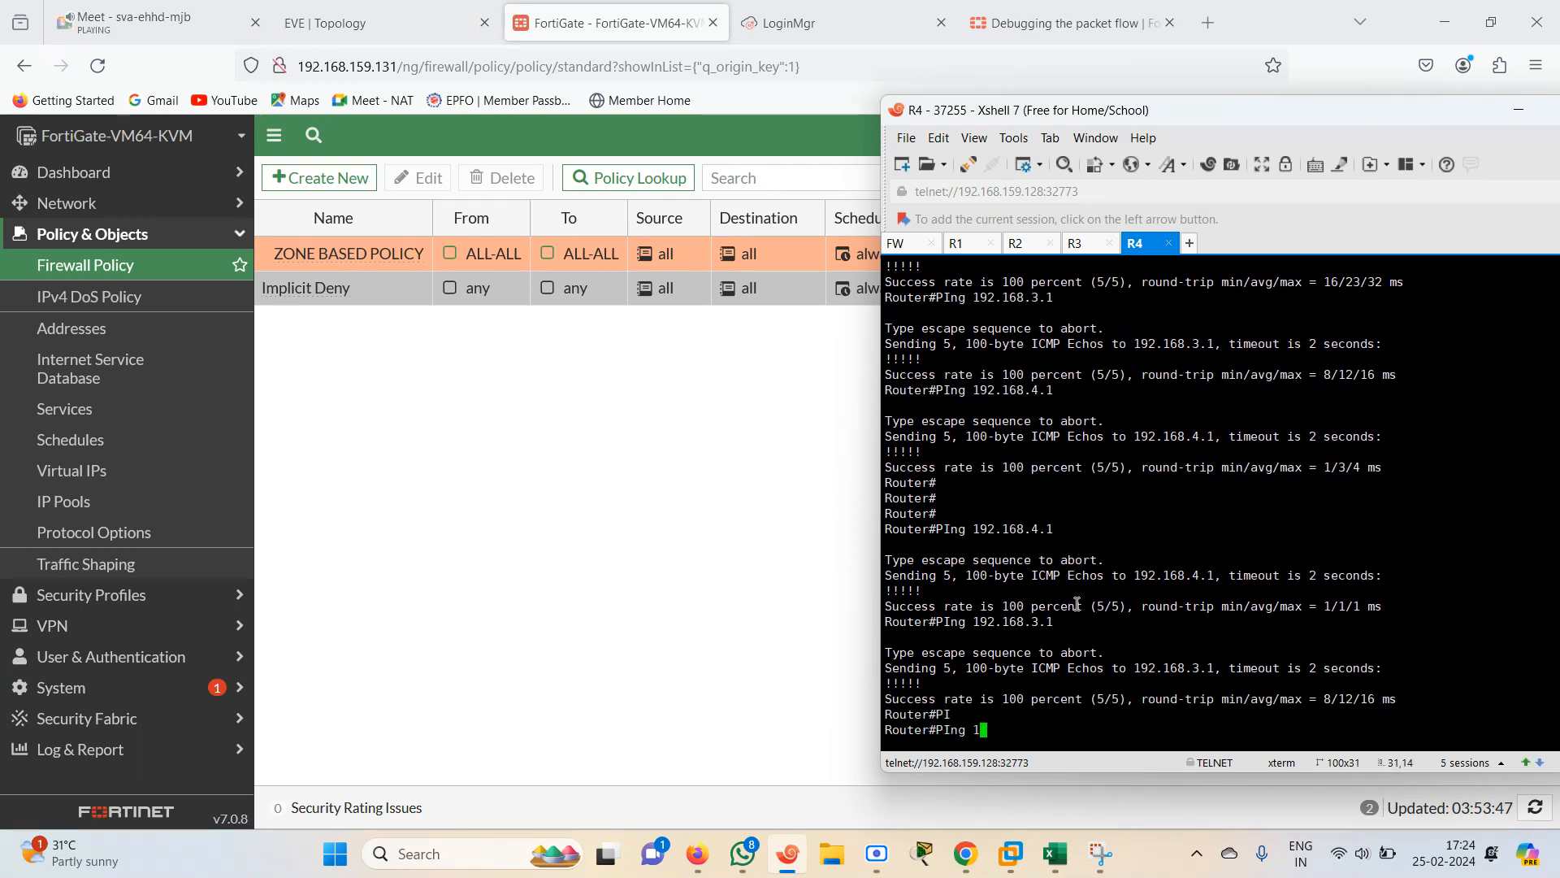
type(".1.1.1")
key("Return")
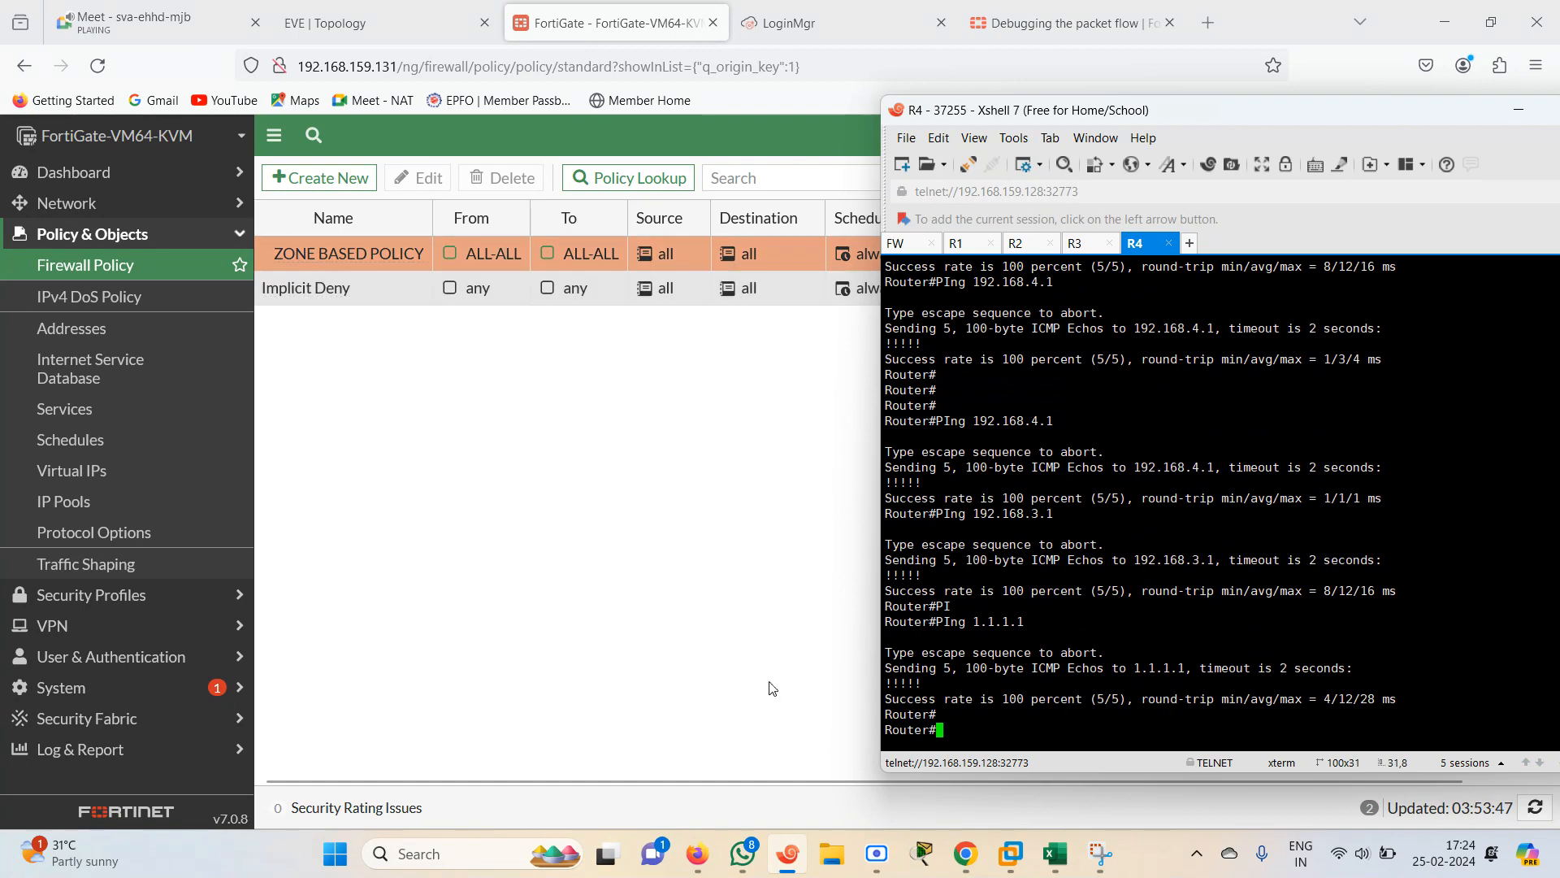
Switch to the NSE4 spreadsheet and mark ZONE IMPLEMENTATION as DONE
left_click(1055, 854)
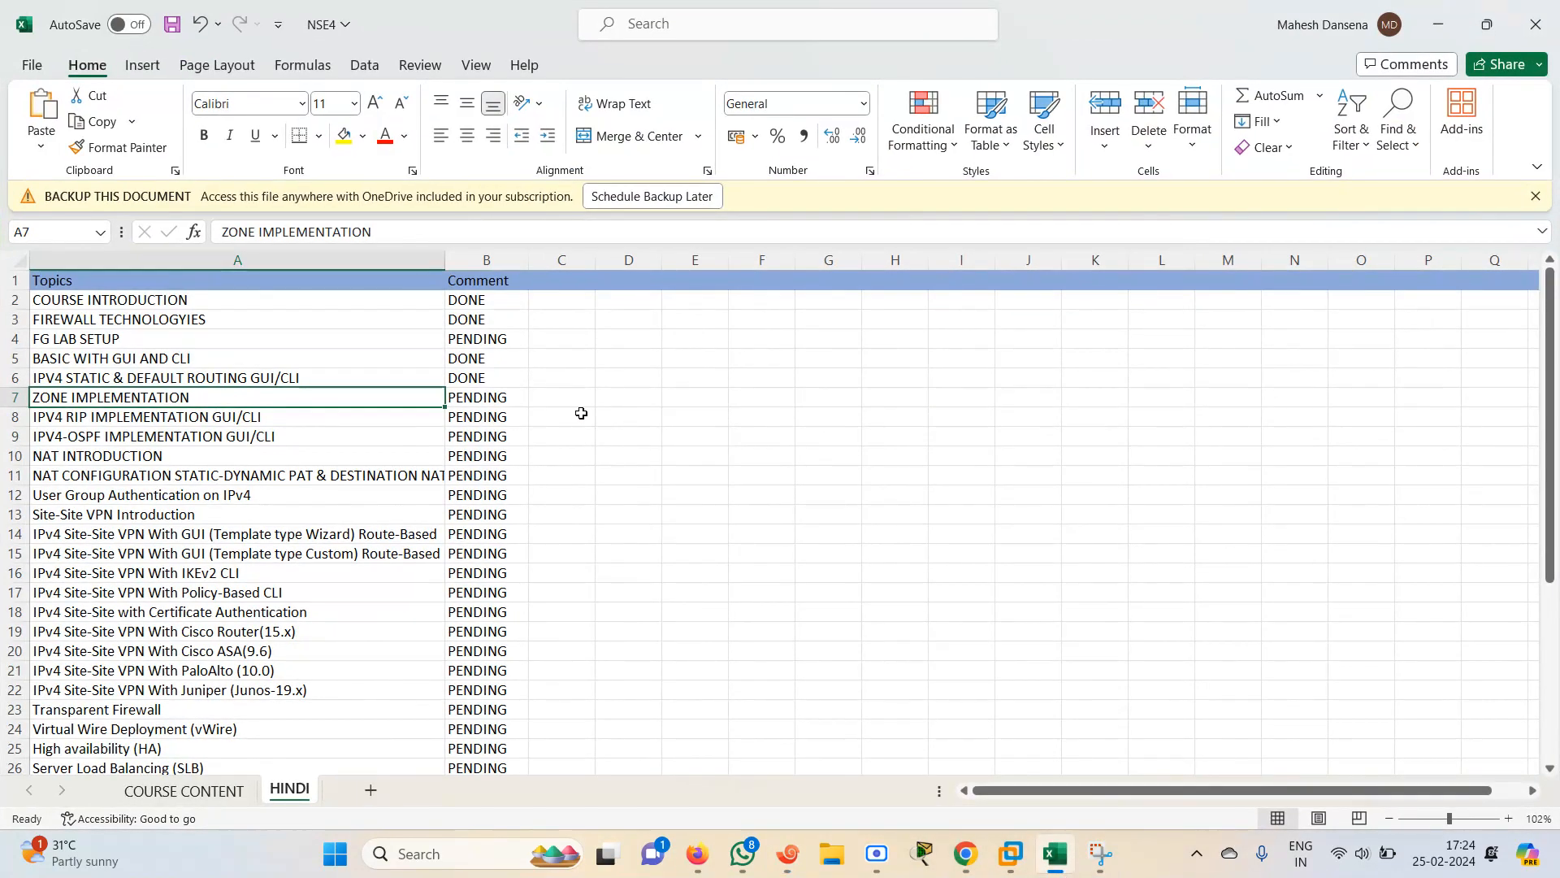
key("Right")
type("DONE")
key("Left")
key("Right")
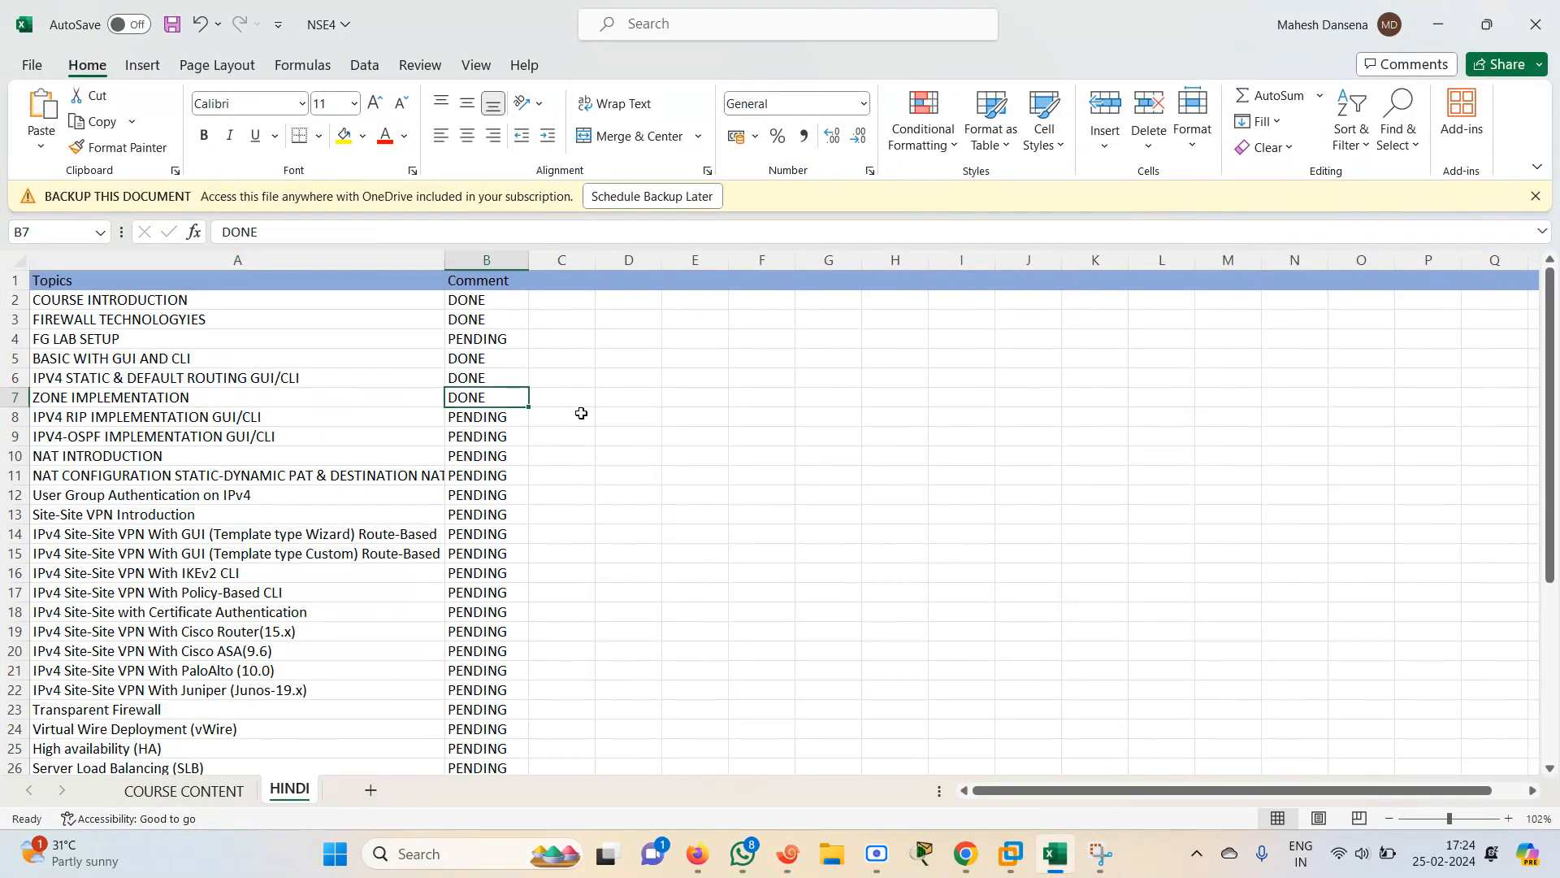
key("Left")
key("Down")
key("Up")
key("Down")
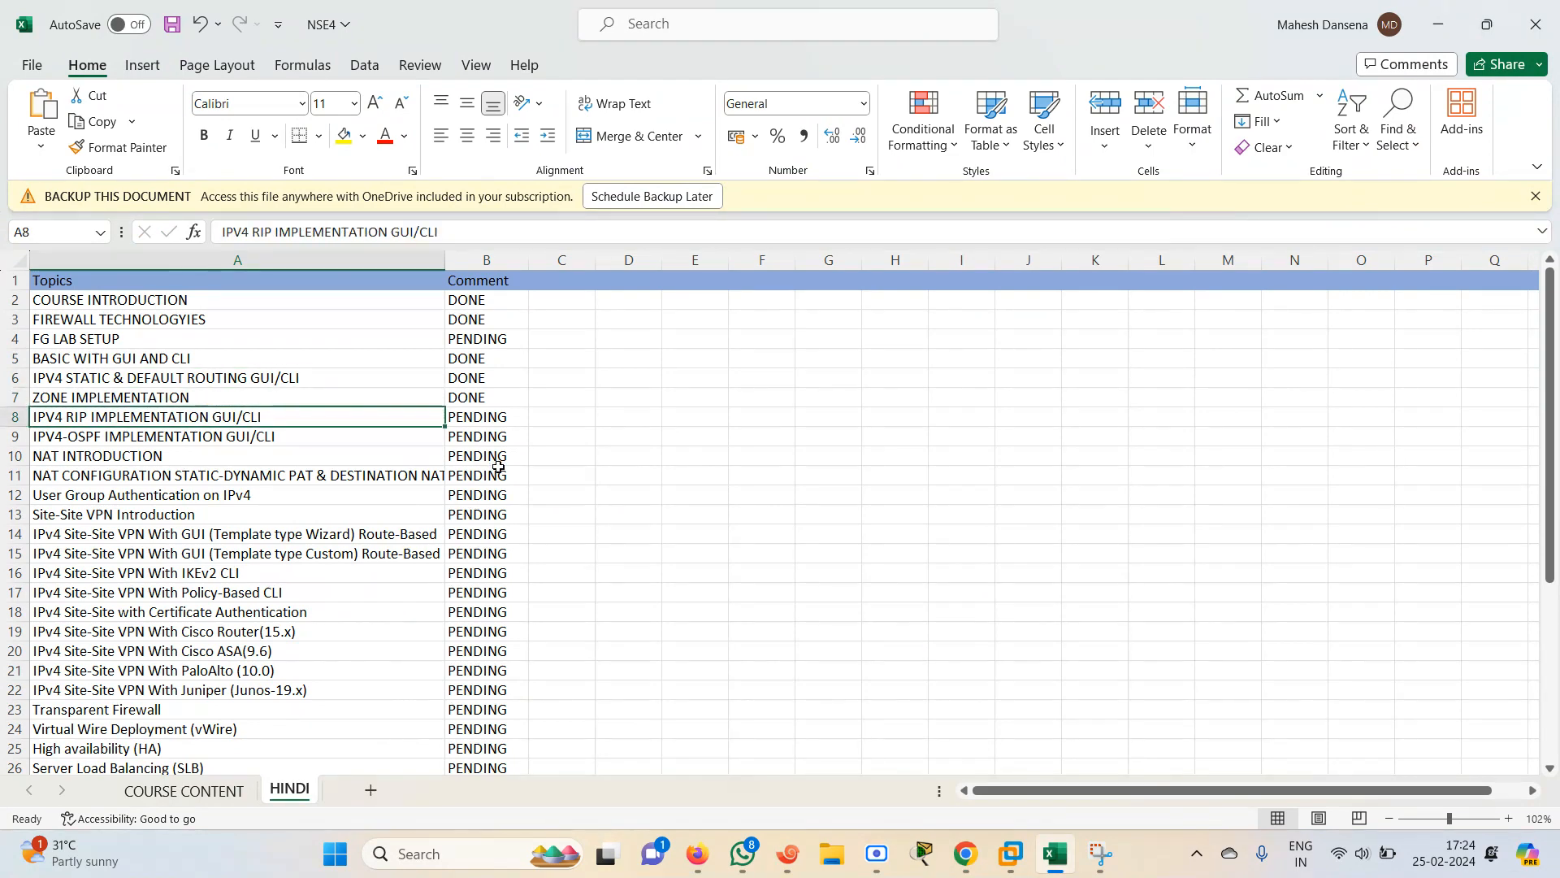
key("Up")
key("shift")
key("shift")
key("shift")
key("shift")
key("shift")
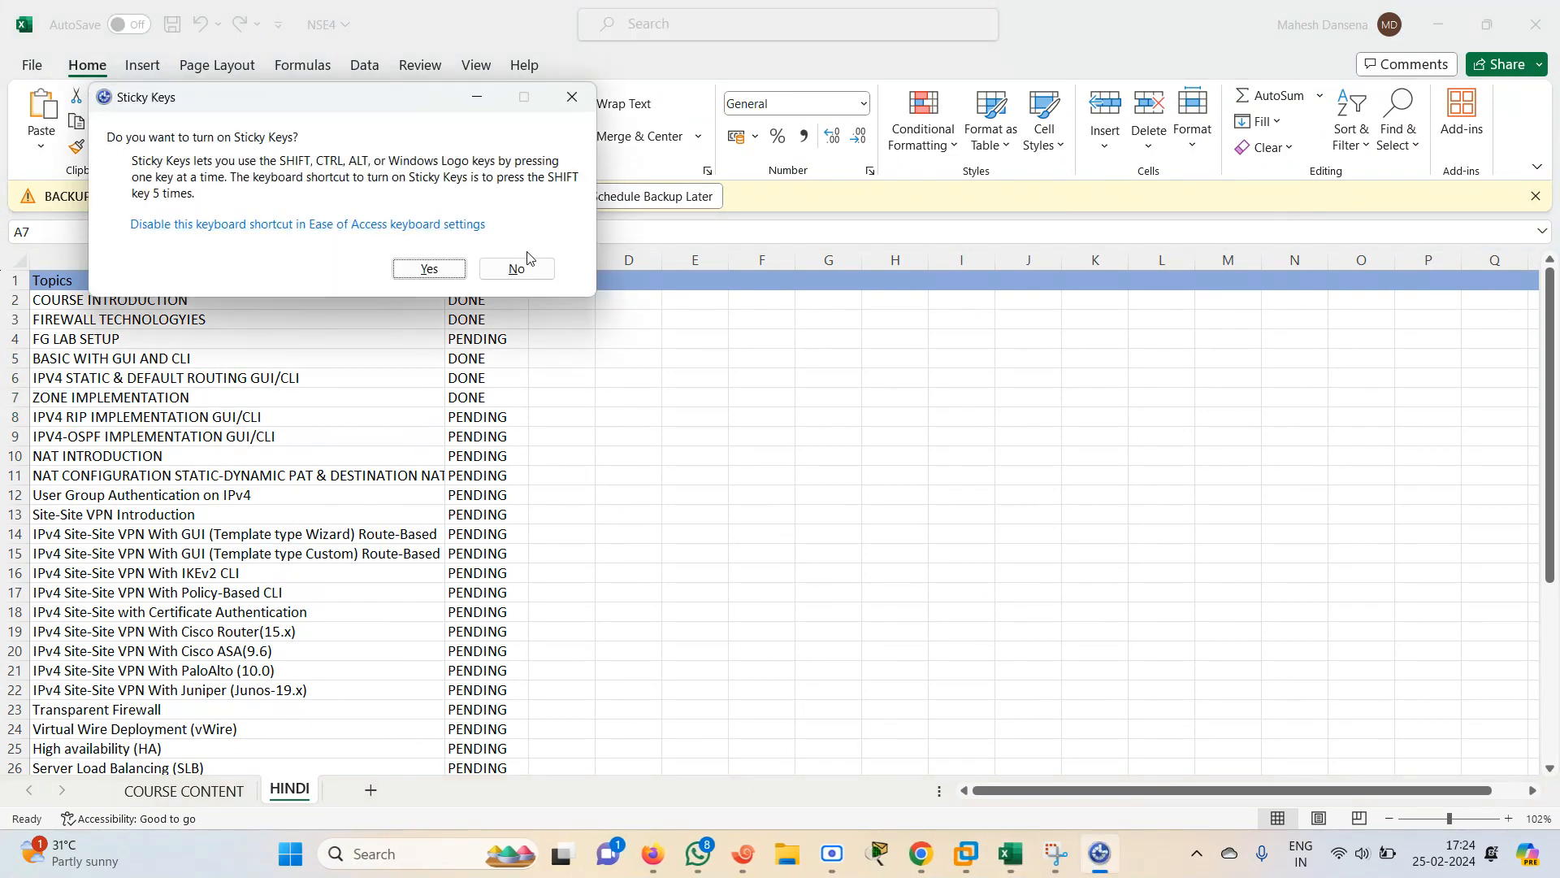
left_click(517, 269)
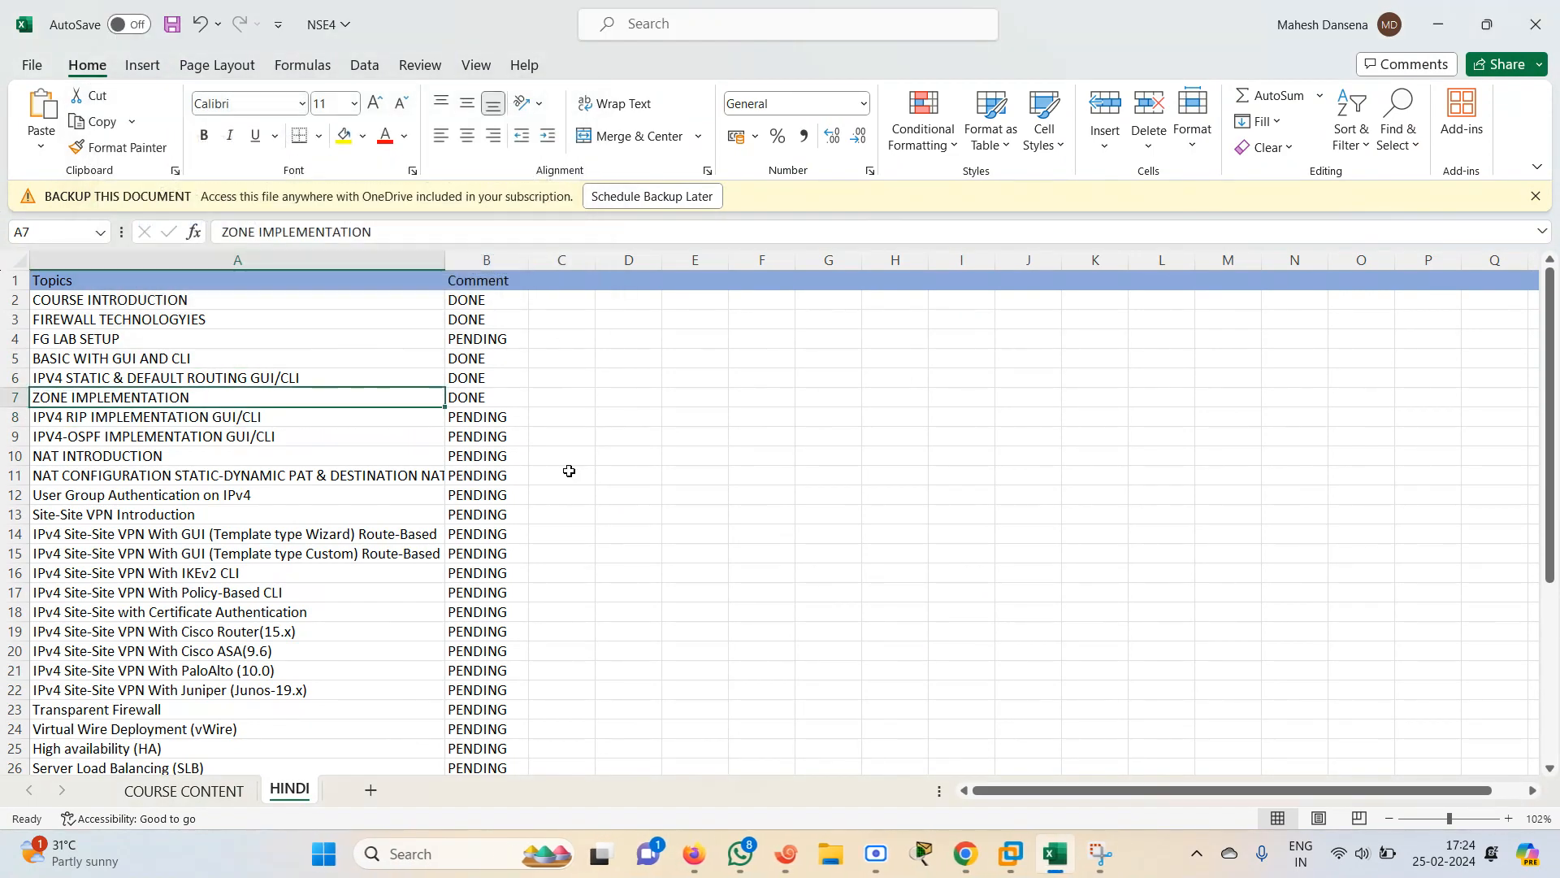
left_click(459, 341)
key("Left")
key("Right")
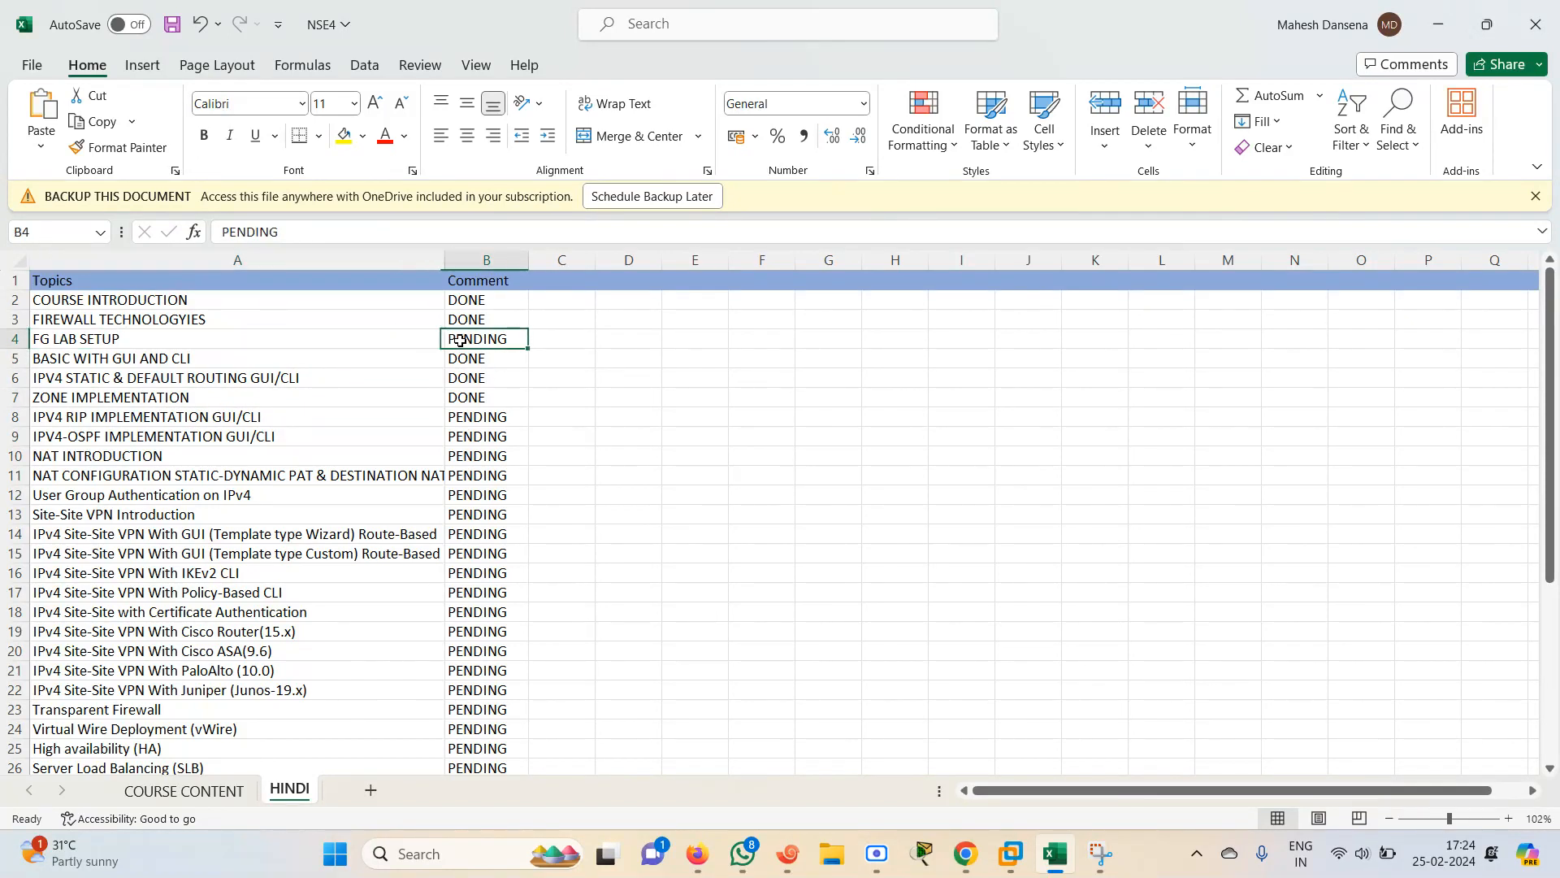
key("Right")
key("Right")
key("Left")
key("Left")
key("Left")
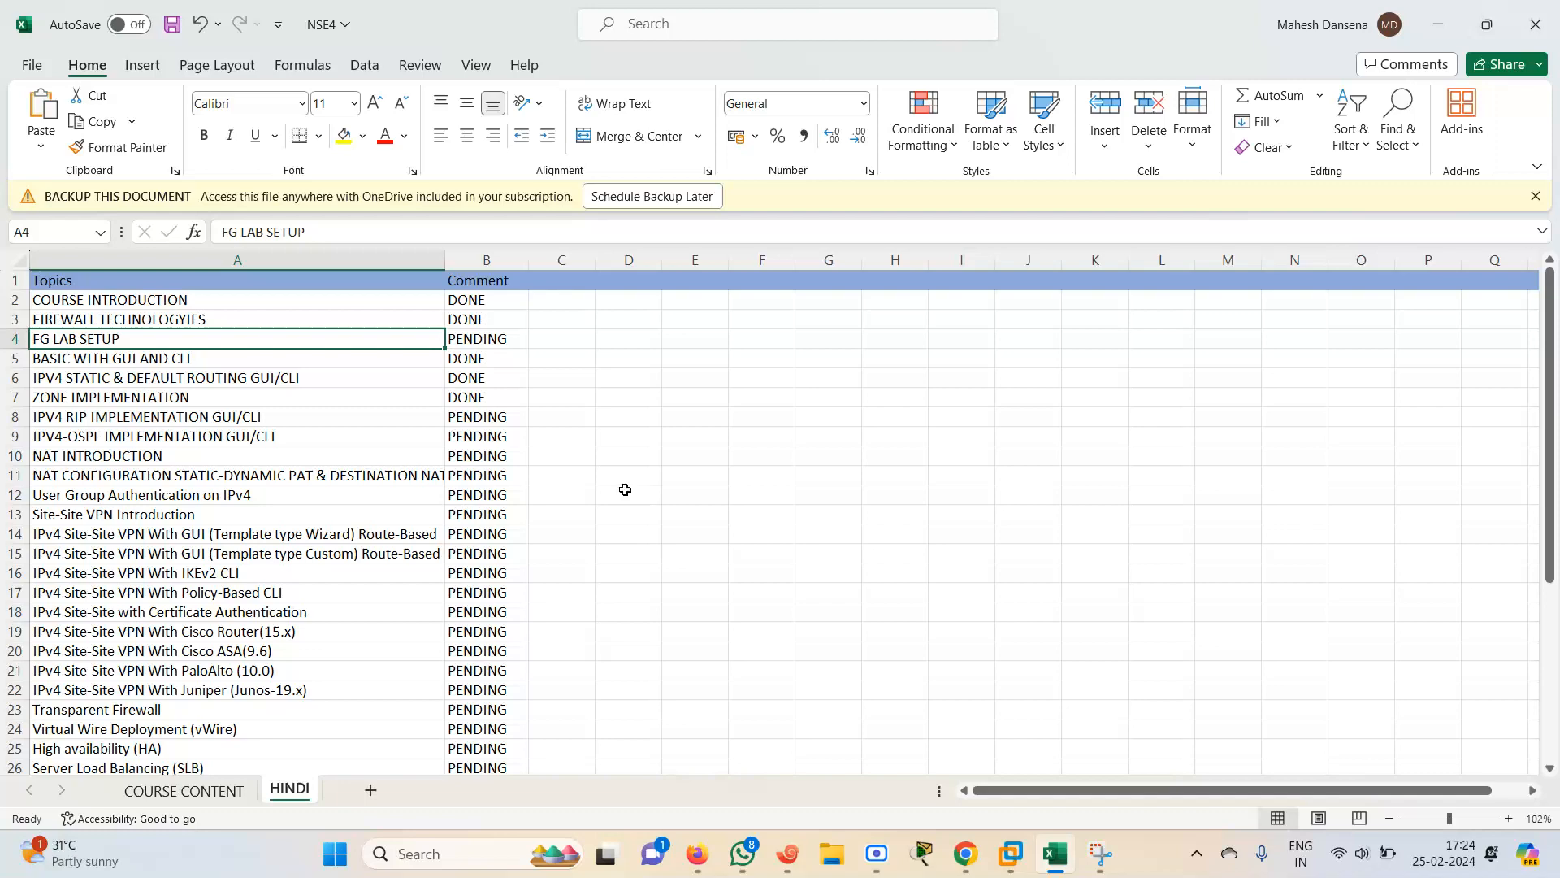
Minimize the spreadsheet and open google.com in a new browser tab
left_click(1449, 27)
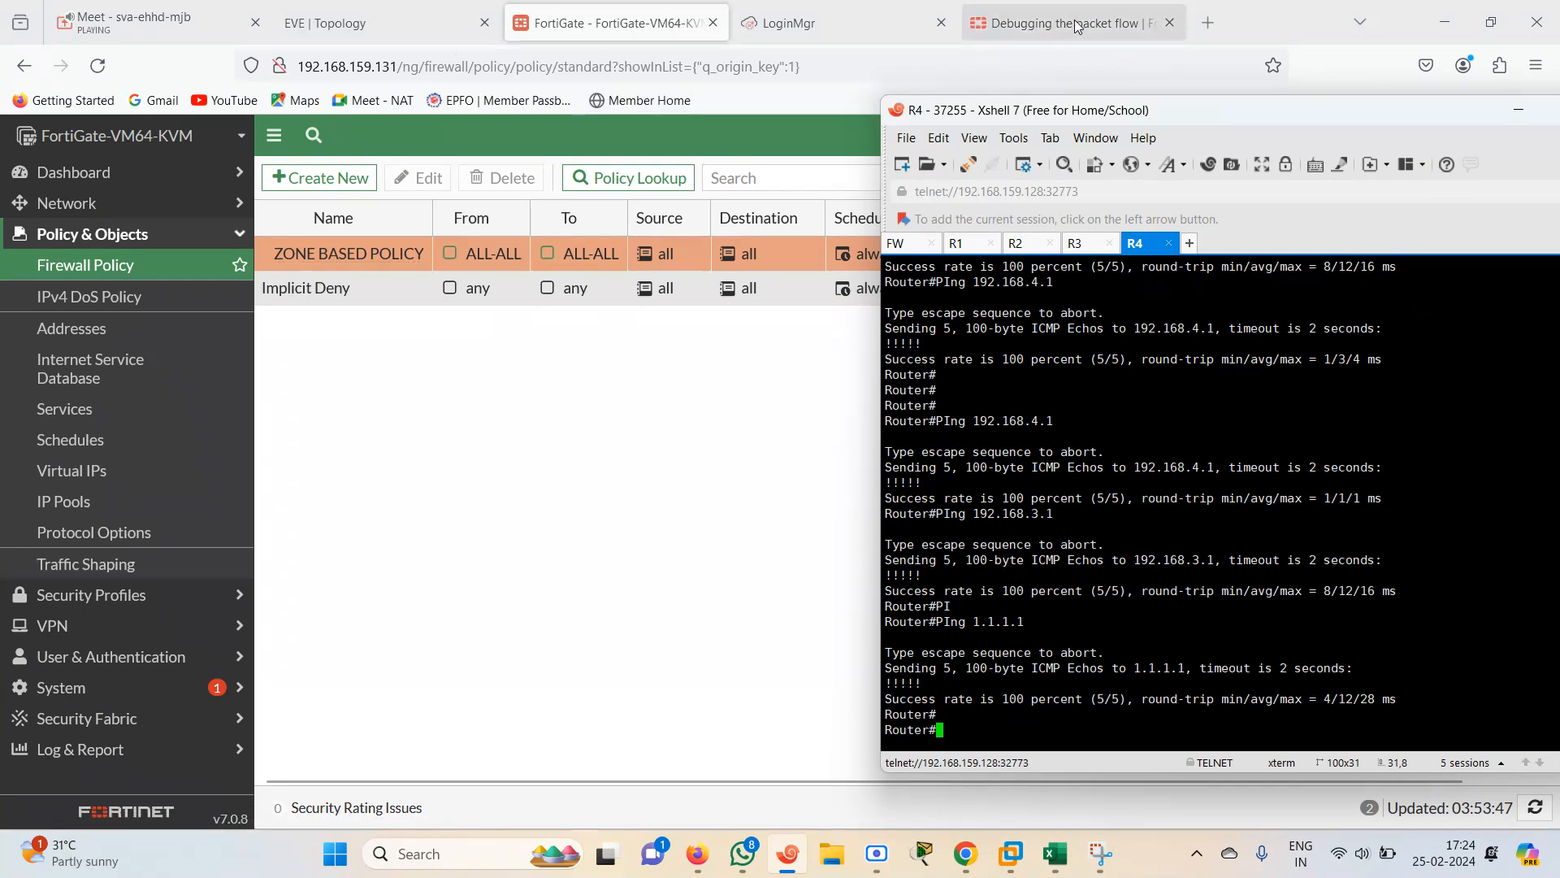
left_click(1210, 23)
type("google.com")
key("Return")
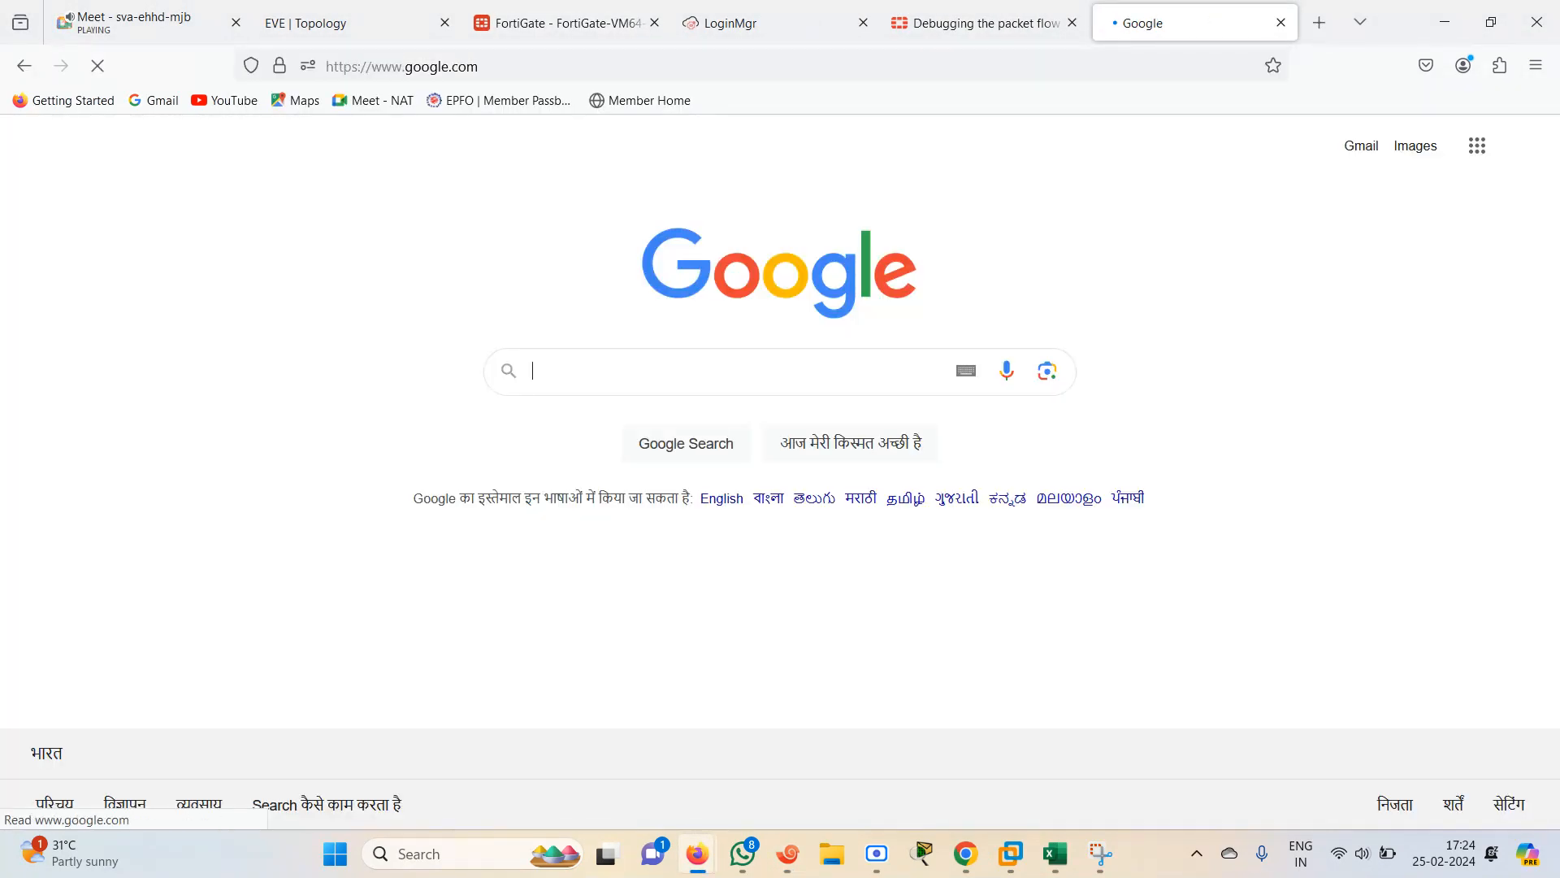
Open YouTube from the Google apps menu and search for FIREWALLCAFE
left_click(1479, 159)
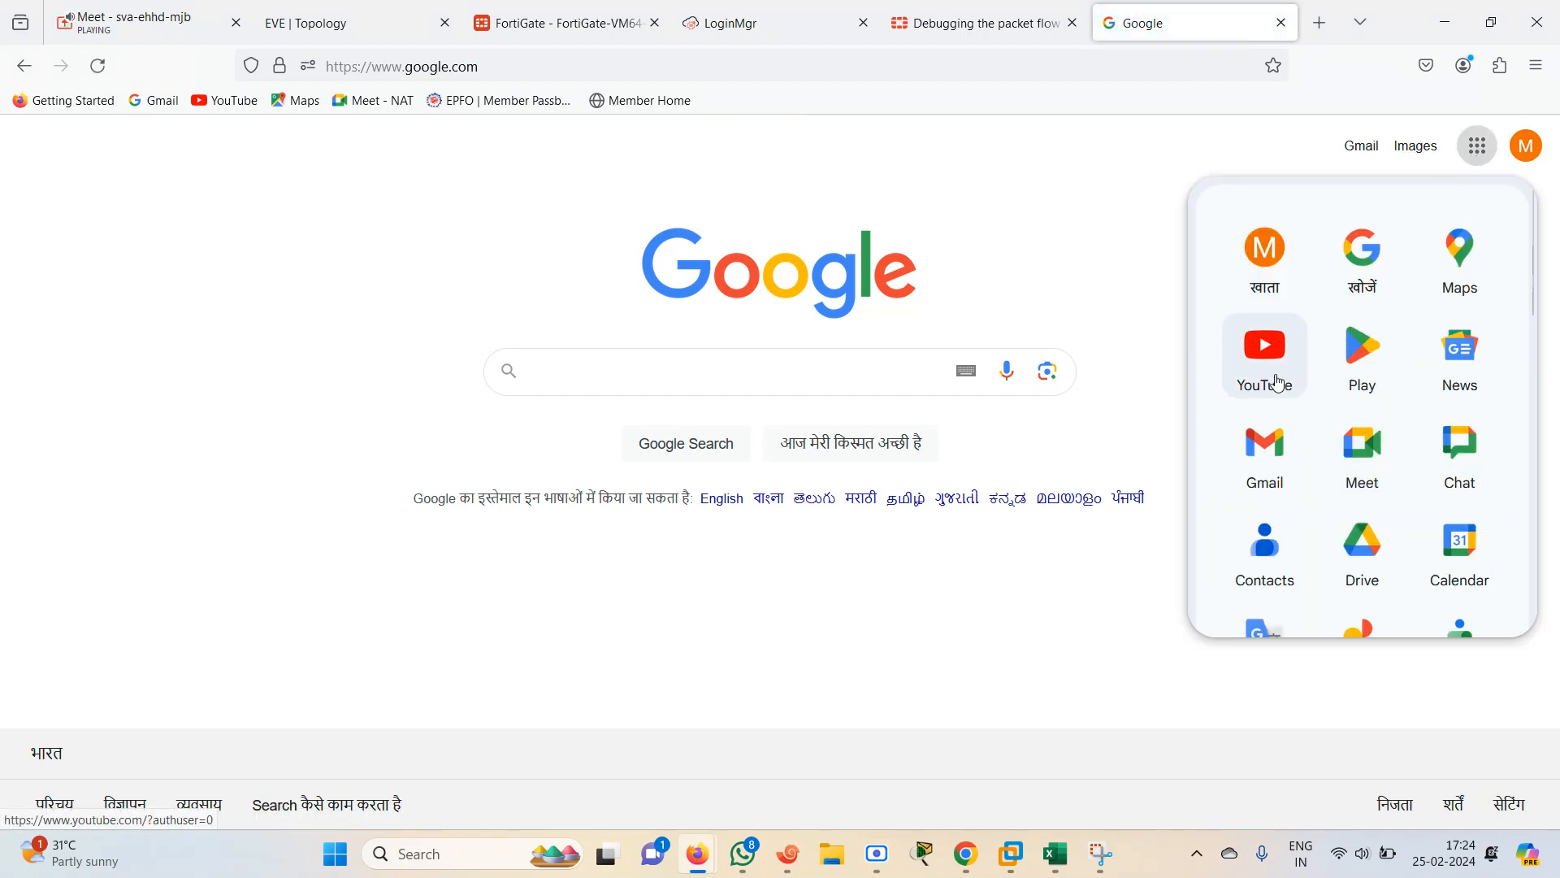
left_click(1268, 362)
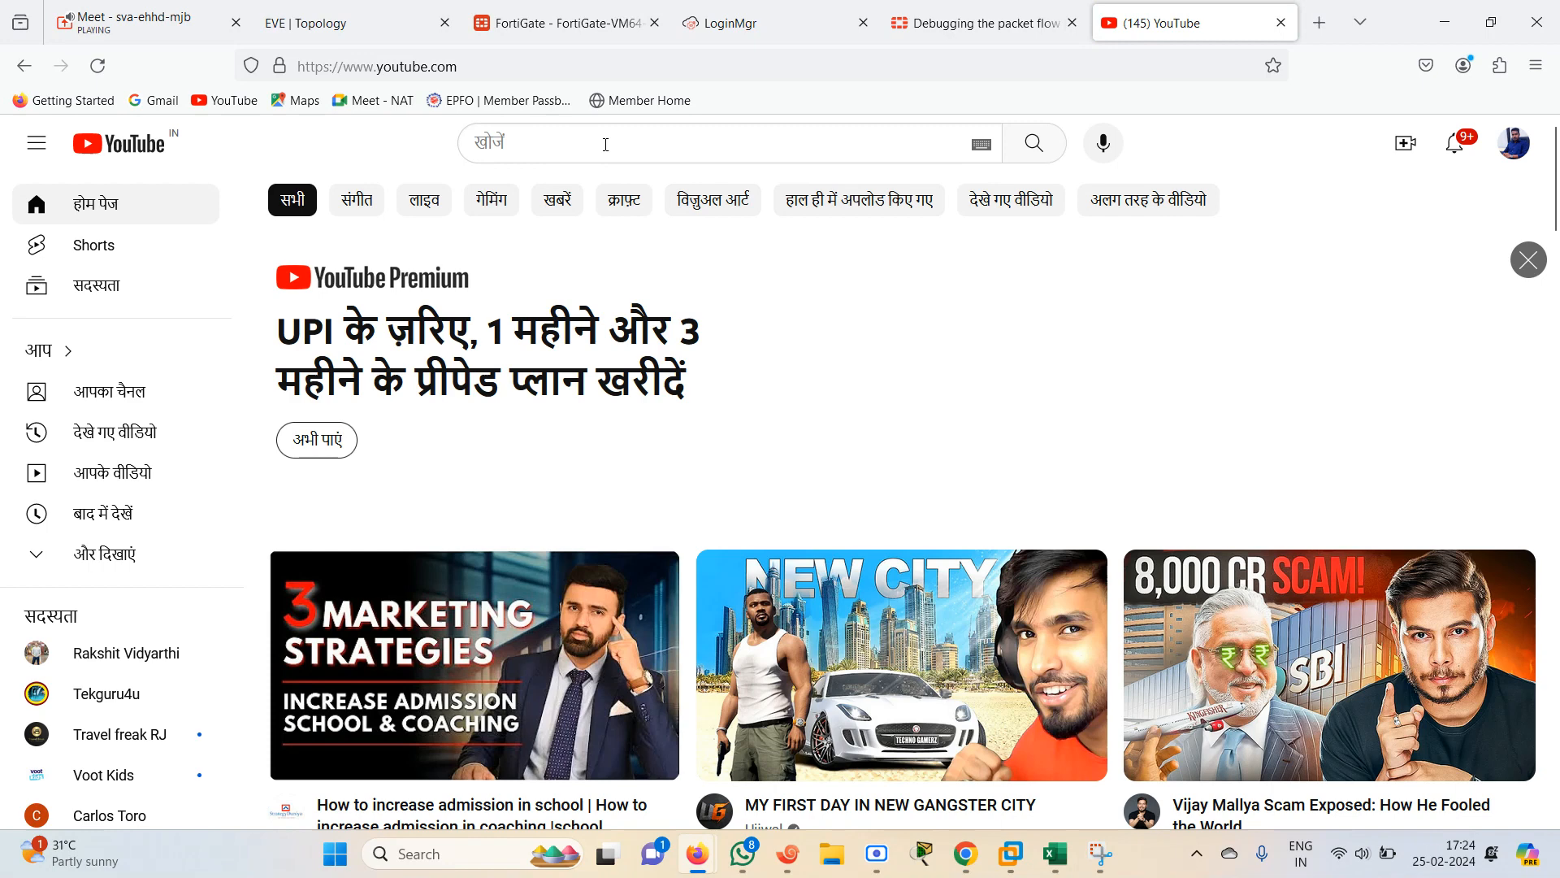
left_click(605, 145)
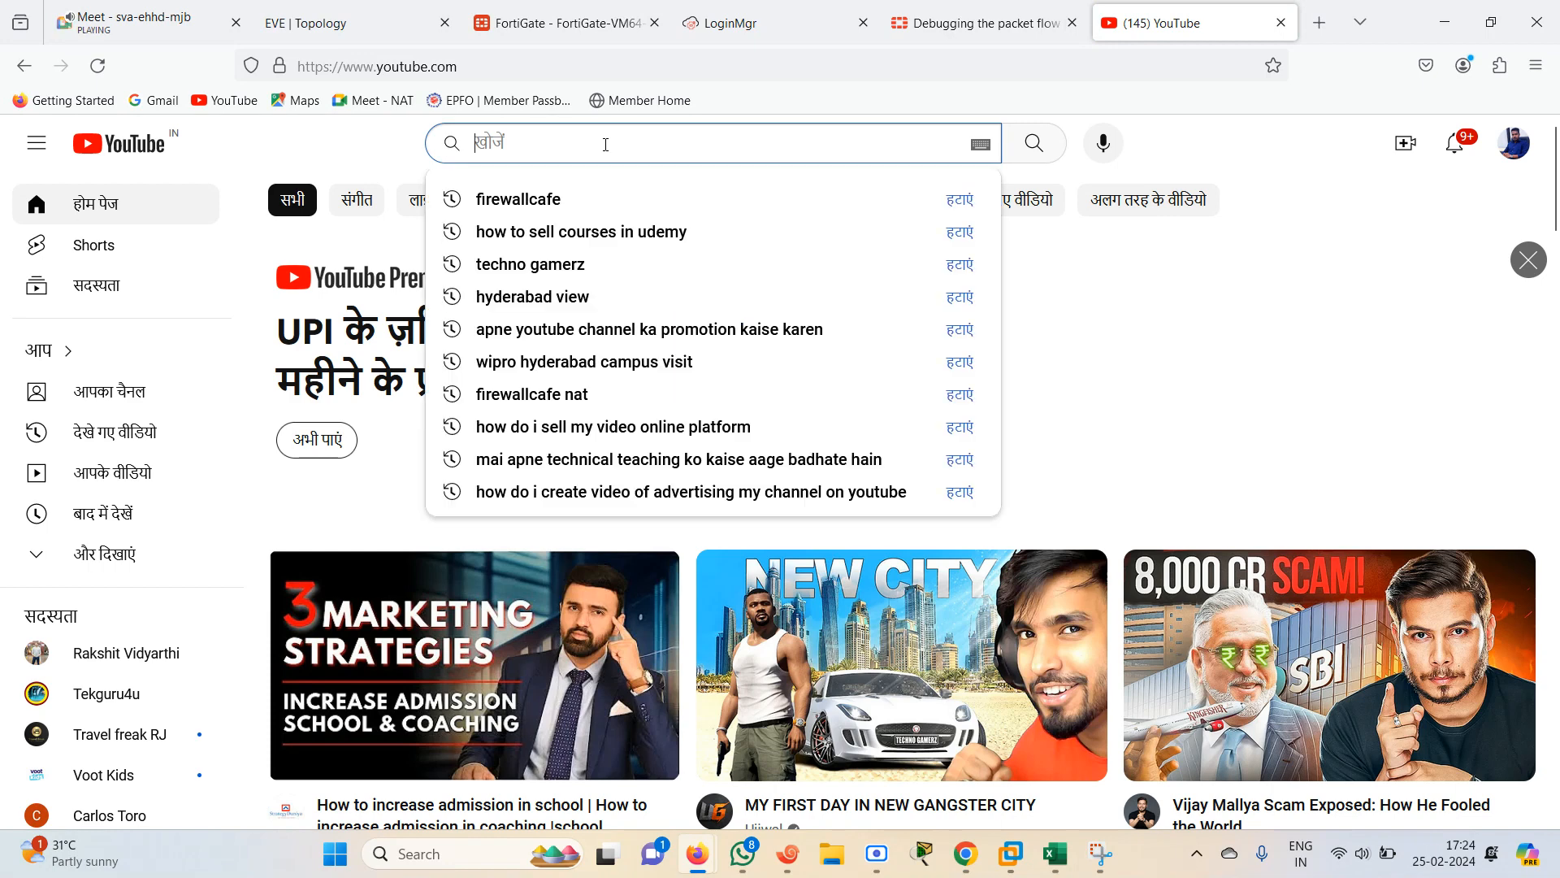
type("FIREWALLCAFE")
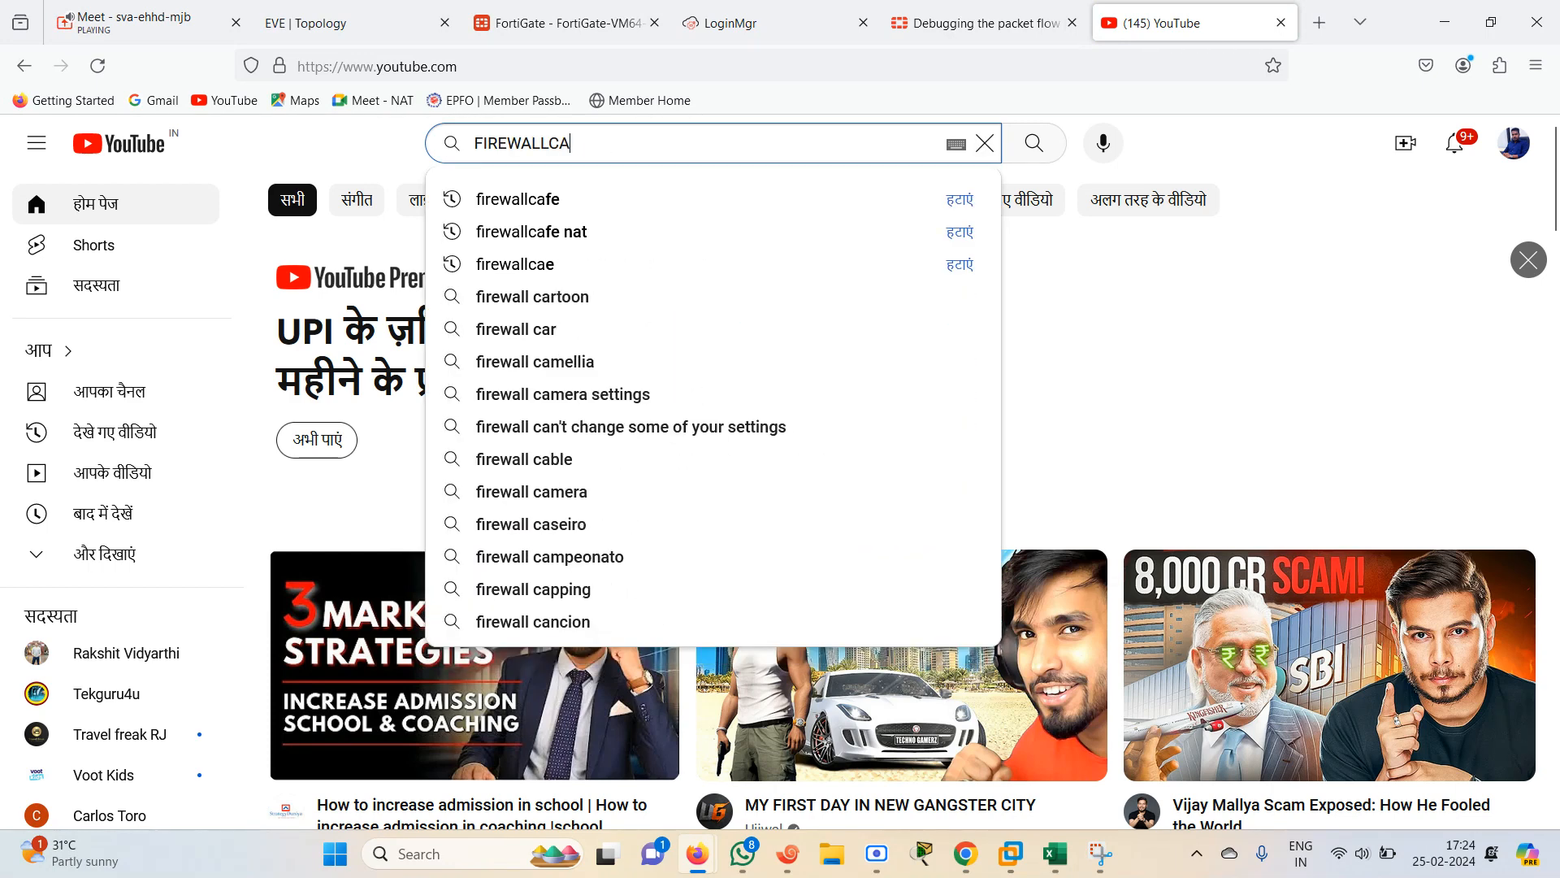
key("Return")
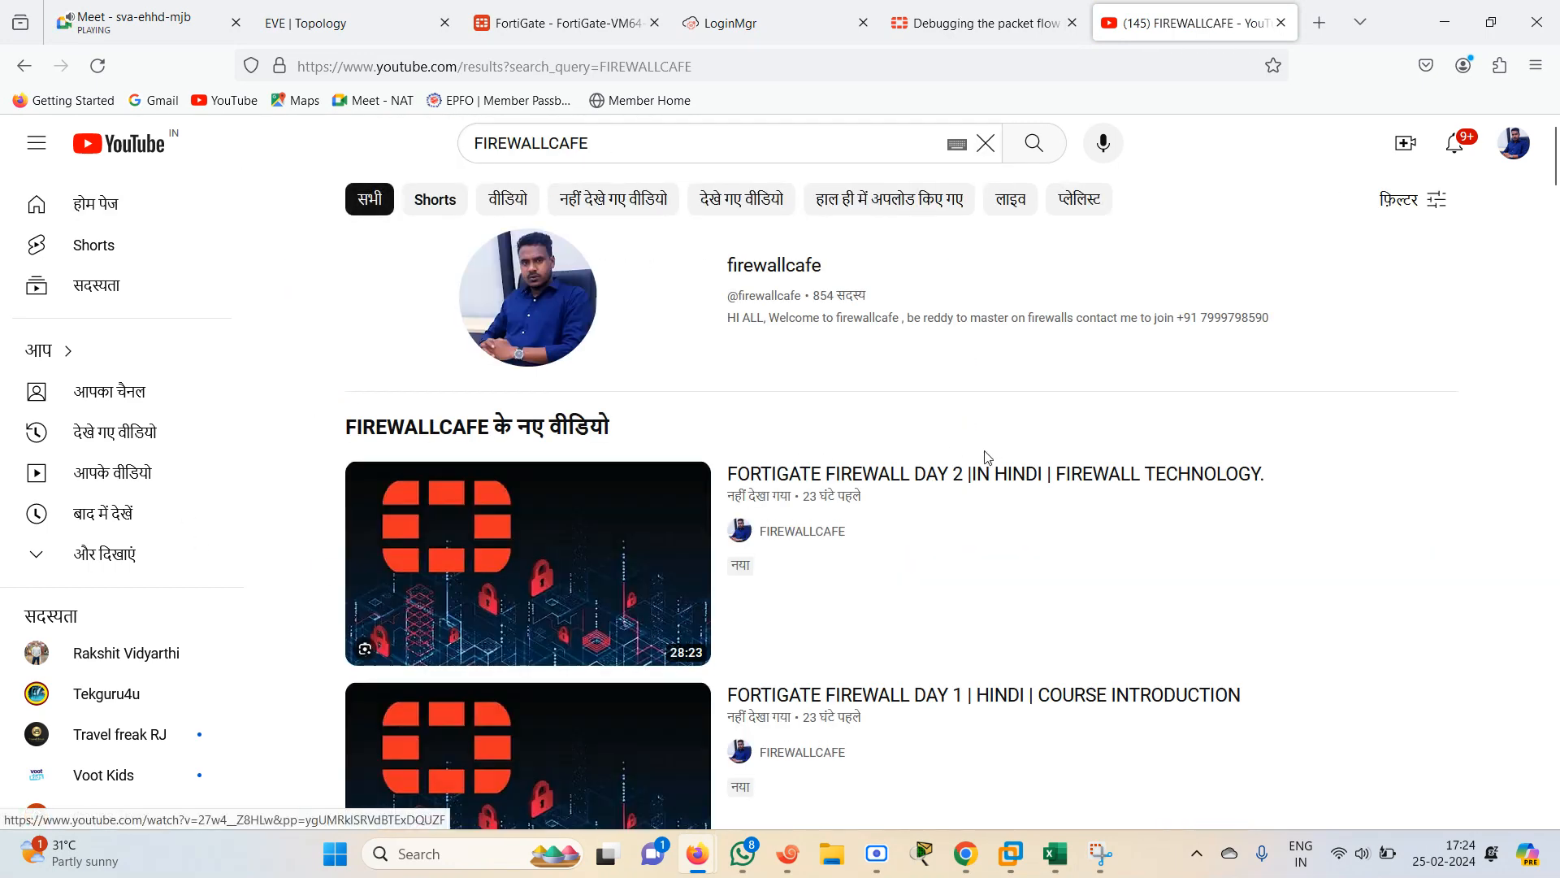
Open the firewallcafe channel and browse through its playlists
left_click(812, 313)
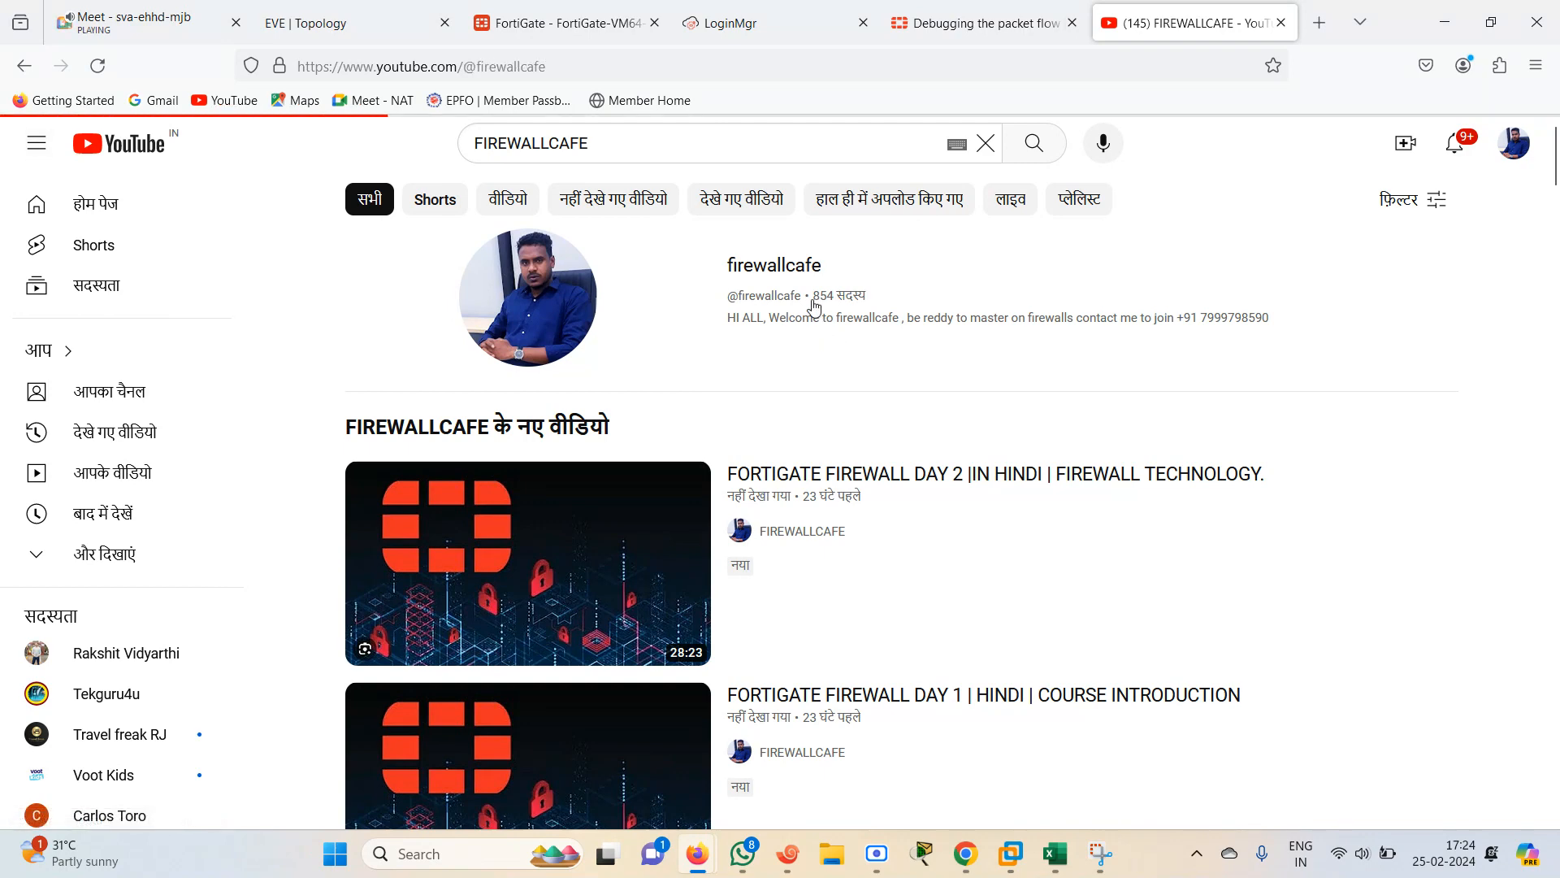
scroll(1074, 203, "down", 2)
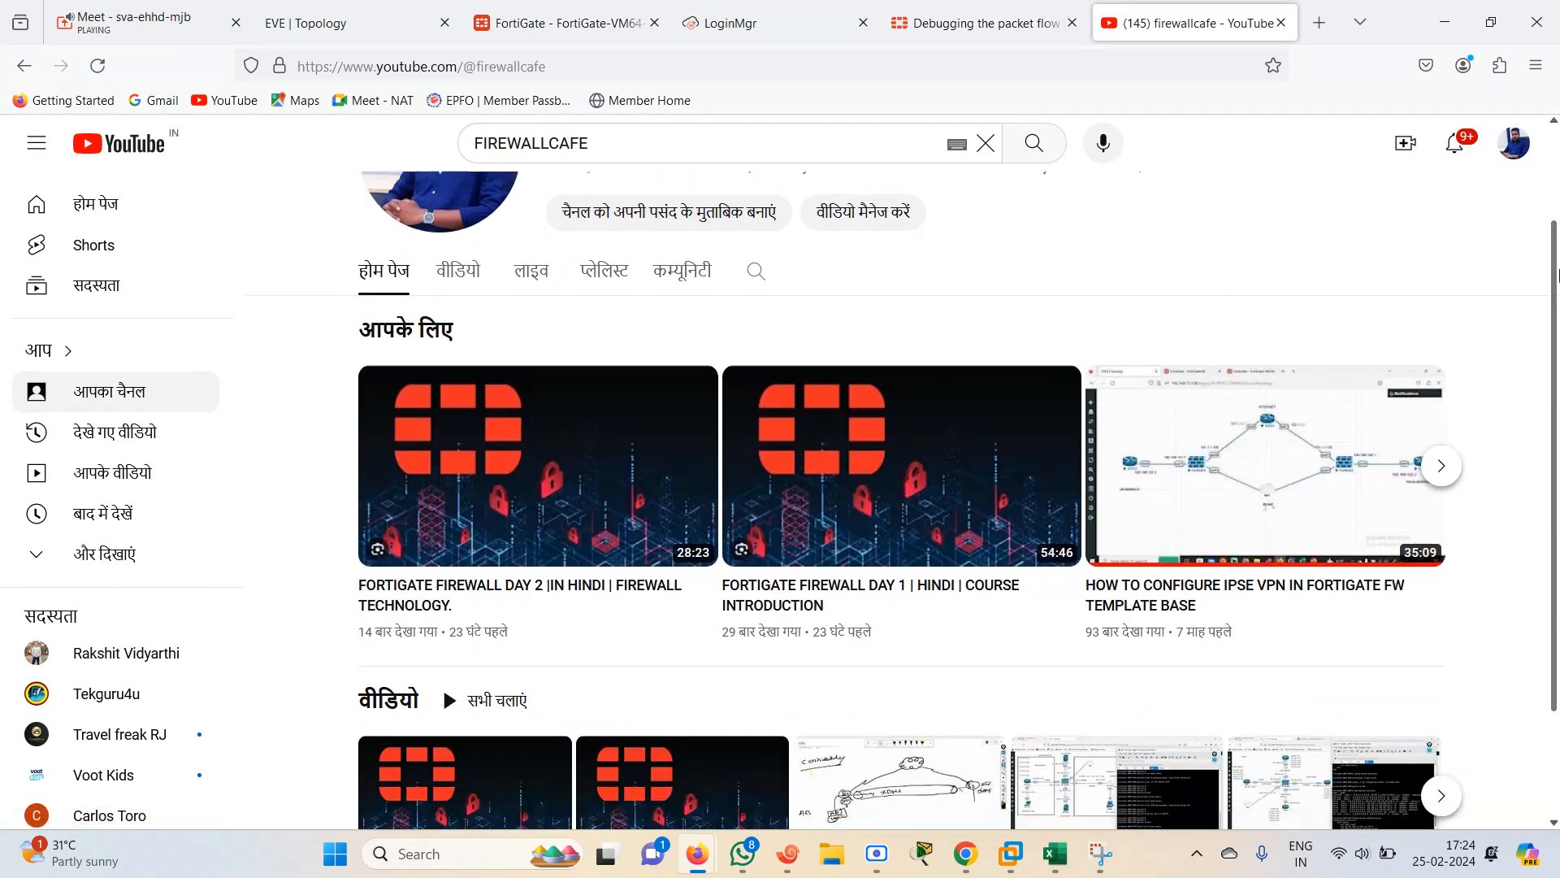
scroll(1075, 203, "up", 2)
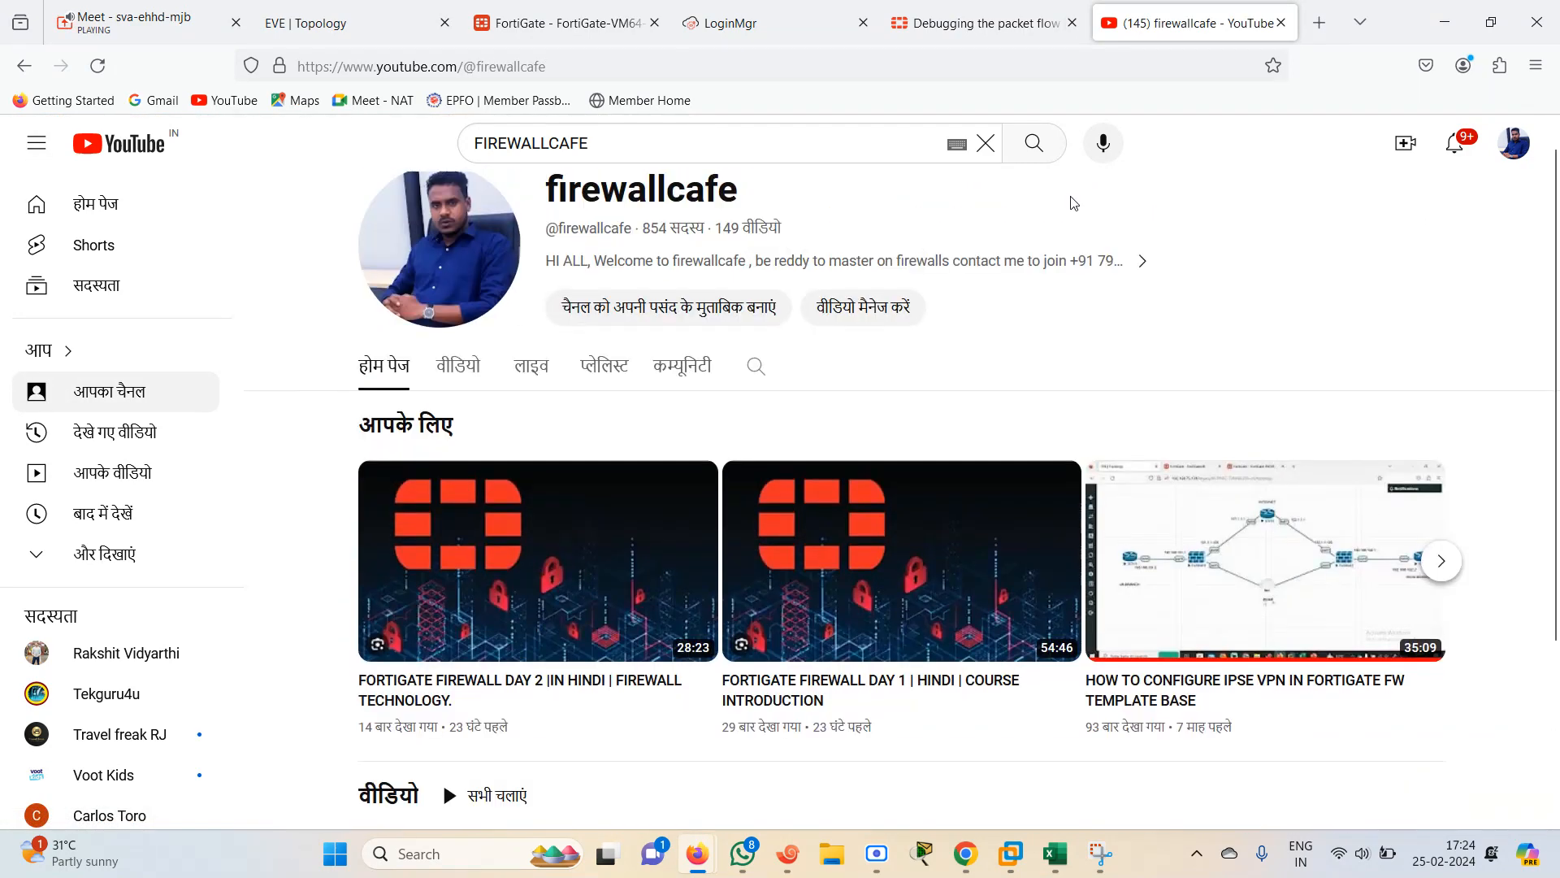
left_click(596, 376)
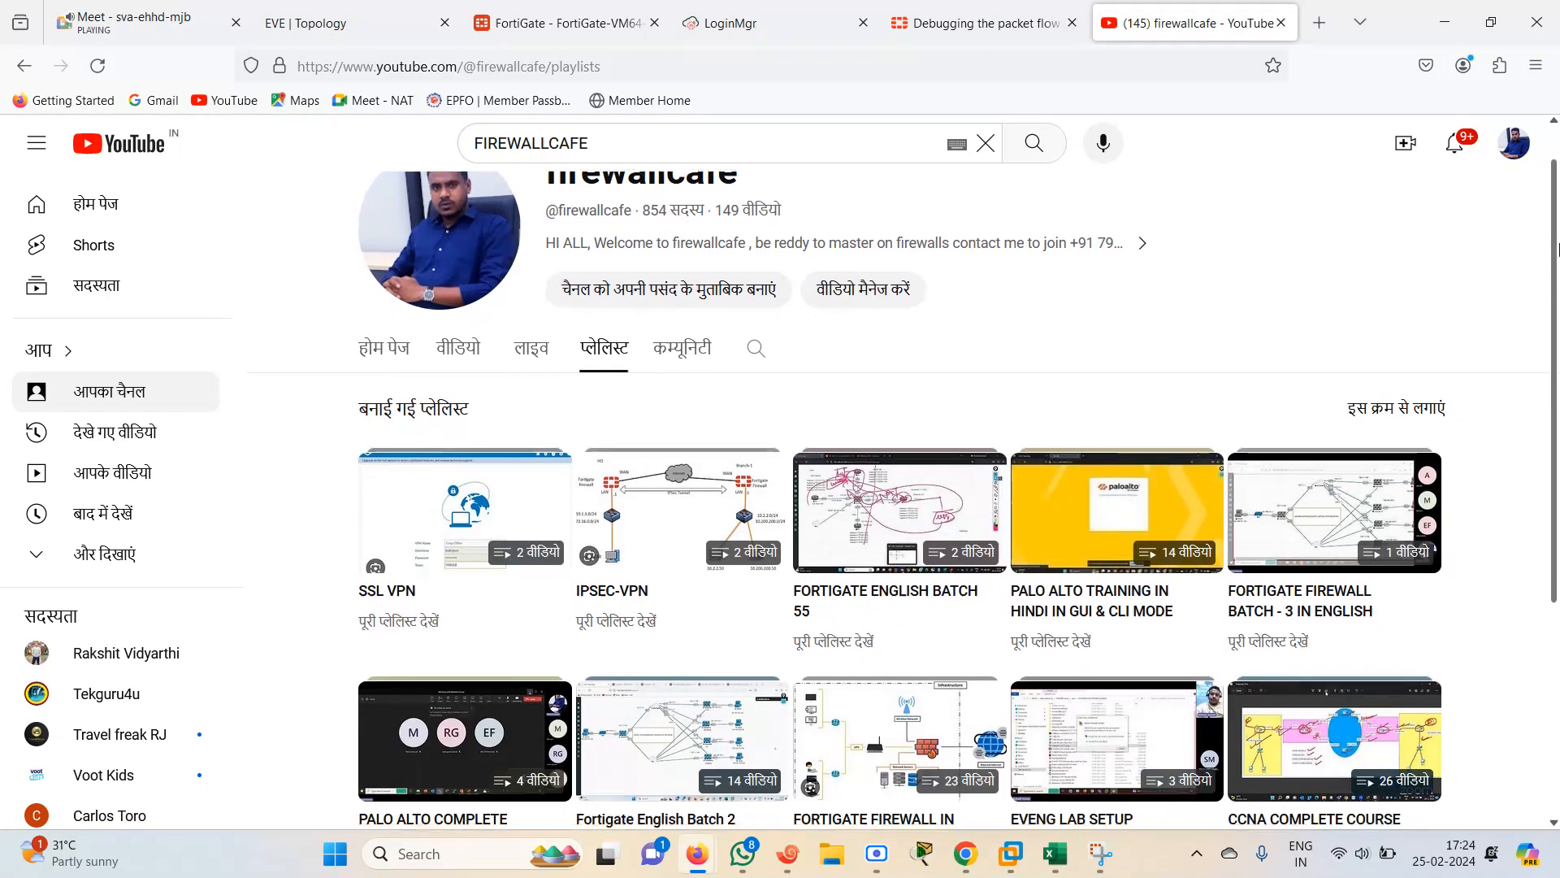
scroll(1556, 250, "down", 3)
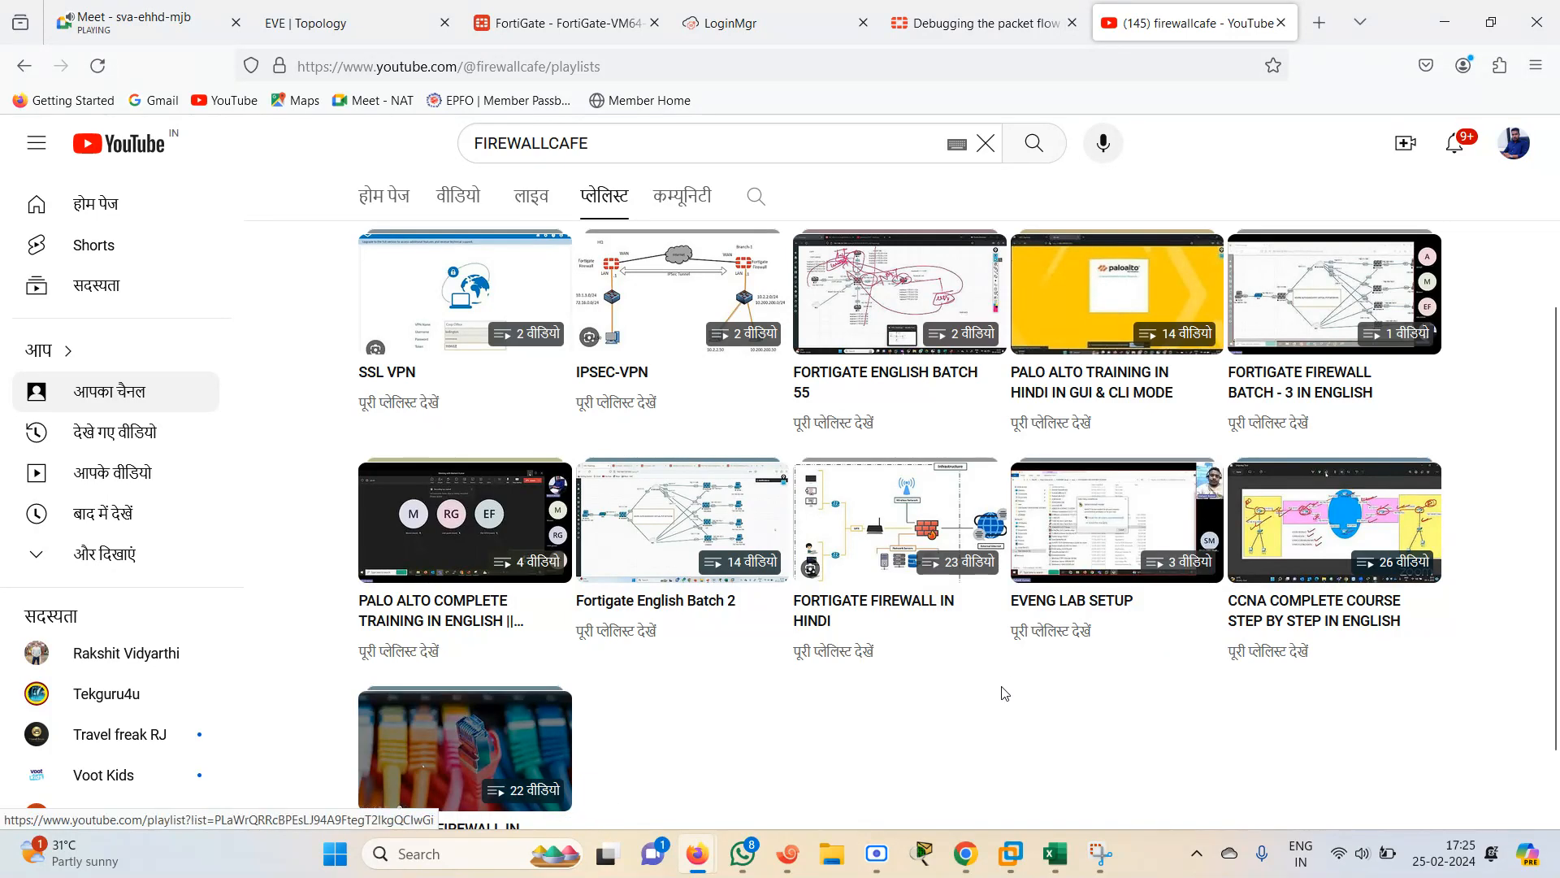
left_click_drag(1557, 424, 1558, 316)
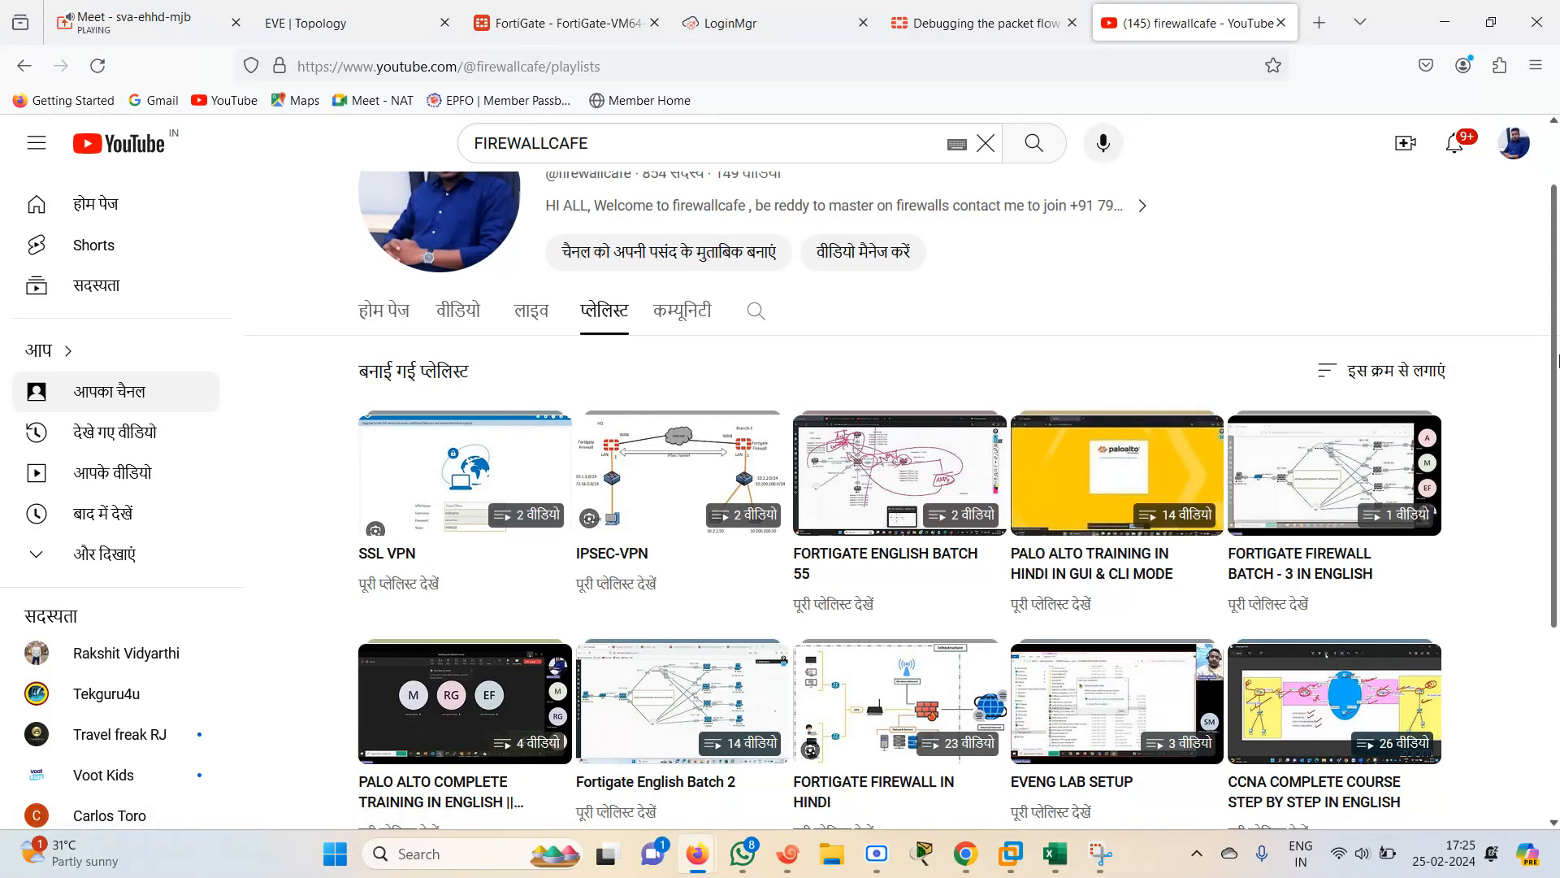
scroll(1306, 519, "down", 3)
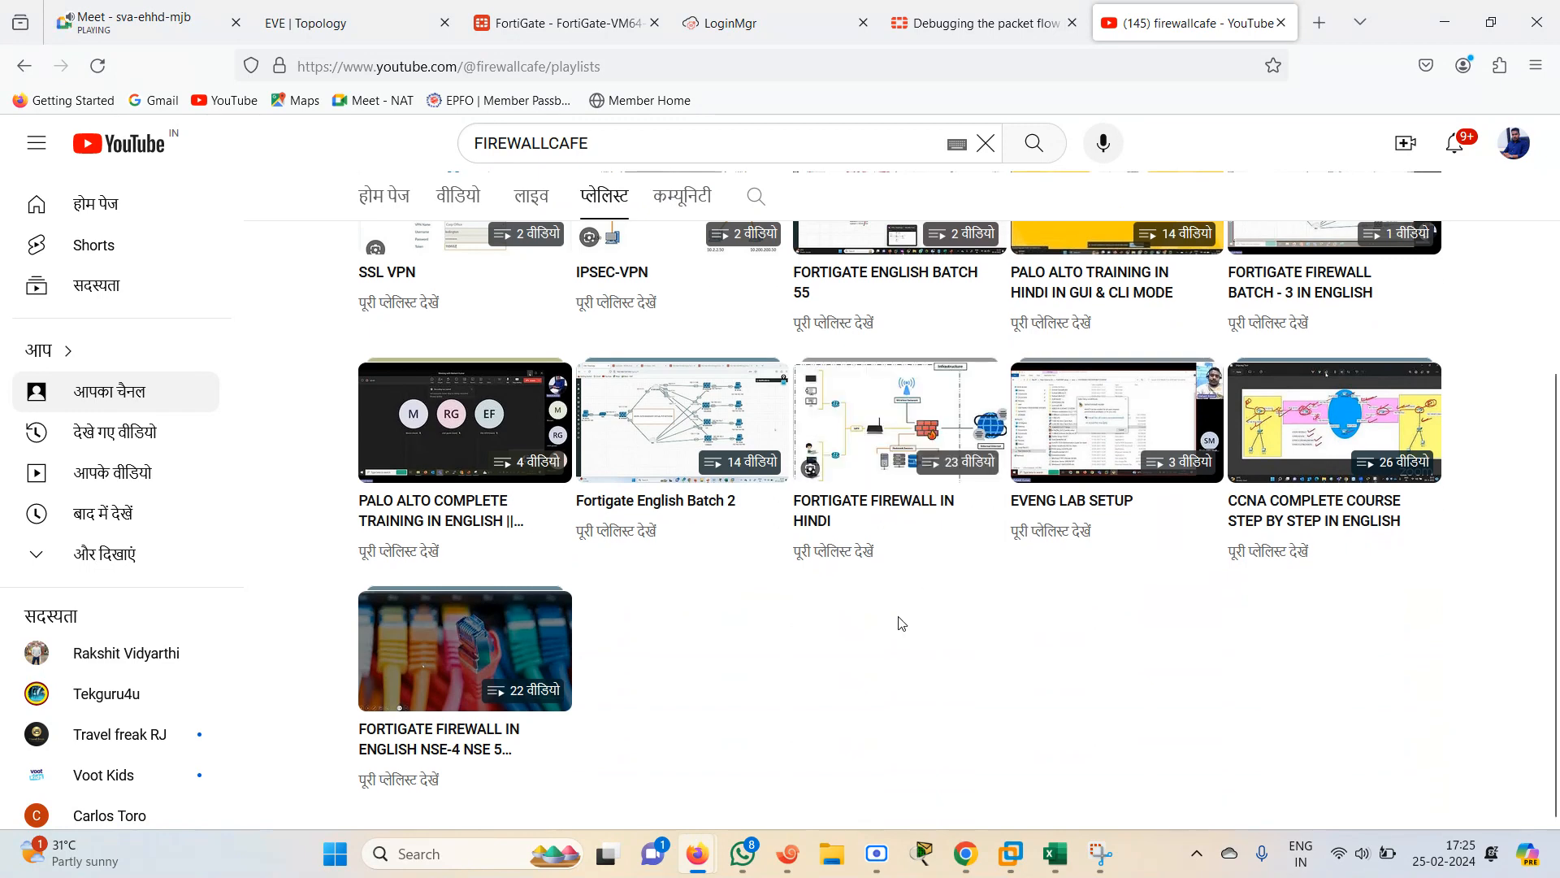